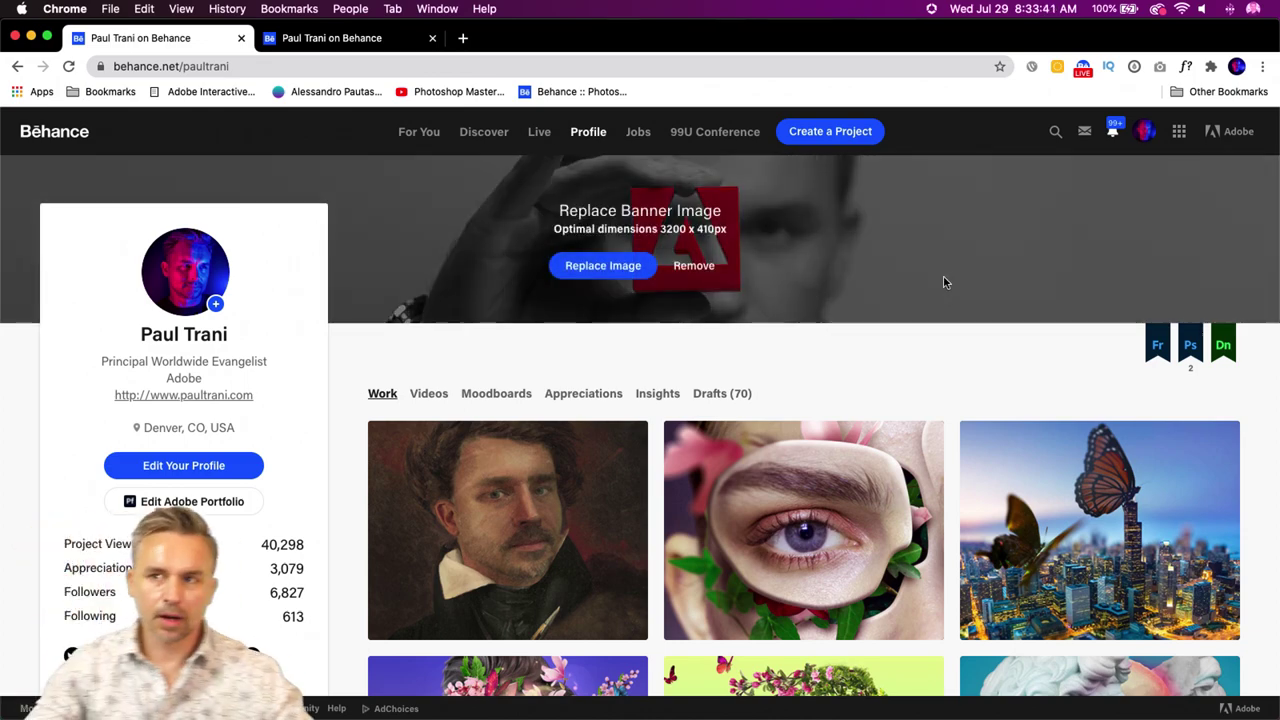
# - Browse the artwork thumbnails throughout the Work gallery of the Behance profile
pyautogui.scroll(-4, 290, 408)
pyautogui.scroll(-5, 305, 410)
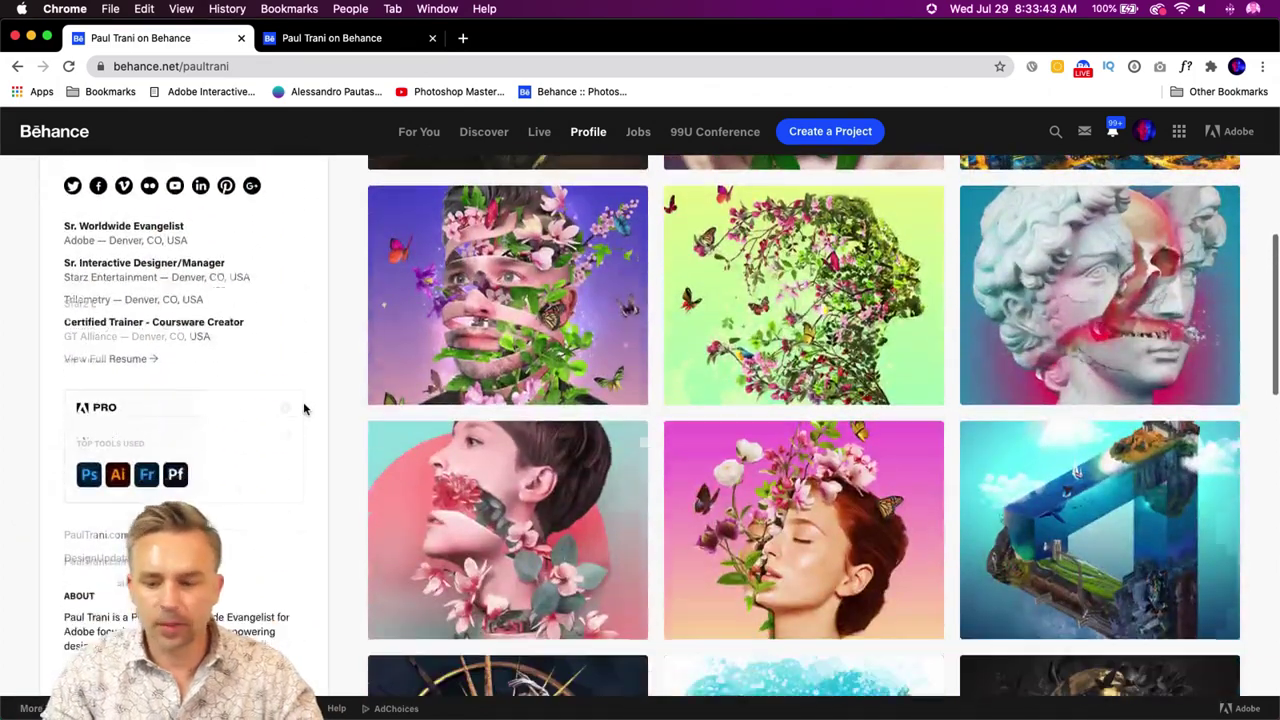
pyautogui.scroll(-5, 305, 410)
pyautogui.scroll(-5, 305, 410)
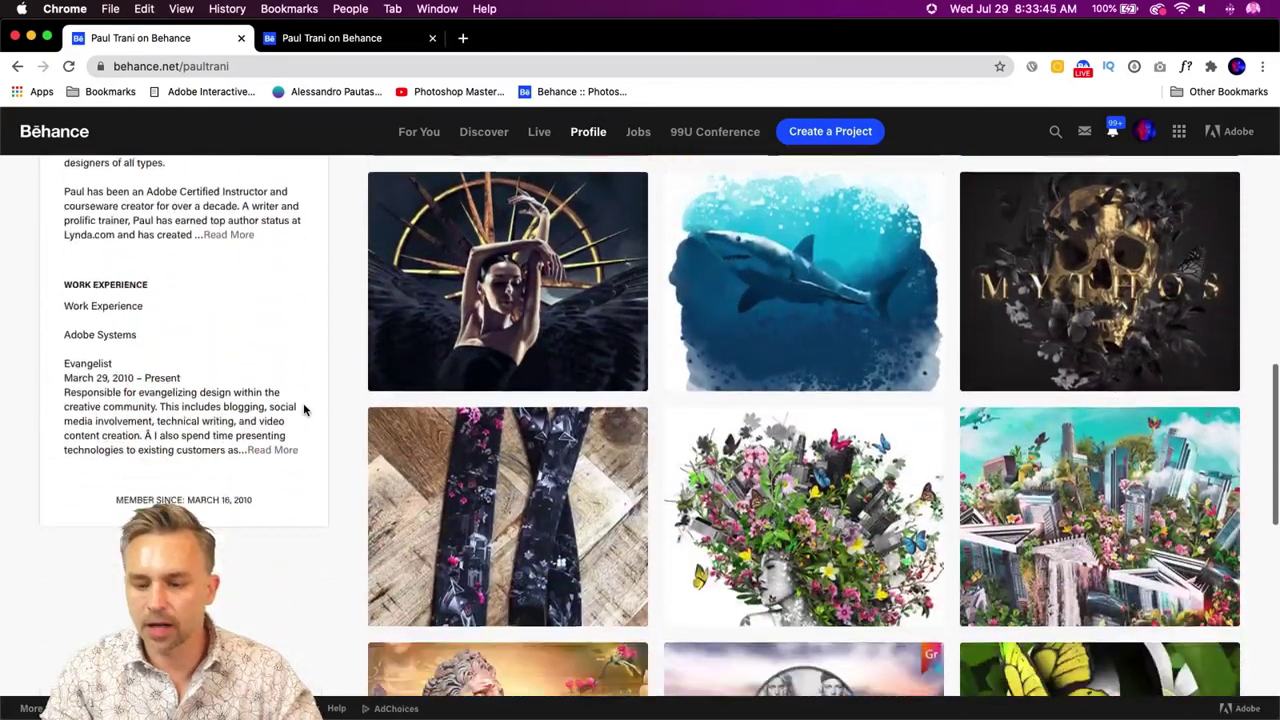
pyautogui.scroll(-15, 305, 410)
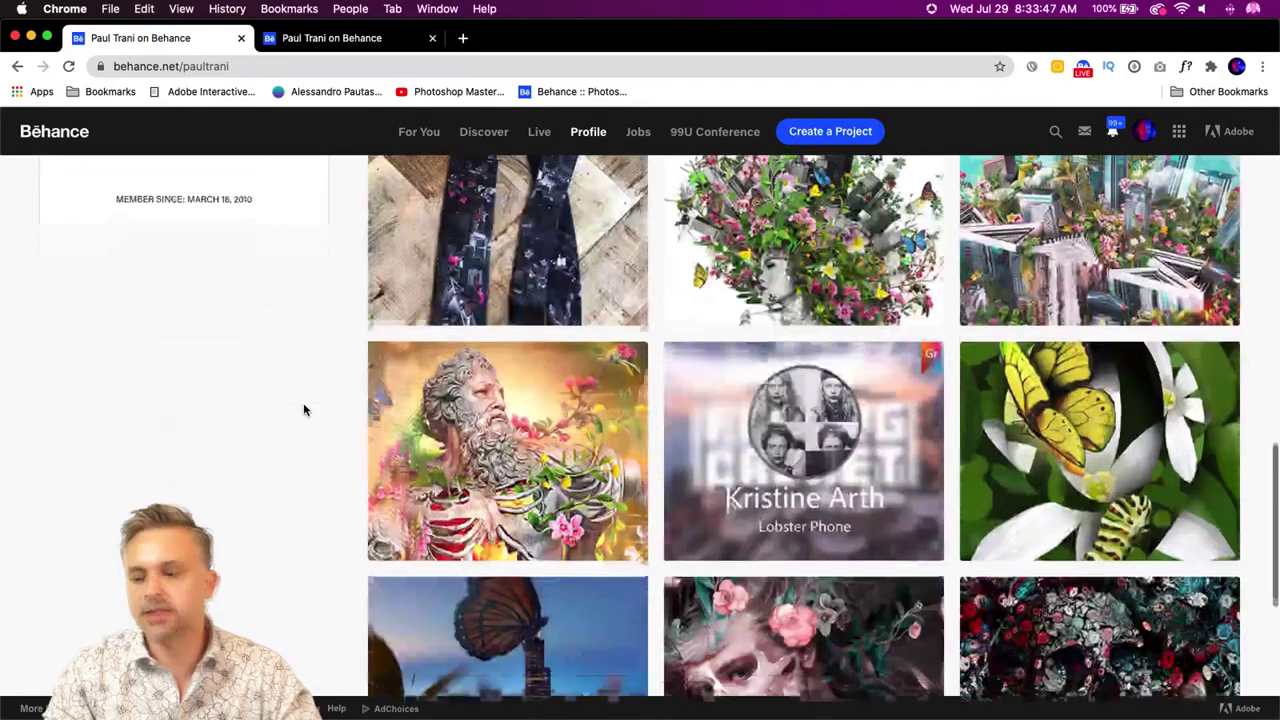
pyautogui.scroll(-6, 305, 410)
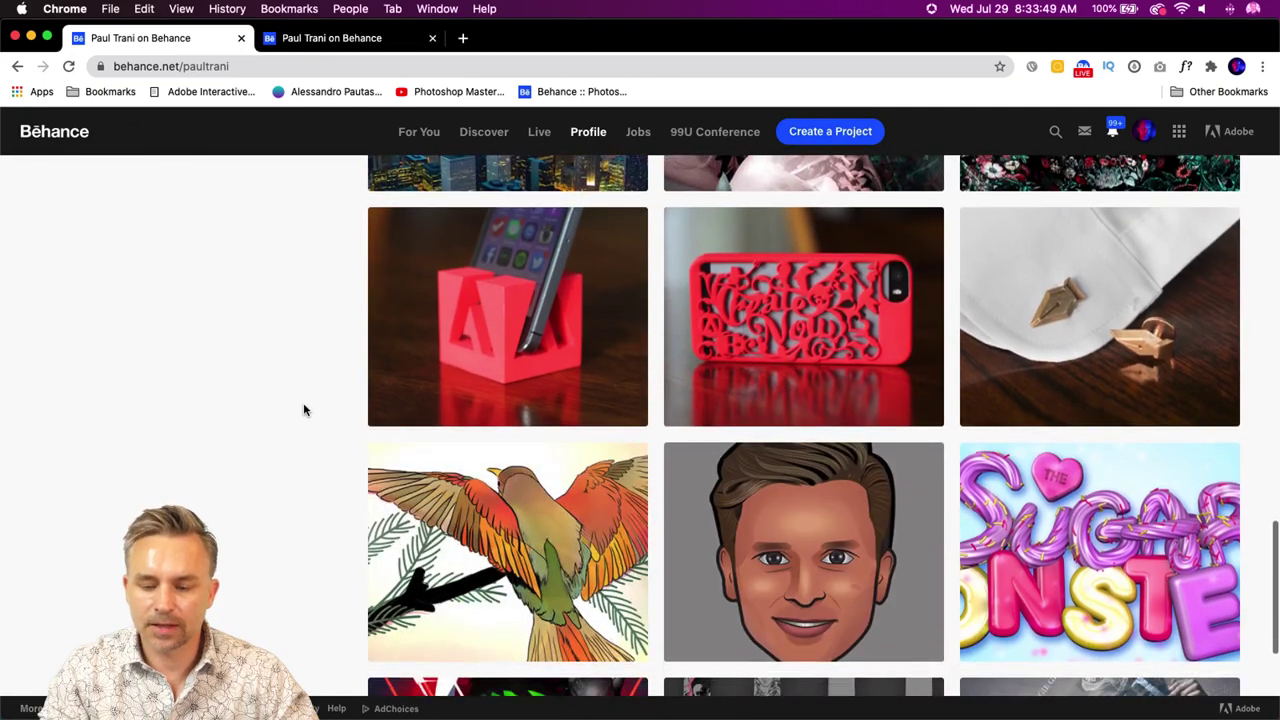
pyautogui.scroll(1, 303, 409)
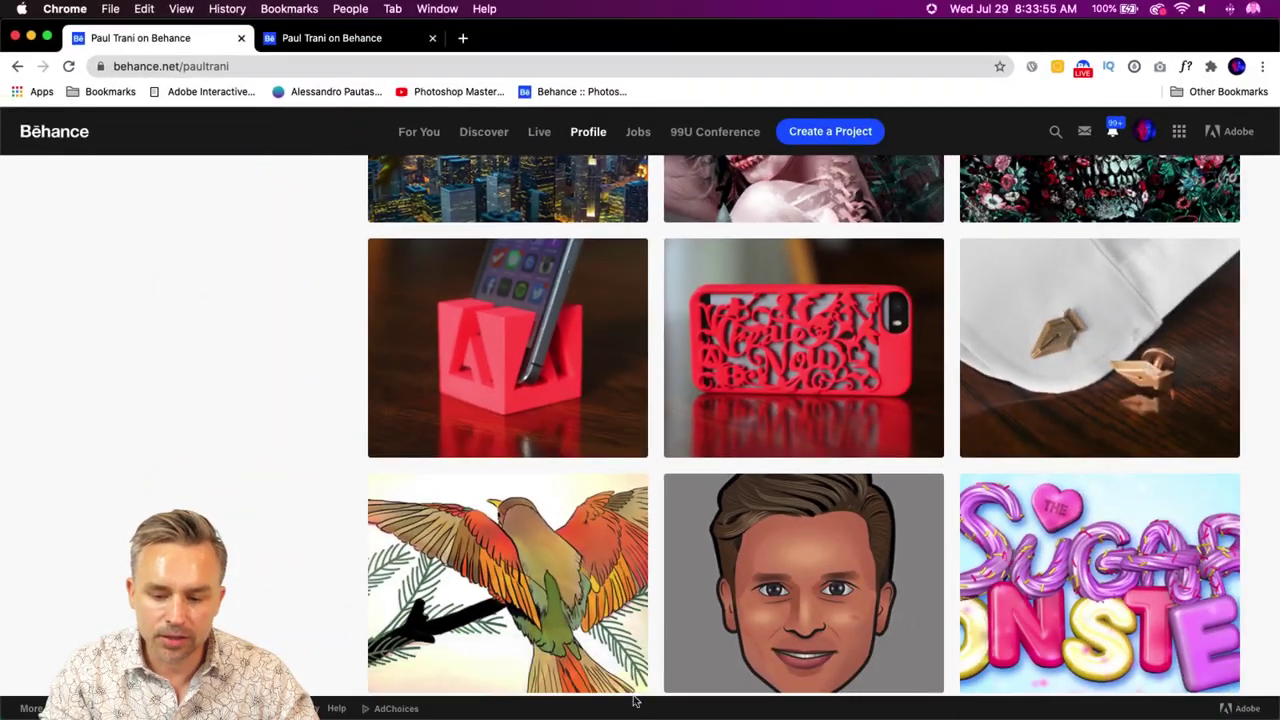
pyautogui.scroll(-3, 677, 619)
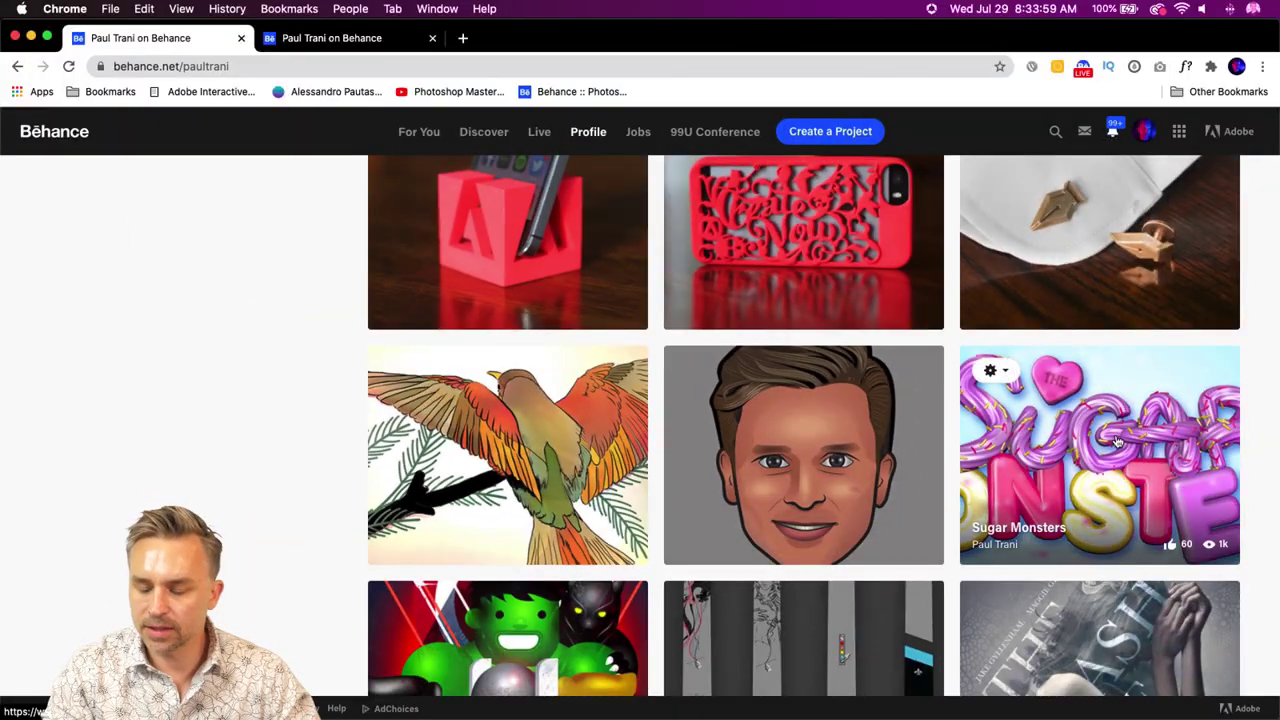
# - View the Sugar Monsters project's lettering artwork and return to the profile gallery
pyautogui.click(1126, 447)
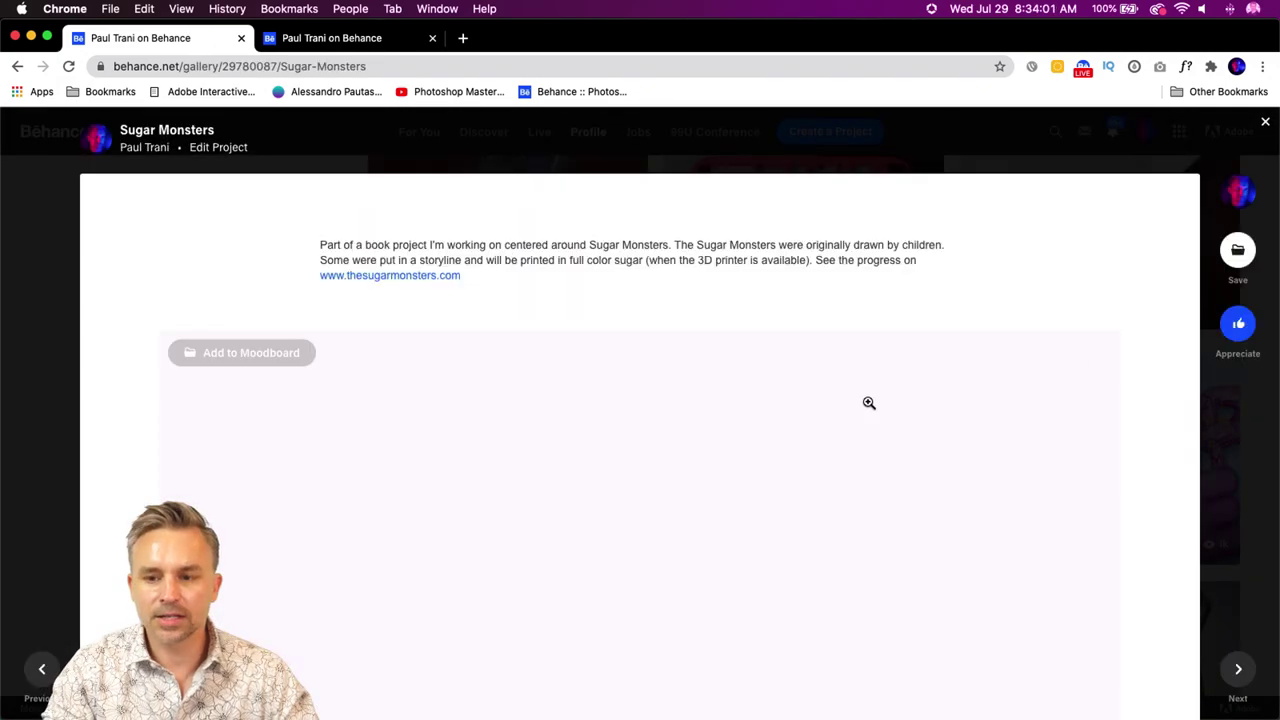
pyautogui.scroll(-4, 611, 463)
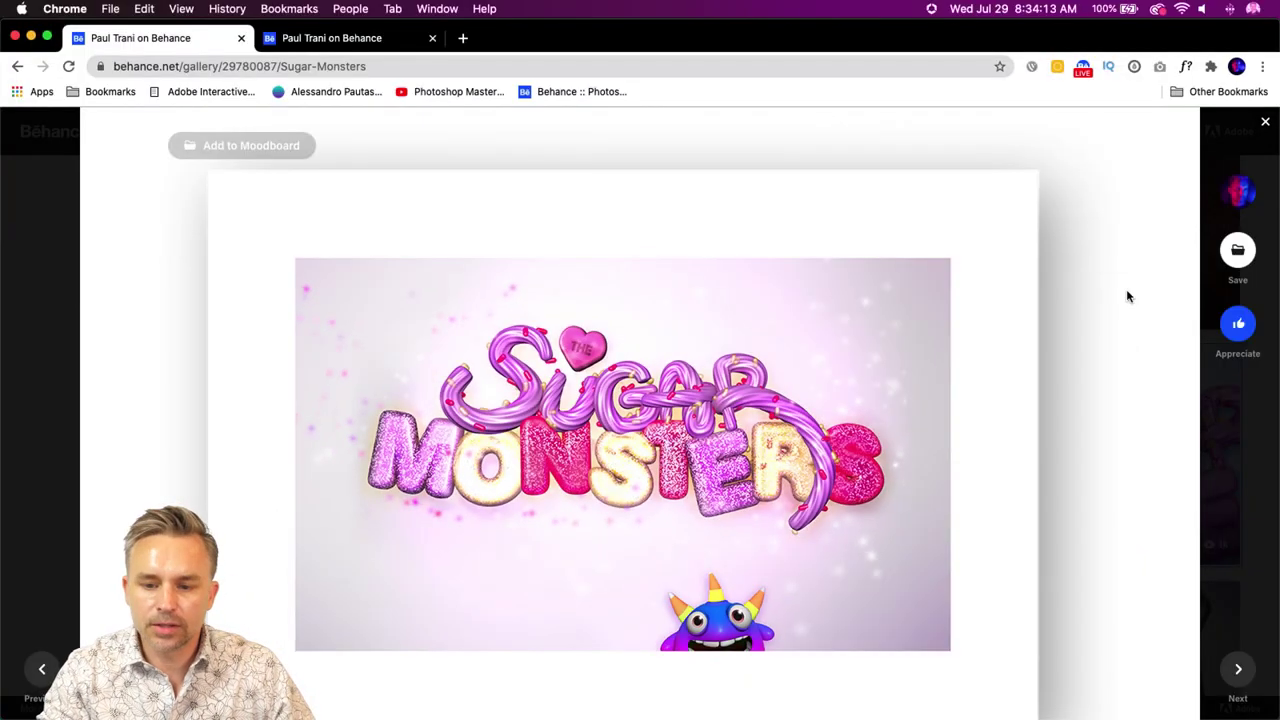
pyautogui.click(1264, 124)
# - View the Thor and Friends illustration project from the end of the gallery and close it
pyautogui.scroll(-4, 679, 424)
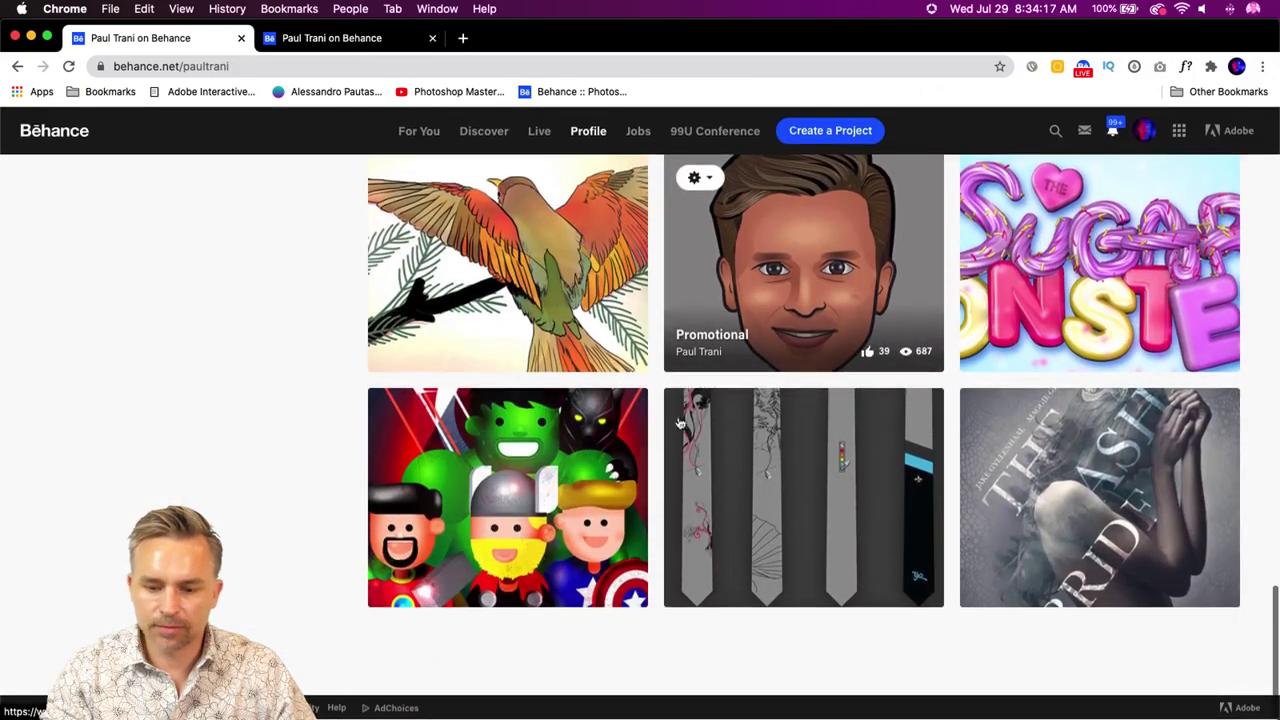
pyautogui.click(414, 514)
pyautogui.scroll(-3, 727, 301)
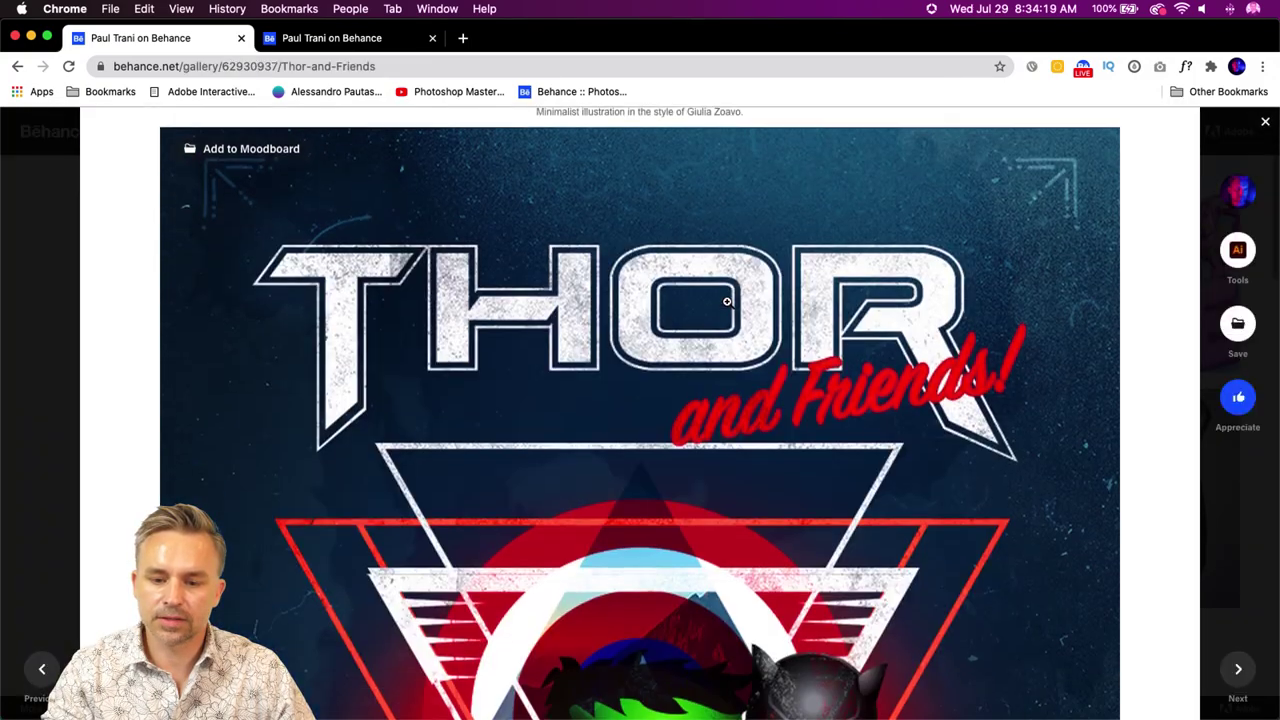
pyautogui.scroll(-8, 727, 301)
pyautogui.scroll(10, 1042, 221)
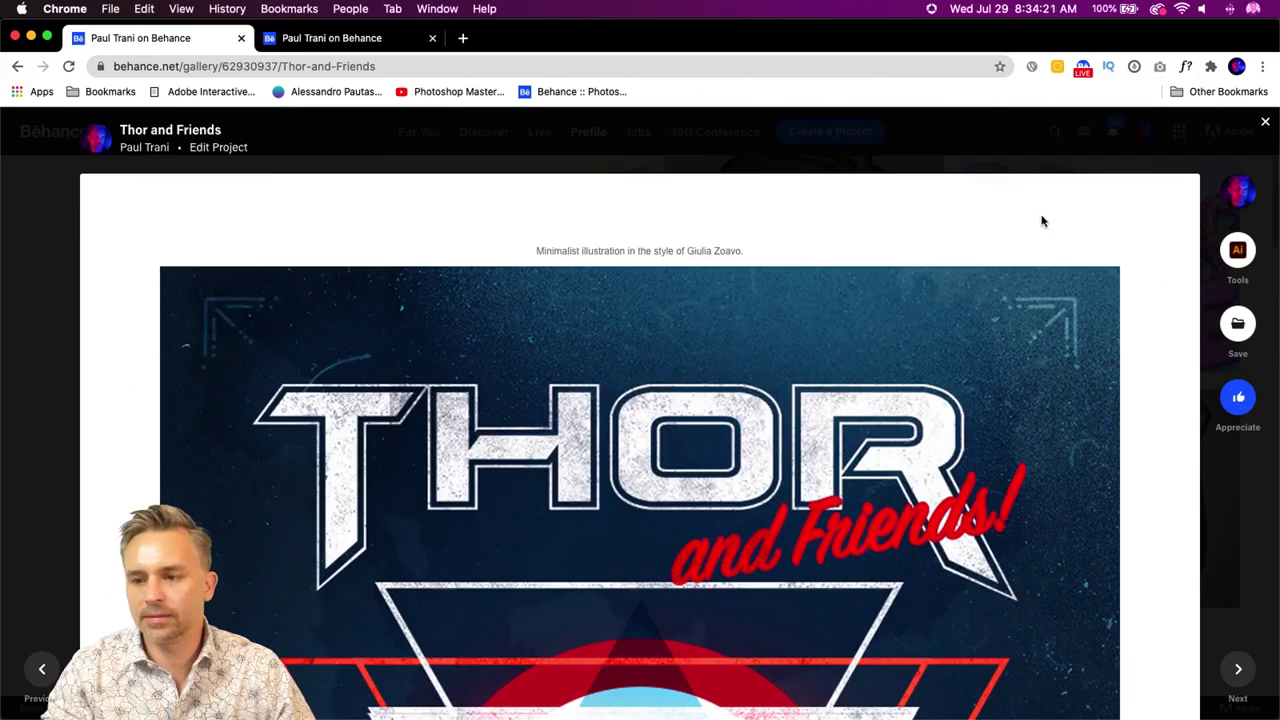
pyautogui.click(1264, 122)
# - Return to the start of the profile, minimize the browser, and preview Artboard 1-100.jpg on the desktop
pyautogui.scroll(15, 800, 300)
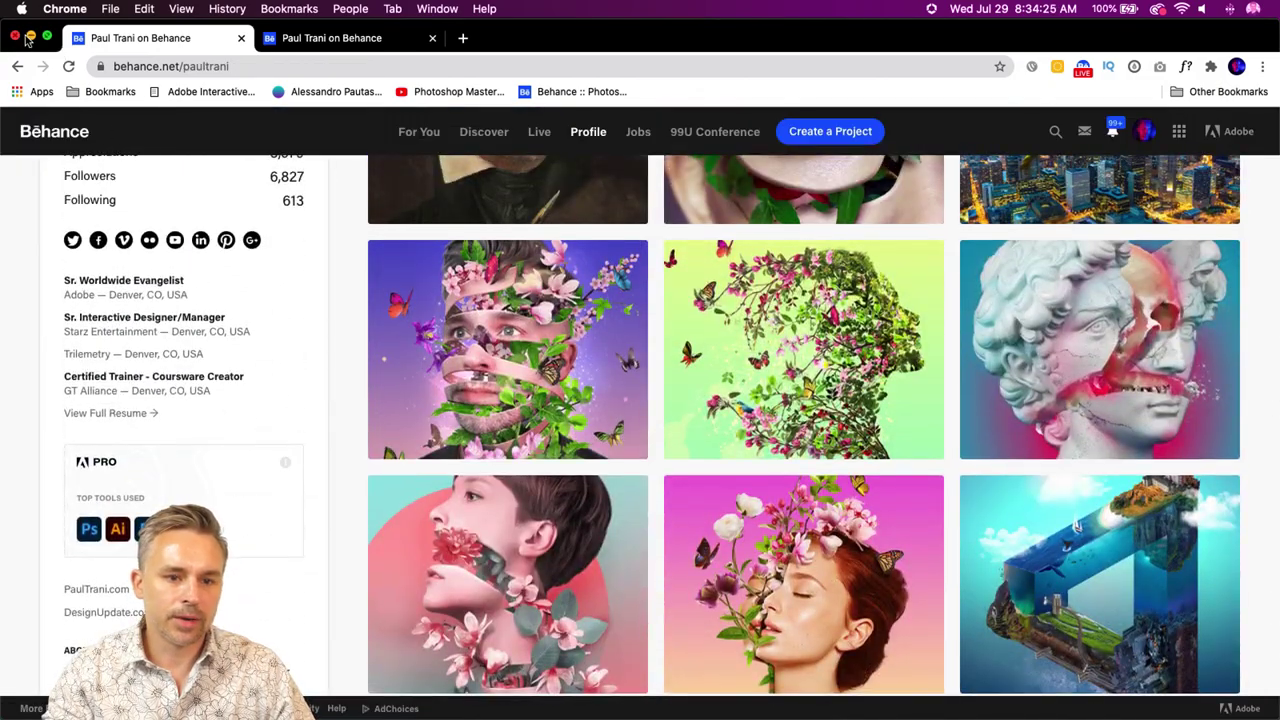
pyautogui.scroll(10, 337, 269)
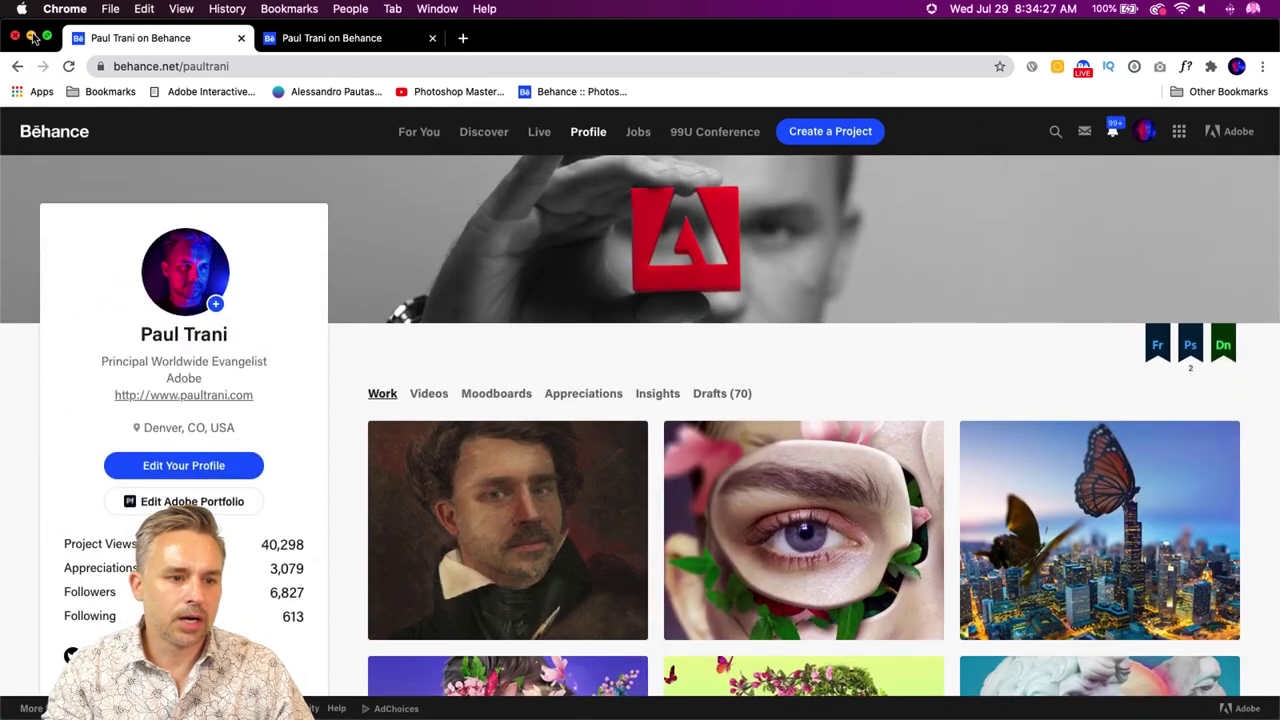
pyautogui.click(31, 37)
pyautogui.click(859, 314)
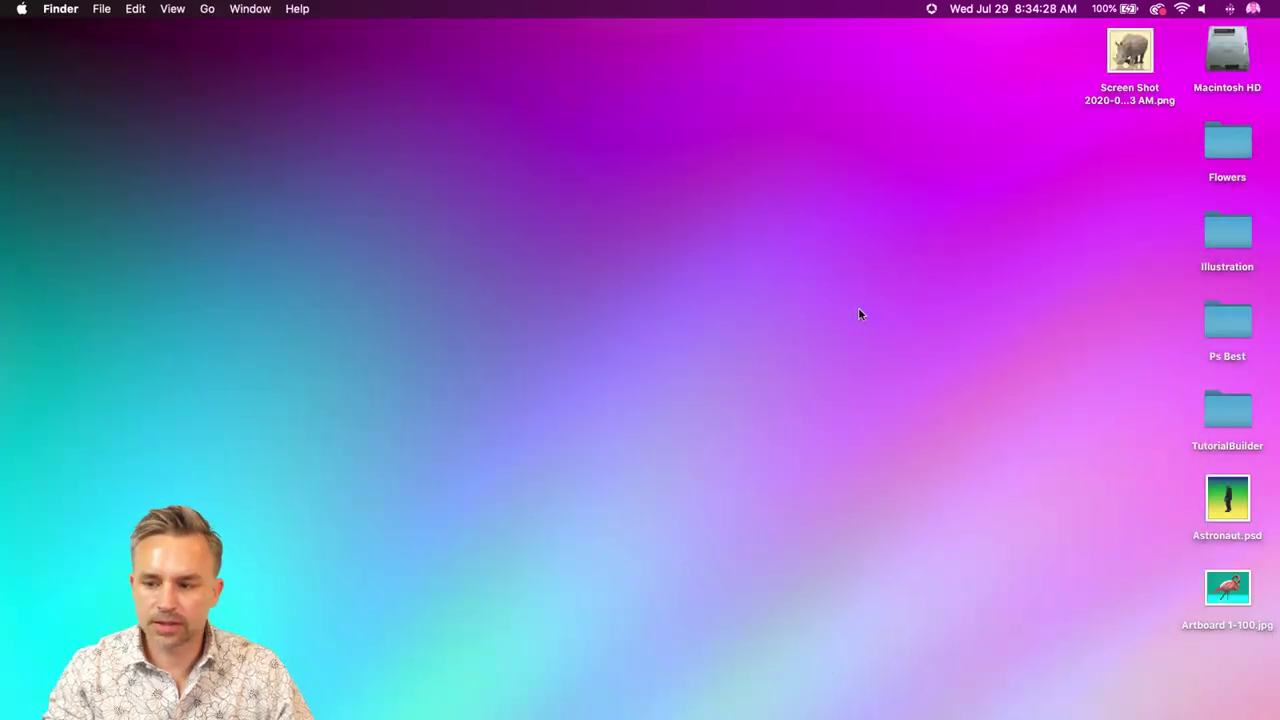
pyautogui.click(1217, 596)
pyautogui.press('space')
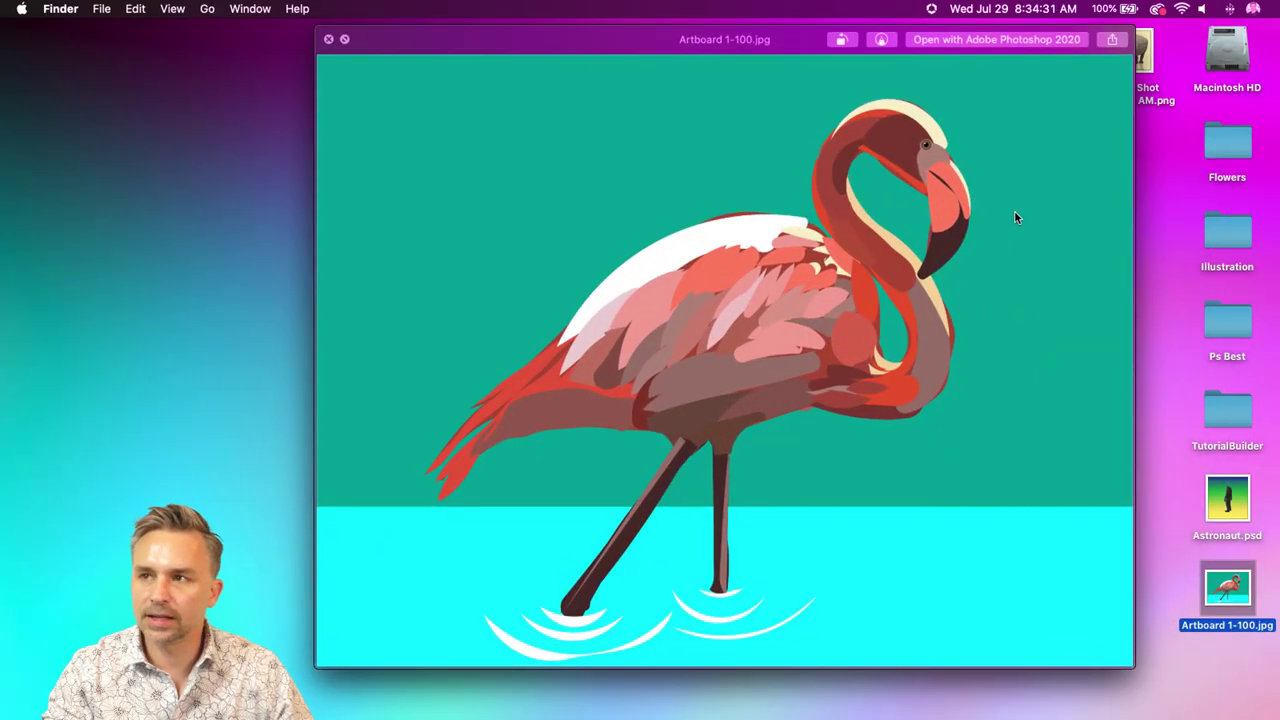
# - Preview the rhino screenshot from the desktop, enlarge its preview window, and close it
pyautogui.click(1141, 52)
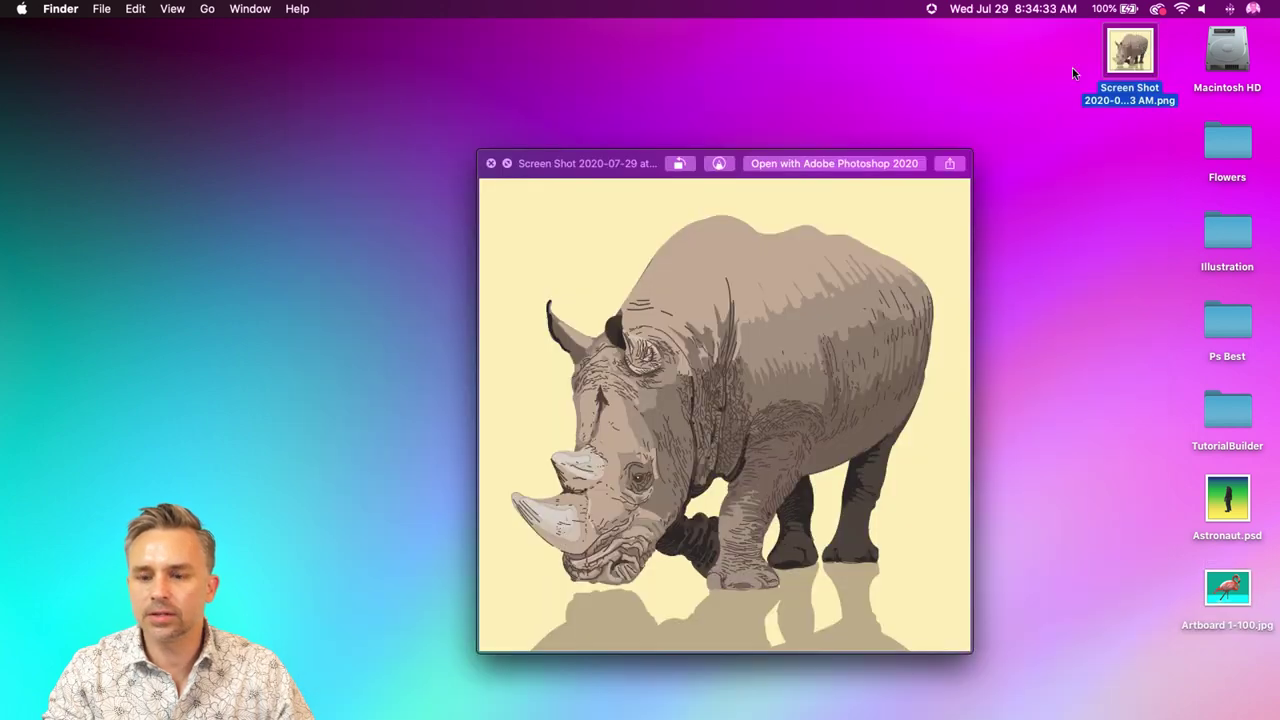
pyautogui.moveTo(487, 160); pyautogui.dragTo(333, 26)
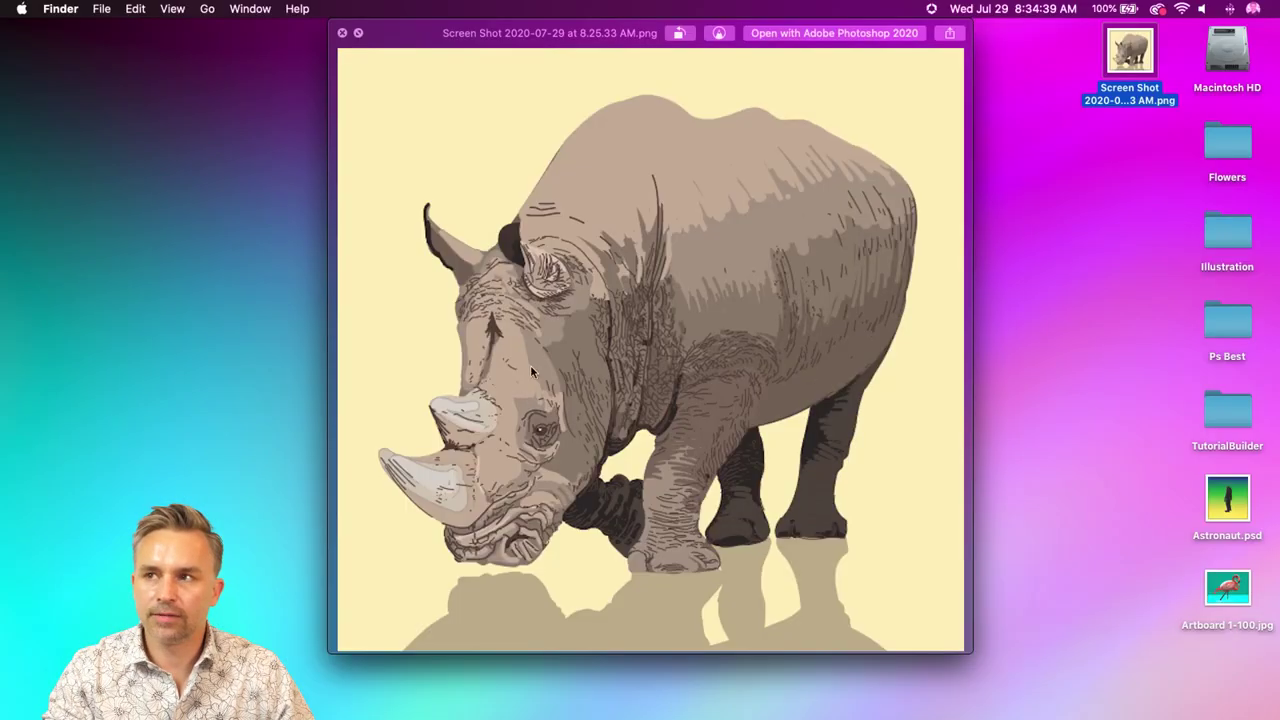
pyautogui.press('space')
pyautogui.click(971, 321)
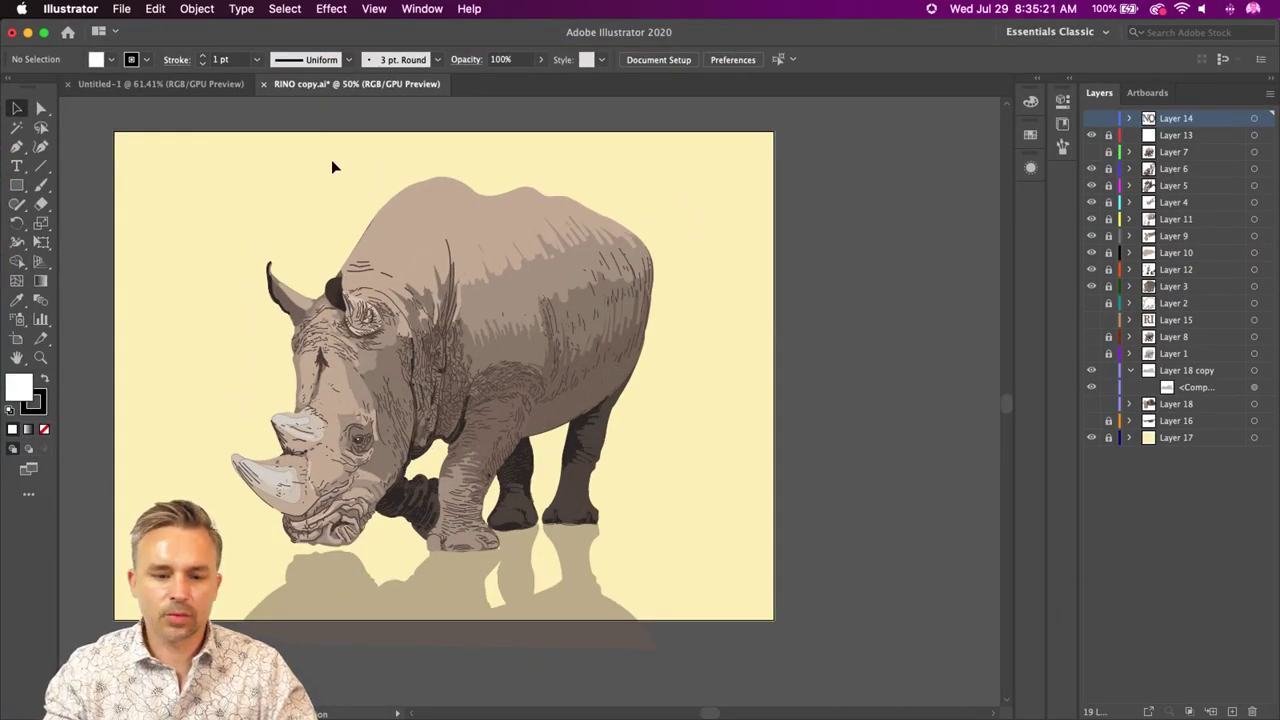
# - Inspect the rhino's skin texture, eye and horn linework in RINO copy.ai at 300% zoom
pyautogui.scroll(10, 336, 370)
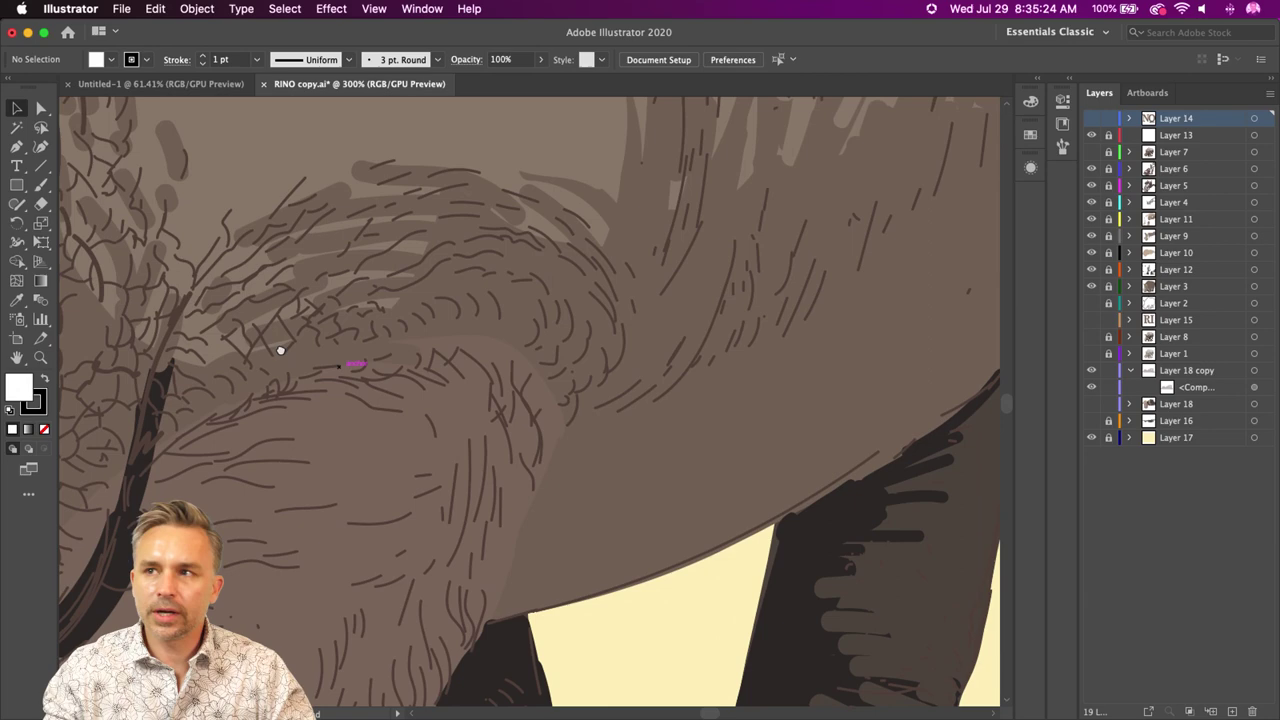
pyautogui.moveTo(281, 350); pyautogui.dragTo(966, 391)
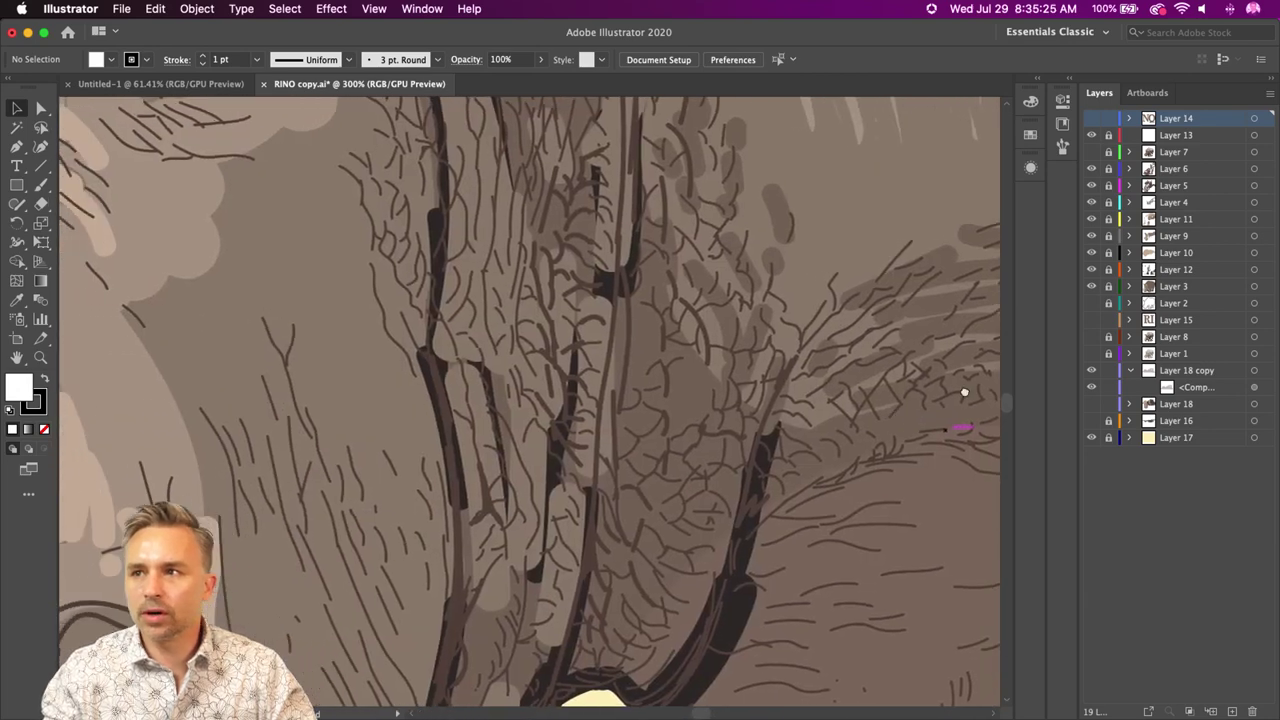
pyautogui.moveTo(420, 570); pyautogui.dragTo(788, 243)
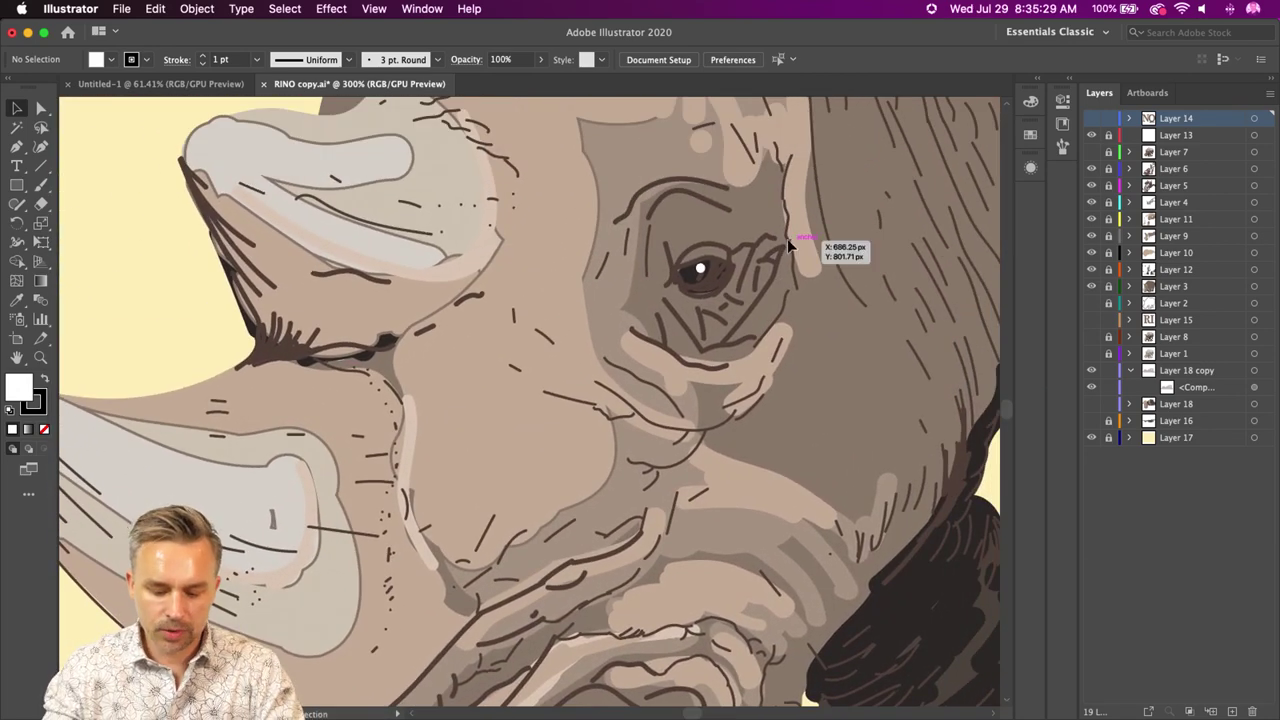
# - View the rhino artwork in full screen presentation mode and return to the normal screen mode
pyautogui.press('f')
pyautogui.press('f')
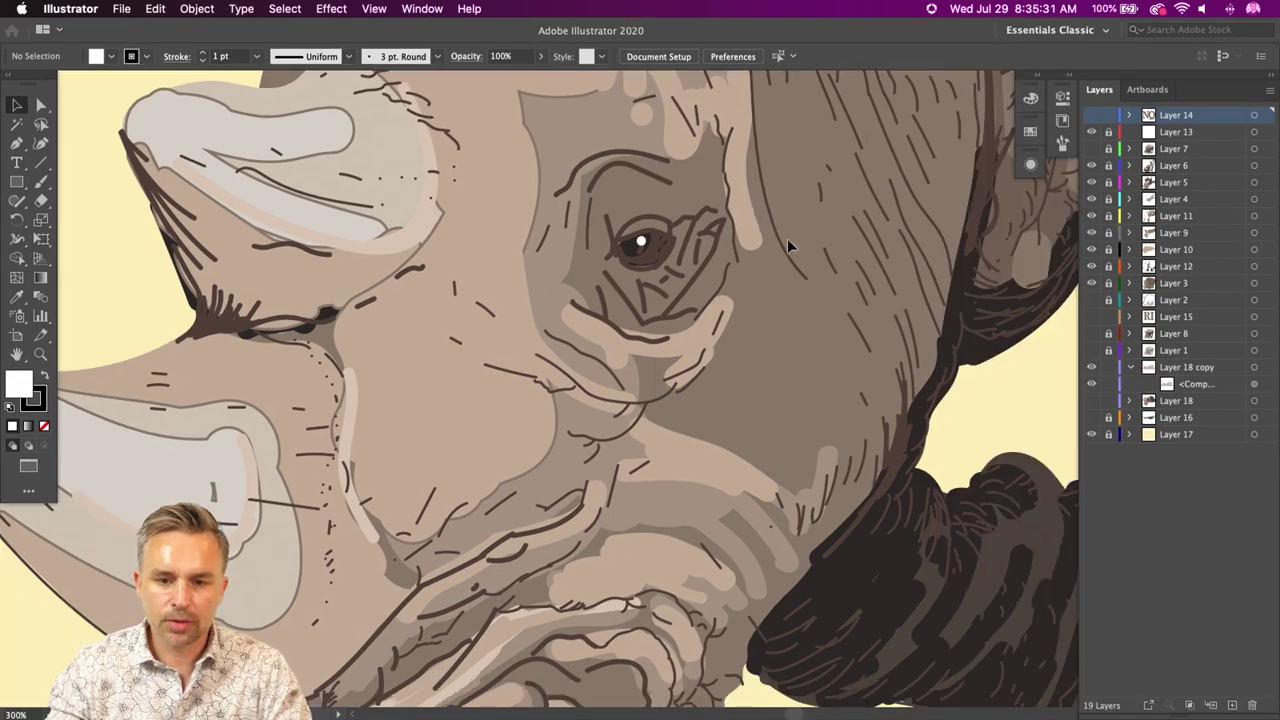
pyautogui.moveTo(737, 268); pyautogui.dragTo(605, 405)
pyautogui.hotkey('shift', 'f')
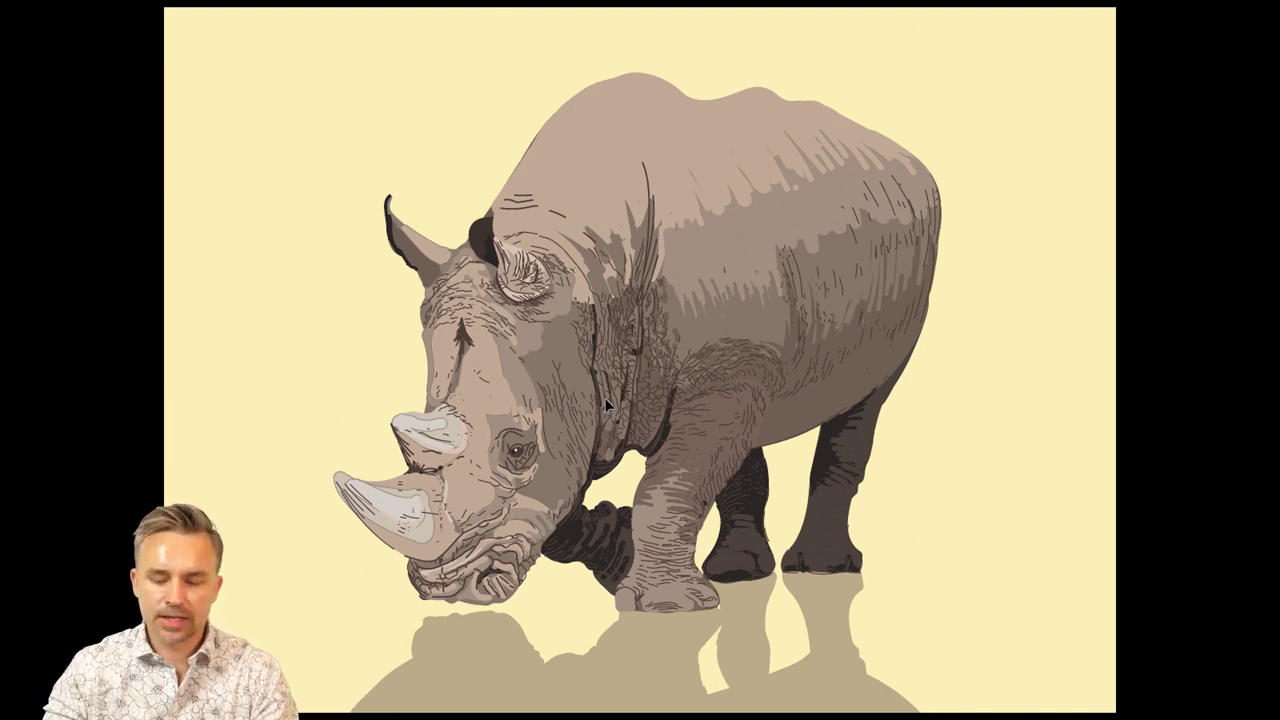
pyautogui.press('Escape')
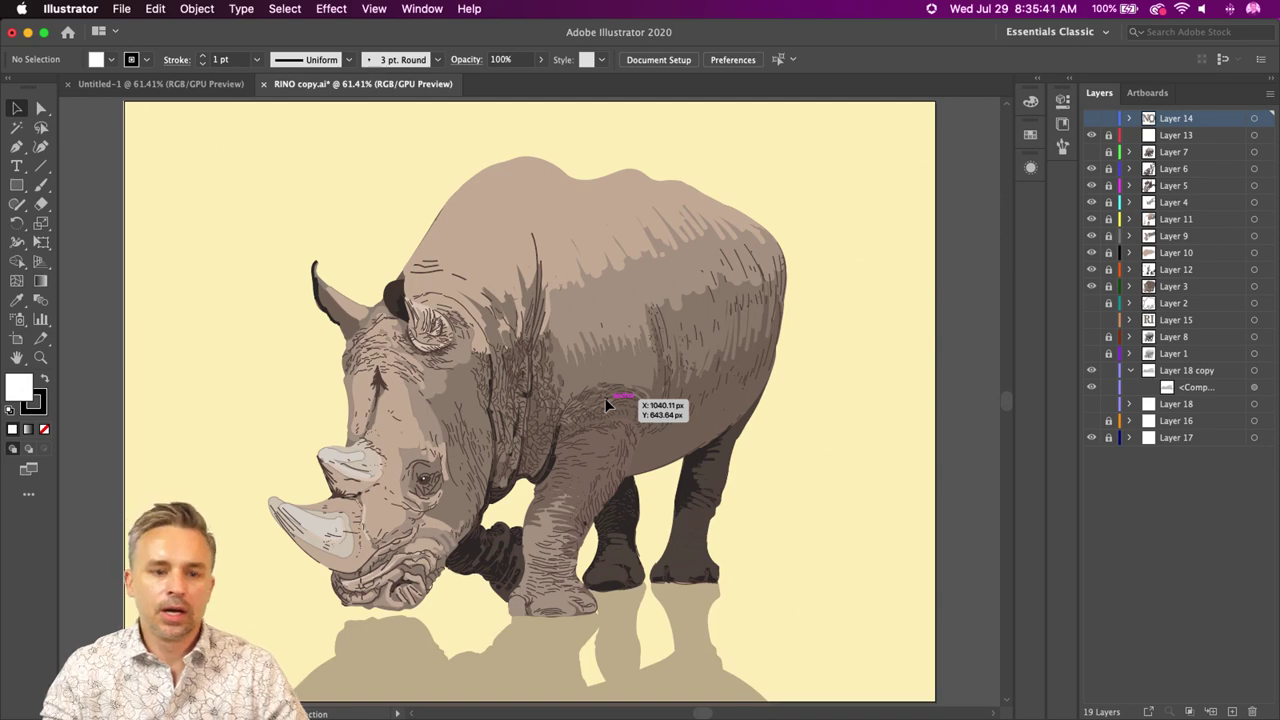
# - Switch to the Untitled-1 document, start a new document, and review the Print and Mobile presets
pyautogui.click(125, 88)
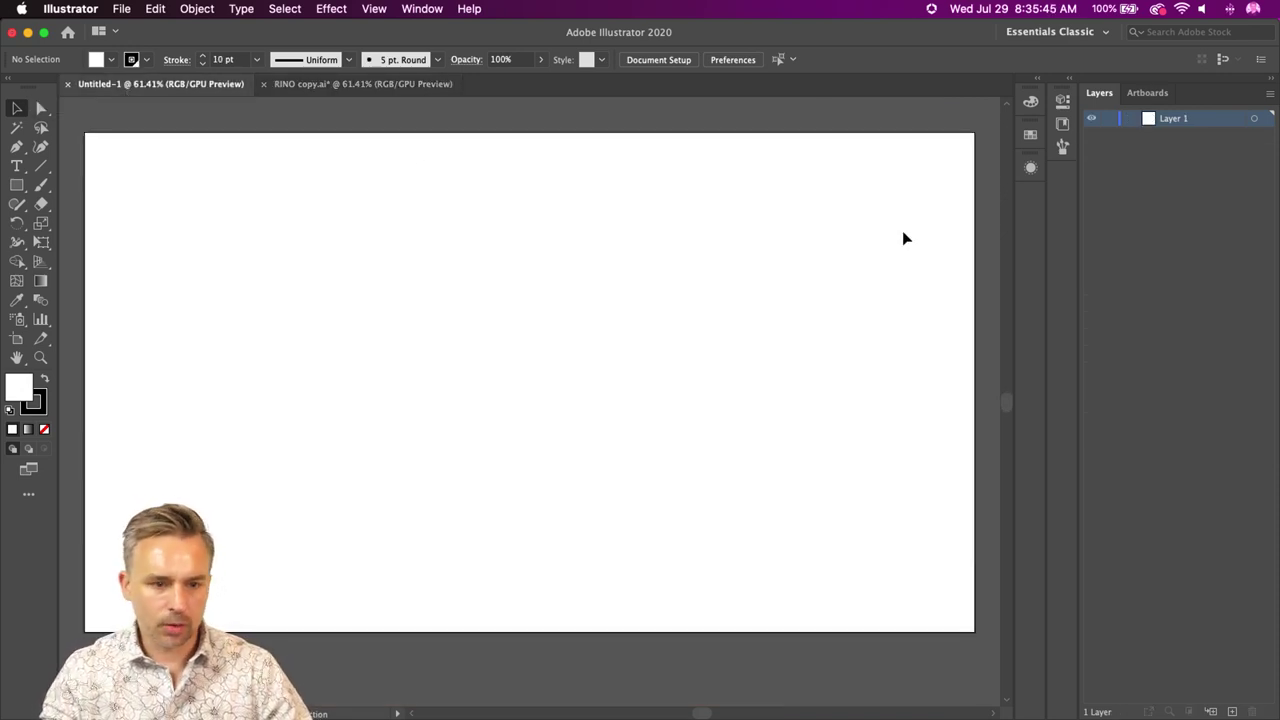
pyautogui.click(121, 8)
pyautogui.click(132, 29)
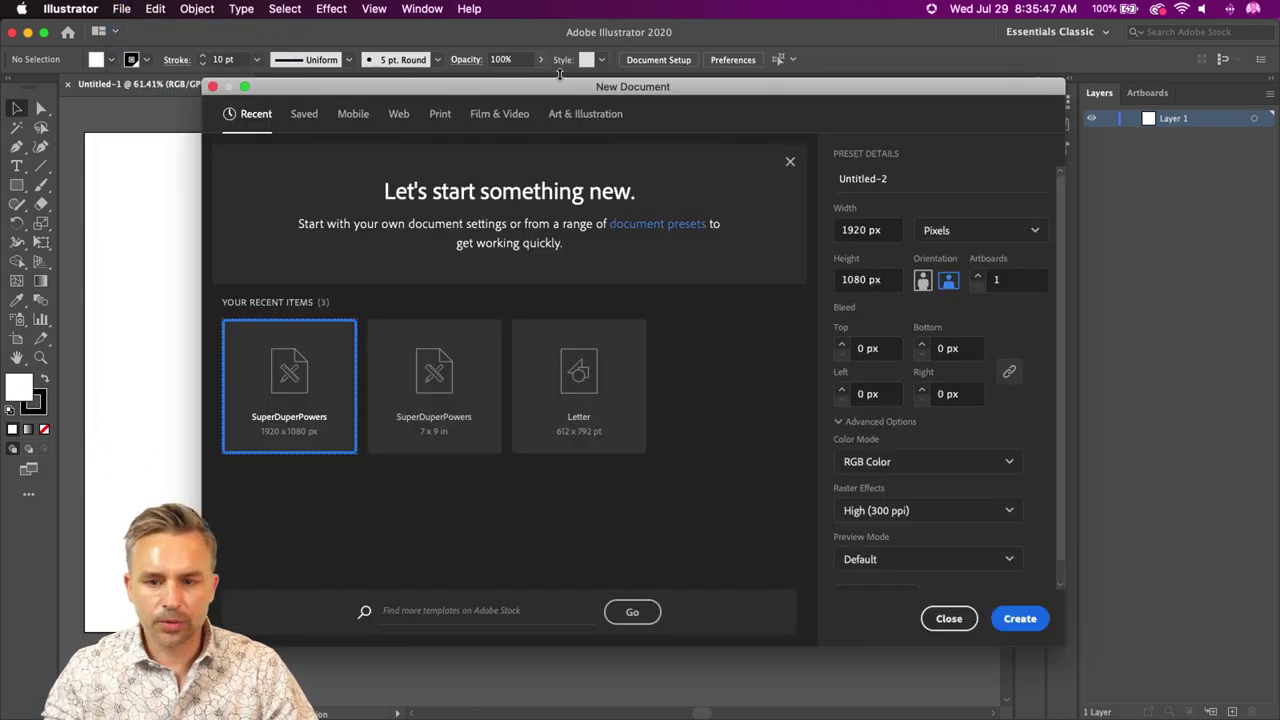
pyautogui.moveTo(564, 89); pyautogui.dragTo(576, 95)
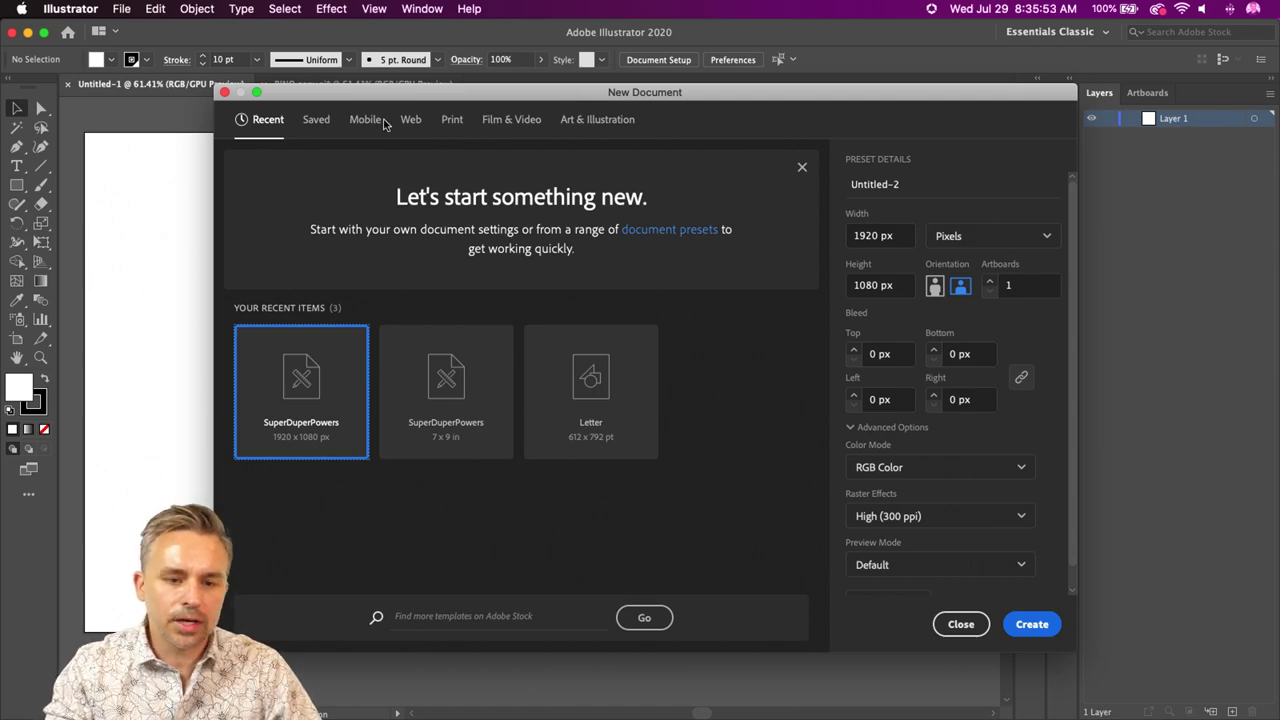
pyautogui.click(453, 121)
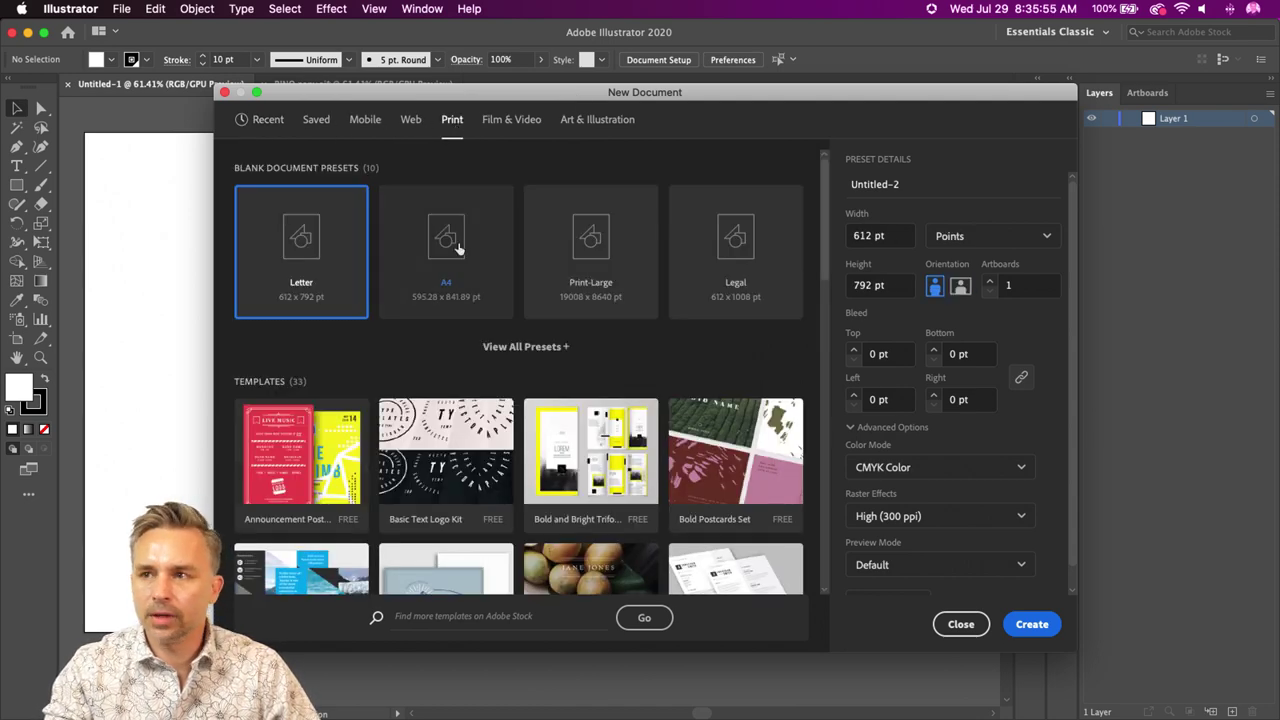
pyautogui.scroll(-6, 459, 248)
pyautogui.scroll(6, 459, 248)
pyautogui.click(358, 121)
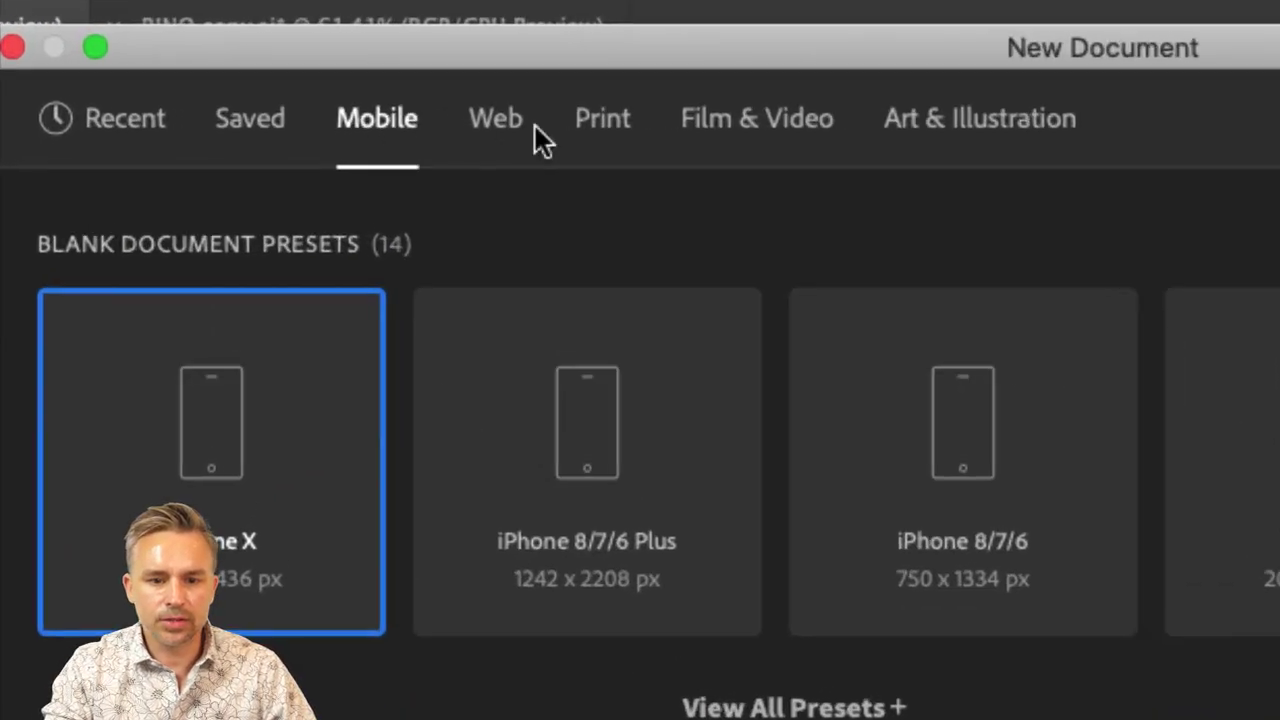
# - Download the free Abstract Illustrations template from the Art & Illustration category and open it as a new document
pyautogui.click(908, 130)
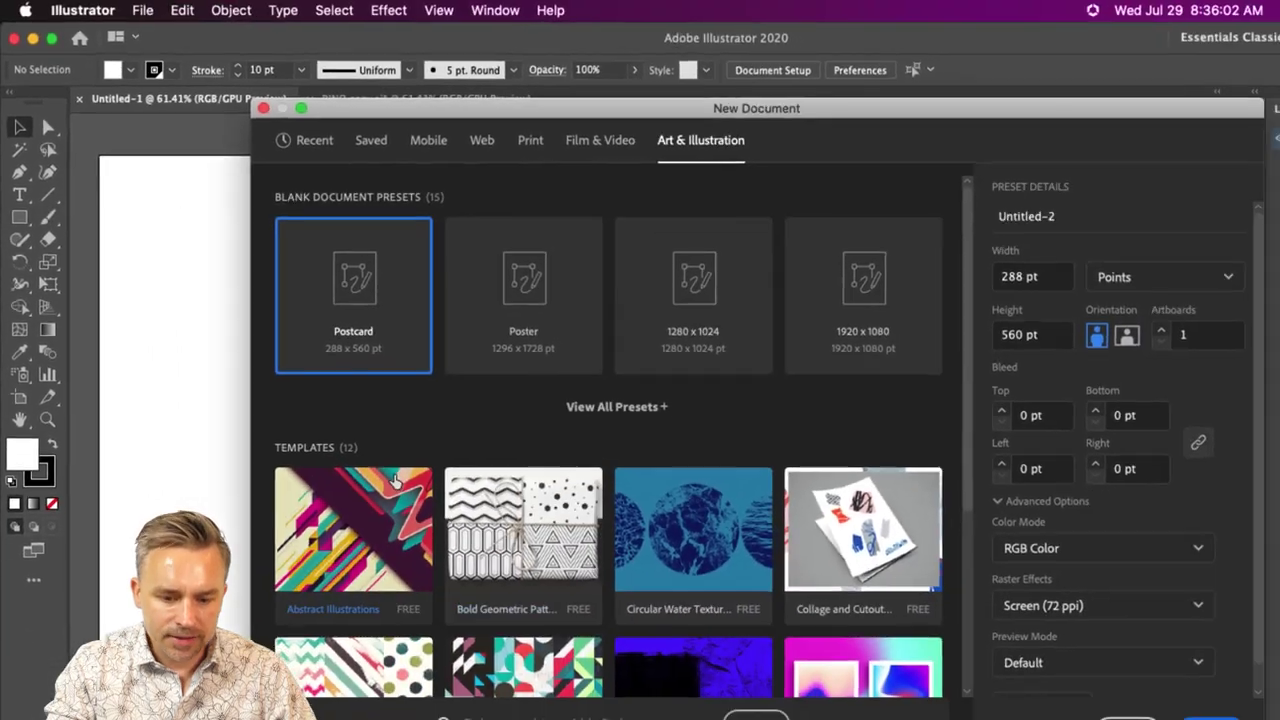
pyautogui.scroll(-5, 395, 481)
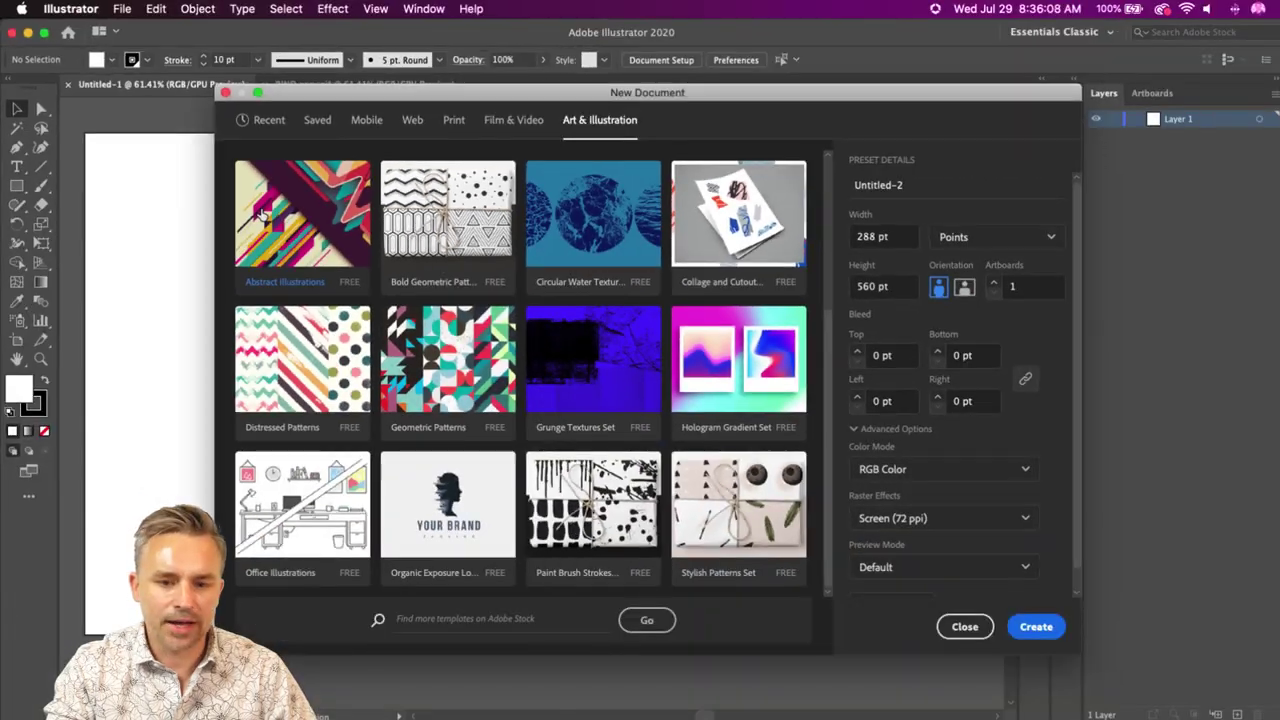
pyautogui.click(263, 215)
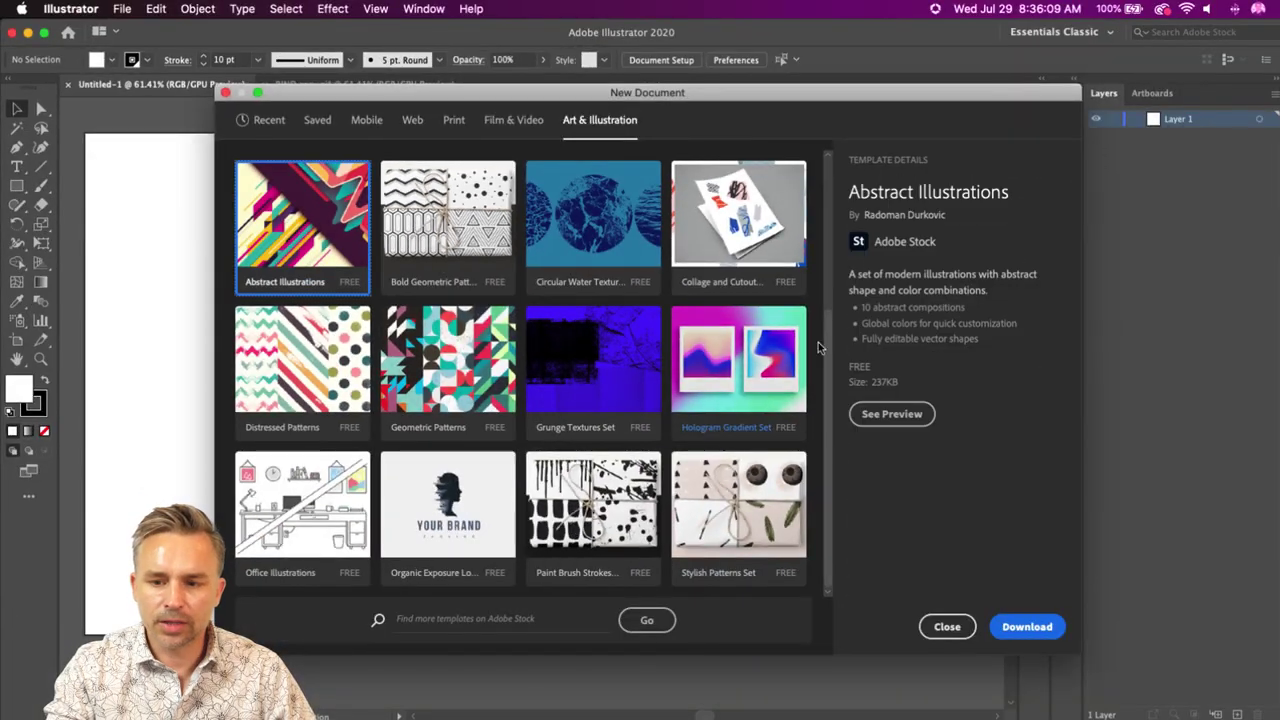
pyautogui.click(1030, 626)
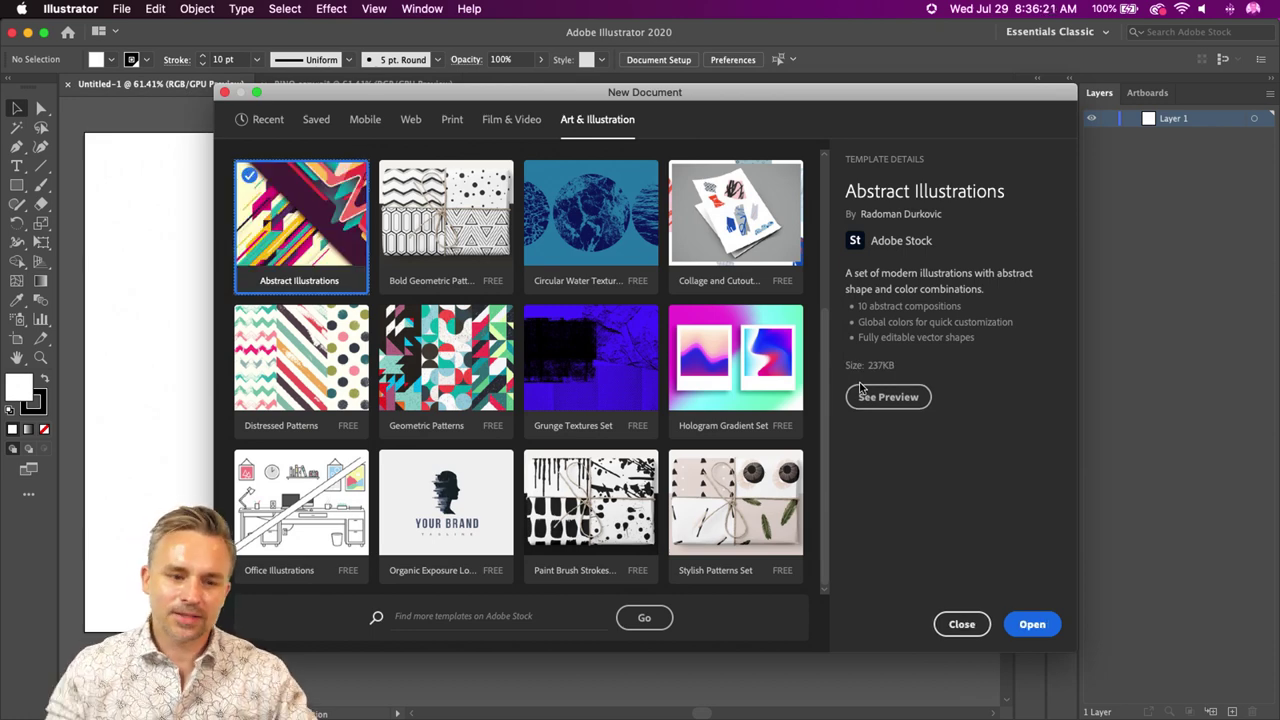
pyautogui.click(1030, 626)
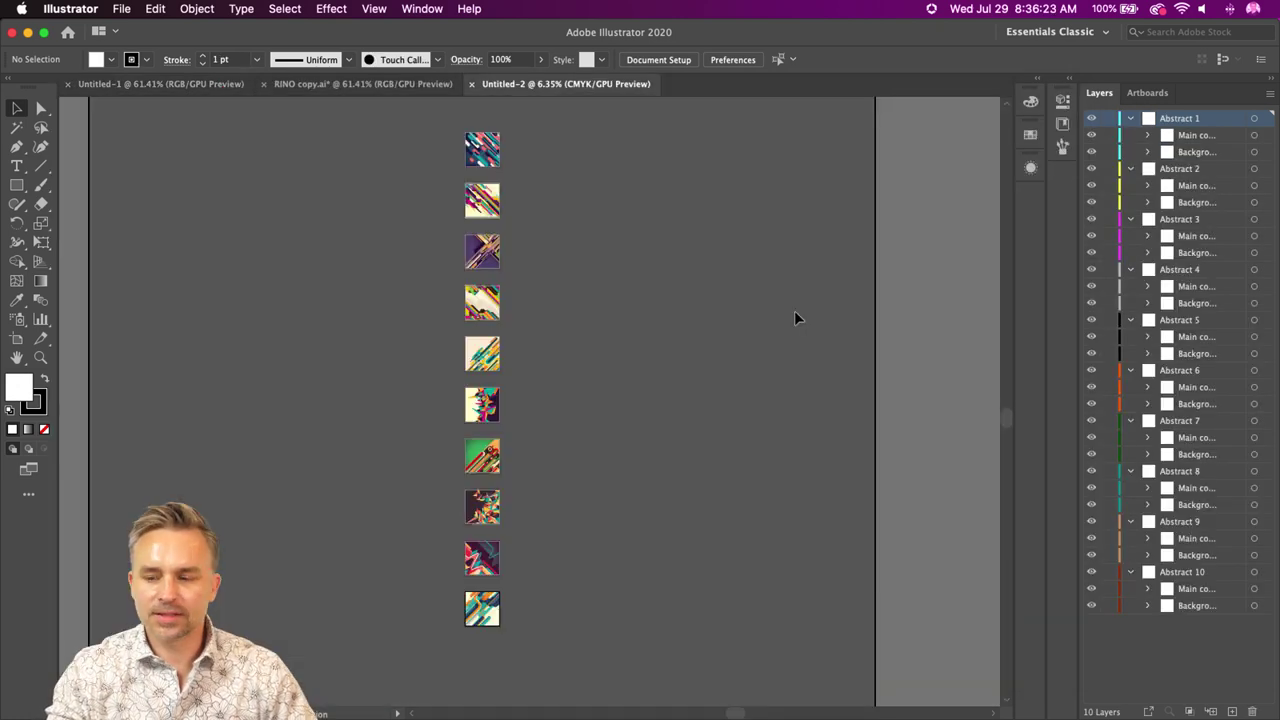
# - Enlarge the view of the Abstract Illustrations artboards to examine their compositions
pyautogui.press('super+plus')
pyautogui.press('super+plus')
pyautogui.press('super+plus')
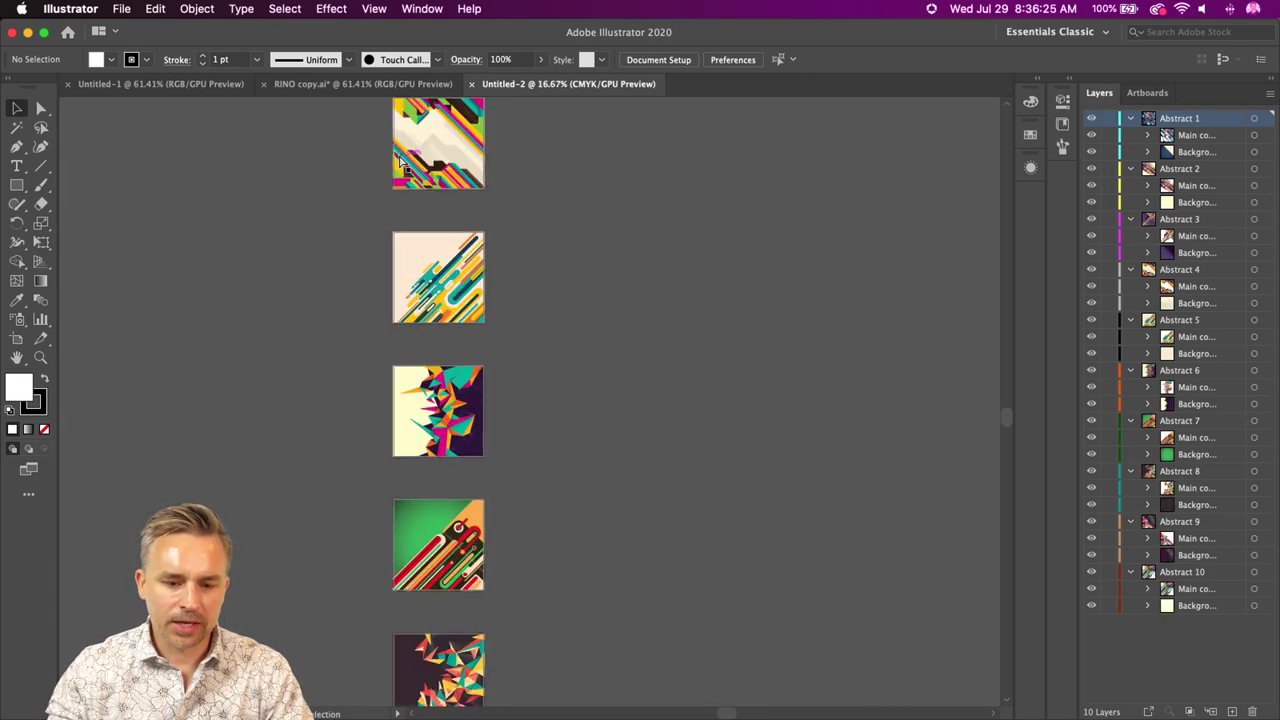
# - Enlarge the Abstract 6 artwork to 300% and select individual teal triangles to examine their vector paths
pyautogui.press('super+plus')
pyautogui.press('super+plus')
pyautogui.press('super+plus')
pyautogui.moveTo(220, 300); pyautogui.dragTo(493, 310)
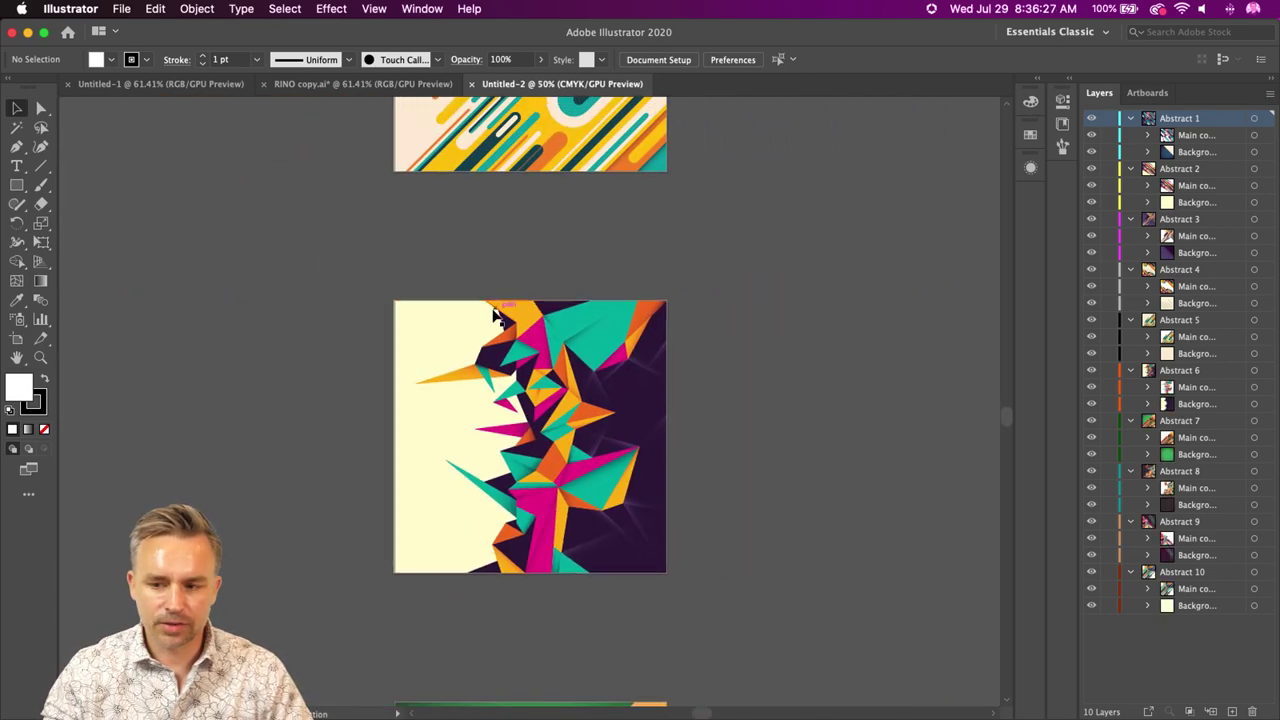
pyautogui.click(510, 397)
pyautogui.press('super+equal')
pyautogui.press('super+equal')
pyautogui.press('super+equal')
pyautogui.press('super+equal')
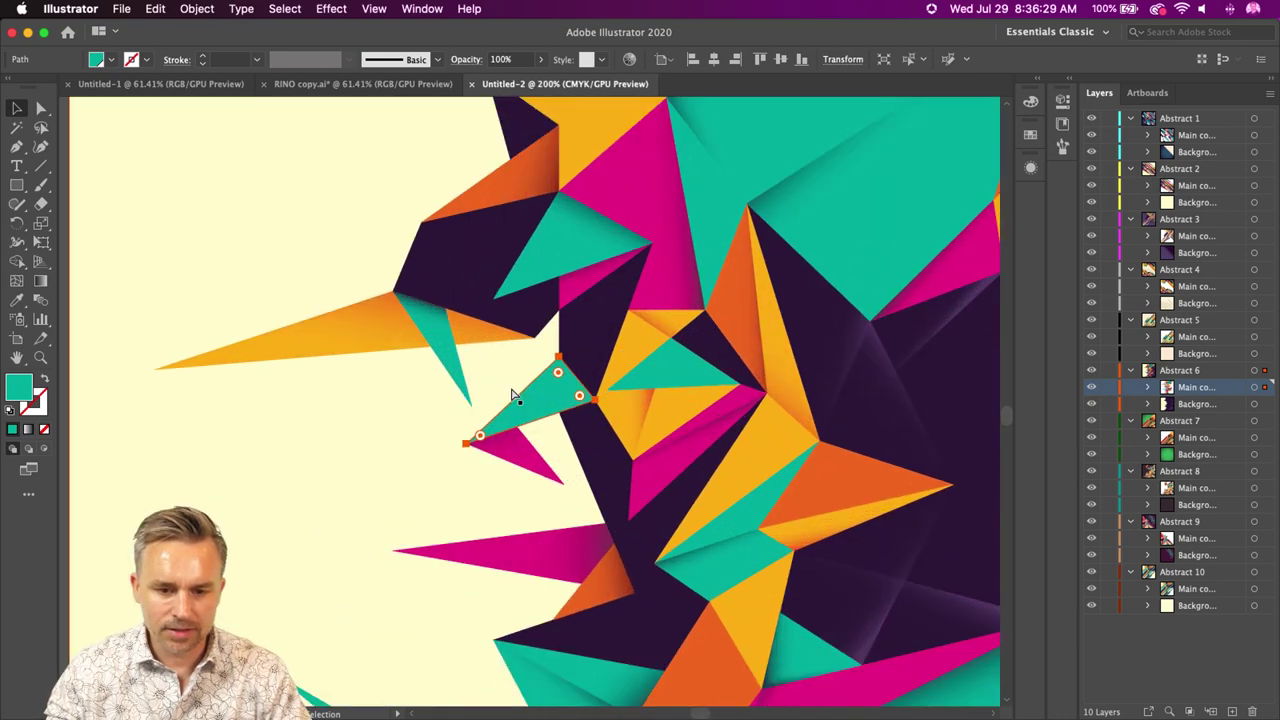
pyautogui.press('super+equal')
pyautogui.click(559, 185)
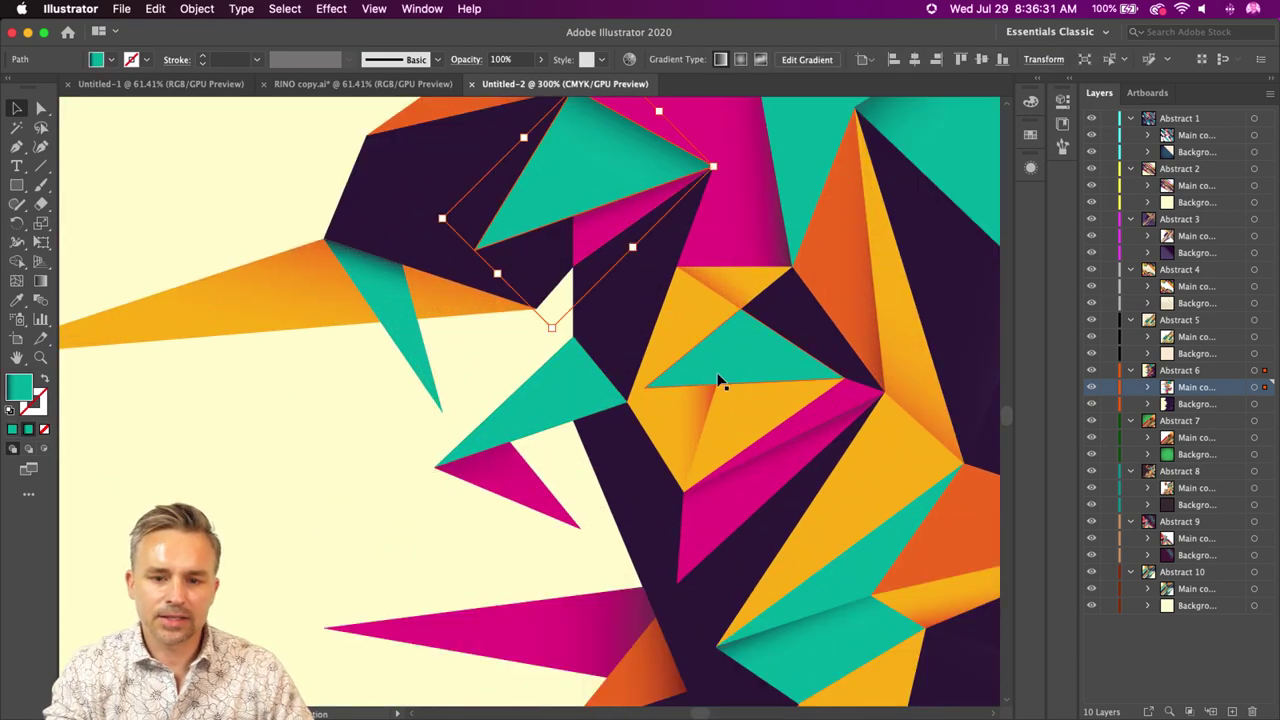
# - Select the teal triangle in the middle of the Abstract 6 artwork and extend the selection to all objects with the same fill color
pyautogui.click(718, 374)
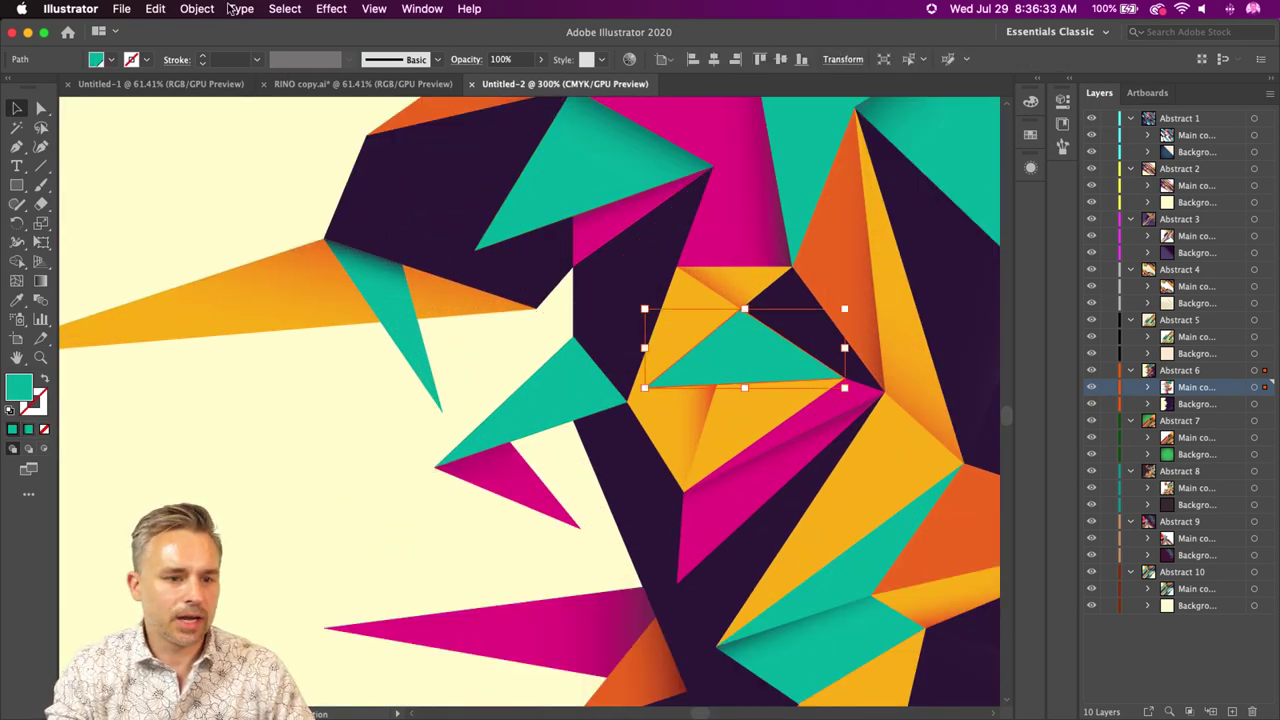
pyautogui.click(282, 9)
pyautogui.moveTo(323, 153)
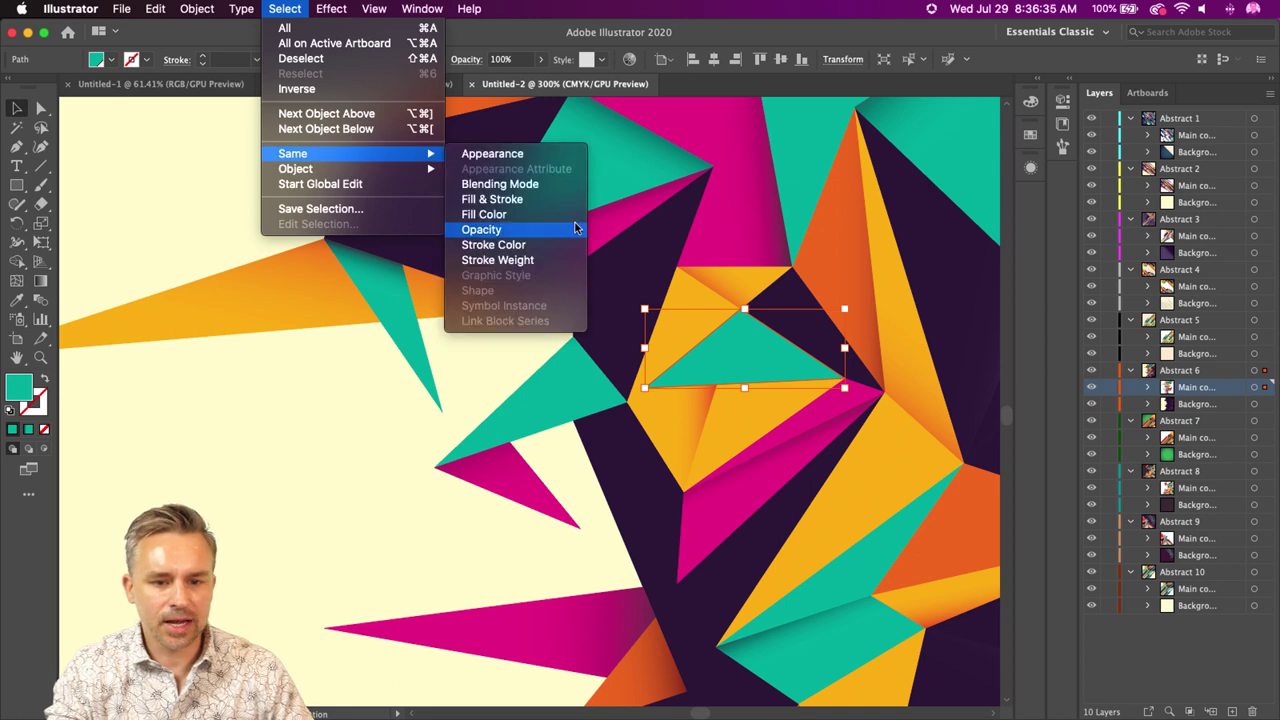
pyautogui.click(570, 214)
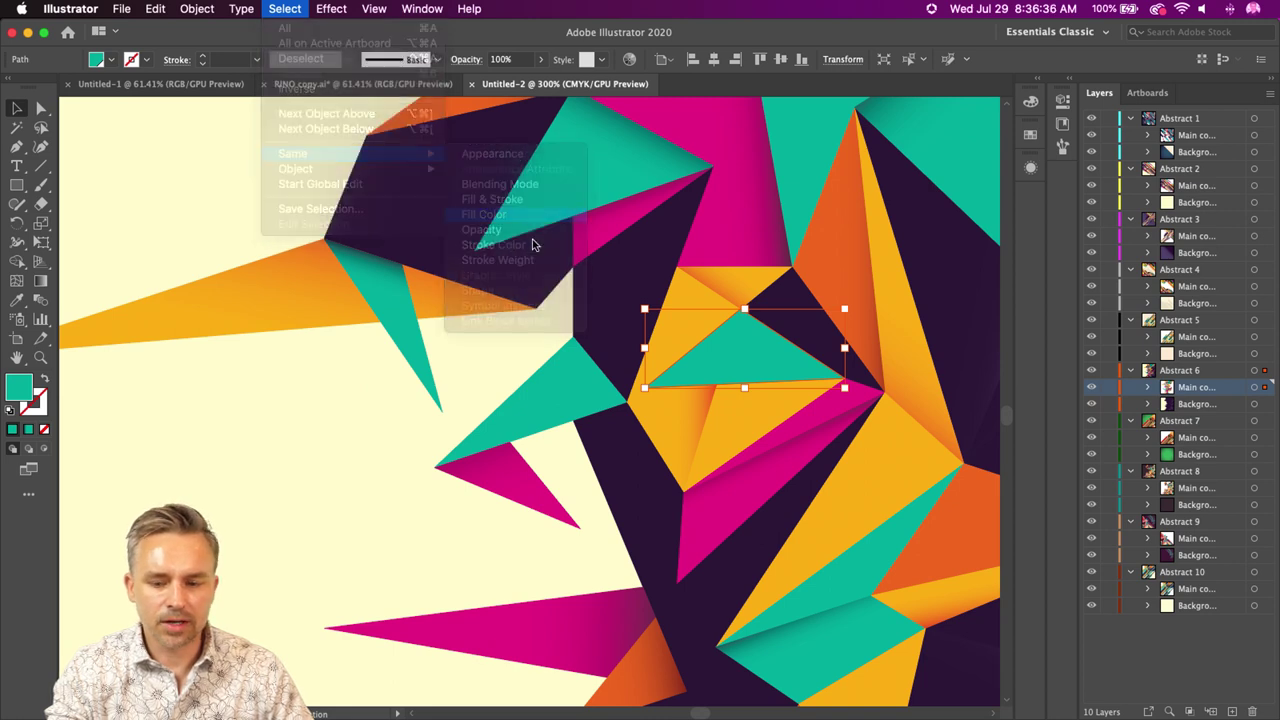
# - Change the fill of the selected teal shapes to pink DD549C
pyautogui.doubleClick(22, 393)
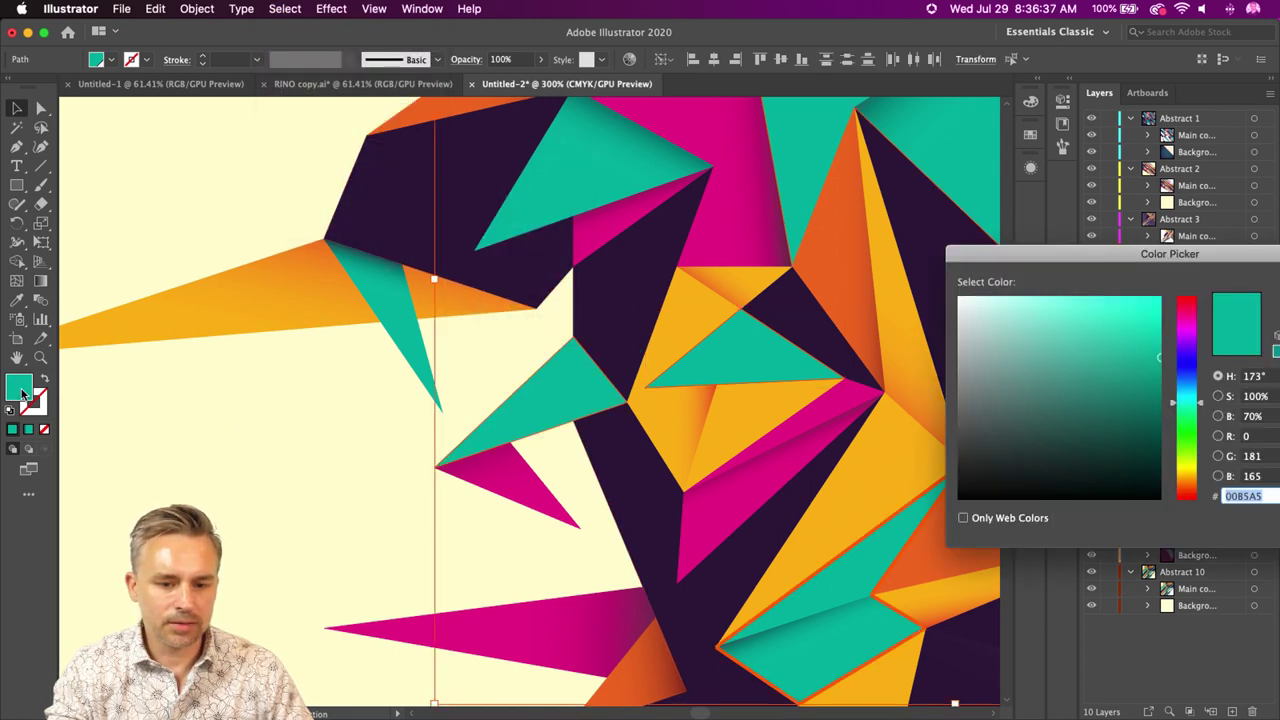
pyautogui.click(1187, 316)
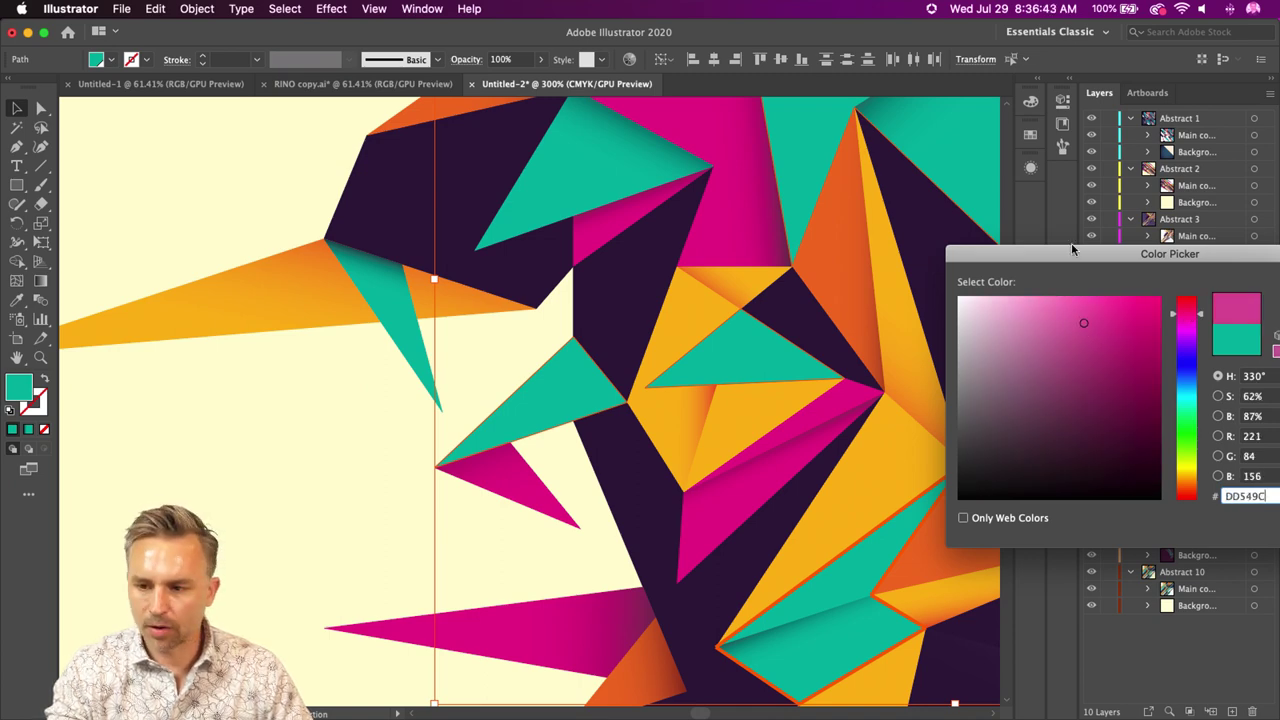
pyautogui.moveTo(1072, 248); pyautogui.dragTo(409, 311)
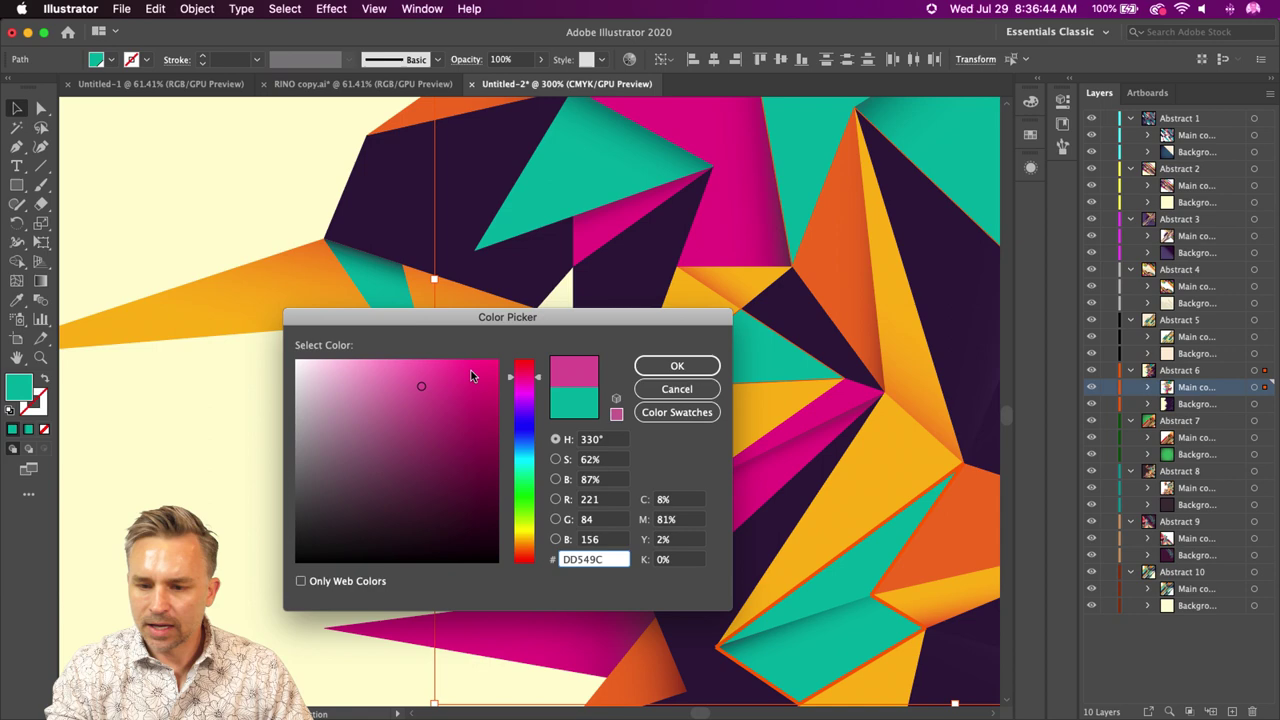
pyautogui.click(676, 367)
pyautogui.moveTo(654, 346); pyautogui.dragTo(366, 340)
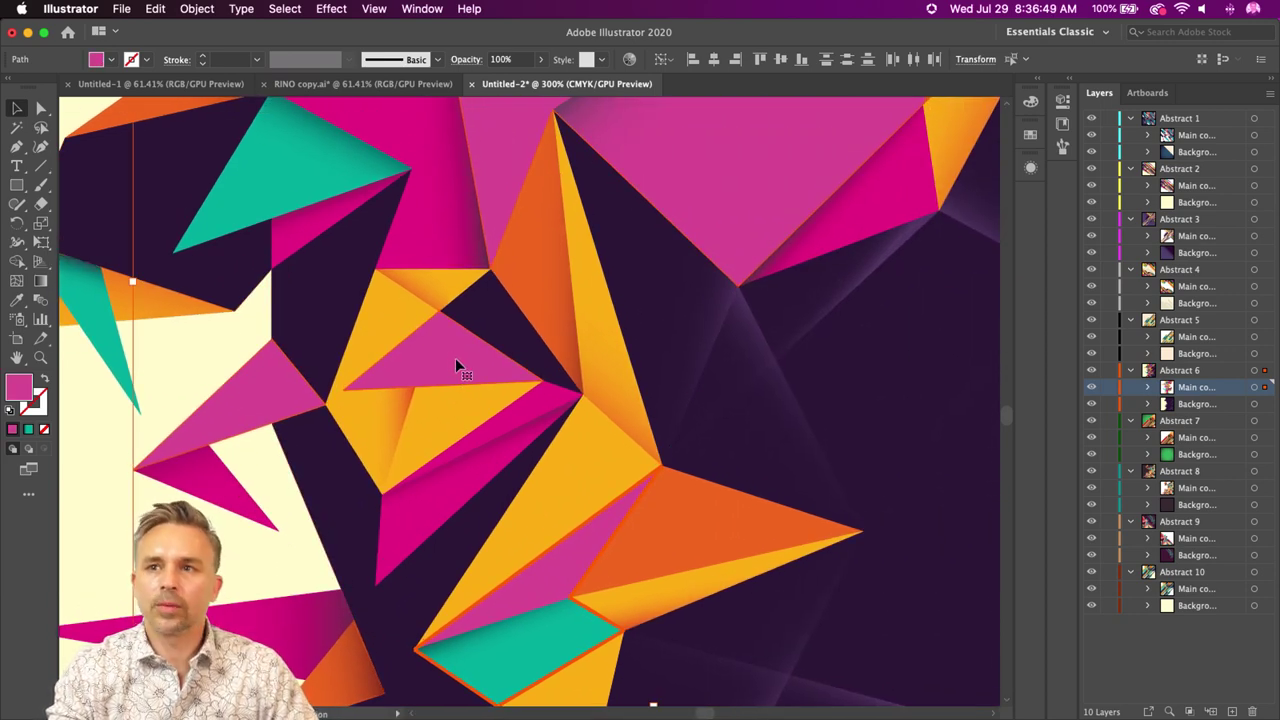
# - Close the Untitled-2 document without saving its changes
pyautogui.click(394, 316)
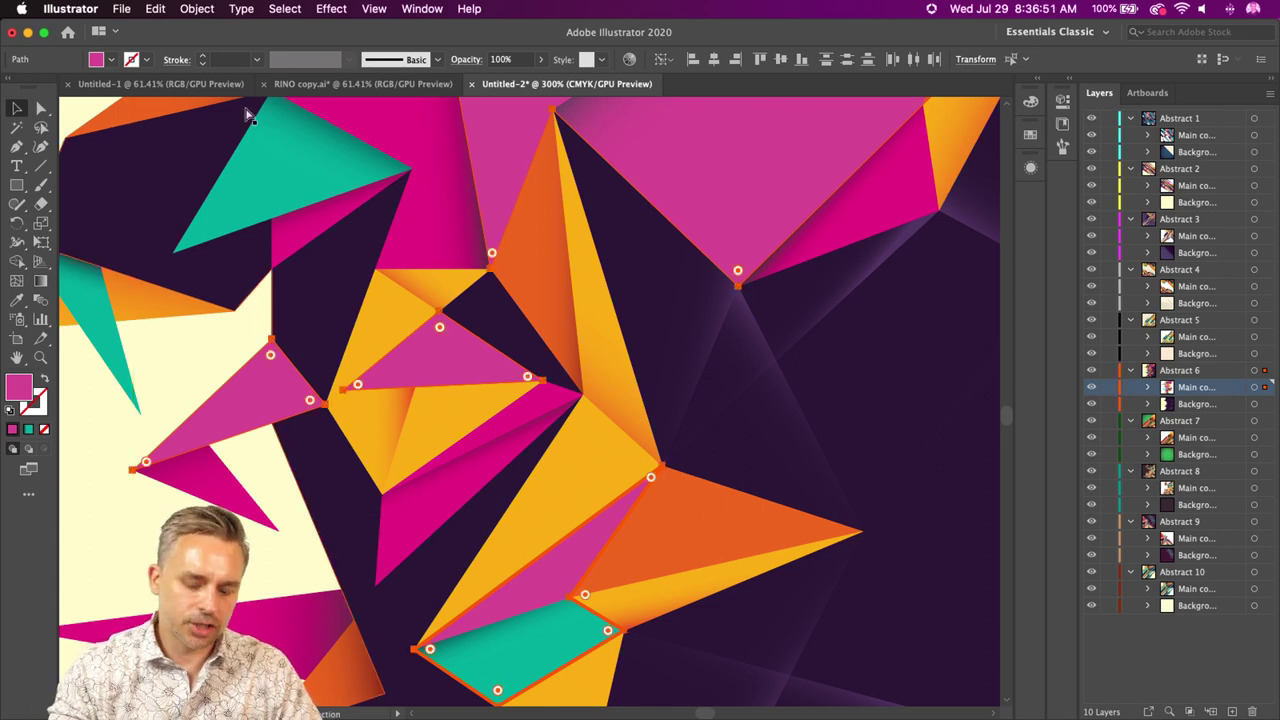
pyautogui.press('super+w')
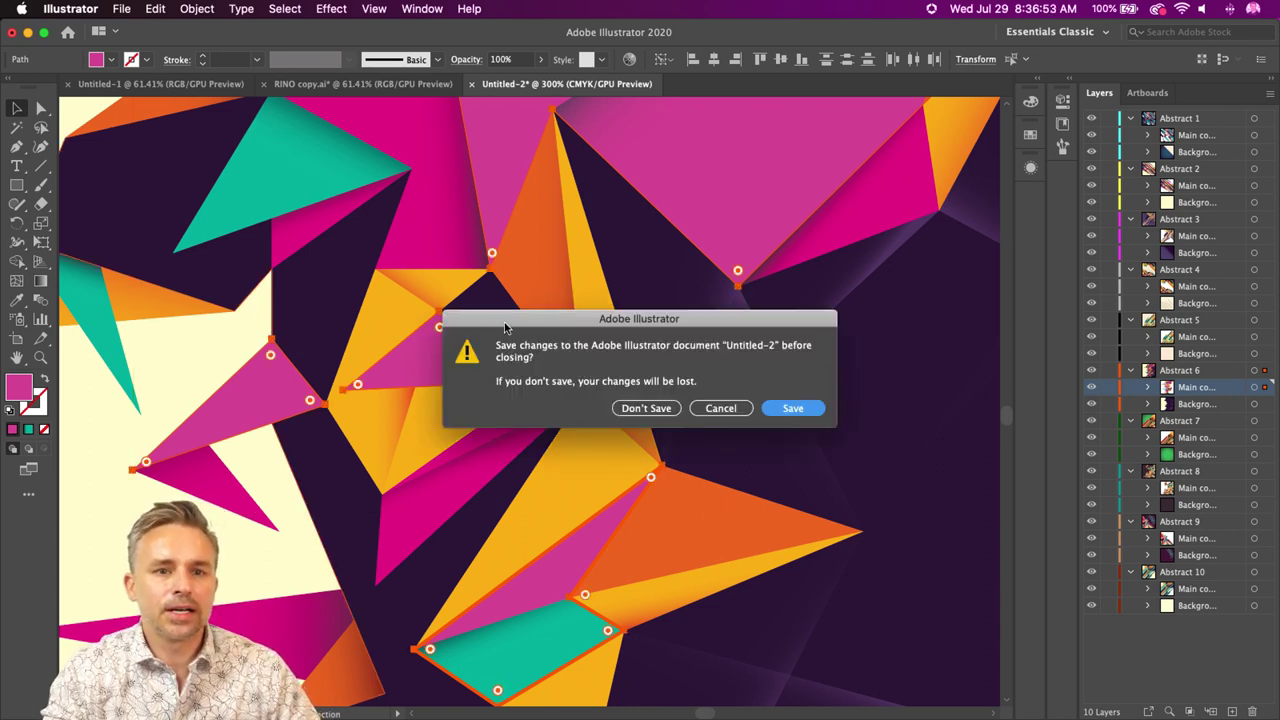
pyautogui.click(645, 408)
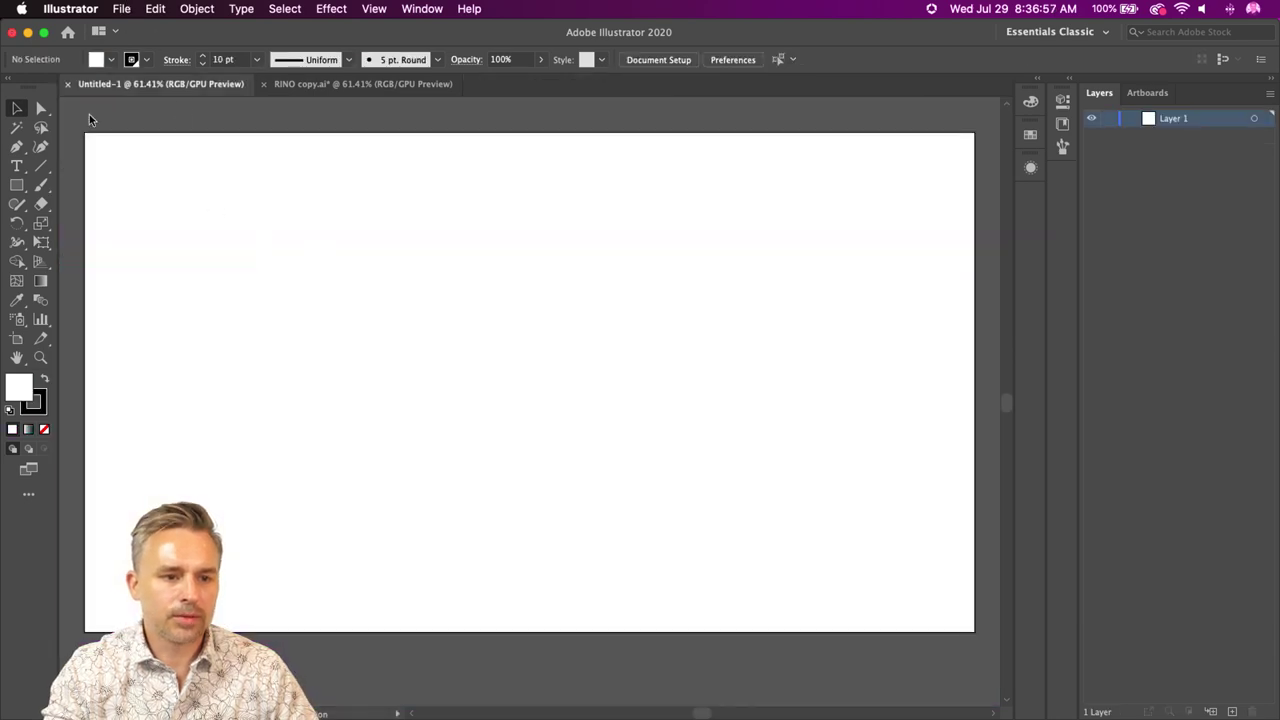
# - Create a new 1920 x 1080 px document from the SuperDuperPowers preset in the Print category, reviewing the saved templates on the way
pyautogui.click(113, 6)
pyautogui.click(126, 27)
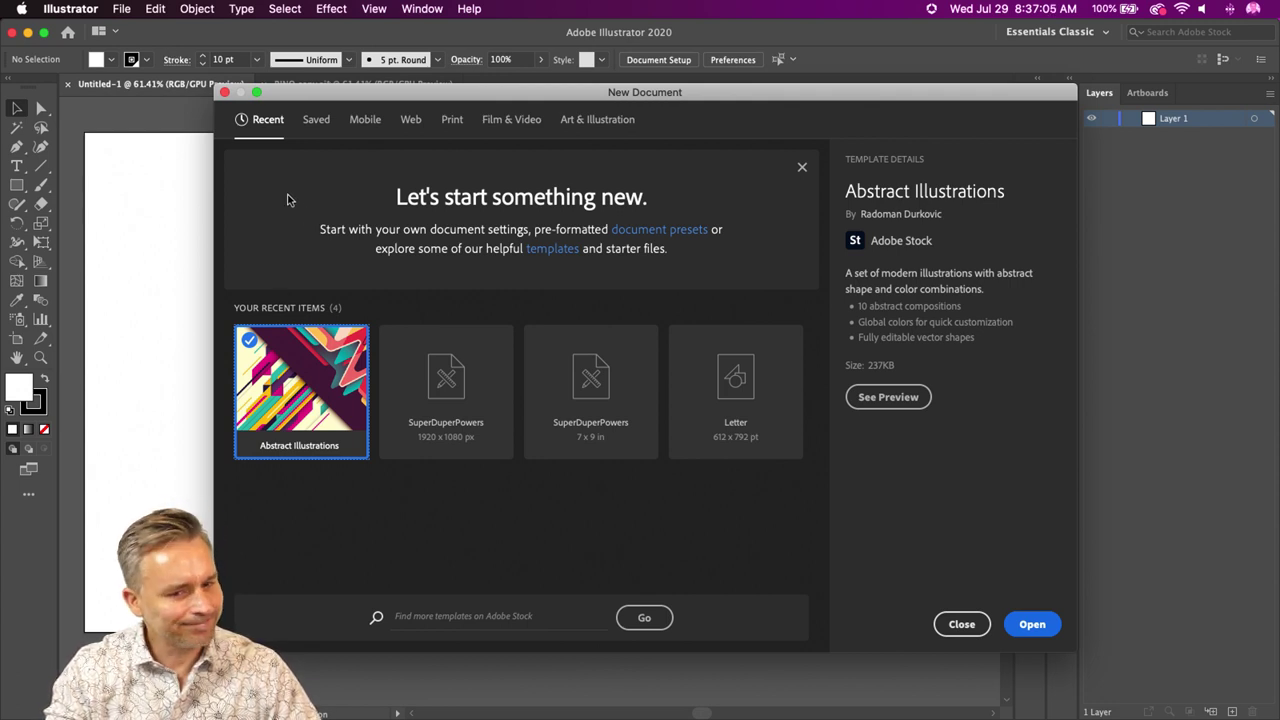
pyautogui.click(316, 121)
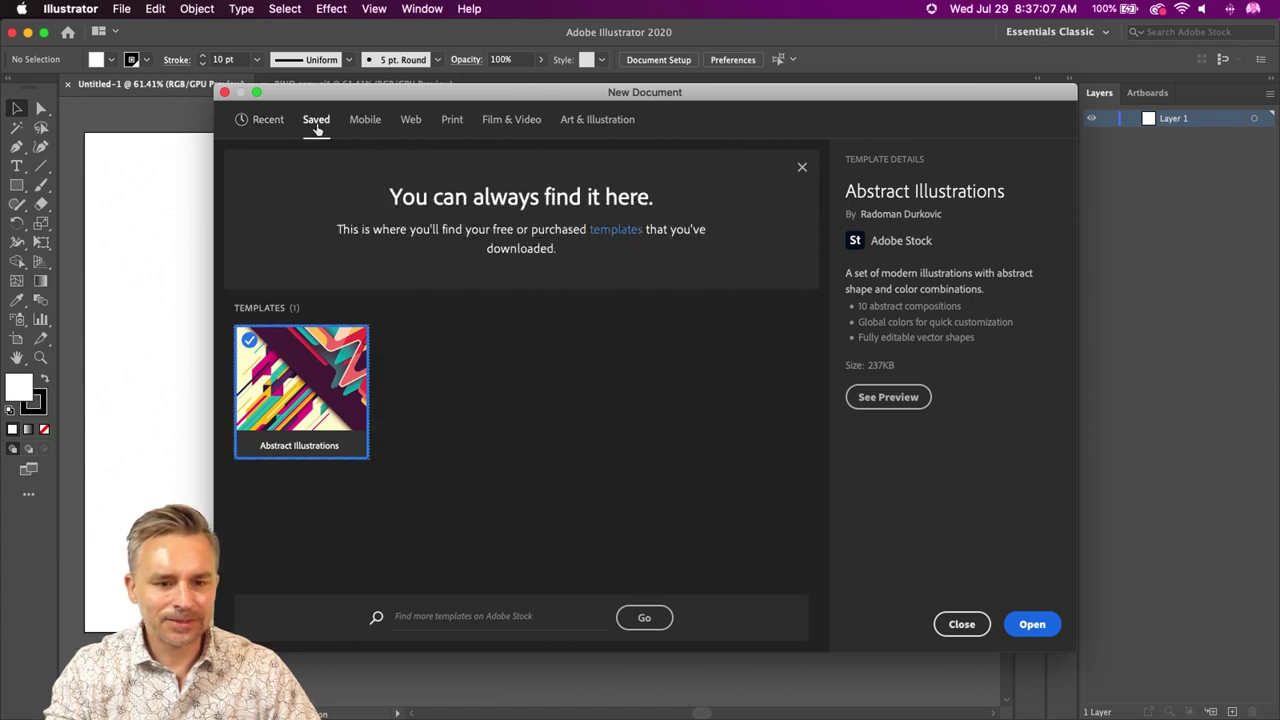
pyautogui.click(451, 124)
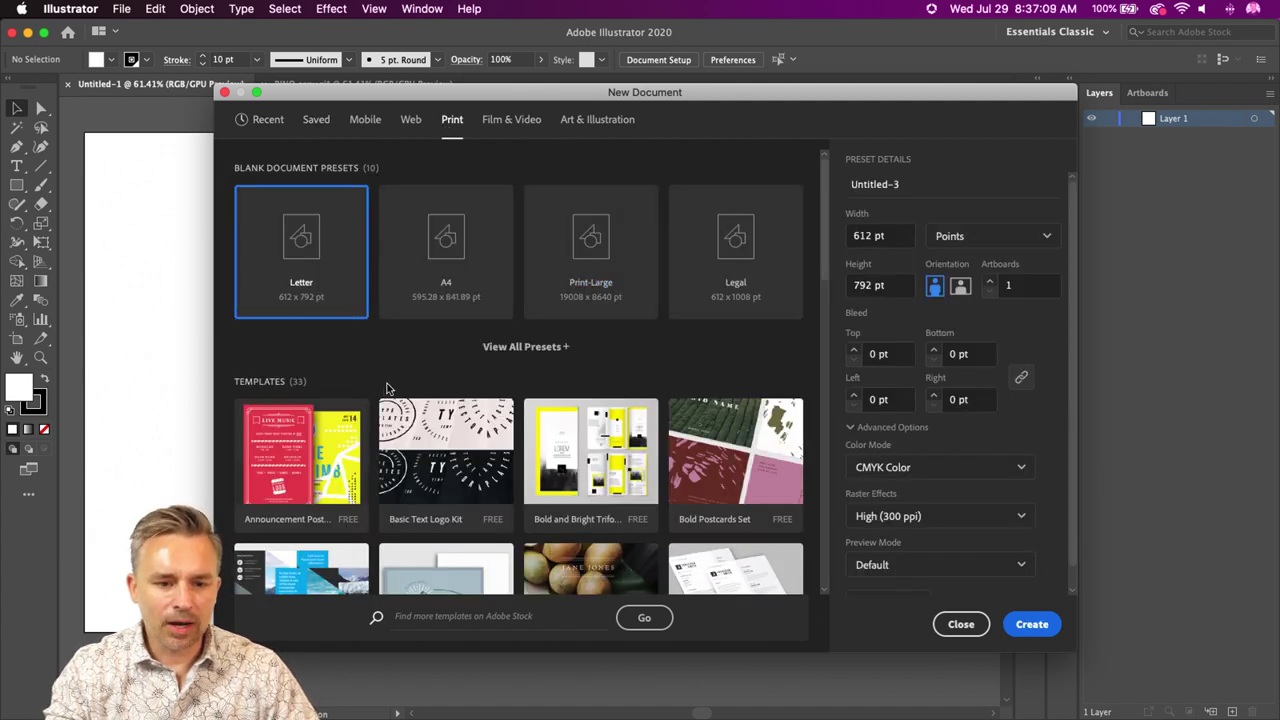
pyautogui.click(525, 347)
pyautogui.scroll(-1, 548, 377)
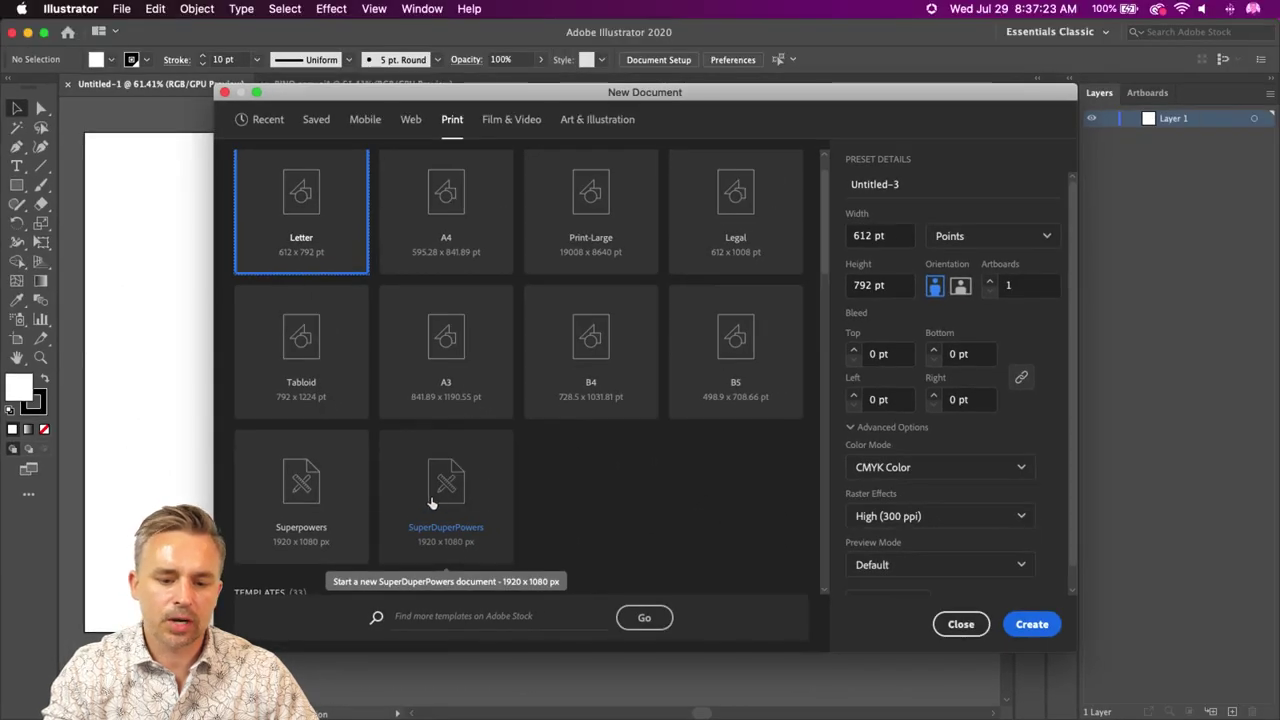
pyautogui.click(432, 502)
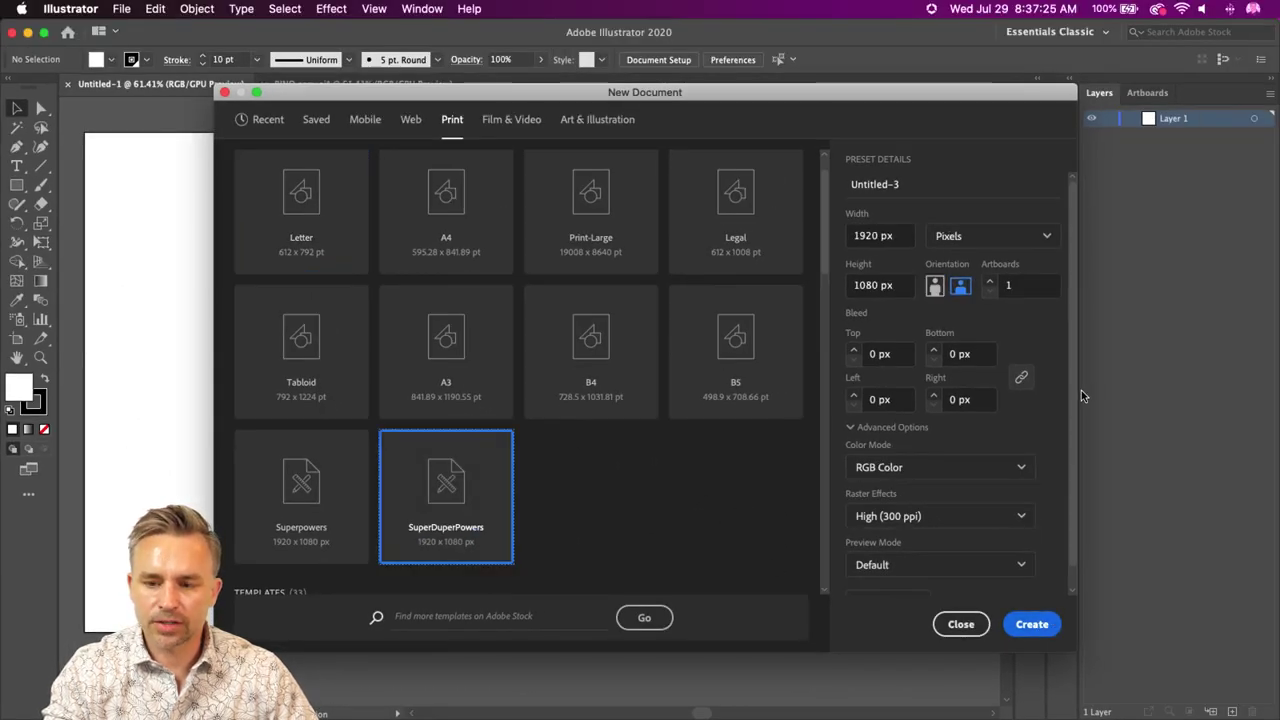
pyautogui.click(1032, 624)
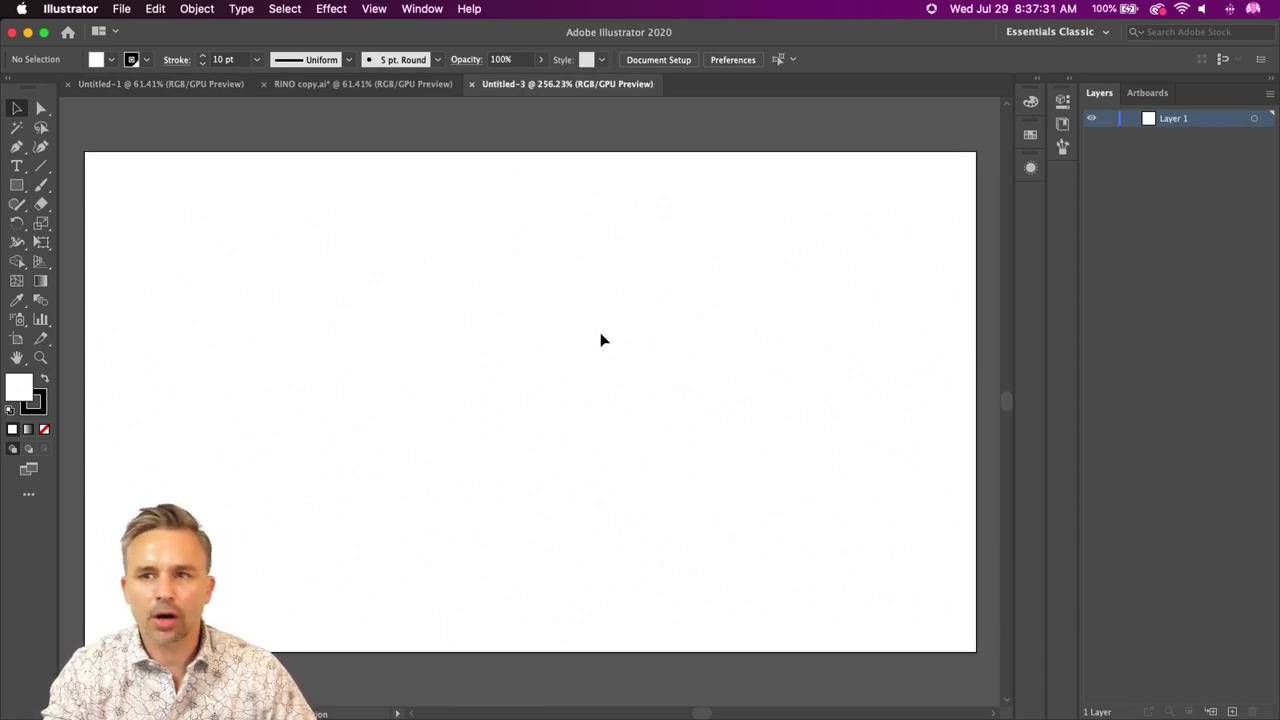
# - Draw a square about 41 px wide near the middle of the artboard with the Rectangle tool
pyautogui.click(17, 185)
pyautogui.moveTo(438, 301); pyautogui.dragTo(518, 381)
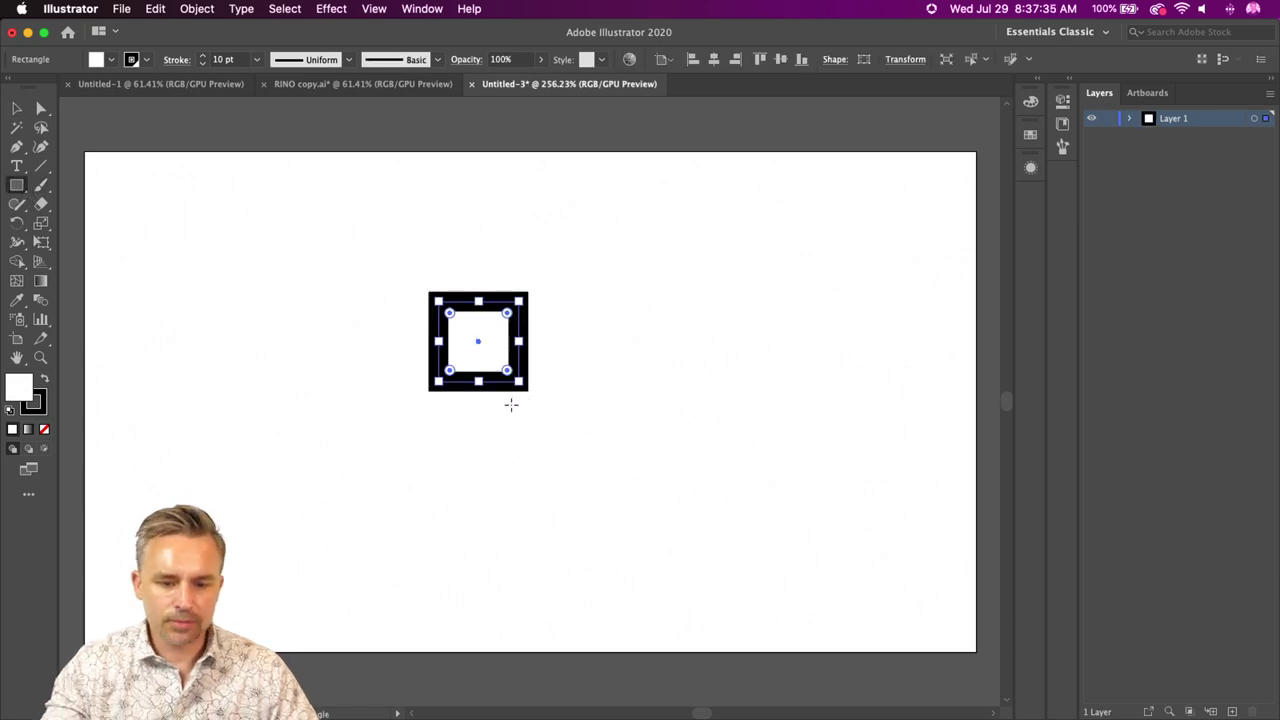
pyautogui.press('super+equal')
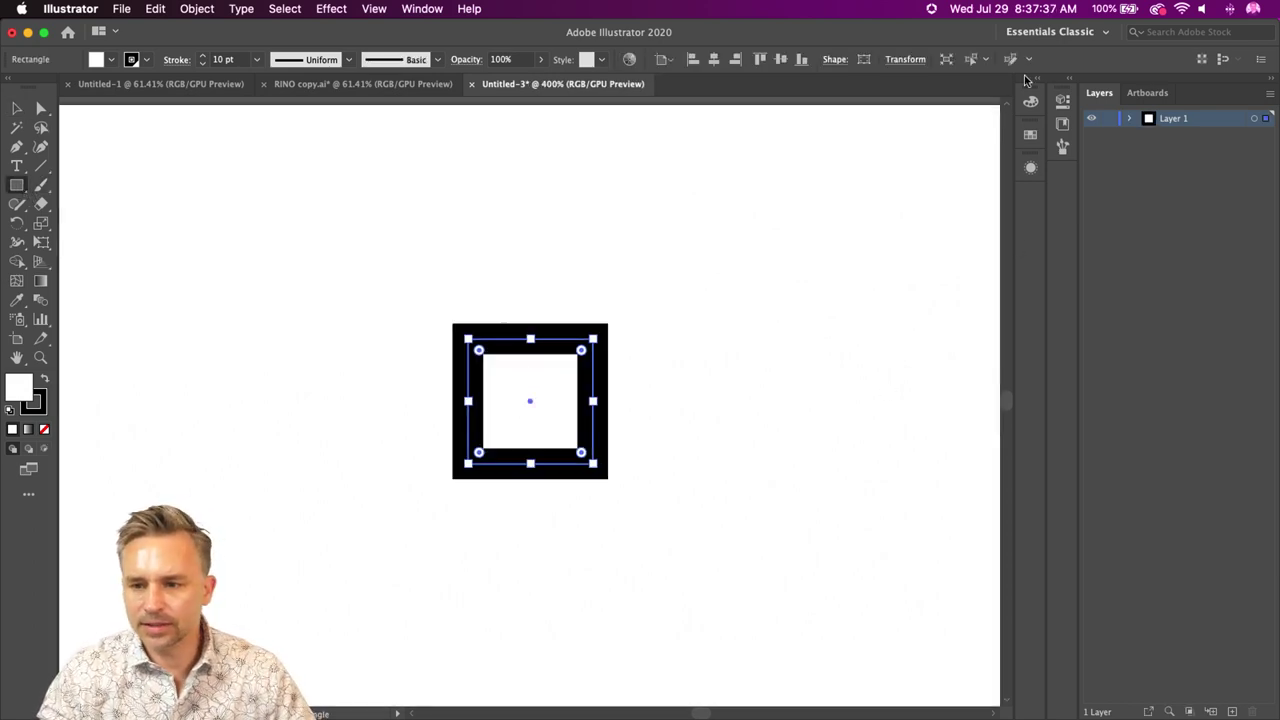
# - Expand the collapsed Color, Swatches and Appearance panels and toggle the New Art Has Basic Appearance option
pyautogui.click(1037, 78)
pyautogui.click(1036, 519)
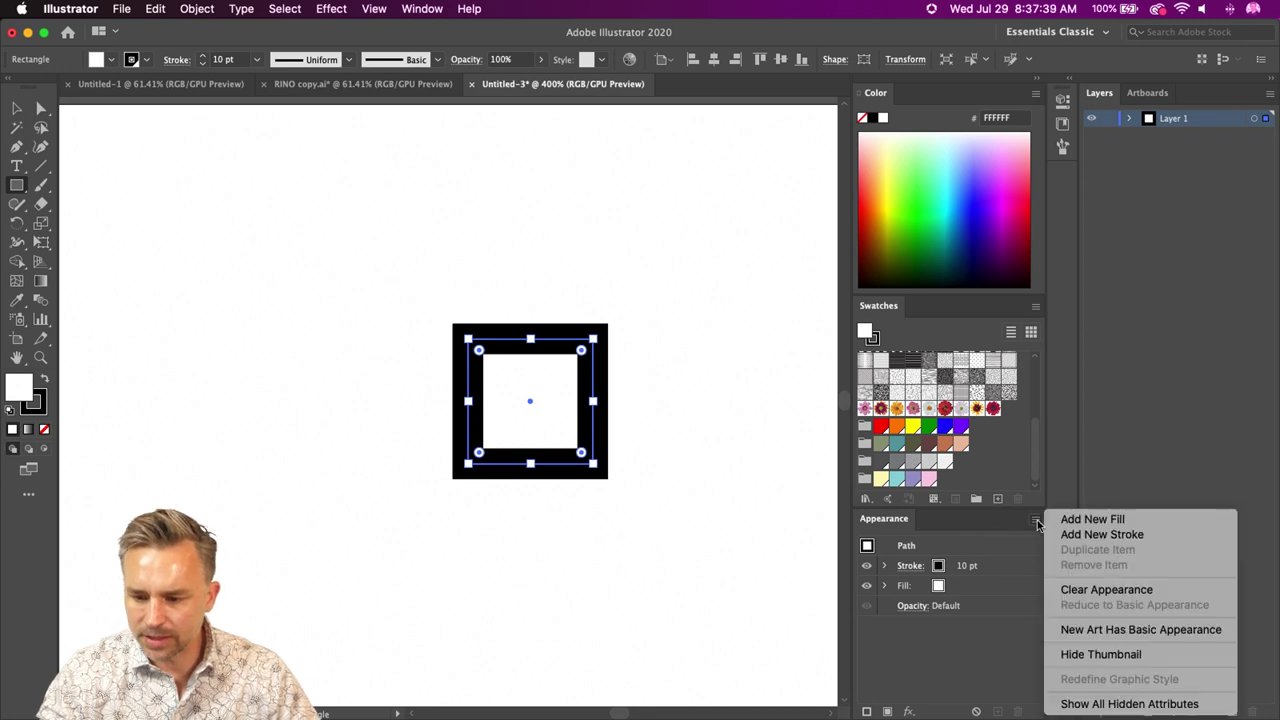
pyautogui.click(1110, 636)
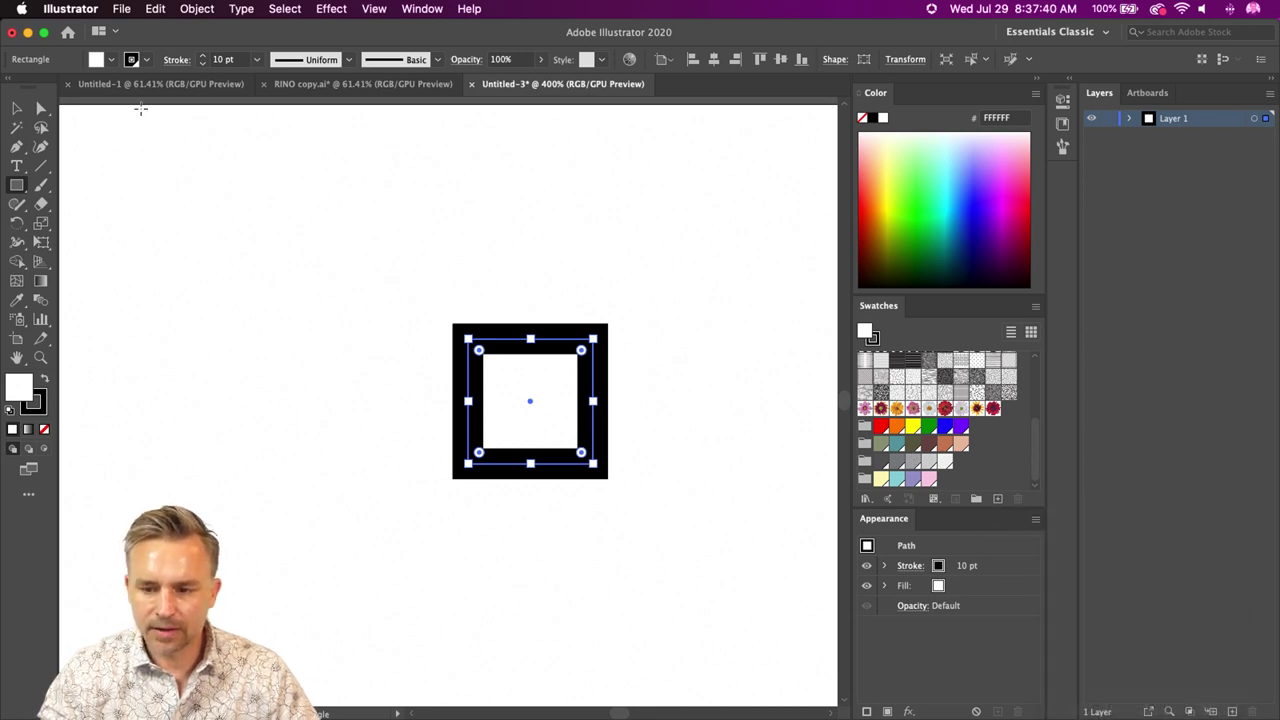
# - Set the square's stroke weight to 1 pt
pyautogui.click(219, 59)
pyautogui.write('1')
pyautogui.press('Return')
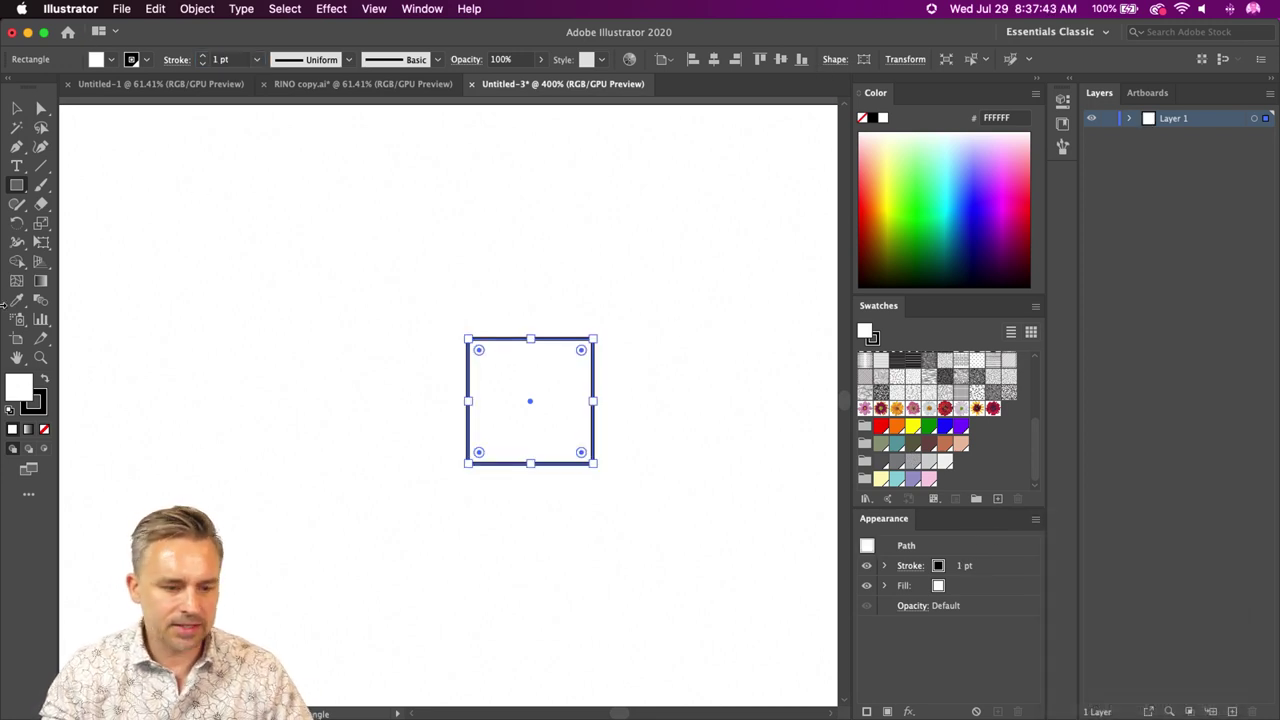
# - Select the square's top-left and bottom-right anchor points with the Direct Selection tool
pyautogui.press('super+equal')
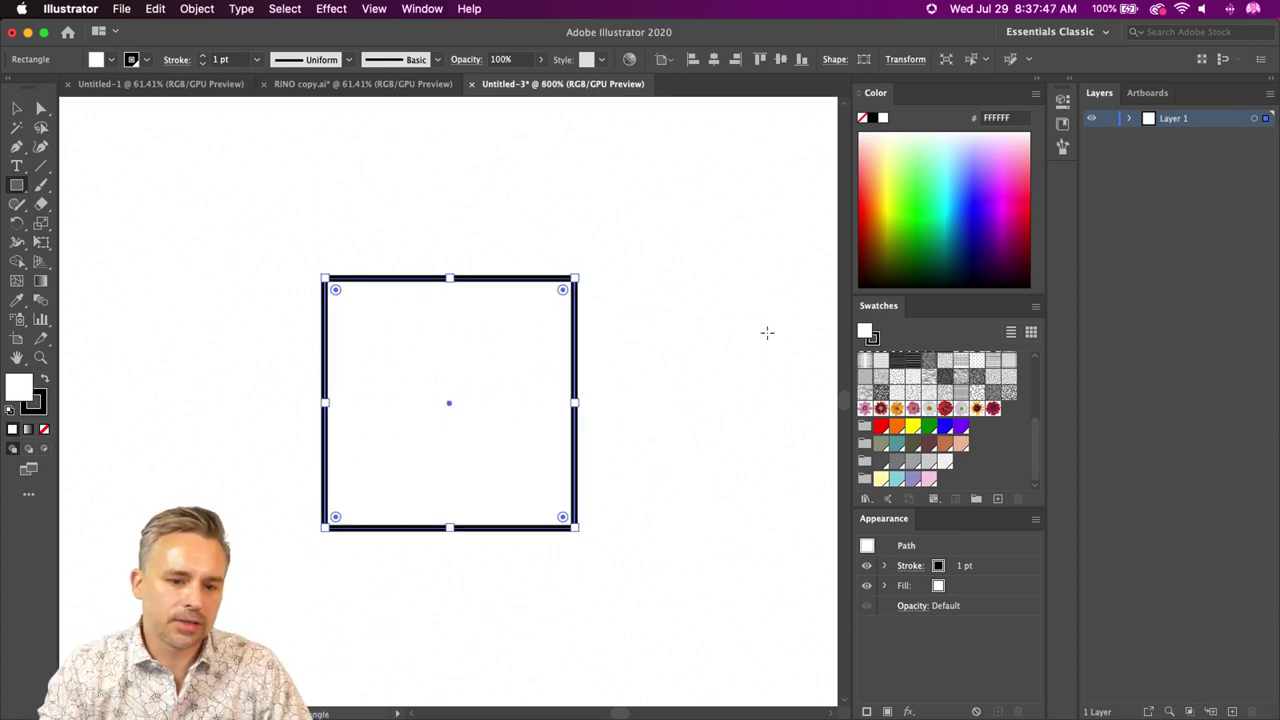
pyautogui.click(40, 108)
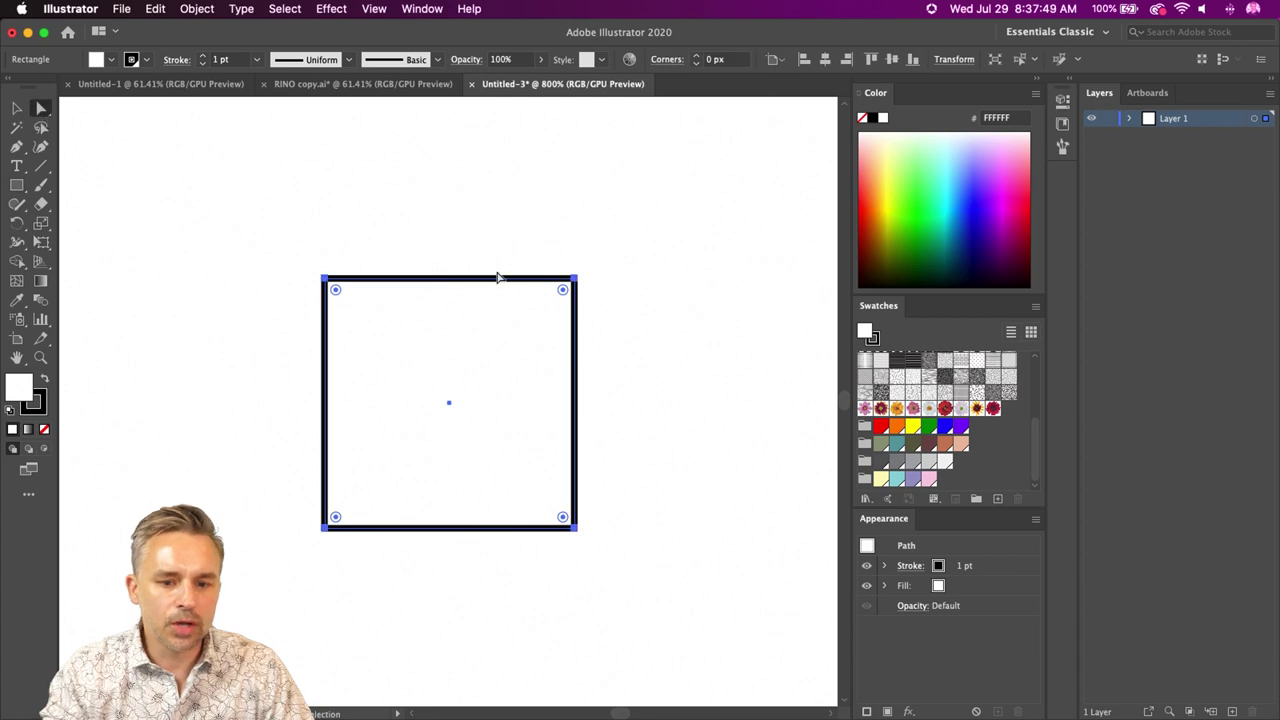
pyautogui.keyDown('shift'); pyautogui.click(574, 278); pyautogui.keyUp('shift')
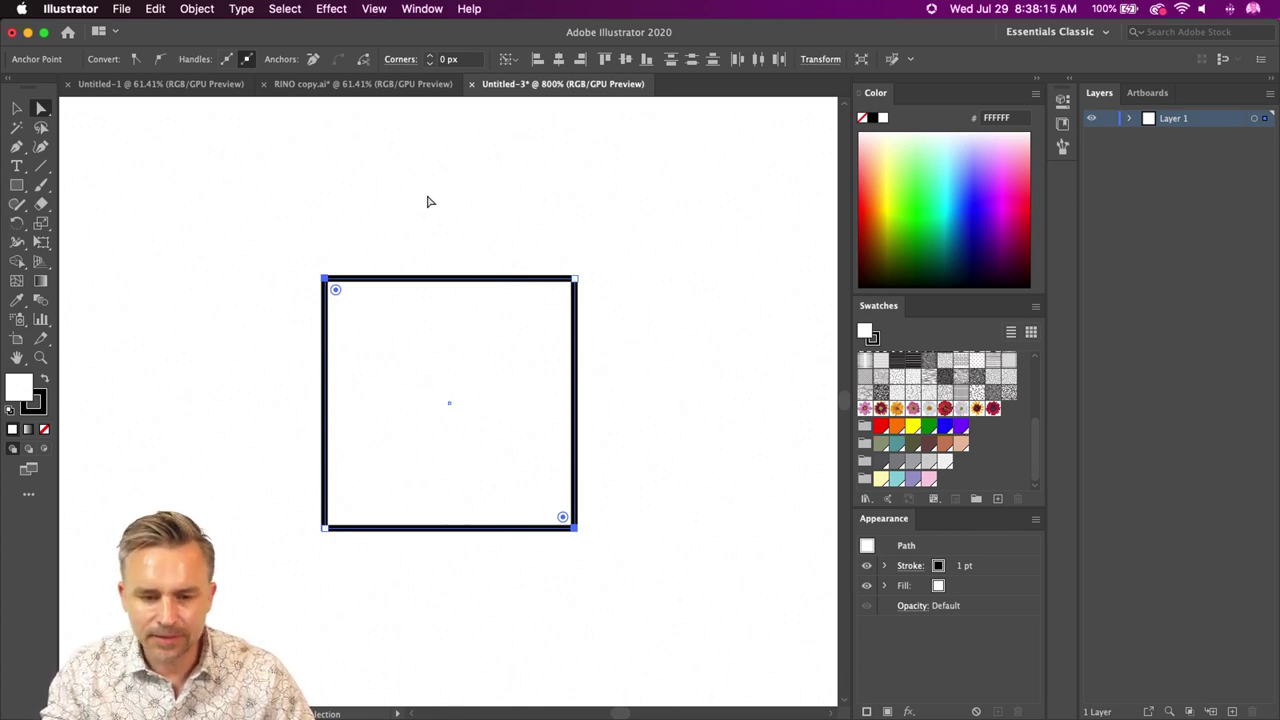
pyautogui.moveTo(688, 715)
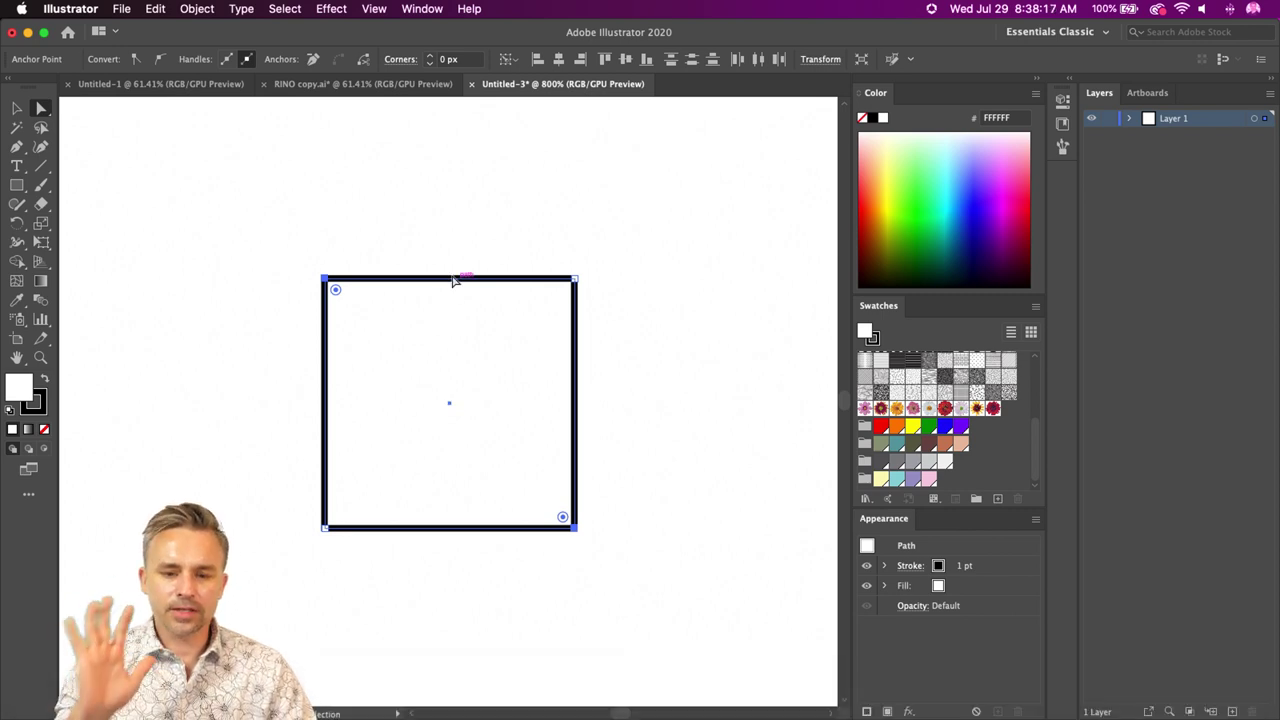
# - Try moving the square's top edge upward and its top-left anchor point up and to the right, undoing each move
pyautogui.moveTo(433, 279); pyautogui.dragTo(428, 250)
pyautogui.press('super+z')
pyautogui.click(231, 226)
pyautogui.moveTo(328, 275); pyautogui.dragTo(423, 240)
pyautogui.press('super+z')
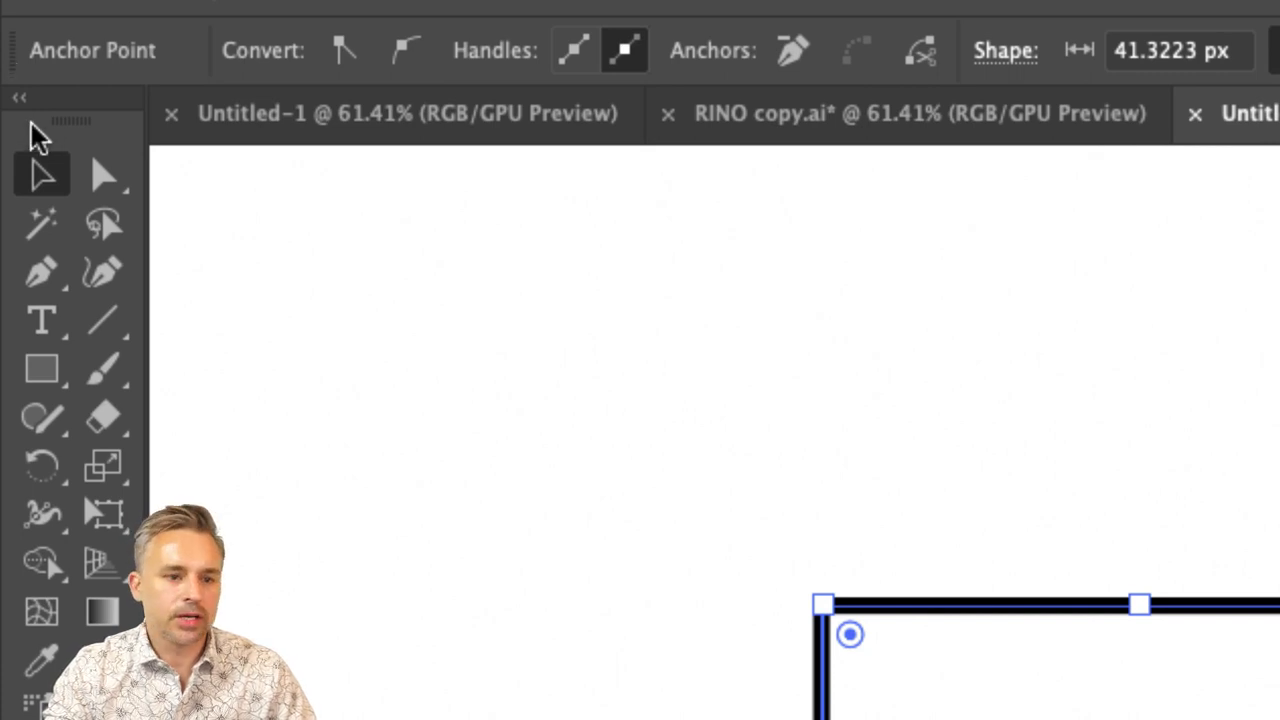
# - Switch back and forth between the Selection and Direct Selection tools, ending with Direct Selection active
pyautogui.click(100, 177)
pyautogui.click(42, 182)
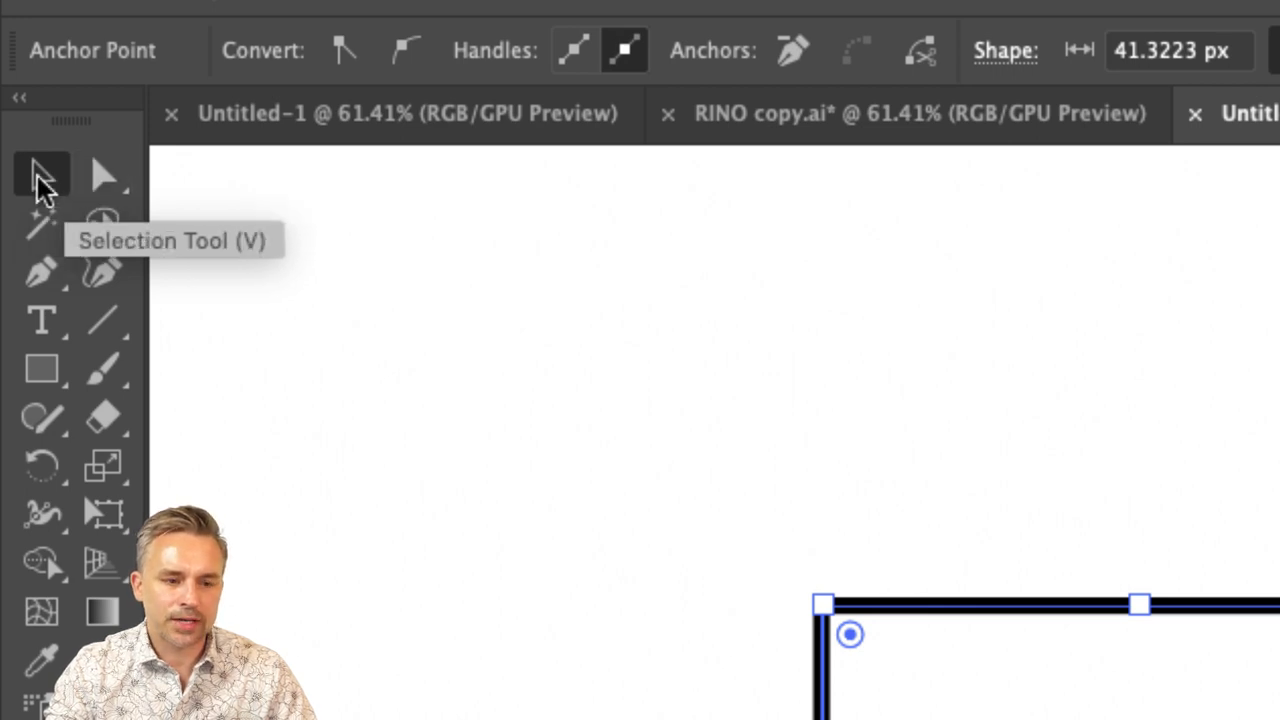
pyautogui.press('a')
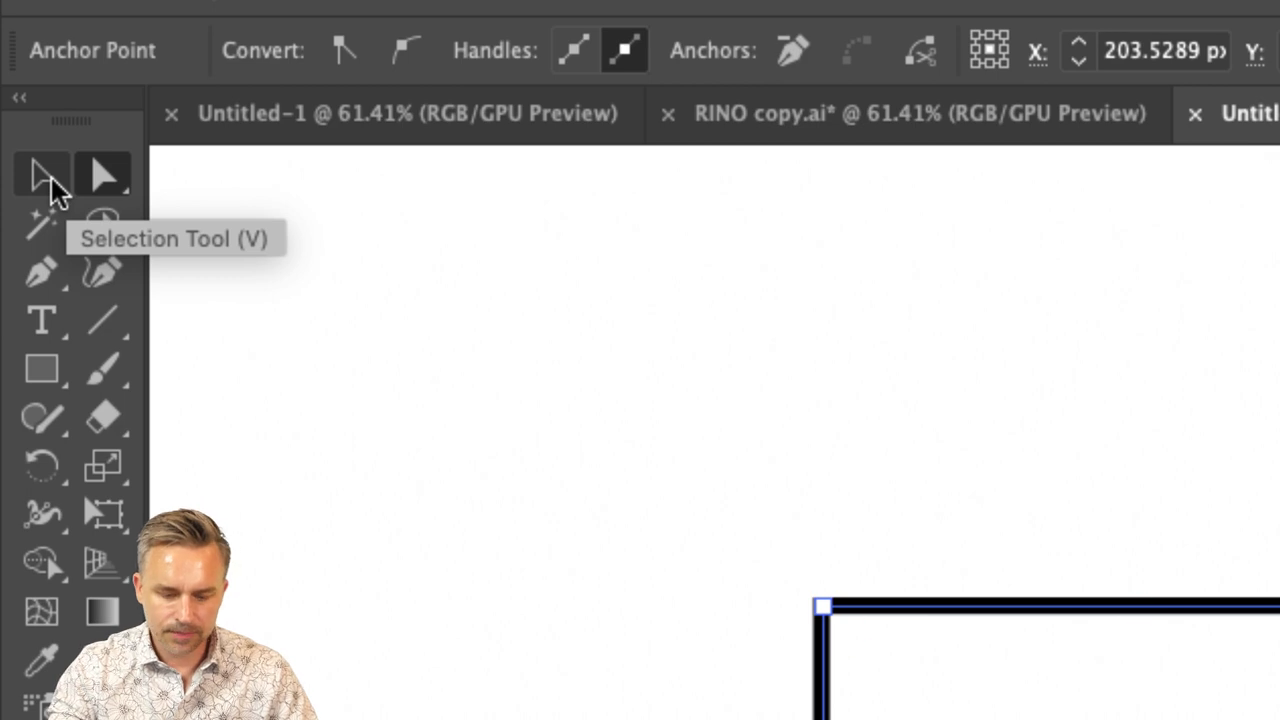
pyautogui.click(50, 190)
pyautogui.press('a')
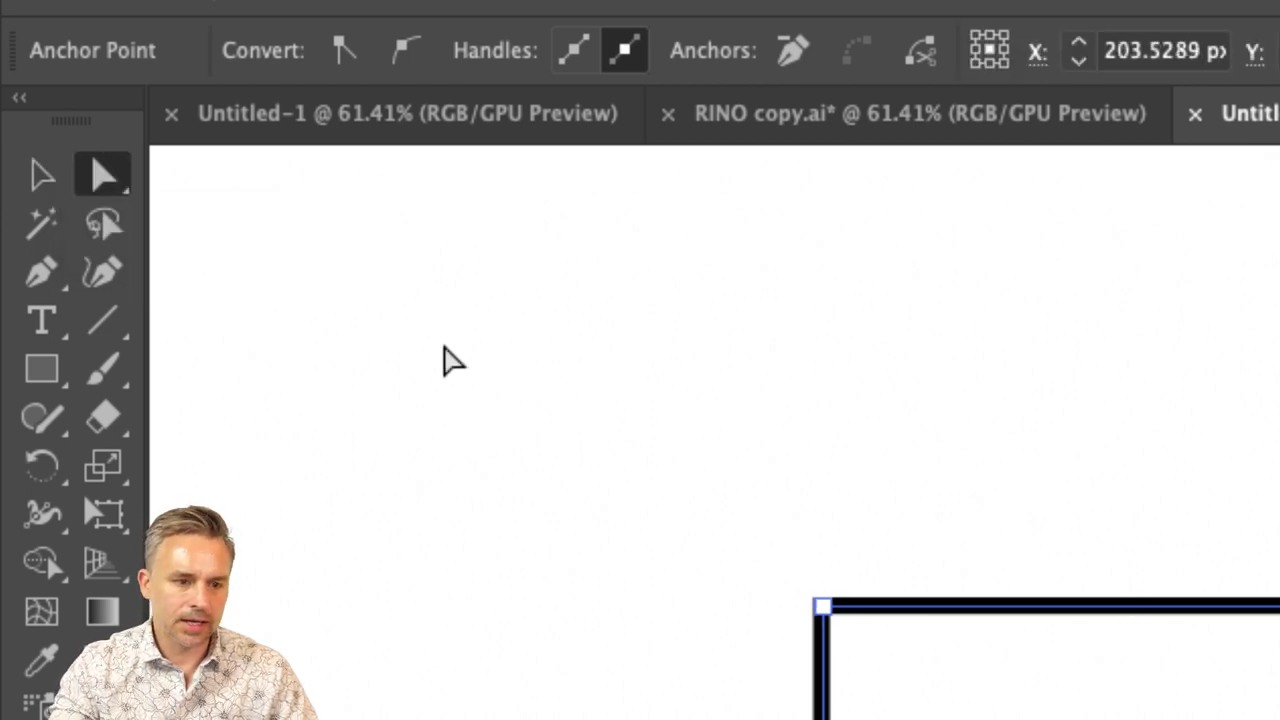
pyautogui.press('v')
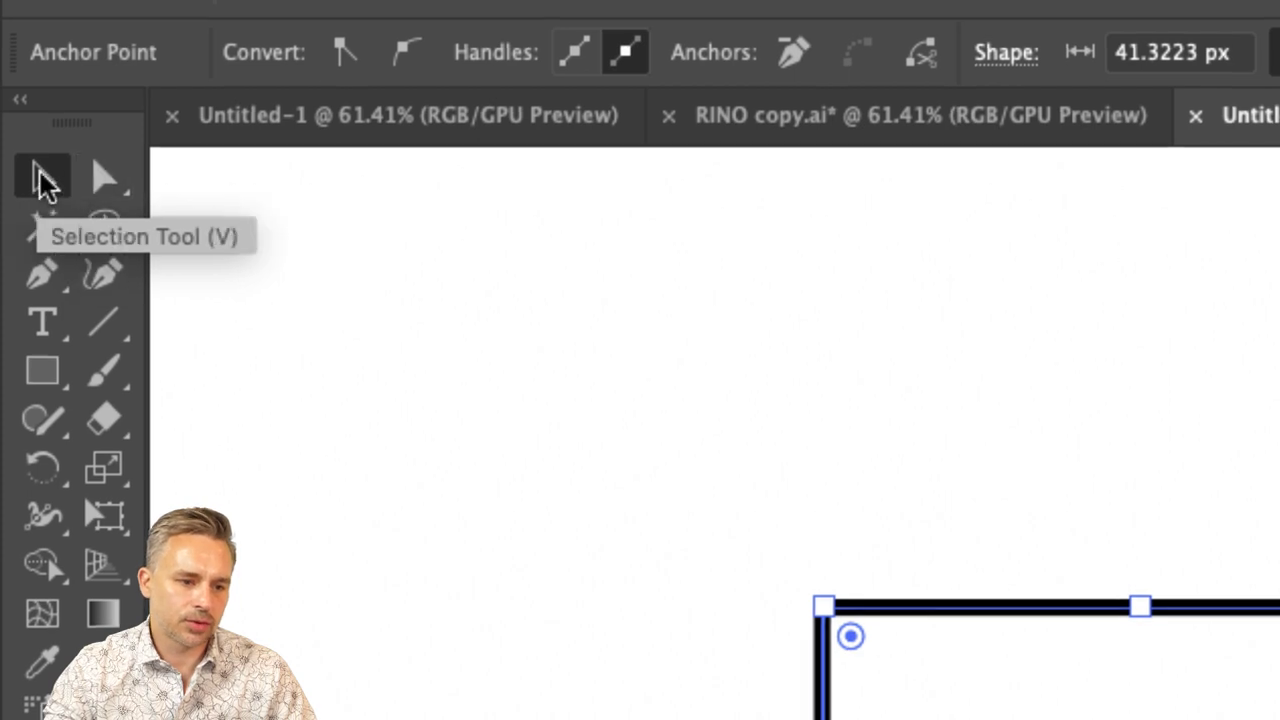
pyautogui.click(110, 183)
pyautogui.click(48, 180)
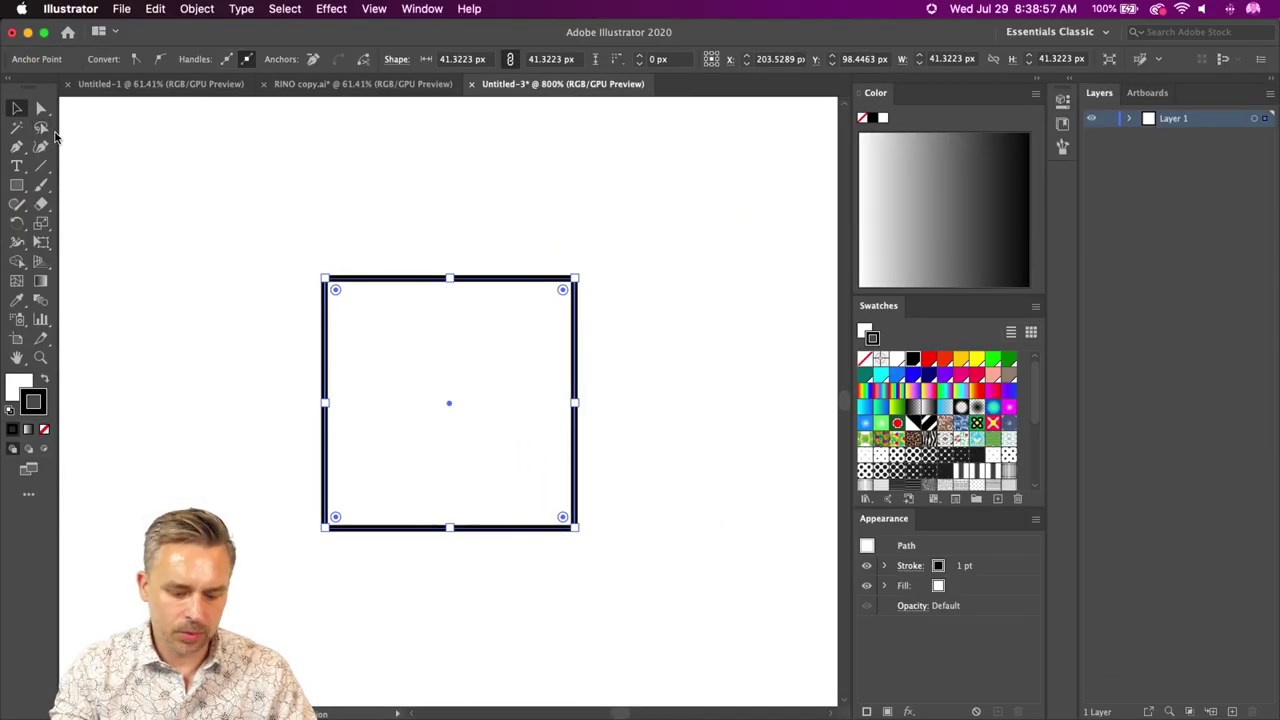
pyautogui.press('a')
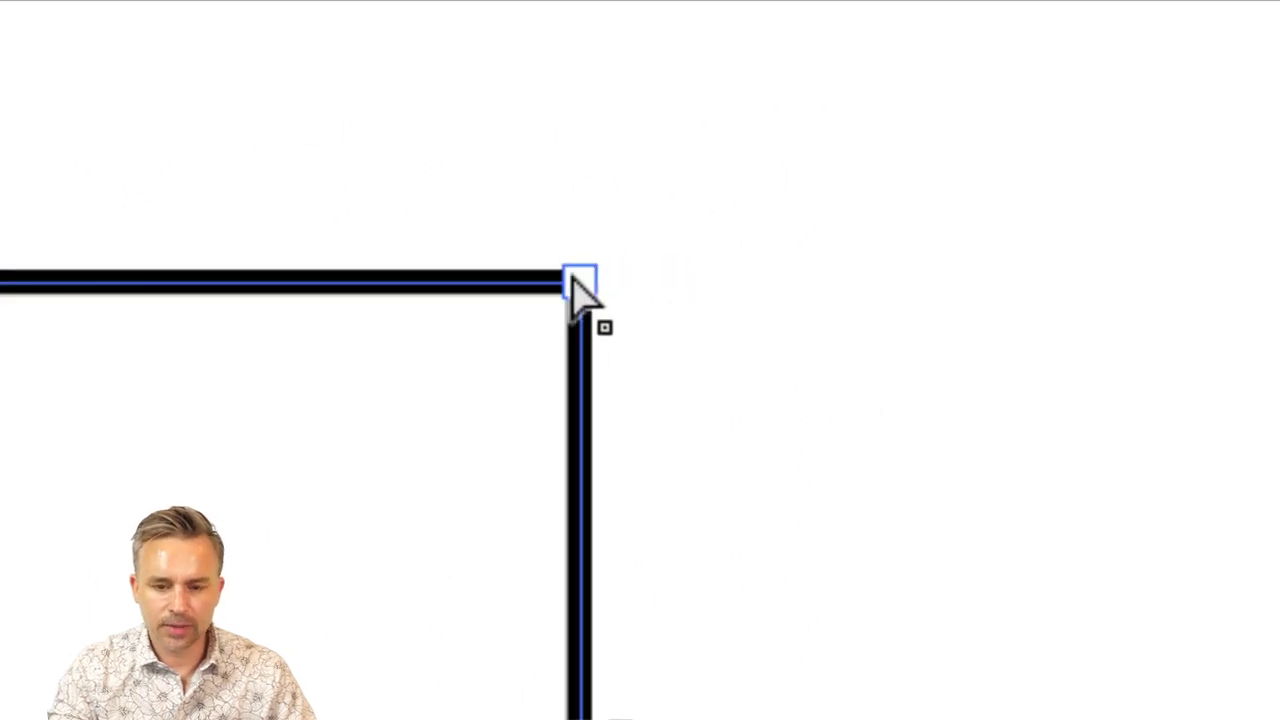
# - Move the square's top-right anchor point slightly down and its bottom-left anchor point up and inward
pyautogui.click(573, 279)
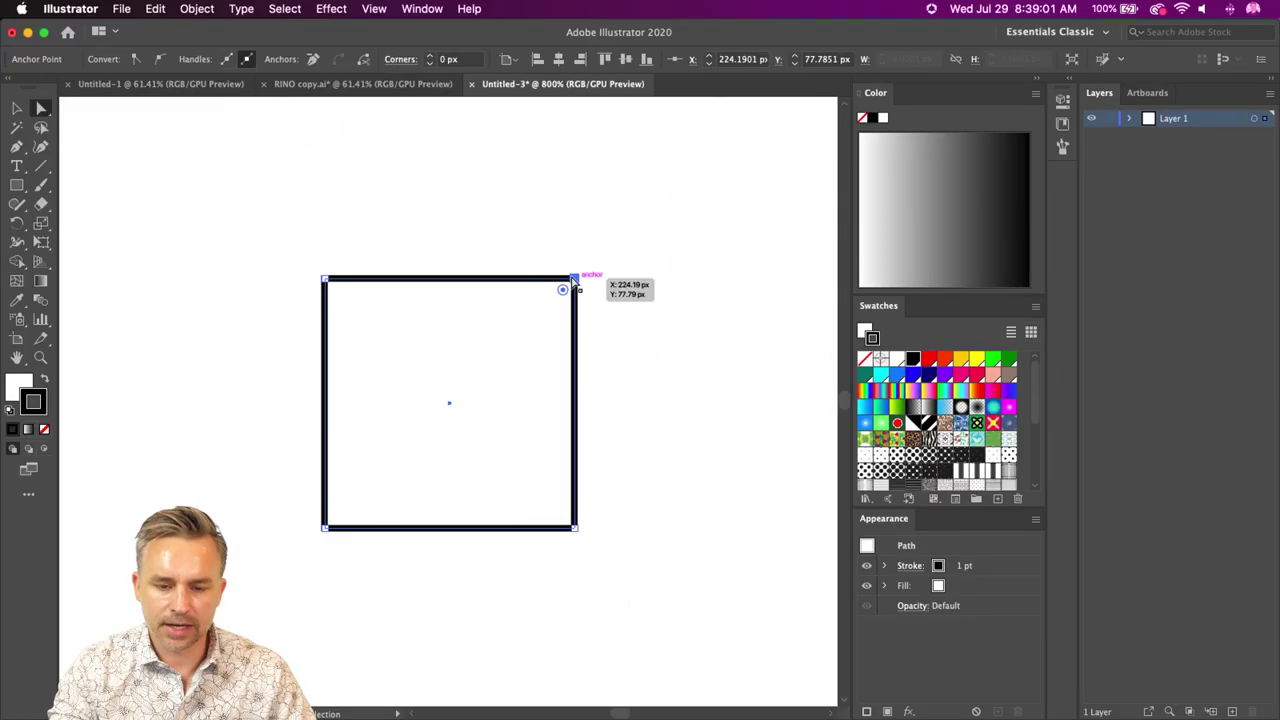
pyautogui.moveTo(573, 279)
pyautogui.mouseDown()
pyautogui.moveTo(656, 181)
pyautogui.moveTo(641, 218)
pyautogui.moveTo(714, 183)
pyautogui.moveTo(575, 285)
pyautogui.mouseUp()
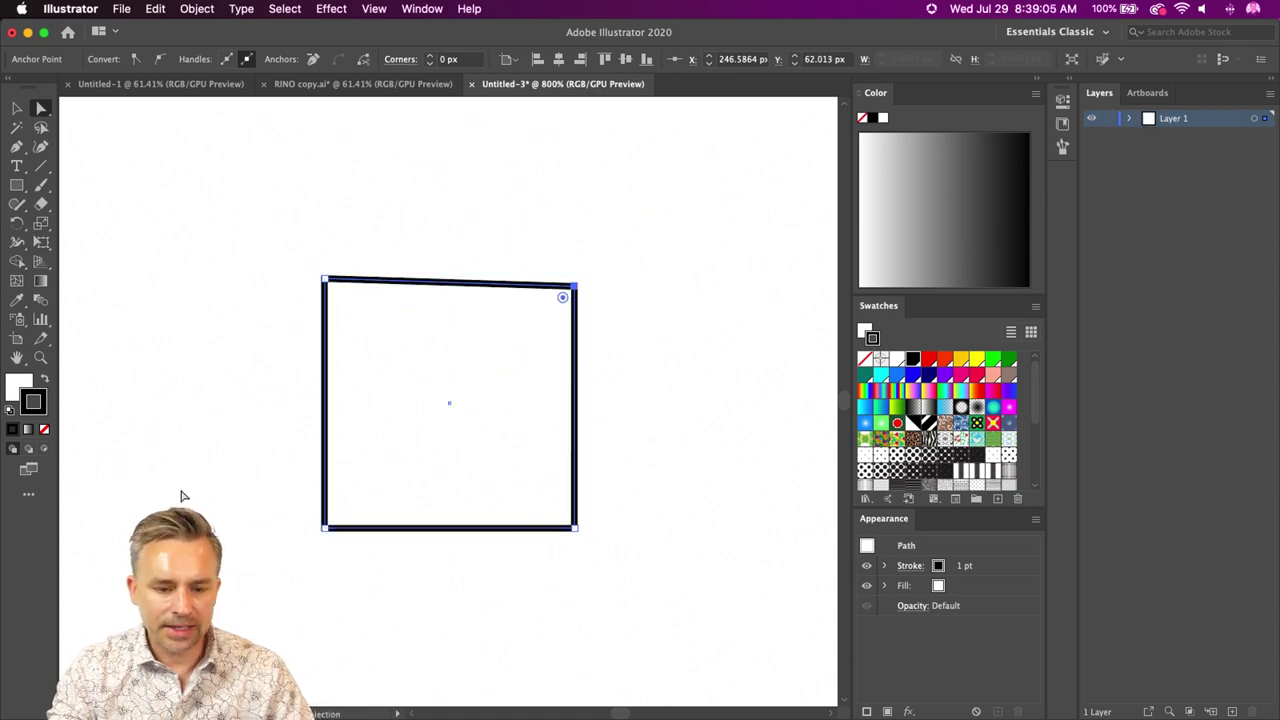
pyautogui.moveTo(325, 531); pyautogui.dragTo(345, 505)
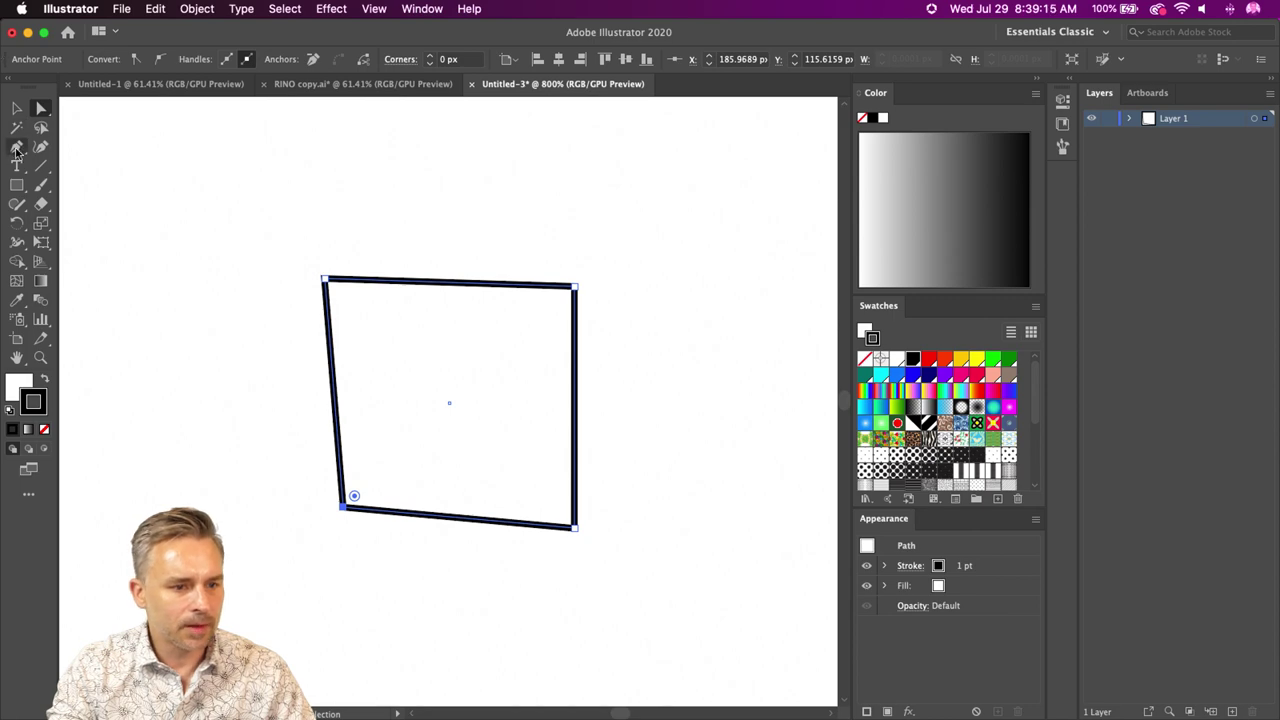
# - Curve the shape's bottom-left and top-right corners by pulling out direction handles with the Anchor Point tool
pyautogui.click(16, 148)
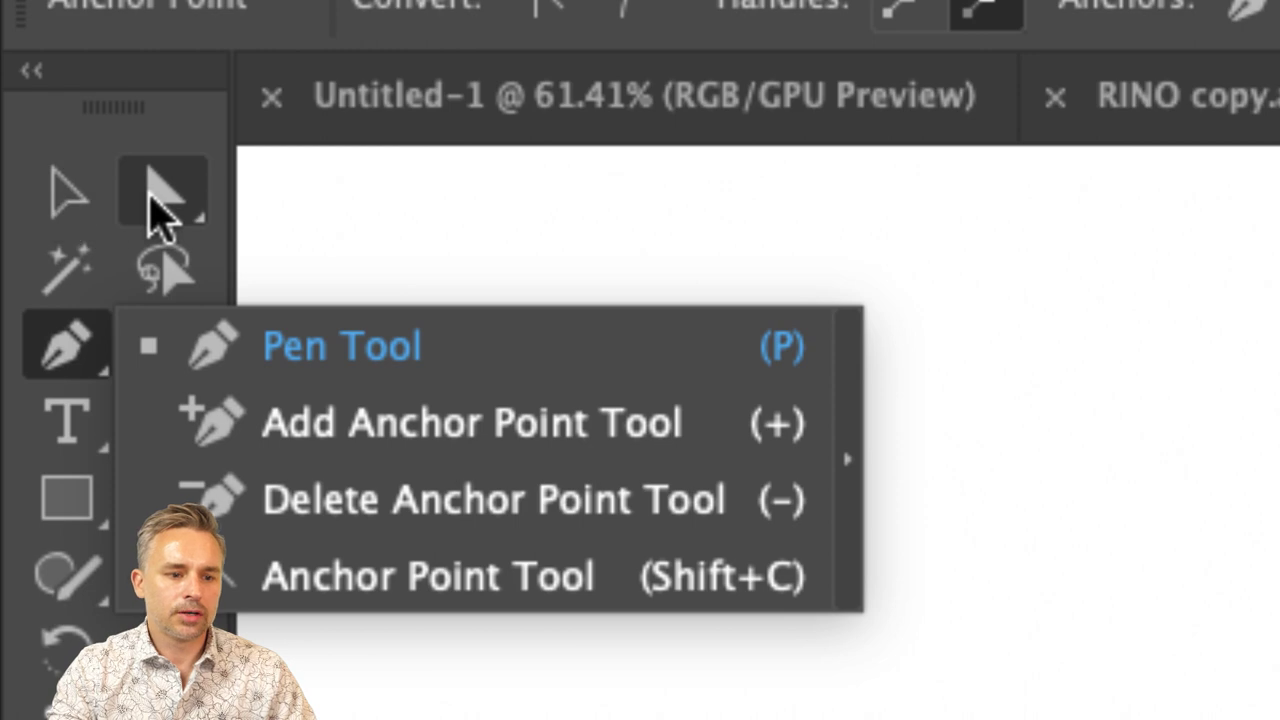
pyautogui.click(425, 590)
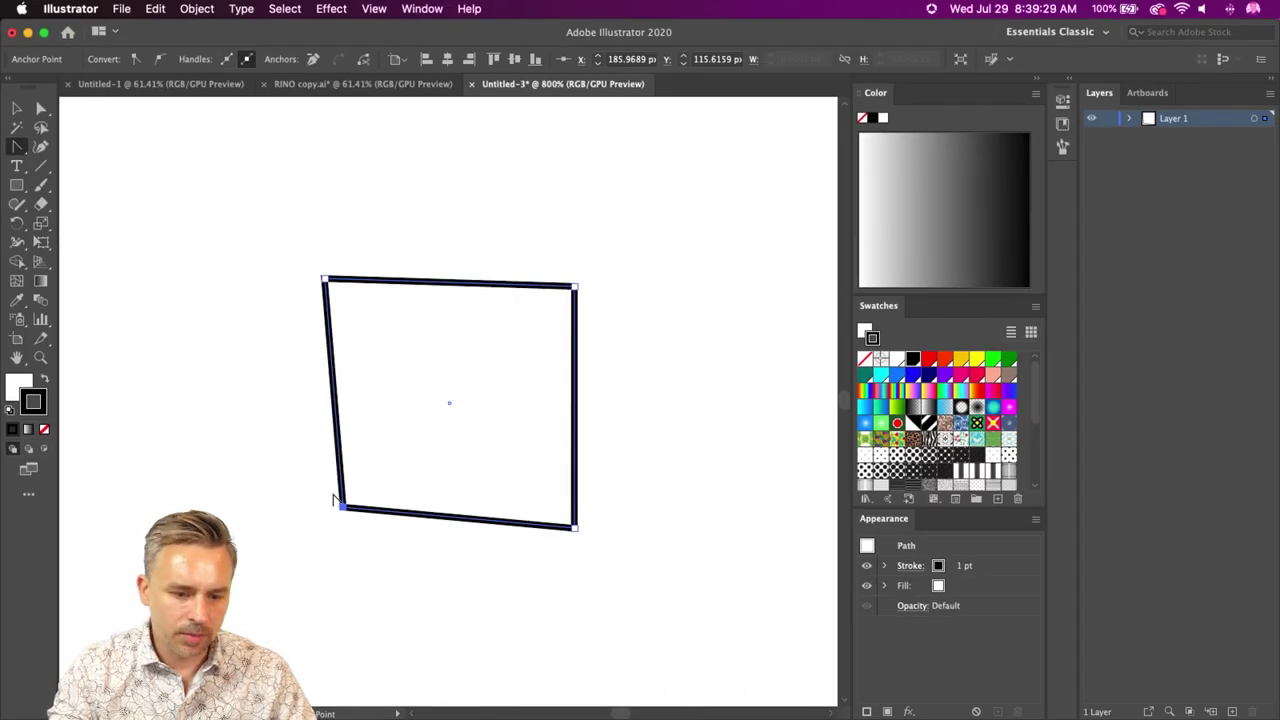
pyautogui.moveTo(343, 508); pyautogui.dragTo(297, 447)
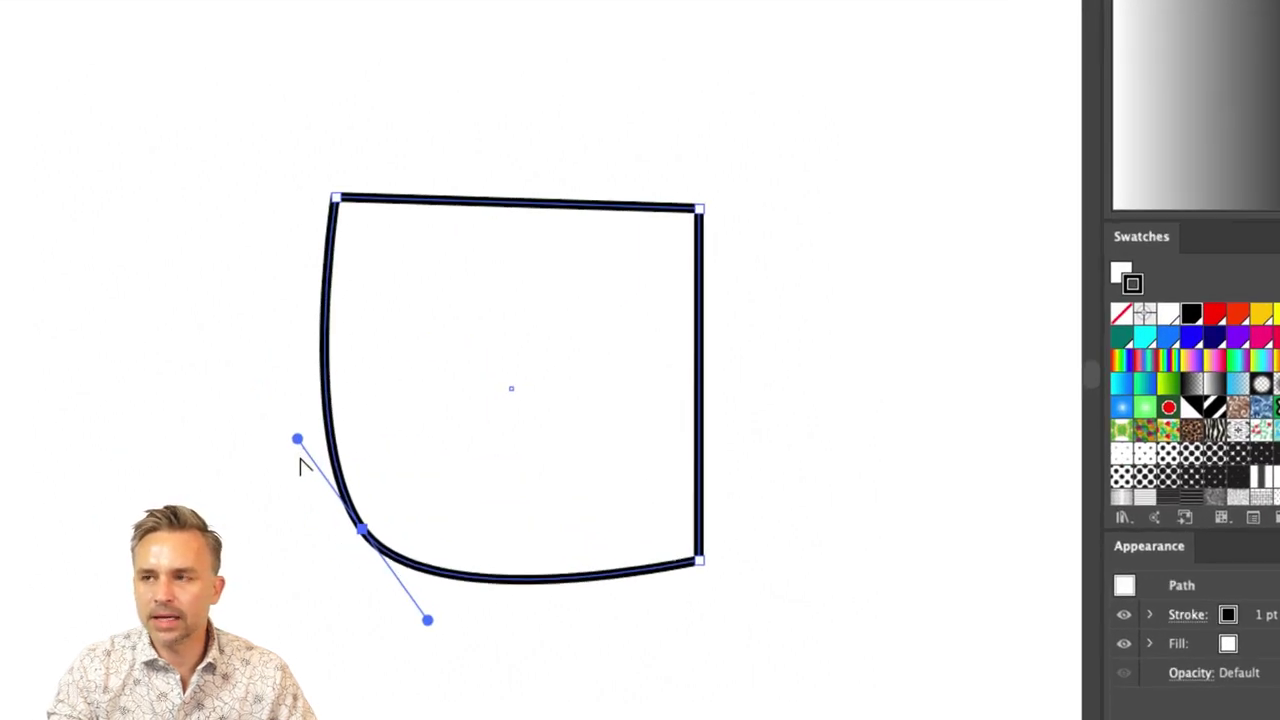
pyautogui.moveTo(699, 210); pyautogui.dragTo(762, 305)
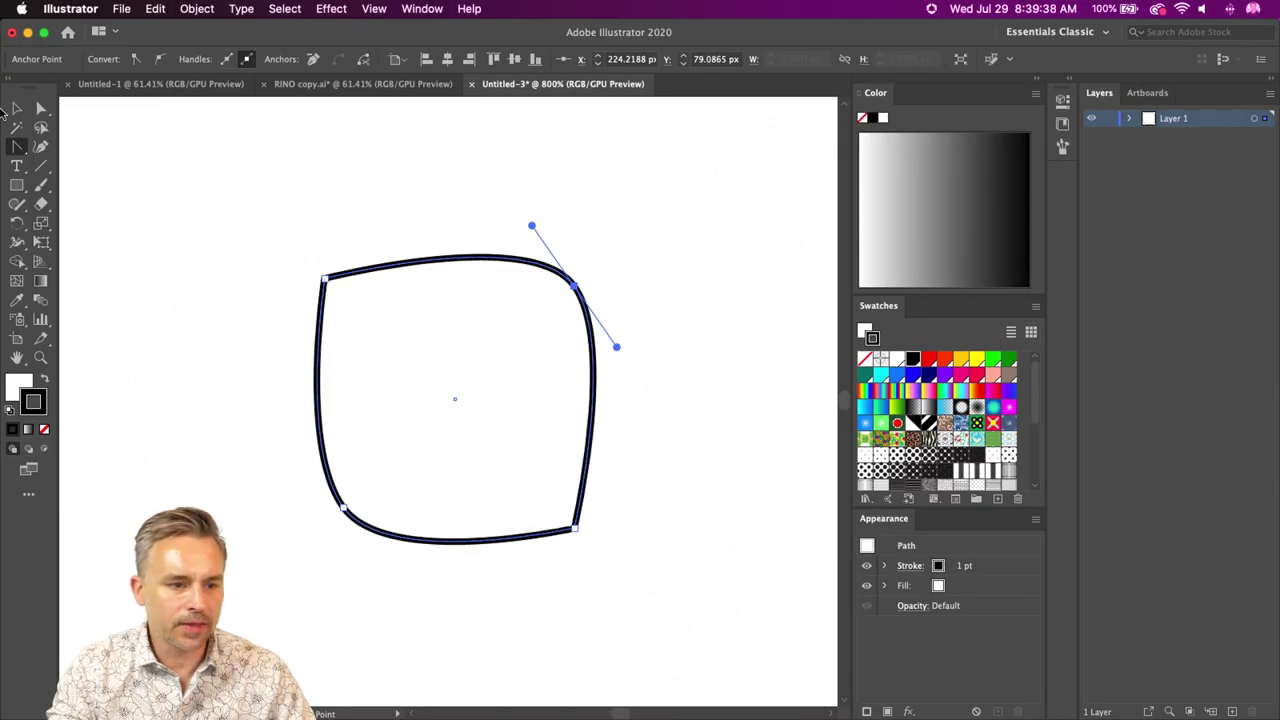
# - Move the curved shape to the left, deselect it, and draw a second square of similar size to its right
pyautogui.click(16, 108)
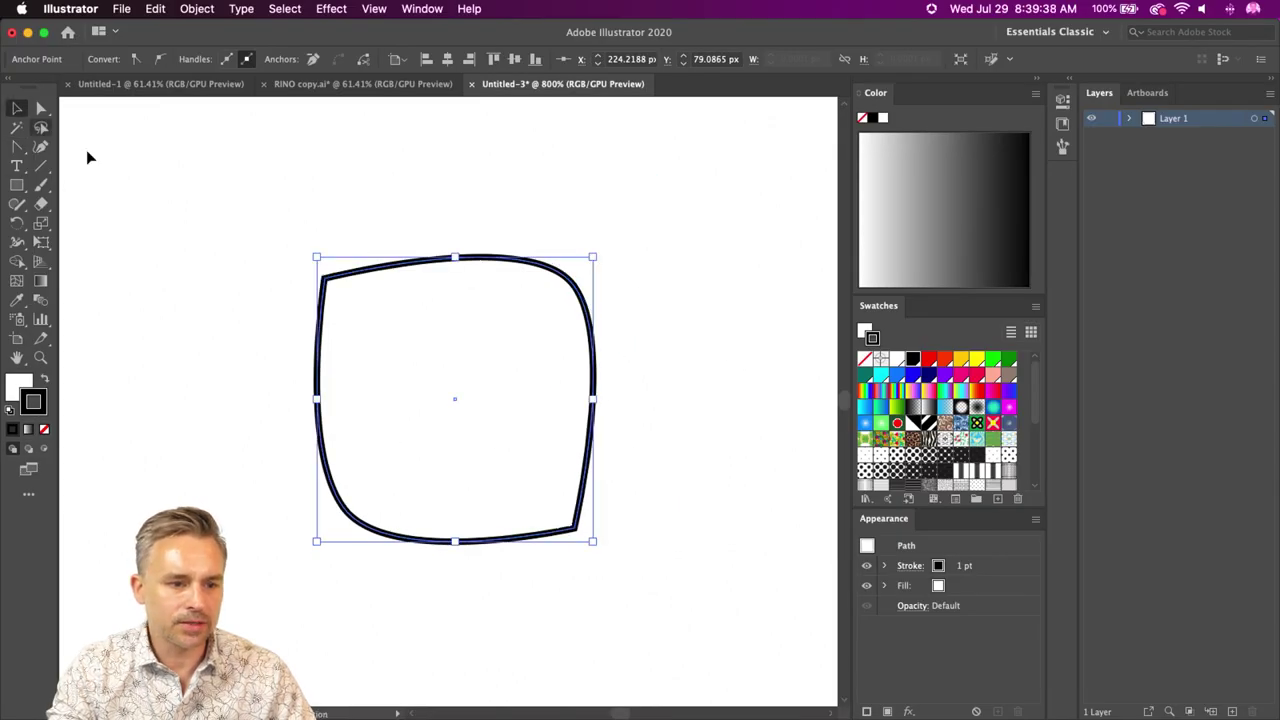
pyautogui.click(421, 246)
pyautogui.click(486, 313)
pyautogui.moveTo(475, 260); pyautogui.dragTo(281, 233)
pyautogui.press('super+shift+a')
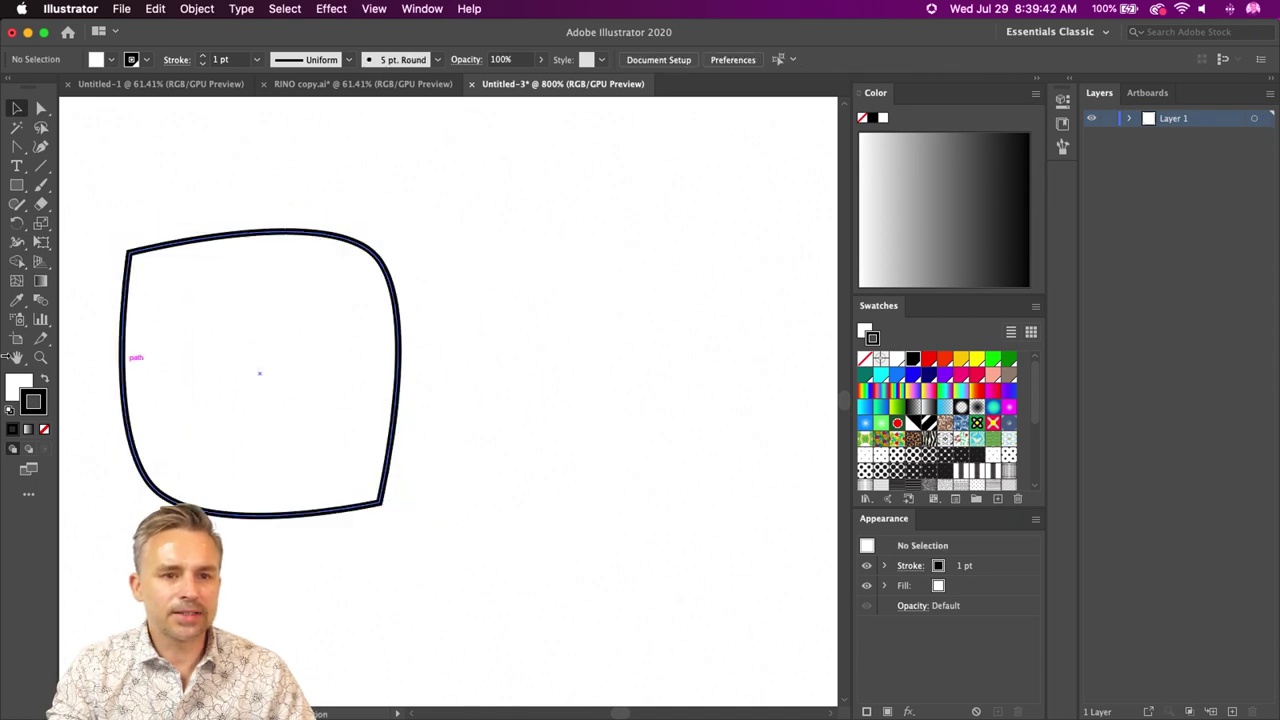
pyautogui.click(16, 185)
pyautogui.moveTo(476, 246); pyautogui.dragTo(740, 510)
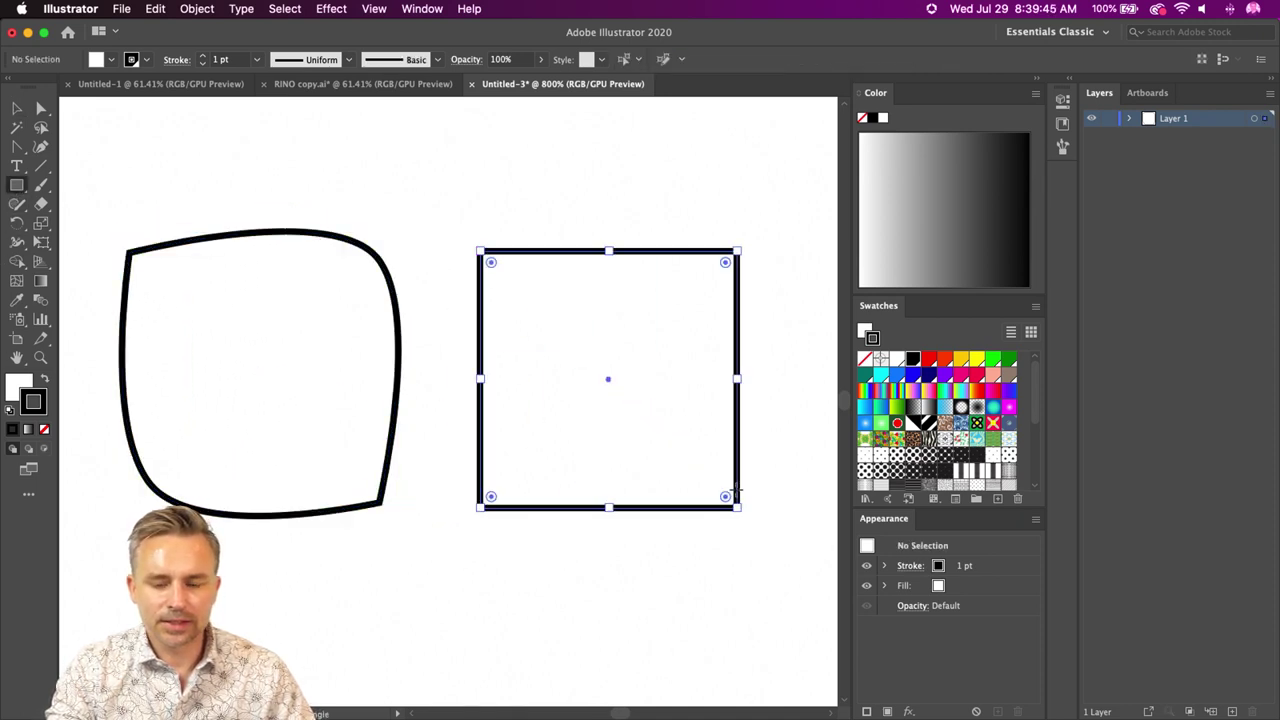
# - Round the new square's top-left corner to about 24 px and its bottom-right corner to about 32 px using the live corner widgets
pyautogui.click(41, 108)
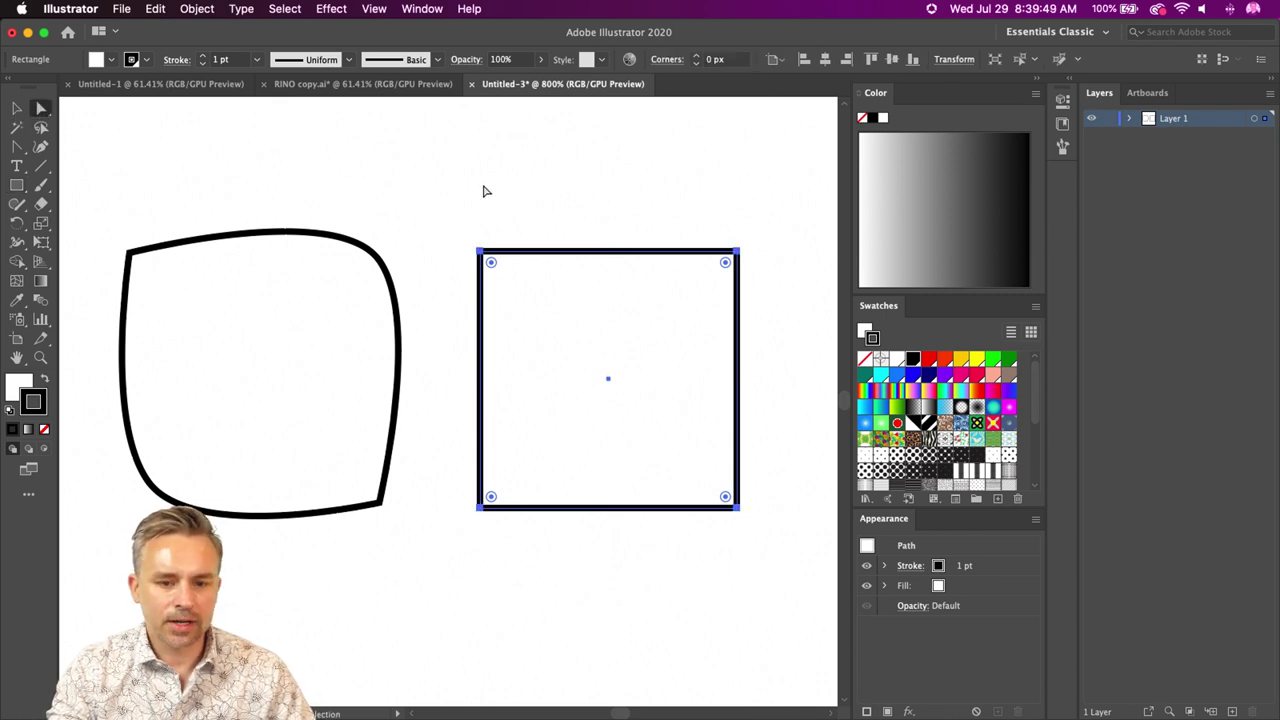
pyautogui.moveTo(452, 198); pyautogui.dragTo(503, 343)
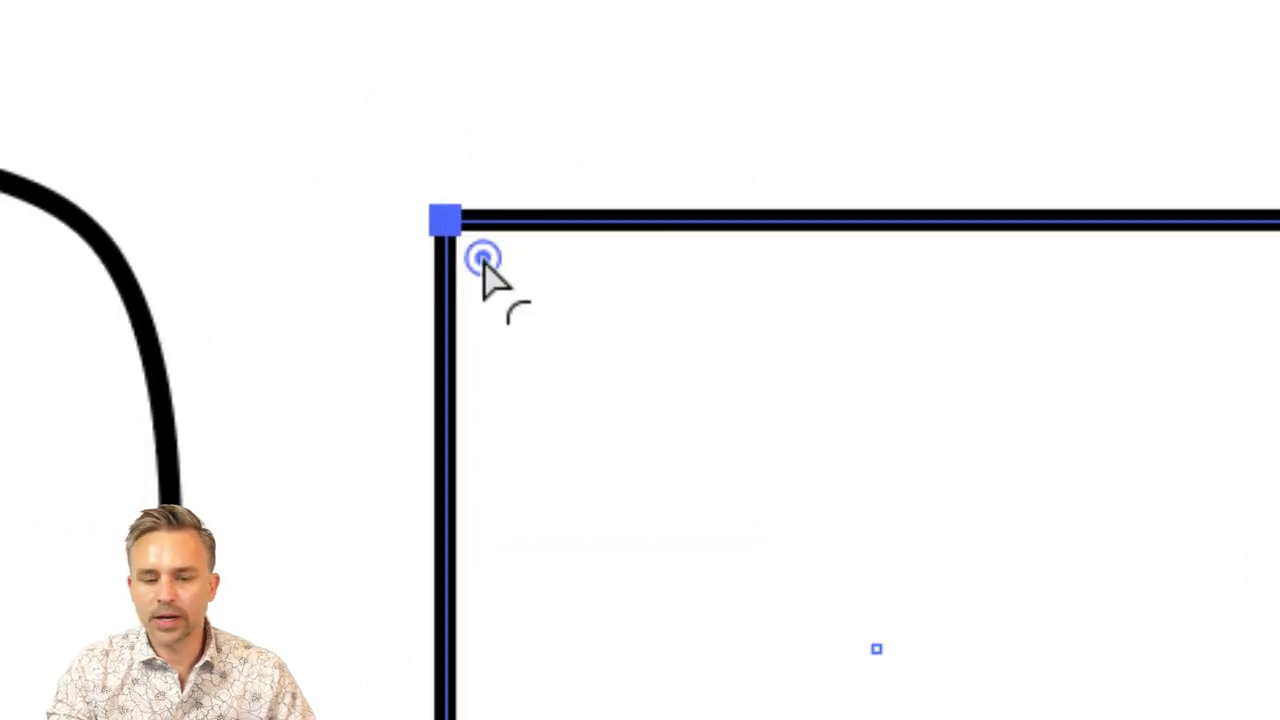
pyautogui.moveTo(492, 266); pyautogui.dragTo(548, 304)
pyautogui.moveTo(675, 405); pyautogui.dragTo(908, 571)
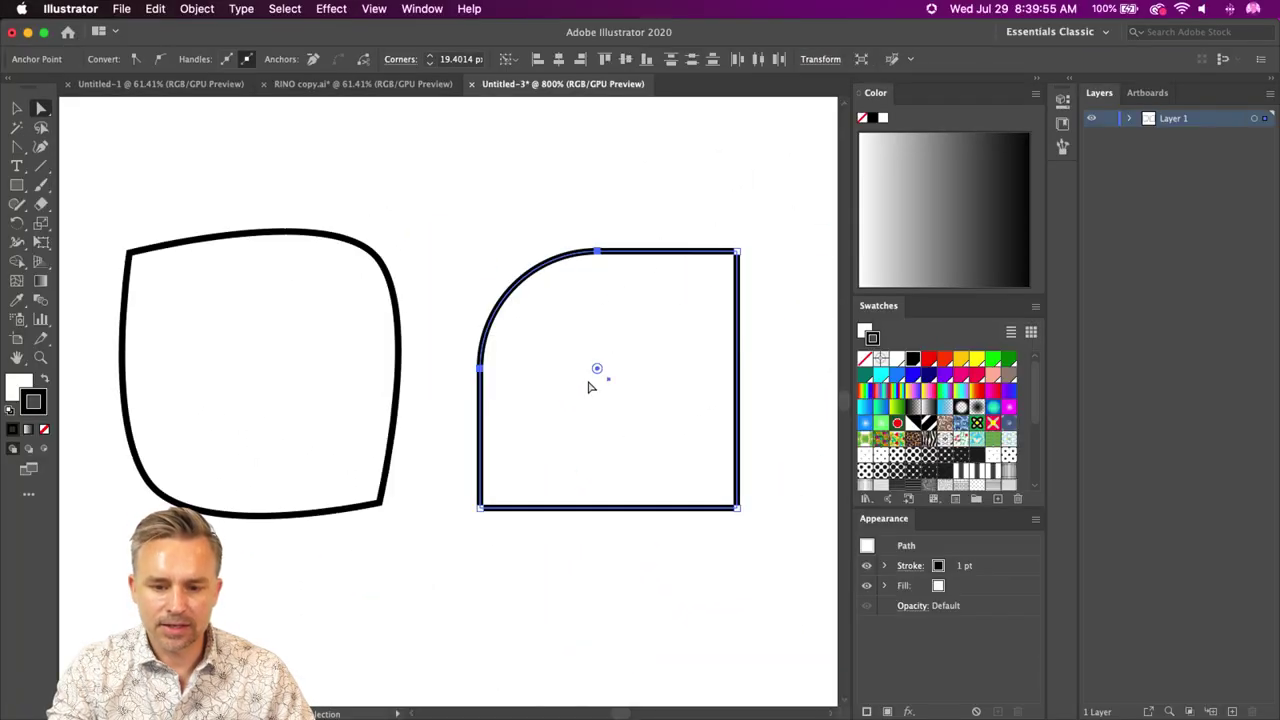
pyautogui.moveTo(597, 368); pyautogui.dragTo(609, 379)
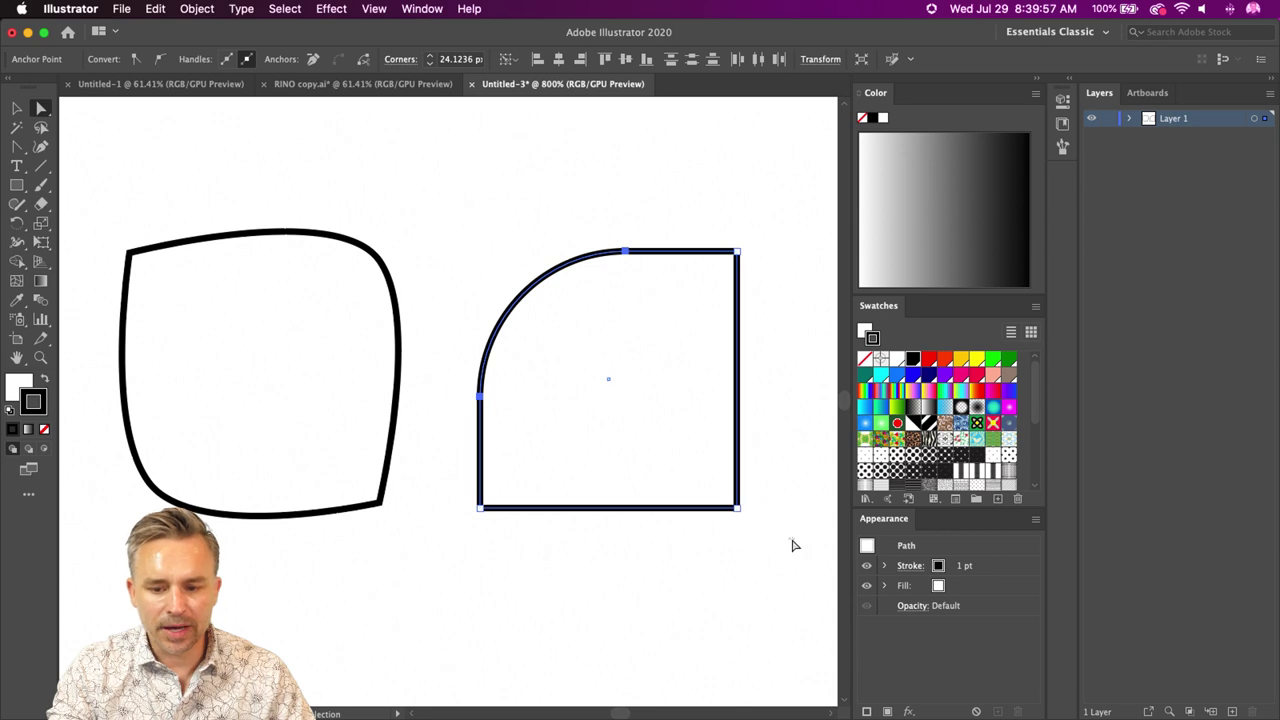
pyautogui.moveTo(792, 545); pyautogui.dragTo(557, 308)
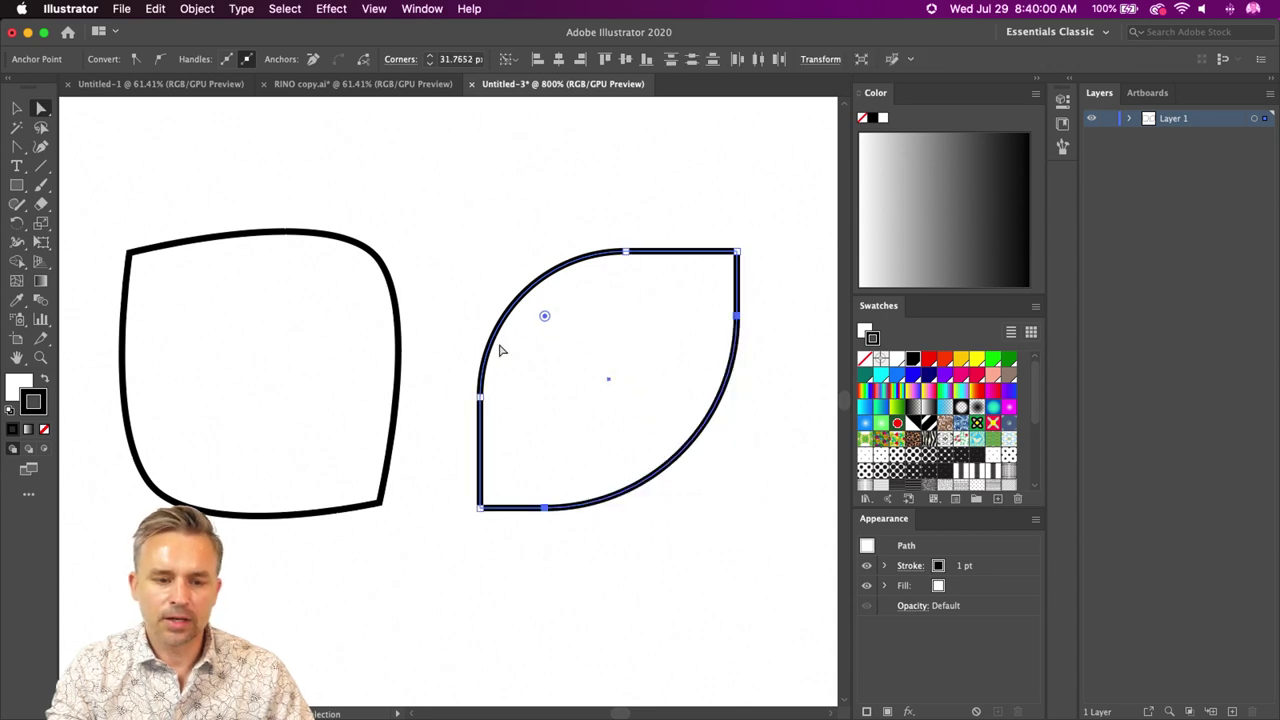
# - Rework the second square's two rounded corners into a leaf shape with a broader curve at the top-left, and deselect it
pyautogui.click(258, 235)
pyautogui.click(509, 296)
pyautogui.click(515, 305)
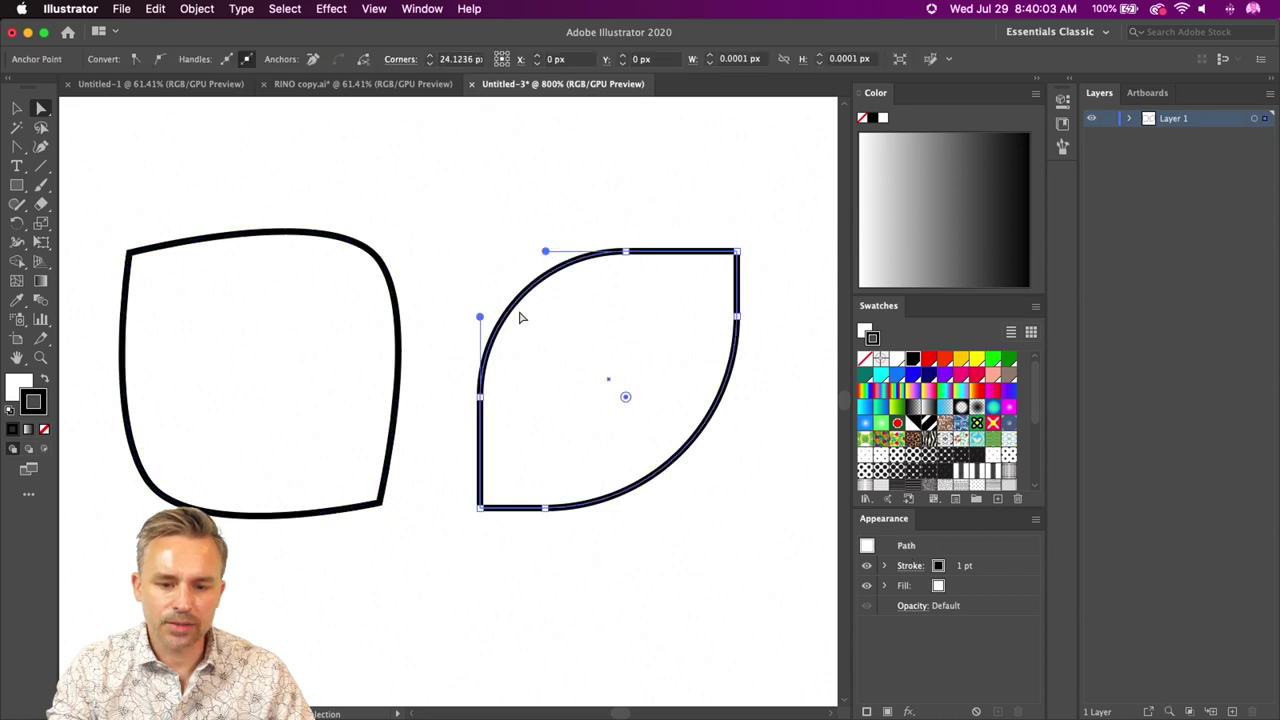
pyautogui.moveTo(624, 397); pyautogui.dragTo(563, 333)
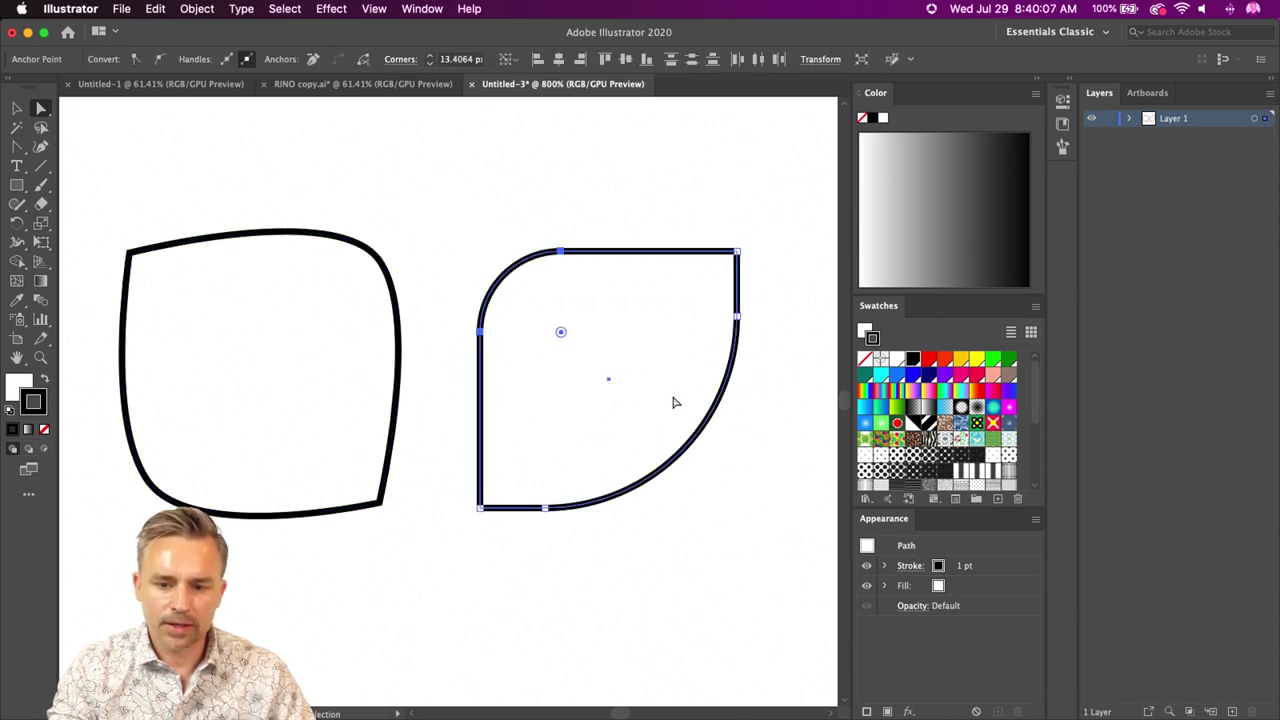
pyautogui.moveTo(786, 555); pyautogui.dragTo(764, 433)
pyautogui.click(562, 334)
pyautogui.click(212, 217)
# - Select both shapes, fill them with green 1EA600, apply the dark green swatch to their strokes, and deselect them
pyautogui.click(15, 108)
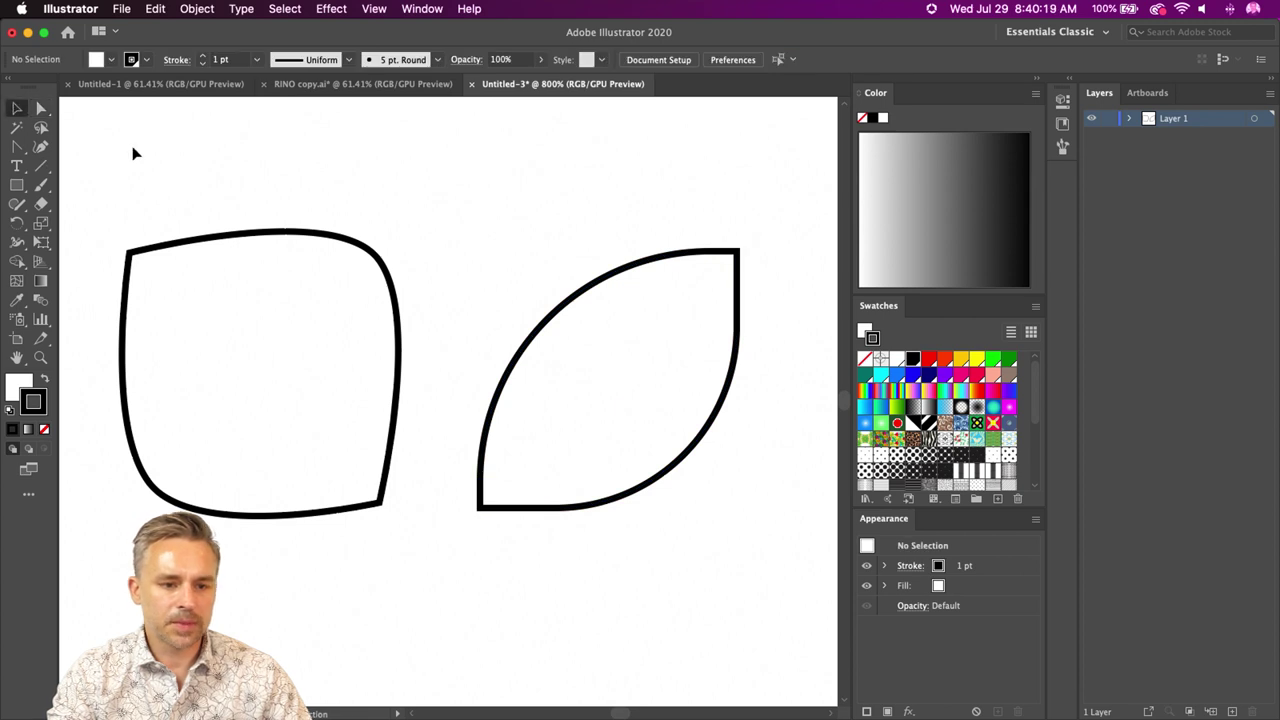
pyautogui.moveTo(143, 151); pyautogui.dragTo(603, 427)
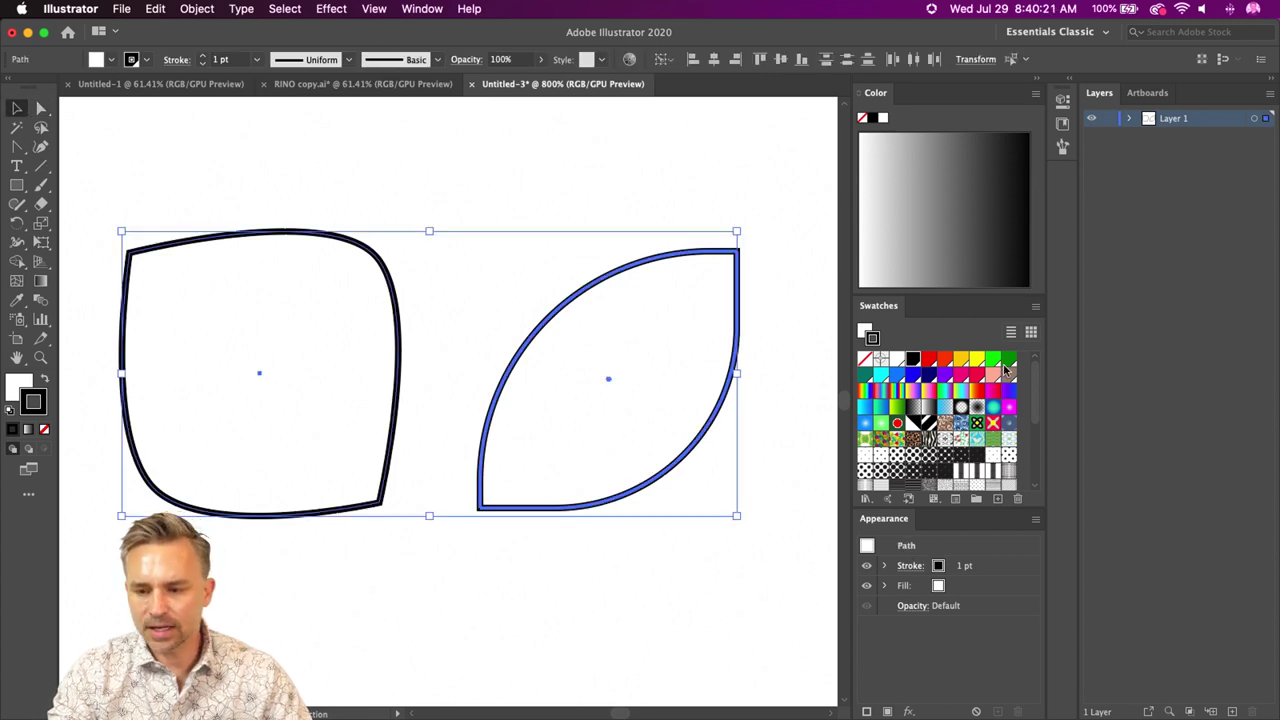
pyautogui.click(12, 386)
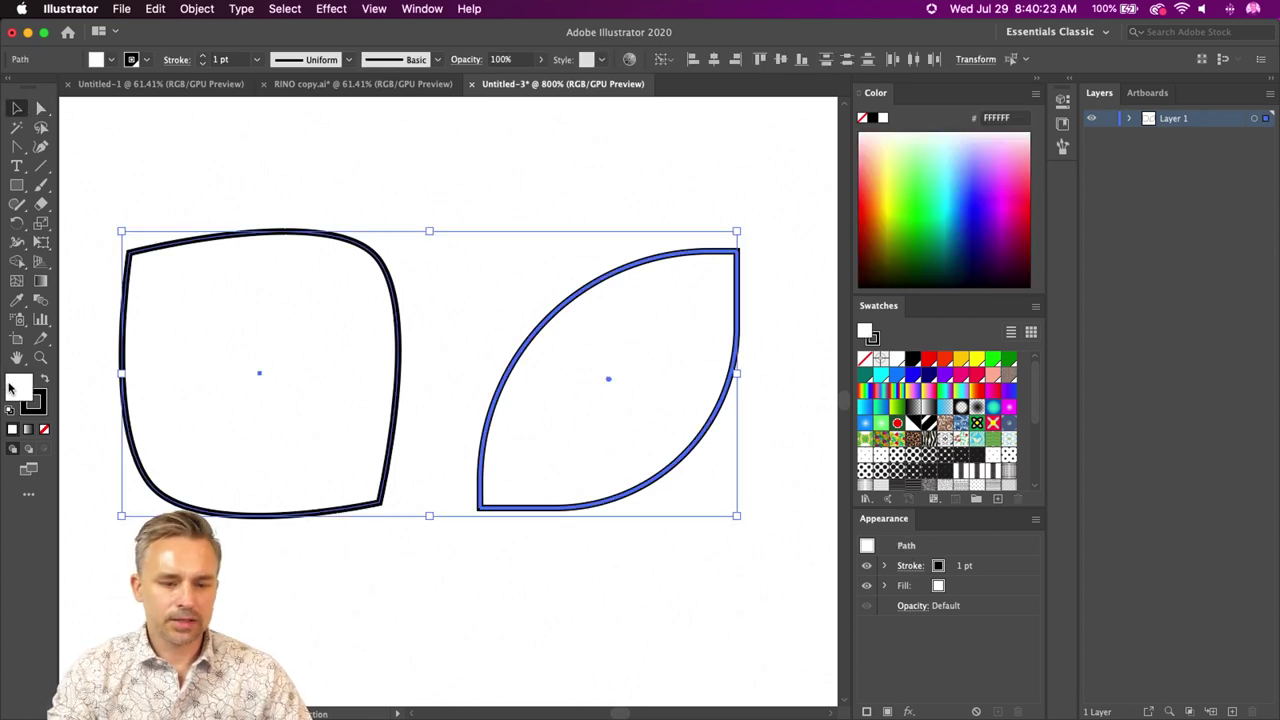
pyautogui.click(922, 232)
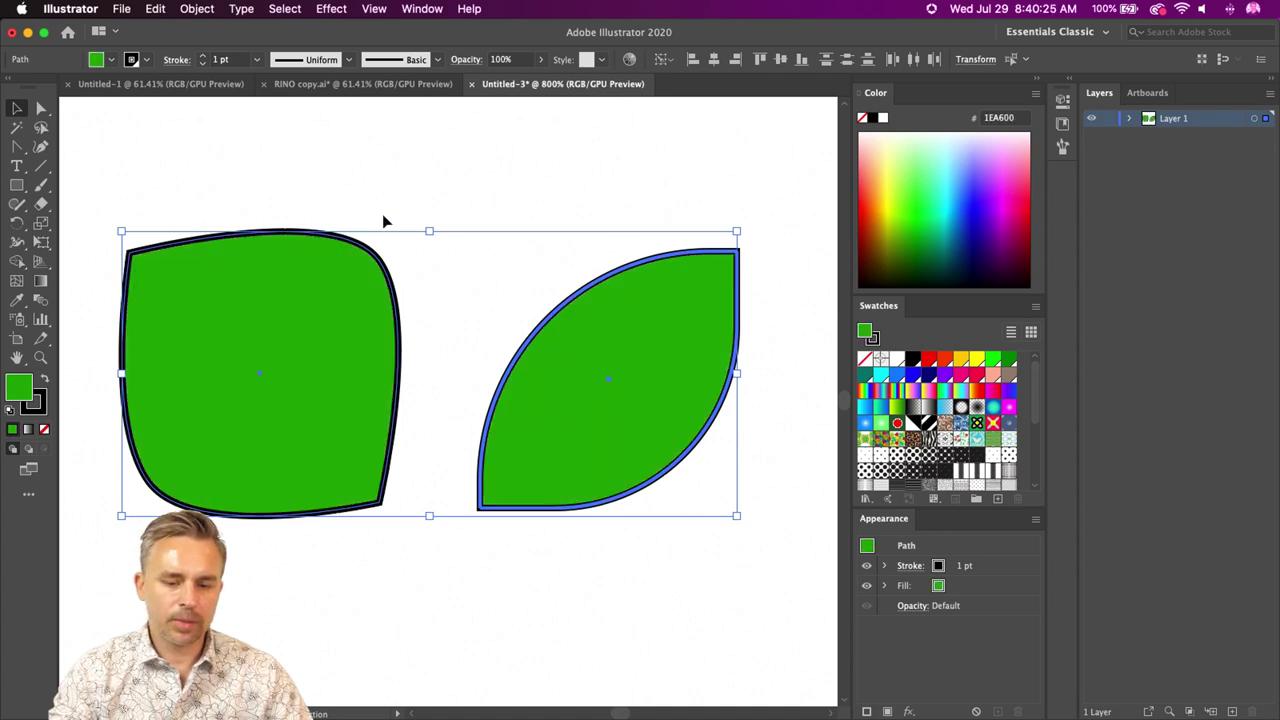
pyautogui.click(40, 398)
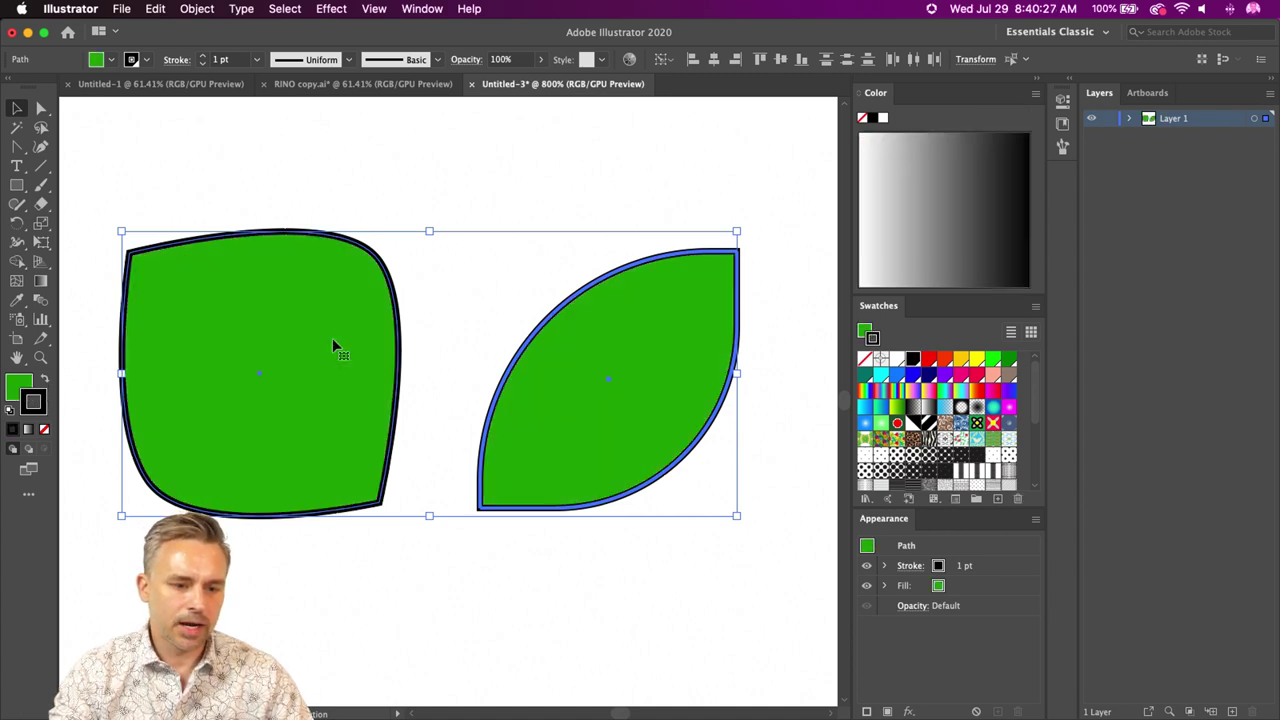
pyautogui.click(1004, 359)
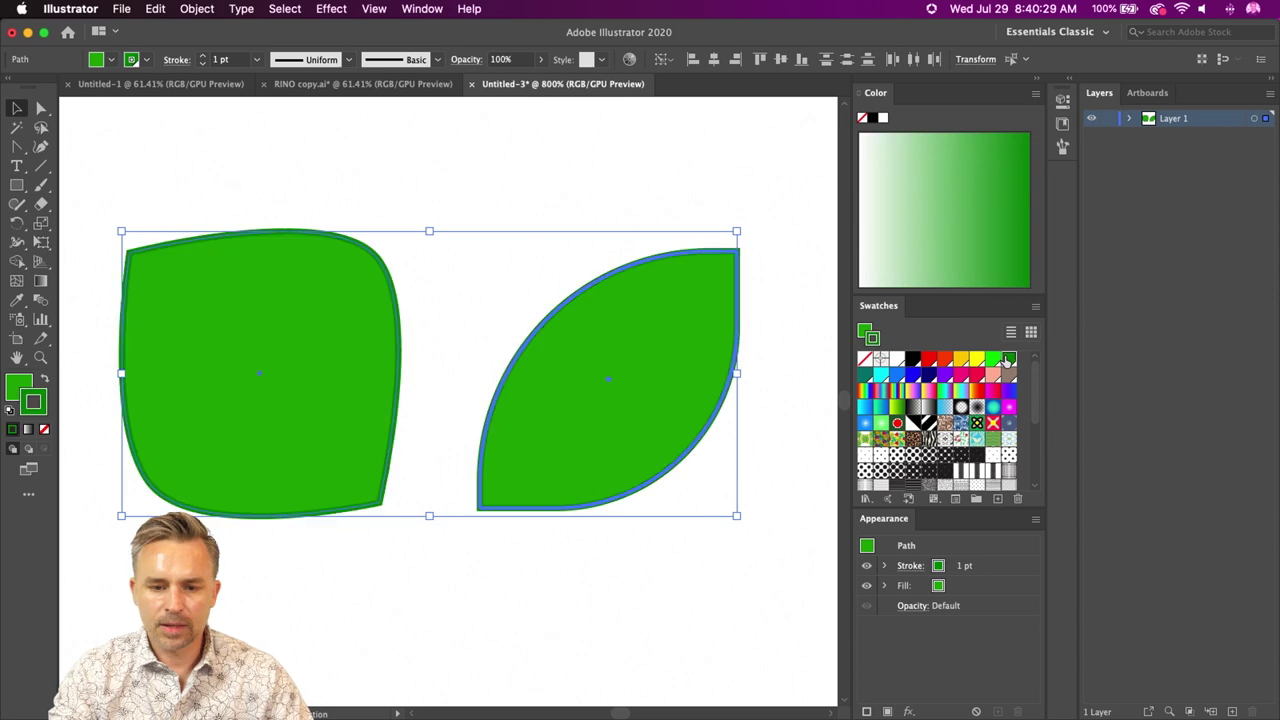
pyautogui.click(220, 174)
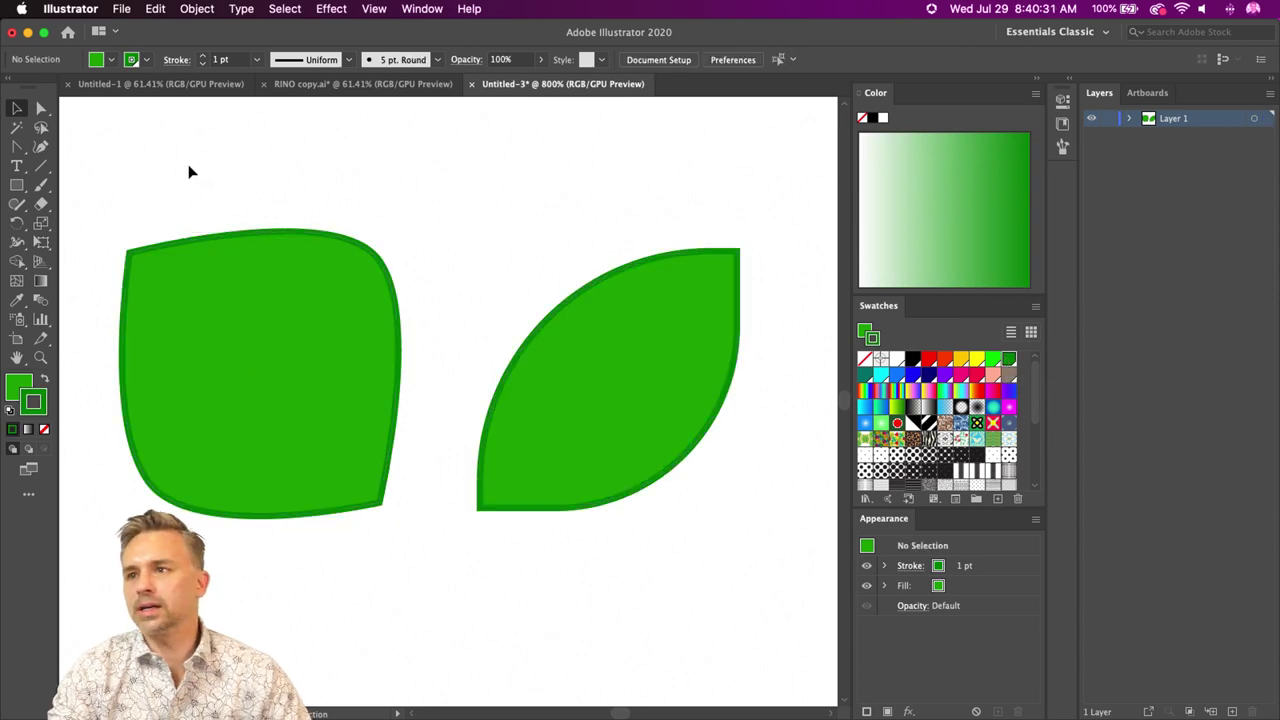
# - Draw a vertical 1 pt green line between the two shapes with the Line Segment tool, extending past them above and below
pyautogui.moveTo(194, 166); pyautogui.dragTo(235, 174)
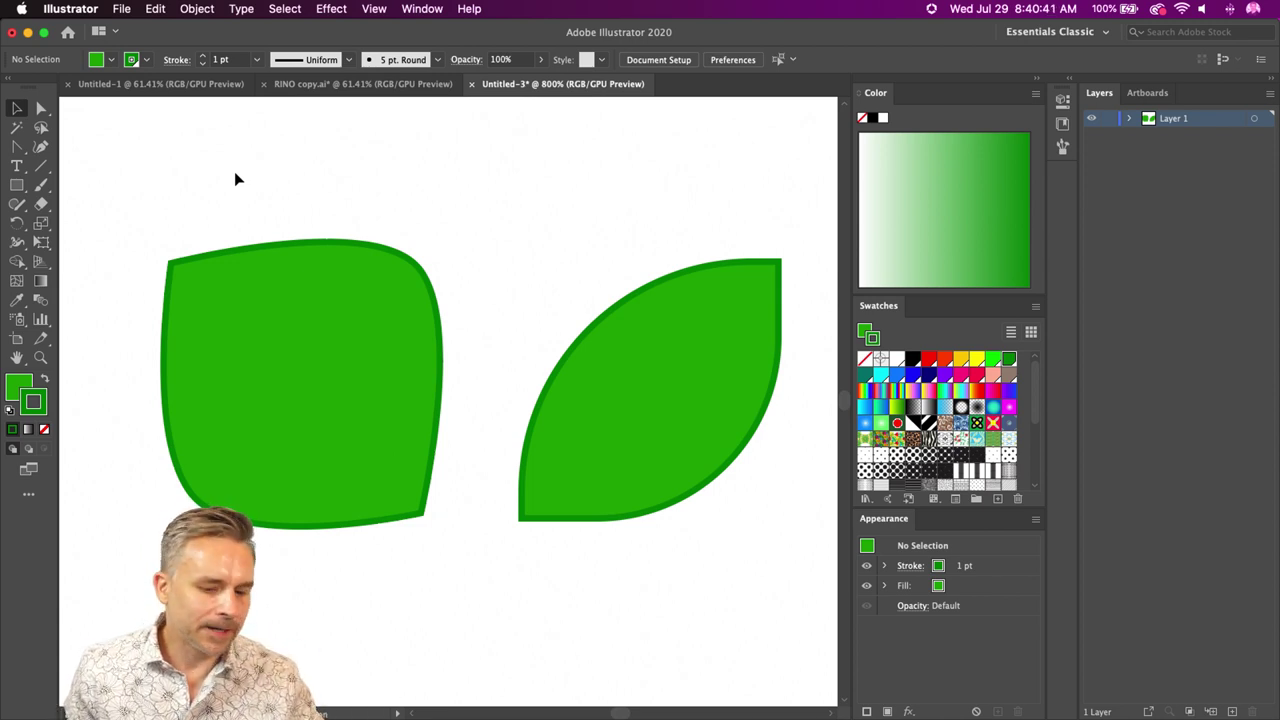
pyautogui.moveTo(252, 206); pyautogui.dragTo(736, 590)
pyautogui.click(490, 556)
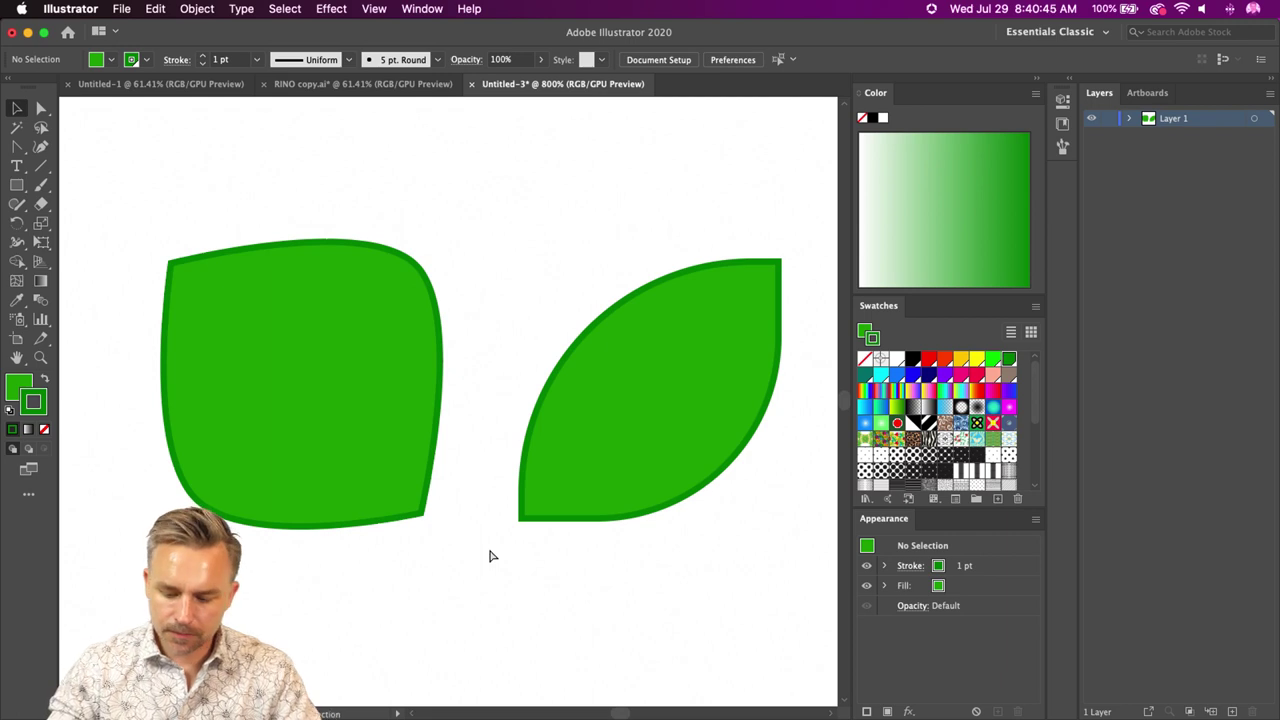
pyautogui.press('super+minus')
pyautogui.click(41, 165)
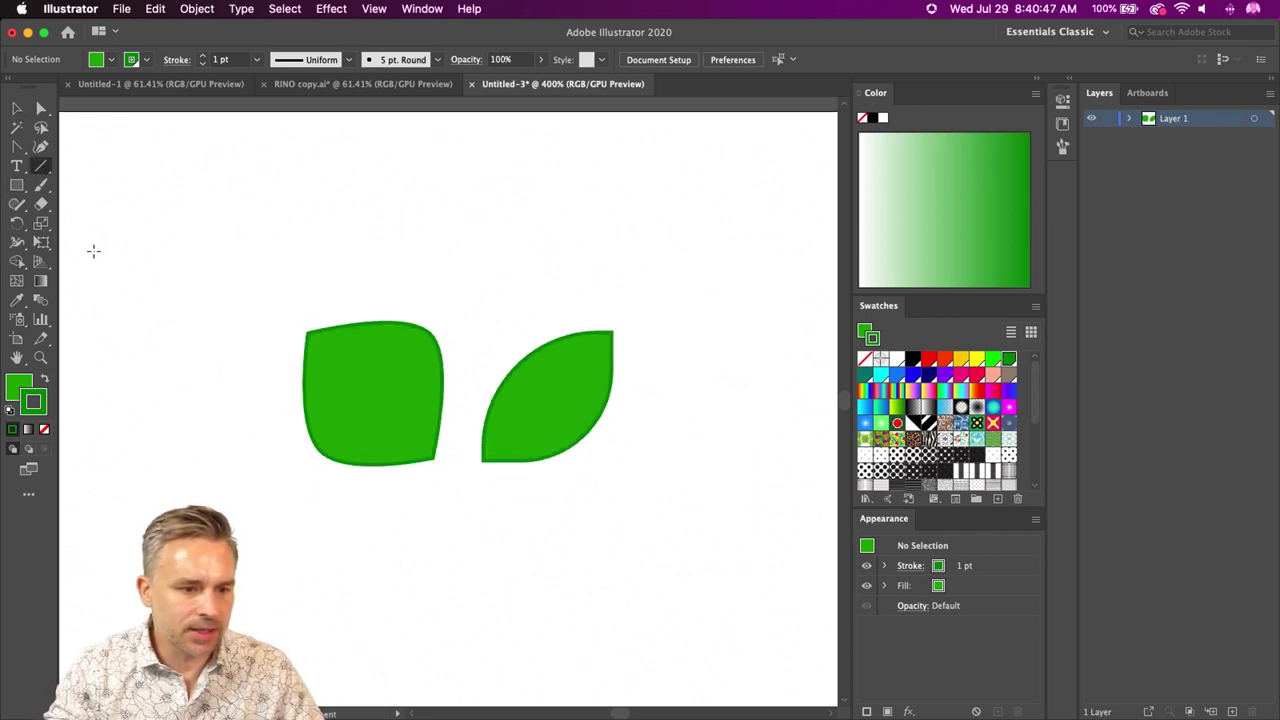
pyautogui.moveTo(460, 303); pyautogui.dragTo(460, 600)
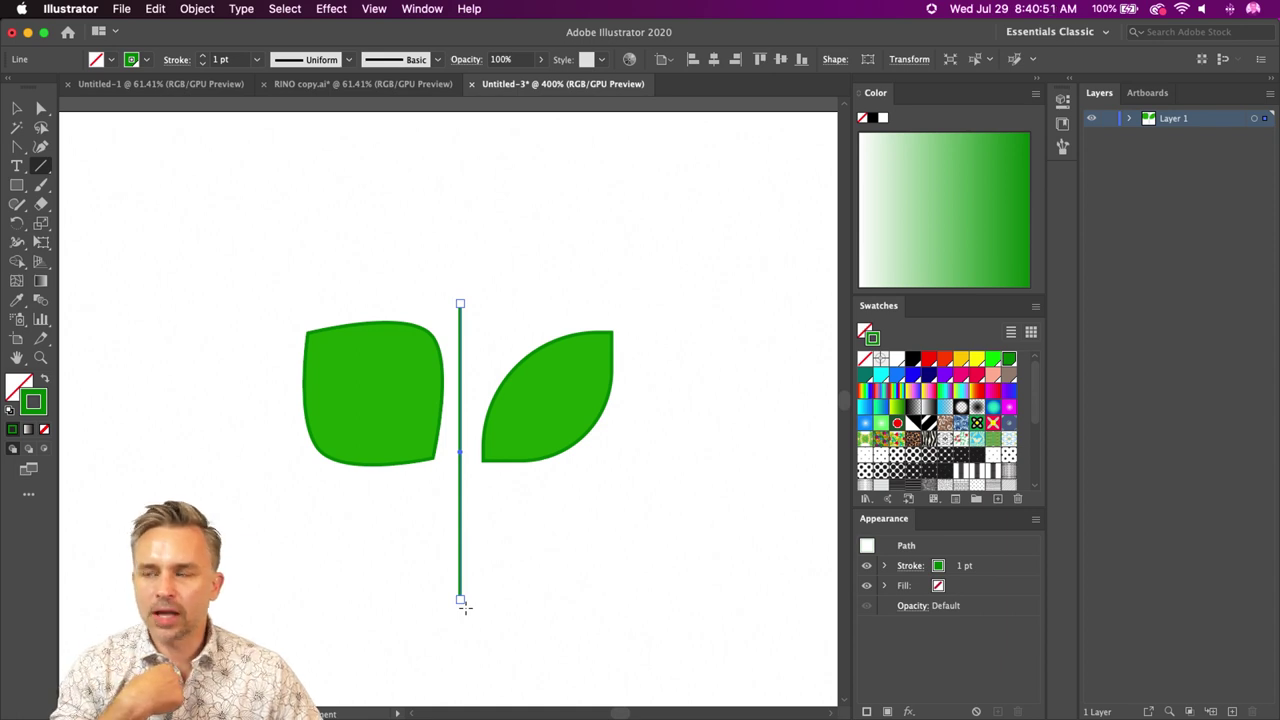
# - Look over the RINO copy artwork, the New Document options and the file commands, dismissing each without creating anything
pyautogui.click(311, 84)
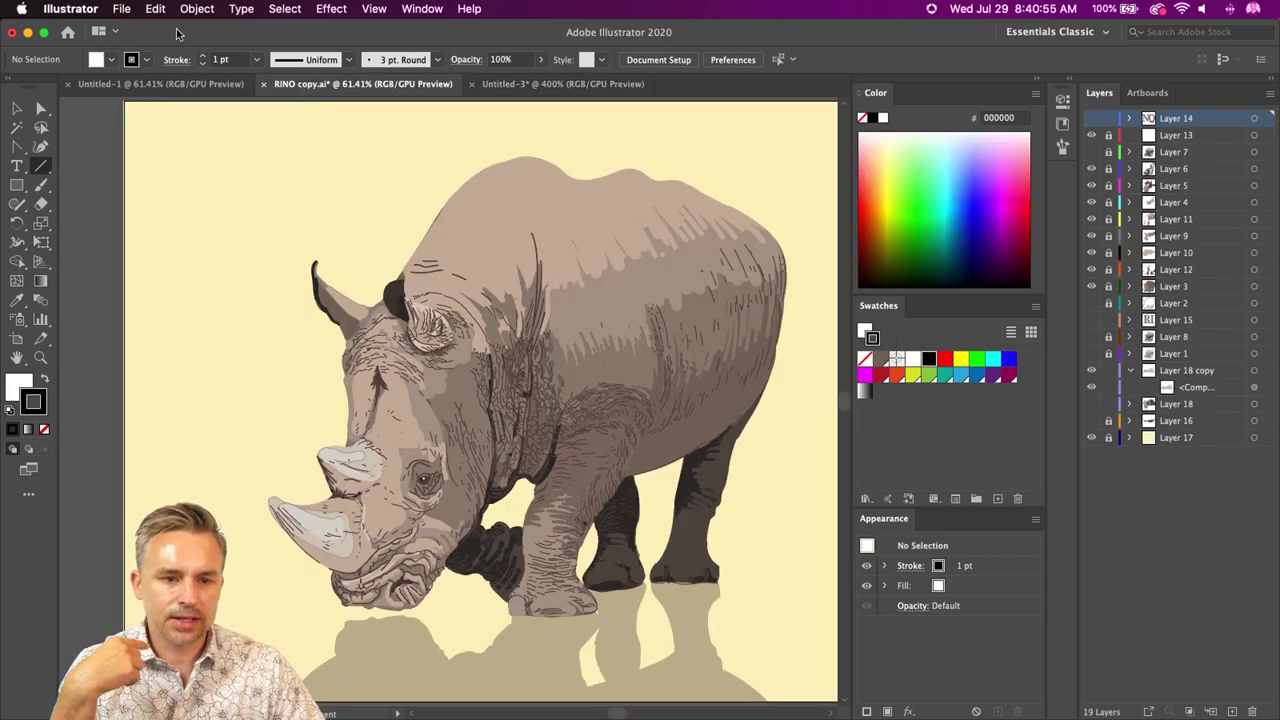
pyautogui.click(120, 8)
pyautogui.click(137, 28)
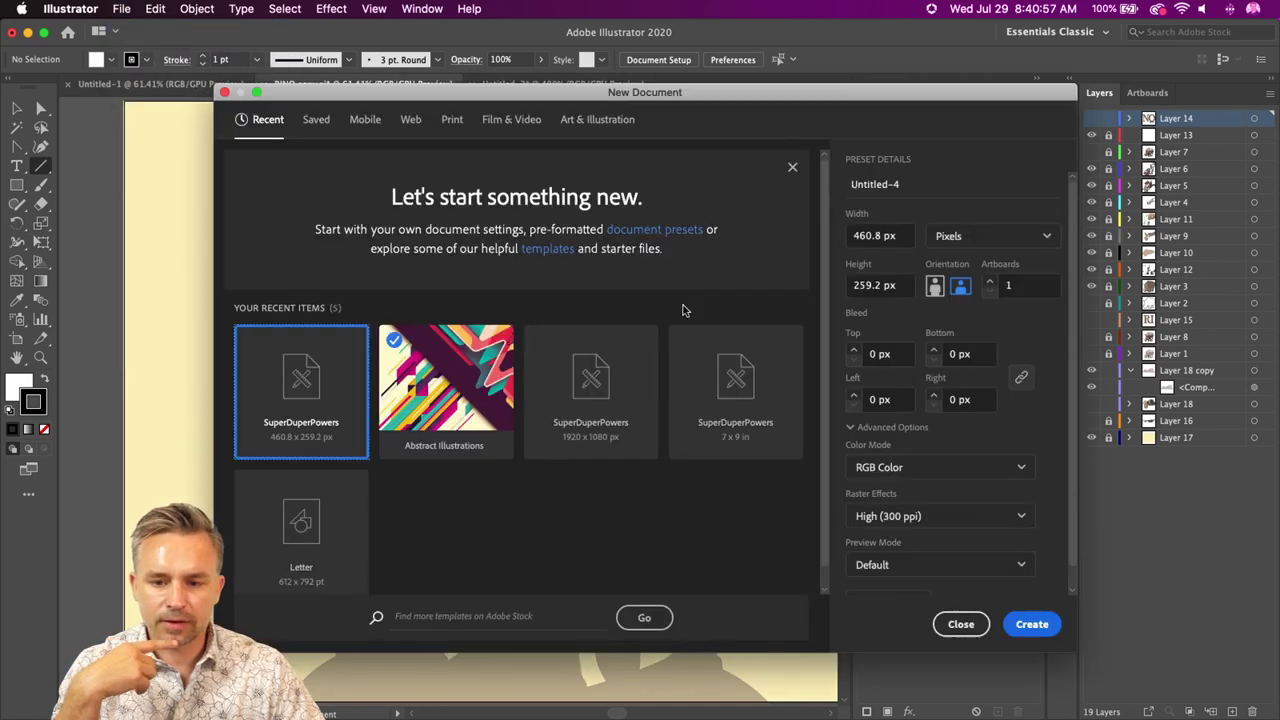
pyautogui.click(961, 624)
pyautogui.click(122, 8)
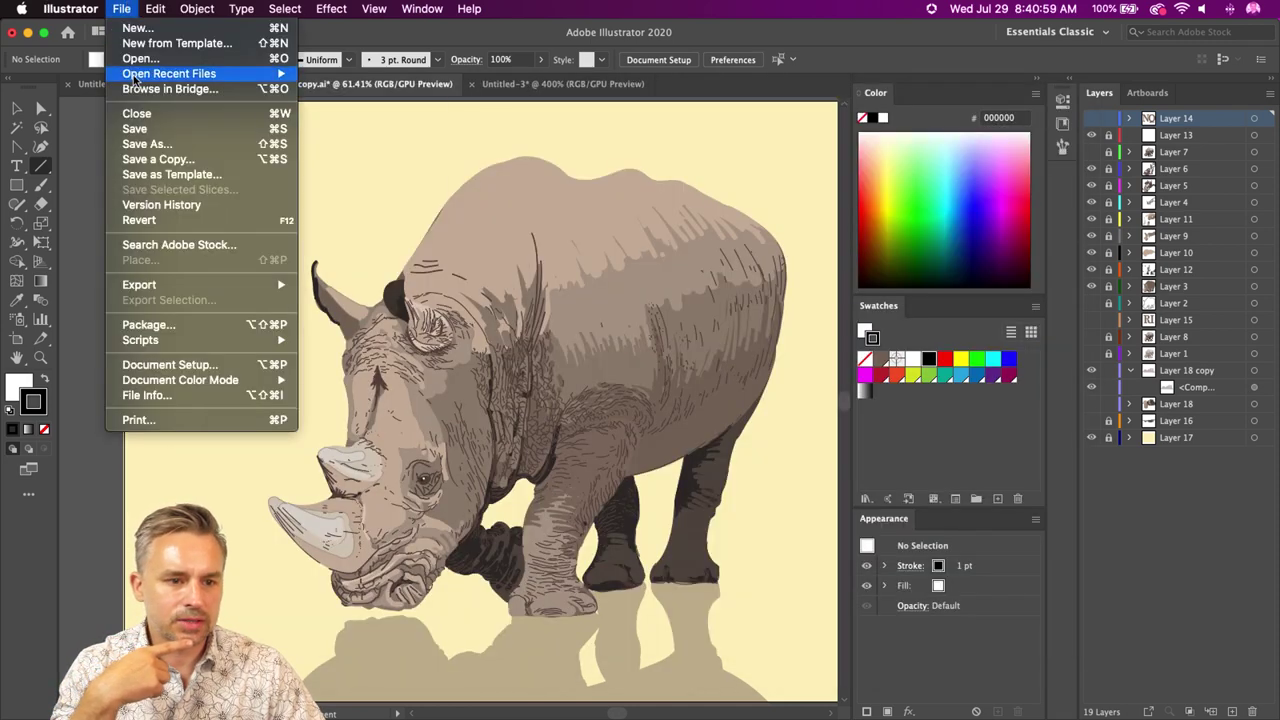
pyautogui.moveTo(135, 78)
pyautogui.click(72, 131)
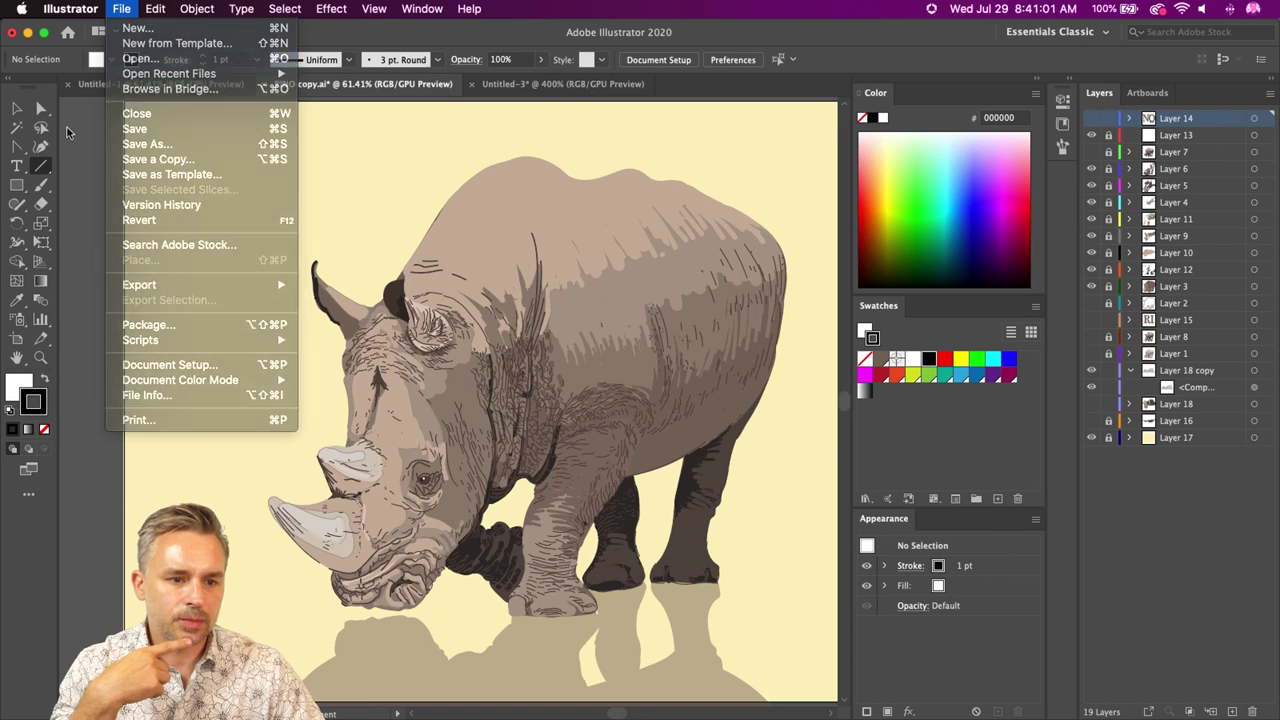
# - Activate the Selection tool, close the empty Untitled-1 document, and return to the Untitled-3 drawing
pyautogui.click(16, 109)
pyautogui.click(160, 84)
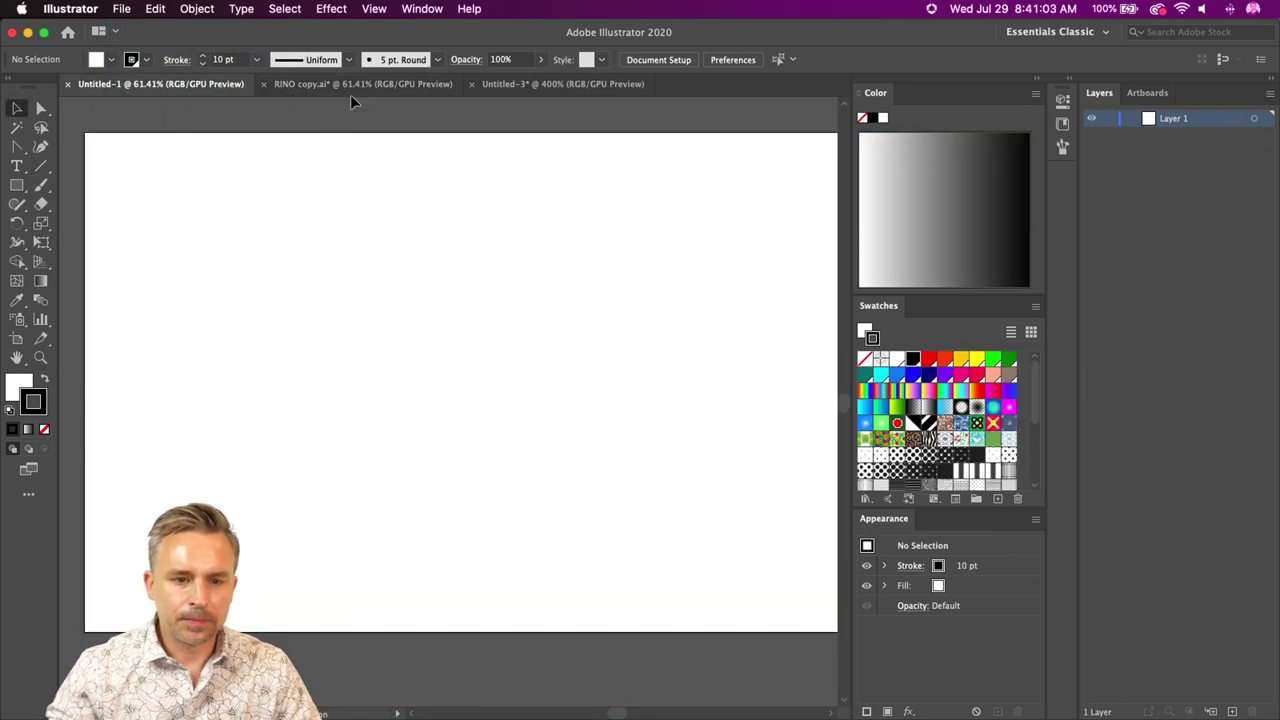
pyautogui.click(67, 85)
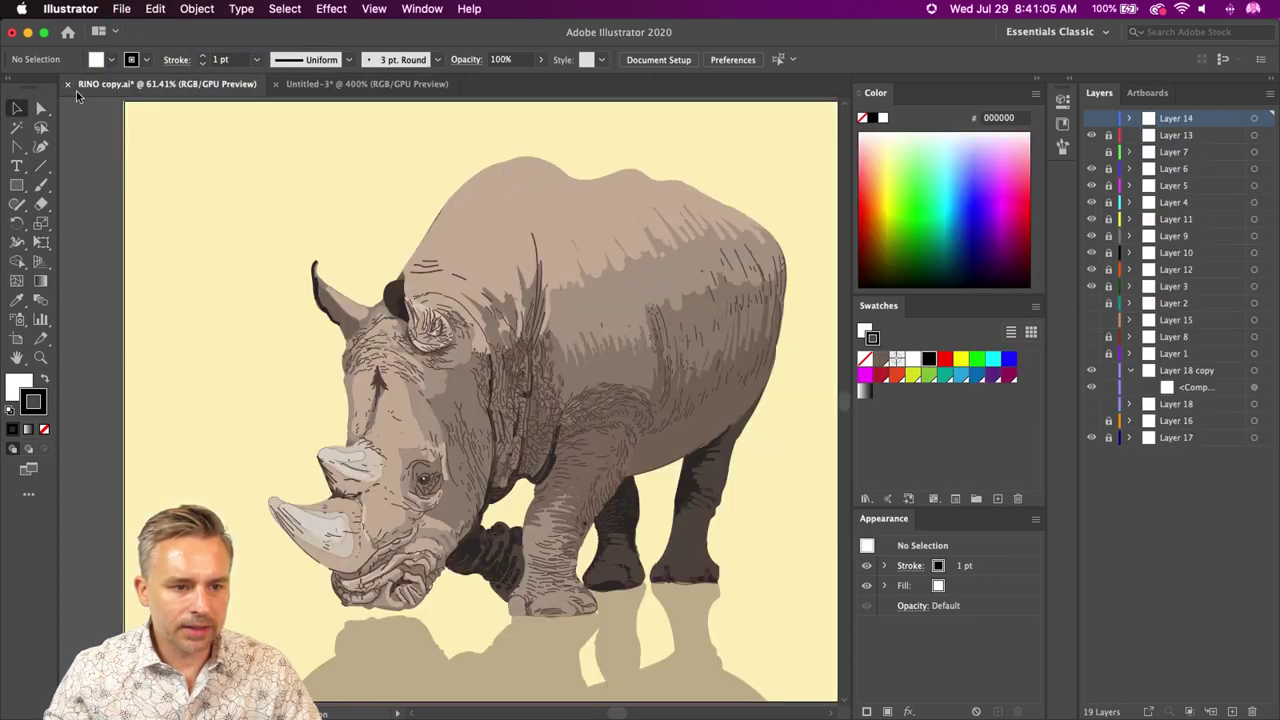
pyautogui.click(340, 84)
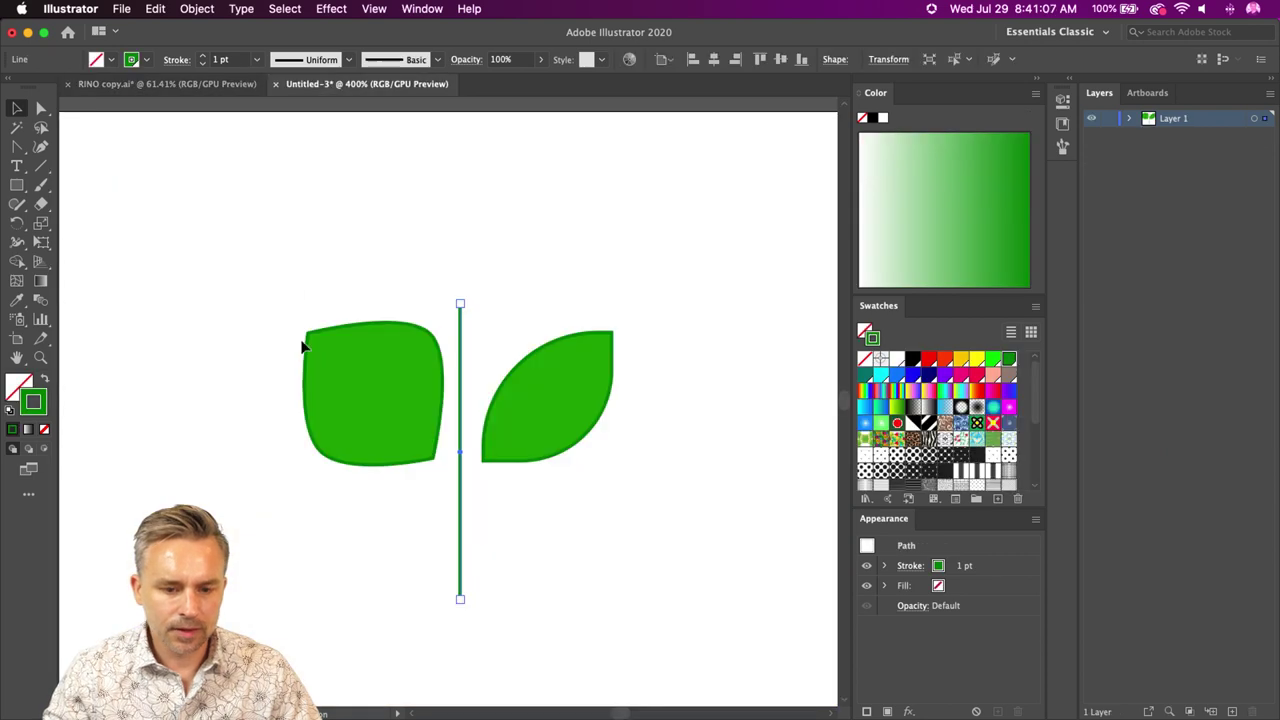
# - Thicken the vertical line between the two shapes to a 5 pt stroke
pyautogui.press('super+equal')
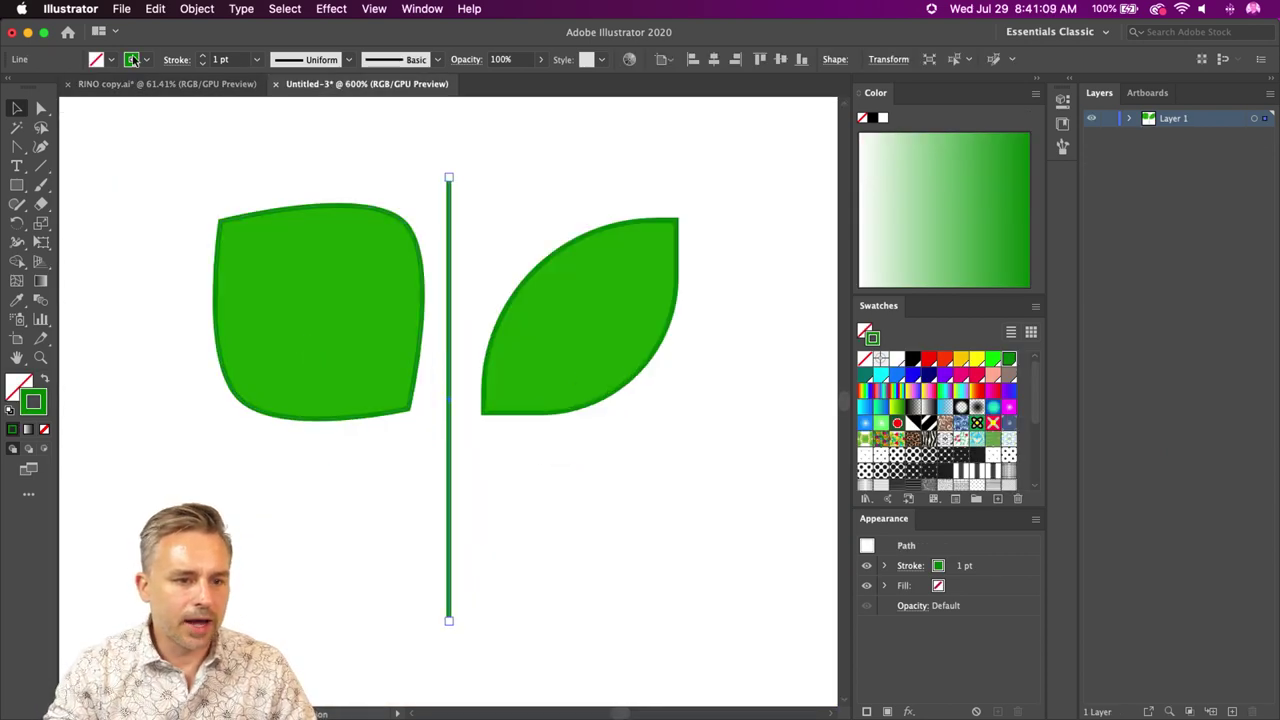
pyautogui.click(201, 56)
pyautogui.click(201, 56)
pyautogui.click(201, 56)
pyautogui.click(201, 56)
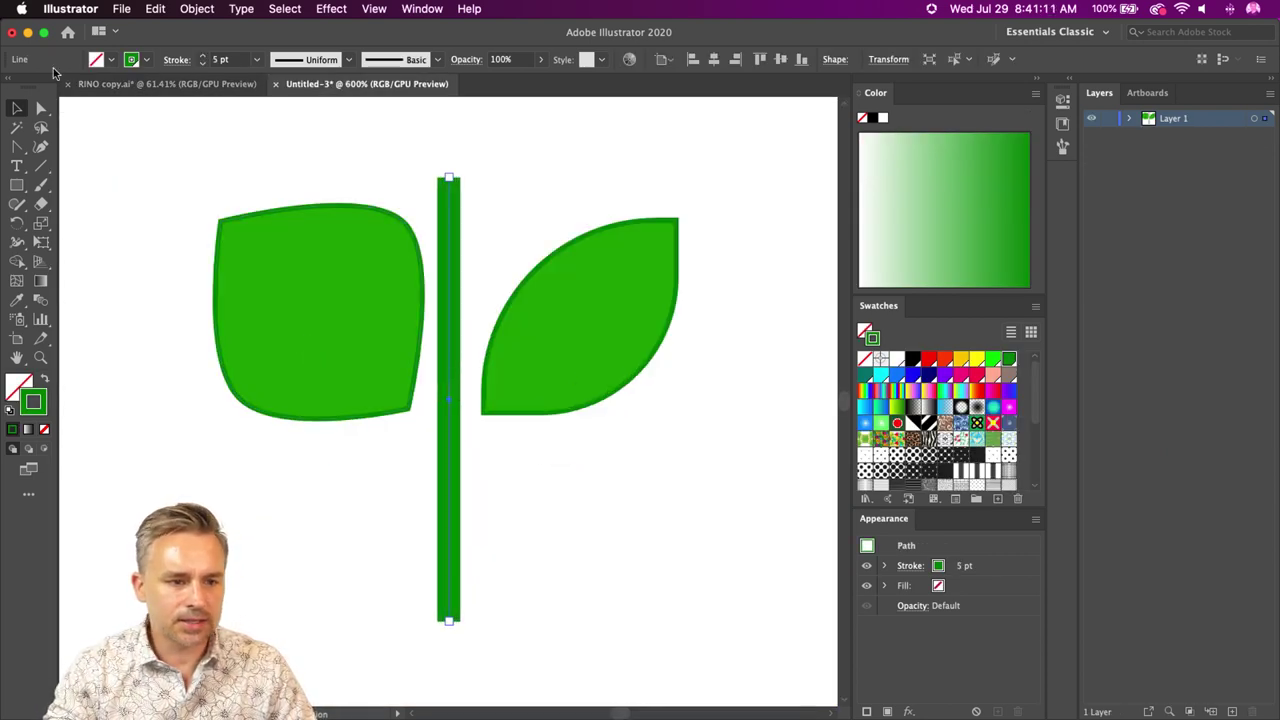
pyautogui.click(17, 108)
pyautogui.moveTo(449, 209); pyautogui.dragTo(455, 240)
pyautogui.press('super+minus')
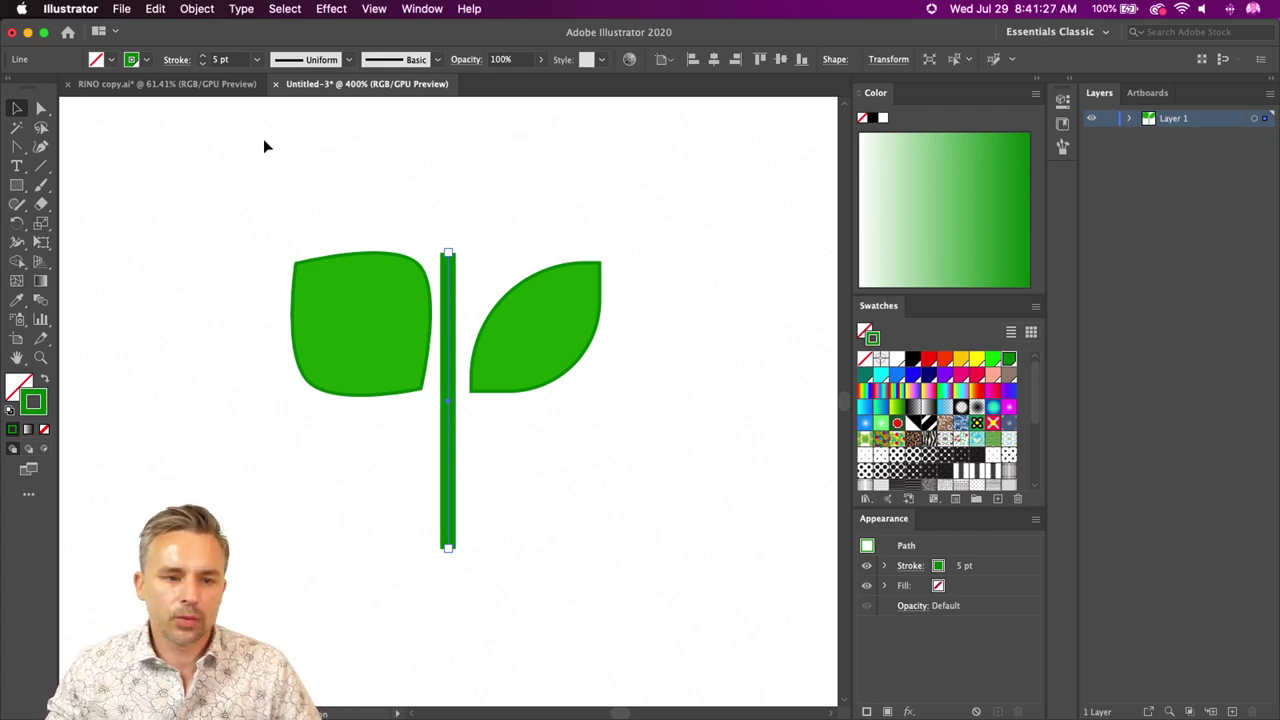
# - Try thicker and thinner stroke weights on the vertical line in 1 pt increments, including 6 pt, 10 pt and 4 pt
pyautogui.click(203, 55)
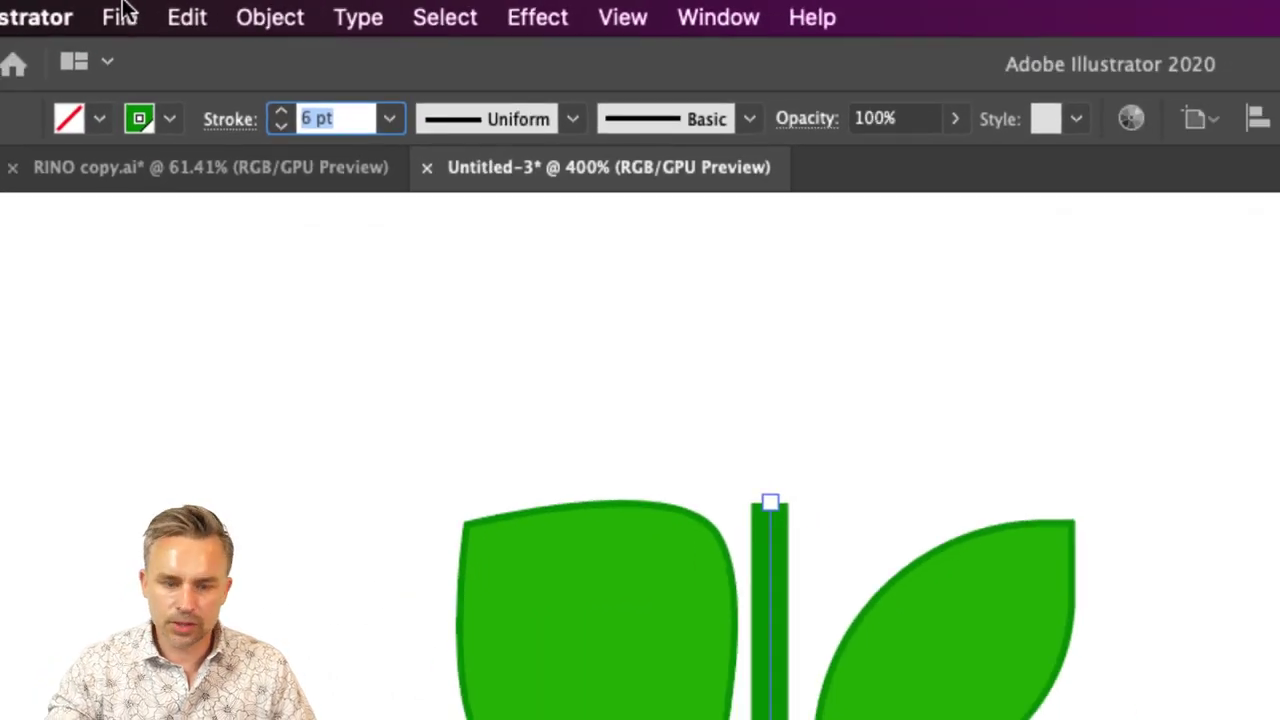
pyautogui.press('Up')
pyautogui.press('Up')
pyautogui.press('Up')
pyautogui.press('Up')
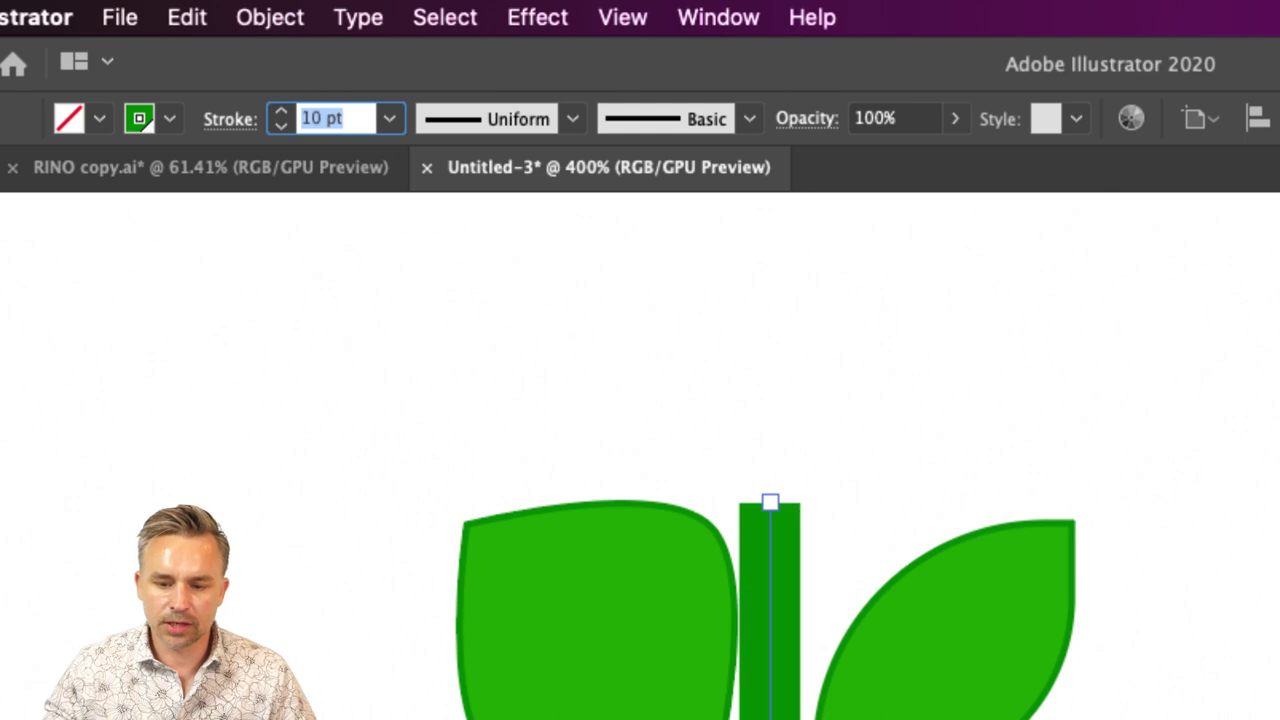
pyautogui.press('Down')
pyautogui.press('Down')
pyautogui.press('Down')
pyautogui.press('Down')
pyautogui.press('Down')
pyautogui.press('Down')
pyautogui.press('Down')
pyautogui.press('Down')
pyautogui.press('Up')
pyautogui.press('Up')
pyautogui.press('Up')
pyautogui.press('Up')
pyautogui.press('Up')
pyautogui.press('Up')
pyautogui.press('Up')
pyautogui.press('Up')
pyautogui.press('Up')
pyautogui.press('Up')
pyautogui.press('Up')
pyautogui.press('Up')
pyautogui.press('Up')
pyautogui.press('Up')
pyautogui.press('Up')
pyautogui.press('Up')
pyautogui.press('Up')
pyautogui.press('Up')
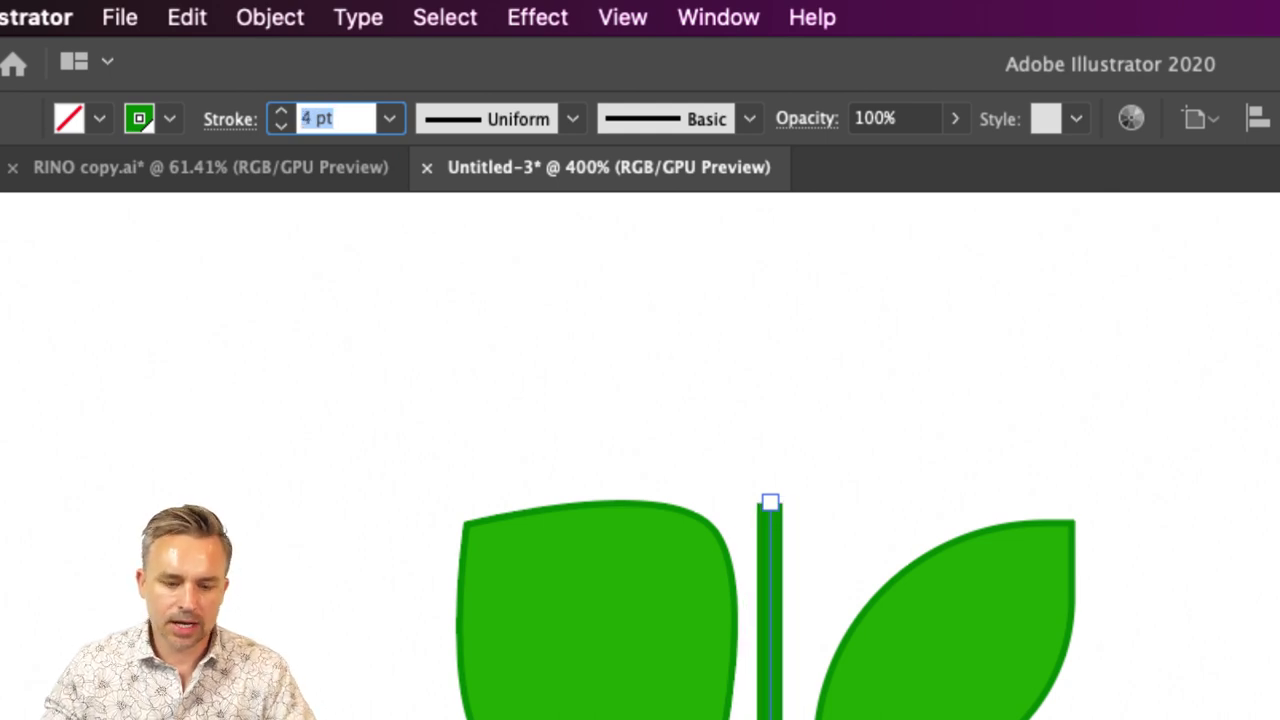
# - Try larger jumps of 10 pt in the vertical line's stroke weight, ending at 10 pt
pyautogui.hotkey('shift', 'Down')
pyautogui.hotkey('shift', 'Down')
pyautogui.hotkey('shift', 'Up')
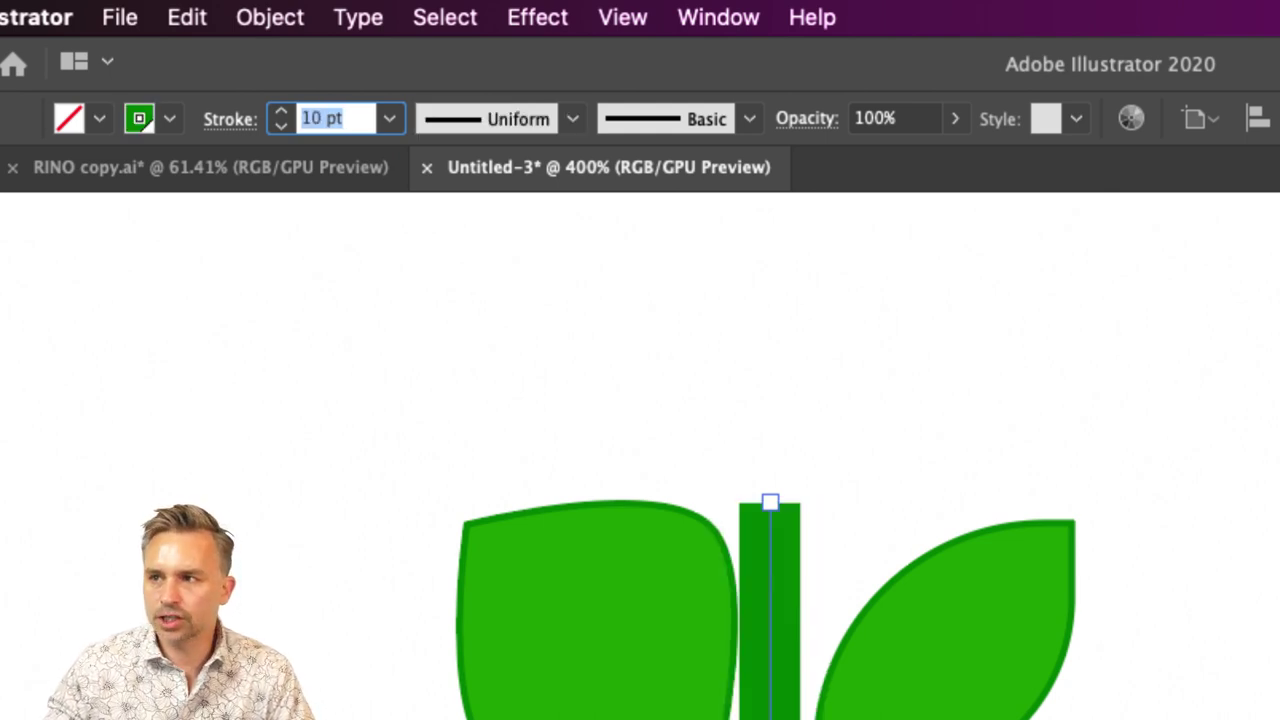
pyautogui.hotkey('shift', 'Up')
pyautogui.hotkey('shift', 'Up')
pyautogui.hotkey('shift', 'Down')
pyautogui.hotkey('shift', 'Down')
pyautogui.hotkey('shift', 'Down')
pyautogui.hotkey('shift', 'Up')
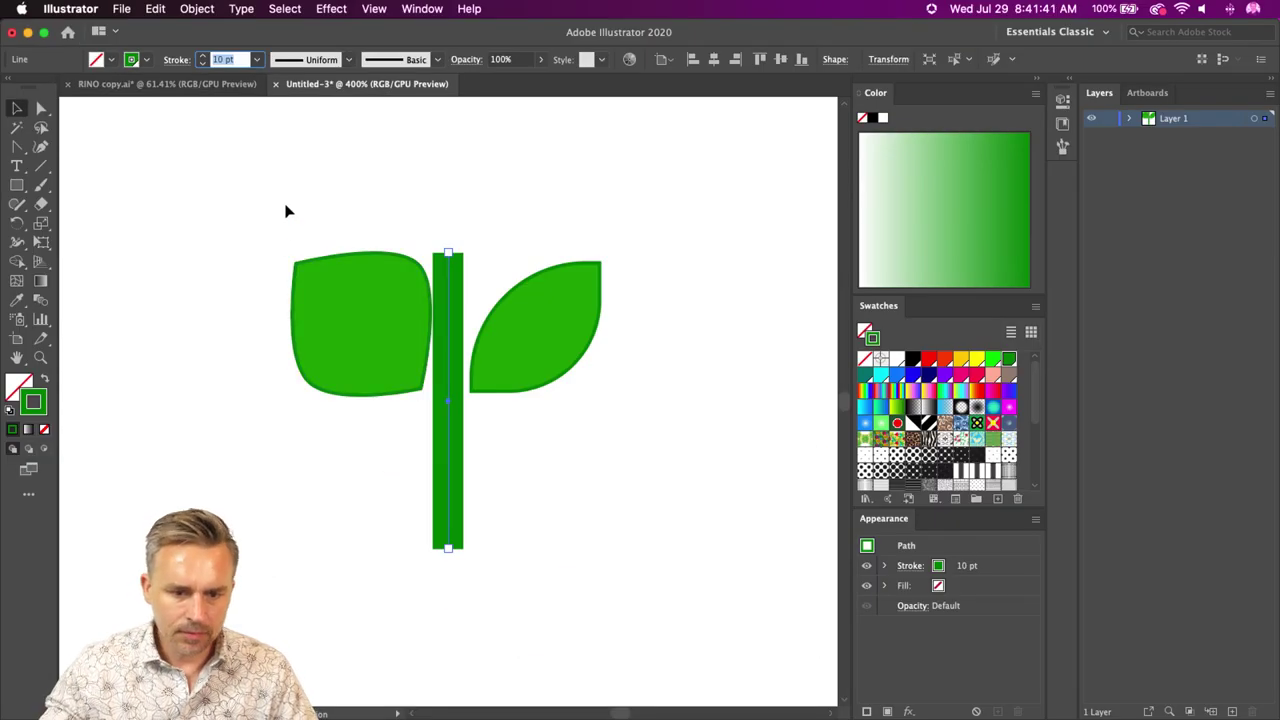
# - Set the vertical line's stroke weight to 8 pt and activate the Selection tool
pyautogui.press('Down')
pyautogui.press('Down')
pyautogui.click(15, 110)
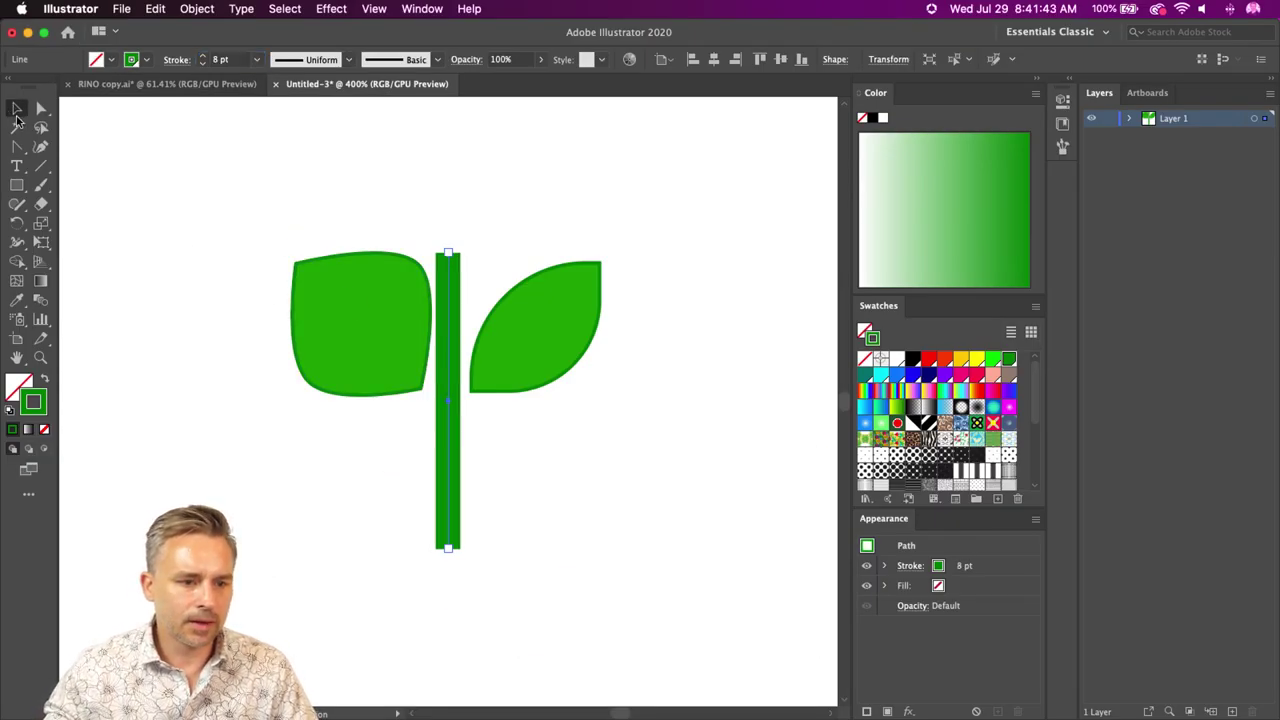
# - Delete the curved shape left of the line and move the remaining leaf slightly up and away from the line
pyautogui.moveTo(334, 317); pyautogui.dragTo(227, 364)
pyautogui.press('Delete')
pyautogui.click(524, 339)
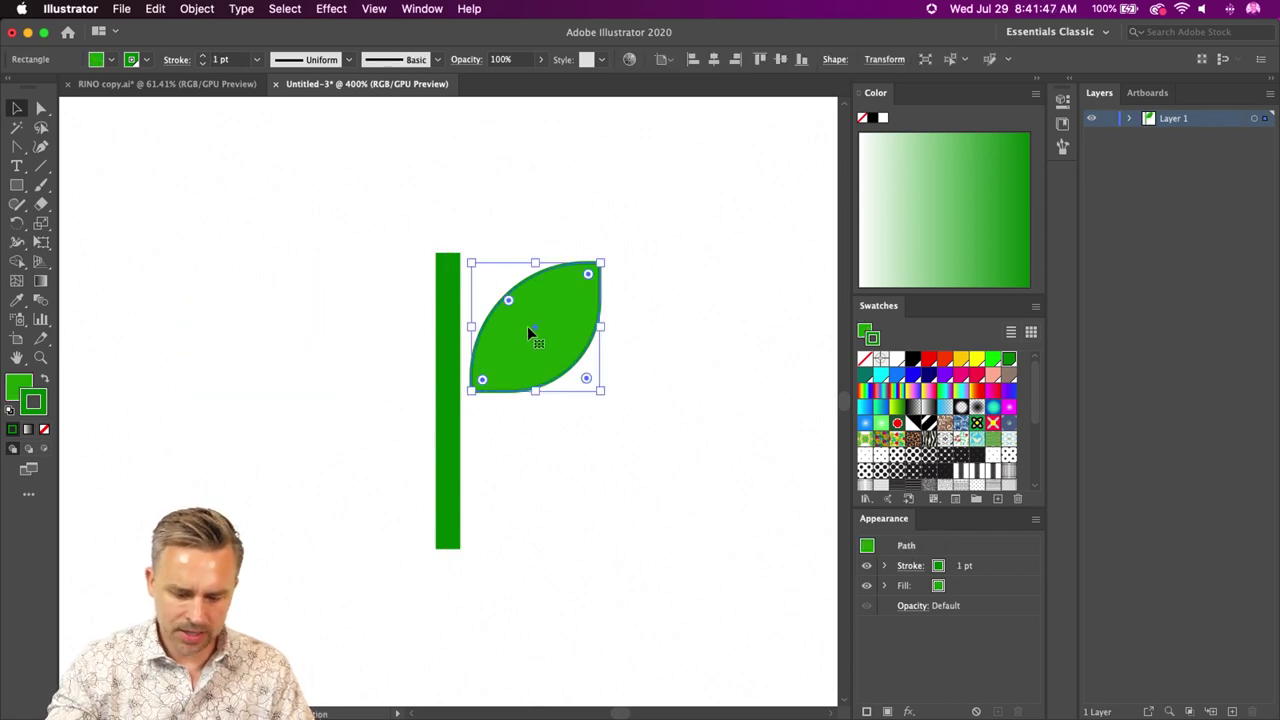
pyautogui.moveTo(527, 322); pyautogui.dragTo(547, 300)
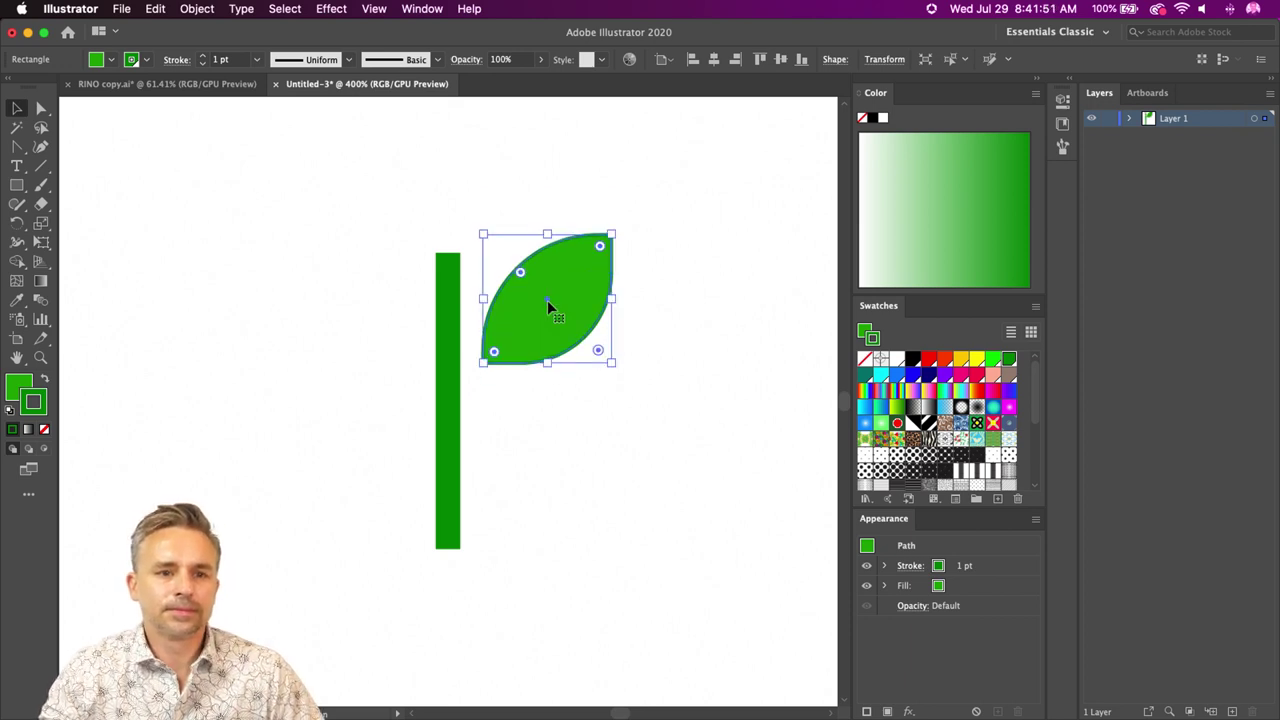
pyautogui.scroll(1, 540, 319)
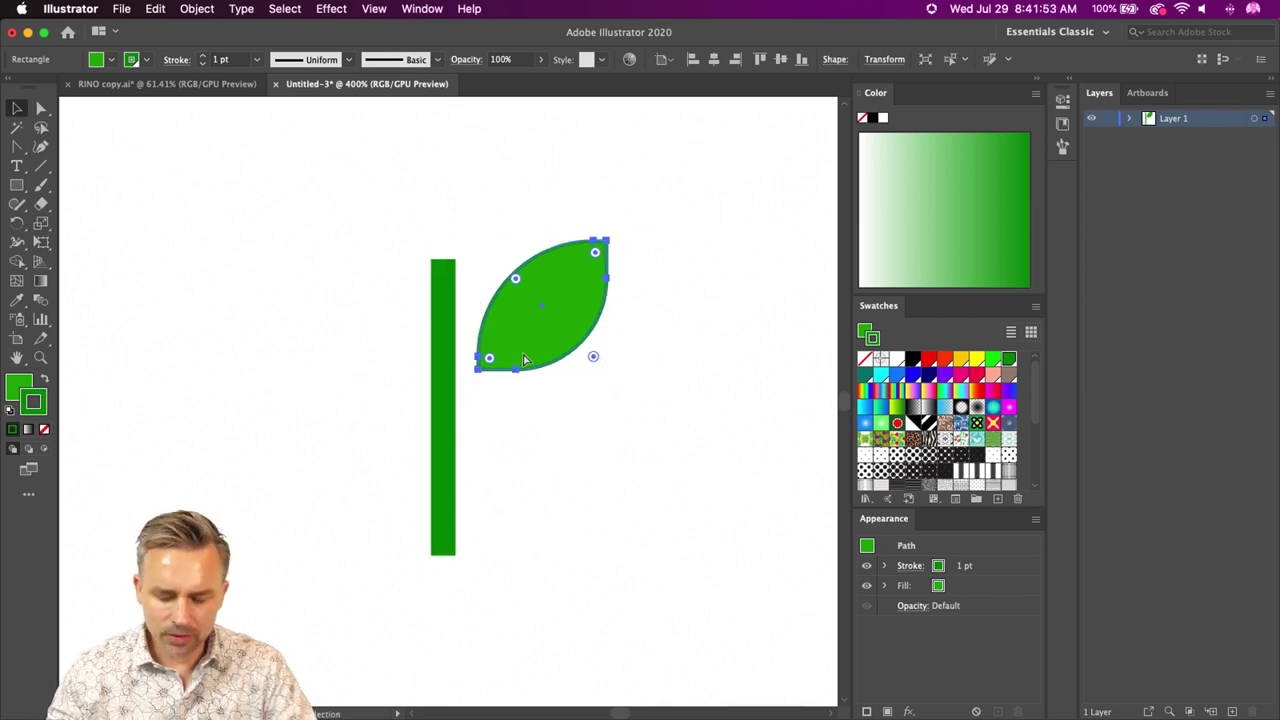
# - Duplicate the leaf to the left side of the line, slightly lower than the original, and place the copy close to the line
pyautogui.press('super+equal')
pyautogui.moveTo(452, 374); pyautogui.dragTo(293, 345)
pyautogui.click(323, 314)
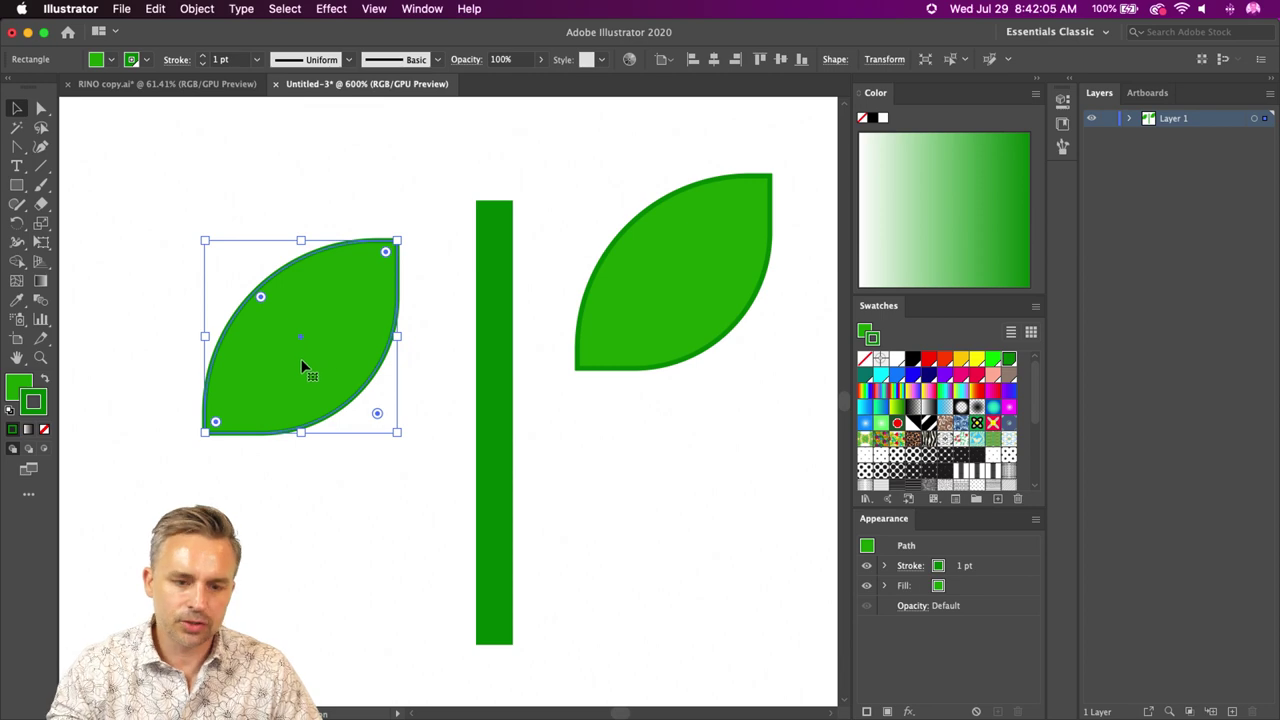
pyautogui.moveTo(306, 363); pyautogui.dragTo(366, 370)
# - Reflect the left leaf across the vertical axis with the Reflect tool and return to the Selection tool
pyautogui.moveTo(16, 222); pyautogui.dragTo(90, 240)
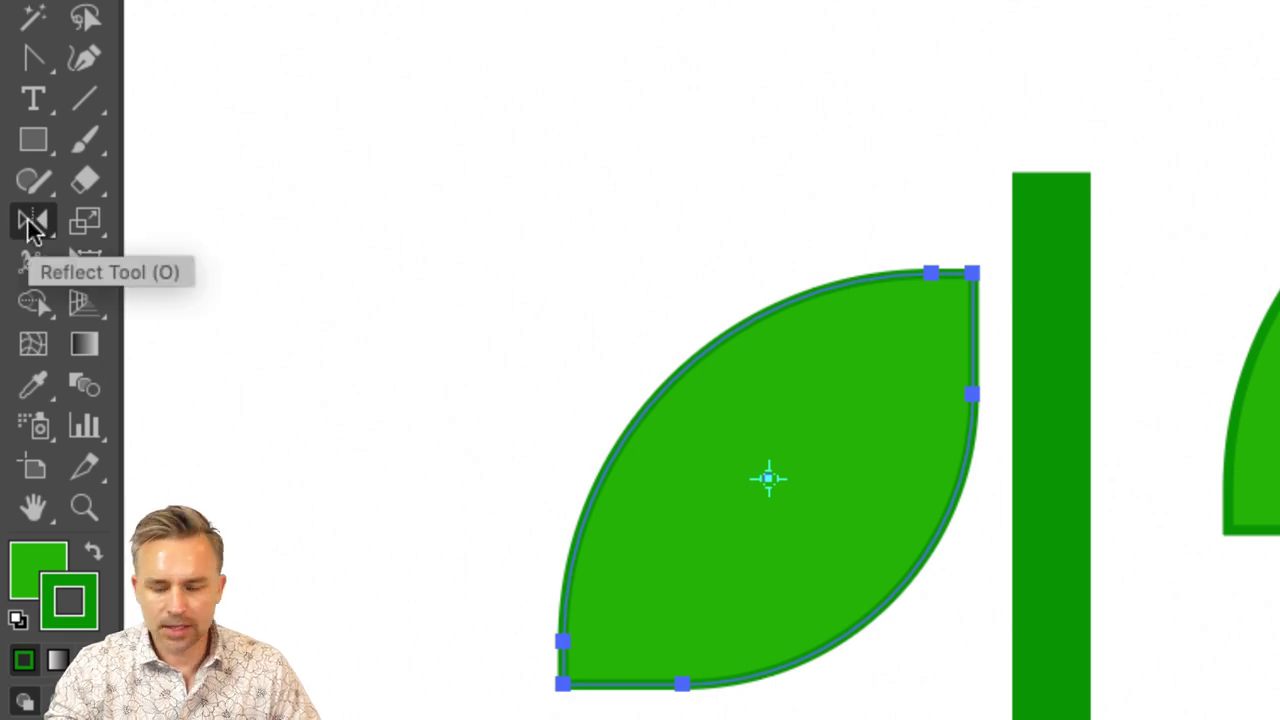
pyautogui.moveTo(590, 327); pyautogui.dragTo(735, 538)
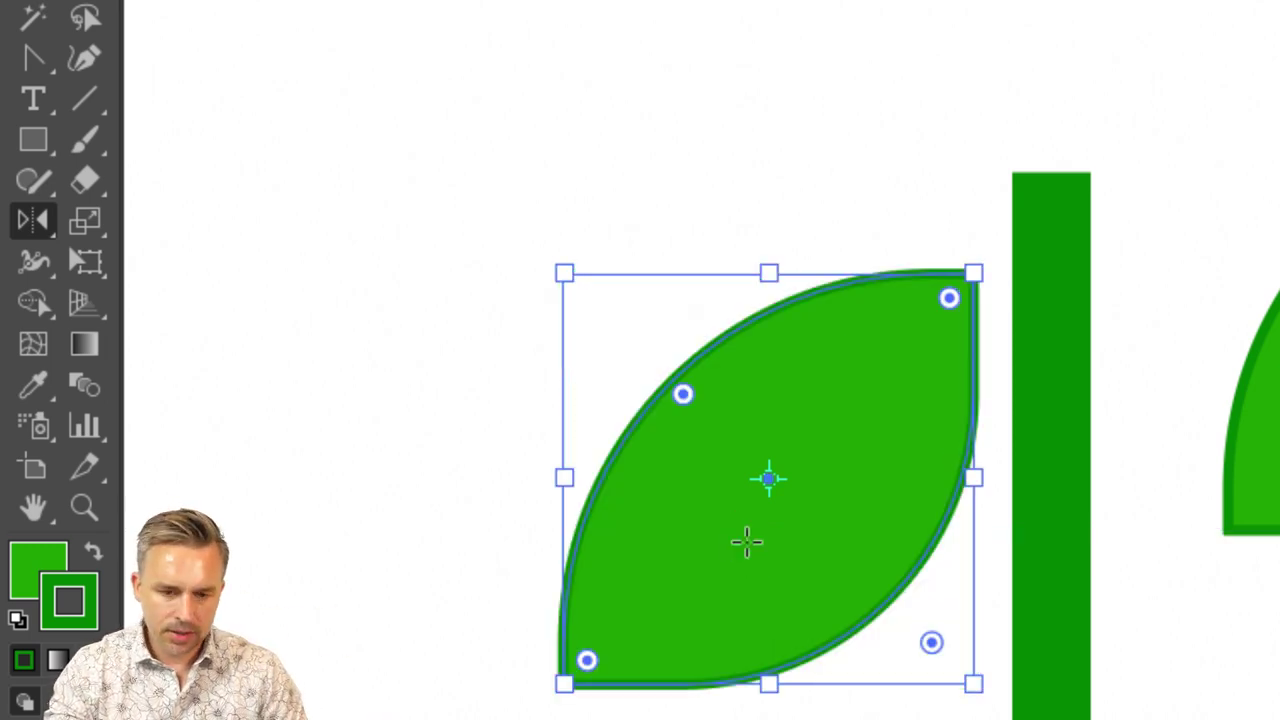
pyautogui.doubleClick(28, 231)
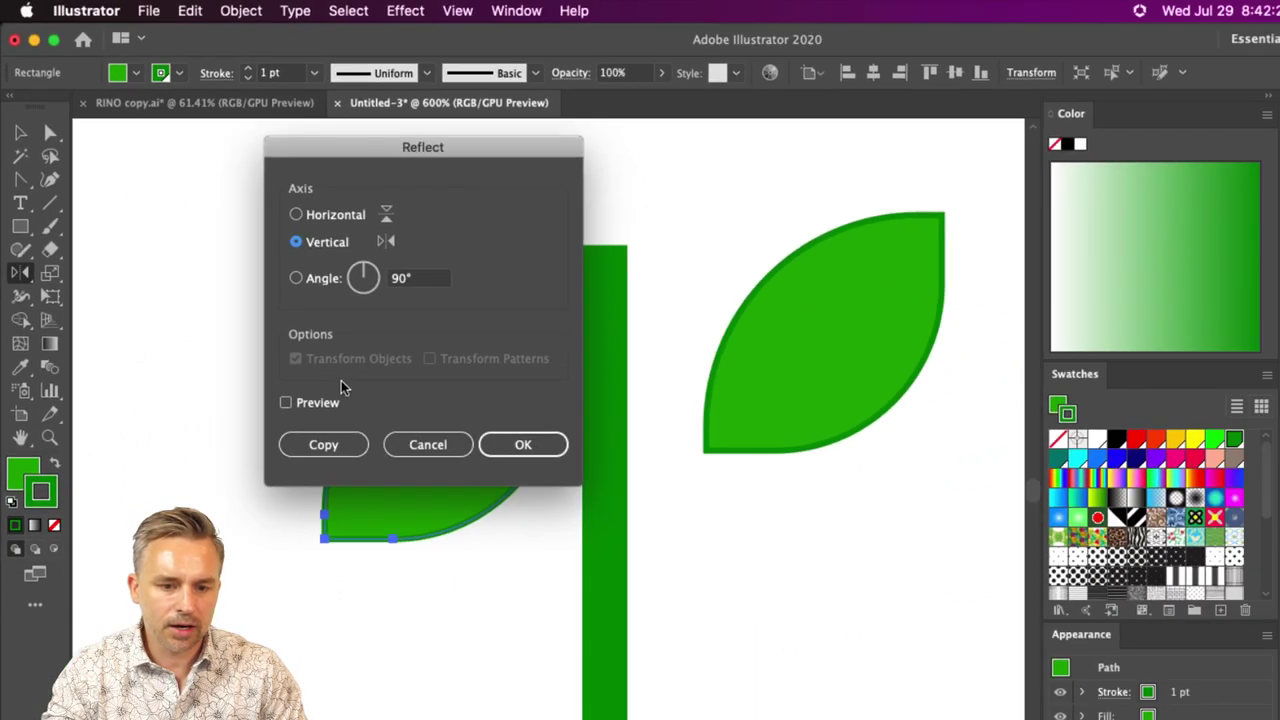
pyautogui.click(505, 438)
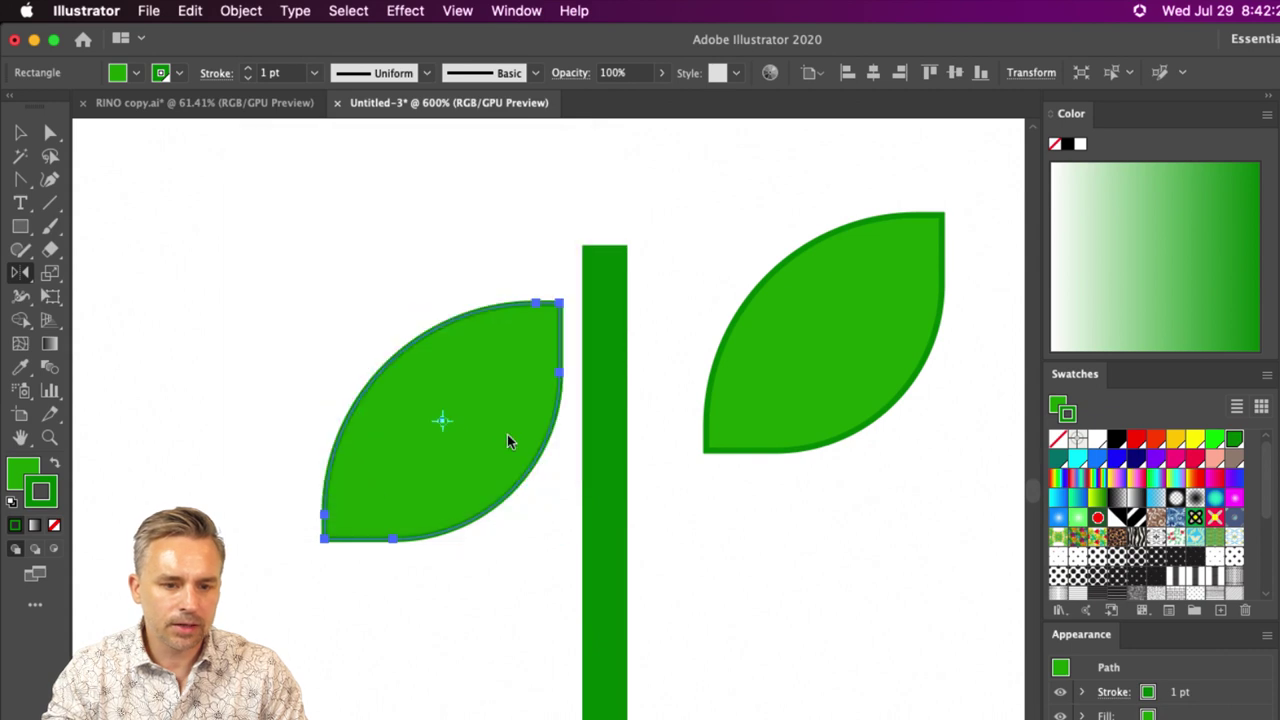
pyautogui.press('v')
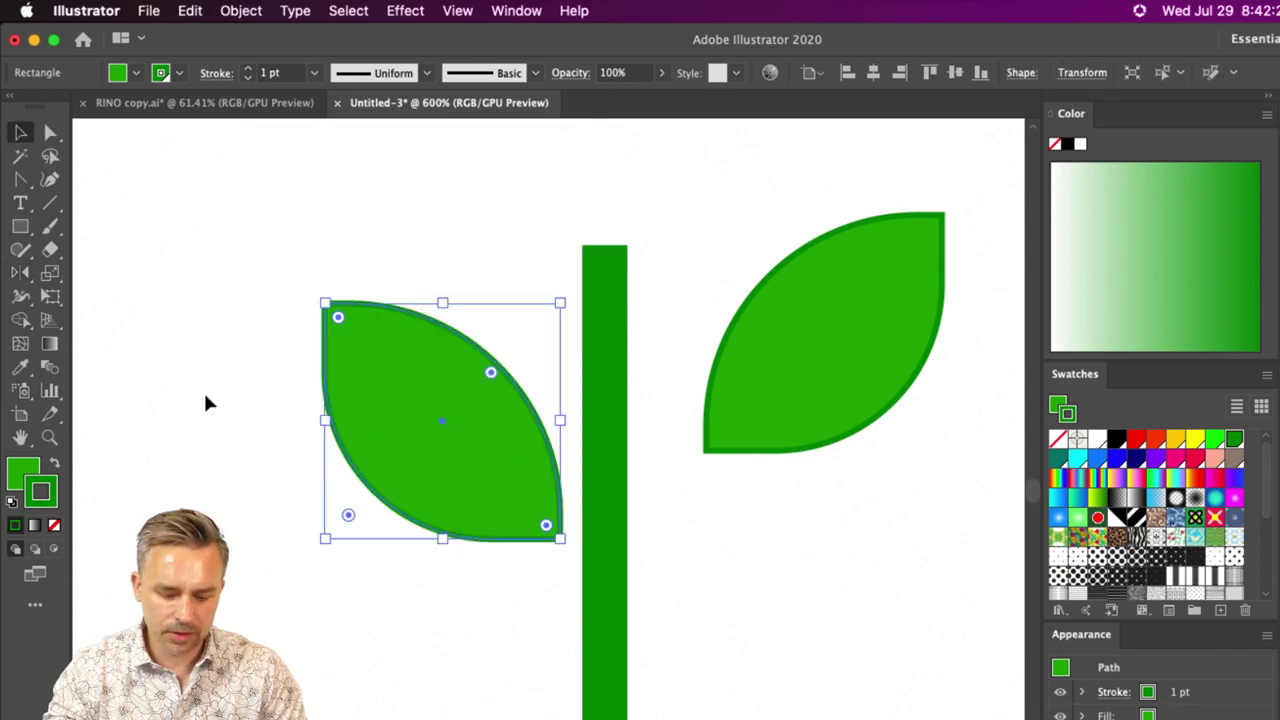
# - Move the line and both leaves together down and right on the artboard, adjust each leaf's gap to the line, and deselect
pyautogui.press('super+0')
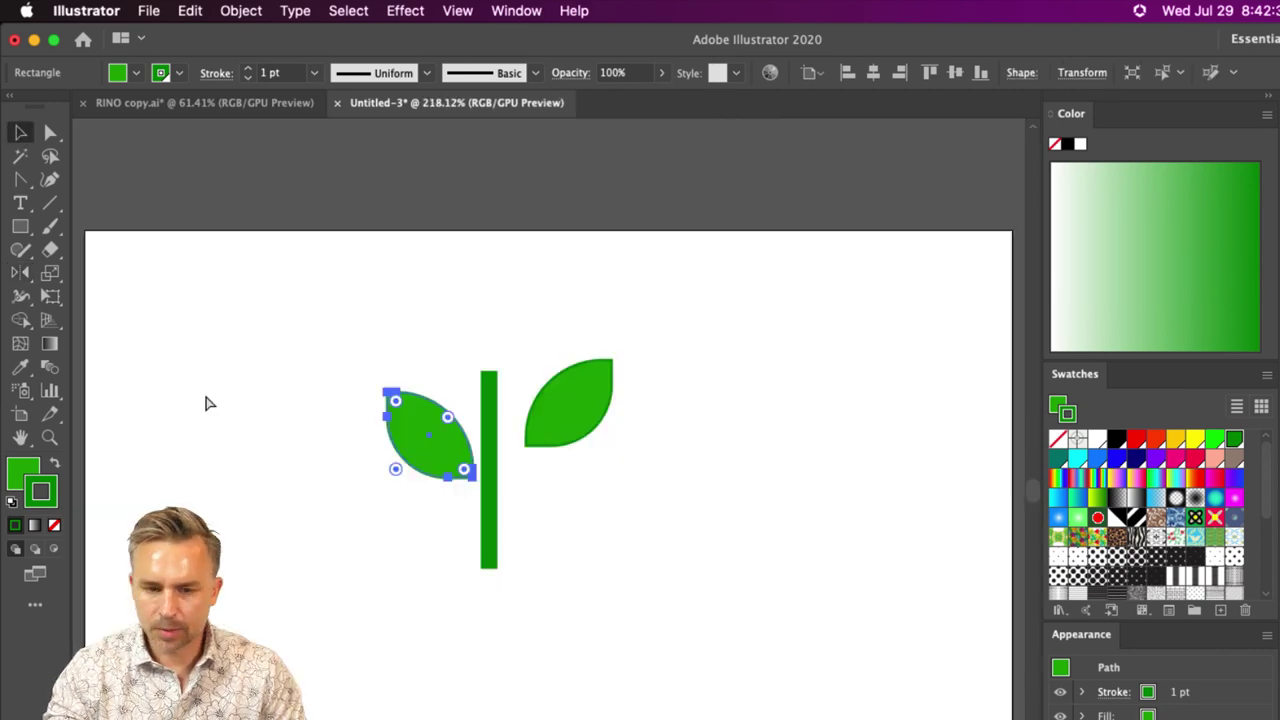
pyautogui.moveTo(295, 309); pyautogui.dragTo(643, 549)
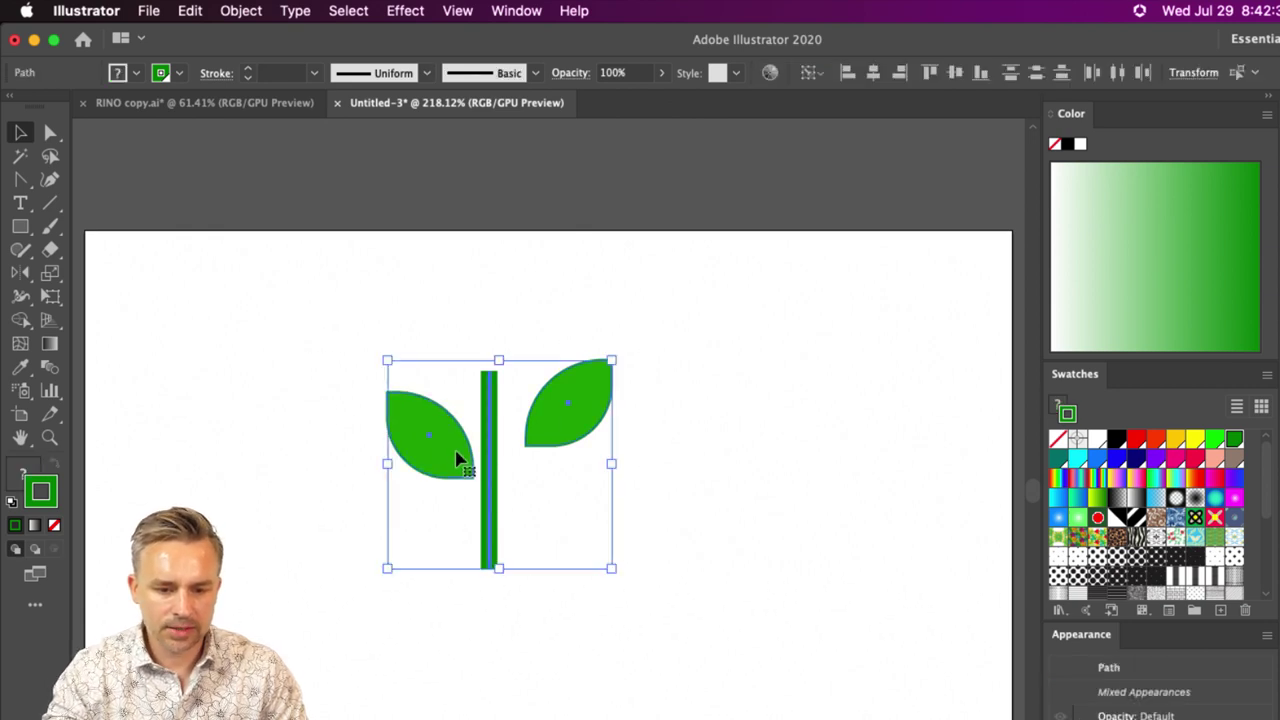
pyautogui.moveTo(457, 457); pyautogui.dragTo(562, 542)
pyautogui.click(451, 440)
pyautogui.moveTo(663, 498); pyautogui.dragTo(651, 500)
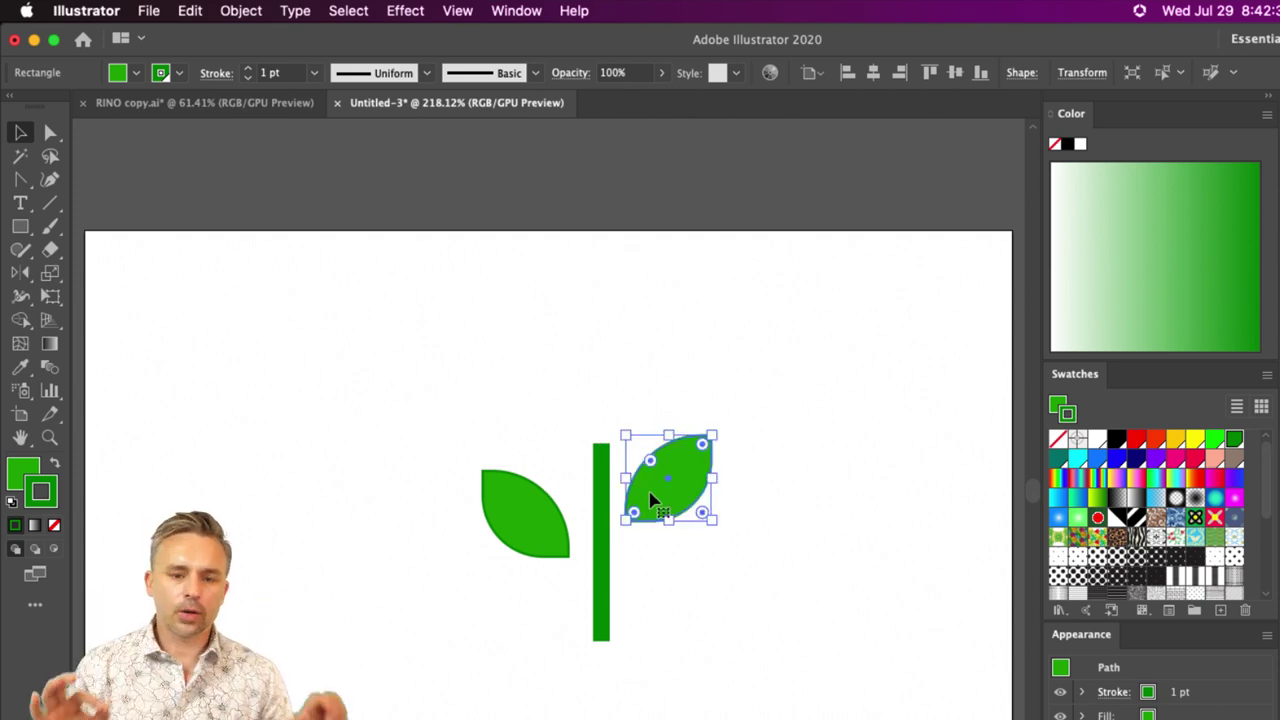
pyautogui.press('super+equal')
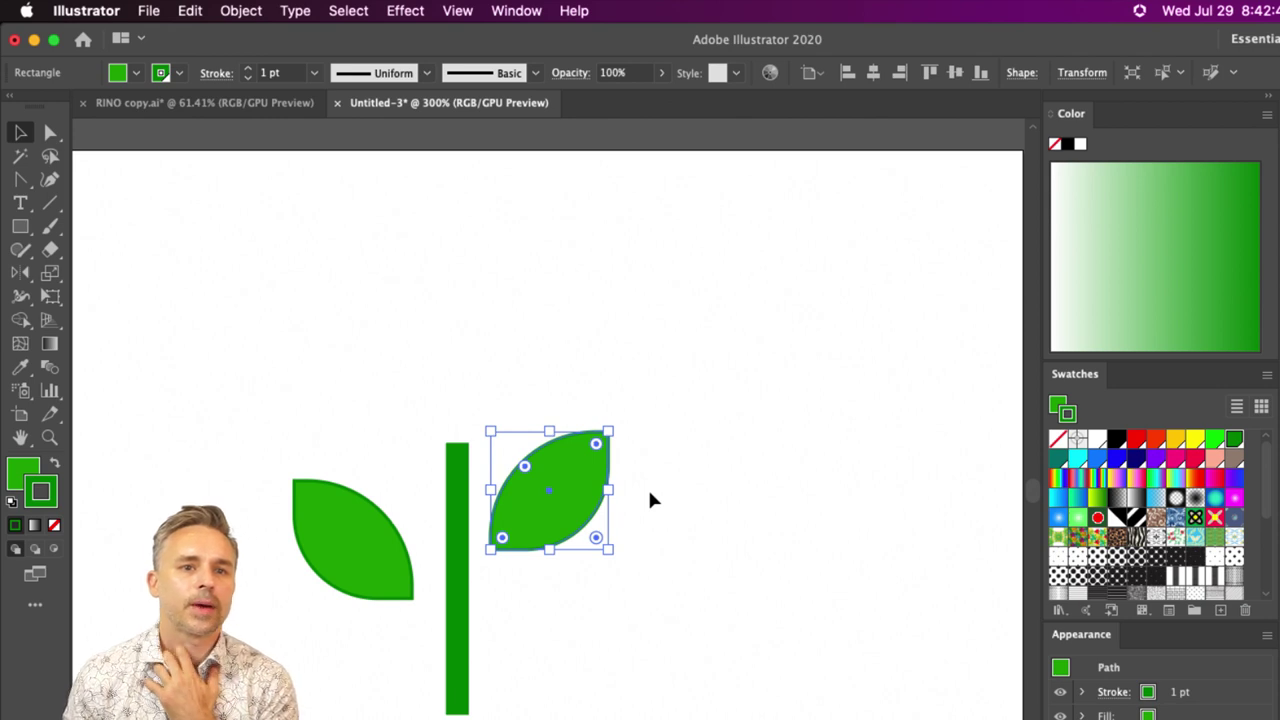
pyautogui.click(386, 357)
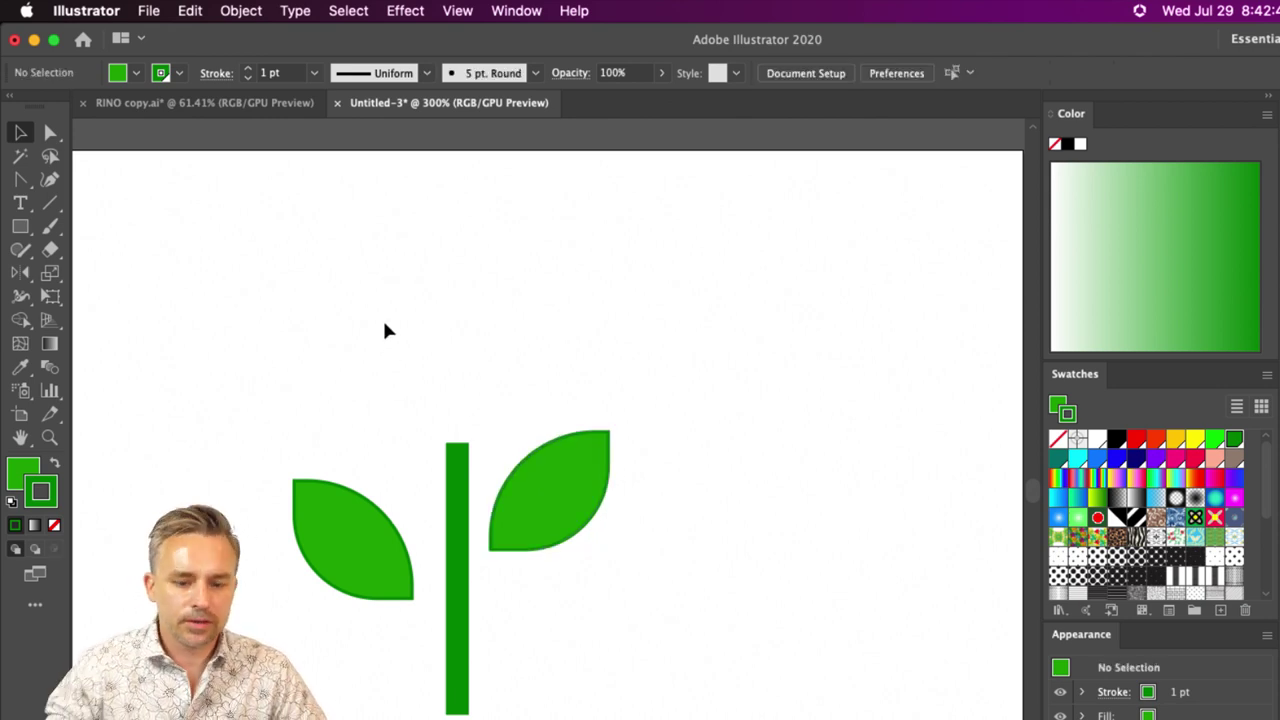
# - Draw a circle over the top end of the line with the Ellipse tool, using the golden yellow swatch as fill and an AD8400 stroke
pyautogui.moveTo(388, 389); pyautogui.dragTo(395, 385)
pyautogui.hscroll(-2, 395, 385)
pyautogui.click(19, 228)
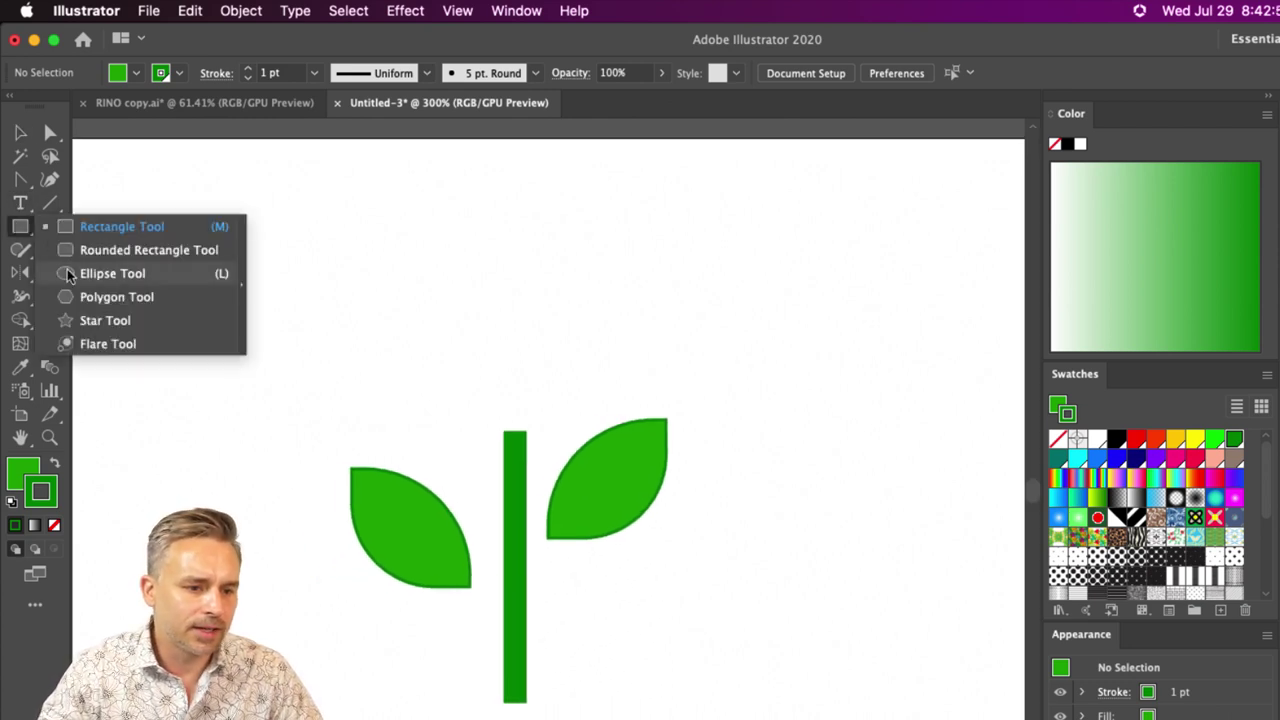
pyautogui.click(112, 273)
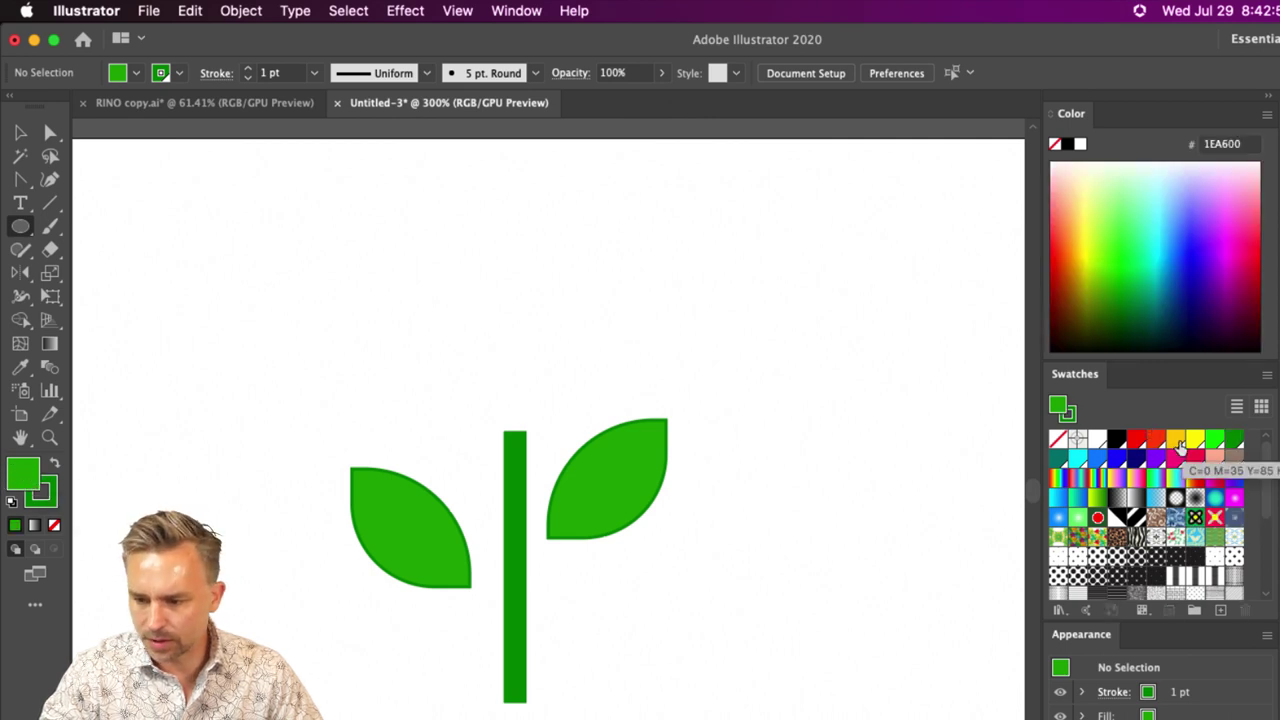
pyautogui.click(1176, 440)
pyautogui.click(45, 496)
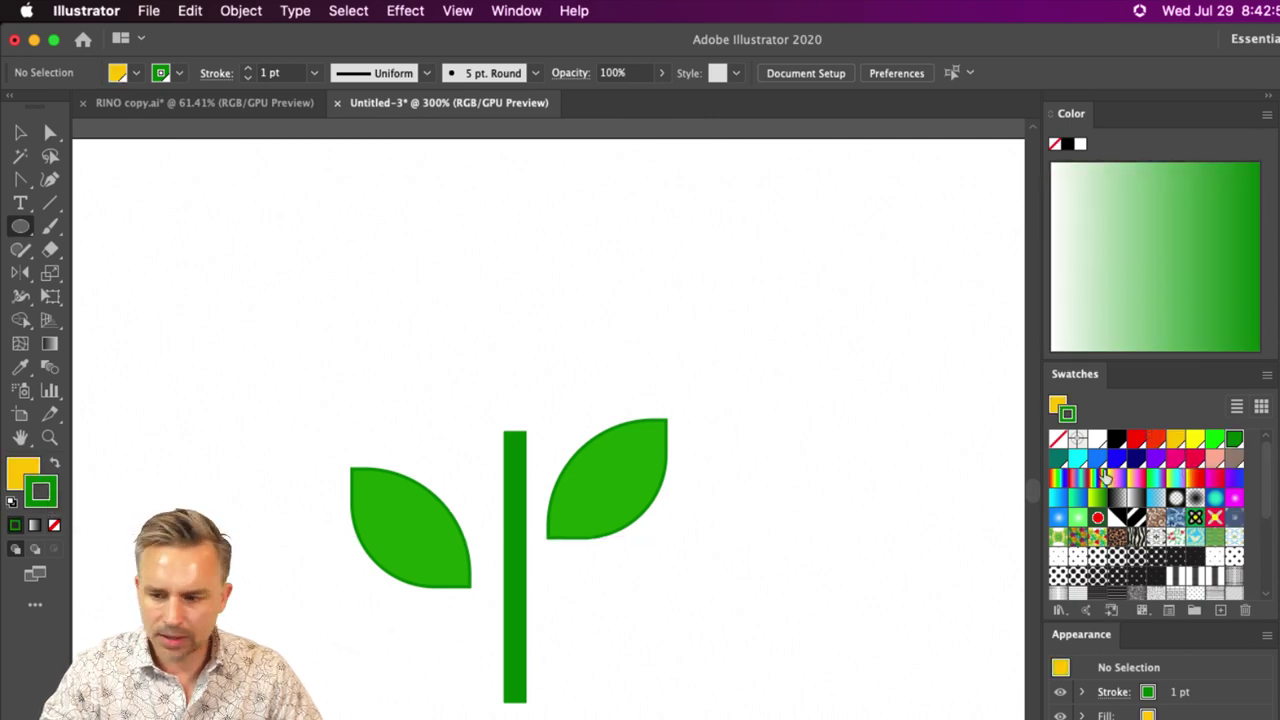
pyautogui.click(1176, 440)
pyautogui.doubleClick(38, 480)
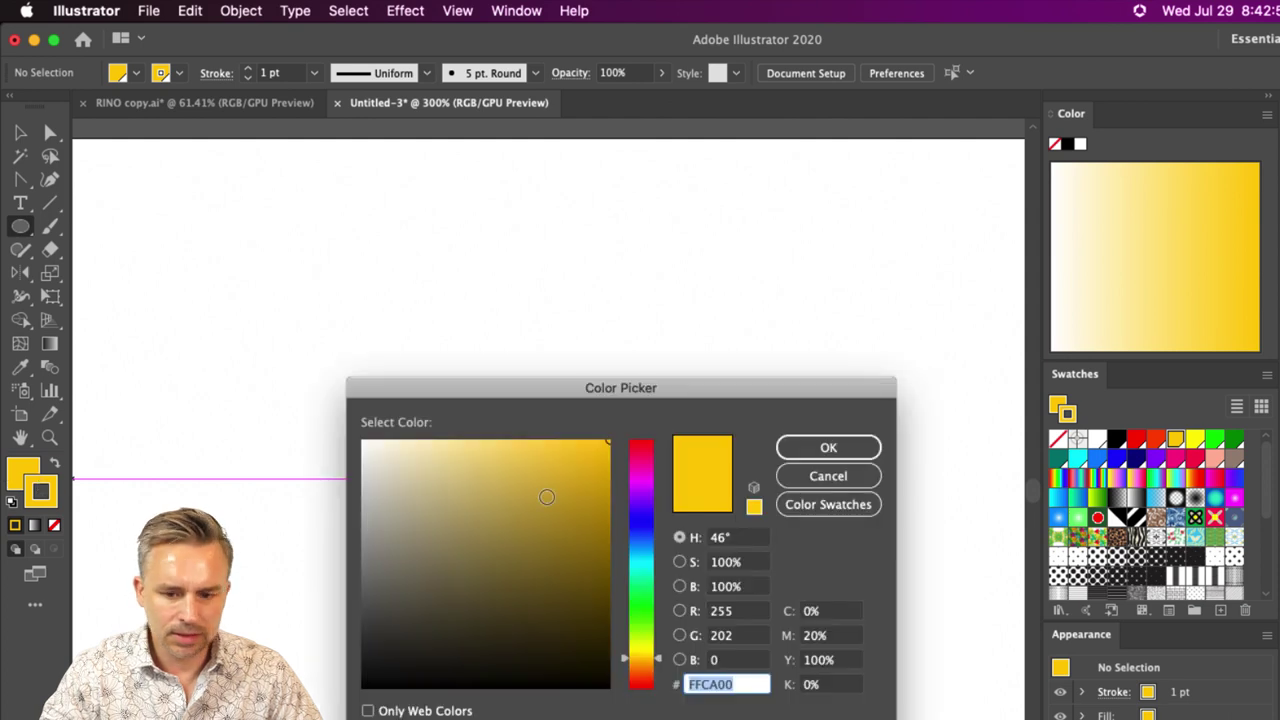
pyautogui.moveTo(533, 523); pyautogui.dragTo(609, 520)
pyautogui.press('Return')
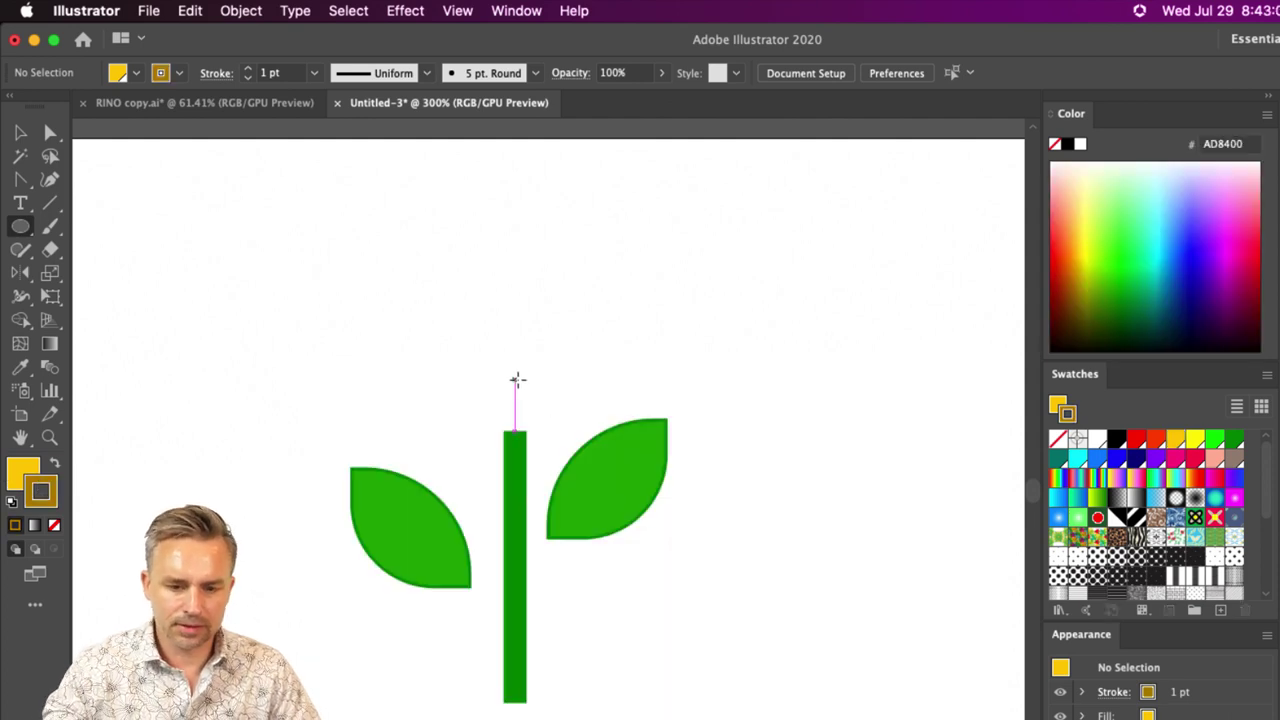
pyautogui.moveTo(514, 378); pyautogui.dragTo(573, 437)
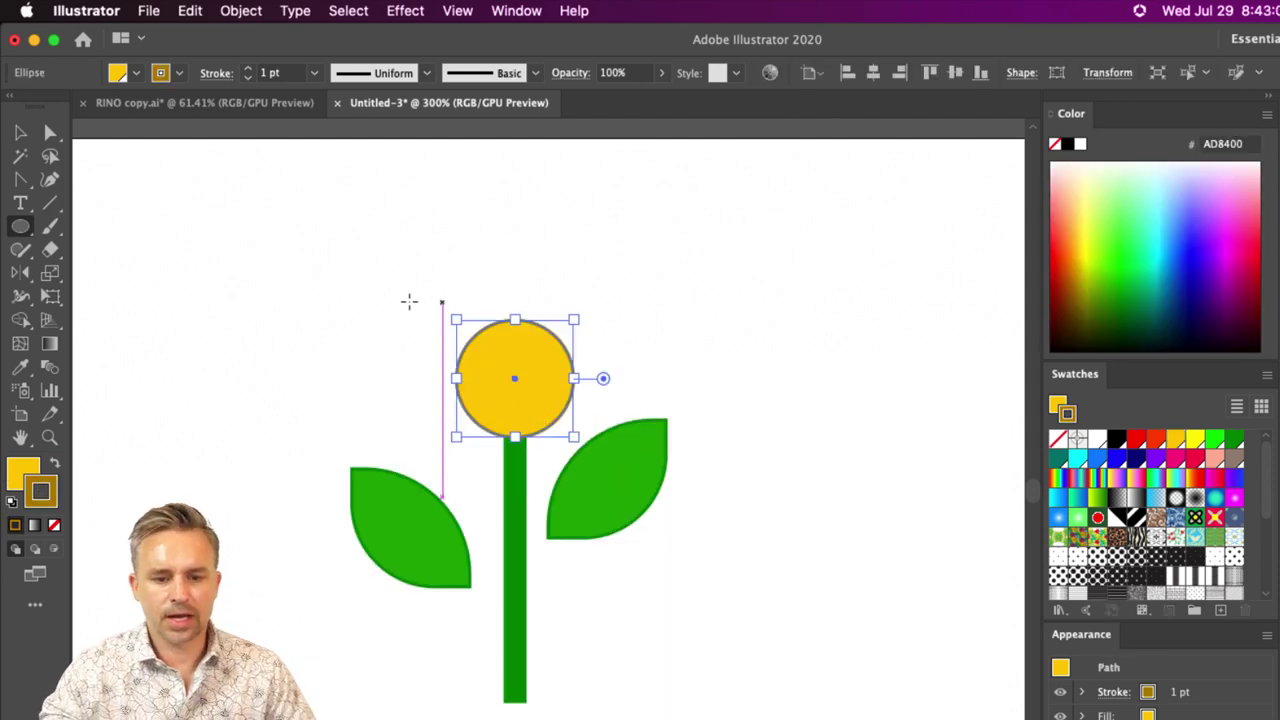
pyautogui.press('v')
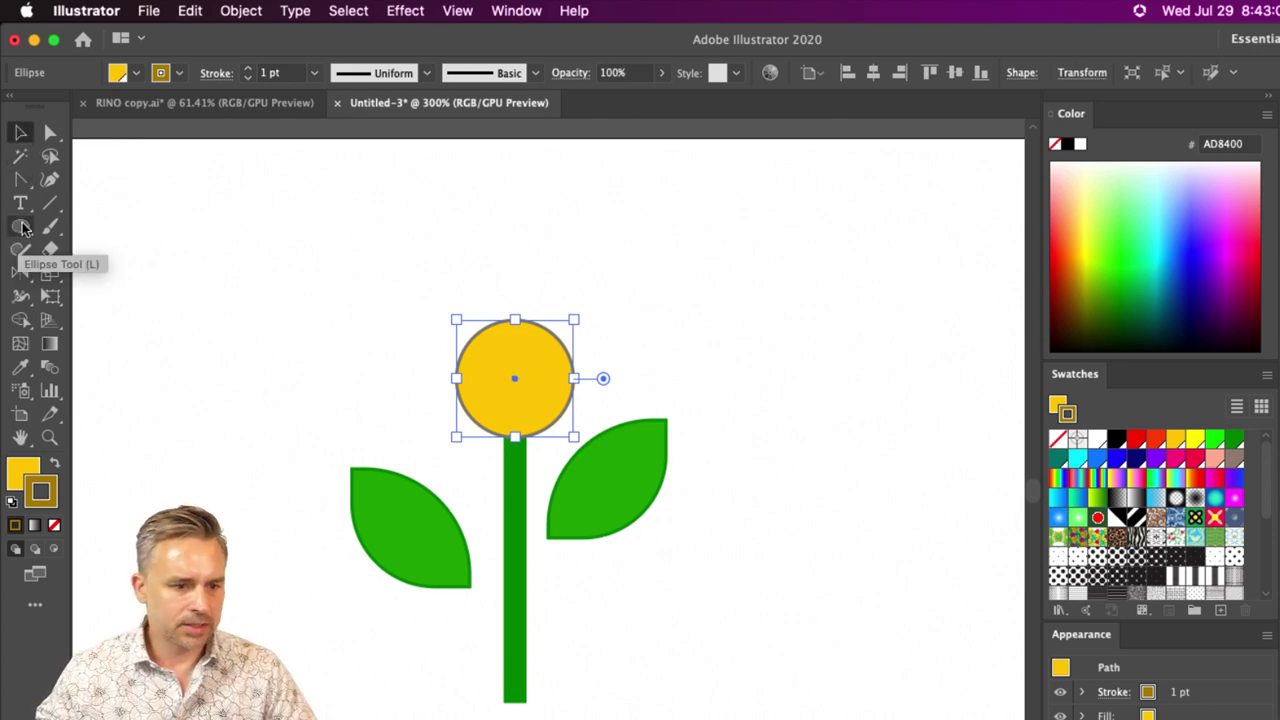
# - Draw a tall rounded rectangle above and left of the yellow circle with the Rounded Rectangle tool
pyautogui.moveTo(22, 220); pyautogui.dragTo(84, 250)
pyautogui.moveTo(298, 217)
pyautogui.mouseDown()
pyautogui.moveTo(354, 334)
pyautogui.moveTo(411, 367)
pyautogui.moveTo(318, 221)
pyautogui.mouseUp()
pyautogui.press('super+equal')
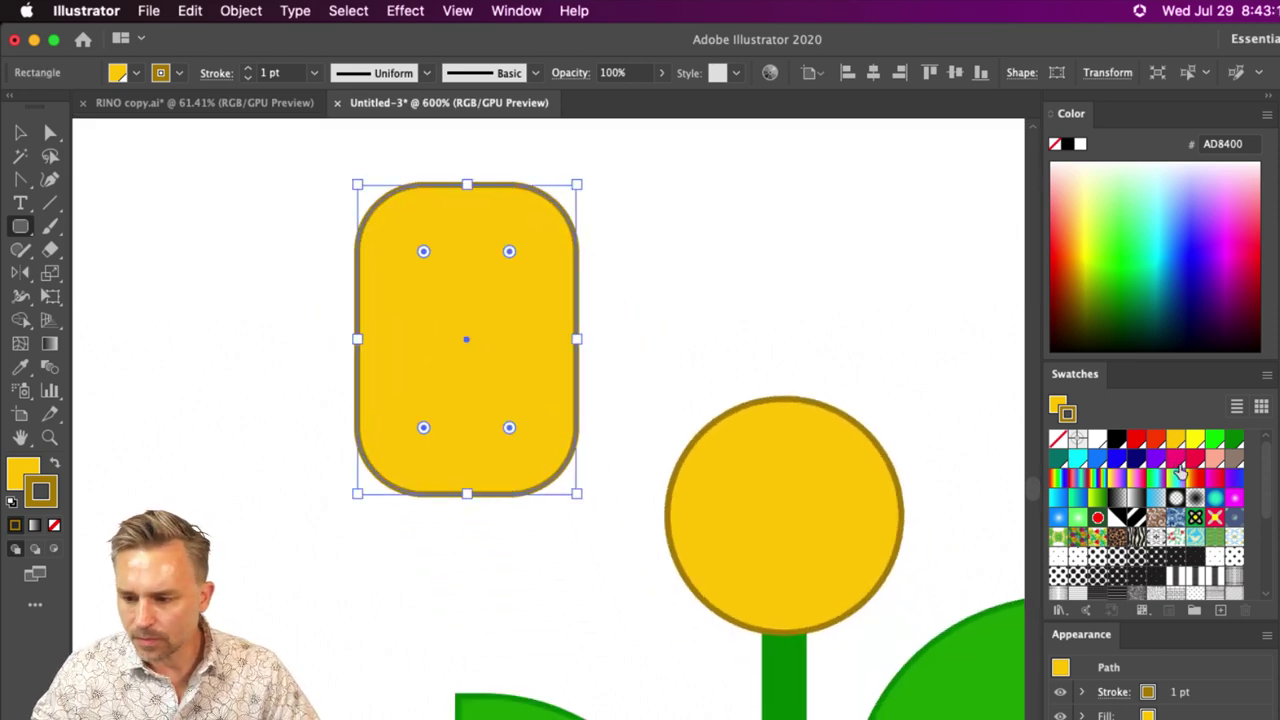
# - Give the rounded rectangle the magenta swatch as fill and the adjacent crimson swatch as stroke, and activate the Selection tool
pyautogui.click(1175, 458)
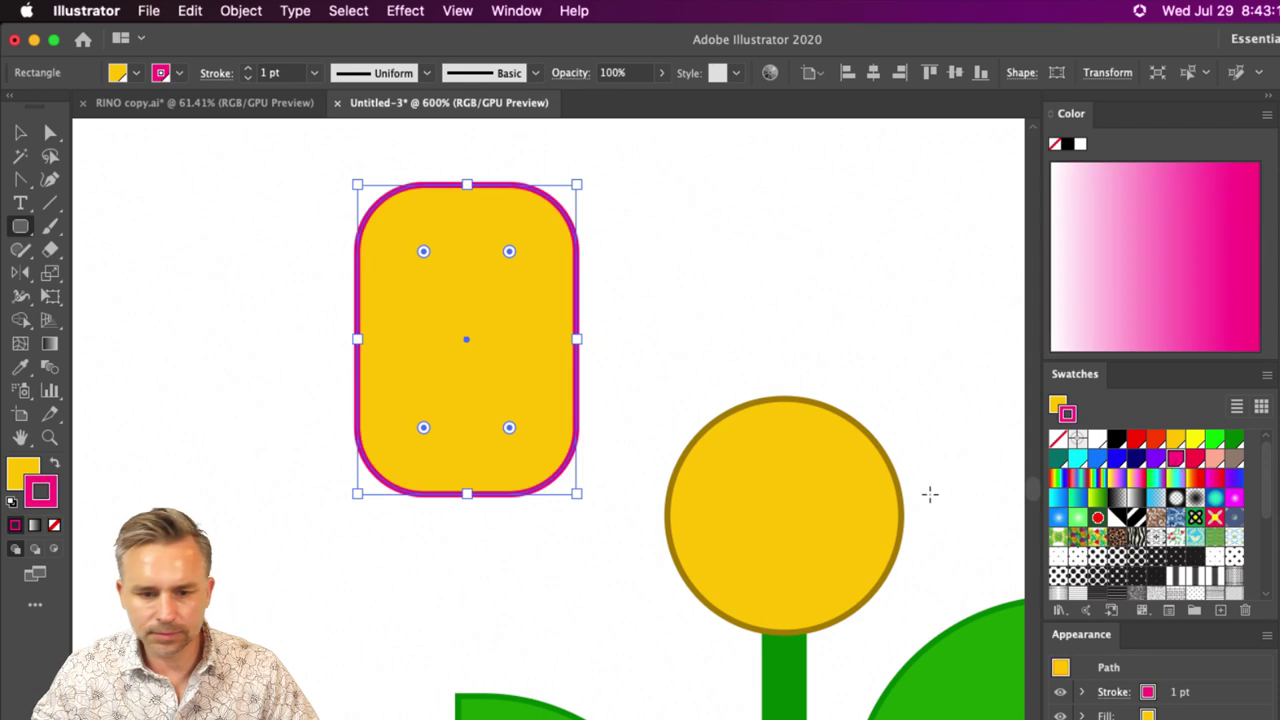
pyautogui.click(55, 463)
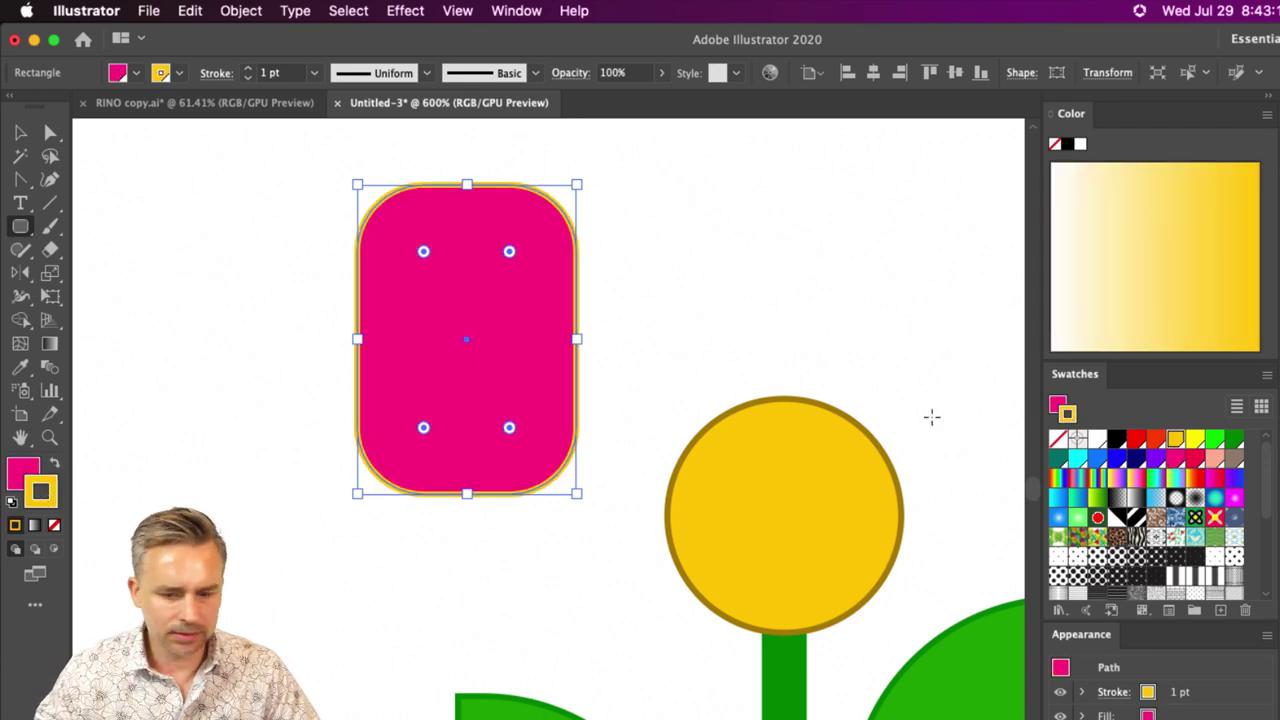
pyautogui.click(1193, 460)
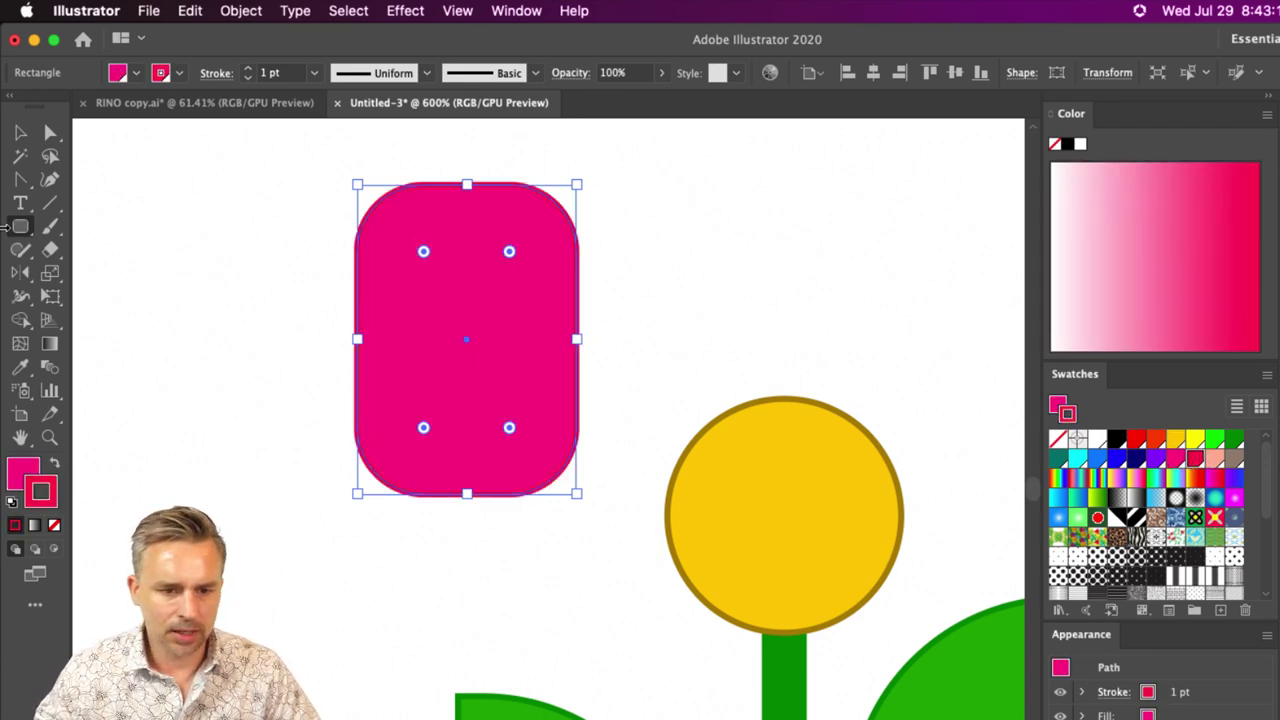
pyautogui.click(25, 131)
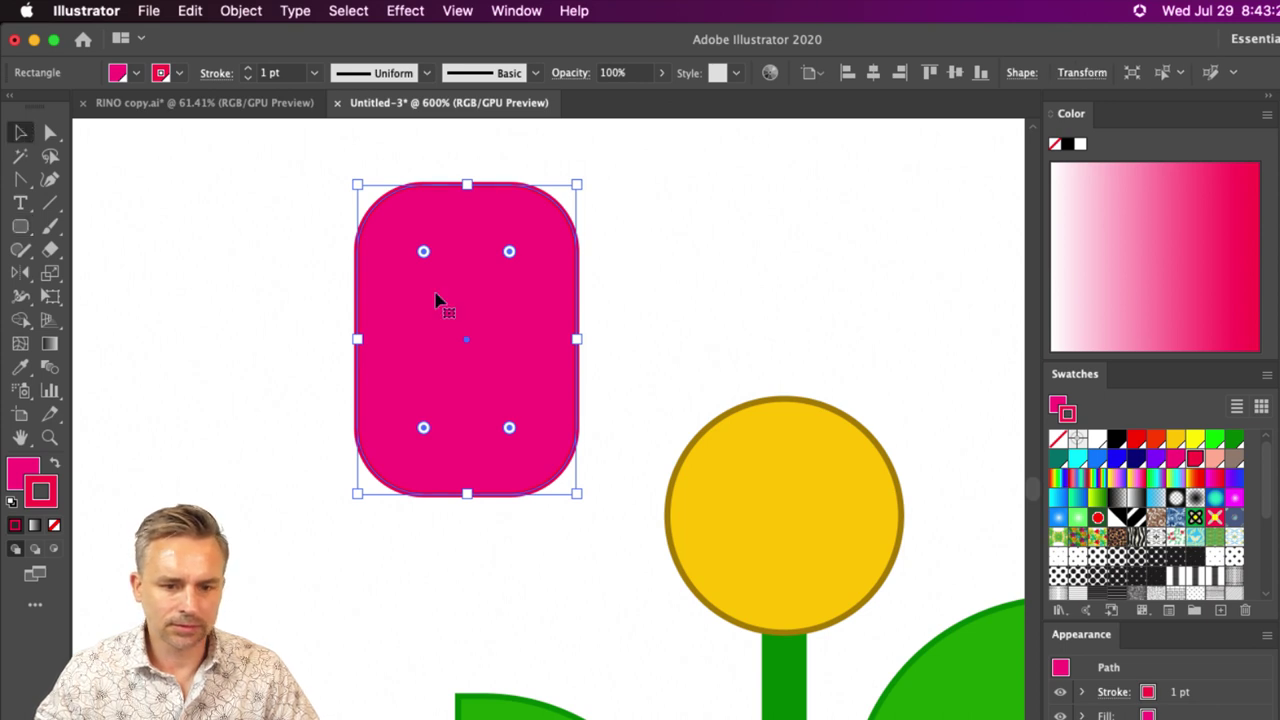
# - Taper the rounded rectangle's left side by shifting its two lower-left anchor points inward about 6 px with the Direct Selection tool
pyautogui.click(50, 133)
pyautogui.moveTo(333, 410); pyautogui.dragTo(455, 541)
pyautogui.hotkey('shift', 'Right')
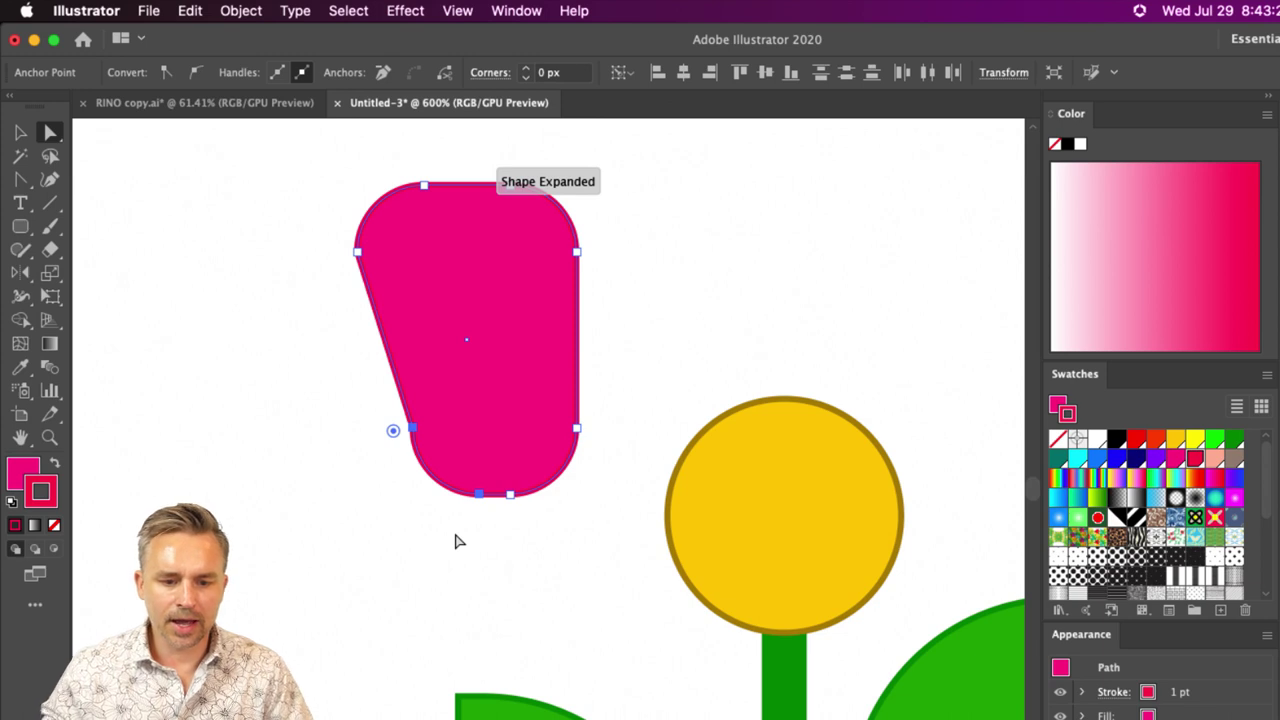
pyautogui.press('Left')
pyautogui.press('Left')
pyautogui.press('Left')
pyautogui.press('Left')
# - Shift the pink shape's two lower-right anchor points inward about 6 px to match the tapered left side
pyautogui.moveTo(593, 549); pyautogui.dragTo(498, 403)
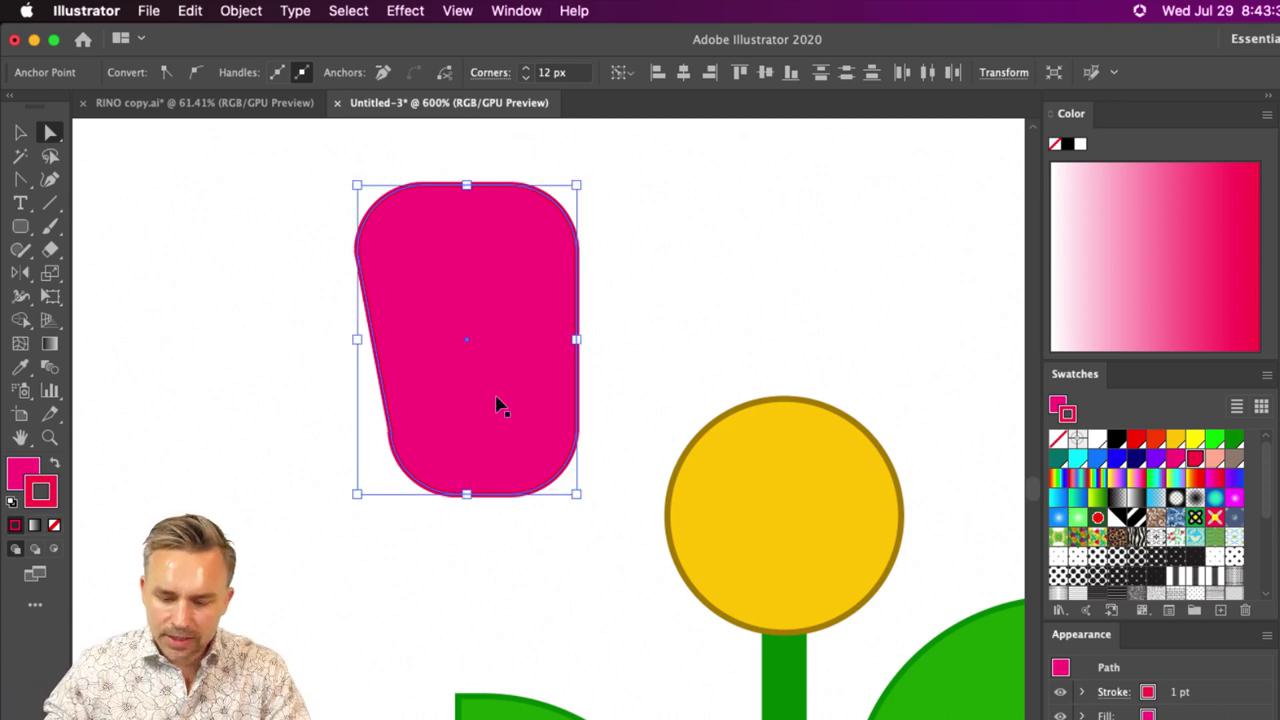
pyautogui.press('Left')
pyautogui.press('Left')
pyautogui.press('Left')
pyautogui.press('Left')
pyautogui.press('Left')
pyautogui.press('Left')
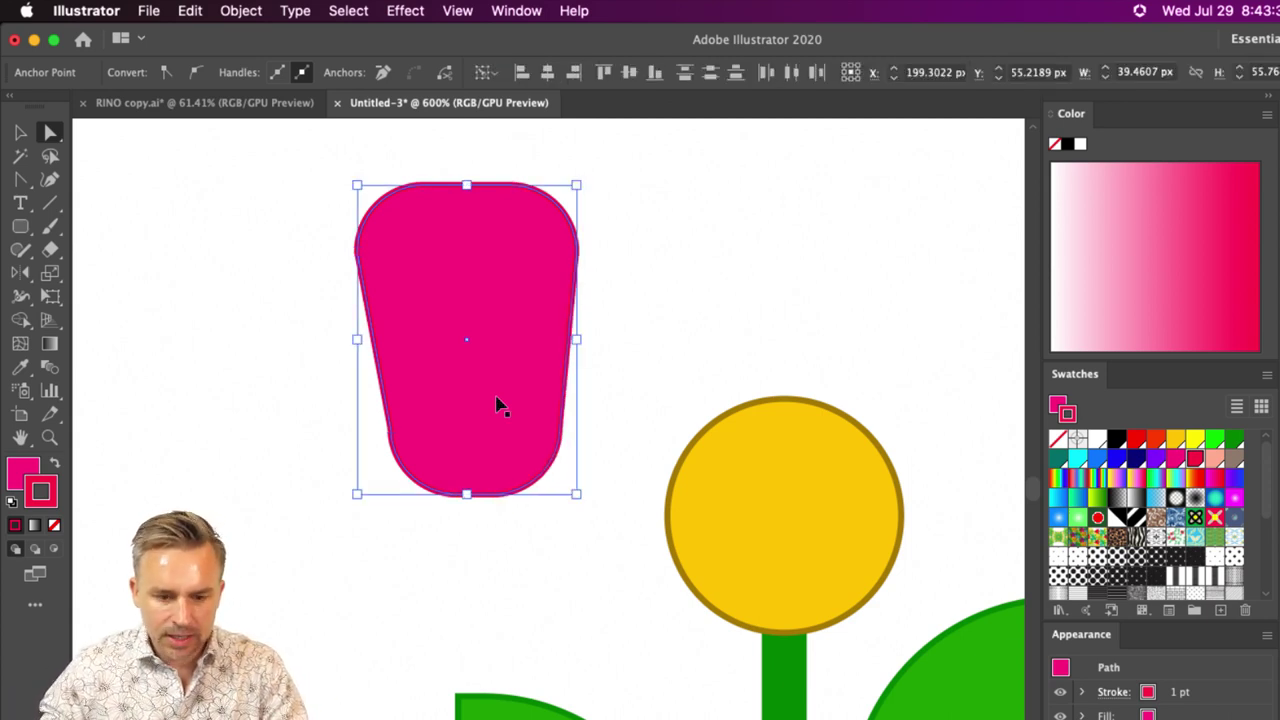
# - Remove the lower side anchor point on each side of the pink shape with the Pen tool to form a pointed petal
pyautogui.press('super+equal')
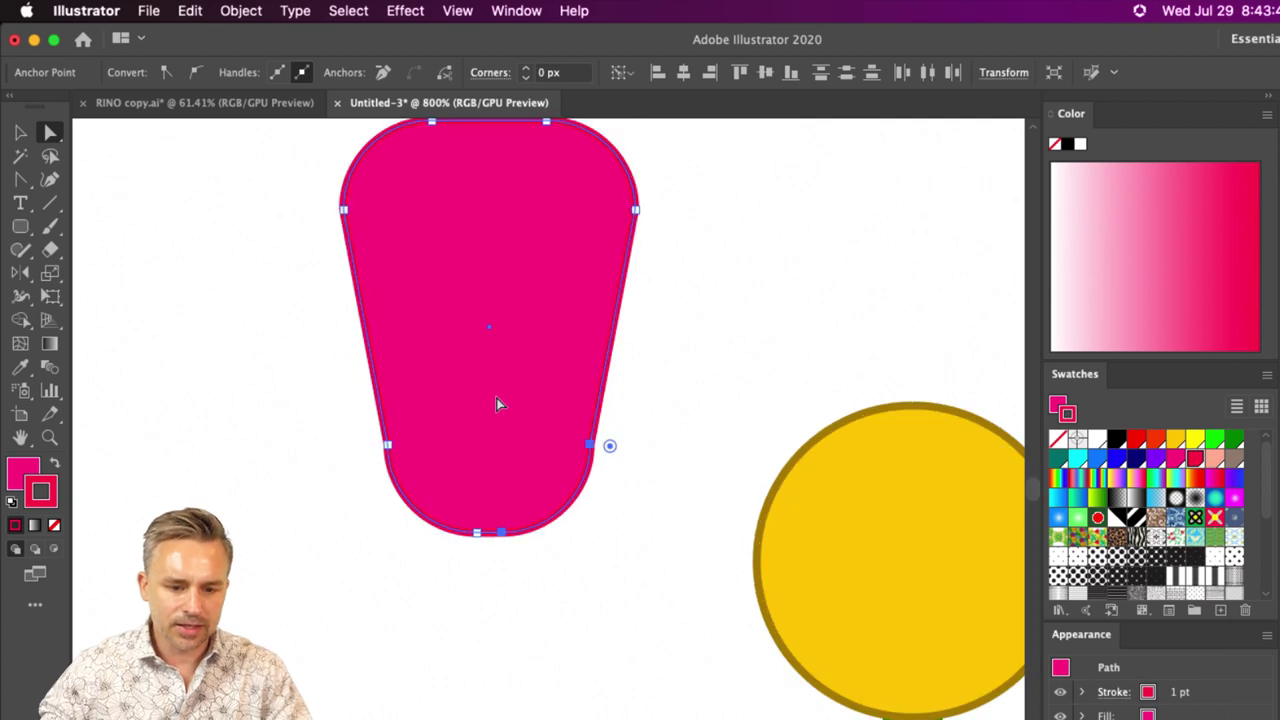
pyautogui.click(591, 455)
pyautogui.press('p')
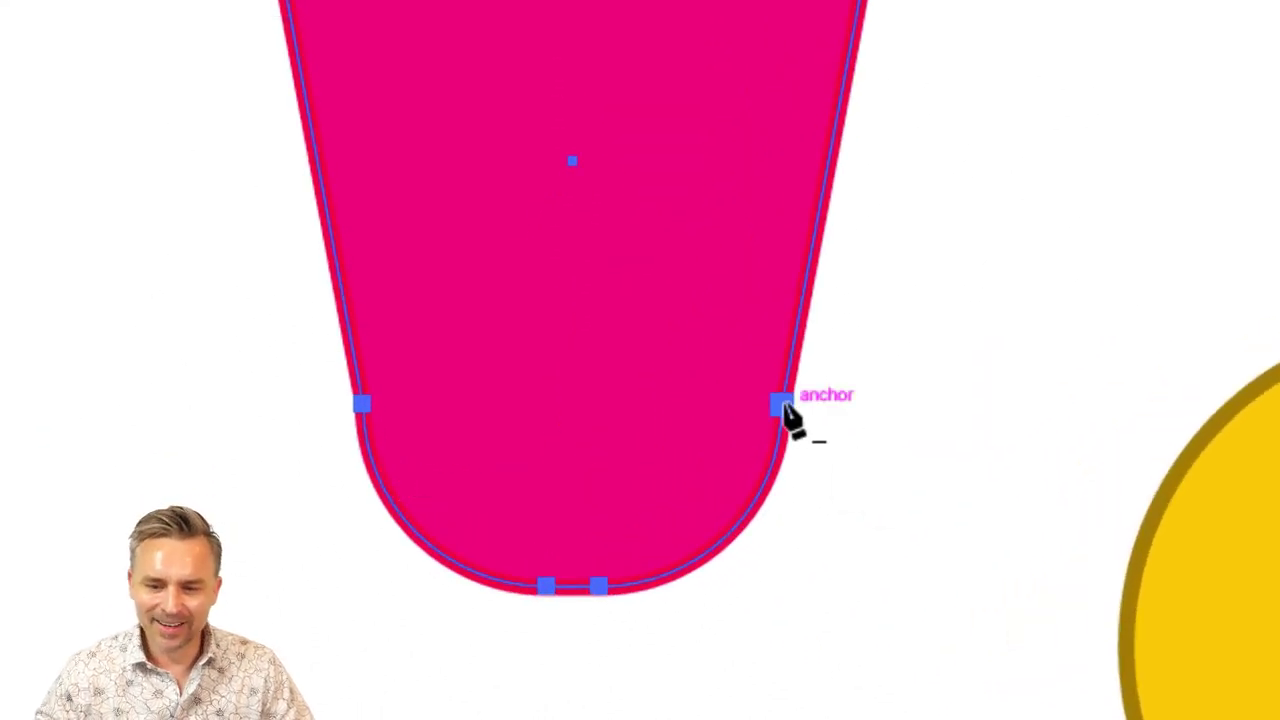
pyautogui.click(780, 403)
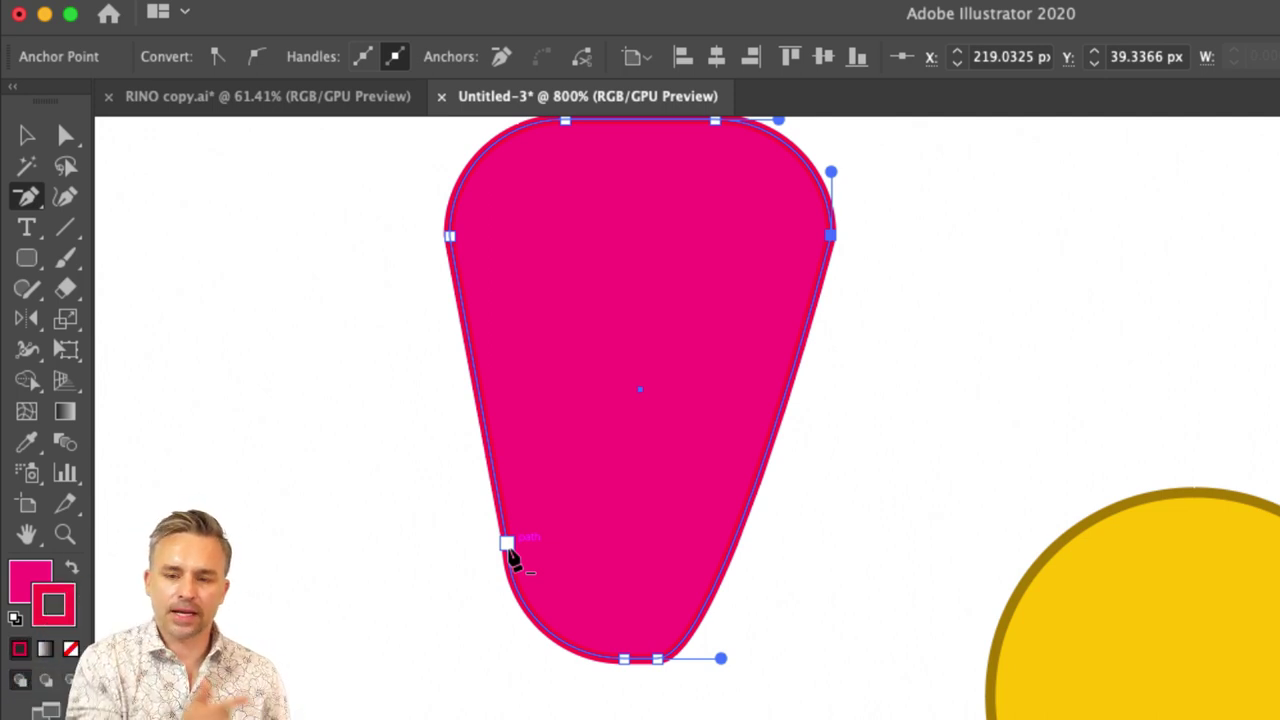
pyautogui.click(507, 545)
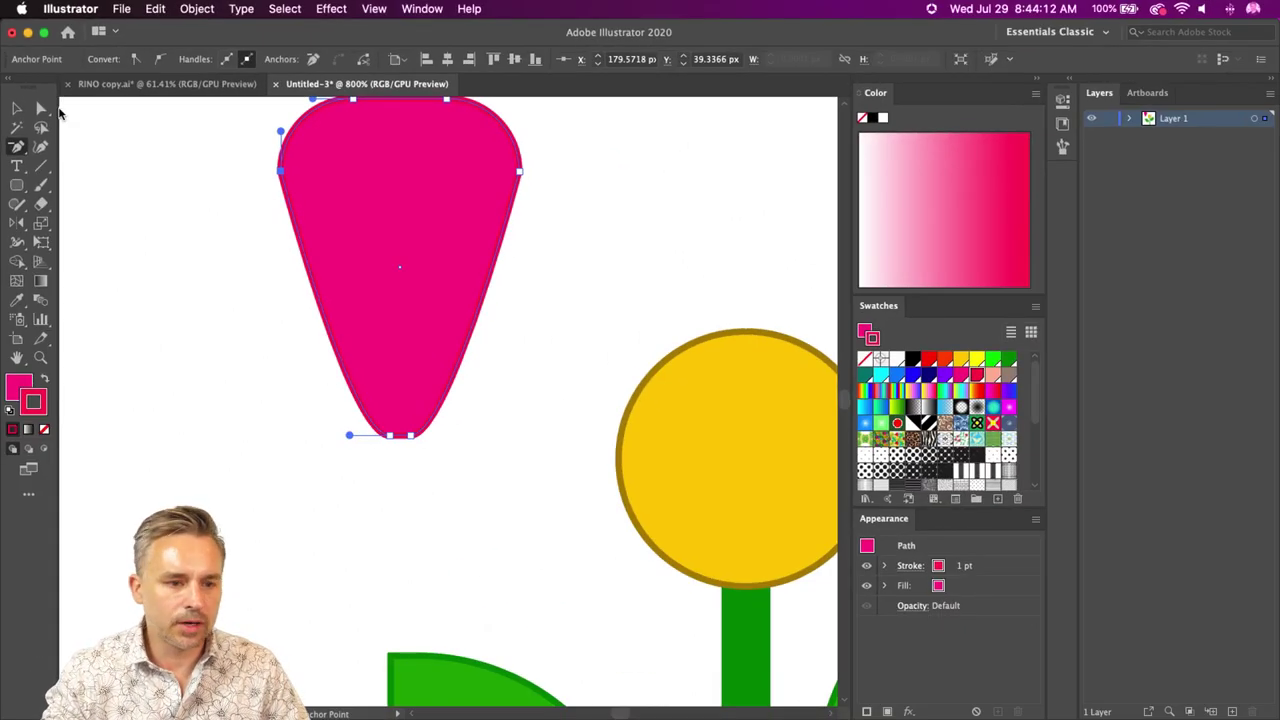
# - Move the finished petal with the Selection tool so it stands centered on the upper edge of the yellow circle
pyautogui.click(27, 135)
pyautogui.click(178, 225)
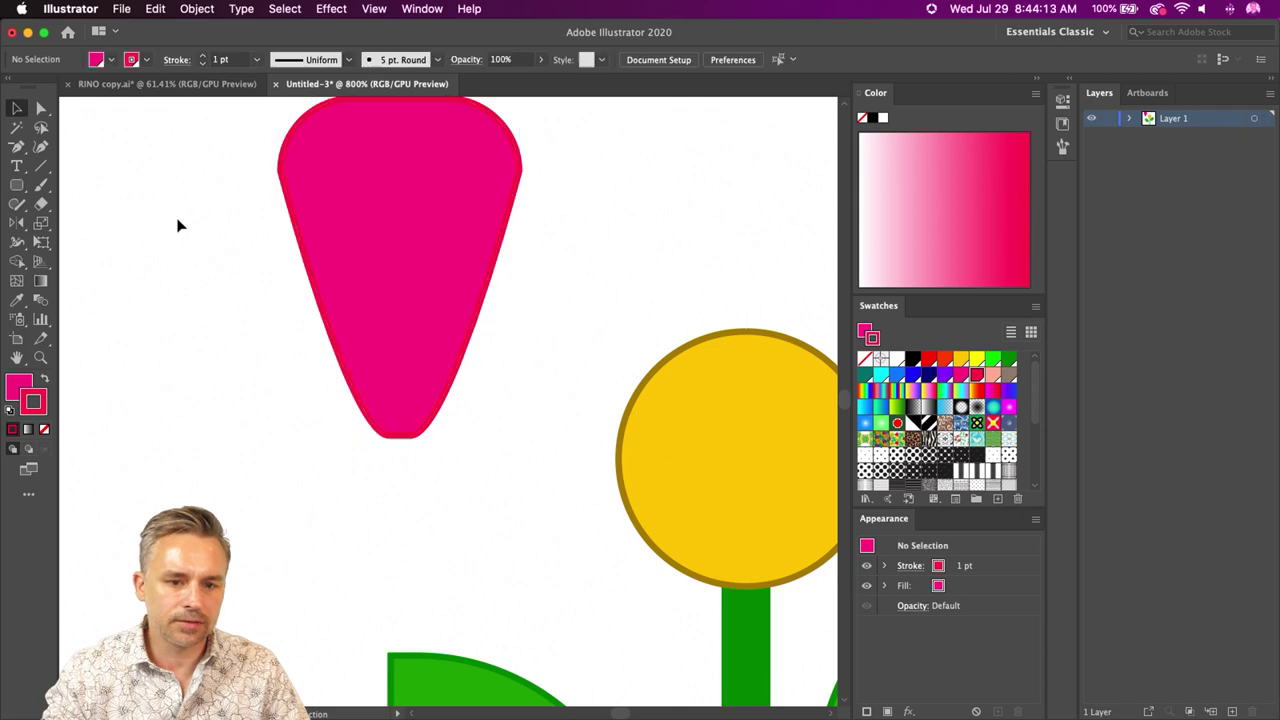
pyautogui.press('super+minus')
pyautogui.press('super+minus')
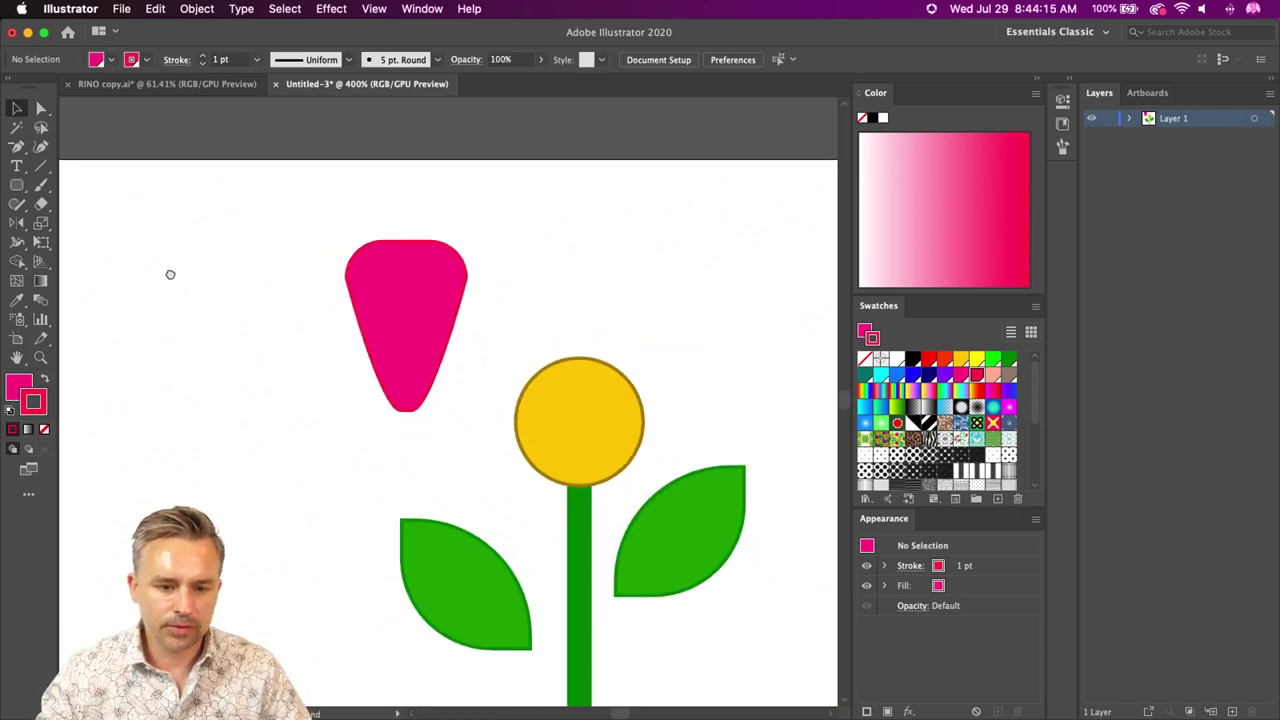
pyautogui.moveTo(298, 308); pyautogui.dragTo(497, 283)
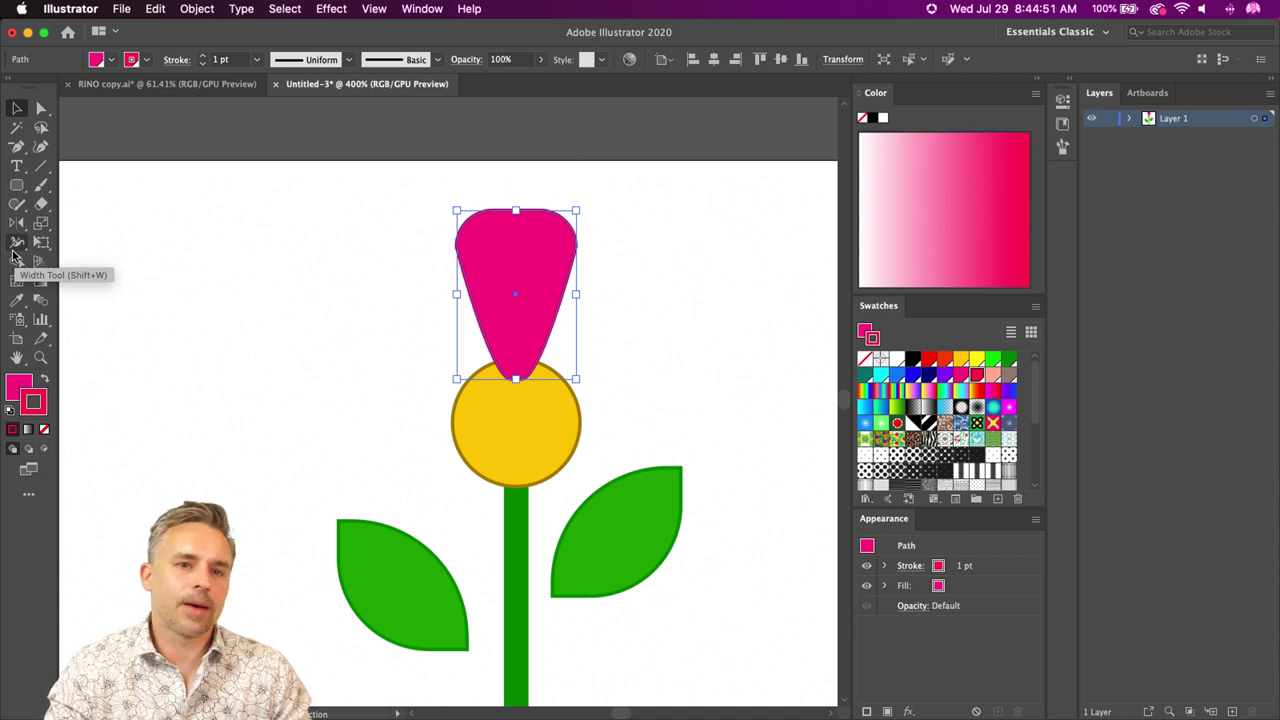
# - Show the Properties panel and place a copy of the petal horizontally beside the original, on its right
pyautogui.click(1070, 79)
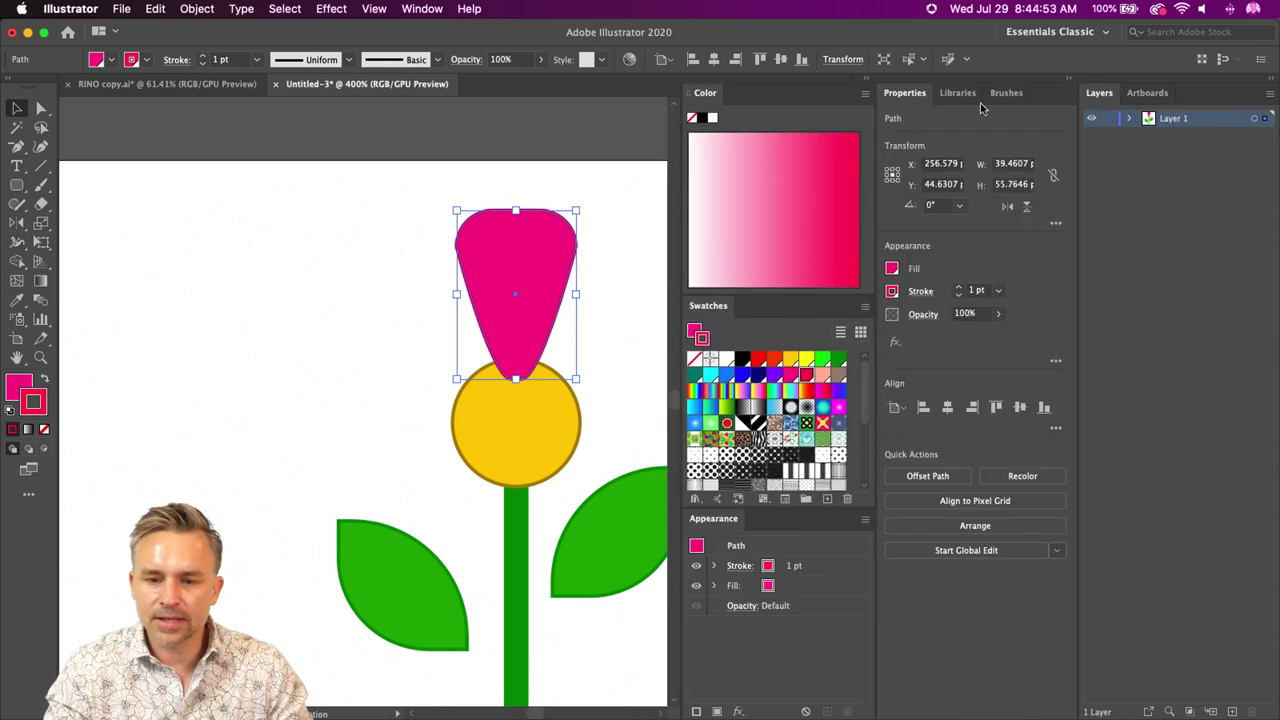
pyautogui.hscroll(5, 306, 231)
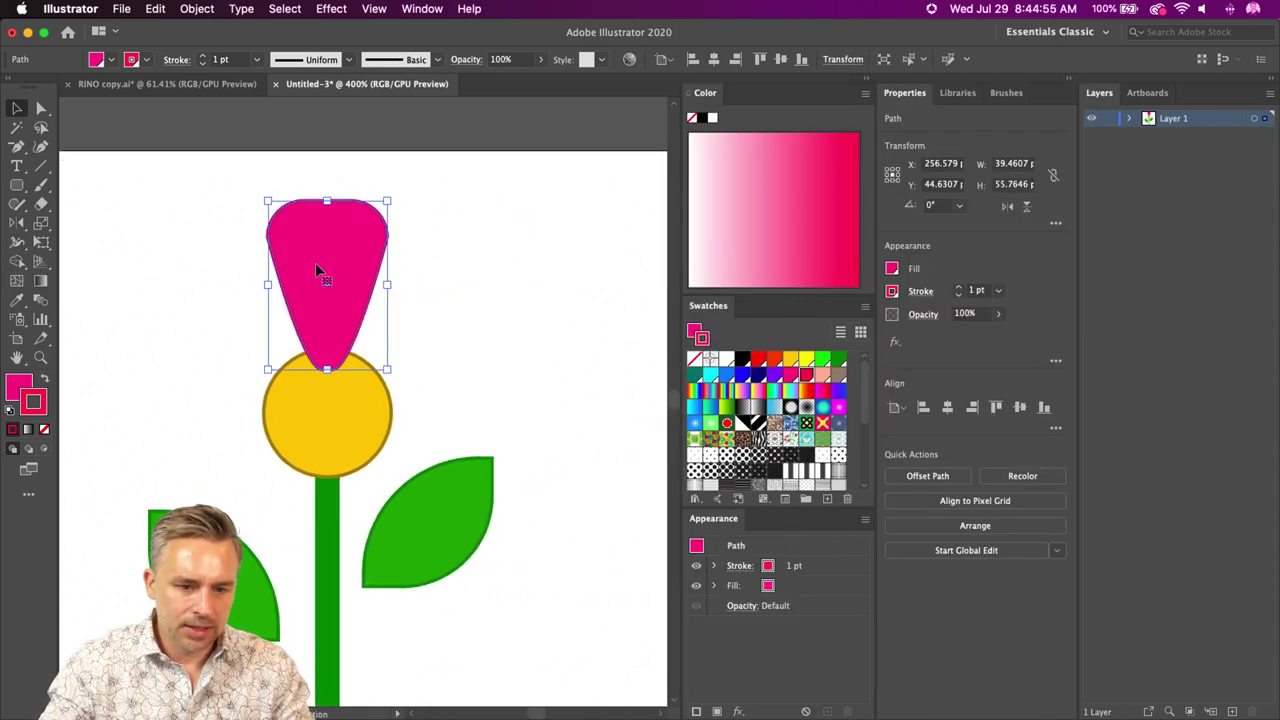
pyautogui.moveTo(315, 262); pyautogui.dragTo(414, 271)
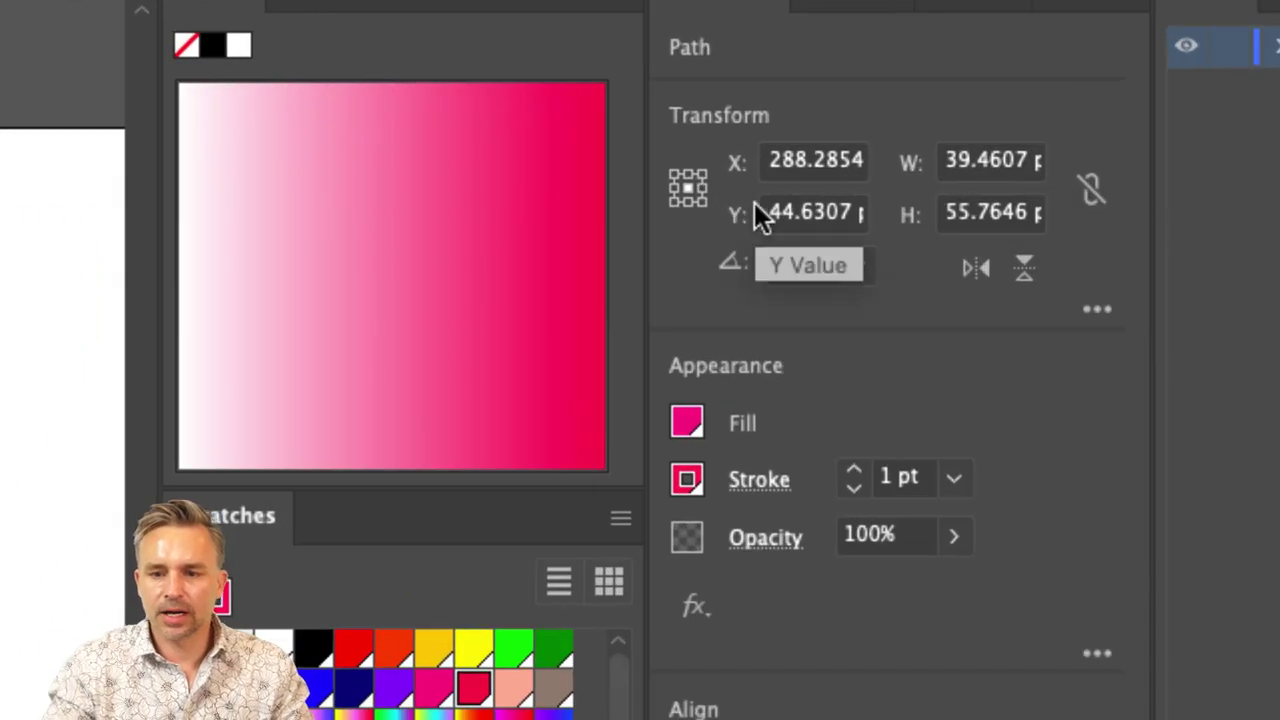
# - Set the petal copy's X position with the calculation 288+1.68
pyautogui.click(818, 162)
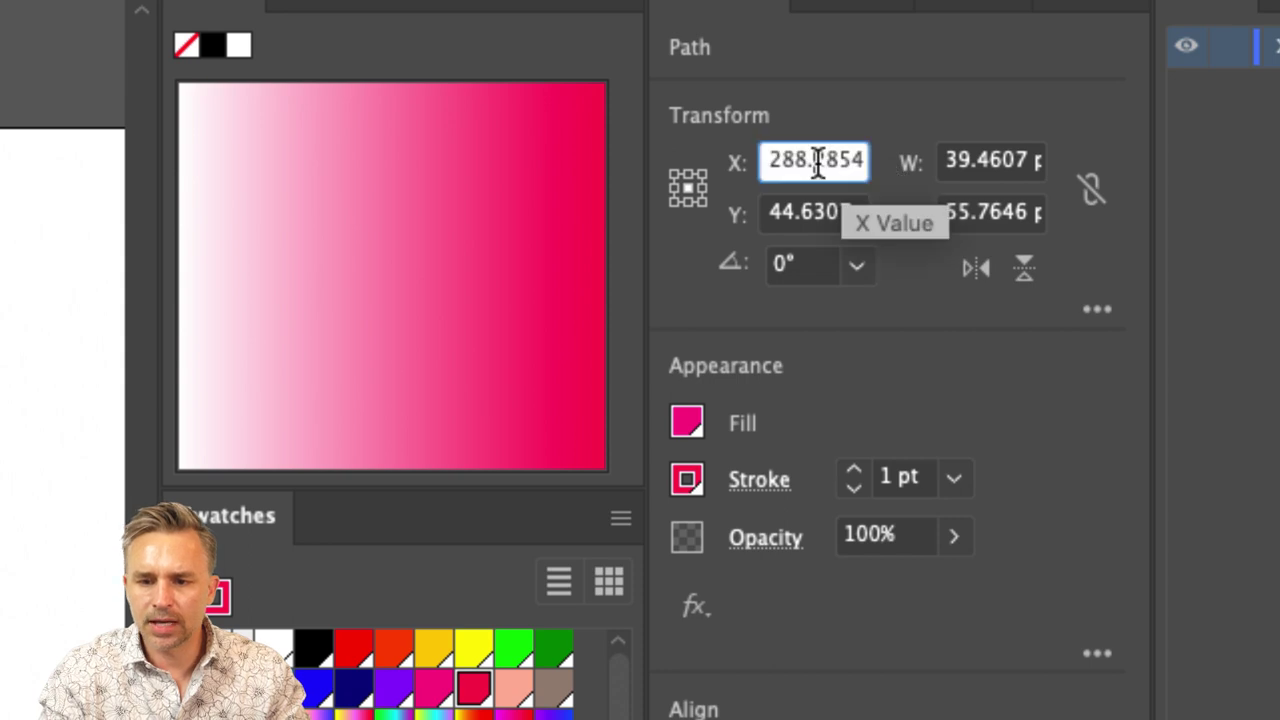
pyautogui.doubleClick(818, 162)
pyautogui.write('2')
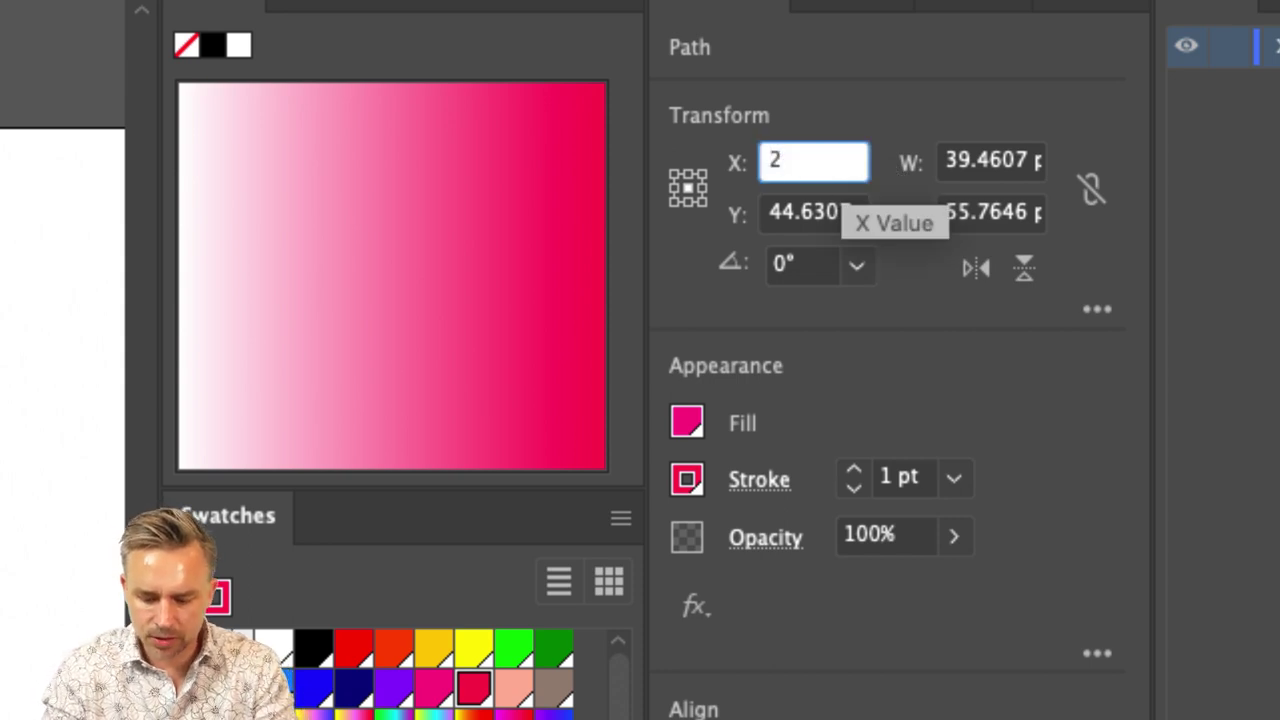
pyautogui.write('88')
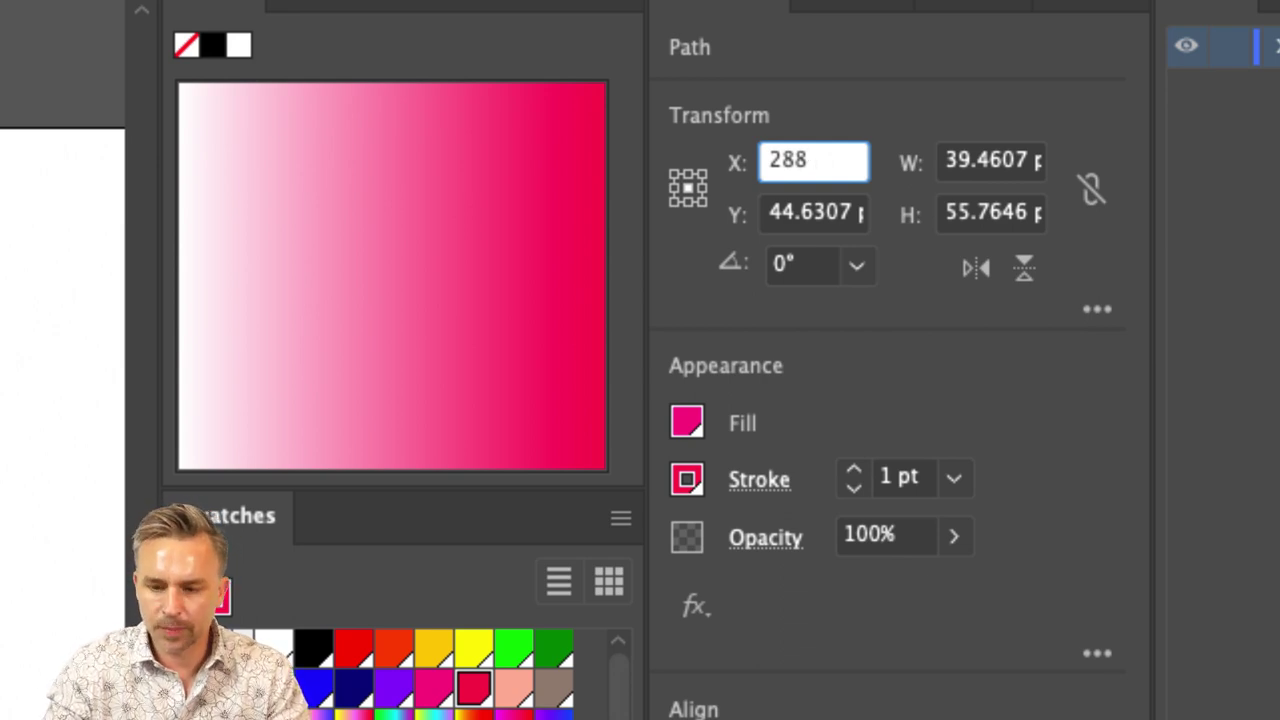
pyautogui.write(' *2')
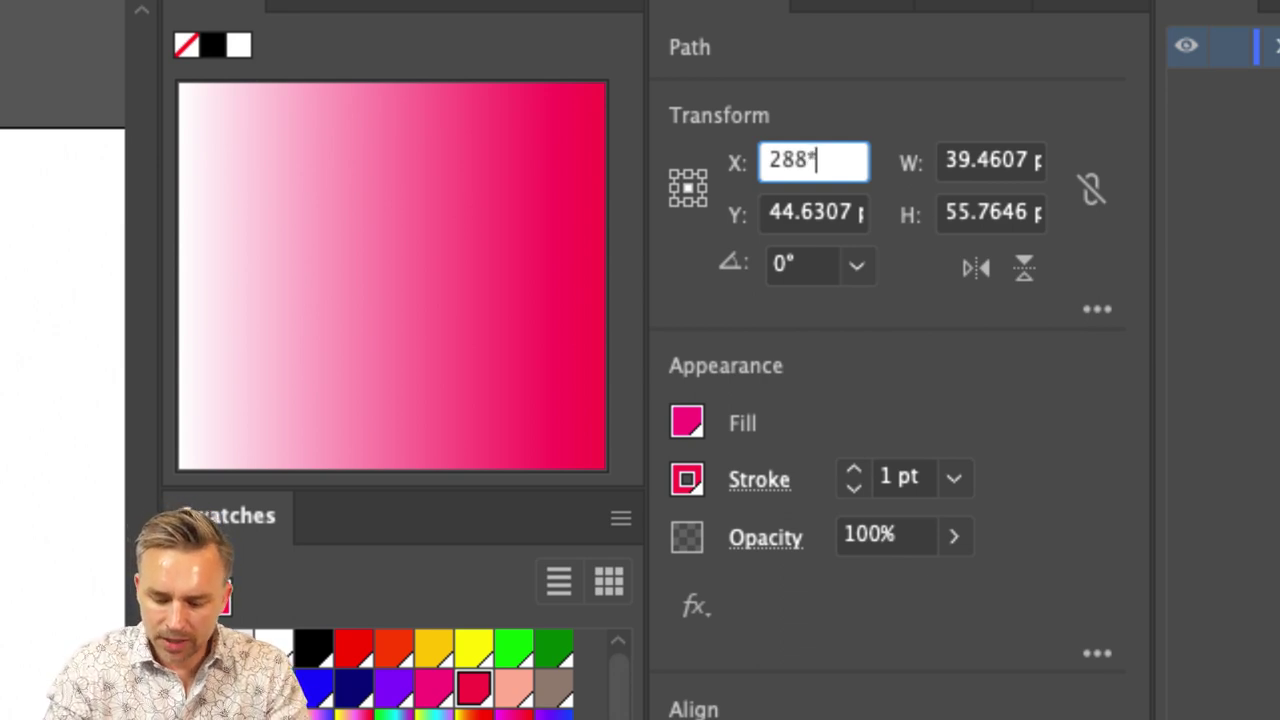
pyautogui.press('BackSpace')
pyautogui.press('BackSpace')
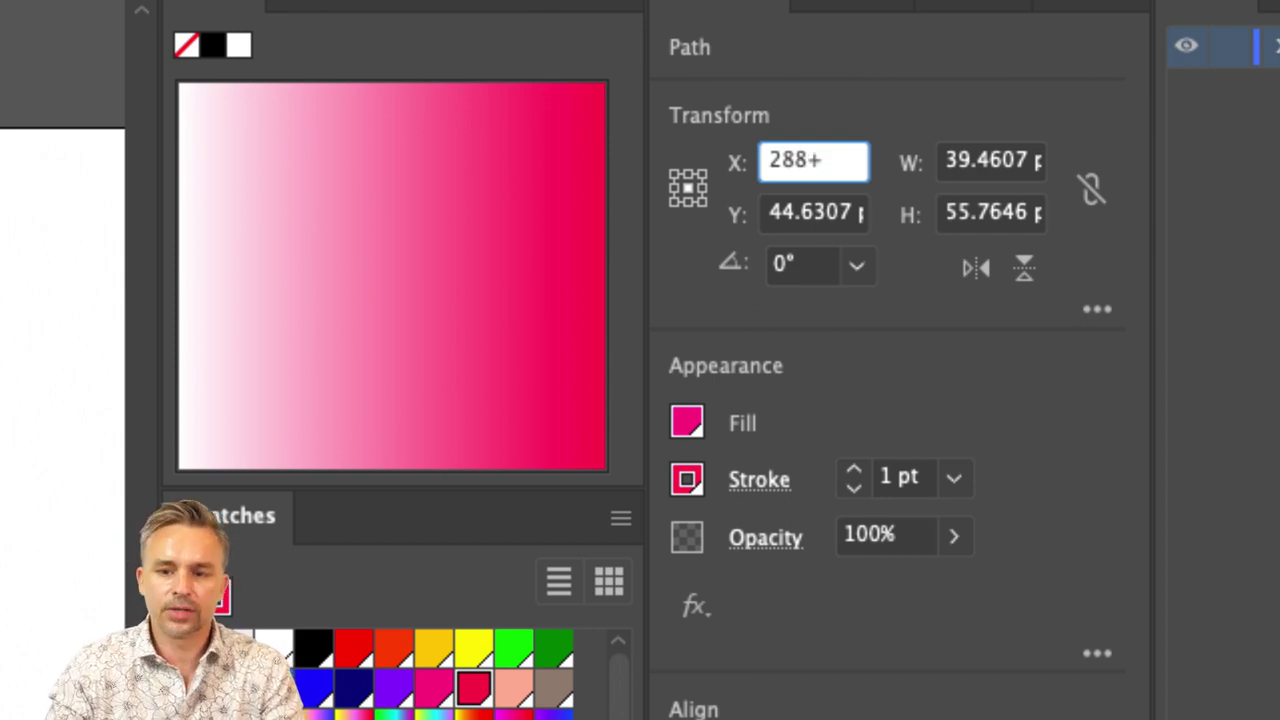
pyautogui.write('+')
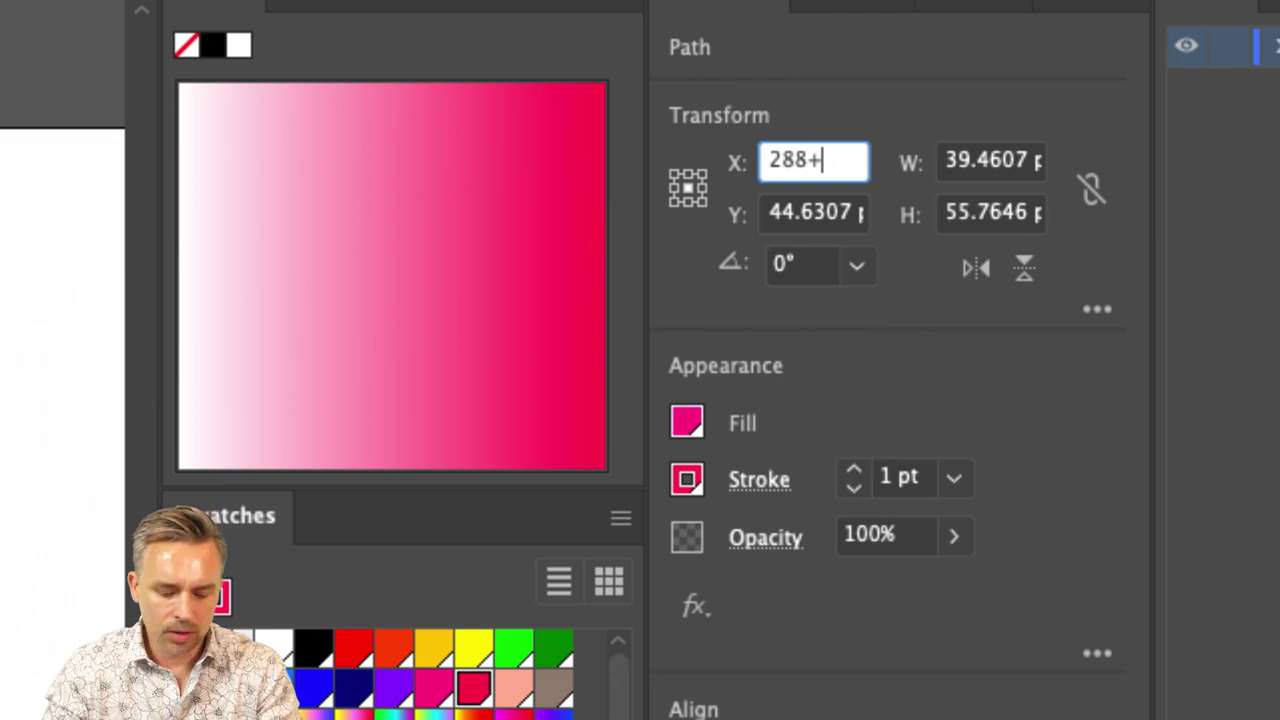
pyautogui.write('1')
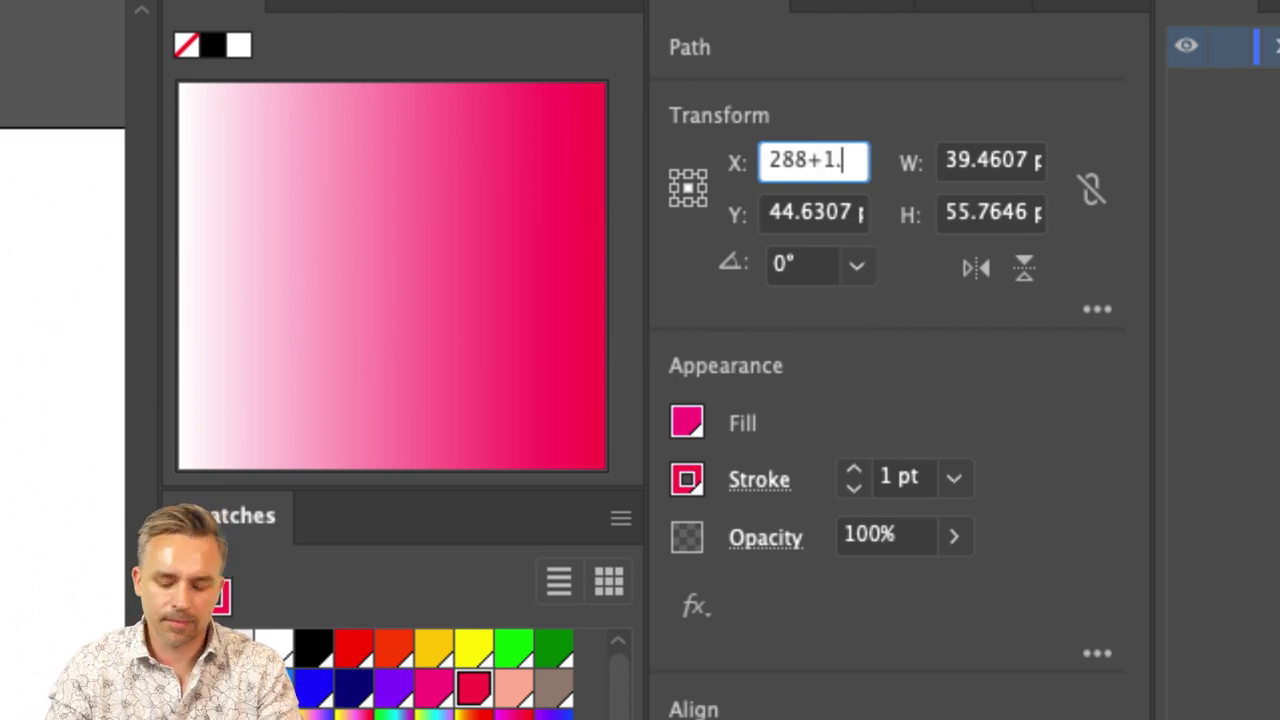
pyautogui.write('.68')
pyautogui.press('Return')
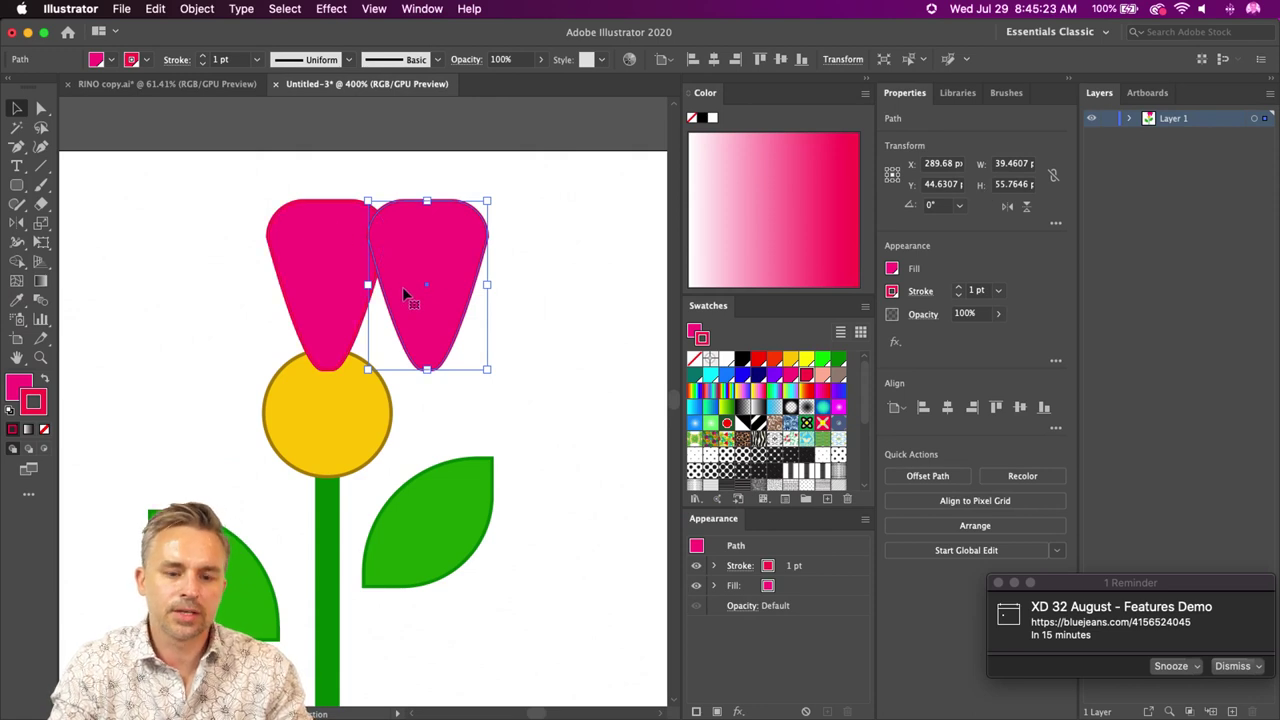
# - Move the petal copy away and delete it, dismiss the calendar reminder, and collapse the Properties panel
pyautogui.moveTo(402, 286); pyautogui.dragTo(484, 326)
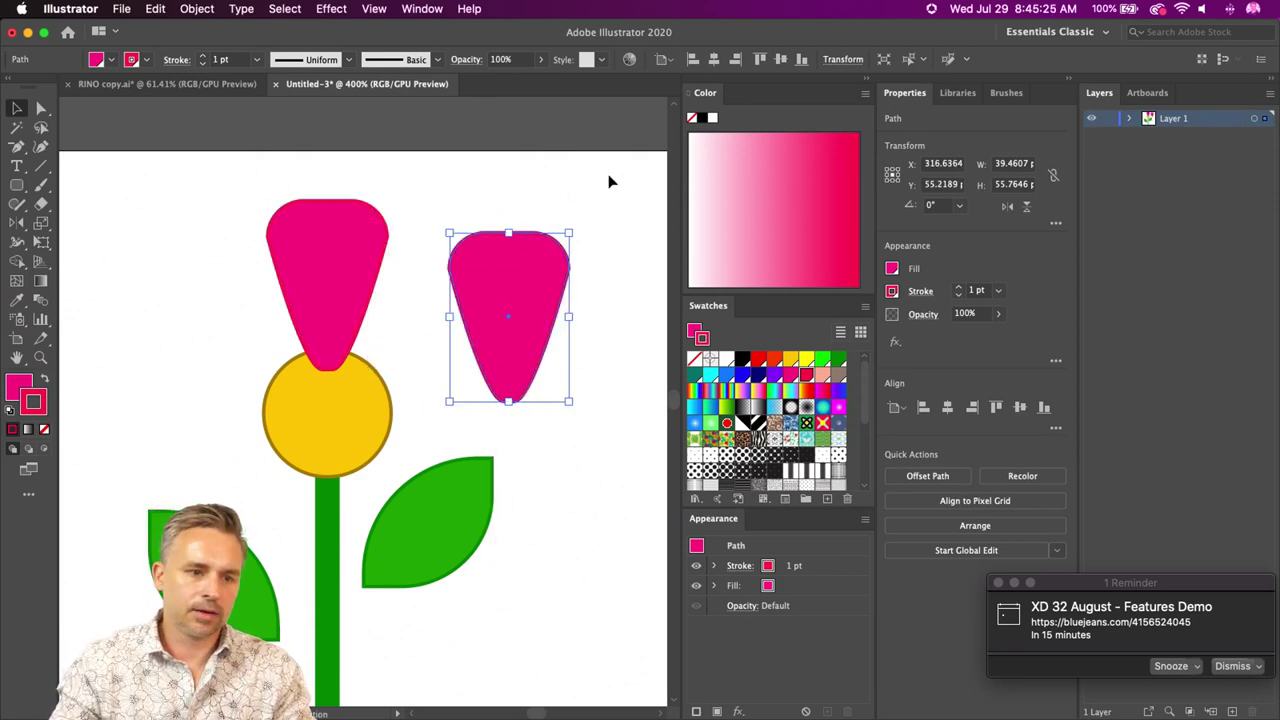
pyautogui.press('Delete')
pyautogui.click(1233, 666)
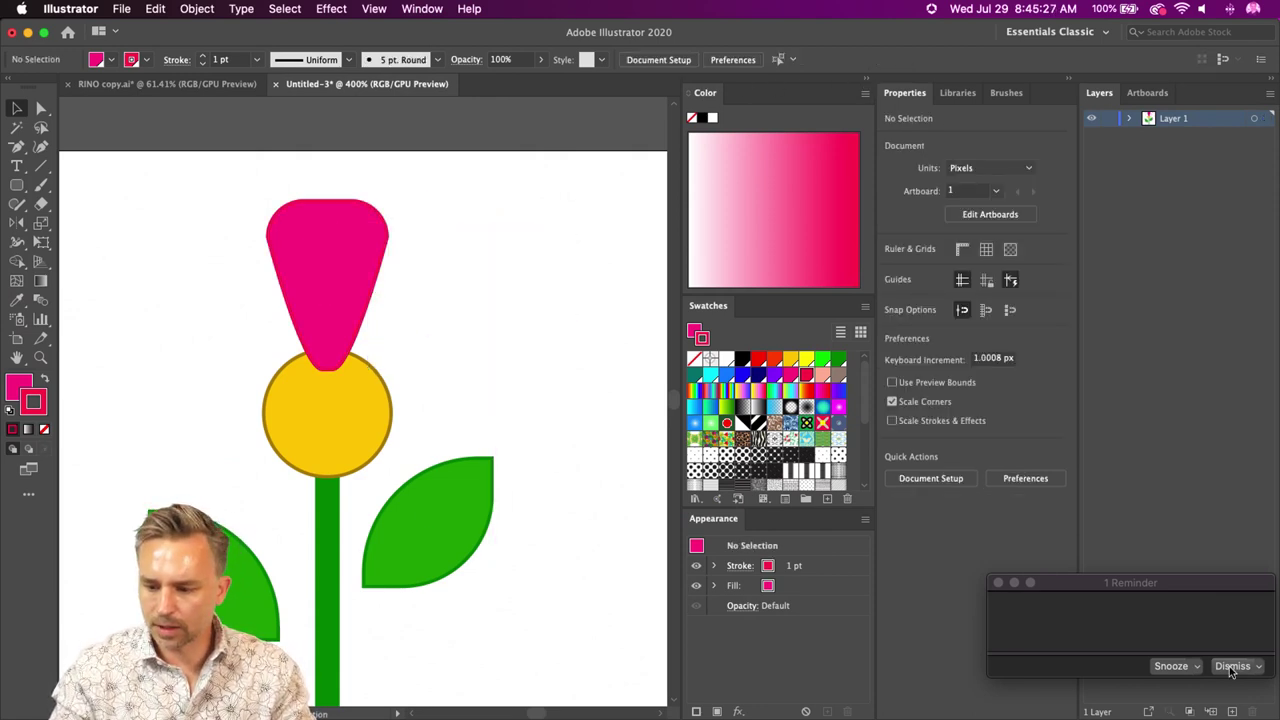
pyautogui.click(1066, 84)
pyautogui.hscroll(-10, 350, 217)
pyautogui.scroll(-1, 350, 217)
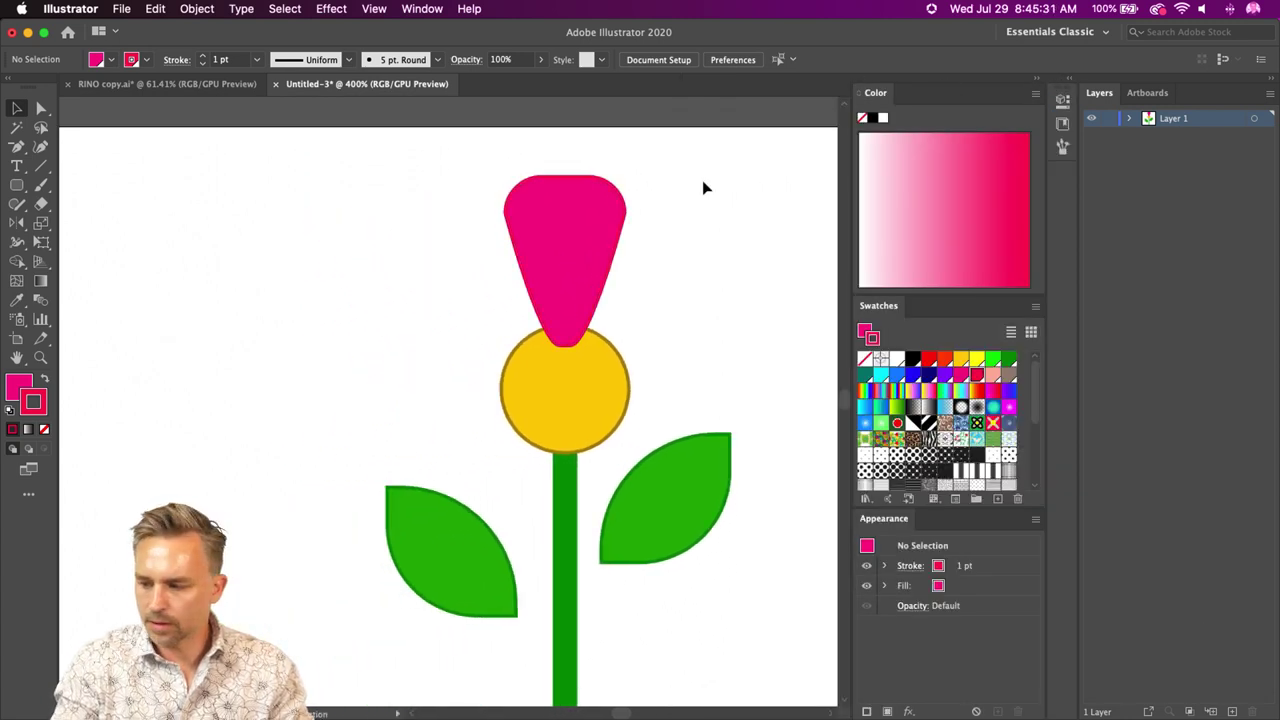
# - Select the petal, expand Layer 1, and move the petal's path directly beneath the yellow ellipse in the layer order
pyautogui.press('super+plus')
pyautogui.moveTo(673, 241); pyautogui.dragTo(614, 354)
pyautogui.click(558, 290)
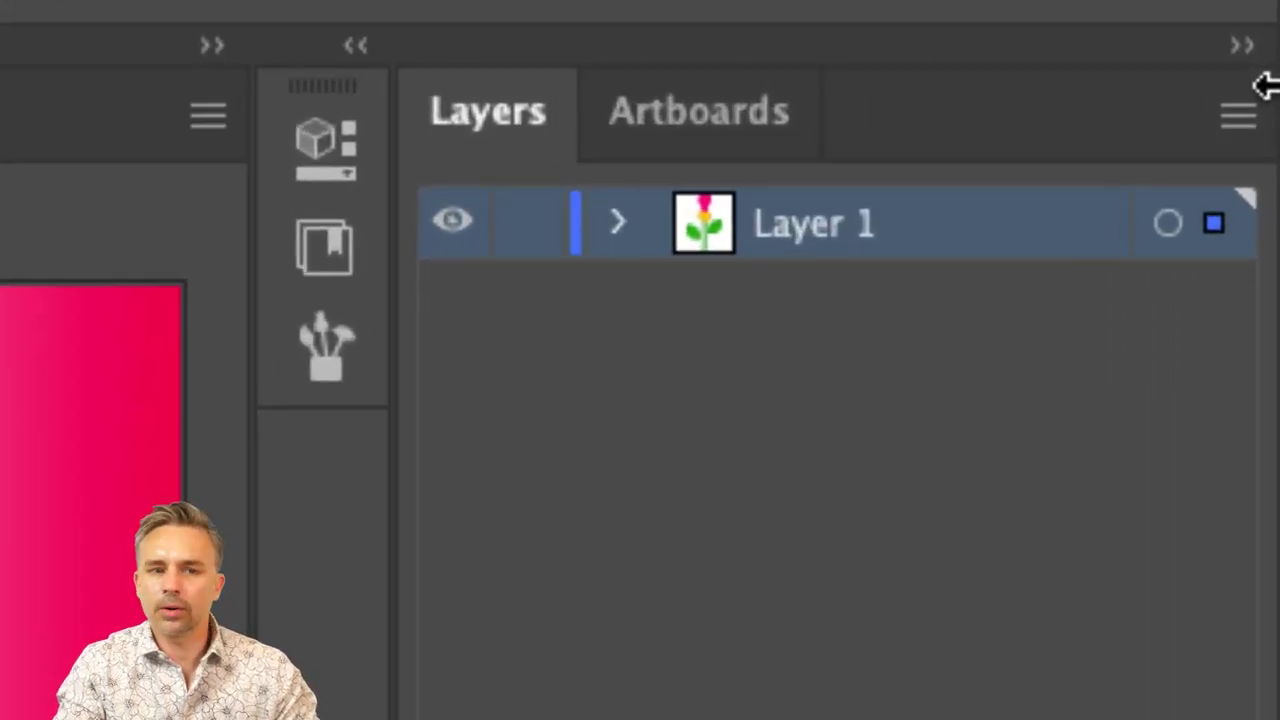
pyautogui.click(617, 222)
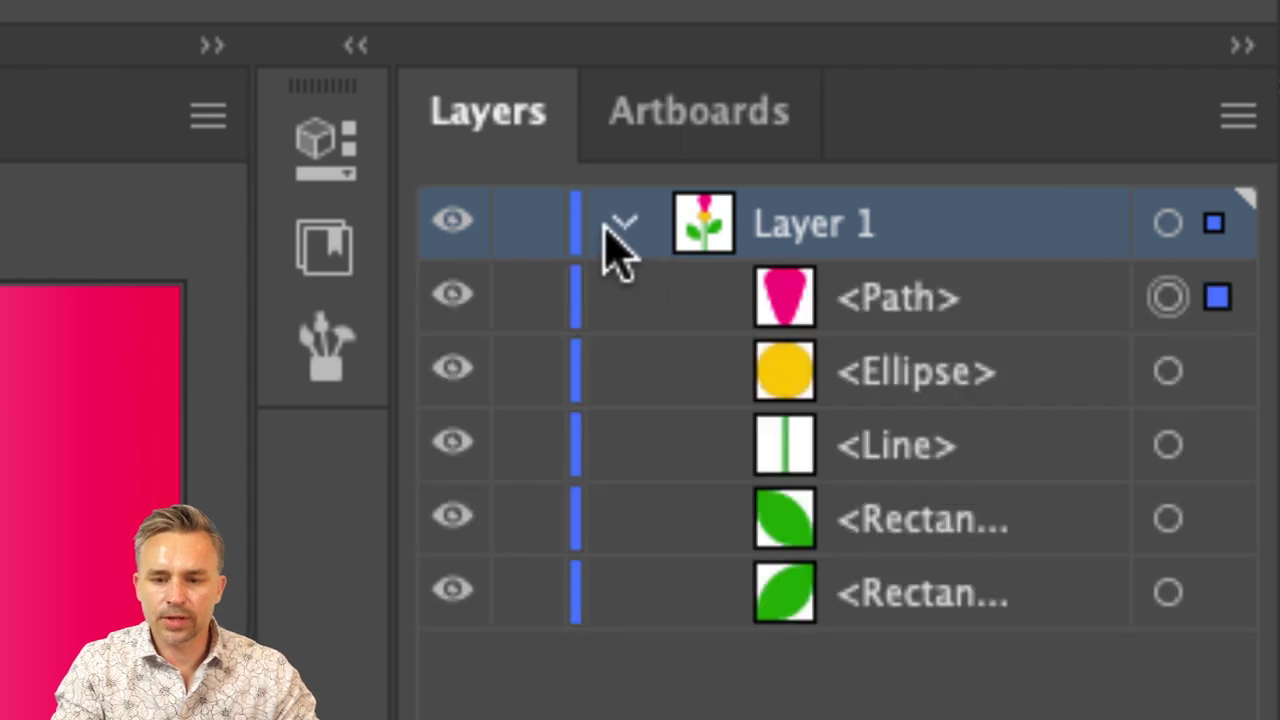
pyautogui.click(936, 310)
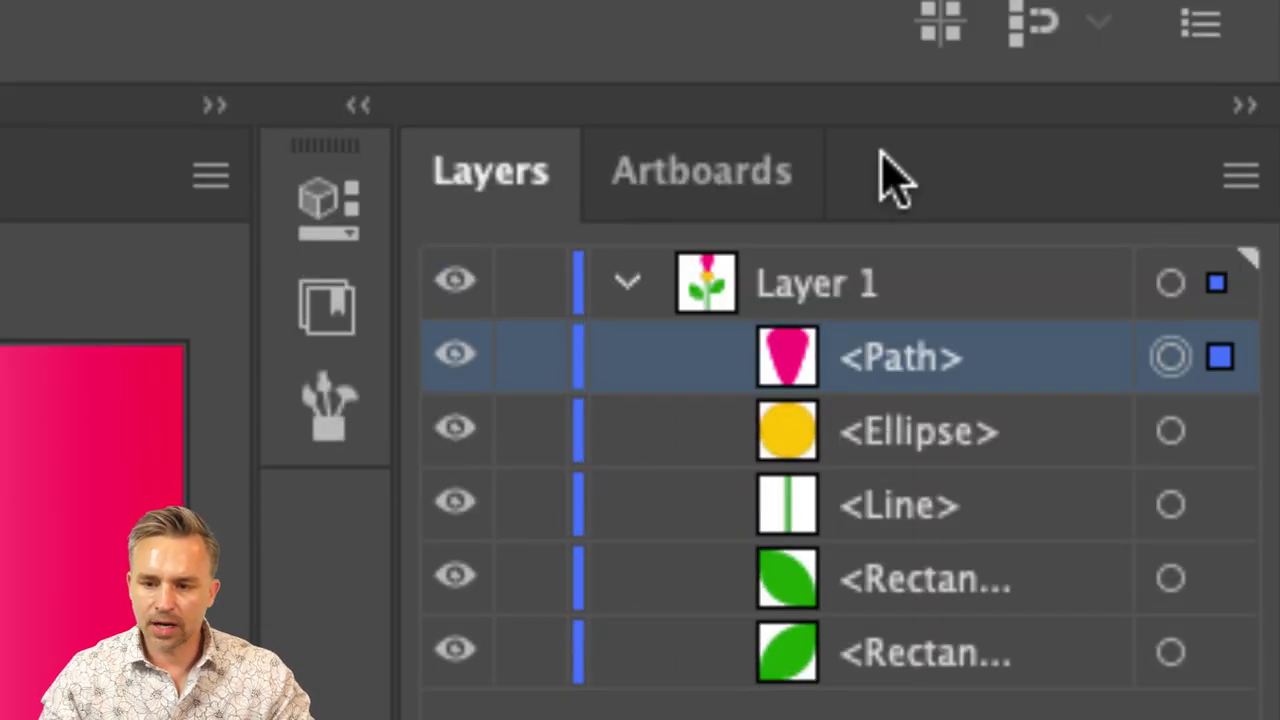
pyautogui.click(929, 374)
pyautogui.click(913, 372)
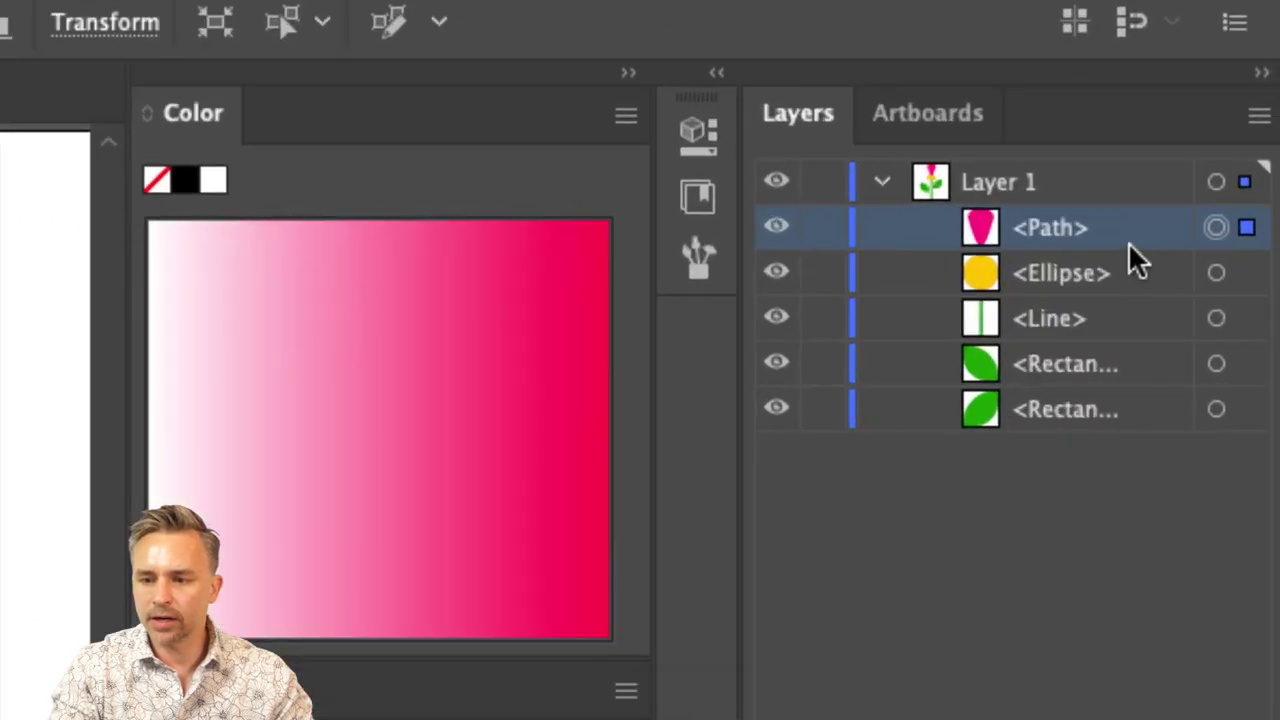
pyautogui.moveTo(1128, 242); pyautogui.dragTo(1143, 291)
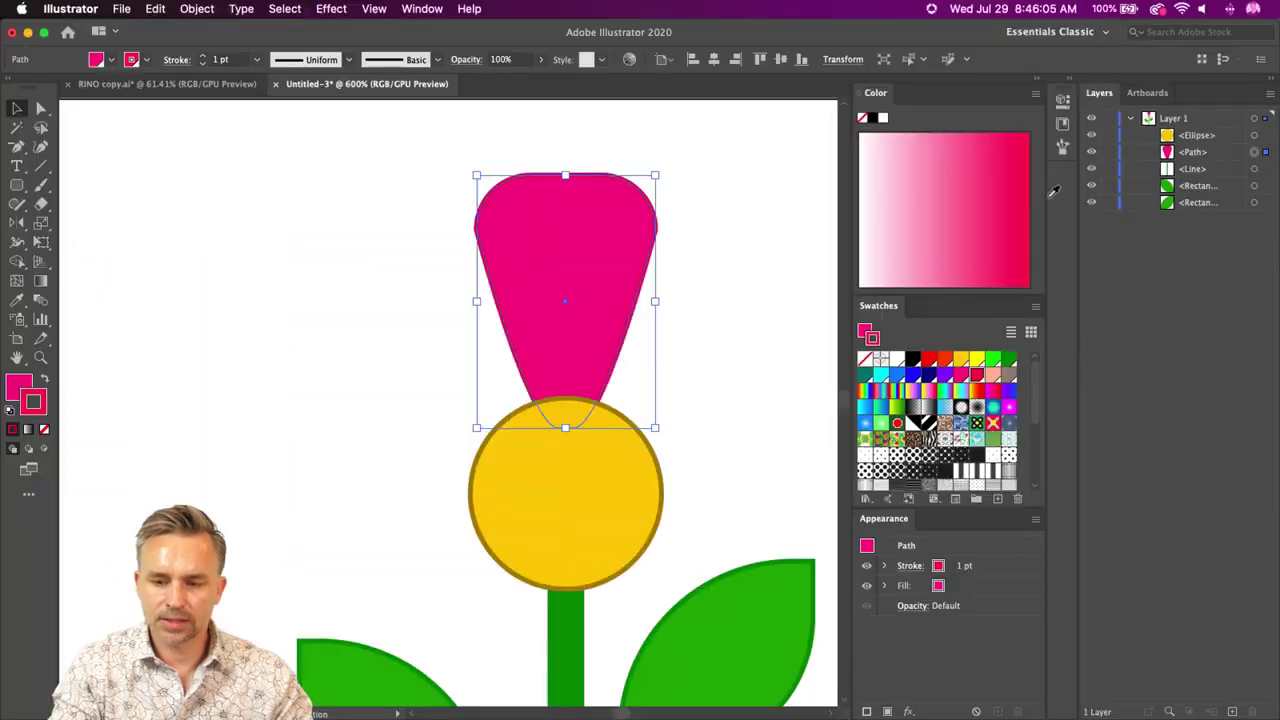
# - Send the petal to the back of the stacking order, and restore it to just beneath the yellow circle
pyautogui.press('shift+super+bracketleft')
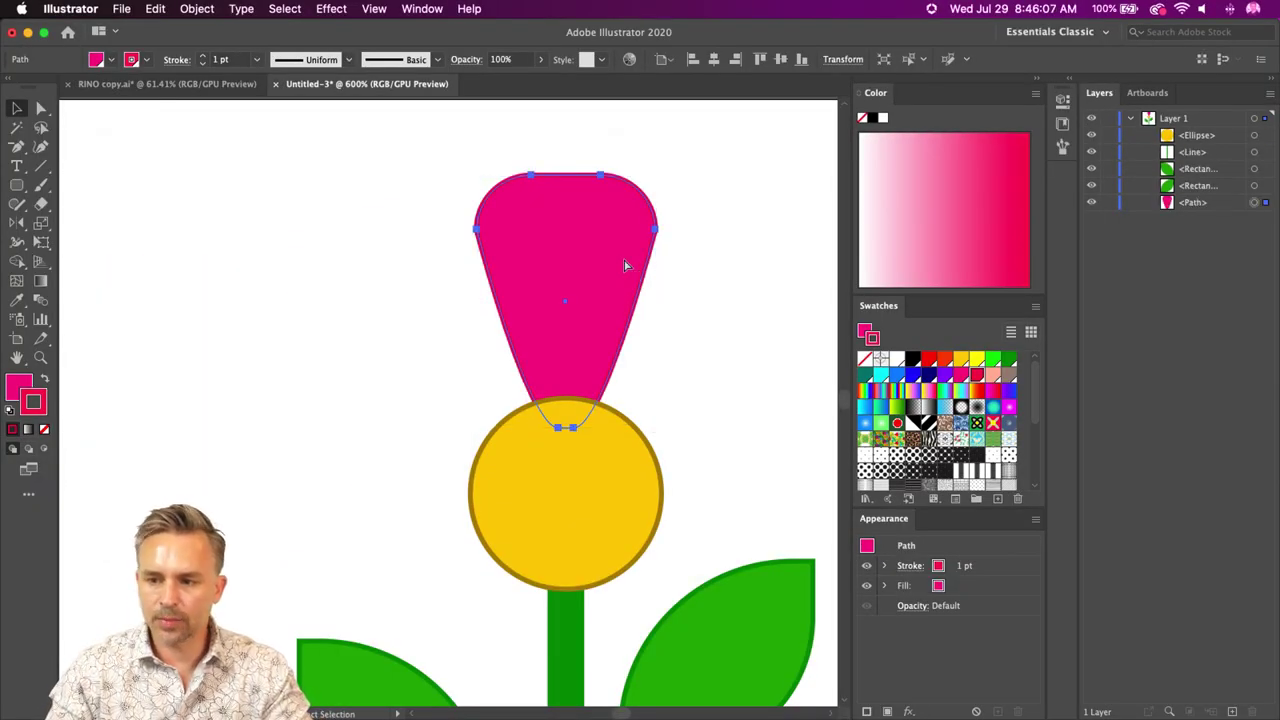
pyautogui.press('shift+super+bracketright')
pyautogui.press('super+shift+z')
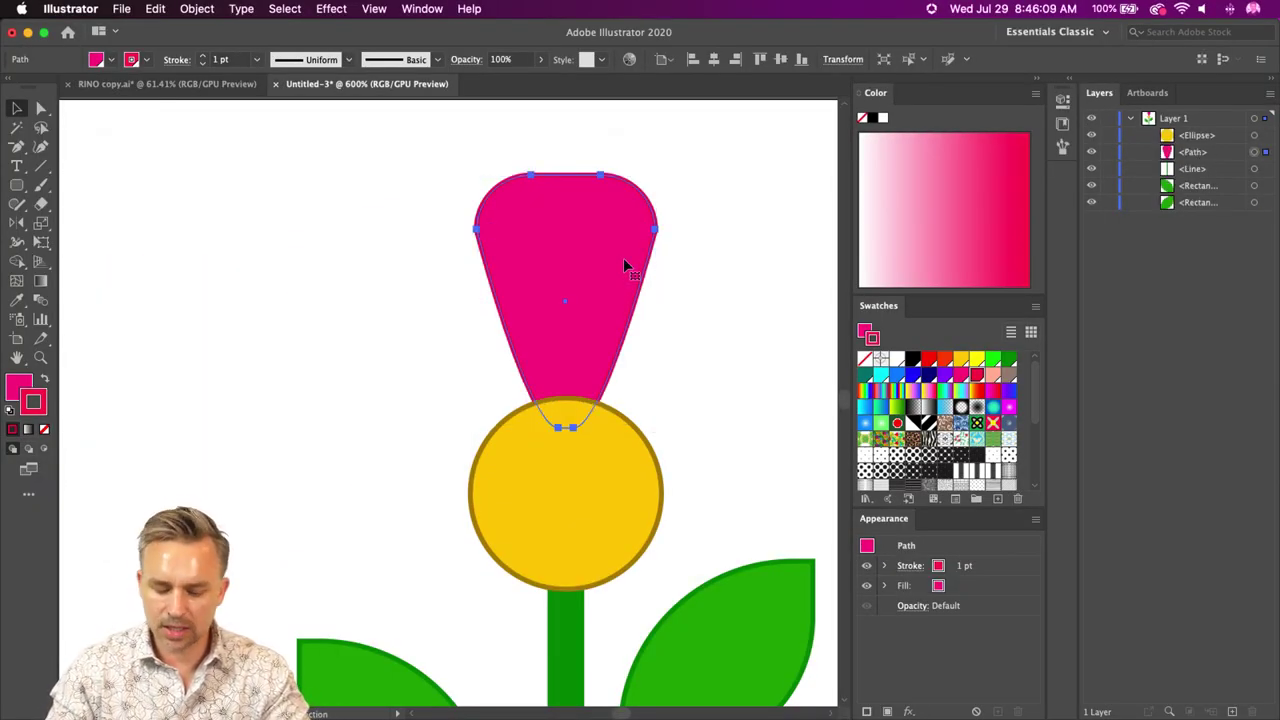
pyautogui.press('v')
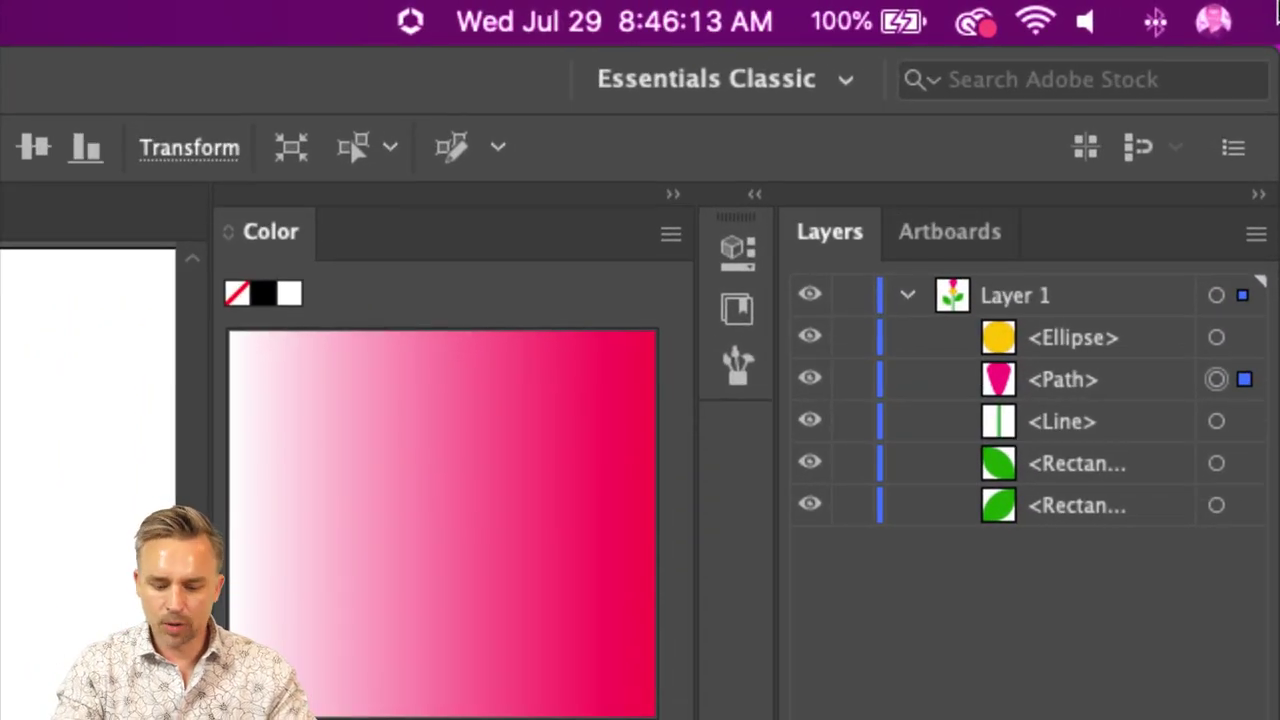
# - Shift the petal repeatedly backward and forward one level in the stacking order, ending directly beneath the stem line
pyautogui.press('super+bracketleft')
pyautogui.press('super+bracketleft')
pyautogui.press('super+bracketleft')
pyautogui.press('super+bracketright')
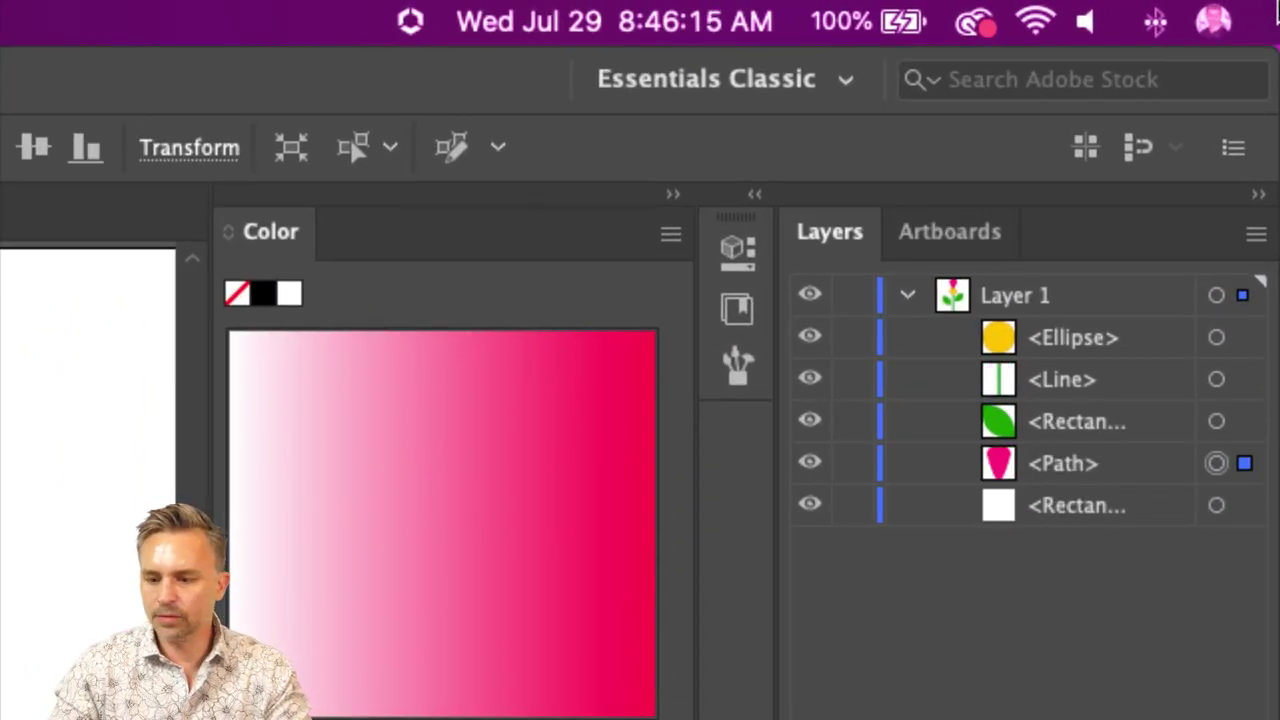
pyautogui.press('super+bracketright')
pyautogui.press('super+bracketright')
pyautogui.press('super+bracketright')
pyautogui.press('super+bracketleft')
pyautogui.press('super+bracketleft')
pyautogui.press('super+bracketleft')
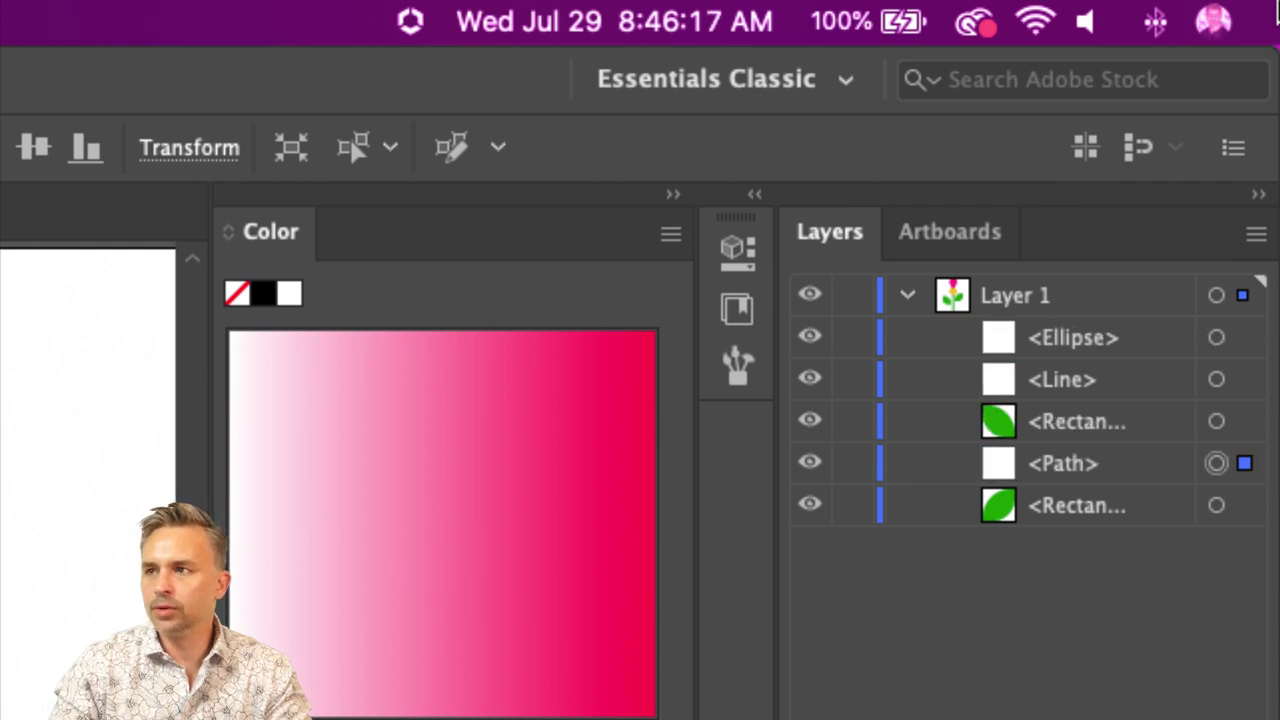
pyautogui.press('super+bracketright')
pyautogui.press('super+bracketright')
pyautogui.press('super+bracketright')
pyautogui.press('super+bracketleft')
pyautogui.press('super+bracketleft')
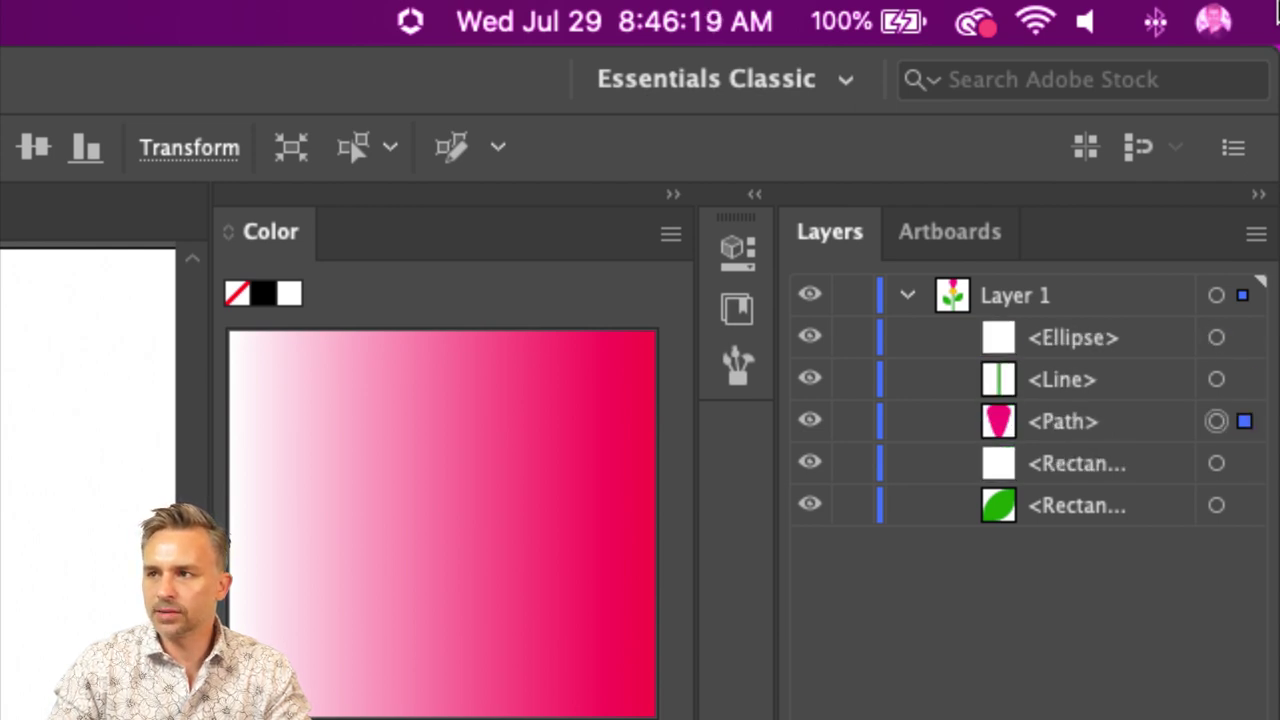
# - Bring the petal forward to directly beneath the yellow ellipse, and highlight the stem line and both leaf entries in the layer order
pyautogui.press('super+bracketright')
pyautogui.press('super+bracketleft')
pyautogui.press('super+bracketright')
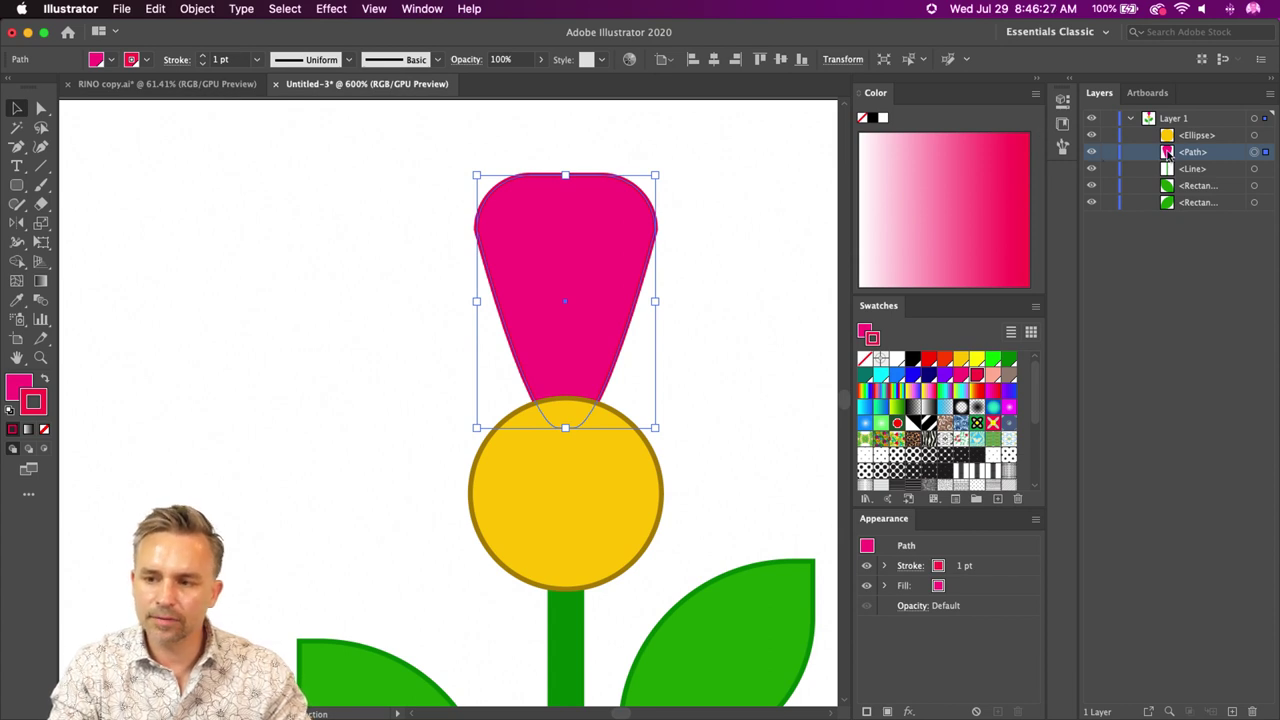
pyautogui.keyDown('shift'); pyautogui.click(1195, 202); pyautogui.keyUp('shift')
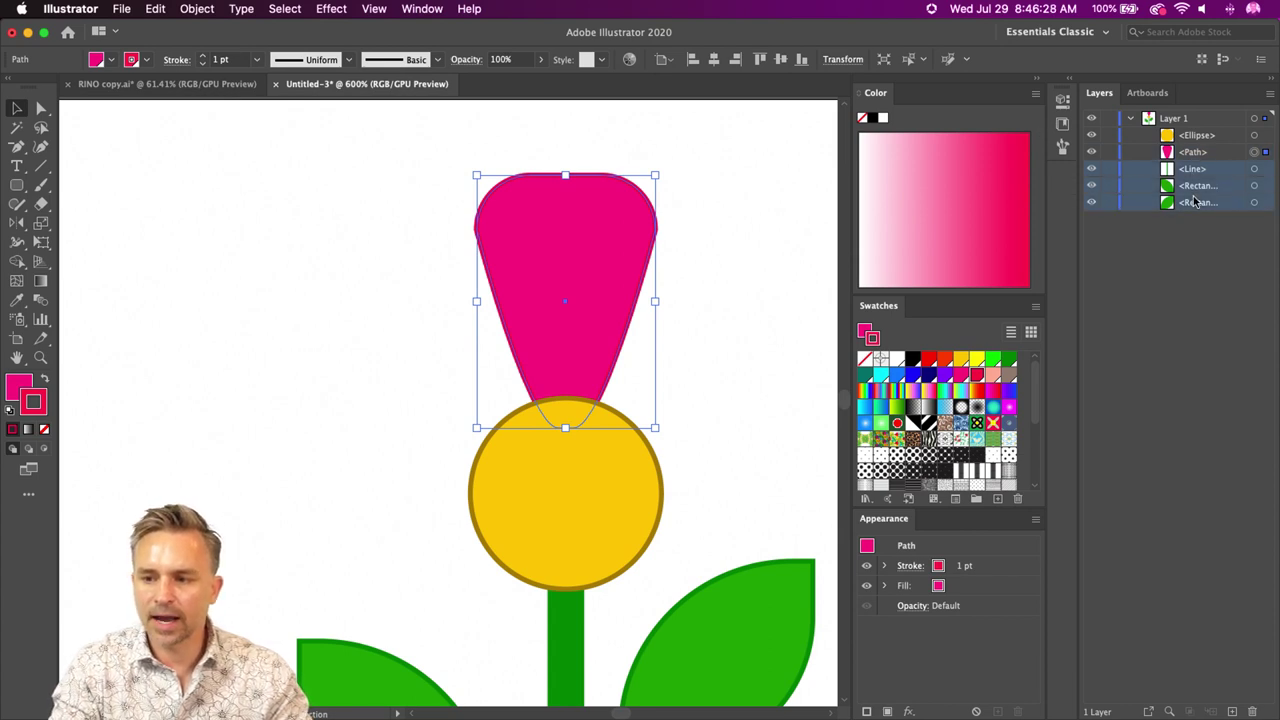
pyautogui.click(163, 384)
pyautogui.press('space')
pyautogui.moveTo(394, 549); pyautogui.dragTo(329, 185)
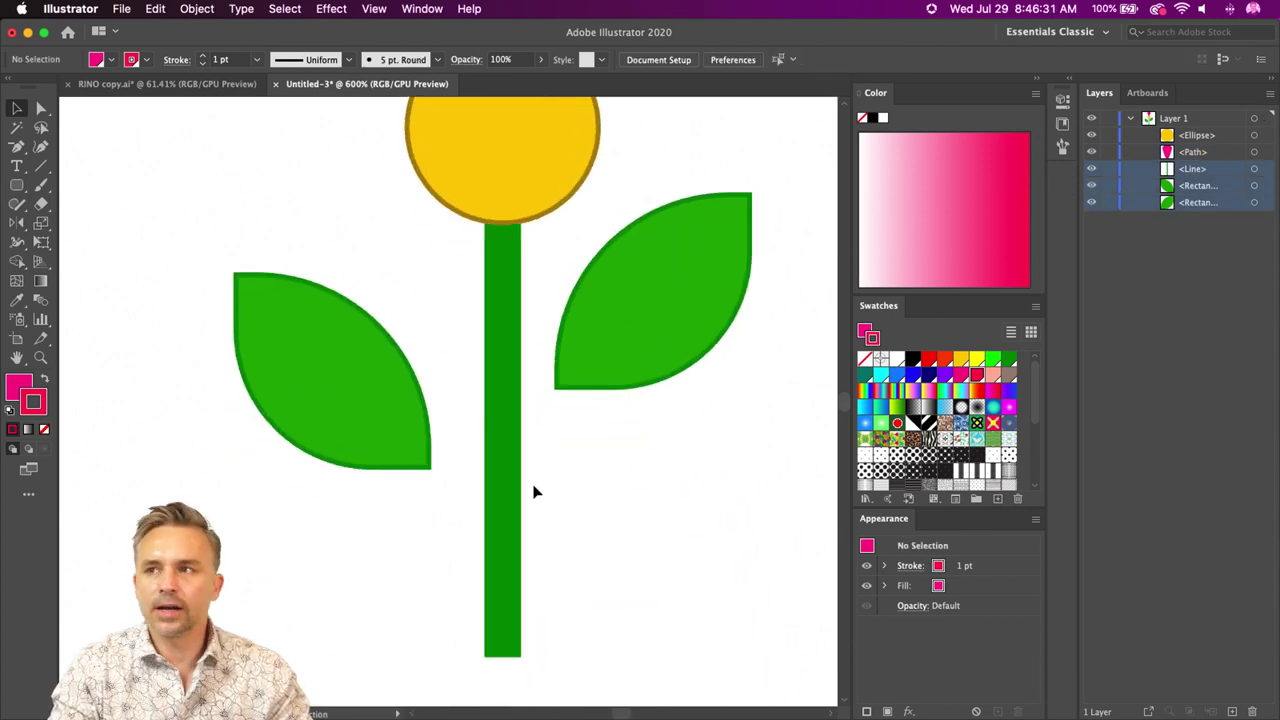
# - Move the petal straight up so it sits clear above the yellow circle
pyautogui.moveTo(448, 341); pyautogui.dragTo(460, 680)
pyautogui.moveTo(468, 258)
pyautogui.mouseDown()
pyautogui.moveTo(480, 213)
pyautogui.moveTo(473, 240)
pyautogui.mouseUp()
pyautogui.press('super+minus')
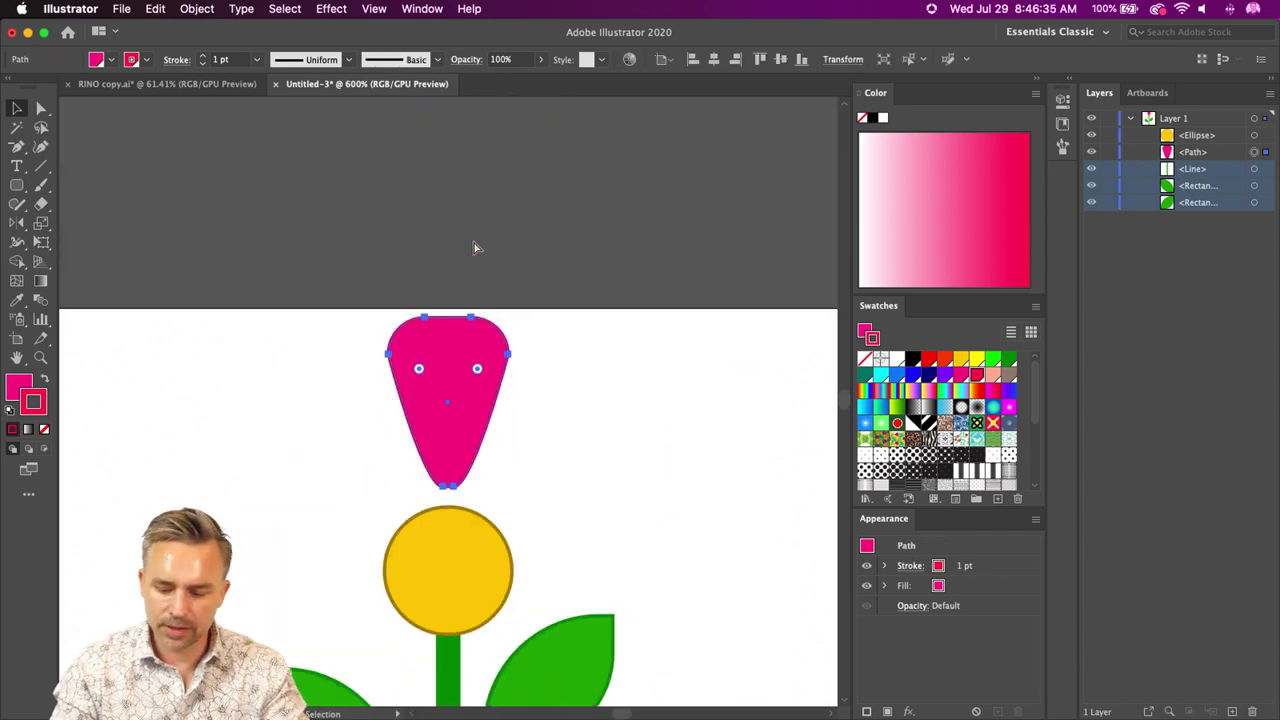
# - Select the stem and both leaves and move them straight down, clear of the yellow circle
pyautogui.moveTo(484, 343); pyautogui.dragTo(523, 97)
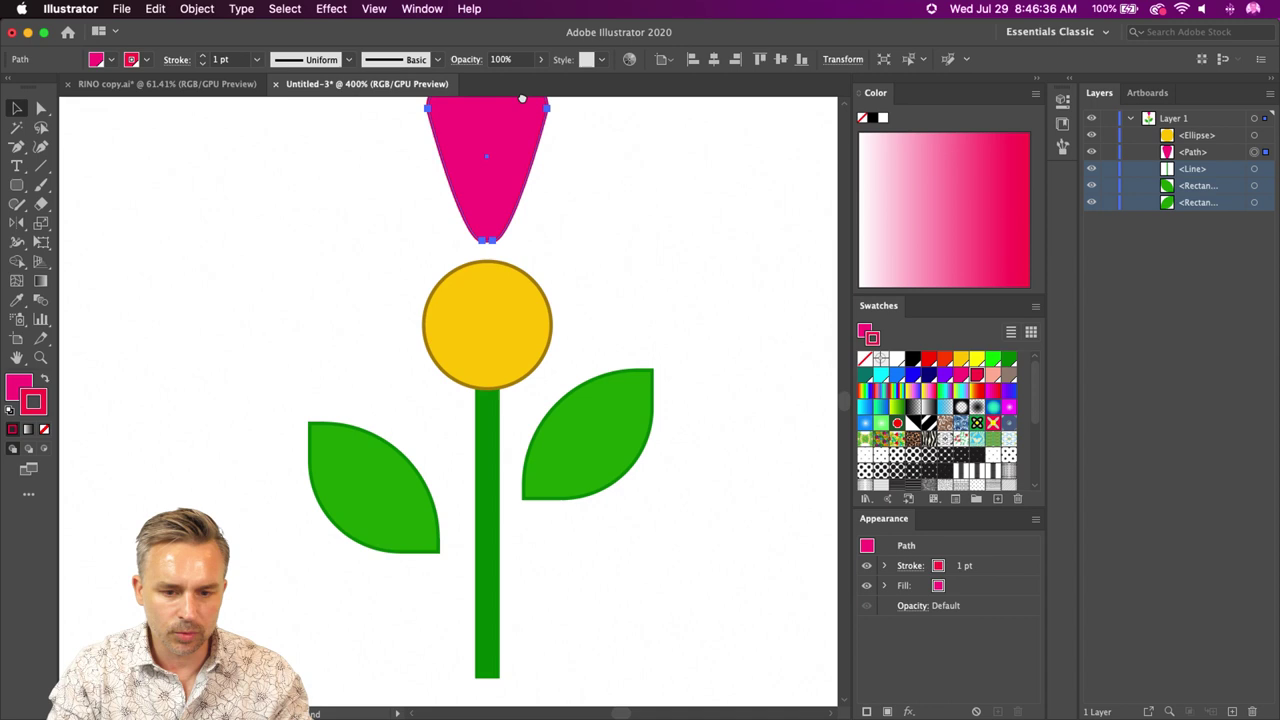
pyautogui.moveTo(208, 451); pyautogui.dragTo(728, 650)
pyautogui.keyDown('shift'); pyautogui.click(398, 536); pyautogui.keyUp('shift')
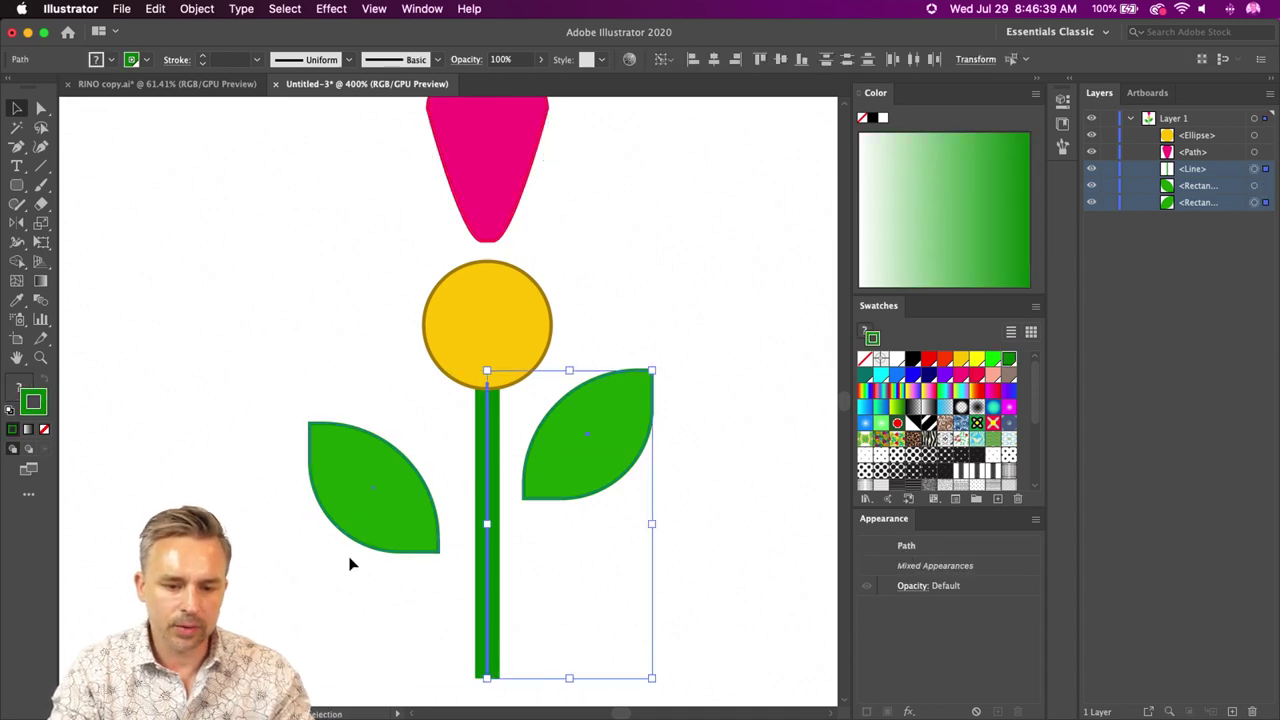
pyautogui.keyDown('shift'); pyautogui.click(363, 466); pyautogui.keyUp('shift')
pyautogui.moveTo(363, 466); pyautogui.dragTo(362, 519)
pyautogui.click(340, 257)
# - Cut the stem and both leaves, and paste them in place on a new layer
pyautogui.scroll(4, 360, 349)
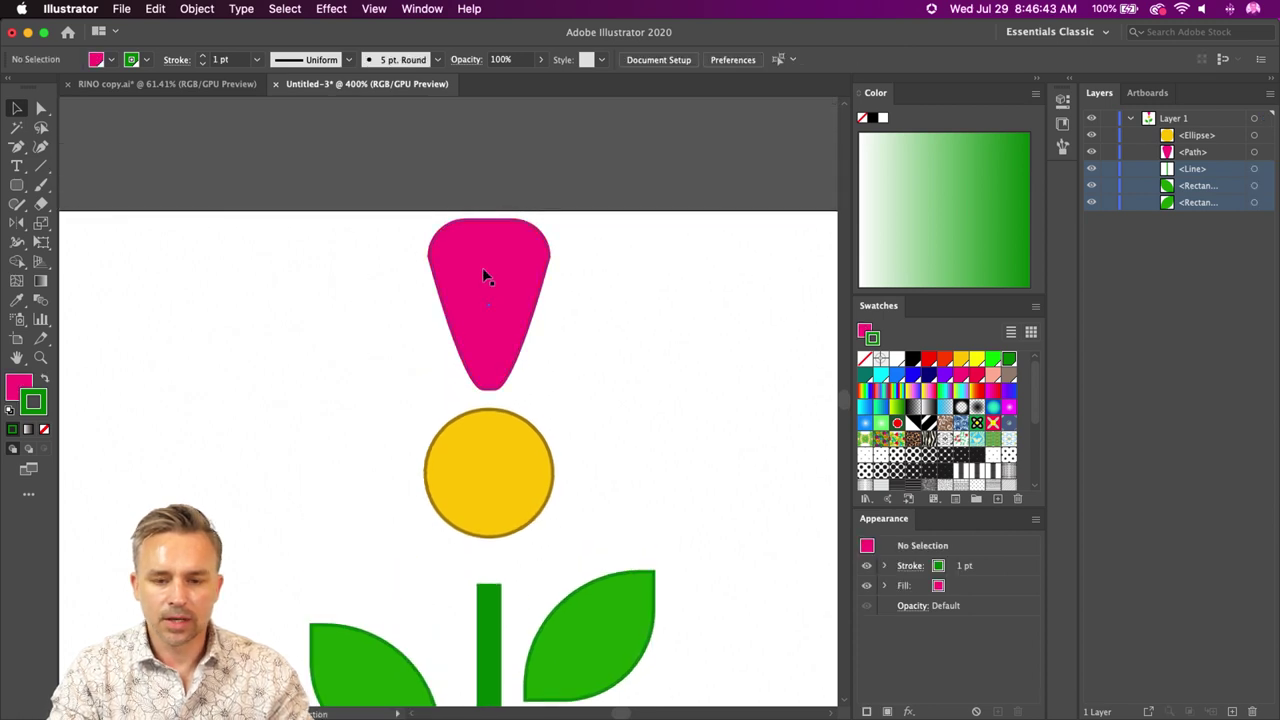
pyautogui.scroll(-5, 297, 563)
pyautogui.scroll(1, 314, 280)
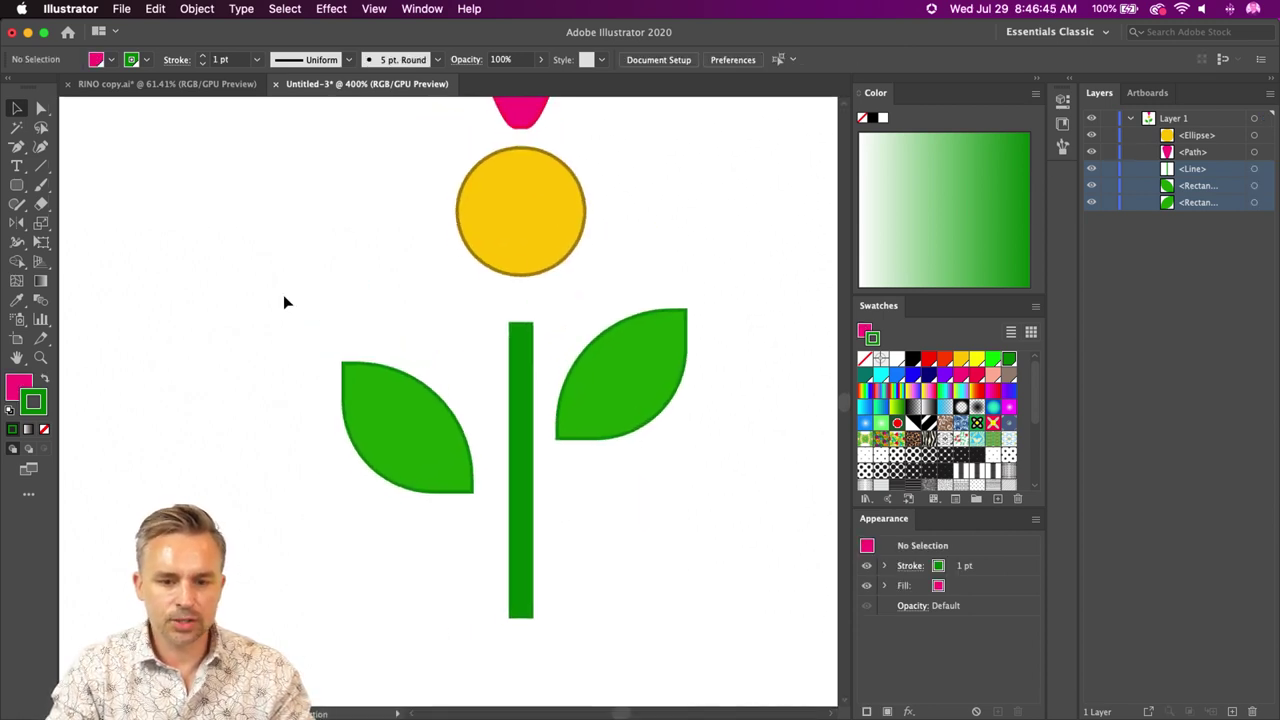
pyautogui.moveTo(284, 298); pyautogui.dragTo(784, 669)
pyautogui.press('Delete')
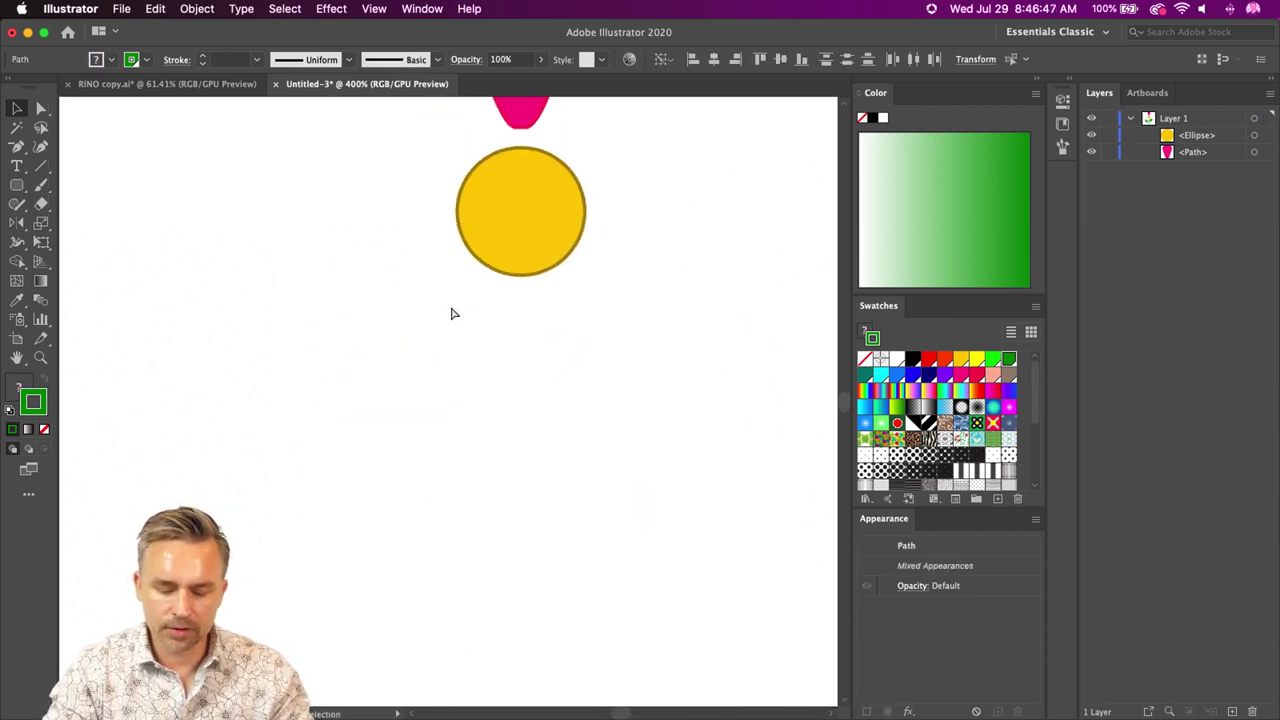
pyautogui.click(1232, 711)
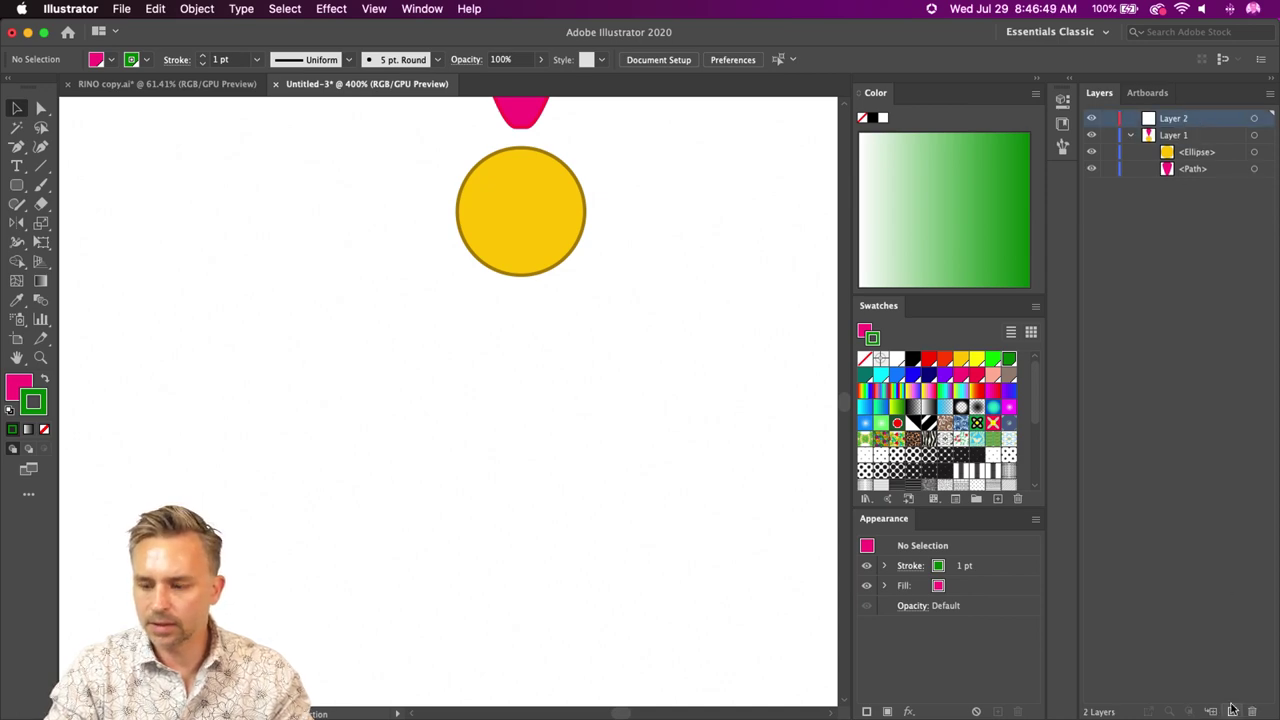
pyautogui.click(158, 8)
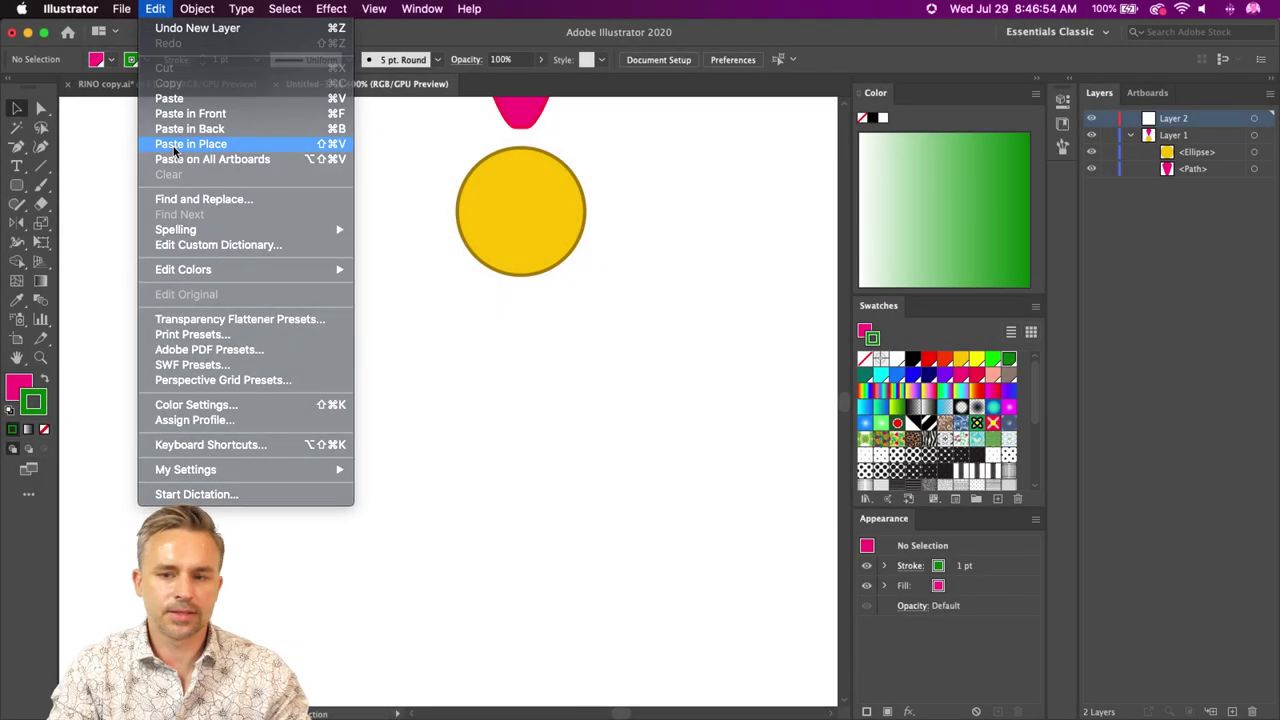
pyautogui.click(174, 150)
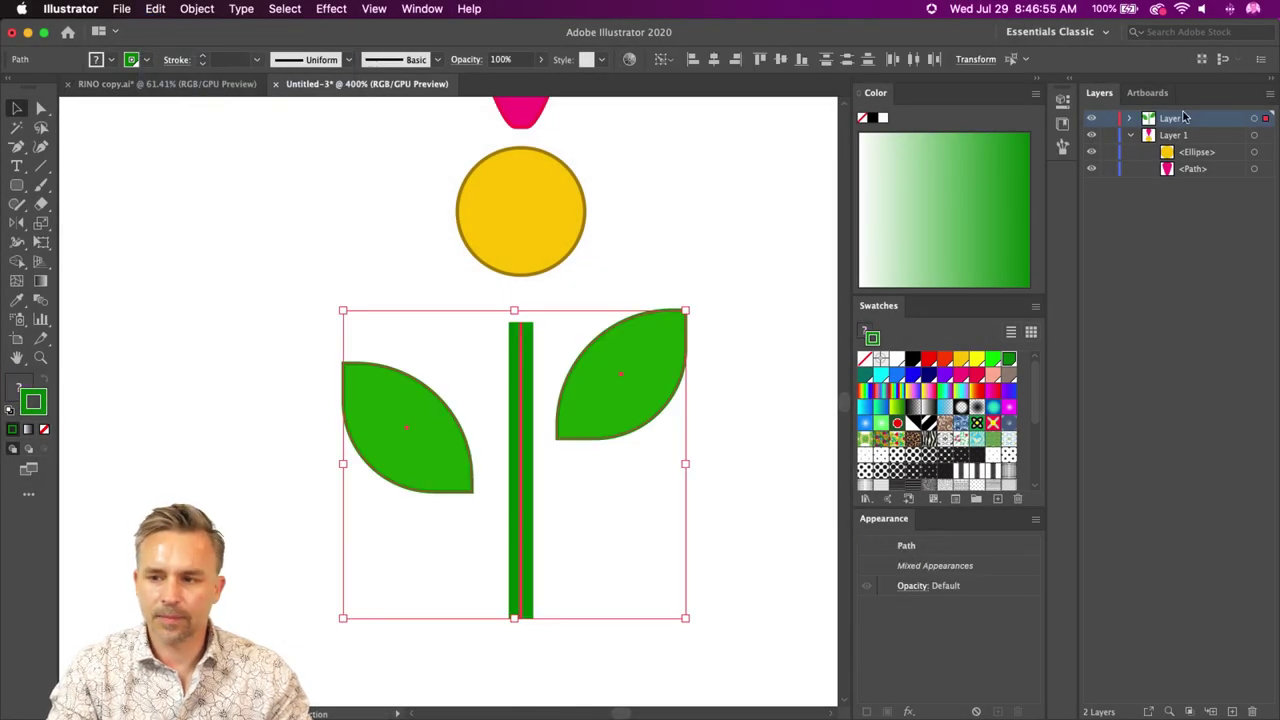
# - Move Layer 2 beneath the collapsed Layer 1 and rename it "stem"
pyautogui.click(1129, 135)
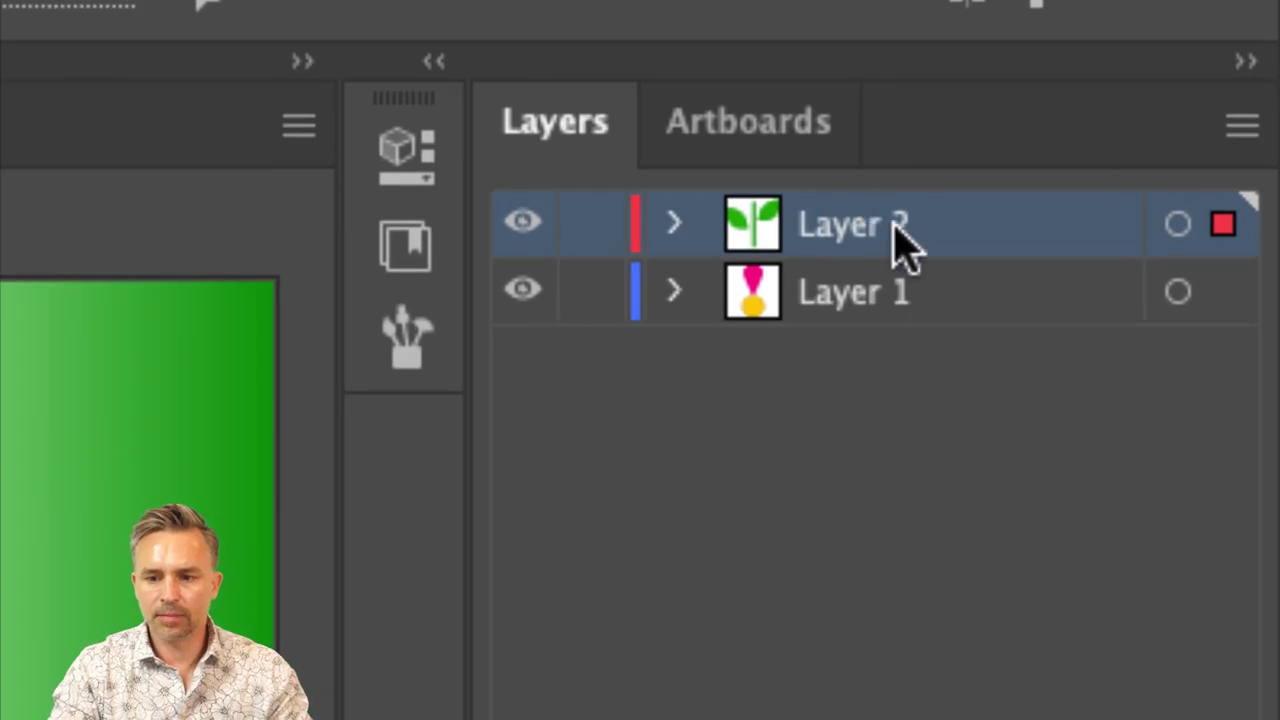
pyautogui.moveTo(900, 240); pyautogui.dragTo(811, 337)
pyautogui.doubleClick(833, 294)
pyautogui.write('stem')
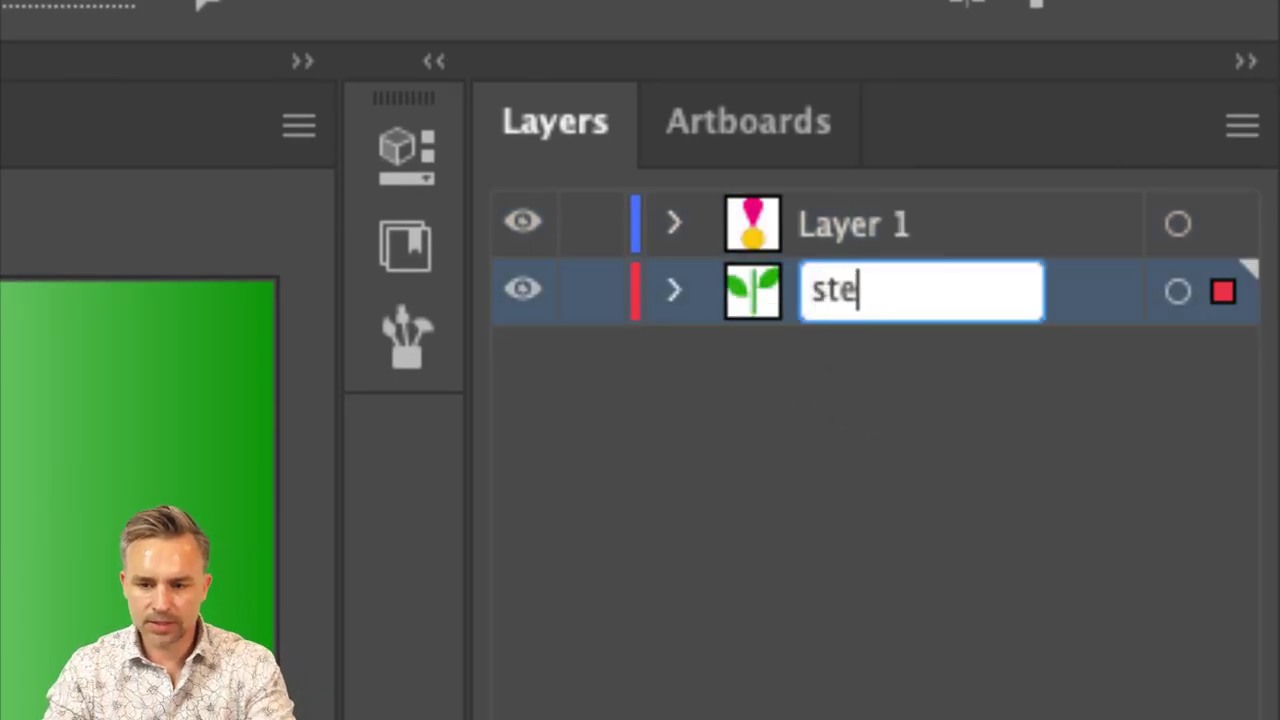
pyautogui.press('Return')
# - Rename Layer 1 as "flower" and deselect the stem and leaves
pyautogui.doubleClick(817, 237)
pyautogui.write('flower')
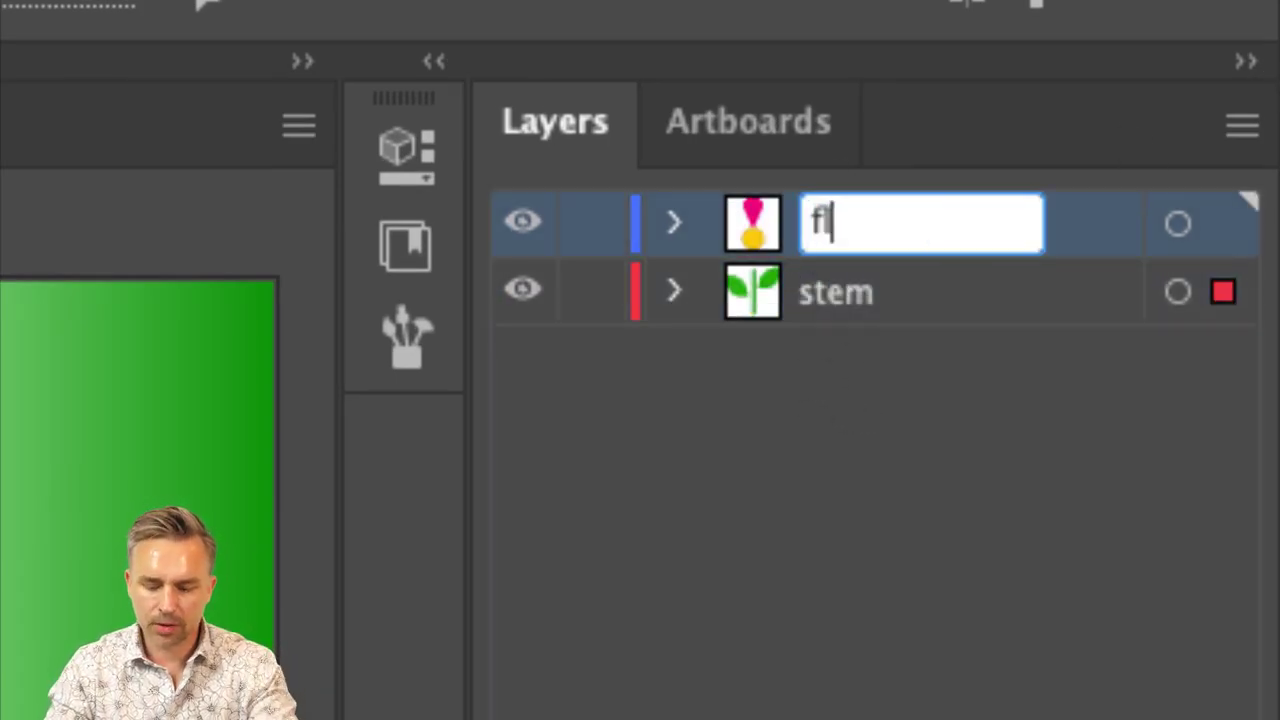
pyautogui.press('Return')
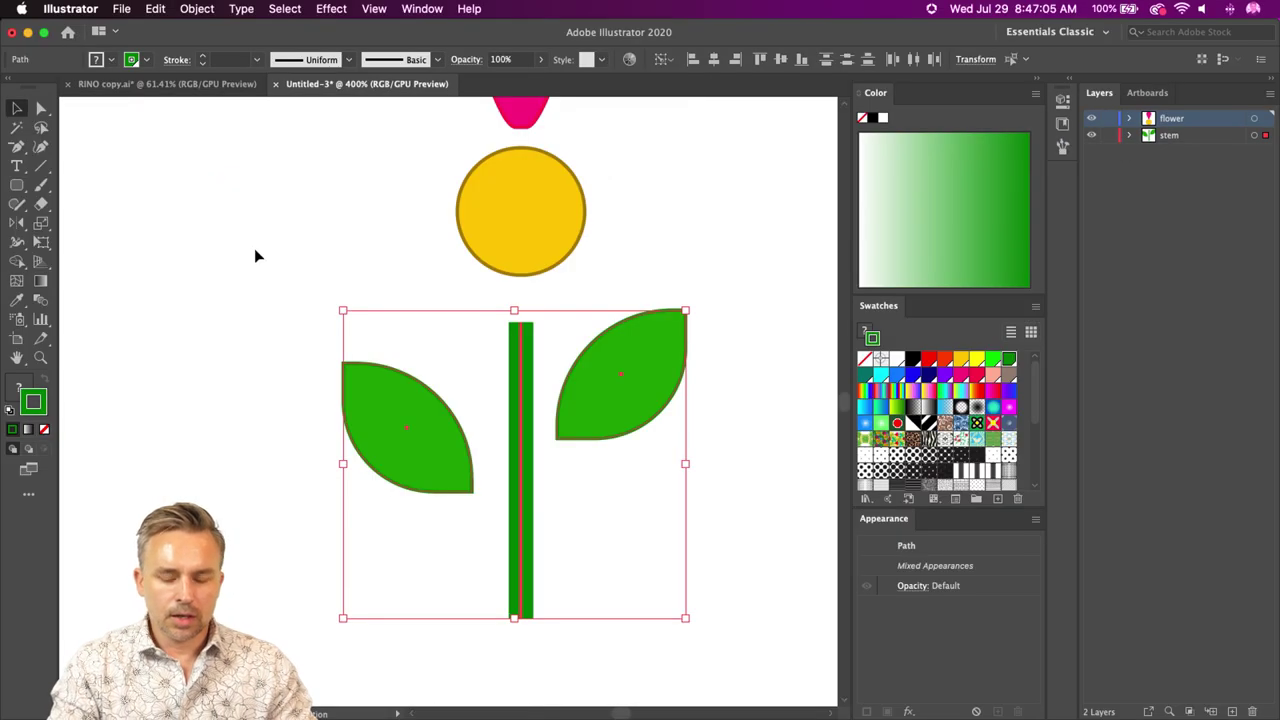
pyautogui.click(257, 254)
pyautogui.moveTo(277, 260); pyautogui.dragTo(271, 437)
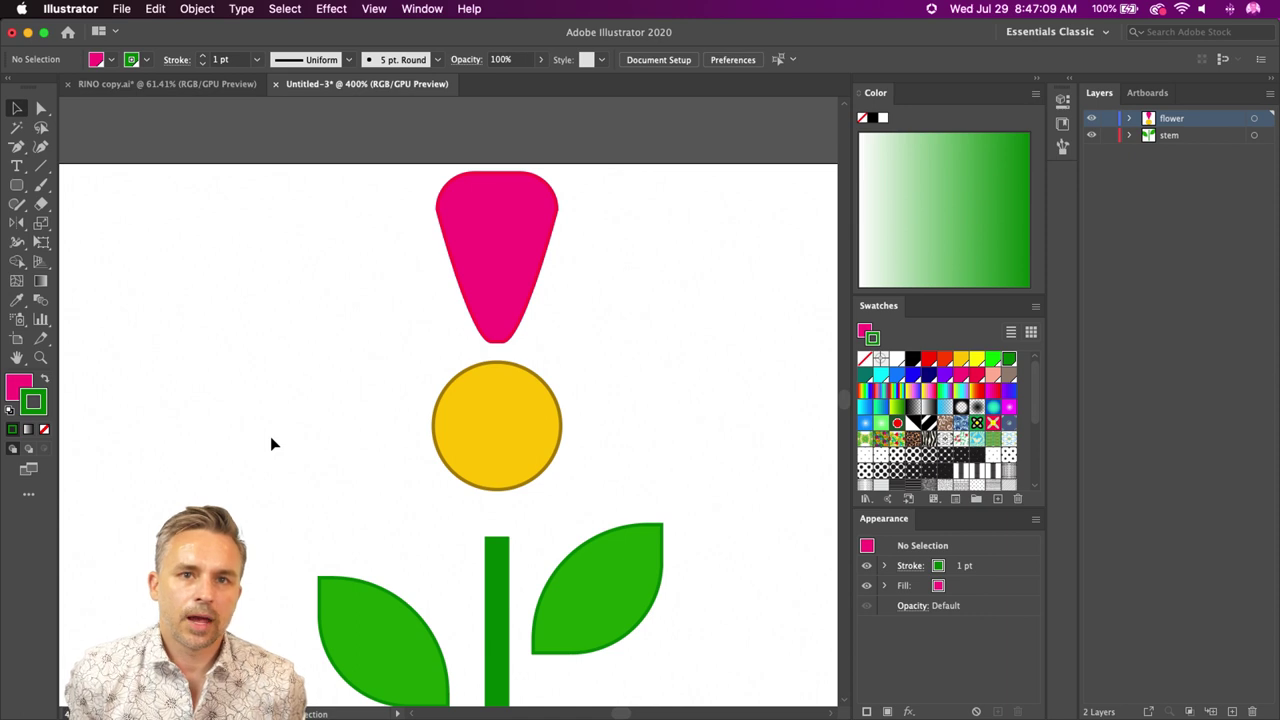
# - Select the petal and hide the artboard boundaries around the drawing
pyautogui.click(476, 255)
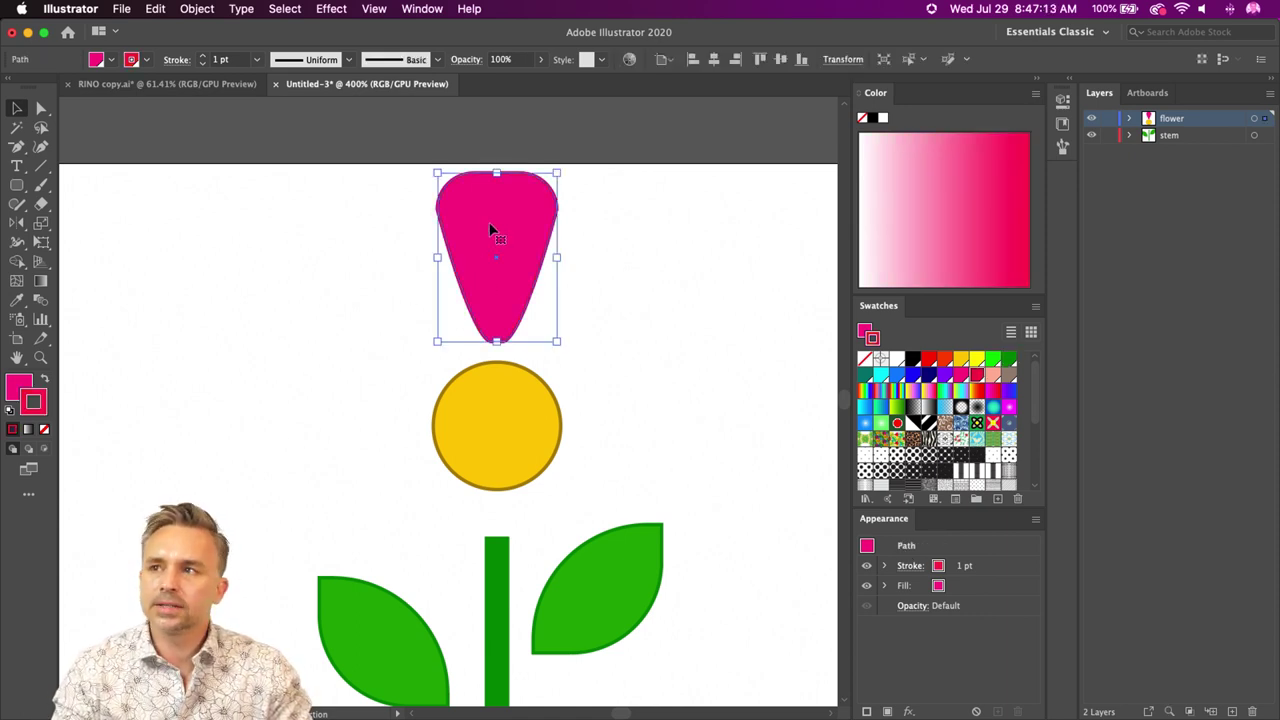
pyautogui.press('super+equal')
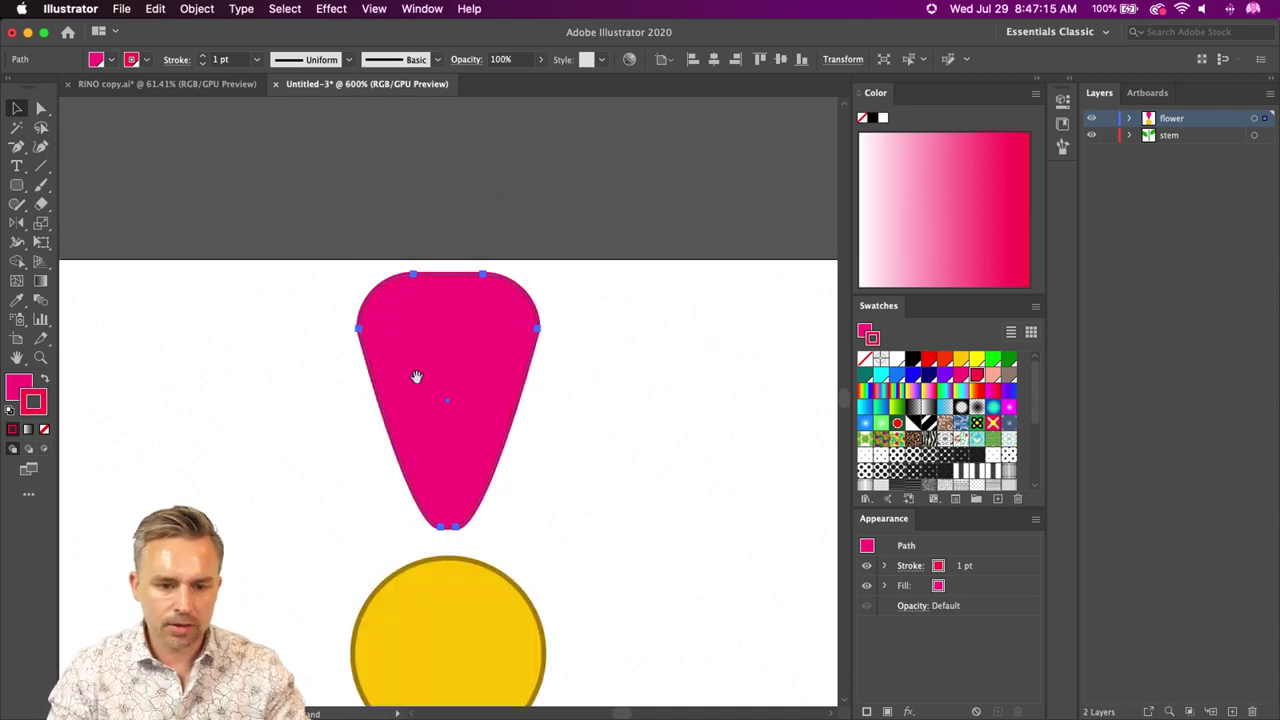
pyautogui.moveTo(417, 377); pyautogui.dragTo(453, 235)
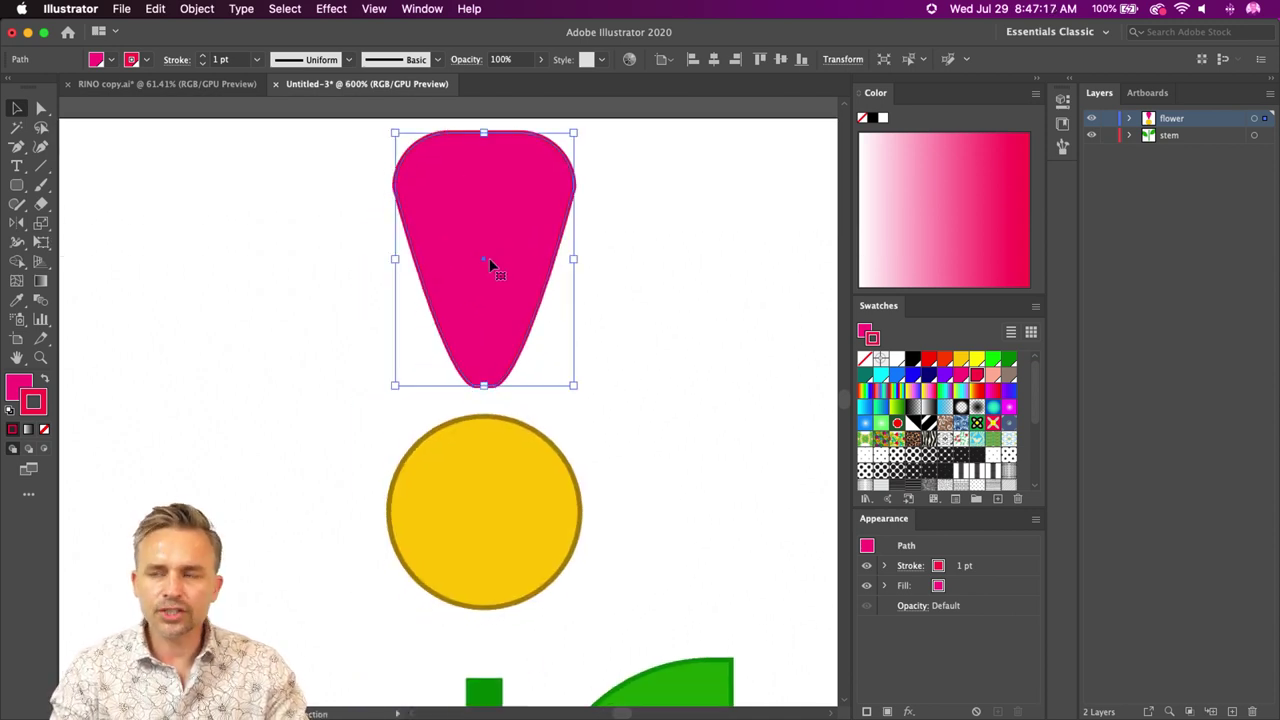
pyautogui.moveTo(346, 254); pyautogui.dragTo(355, 339)
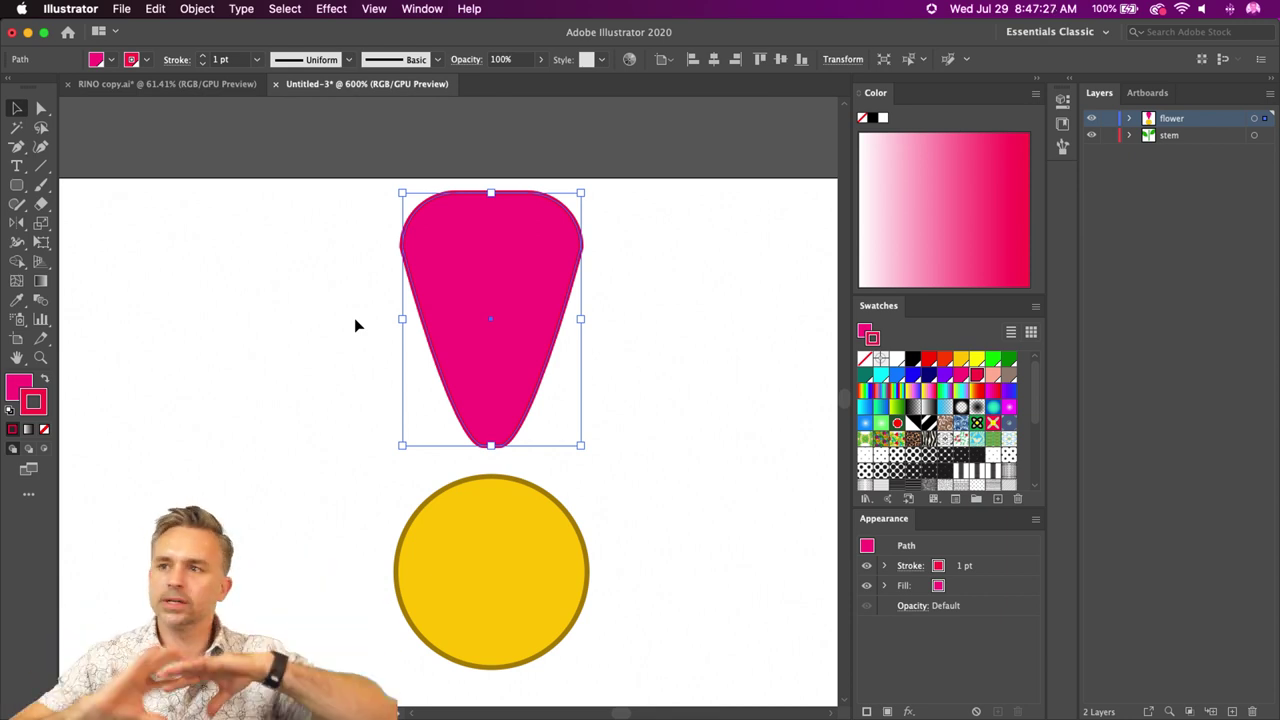
pyautogui.click(378, 8)
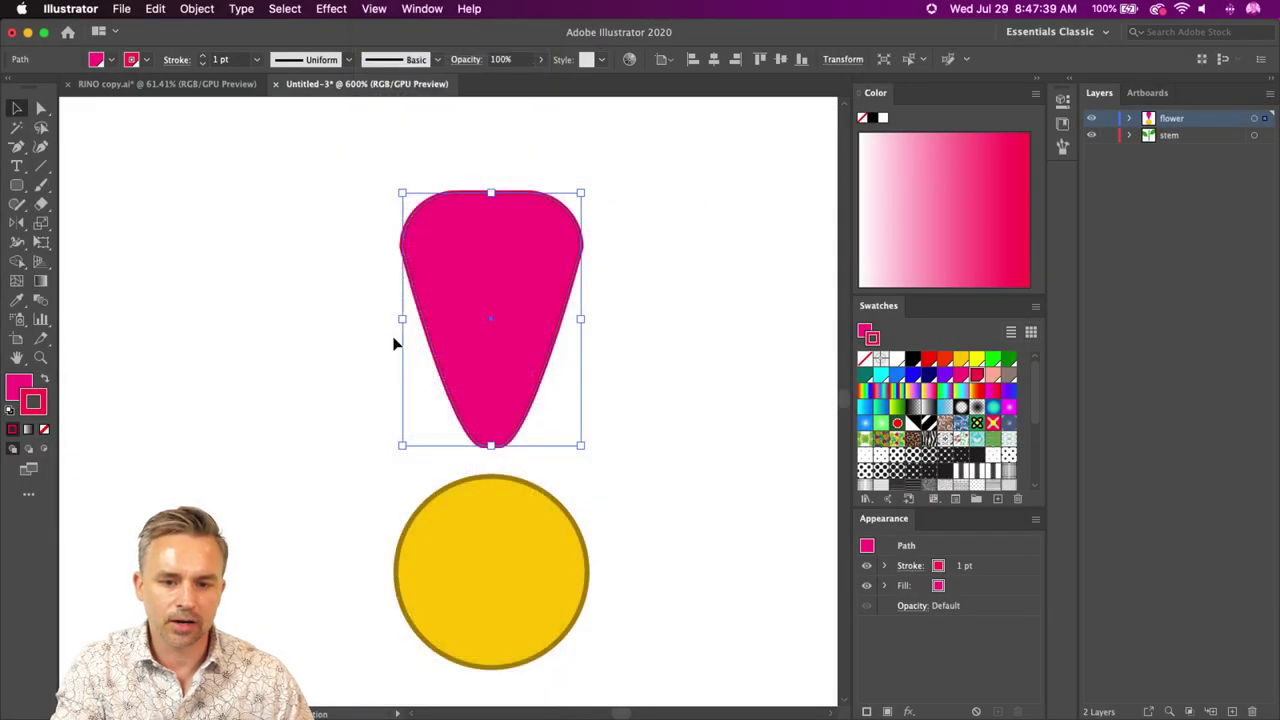
pyautogui.press('shift+super+b')
pyautogui.press('super+minus')
pyautogui.press('super+minus')
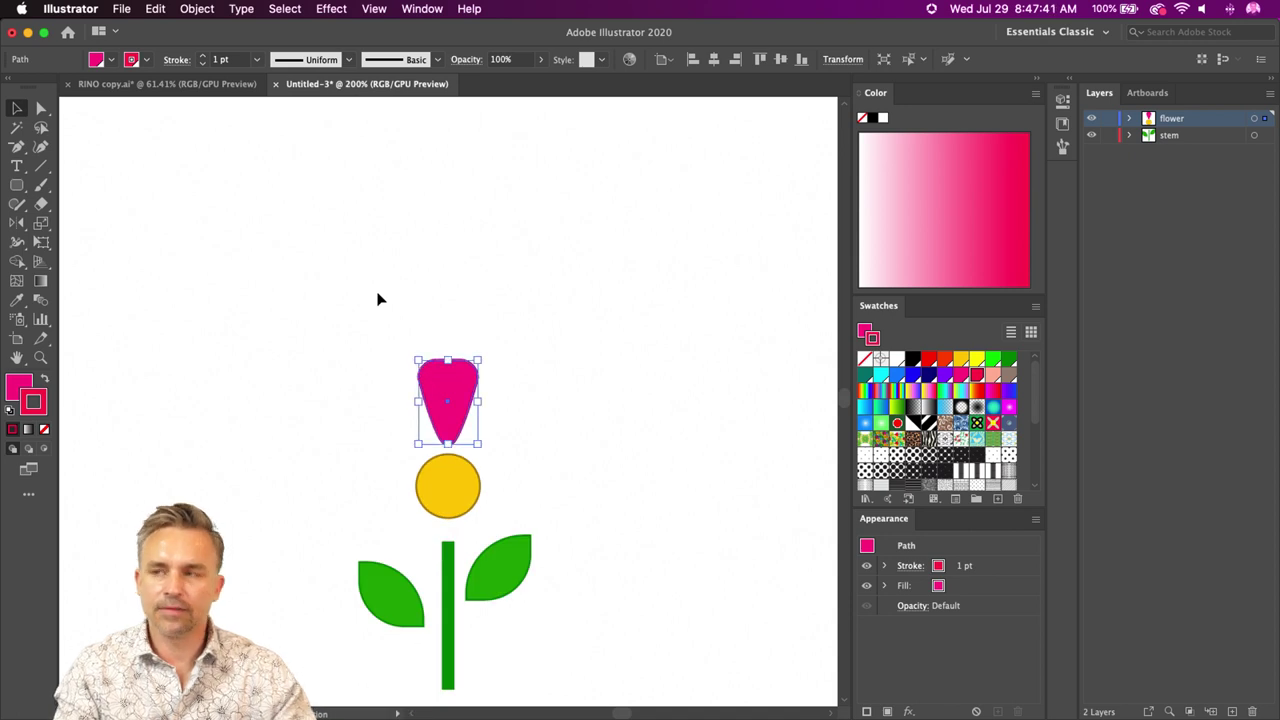
pyautogui.press('space')
pyautogui.moveTo(378, 298); pyautogui.dragTo(481, 260)
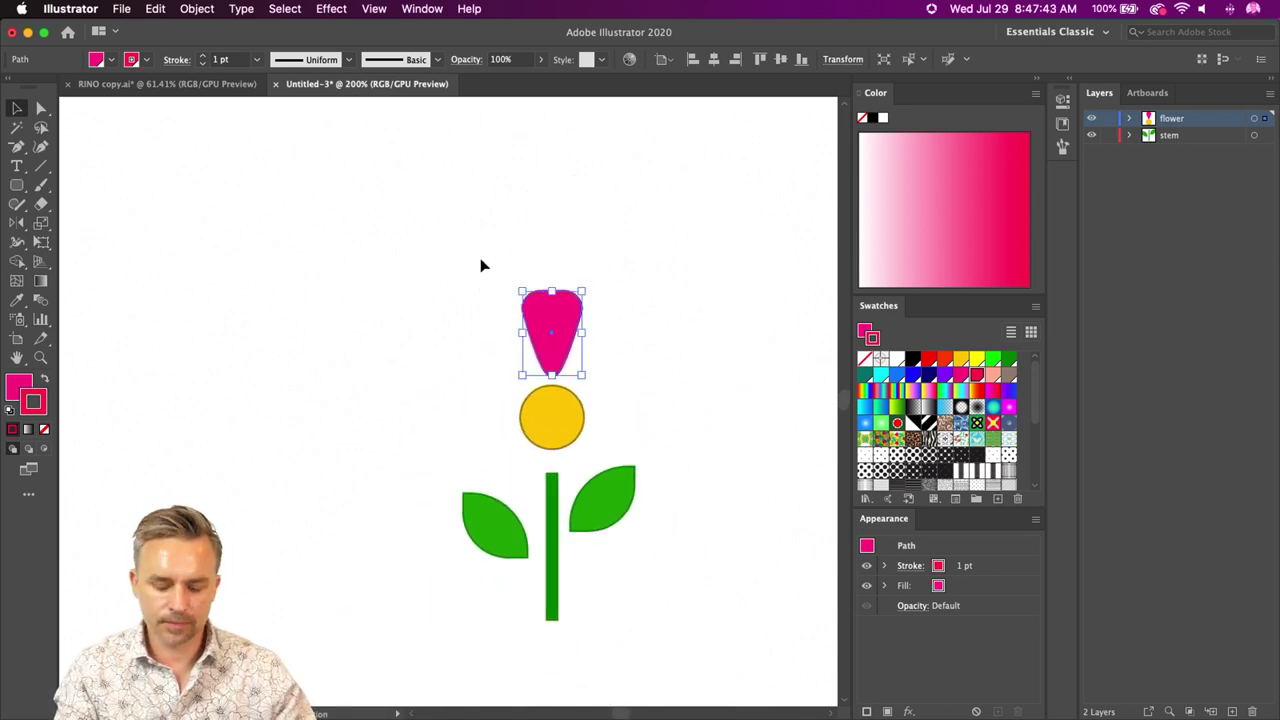
# - Deselect the petal and switch the tool group from the Reflect tool to the Rotate tool
pyautogui.press('super+equal')
pyautogui.scroll(-3, 453, 195)
pyautogui.hscroll(-2, 453, 195)
pyautogui.scroll(2, 448, 215)
pyautogui.hscroll(1, 448, 215)
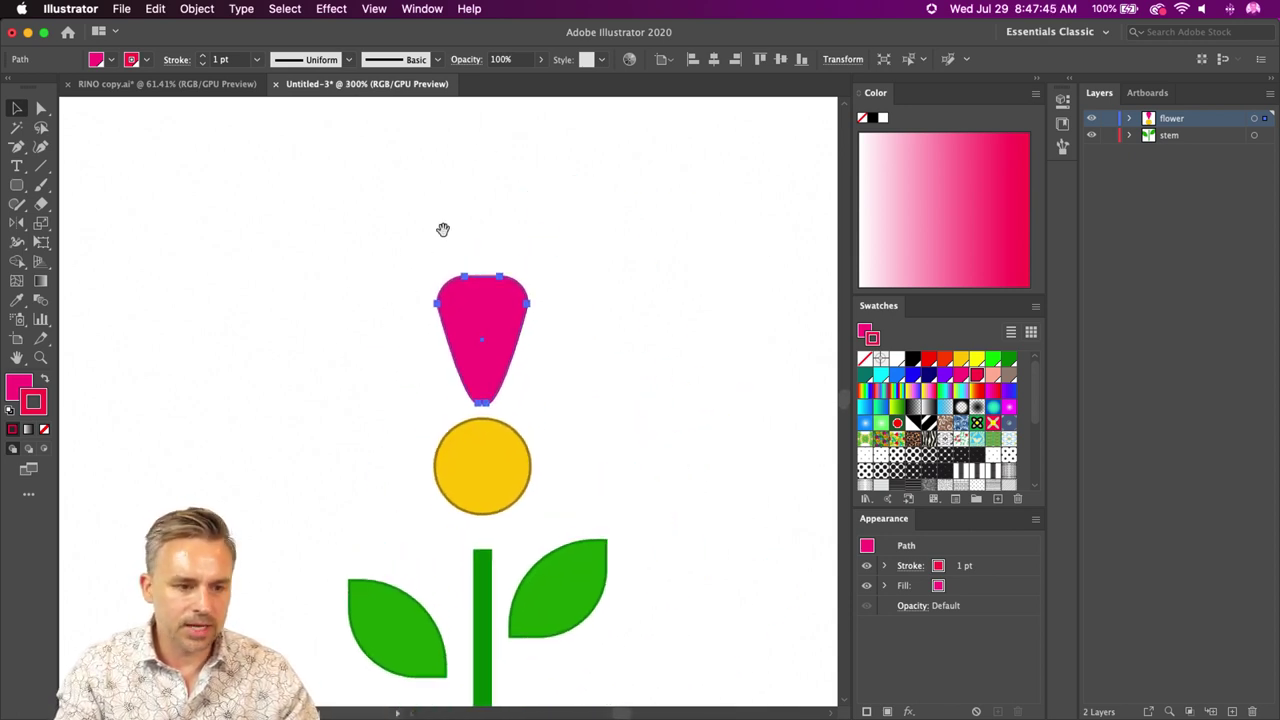
pyautogui.press('shift+super+b')
pyautogui.click(16, 205)
pyautogui.moveTo(16, 223); pyautogui.dragTo(54, 223)
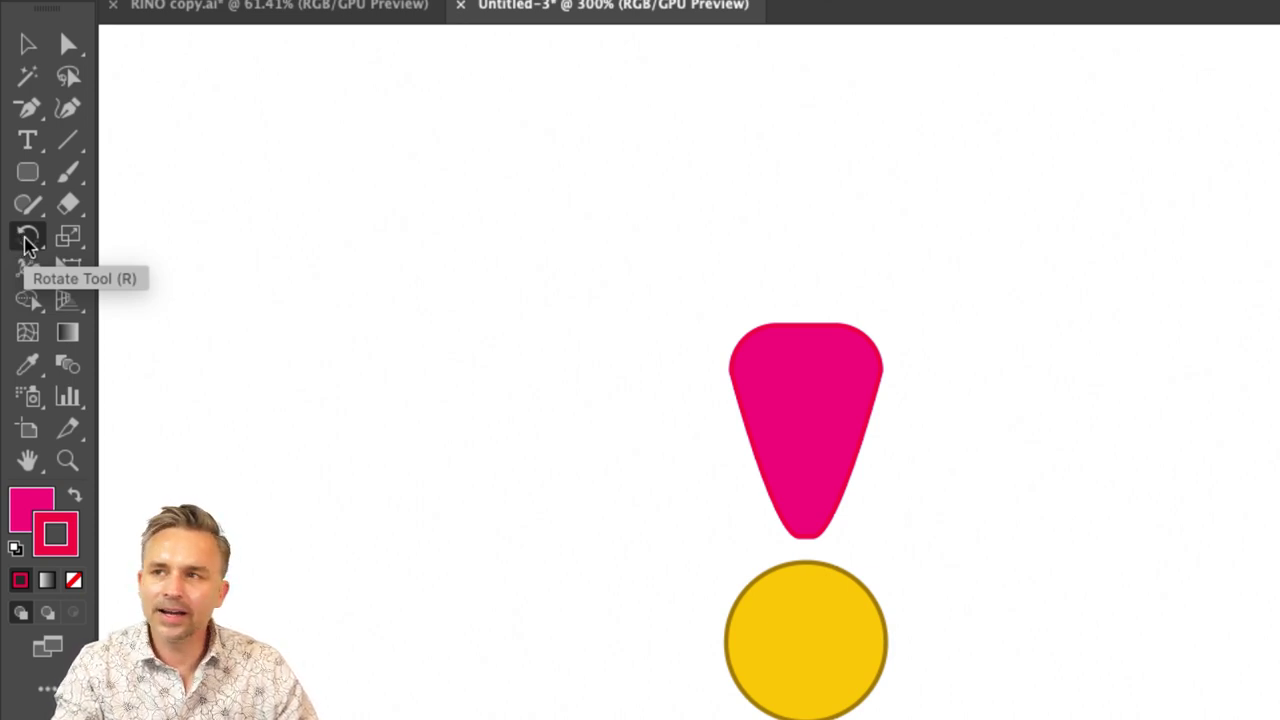
pyautogui.click(26, 242)
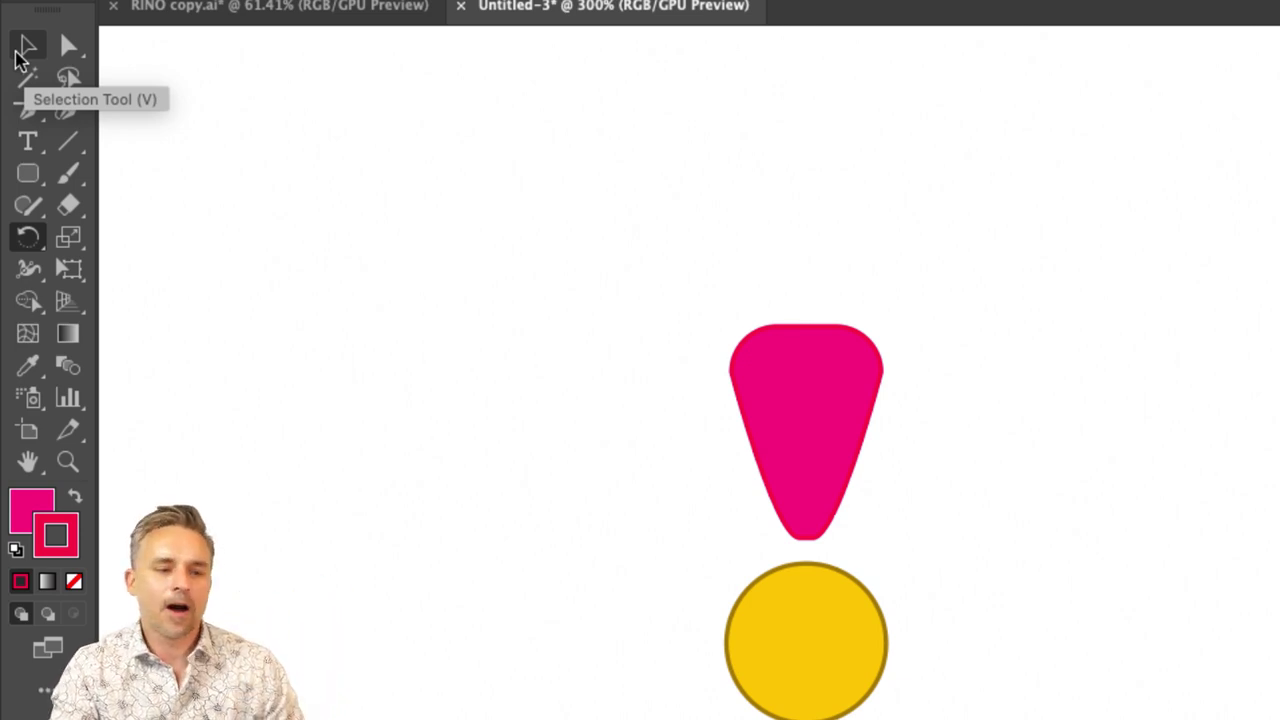
# - Select the petal and open the Rotate options with the yellow circle's center as the rotation point
pyautogui.click(17, 55)
pyautogui.click(846, 429)
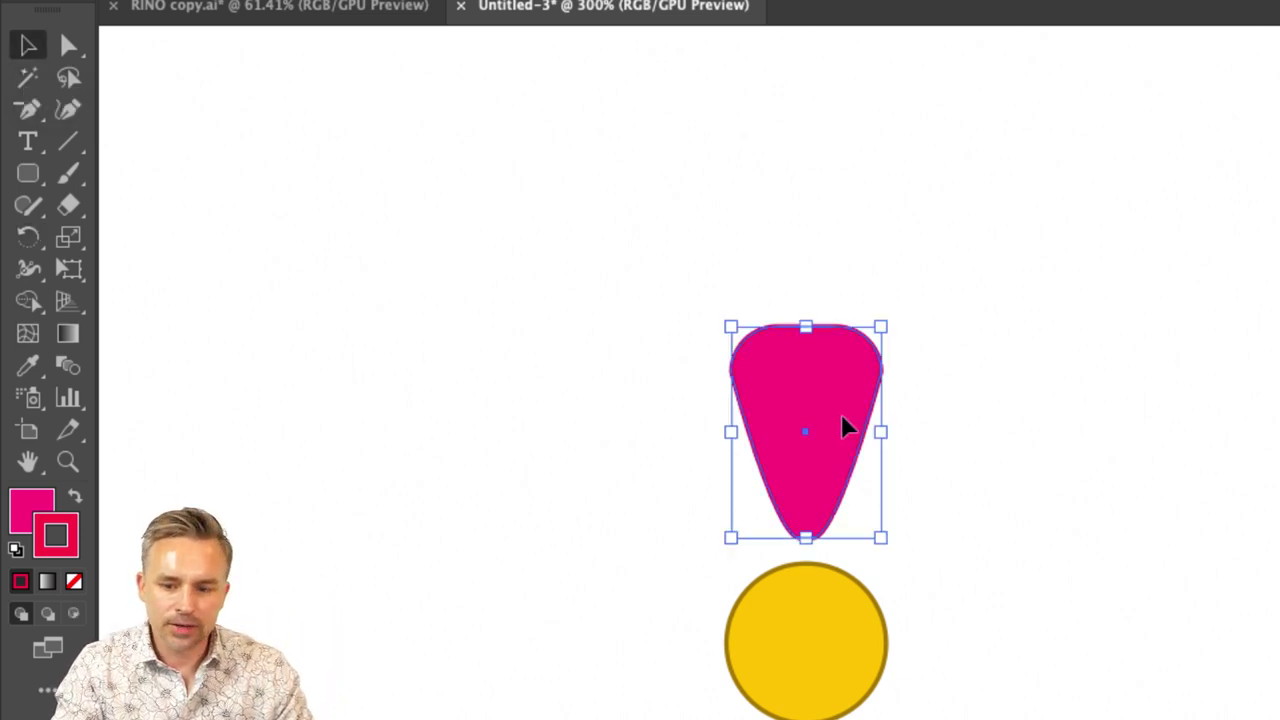
pyautogui.click(26, 244)
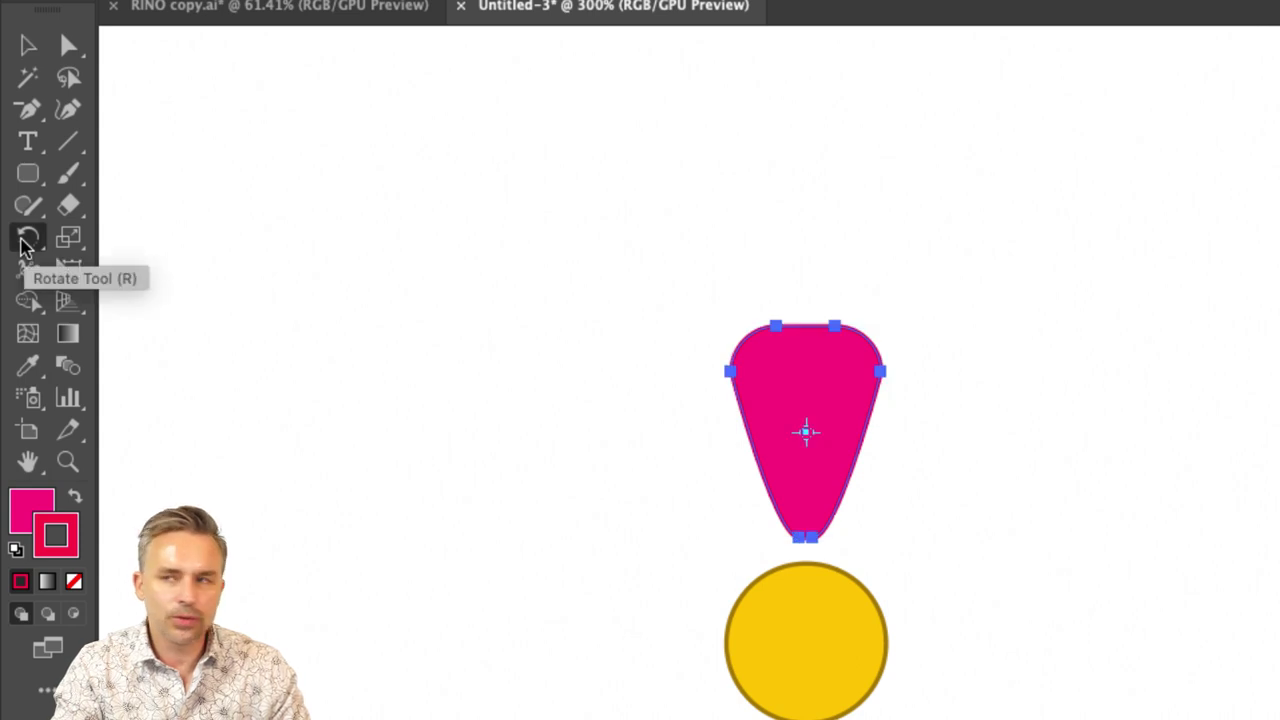
pyautogui.moveTo(639, 538); pyautogui.dragTo(469, 405)
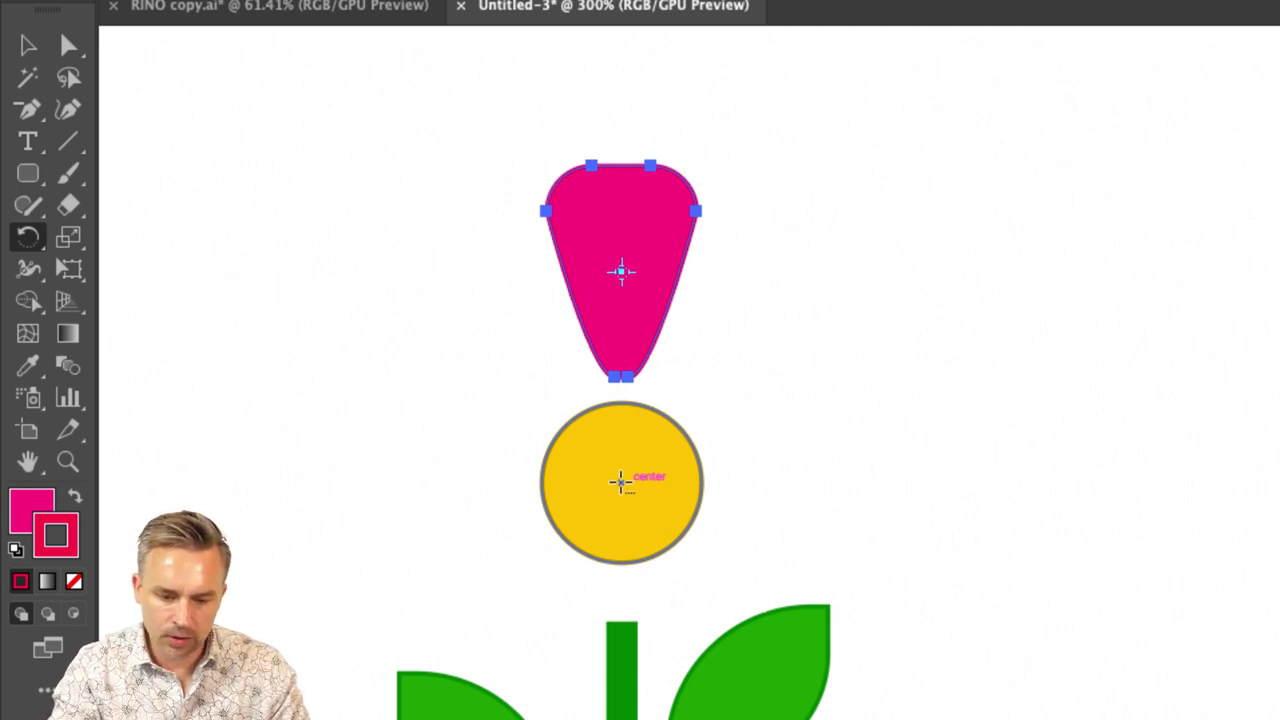
pyautogui.keyDown('alt'); pyautogui.click(621, 482); pyautogui.keyUp('alt')
# - Turn on the preview and create a copy of the petal rotated by -45°
pyautogui.moveTo(1195, 505); pyautogui.dragTo(801, 223)
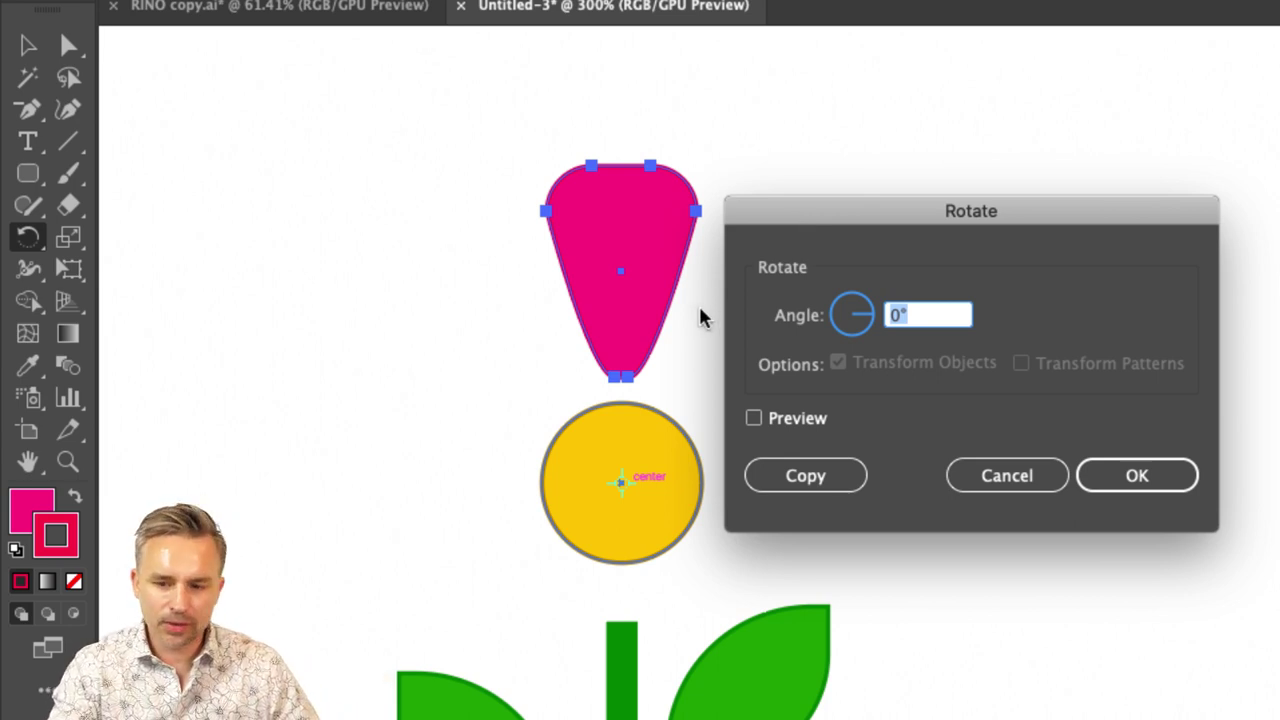
pyautogui.moveTo(788, 220)
pyautogui.mouseDown()
pyautogui.moveTo(780, 174)
pyautogui.moveTo(781, 199)
pyautogui.mouseUp()
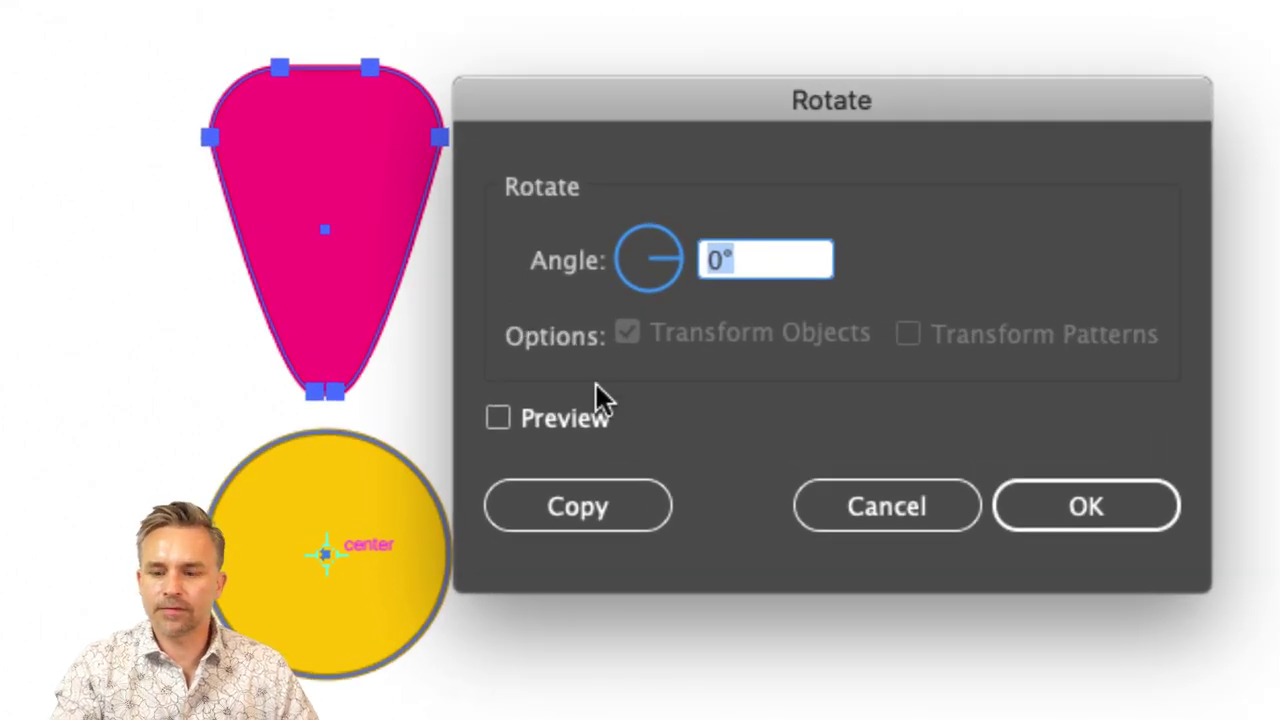
pyautogui.click(497, 420)
pyautogui.press('Tab')
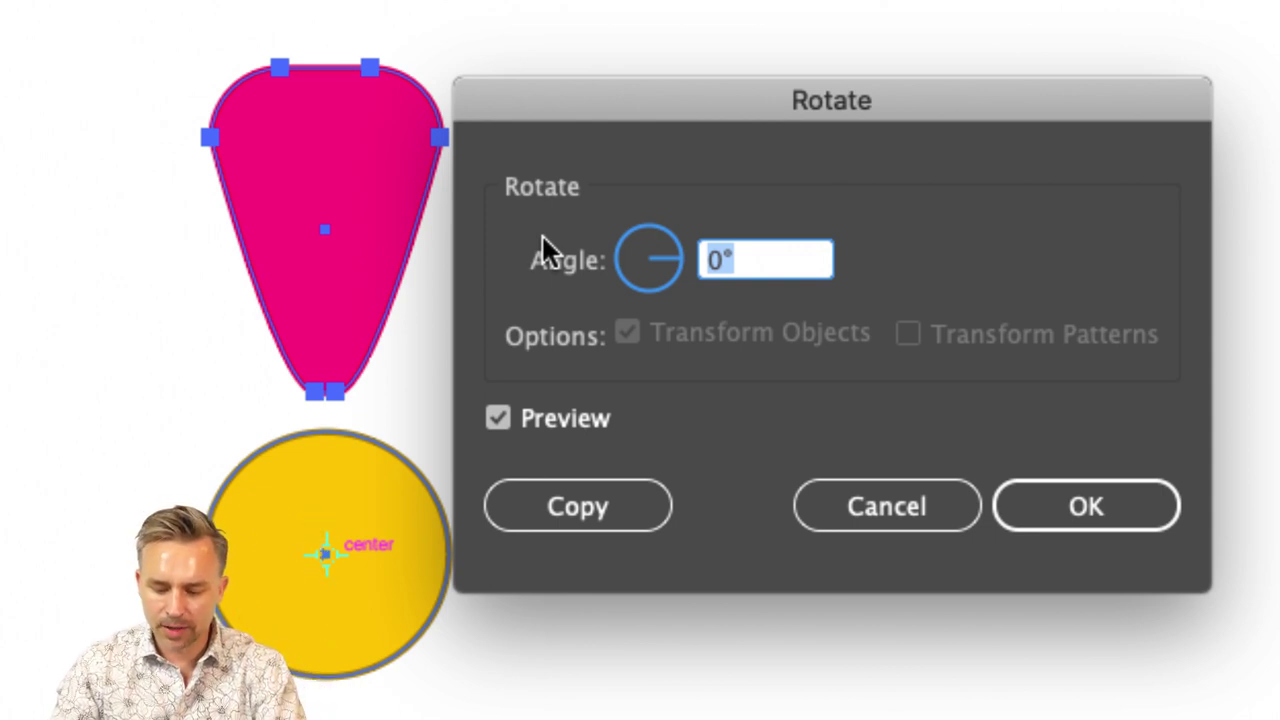
pyautogui.write('-45')
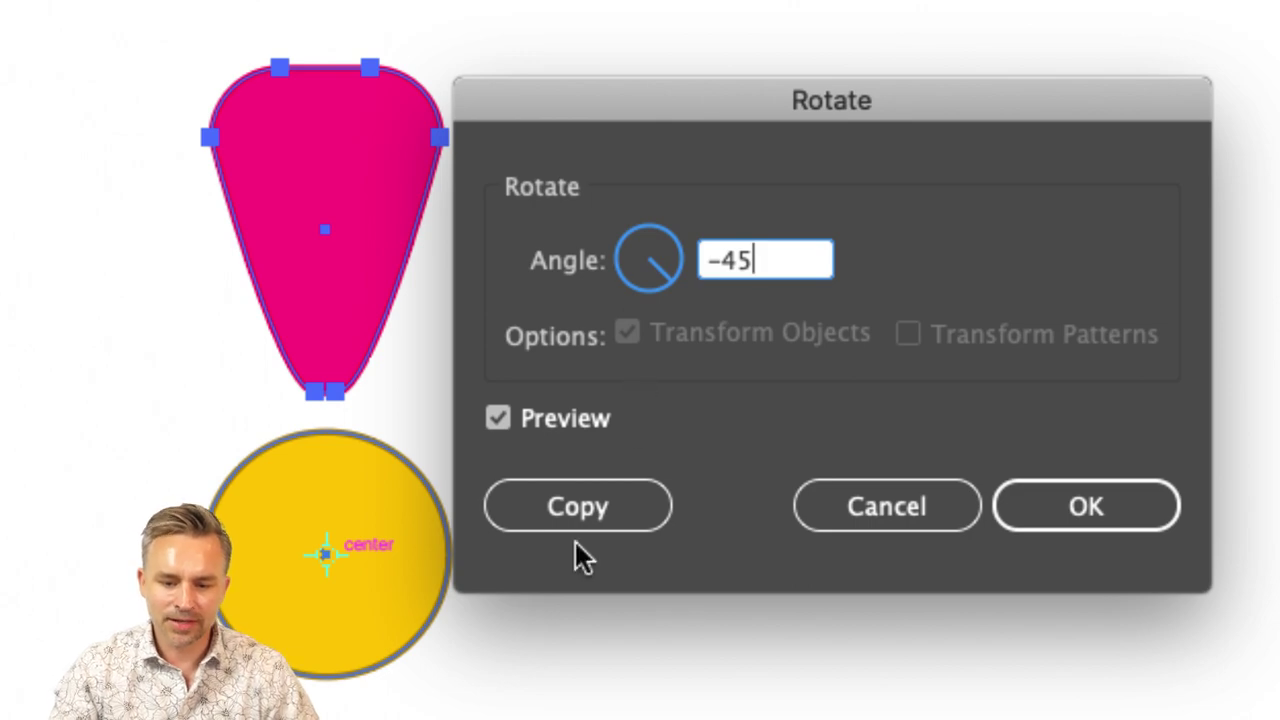
pyautogui.click(577, 514)
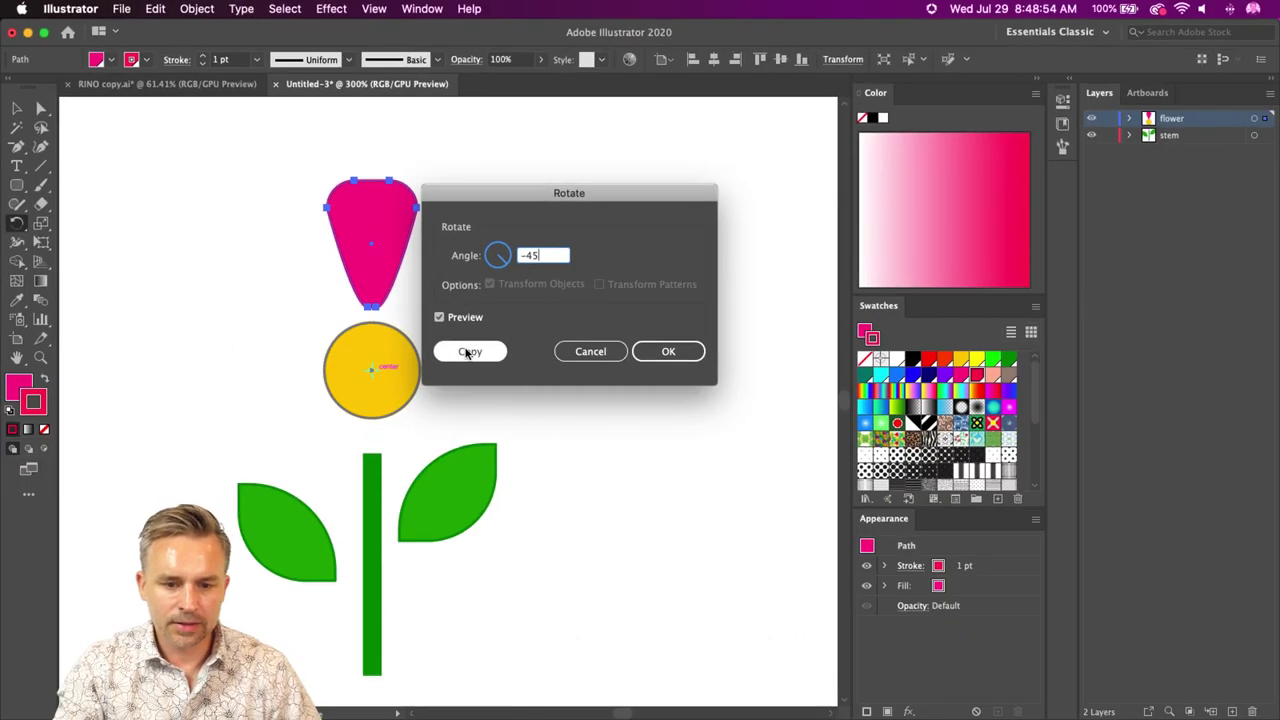
# - Create the -45° rotated copy of the petal and repeat the transformation until eight petals surround the yellow center
pyautogui.click(468, 352)
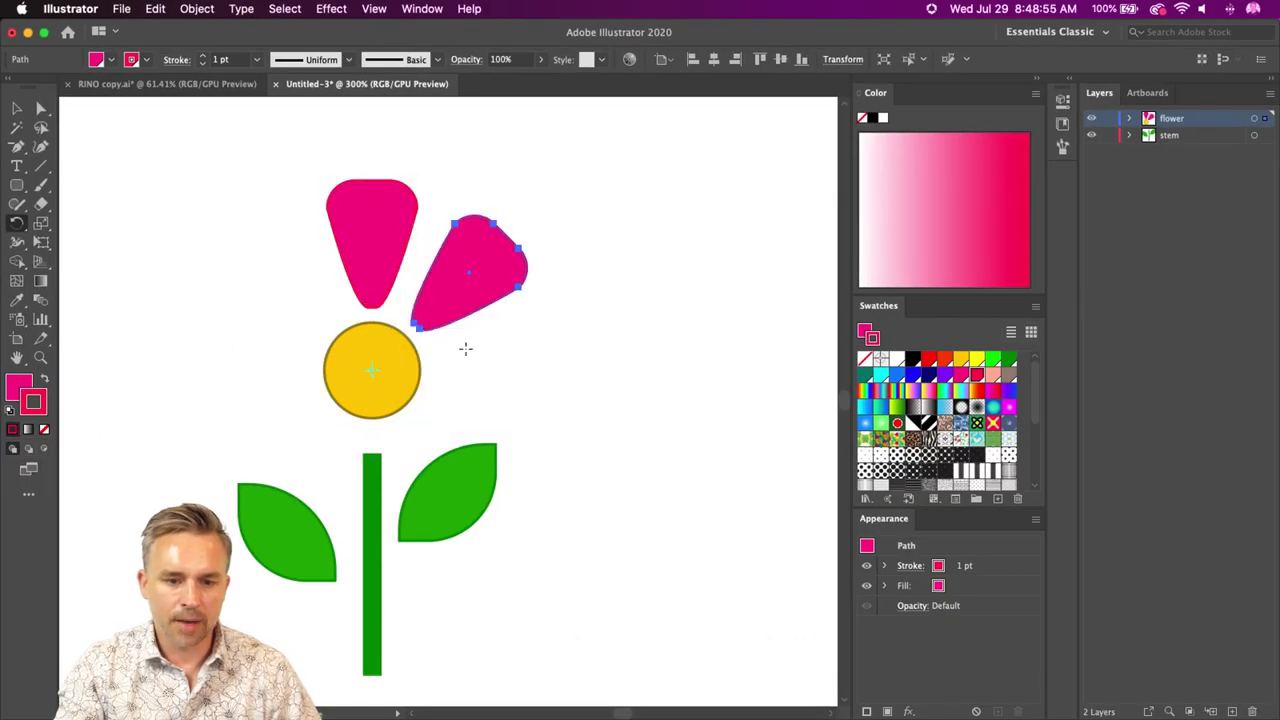
pyautogui.hscroll(-5, 280, 240)
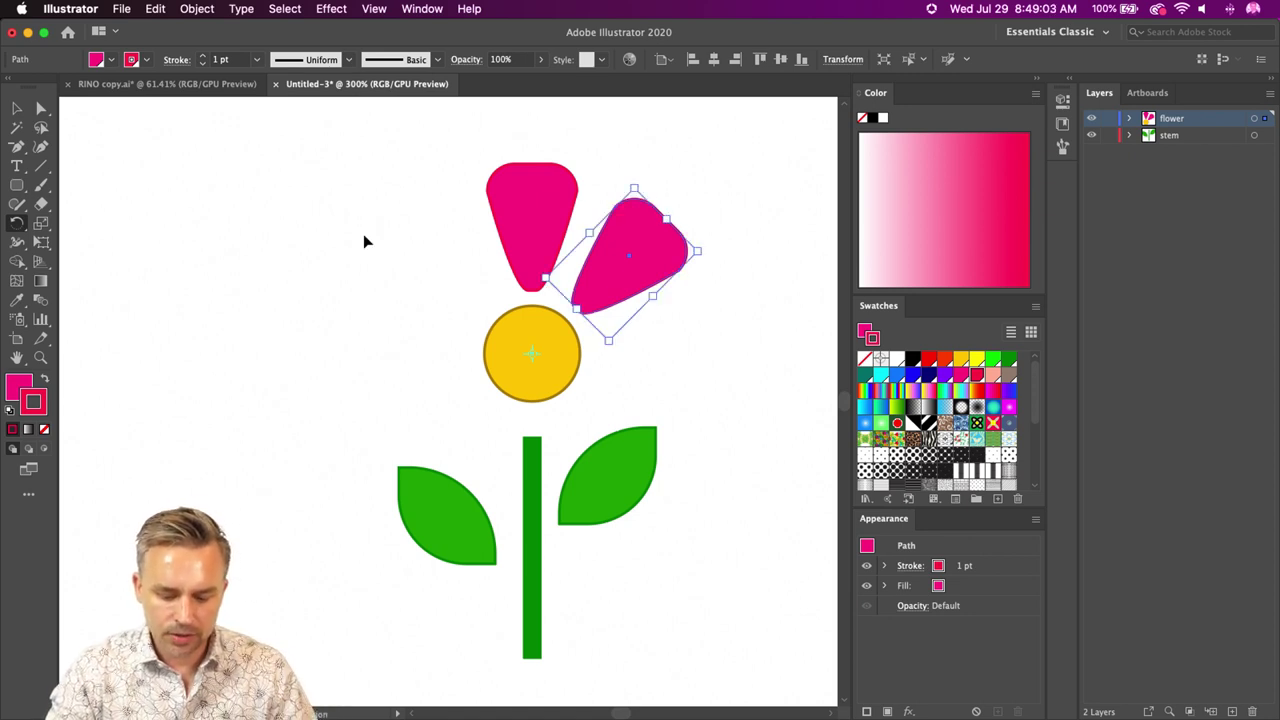
pyautogui.press('super+d')
pyautogui.press('super+d')
pyautogui.press('super+d')
pyautogui.press('super+d')
pyautogui.press('super+d')
pyautogui.press('super+d')
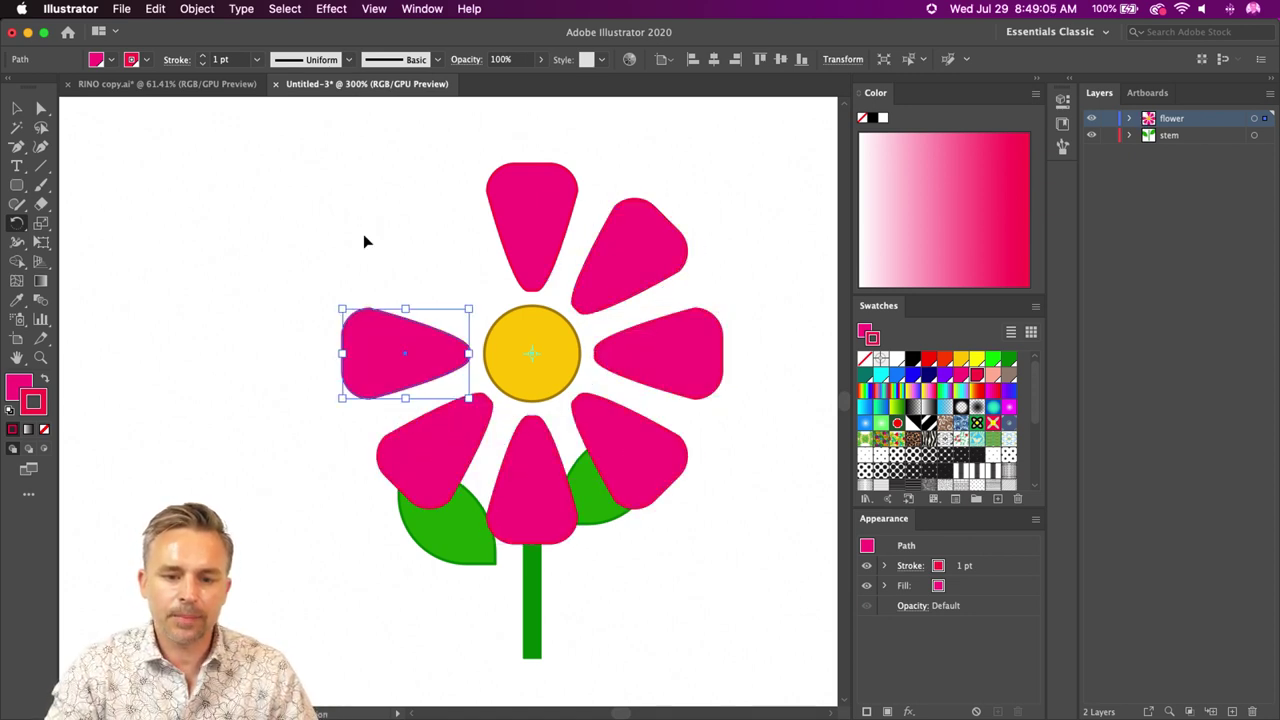
# - Select the stem and both leaves with the Selection tool and move them straight down, clear of the petals
pyautogui.press('v')
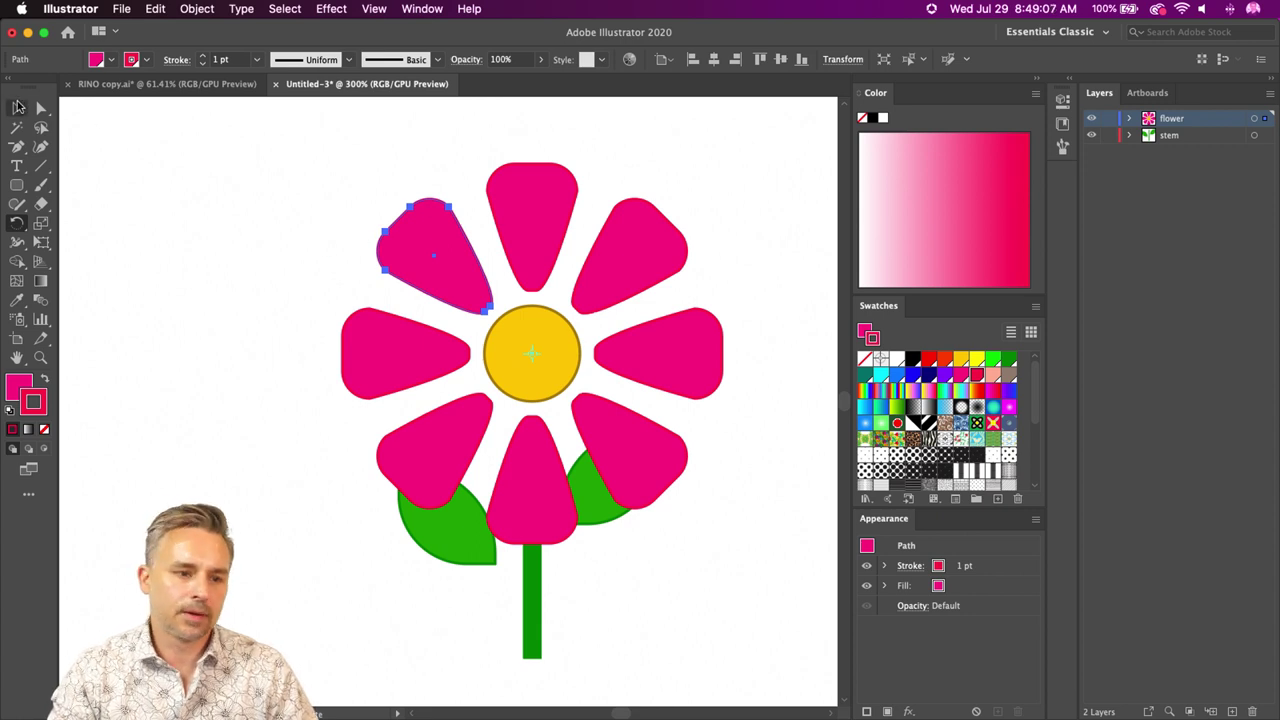
pyautogui.moveTo(274, 346); pyautogui.dragTo(240, 174)
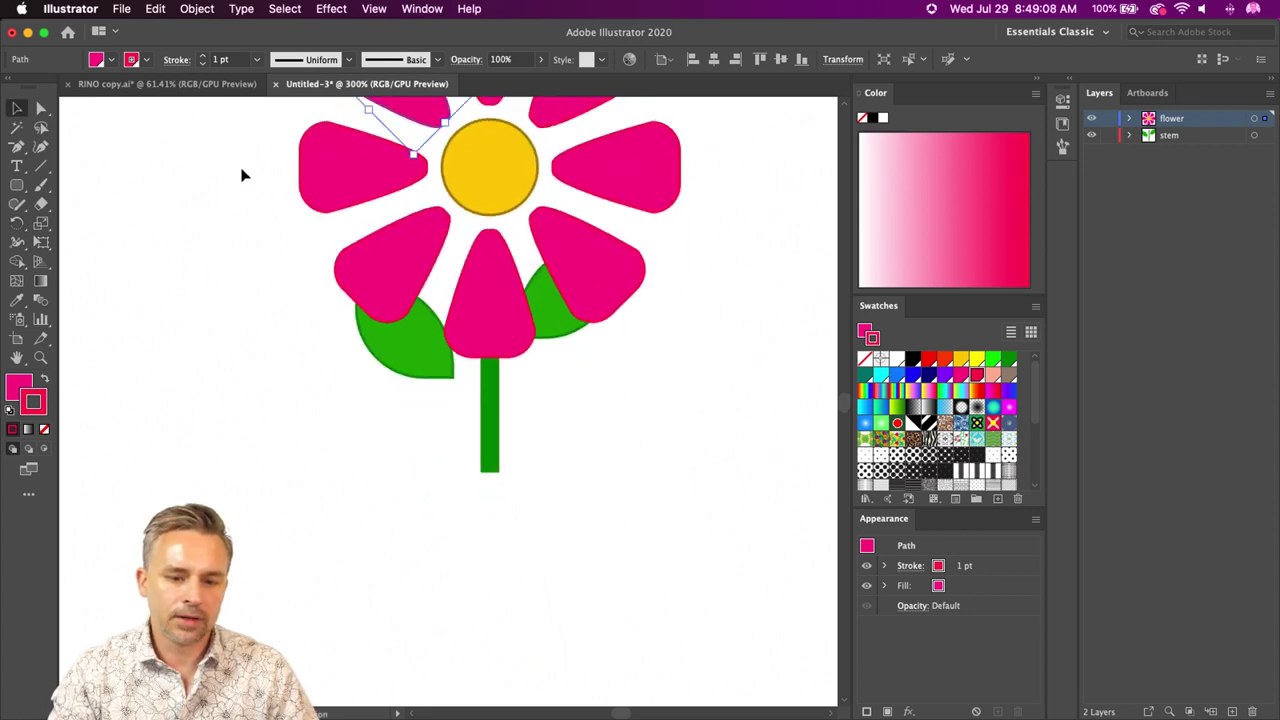
pyautogui.click(549, 320)
pyautogui.moveTo(346, 412); pyautogui.dragTo(646, 541)
pyautogui.keyDown('shift'); pyautogui.click(406, 348); pyautogui.keyUp('shift')
pyautogui.moveTo(421, 336); pyautogui.dragTo(421, 522)
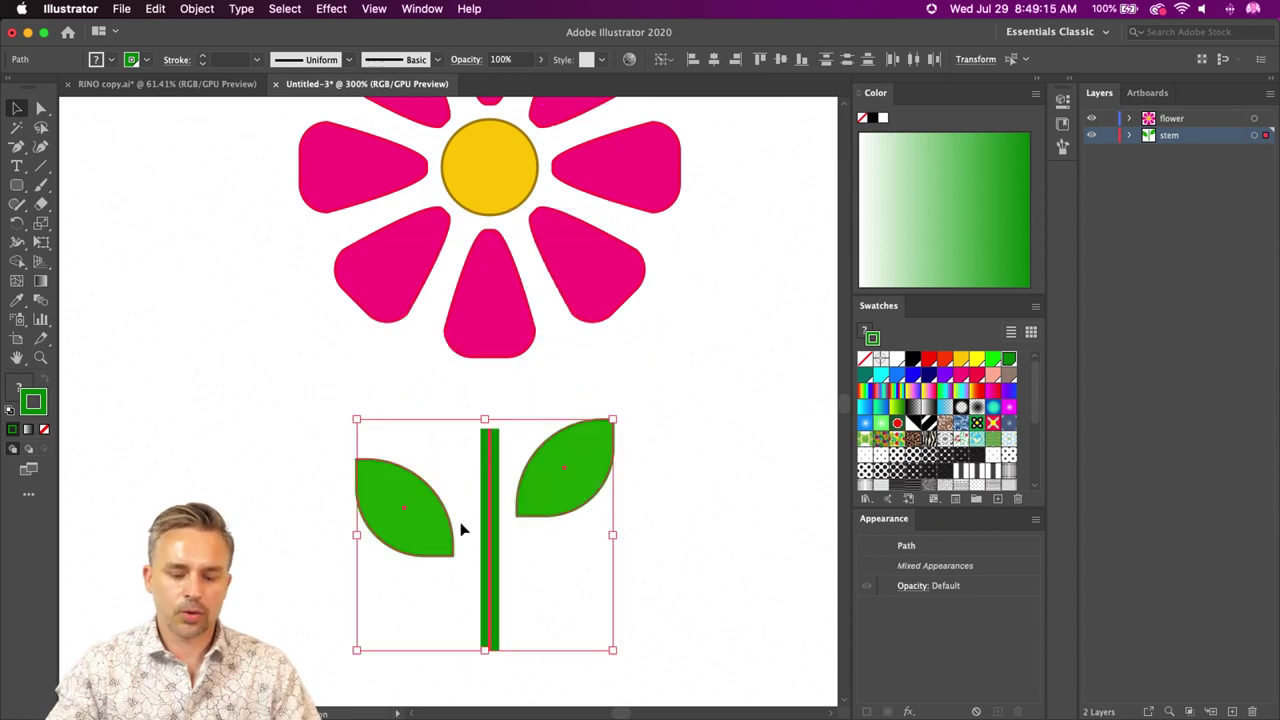
# - Try enlarging the selected stem and leaves around their center twice, undoing each attempt
pyautogui.press('super+minus')
pyautogui.press('super+minus')
pyautogui.moveTo(480, 563); pyautogui.dragTo(538, 700)
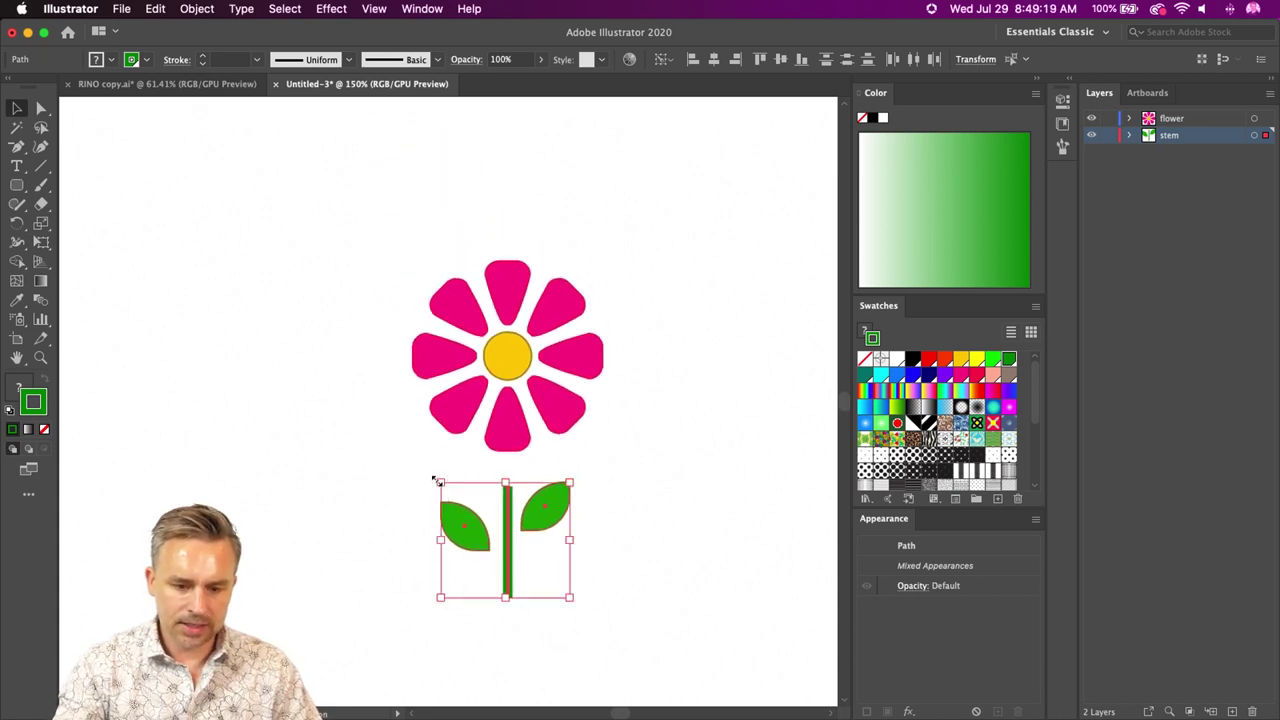
pyautogui.moveTo(438, 481); pyautogui.dragTo(394, 447)
pyautogui.press('cmd+z')
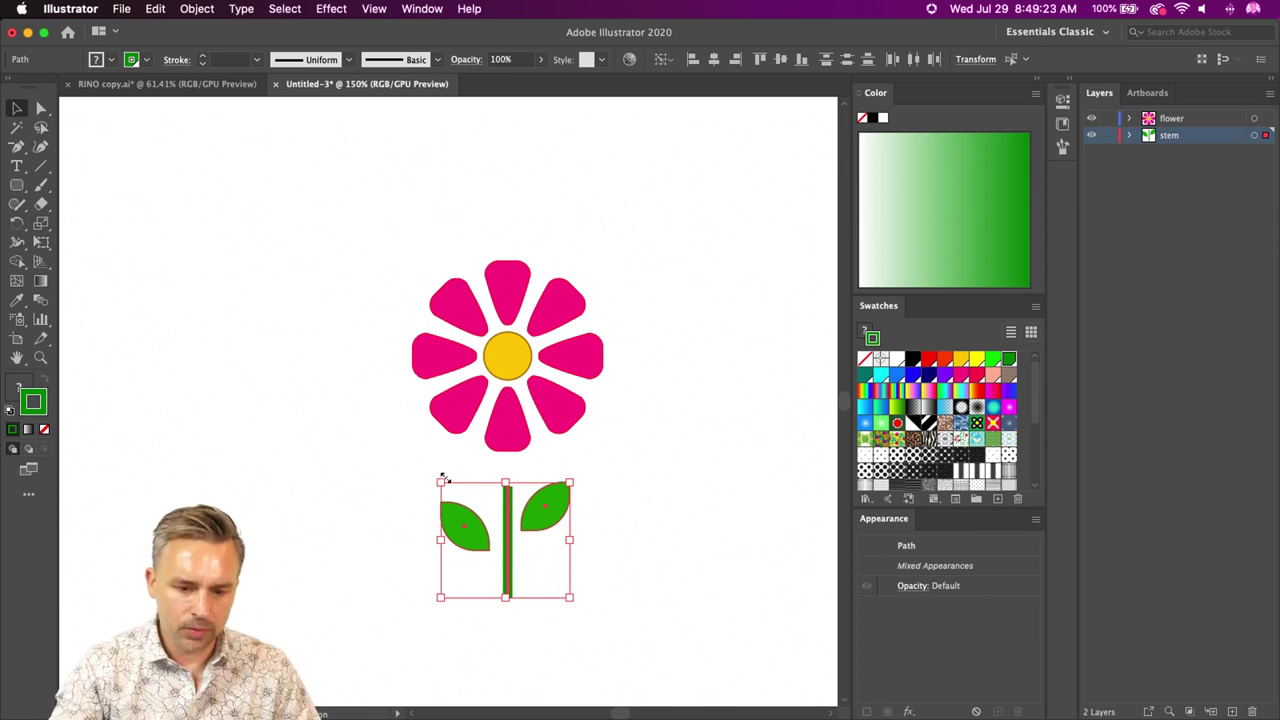
pyautogui.moveTo(438, 481)
pyautogui.mouseDown()
pyautogui.moveTo(396, 447)
pyautogui.moveTo(370, 454)
pyautogui.mouseUp()
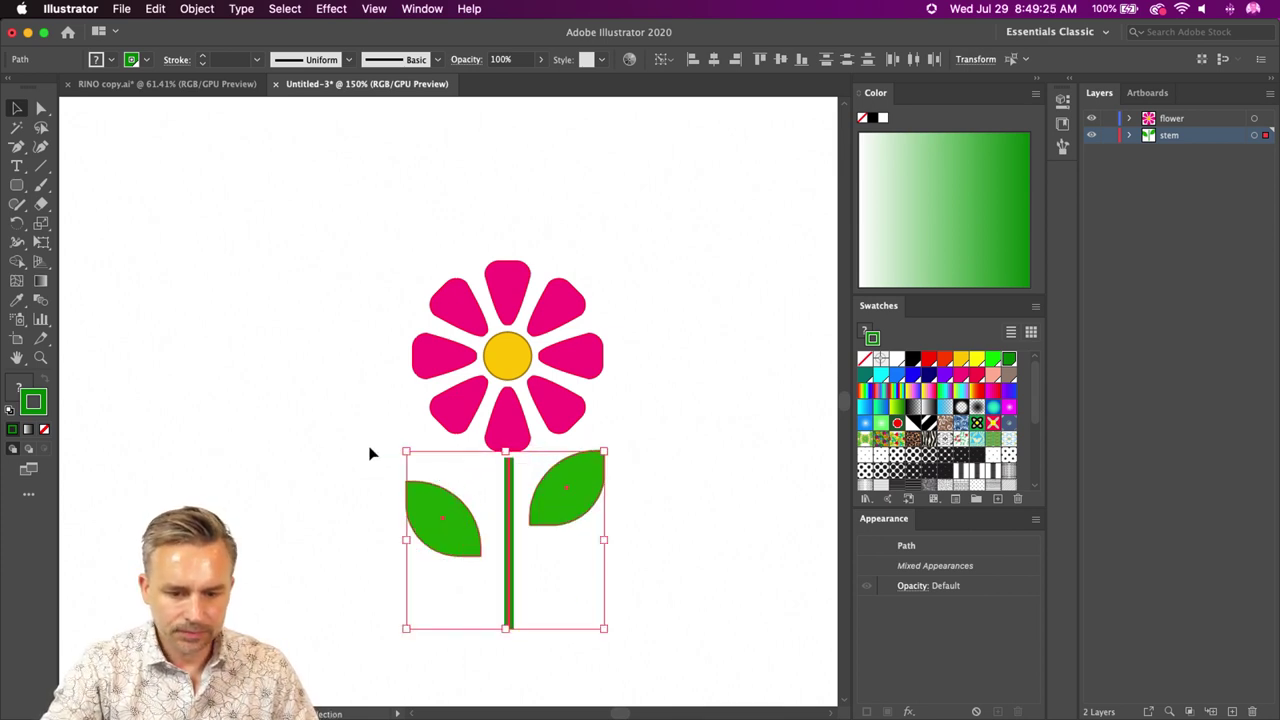
pyautogui.press('super+z')
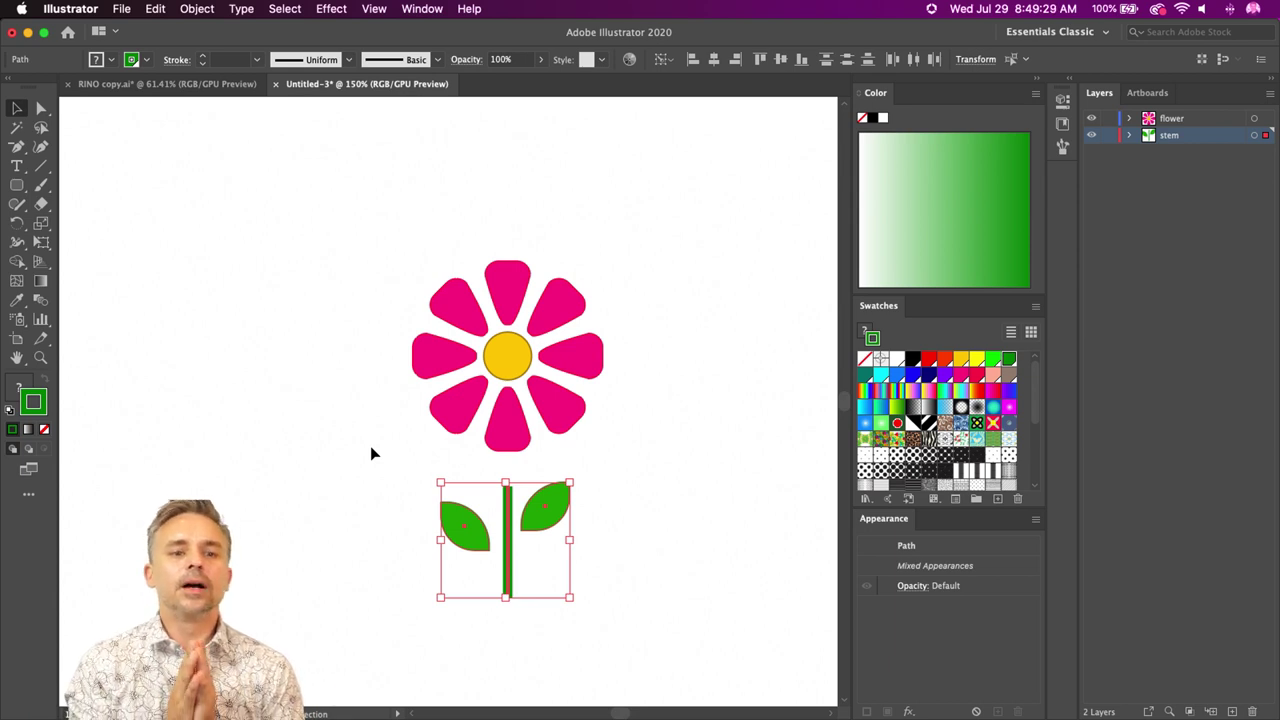
# - Open the General preferences and move the dialog aside so the flower artwork can be seen
pyautogui.click(72, 8)
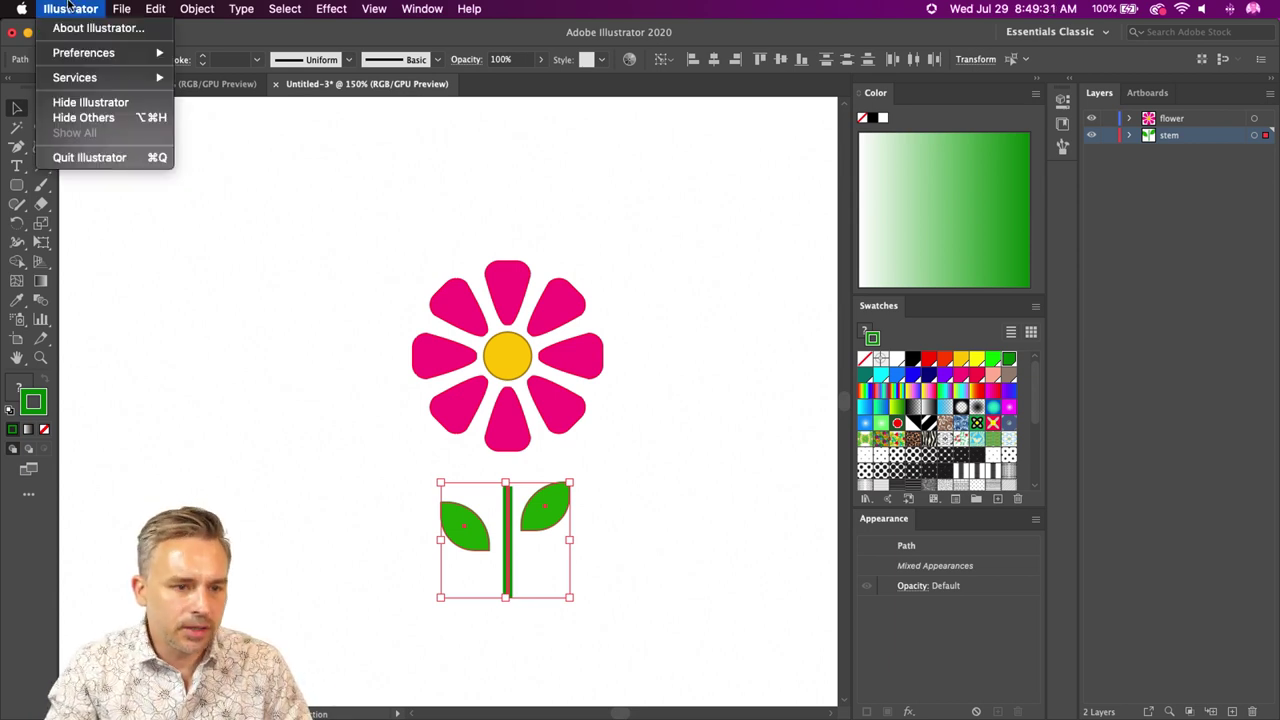
pyautogui.moveTo(70, 53)
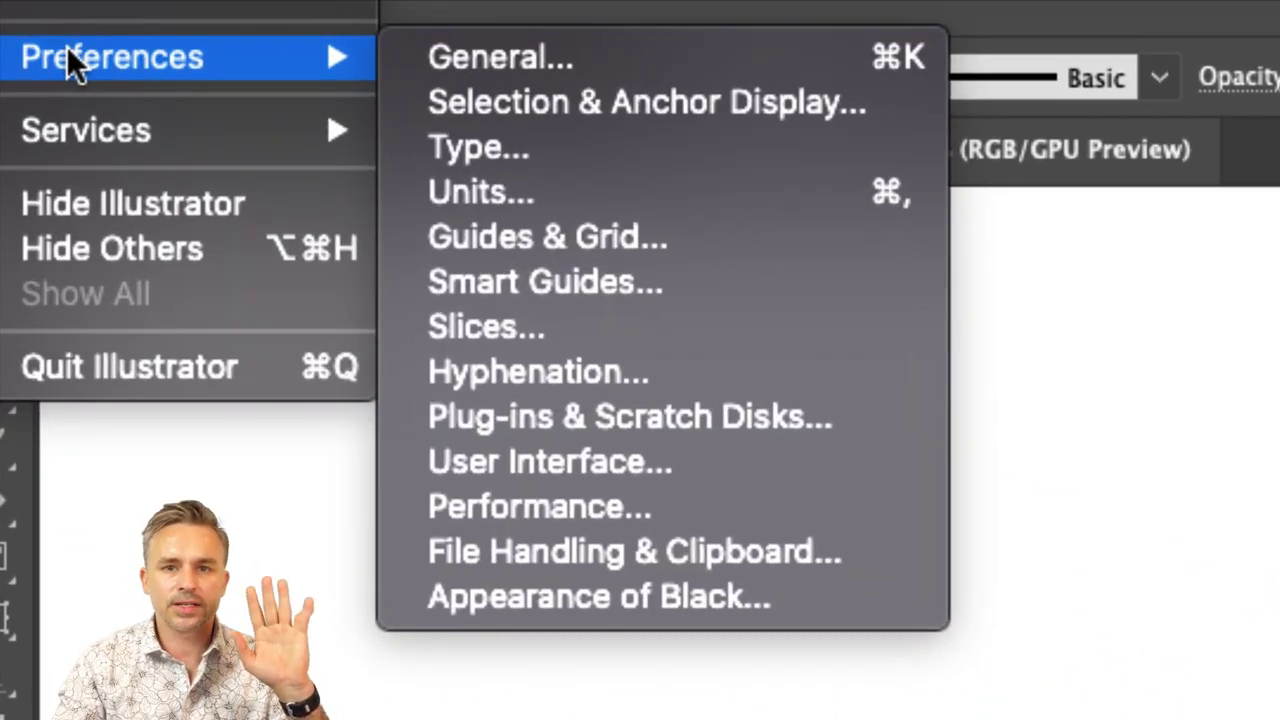
pyautogui.click(465, 56)
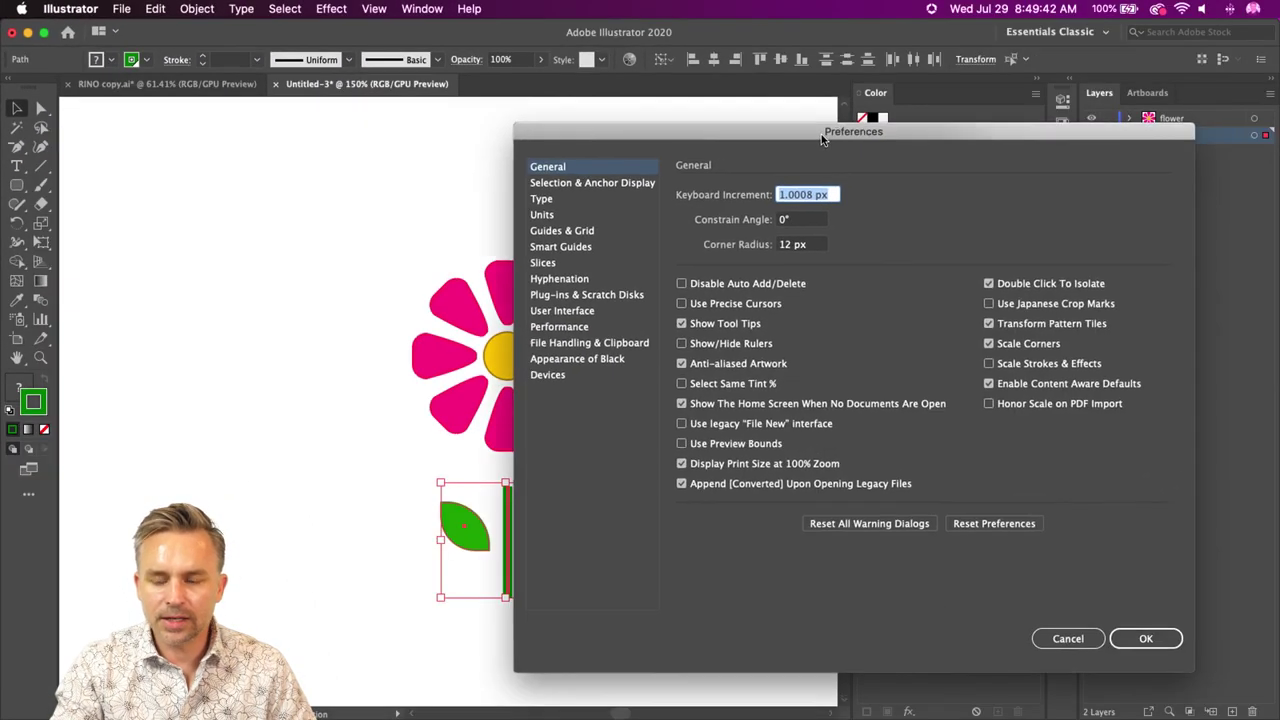
pyautogui.moveTo(821, 134); pyautogui.dragTo(44, 92)
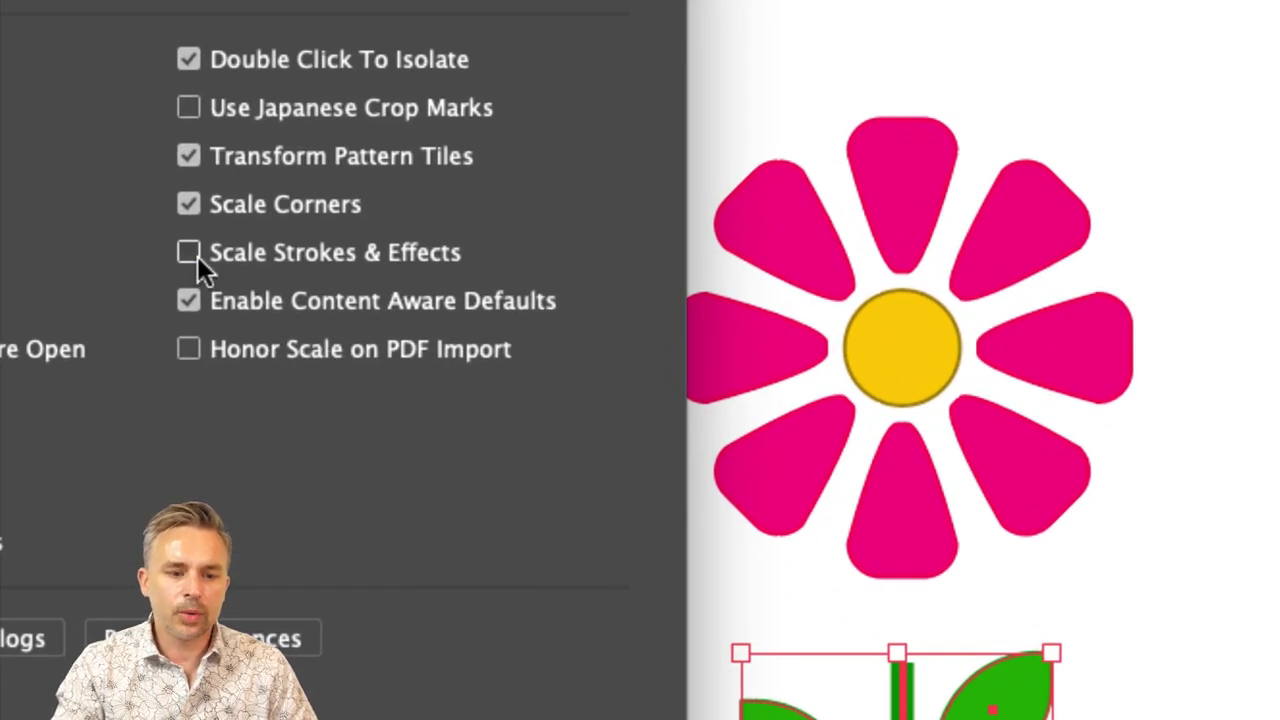
# - Enable Scale Strokes & Effects, keep Scale Corners enabled, and apply the preferences
pyautogui.click(186, 256)
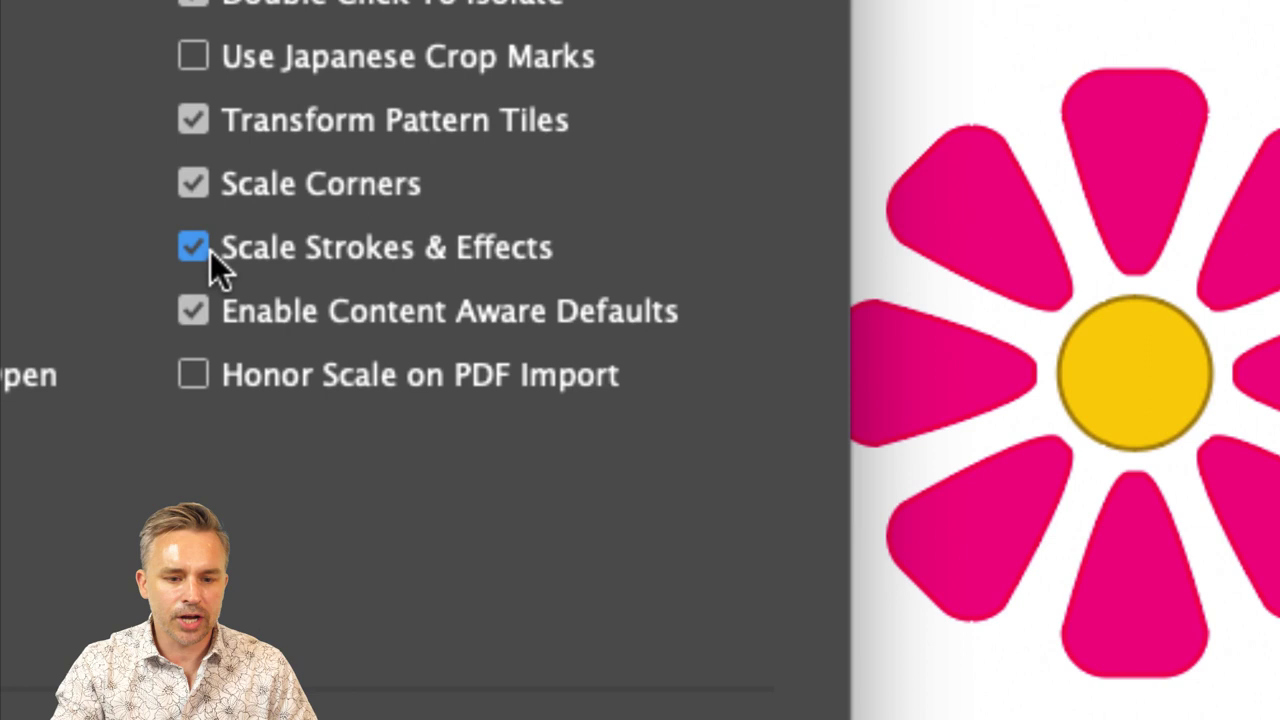
pyautogui.click(192, 186)
pyautogui.click(191, 187)
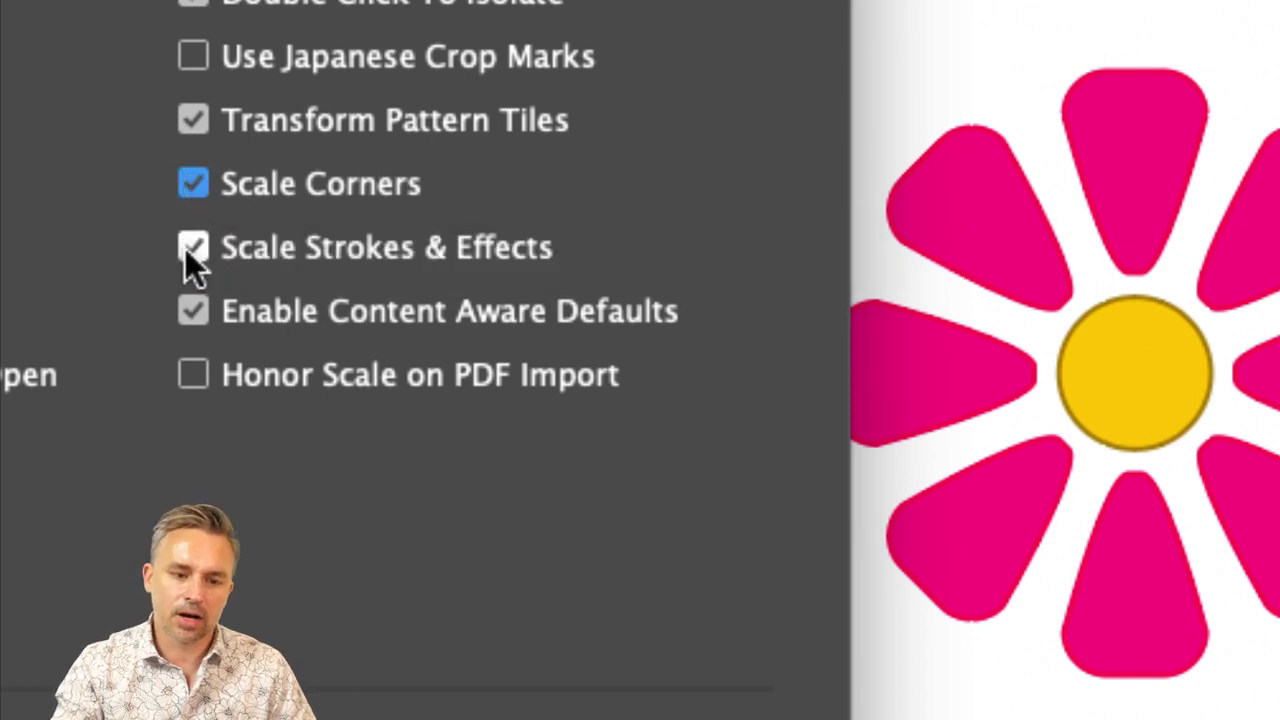
pyautogui.click(195, 187)
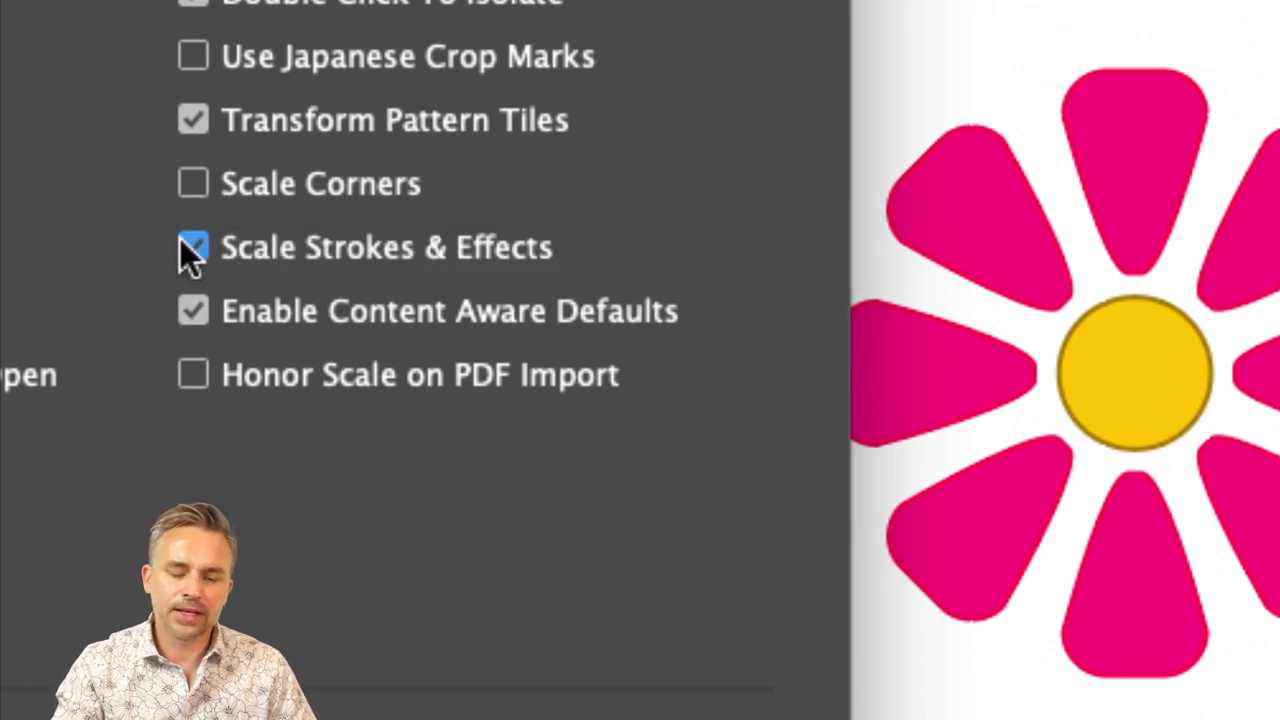
pyautogui.click(182, 246)
pyautogui.click(186, 188)
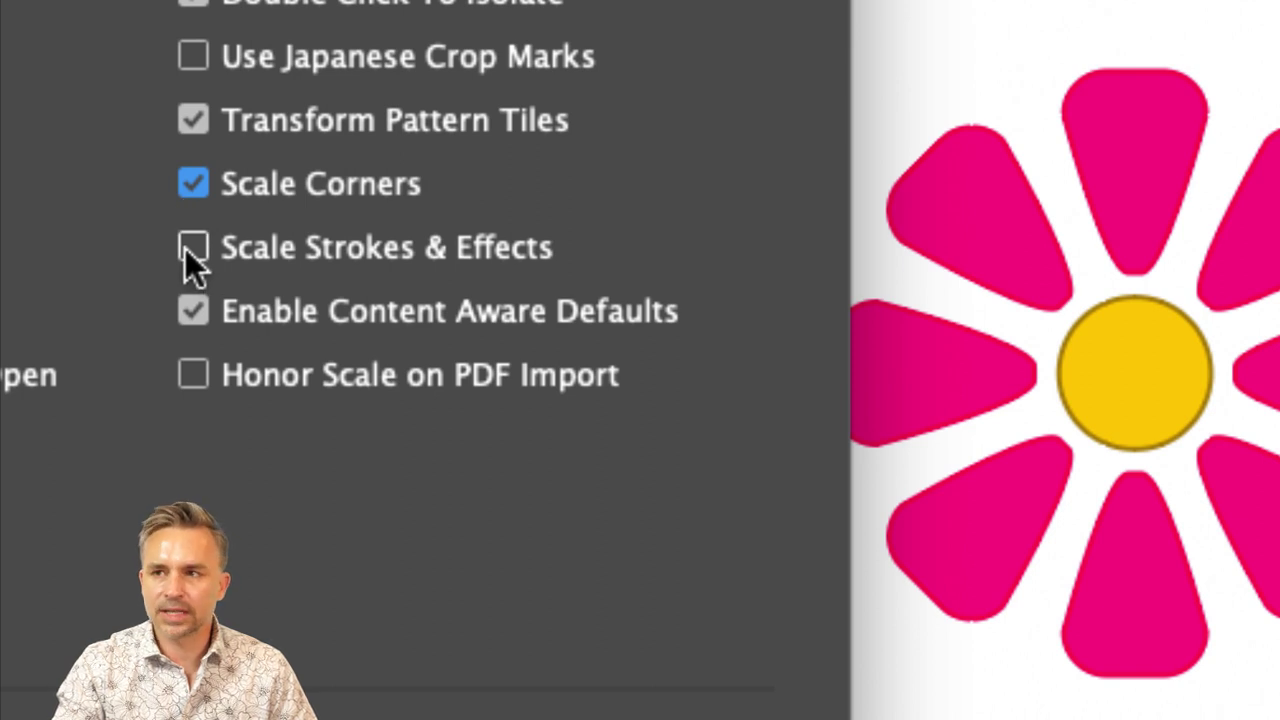
pyautogui.click(188, 248)
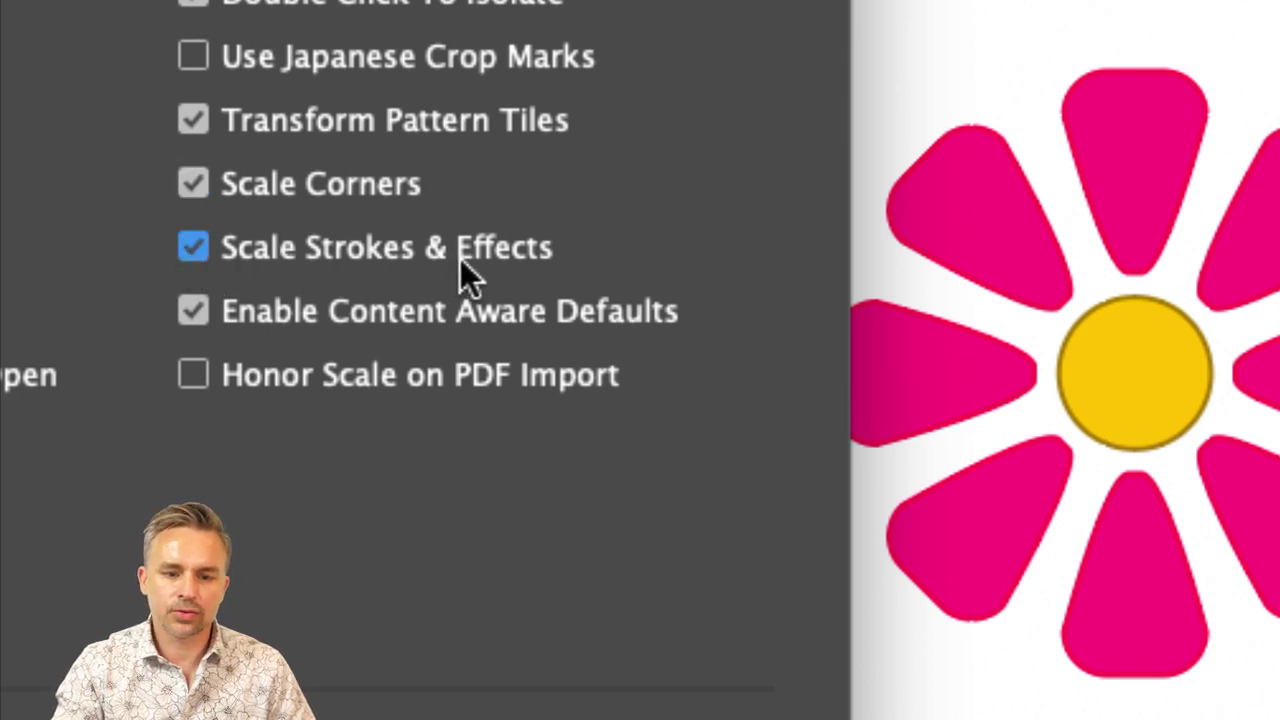
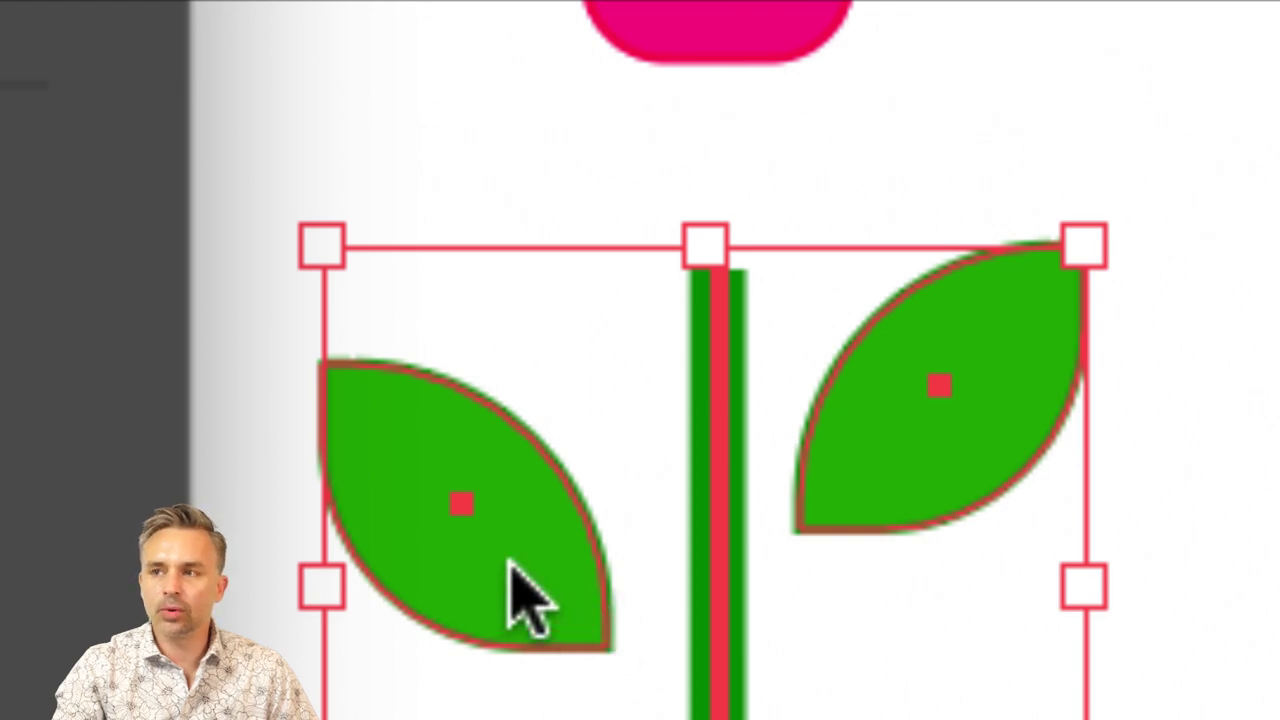
pyautogui.press('super+k')
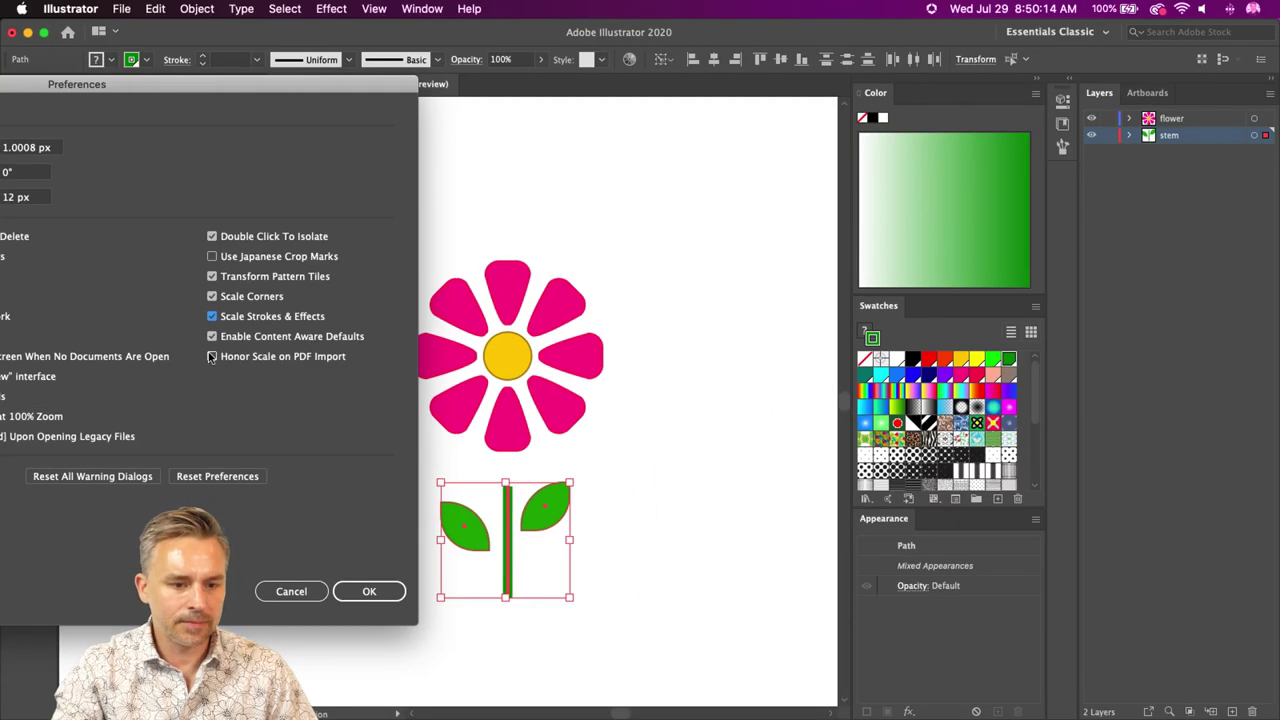
pyautogui.click(369, 591)
# - Enlarge the stem and leaves proportionally around their center and align them just below the flower head
pyautogui.moveTo(439, 483); pyautogui.dragTo(368, 436)
pyautogui.moveTo(516, 538); pyautogui.dragTo(509, 557)
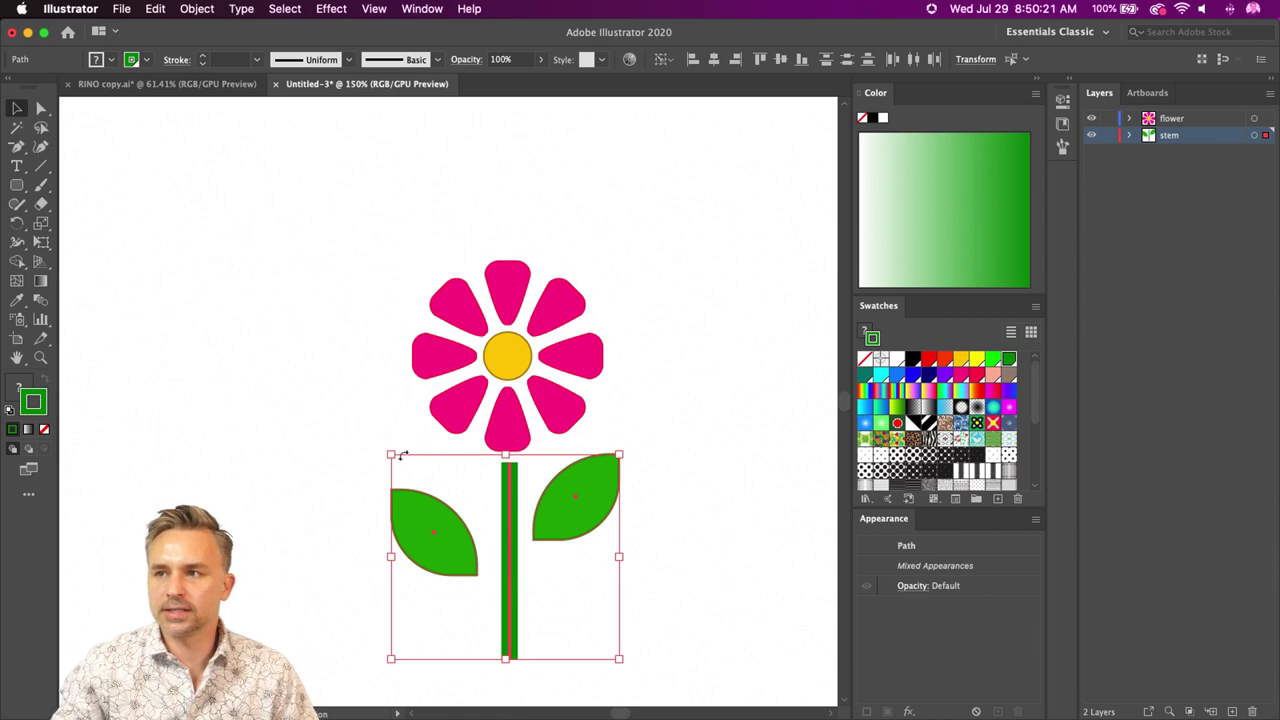
pyautogui.click(334, 393)
pyautogui.moveTo(322, 476); pyautogui.dragTo(590, 632)
pyautogui.press('Left')
pyautogui.press('Left')
pyautogui.click(366, 410)
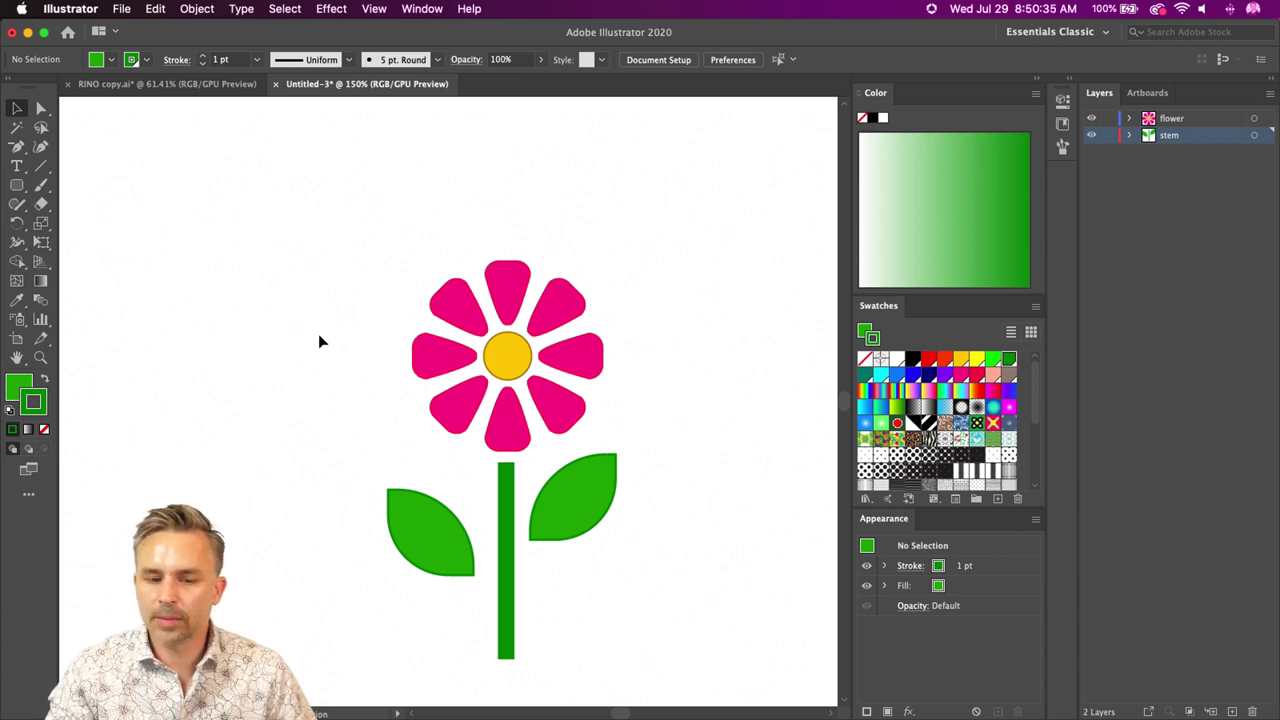
# - Select the complete flower with its stem and leaves and place a duplicate to the left of the original
pyautogui.moveTo(312, 268); pyautogui.dragTo(650, 705)
pyautogui.moveTo(393, 411); pyautogui.dragTo(500, 470)
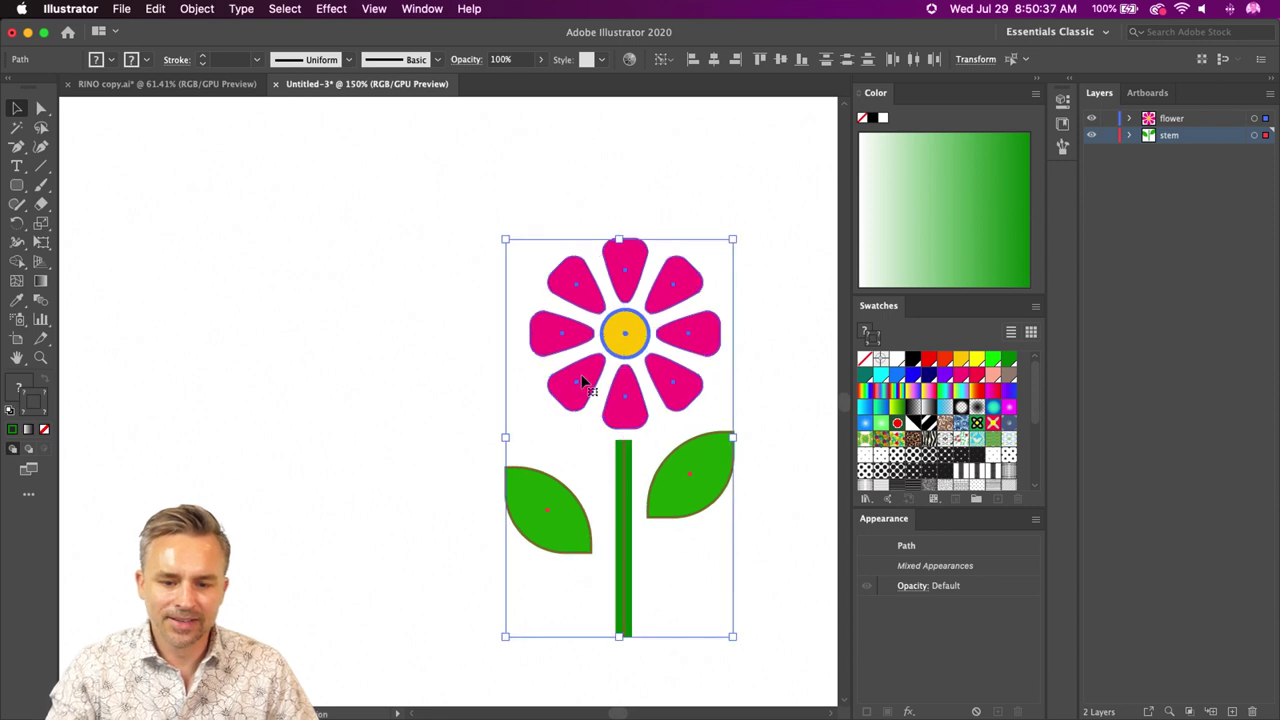
pyautogui.keyDown('alt'); pyautogui.moveTo(586, 371); pyautogui.dragTo(300, 385); pyautogui.keyUp('alt')
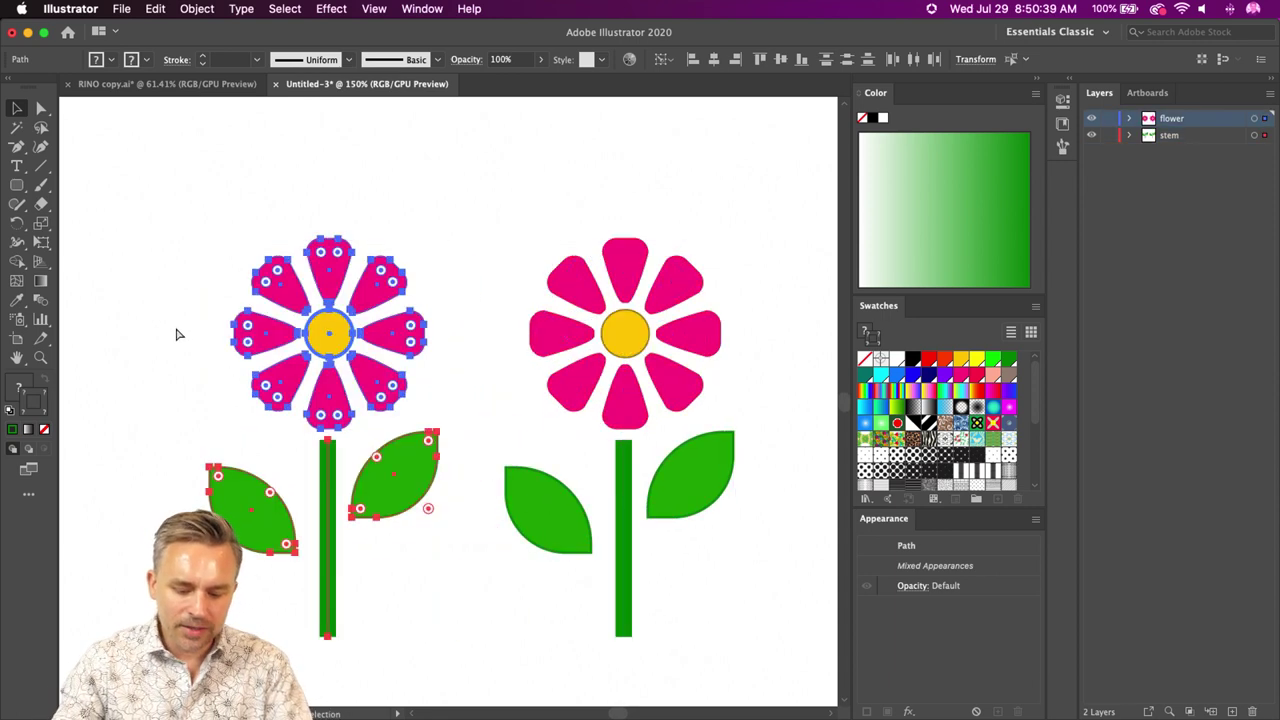
# - Give the entire duplicated flower a black stroke and a white fill, and deselect it
pyautogui.press('super+plus')
pyautogui.moveTo(227, 344); pyautogui.dragTo(285, 349)
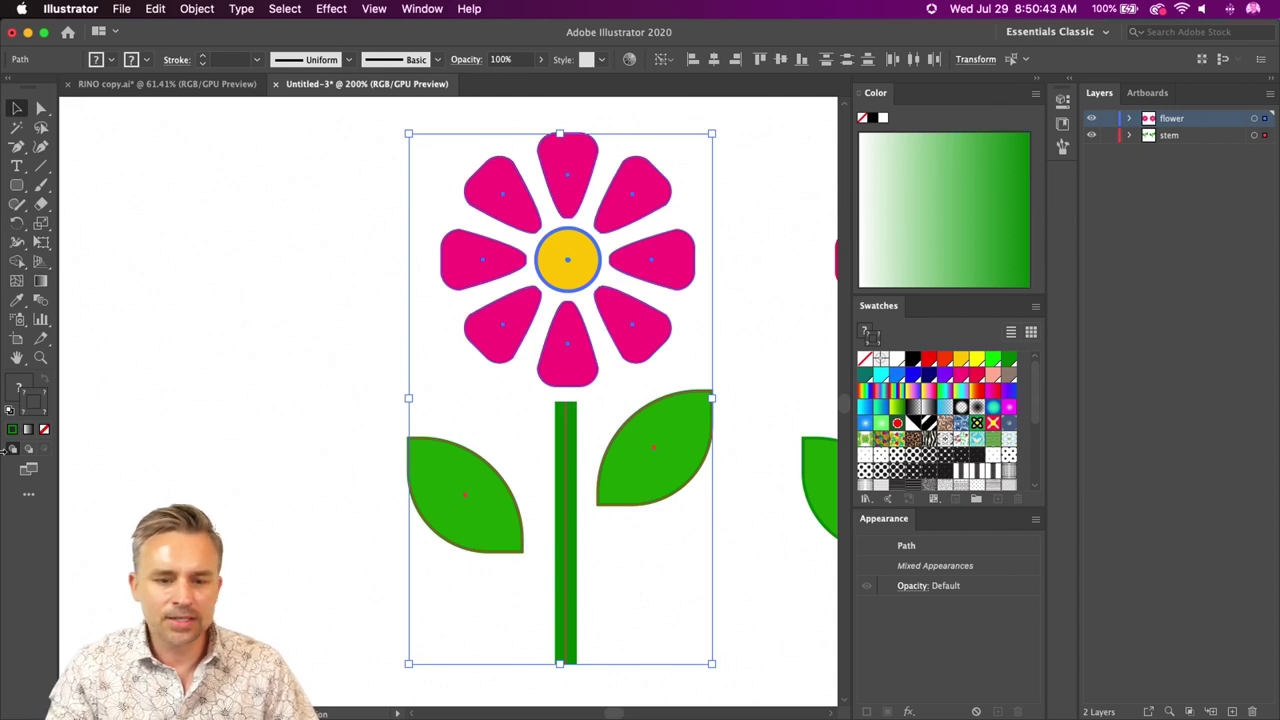
pyautogui.click(913, 360)
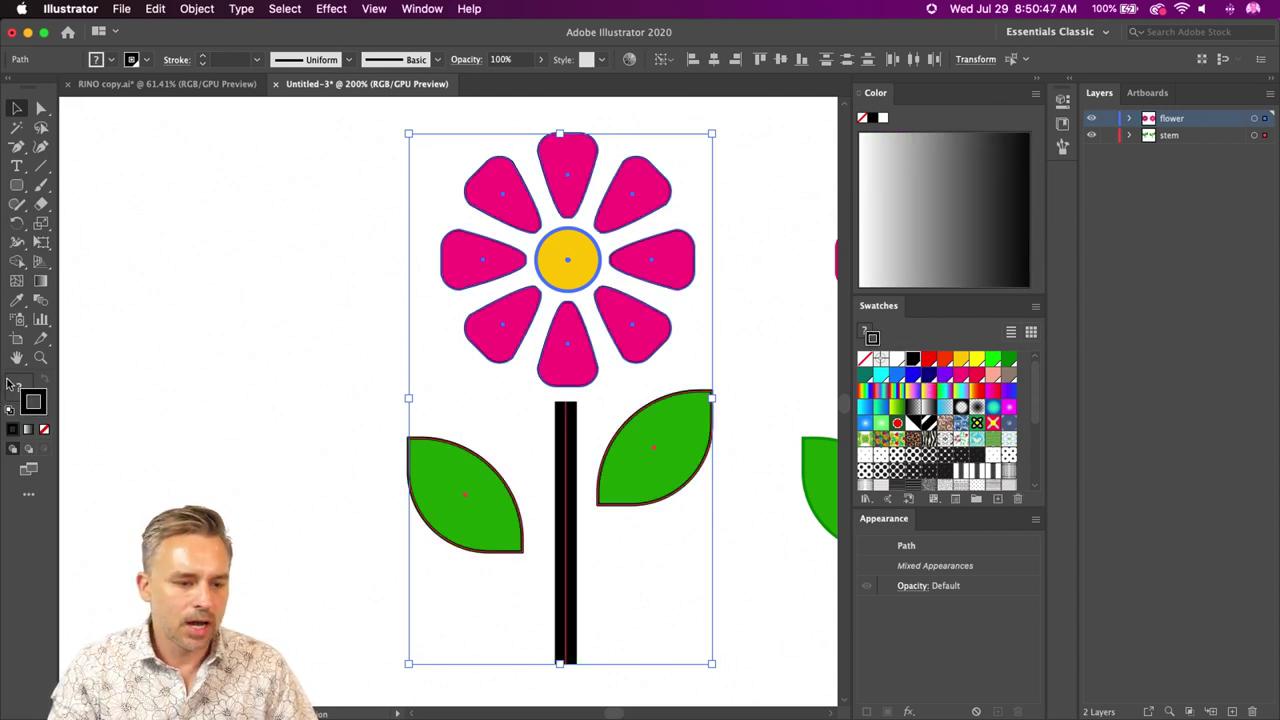
pyautogui.press('x')
pyautogui.click(882, 361)
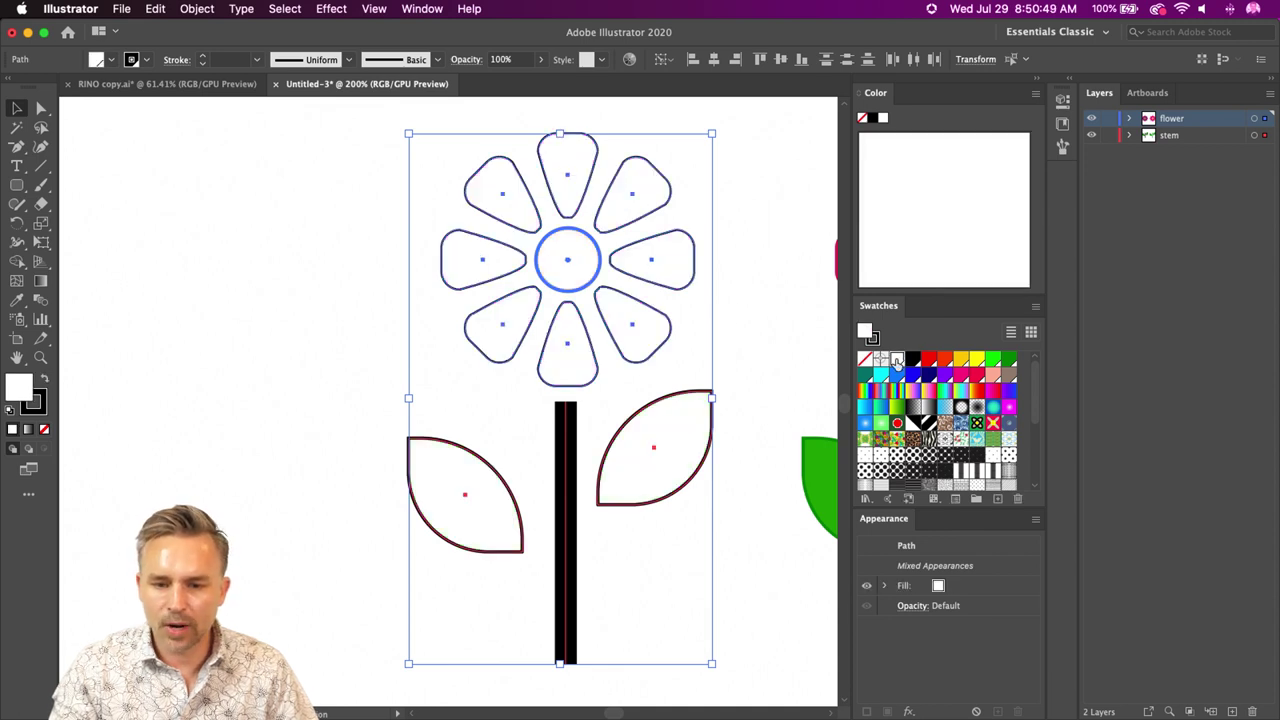
pyautogui.click(307, 385)
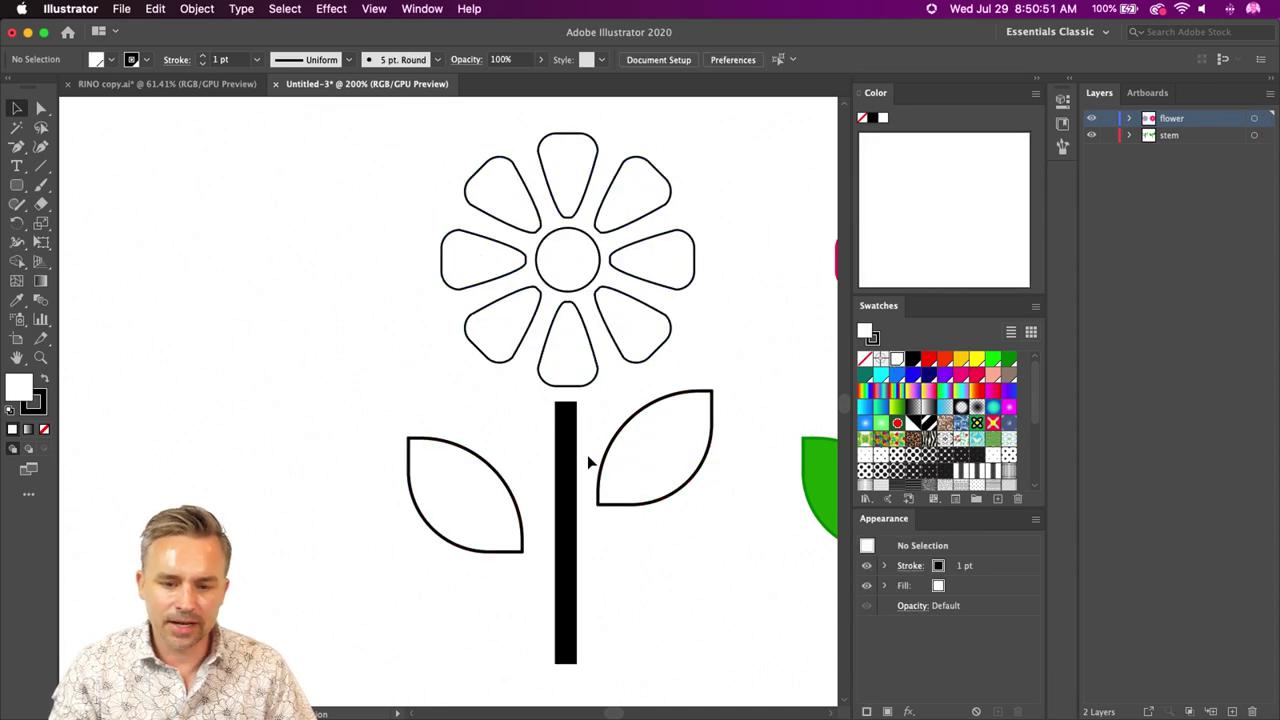
# - Select the stem, petals and right leaf of the outlined flower one at a time to compare their stroke weights
pyautogui.click(567, 470)
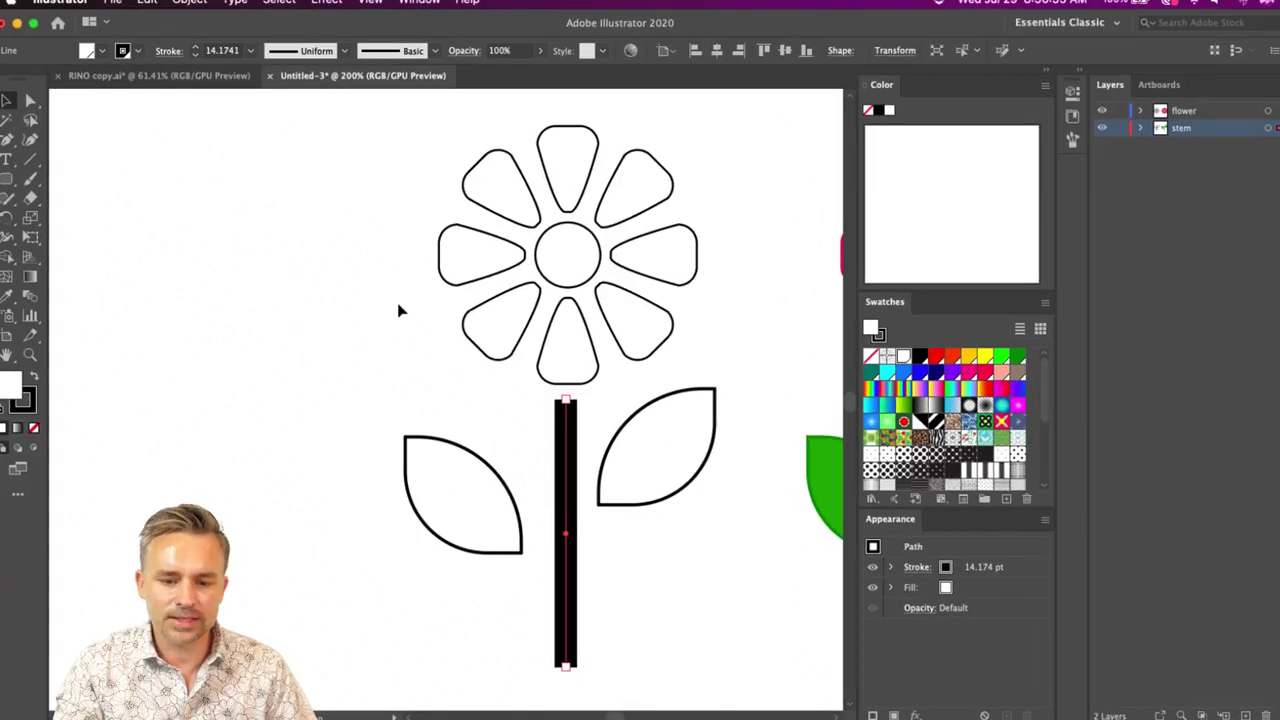
pyautogui.click(396, 420)
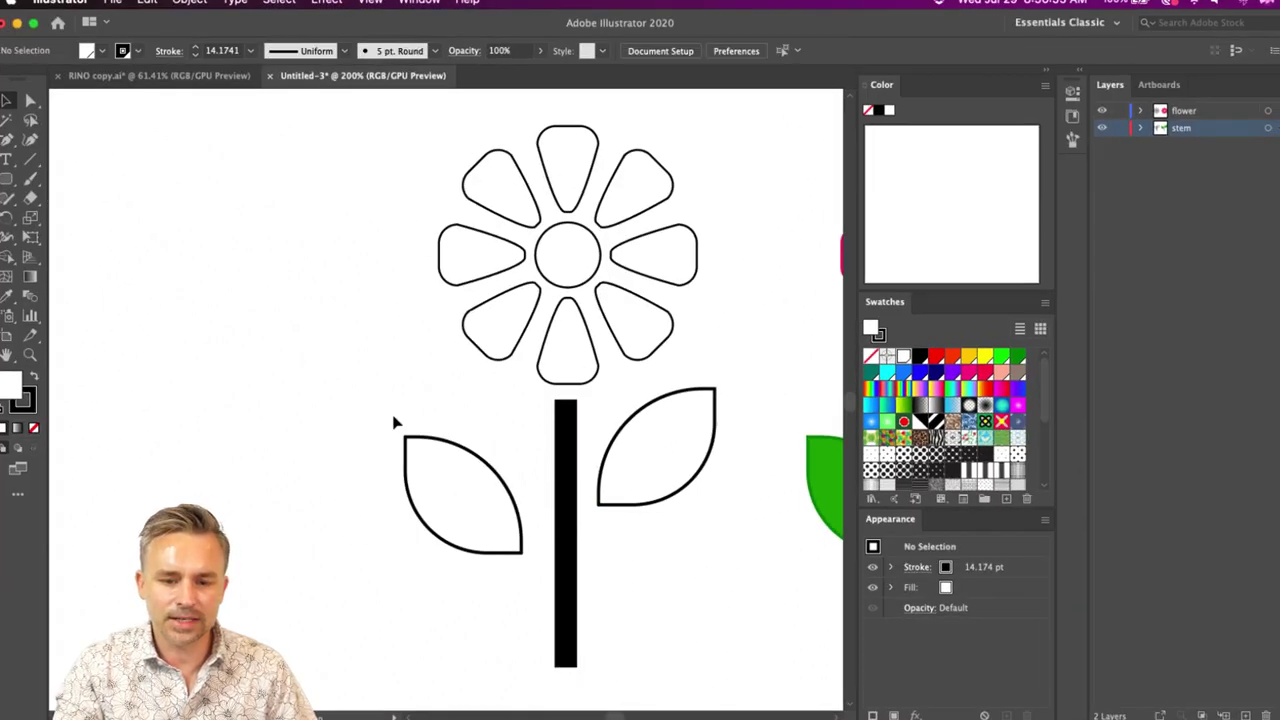
pyautogui.click(566, 484)
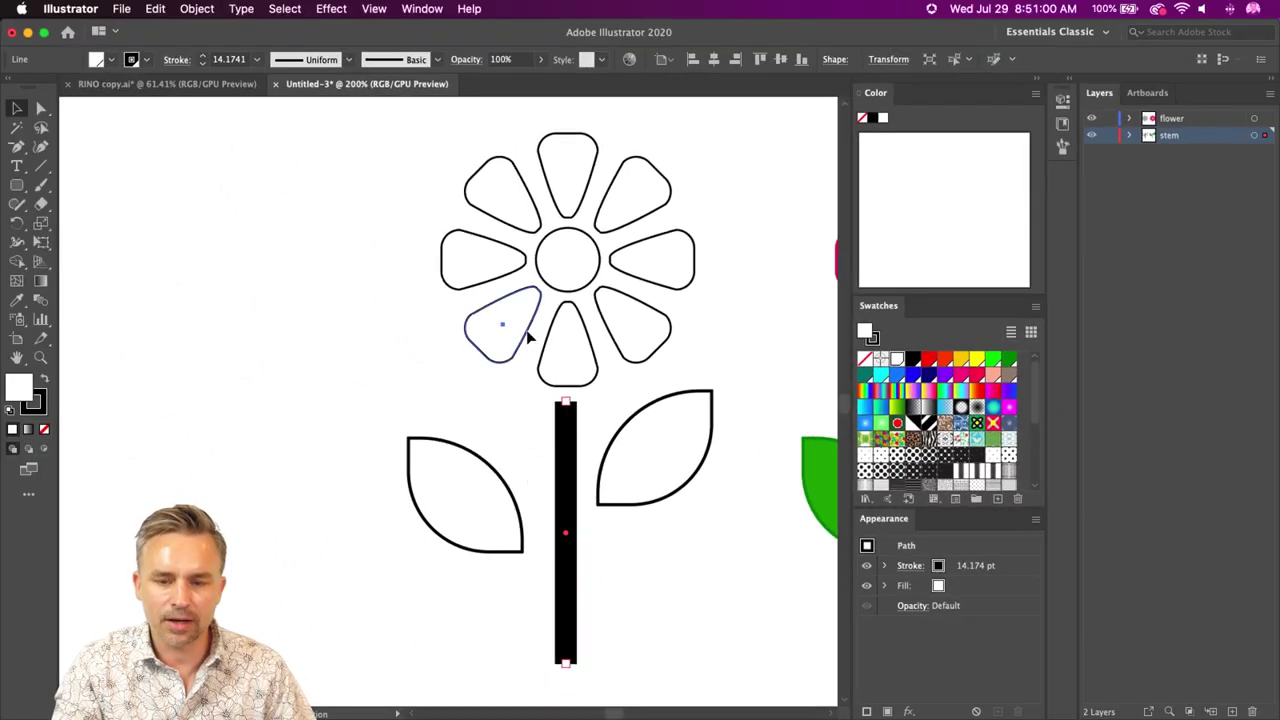
pyautogui.click(530, 338)
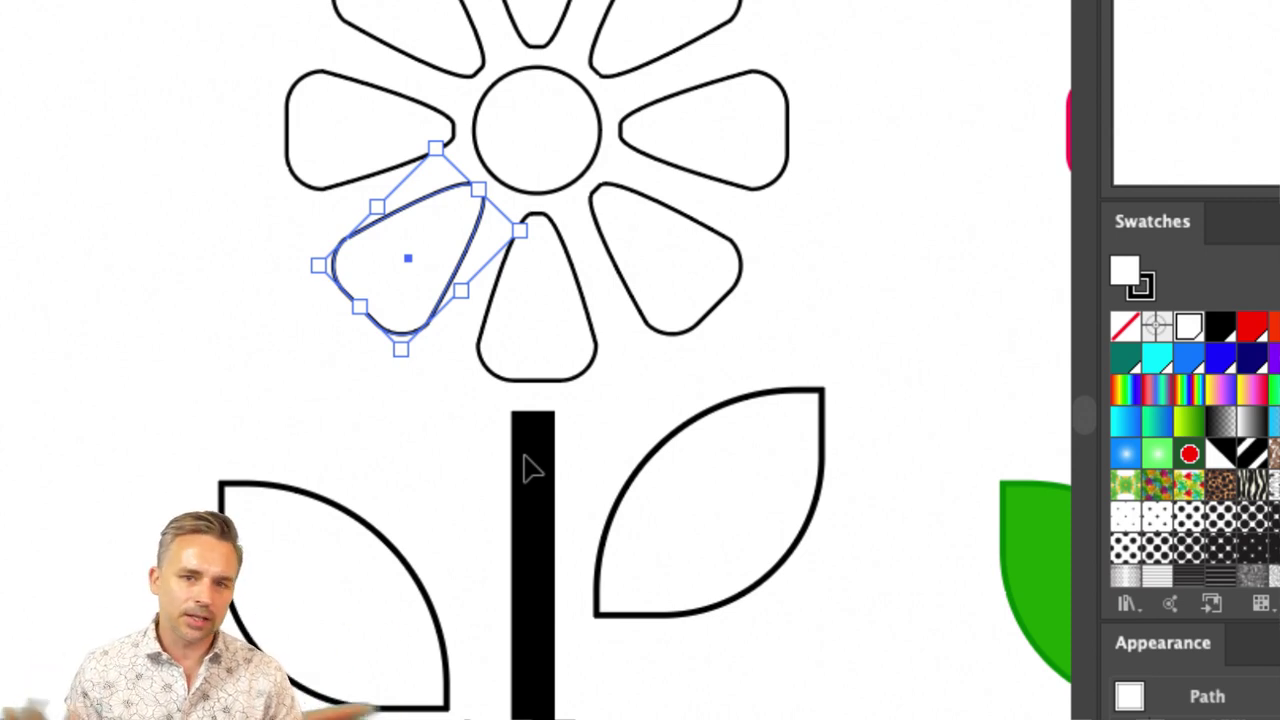
pyautogui.click(632, 485)
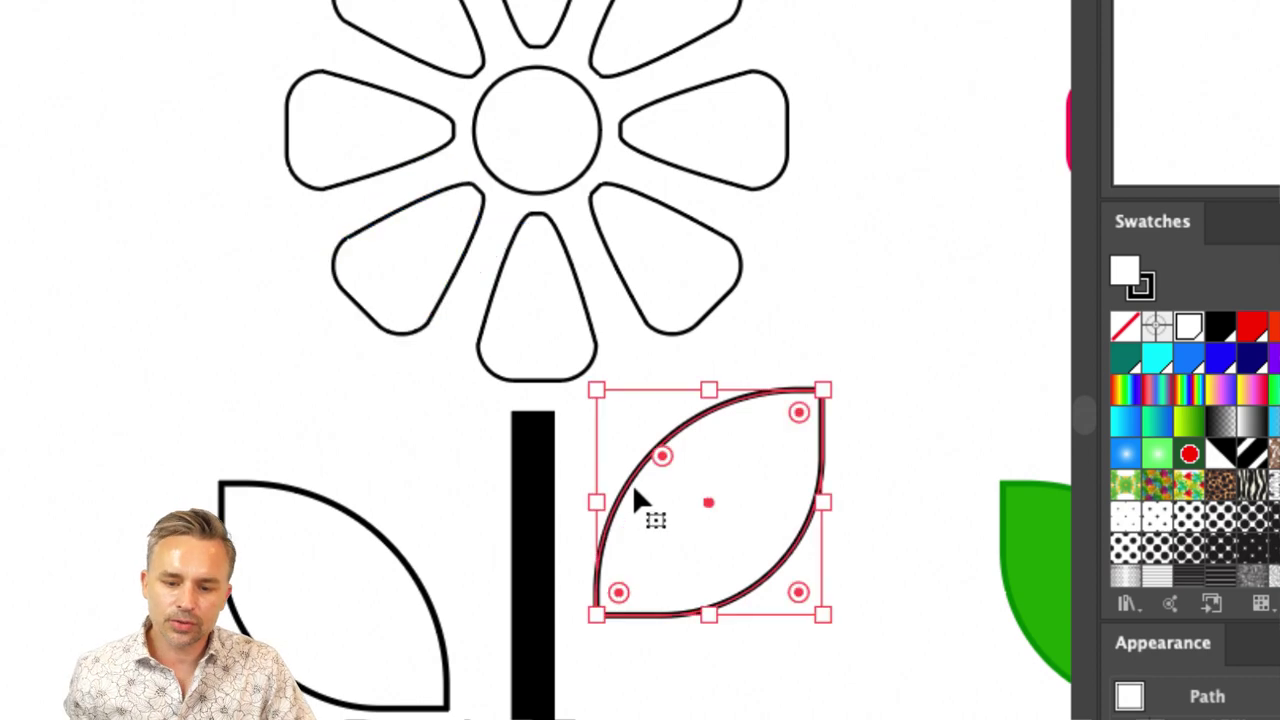
pyautogui.click(592, 374)
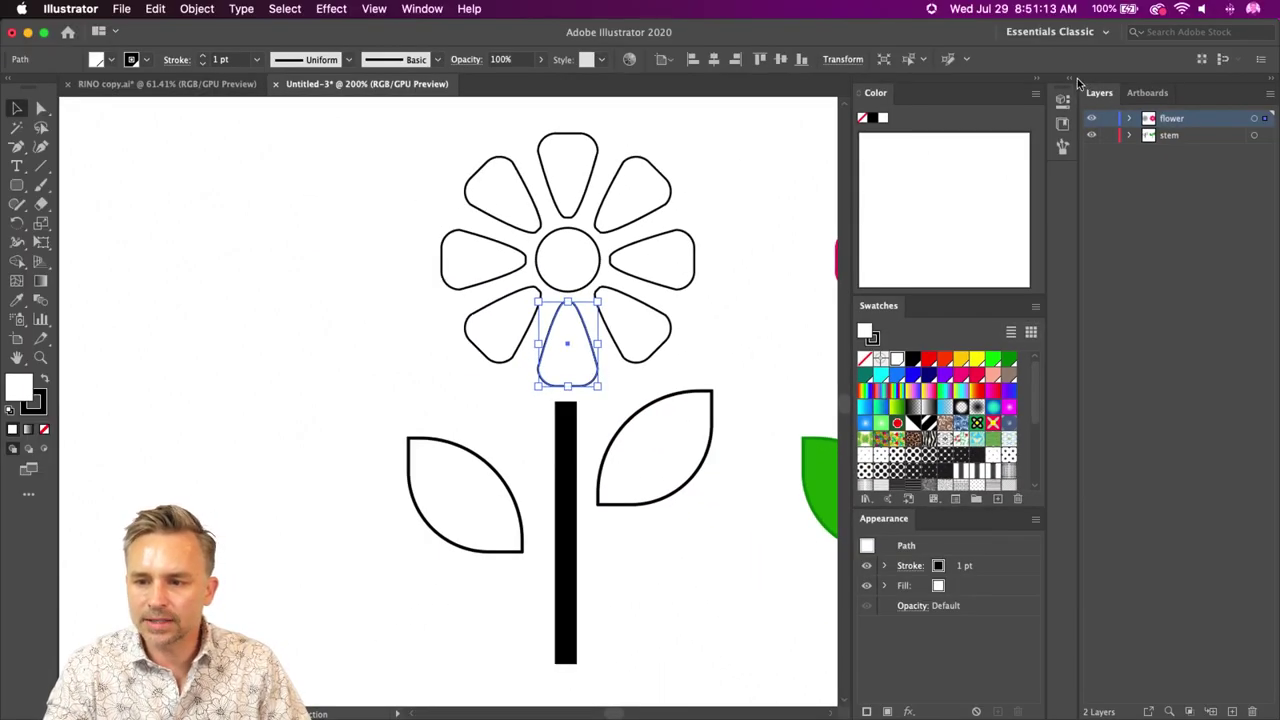
# - Expand the object properties and check the stroke weights of the outlined flower's bottom petal and right leaf
pyautogui.click(1076, 80)
pyautogui.click(866, 80)
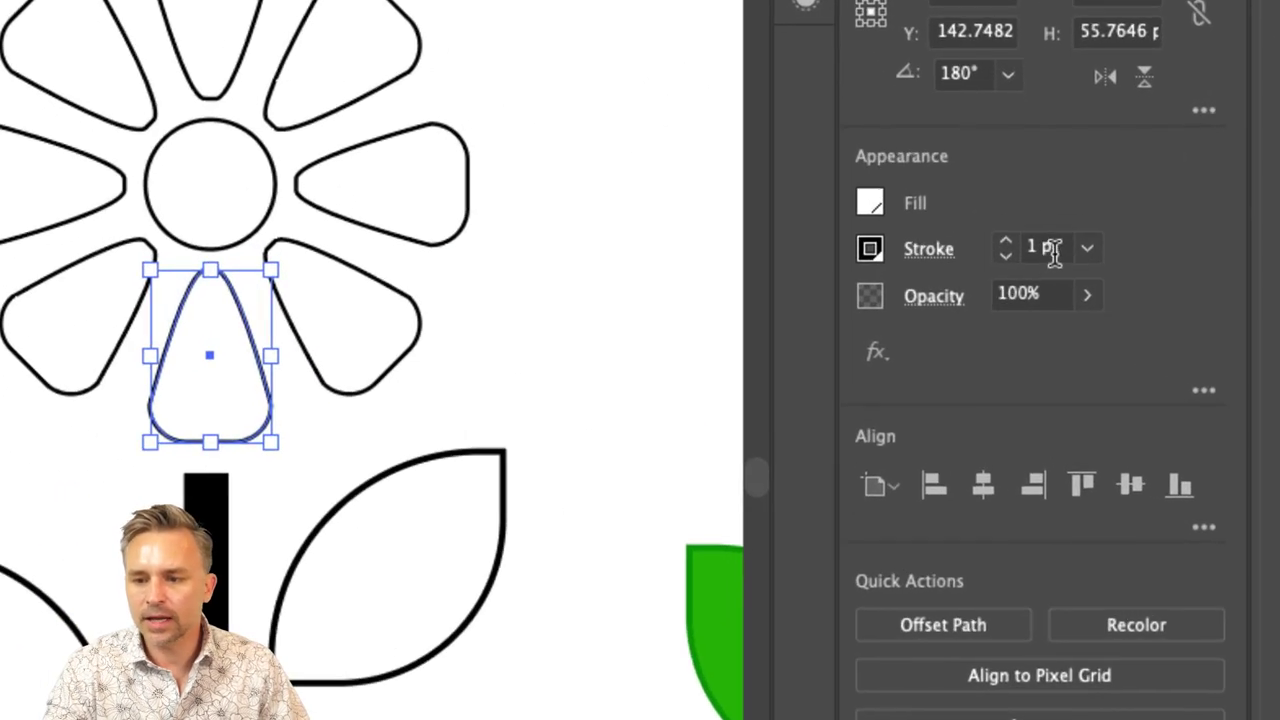
pyautogui.click(463, 457)
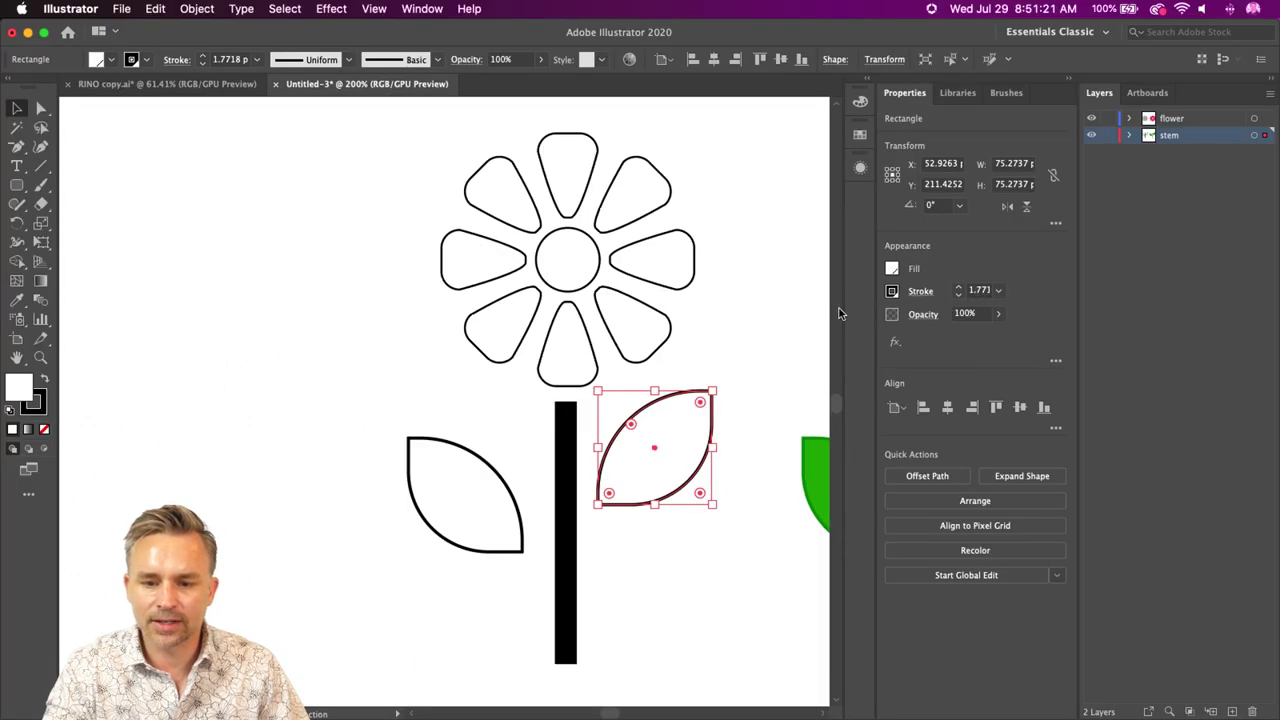
pyautogui.click(371, 160)
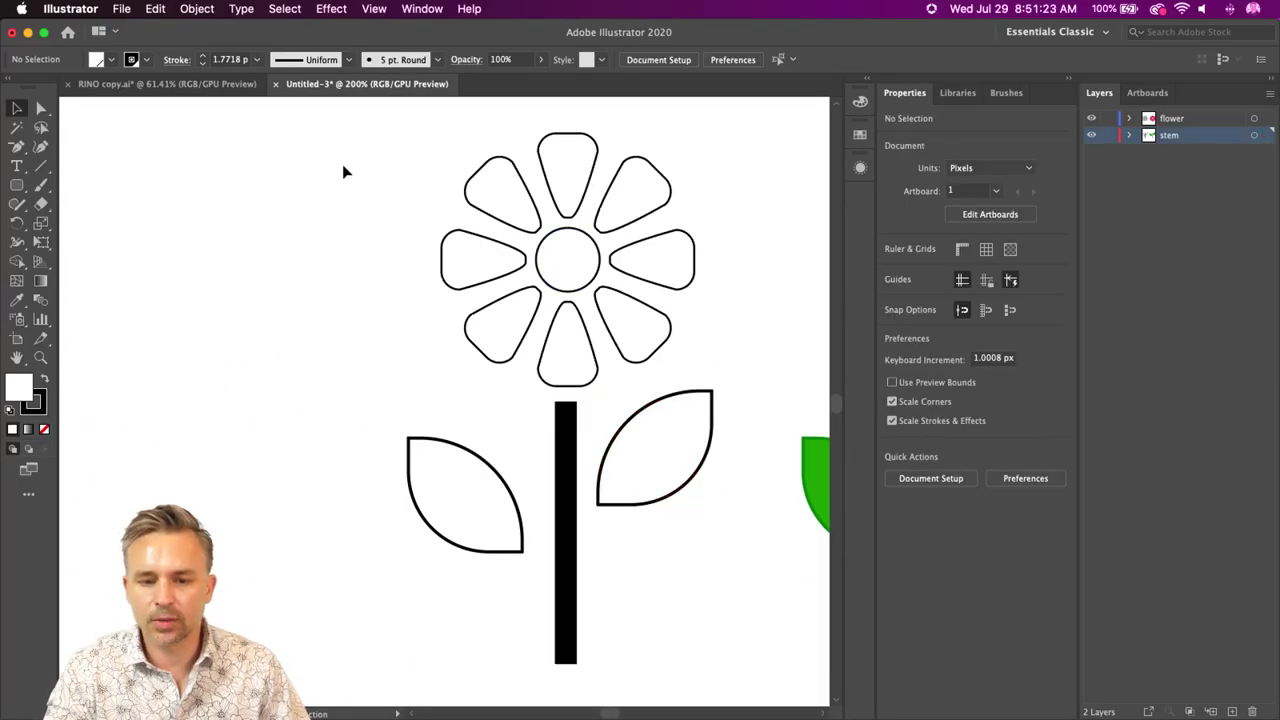
# - Select the entire outlined flower, try a 3 pt stroke, and set the stroke weight to 5 pt
pyautogui.moveTo(757, 562); pyautogui.dragTo(763, 669)
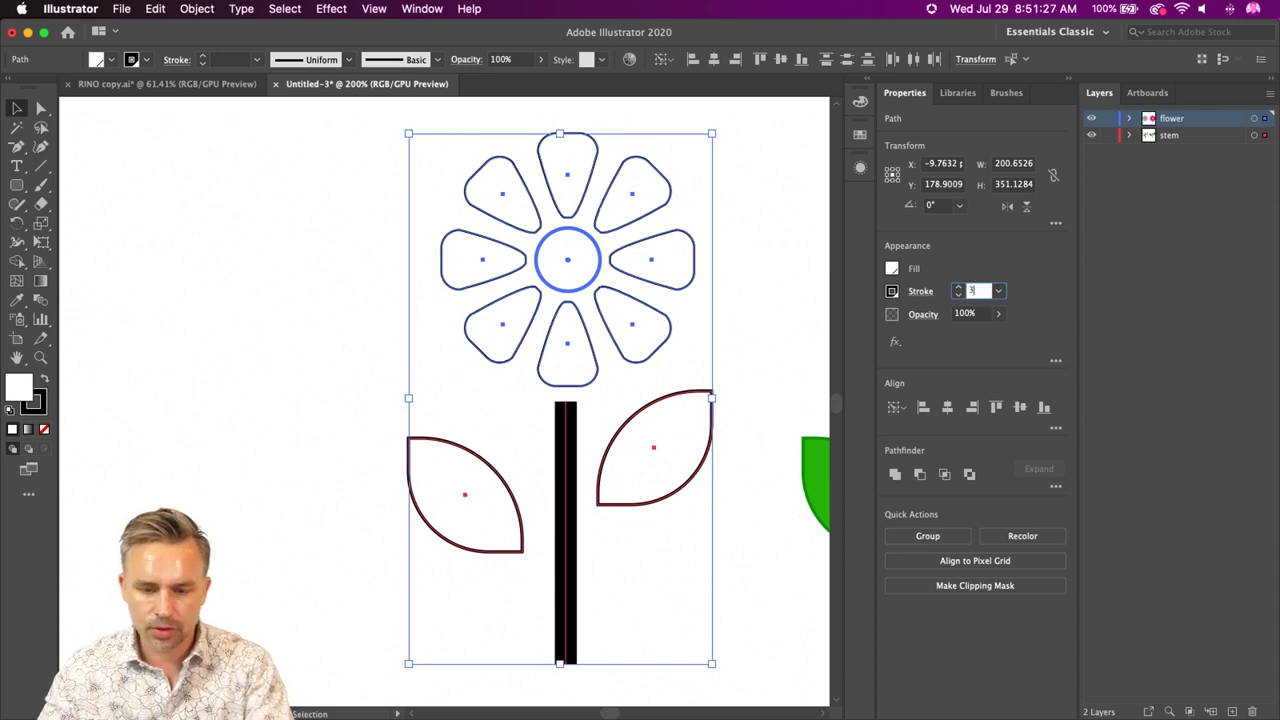
pyautogui.press('Return')
pyautogui.click(976, 290)
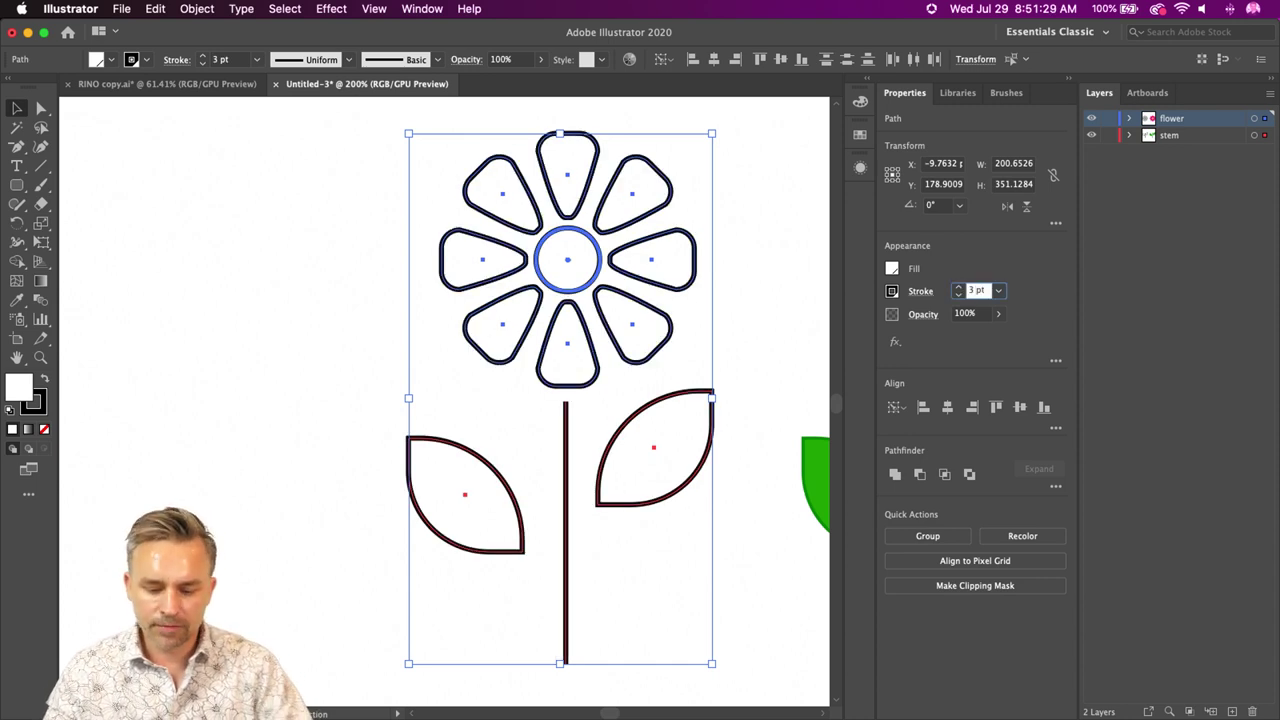
pyautogui.write('5')
pyautogui.press('Return')
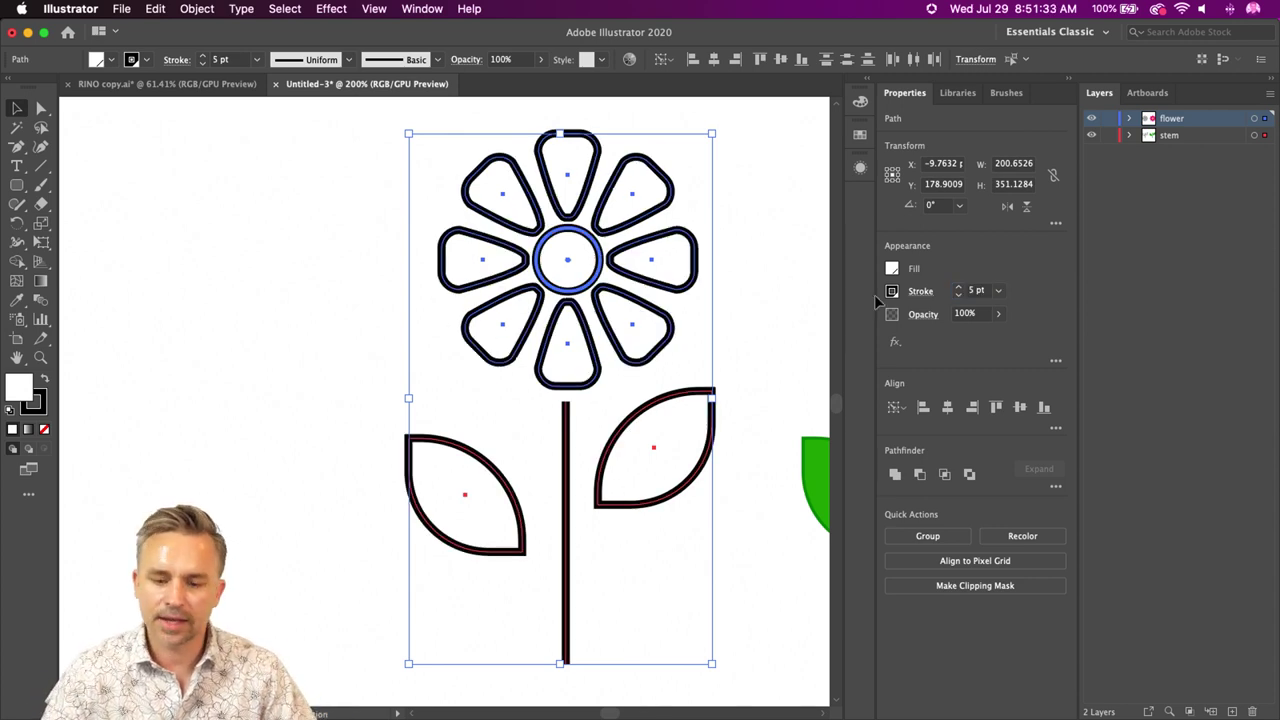
pyautogui.click(351, 354)
# - Replace the outlined flower's stem line with a rectangle about 23 px wide and 154 px tall below the flower head
pyautogui.click(565, 490)
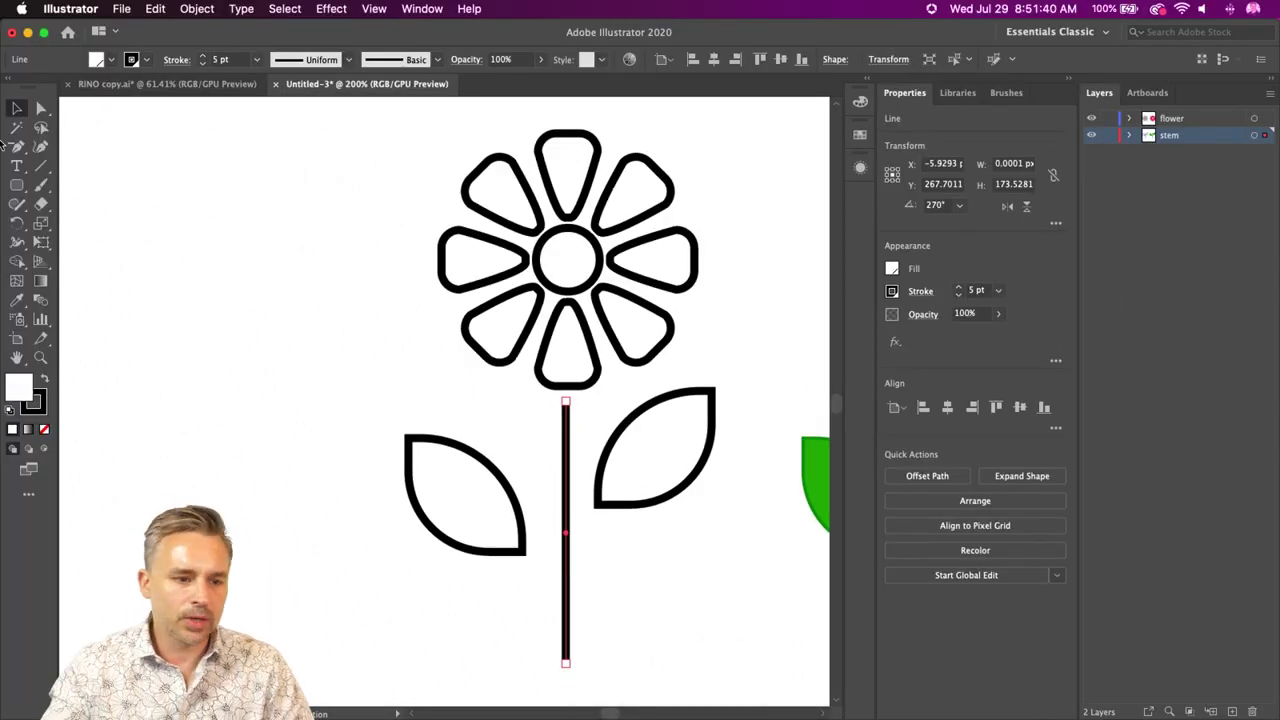
pyautogui.moveTo(16, 184); pyautogui.dragTo(81, 192)
pyautogui.press('Delete')
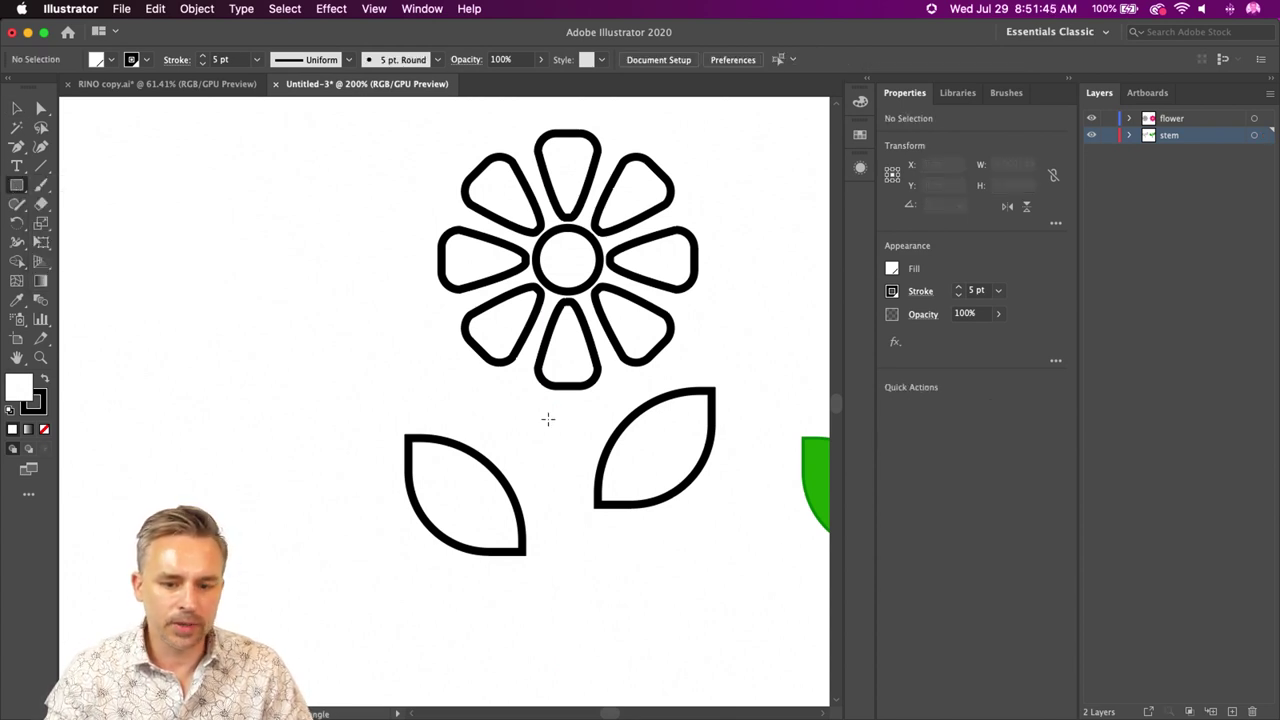
pyautogui.moveTo(545, 394); pyautogui.dragTo(587, 630)
# - Round the two bottom corners of the rectangular stem fully and deselect it
pyautogui.press('a')
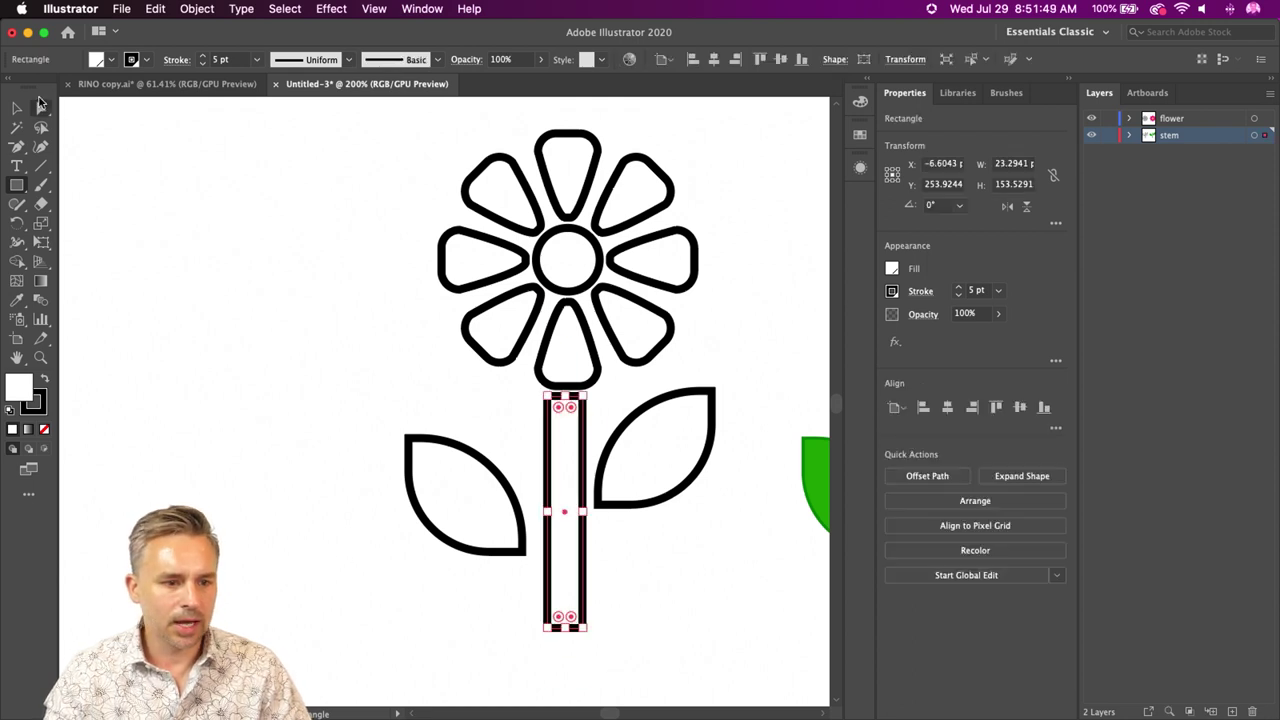
pyautogui.moveTo(491, 612); pyautogui.dragTo(612, 662)
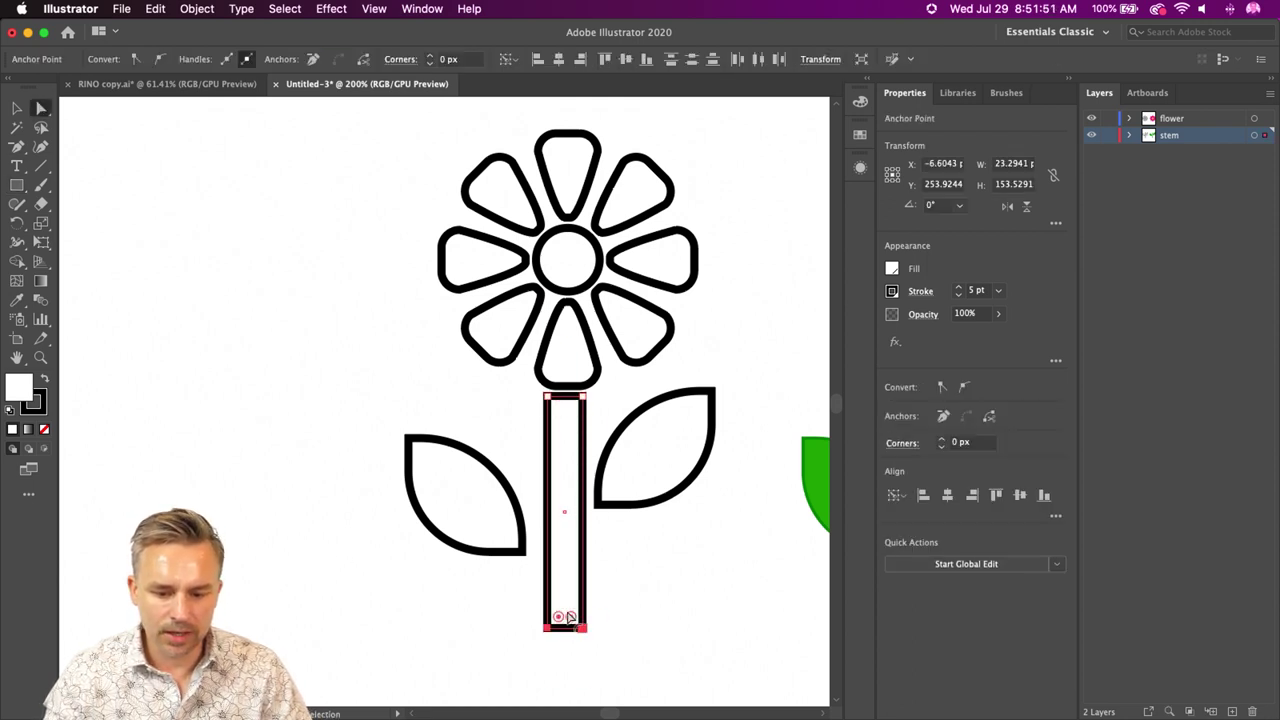
pyautogui.moveTo(566, 614); pyautogui.dragTo(573, 597)
pyautogui.click(257, 350)
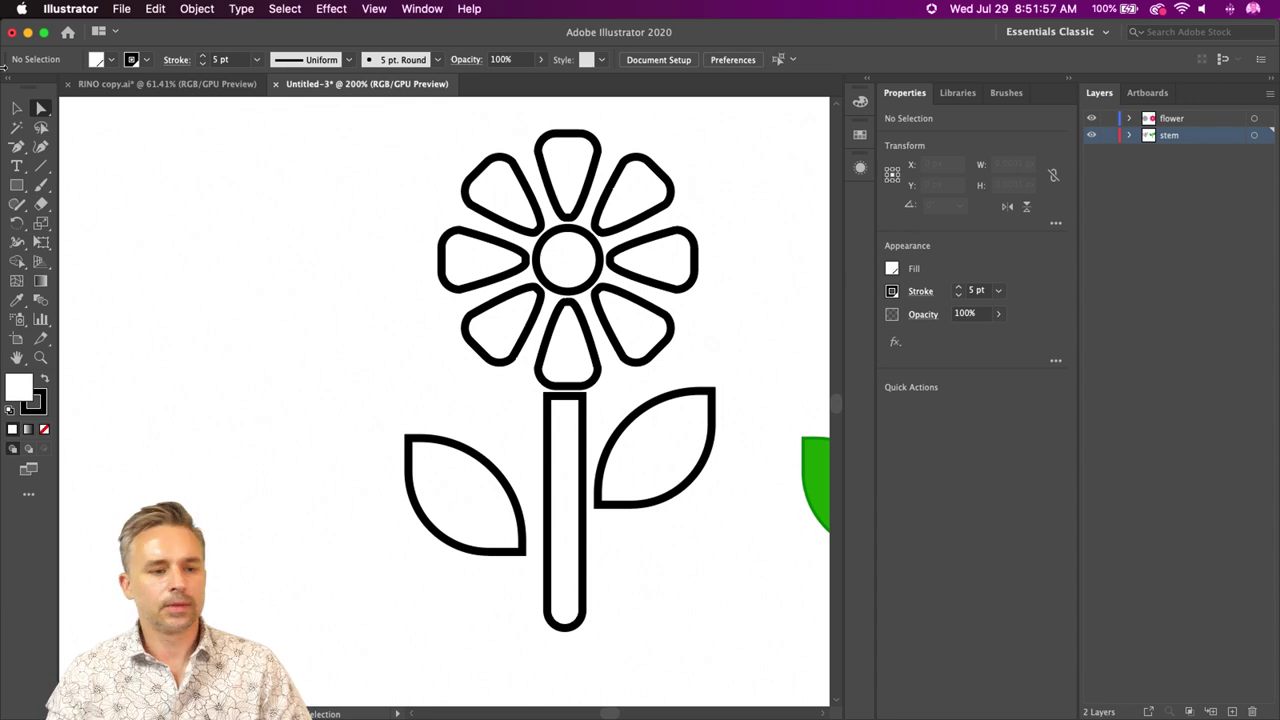
# - Select the stem and both leaves and nudge them slightly right and down beneath the flower head
pyautogui.click(17, 109)
pyautogui.moveTo(352, 460); pyautogui.dragTo(674, 614)
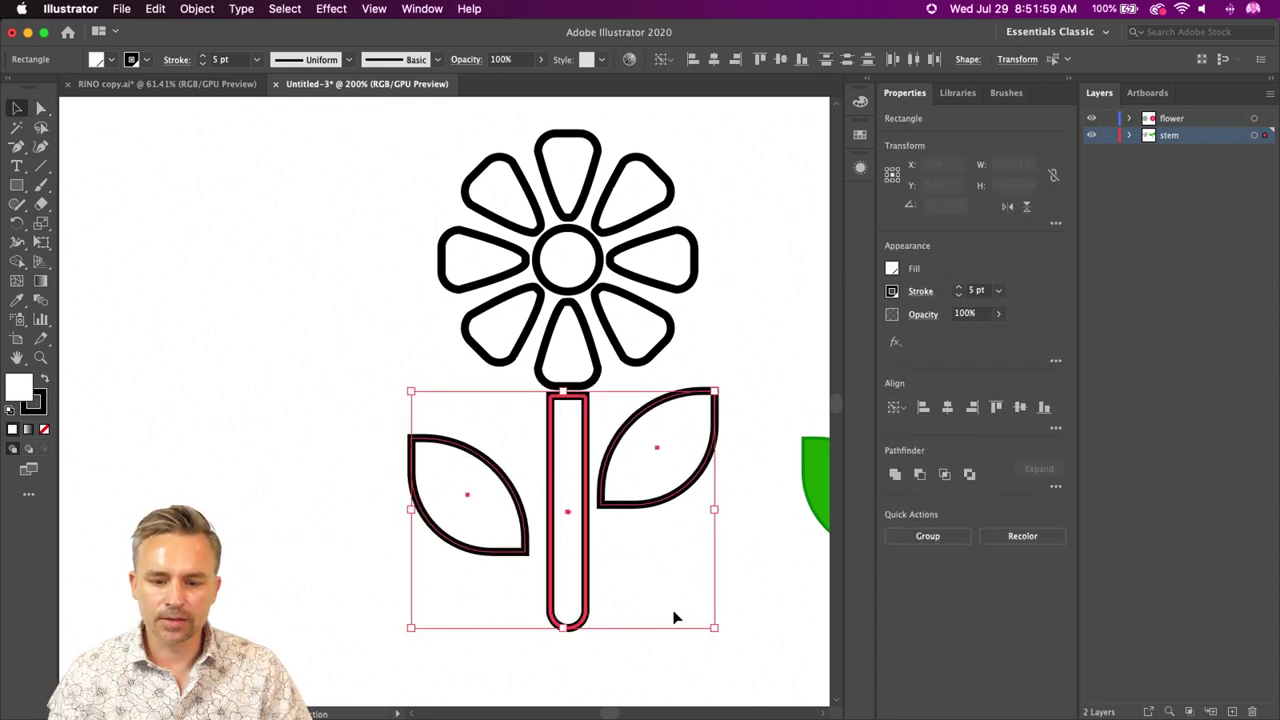
pyautogui.click(276, 406)
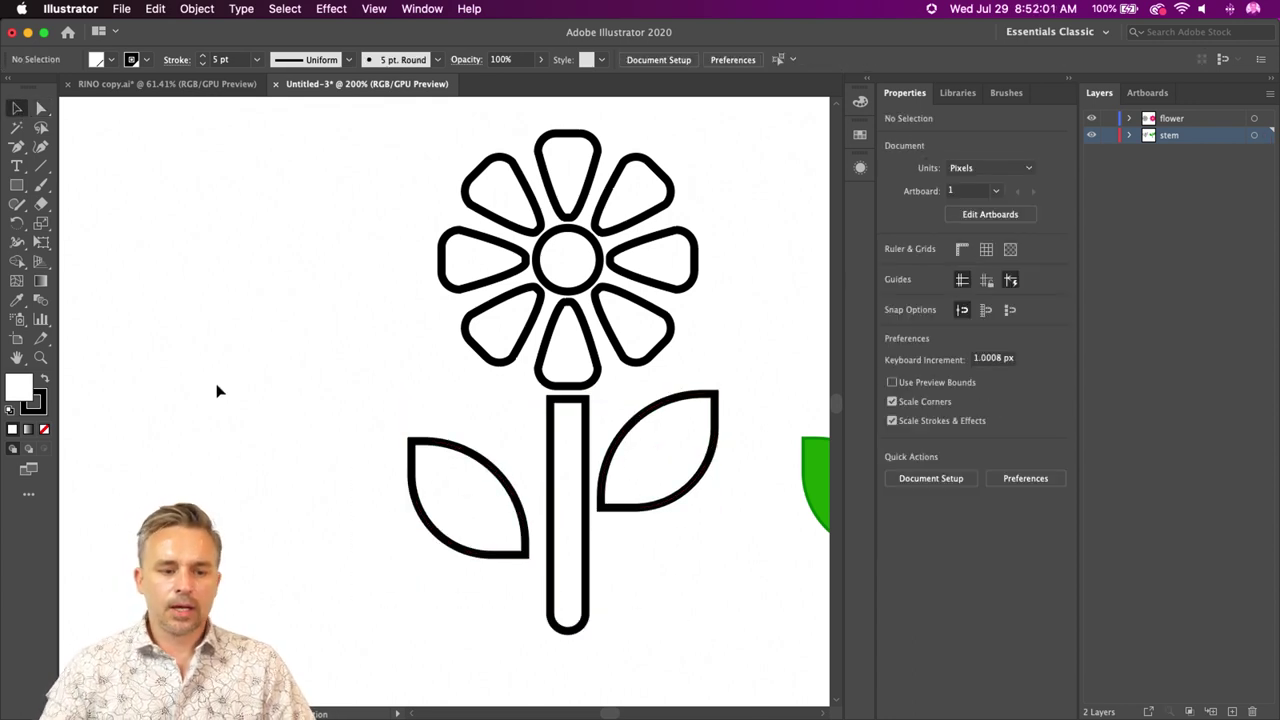
# - Draw a vertical line about 118 px long left of the outlined flower and set its stroke weight to 16 pt
pyautogui.click(39, 169)
pyautogui.moveTo(327, 377); pyautogui.dragTo(317, 556)
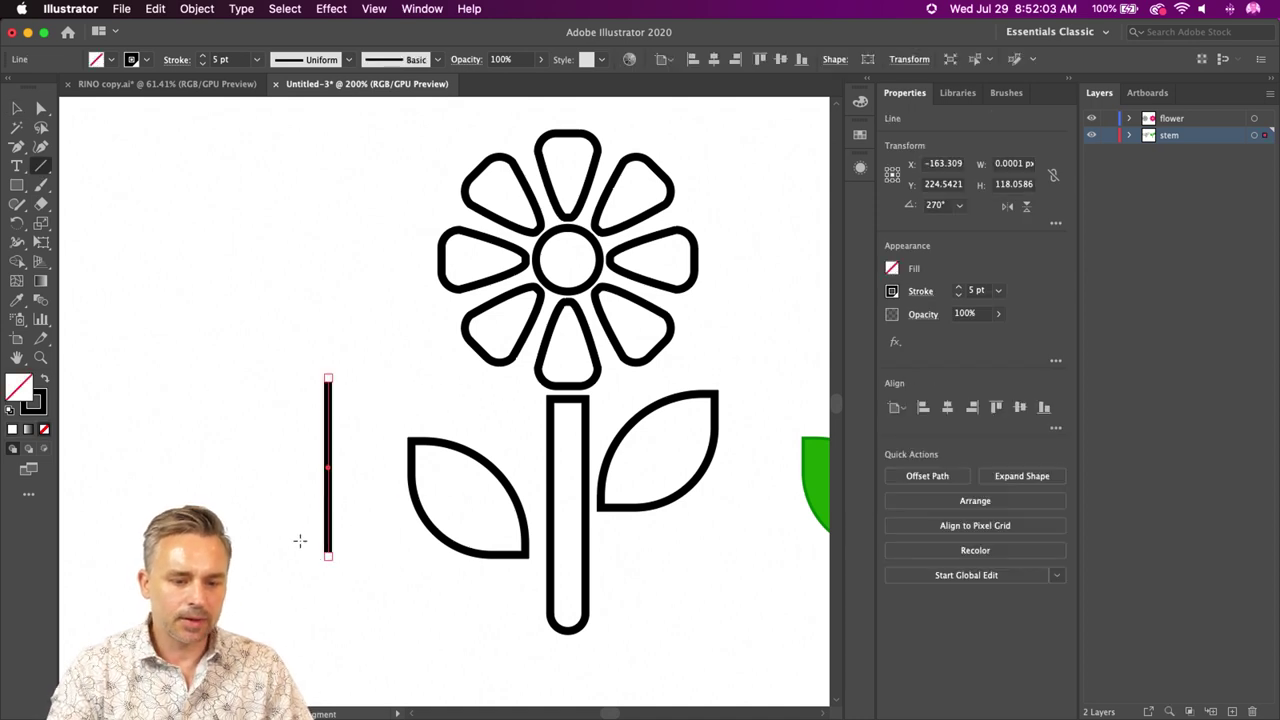
pyautogui.click(202, 55)
pyautogui.click(202, 55)
pyautogui.click(202, 55)
pyautogui.click(202, 55)
pyautogui.click(202, 55)
pyautogui.click(202, 55)
pyautogui.click(202, 55)
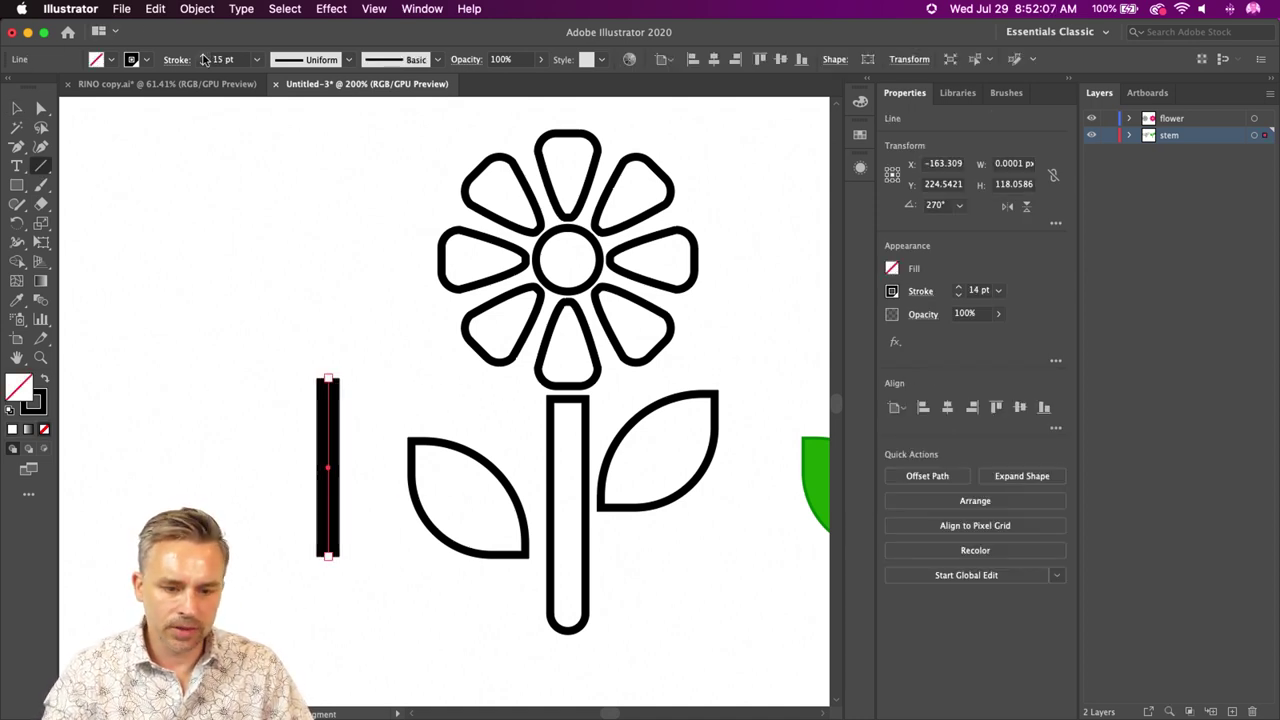
pyautogui.click(202, 55)
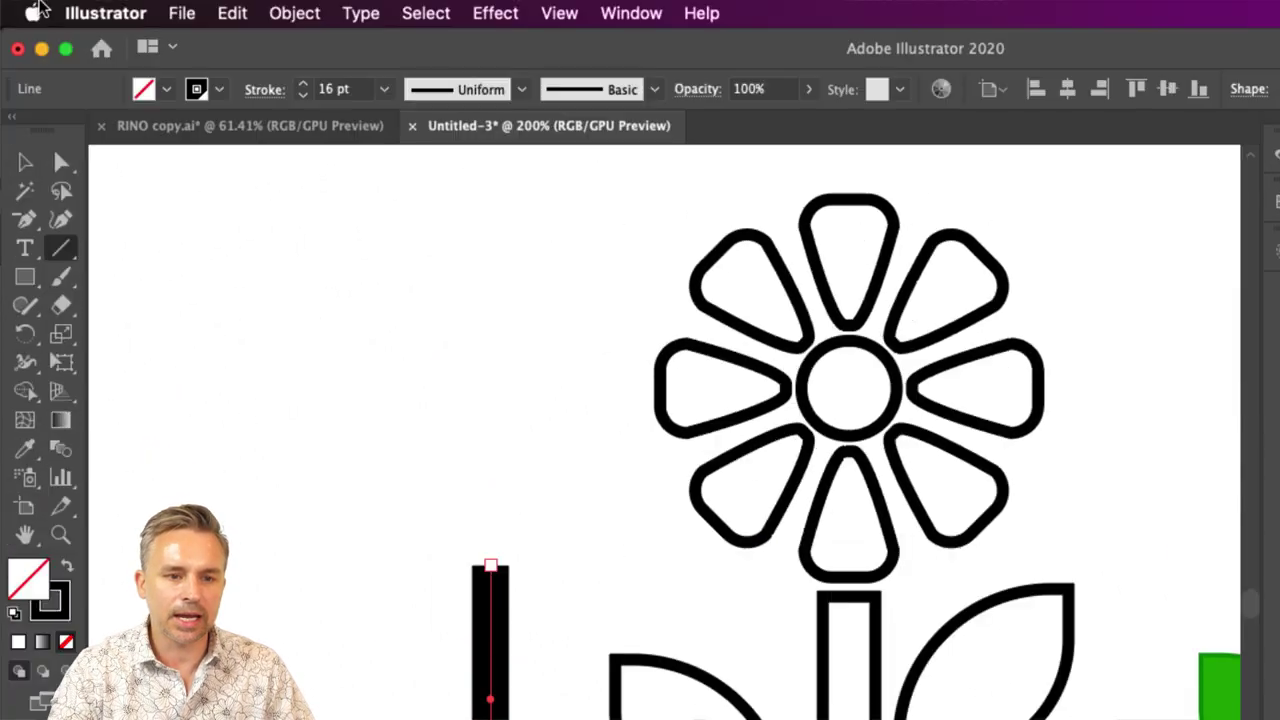
# - Expand the thick line's fill and stroke into a shape and give it a white fill with a 10 pt black stroke
pyautogui.click(230, 12)
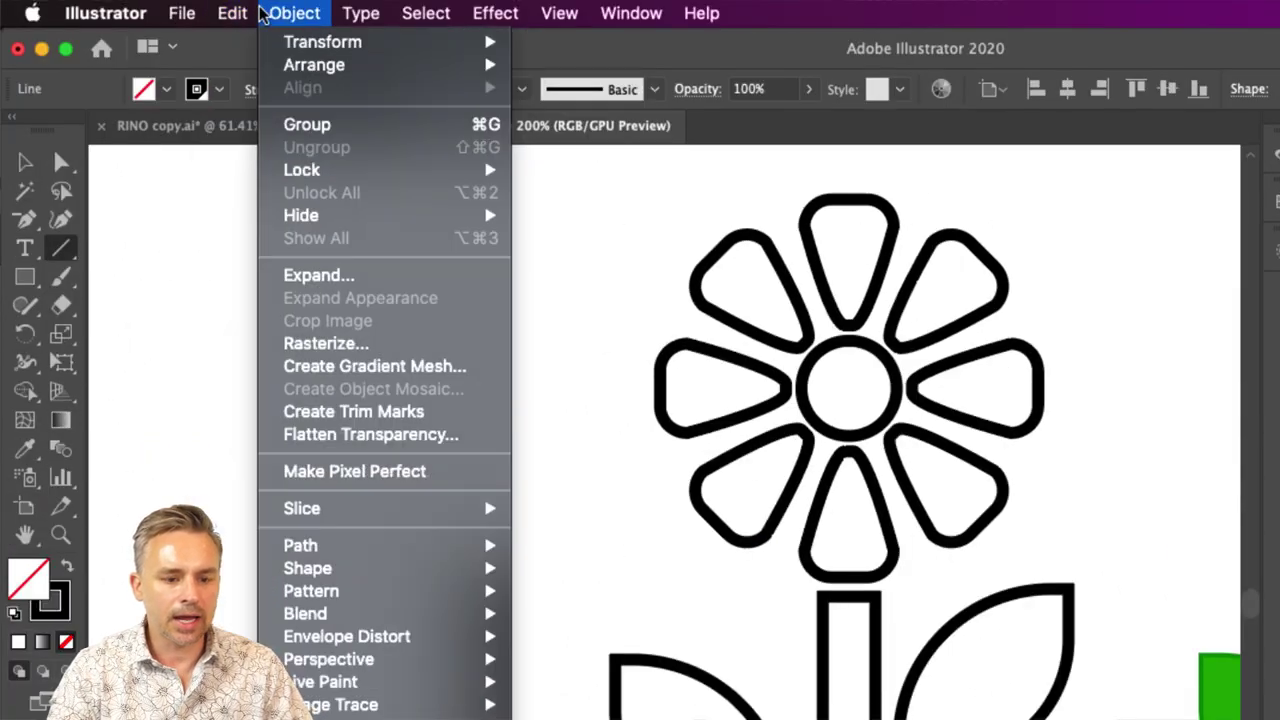
pyautogui.moveTo(232, 13)
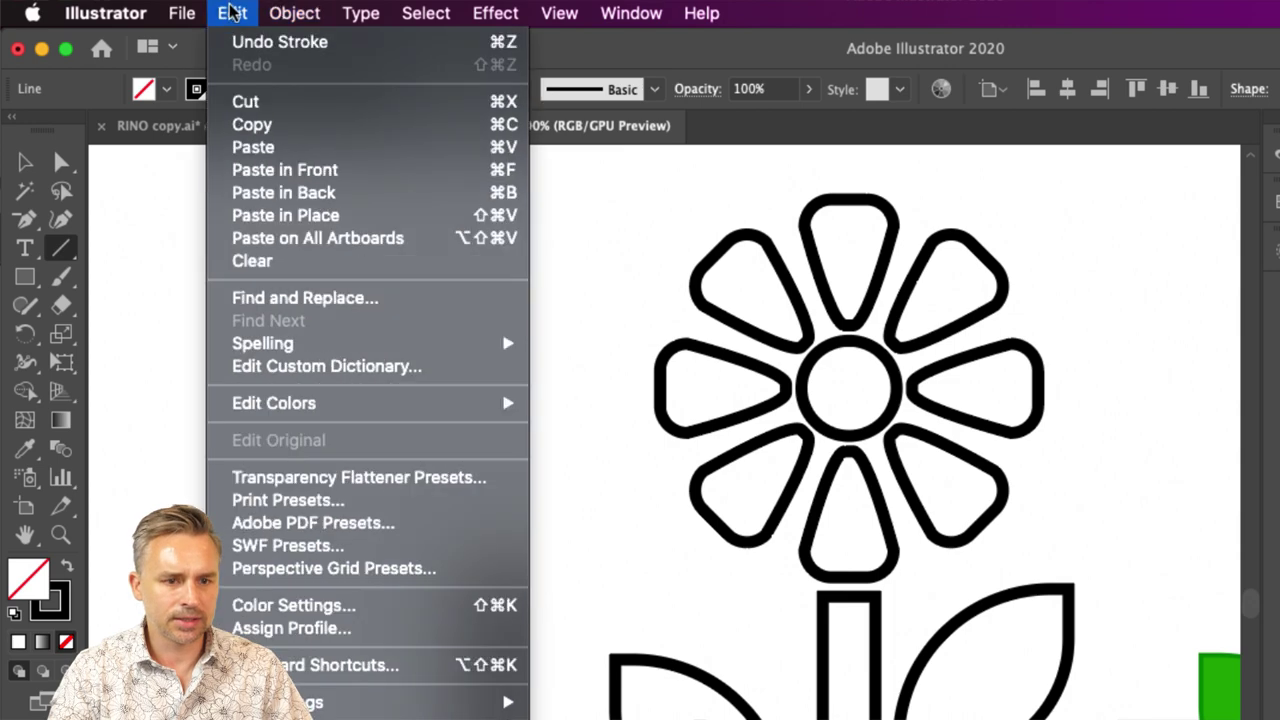
pyautogui.moveTo(280, 8)
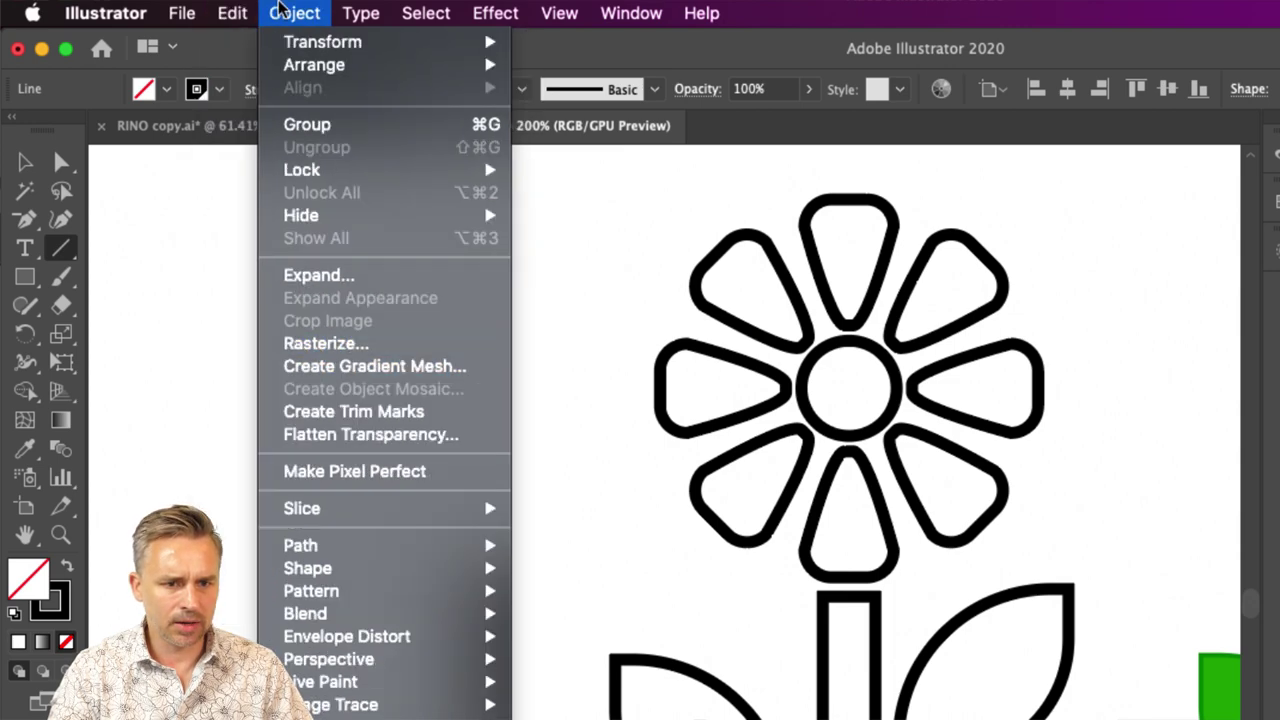
pyautogui.click(323, 278)
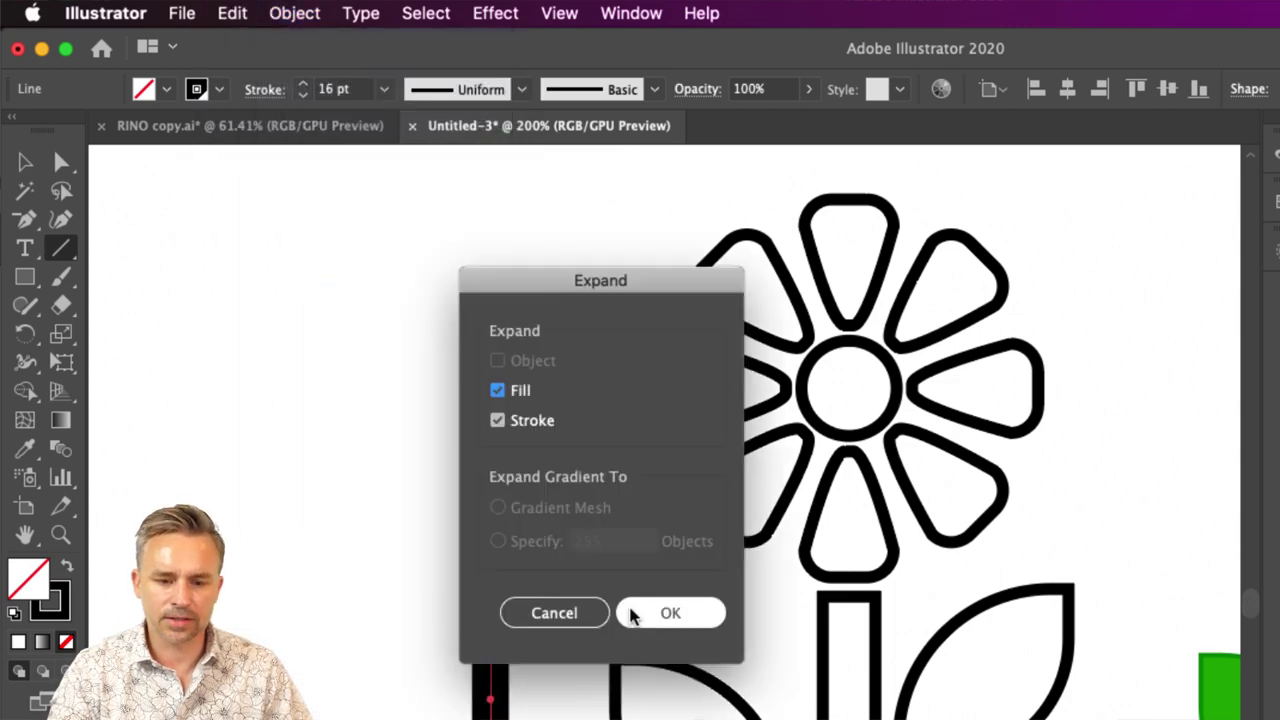
pyautogui.click(633, 614)
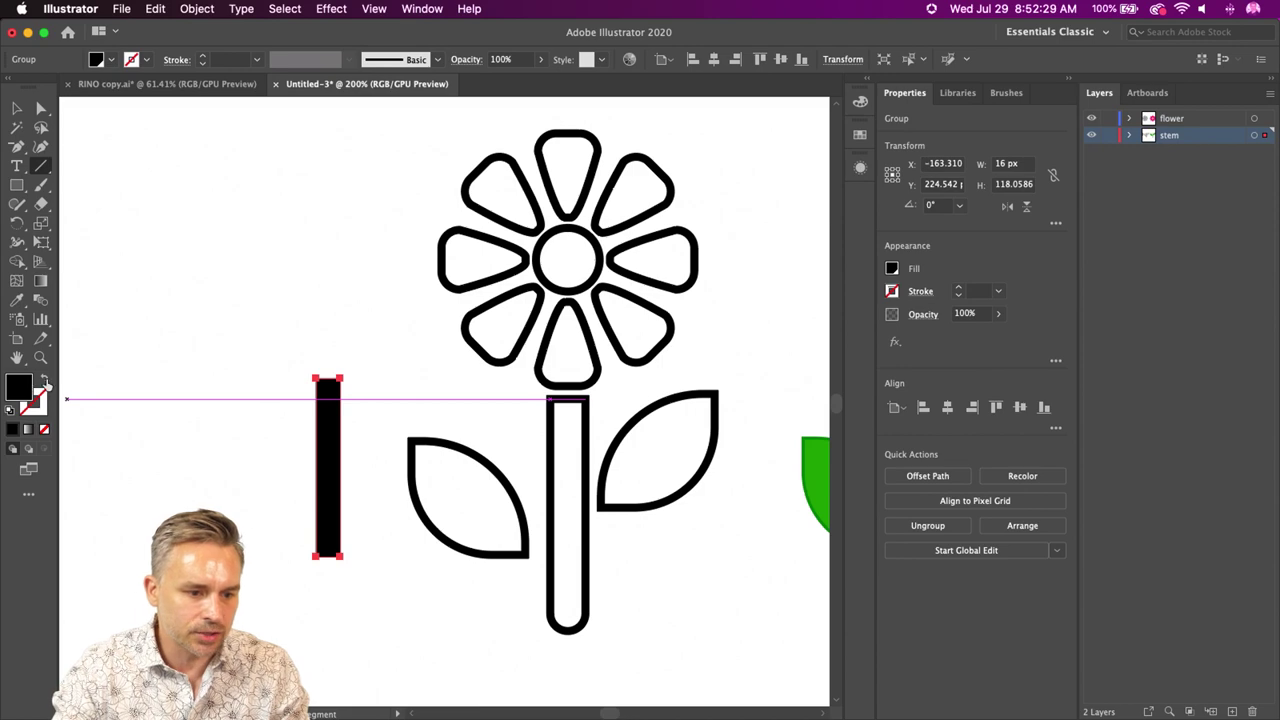
pyautogui.hotkey('shift', 'x')
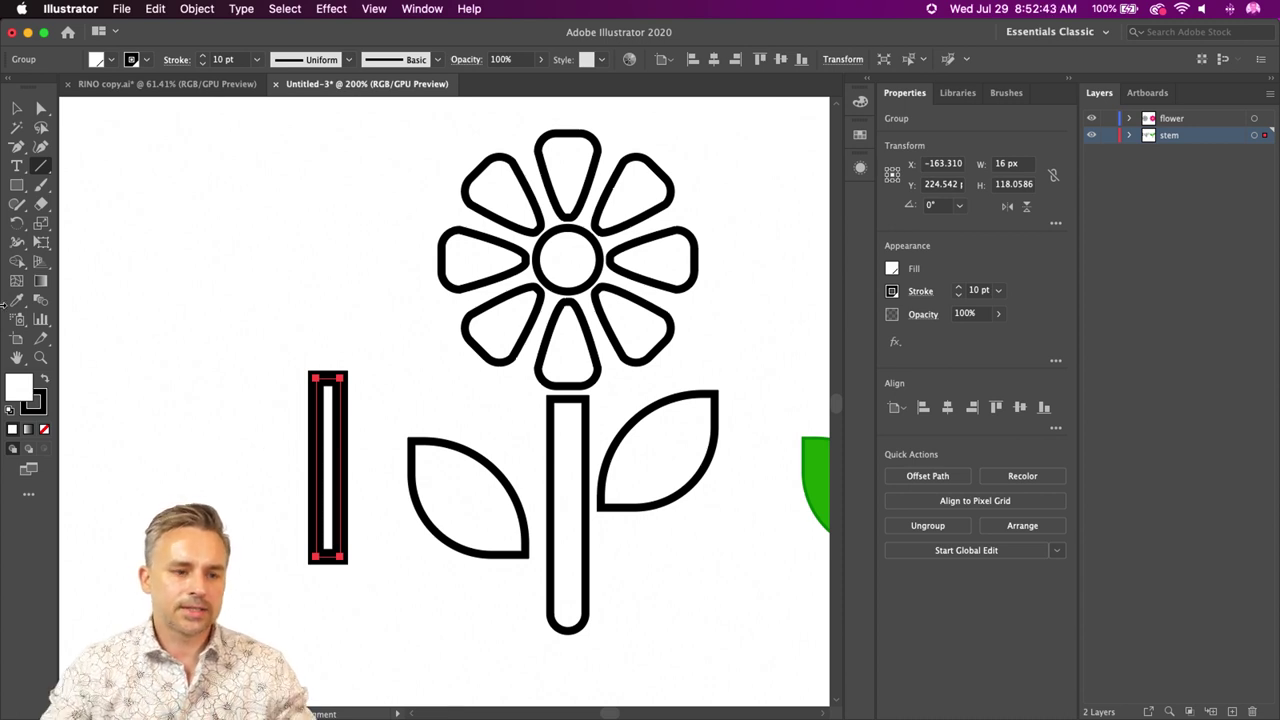
# - Delete the expanded line shape left of the outlined flower
pyautogui.press('v')
pyautogui.moveTo(243, 343); pyautogui.dragTo(350, 606)
pyautogui.press('Delete')
# - Select the complete outlined flower with its stem and leaves and place a duplicate to its left
pyautogui.moveTo(337, 323); pyautogui.dragTo(288, 362)
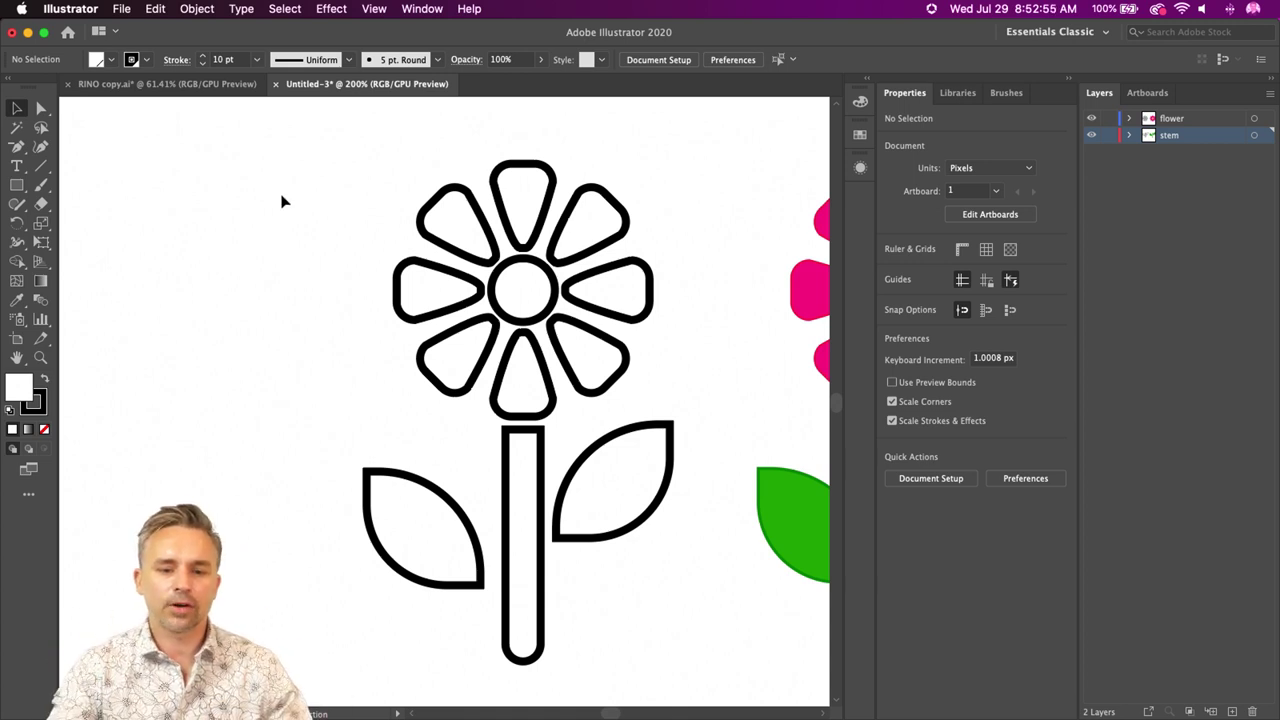
pyautogui.moveTo(284, 195); pyautogui.dragTo(723, 710)
pyautogui.scroll(-4, 634, 529)
pyautogui.press('super+a')
pyautogui.scroll(5, 608, 600)
pyautogui.hscroll(-2, 608, 600)
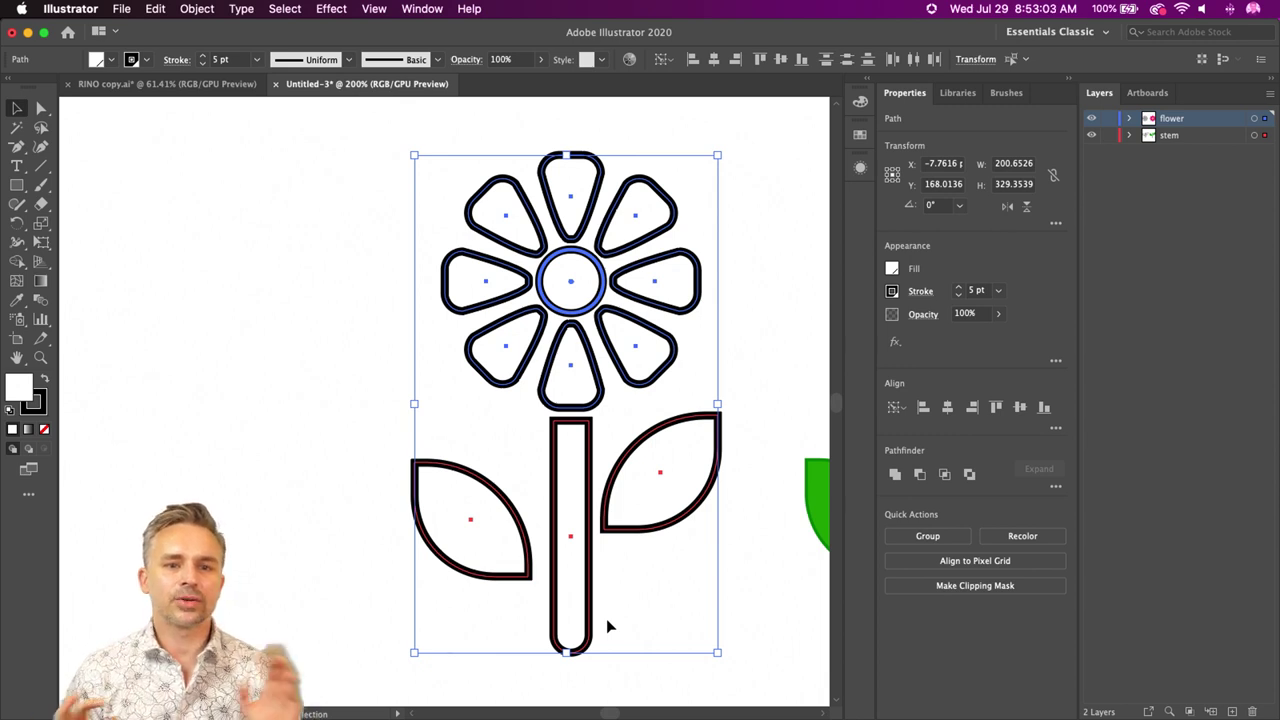
pyautogui.hscroll(-3, 606, 618)
pyautogui.scroll(1, 606, 618)
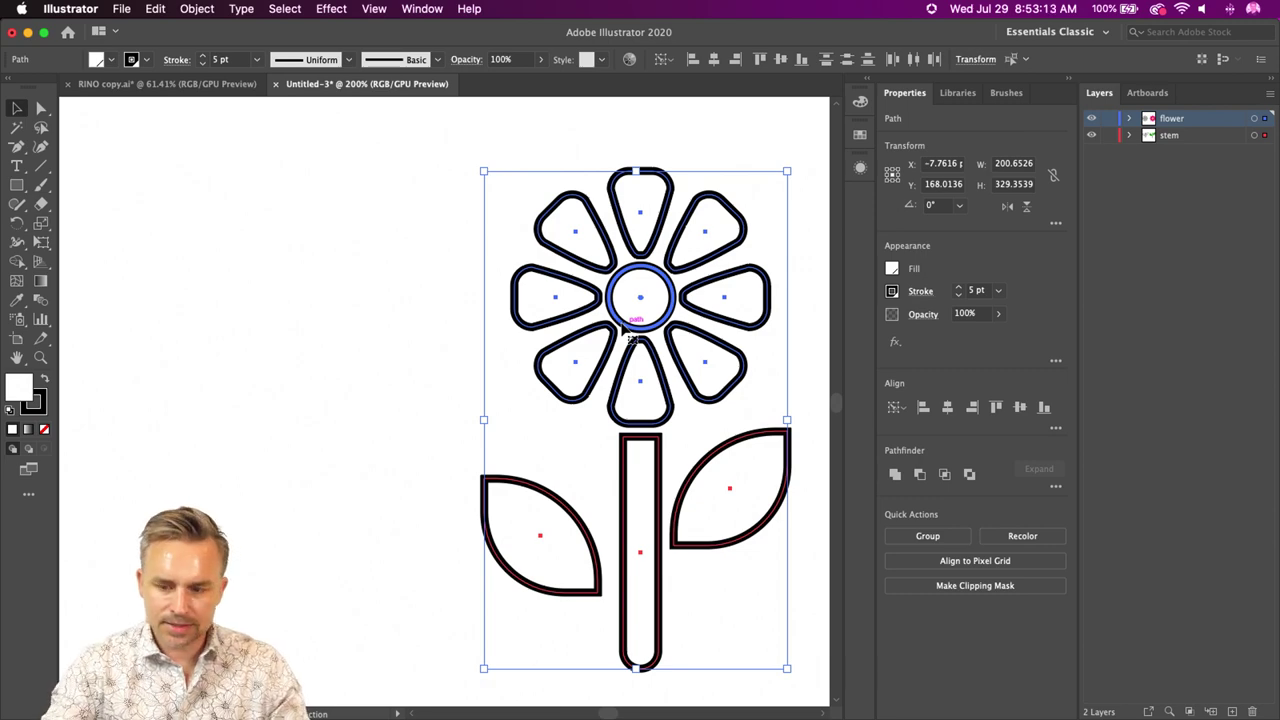
pyautogui.moveTo(630, 340); pyautogui.dragTo(290, 333)
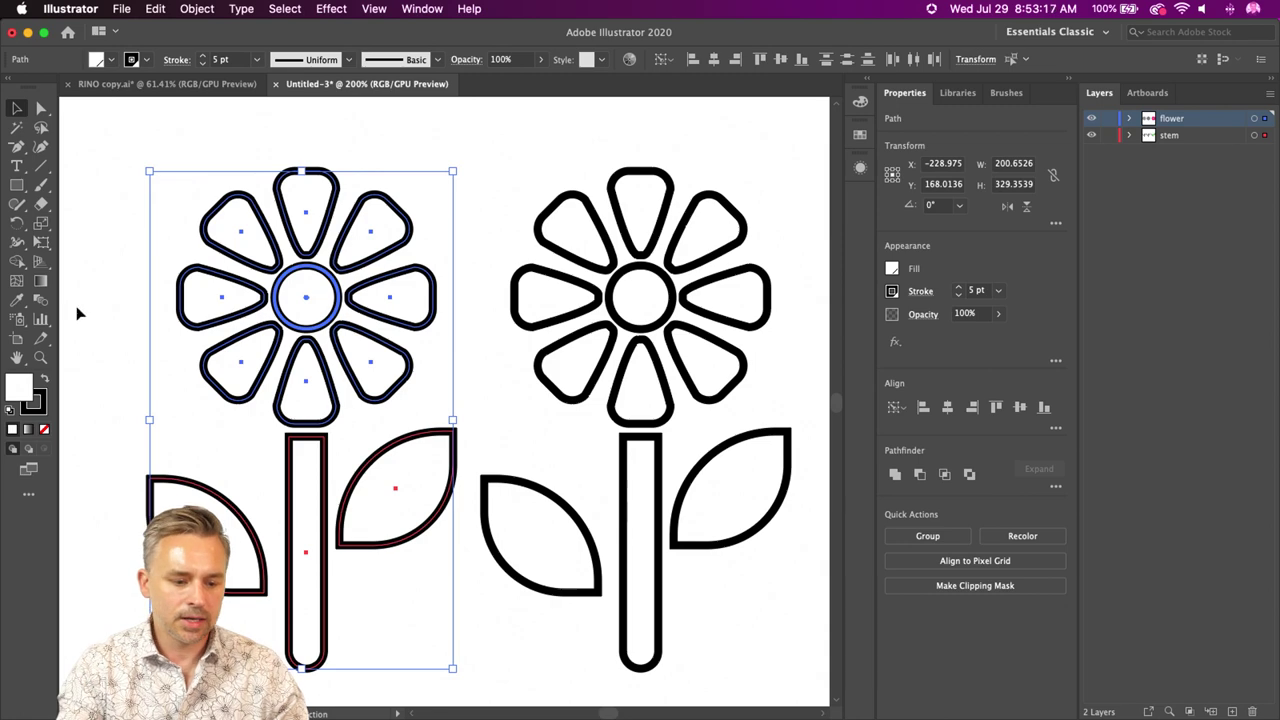
# - Scale the duplicated flower down proportionally to about 42 by 68 px, placing it beside the large flower's left petal
pyautogui.moveTo(149, 668); pyautogui.dragTo(350, 408)
pyautogui.press('super+z')
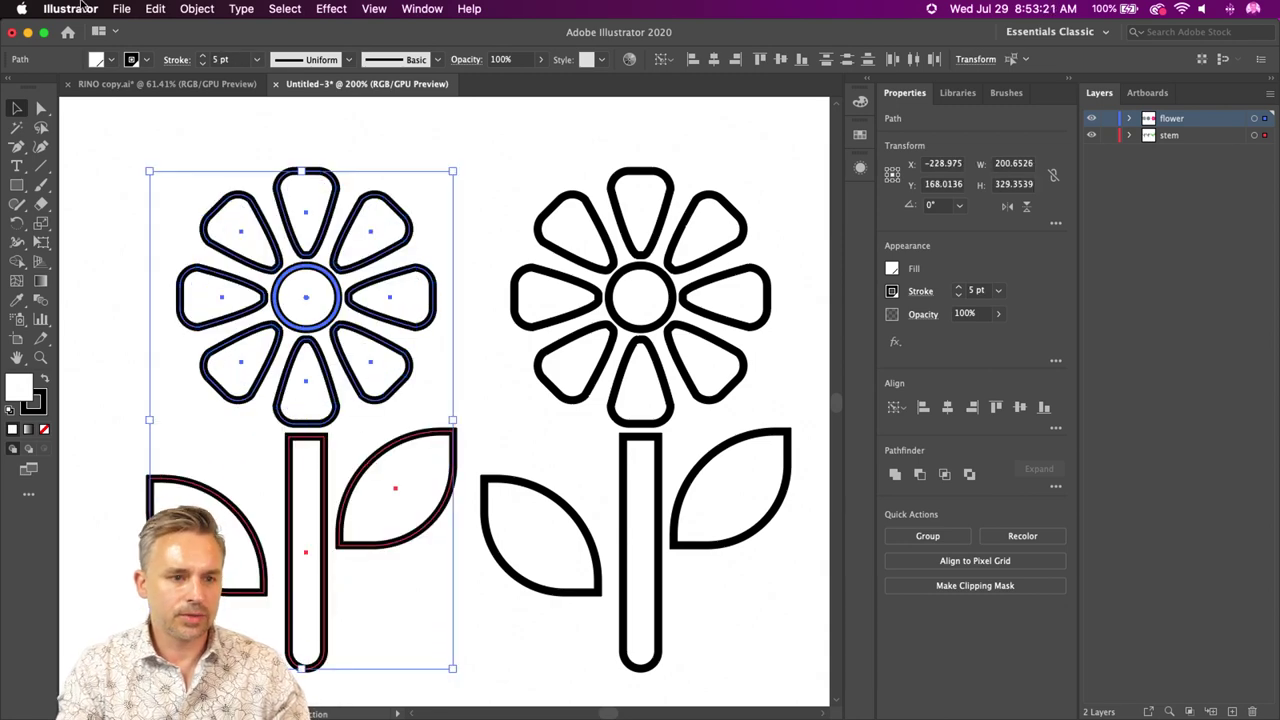
pyautogui.moveTo(149, 668)
pyautogui.mouseDown()
pyautogui.moveTo(190, 560)
pyautogui.moveTo(363, 409)
pyautogui.mouseUp()
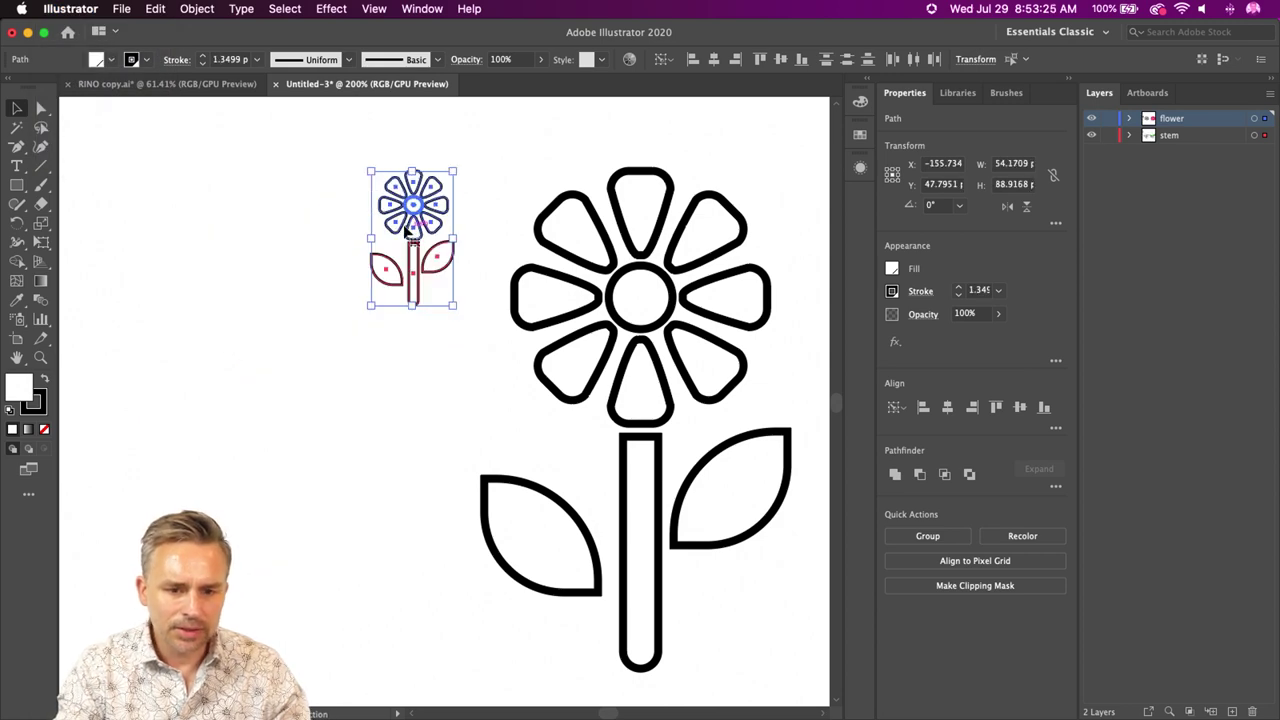
pyautogui.moveTo(407, 230); pyautogui.dragTo(432, 327)
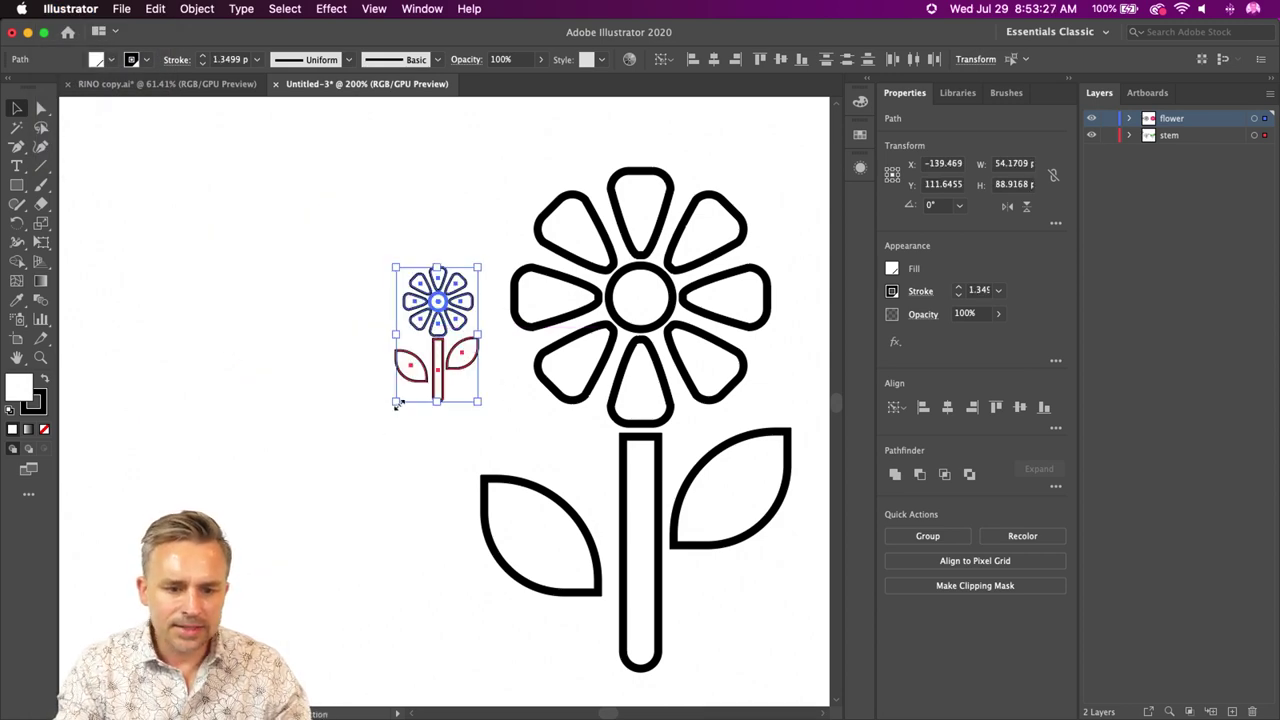
pyautogui.moveTo(396, 404); pyautogui.dragTo(414, 371)
pyautogui.click(371, 457)
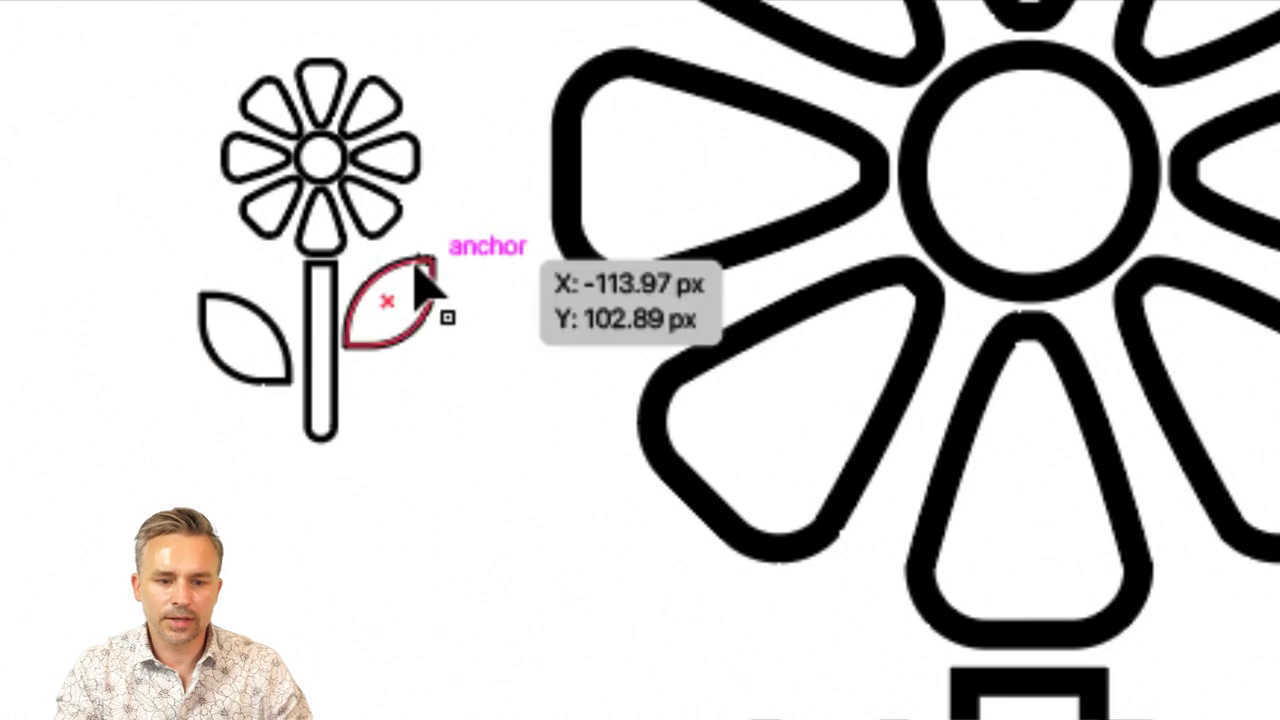
# - Compare the stroke weights of the small flower's right leaf, the large flower's left petal and the whole small flower
pyautogui.click(218, 288)
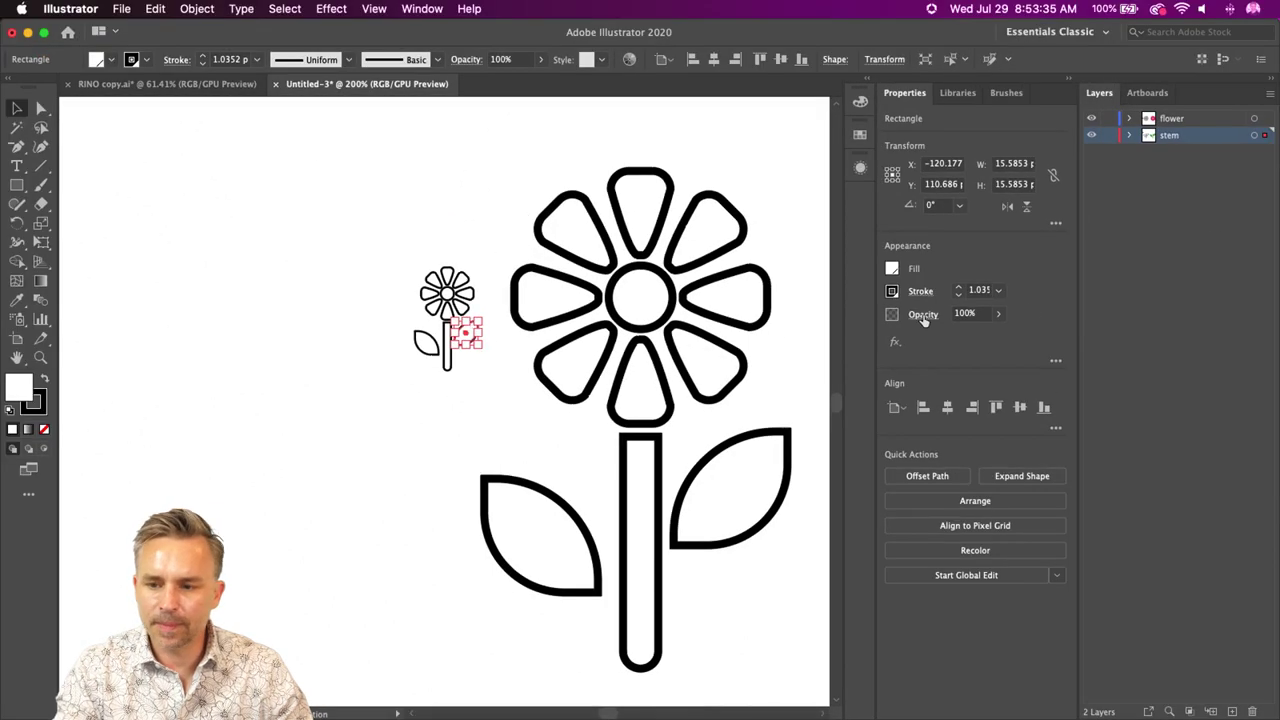
pyautogui.click(530, 279)
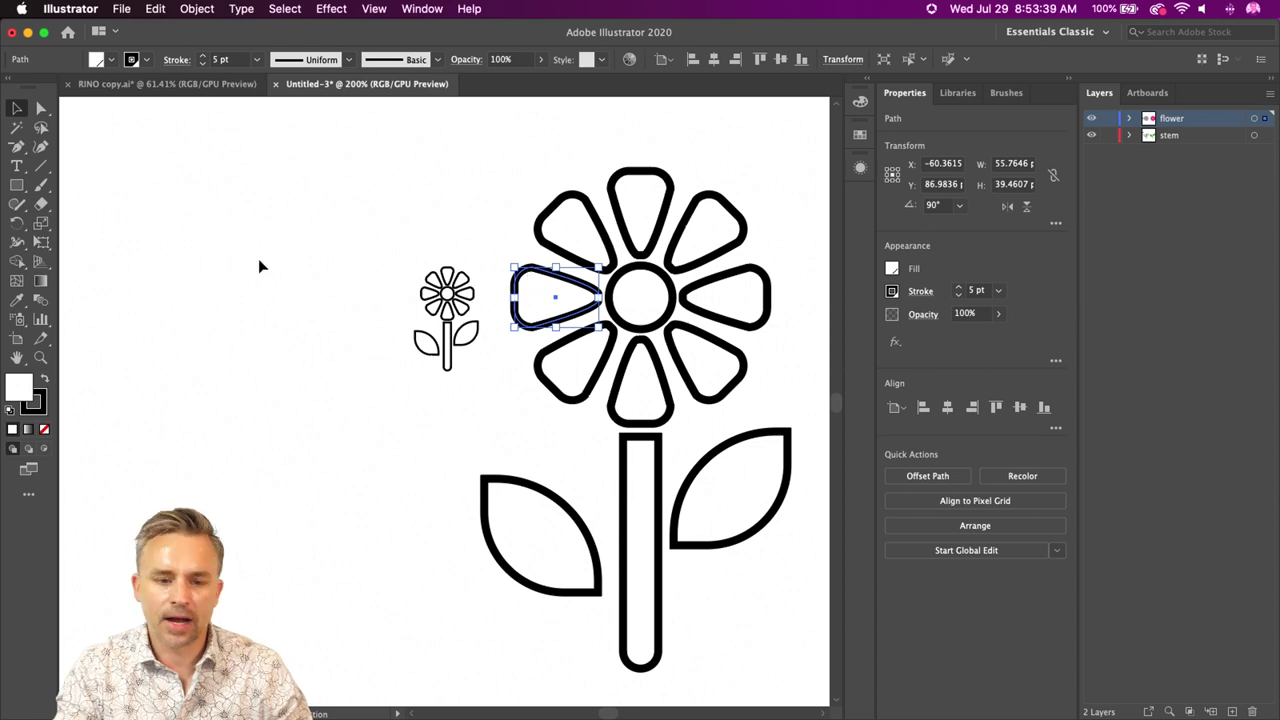
pyautogui.moveTo(368, 231); pyautogui.dragTo(481, 393)
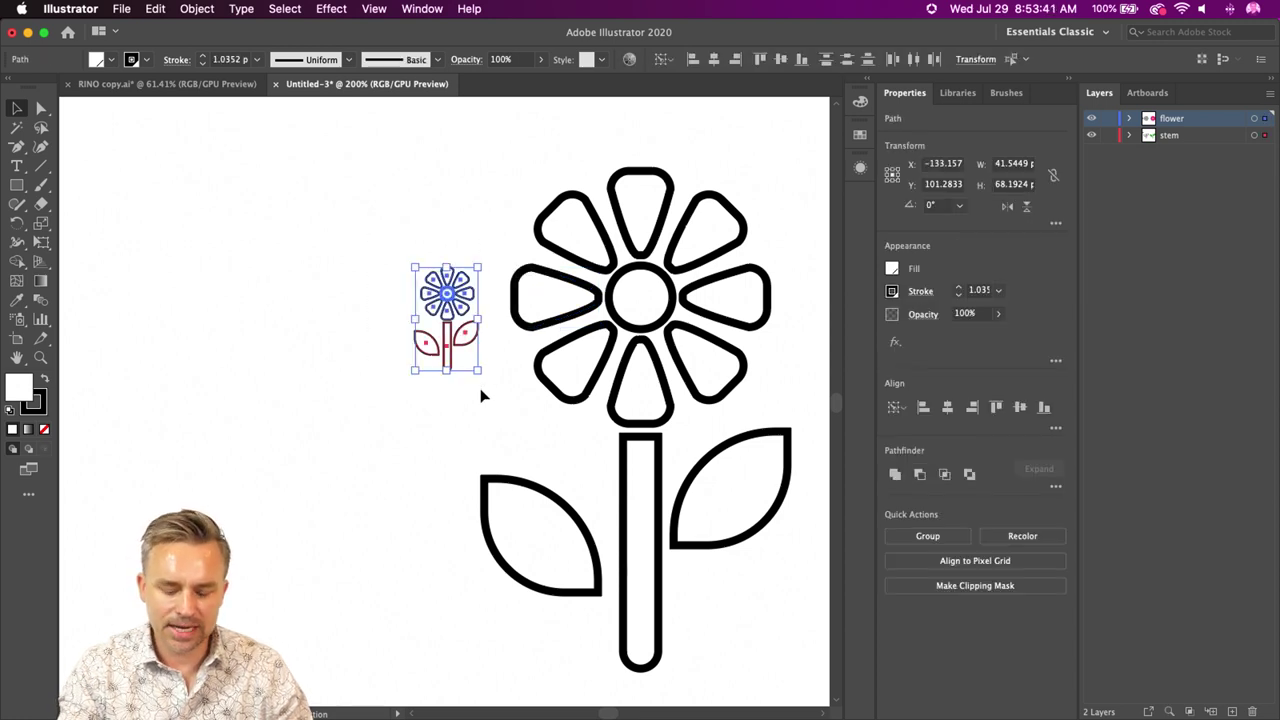
# - Undo the scaling and moving of the duplicated flower
pyautogui.press('super+z')
pyautogui.press('super+z')
pyautogui.press('super+z')
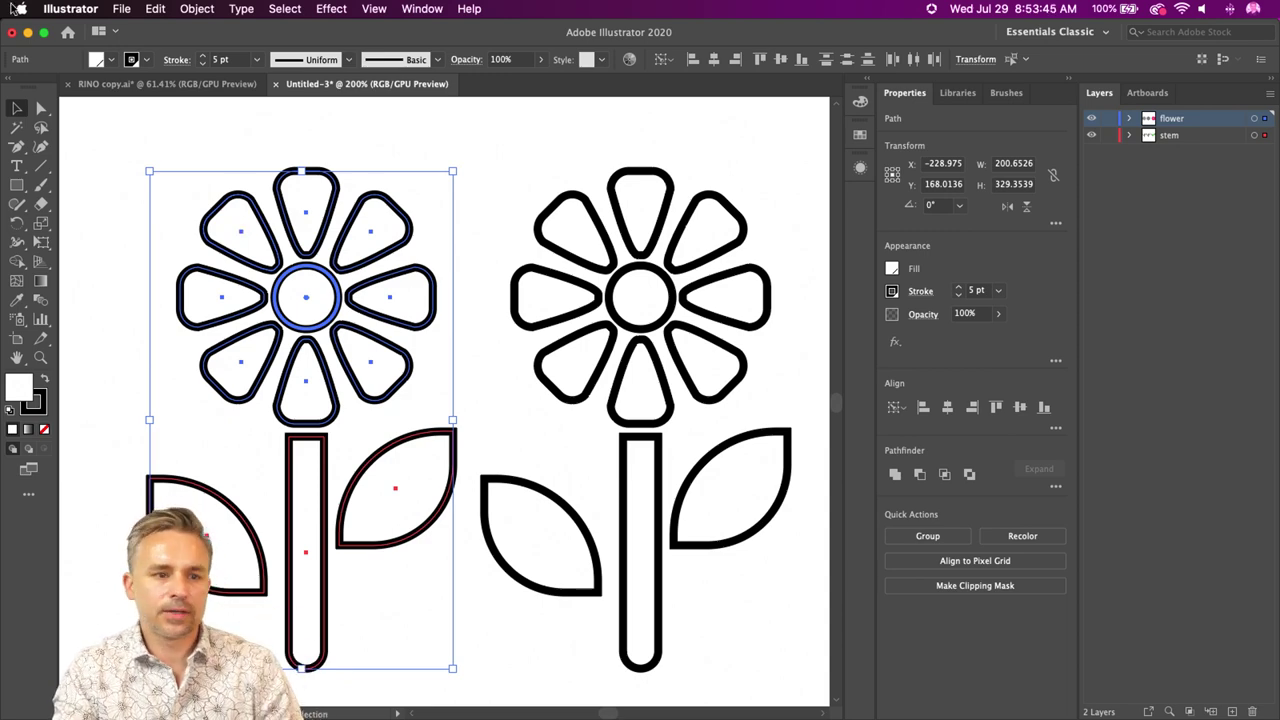
# - Turn off scaling of strokes and effects in the general preferences, keeping corner scaling on
pyautogui.click(50, 8)
pyautogui.moveTo(70, 53)
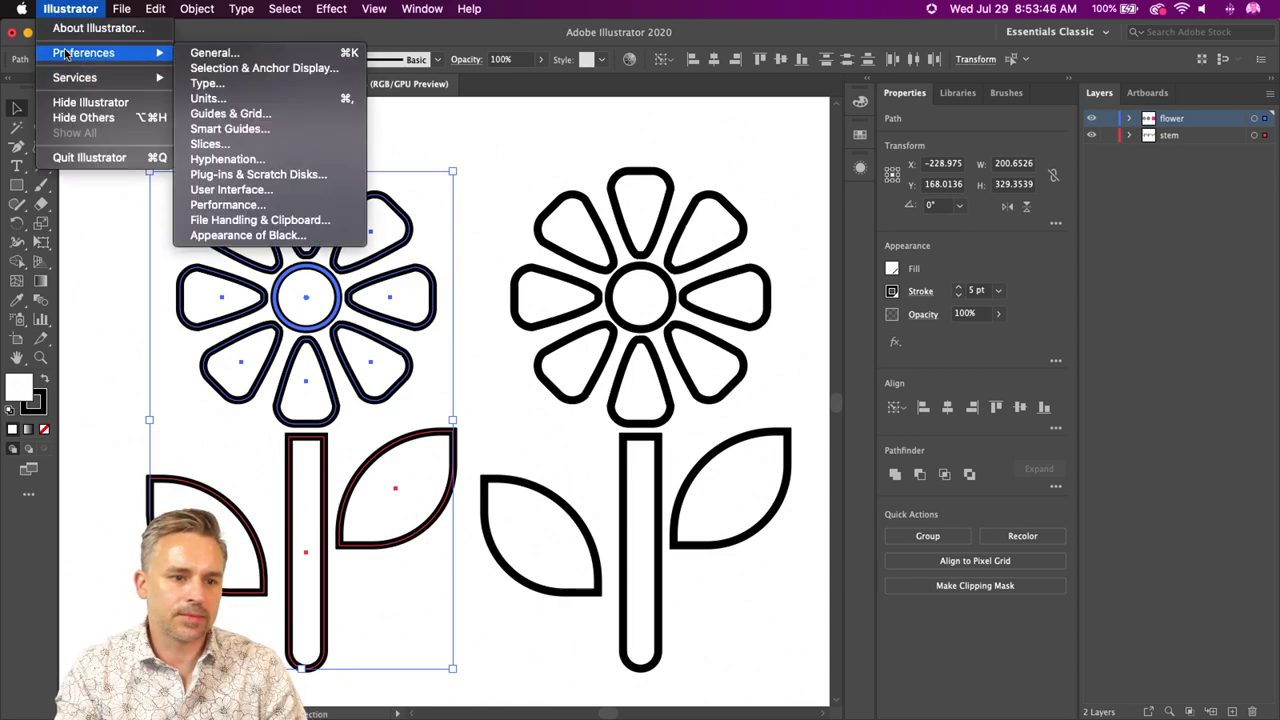
pyautogui.click(296, 53)
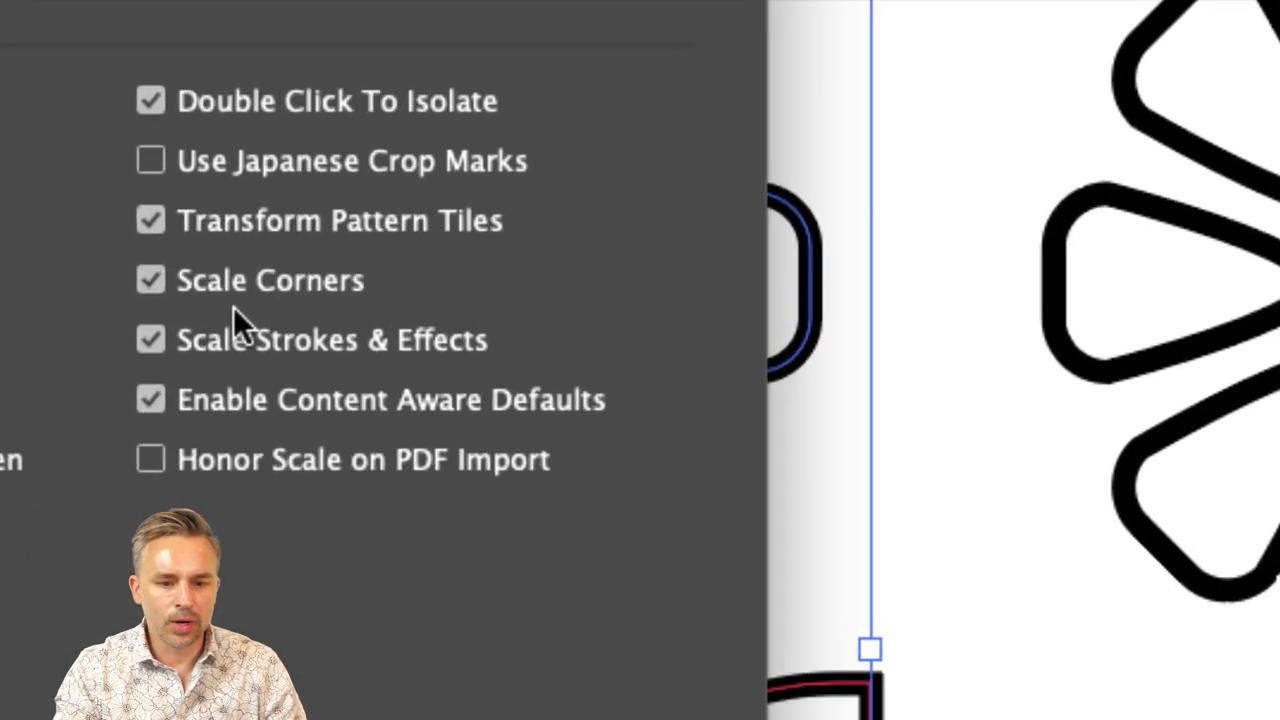
pyautogui.click(237, 314)
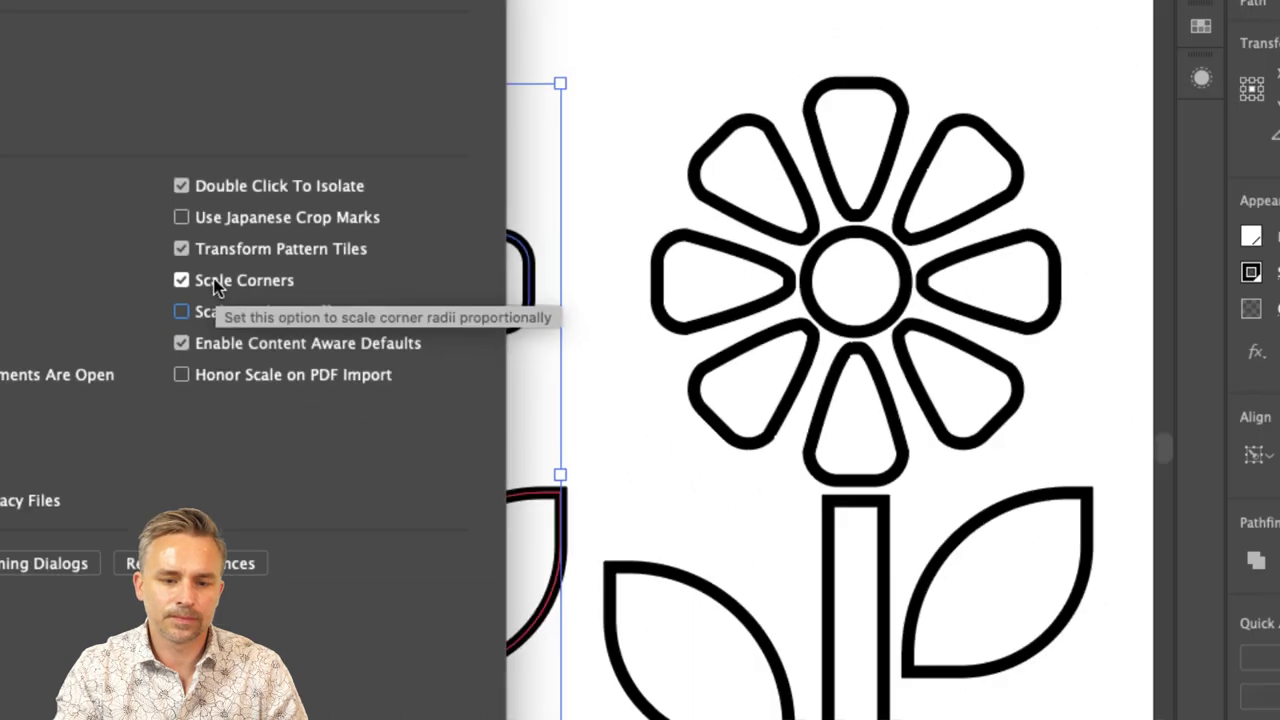
pyautogui.click(361, 592)
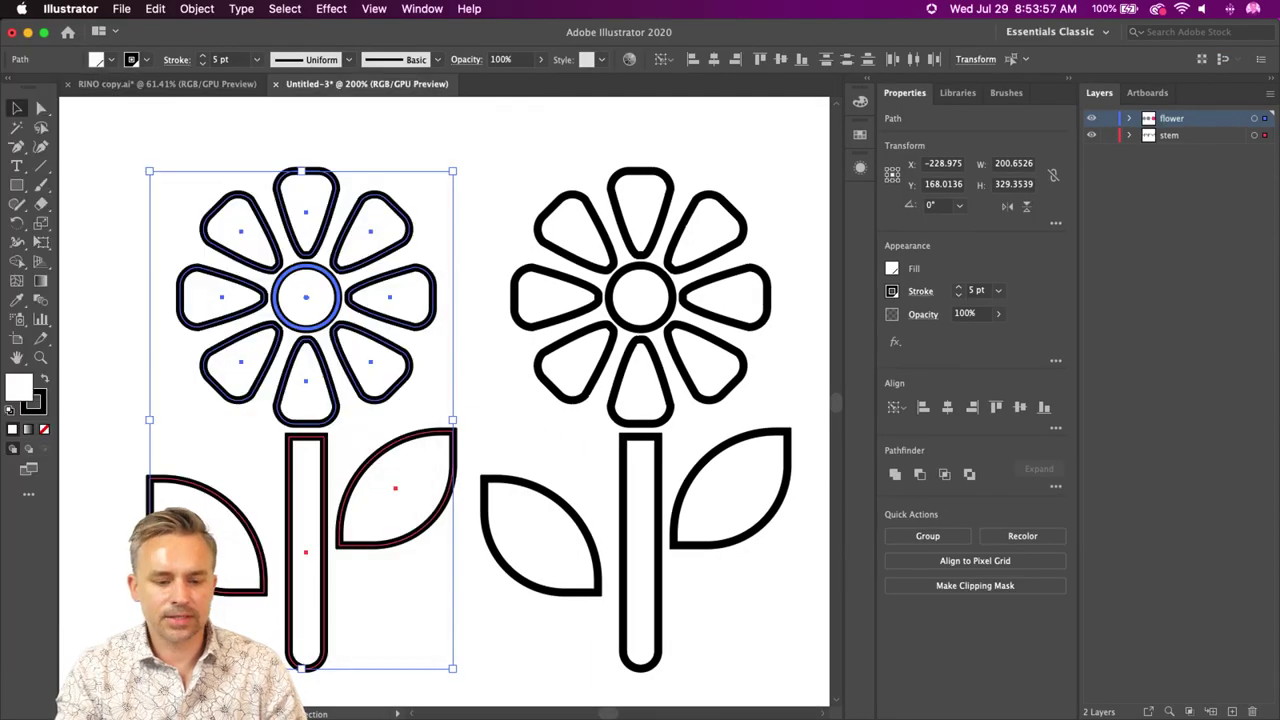
# - Scale the duplicated flower down proportionally to about 77 by 126 px and move it beside the large outlined flower
pyautogui.moveTo(149, 668); pyautogui.dragTo(333, 367)
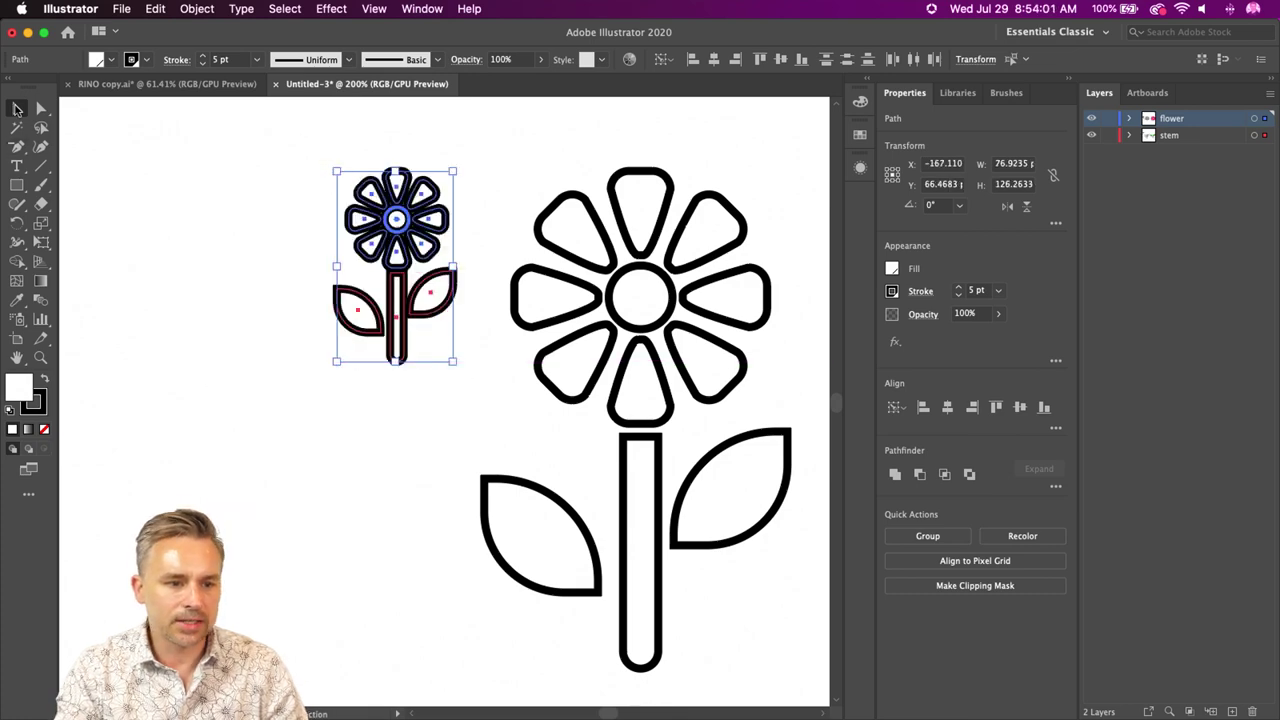
pyautogui.moveTo(395, 220); pyautogui.dragTo(427, 314)
pyautogui.click(266, 299)
# - Select both the small and large outlined flowers and place a duplicate of the pair to their left
pyautogui.press('super+minus')
pyautogui.press('super+minus')
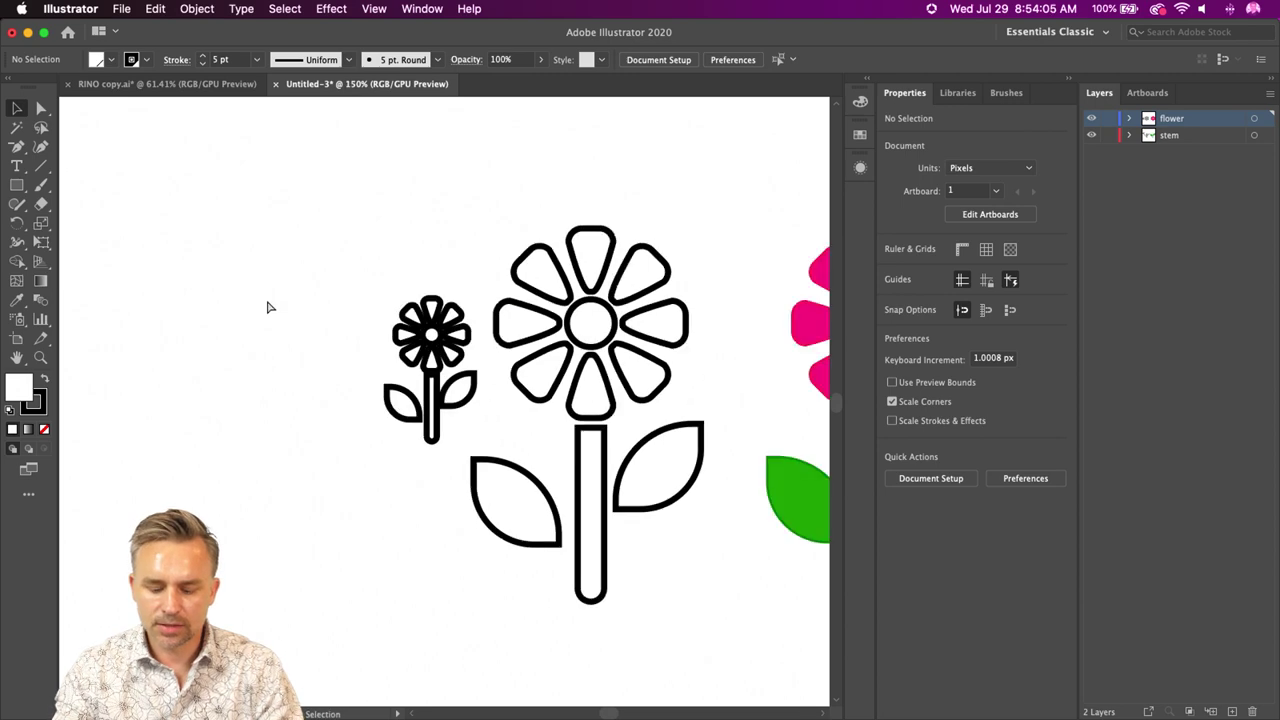
pyautogui.moveTo(357, 257); pyautogui.dragTo(620, 572)
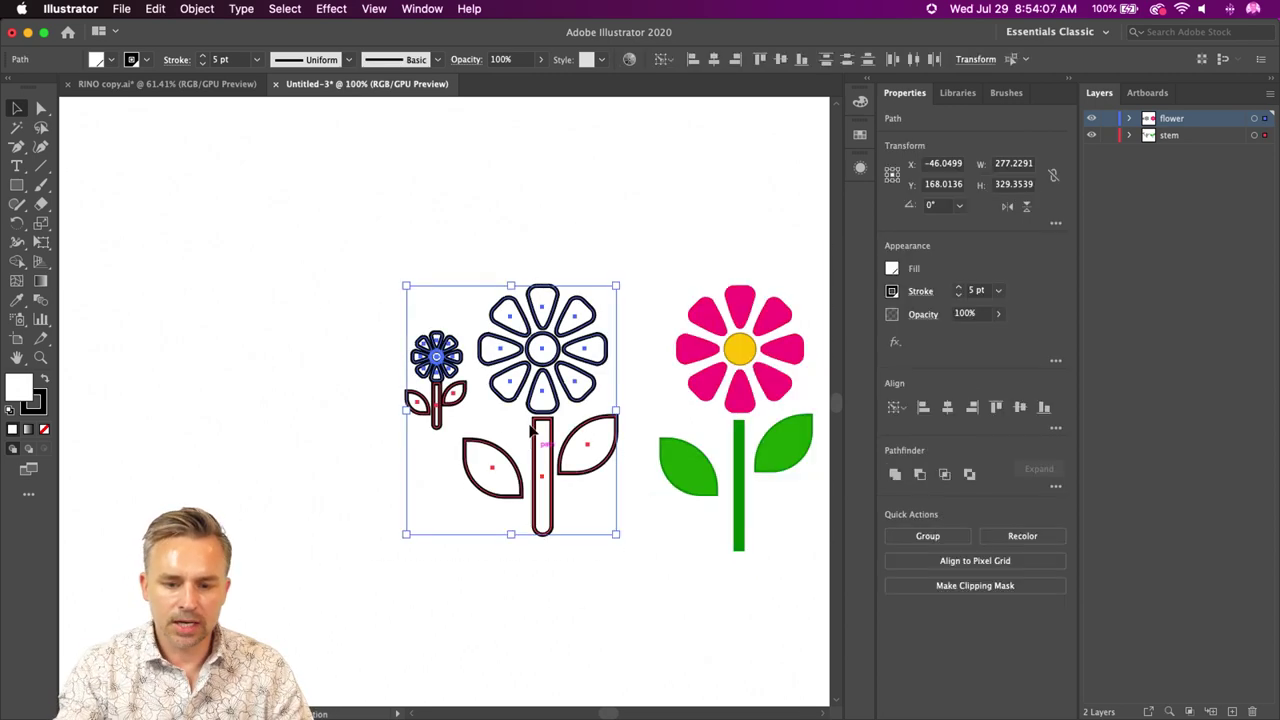
pyautogui.moveTo(541, 427); pyautogui.dragTo(301, 427)
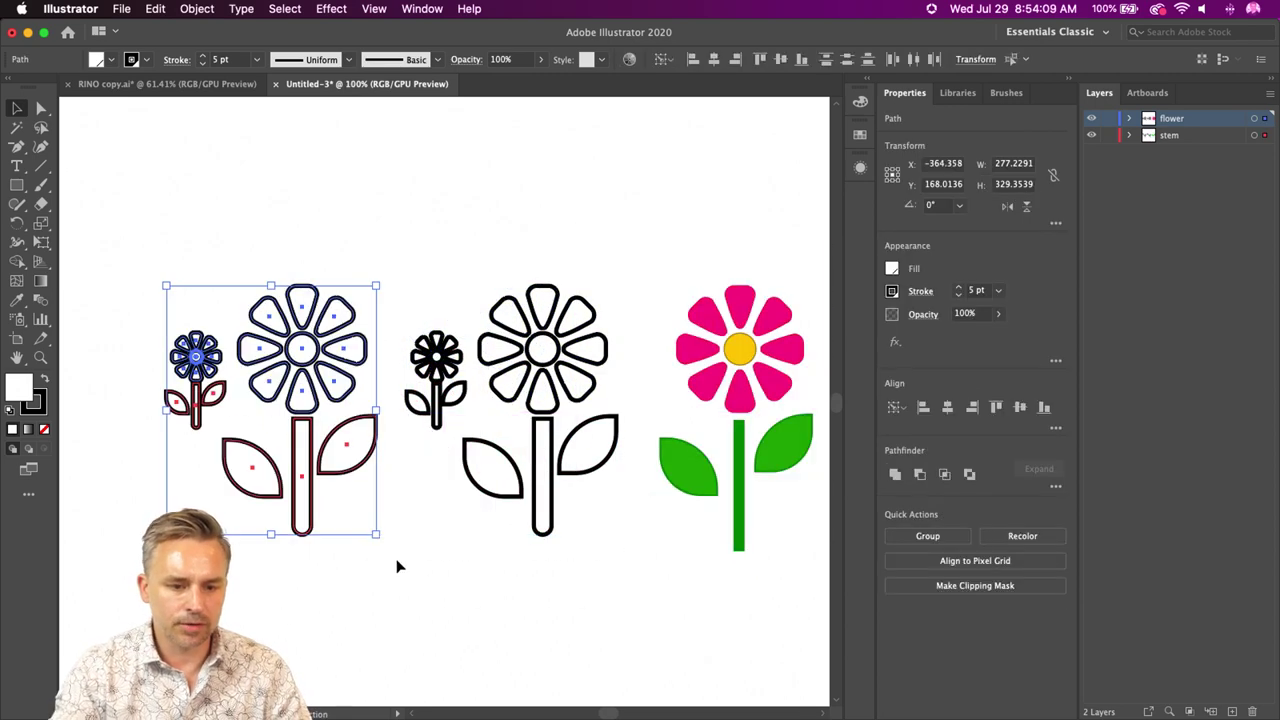
# - Separate the small flower from the duplicated pair and delete it, leaving only the large copy
pyautogui.click(155, 352)
pyautogui.moveTo(196, 364); pyautogui.dragTo(466, 606)
pyautogui.click(304, 564)
pyautogui.click(410, 508)
pyautogui.click(362, 481)
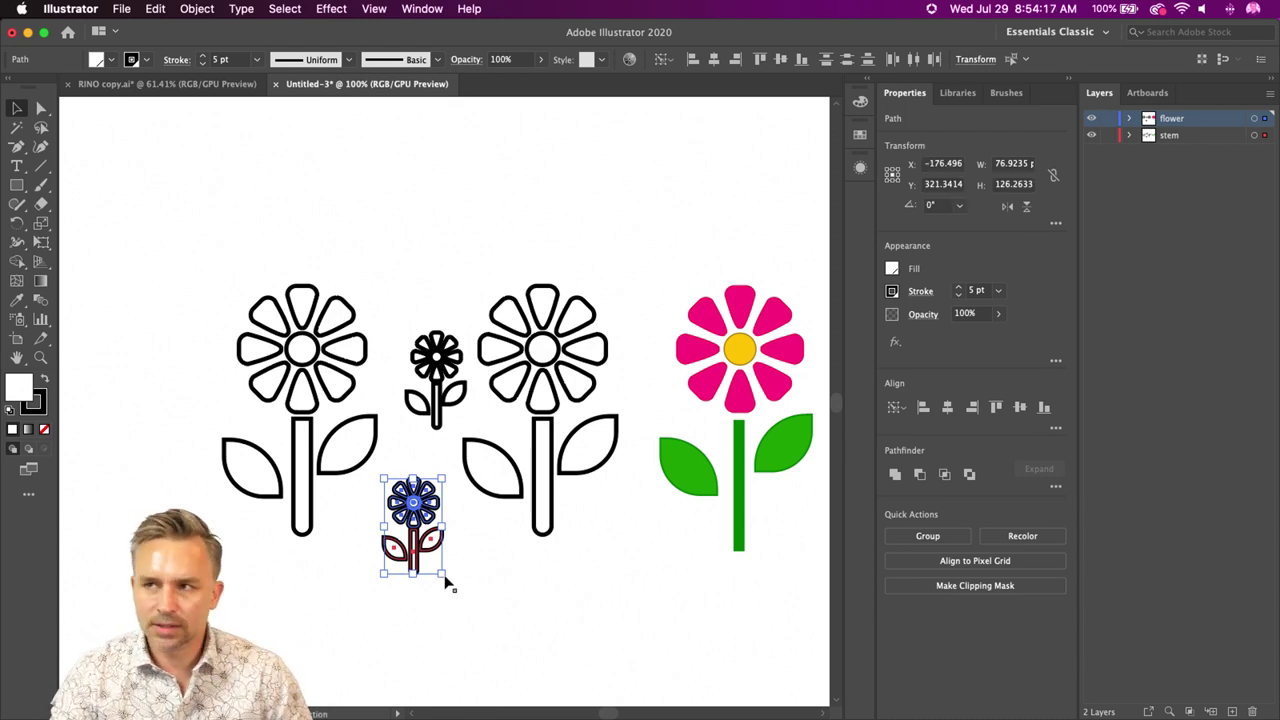
pyautogui.press('Delete')
pyautogui.moveTo(401, 301); pyautogui.dragTo(456, 420)
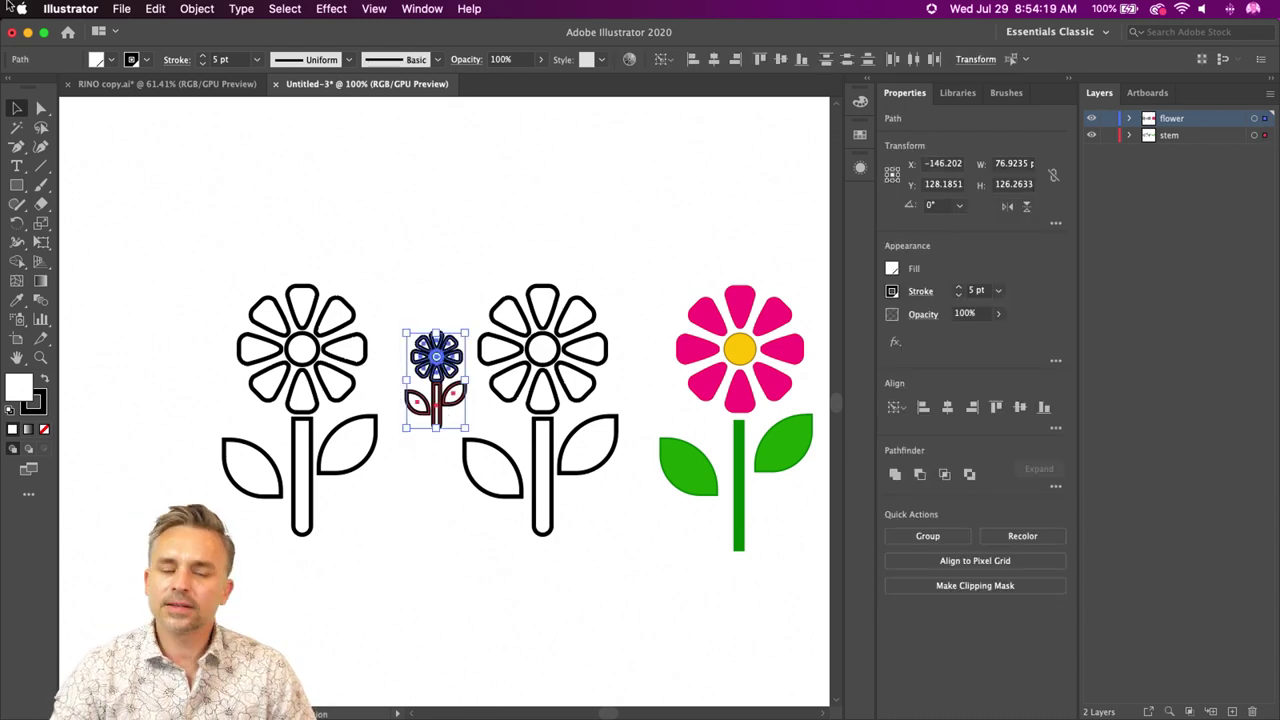
pyautogui.click(70, 8)
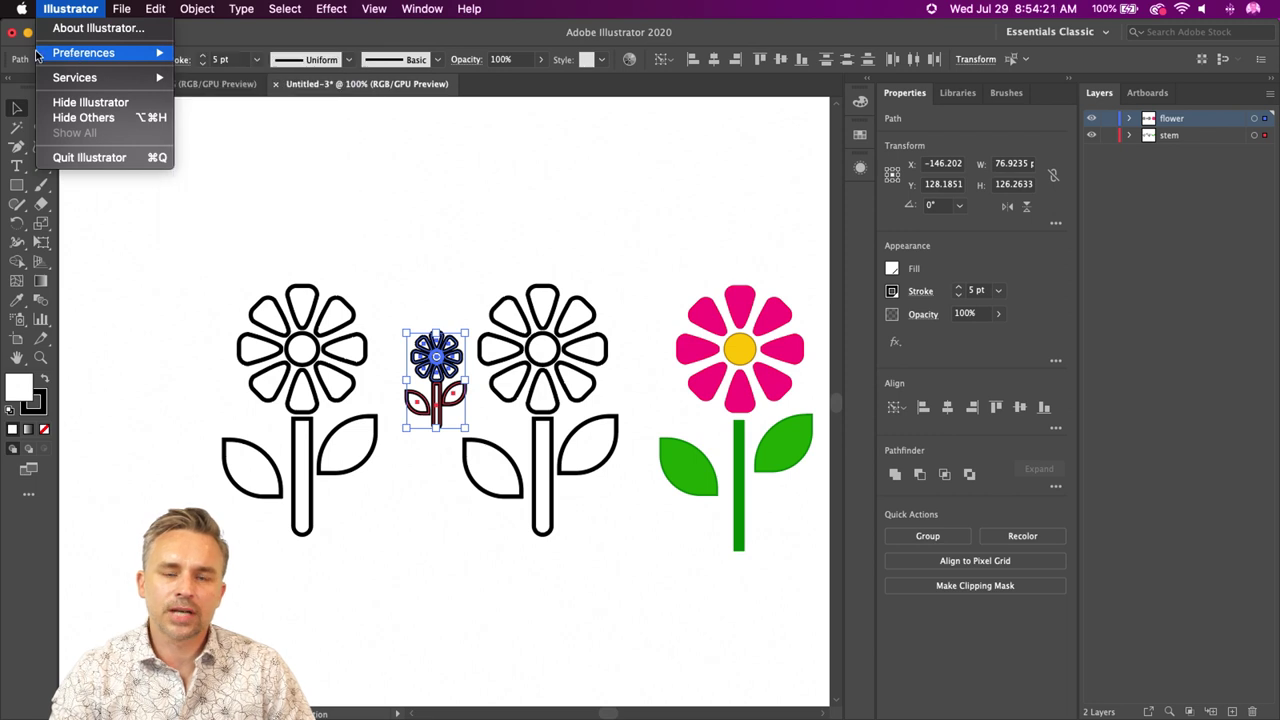
pyautogui.click(342, 575)
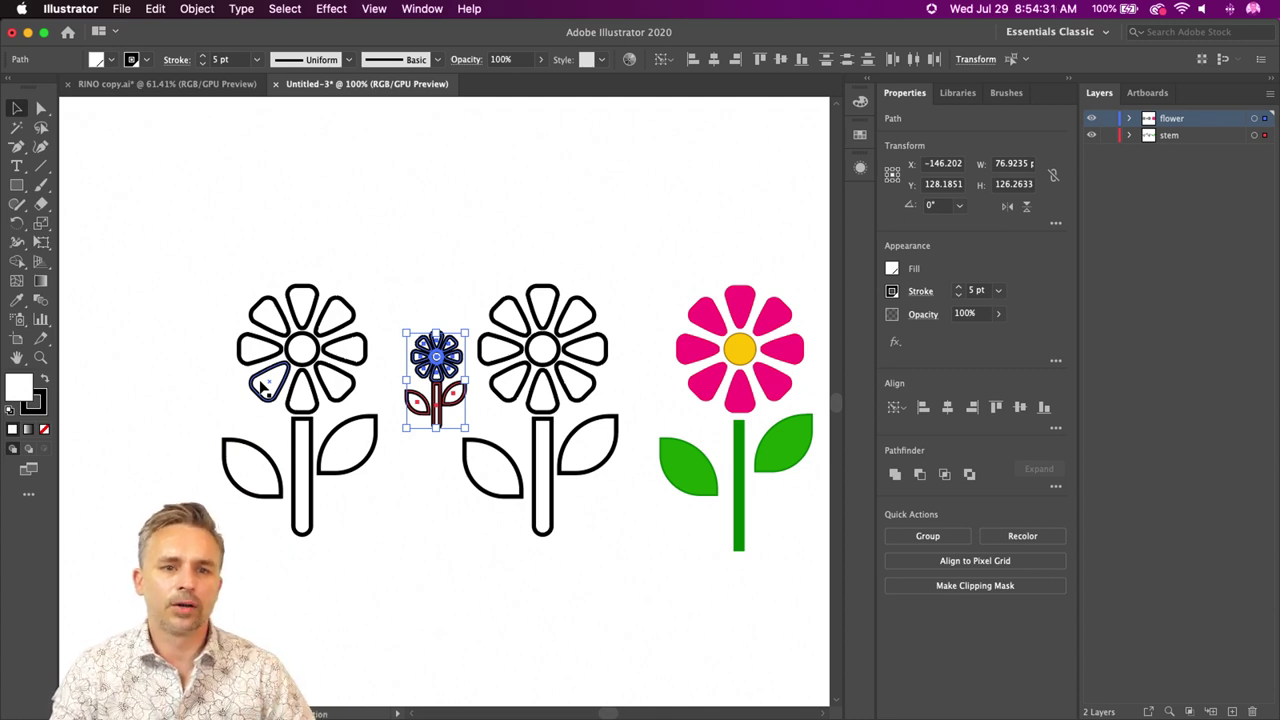
pyautogui.click(143, 227)
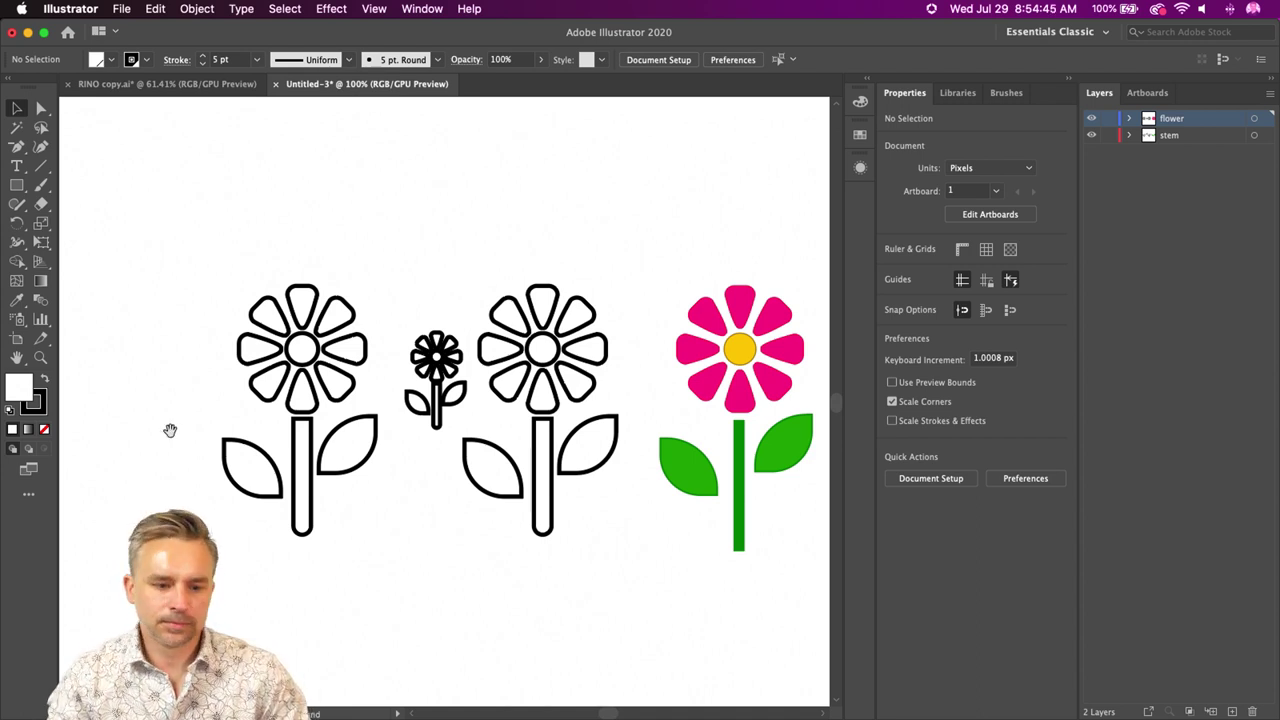
# - Move the complete large duplicate flower about 222 px further left, away from the small flower
pyautogui.moveTo(169, 429); pyautogui.dragTo(351, 400)
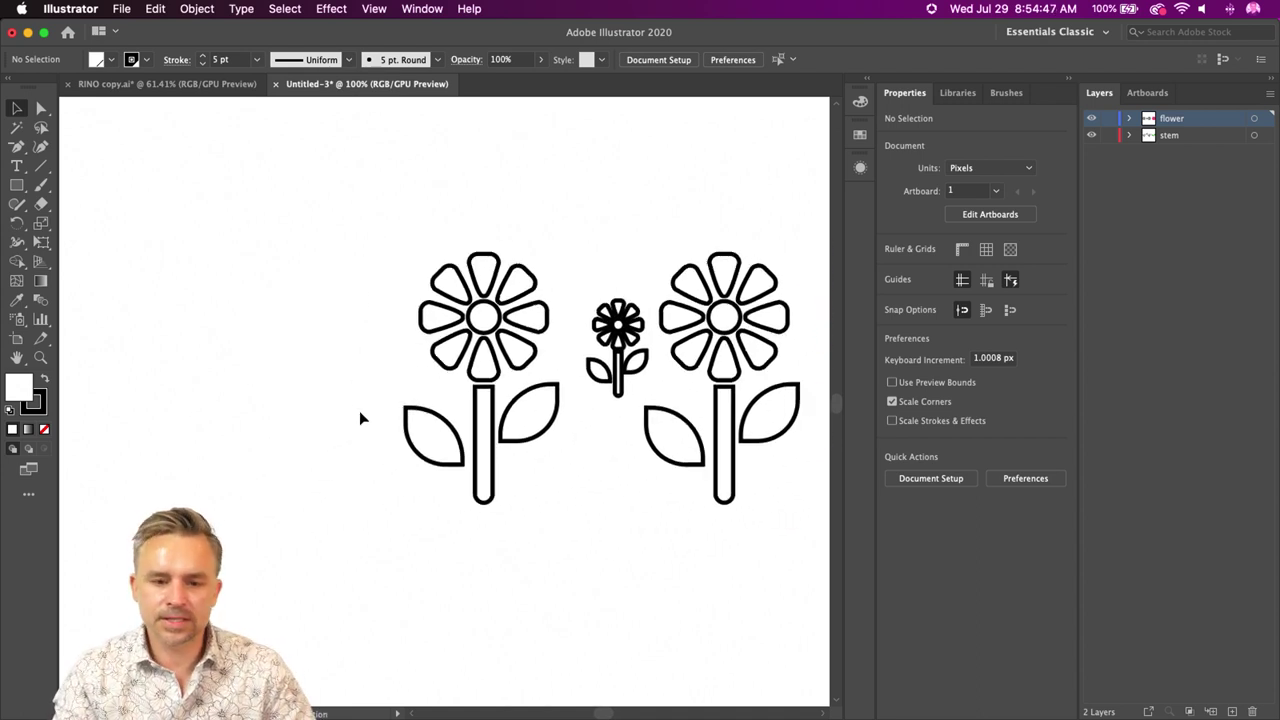
pyautogui.moveTo(353, 210); pyautogui.dragTo(575, 548)
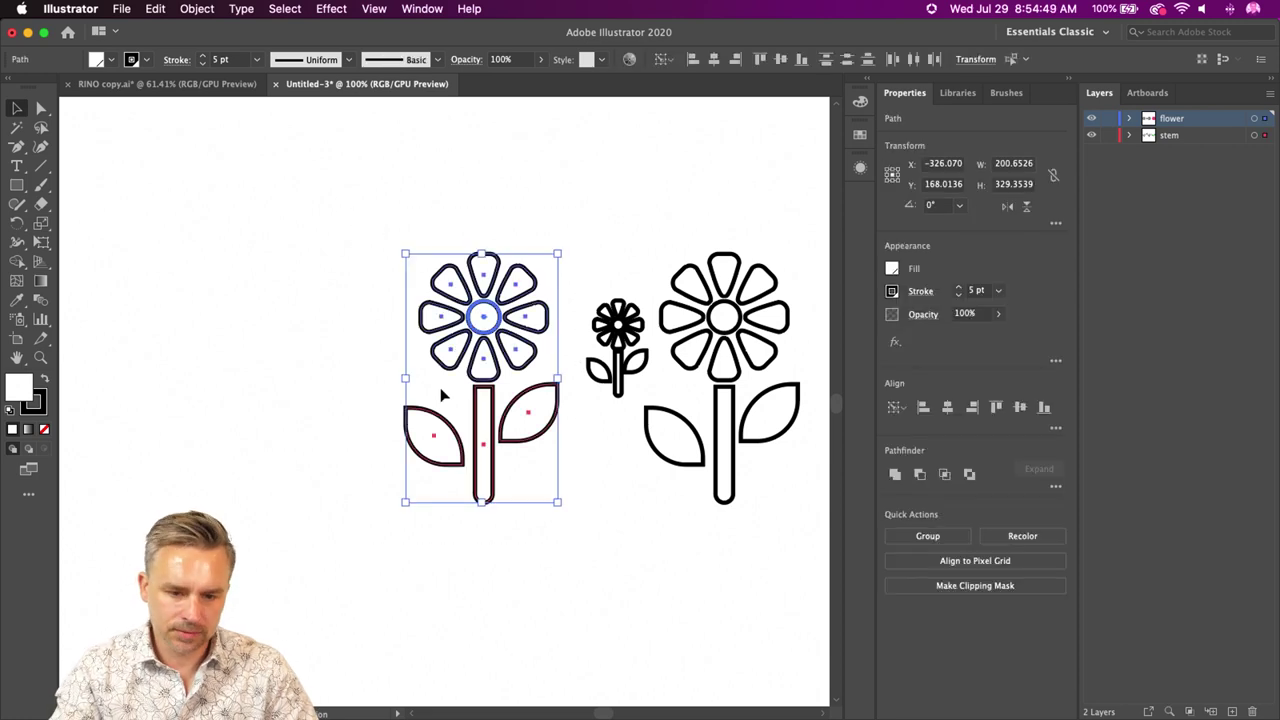
pyautogui.moveTo(443, 394); pyautogui.dragTo(305, 390)
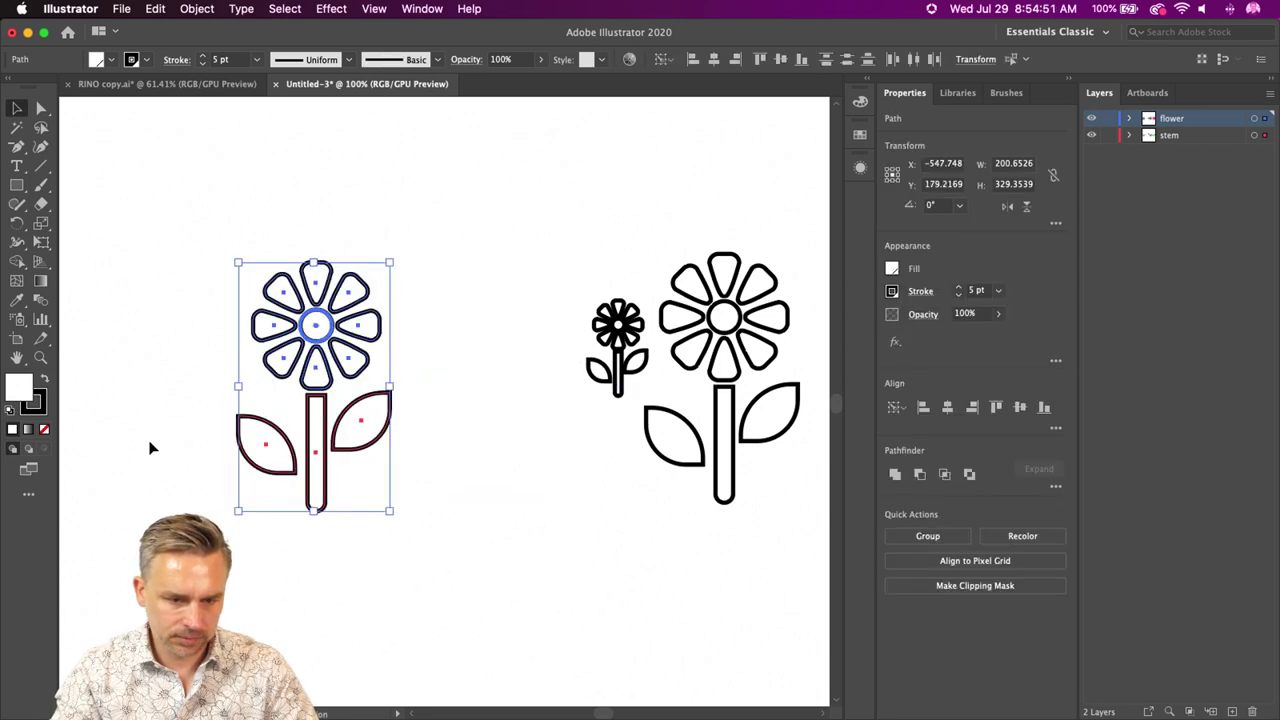
pyautogui.click(155, 347)
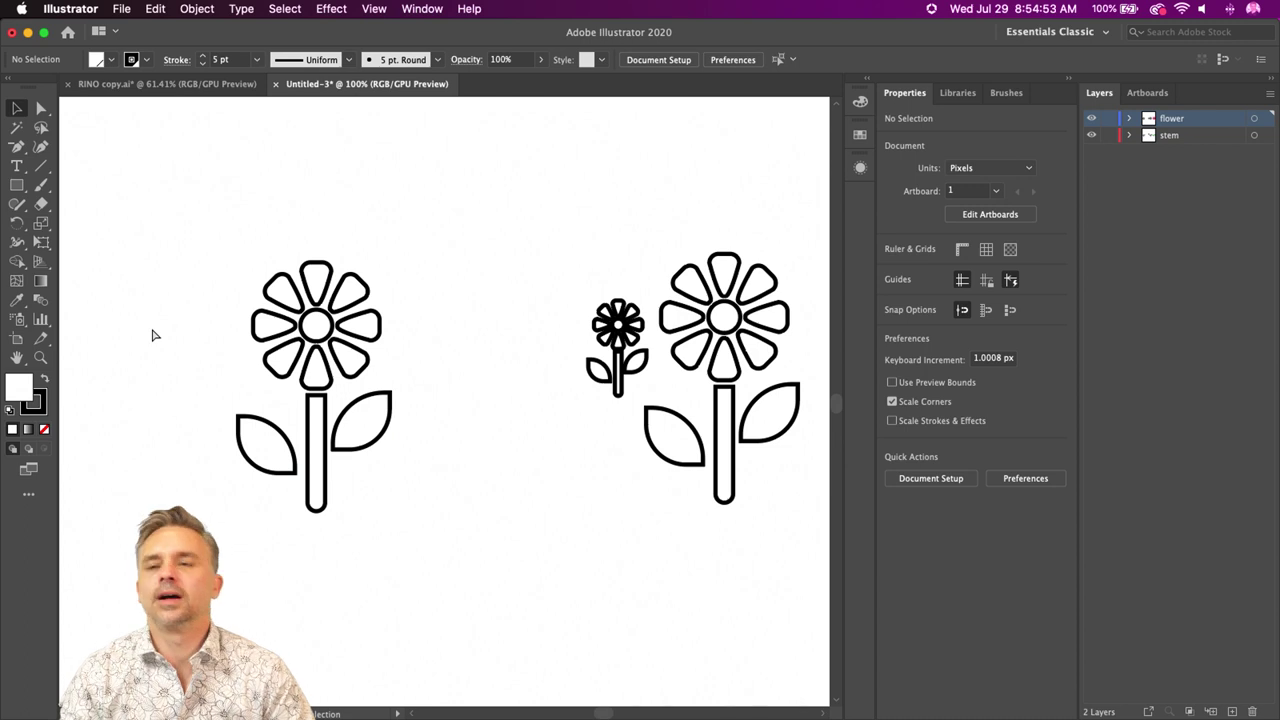
# - Set the stroke weight of the separated flower's stem to 15 pt
pyautogui.press('super+equal')
pyautogui.press('super+equal')
pyautogui.moveTo(152, 328); pyautogui.dragTo(471, 371)
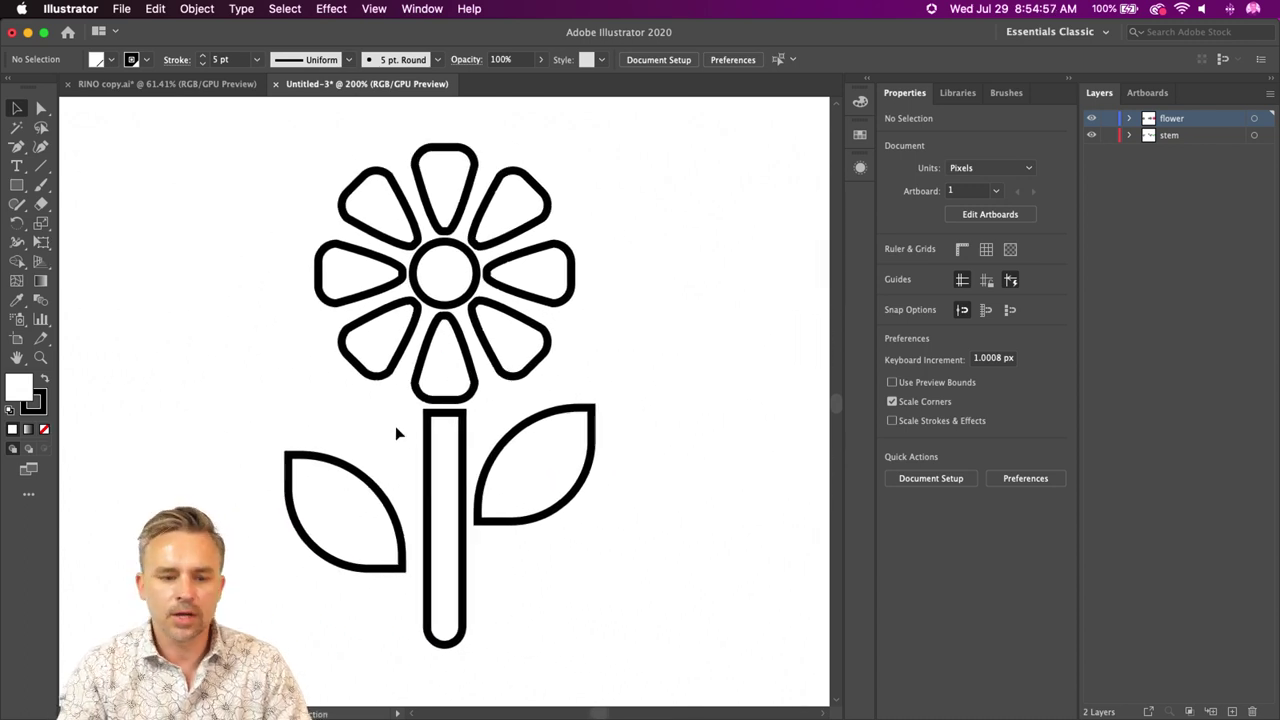
pyautogui.click(425, 433)
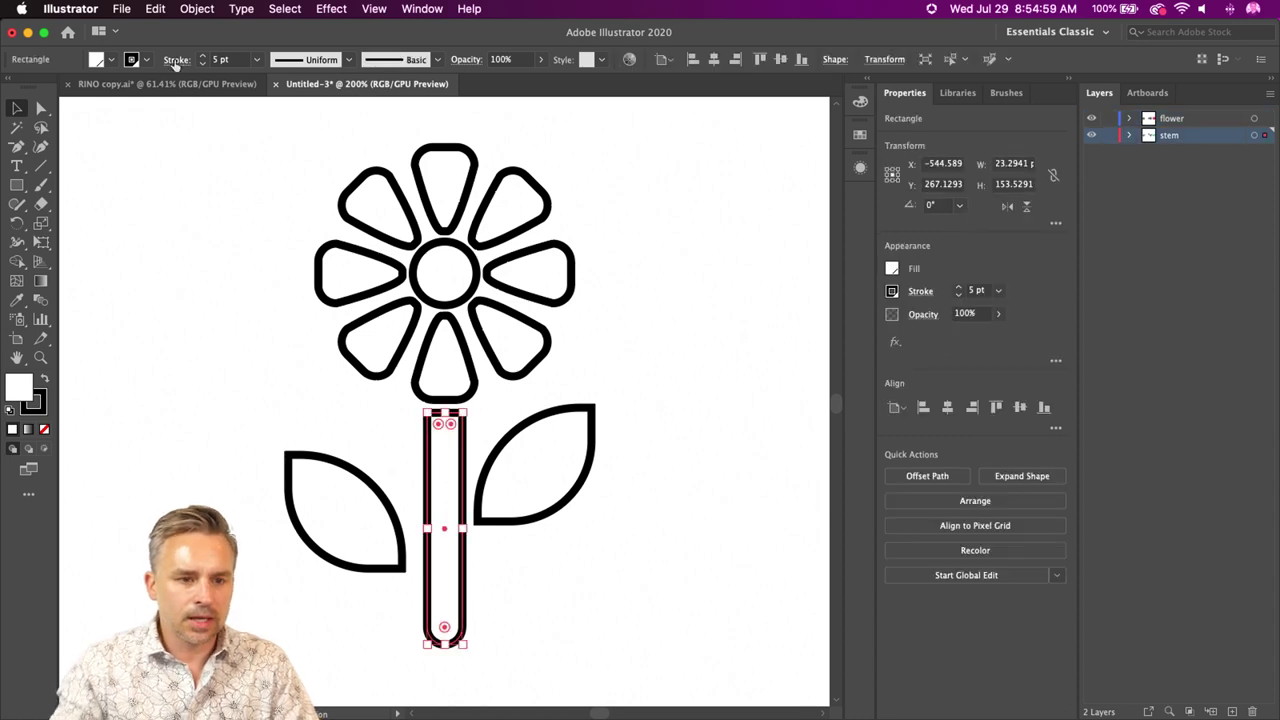
pyautogui.click(215, 59)
pyautogui.write('15')
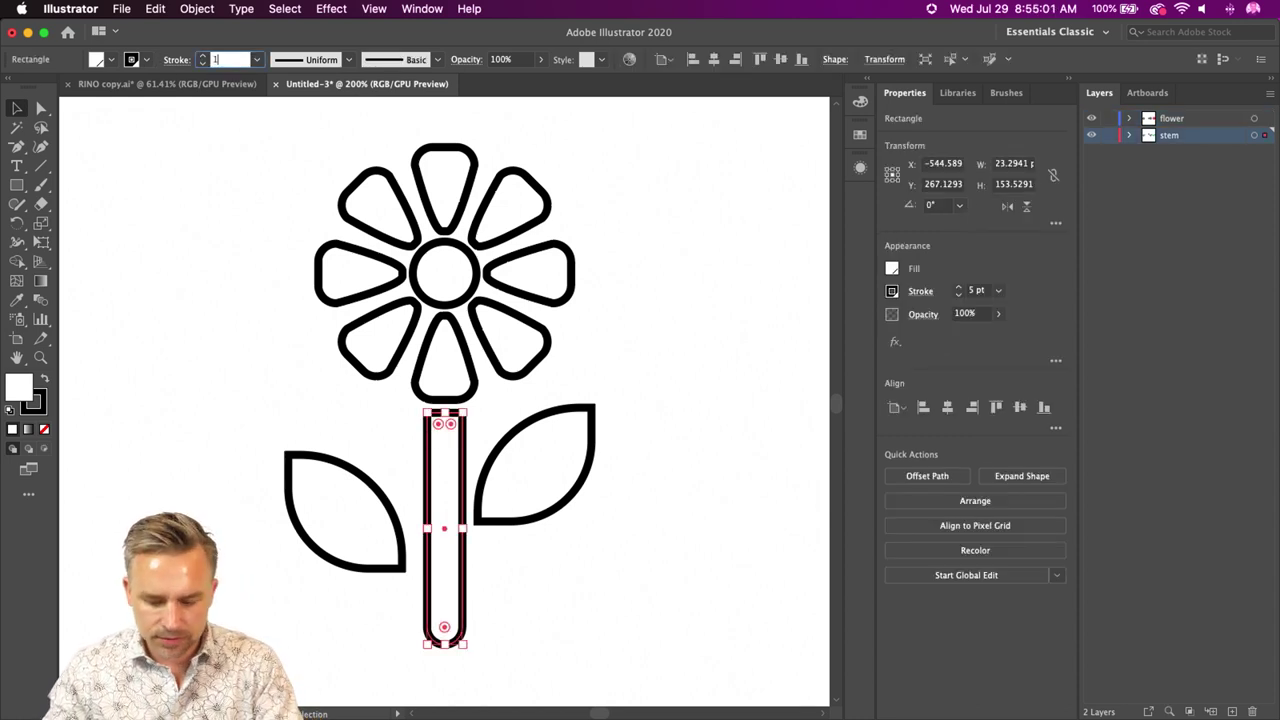
pyautogui.press('Return')
pyautogui.click(206, 374)
# - Set the stroke weight of the flower's center circle to 15 pt
pyautogui.click(448, 304)
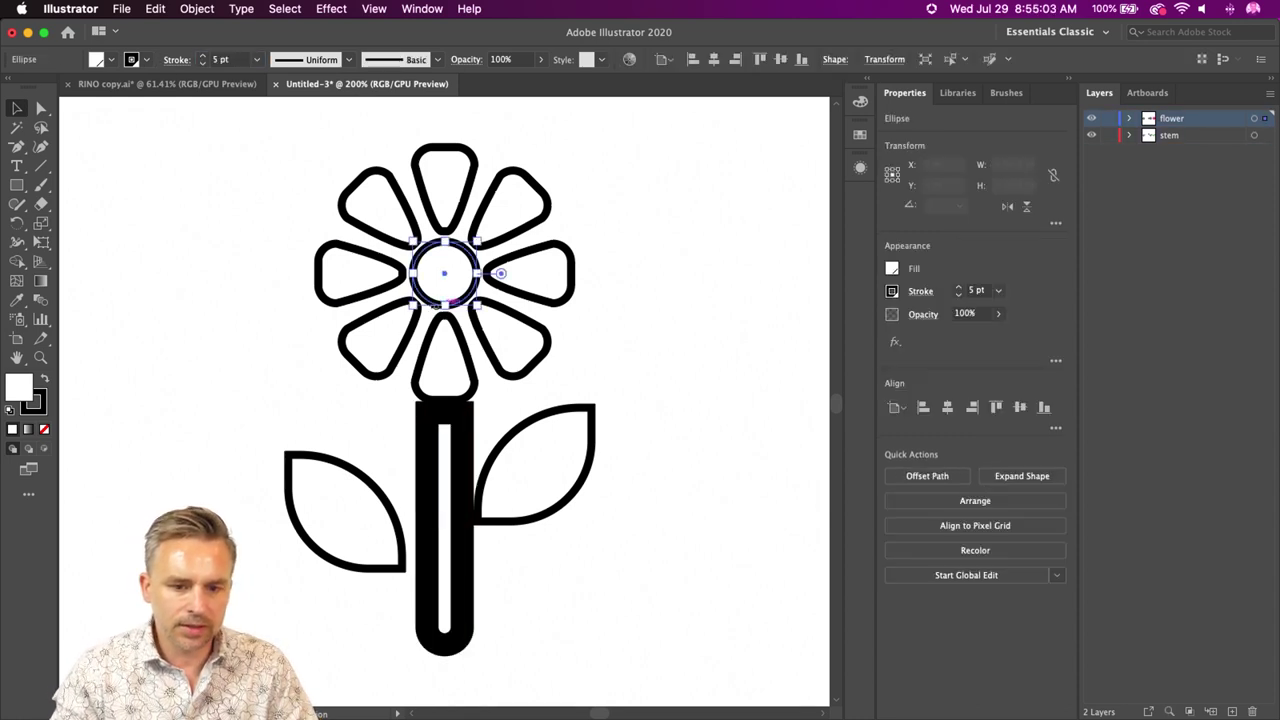
pyautogui.click(222, 59)
pyautogui.write('15')
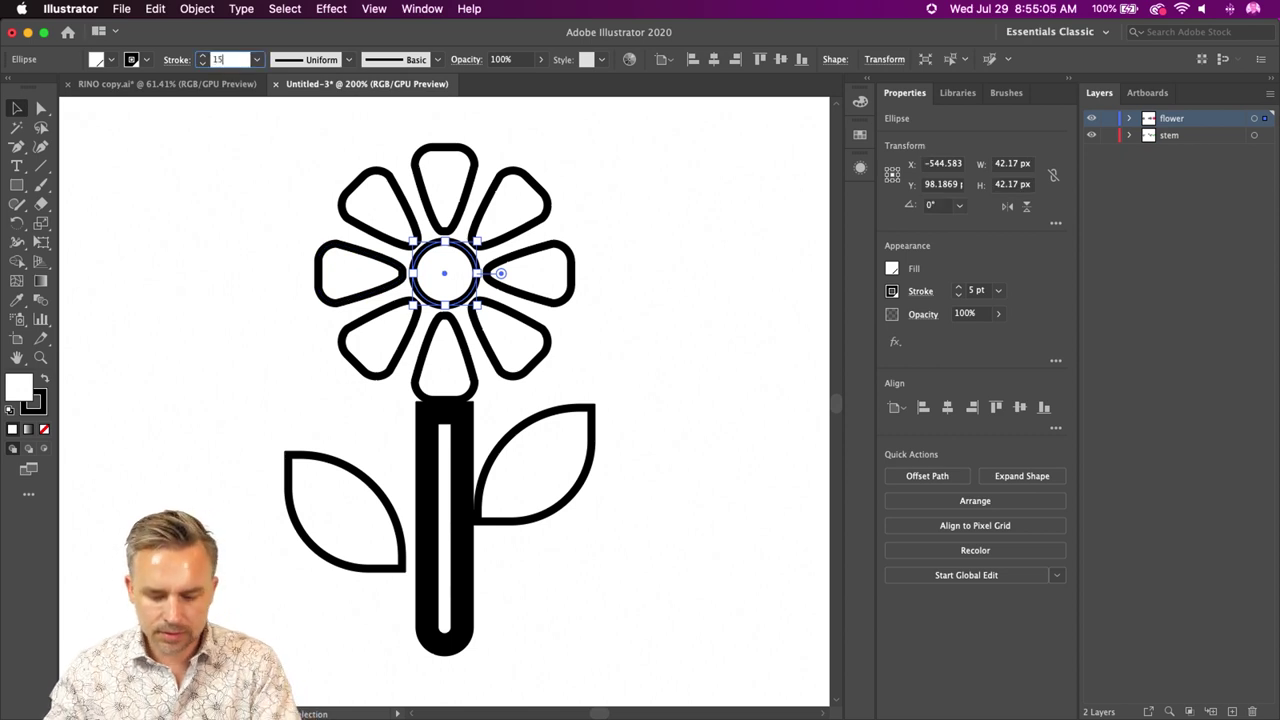
pyautogui.press('Return')
pyautogui.click(167, 352)
# - Select all eight petals of the separated flower together and set their stroke weight to 1 pt
pyautogui.click(296, 456)
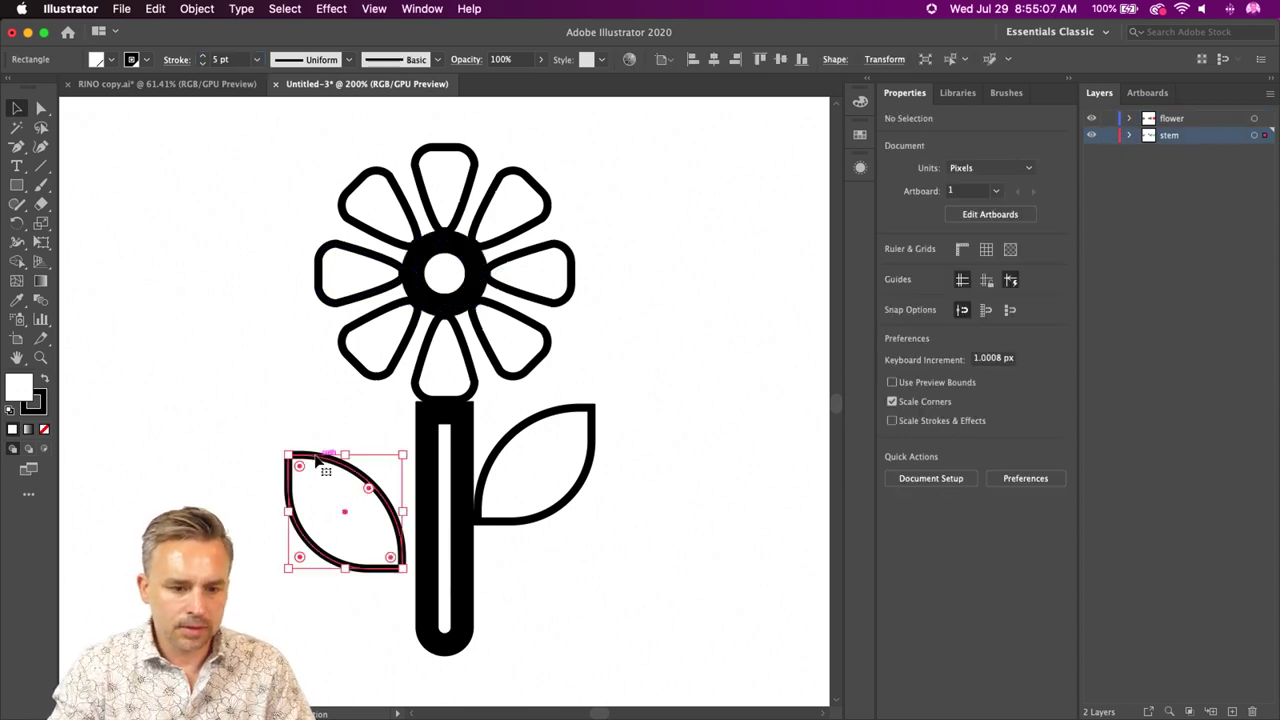
pyautogui.click(347, 352)
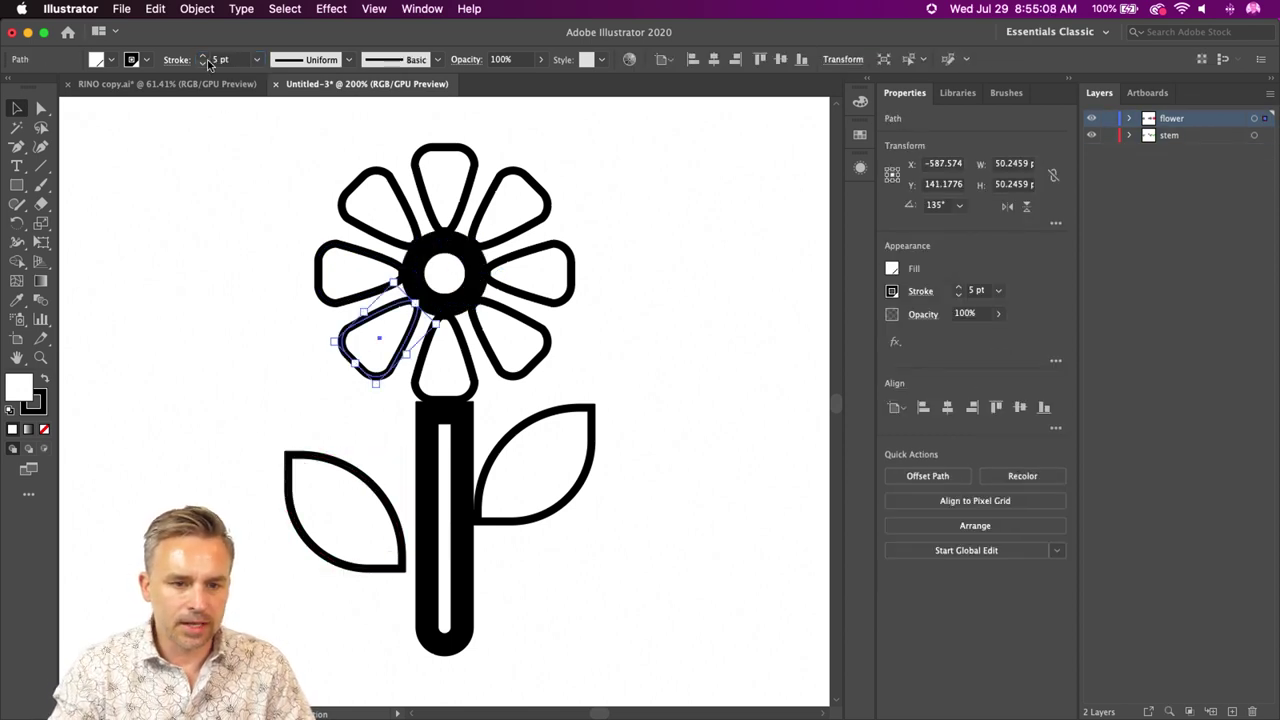
pyautogui.keyDown('shift'); pyautogui.click(361, 222); pyautogui.keyUp('shift')
pyautogui.moveTo(281, 177); pyautogui.dragTo(332, 321)
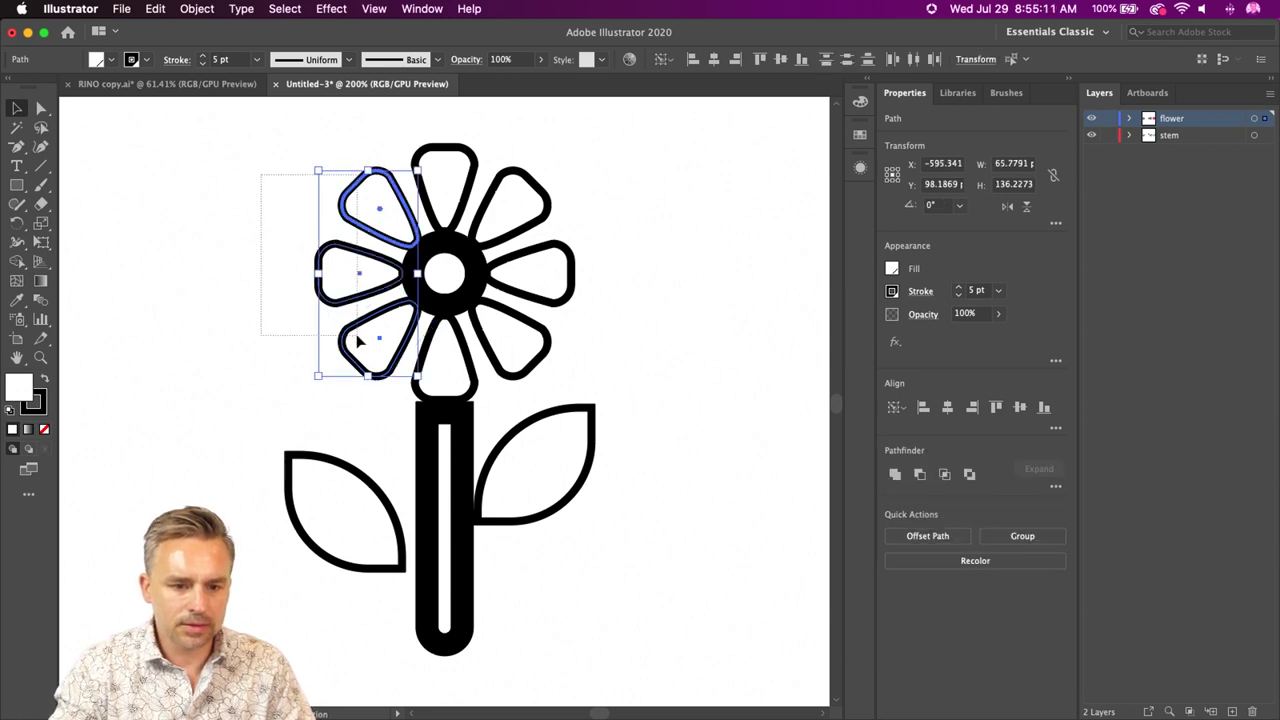
pyautogui.keyDown('shift'); pyautogui.click(470, 178); pyautogui.keyUp('shift')
pyautogui.keyDown('shift'); pyautogui.click(508, 209); pyautogui.keyUp('shift')
pyautogui.keyDown('shift'); pyautogui.click(533, 289); pyautogui.keyUp('shift')
pyautogui.keyDown('shift'); pyautogui.click(528, 337); pyautogui.keyUp('shift')
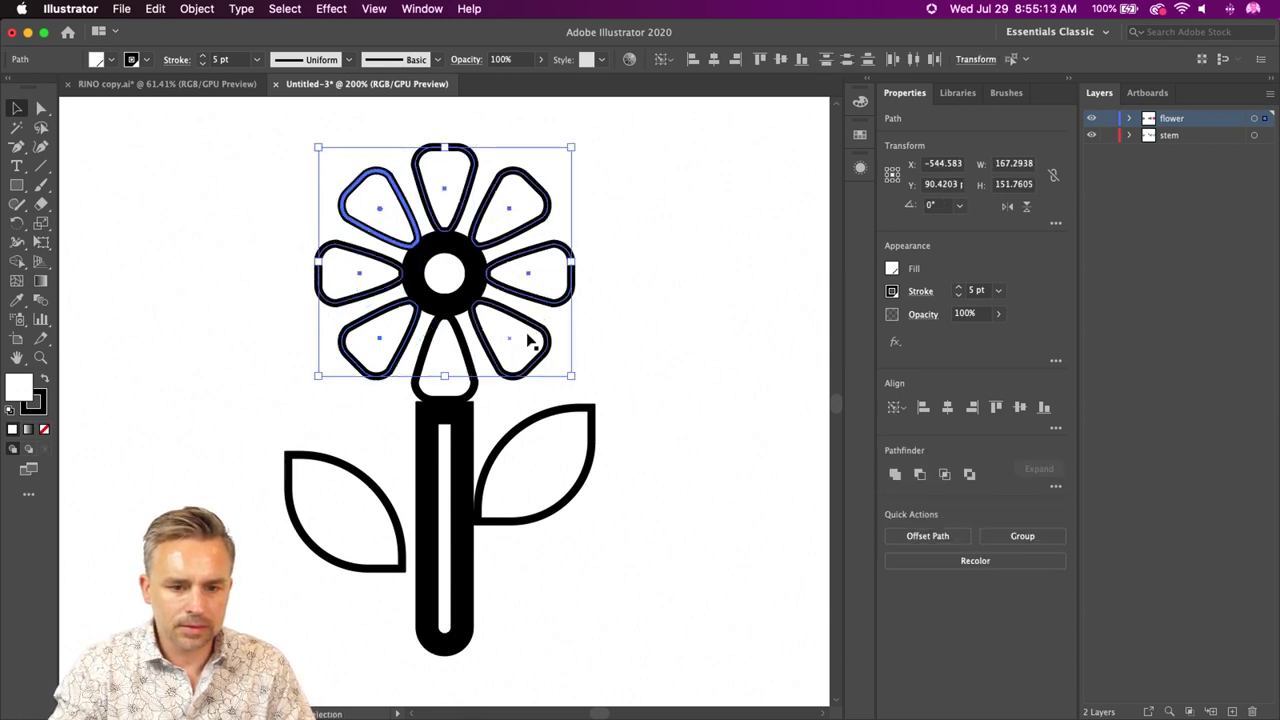
pyautogui.keyDown('shift'); pyautogui.click(440, 350); pyautogui.keyUp('shift')
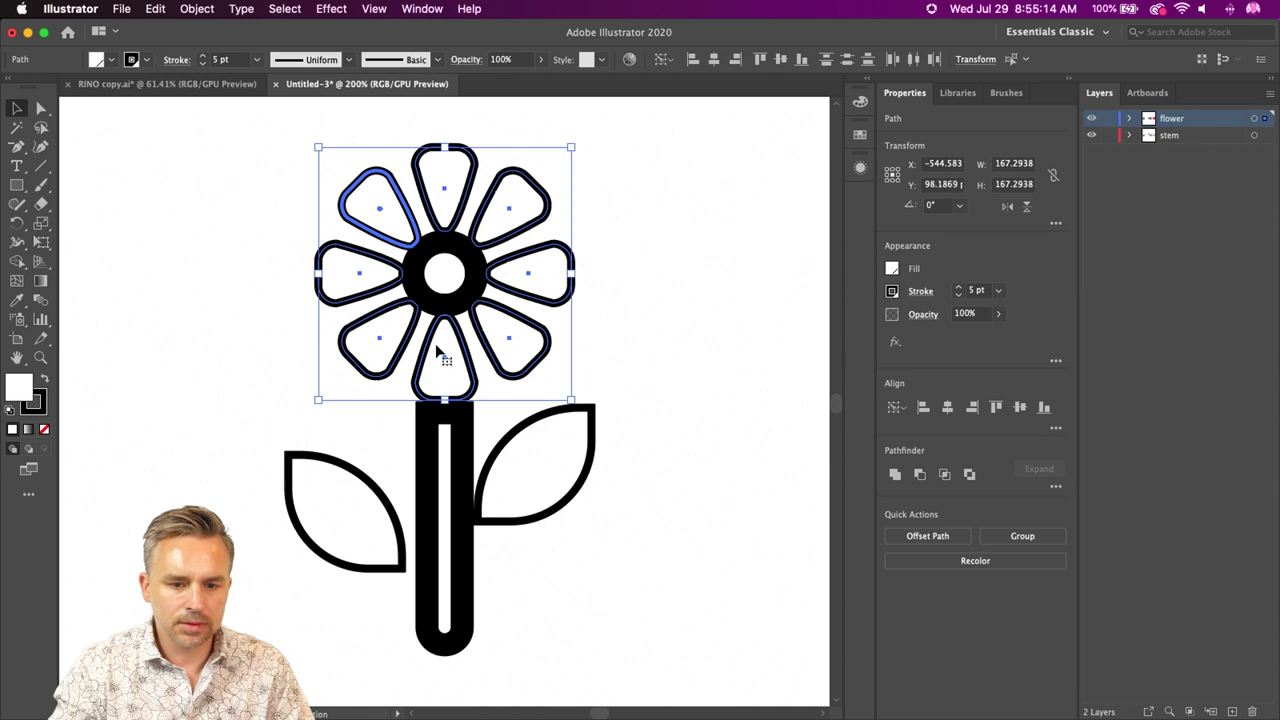
pyautogui.click(236, 59)
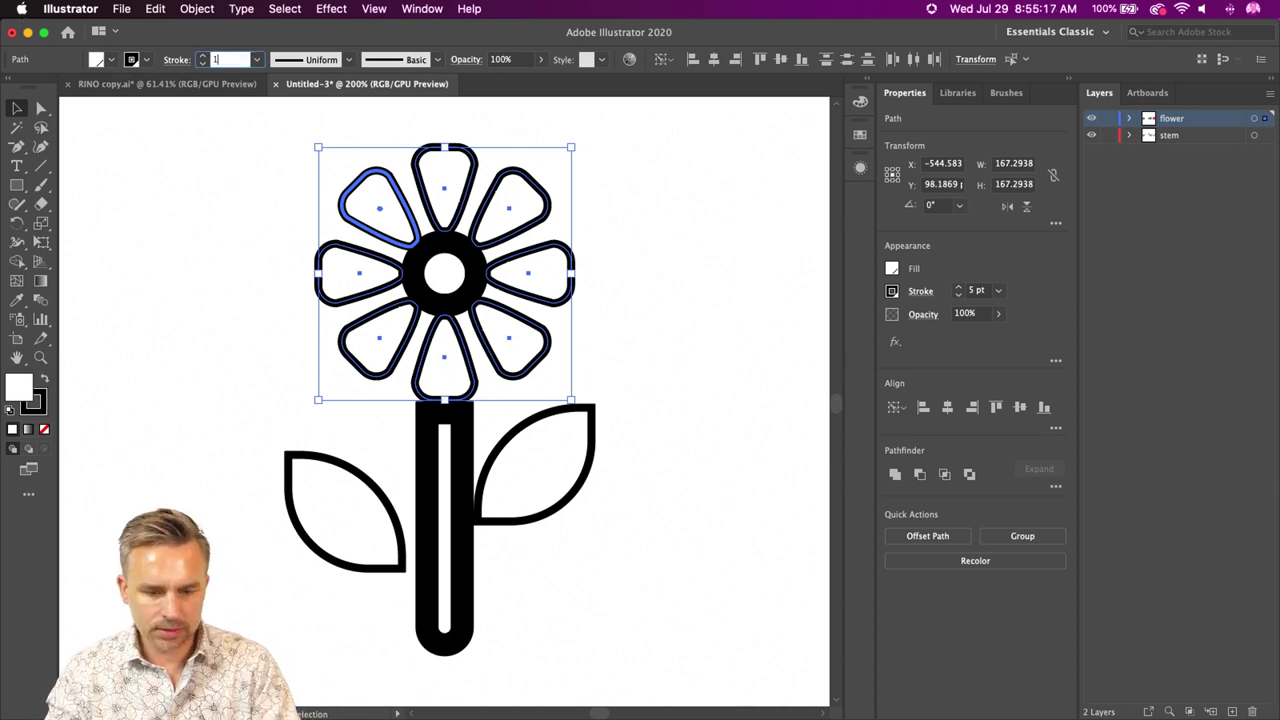
pyautogui.write('1')
pyautogui.press('Return')
pyautogui.click(194, 237)
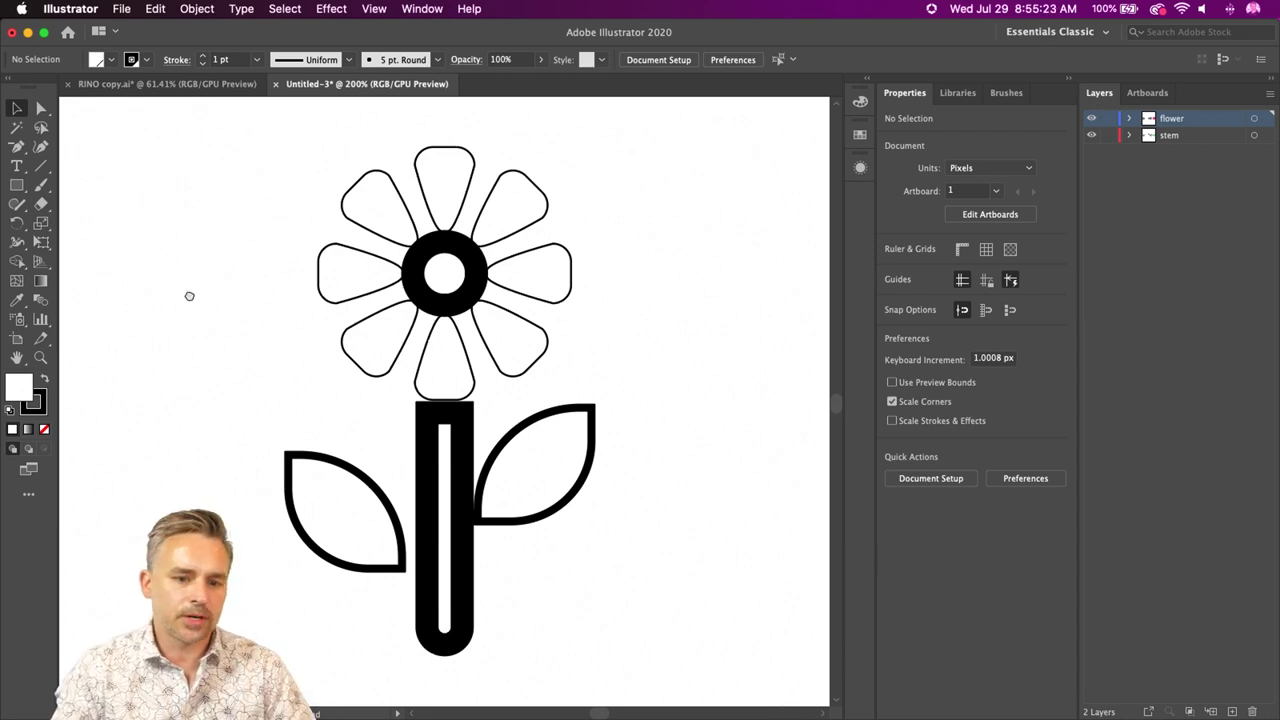
# - Try a 0.5 pt stroke weight on the flower's left petal and undo the change
pyautogui.moveTo(189, 291); pyautogui.dragTo(323, 306)
pyautogui.moveTo(416, 187); pyautogui.dragTo(789, 694)
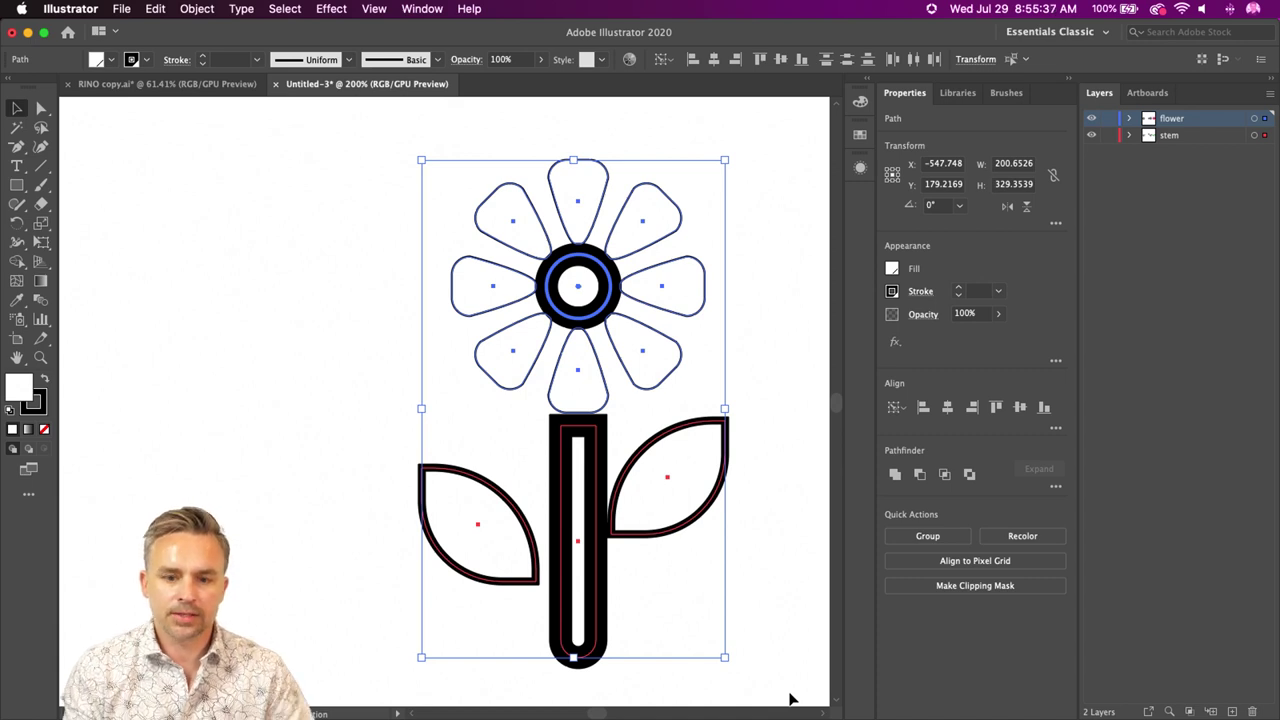
pyautogui.click(367, 329)
pyautogui.click(451, 314)
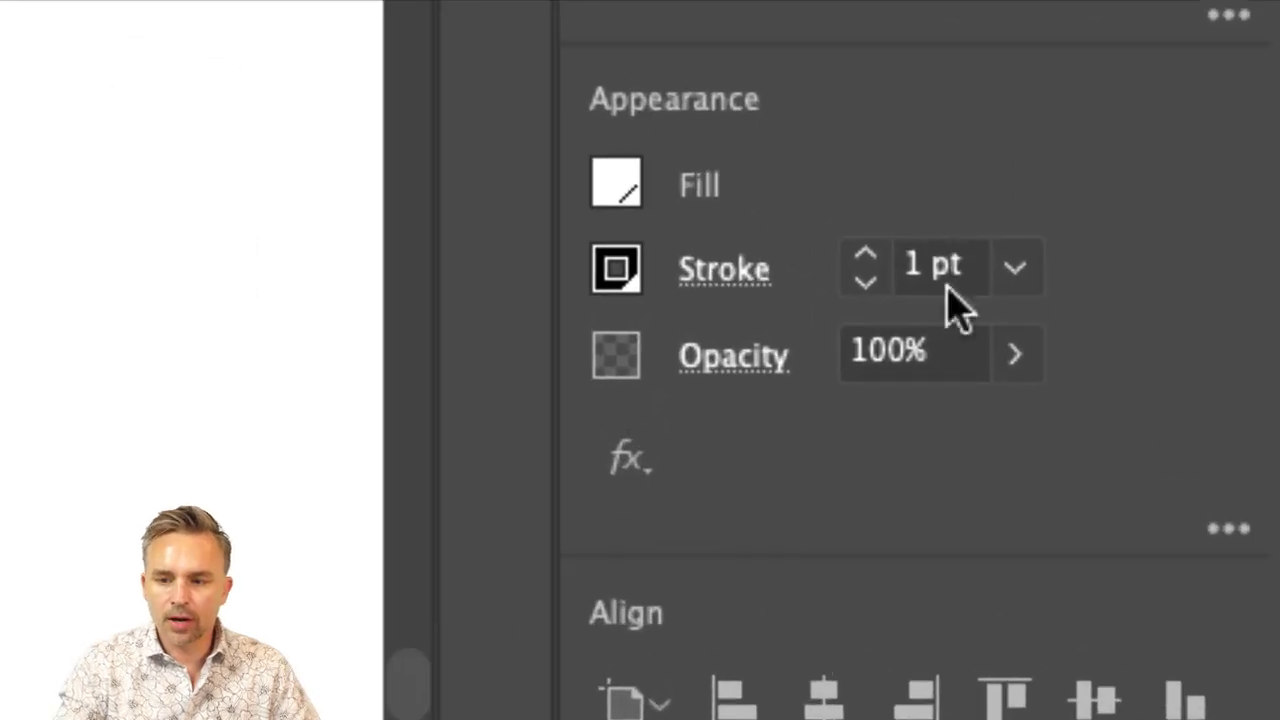
pyautogui.click(987, 291)
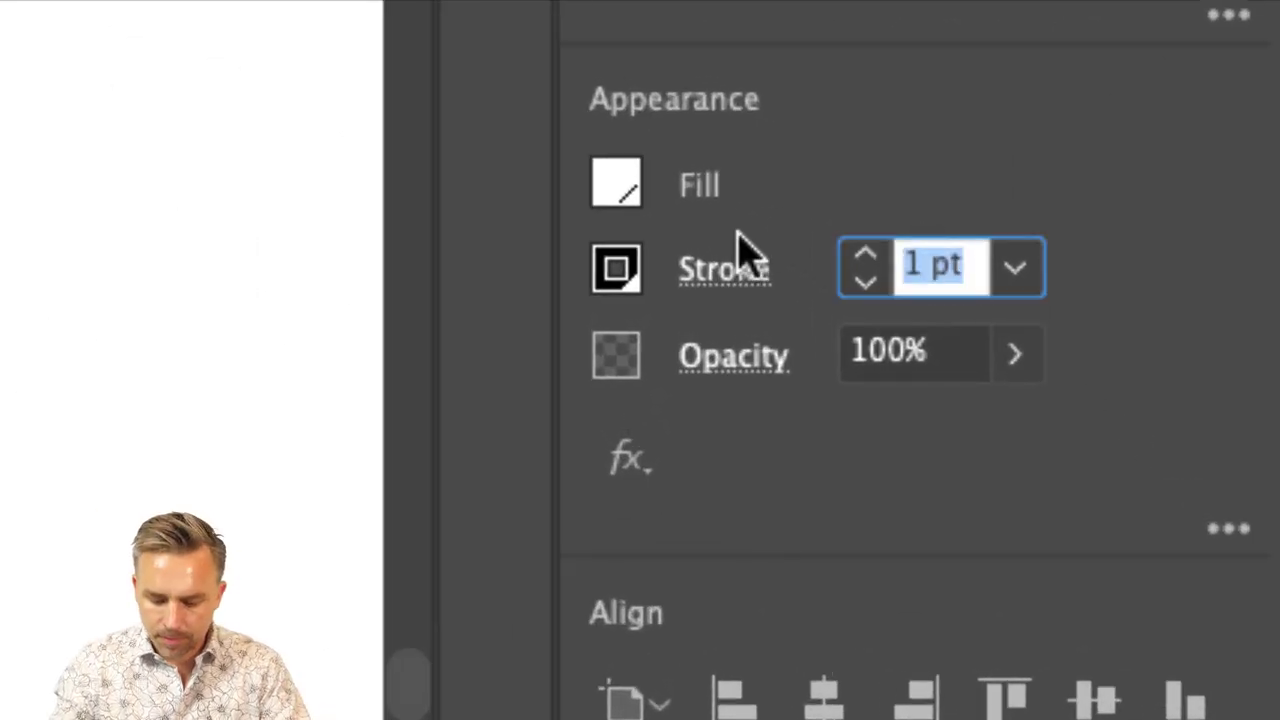
pyautogui.write('.5')
pyautogui.press('Return')
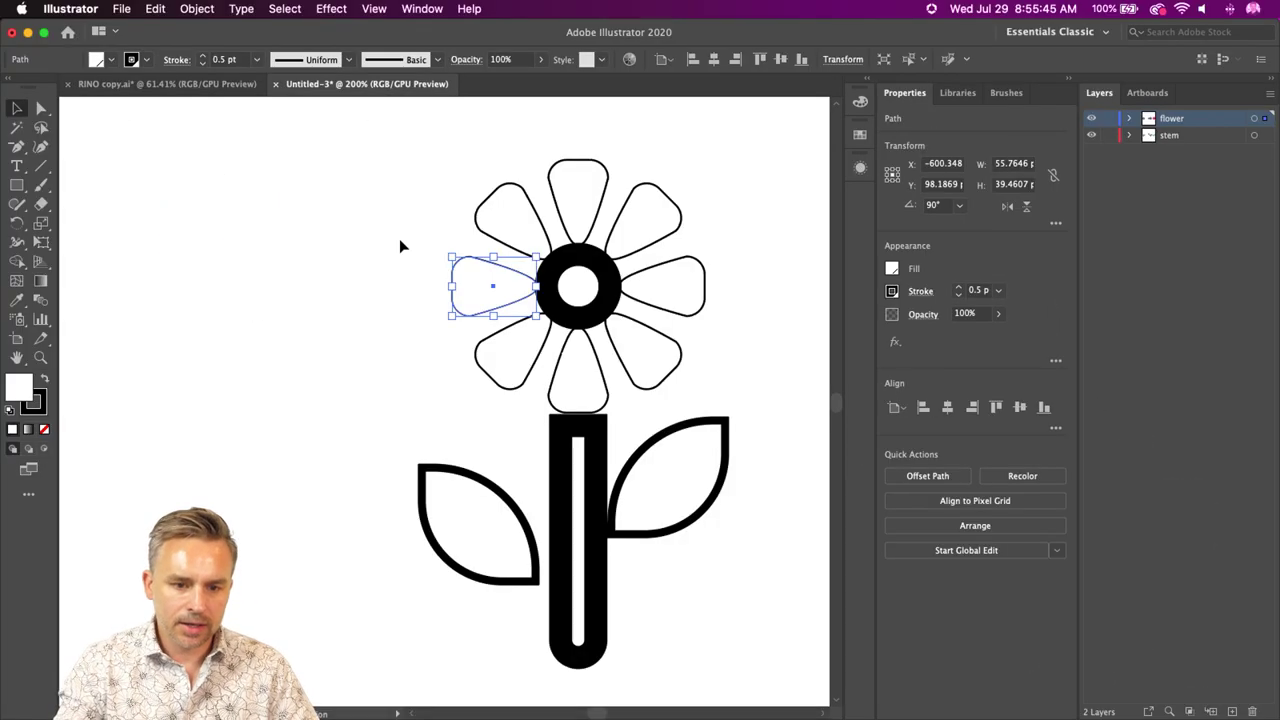
pyautogui.click(399, 239)
pyautogui.press('super+z')
pyautogui.click(399, 239)
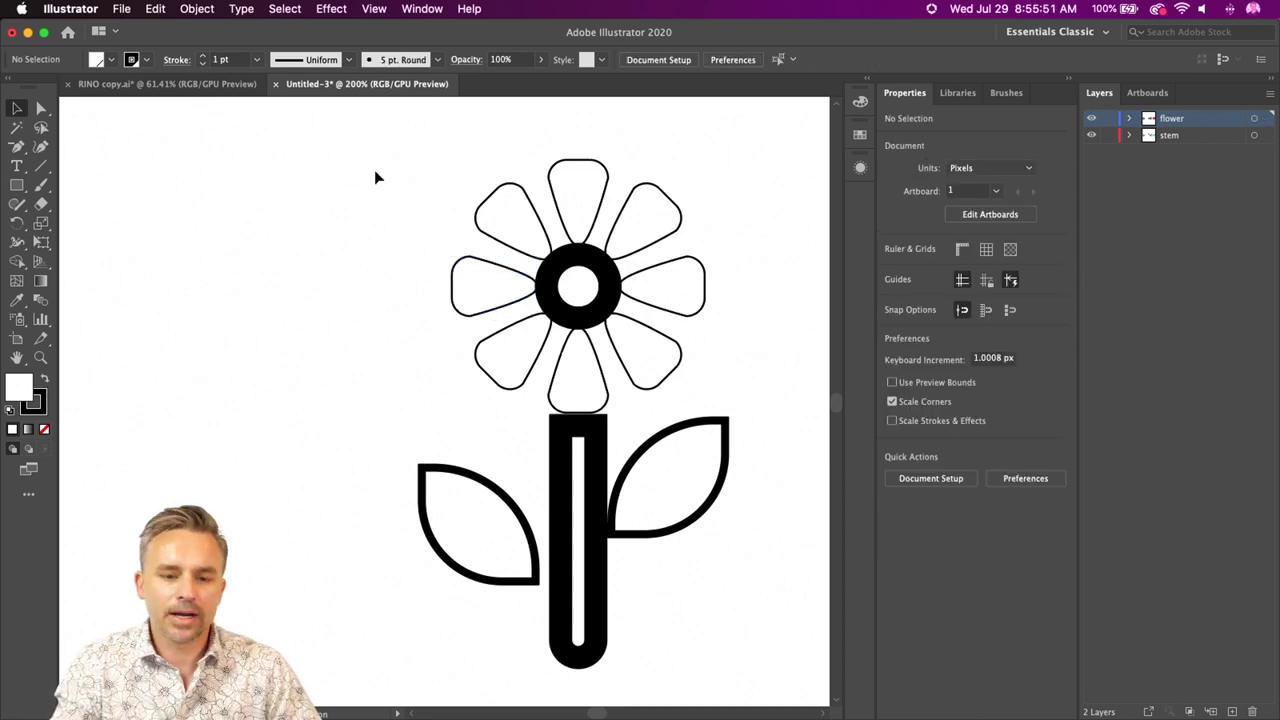
# - Select the whole flower with mixed stroke weights and place a duplicate about 251 px to its left
pyautogui.moveTo(376, 160); pyautogui.dragTo(787, 686)
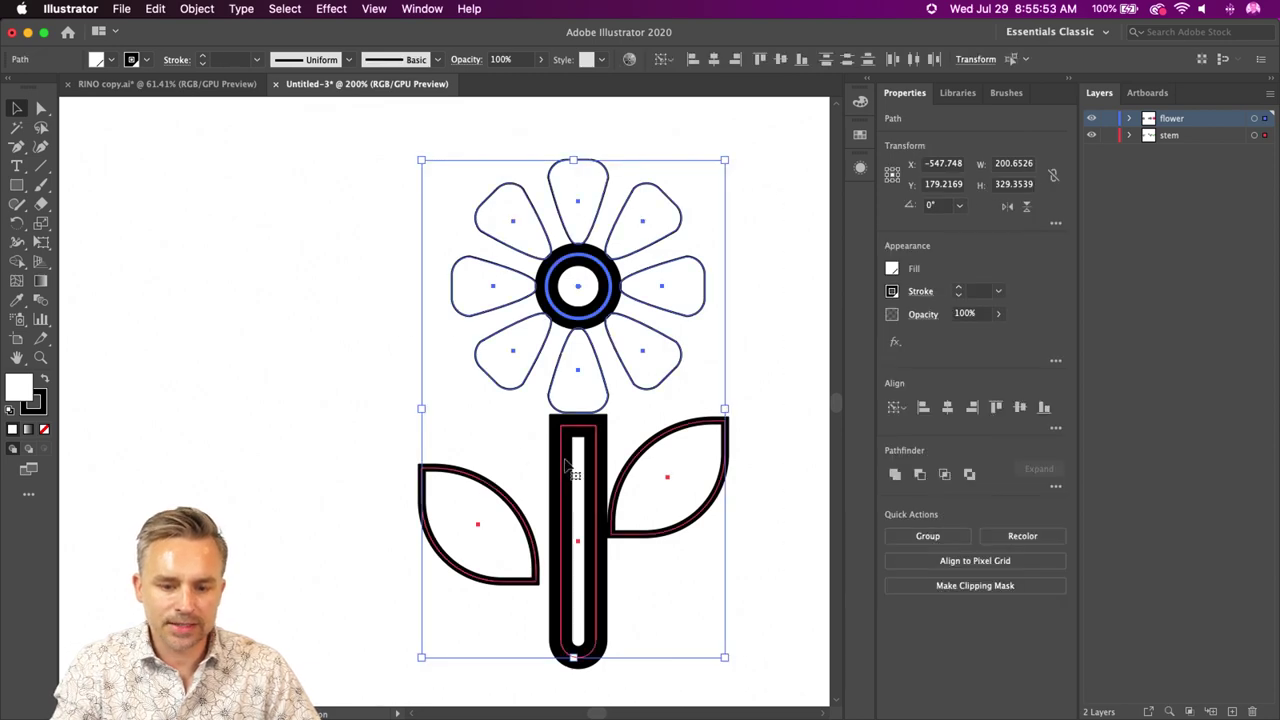
pyautogui.moveTo(567, 462); pyautogui.dragTo(186, 471)
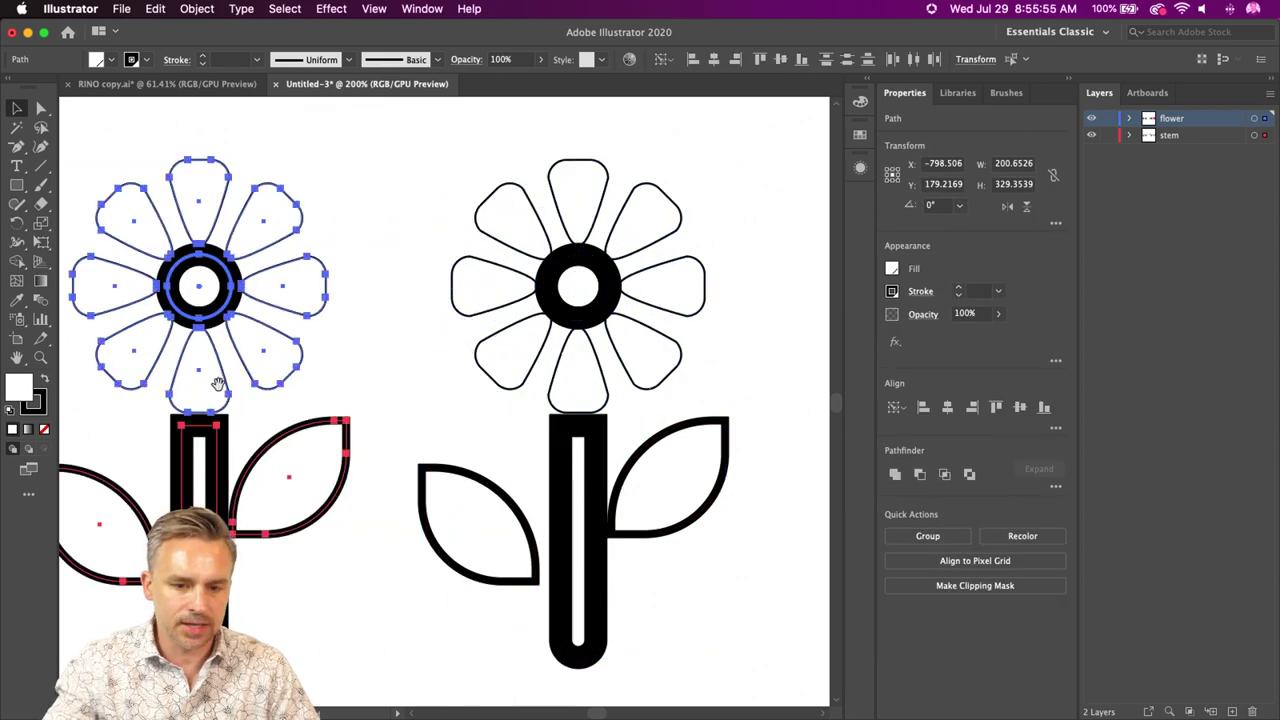
pyautogui.hscroll(-3, 342, 368)
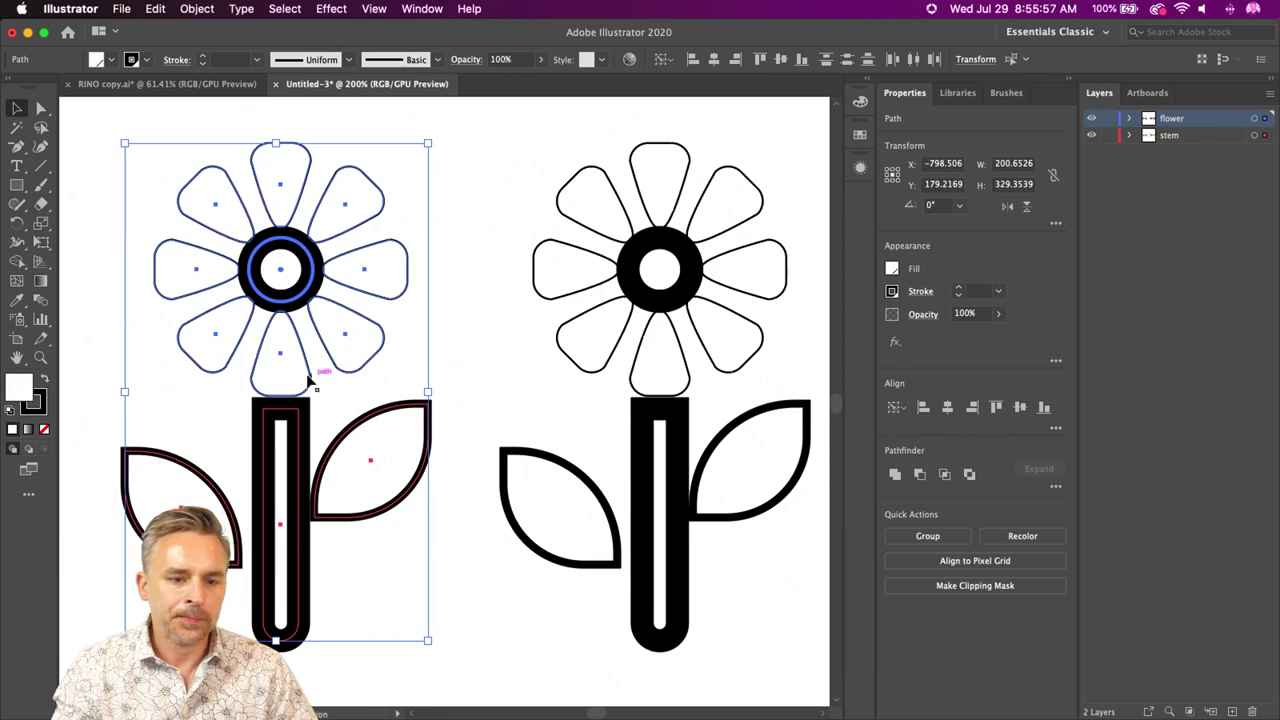
# - Try scaling the left outlined flower down from its lower-left corner, then undo the scaling
pyautogui.moveTo(124, 640); pyautogui.dragTo(311, 378)
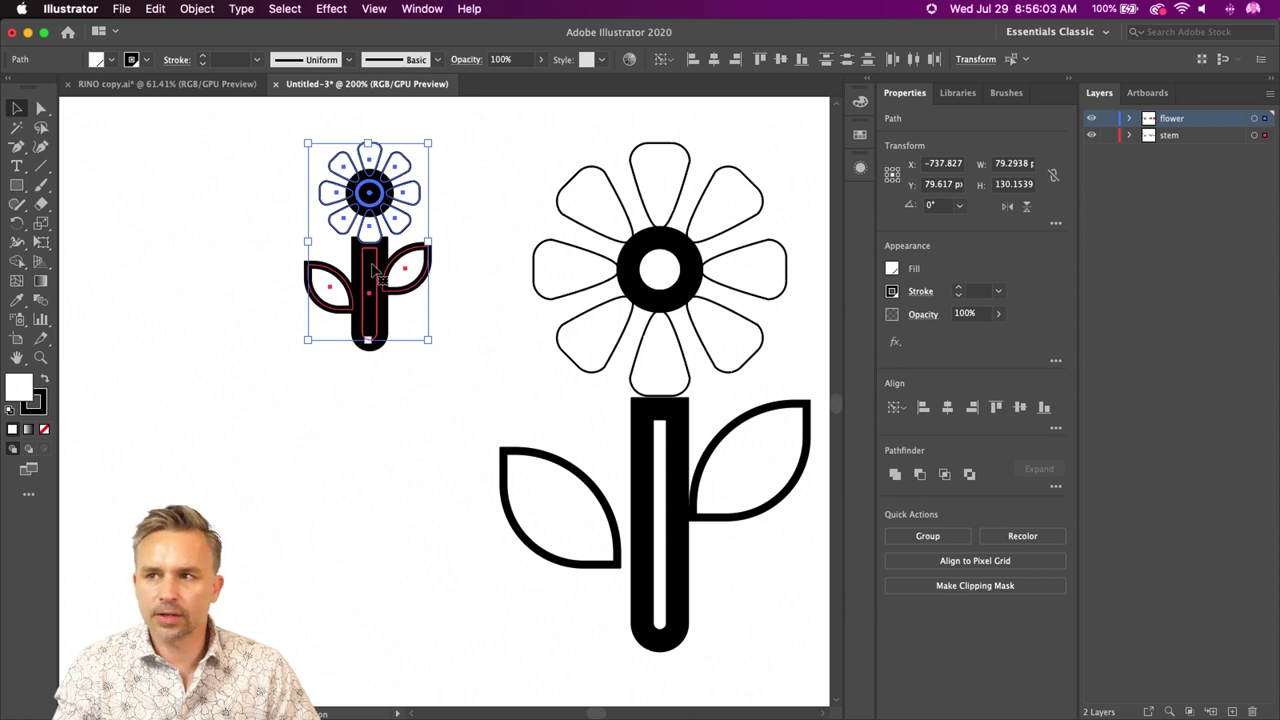
pyautogui.press('super+z')
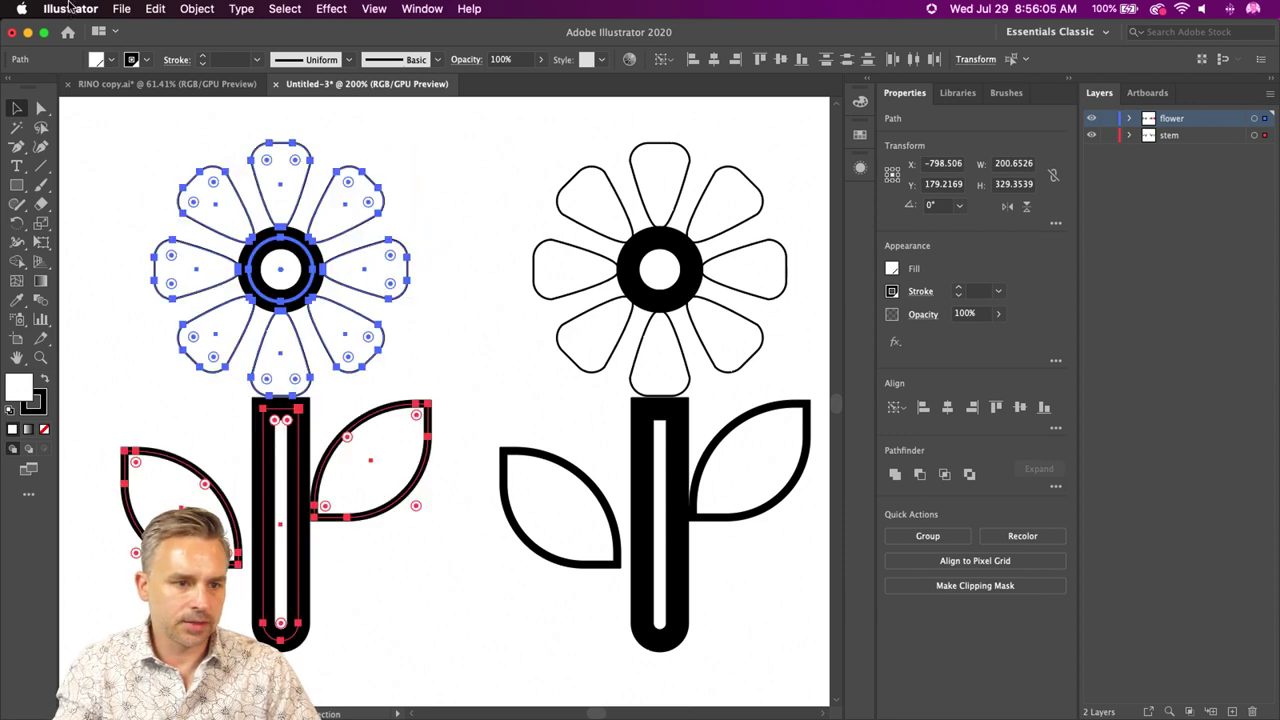
# - Enable Scale Strokes & Effects in the general preferences and scale the left outlined flower down to about 118 px wide
pyautogui.click(70, 8)
pyautogui.moveTo(90, 52)
pyautogui.click(210, 53)
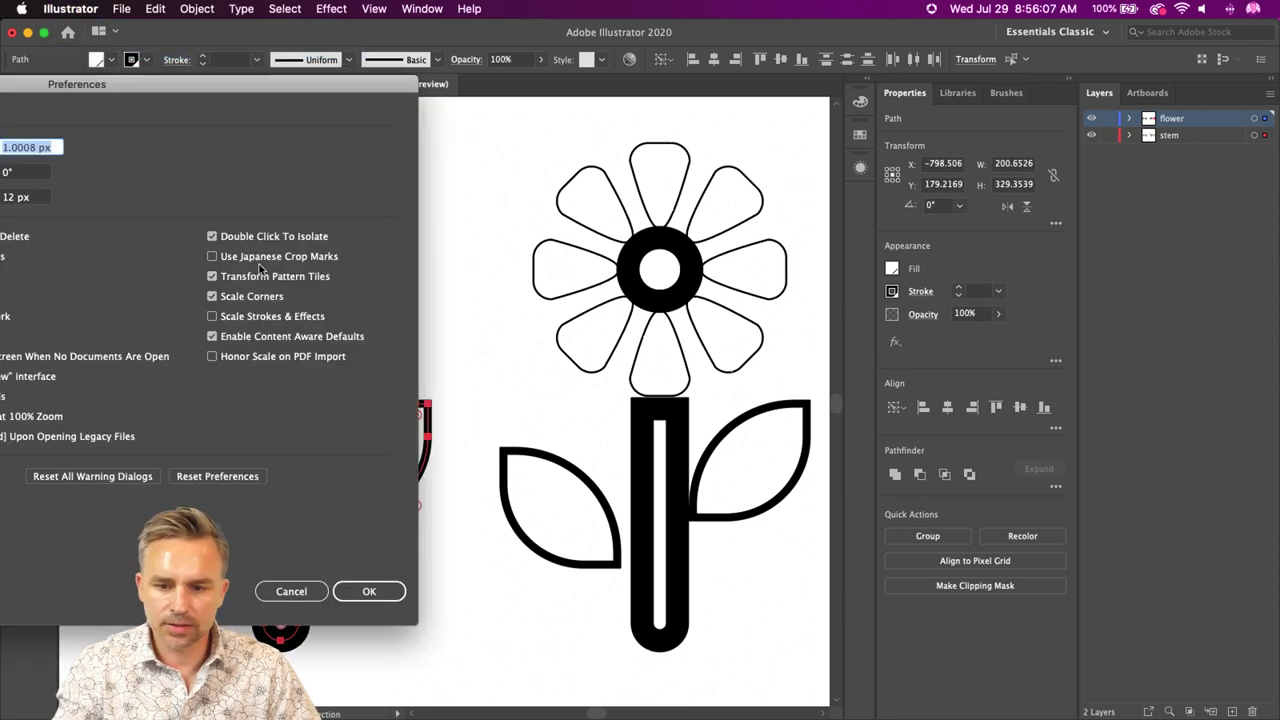
pyautogui.click(212, 316)
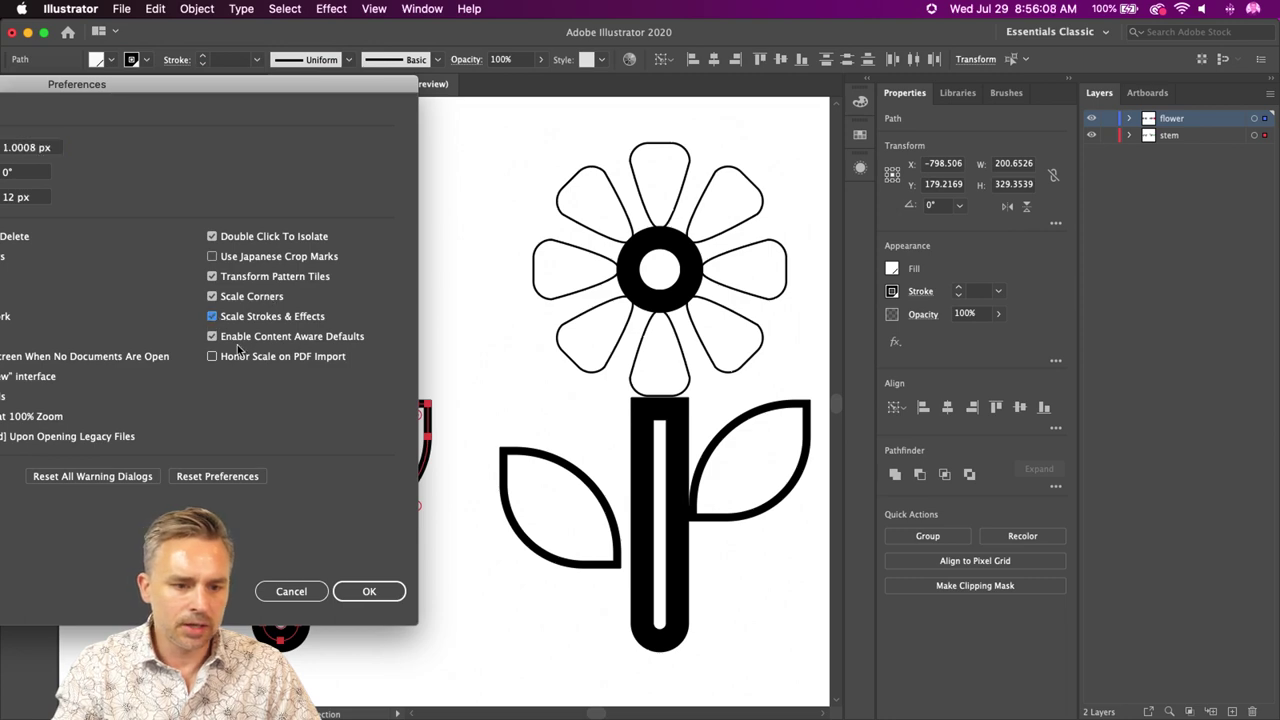
pyautogui.click(369, 591)
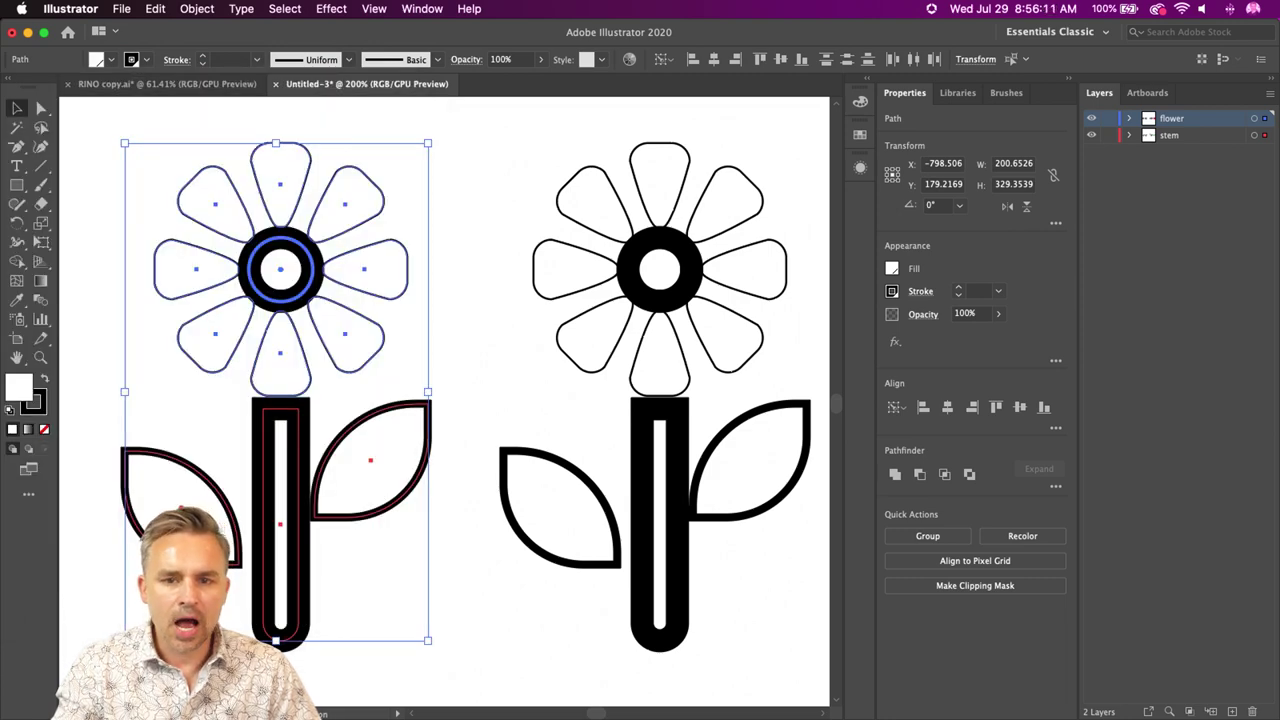
pyautogui.moveTo(124, 640); pyautogui.dragTo(250, 483)
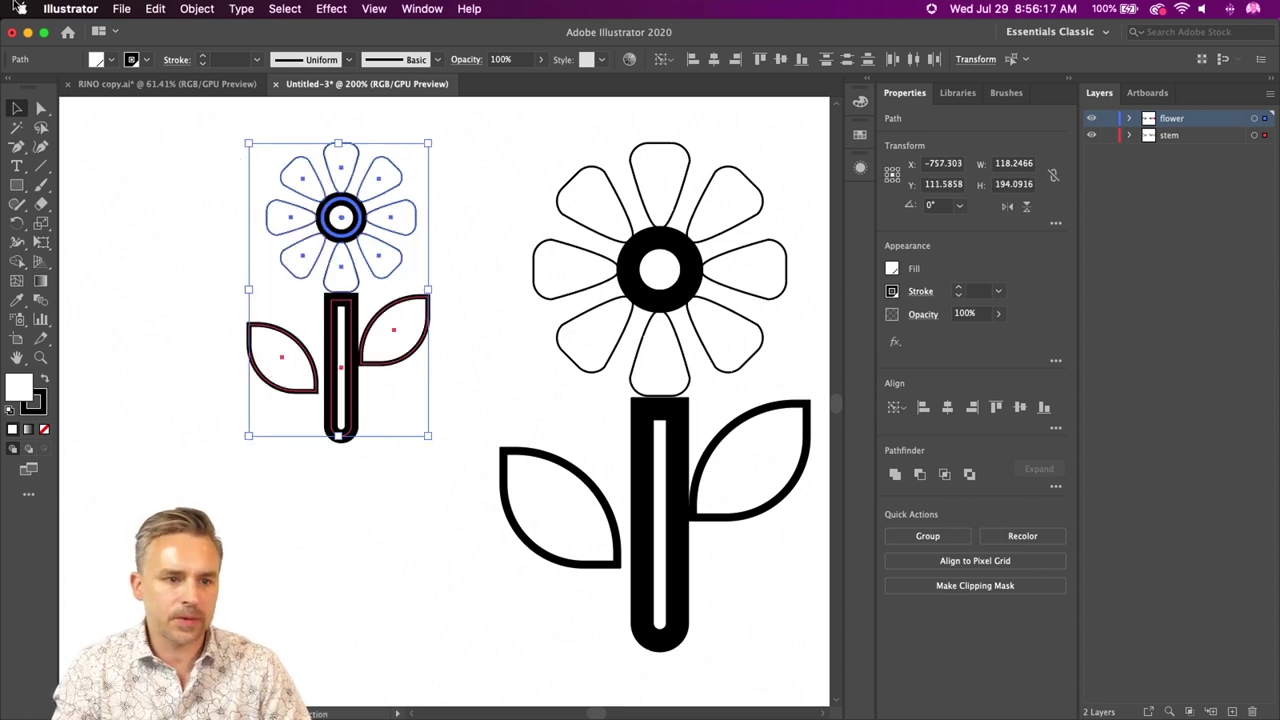
# - Disable Scale Strokes & Effects in the general preferences, enlarge the shrunken flower to about the size of its neighbour, and deselect it
pyautogui.click(70, 8)
pyautogui.moveTo(120, 52)
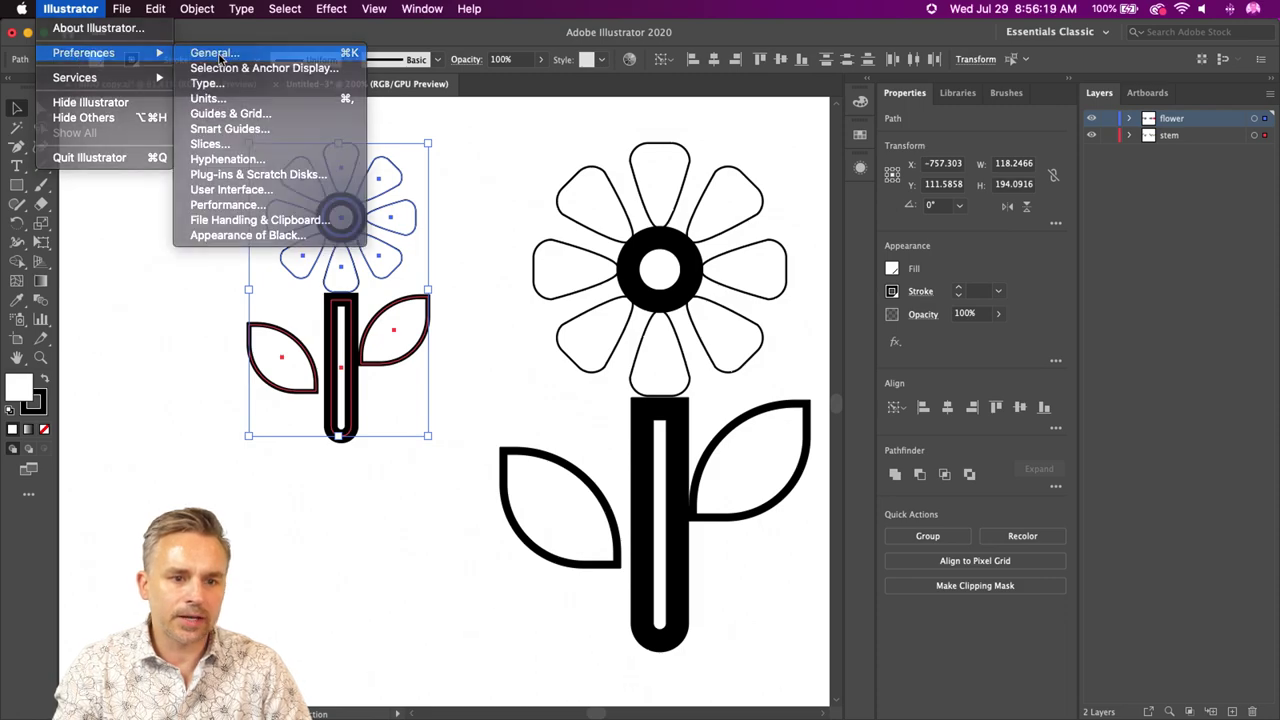
pyautogui.click(218, 53)
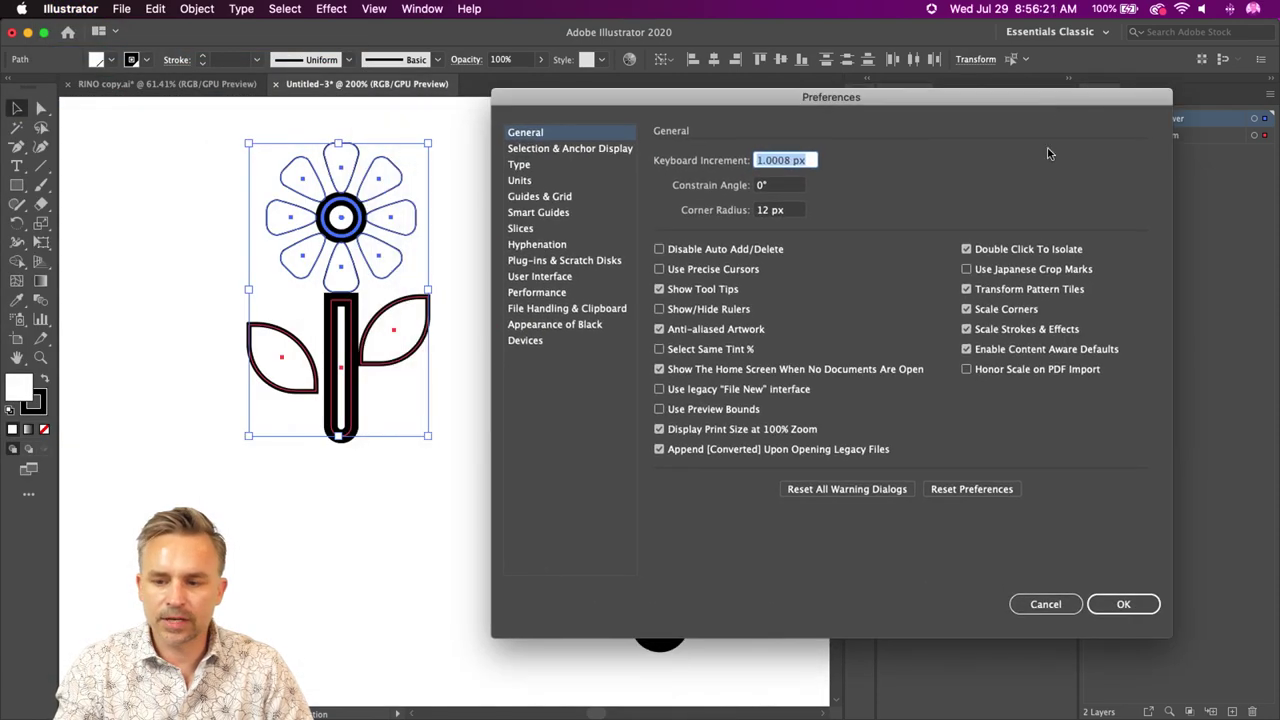
pyautogui.click(990, 329)
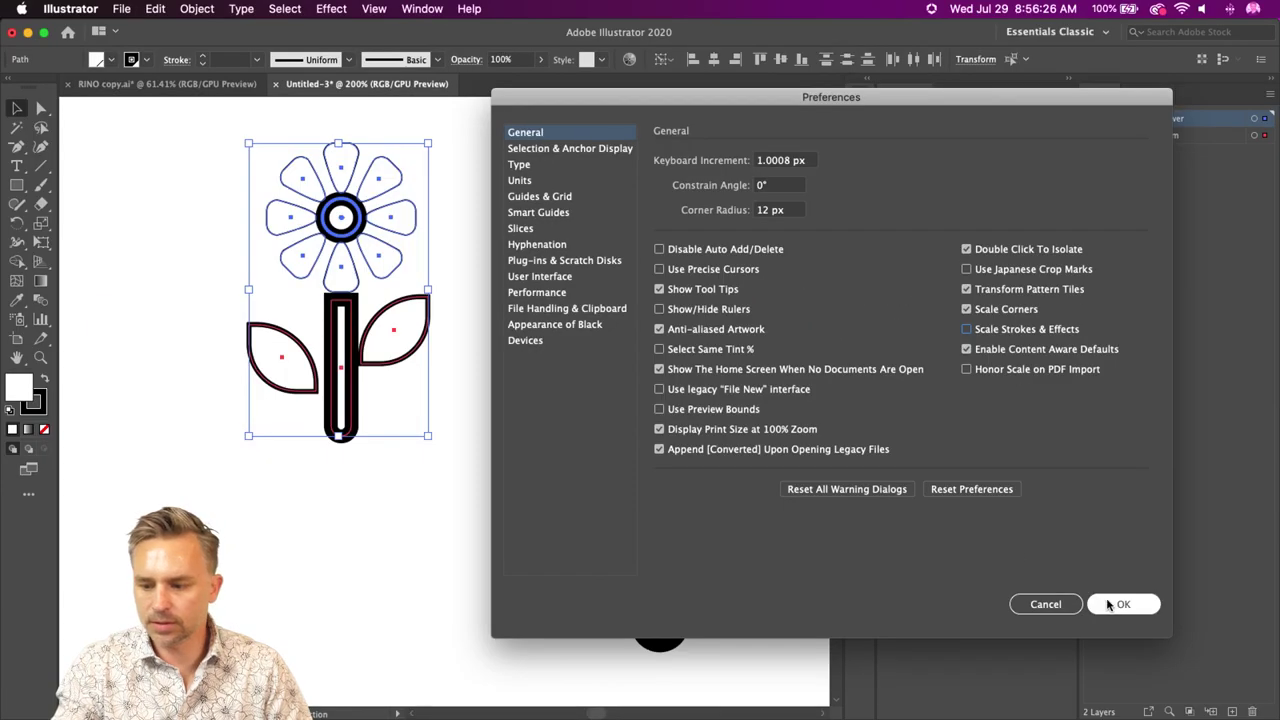
pyautogui.click(1110, 605)
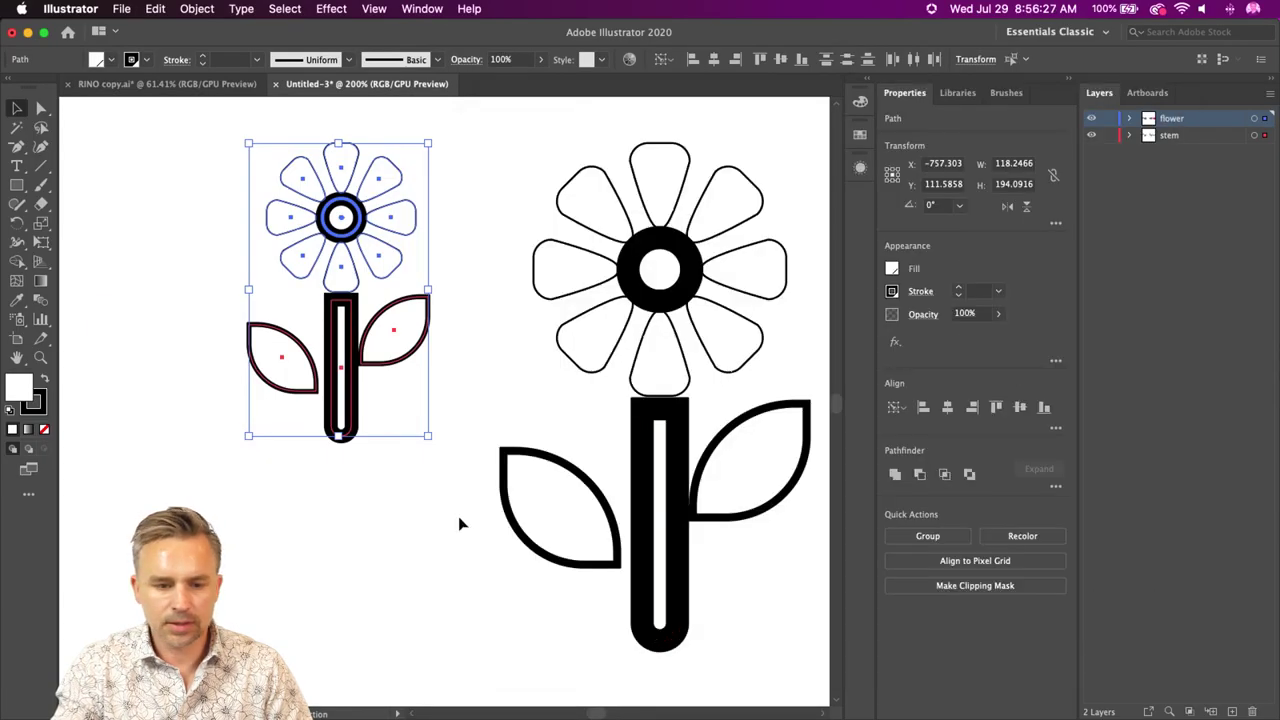
pyautogui.moveTo(248, 435); pyautogui.dragTo(116, 655)
pyautogui.click(523, 397)
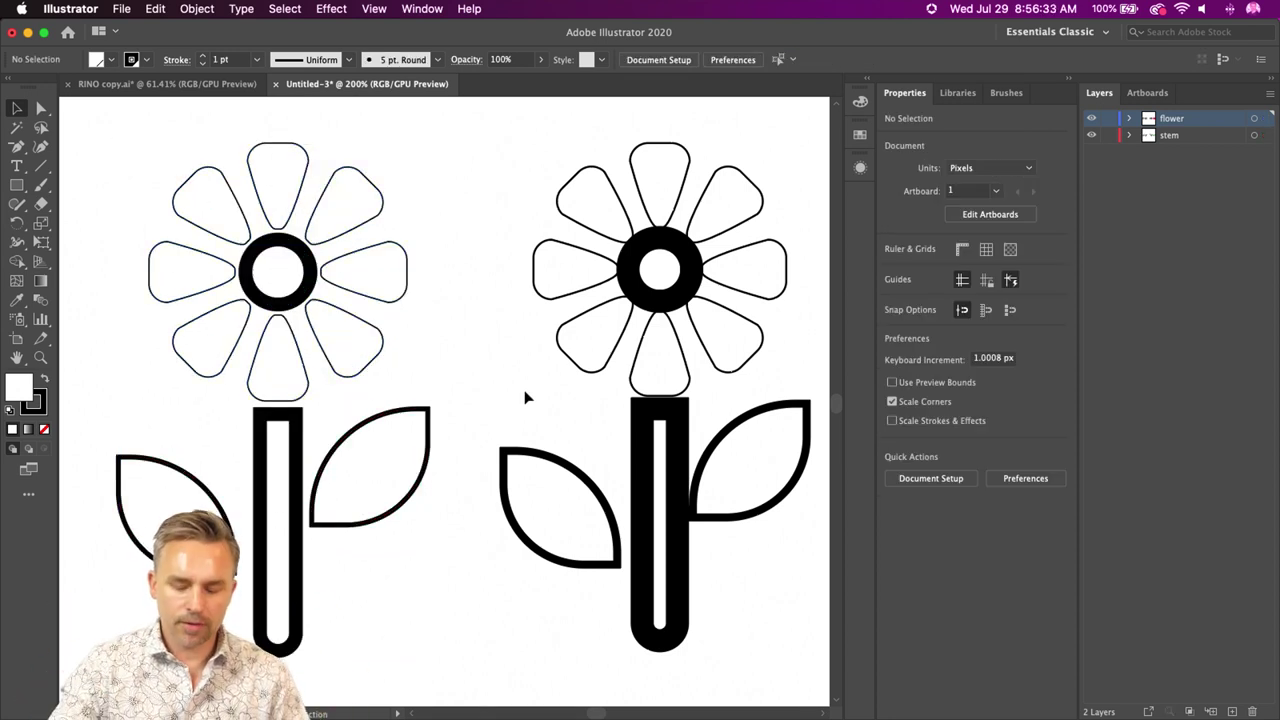
# - Examine the stroke weights of the two outlined flowers side by side in full-screen view
pyautogui.press('f')
pyautogui.press('f')
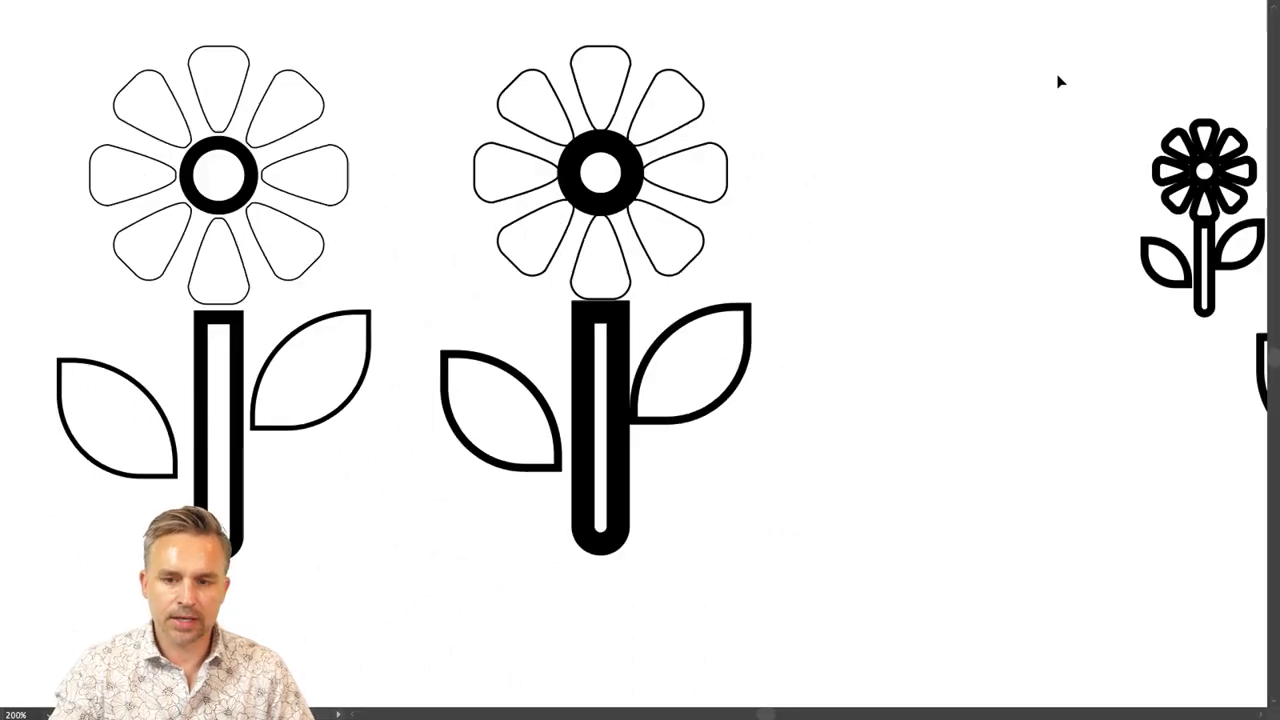
pyautogui.moveTo(351, 209); pyautogui.dragTo(654, 274)
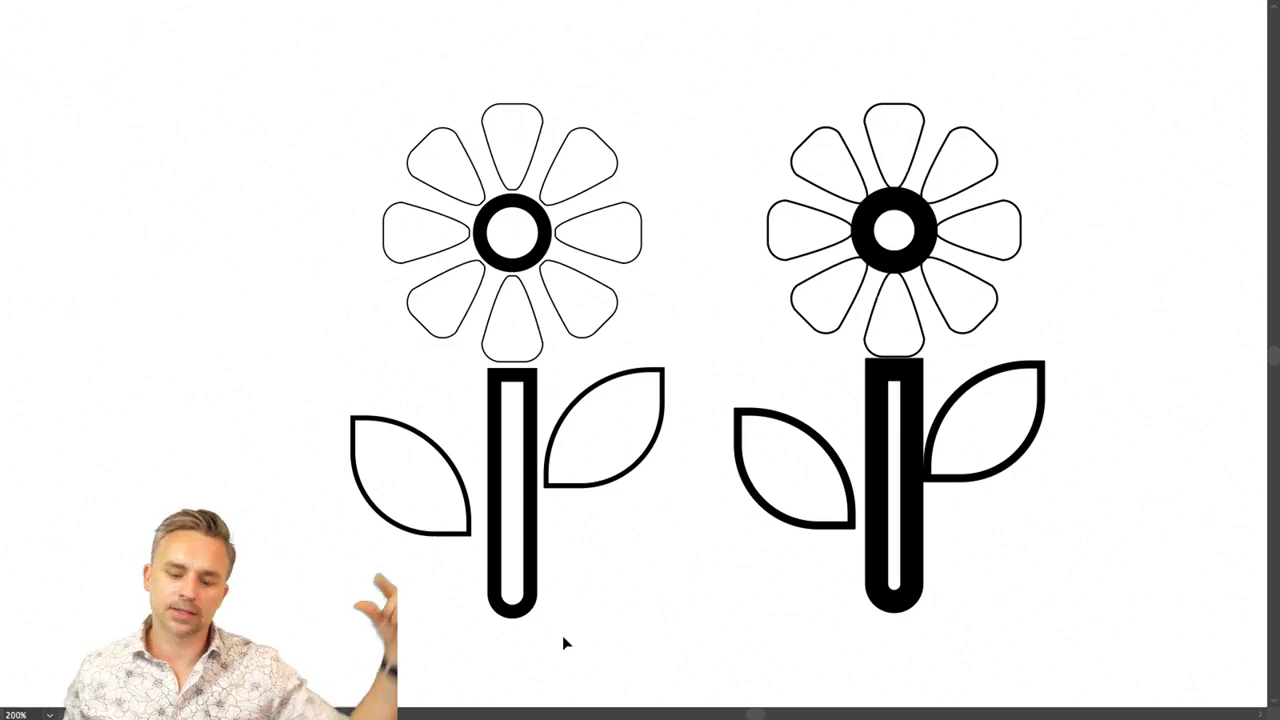
pyautogui.press('f')
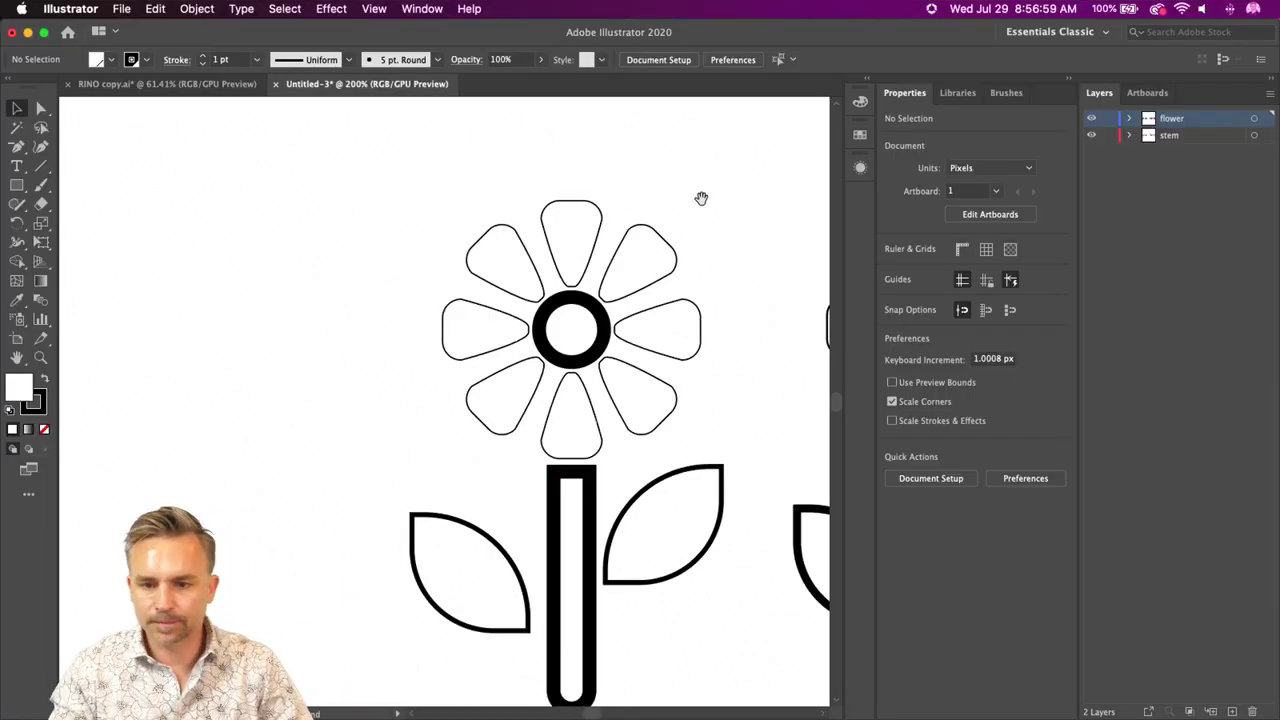
# - Delete the small outlined flower beside the large evenly stroked one
pyautogui.moveTo(700, 197); pyautogui.dragTo(4, 117)
pyautogui.moveTo(445, 375); pyautogui.dragTo(327, 383)
pyautogui.hscroll(3, 122, 471)
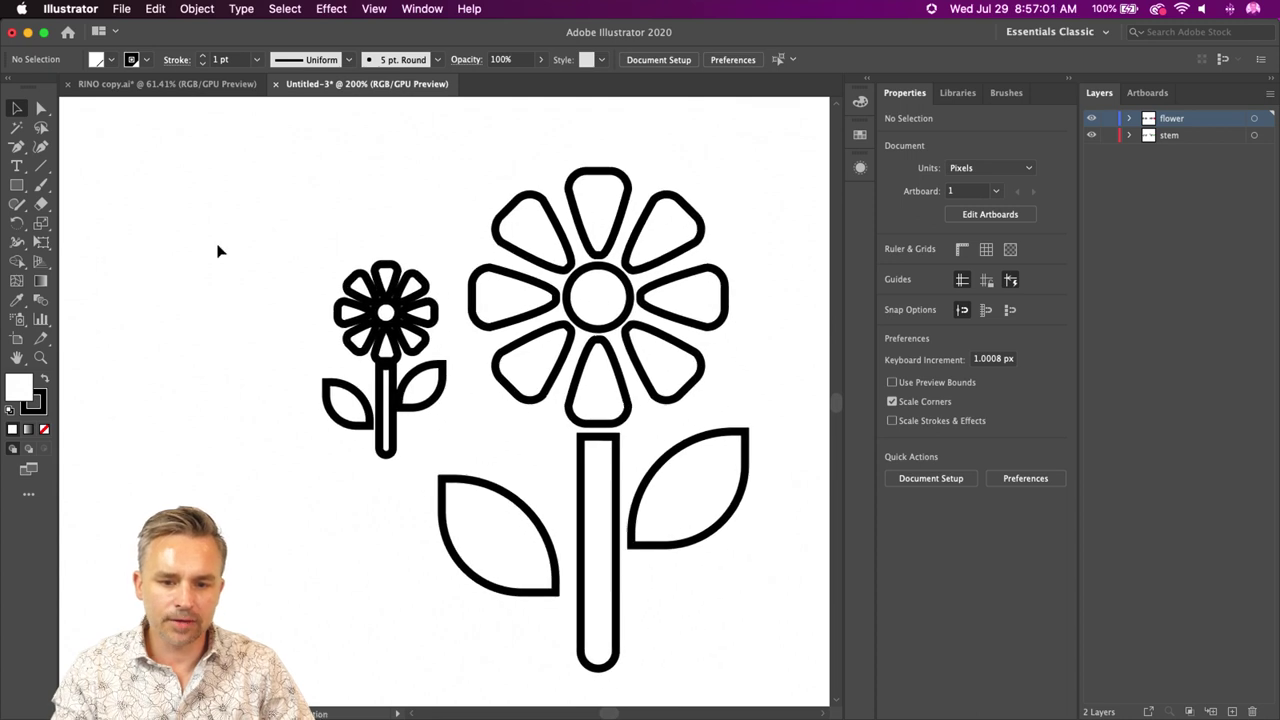
pyautogui.moveTo(252, 252); pyautogui.dragTo(431, 435)
pyautogui.press('Delete')
# - Move the coloured flower farther from the outlined one and make a new pattern from it
pyautogui.press('super+1')
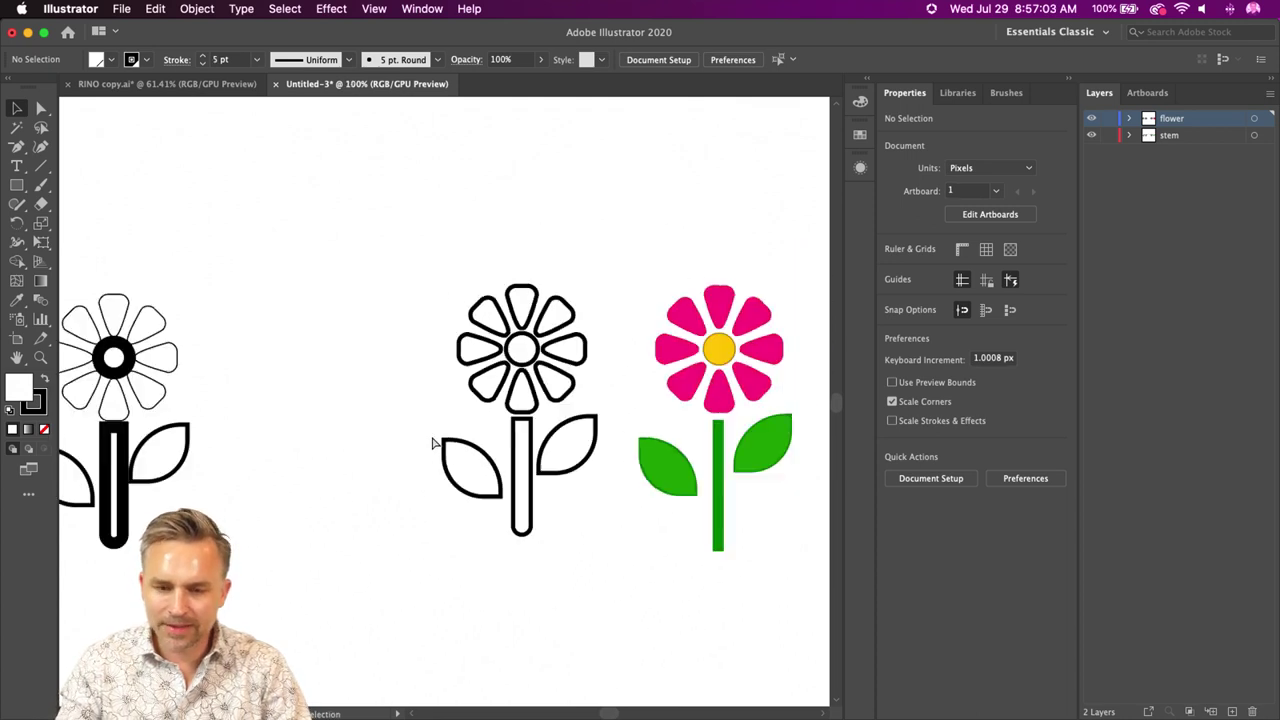
pyautogui.hscroll(5, 326, 268)
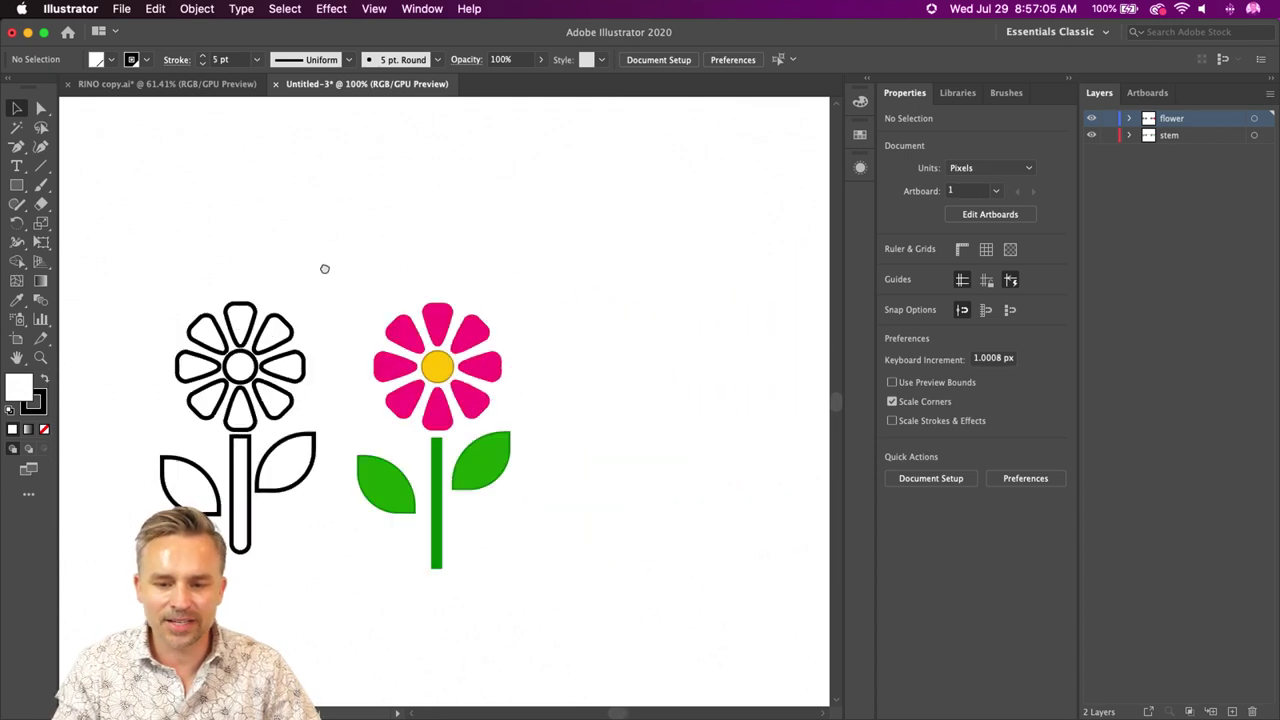
pyautogui.moveTo(326, 266); pyautogui.dragTo(531, 582)
pyautogui.moveTo(437, 380); pyautogui.dragTo(594, 340)
pyautogui.click(195, 8)
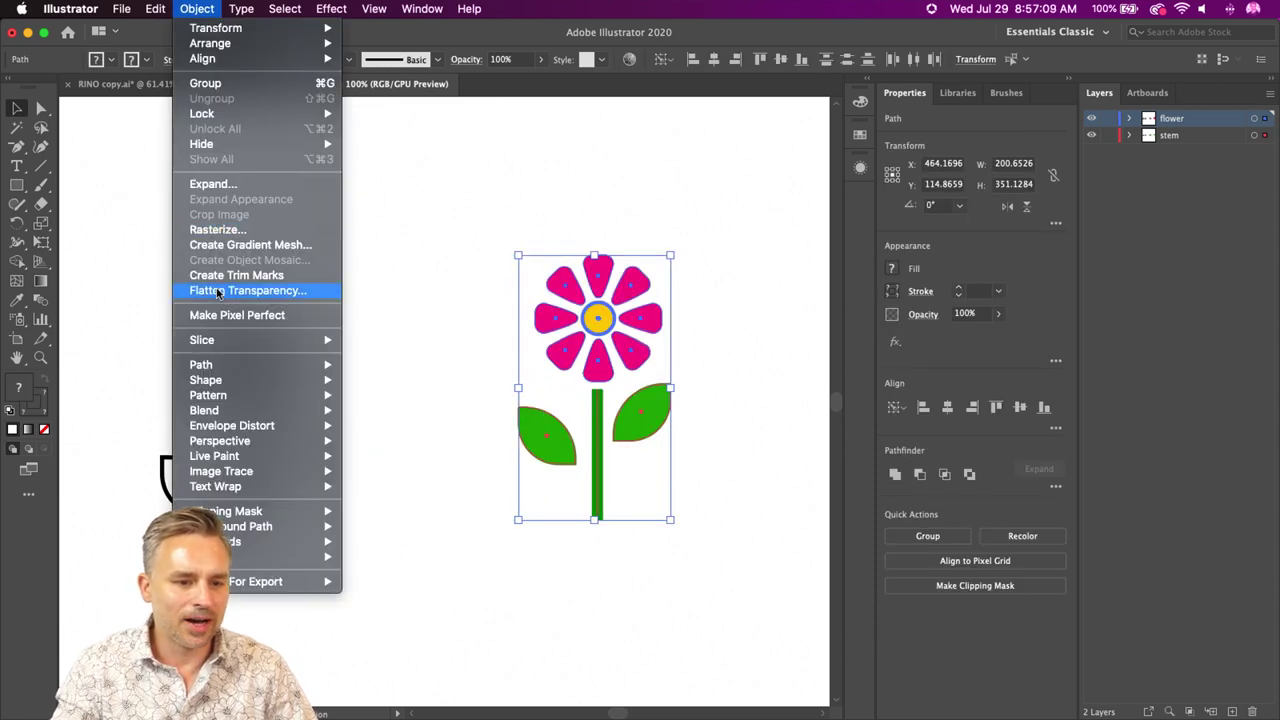
pyautogui.moveTo(218, 400)
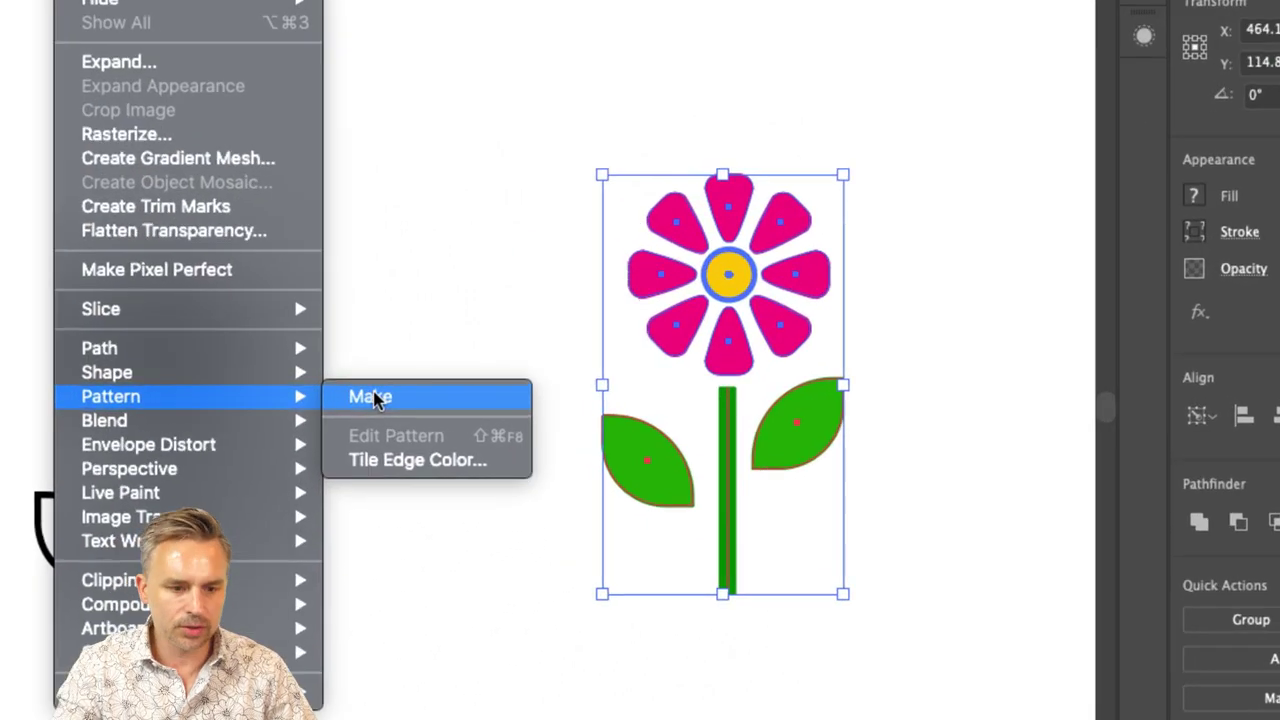
pyautogui.click(375, 398)
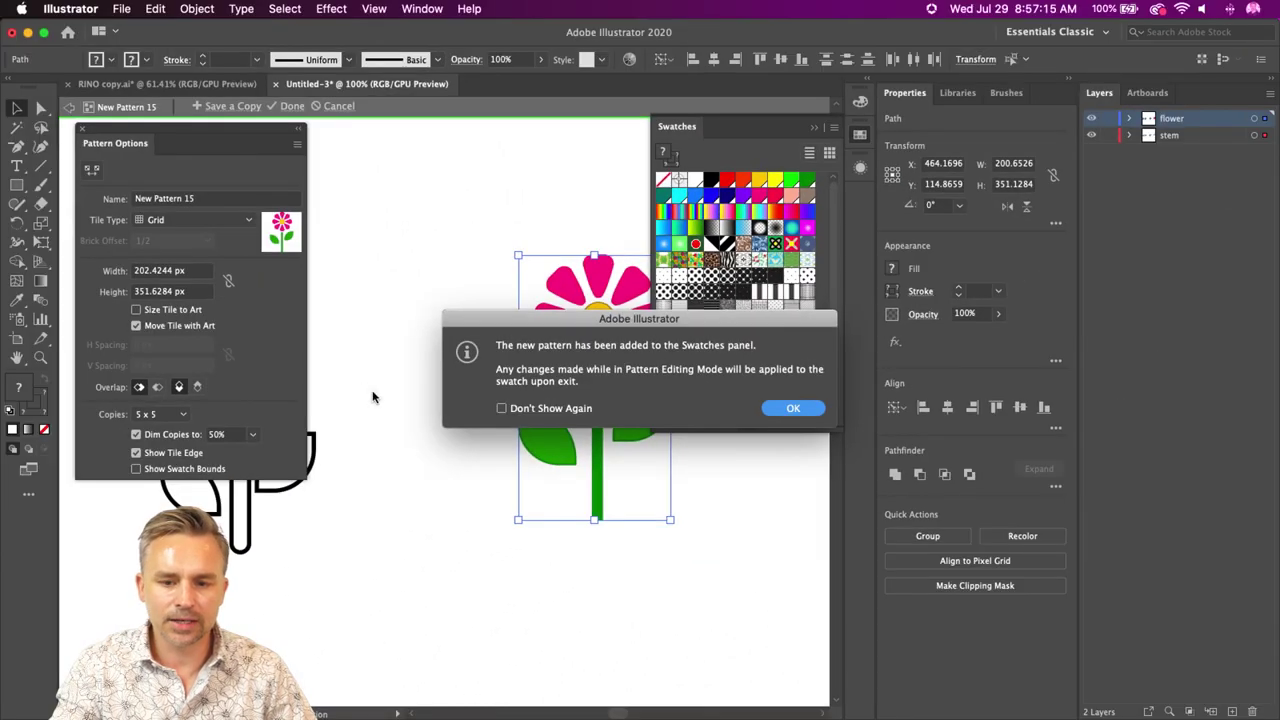
pyautogui.click(789, 407)
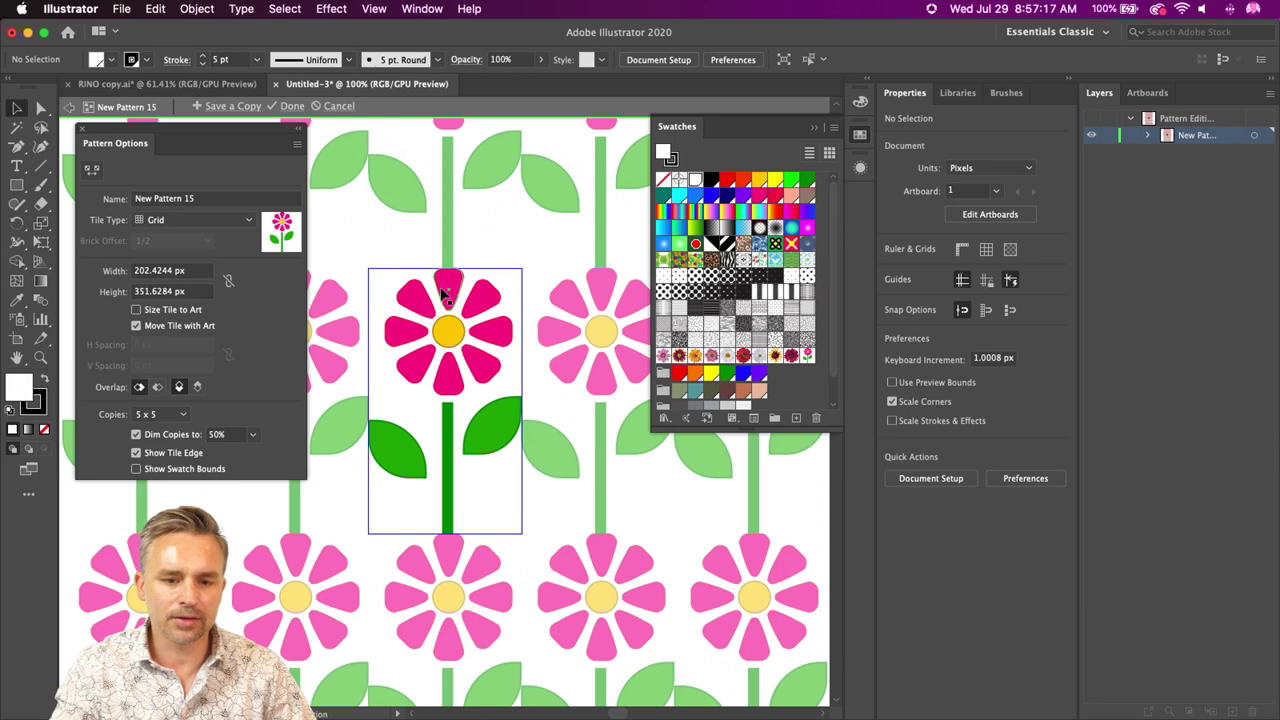
# - Set the pattern tile's width and height to 400 px
pyautogui.click(200, 271)
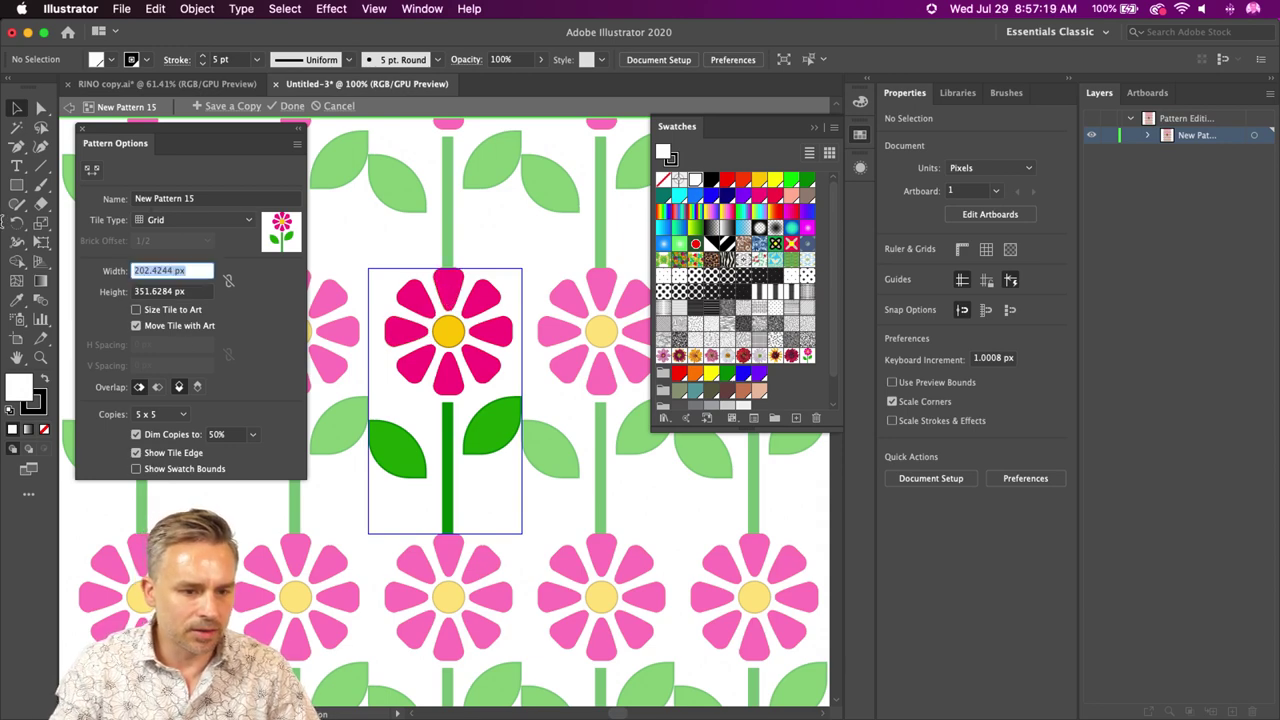
pyautogui.write('400')
pyautogui.press('Tab')
pyautogui.write('4')
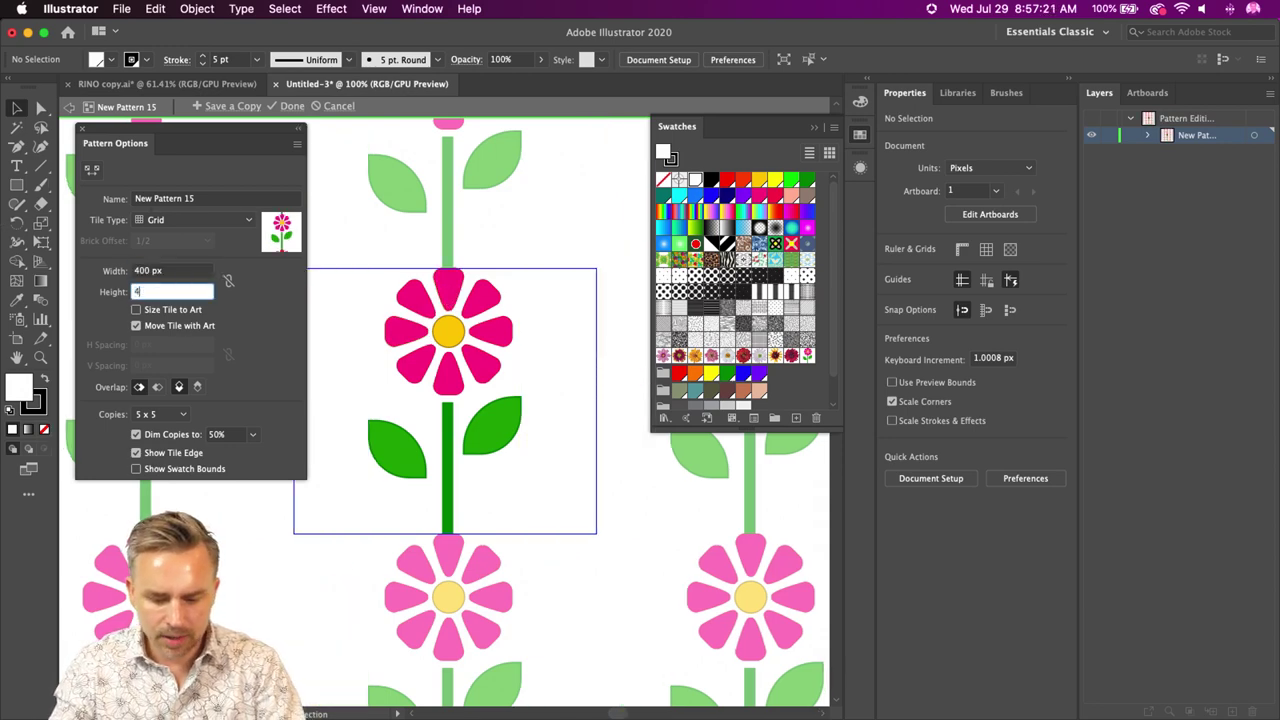
pyautogui.press('Return')
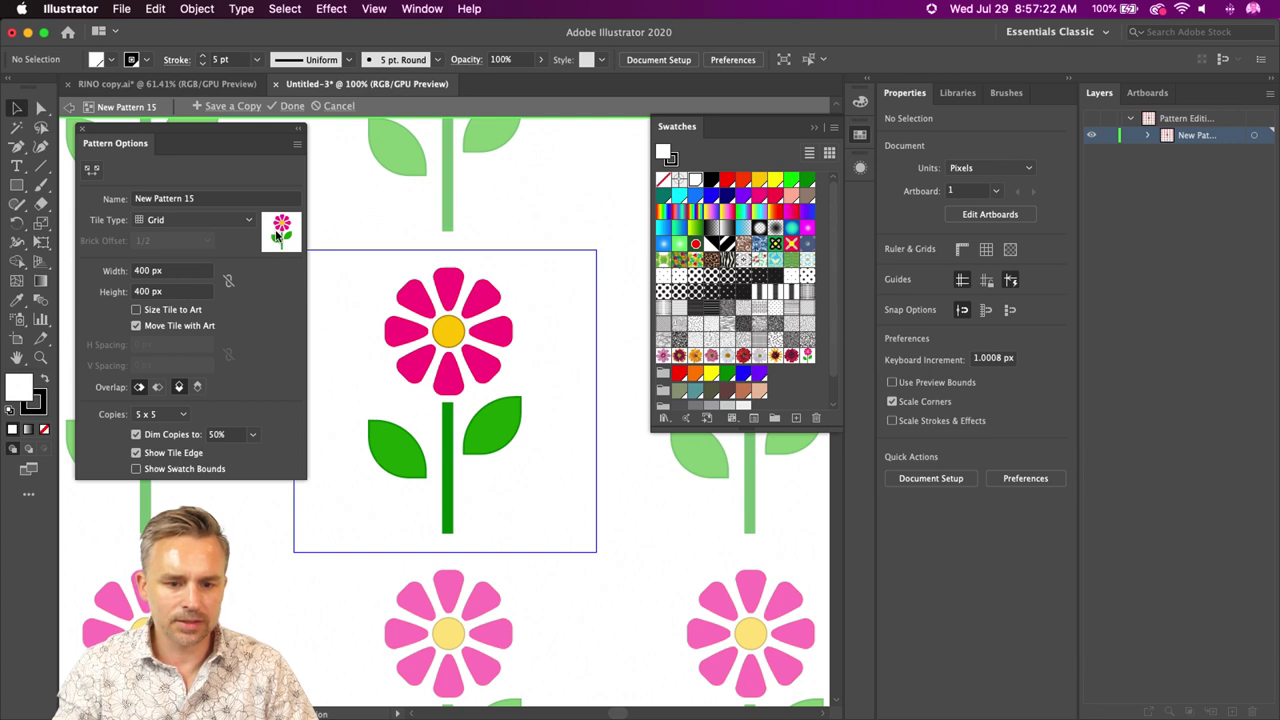
# - Set the pattern tile's width and height to 600 px
pyautogui.click(183, 271)
pyautogui.write('600')
pyautogui.press('Tab')
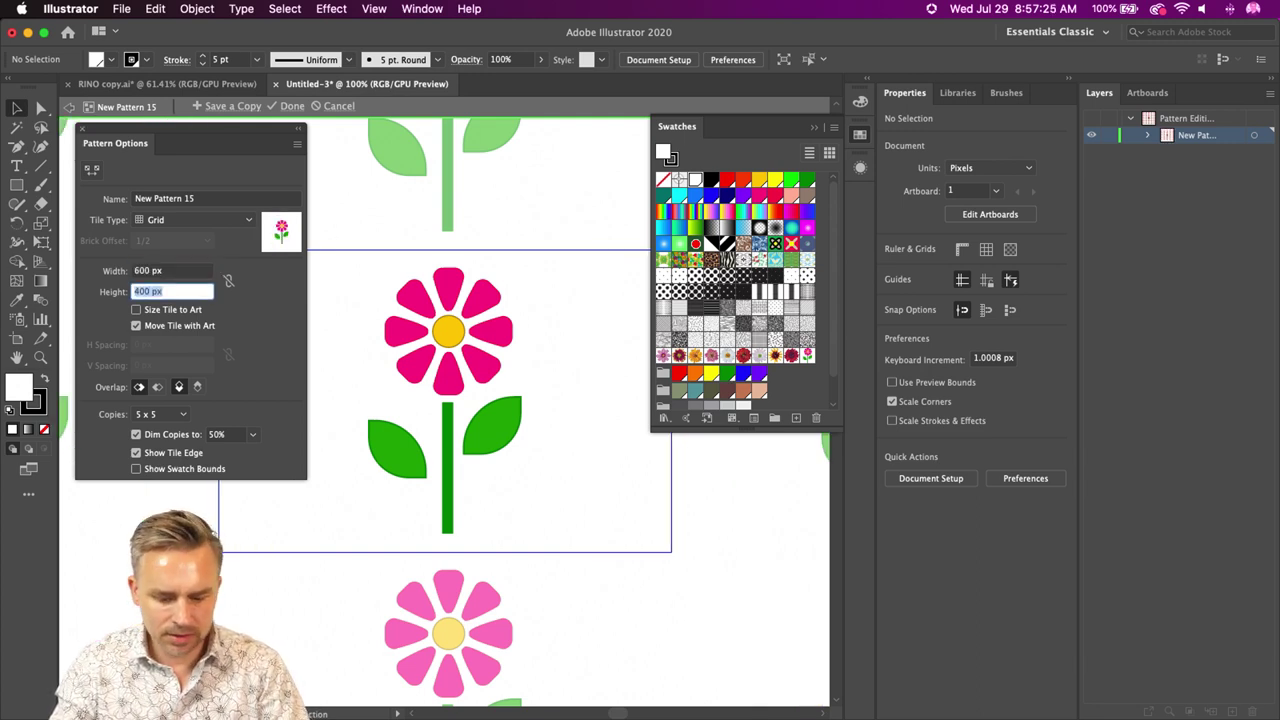
pyautogui.write('600')
pyautogui.press('Return')
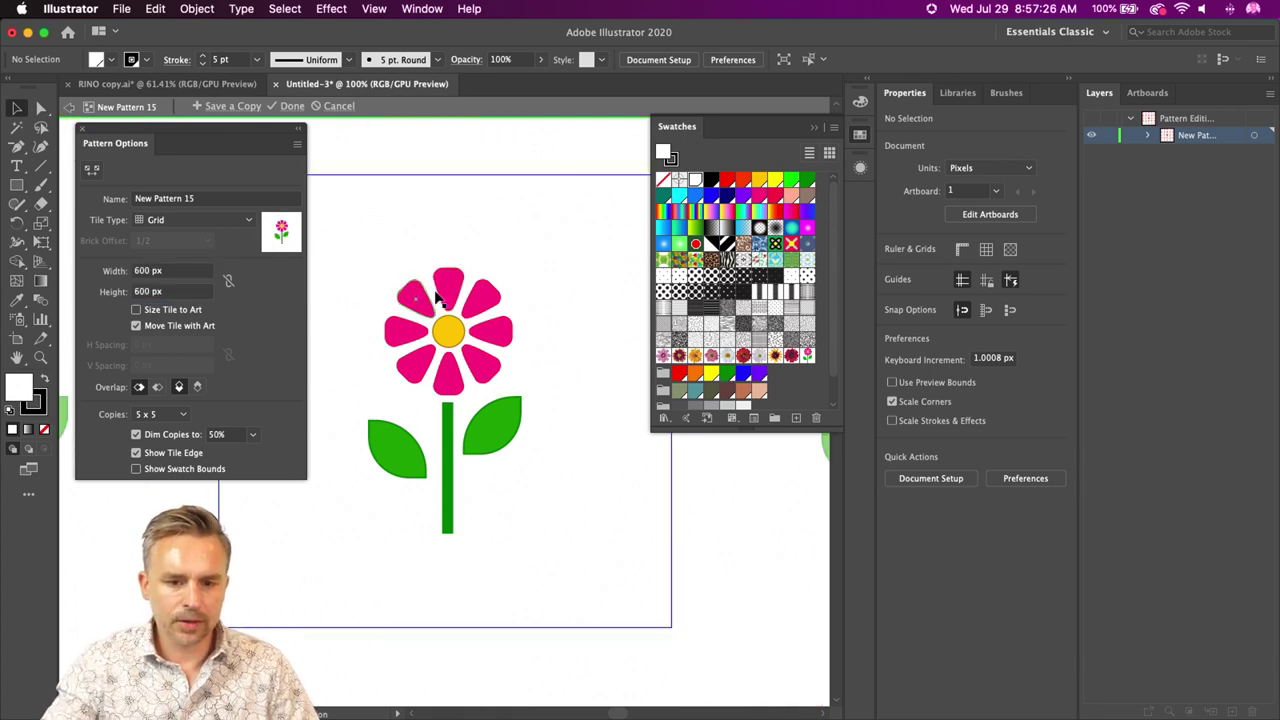
# - Collapse the side panels and duplicate the whole flower onto the pattern tile's lower-left corner
pyautogui.click(814, 127)
pyautogui.click(1074, 84)
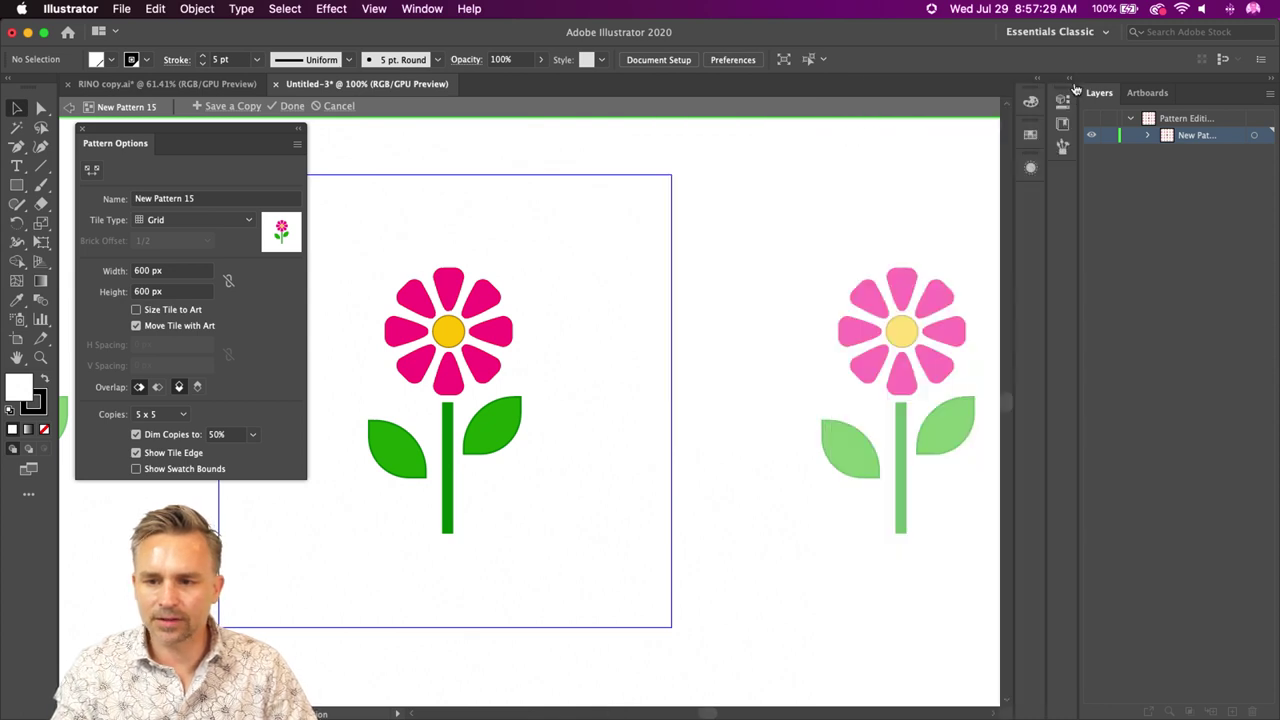
pyautogui.press('super+minus')
pyautogui.press('super+minus')
pyautogui.hscroll(-6, 728, 326)
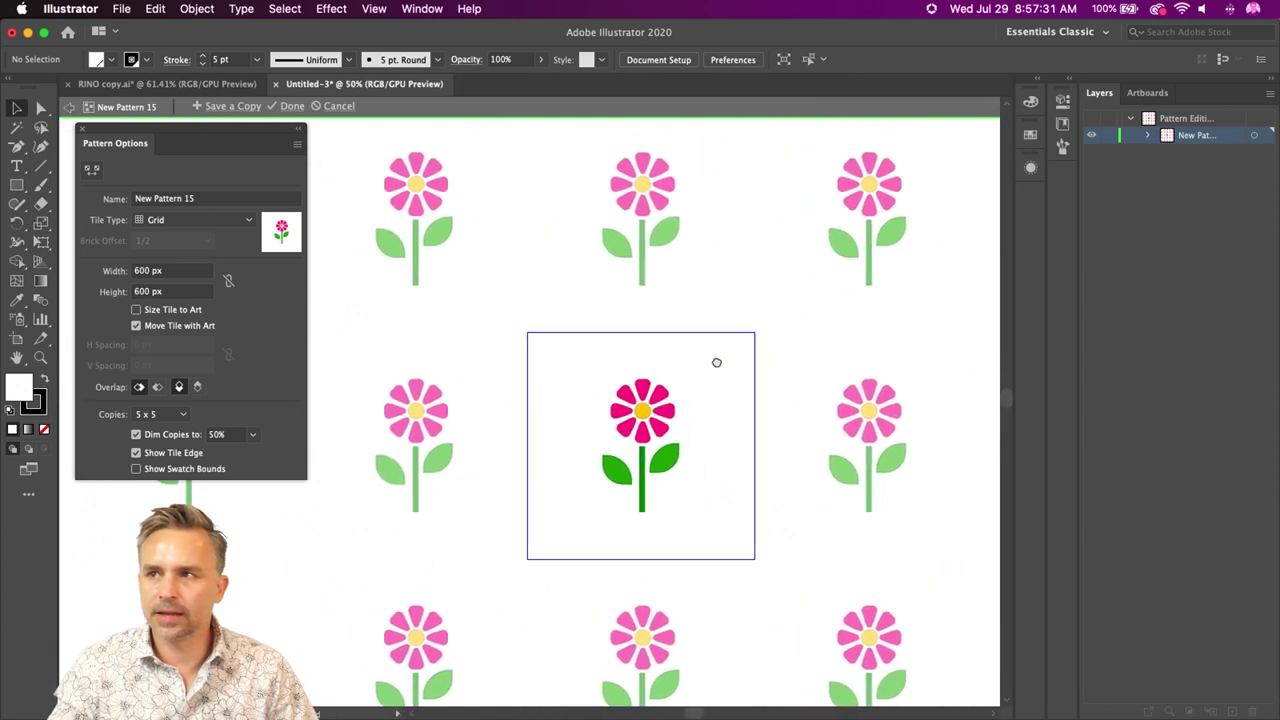
pyautogui.moveTo(605, 343); pyautogui.dragTo(758, 510)
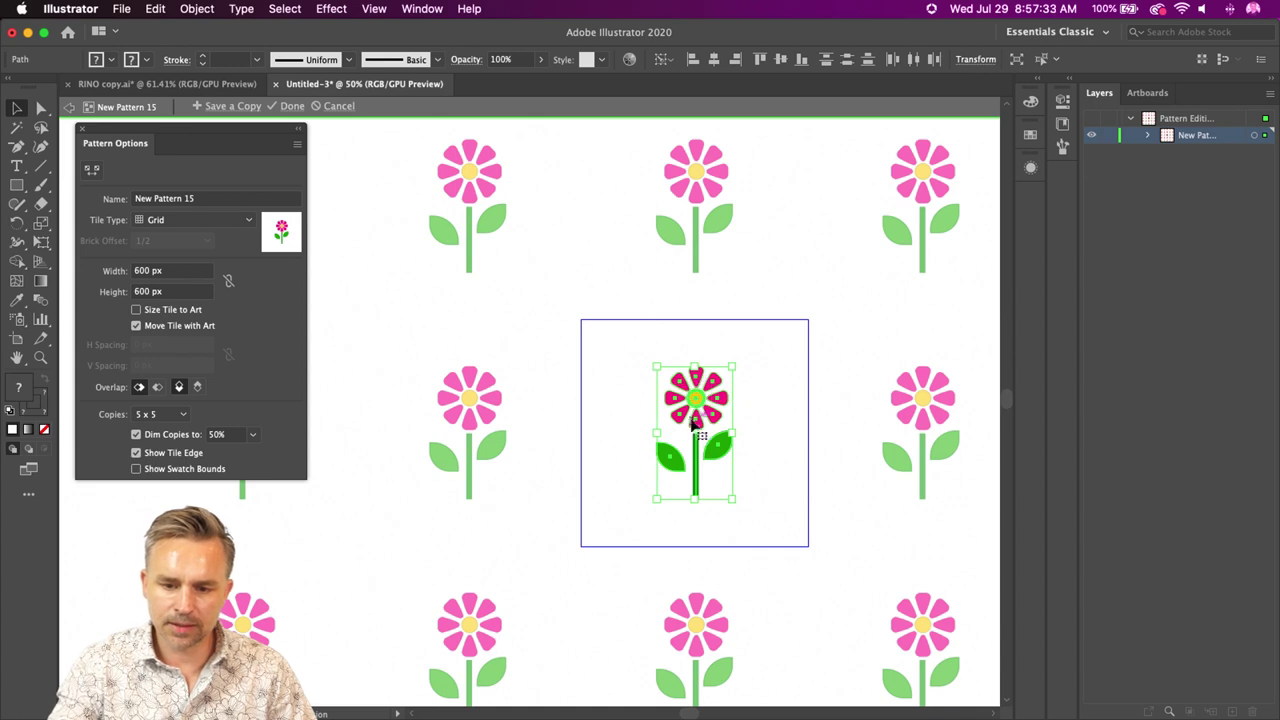
pyautogui.moveTo(683, 383); pyautogui.dragTo(586, 543)
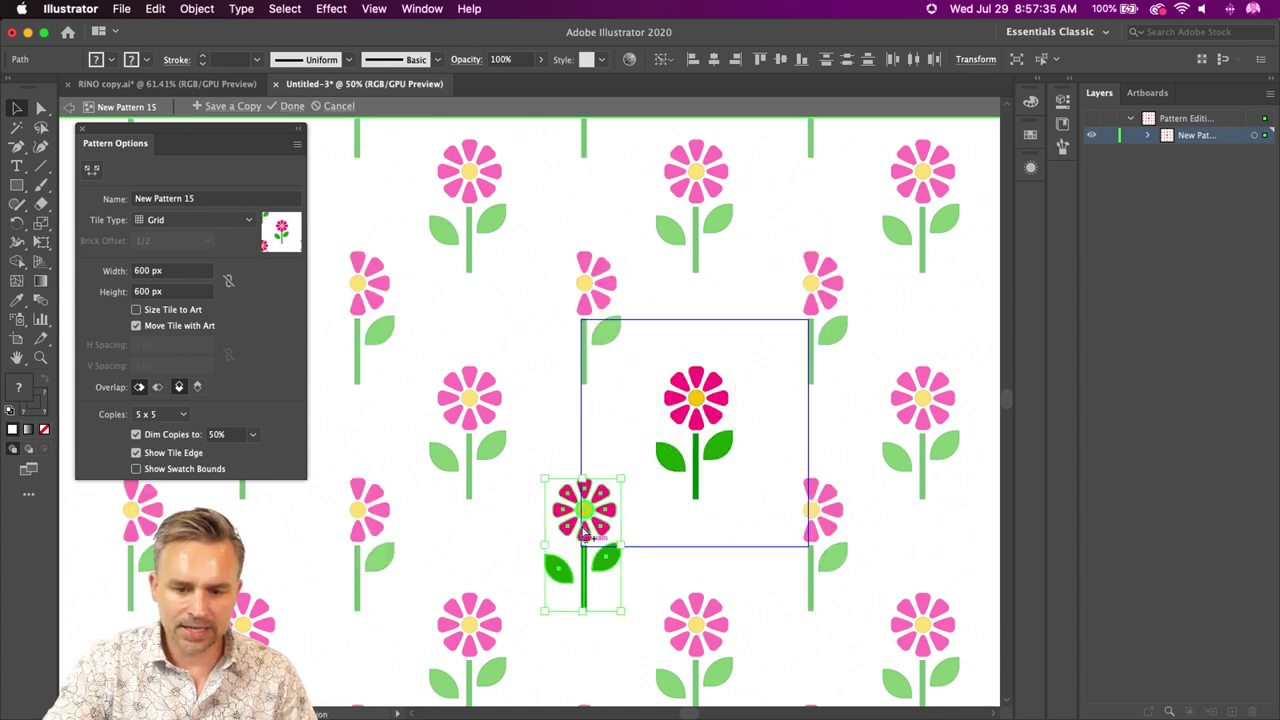
# - Select the pink petals of the duplicated flower and fill them with the orange-red swatch
pyautogui.click(582, 456)
pyautogui.click(586, 492)
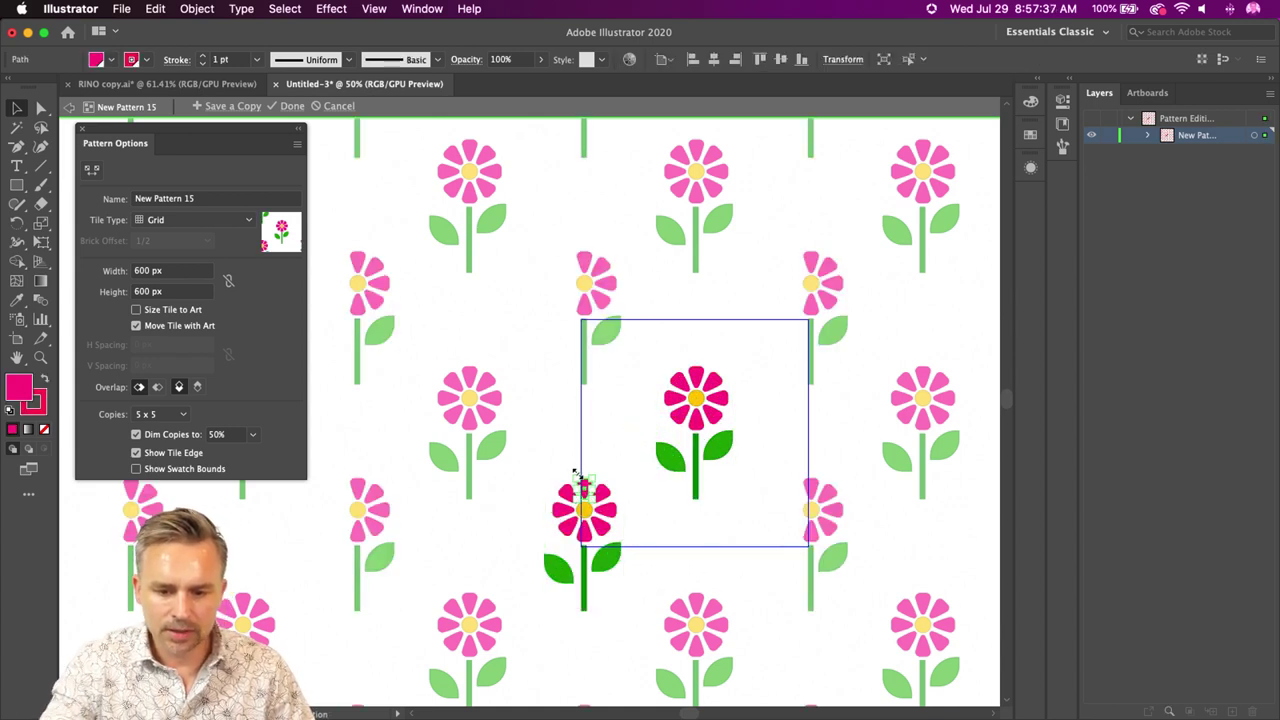
pyautogui.moveTo(541, 476); pyautogui.dragTo(612, 508)
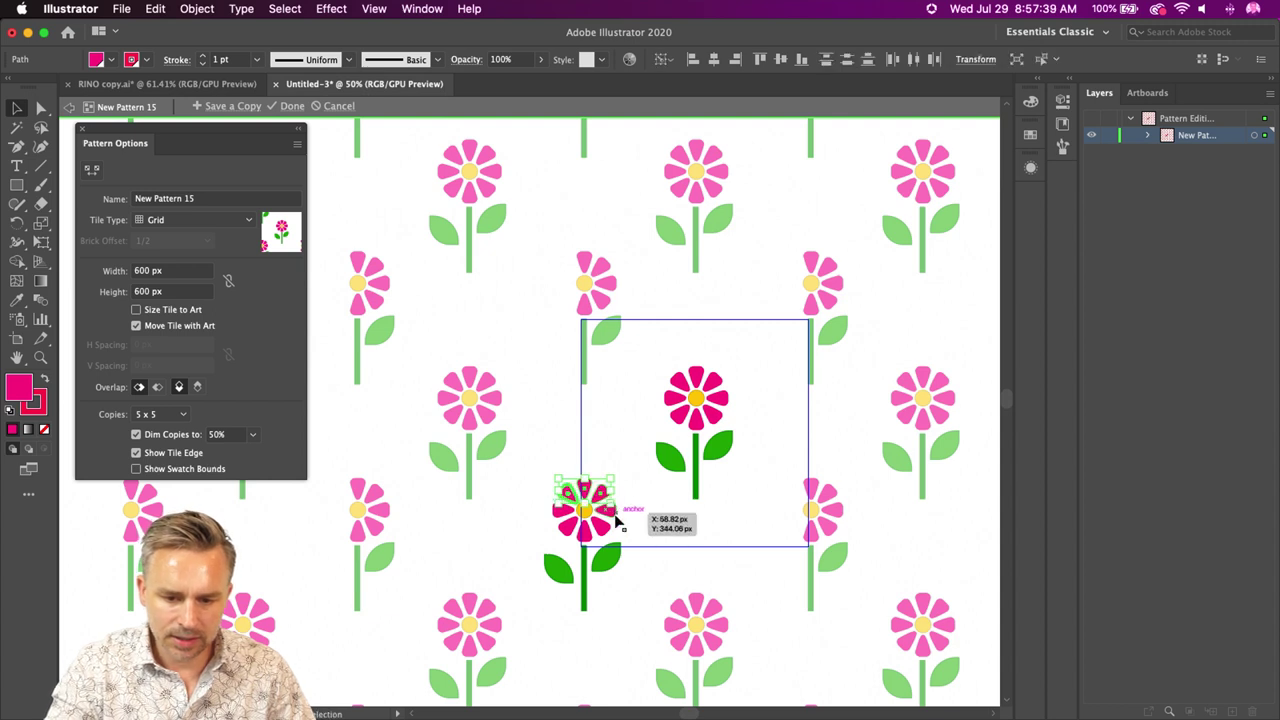
pyautogui.keyDown('shift'); pyautogui.click(606, 510); pyautogui.keyUp('shift')
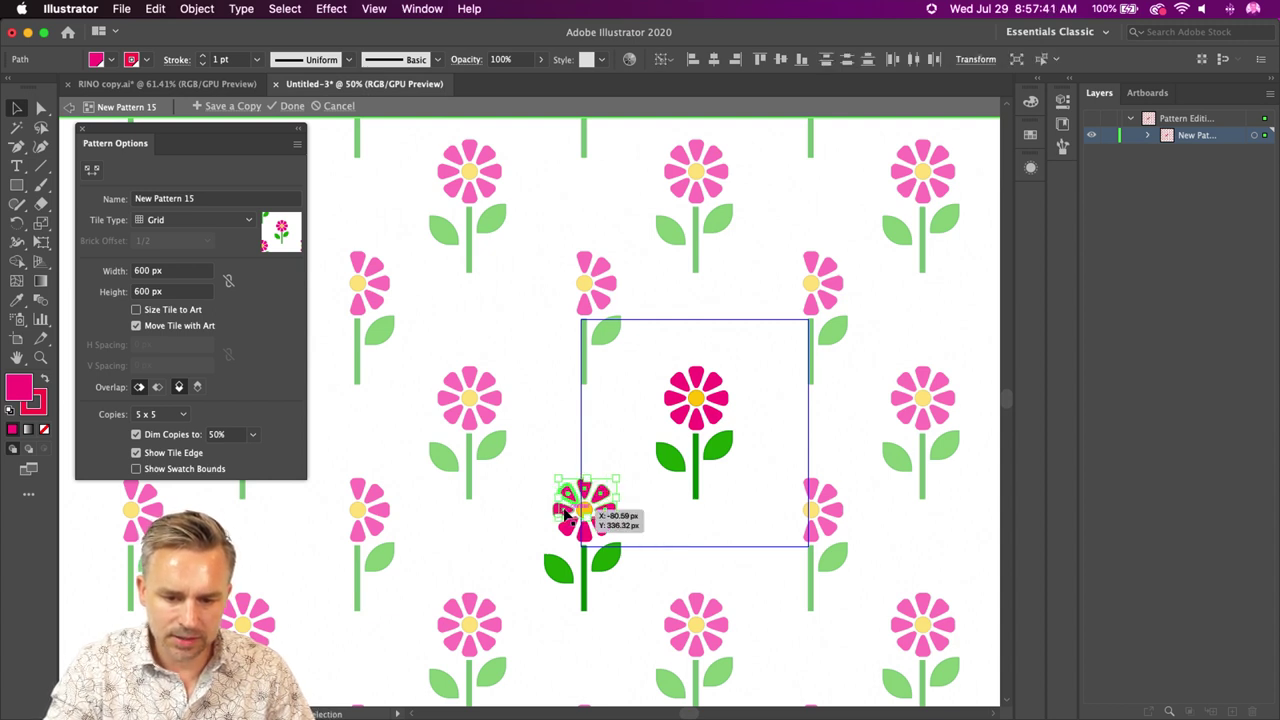
pyautogui.keyDown('shift'); pyautogui.click(563, 510); pyautogui.keyUp('shift')
pyautogui.keyDown('shift'); pyautogui.click(568, 533); pyautogui.keyUp('shift')
pyautogui.keyDown('shift'); pyautogui.click(585, 532); pyautogui.keyUp('shift')
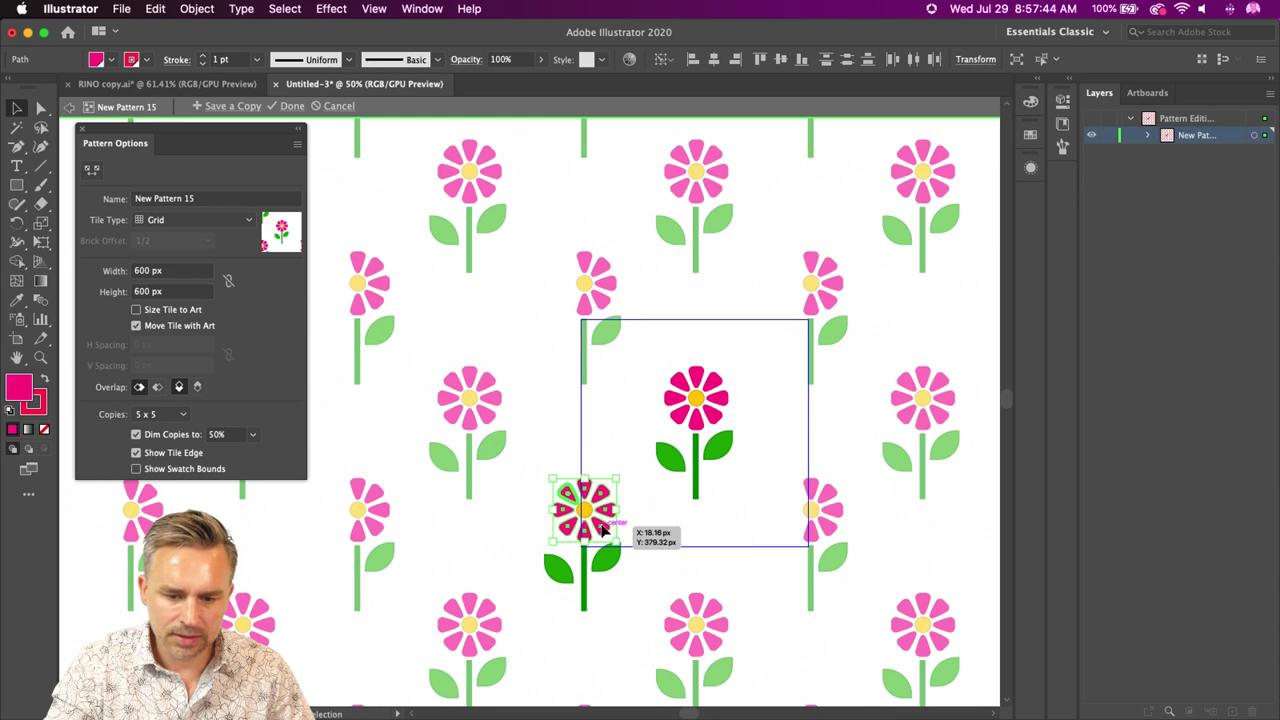
pyautogui.click(1036, 88)
pyautogui.click(944, 360)
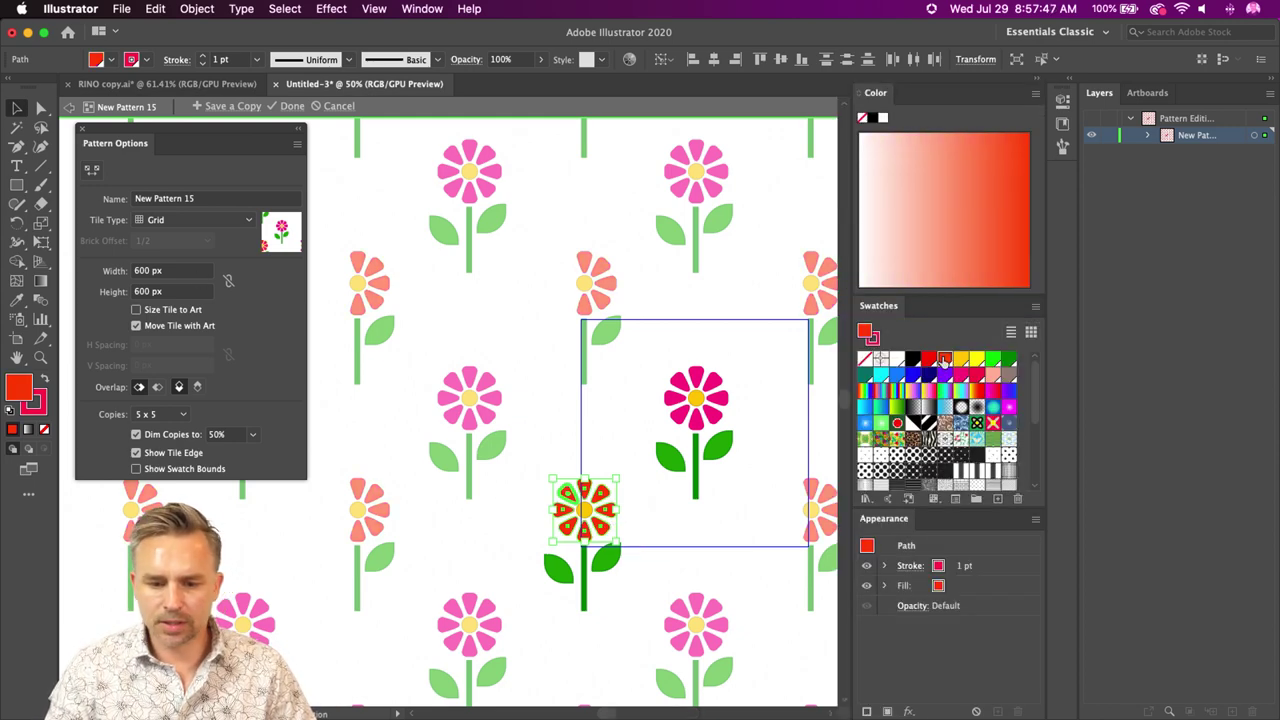
# - Collapse the side panels, group the whole orange-red flower, and ungroup it again to compare how the pattern repeats
pyautogui.click(1036, 84)
pyautogui.click(607, 390)
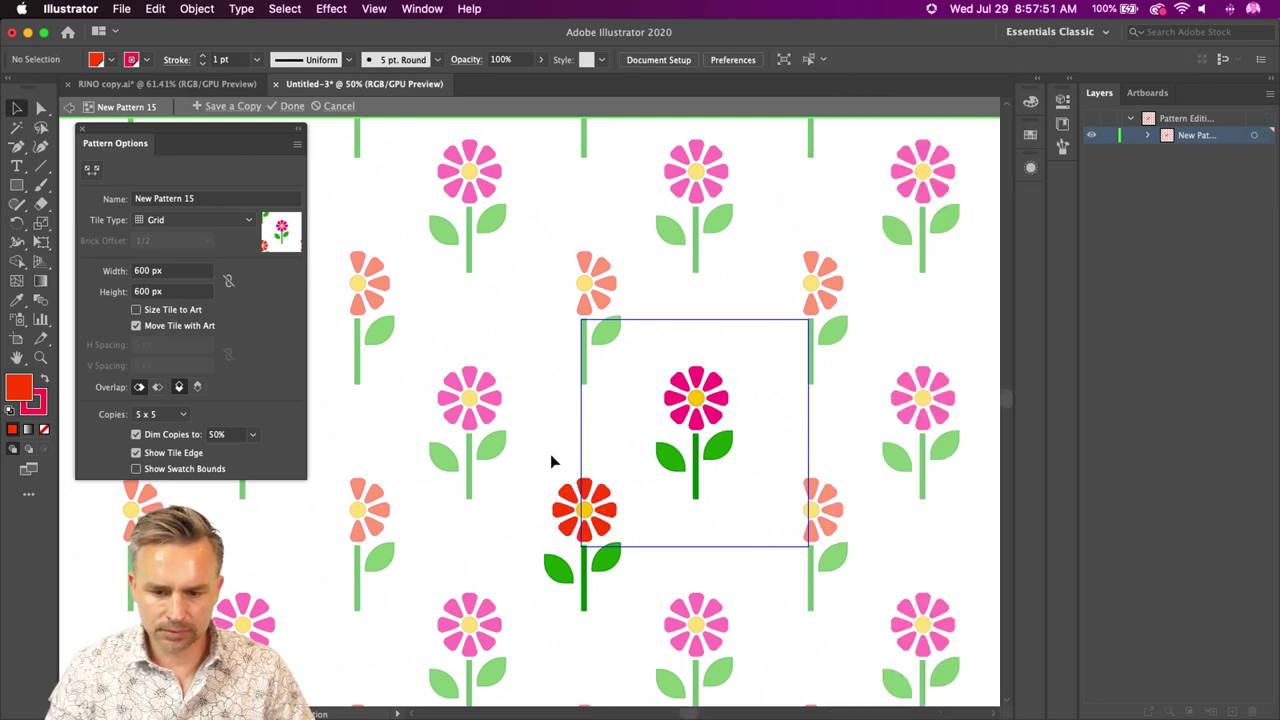
pyautogui.click(617, 591)
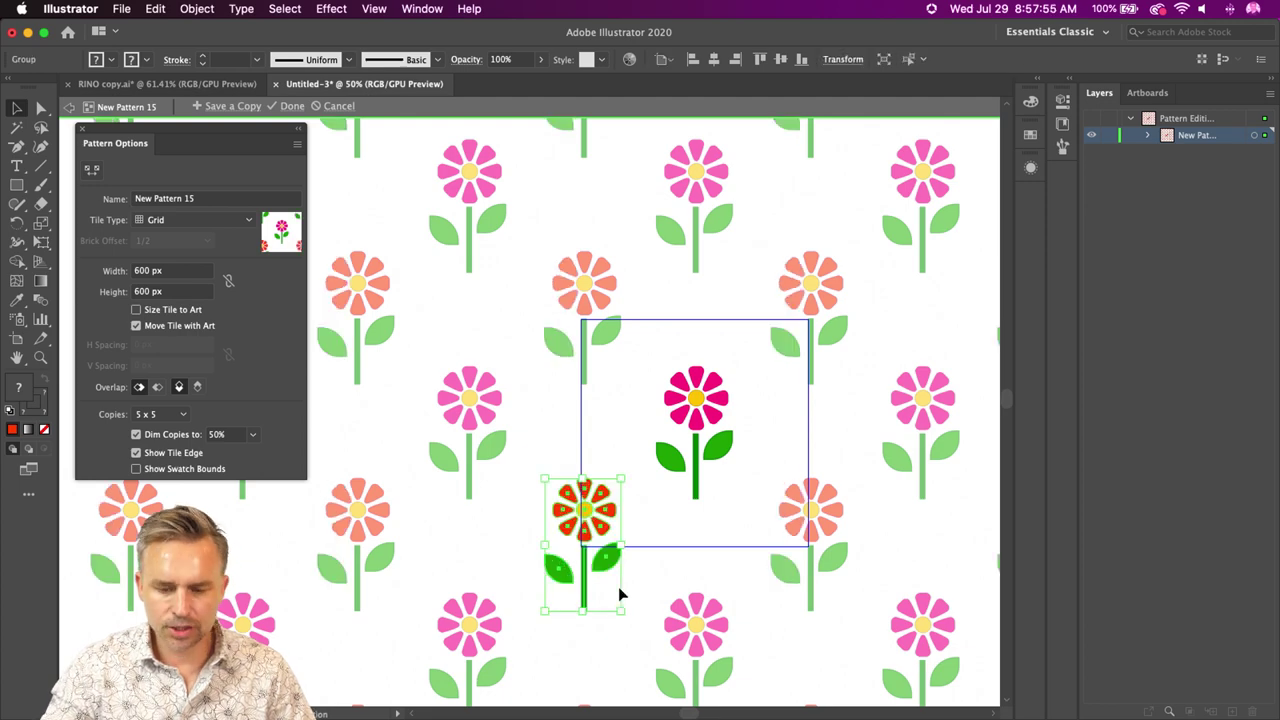
pyautogui.press('shift+super+g')
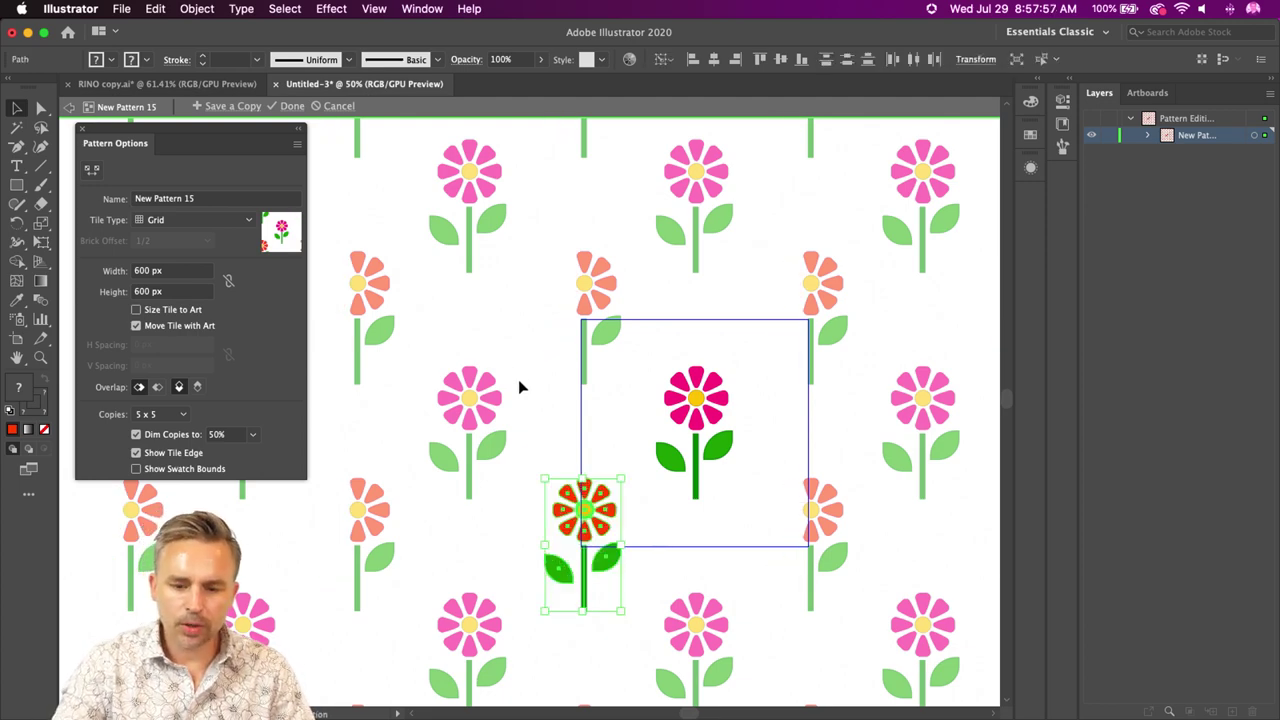
pyautogui.click(518, 380)
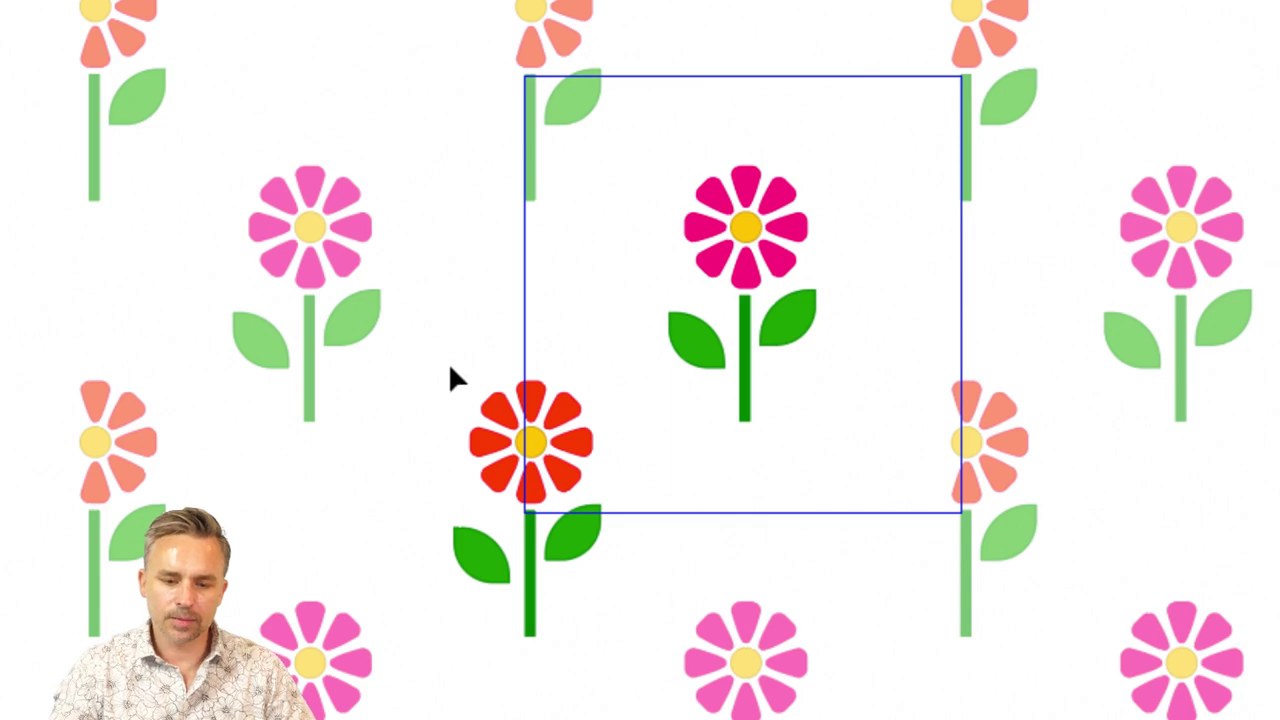
# - Shift the orange-red flower around the tile's lower-left corner and group all its parts
pyautogui.moveTo(565, 548)
pyautogui.mouseDown()
pyautogui.moveTo(561, 537)
pyautogui.moveTo(612, 505)
pyautogui.moveTo(588, 538)
pyautogui.mouseUp()
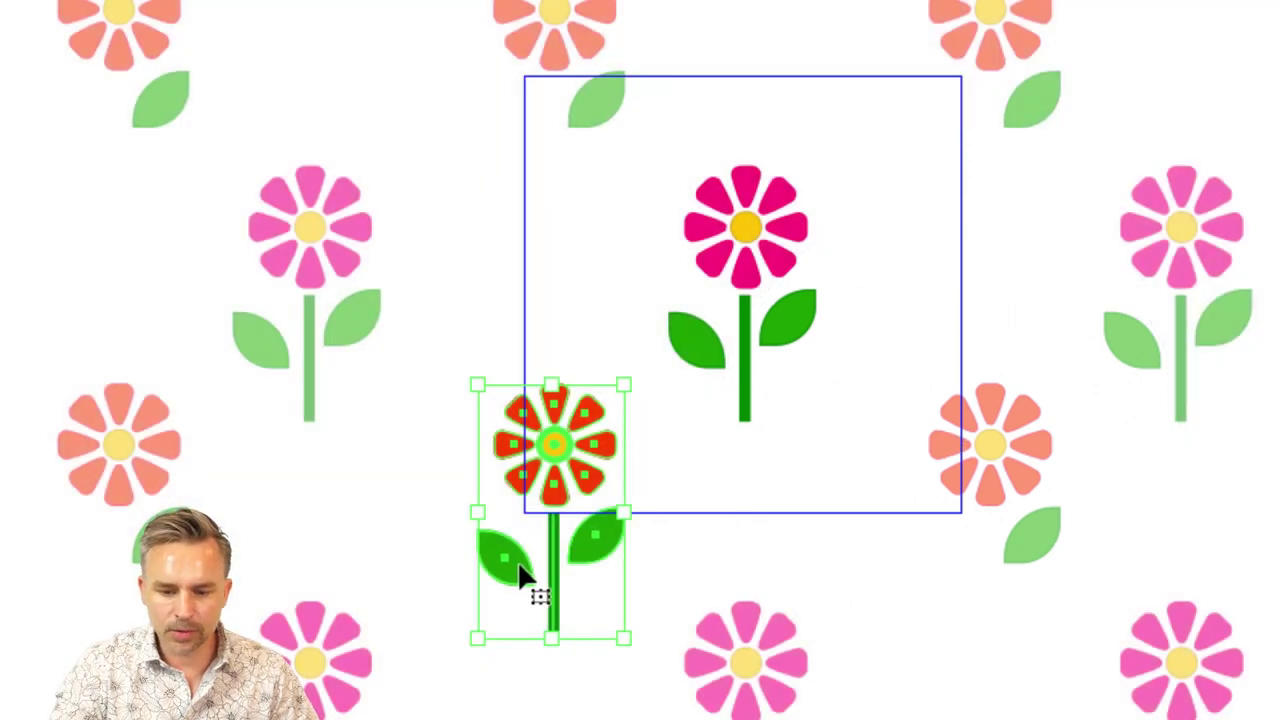
pyautogui.moveTo(523, 580)
pyautogui.mouseDown()
pyautogui.moveTo(518, 548)
pyautogui.moveTo(514, 562)
pyautogui.mouseUp()
pyautogui.scroll(5, 980, 536)
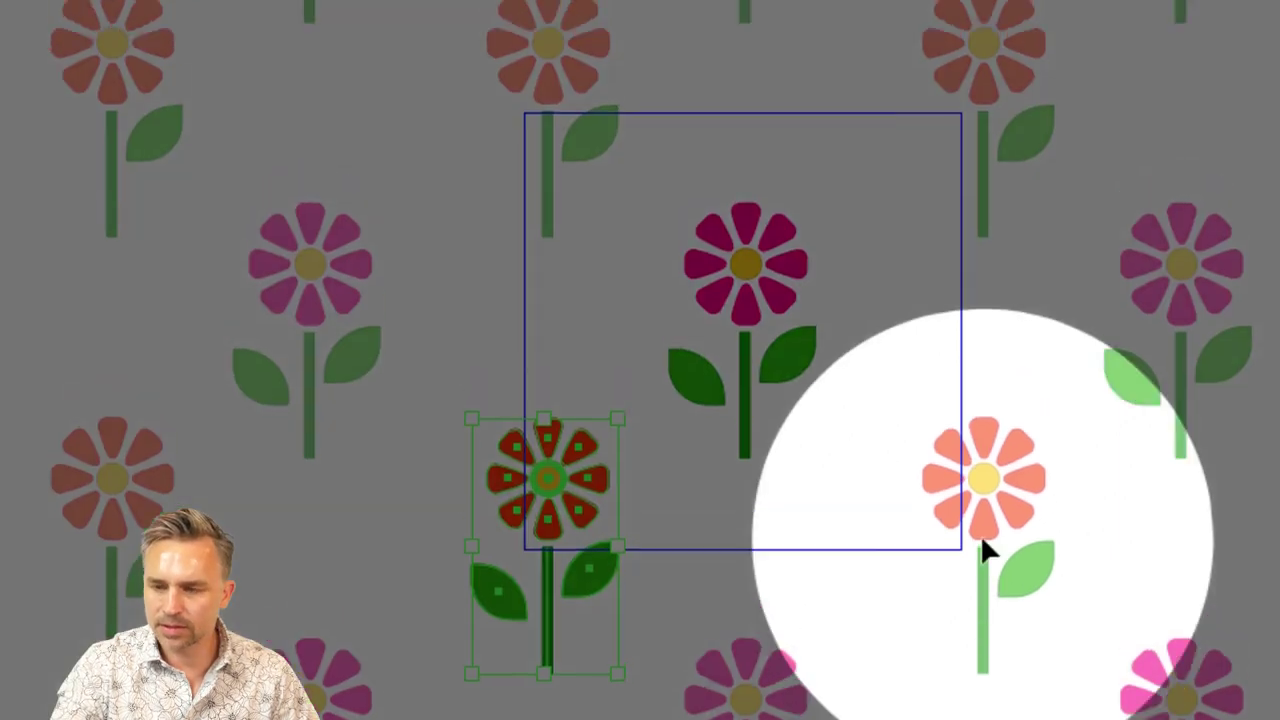
pyautogui.scroll(-2, 979, 558)
pyautogui.scroll(-3, 980, 560)
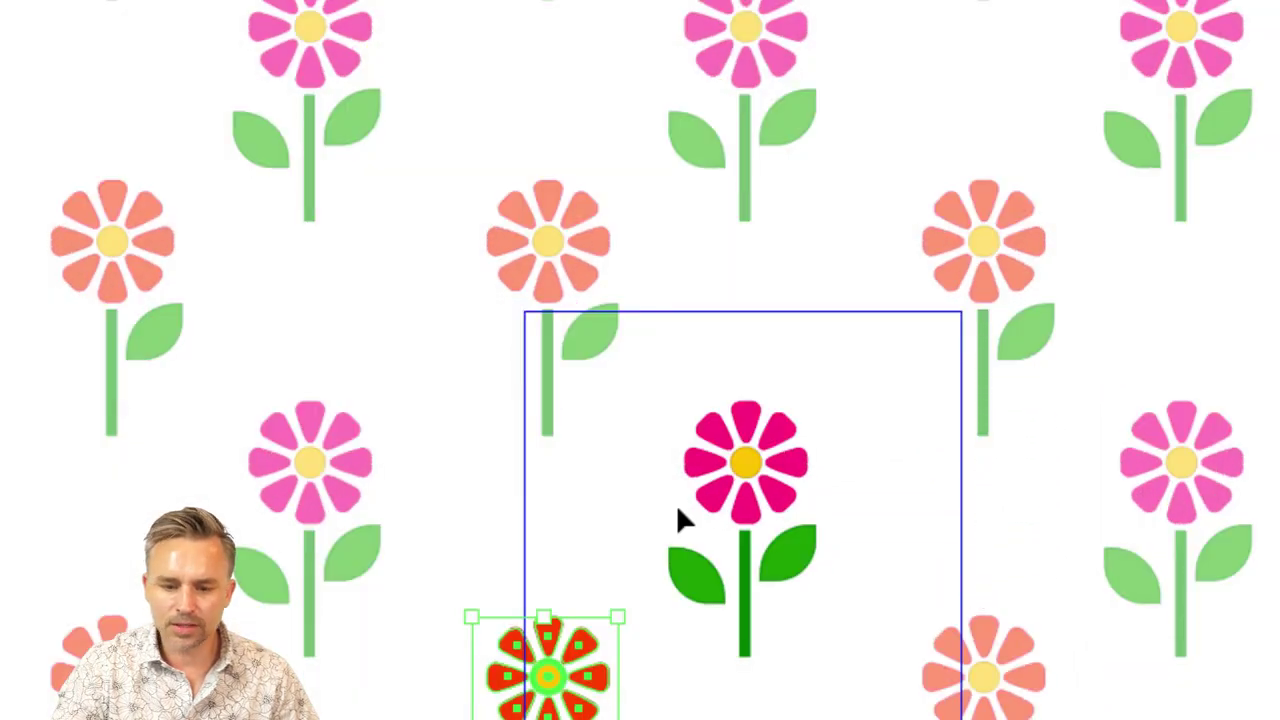
pyautogui.press('a')
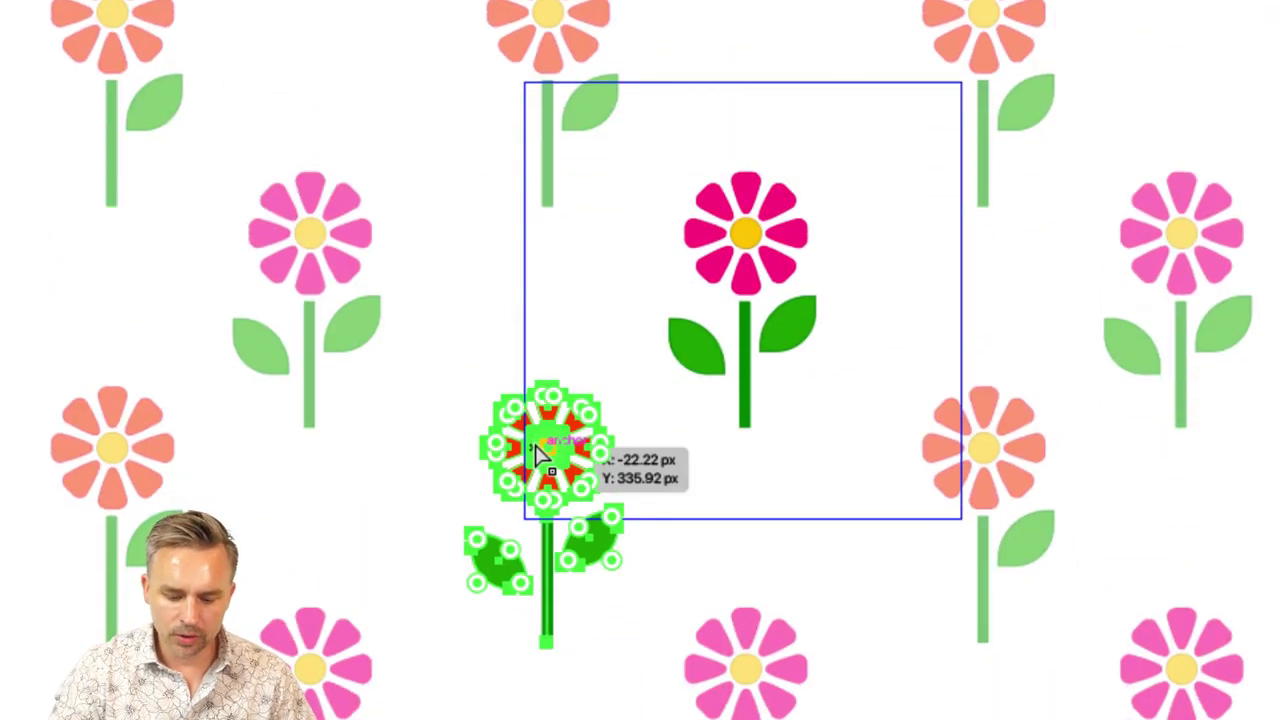
pyautogui.press('v')
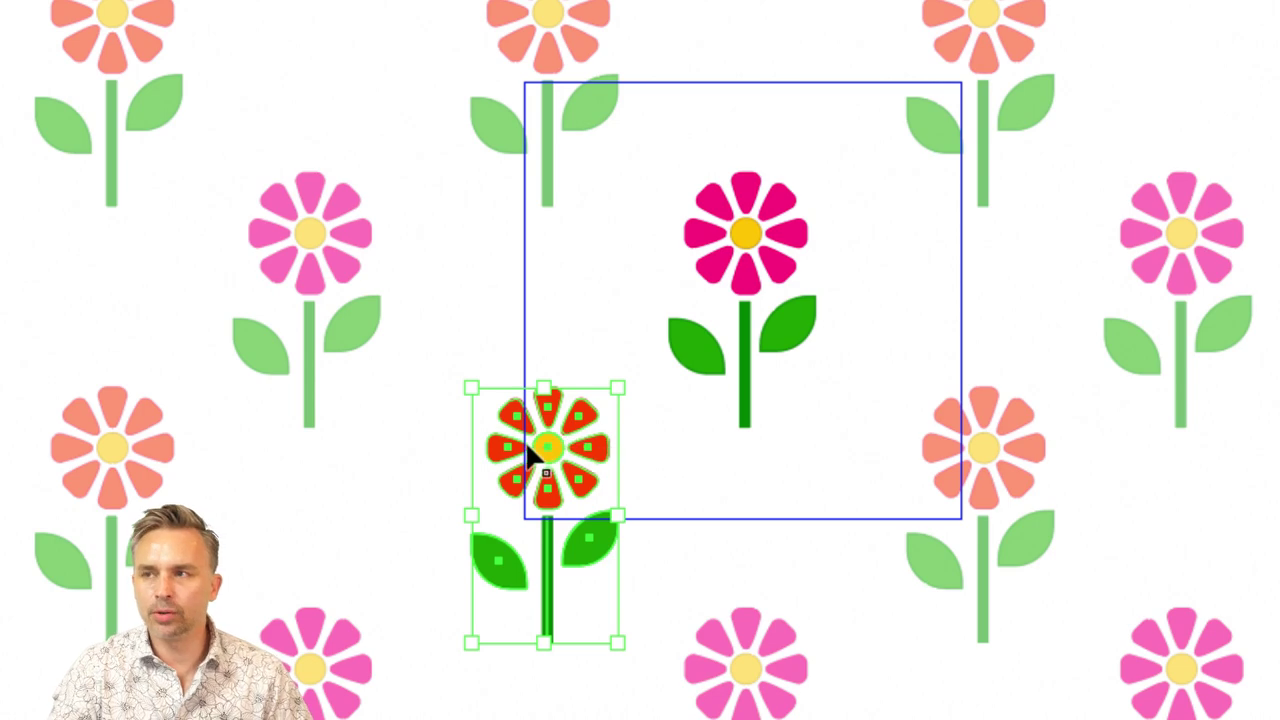
# - Duplicate the grouped orange-red flower toward the tile's lower-right corner and move the original just inside the lower-left corner
pyautogui.moveTo(534, 439); pyautogui.dragTo(559, 390)
pyautogui.moveTo(555, 403); pyautogui.dragTo(820, 464)
pyautogui.moveTo(556, 456); pyautogui.dragTo(619, 460)
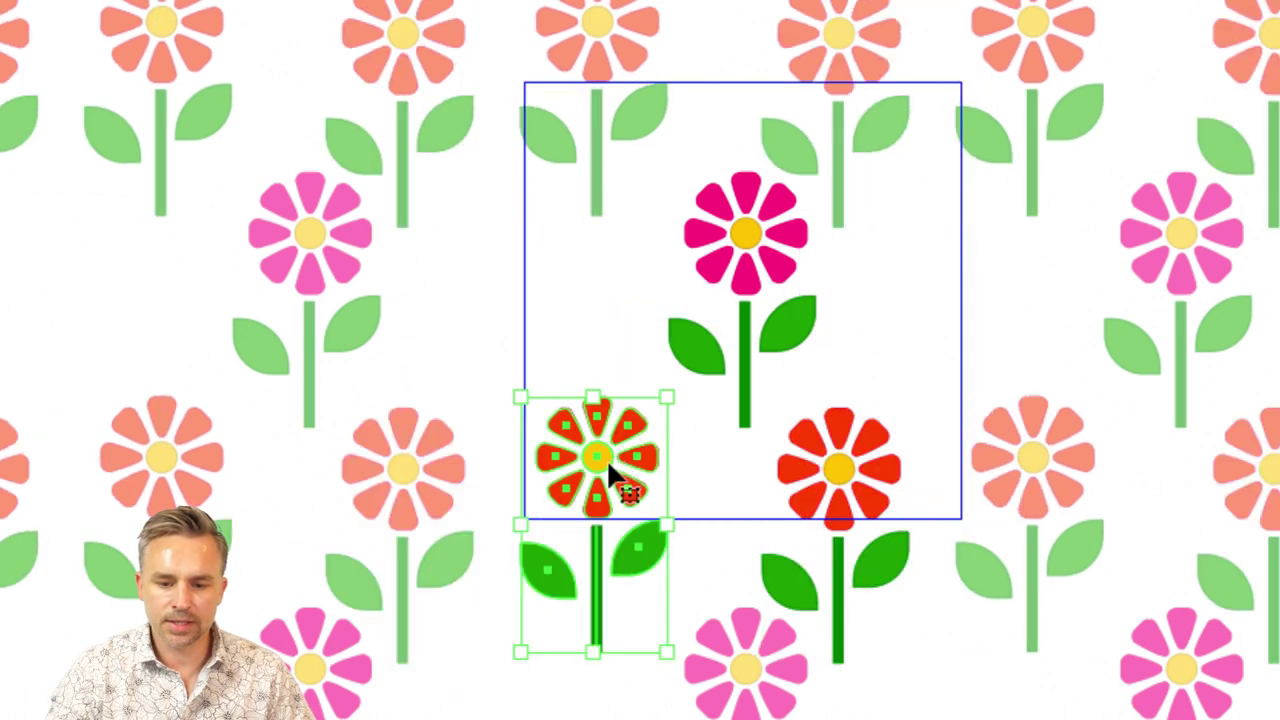
pyautogui.click(806, 438)
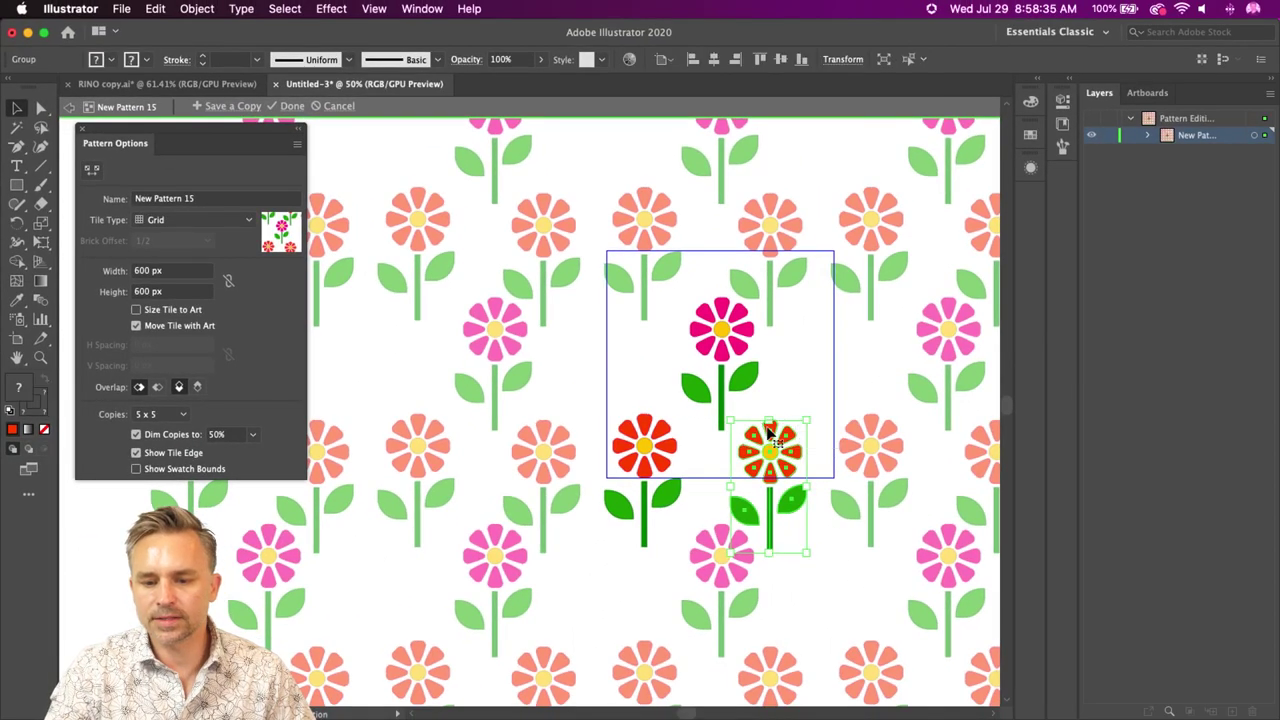
# - Duplicate the lower-left orange-red flower onto the tile's left edge and shift the pink flower slightly left
pyautogui.click(600, 334)
pyautogui.click(645, 456)
pyautogui.moveTo(643, 462); pyautogui.dragTo(592, 373)
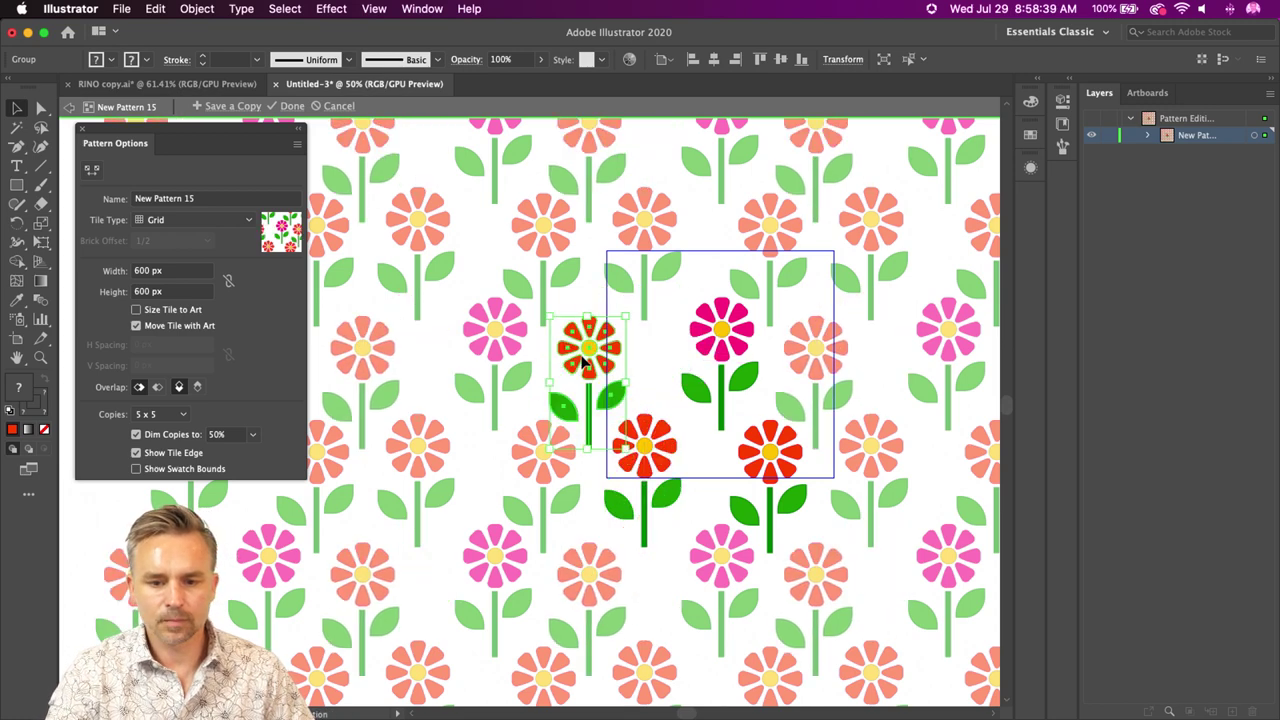
pyautogui.moveTo(749, 395); pyautogui.dragTo(707, 342)
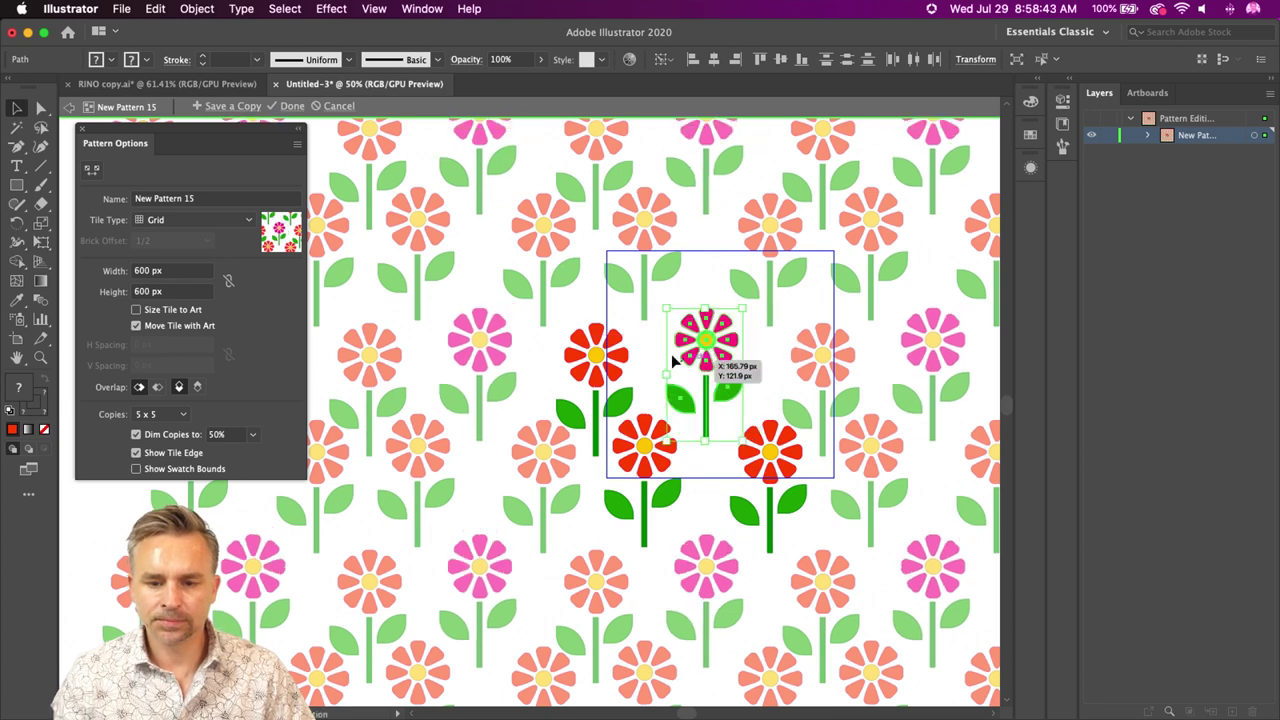
# - Select all the flowers in the tile and exit pattern editing
pyautogui.click(590, 338)
pyautogui.click(544, 299)
pyautogui.press('super+a')
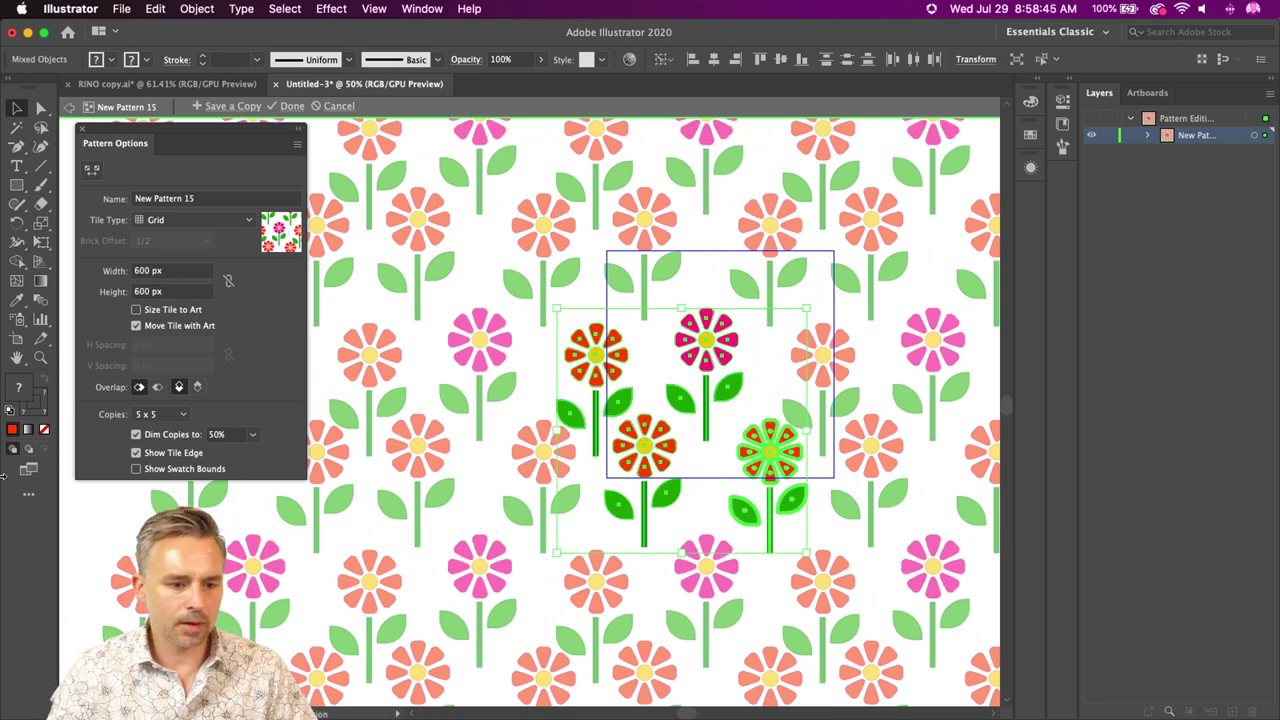
pyautogui.doubleClick(695, 271)
# - Draw a wide rectangle above the flower drawings and fill it with the new pink and orange-red flower pattern
pyautogui.click(16, 185)
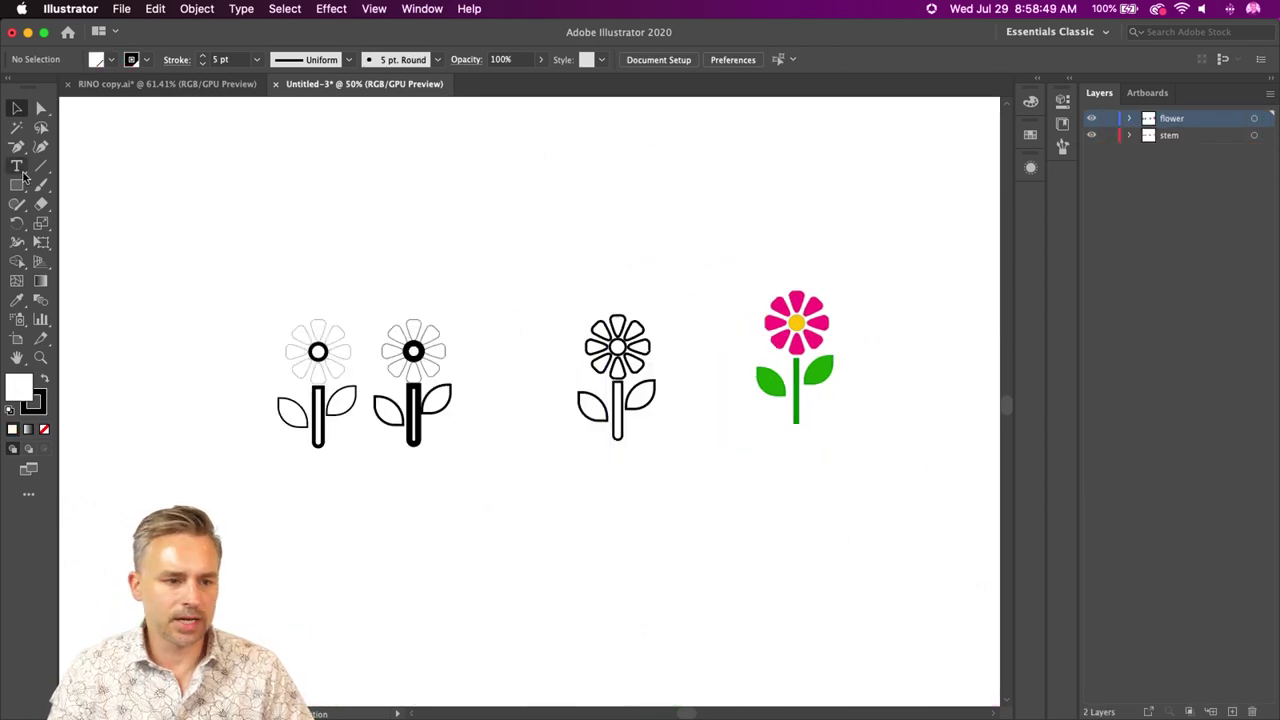
pyautogui.moveTo(262, 142); pyautogui.dragTo(904, 264)
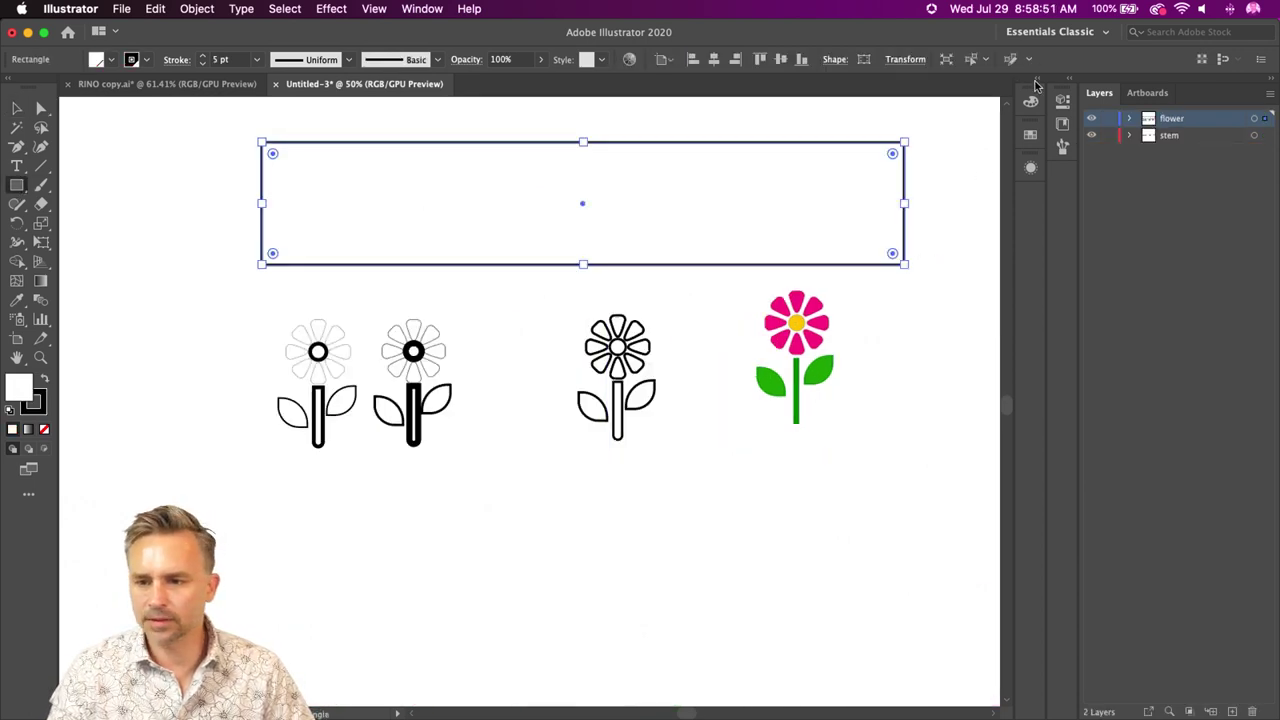
pyautogui.click(1034, 80)
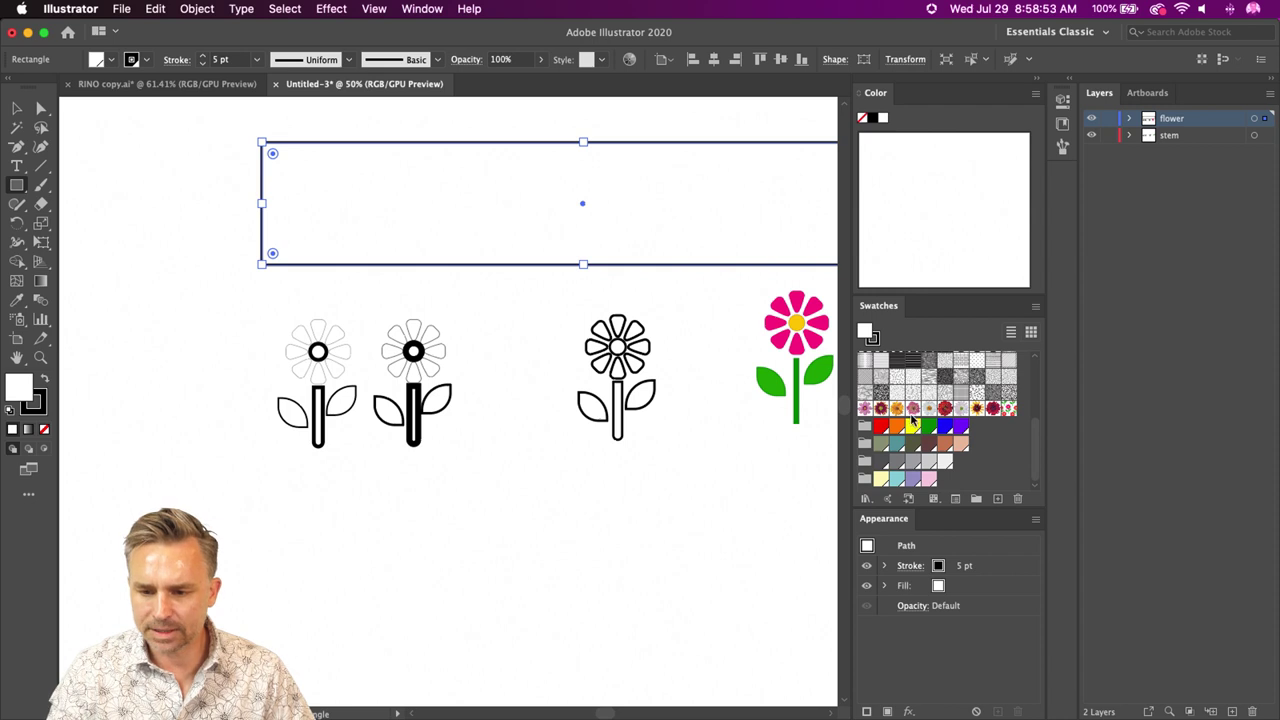
pyautogui.click(1009, 408)
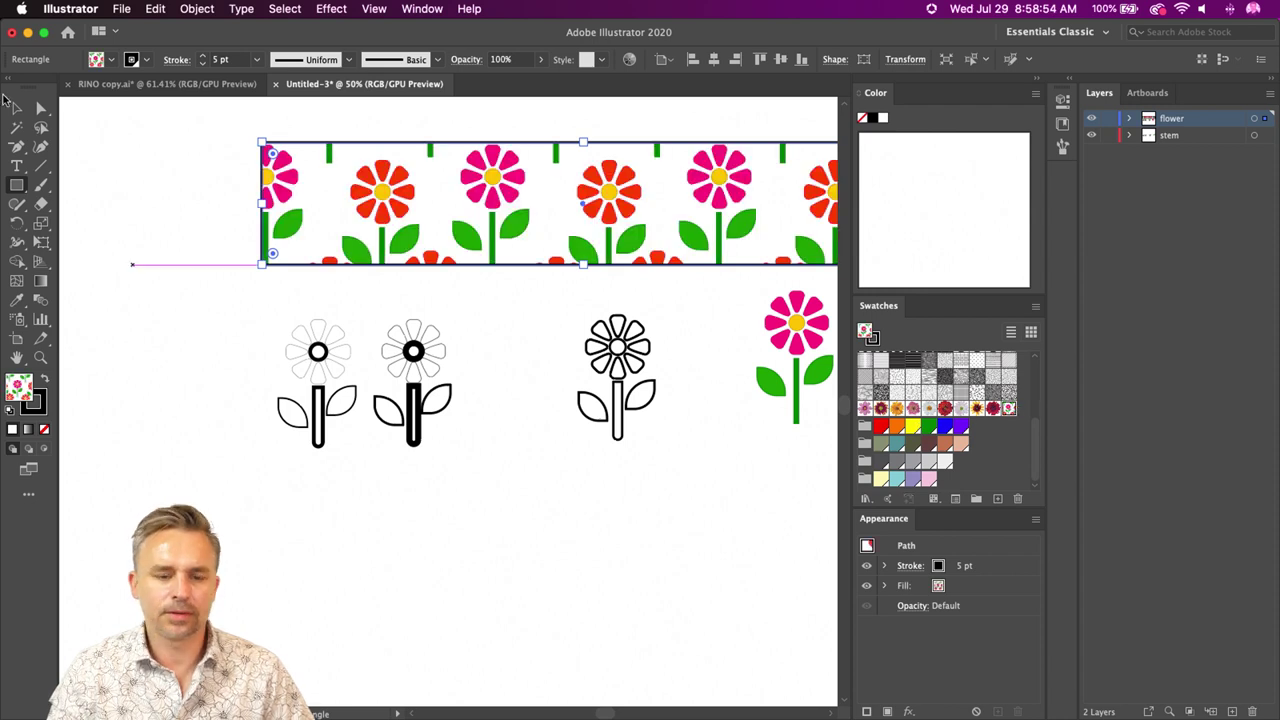
# - Remove the pattern rectangle's stroke and move the rectangle left until its full width is visible
pyautogui.click(43, 430)
pyautogui.click(16, 108)
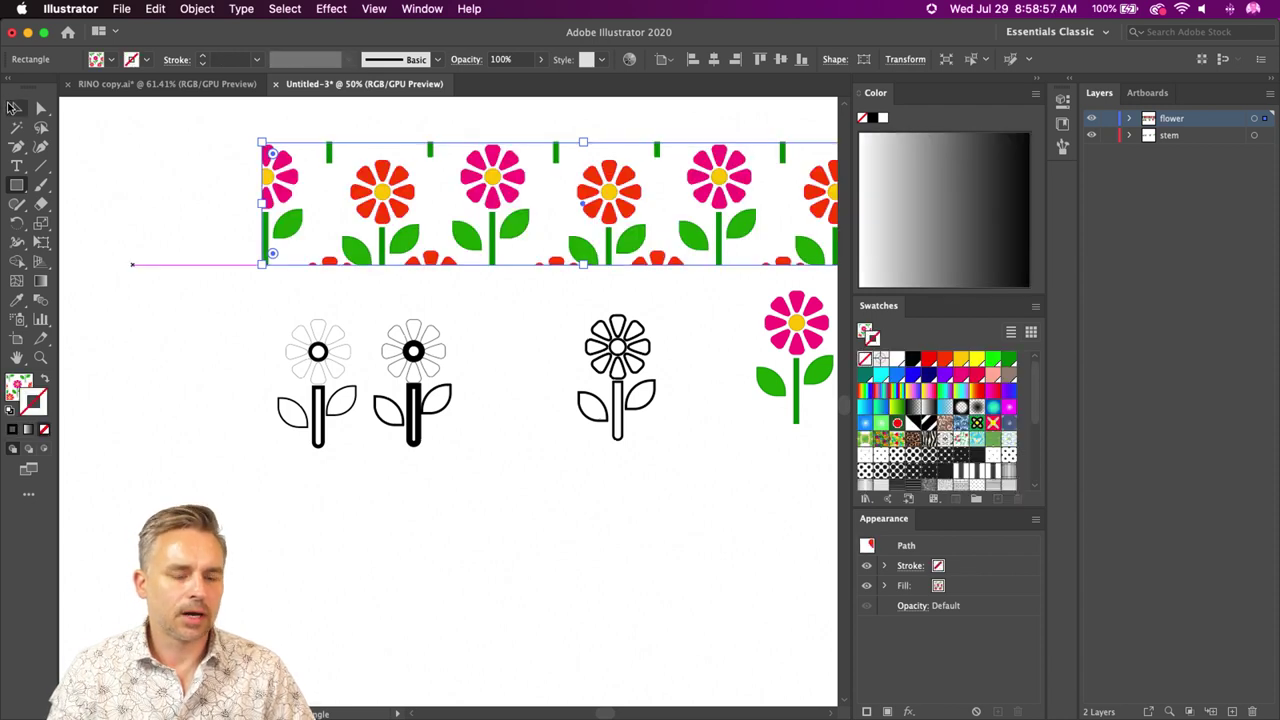
pyautogui.click(167, 395)
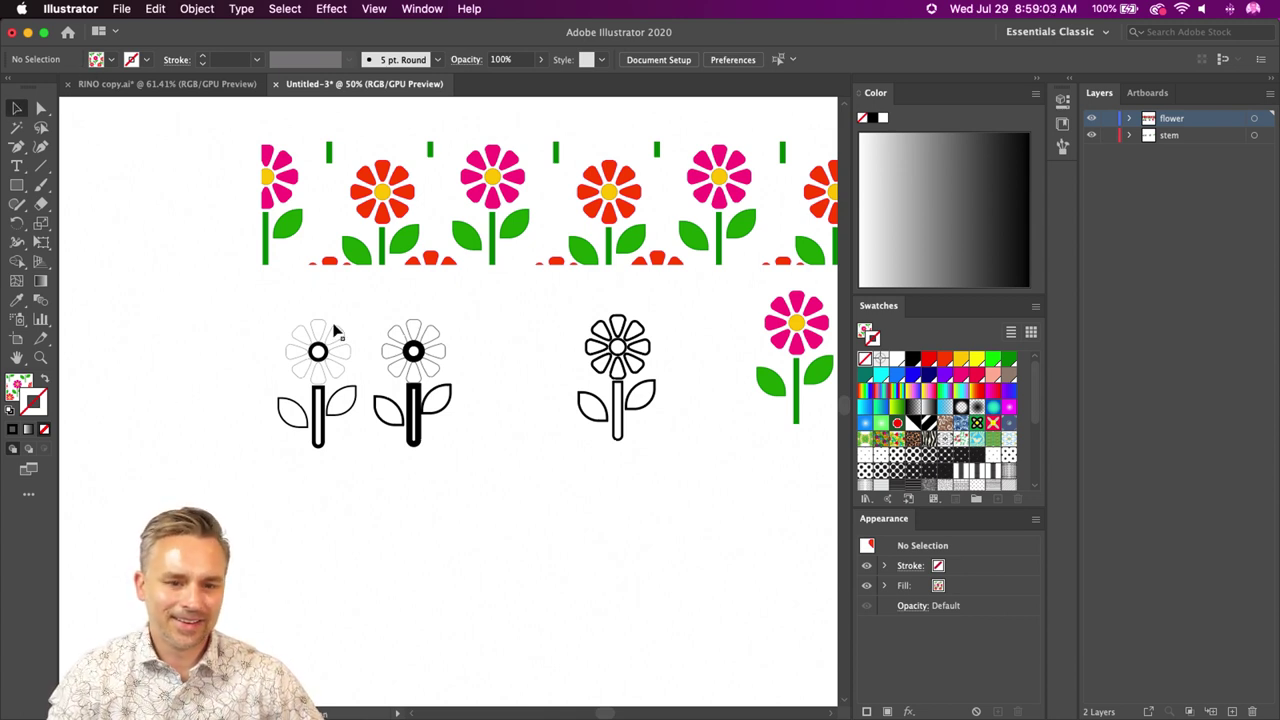
pyautogui.moveTo(504, 208); pyautogui.dragTo(372, 213)
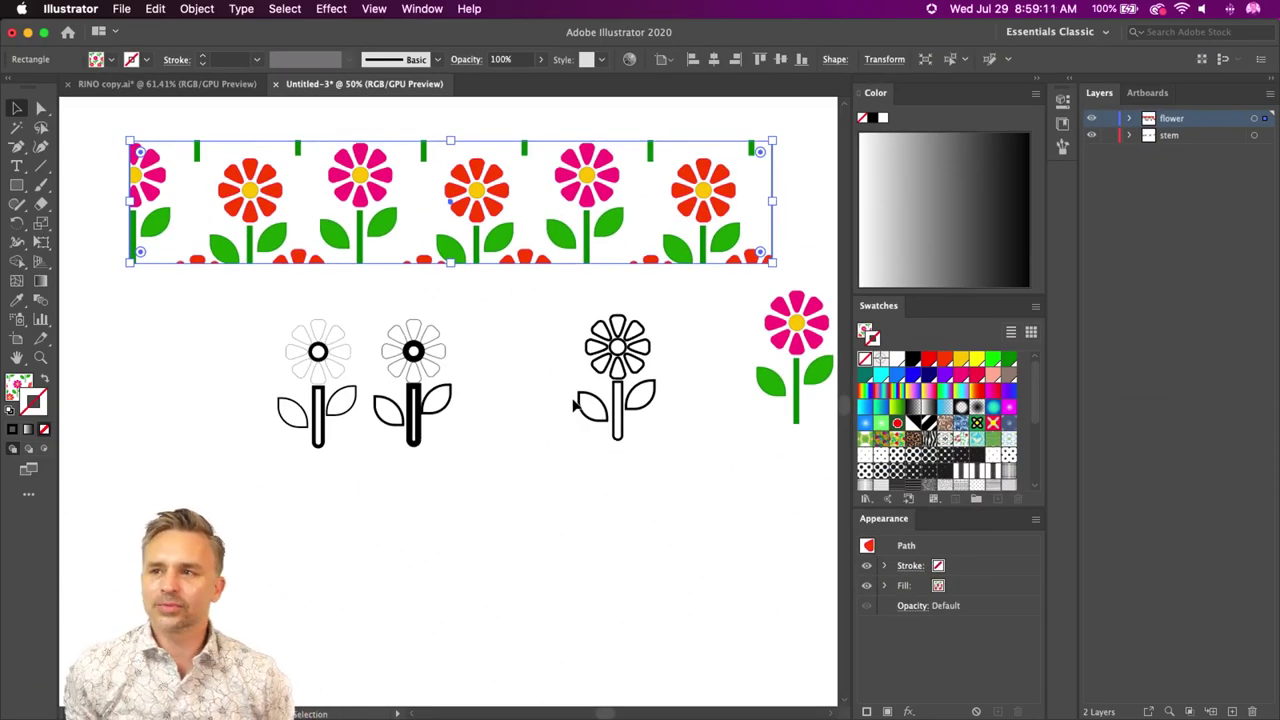
pyautogui.click(535, 567)
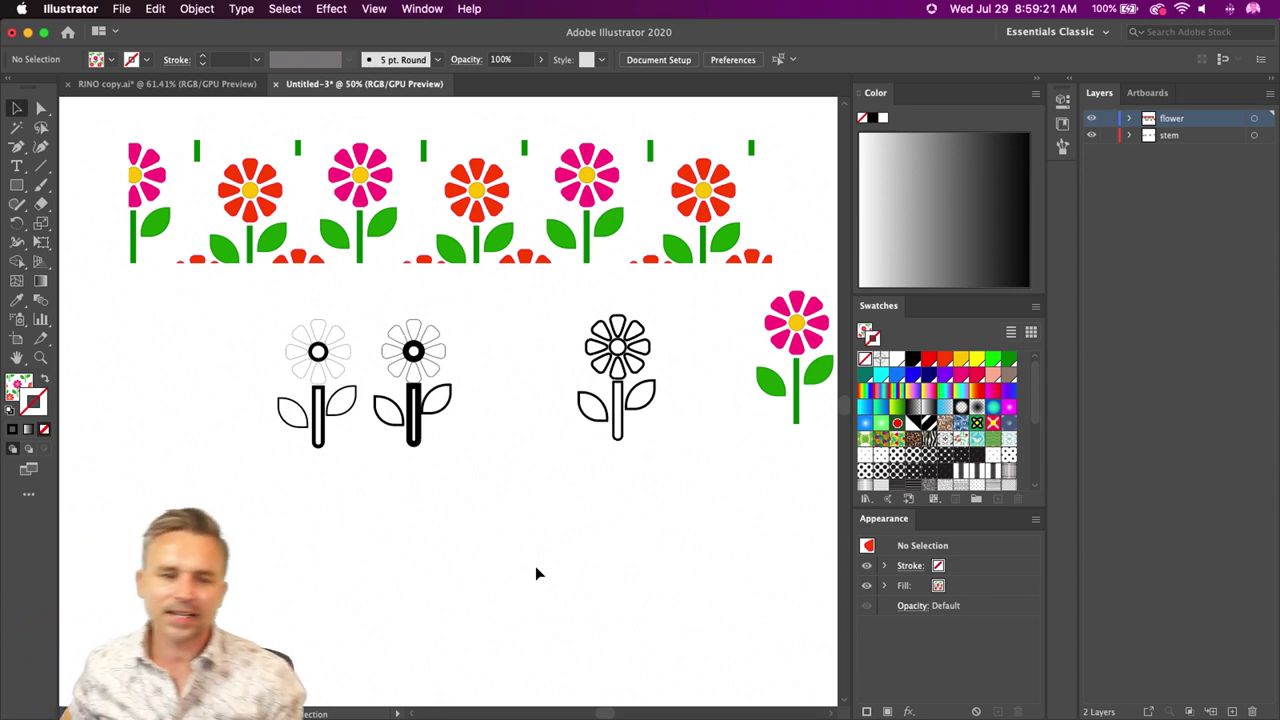
# - Raise the system volume, minimize the Illustrator window, and preview the flamingo image Artboard 1-100.jpg on the desktop
pyautogui.press('XF86AudioRaiseVolume')
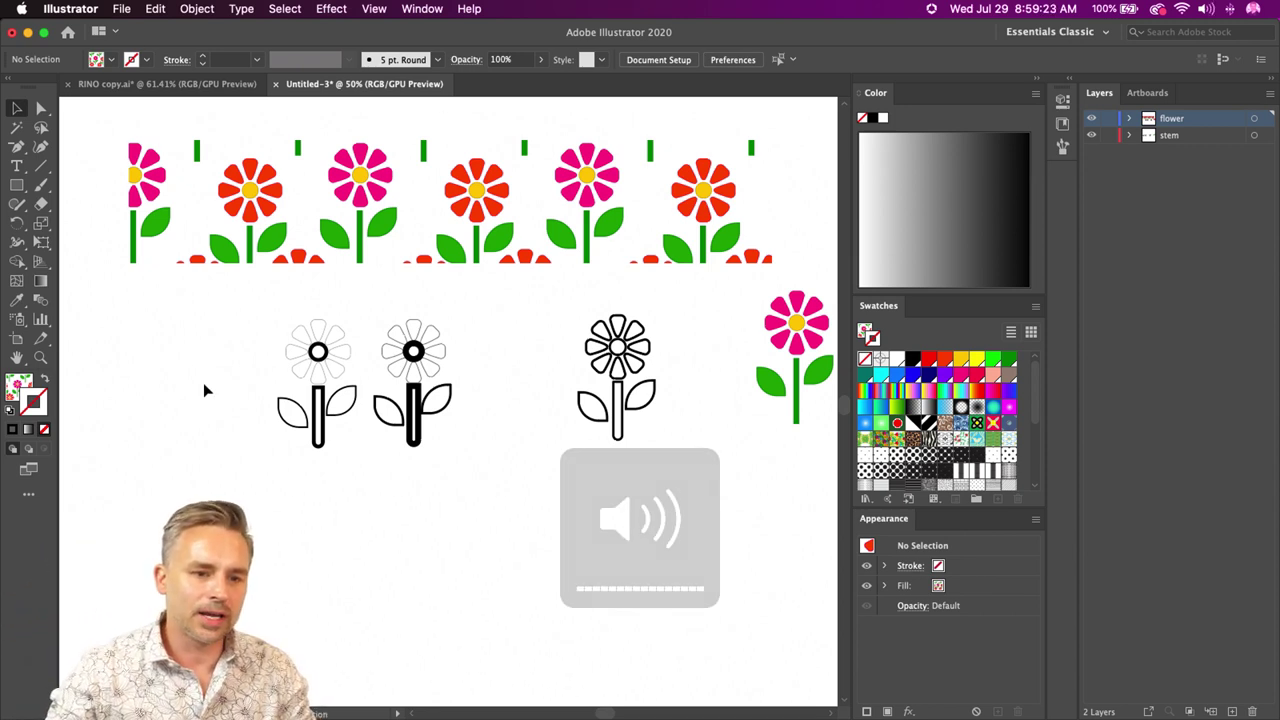
pyautogui.click(27, 33)
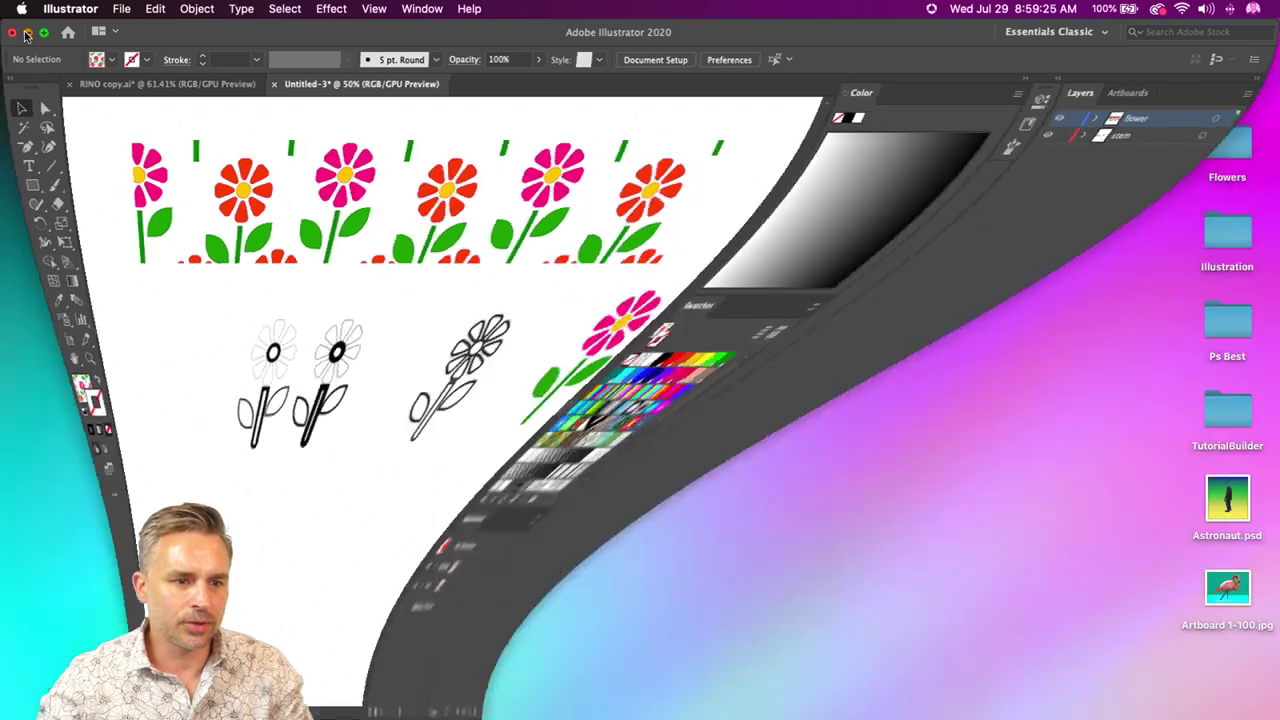
pyautogui.click(1040, 98)
pyautogui.click(1128, 90)
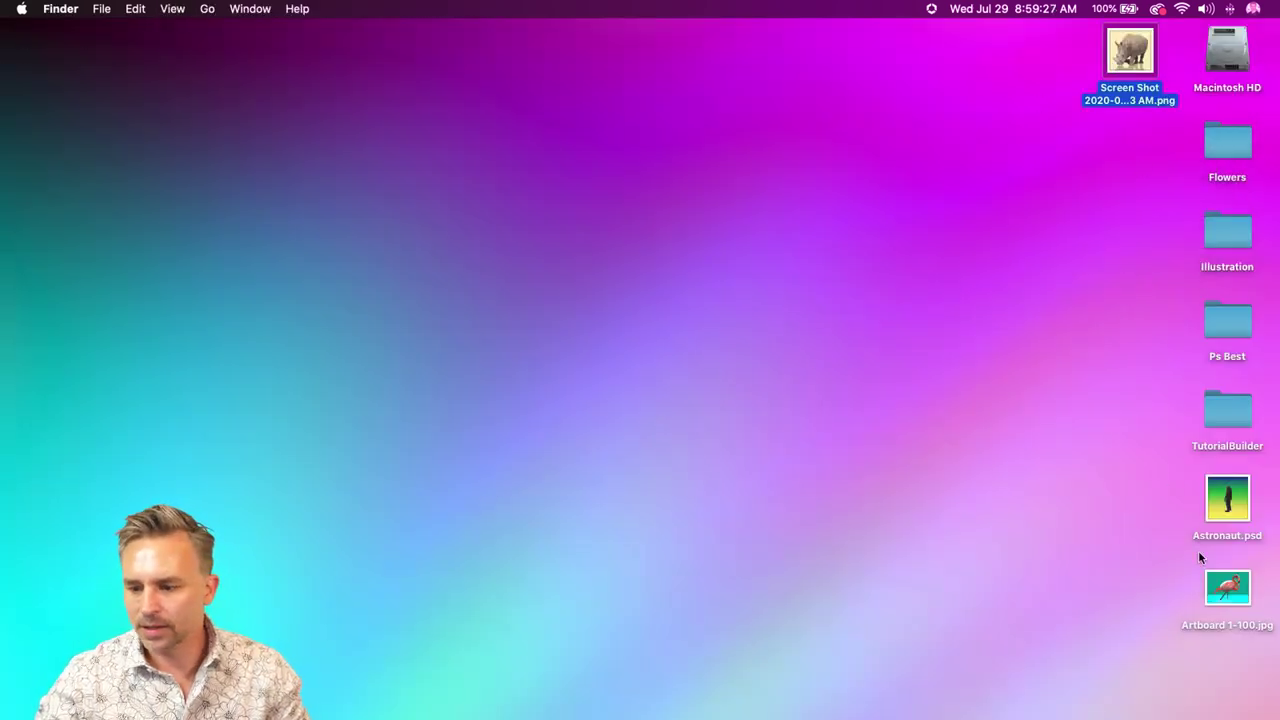
pyautogui.click(1226, 590)
pyautogui.press('space')
pyautogui.click(1134, 42)
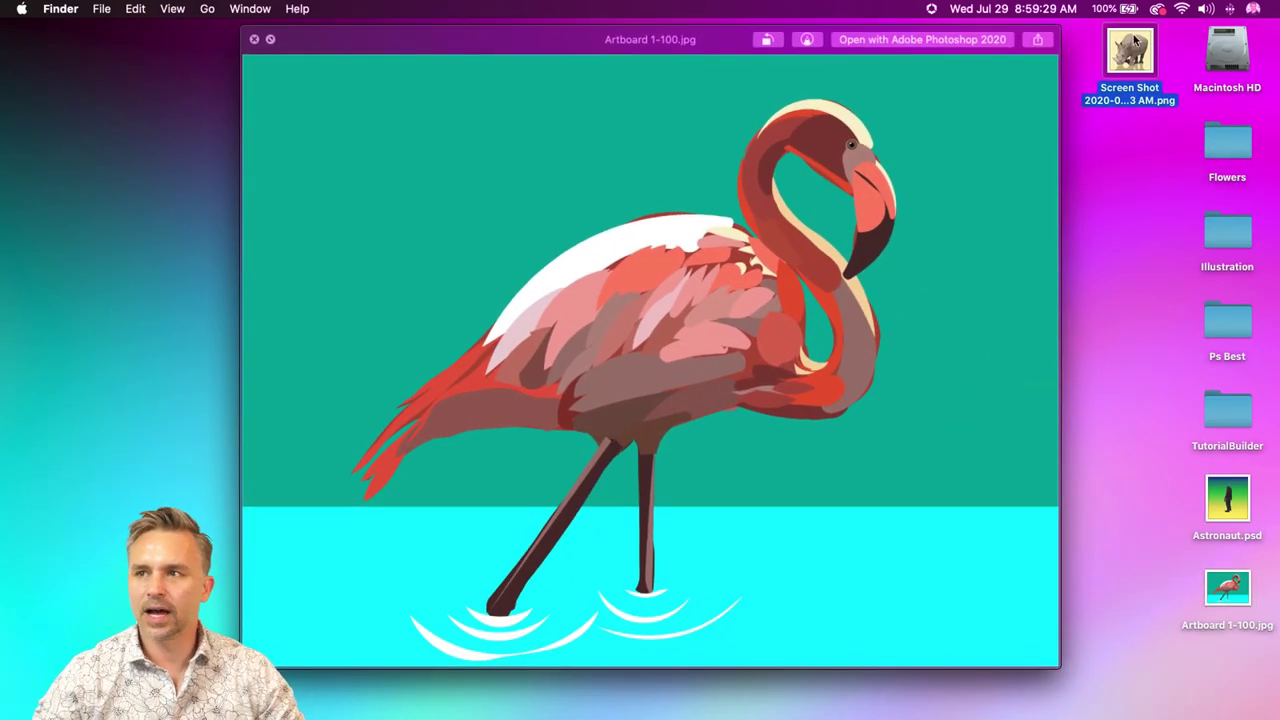
pyautogui.press('space')
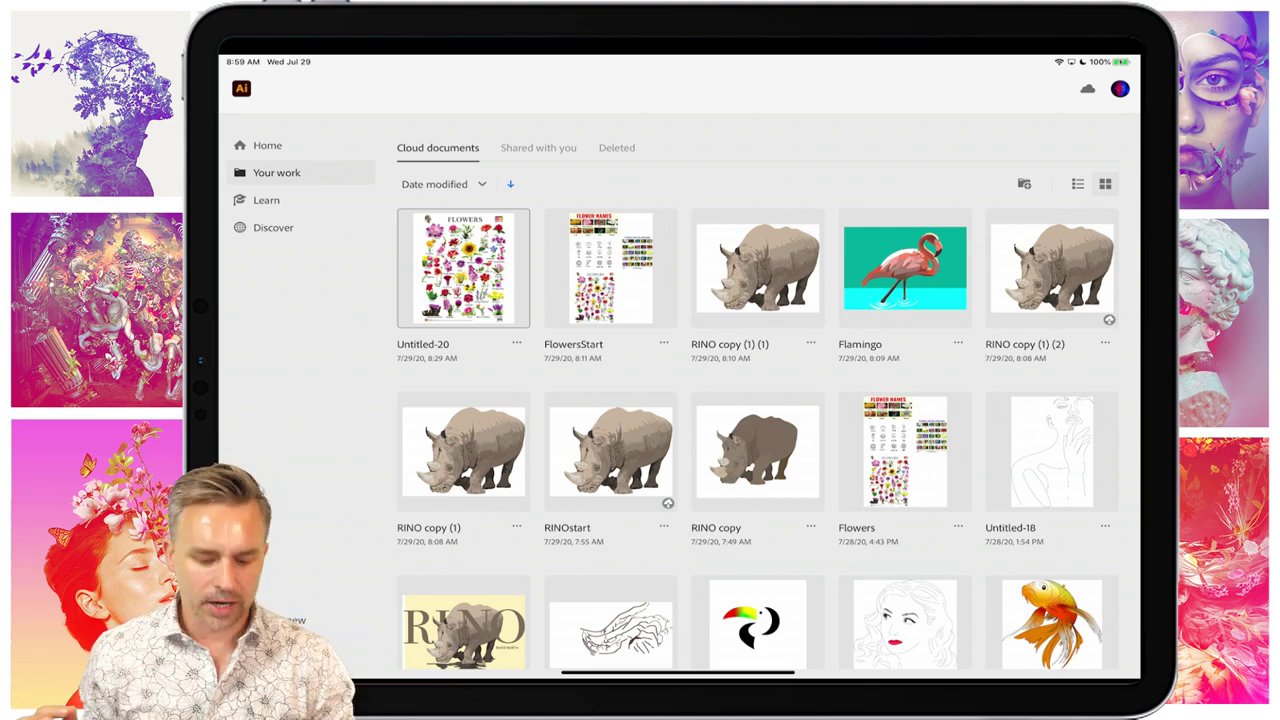
# - Create a new file in Illustrator on the iPad from the Poster illustration preset
pyautogui.press('super+n')
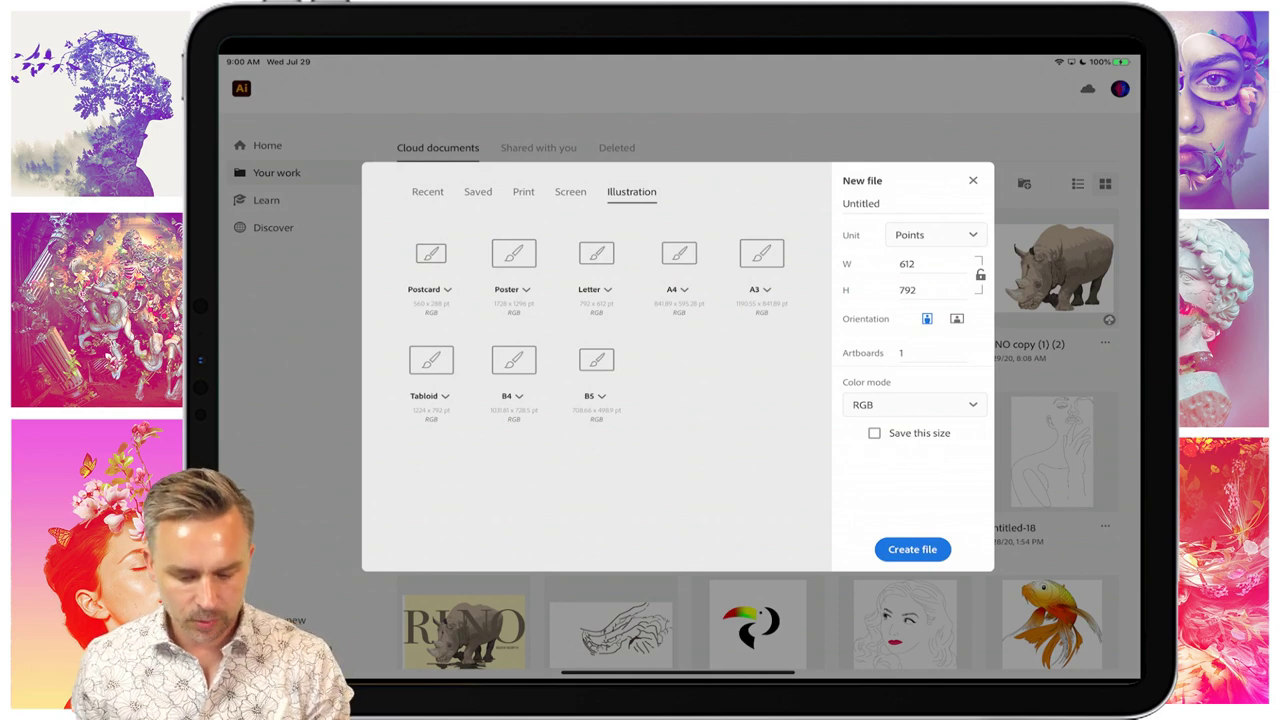
pyautogui.click(514, 253)
pyautogui.click(912, 549)
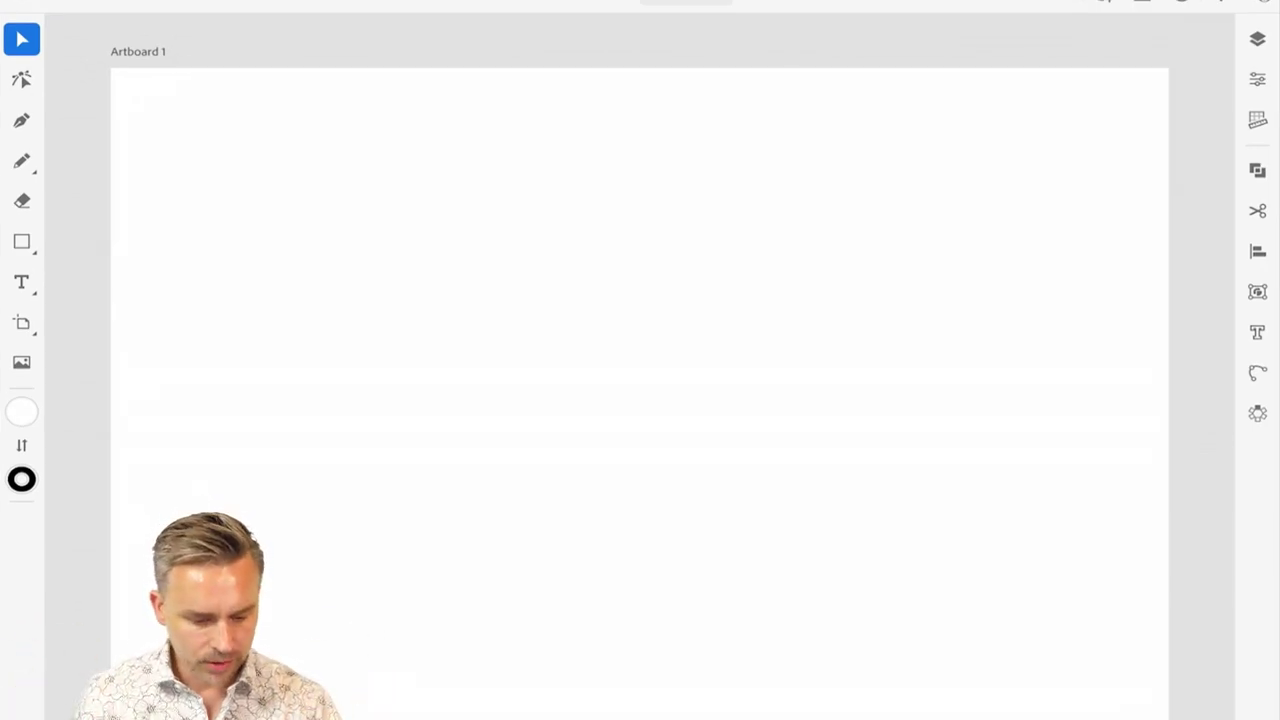
# - Import the "Types of Flowers" picture from the photo library and move it to the artboard's right side
pyautogui.click(21, 362)
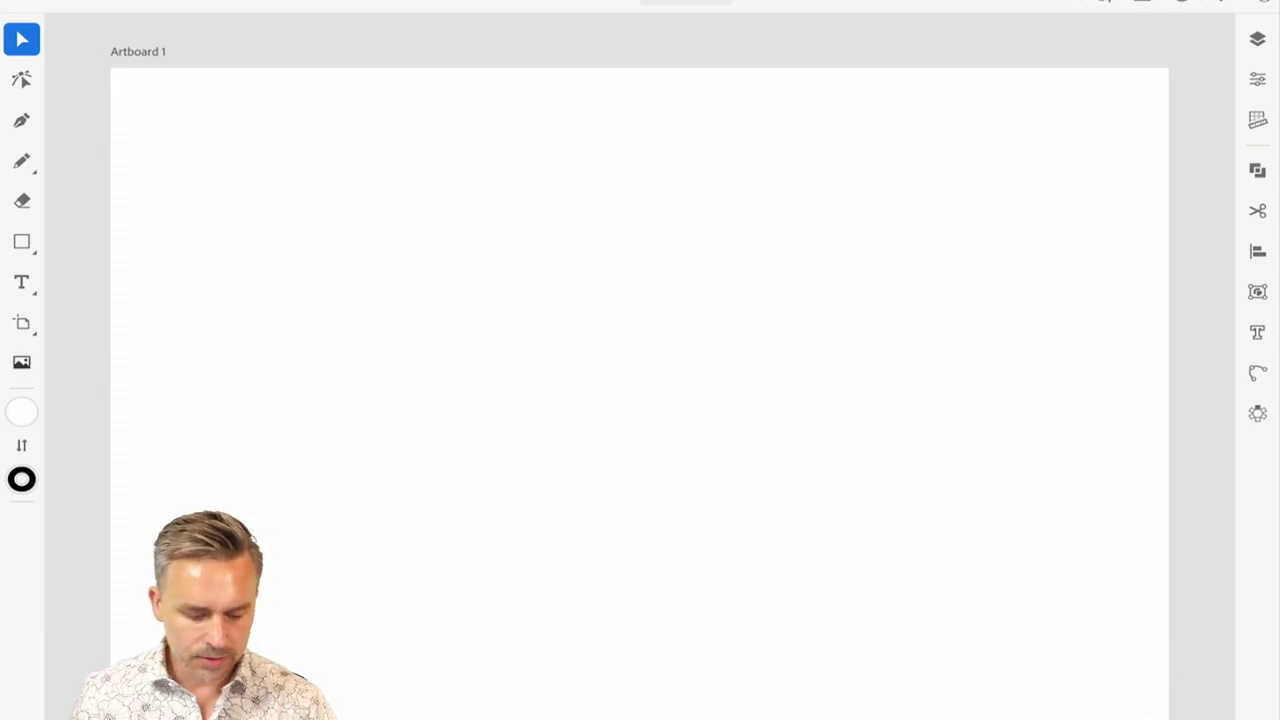
pyautogui.click(111, 360)
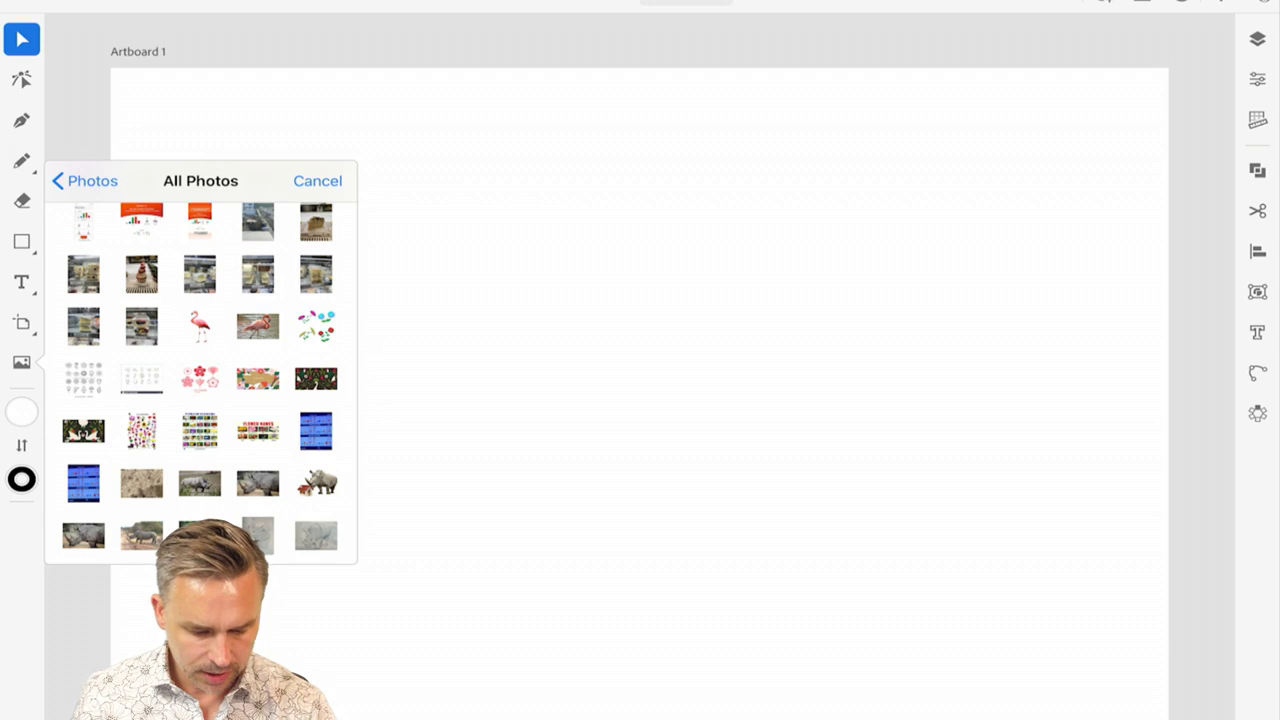
pyautogui.click(199, 430)
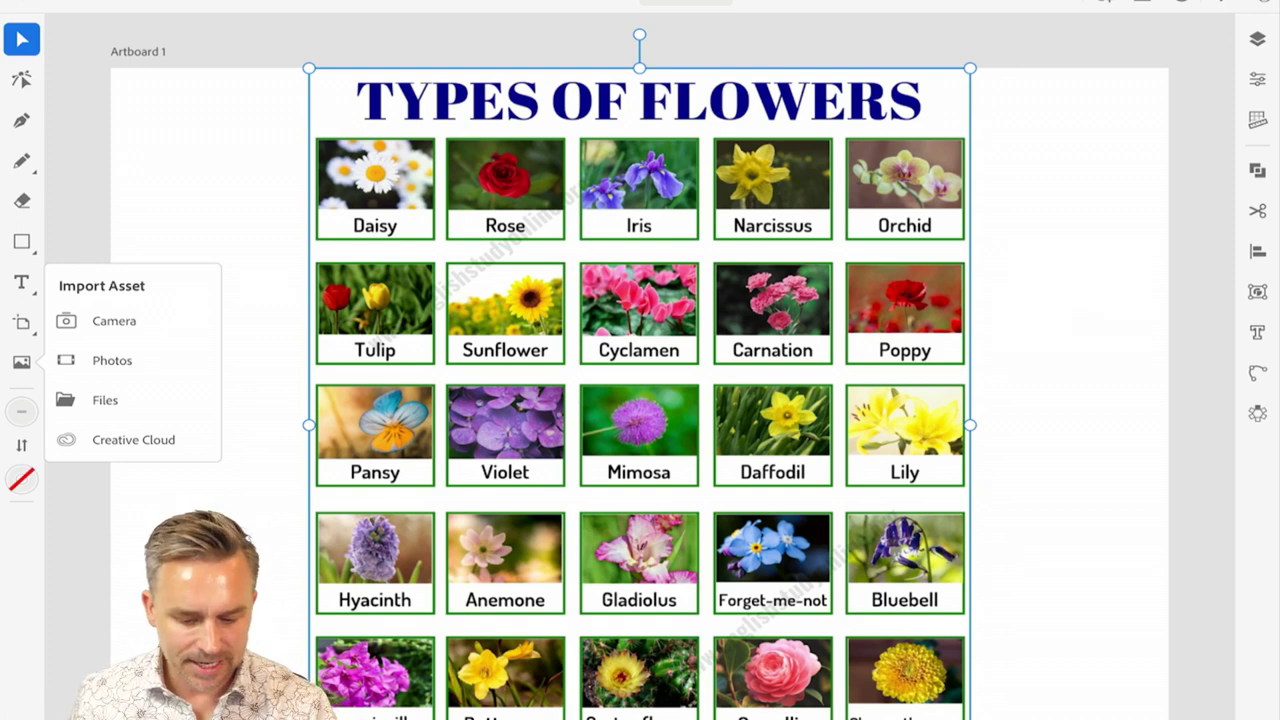
pyautogui.press('Escape')
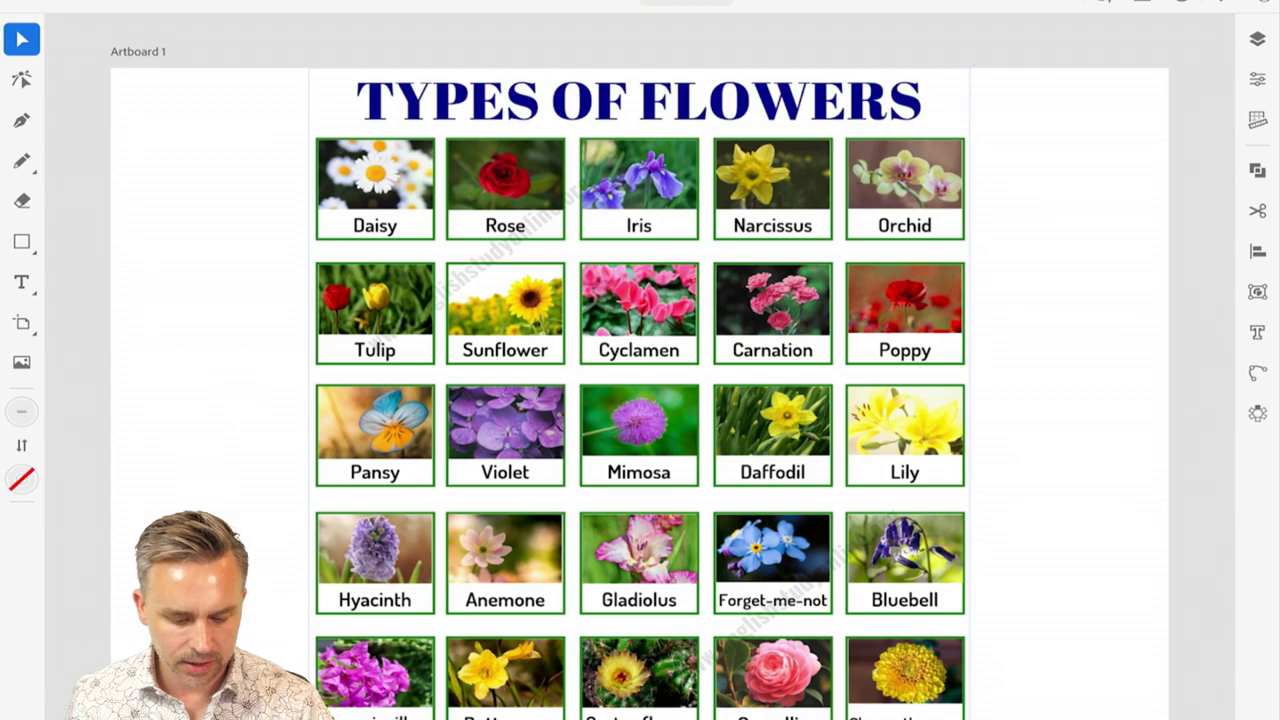
pyautogui.moveTo(400, 343); pyautogui.dragTo(937, 349)
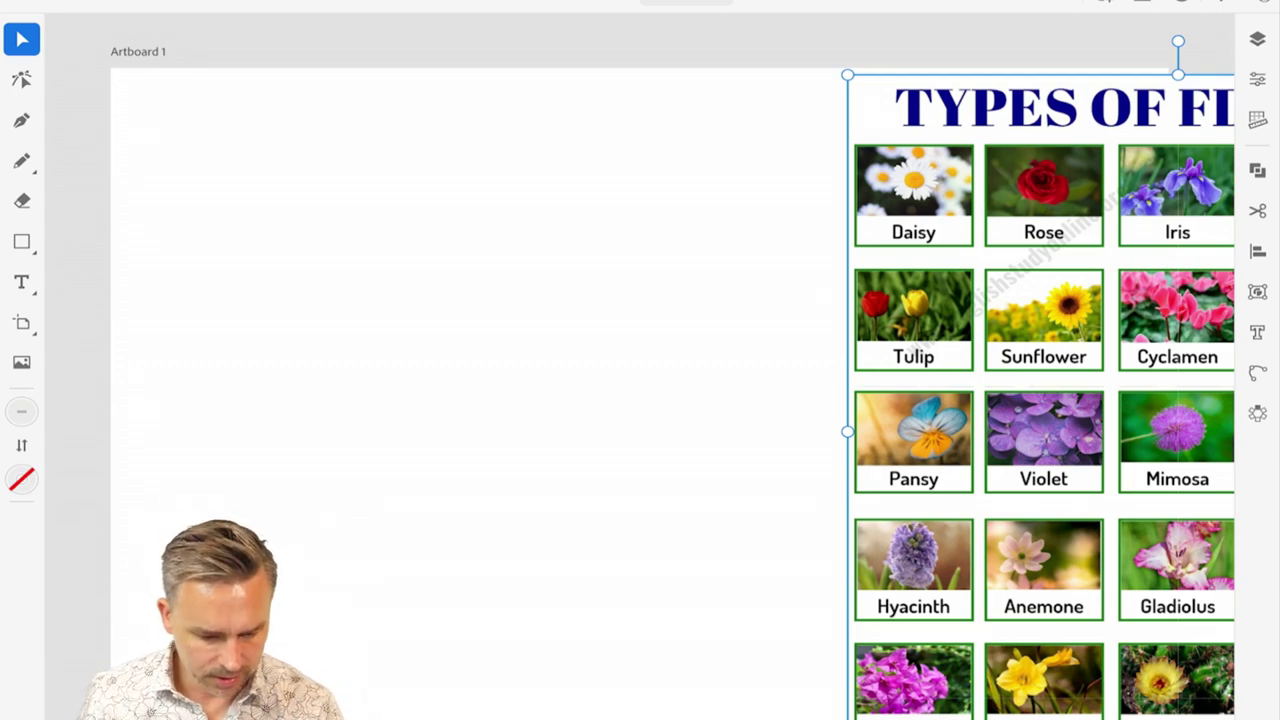
# - Draw a circle about 157 pt in diameter on the blank artboard area beside the flower reference picture
pyautogui.click(21, 241)
pyautogui.click(21, 241)
pyautogui.click(67, 241)
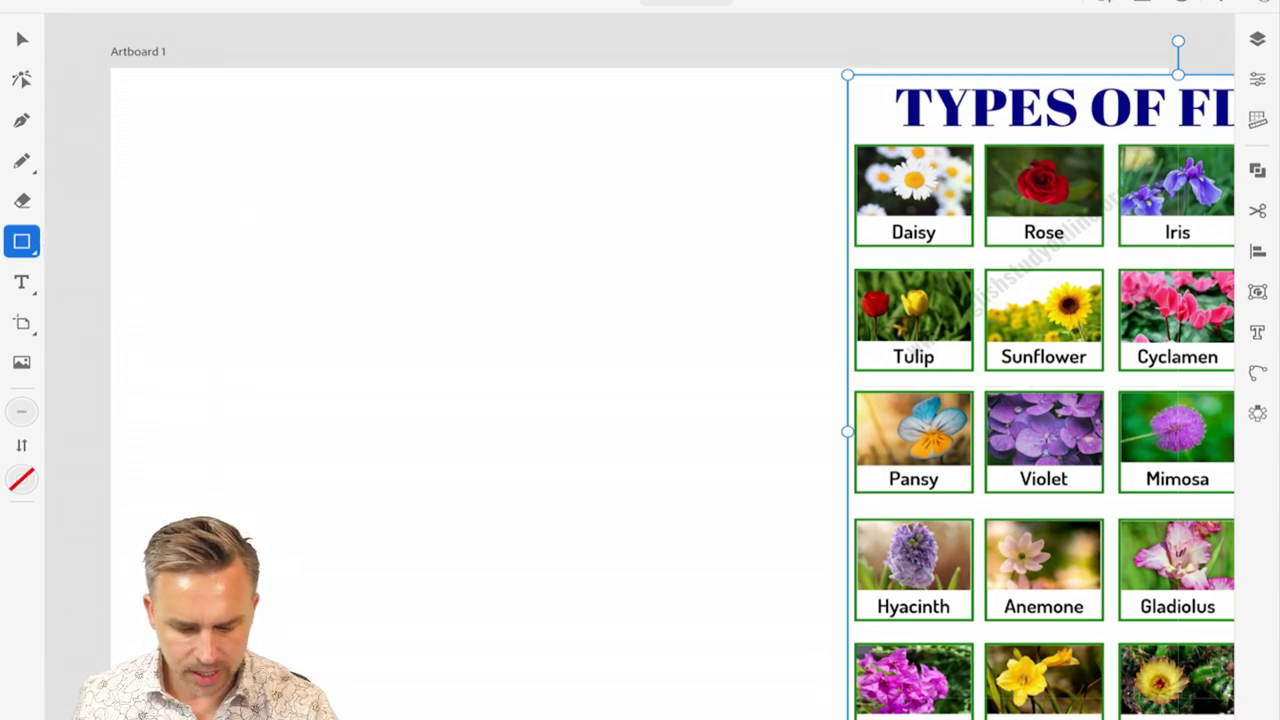
pyautogui.click(22, 241)
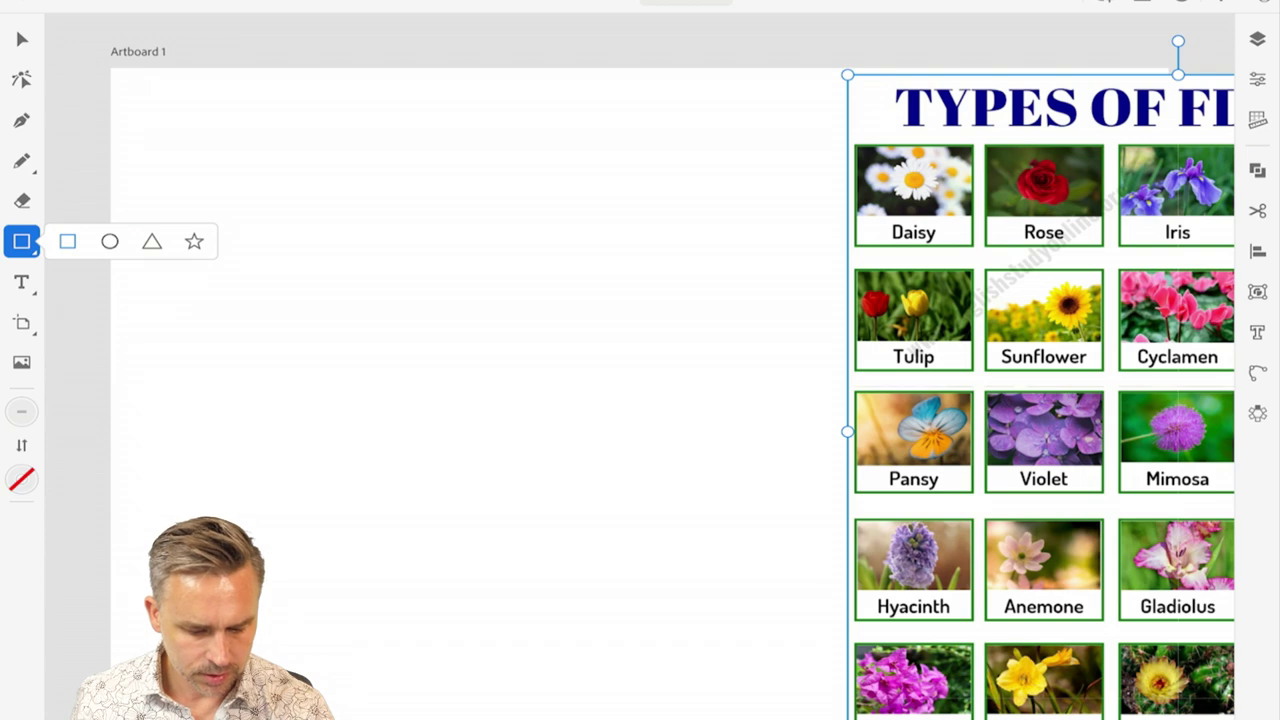
pyautogui.click(111, 241)
pyautogui.moveTo(390, 282); pyautogui.dragTo(485, 367)
# - Give the circle a solid black stroke, keeping its white fill
pyautogui.click(22, 411)
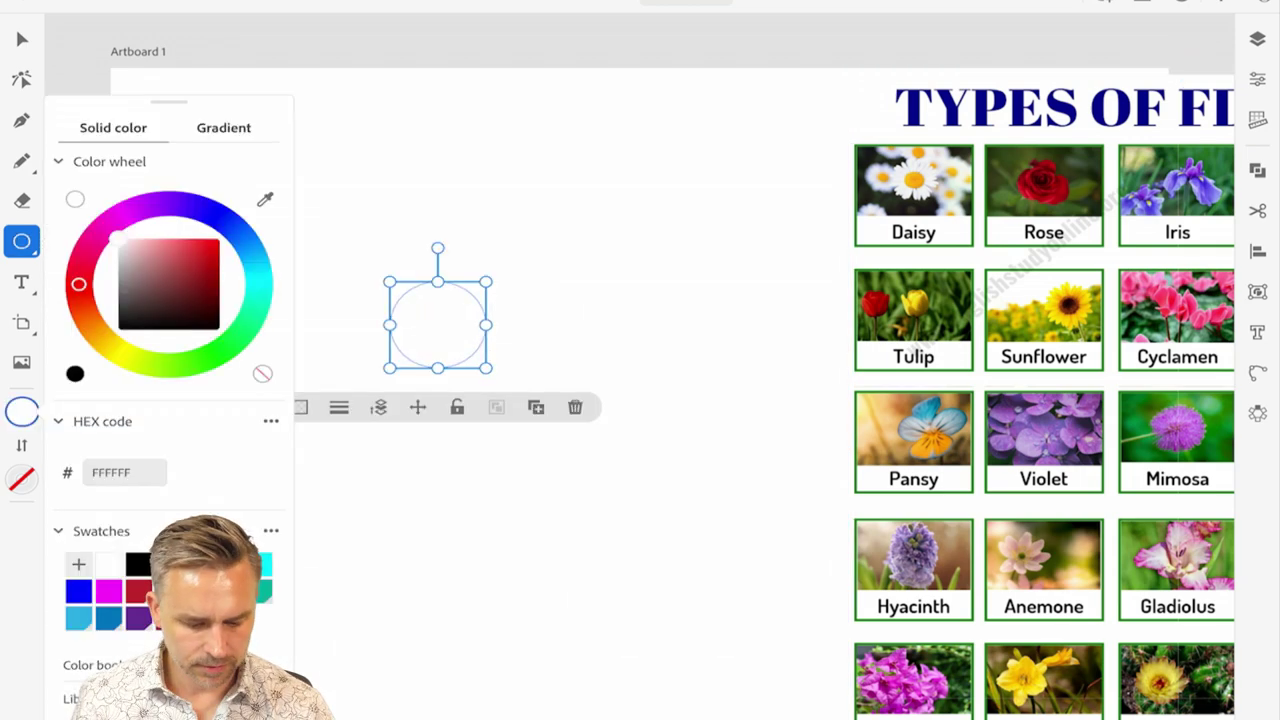
pyautogui.click(22, 479)
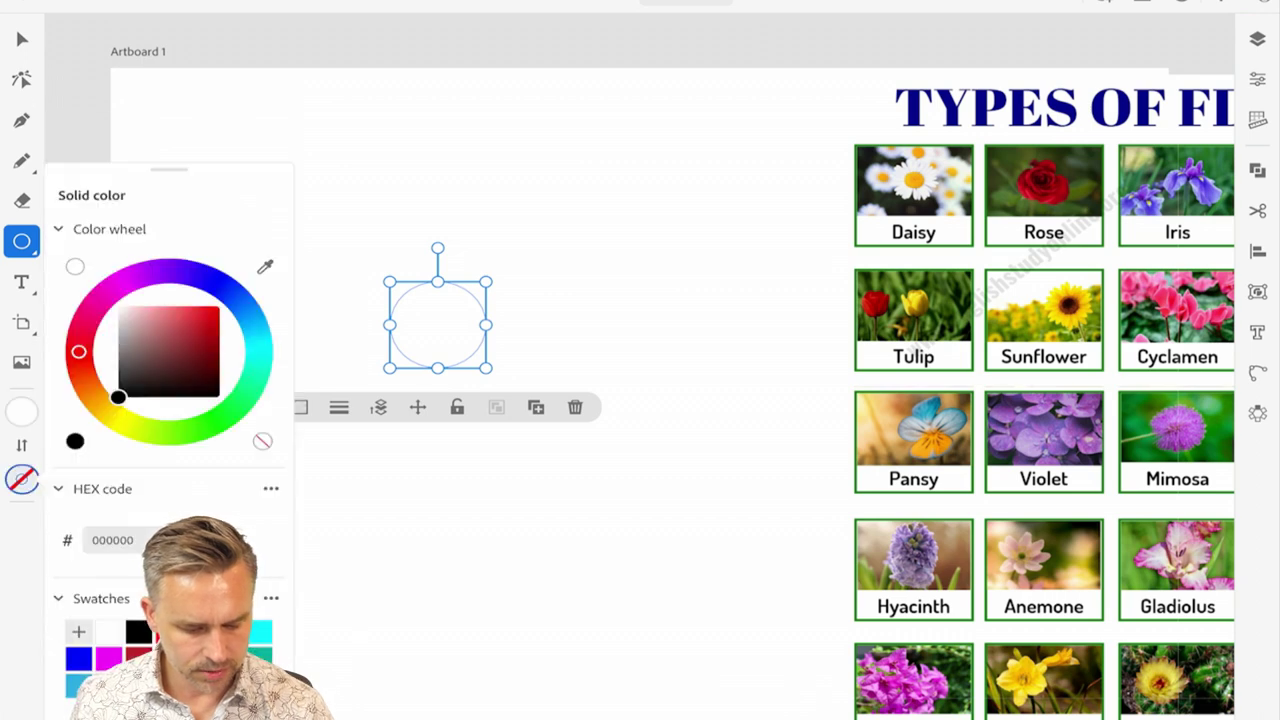
pyautogui.click(75, 441)
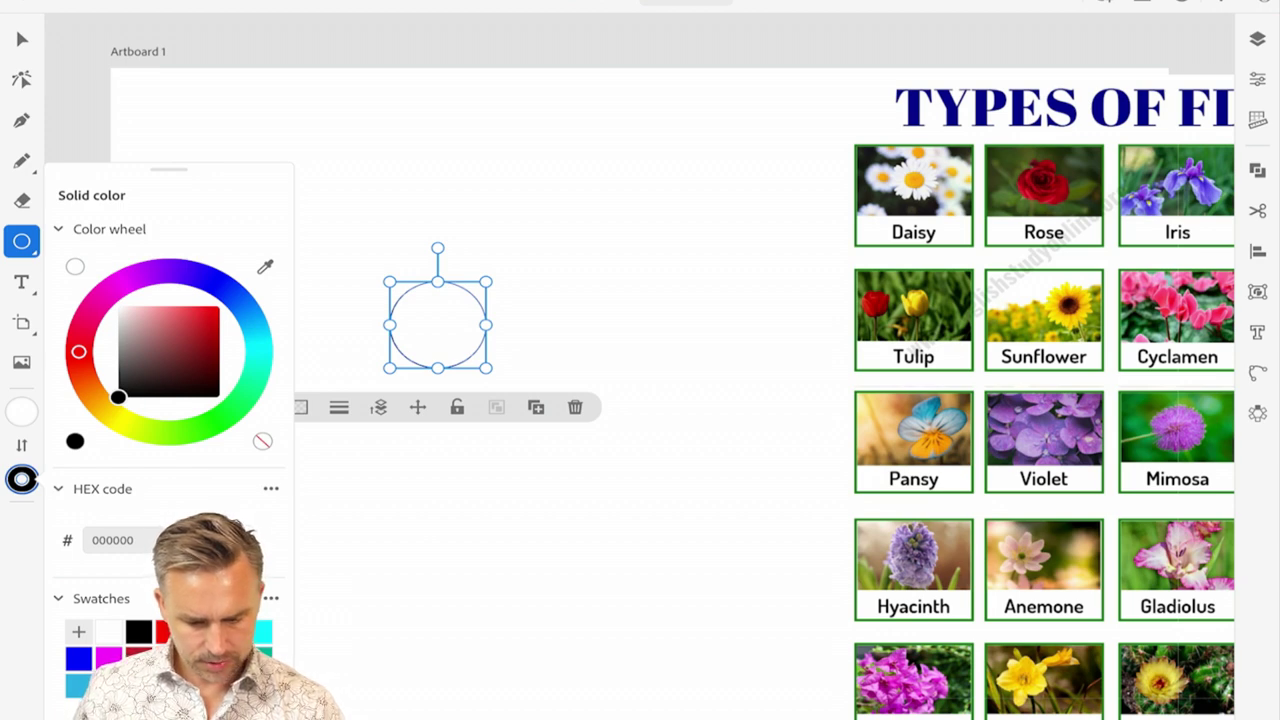
pyautogui.click(22, 479)
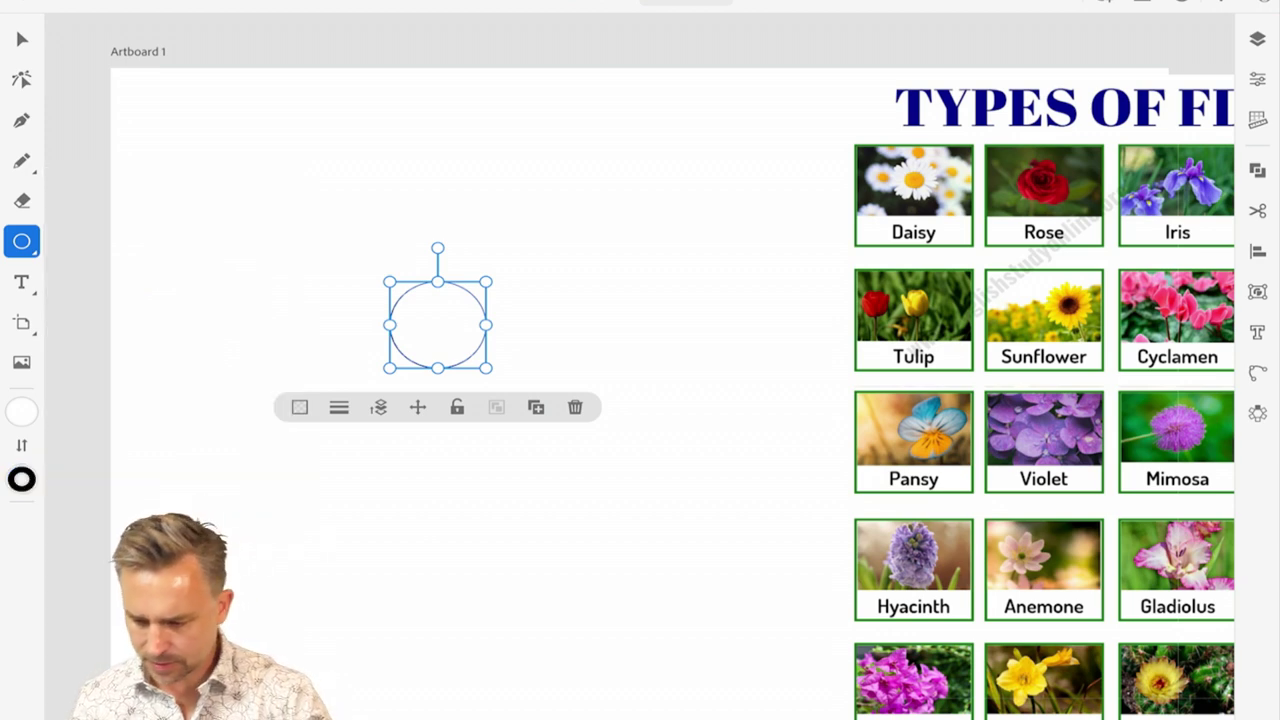
# - Set the circle's stroke weight to 19 pt
pyautogui.click(1257, 39)
pyautogui.click(1257, 78)
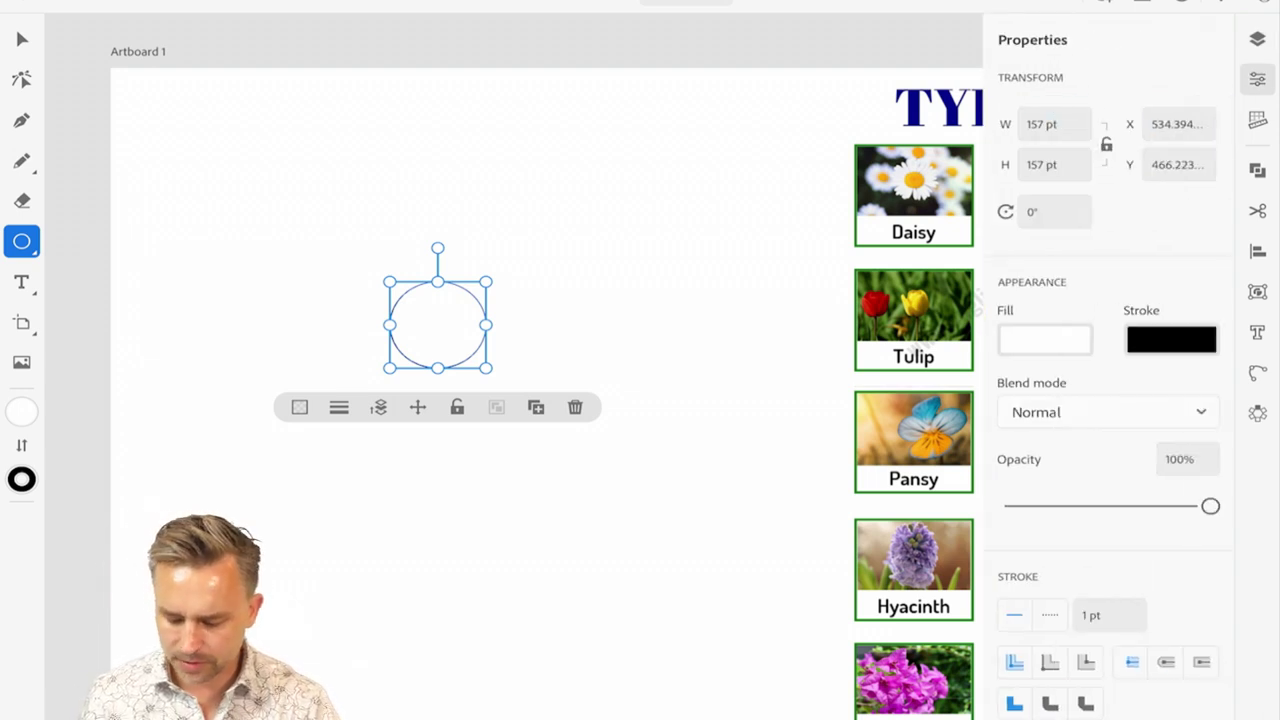
pyautogui.moveTo(1109, 615)
pyautogui.mouseDown()
pyautogui.moveTo(1135, 615)
pyautogui.moveTo(1118, 615)
pyautogui.mouseUp()
pyautogui.scroll(3, 422, 333)
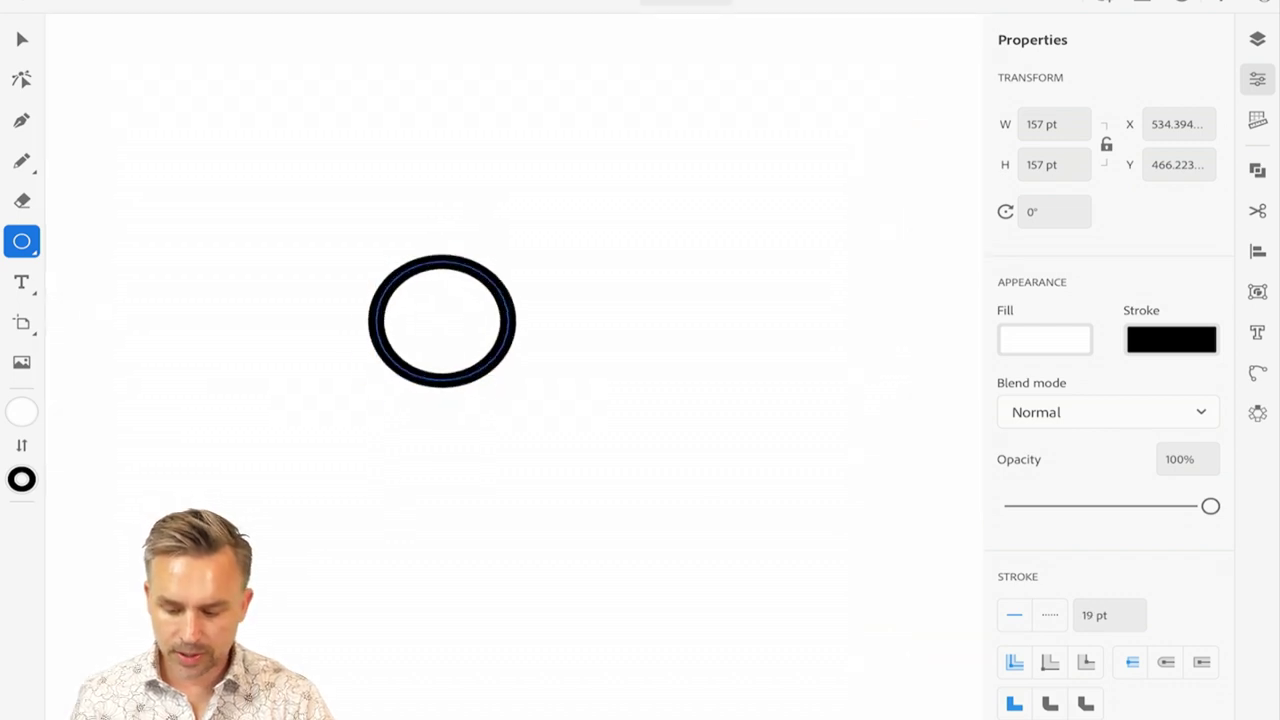
pyautogui.scroll(3, 442, 321)
# - Draw a rectangle about 161 by 253 pt above and left of the circle and round its corners to about 44 pt
pyautogui.click(21, 241)
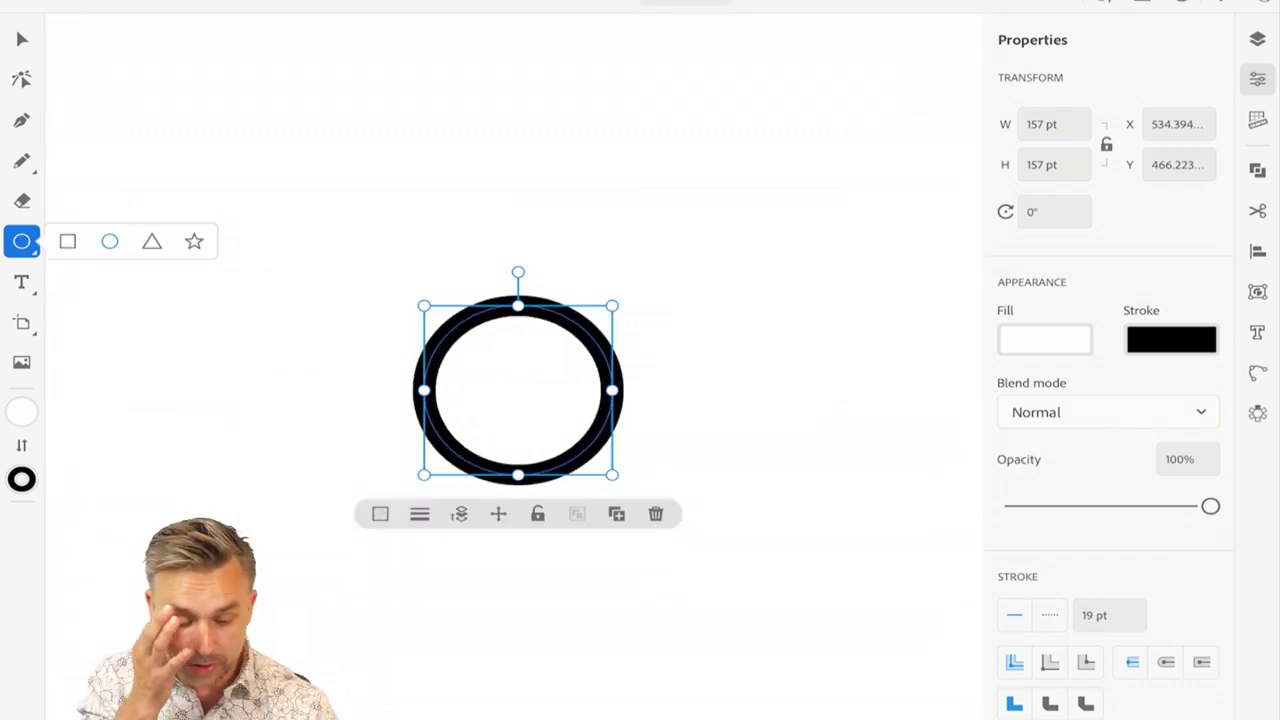
pyautogui.click(67, 241)
pyautogui.moveTo(145, 60); pyautogui.dragTo(359, 351)
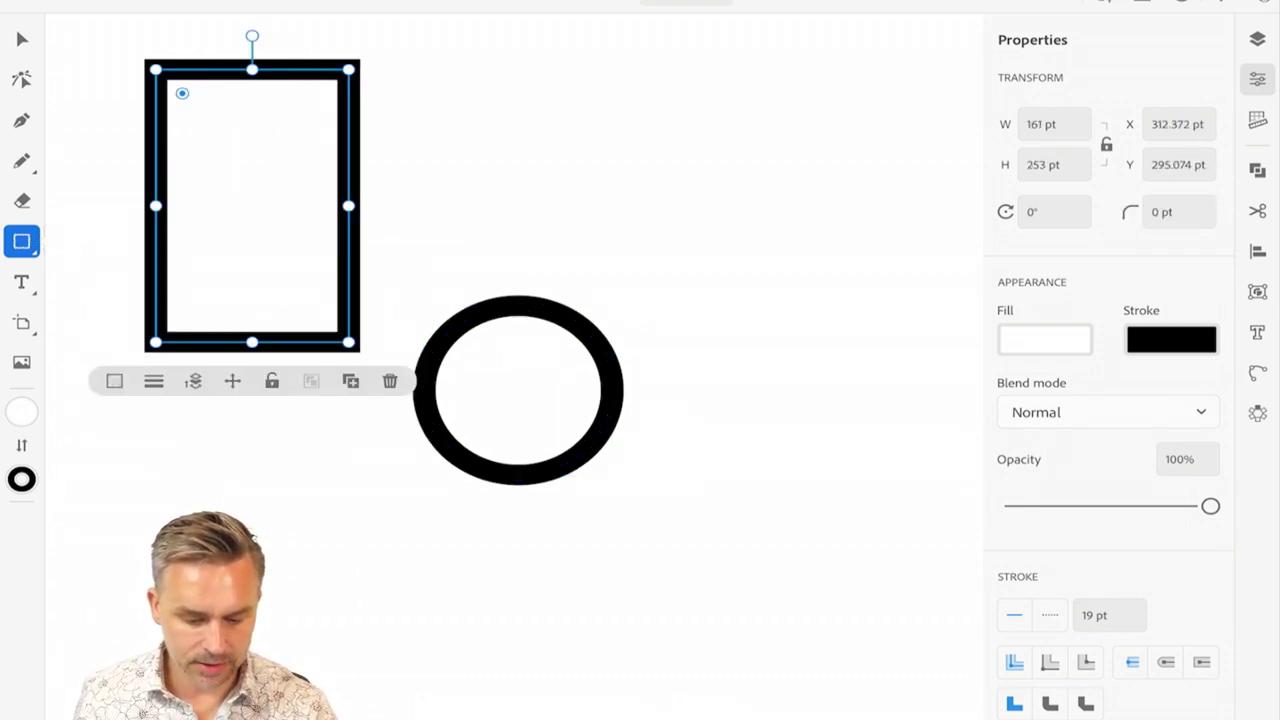
pyautogui.scroll(3, 385, 330)
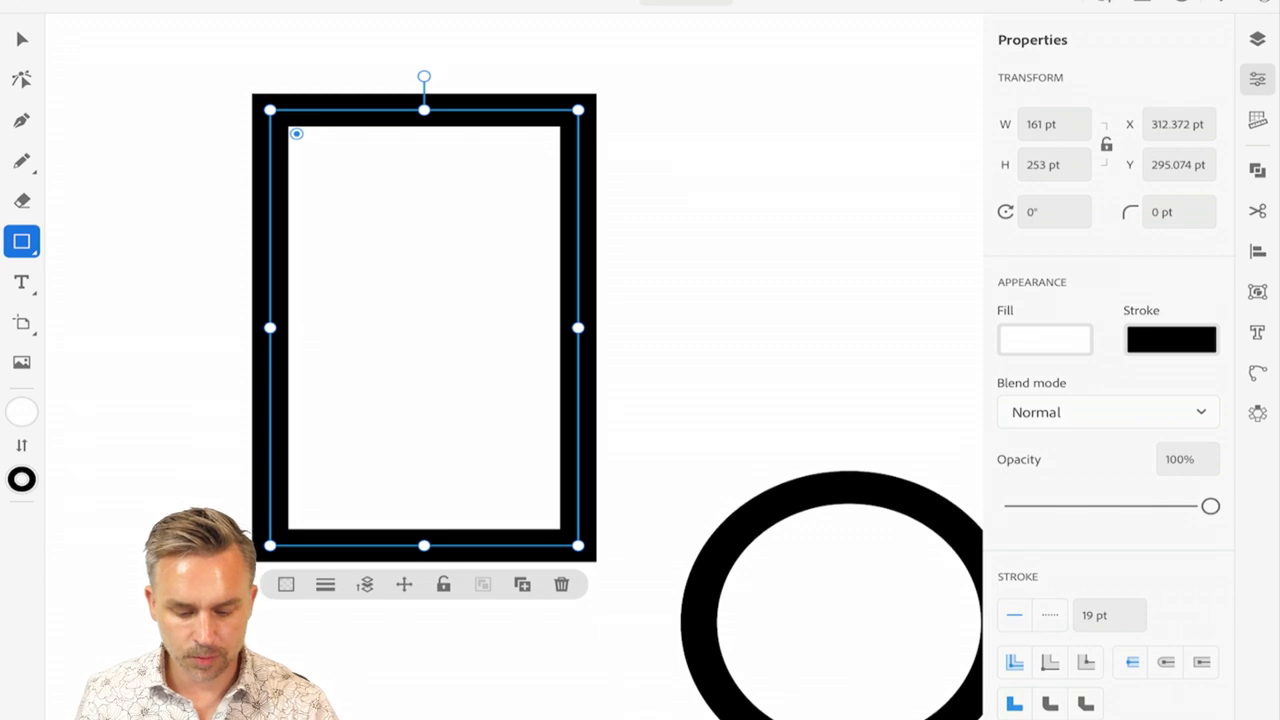
pyautogui.moveTo(296, 133); pyautogui.dragTo(345, 177)
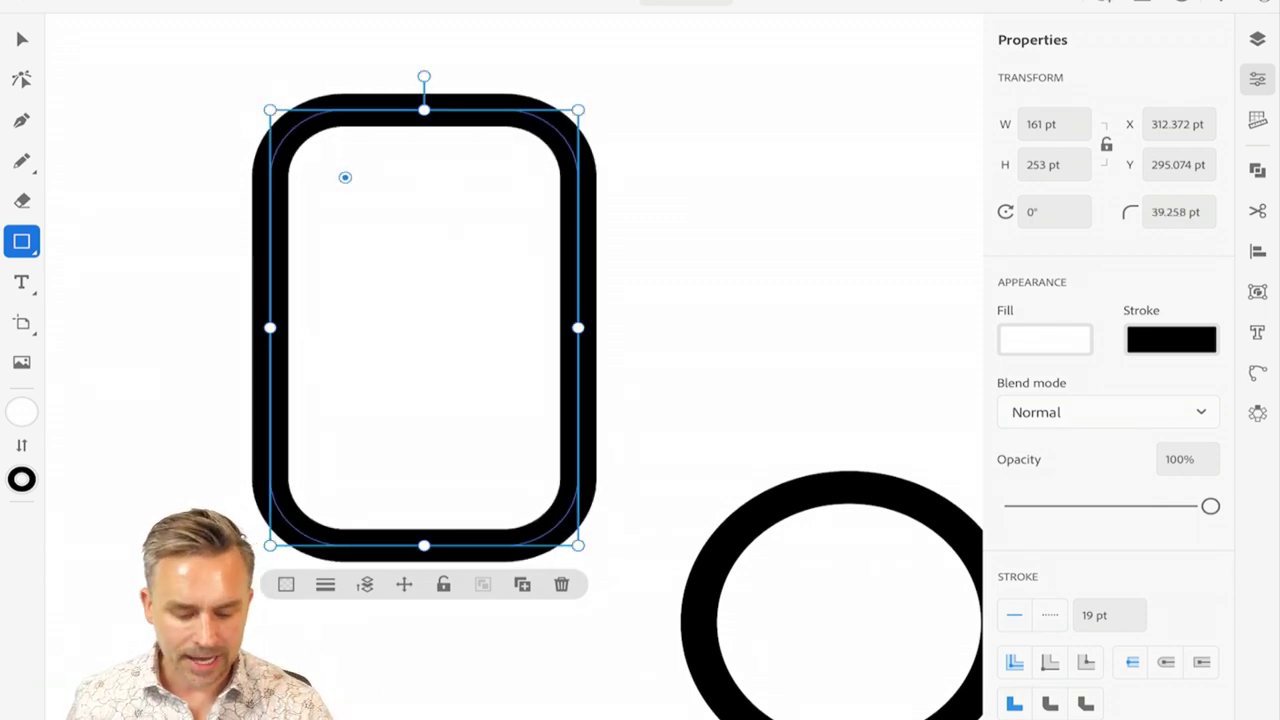
pyautogui.moveTo(345, 177); pyautogui.dragTo(355, 186)
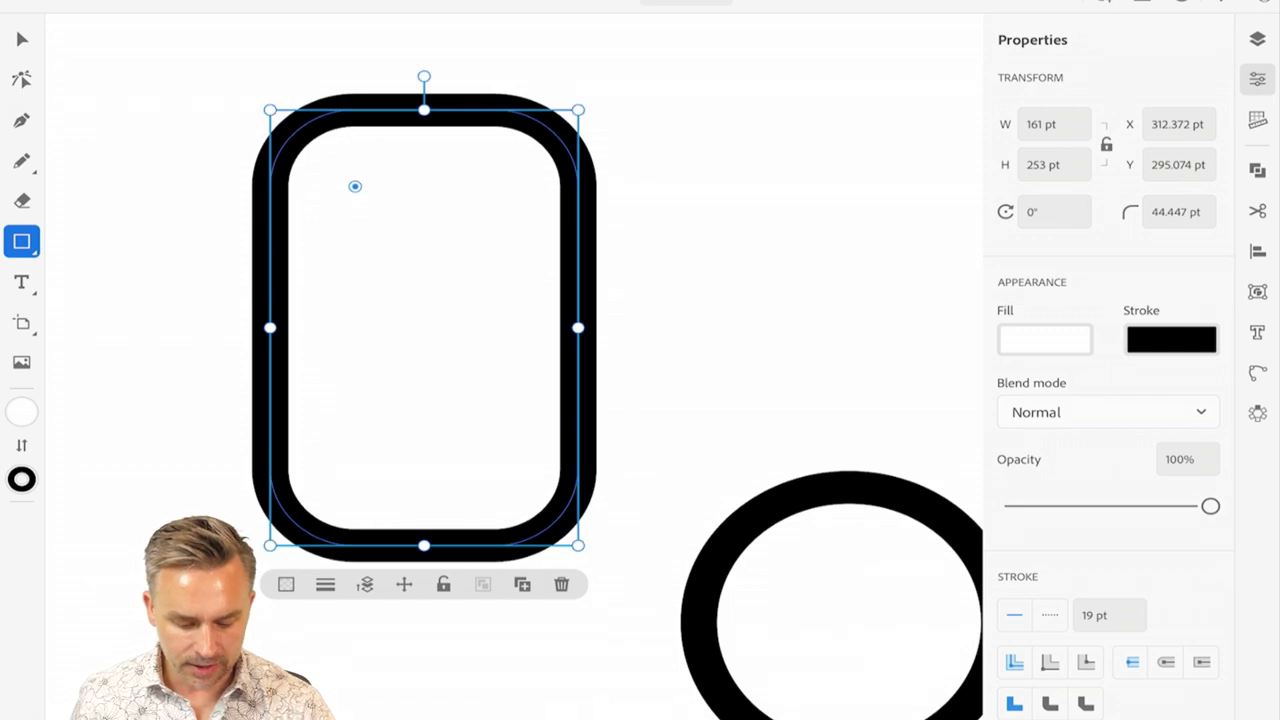
# - Taper the rounded rectangle toward its bottom by moving the lower corner anchor points inward with Direct selection
pyautogui.press('a')
pyautogui.click(270, 469)
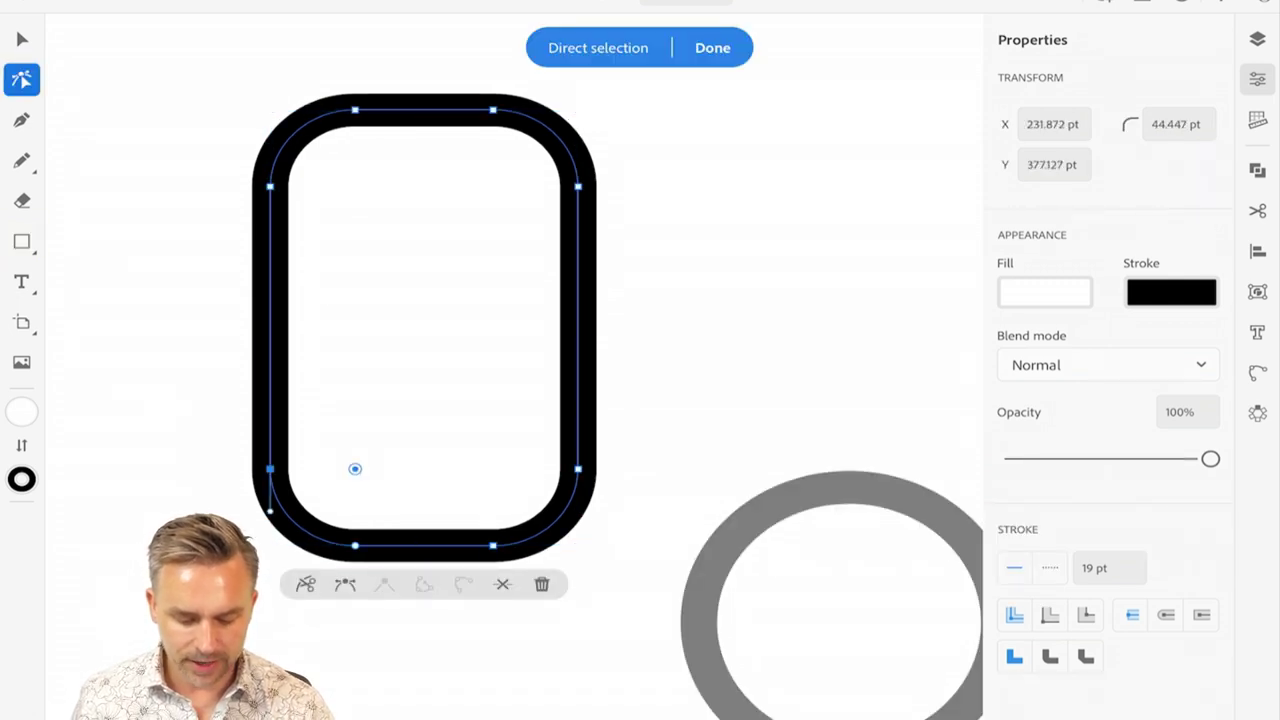
pyautogui.click(493, 545)
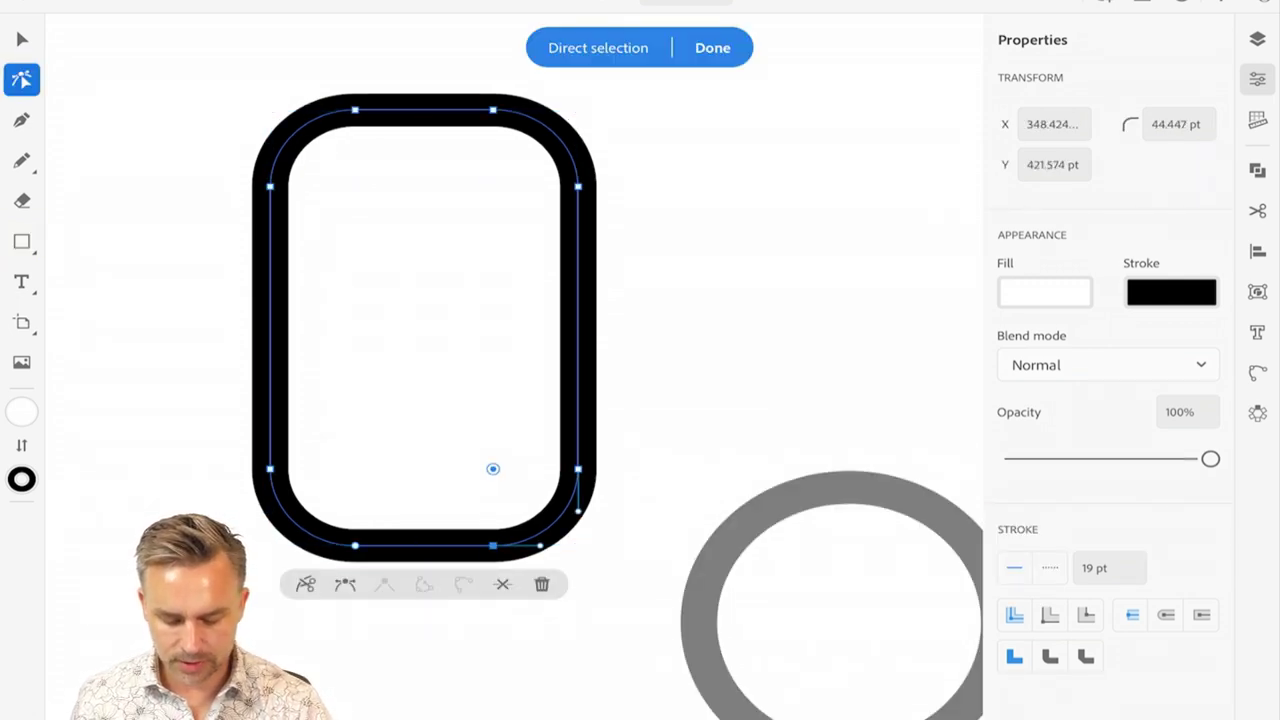
pyautogui.moveTo(646, 437); pyautogui.dragTo(472, 602)
pyautogui.moveTo(493, 468); pyautogui.dragTo(437, 468)
pyautogui.moveTo(183, 449); pyautogui.dragTo(393, 544)
pyautogui.moveTo(392, 467); pyautogui.dragTo(388, 467)
pyautogui.click(266, 469)
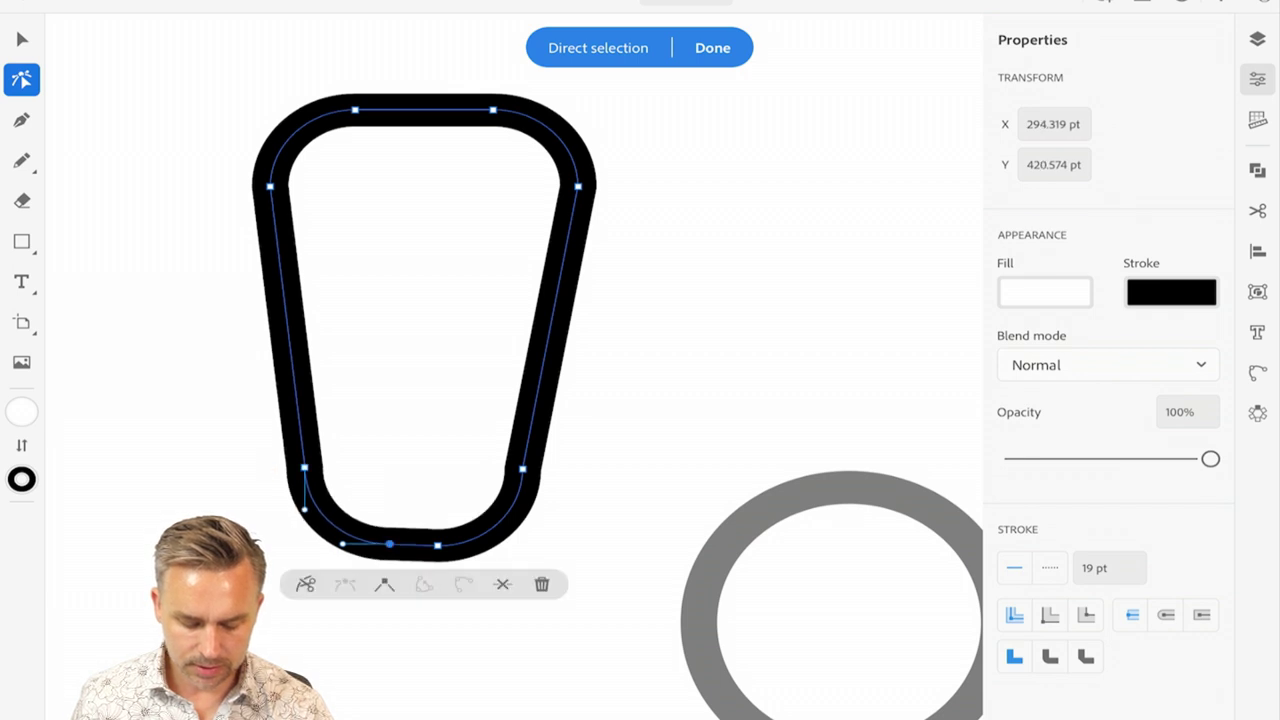
pyautogui.moveTo(389, 544); pyautogui.dragTo(391, 543)
pyautogui.press('Escape')
# - Delete the lower anchor point on the tapered shape's right side, where the straight edge meets the curve
pyautogui.scroll(3, 280, 552)
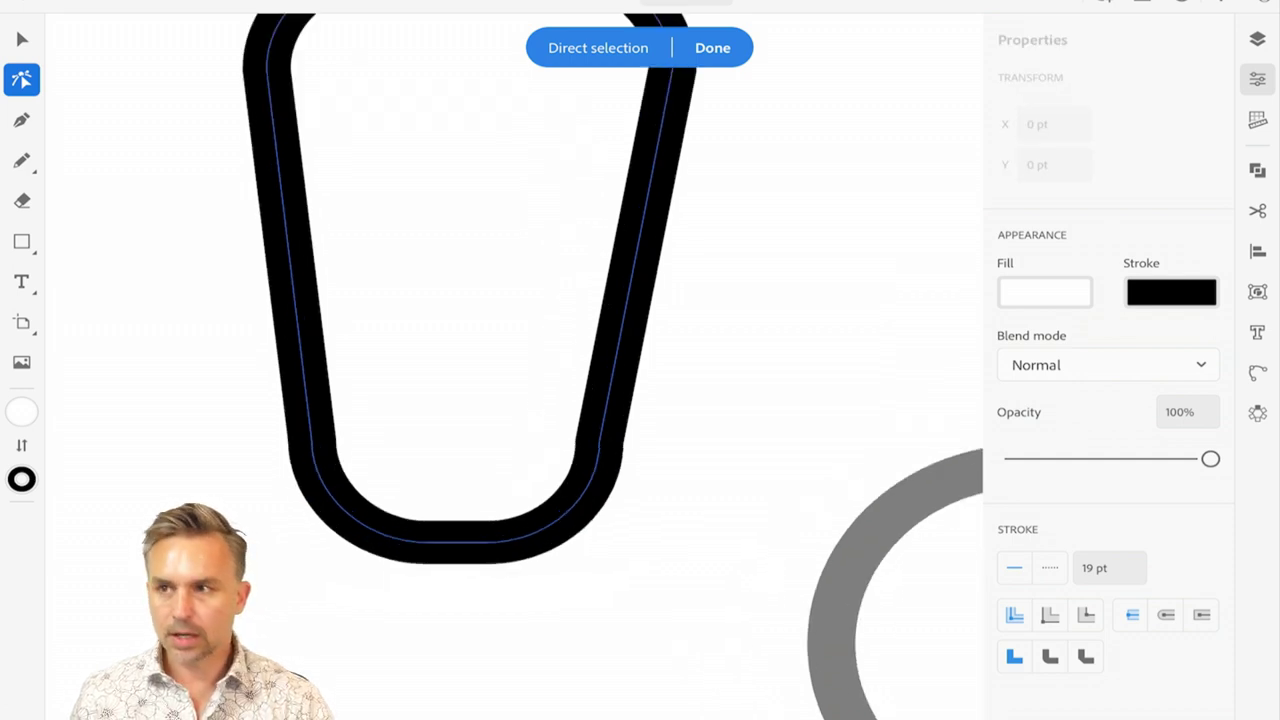
pyautogui.scroll(4, 470, 400)
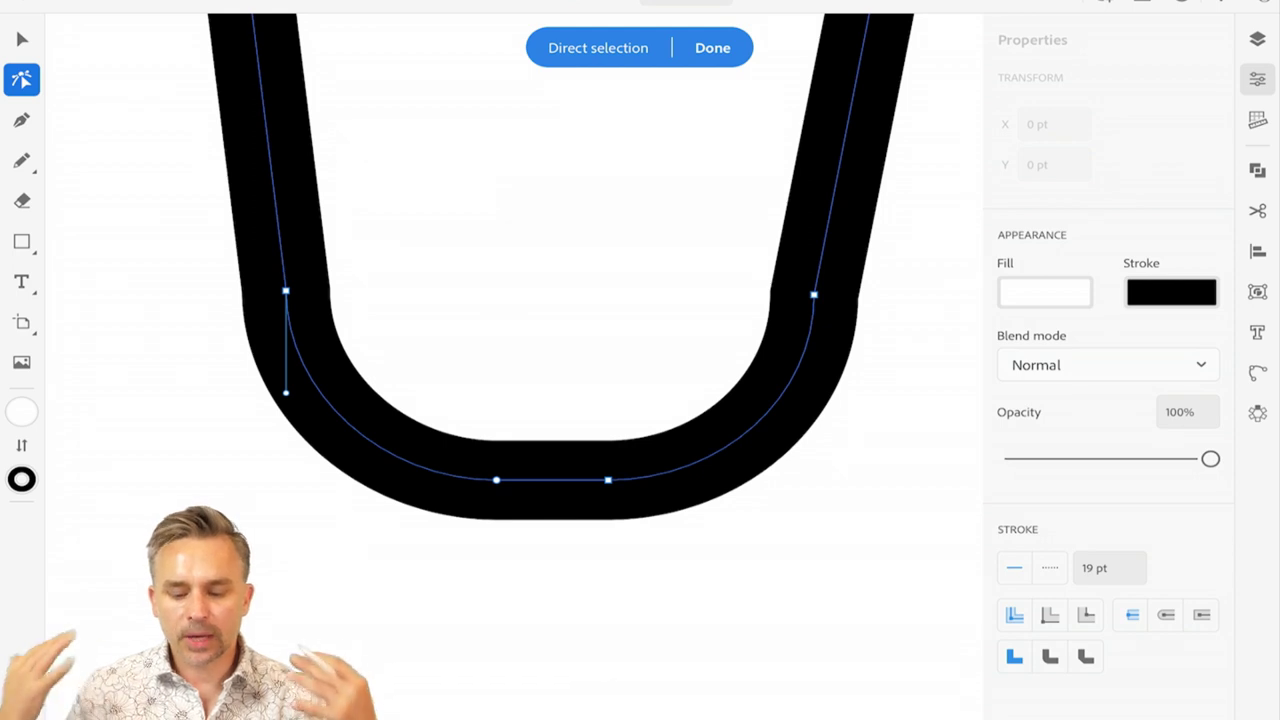
pyautogui.scroll(-4, 514, 366)
pyautogui.scroll(2, 514, 366)
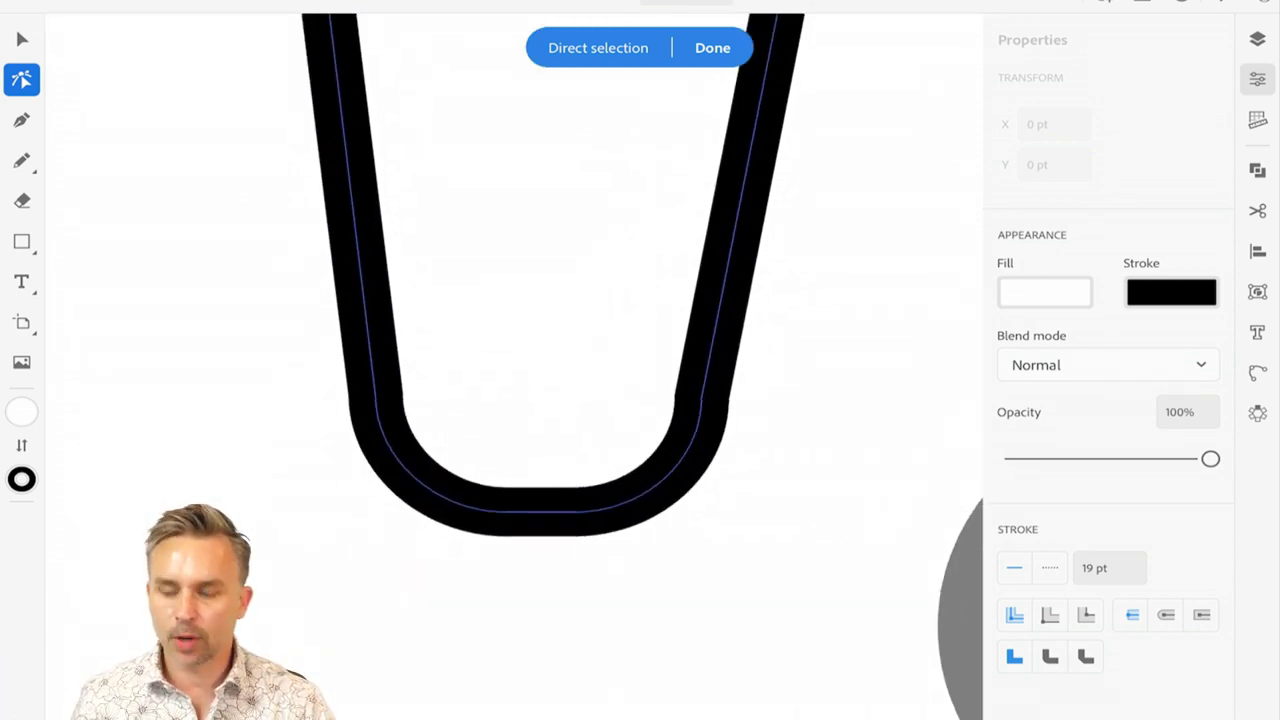
pyautogui.scroll(2, 514, 366)
pyautogui.hscroll(2, 514, 366)
pyautogui.click(708, 349)
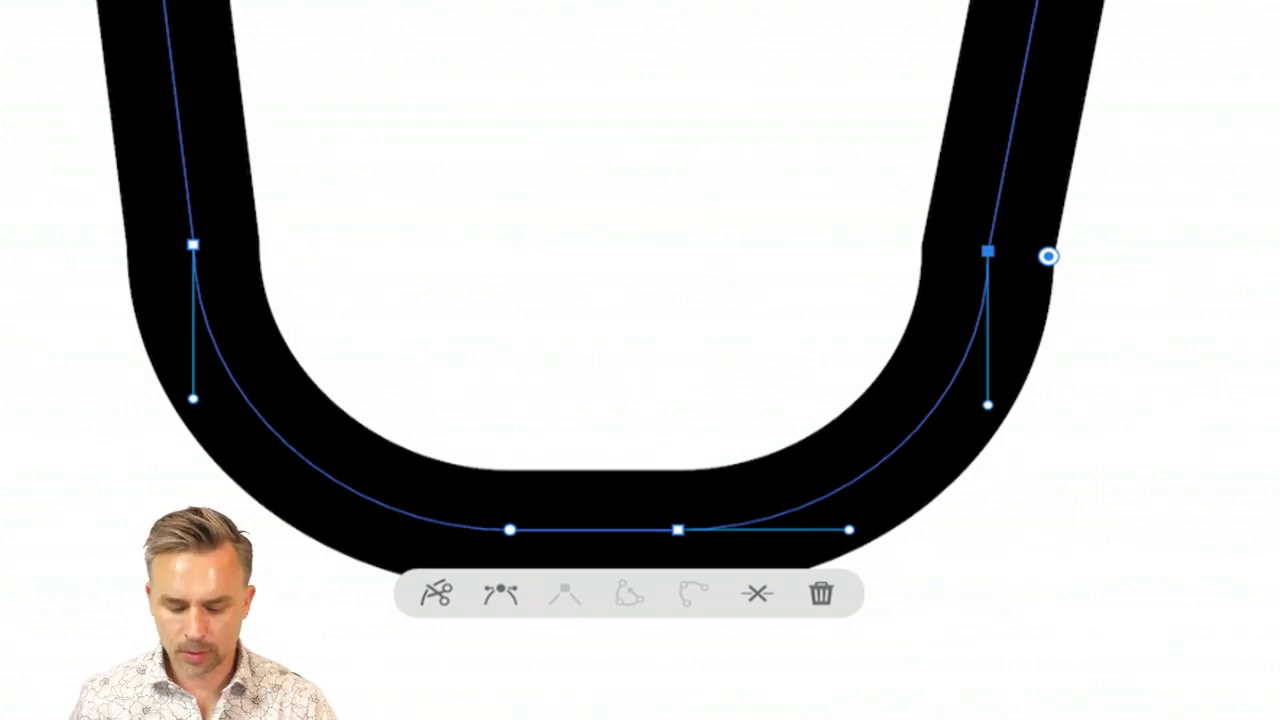
pyautogui.press('Delete')
# - Delete the tapered shape's upper anchor point on the right side and both anchor points on the left side
pyautogui.scroll(-5, 812, 655)
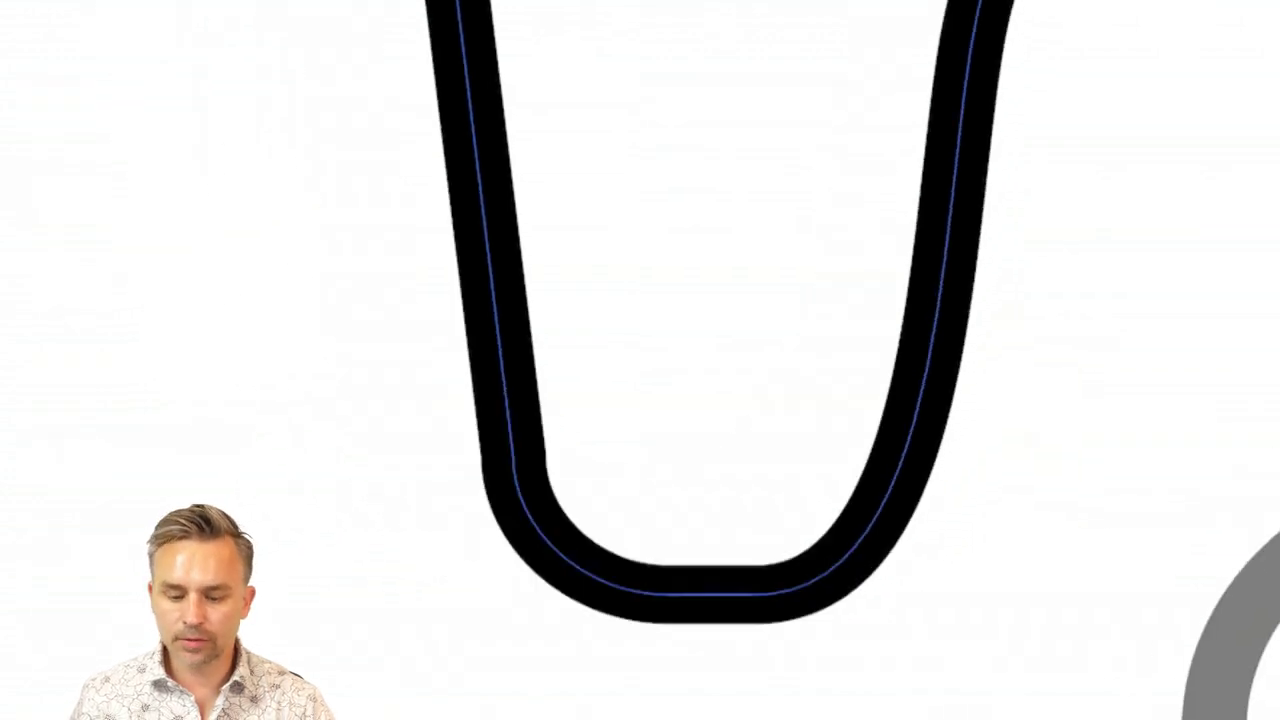
pyautogui.scroll(2, 640, 360)
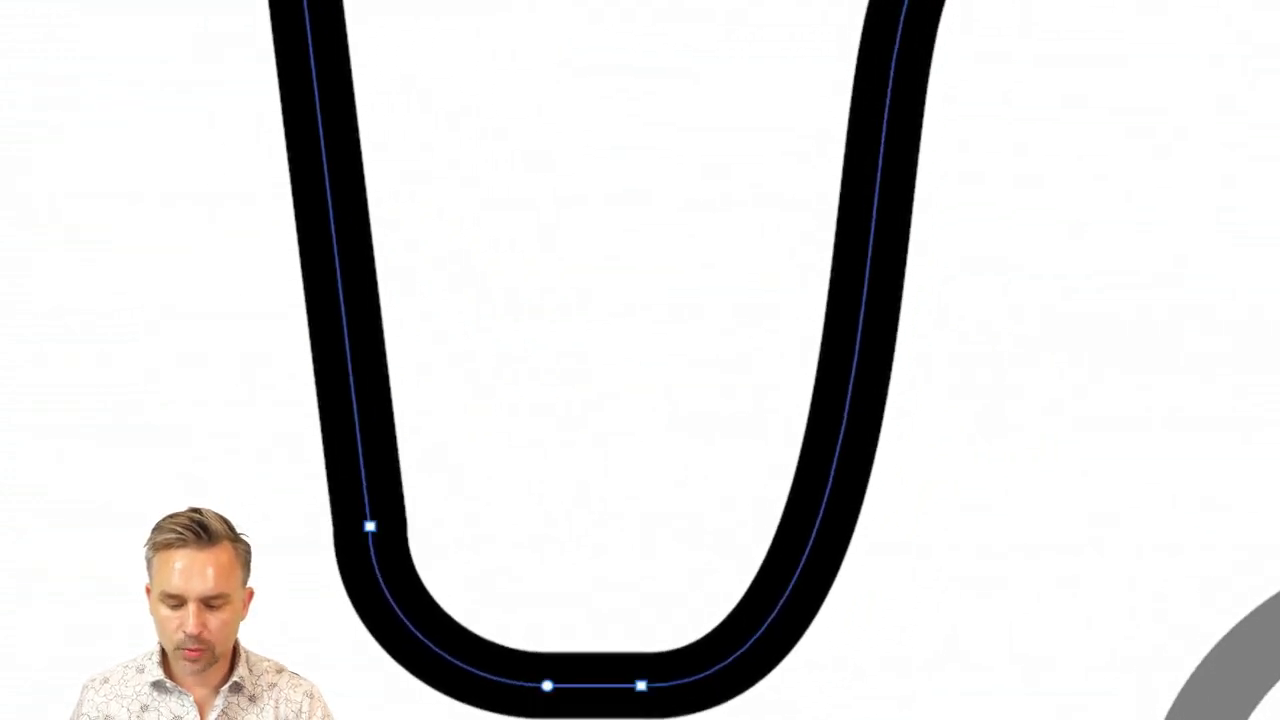
pyautogui.scroll(5, 640, 360)
pyautogui.hscroll(-2, 640, 360)
pyautogui.click(869, 144)
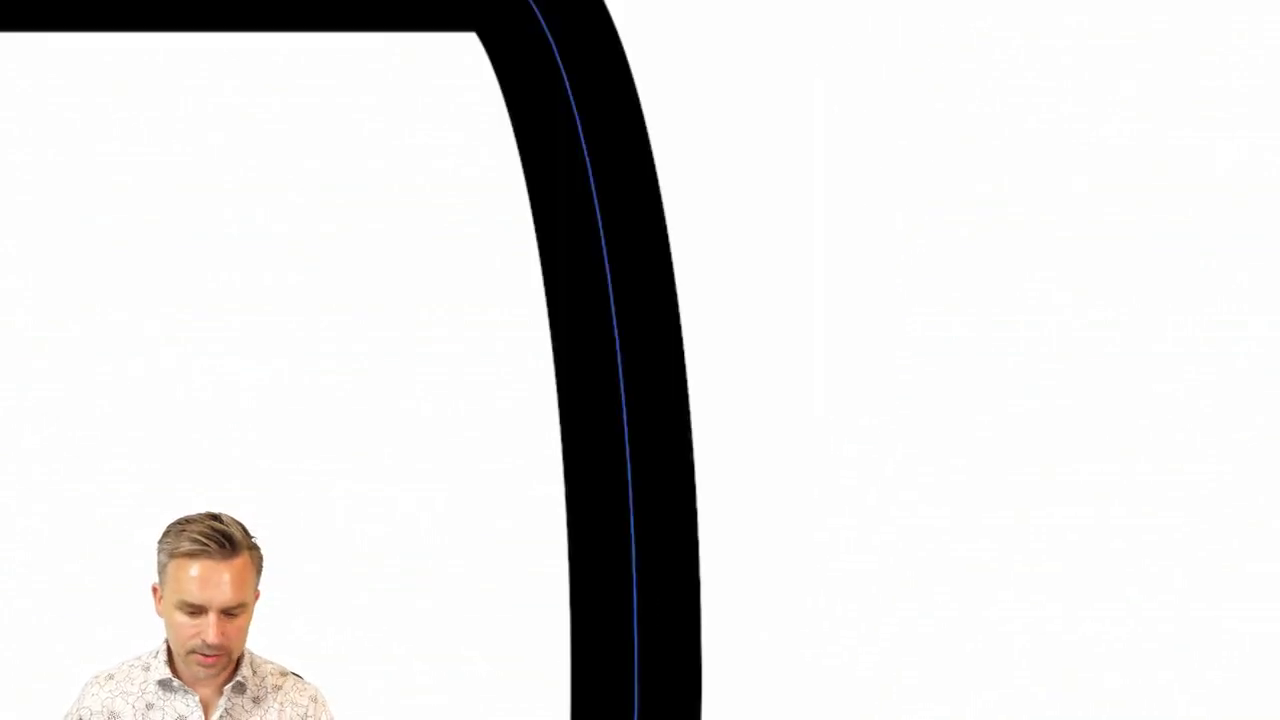
pyautogui.click(245, 197)
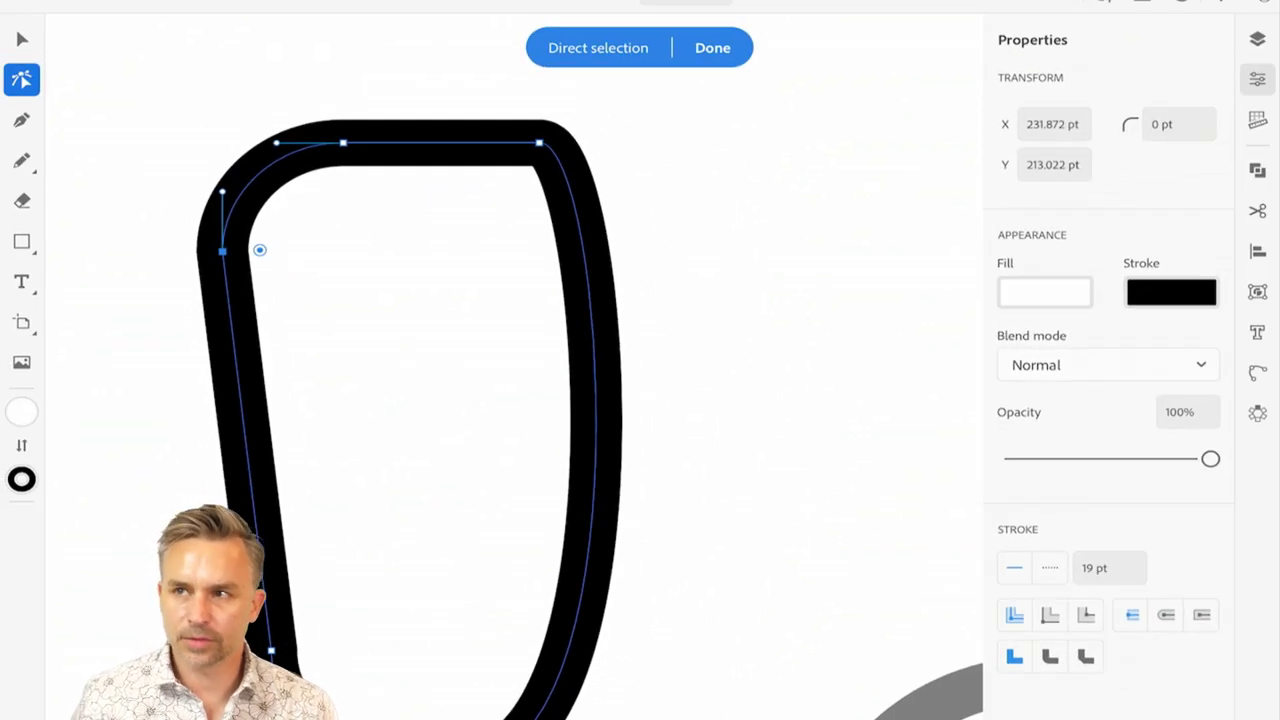
pyautogui.scroll(-2, 505, 400)
pyautogui.scroll(2, 505, 400)
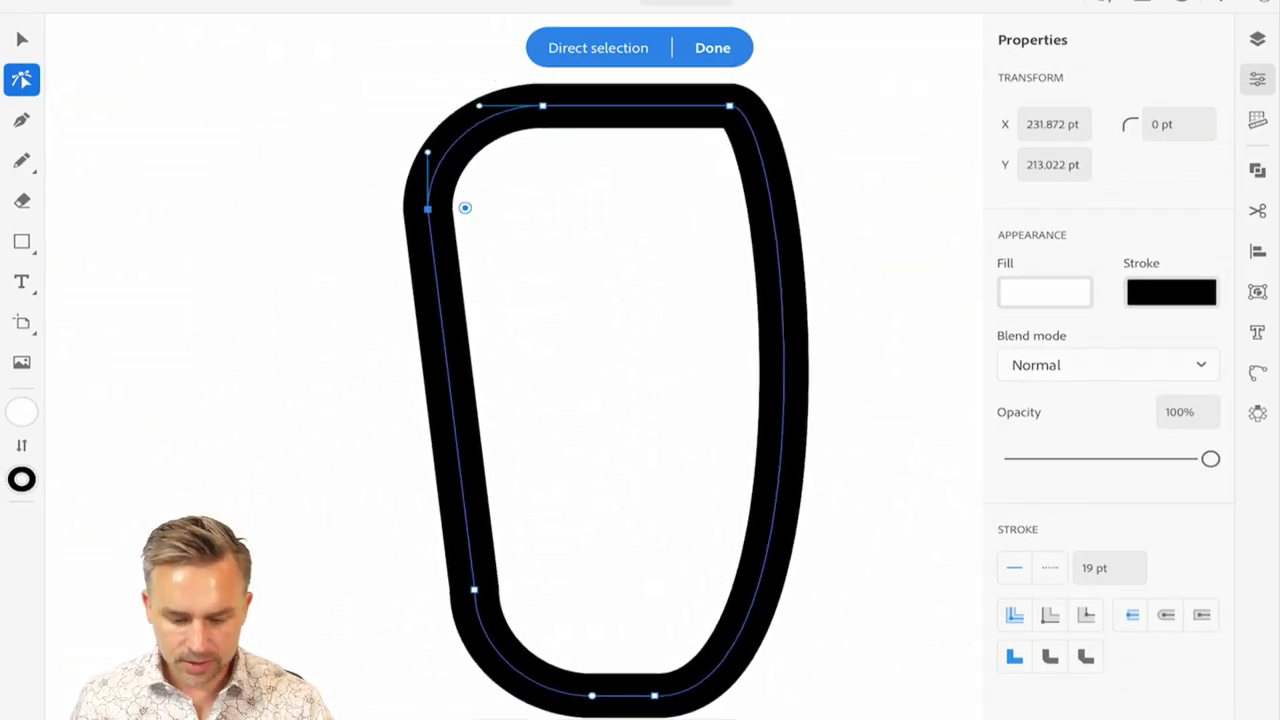
pyautogui.press('Delete')
pyautogui.click(474, 589)
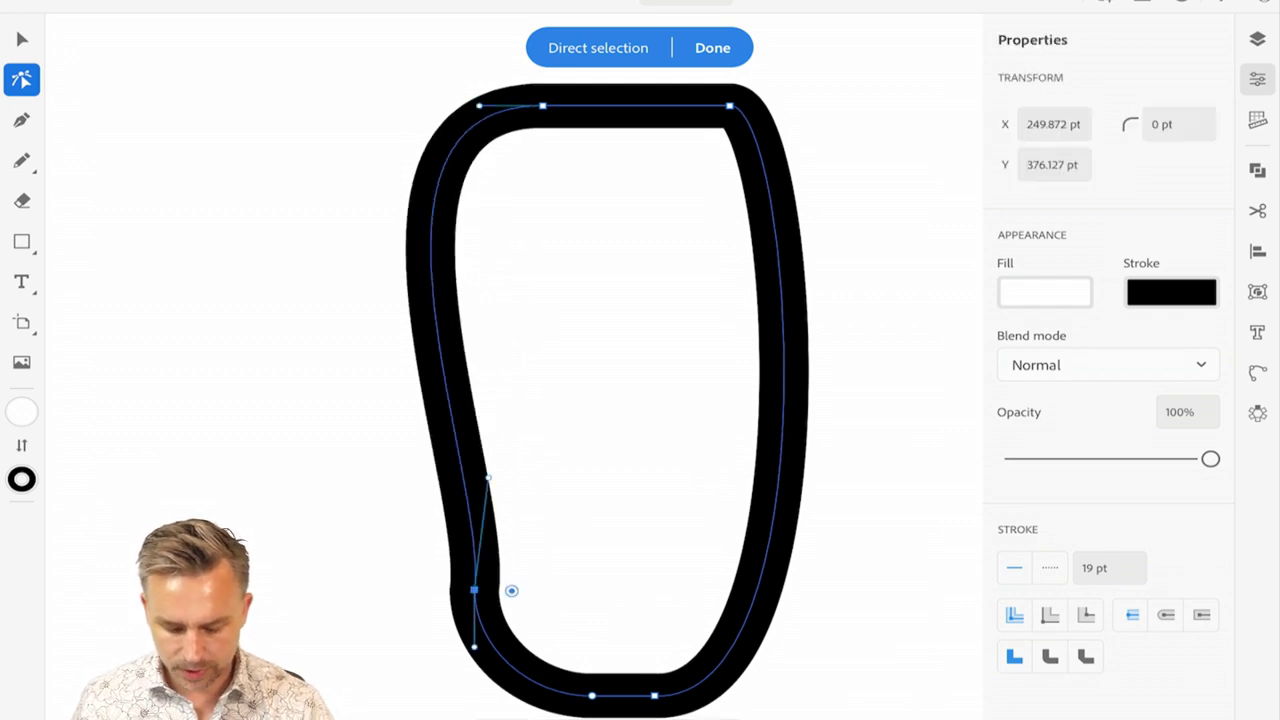
pyautogui.press('Delete')
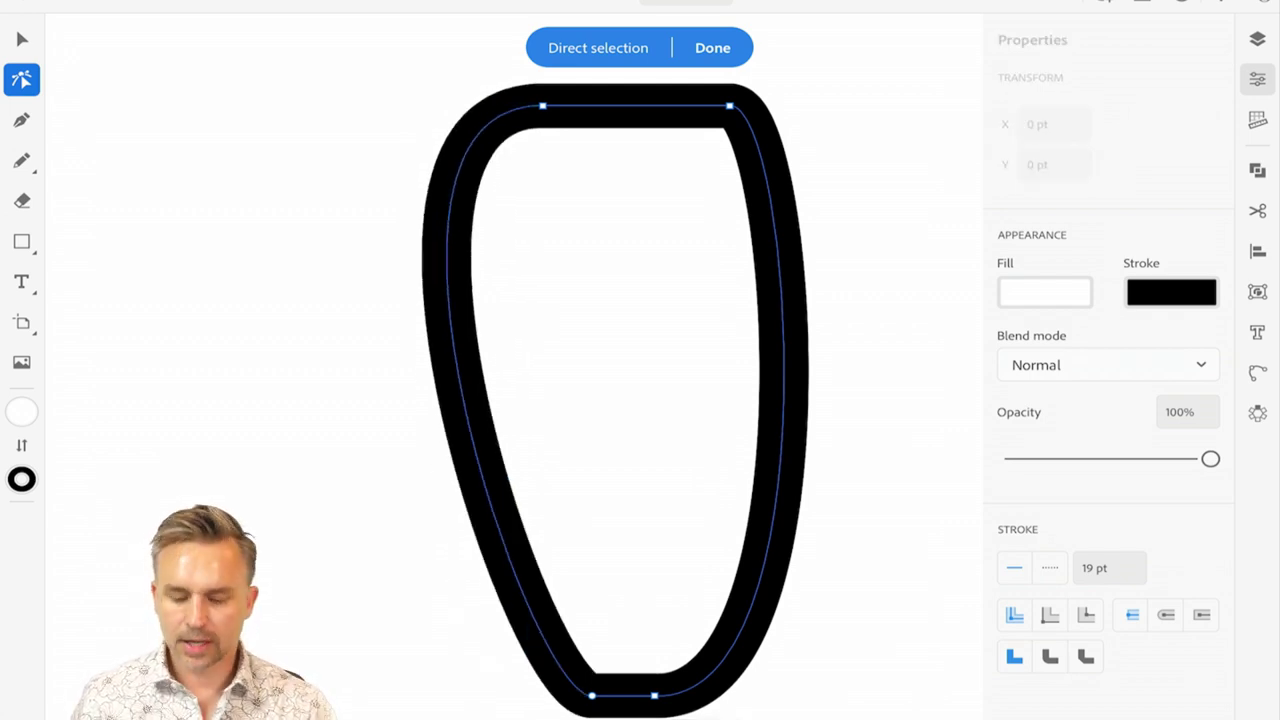
# - Delete the tapered shape and draw an upright ellipse about 130 by 236 pt in its place
pyautogui.press('v')
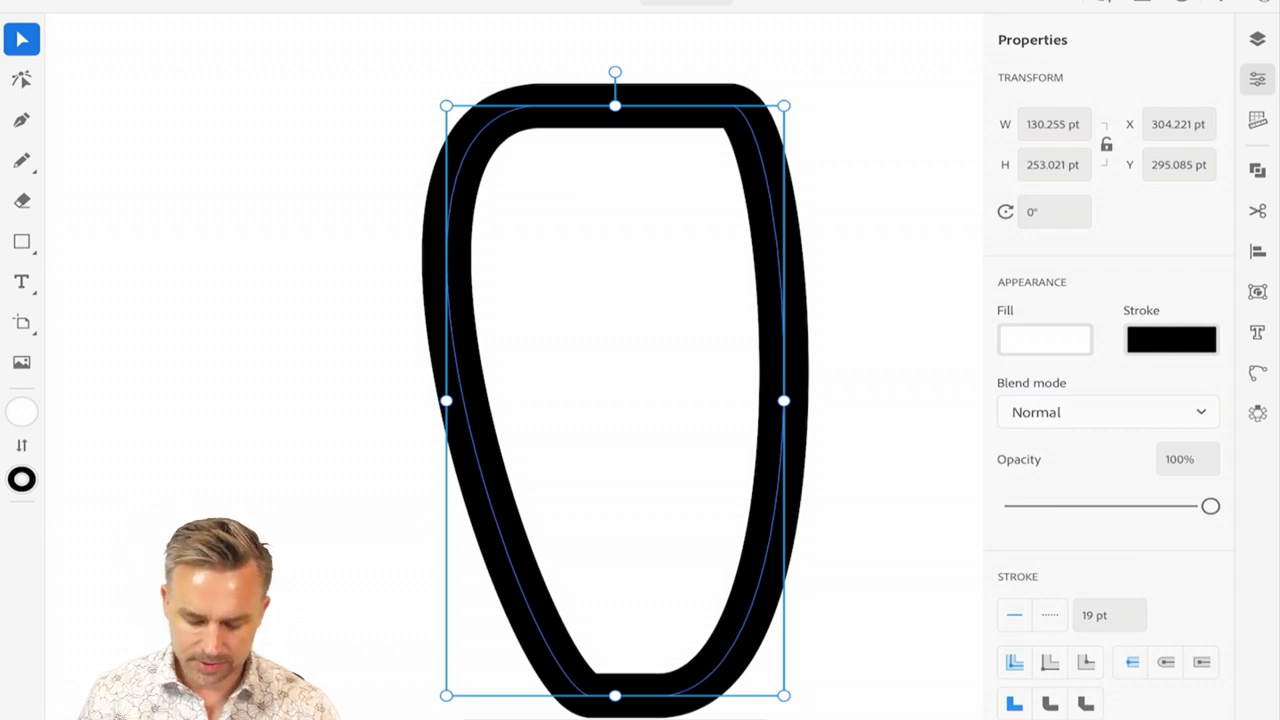
pyautogui.press('Delete')
pyautogui.press('m')
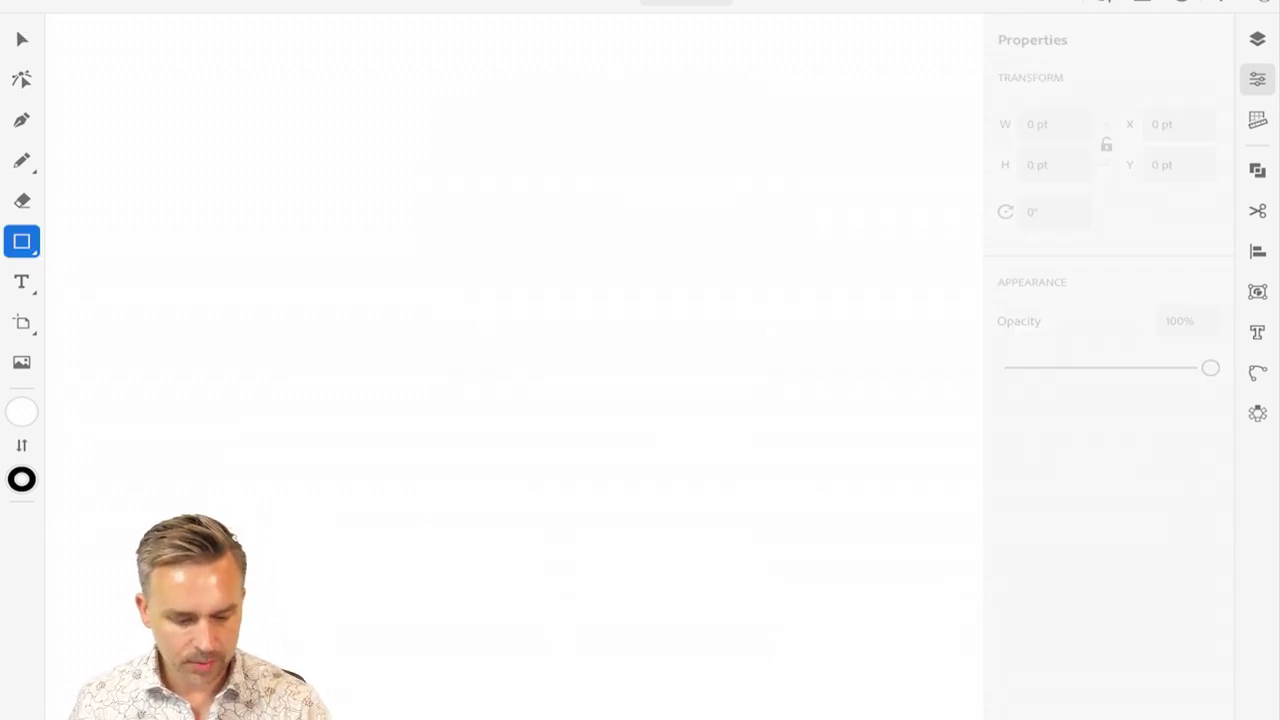
pyautogui.click(21, 241)
pyautogui.click(110, 241)
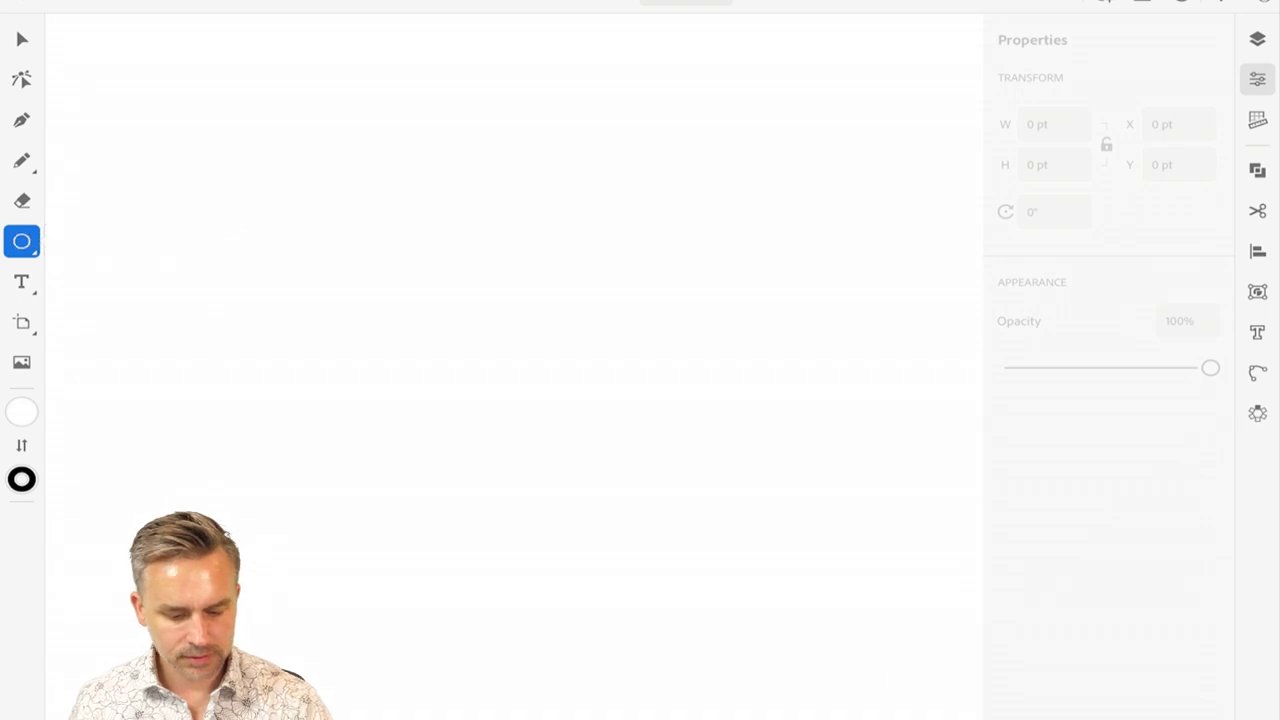
pyautogui.moveTo(378, 104); pyautogui.dragTo(715, 655)
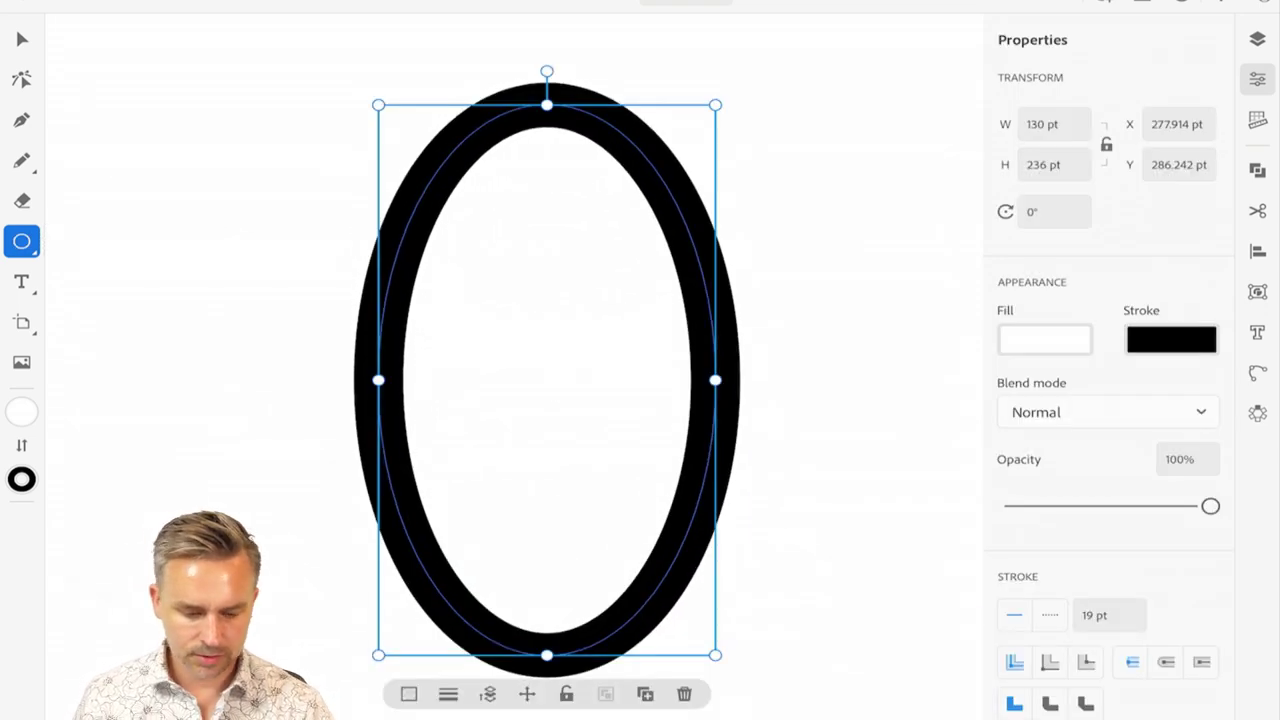
# - Move the ellipse directly above the circle, aligned to its vertical center at about Y 231 pt, and duplicate it in place
pyautogui.press('v')
pyautogui.scroll(-5, 514, 367)
pyautogui.scroll(1, 514, 367)
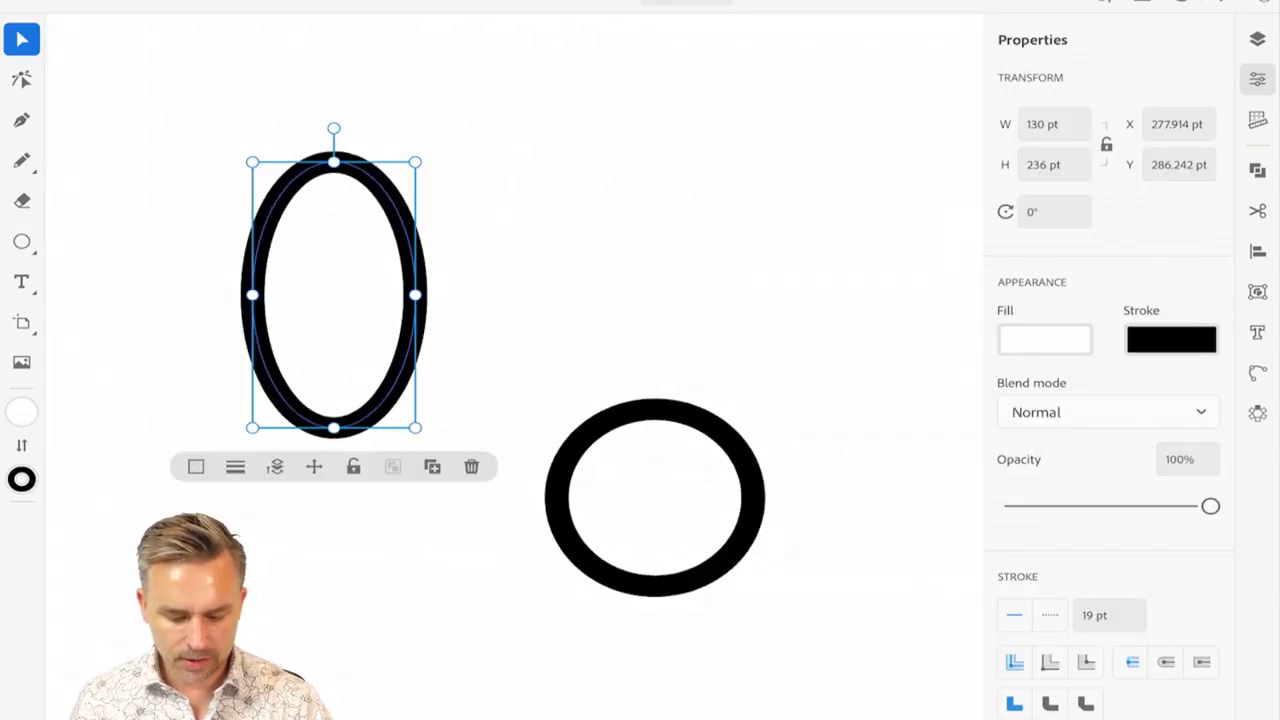
pyautogui.moveTo(334, 295); pyautogui.dragTo(655, 255)
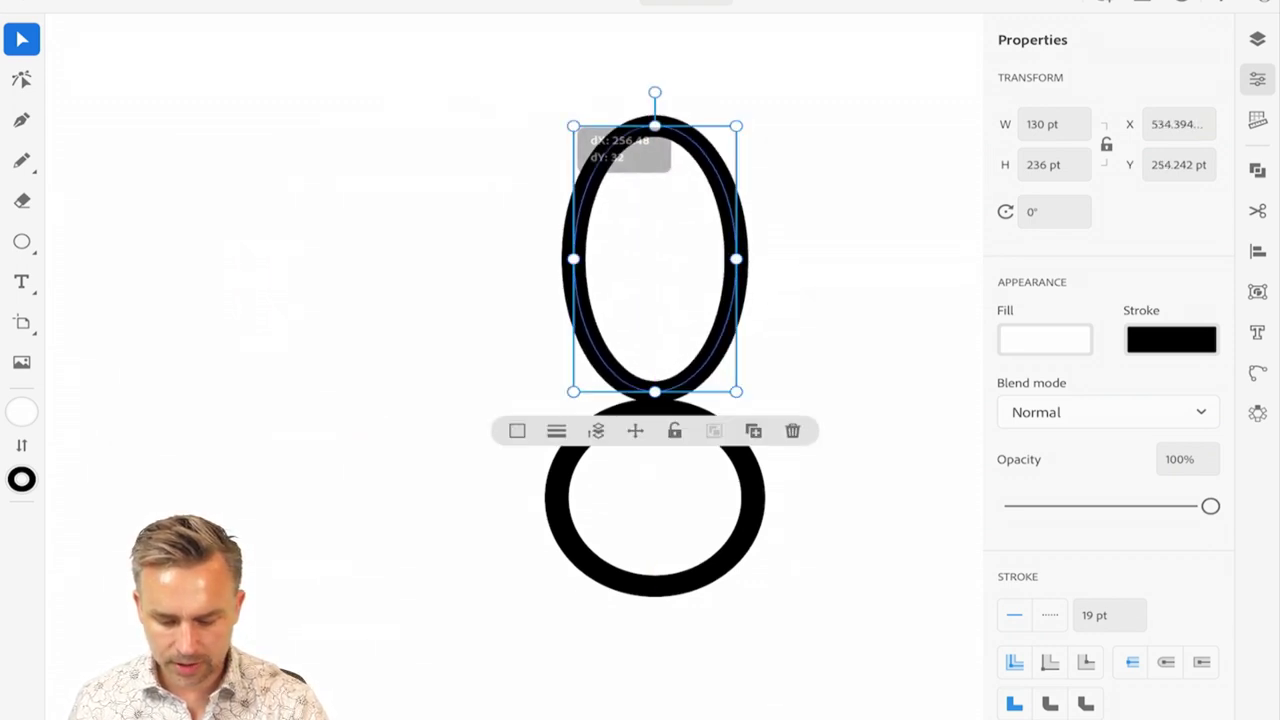
pyautogui.scroll(-1, 514, 367)
pyautogui.scroll(-1, 646, 400)
pyautogui.moveTo(500, 210); pyautogui.dragTo(500, 187)
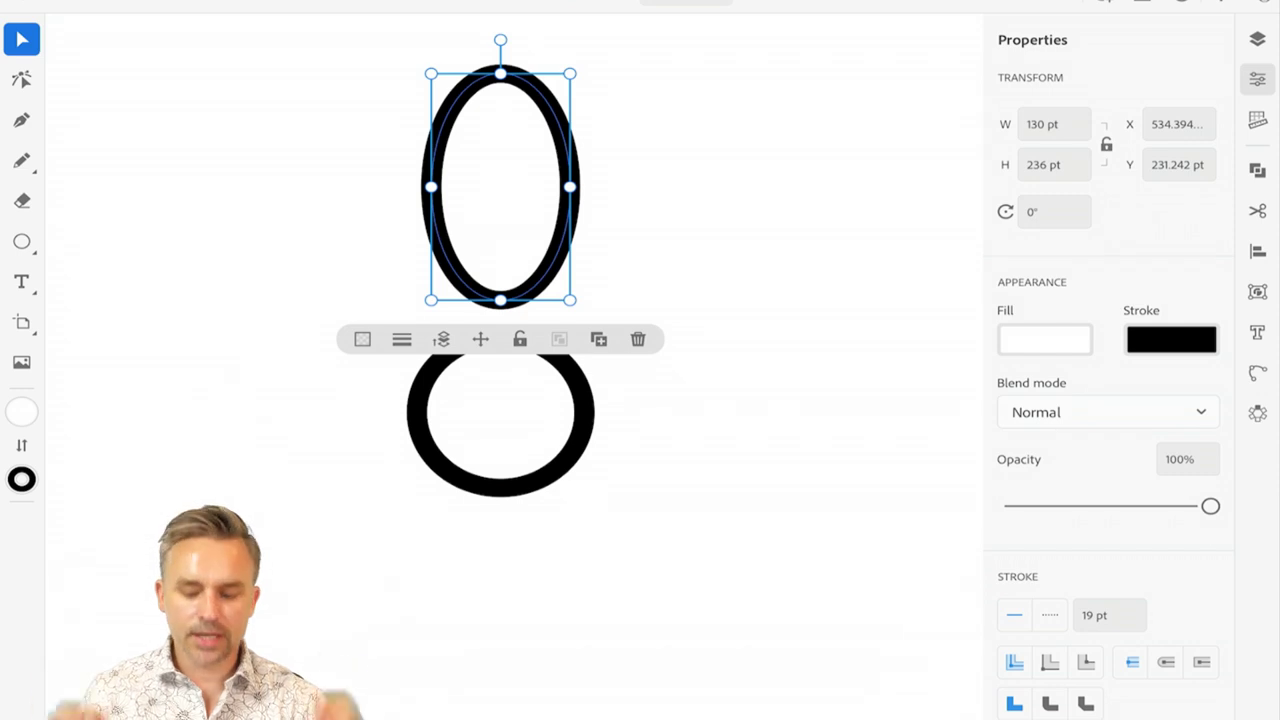
pyautogui.press('super+d')
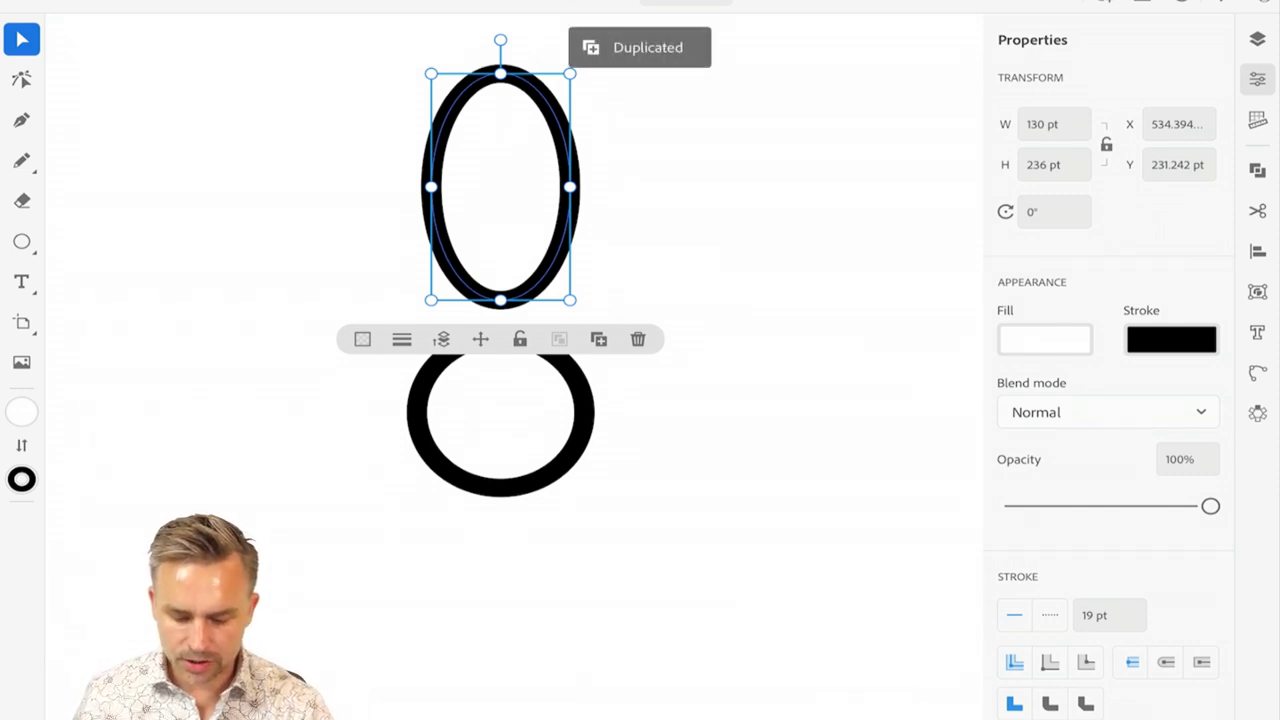
# - Move the duplicated ellipse to the upper right of the circle and set its rotation to 45°
pyautogui.moveTo(500, 187); pyautogui.dragTo(684, 224)
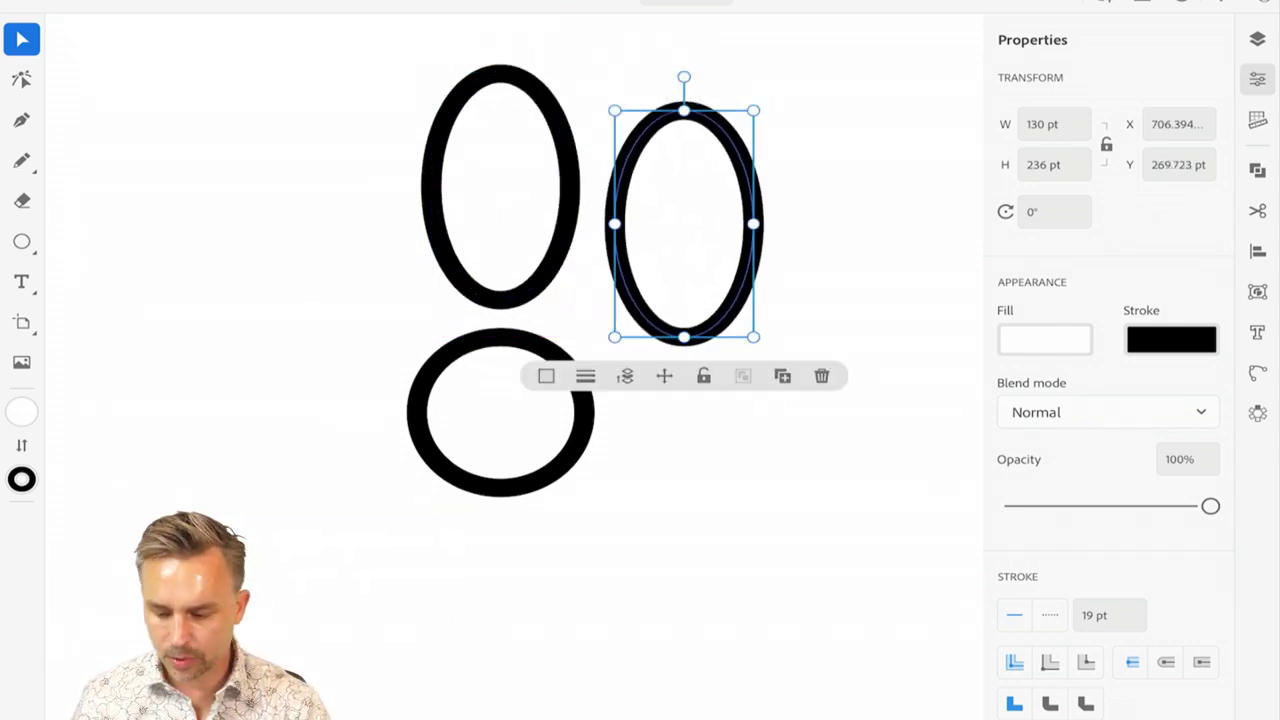
pyautogui.click(1054, 211)
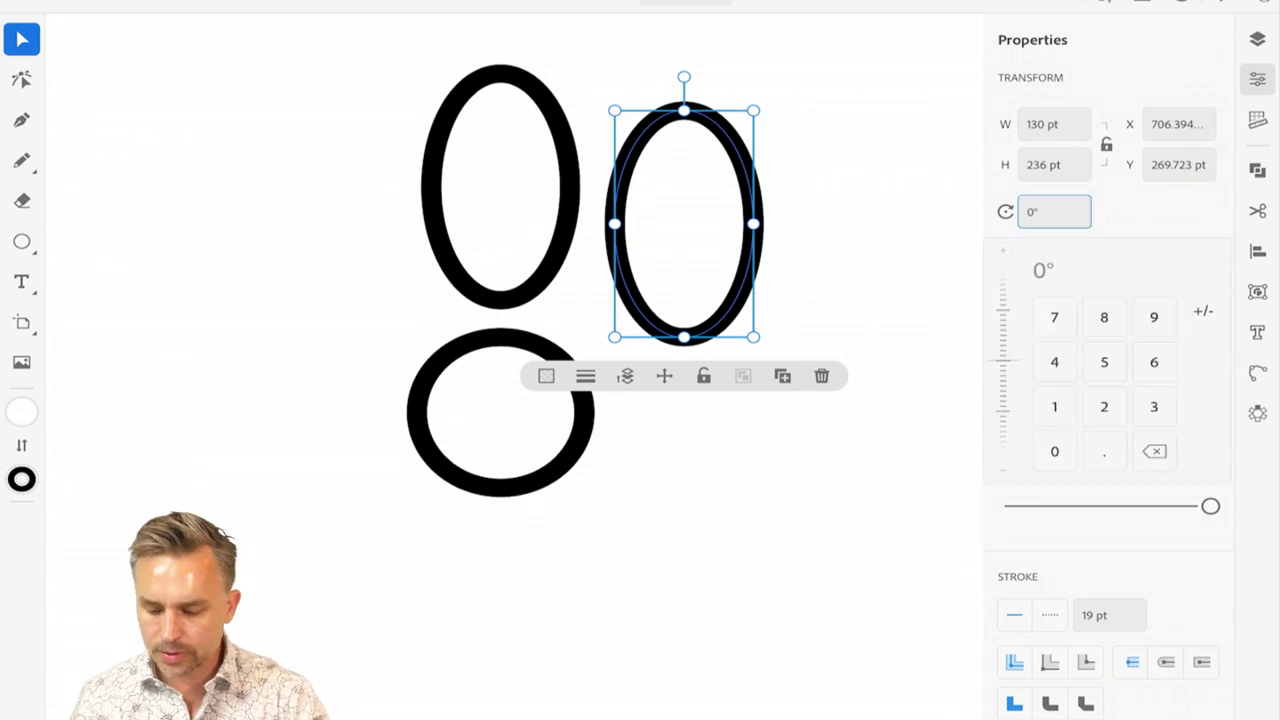
pyautogui.write('45')
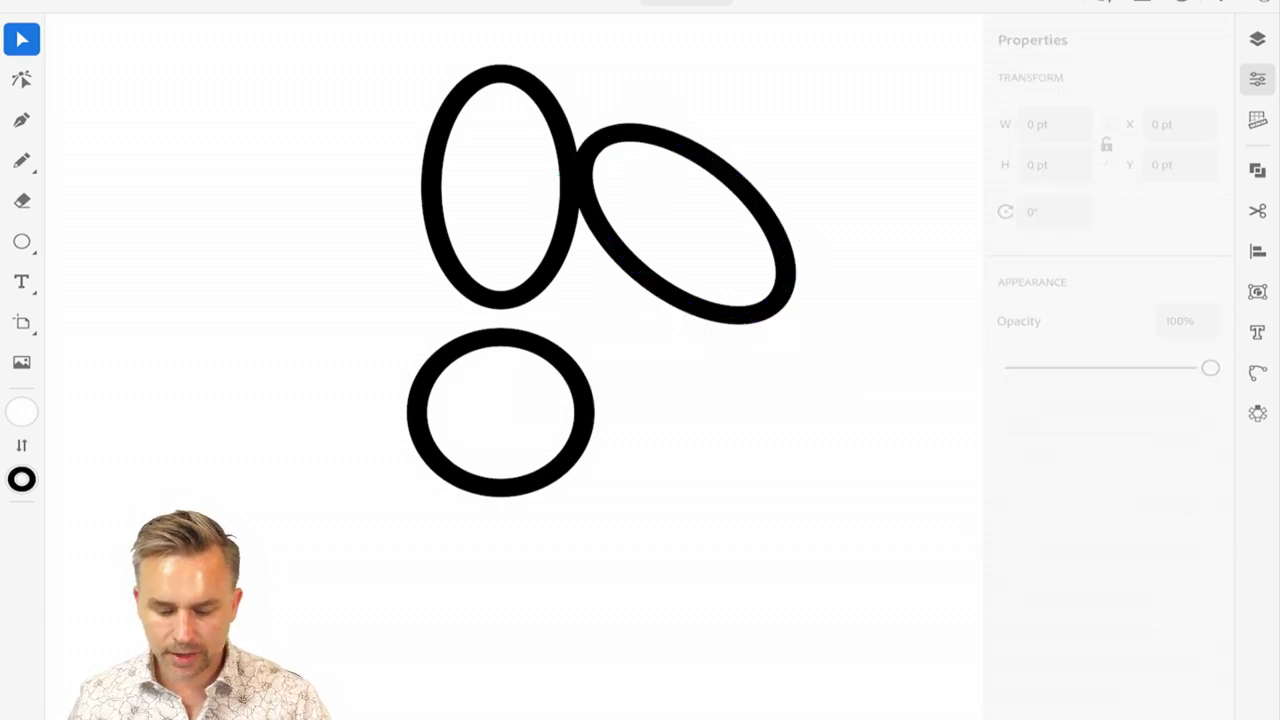
# - Move the tilted ellipse to the circle's upper left and place a copy directly left of the circle, rotated to 90°
pyautogui.moveTo(684, 224); pyautogui.dragTo(238, 413)
pyautogui.click(410, 408)
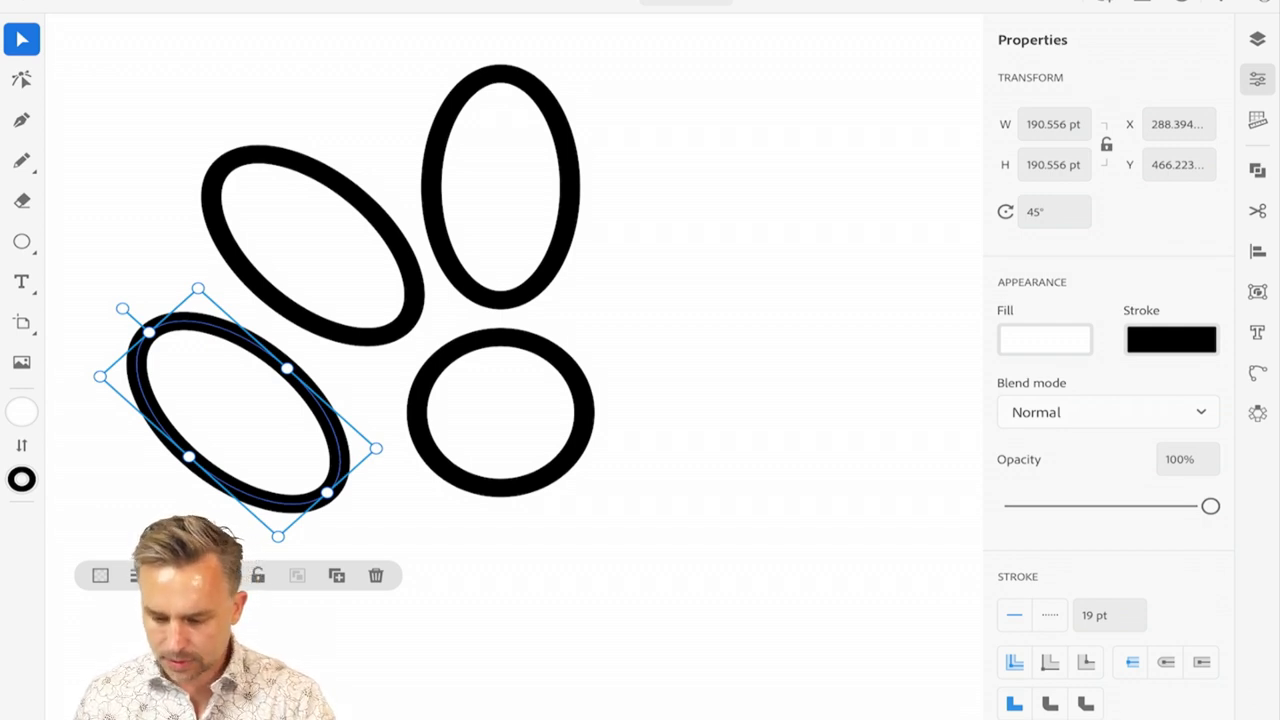
pyautogui.click(1054, 212)
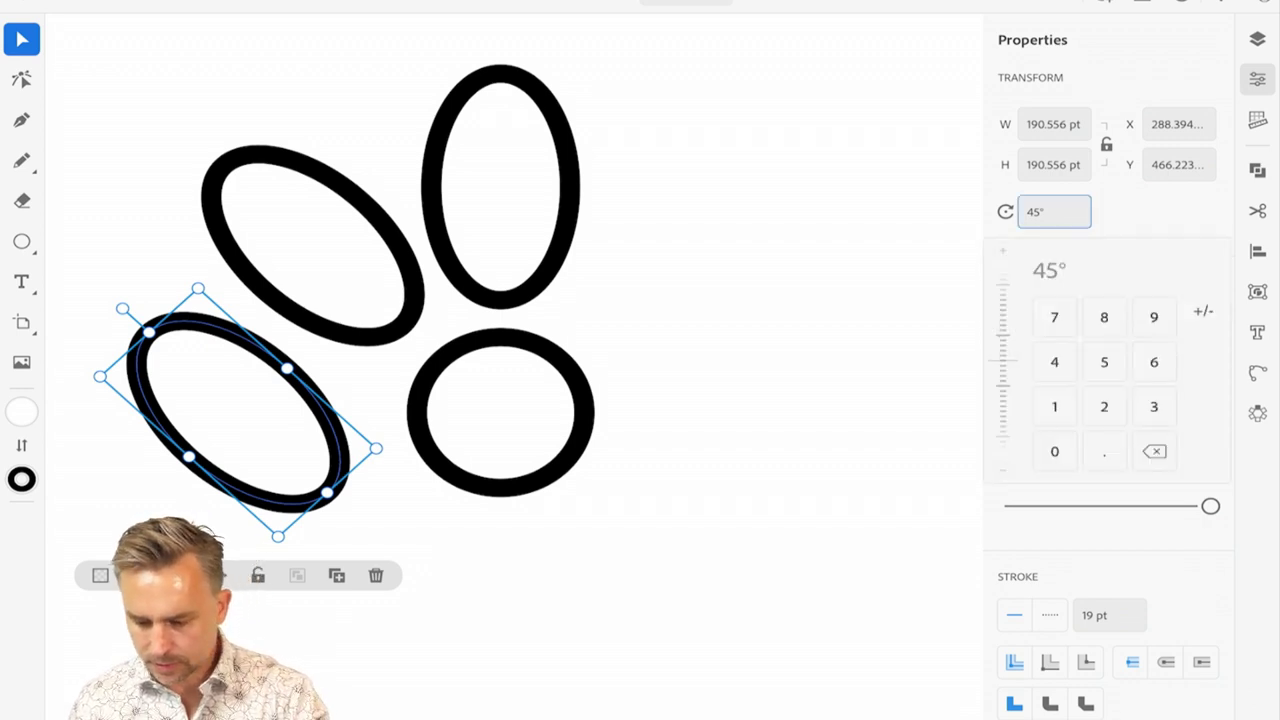
pyautogui.write('90')
pyautogui.press('Return')
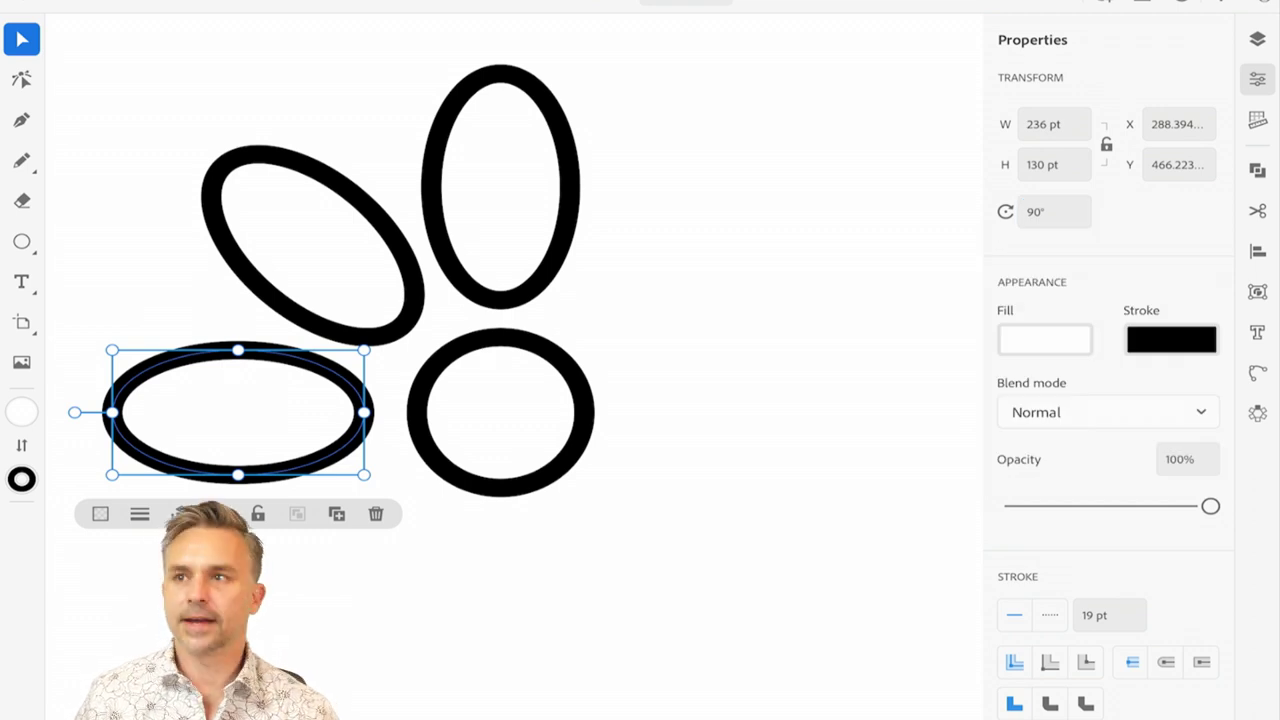
# - Delete the two rotated ellipse copies and move the upright ellipse up to about Y 219 pt
pyautogui.moveTo(160, 108); pyautogui.dragTo(210, 356)
pyautogui.press('Delete')
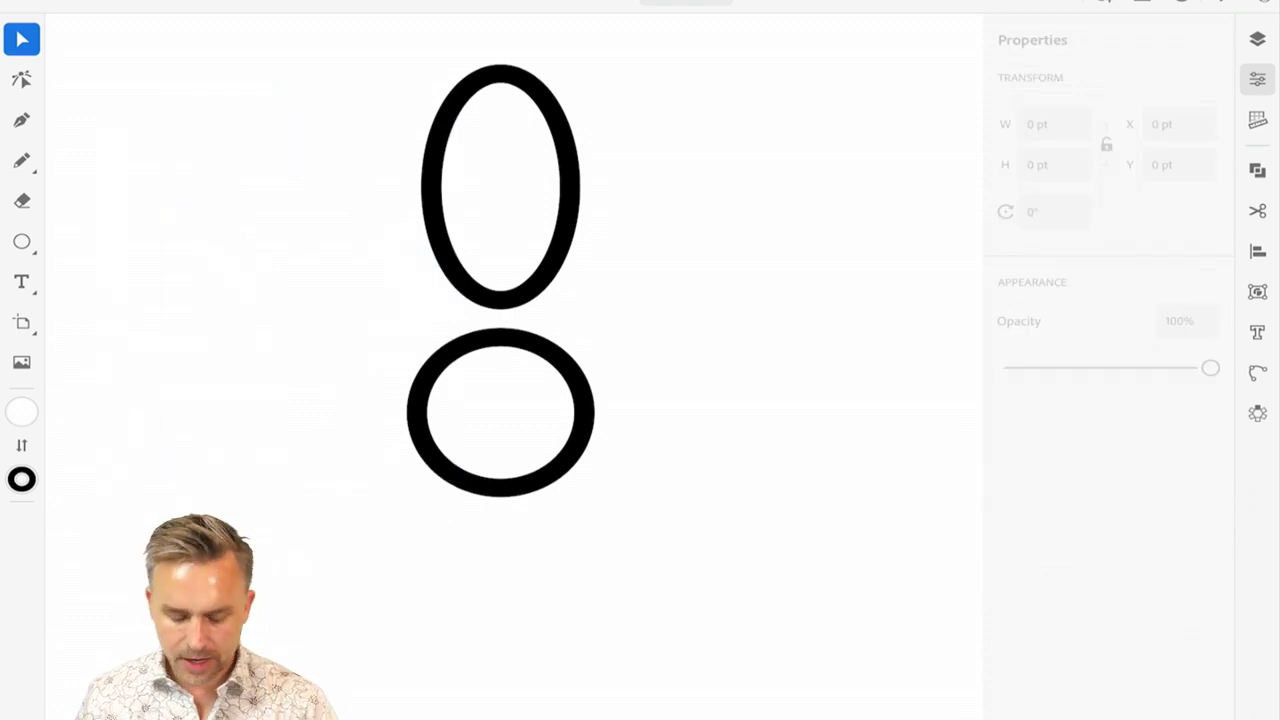
pyautogui.moveTo(500, 206); pyautogui.dragTo(501, 171)
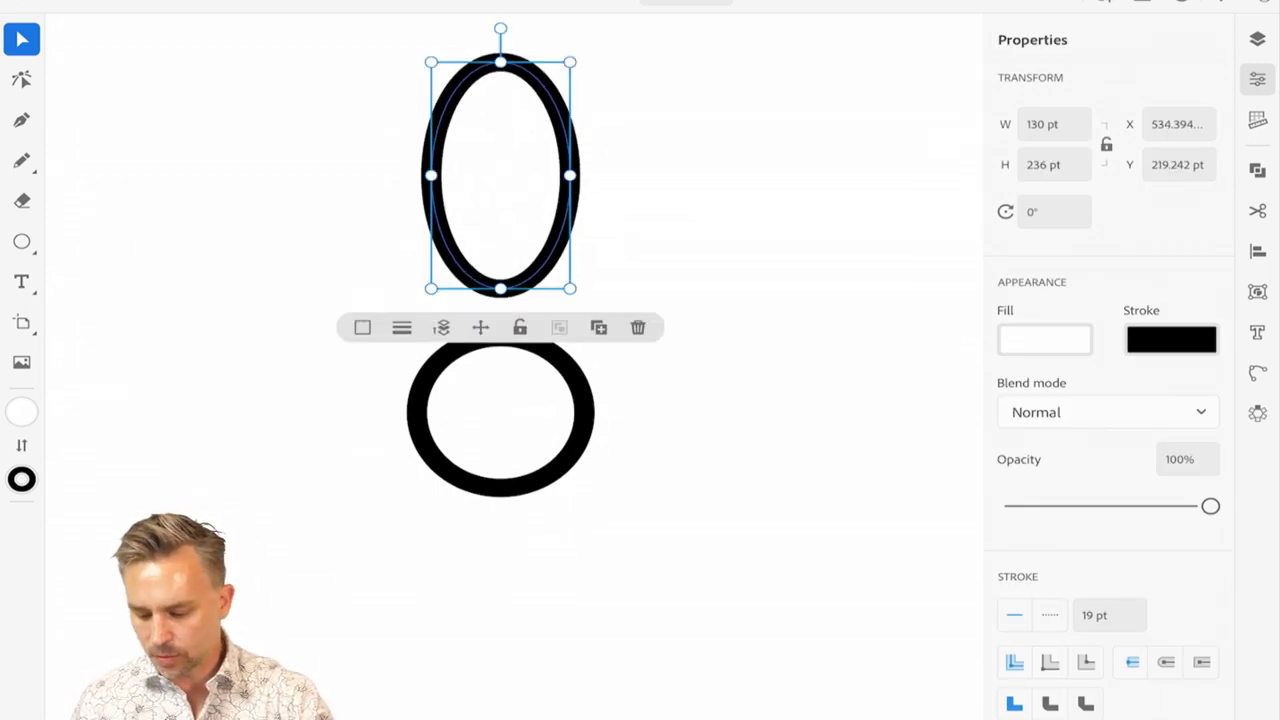
# - Select the upright ellipse together with the circle and move both to the right, closer to the reference picture
pyautogui.click(1257, 413)
pyautogui.click(1126, 391)
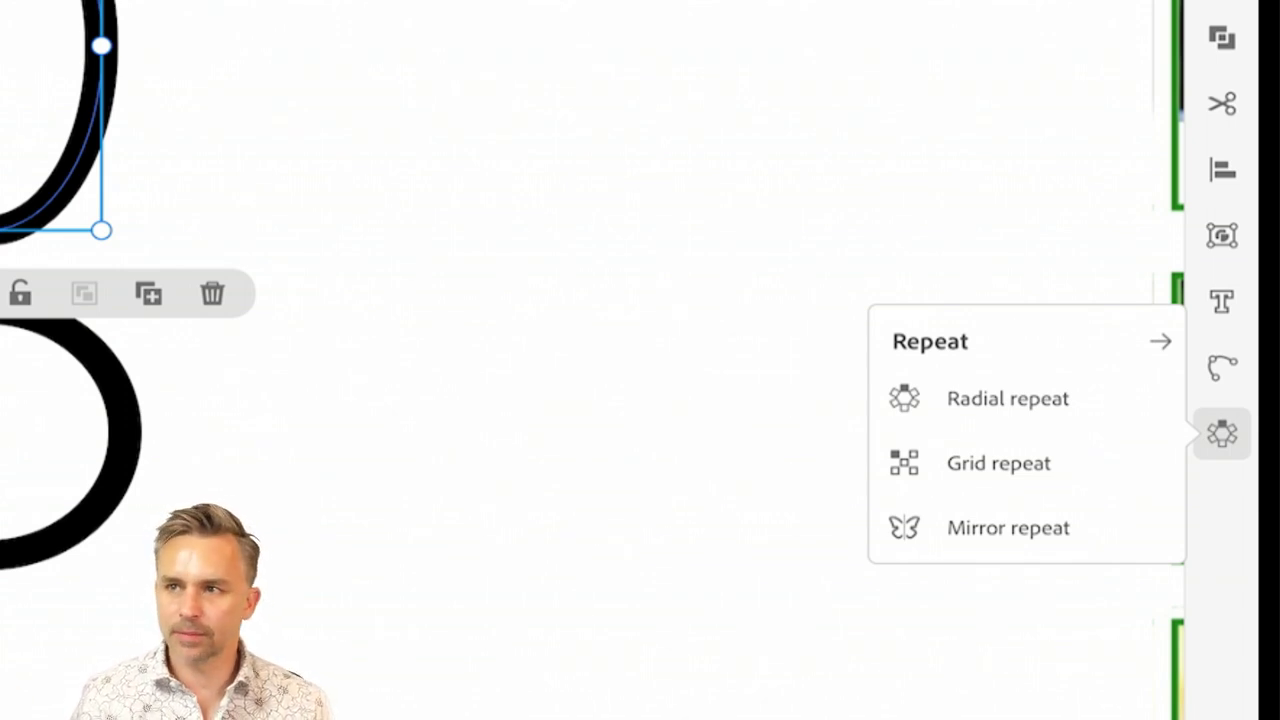
pyautogui.keyDown('shift'); pyautogui.click(124, 432); pyautogui.keyUp('shift')
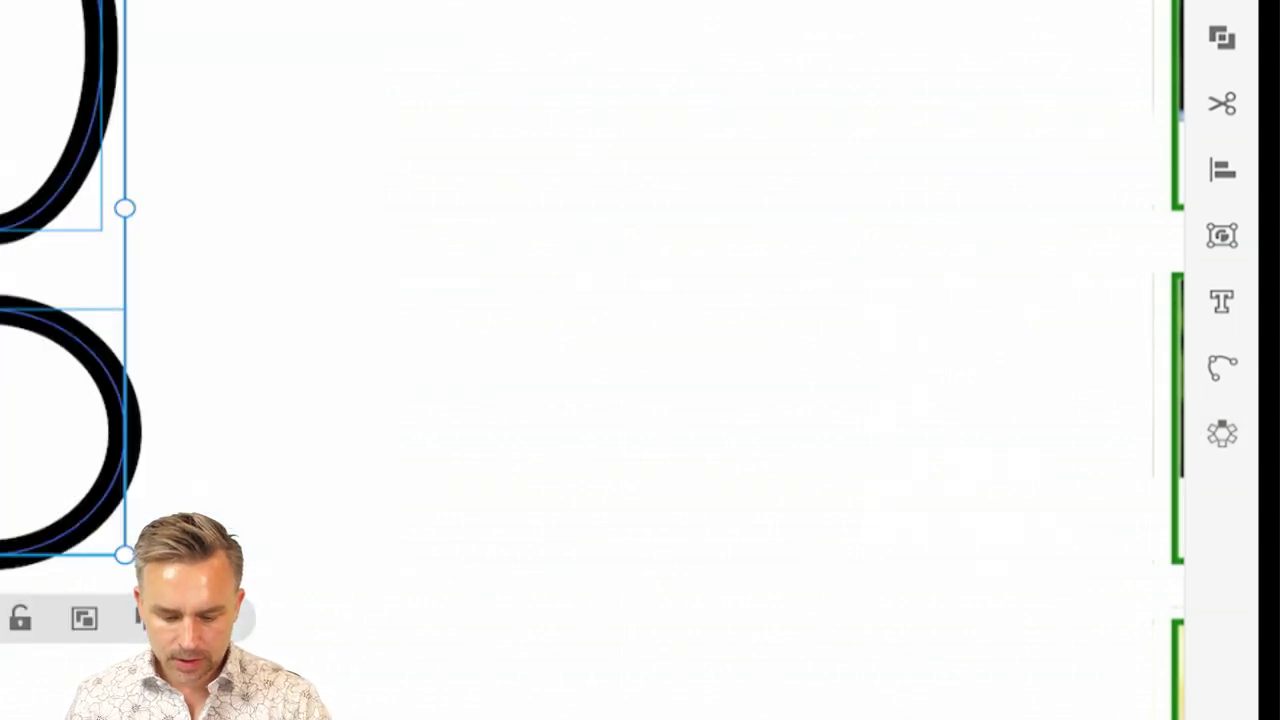
pyautogui.moveTo(60, 430); pyautogui.dragTo(612, 465)
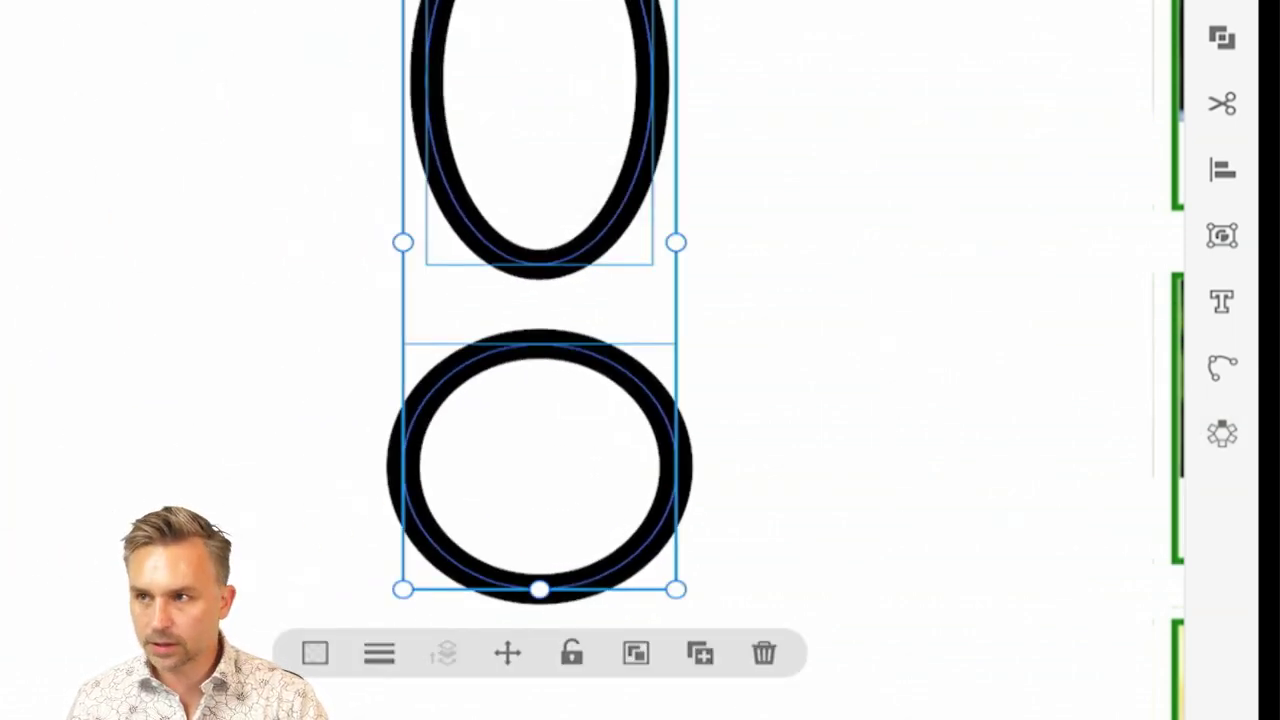
pyautogui.press('Escape')
# - Scale the ellipse and circle down together toward their lower-right corner
pyautogui.click(644, 150)
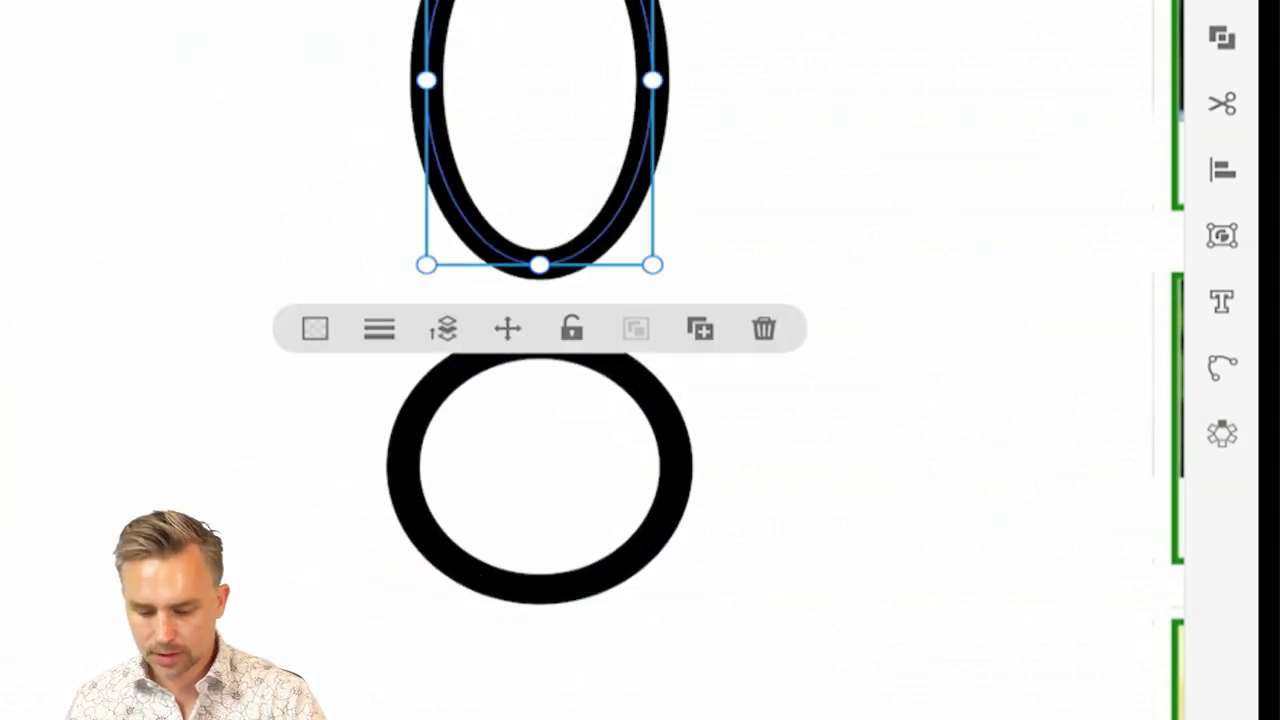
pyautogui.moveTo(184, 5); pyautogui.dragTo(600, 420)
pyautogui.moveTo(403, 0); pyautogui.dragTo(483, 60)
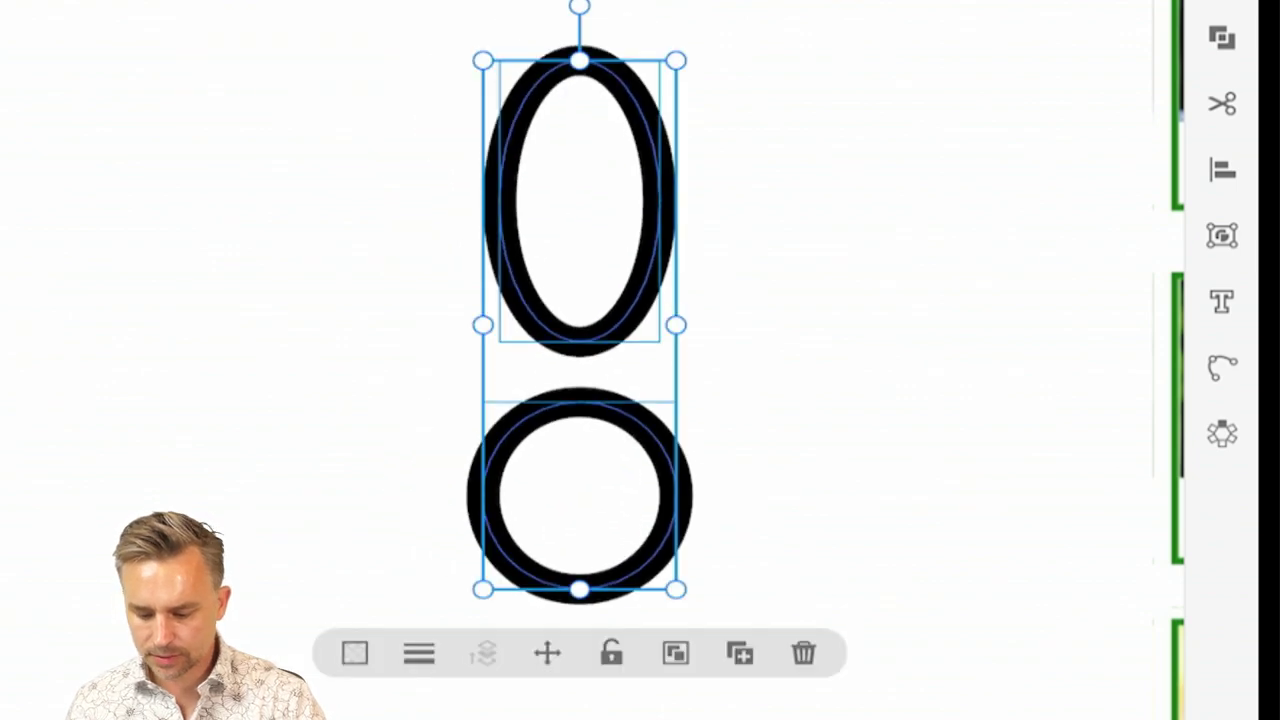
pyautogui.press('Escape')
# - Create a radial repeat from the upright ellipse and center the ring of petals around the circle
pyautogui.click(655, 150)
pyautogui.click(1222, 433)
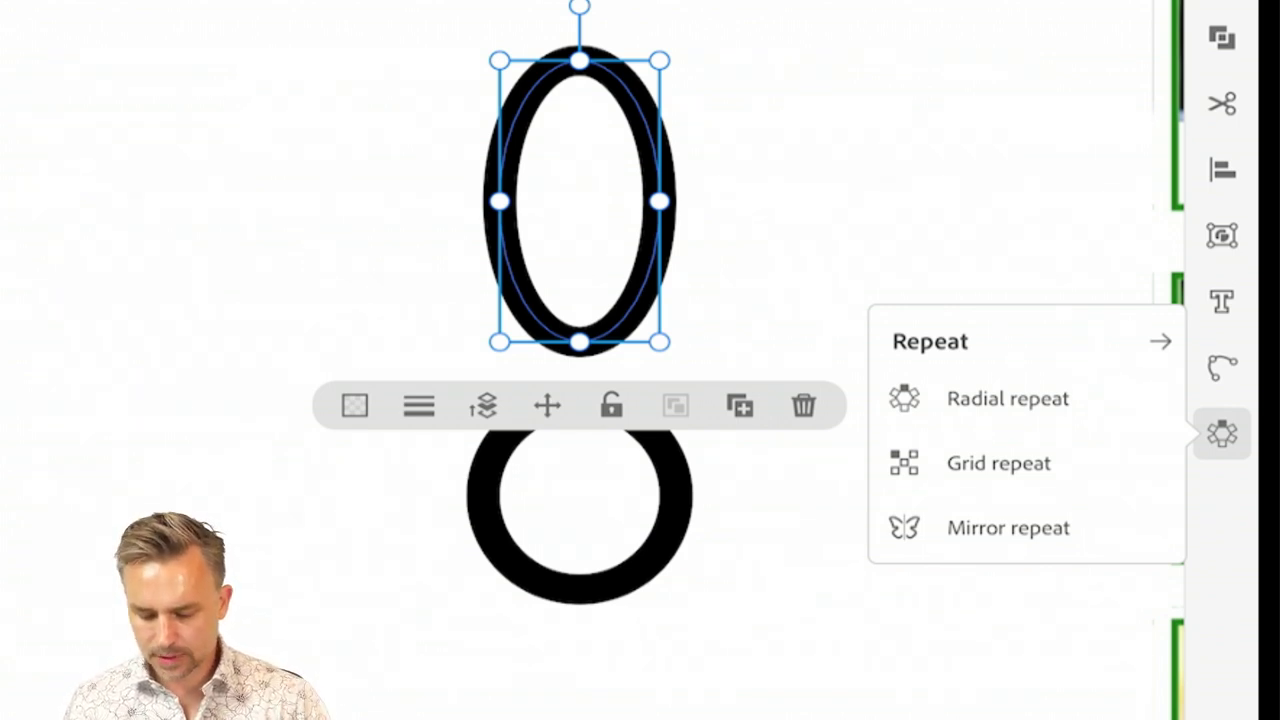
pyautogui.click(1005, 398)
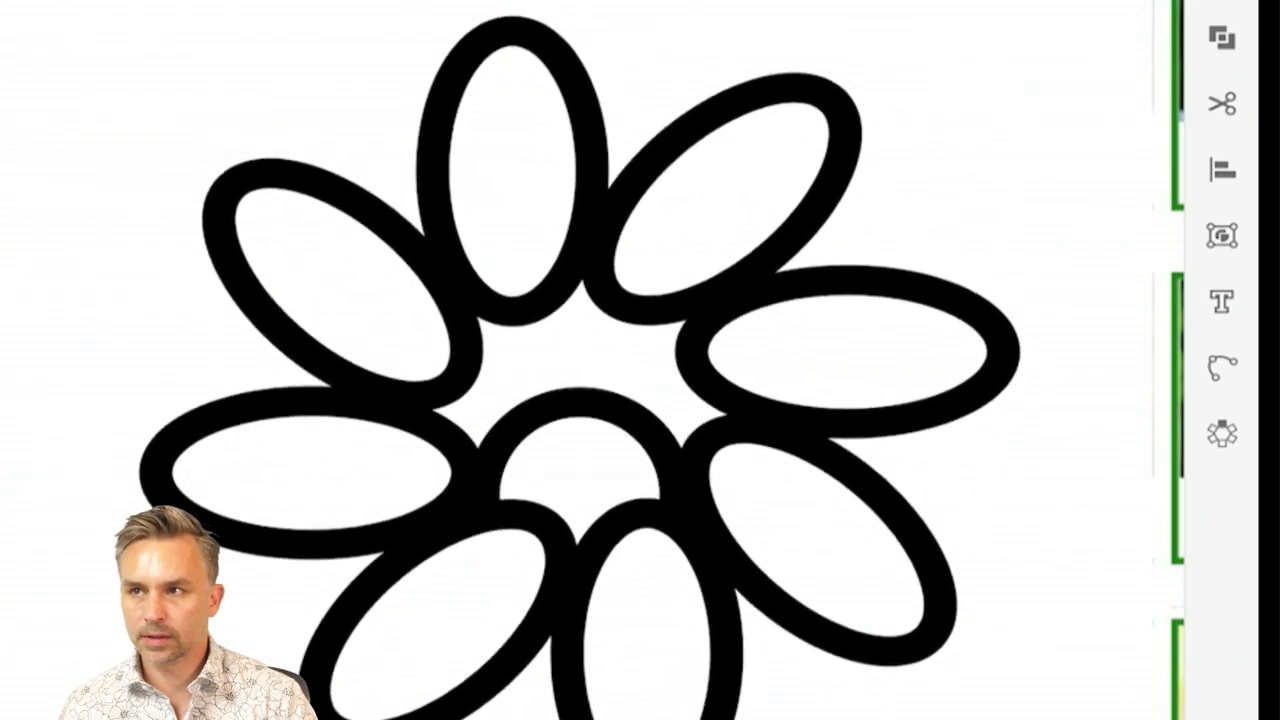
pyautogui.moveTo(512, 171); pyautogui.dragTo(573, 223)
pyautogui.moveTo(488, 278)
pyautogui.mouseDown()
pyautogui.moveTo(488, 252)
pyautogui.moveTo(486, 278)
pyautogui.mouseUp()
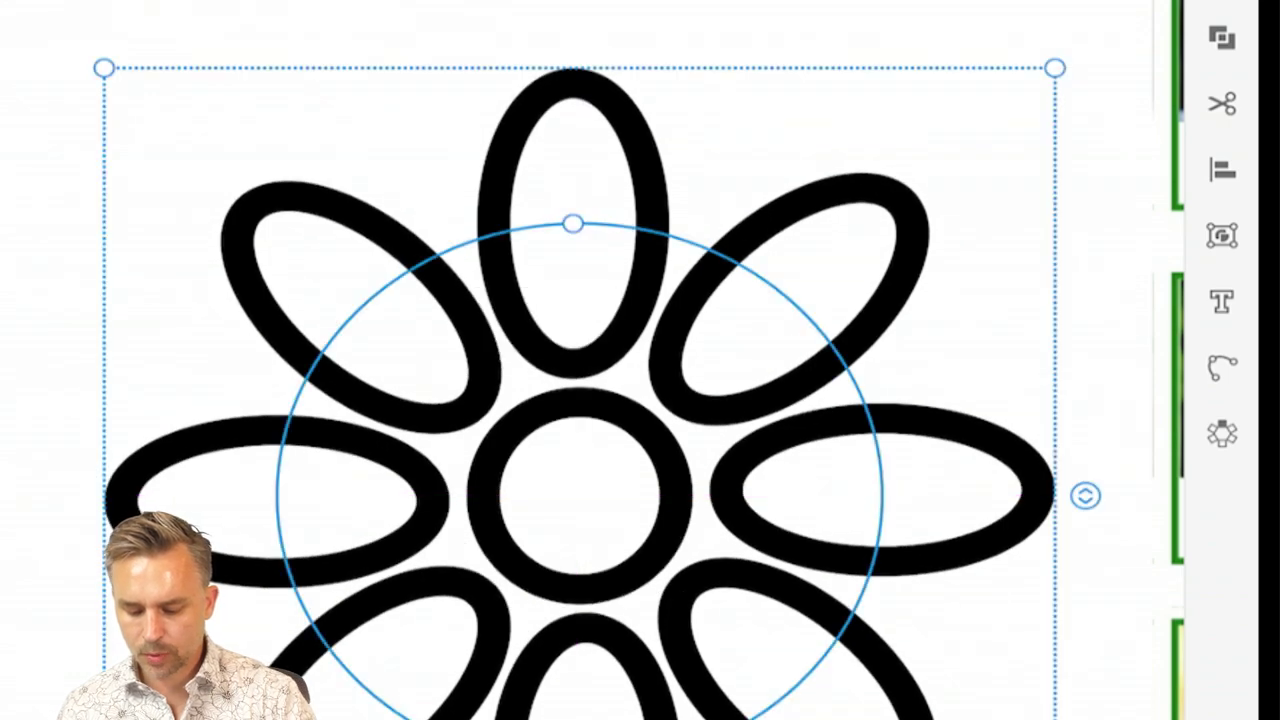
# - Try a much denser radial repeat, then reduce it to seven petals
pyautogui.moveTo(1085, 495); pyautogui.dragTo(1085, 313)
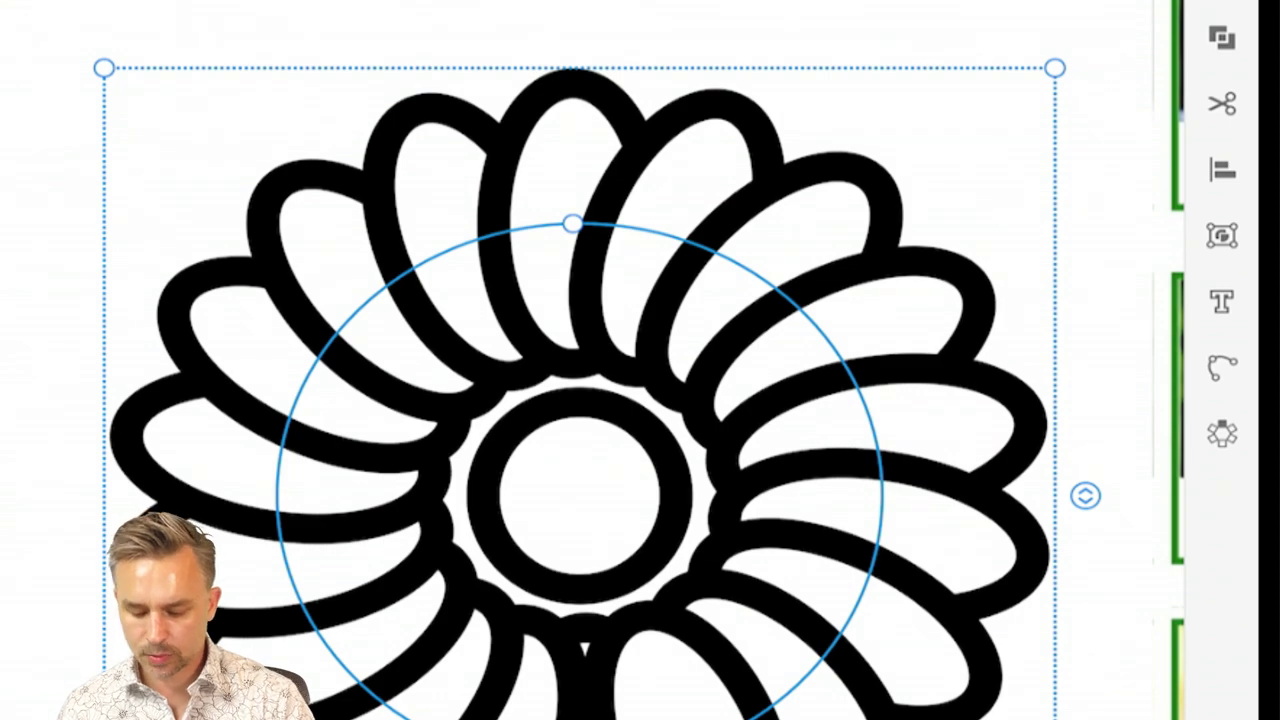
pyautogui.moveTo(1085, 495); pyautogui.dragTo(1083, 689)
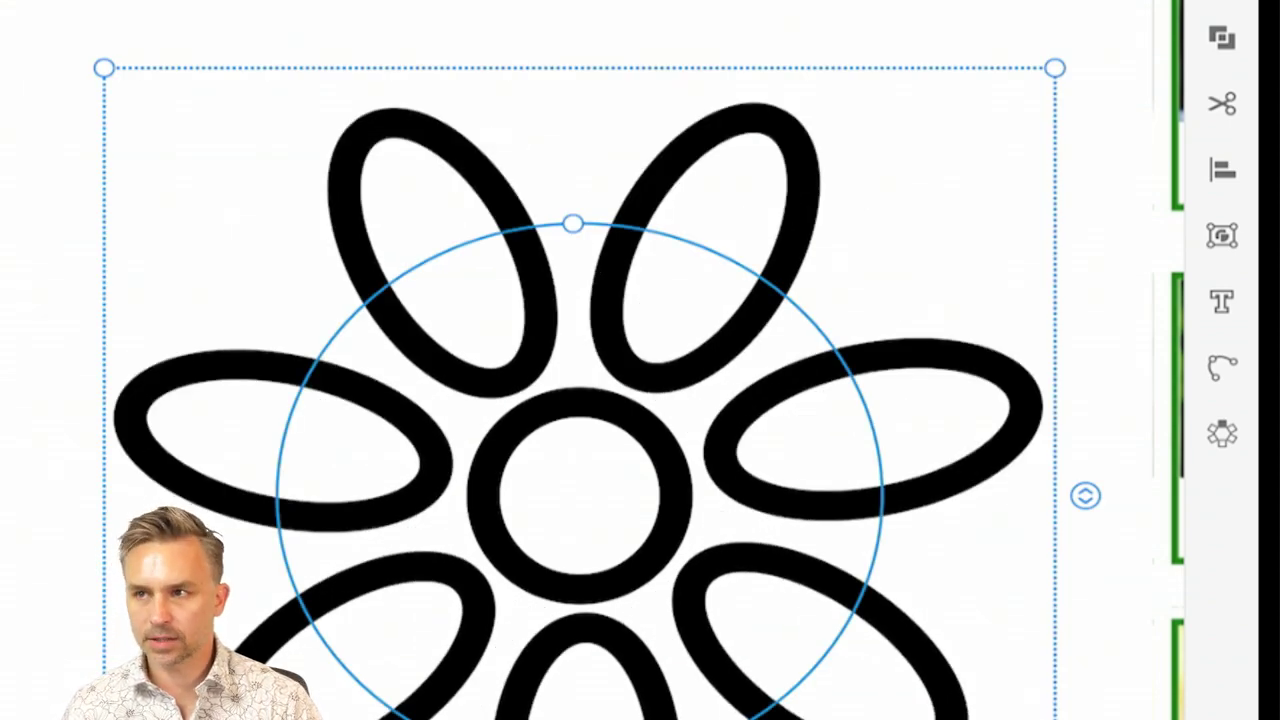
pyautogui.press('Escape')
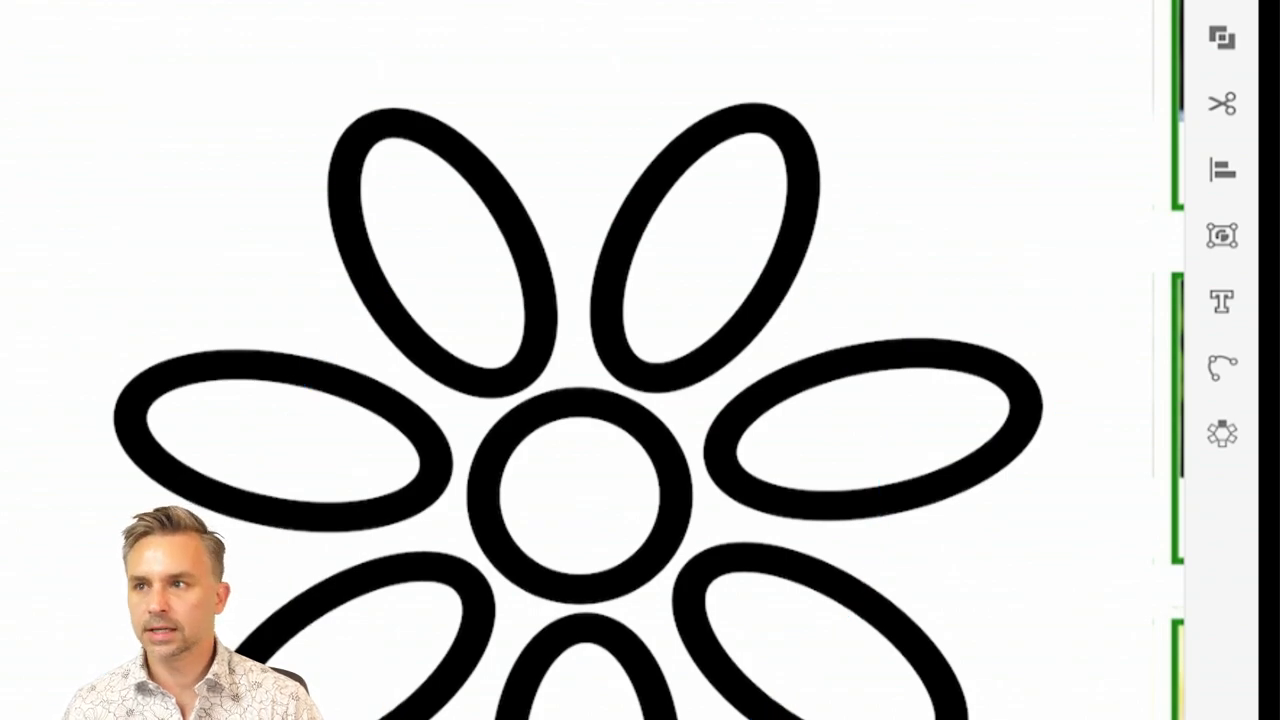
# - Set the radial repeat to six petals
pyautogui.scroll(-4, 592, 360)
pyautogui.scroll(2, 592, 360)
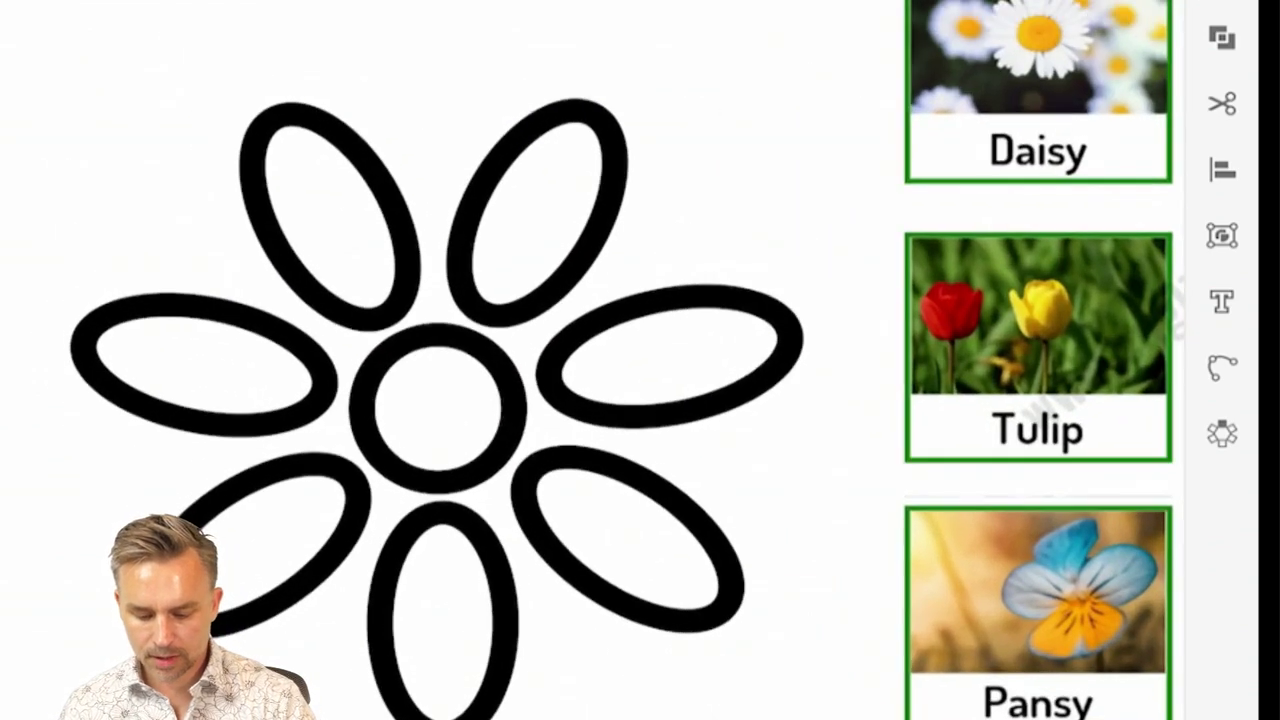
pyautogui.click(360, 410)
pyautogui.moveTo(843, 409); pyautogui.dragTo(843, 437)
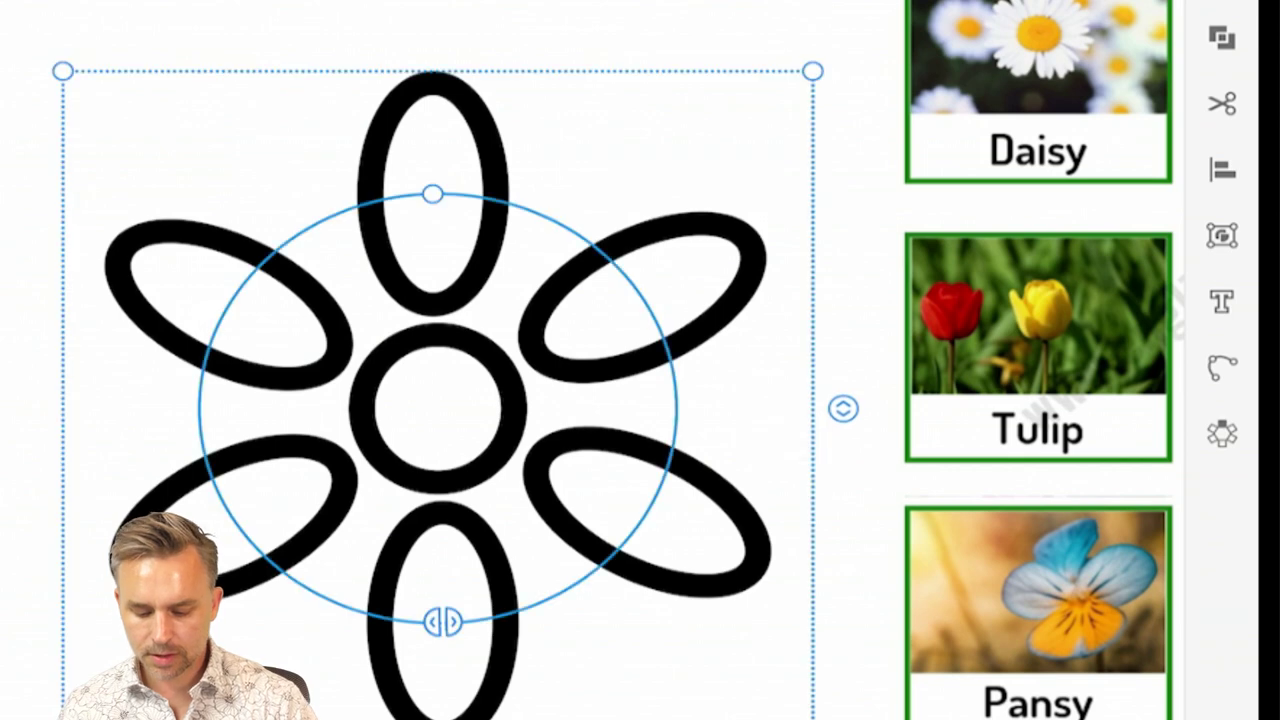
# - Move the whole flower to the left, then duplicate its petal ring and place the copy to the right of it
pyautogui.moveTo(4, 88); pyautogui.dragTo(420, 400)
pyautogui.moveTo(740, 260); pyautogui.dragTo(88, 141)
pyautogui.click(450, 290)
pyautogui.click(95, 140)
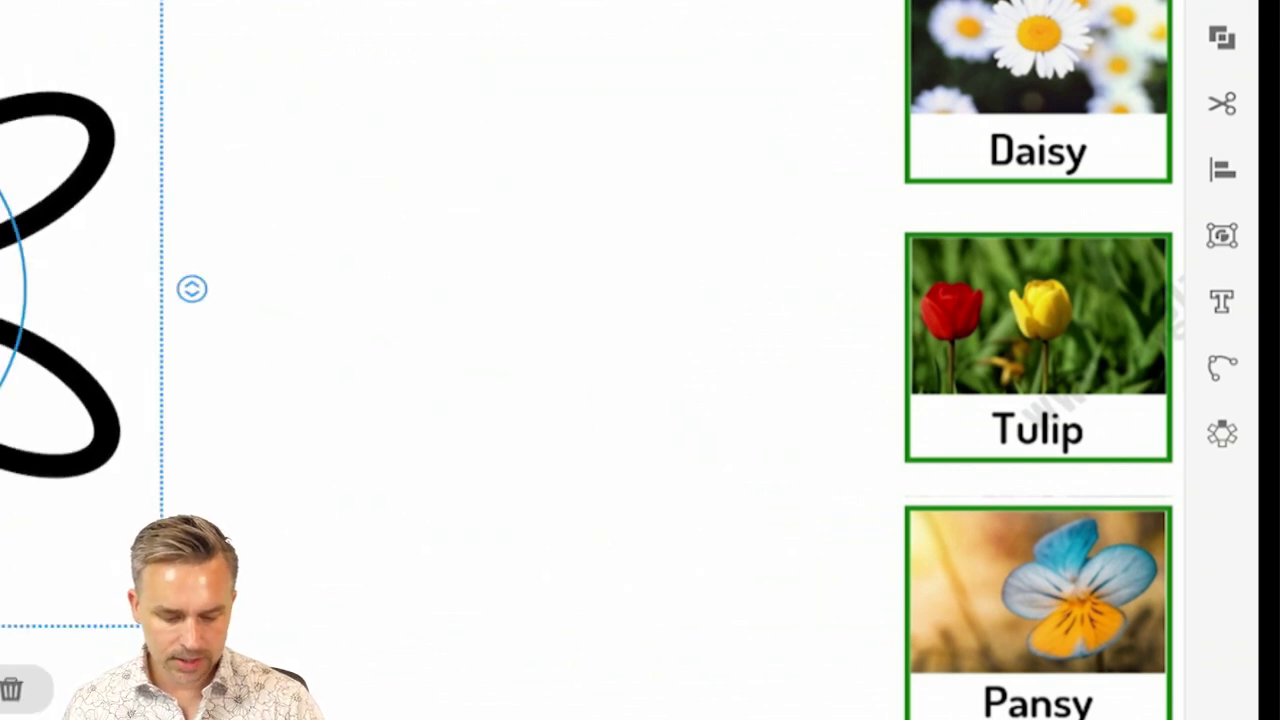
pyautogui.press('Escape')
pyautogui.moveTo(95, 140); pyautogui.dragTo(787, 225)
# - Set the rotation of the duplicated petal ring to 45°
pyautogui.click(1222, 433)
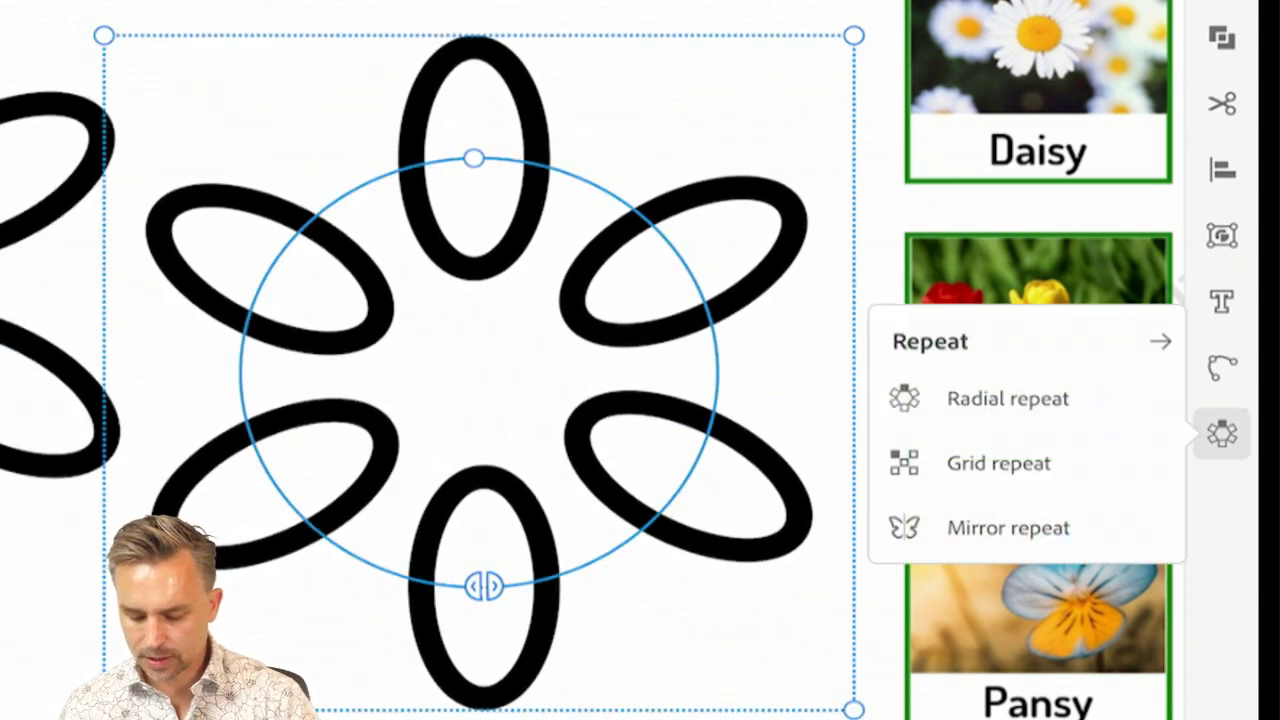
pyautogui.click(1160, 341)
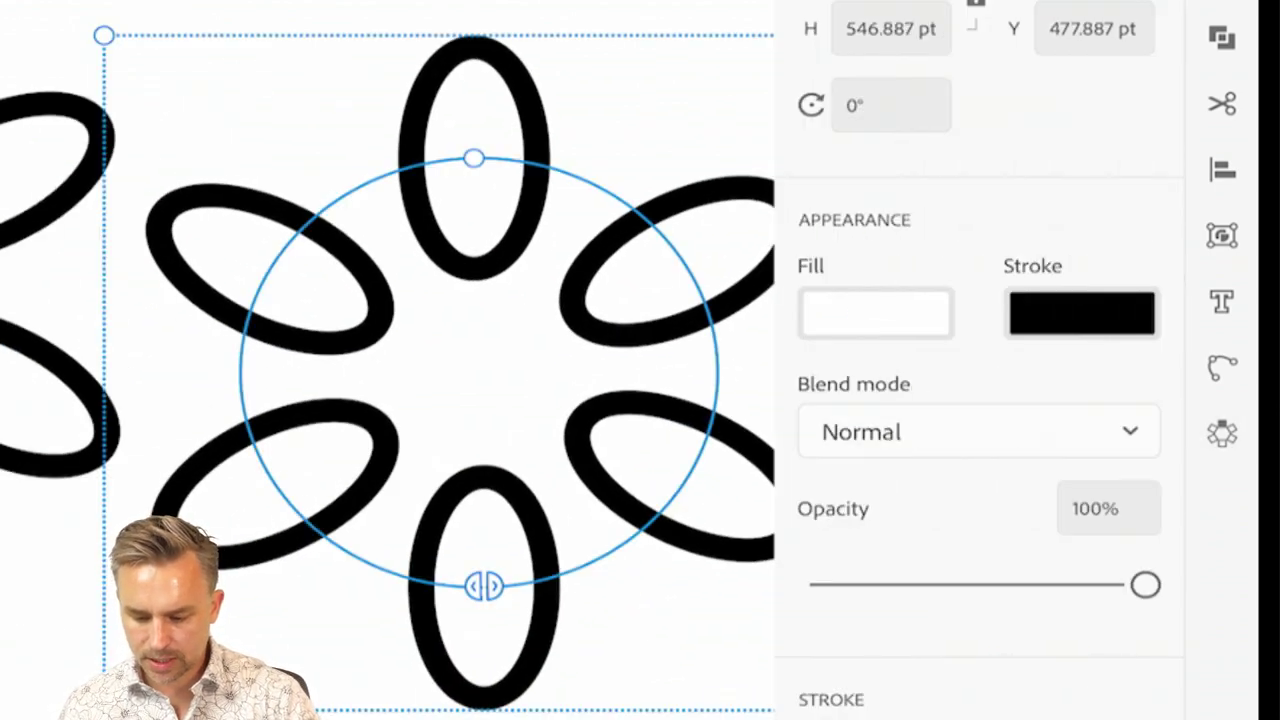
pyautogui.click(890, 105)
pyautogui.write('45')
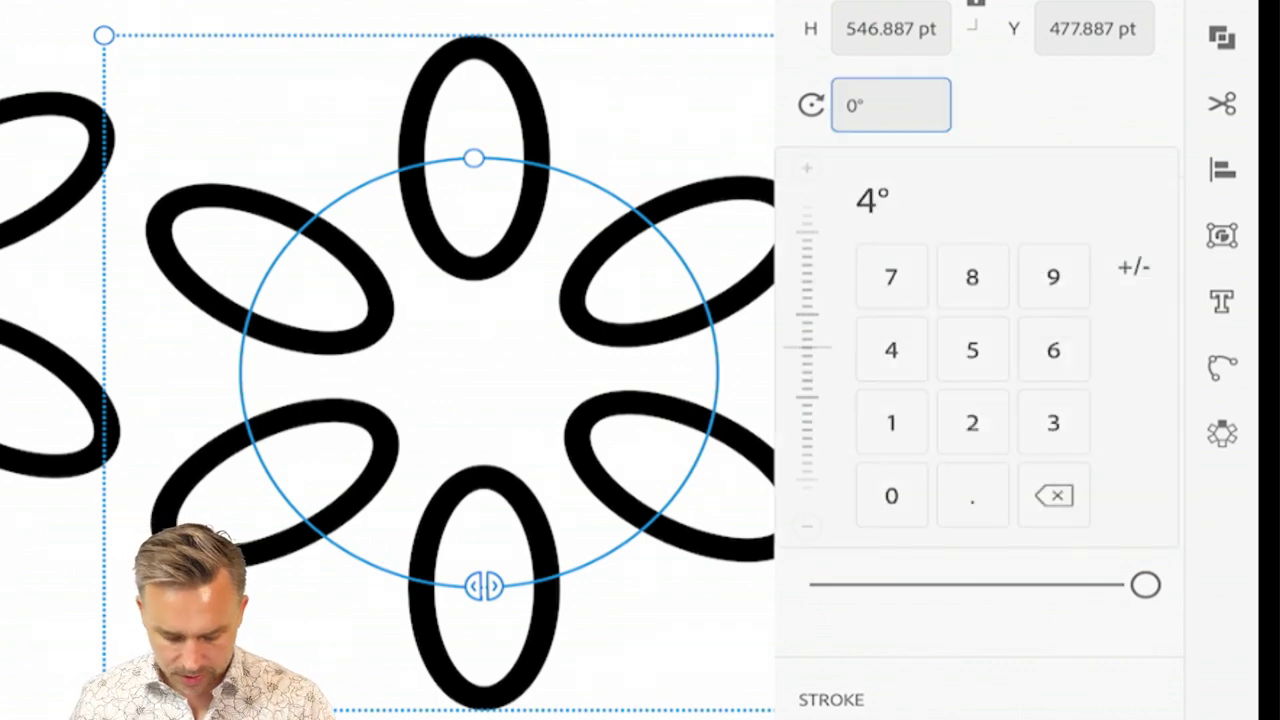
pyautogui.press('Return')
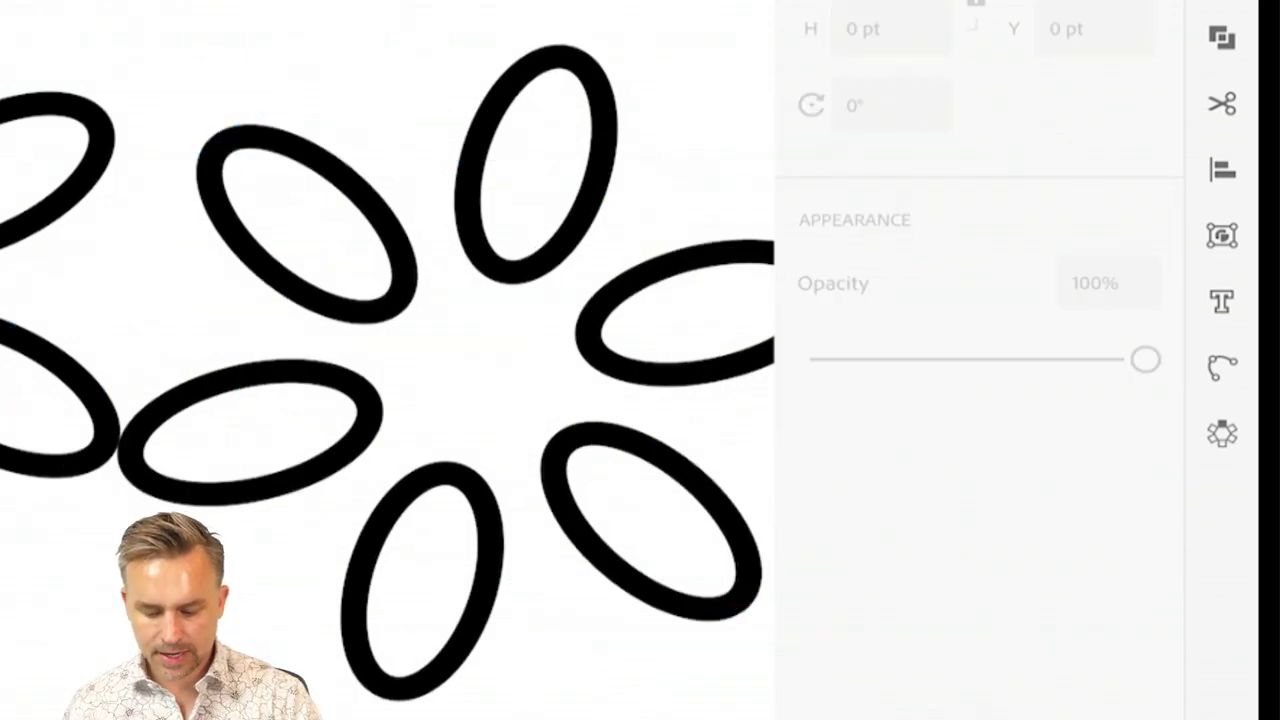
# - Place the rotated petal ring over the original flower at about Y 418 pt and shrink it to about 531 pt high
pyautogui.moveTo(730, 330); pyautogui.dragTo(38, 247)
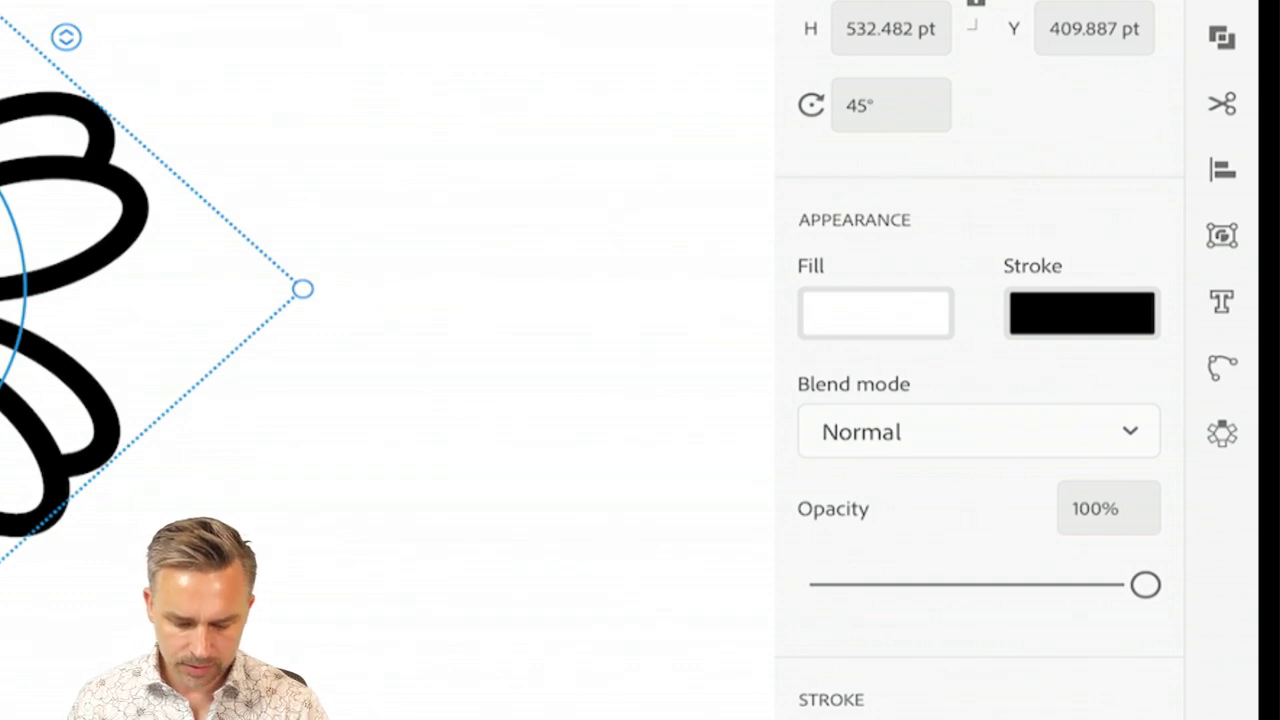
pyautogui.moveTo(302, 289)
pyautogui.mouseDown()
pyautogui.moveTo(281, 289)
pyautogui.moveTo(299, 289)
pyautogui.mouseUp()
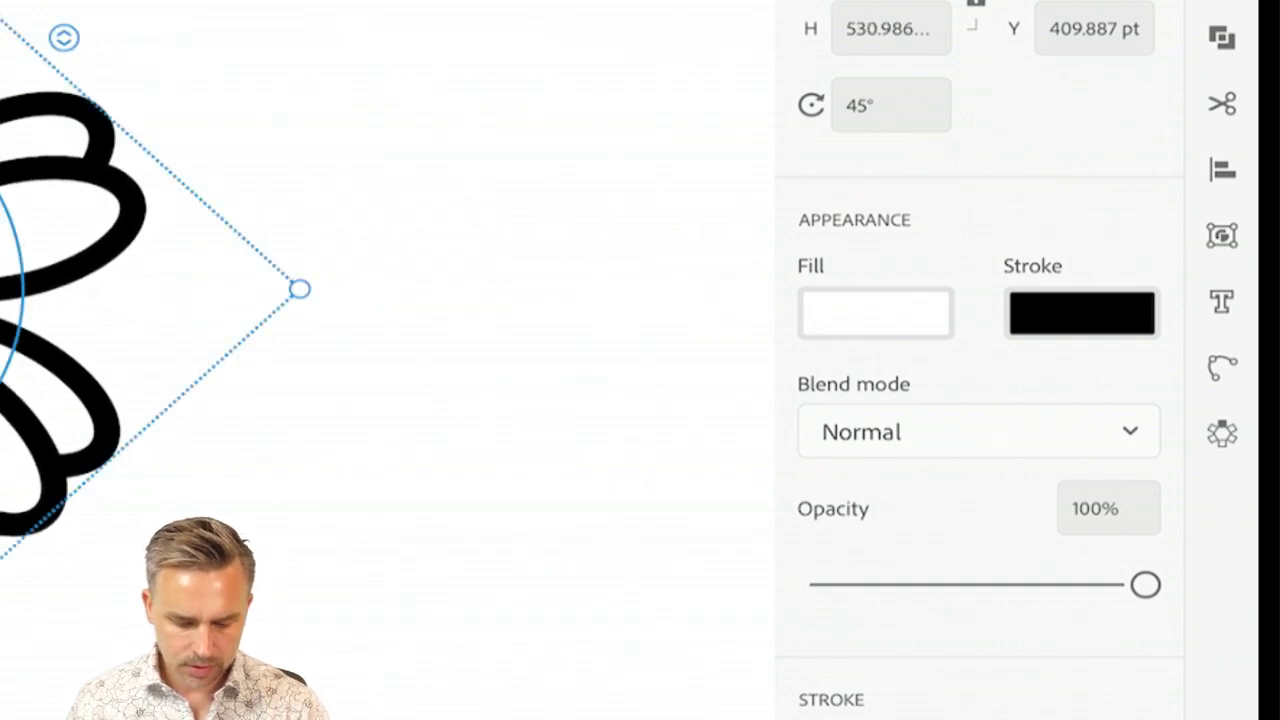
pyautogui.moveTo(60, 230); pyautogui.dragTo(98, 274)
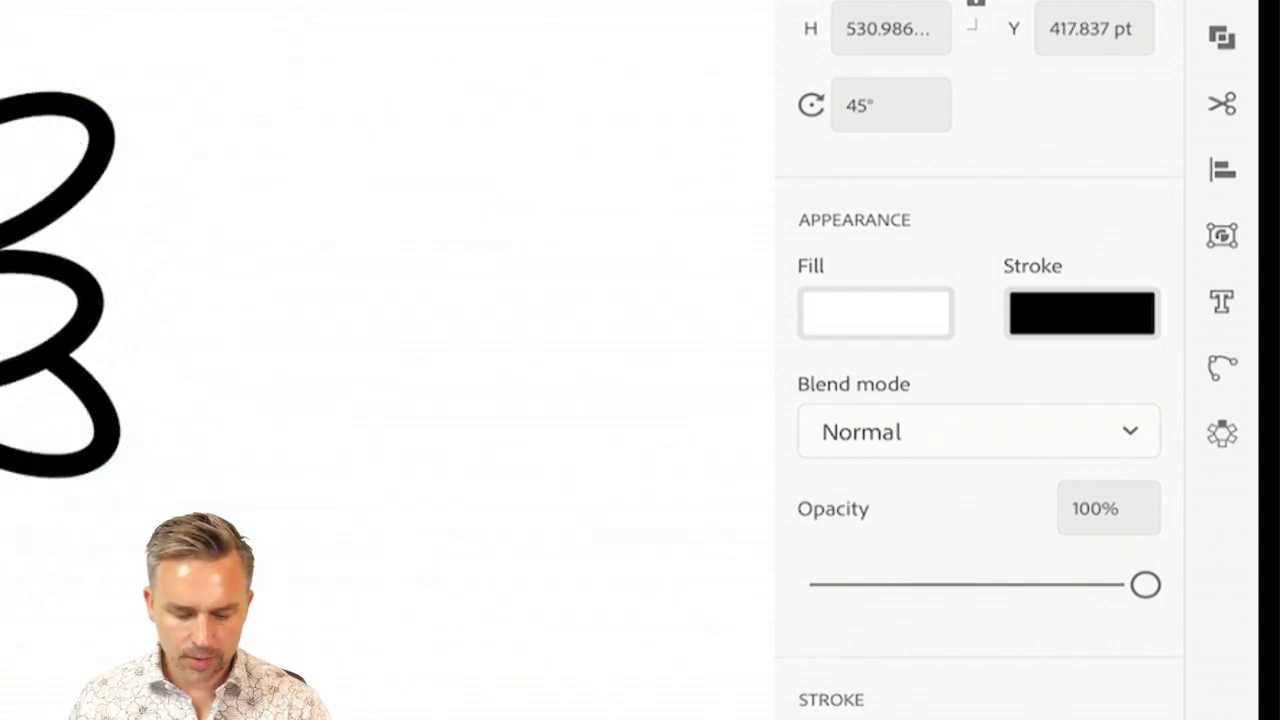
# - Move the rotated radial repeat below the circle in the layer order, just above the reference image
pyautogui.press('F7')
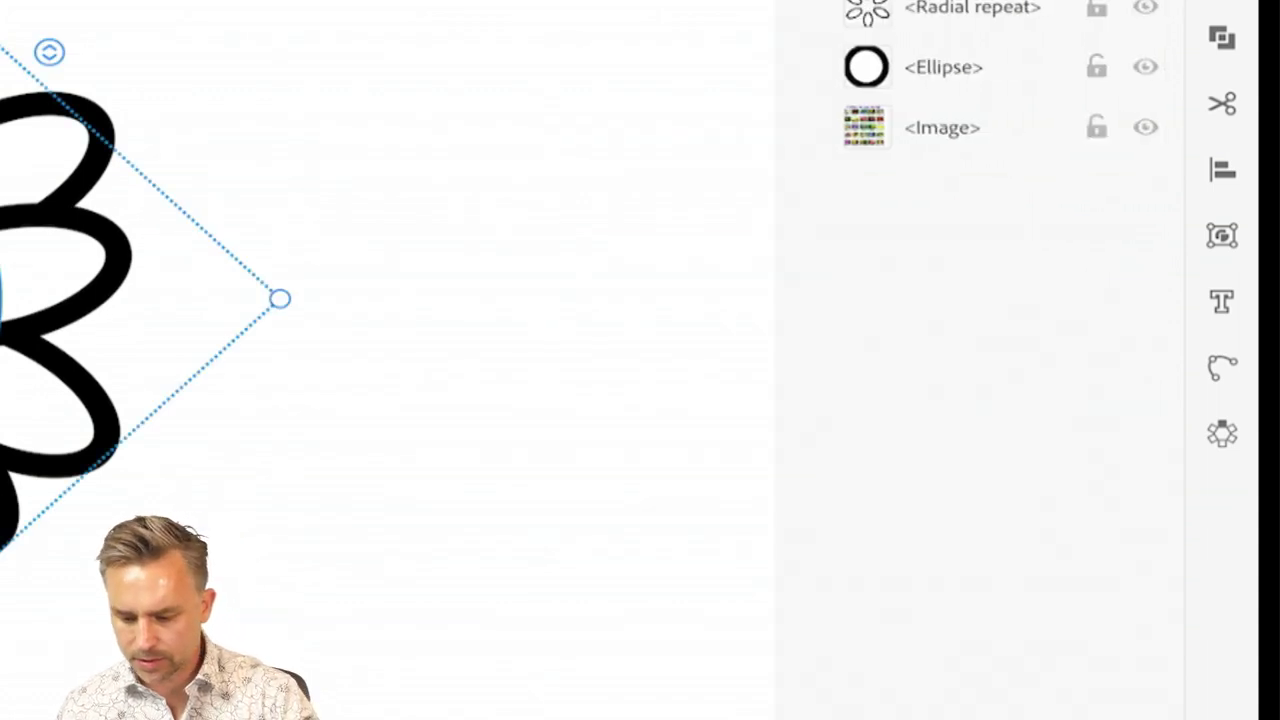
pyautogui.moveTo(866, 8); pyautogui.dragTo(820, 92)
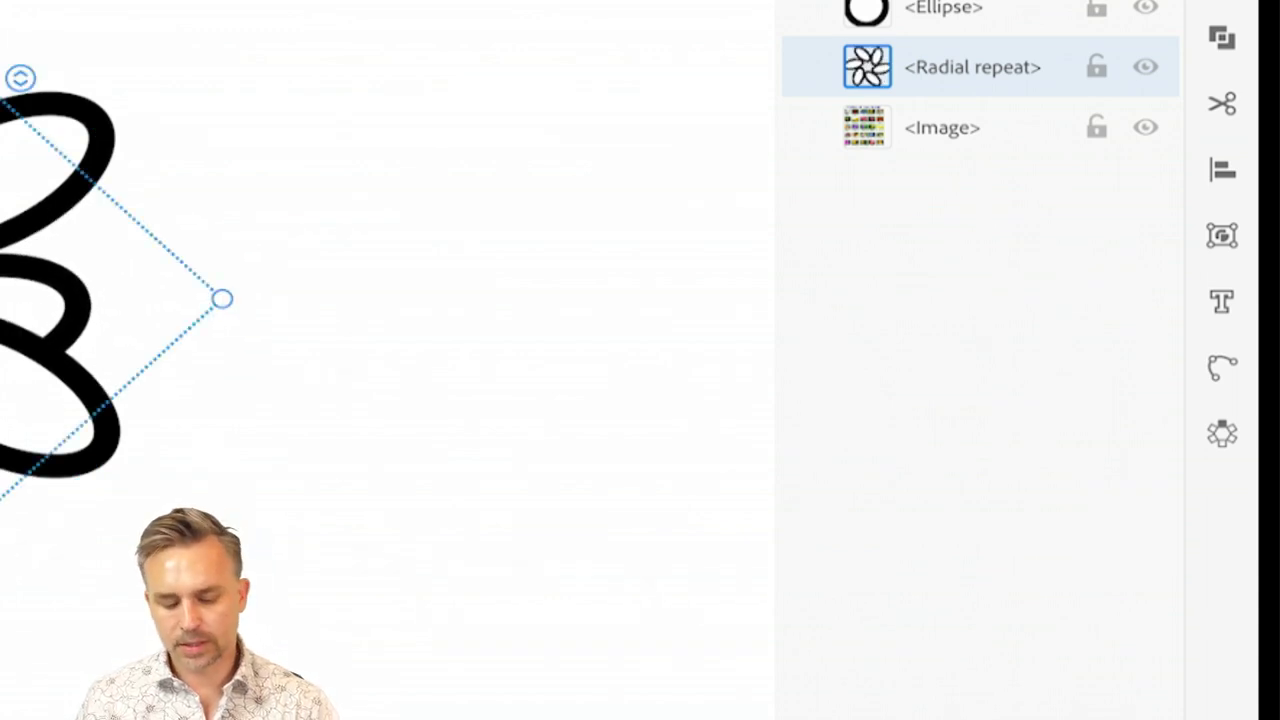
pyautogui.click(70, 300)
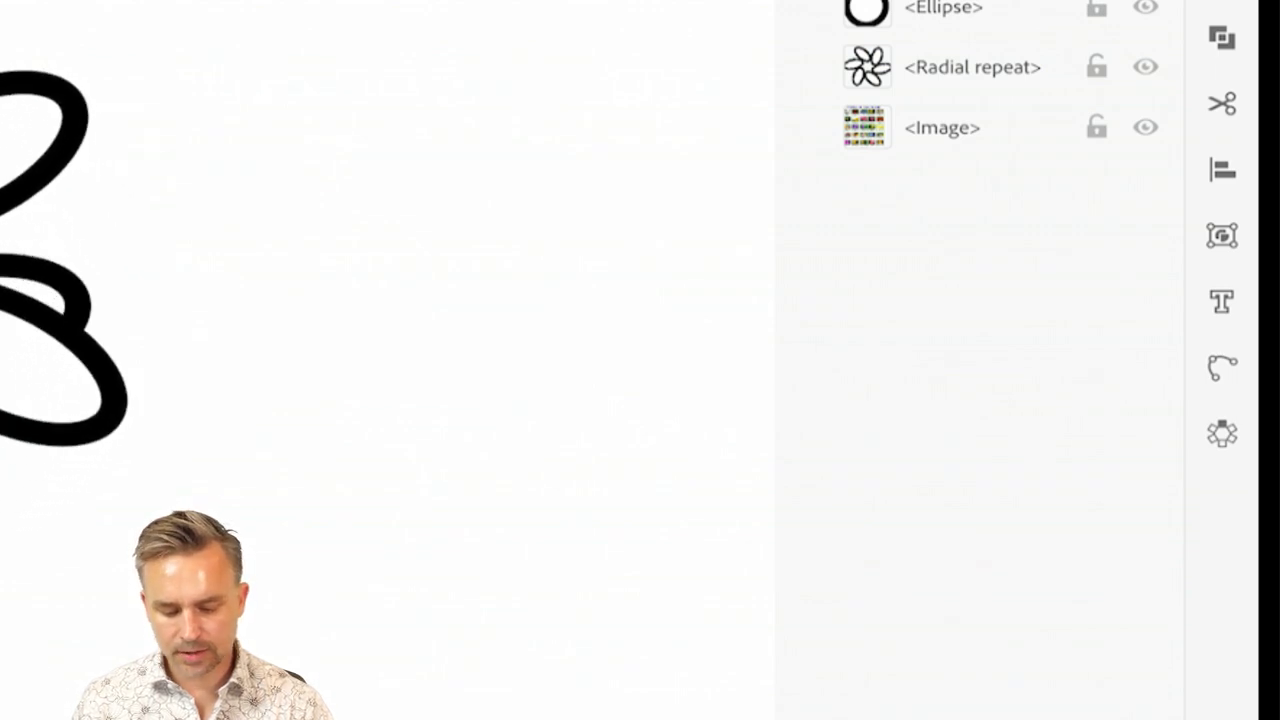
pyautogui.press('Escape')
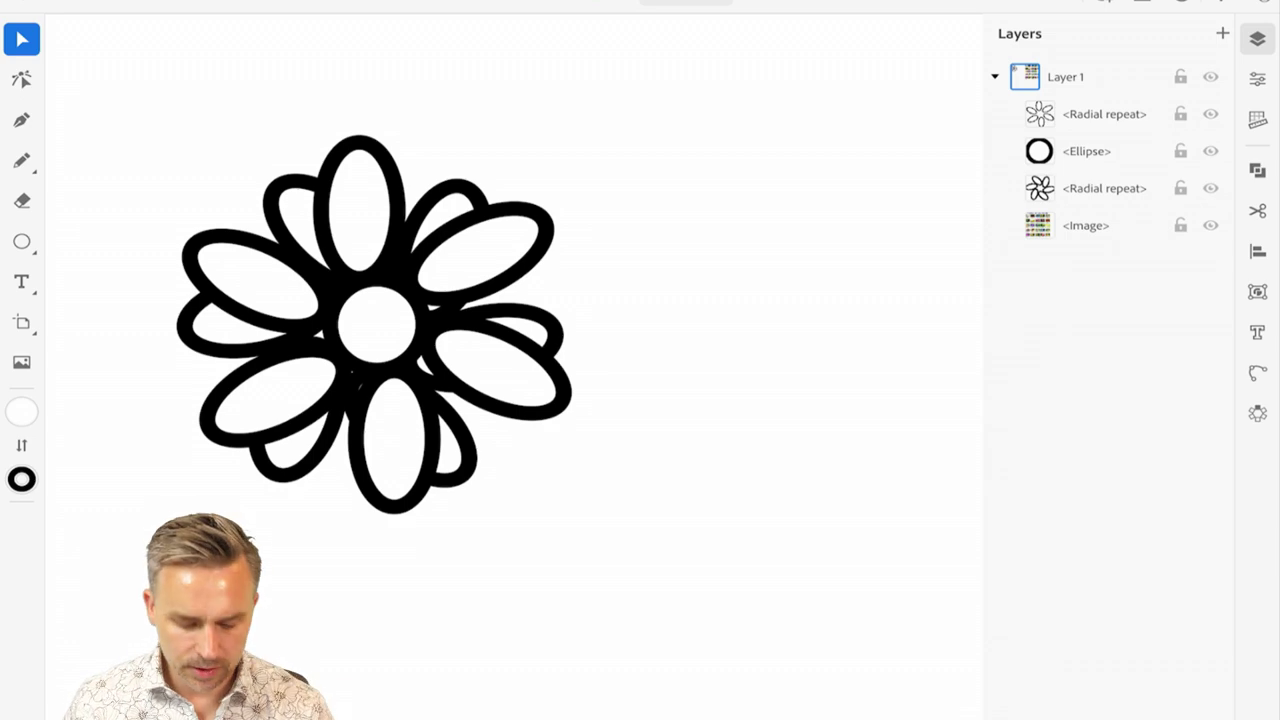
# - Slightly enlarge and turn the front petal ring so its upper petal stands directly above the circle
pyautogui.click(359, 210)
pyautogui.scroll(3, 376, 324)
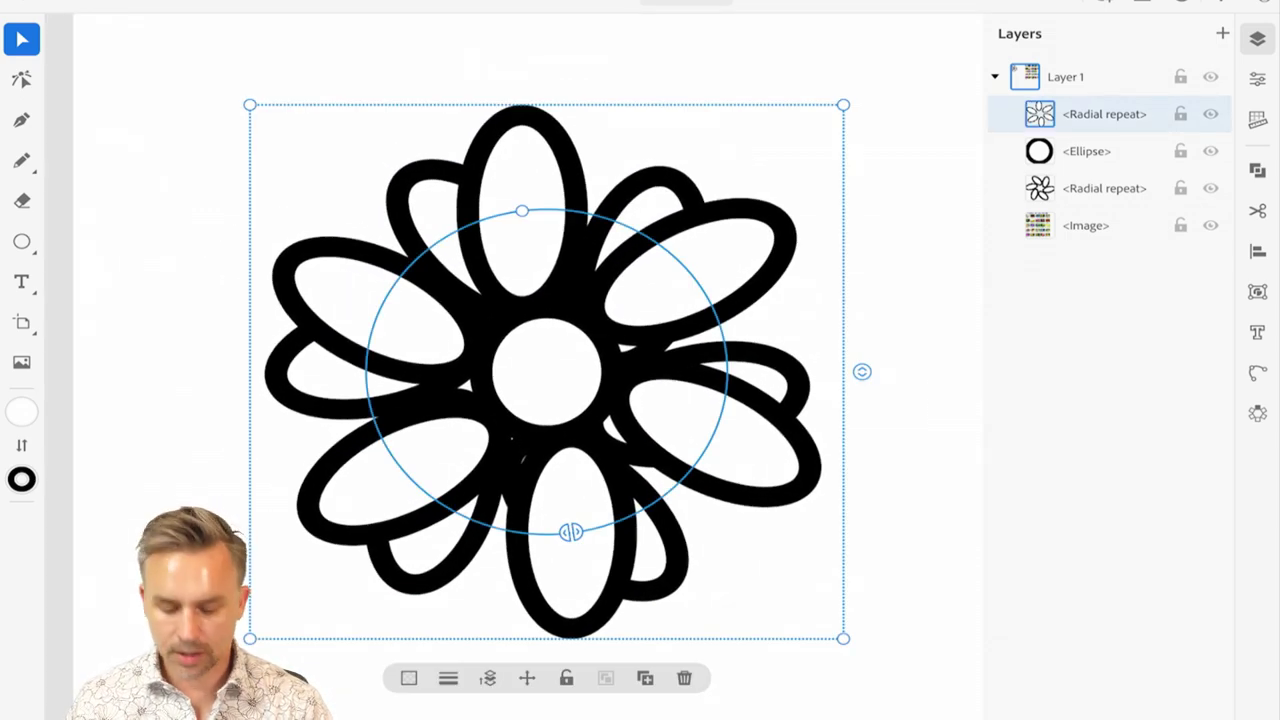
pyautogui.moveTo(522, 210)
pyautogui.mouseDown()
pyautogui.moveTo(543, 212)
pyautogui.moveTo(531, 382)
pyautogui.moveTo(314, 335)
pyautogui.moveTo(427, 188)
pyautogui.moveTo(577, 251)
pyautogui.moveTo(497, 209)
pyautogui.moveTo(531, 223)
pyautogui.moveTo(537, 190)
pyautogui.mouseUp()
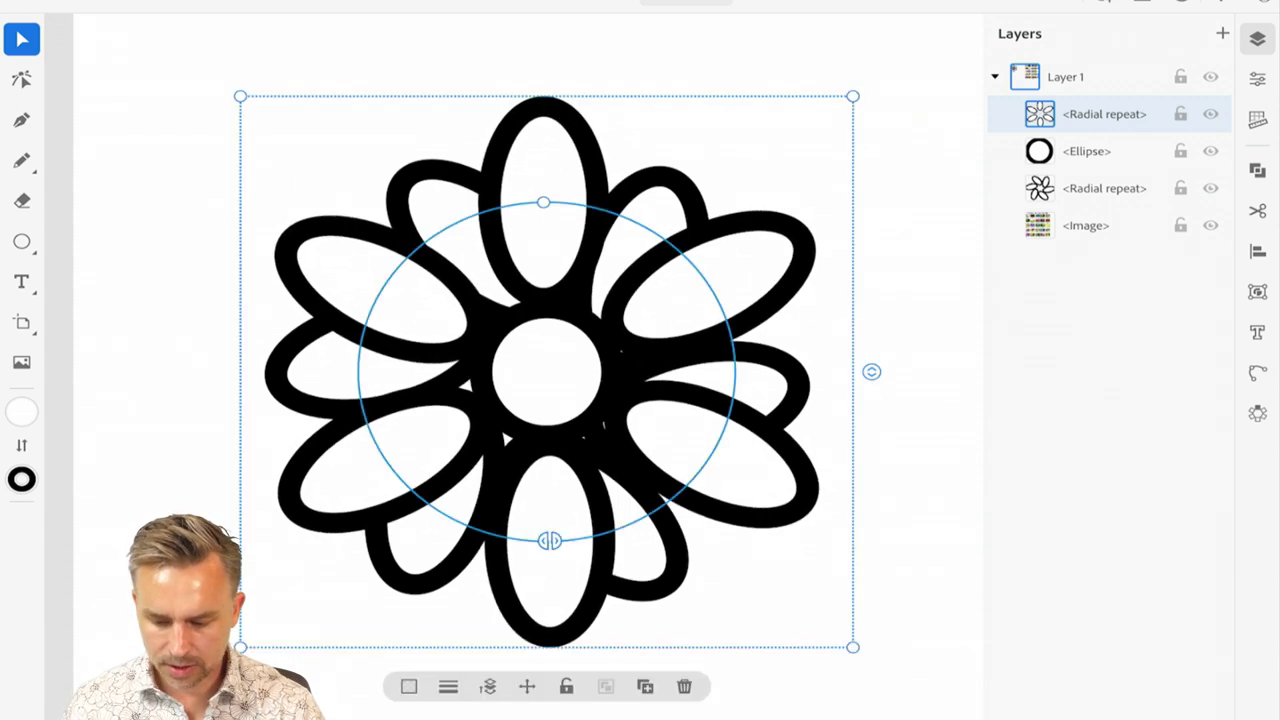
# - Try a lower copy count for the front radial repeat by entering 0
pyautogui.click(1257, 79)
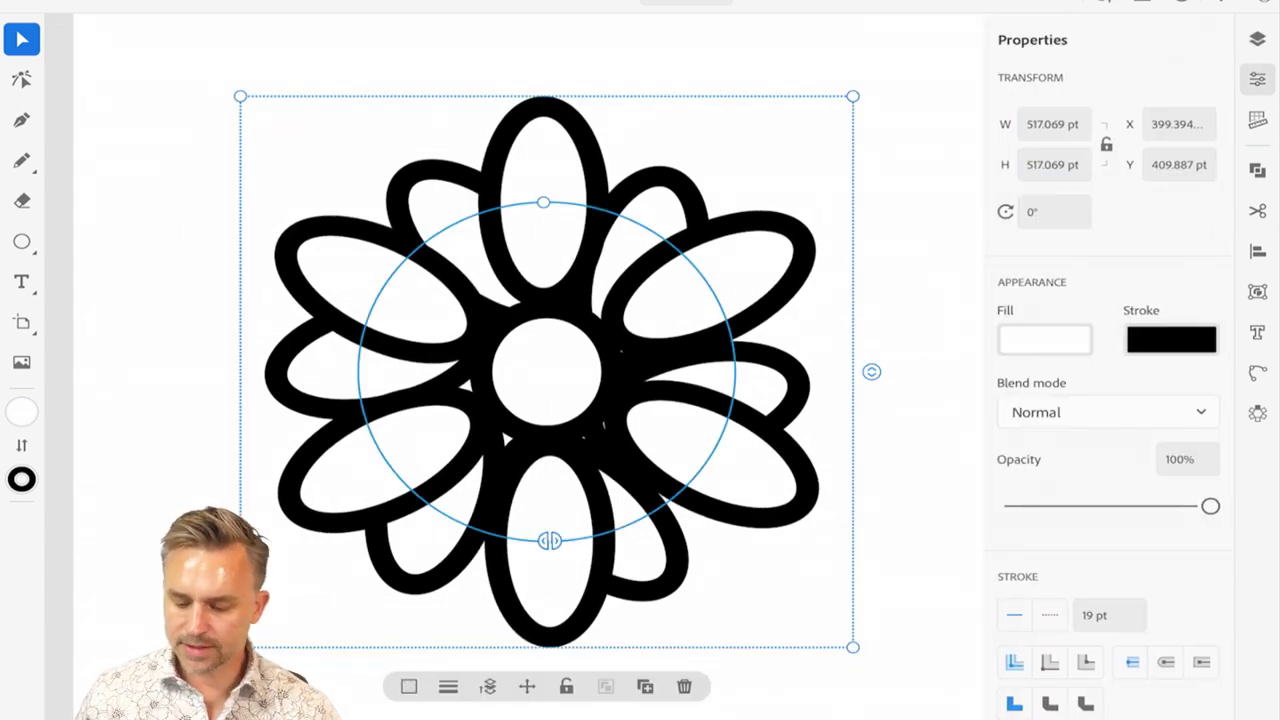
pyautogui.scroll(-3, 1110, 400)
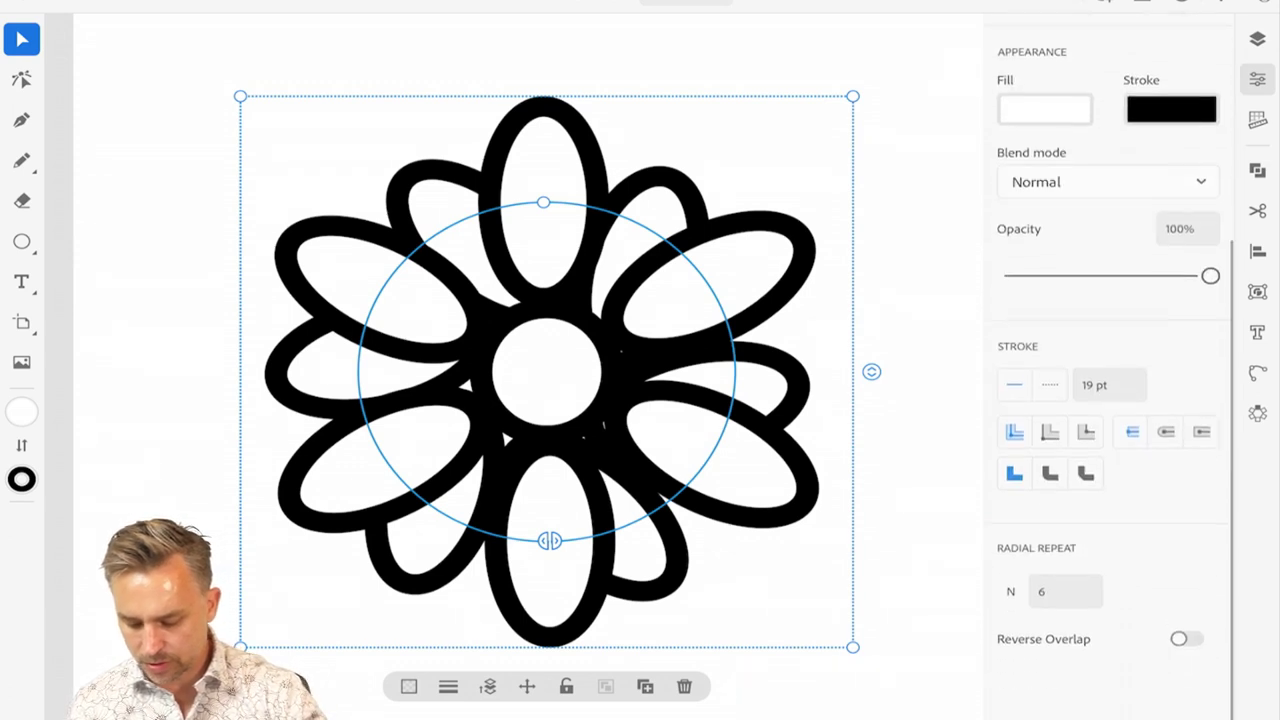
pyautogui.click(1065, 591)
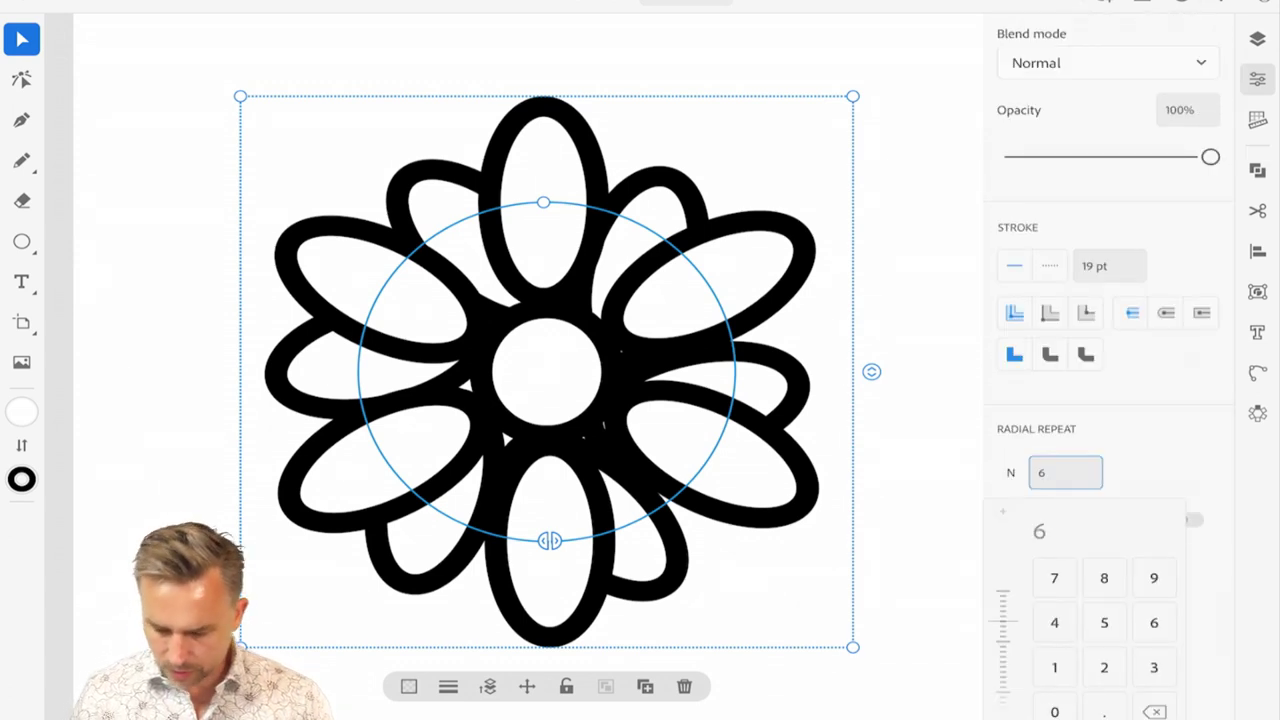
pyautogui.write('0')
pyautogui.press('Return')
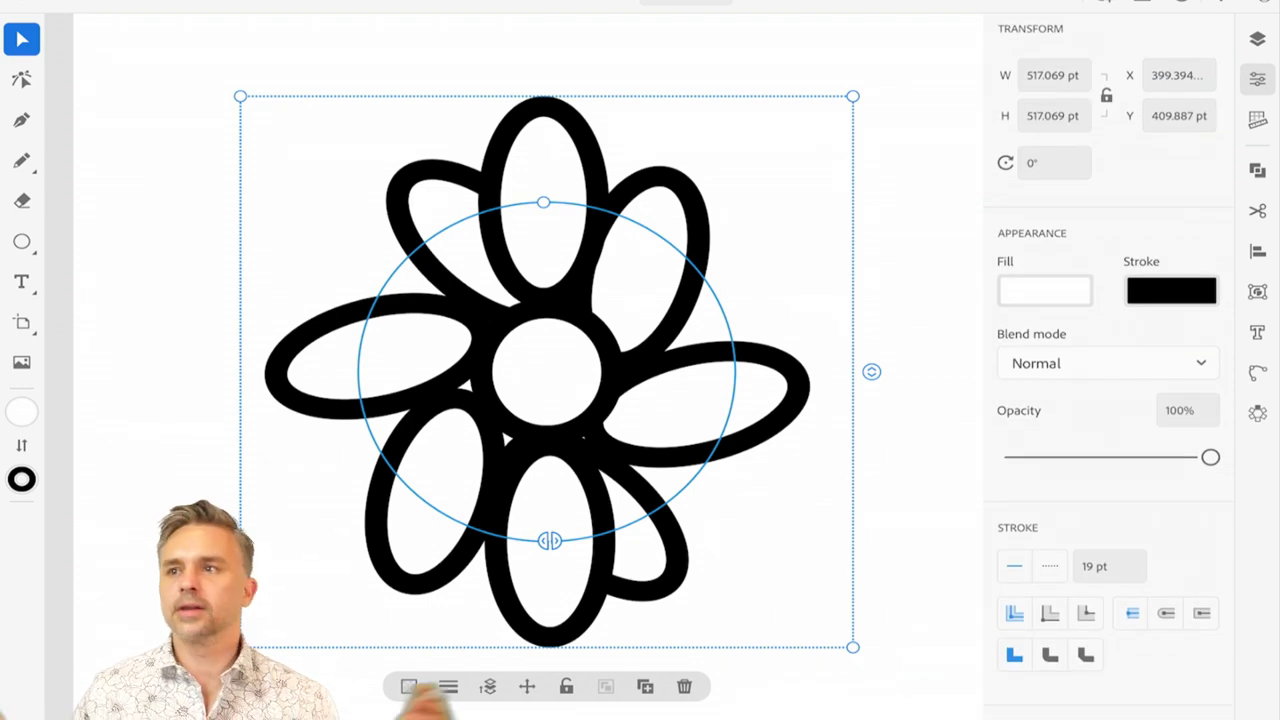
# - Shrink the front petal ring to about 504 pt wide and set its number of petals to six
pyautogui.moveTo(543, 202); pyautogui.dragTo(542, 204)
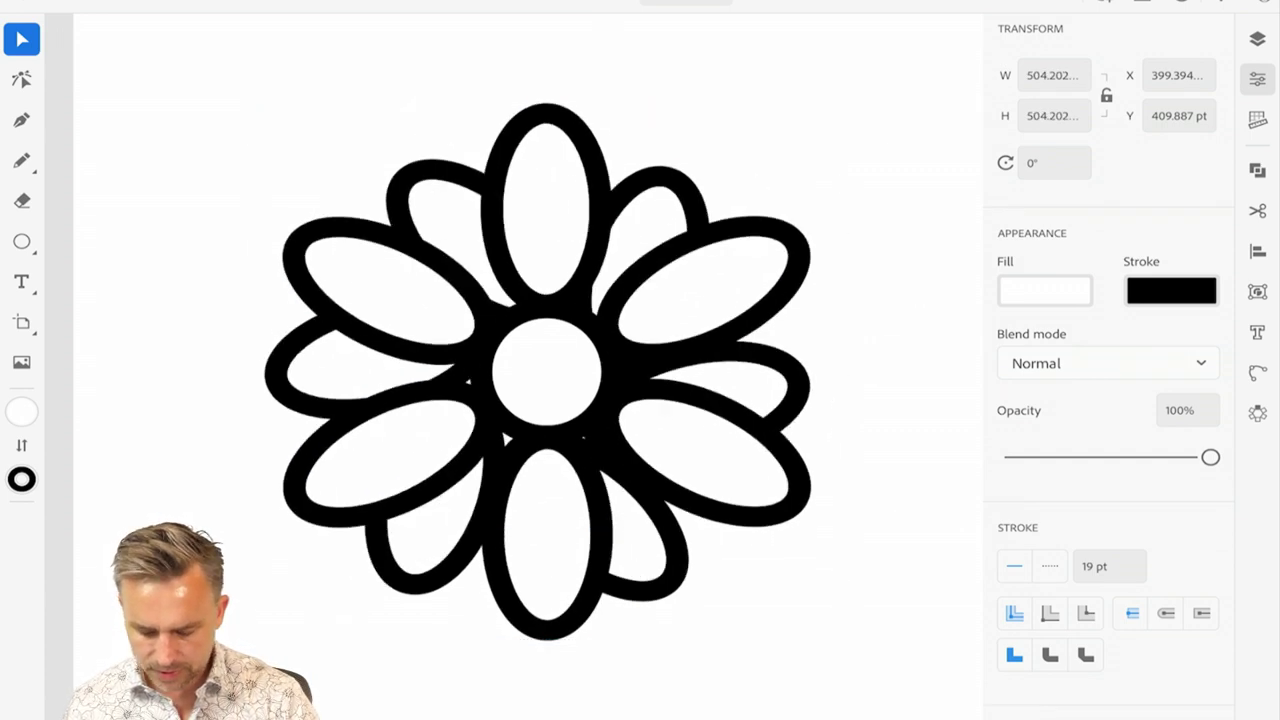
pyautogui.scroll(-2, 1108, 400)
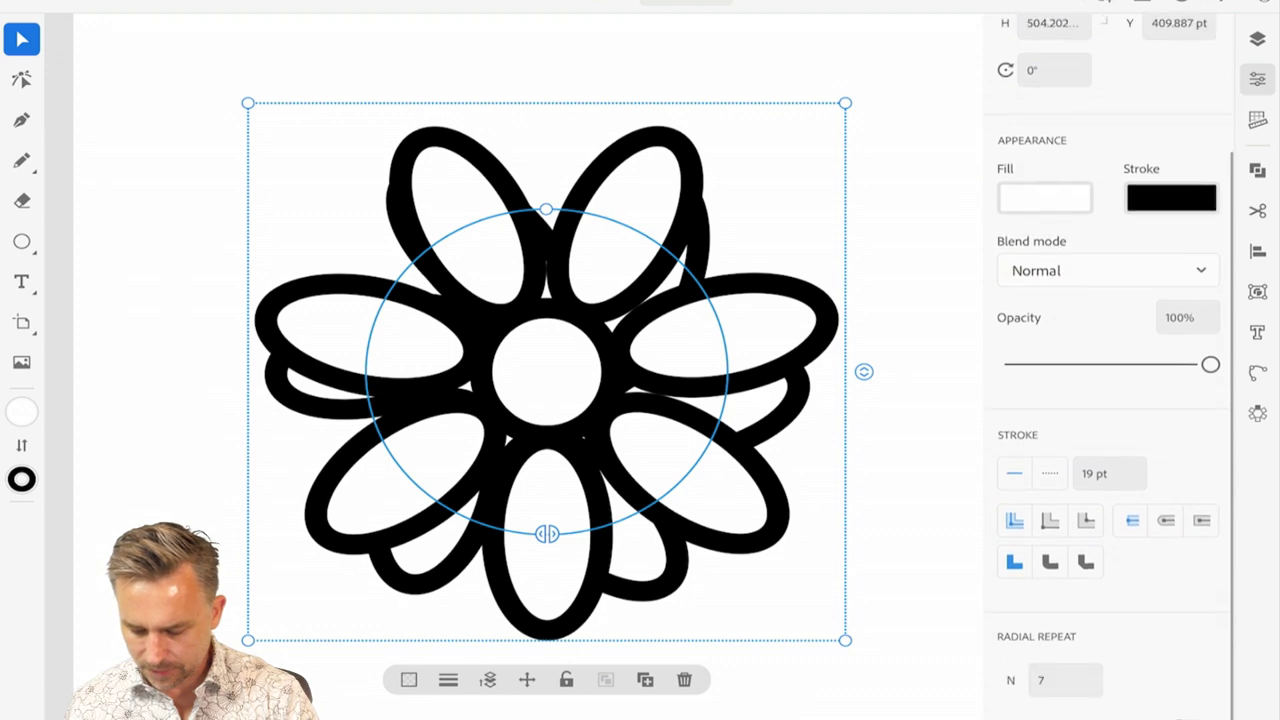
pyautogui.scroll(2, 1108, 400)
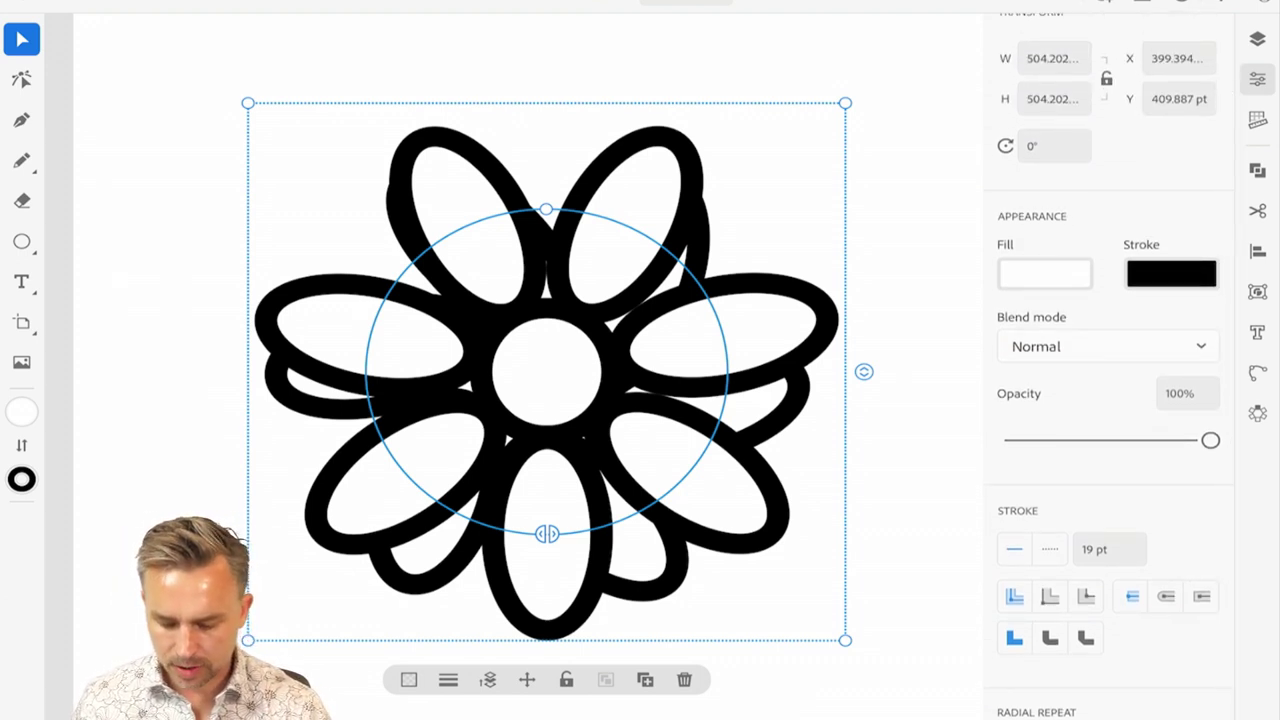
pyautogui.moveTo(864, 371)
pyautogui.mouseDown()
pyautogui.moveTo(863, 257)
pyautogui.moveTo(863, 389)
pyautogui.moveTo(864, 371)
pyautogui.mouseUp()
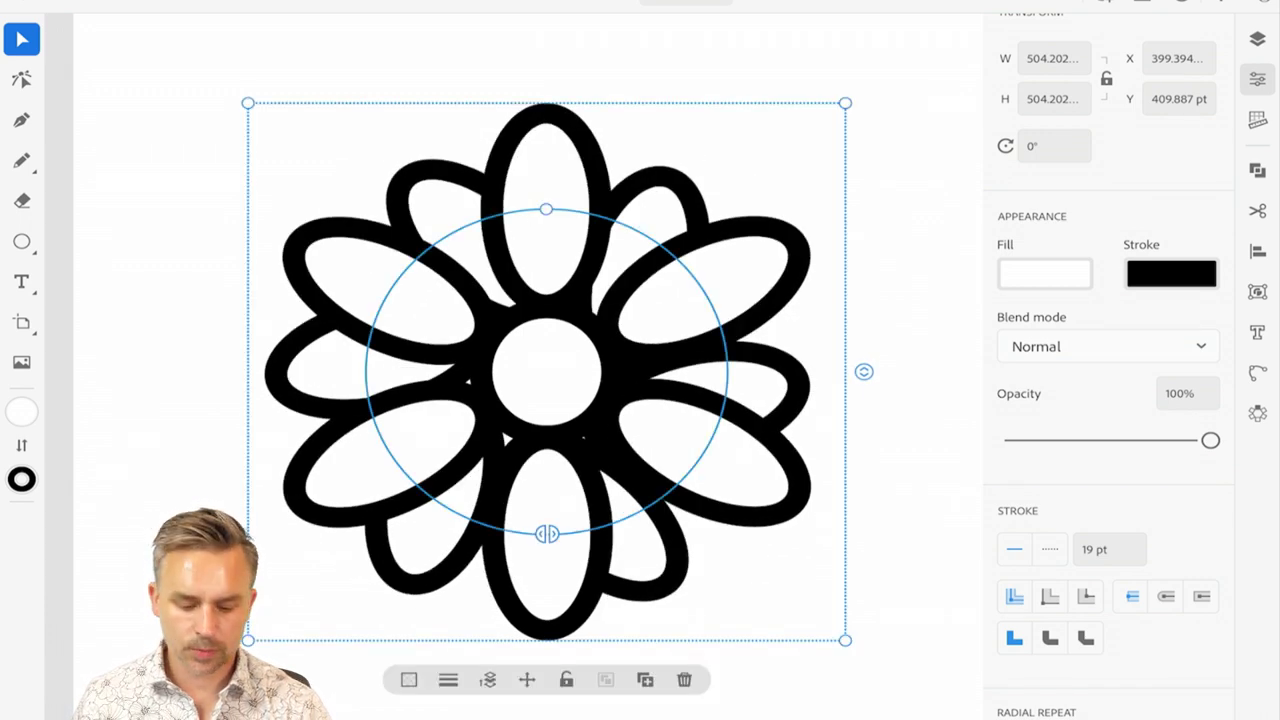
# - Select the whole flower, thin its stroke to 7 pt and scale it down to about 276 pt wide
pyautogui.press('Escape')
pyautogui.scroll(-4, 514, 367)
pyautogui.scroll(1, 514, 367)
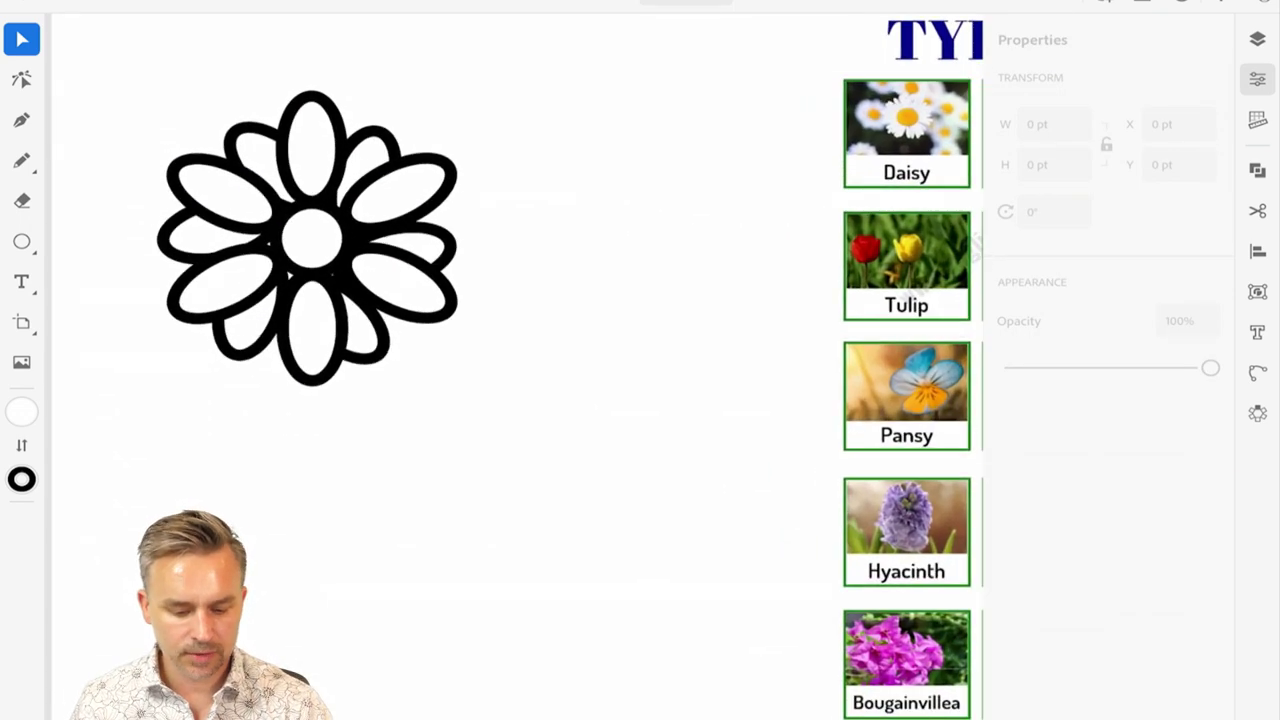
pyautogui.hotkey('ctrl', 'a')
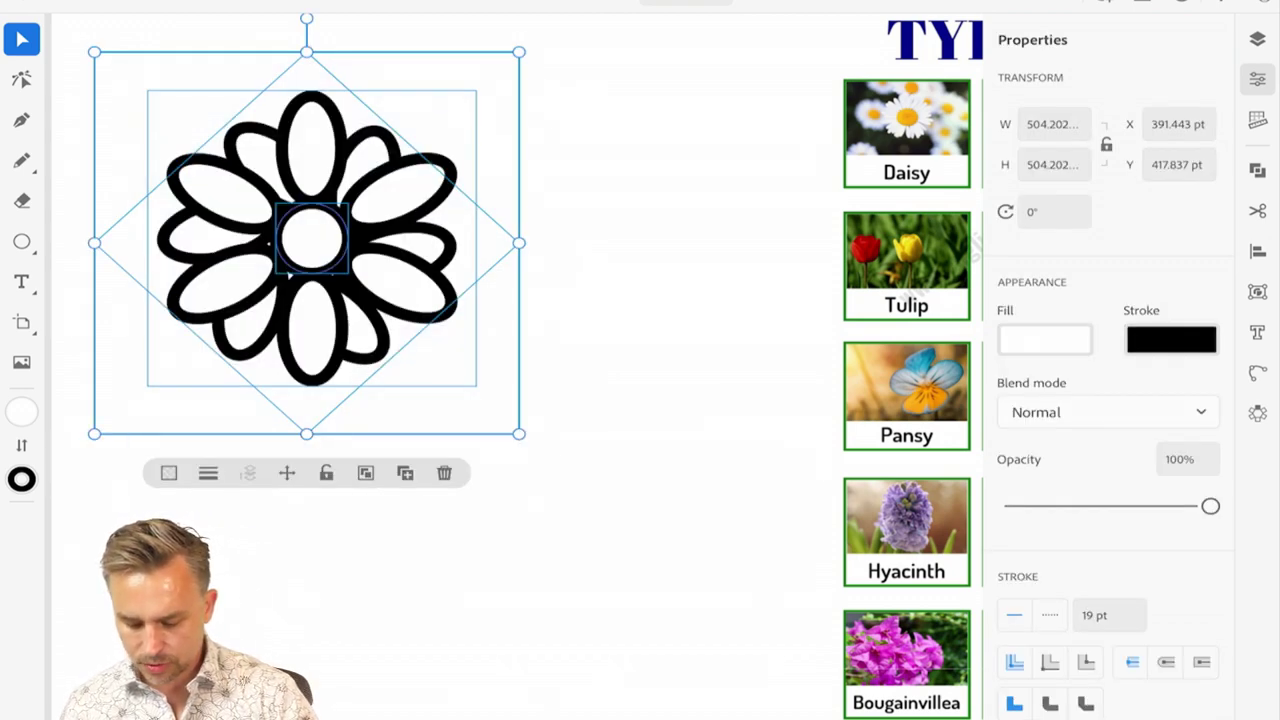
pyautogui.moveTo(208, 473); pyautogui.dragTo(160, 473)
pyautogui.moveTo(513, 429); pyautogui.dragTo(334, 267)
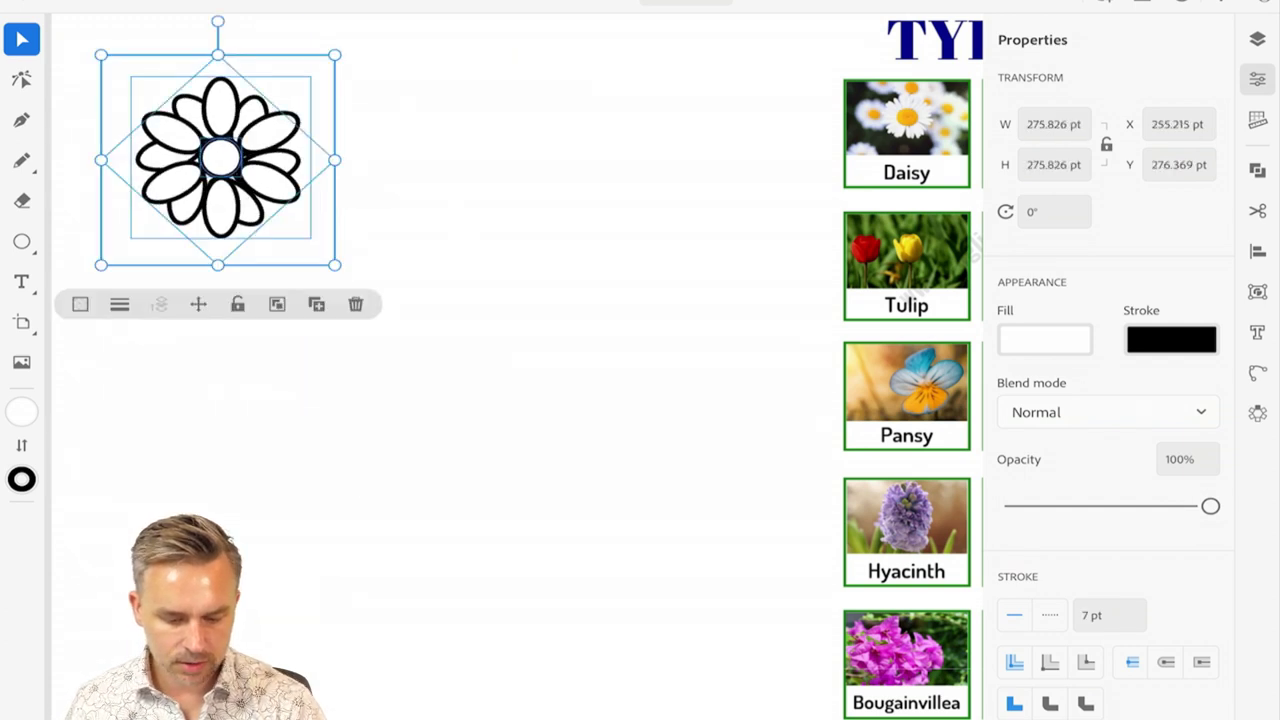
pyautogui.press('Escape')
# - Draw a shallow arc about 233 pt wide beside the flower with the Pencil tool and delete it
pyautogui.scroll(5, 460, 157)
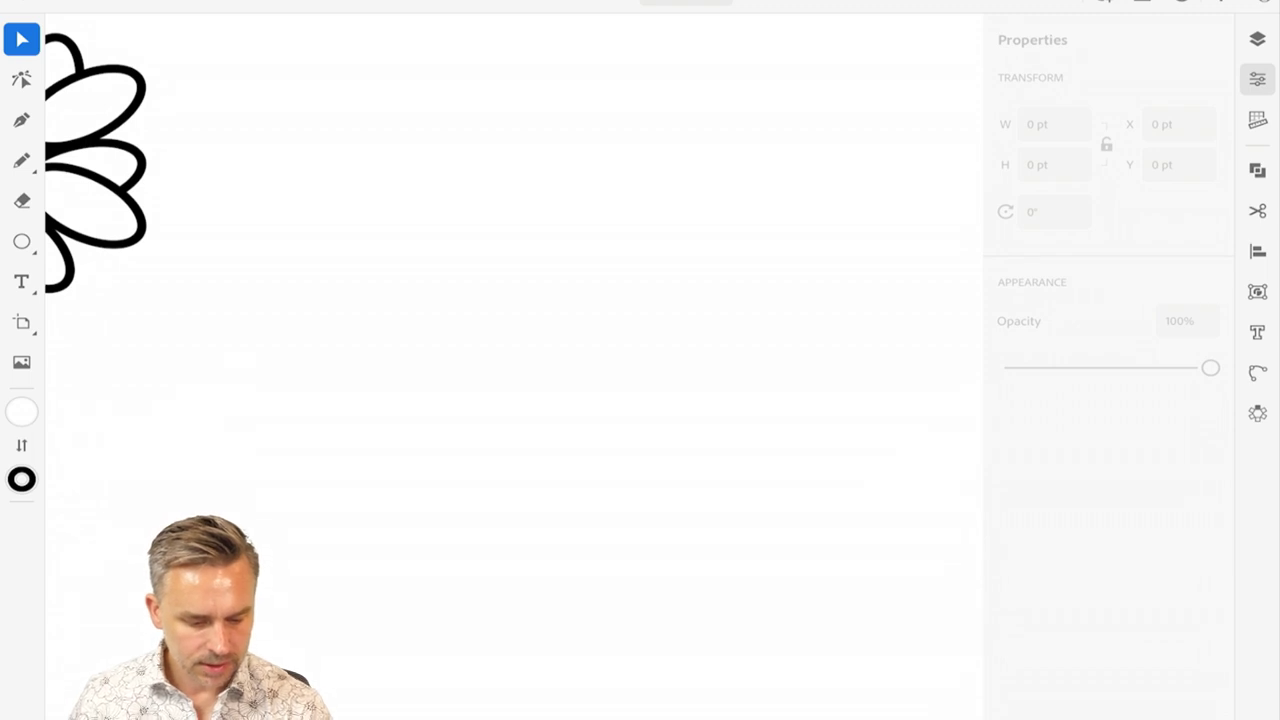
pyautogui.click(21, 160)
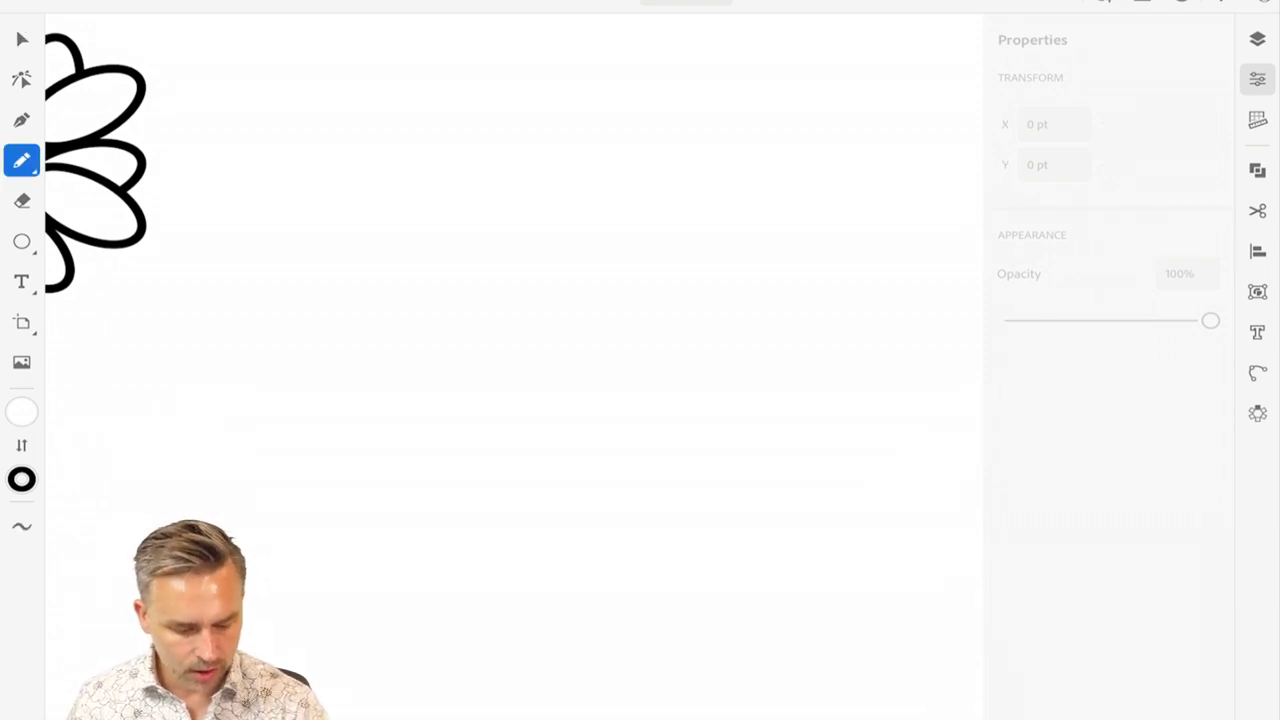
pyautogui.moveTo(360, 262)
pyautogui.mouseDown()
pyautogui.moveTo(520, 177)
pyautogui.moveTo(660, 243)
pyautogui.mouseUp()
pyautogui.press('v')
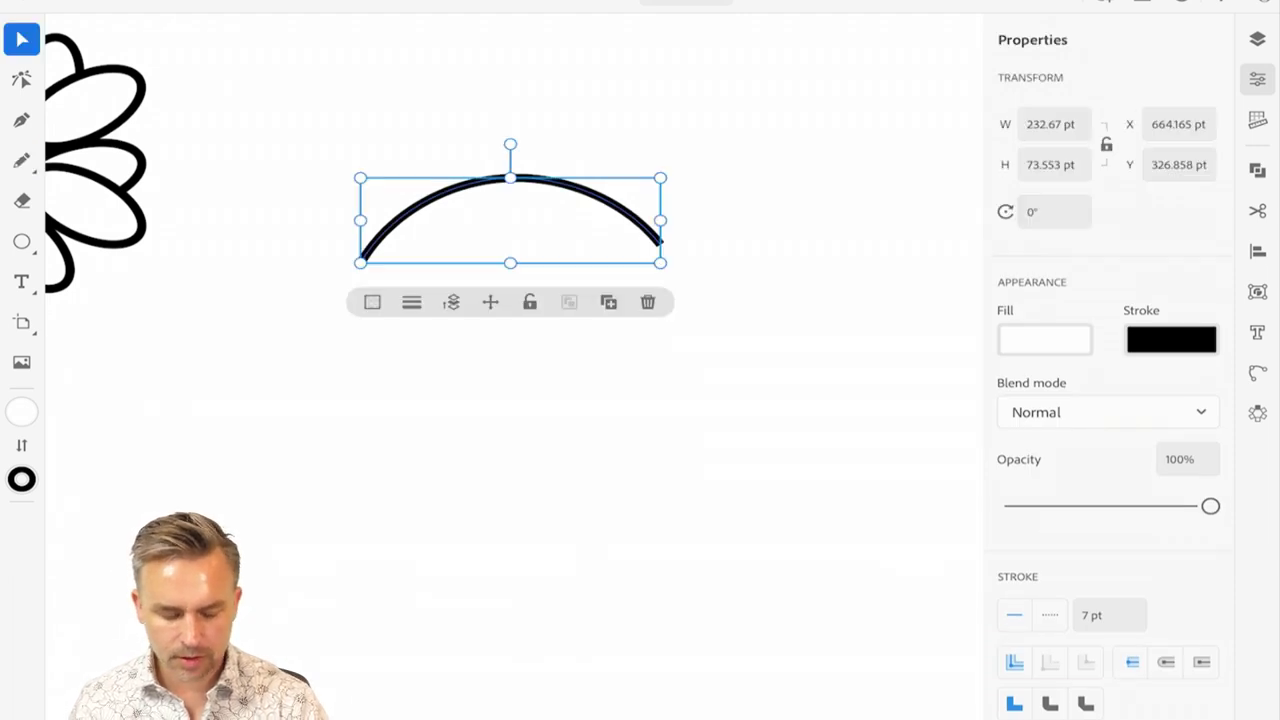
pyautogui.scroll(3, 383, 198)
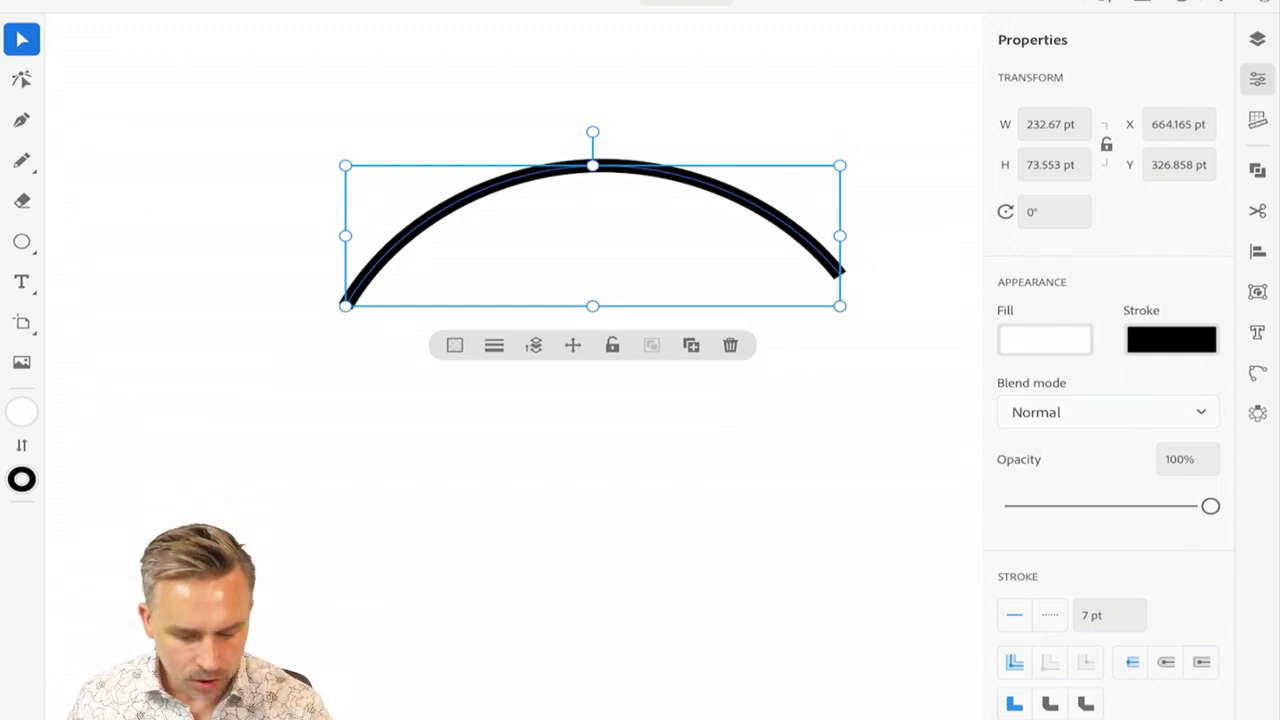
pyautogui.press('Delete')
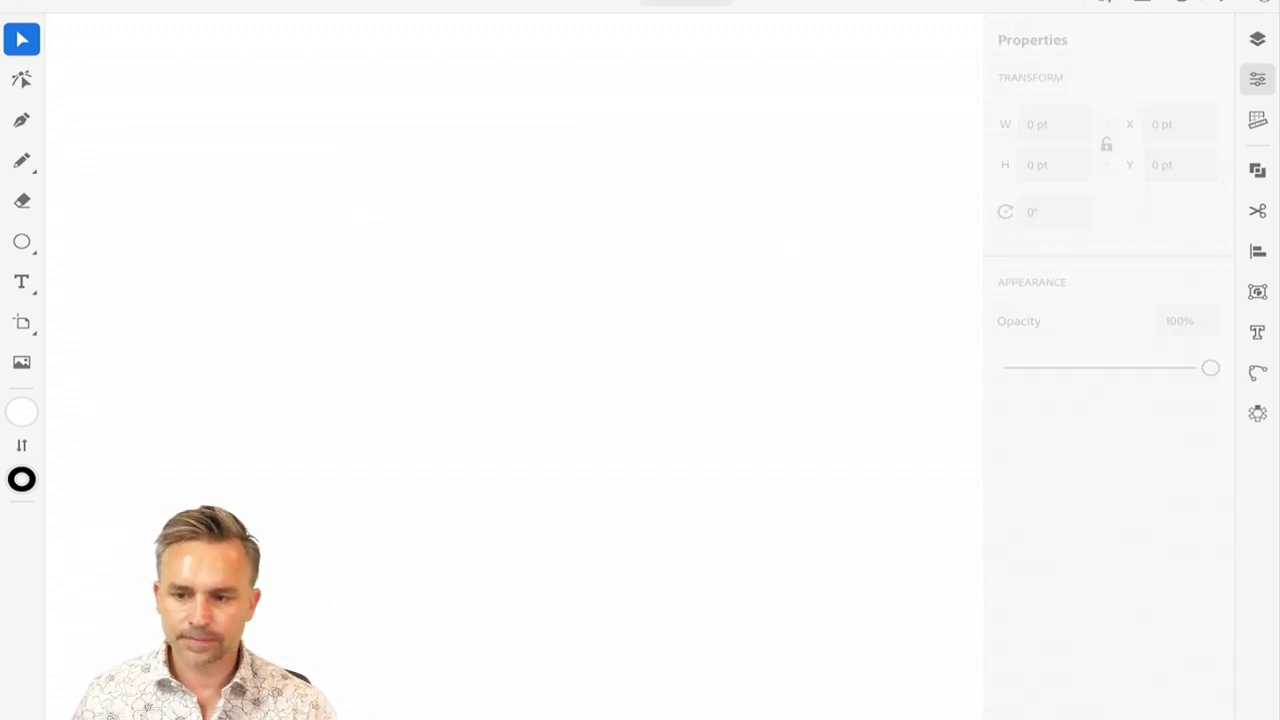
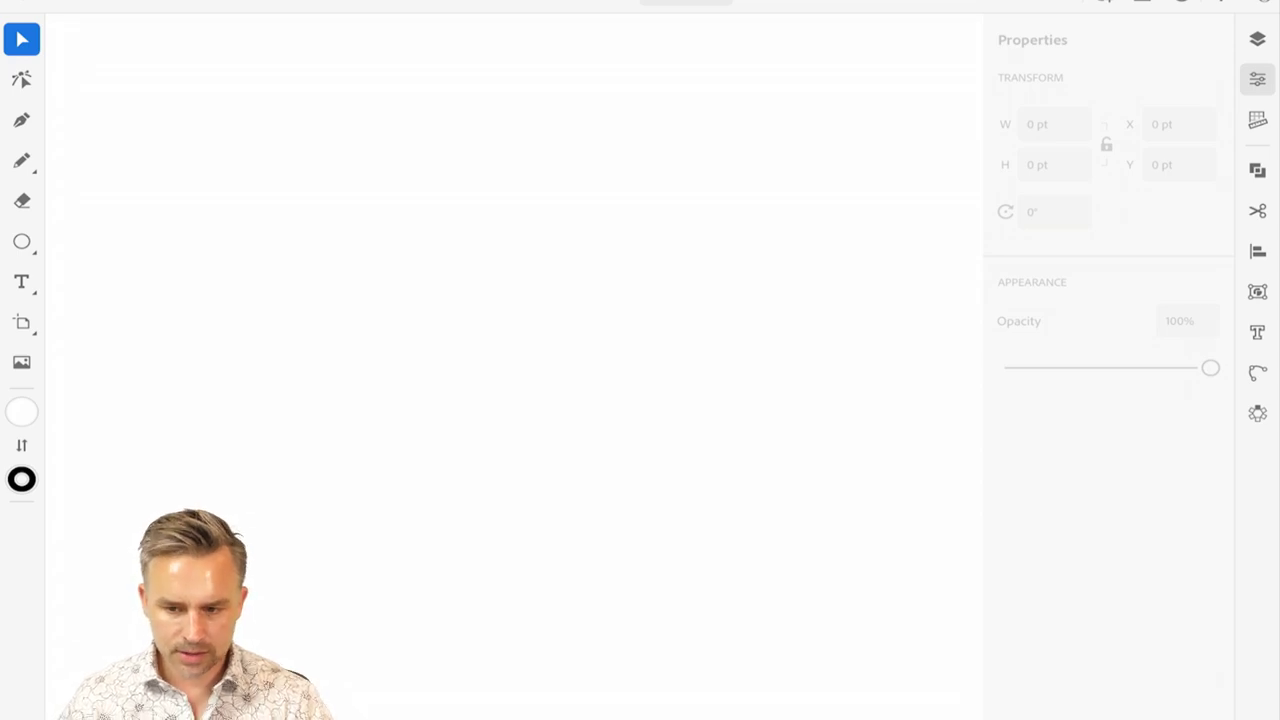
# - Draw a tall pointed bud outline beside the flower with the Pencil tool and add two curved petal lines inside it
pyautogui.hscroll(-2, 514, 366)
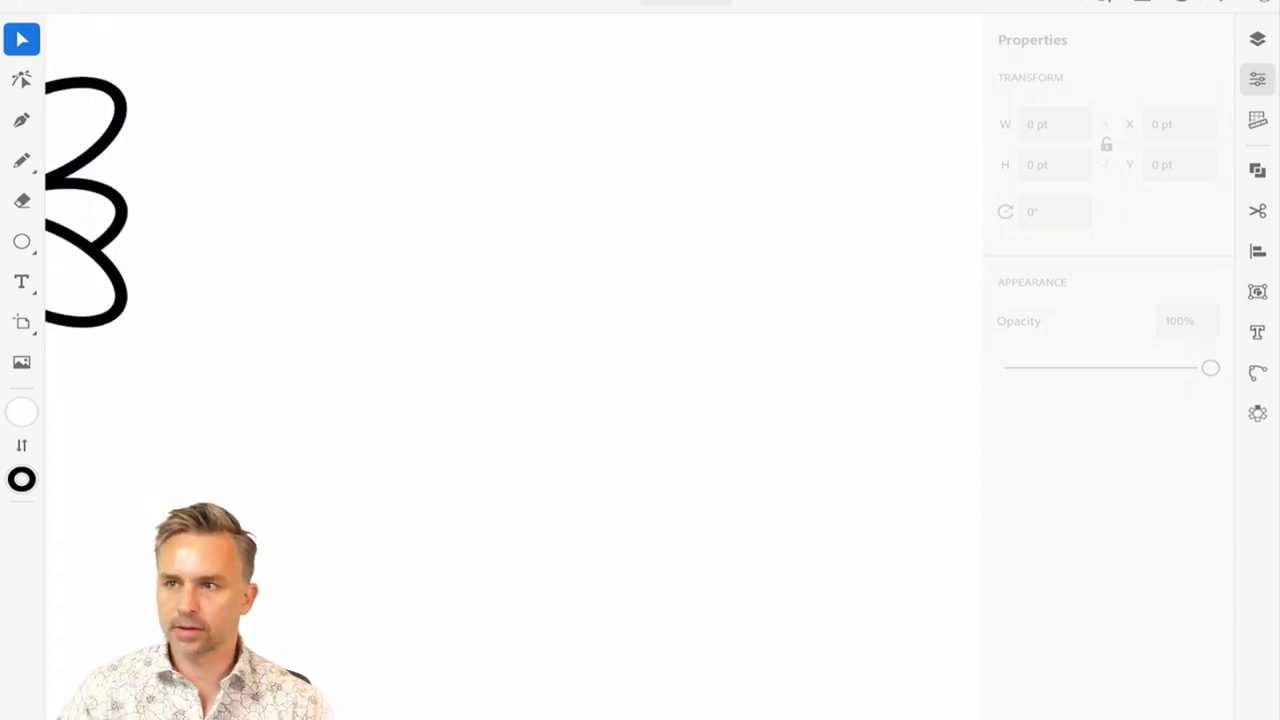
pyautogui.hscroll(5, 514, 366)
pyautogui.scroll(3, 514, 366)
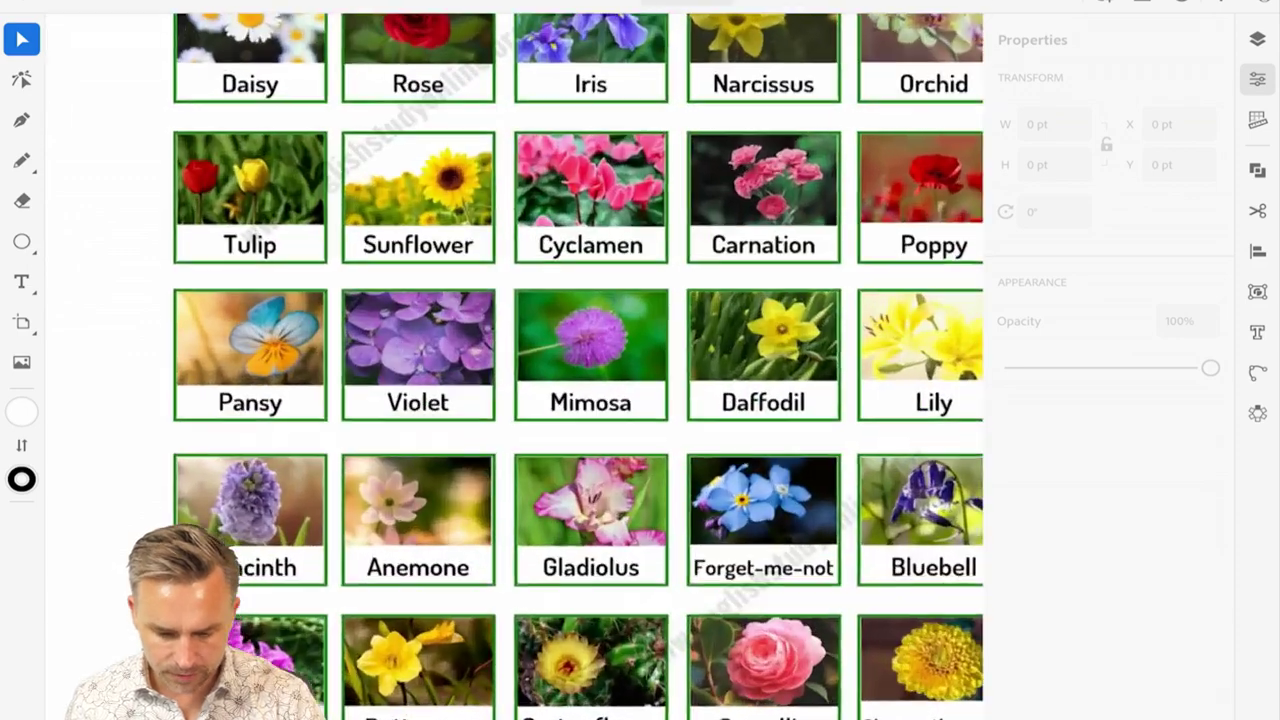
pyautogui.scroll(-5, 514, 366)
pyautogui.scroll(4, 514, 366)
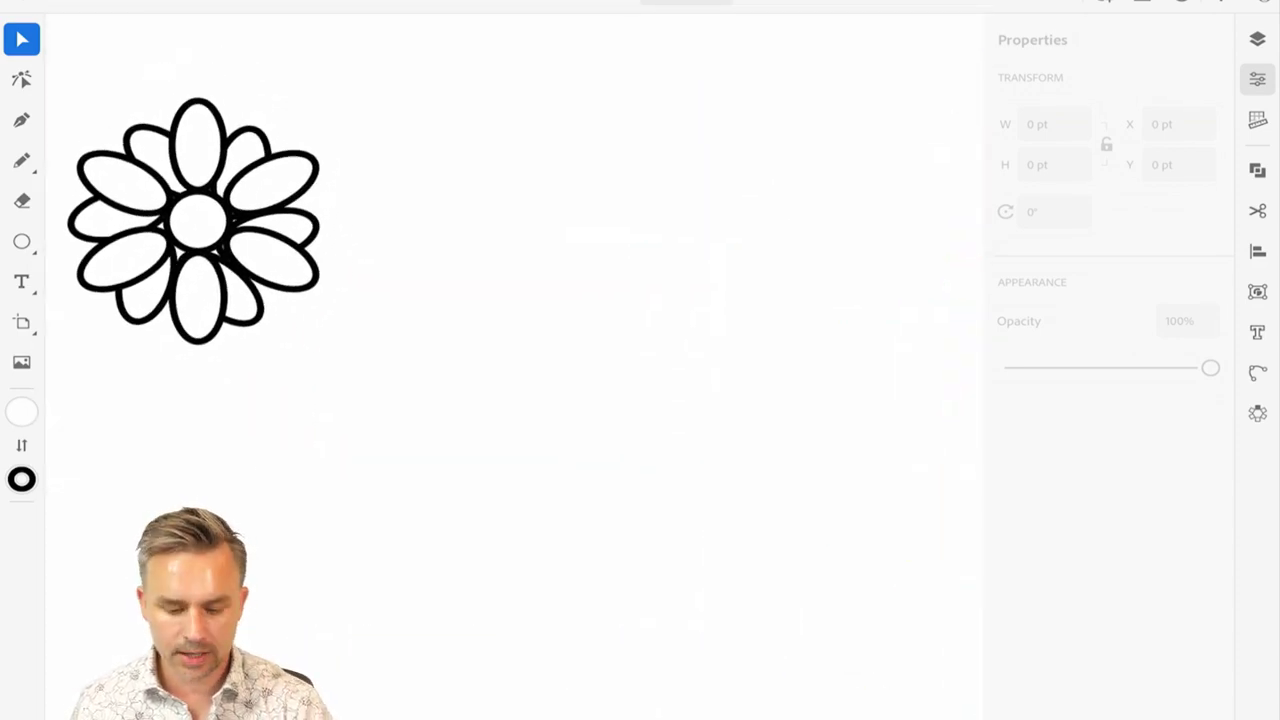
pyautogui.scroll(3, 232, 300)
pyautogui.press('n')
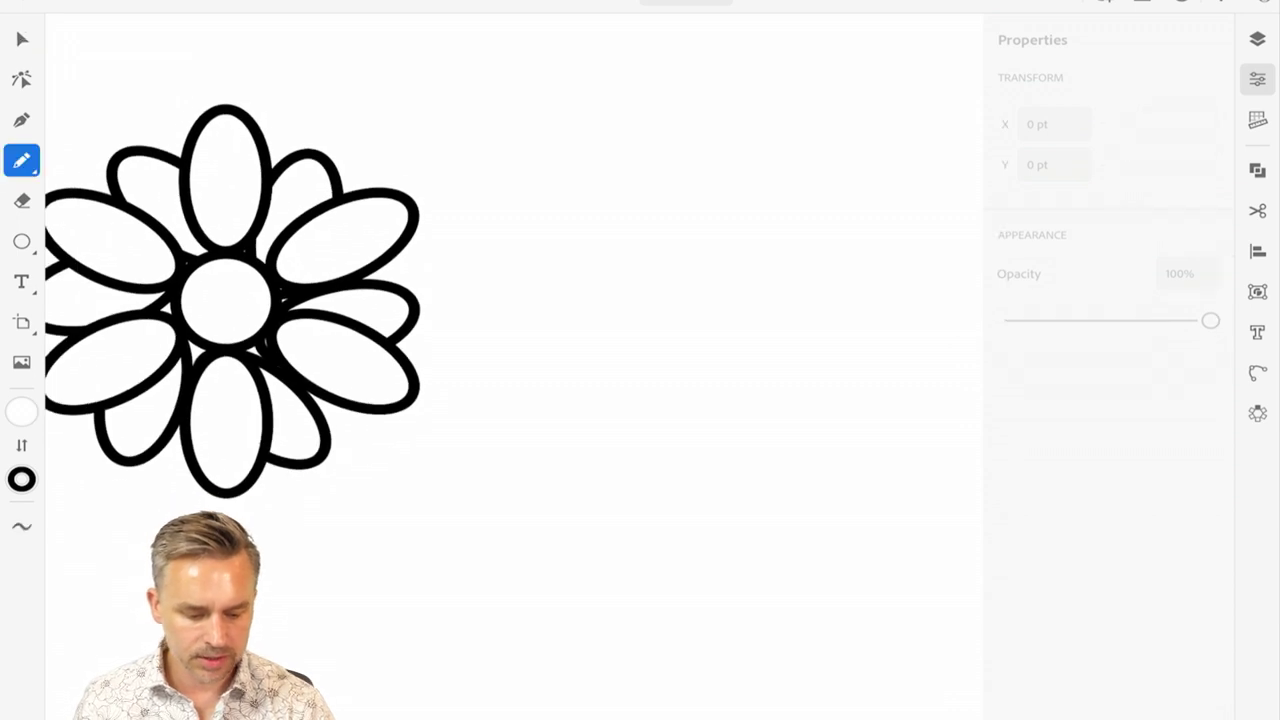
pyautogui.click(21, 526)
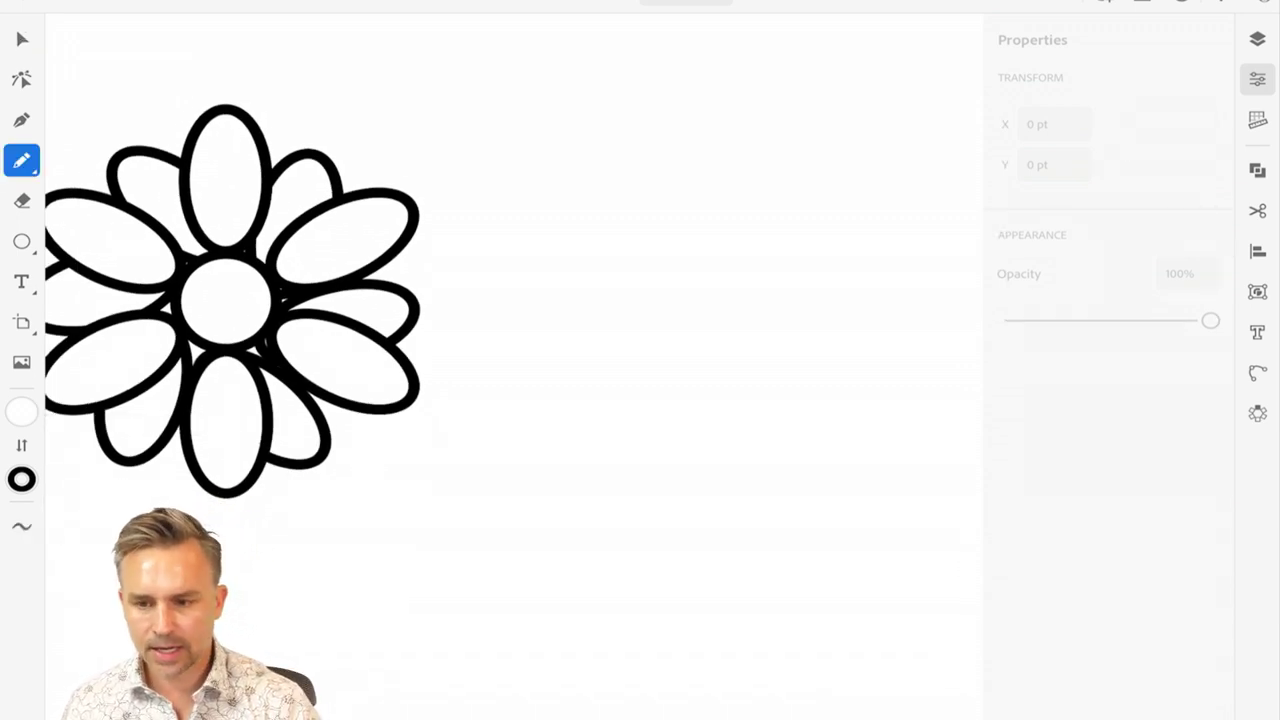
pyautogui.moveTo(643, 131)
pyautogui.mouseDown()
pyautogui.moveTo(648, 187)
pyautogui.moveTo(593, 258)
pyautogui.moveTo(568, 342)
pyautogui.moveTo(576, 409)
pyautogui.moveTo(677, 594)
pyautogui.mouseUp()
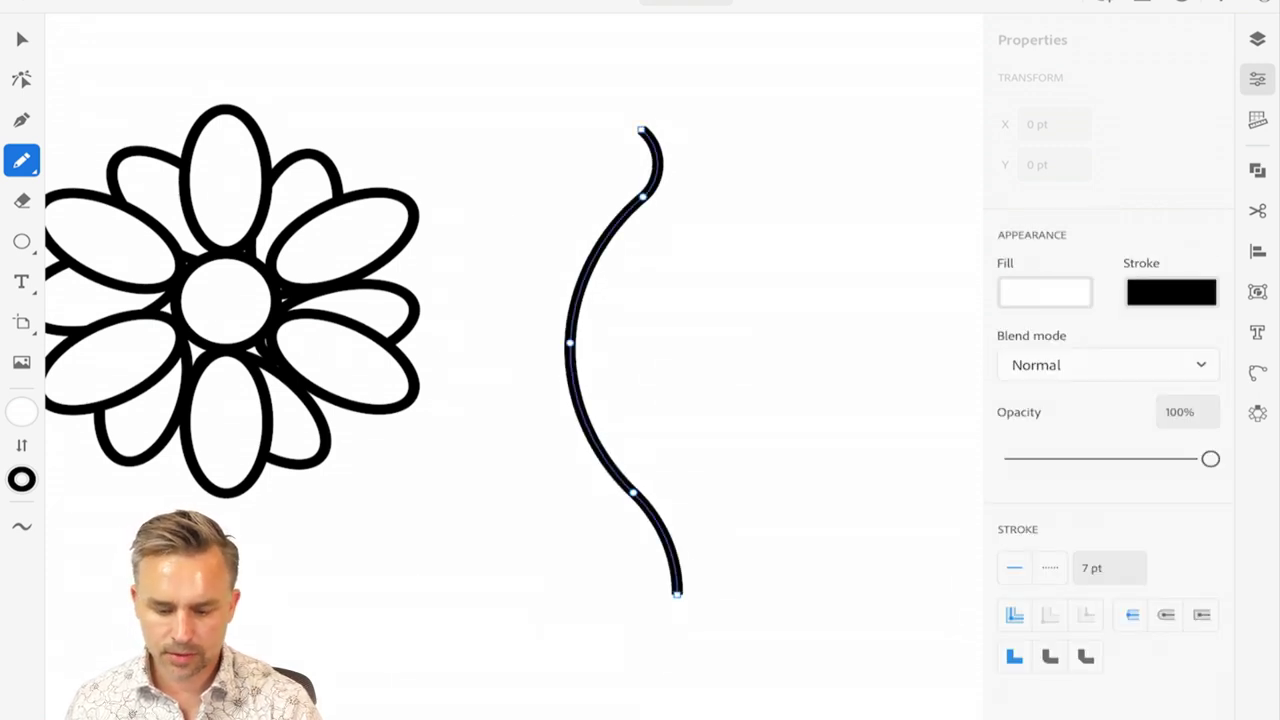
pyautogui.moveTo(603, 106)
pyautogui.mouseDown()
pyautogui.moveTo(751, 218)
pyautogui.moveTo(791, 352)
pyautogui.moveTo(786, 435)
pyautogui.moveTo(676, 598)
pyautogui.mouseUp()
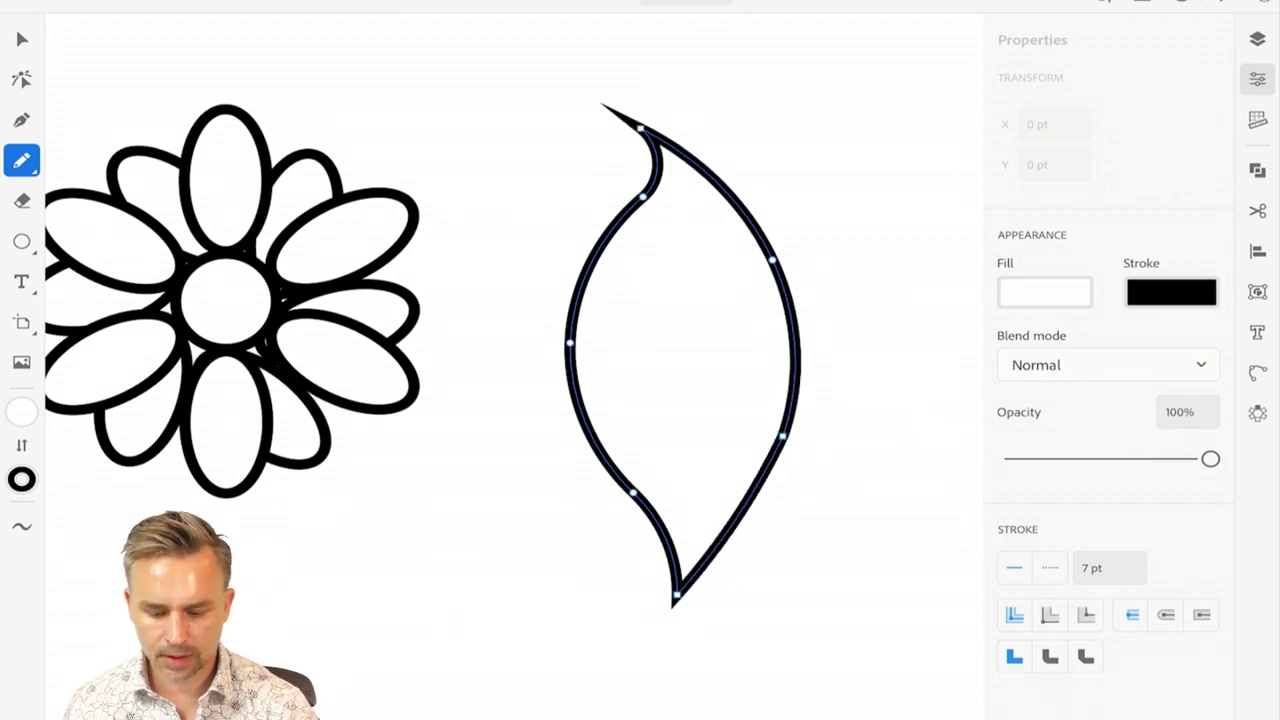
pyautogui.moveTo(638, 262)
pyautogui.mouseDown()
pyautogui.moveTo(628, 310)
pyautogui.moveTo(728, 490)
pyautogui.mouseUp()
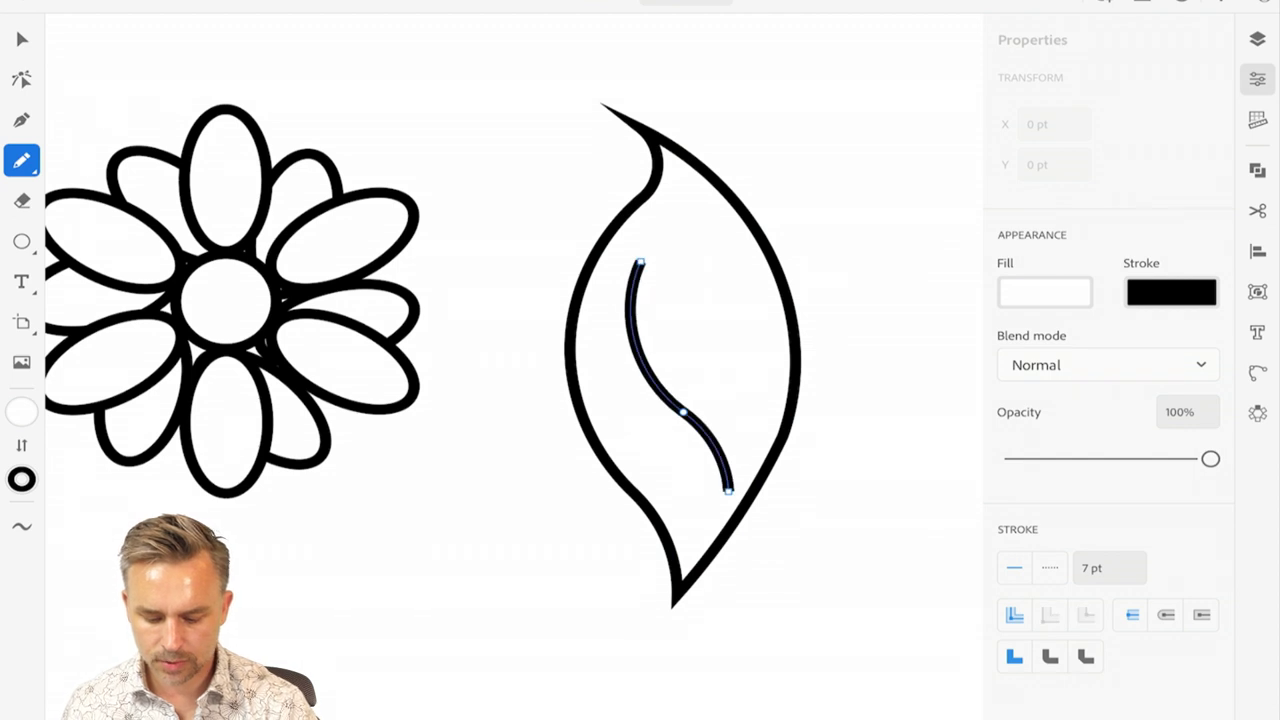
pyautogui.moveTo(698, 422)
pyautogui.mouseDown()
pyautogui.moveTo(741, 361)
pyautogui.moveTo(733, 307)
pyautogui.moveTo(697, 256)
pyautogui.mouseUp()
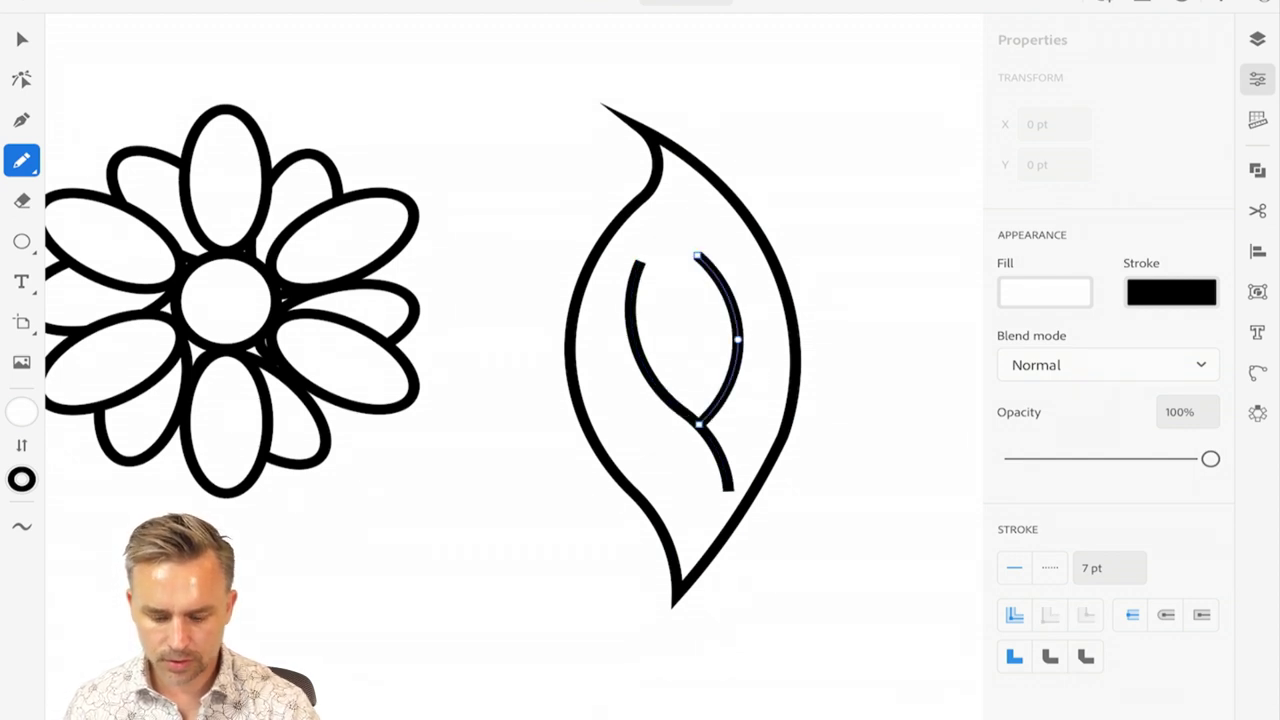
# - Draw a stem about 64 by 175 pt with a flat cut end, running down from both sides of the bud's base
pyautogui.scroll(-3, 640, 360)
pyautogui.scroll(2, 614, 330)
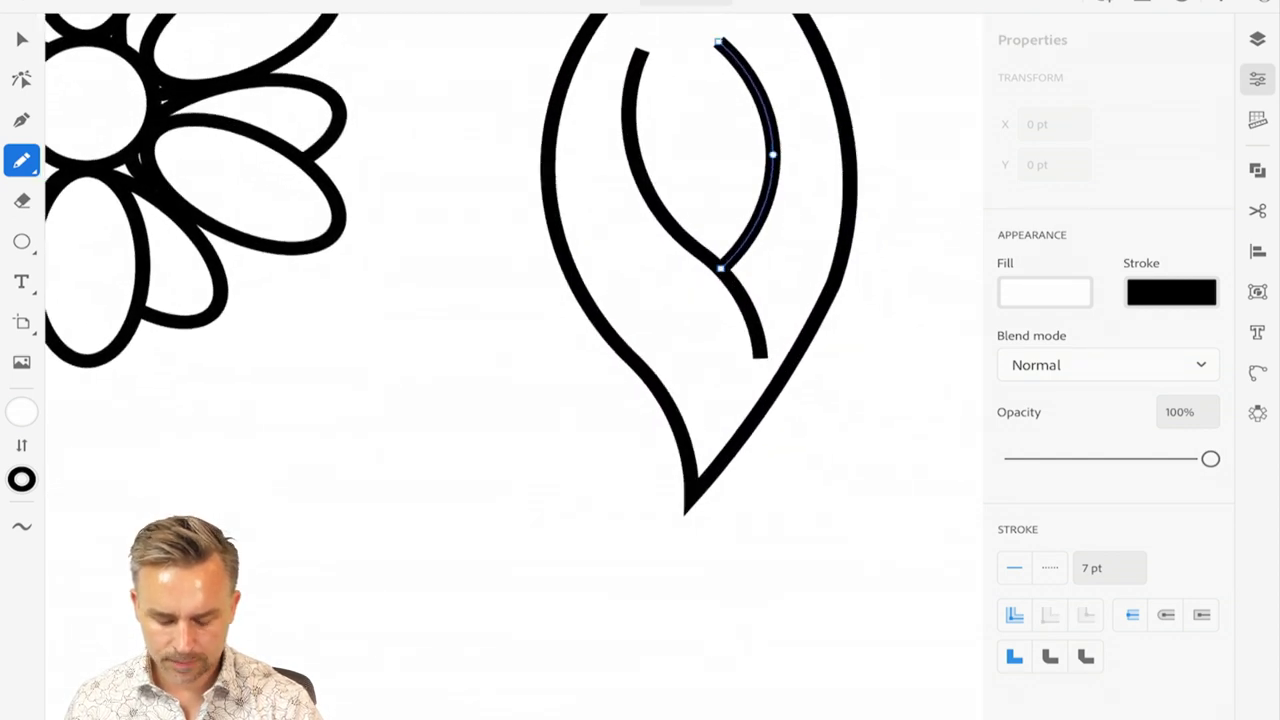
pyautogui.moveTo(606, 346)
pyautogui.mouseDown()
pyautogui.moveTo(658, 488)
pyautogui.moveTo(640, 671)
pyautogui.moveTo(738, 680)
pyautogui.moveTo(745, 422)
pyautogui.mouseUp()
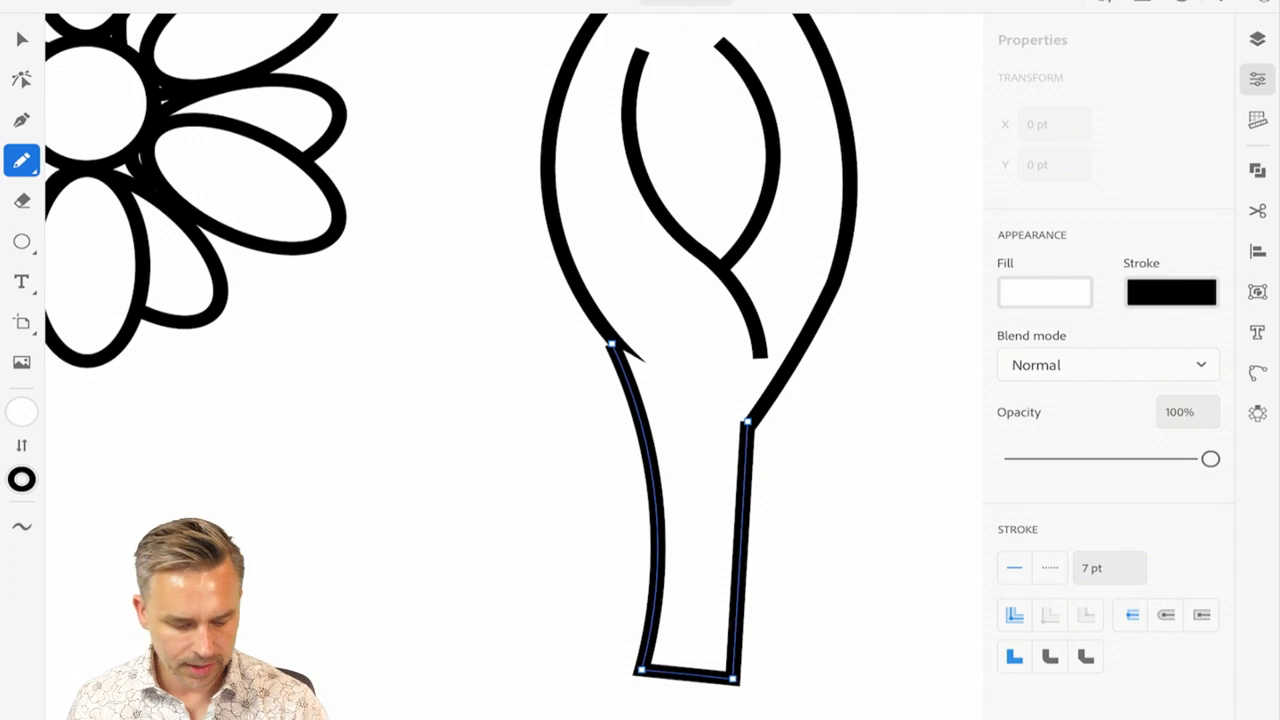
# - Remove the stem's fill and set it back to white
pyautogui.click(21, 411)
pyautogui.click(262, 373)
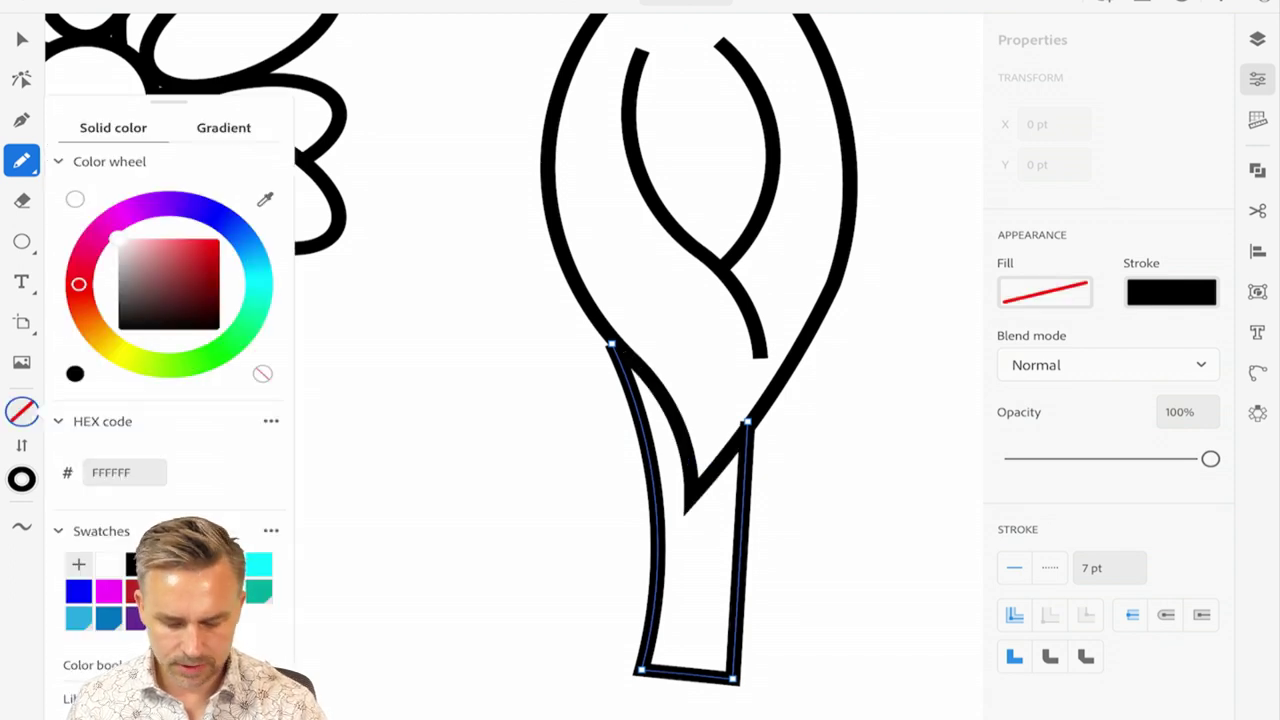
pyautogui.press('v')
pyautogui.click(22, 411)
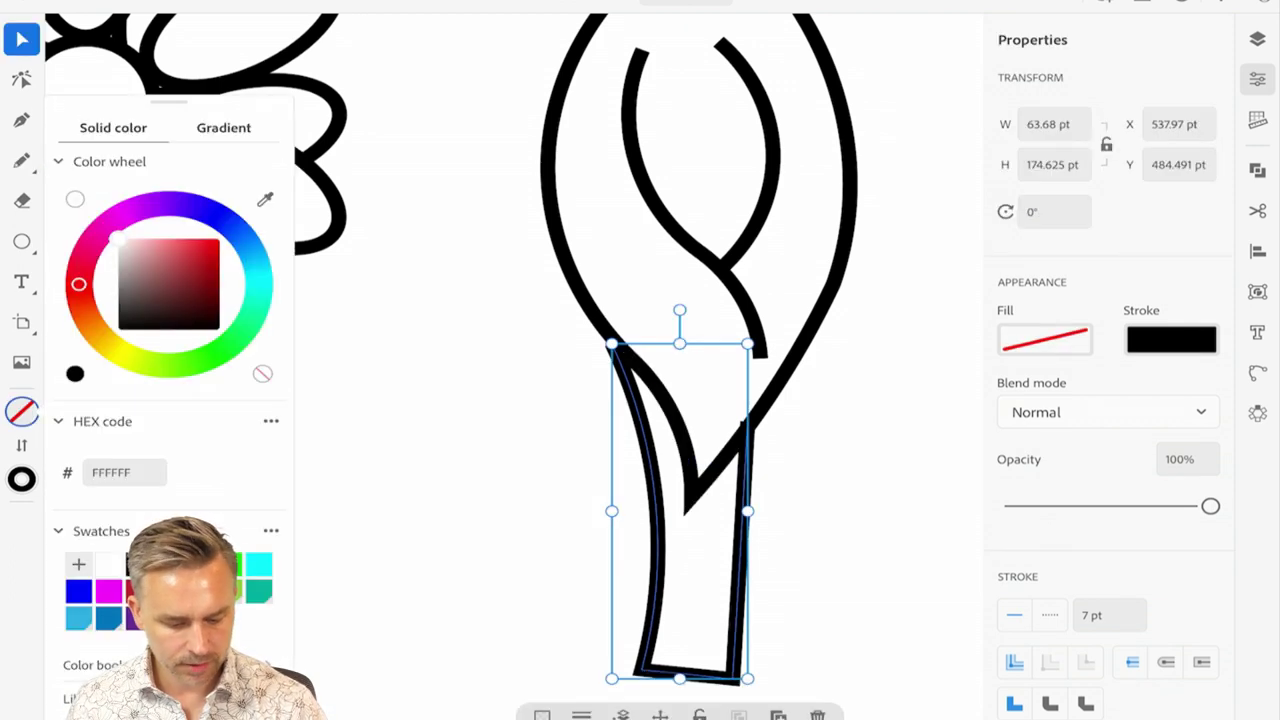
pyautogui.click(75, 199)
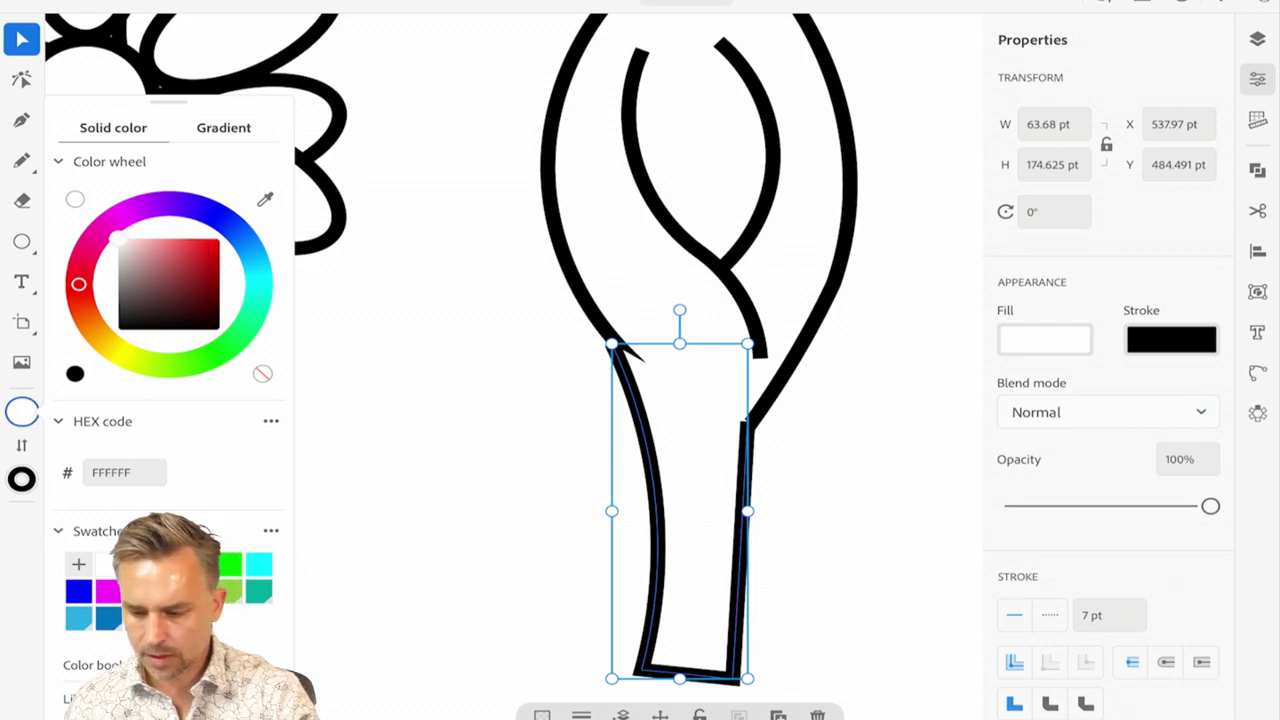
# - Move the stem path below the bud and flower shapes in the layer order, just above the reference image
pyautogui.click(1257, 39)
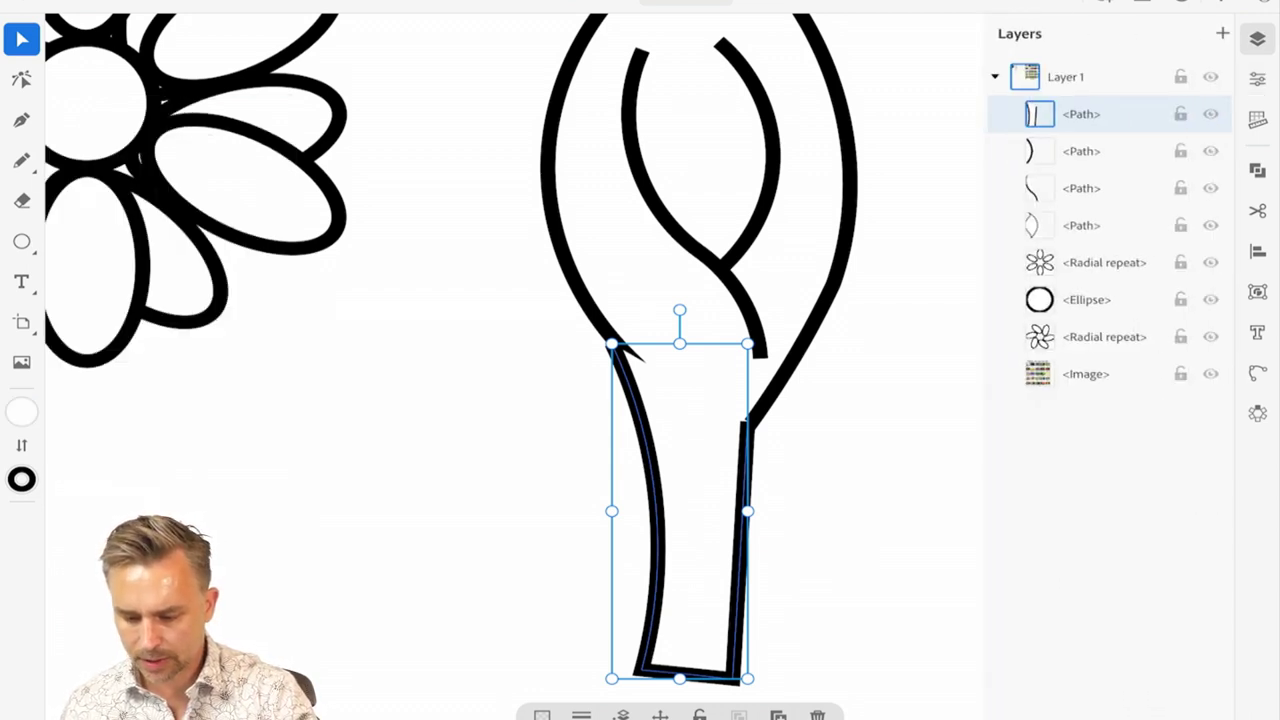
pyautogui.moveTo(1040, 114)
pyautogui.mouseDown()
pyautogui.moveTo(991, 303)
pyautogui.moveTo(1000, 337)
pyautogui.mouseUp()
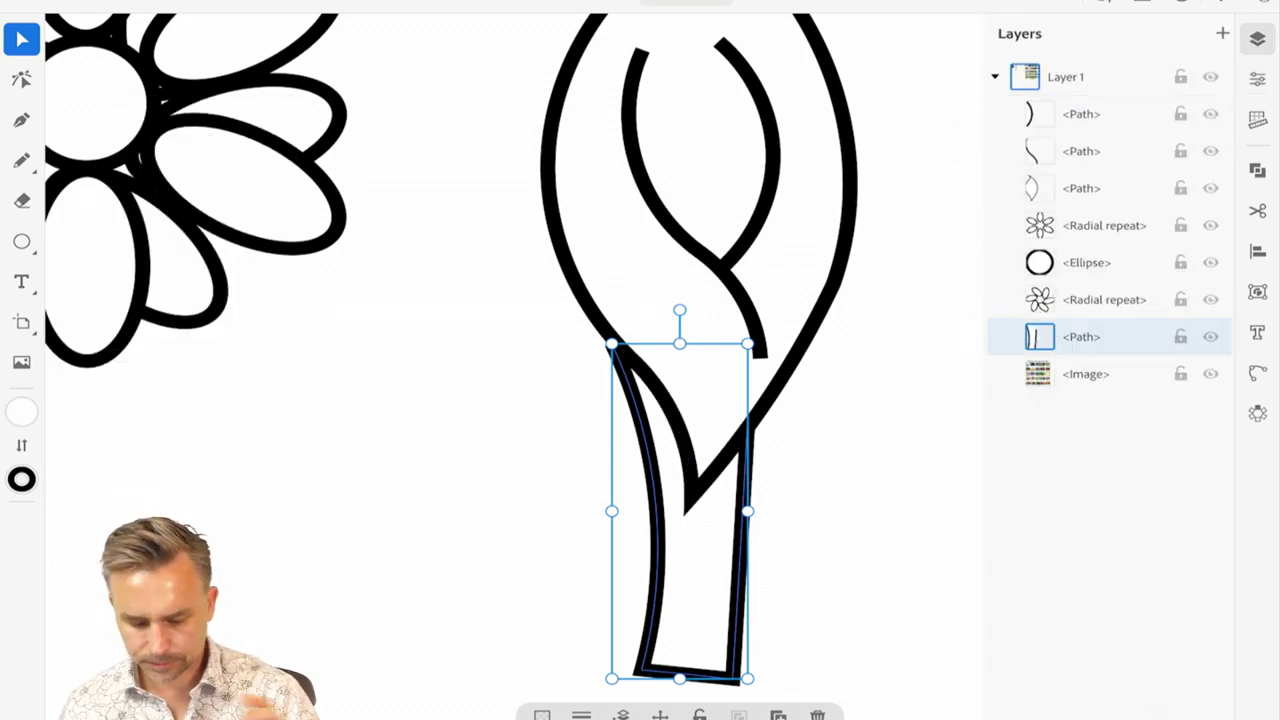
pyautogui.press('Escape')
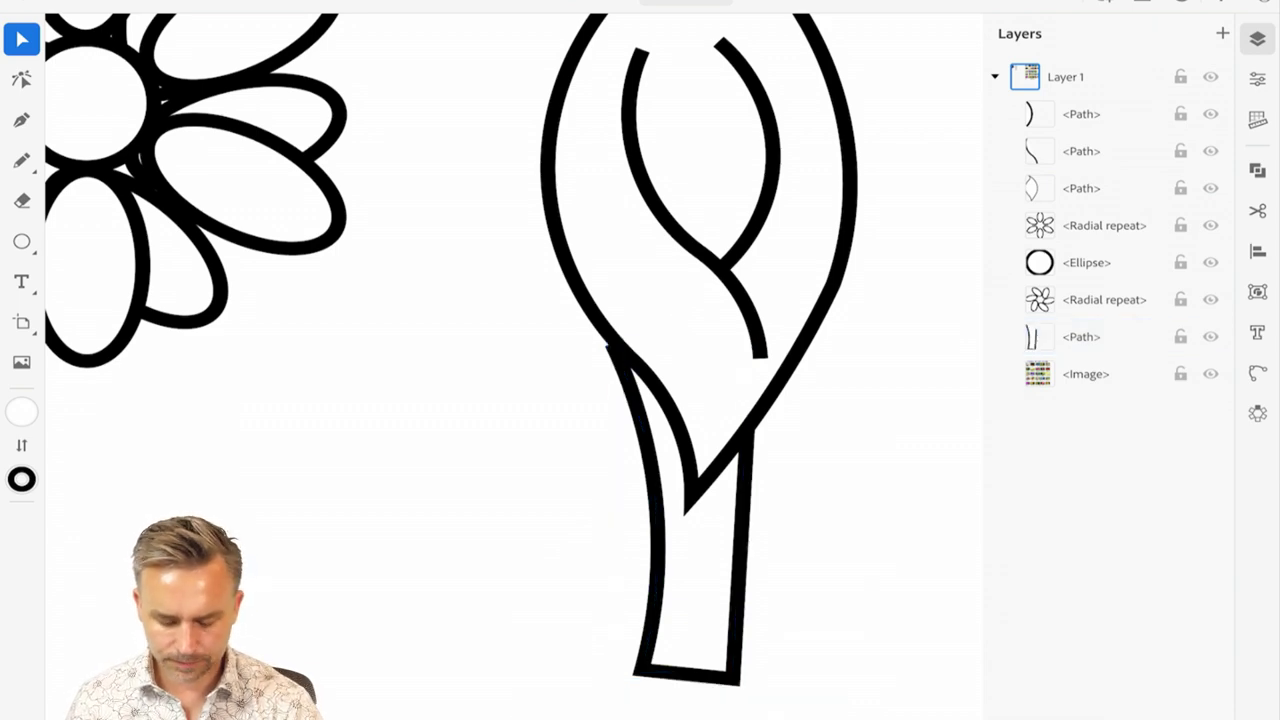
# - Select all the bud and stem paths and give their strokes round corner joins and round end caps
pyautogui.click(697, 590)
pyautogui.scroll(-3, 640, 360)
pyautogui.scroll(1, 640, 360)
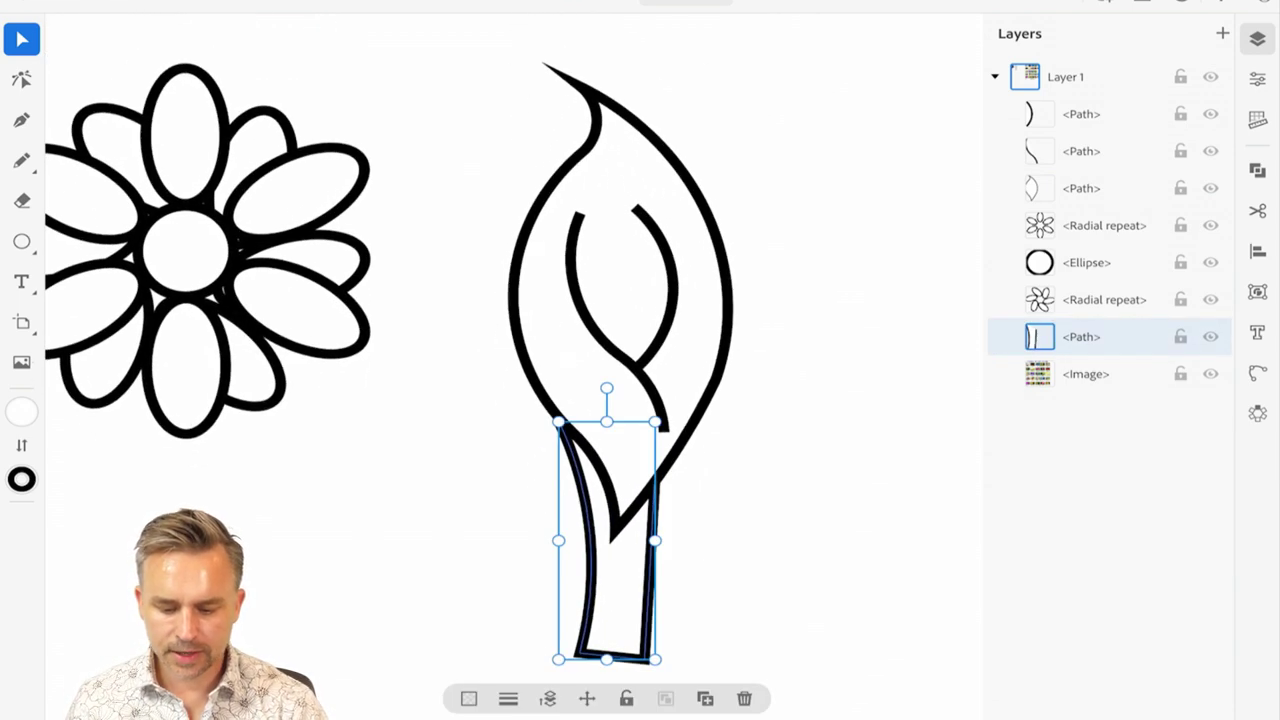
pyautogui.moveTo(464, 47); pyautogui.dragTo(750, 634)
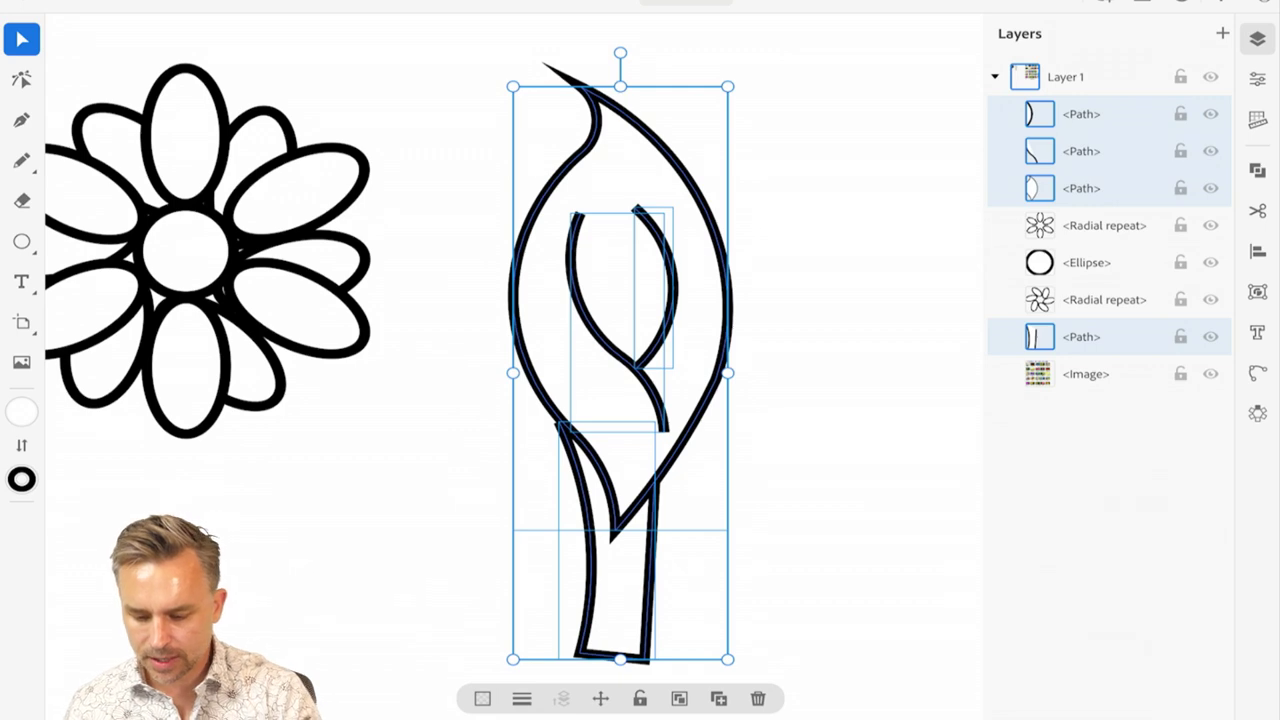
pyautogui.click(1257, 79)
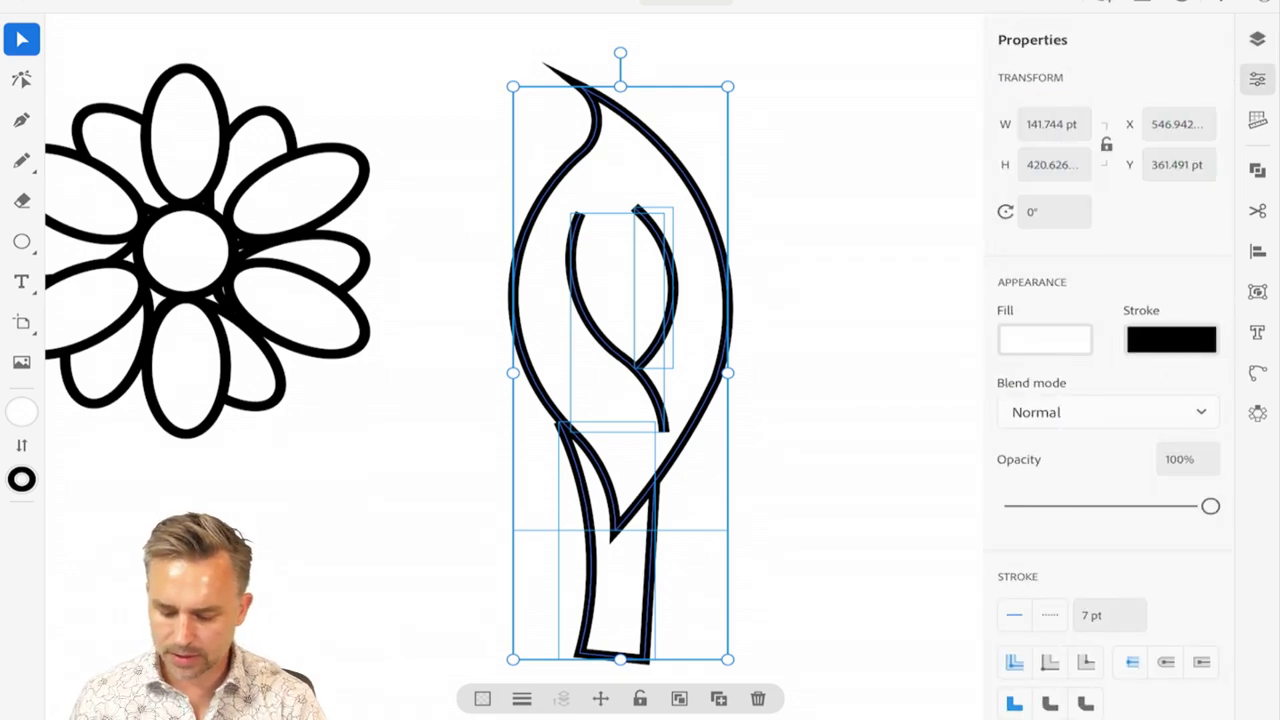
pyautogui.click(1050, 704)
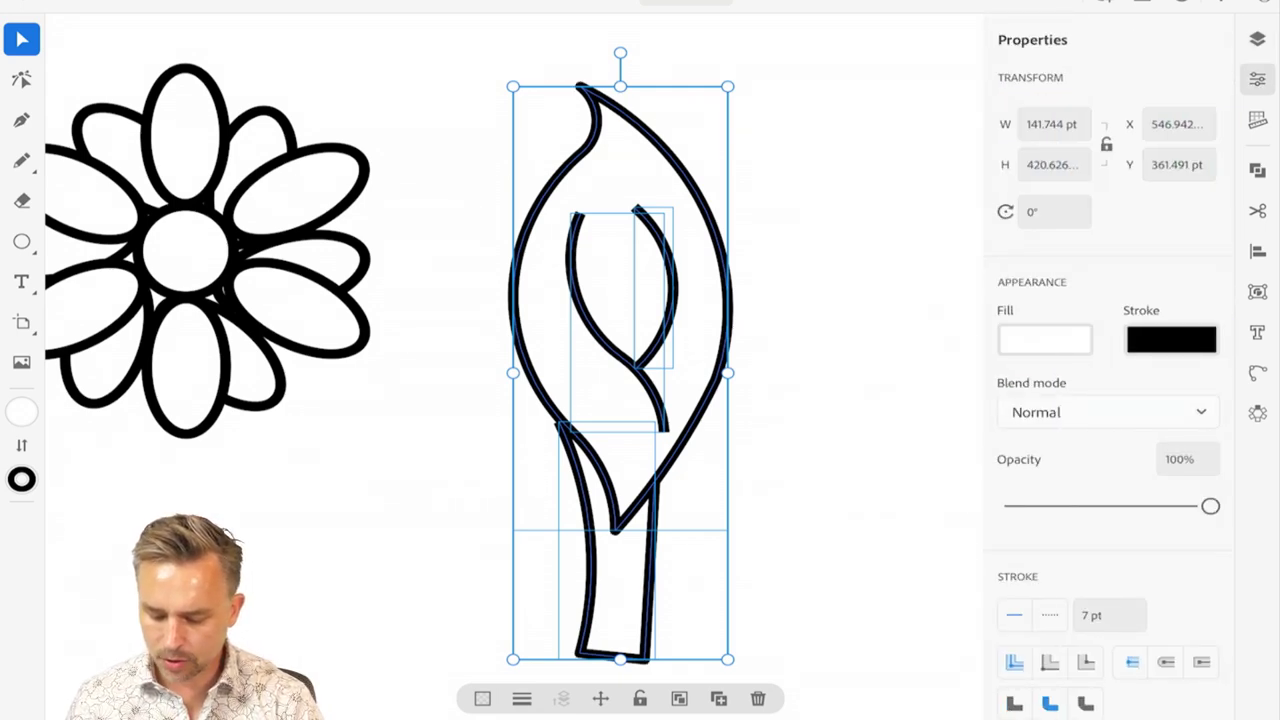
pyautogui.click(1166, 662)
pyautogui.press('Escape')
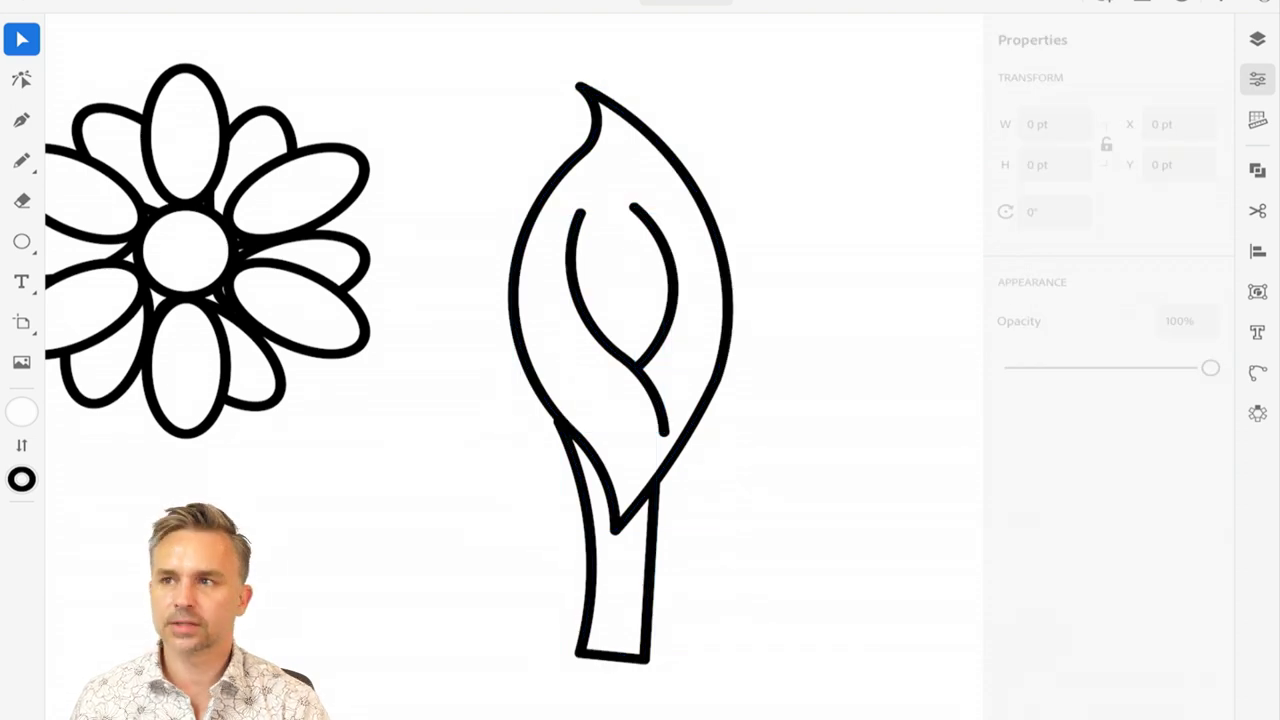
# - Move the stem slightly up and to the right so its upper ends tuck under the bud's base
pyautogui.scroll(3, 540, 460)
pyautogui.scroll(-1, 540, 460)
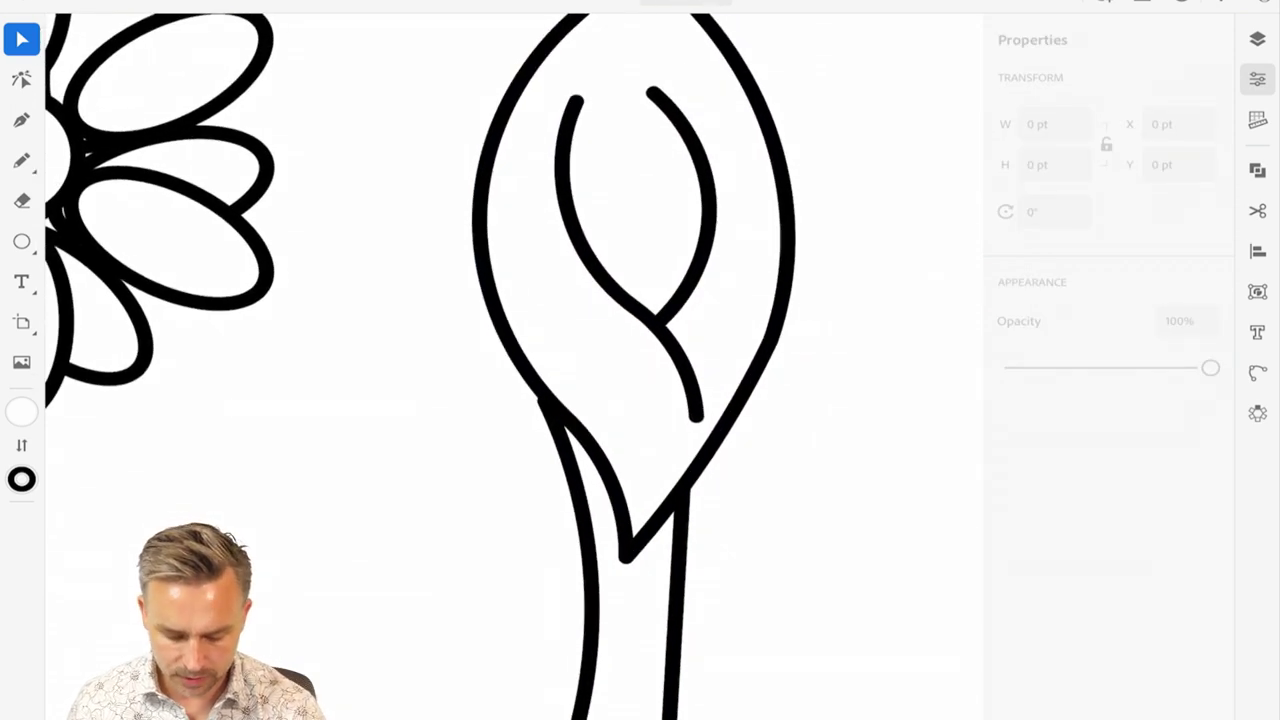
pyautogui.click(632, 640)
pyautogui.moveTo(632, 640)
pyautogui.mouseDown()
pyautogui.moveTo(645, 653)
pyautogui.moveTo(640, 606)
pyautogui.moveTo(636, 624)
pyautogui.mouseUp()
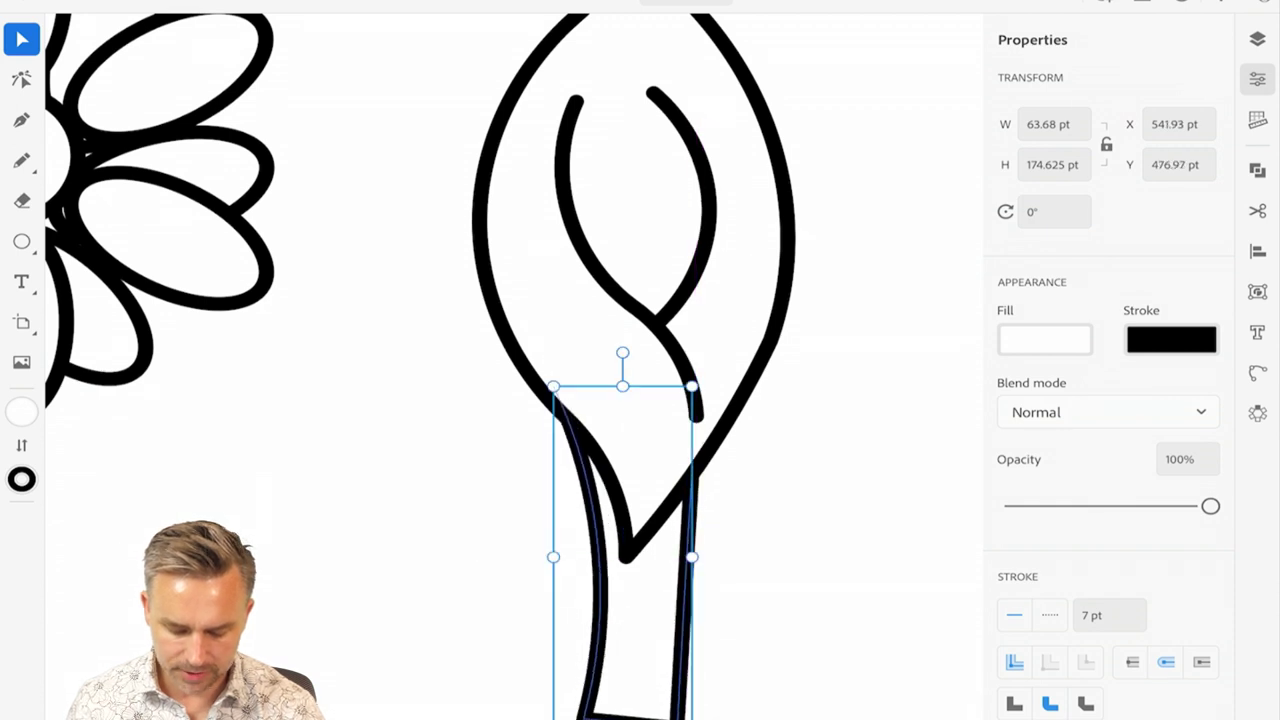
# - Straighten the stem's bottom edge by resetting its corner points with Direct Selection, and shift the bottom-right corner slightly outward
pyautogui.click(21, 79)
pyautogui.moveTo(585, 716); pyautogui.dragTo(585, 718)
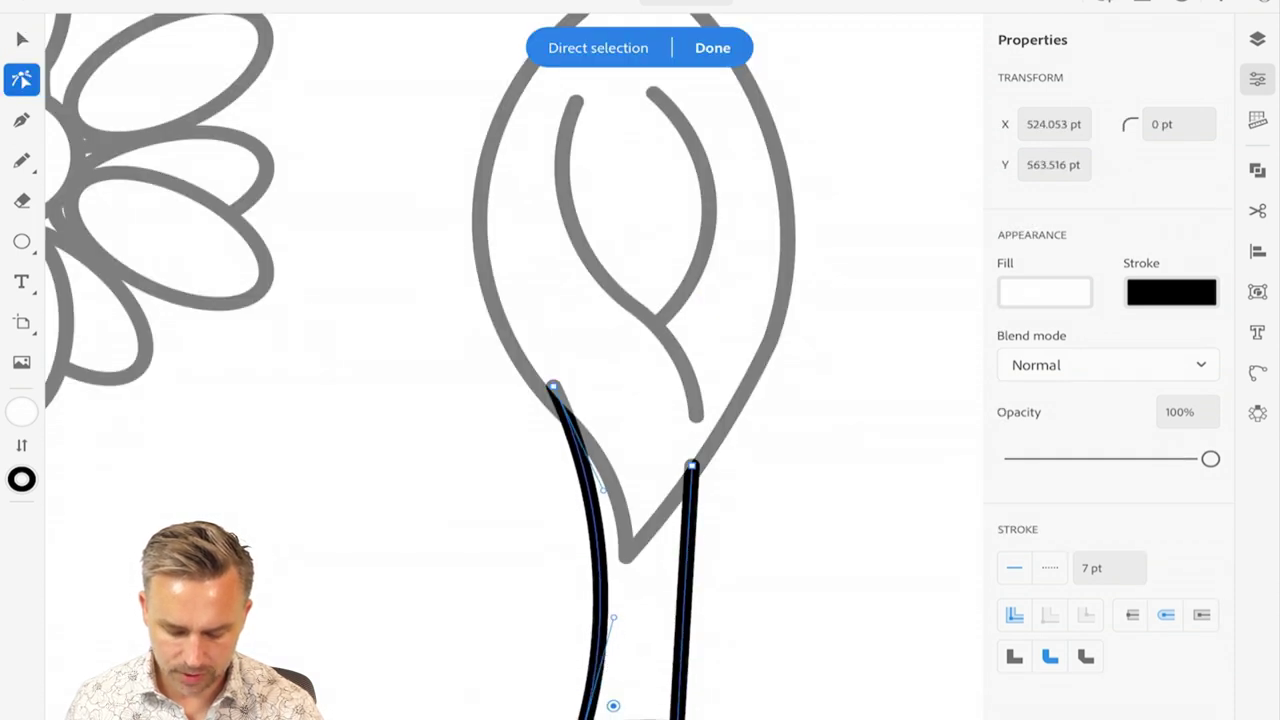
pyautogui.scroll(5, 640, 420)
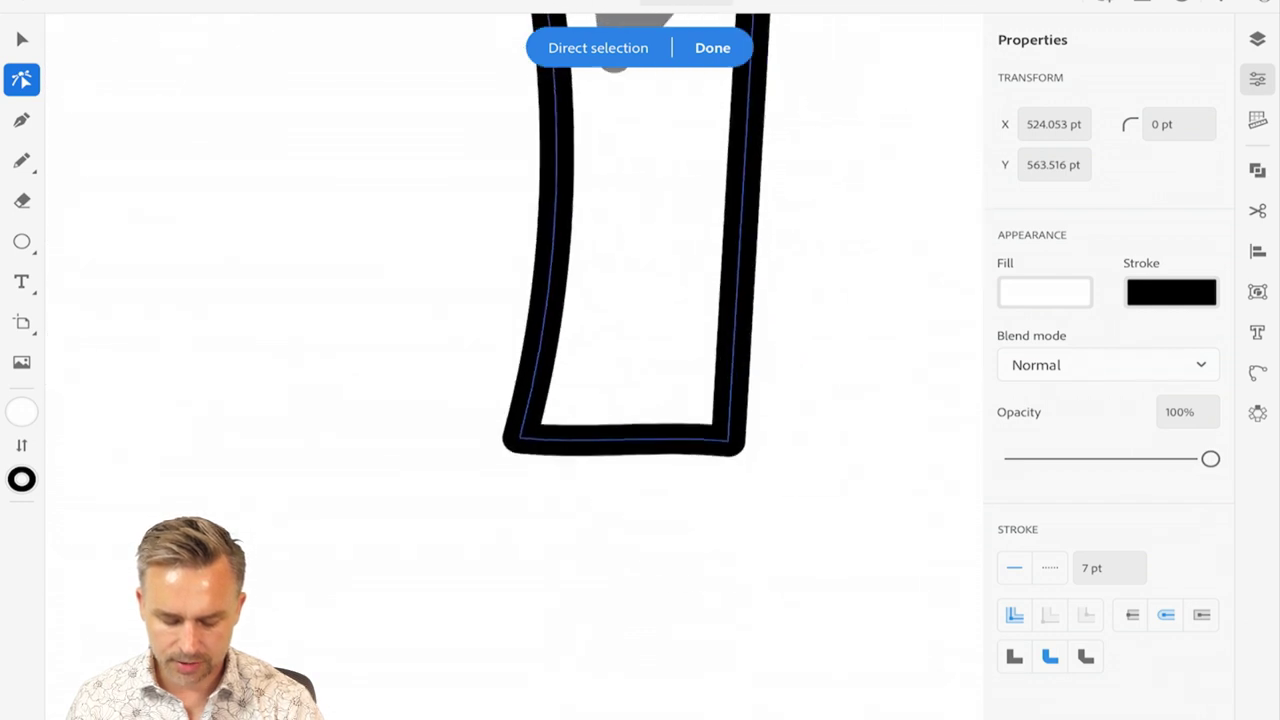
pyautogui.scroll(2, 640, 420)
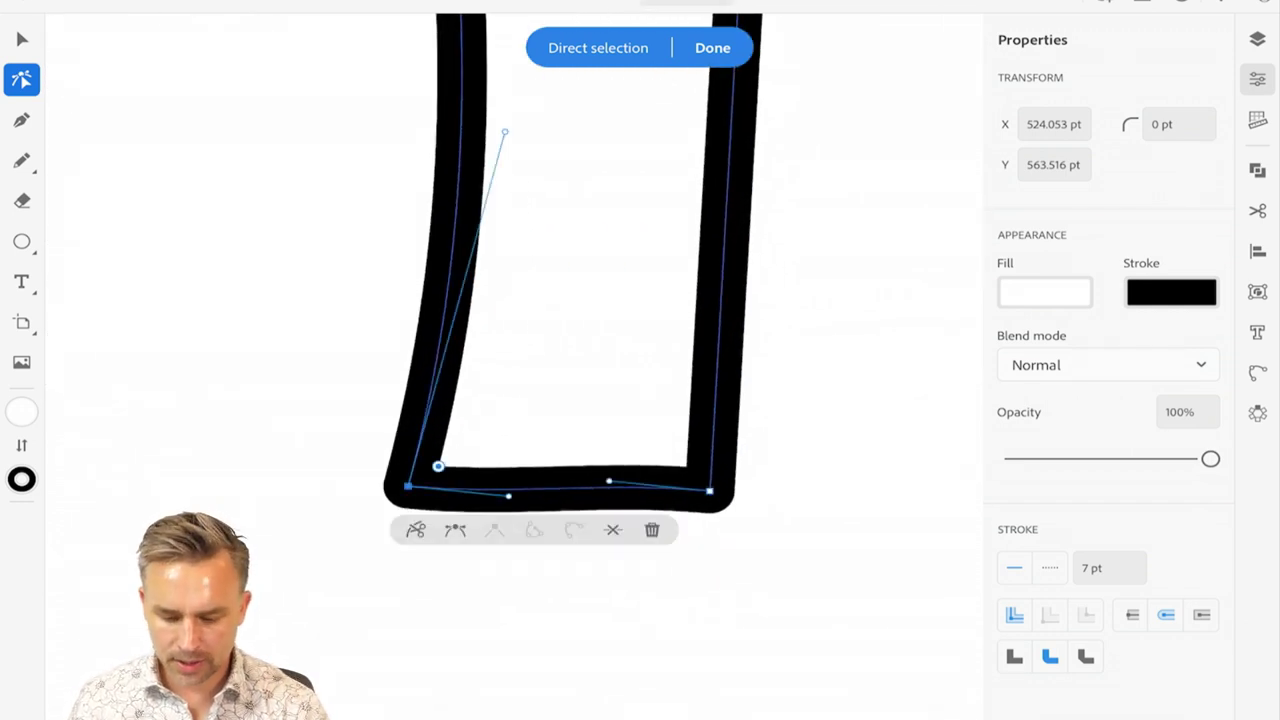
pyautogui.doubleClick(709, 491)
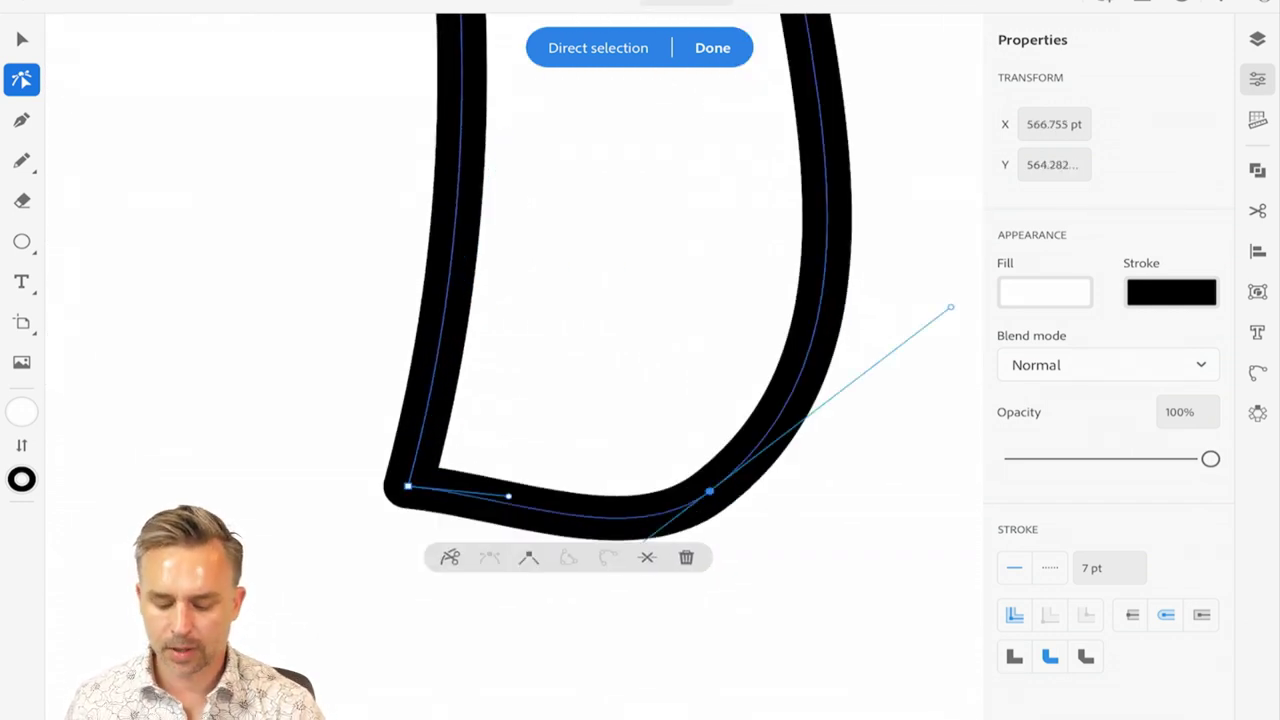
pyautogui.doubleClick(709, 491)
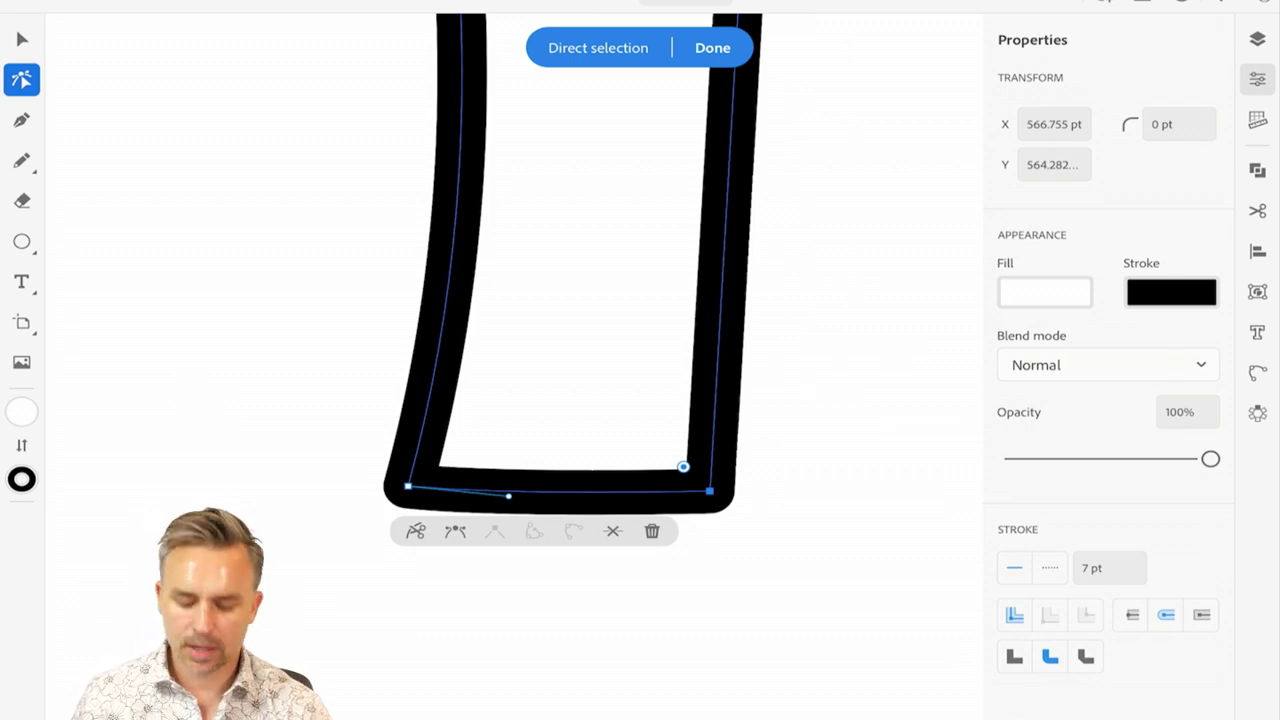
pyautogui.moveTo(709, 491); pyautogui.dragTo(733, 491)
pyautogui.moveTo(437, 466); pyautogui.dragTo(437, 465)
pyautogui.press('Escape')
pyautogui.scroll(-5, 545, 400)
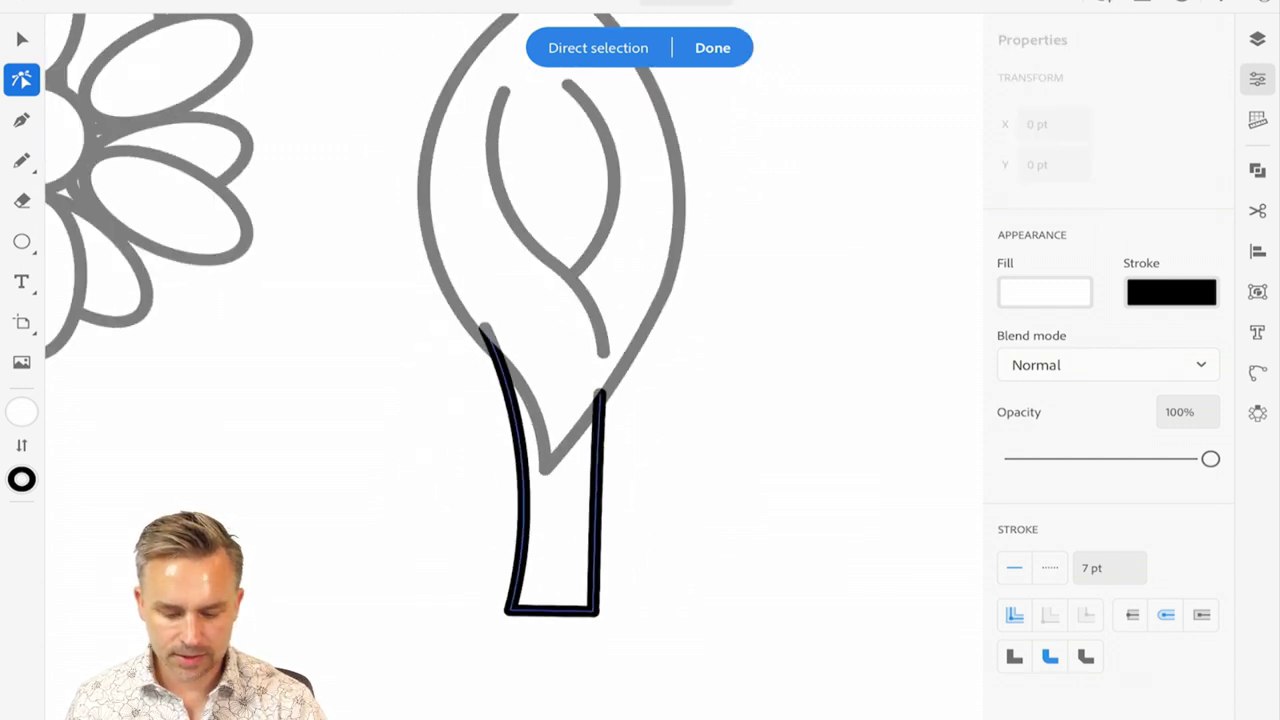
pyautogui.scroll(3, 545, 400)
pyautogui.press('v')
pyautogui.scroll(-3, 513, 400)
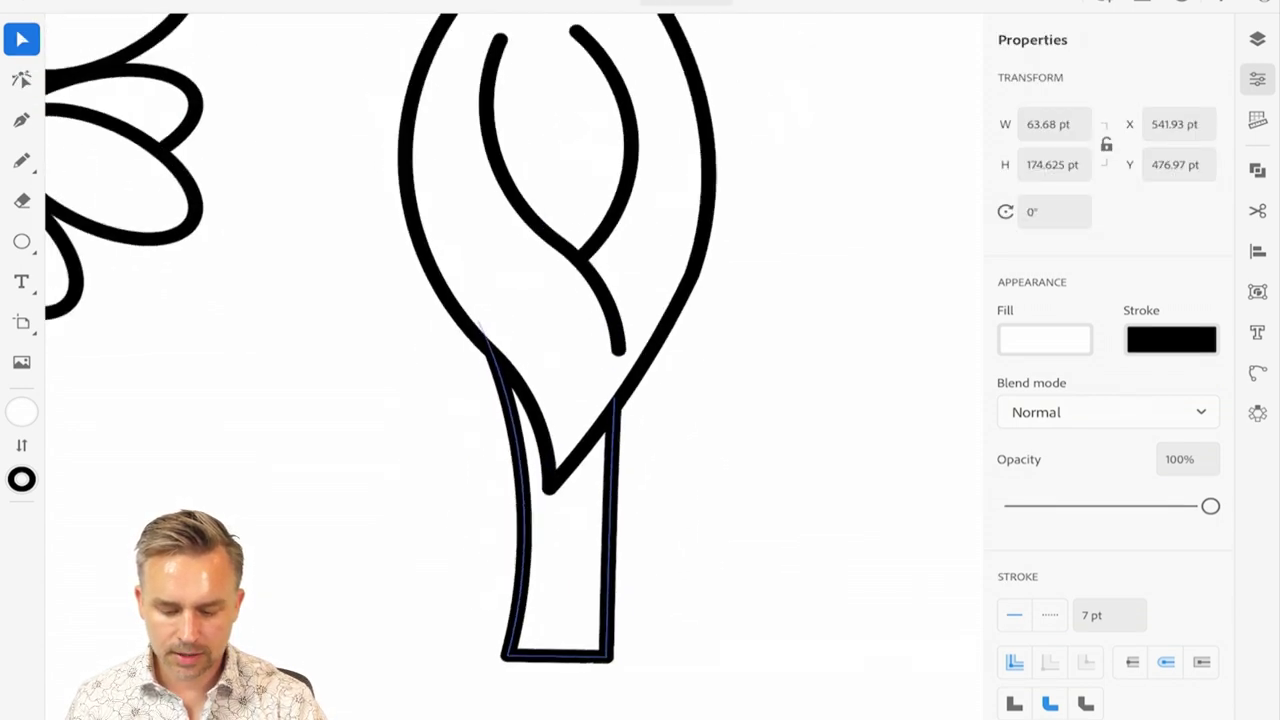
# - Draw a narrow upright rectangle of about 15.5 by 94 pt between the inner petal lines and fully round its corners
pyautogui.scroll(4, 513, 400)
pyautogui.hscroll(2, 513, 367)
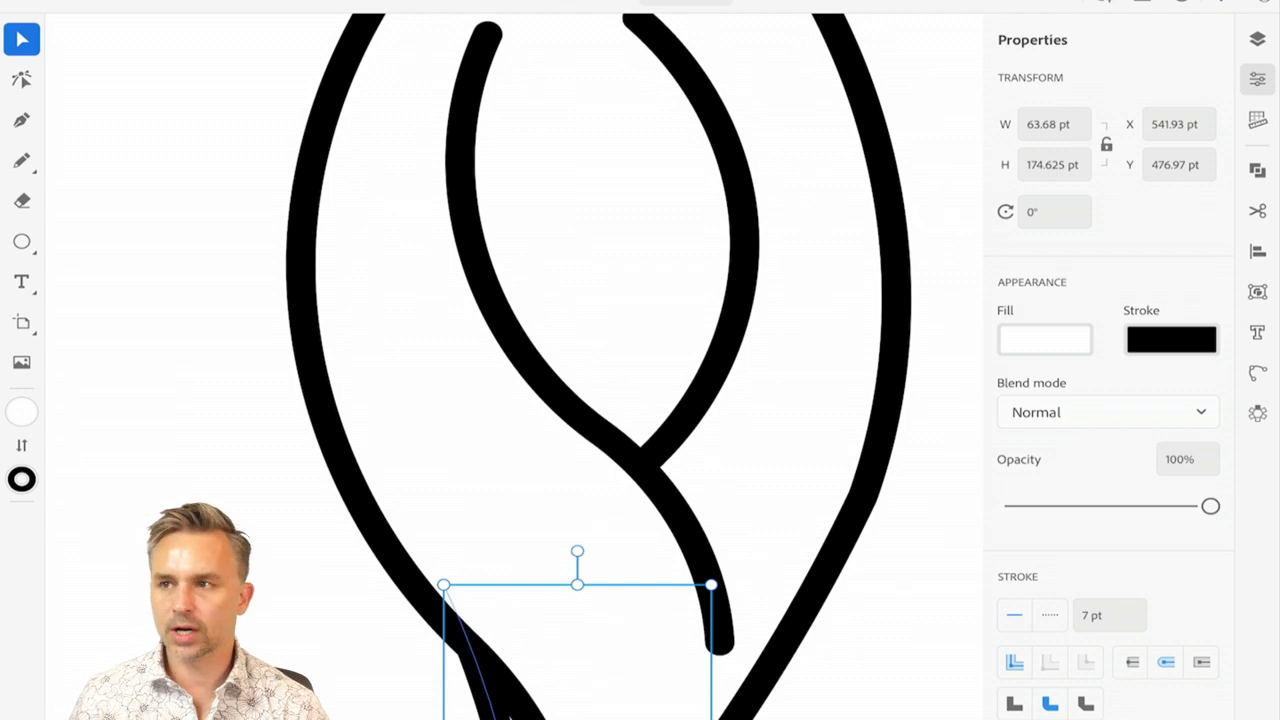
pyautogui.click(560, 390)
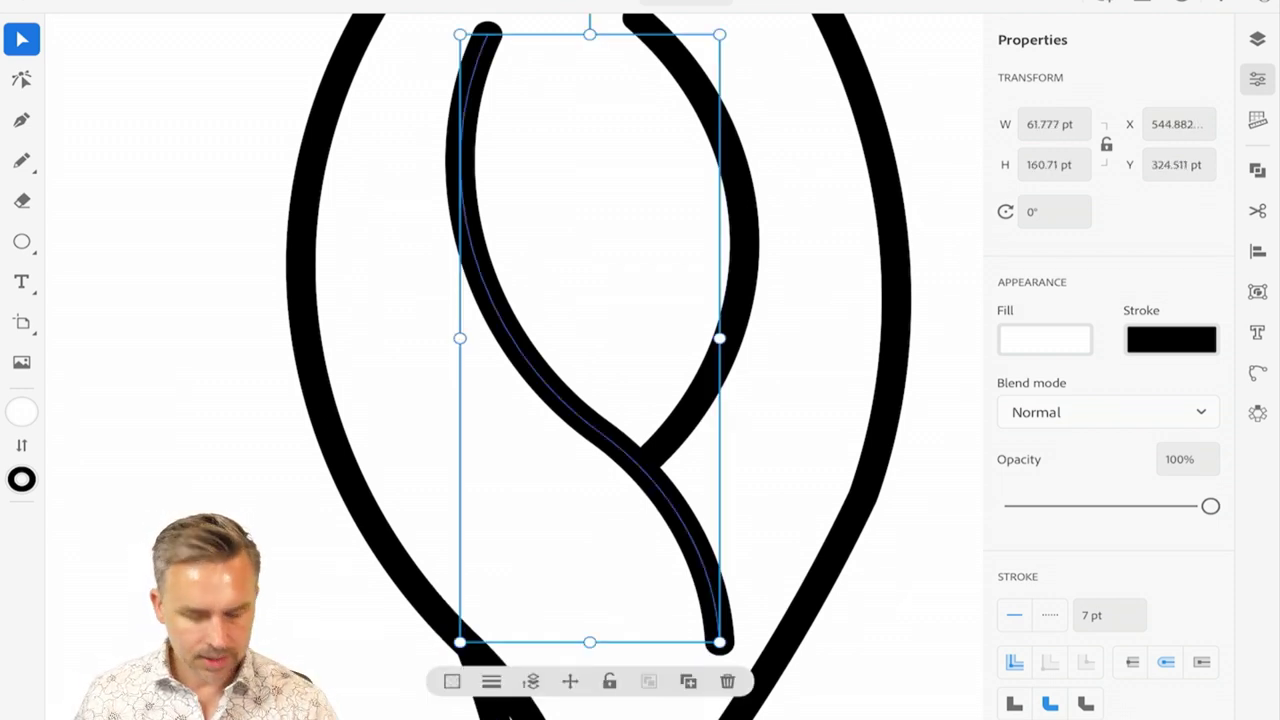
pyautogui.click(21, 241)
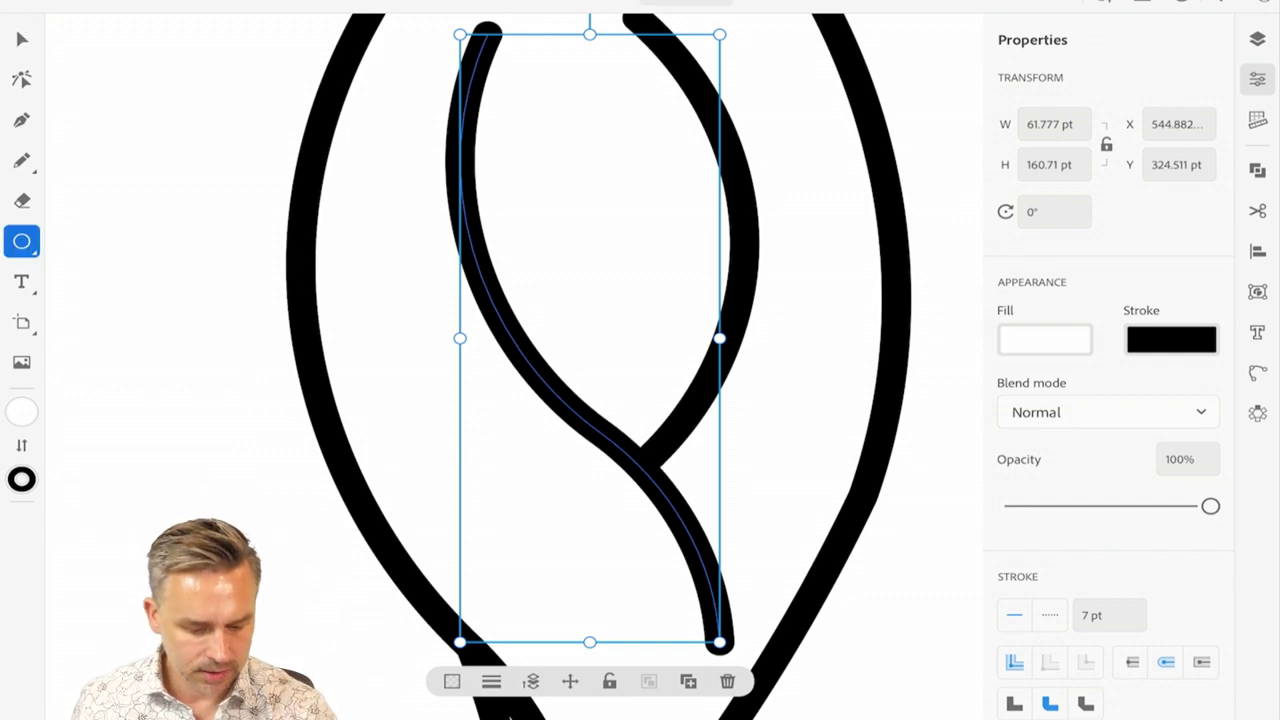
pyautogui.click(67, 241)
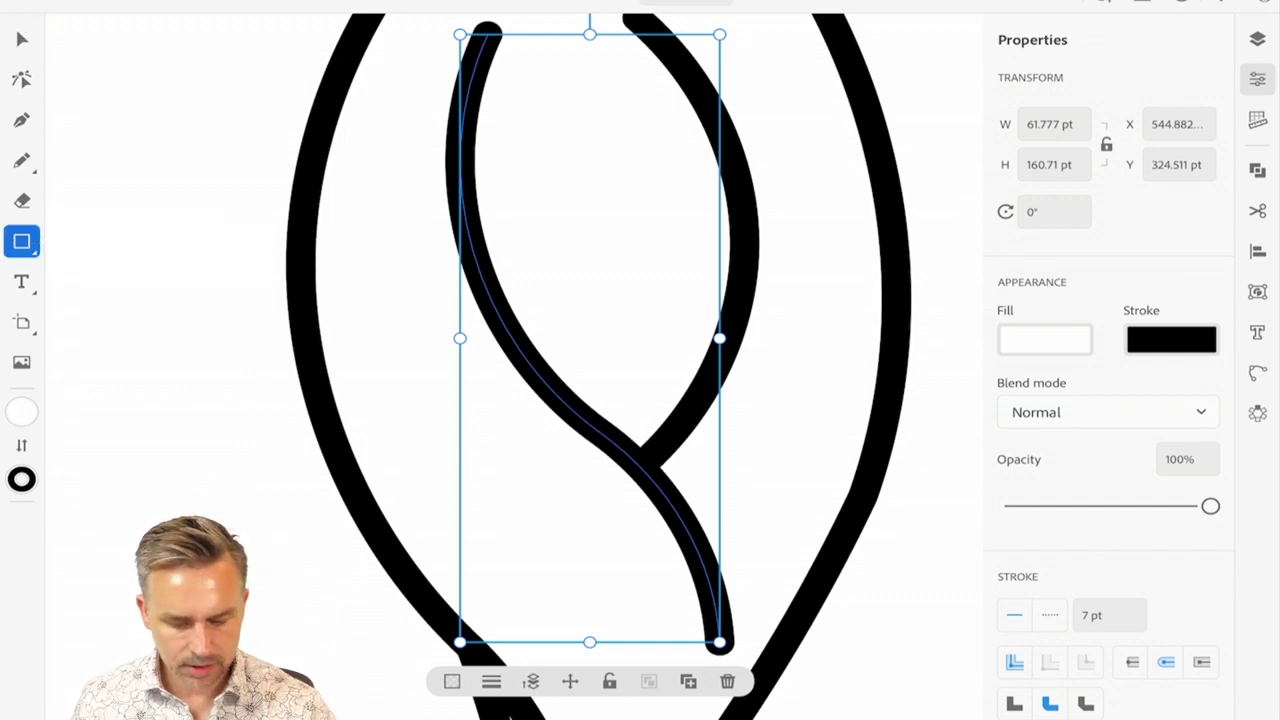
pyautogui.moveTo(577, 197); pyautogui.dragTo(642, 553)
pyautogui.moveTo(603, 222); pyautogui.dragTo(610, 228)
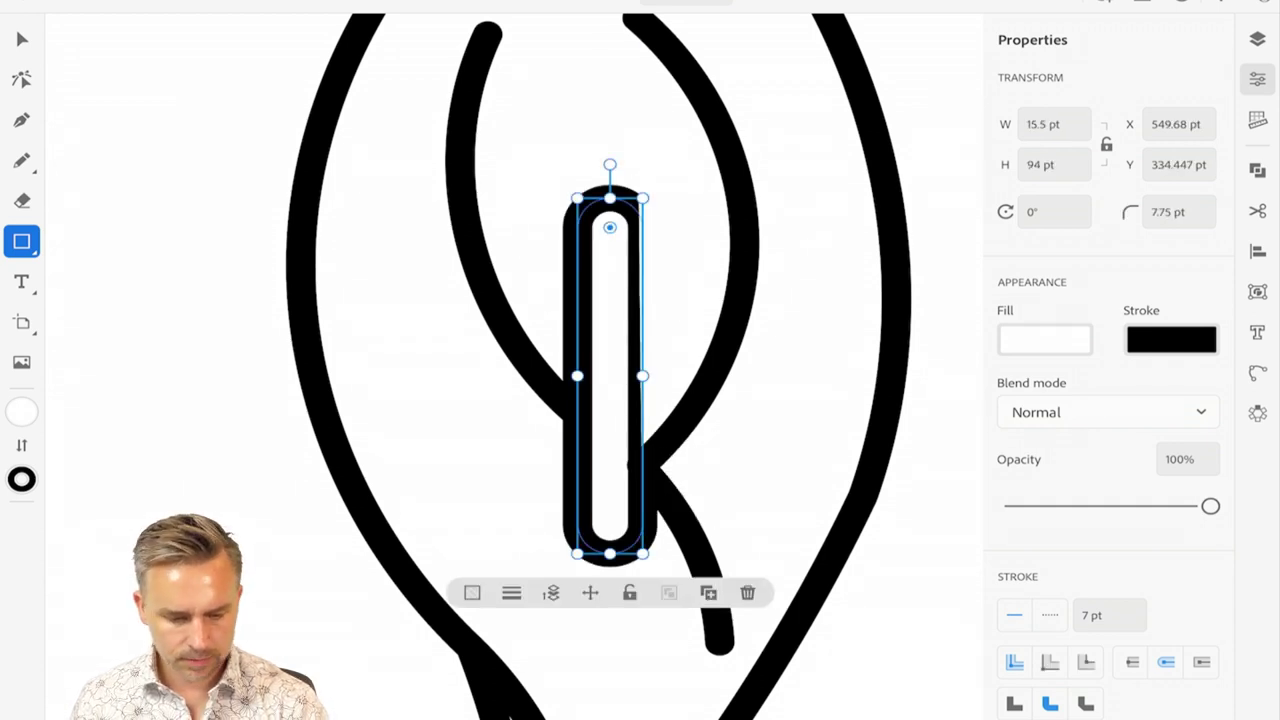
# - Check the bud's paths in the layer order and move the rounded rectangle slightly up and to the left
pyautogui.click(1257, 39)
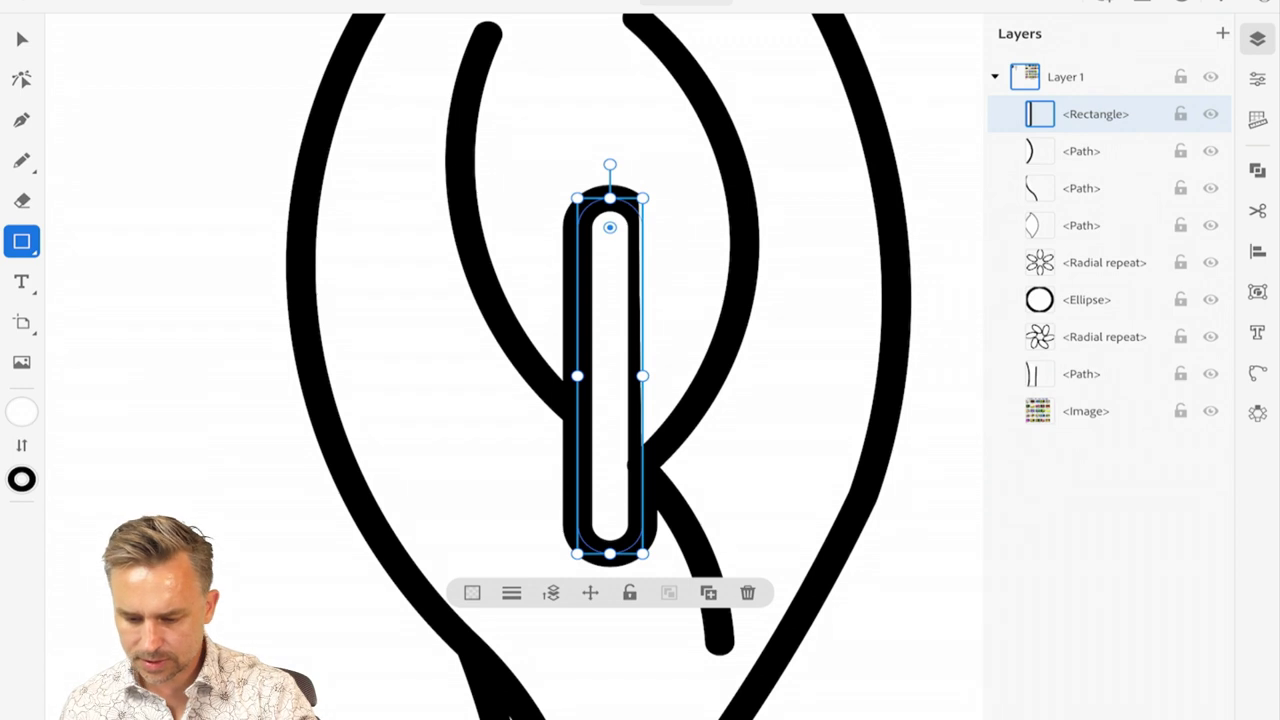
pyautogui.click(1082, 225)
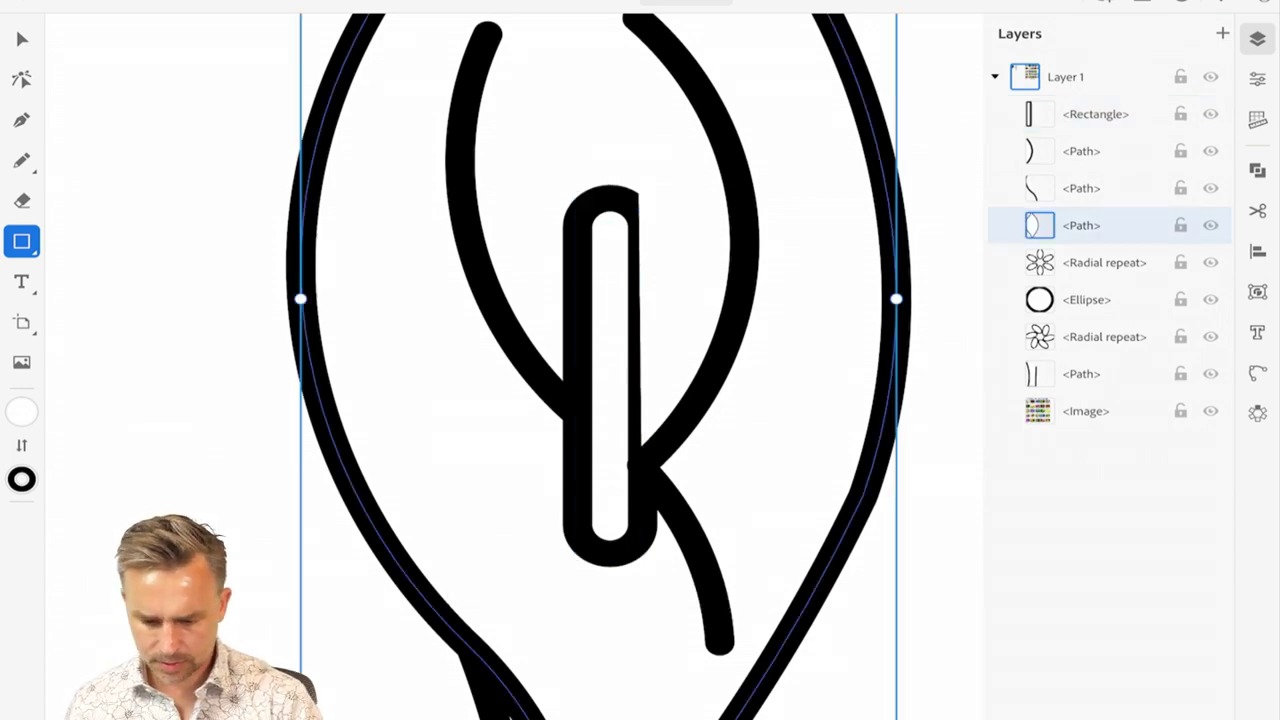
pyautogui.click(1082, 151)
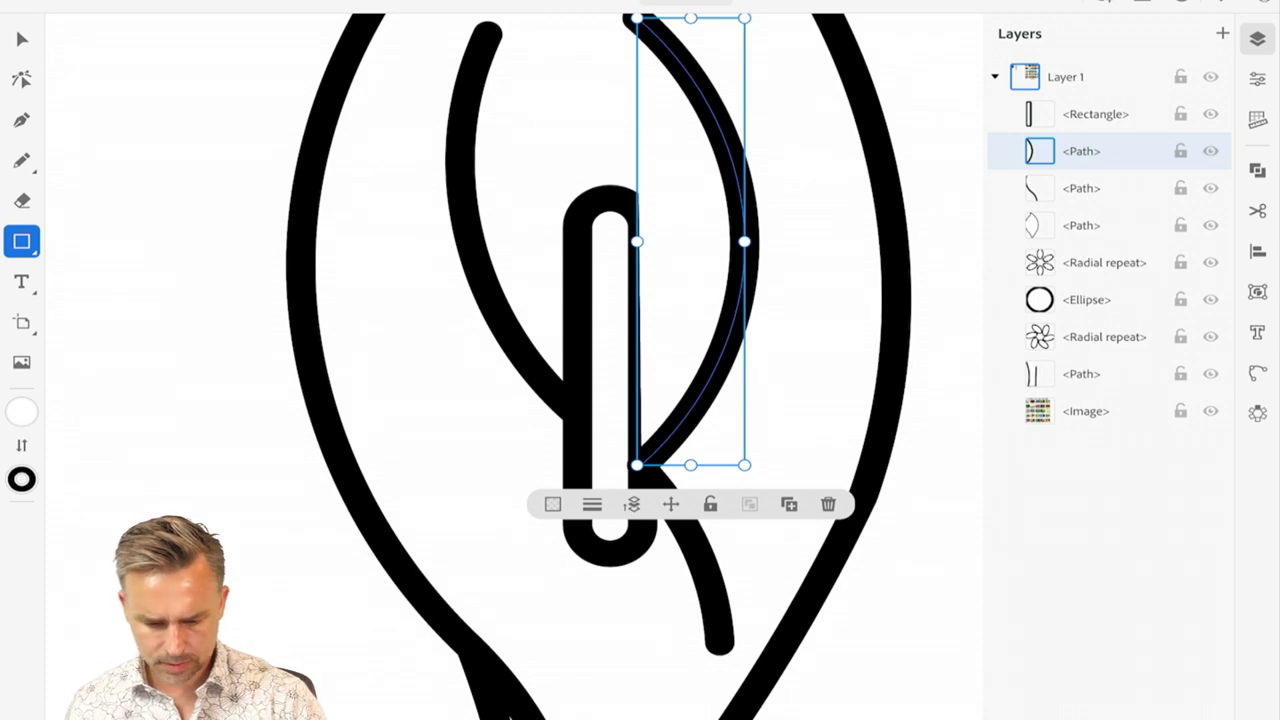
pyautogui.click(1095, 114)
pyautogui.moveTo(584, 262); pyautogui.dragTo(572, 236)
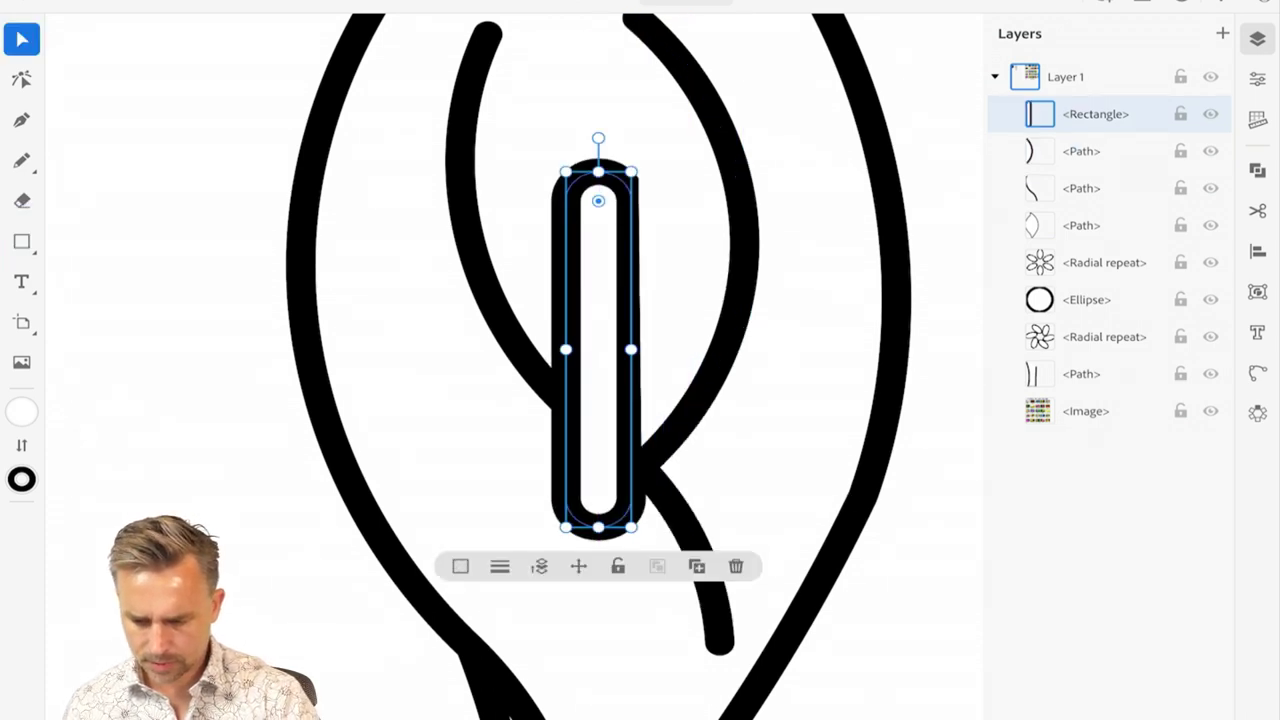
# - Remove the fill from the right inner petal line and place the rounded rectangle directly below it in the layer order
pyautogui.click(742, 250)
pyautogui.click(598, 350)
pyautogui.click(742, 250)
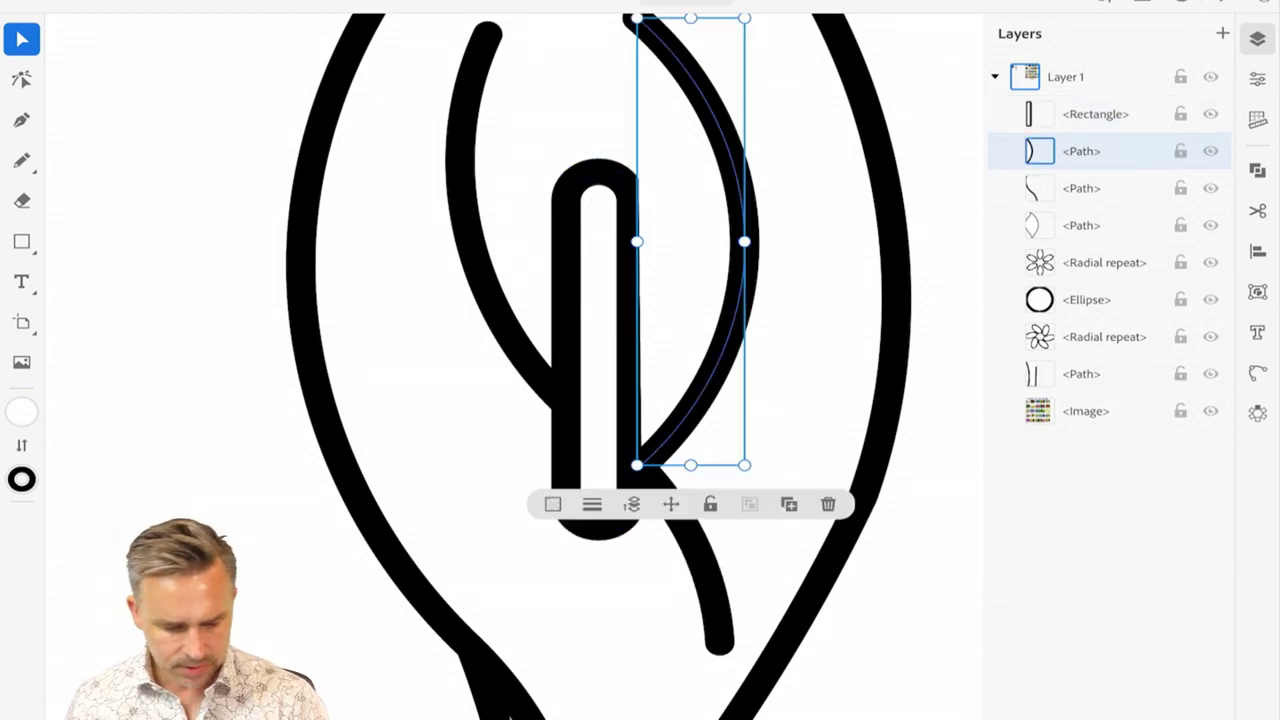
pyautogui.click(21, 411)
pyautogui.click(262, 373)
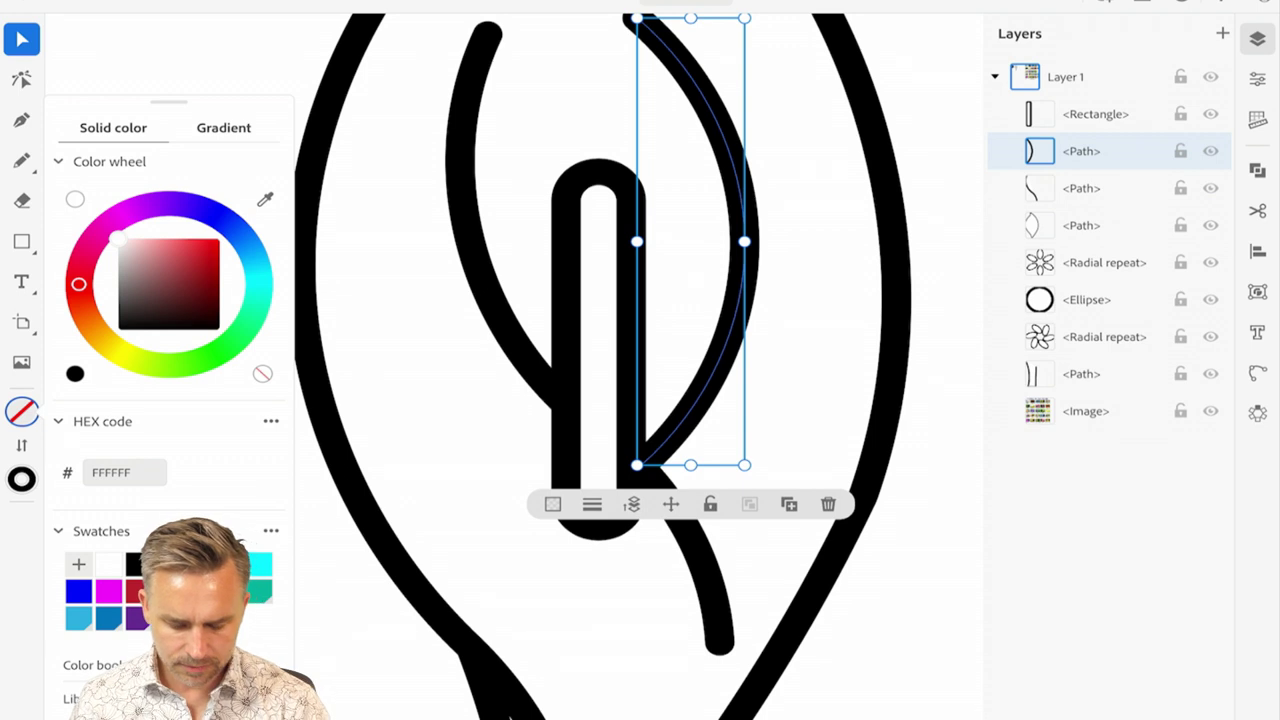
pyautogui.click(470, 240)
pyautogui.click(598, 350)
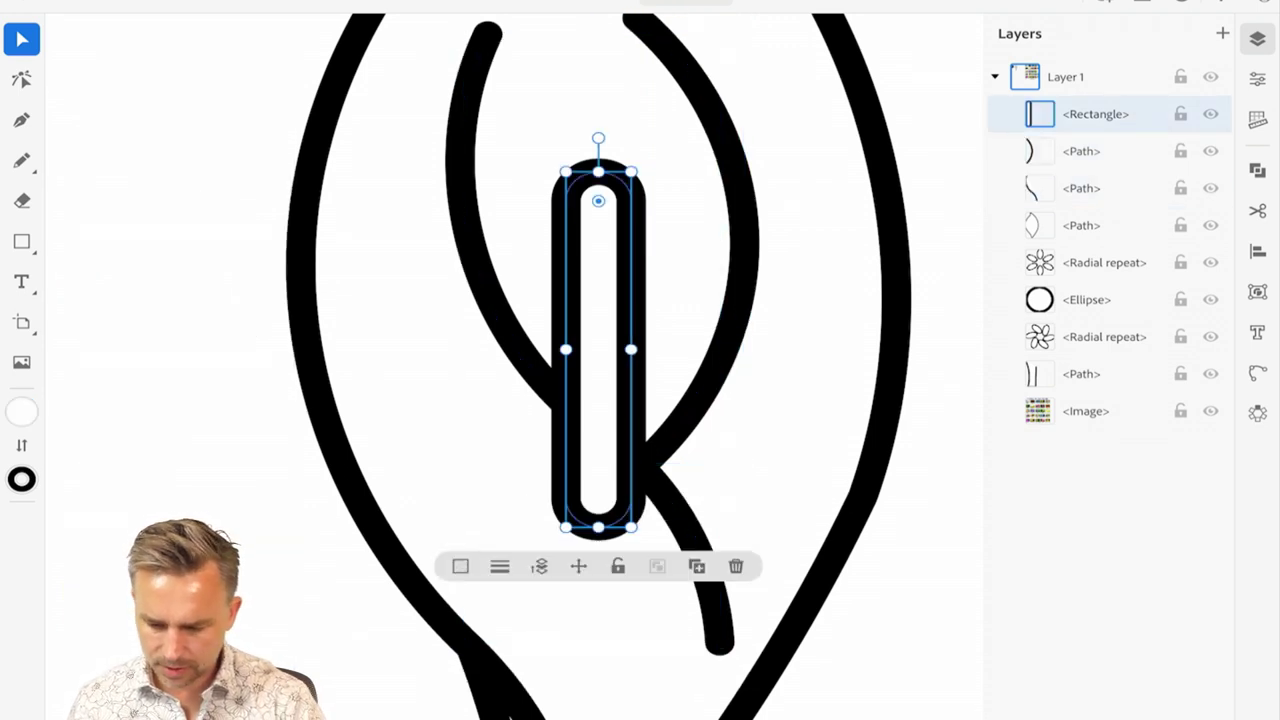
pyautogui.moveTo(1095, 114); pyautogui.dragTo(1095, 151)
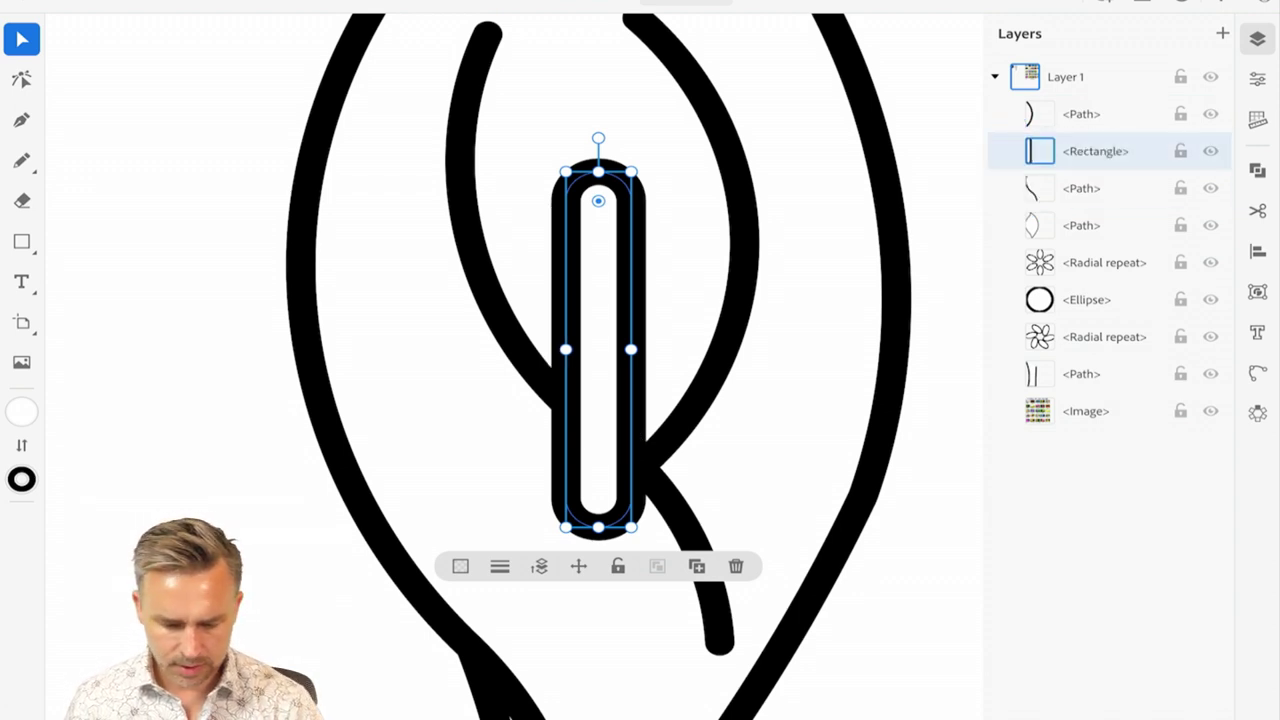
# - Add an anchor point with the Pen tool on each long side of the rounded rectangle, where the inner petal lines meet it
pyautogui.press('p')
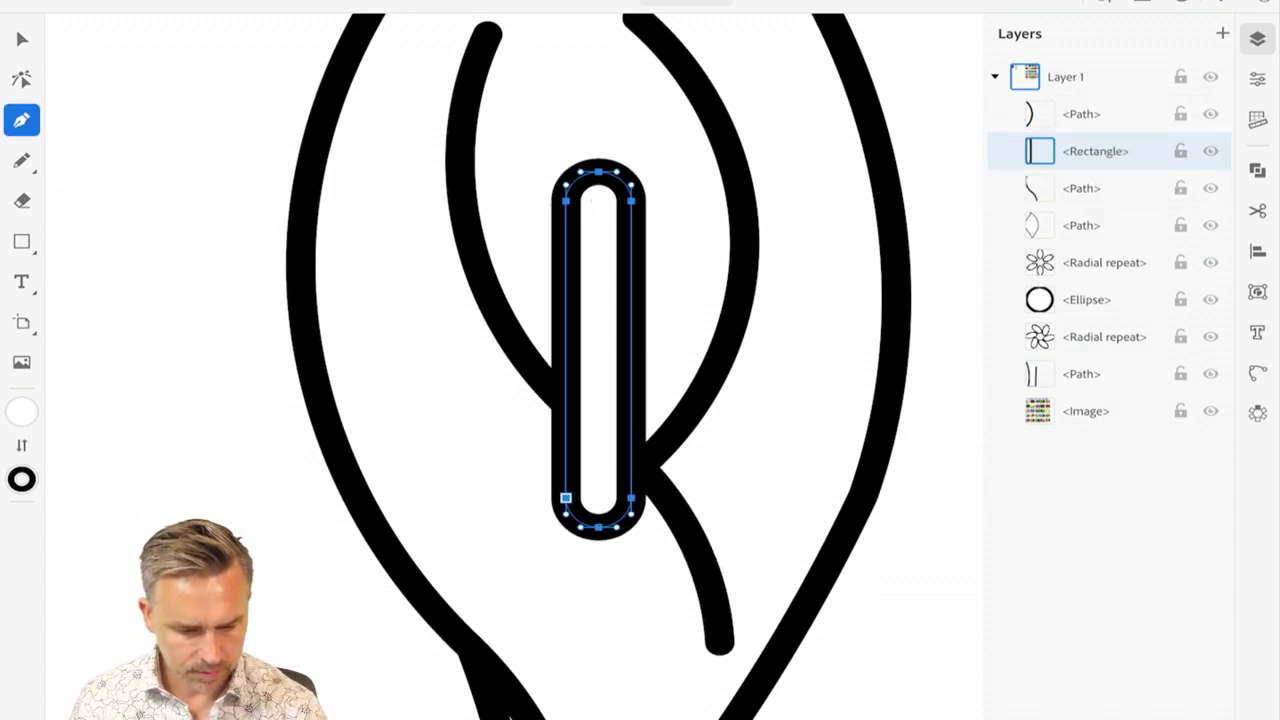
pyautogui.scroll(5, 577, 447)
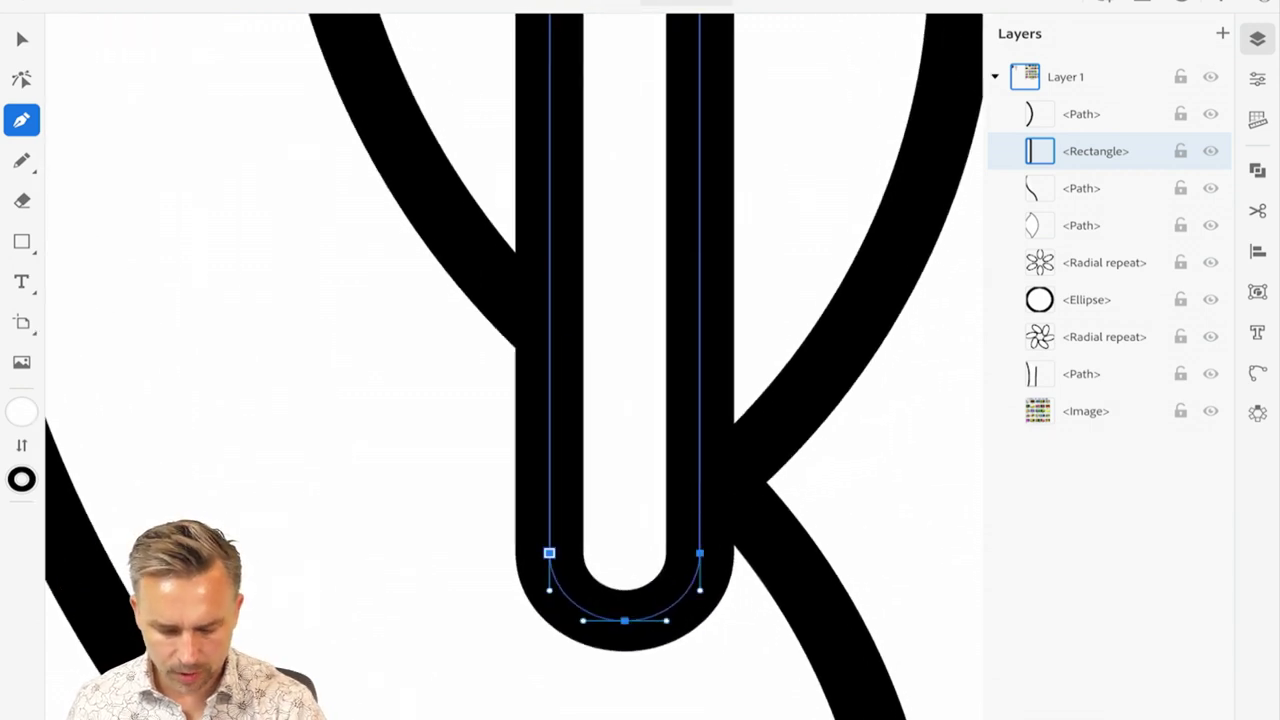
pyautogui.click(549, 318)
pyautogui.click(699, 465)
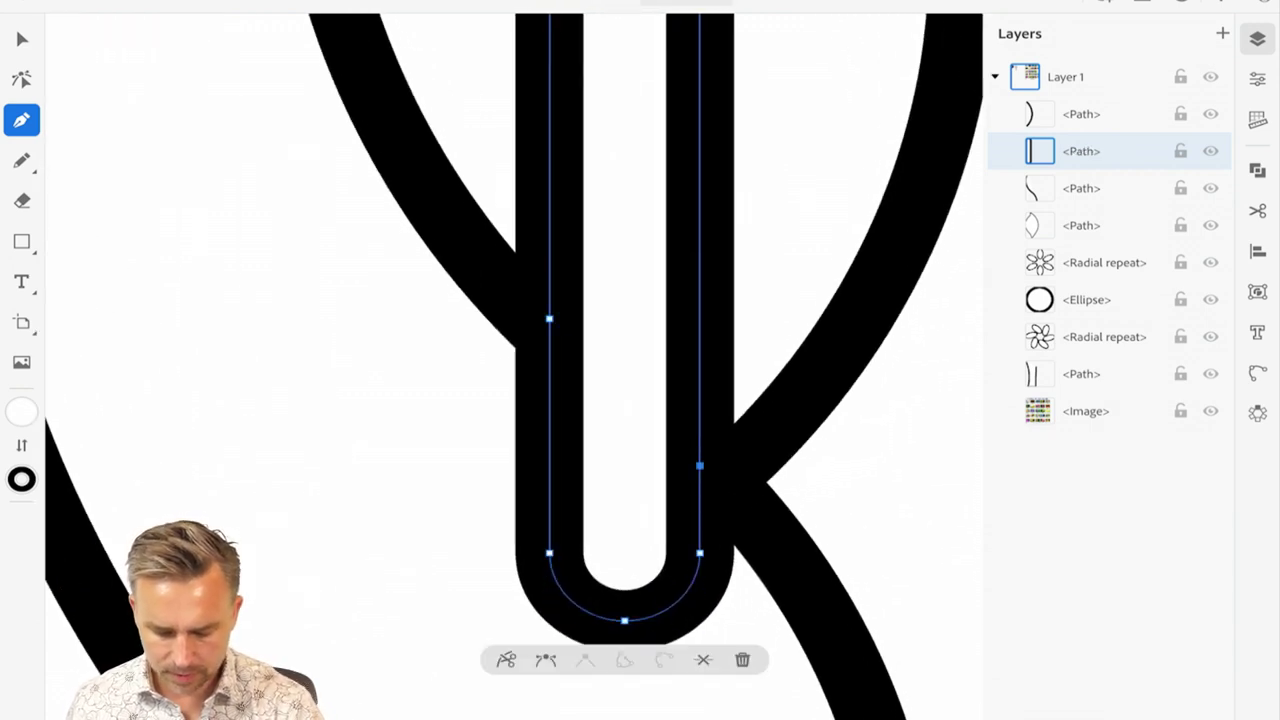
# - Try to delete the lower part of the rounded shape with Direct Selection, and undo the deletion
pyautogui.press('v')
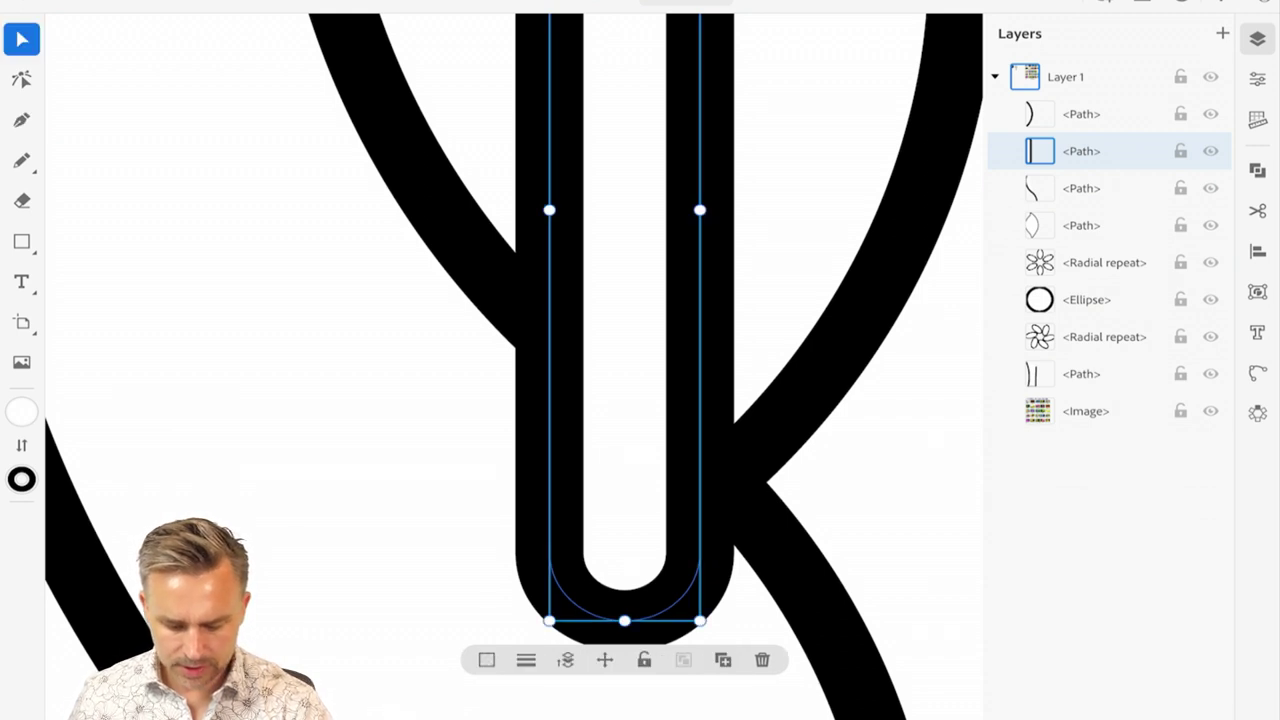
pyautogui.press('a')
pyautogui.press('Delete')
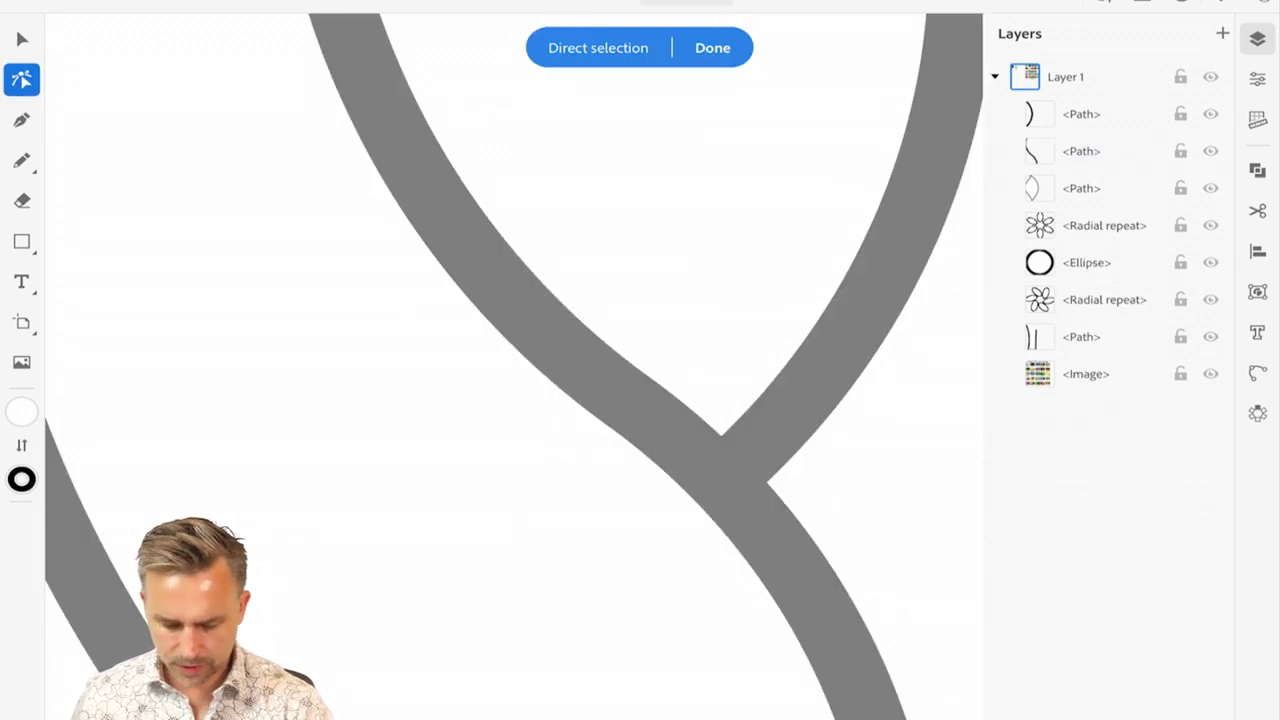
pyautogui.hotkey('ctrl', 'z')
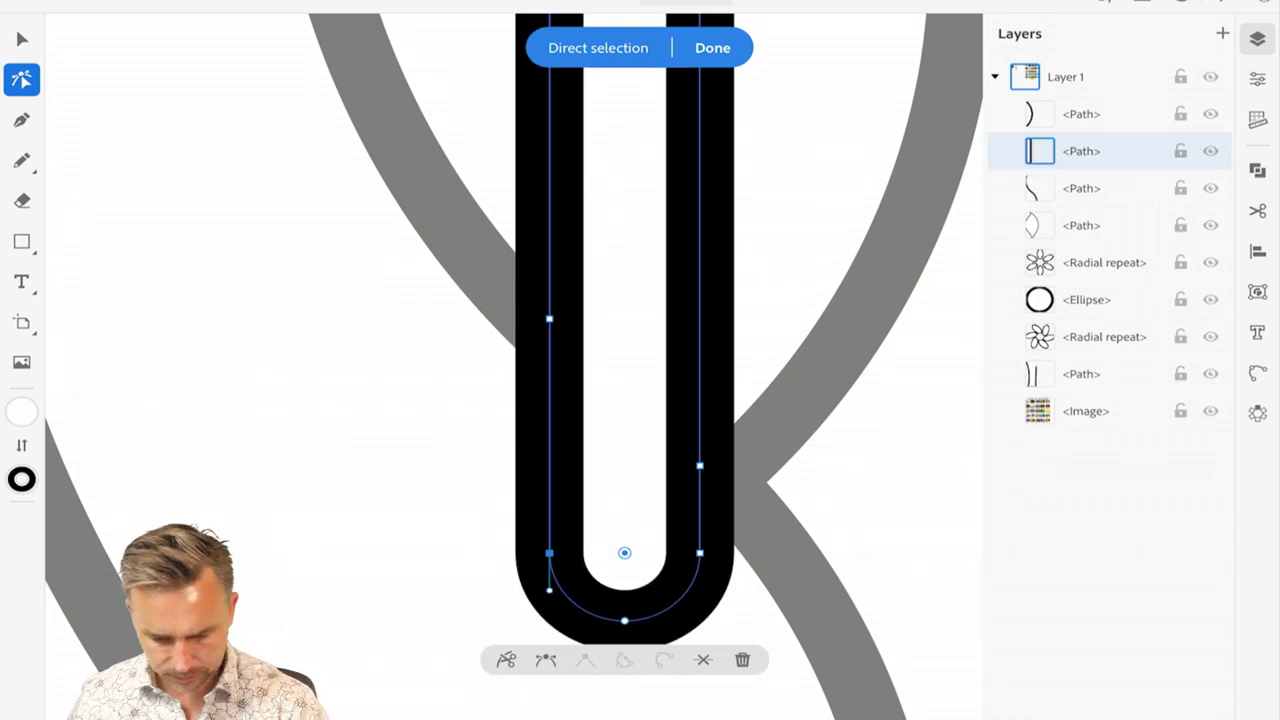
pyautogui.hotkey('ctrl', 'z')
# - Select the rounded rectangle's anchor points with Direct Selection, try deleting the selection, and undo it
pyautogui.click(699, 400)
pyautogui.press('a')
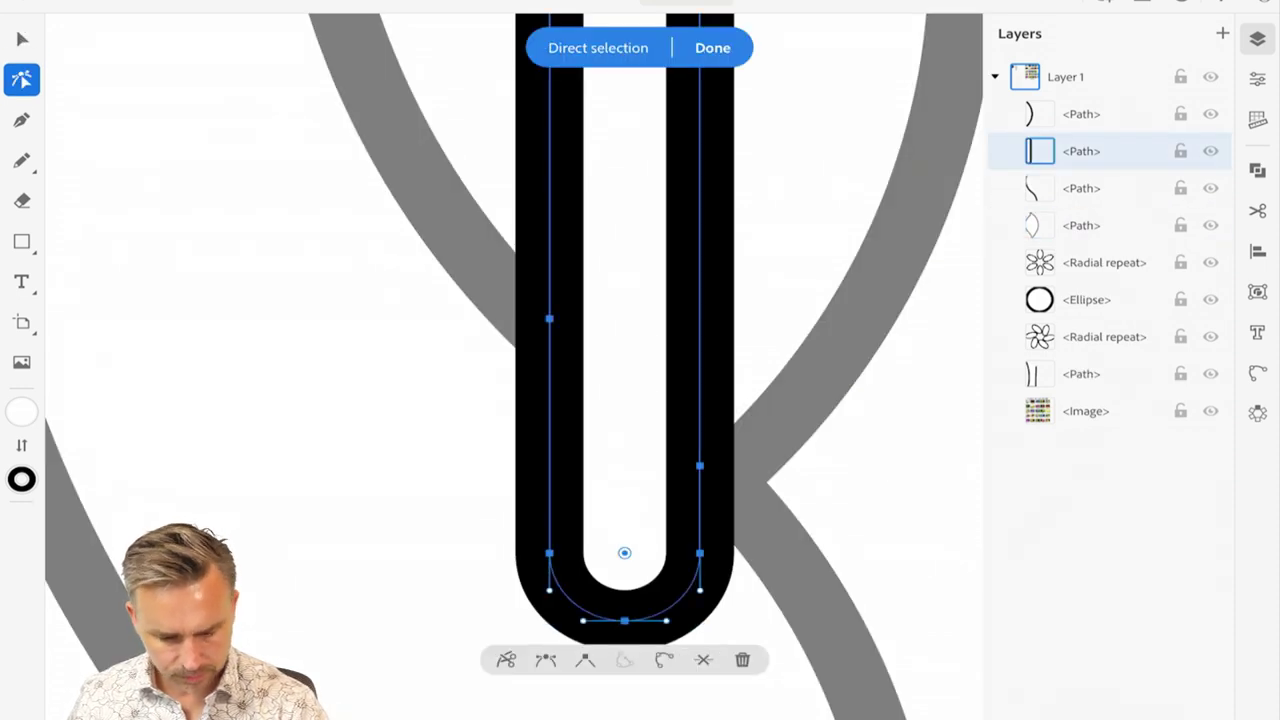
pyautogui.click(549, 553)
pyautogui.press('Delete')
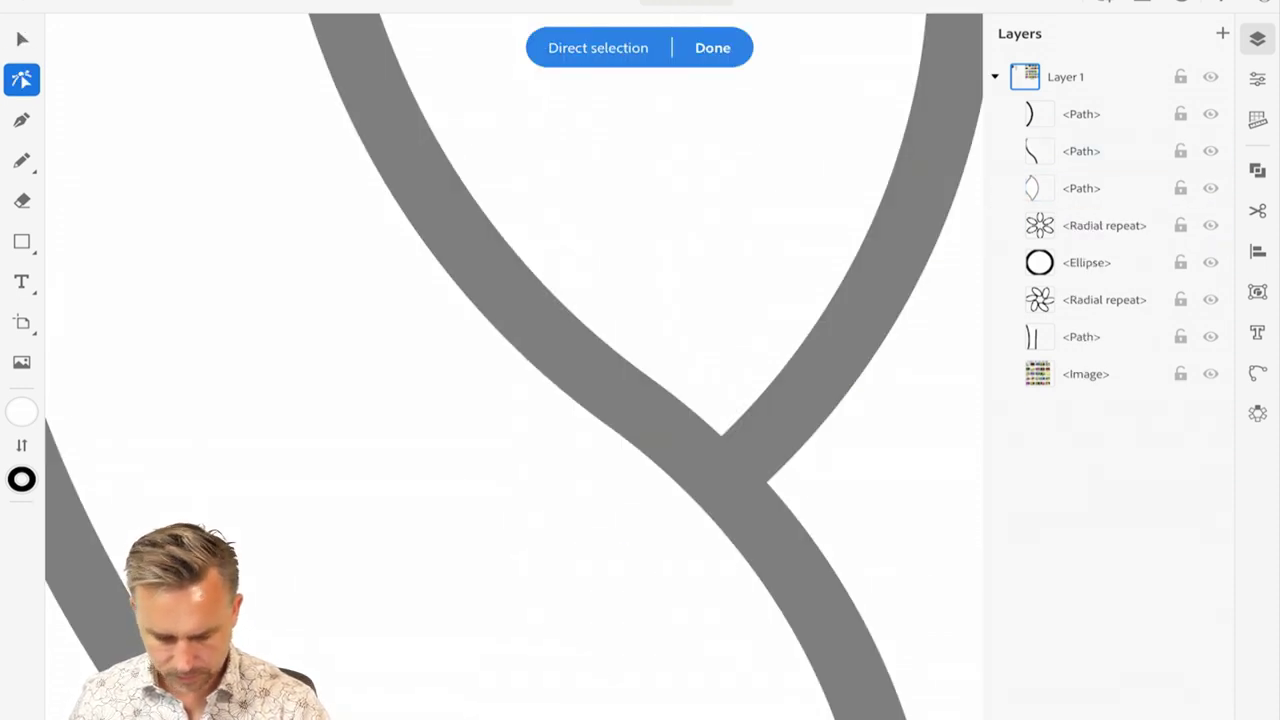
pyautogui.hotkey('ctrl', 'z')
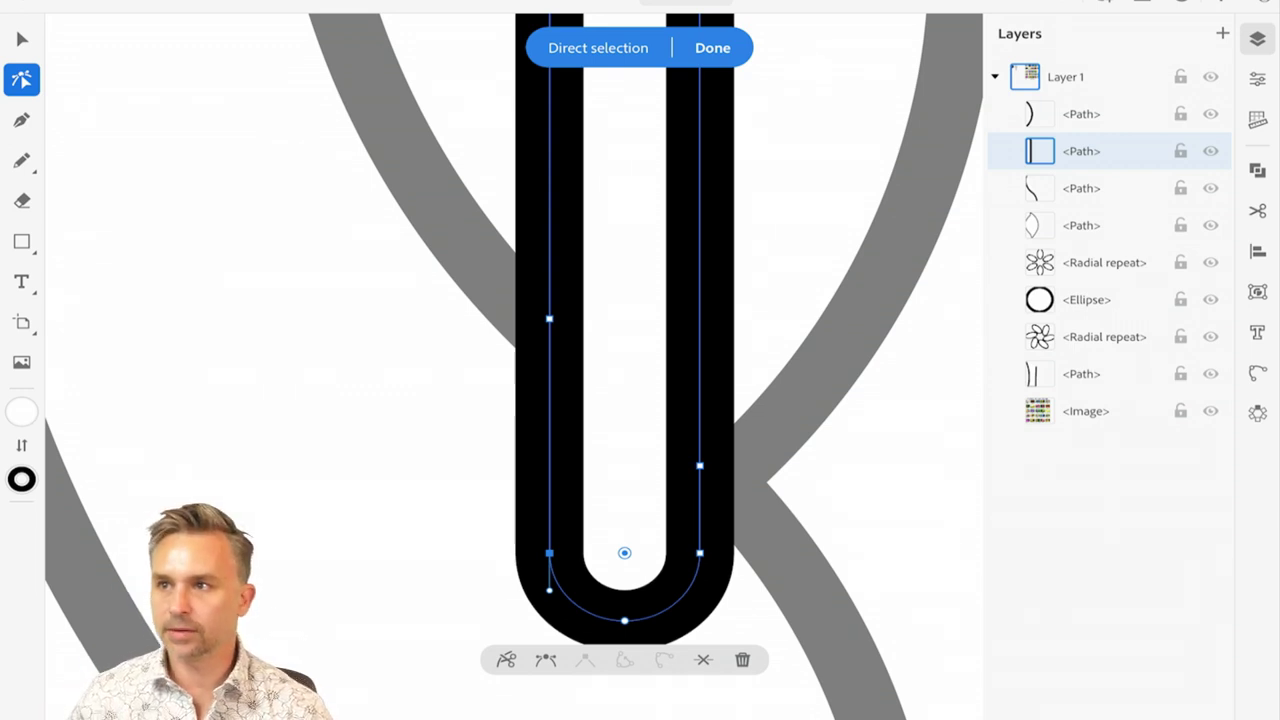
# - Delete the lower-left, bottom and lower-right anchor points of the rounded rectangle, then clear the selection
pyautogui.press('Delete')
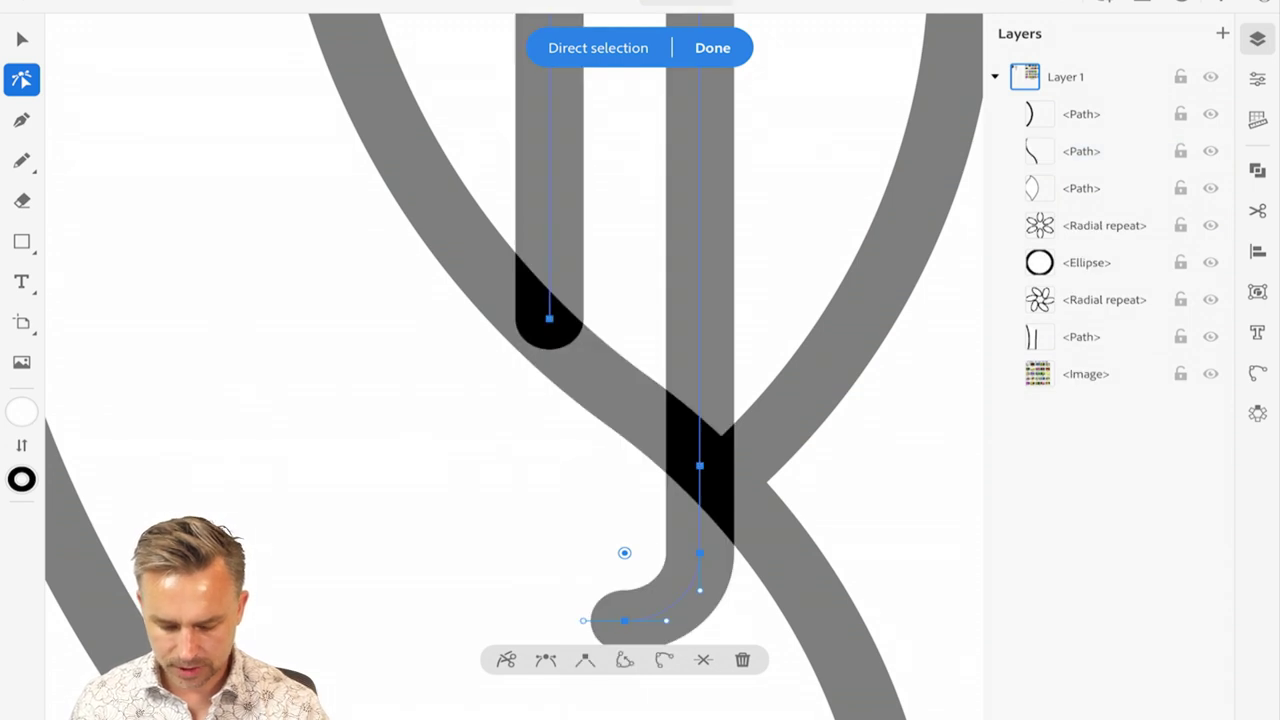
pyautogui.press('Escape')
pyautogui.press('Delete')
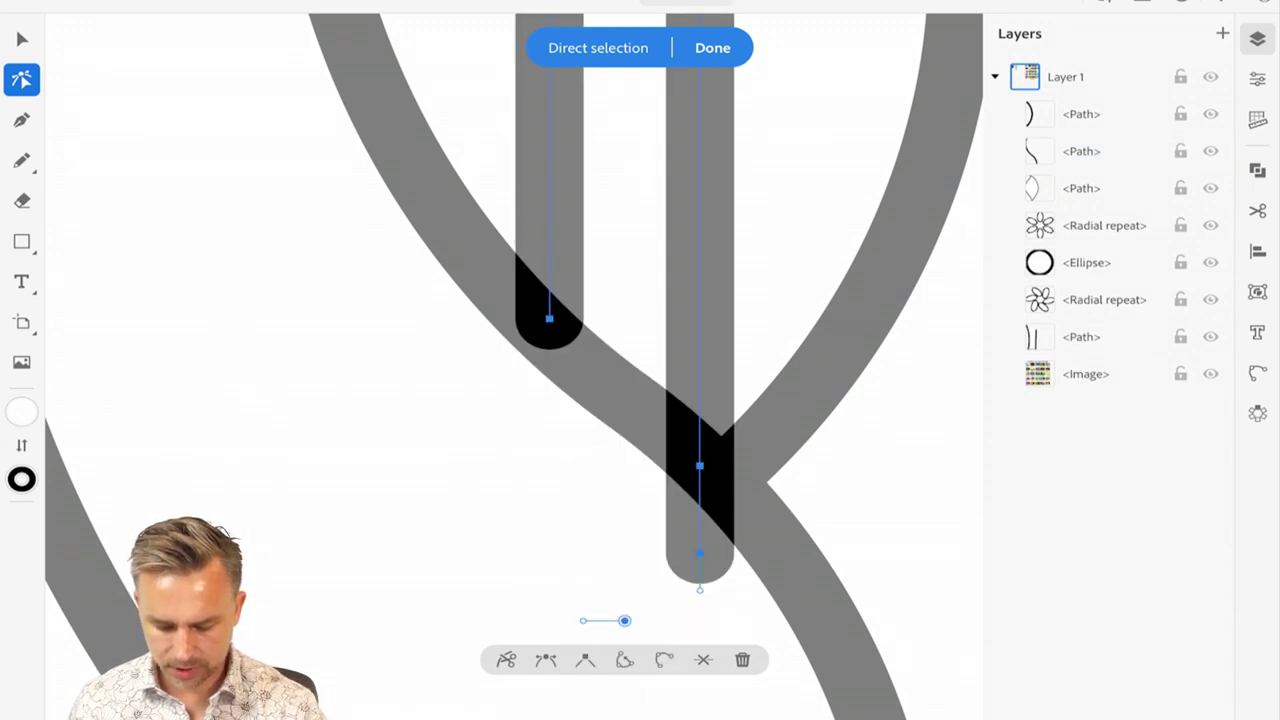
pyautogui.press('Delete')
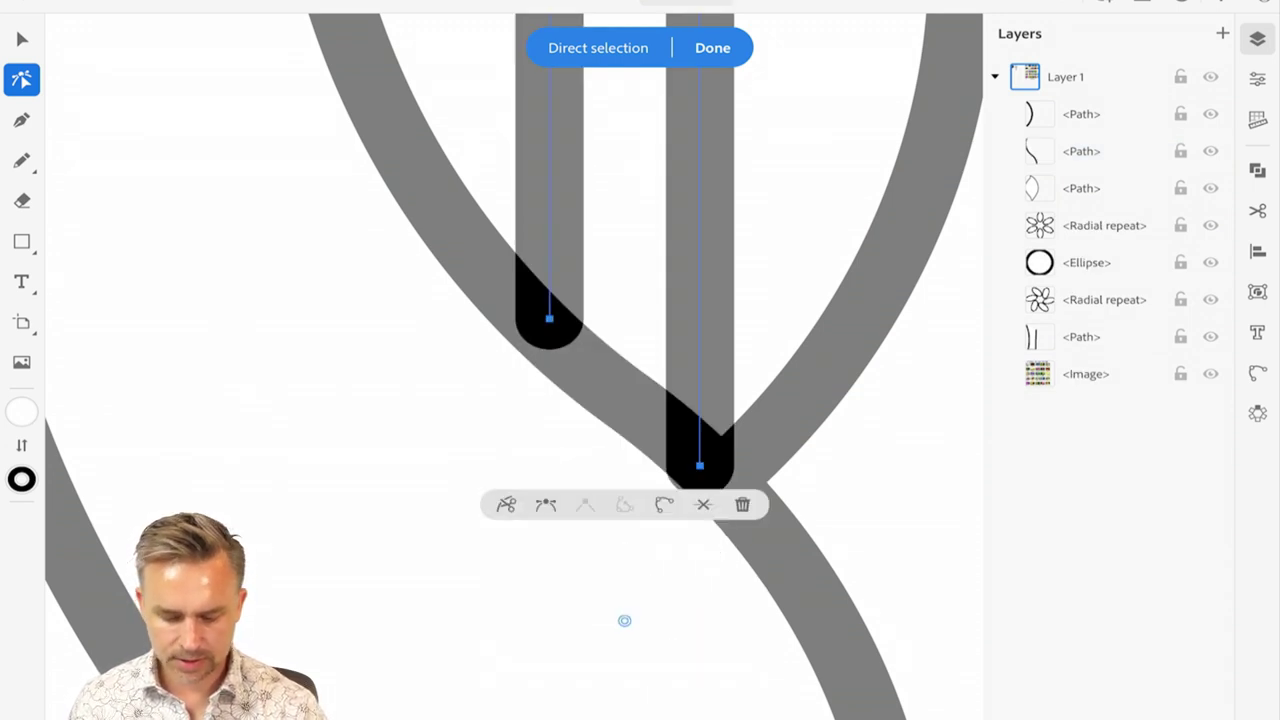
pyautogui.doubleClick(624, 621)
pyautogui.scroll(-5, 426, 450)
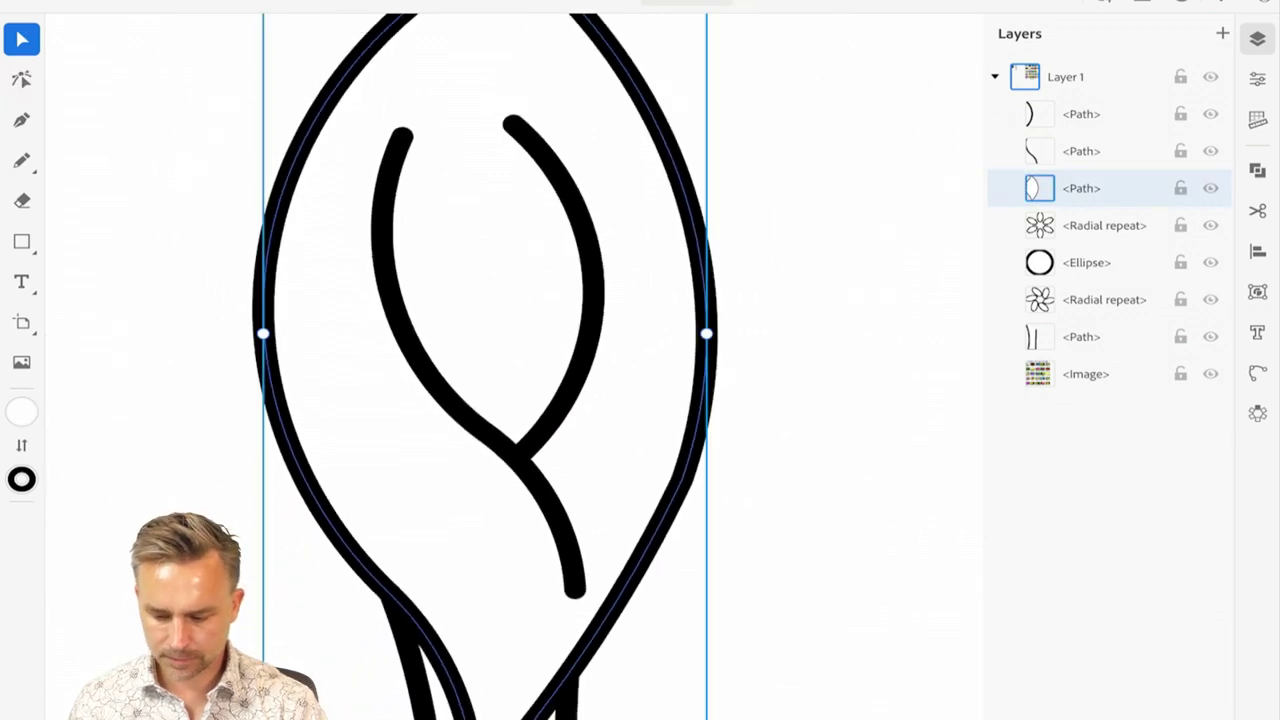
pyautogui.click(410, 650)
pyautogui.press('Escape')
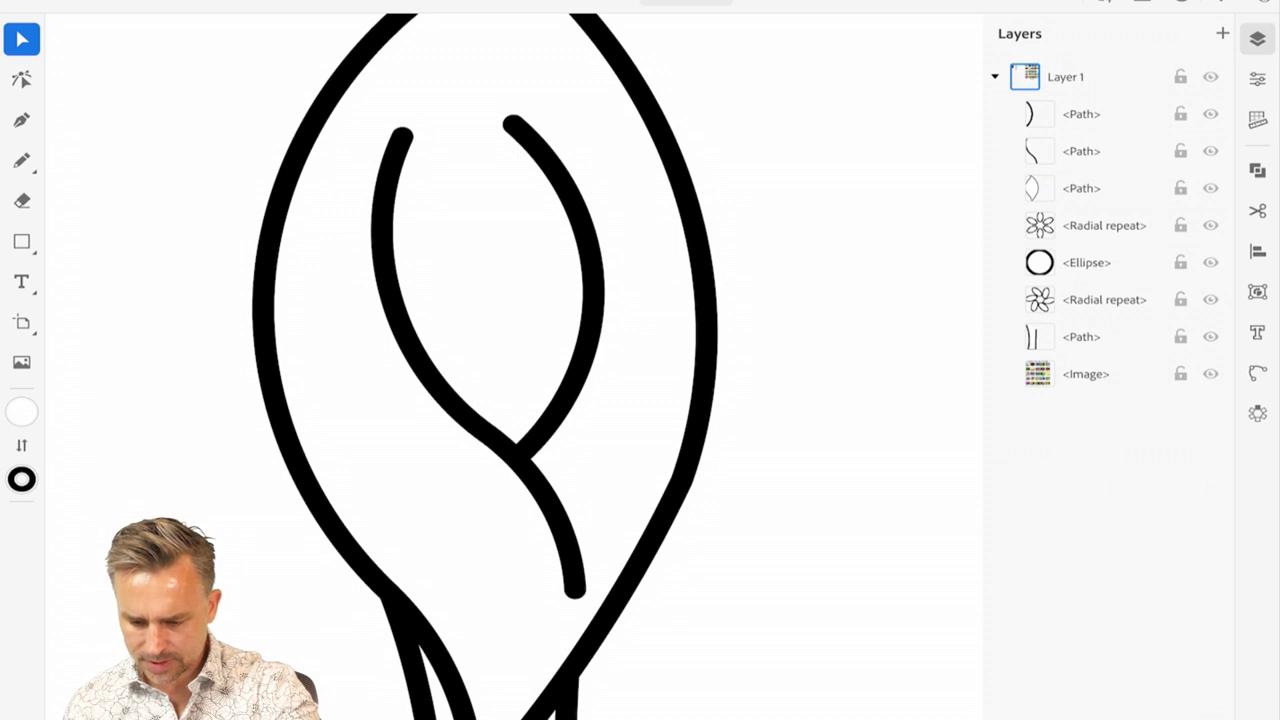
# - Undo the anchor point deletions to restore the closed rounded rectangle between the inner petal lines, and deselect it
pyautogui.hotkey('ctrl', 'z')
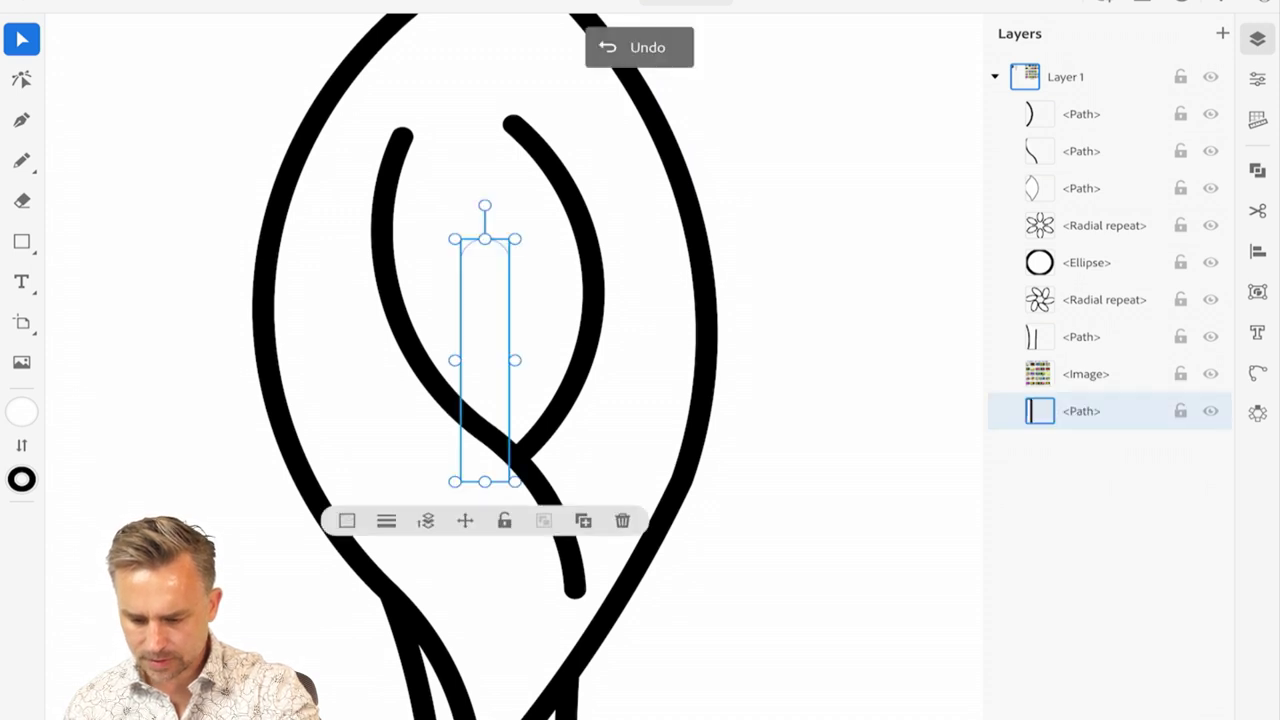
pyautogui.hotkey('ctrl', 'z')
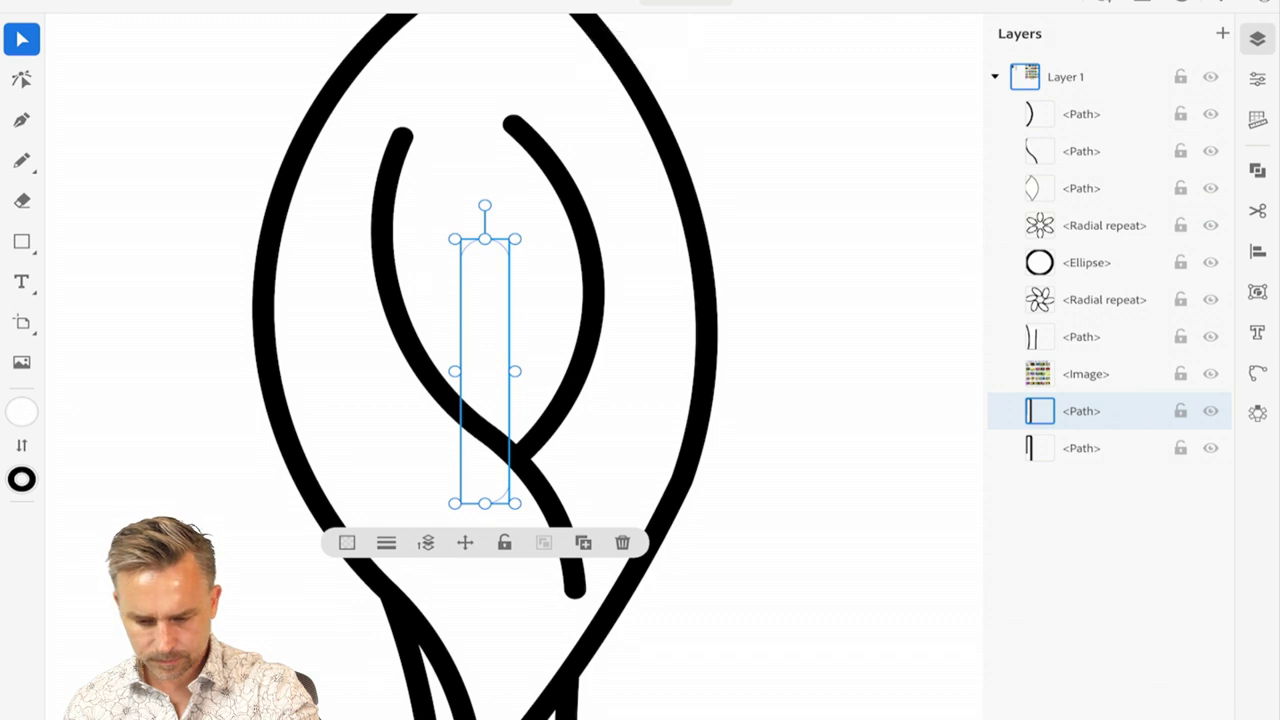
pyautogui.hotkey('ctrl', 'v')
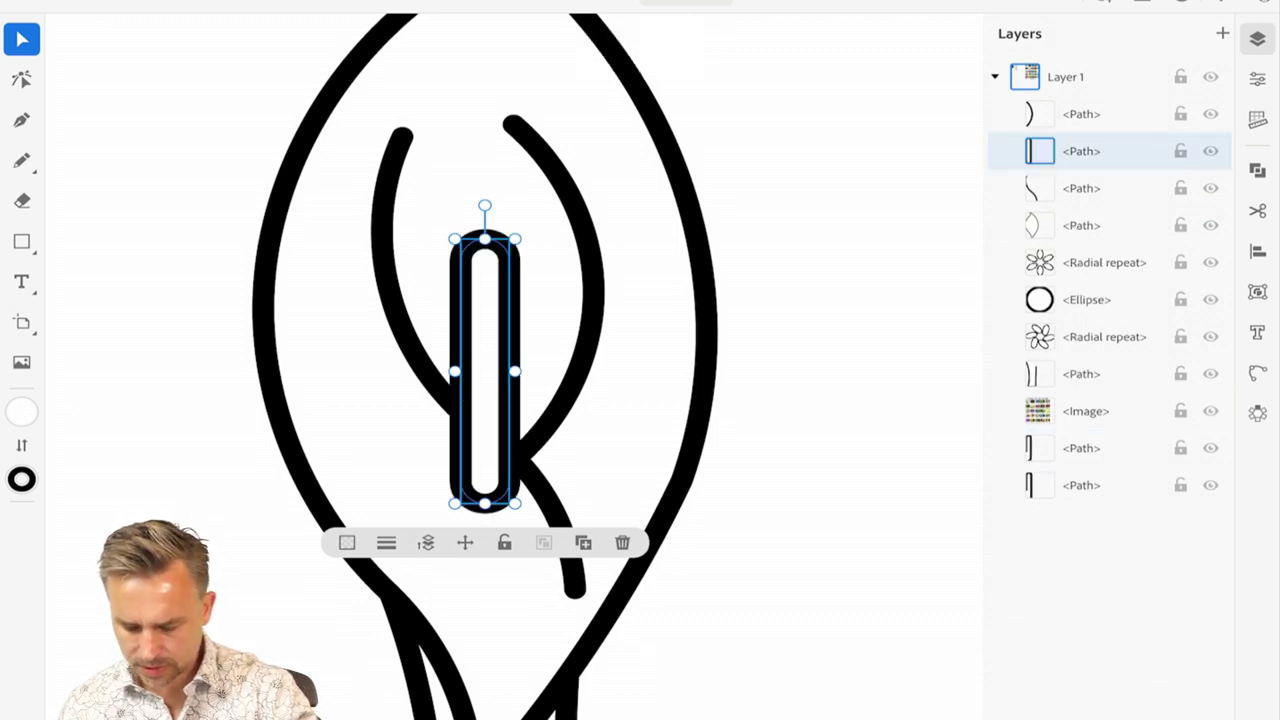
pyautogui.press('Escape')
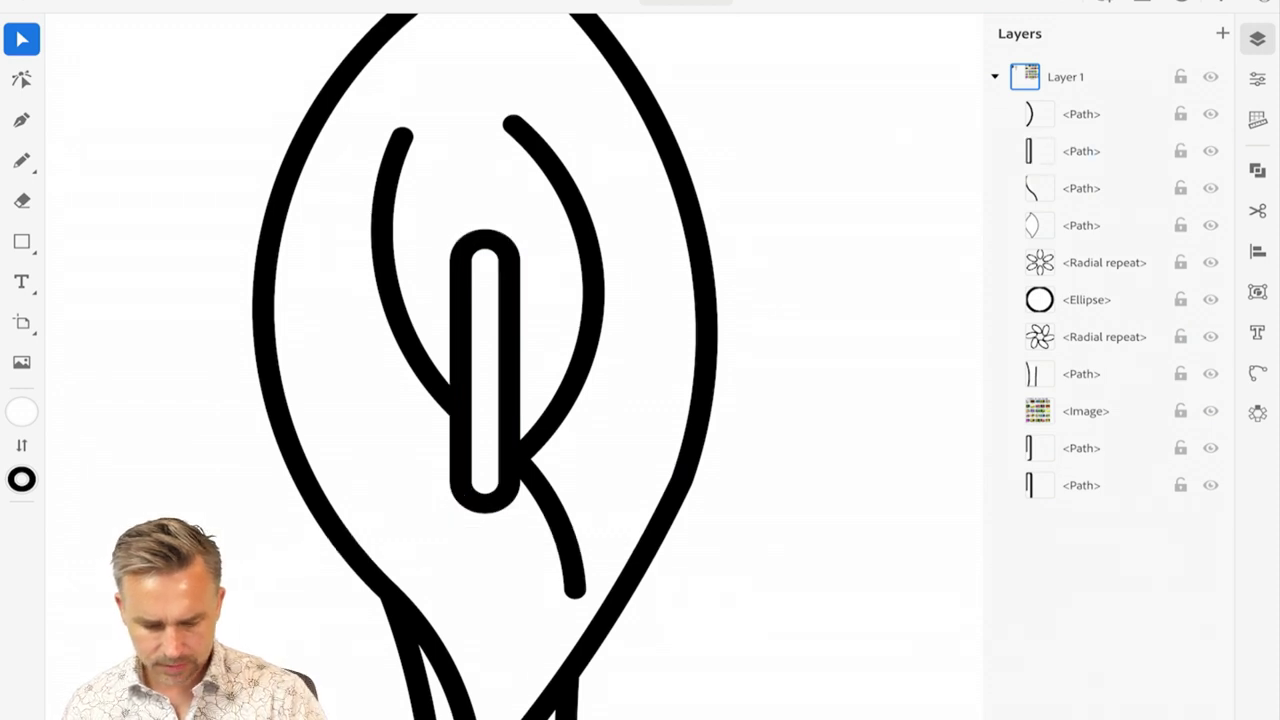
pyautogui.click(485, 371)
pyautogui.moveTo(459, 371); pyautogui.dragTo(257, 371)
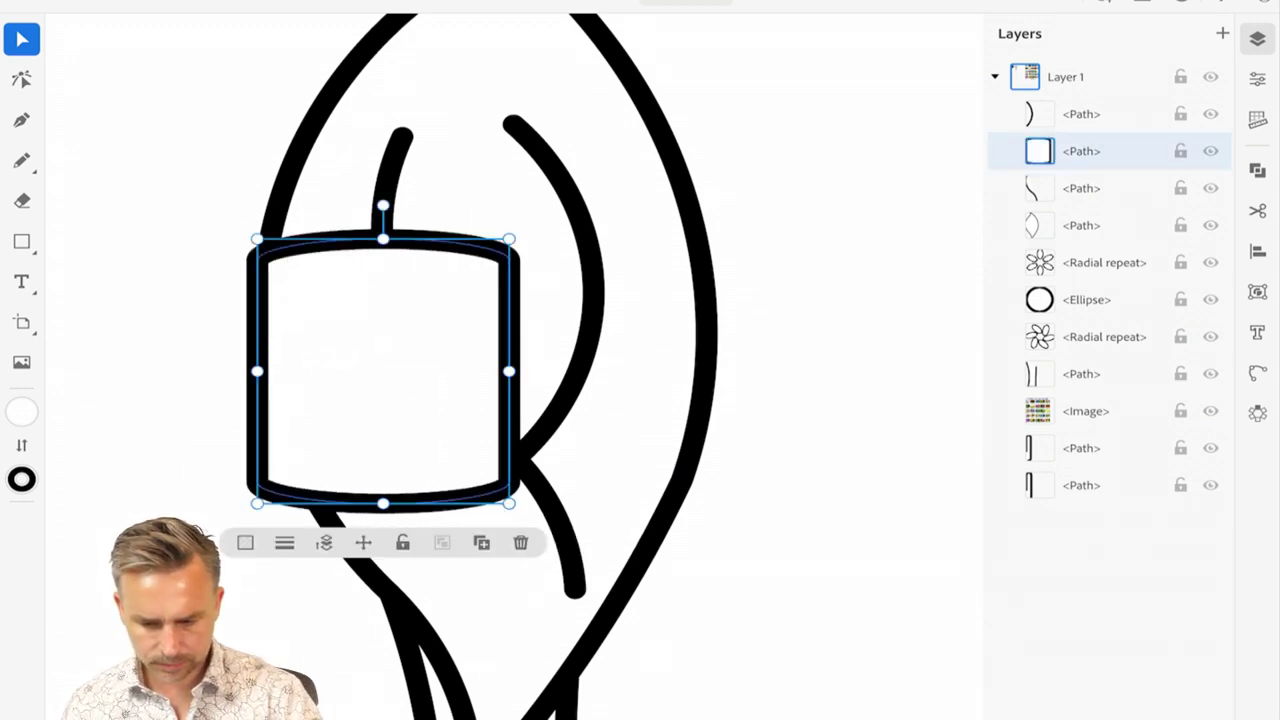
pyautogui.hotkey('ctrl', 'z')
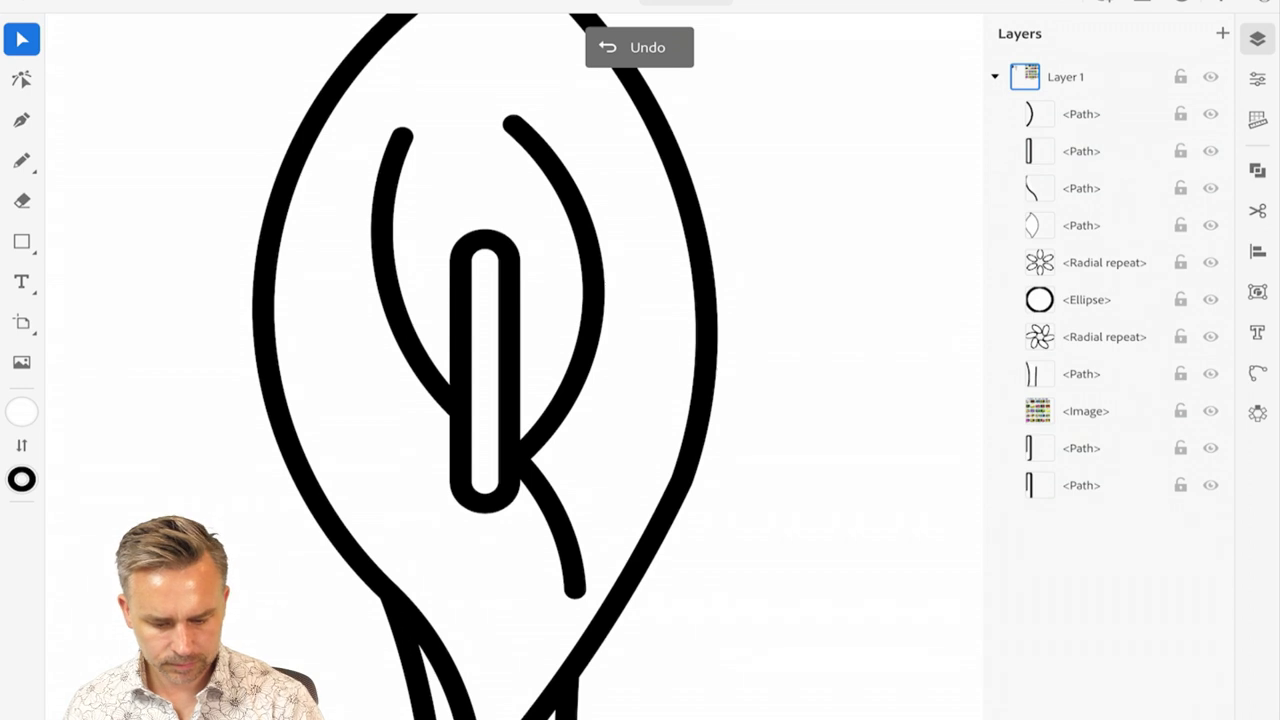
# - Nudge the rounded rectangle slightly downward and activate its anchor points for Direct Selection
pyautogui.moveTo(485, 280)
pyautogui.mouseDown()
pyautogui.moveTo(372, 272)
pyautogui.moveTo(485, 279)
pyautogui.mouseUp()
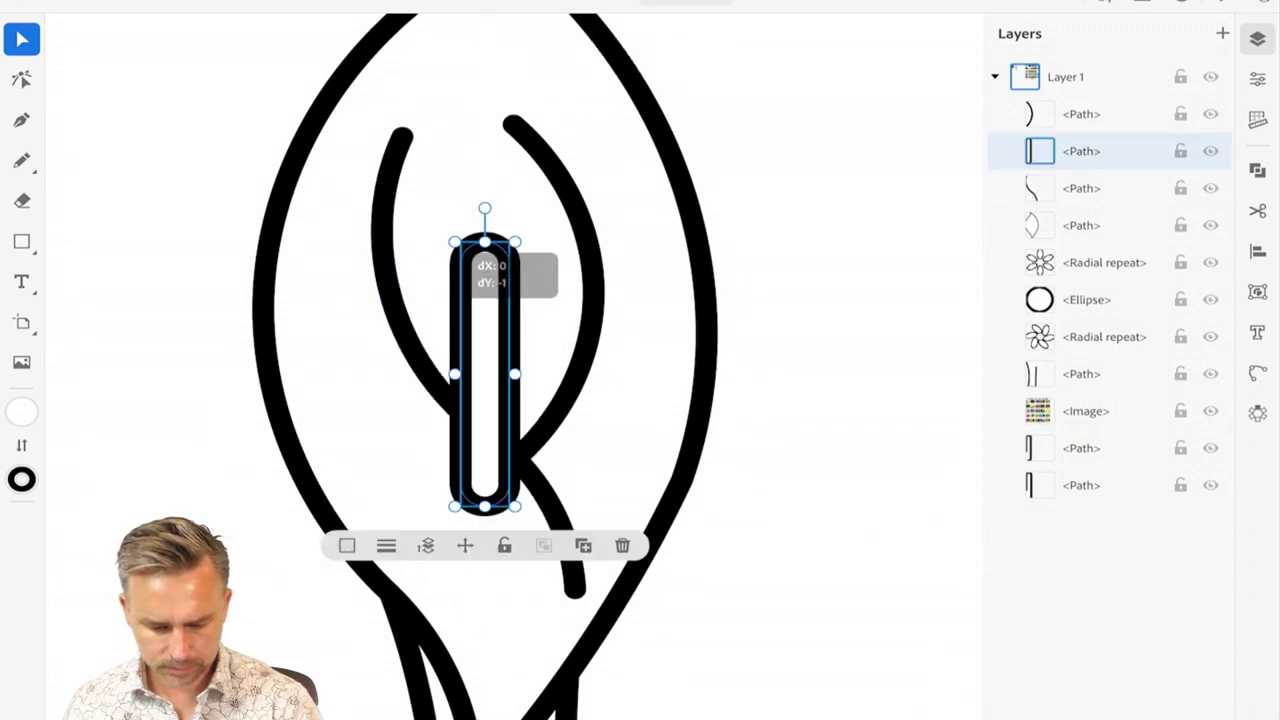
pyautogui.scroll(5, 471, 480)
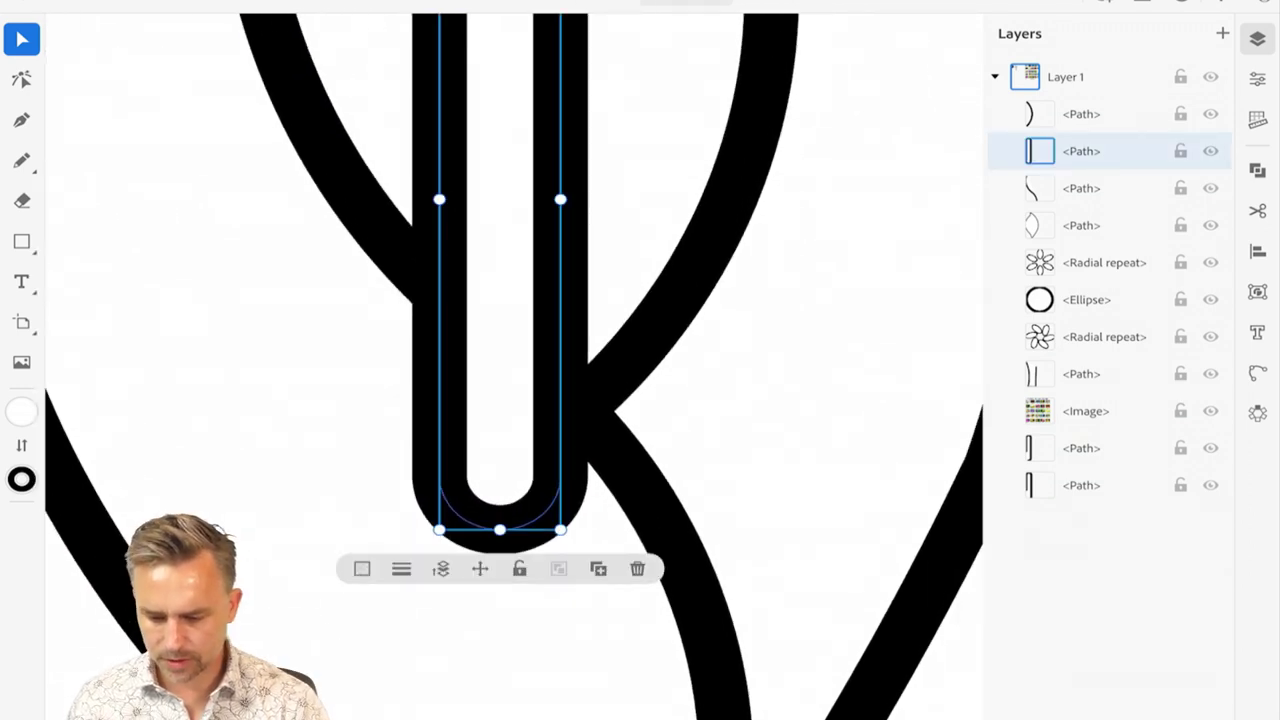
pyautogui.press('a')
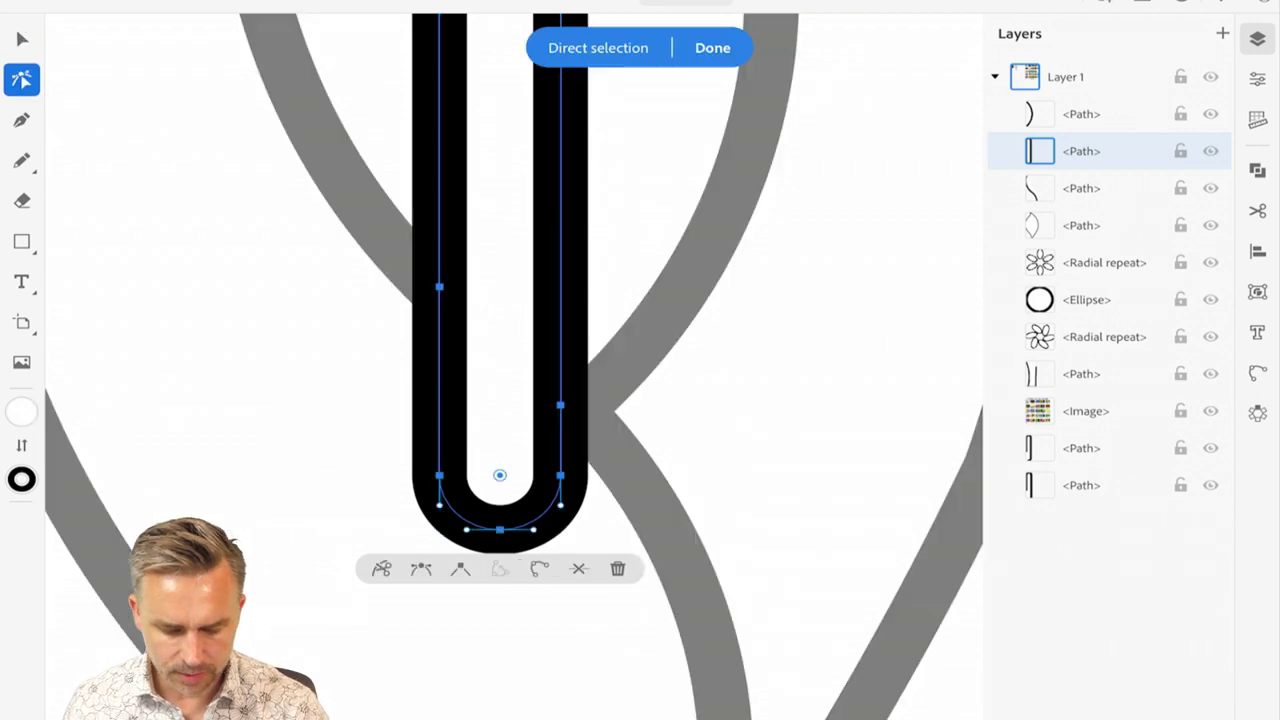
pyautogui.scroll(3, 416, 460)
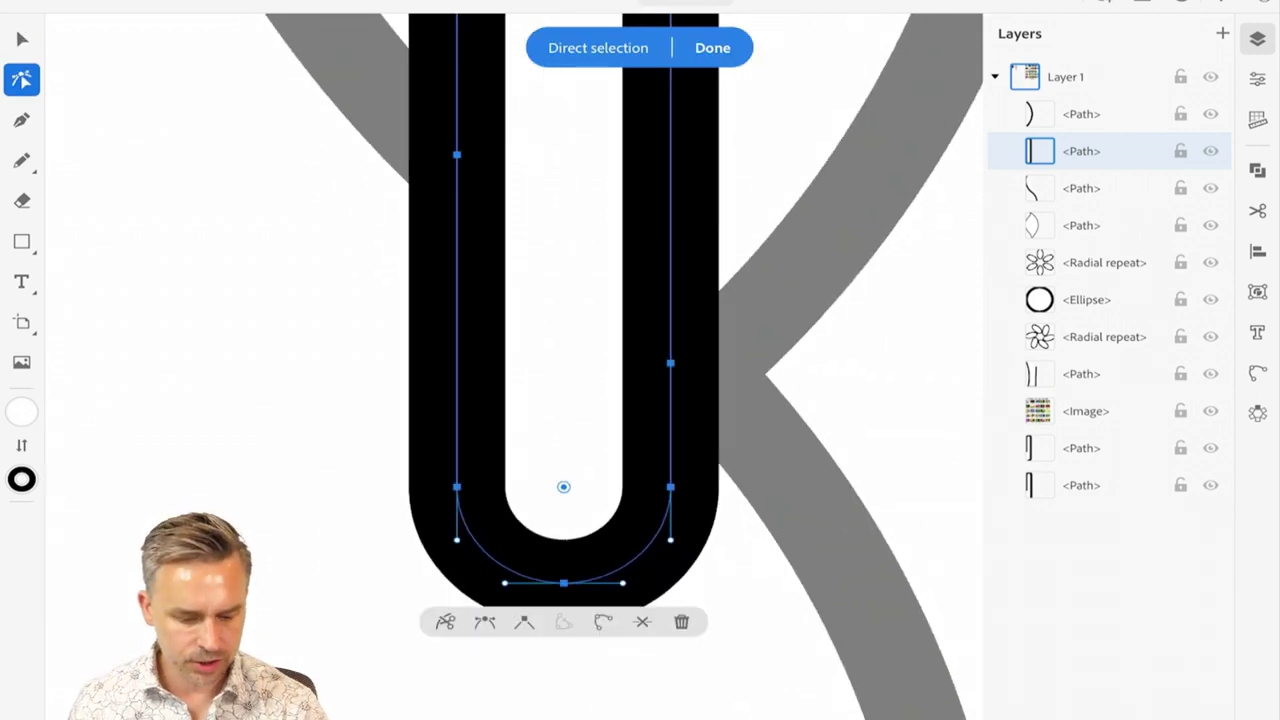
pyautogui.press('p')
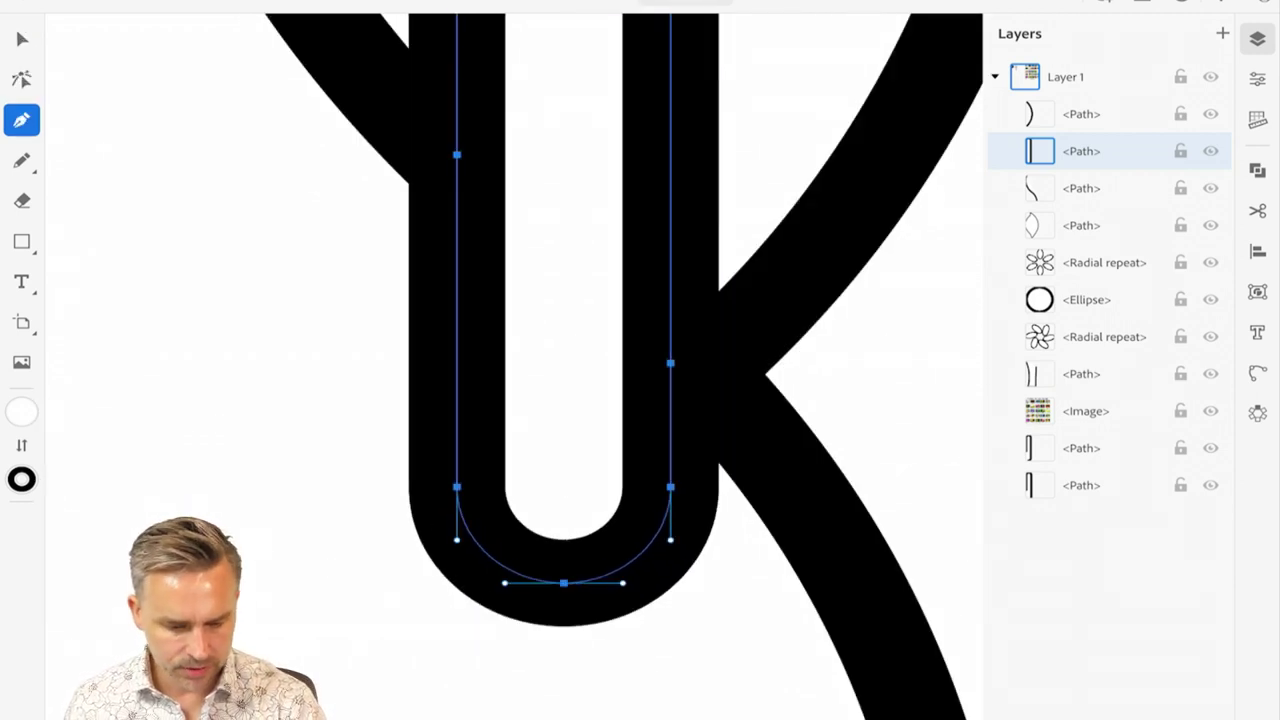
pyautogui.press('v')
pyautogui.press('a')
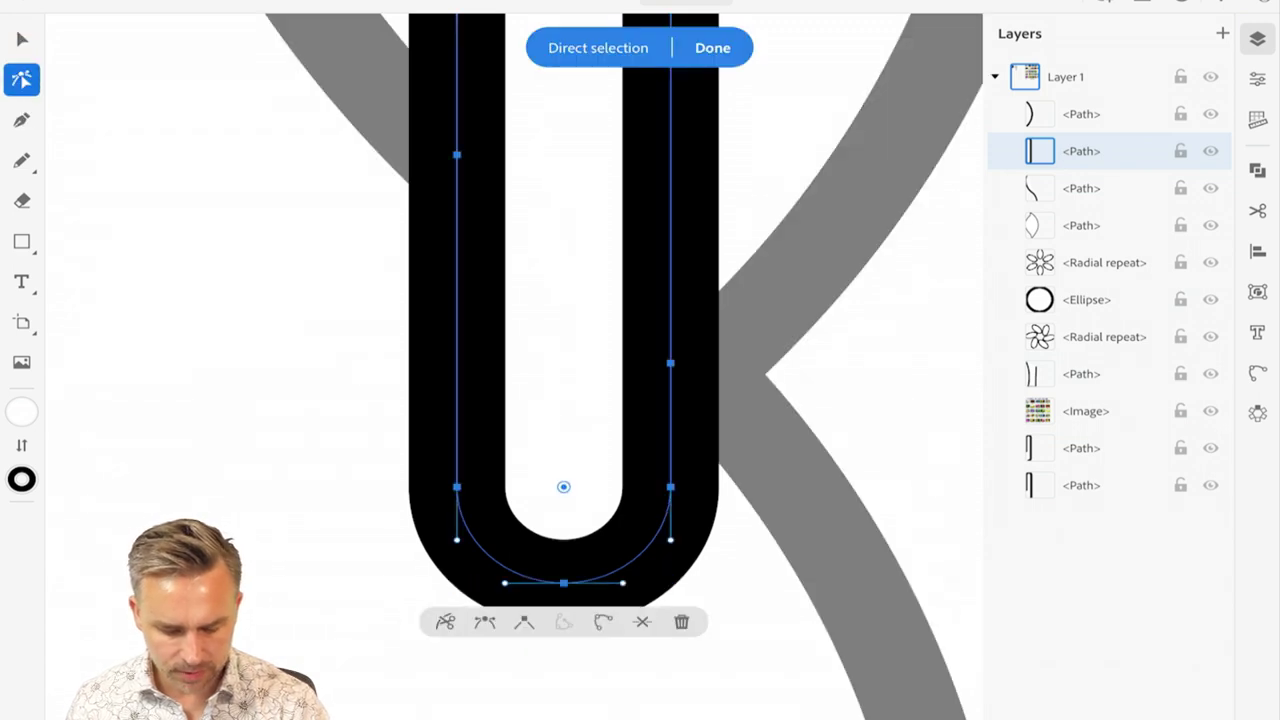
# - Open the rounded rectangle into an arch by deleting its left, bottom and right anchor points below the petal-line junctions
pyautogui.press('Delete')
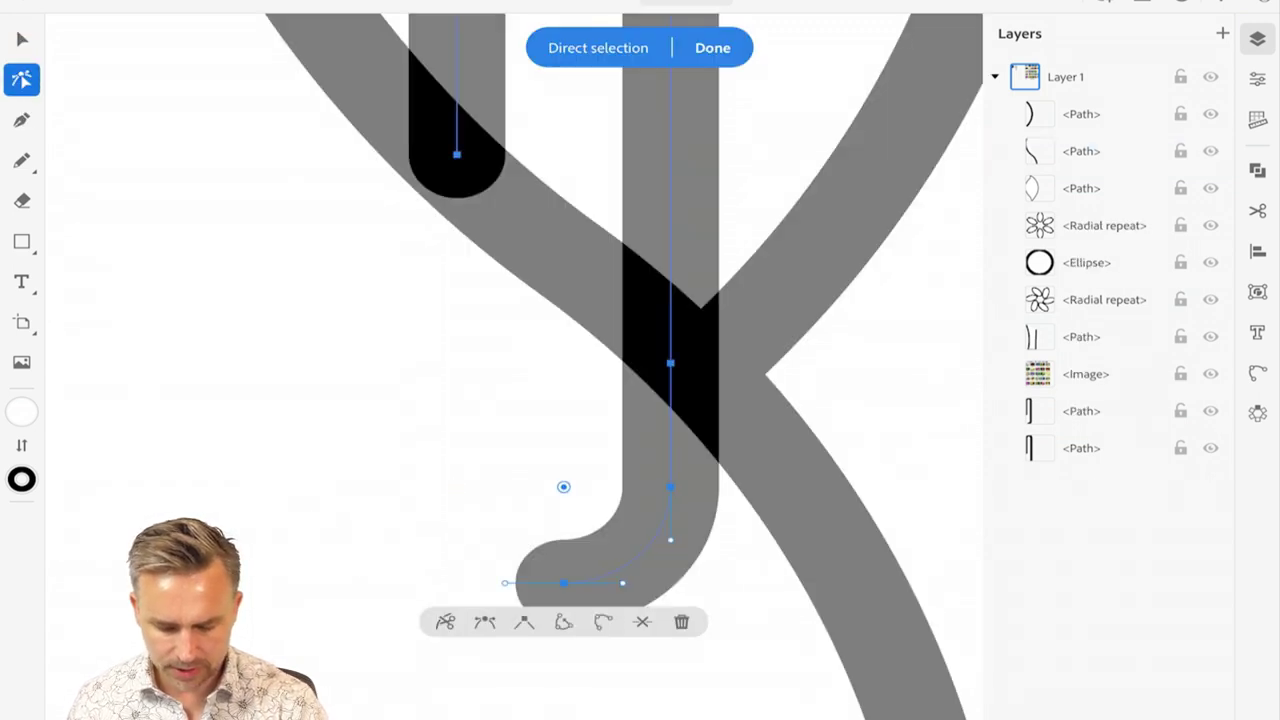
pyautogui.click(639, 555)
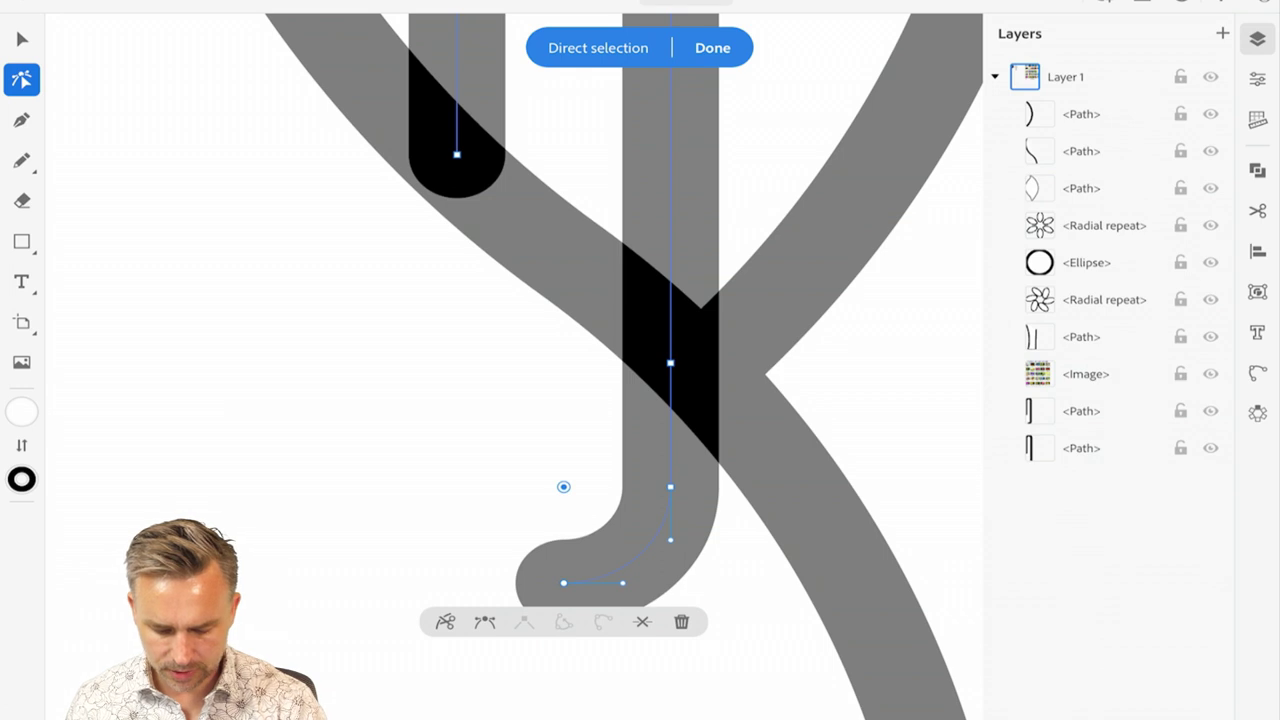
pyautogui.press('Delete')
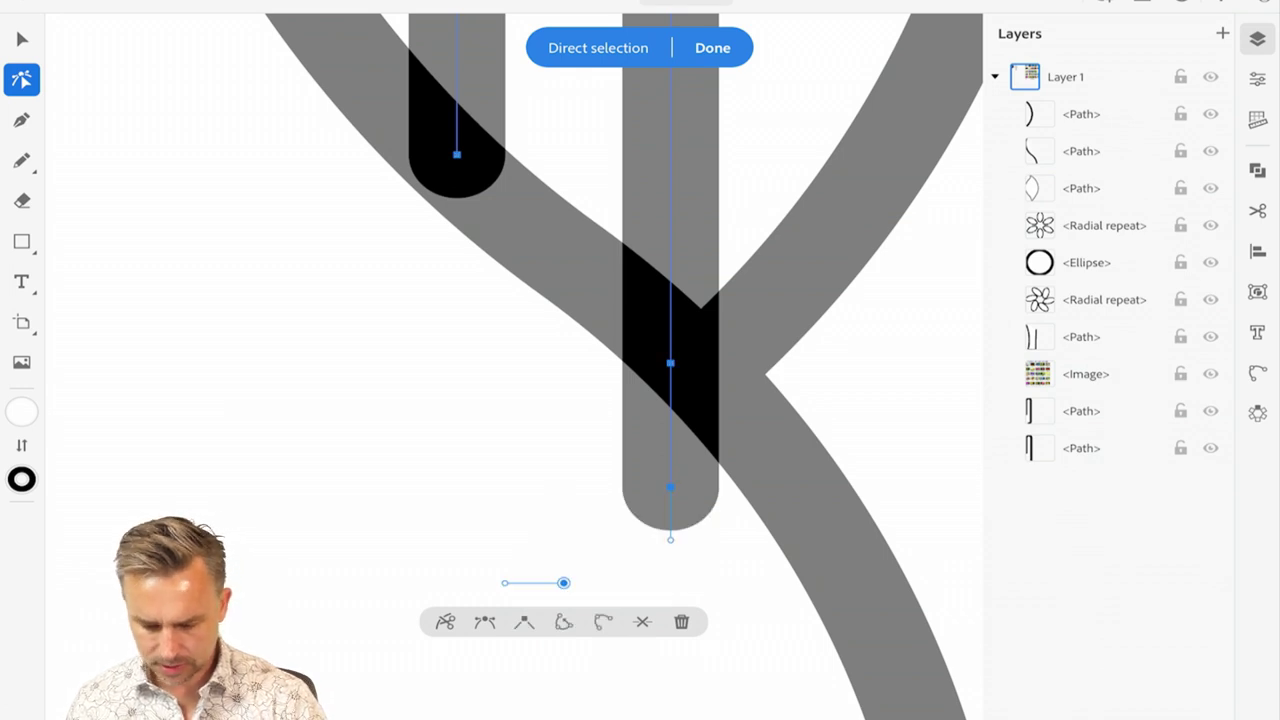
pyautogui.click(563, 583)
pyautogui.press('Delete')
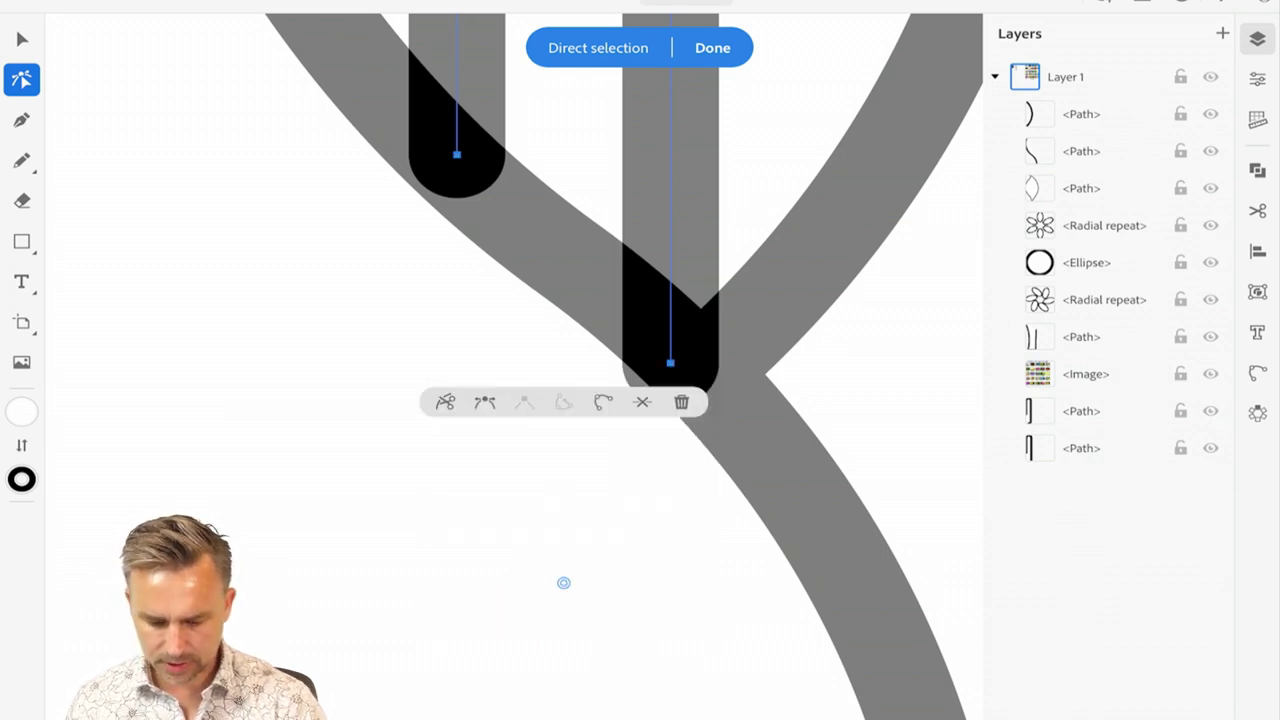
pyautogui.press('Delete')
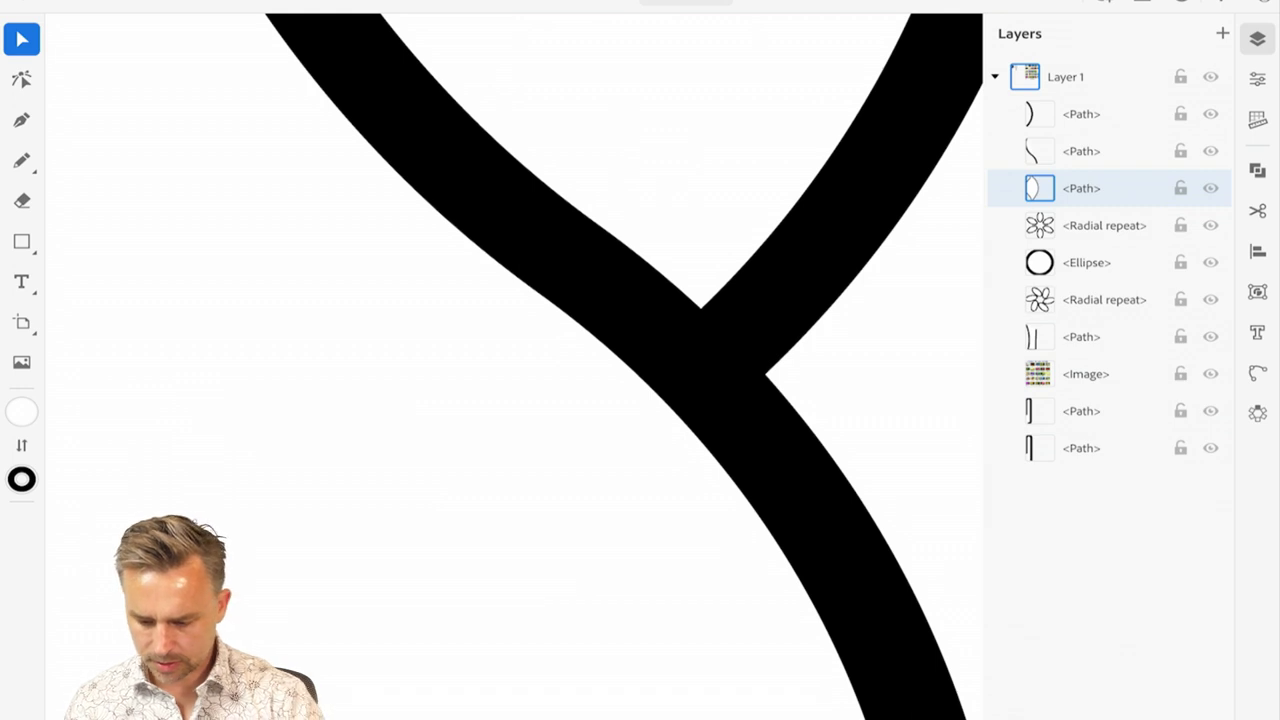
pyautogui.scroll(-5, 514, 366)
pyautogui.press('Escape')
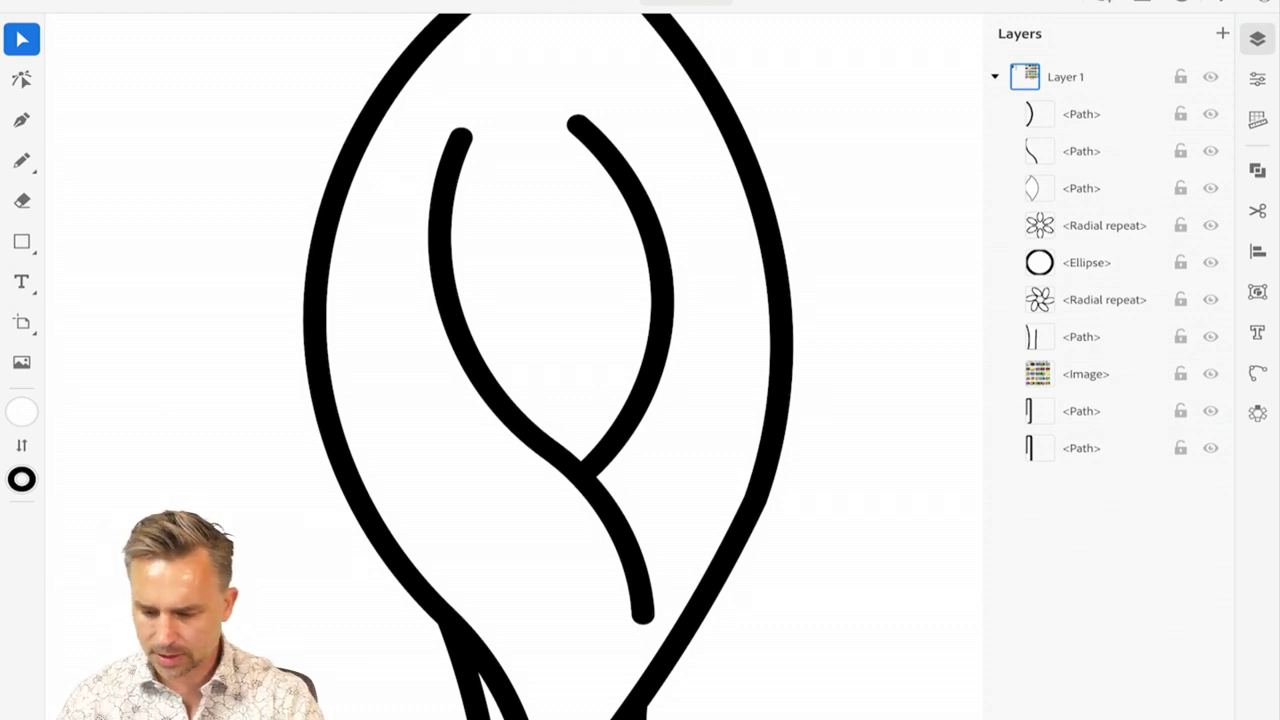
# - Hide the three bud paths and the uppermost radial repeat, select the arch, and try to move it up the layer order
pyautogui.click(1210, 114)
pyautogui.click(1210, 151)
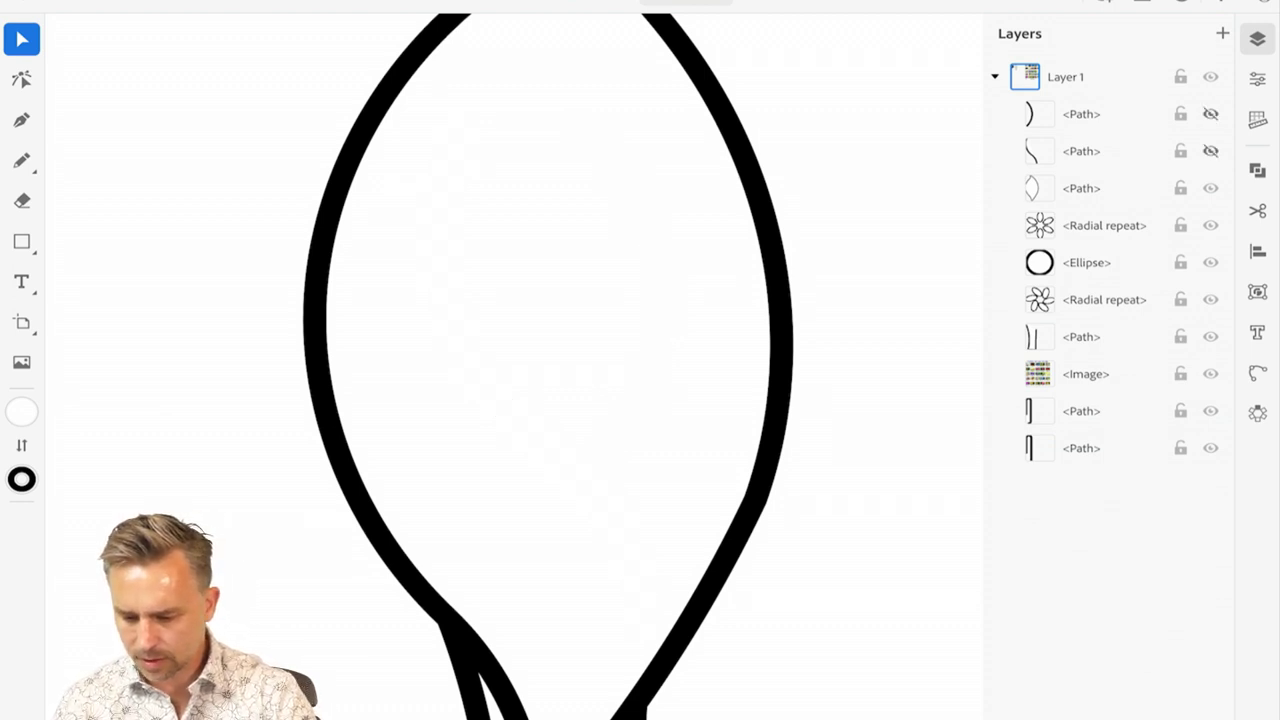
pyautogui.click(1210, 188)
pyautogui.click(1210, 225)
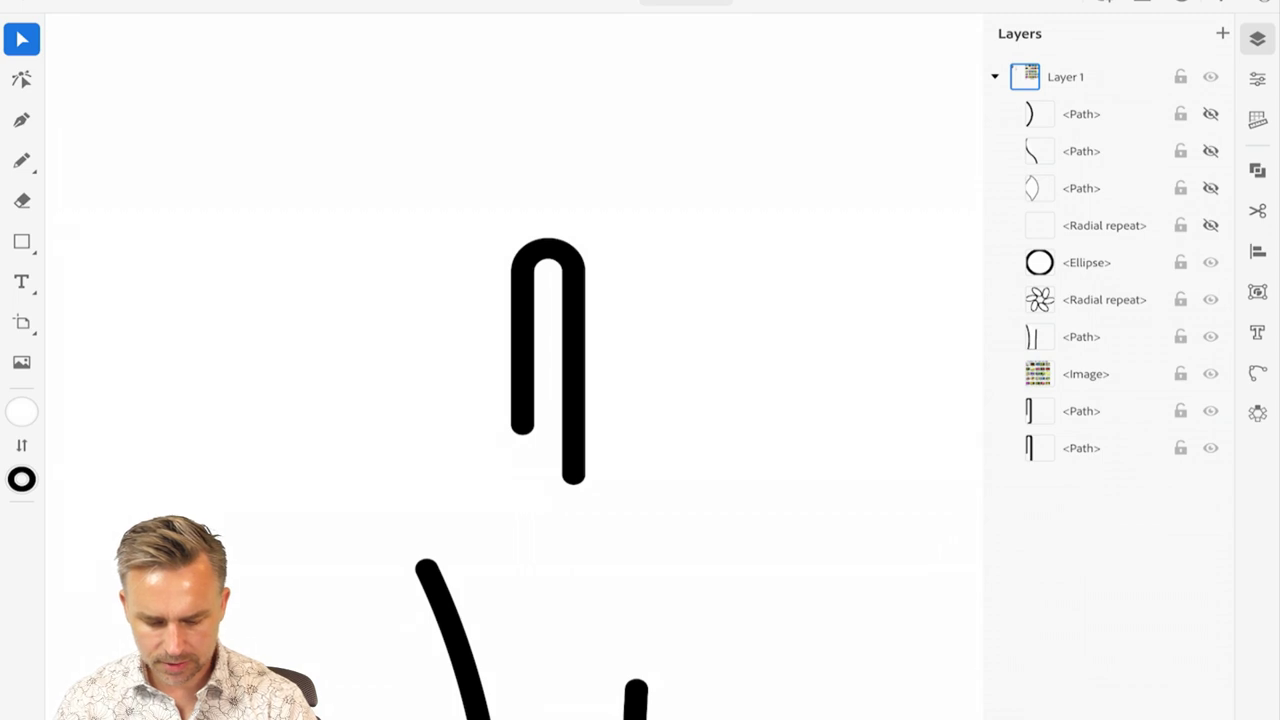
pyautogui.click(573, 361)
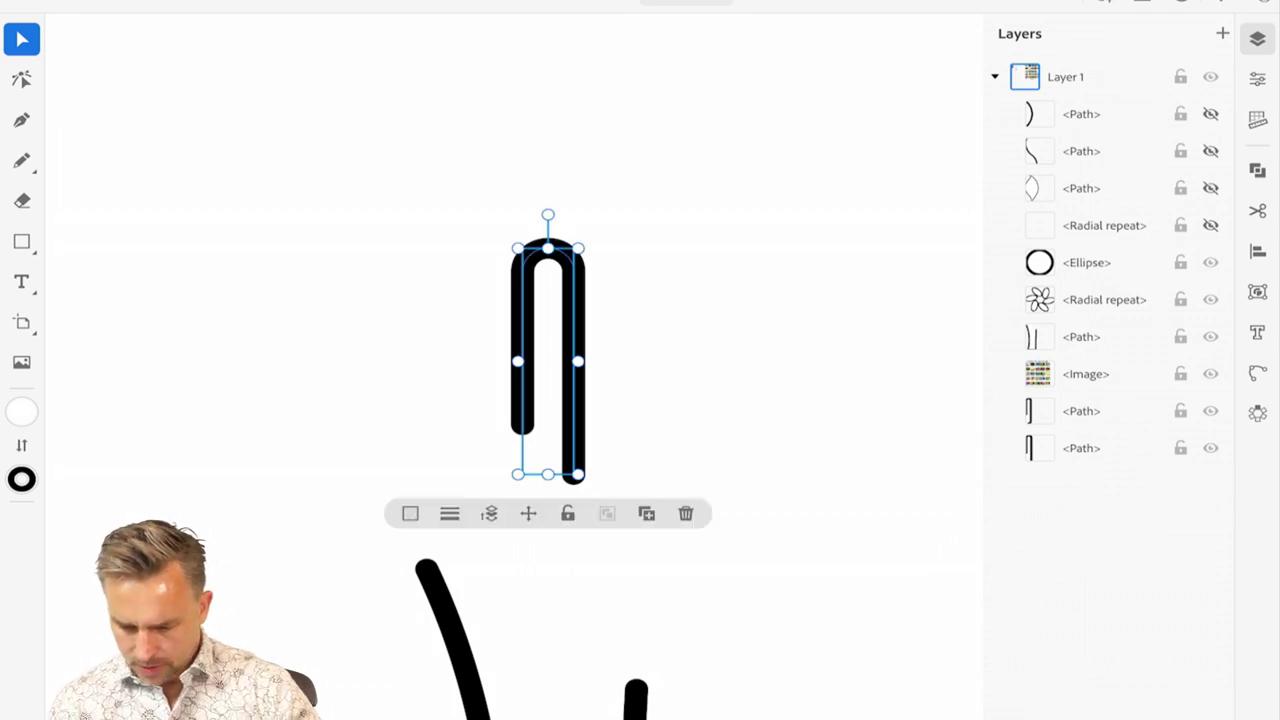
pyautogui.moveTo(1082, 411); pyautogui.dragTo(1001, 118)
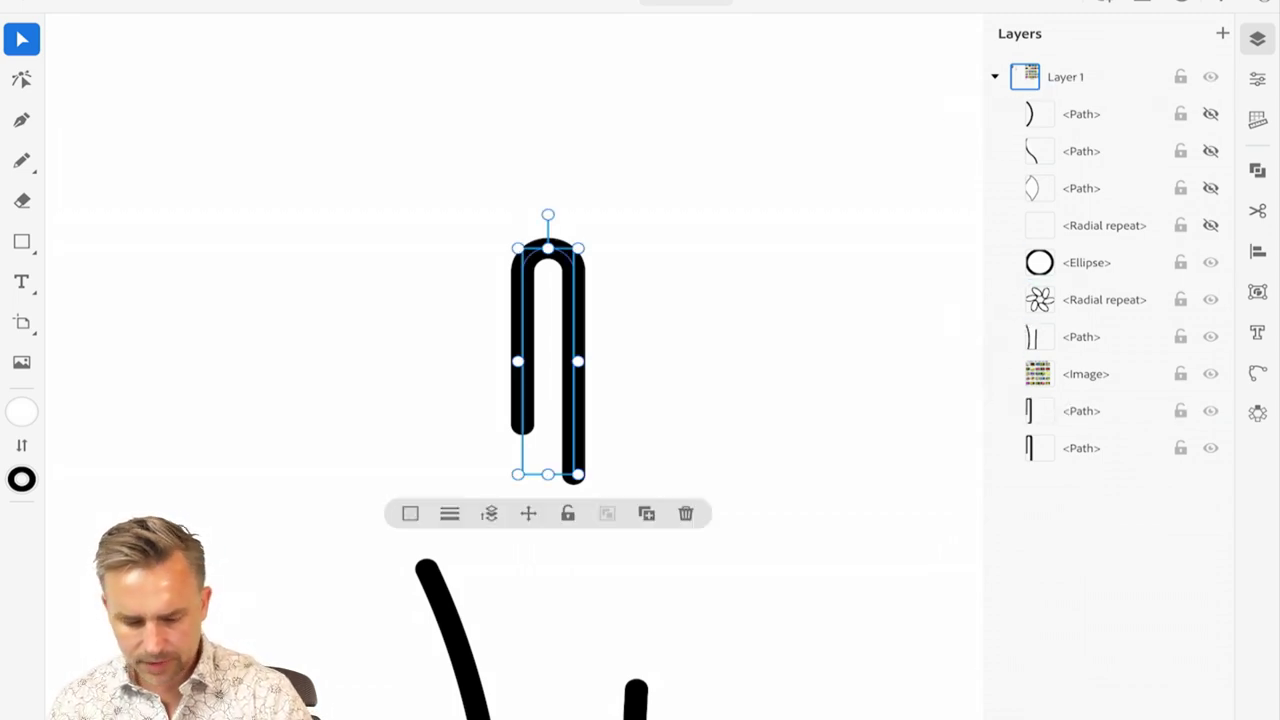
# - Show the hidden radial repeat and the three bud paths again, and deselect the arch
pyautogui.click(1210, 225)
pyautogui.click(1210, 188)
pyautogui.click(1210, 151)
pyautogui.click(1210, 114)
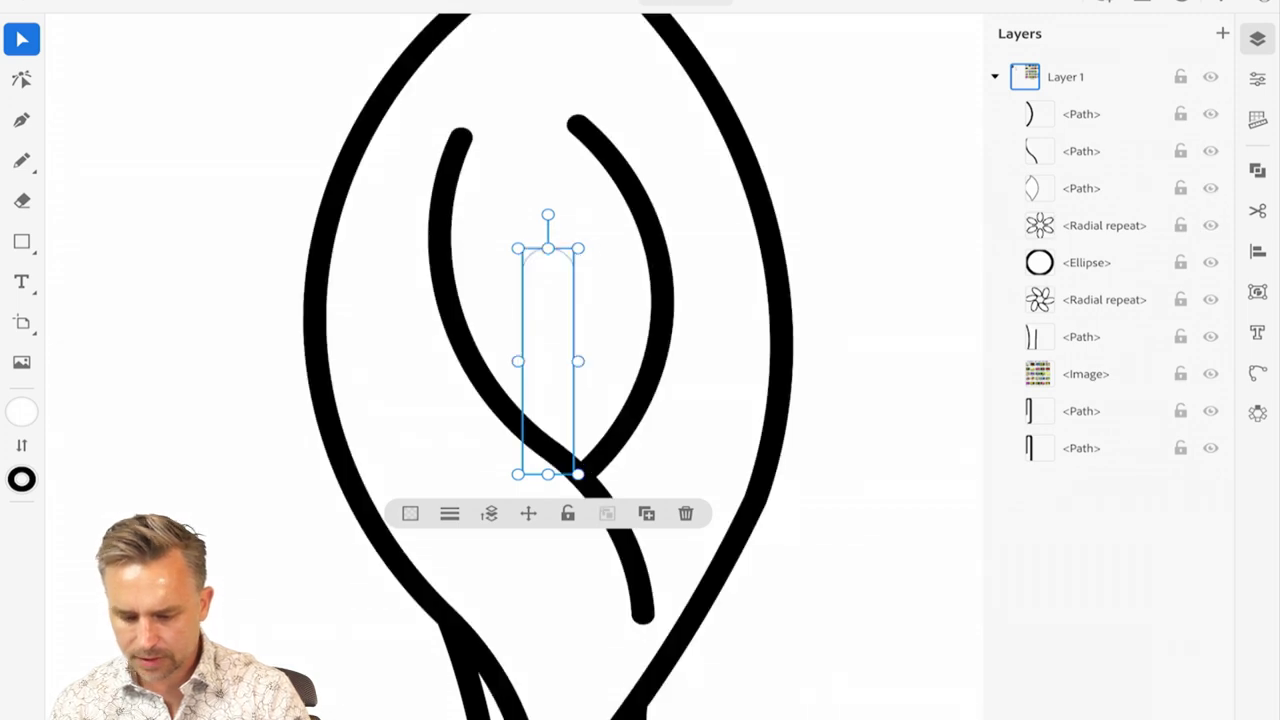
pyautogui.press('Escape')
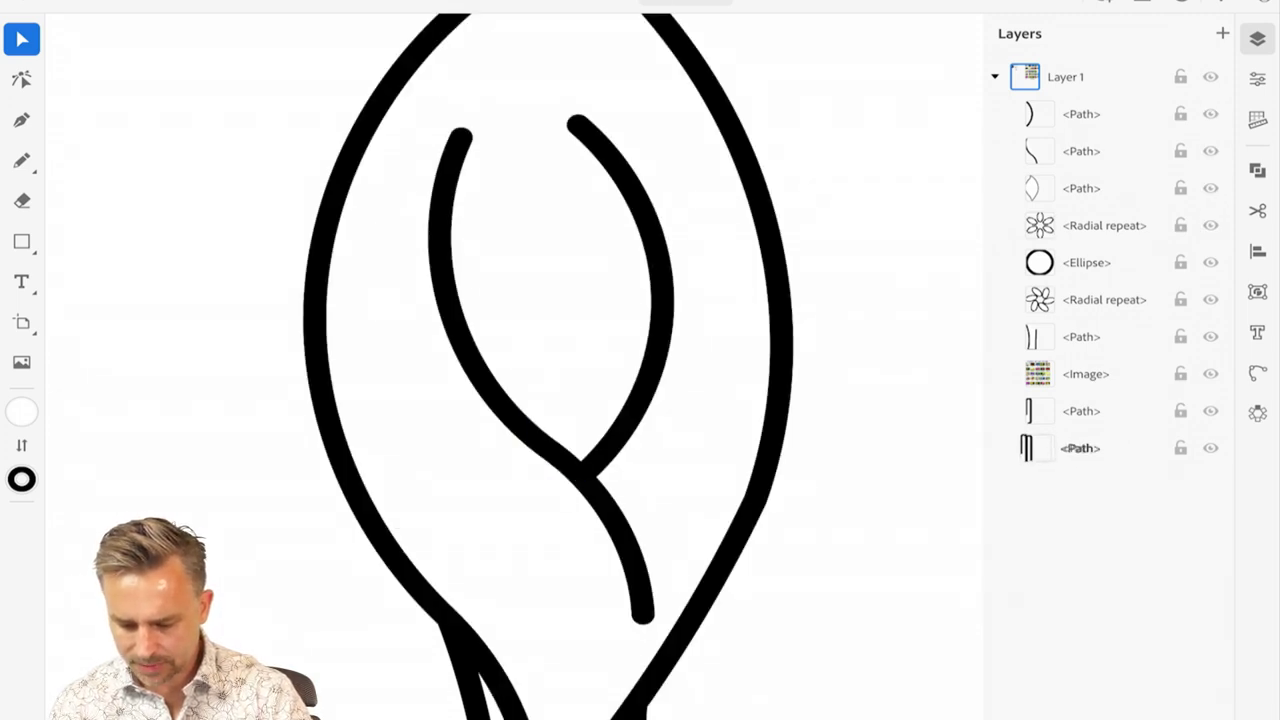
# - Try to move the lowest arch path to the top of the layer order, and add a new layer above Layer 1
pyautogui.moveTo(1028, 448); pyautogui.dragTo(1030, 100)
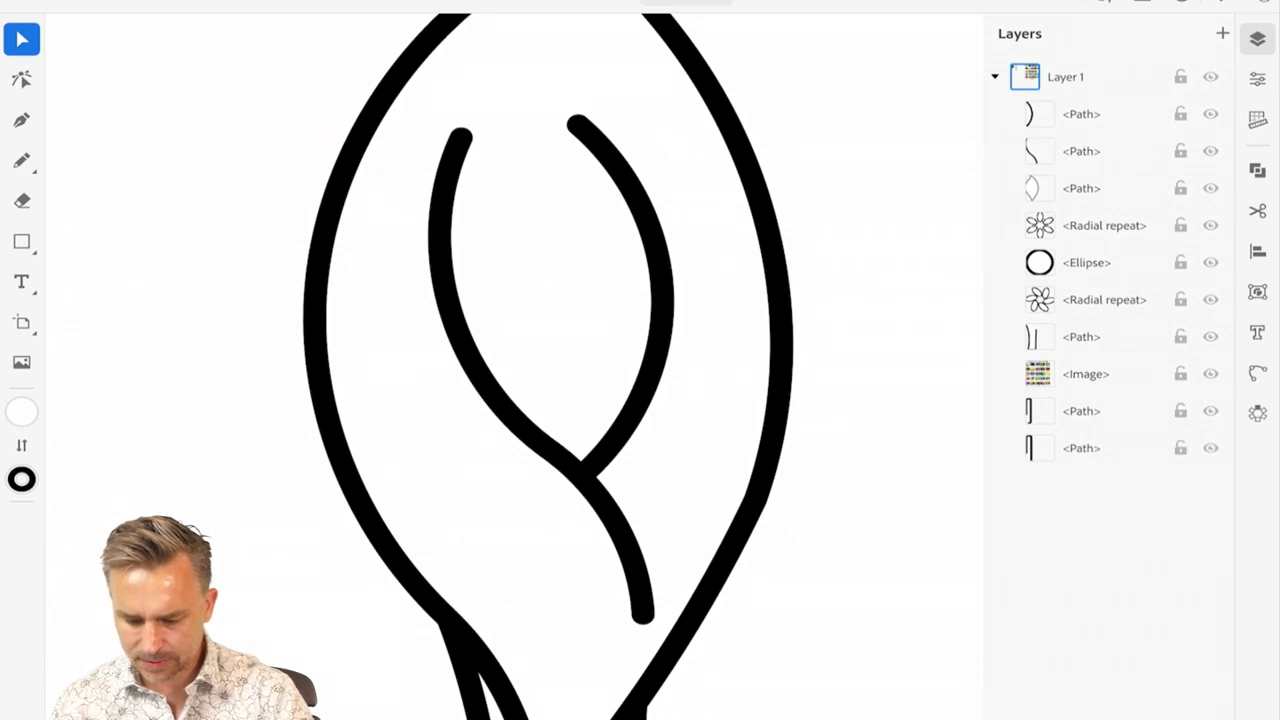
pyautogui.moveTo(1081, 448); pyautogui.dragTo(992, 66)
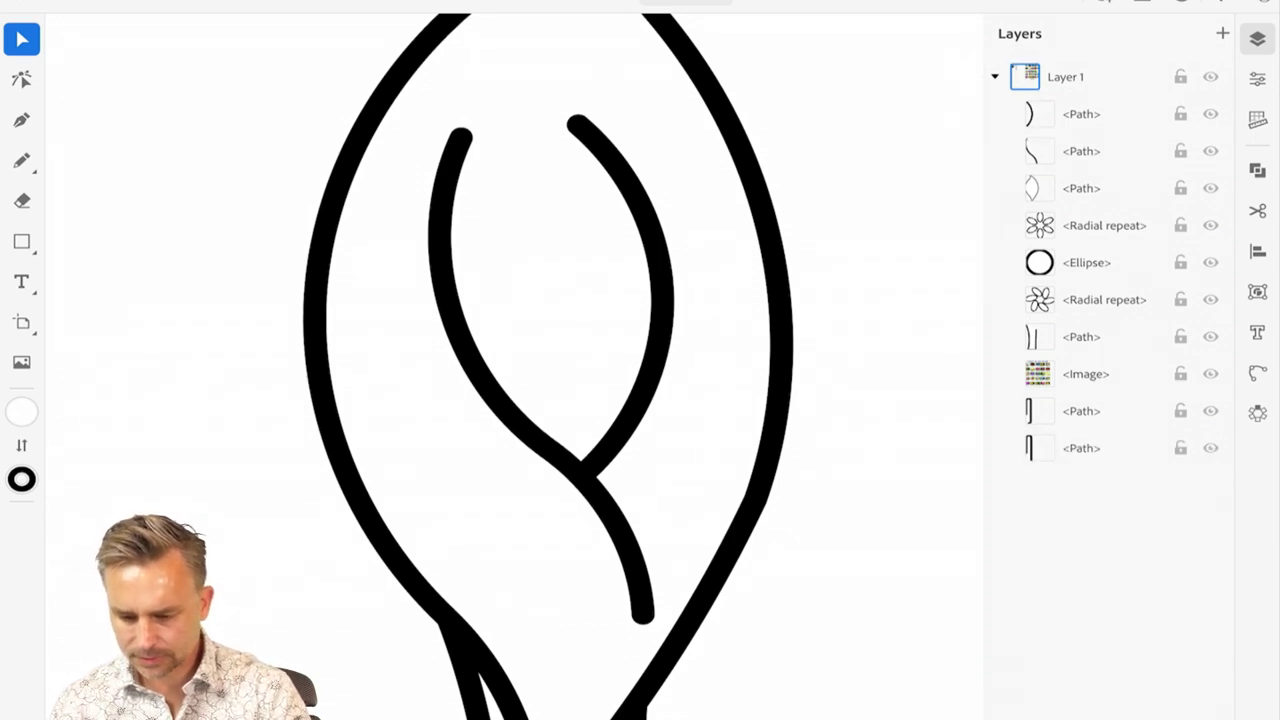
pyautogui.hotkey('ctrl', 'l')
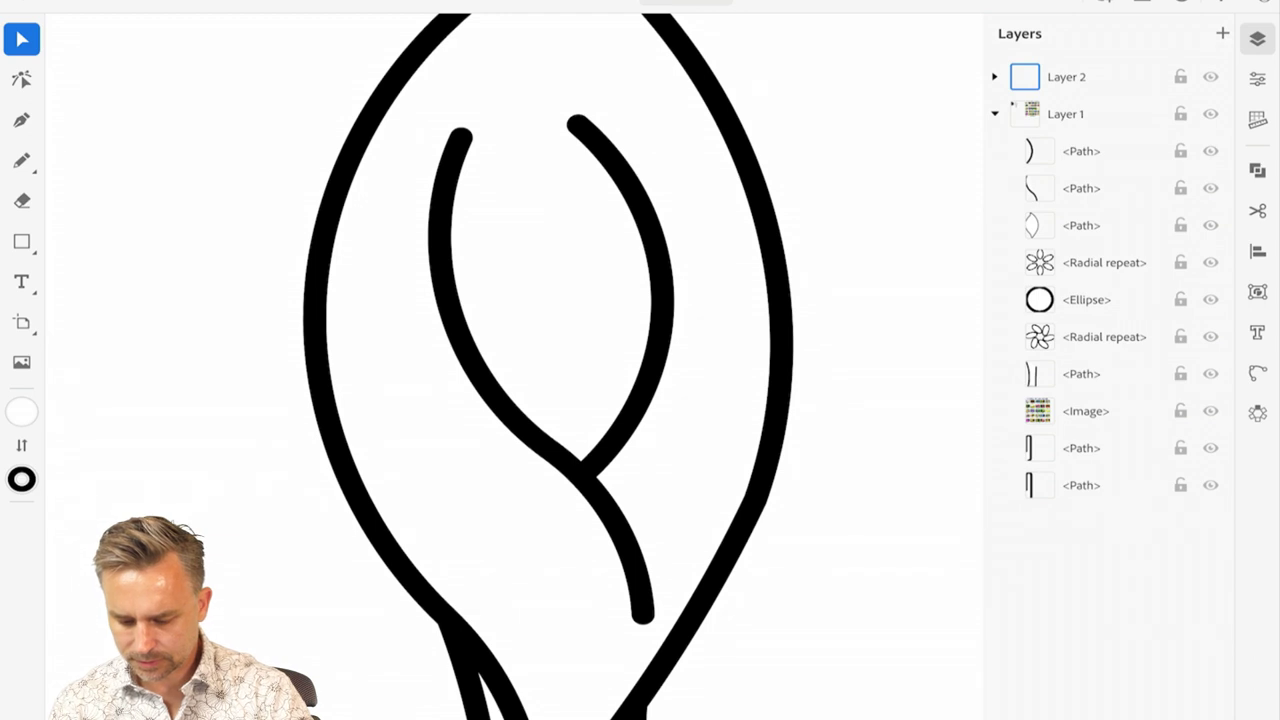
# - Try to move the upper of the two old arch paths from Layer 1 into Layer 2
pyautogui.moveTo(1028, 448); pyautogui.dragTo(985, 82)
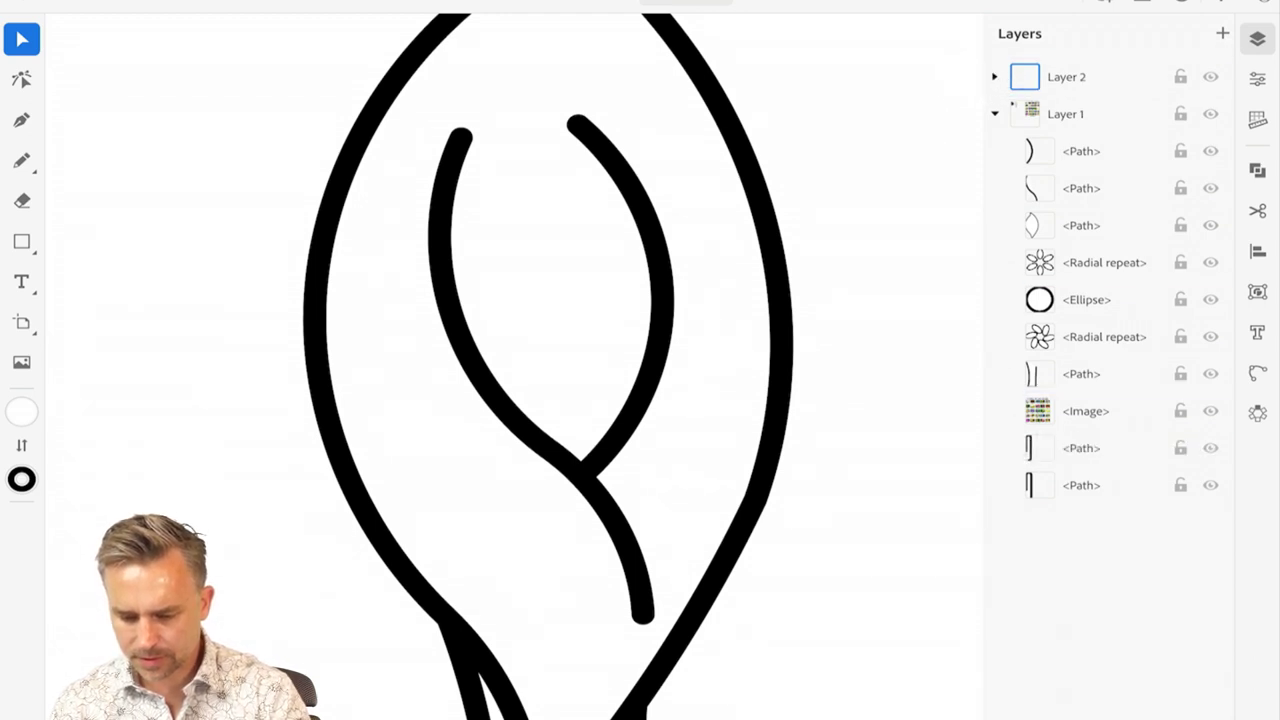
pyautogui.moveTo(1028, 448); pyautogui.dragTo(1020, 92)
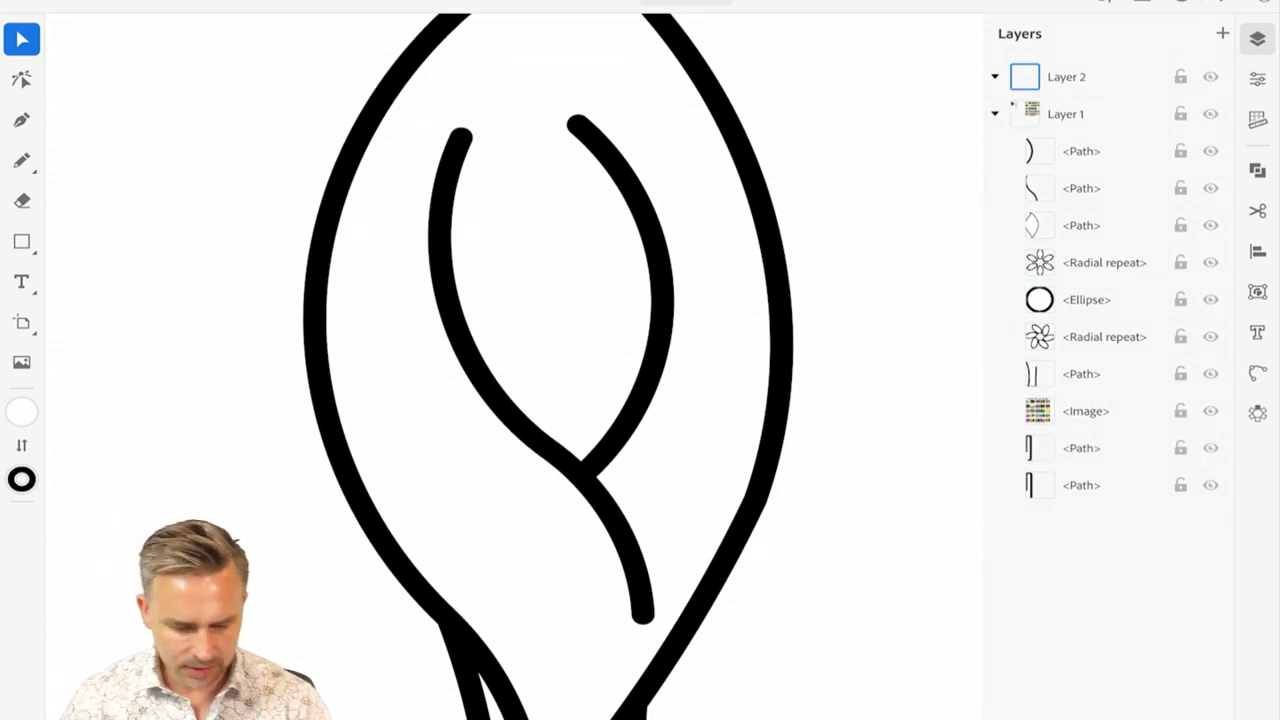
# - Draw a narrow rectangle with fully rounded ends on Layer 2 and place it over the junction of the bud's inner petal lines
pyautogui.press('m')
pyautogui.moveTo(531, 204); pyautogui.dragTo(592, 541)
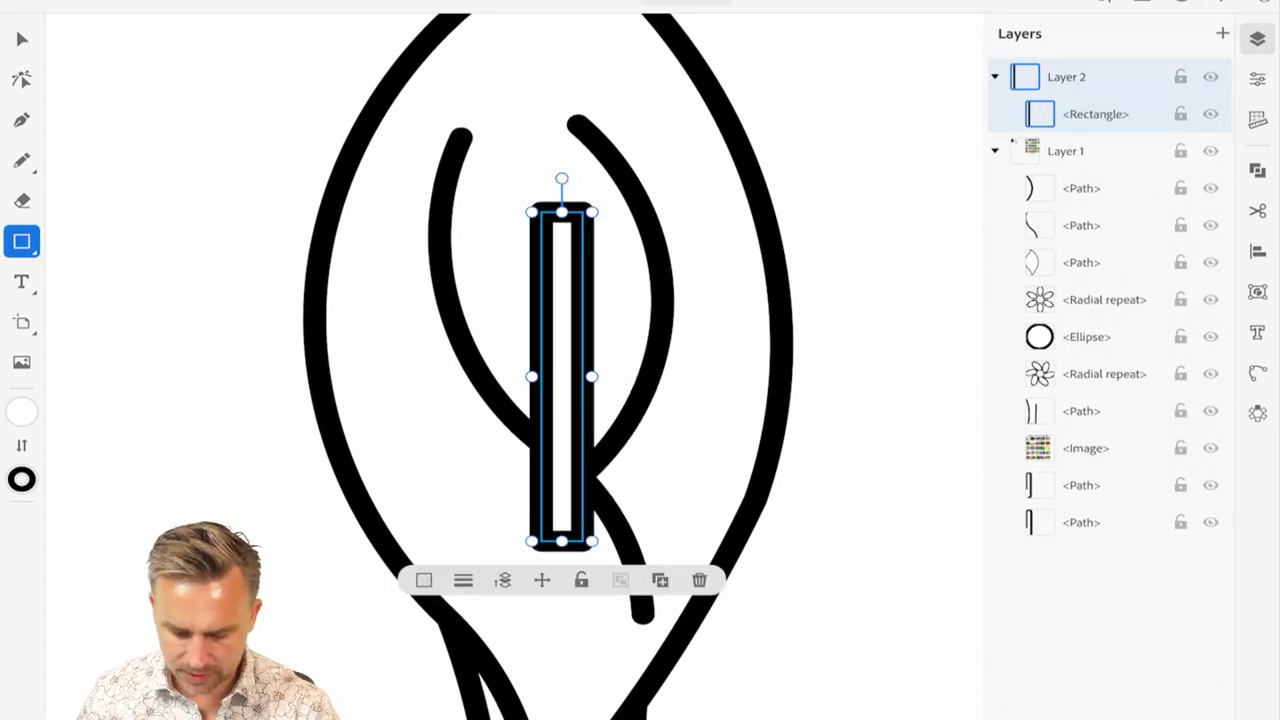
pyautogui.hotkey('ctrl', 'z')
pyautogui.moveTo(489, 204); pyautogui.dragTo(624, 552)
pyautogui.moveTo(523, 237); pyautogui.dragTo(549, 259)
pyautogui.moveTo(620, 553); pyautogui.dragTo(541, 500)
pyautogui.press('v')
pyautogui.moveTo(542, 358); pyautogui.dragTo(575, 395)
pyautogui.scroll(3, 626, 421)
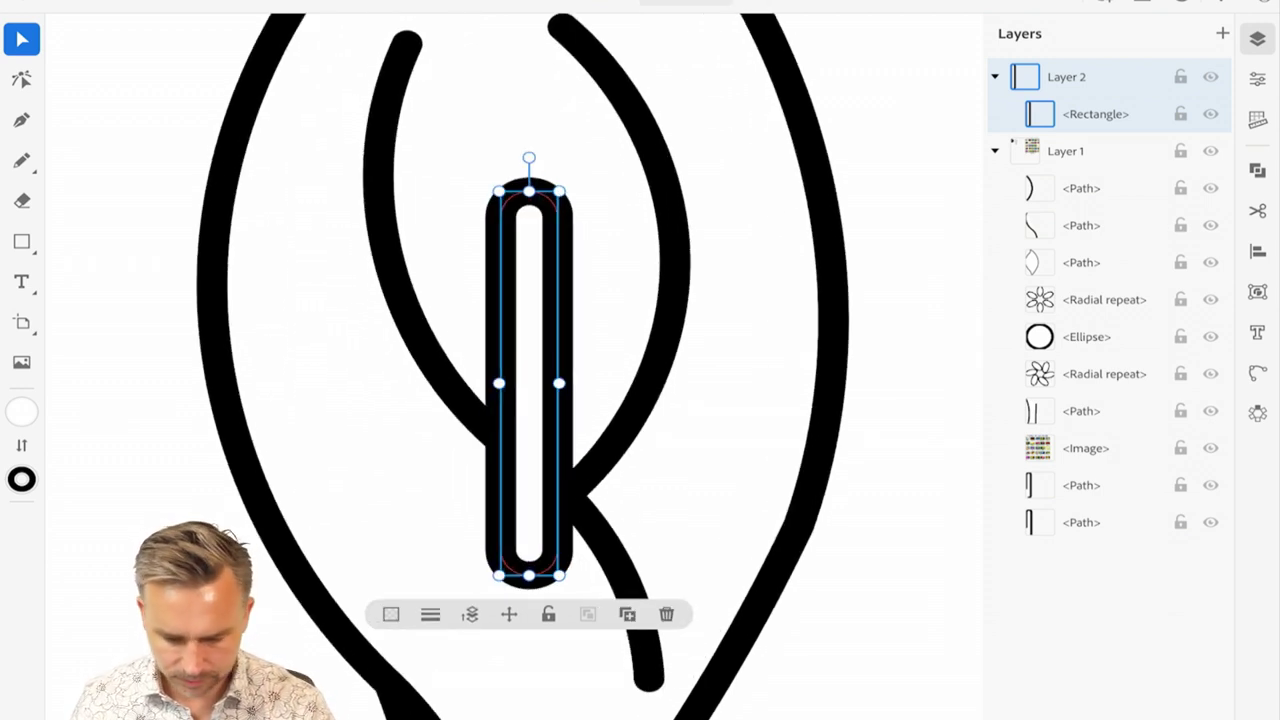
# - Add an anchor point on each long side of the rounded rectangle where it meets the inner petal lines
pyautogui.press('a')
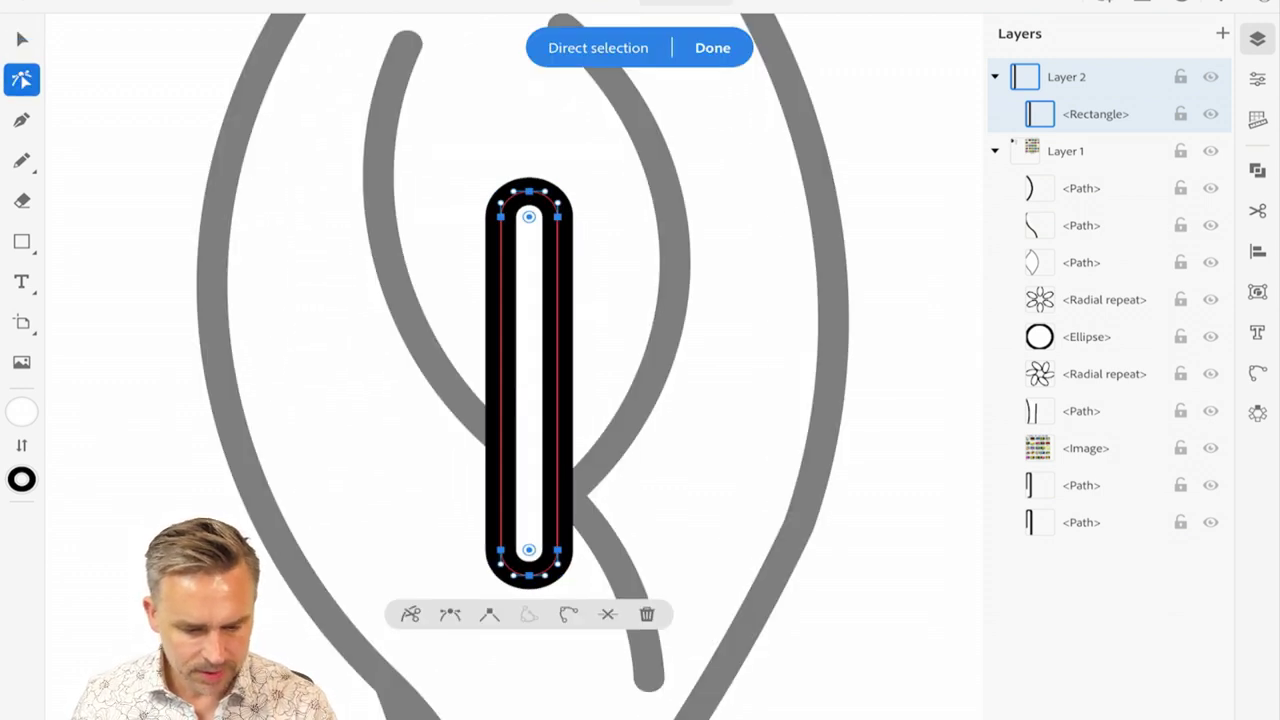
pyautogui.press('p')
pyautogui.click(501, 435)
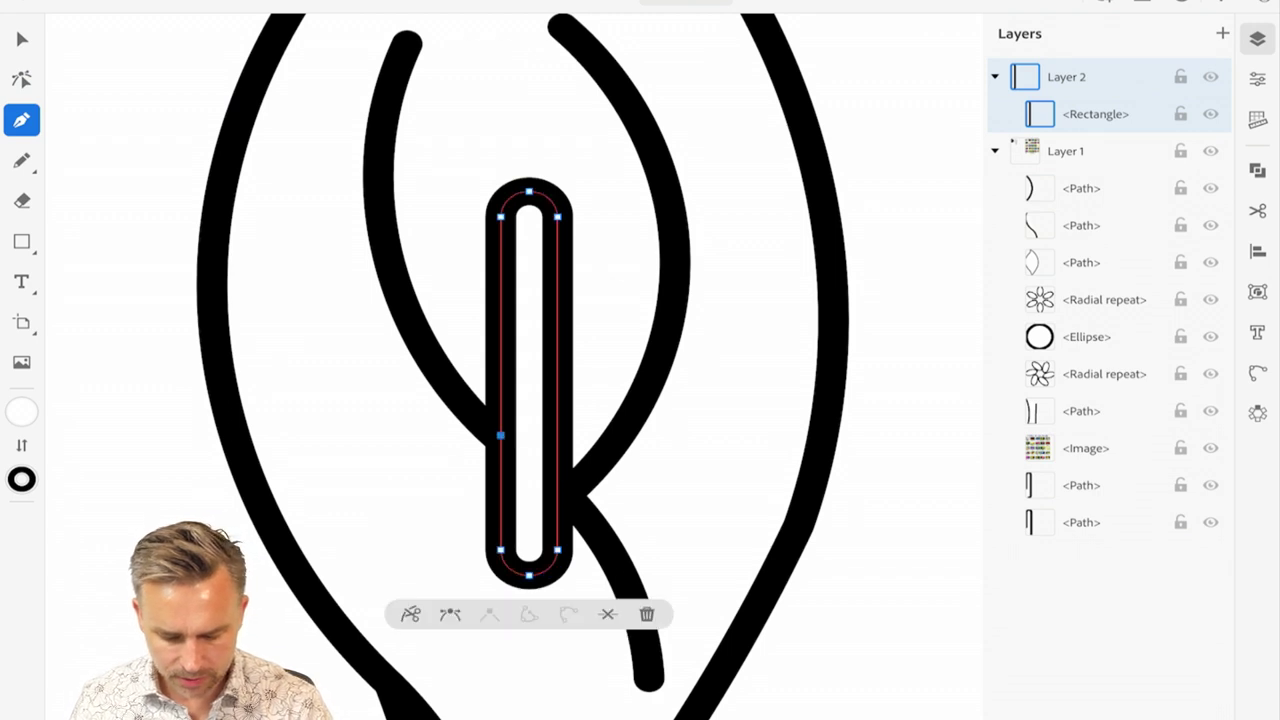
pyautogui.click(557, 492)
pyautogui.press('v')
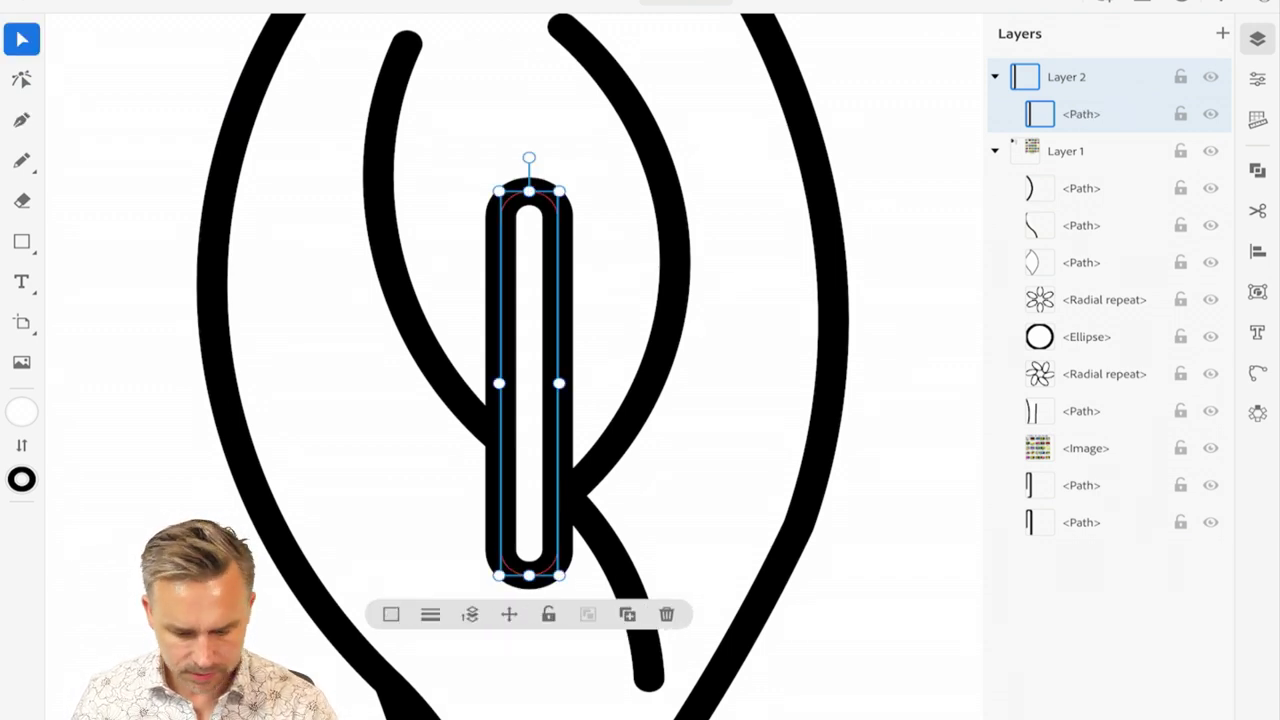
# - Delete the rounded rectangle's lower anchor points below the petal-line junctions to leave an open-ended stamen arch
pyautogui.press('a')
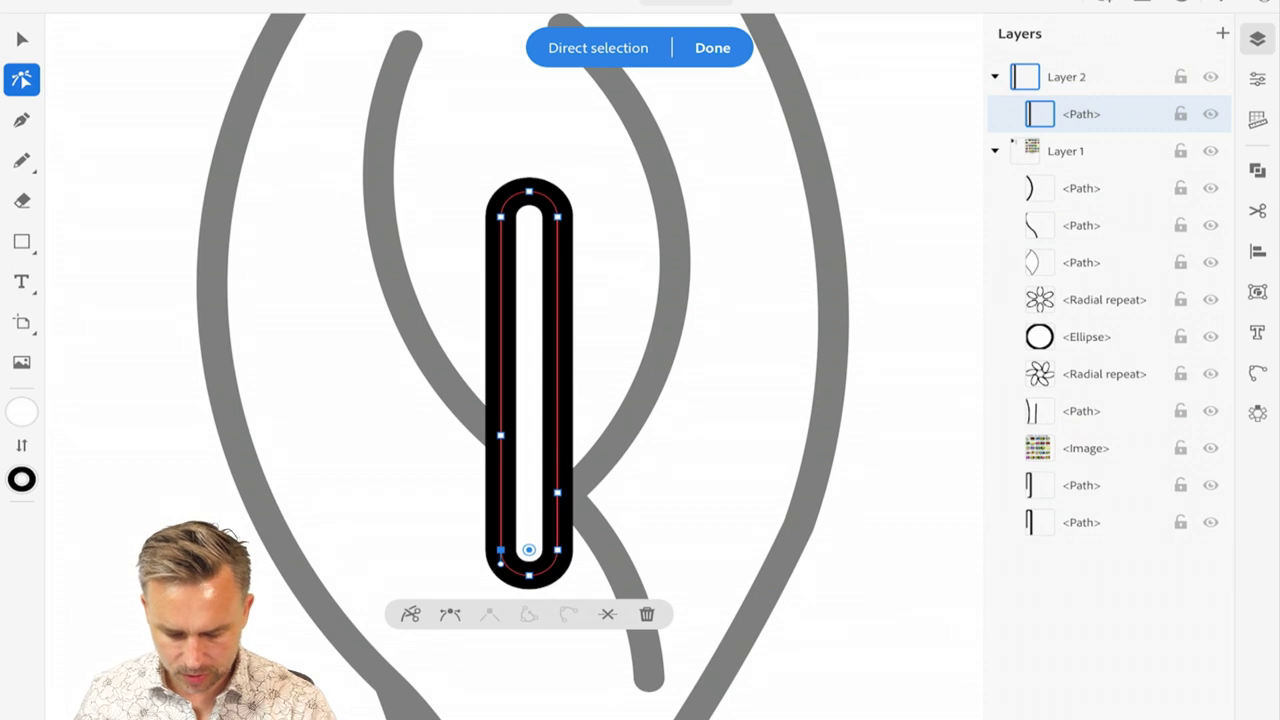
pyautogui.press('Delete')
pyautogui.click(529, 575)
pyautogui.press('Delete')
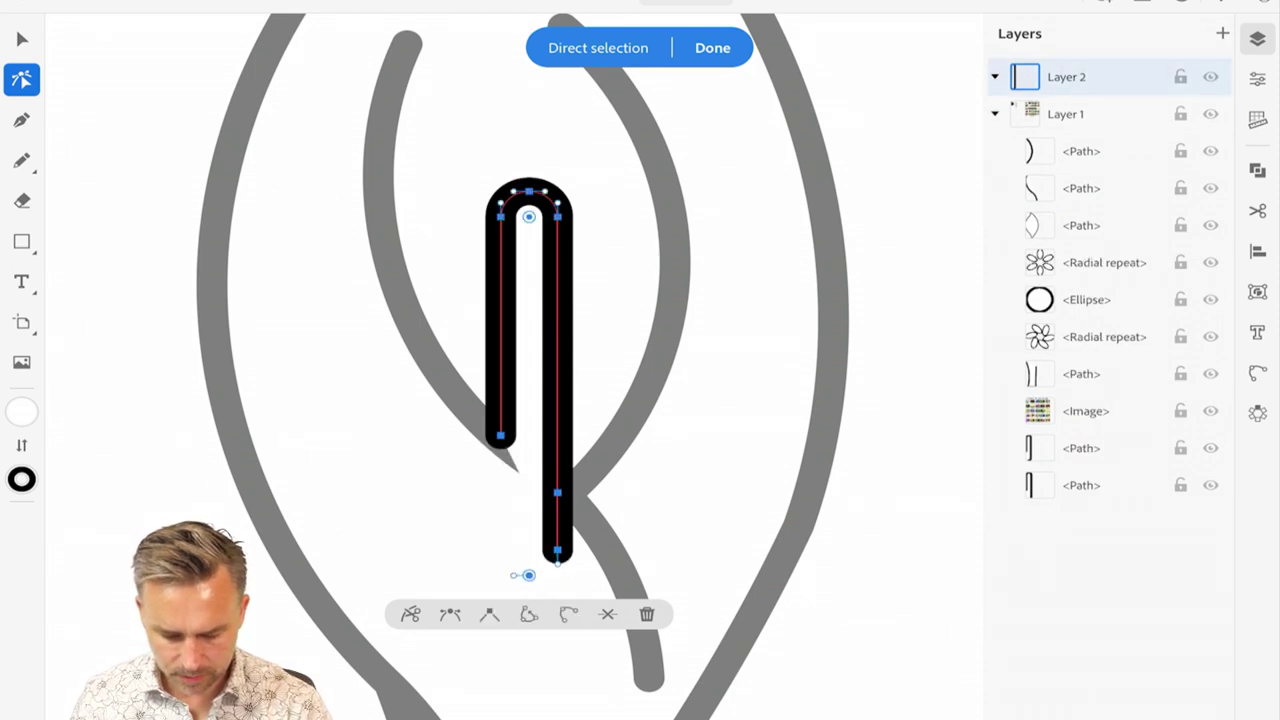
pyautogui.click(557, 549)
pyautogui.press('Delete')
pyautogui.press('Escape')
pyautogui.press('Escape')
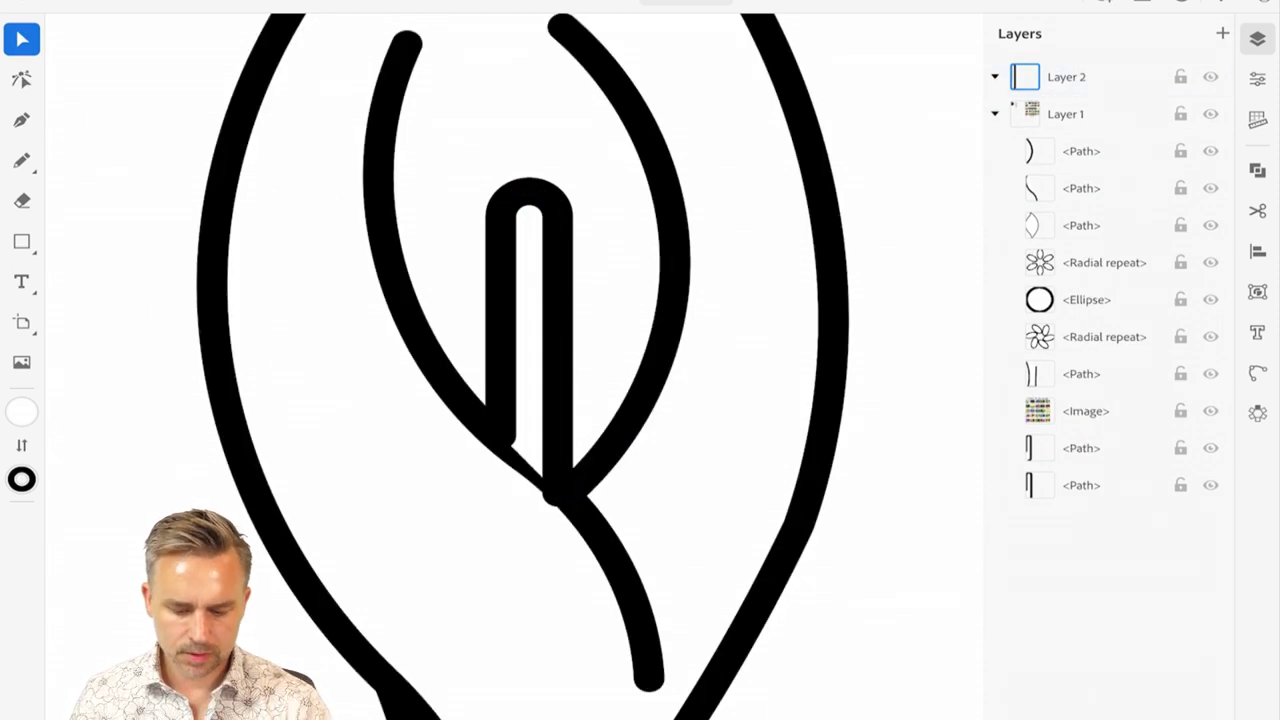
# - Draw a freehand arc with the Pencil tool in the empty area beside the bud flower
pyautogui.scroll(-6, 514, 367)
pyautogui.hscroll(-3, 514, 367)
pyautogui.scroll(2, 514, 367)
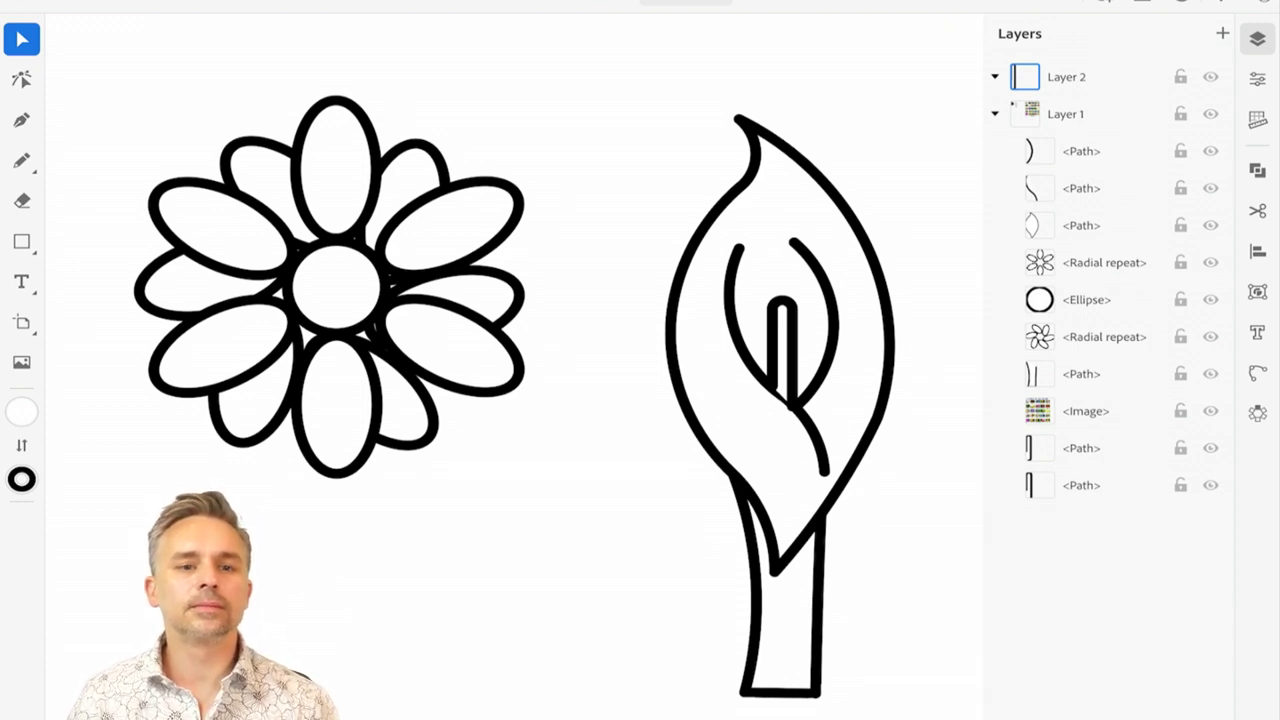
pyautogui.hscroll(6, 513, 360)
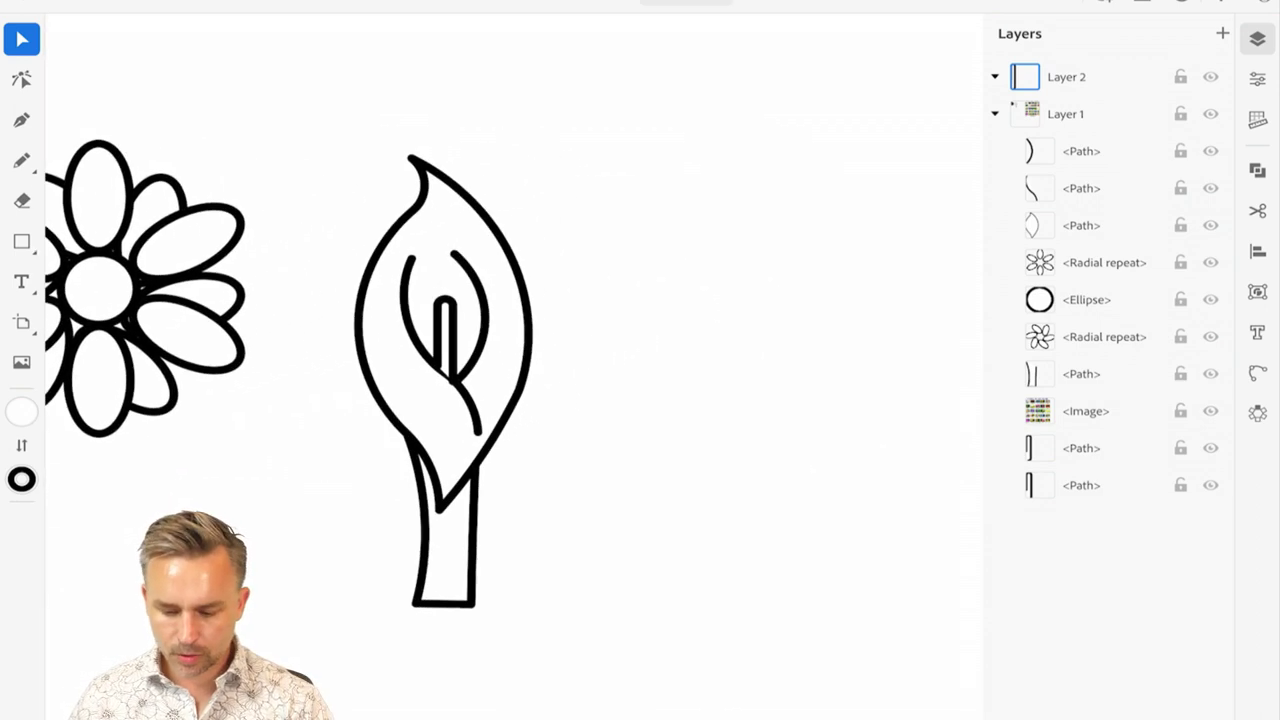
pyautogui.hscroll(-3, 512, 360)
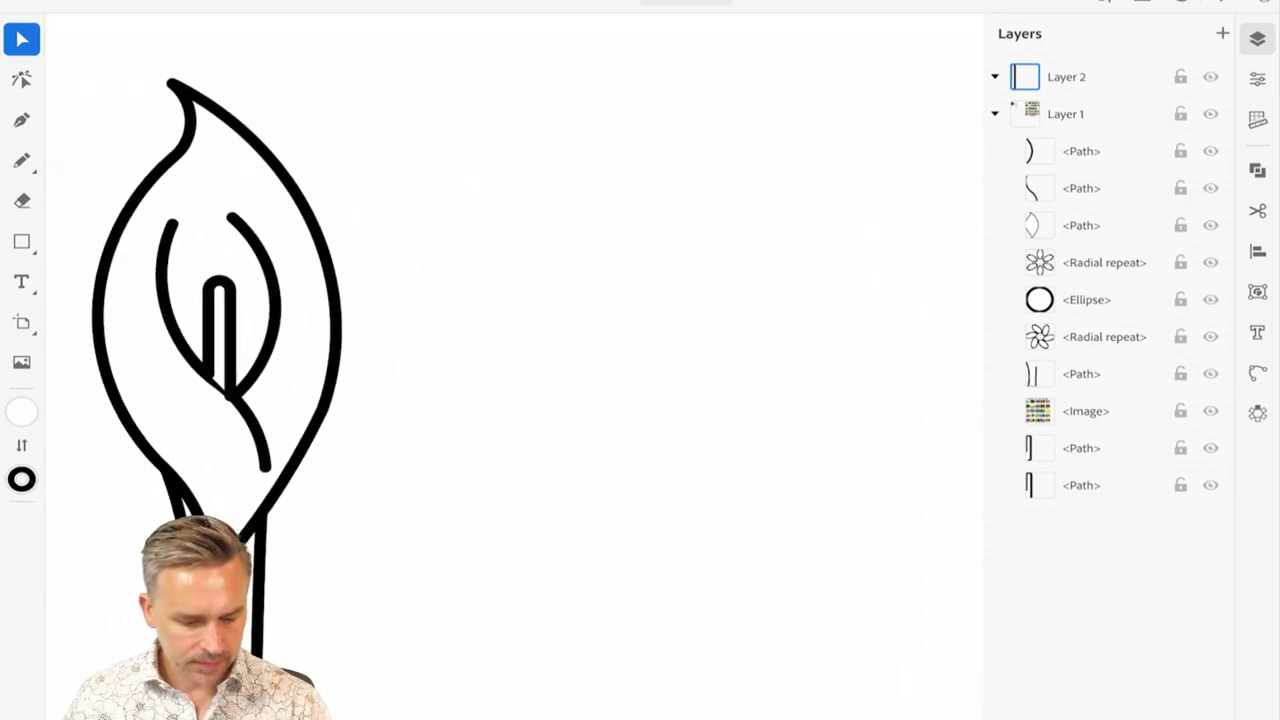
pyautogui.scroll(-4, 513, 360)
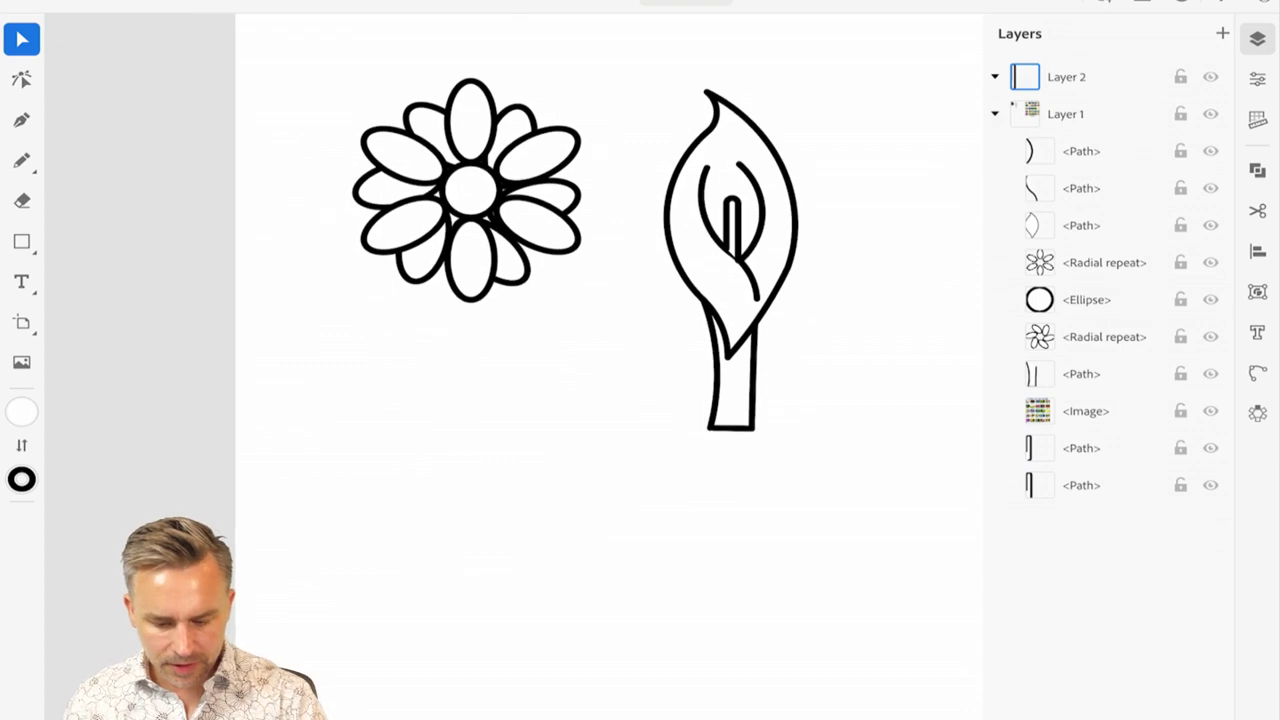
pyautogui.scroll(2, 513, 360)
pyautogui.scroll(-4, 513, 360)
pyautogui.scroll(5, 512, 360)
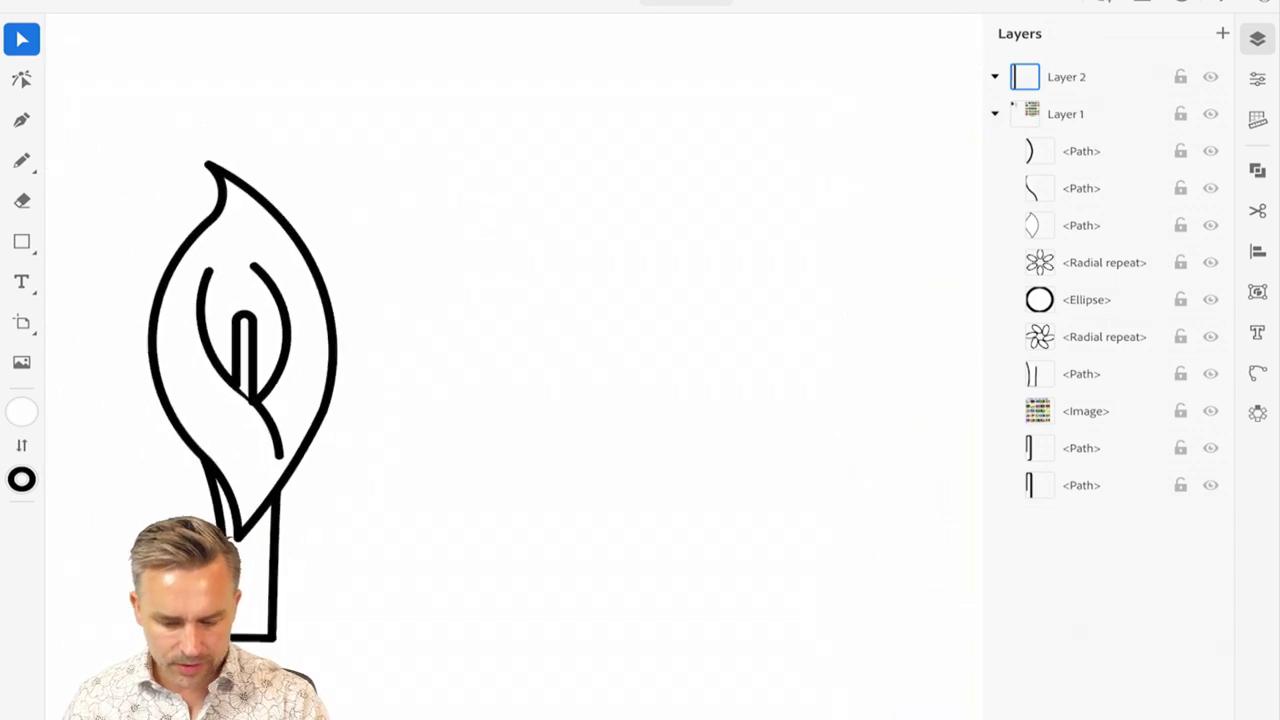
pyautogui.press('n')
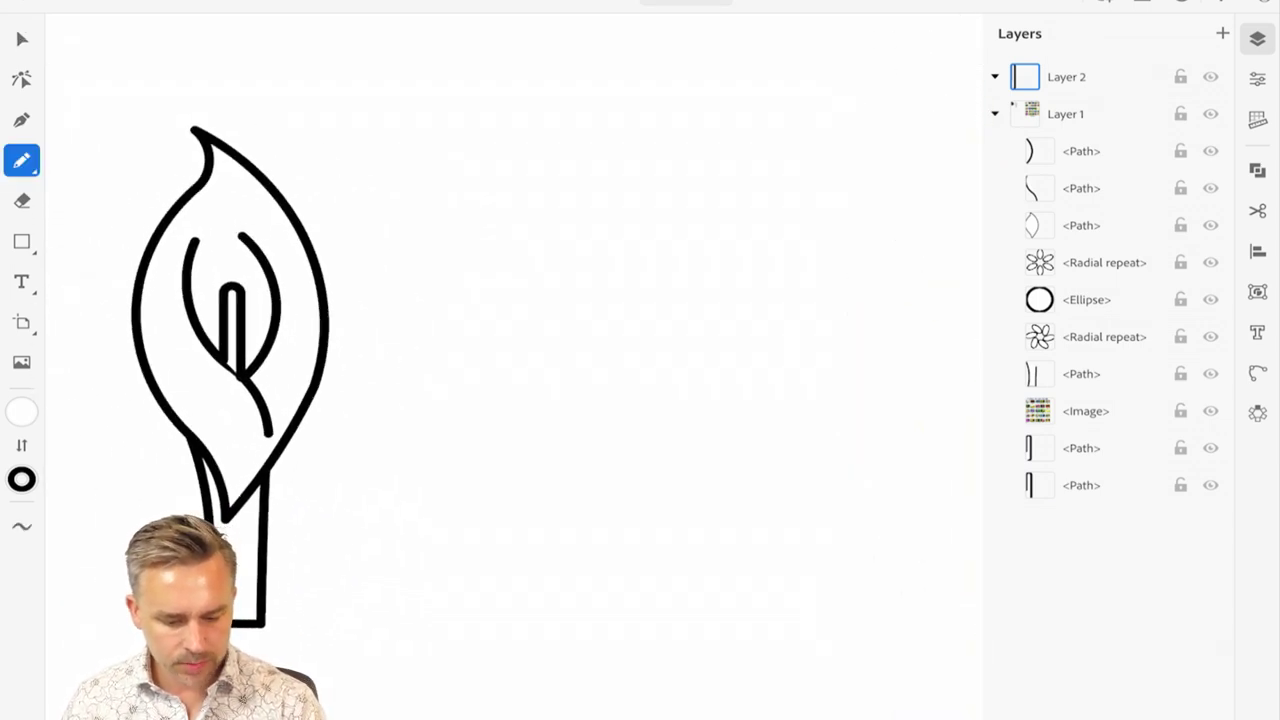
pyautogui.moveTo(468, 276)
pyautogui.mouseDown()
pyautogui.moveTo(520, 200)
pyautogui.moveTo(670, 228)
pyautogui.mouseUp()
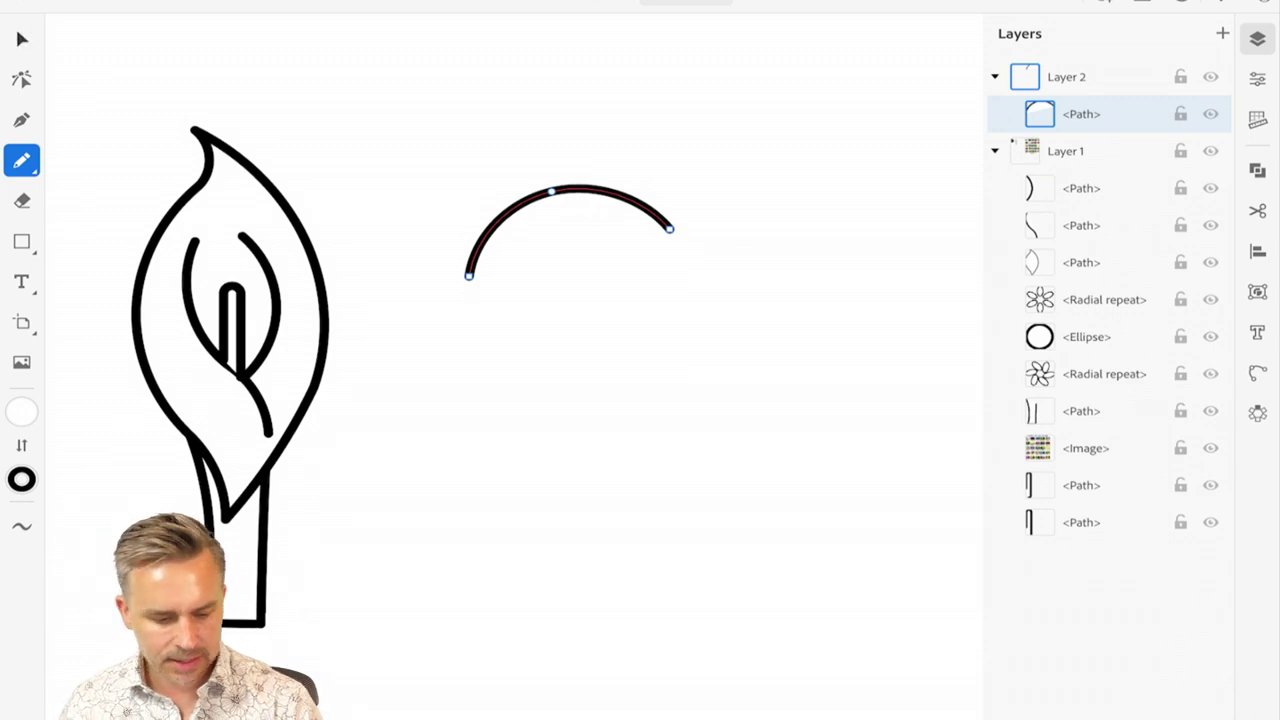
# - Apply a radial repeat to the arc and enlarge its radius into a wide scalloped ring of petals
pyautogui.press('v')
pyautogui.click(1258, 413)
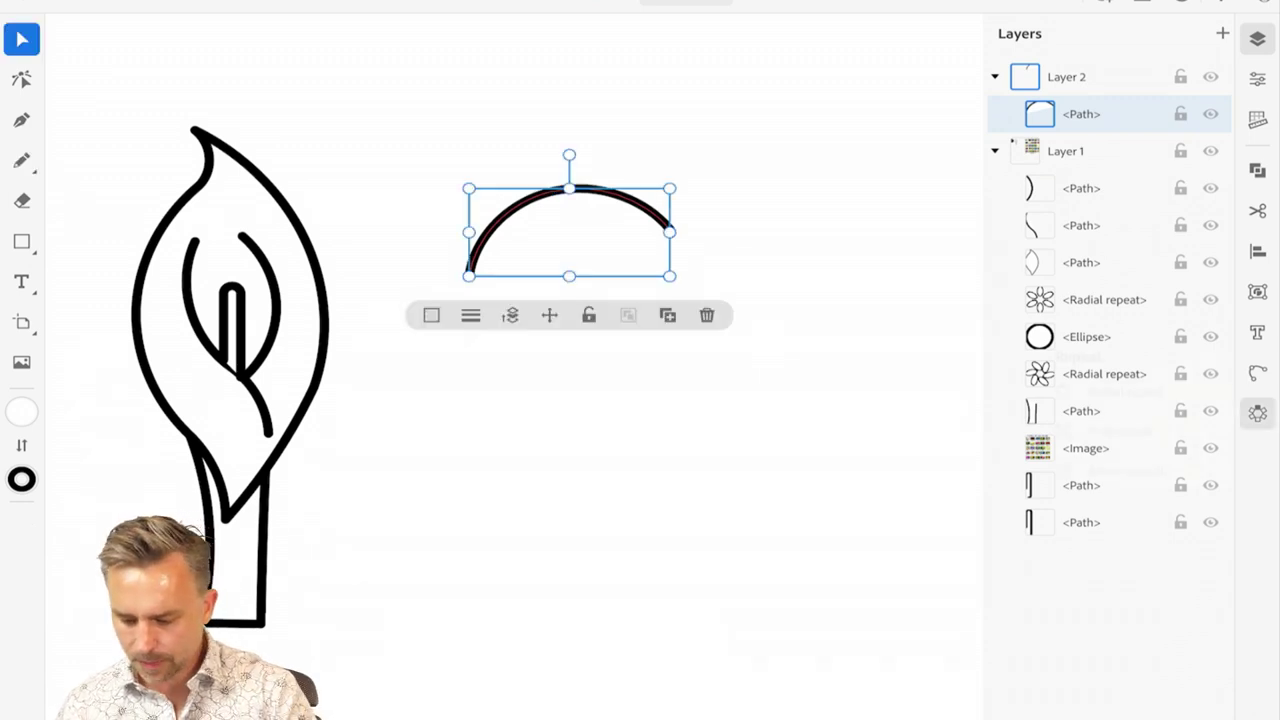
pyautogui.click(1126, 391)
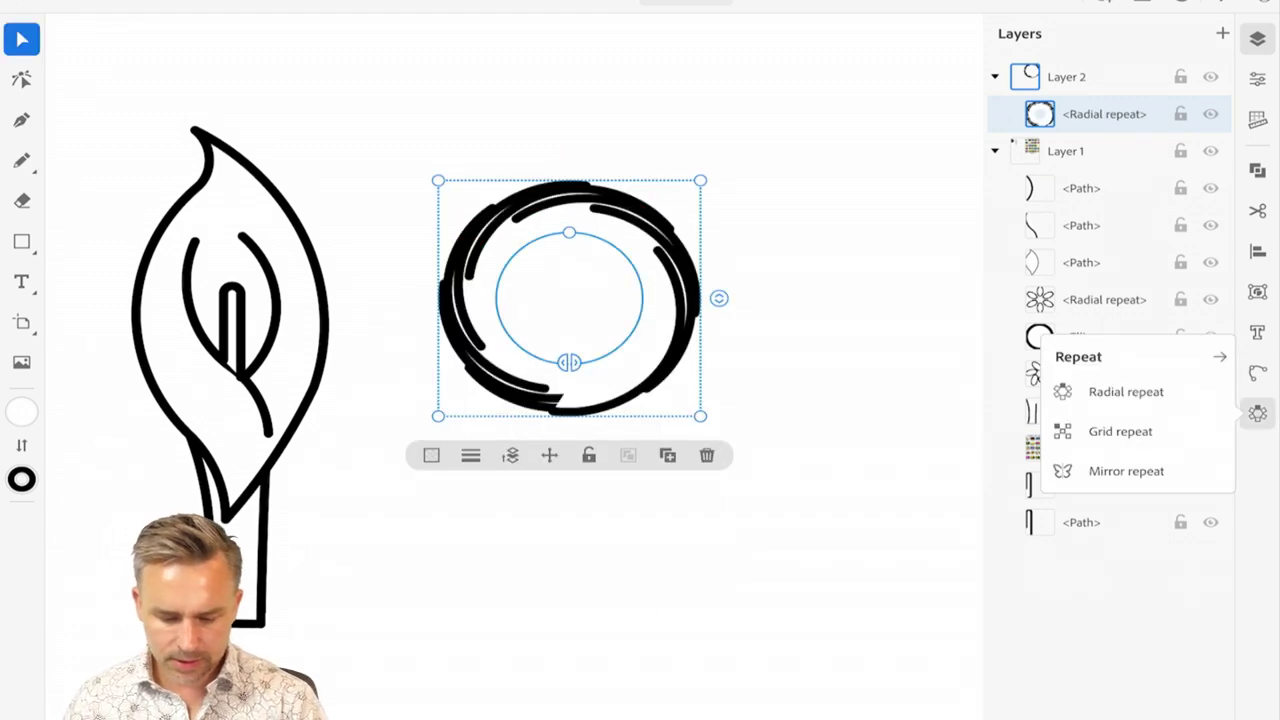
pyautogui.moveTo(569, 232); pyautogui.dragTo(547, 83)
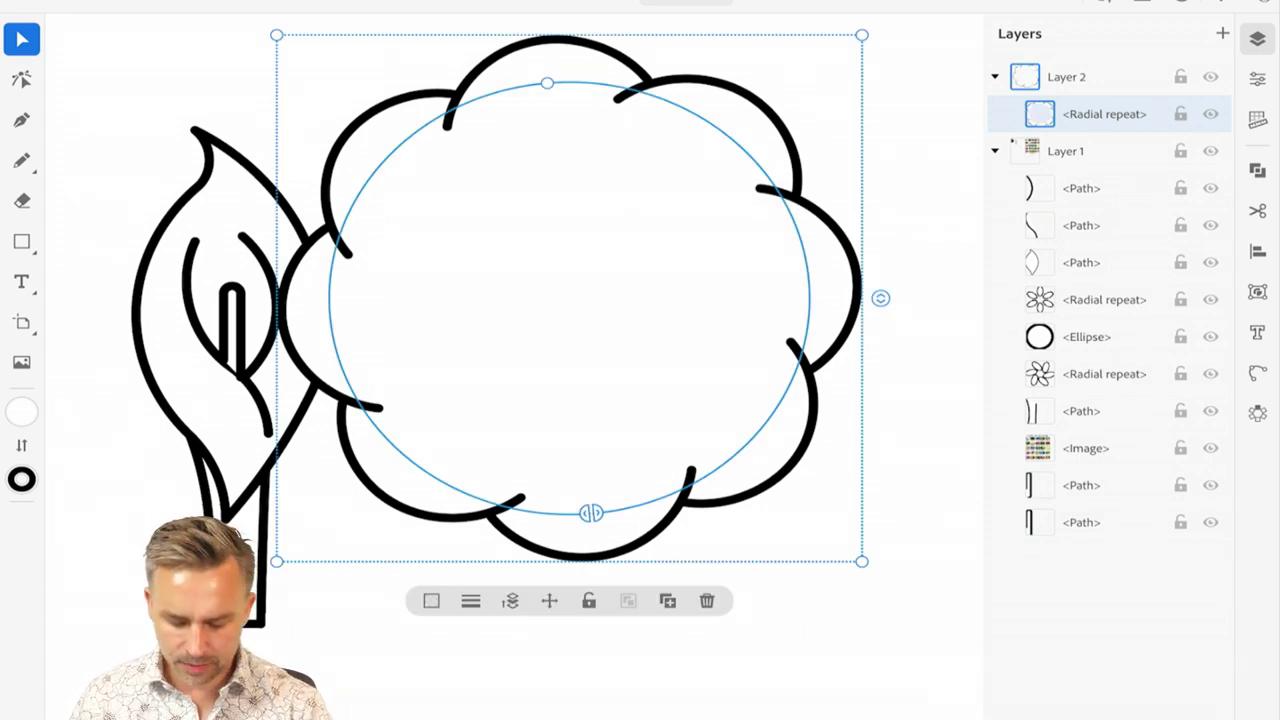
# - Duplicate the petal ring, scale the copy down inside the outer ring, and adjust its rotation and radius to offset the petals
pyautogui.press('super+d')
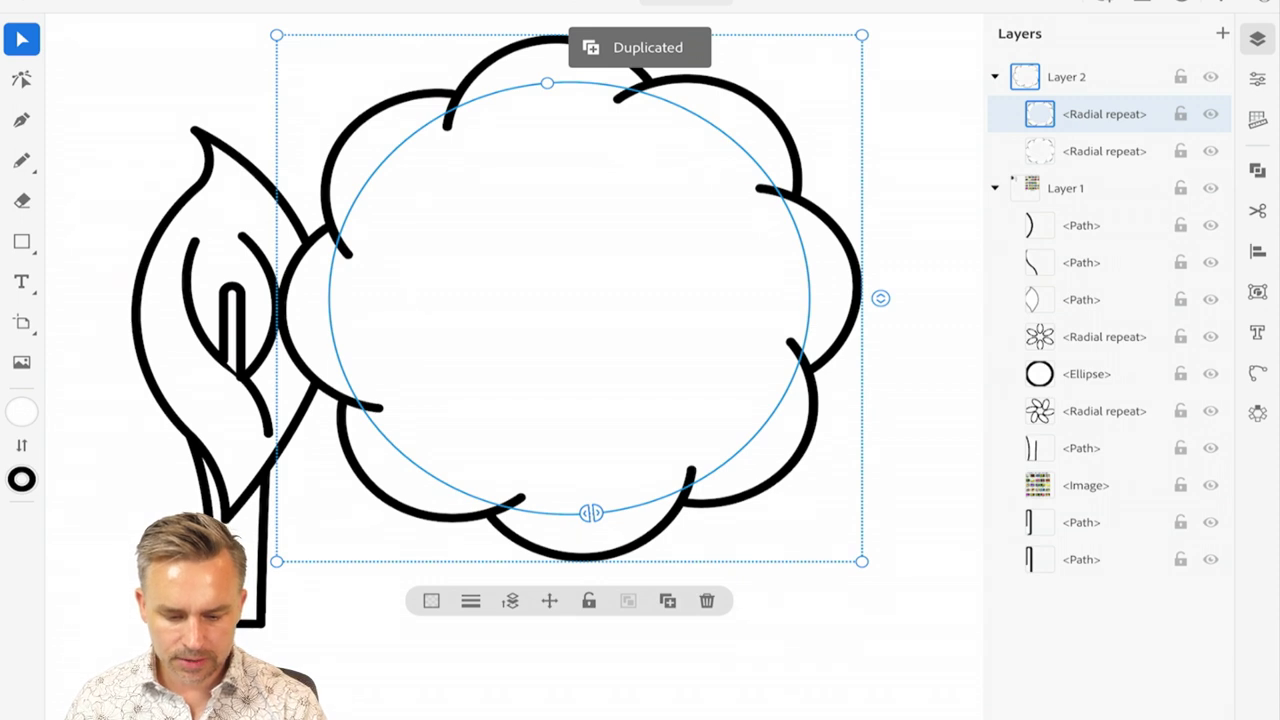
pyautogui.moveTo(277, 35); pyautogui.dragTo(452, 193)
pyautogui.moveTo(532, 274); pyautogui.dragTo(445, 193)
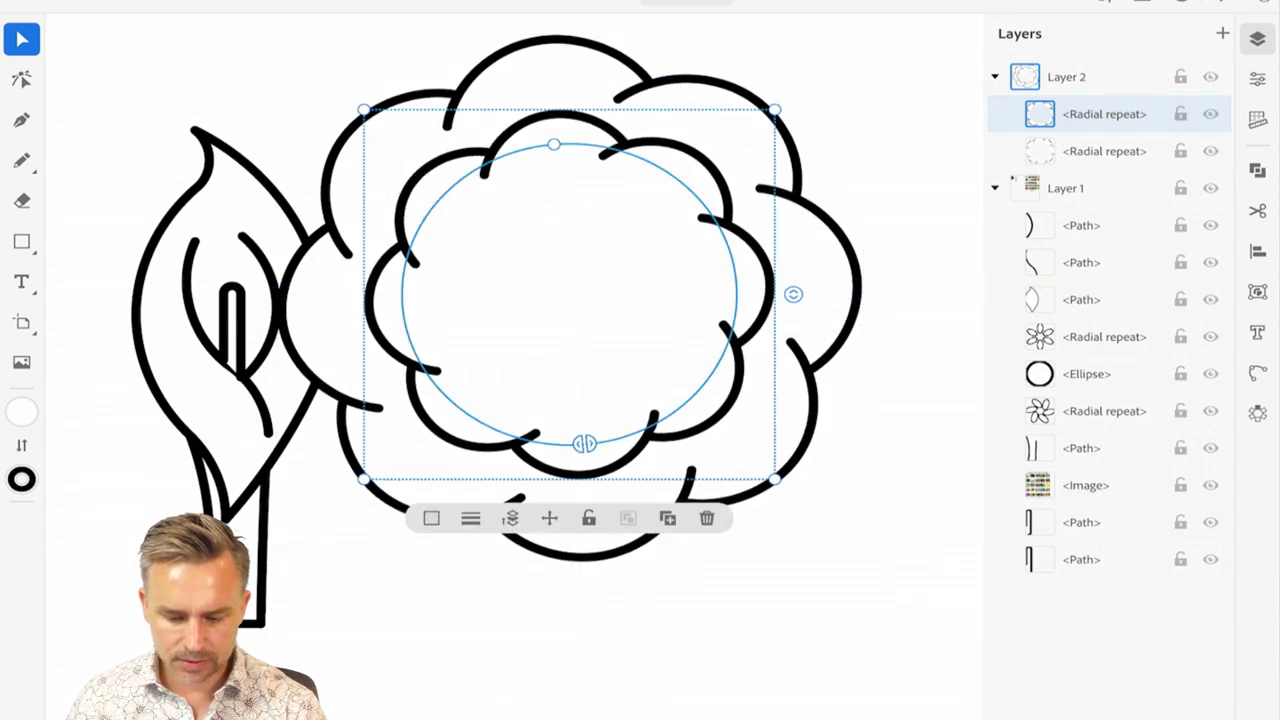
pyautogui.moveTo(363, 109); pyautogui.dragTo(345, 92)
pyautogui.moveTo(775, 479); pyautogui.dragTo(790, 493)
pyautogui.moveTo(551, 130)
pyautogui.mouseDown()
pyautogui.moveTo(554, 150)
pyautogui.moveTo(544, 114)
pyautogui.mouseUp()
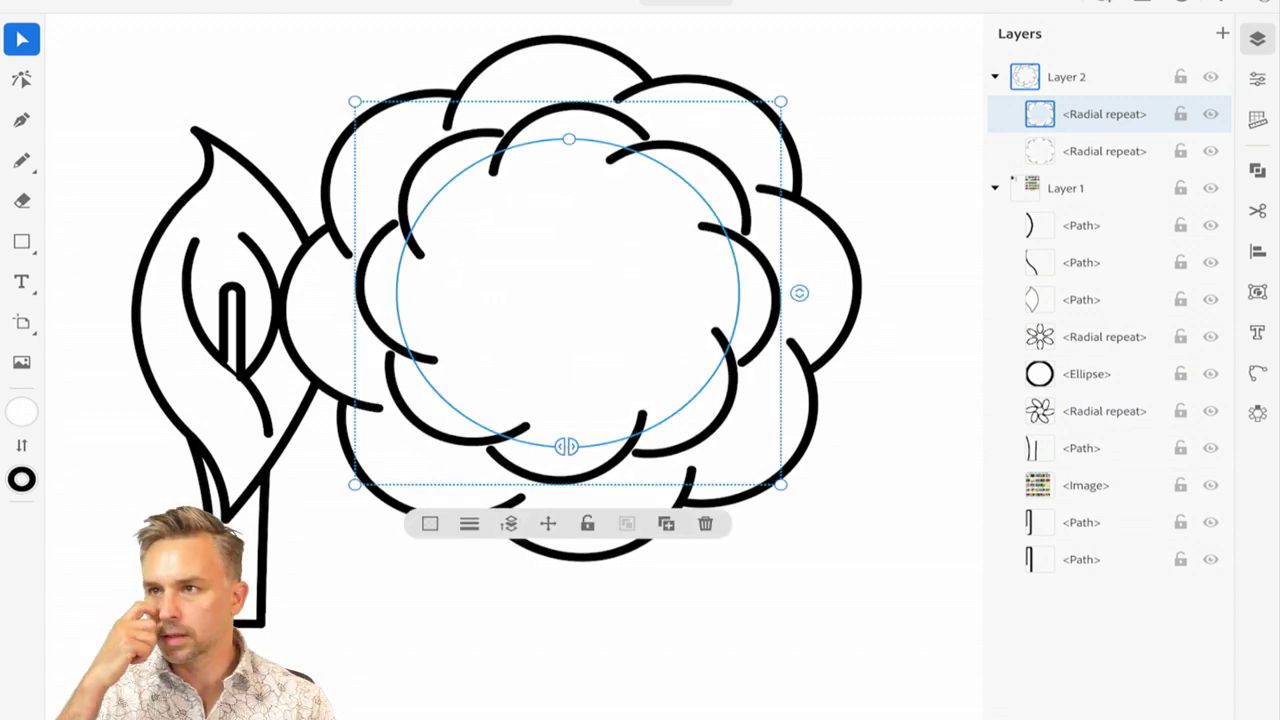
# - Duplicate the inner petal ring and reduce the copy's radius to form a third, innermost ring
pyautogui.press('super+d')
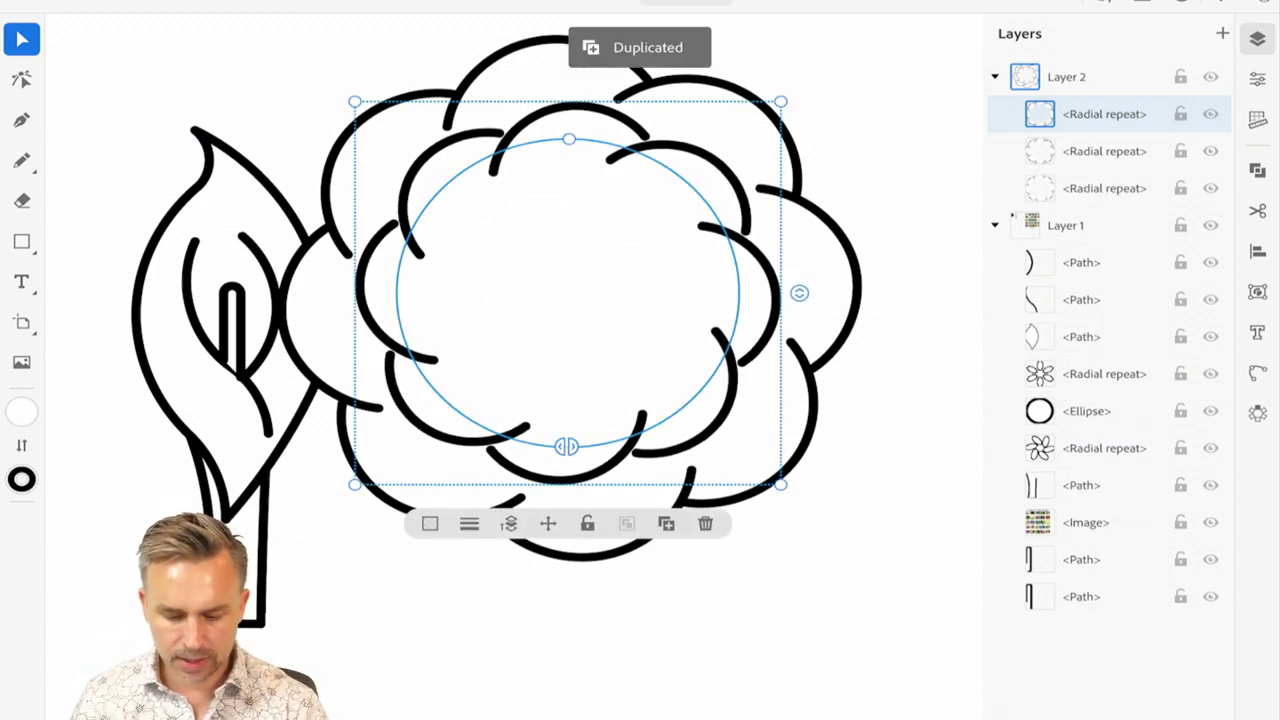
pyautogui.moveTo(569, 139); pyautogui.dragTo(597, 196)
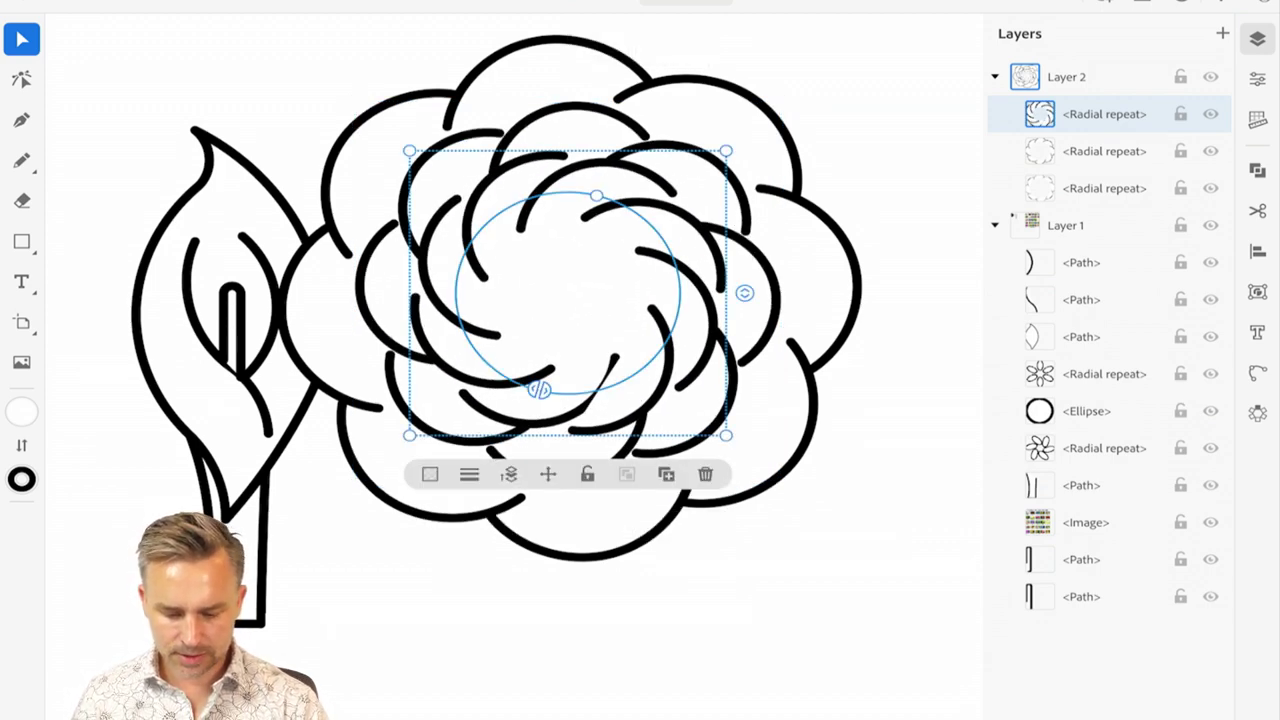
pyautogui.moveTo(596, 195); pyautogui.dragTo(556, 194)
pyautogui.scroll(4, 518, 221)
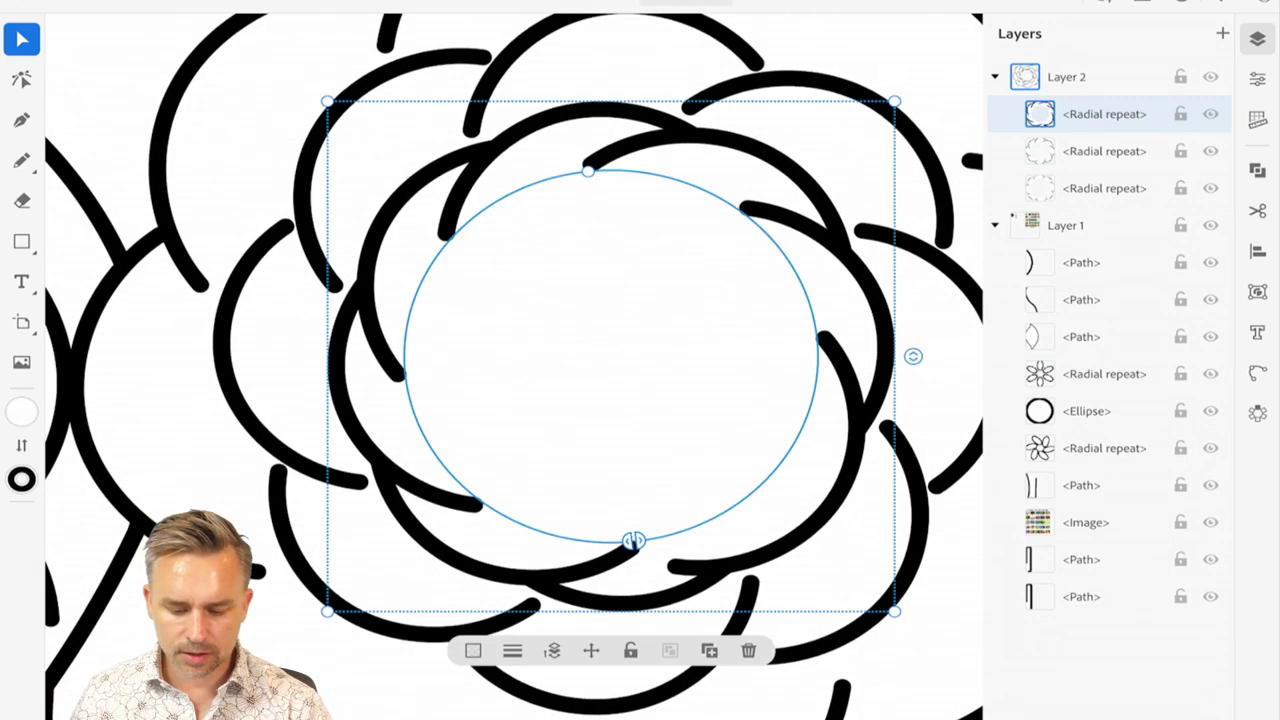
# - Scale down the source arc inside the innermost radial repeat to make its petals smaller, and reselect the whole repeat
pyautogui.doubleClick(588, 110)
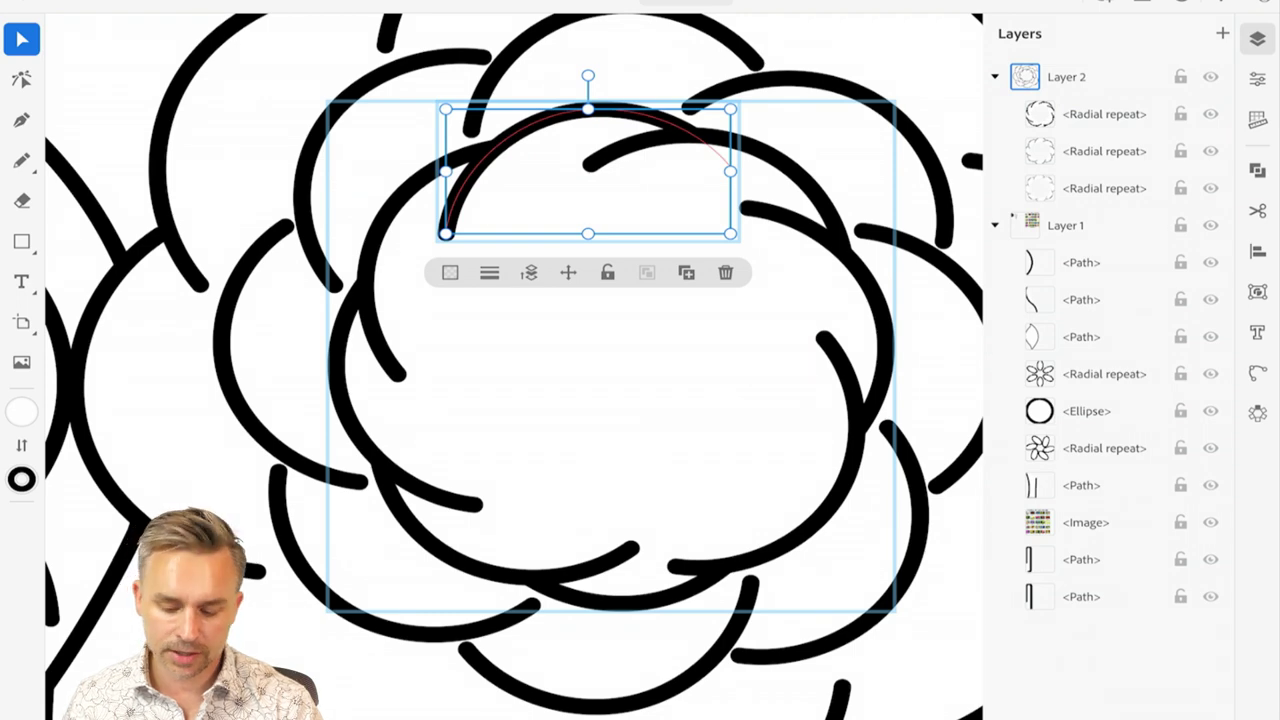
pyautogui.moveTo(730, 108); pyautogui.dragTo(661, 142)
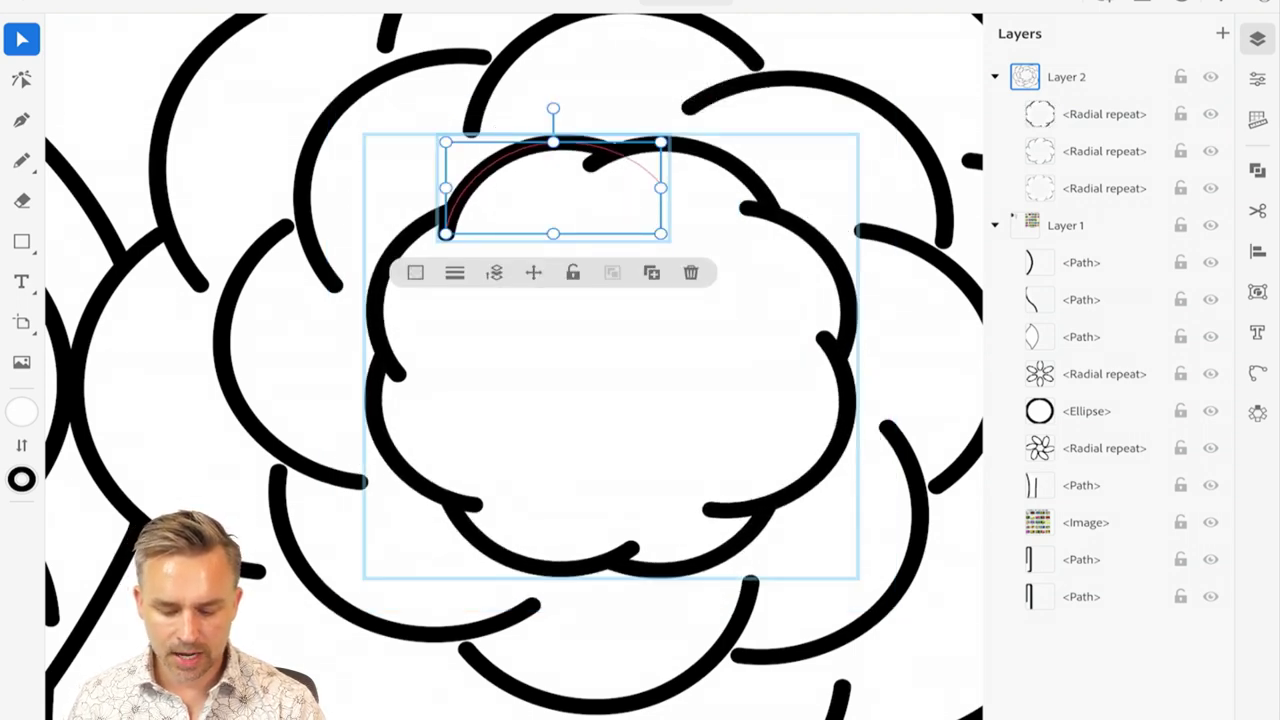
pyautogui.press('Escape')
pyautogui.click(560, 145)
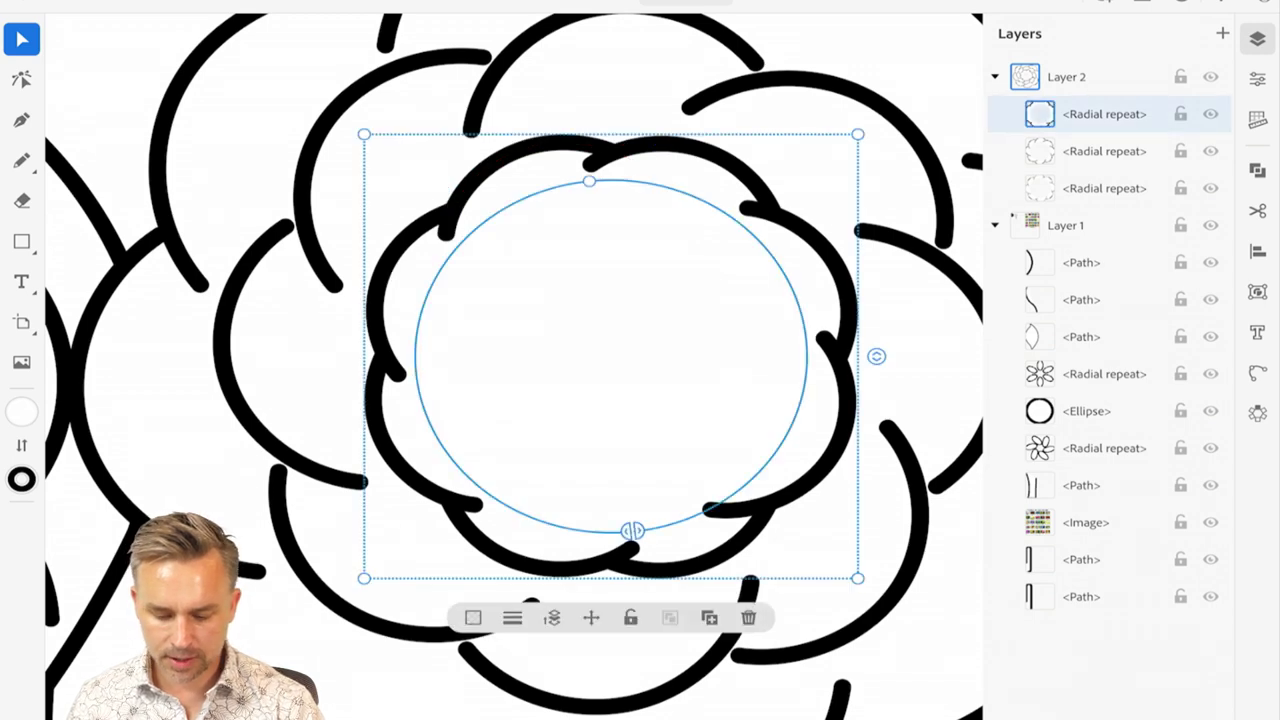
# - Reduce the innermost ring to seven petals, then tighten its radius and rotate it so the petals swirl and overlap
pyautogui.moveTo(876, 356)
pyautogui.mouseDown()
pyautogui.moveTo(878, 370)
pyautogui.moveTo(885, 356)
pyautogui.mouseUp()
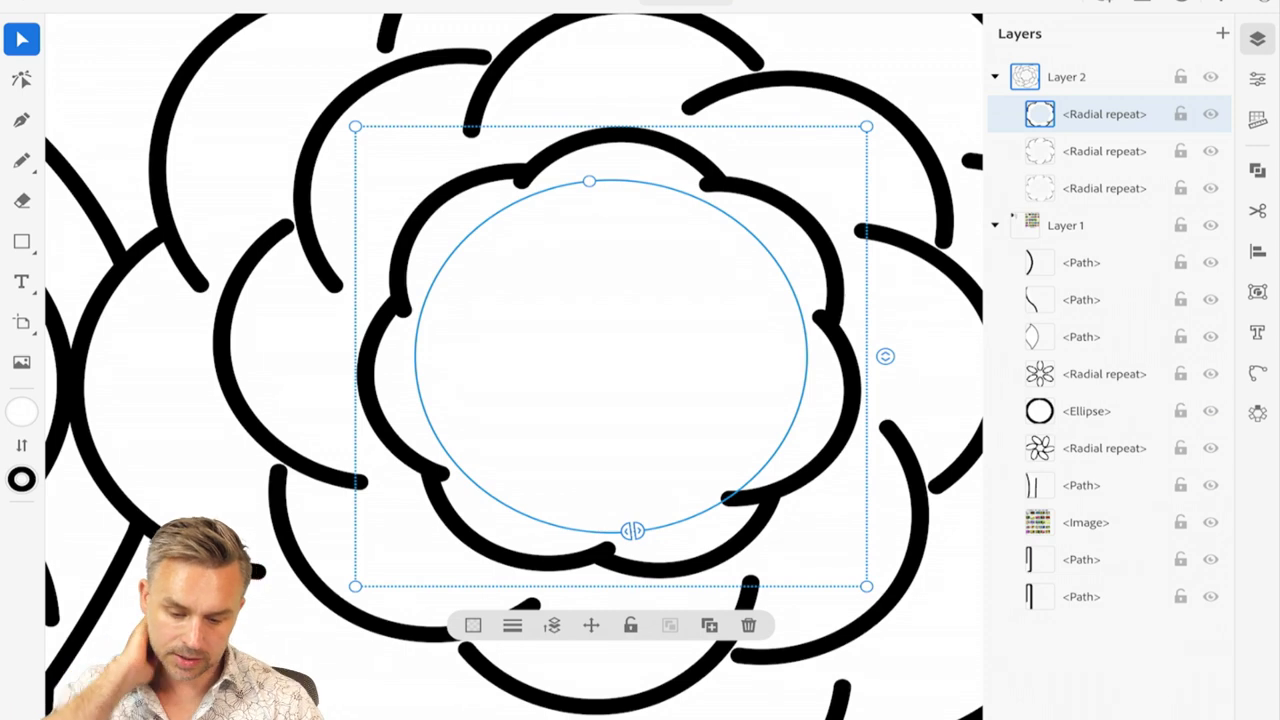
pyautogui.moveTo(885, 356)
pyautogui.mouseDown()
pyautogui.moveTo(886, 374)
pyautogui.moveTo(886, 349)
pyautogui.mouseUp()
pyautogui.moveTo(589, 181); pyautogui.dragTo(519, 208)
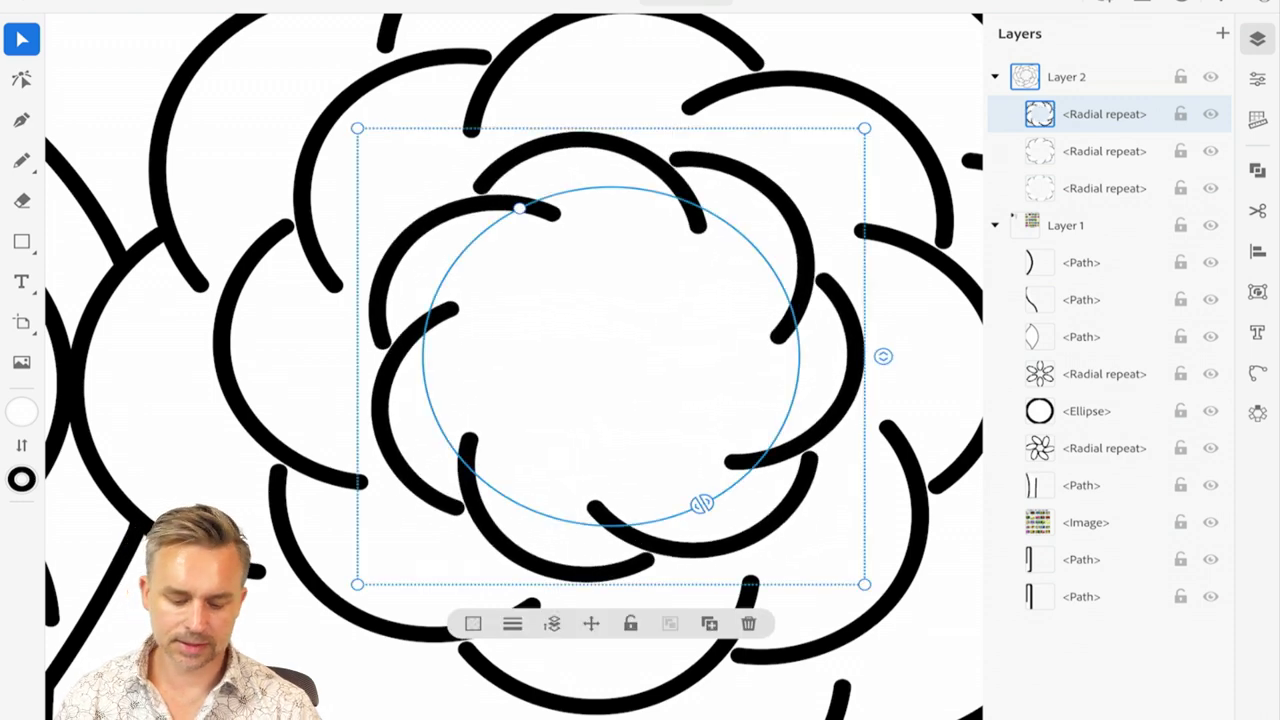
pyautogui.scroll(-4, 514, 367)
pyautogui.press('Escape')
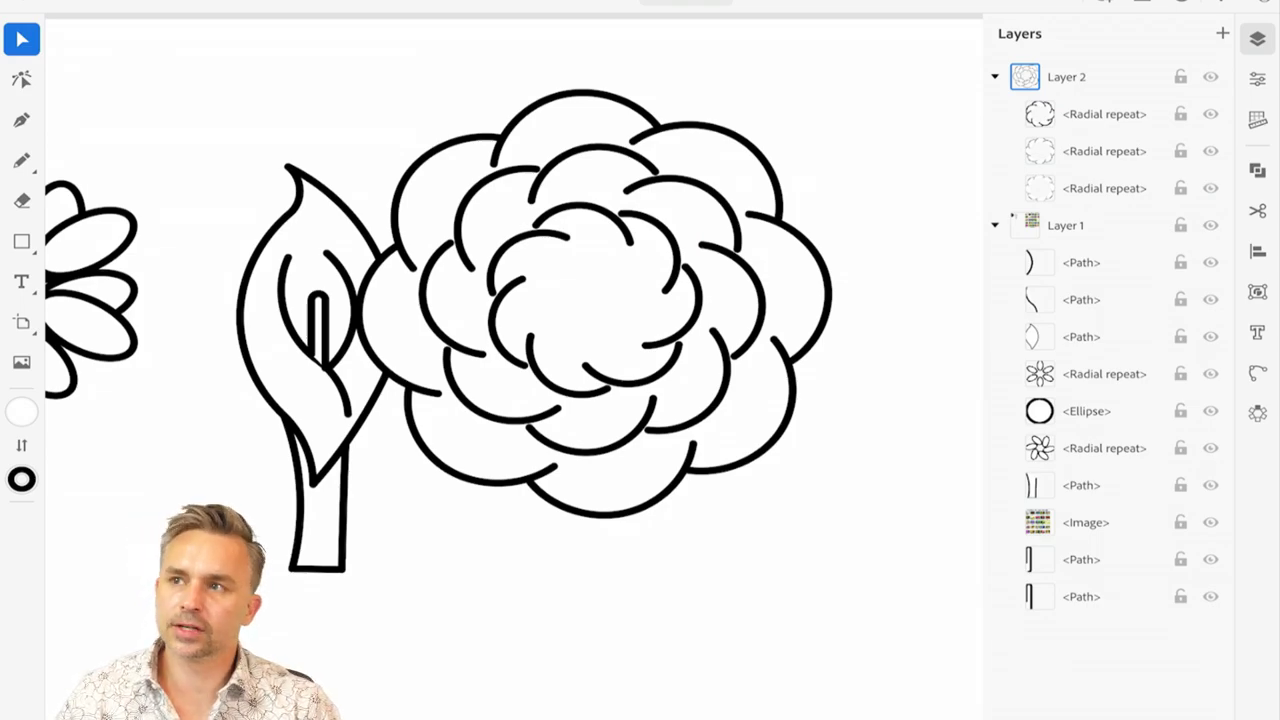
# - Examine the reference chart of flower photos, including the carnation, for the shape of the next flower
pyautogui.scroll(-5, 514, 367)
pyautogui.scroll(4, 576, 560)
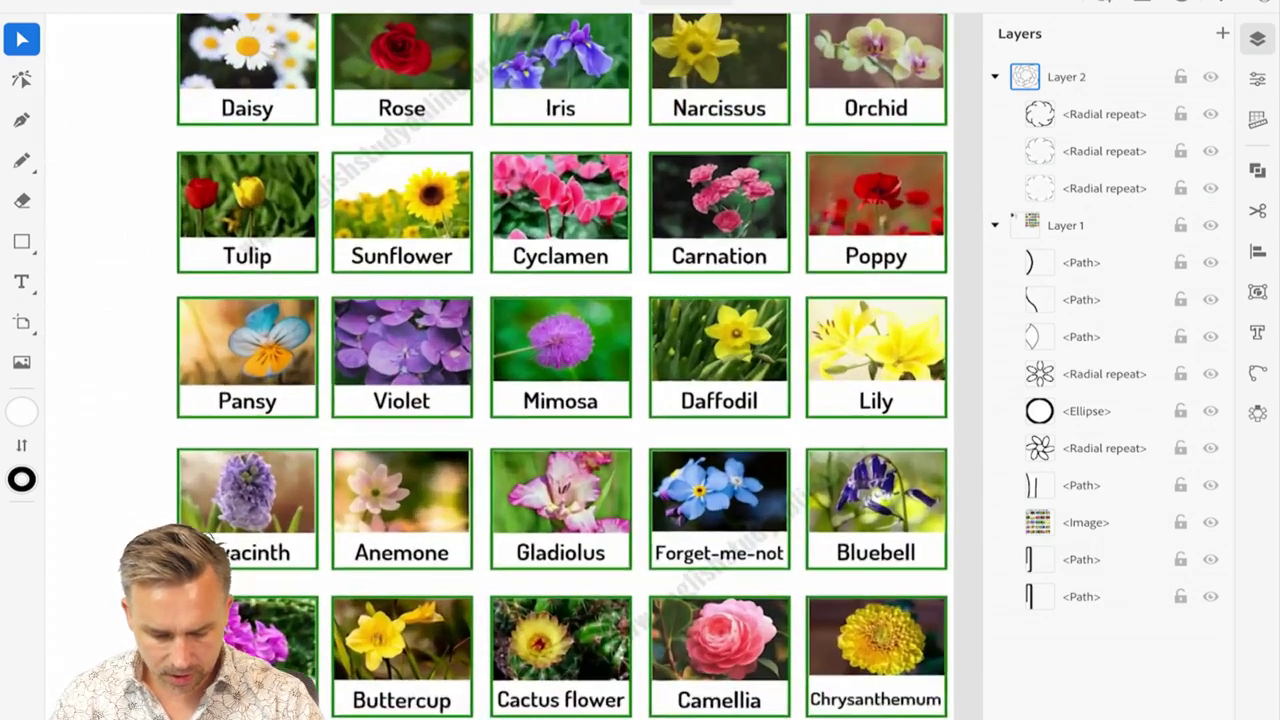
pyautogui.scroll(5, 820, 140)
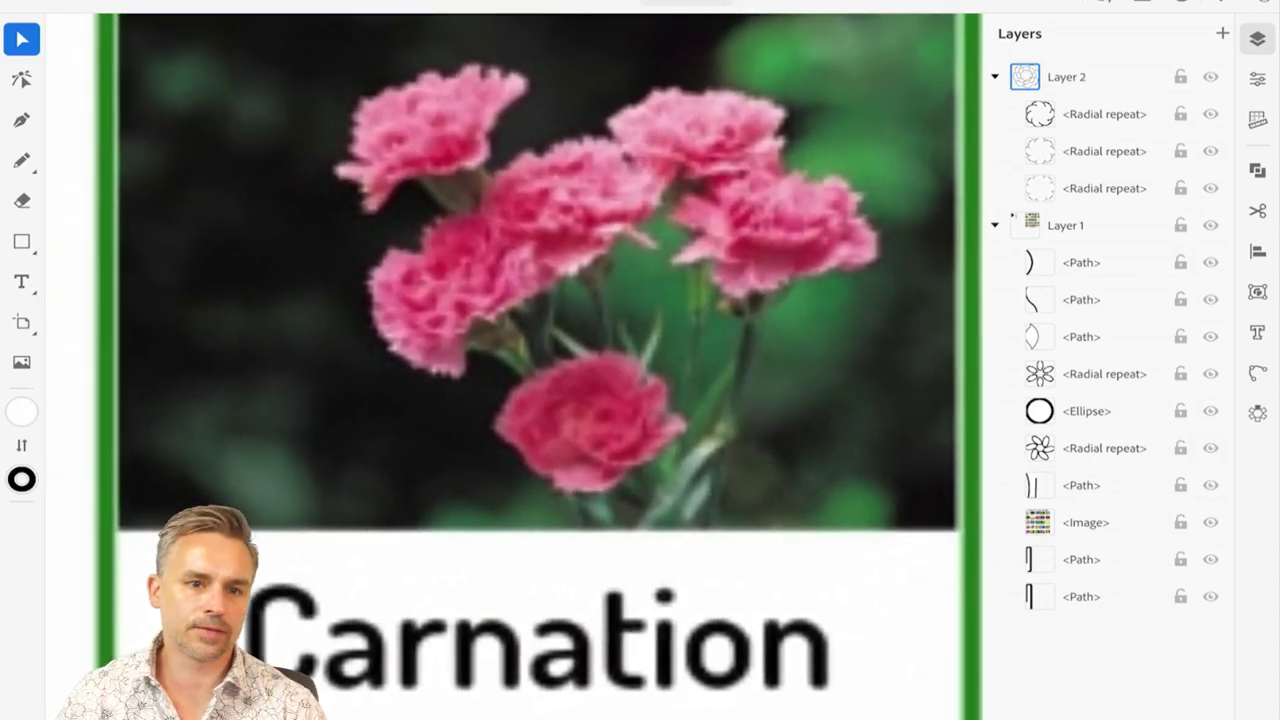
pyautogui.scroll(-3, 512, 360)
pyautogui.scroll(-3, 514, 366)
pyautogui.hscroll(-3, 514, 366)
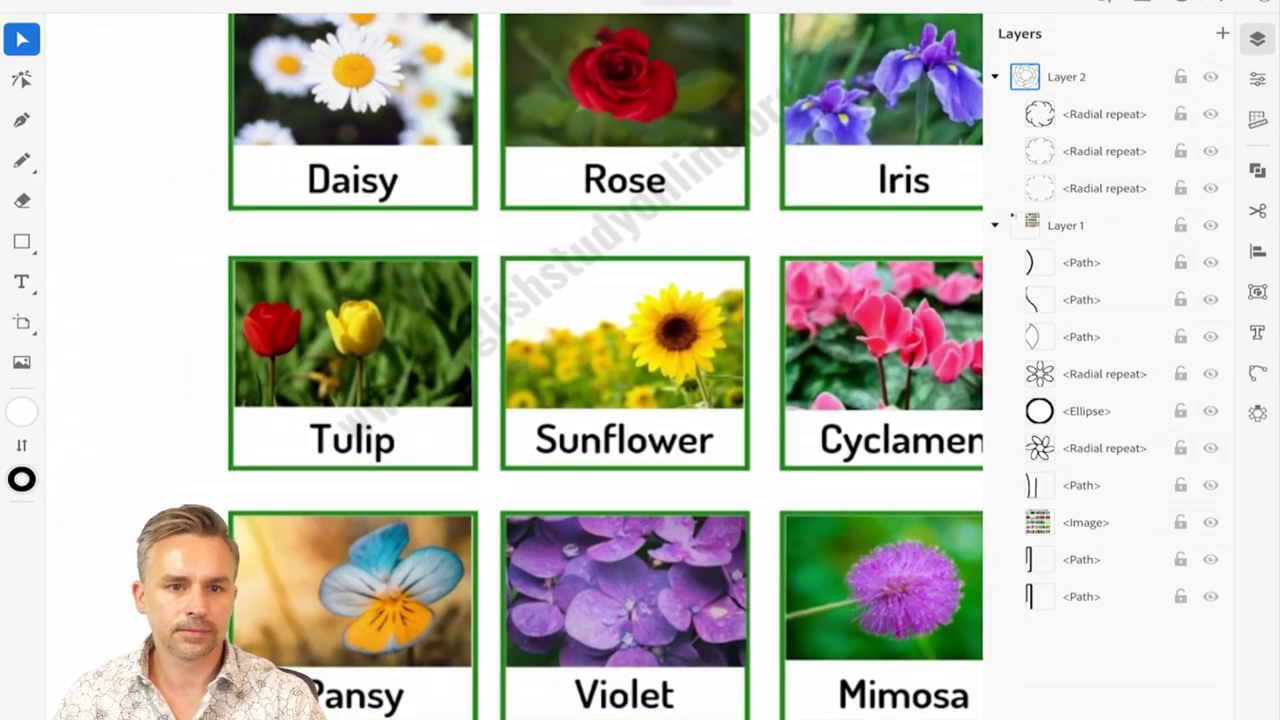
# - Scale down the three-ring layered flower and move it below the daisy, clear of the calla lily
pyautogui.scroll(-3, 514, 366)
pyautogui.hscroll(-3, 514, 366)
pyautogui.scroll(5, 514, 366)
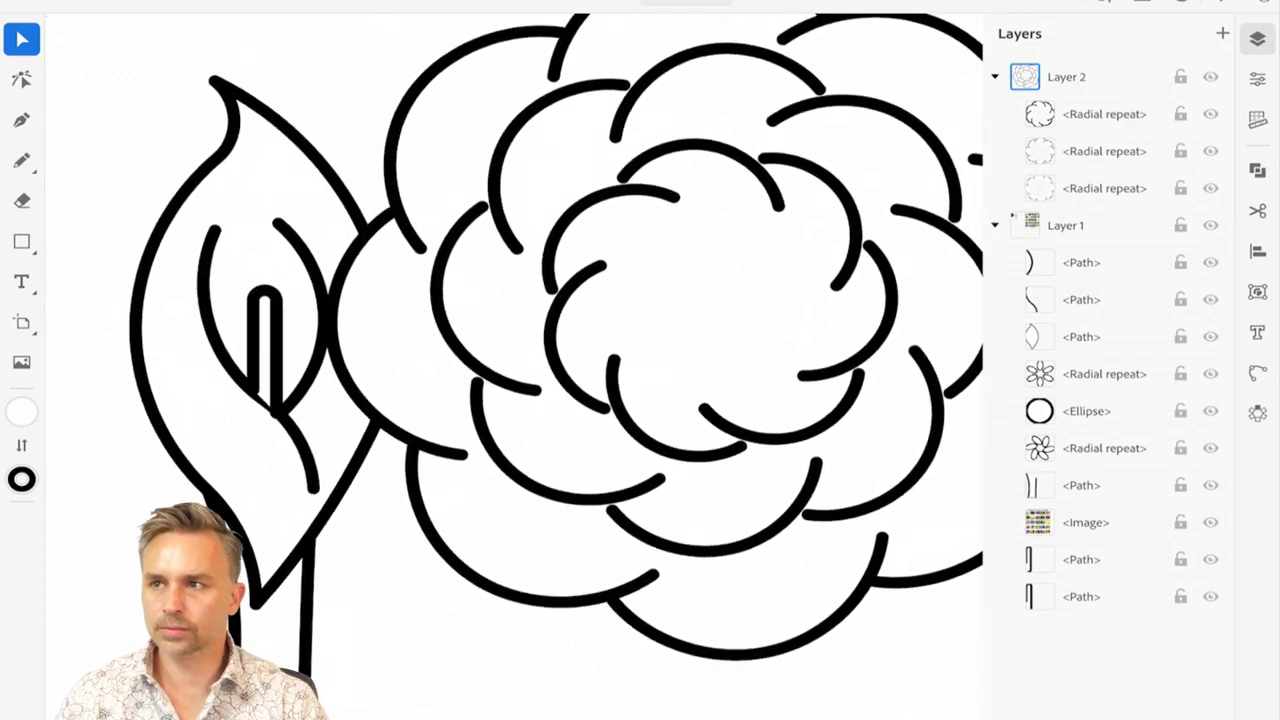
pyautogui.hscroll(2, 514, 366)
pyautogui.hscroll(-1, 514, 366)
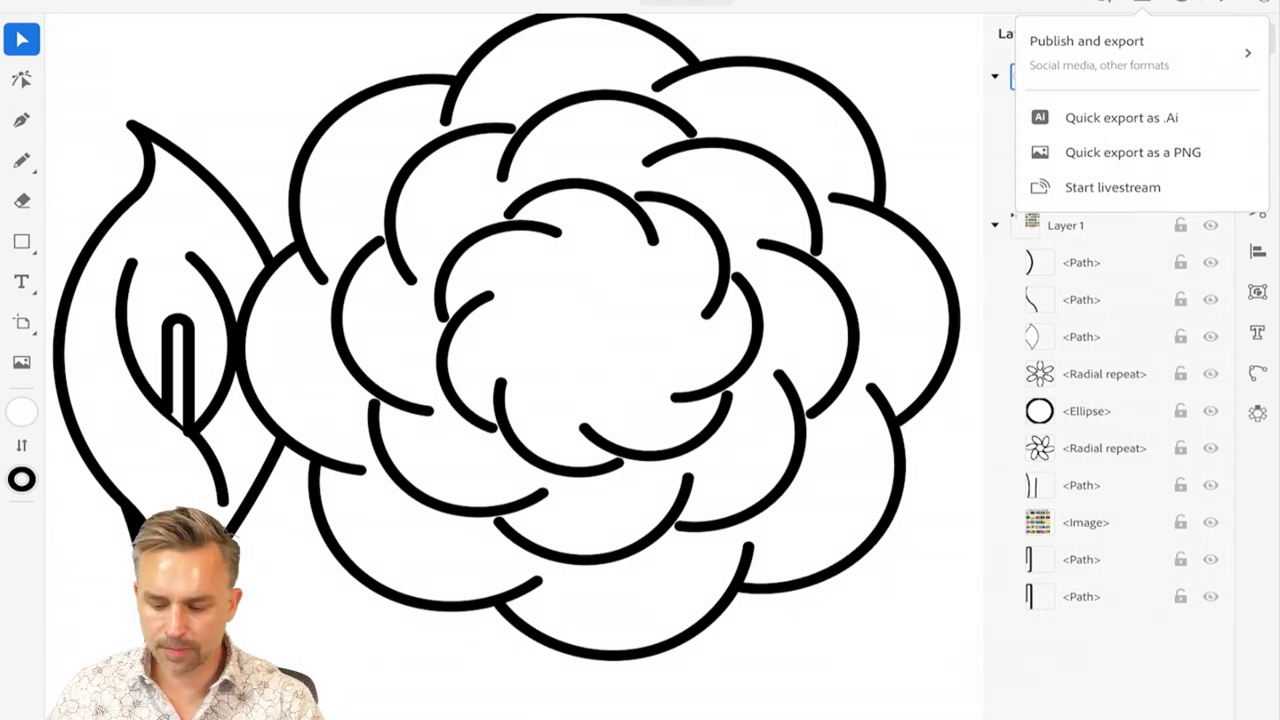
pyautogui.press('Escape')
pyautogui.scroll(-5, 506, 352)
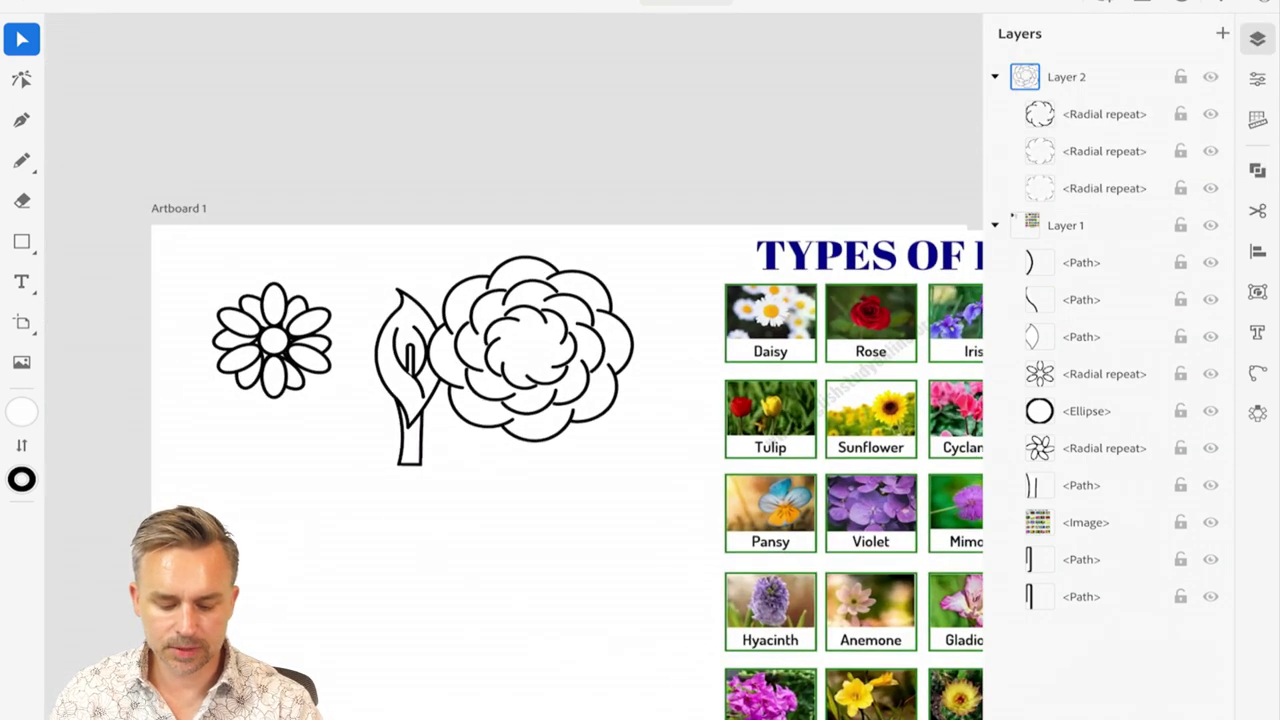
pyautogui.moveTo(660, 245); pyautogui.dragTo(500, 400)
pyautogui.moveTo(426, 255); pyautogui.dragTo(486, 306)
pyautogui.moveTo(558, 376); pyautogui.dragTo(326, 476)
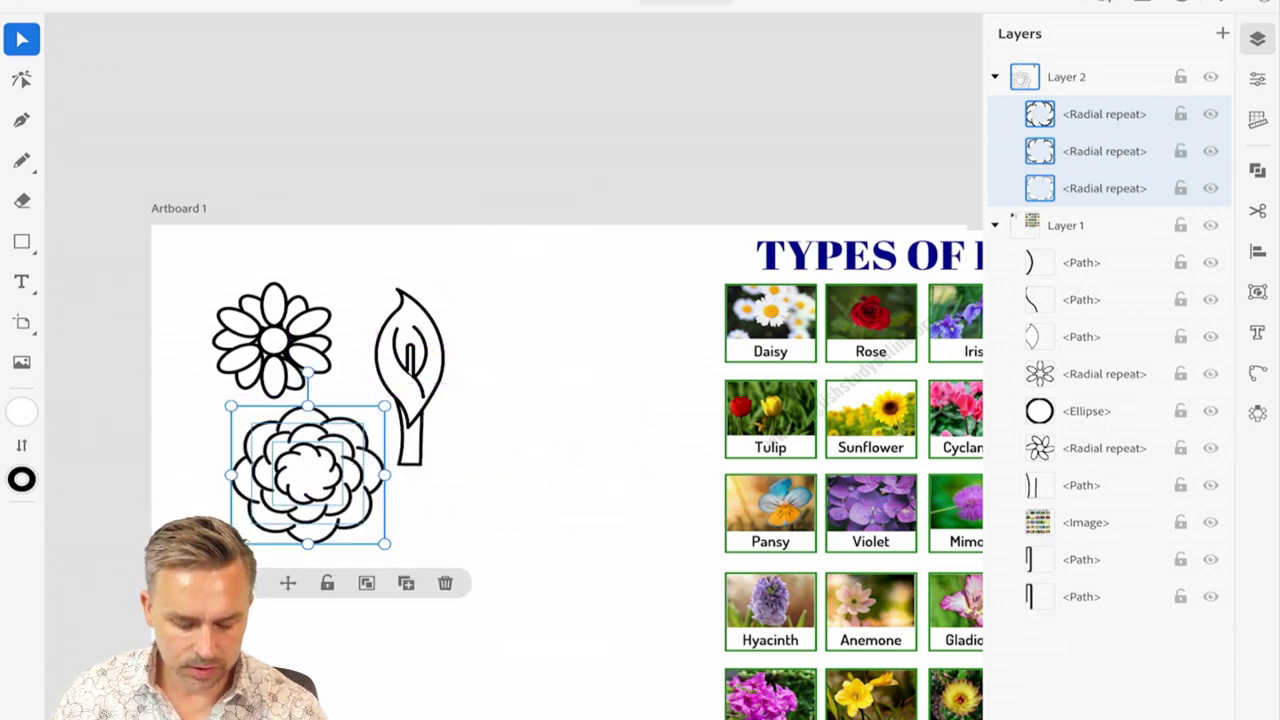
pyautogui.press('Escape')
# - Add a new layer above the existing ones and set the Pencil's fill to none for drawing the next flower
pyautogui.click(850, 470)
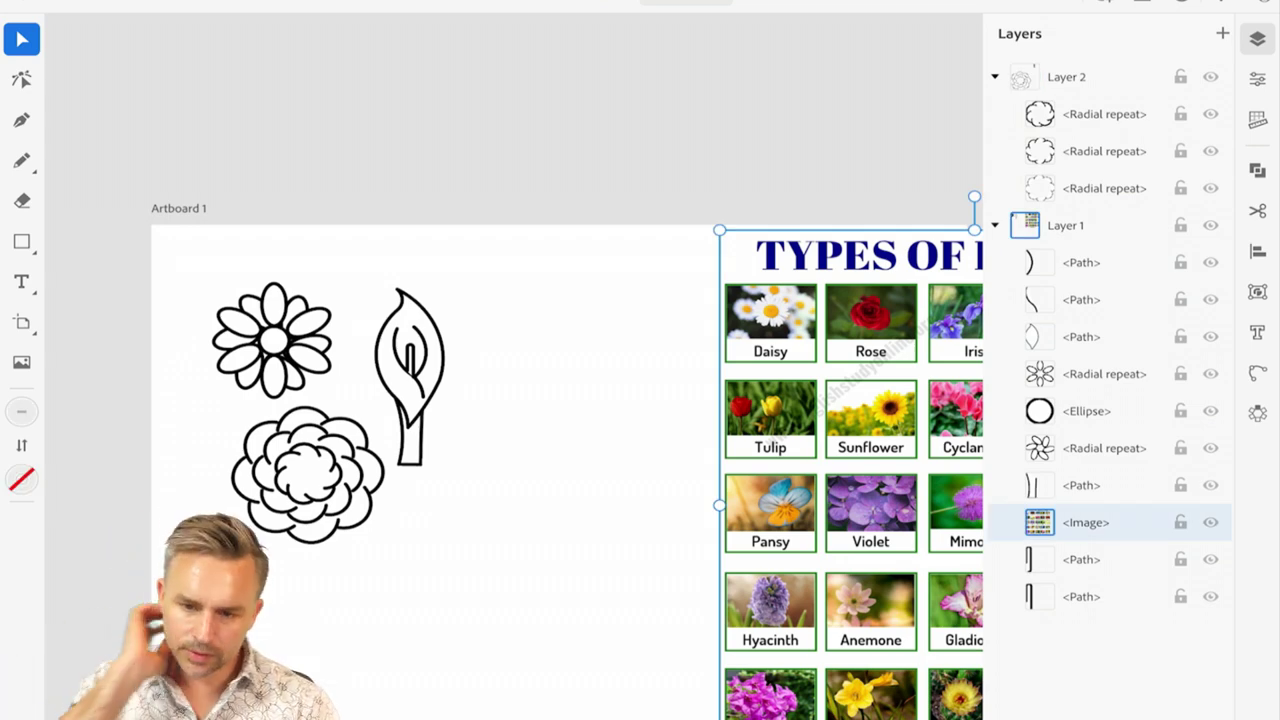
pyautogui.scroll(5, 548, 396)
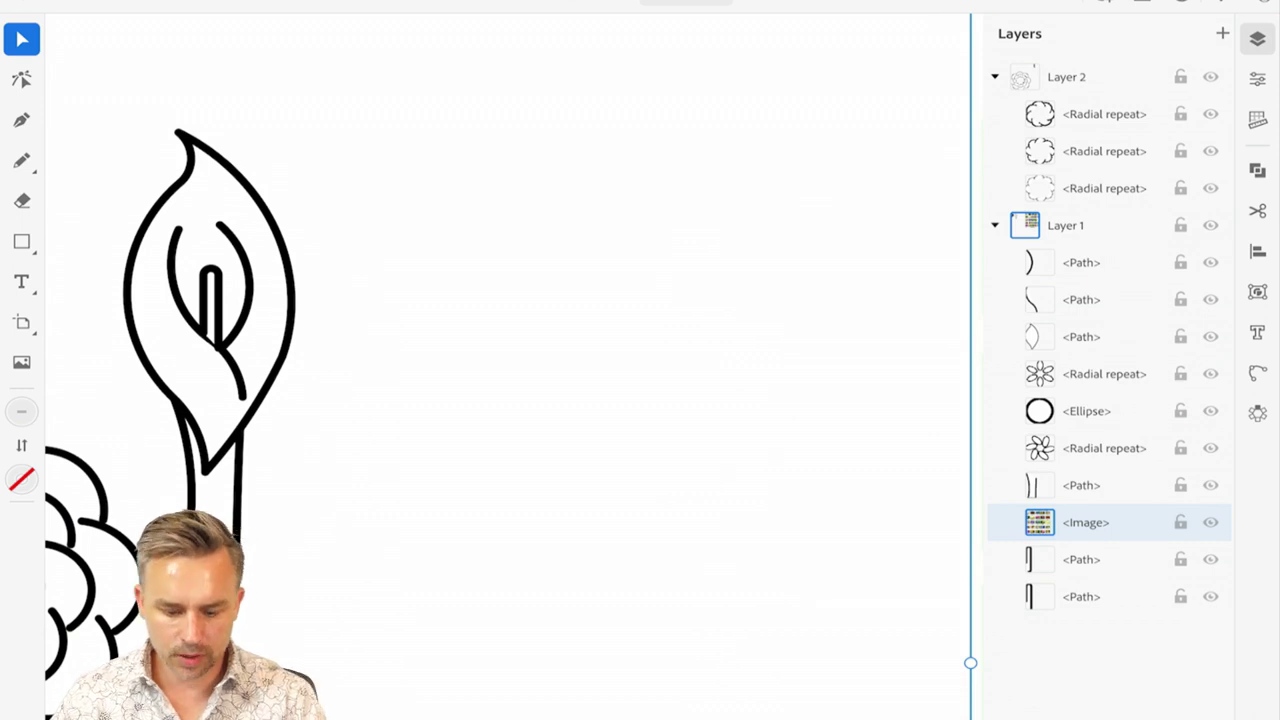
pyautogui.scroll(2, 540, 305)
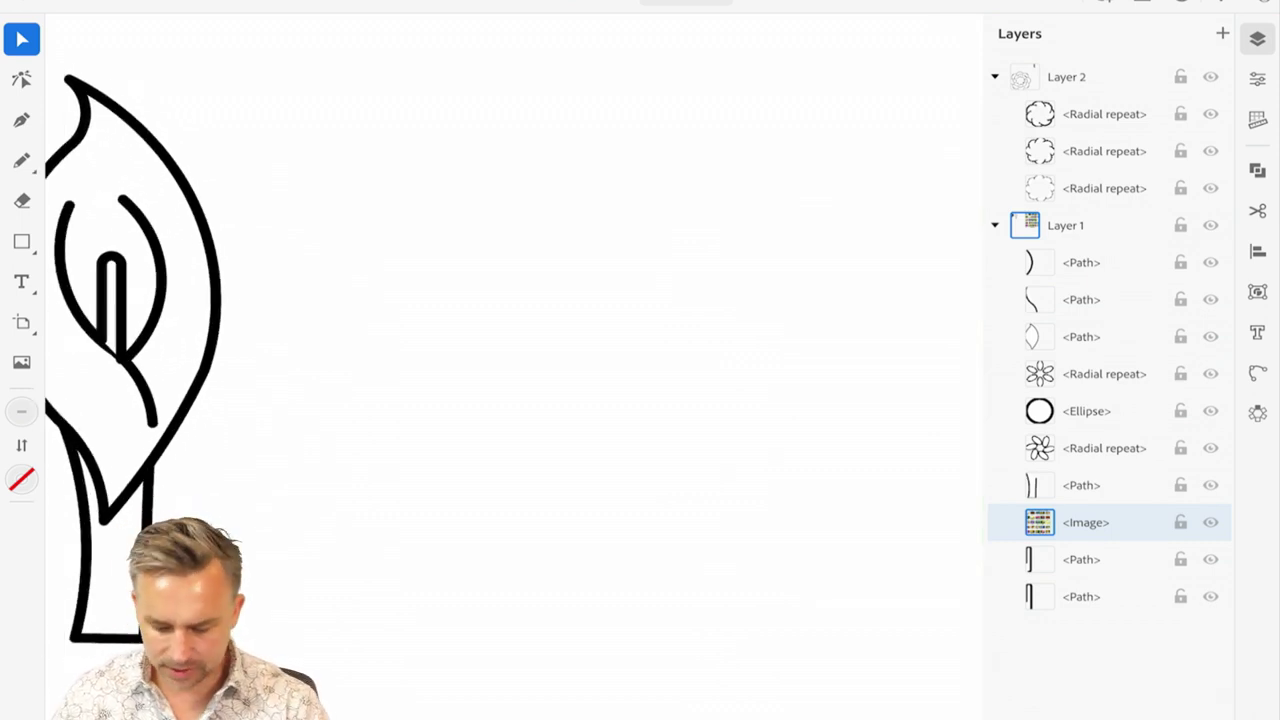
pyautogui.keyDown('shift'); pyautogui.click(1081, 262); pyautogui.keyUp('shift')
pyautogui.click(1066, 76)
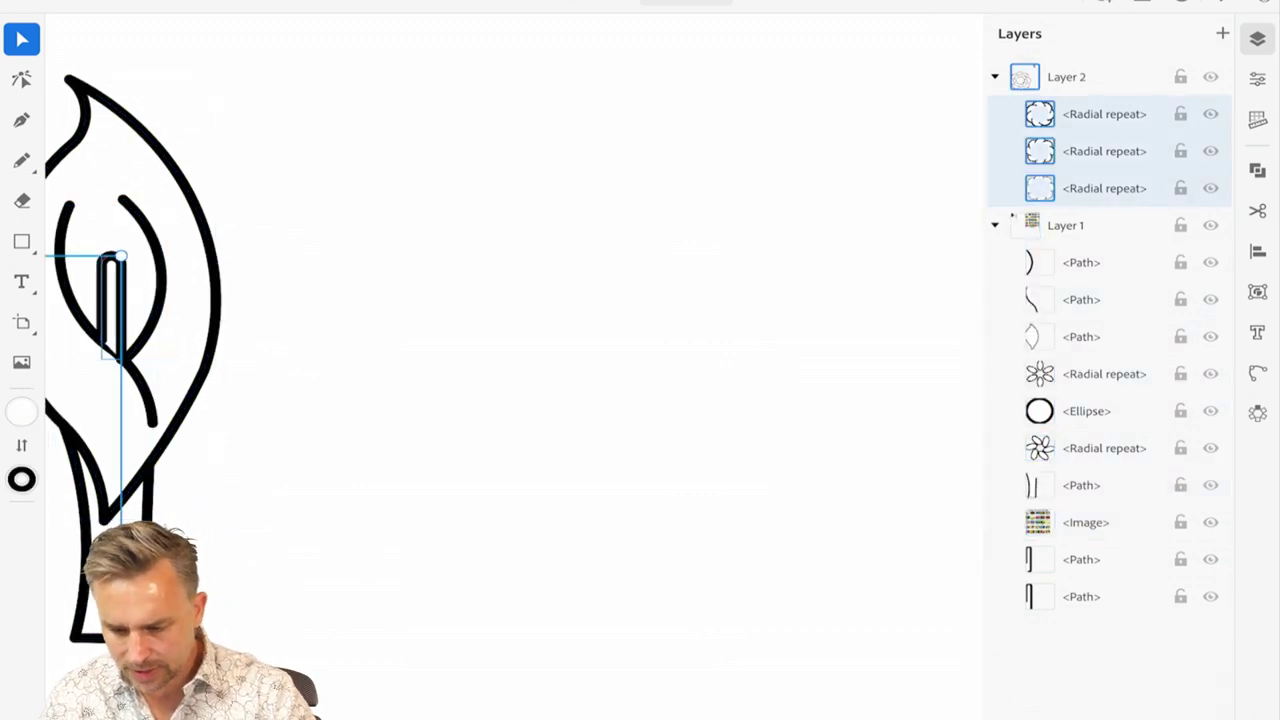
pyautogui.click(1222, 33)
pyautogui.click(21, 160)
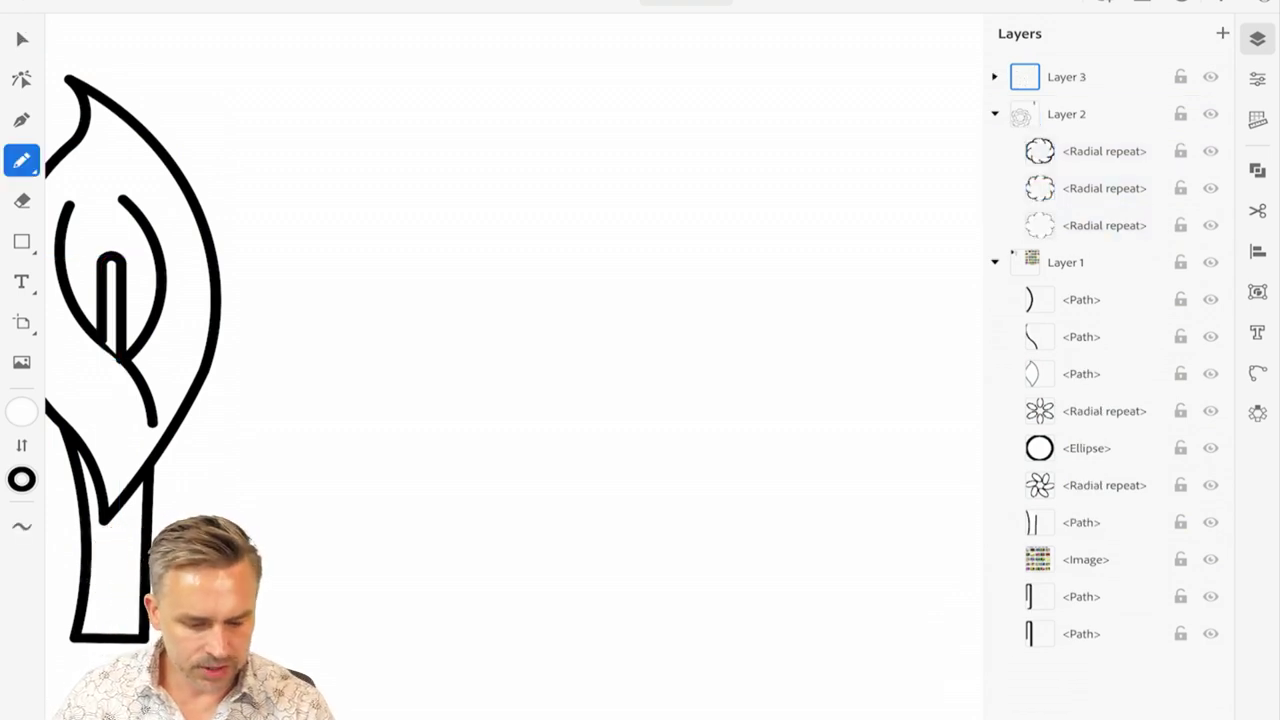
pyautogui.click(21, 411)
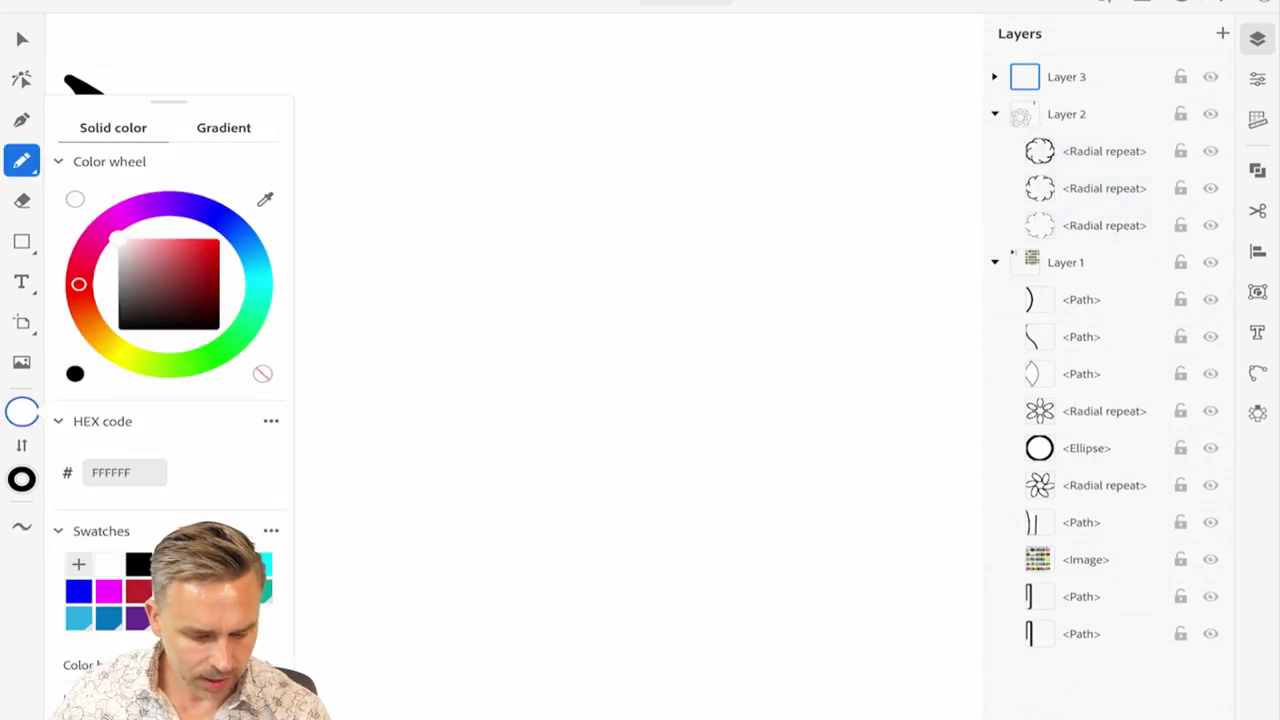
pyautogui.click(262, 373)
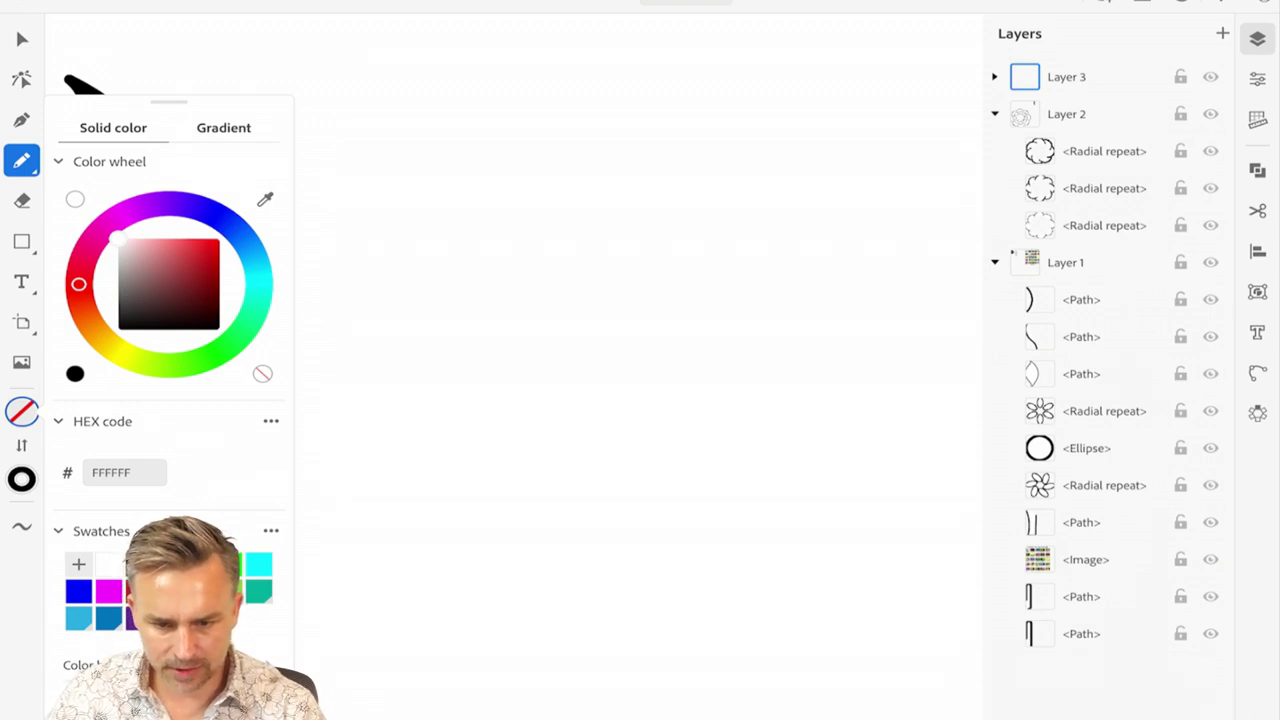
pyautogui.click(21, 411)
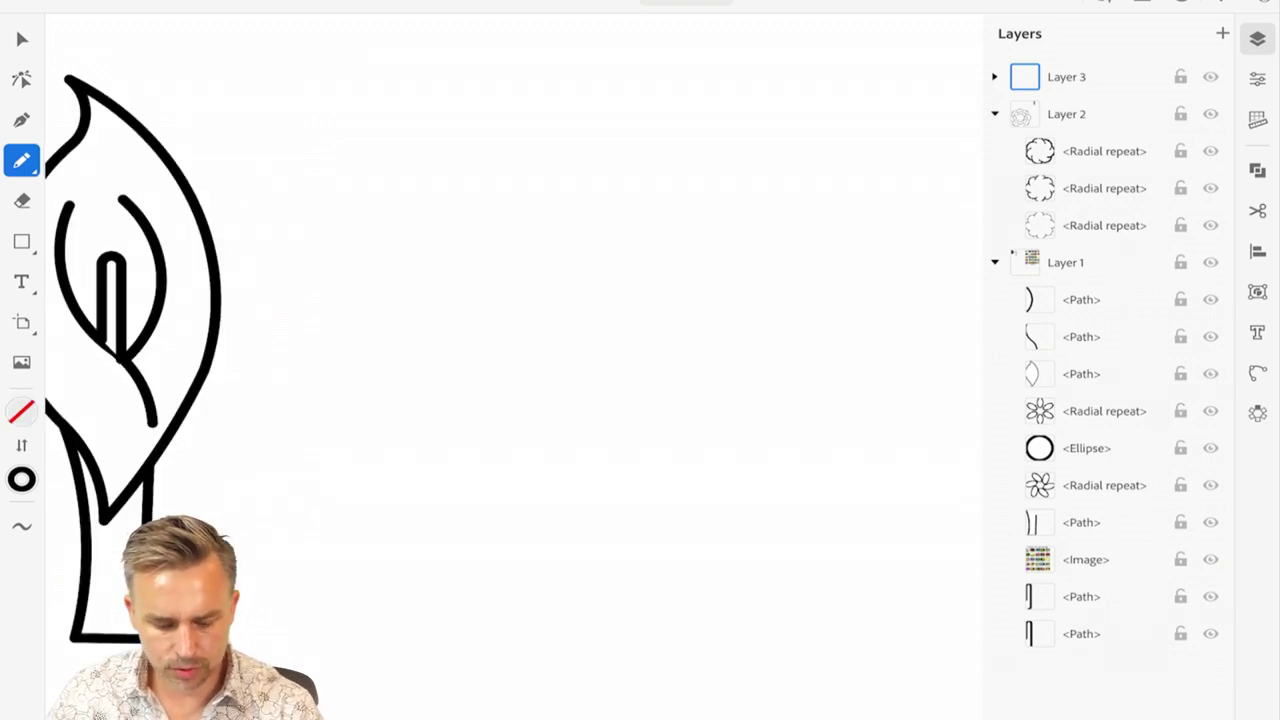
# - Draw the rose's front petal with an S-shaped curve and a separate left side line meeting it at the base
pyautogui.moveTo(545, 194)
pyautogui.mouseDown()
pyautogui.moveTo(591, 334)
pyautogui.moveTo(676, 378)
pyautogui.moveTo(658, 478)
pyautogui.moveTo(612, 531)
pyautogui.mouseUp()
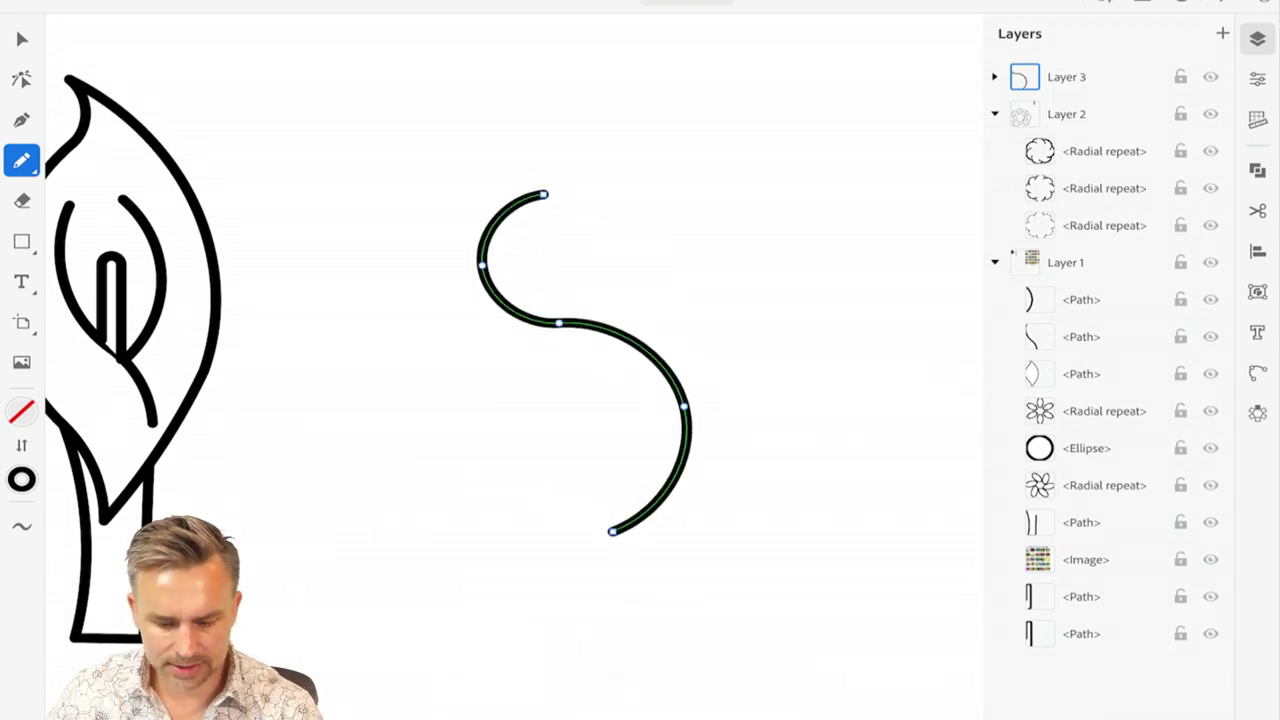
pyautogui.moveTo(511, 334)
pyautogui.mouseDown()
pyautogui.moveTo(588, 512)
pyautogui.moveTo(612, 531)
pyautogui.mouseUp()
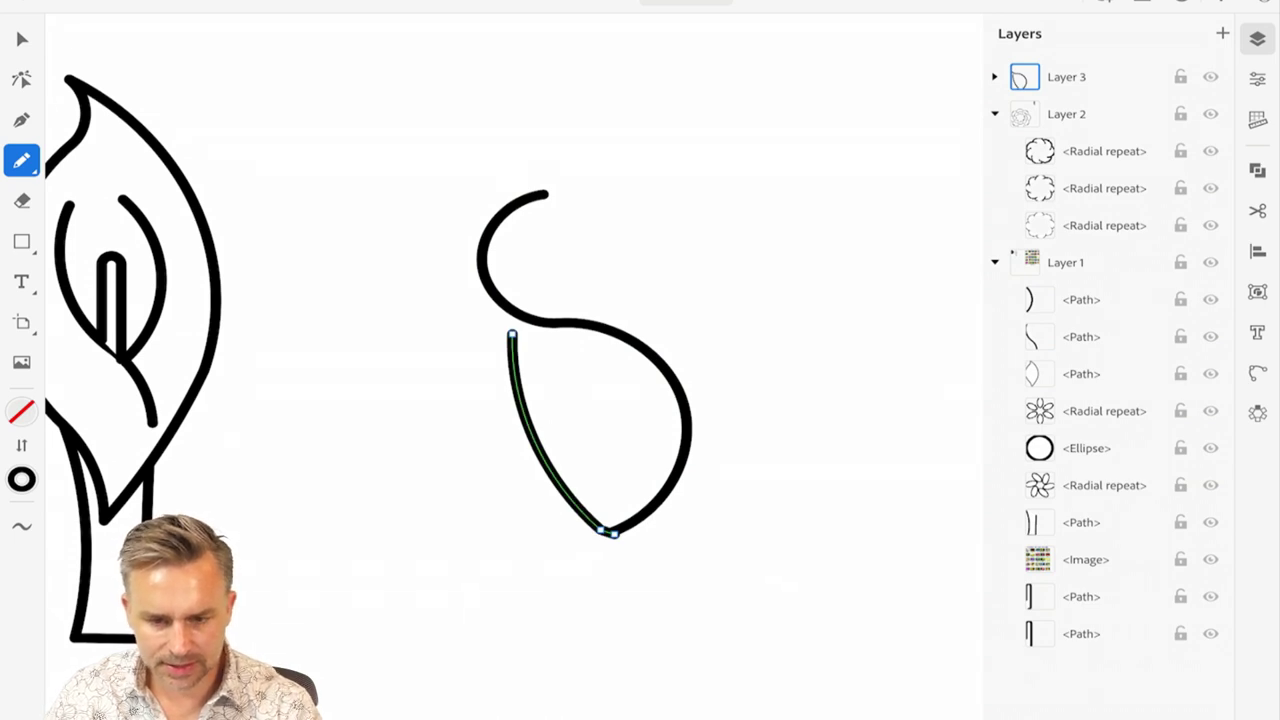
pyautogui.moveTo(546, 194); pyautogui.dragTo(697, 217)
pyautogui.hotkey('ctrl', 'z')
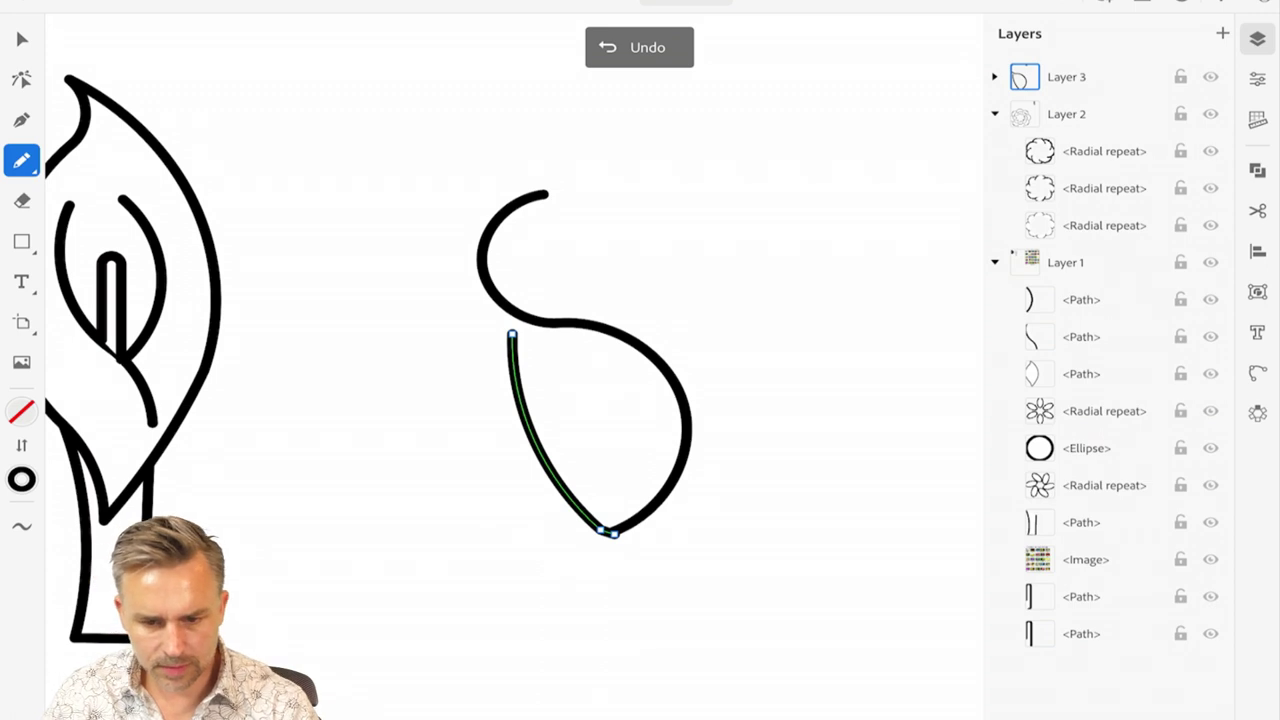
# - Draw the rose's oval rim curling into the centre, the outer right petal, and an inner line descending from the rim
pyautogui.moveTo(626, 300)
pyautogui.mouseDown()
pyautogui.moveTo(530, 235)
pyautogui.moveTo(571, 191)
pyautogui.moveTo(651, 183)
pyautogui.moveTo(746, 246)
pyautogui.moveTo(725, 280)
pyautogui.moveTo(700, 284)
pyautogui.moveTo(655, 262)
pyautogui.moveTo(648, 224)
pyautogui.moveTo(656, 234)
pyautogui.mouseUp()
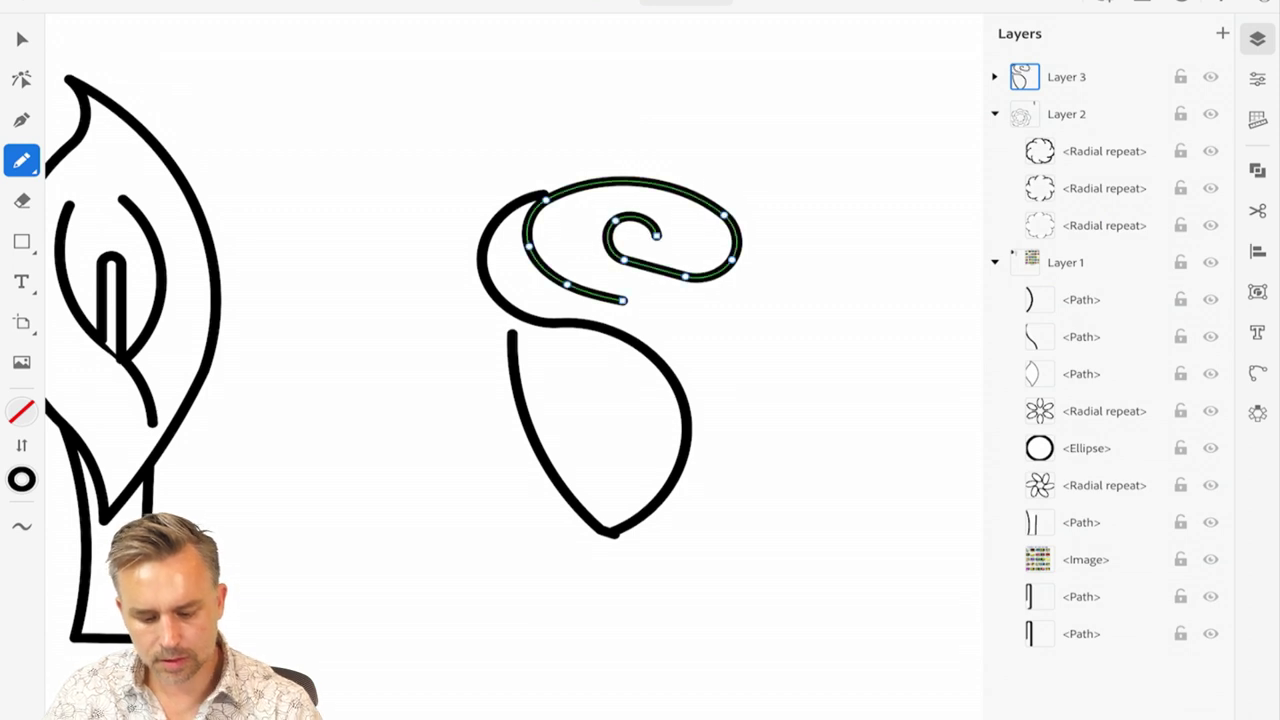
pyautogui.moveTo(702, 196)
pyautogui.mouseDown()
pyautogui.moveTo(798, 252)
pyautogui.moveTo(817, 312)
pyautogui.moveTo(738, 426)
pyautogui.moveTo(719, 515)
pyautogui.moveTo(689, 543)
pyautogui.moveTo(620, 538)
pyautogui.mouseUp()
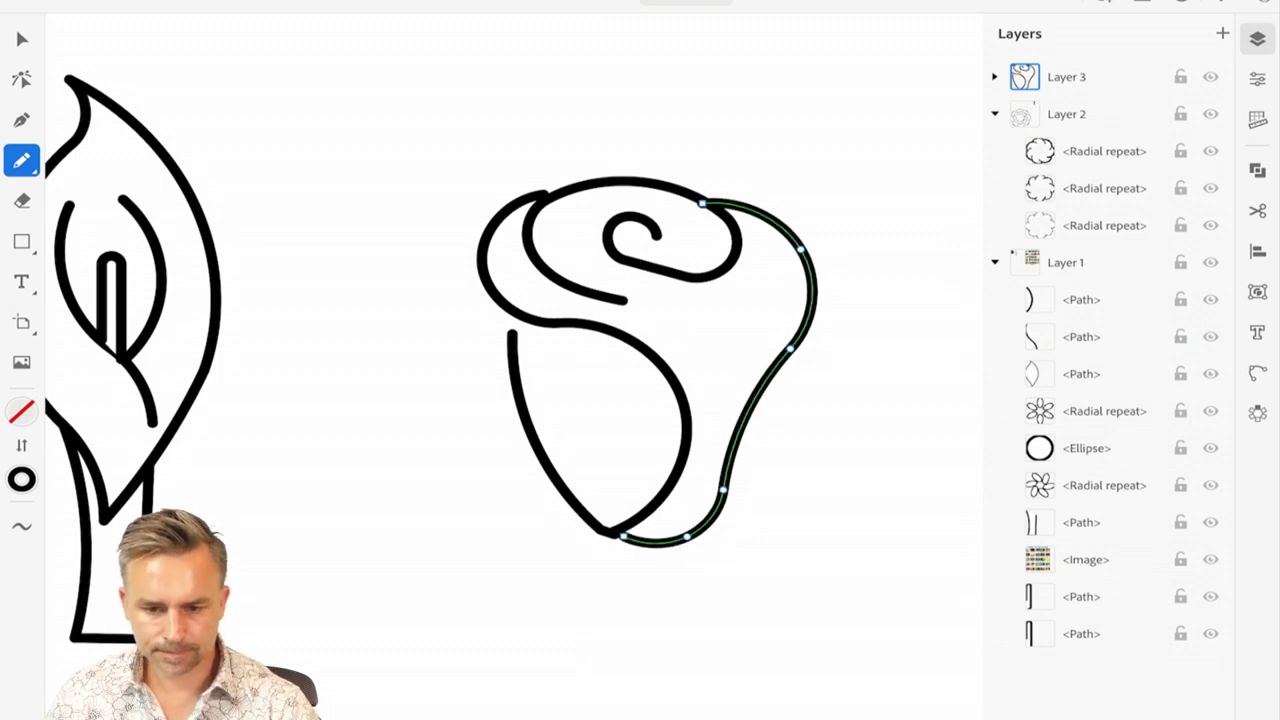
pyautogui.moveTo(736, 236)
pyautogui.mouseDown()
pyautogui.moveTo(728, 380)
pyautogui.moveTo(706, 428)
pyautogui.mouseUp()
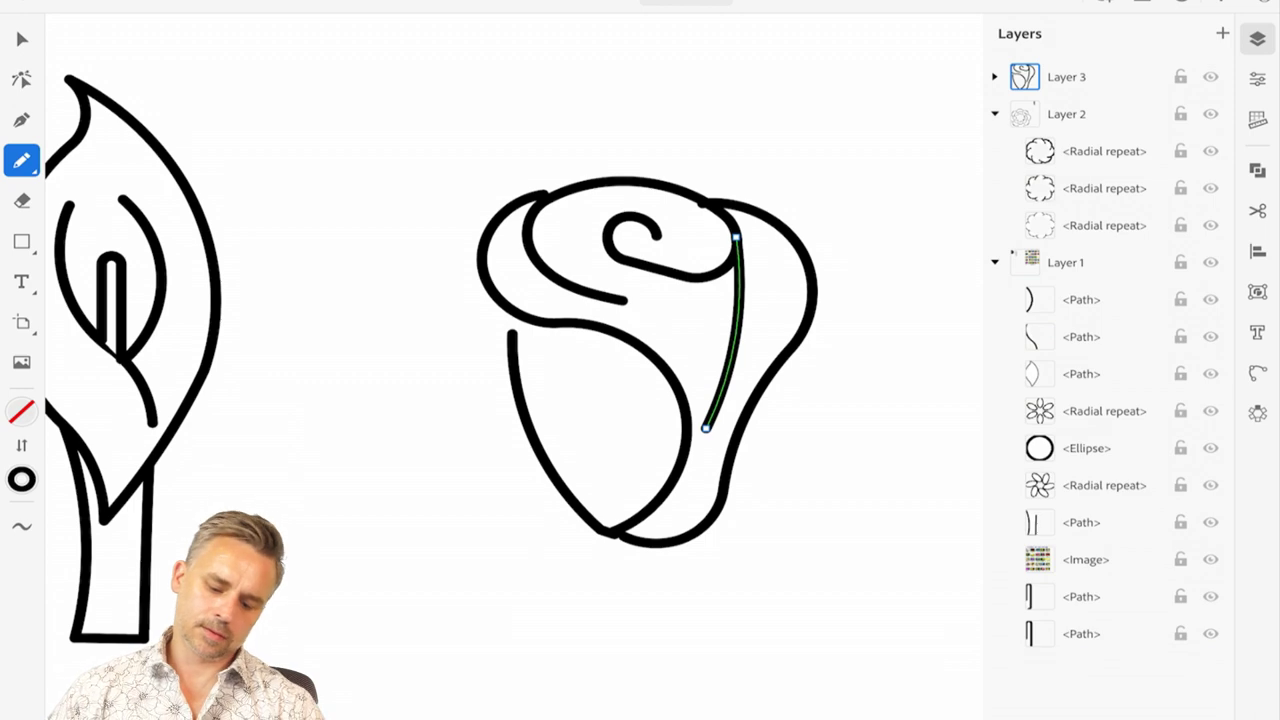
pyautogui.scroll(-3, 379, 328)
pyautogui.scroll(4, 524, 378)
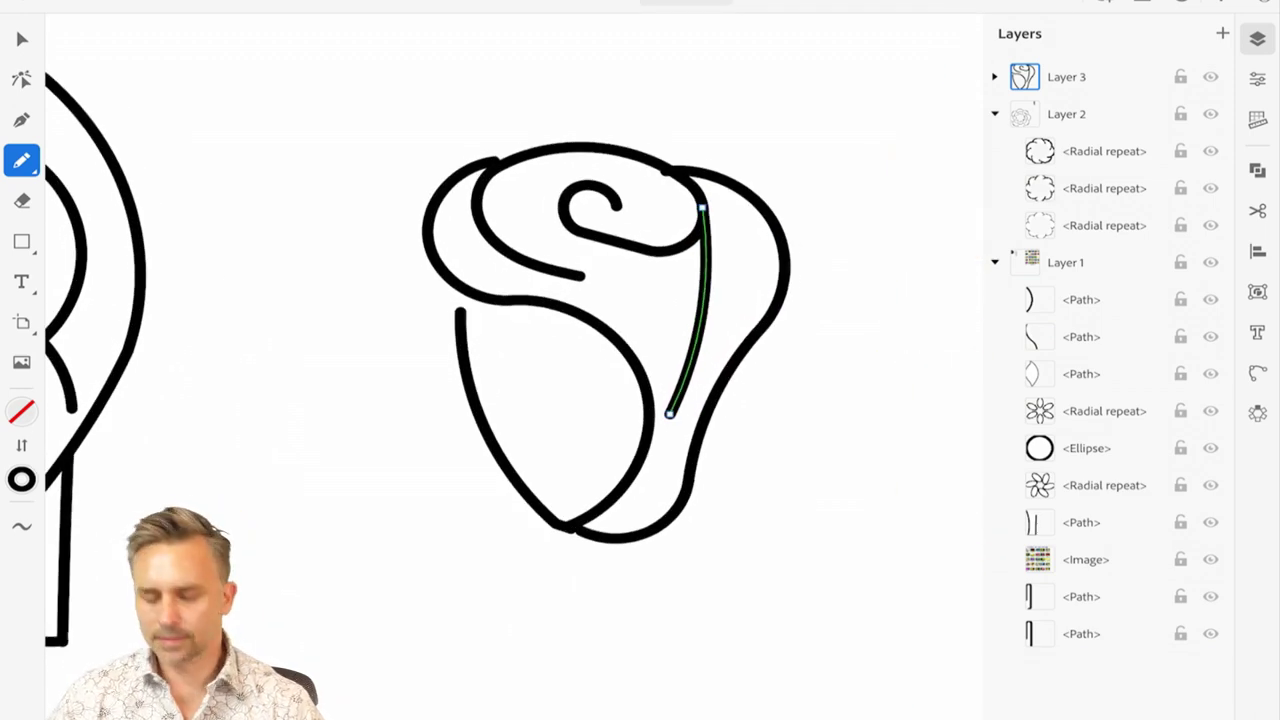
pyautogui.scroll(-3, 478, 225)
pyautogui.scroll(3, 494, 319)
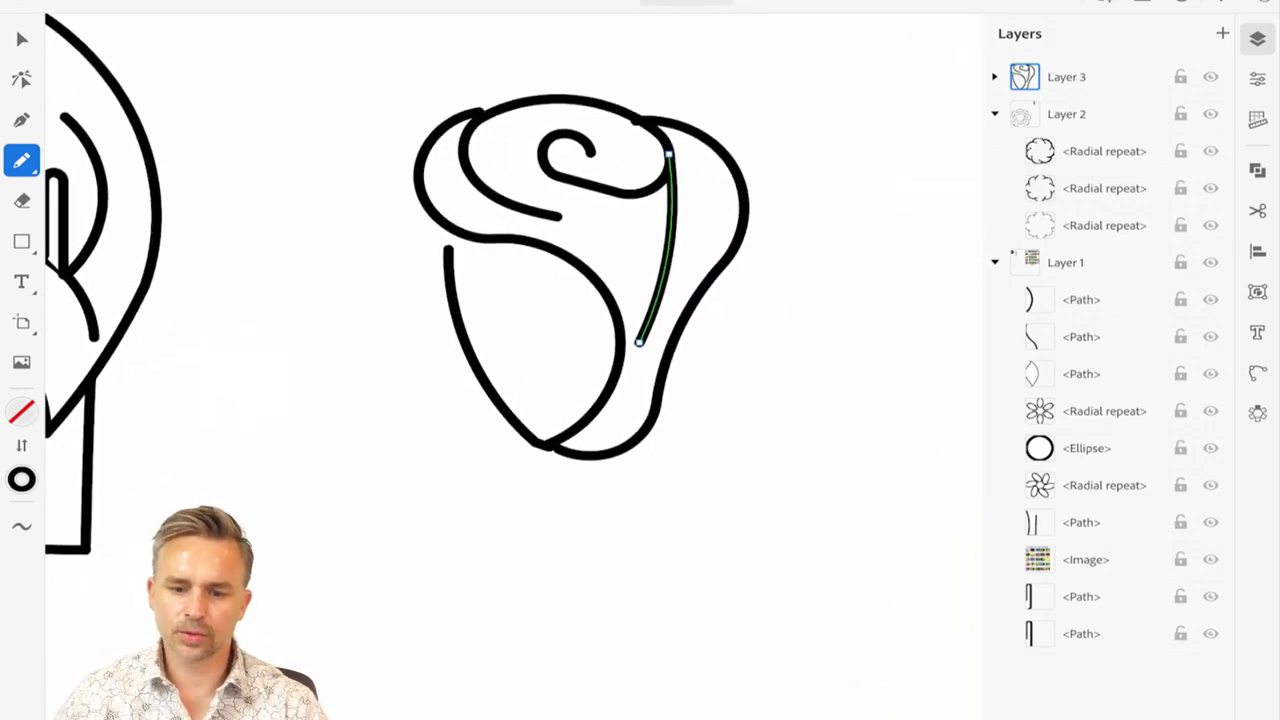
pyautogui.scroll(-3, 600, 300)
pyautogui.scroll(3, 610, 200)
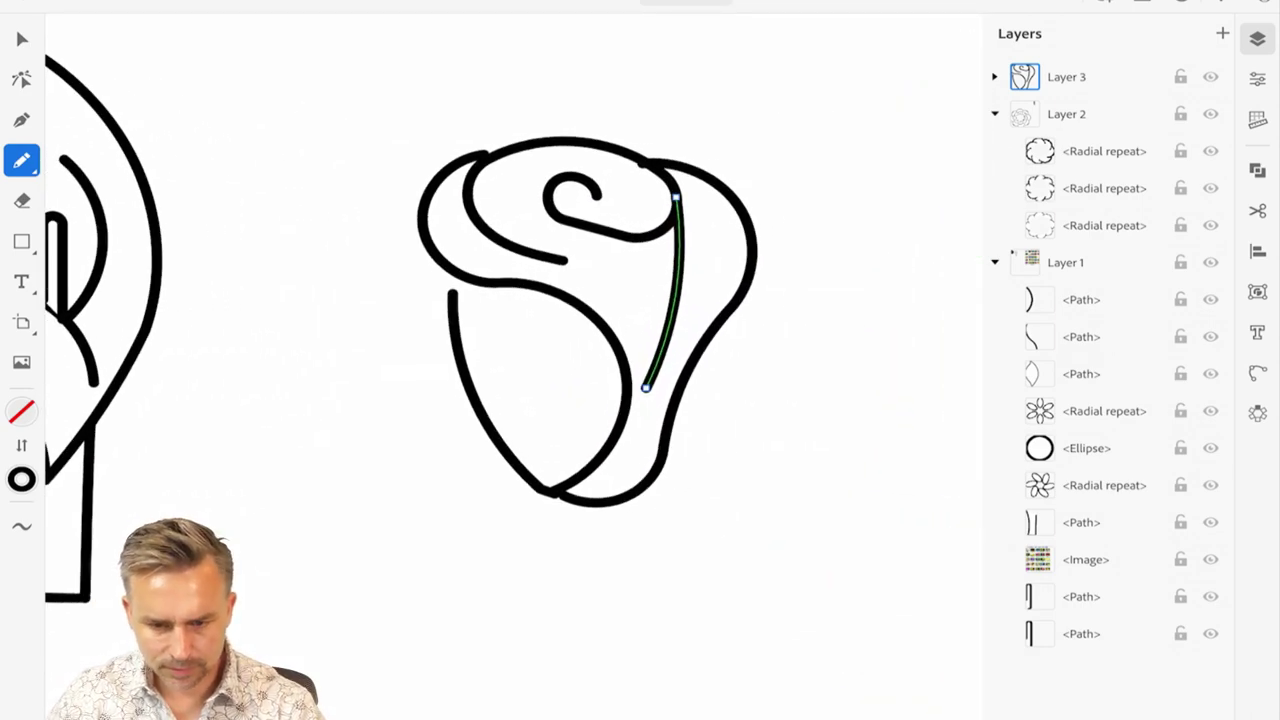
# - Extend the outer end of the rose's swirl down to the front petal and draw a short line from the curl to the rim
pyautogui.scroll(2, 540, 246)
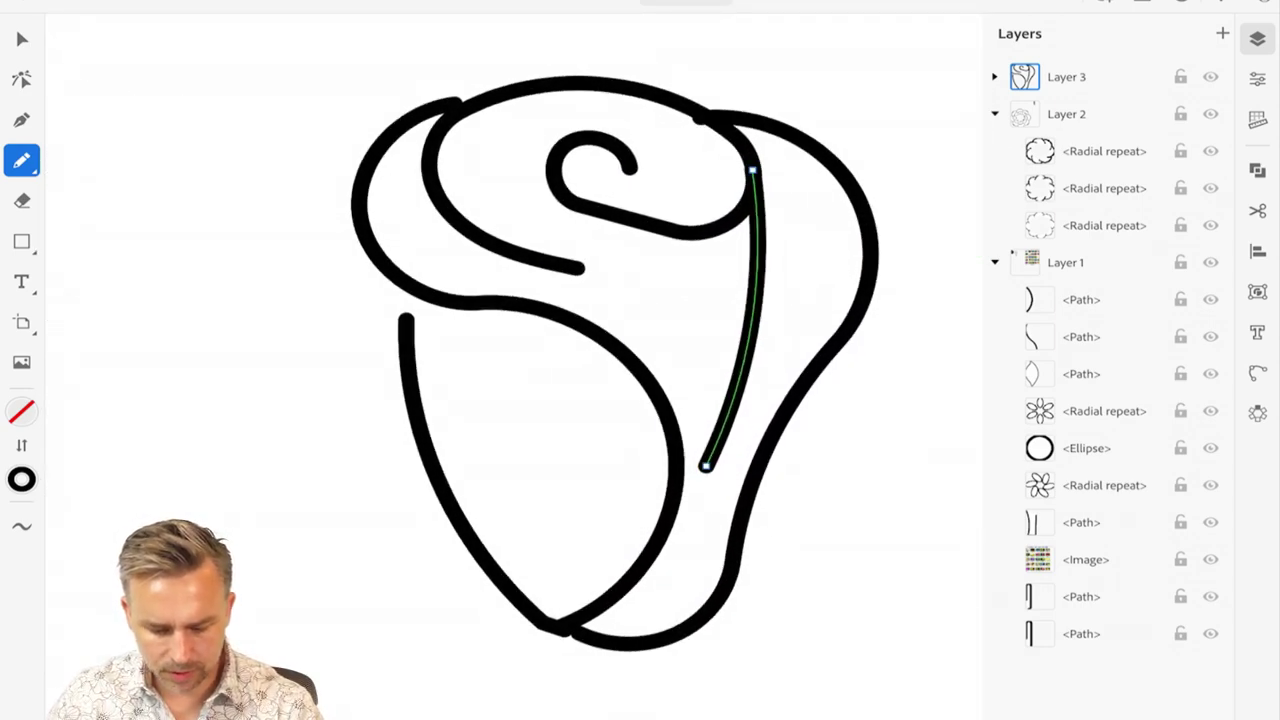
pyautogui.moveTo(706, 466); pyautogui.dragTo(547, 259)
pyautogui.hotkey('ctrl', 'z')
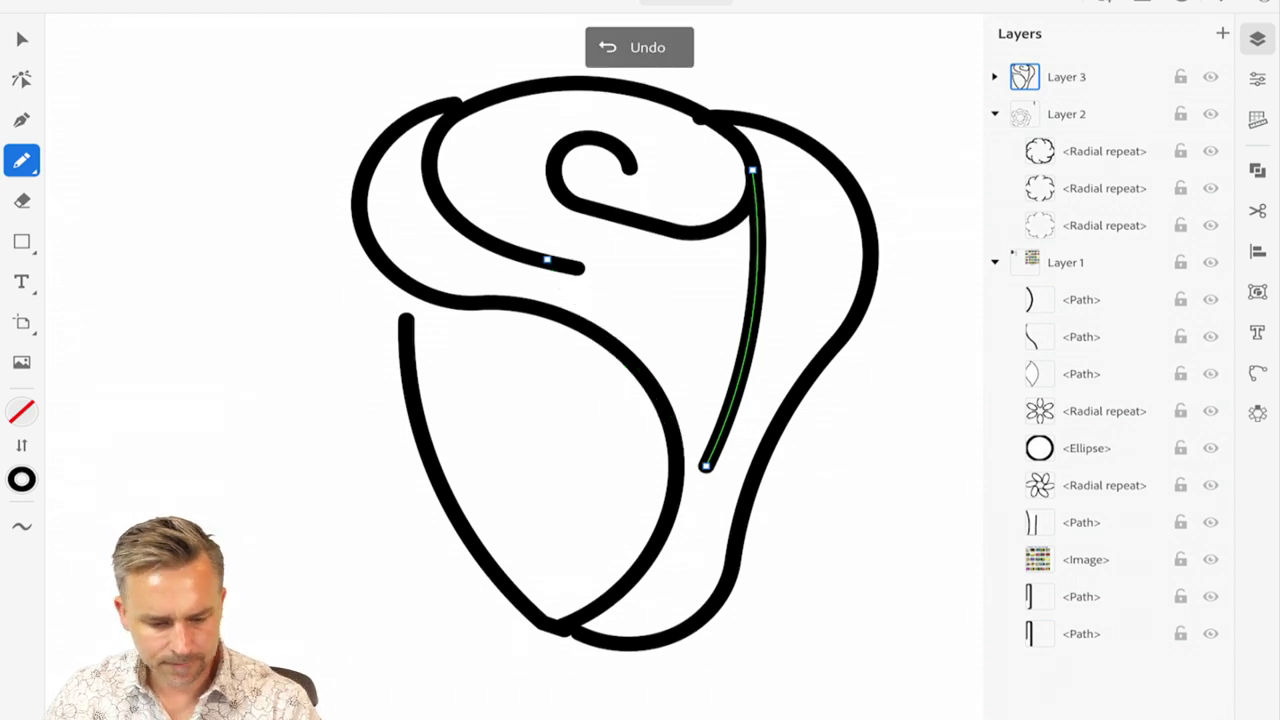
pyautogui.press('v')
pyautogui.click(640, 220)
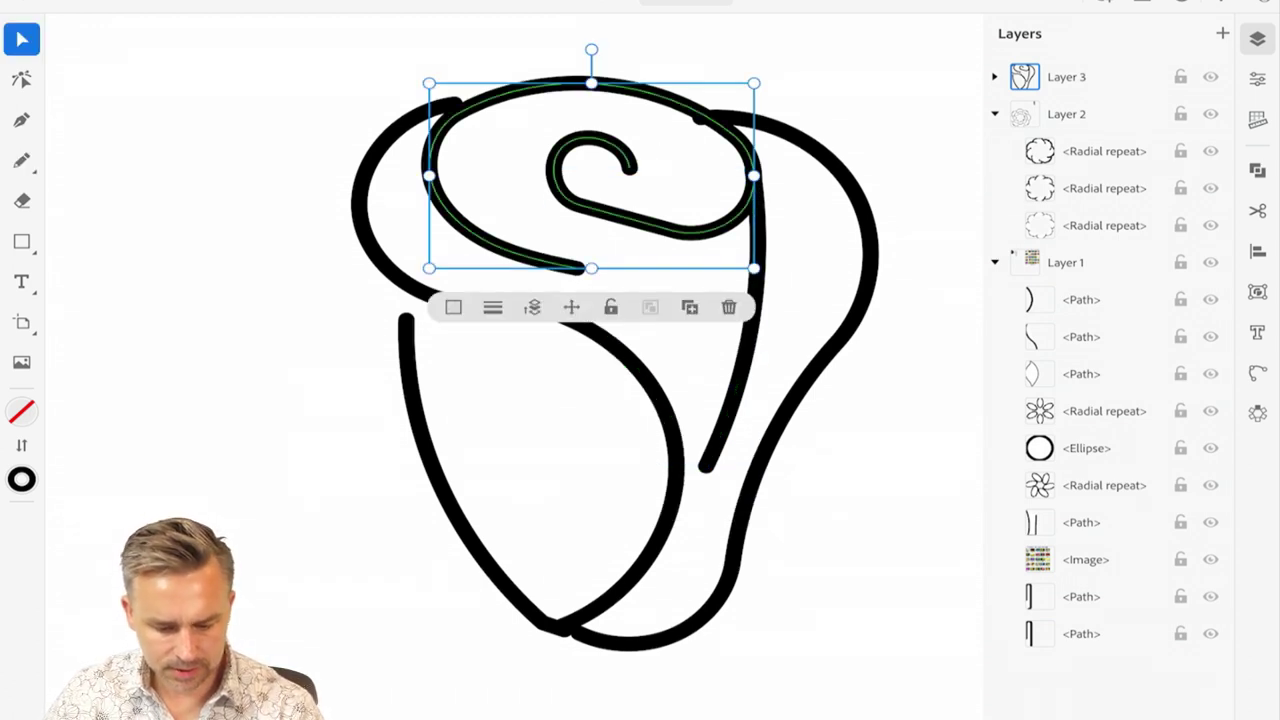
pyautogui.press('a')
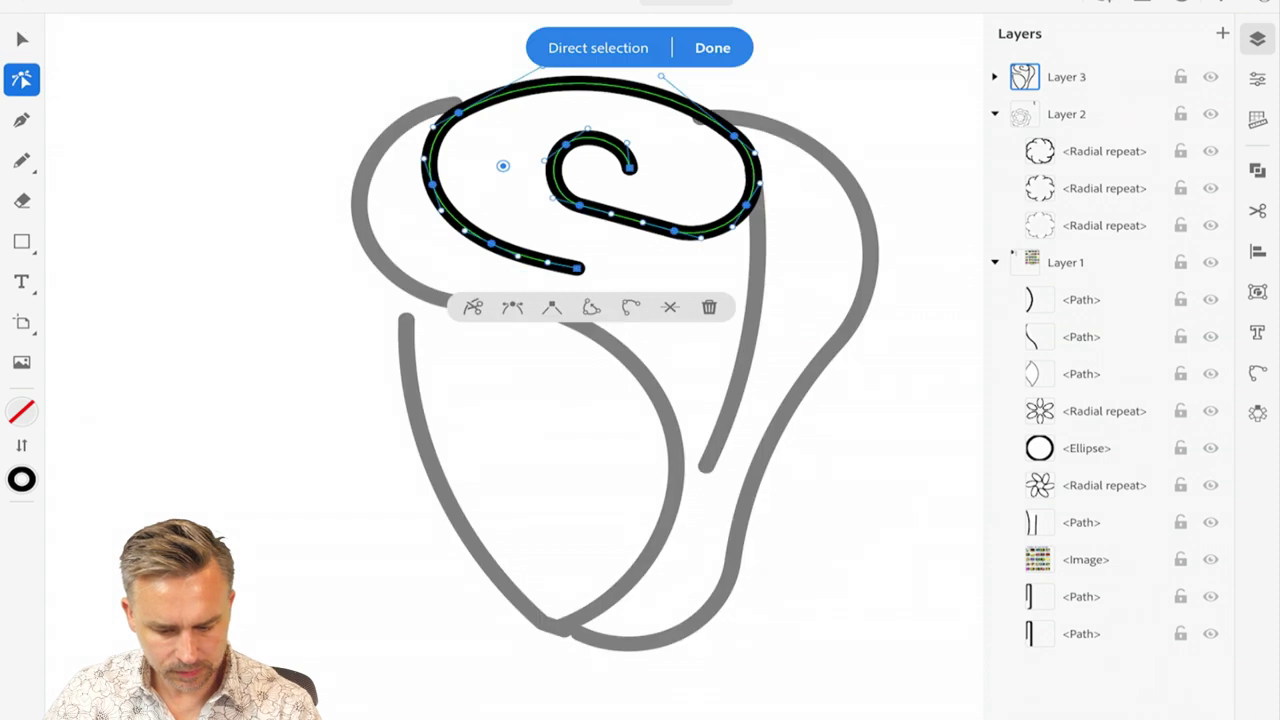
pyautogui.press('n')
pyautogui.moveTo(579, 268); pyautogui.dragTo(617, 338)
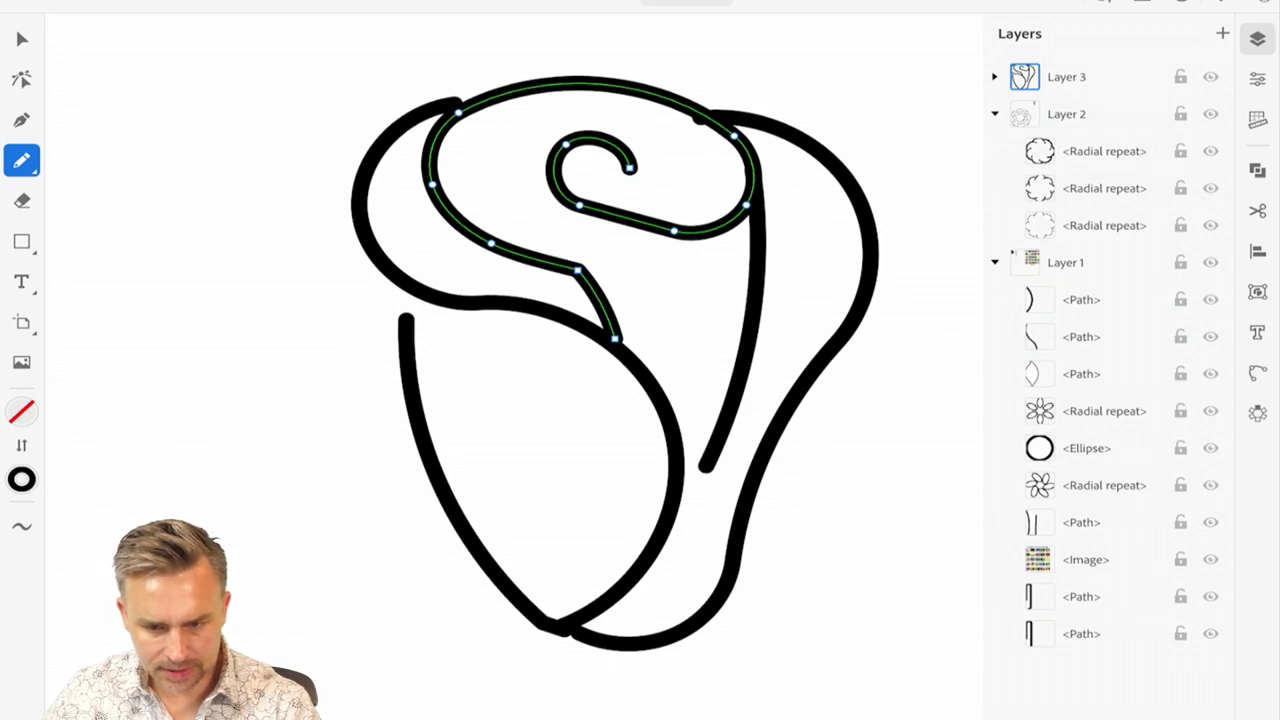
pyautogui.moveTo(553, 160); pyautogui.dragTo(567, 262)
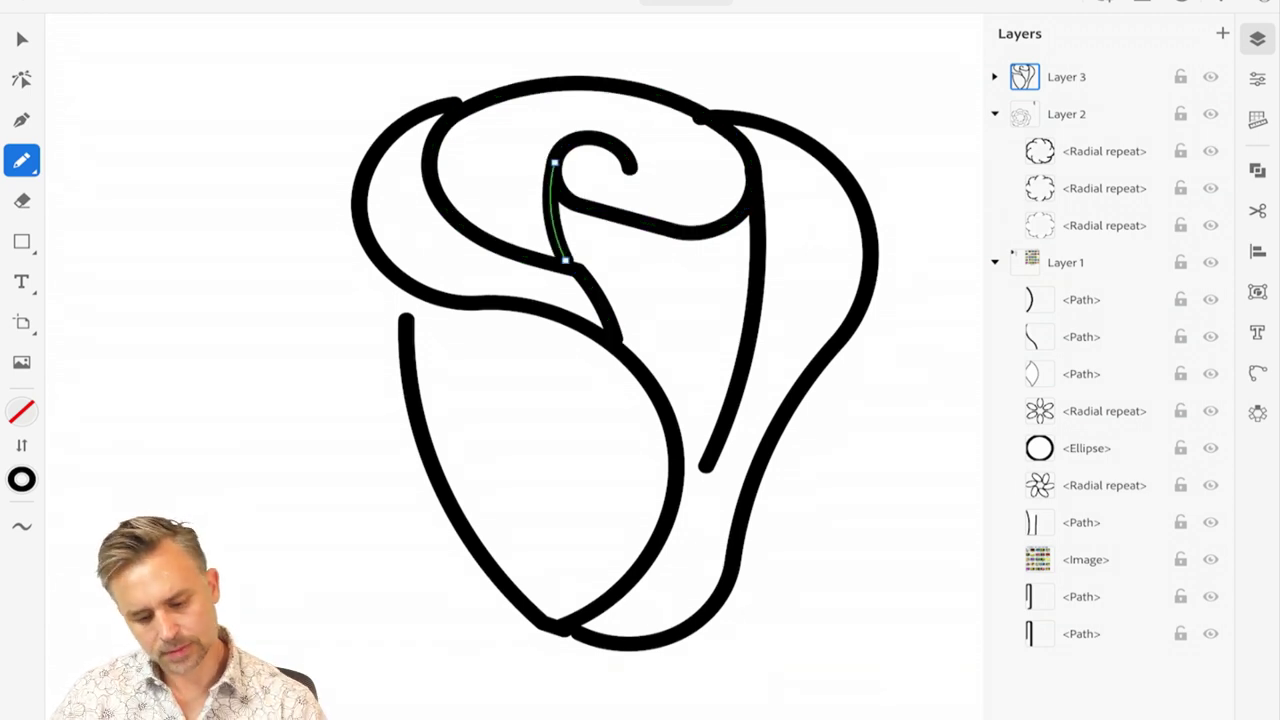
# - Move the upper end point of the rose's left side line up to meet the folded petal
pyautogui.press('v')
pyautogui.click(752, 320)
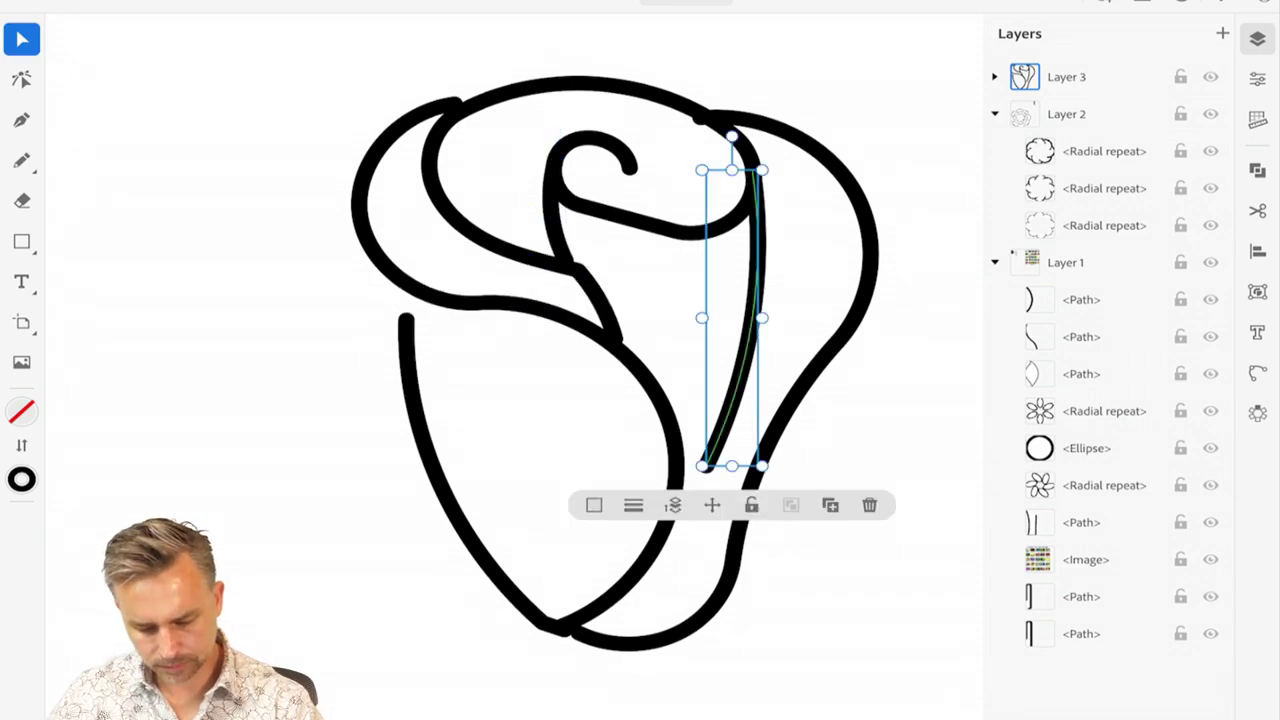
pyautogui.click(440, 463)
pyautogui.press('a')
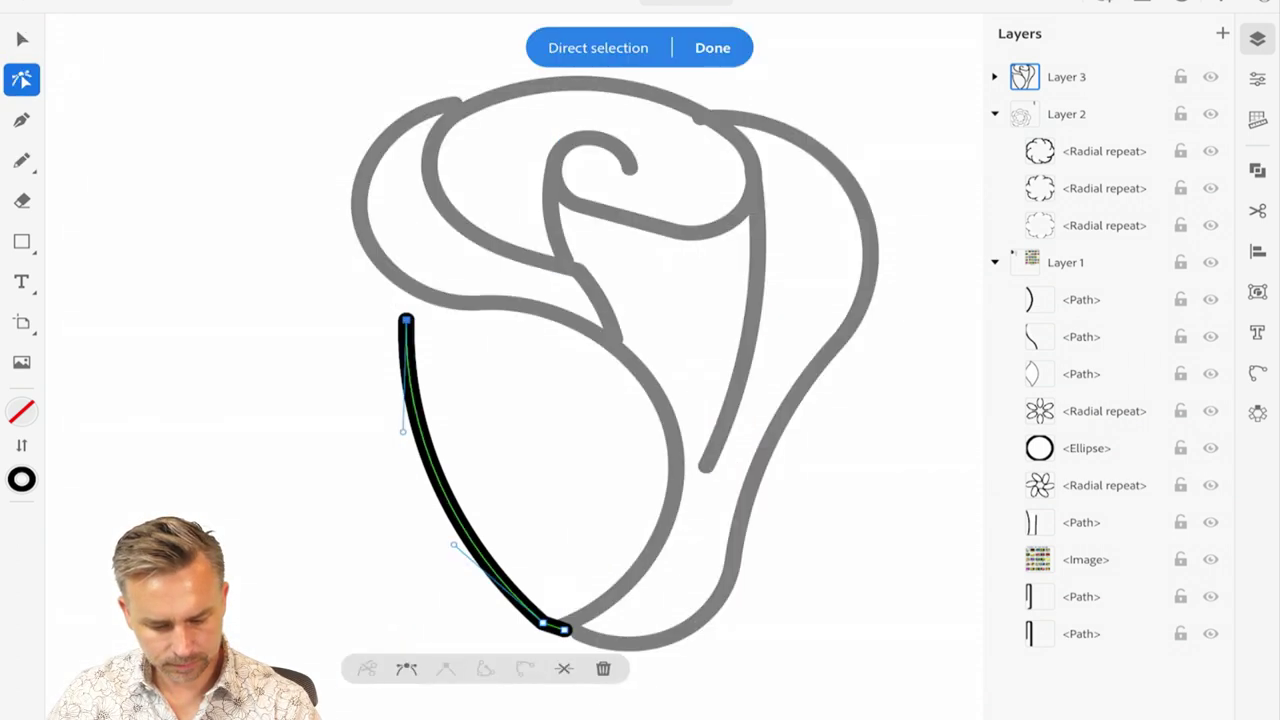
pyautogui.moveTo(406, 320); pyautogui.dragTo(404, 290)
pyautogui.press('Escape')
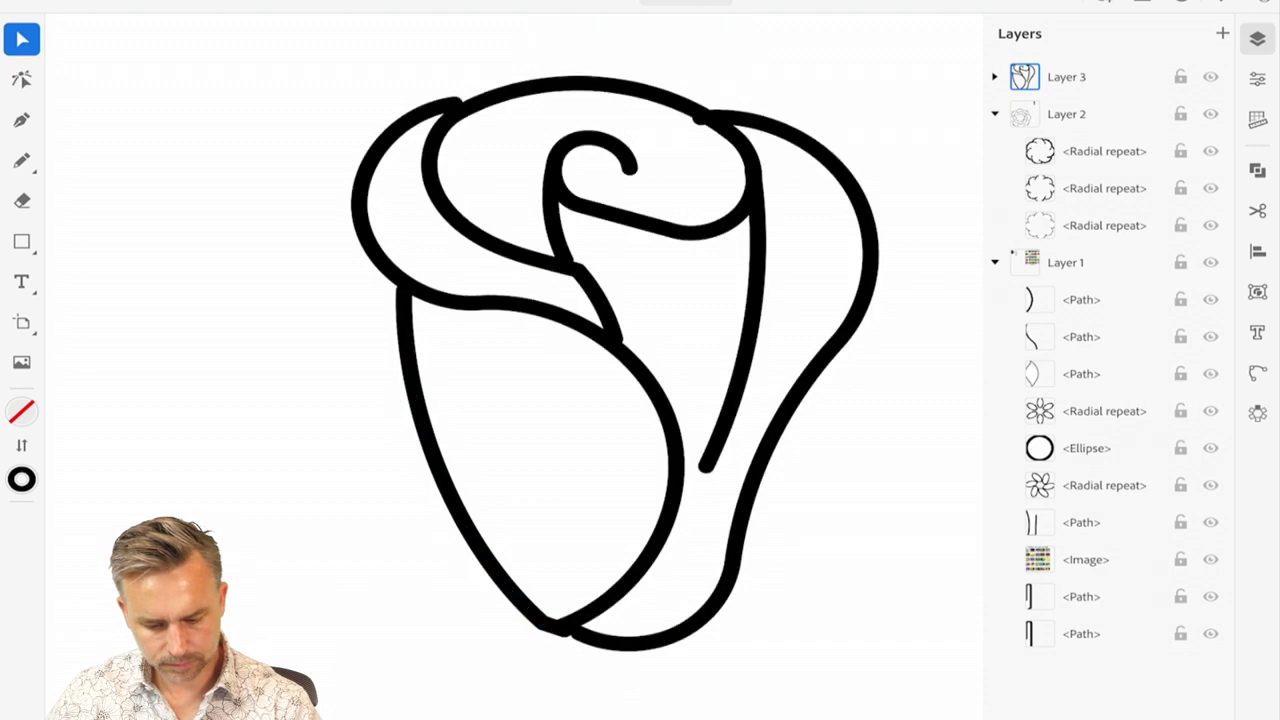
# - Move the lower end point of the rose's inner right line down to meet the front petal's edge
pyautogui.click(750, 320)
pyautogui.press('a')
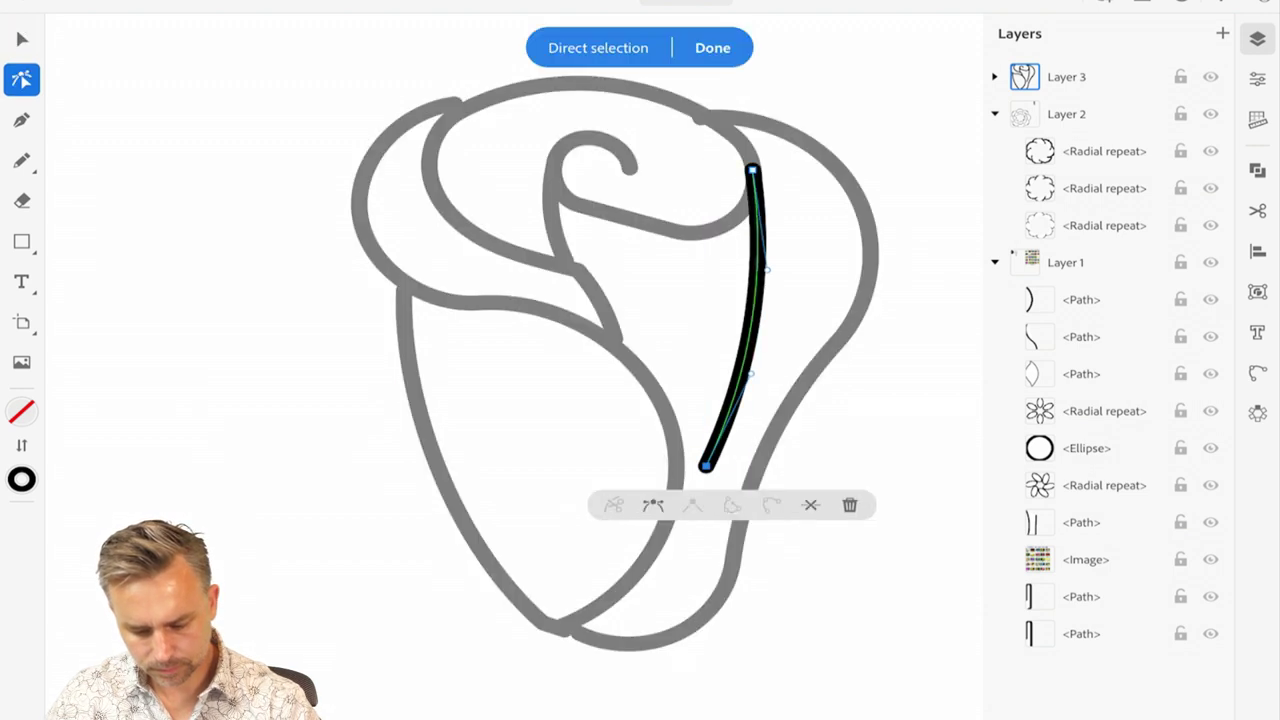
pyautogui.moveTo(706, 465); pyautogui.dragTo(668, 524)
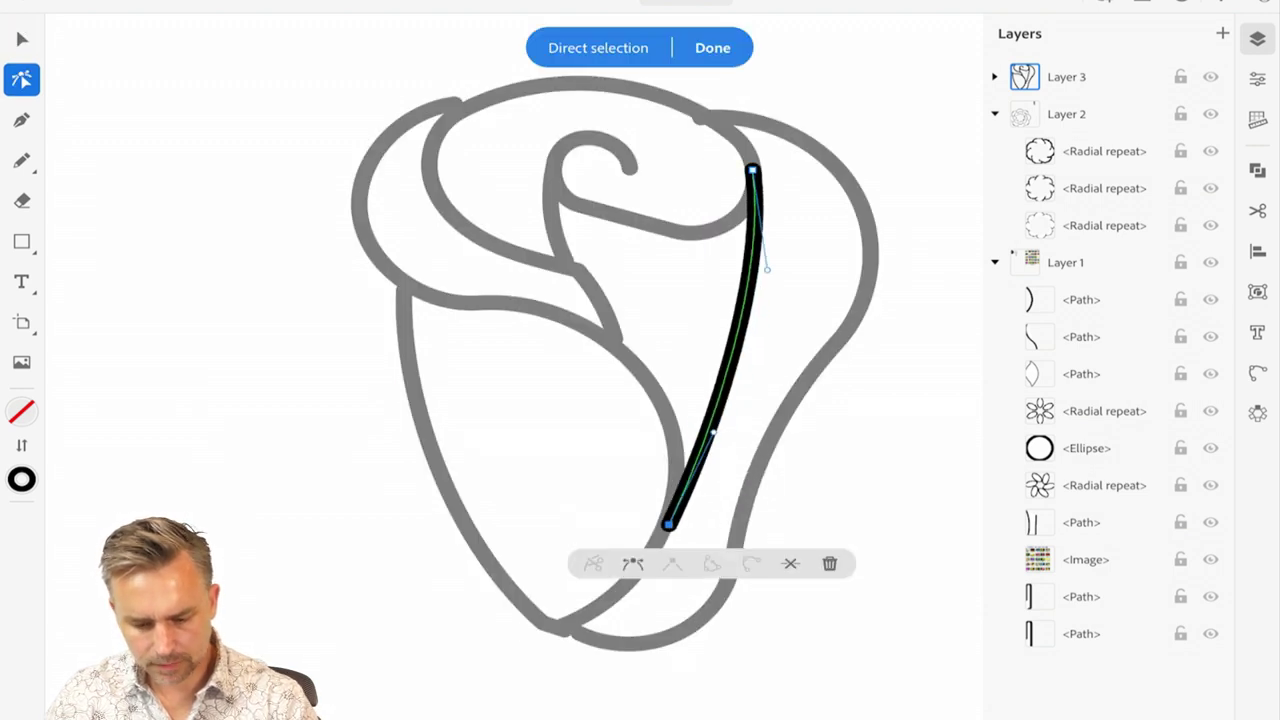
# - Reposition both end points of the outer right petal to meet the rose's upper rim and its bottom tip
pyautogui.click(800, 390)
pyautogui.doubleClick(868, 260)
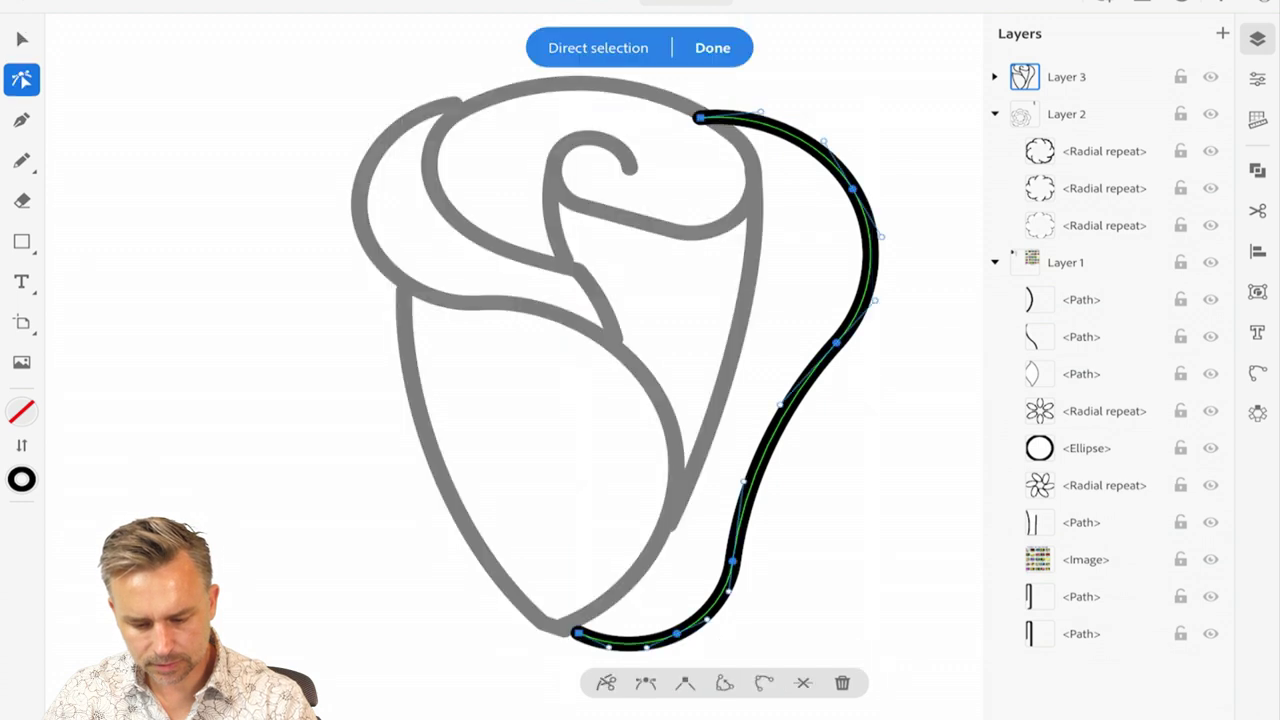
pyautogui.moveTo(700, 118)
pyautogui.mouseDown()
pyautogui.moveTo(694, 104)
pyautogui.moveTo(734, 124)
pyautogui.moveTo(683, 103)
pyautogui.mouseUp()
pyautogui.click(578, 631)
pyautogui.moveTo(578, 631); pyautogui.dragTo(542, 625)
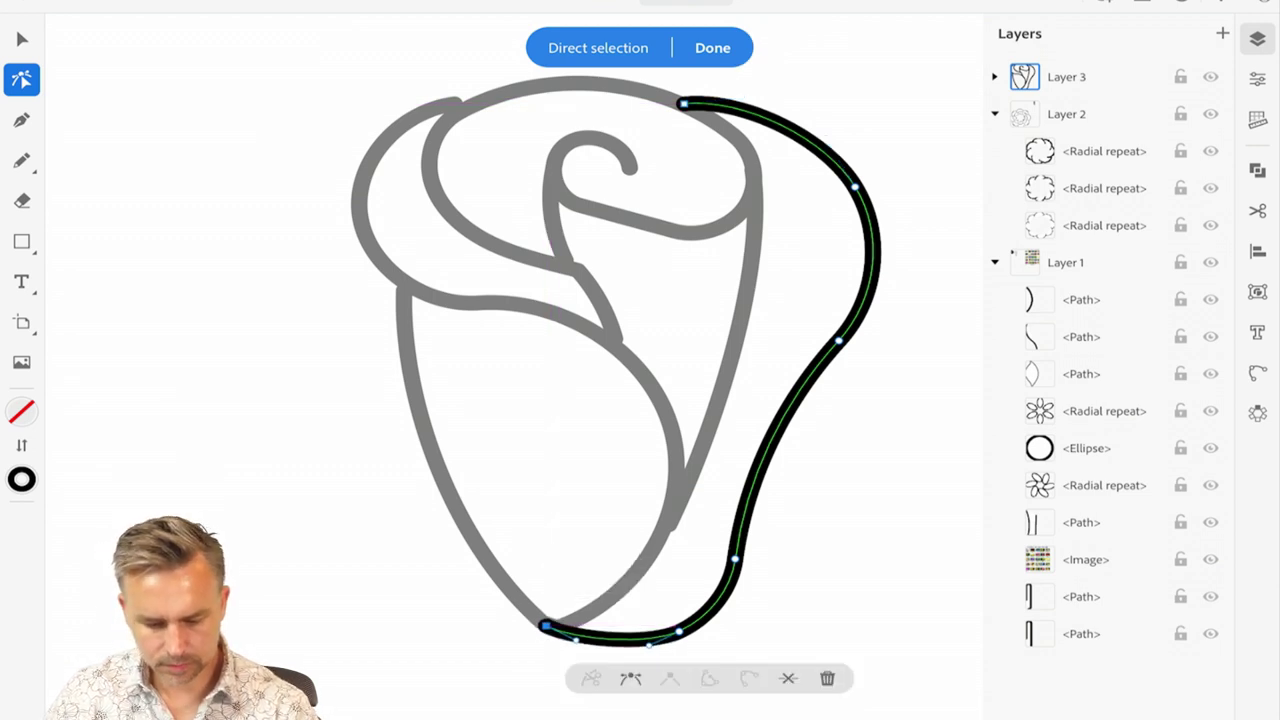
pyautogui.click(712, 47)
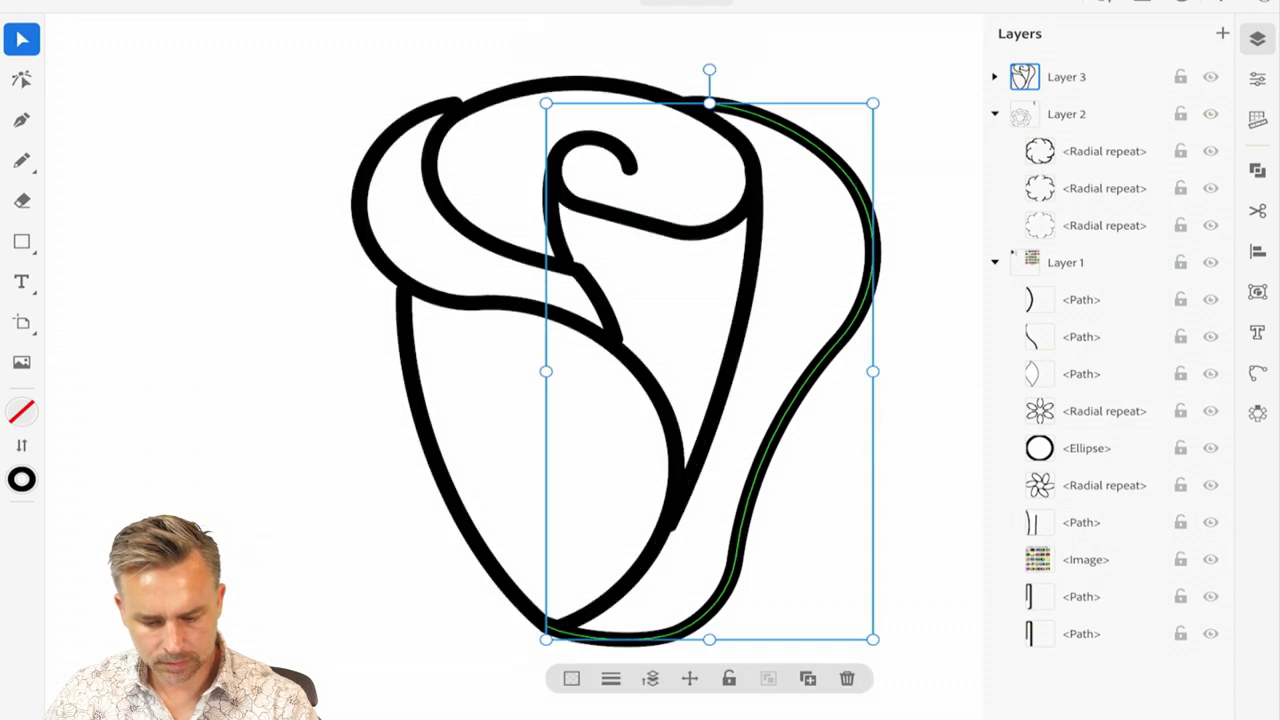
# - Extend the inner end of the swirl with the Pencil to form a tighter spiral at the rose's centre
pyautogui.click(590, 84)
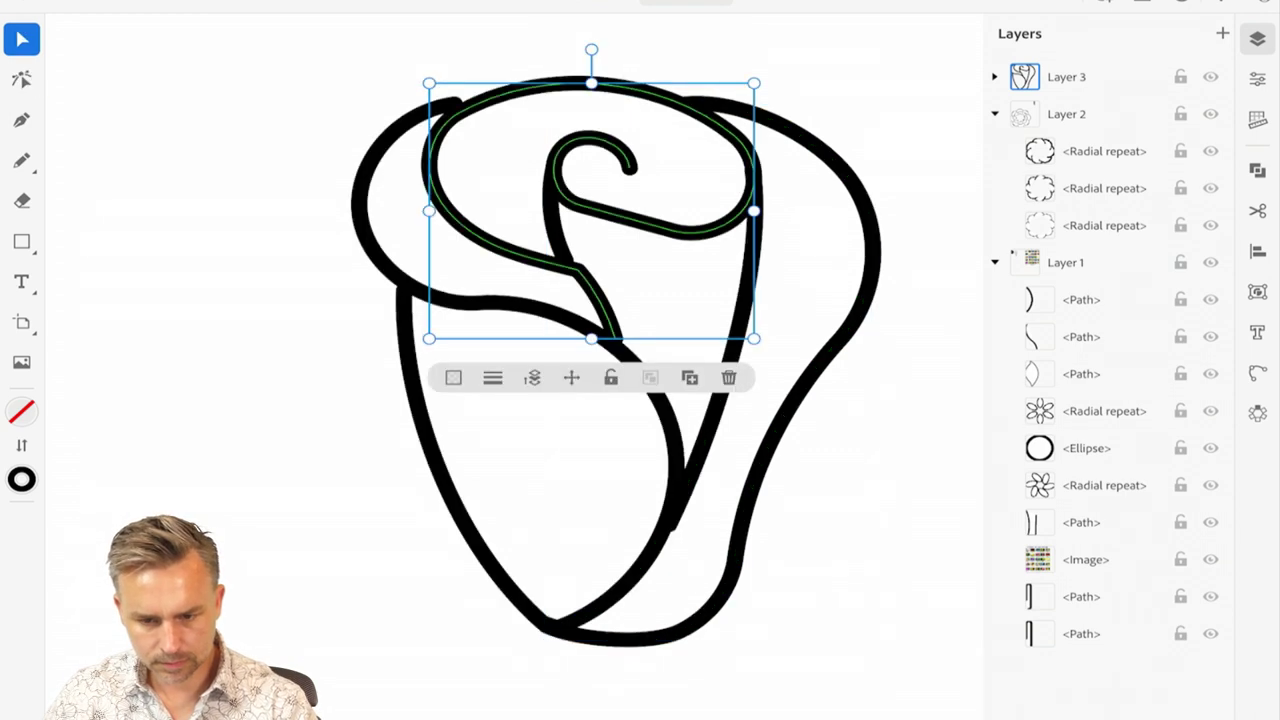
pyautogui.click(21, 79)
pyautogui.moveTo(630, 90); pyautogui.dragTo(642, 85)
pyautogui.hotkey('ctrl', 'z')
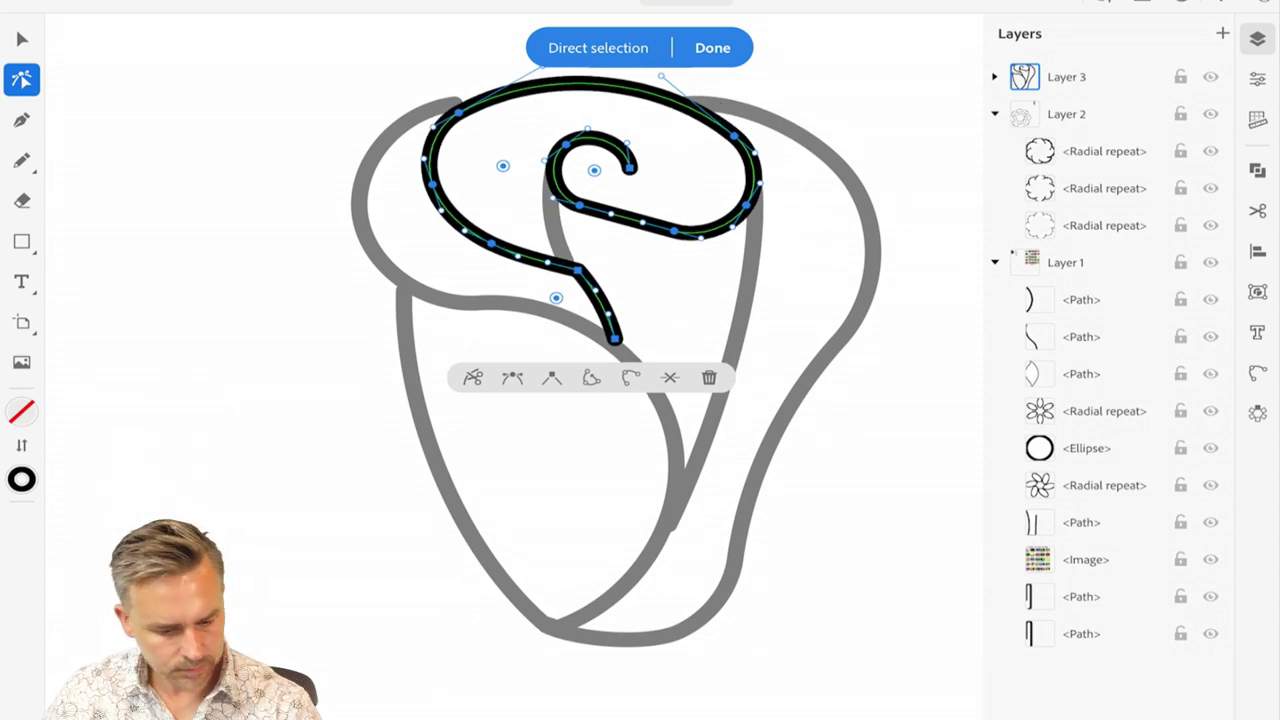
pyautogui.click(21, 160)
pyautogui.moveTo(628, 167)
pyautogui.mouseDown()
pyautogui.moveTo(622, 183)
pyautogui.moveTo(584, 168)
pyautogui.moveTo(600, 170)
pyautogui.mouseUp()
pyautogui.press('v')
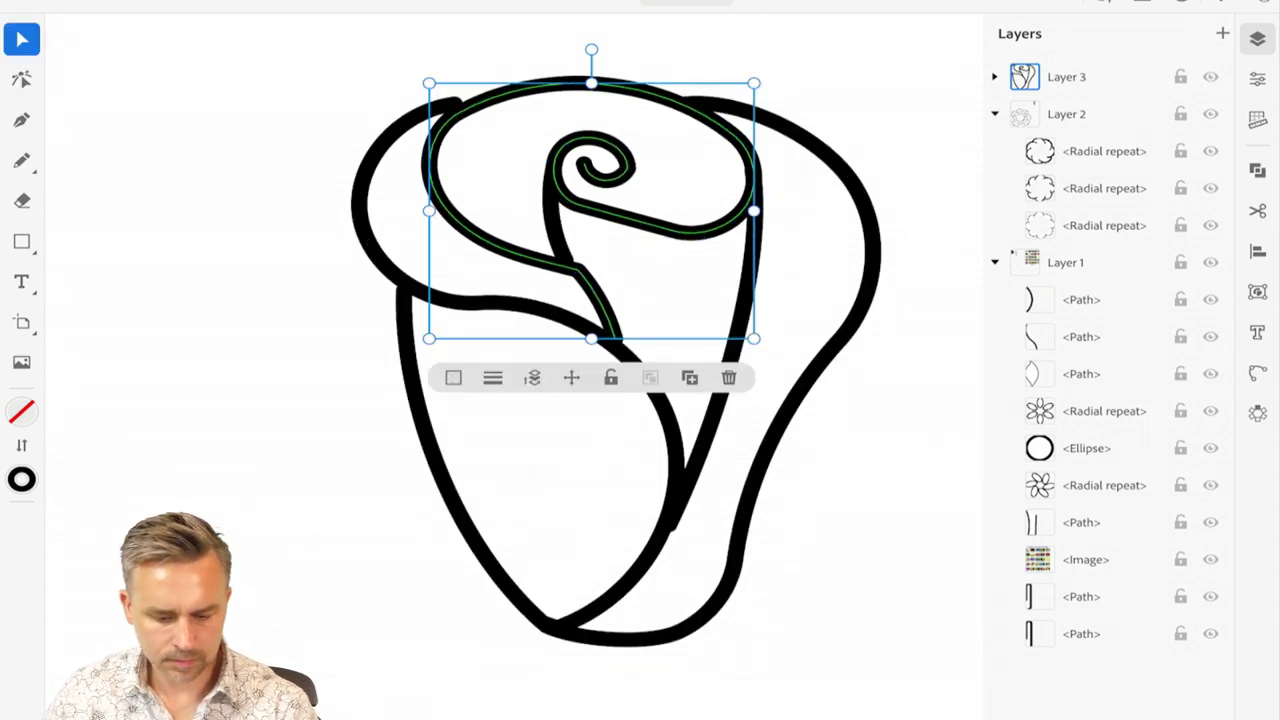
pyautogui.press('Escape')
pyautogui.scroll(-3, 597, 200)
pyautogui.scroll(2, 660, 170)
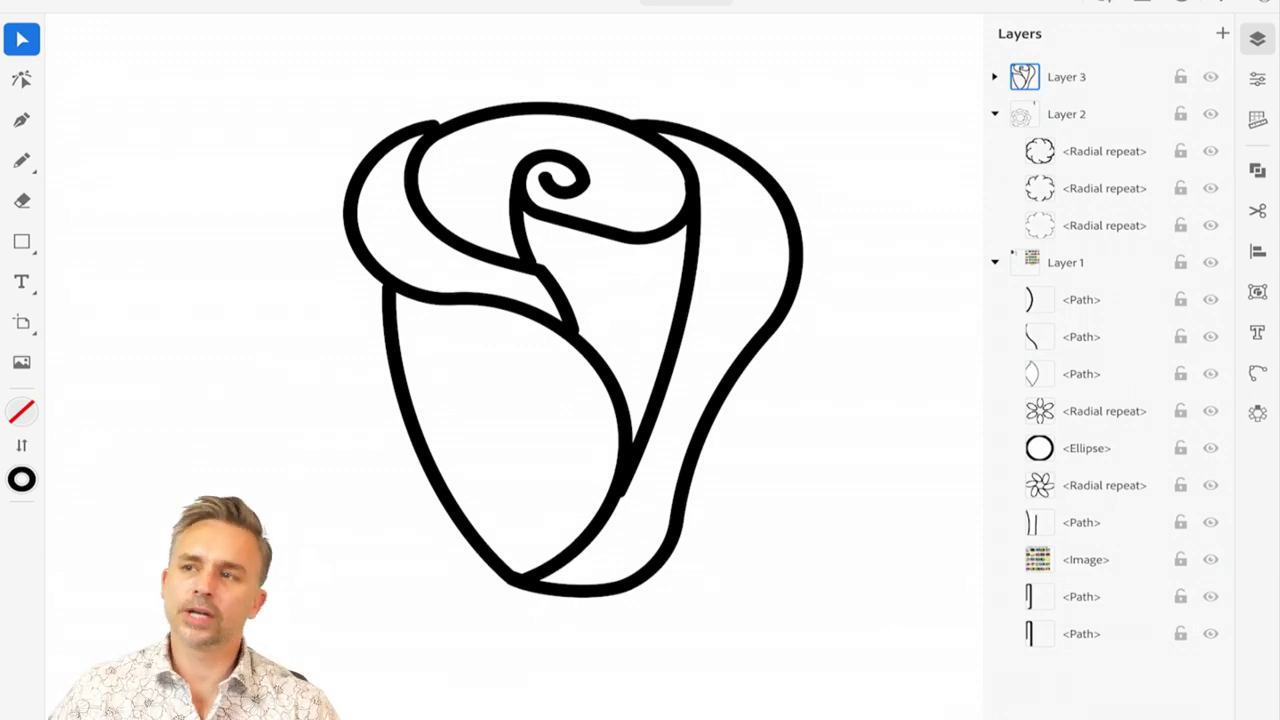
pyautogui.scroll(-3, 573, 349)
pyautogui.scroll(2, 573, 349)
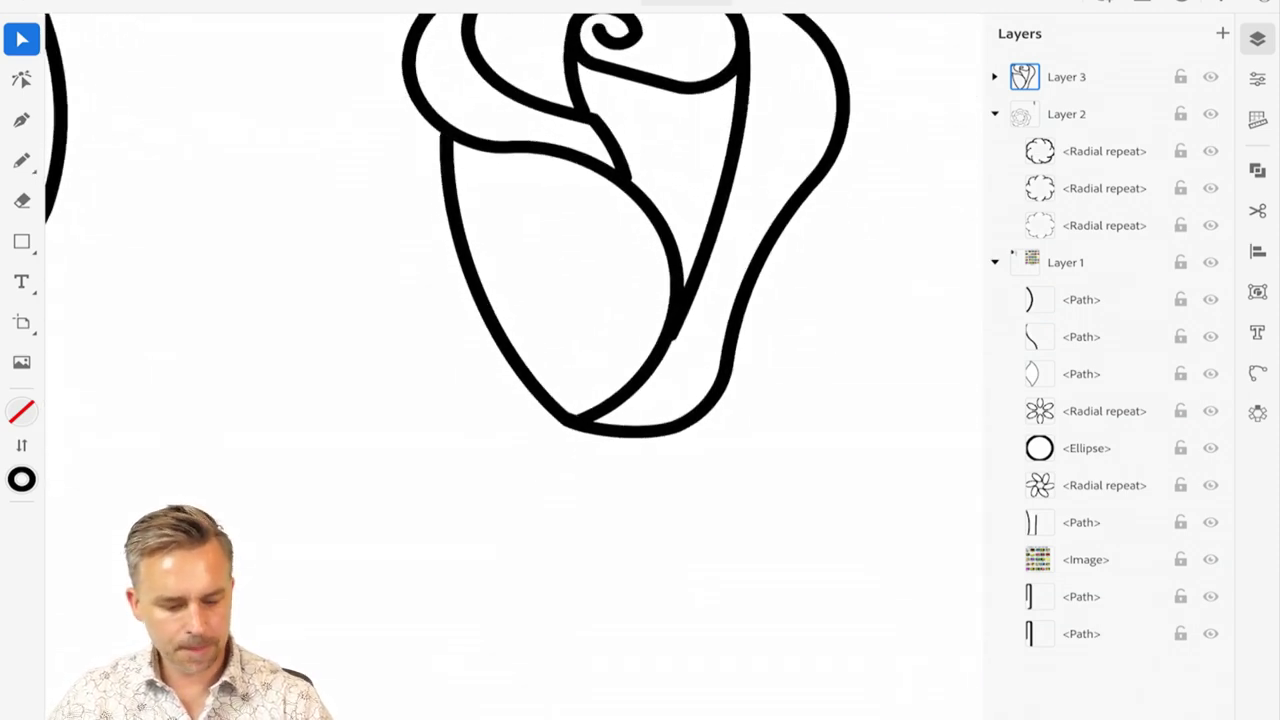
pyautogui.press('n')
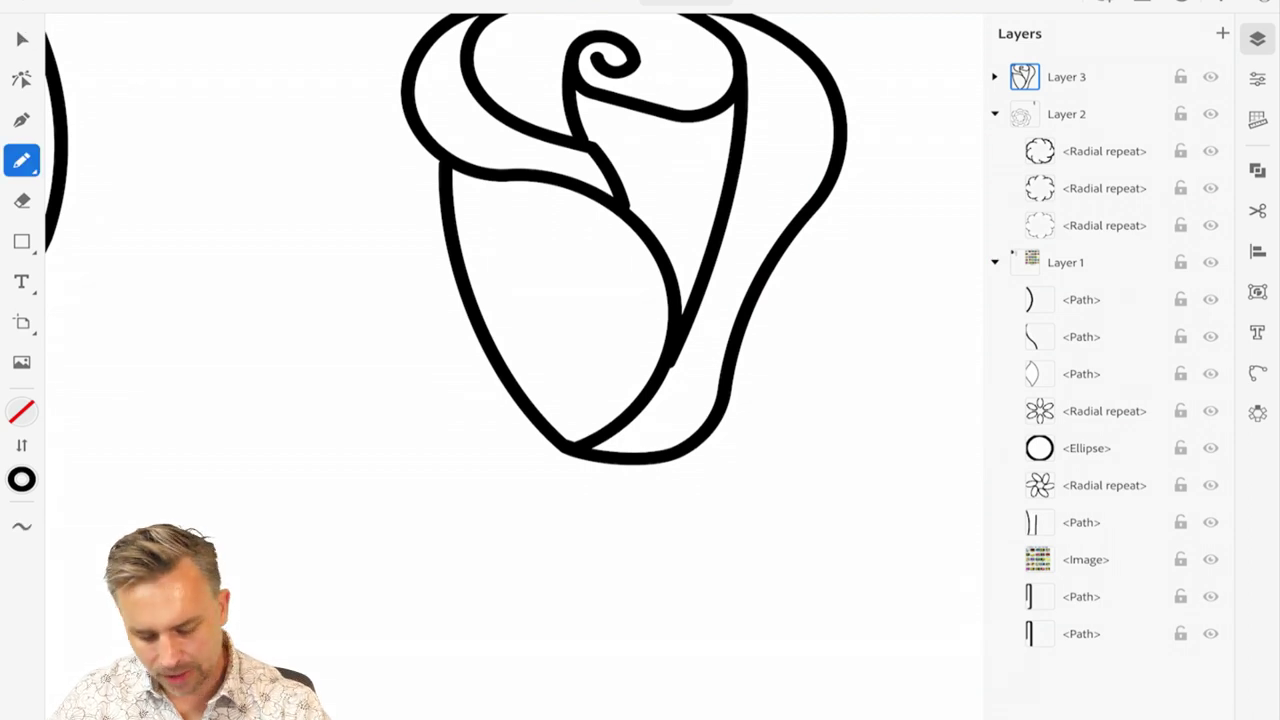
pyautogui.moveTo(620, 464)
pyautogui.mouseDown()
pyautogui.moveTo(638, 715)
pyautogui.moveTo(674, 717)
pyautogui.moveTo(652, 466)
pyautogui.mouseUp()
pyautogui.scroll(-3, 600, 360)
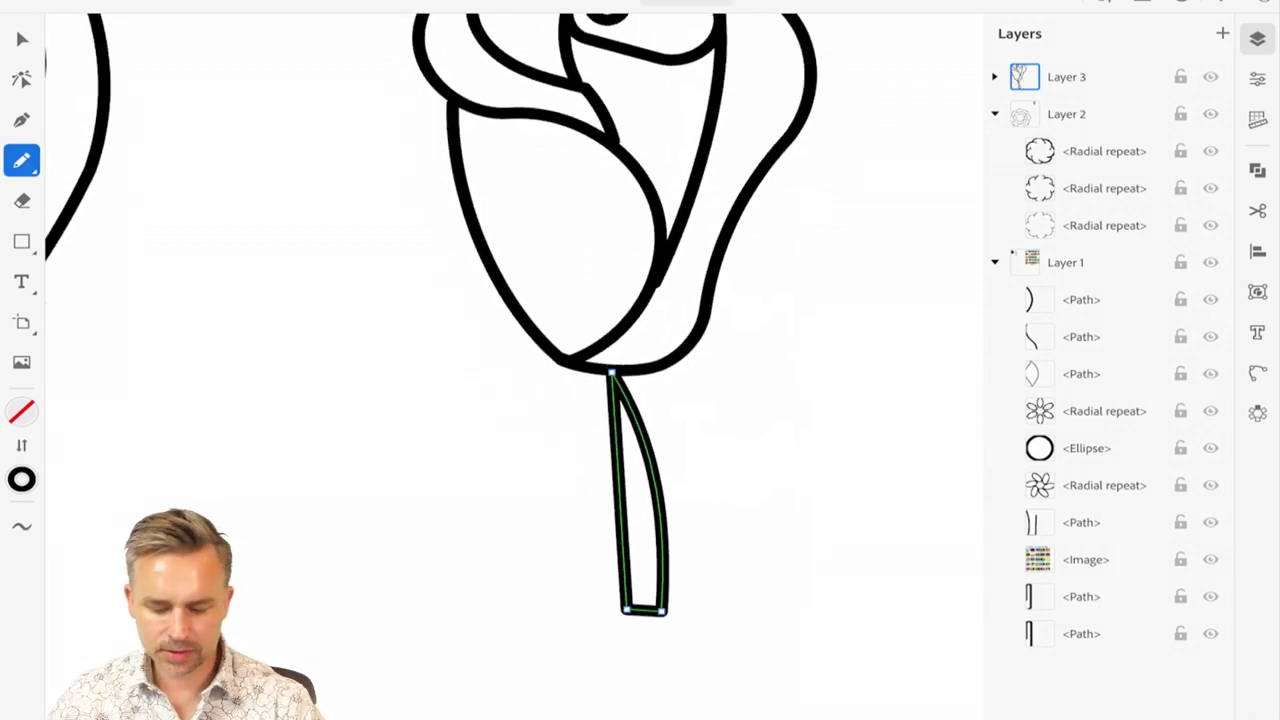
pyautogui.hotkey('ctrl', 'z')
# - Draw a tall, narrow rectangle as the stem, running straight down from the base of the rose bud
pyautogui.press('m')
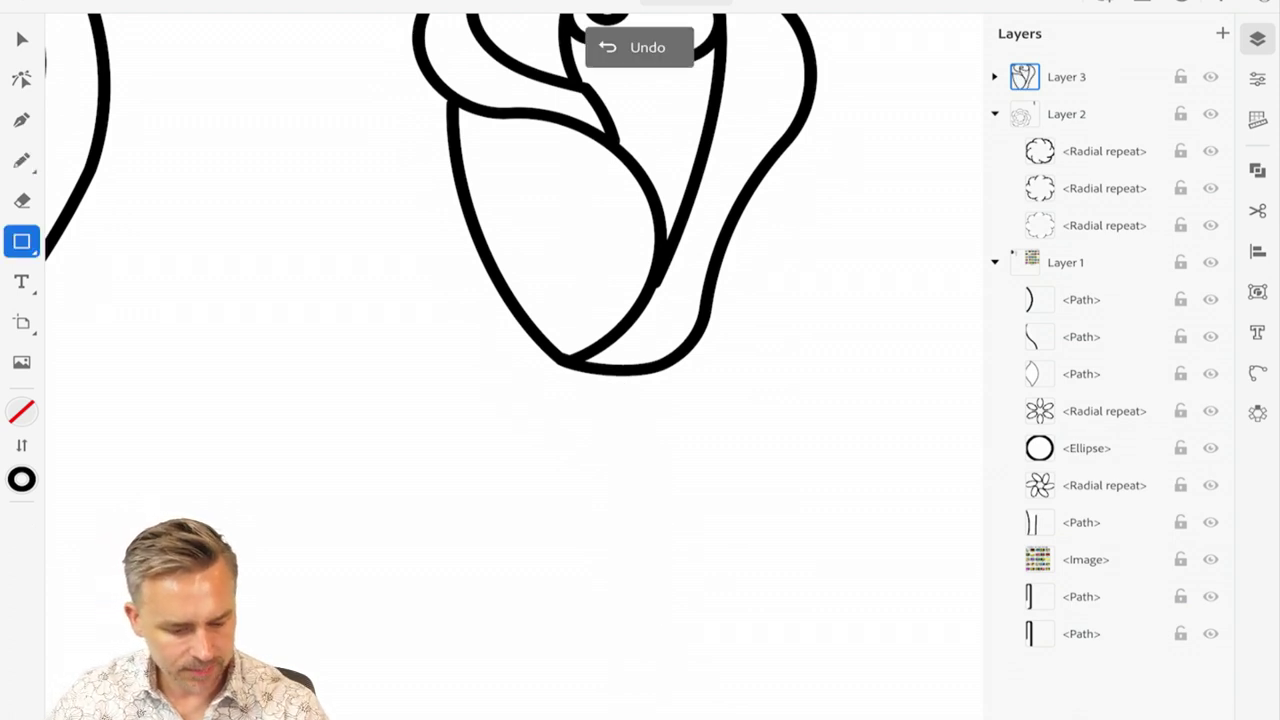
pyautogui.moveTo(586, 370); pyautogui.dragTo(636, 719)
pyautogui.press('v')
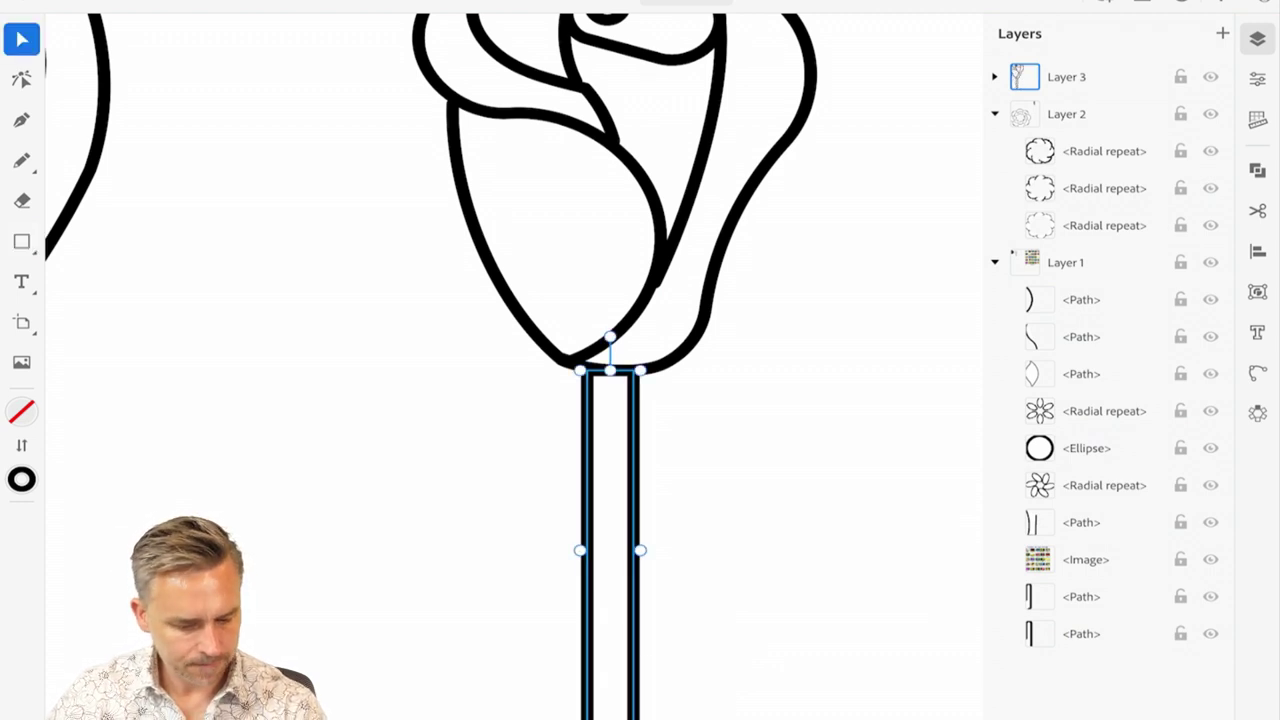
# - Draw two freehand pointed leaf outlines with the Pencil, one on each side of the stem
pyautogui.press('n')
pyautogui.moveTo(552, 503)
pyautogui.mouseDown()
pyautogui.moveTo(368, 430)
pyautogui.moveTo(552, 505)
pyautogui.moveTo(527, 532)
pyautogui.moveTo(385, 363)
pyautogui.moveTo(403, 478)
pyautogui.moveTo(531, 537)
pyautogui.mouseUp()
pyautogui.hotkey('ctrl', 'z')
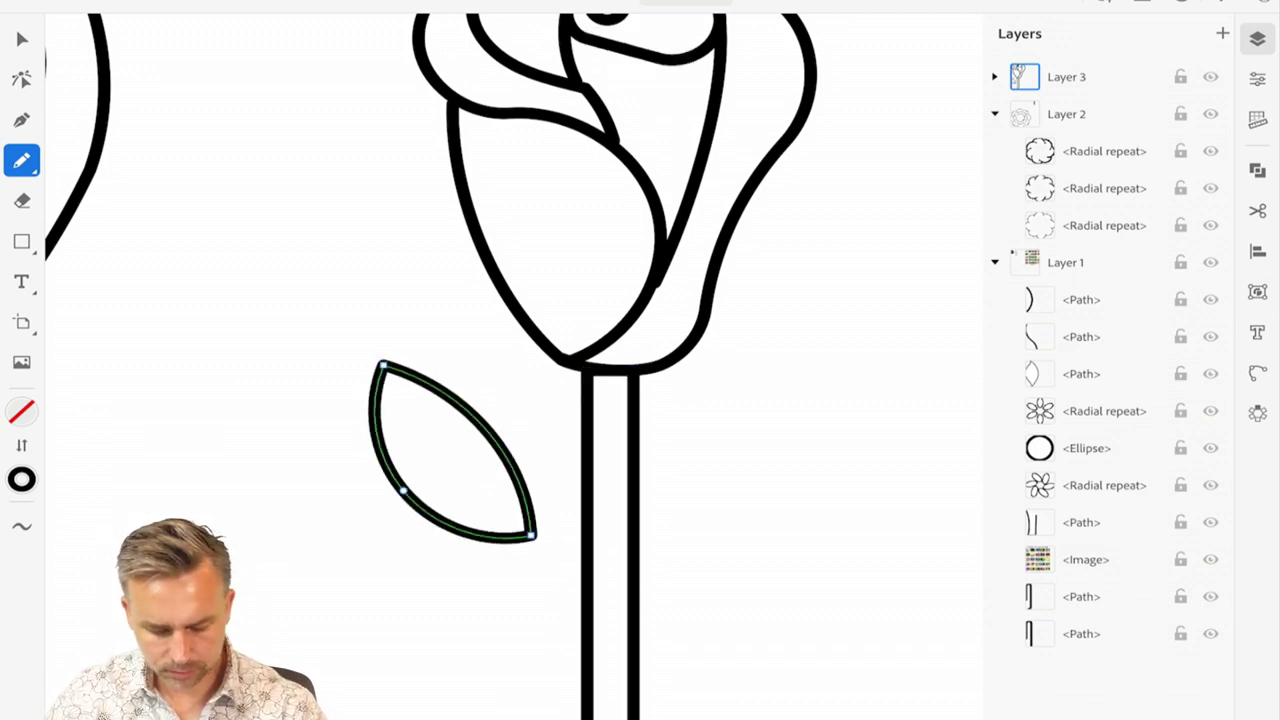
pyautogui.moveTo(670, 632)
pyautogui.mouseDown()
pyautogui.moveTo(738, 532)
pyautogui.moveTo(817, 496)
pyautogui.moveTo(803, 542)
pyautogui.moveTo(714, 626)
pyautogui.moveTo(670, 634)
pyautogui.mouseUp()
pyautogui.press('v')
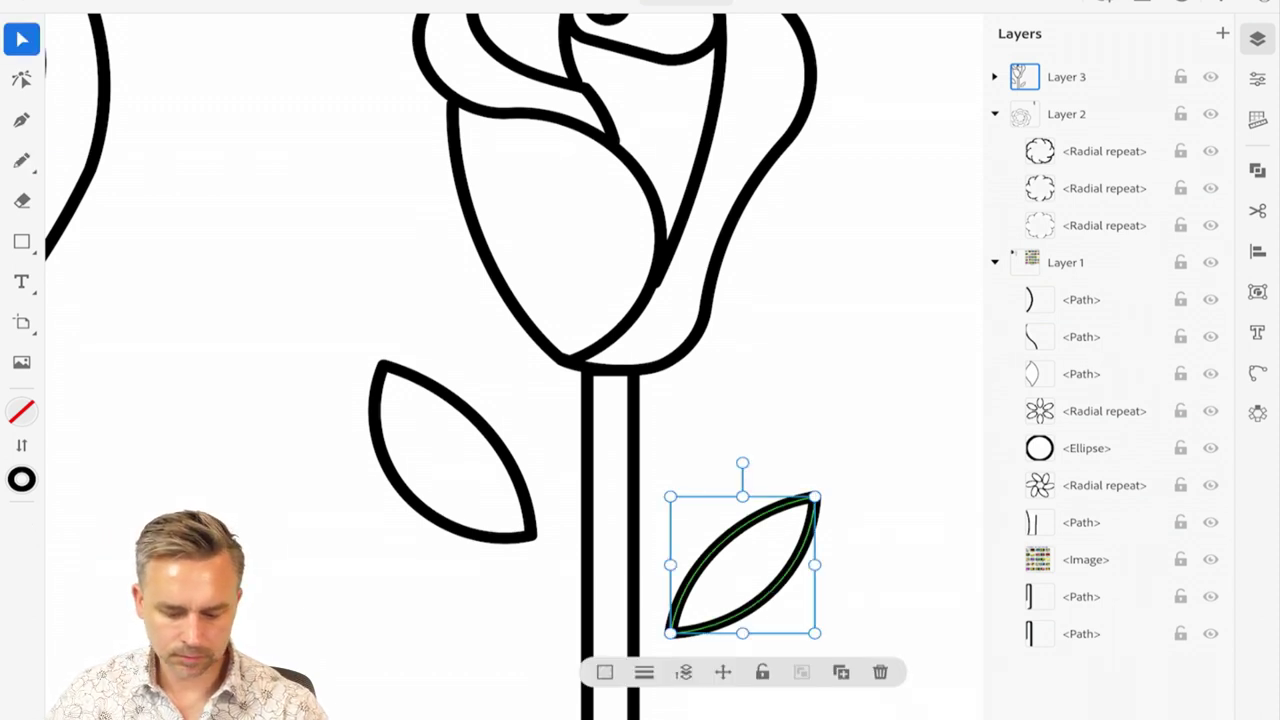
# - Narrow the rose's stem rectangle by moving its left edge inward
pyautogui.press('Escape')
pyautogui.click(587, 540)
pyautogui.moveTo(583, 549); pyautogui.dragTo(601, 549)
# - Enlarge the leaf on the right of the stem, extending it upward and widening it outward
pyautogui.click(490, 440)
pyautogui.click(722, 538)
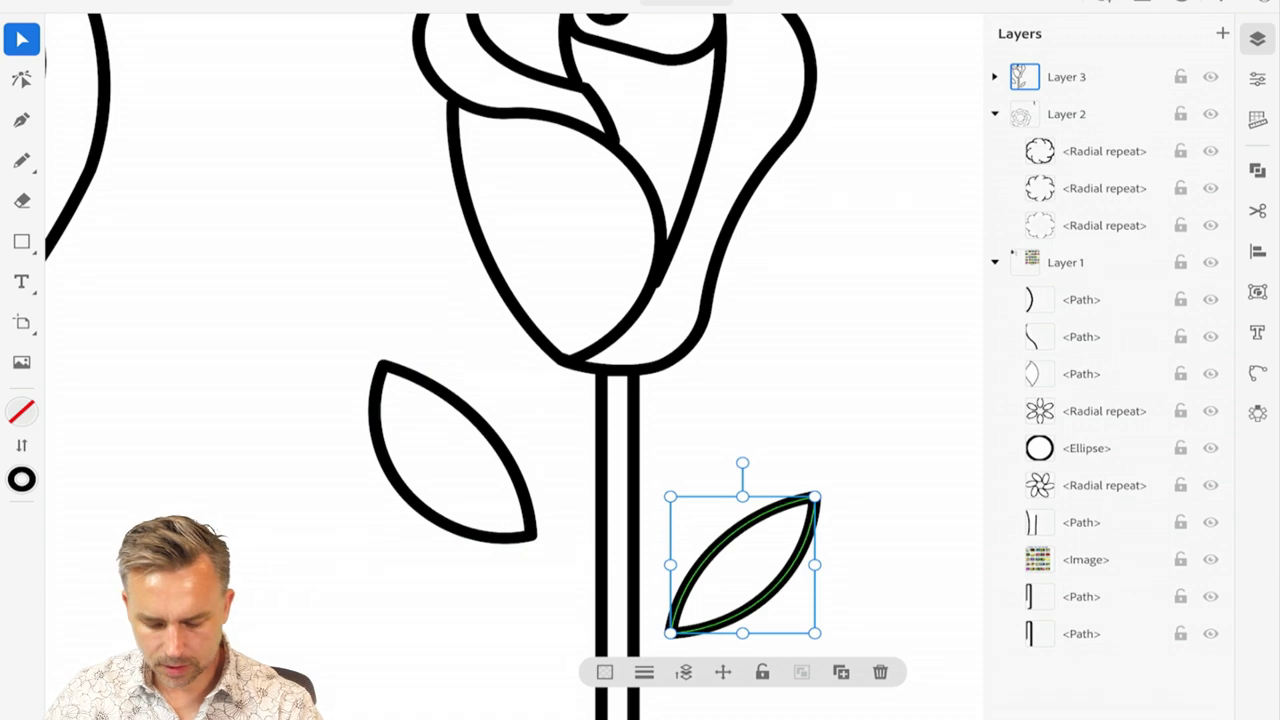
pyautogui.moveTo(670, 496); pyautogui.dragTo(634, 442)
pyautogui.moveTo(725, 537); pyautogui.dragTo(746, 537)
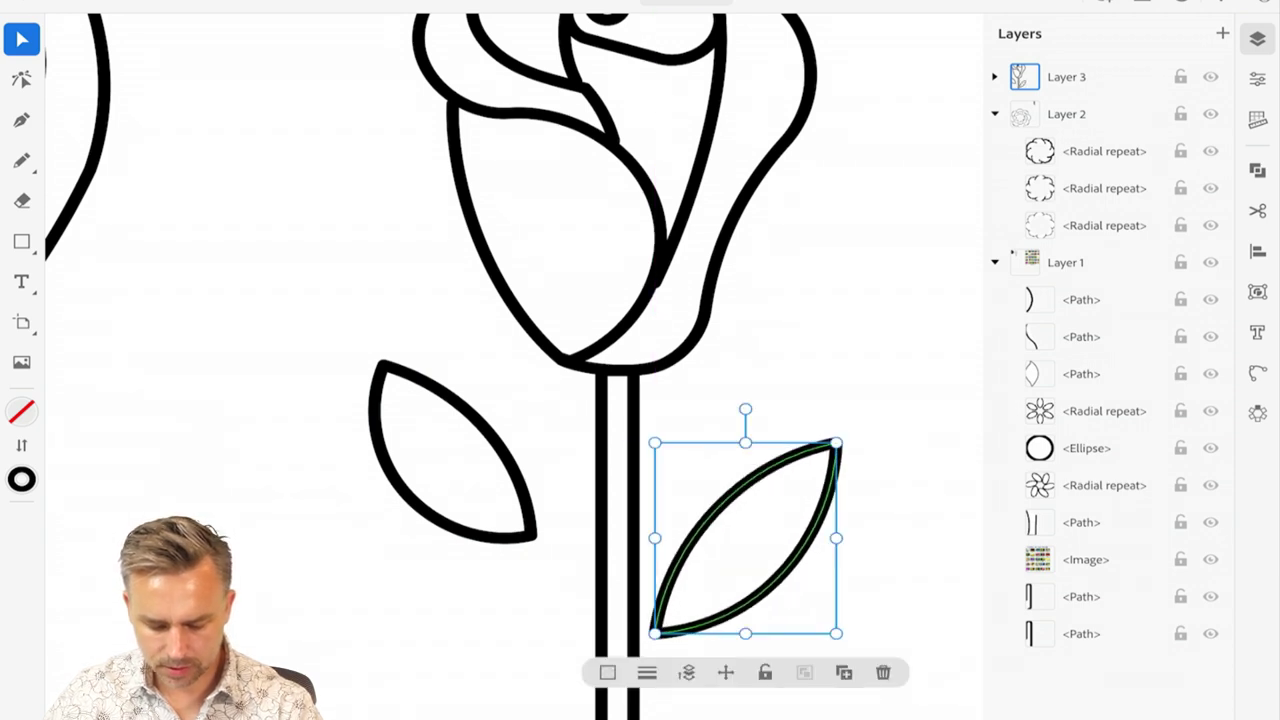
pyautogui.moveTo(836, 538); pyautogui.dragTo(858, 538)
# - Move the left leaf down and closer to the stem, keeping its size
pyautogui.click(480, 433)
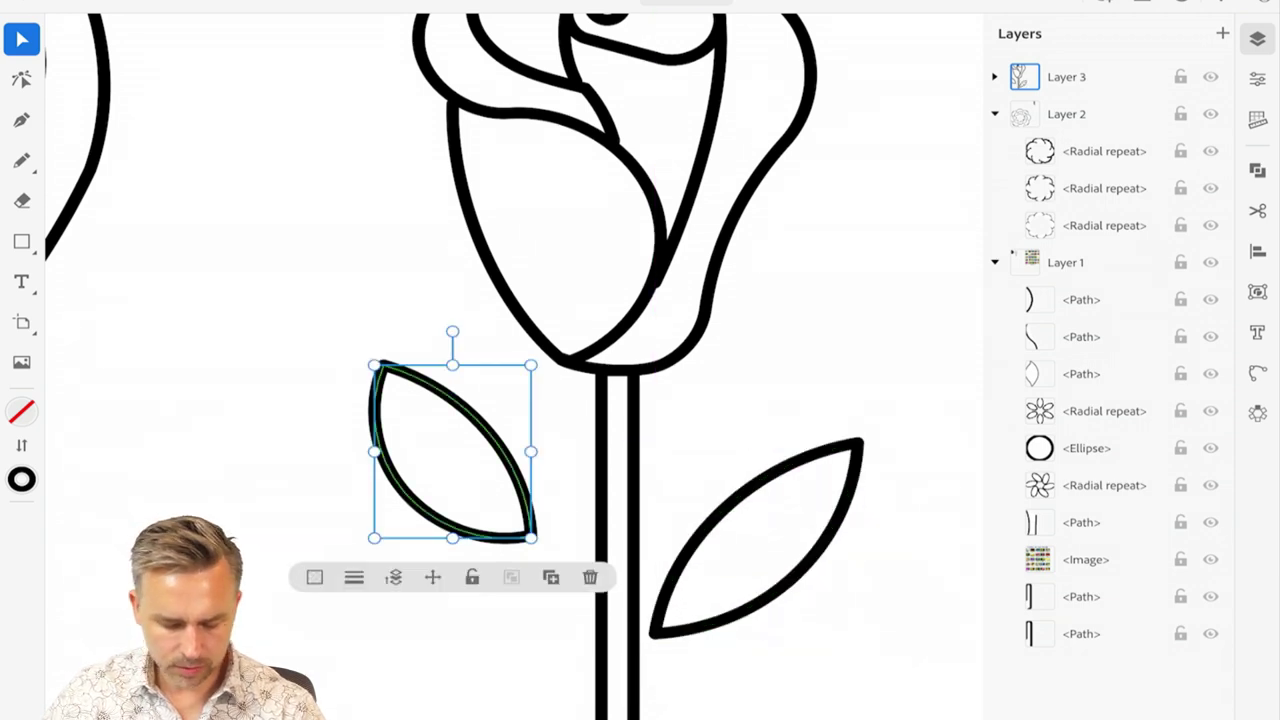
pyautogui.moveTo(374, 452); pyautogui.dragTo(454, 516)
pyautogui.press('Escape')
pyautogui.scroll(-5, 514, 366)
pyautogui.scroll(2, 514, 366)
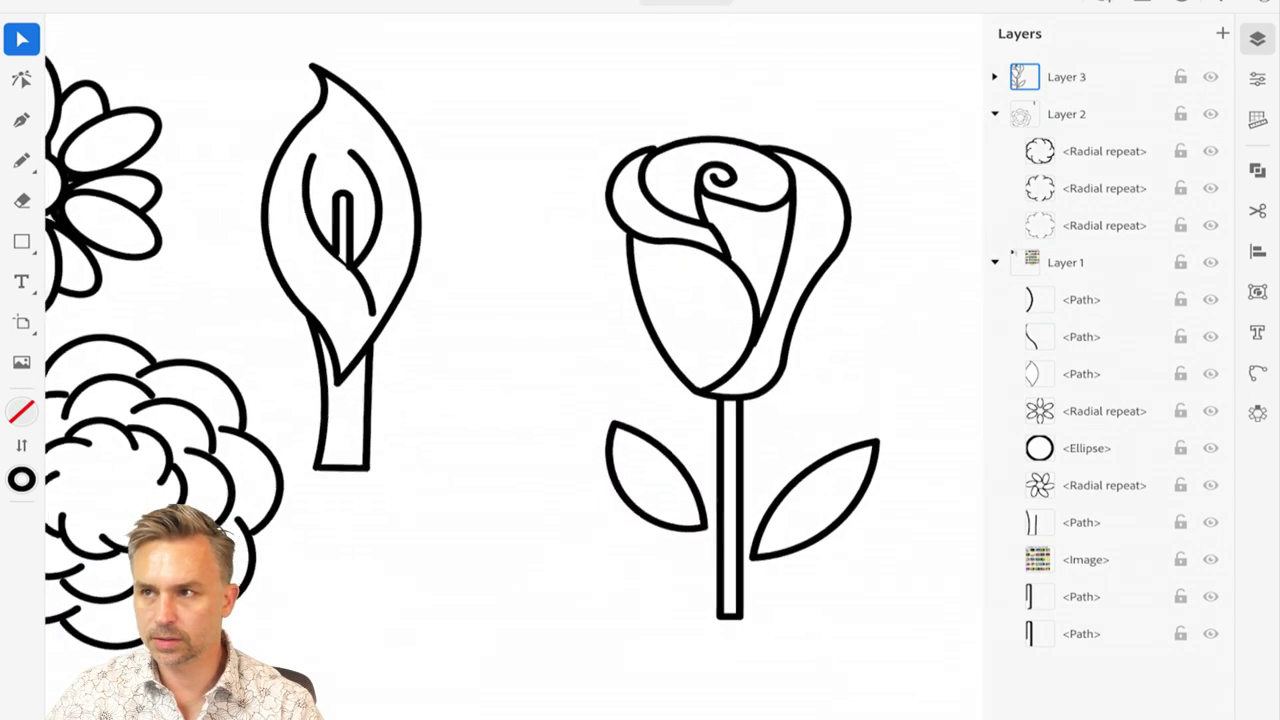
pyautogui.scroll(-1, 514, 366)
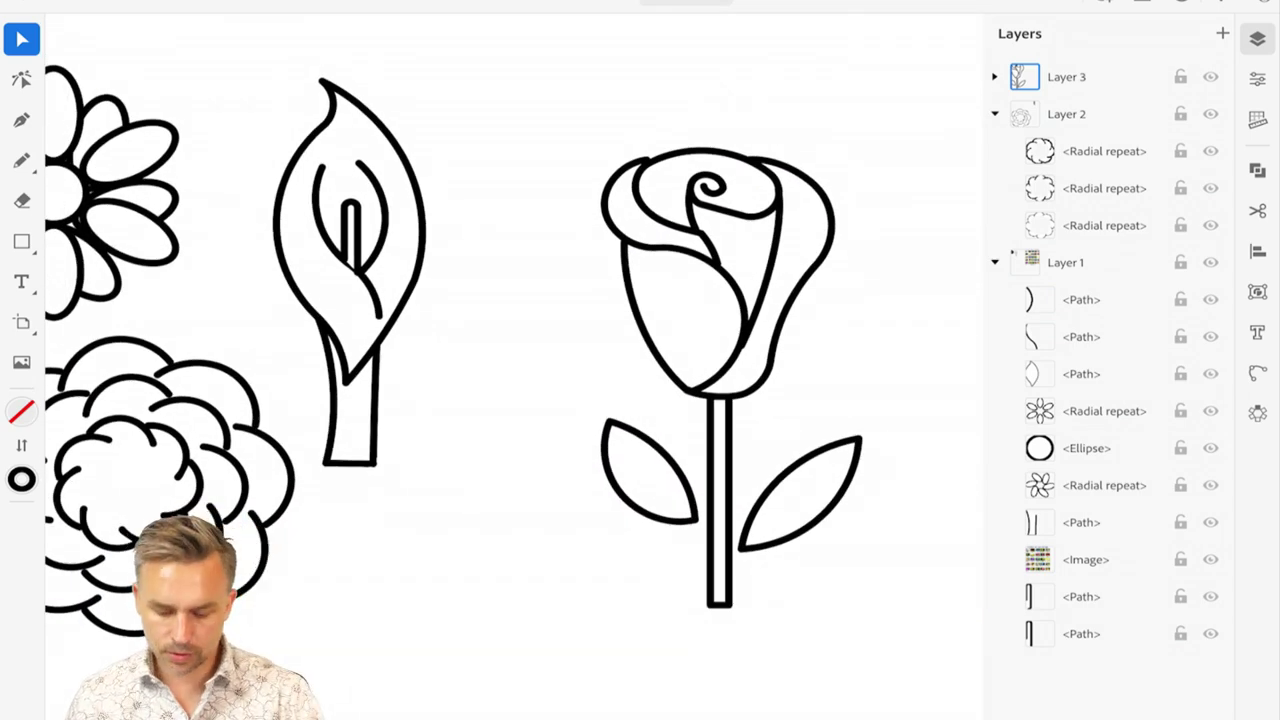
# - Draw a slightly curved centre vein inside each of the two leaves with the Pencil
pyautogui.scroll(3, 799, 474)
pyautogui.press('n')
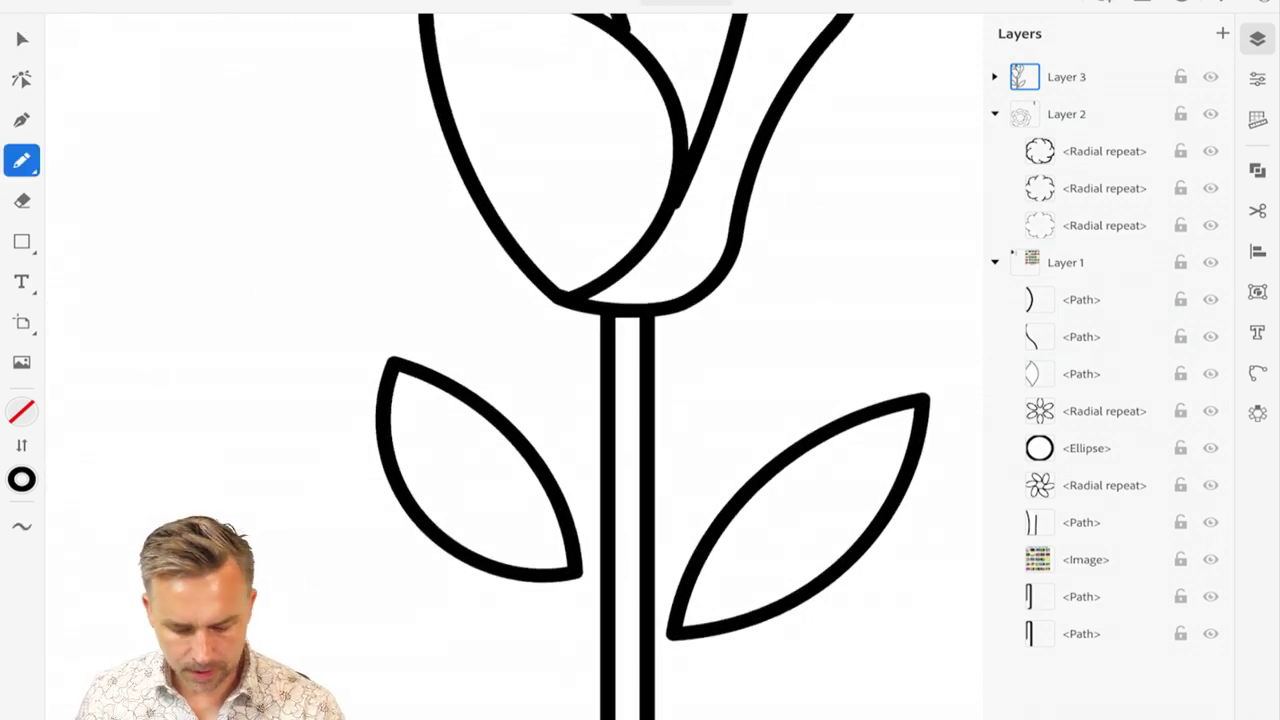
pyautogui.moveTo(421, 413); pyautogui.dragTo(540, 546)
pyautogui.moveTo(869, 436); pyautogui.dragTo(716, 592)
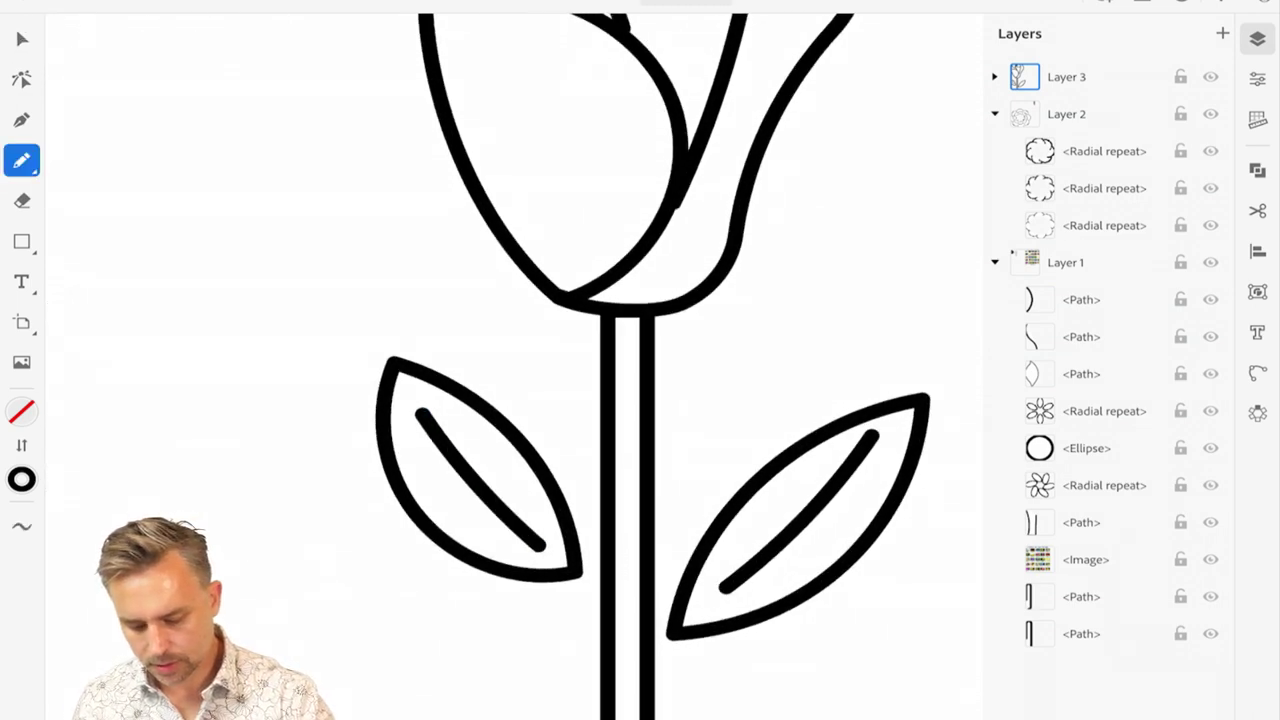
pyautogui.scroll(-5, 640, 400)
pyautogui.scroll(1, 452, 521)
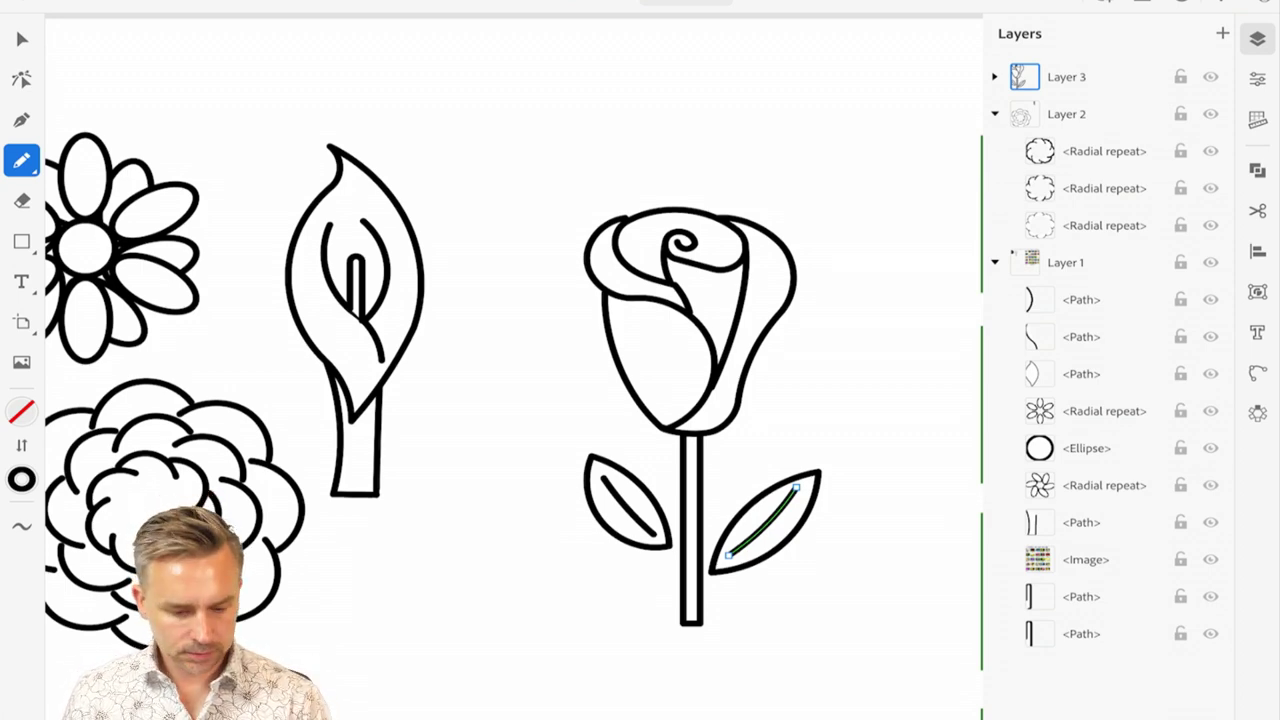
# - Group the rose's petals, stem, leaves and veins into one object
pyautogui.press('v')
pyautogui.moveTo(536, 160); pyautogui.dragTo(855, 649)
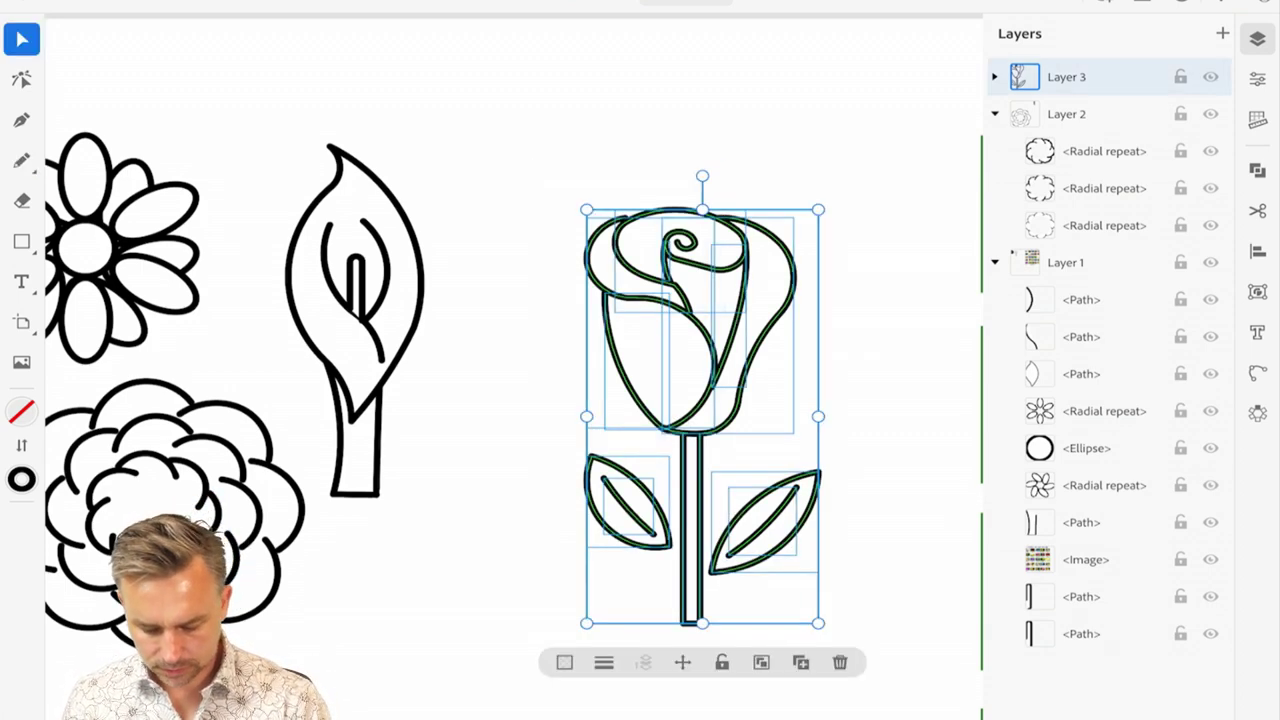
pyautogui.hotkey('ctrl', 'g')
pyautogui.scroll(-3, 514, 366)
pyautogui.scroll(2, 514, 366)
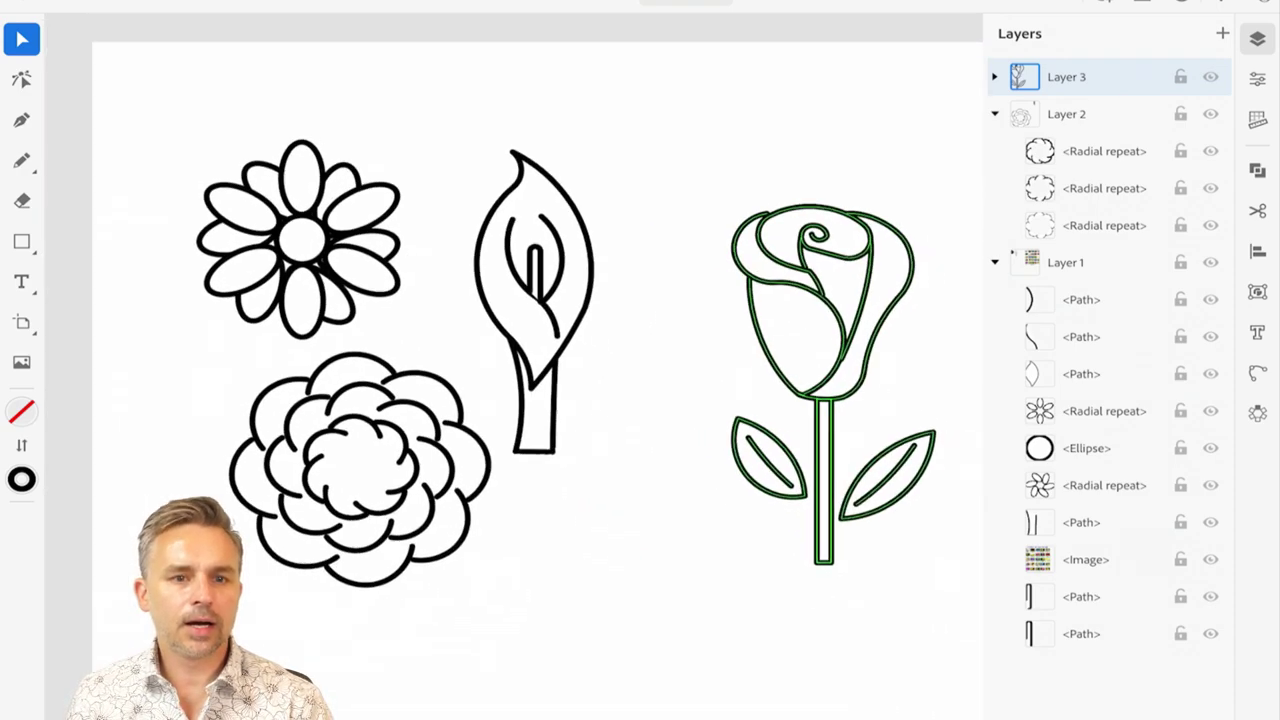
pyautogui.hscroll(2, 514, 366)
pyautogui.hscroll(-3, 514, 366)
pyautogui.scroll(1, 514, 366)
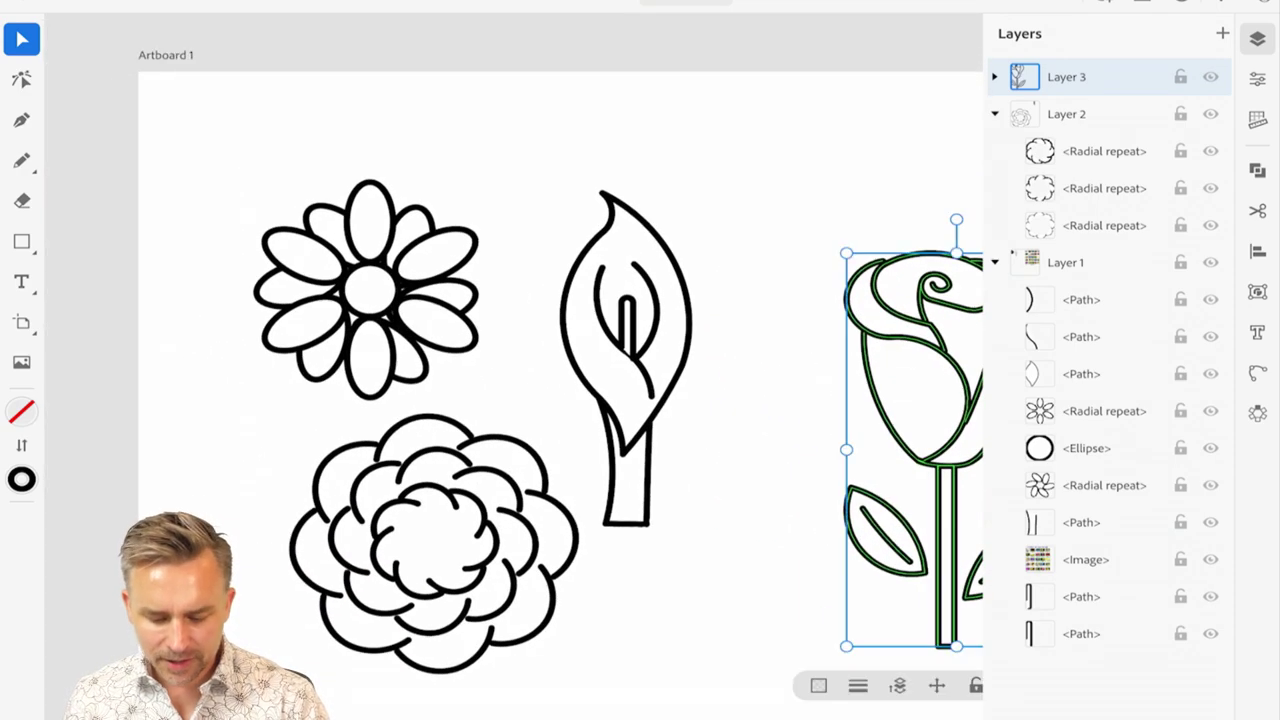
pyautogui.moveTo(575, 166); pyautogui.dragTo(683, 419)
pyautogui.press('Escape')
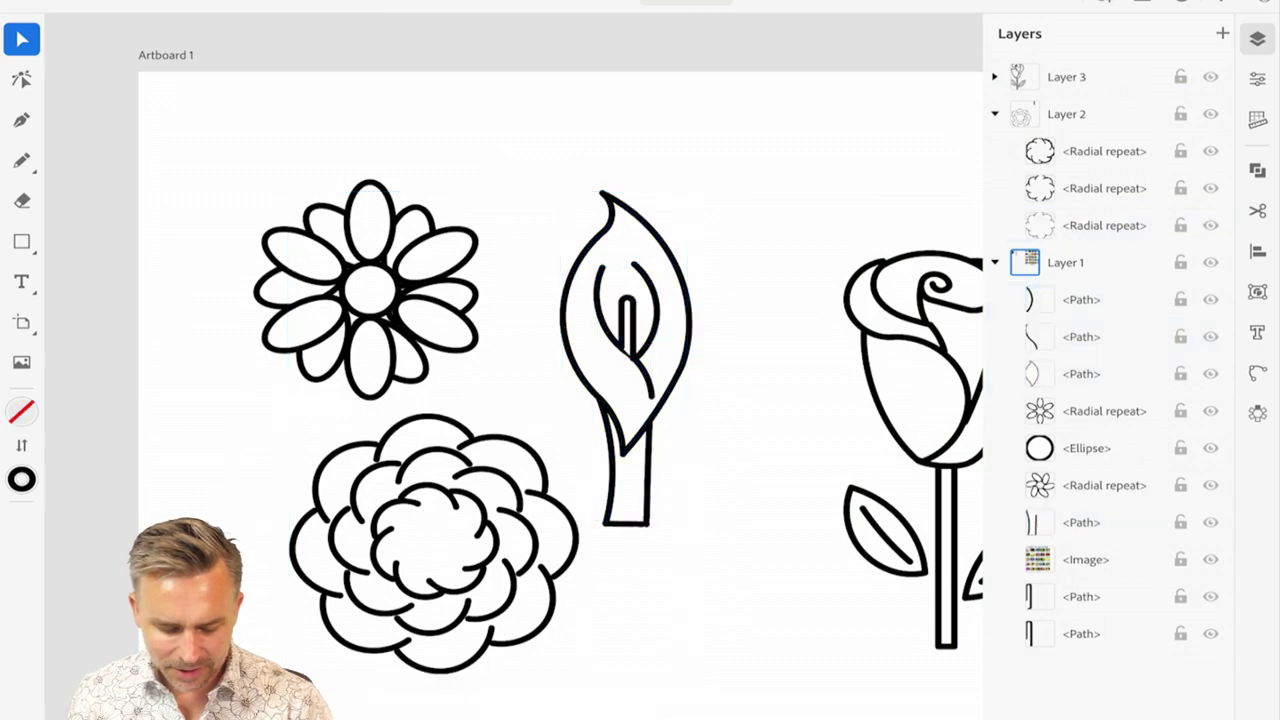
# - Group the ruffled flower's three radial repeats, and group the daisy's two petal repeats with its centre circle
pyautogui.moveTo(243, 483); pyautogui.dragTo(520, 632)
pyautogui.press('super+g')
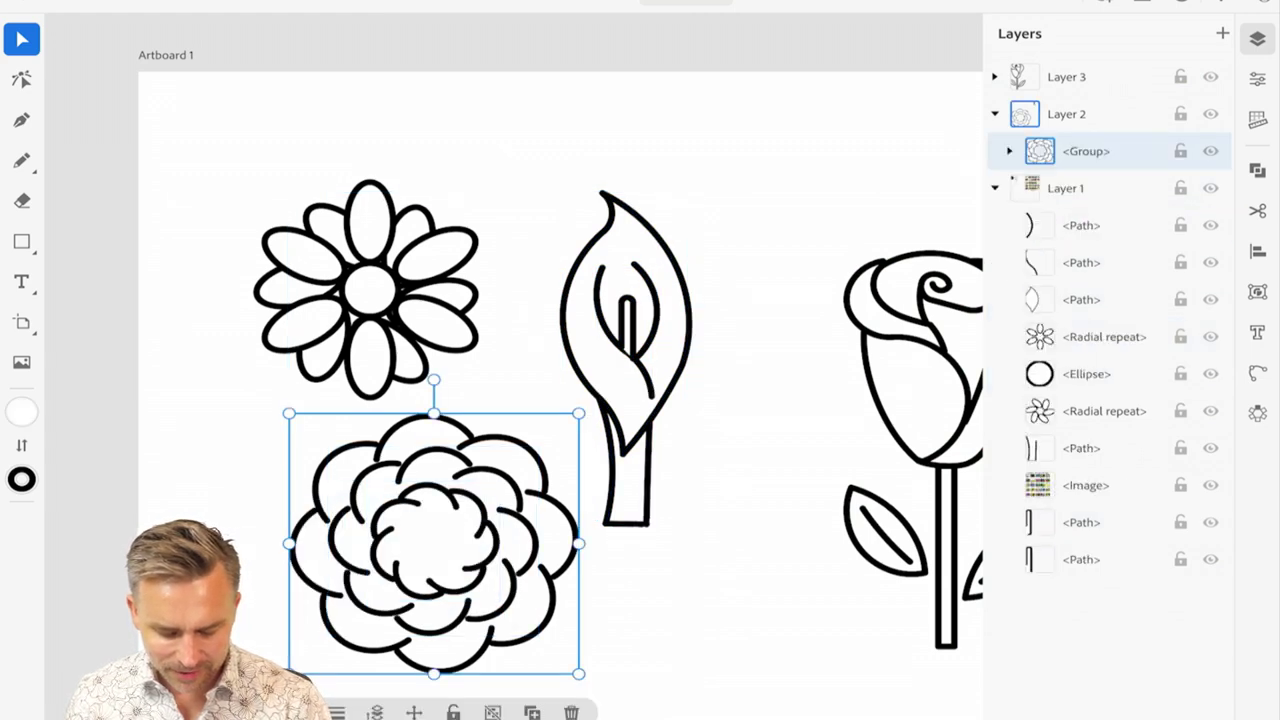
pyautogui.moveTo(234, 166); pyautogui.dragTo(420, 340)
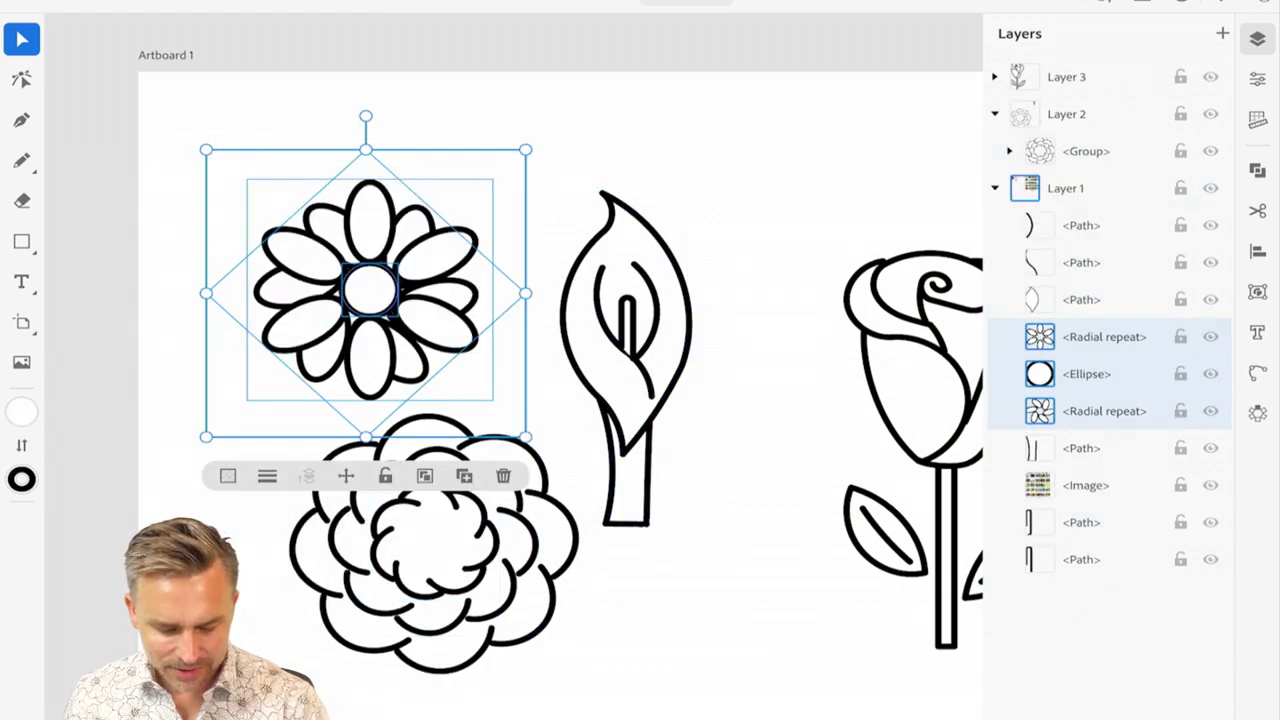
pyautogui.hotkey('ctrl', 'g')
pyautogui.moveTo(746, 160); pyautogui.dragTo(560, 440)
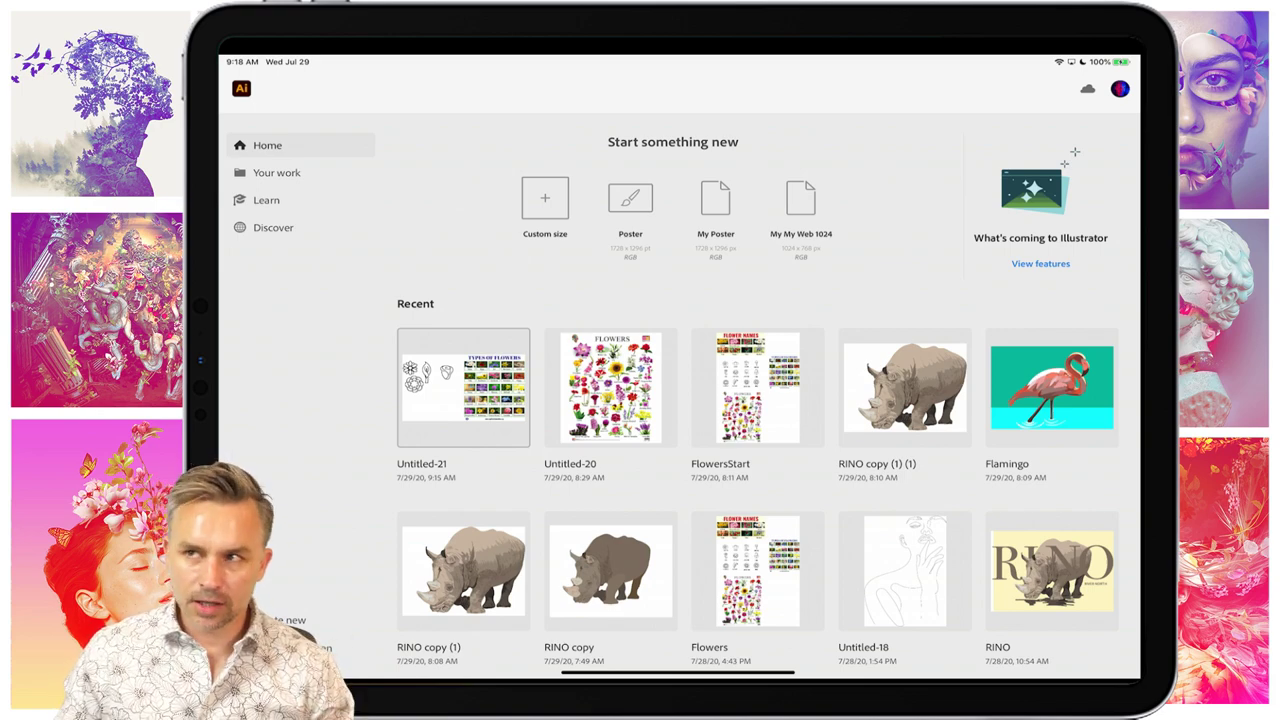
# - Open the recent document Untitled-21
pyautogui.click(463, 388)
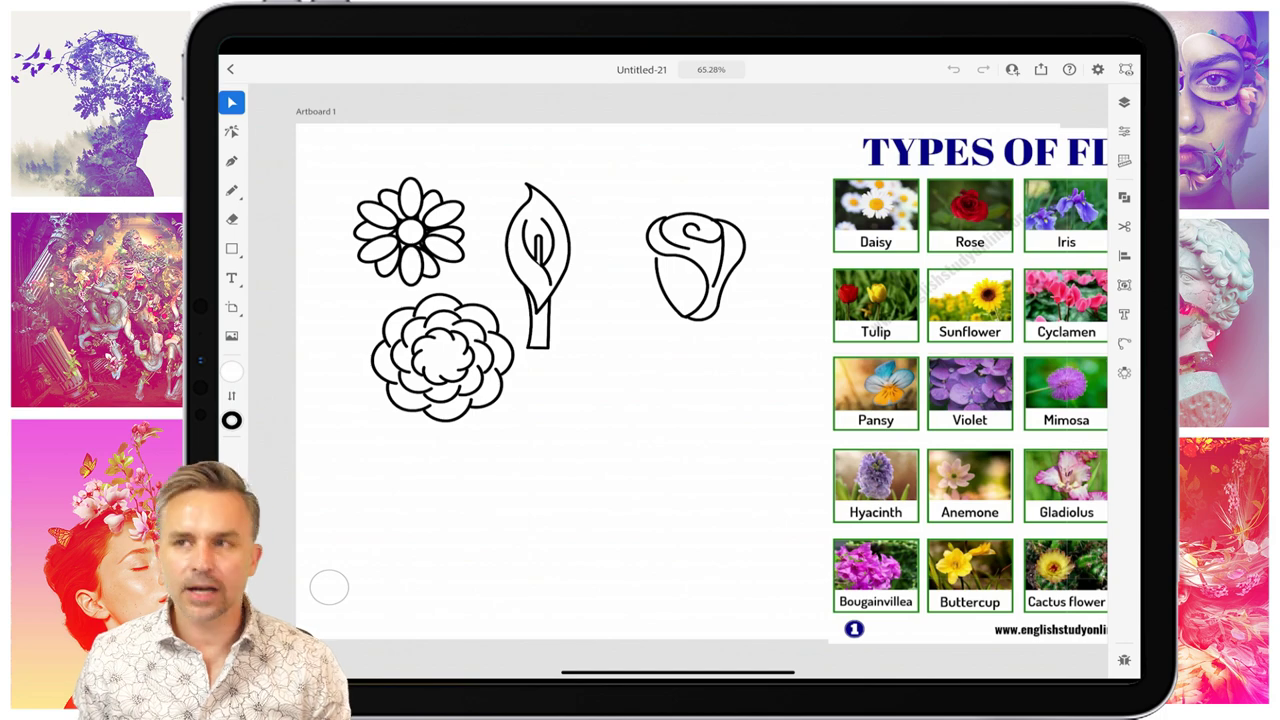
pyautogui.scroll(5, 625, 315)
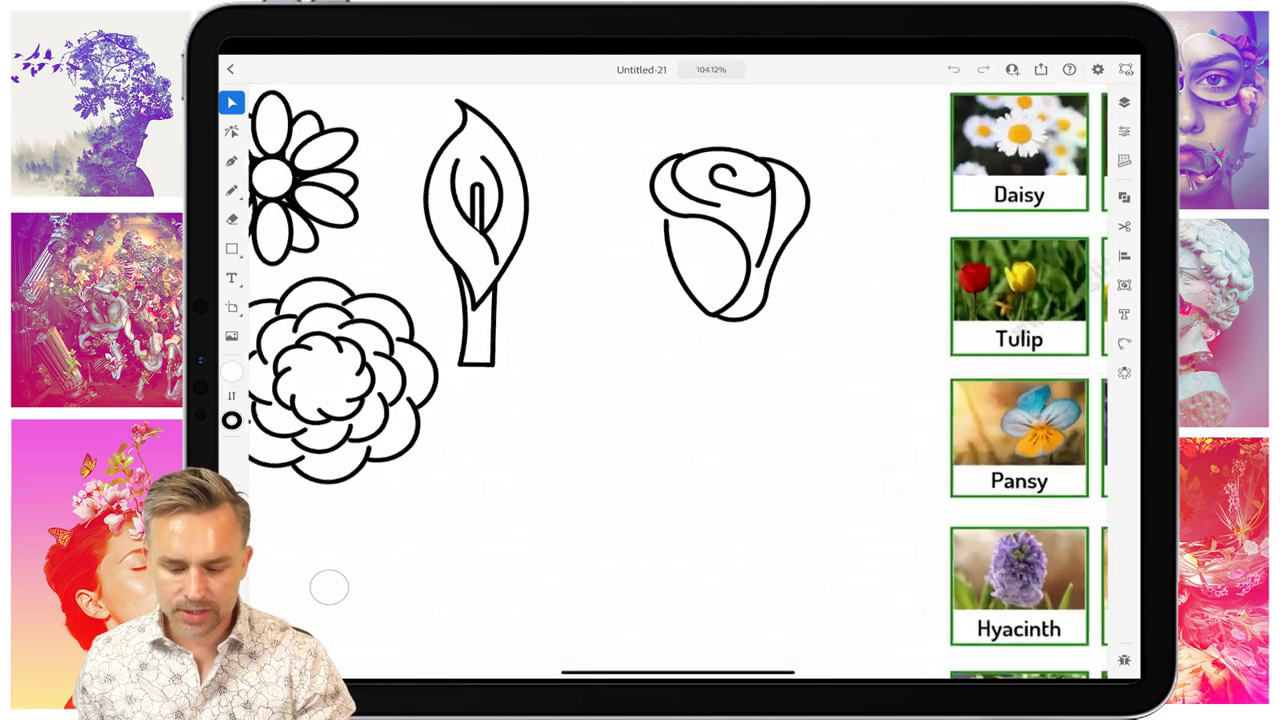
pyautogui.scroll(3, 700, 250)
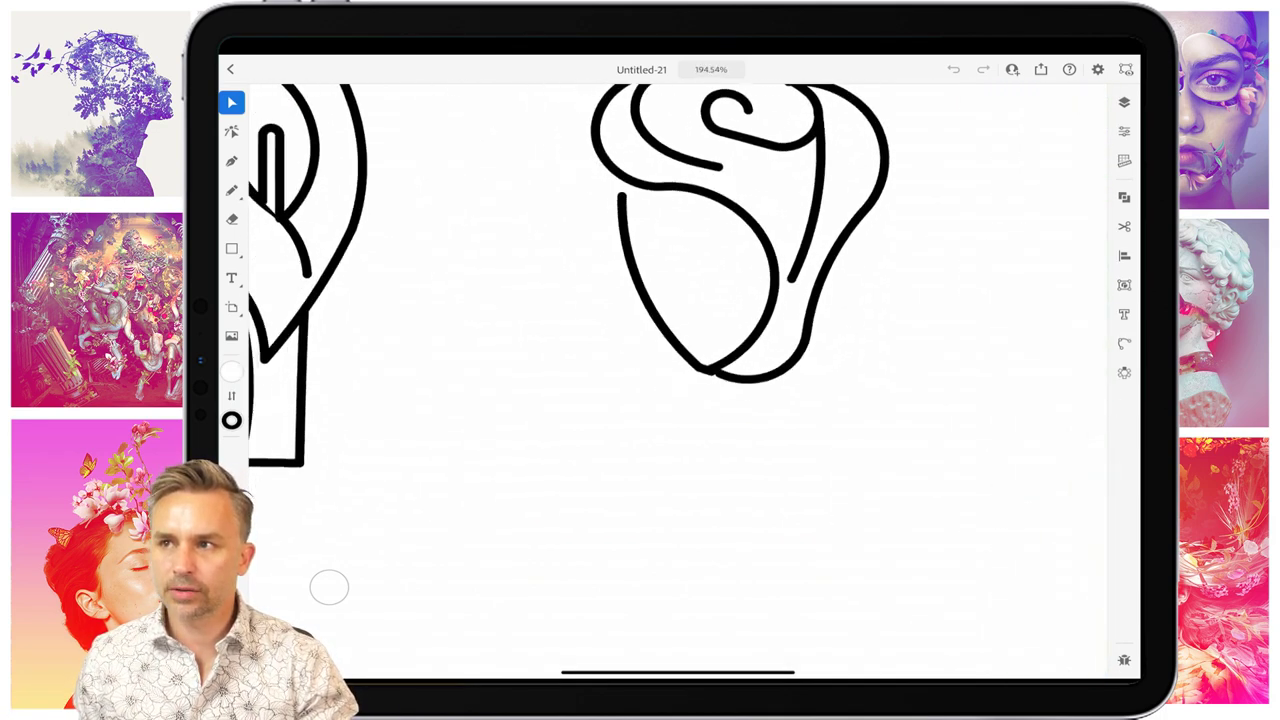
pyautogui.scroll(-1, 625, 300)
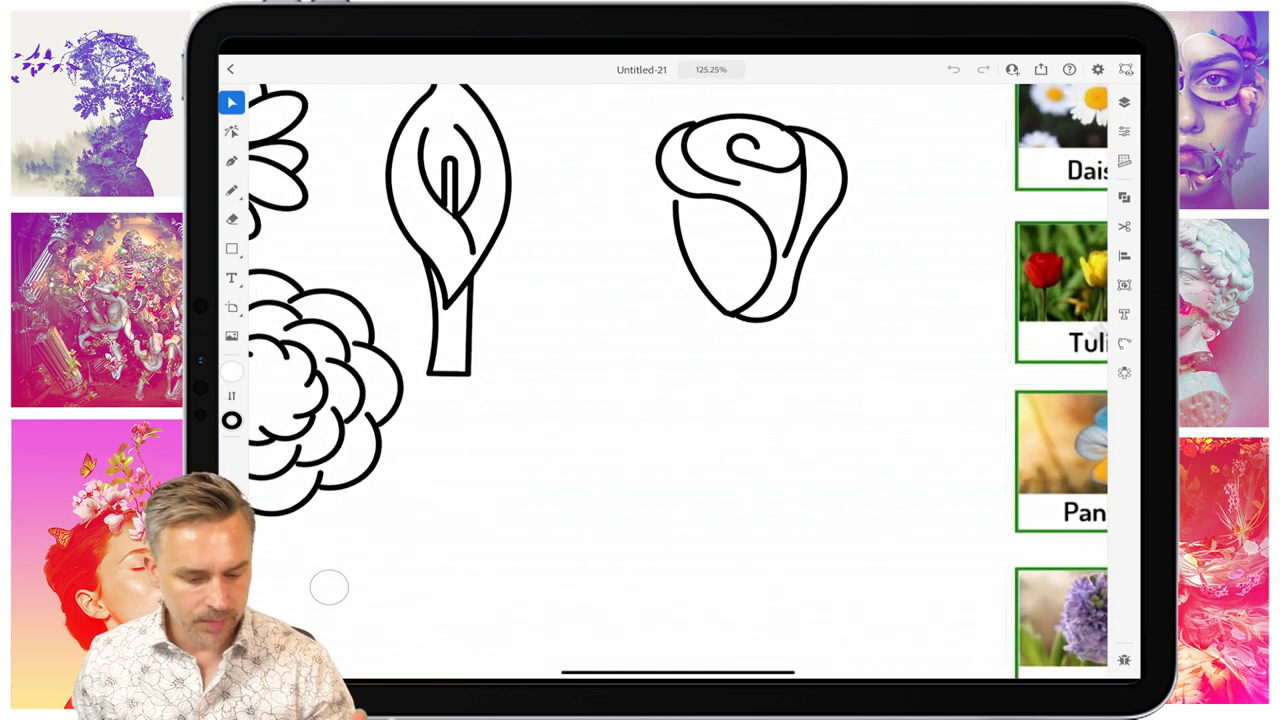
# - Draw a rectangle about 73 pt wide and 246 pt tall just below the rose head as its stem
pyautogui.press('m')
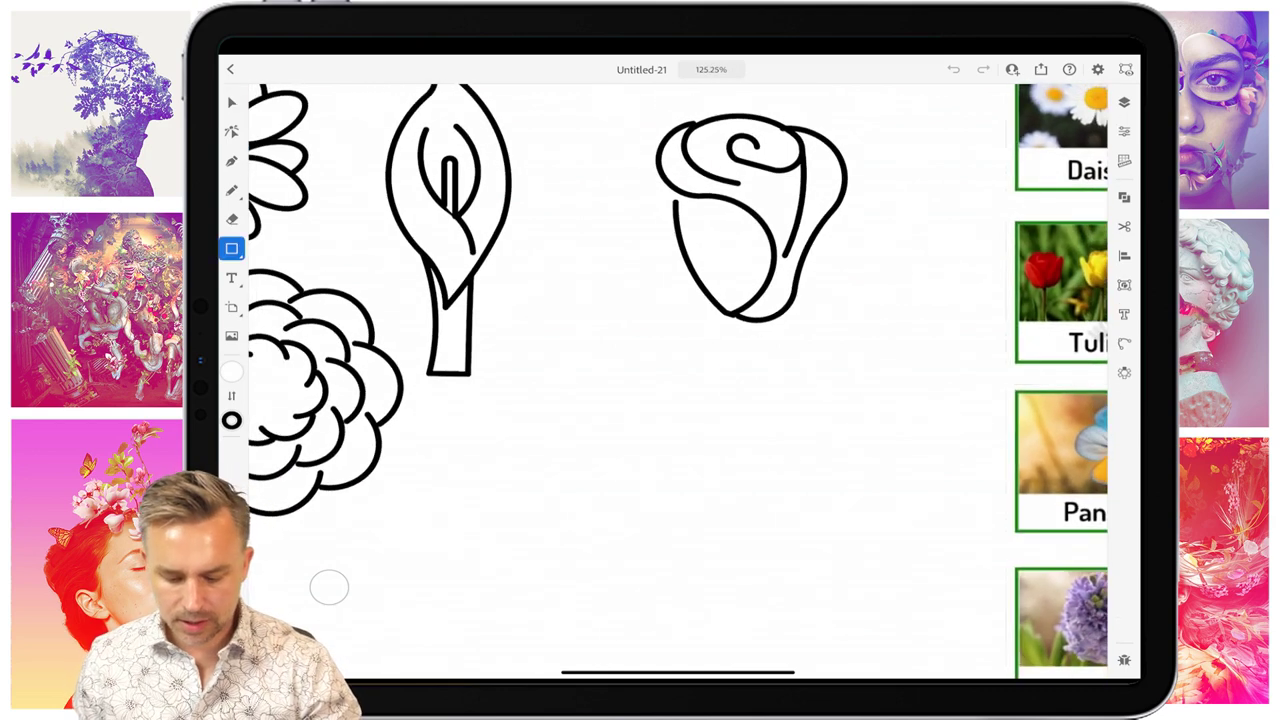
pyautogui.moveTo(725, 333); pyautogui.dragTo(788, 520)
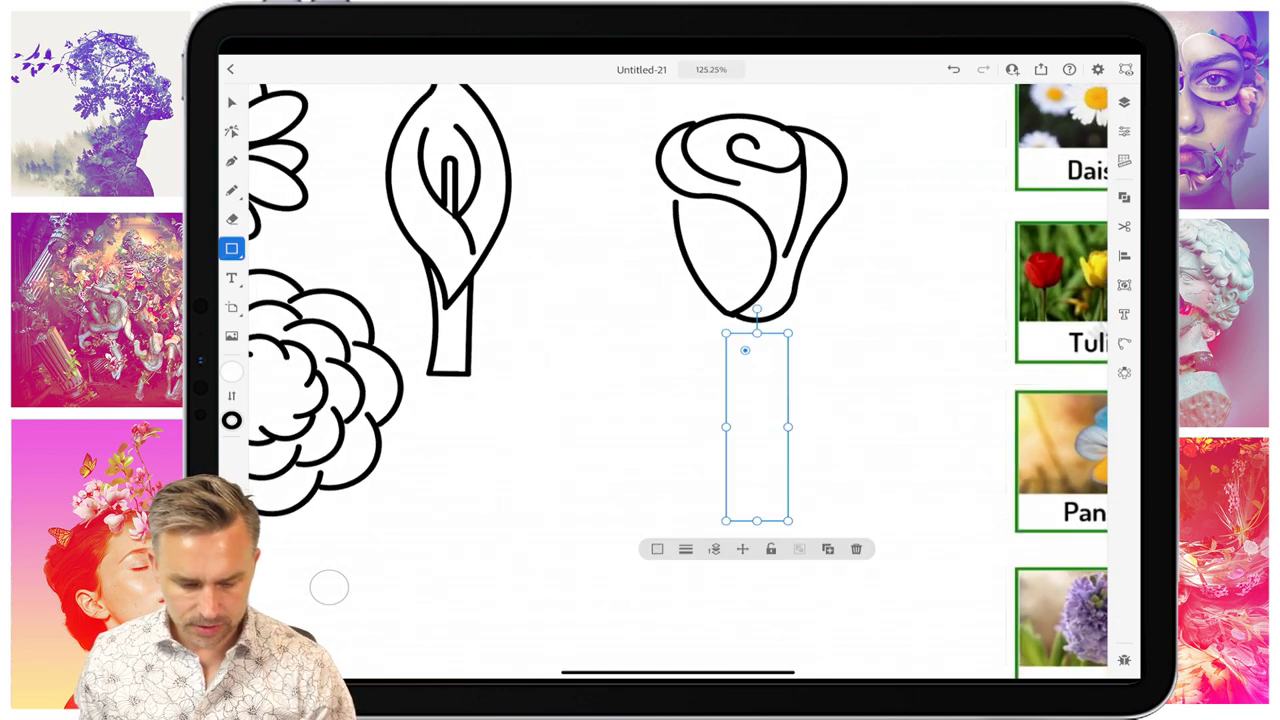
pyautogui.press('v')
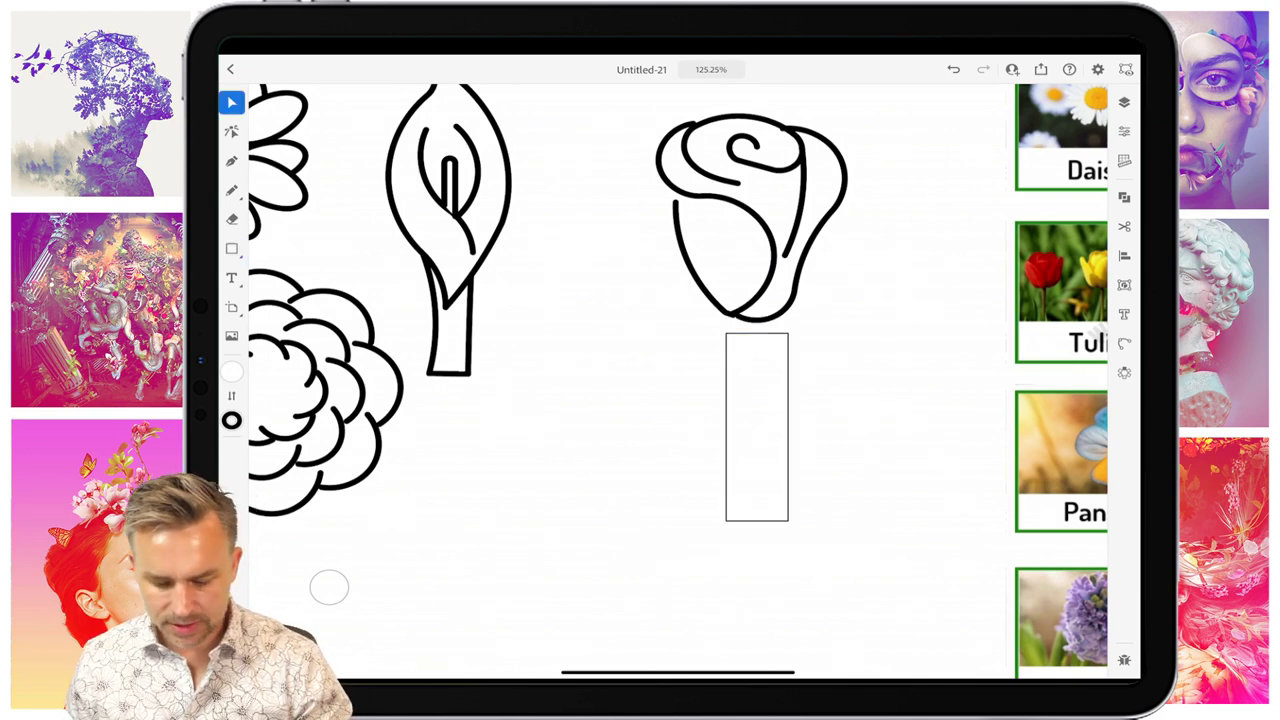
# - Check the stroke weight of the rose's lower-left petal line and set the stem rectangle's stroke to 7 pt
pyautogui.click(691, 262)
pyautogui.click(1124, 102)
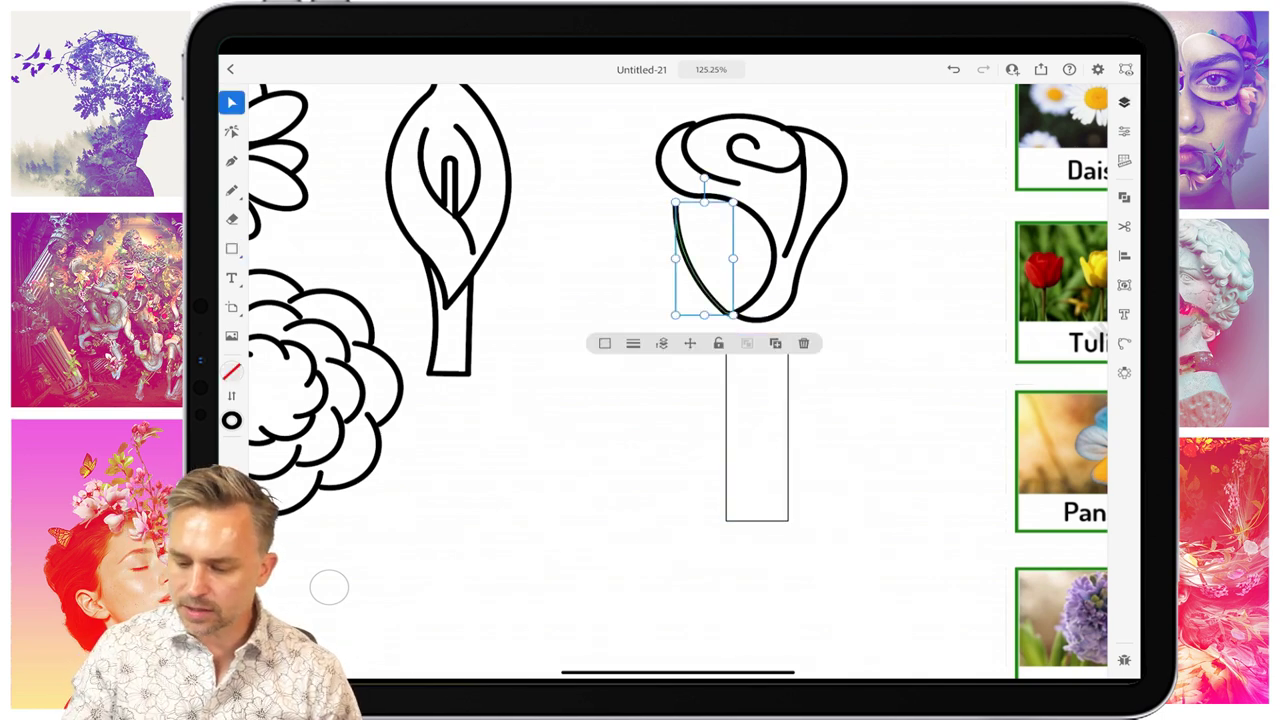
pyautogui.click(1124, 131)
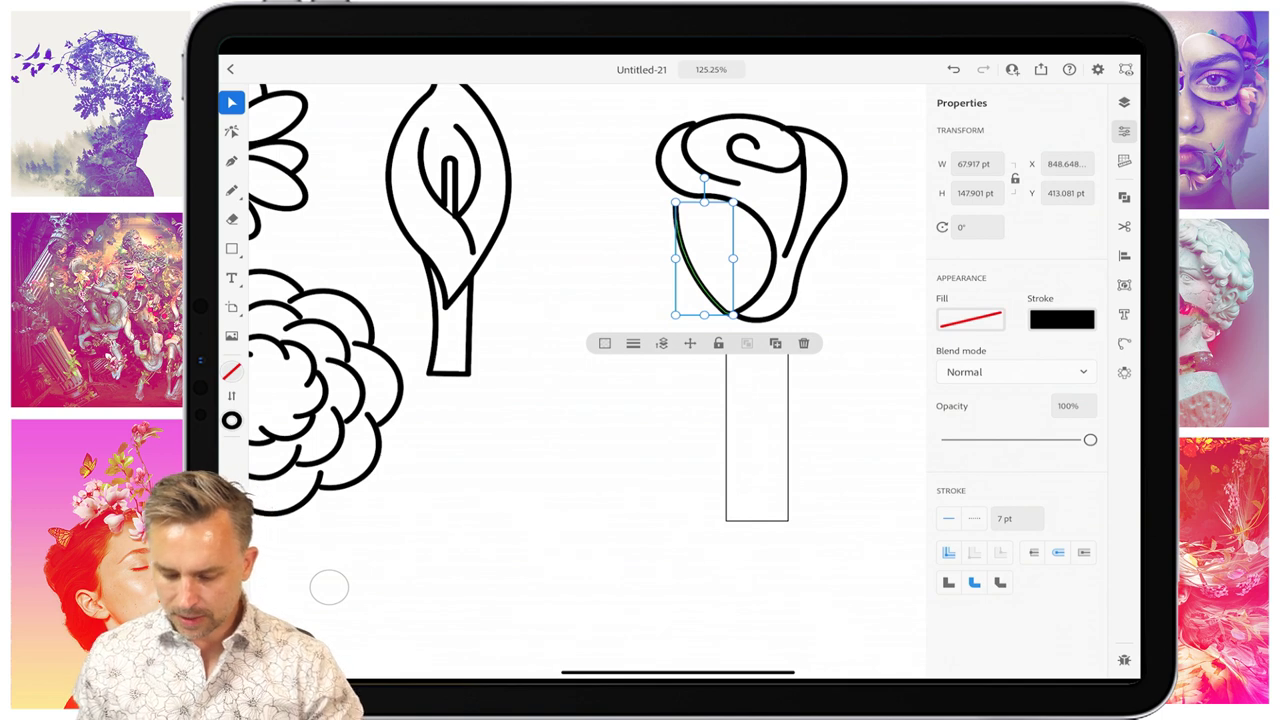
pyautogui.click(744, 350)
pyautogui.click(1017, 518)
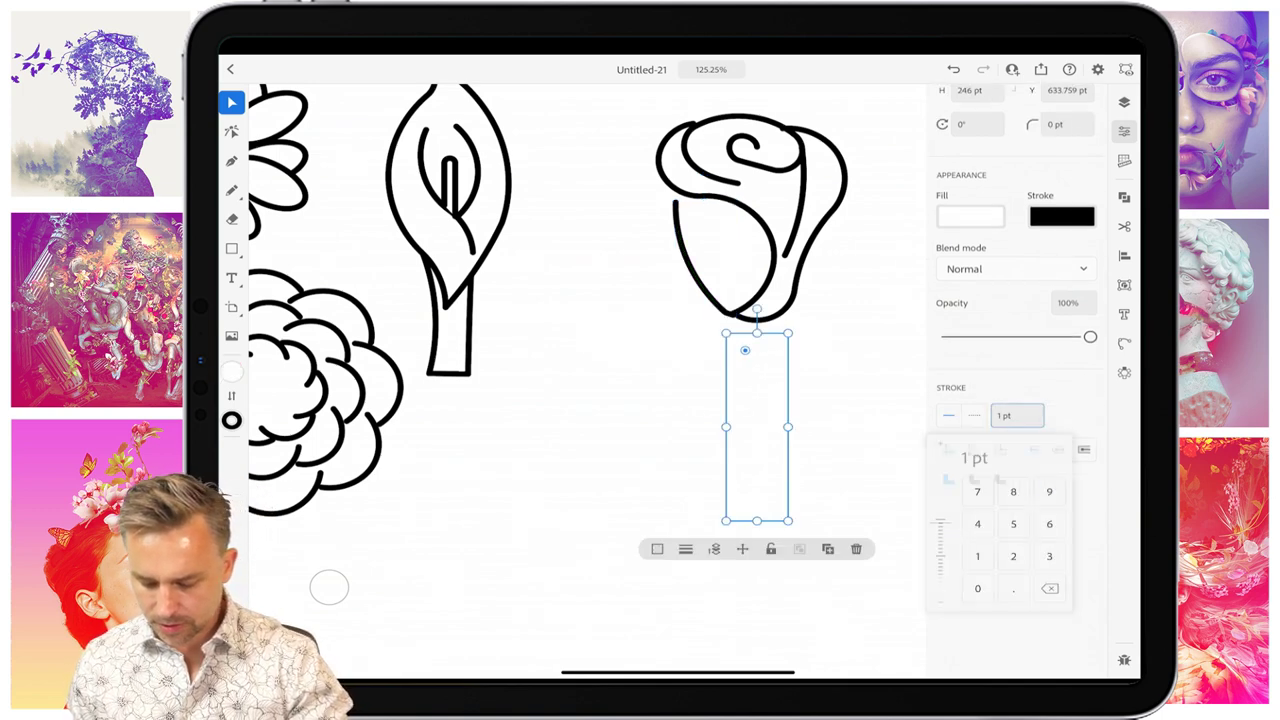
pyautogui.click(977, 491)
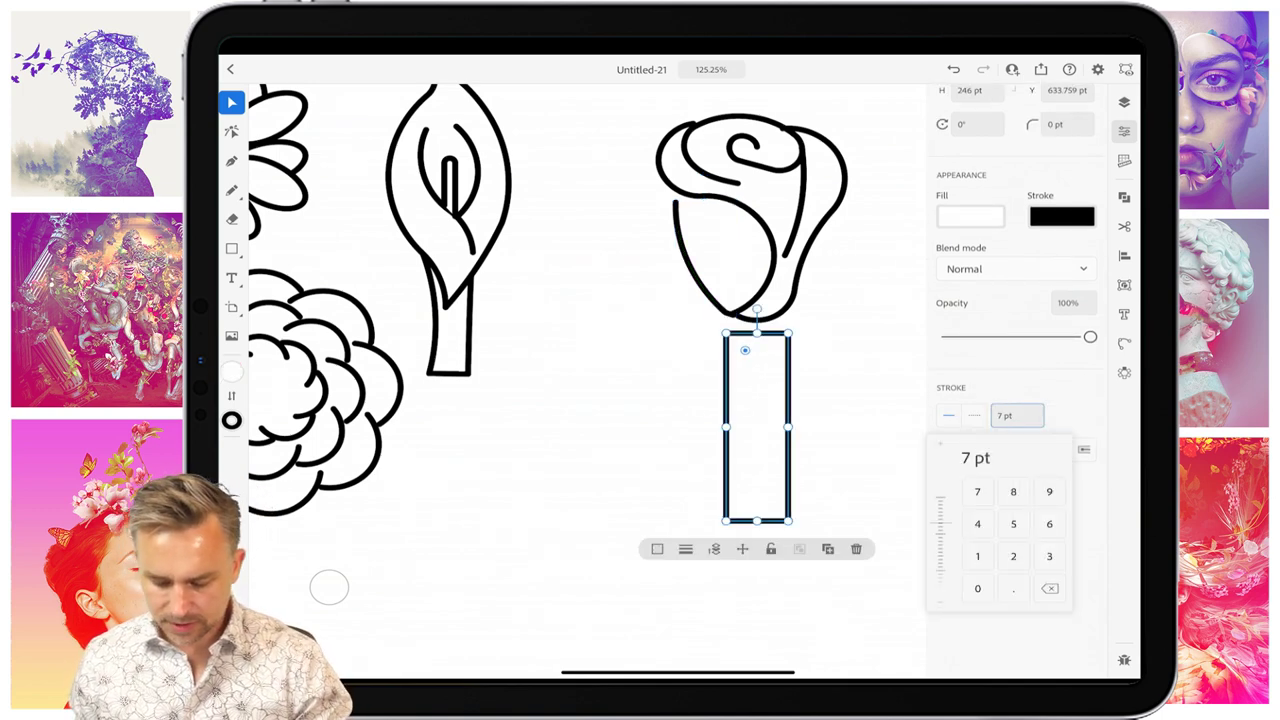
pyautogui.click(590, 450)
pyautogui.click(590, 450)
# - Resize the stem rectangle to about 22 pt wide and 279 pt tall, and shift it left
pyautogui.click(757, 430)
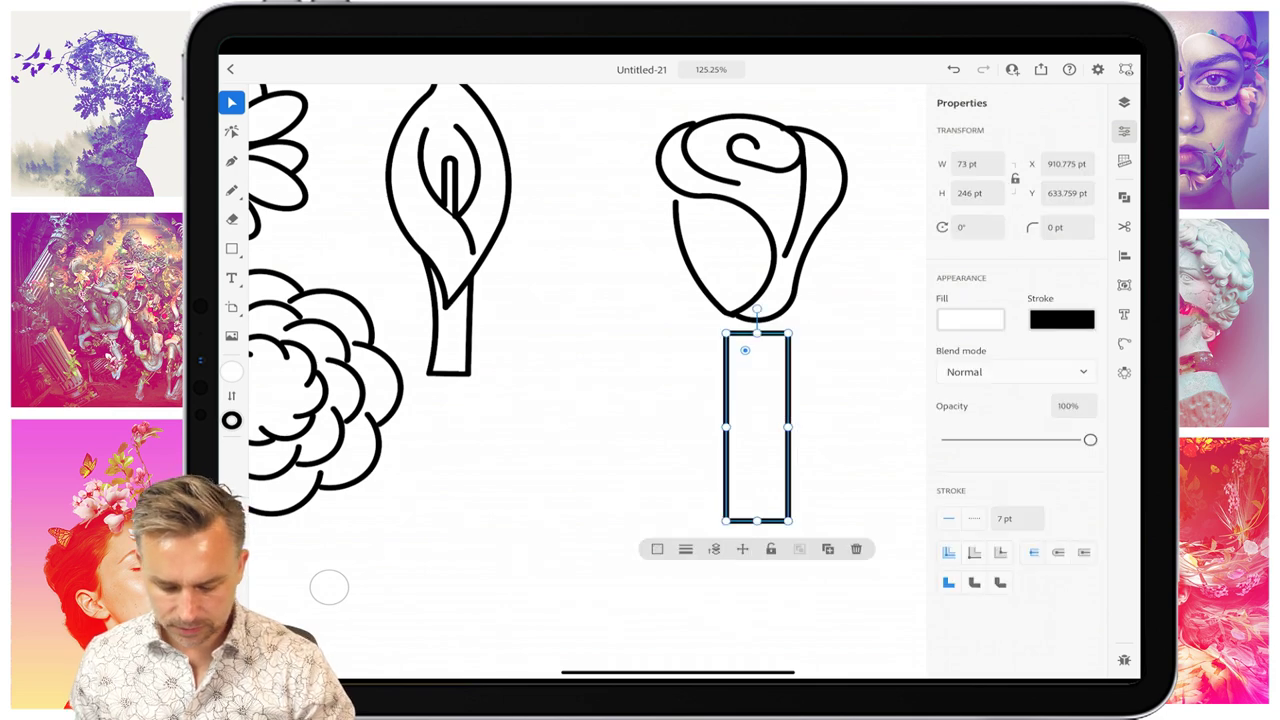
pyautogui.moveTo(724, 522); pyautogui.dragTo(768, 548)
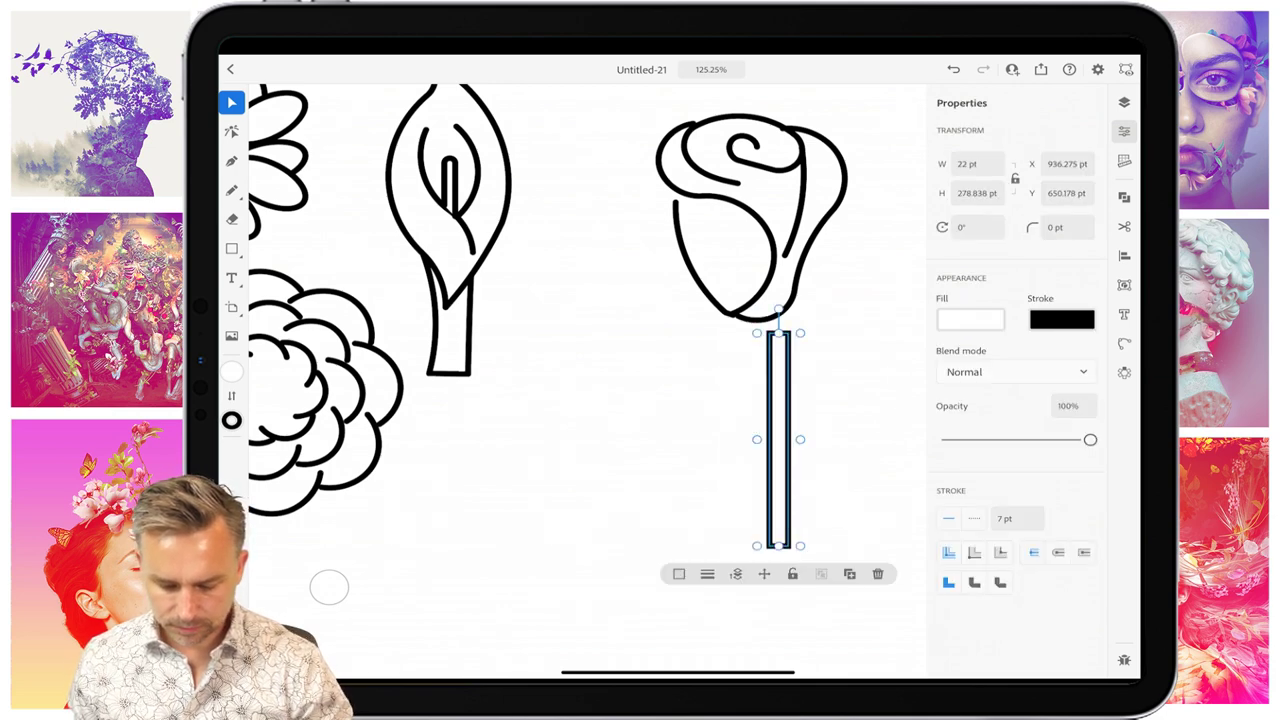
pyautogui.moveTo(778, 420); pyautogui.dragTo(680, 442)
# - Round the stem rectangle's corners to 10 pt and position it beneath the base of the rose head
pyautogui.moveTo(699, 353); pyautogui.dragTo(707, 361)
pyautogui.moveTo(680, 442); pyautogui.dragTo(734, 440)
pyautogui.press('Escape')
pyautogui.moveTo(742, 382); pyautogui.dragTo(756, 377)
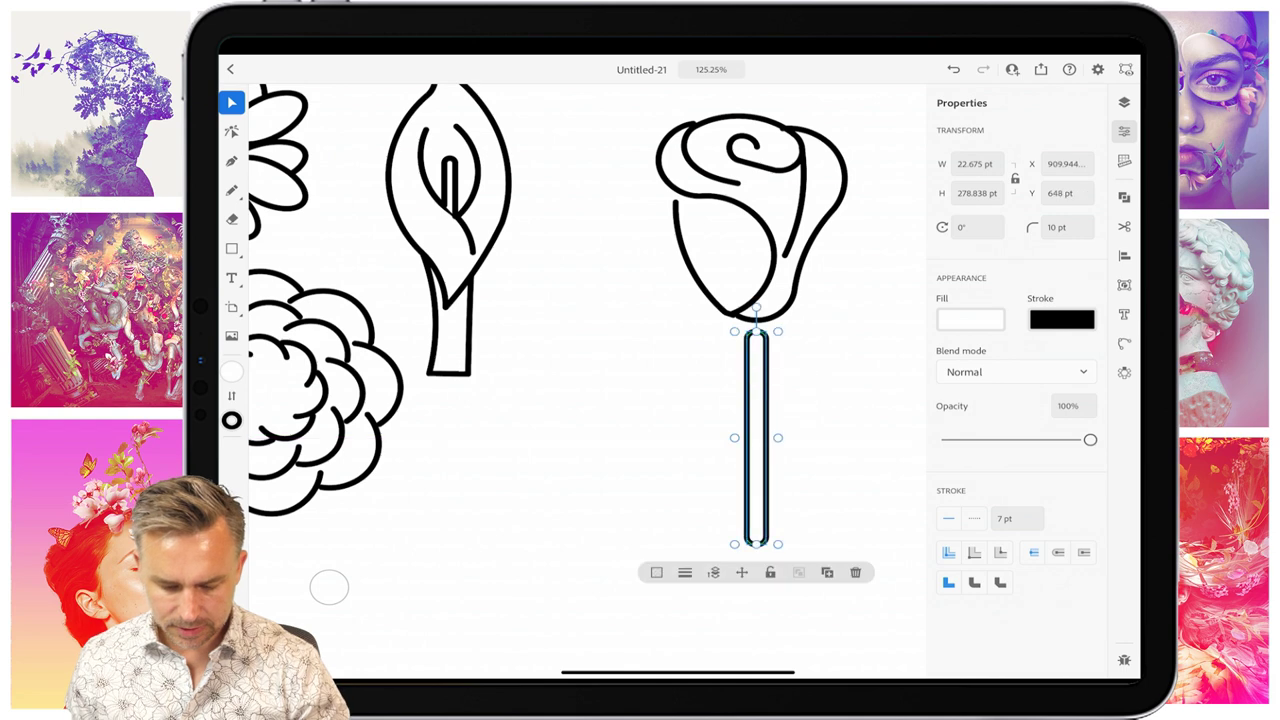
# - Draw a pointed leaf on the left side of the rose's stem with a straight vein along its middle
pyautogui.scroll(4, 760, 420)
pyautogui.click(231, 190)
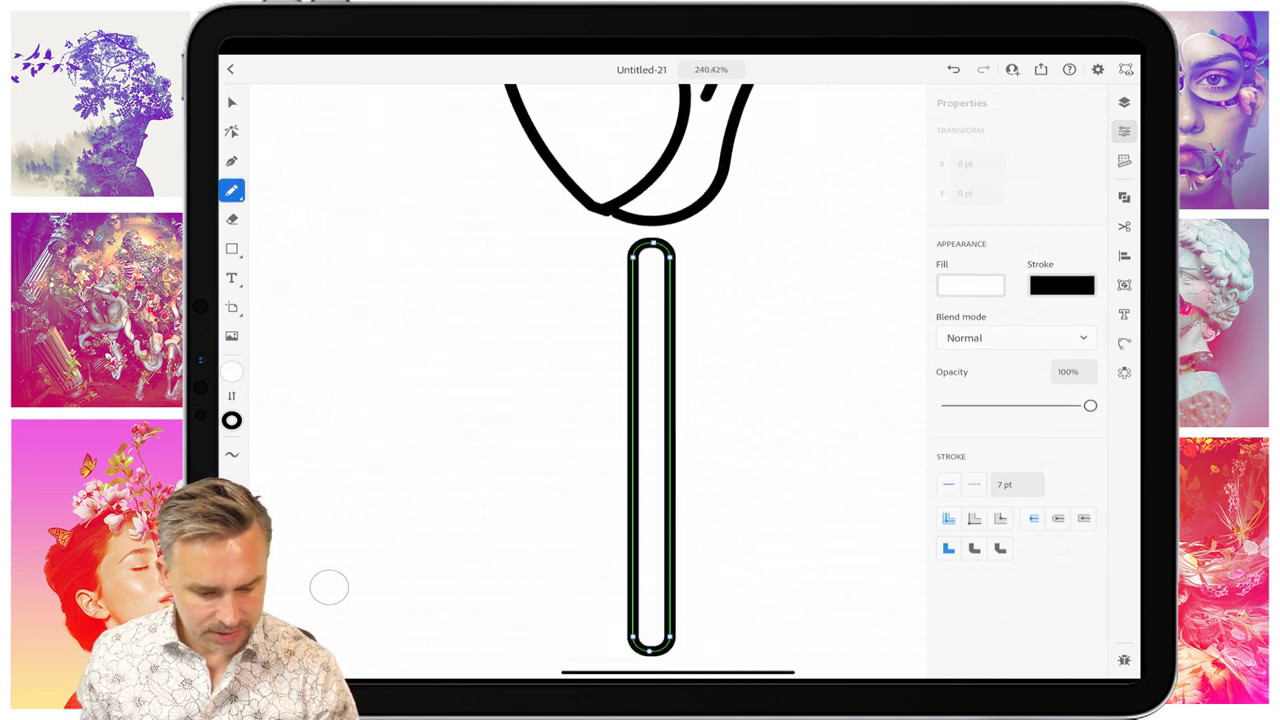
pyautogui.moveTo(598, 405)
pyautogui.mouseDown()
pyautogui.moveTo(526, 325)
pyautogui.moveTo(432, 280)
pyautogui.moveTo(434, 333)
pyautogui.moveTo(557, 413)
pyautogui.moveTo(561, 318)
pyautogui.moveTo(449, 248)
pyautogui.moveTo(407, 240)
pyautogui.moveTo(398, 266)
pyautogui.moveTo(484, 386)
pyautogui.moveTo(608, 425)
pyautogui.mouseUp()
pyautogui.hotkey('ctrl', 'z')
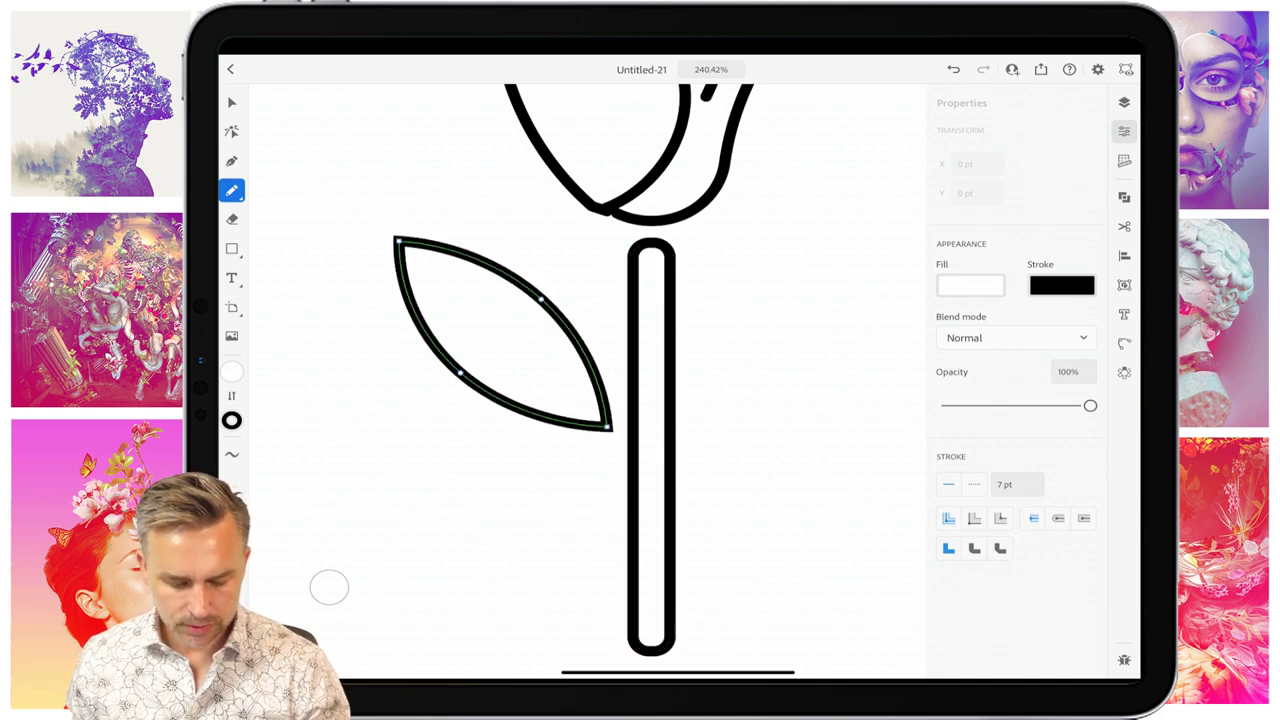
pyautogui.moveTo(440, 275); pyautogui.dragTo(582, 397)
# - Draw a second pointed leaf with a straight central vein on the right side of the stem, lower than the first
pyautogui.moveTo(727, 492)
pyautogui.mouseDown()
pyautogui.moveTo(893, 377)
pyautogui.moveTo(922, 375)
pyautogui.moveTo(913, 407)
pyautogui.moveTo(827, 498)
pyautogui.moveTo(708, 535)
pyautogui.mouseUp()
pyautogui.moveTo(892, 397); pyautogui.dragTo(750, 503)
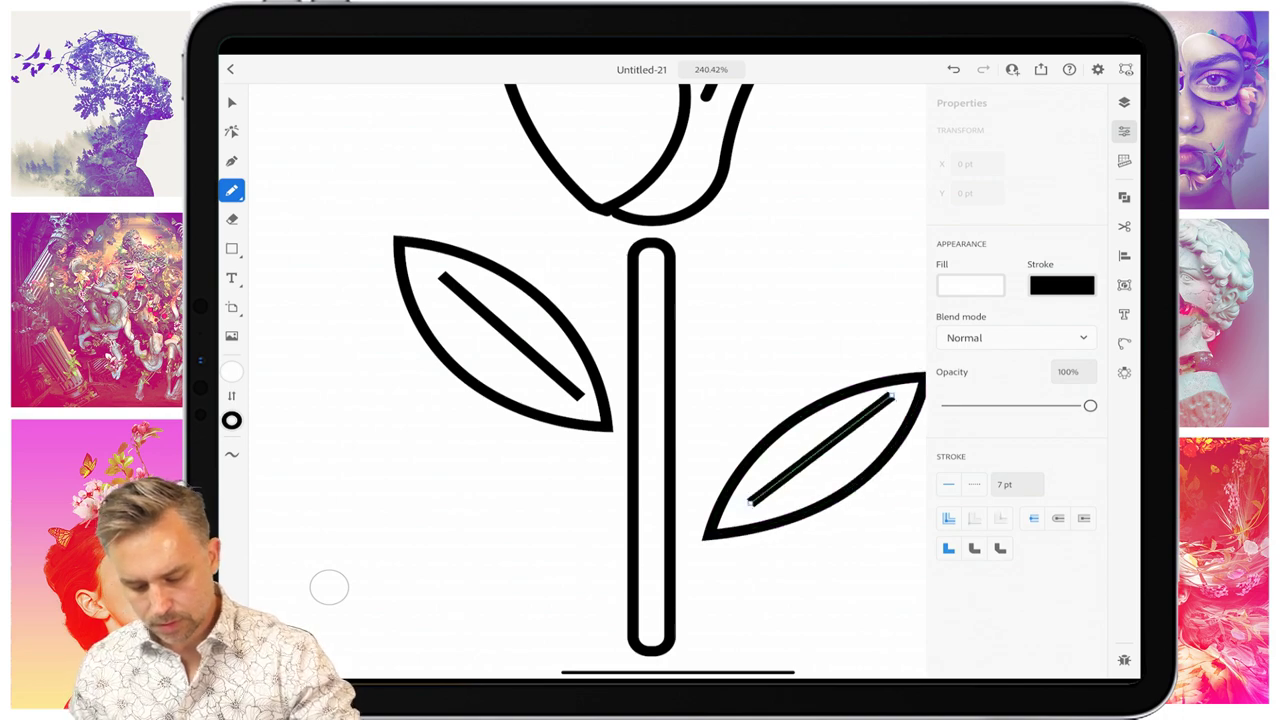
pyautogui.click(231, 102)
pyautogui.press('Escape')
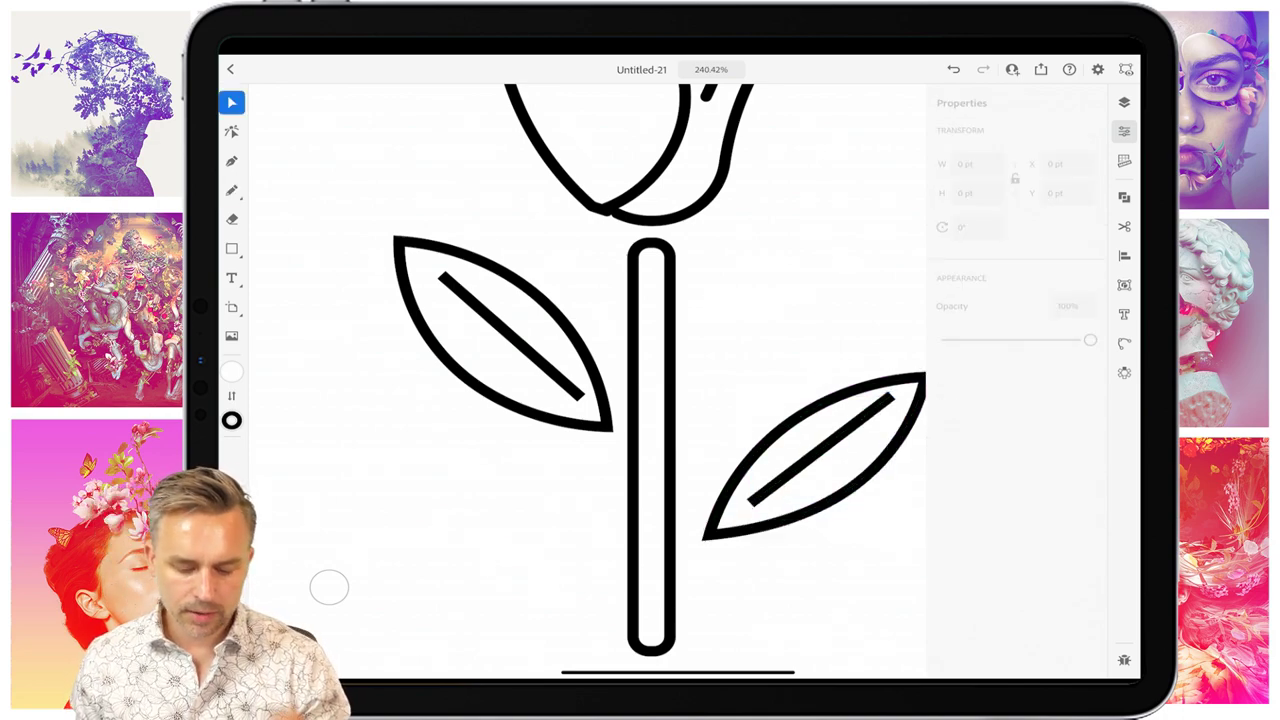
# - Select the whole rose with its stem and leaves, scale it down slightly and move it closer to the other flowers
pyautogui.scroll(-6, 663, 345)
pyautogui.scroll(2, 570, 369)
pyautogui.hscroll(-1, 587, 381)
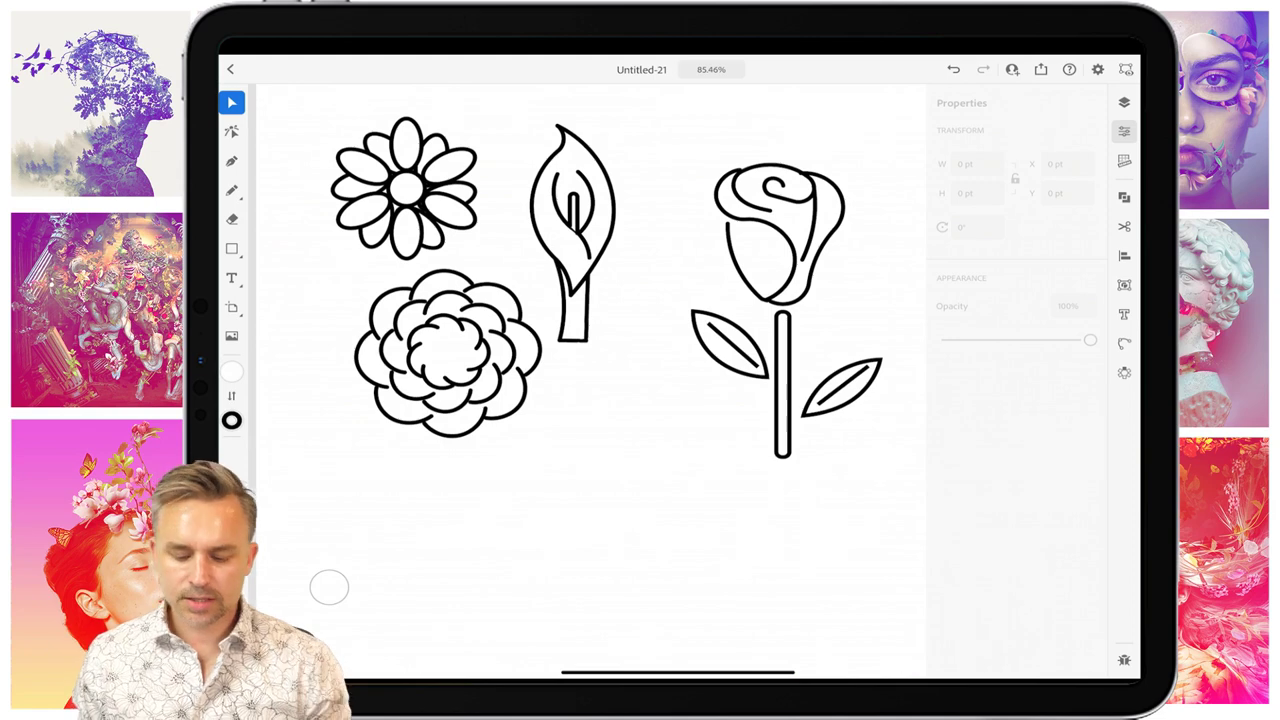
pyautogui.moveTo(663, 127); pyautogui.dragTo(884, 458)
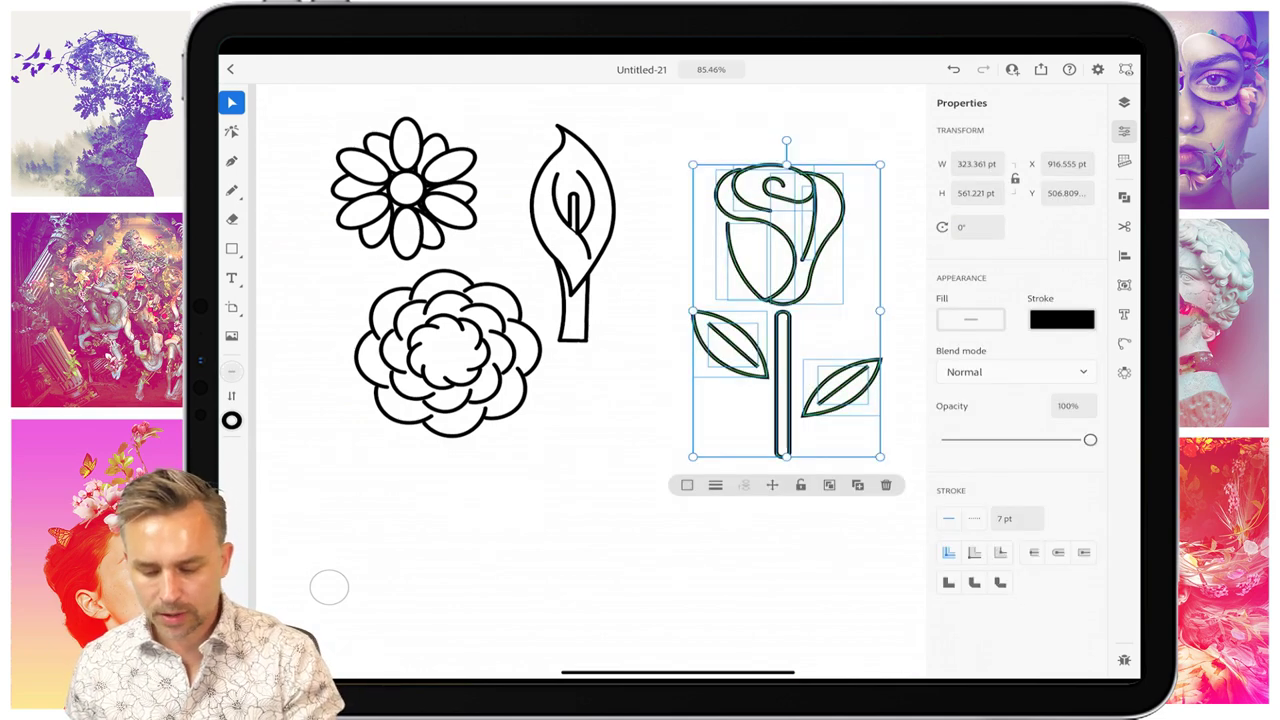
pyautogui.moveTo(868, 178); pyautogui.dragTo(851, 194)
pyautogui.moveTo(729, 234); pyautogui.dragTo(641, 309)
pyautogui.press('Escape')
# - Delete the "Types of Flowers" reference image beside the artboard drawings
pyautogui.scroll(-6, 590, 382)
pyautogui.scroll(2, 590, 382)
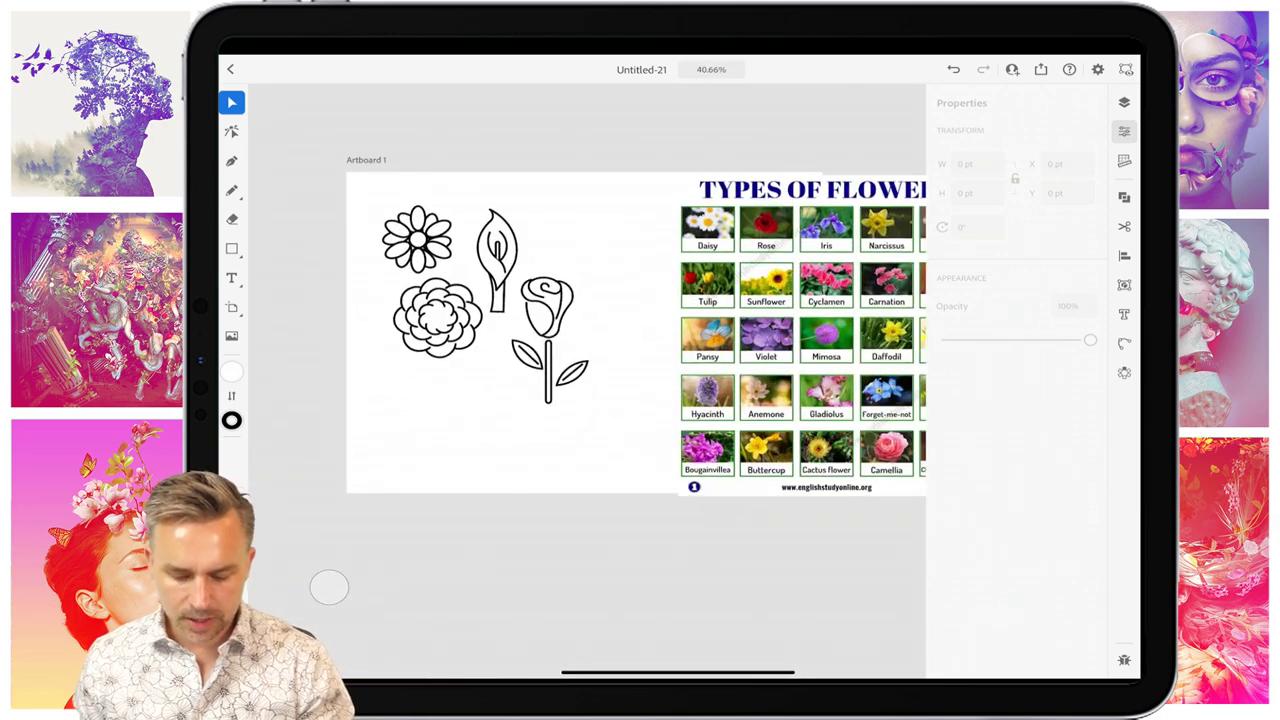
pyautogui.moveTo(800, 333); pyautogui.dragTo(723, 299)
pyautogui.press('Delete')
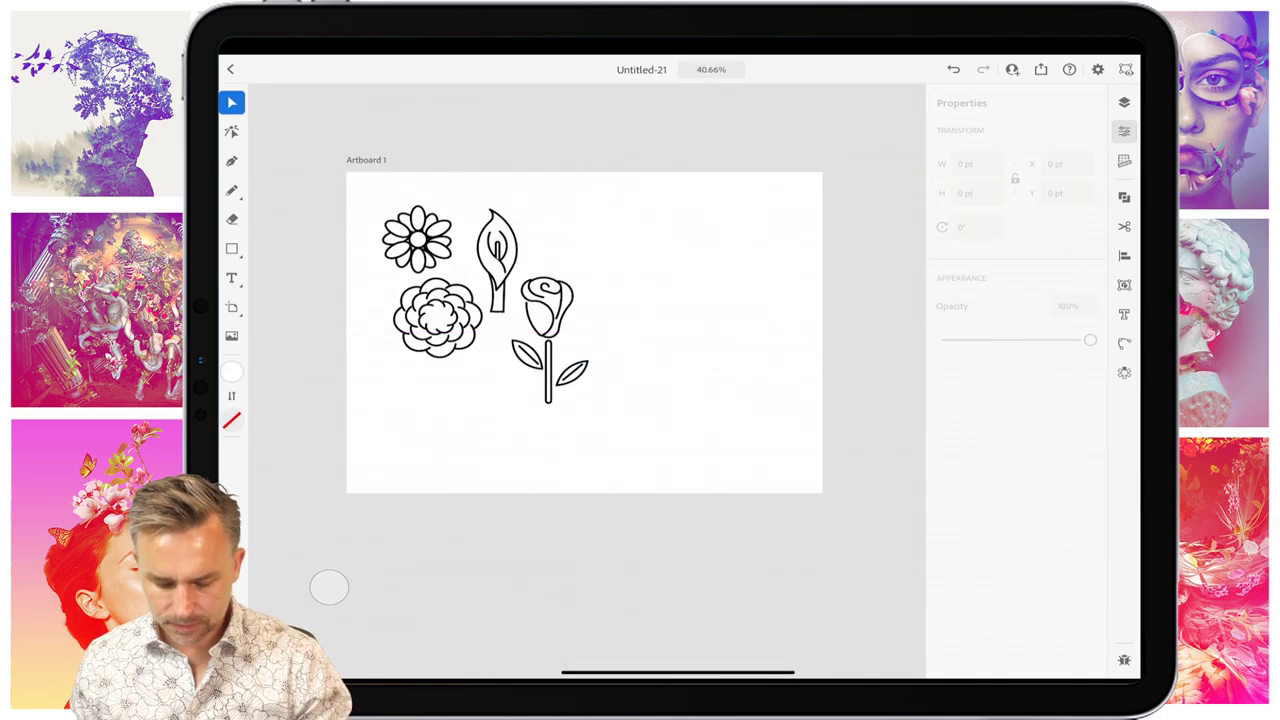
# - Scale all four flowers down together to about 445 pt wide and 464 pt tall in the artboard's upper-left corner
pyautogui.moveTo(350, 182); pyautogui.dragTo(666, 440)
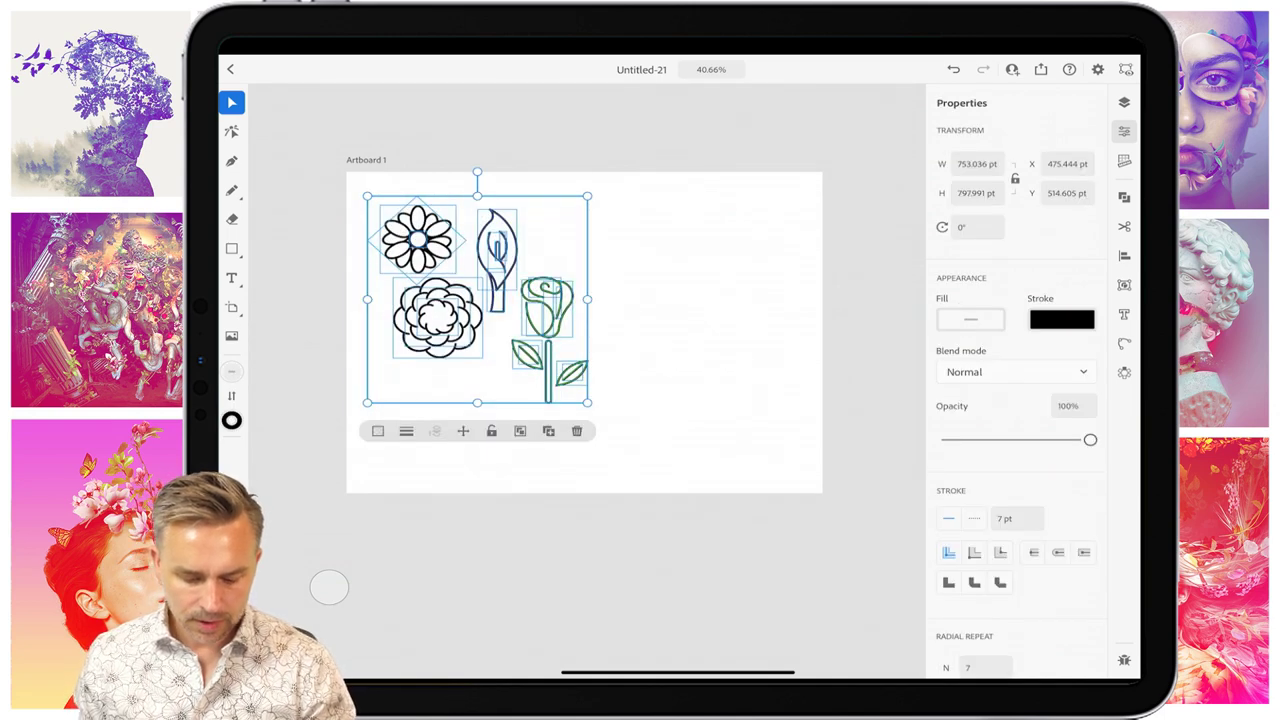
pyautogui.moveTo(587, 402); pyautogui.dragTo(497, 316)
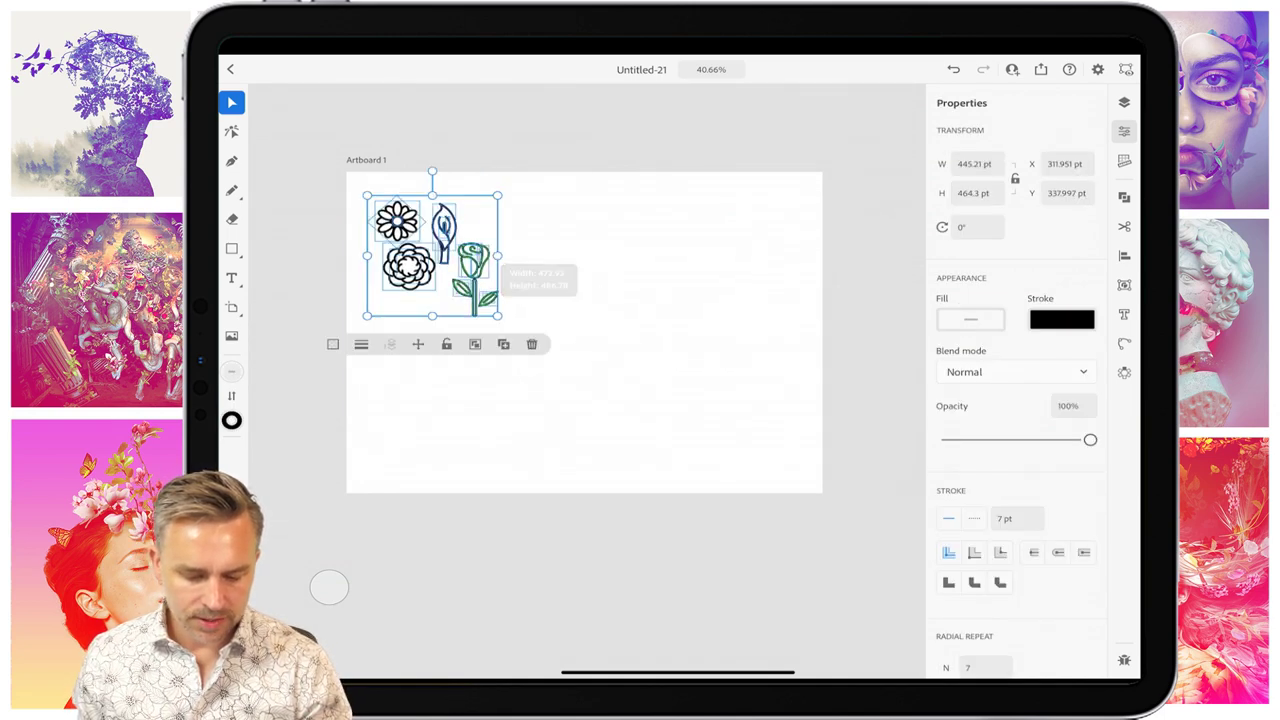
pyautogui.press('Escape')
# - Select all four flowers and turn them into a grid repeat
pyautogui.scroll(5, 368, 258)
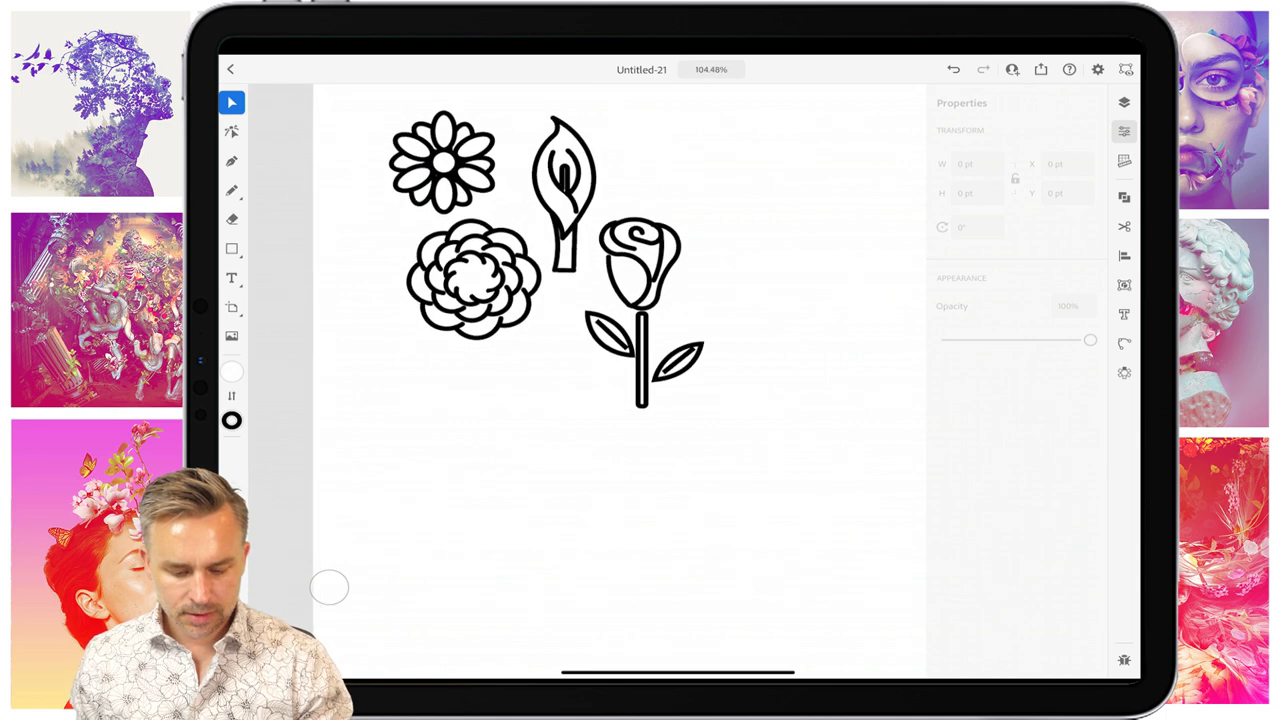
pyautogui.scroll(2, 547, 300)
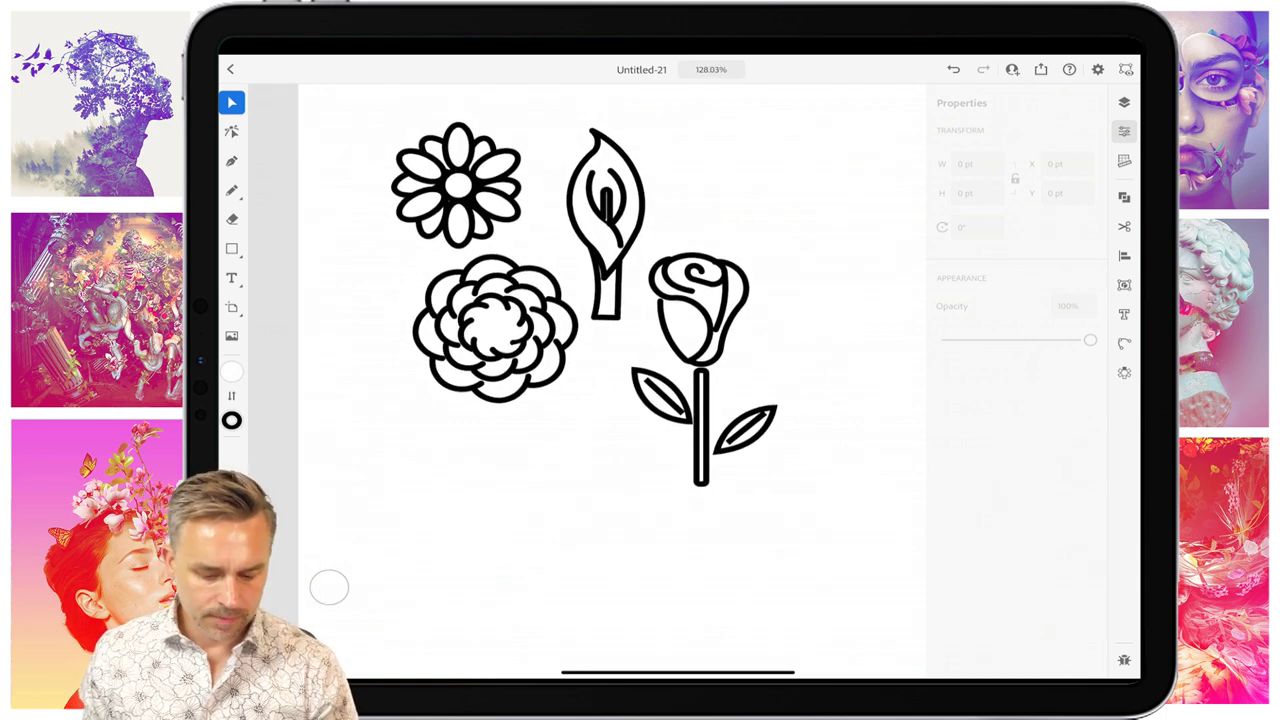
pyautogui.scroll(-5, 587, 380)
pyautogui.moveTo(300, 134); pyautogui.dragTo(578, 364)
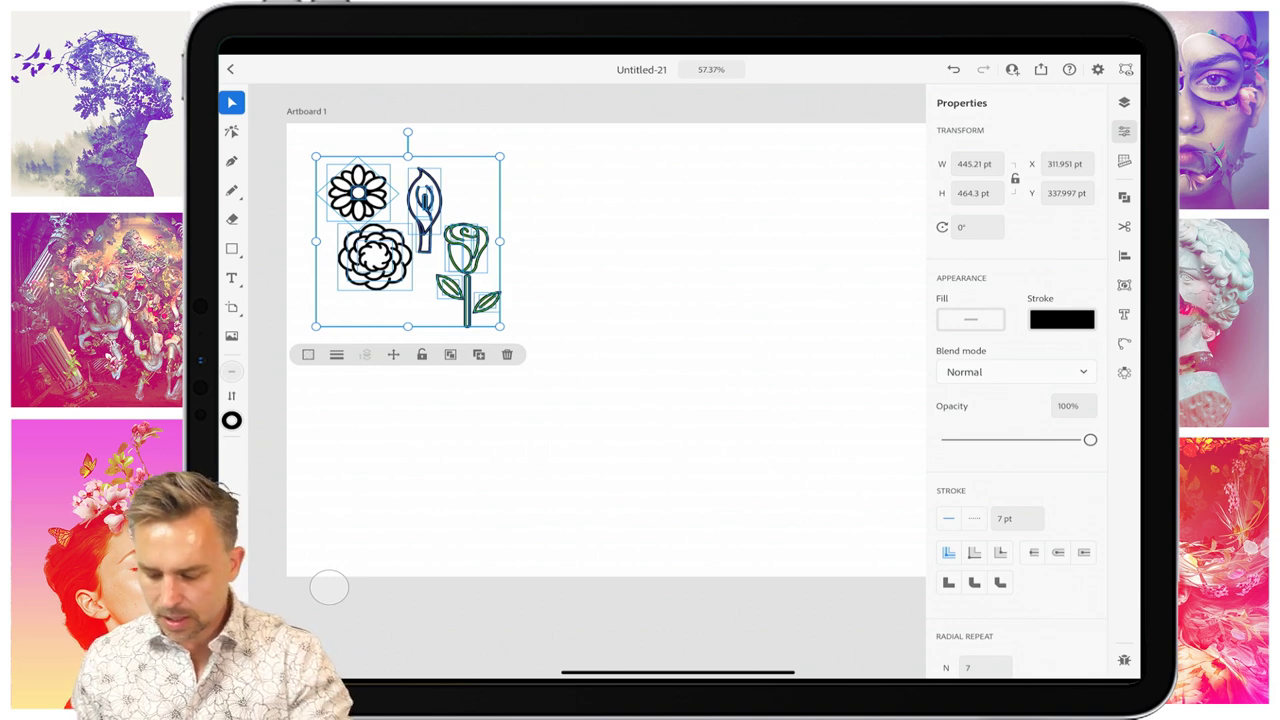
pyautogui.click(1124, 372)
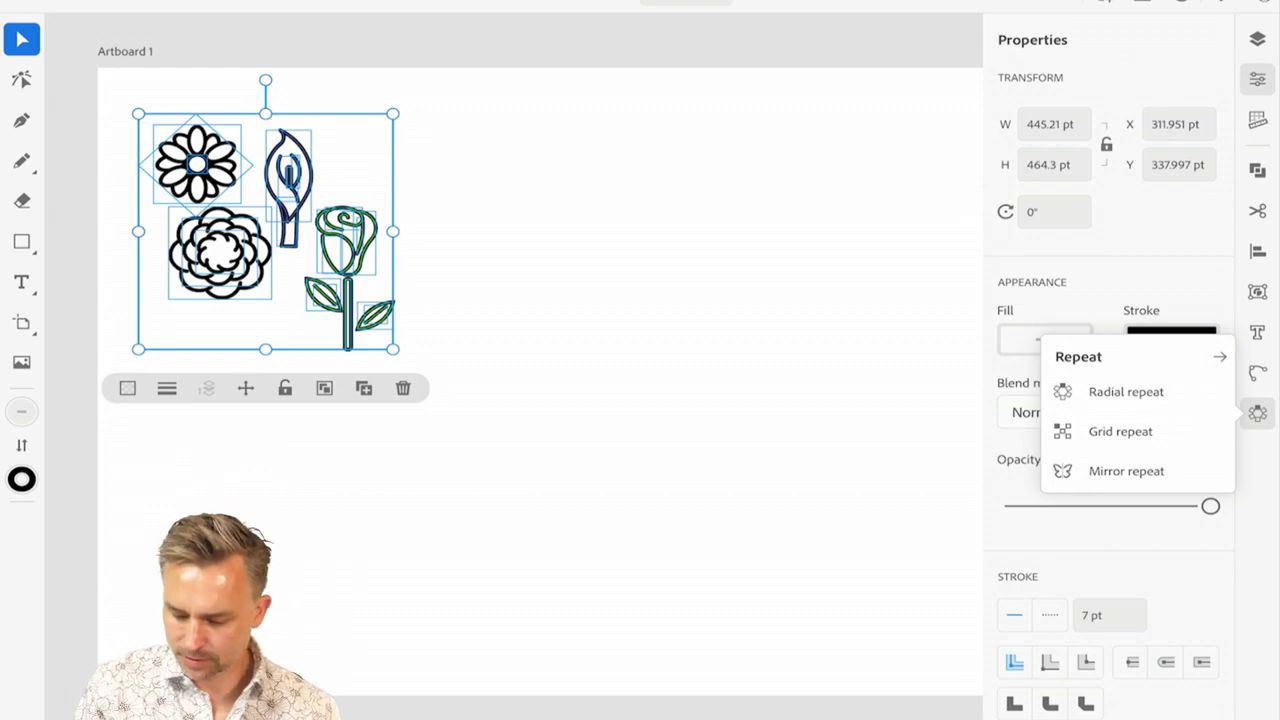
pyautogui.click(1120, 431)
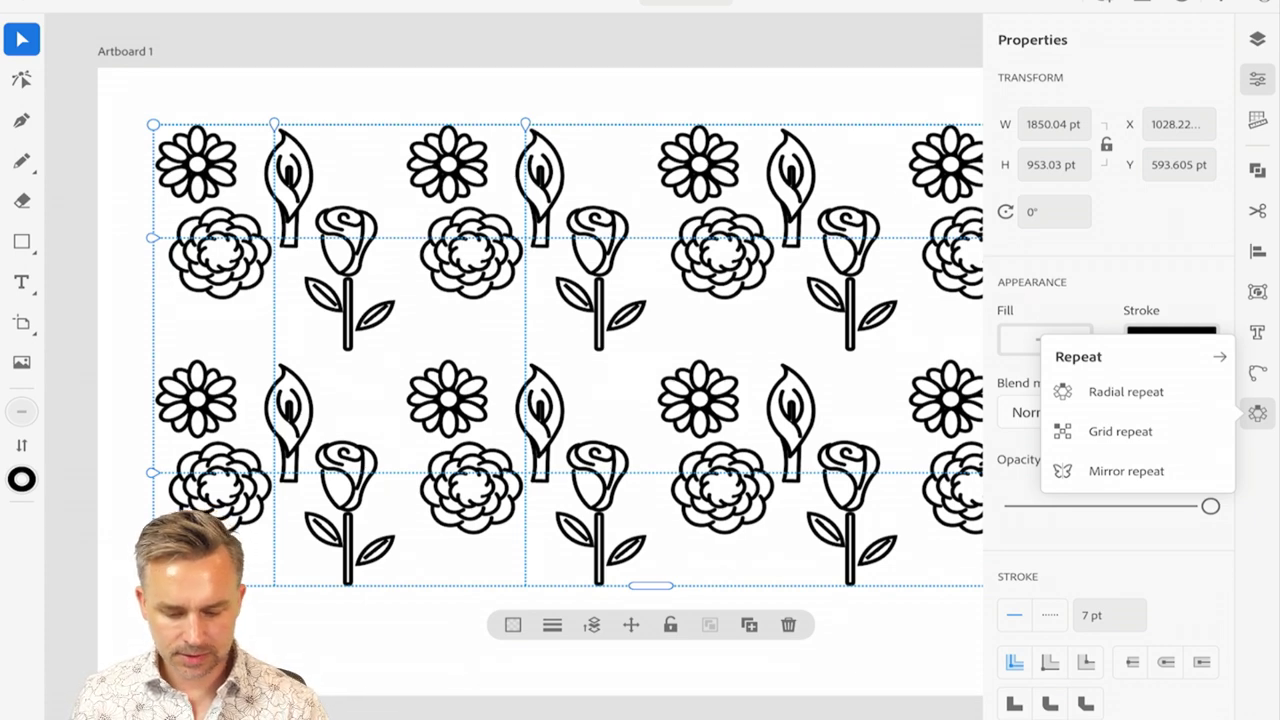
# - Enlarge the grid repeat to about 1919 pt wide and extend it downward to about 1200 pt tall
pyautogui.moveTo(153, 124); pyautogui.dragTo(111, 105)
pyautogui.moveTo(111, 453)
pyautogui.mouseDown()
pyautogui.moveTo(111, 404)
pyautogui.moveTo(111, 468)
pyautogui.moveTo(111, 402)
pyautogui.moveTo(111, 470)
pyautogui.moveTo(111, 457)
pyautogui.mouseUp()
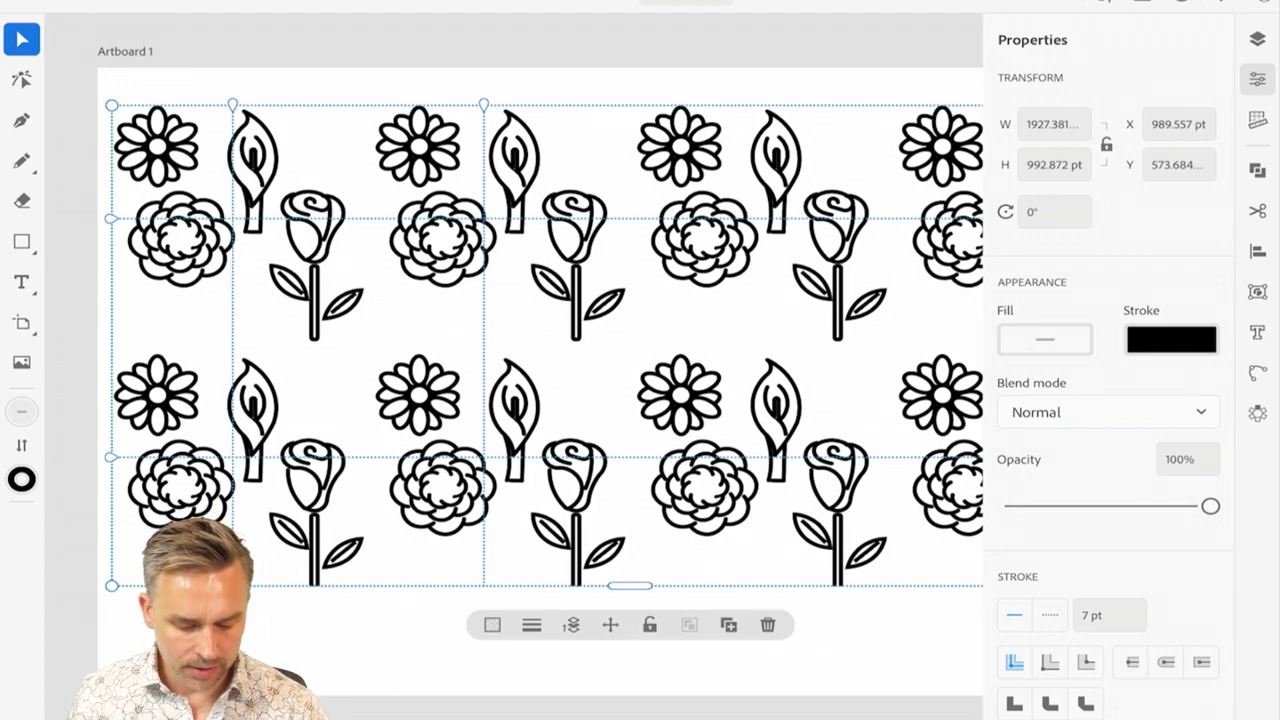
pyautogui.moveTo(112, 585); pyautogui.dragTo(116, 583)
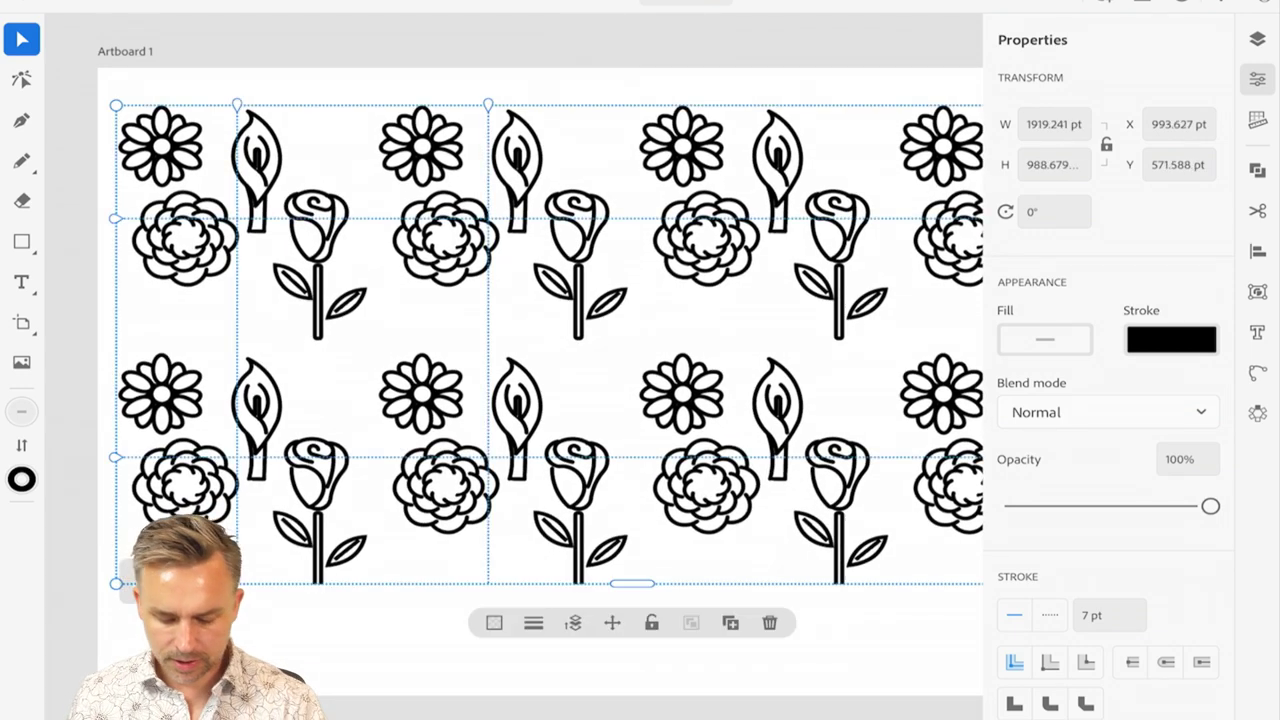
pyautogui.moveTo(632, 583); pyautogui.dragTo(632, 687)
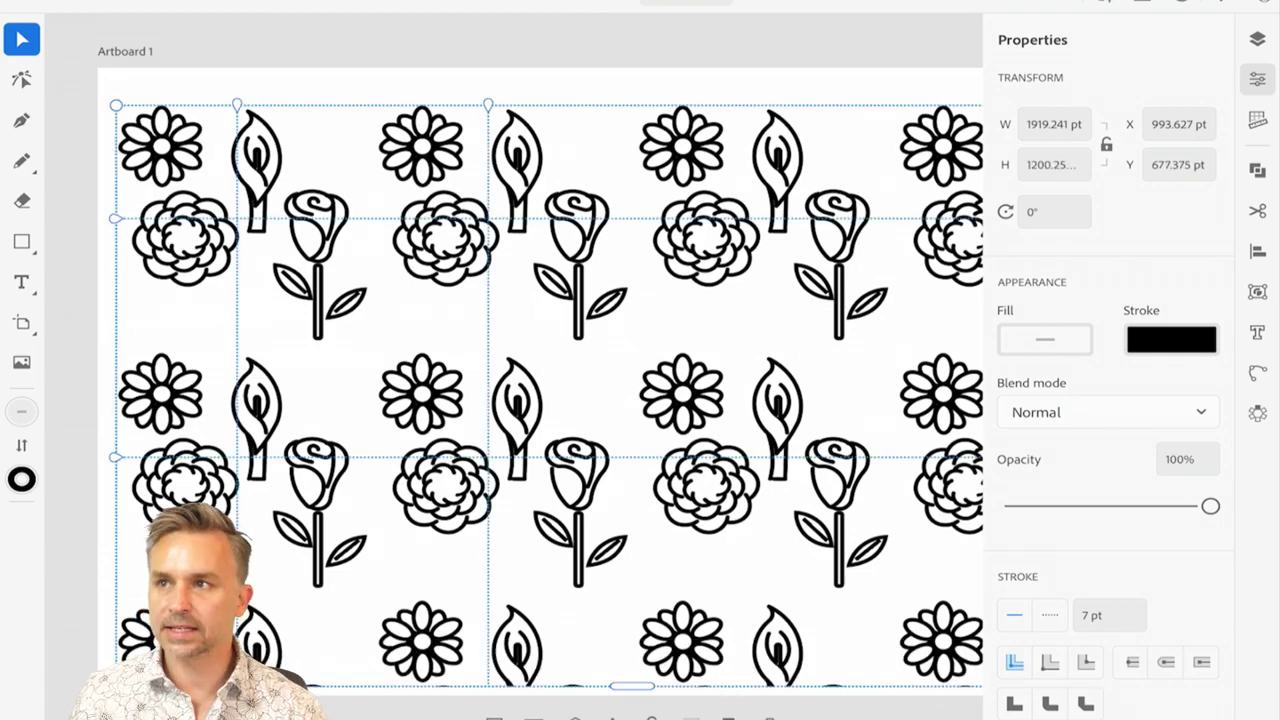
# - Open the rose's stem inside the grid repeat and delete its rounded top anchor points, leaving the upper end open
pyautogui.scroll(-3, 540, 360)
pyautogui.scroll(5, 585, 359)
pyautogui.scroll(4, 540, 360)
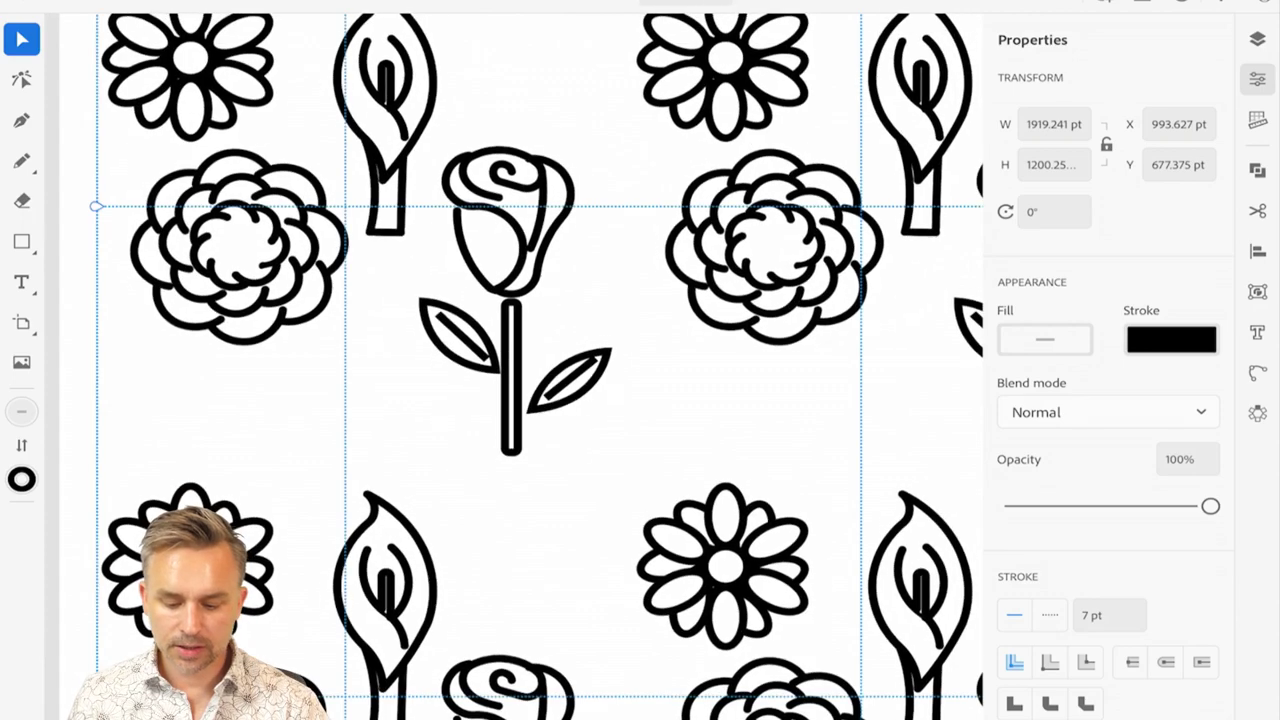
pyautogui.scroll(3, 312, 156)
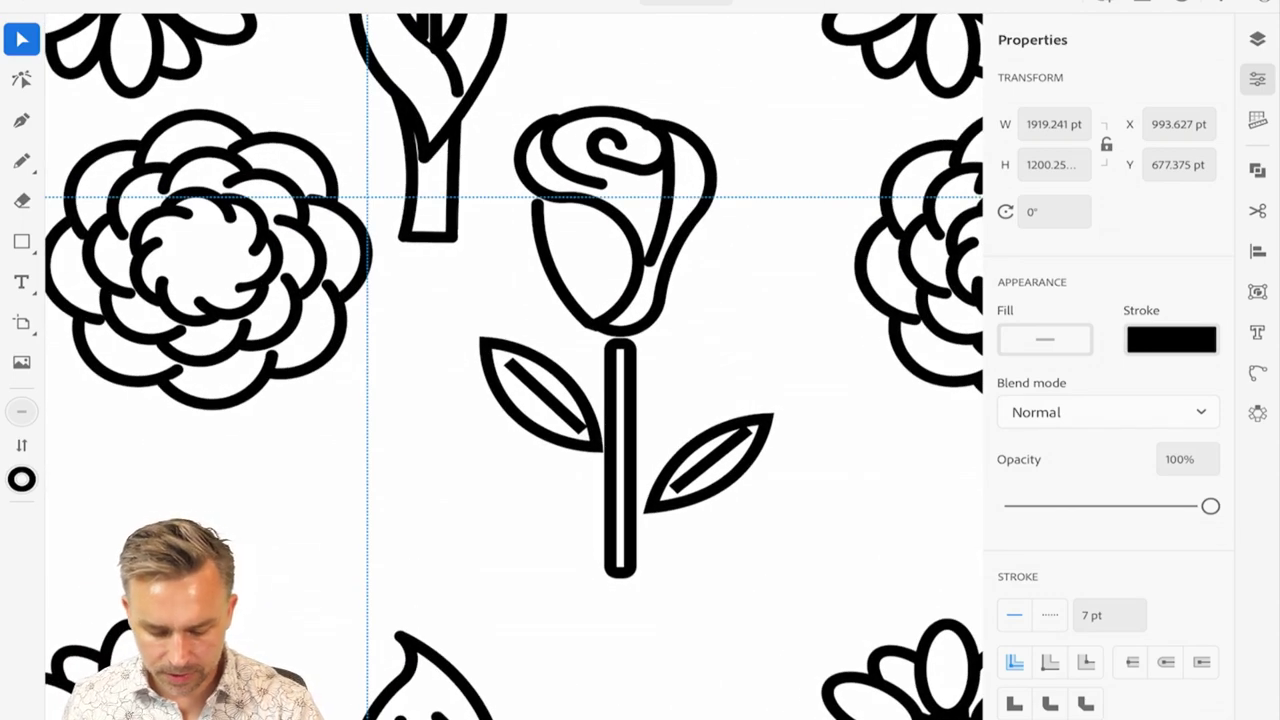
pyautogui.doubleClick(620, 458)
pyautogui.scroll(8, 632, 340)
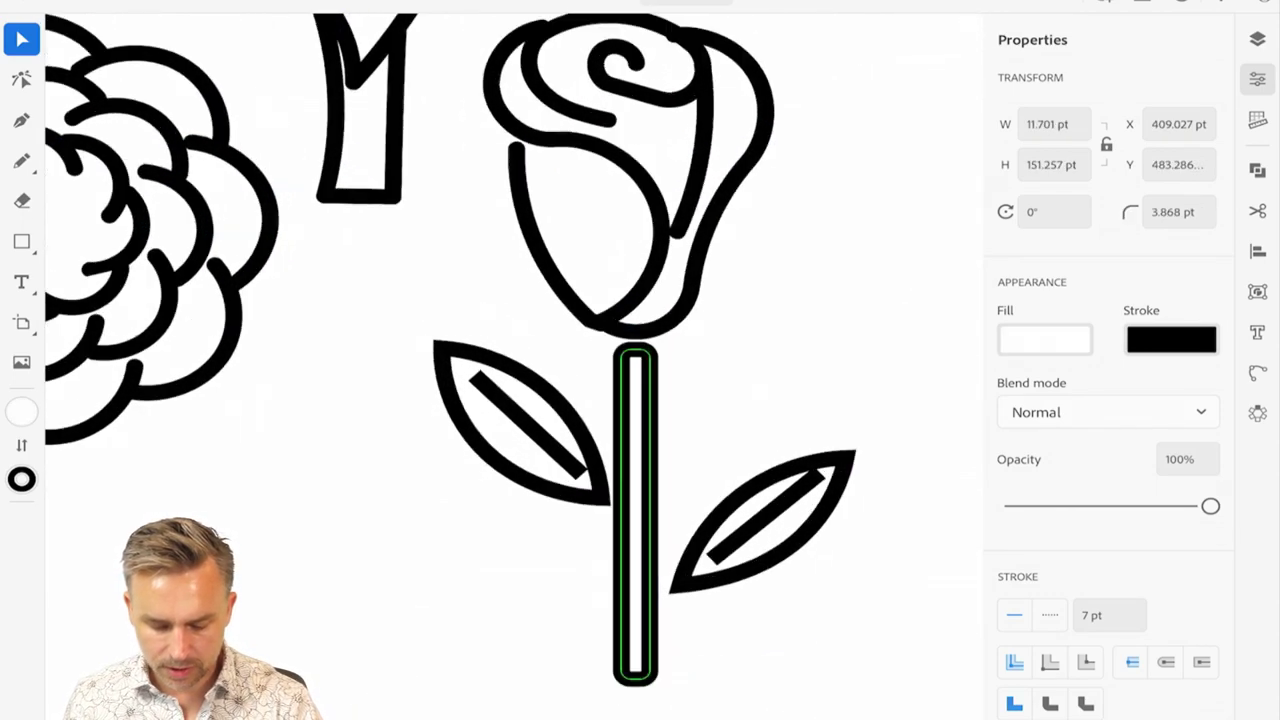
pyautogui.press('a')
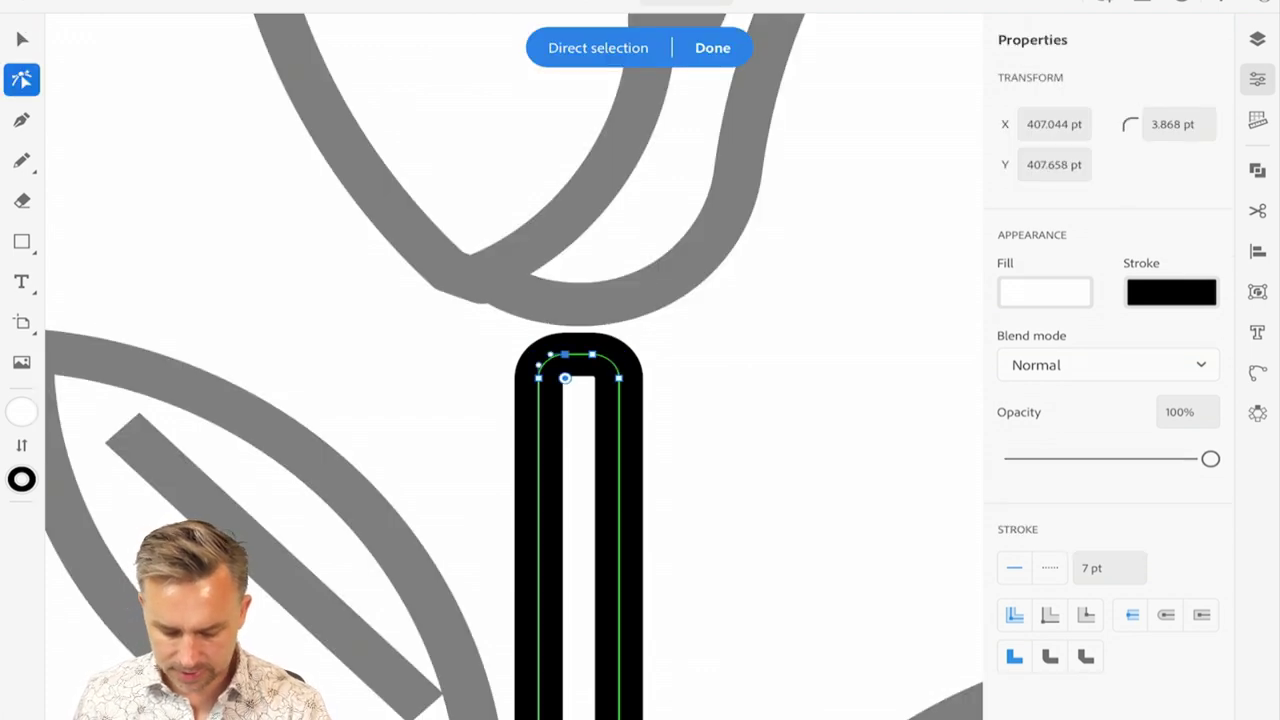
pyautogui.press('Delete')
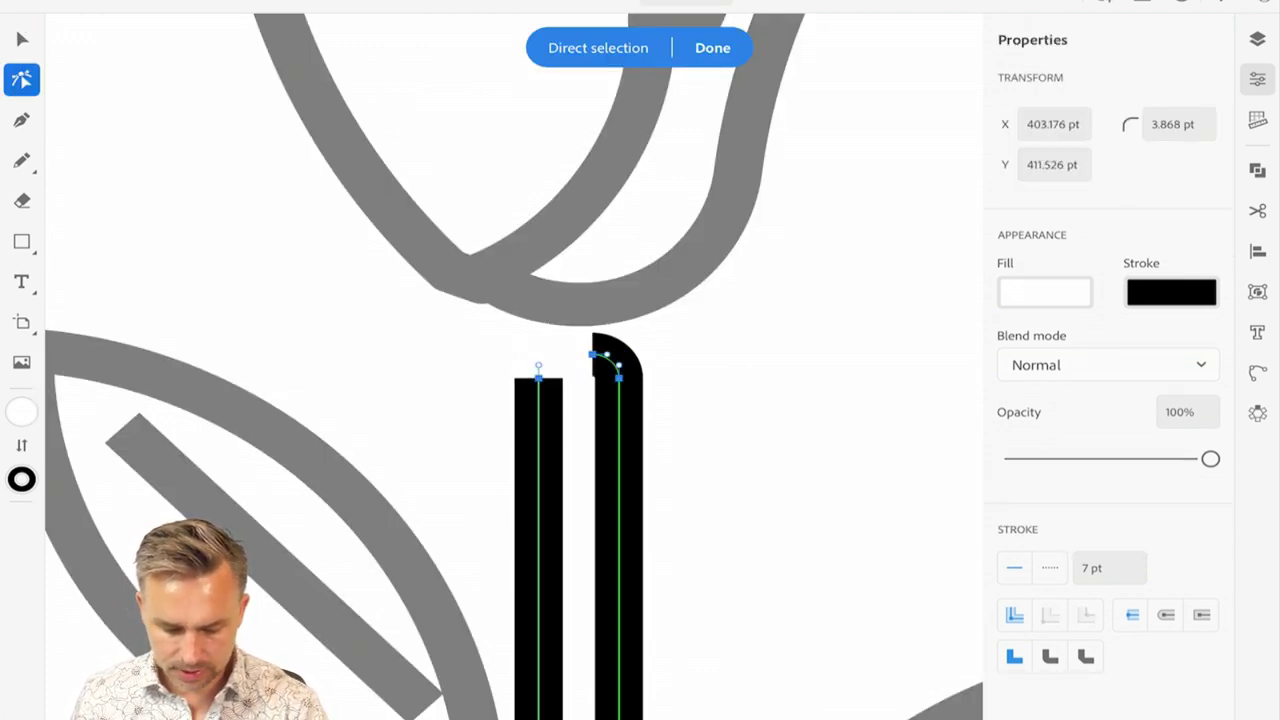
pyautogui.click(593, 354)
pyautogui.press('Delete')
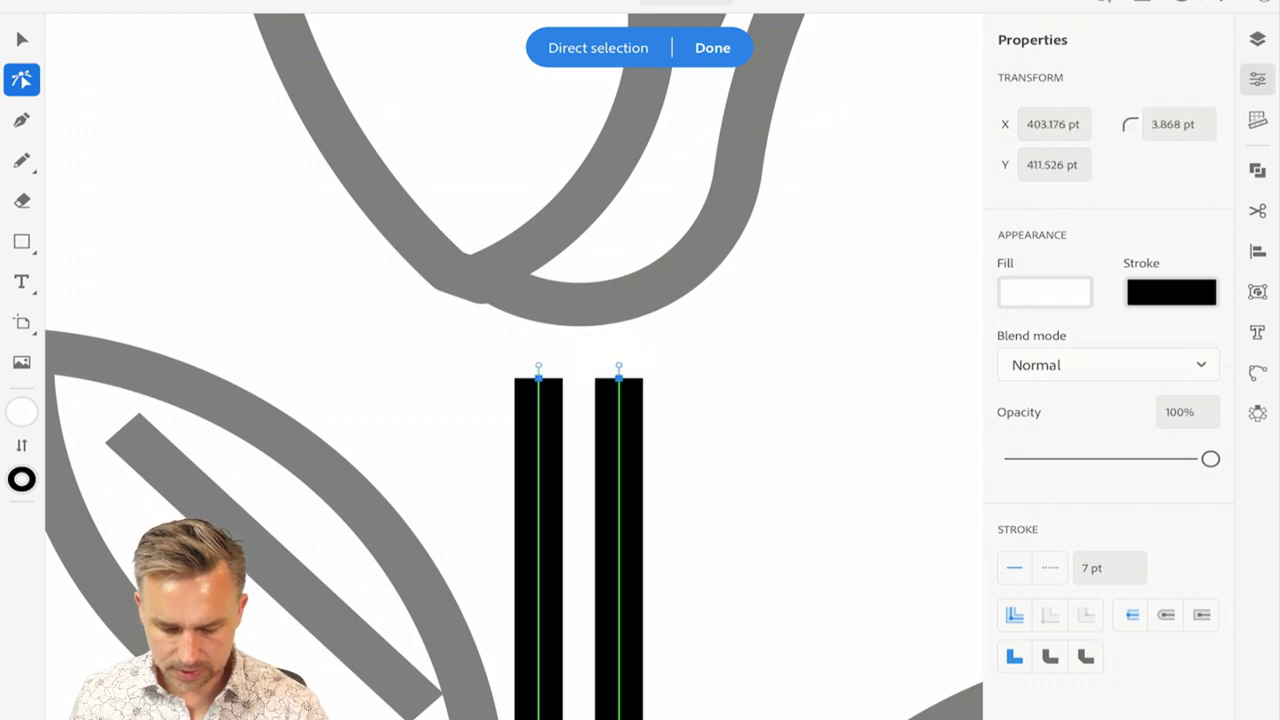
pyautogui.scroll(-5, 448, 344)
pyautogui.press('Escape')
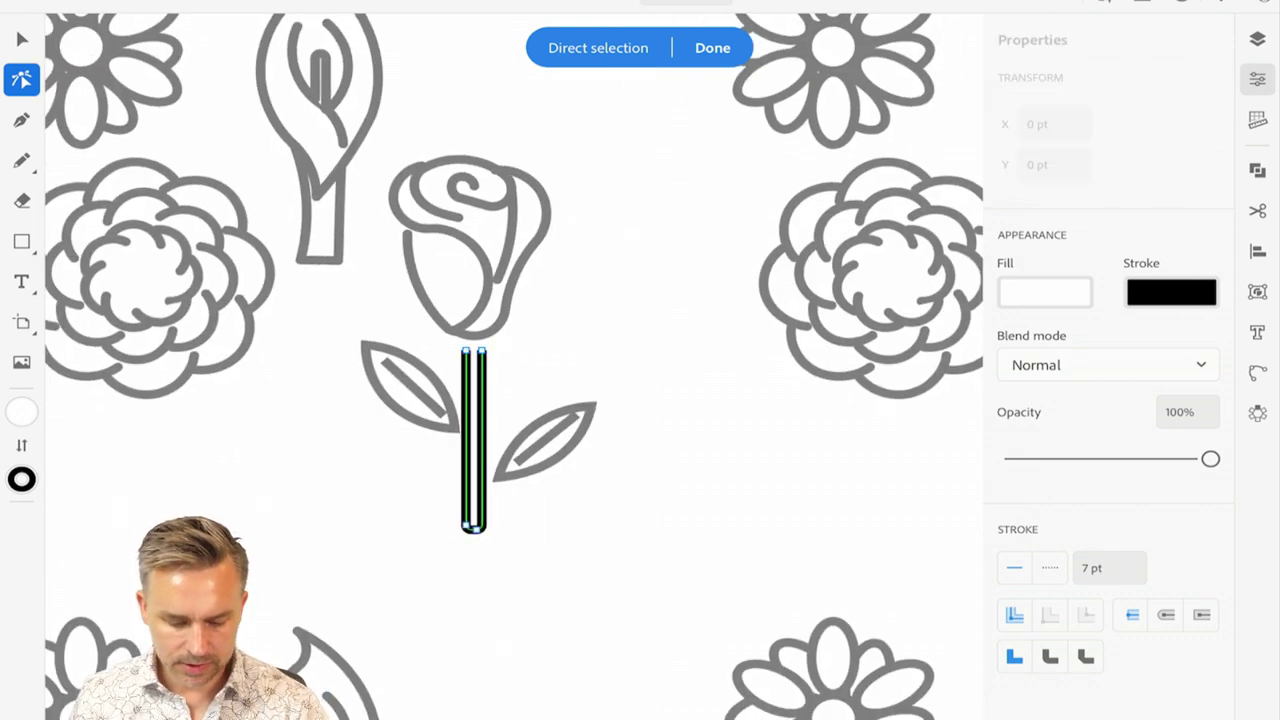
pyautogui.press('v')
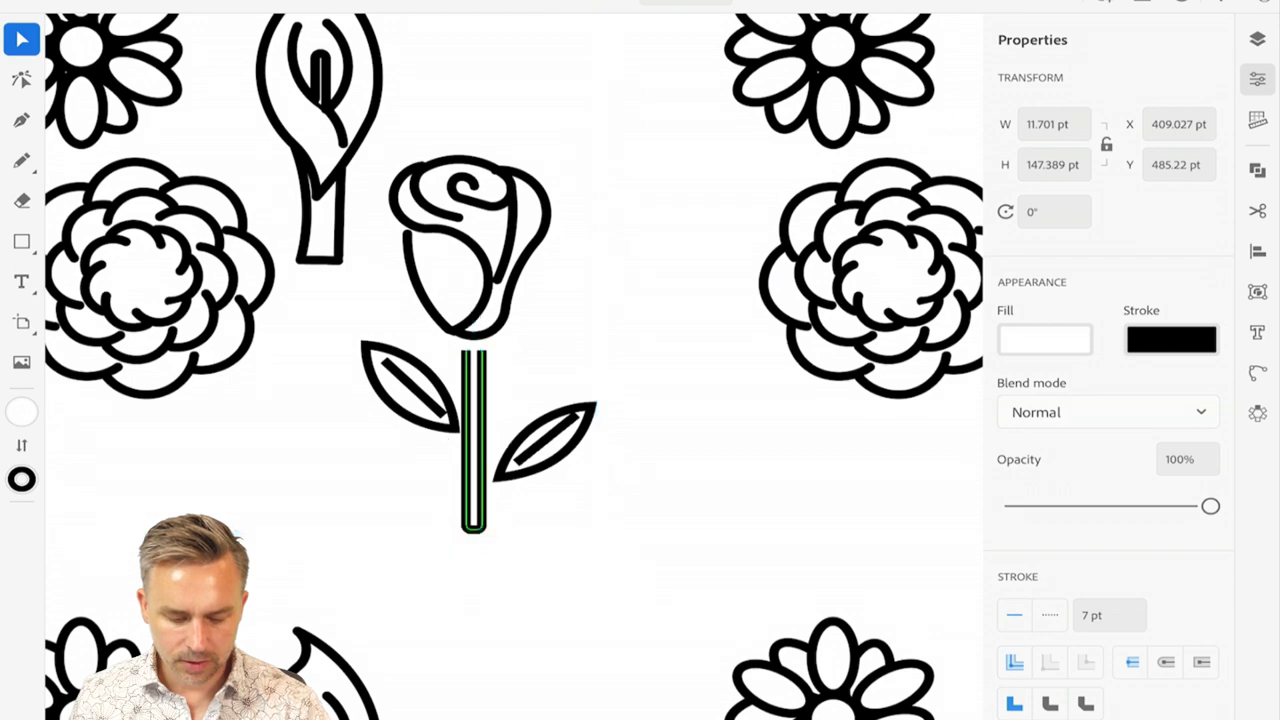
pyautogui.scroll(-3, 514, 366)
pyautogui.doubleClick(438, 304)
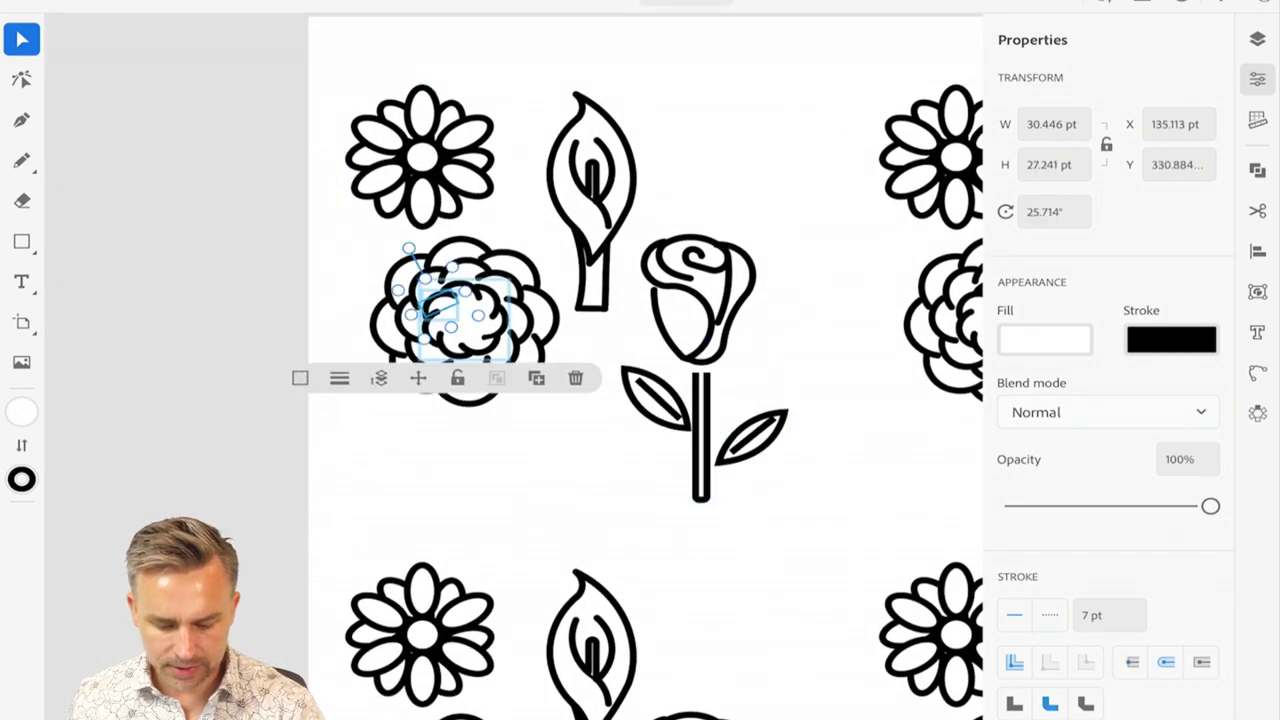
pyautogui.press('Escape')
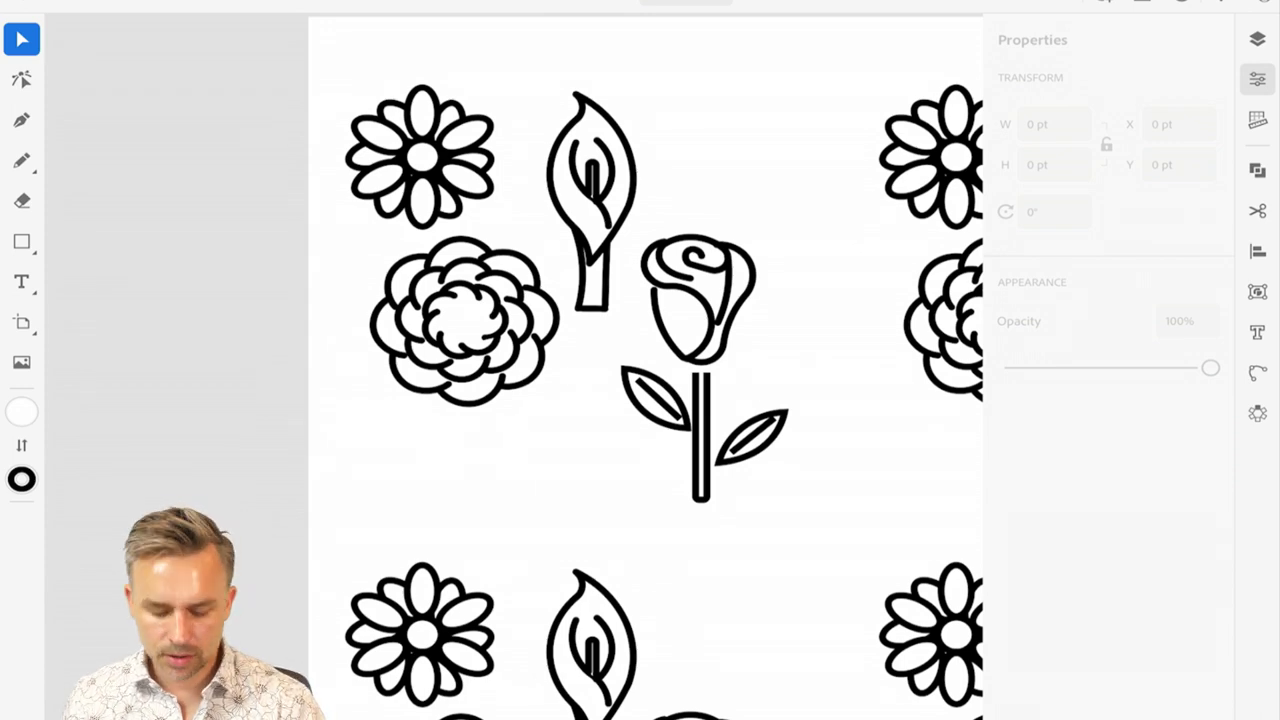
pyautogui.scroll(5, 545, 525)
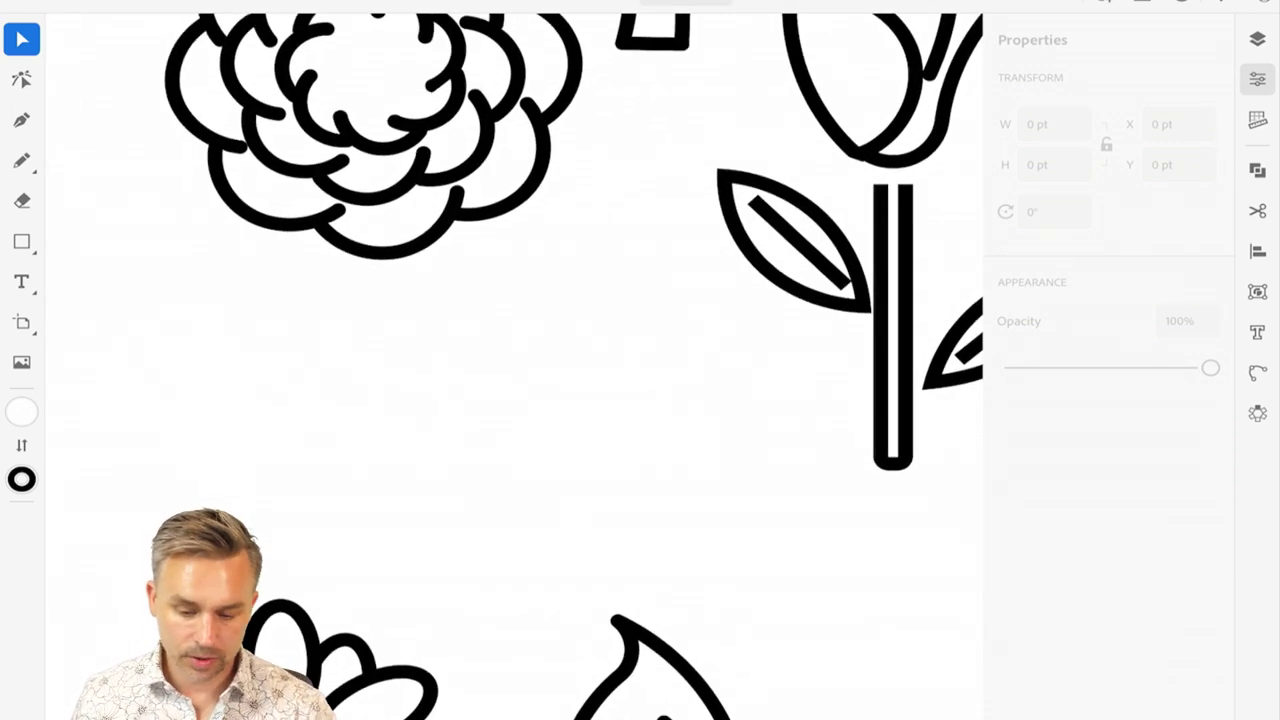
# - Hide Layer 3 with the grid repeat and add a new layer above it
pyautogui.hotkey('ctrl', 'w')
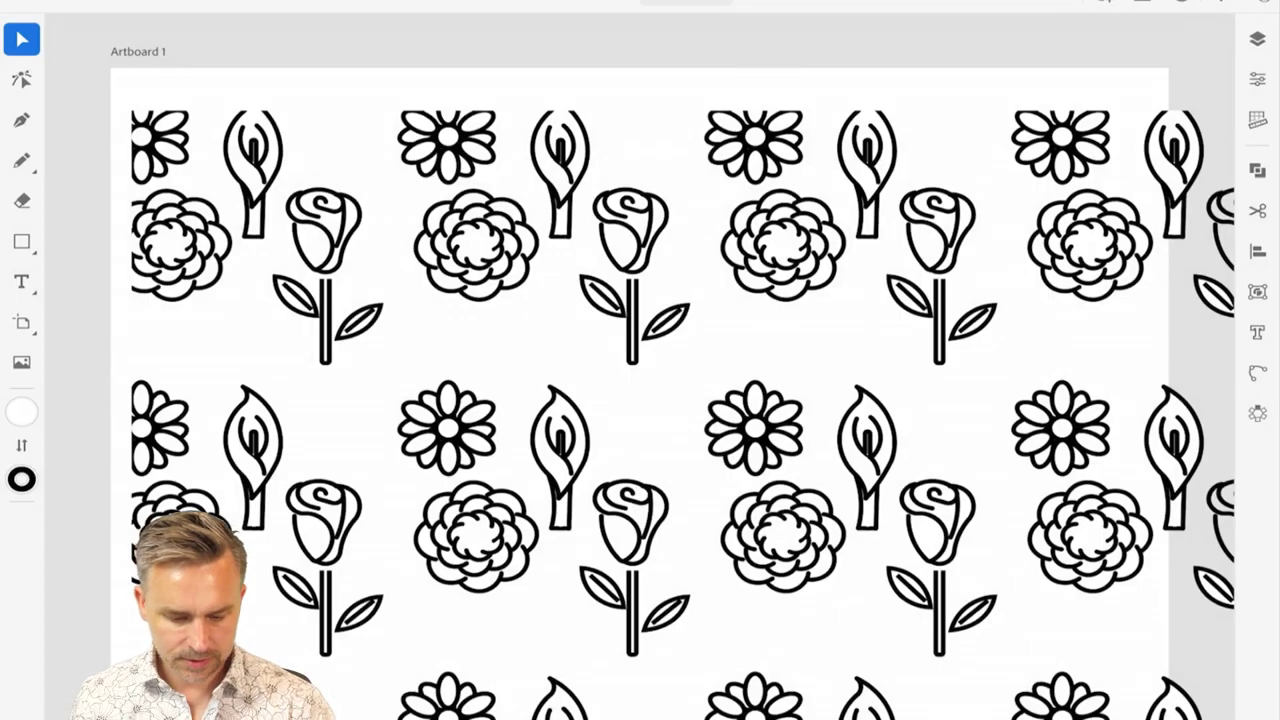
pyautogui.scroll(-3, 640, 394)
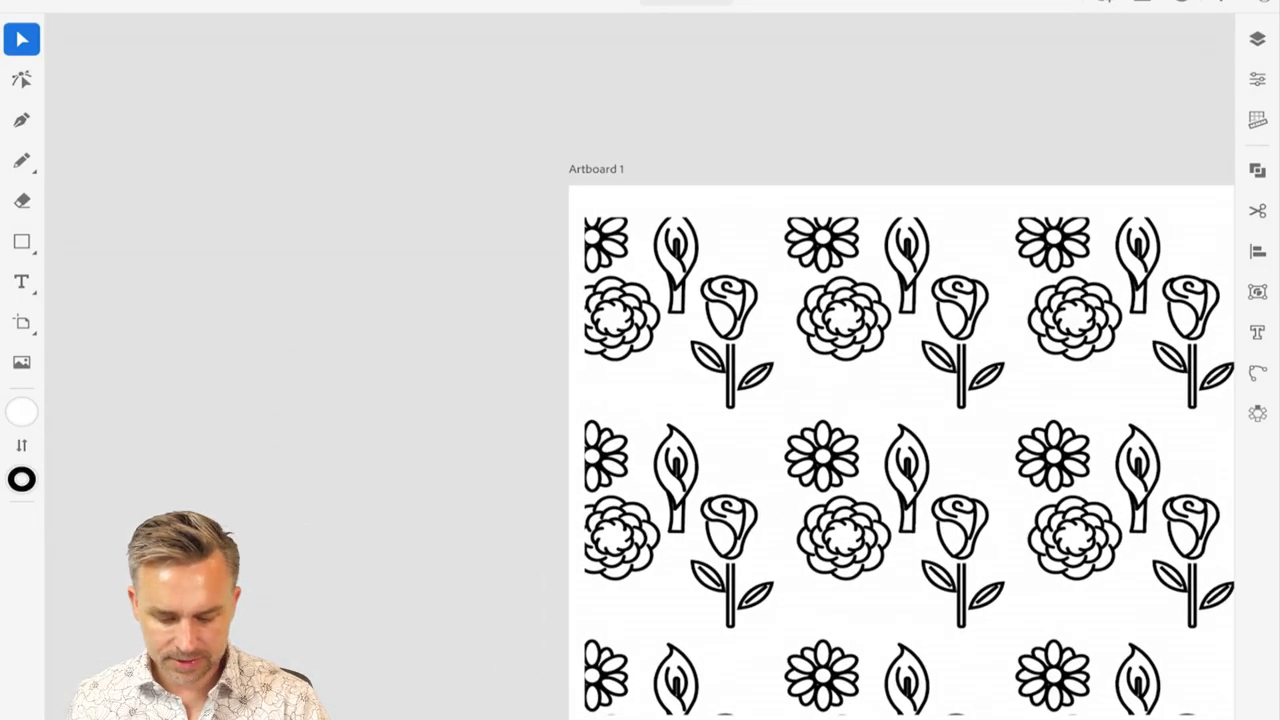
pyautogui.hscroll(4, 640, 394)
pyautogui.scroll(2, 640, 394)
pyautogui.press('F7')
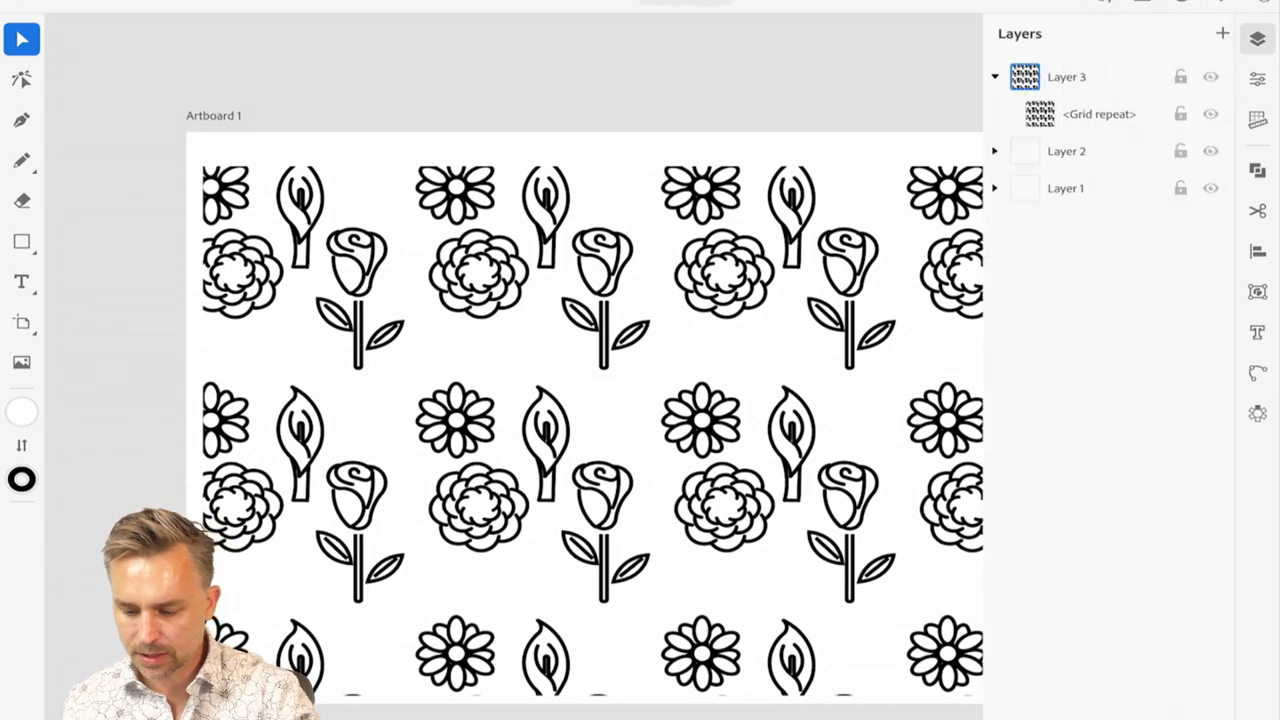
pyautogui.click(1210, 77)
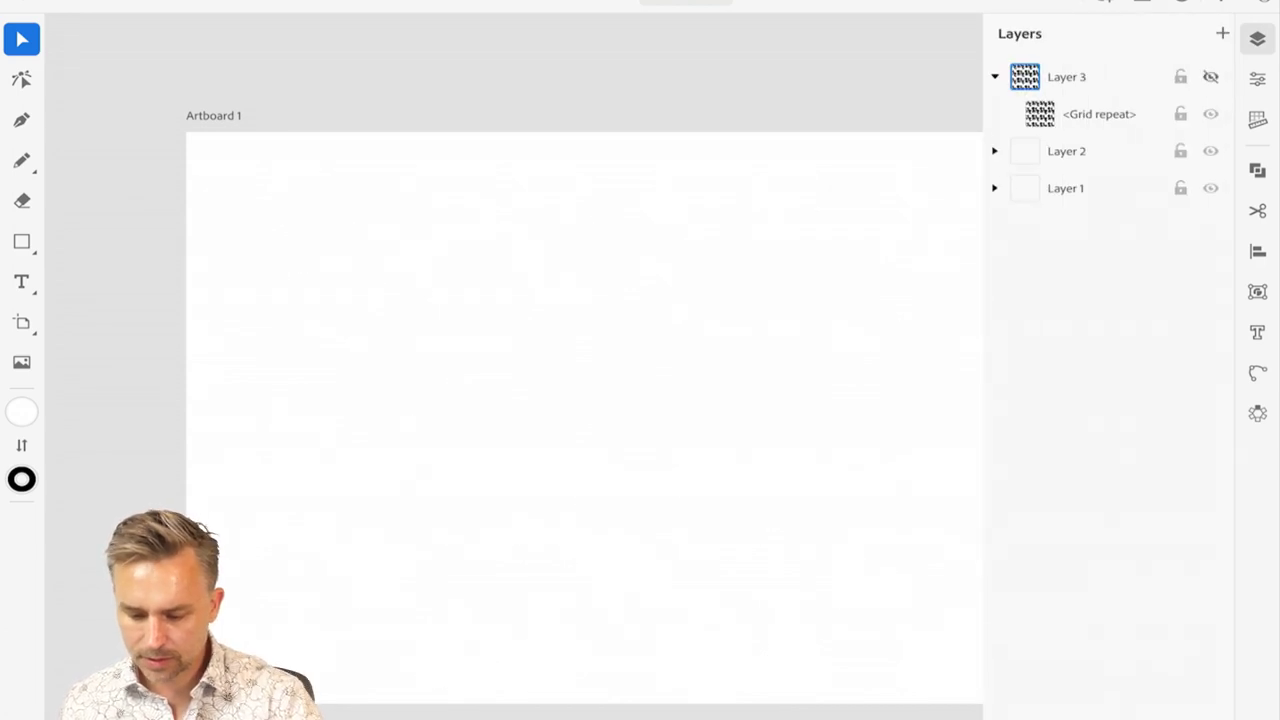
pyautogui.click(1222, 33)
pyautogui.scroll(3, 514, 367)
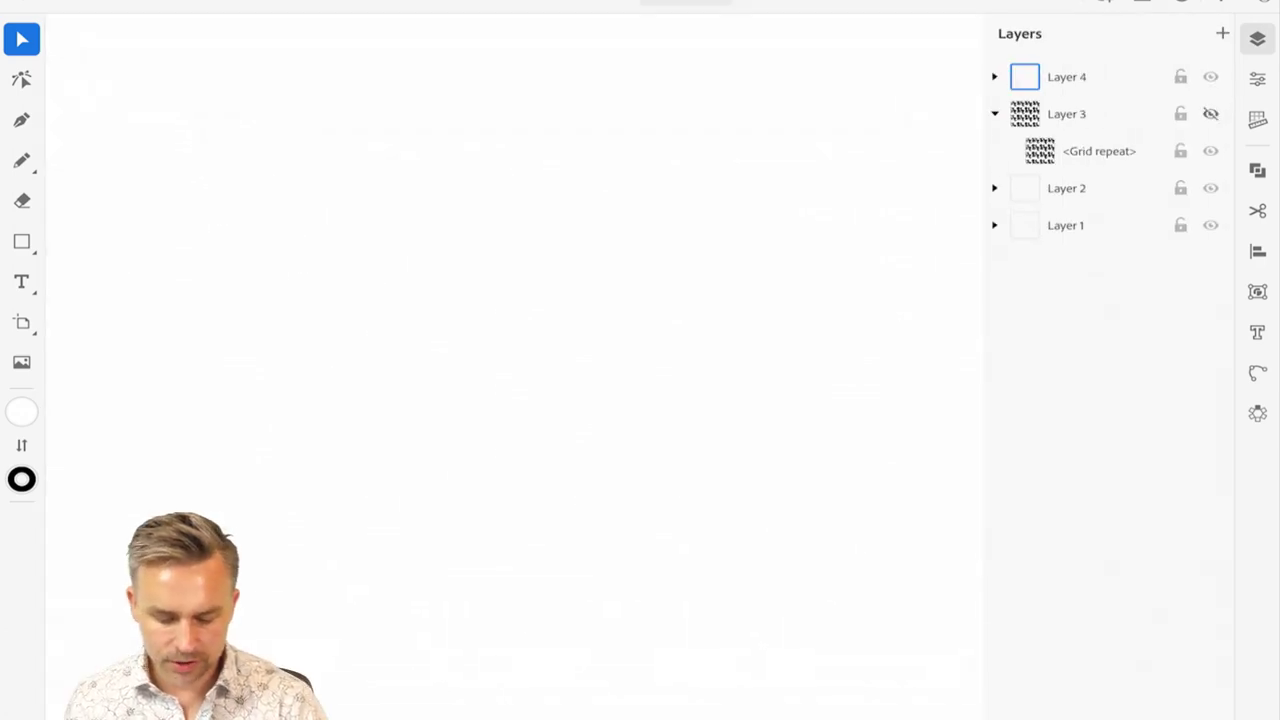
# - Remove the fill and draw the curved left half of a petal with the Pencil, about 61 pt wide and 189 pt tall
pyautogui.click(21, 160)
pyautogui.click(21, 411)
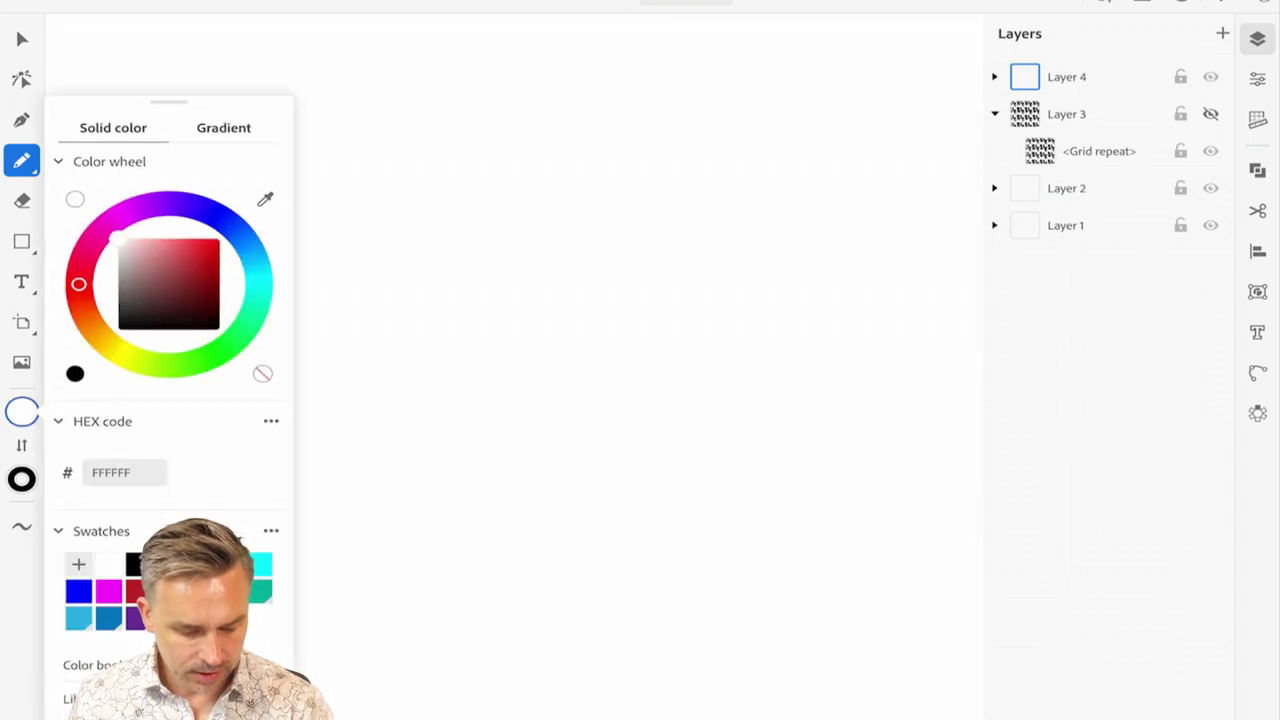
pyautogui.click(262, 373)
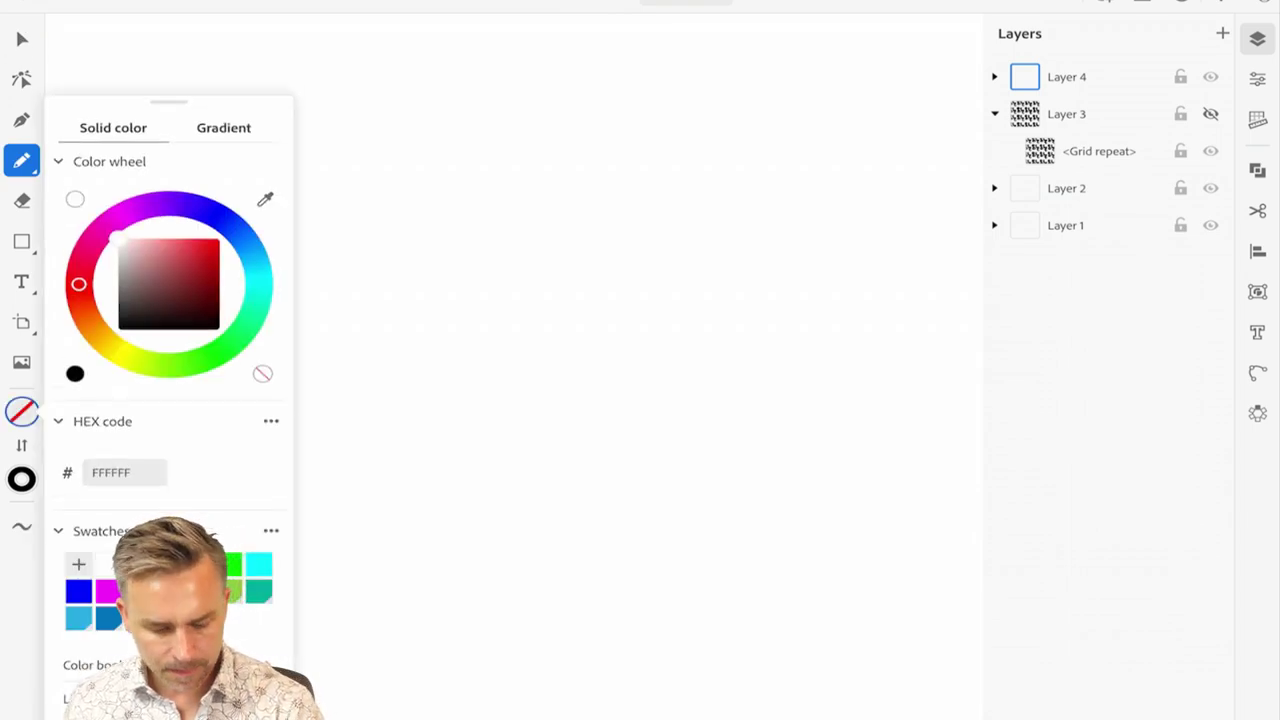
pyautogui.click(540, 284)
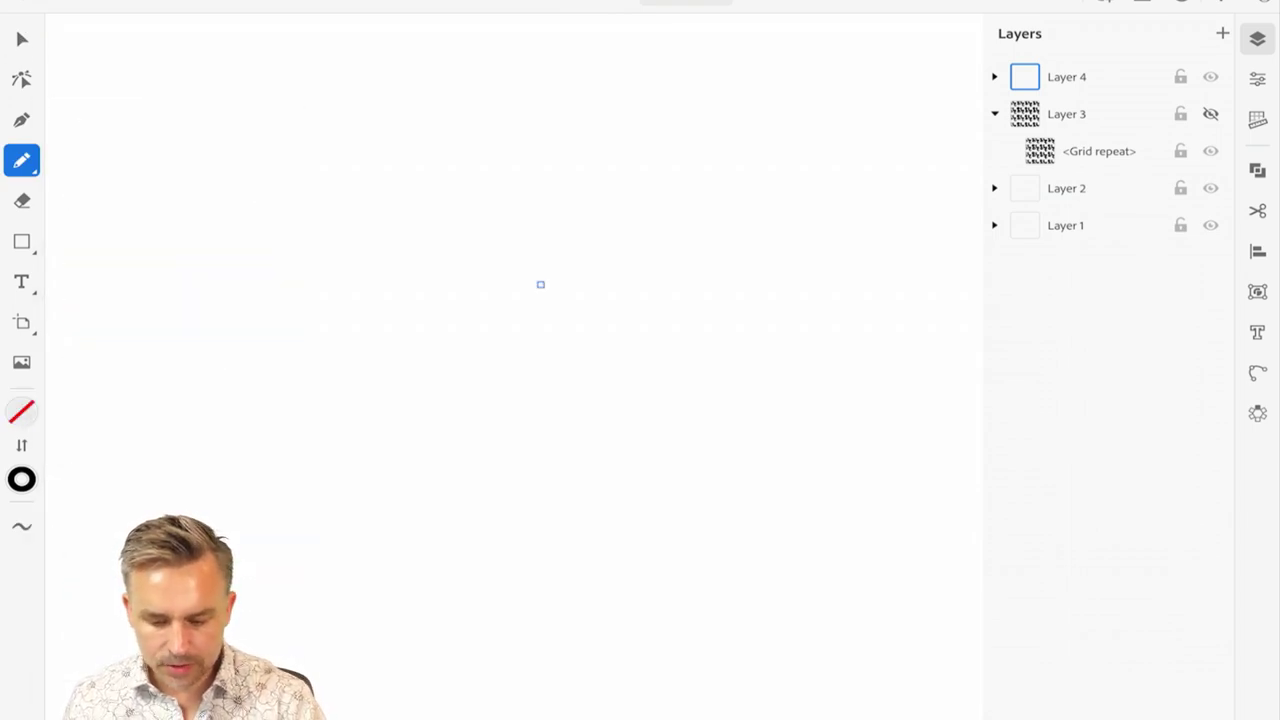
pyautogui.hotkey('ctrl', 'z')
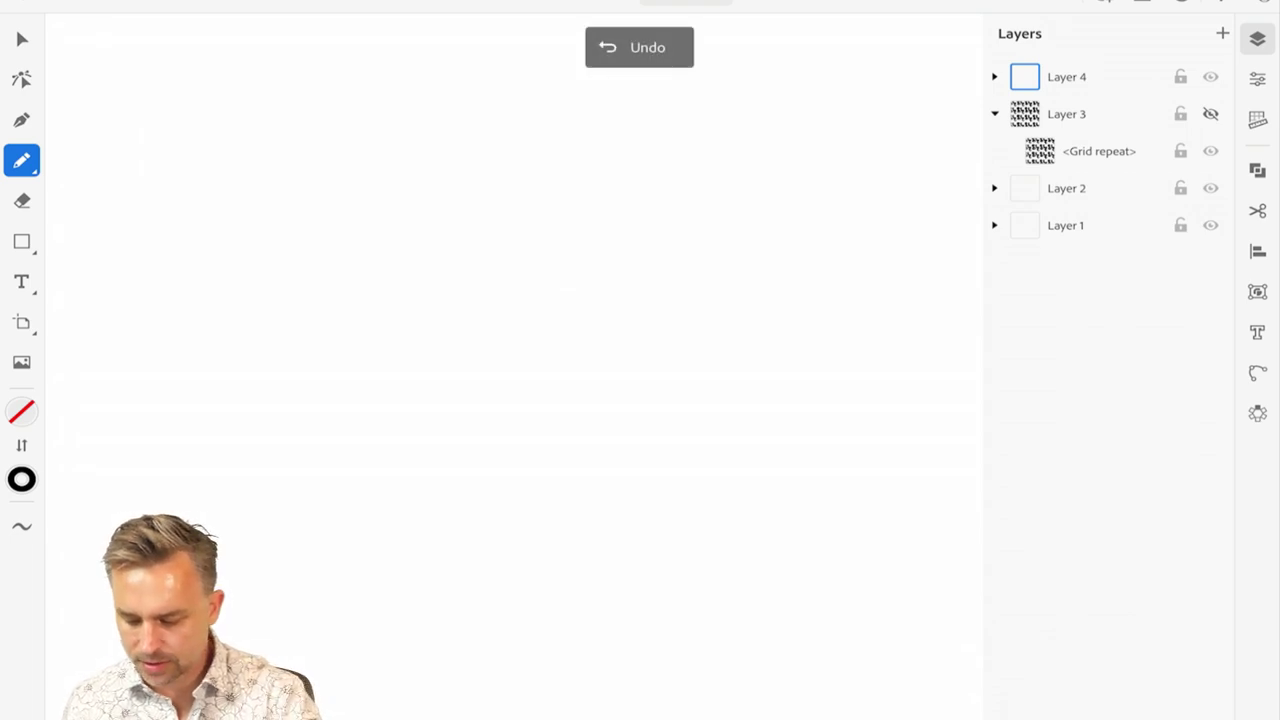
pyautogui.click(1257, 413)
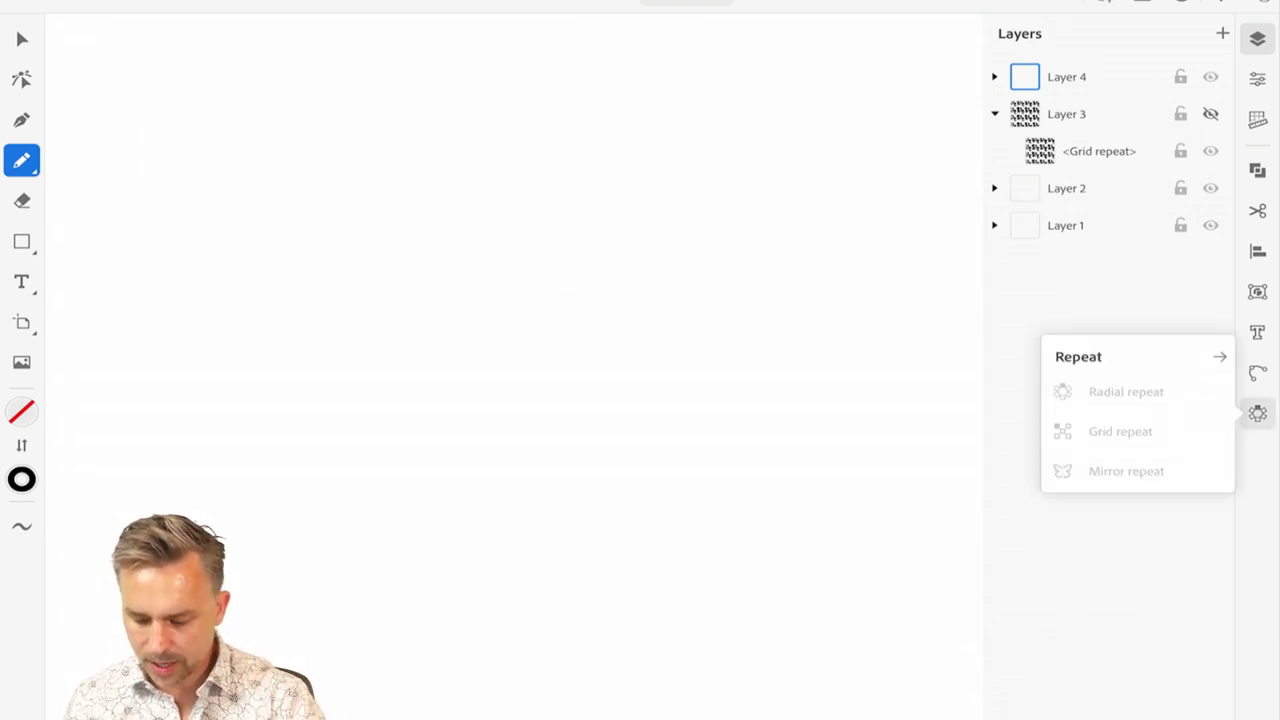
pyautogui.click(21, 160)
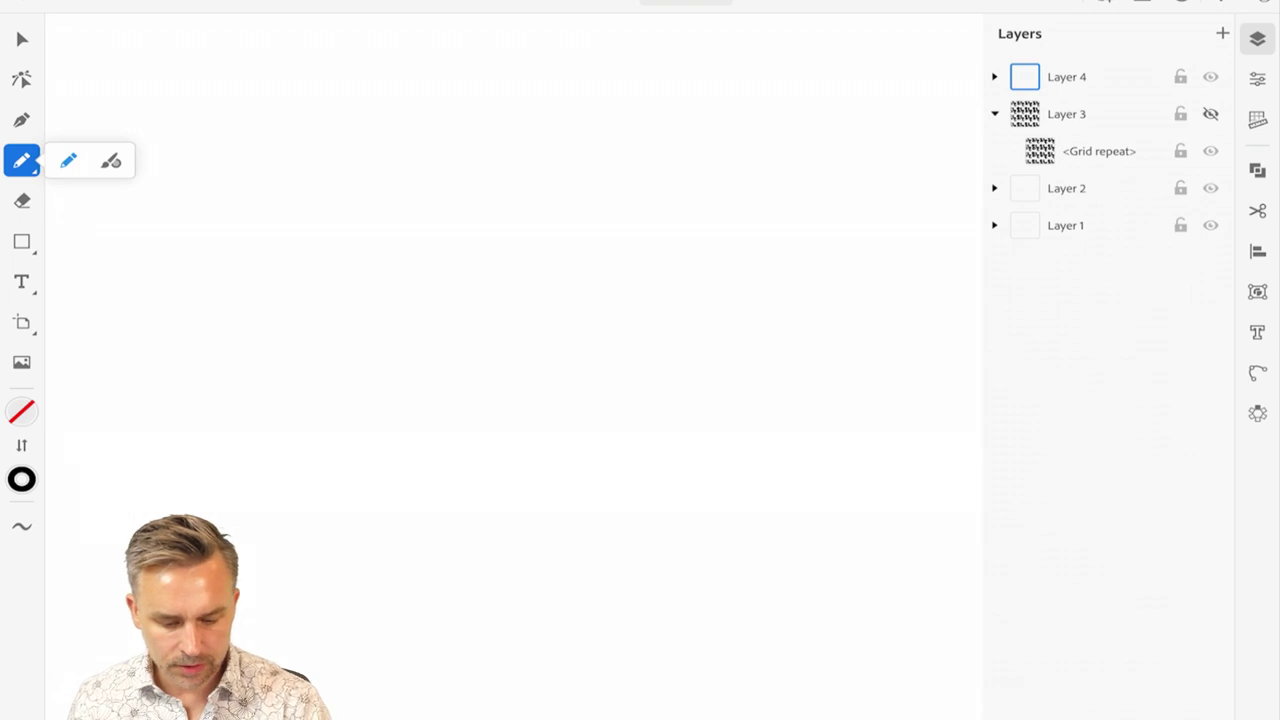
pyautogui.moveTo(536, 204)
pyautogui.mouseDown()
pyautogui.moveTo(506, 420)
pyautogui.moveTo(538, 458)
pyautogui.mouseUp()
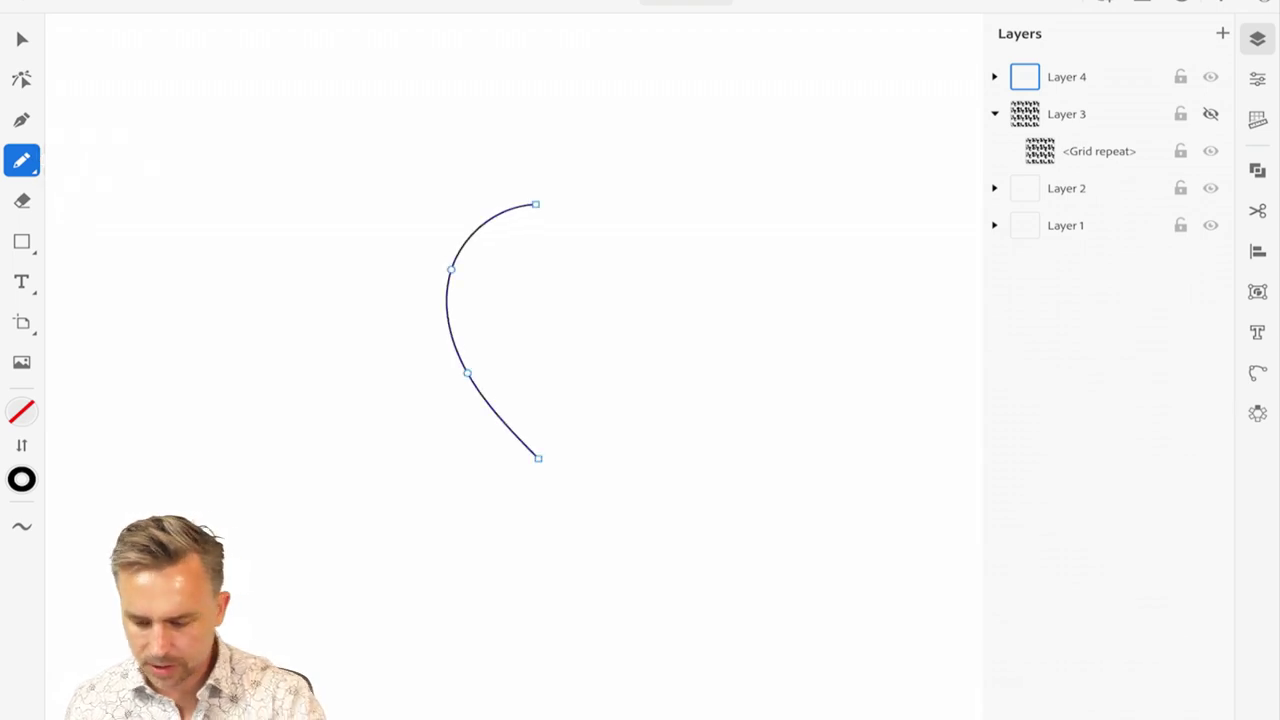
# - Set the curve's stroke weight to 7 pt and turn it into a mirror repeat
pyautogui.click(1257, 79)
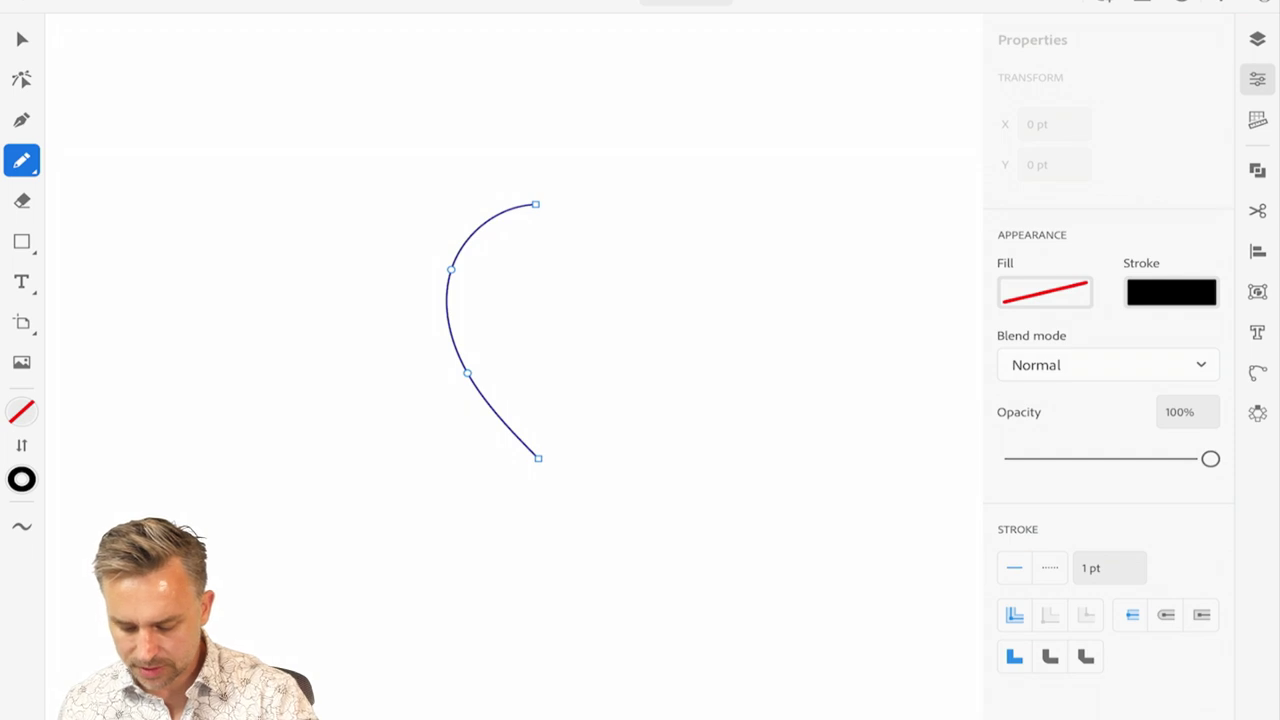
pyautogui.click(1109, 568)
pyautogui.click(1054, 578)
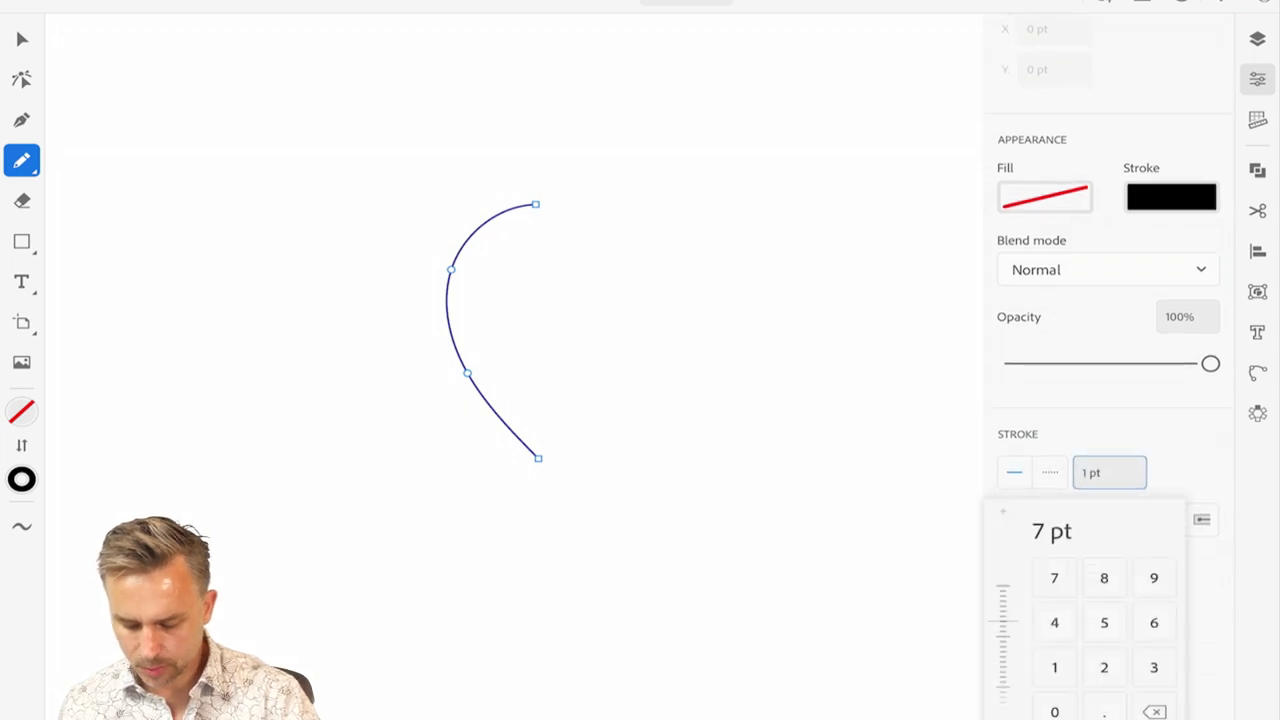
pyautogui.press('v')
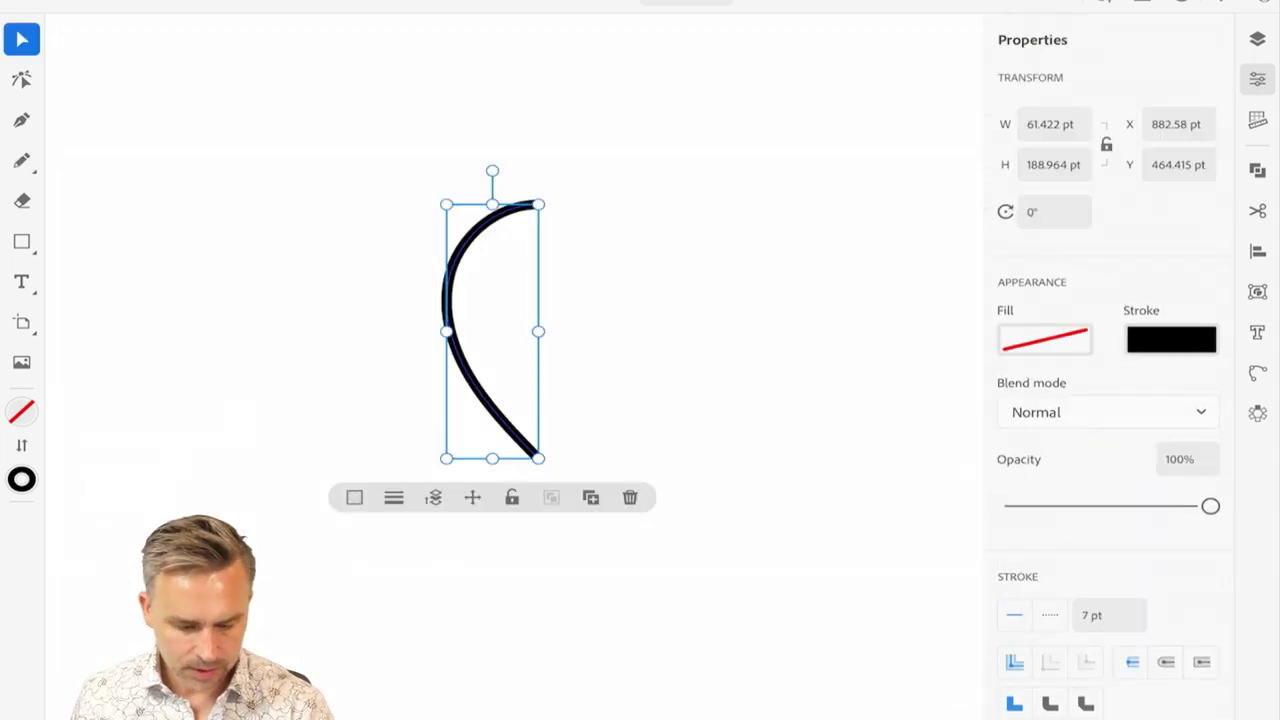
pyautogui.scroll(3, 492, 331)
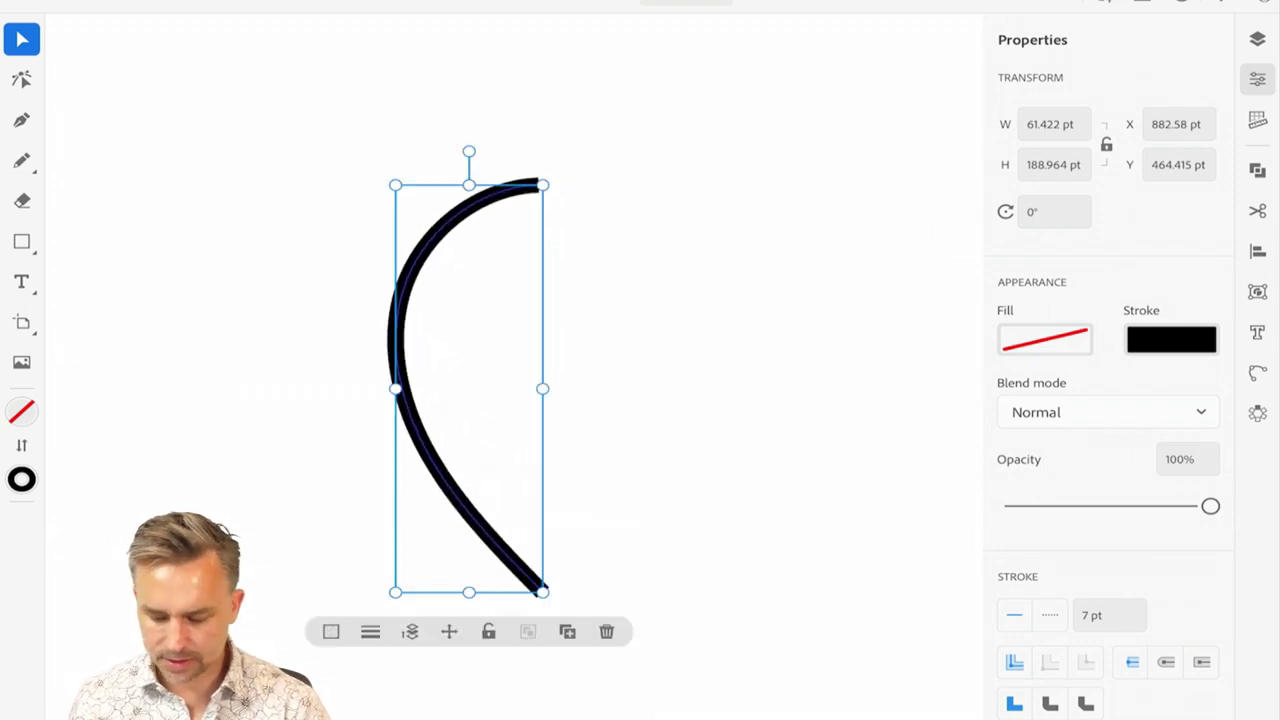
pyautogui.click(1258, 413)
pyautogui.click(1126, 471)
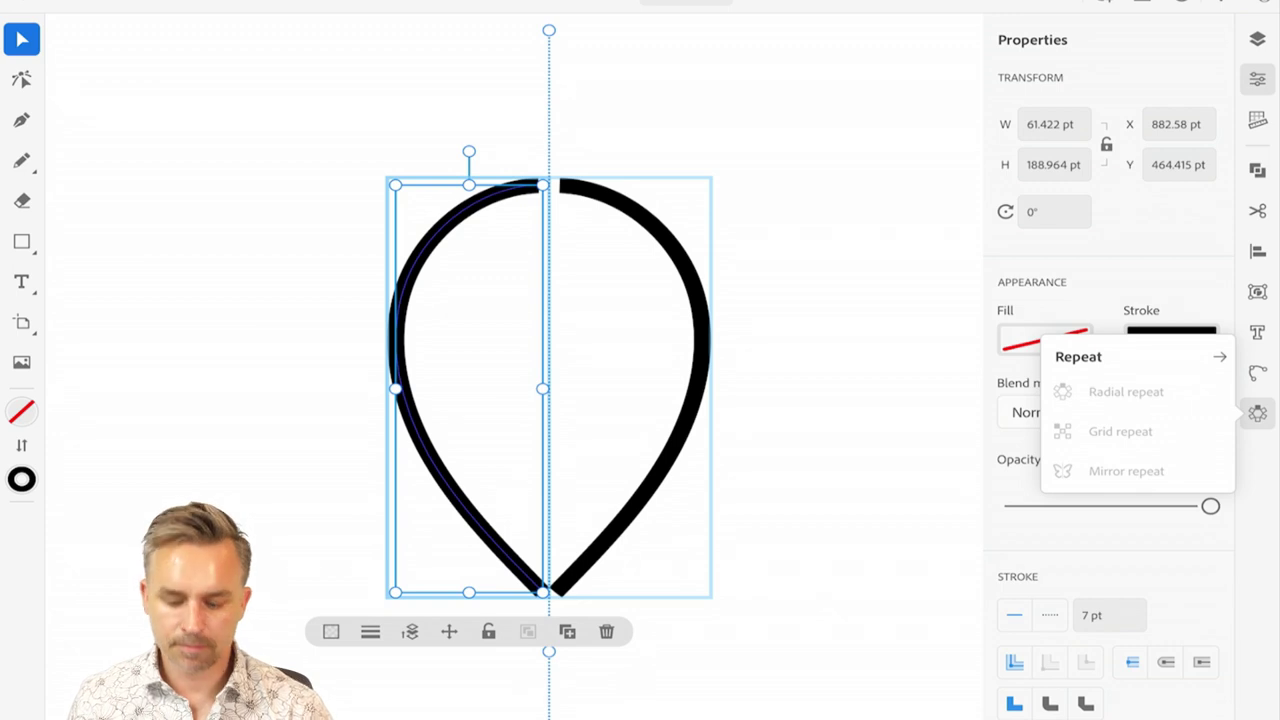
# - Open the left half of the mirrored petal for editing and delete its two middle anchor points
pyautogui.doubleClick(400, 372)
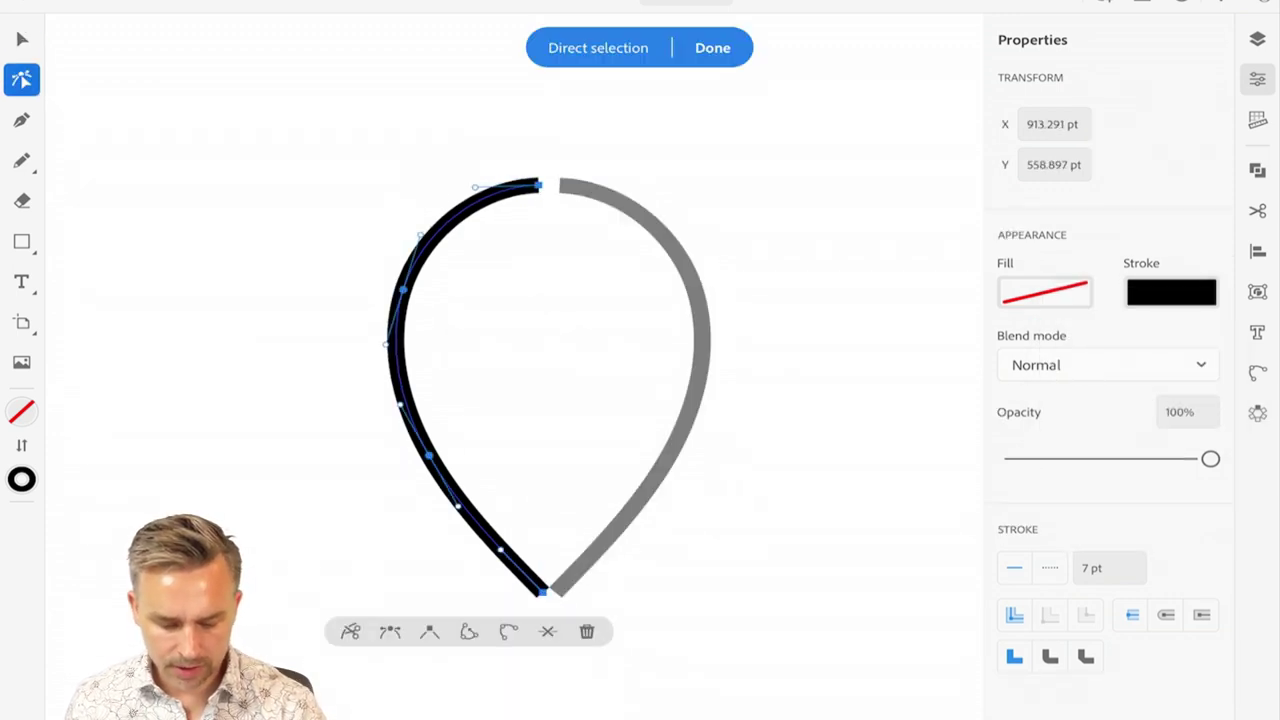
pyautogui.click(429, 455)
pyautogui.press('Delete')
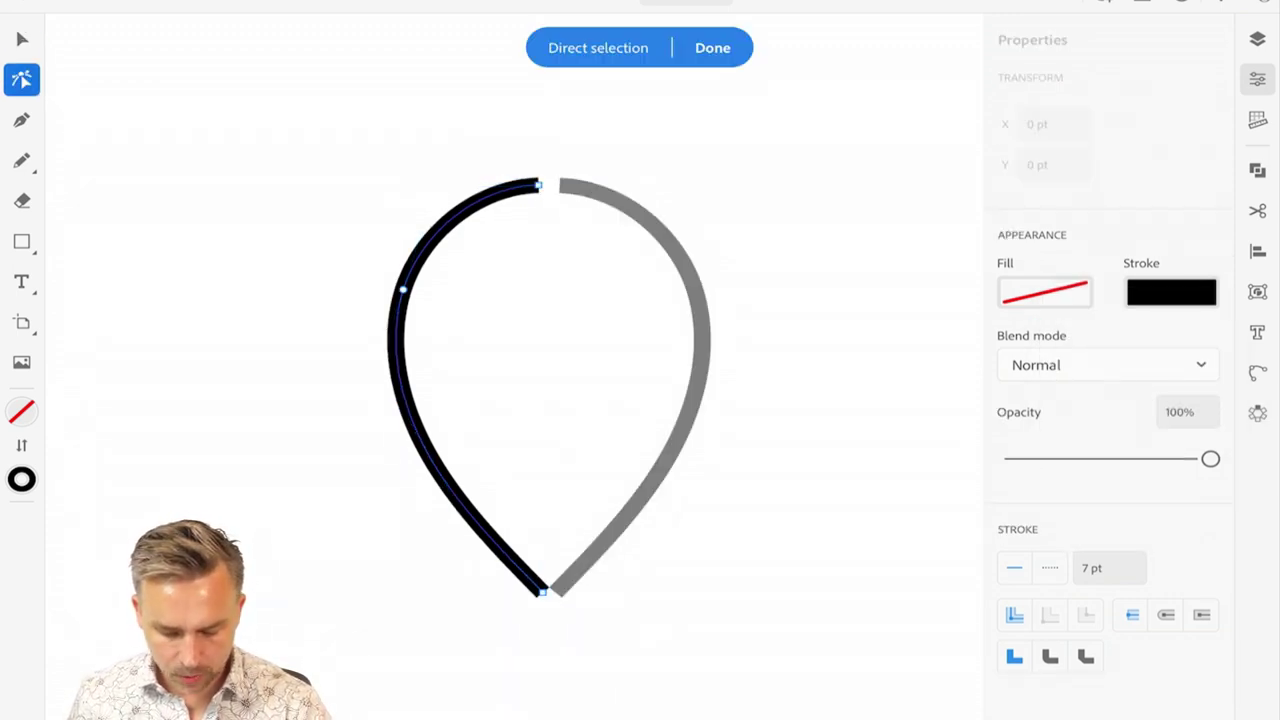
pyautogui.click(403, 289)
pyautogui.press('Delete')
# - Round the petal's base with a horizontal handle, raise its top to a point, and place both end anchors on the mirror axis
pyautogui.click(542, 592)
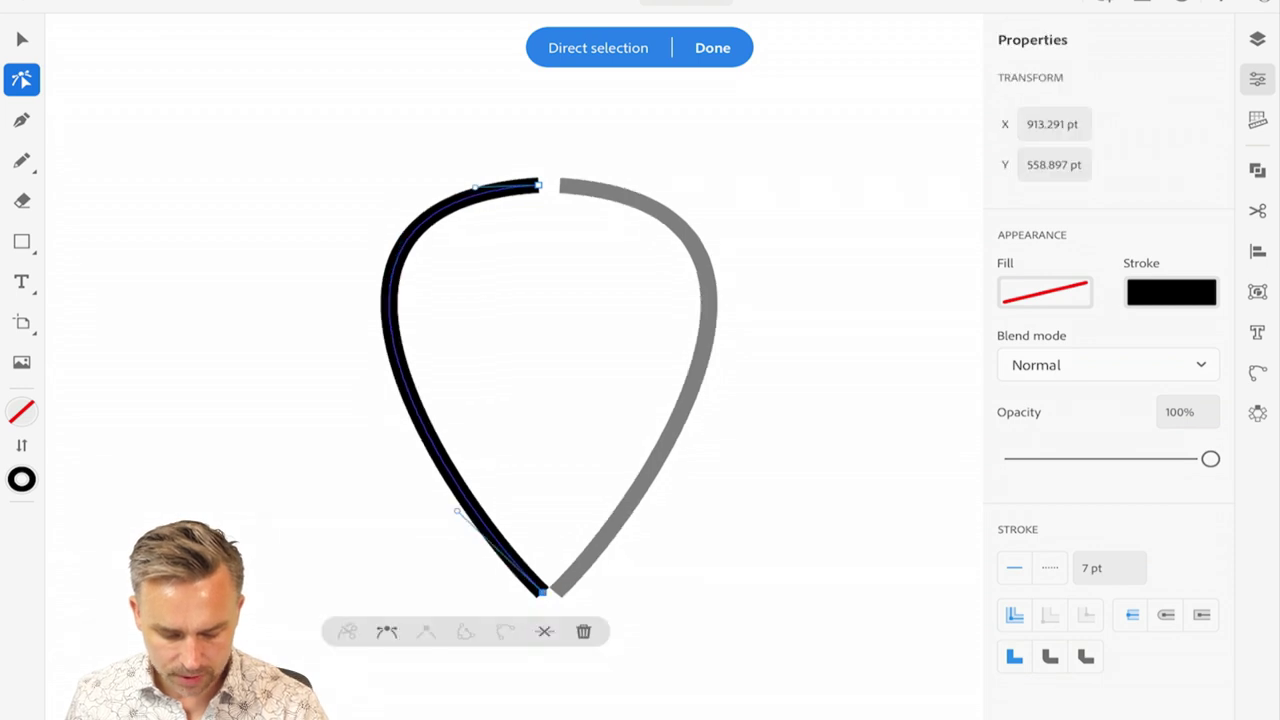
pyautogui.moveTo(457, 511); pyautogui.dragTo(383, 592)
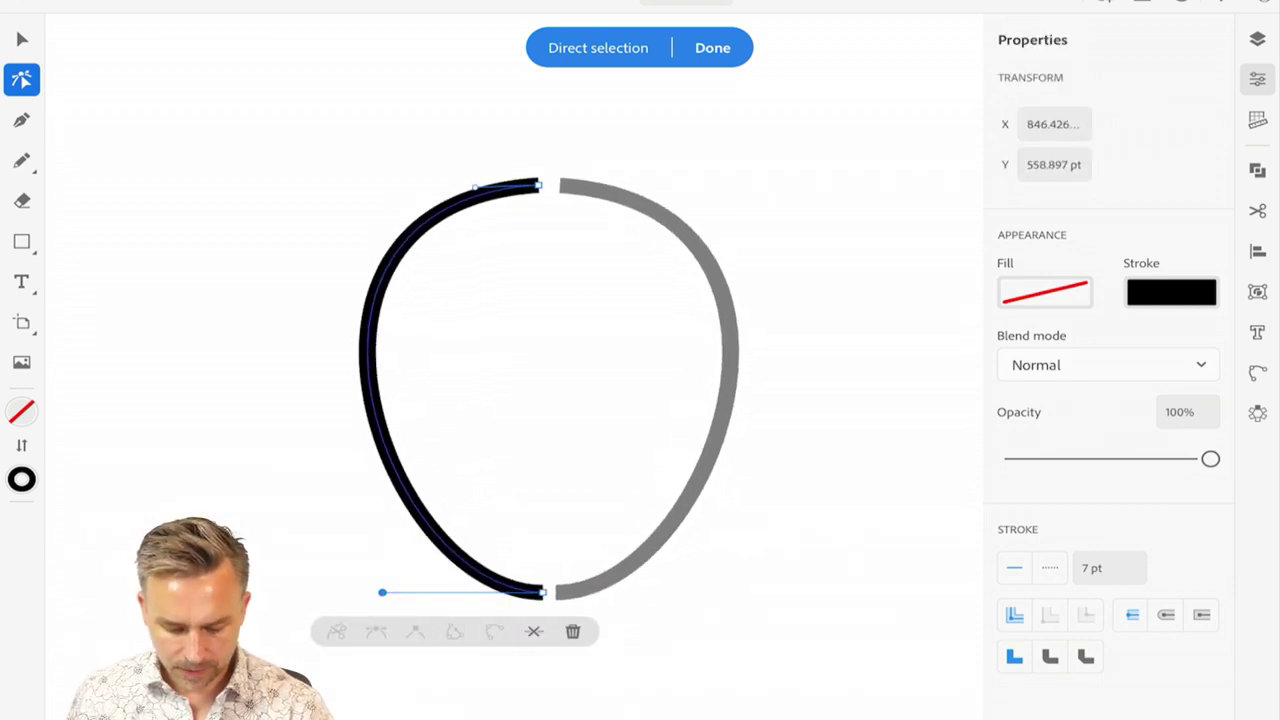
pyautogui.moveTo(542, 592); pyautogui.dragTo(550, 591)
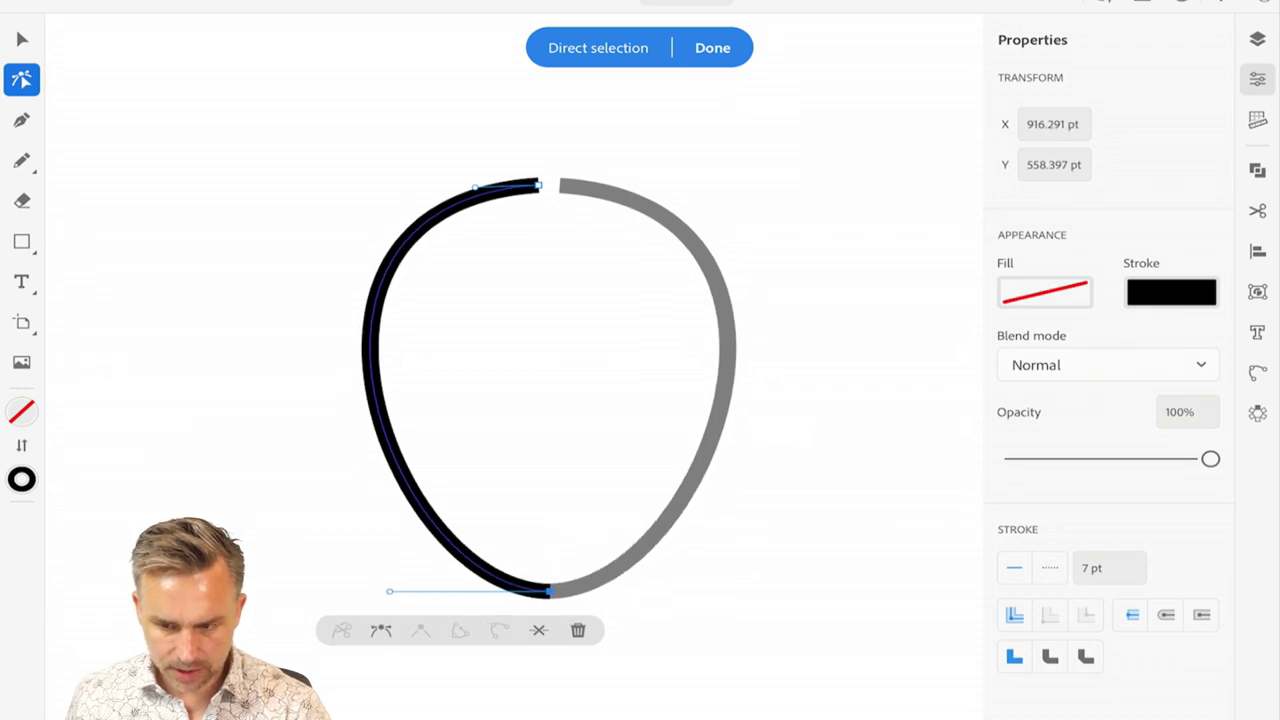
pyautogui.moveTo(538, 185); pyautogui.dragTo(524, 111)
pyautogui.moveTo(232, 129); pyautogui.dragTo(403, 303)
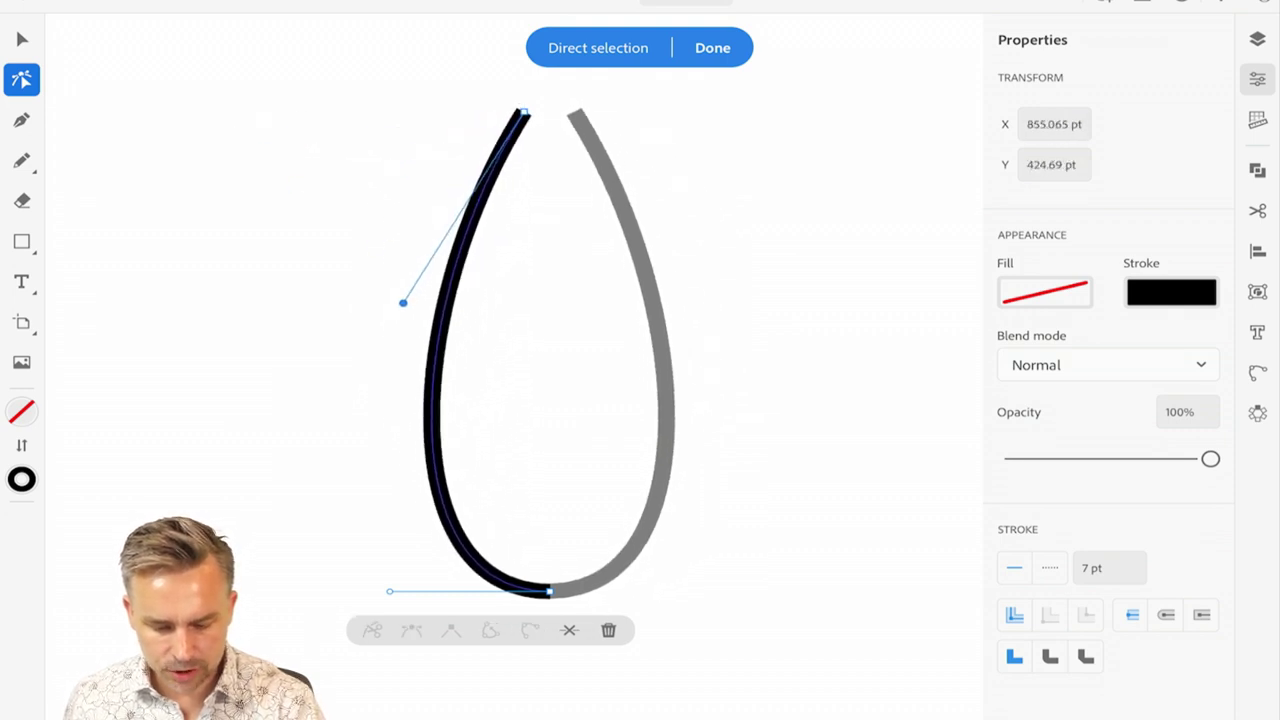
pyautogui.moveTo(524, 111); pyautogui.dragTo(549, 125)
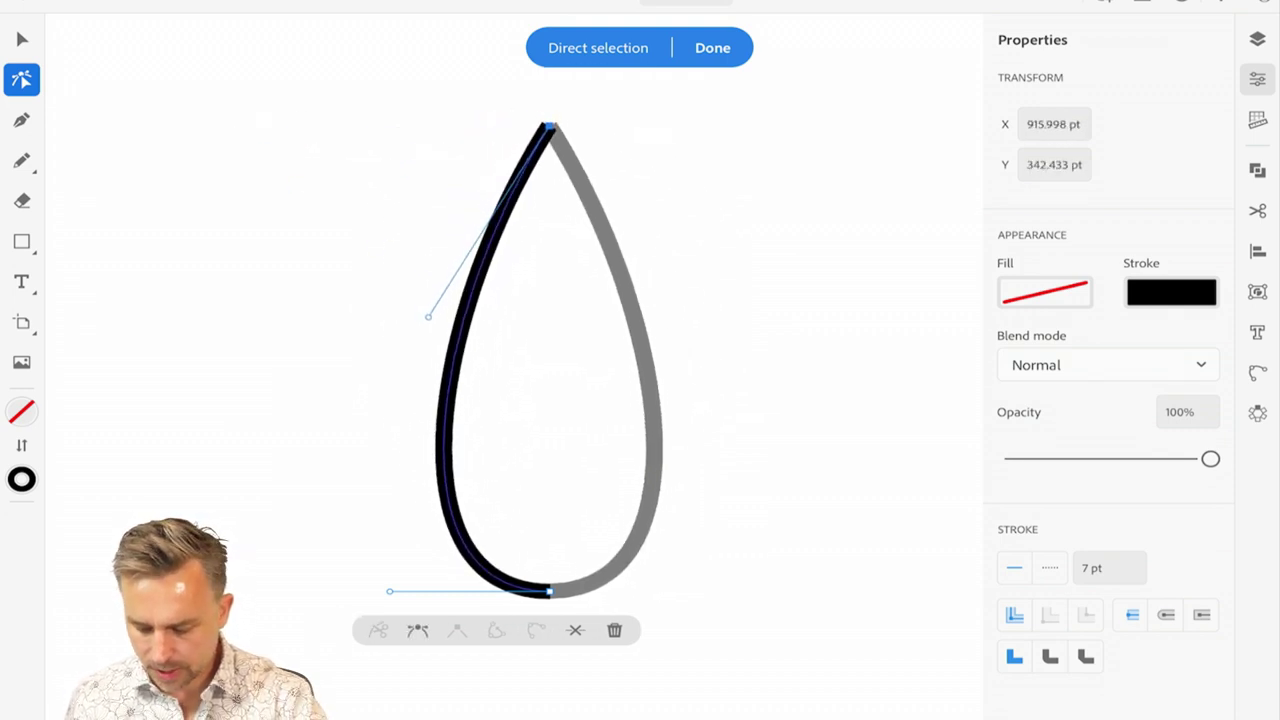
# - Give the petal's stroke round caps and round corners, and pull the top anchor's handle outward to widen the petal
pyautogui.click(1165, 615)
pyautogui.click(1050, 656)
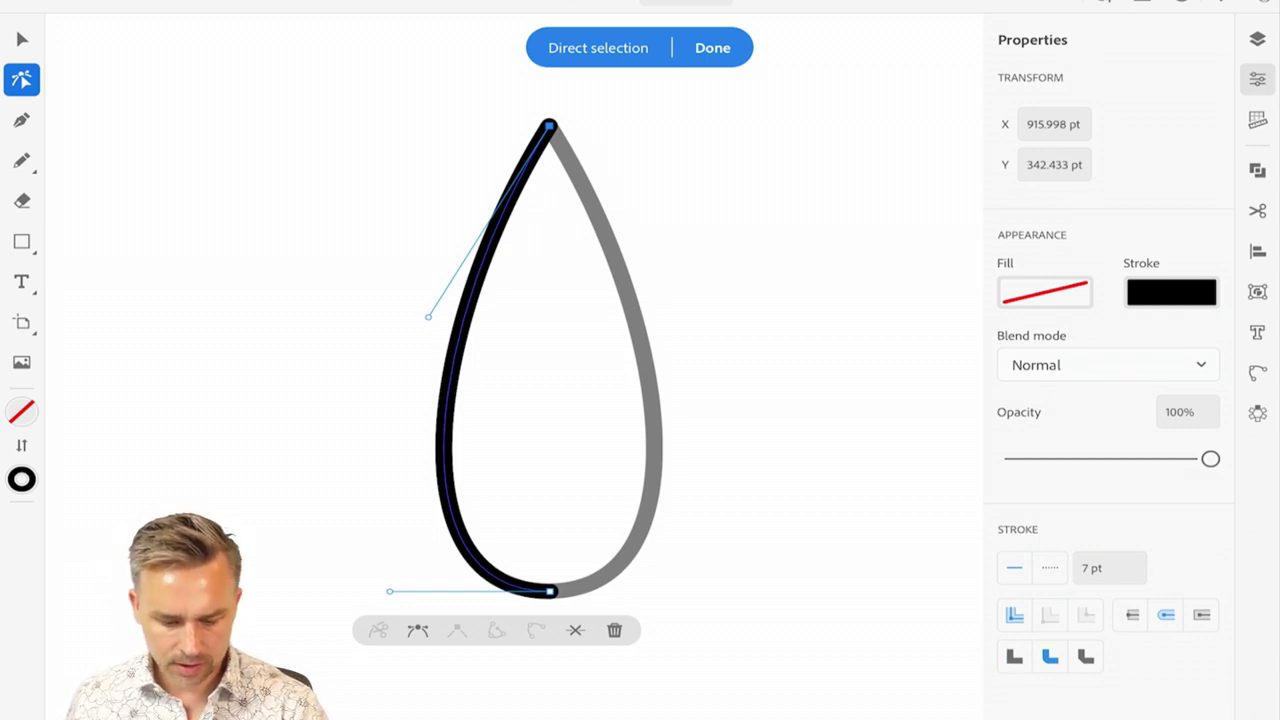
pyautogui.moveTo(428, 316); pyautogui.dragTo(320, 331)
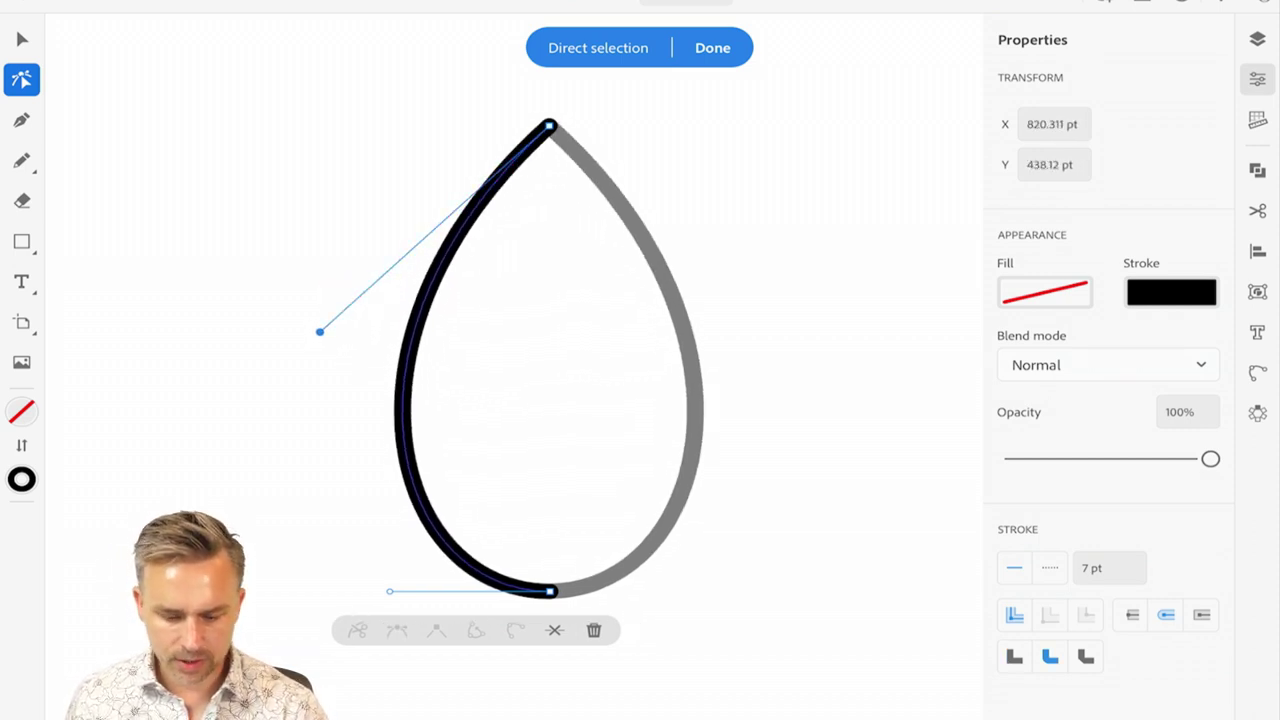
# - Draw a pointed outer petal left of the central one and a closed leaf below it with the Pencil, inside the mirror repeat
pyautogui.click(22, 160)
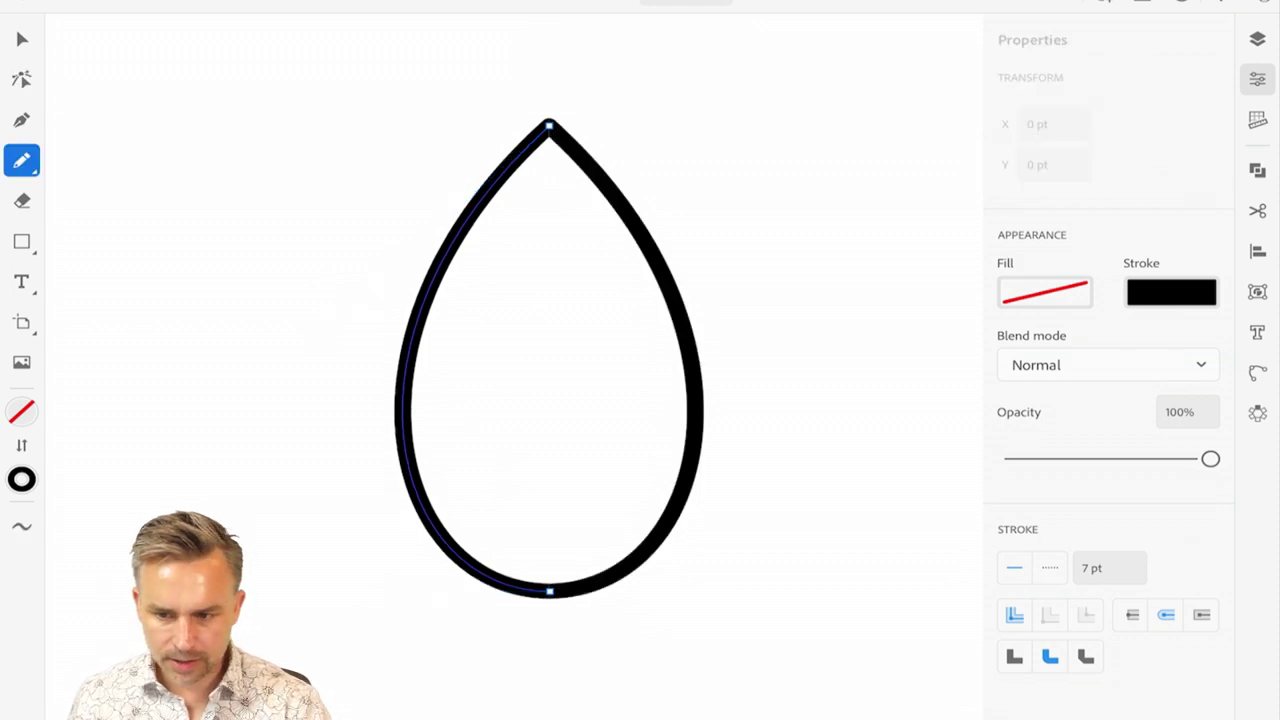
pyautogui.moveTo(474, 202)
pyautogui.mouseDown()
pyautogui.moveTo(440, 147)
pyautogui.moveTo(367, 281)
pyautogui.moveTo(340, 479)
pyautogui.moveTo(361, 527)
pyautogui.moveTo(498, 586)
pyautogui.mouseUp()
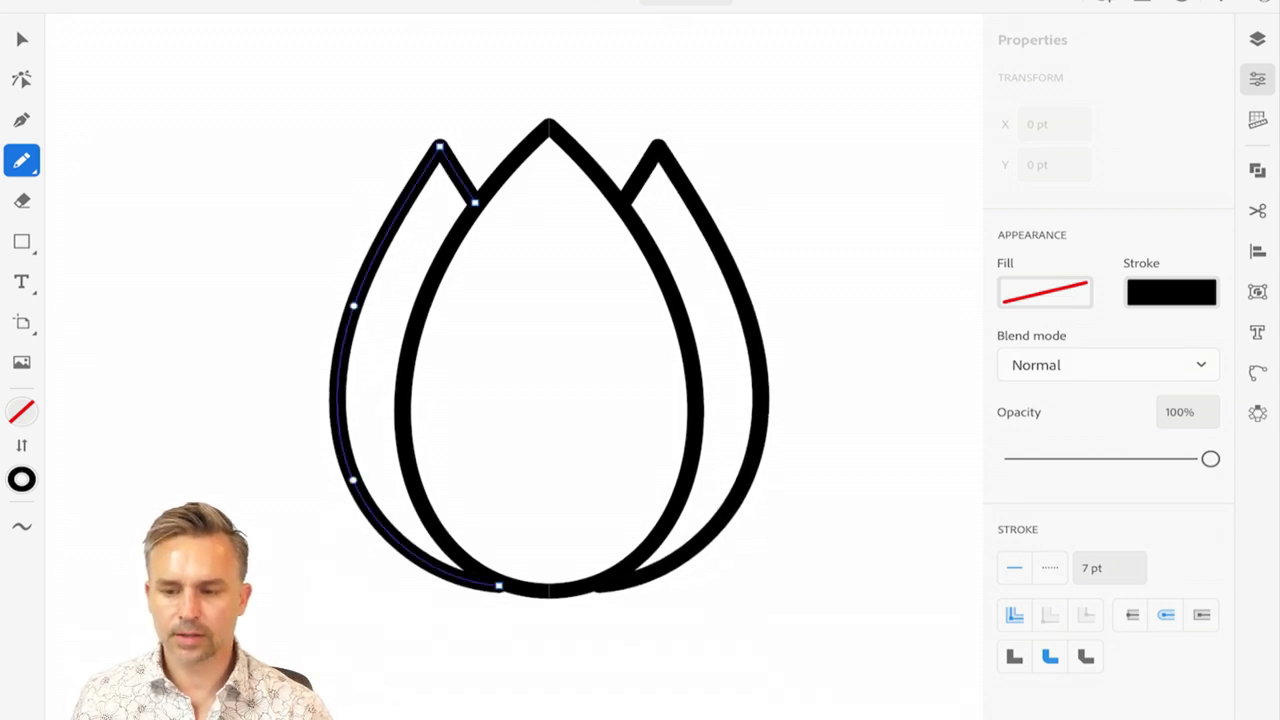
pyautogui.scroll(-2, 549, 358)
pyautogui.scroll(3, 549, 358)
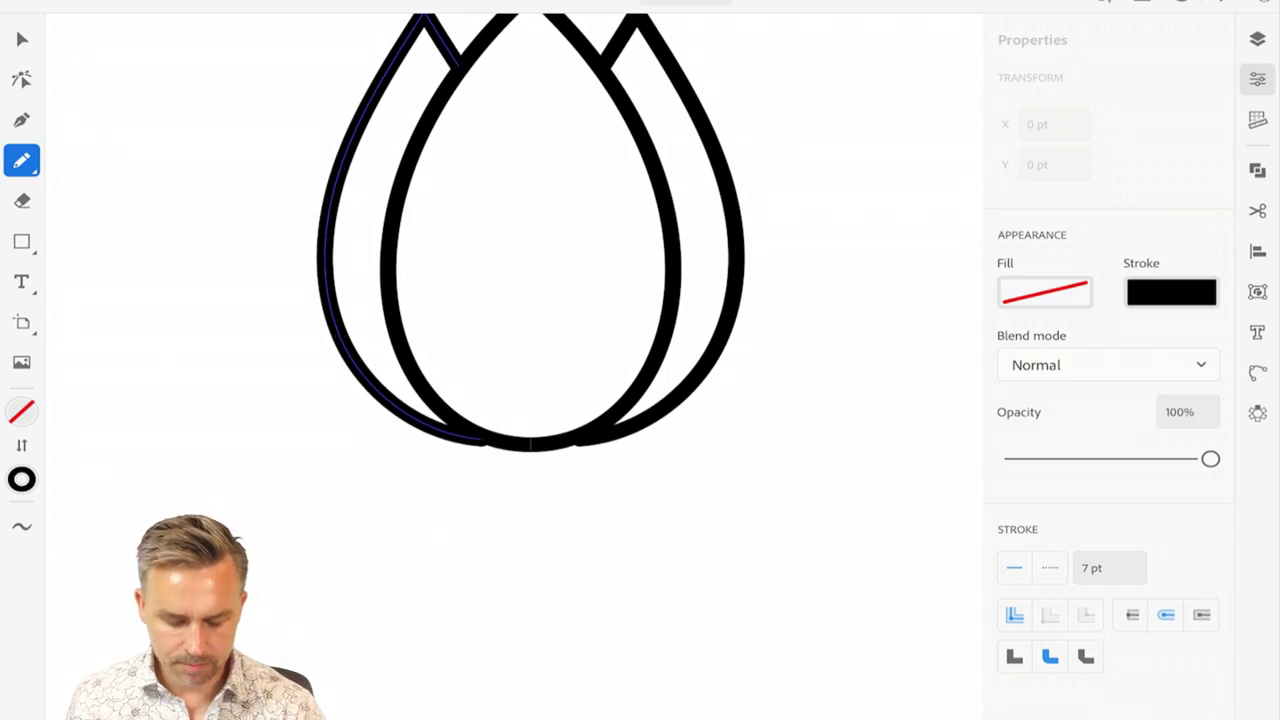
pyautogui.moveTo(488, 604)
pyautogui.mouseDown()
pyautogui.moveTo(277, 384)
pyautogui.moveTo(203, 375)
pyautogui.moveTo(418, 636)
pyautogui.moveTo(488, 604)
pyautogui.mouseUp()
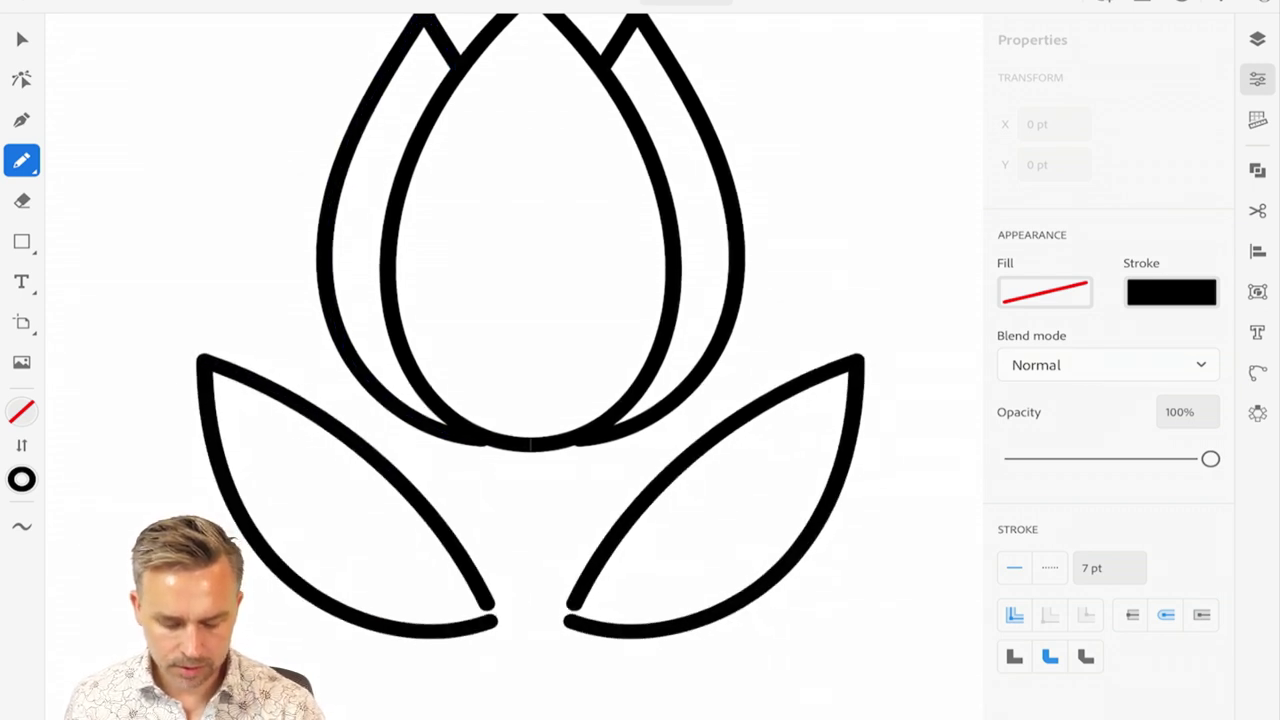
pyautogui.moveTo(529, 466); pyautogui.dragTo(532, 688)
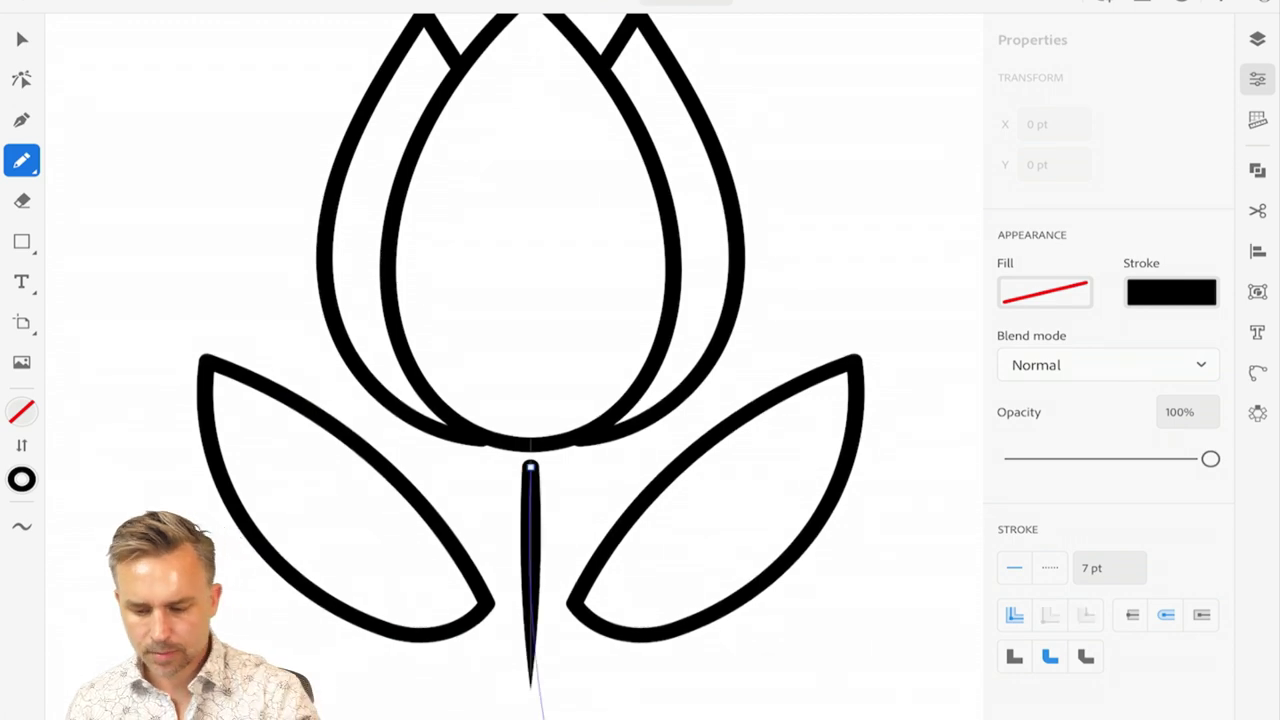
pyautogui.hotkey('ctrl', 'z')
pyautogui.moveTo(534, 483)
pyautogui.mouseDown()
pyautogui.moveTo(526, 640)
pyautogui.moveTo(549, 649)
pyautogui.moveTo(537, 706)
pyautogui.mouseUp()
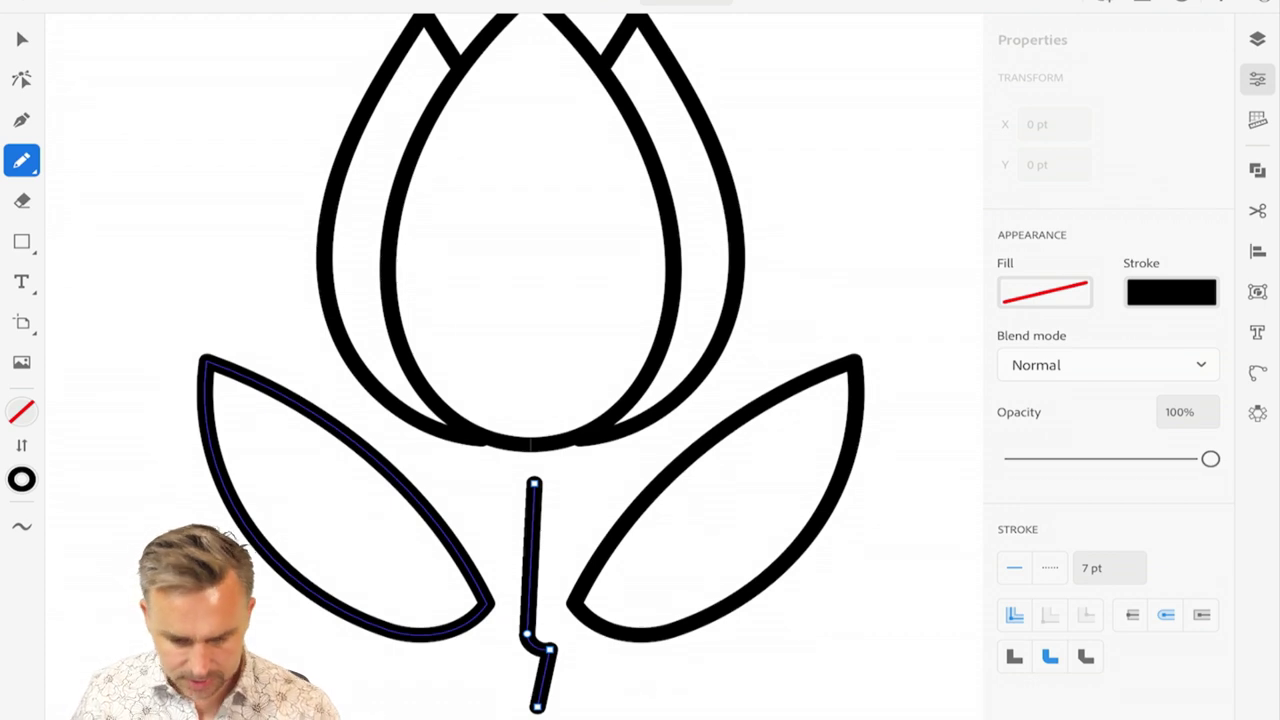
pyautogui.hotkey('ctrl', 'z')
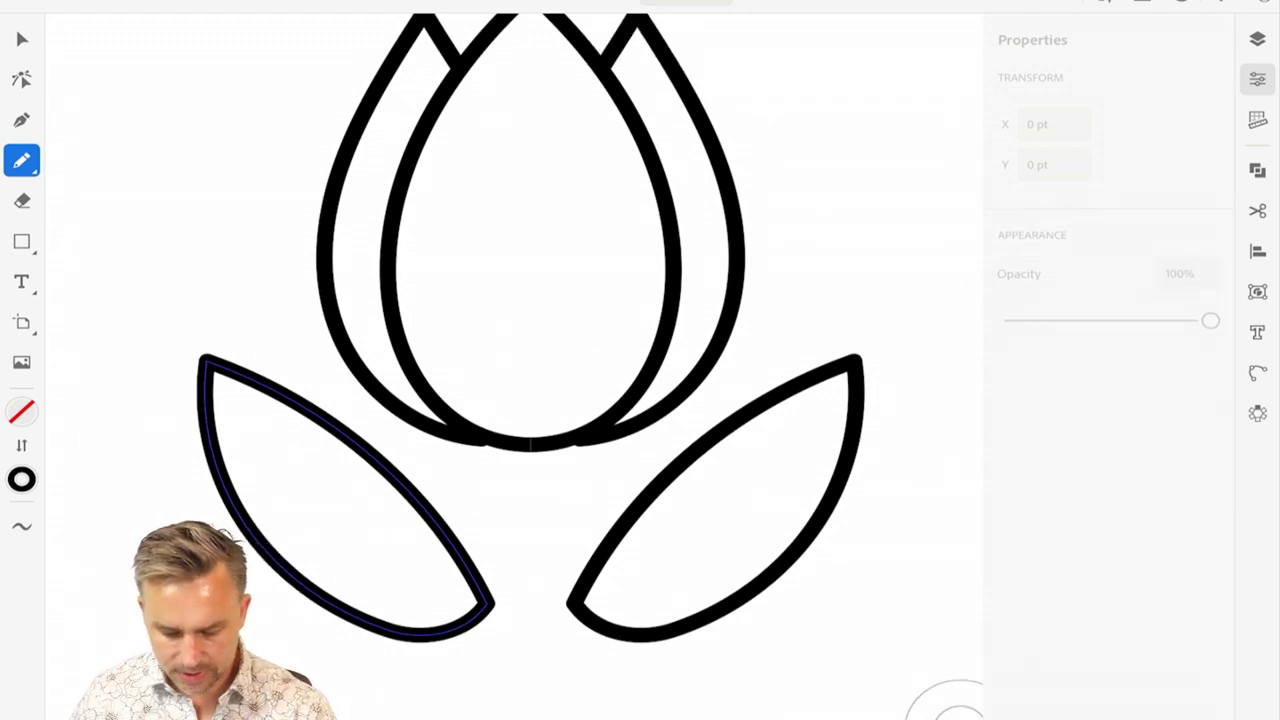
# - Draw a straight vertical stem from the base of the tulip down between the leaves, and end the editing
pyautogui.moveTo(527, 446); pyautogui.dragTo(527, 718)
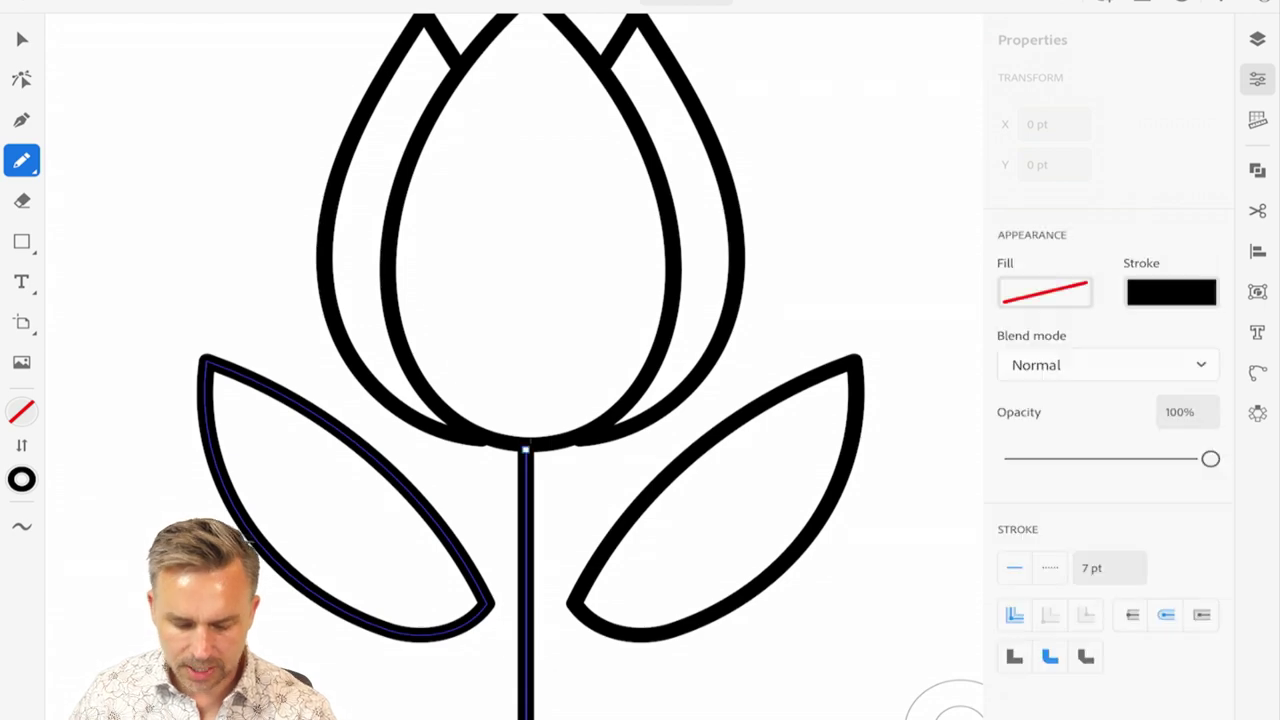
pyautogui.press('v')
pyautogui.press('Escape')
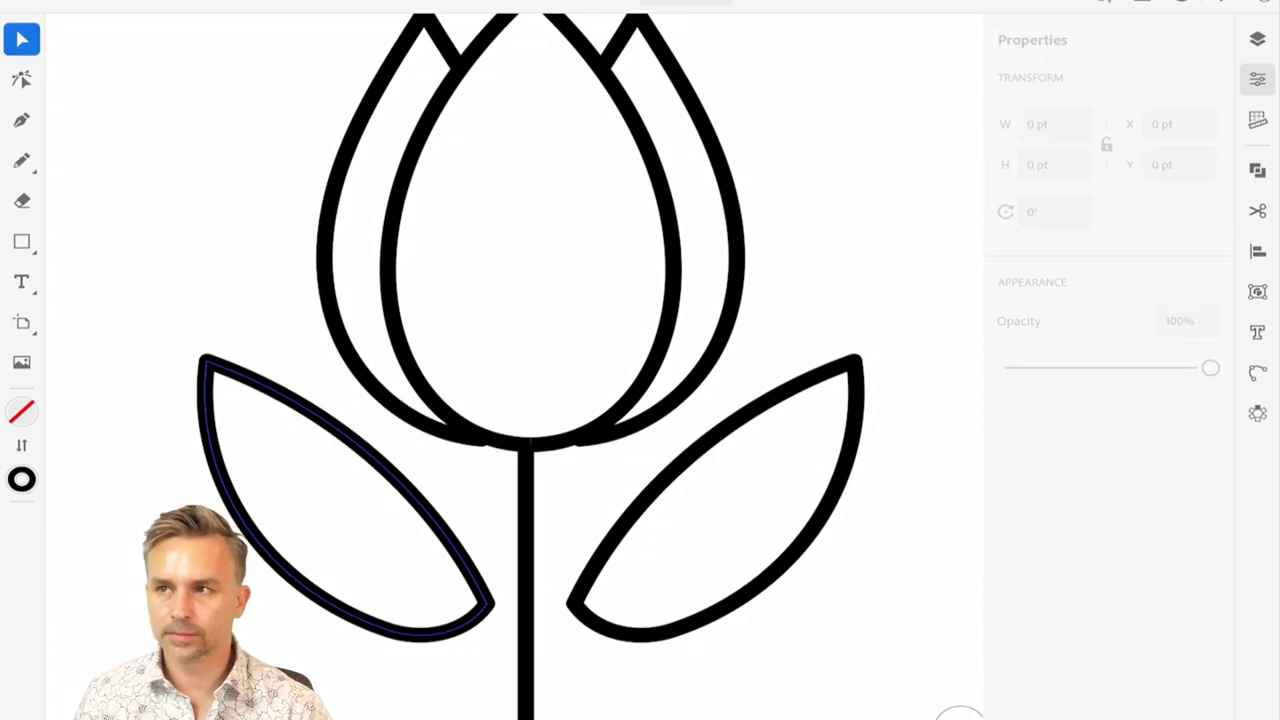
pyautogui.scroll(-5, 474, 440)
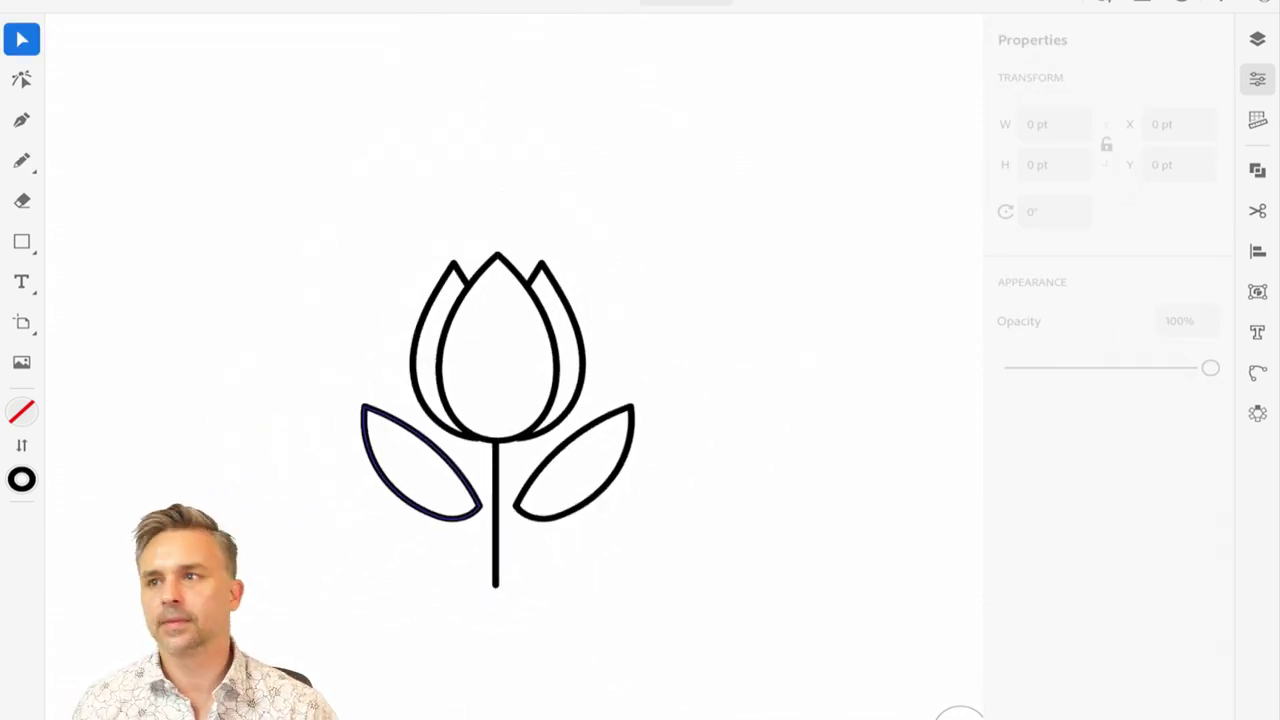
# - Open the mirror repeat and lower the left leaf beside the stem to about Y 626 pt, then exit the repeat
pyautogui.hotkey('ctrl', 'a')
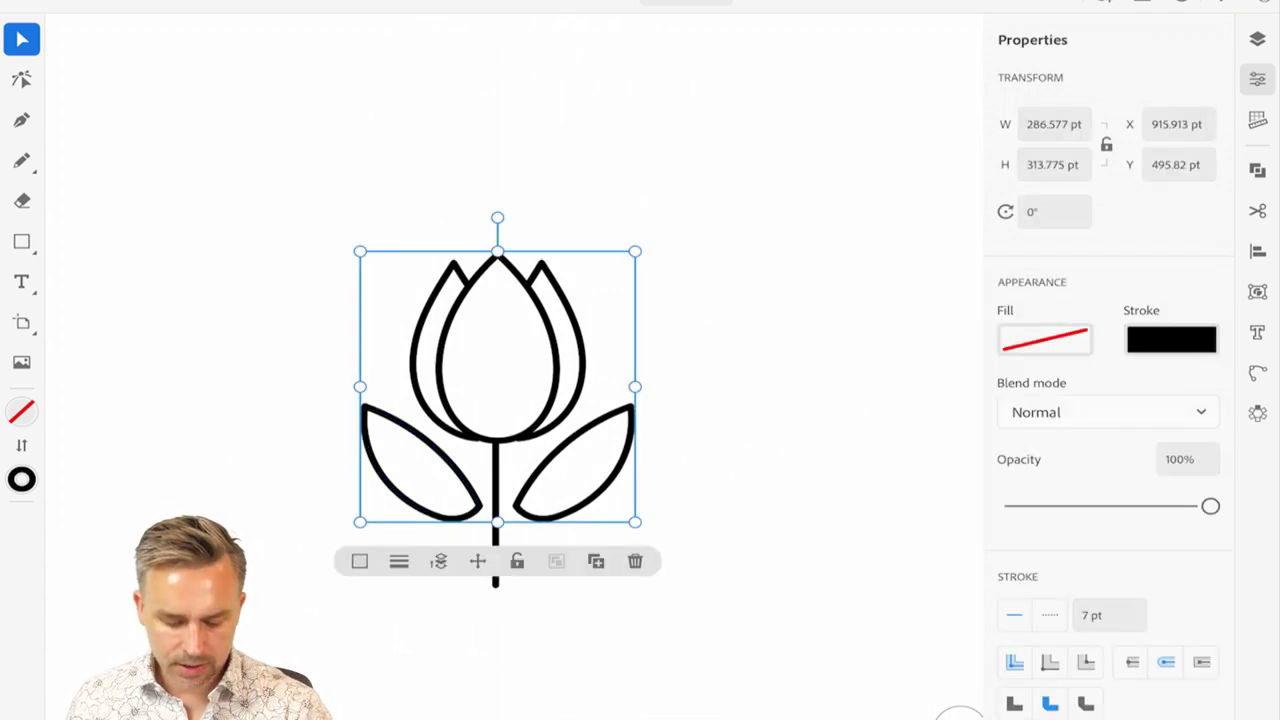
pyautogui.doubleClick(455, 467)
pyautogui.moveTo(455, 467); pyautogui.dragTo(497, 477)
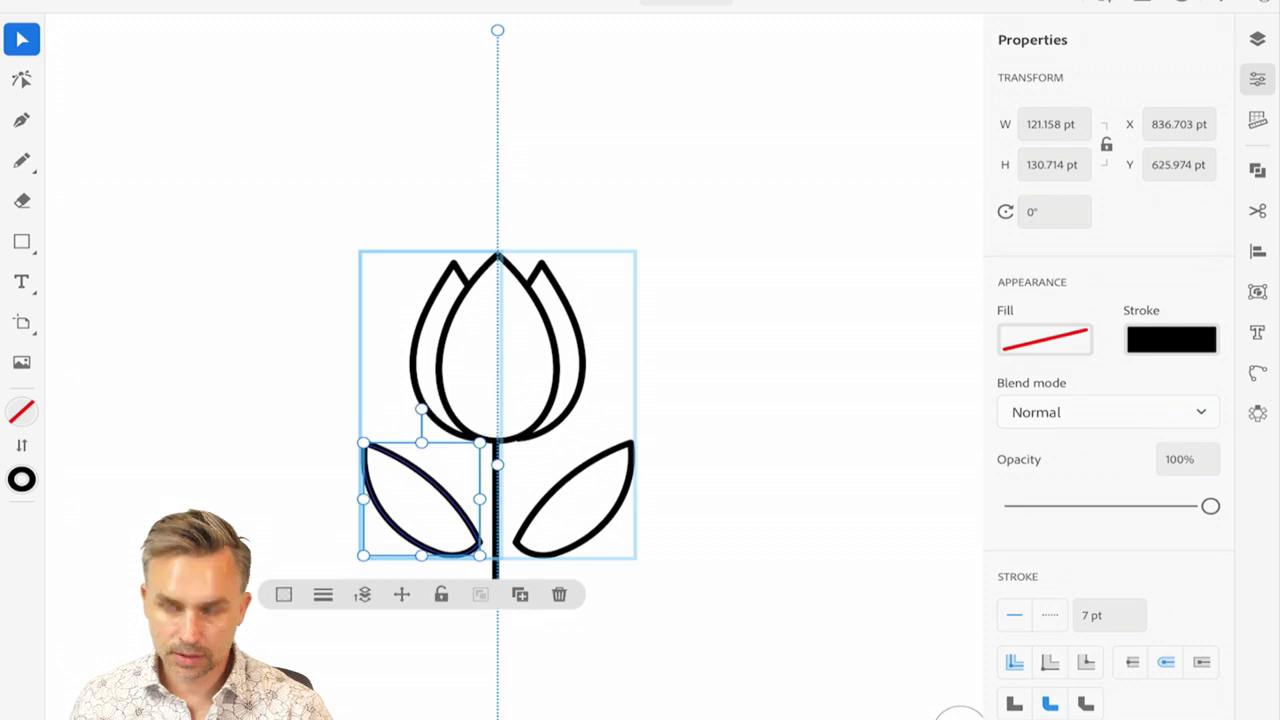
pyautogui.press('Escape')
pyautogui.scroll(-4, 514, 367)
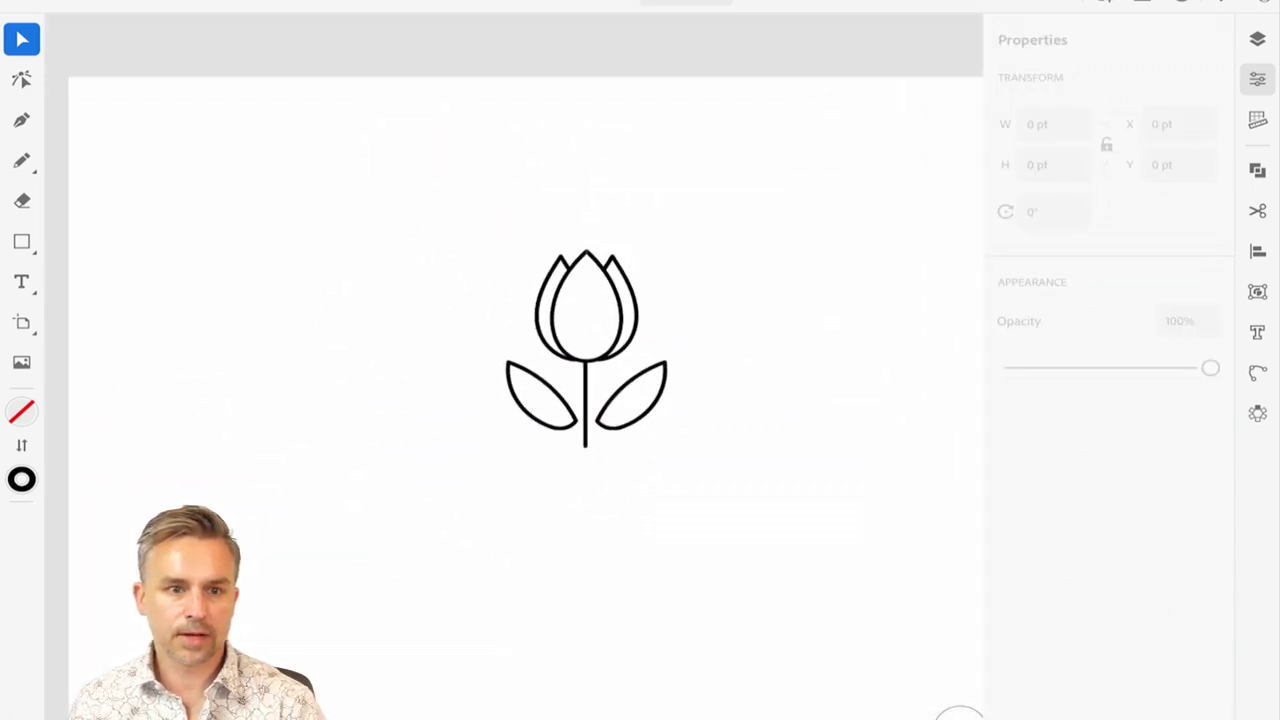
pyautogui.scroll(2, 536, 358)
pyautogui.hscroll(1, 586, 354)
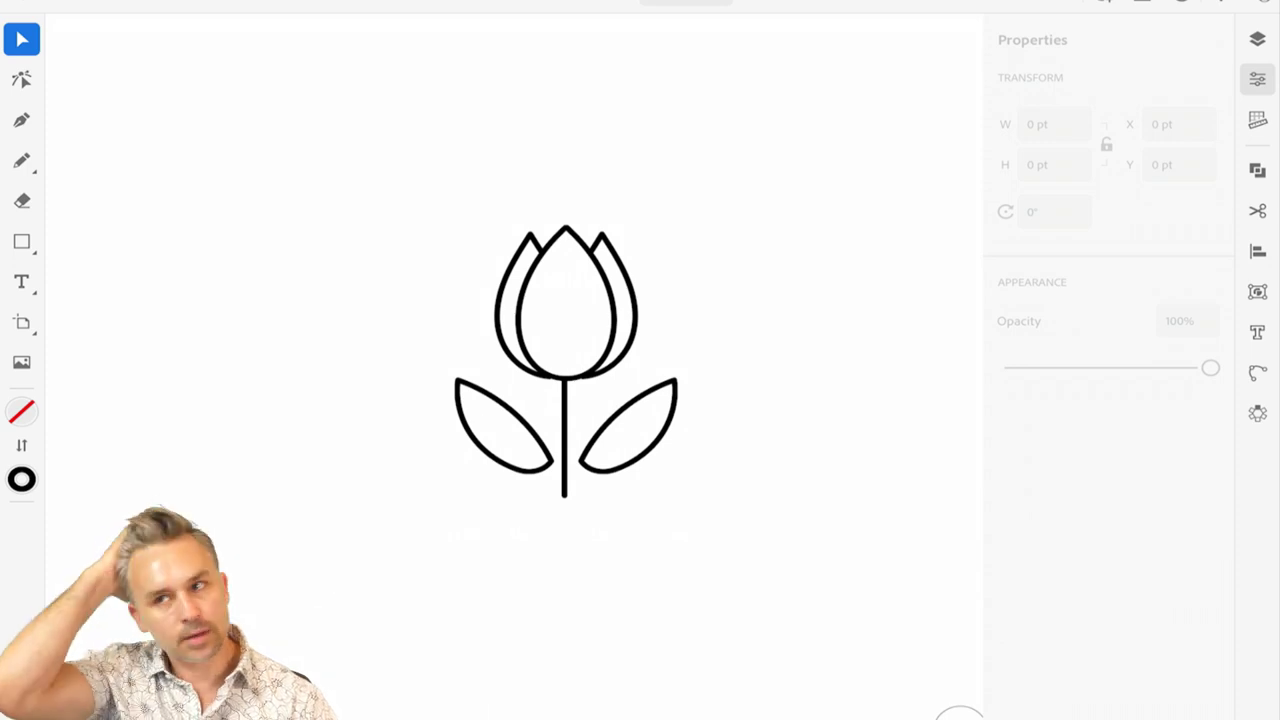
# - Select the mirrored tulip together with its stem, copy both to the clipboard, and clear the selection
pyautogui.moveTo(402, 172); pyautogui.dragTo(626, 402)
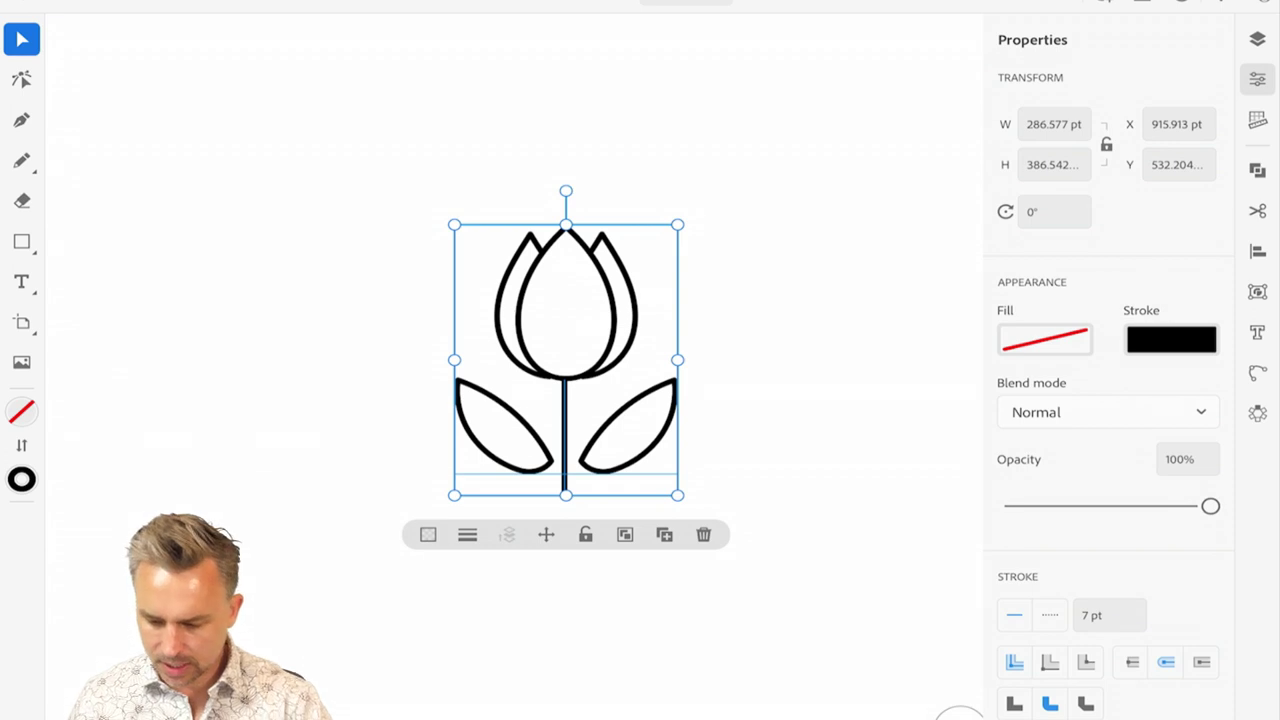
pyautogui.click(1258, 211)
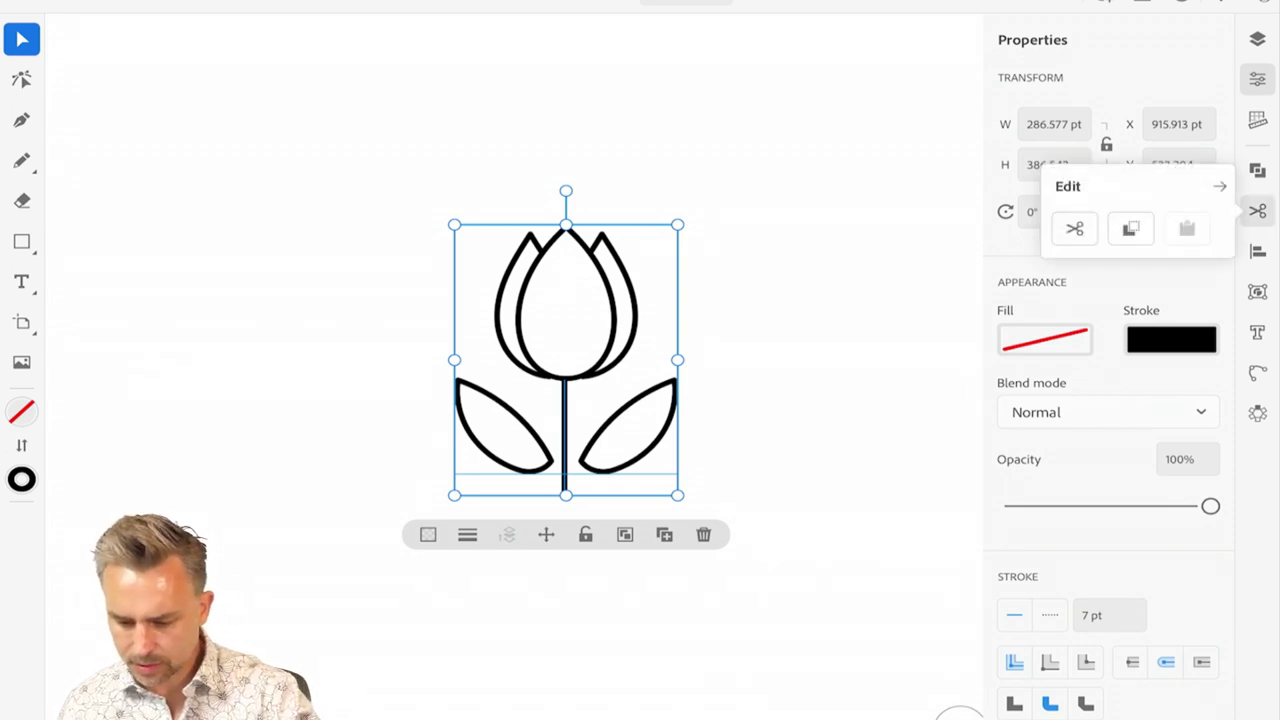
pyautogui.click(1130, 228)
pyautogui.press('Escape')
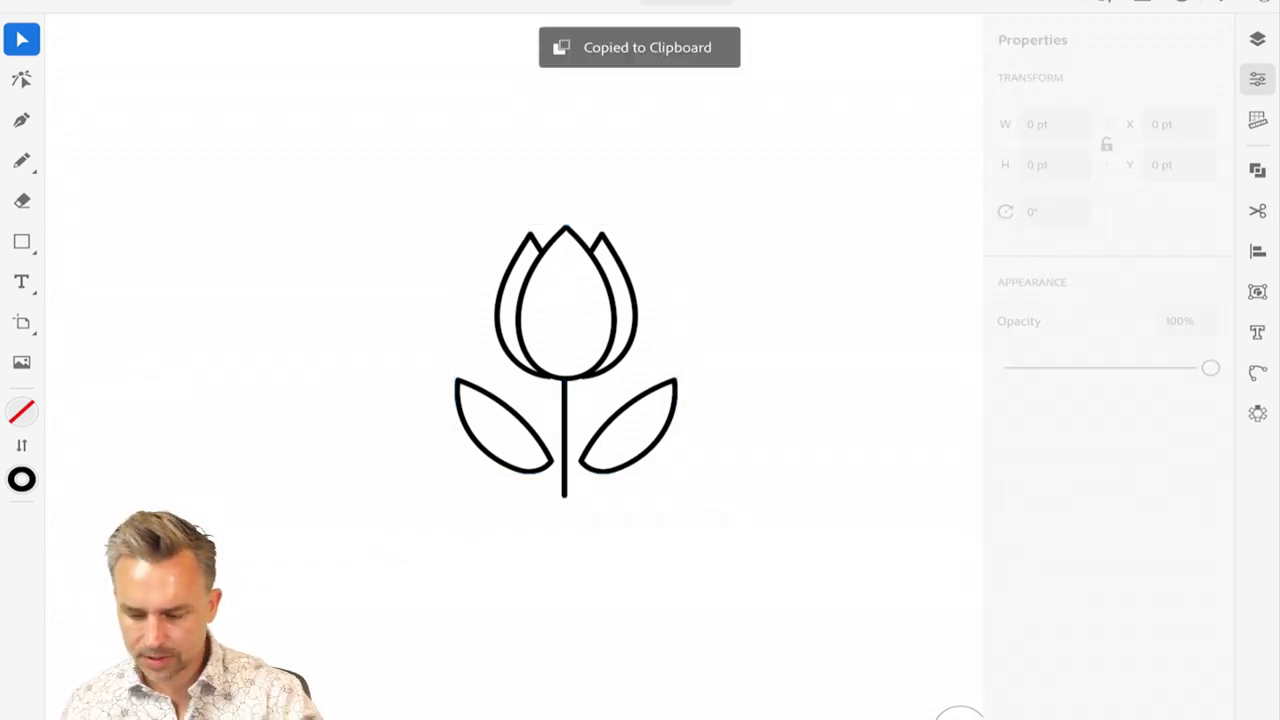
# - Hide and lock Layer 4, and show Layer 3 with the flower grid
pyautogui.click(1258, 39)
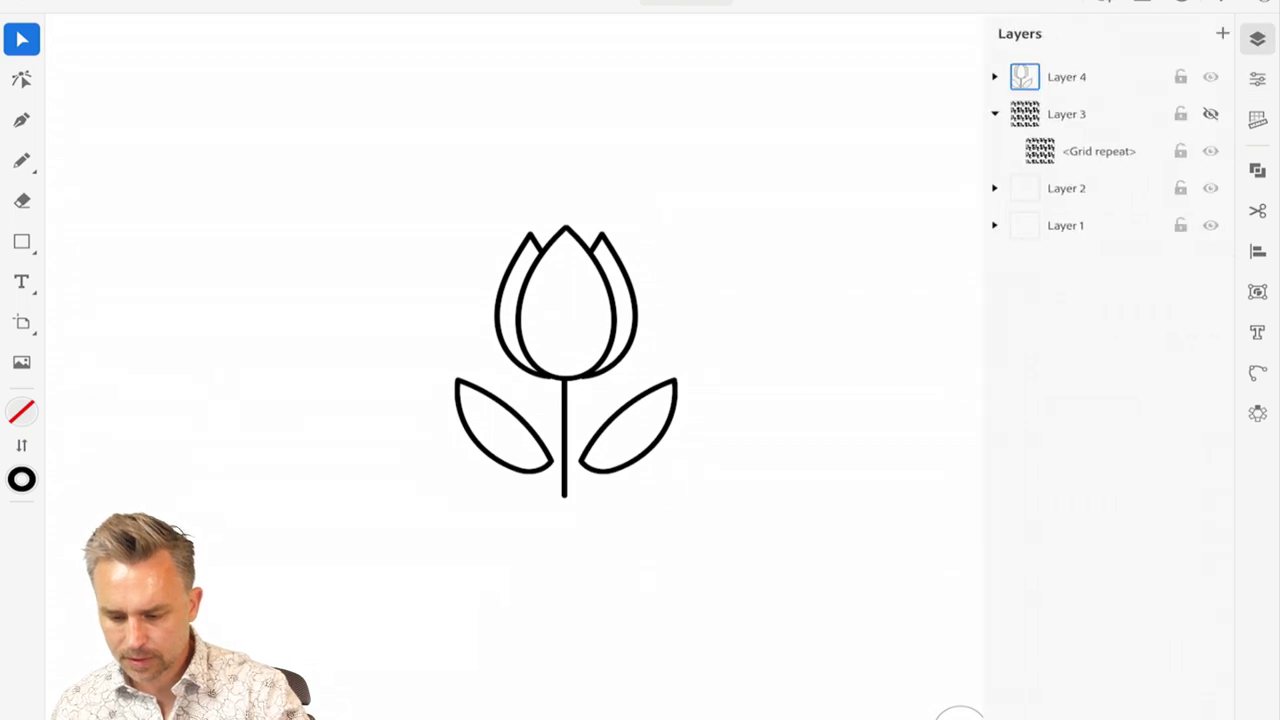
pyautogui.click(1210, 77)
pyautogui.click(1180, 77)
pyautogui.click(1210, 114)
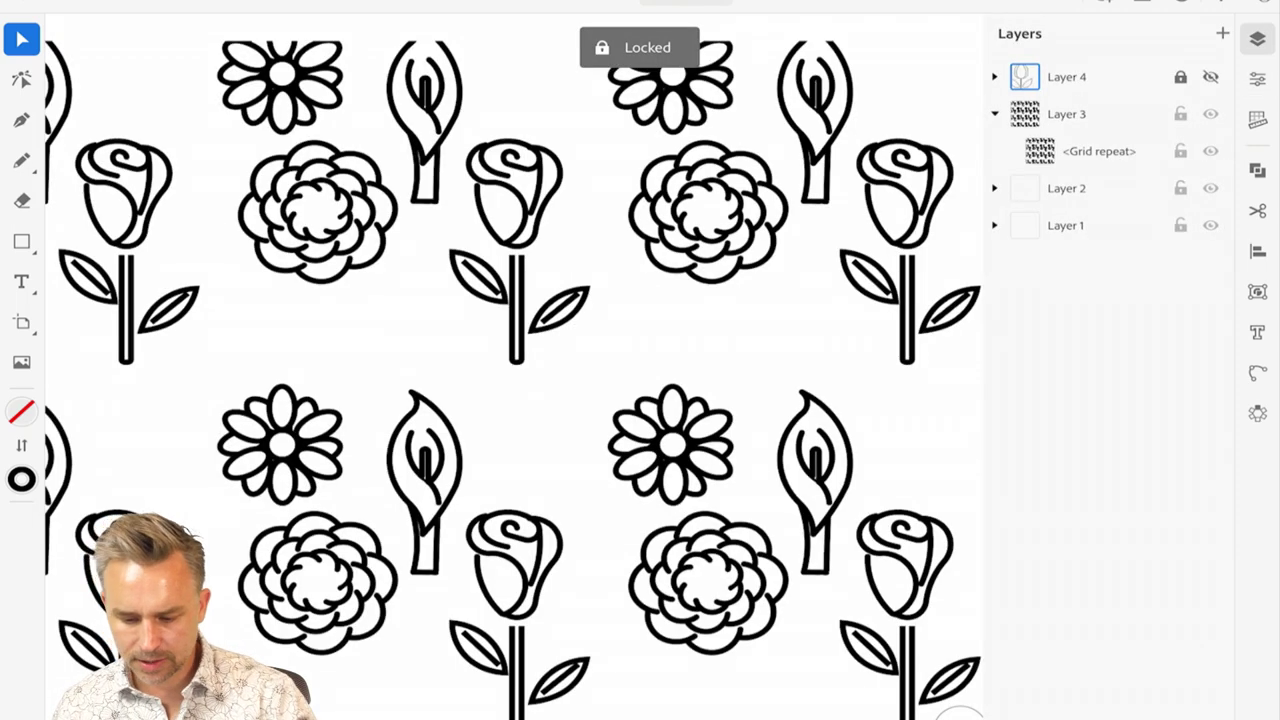
# - Open the grid repeat on Layer 3 and try to edit the artwork inside it with Direct Selection
pyautogui.click(425, 190)
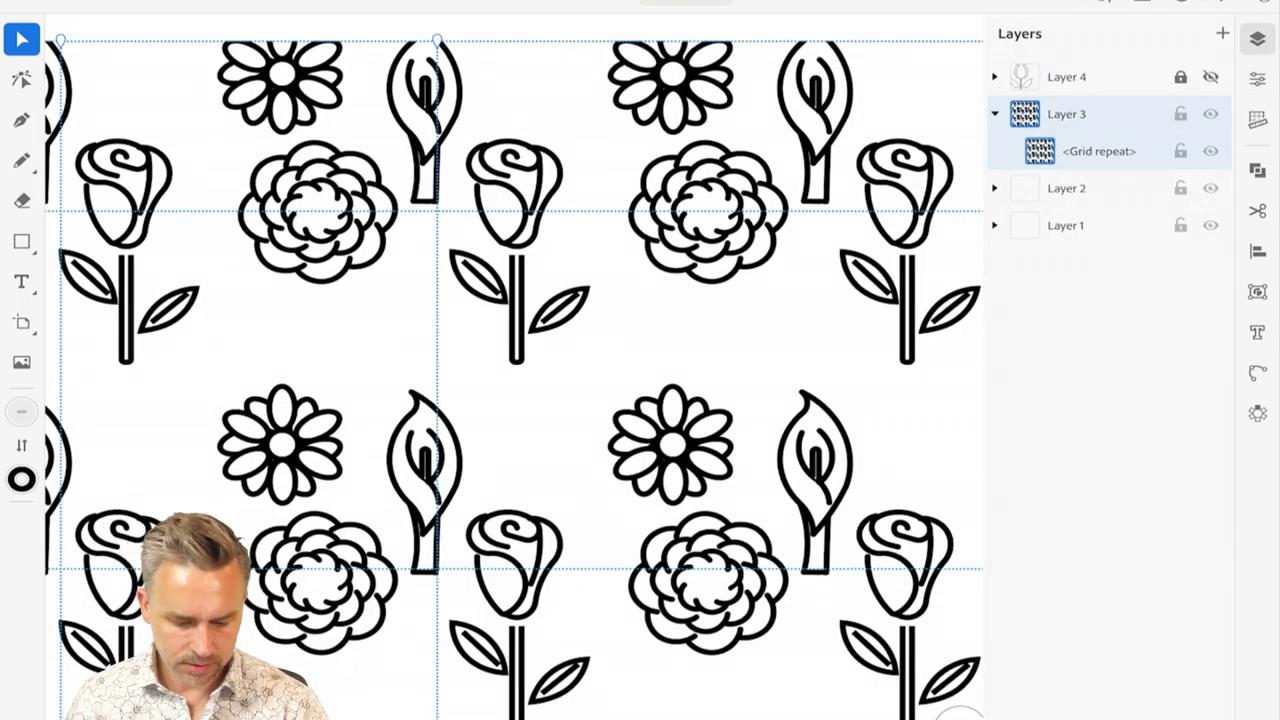
pyautogui.doubleClick(282, 445)
pyautogui.scroll(4, 514, 366)
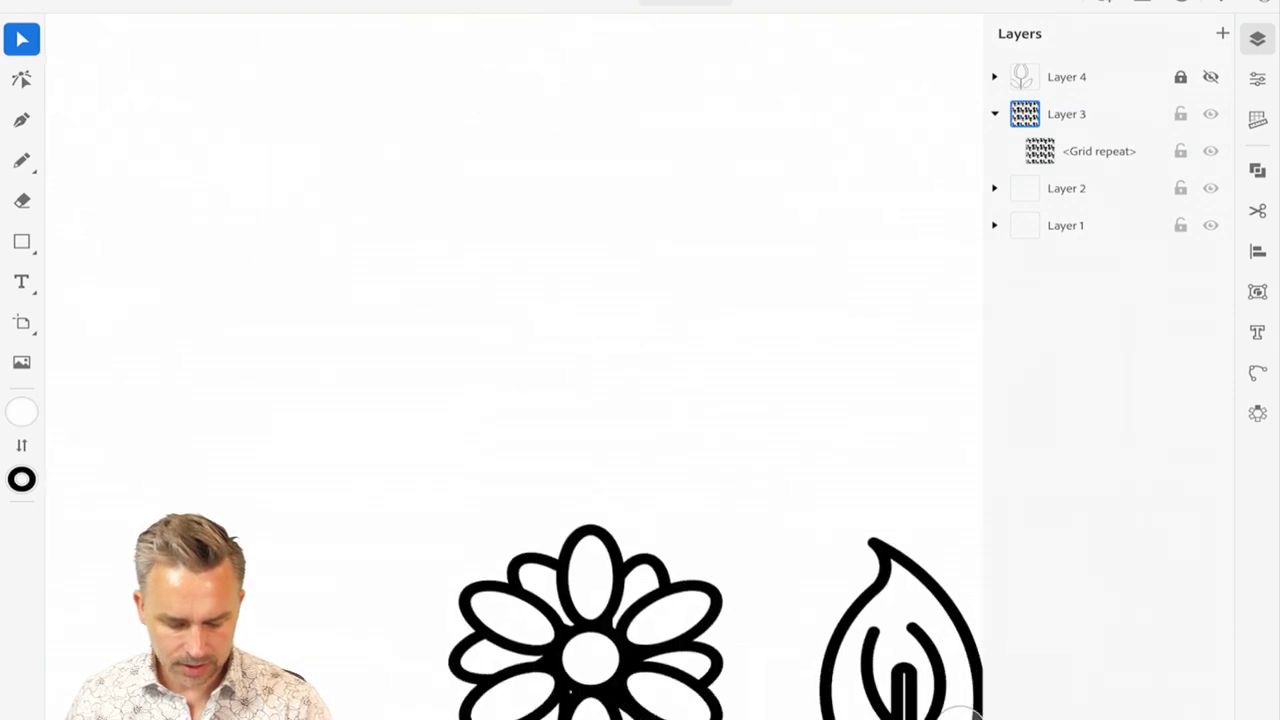
pyautogui.scroll(-4, 514, 366)
pyautogui.scroll(1, 514, 366)
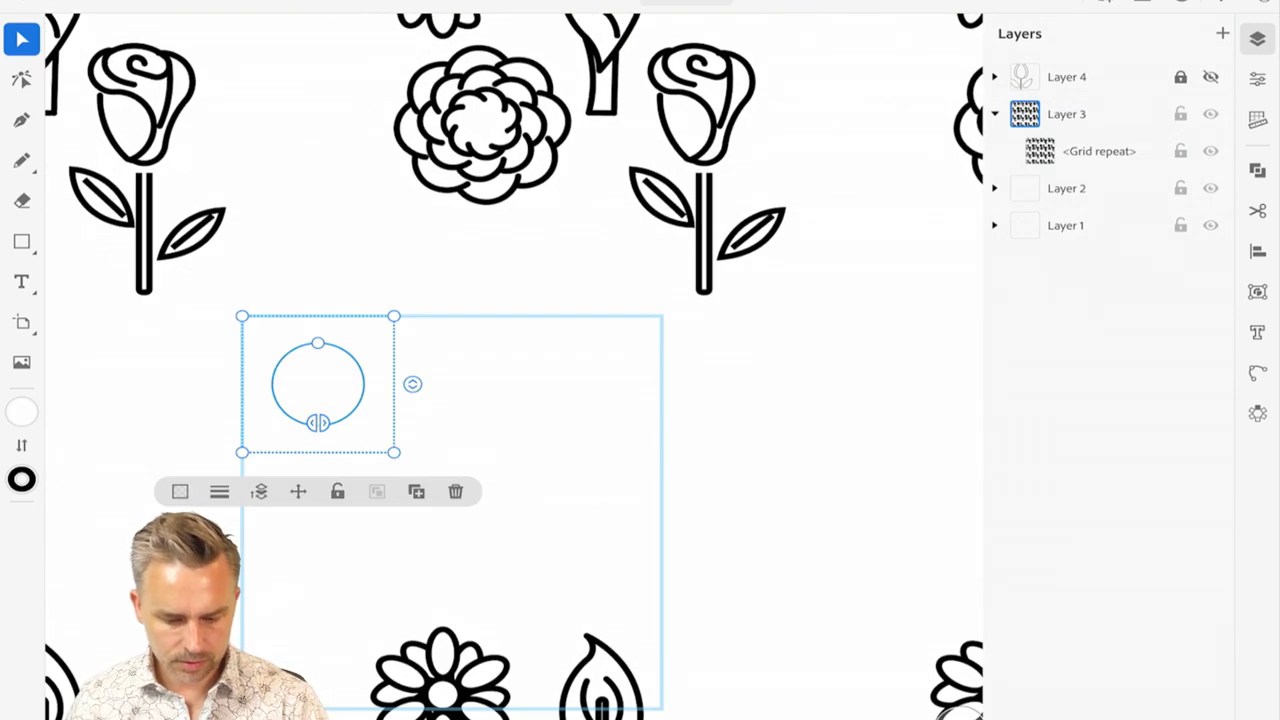
pyautogui.press('Escape')
pyautogui.scroll(-4, 514, 366)
pyautogui.scroll(4, 514, 366)
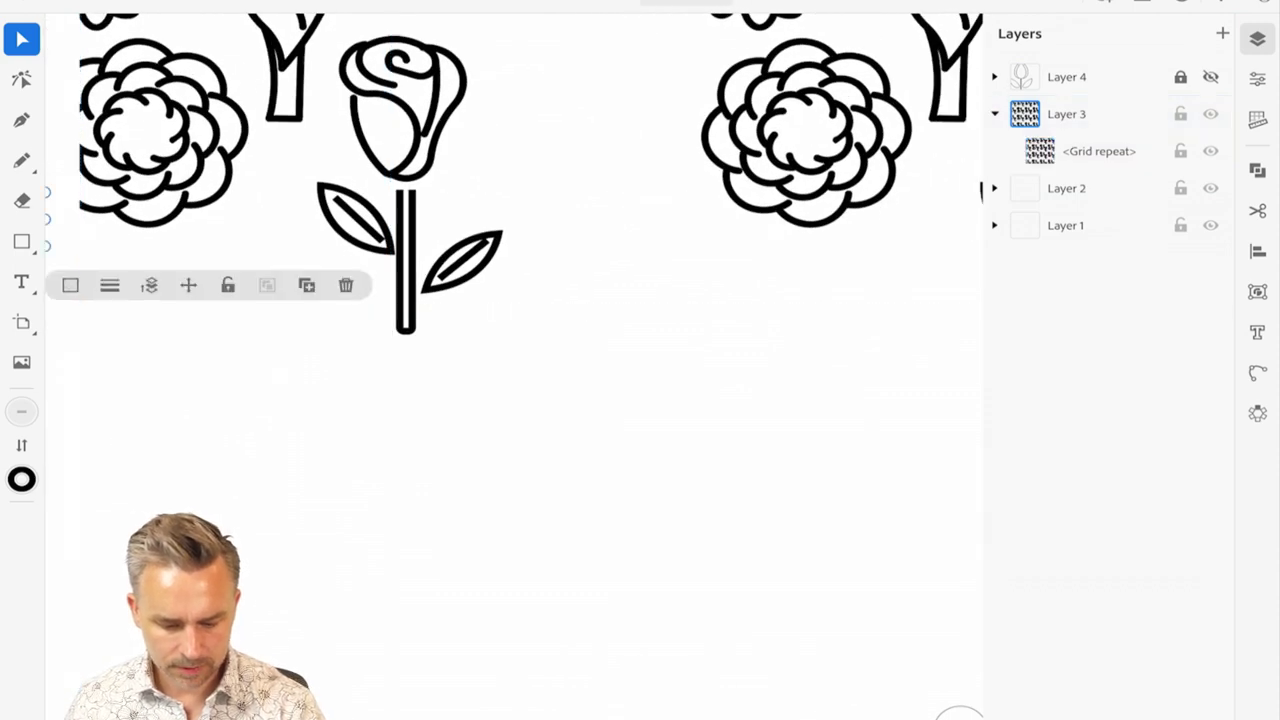
pyautogui.press('a')
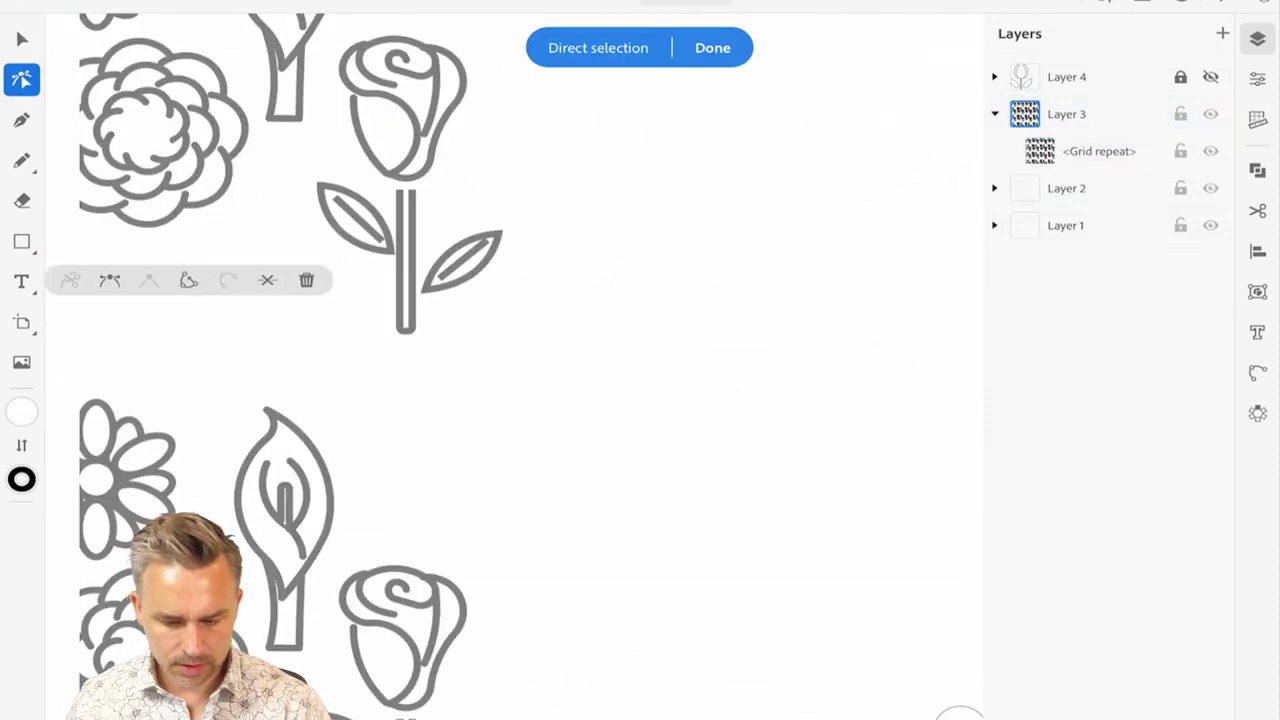
pyautogui.scroll(-3, 512, 360)
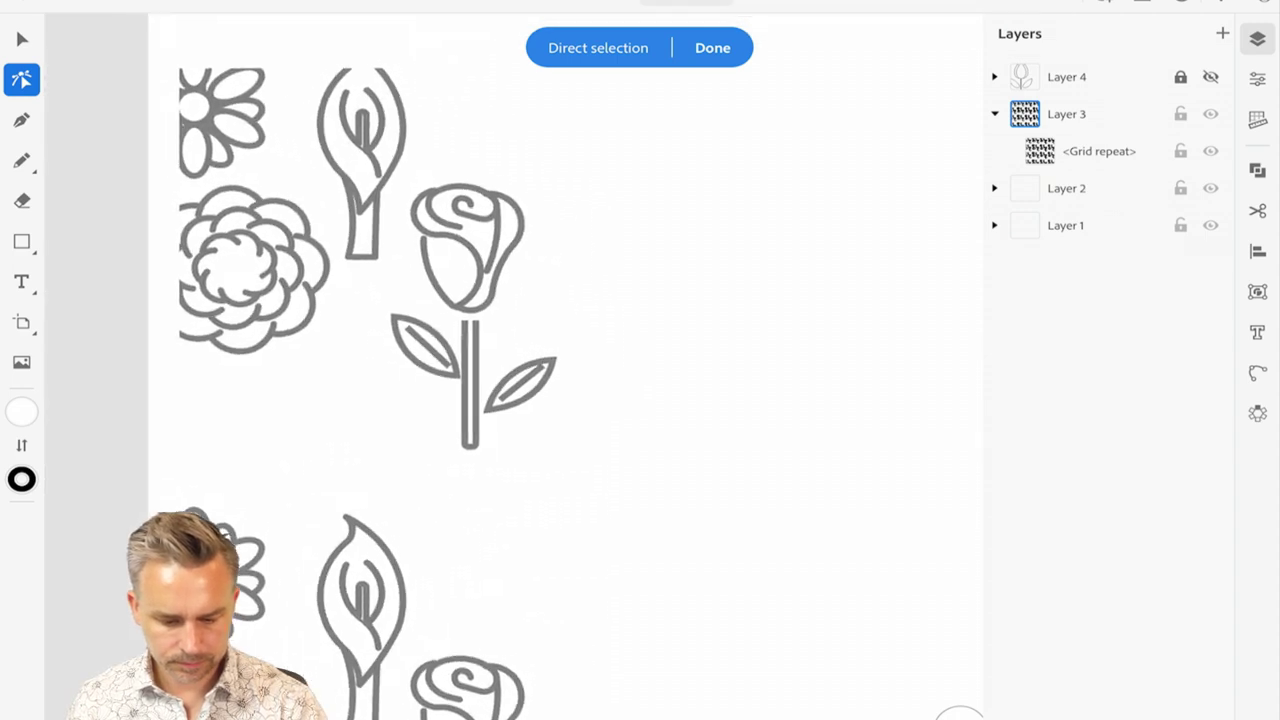
# - Undo the recent changes back through the hiding and locking of Layer 4 and the lowering of the tulip's leaves
pyautogui.hotkey('ctrl', 'z')
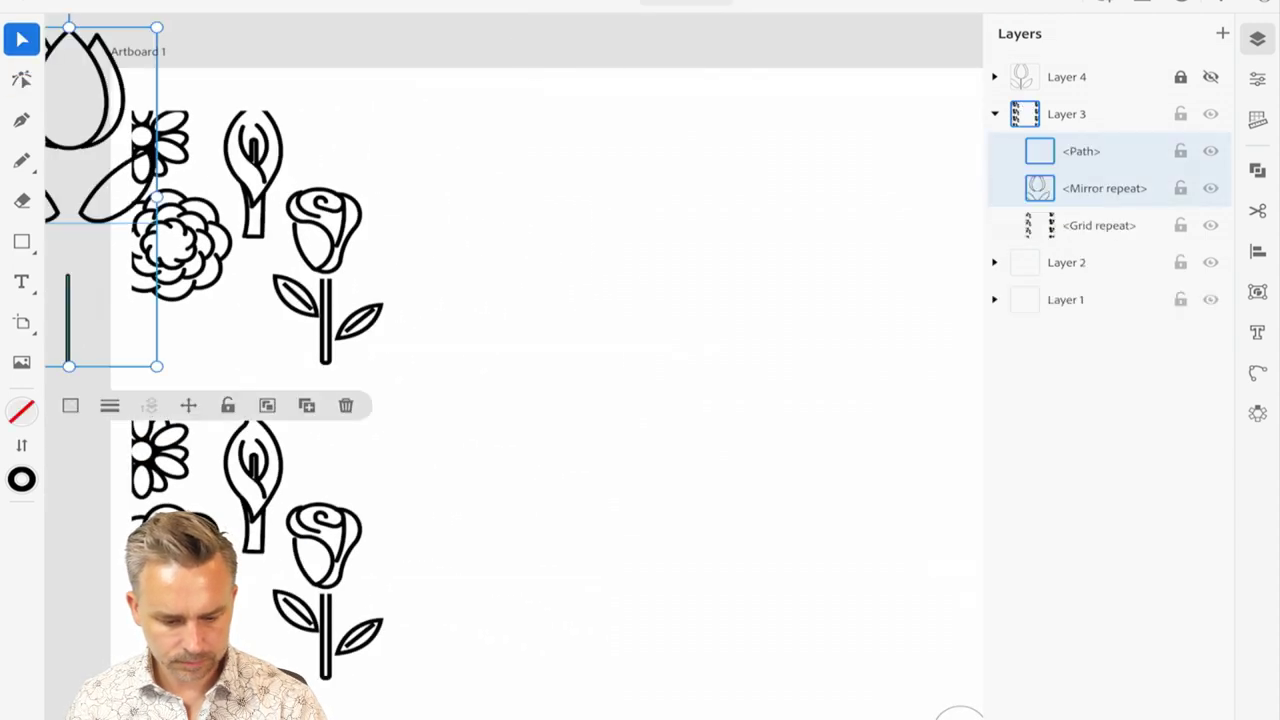
pyautogui.moveTo(78, 120); pyautogui.dragTo(499, 190)
pyautogui.hotkey('ctrl', 'z')
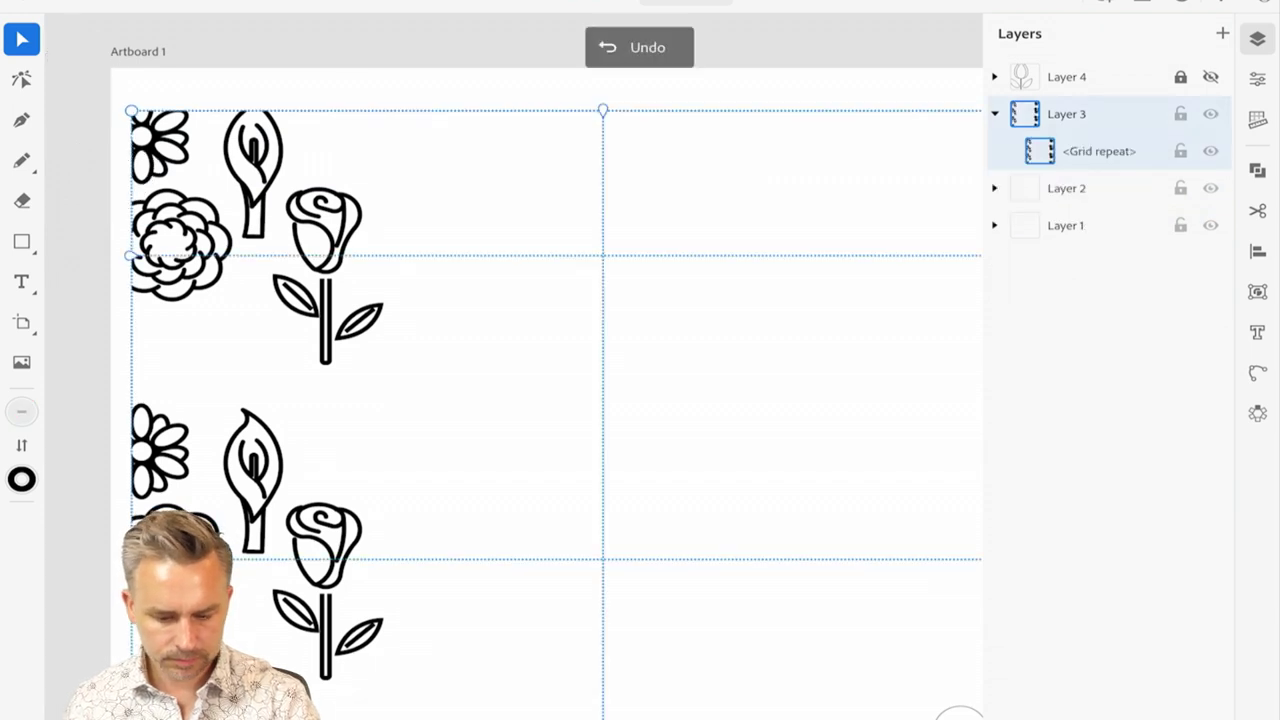
pyautogui.hotkey('ctrl', 'z')
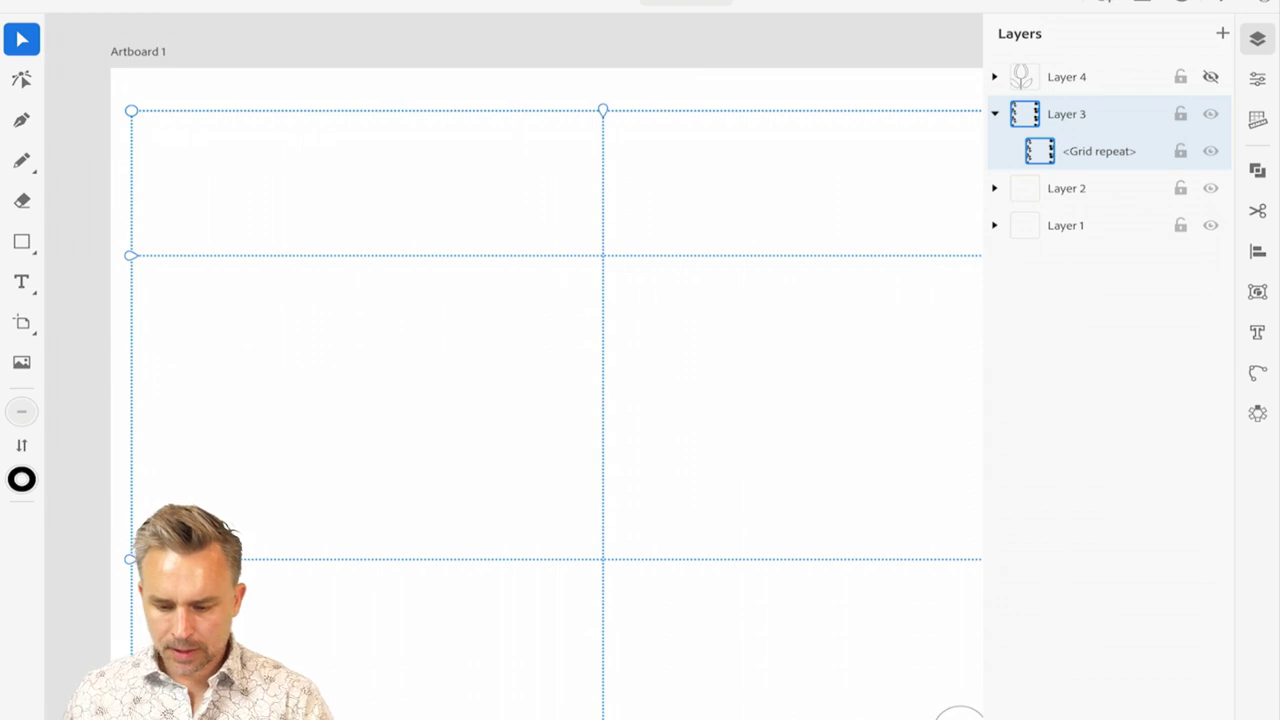
pyautogui.hotkey('ctrl', 'z')
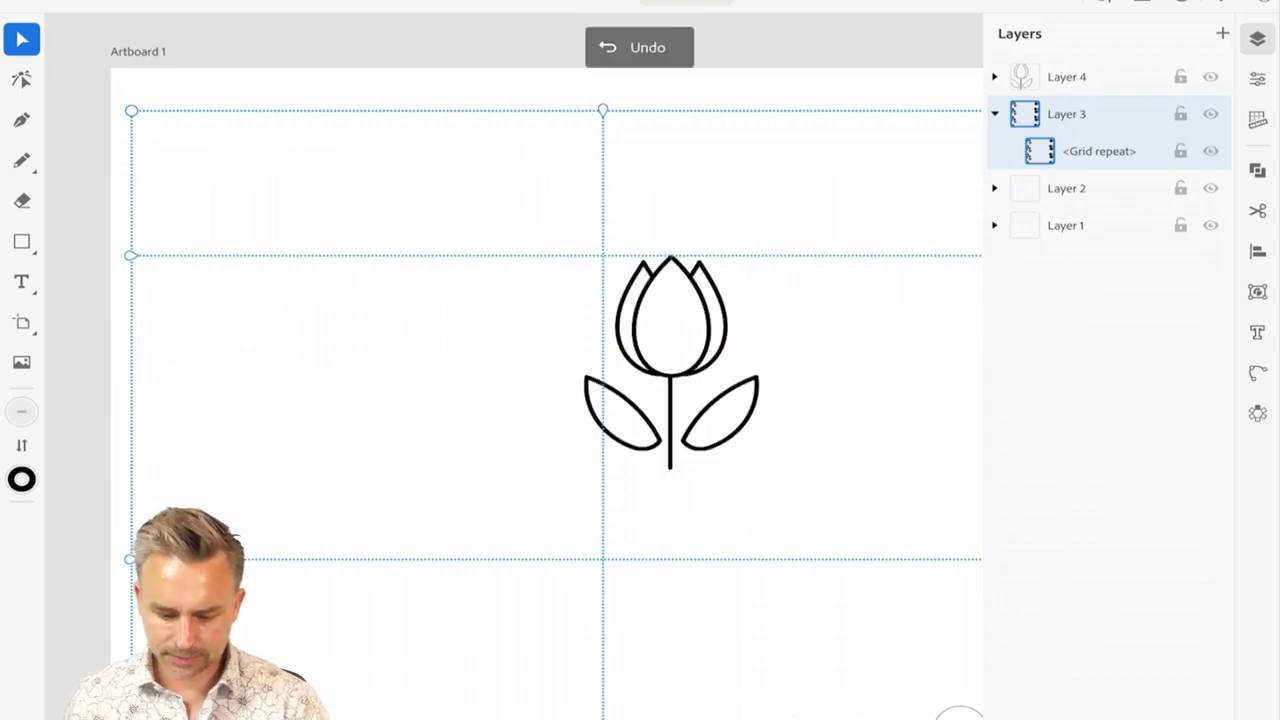
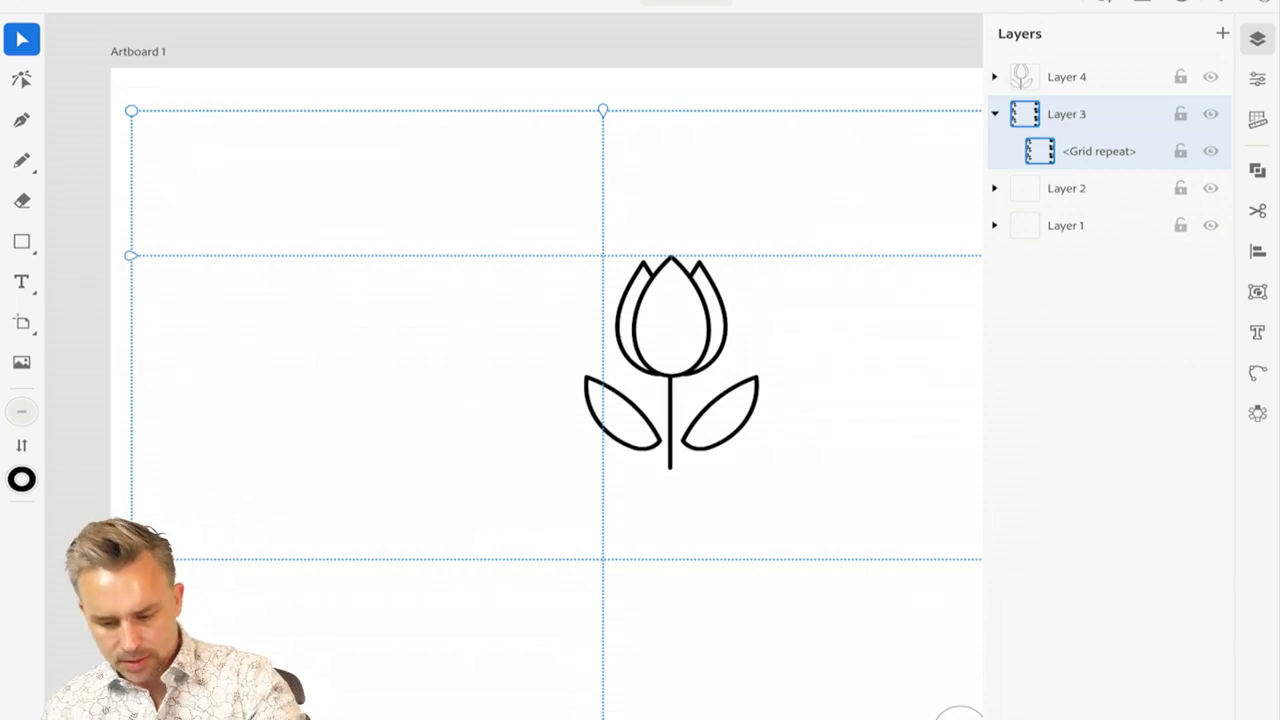
pyautogui.hotkey('ctrl', 'z')
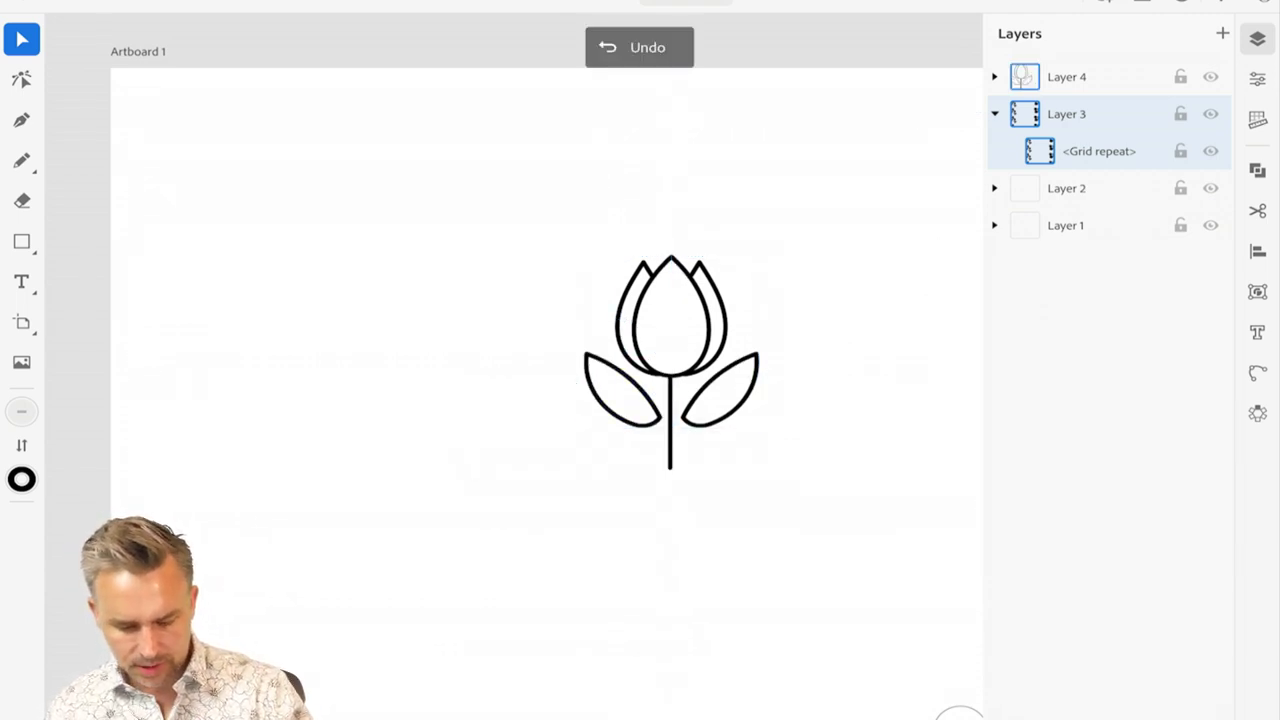
# - Select the flower grid repeat on Layer 3 and review its Grid Repeat settings
pyautogui.scroll(-3, 514, 366)
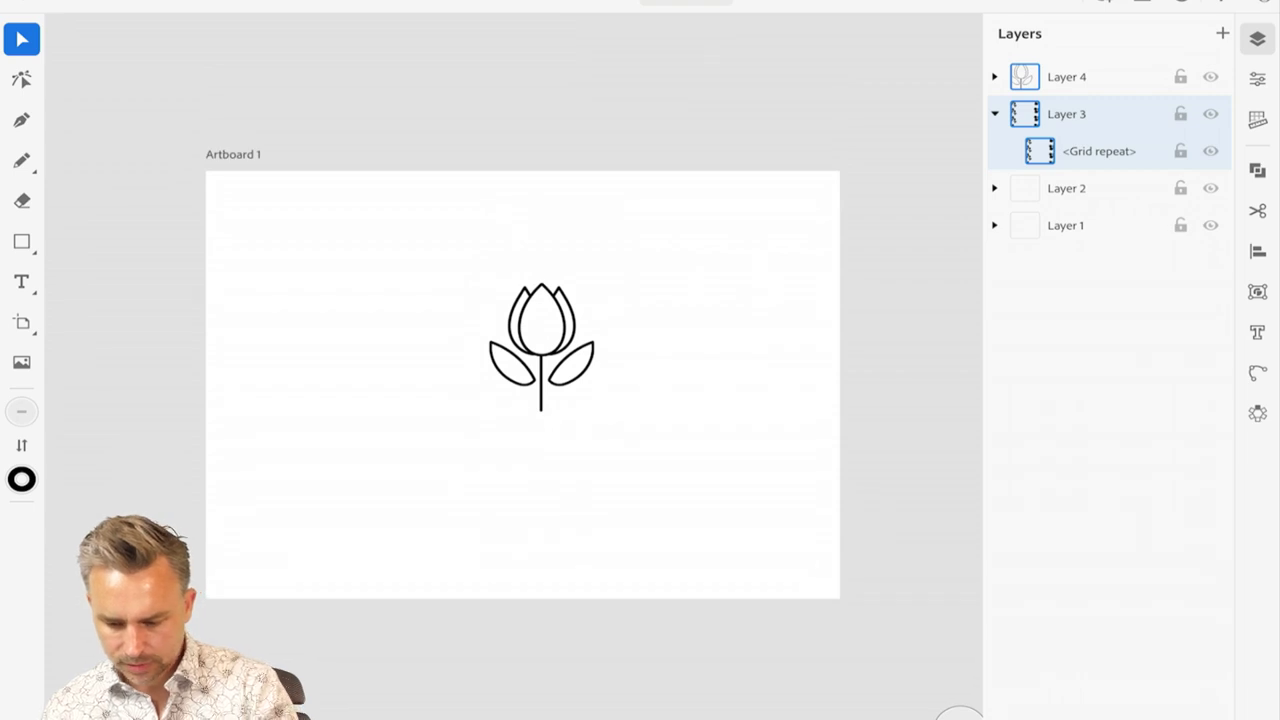
pyautogui.click(541, 346)
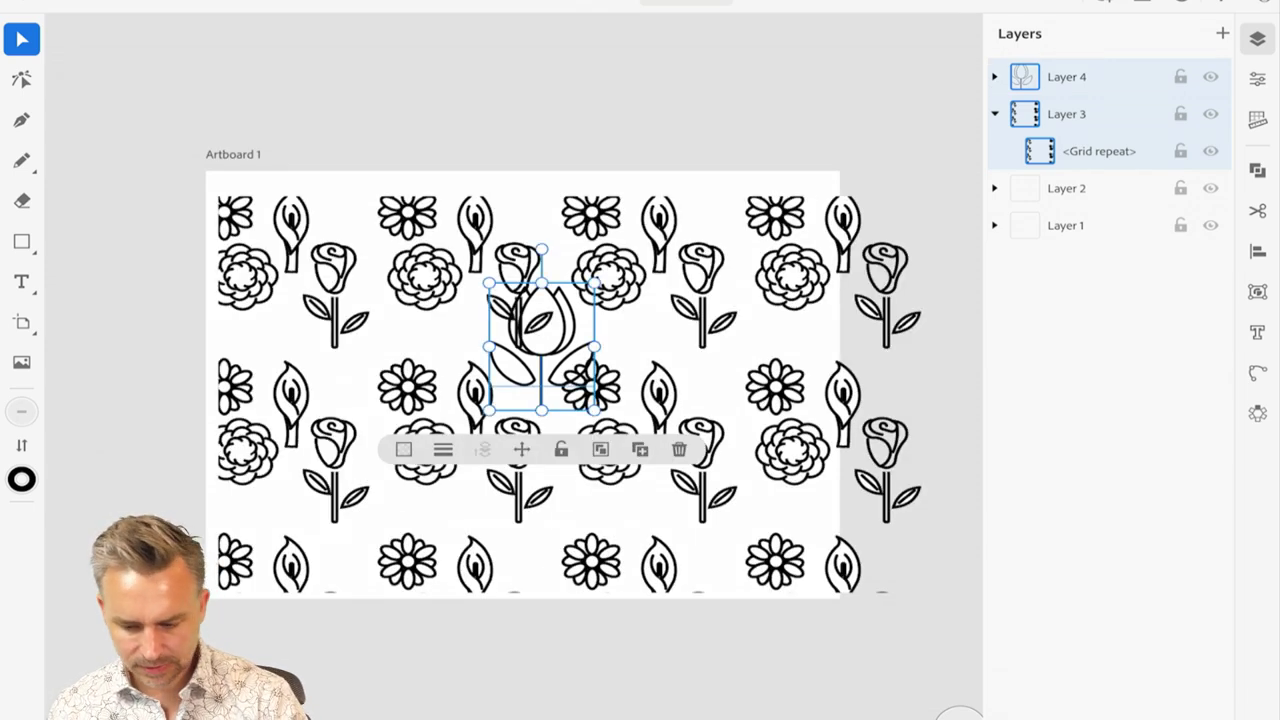
pyautogui.click(592, 386)
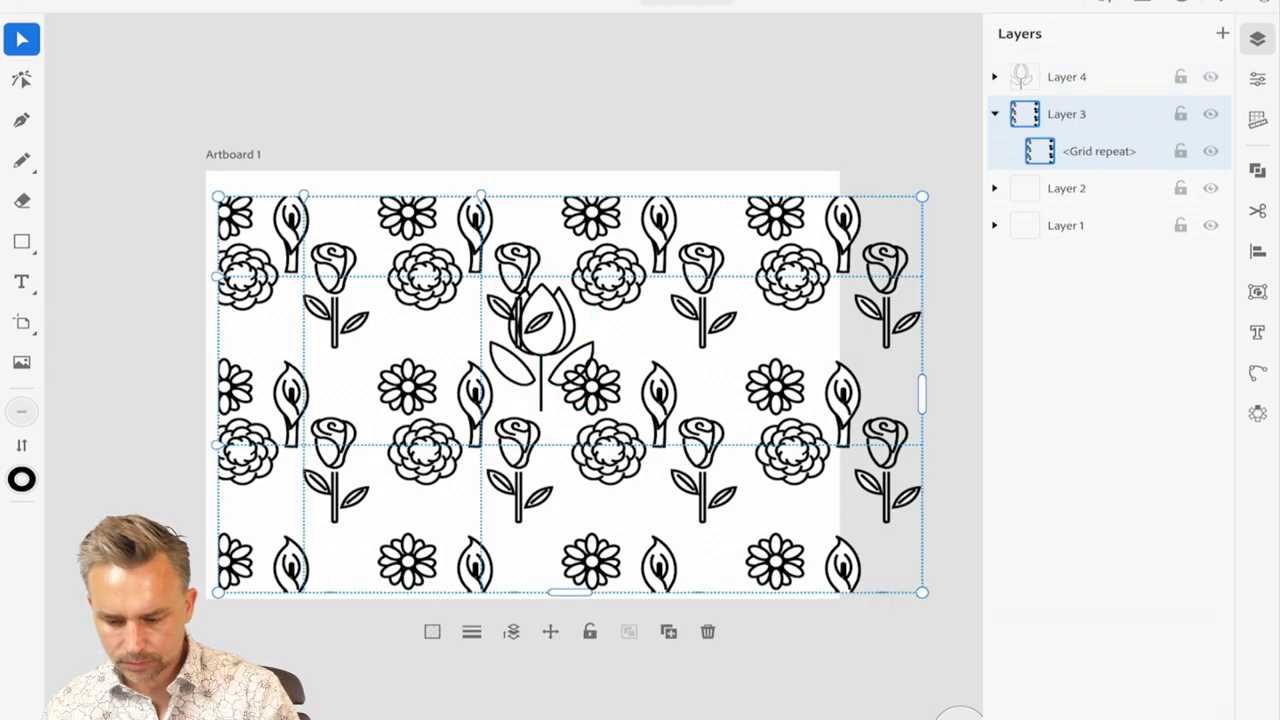
pyautogui.click(1257, 413)
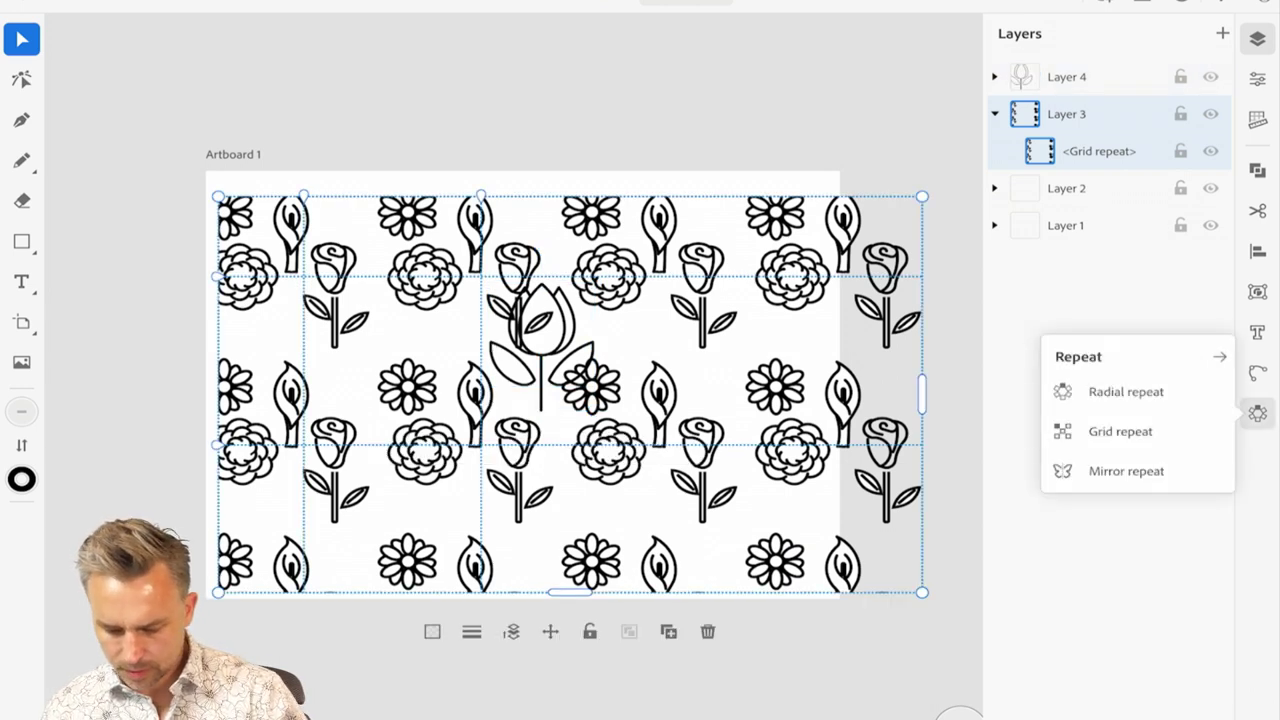
pyautogui.click(1257, 413)
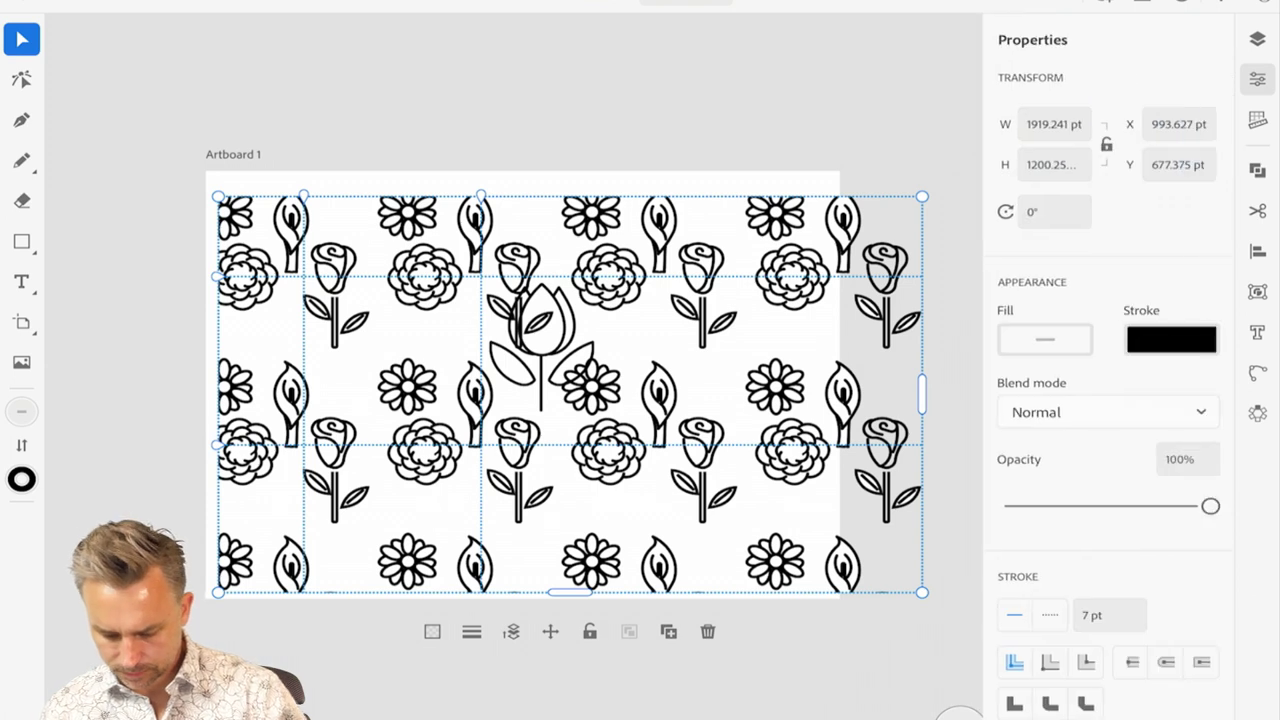
pyautogui.scroll(-5, 1110, 400)
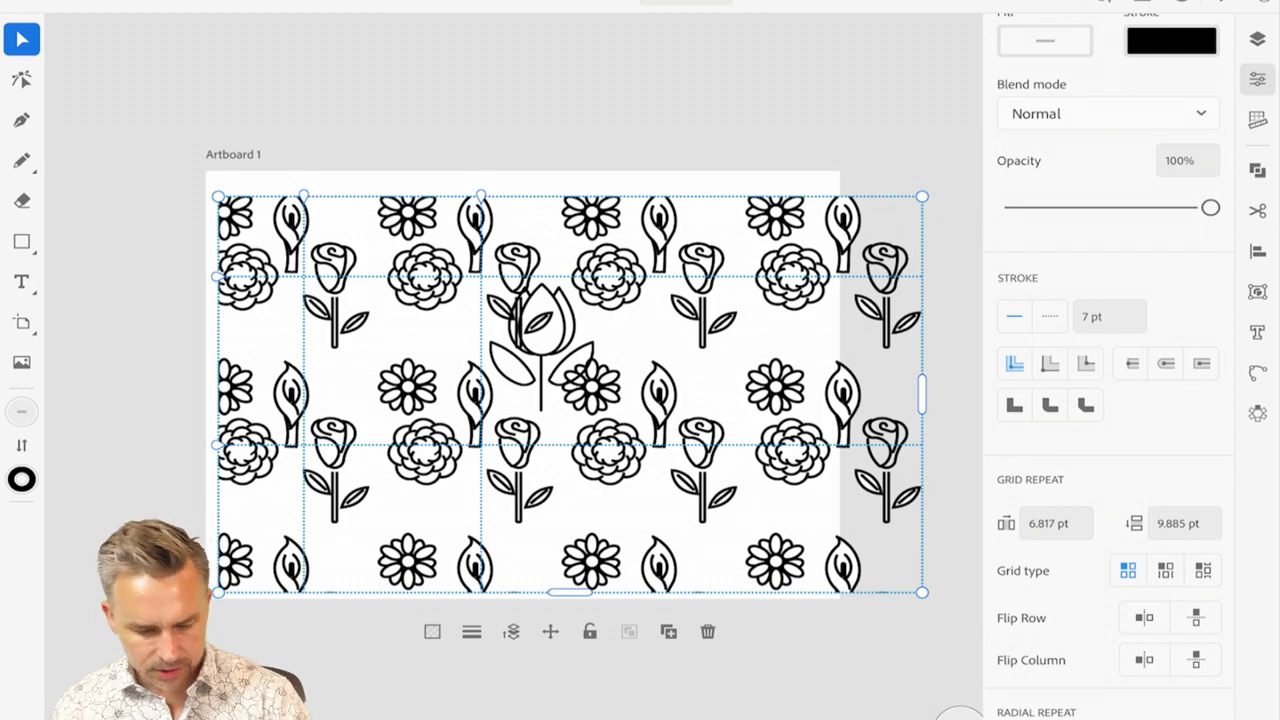
# - Open the flower grid repeat at the first rose and paste the copied tulip inside it
pyautogui.doubleClick(343, 269)
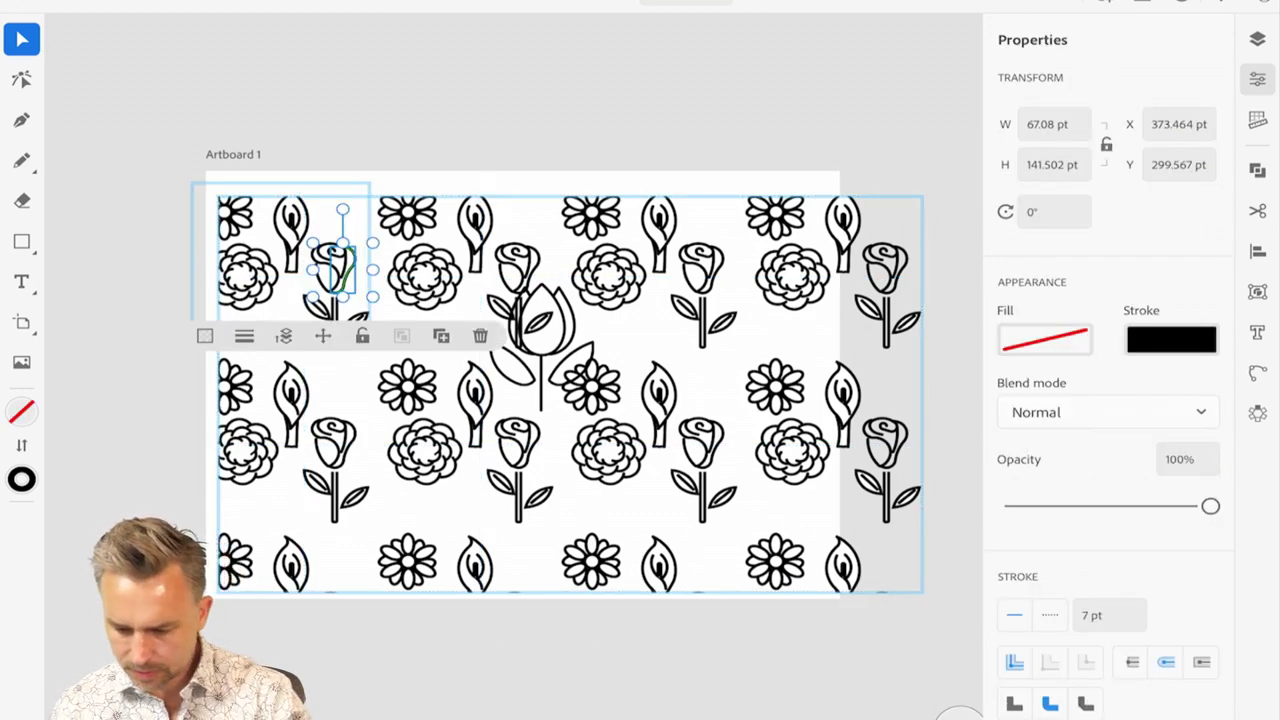
pyautogui.click(1257, 170)
pyautogui.click(1257, 211)
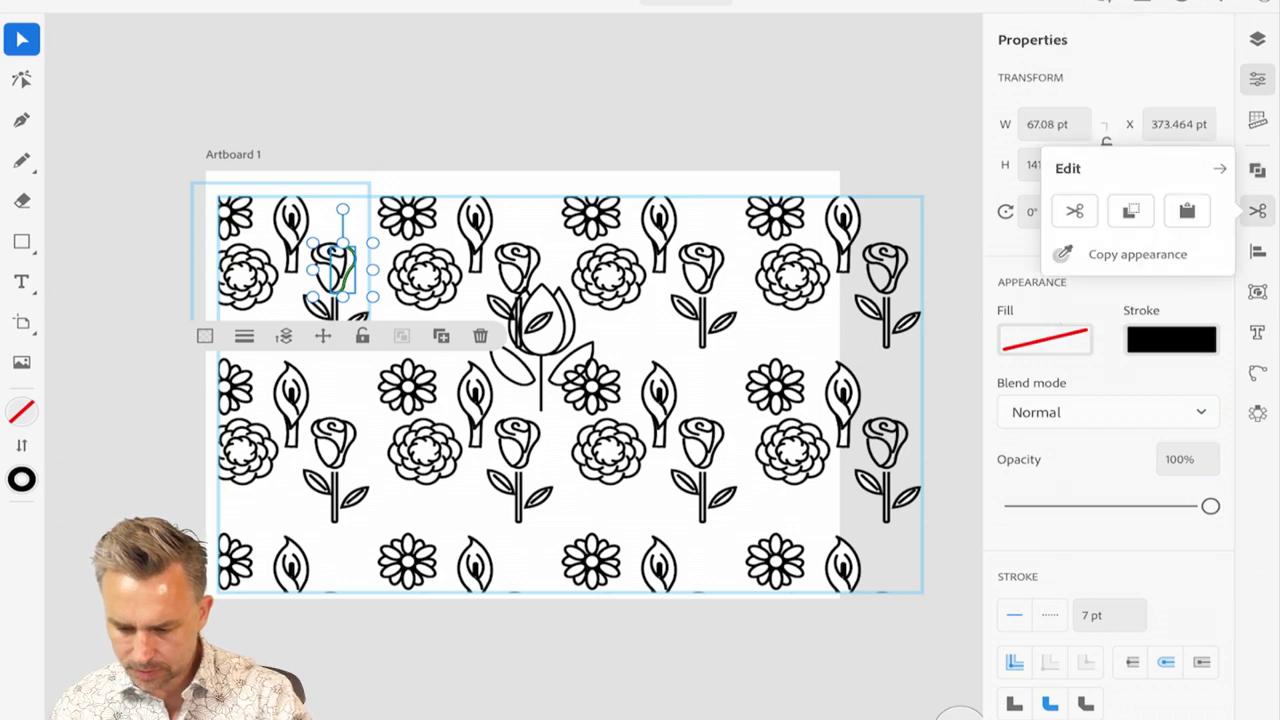
pyautogui.click(1187, 210)
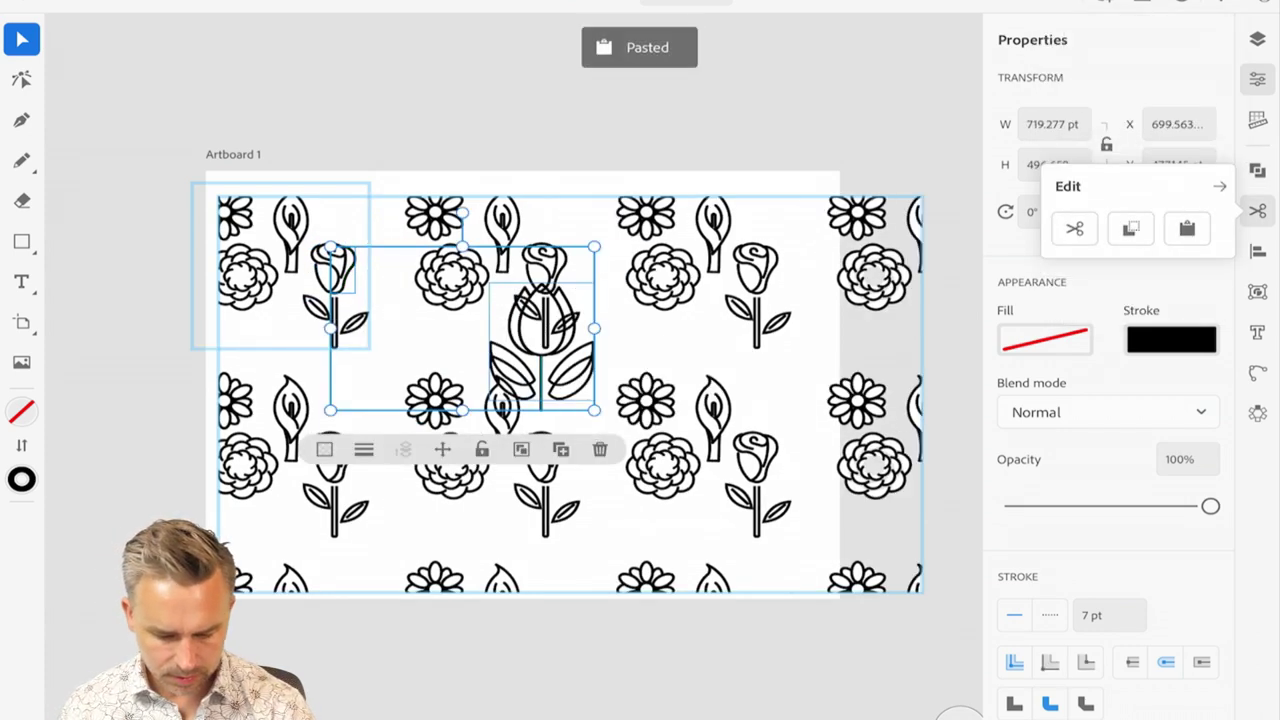
pyautogui.click(512, 100)
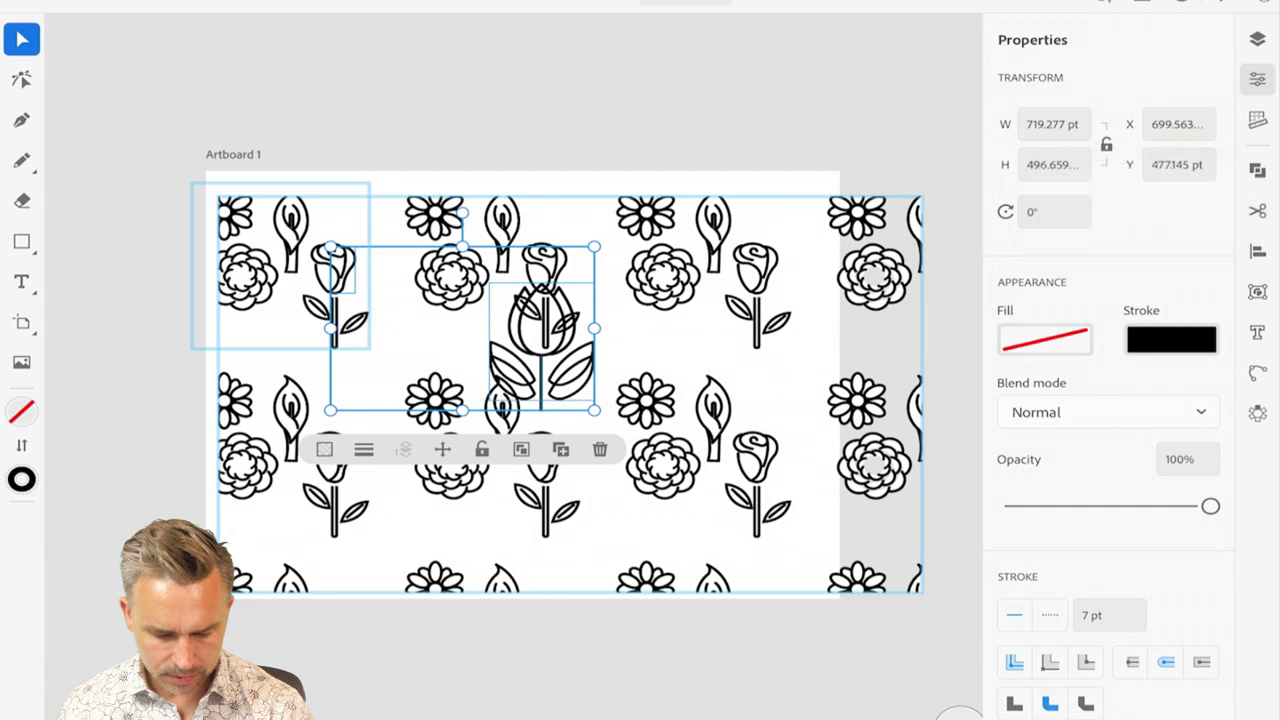
# - Move the tulip's petals and leaves off the artboard, beside its left edge, to about X -190 pt, Y 561 pt
pyautogui.click(542, 334)
pyautogui.moveTo(541, 335); pyautogui.dragTo(136, 356)
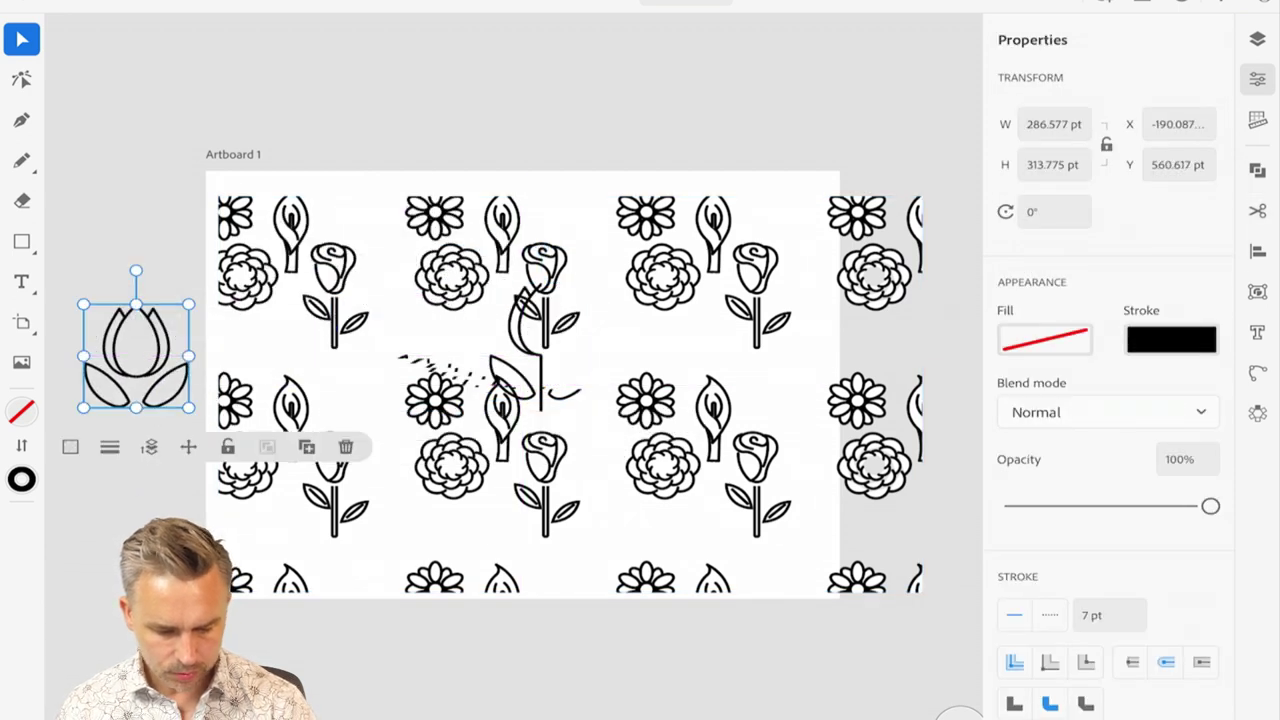
# - Delete the tulip stem left on the artboard and reposition the flower grid over the artboard at about X 934 pt, Y 600 pt
pyautogui.click(541, 383)
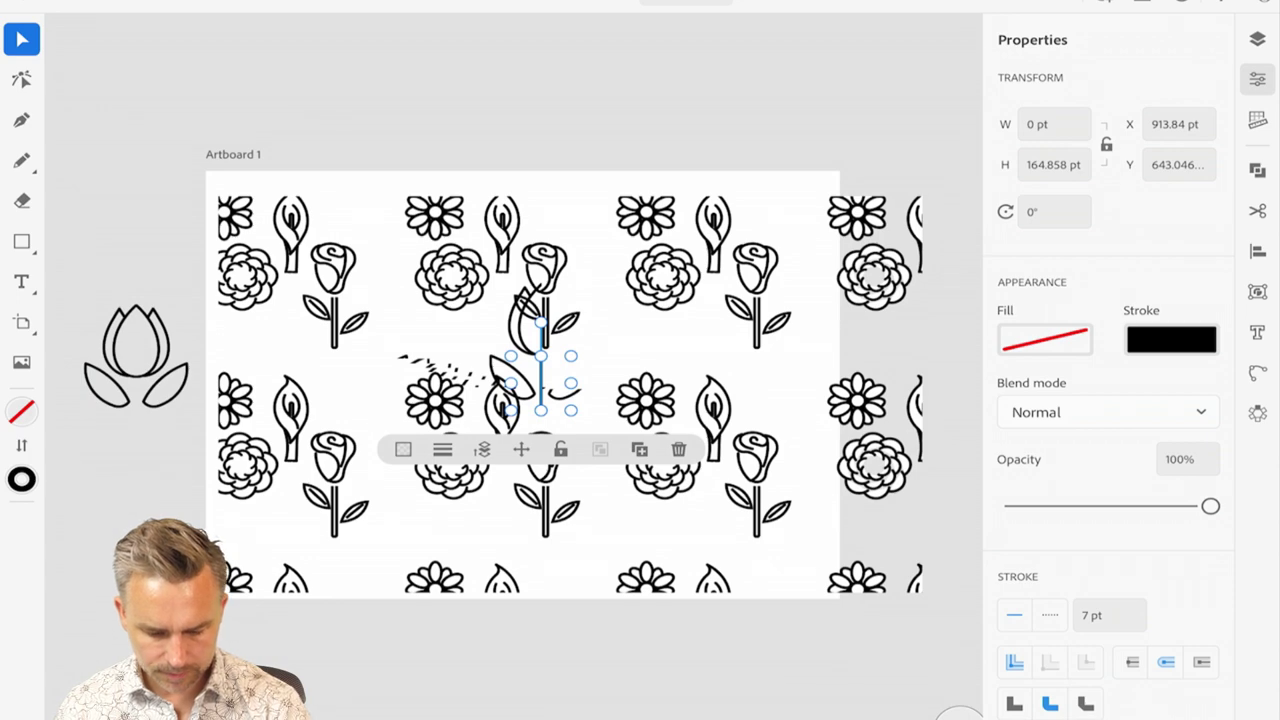
pyautogui.moveTo(440, 213); pyautogui.dragTo(616, 385)
pyautogui.moveTo(440, 390)
pyautogui.mouseDown()
pyautogui.moveTo(680, 349)
pyautogui.moveTo(731, 273)
pyautogui.mouseUp()
pyautogui.moveTo(395, 204); pyautogui.dragTo(594, 410)
pyautogui.press('Delete')
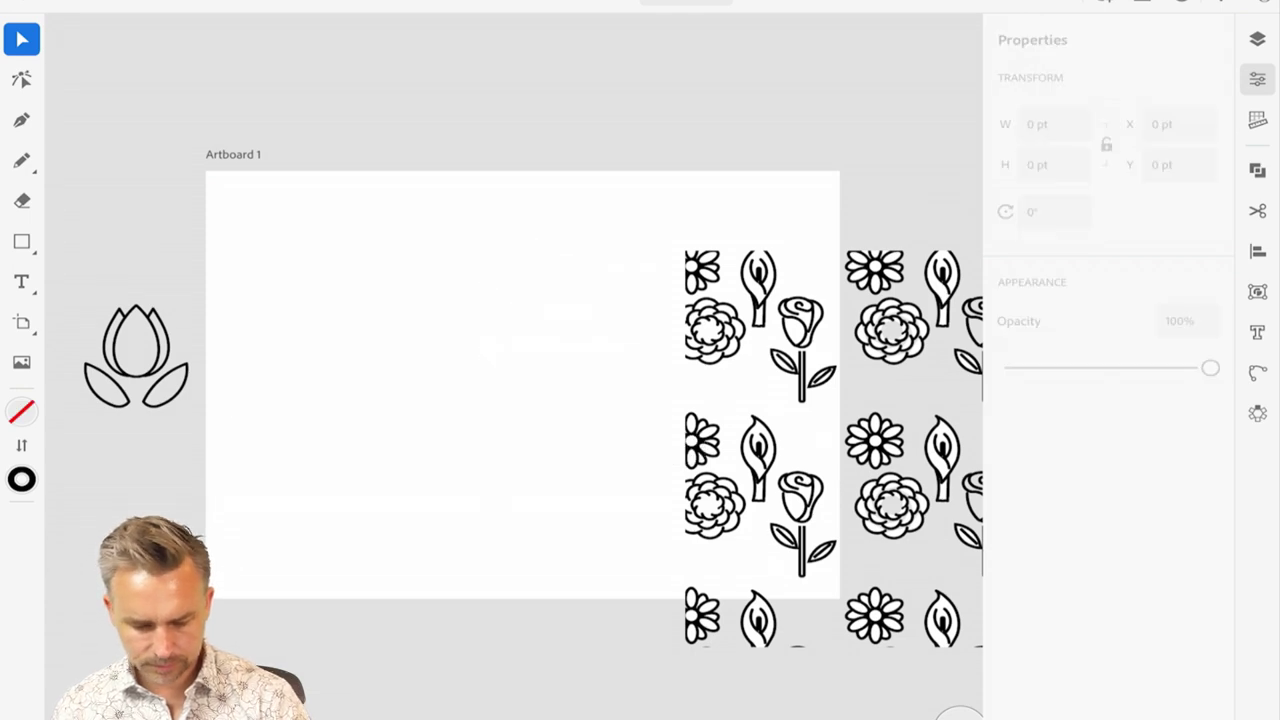
pyautogui.moveTo(720, 275); pyautogui.dragTo(234, 193)
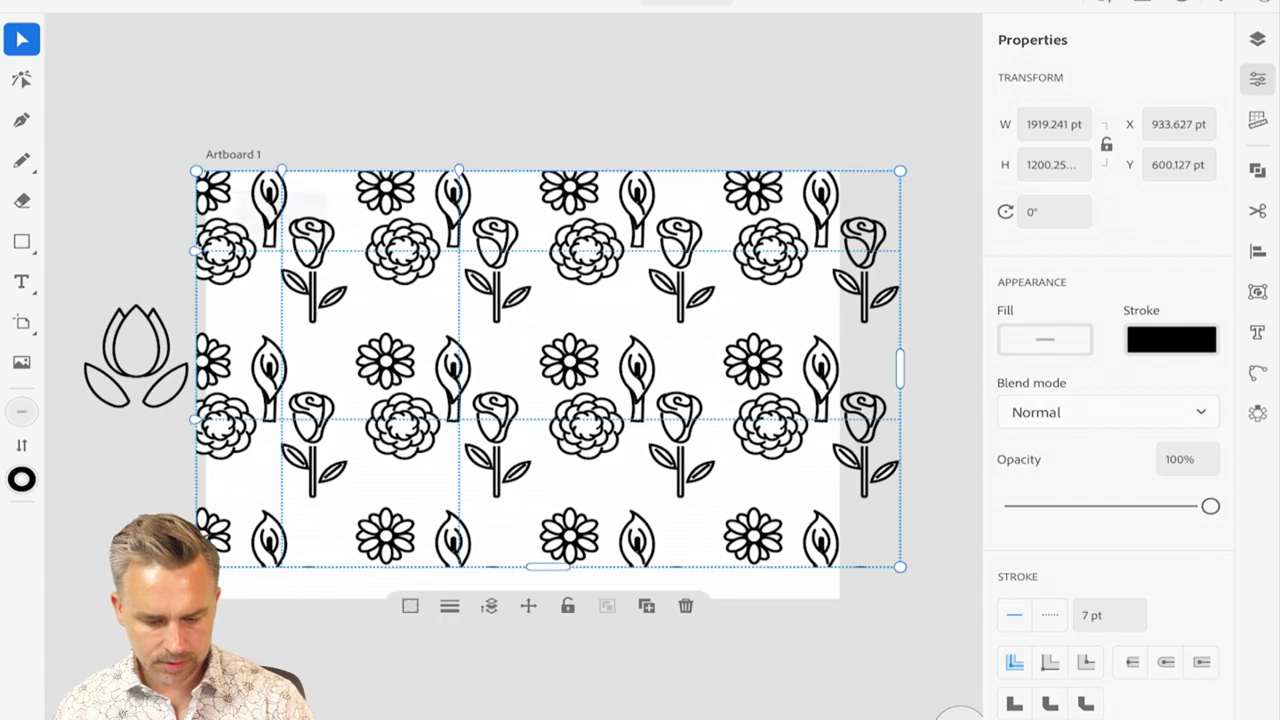
pyautogui.scroll(3, 511, 378)
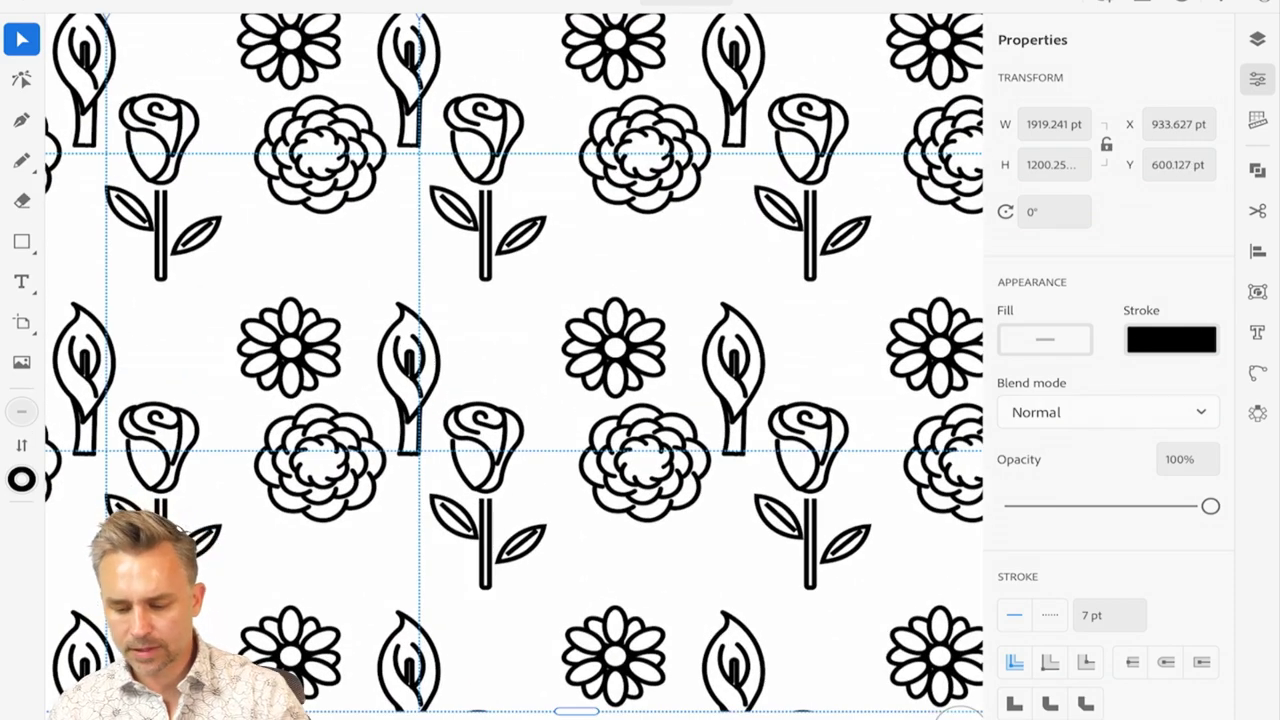
# - Deselect the flower grid and select Layer 4 with the tulip
pyautogui.click(1257, 39)
pyautogui.press('t')
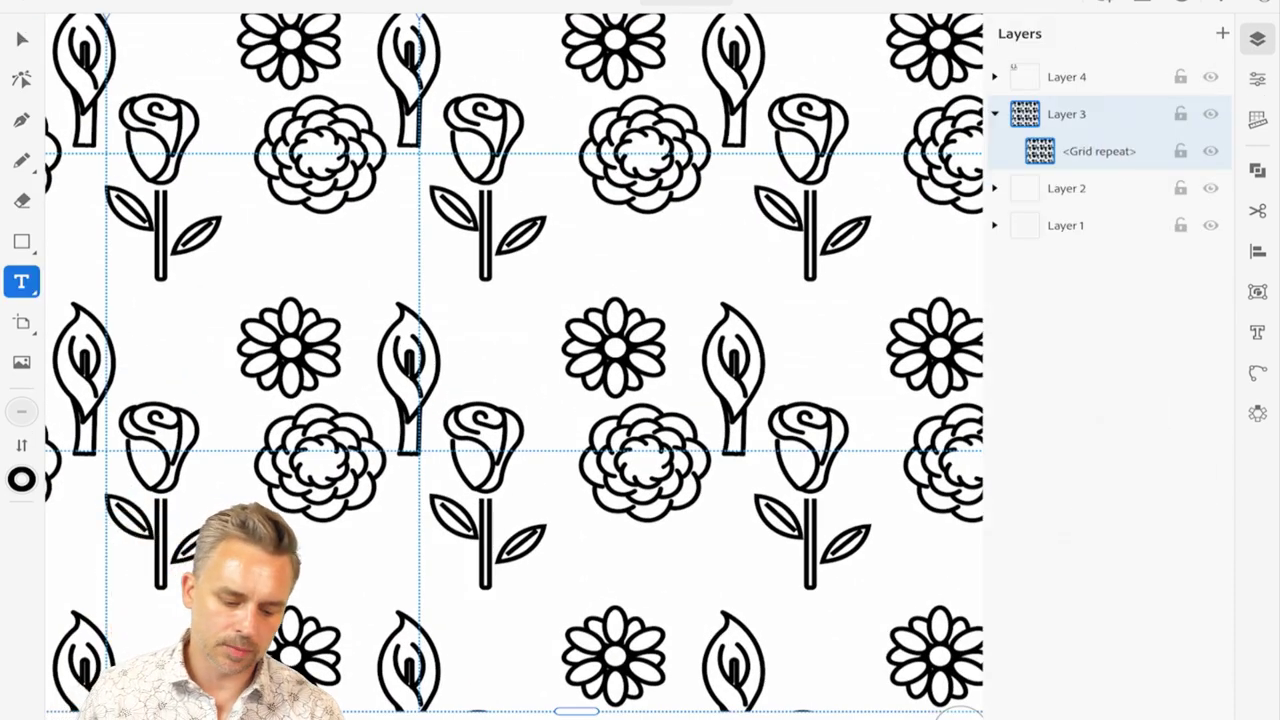
pyautogui.hotkey('ctrl', 'shift', 'a')
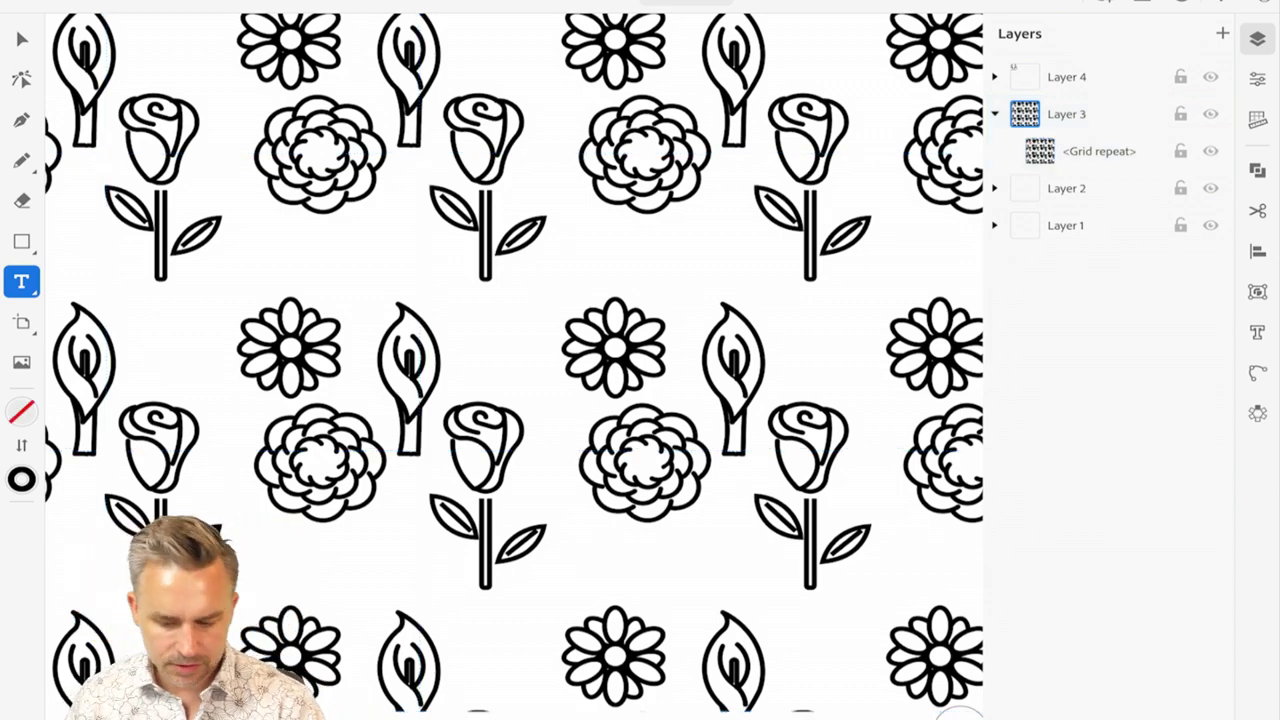
pyautogui.click(1067, 77)
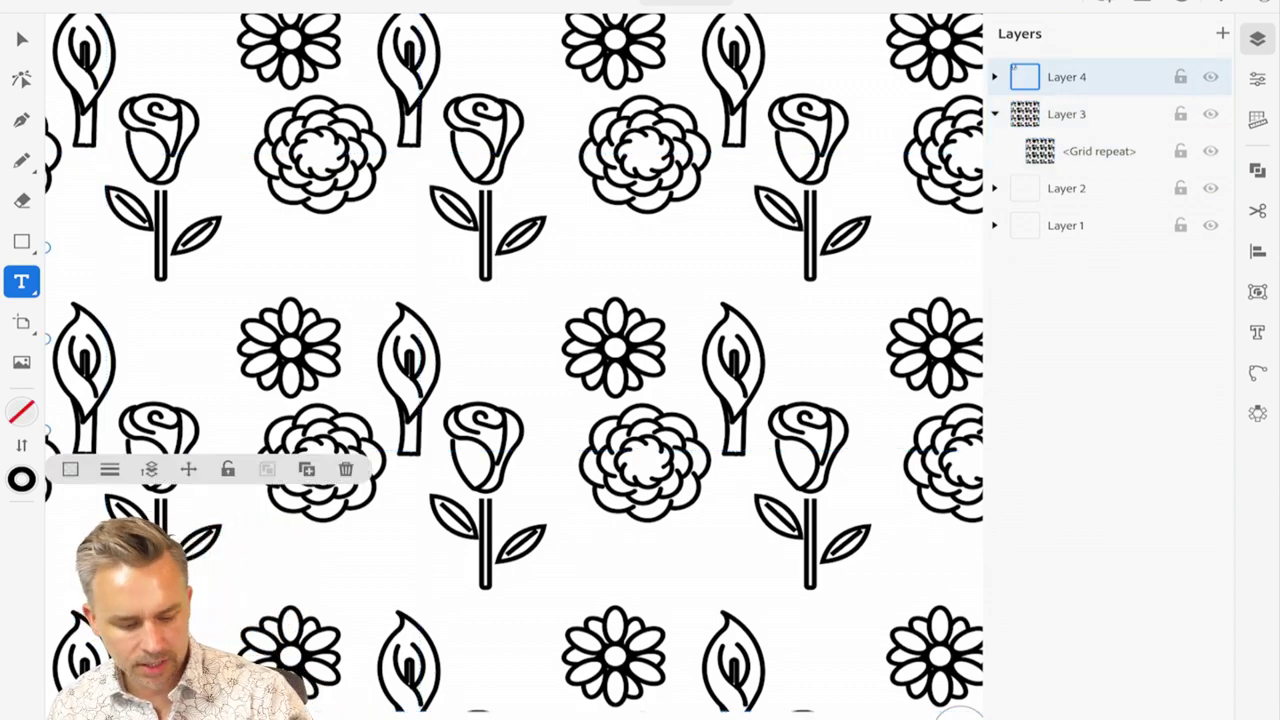
# - Add a new layer above Layer 4 and start a point text over the upper part of the flower pattern
pyautogui.hotkey('ctrl', 'shift', 'a')
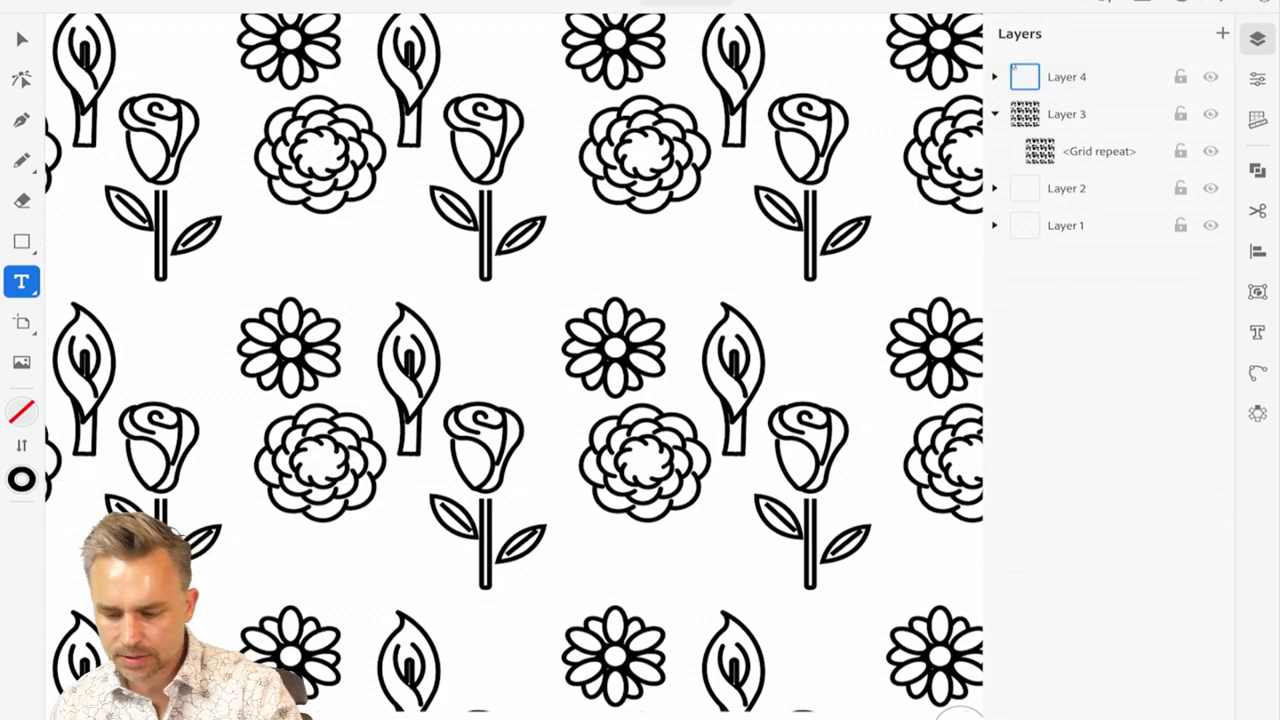
pyautogui.click(1222, 33)
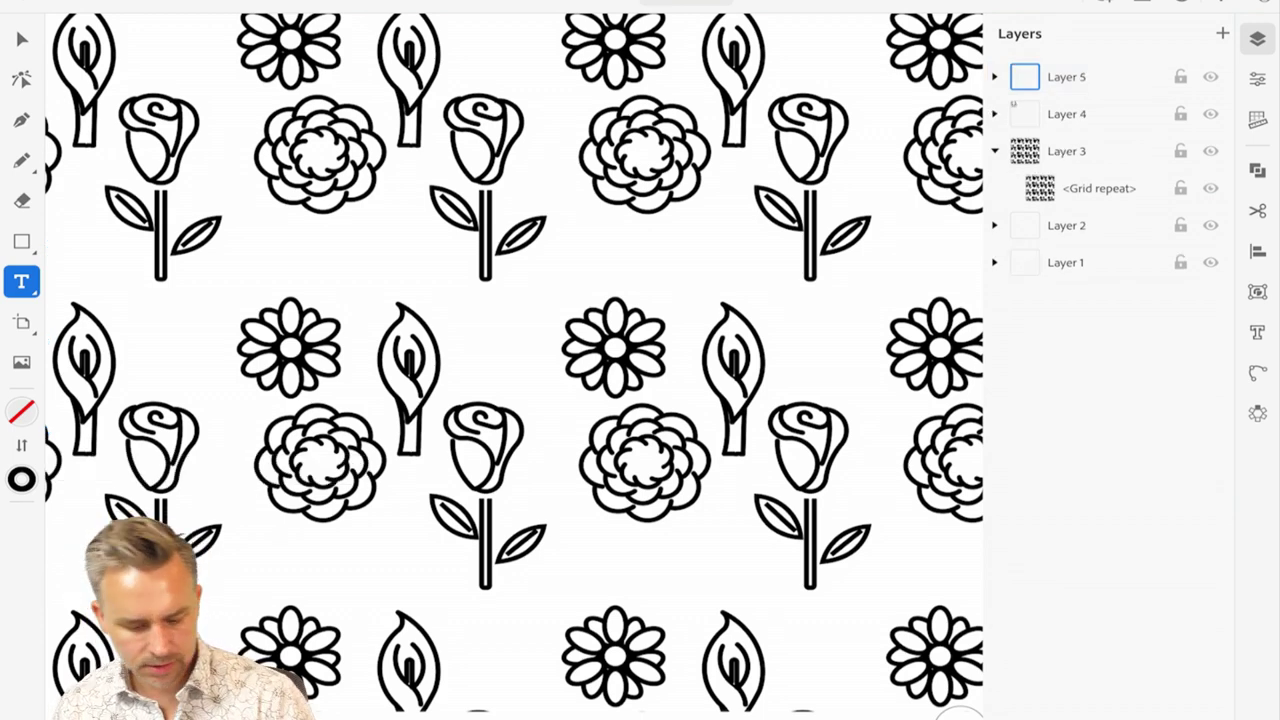
pyautogui.click(296, 302)
pyautogui.doubleClick(380, 295)
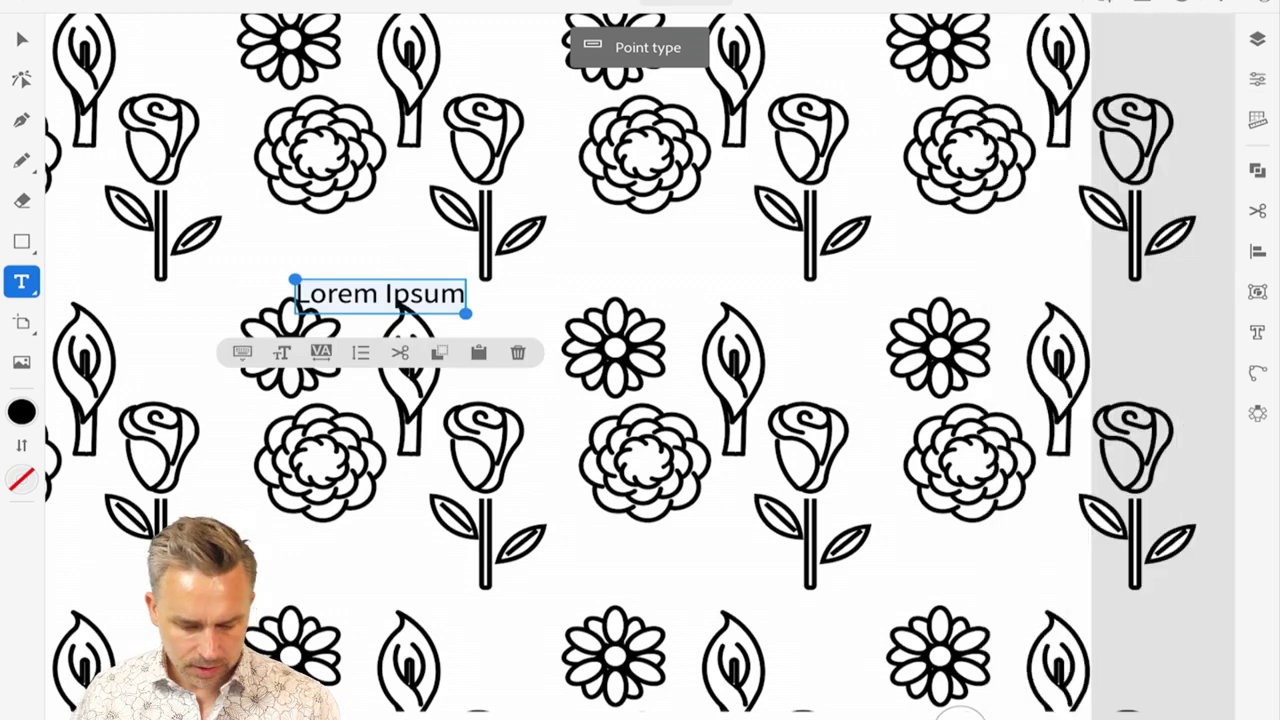
# - Replace the placeholder wording of the point text with SUMMER
pyautogui.write('A')
pyautogui.press('BackSpace')
pyautogui.write('SUMMER')
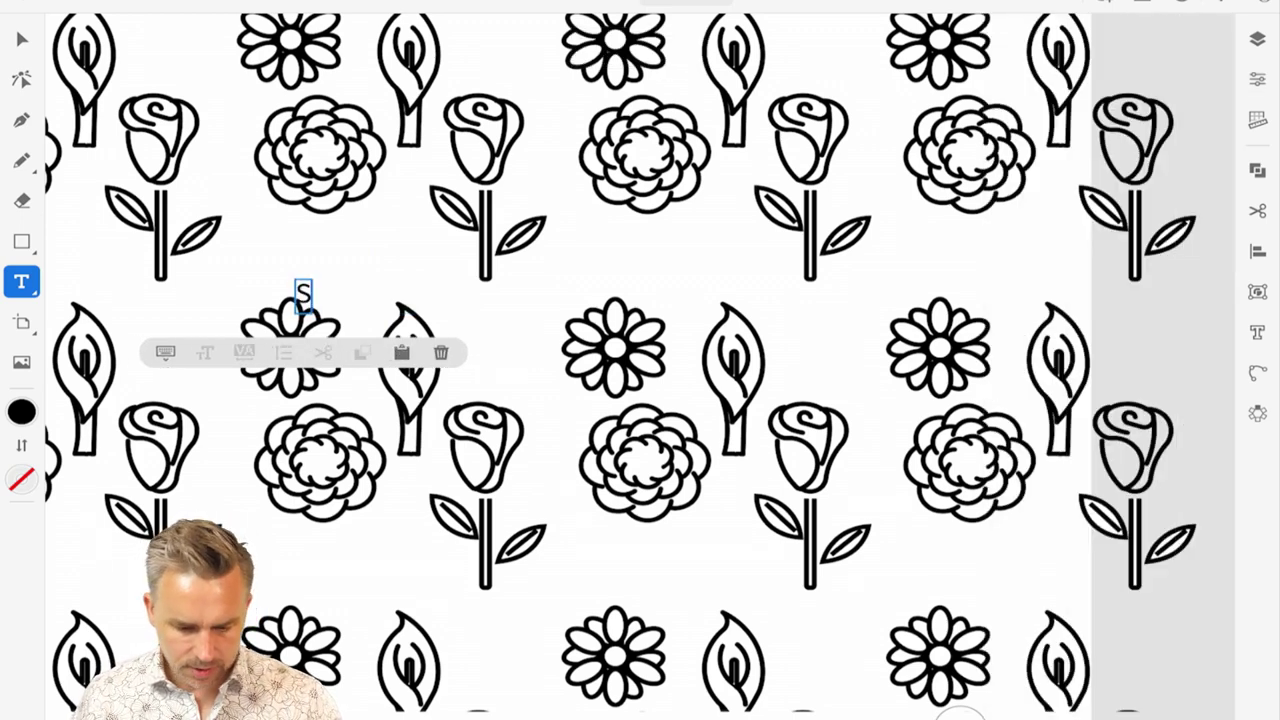
pyautogui.press('BackSpace')
pyautogui.press('BackSpace')
pyautogui.press('BackSpace')
pyautogui.press('BackSpace')
pyautogui.press('BackSpace')
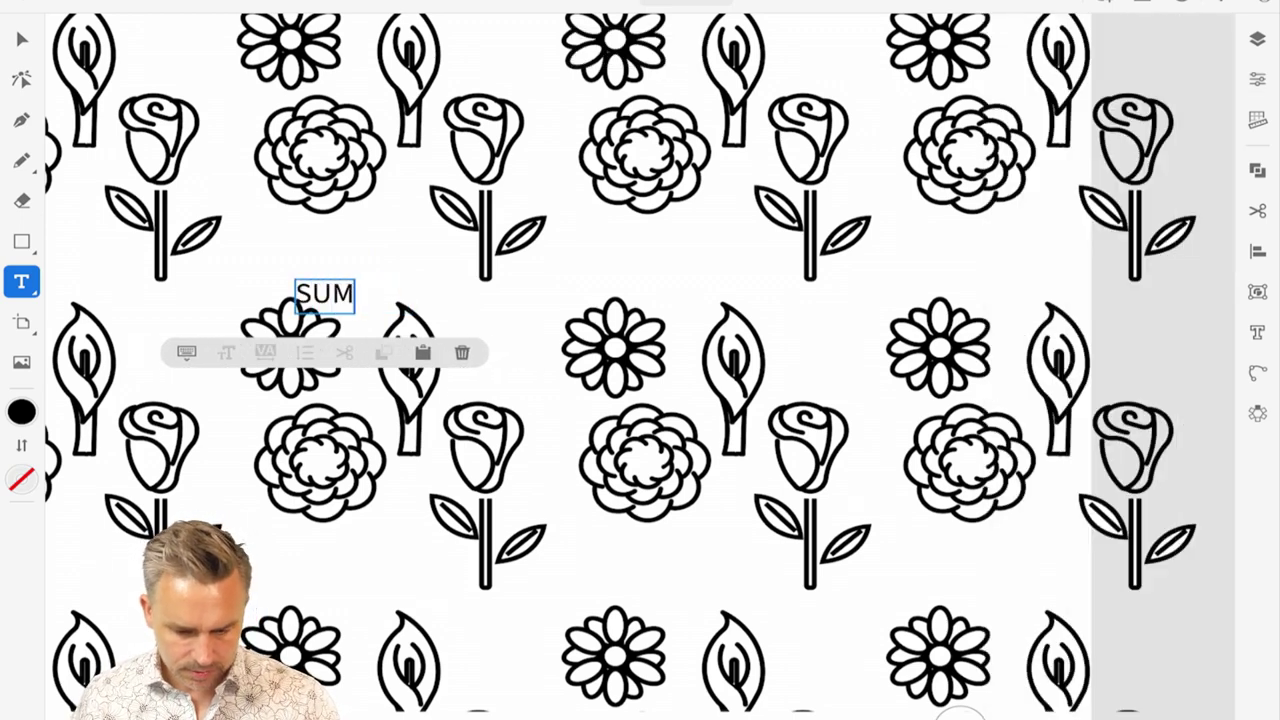
pyautogui.write('UMMER')
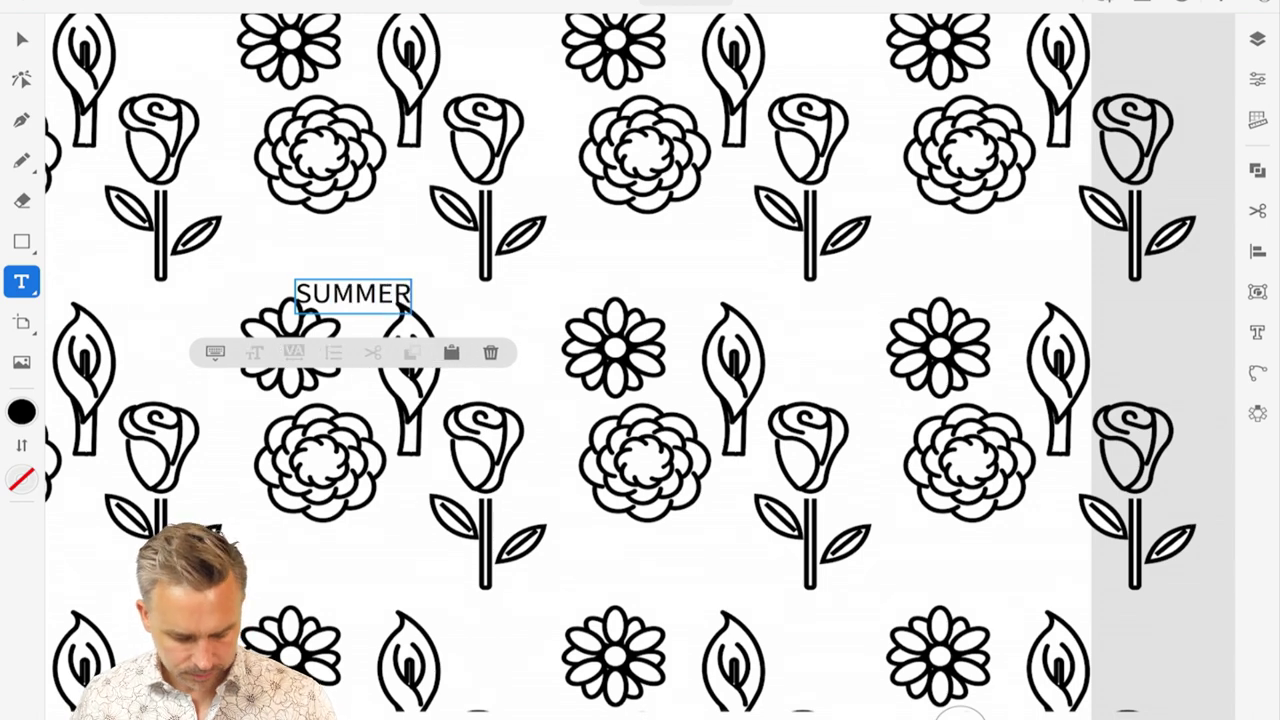
# - Enlarge the SUMMER text to 223.125 pt with 235.1 pt leading and widen its tracking to 369
pyautogui.press('super+a')
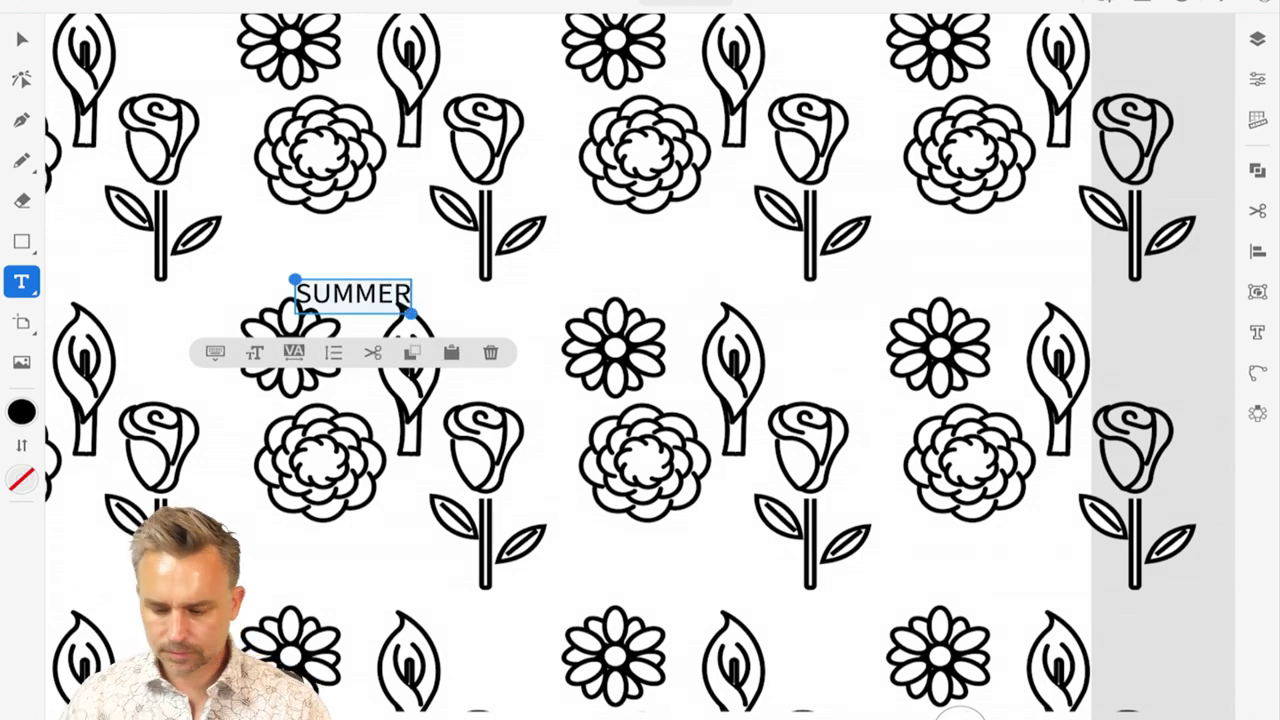
pyautogui.click(1257, 39)
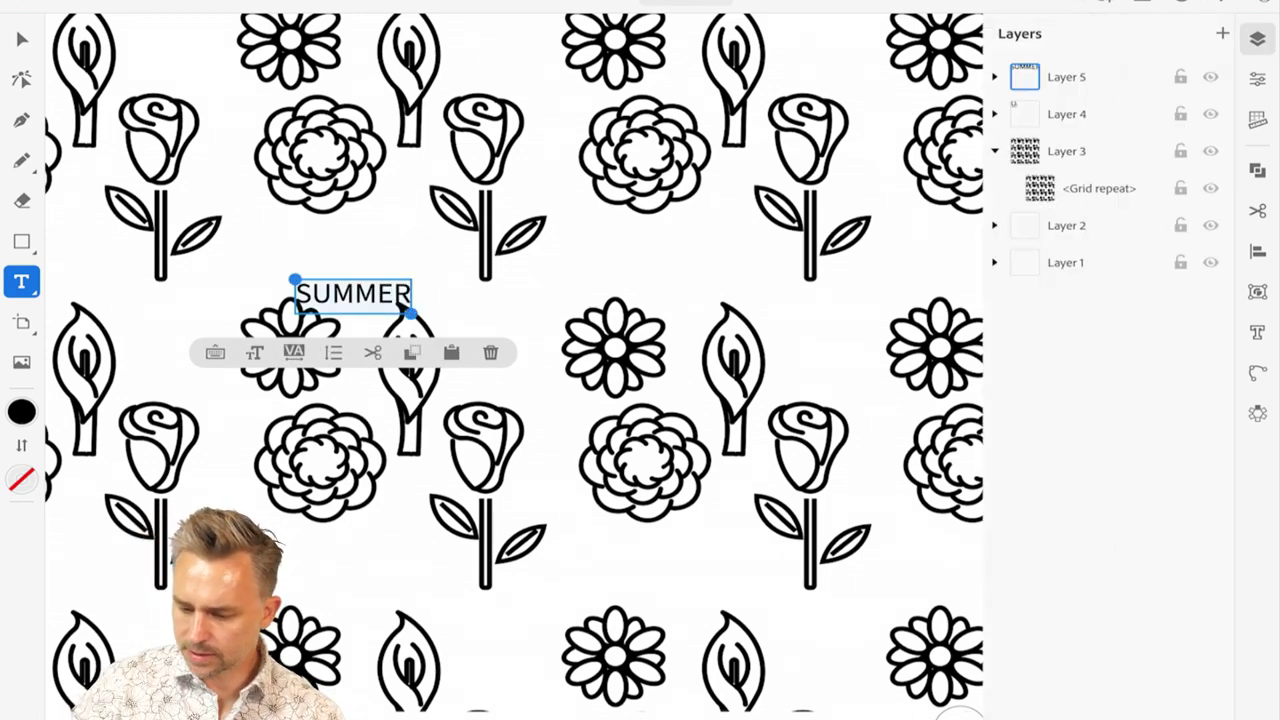
pyautogui.click(1257, 78)
pyautogui.moveTo(254, 352); pyautogui.dragTo(413, 364)
pyautogui.moveTo(638, 335); pyautogui.dragTo(760, 347)
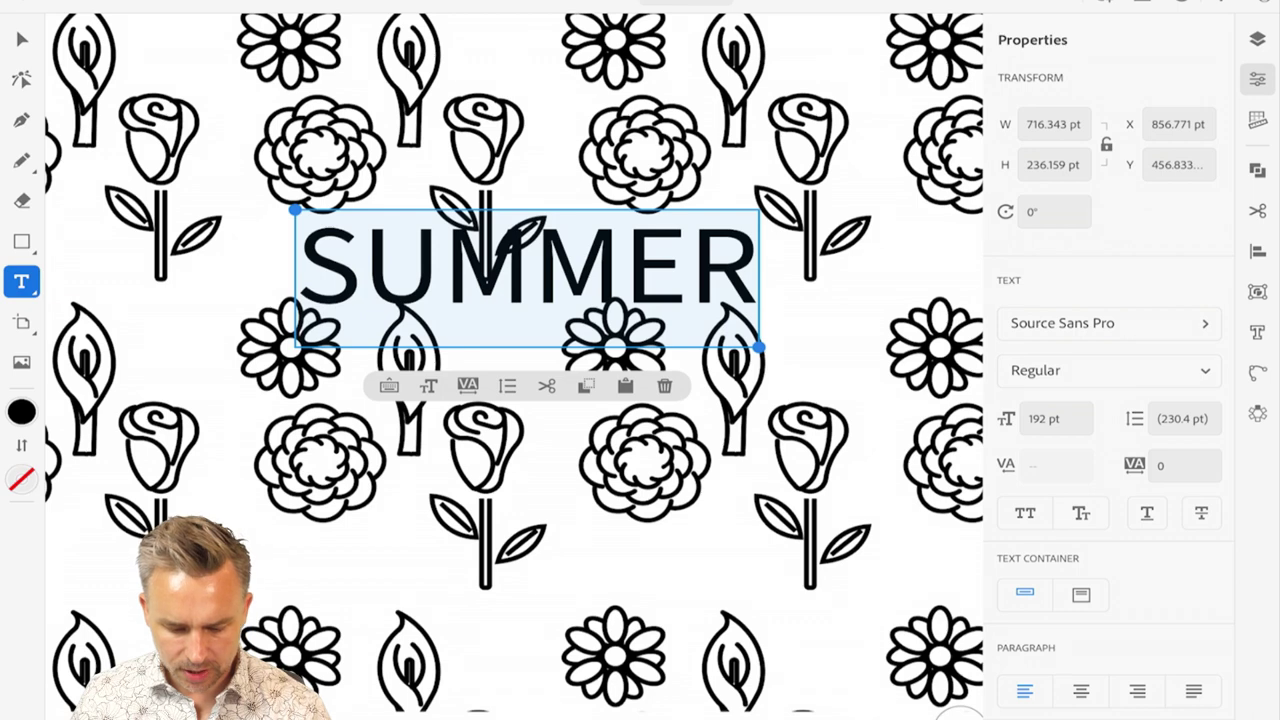
pyautogui.moveTo(468, 386); pyautogui.dragTo(650, 386)
pyautogui.moveTo(566, 386); pyautogui.dragTo(597, 386)
# - Reposition the SUMMER text across the flower pattern at about X 976 pt, Y 463 pt
pyautogui.click(572, 270)
pyautogui.moveTo(572, 270); pyautogui.dragTo(343, 269)
pyautogui.click(21, 39)
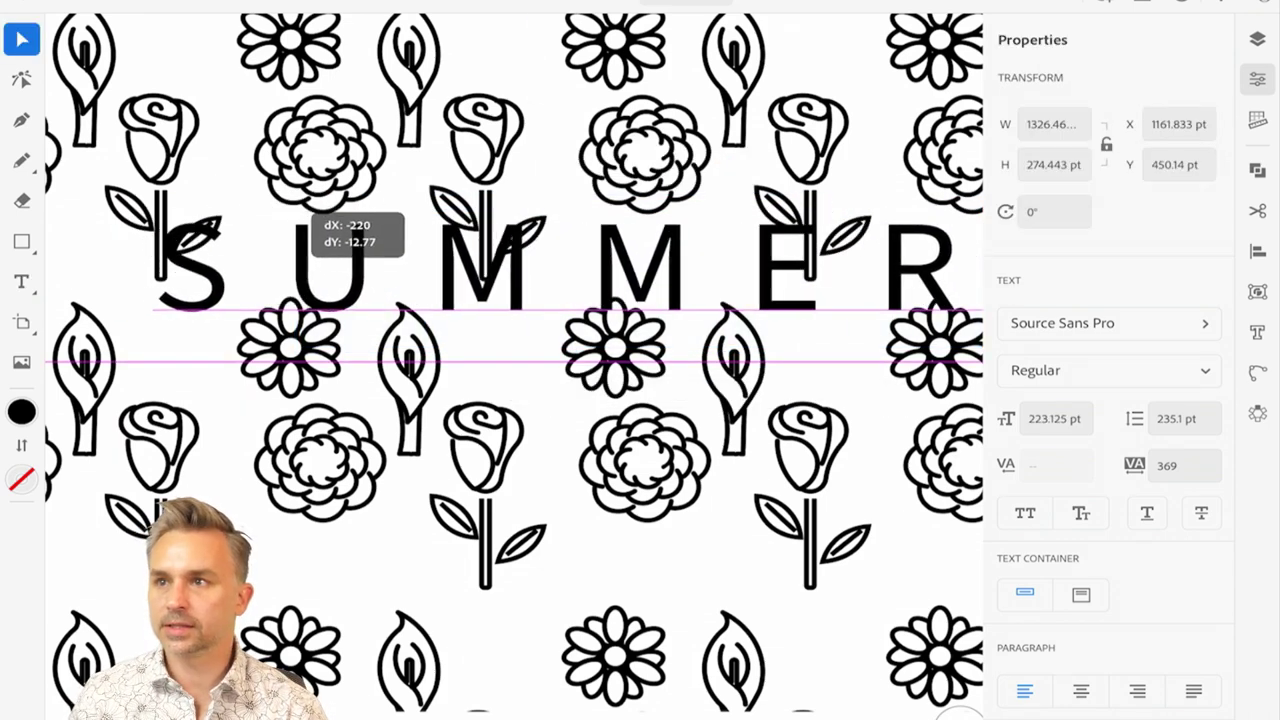
pyautogui.moveTo(300, 210); pyautogui.dragTo(324, 210)
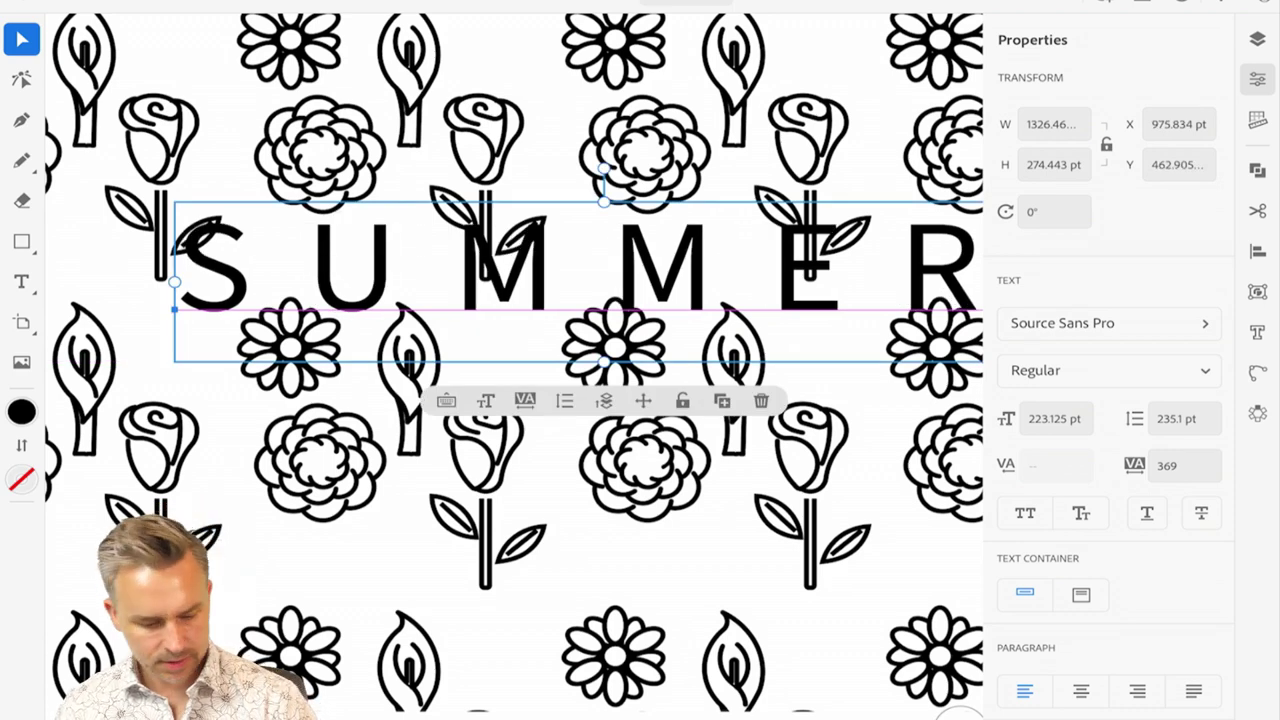
# - Swap the SUMMER text's fill and stroke and set the stroke weight to 7 pt
pyautogui.hotkey('shift', 'x')
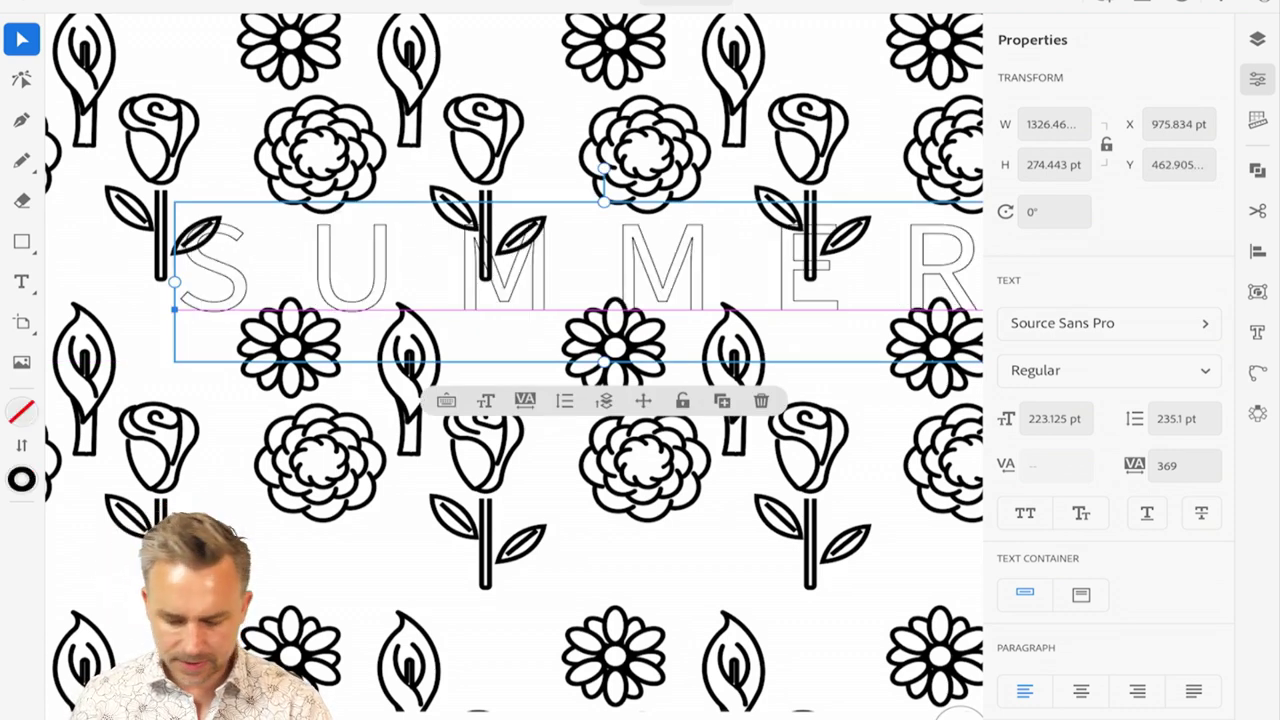
pyautogui.scroll(-5, 1110, 360)
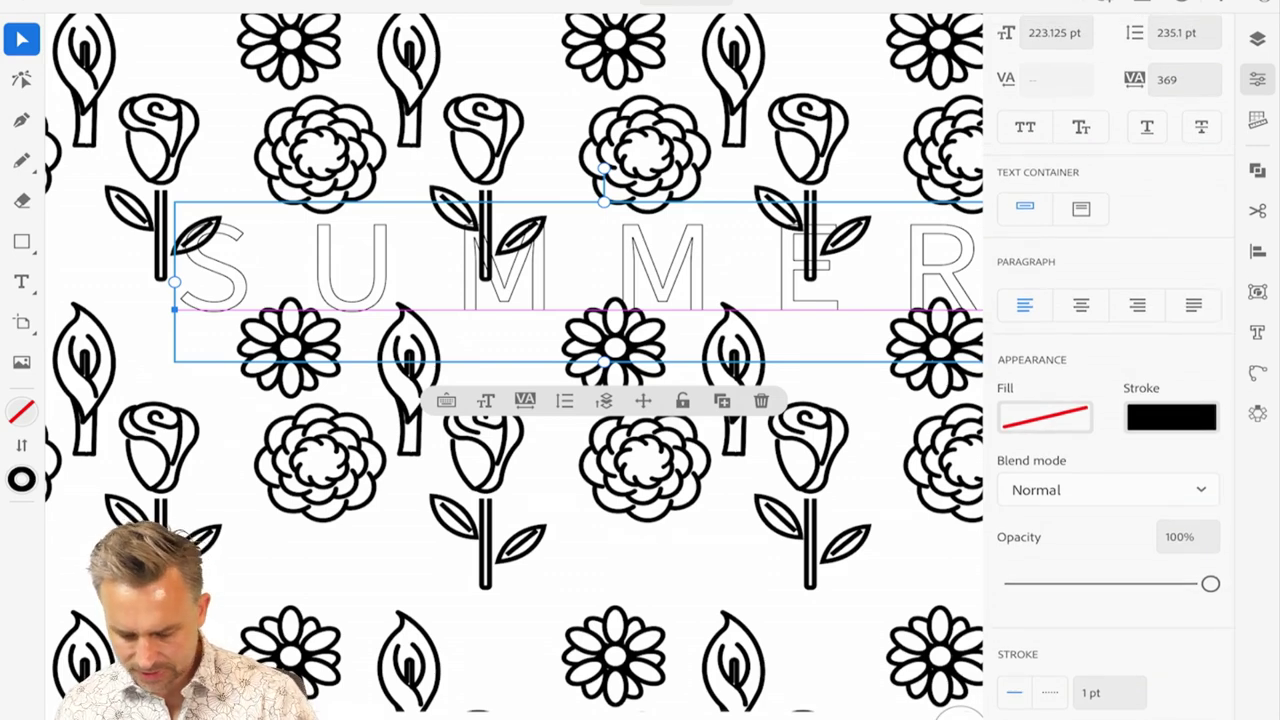
pyautogui.click(1109, 692)
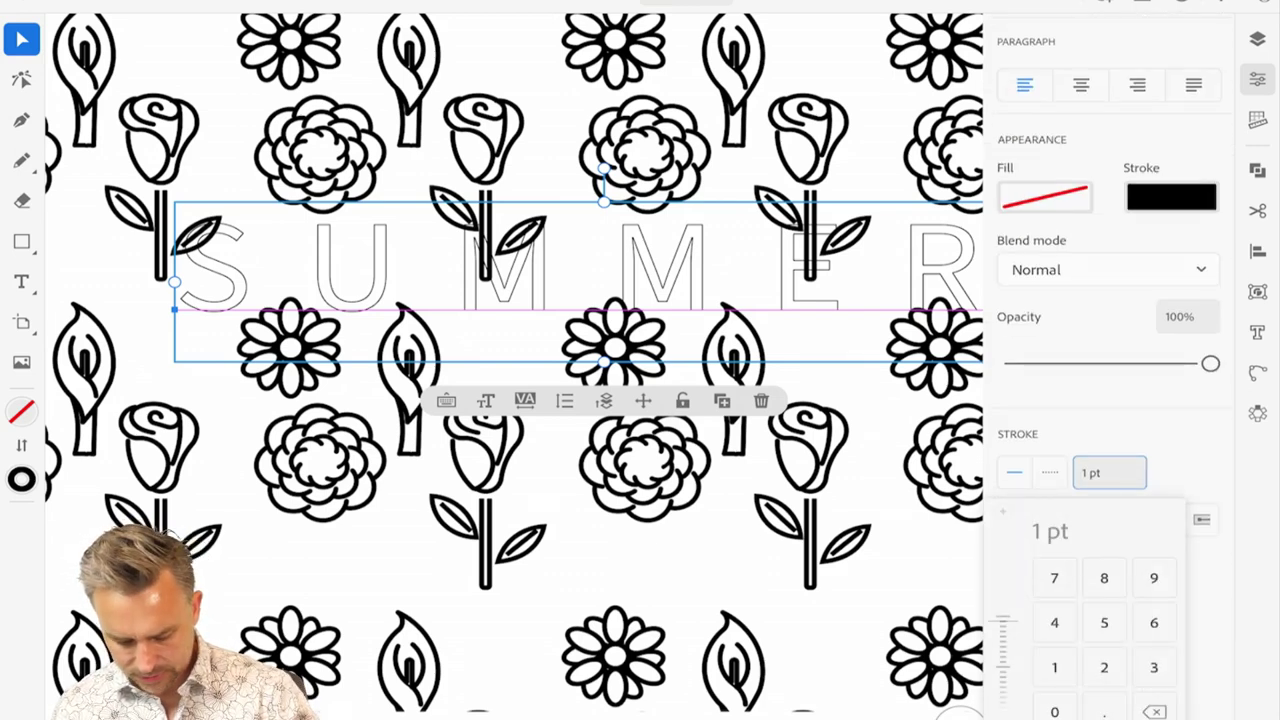
pyautogui.click(1054, 578)
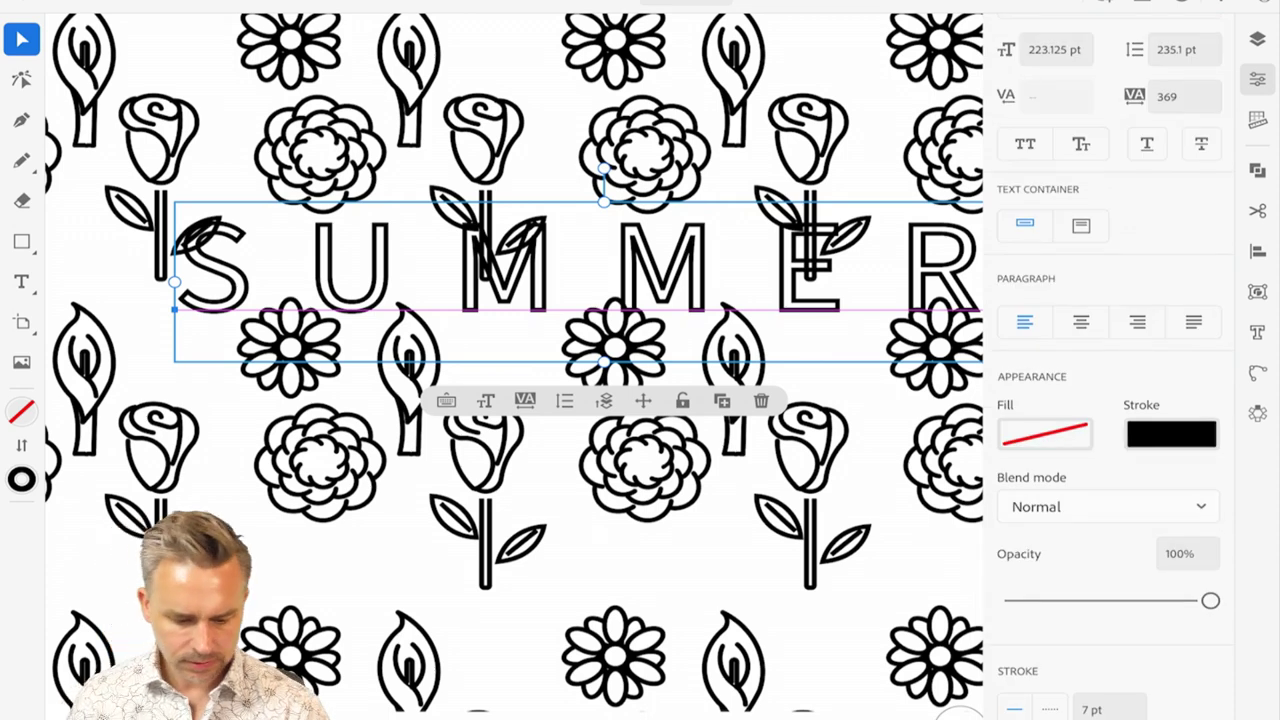
# - Fill the SUMMER letters with white and clear the selection
pyautogui.click(1045, 433)
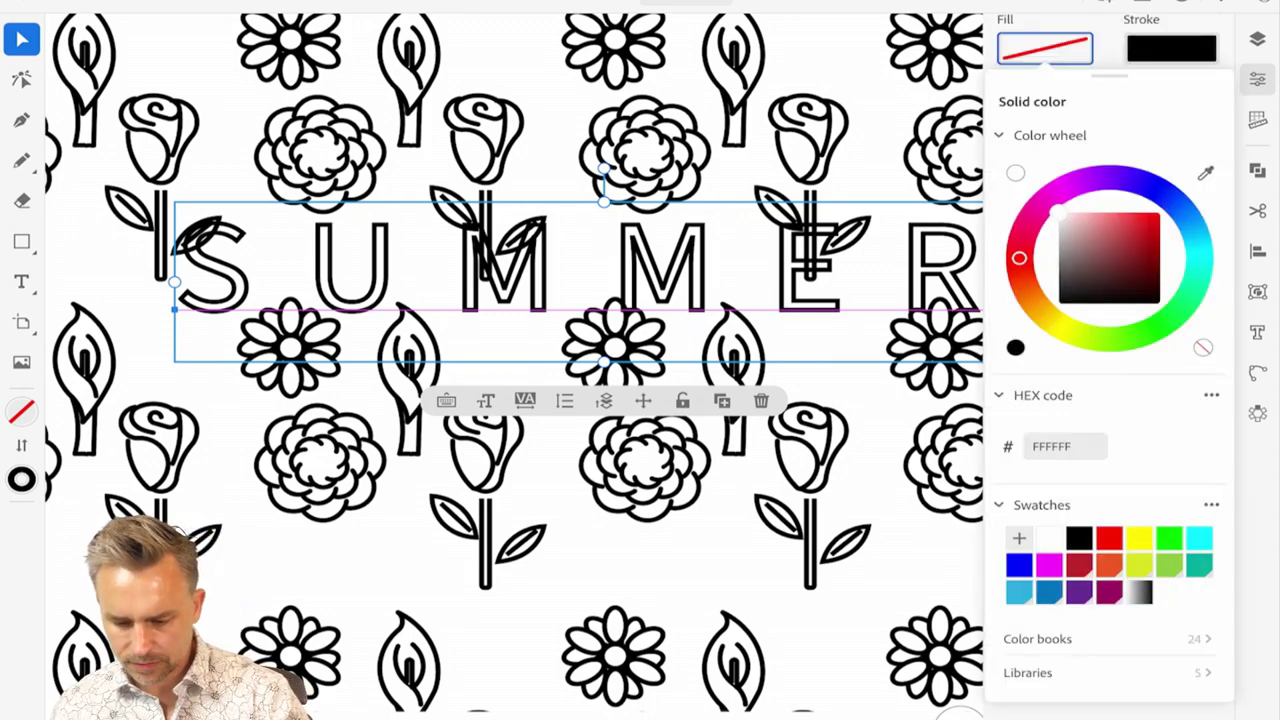
pyautogui.click(1048, 538)
pyautogui.press('Escape')
pyautogui.click(320, 460)
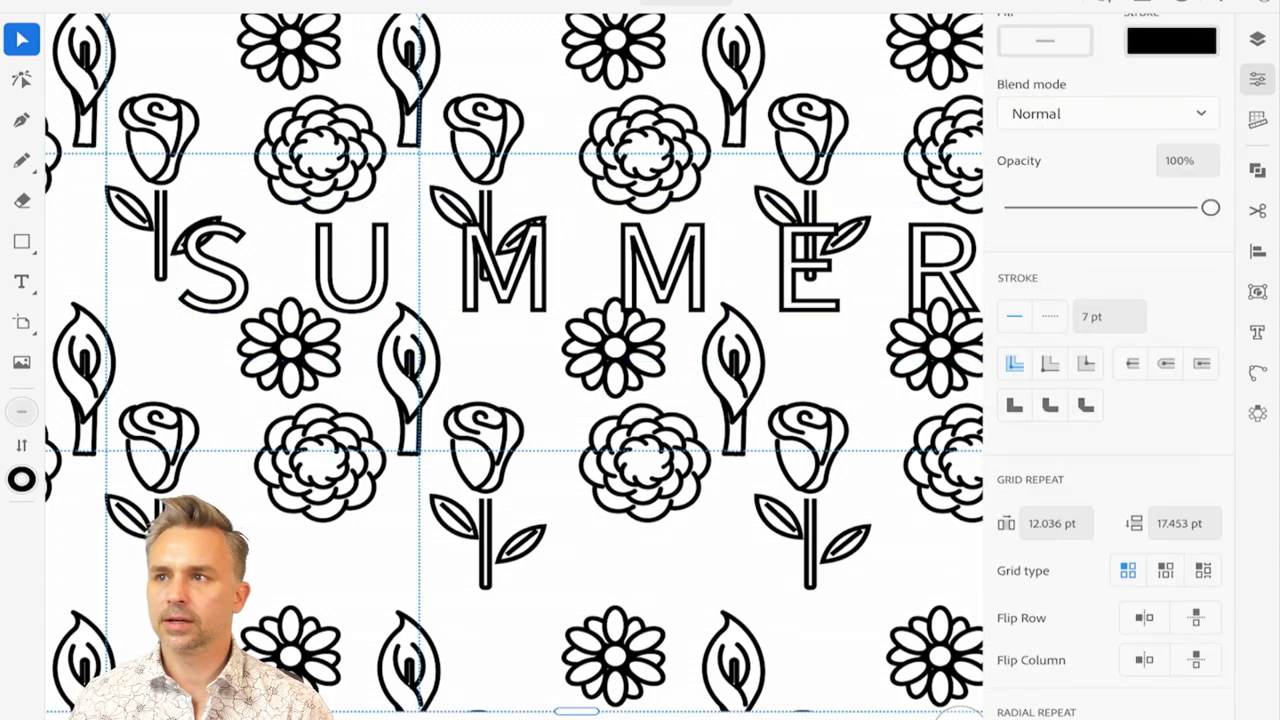
pyautogui.press('Escape')
# - Examine how the outlined SUMMER lettering sits over the flower pattern, both close up and across the artboard
pyautogui.scroll(-3, 514, 366)
pyautogui.scroll(2, 514, 366)
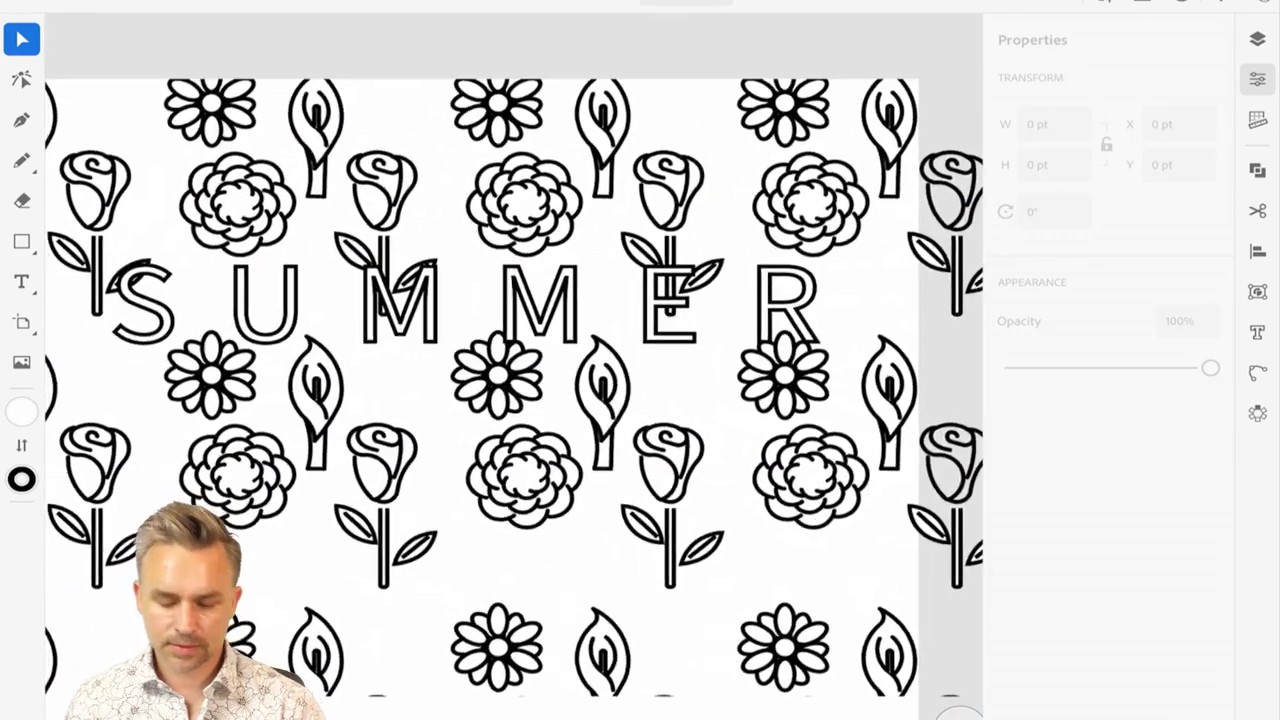
pyautogui.hscroll(-1, 514, 366)
pyautogui.scroll(1, 514, 366)
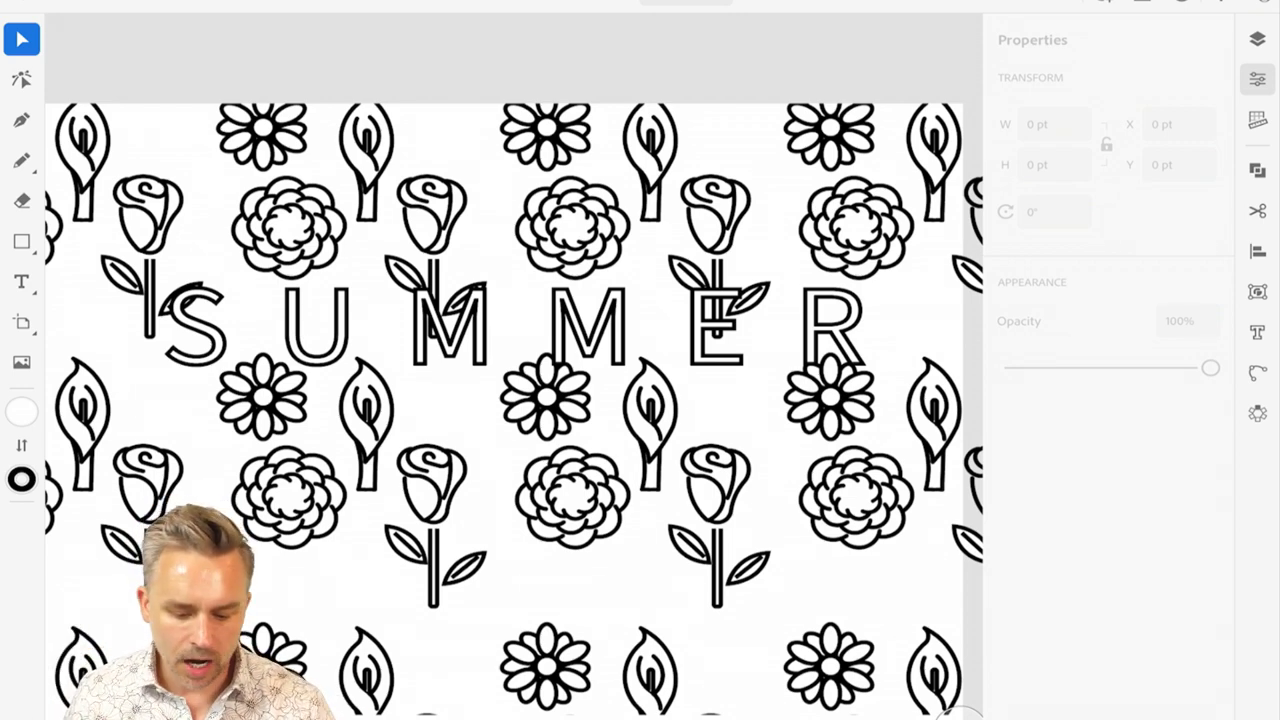
pyautogui.scroll(3, 514, 366)
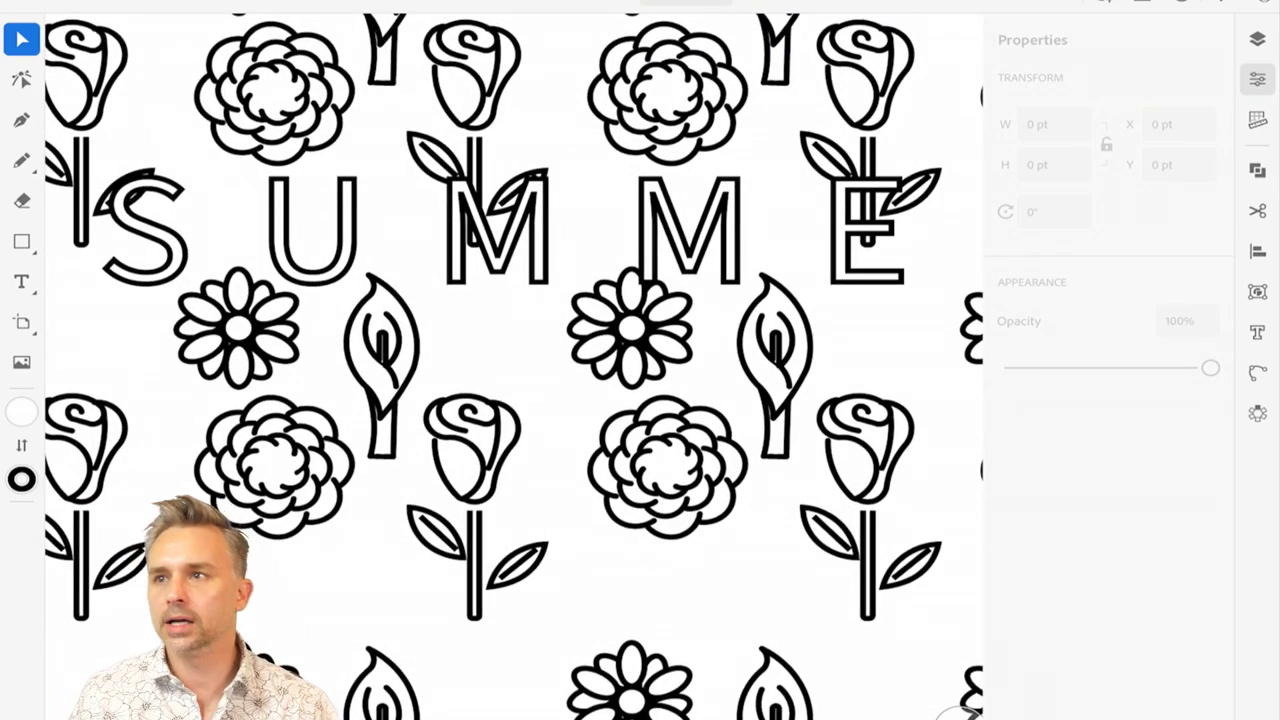
pyautogui.scroll(-3, 514, 366)
pyautogui.scroll(2, 514, 366)
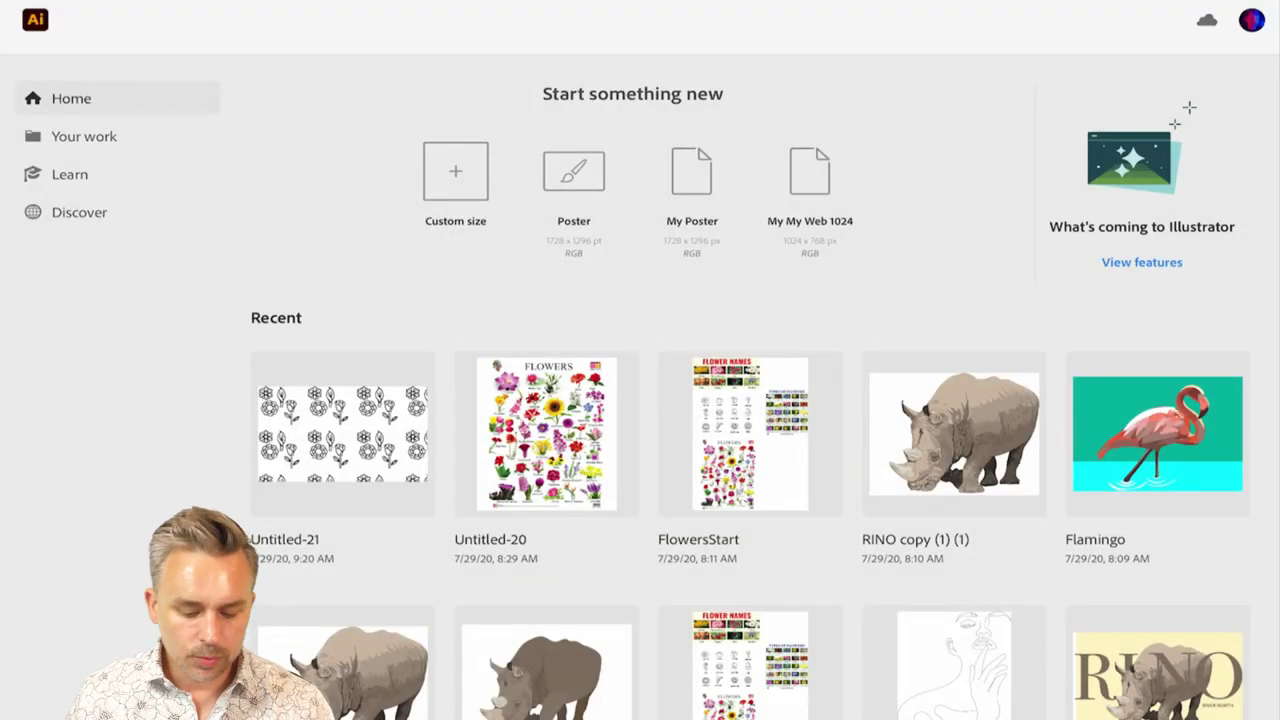
pyautogui.hotkey('ctrl', 'n')
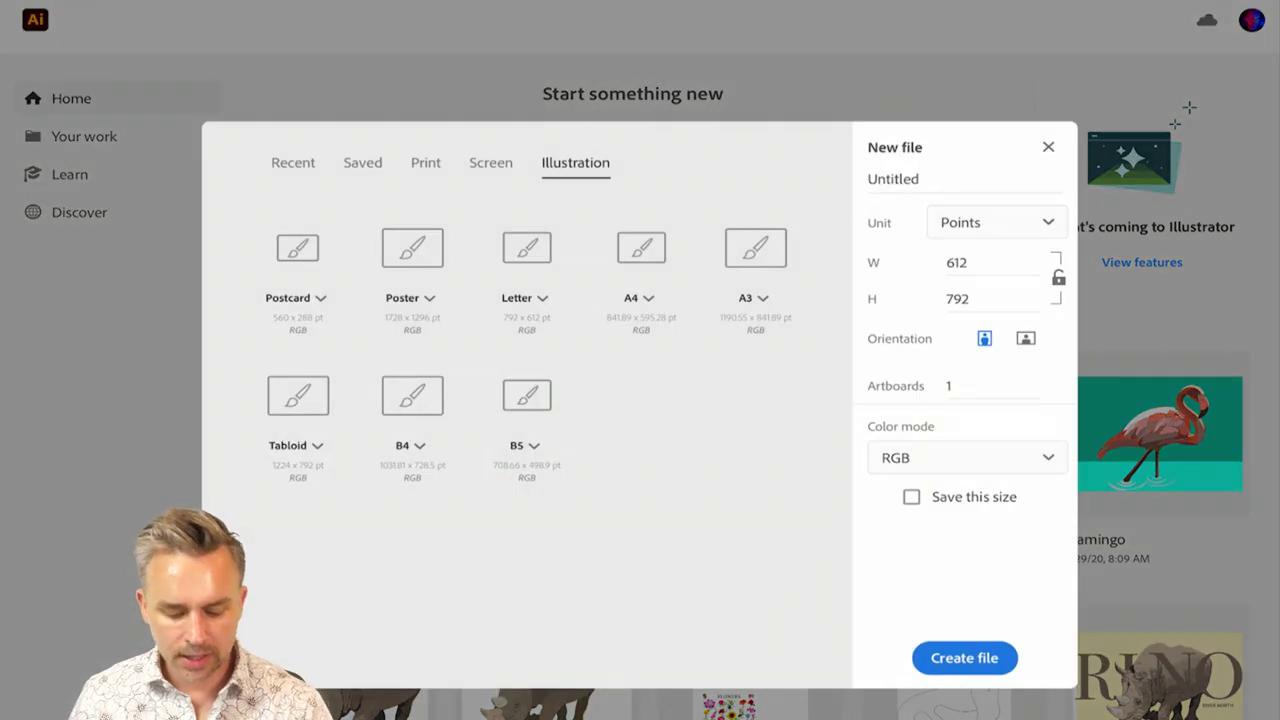
pyautogui.click(412, 248)
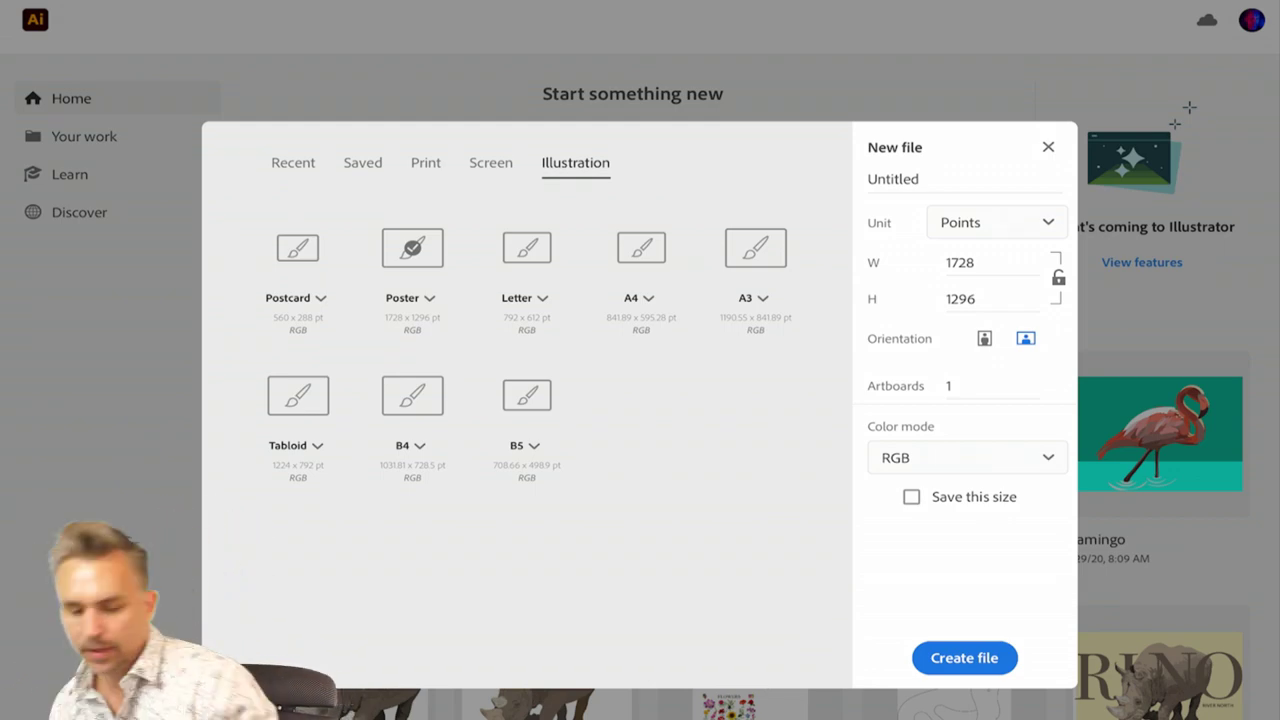
pyautogui.press('Escape')
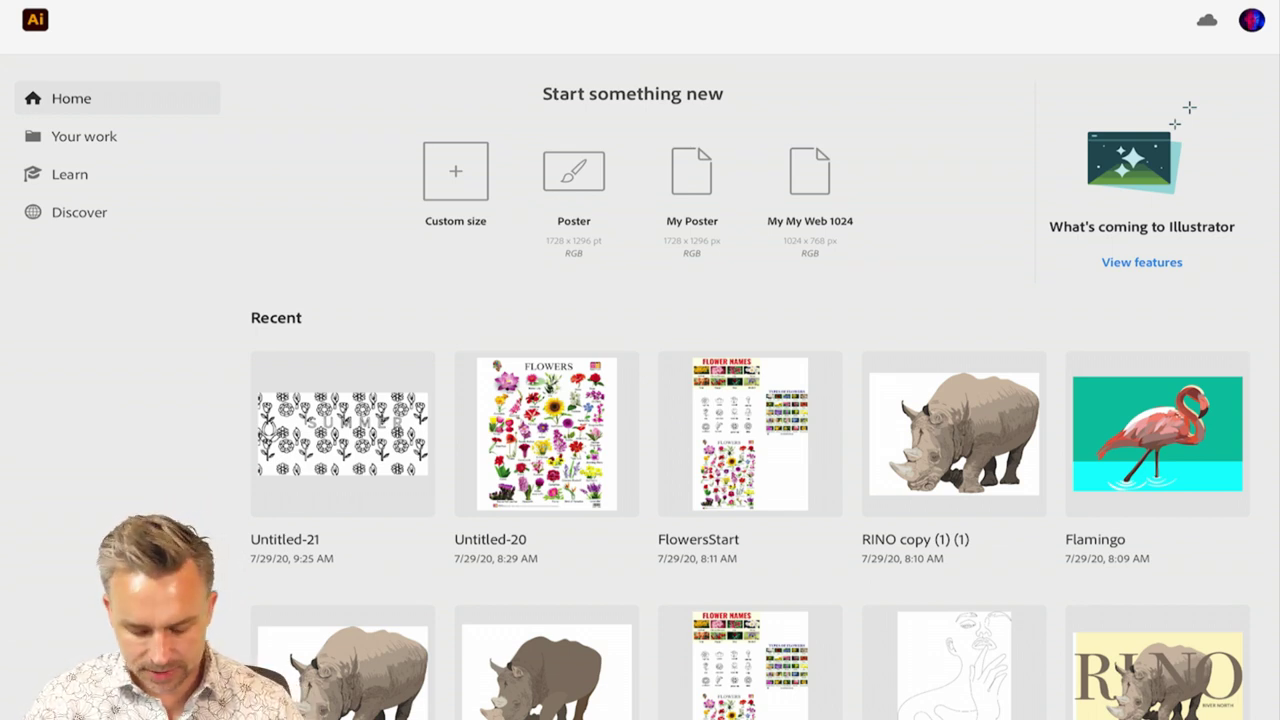
# - Find the Untitled-21 document with the SUMMER lettering among the recent files and open it
pyautogui.scroll(-5, 750, 400)
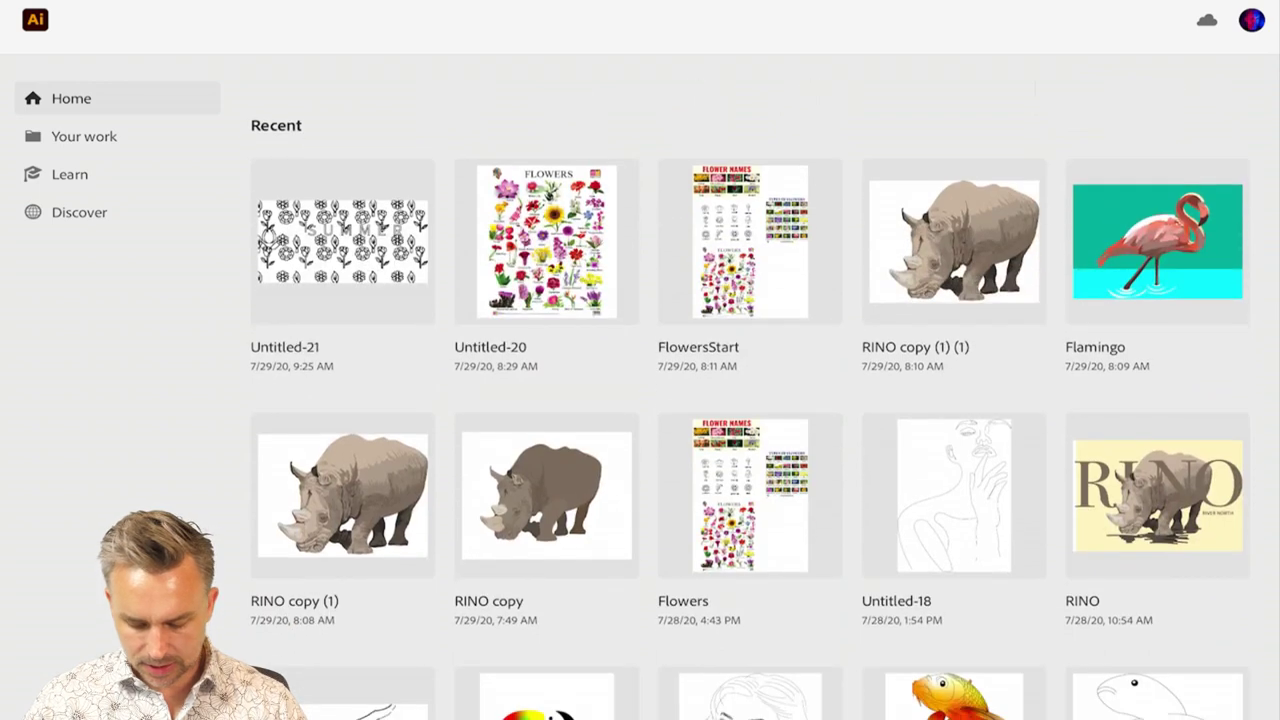
pyautogui.scroll(3, 750, 400)
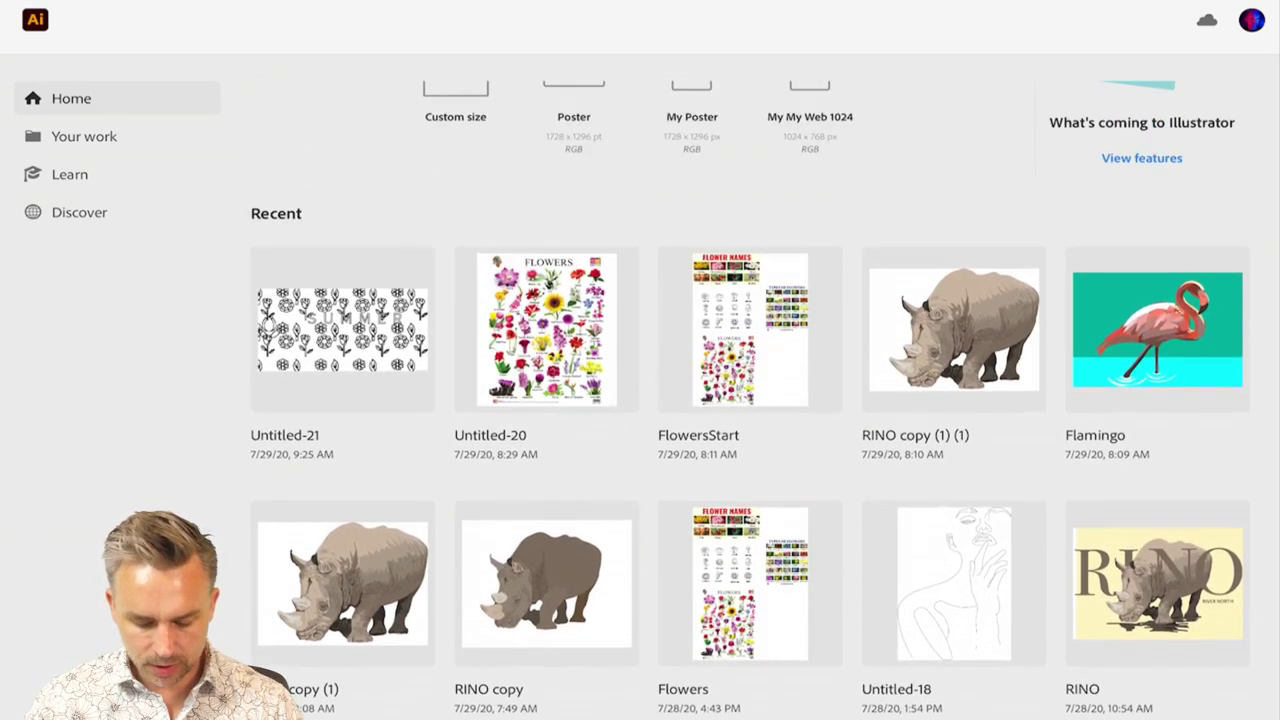
pyautogui.click(342, 329)
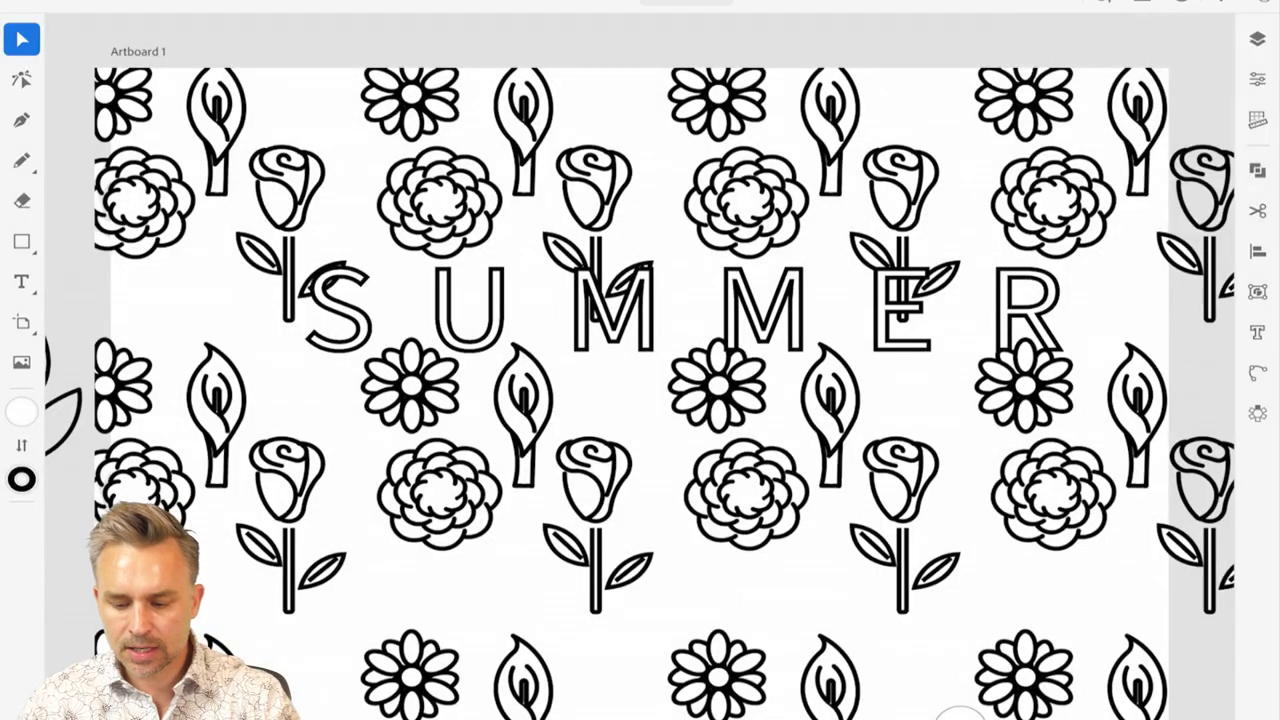
# - Quick export the SUMMER artwork as an .Ai file, continuing past the cloud-document notice
pyautogui.click(1142, 3)
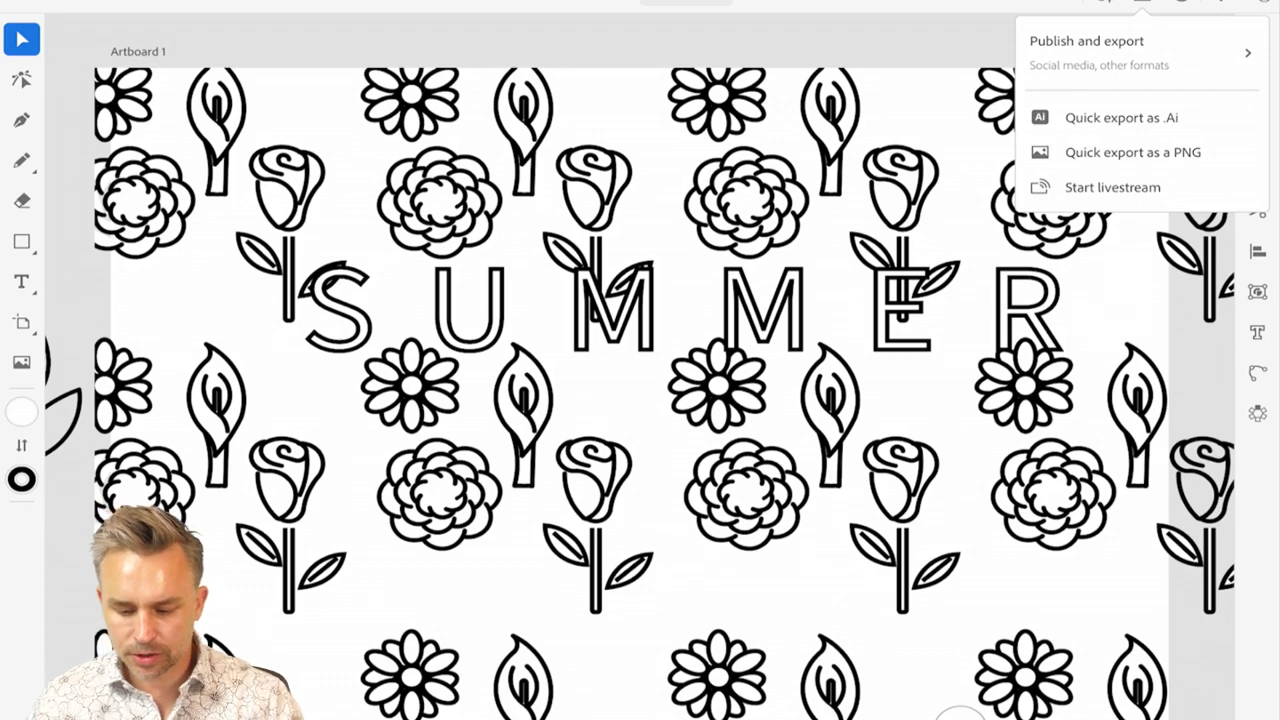
pyautogui.click(1121, 117)
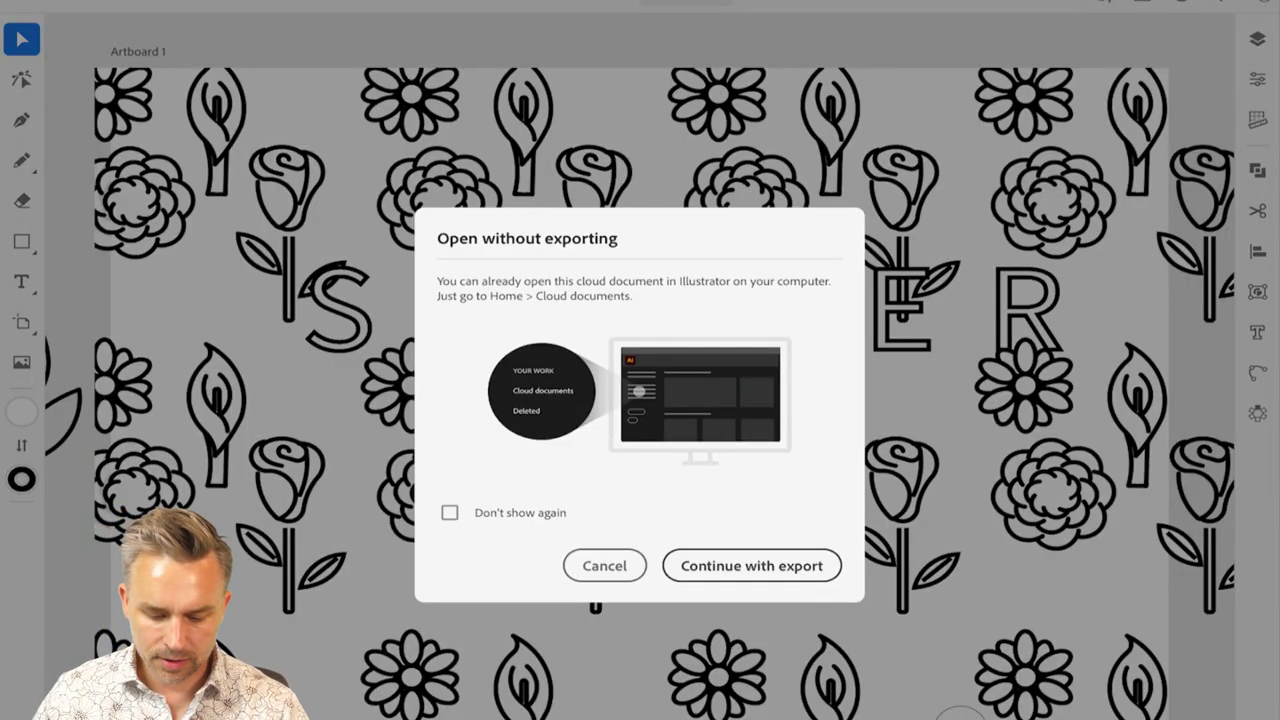
pyautogui.click(751, 565)
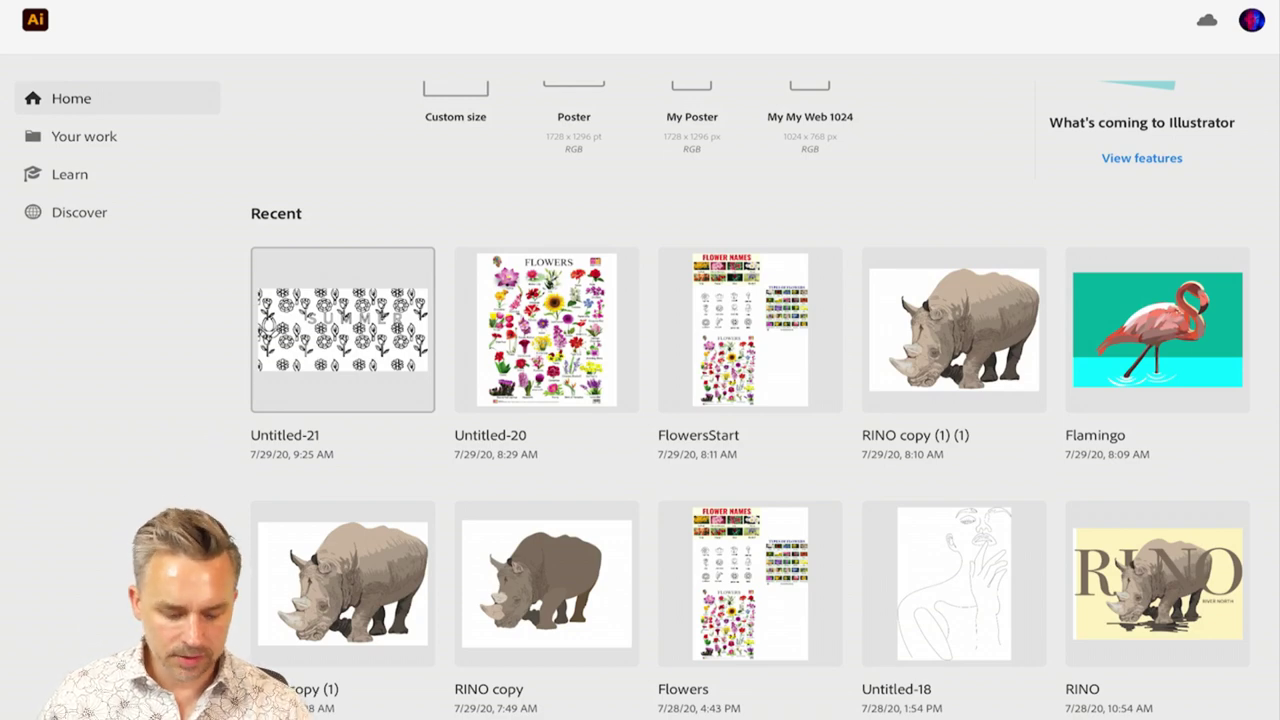
# - Rename the Untitled-21 cloud document as SUMMER COLLAGE
pyautogui.click(84, 136)
pyautogui.click(416, 371)
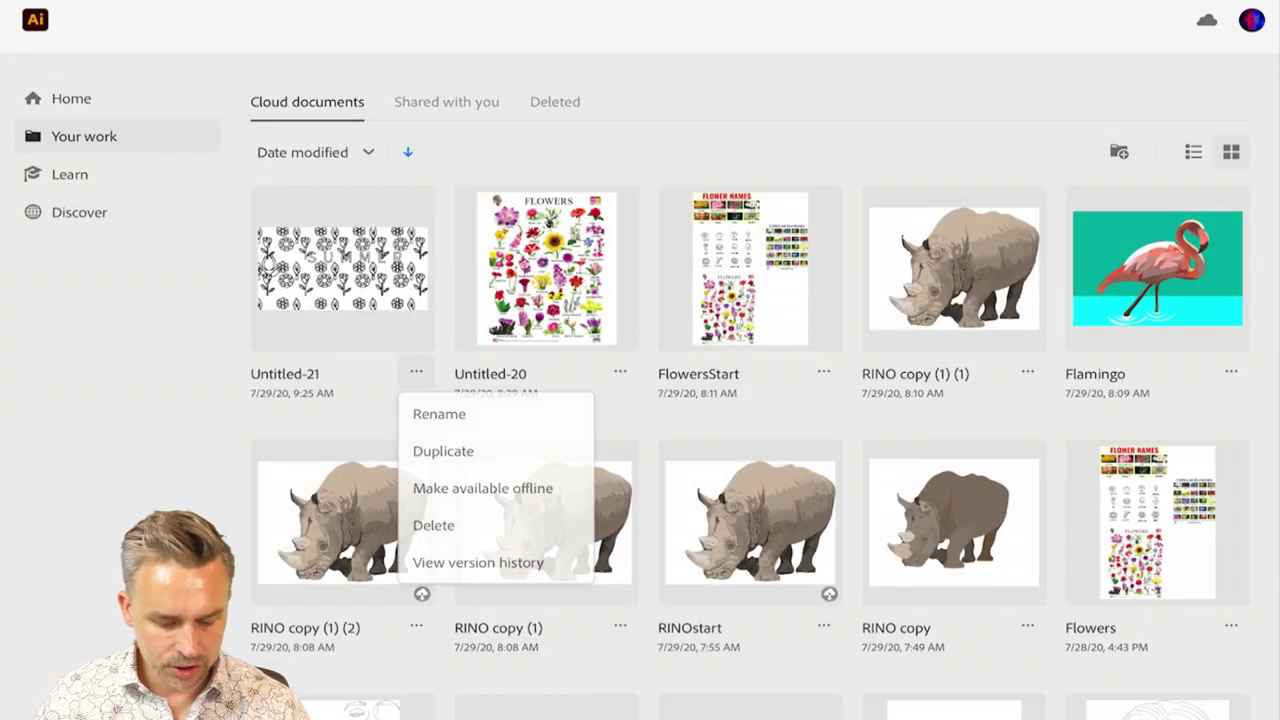
pyautogui.click(439, 413)
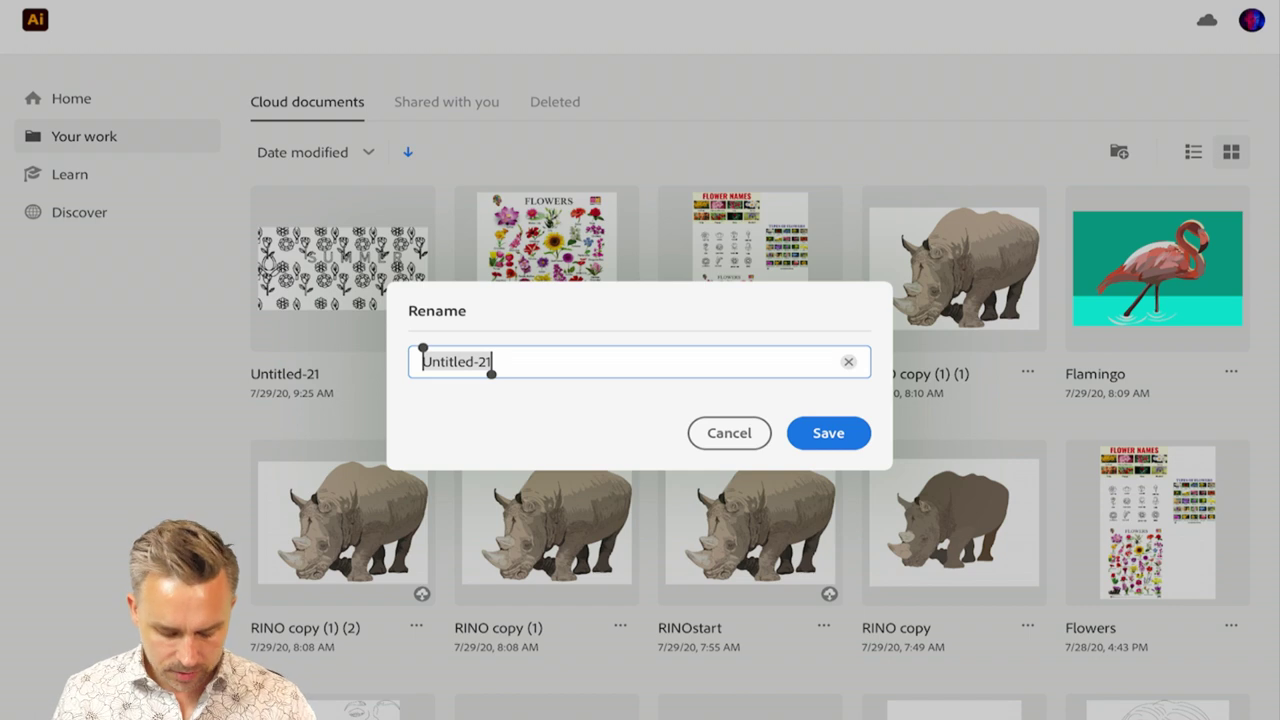
pyautogui.write('SUMMER COLLAGE')
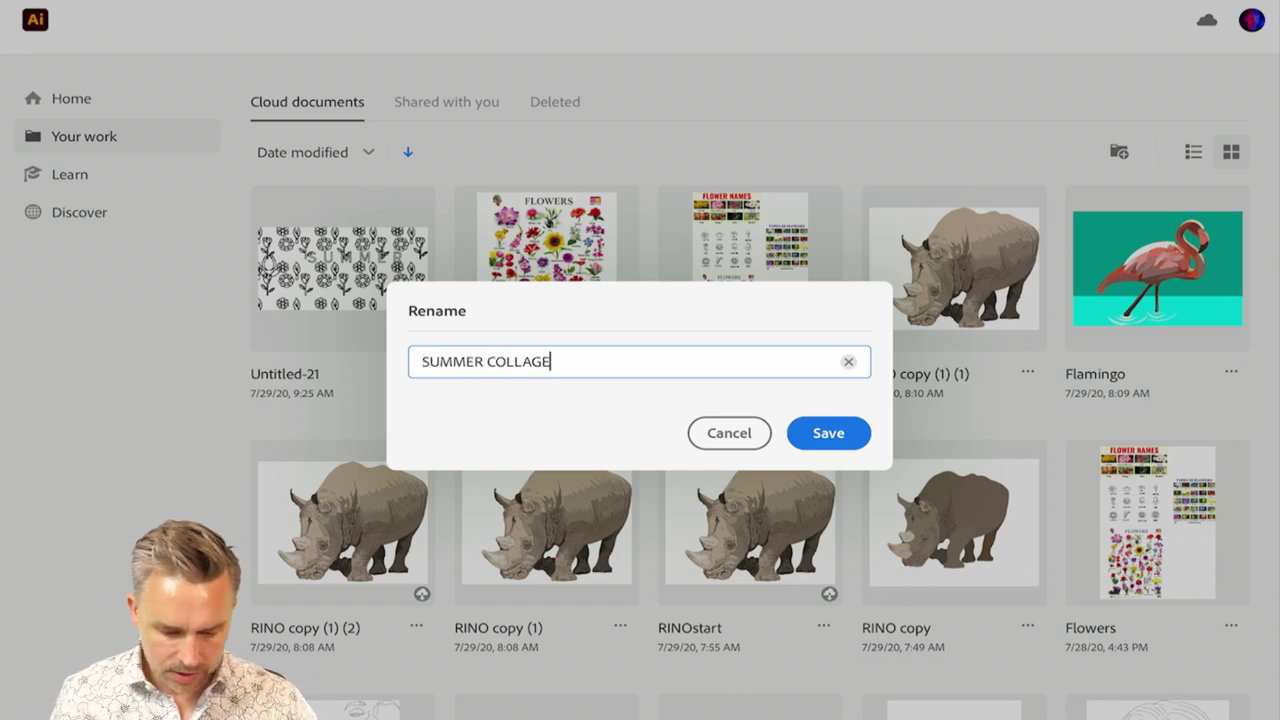
pyautogui.press('Return')
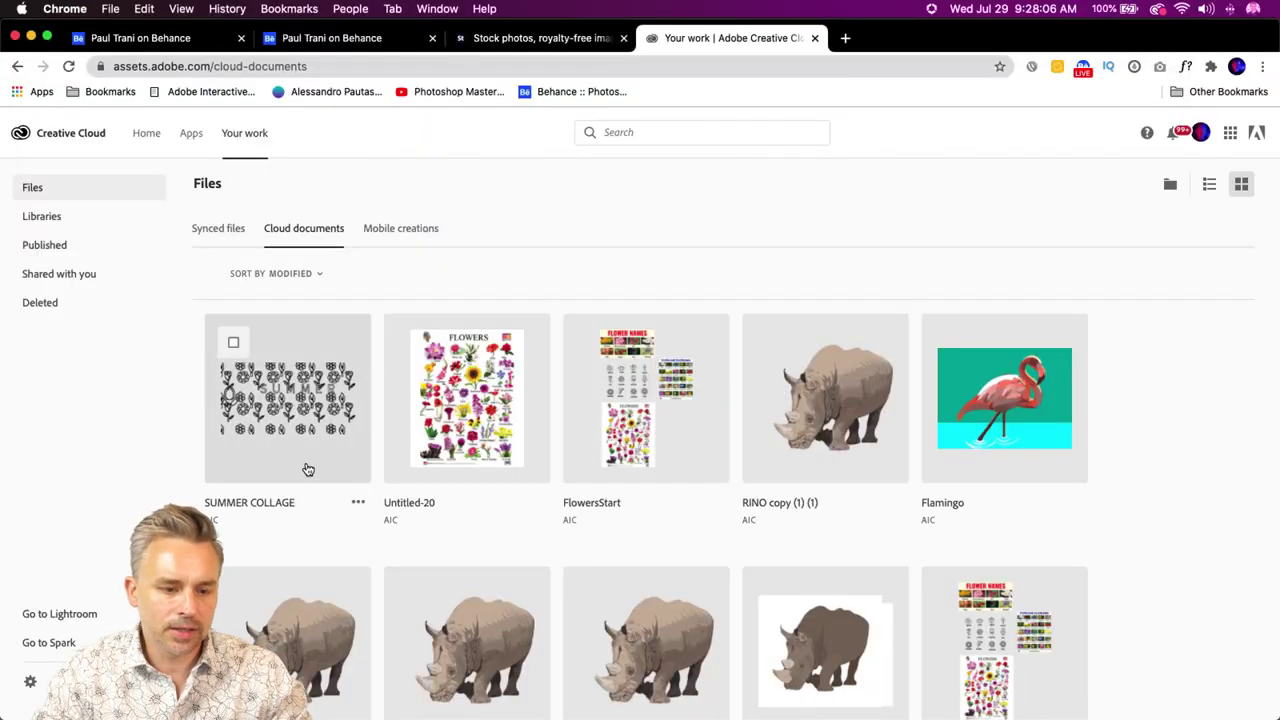
# - Open the SUMMER COLLAGE cloud document's share settings, allow commenting on its link, and copy the link
pyautogui.click(306, 466)
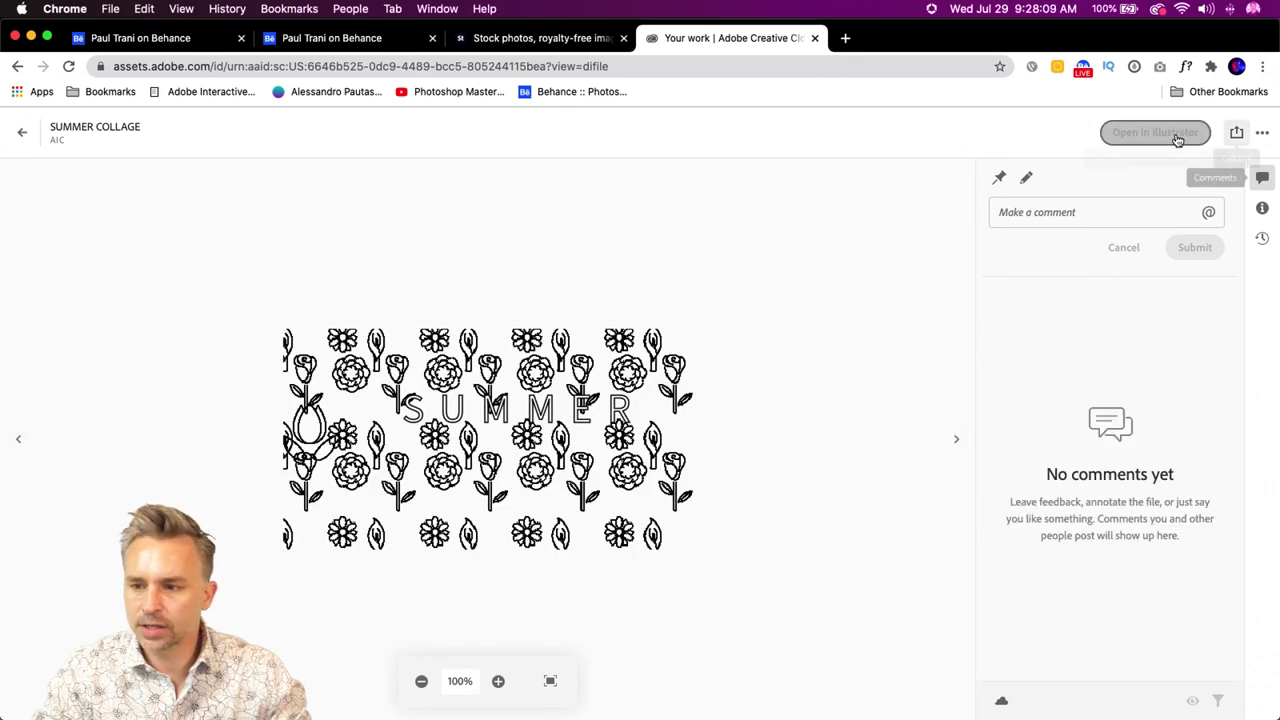
pyautogui.click(1236, 132)
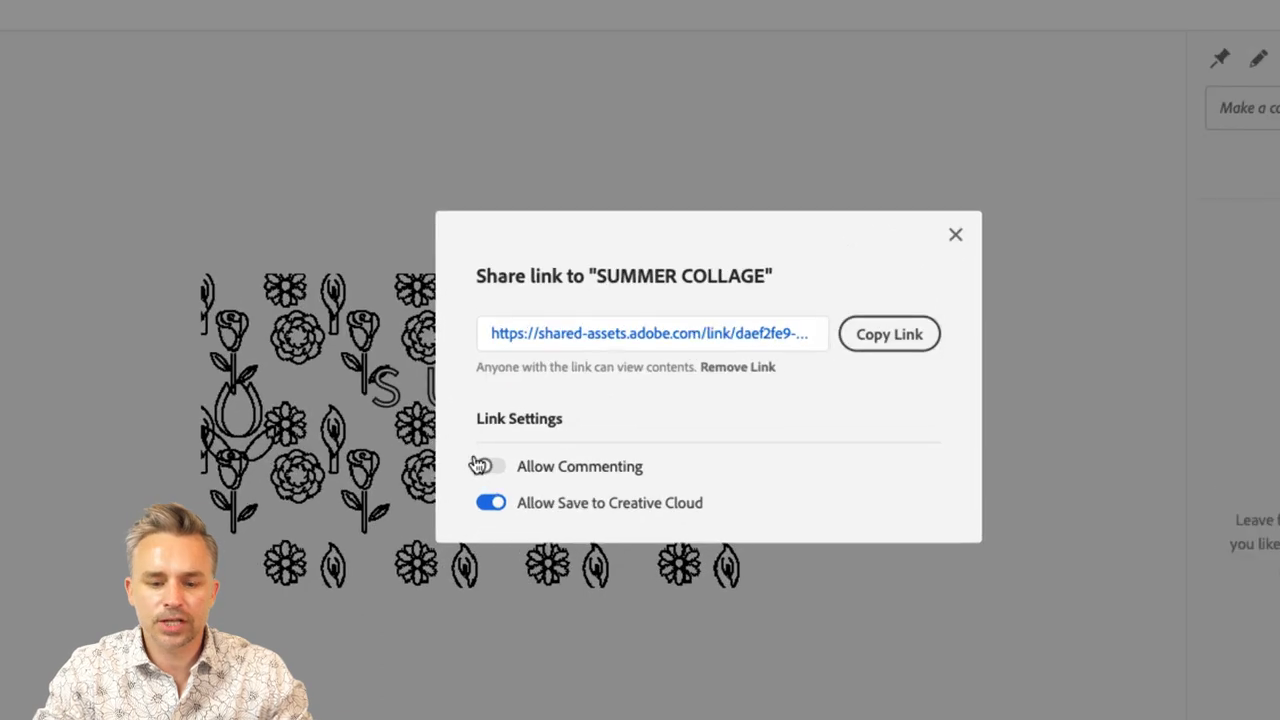
pyautogui.click(482, 466)
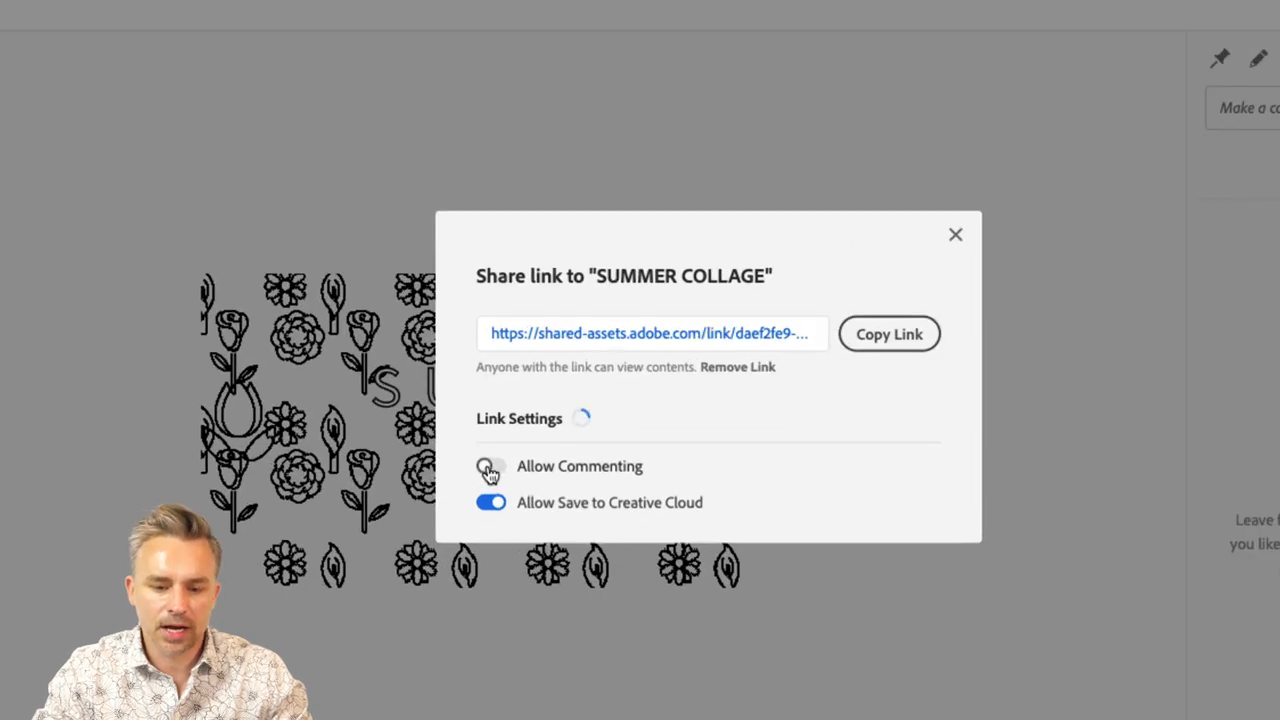
pyautogui.click(877, 346)
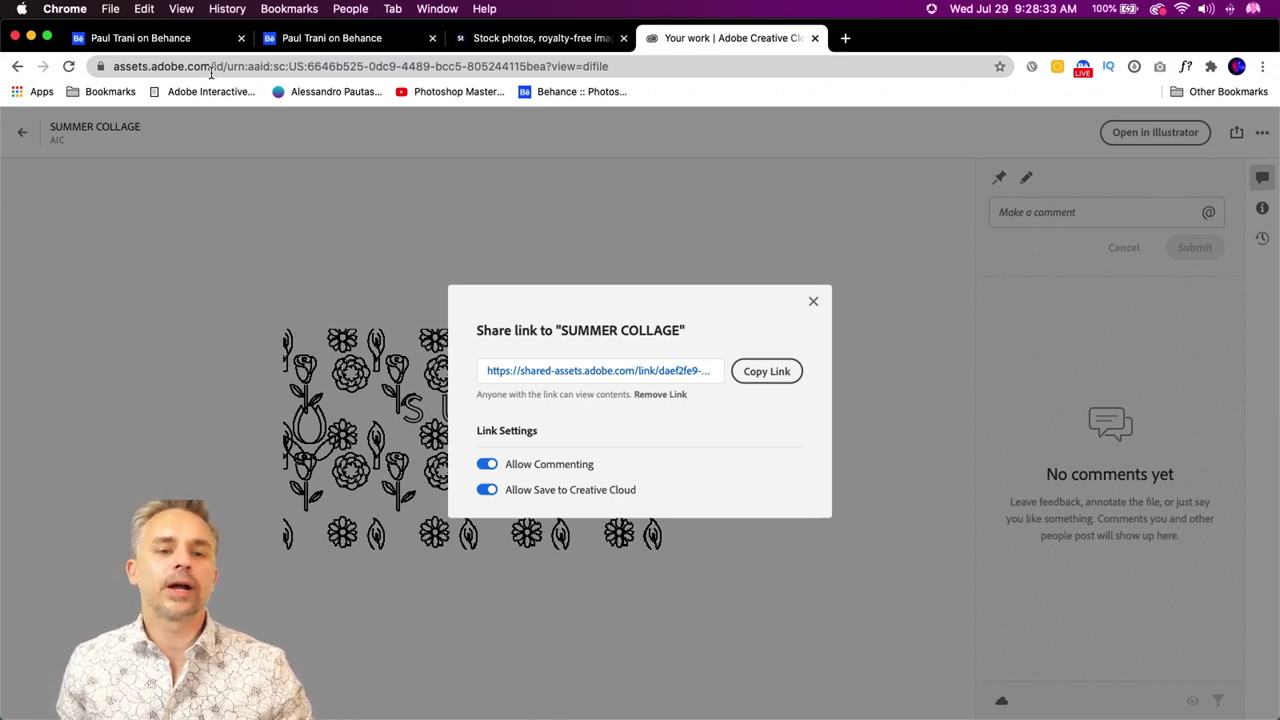
pyautogui.click(810, 302)
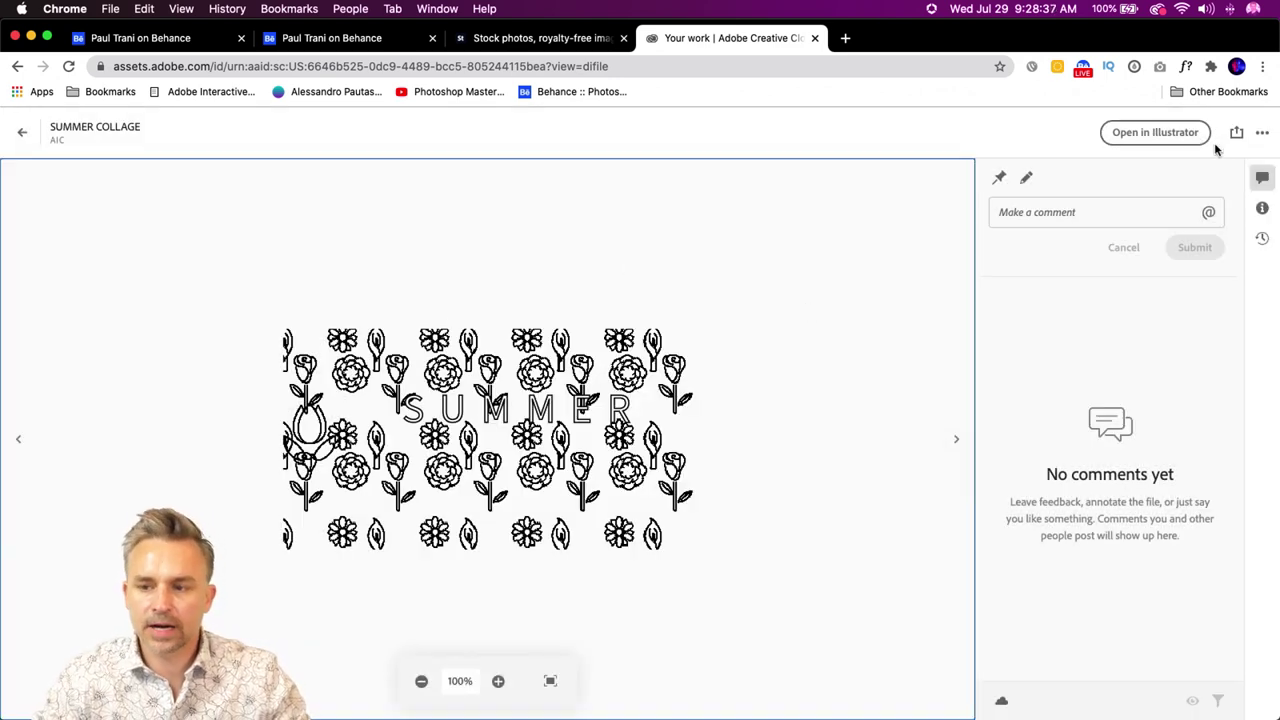
# - Switch to Illustrator on the desktop and open the SUMMER COLLAGE cloud document, accepting the performance and unsupported-objects notices
pyautogui.click(1143, 133)
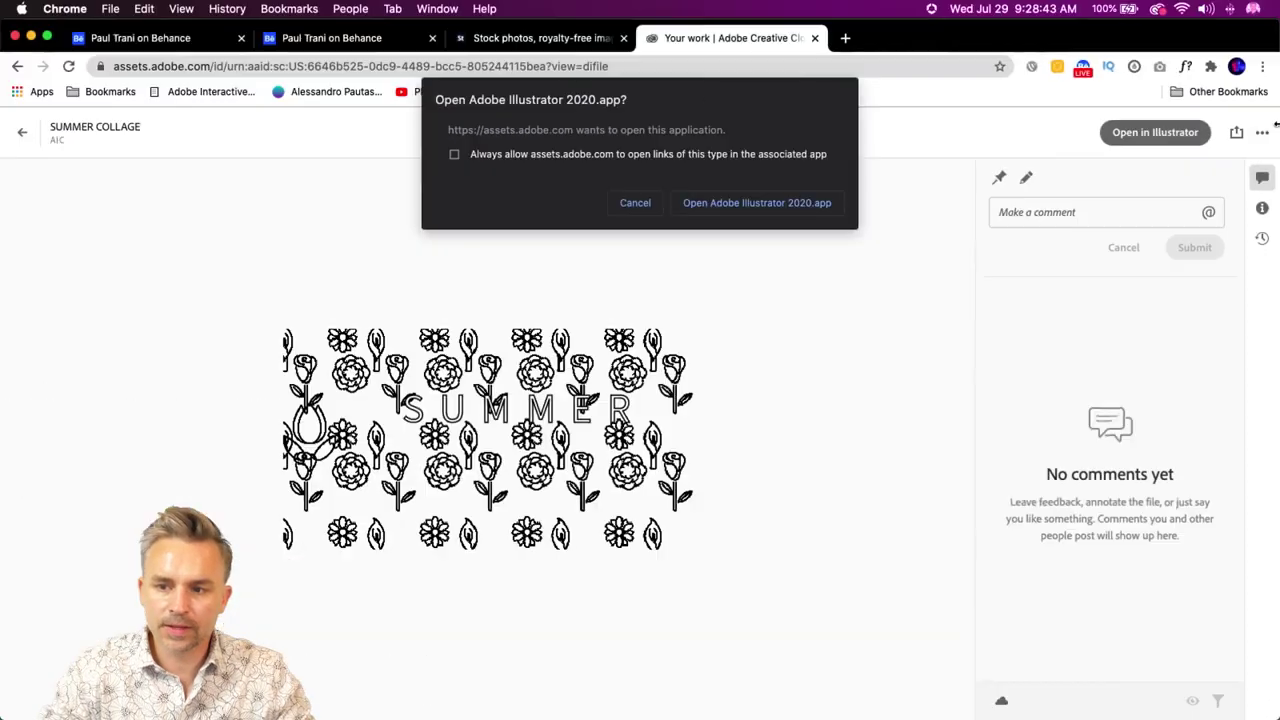
pyautogui.click(635, 202)
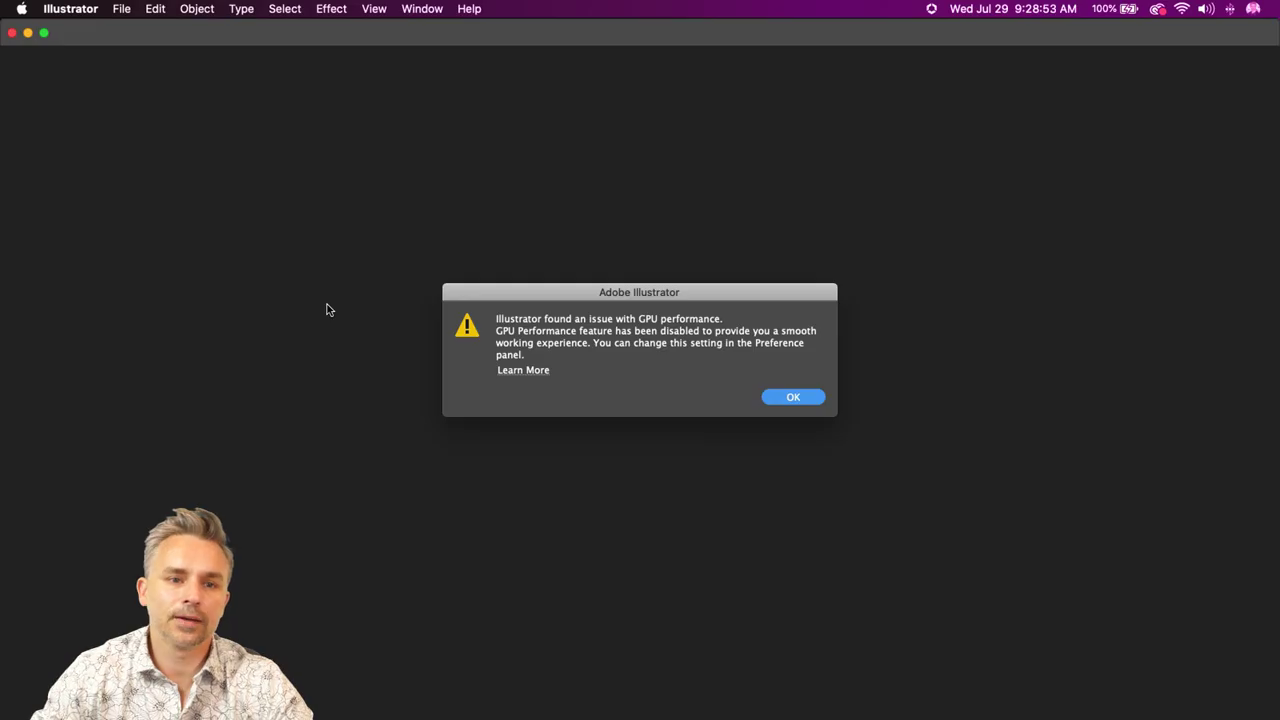
pyautogui.click(791, 397)
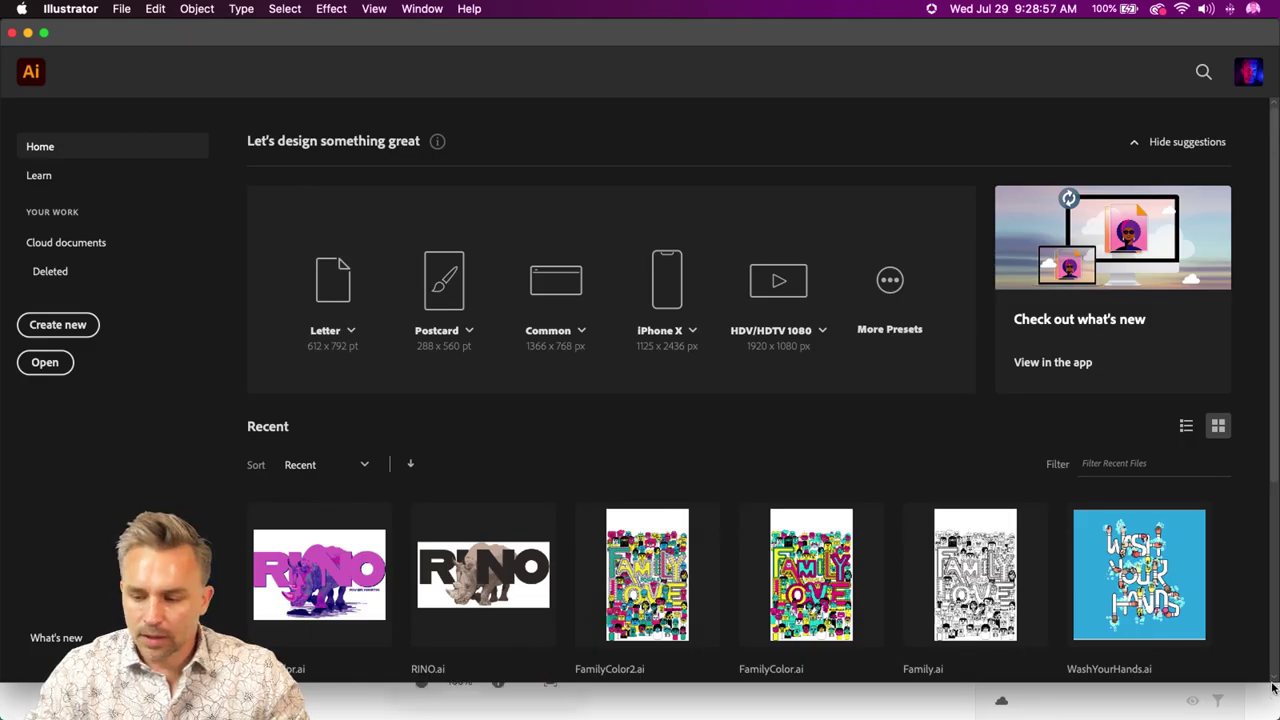
pyautogui.click(36, 242)
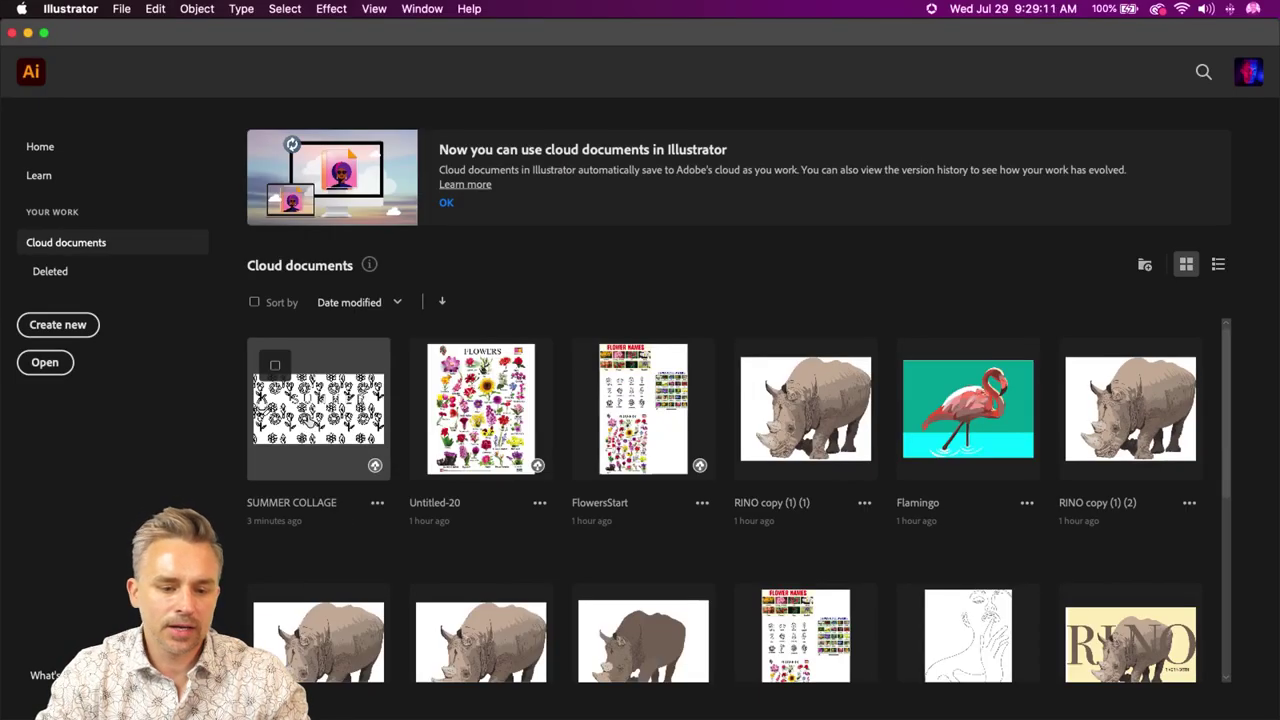
pyautogui.click(318, 408)
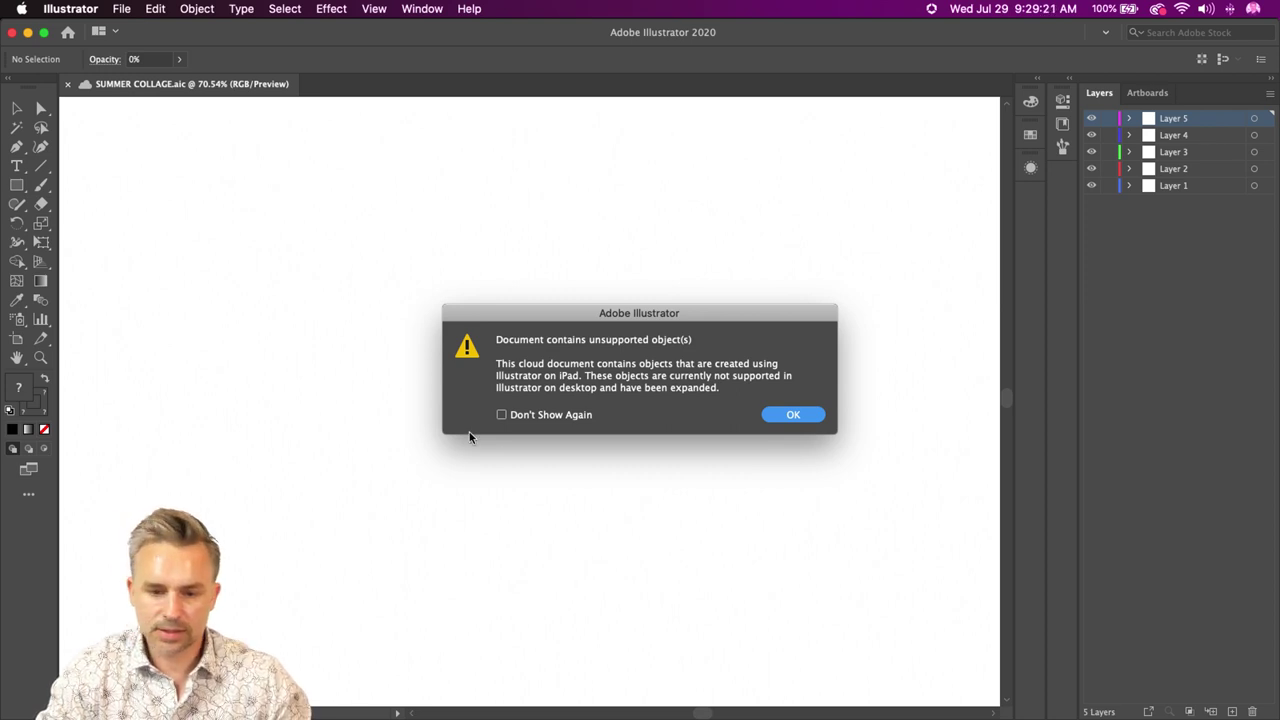
pyautogui.click(790, 415)
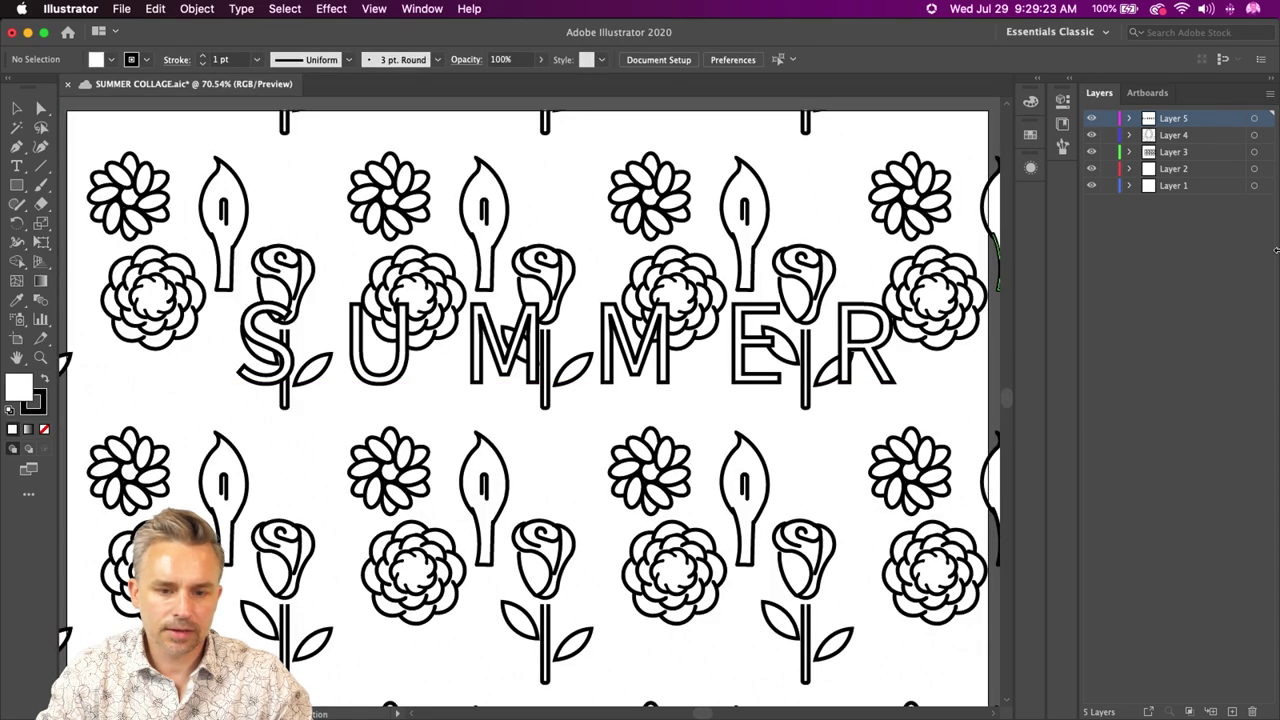
# - Hide every layer except Layer 3 and align its flower pattern with the artboard's upper-left corner
pyautogui.click(1172, 151)
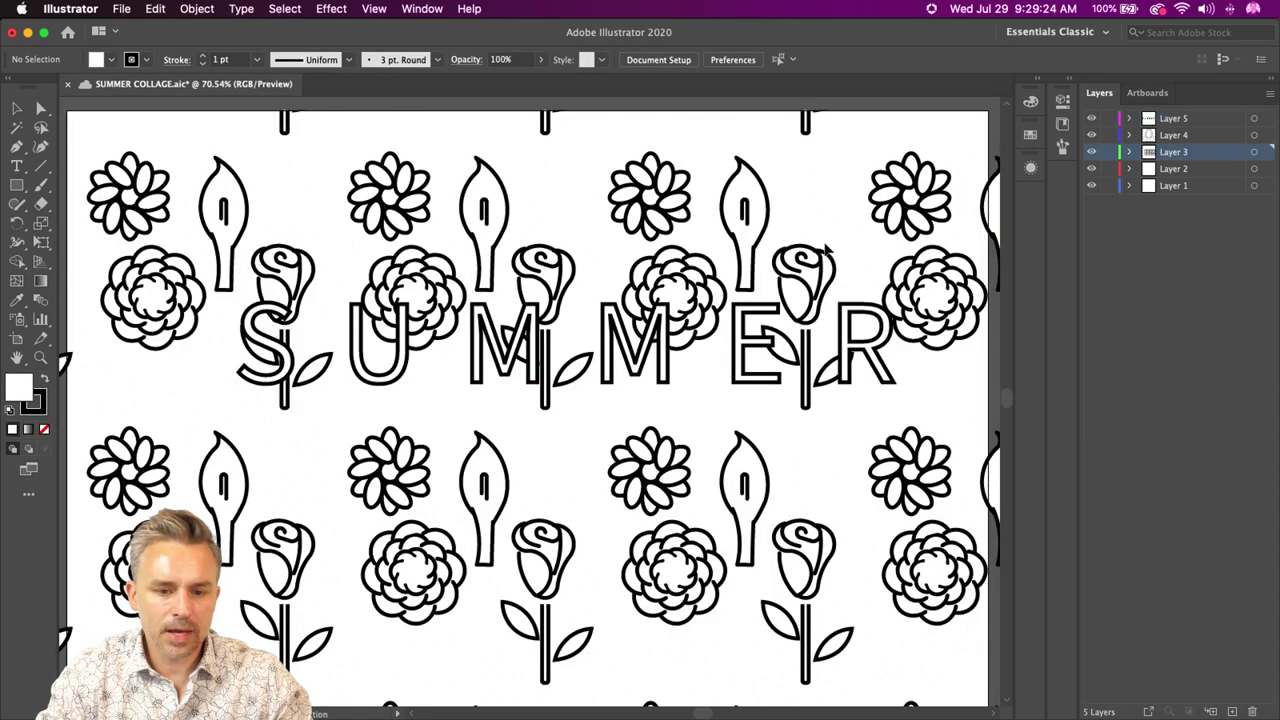
pyautogui.click(476, 245)
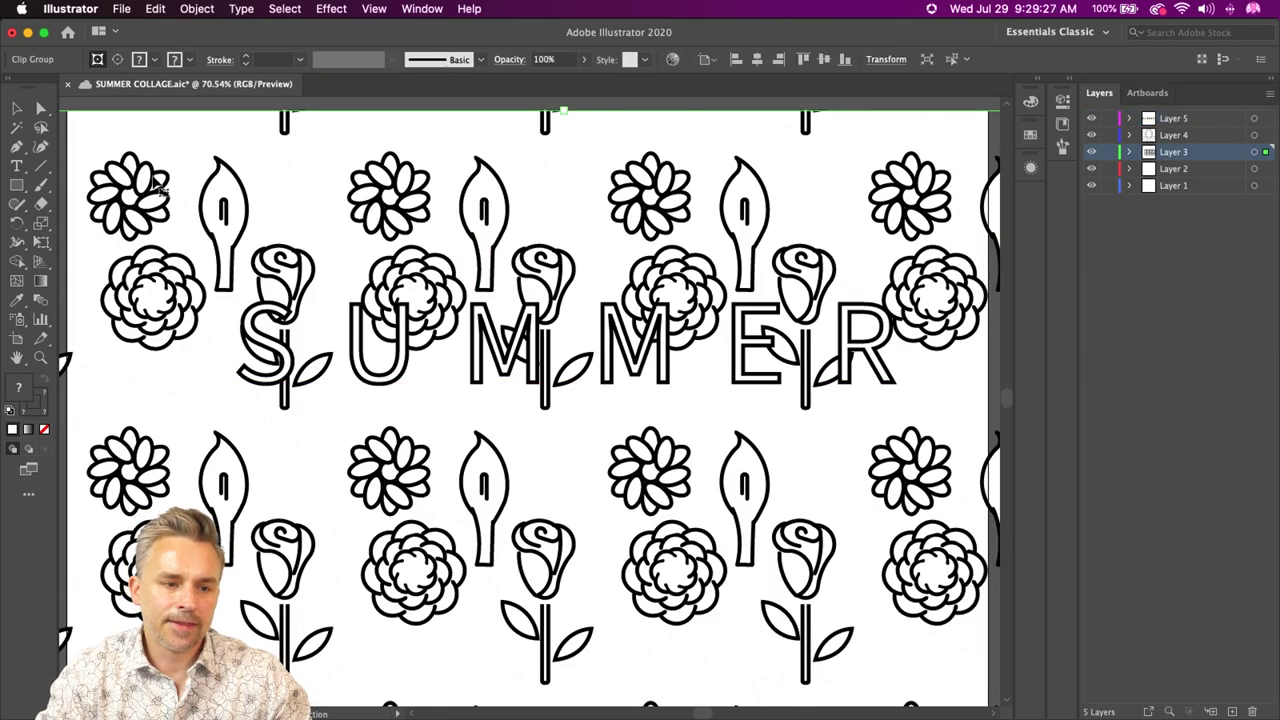
pyautogui.moveTo(208, 176); pyautogui.dragTo(280, 214)
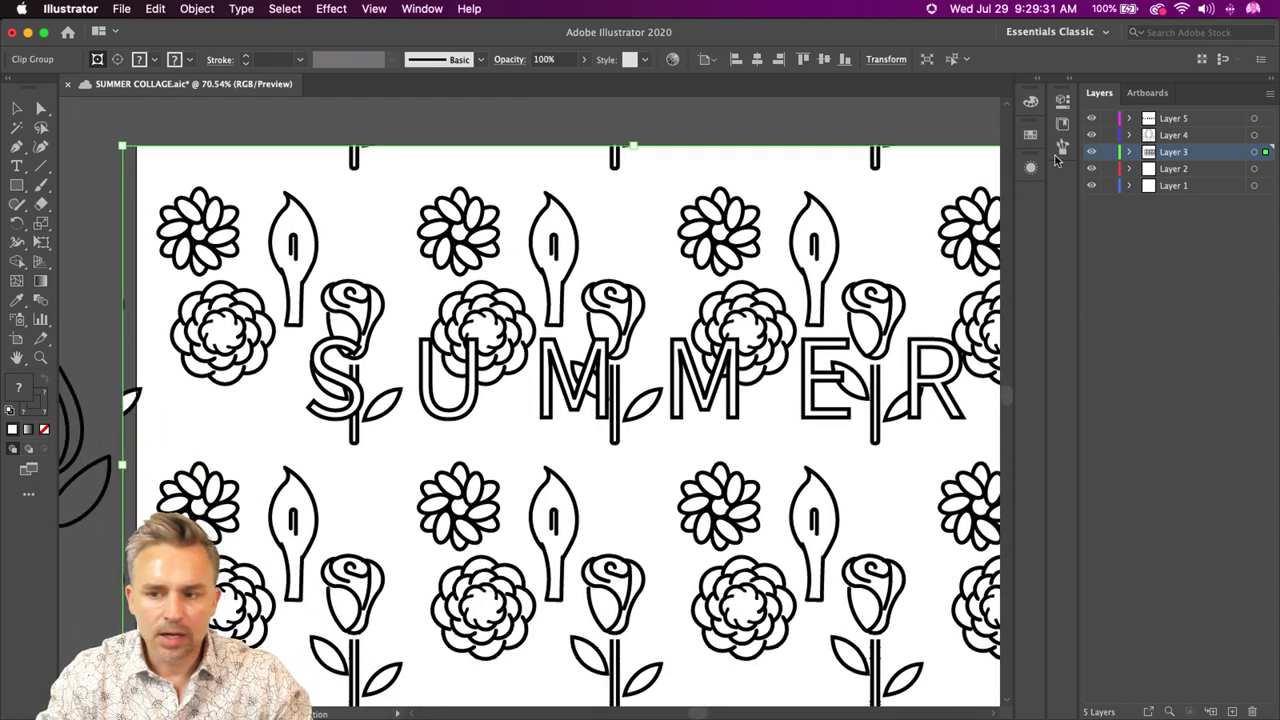
pyautogui.moveTo(1091, 118); pyautogui.dragTo(1091, 135)
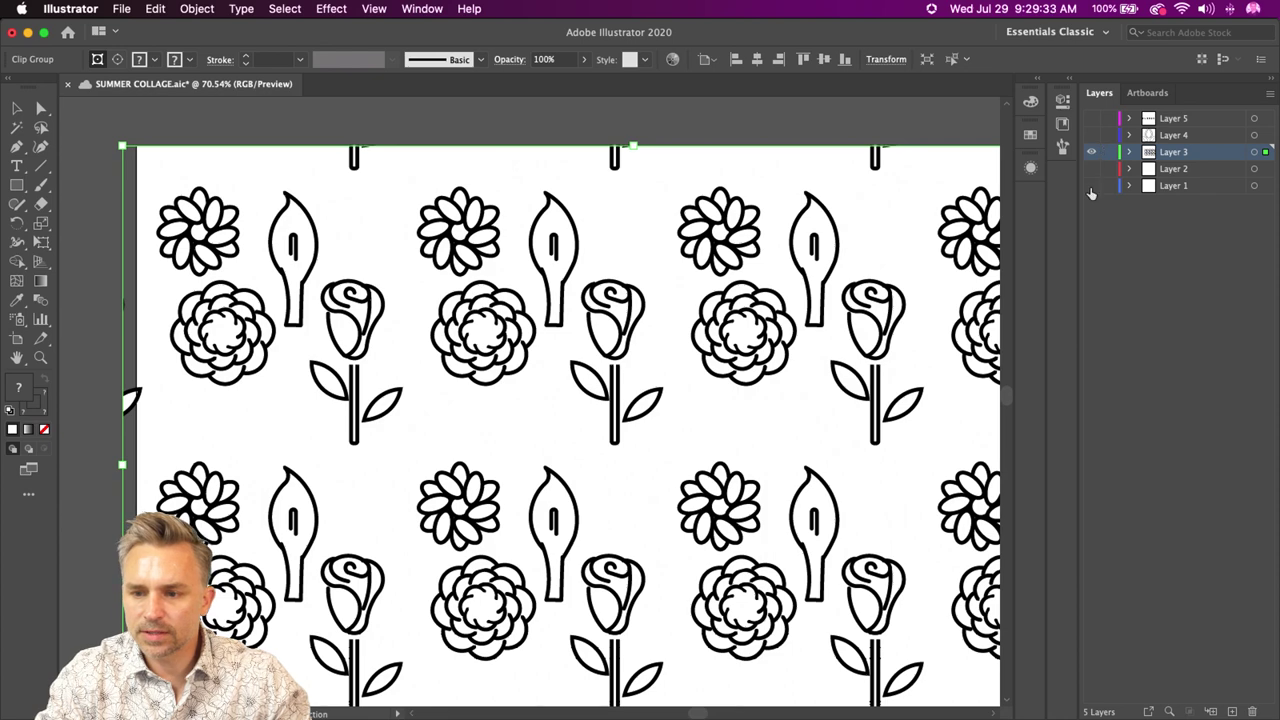
pyautogui.moveTo(286, 248); pyautogui.dragTo(452, 304)
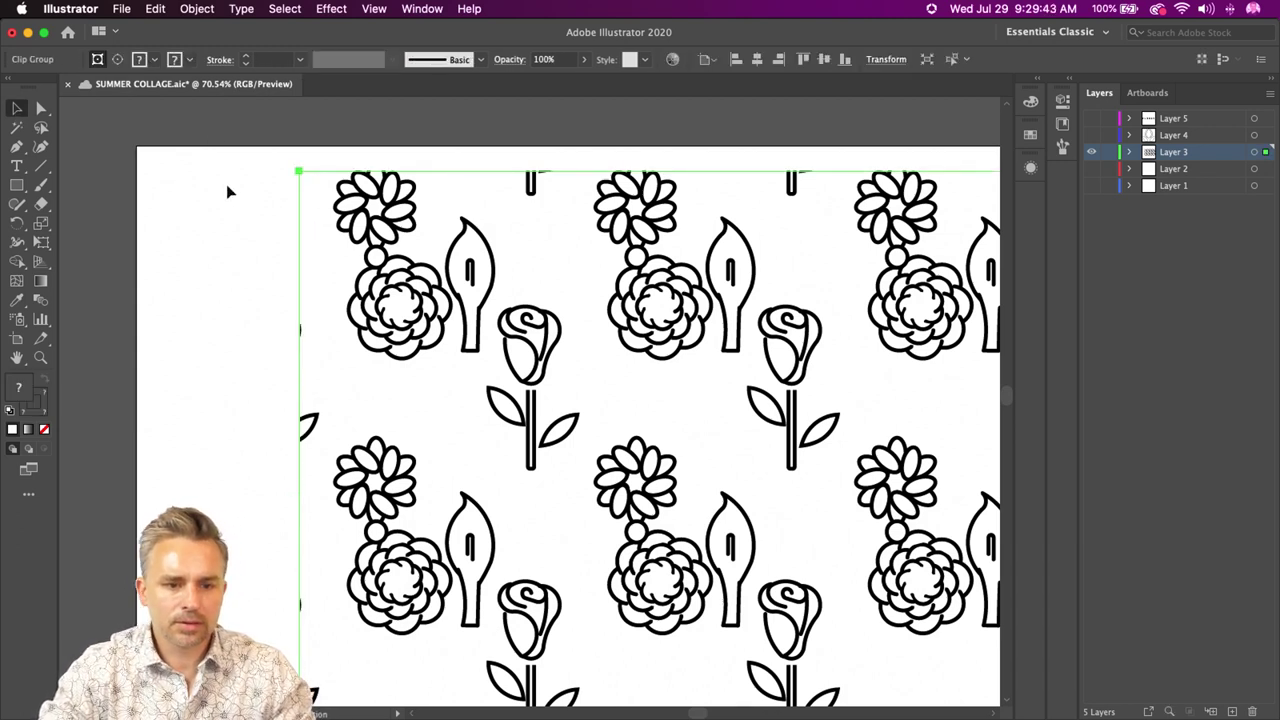
pyautogui.moveTo(348, 207); pyautogui.dragTo(183, 180)
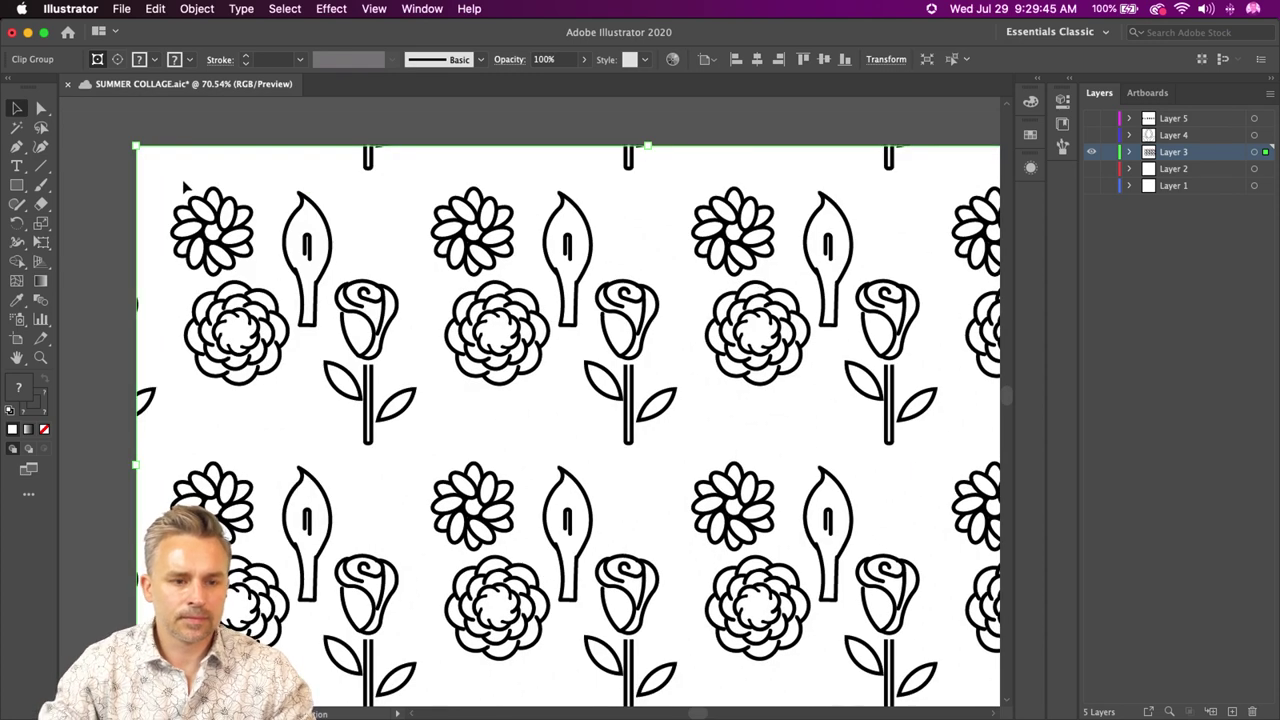
pyautogui.doubleClick(198, 213)
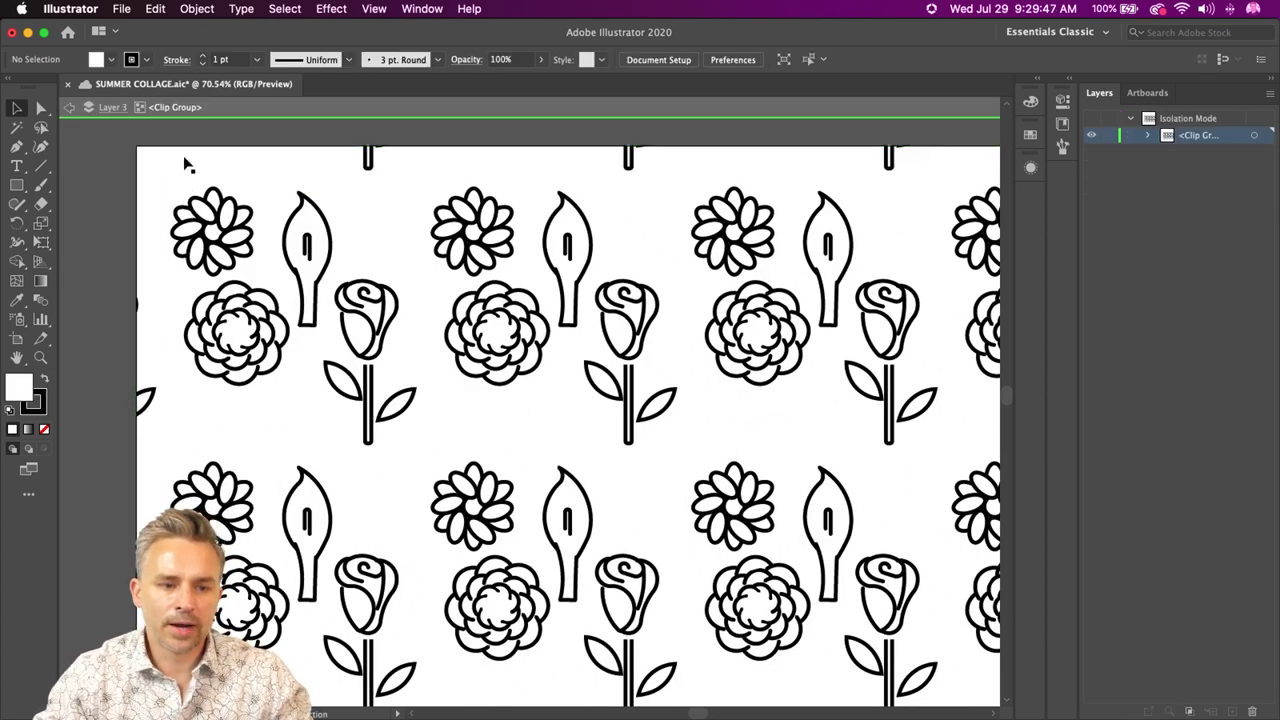
pyautogui.click(97, 107)
pyautogui.click(68, 107)
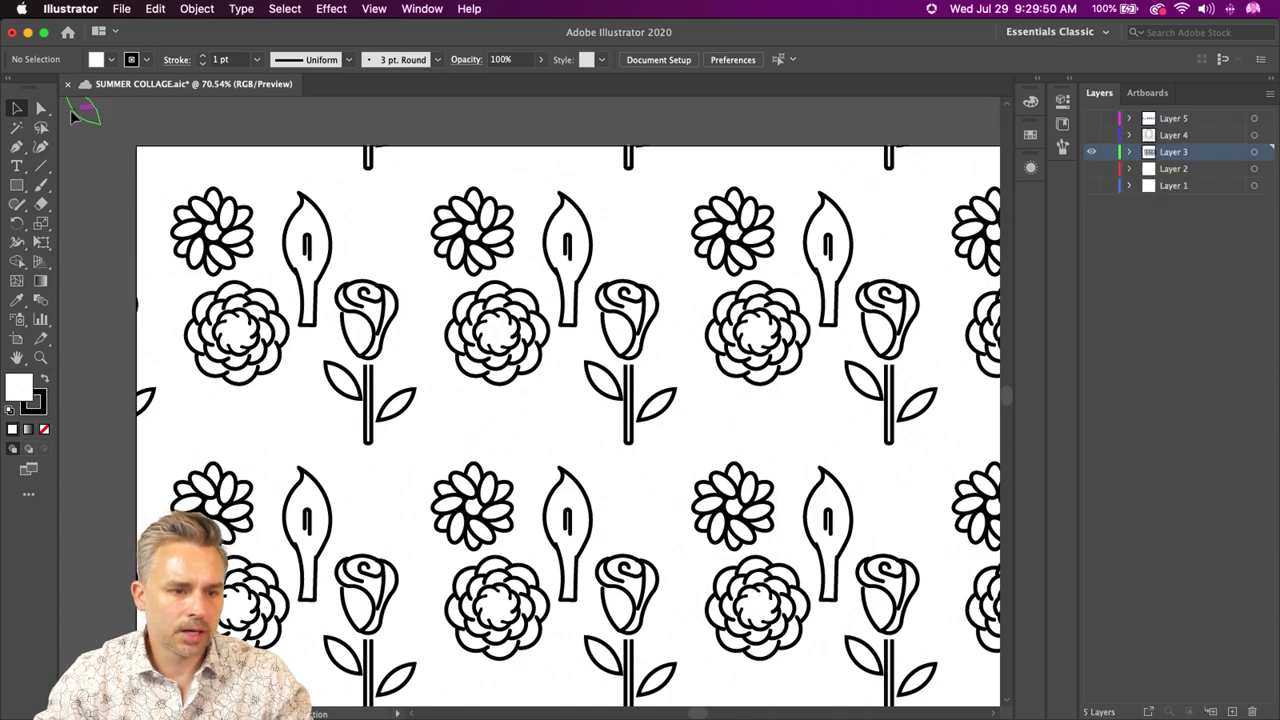
# - Release the clipping mask on the Layer 3 flower pattern and select the unmasked flowers
pyautogui.click(238, 258)
pyautogui.rightClick(238, 260)
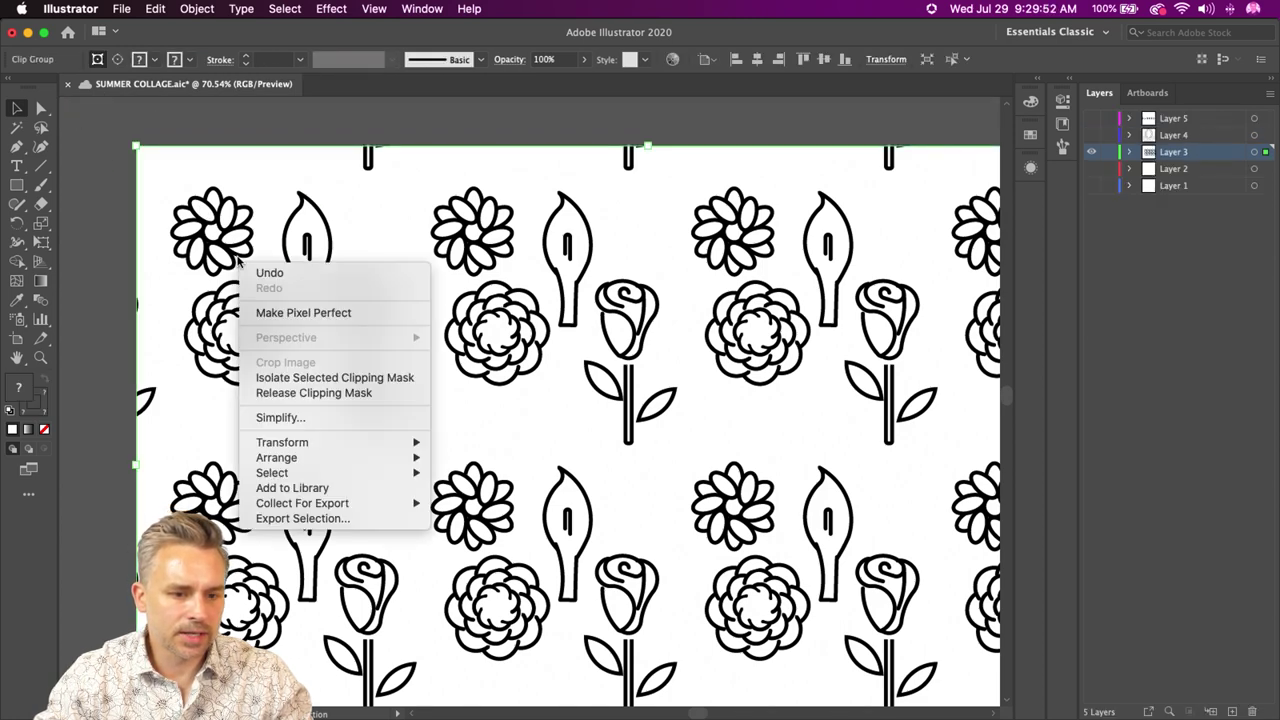
pyautogui.click(286, 394)
pyautogui.click(235, 174)
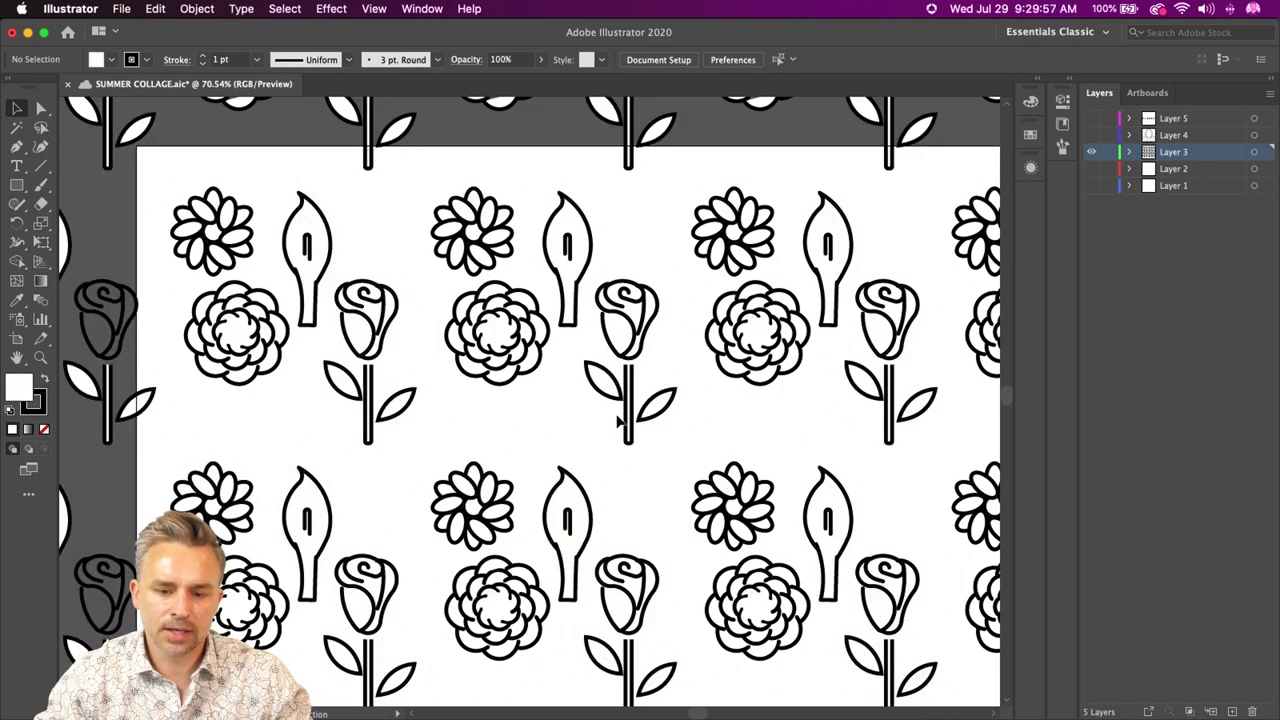
pyautogui.click(628, 422)
pyautogui.press('super+minus')
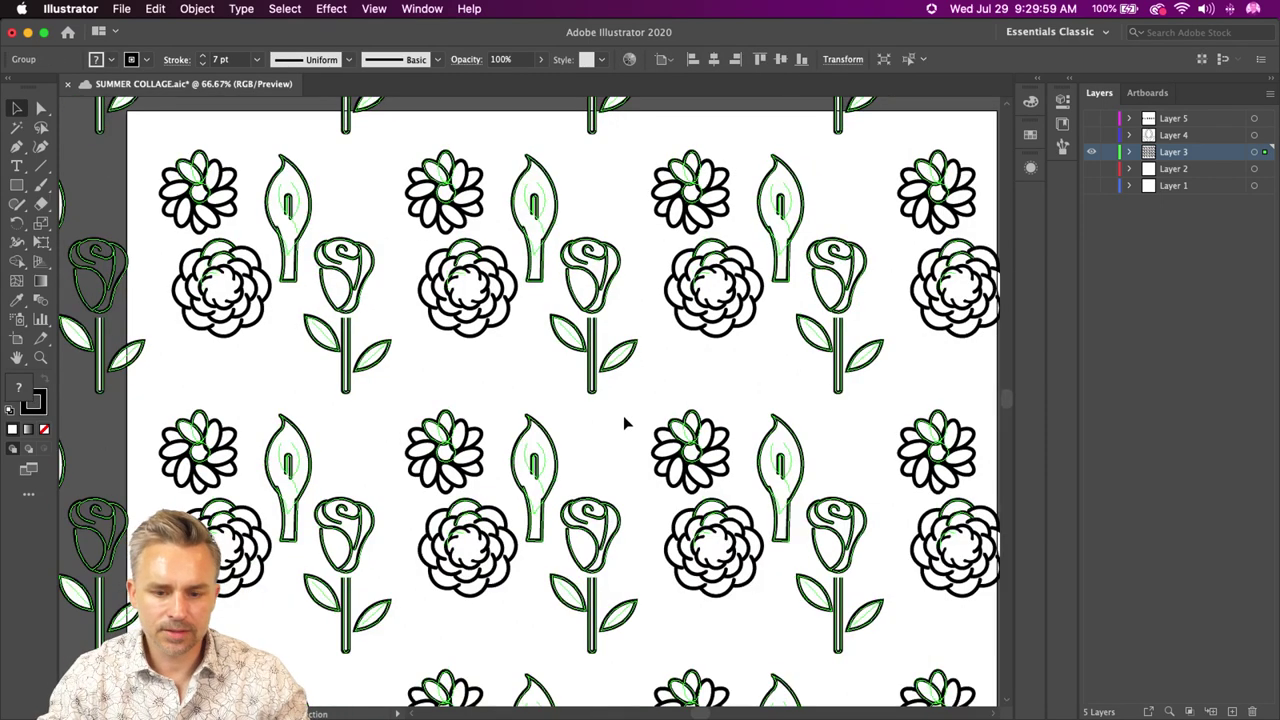
# - Show Layer 4, hide Layer 3, and move the tulip from beside the artboard onto it
pyautogui.click(1092, 135)
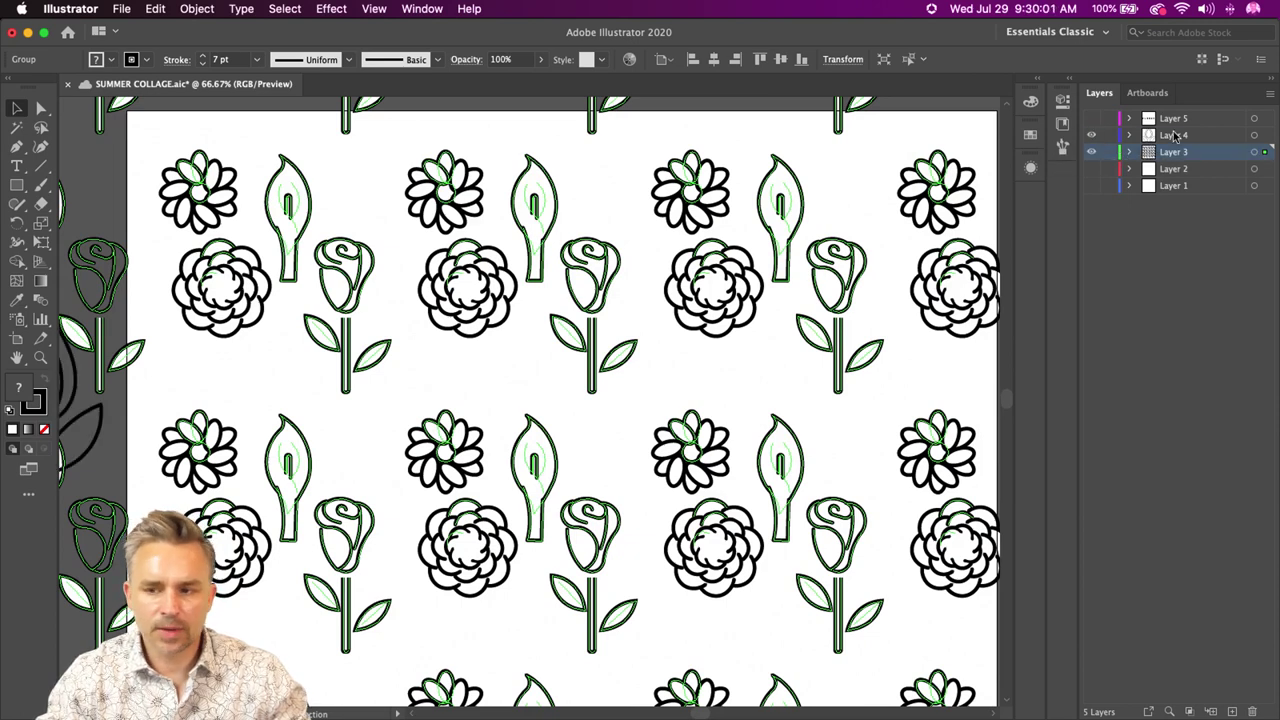
pyautogui.click(1092, 151)
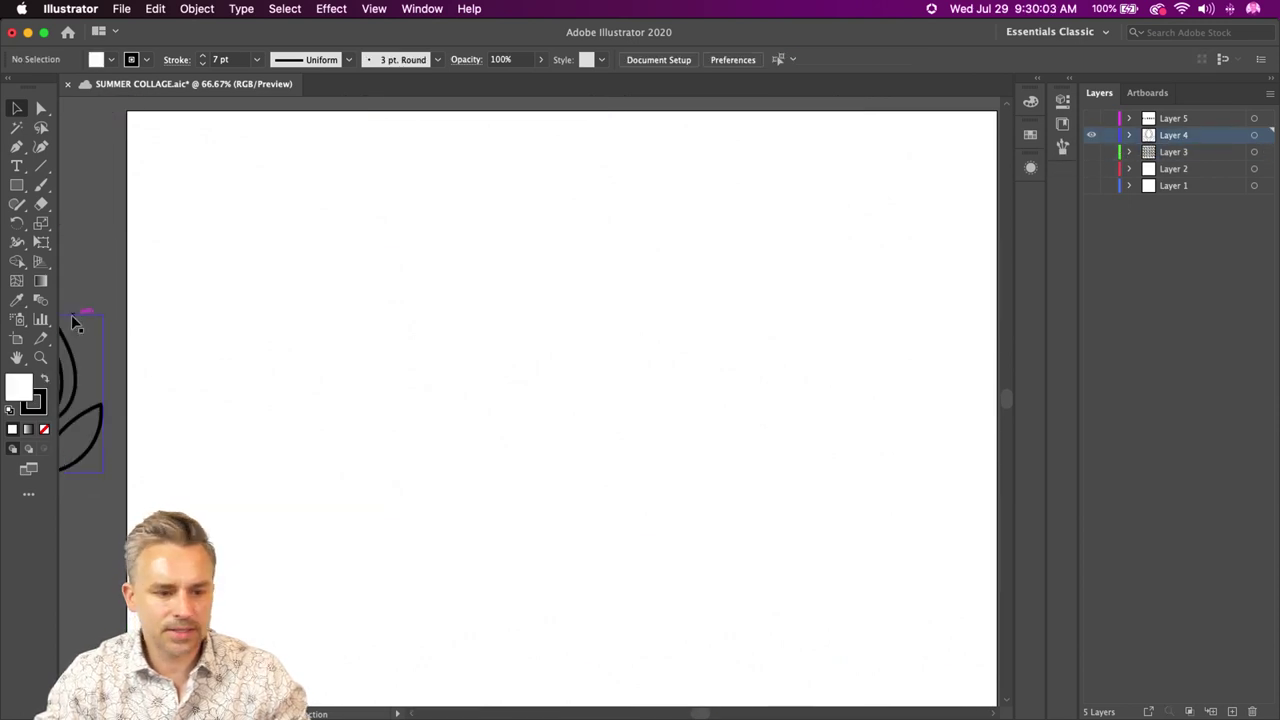
pyautogui.moveTo(197, 318); pyautogui.dragTo(440, 316)
pyautogui.moveTo(221, 305); pyautogui.dragTo(323, 479)
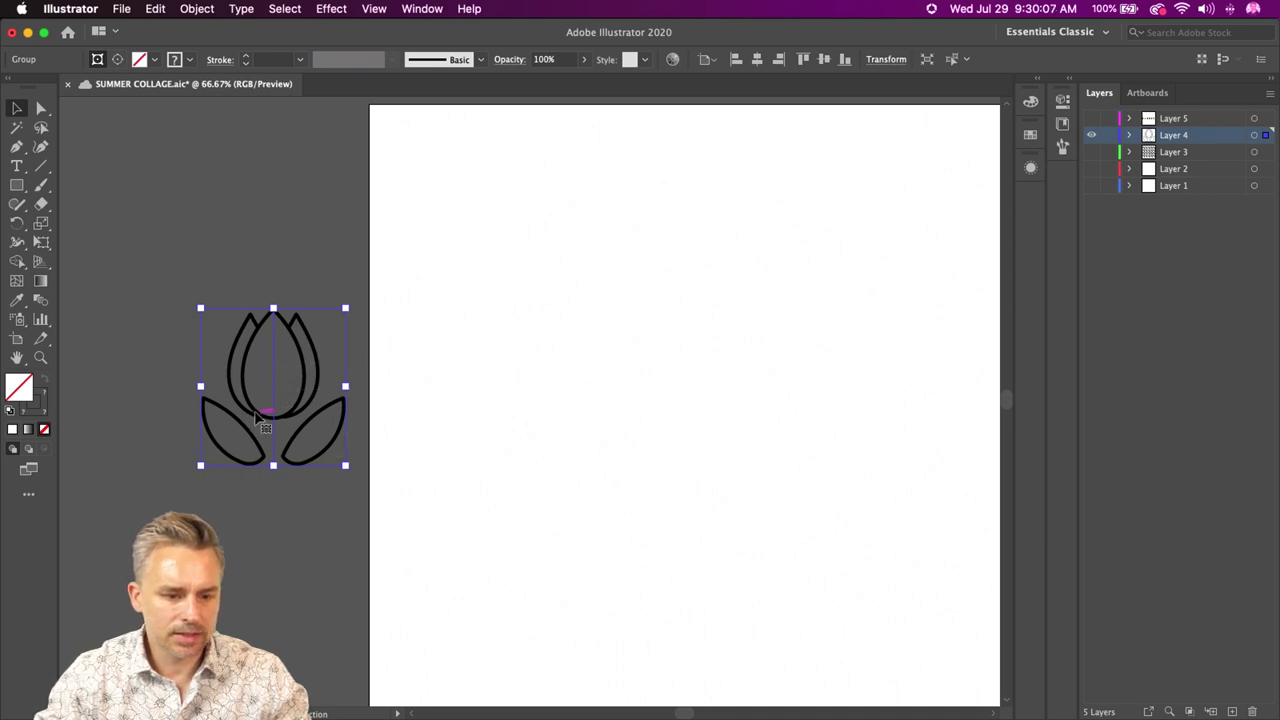
pyautogui.moveTo(258, 418); pyautogui.dragTo(378, 368)
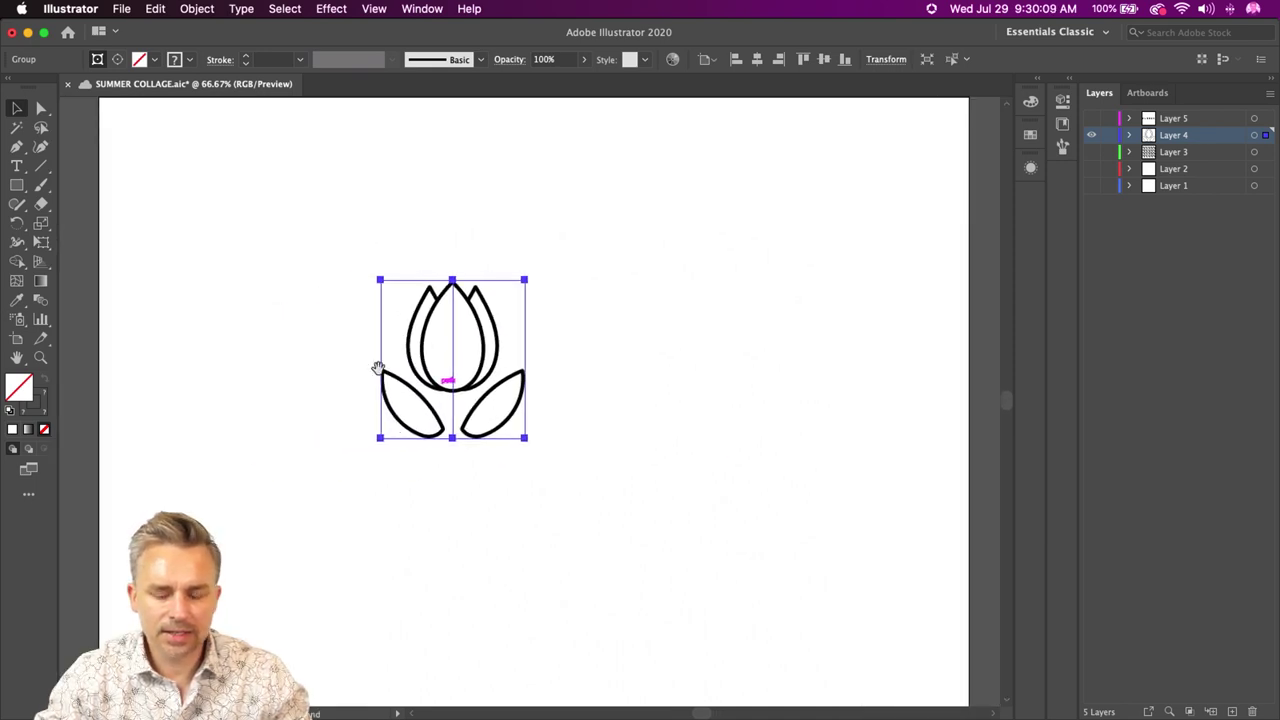
# - Show Layer 5 and move the SUMMER lettering down to the base of the tulip
pyautogui.click(1092, 118)
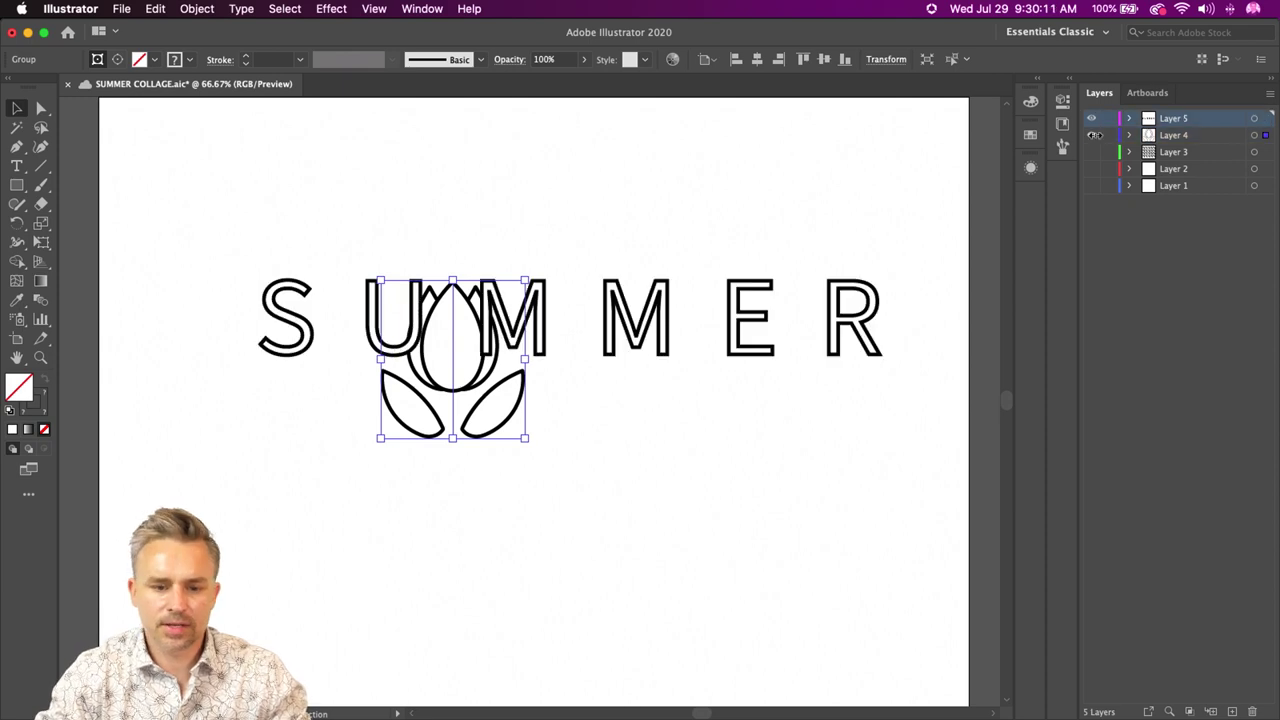
pyautogui.moveTo(442, 389); pyautogui.dragTo(430, 549)
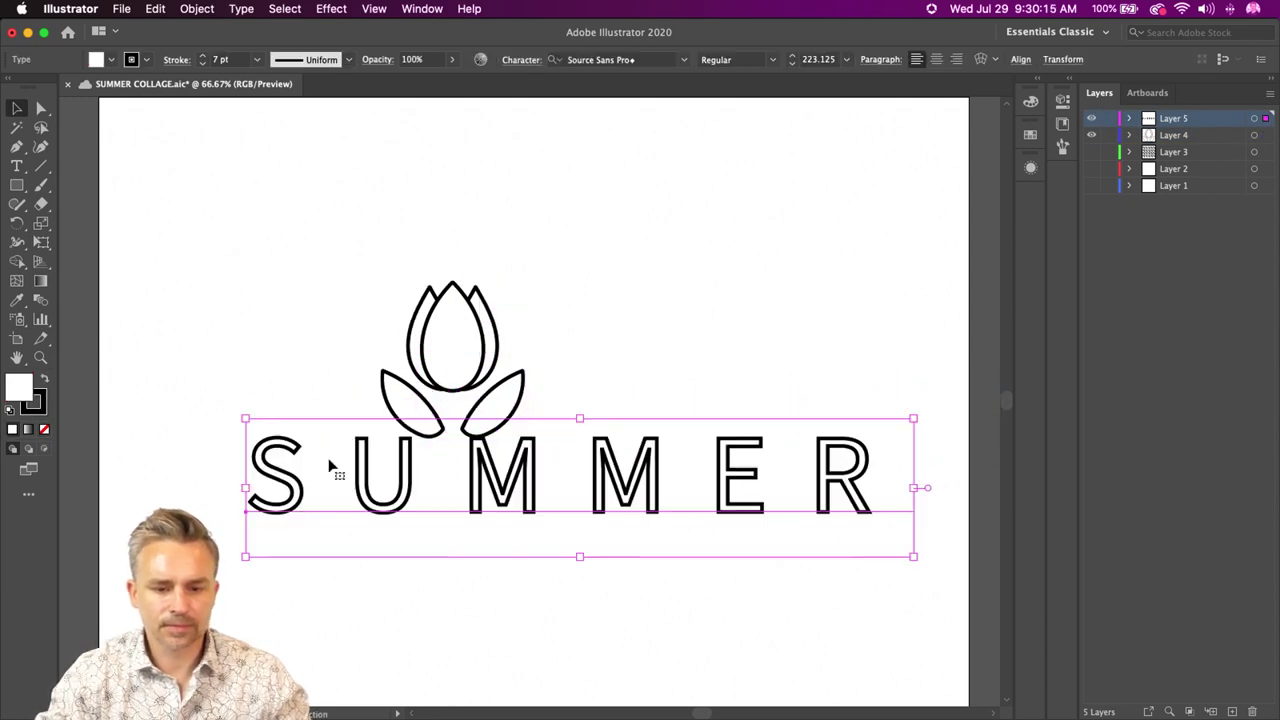
pyautogui.click(428, 360)
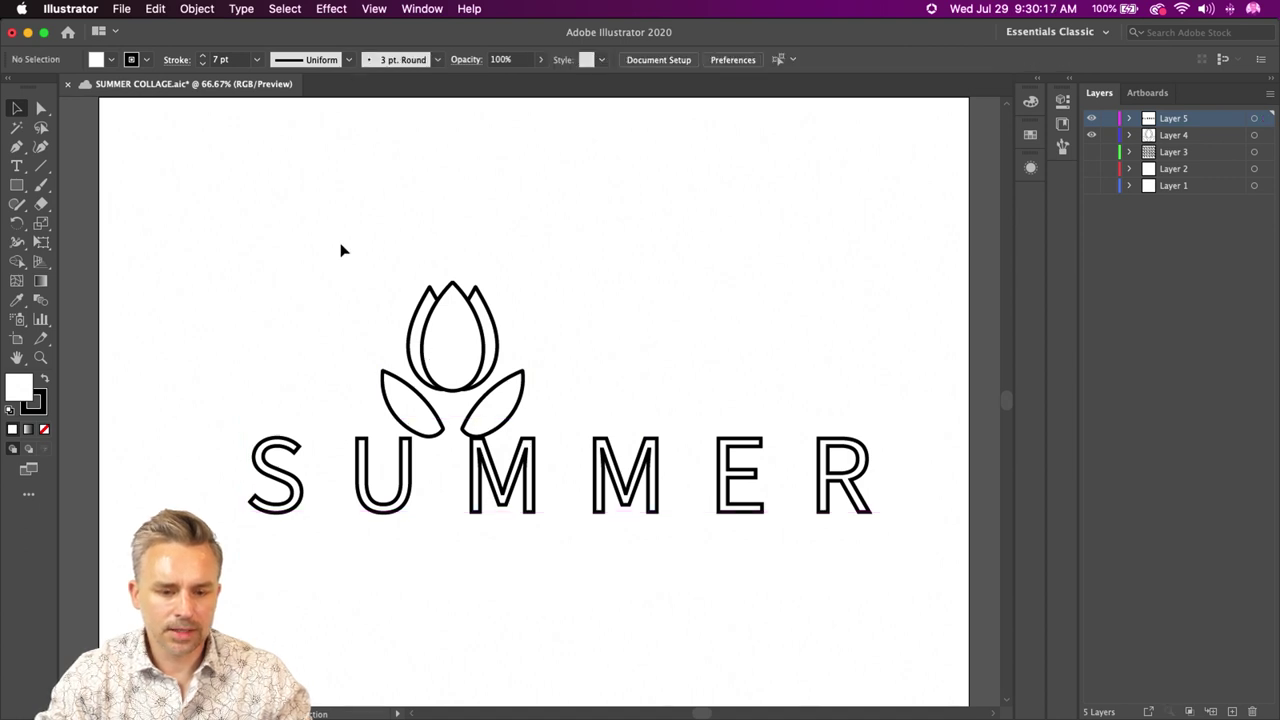
# - Scale the tulip down proportionally to about the height of the letters and place it beneath the U
pyautogui.moveTo(337, 237); pyautogui.dragTo(527, 400)
pyautogui.moveTo(525, 277); pyautogui.dragTo(487, 322)
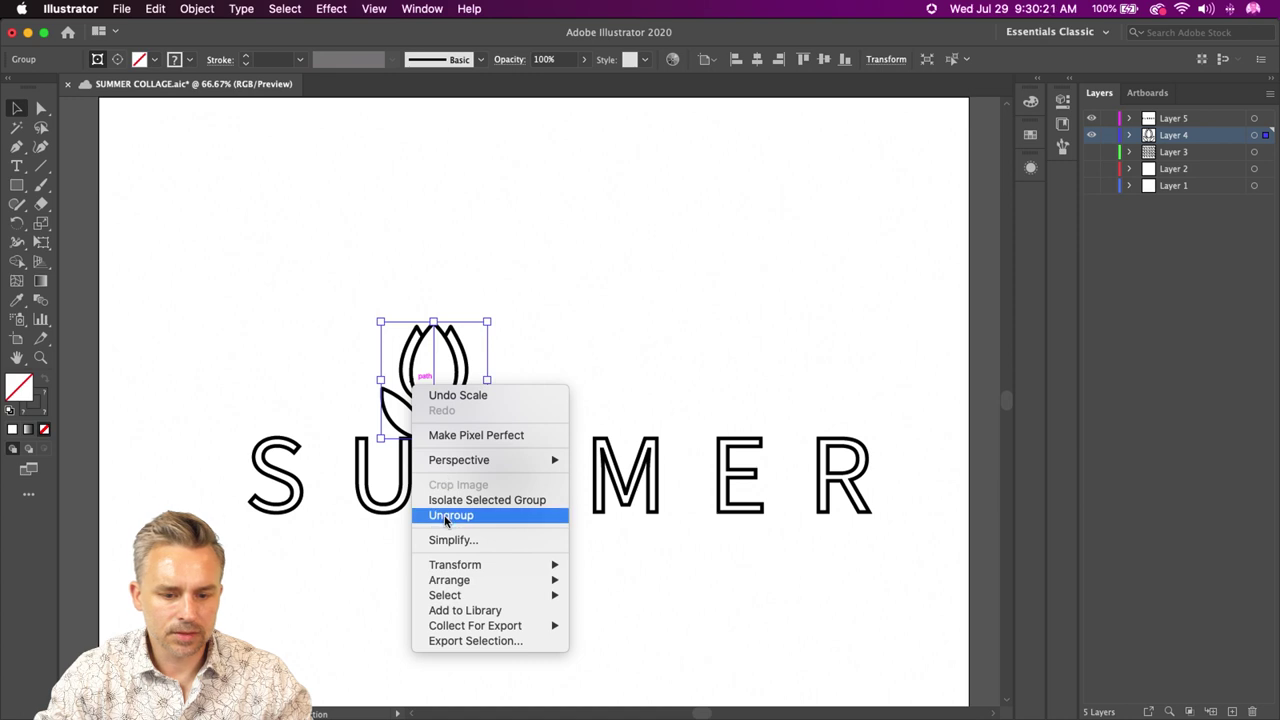
pyautogui.click(292, 362)
pyautogui.moveTo(486, 320); pyautogui.dragTo(452, 360)
pyautogui.moveTo(401, 397); pyautogui.dragTo(401, 592)
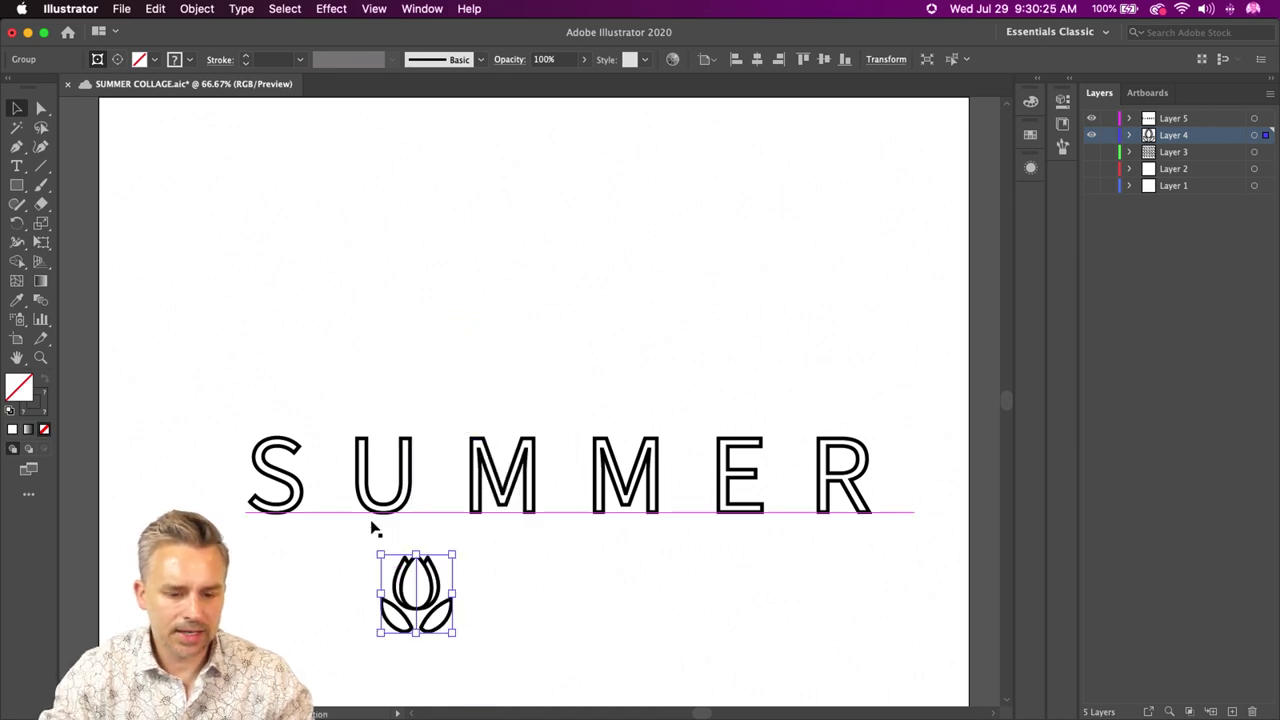
# - Delete the letter U from the SUMMER text
pyautogui.click(380, 524)
pyautogui.press('t')
pyautogui.click(363, 487)
pyautogui.moveTo(363, 487); pyautogui.dragTo(428, 480)
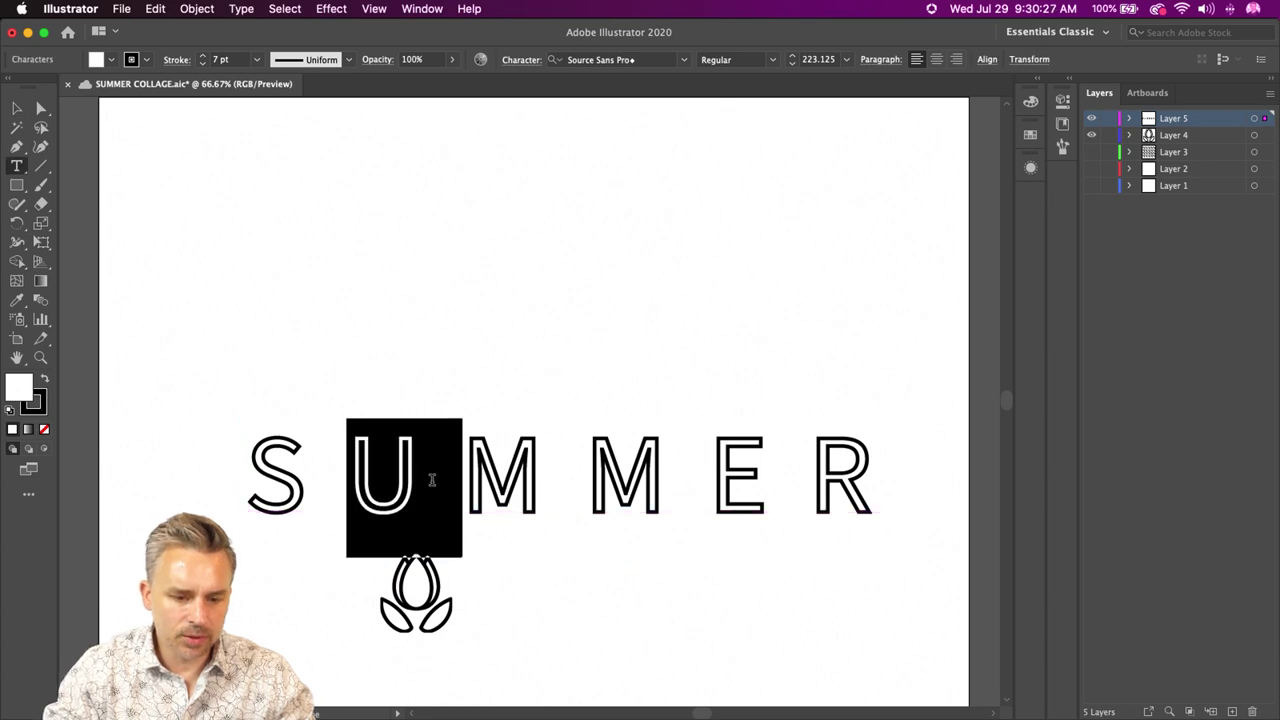
pyautogui.press('BackSpace')
# - Fit the tulip into the gap between S and the first M, and move the tulip and lettering up together
pyautogui.click(16, 108)
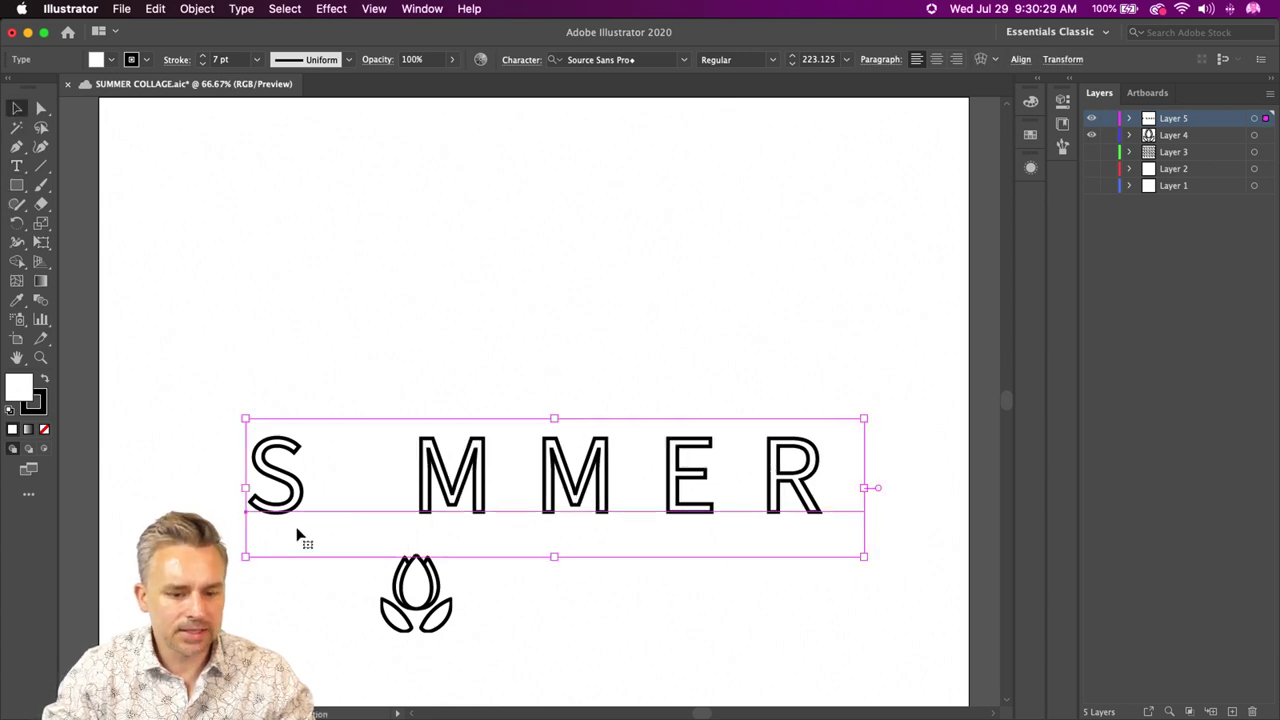
pyautogui.moveTo(414, 613); pyautogui.dragTo(355, 498)
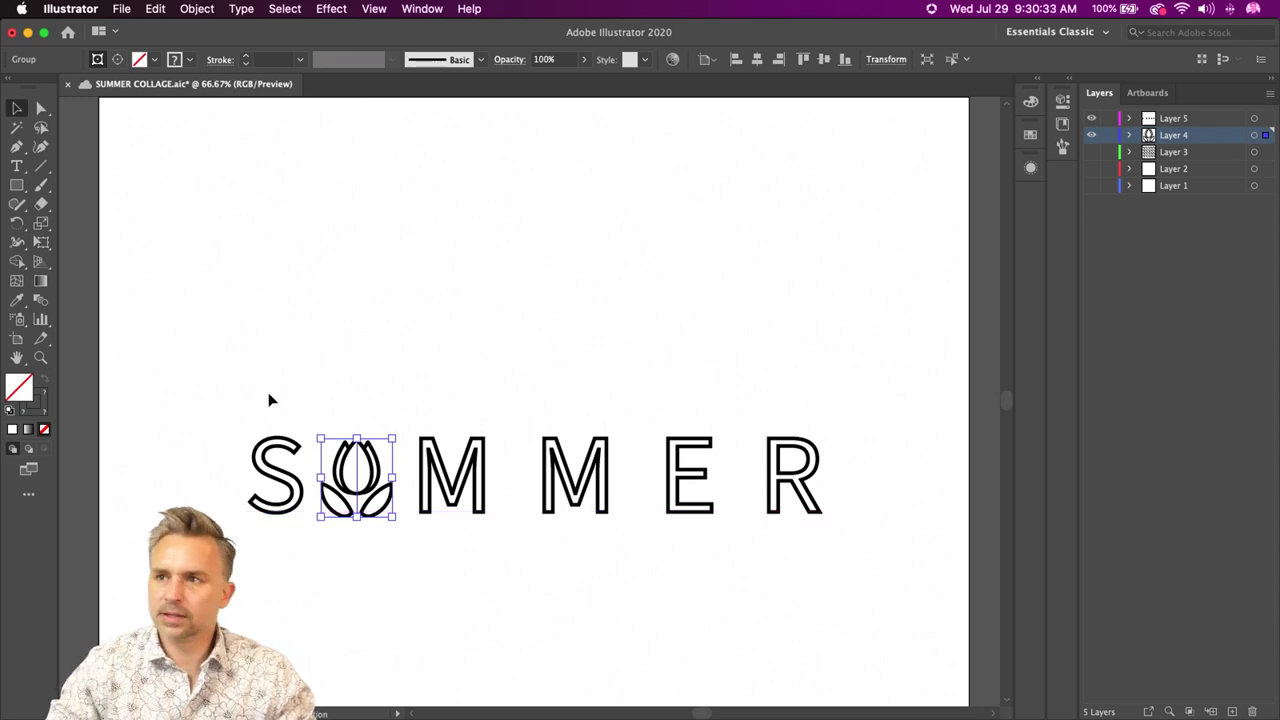
pyautogui.moveTo(206, 423); pyautogui.dragTo(782, 392)
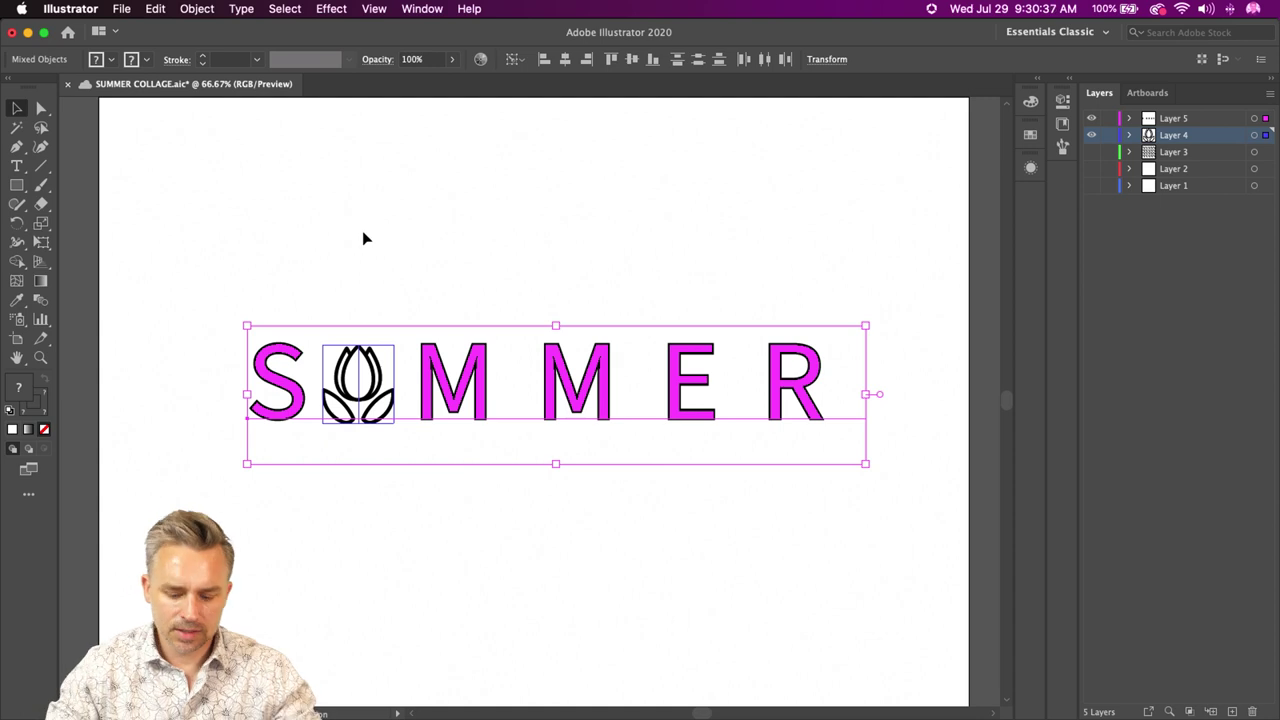
pyautogui.press('super+1')
pyautogui.click(414, 240)
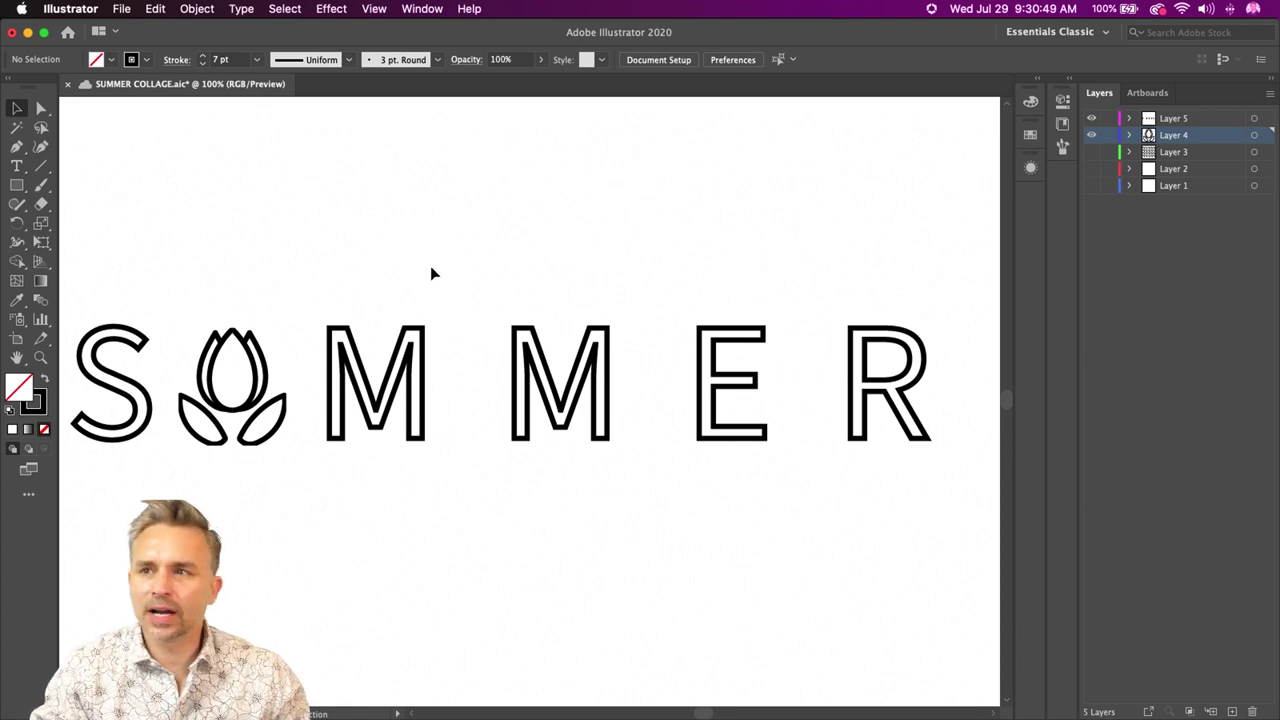
pyautogui.moveTo(374, 251); pyautogui.dragTo(437, 250)
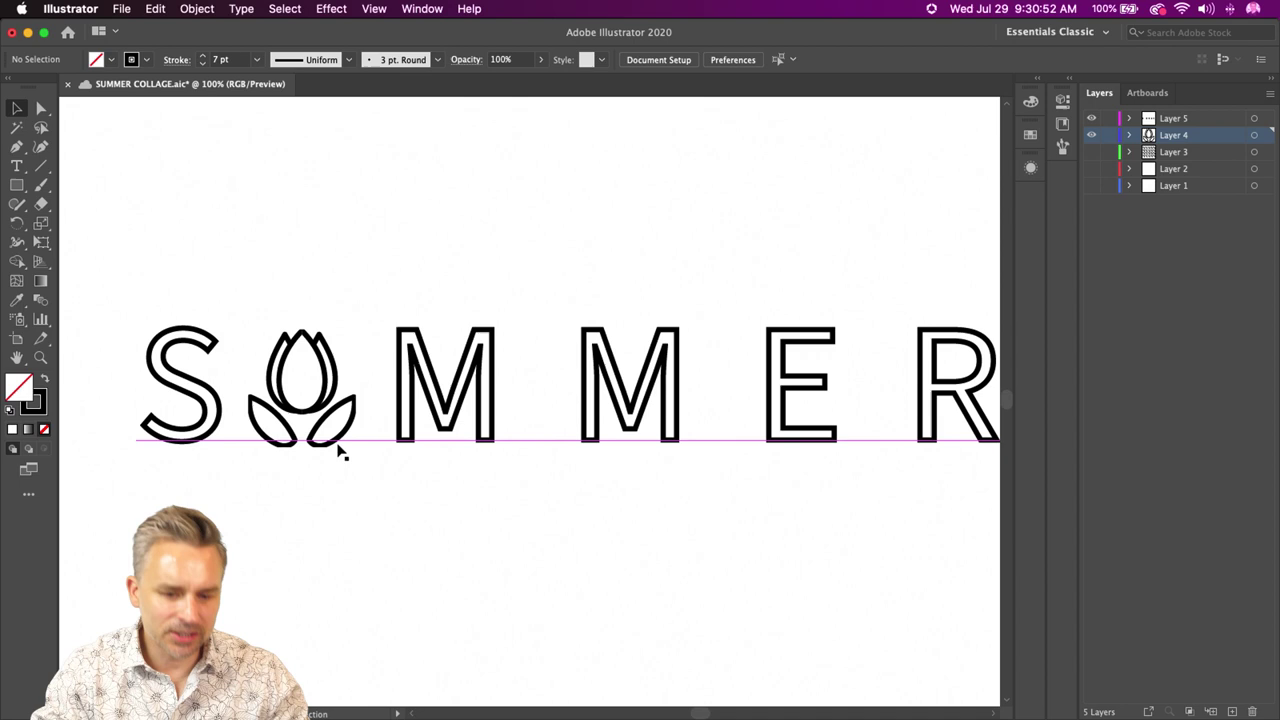
pyautogui.click(425, 382)
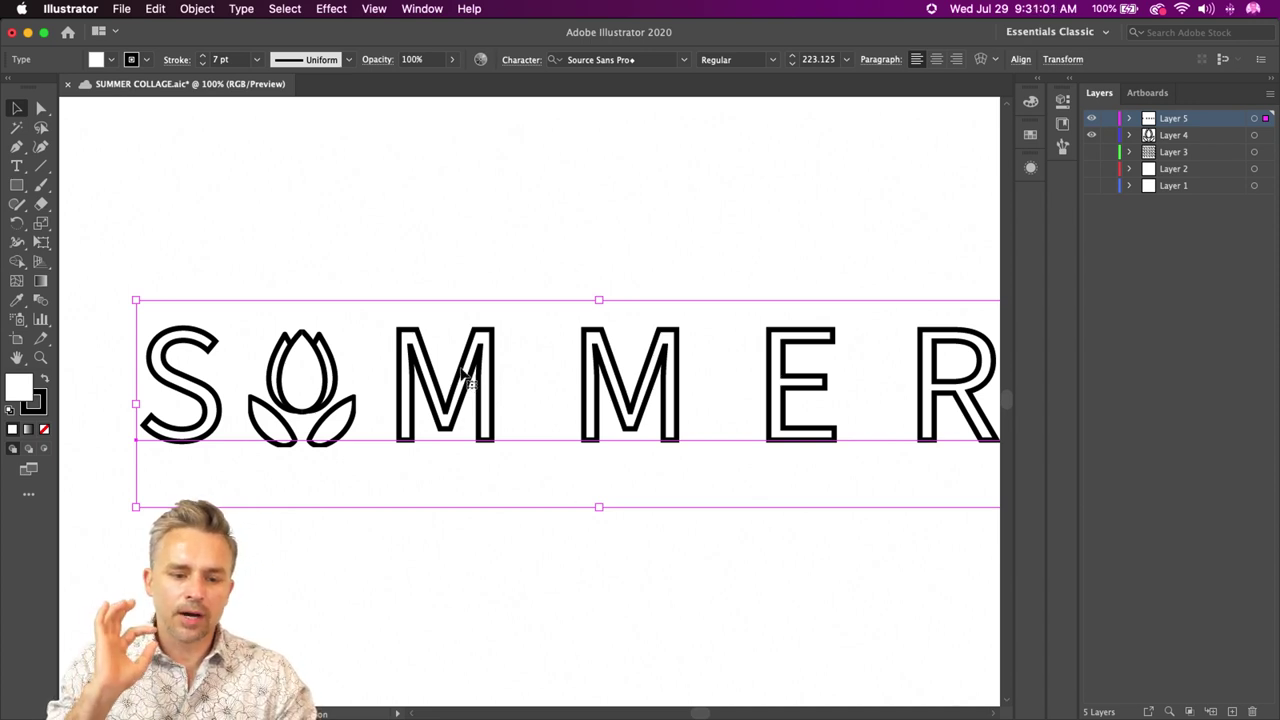
pyautogui.click(473, 238)
pyautogui.moveTo(566, 251); pyautogui.dragTo(514, 257)
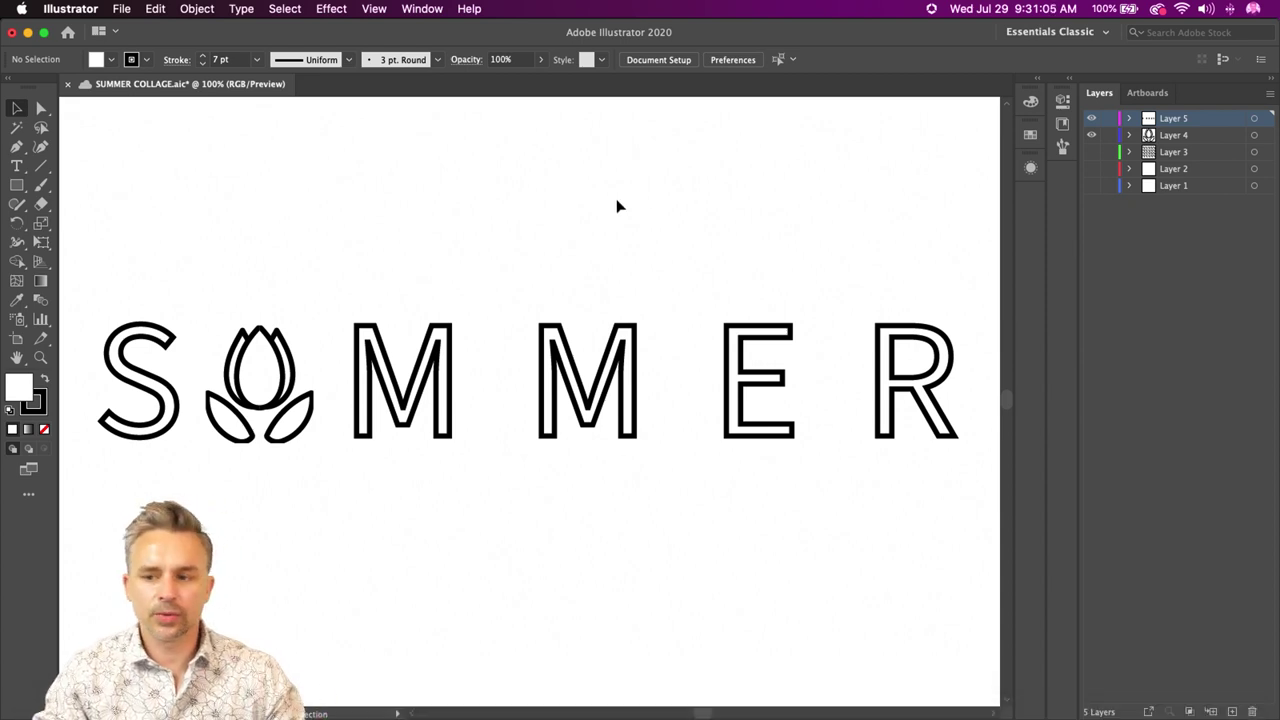
# - Show the flower pattern on Layer 3, hide Layers 4 and 5, and isolate the pattern group for editing
pyautogui.click(1092, 152)
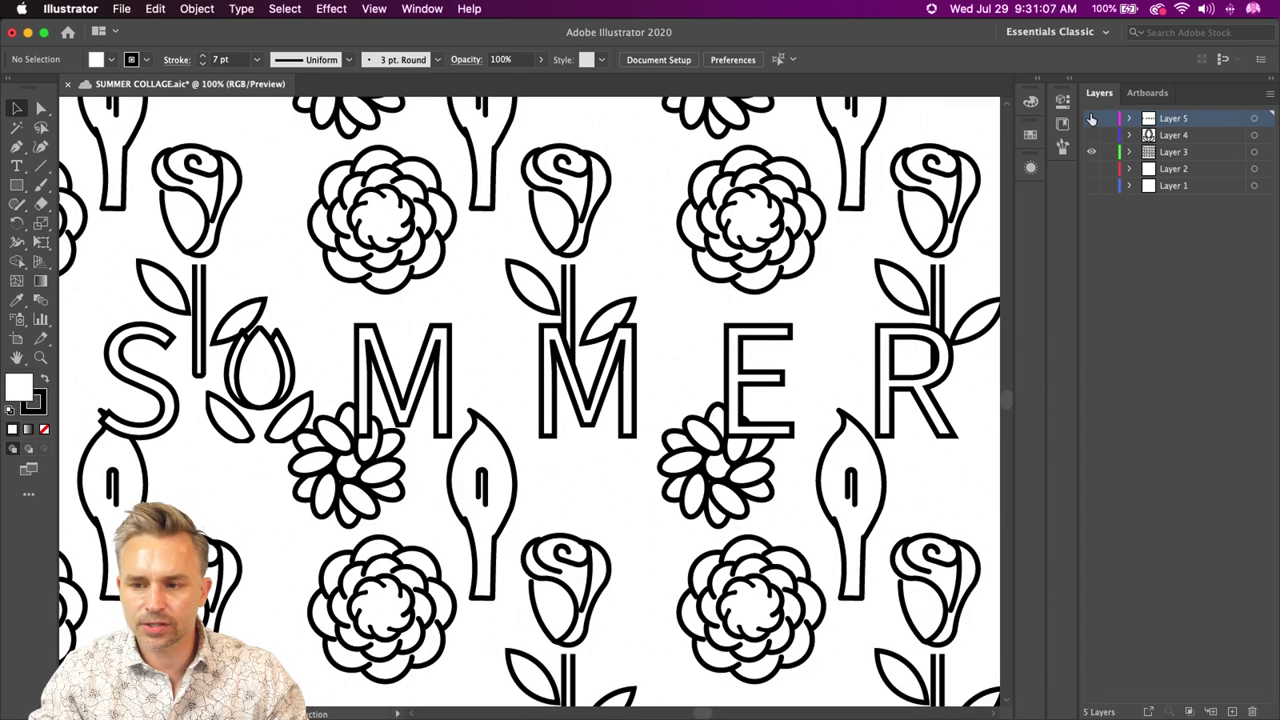
pyautogui.click(1092, 118)
pyautogui.click(545, 320)
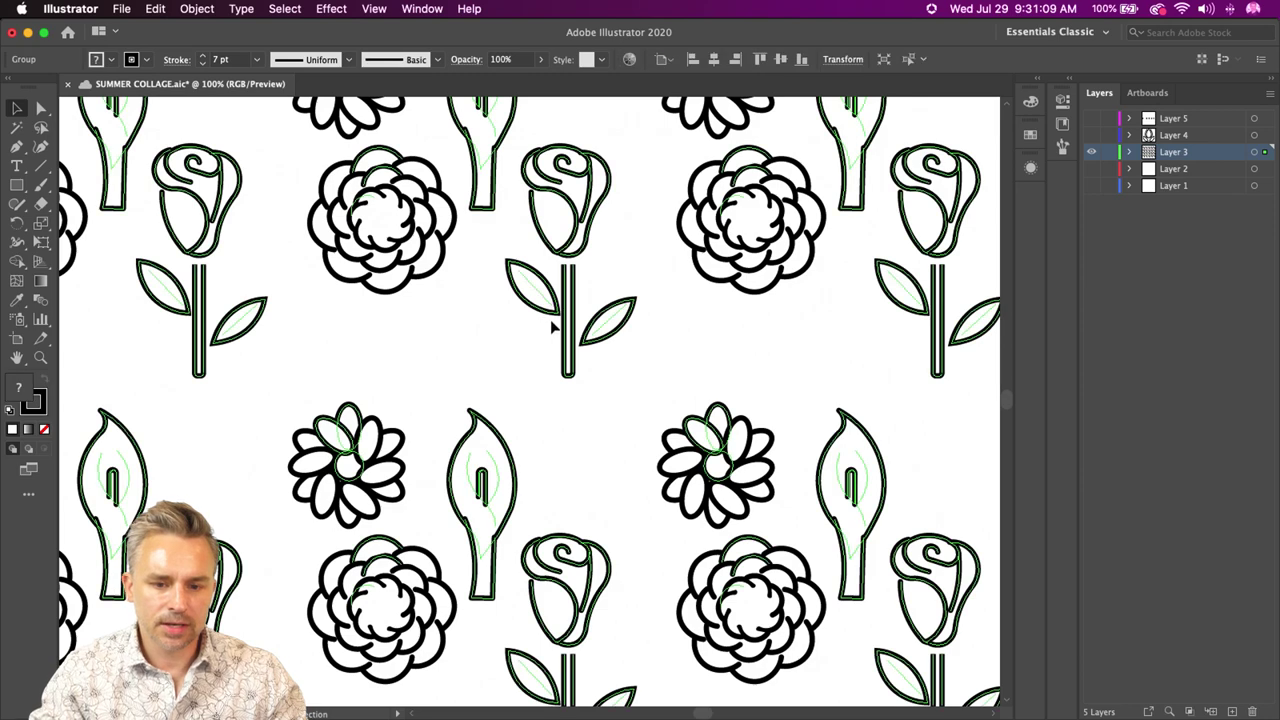
pyautogui.doubleClick(546, 314)
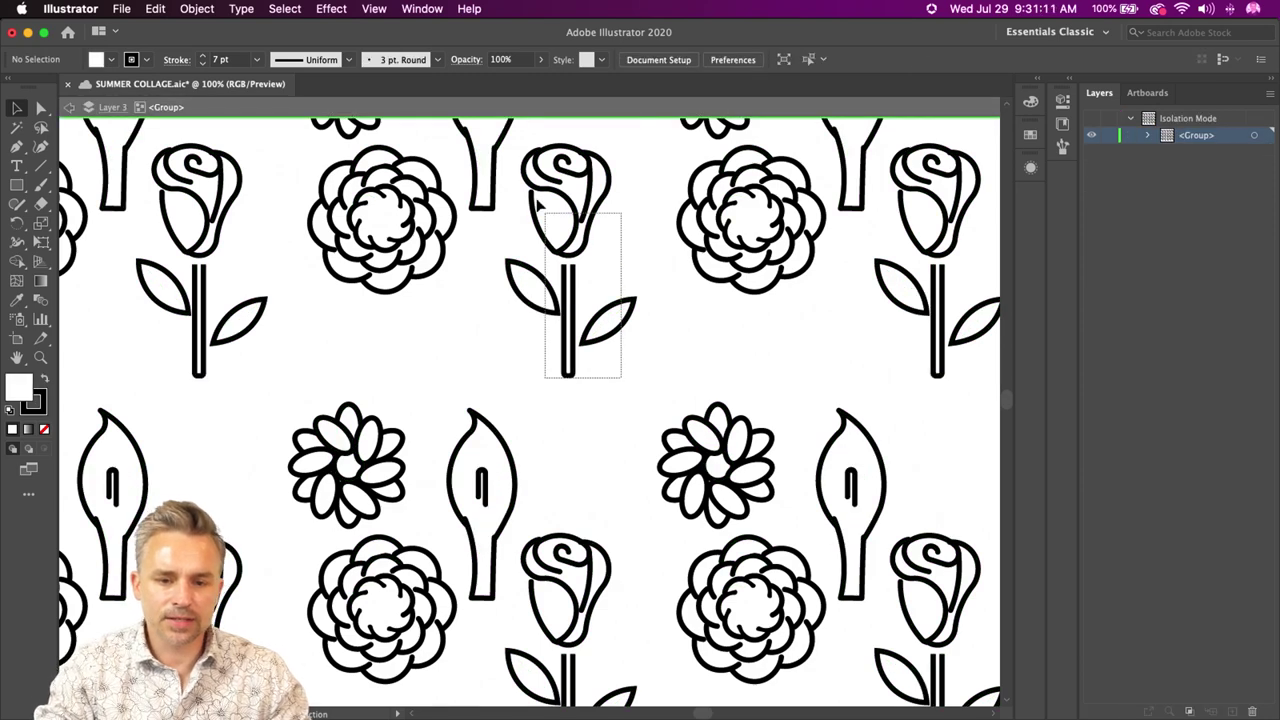
# - Select and copy one complete set of the four flowers (daisy, layered round bloom, lily and rose) in the isolated group
pyautogui.click(538, 205)
pyautogui.scroll(5, 500, 320)
pyautogui.hscroll(-4, 500, 320)
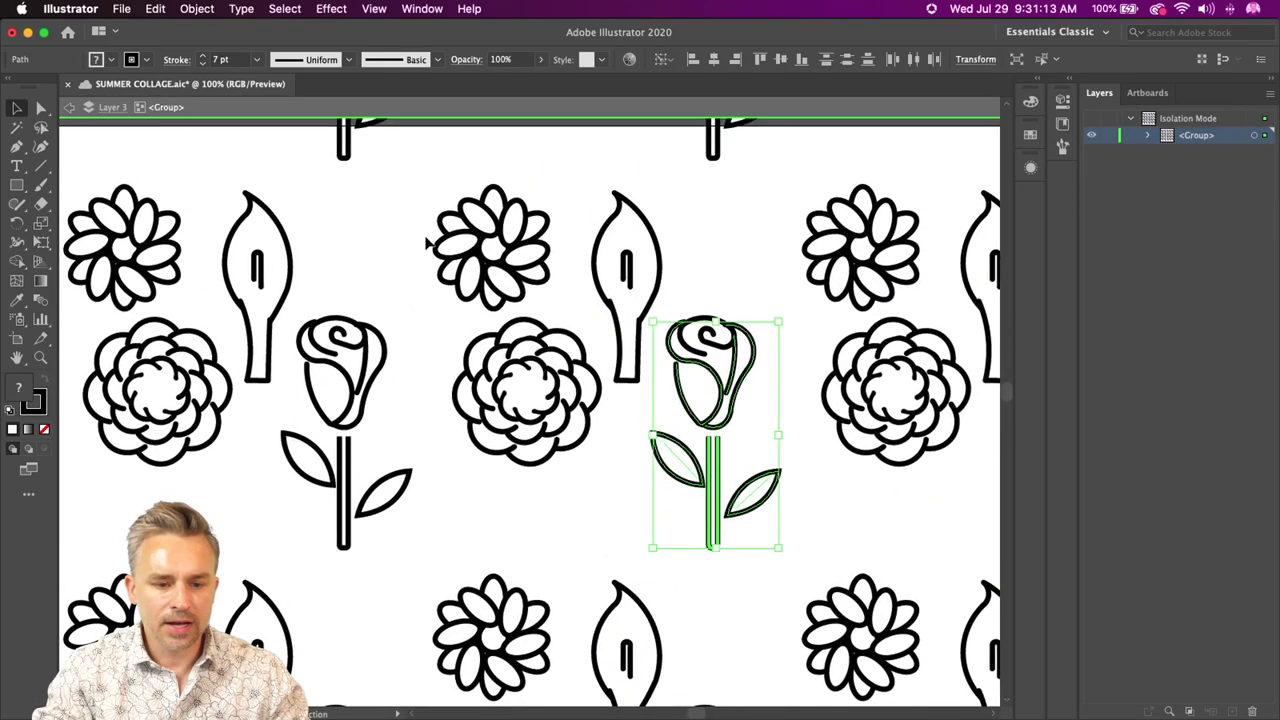
pyautogui.moveTo(440, 183); pyautogui.dragTo(736, 510)
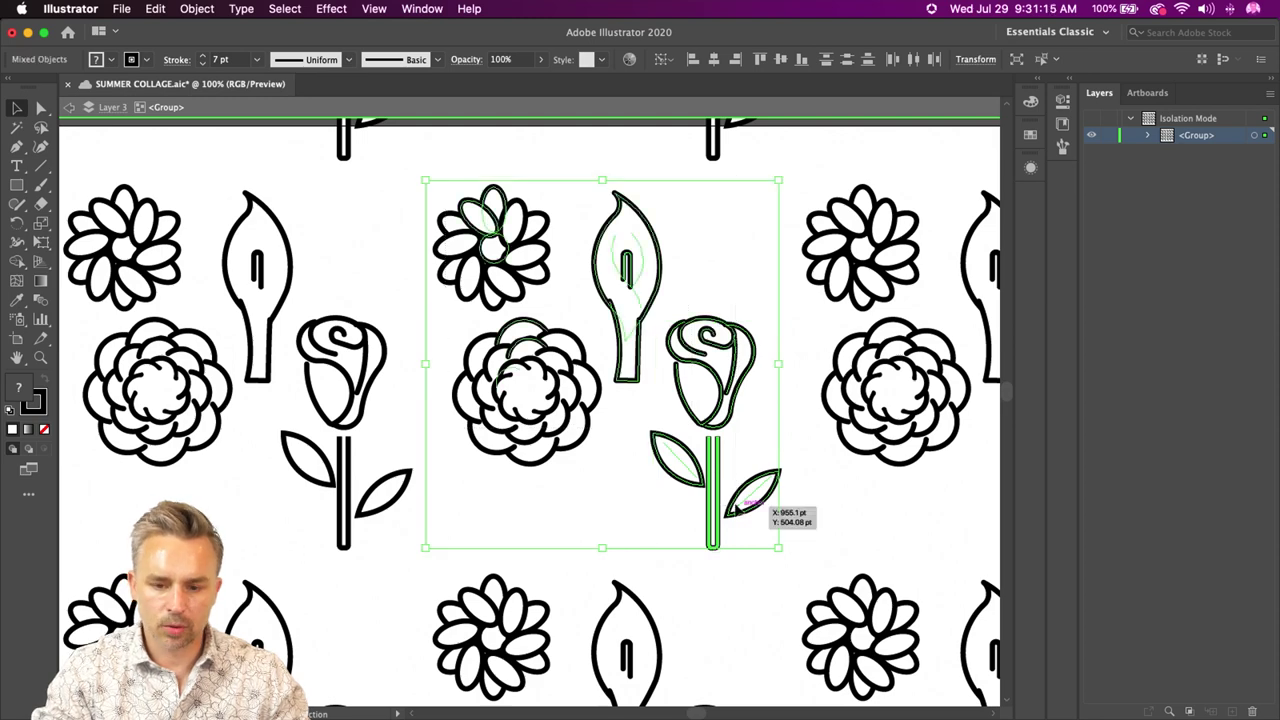
pyautogui.click(380, 287)
pyautogui.click(488, 370)
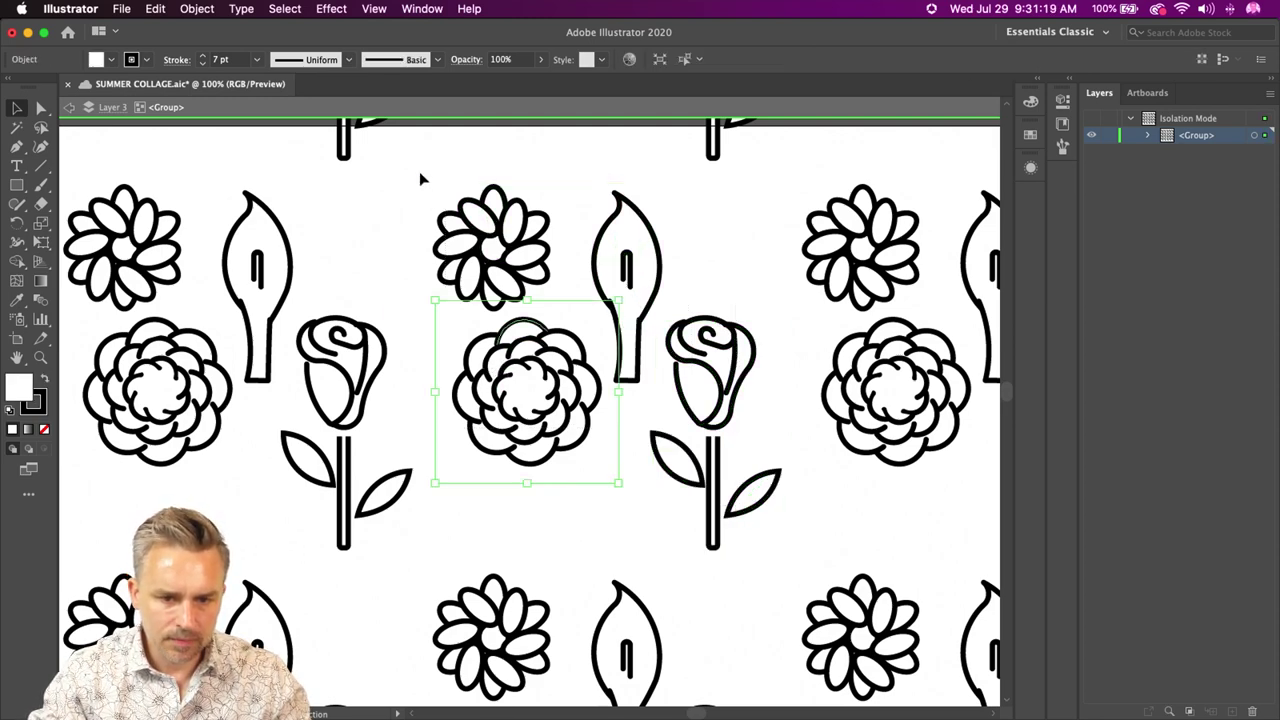
pyautogui.moveTo(443, 188); pyautogui.dragTo(771, 514)
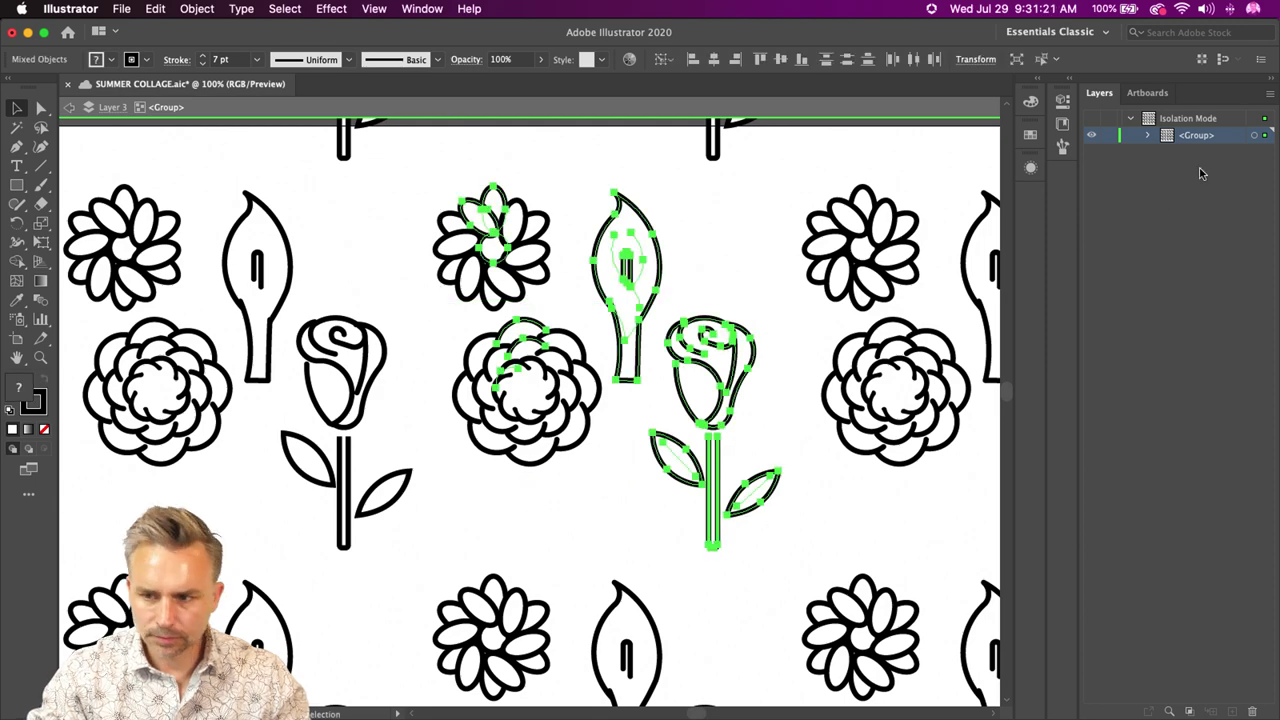
# - Leave isolation mode, hide Layer 3, and show Layers 4 and 5 with the tulip and lettering
pyautogui.click(72, 108)
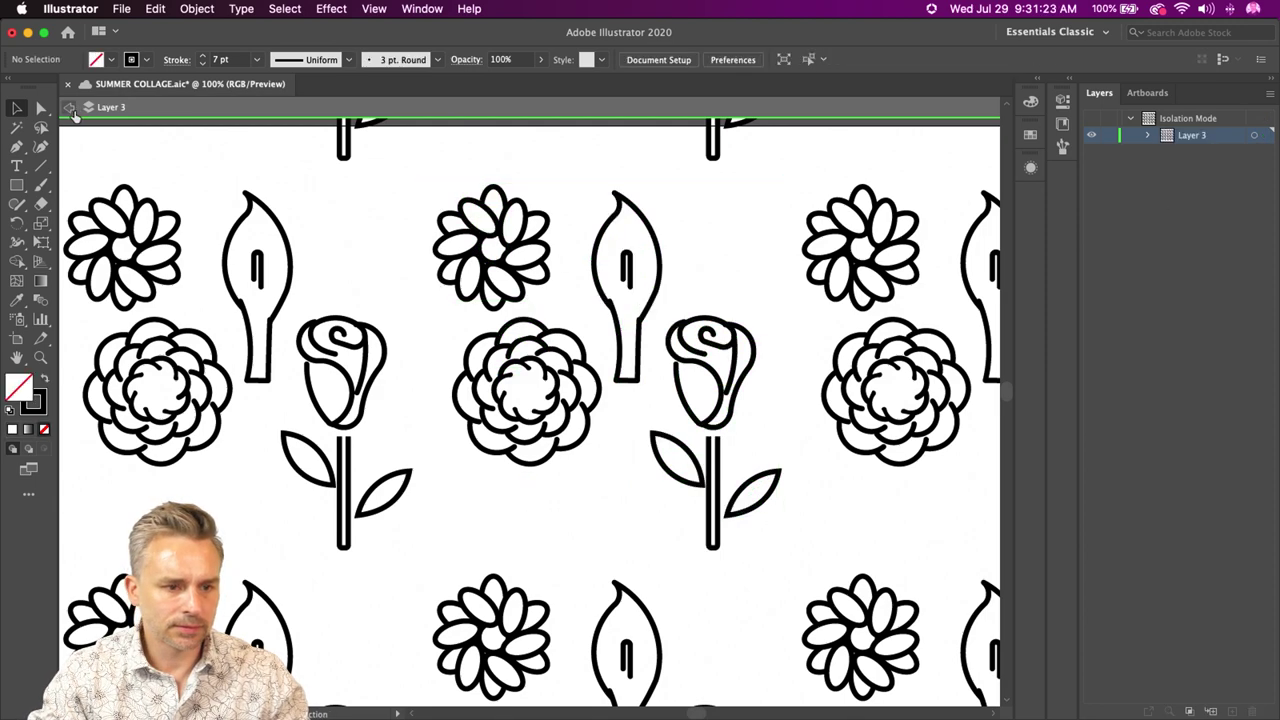
pyautogui.click(72, 108)
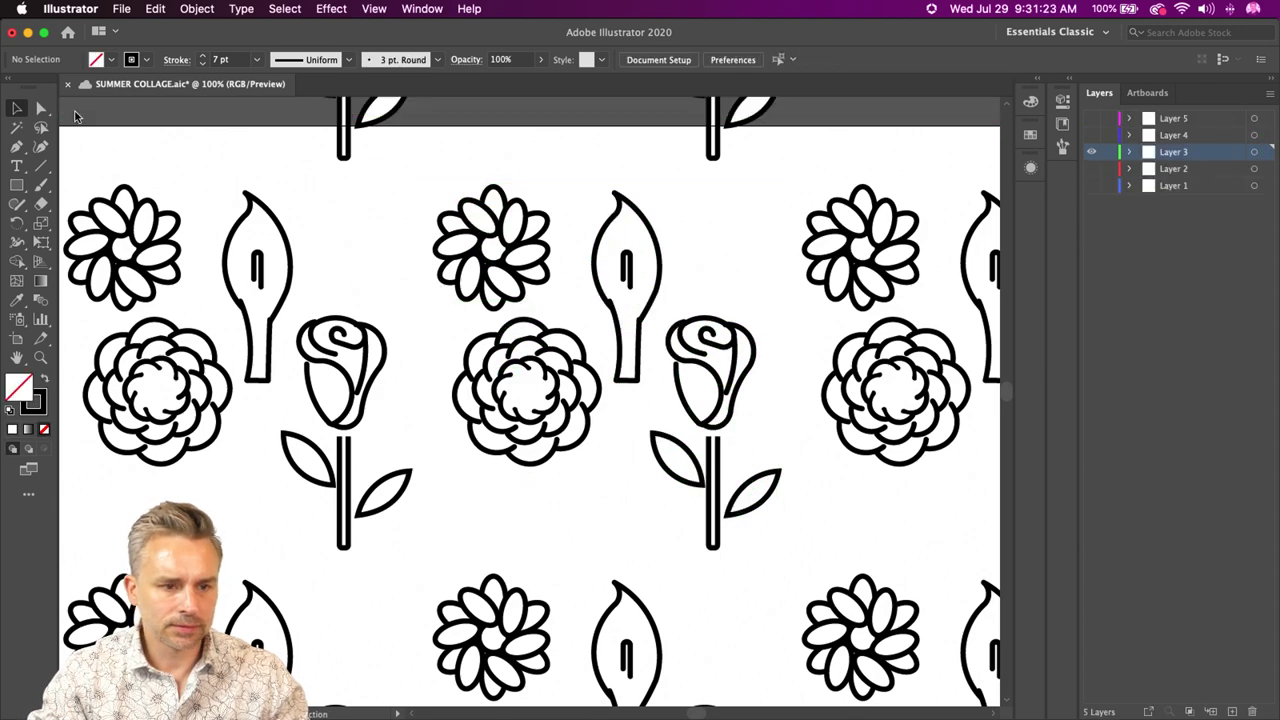
pyautogui.click(1092, 152)
pyautogui.click(1092, 135)
pyautogui.click(1199, 140)
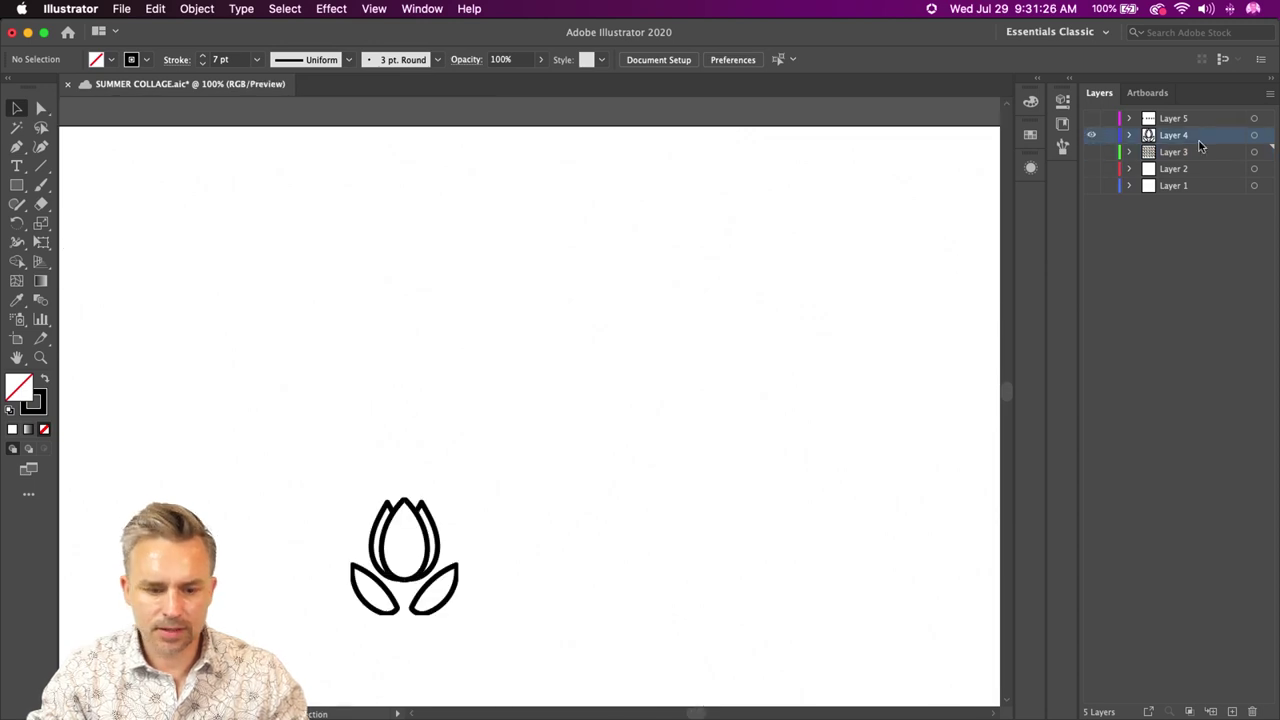
pyautogui.click(1092, 118)
# - Undo the paste of the copied flowers on Layer 4 and paste them in front on a new layer instead
pyautogui.press('super+f')
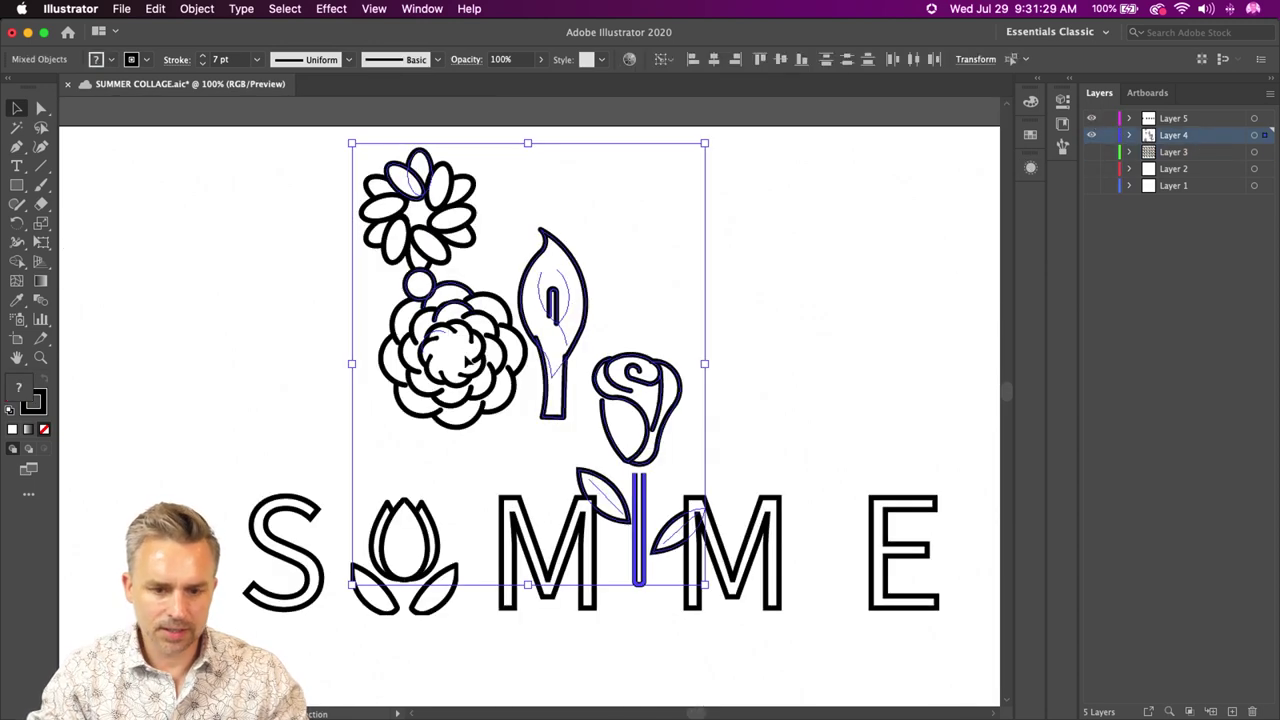
pyautogui.press('super+z')
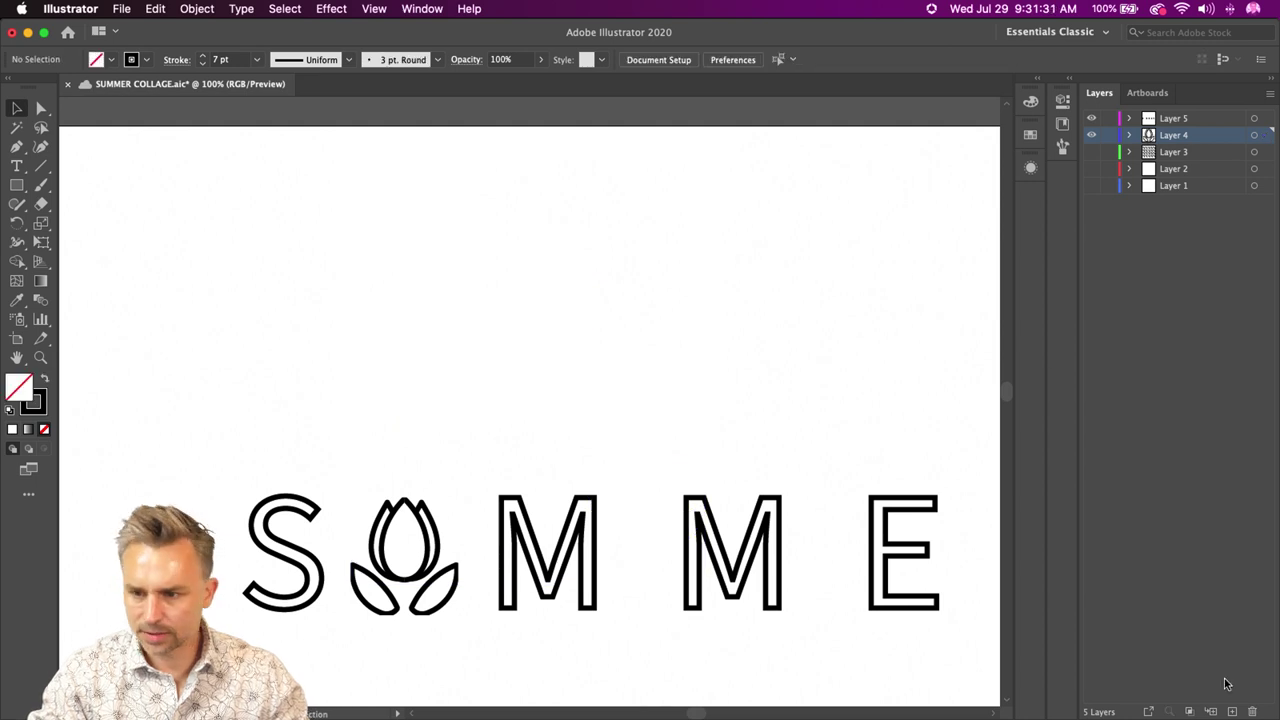
pyautogui.click(1233, 712)
pyautogui.press('super+f')
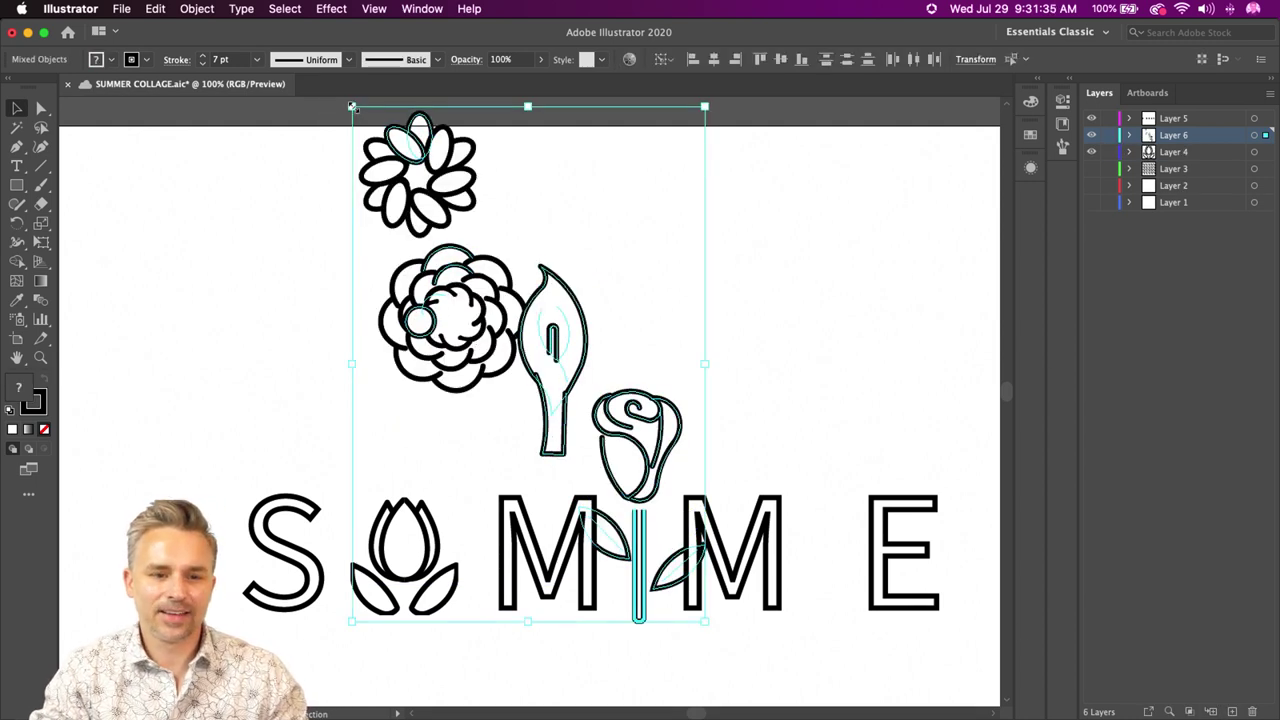
# - Check the Scale Strokes & Effects setting in the General preferences
pyautogui.click(1071, 79)
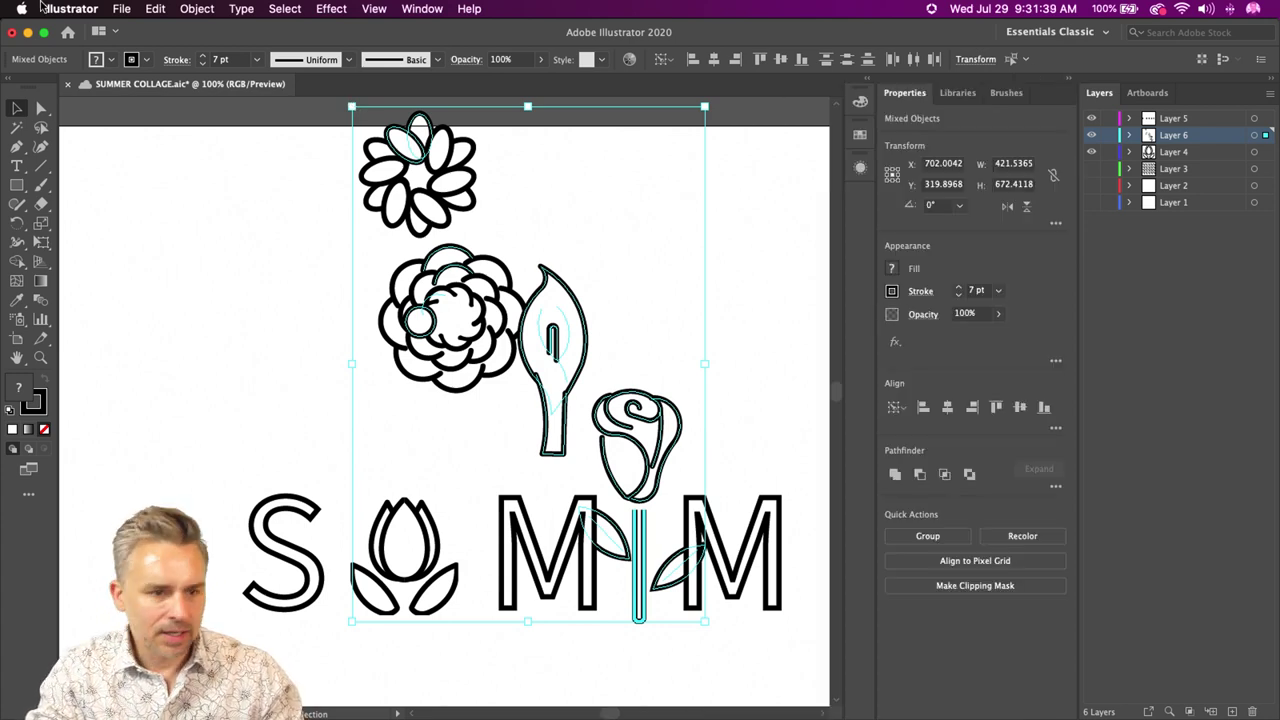
pyautogui.click(63, 8)
pyautogui.moveTo(72, 55)
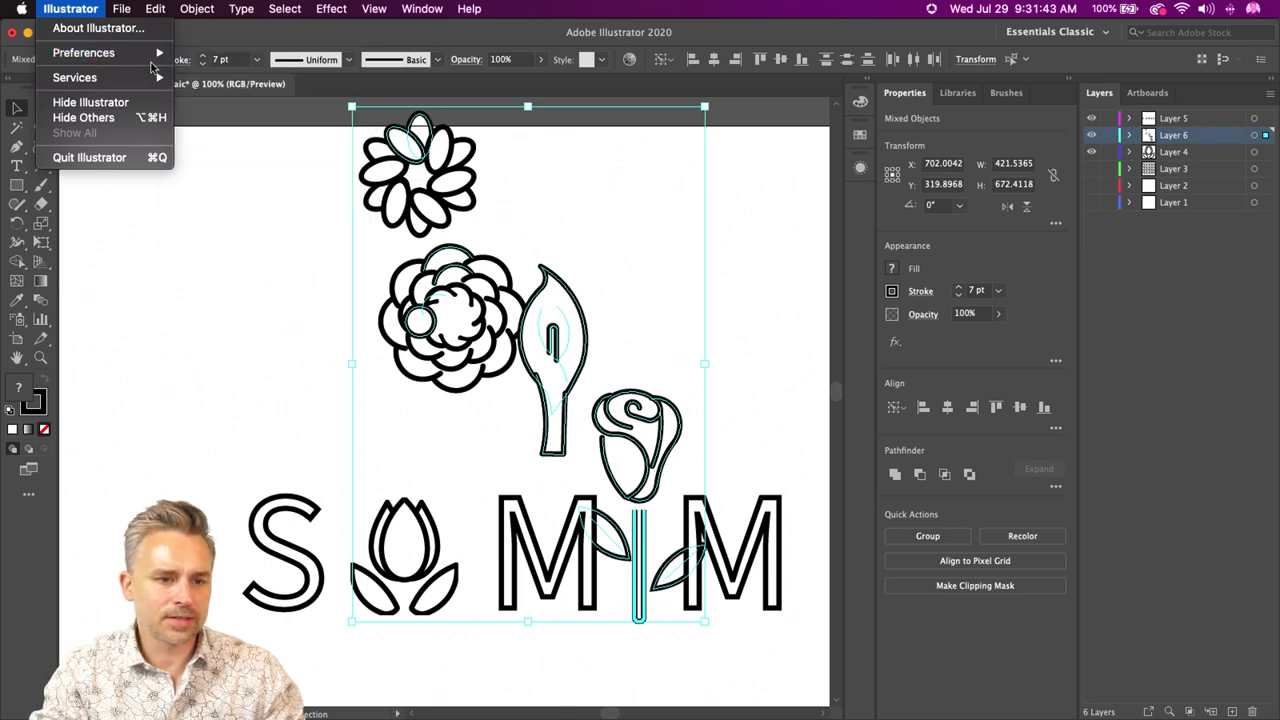
pyautogui.click(300, 220)
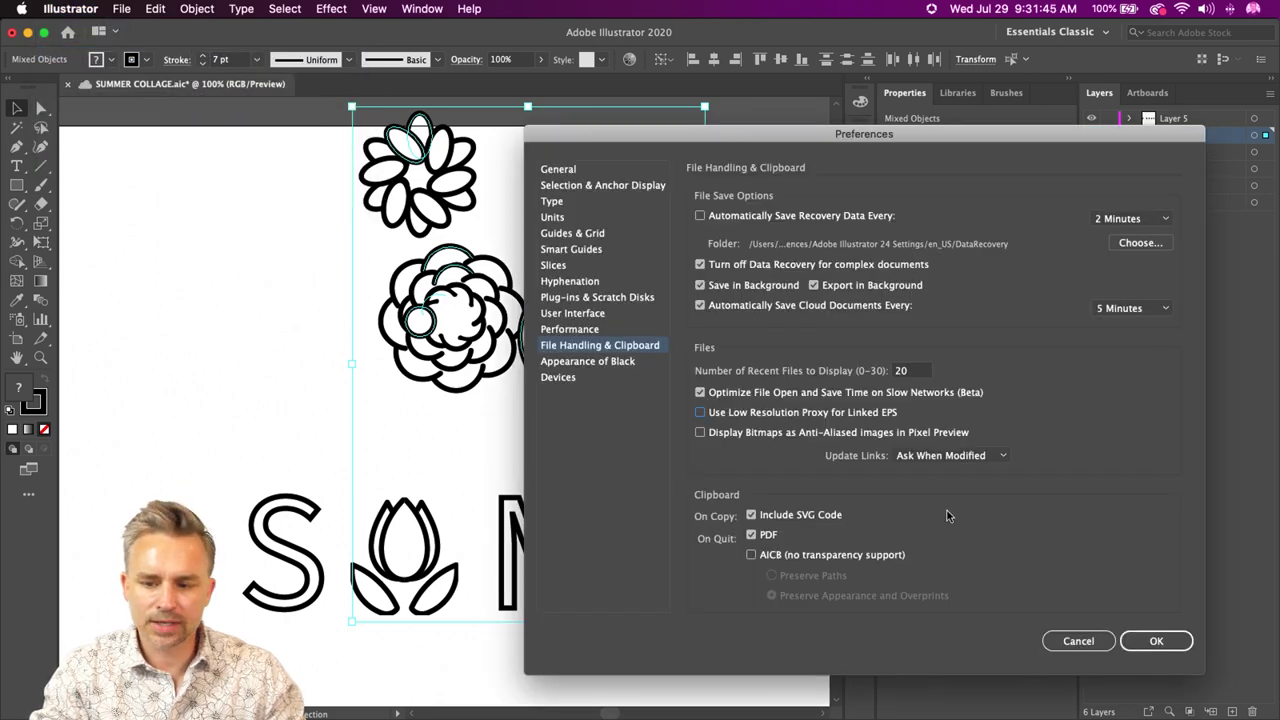
pyautogui.click(561, 172)
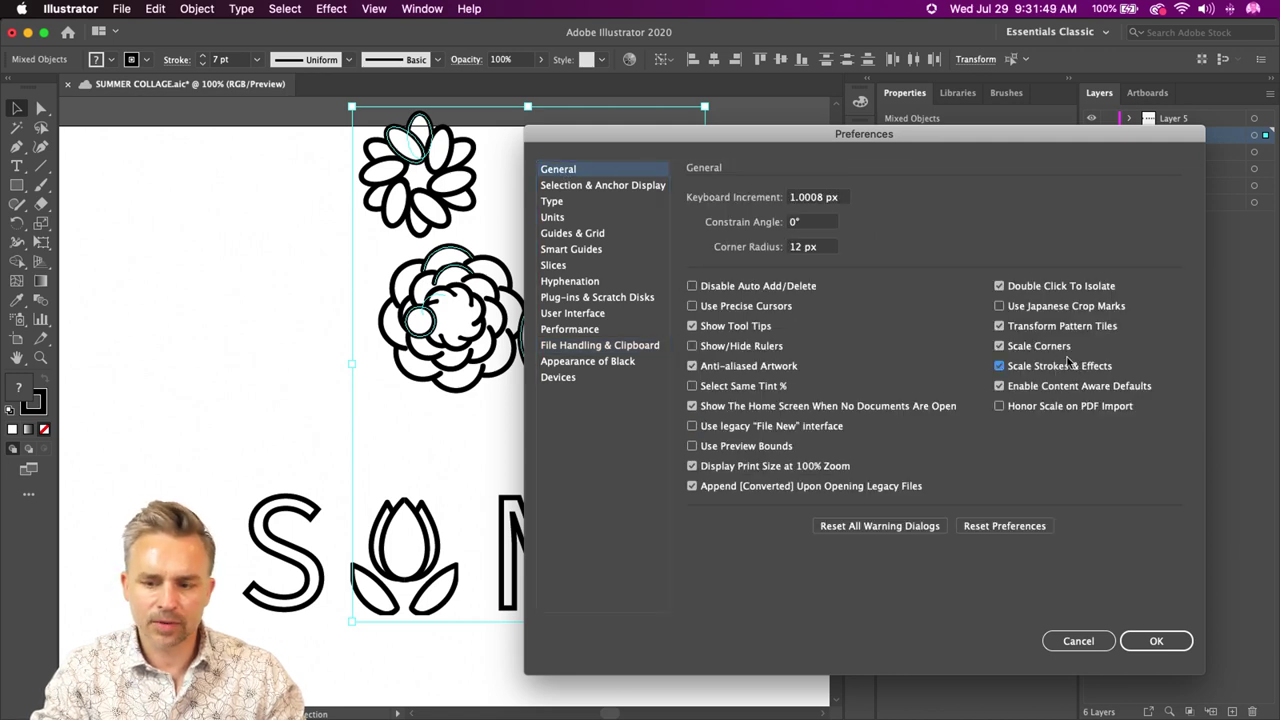
pyautogui.click(1150, 638)
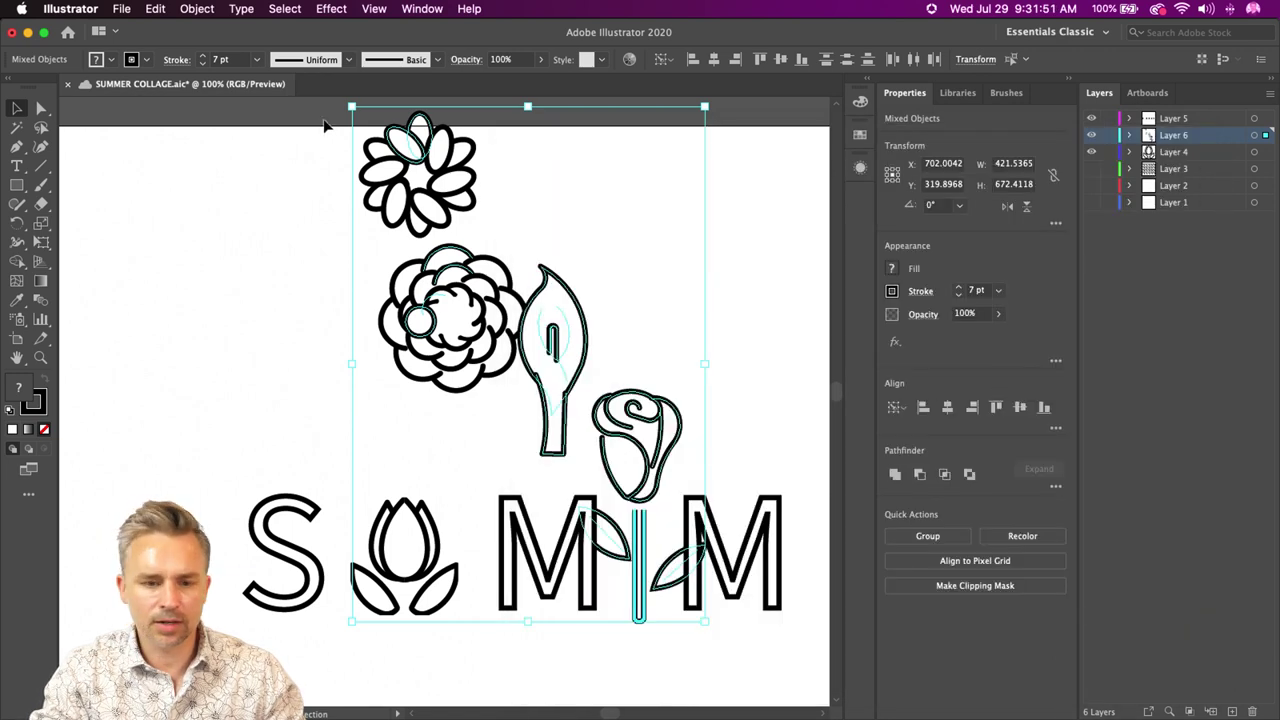
# - Try to scale the pasted flowers down proportionally, and delete the attempt from Layer 6
pyautogui.moveTo(350, 105)
pyautogui.mouseDown()
pyautogui.moveTo(414, 243)
pyautogui.moveTo(395, 200)
pyautogui.mouseUp()
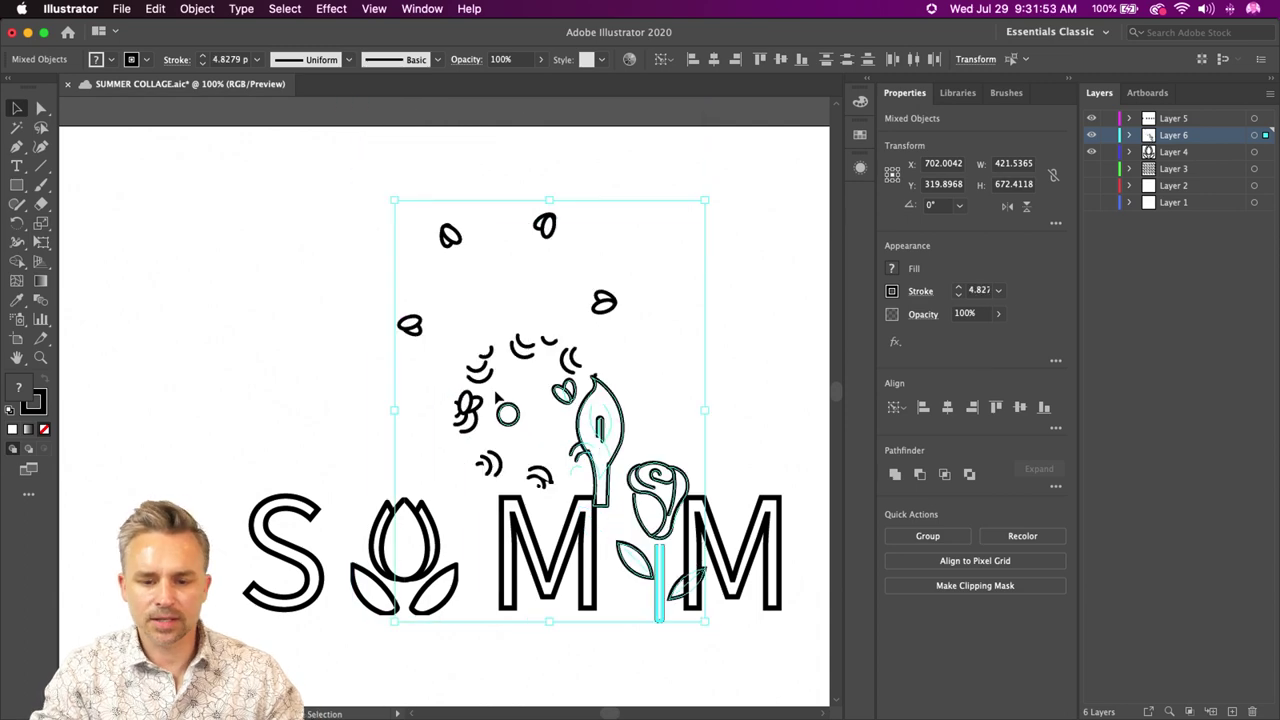
pyautogui.press('super+shift+b')
pyautogui.press('super+shift+b')
pyautogui.press('super+shift+b')
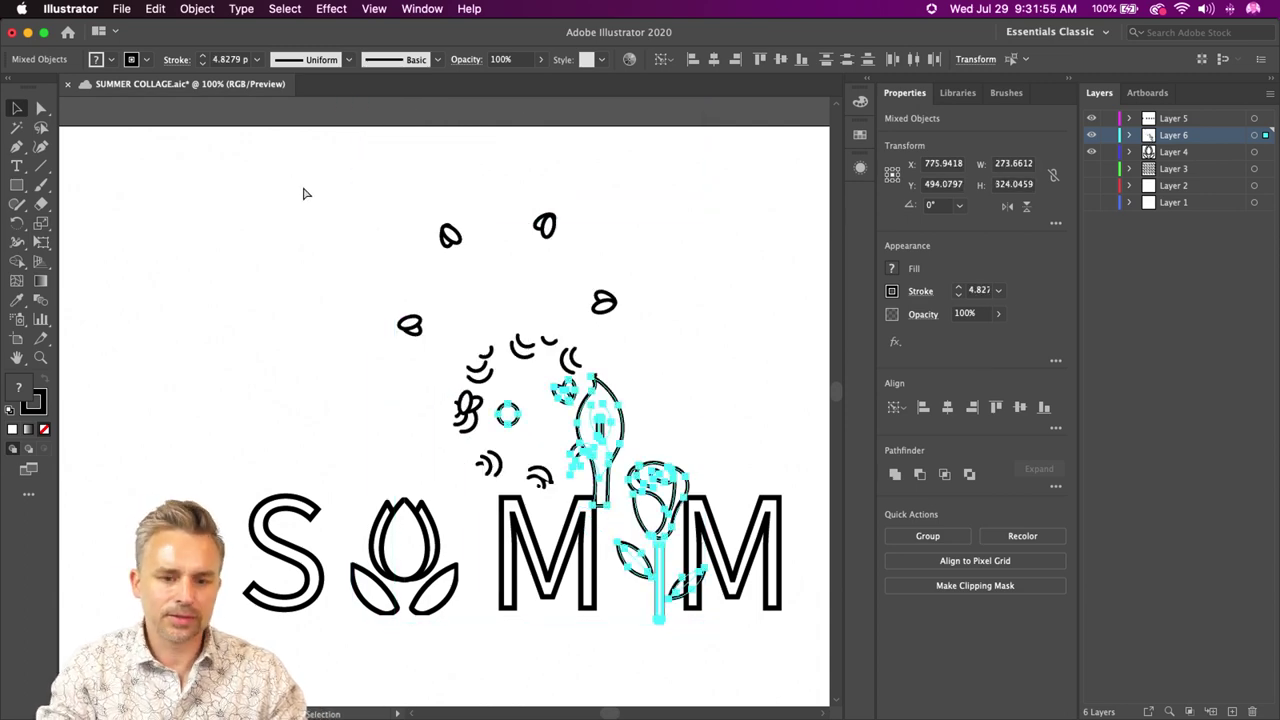
pyautogui.press('super+shift+b')
pyautogui.click(283, 231)
pyautogui.press('super+z')
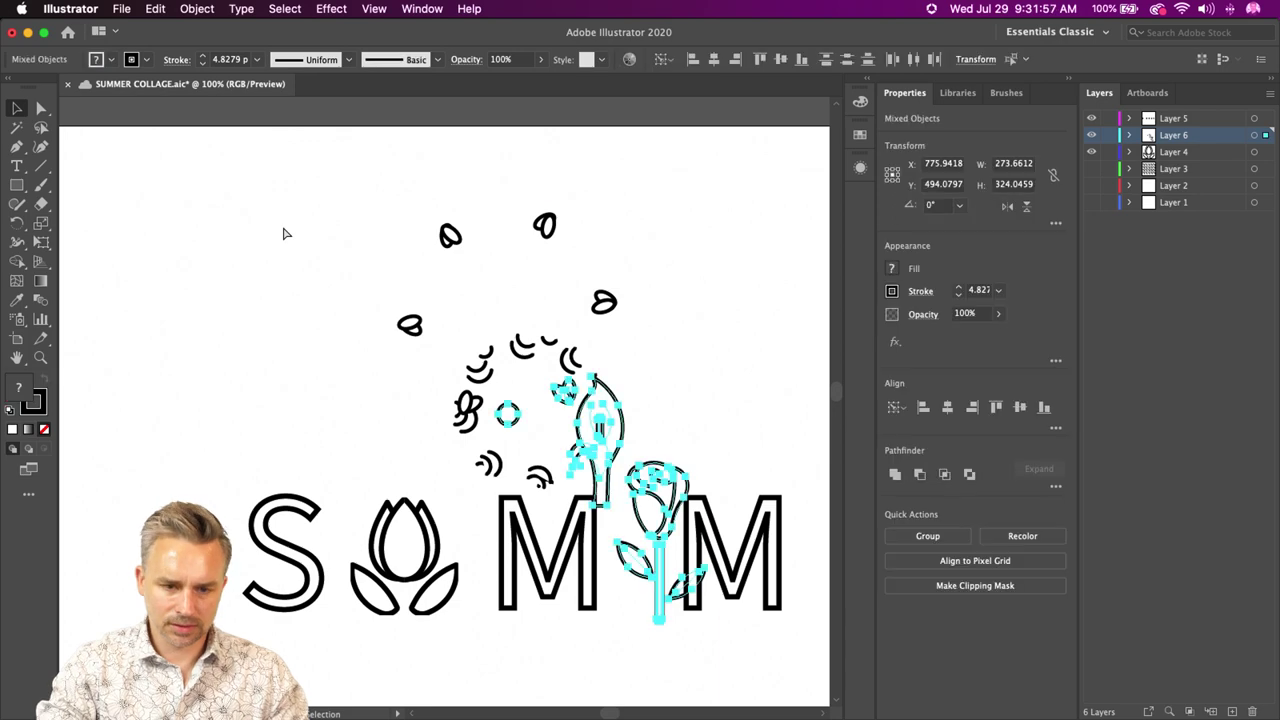
pyautogui.press('super+shift+b')
pyautogui.press('Delete')
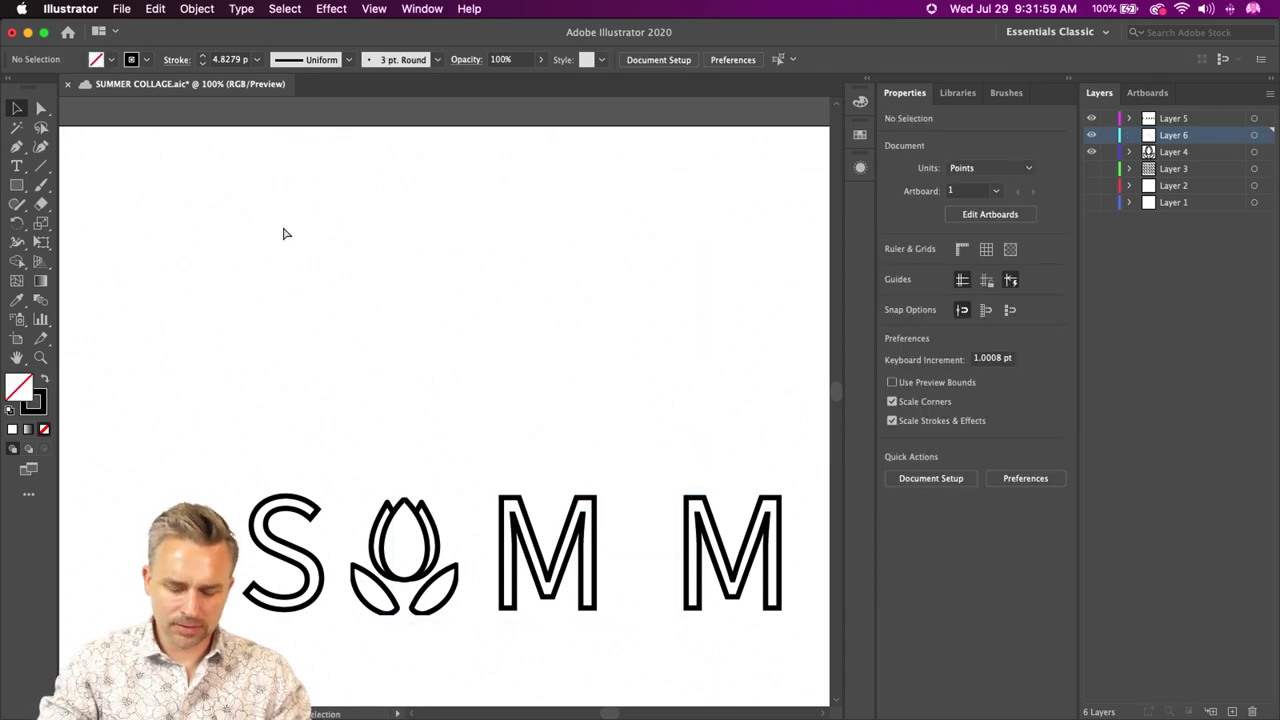
# - Paste the copied set of flowers onto Layer 6 again at its original size
pyautogui.press('super+v')
pyautogui.rightClick(306, 214)
pyautogui.click(206, 237)
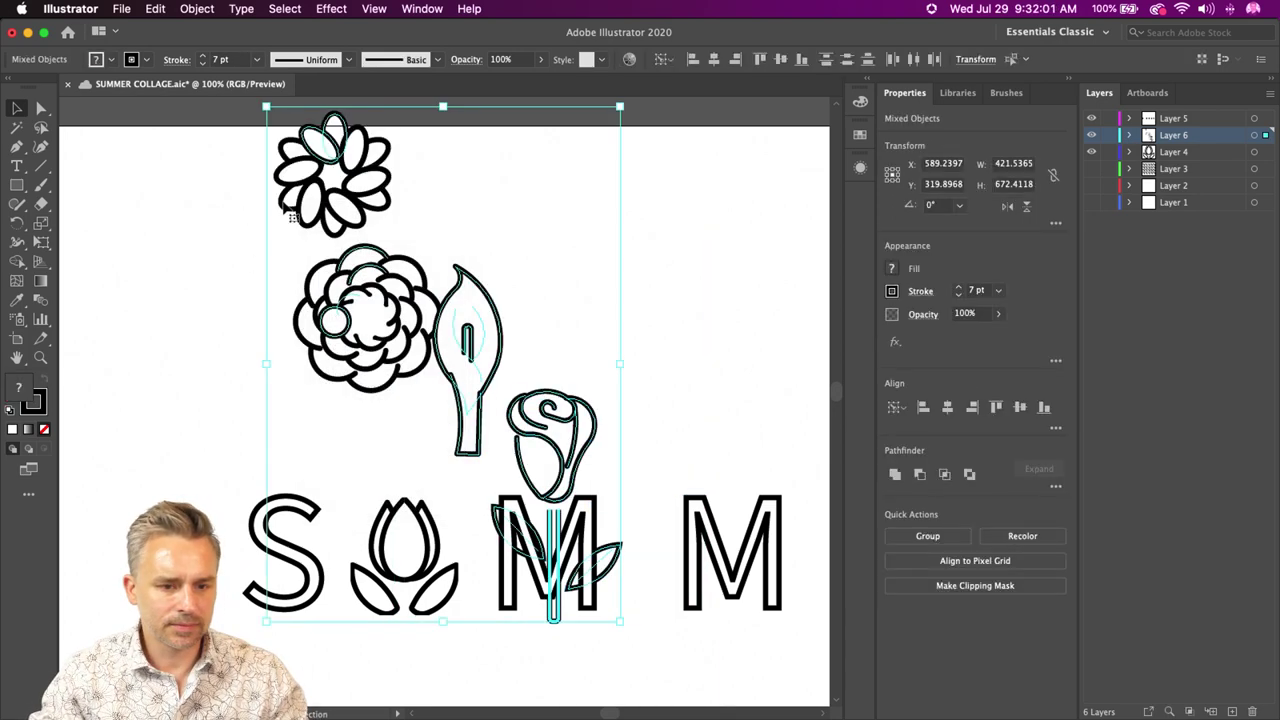
# - Isolate the daisy's radial repeat, check which object commands are available for it, and leave isolation mode
pyautogui.doubleClick(304, 214)
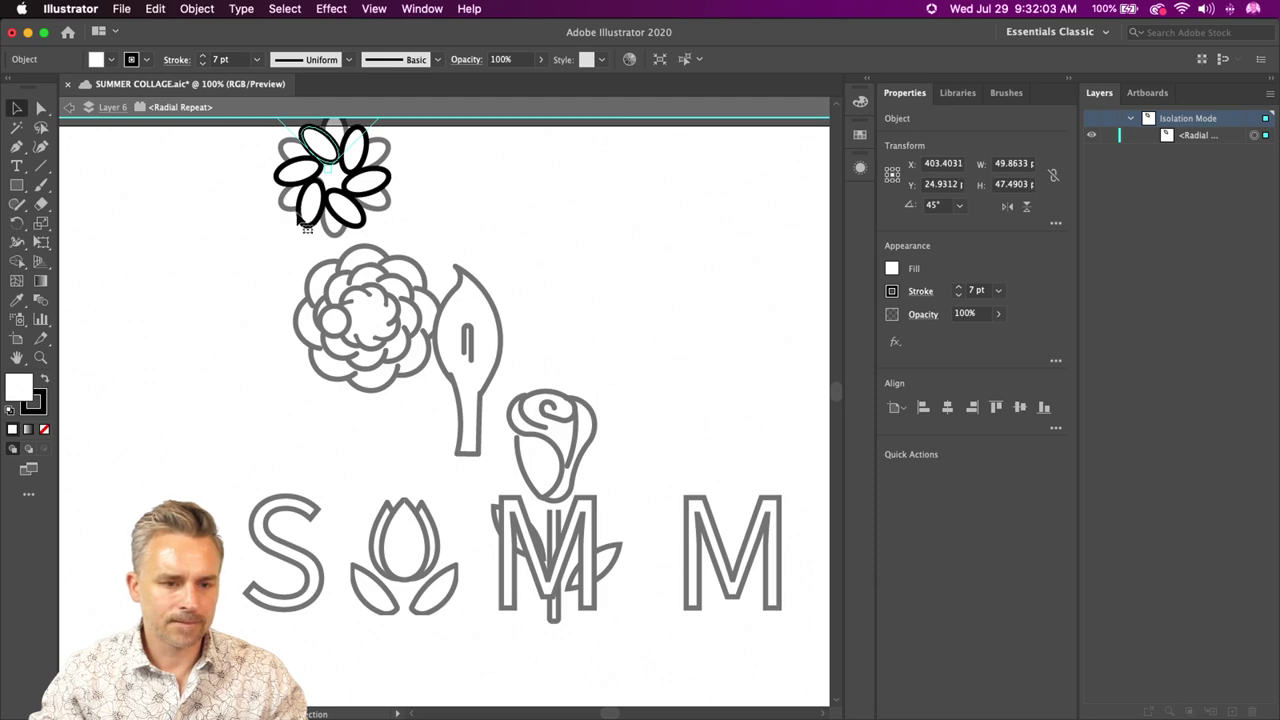
pyautogui.rightClick(306, 150)
pyautogui.press('Escape')
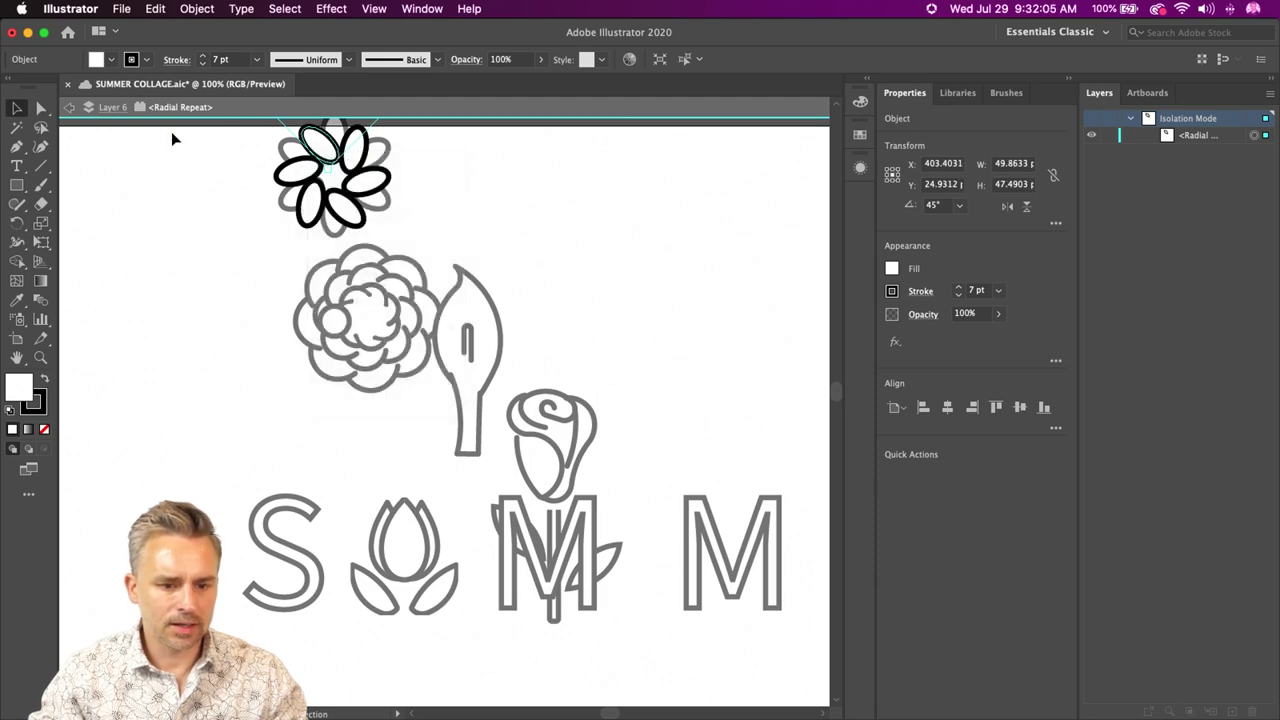
pyautogui.click(155, 8)
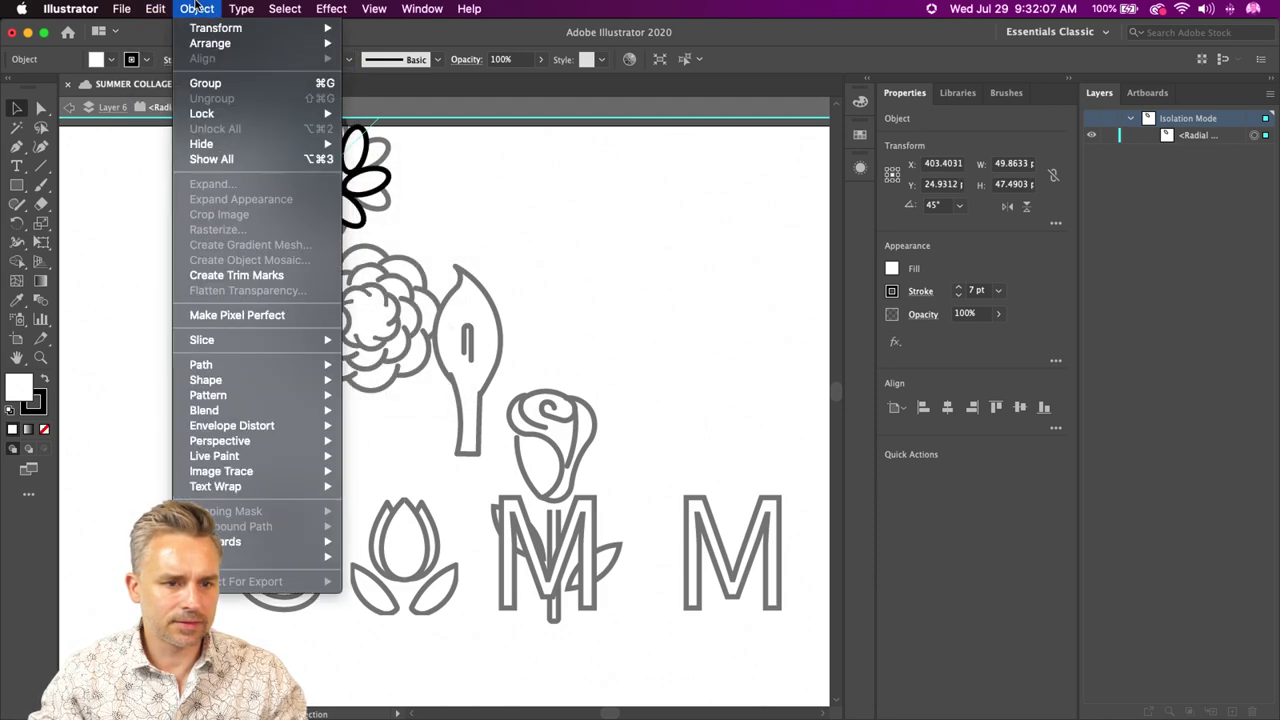
pyautogui.moveTo(197, 8)
pyautogui.click(154, 214)
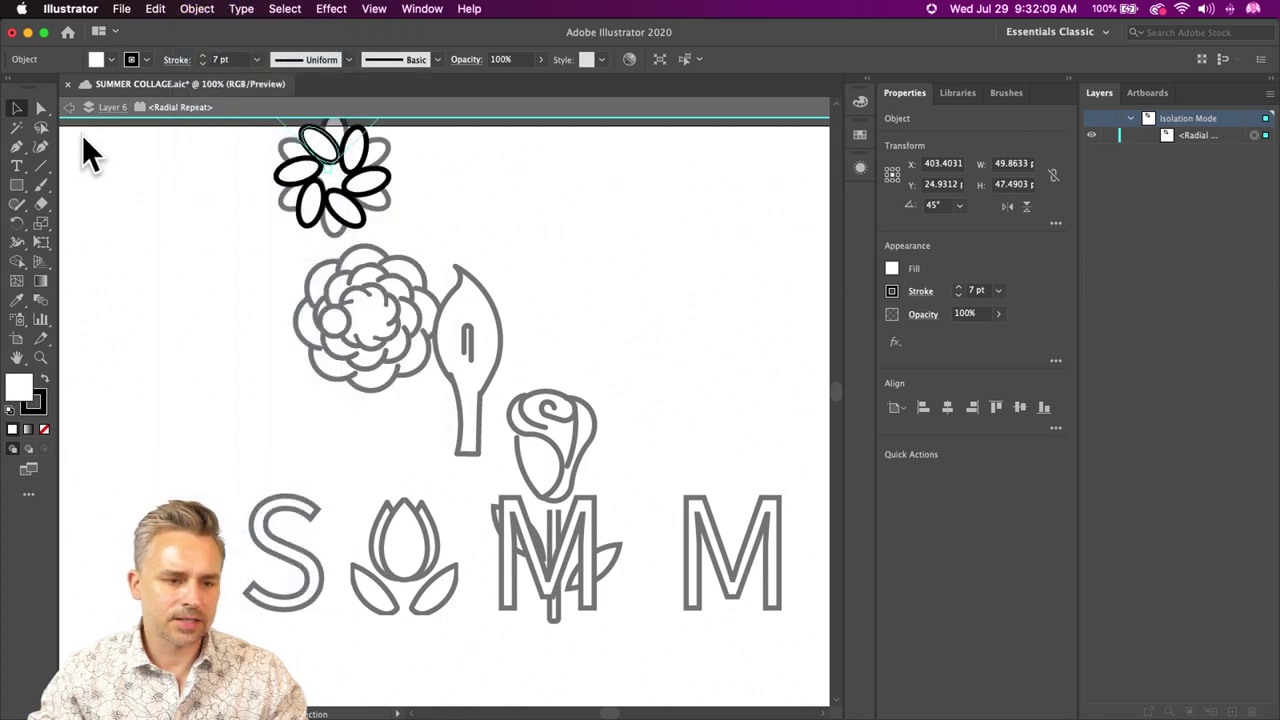
pyautogui.click(69, 107)
# - Move the layered round flower up beside the daisy, clear of the loose circle
pyautogui.moveTo(350, 265); pyautogui.dragTo(169, 173)
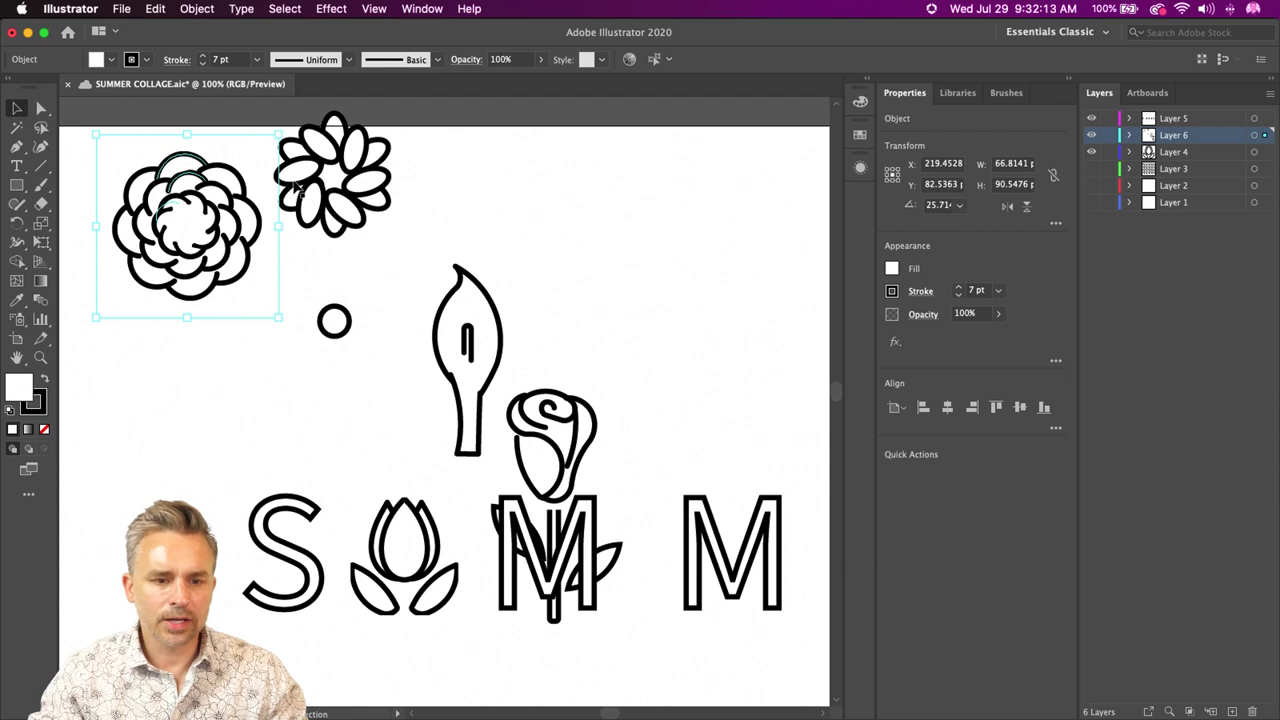
pyautogui.press('super+z')
pyautogui.moveTo(450, 316); pyautogui.dragTo(383, 286)
pyautogui.press('super+z')
pyautogui.press('super+z')
pyautogui.press('super+z')
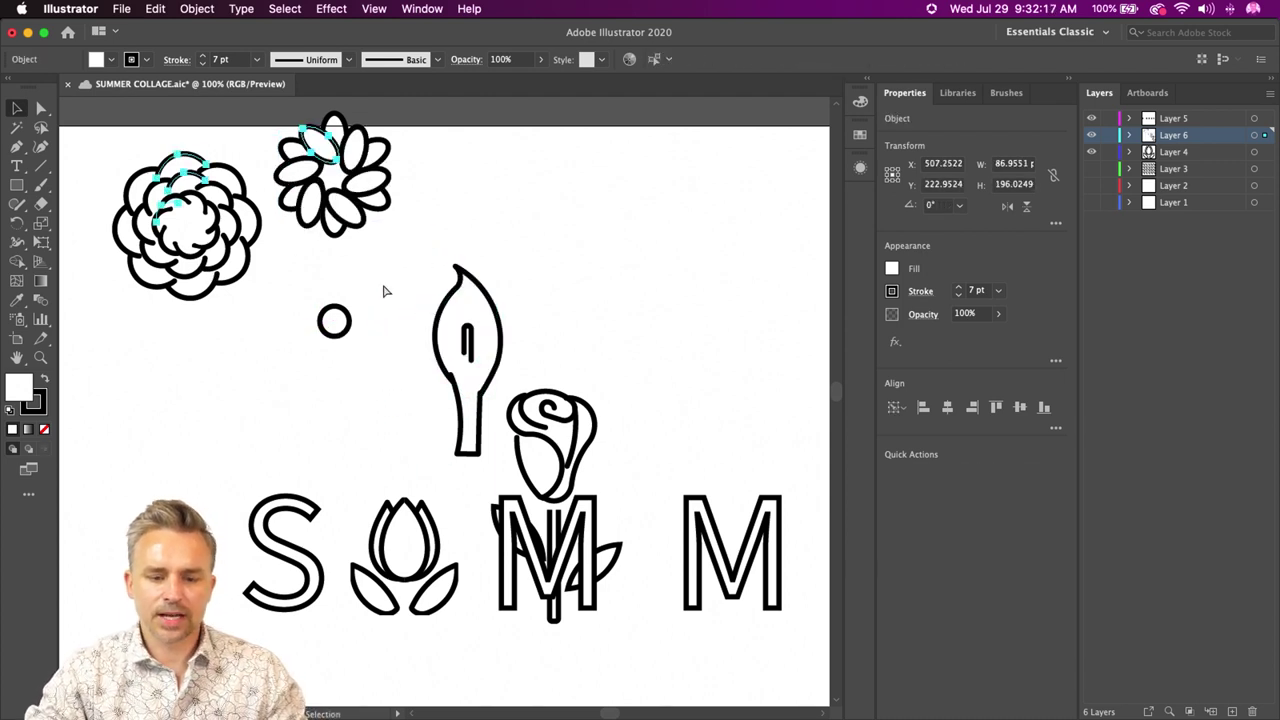
# - Hide Layer 6 with the pasted flowers and create a new empty layer above it
pyautogui.click(1092, 135)
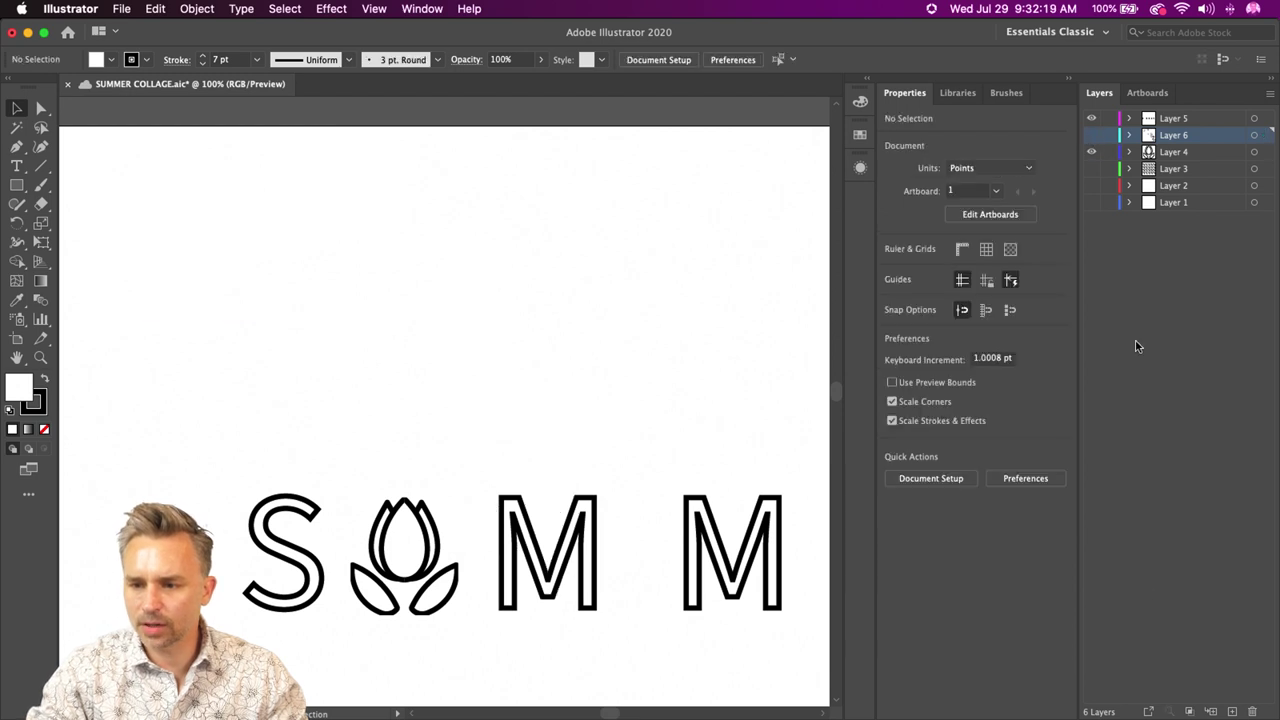
pyautogui.click(1232, 711)
pyautogui.scroll(-3, 389, 440)
pyautogui.hscroll(4, 389, 440)
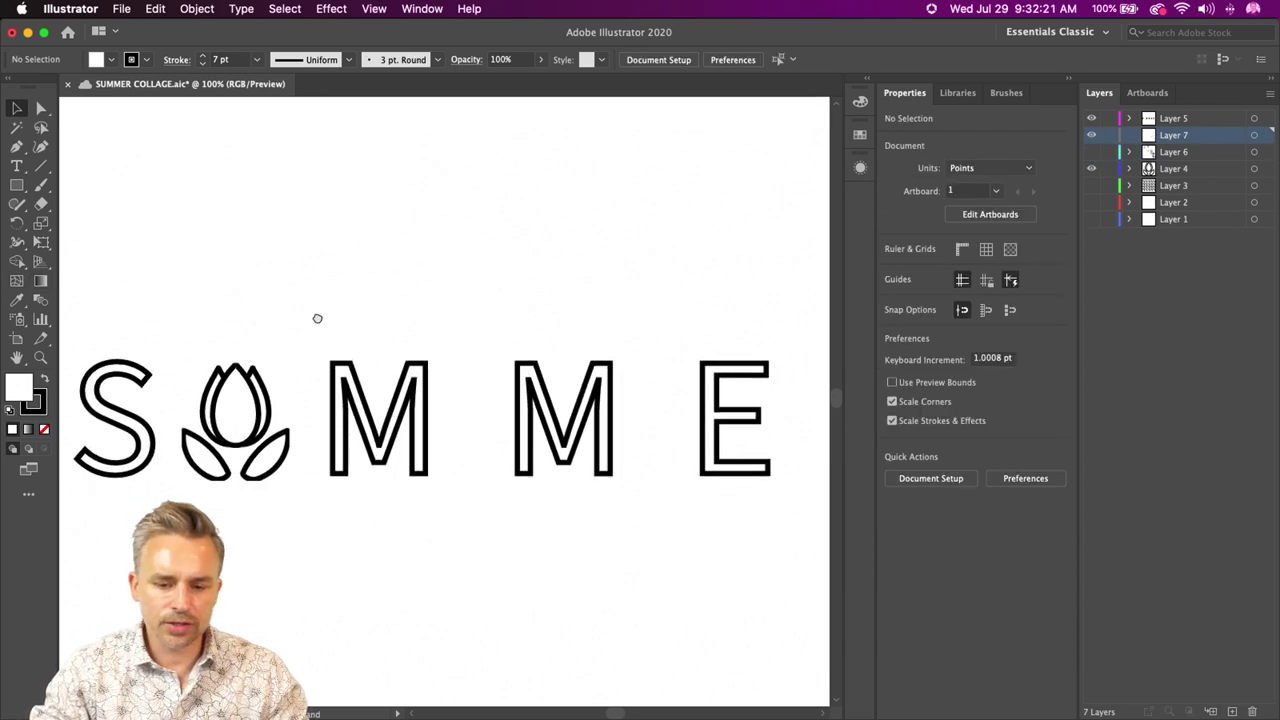
# - Hide Layer 4 with the tulip and Layer 5 with the SUMMER lettering
pyautogui.click(1091, 168)
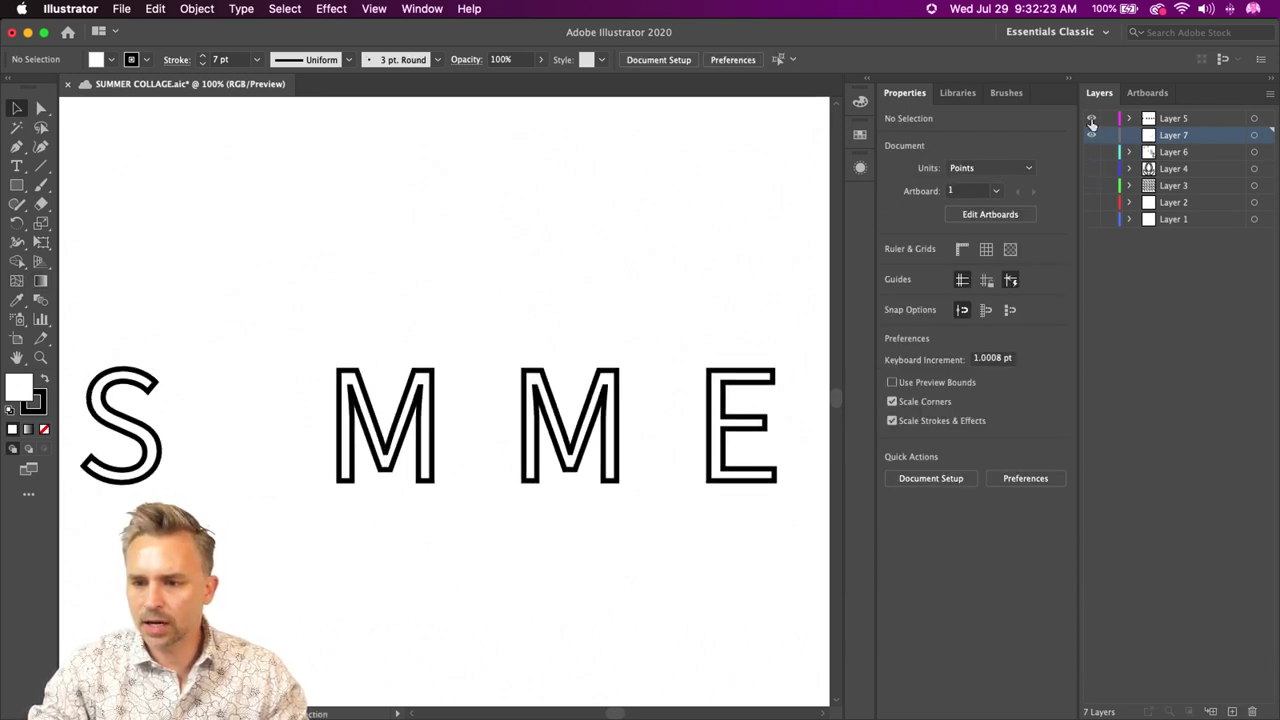
pyautogui.click(1091, 118)
# - Switch to Adobe Stock in Chrome and search its images for "toucan"
pyautogui.click(799, 703)
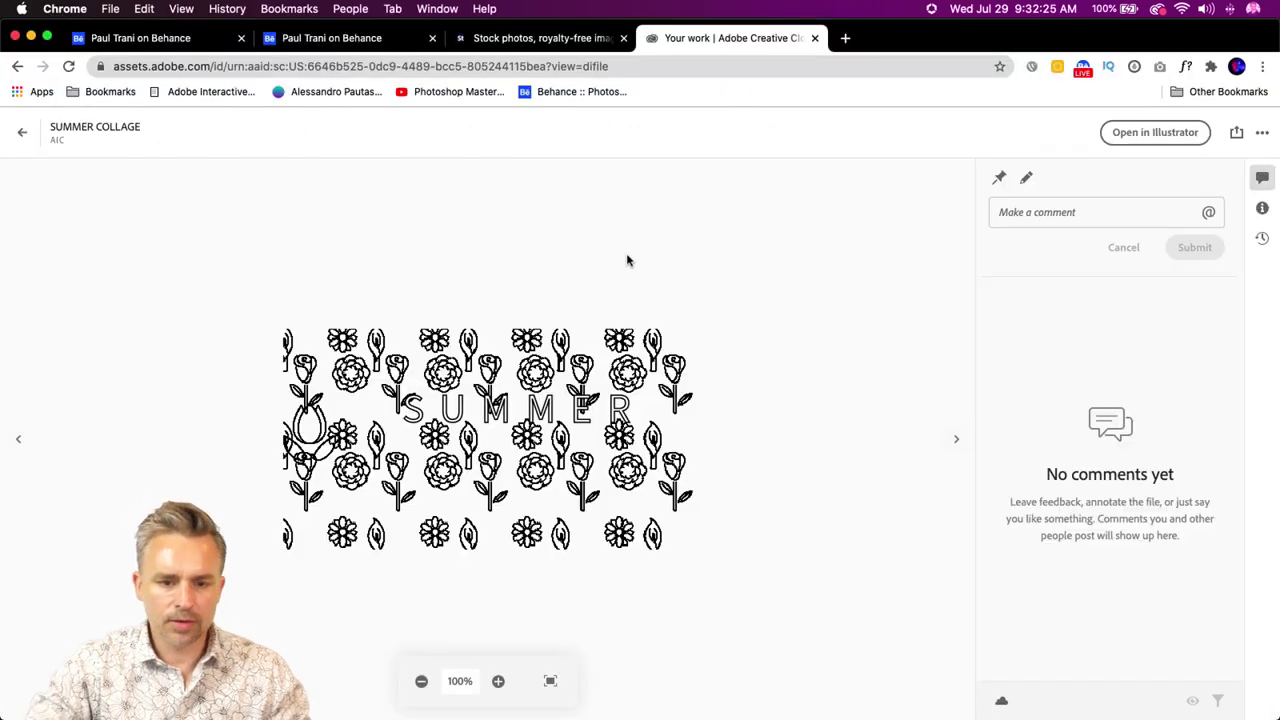
pyautogui.click(540, 38)
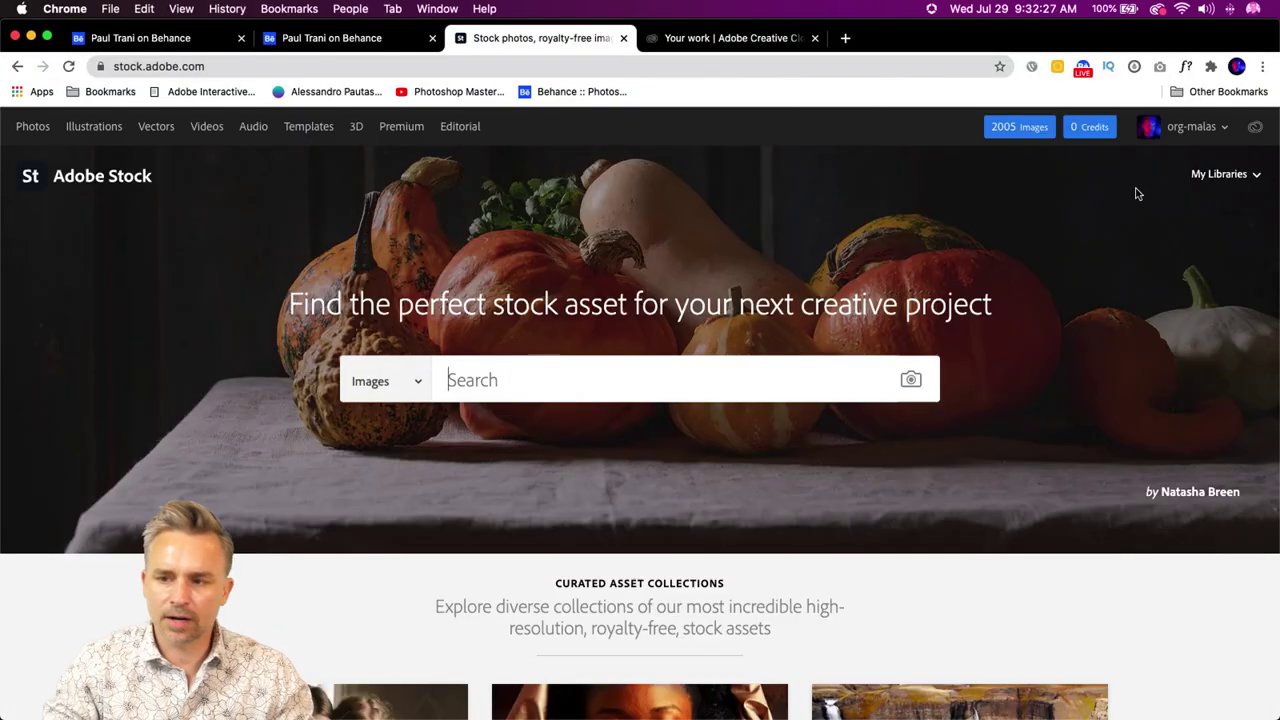
pyautogui.click(503, 385)
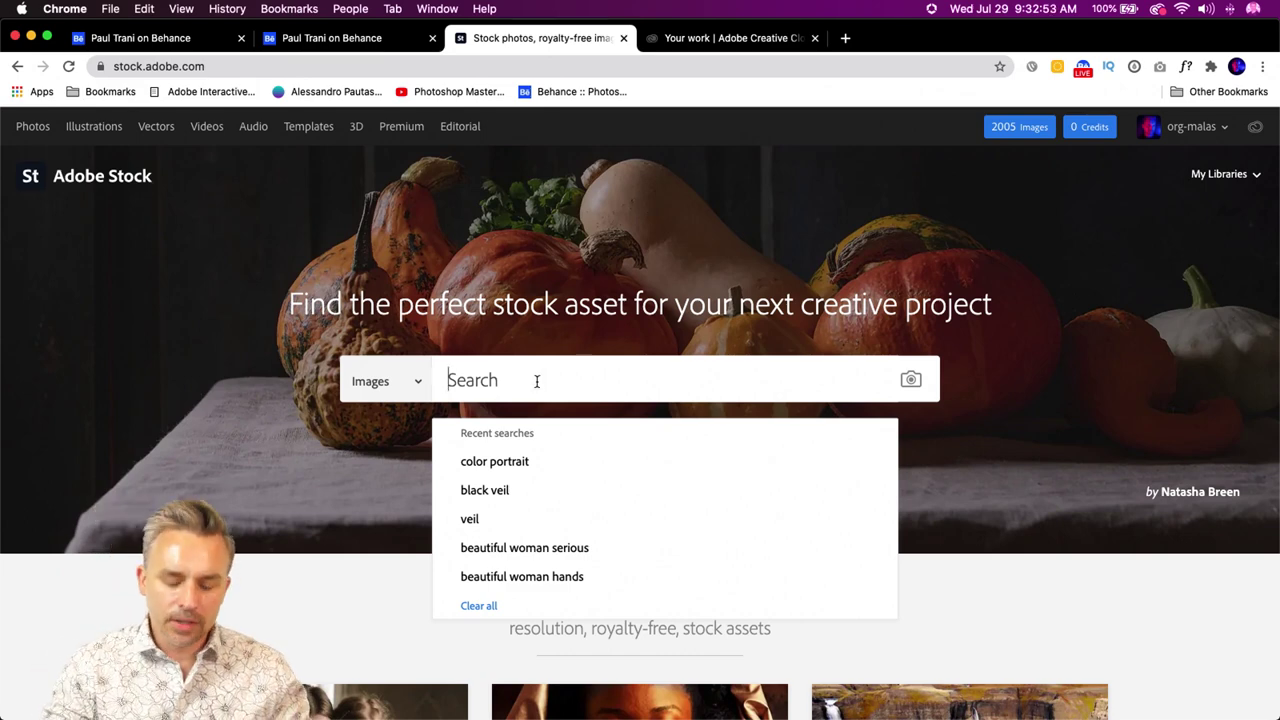
pyautogui.write('t')
pyautogui.press('BackSpace')
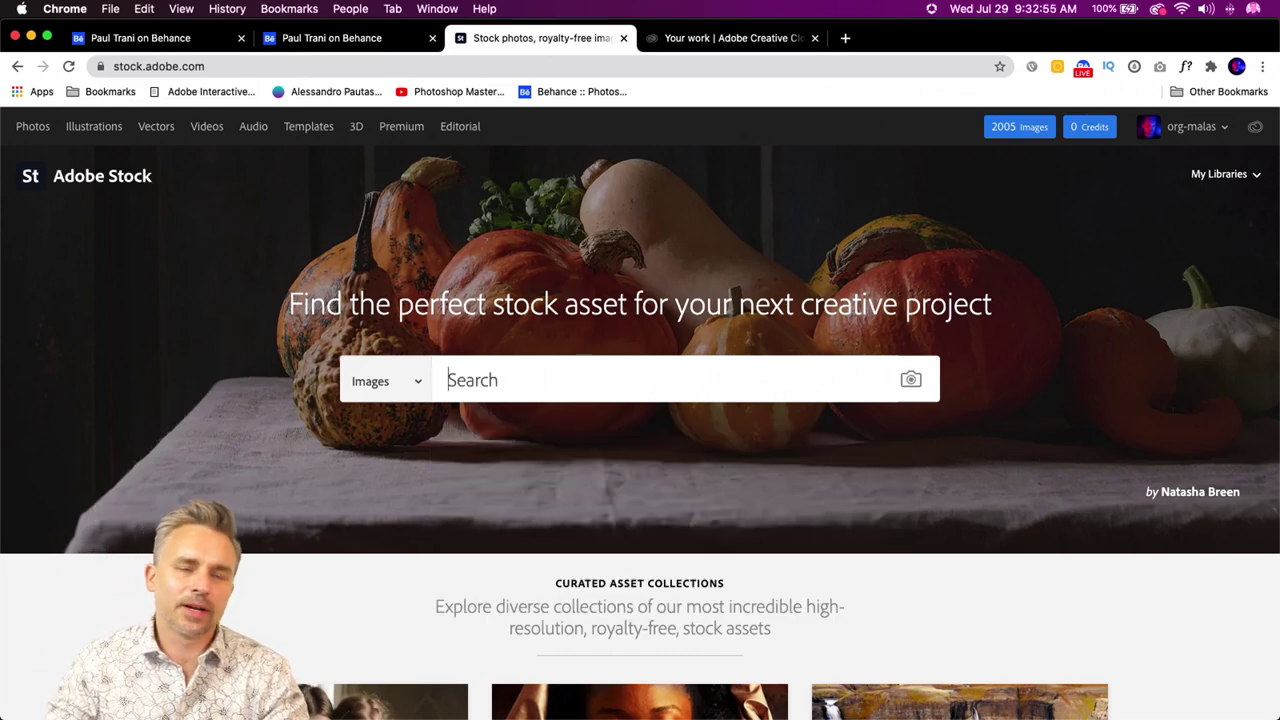
pyautogui.write('t')
pyautogui.press('BackSpace')
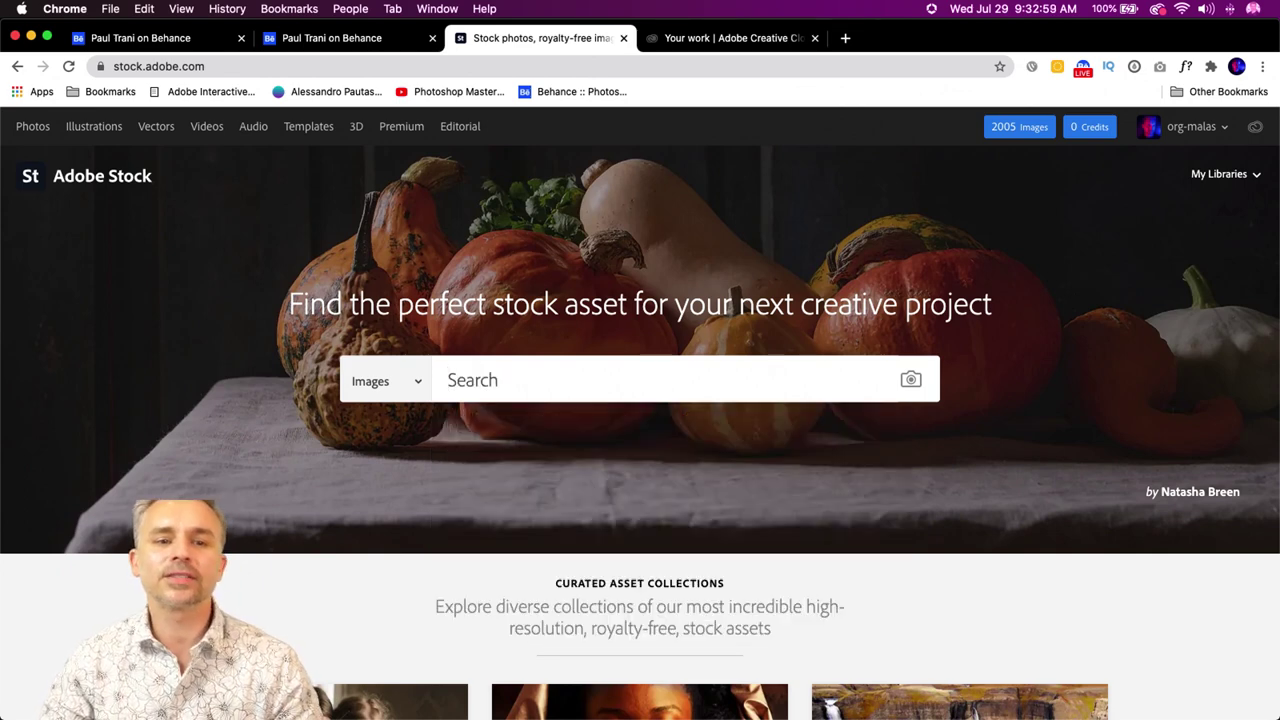
pyautogui.write('toucan')
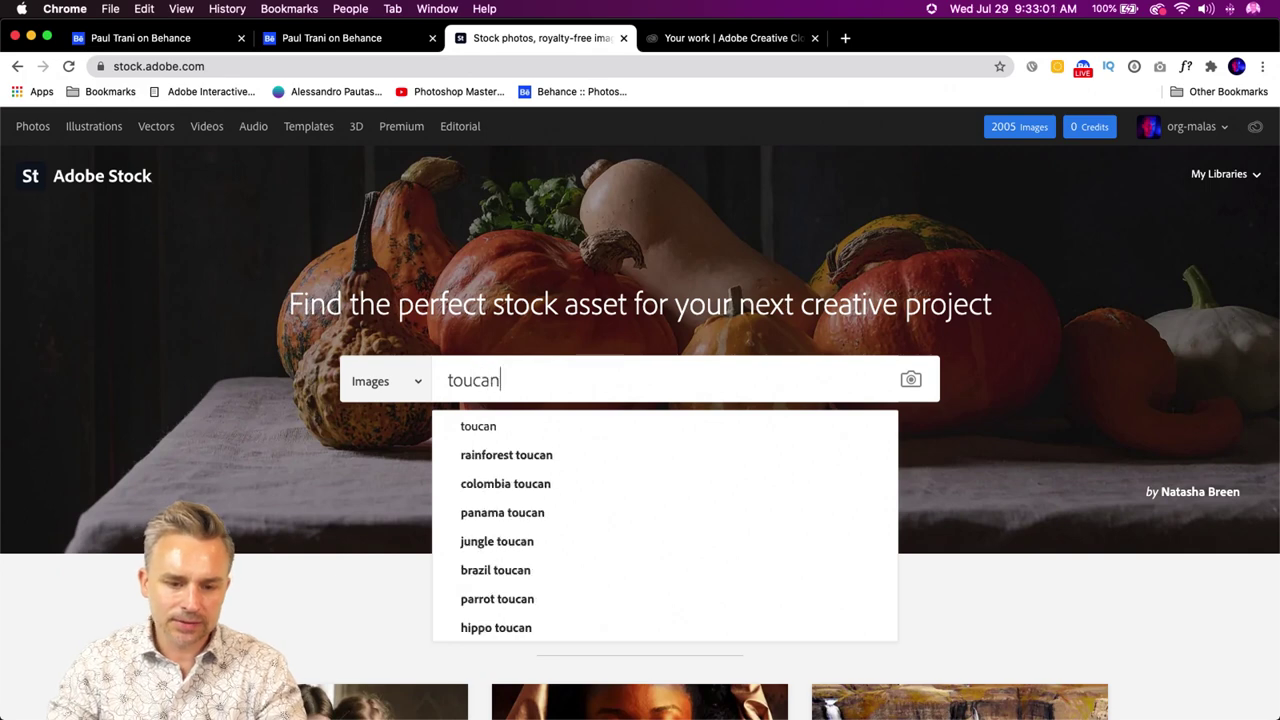
pyautogui.press('Return')
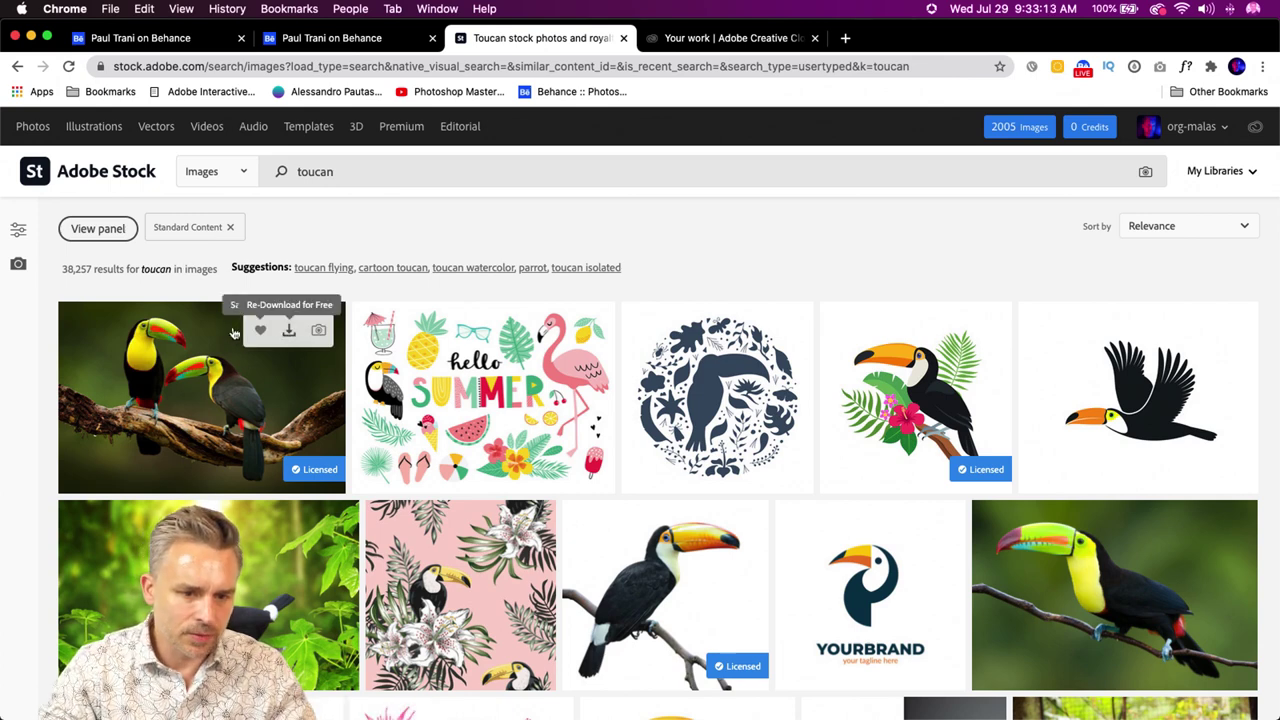
# - Download the licensed photo of two toucans on a branch again and show the file in the Downloads folder
pyautogui.click(287, 336)
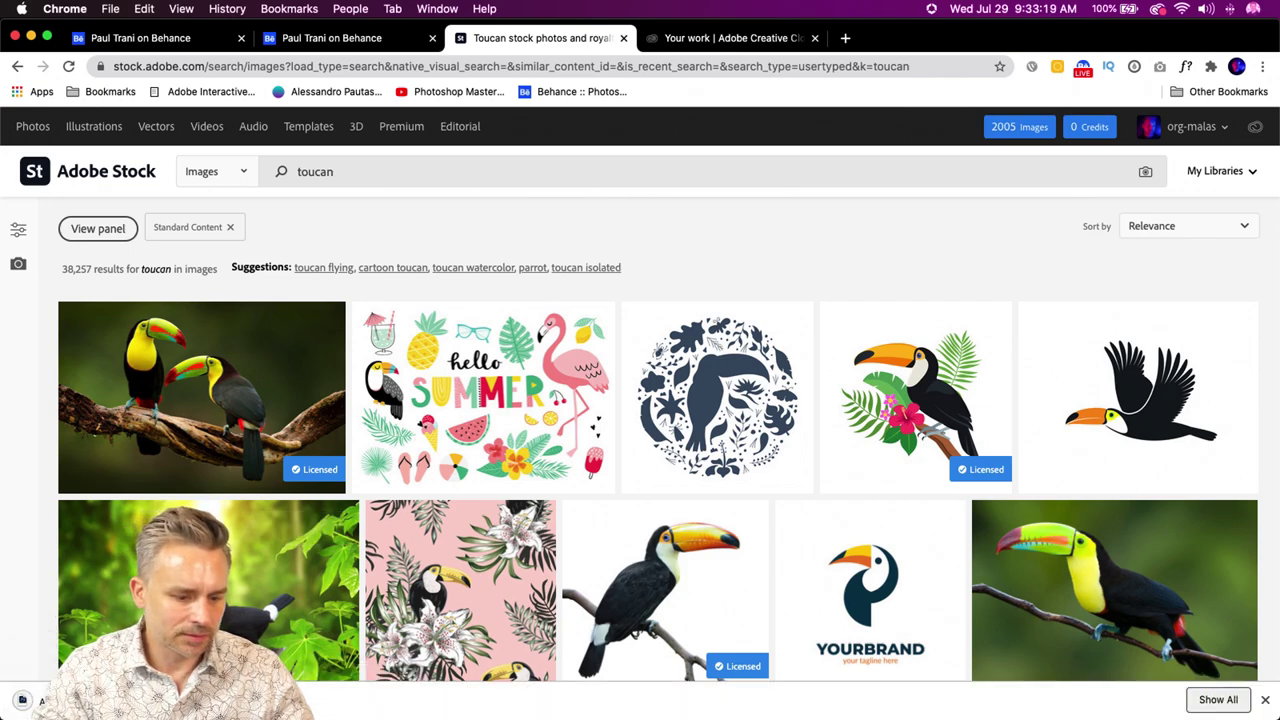
pyautogui.click(185, 700)
pyautogui.click(230, 680)
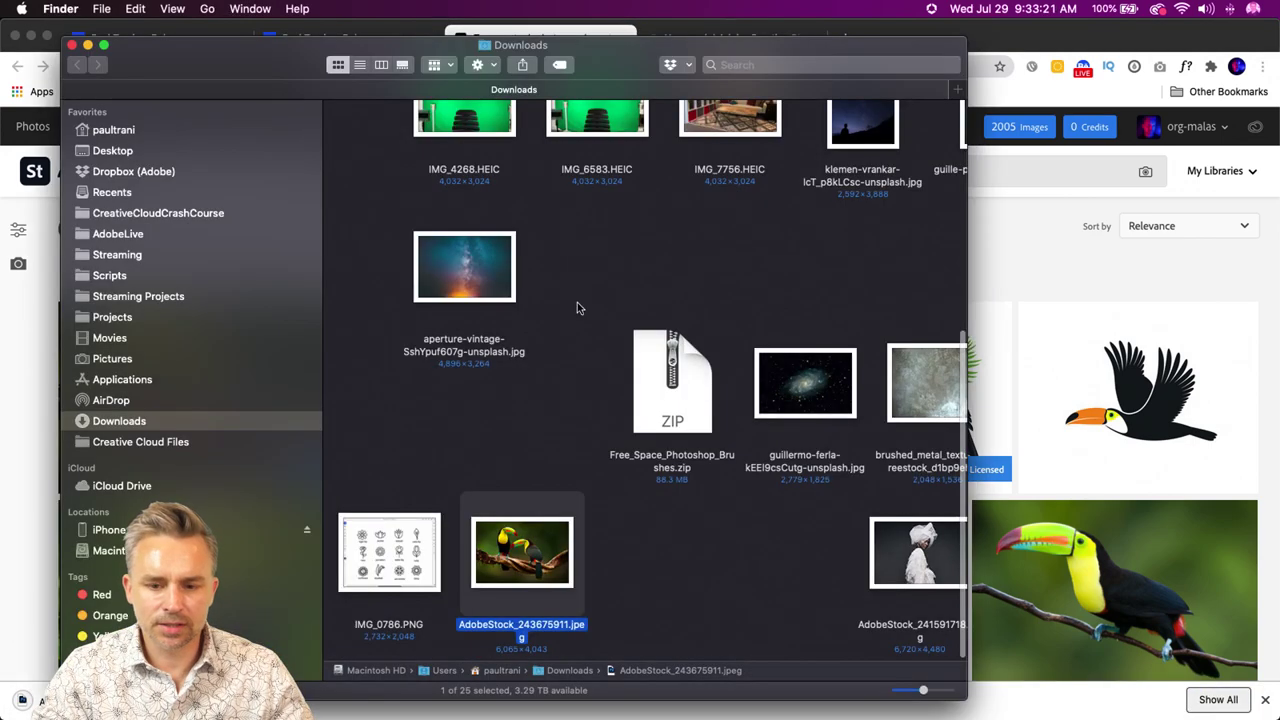
# - Place AdobeStock_243675911.jpeg from the Downloads folder onto Layer 7 of the SUMMER COLLAGE document in Illustrator
pyautogui.moveTo(522, 553); pyautogui.dragTo(636, 543)
pyautogui.click(275, 700)
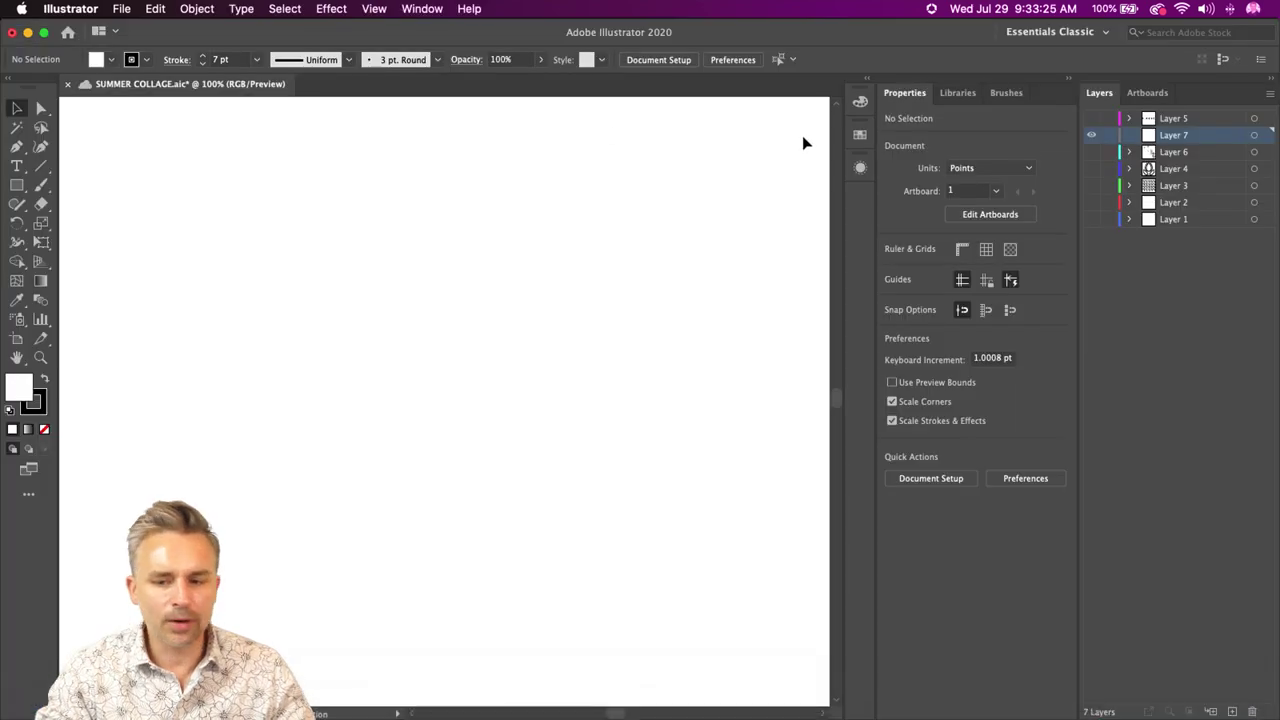
pyautogui.click(30, 698)
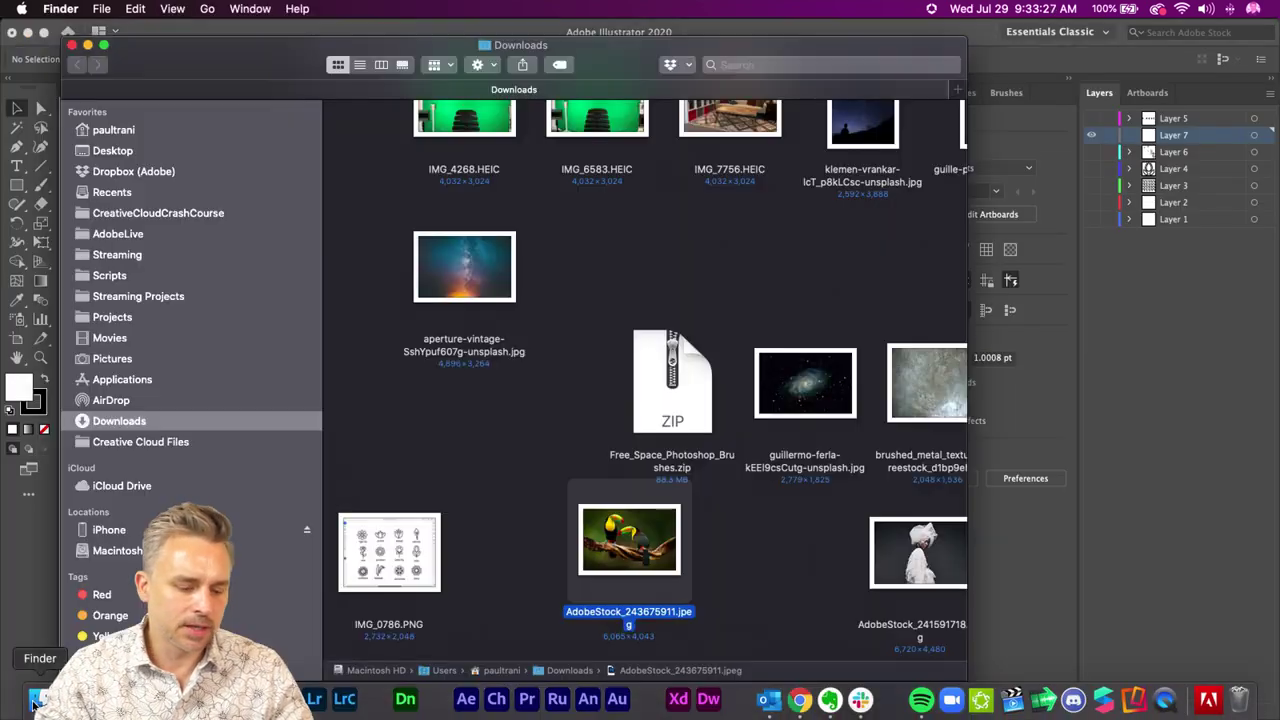
pyautogui.moveTo(252, 68); pyautogui.dragTo(630, 68)
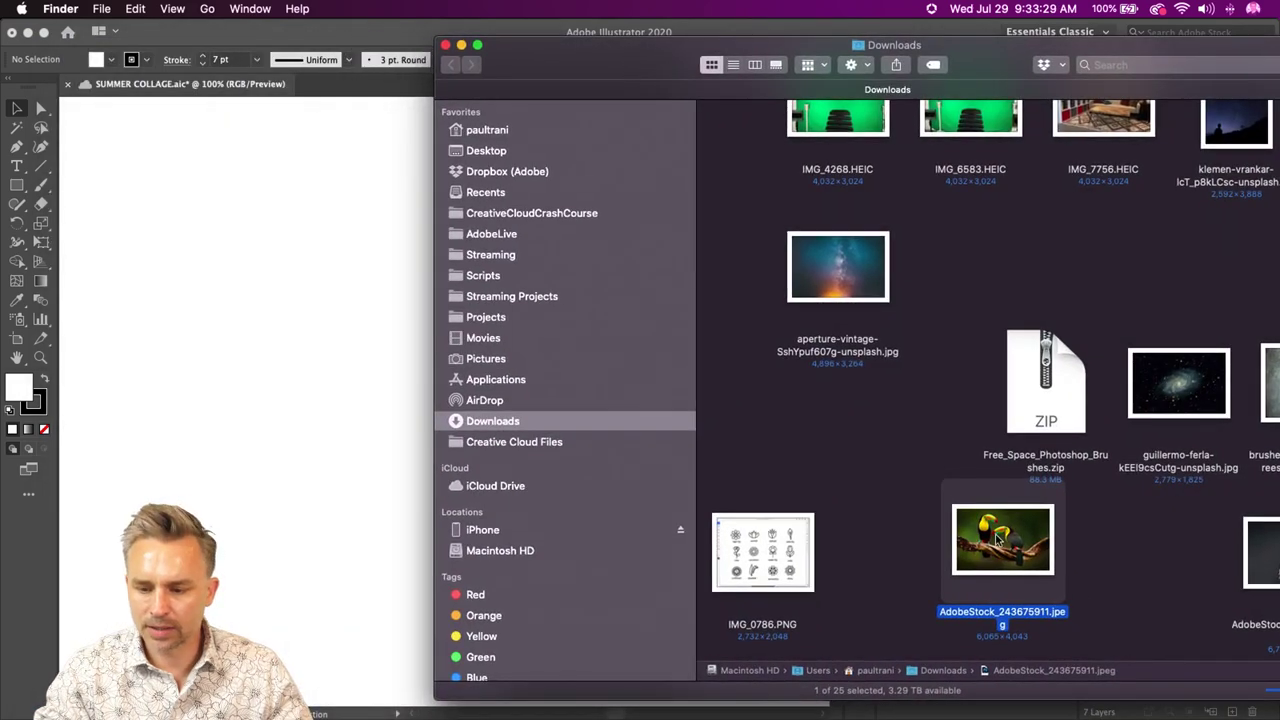
pyautogui.moveTo(996, 538); pyautogui.dragTo(582, 427)
pyautogui.moveTo(367, 351); pyautogui.dragTo(438, 391)
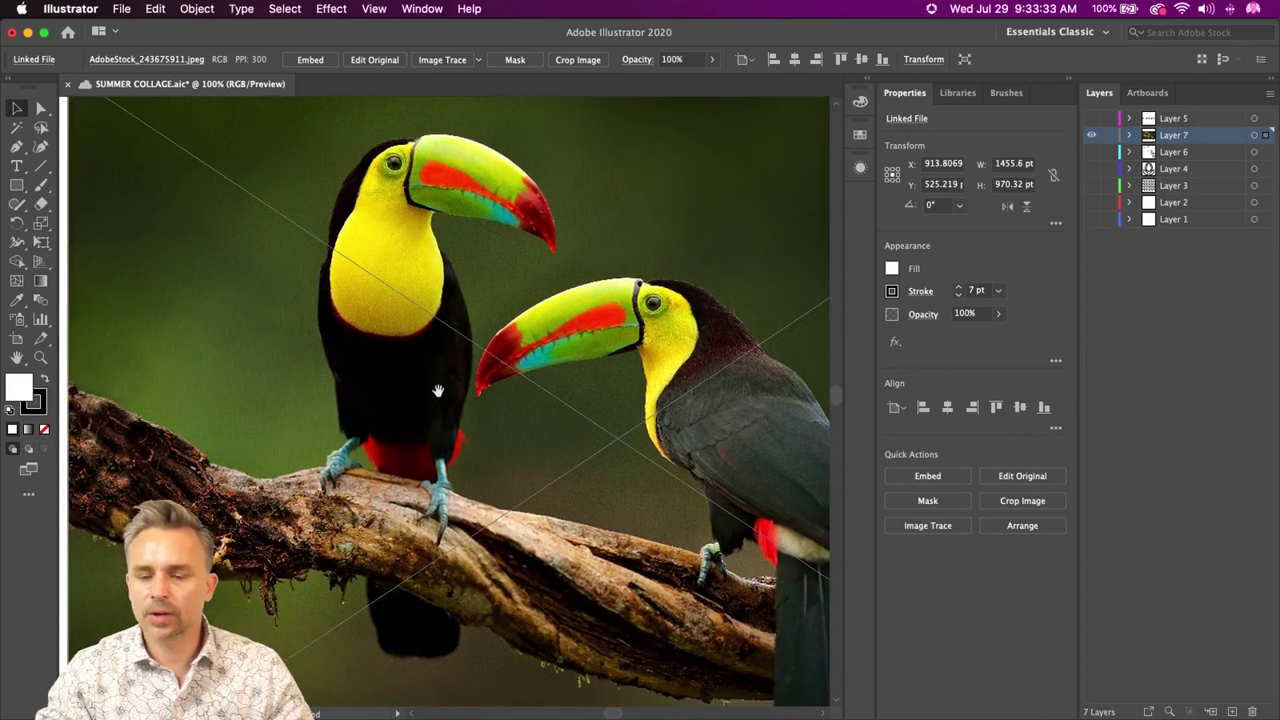
# - Widen the canvas area, add a new layer above Layer 7, and lock Layer 7 with the toucan photo
pyautogui.click(1066, 82)
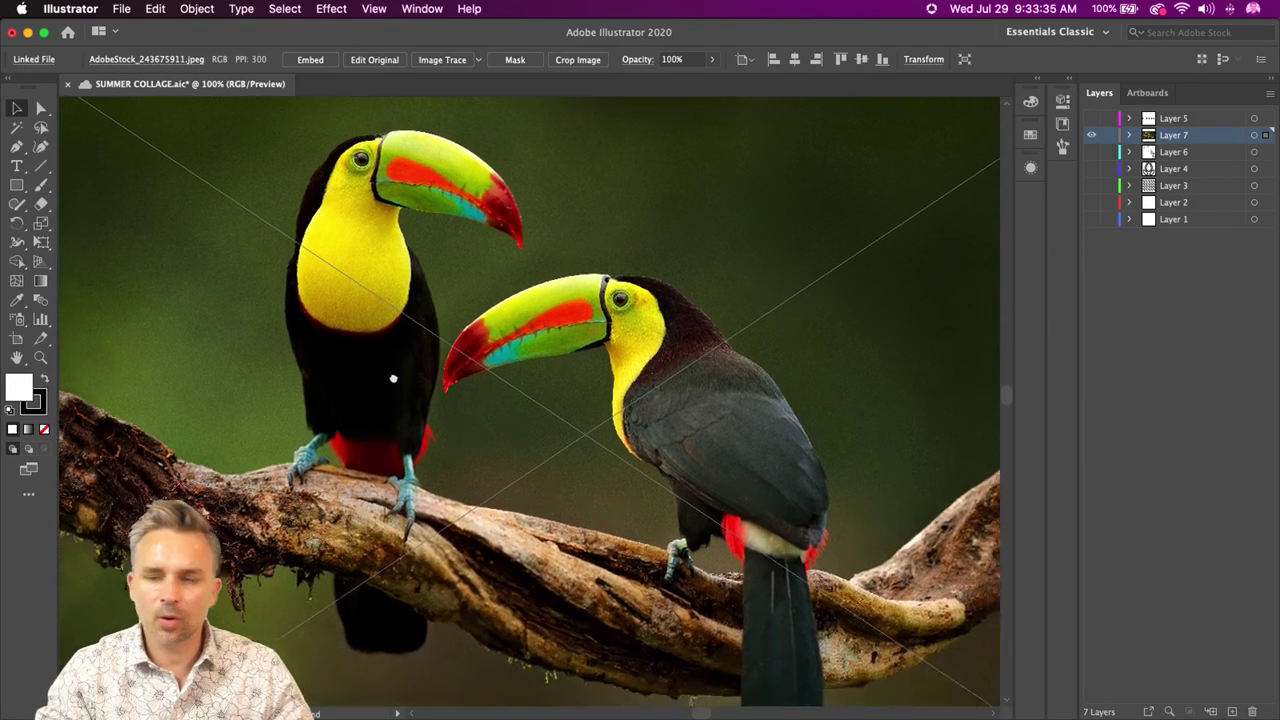
pyautogui.click(1232, 711)
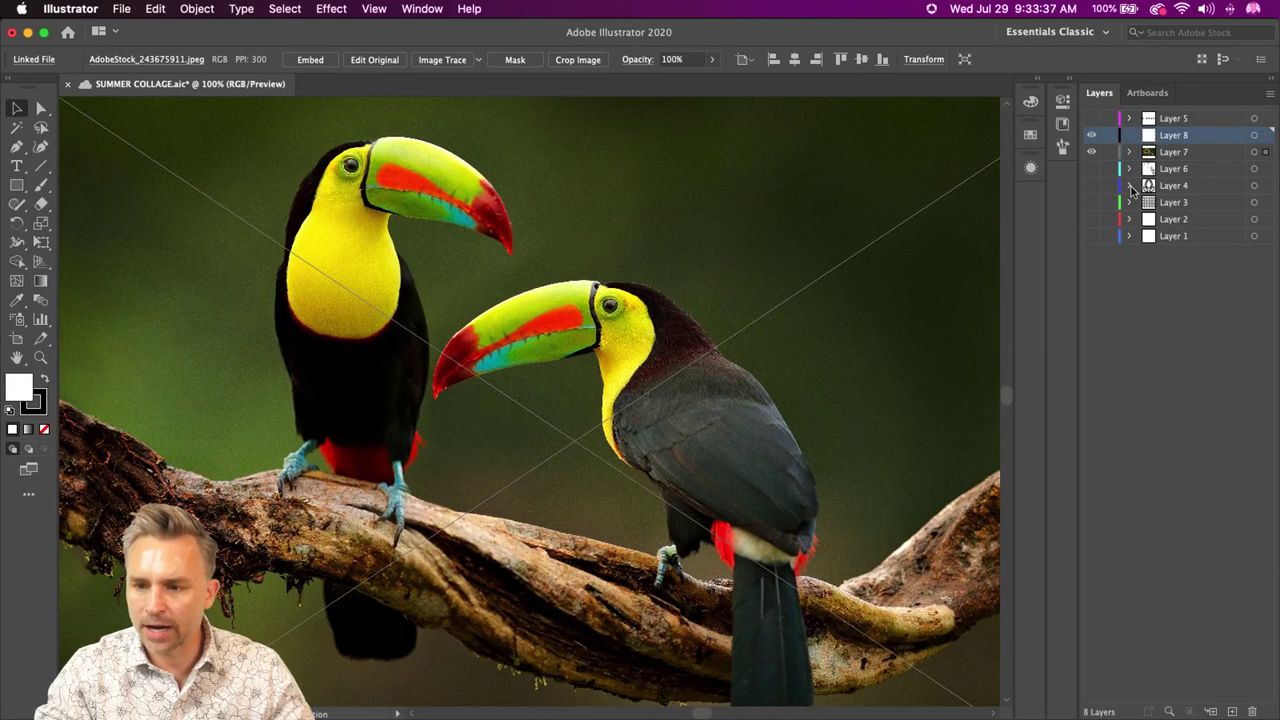
pyautogui.click(1092, 152)
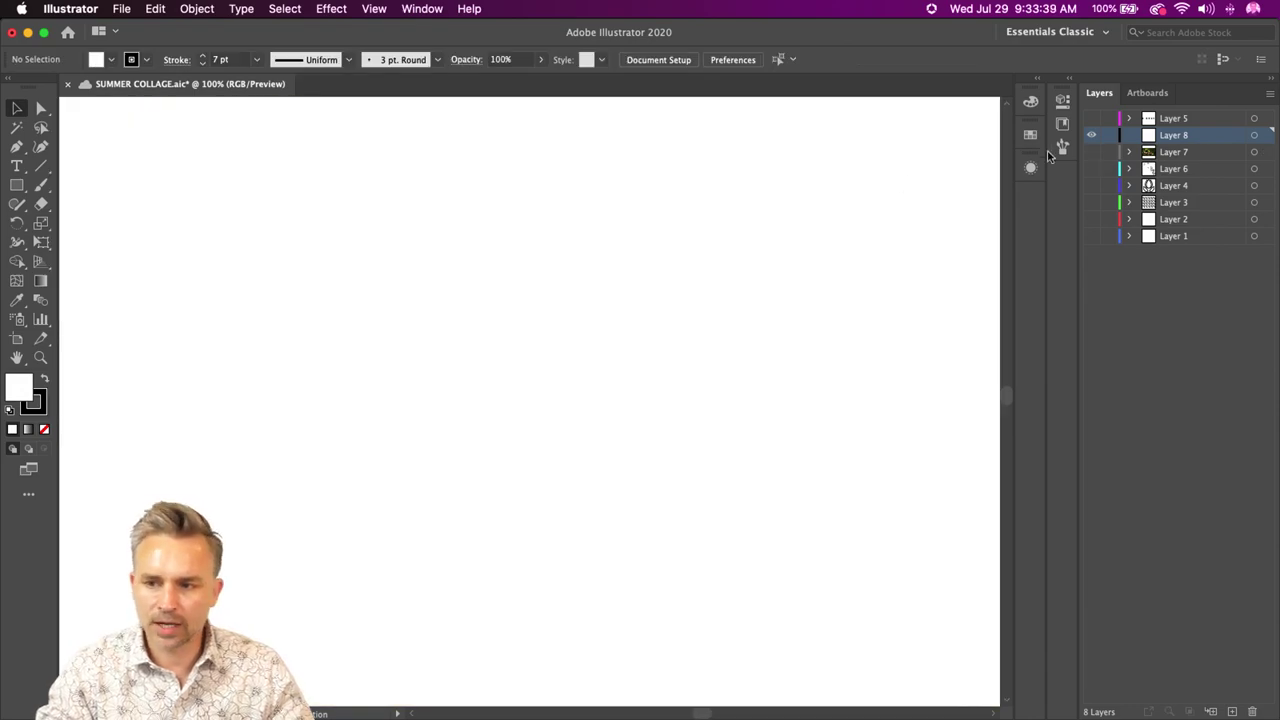
pyautogui.click(1092, 152)
pyautogui.click(1163, 132)
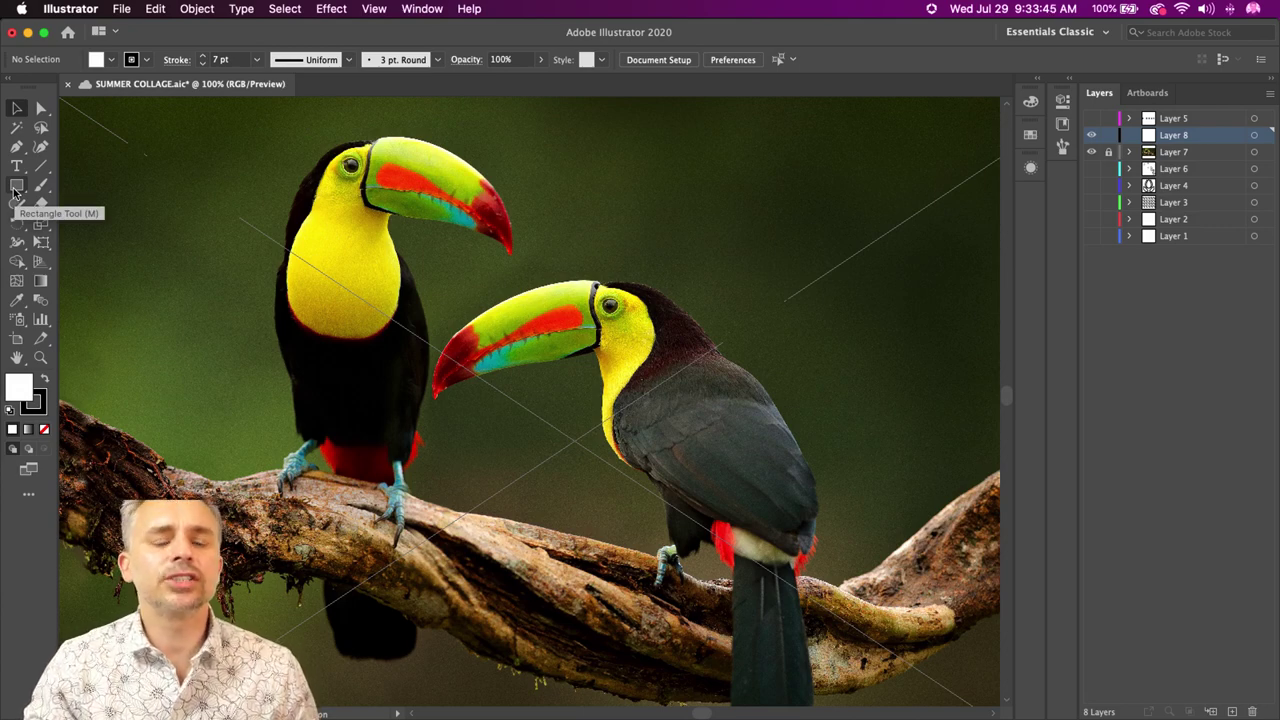
# - Switch back to Adobe Stock in Chrome and search its images for "shoebill bird"
pyautogui.click(799, 701)
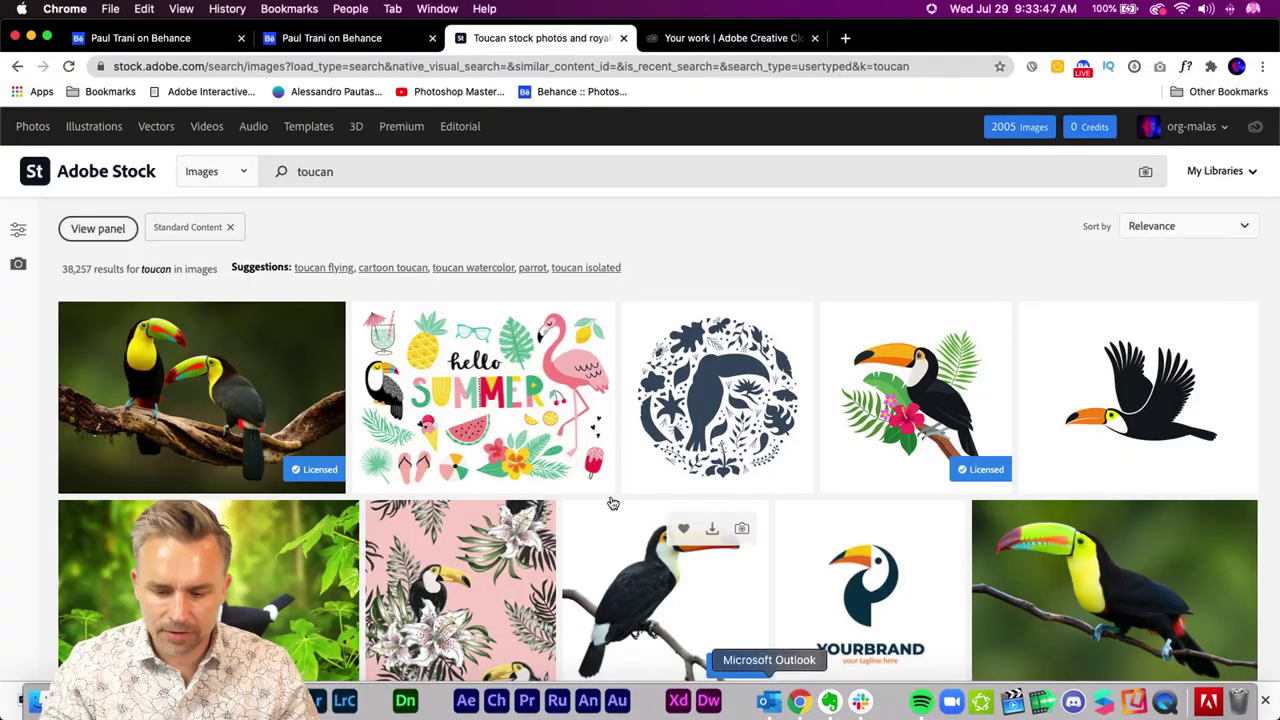
pyautogui.write('s')
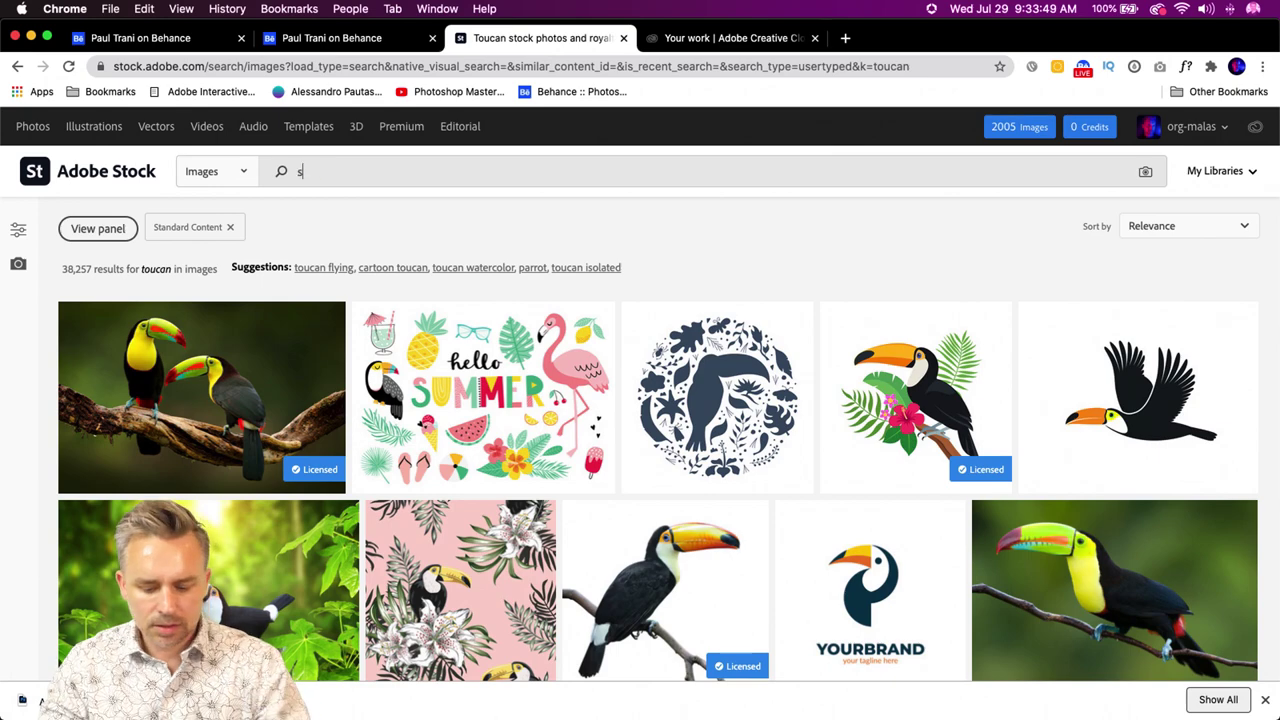
pyautogui.write('hoeb')
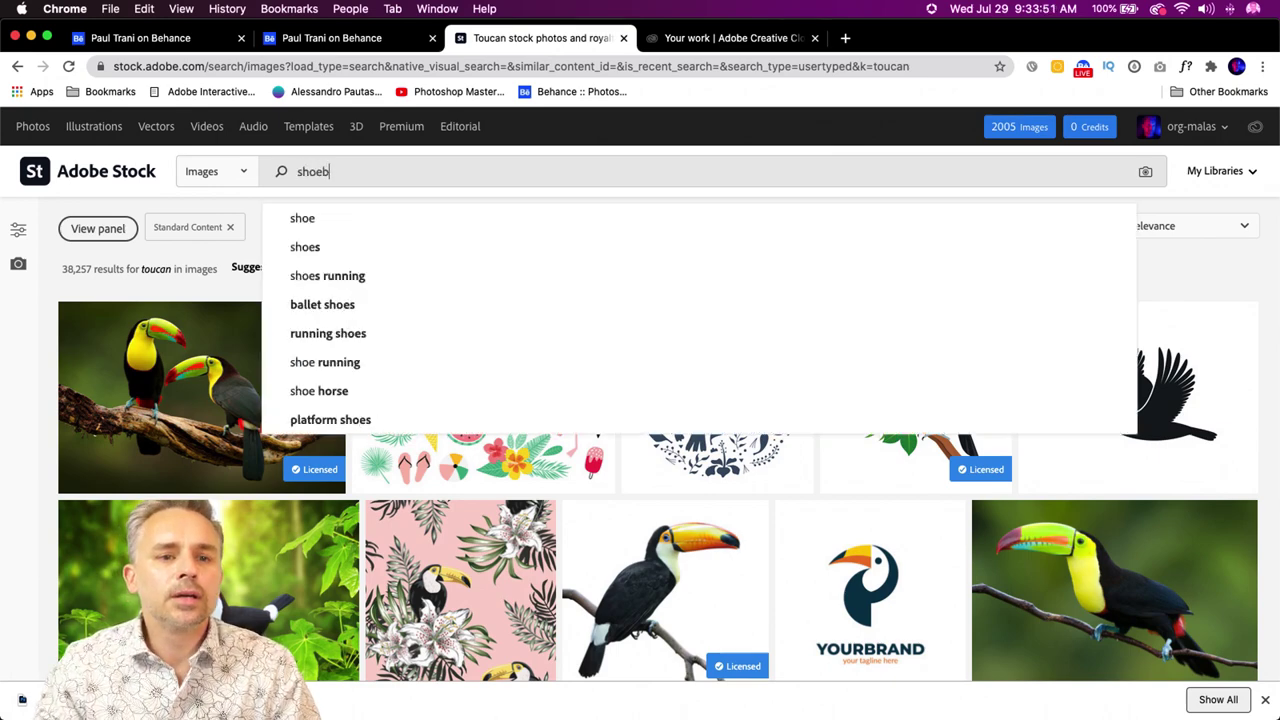
pyautogui.write('ill bird')
pyautogui.press('Return')
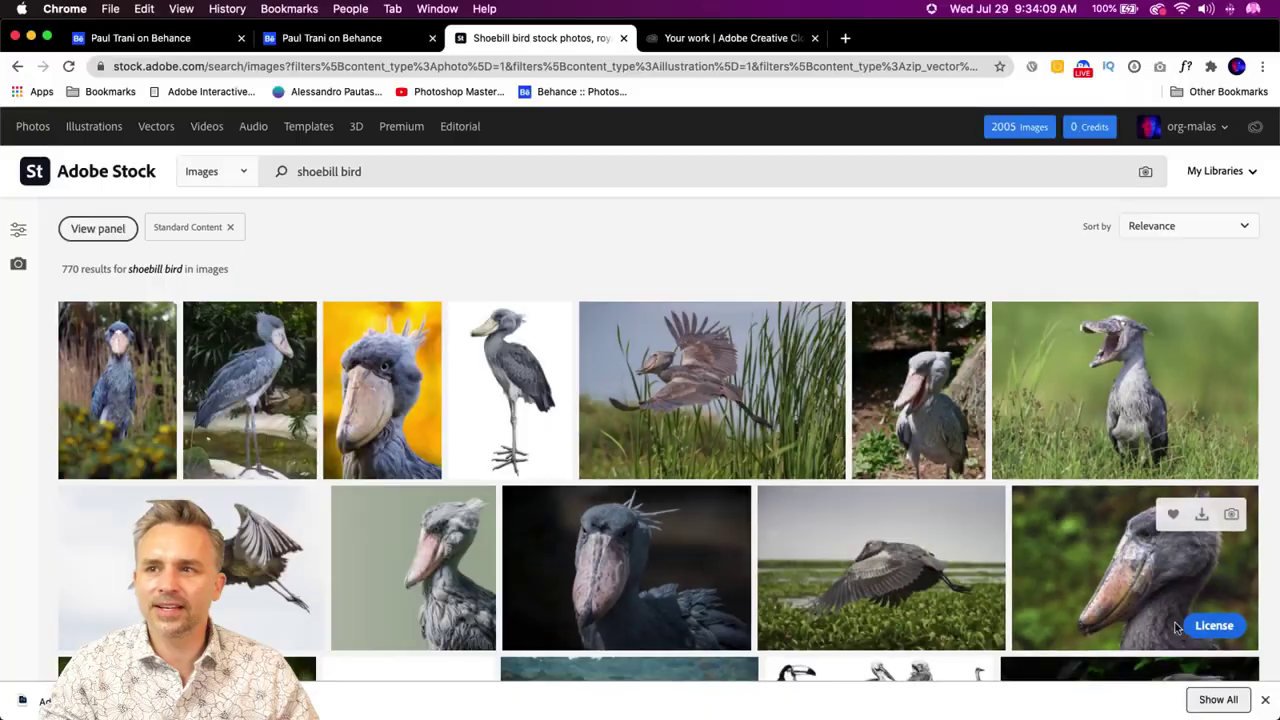
# - Open the same shoebill search in a new browser tab and start replacing its search term with "red"
pyautogui.click(543, 66)
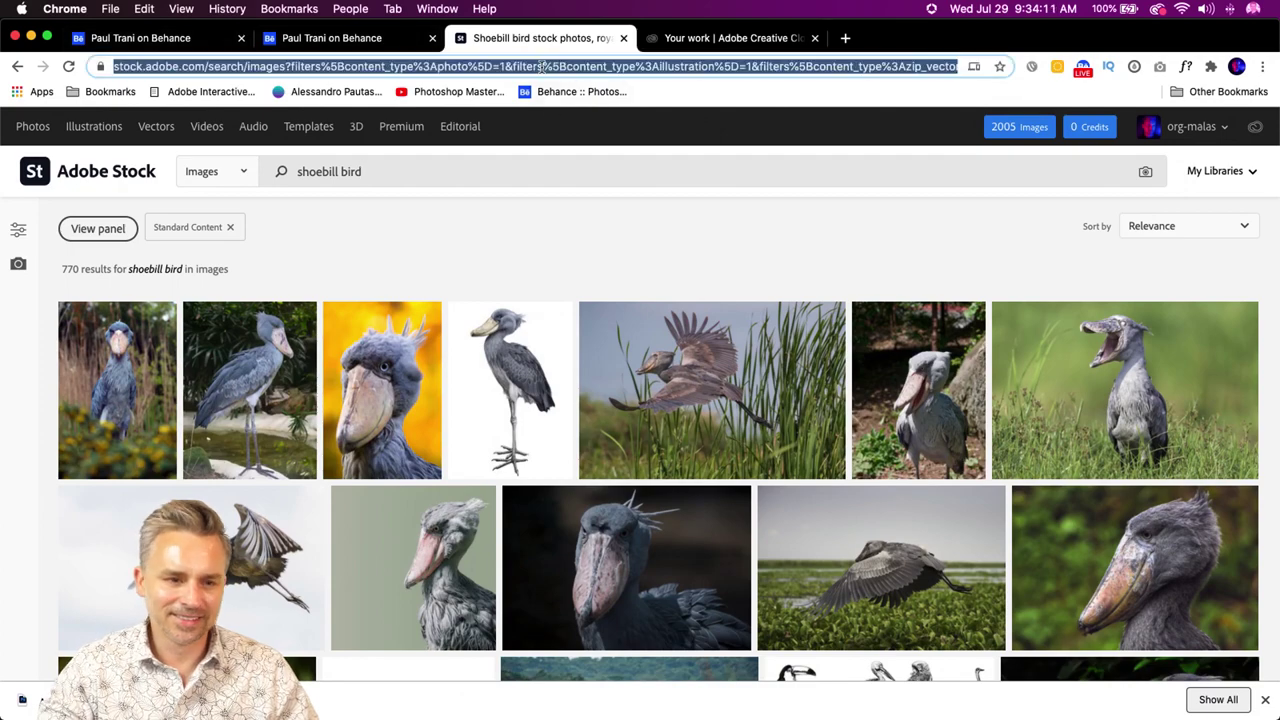
pyautogui.press('super+c')
pyautogui.press('super+t')
pyautogui.press('super+v')
pyautogui.press('Return')
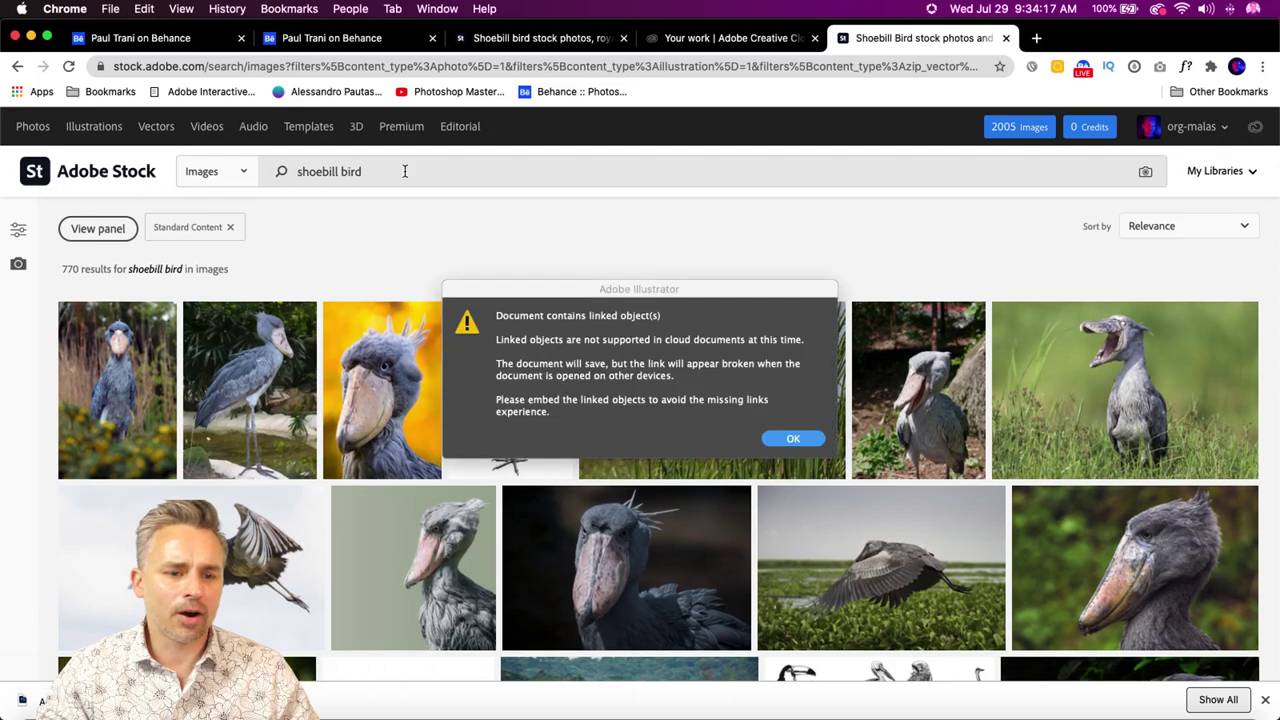
pyautogui.moveTo(405, 171); pyautogui.dragTo(263, 157)
pyautogui.write('red')
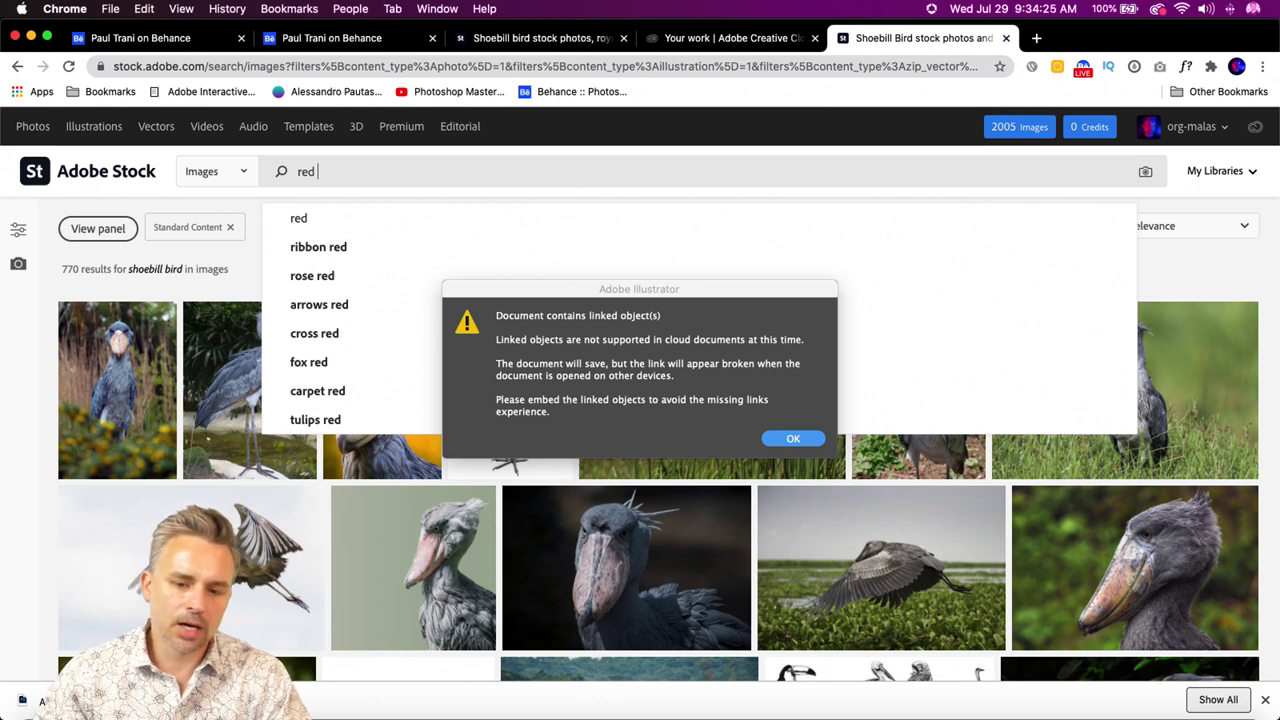
# - Return to Illustrator and dismiss the linked-objects warning and the cloud saving notice
pyautogui.click(777, 442)
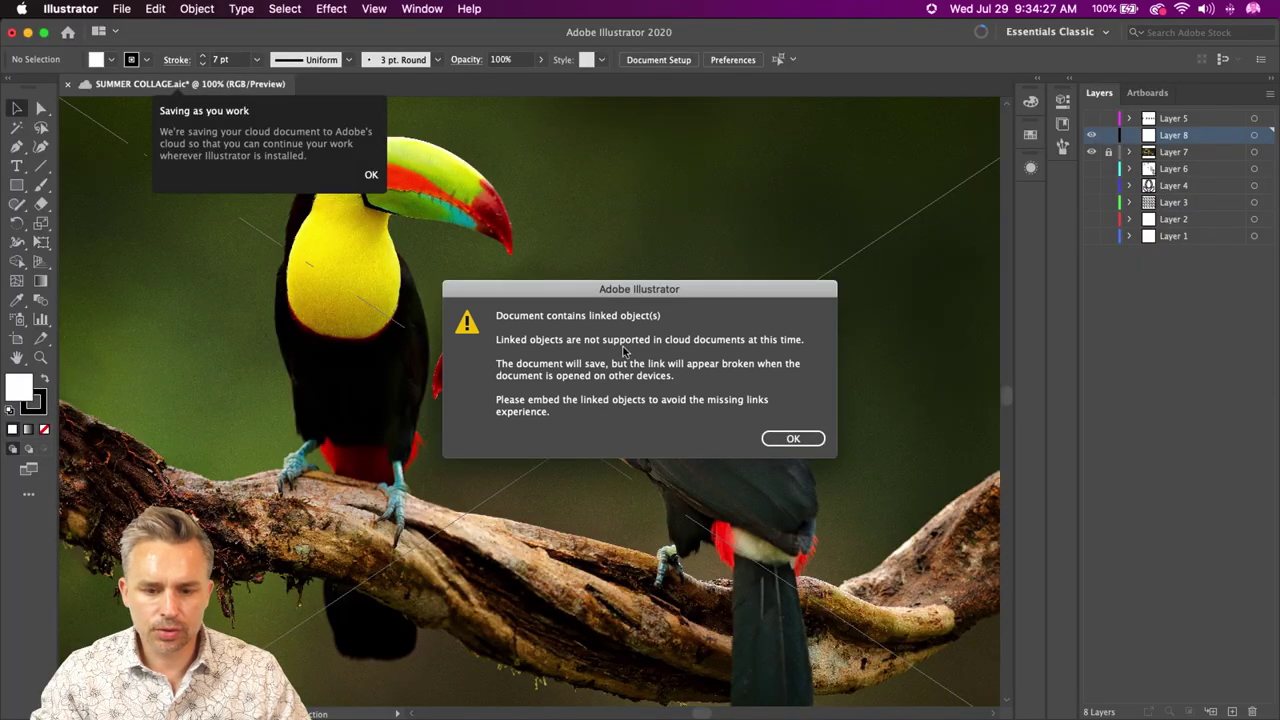
pyautogui.click(790, 438)
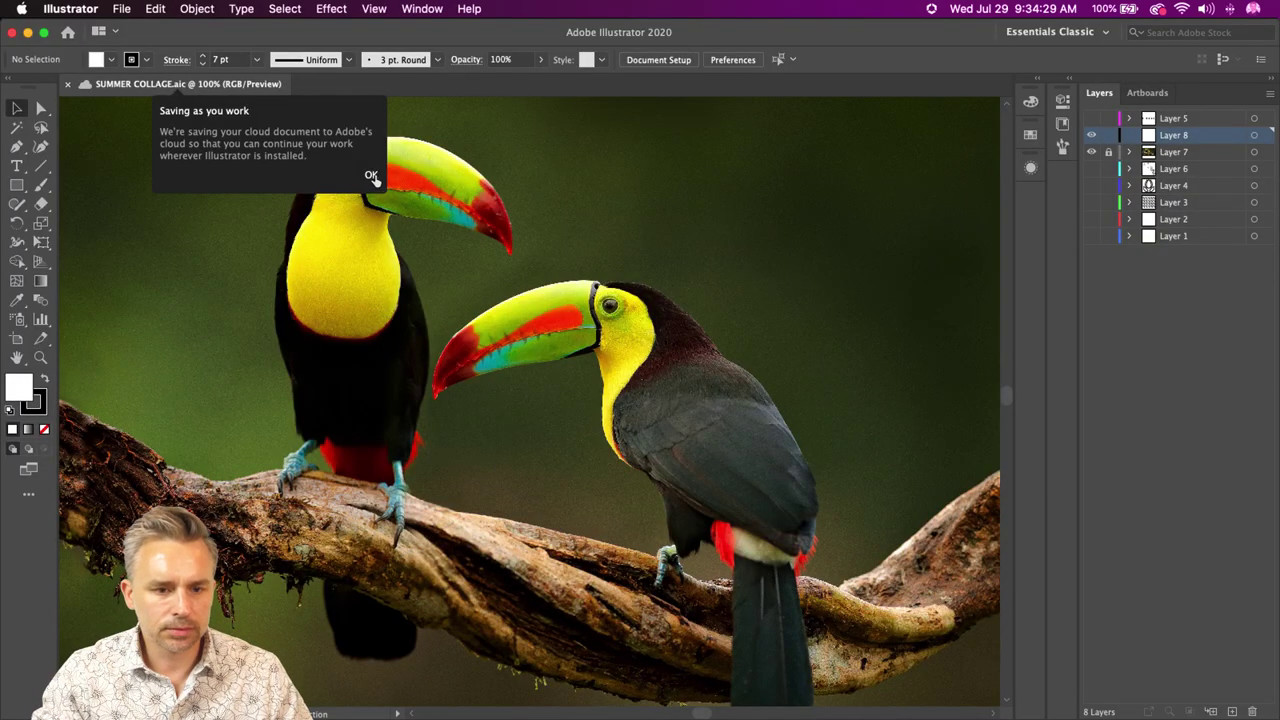
pyautogui.click(372, 176)
# - Save the document to the Desktop as SUMMER COLLAGE2.ai in Adobe Illustrator format, compatible with Illustrator 2020
pyautogui.click(122, 9)
pyautogui.click(140, 143)
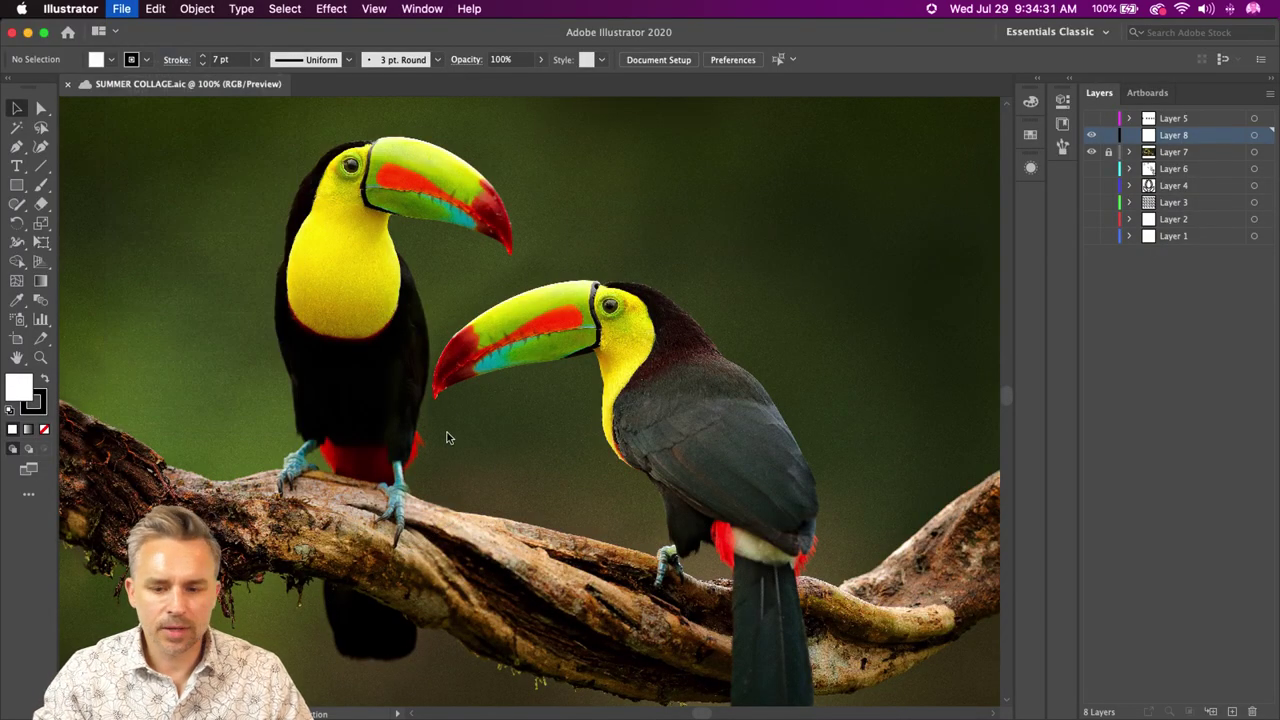
pyautogui.press('super+shift+s')
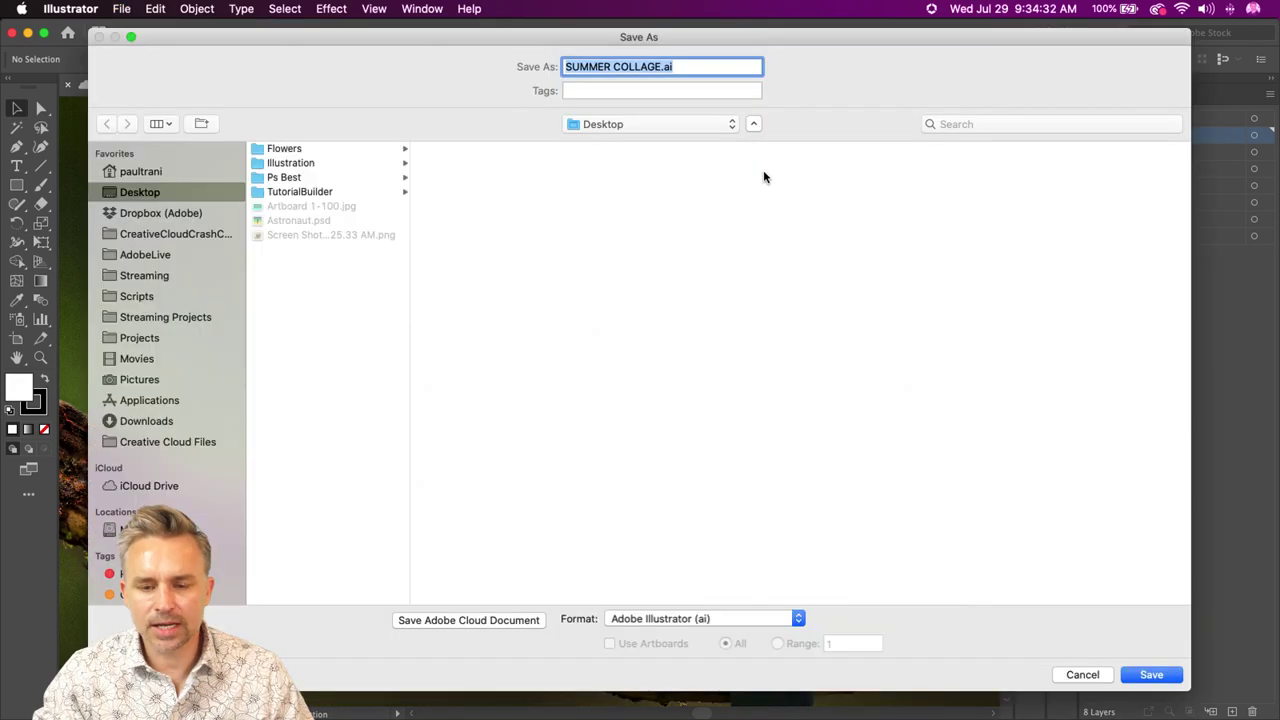
pyautogui.click(659, 66)
pyautogui.write('2')
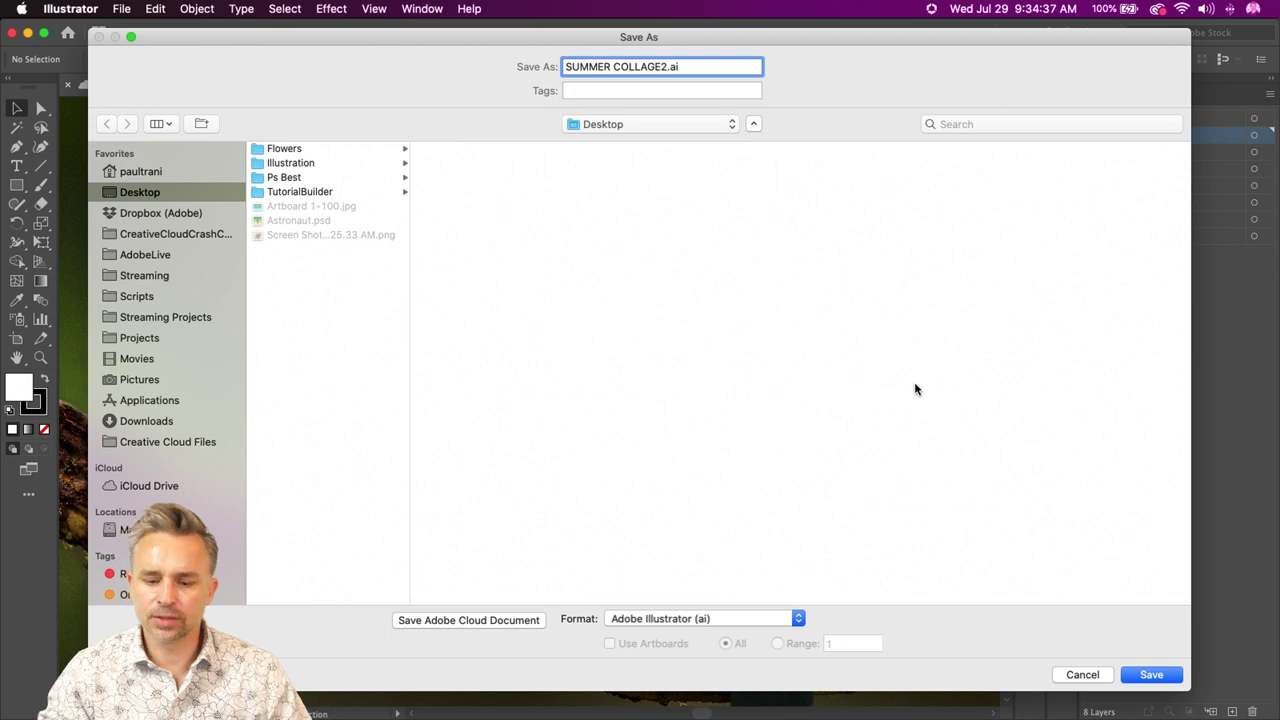
pyautogui.click(1151, 674)
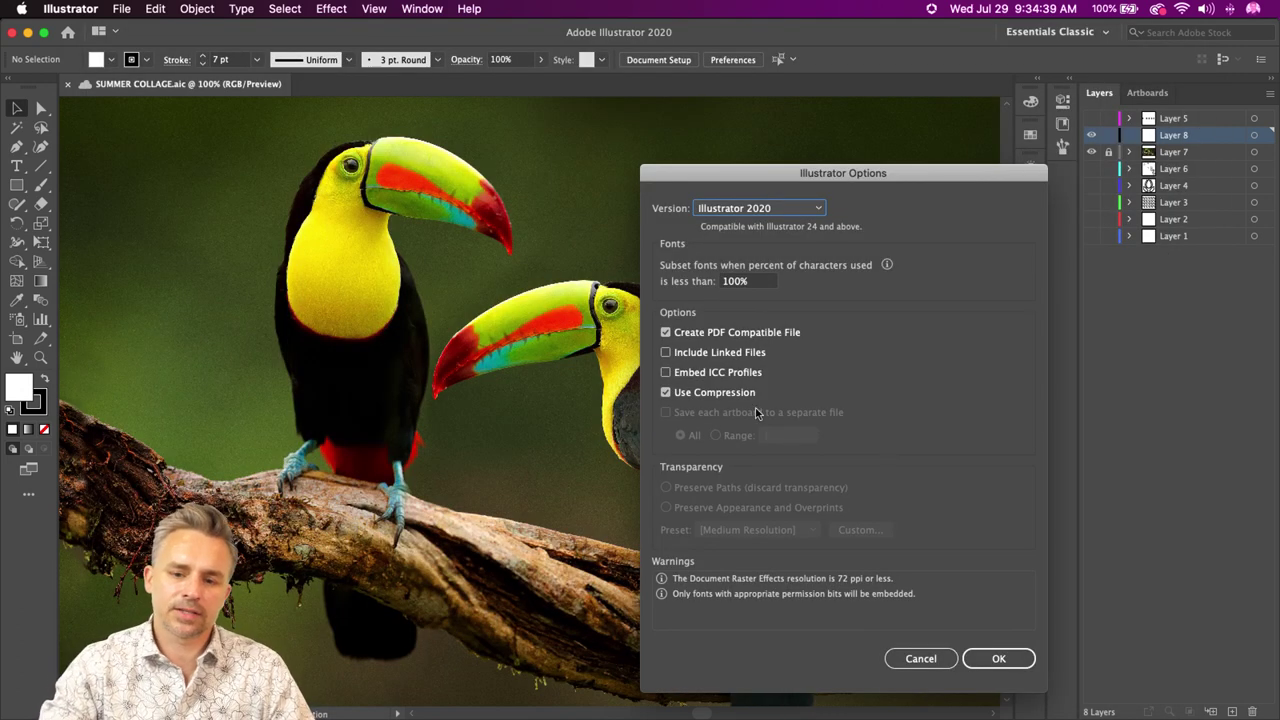
pyautogui.click(998, 660)
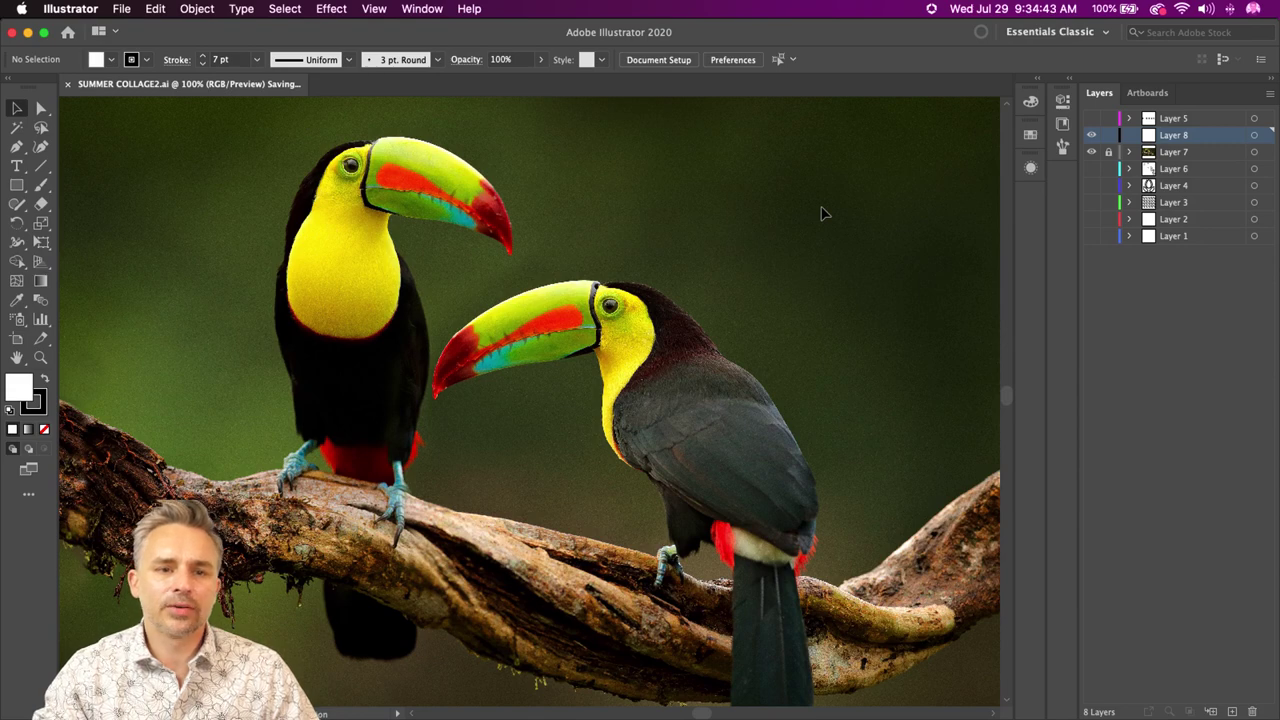
# - Switch back to Adobe Stock in Chrome and search its images for "red cardinal"
pyautogui.click(800, 700)
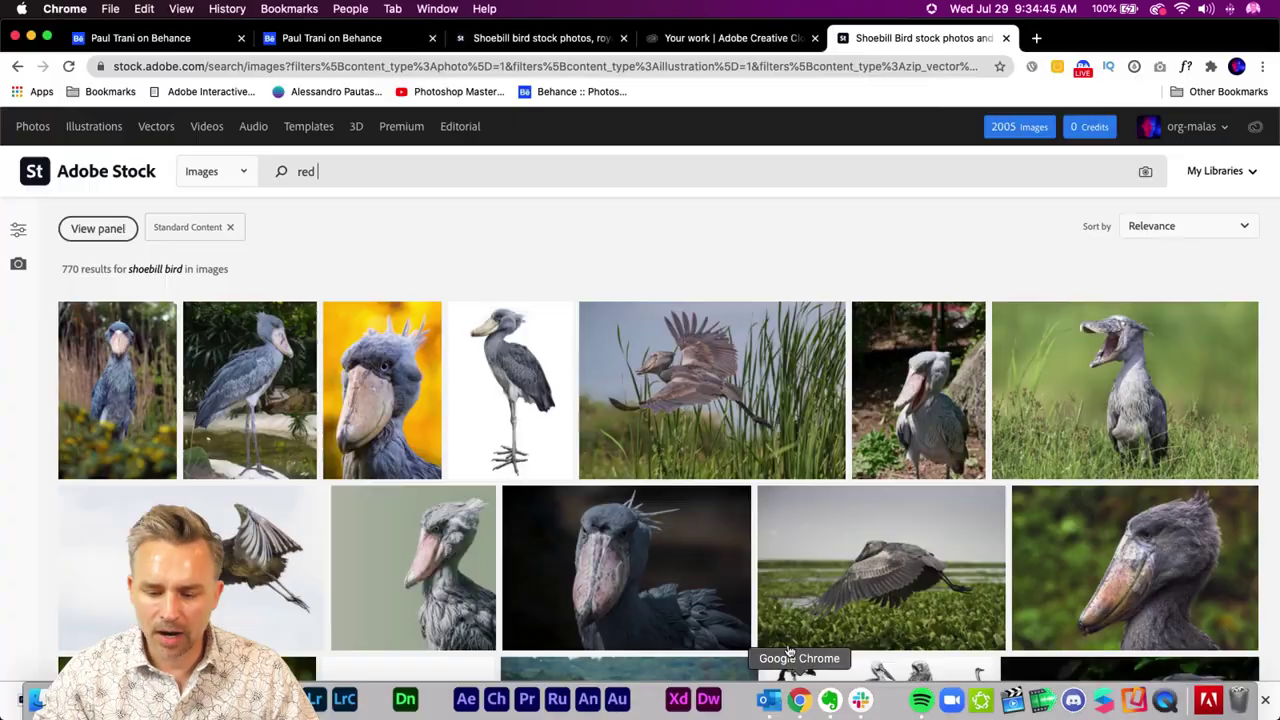
pyautogui.click(286, 172)
pyautogui.write('red ')
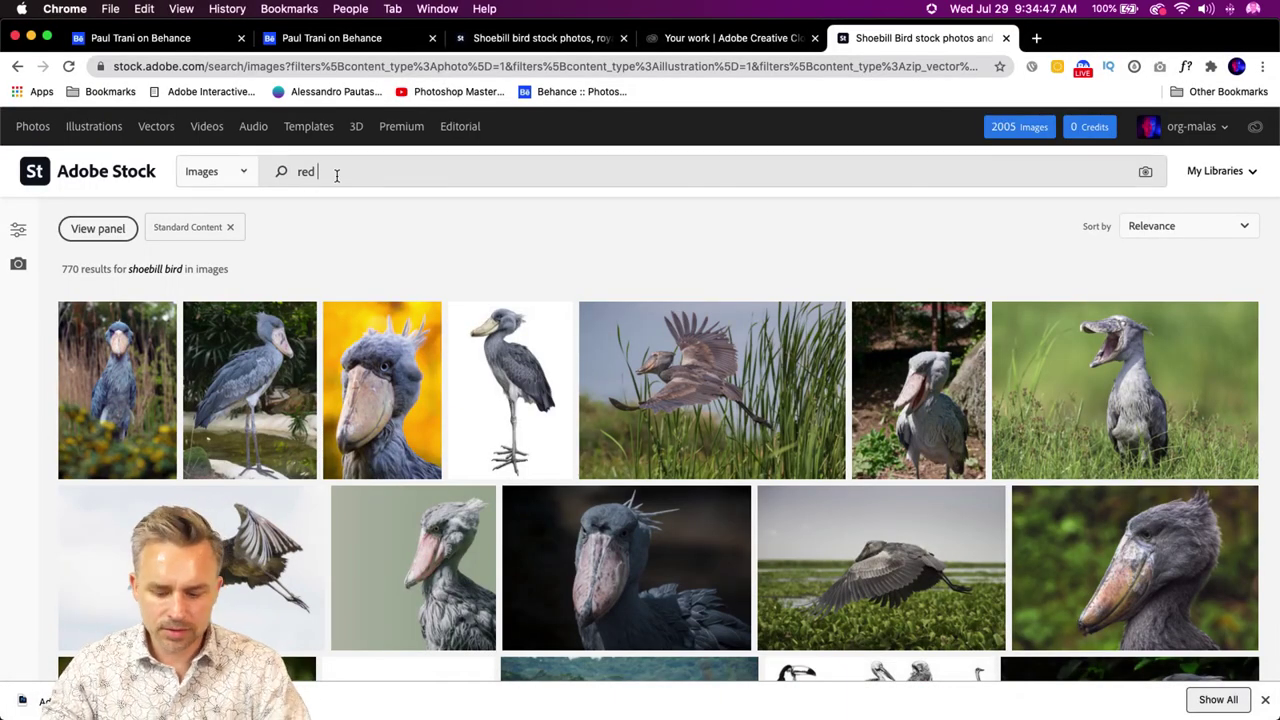
pyautogui.write('cardinal')
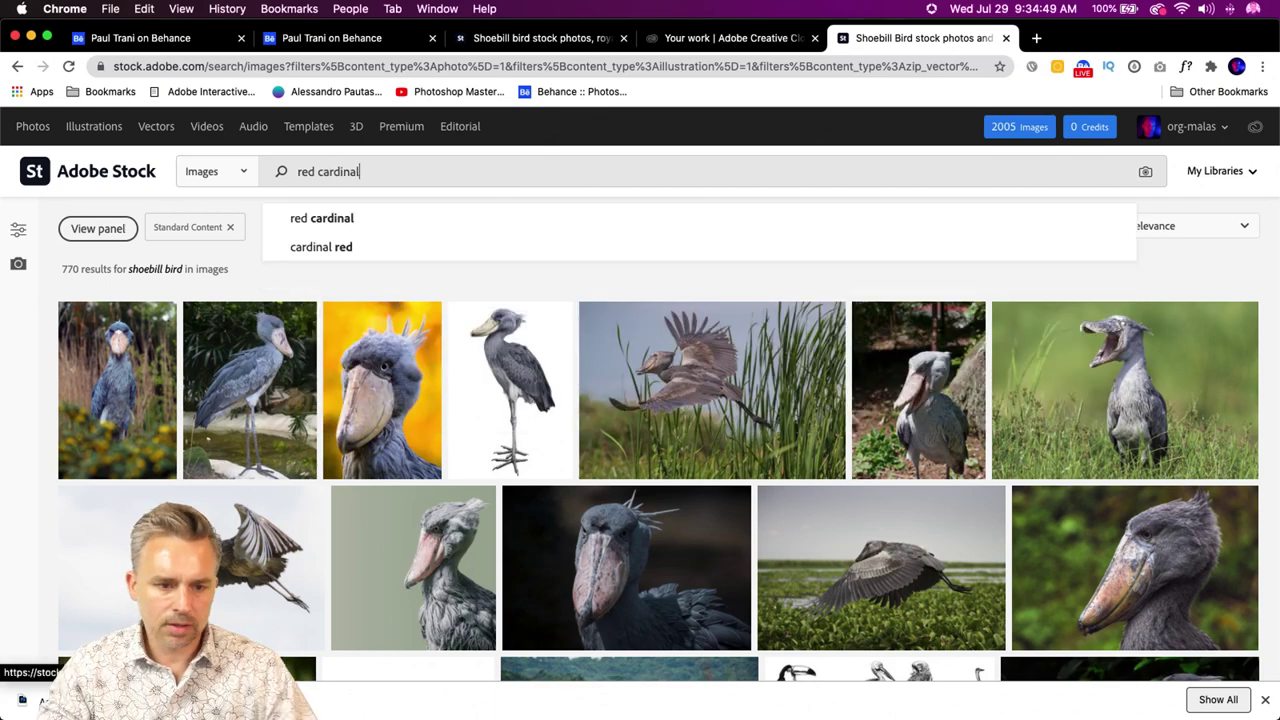
pyautogui.press('Return')
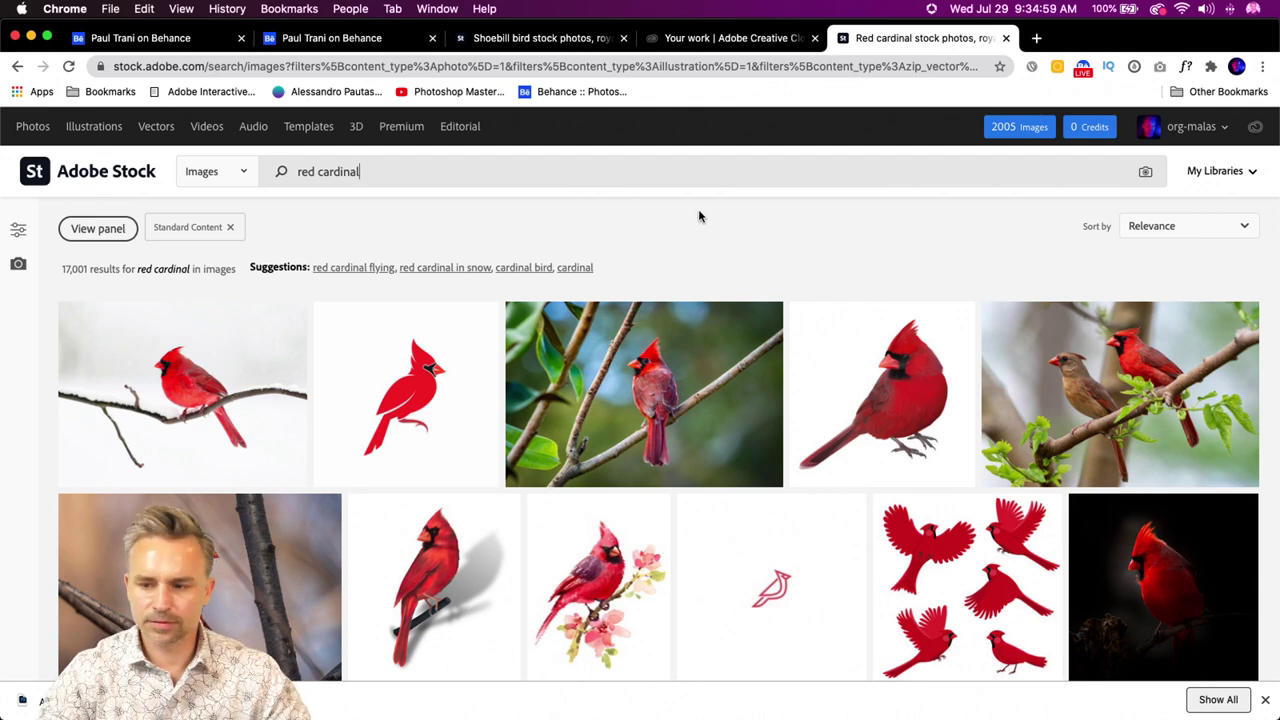
# - License the close-up photo of a red cardinal beside a tree trunk under the Standard License
pyautogui.scroll(-2, 699, 216)
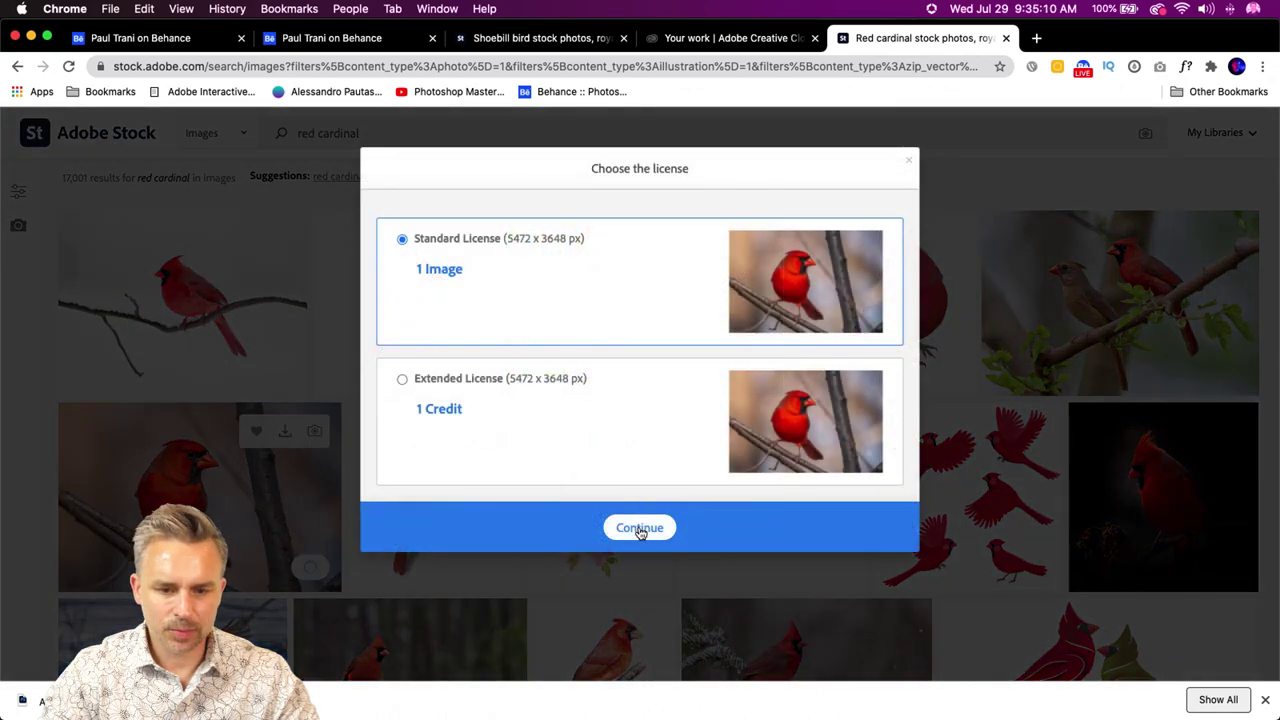
pyautogui.click(643, 524)
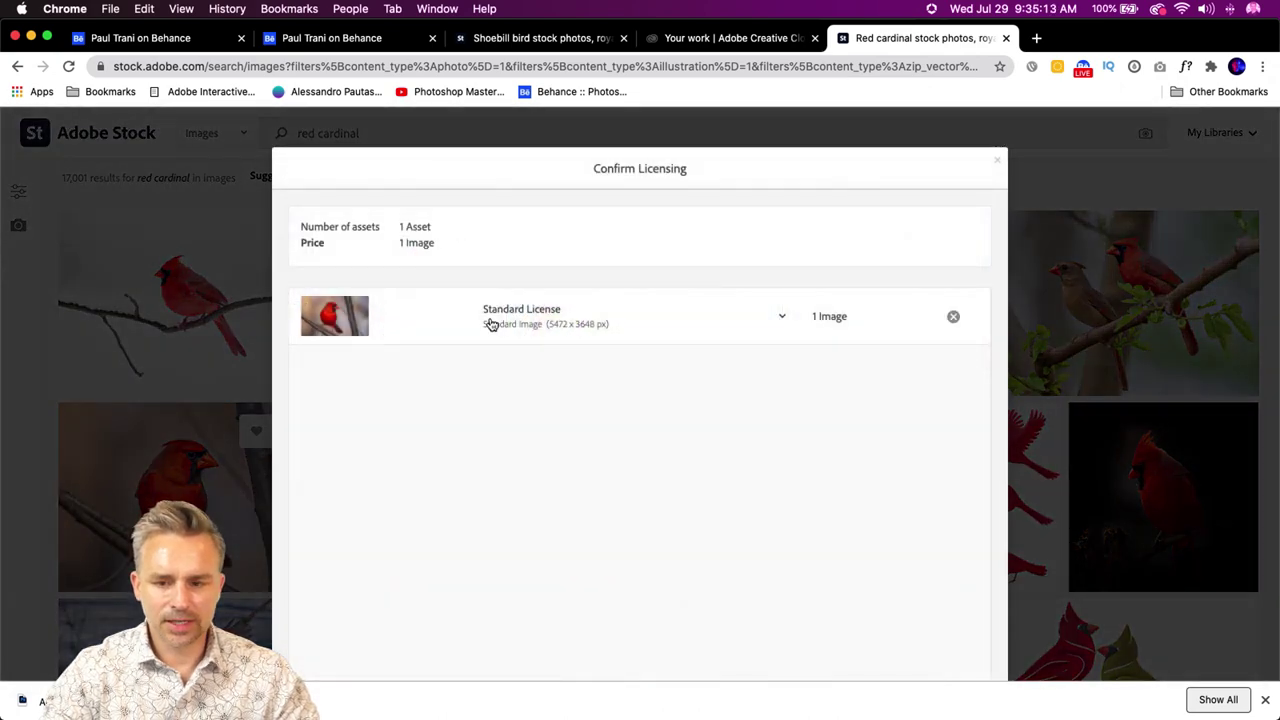
pyautogui.click(490, 325)
pyautogui.click(592, 364)
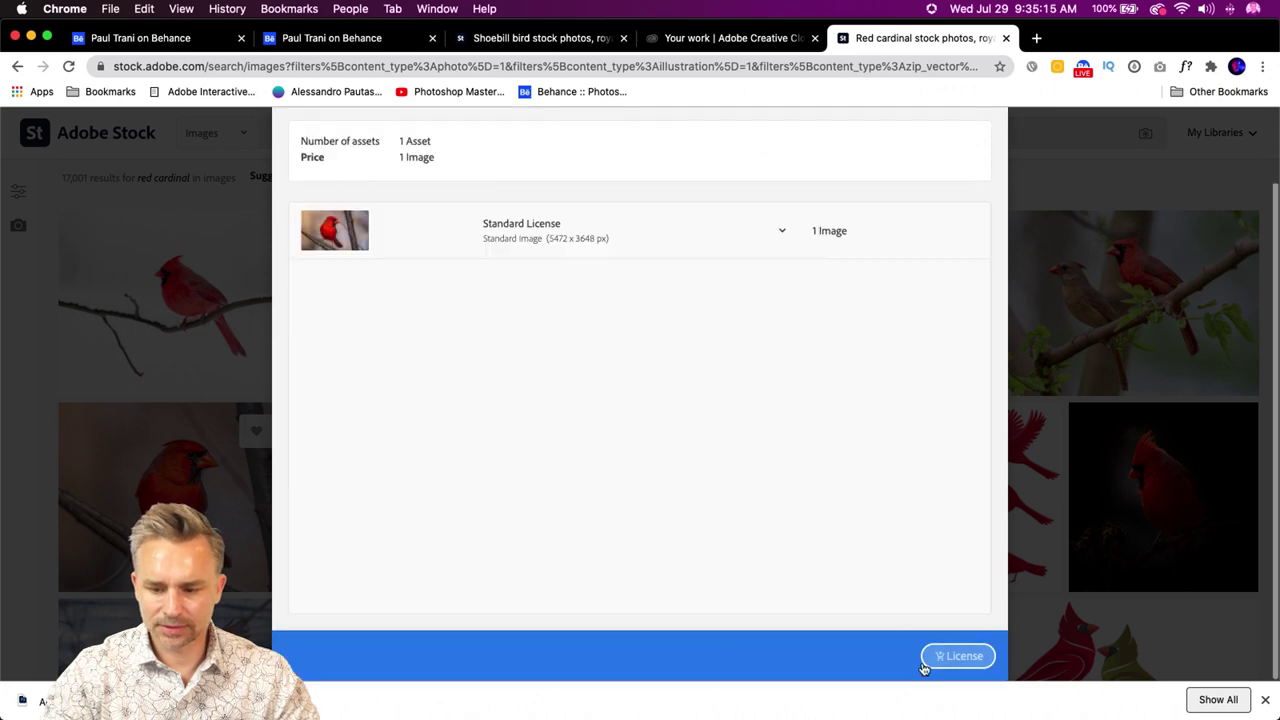
pyautogui.click(930, 655)
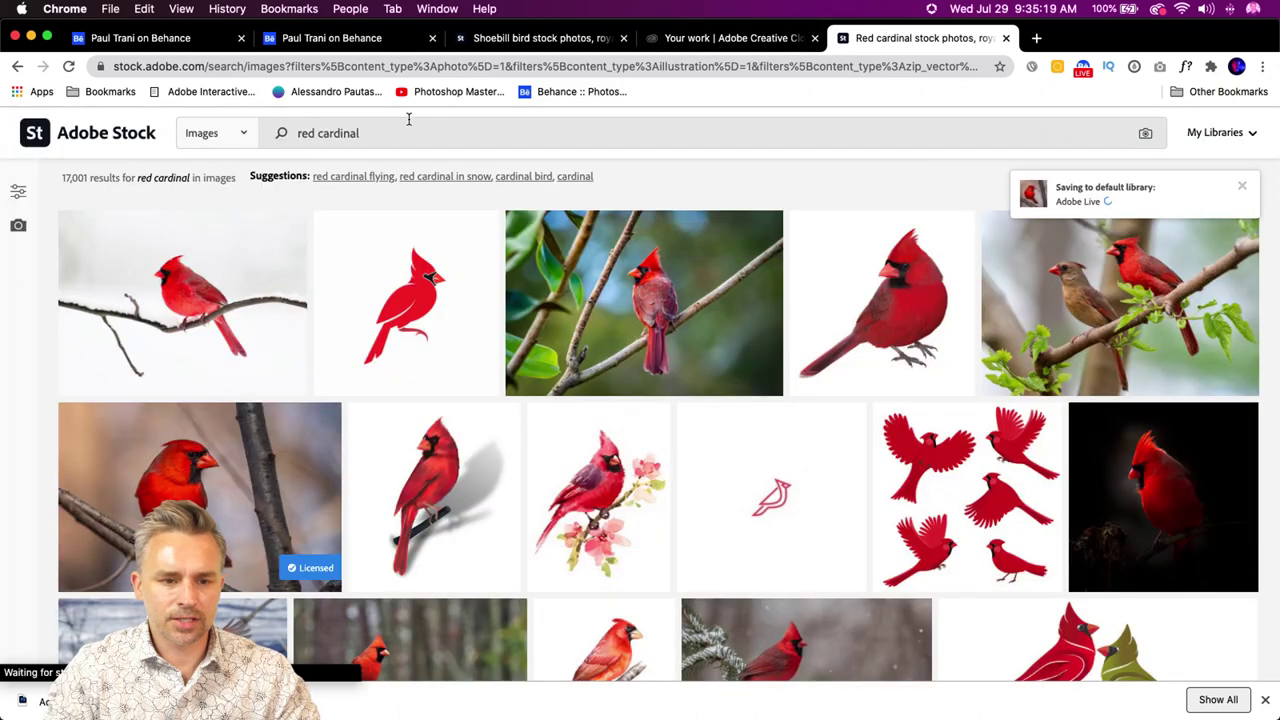
# - Replace the Adobe Stock image search with "macaw parrot"
pyautogui.moveTo(409, 120); pyautogui.dragTo(223, 114)
pyautogui.write('macaw')
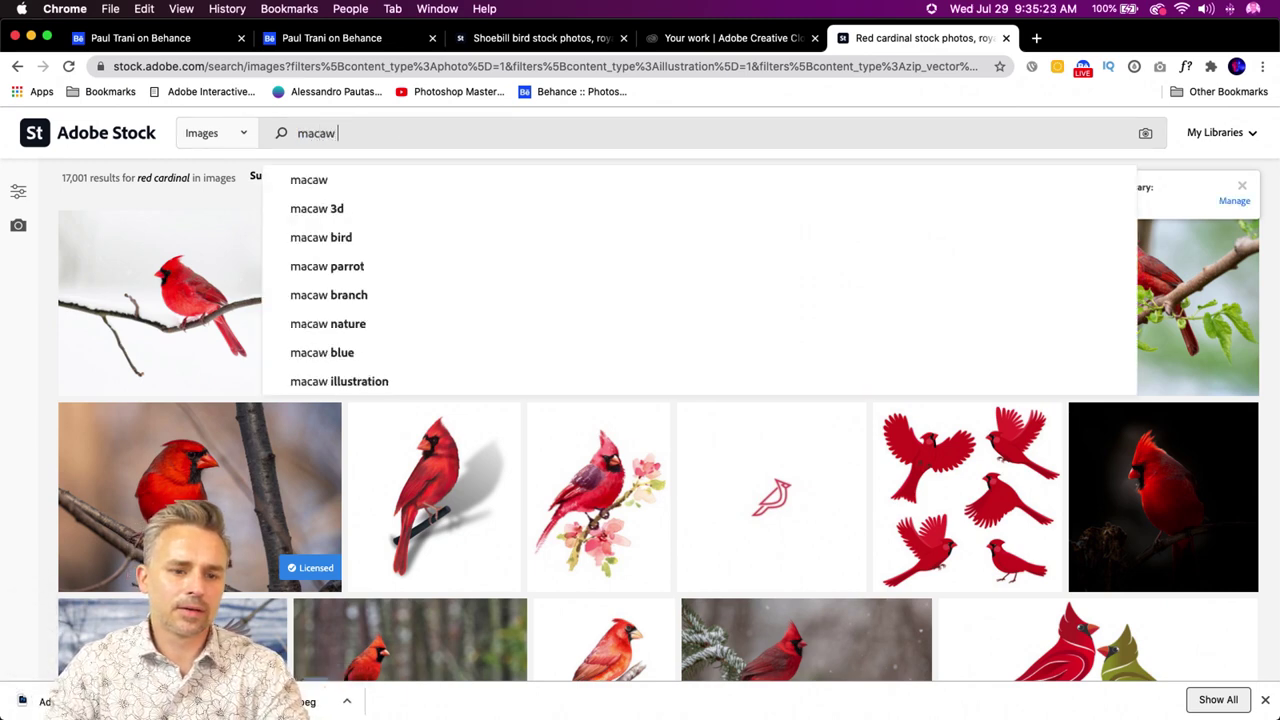
pyautogui.click(320, 267)
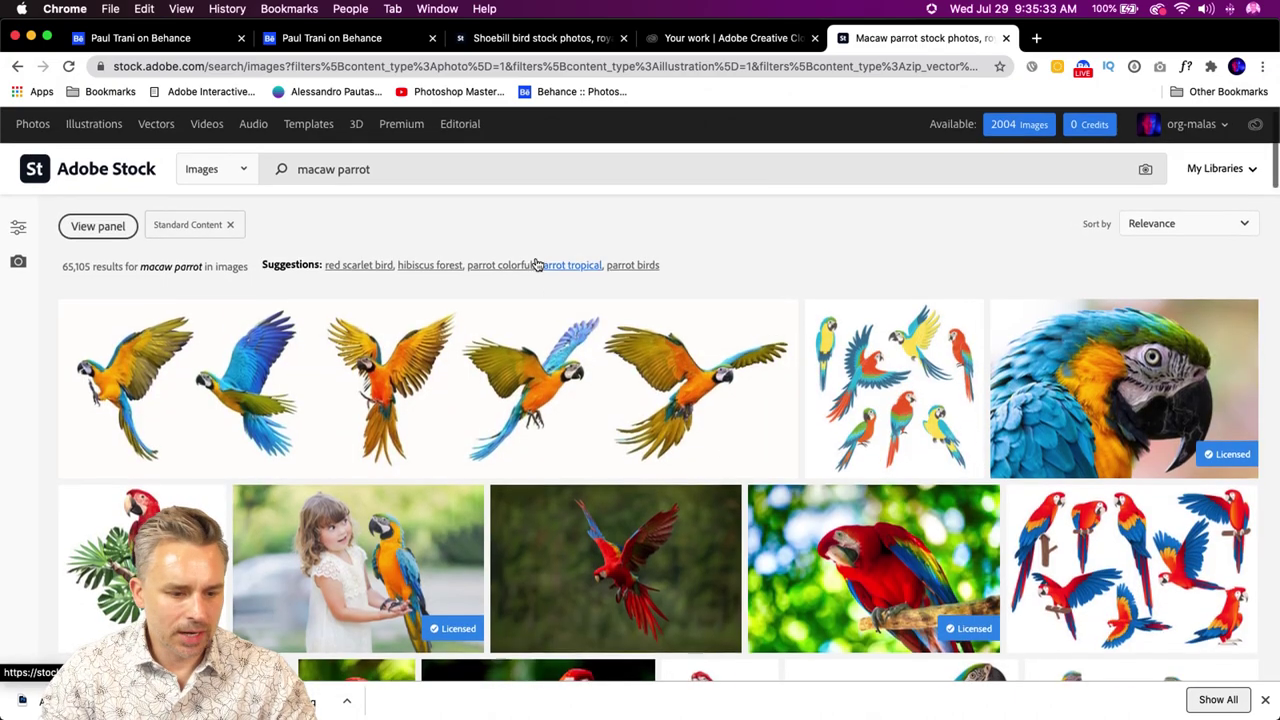
# - License the photo of the red macaw flying against a dark green background under the Standard License
pyautogui.scroll(-2, 535, 264)
pyautogui.scroll(-3, 650, 380)
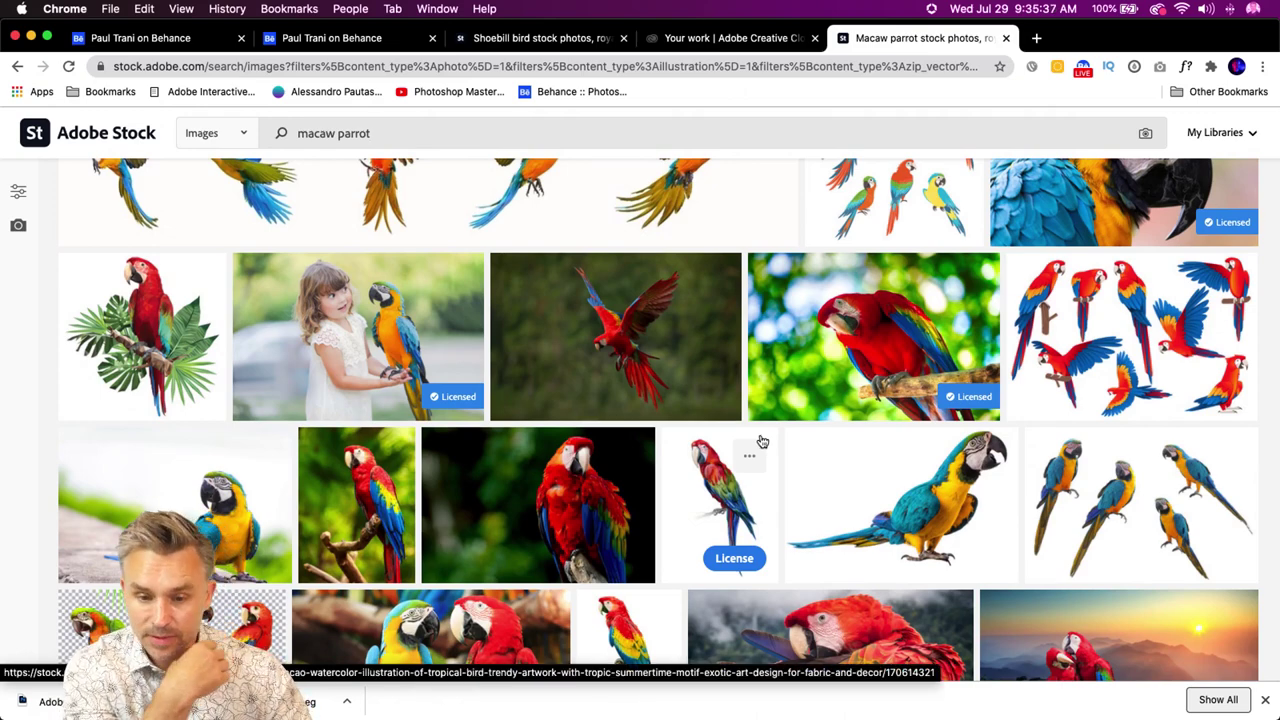
pyautogui.scroll(-5, 760, 440)
pyautogui.scroll(4, 760, 440)
pyautogui.scroll(5, 760, 440)
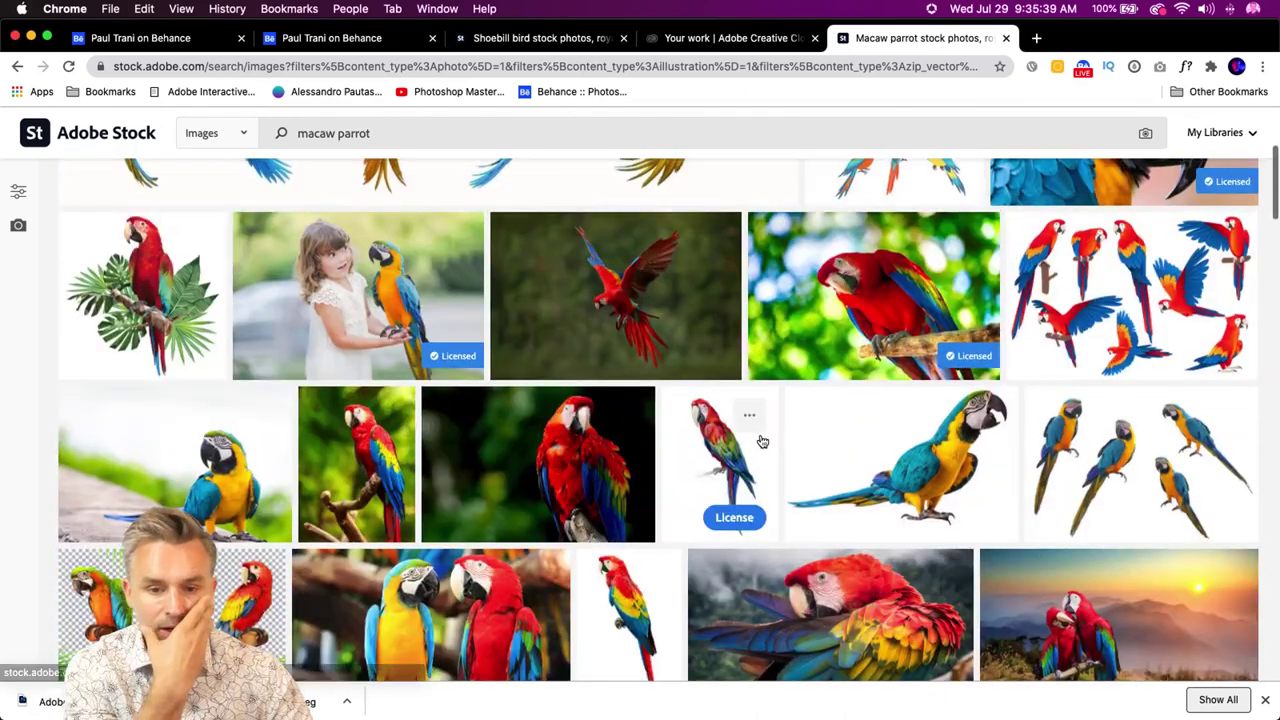
pyautogui.scroll(-1, 762, 441)
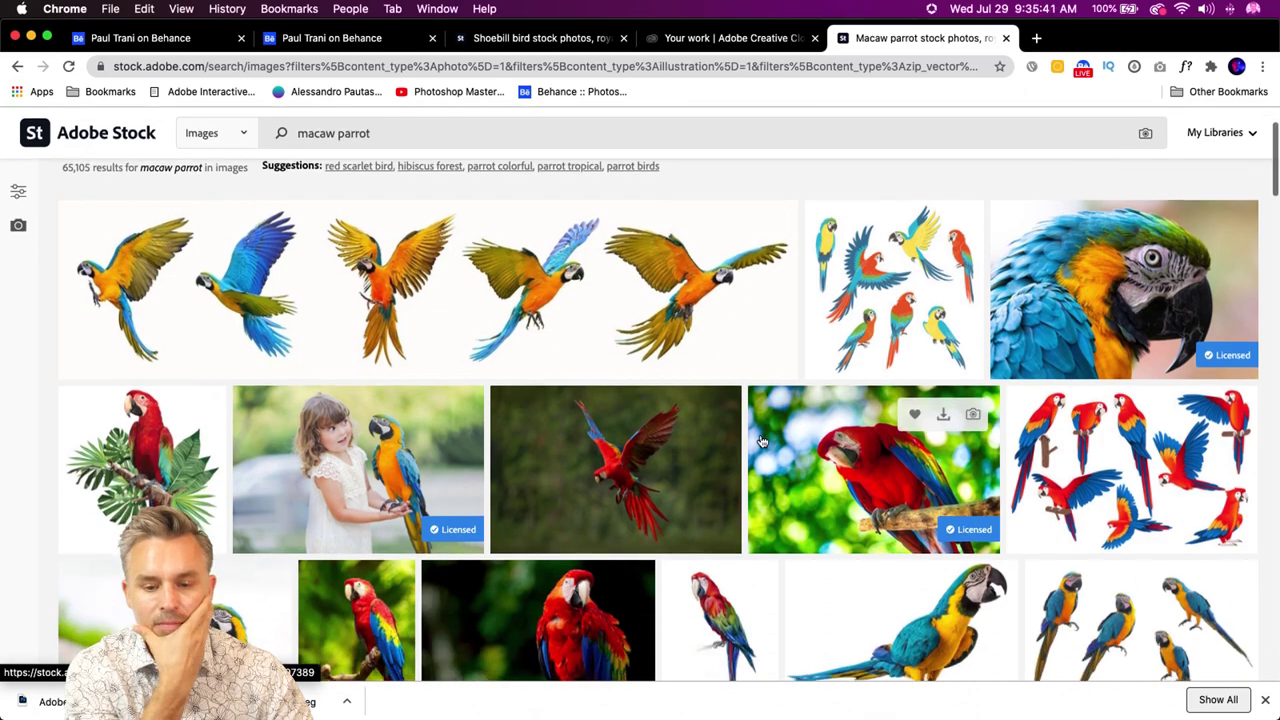
pyautogui.scroll(-2, 760, 441)
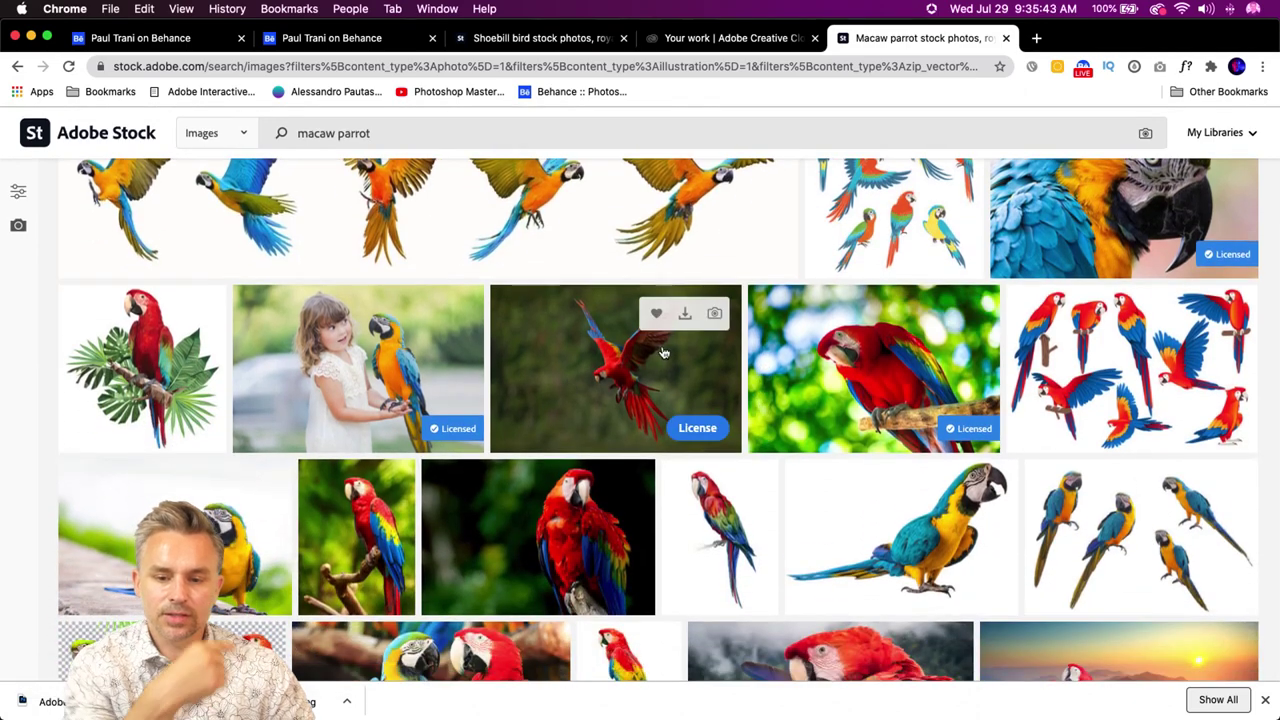
pyautogui.click(683, 428)
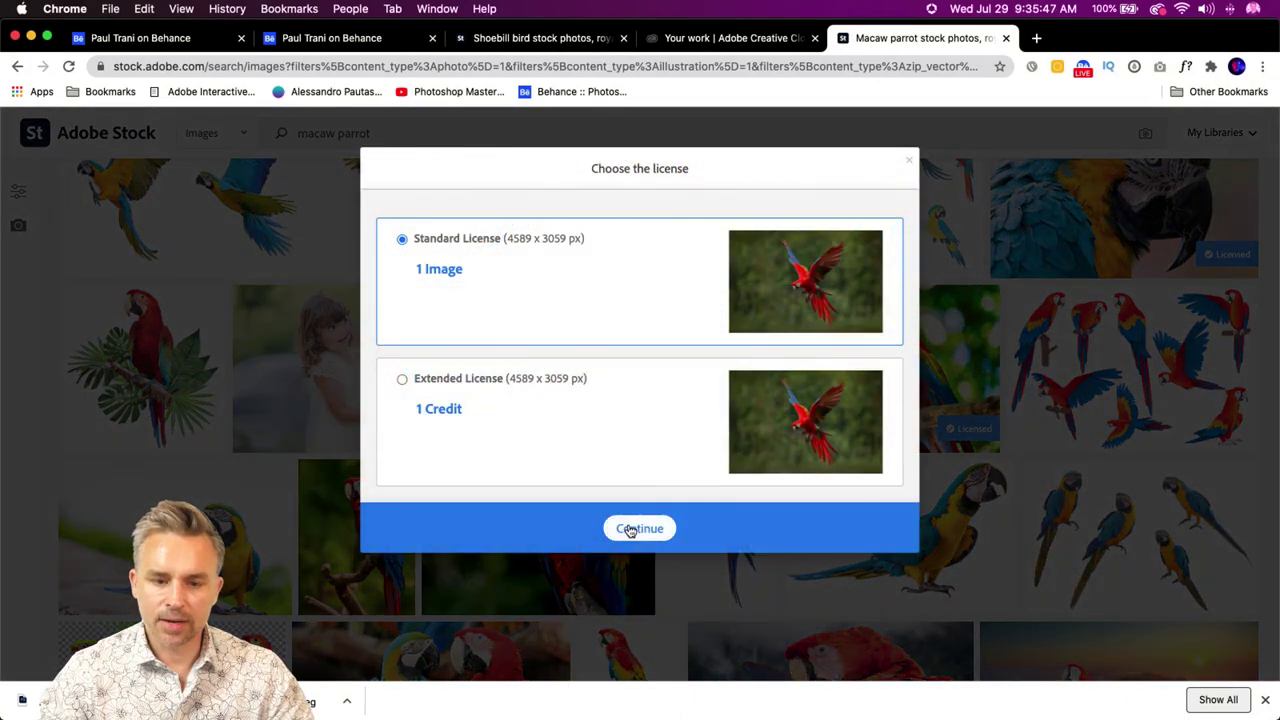
pyautogui.click(632, 530)
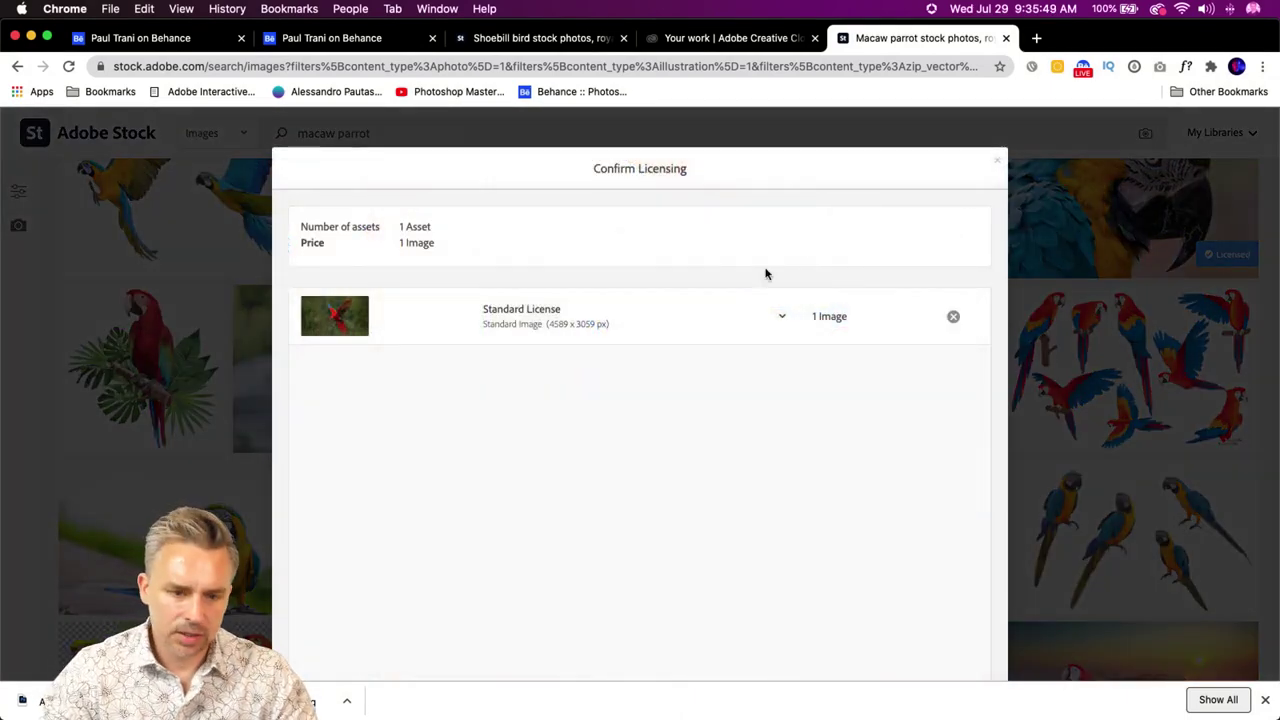
pyautogui.click(726, 320)
pyautogui.click(573, 372)
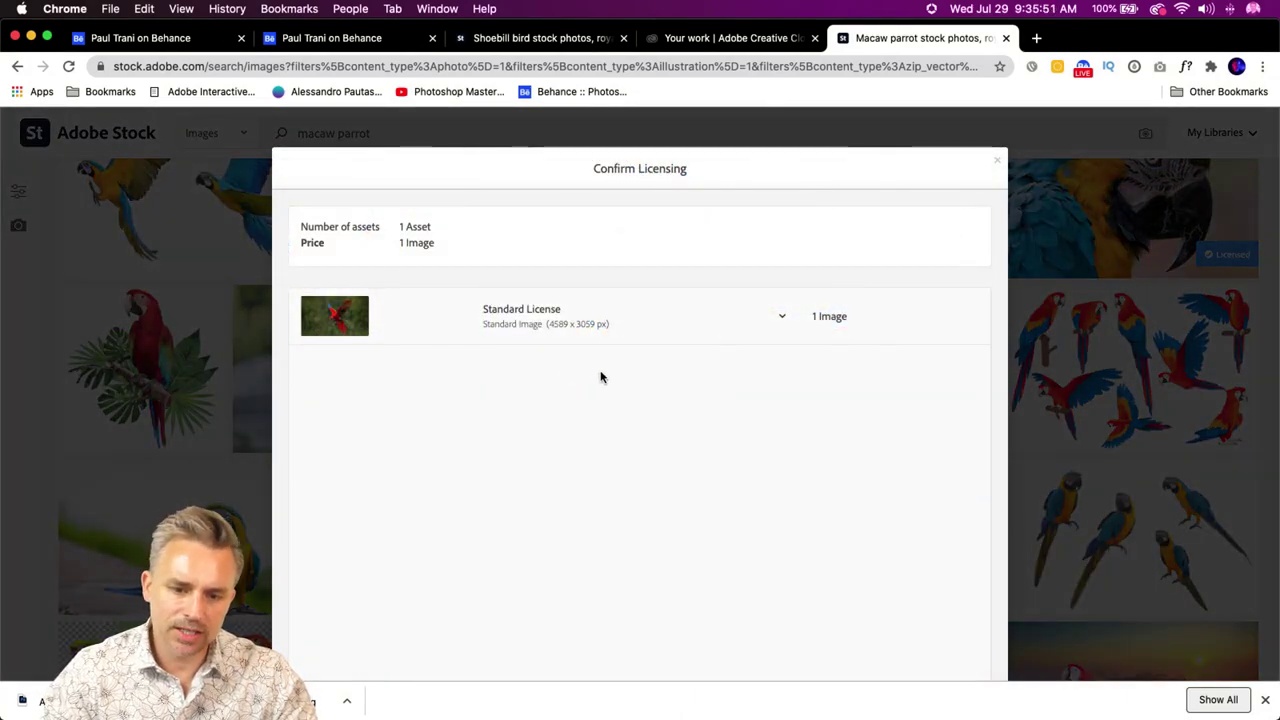
pyautogui.scroll(-3, 754, 583)
pyautogui.click(950, 658)
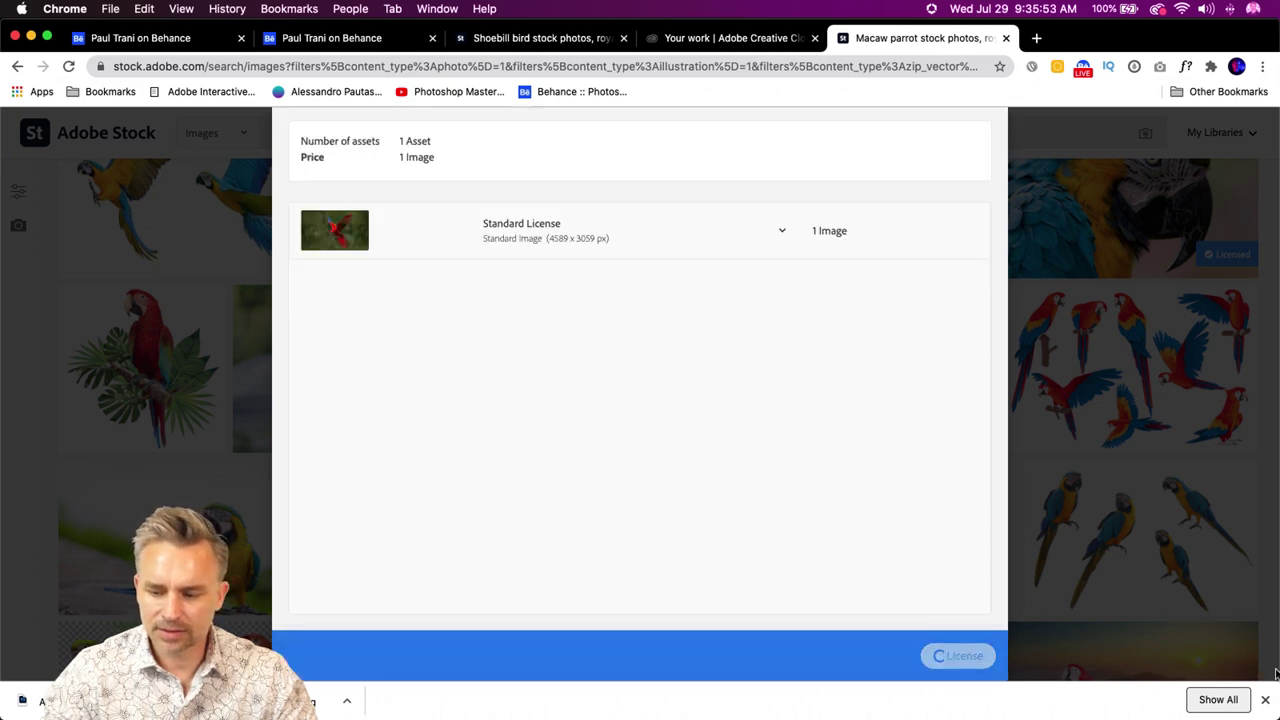
# - License the scarlet macaw photo isolated on a white background under the Standard License
pyautogui.scroll(-2, 595, 345)
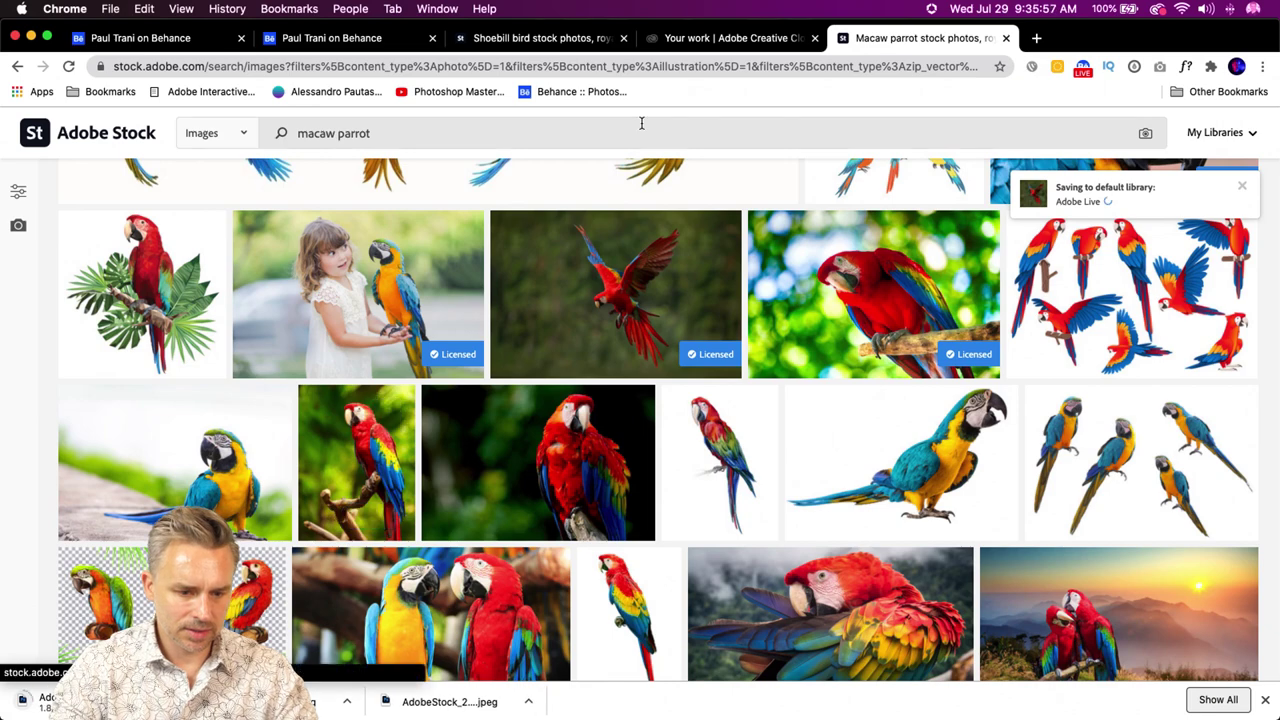
pyautogui.scroll(-2, 687, 365)
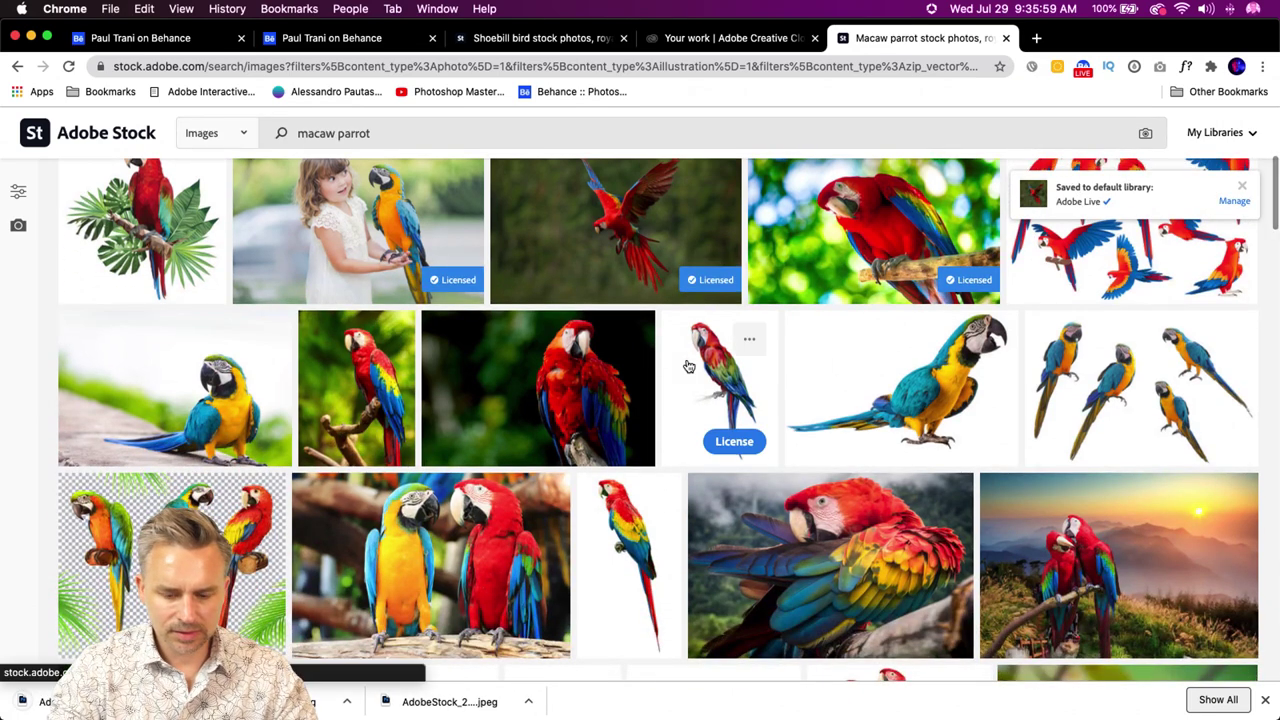
pyautogui.scroll(-5, 607, 564)
pyautogui.scroll(-1, 608, 565)
pyautogui.click(628, 210)
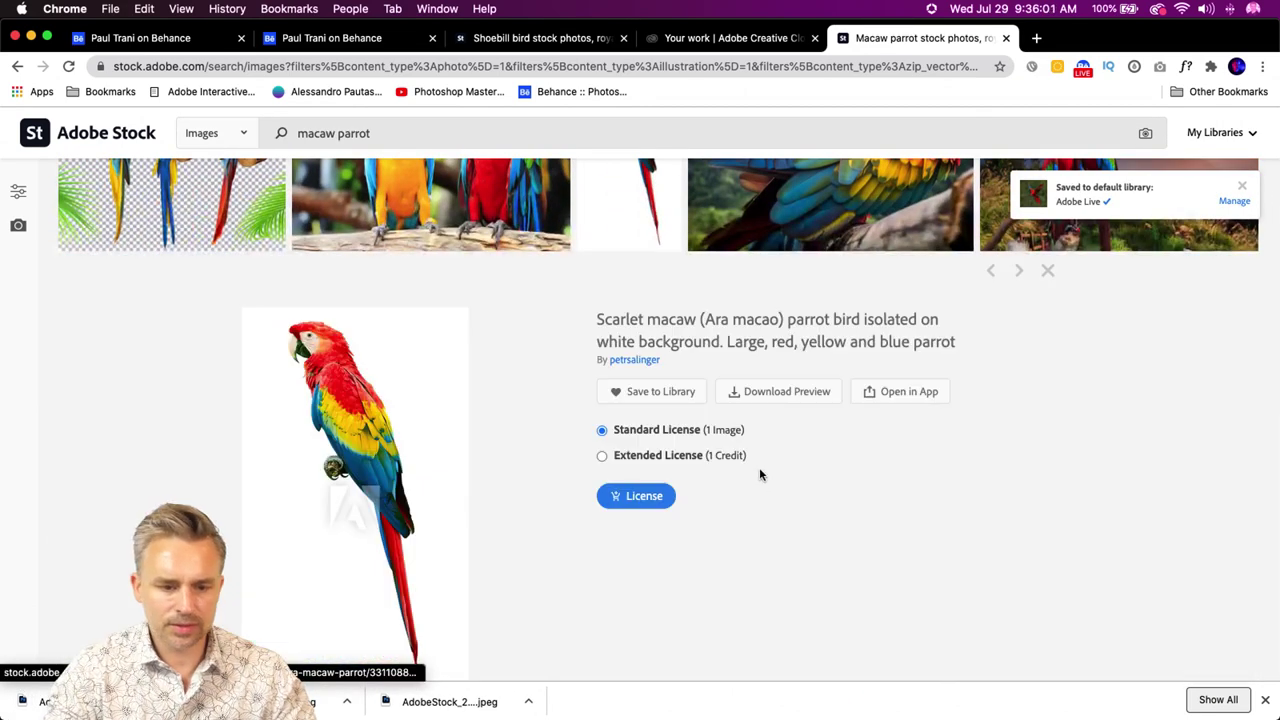
pyautogui.click(644, 497)
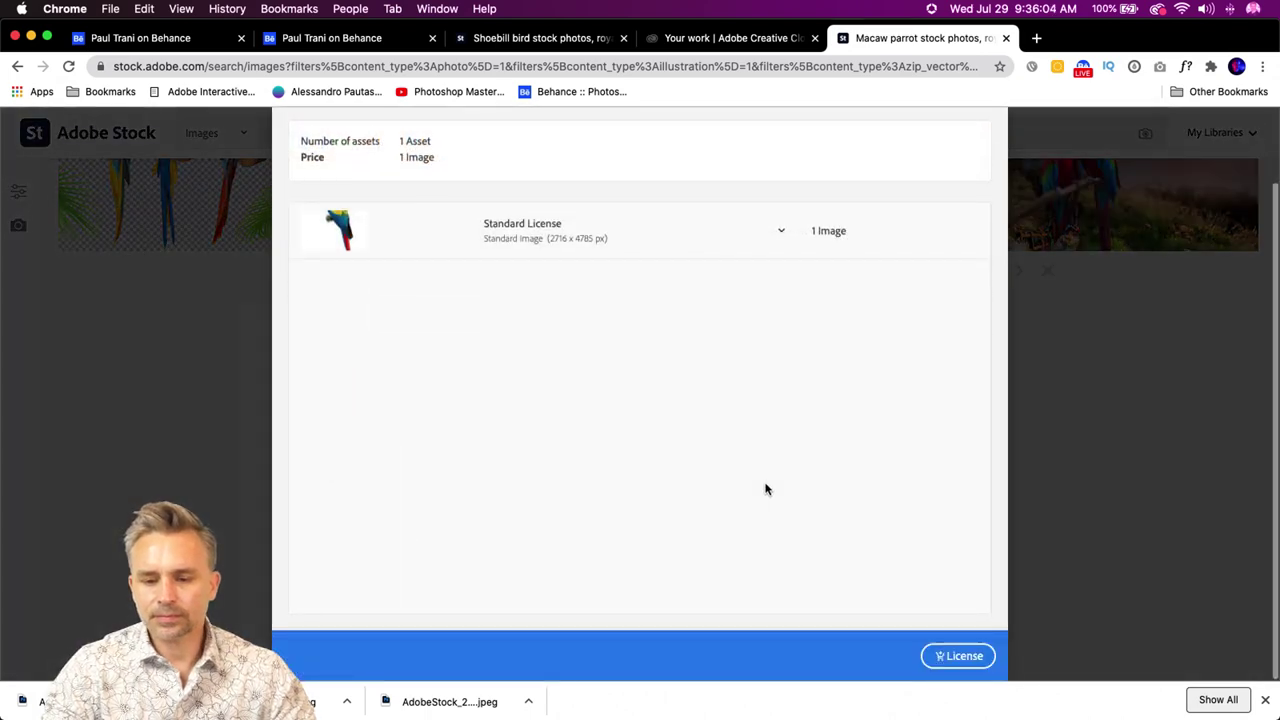
pyautogui.click(955, 656)
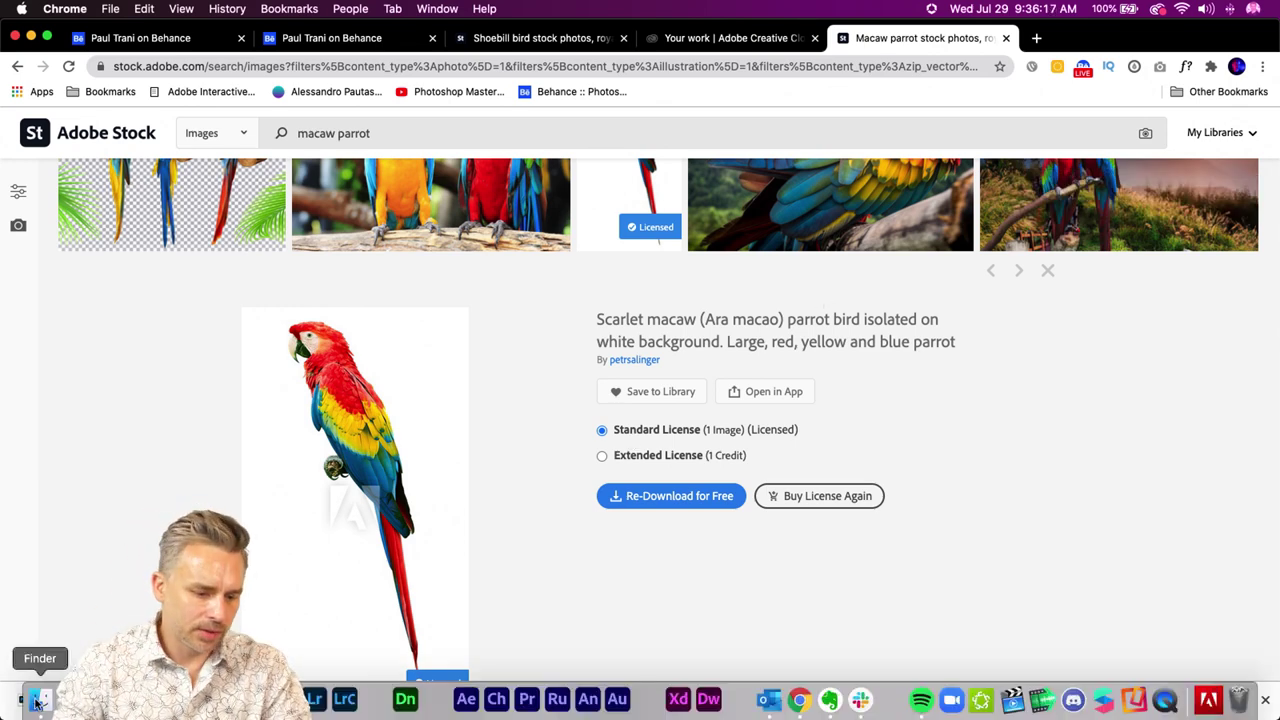
# - Switch to Finder, search this Mac for "peacock.ai" and open Peacock.ai in Illustrator
pyautogui.click(34, 698)
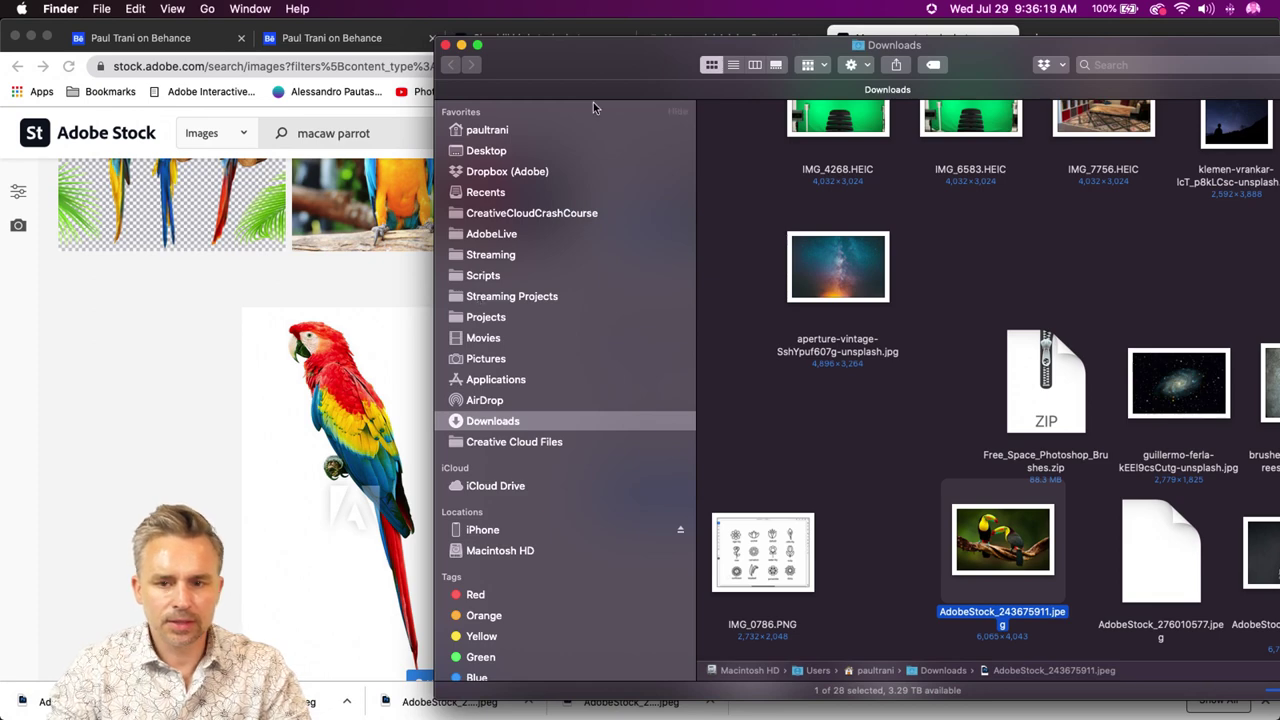
pyautogui.moveTo(600, 72); pyautogui.dragTo(367, 66)
pyautogui.click(923, 62)
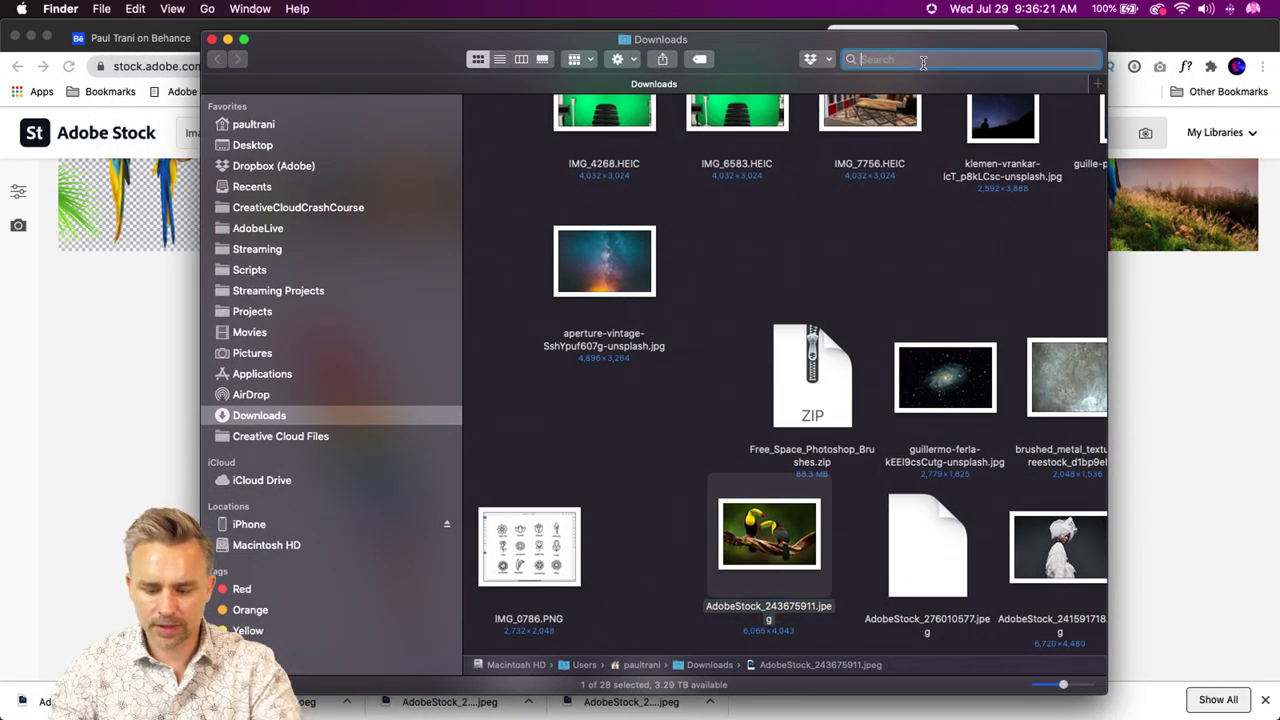
pyautogui.write('peacock')
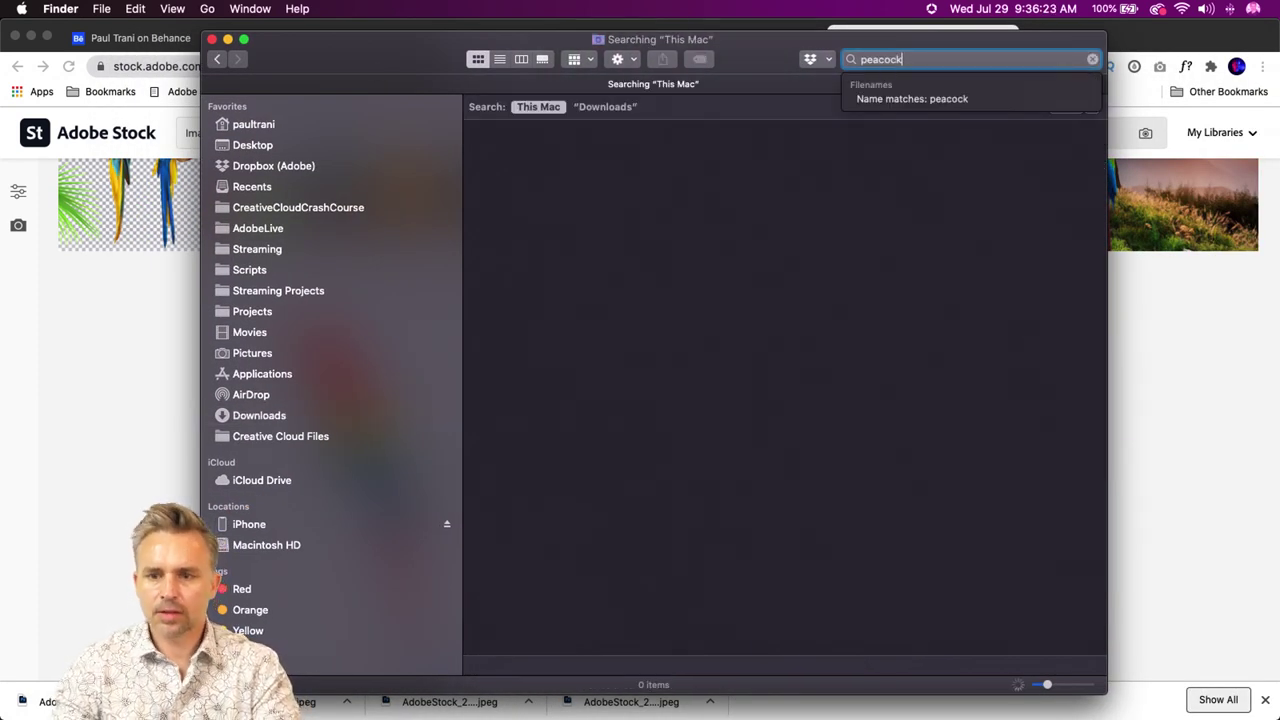
pyautogui.write('.ai')
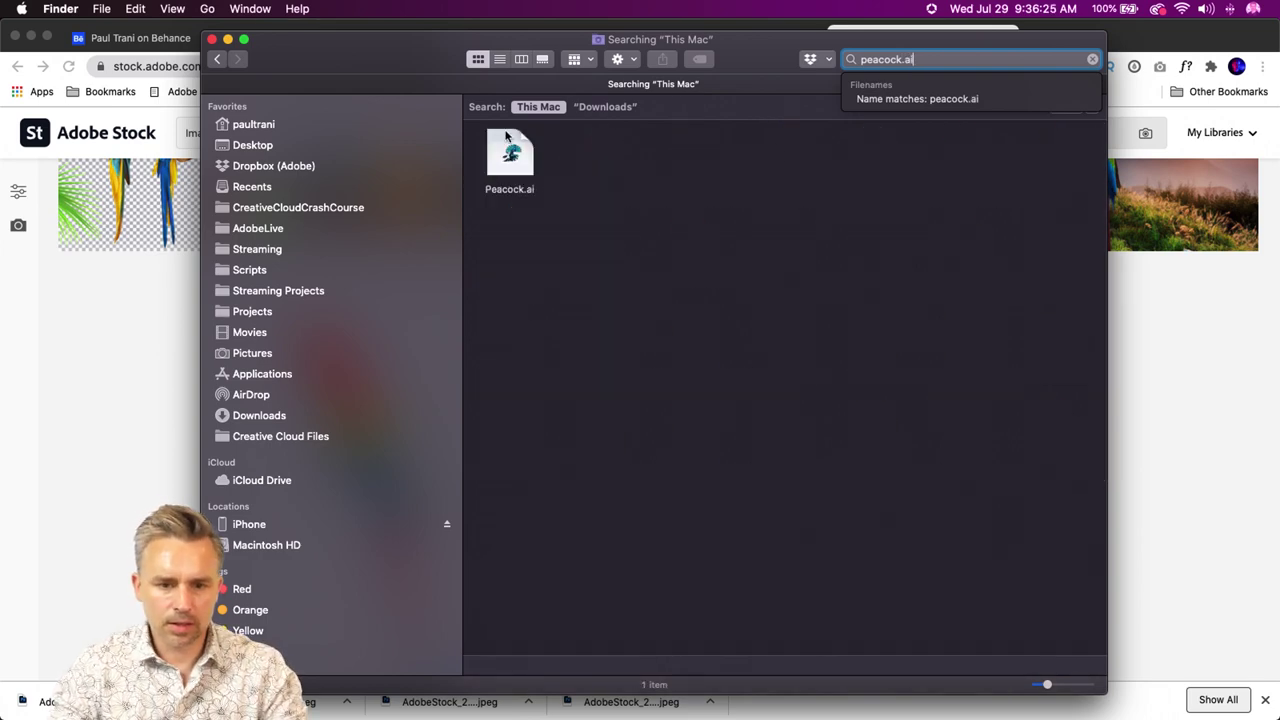
pyautogui.doubleClick(506, 136)
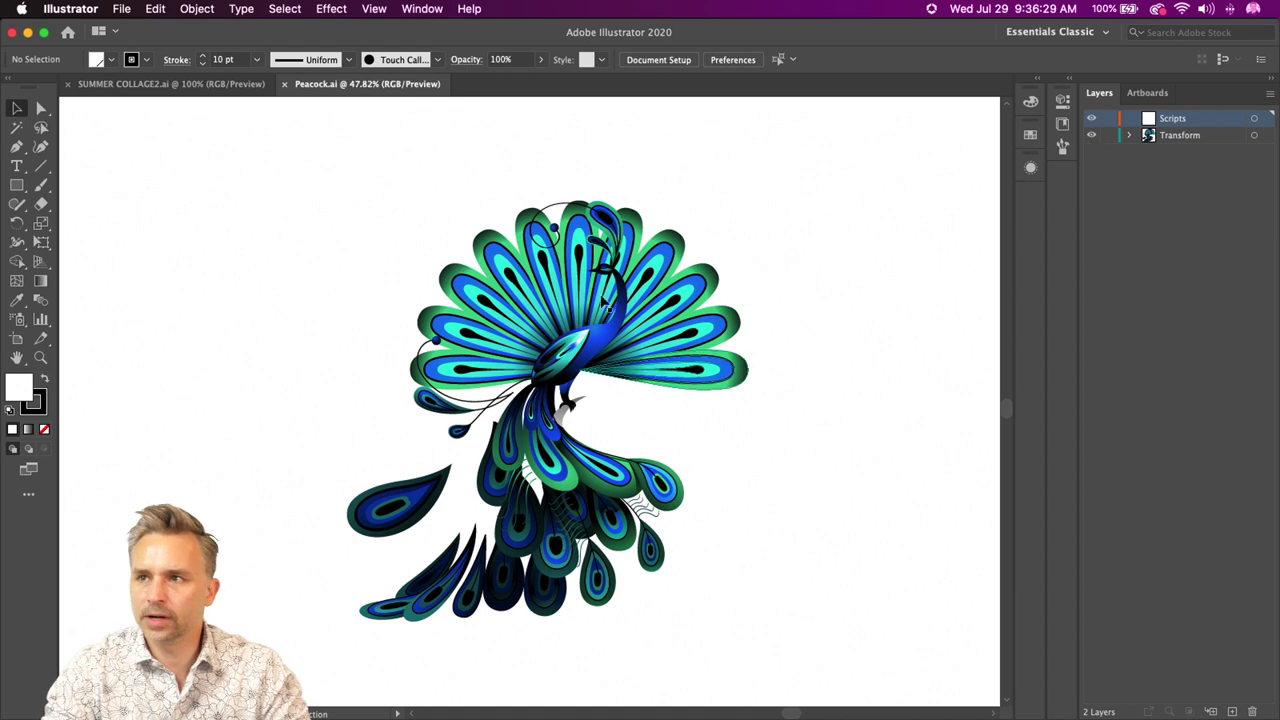
# - Select the peacock's fanned tail feather group, duplicate the Transform layer and hide the original layer
pyautogui.press('super+equal')
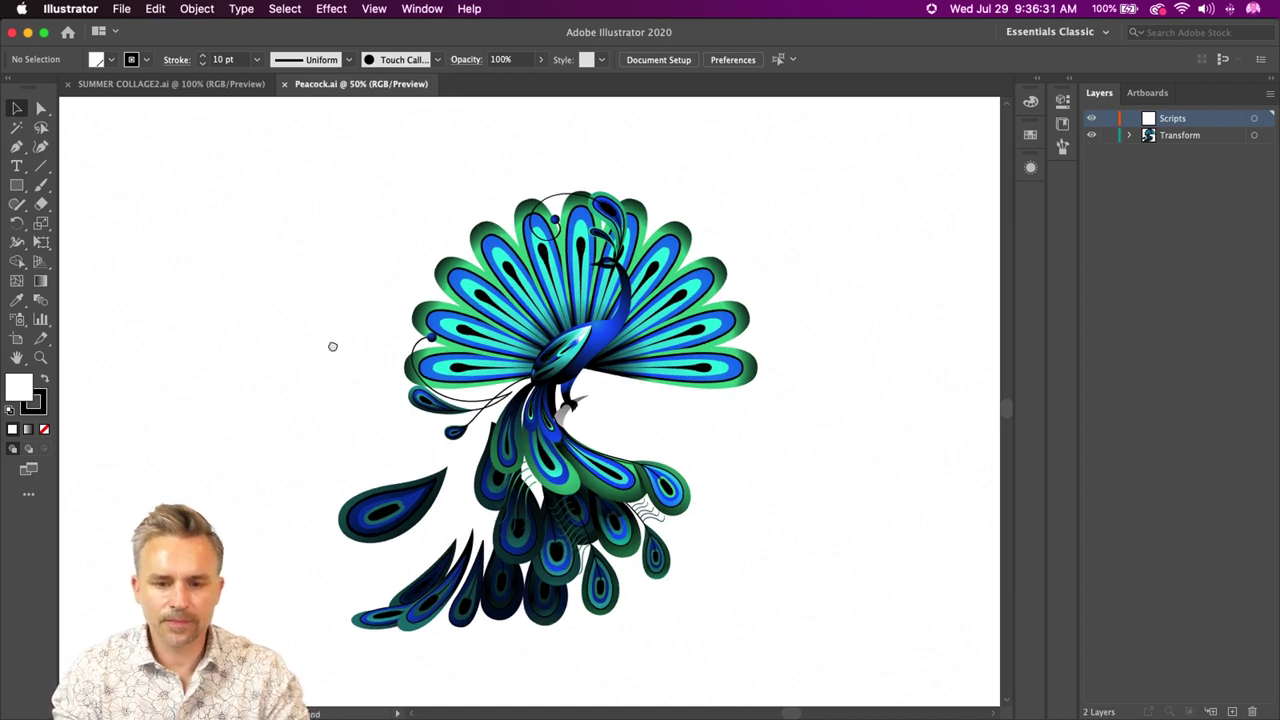
pyautogui.scroll(2, 329, 348)
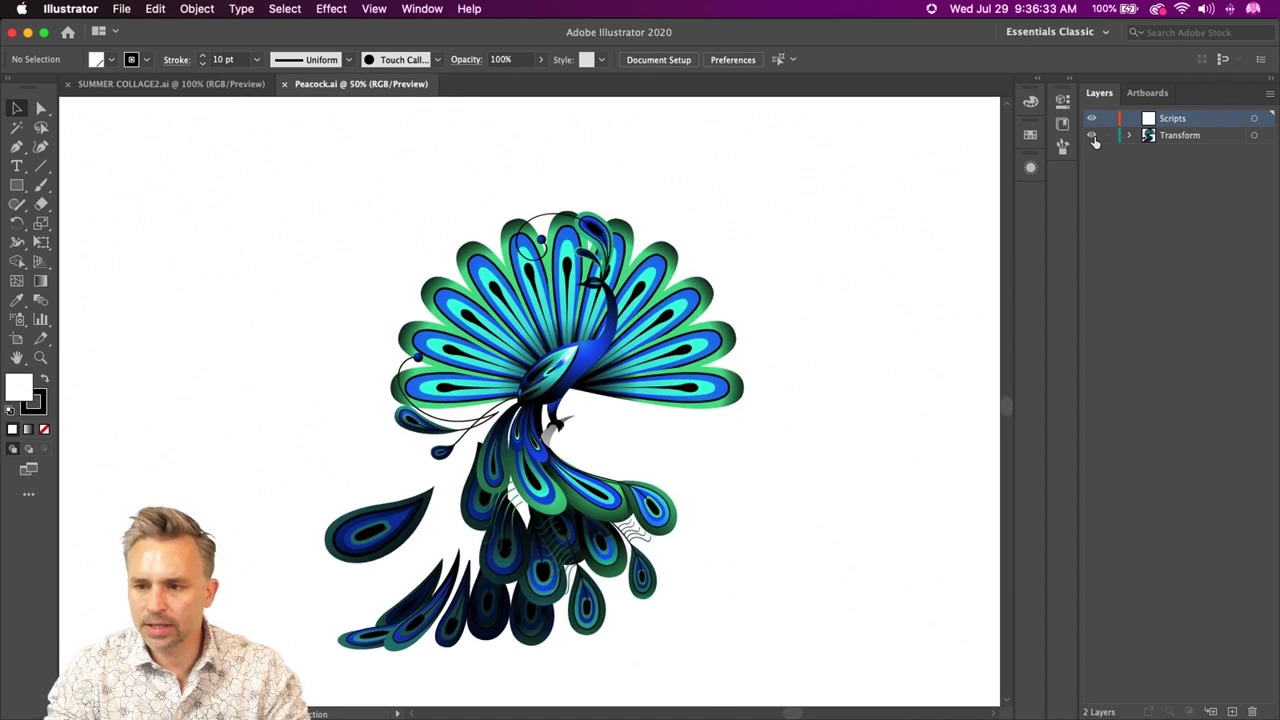
pyautogui.click(1130, 135)
pyautogui.click(459, 310)
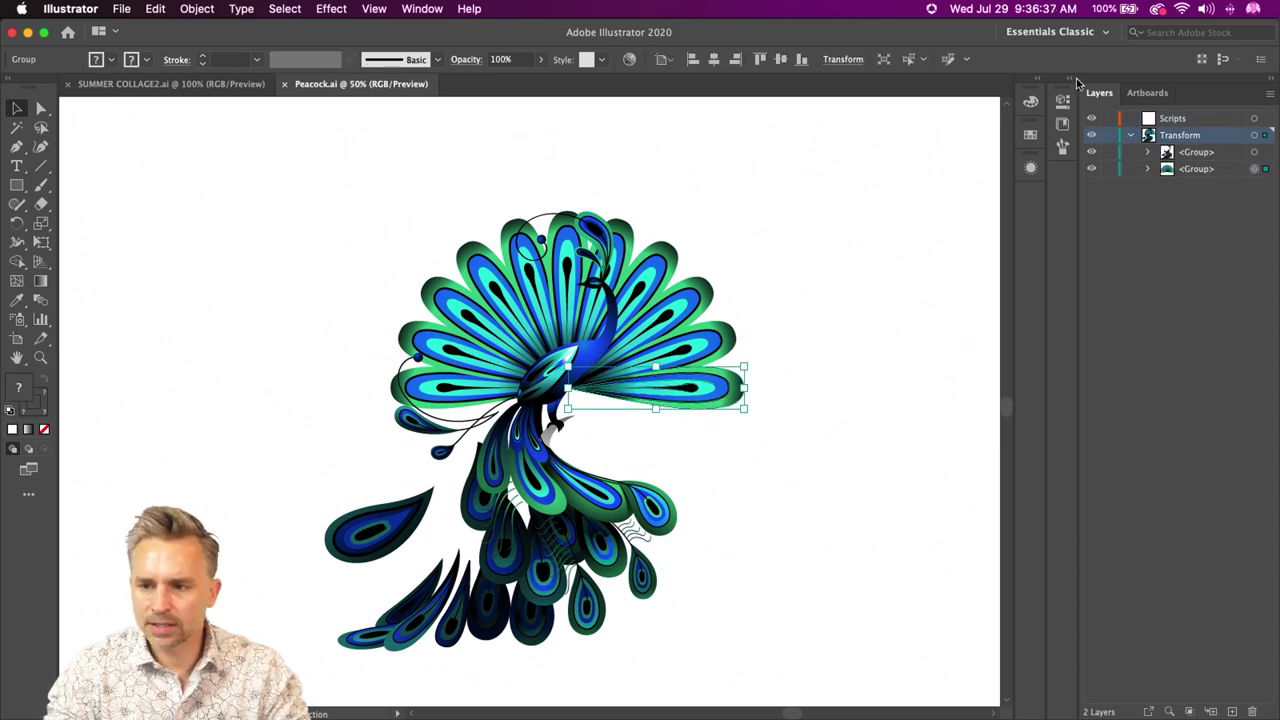
pyautogui.moveTo(1136, 147); pyautogui.dragTo(1203, 313)
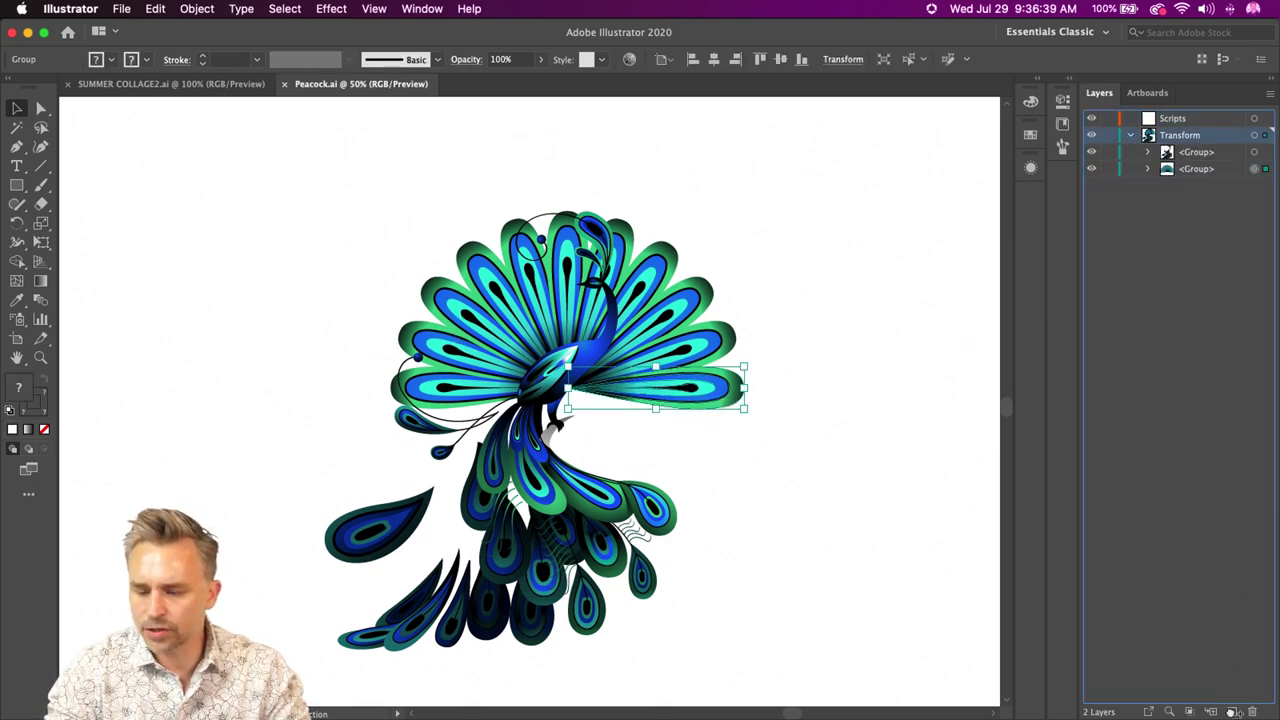
pyautogui.moveTo(1232, 711); pyautogui.dragTo(1232, 711)
pyautogui.click(1091, 187)
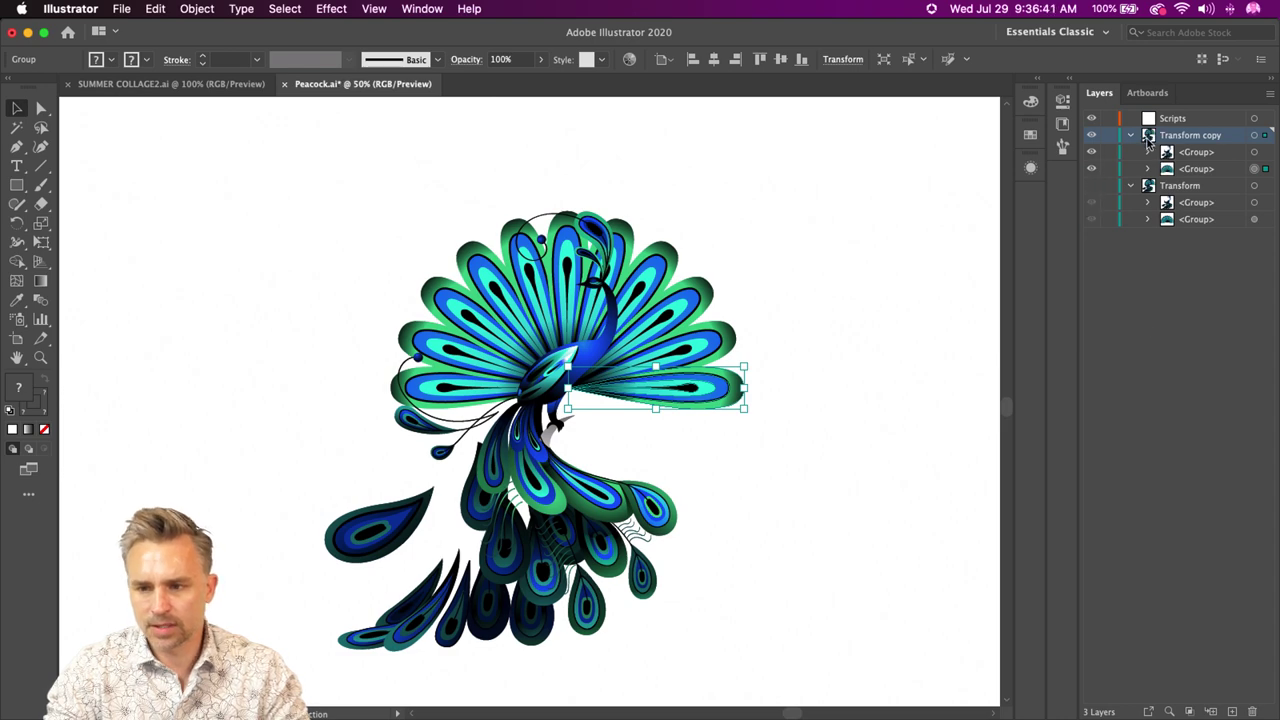
# - Check the Transform effect settings on the selected tail feather group, then remove the effect so one feather remains
pyautogui.click(1066, 79)
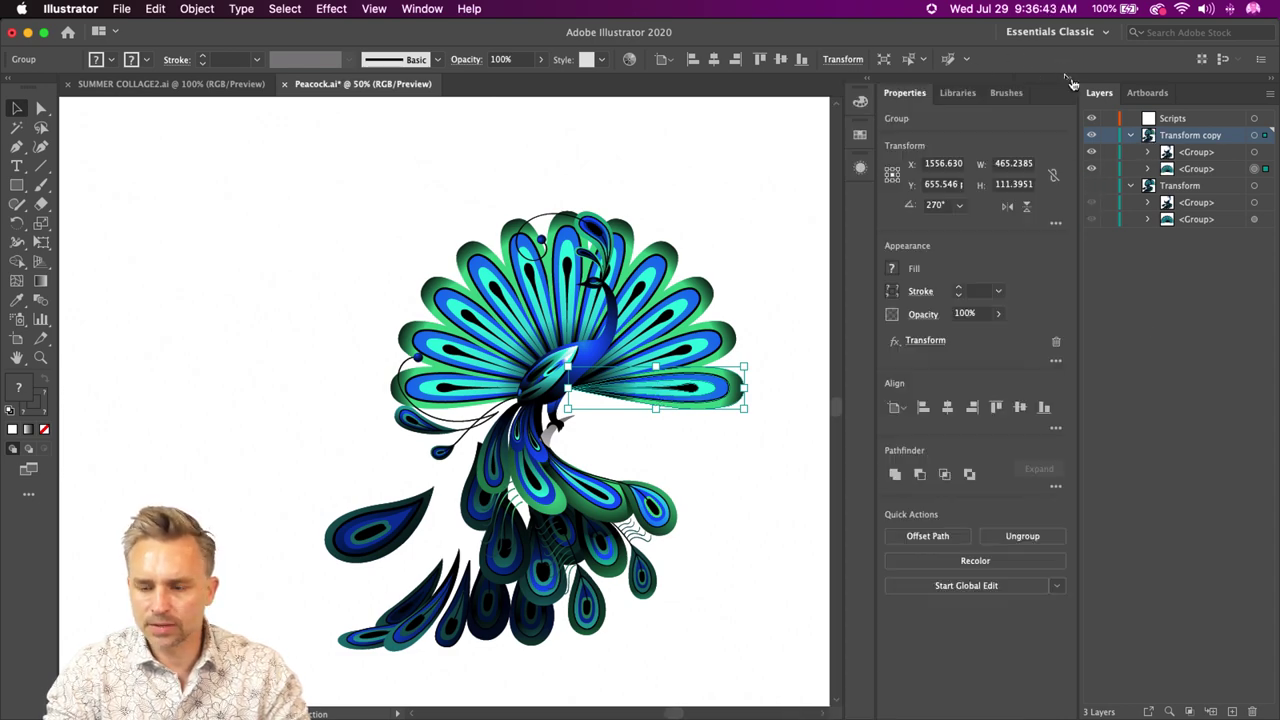
pyautogui.click(924, 341)
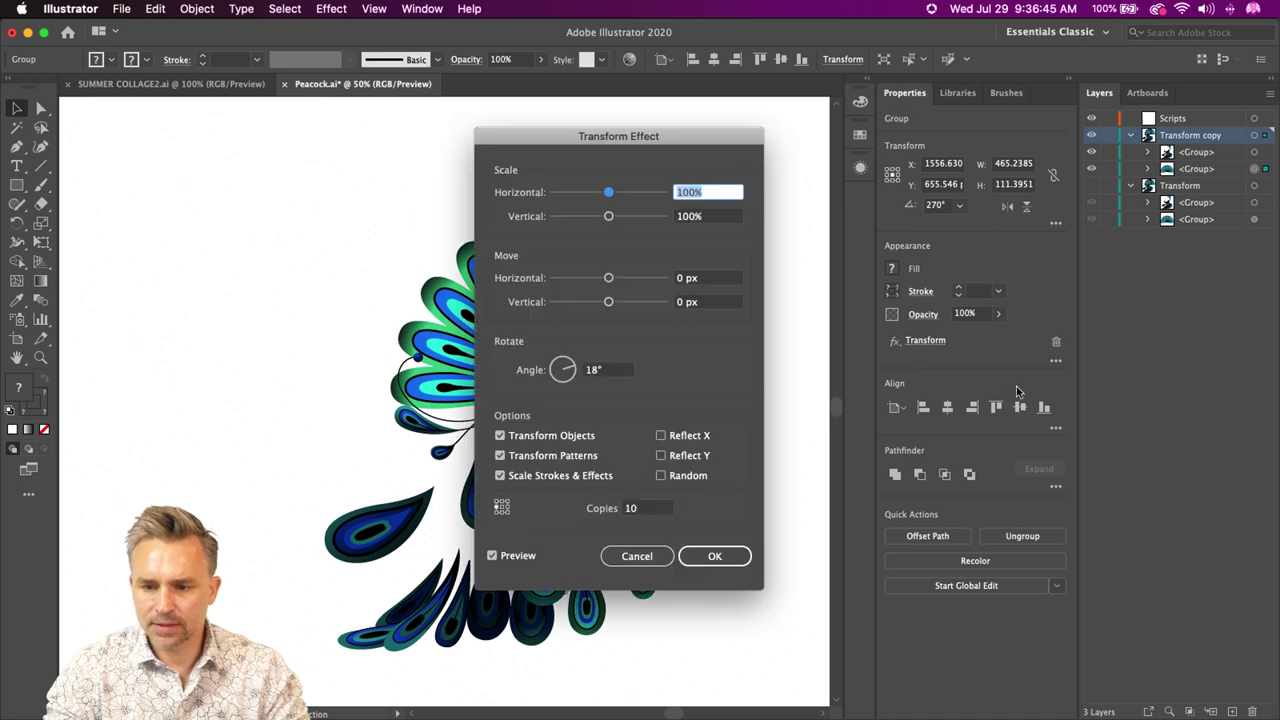
pyautogui.click(631, 560)
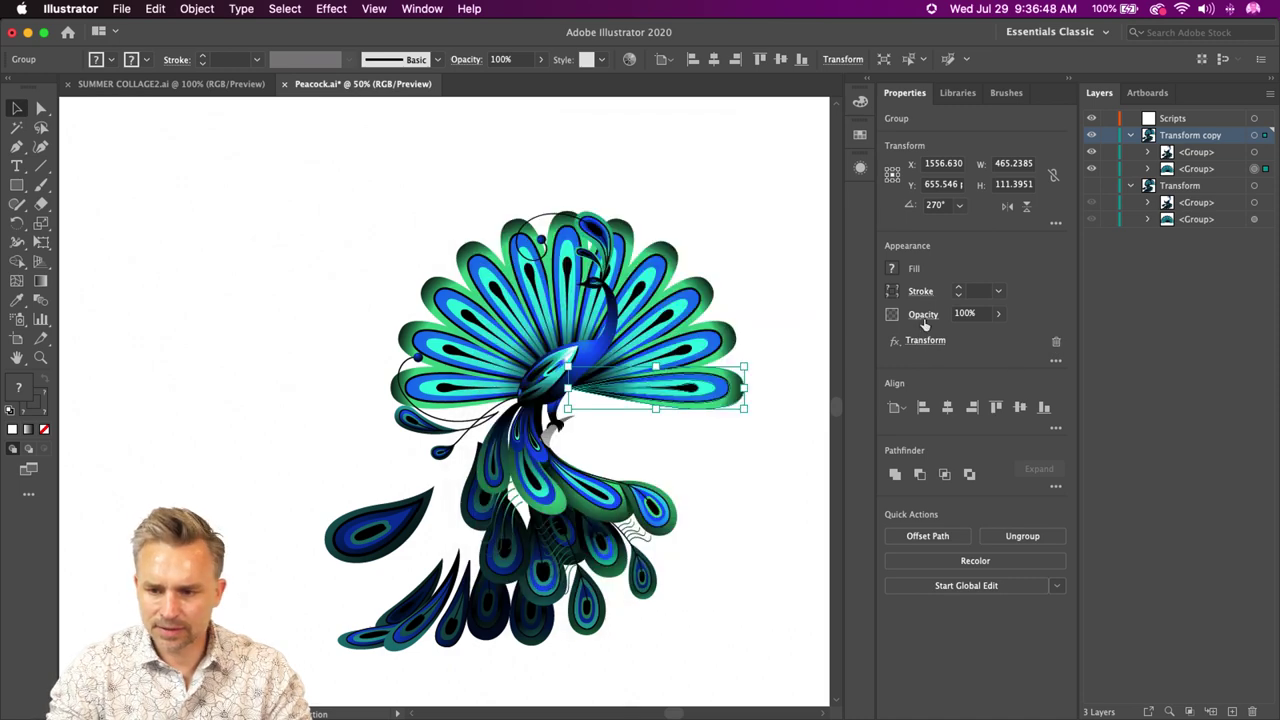
pyautogui.click(1057, 342)
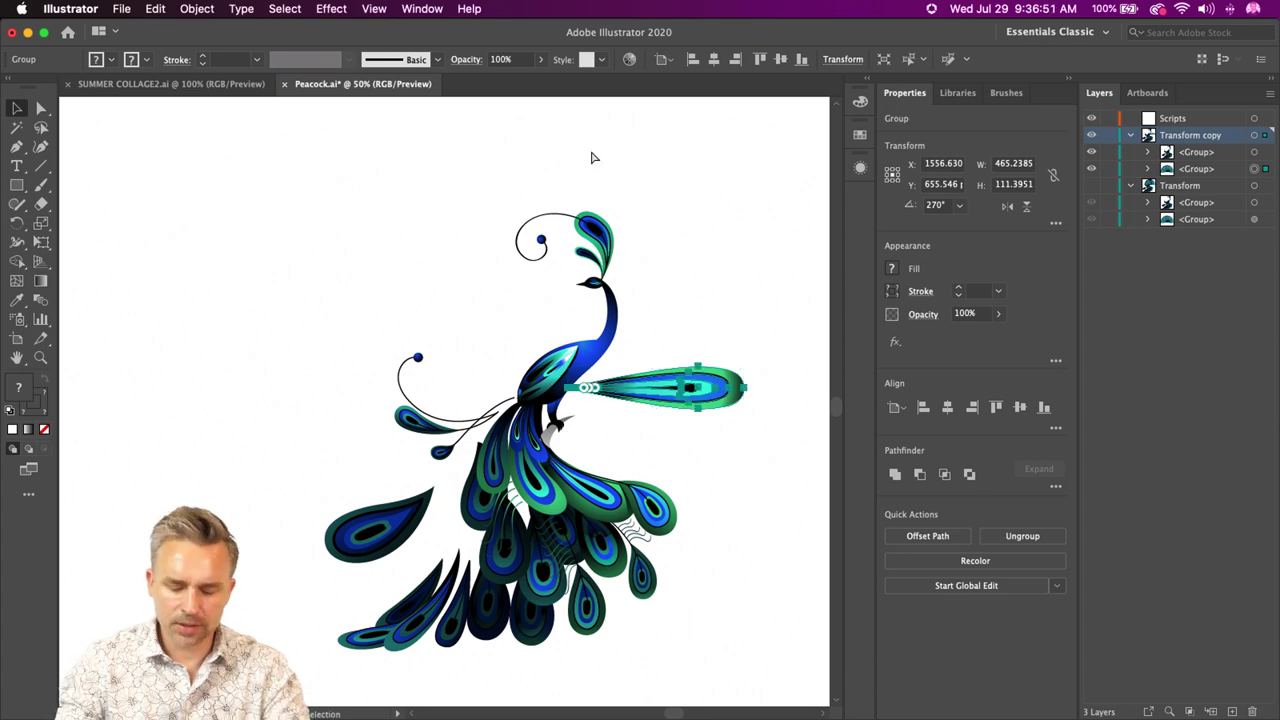
# - Rotate the single tail feather by 20° around a pivot on the peacock's body, just beyond the feather's narrow tip
pyautogui.press('super+equal')
pyautogui.moveTo(230, 291); pyautogui.dragTo(407, 418)
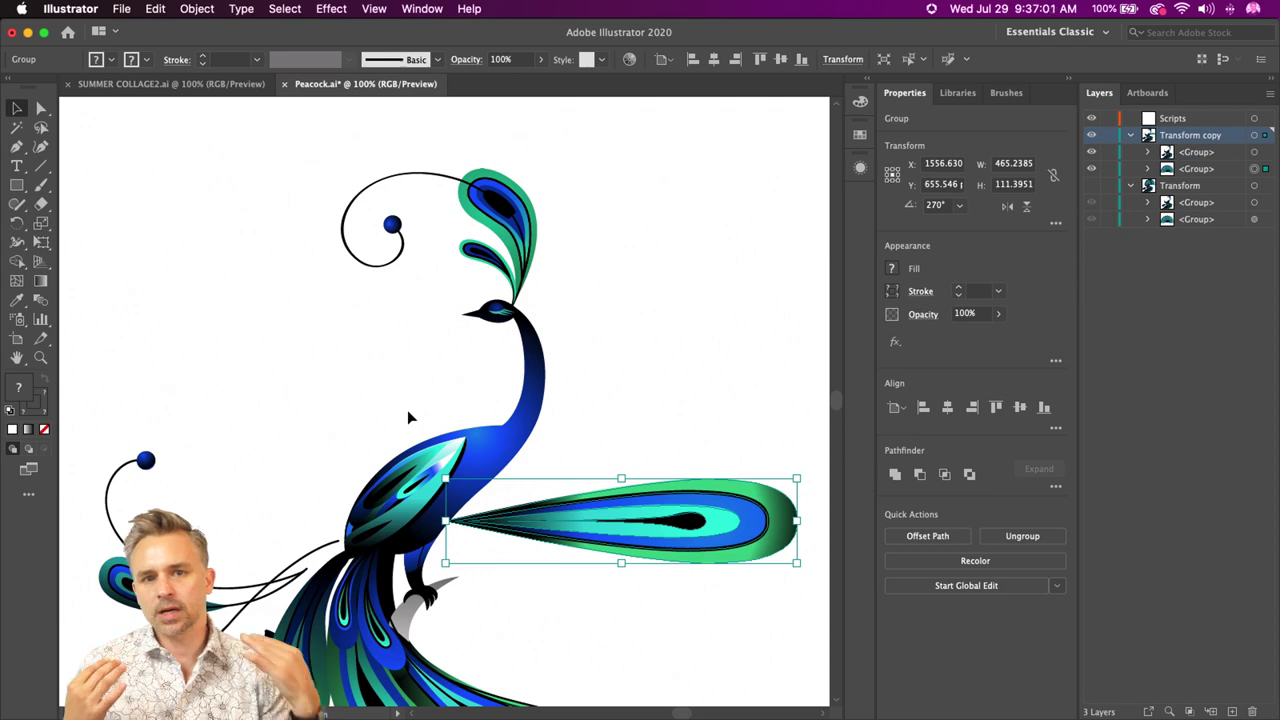
pyautogui.click(330, 8)
pyautogui.click(330, 8)
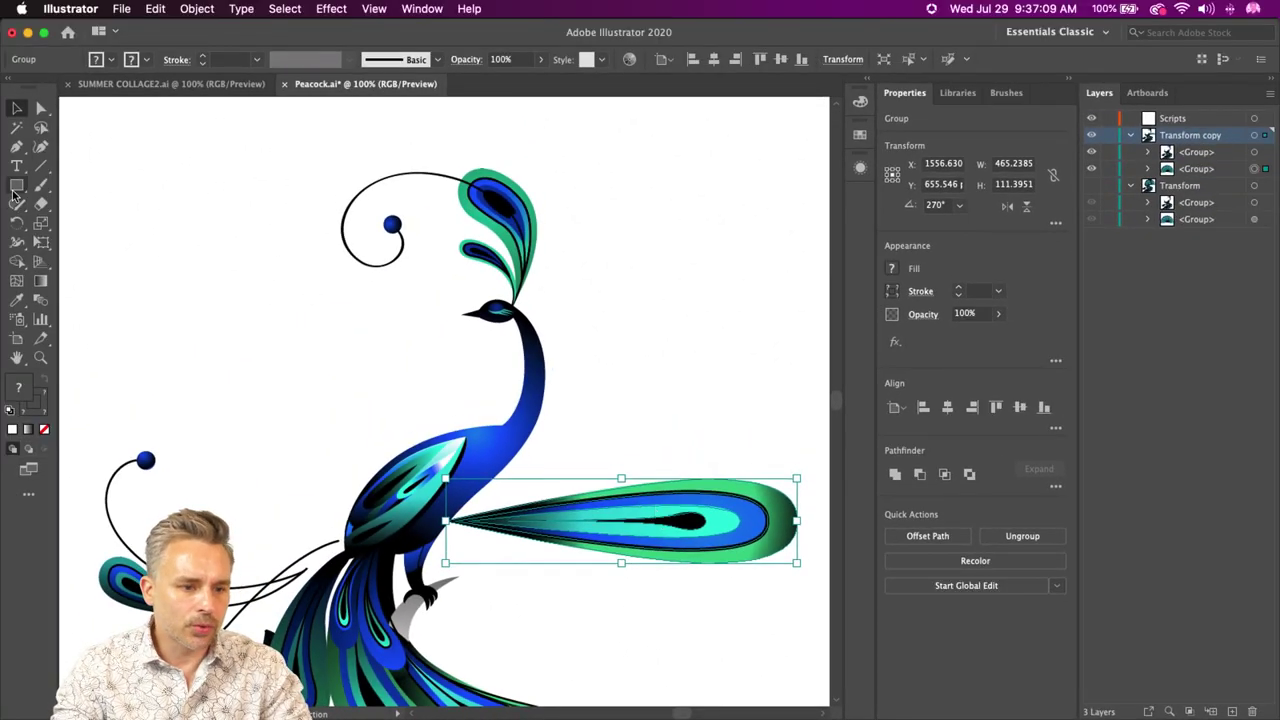
pyautogui.click(16, 222)
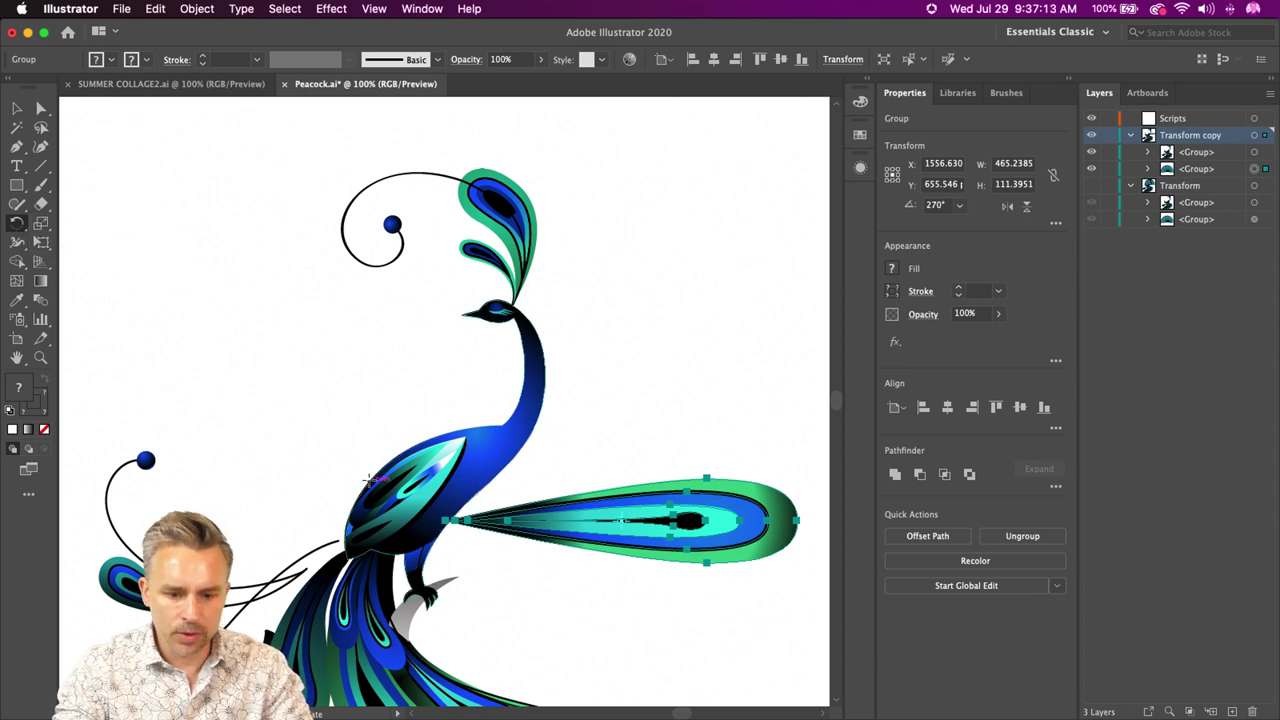
pyautogui.keyDown('alt'); pyautogui.click(403, 521); pyautogui.keyUp('alt')
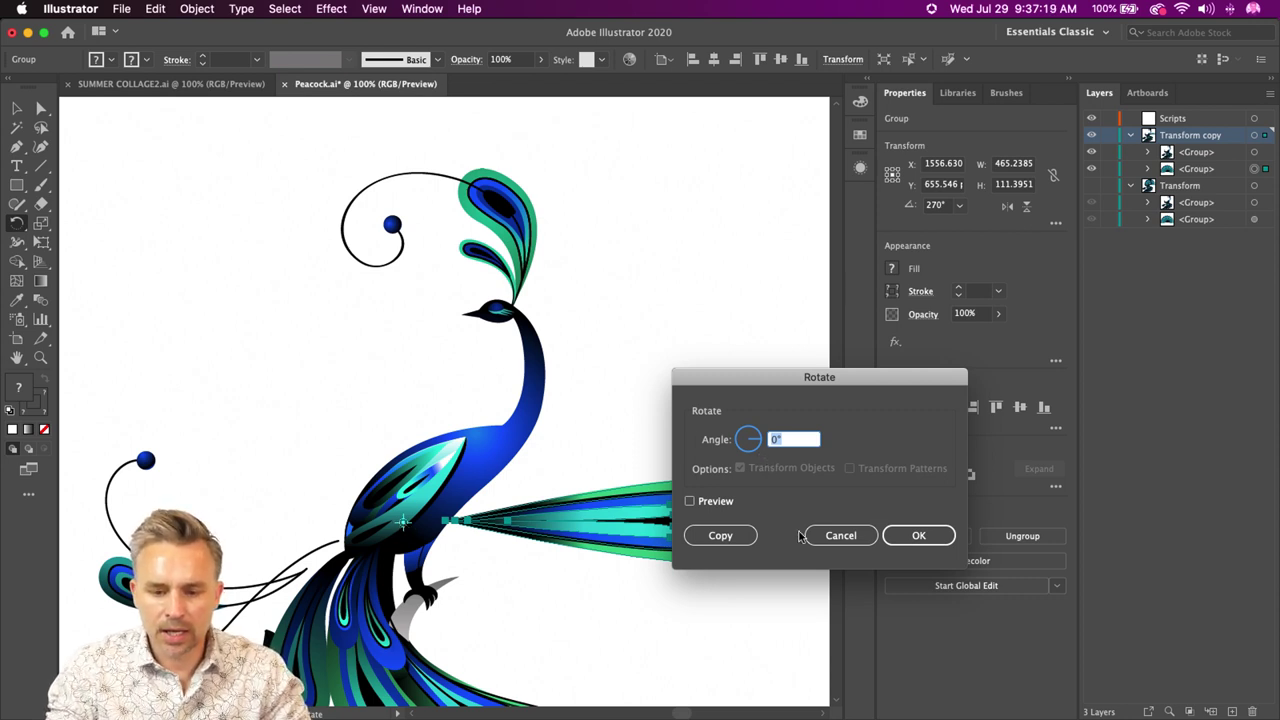
pyautogui.write('20')
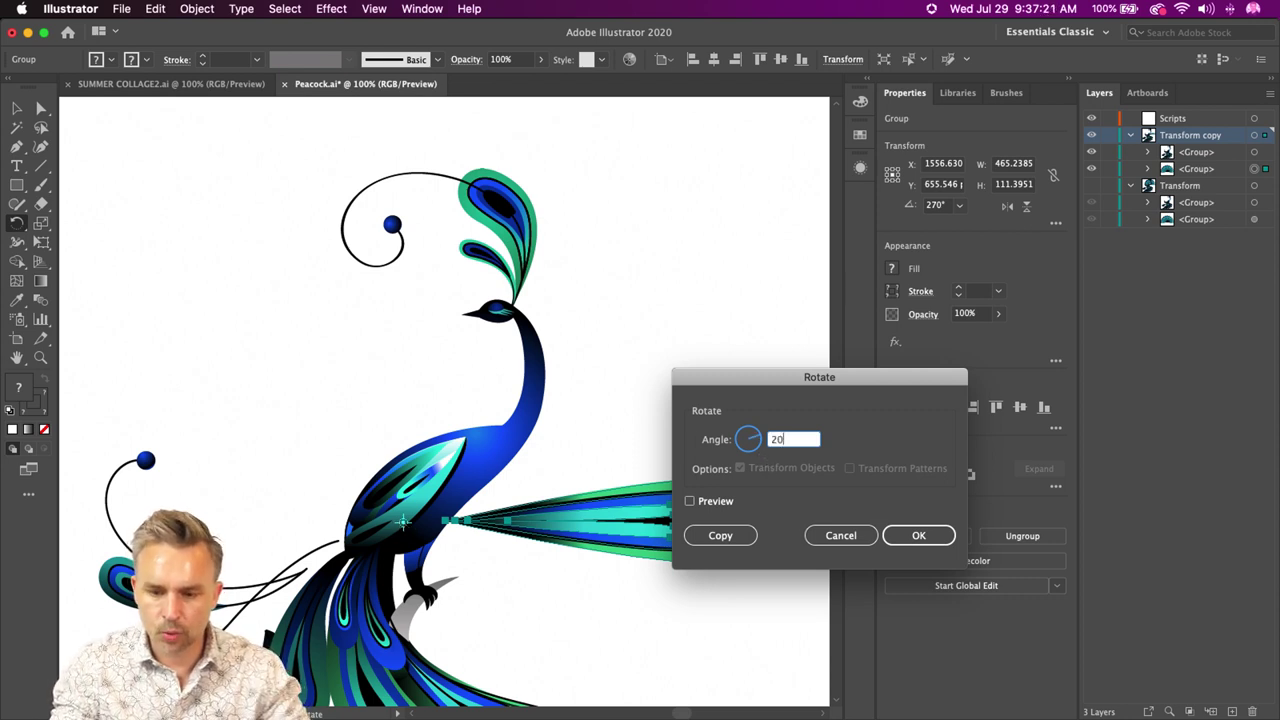
# - Rotate a copy of the horizontal tail feather by 20° and repeat the transformation to fan feathers around to the body's opposite side
pyautogui.click(689, 501)
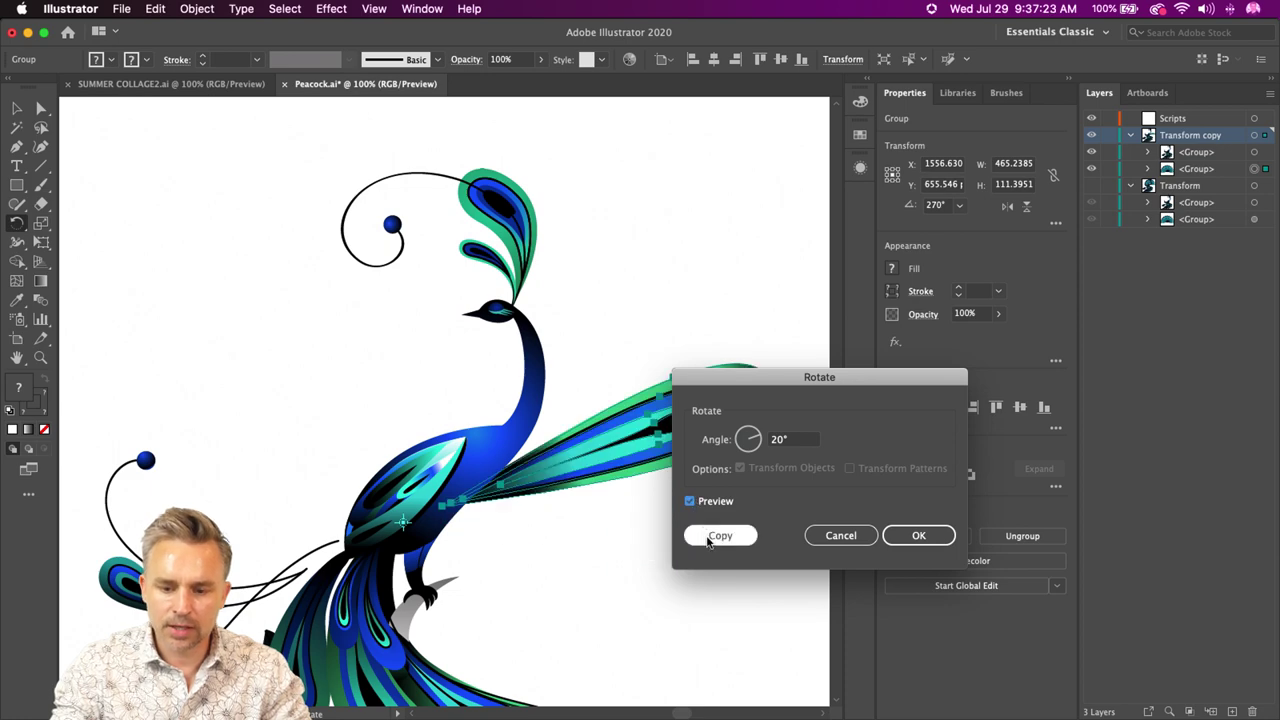
pyautogui.click(718, 536)
pyautogui.press('super+d')
pyautogui.press('super+d')
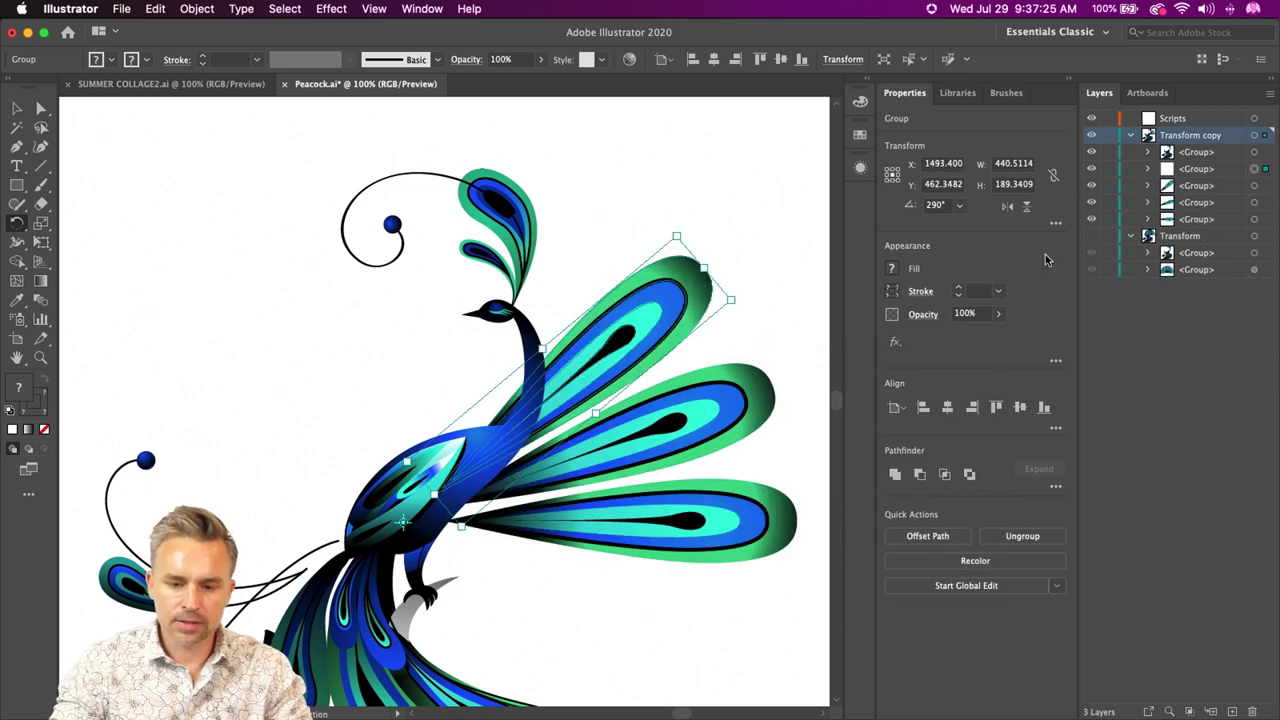
pyautogui.press('super+d')
pyautogui.press('super+d')
pyautogui.press('super+d')
pyautogui.press('super+d')
pyautogui.press('super+d')
pyautogui.press('super+d')
pyautogui.press('super+d')
pyautogui.press('super+d')
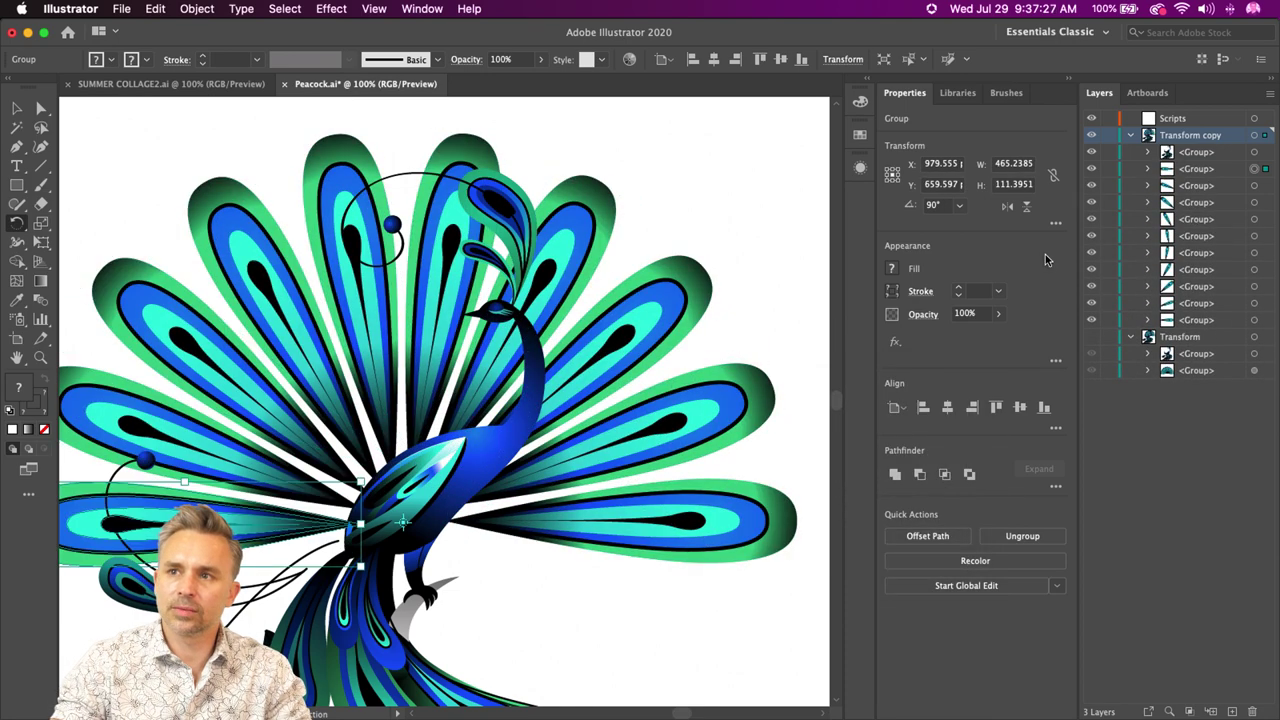
# - Undo all the rotated feather copies, back to the single original horizontal feather
pyautogui.press('super+z')
pyautogui.press('super+z')
pyautogui.press('super+z')
pyautogui.press('super+z')
pyautogui.press('super+z')
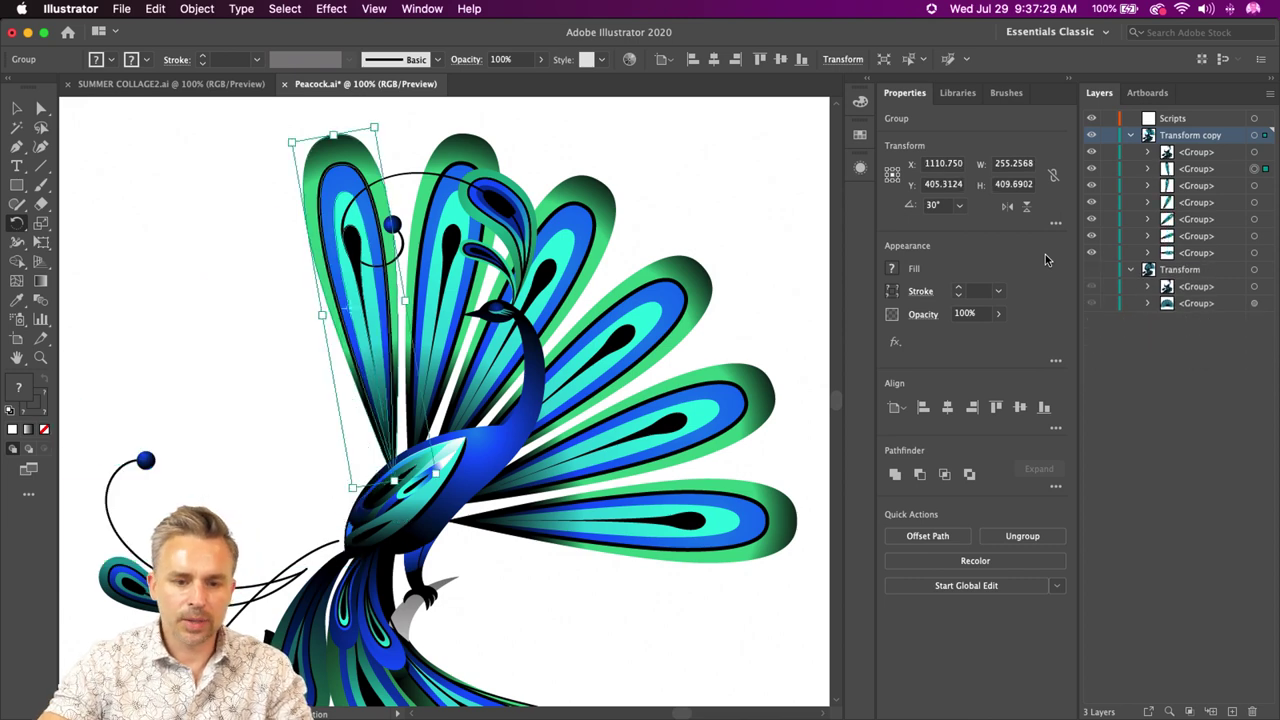
pyautogui.click(16, 108)
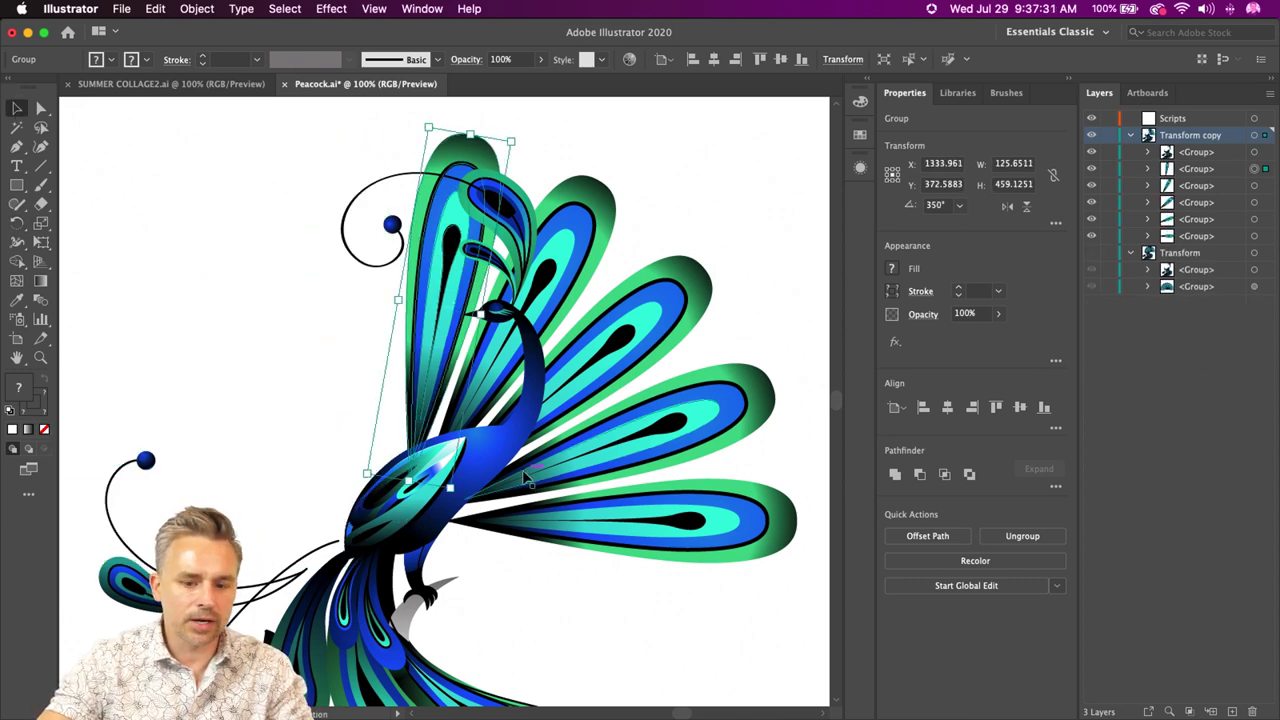
pyautogui.click(745, 502)
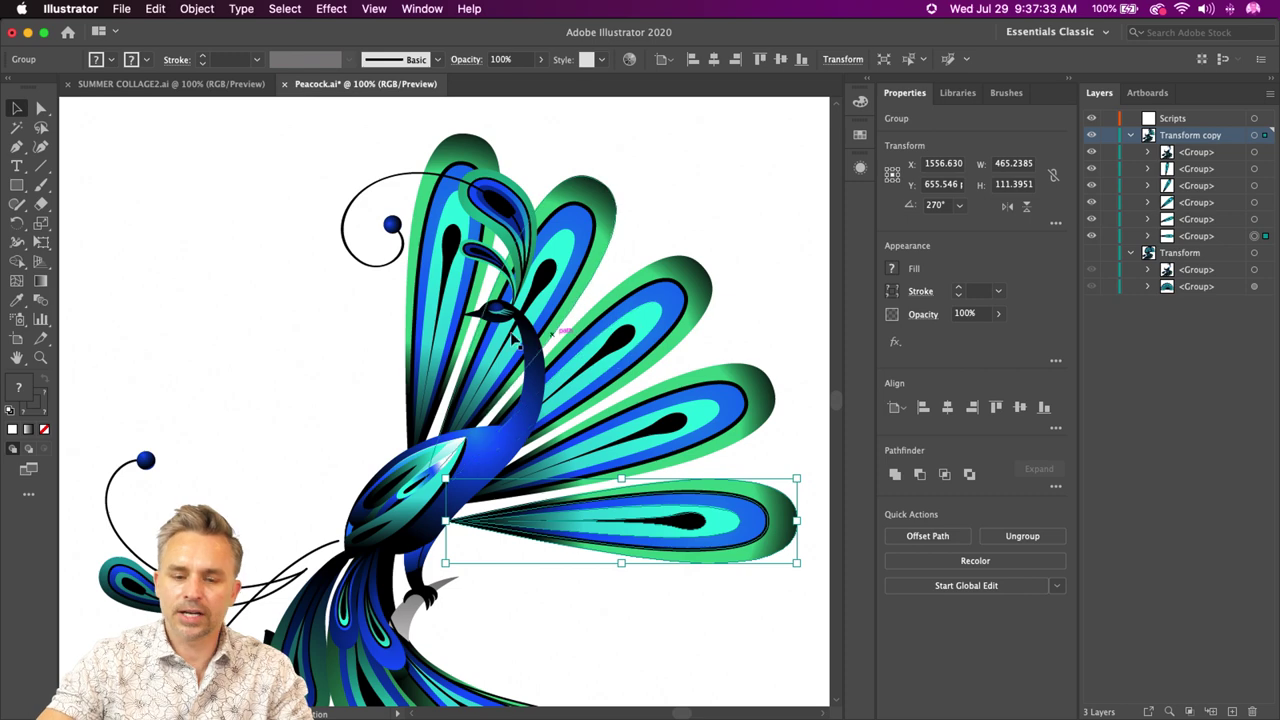
pyautogui.press('super+z')
pyautogui.press('super+z')
pyautogui.press('super+z')
pyautogui.press('super+z')
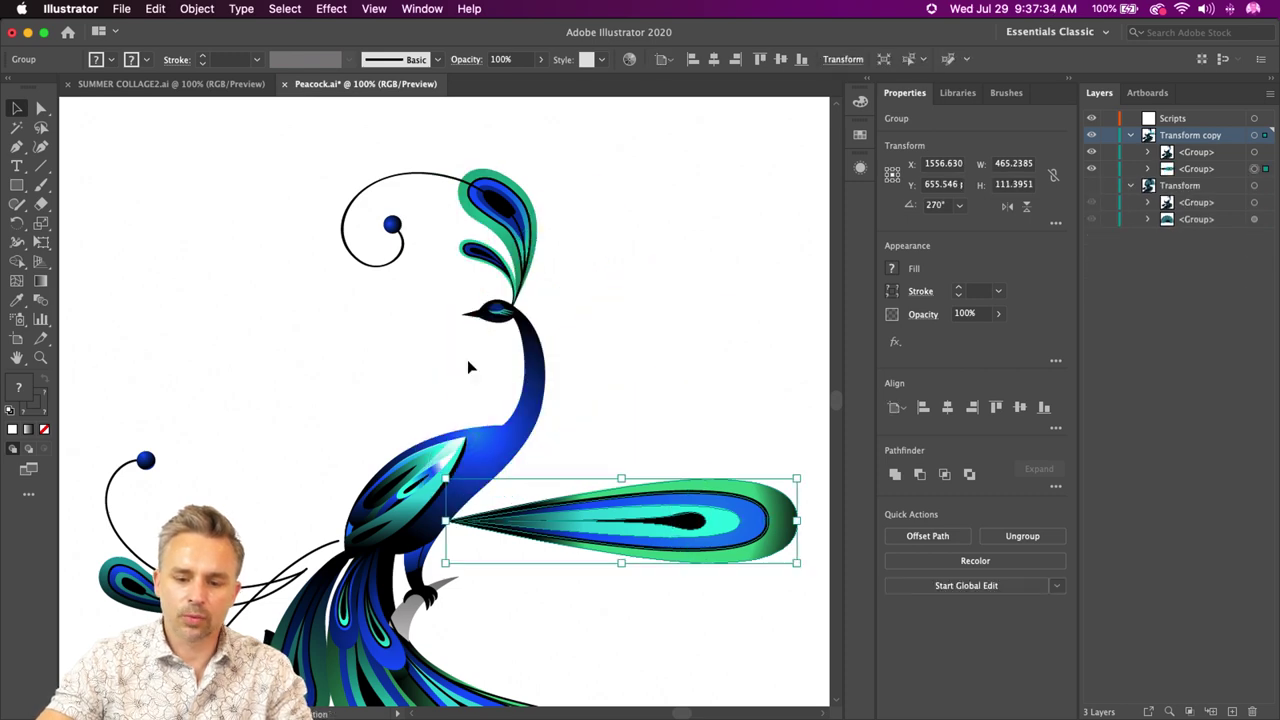
# - Add a Transform effect to the selected feather with a 20° rotation and 5 copies
pyautogui.click(331, 8)
pyautogui.moveTo(351, 158)
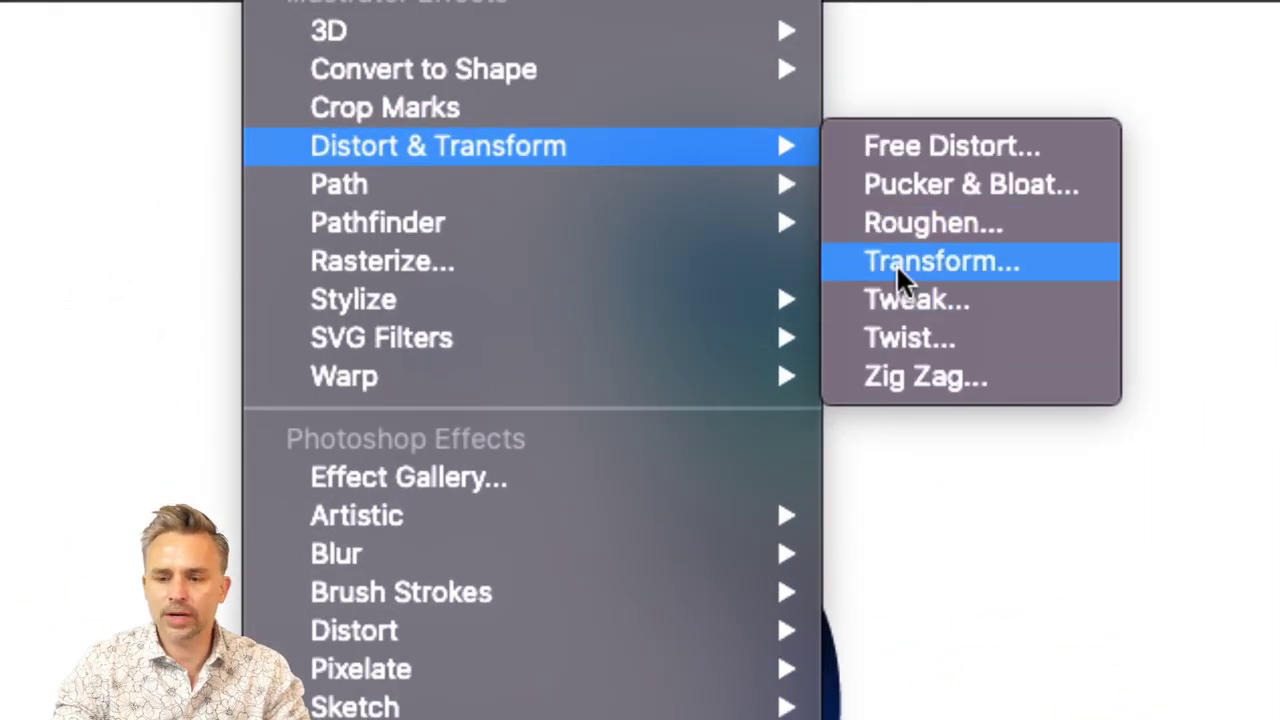
pyautogui.click(896, 263)
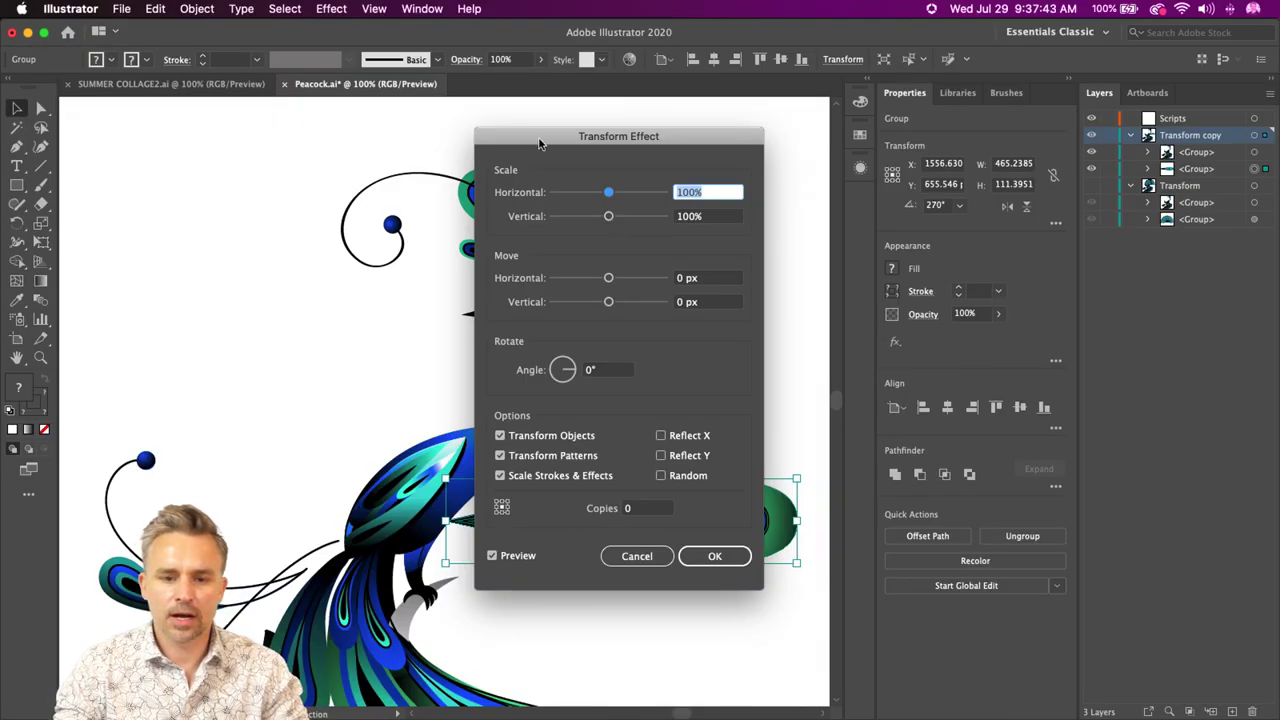
pyautogui.moveTo(539, 143); pyautogui.dragTo(895, 127)
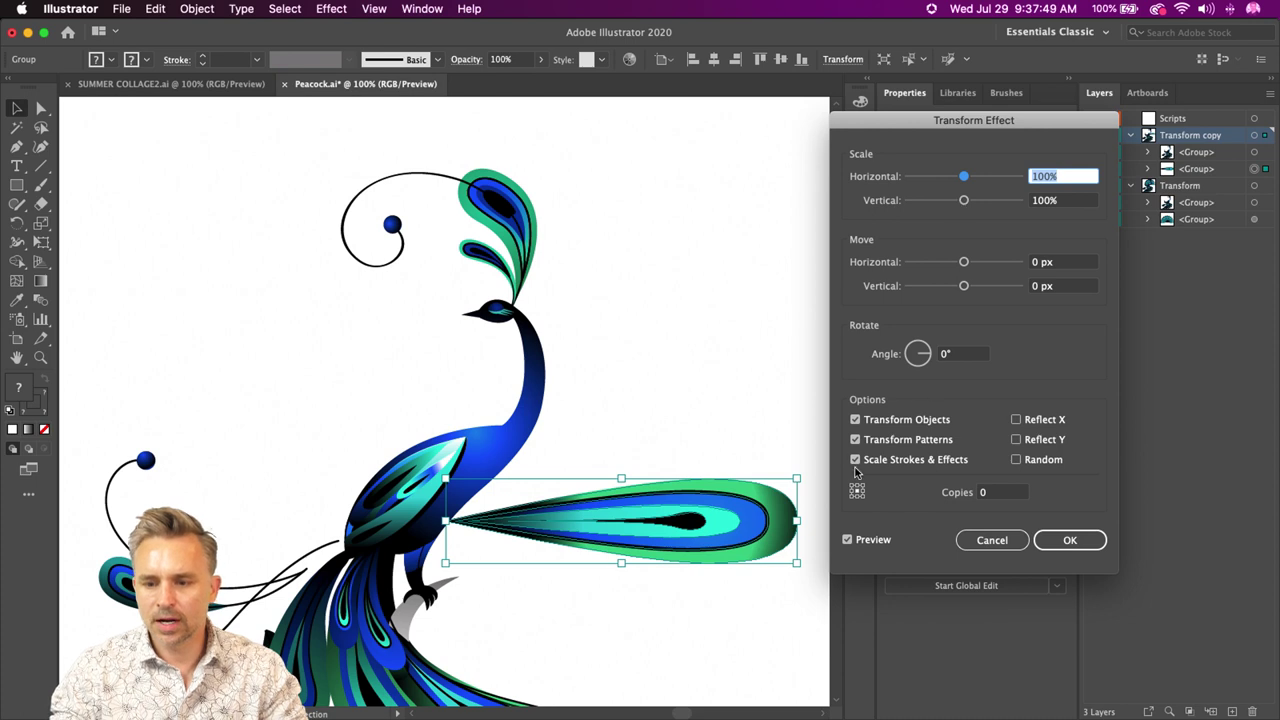
pyautogui.click(986, 497)
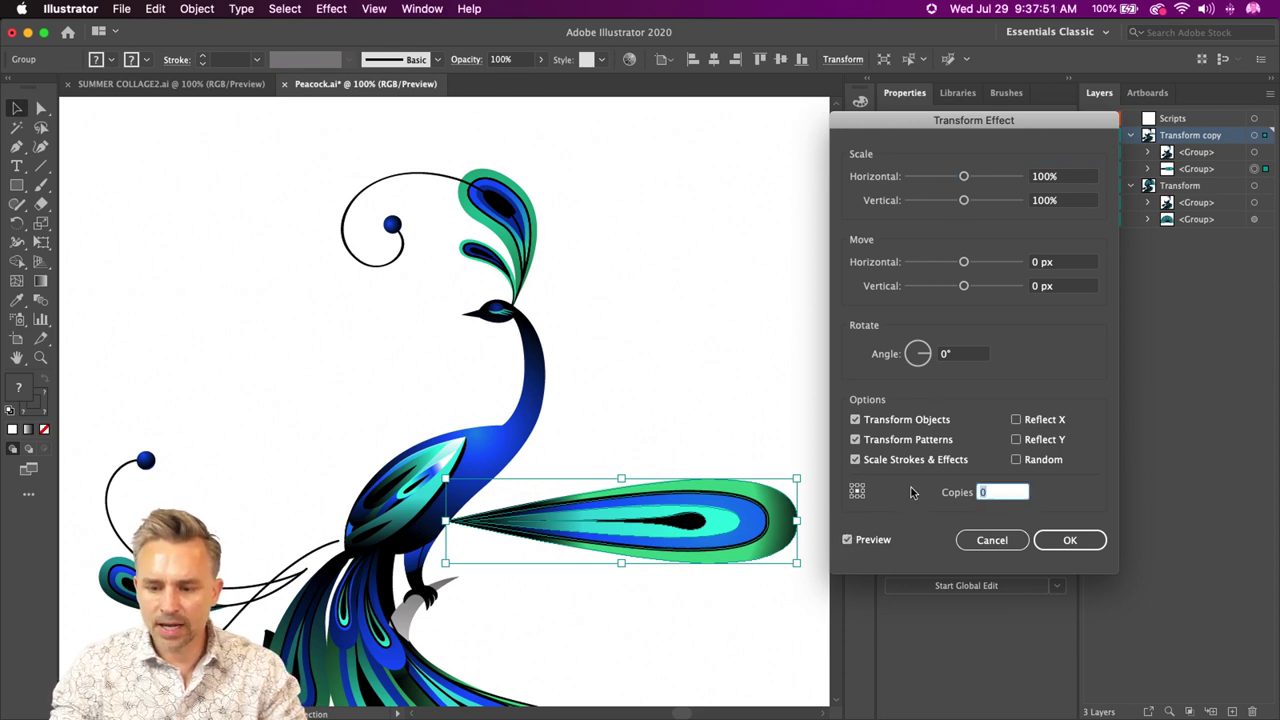
pyautogui.write('5')
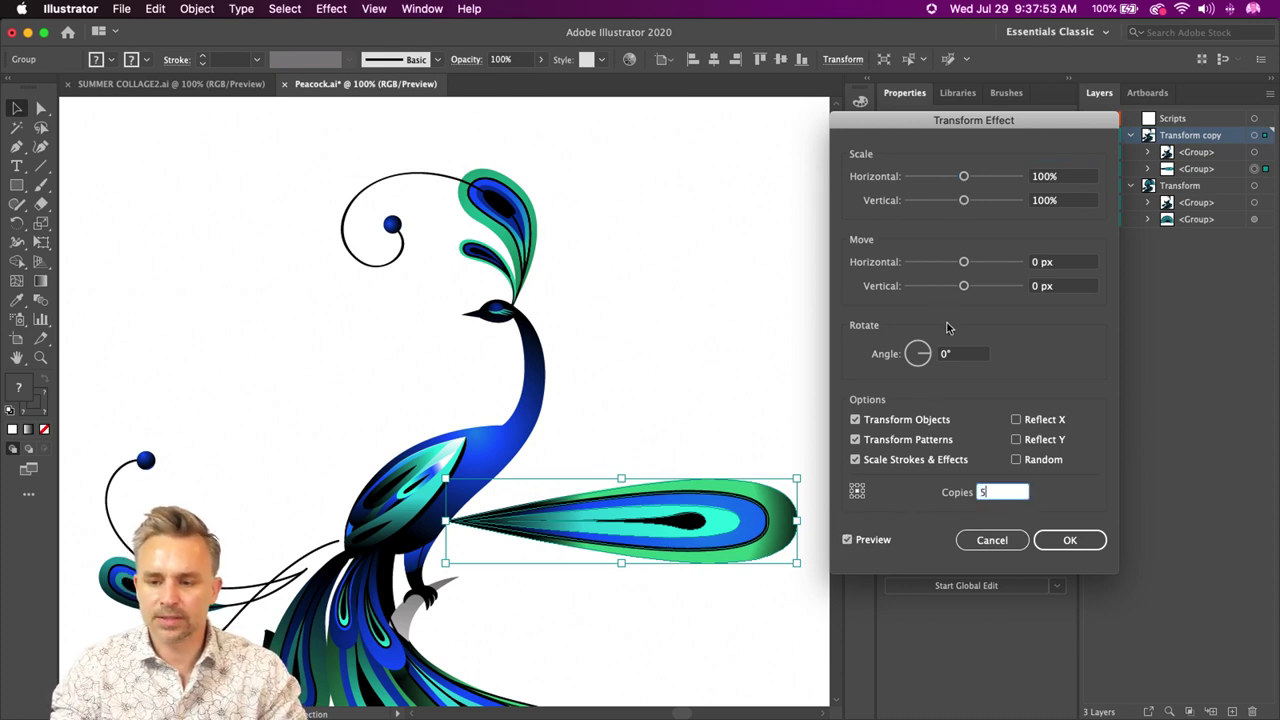
pyautogui.click(945, 353)
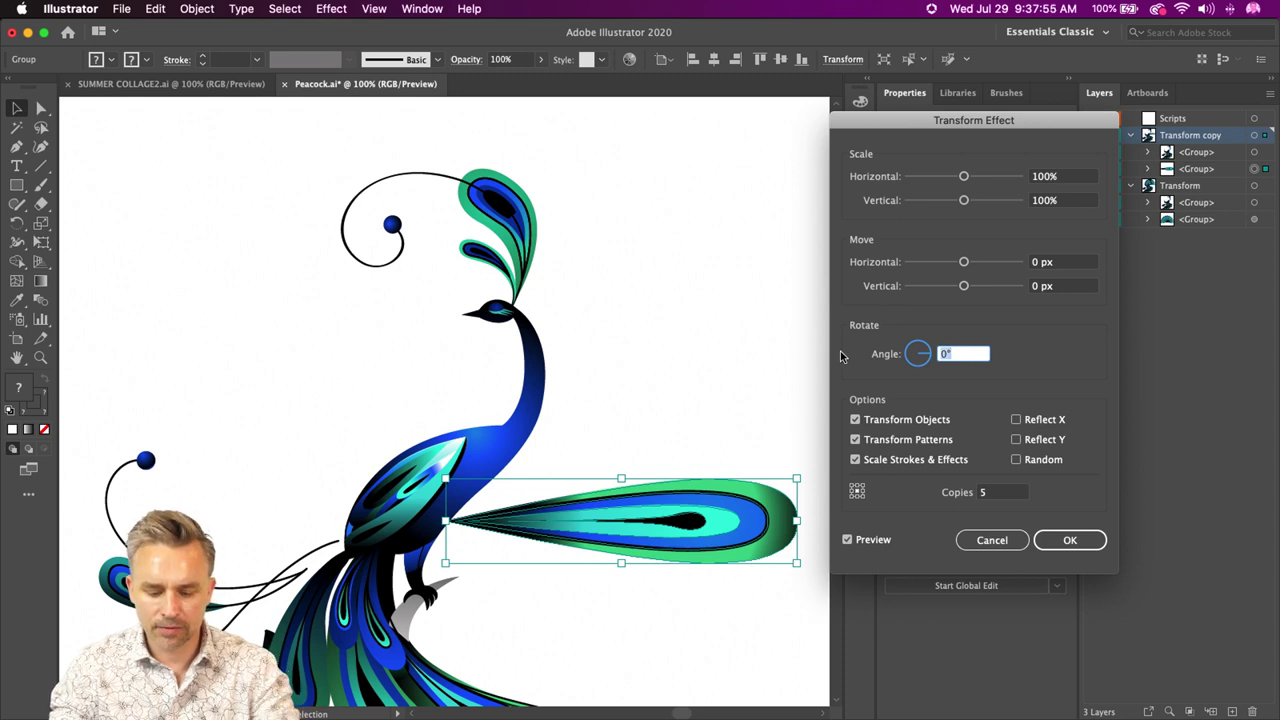
pyautogui.write('20')
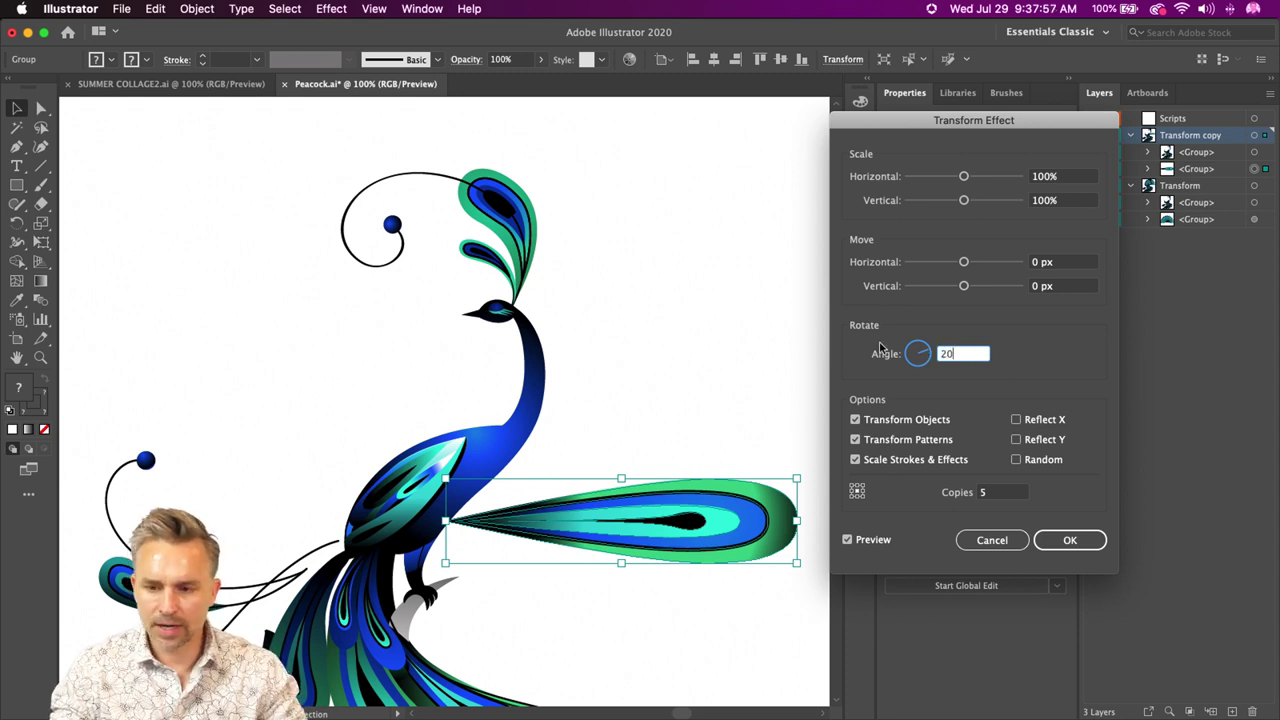
pyautogui.press('Tab')
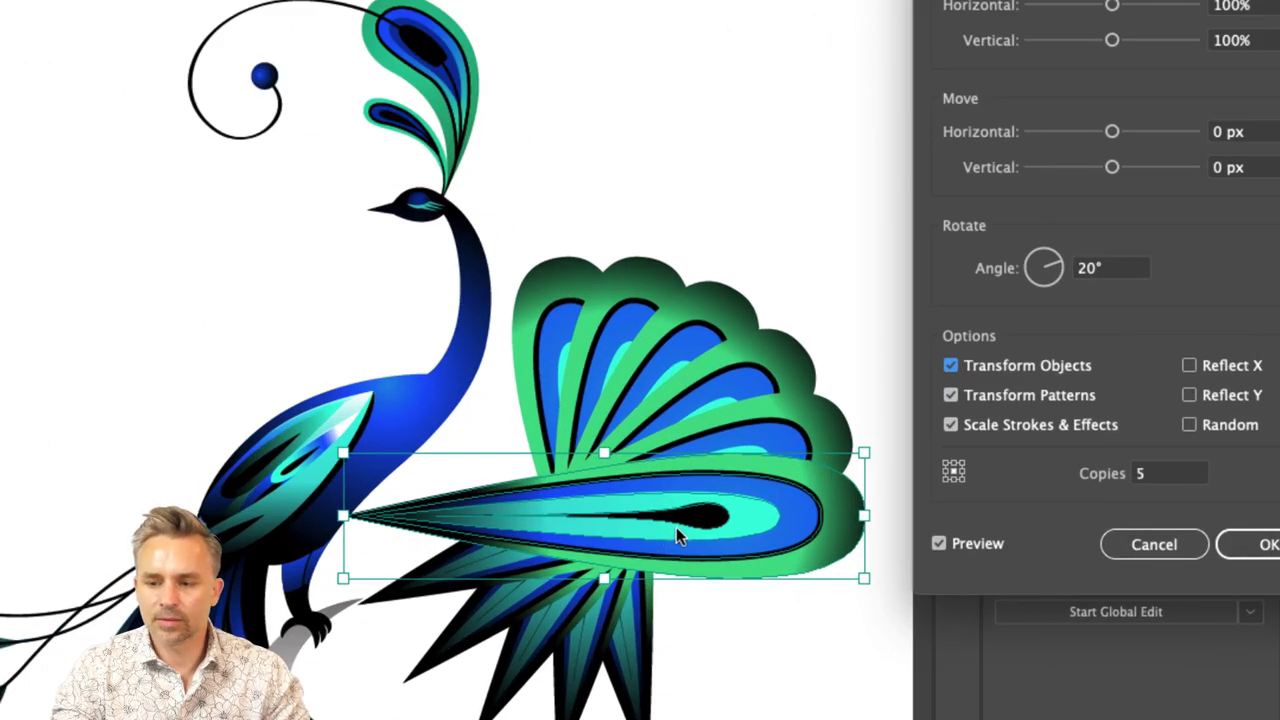
# - Change the Transform effect to 9 copies, pivoting about the middle of the feather's left edge
pyautogui.click(1160, 478)
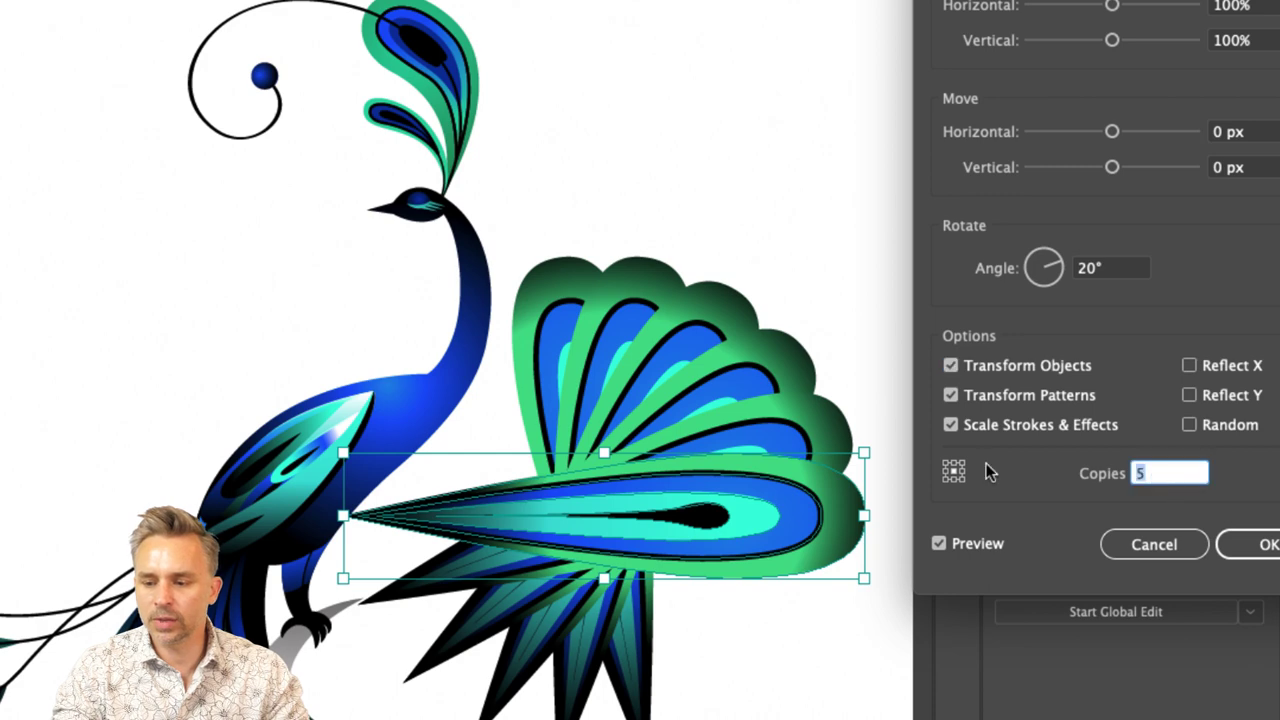
pyautogui.write('18')
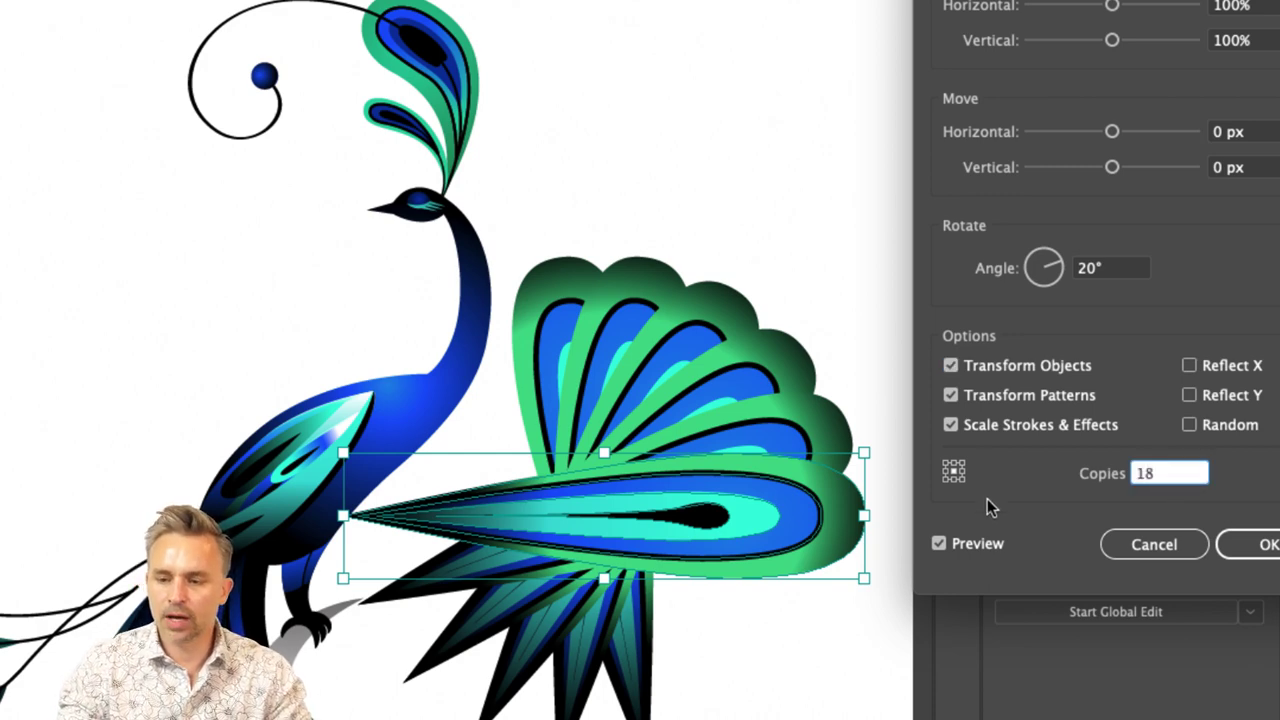
pyautogui.press('BackSpace')
pyautogui.press('BackSpace')
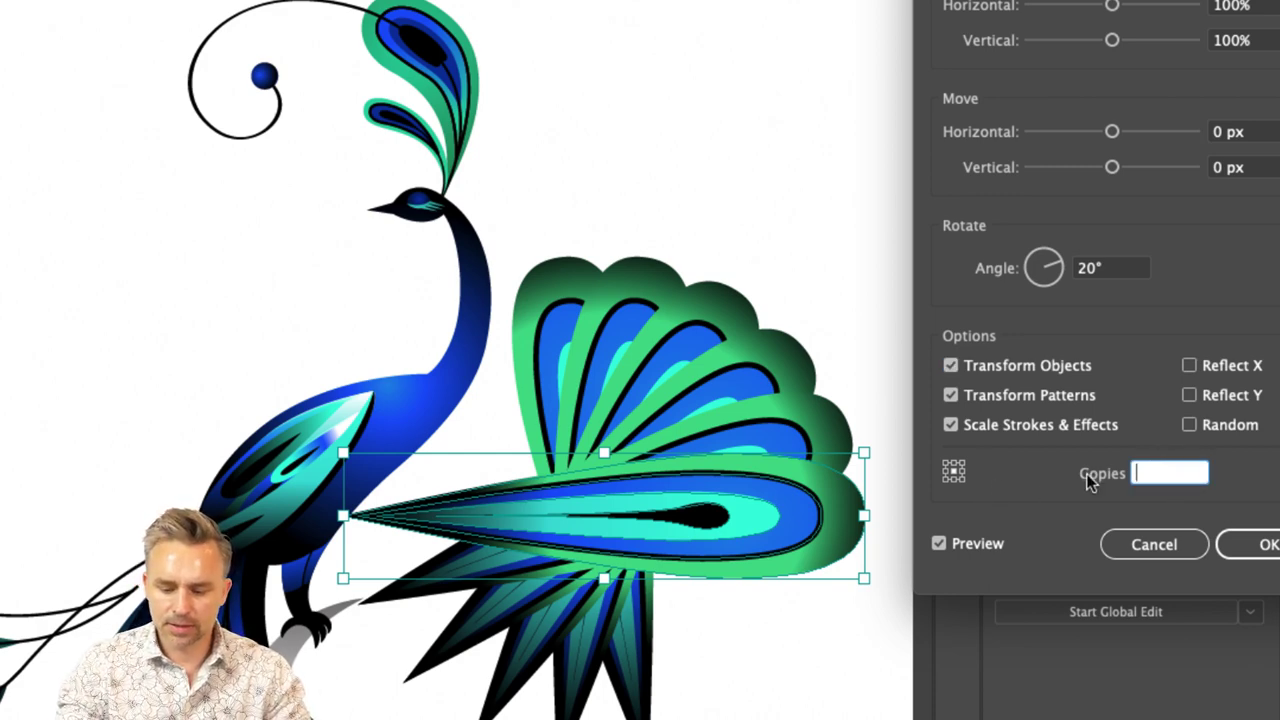
pyautogui.write('9')
pyautogui.press('Tab')
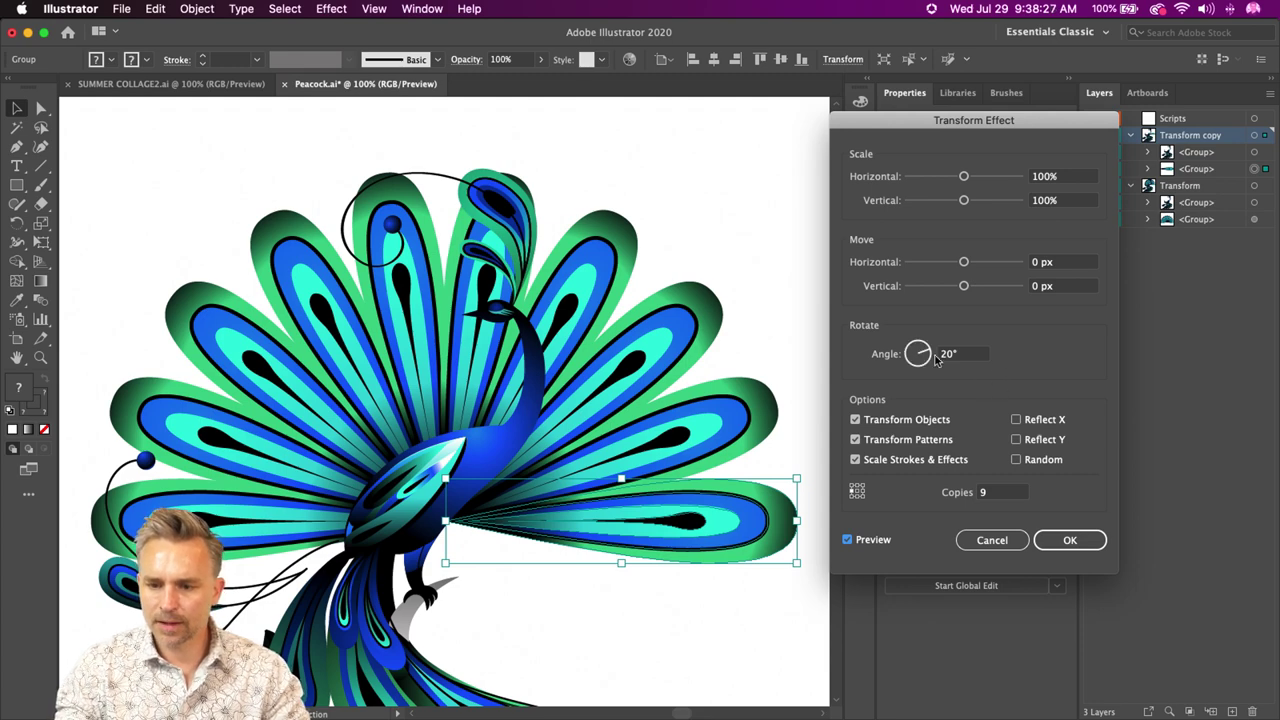
# - Preview the Transform effect with 7 copies and with 18 copies
pyautogui.click(1004, 496)
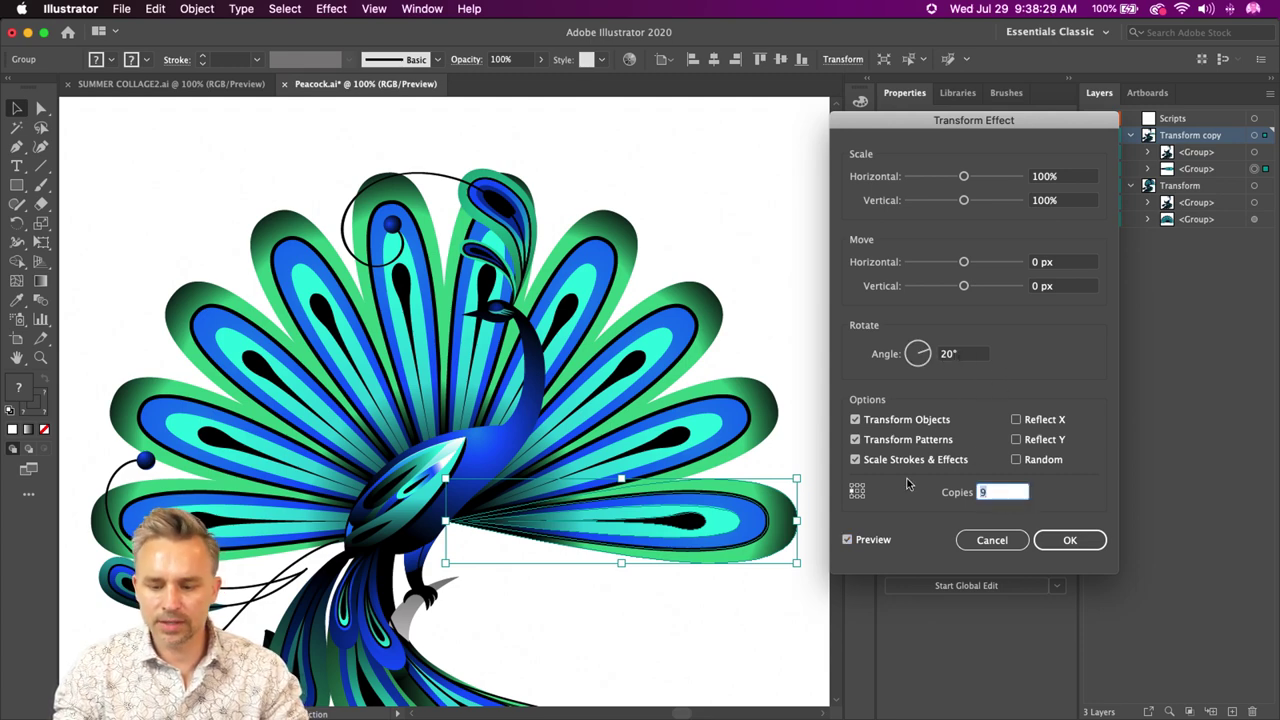
pyautogui.write('7')
pyautogui.press('Tab')
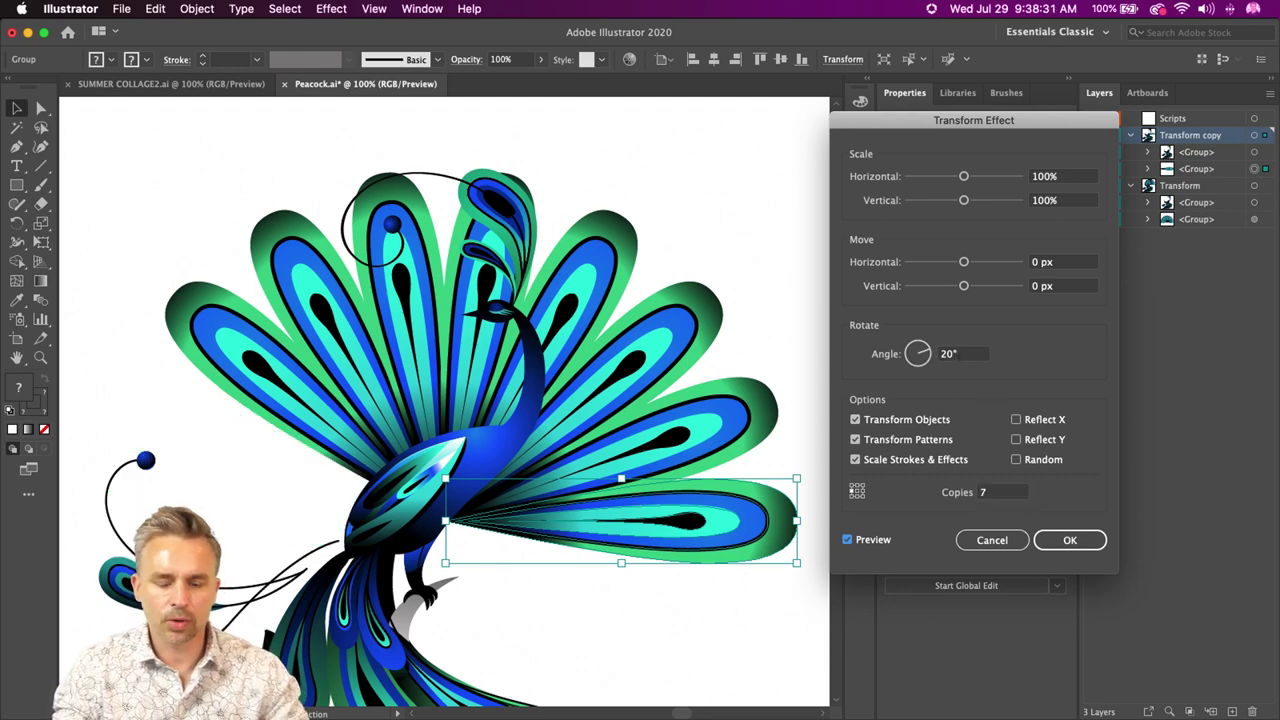
pyautogui.click(988, 492)
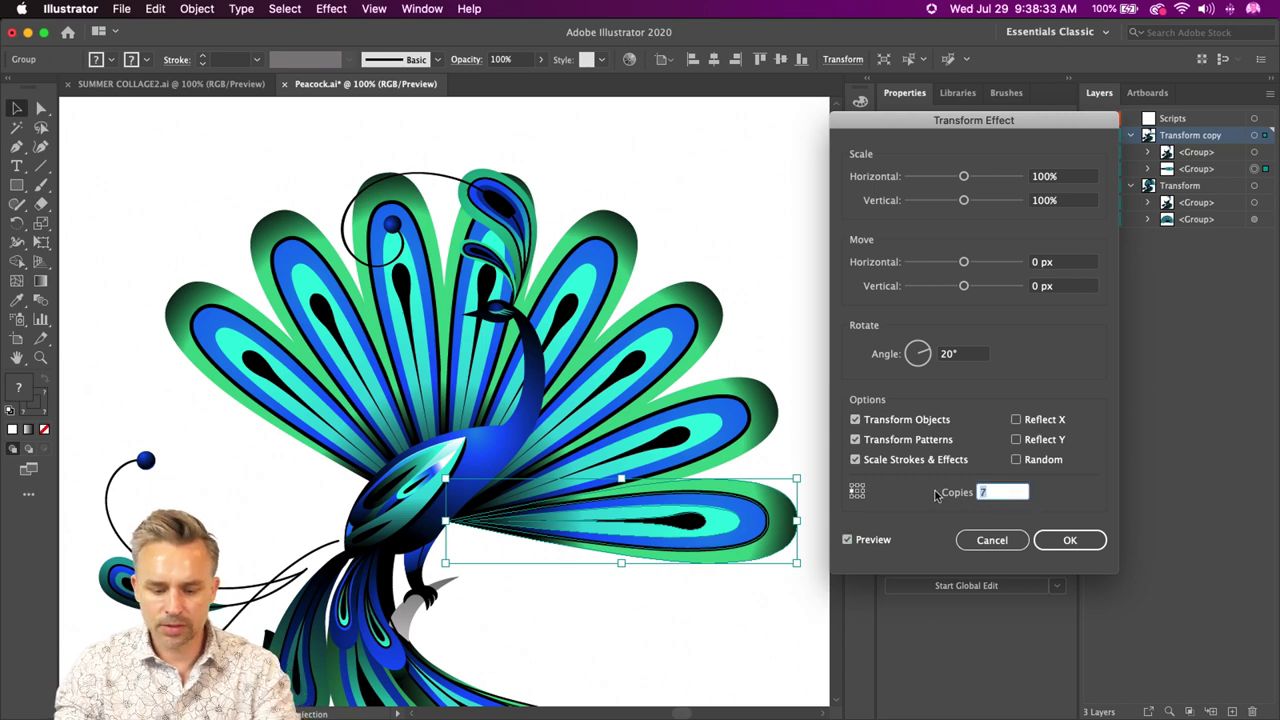
pyautogui.write('18')
pyautogui.press('Tab')
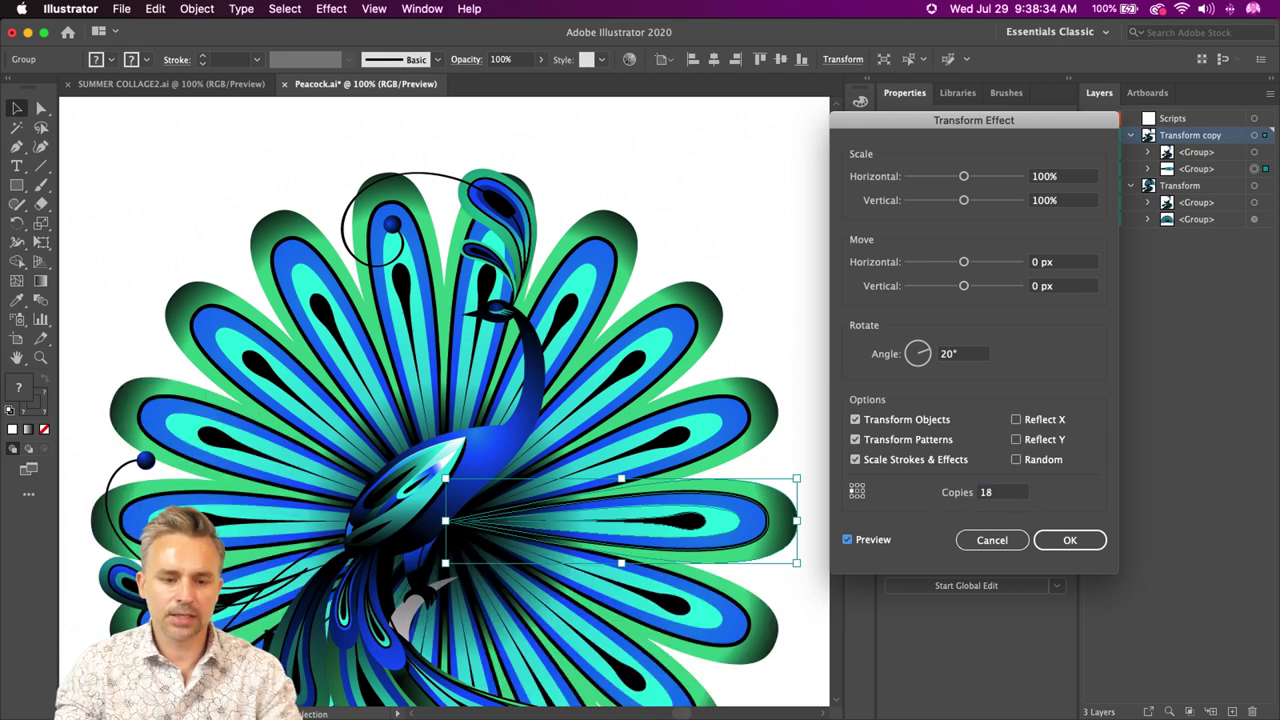
# - Set the number of copies back to 9 and apply the Transform effect
pyautogui.click(954, 492)
pyautogui.write('8')
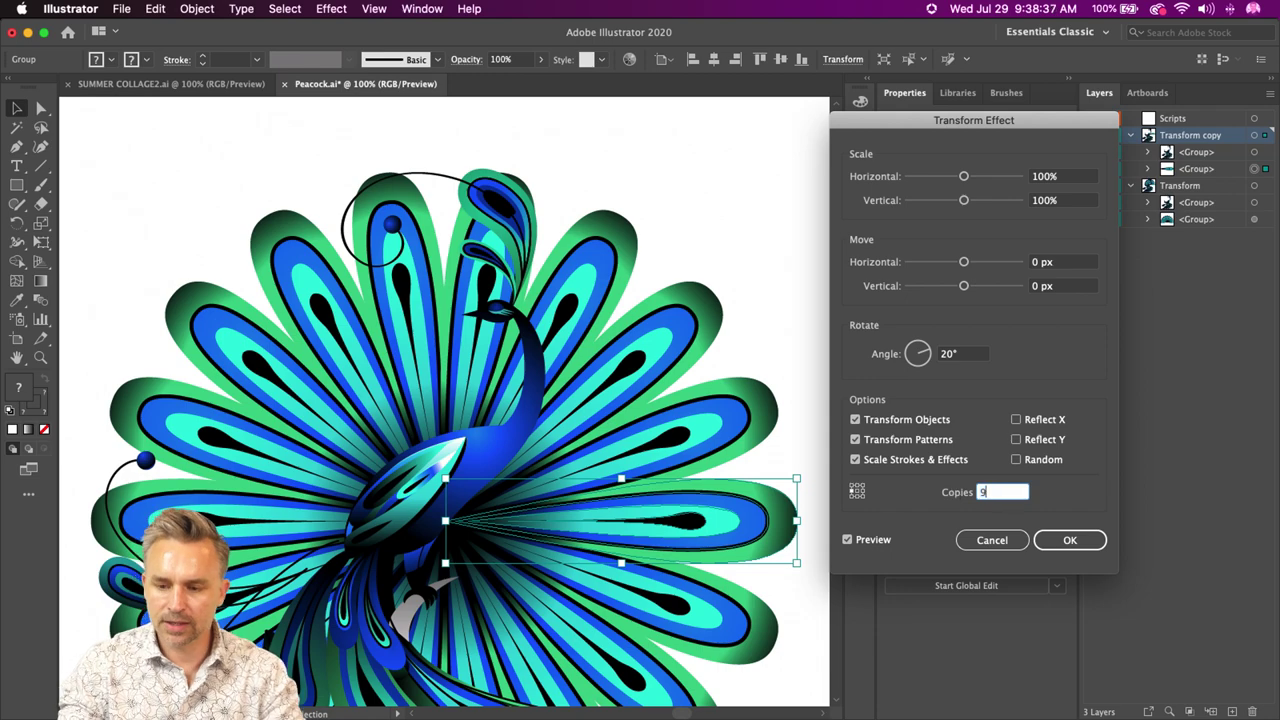
pyautogui.press('Return')
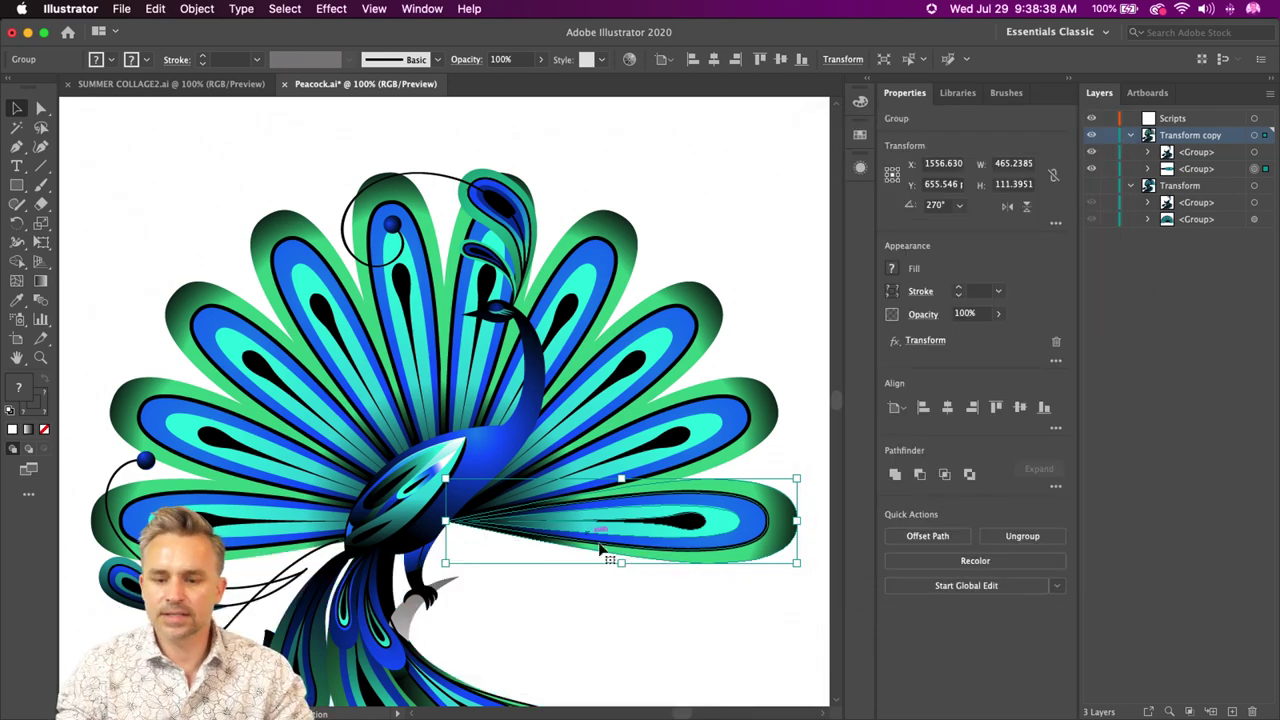
# - Isolate the original feather group and draw a square about 19 px wide over the rounded end of its black centre shape
pyautogui.doubleClick(738, 506)
pyautogui.press('super+equal')
pyautogui.press('super+equal')
pyautogui.press('super+equal')
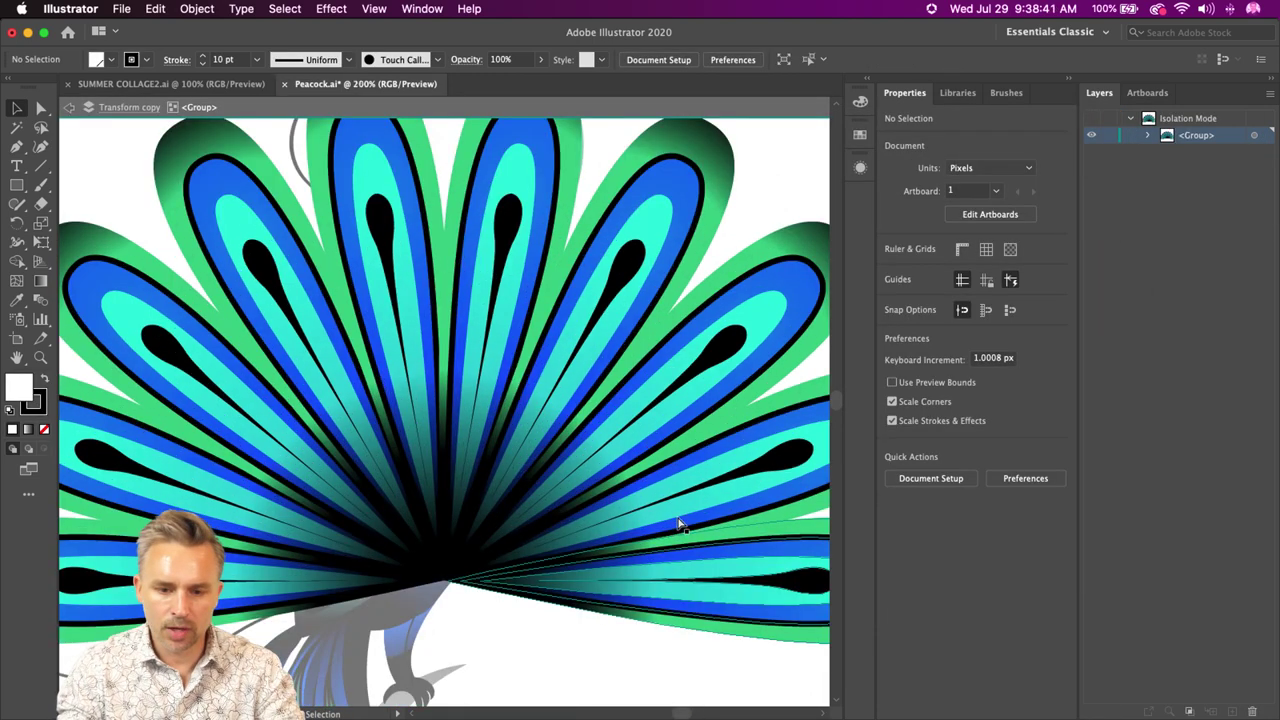
pyautogui.moveTo(678, 522); pyautogui.dragTo(116, 316)
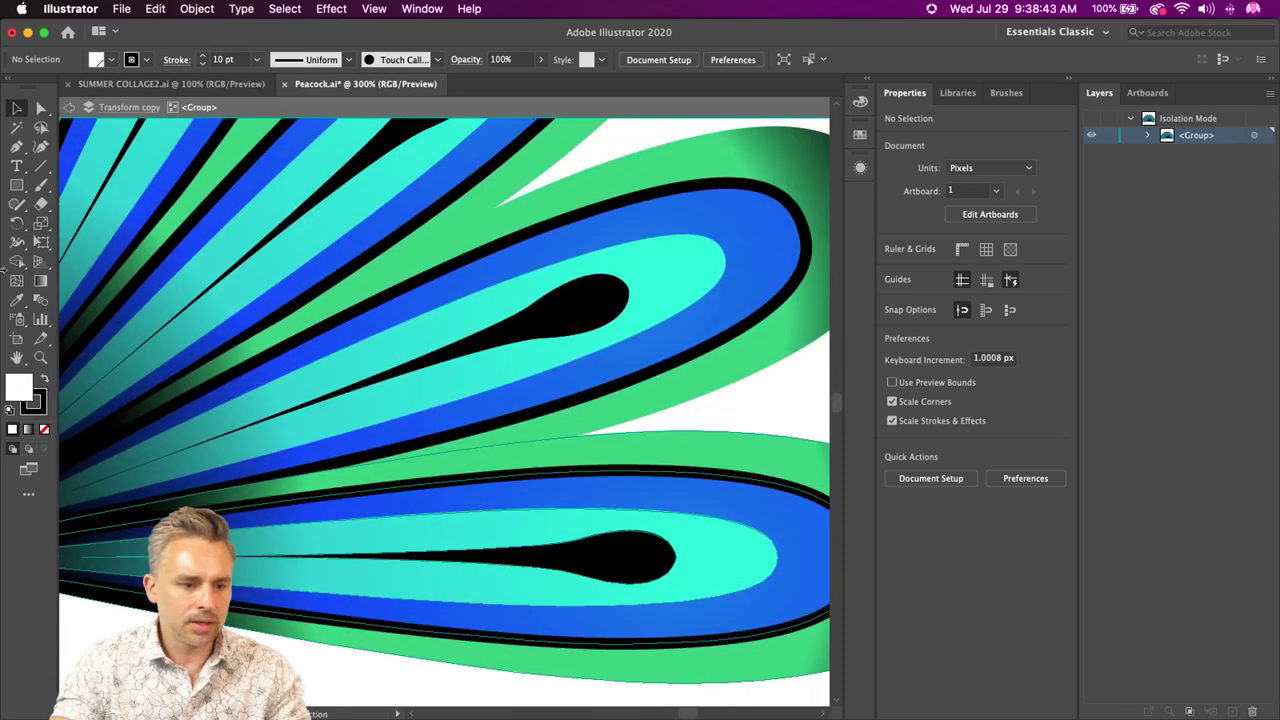
pyautogui.click(16, 185)
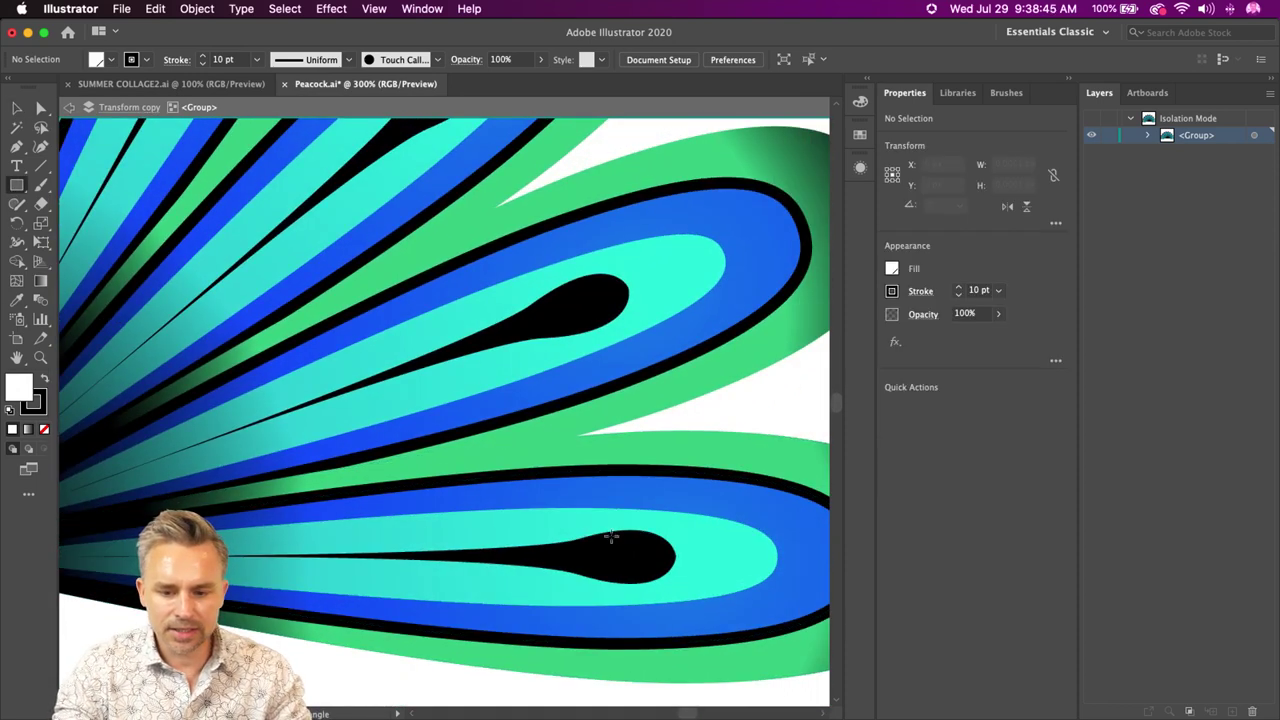
pyautogui.moveTo(606, 529); pyautogui.dragTo(663, 588)
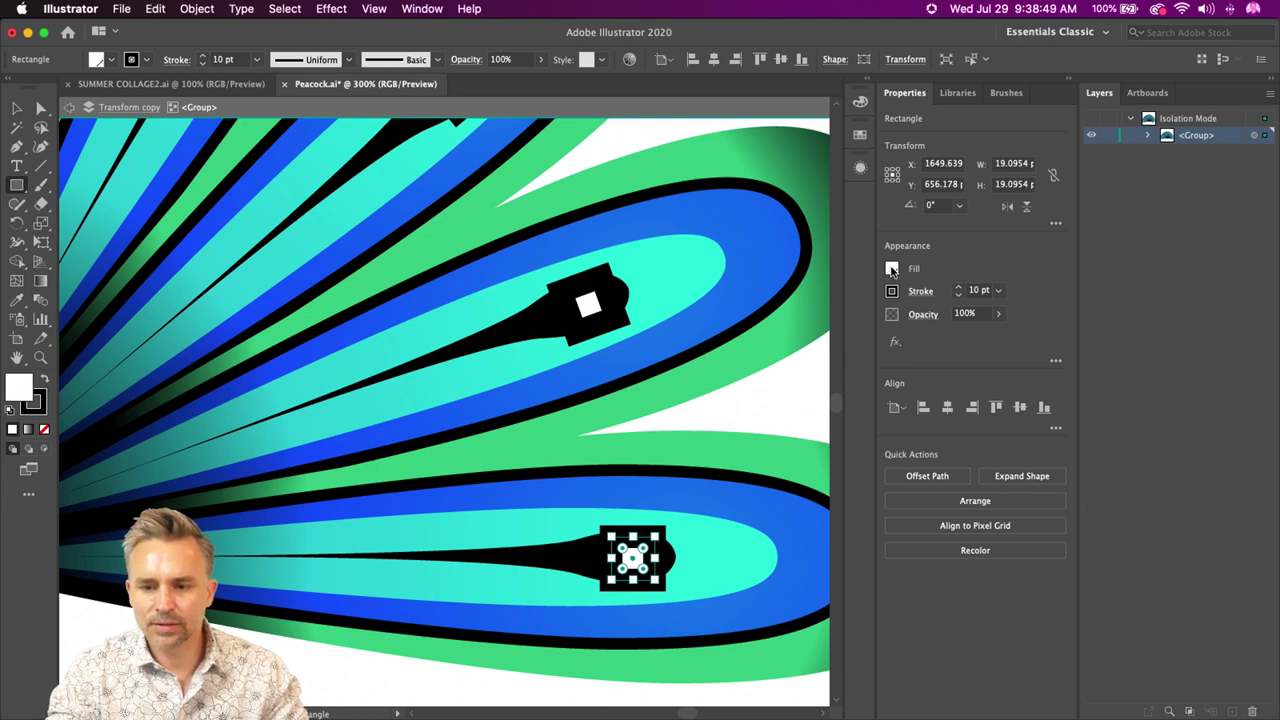
# - Fill the new square with the light orange swatch and remove its stroke
pyautogui.click(892, 268)
pyautogui.click(784, 327)
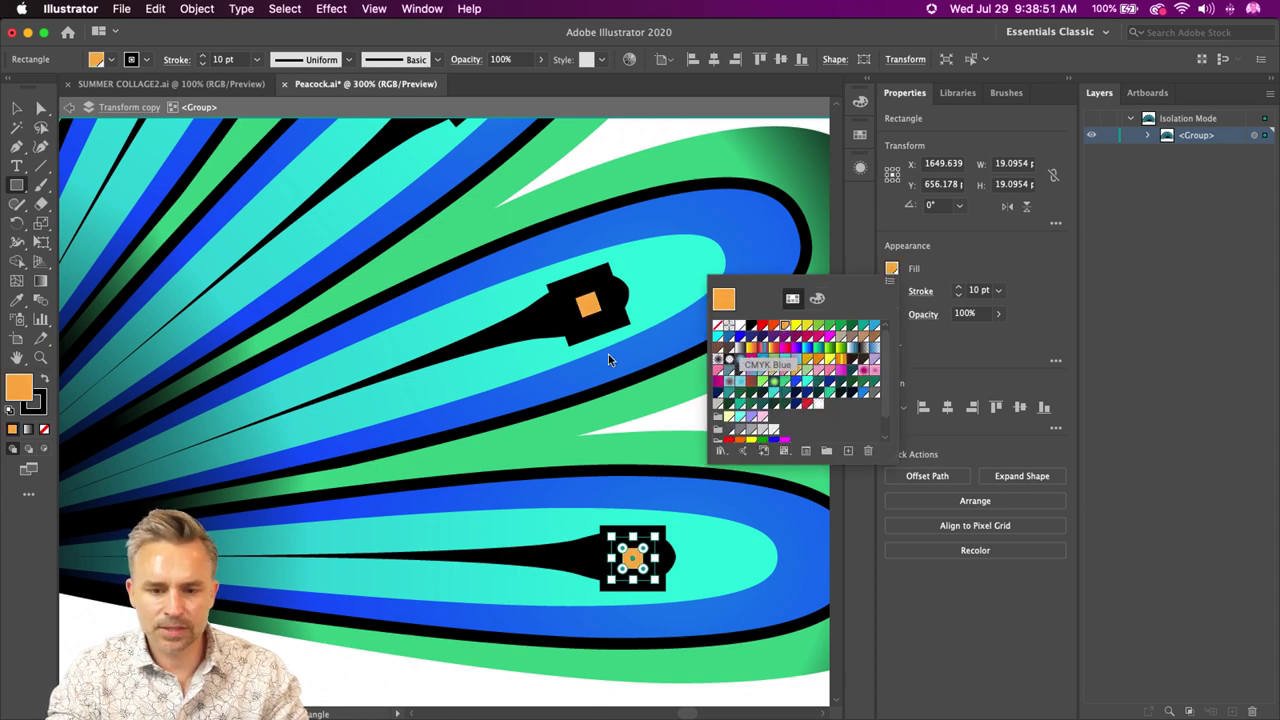
pyautogui.press('Escape')
pyautogui.click(38, 393)
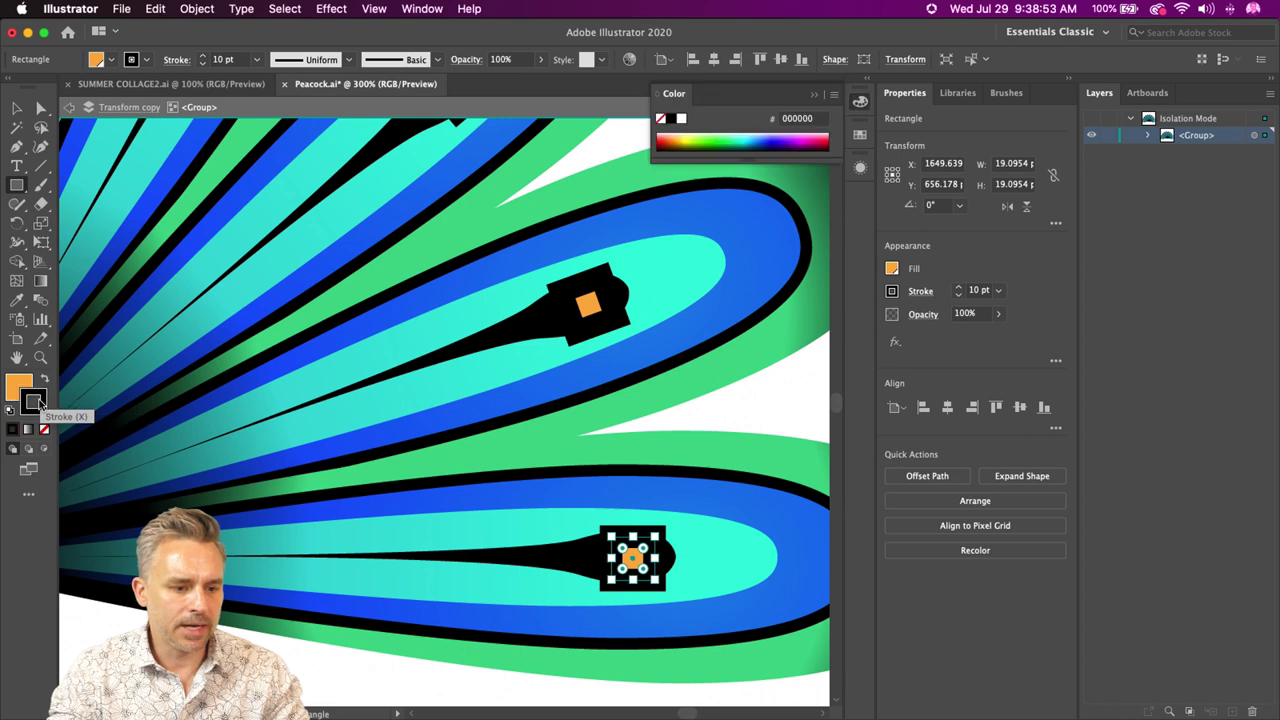
pyautogui.click(43, 428)
pyautogui.click(20, 386)
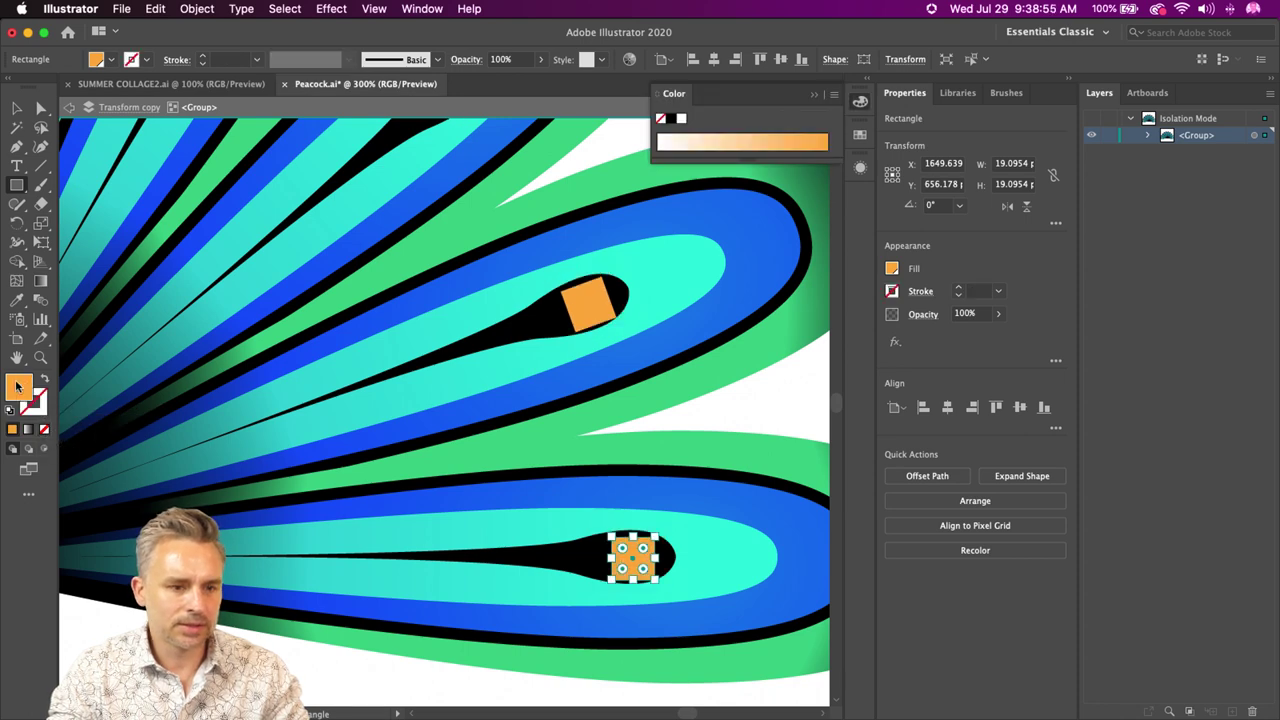
# - Round the orange square's corners fully to turn it into a circle
pyautogui.moveTo(622, 549); pyautogui.dragTo(646, 574)
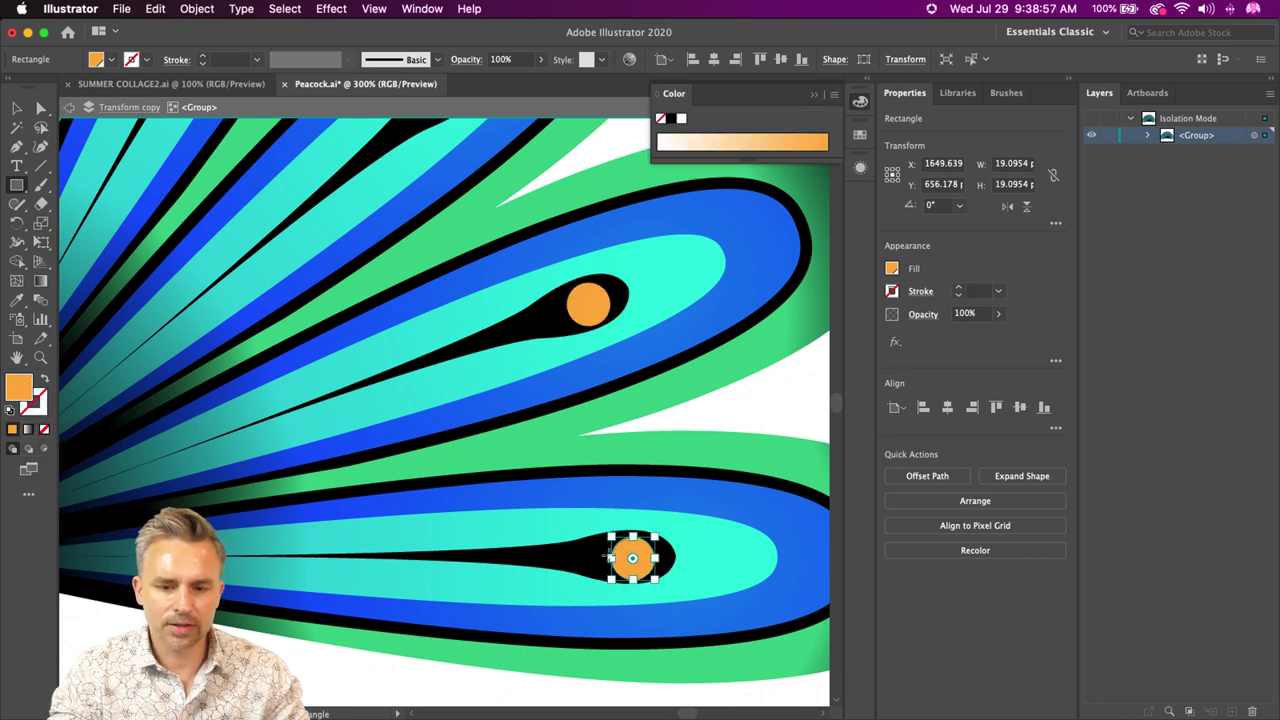
pyautogui.moveTo(384, 370); pyautogui.dragTo(492, 612)
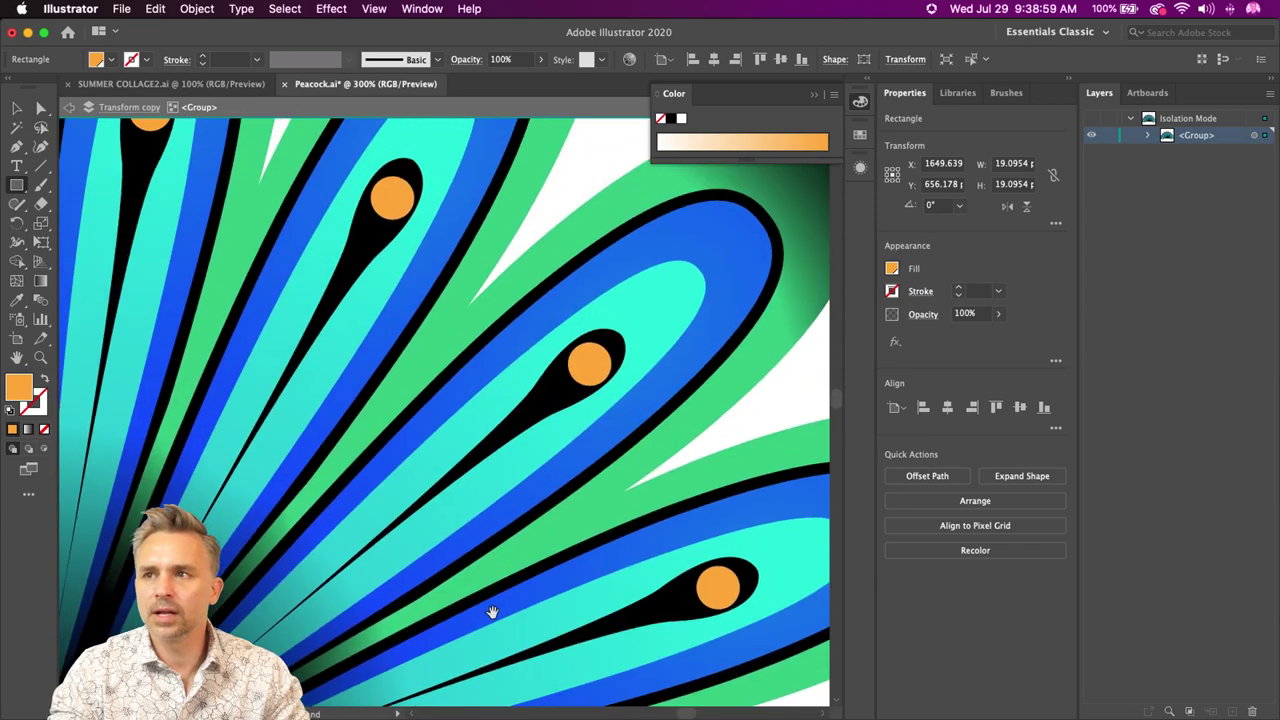
pyautogui.moveTo(251, 586); pyautogui.dragTo(433, 421)
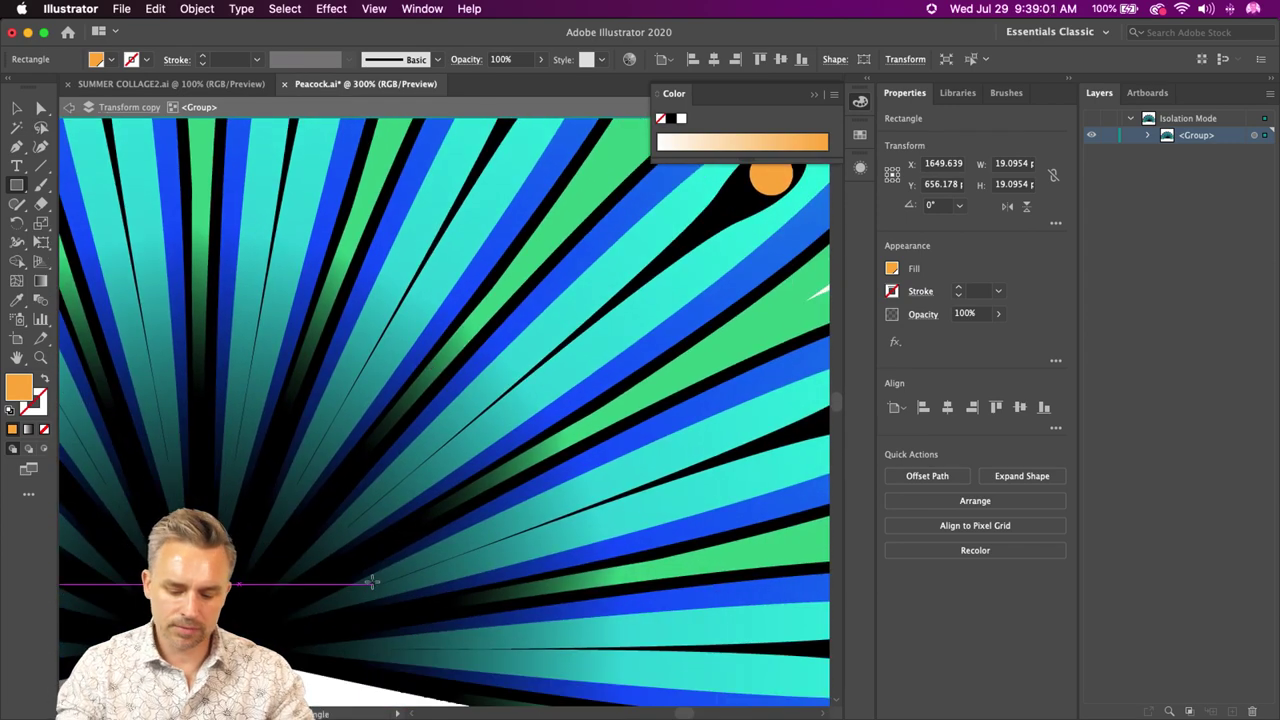
# - Exit the feather group's isolation mode and return to the full peacock artwork with nothing selected
pyautogui.press('super+0')
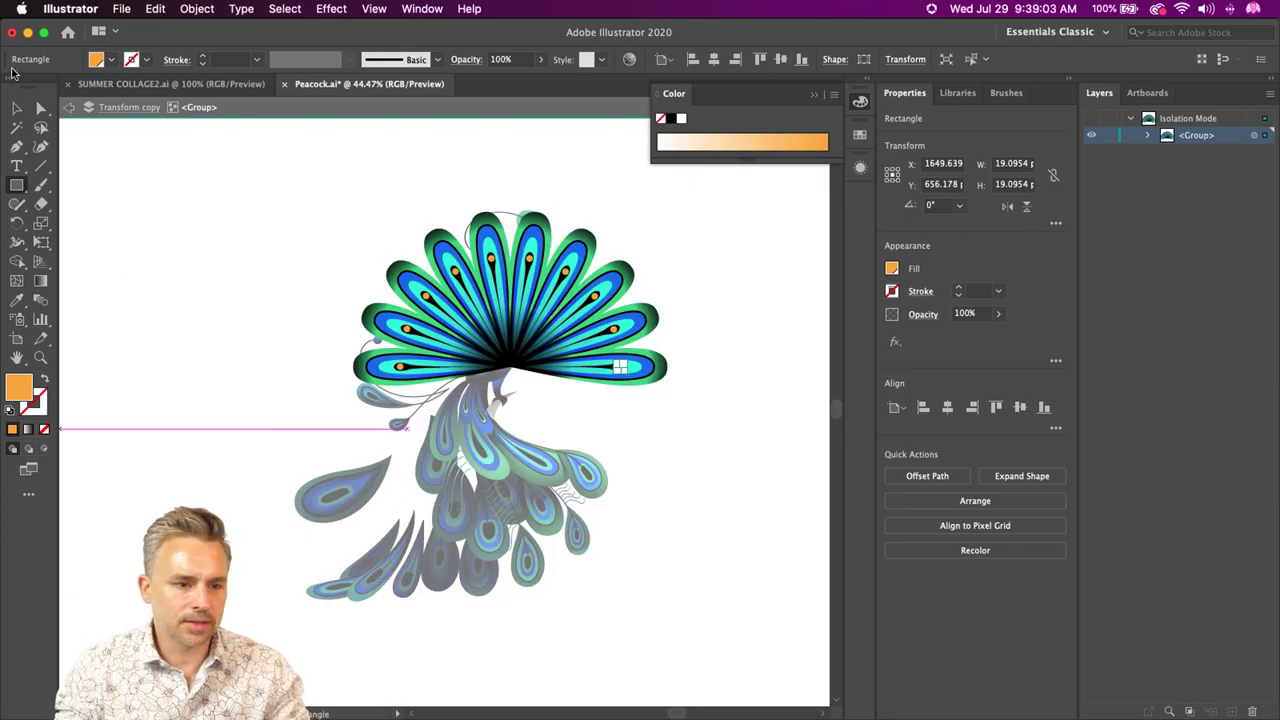
pyautogui.click(16, 107)
pyautogui.click(72, 108)
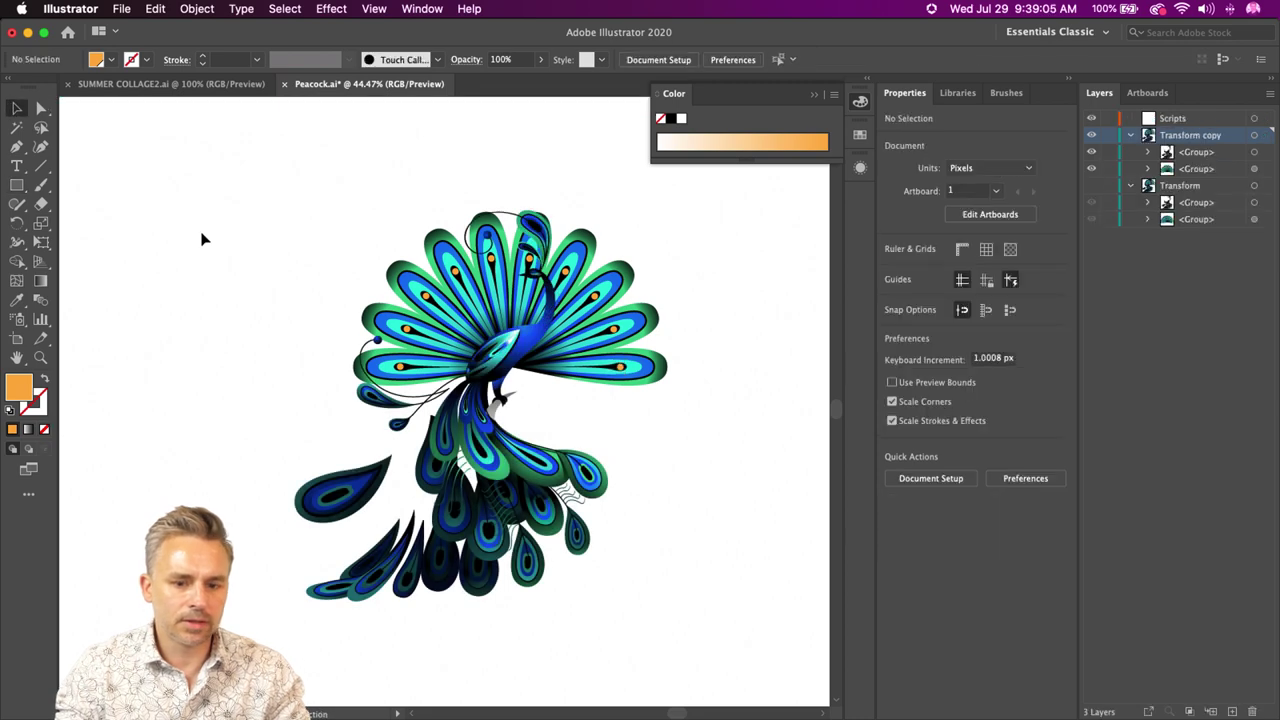
pyautogui.press('super+=')
pyautogui.moveTo(264, 314); pyautogui.dragTo(223, 405)
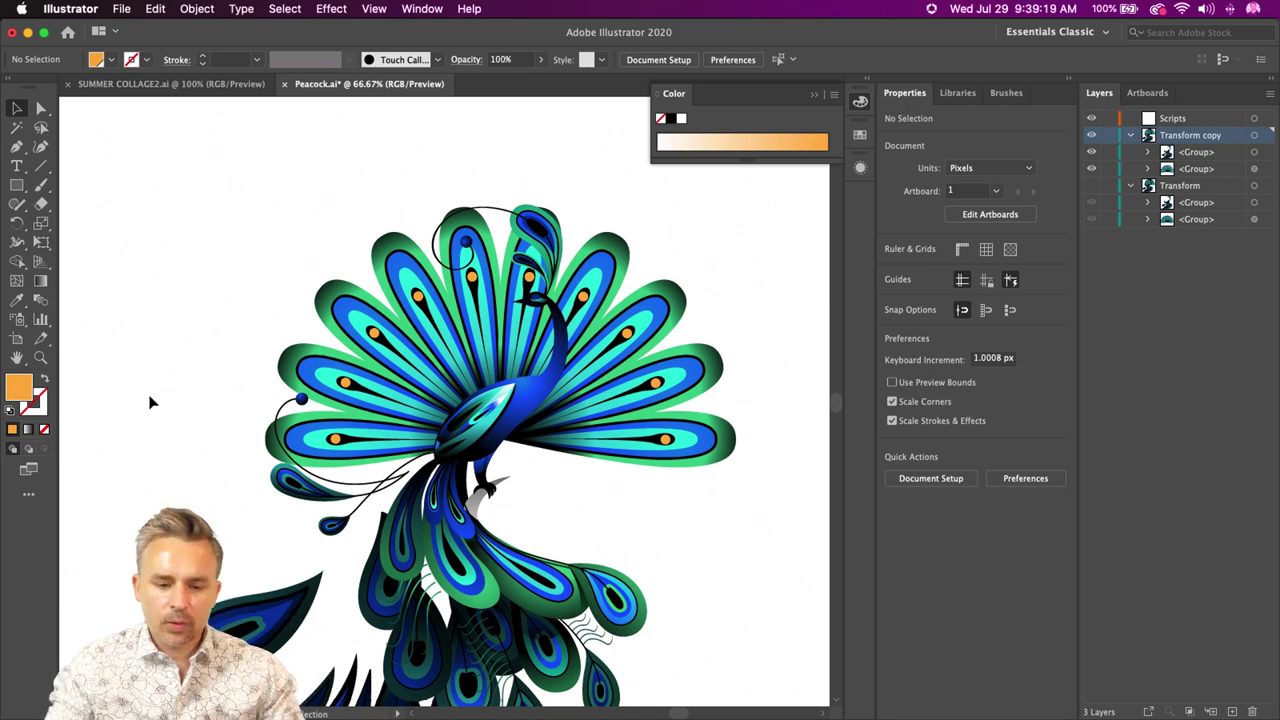
# - Collapse the Color panel, select all the visible peacock artwork and open Recolor Artwork for it
pyautogui.click(670, 439)
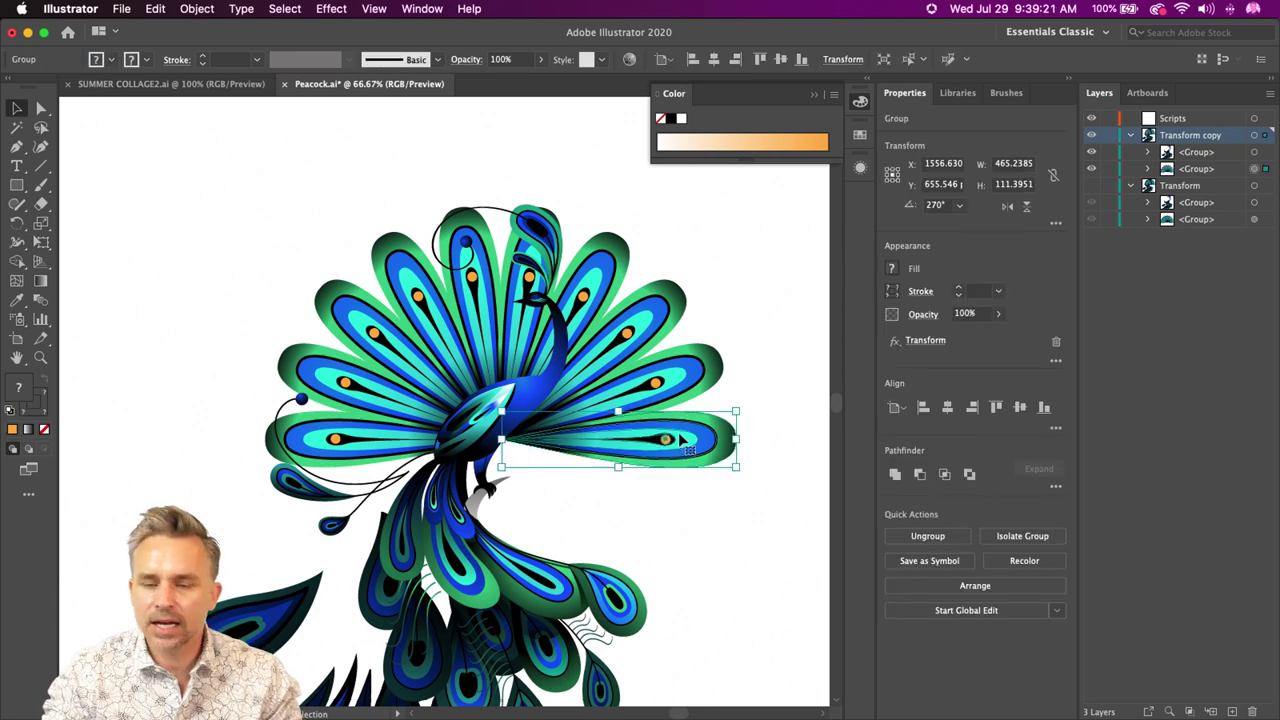
pyautogui.click(814, 96)
pyautogui.press('super+a')
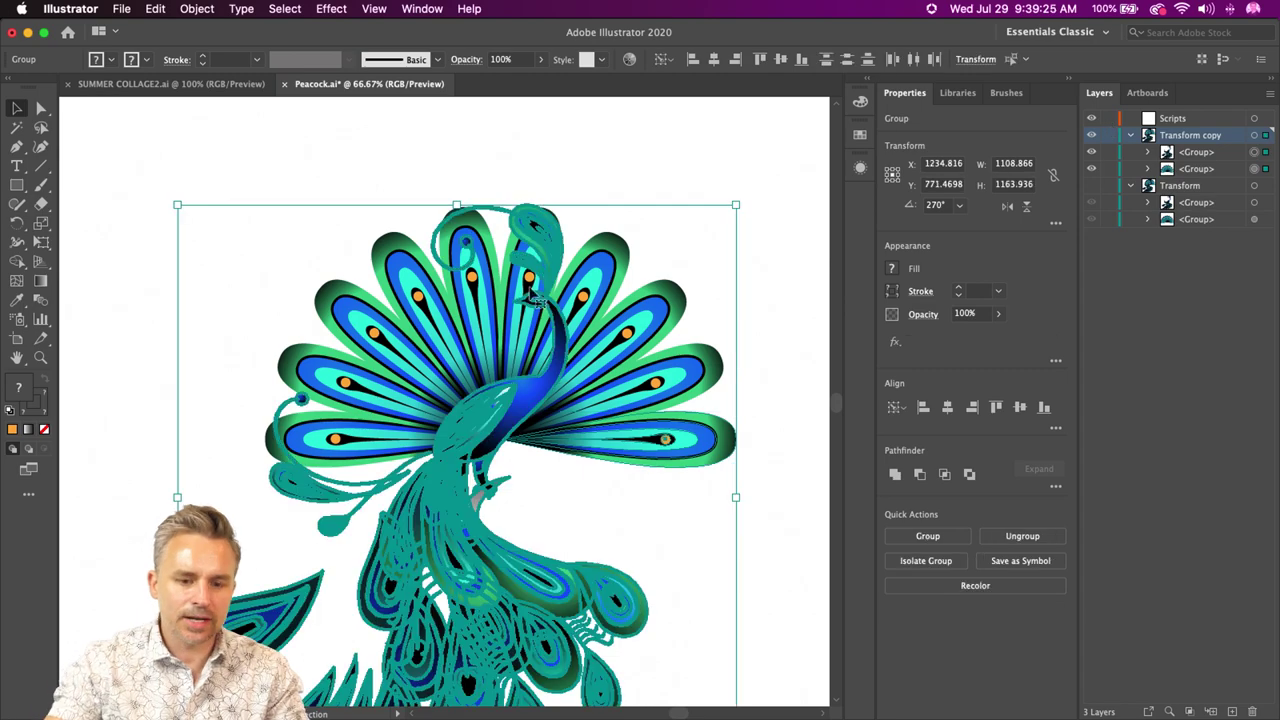
pyautogui.click(155, 8)
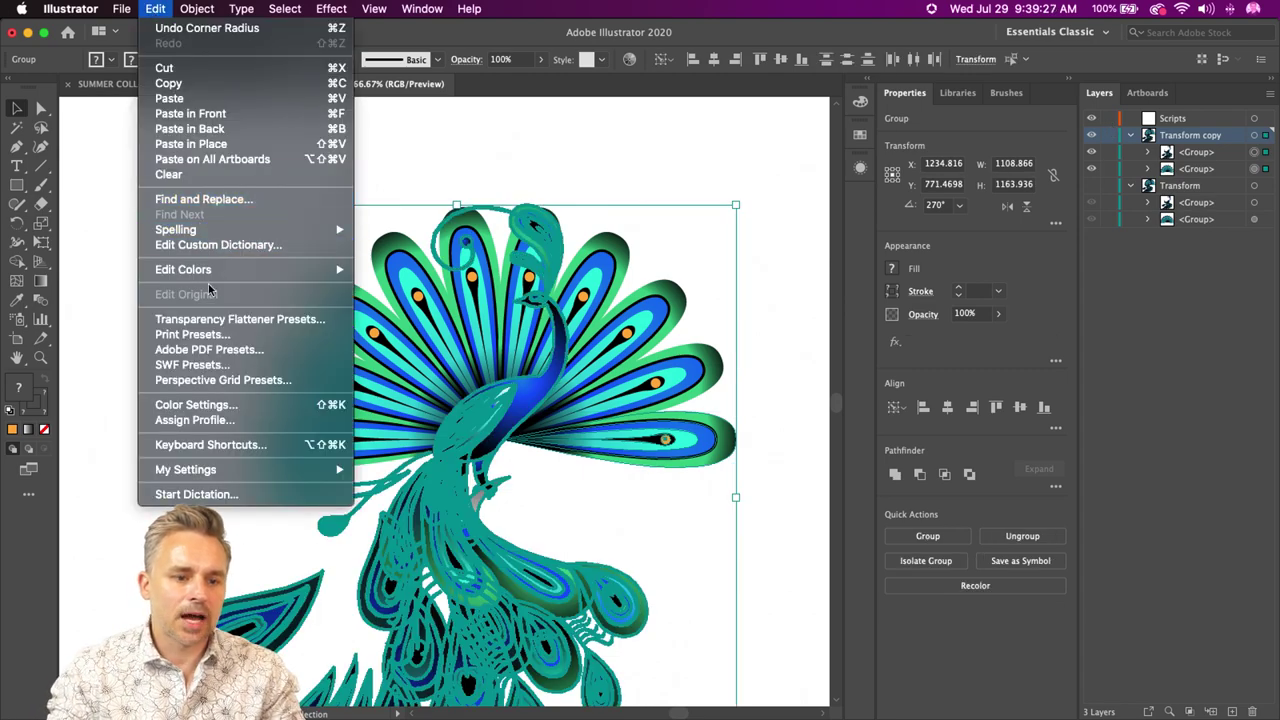
pyautogui.moveTo(210, 272)
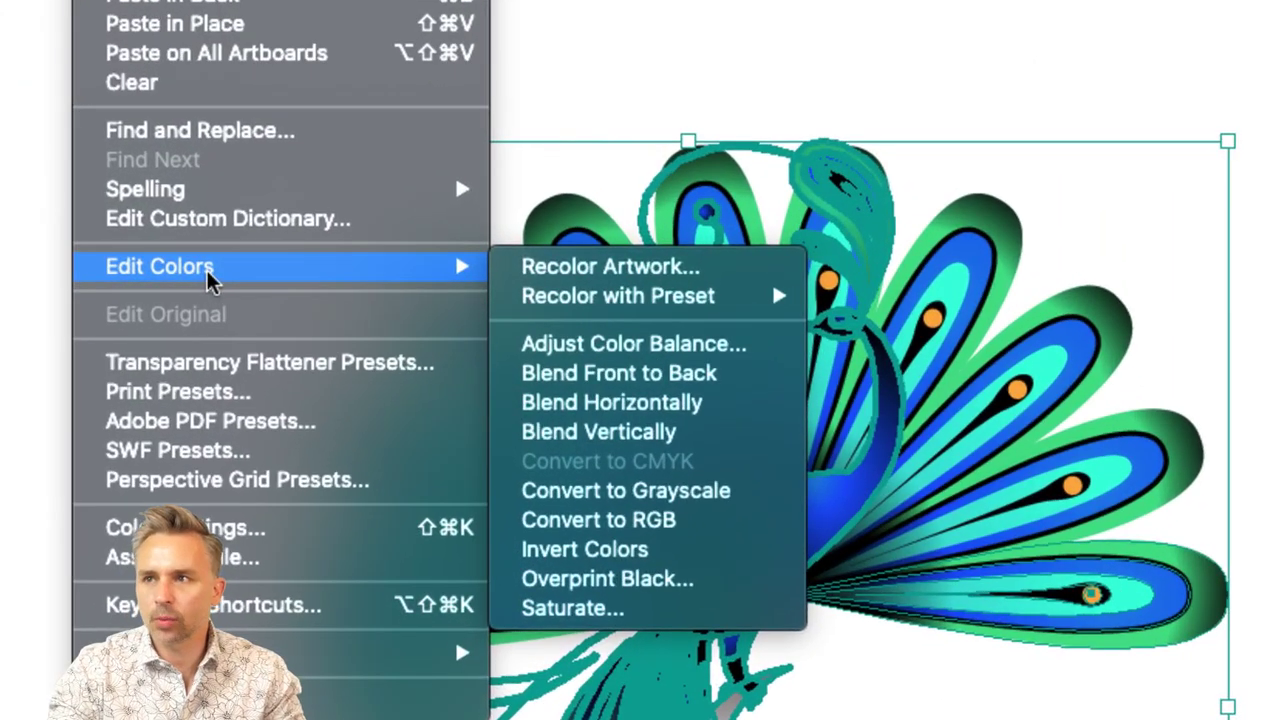
pyautogui.click(557, 279)
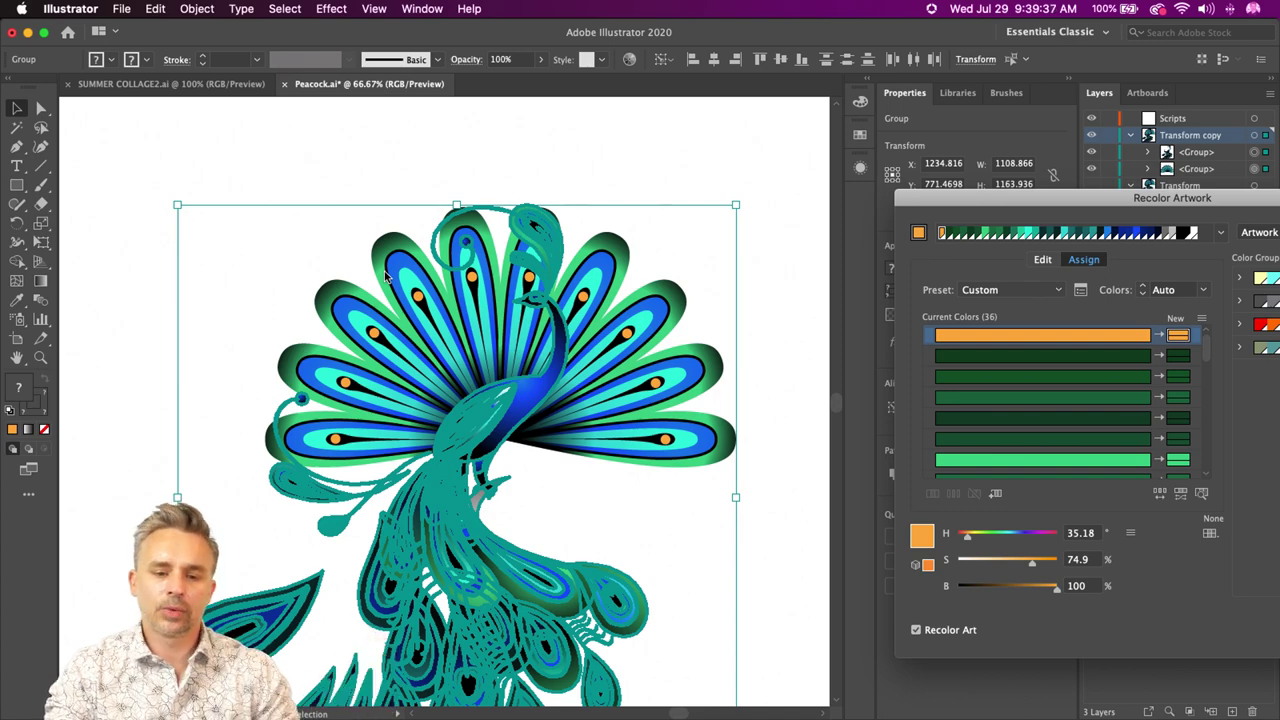
# - Link the harmony colors on the wheel, rotate the orange handle round to turquoise, apply the recolor and deselect
pyautogui.moveTo(1040, 200); pyautogui.dragTo(842, 146)
pyautogui.click(843, 206)
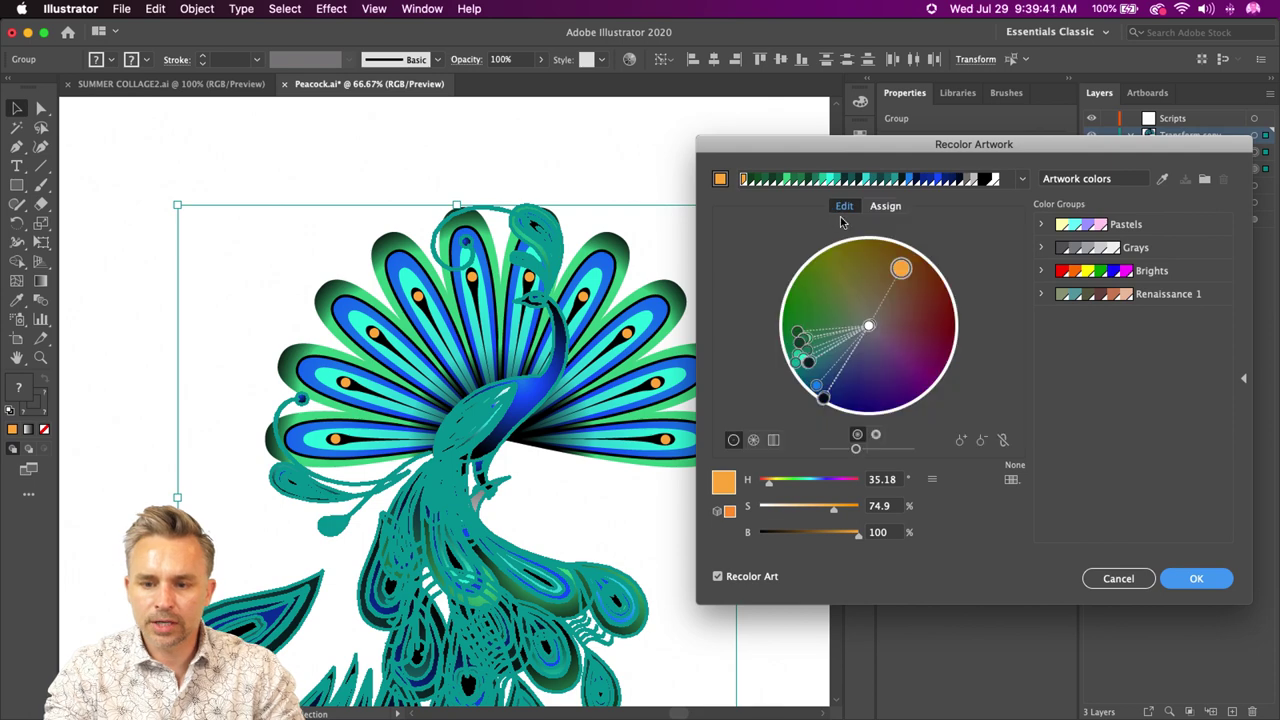
pyautogui.click(1003, 439)
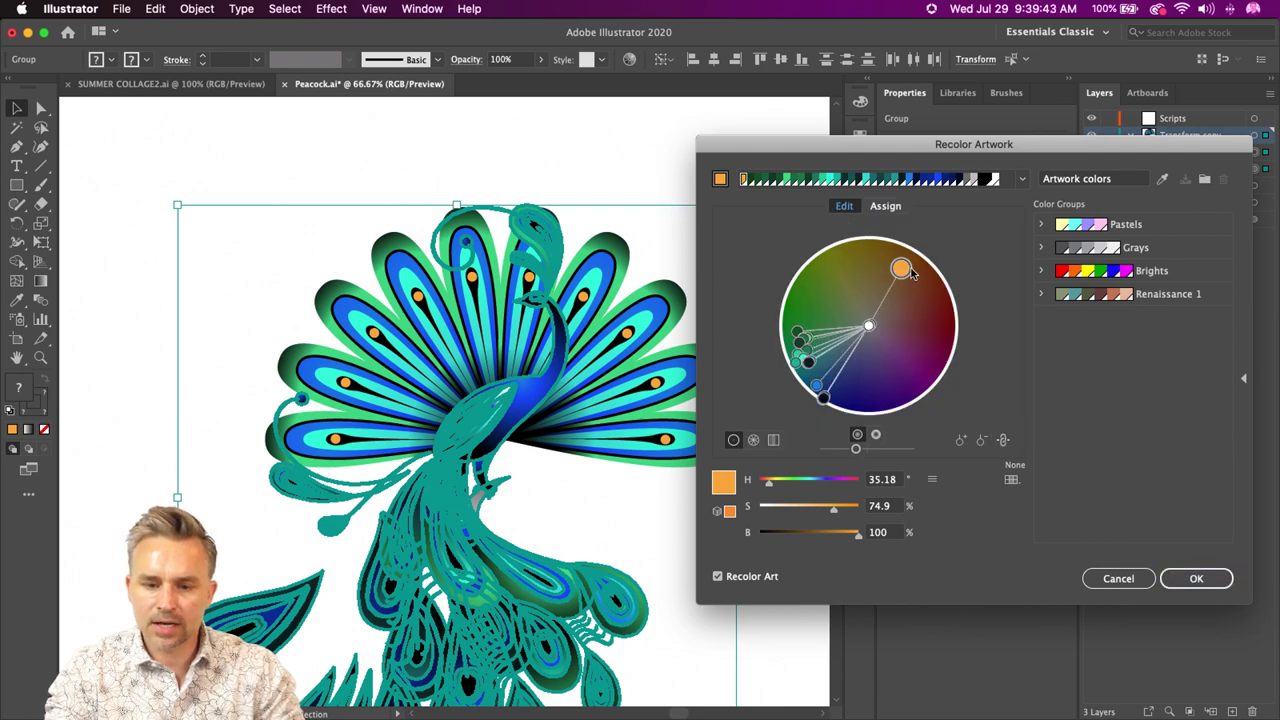
pyautogui.moveTo(901, 268); pyautogui.dragTo(759, 360)
pyautogui.click(1192, 577)
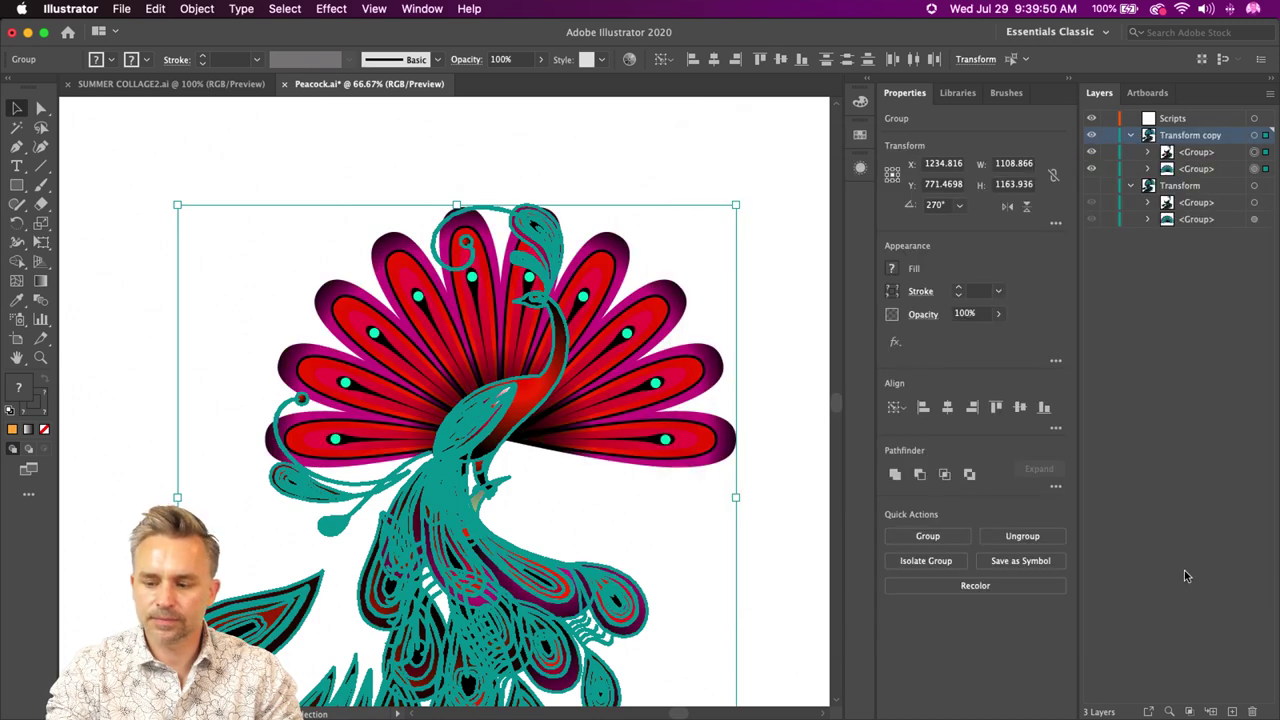
pyautogui.click(480, 180)
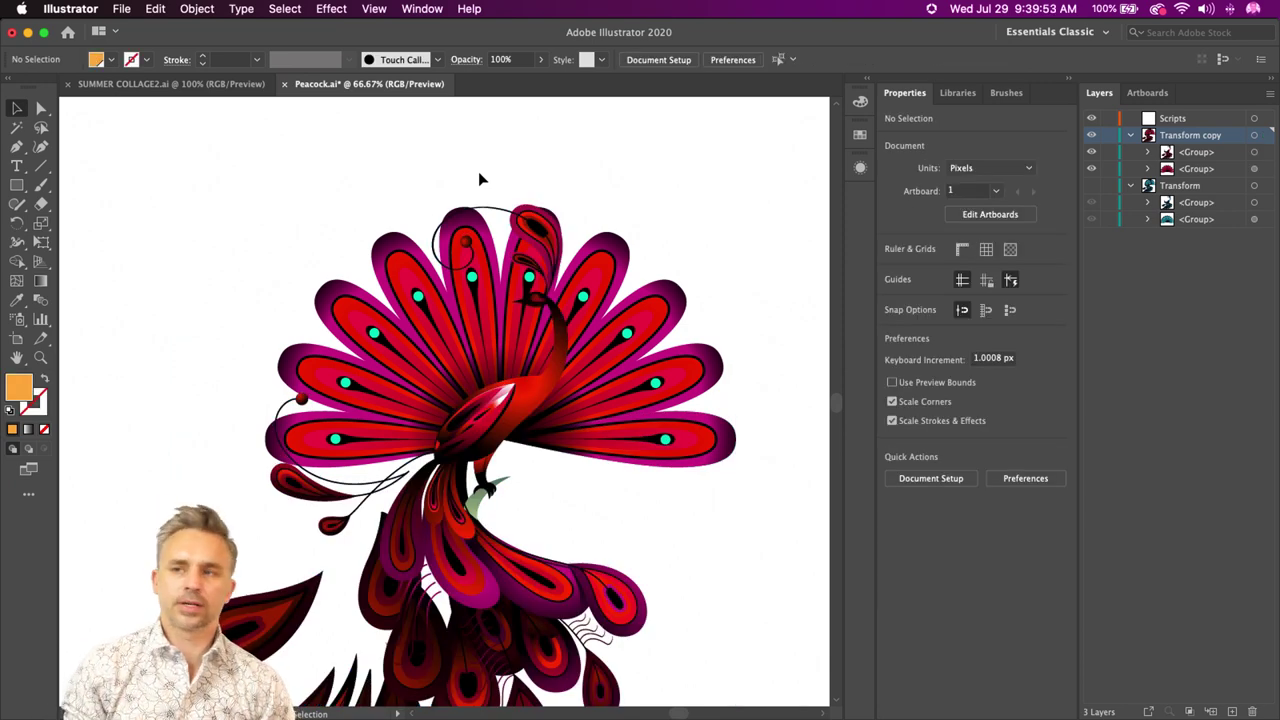
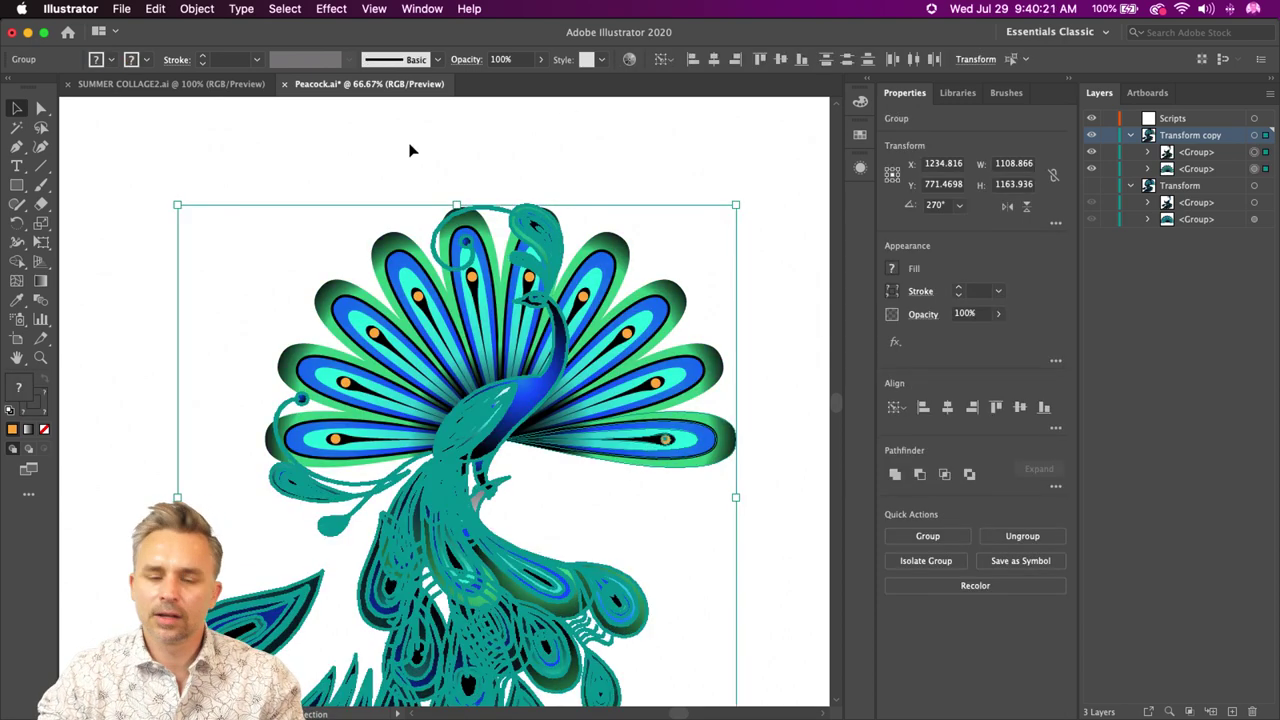
pyautogui.click(333, 151)
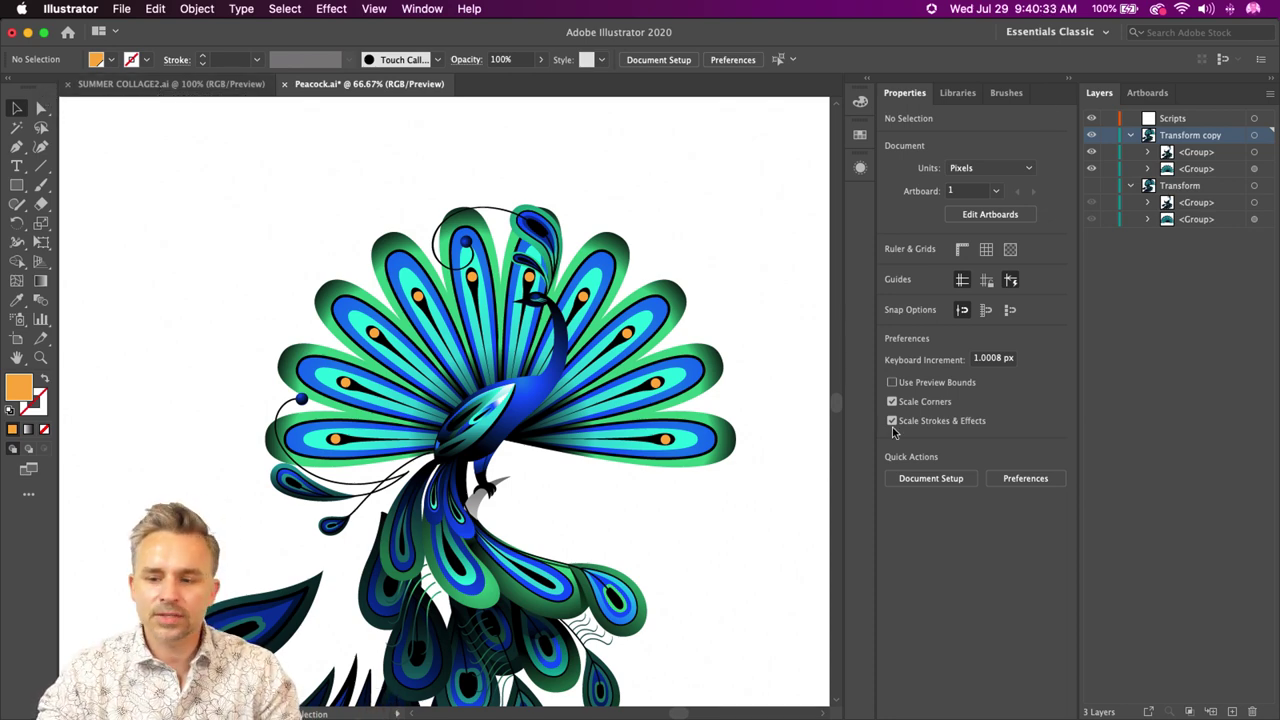
# - Review the Transform effect settings on the source feather and close them without changing anything
pyautogui.click(605, 440)
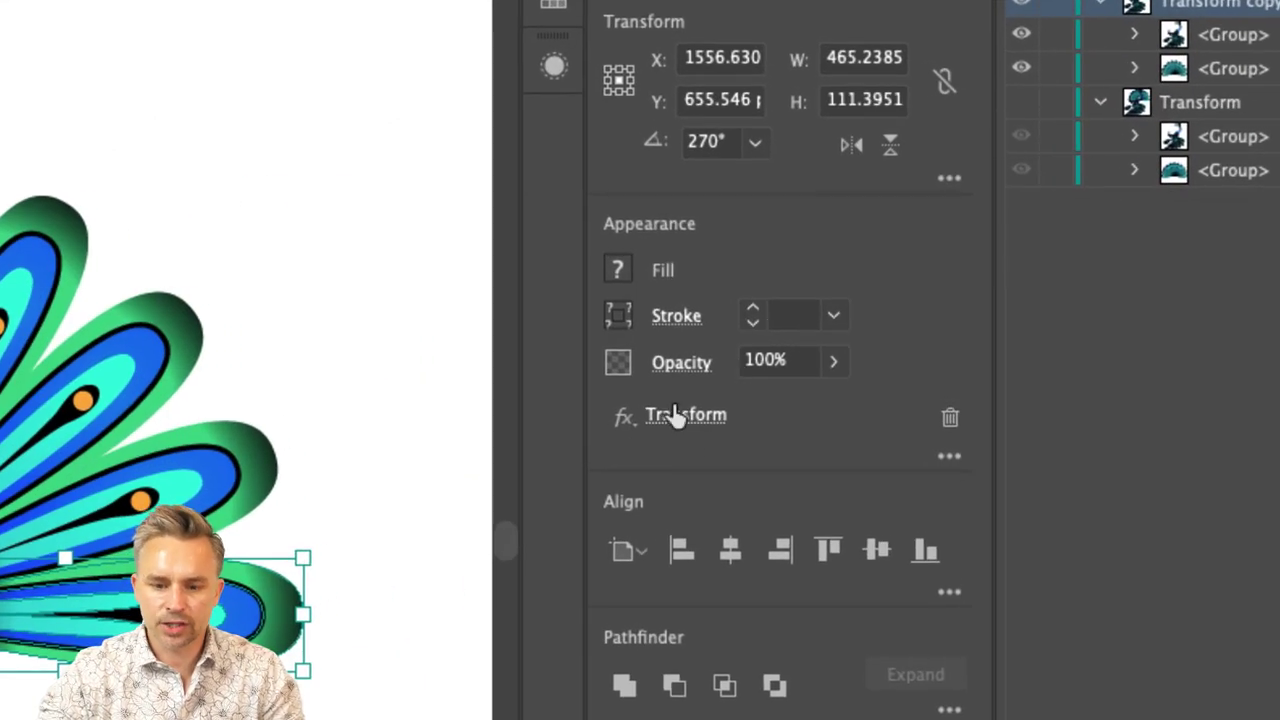
pyautogui.click(680, 415)
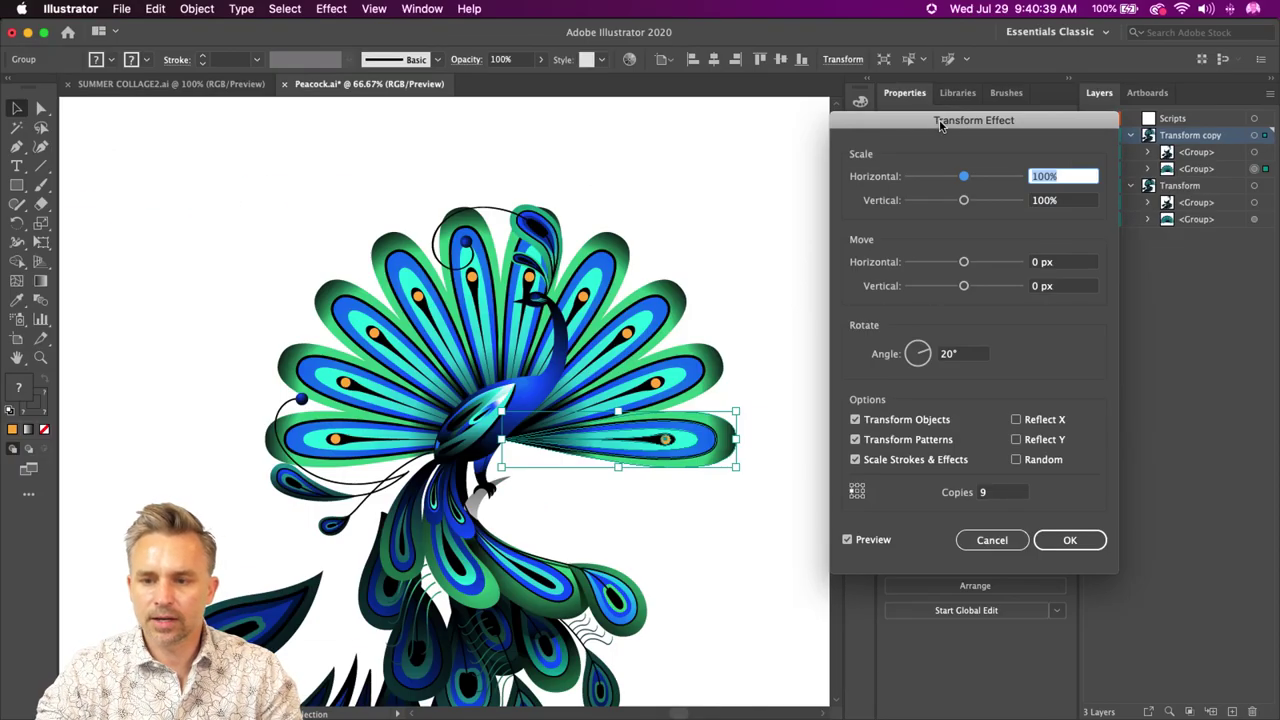
pyautogui.moveTo(940, 124); pyautogui.dragTo(826, 140)
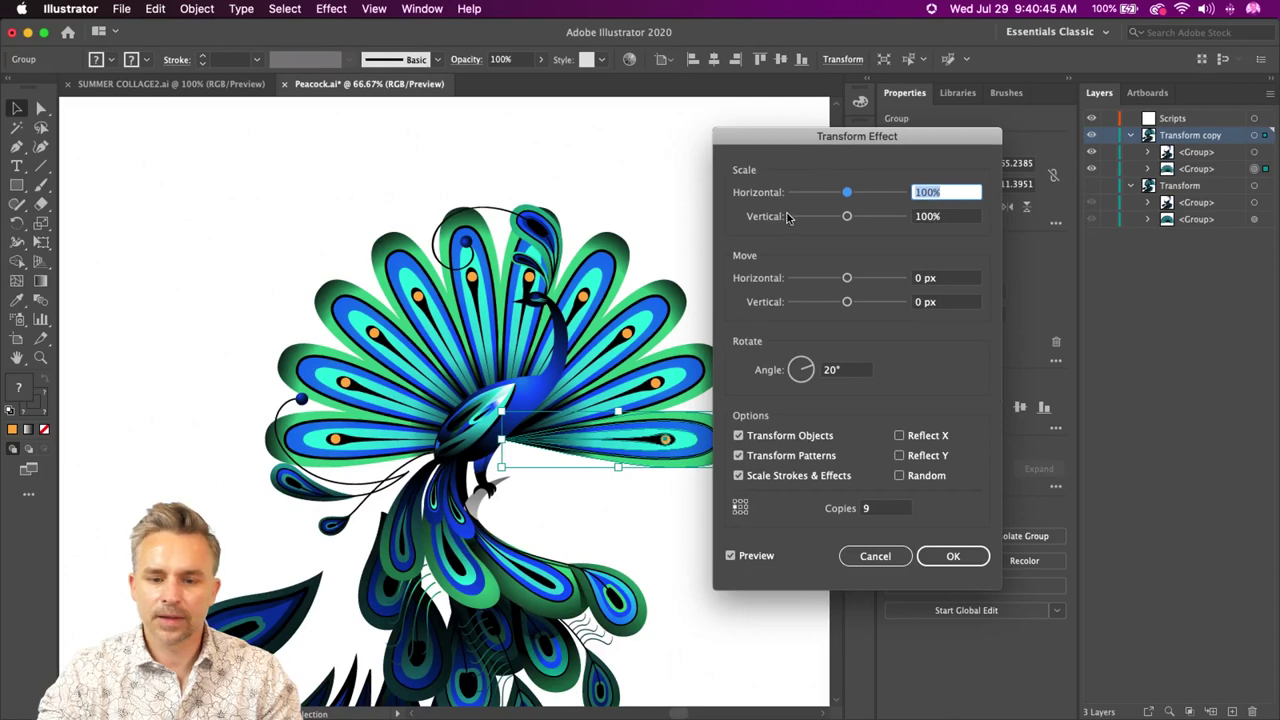
pyautogui.click(951, 556)
pyautogui.click(178, 110)
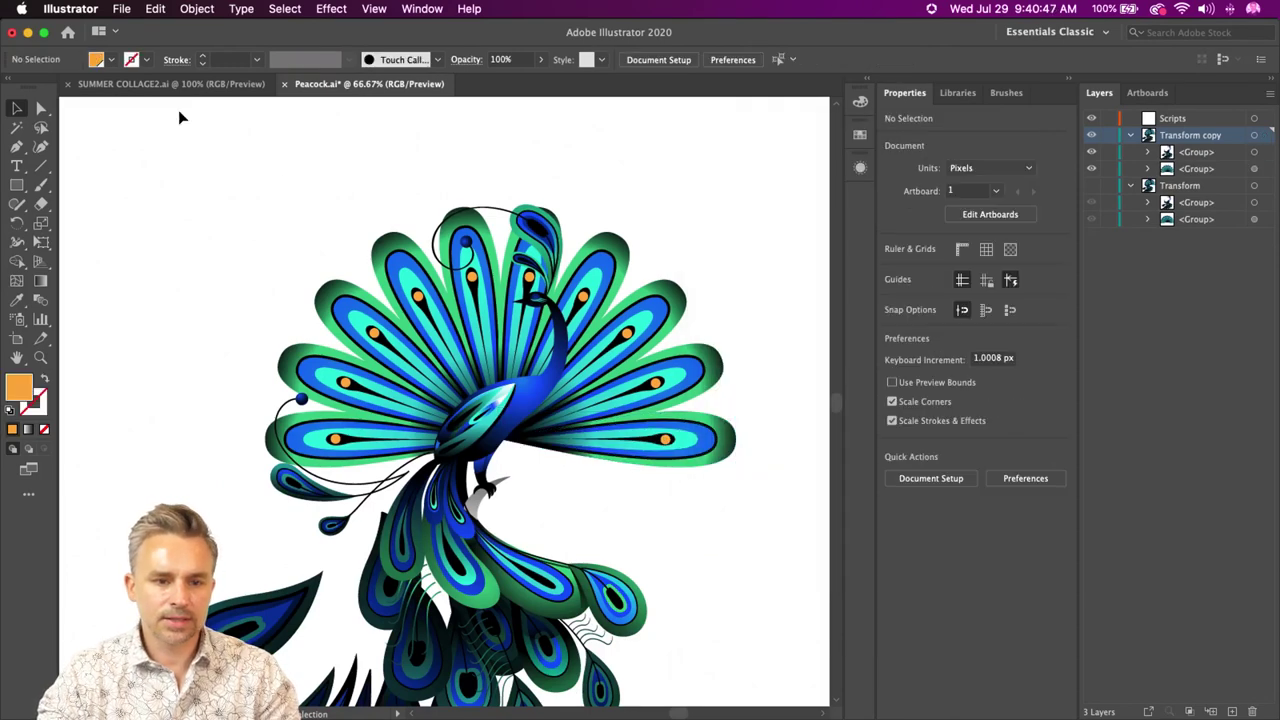
# - Switch to the SUMMER COLLAGE2.ai document and browse the bird photos in Finder's Downloads folder
pyautogui.click(176, 86)
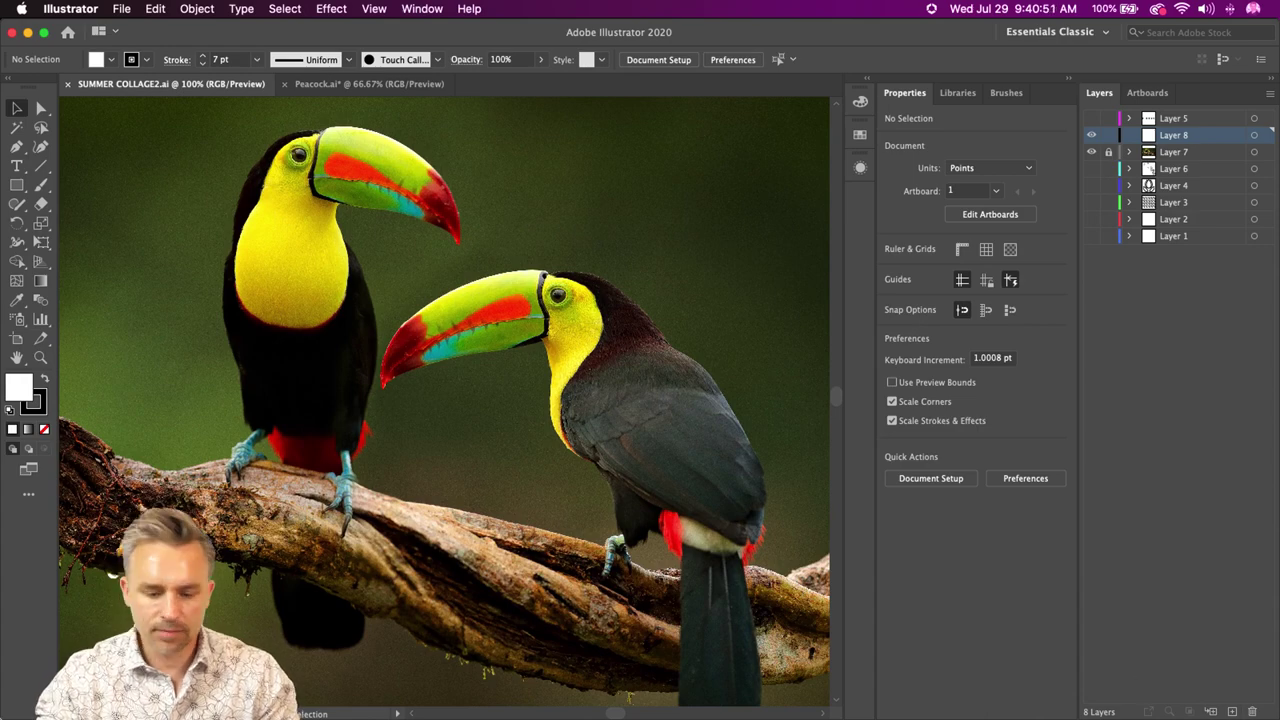
pyautogui.click(35, 700)
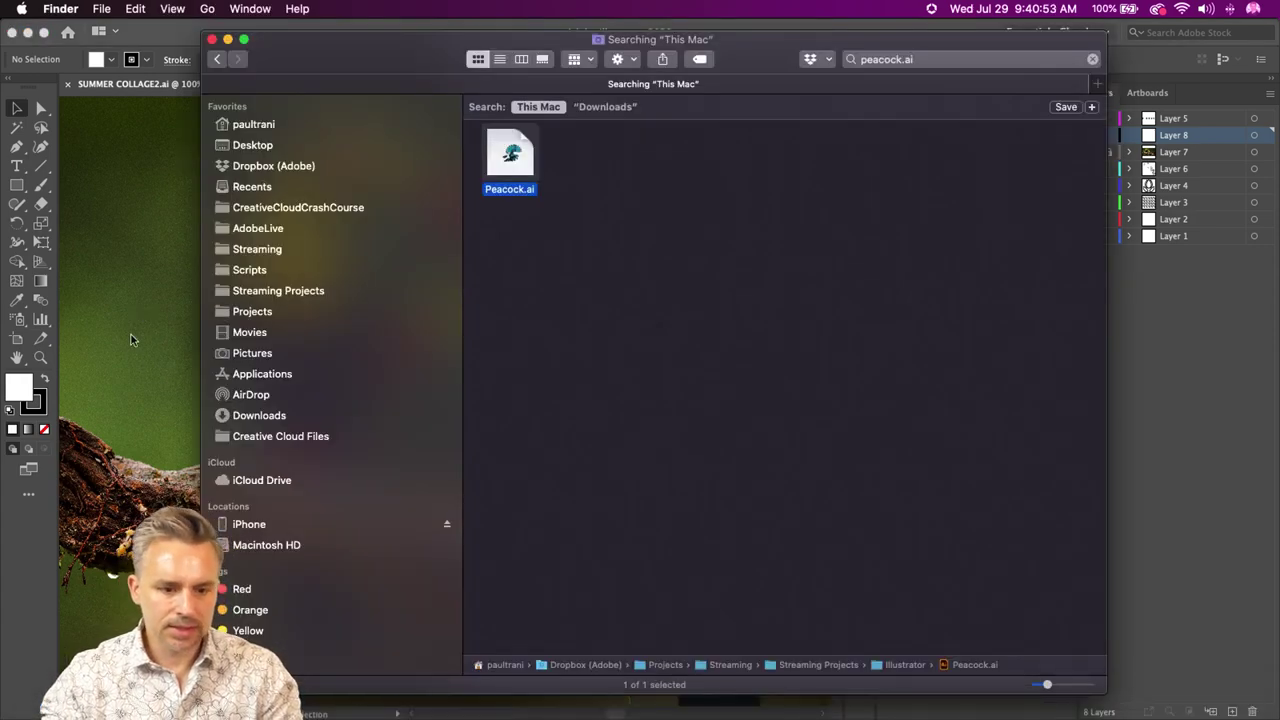
pyautogui.click(240, 415)
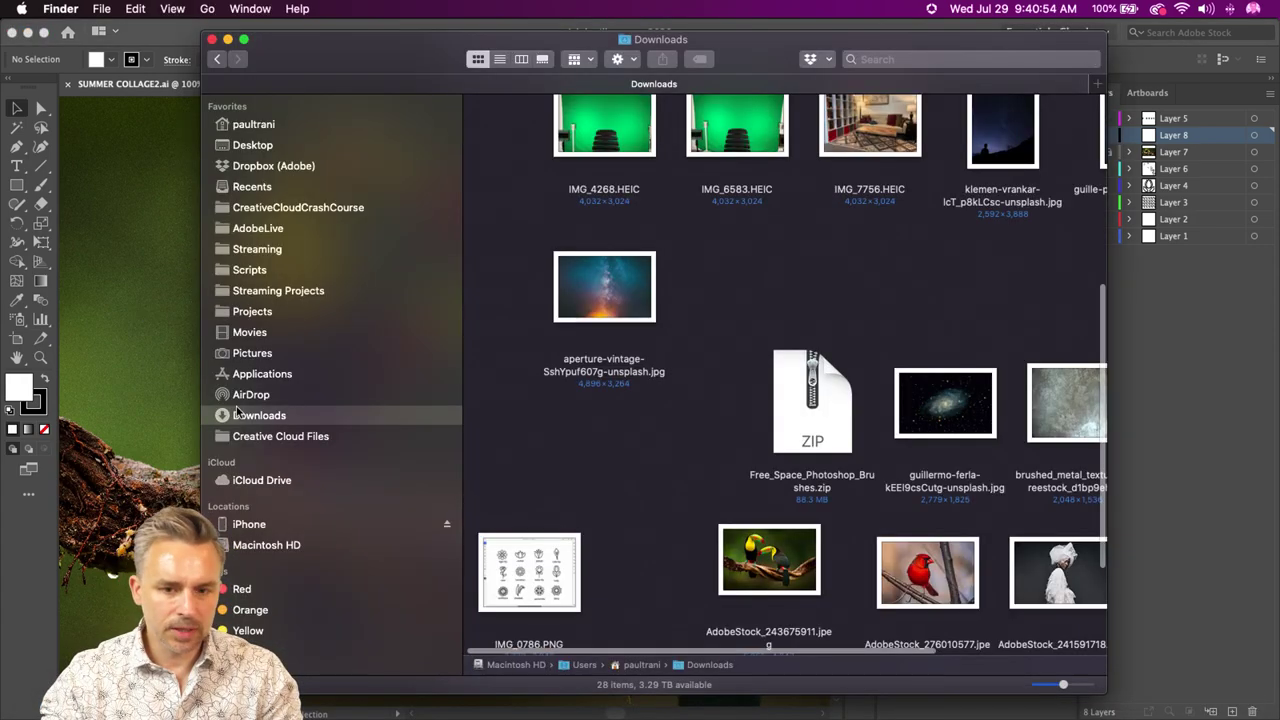
pyautogui.click(762, 578)
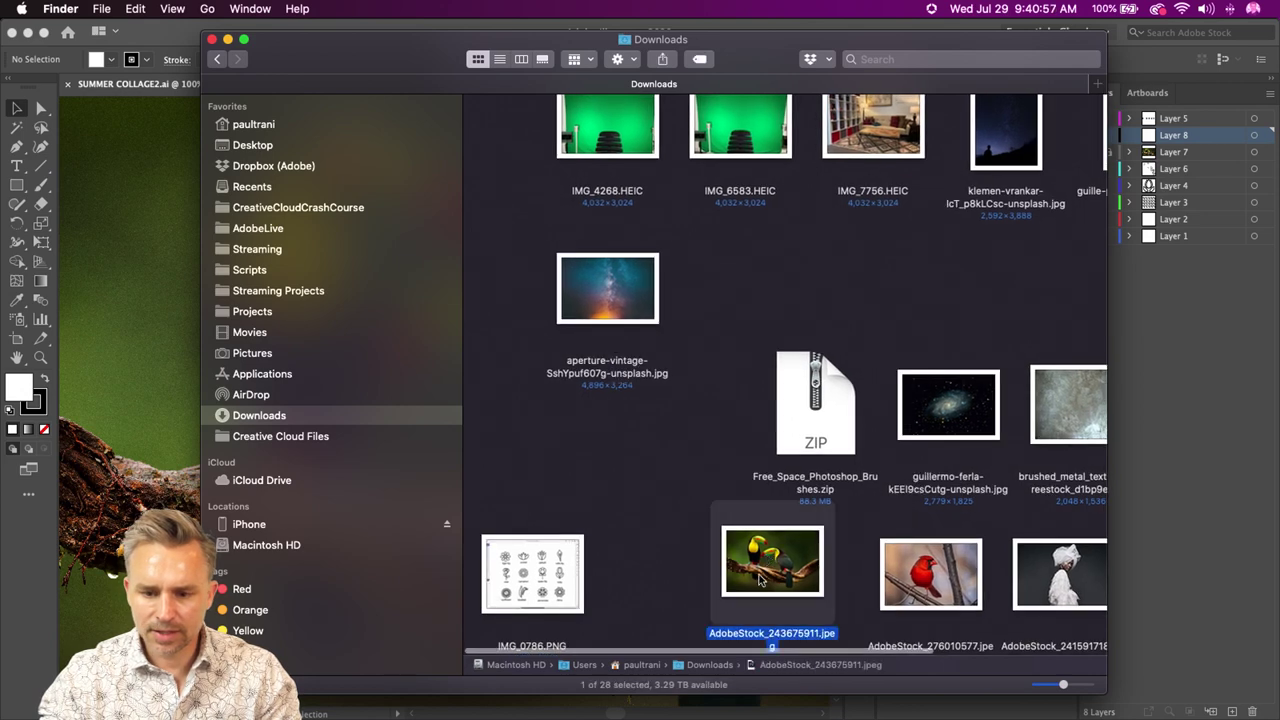
pyautogui.click(895, 585)
pyautogui.scroll(-3, 903, 584)
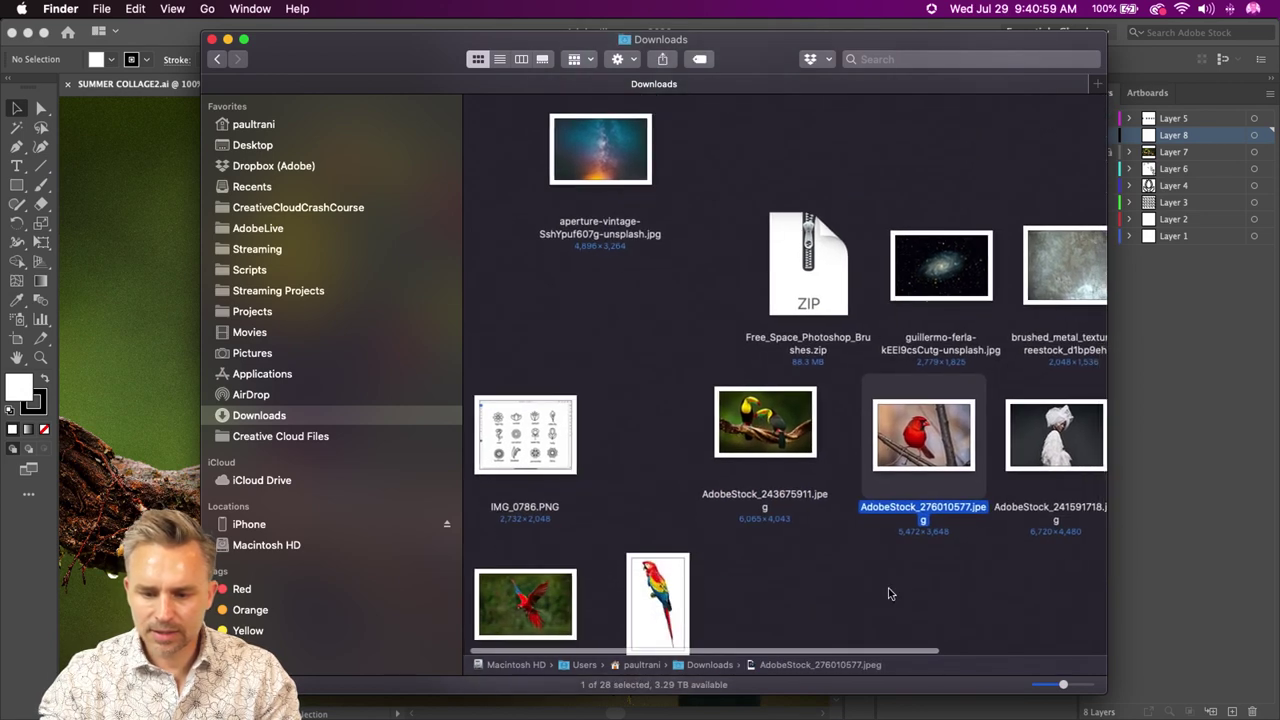
# - Place the flying parrot photo AdobeStock_279454177.jpeg from Downloads into the collage and position it at X 864 pt, Y about 494.5 pt
pyautogui.moveTo(364, 68); pyautogui.dragTo(629, 72)
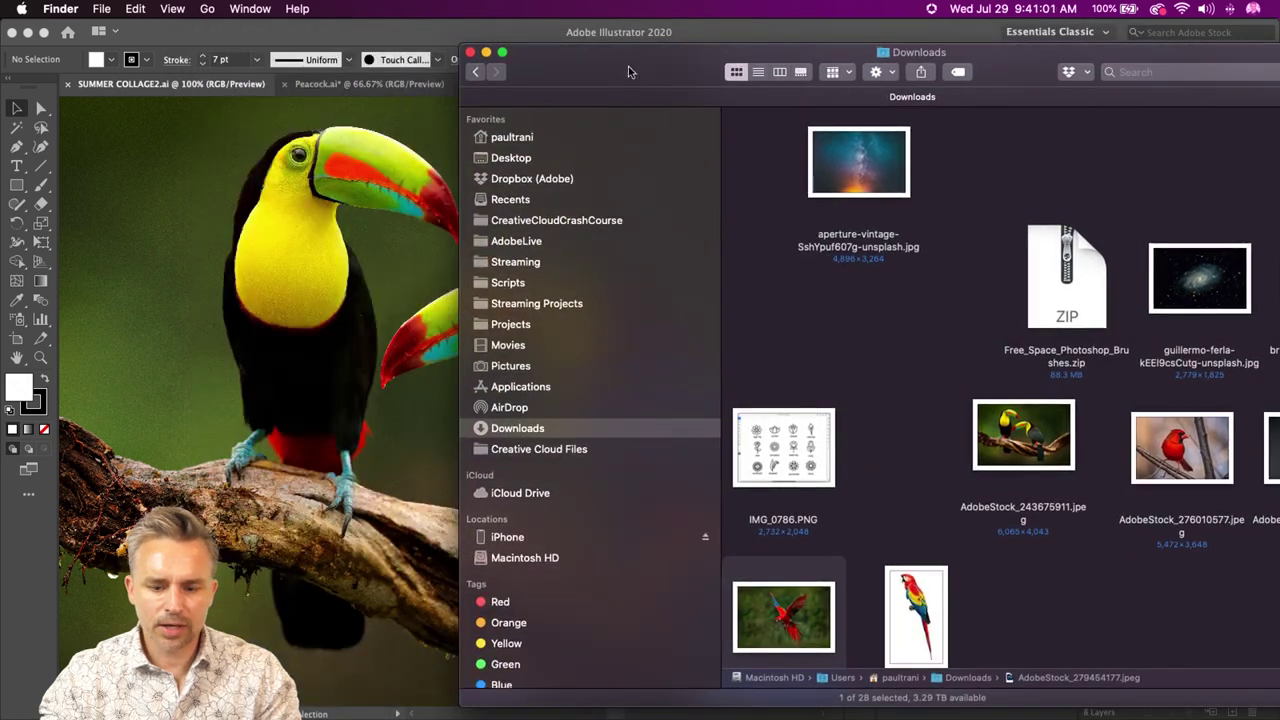
pyautogui.moveTo(799, 628); pyautogui.dragTo(300, 363)
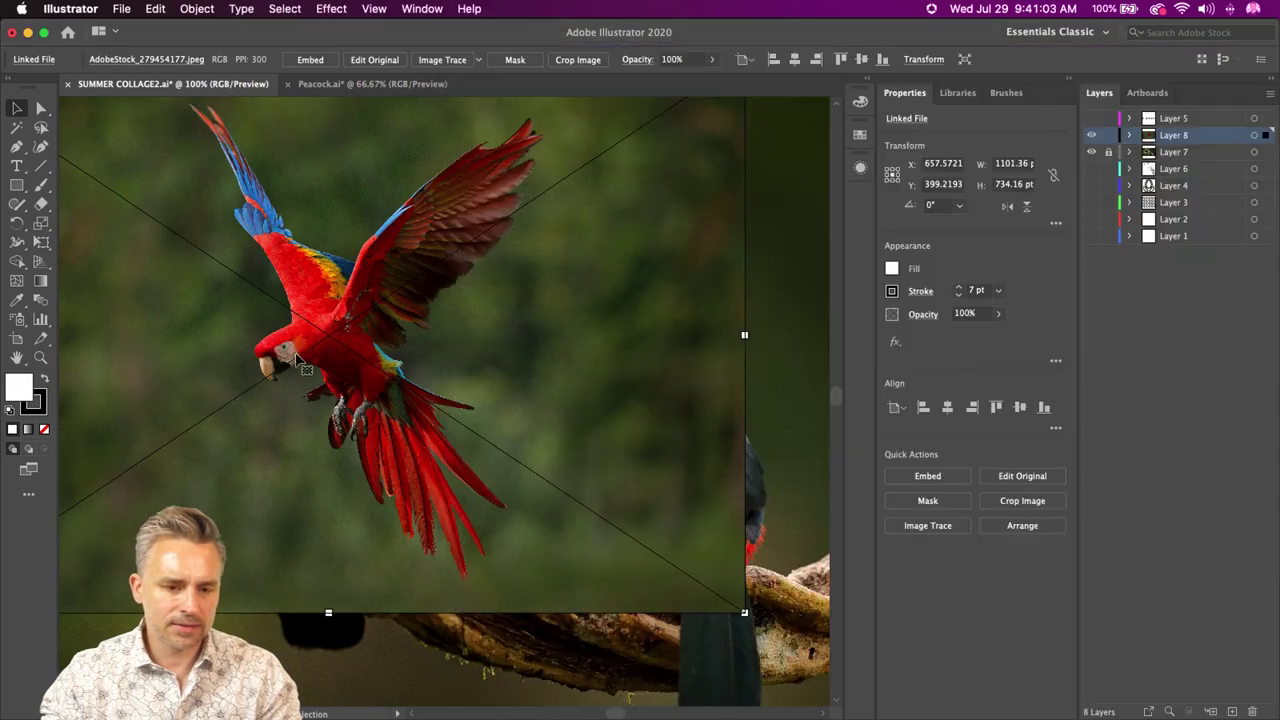
pyautogui.moveTo(210, 338); pyautogui.dragTo(366, 410)
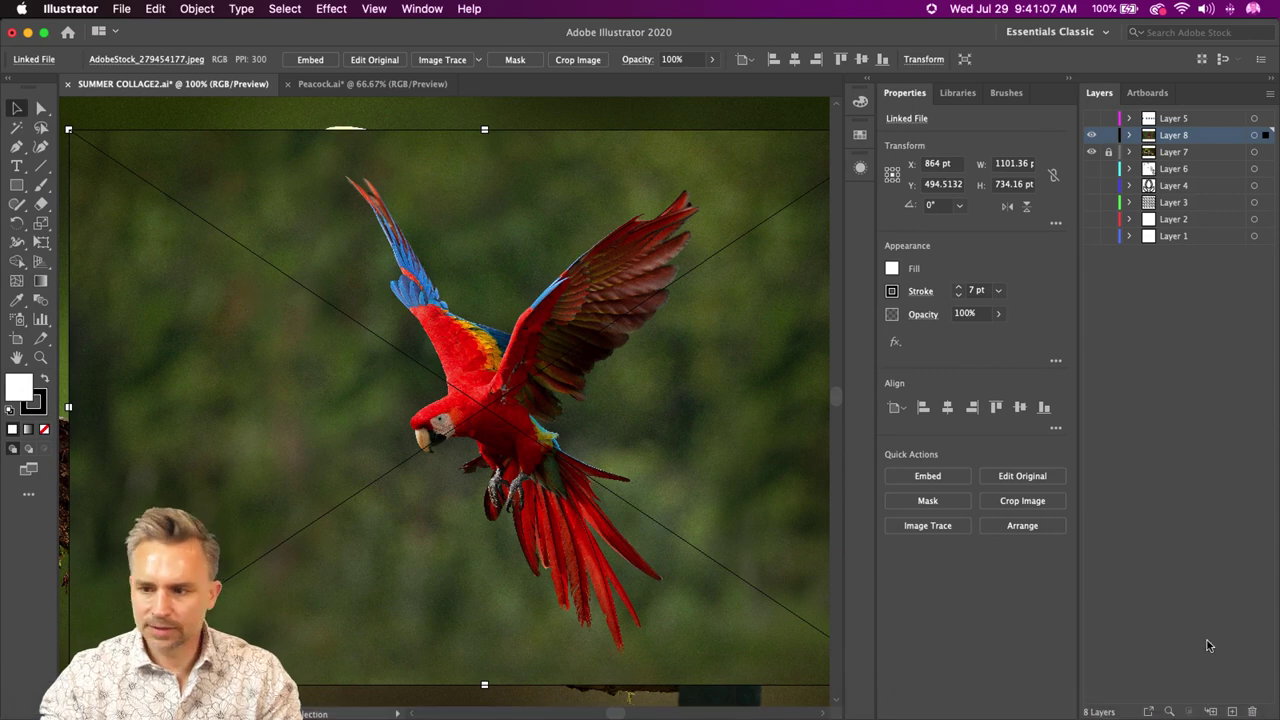
# - Place the red cardinal photo AdobeStock_276010577.jpeg from Downloads over the parrot on its own layer
pyautogui.click(34, 697)
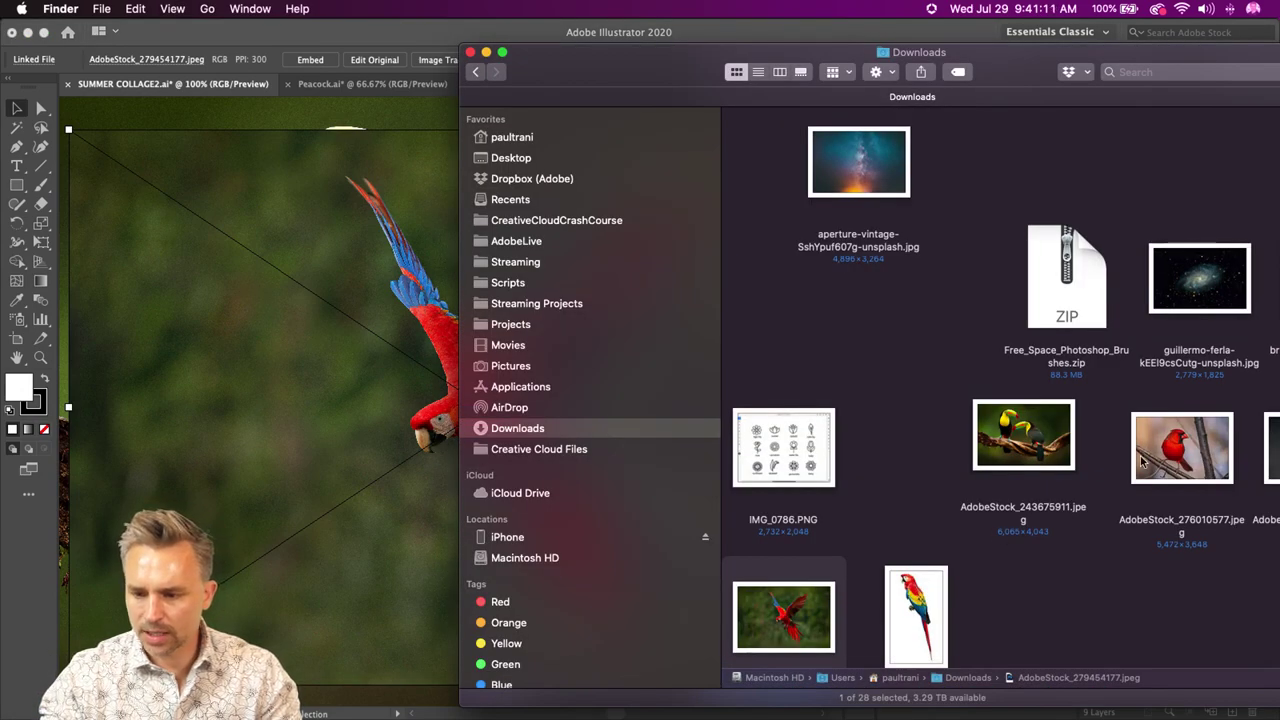
pyautogui.click(1172, 452)
pyautogui.moveTo(1172, 452); pyautogui.dragTo(400, 428)
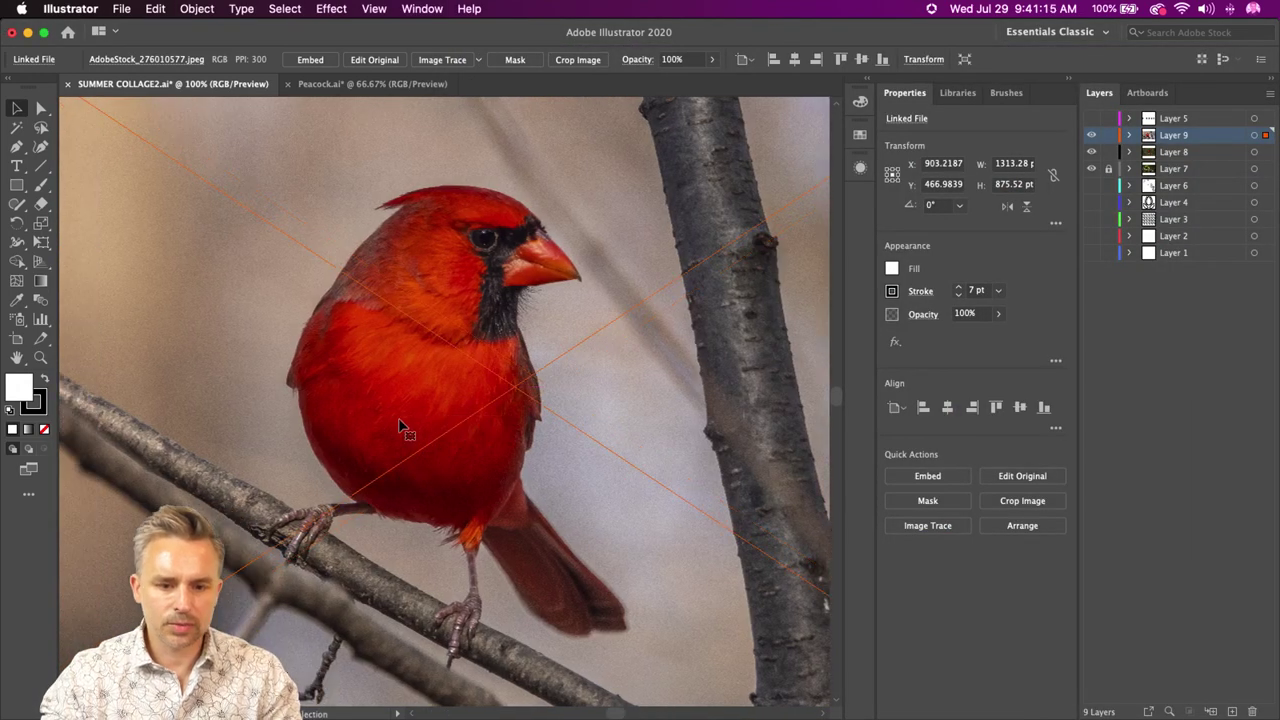
# - Lock the parrot and cardinal photo layers, add an empty layer above them and activate the Pen tool for tracing the cardinal
pyautogui.click(1232, 711)
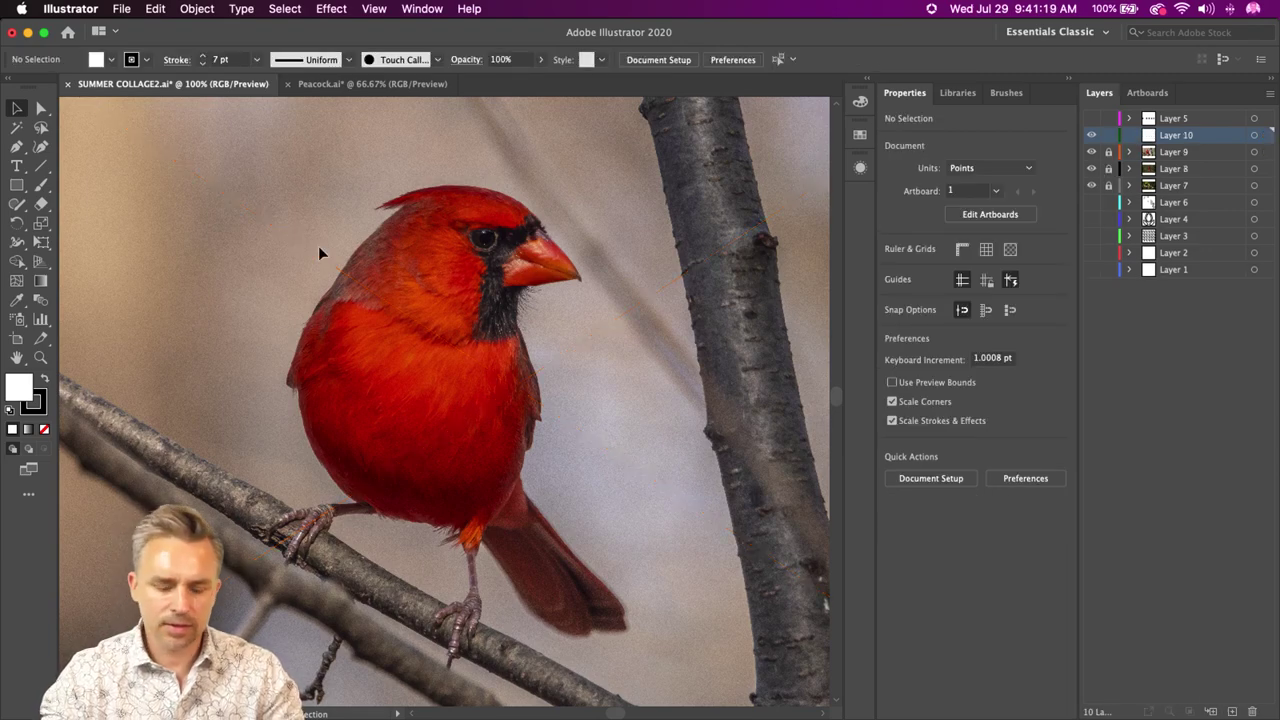
pyautogui.press('super+equal')
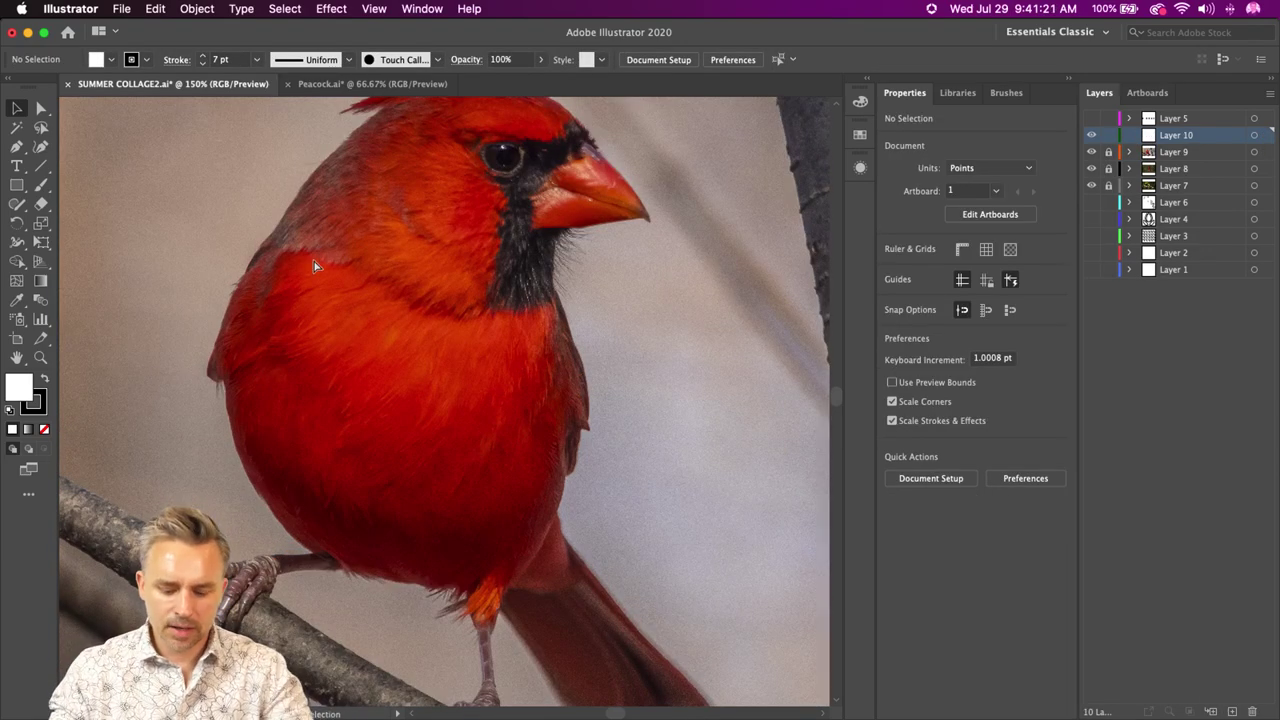
pyautogui.press('super+minus')
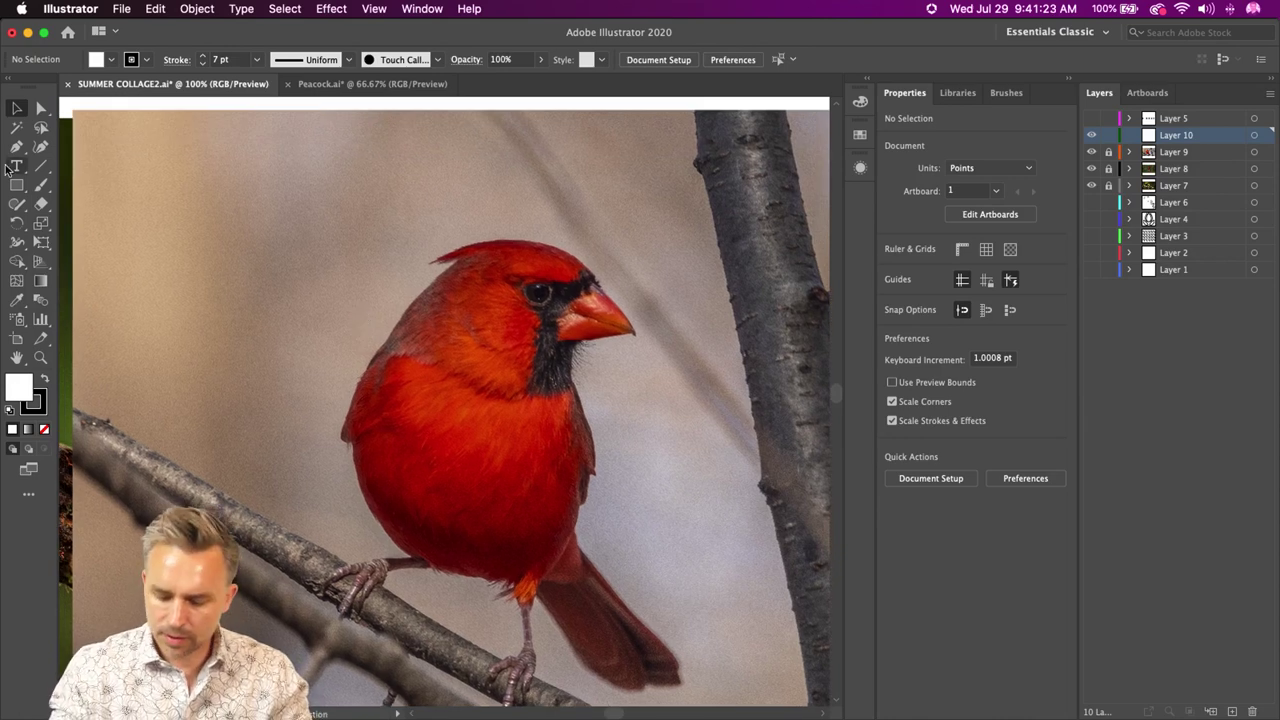
pyautogui.click(16, 146)
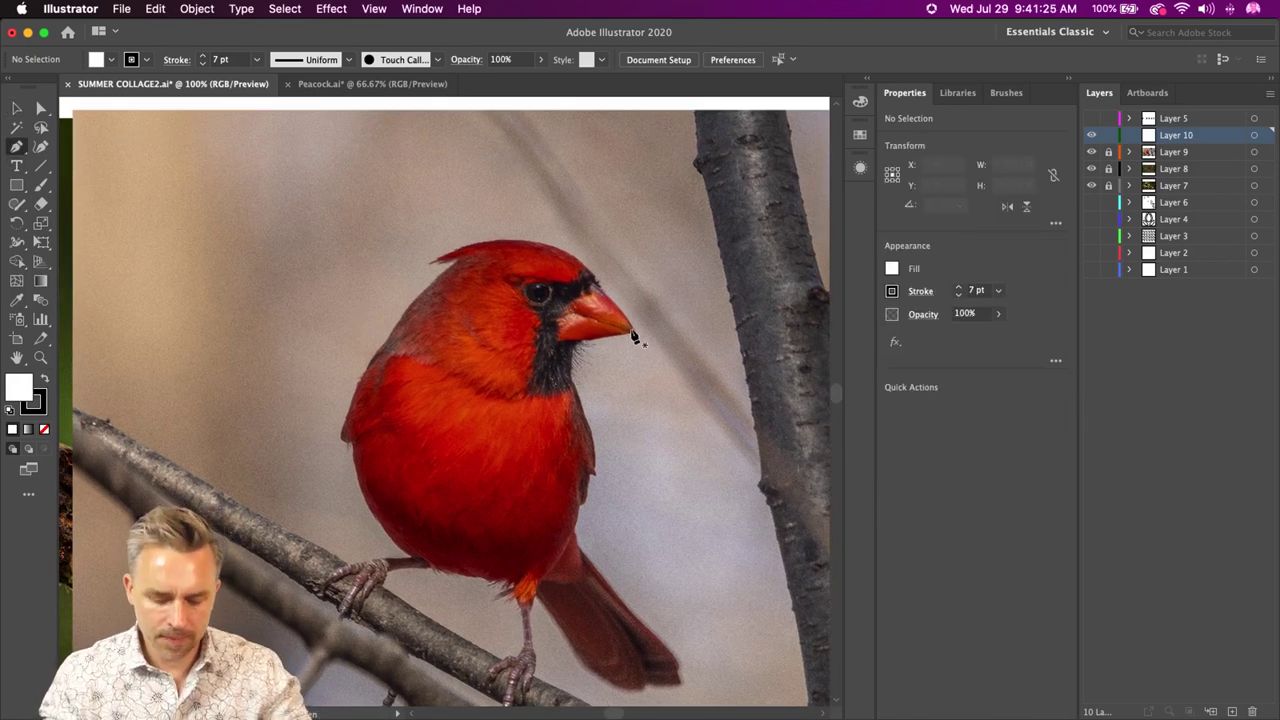
pyautogui.press('super+equal')
pyautogui.scroll(3, 633, 340)
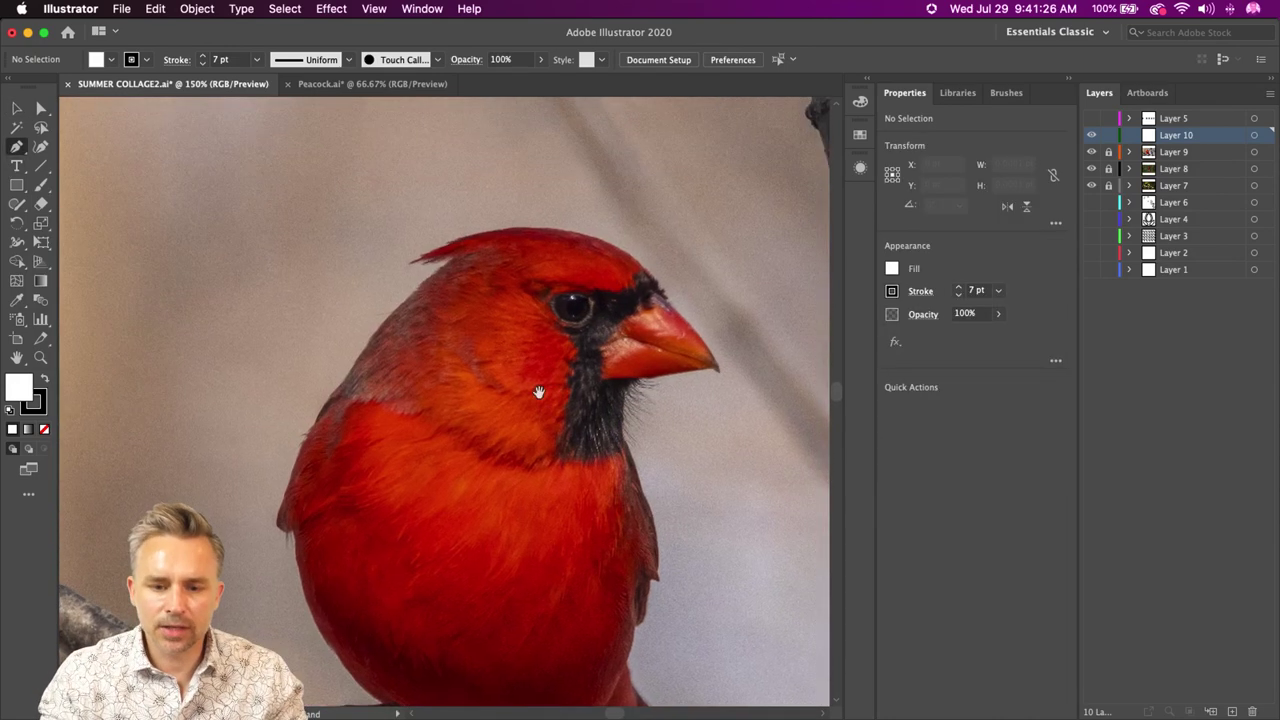
# - Try starting a path at the tip of the cardinal's beak, and undo that anchor point
pyautogui.click(716, 370)
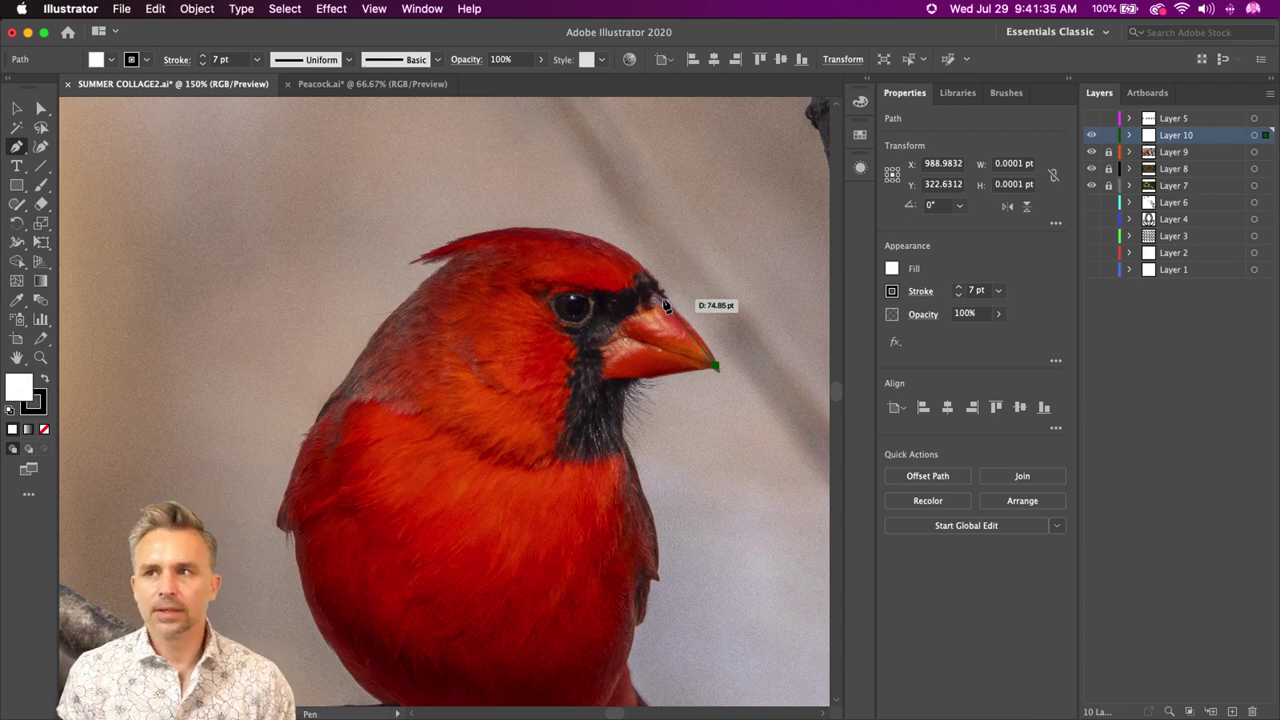
pyautogui.press('super+z')
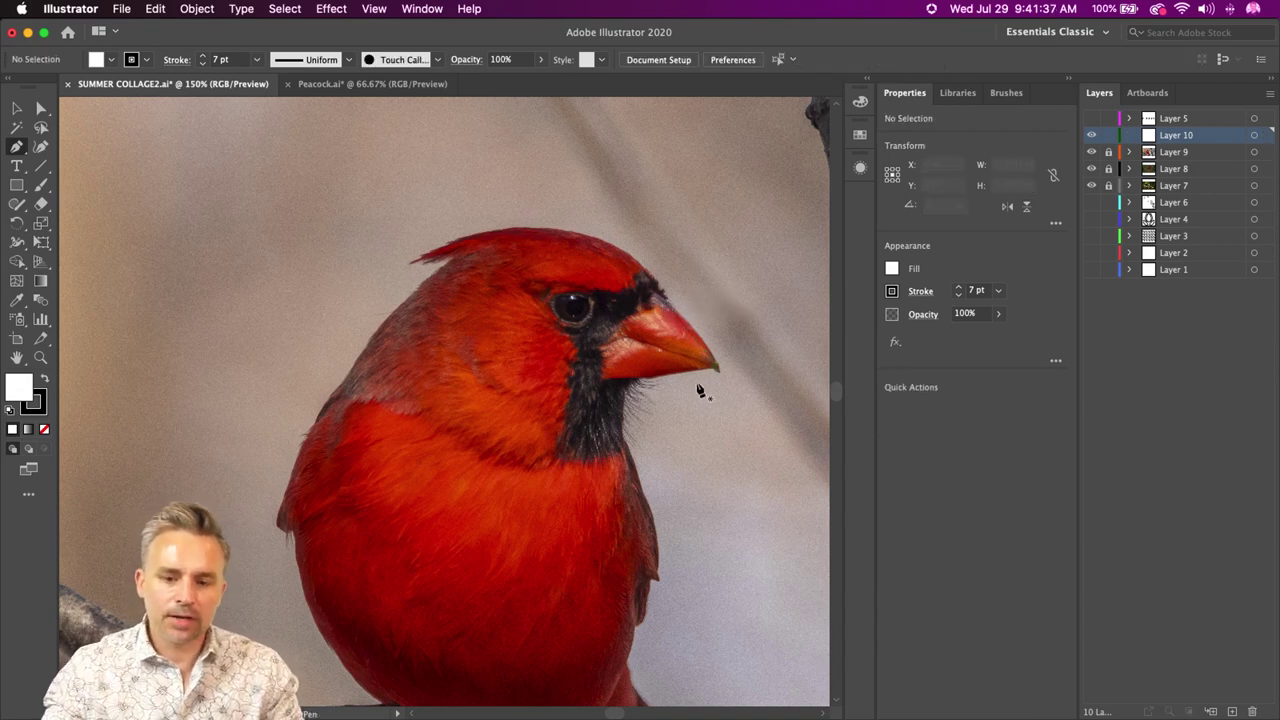
# - Collapse the properties panel and draw a white square of about 95 pt with a 7 pt black stroke beside the cardinal
pyautogui.click(18, 110)
pyautogui.moveTo(319, 406); pyautogui.dragTo(405, 393)
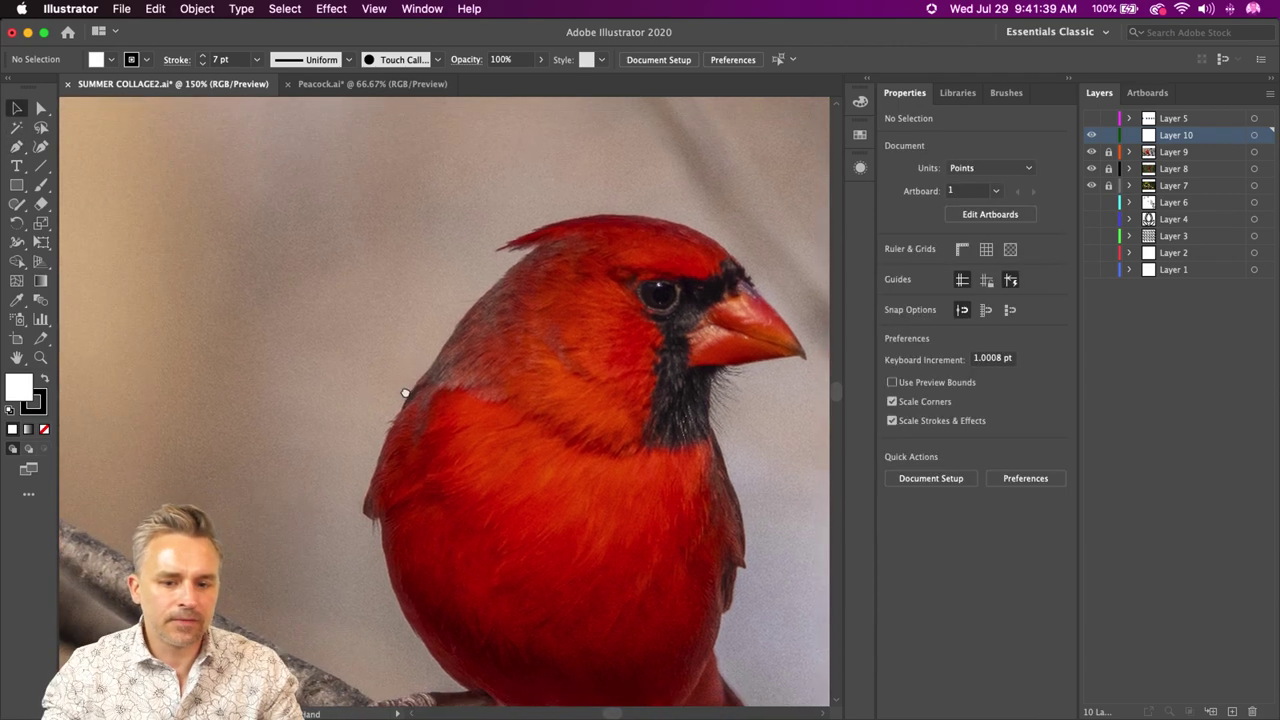
pyautogui.click(1073, 80)
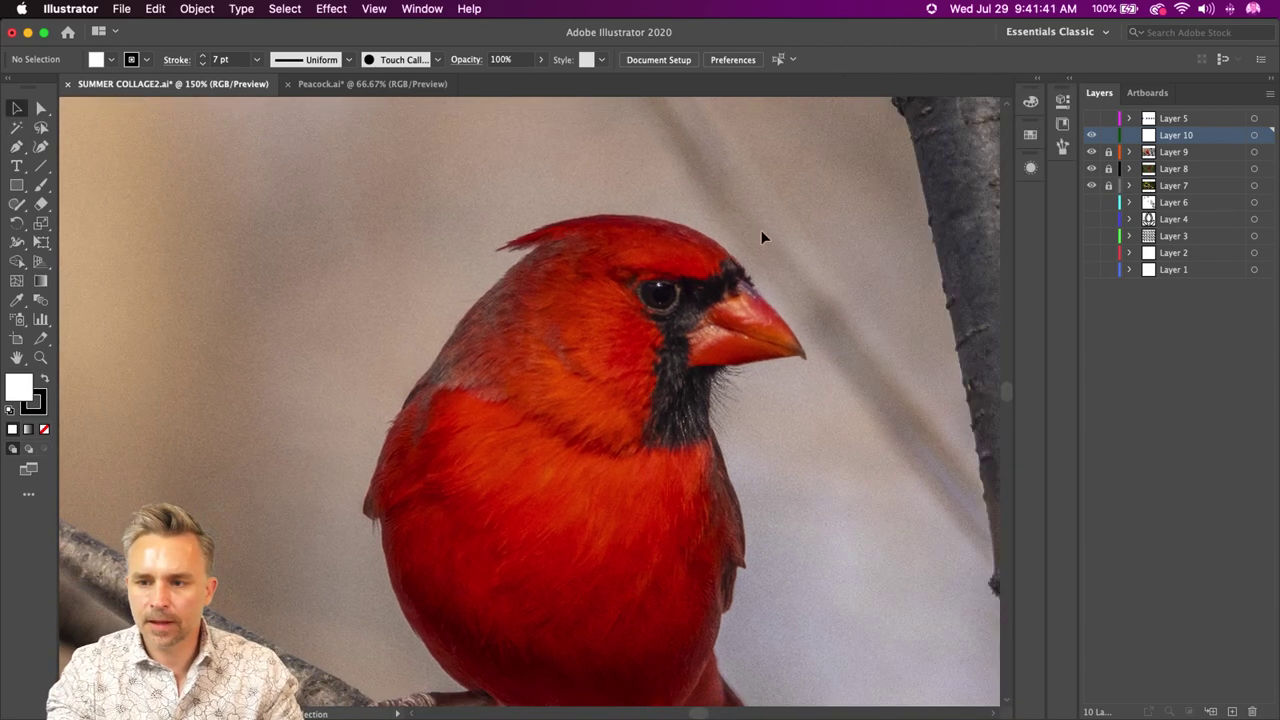
pyautogui.moveTo(560, 257); pyautogui.dragTo(625, 225)
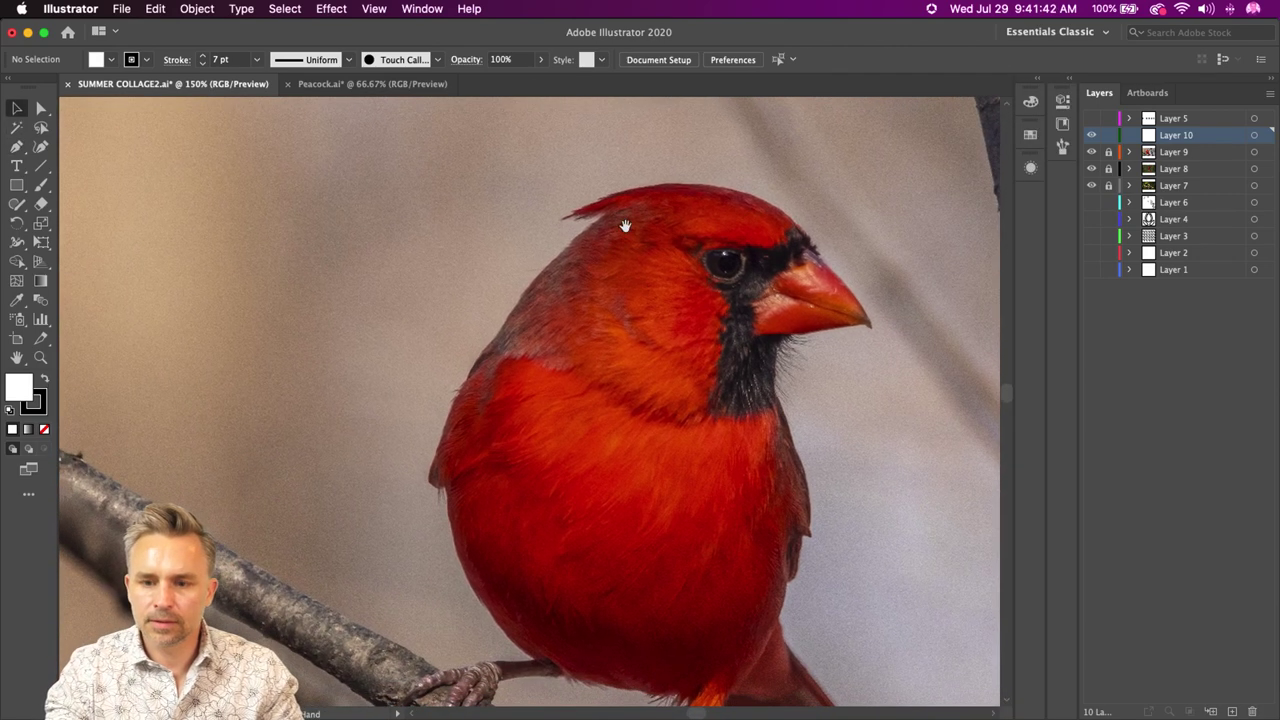
pyautogui.click(16, 185)
pyautogui.moveTo(280, 243); pyautogui.dragTo(390, 354)
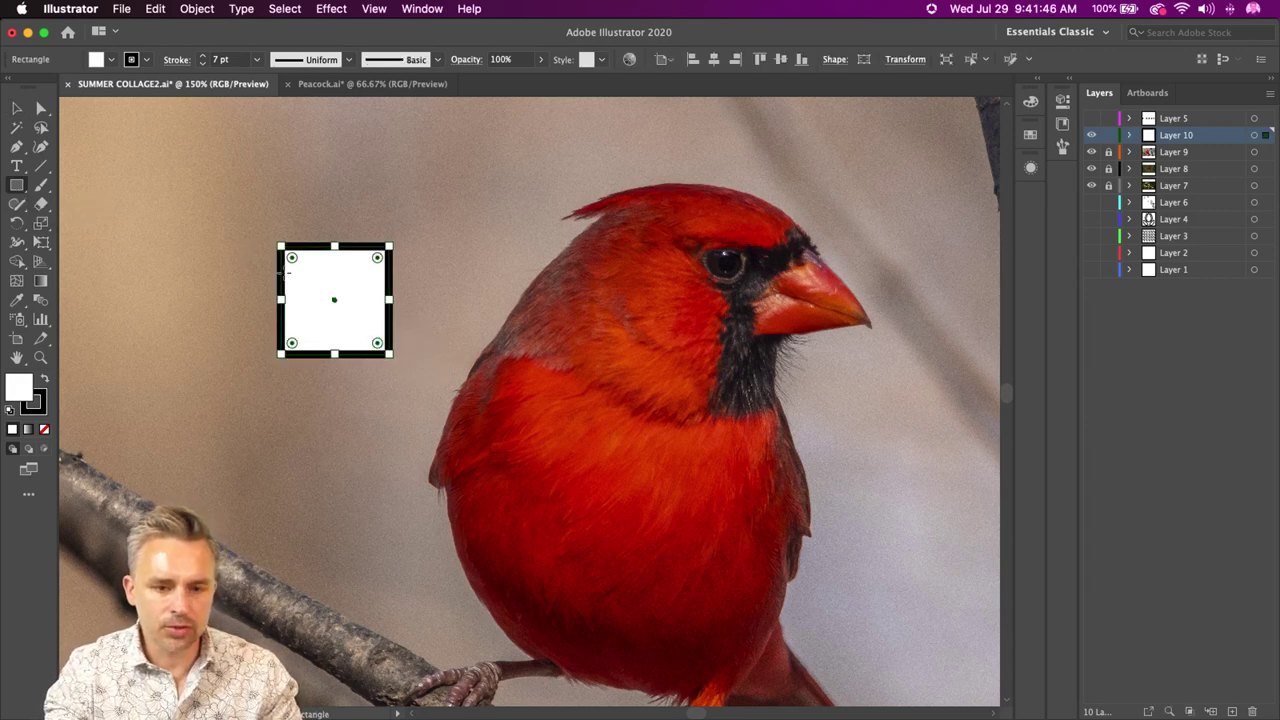
# - Try rounding the square's two upper corners to about 47.6 pt, and undo the rounding
pyautogui.click(41, 108)
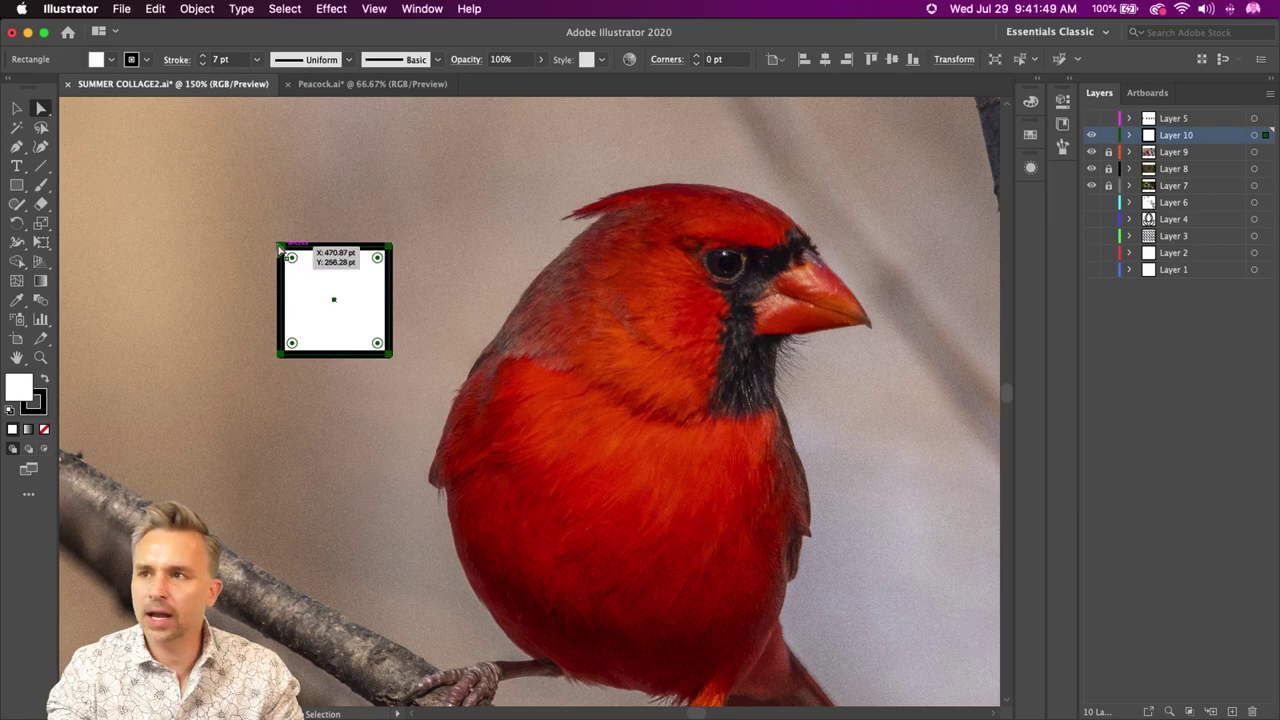
pyautogui.press('super+equal')
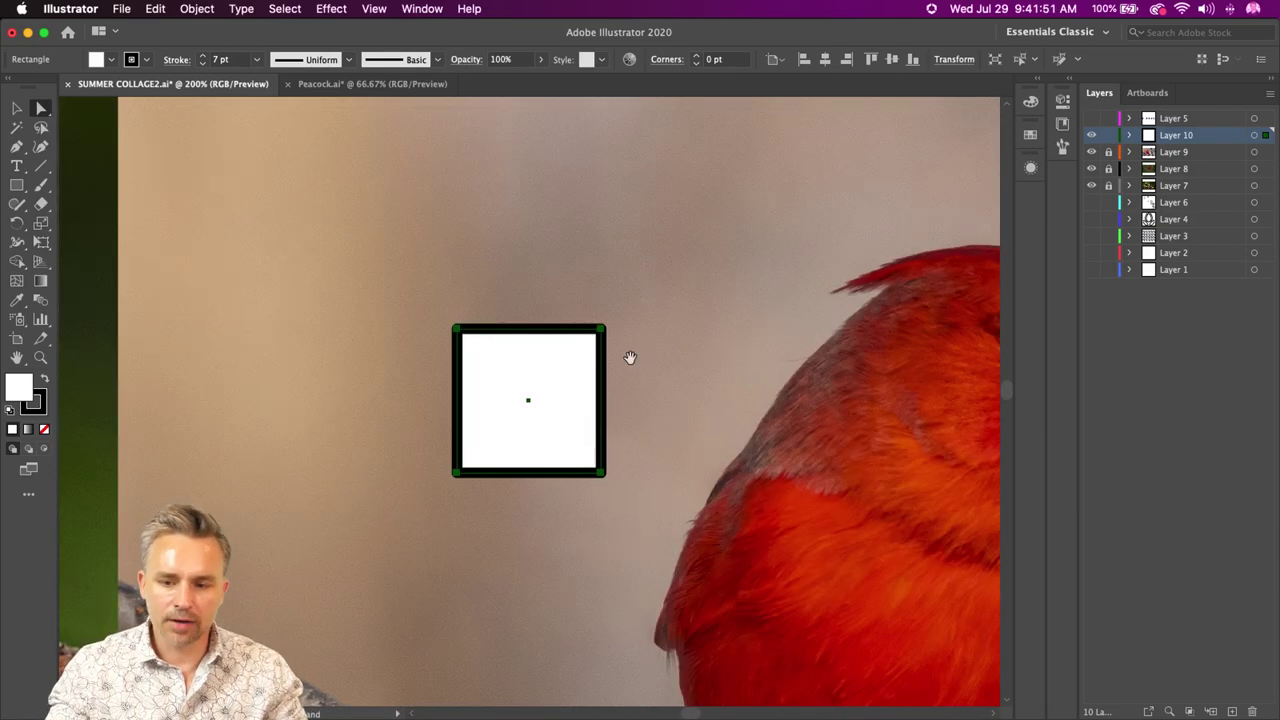
pyautogui.moveTo(629, 357); pyautogui.dragTo(358, 322)
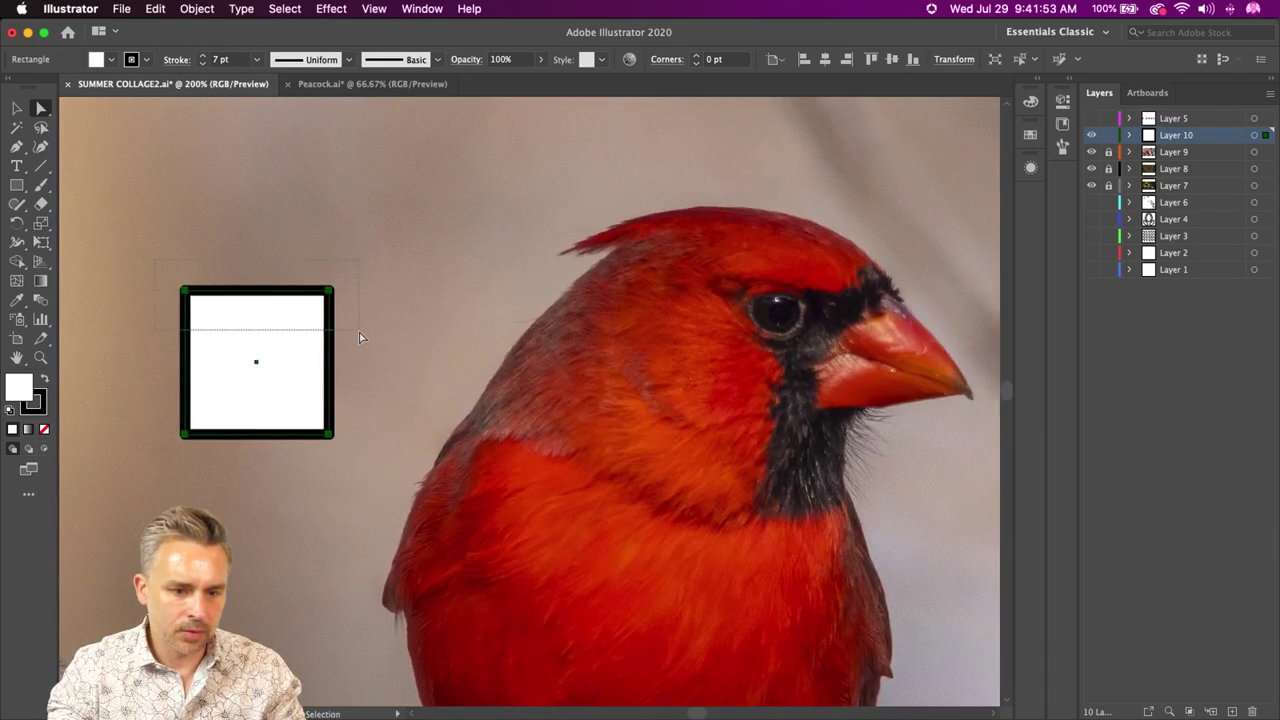
pyautogui.moveTo(317, 301); pyautogui.dragTo(220, 415)
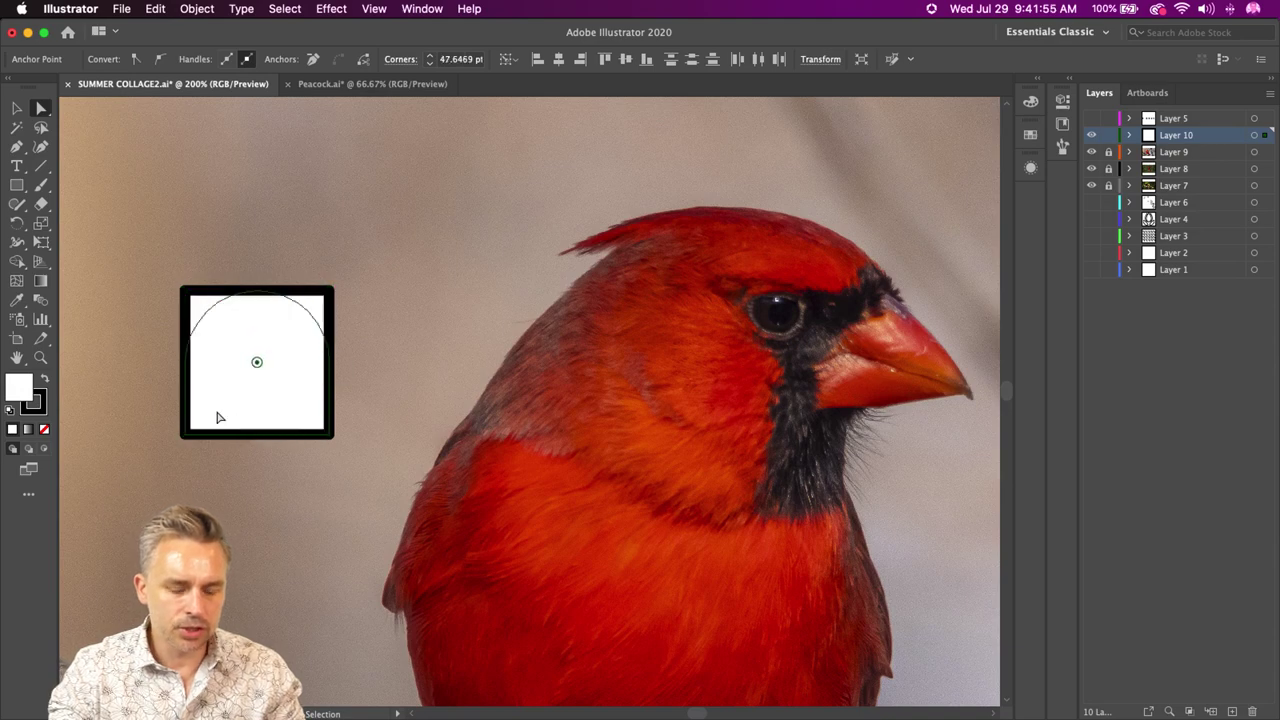
pyautogui.click(302, 254)
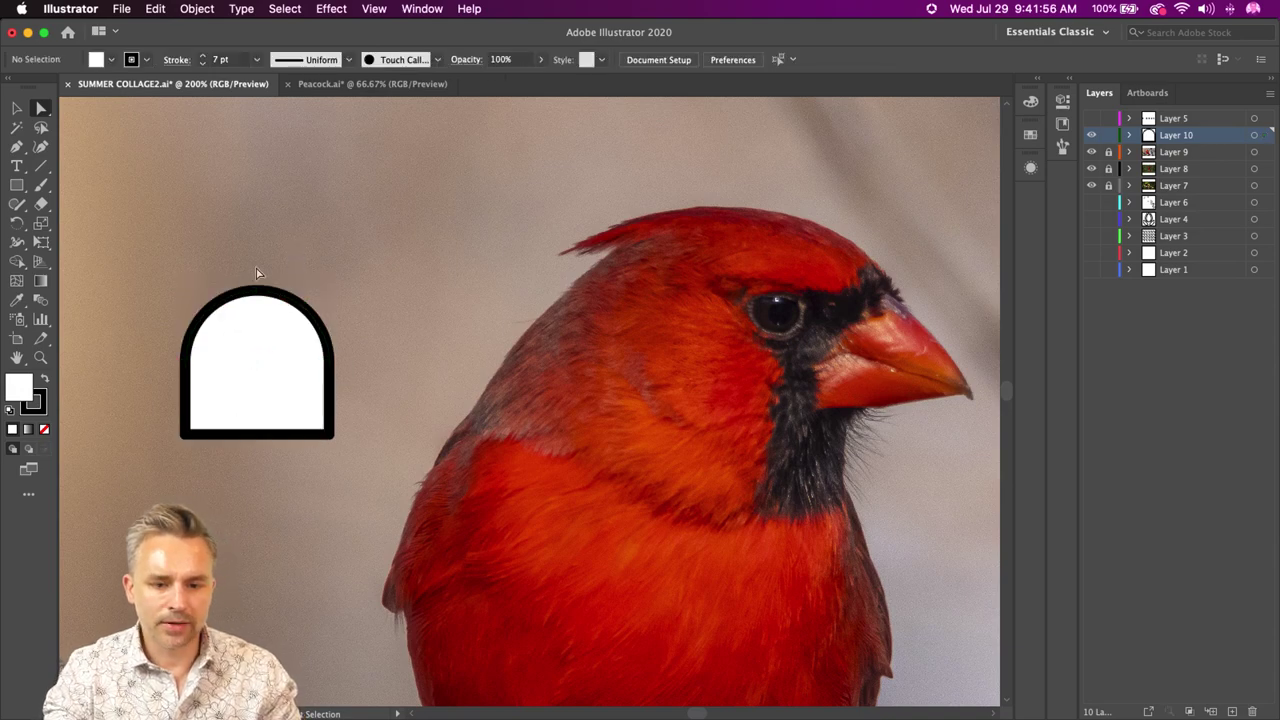
pyautogui.click(22, 110)
pyautogui.press('super+z')
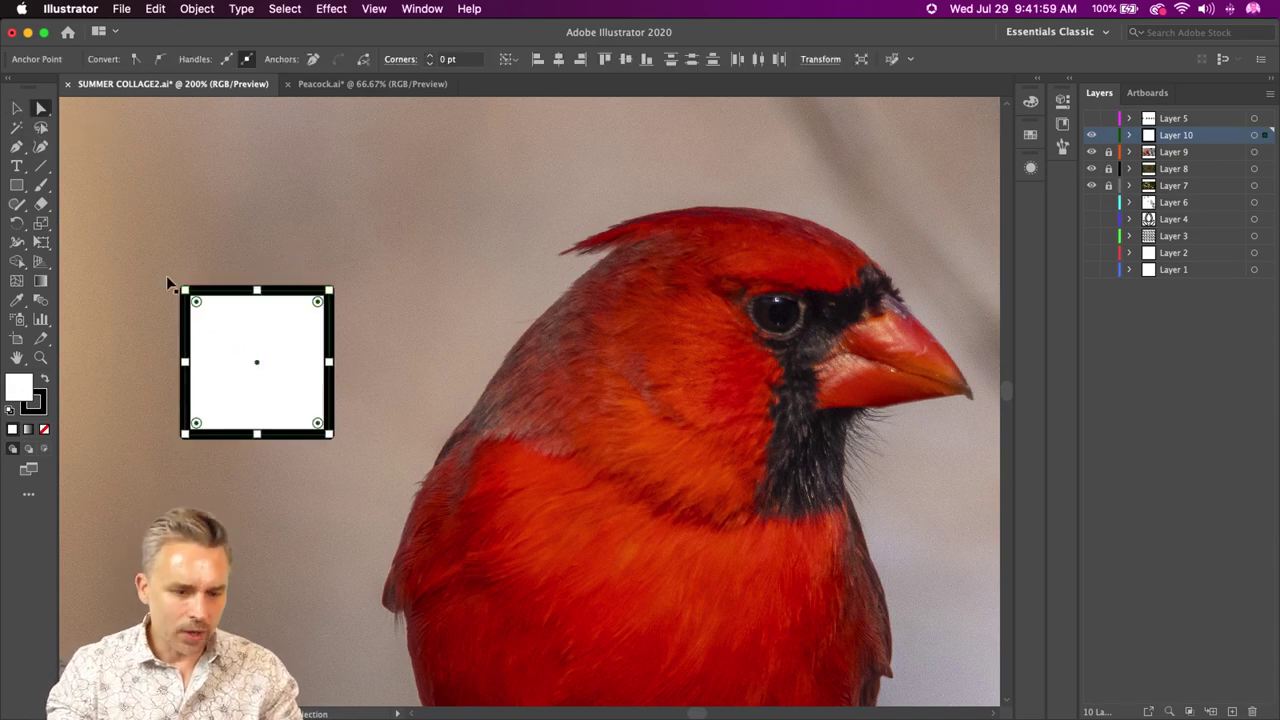
# - Change the highlight colour of Layer 10 to magenta in its layer options
pyautogui.press('a')
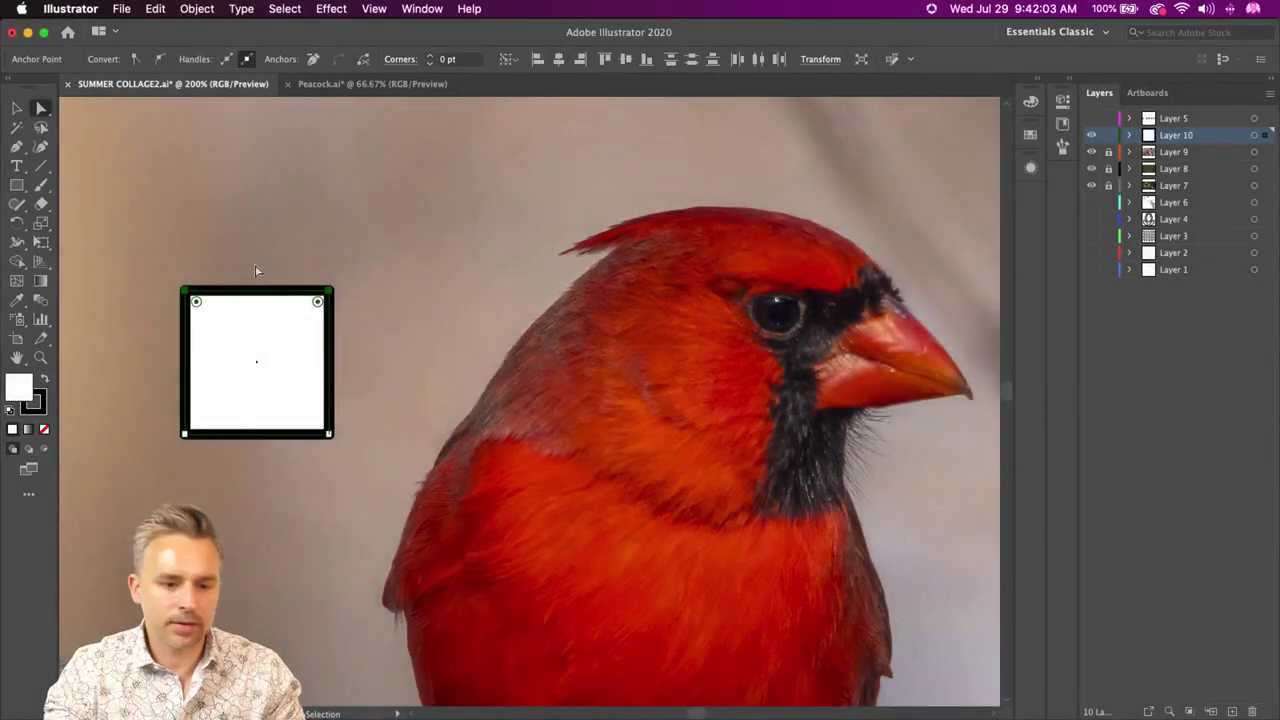
pyautogui.doubleClick(1228, 139)
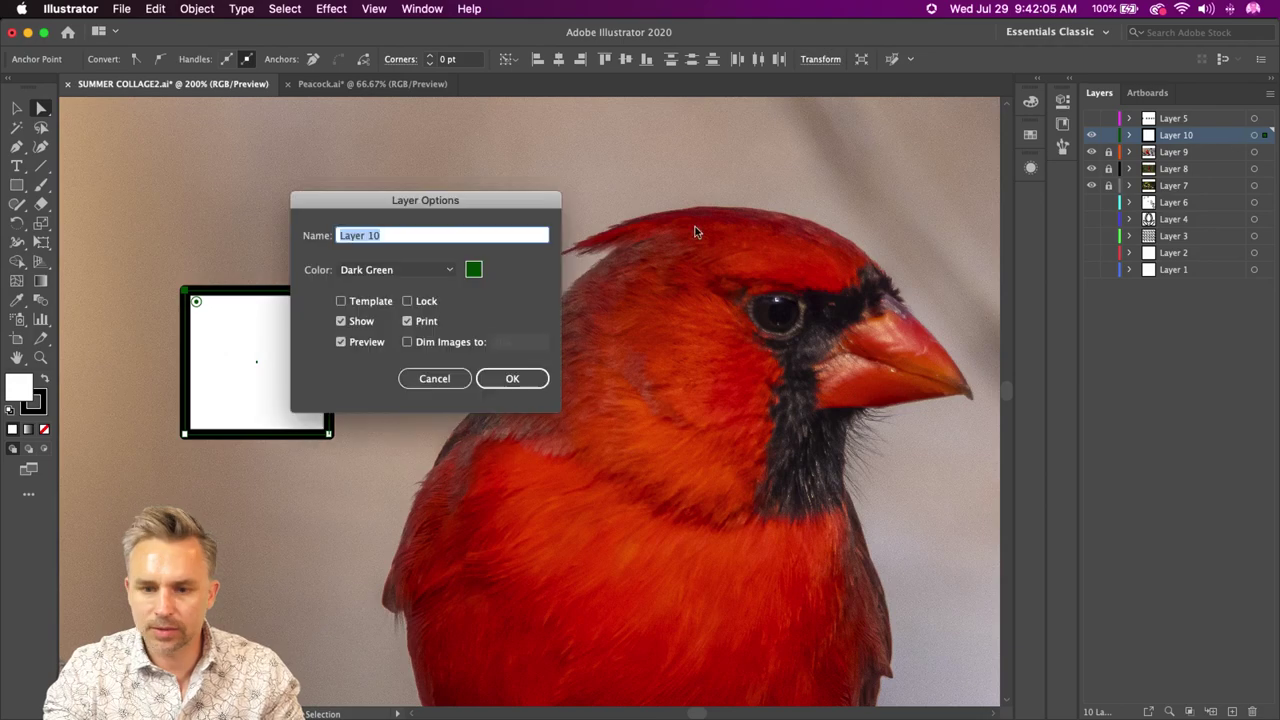
pyautogui.click(390, 270)
pyautogui.click(385, 317)
pyautogui.press('Return')
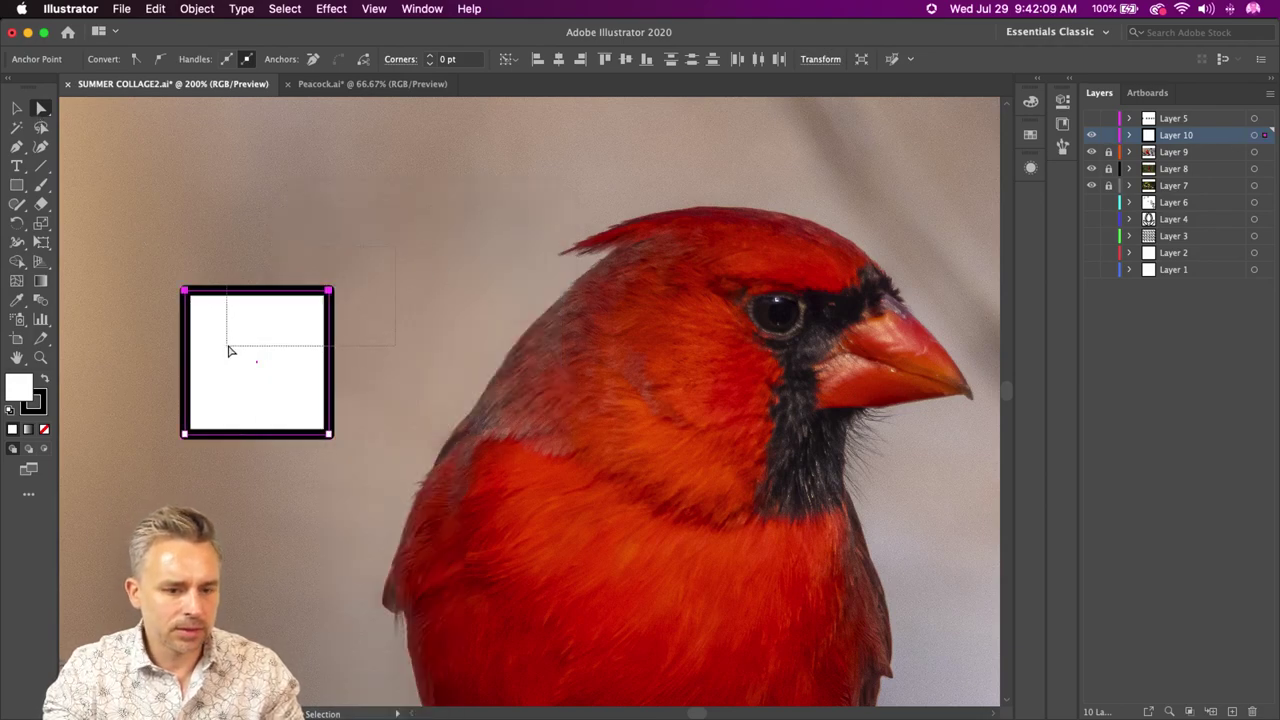
# - Round the square's upper-right and lower-right corners fully, to about 47.6 pt and 47.7 pt, for a D-shaped outline
pyautogui.moveTo(316, 302); pyautogui.dragTo(265, 374)
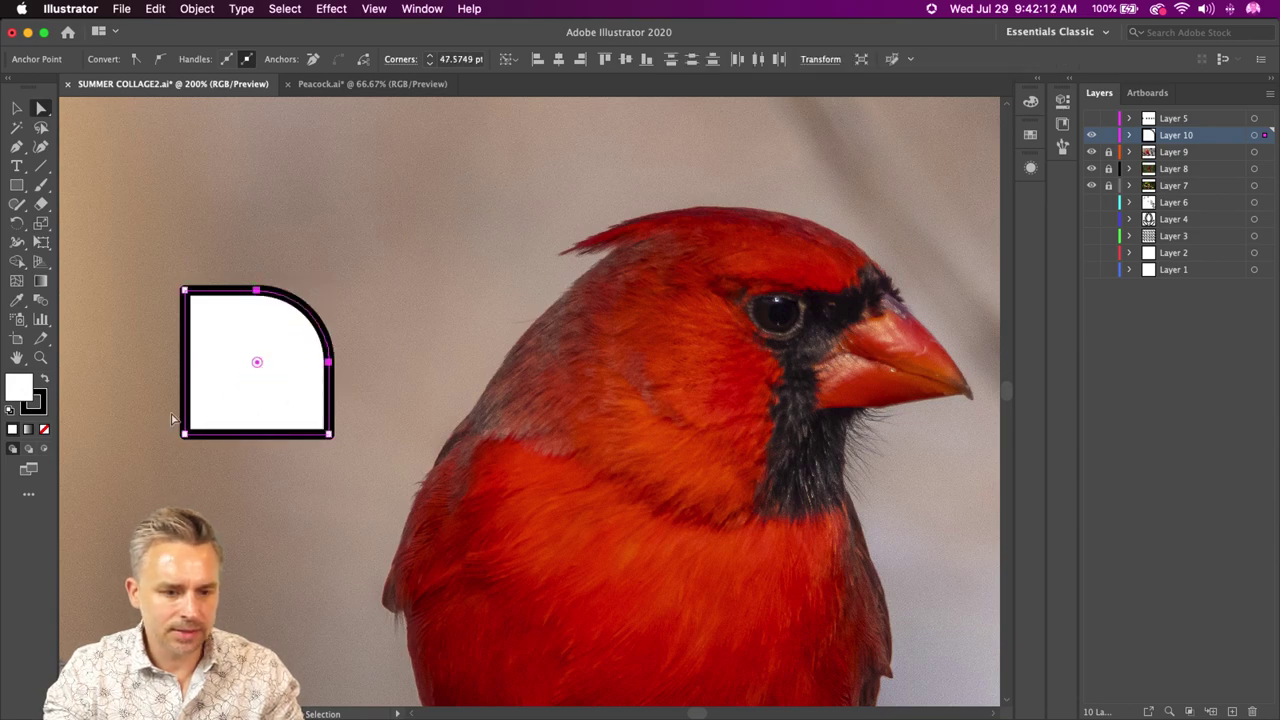
pyautogui.click(324, 432)
pyautogui.moveTo(314, 426); pyautogui.dragTo(258, 364)
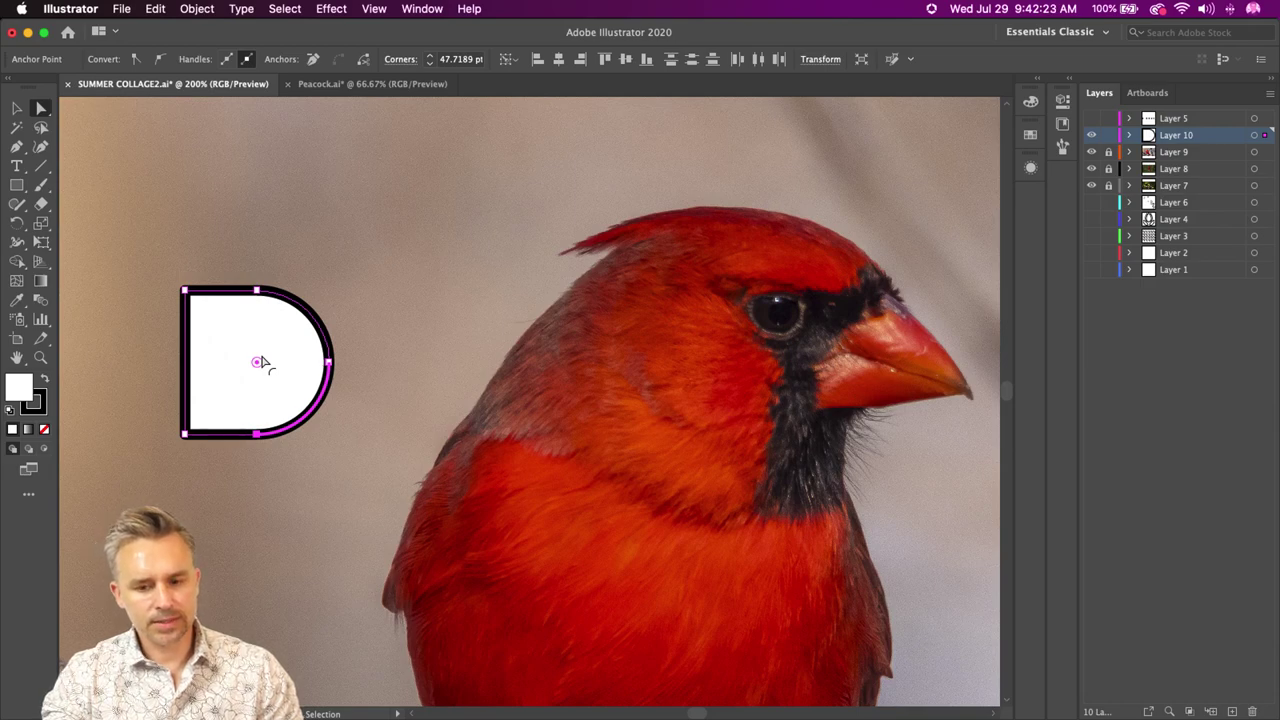
# - Draw a smaller square, about half as wide, to the right of the D shape and enlarge it slightly from its upper-left corner
pyautogui.press('m')
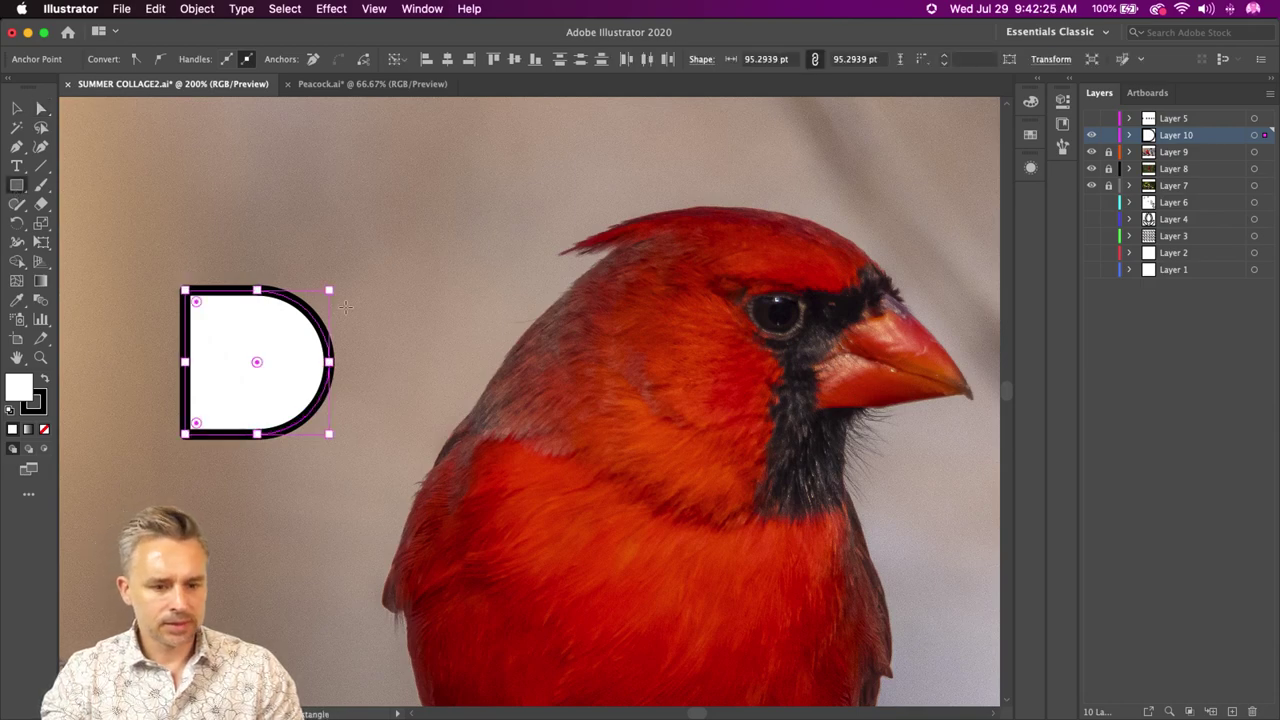
pyautogui.press('super+=')
pyautogui.press('super+=')
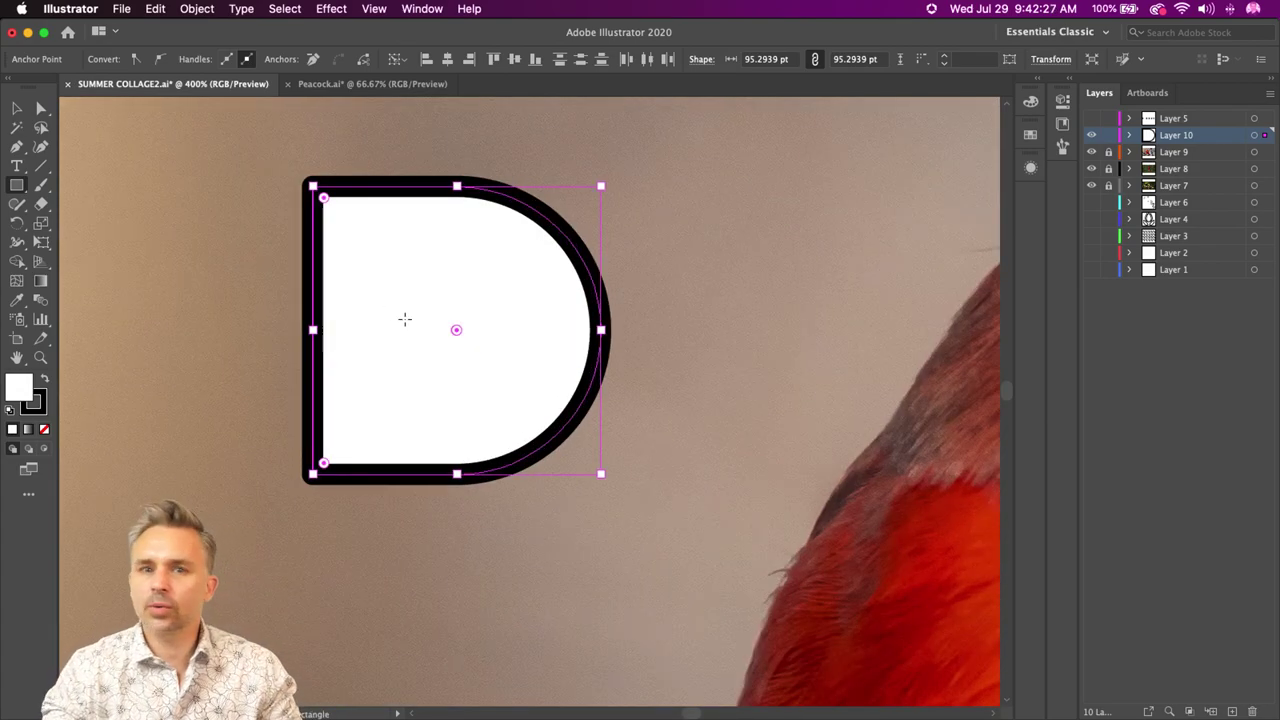
pyautogui.moveTo(405, 323); pyautogui.dragTo(303, 357)
pyautogui.moveTo(574, 306); pyautogui.dragTo(667, 449)
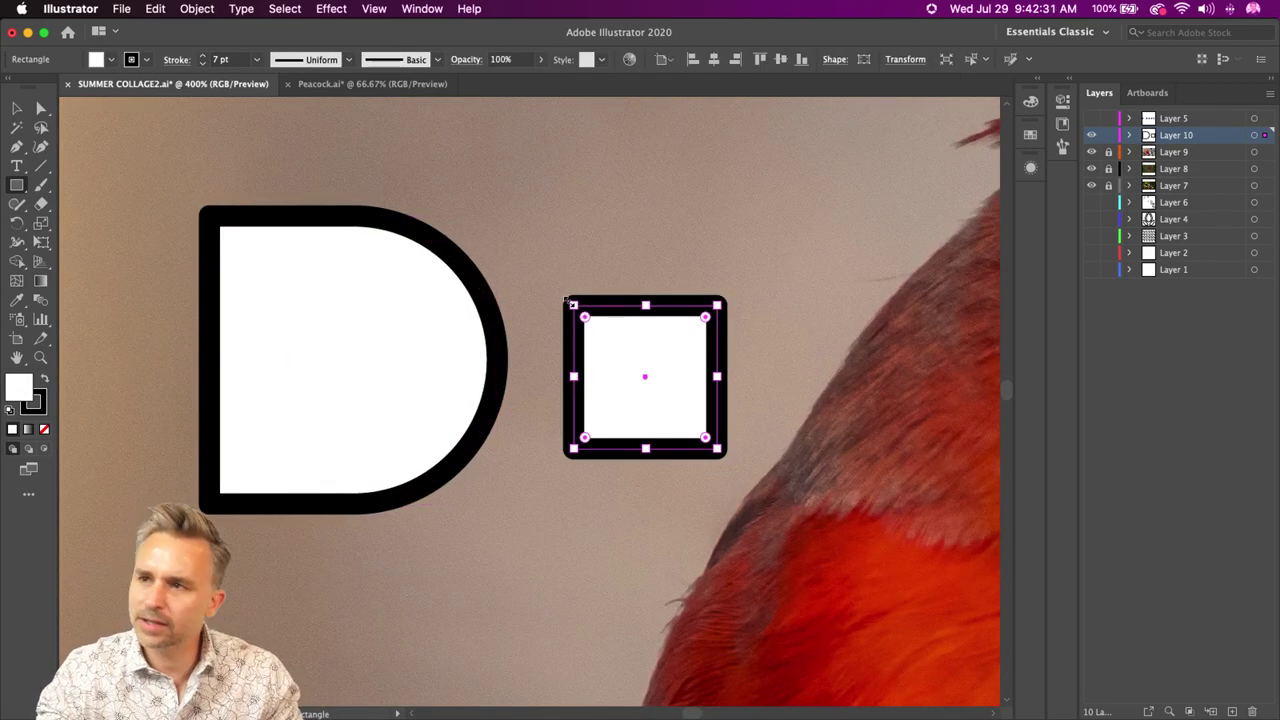
pyautogui.moveTo(568, 300)
pyautogui.mouseDown()
pyautogui.moveTo(562, 320)
pyautogui.moveTo(563, 274)
pyautogui.moveTo(566, 298)
pyautogui.mouseUp()
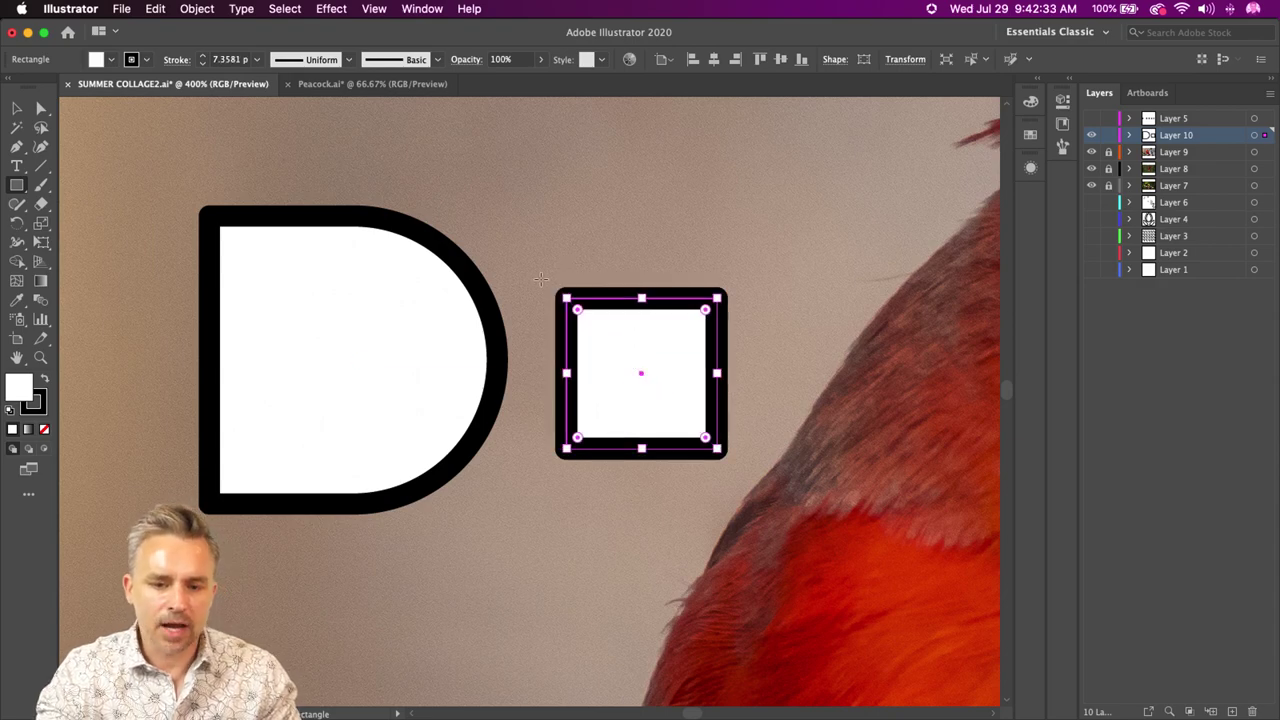
# - Delete the small square's upper-left anchor and rotate the resulting triangle 45° to point right, close to the D shape
pyautogui.press('a')
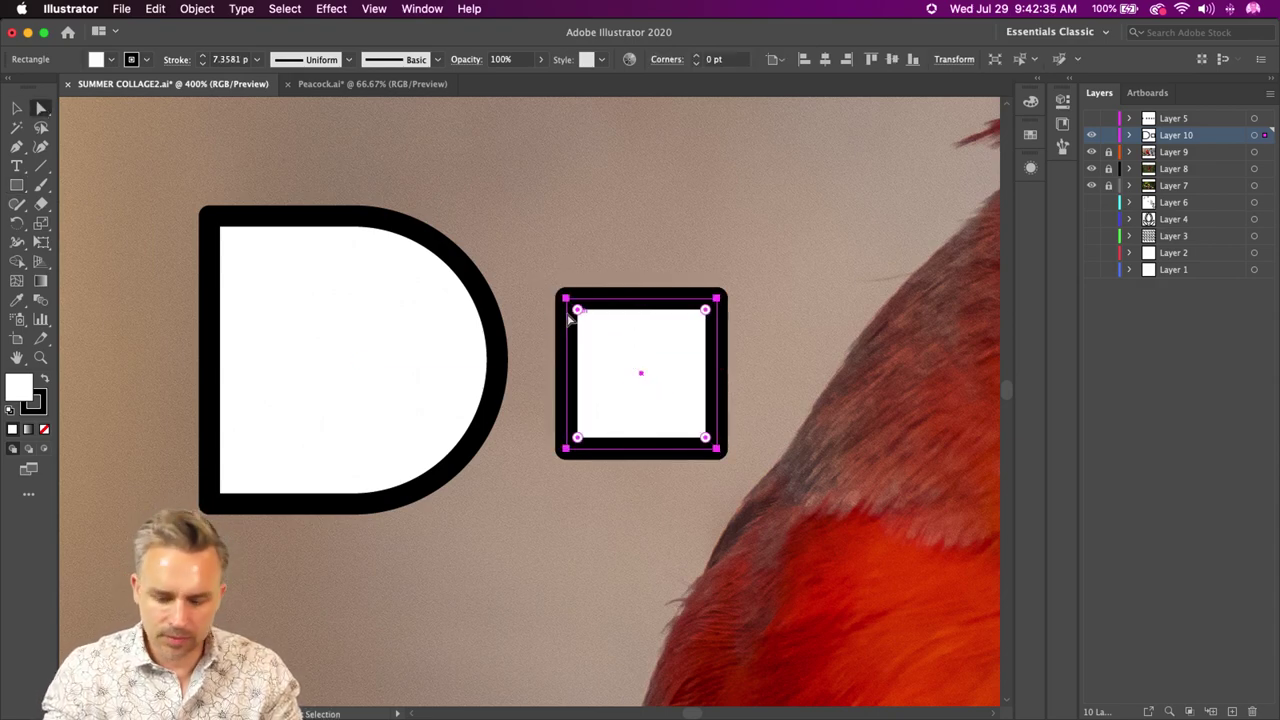
pyautogui.click(576, 311)
pyautogui.press('Delete')
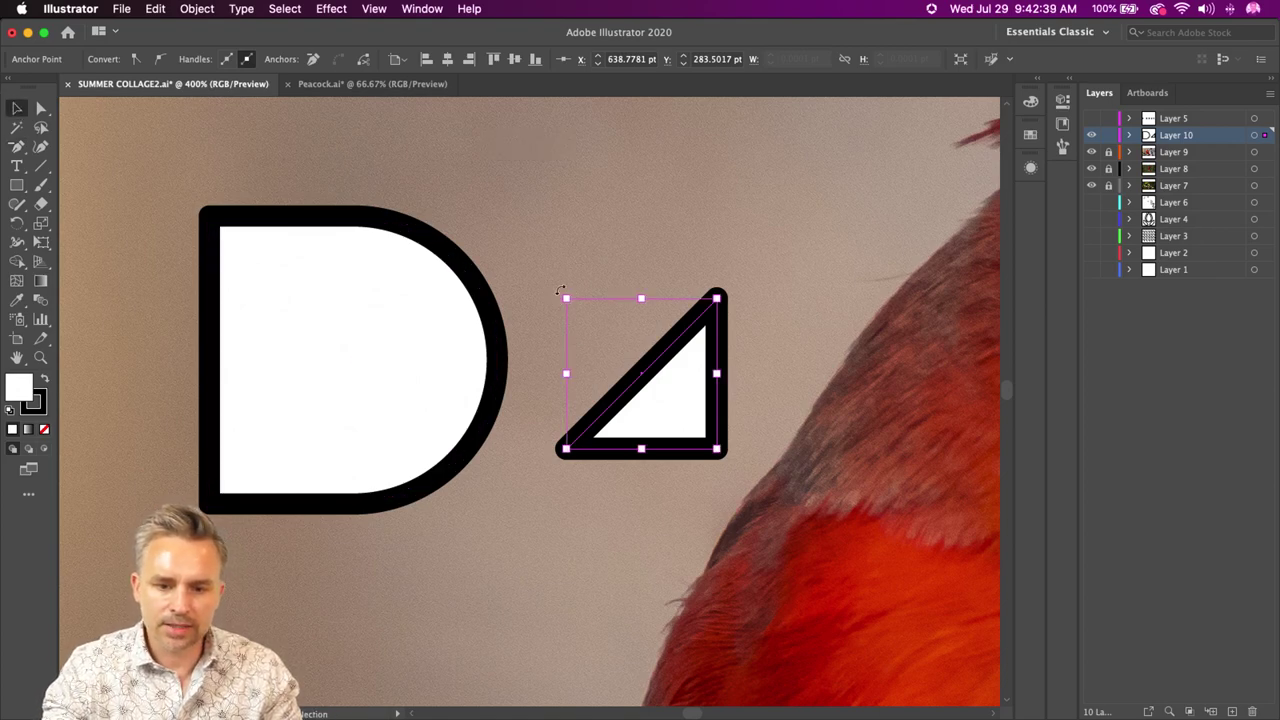
pyautogui.moveTo(560, 290); pyautogui.dragTo(515, 373)
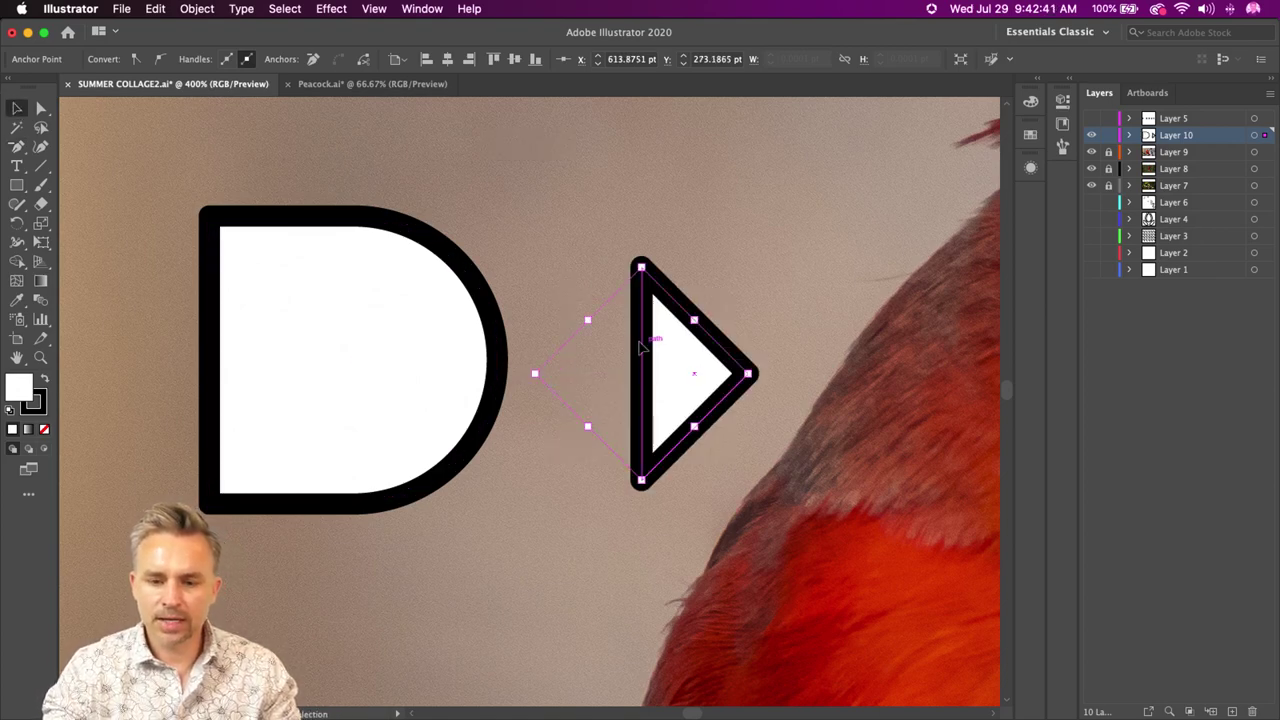
pyautogui.moveTo(645, 340); pyautogui.dragTo(550, 343)
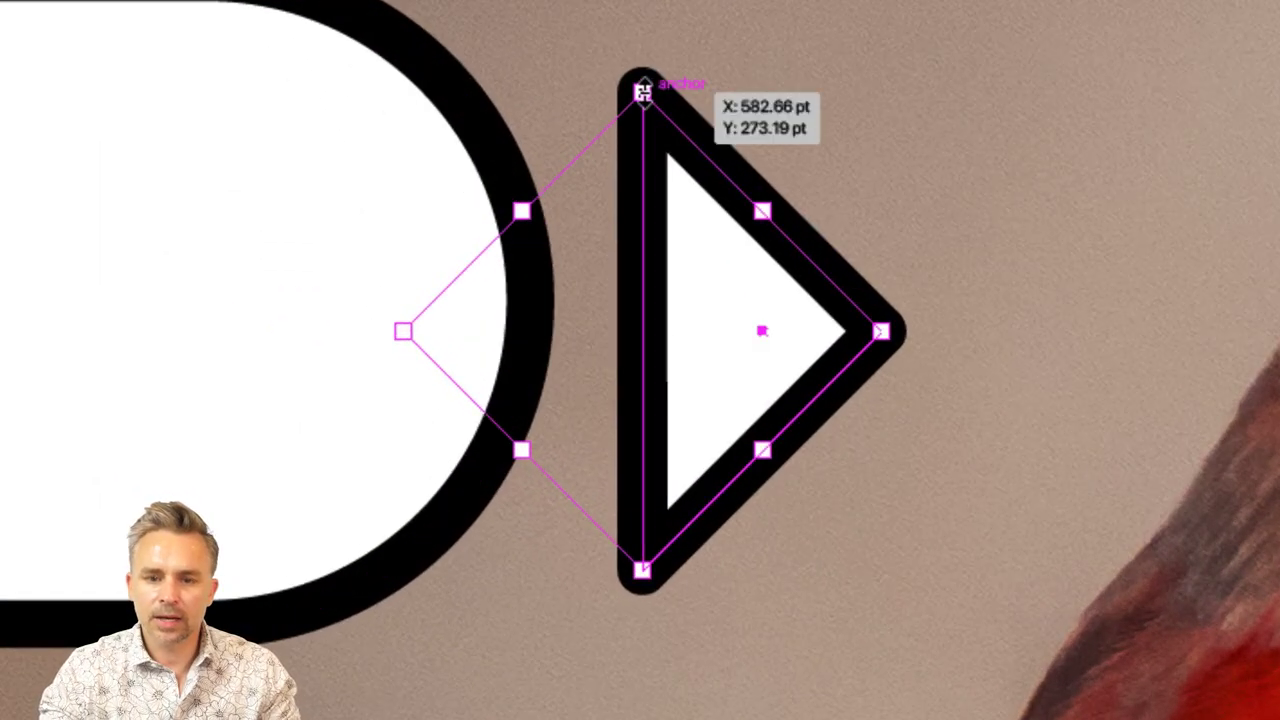
# - Scale the triangle down slightly in proportion, undoing the other two resize attempts on its tilted bounding box
pyautogui.moveTo(643, 90)
pyautogui.mouseDown()
pyautogui.moveTo(660, 283)
pyautogui.moveTo(646, 318)
pyautogui.moveTo(652, 101)
pyautogui.mouseUp()
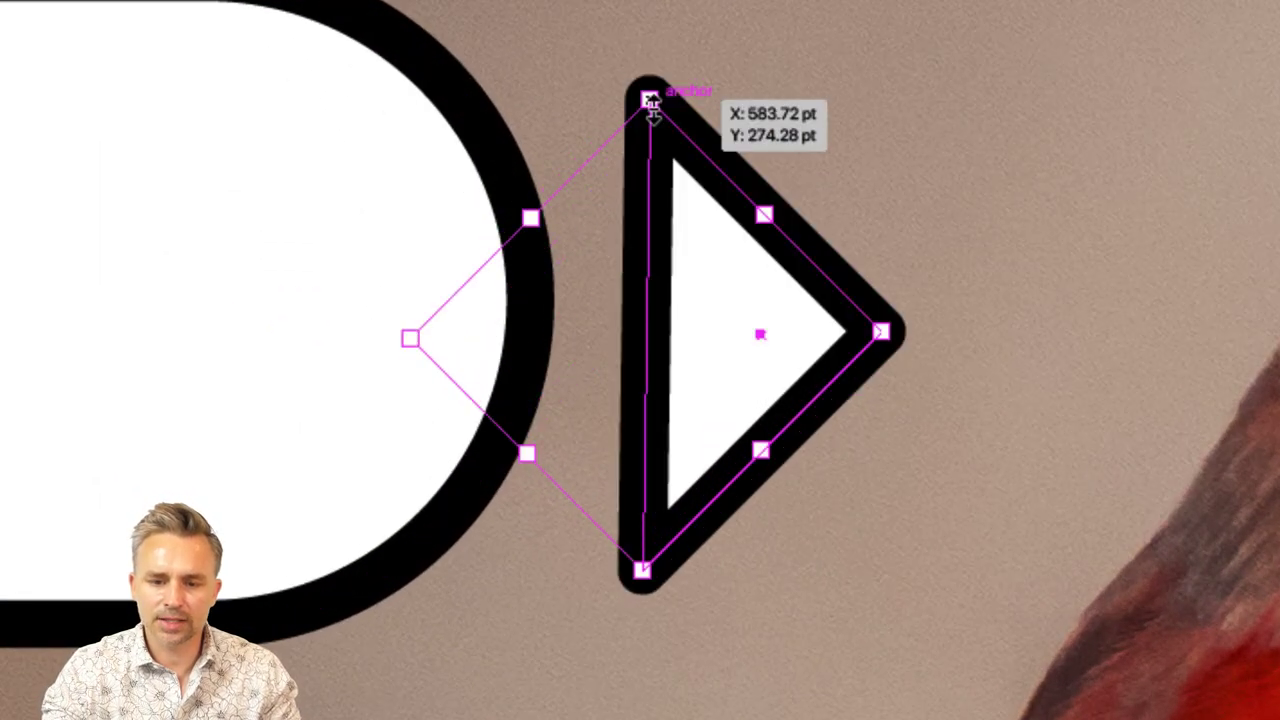
pyautogui.press('super+z')
pyautogui.moveTo(645, 316); pyautogui.dragTo(643, 133)
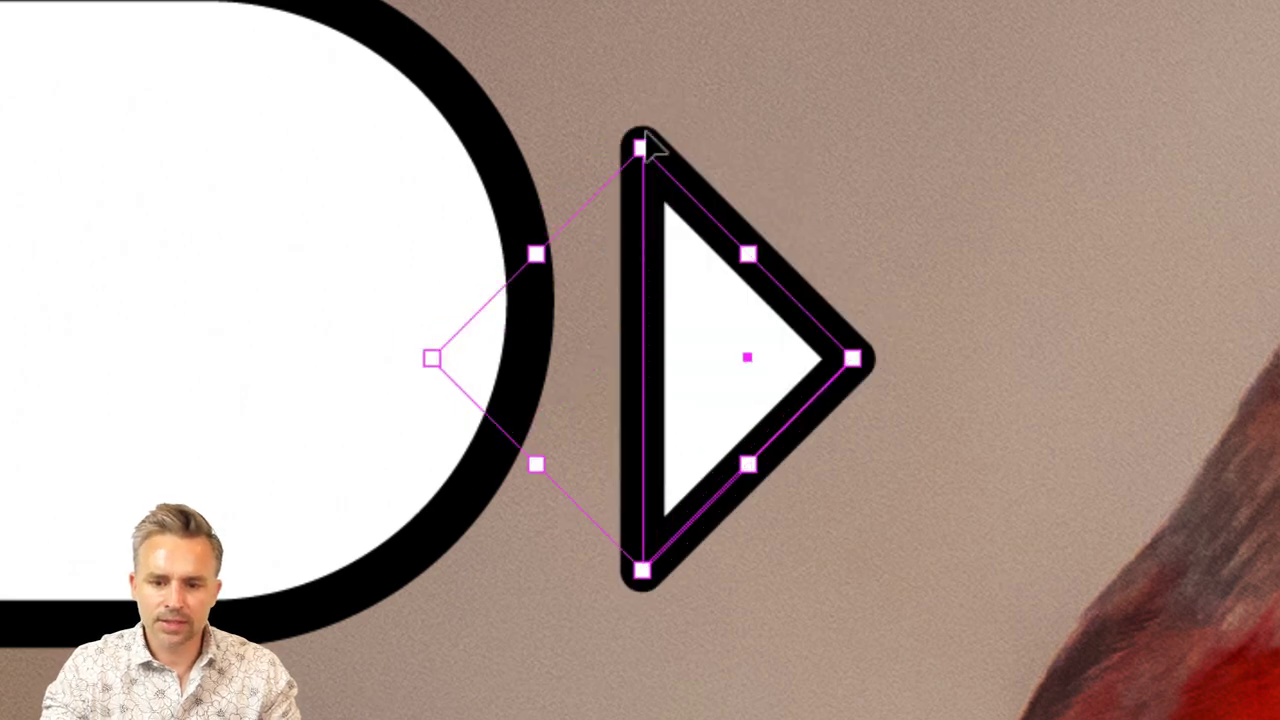
pyautogui.moveTo(855, 359); pyautogui.dragTo(1071, 360)
pyautogui.press('super+z')
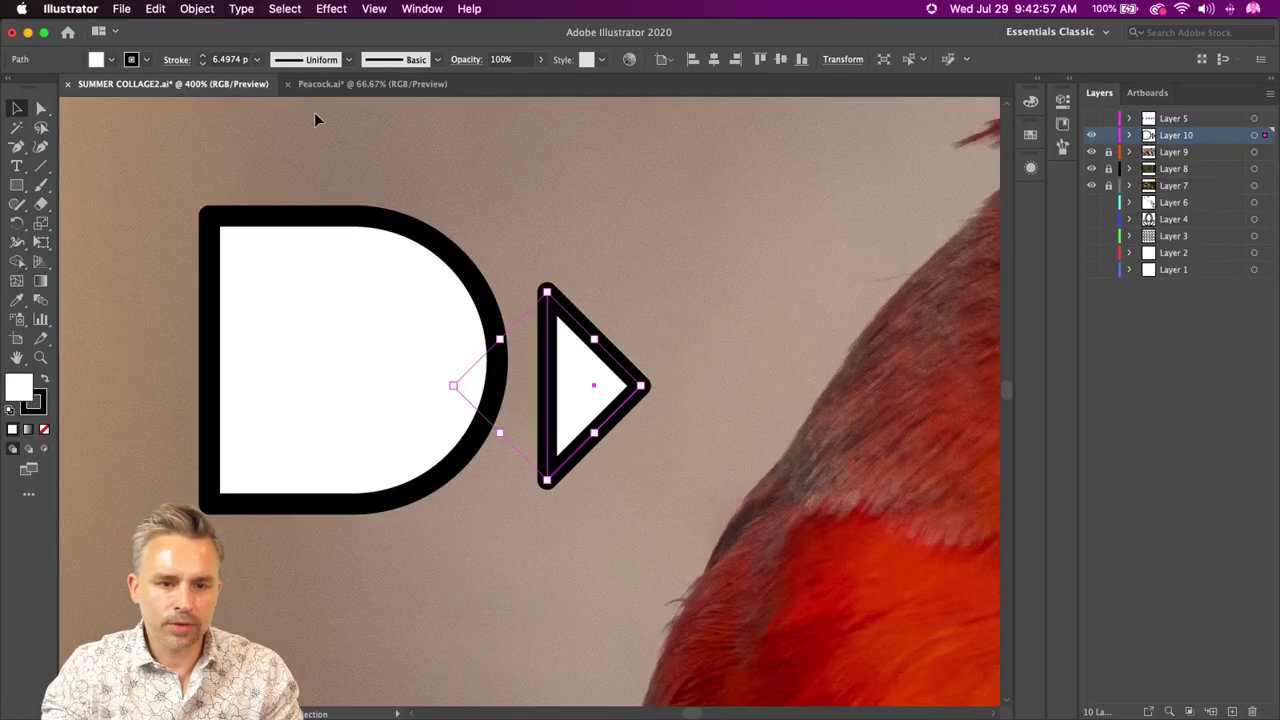
# - Reset the triangle's bounding box so that it aligns with the page axes
pyautogui.click(194, 10)
pyautogui.moveTo(228, 8)
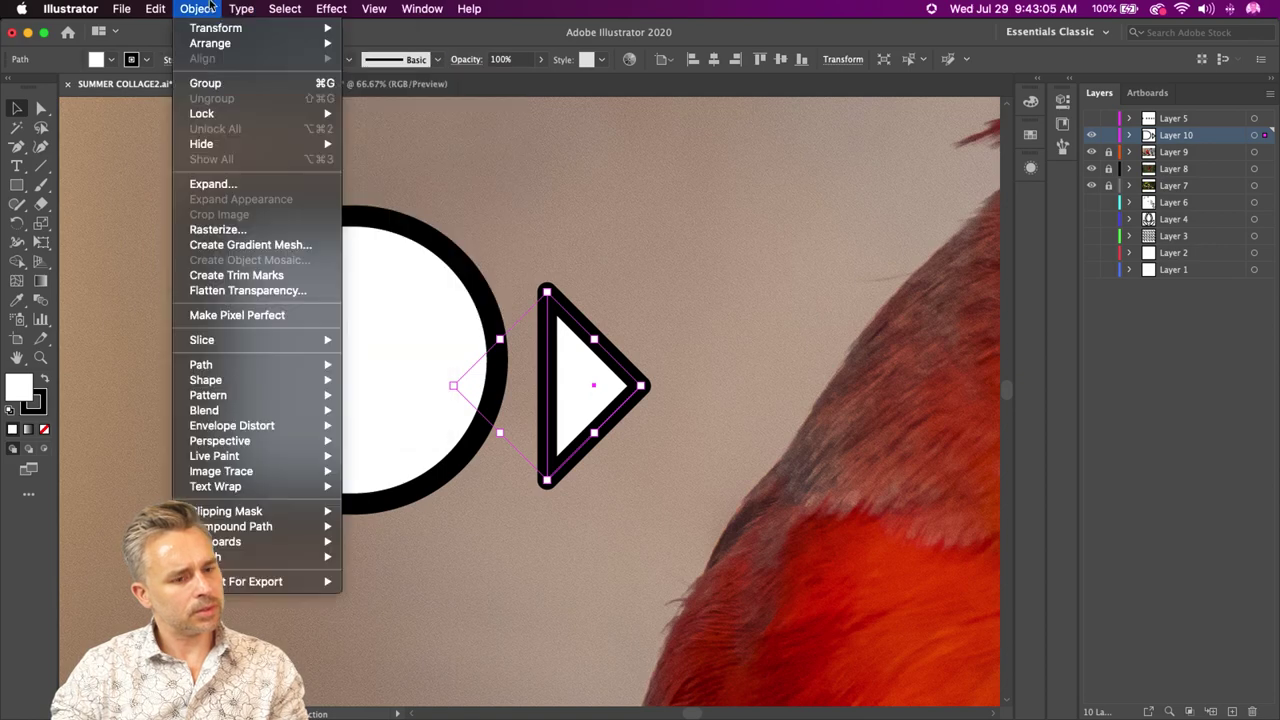
pyautogui.moveTo(213, 50)
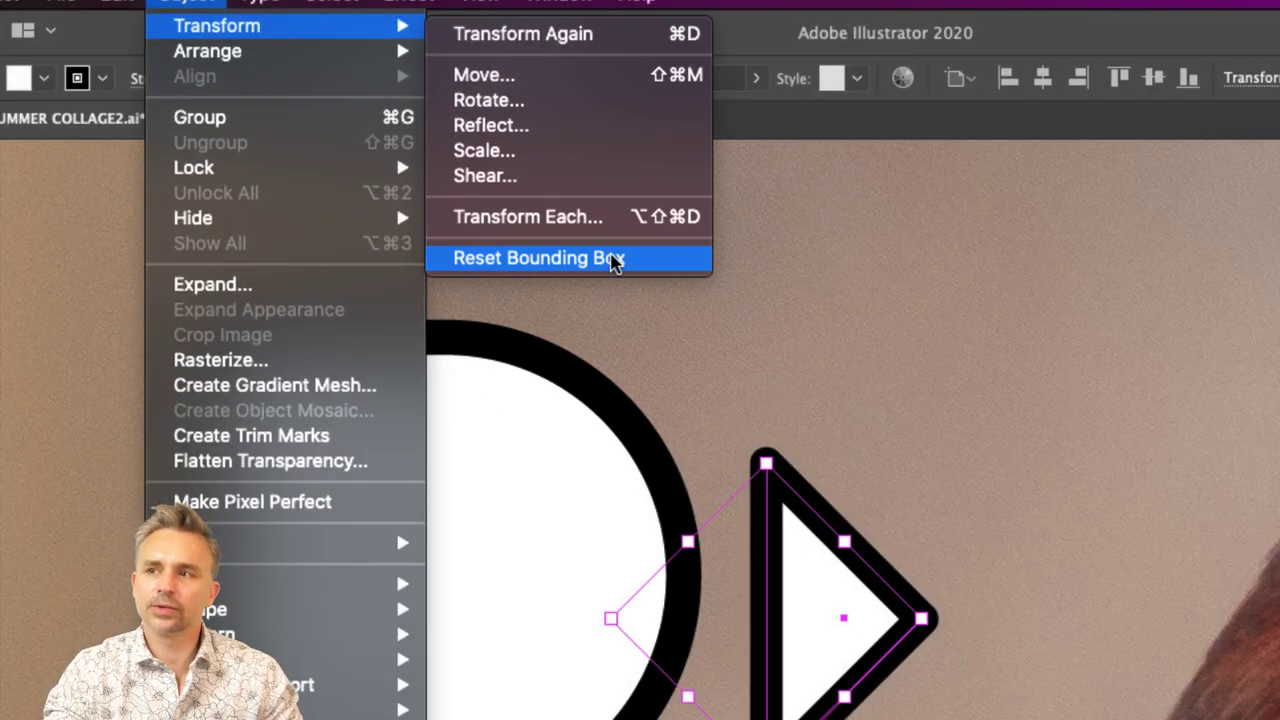
pyautogui.click(613, 260)
# - Widen the triangle and reduce its height so its vertical side meets the D shape's curved edge like a beak
pyautogui.moveTo(726, 471); pyautogui.dragTo(688, 259)
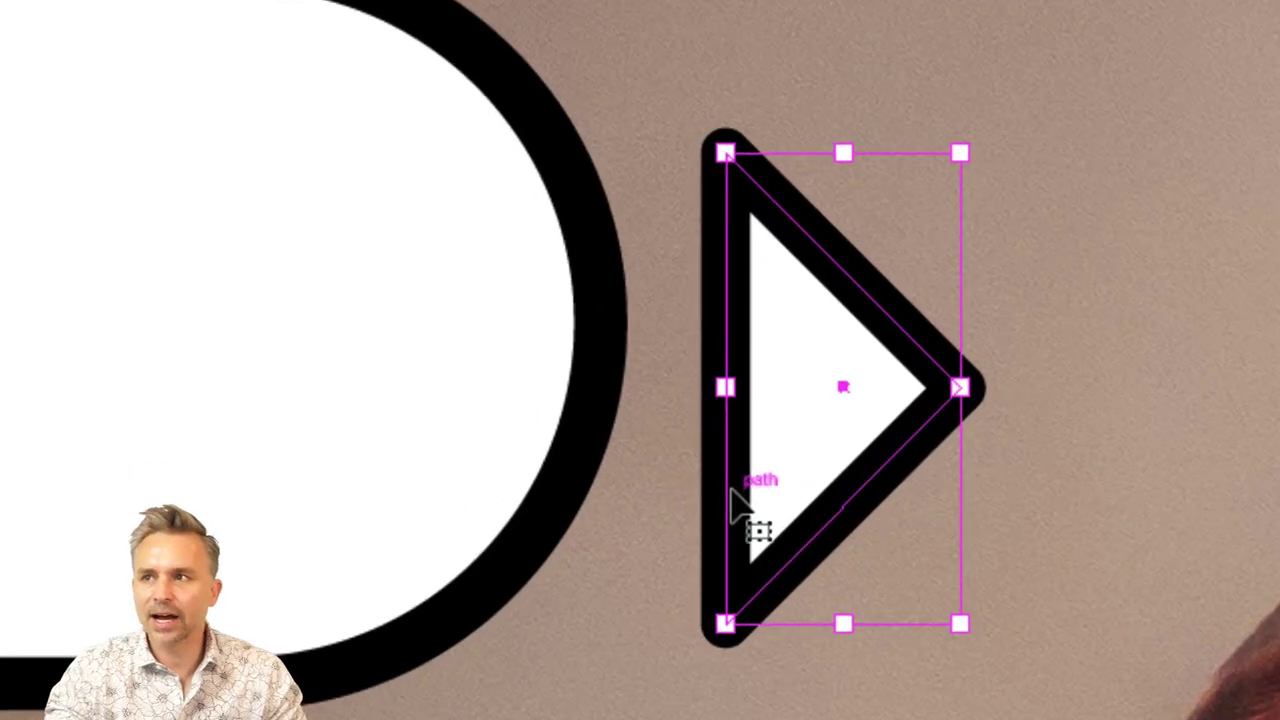
pyautogui.moveTo(725, 387); pyautogui.dragTo(380, 388)
pyautogui.moveTo(398, 619); pyautogui.dragTo(574, 511)
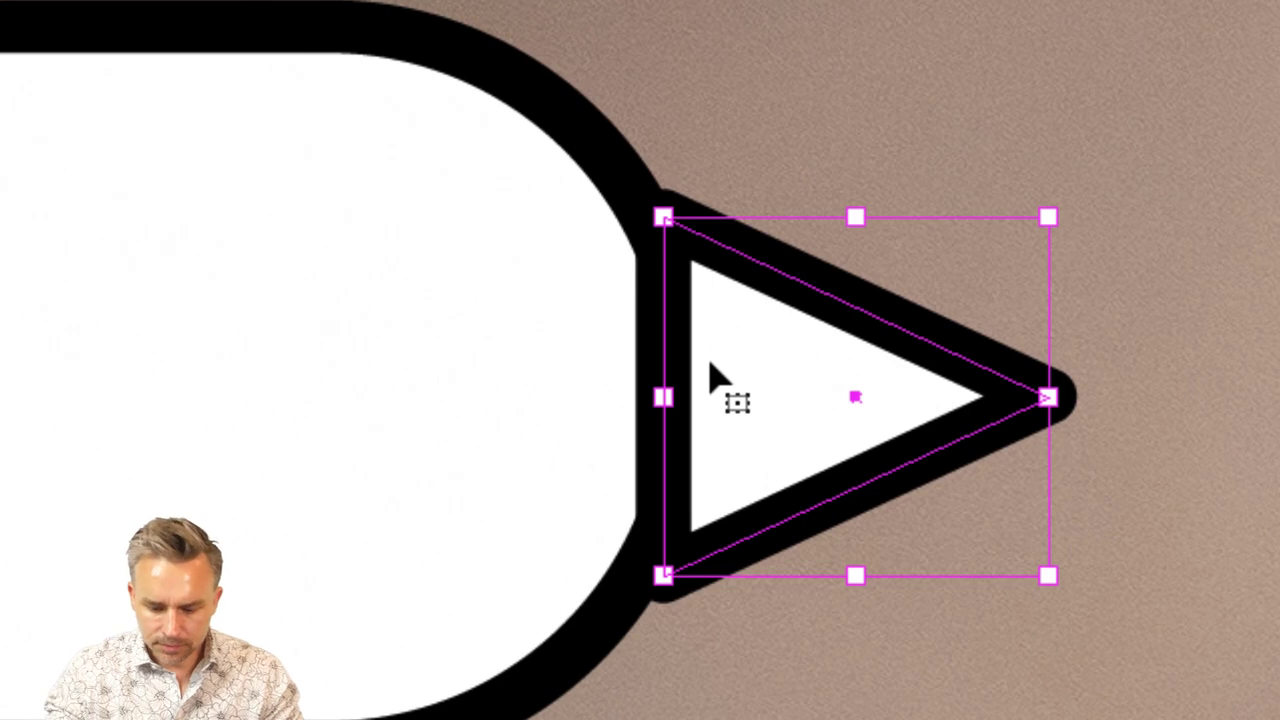
# - Add an anchor at the middle of the triangle's vertical side and bend that side to follow the D shape's curve
pyautogui.press('p')
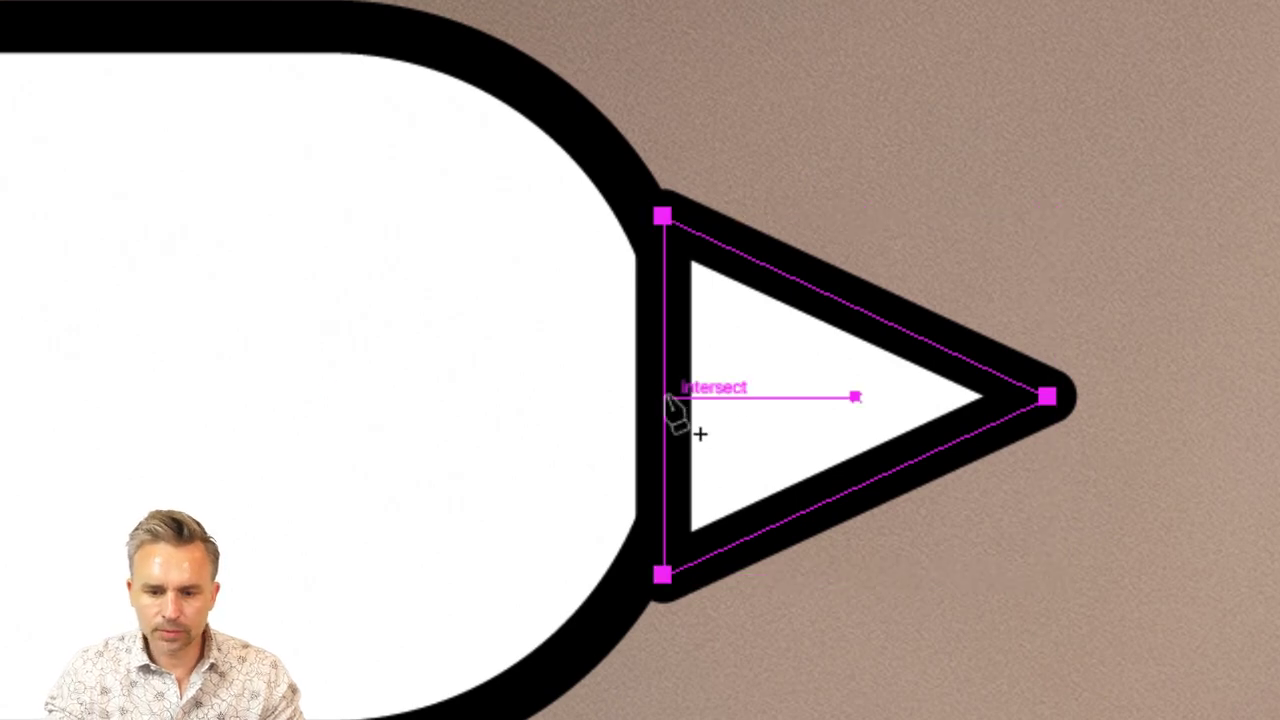
pyautogui.click(664, 397)
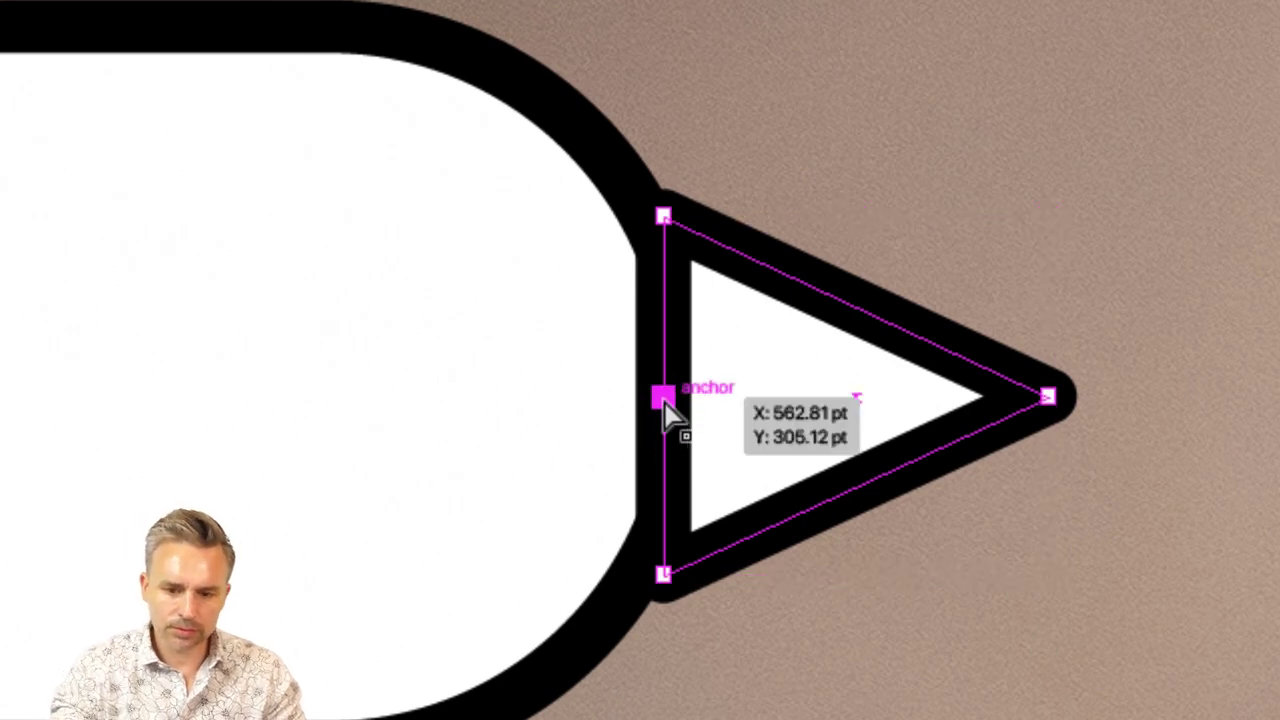
pyautogui.moveTo(664, 405)
pyautogui.mouseDown()
pyautogui.moveTo(697, 405)
pyautogui.moveTo(689, 476)
pyautogui.moveTo(727, 350)
pyautogui.moveTo(692, 300)
pyautogui.mouseUp()
pyautogui.hotkey('ctrl', '-')
pyautogui.hotkey('ctrl', '-')
pyautogui.hotkey('ctrl', '-')
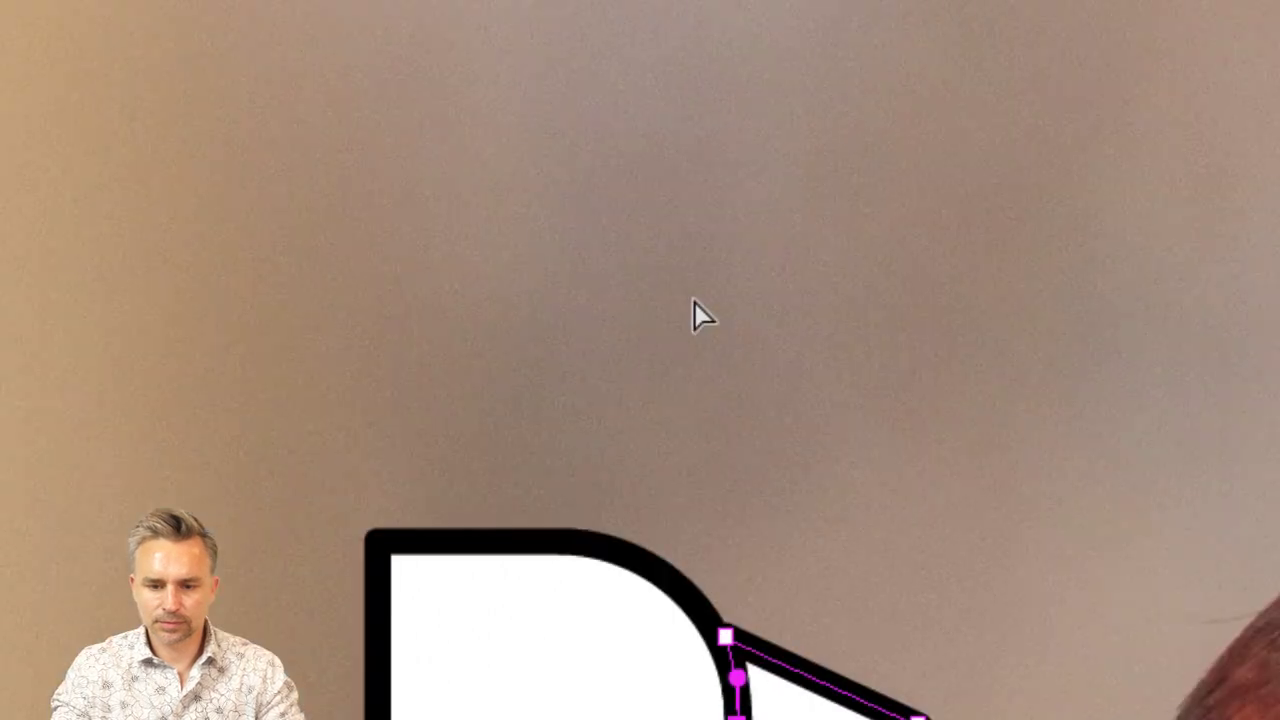
pyautogui.moveTo(674, 355); pyautogui.dragTo(639, 191)
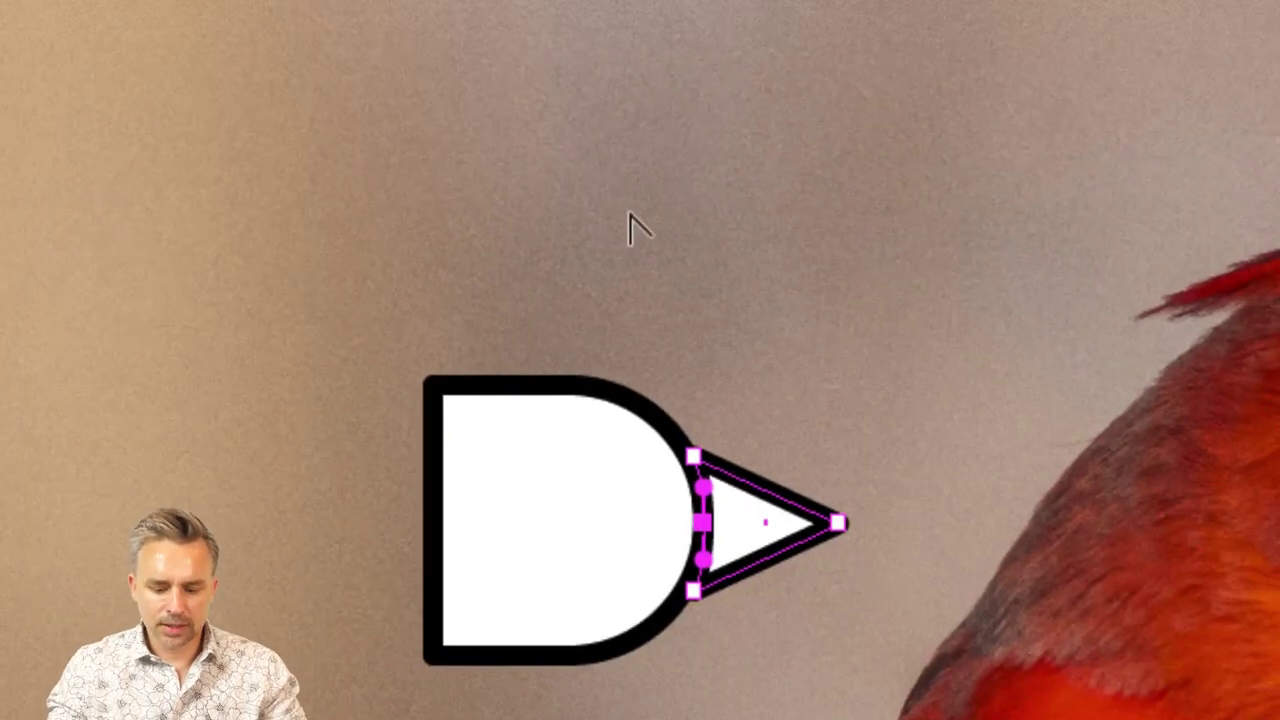
pyautogui.hotkey('ctrl', '-')
pyautogui.hotkey('ctrl', '-')
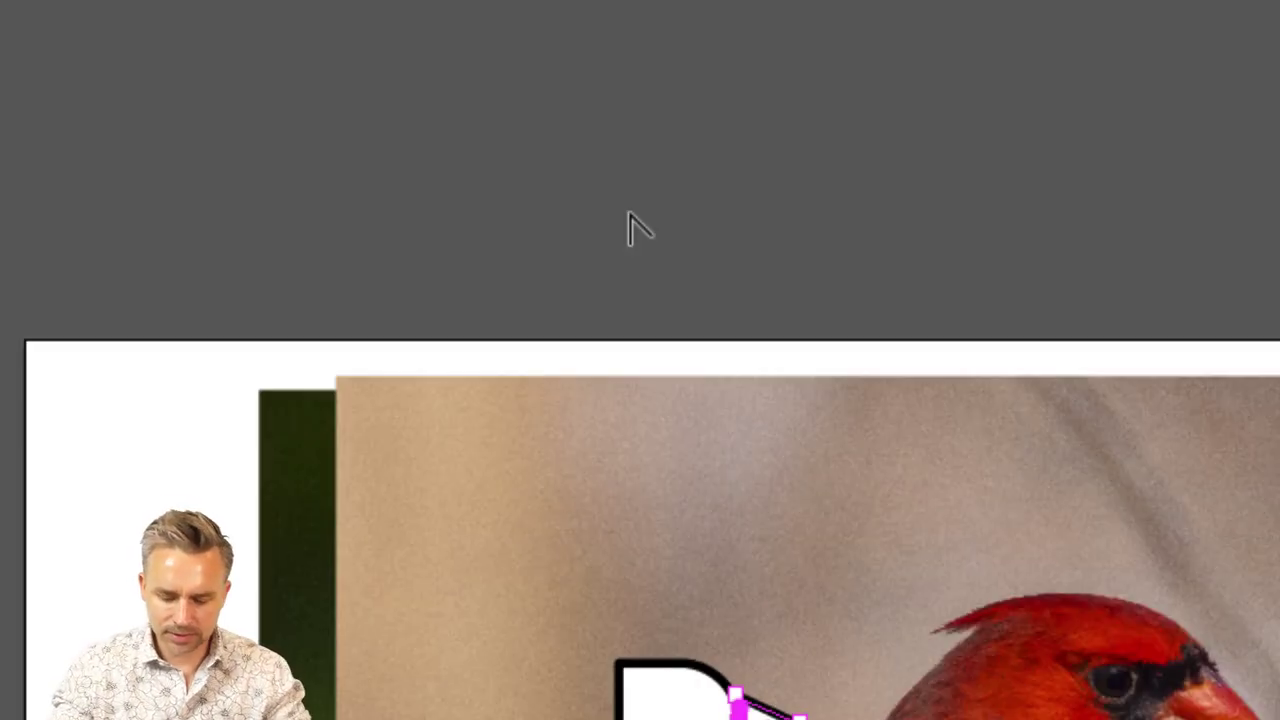
# - Duplicate the D-shaped head straight to the left so the copy's curve touches the original's flat side
pyautogui.press('super+0')
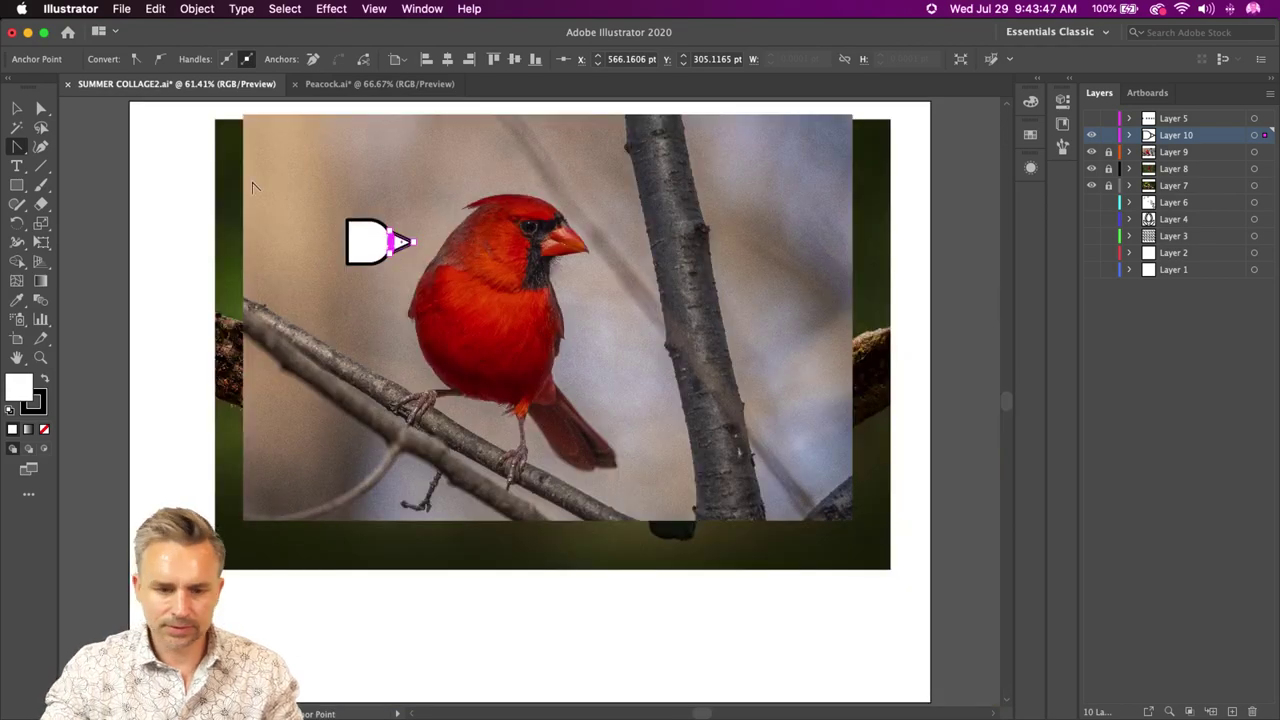
pyautogui.click(16, 108)
pyautogui.press('super+plus')
pyautogui.press('super+plus')
pyautogui.press('super+plus')
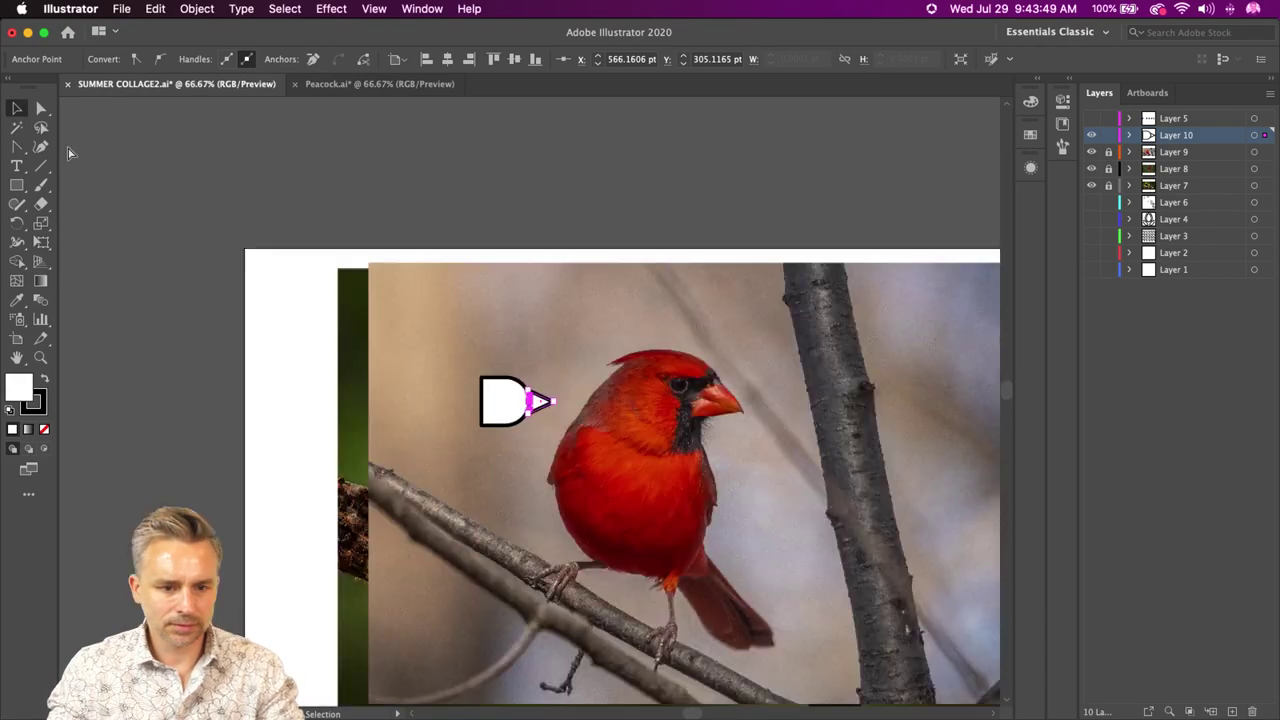
pyautogui.press('super+plus')
pyautogui.press('super+plus')
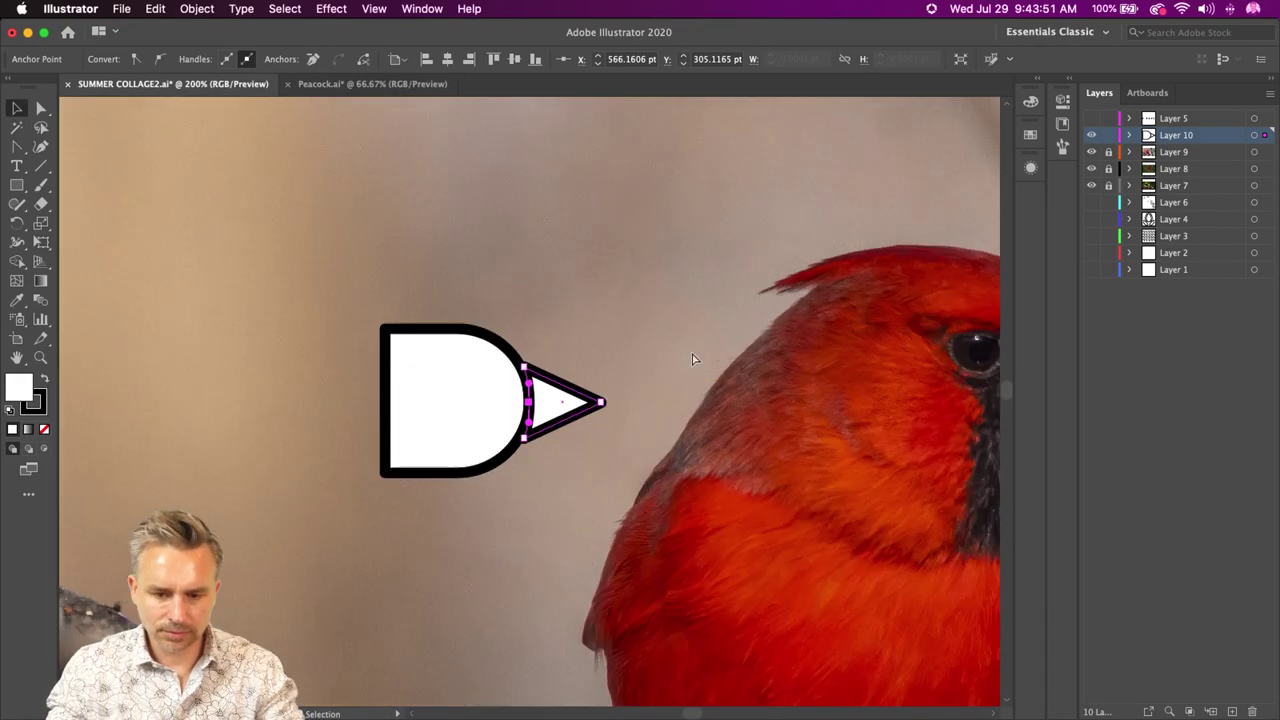
pyautogui.moveTo(702, 371); pyautogui.dragTo(793, 322)
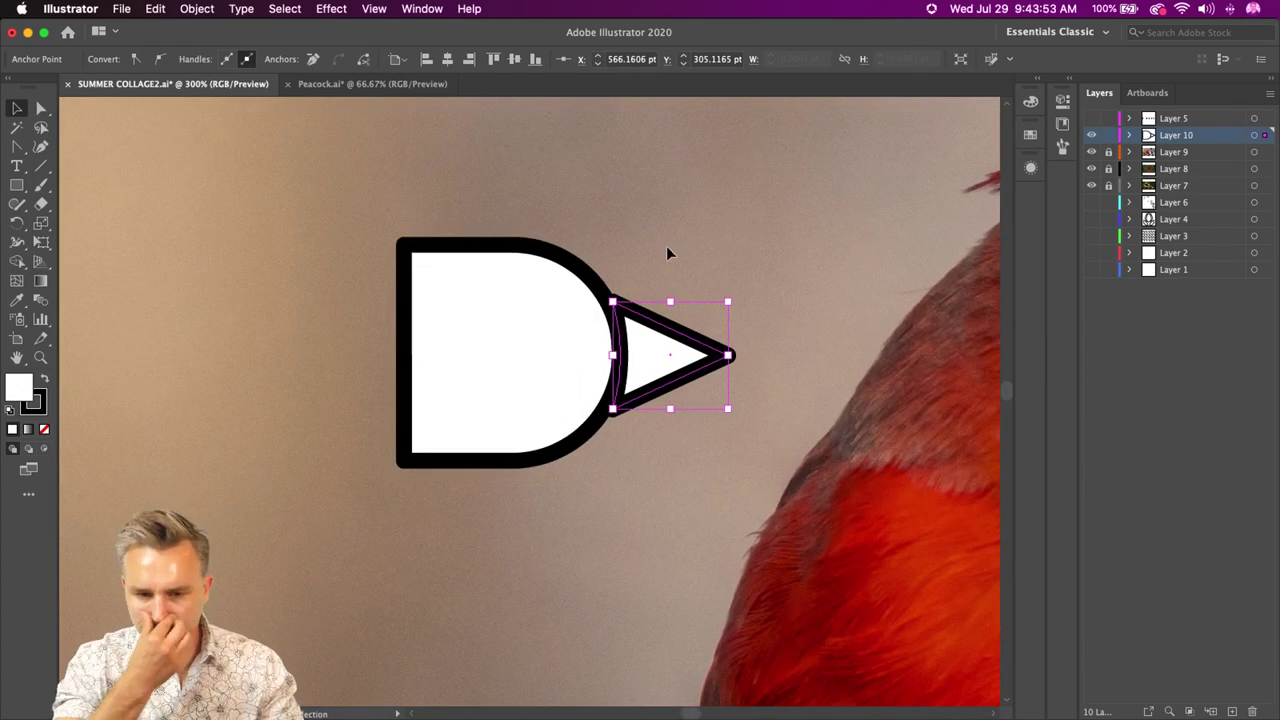
pyautogui.click(432, 435)
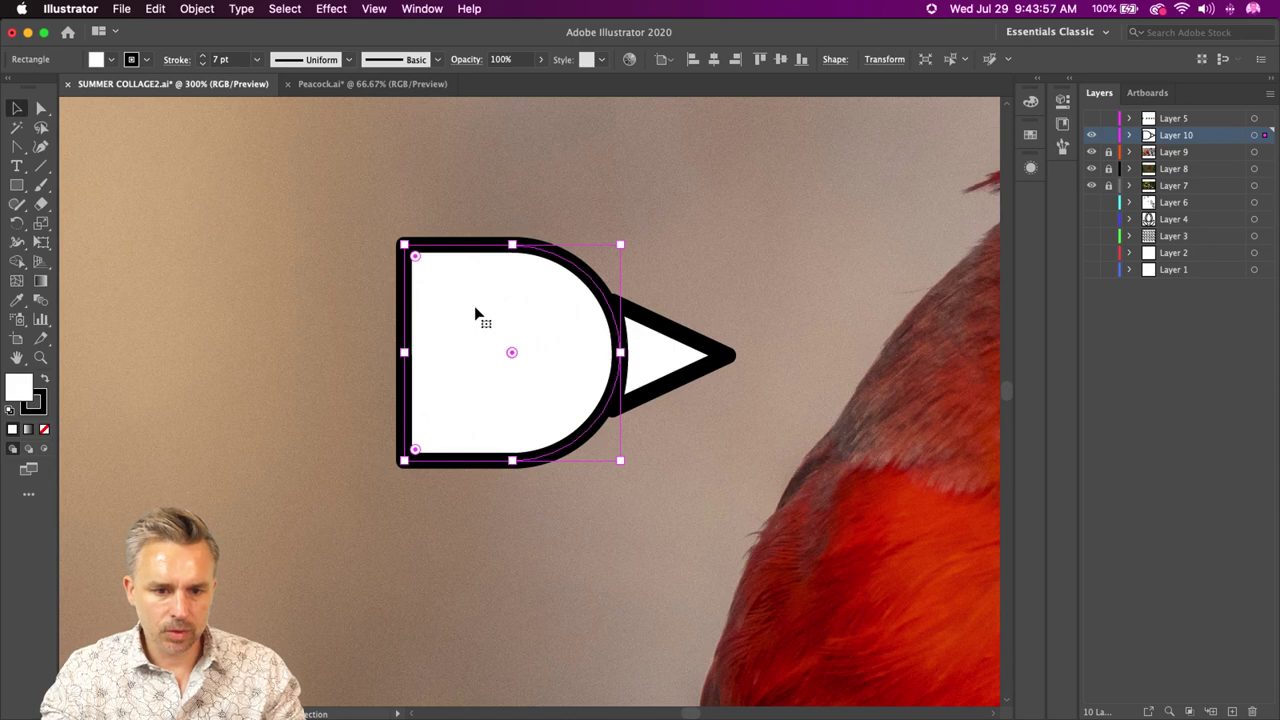
pyautogui.moveTo(491, 336); pyautogui.dragTo(261, 336)
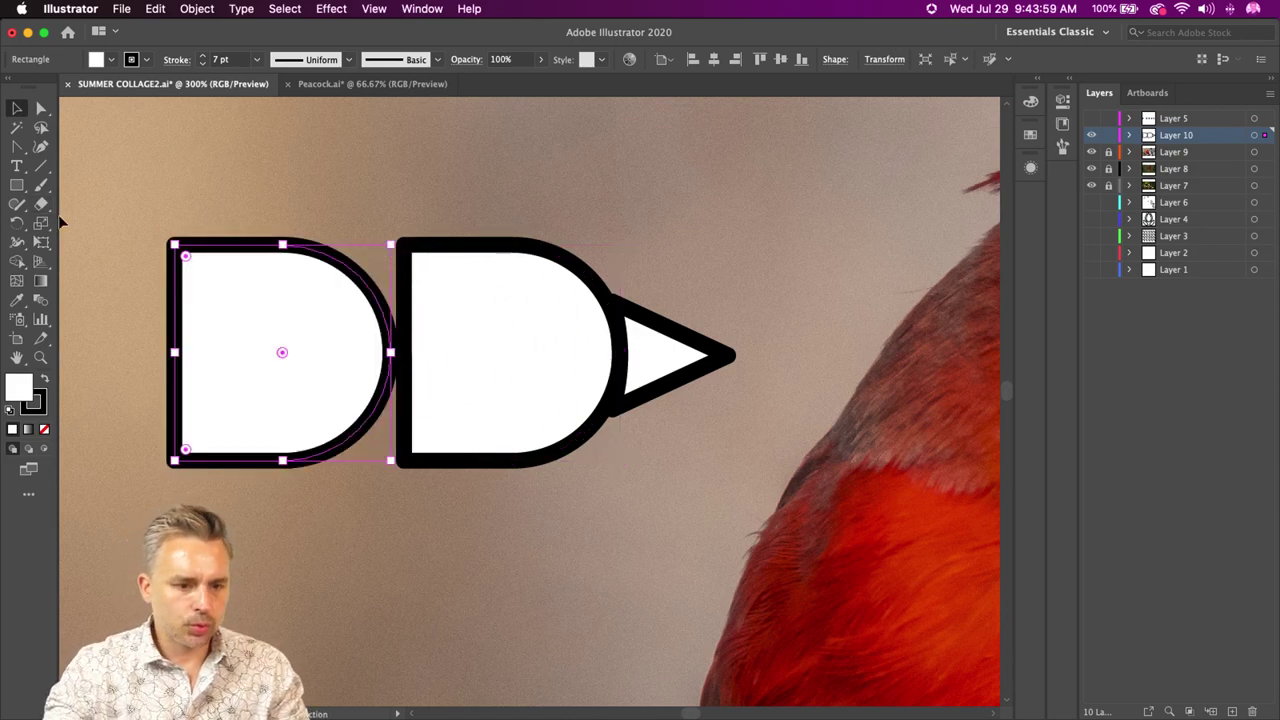
# - Draw a small circle as an eye in the upper part of the D-shaped head, and nudge the beak slightly toward the head
pyautogui.moveTo(16, 185); pyautogui.dragTo(90, 226)
pyautogui.press('space')
pyautogui.moveTo(731, 334); pyautogui.dragTo(610, 363)
pyautogui.moveTo(401, 331); pyautogui.dragTo(413, 352)
pyautogui.press('v')
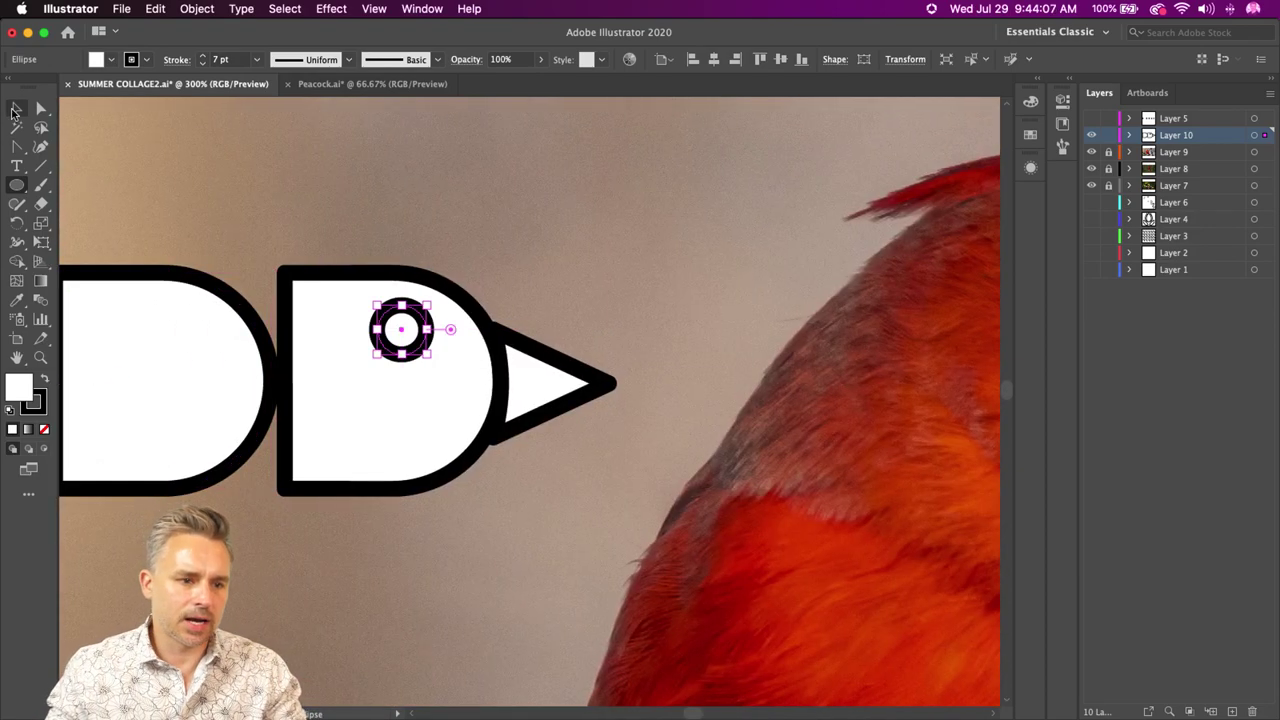
pyautogui.hscroll(-5, 240, 217)
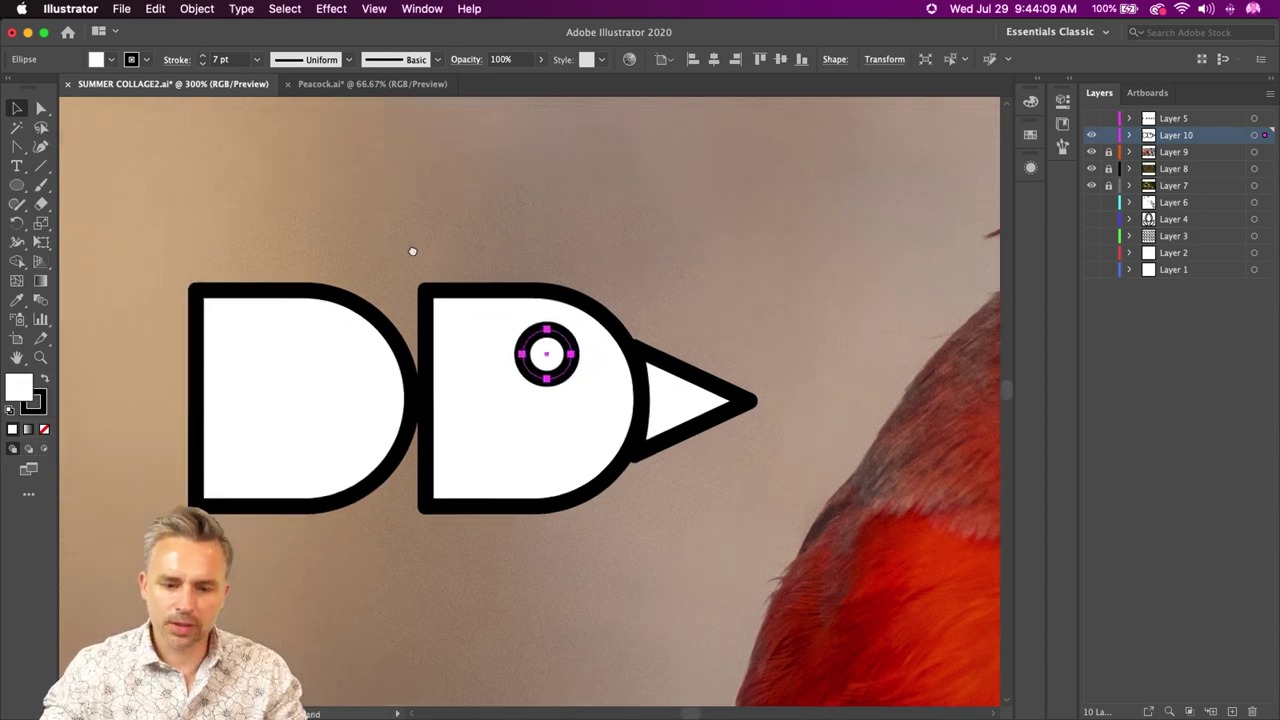
pyautogui.moveTo(714, 418); pyautogui.dragTo(708, 418)
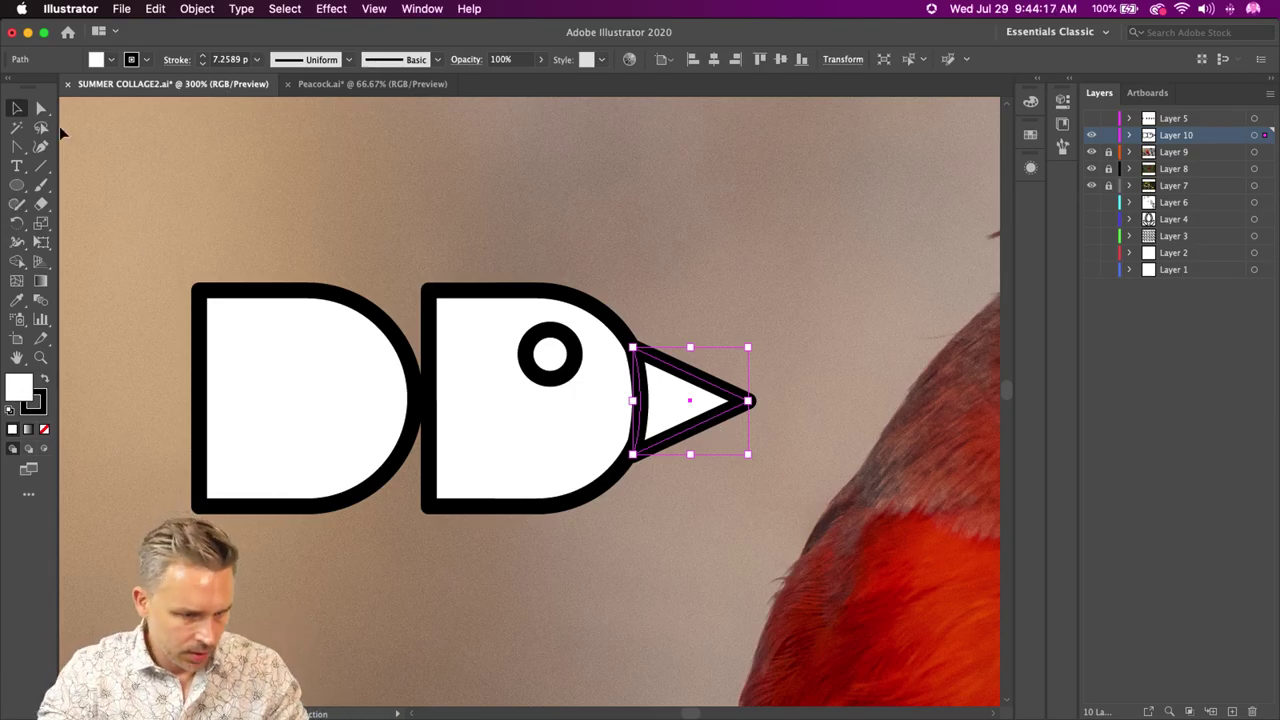
# - Rotate the D copy a quarter turn so its curve faces up, enlarge it proportionally and place it below and left of the head
pyautogui.click(230, 308)
pyautogui.moveTo(196, 282); pyautogui.dragTo(190, 505)
pyautogui.moveTo(224, 333); pyautogui.dragTo(249, 421)
pyautogui.moveTo(440, 378); pyautogui.dragTo(503, 318)
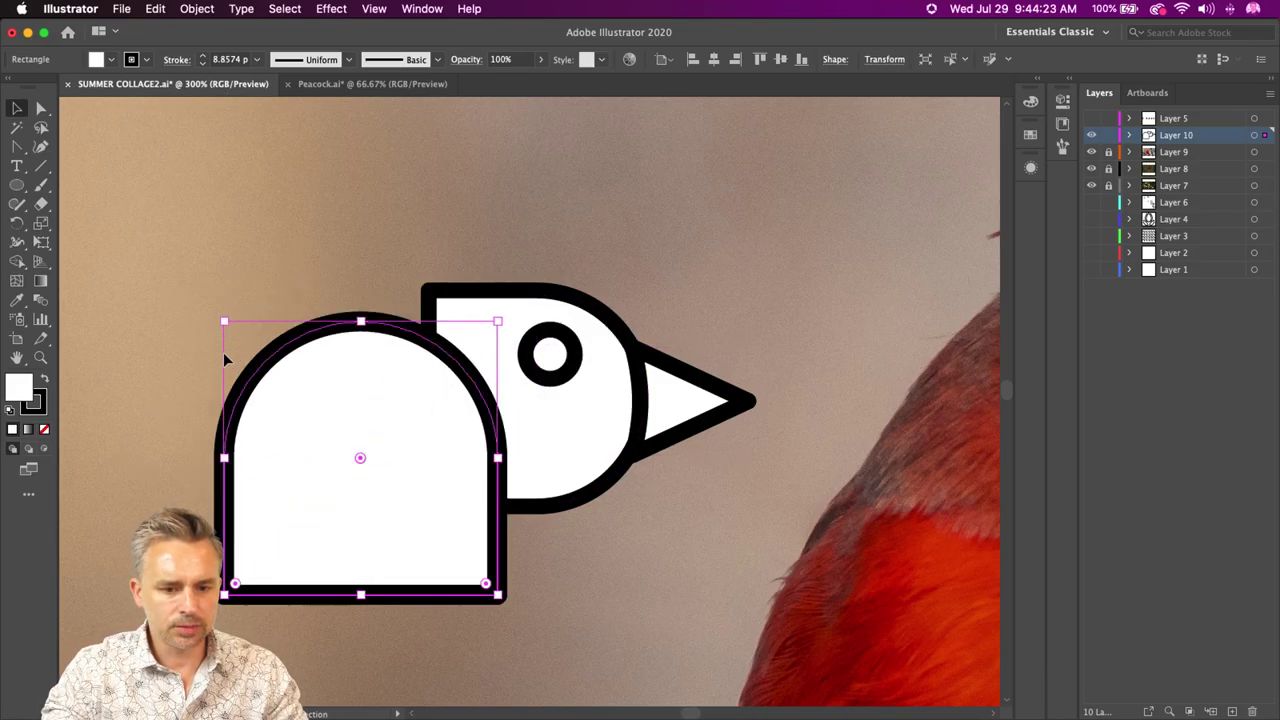
pyautogui.moveTo(276, 340); pyautogui.dragTo(205, 402)
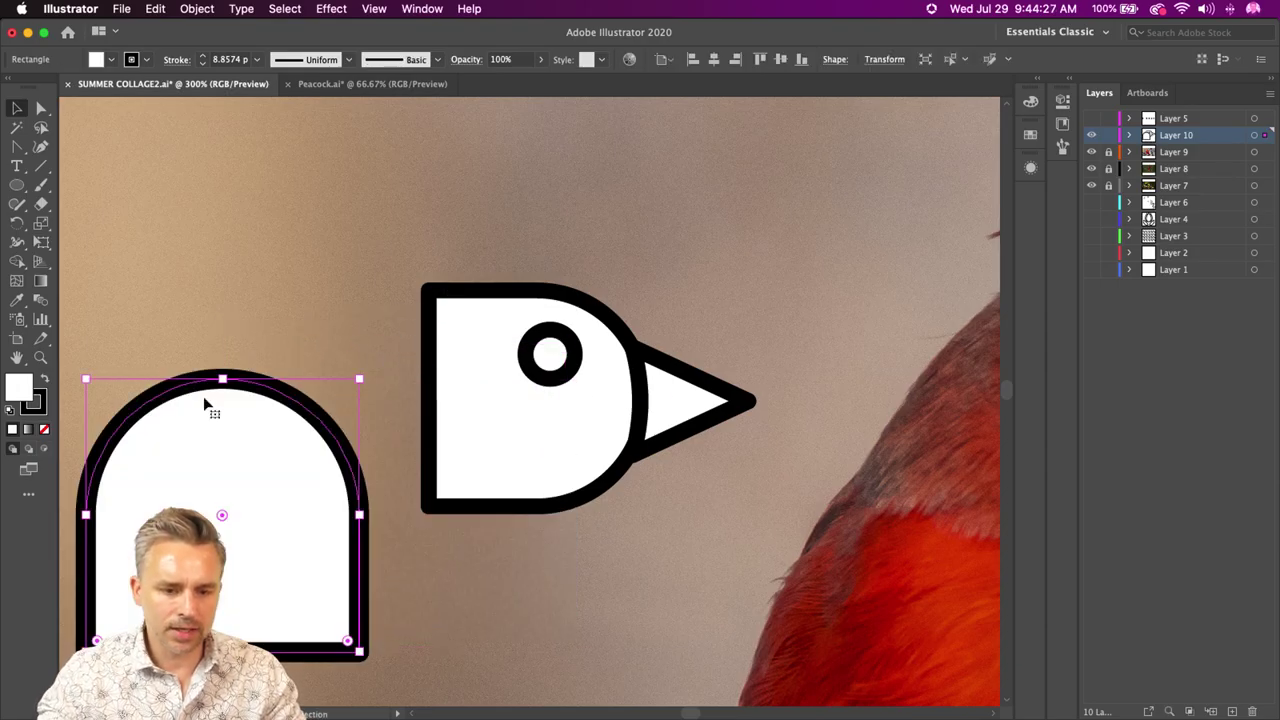
# - Try adding an anchor point at the middle of the head's flat vertical side with the Pen tool
pyautogui.click(430, 362)
pyautogui.press('p')
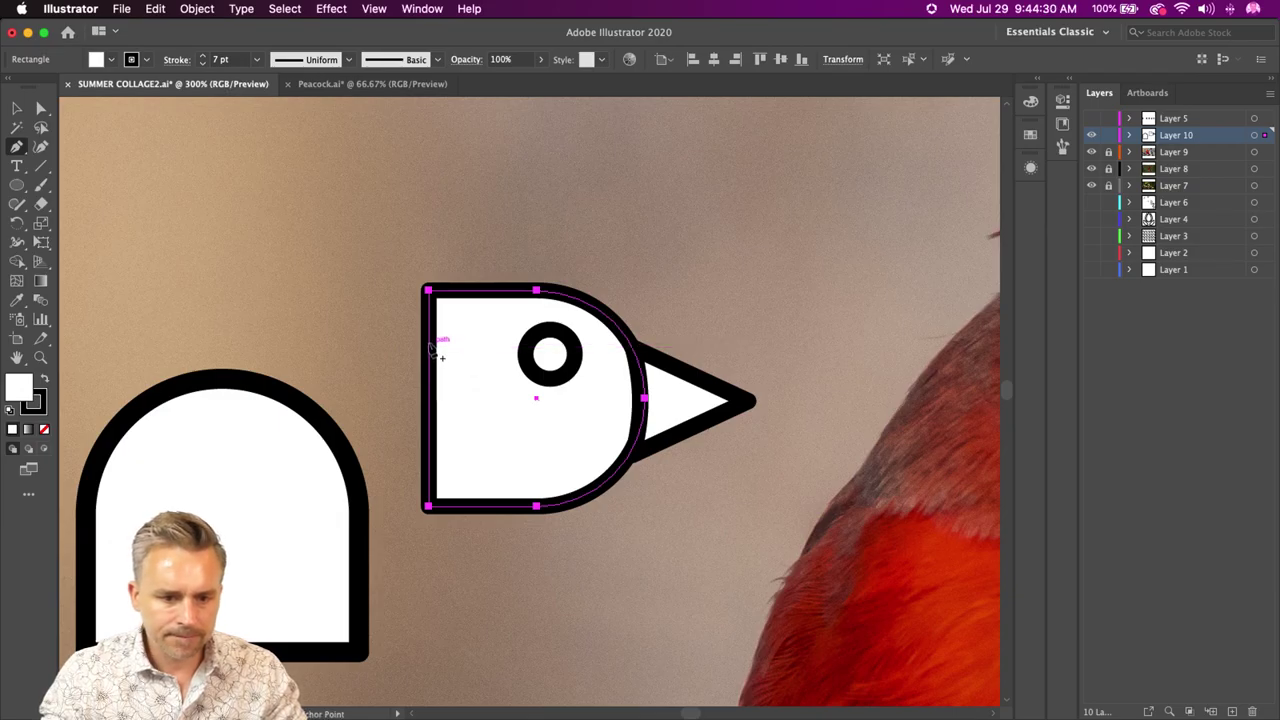
pyautogui.click(428, 395)
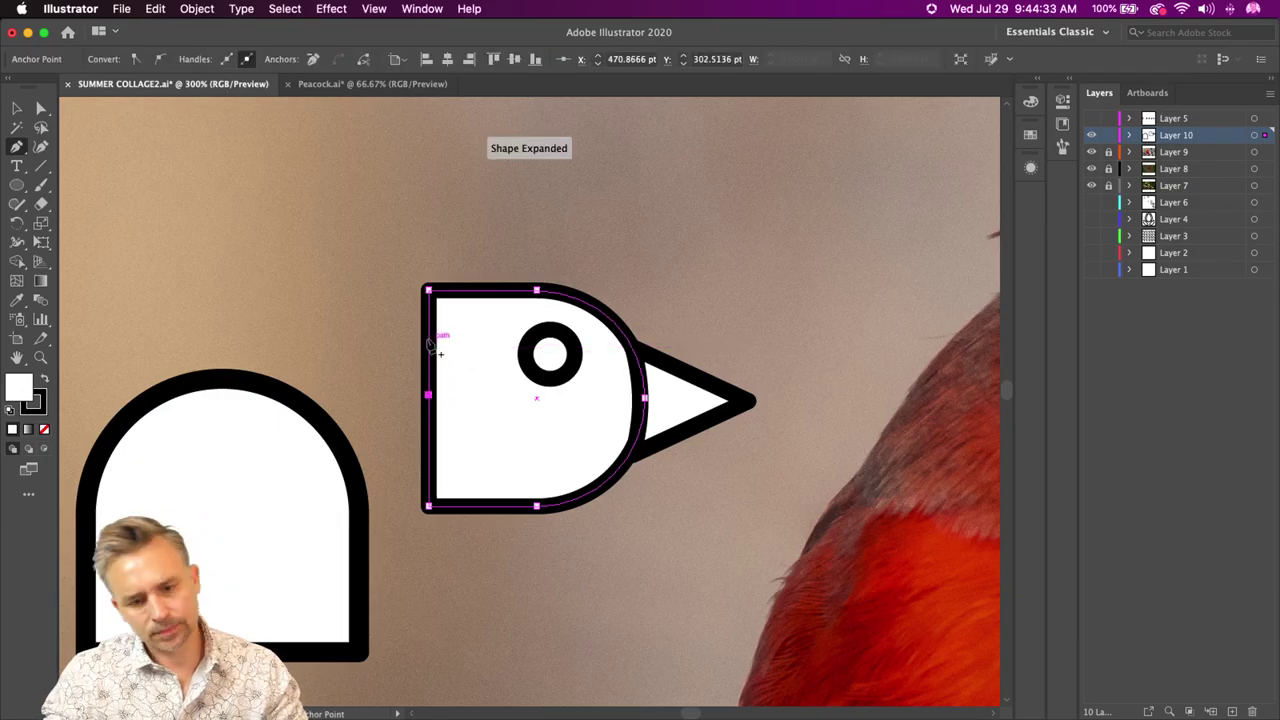
pyautogui.press('super+z')
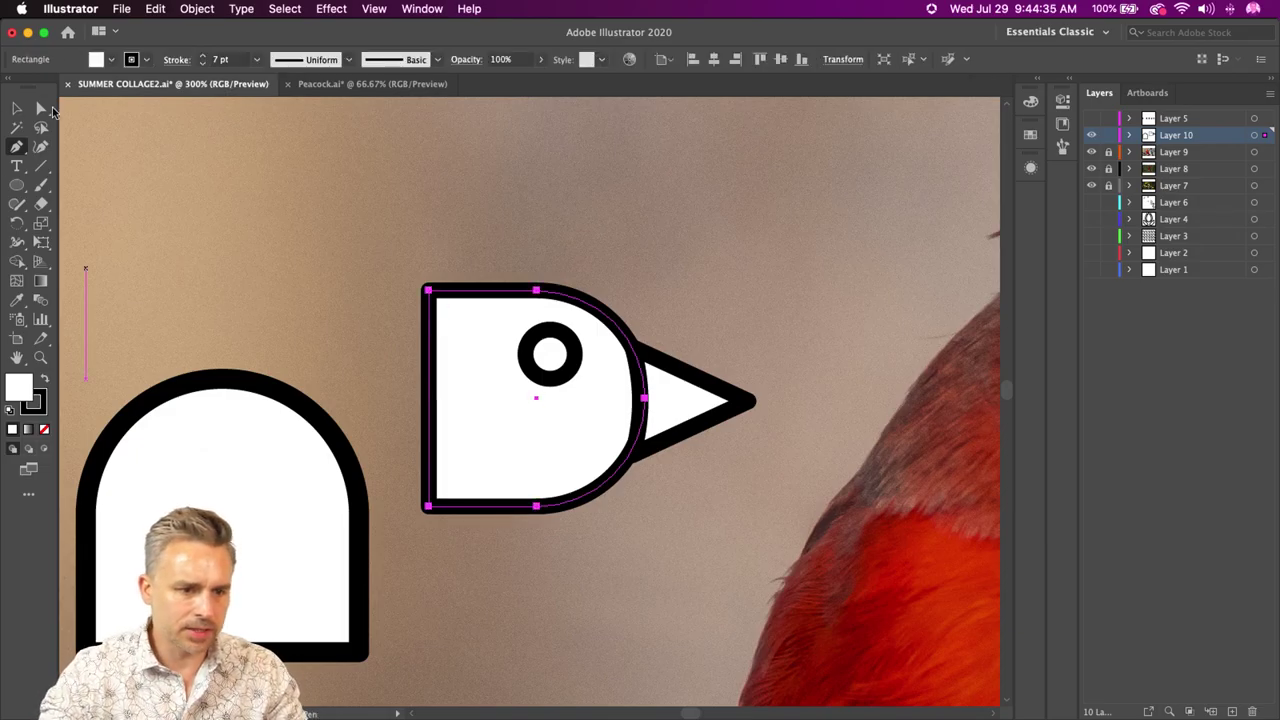
# - Move the two corner anchors of the head's flat side outward to lengthen the head slightly
pyautogui.click(41, 108)
pyautogui.hscroll(-5, 474, 243)
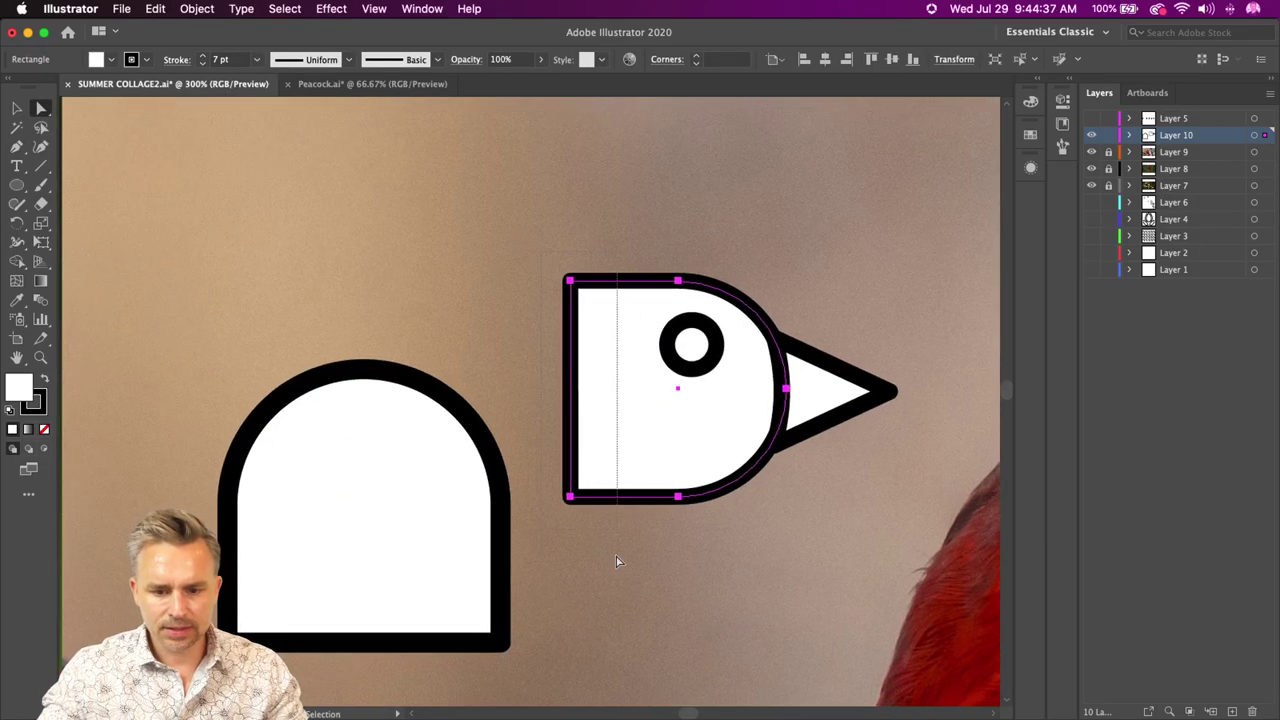
pyautogui.moveTo(569, 496); pyautogui.dragTo(534, 497)
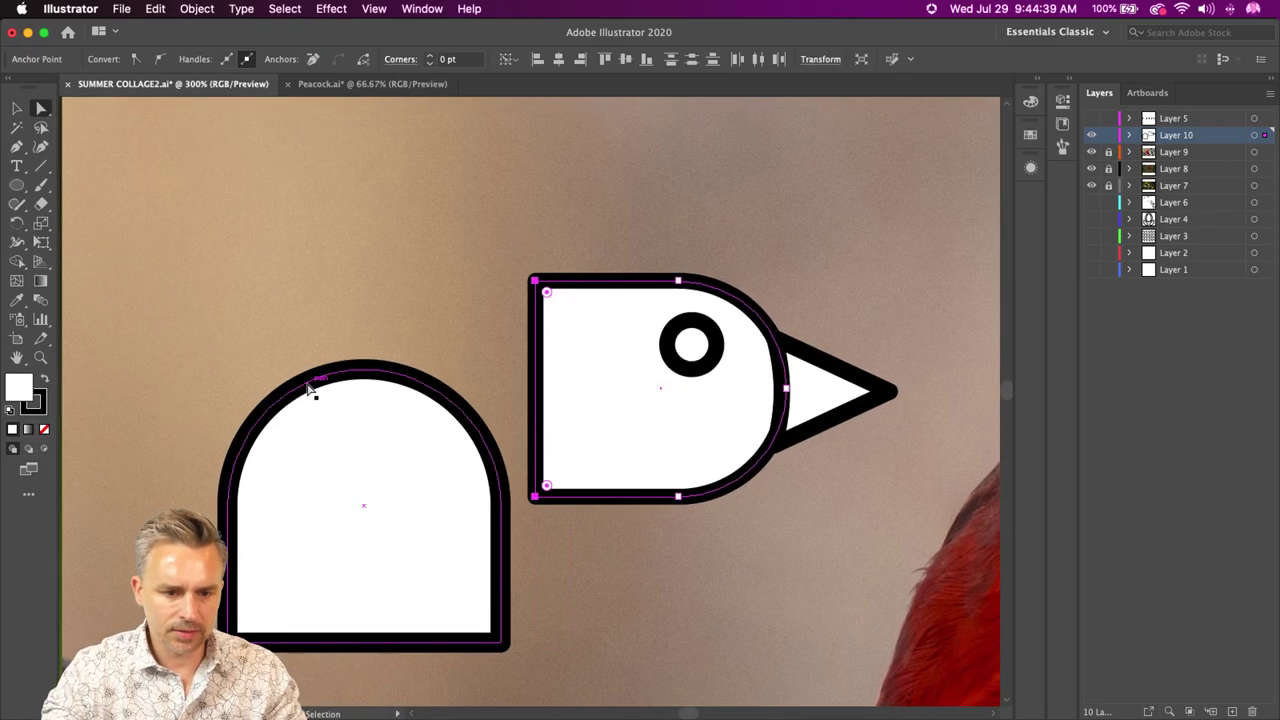
# - Try to reposition the arched body shape over the head with the Direct Selection tool
pyautogui.moveTo(310, 390); pyautogui.dragTo(210, 365)
pyautogui.click(420, 323)
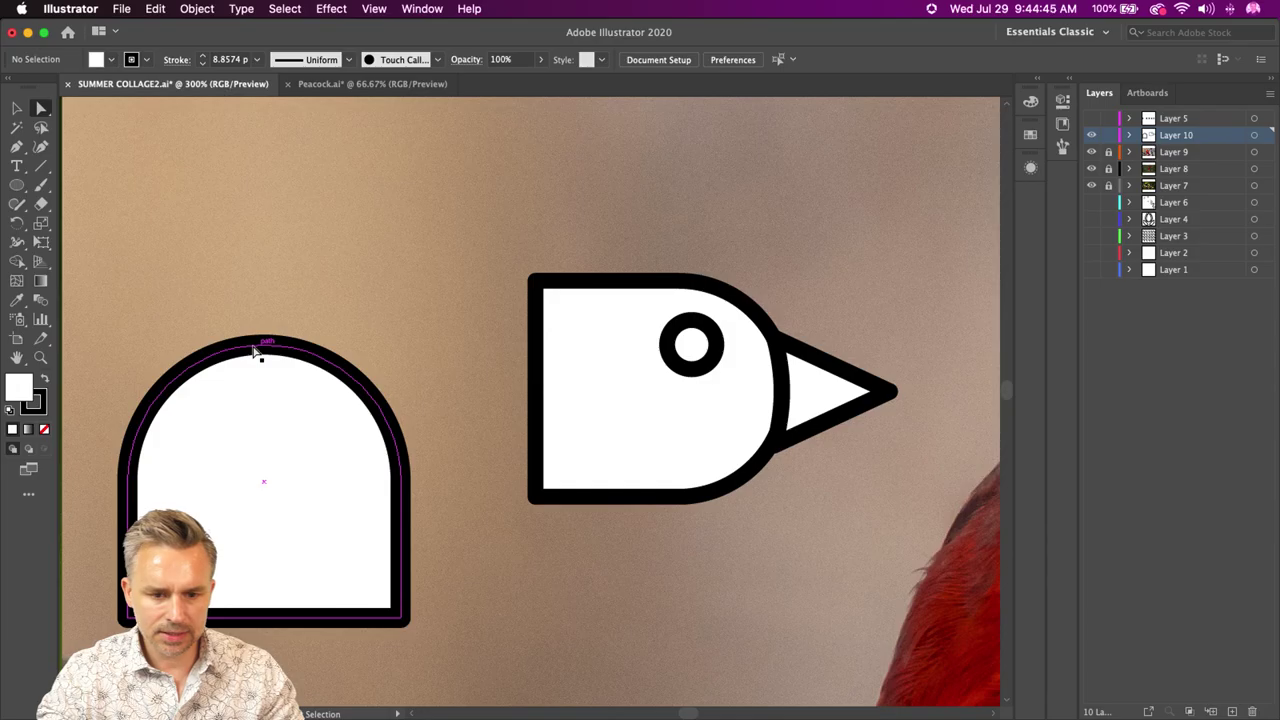
pyautogui.moveTo(253, 346); pyautogui.dragTo(531, 365)
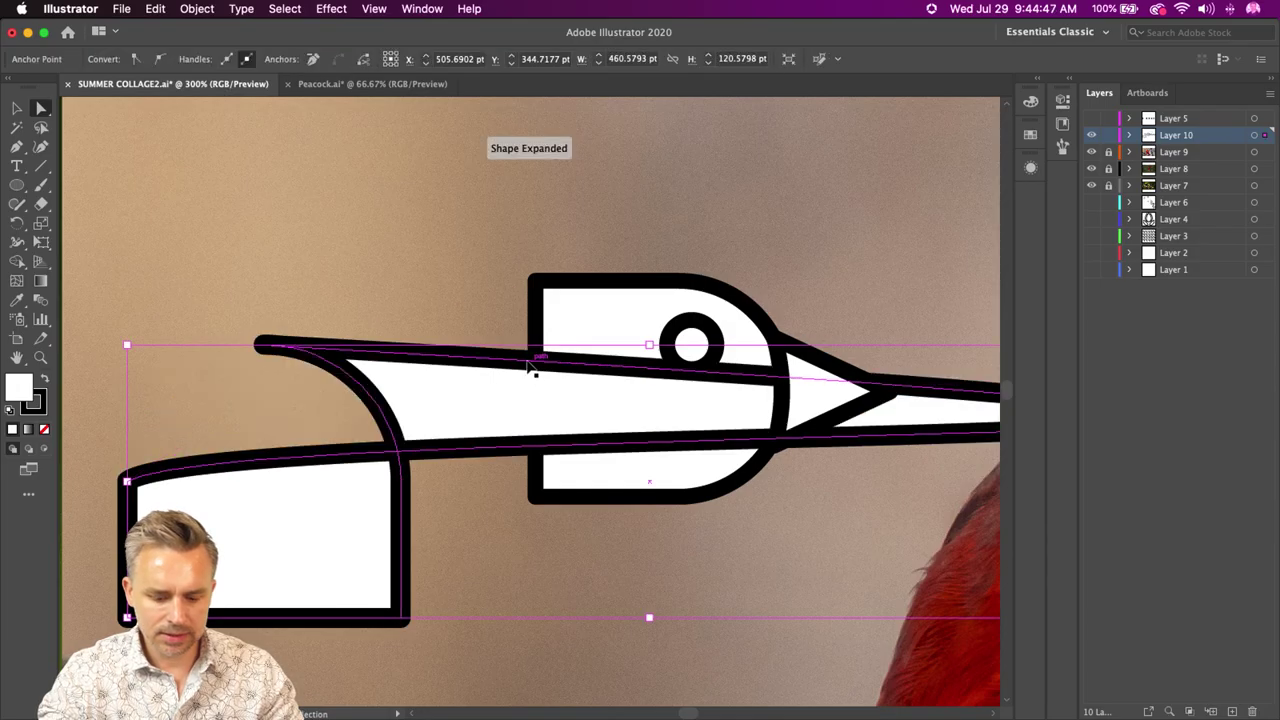
pyautogui.press('super+z')
# - Move the whole arched body shape beneath the head so that its curved top overlaps the head's lower part
pyautogui.click(16, 112)
pyautogui.moveTo(205, 395); pyautogui.dragTo(519, 413)
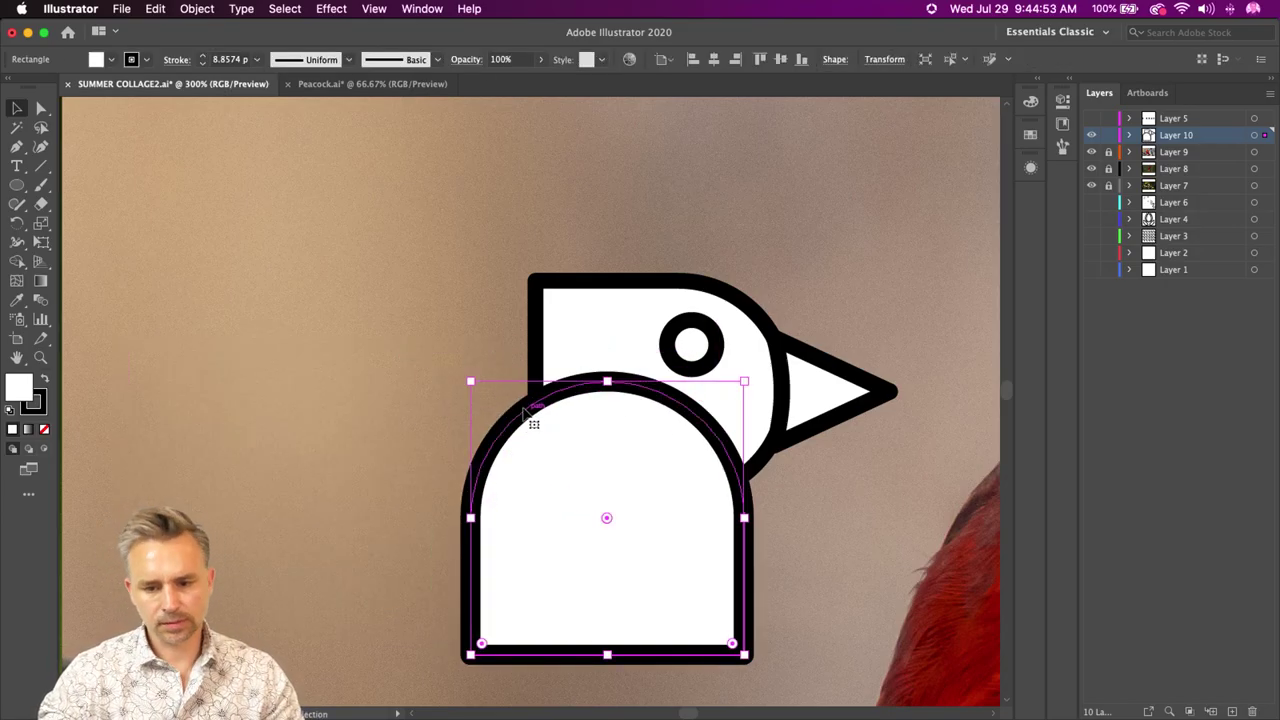
pyautogui.moveTo(517, 286); pyautogui.dragTo(351, 286)
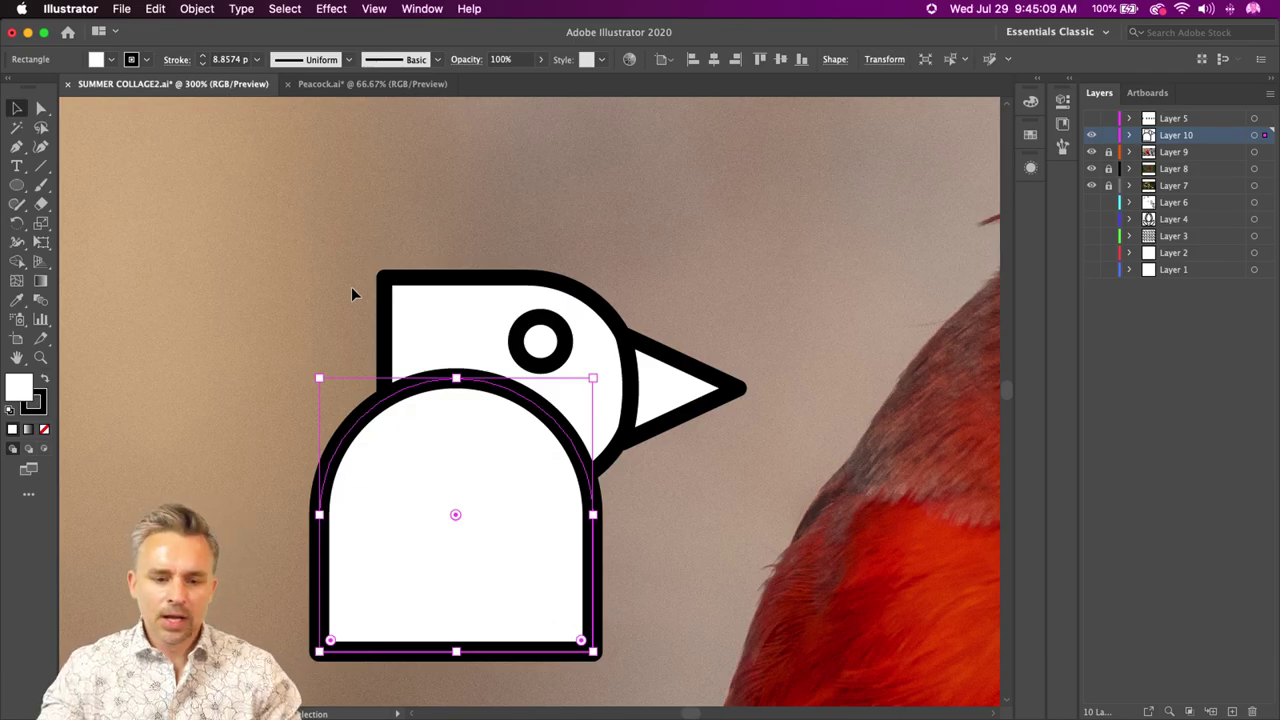
pyautogui.hscroll(-5, 469, 277)
pyautogui.scroll(-3, 469, 277)
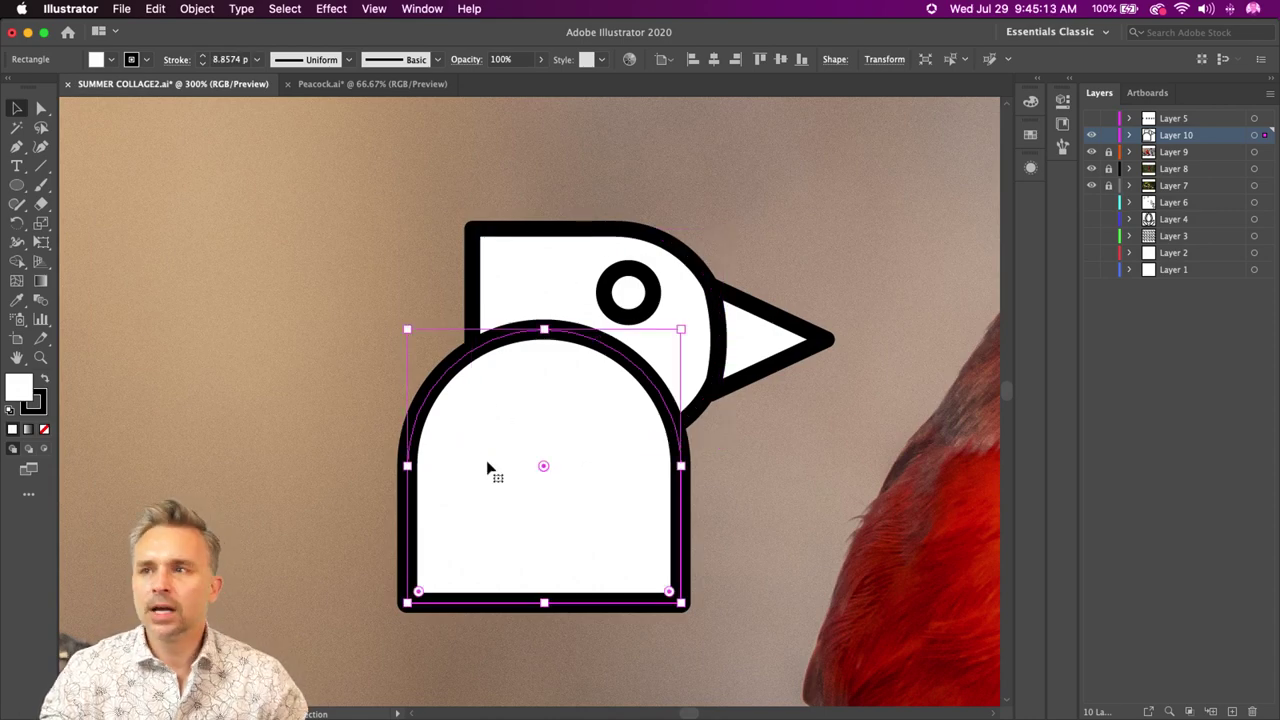
pyautogui.moveTo(487, 467)
pyautogui.mouseDown()
pyautogui.moveTo(449, 451)
pyautogui.moveTo(486, 477)
pyautogui.moveTo(497, 461)
pyautogui.mouseUp()
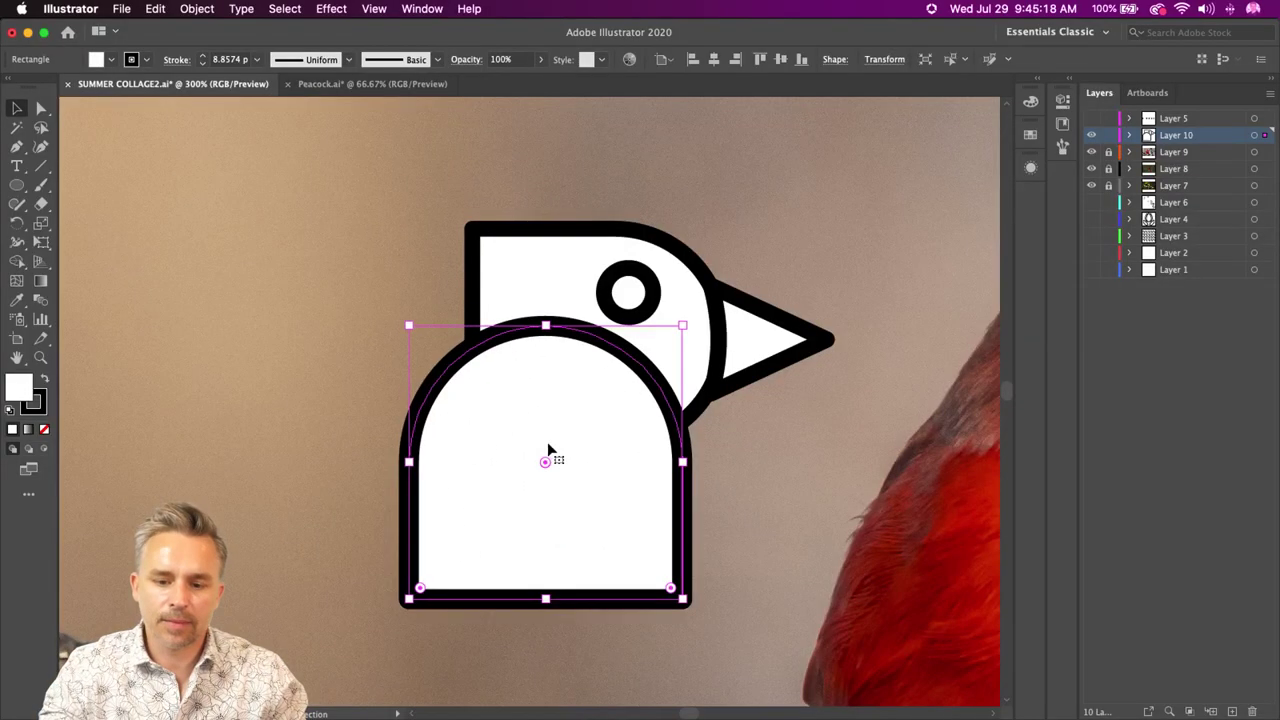
pyautogui.moveTo(547, 617); pyautogui.dragTo(550, 584)
pyautogui.moveTo(549, 437); pyautogui.dragTo(551, 436)
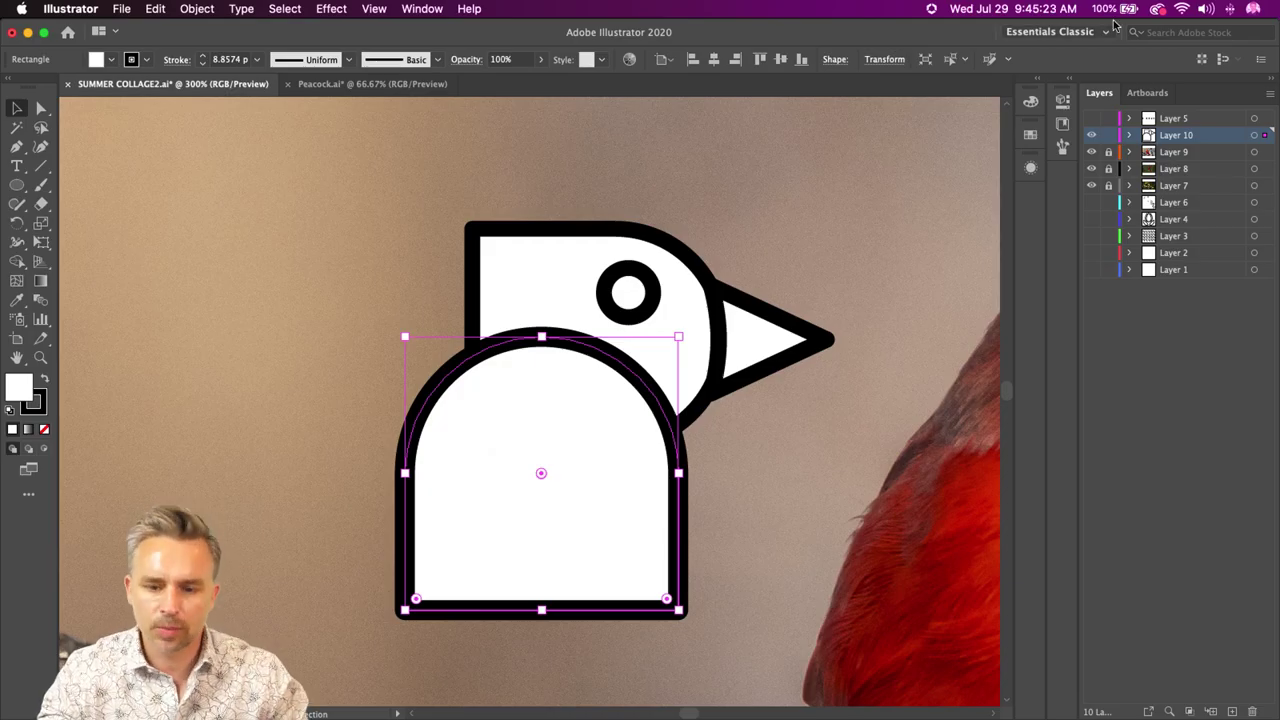
# - Reset the stroke of the head, eye, beak and body to 0 and give them all a uniform 8 pt stroke
pyautogui.click(1038, 80)
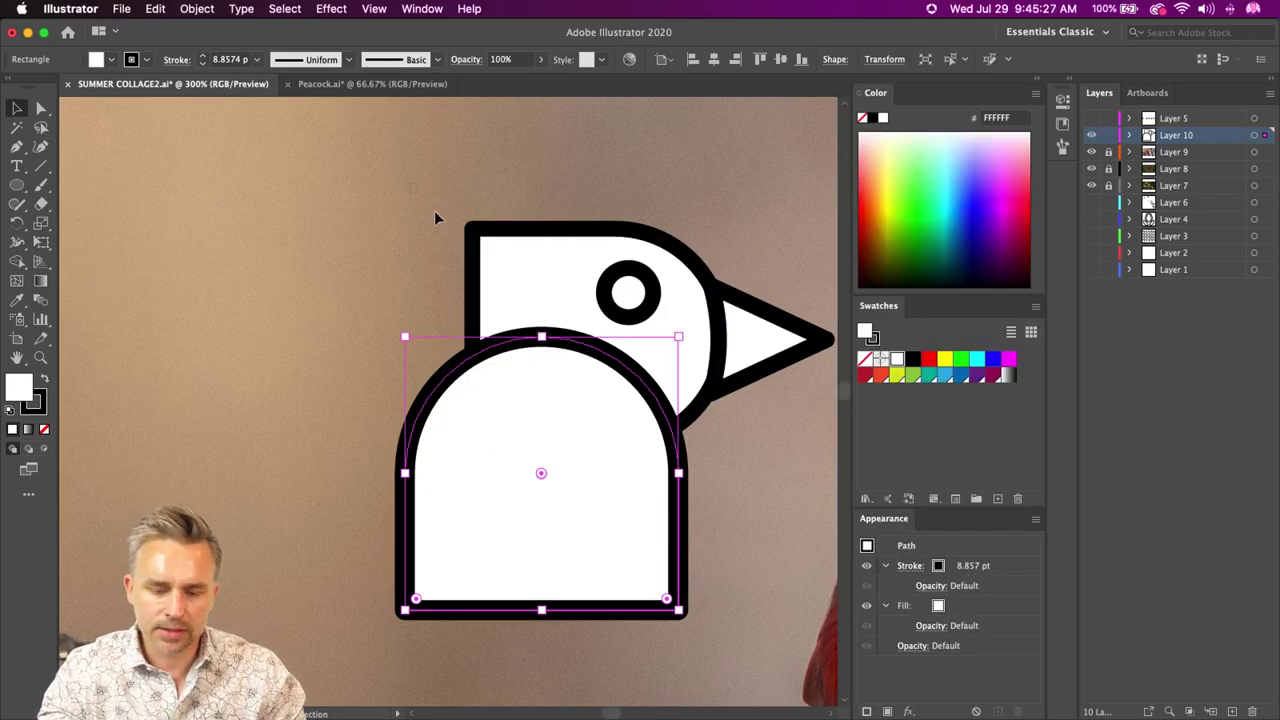
pyautogui.moveTo(437, 214); pyautogui.dragTo(780, 550)
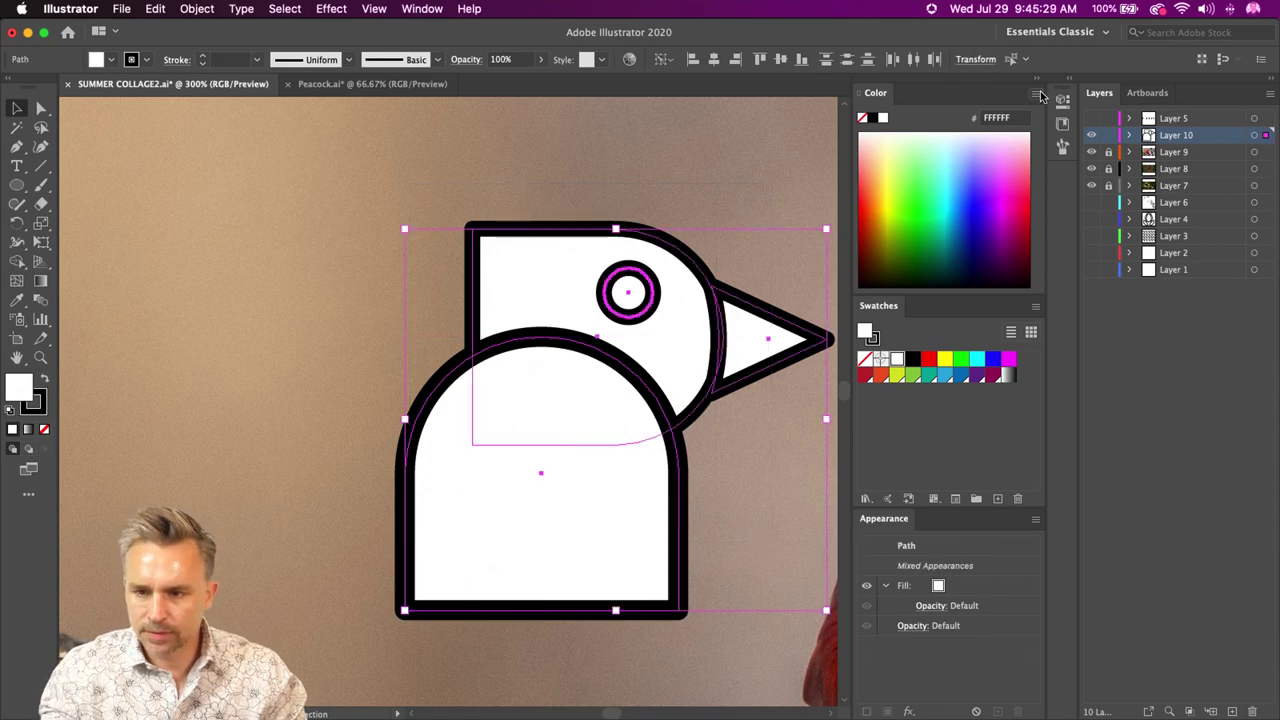
pyautogui.click(1069, 80)
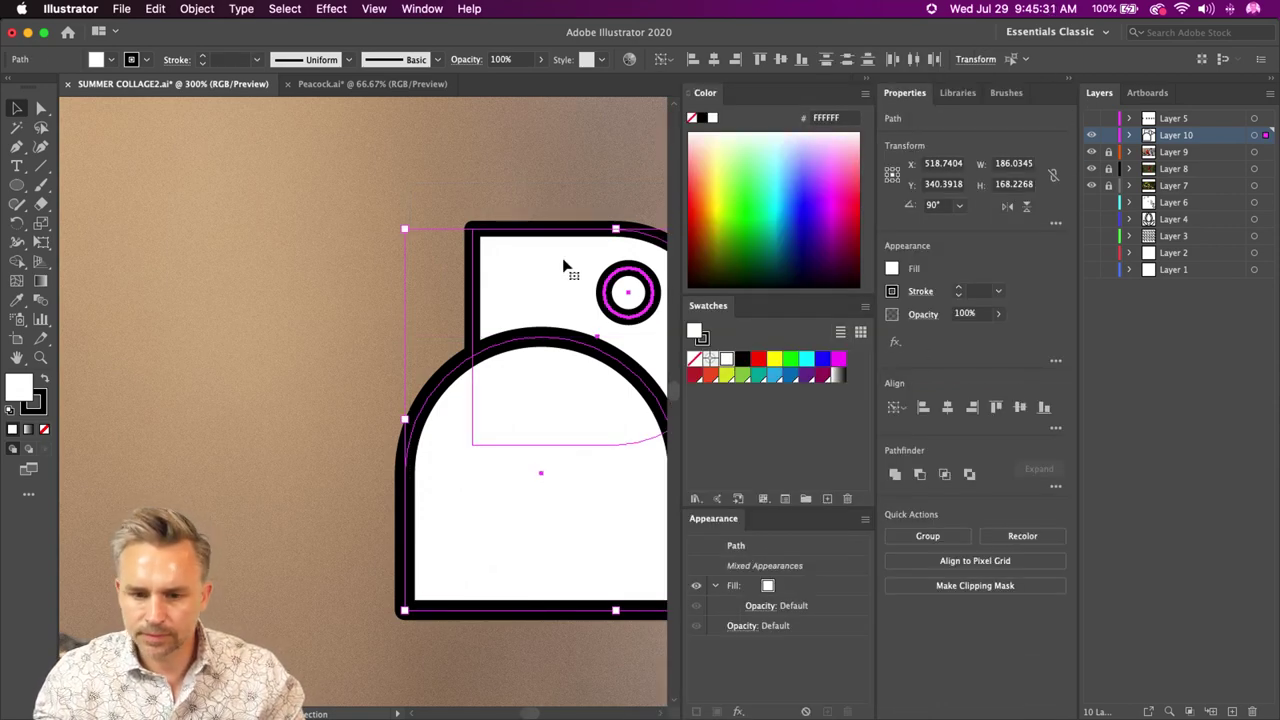
pyautogui.hscroll(5, 563, 266)
pyautogui.click(970, 290)
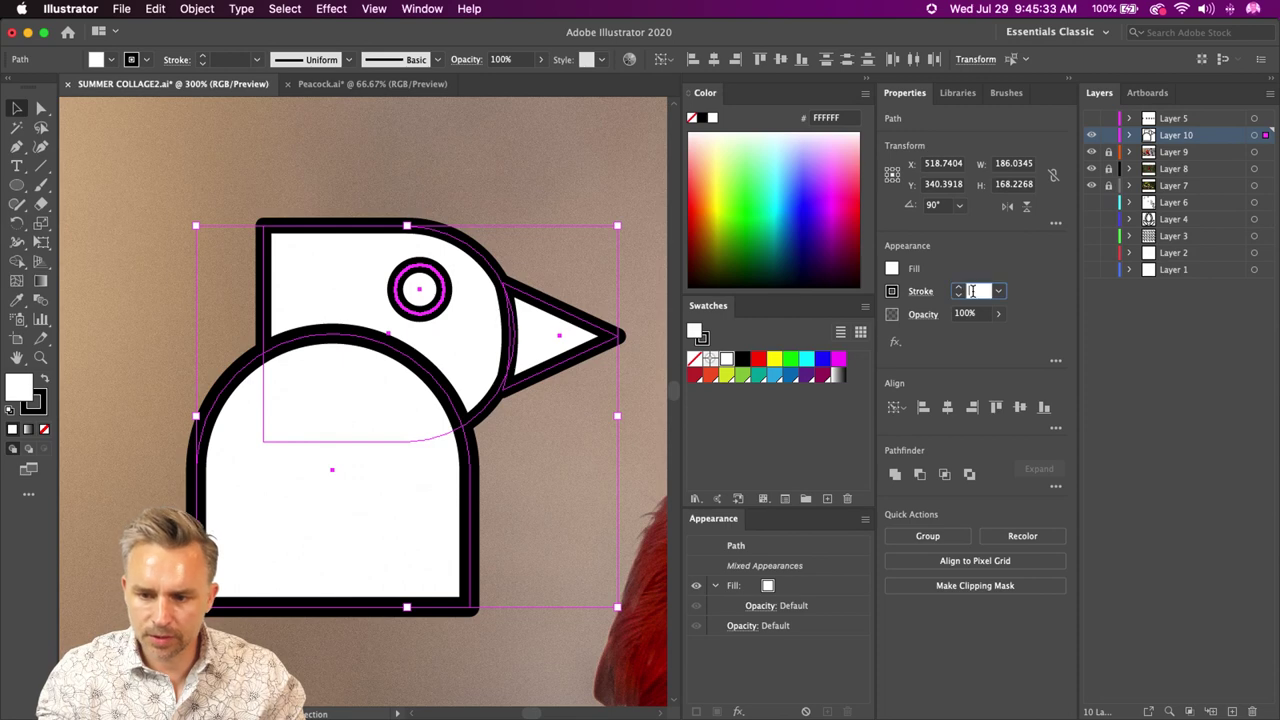
pyautogui.write('0')
pyautogui.press('Return')
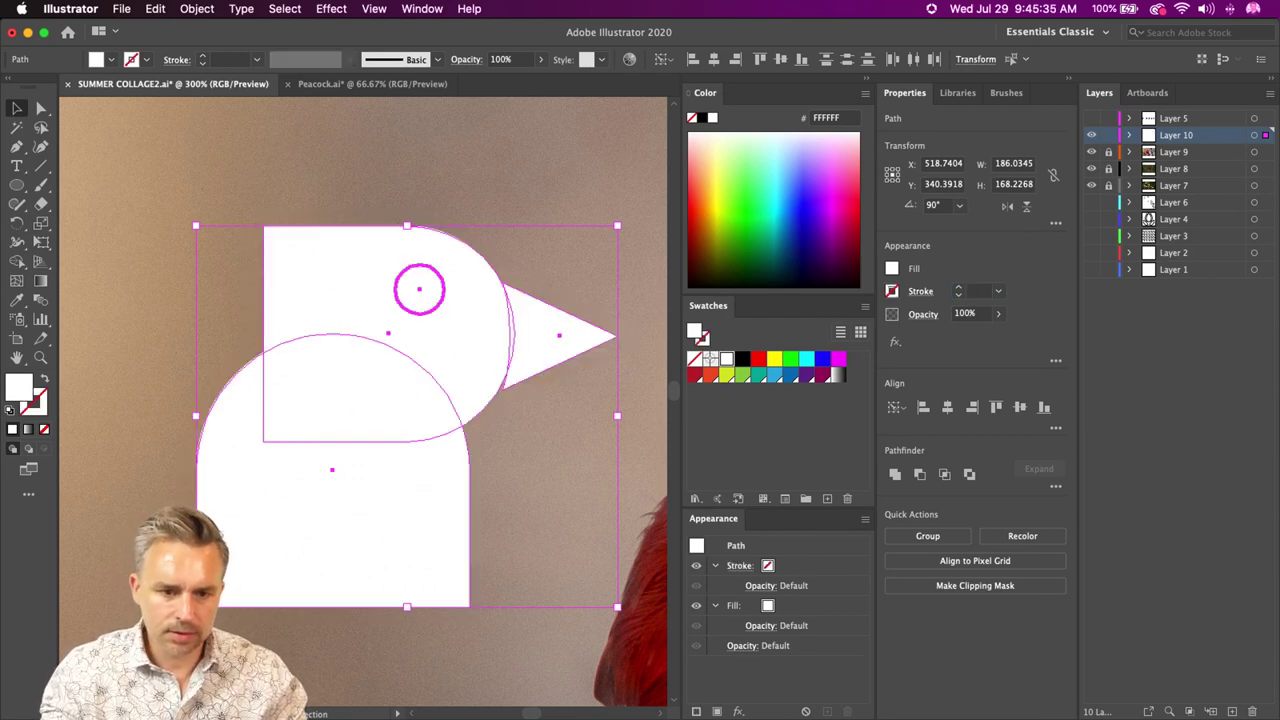
pyautogui.click(976, 291)
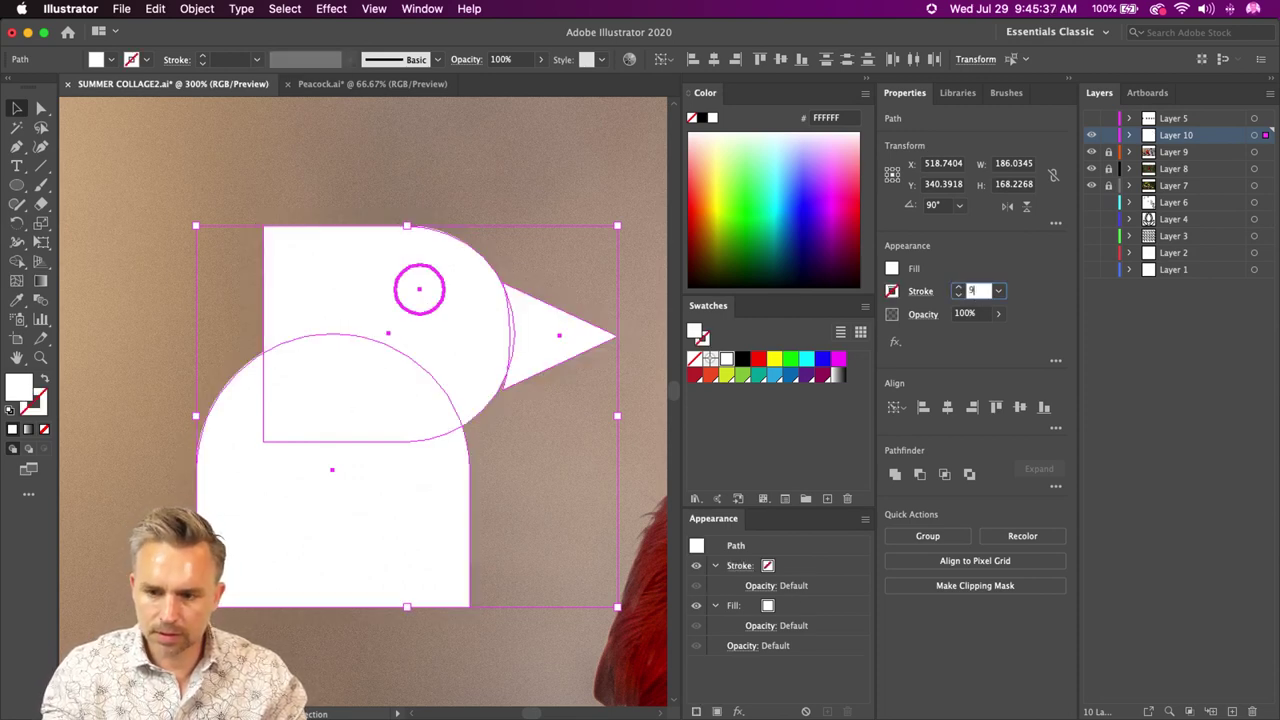
pyautogui.write('8')
pyautogui.press('Return')
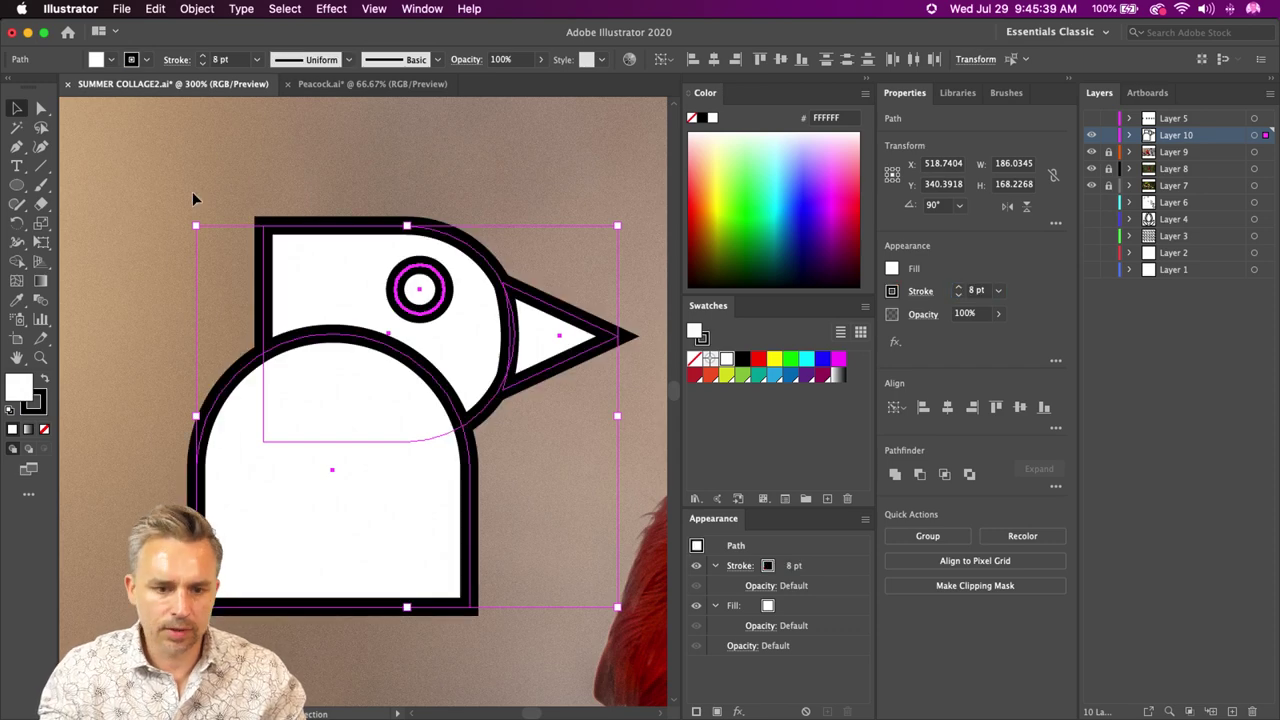
# - Try merging the head and body into one outline with the Shape Builder tool
pyautogui.click(193, 198)
pyautogui.hscroll(-5, 300, 300)
pyautogui.click(395, 382)
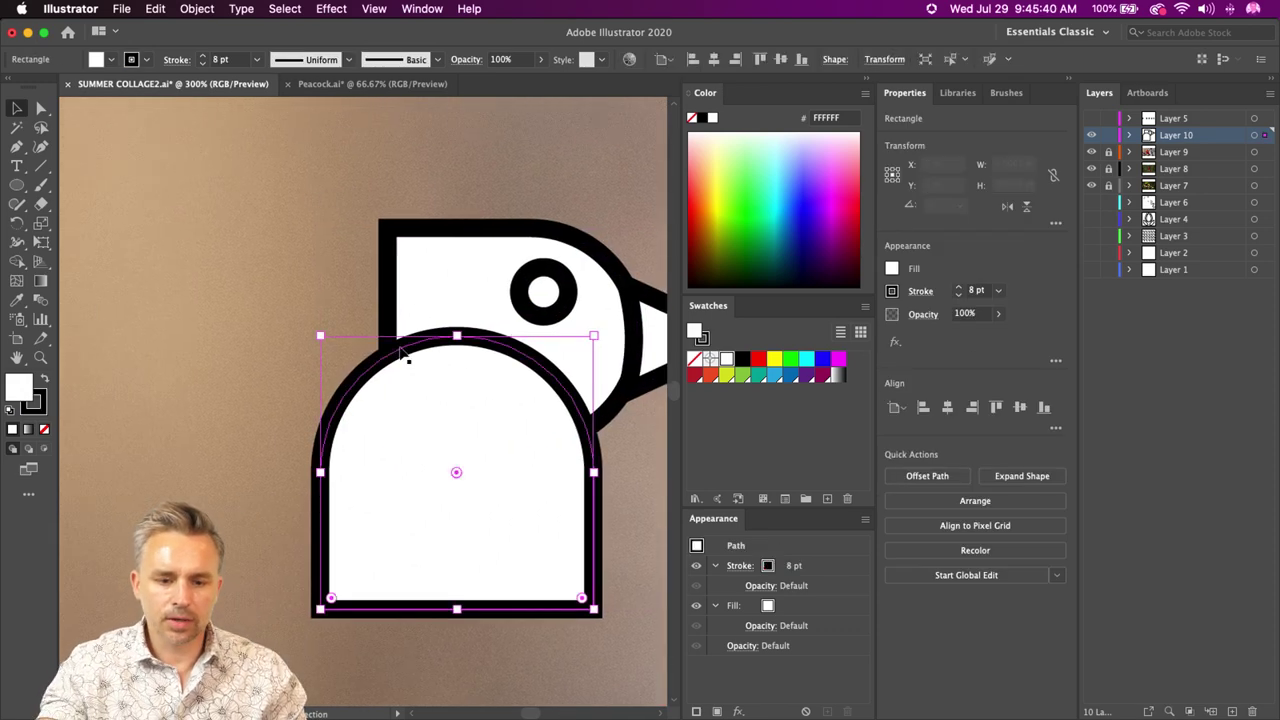
pyautogui.keyDown('shift'); pyautogui.click(425, 298); pyautogui.keyUp('shift')
pyautogui.hscroll(-1, 440, 320)
pyautogui.click(865, 82)
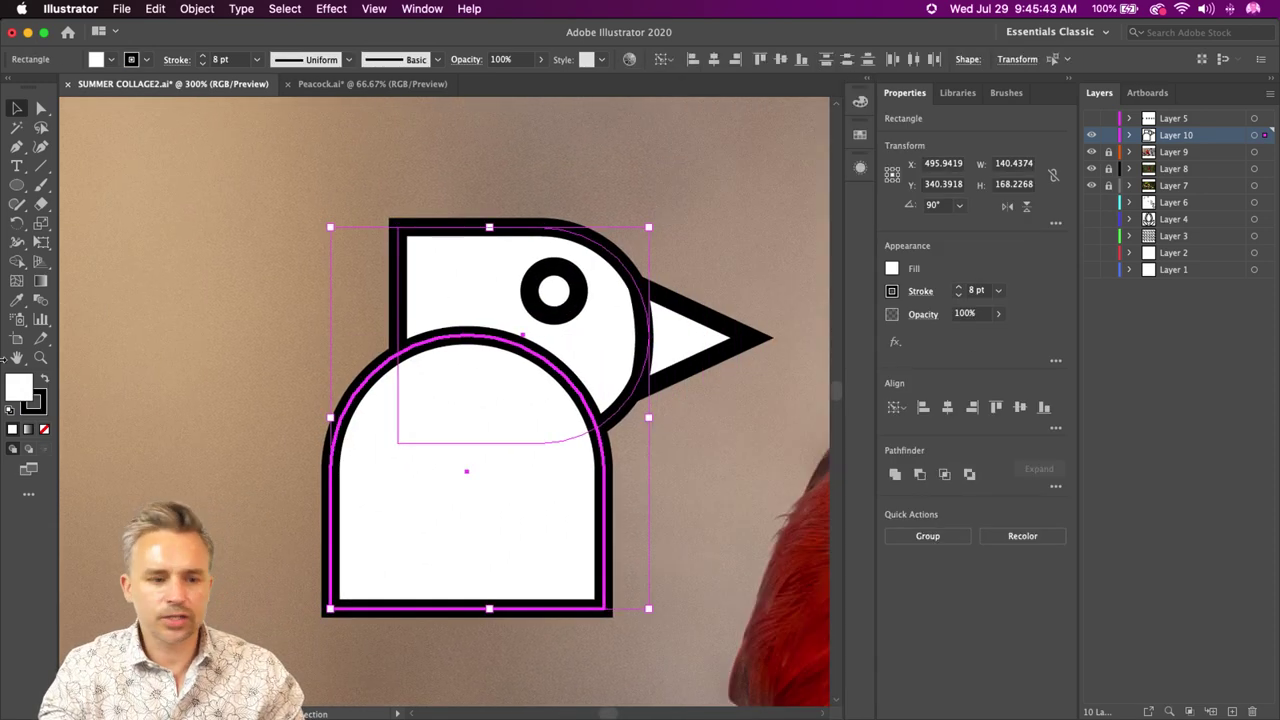
pyautogui.click(17, 261)
pyautogui.moveTo(490, 300)
pyautogui.mouseDown()
pyautogui.moveTo(434, 503)
pyautogui.moveTo(400, 546)
pyautogui.mouseUp()
pyautogui.press('v')
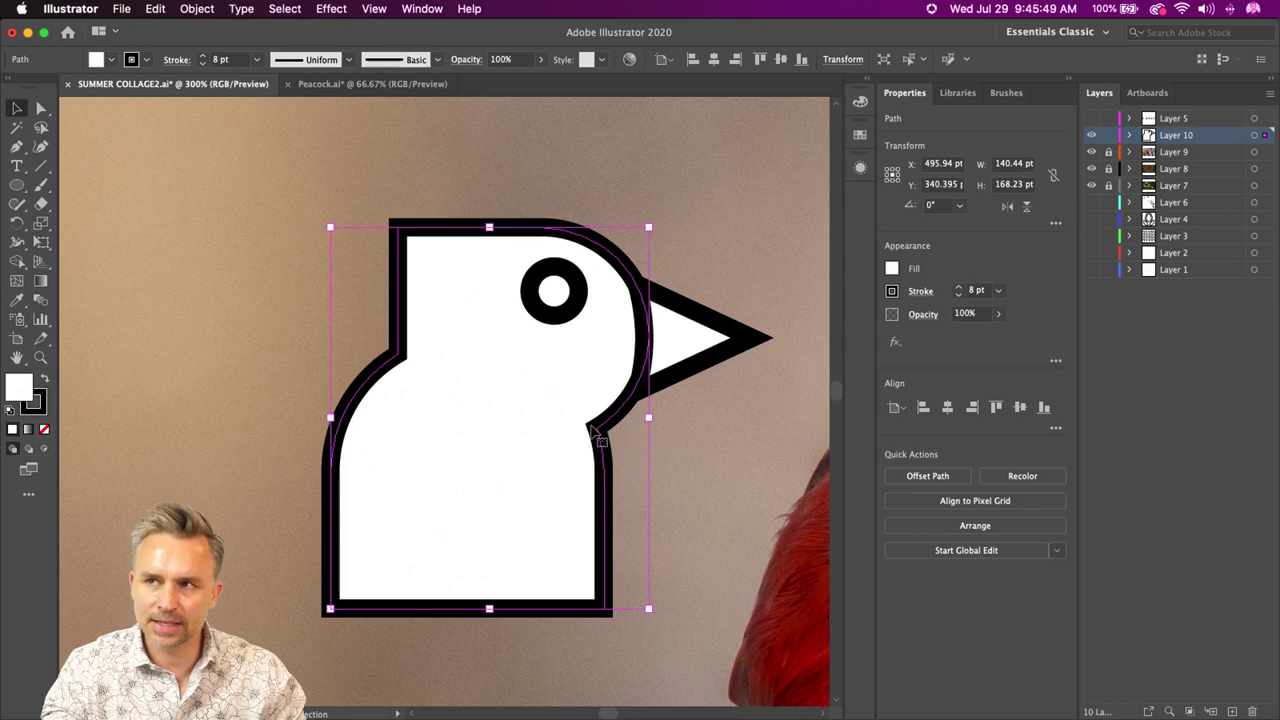
pyautogui.press('a')
pyautogui.press('super+z')
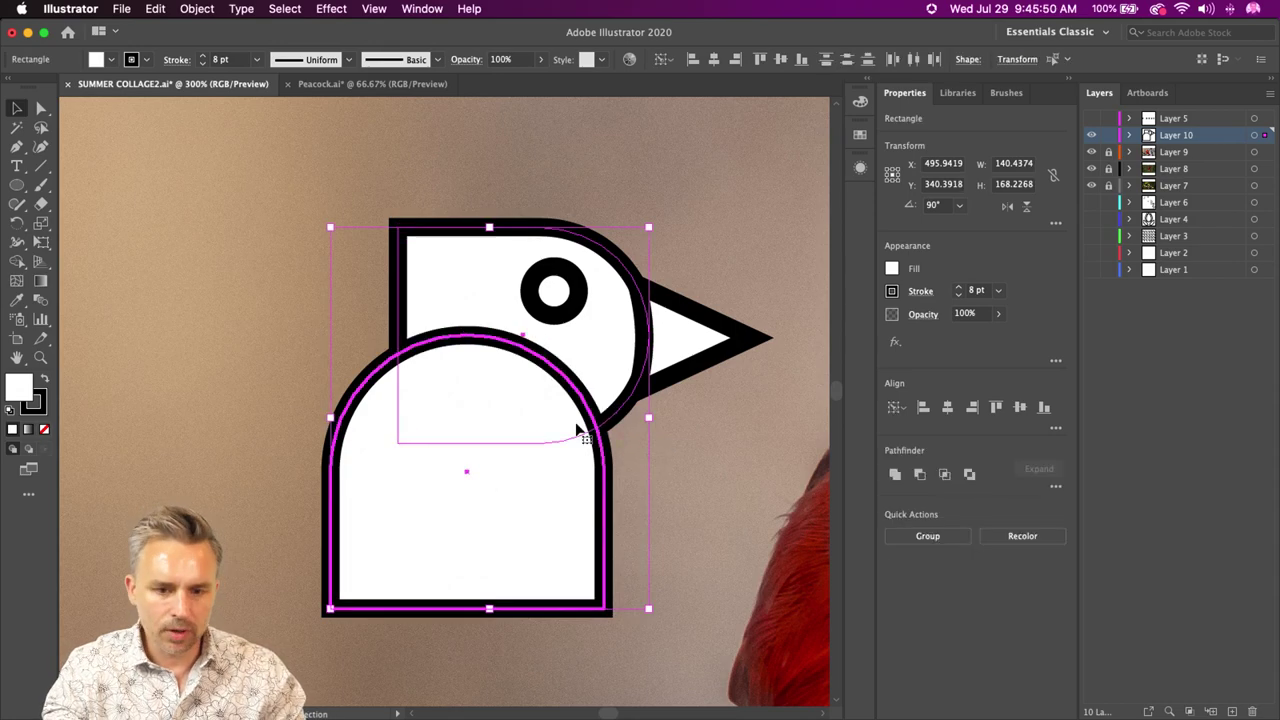
# - Remove the stroke from the selected head and body shapes by setting its colour to None
pyautogui.click(17, 108)
pyautogui.click(340, 337)
pyautogui.click(428, 446)
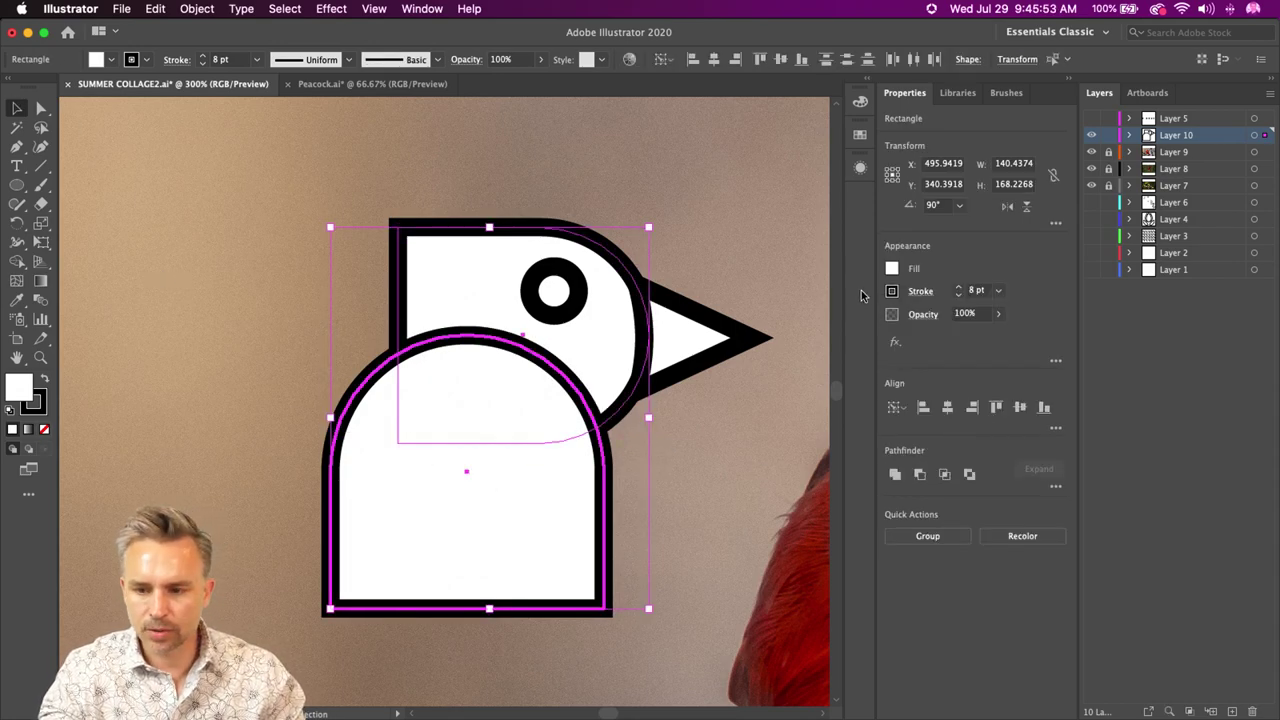
pyautogui.click(912, 295)
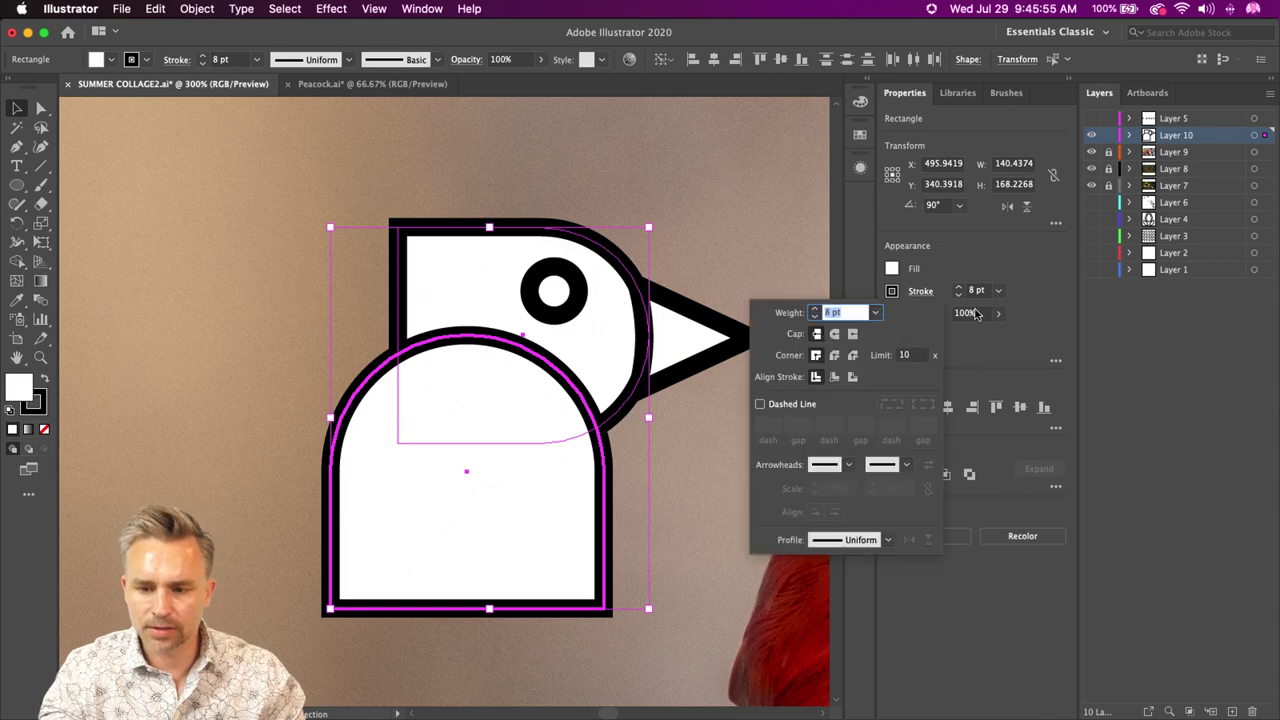
pyautogui.click(981, 357)
pyautogui.click(891, 291)
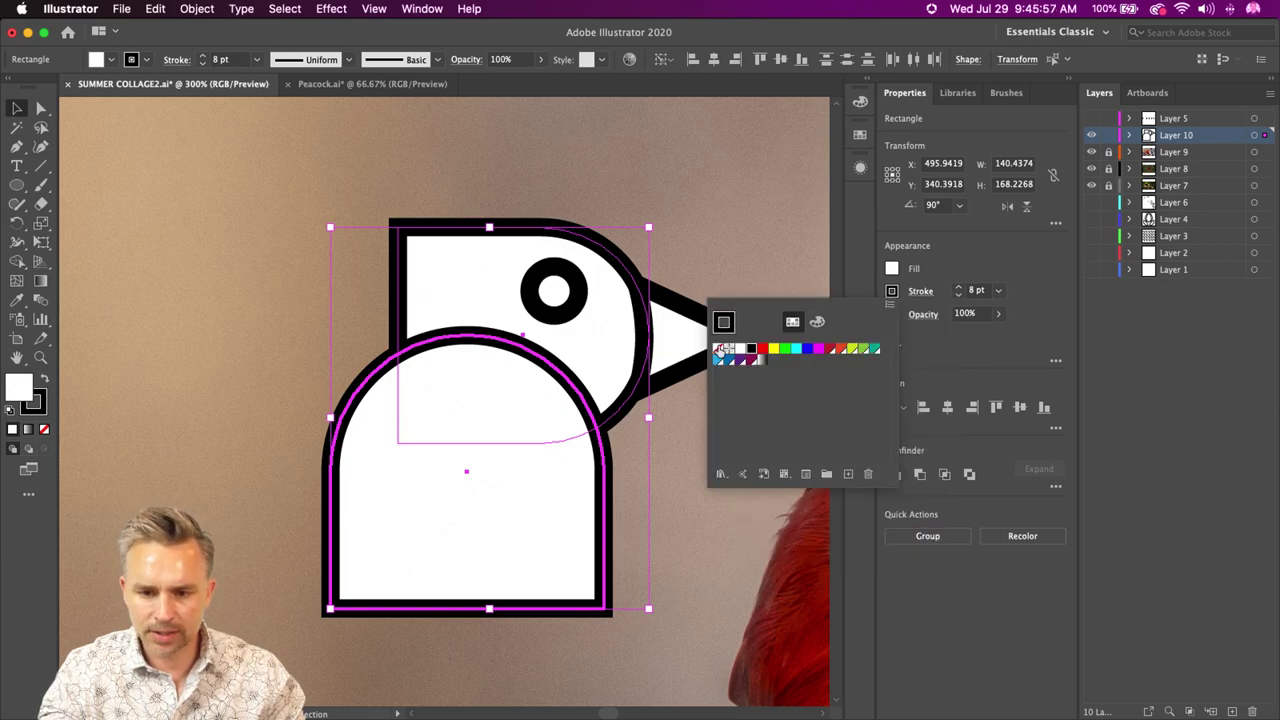
pyautogui.click(718, 349)
pyautogui.click(937, 370)
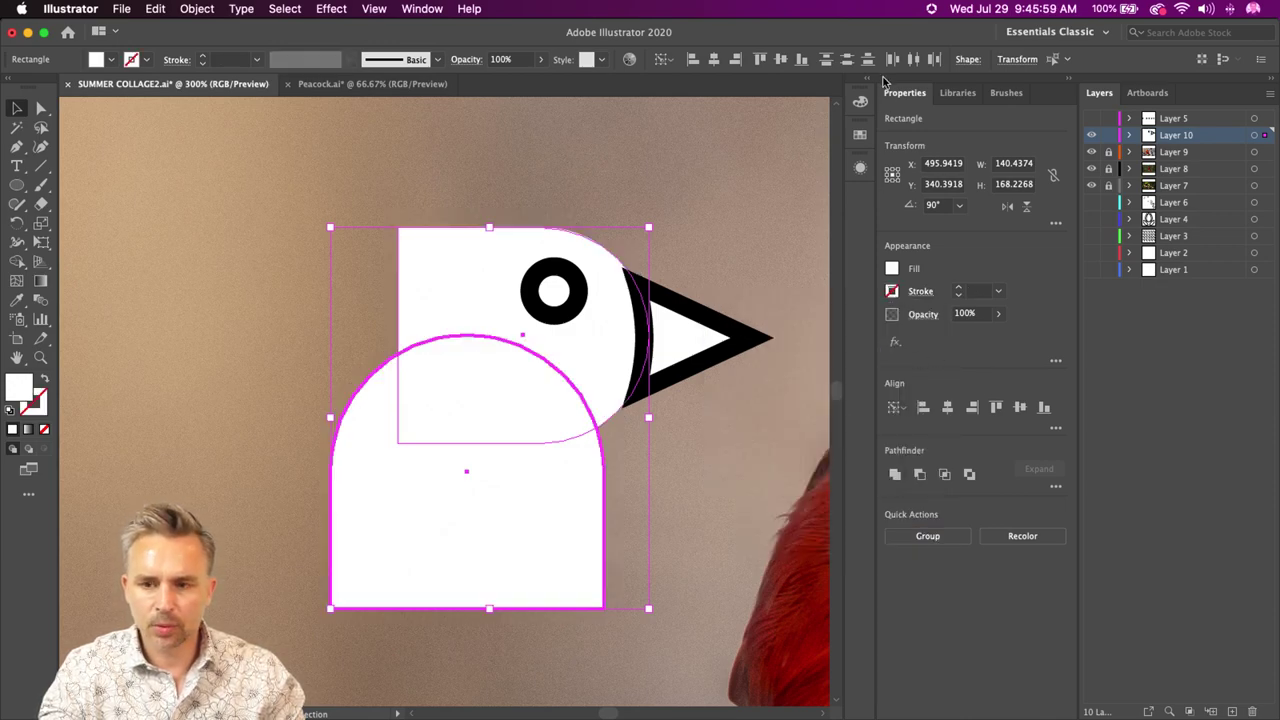
# - Group the strokeless head and body shapes together
pyautogui.click(869, 86)
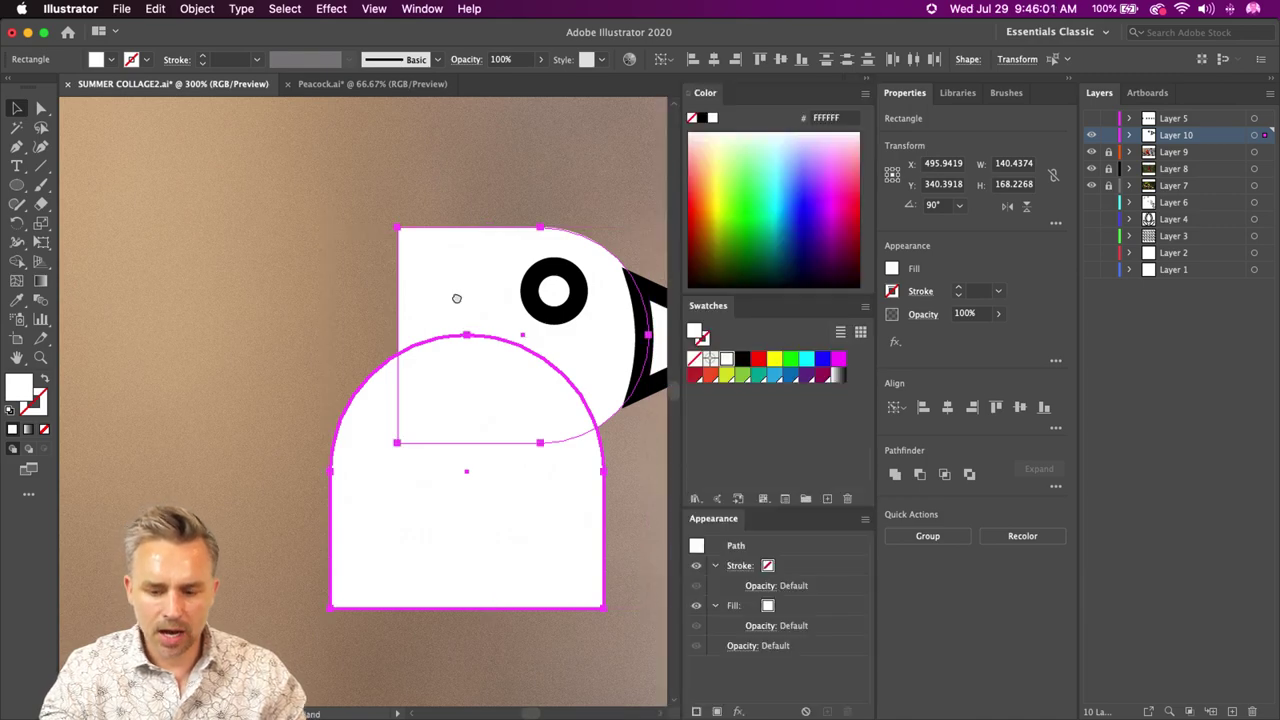
pyautogui.moveTo(454, 294); pyautogui.dragTo(410, 282)
pyautogui.rightClick(424, 285)
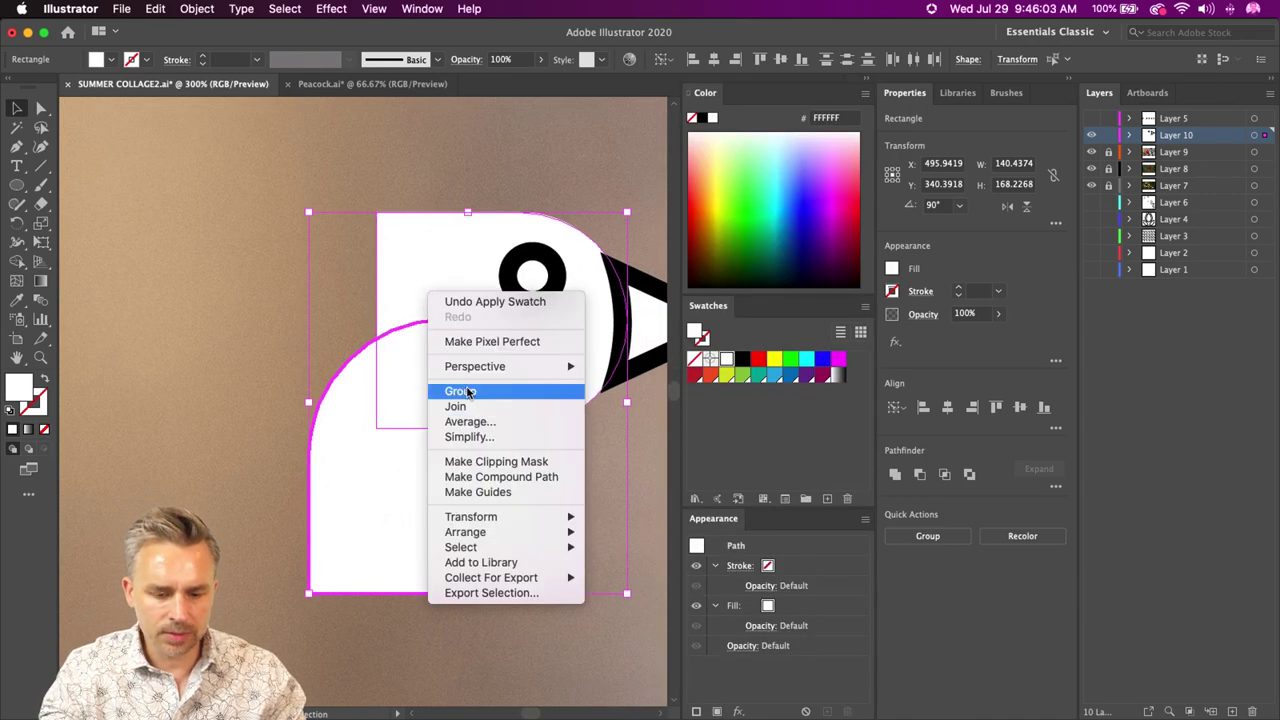
pyautogui.click(468, 391)
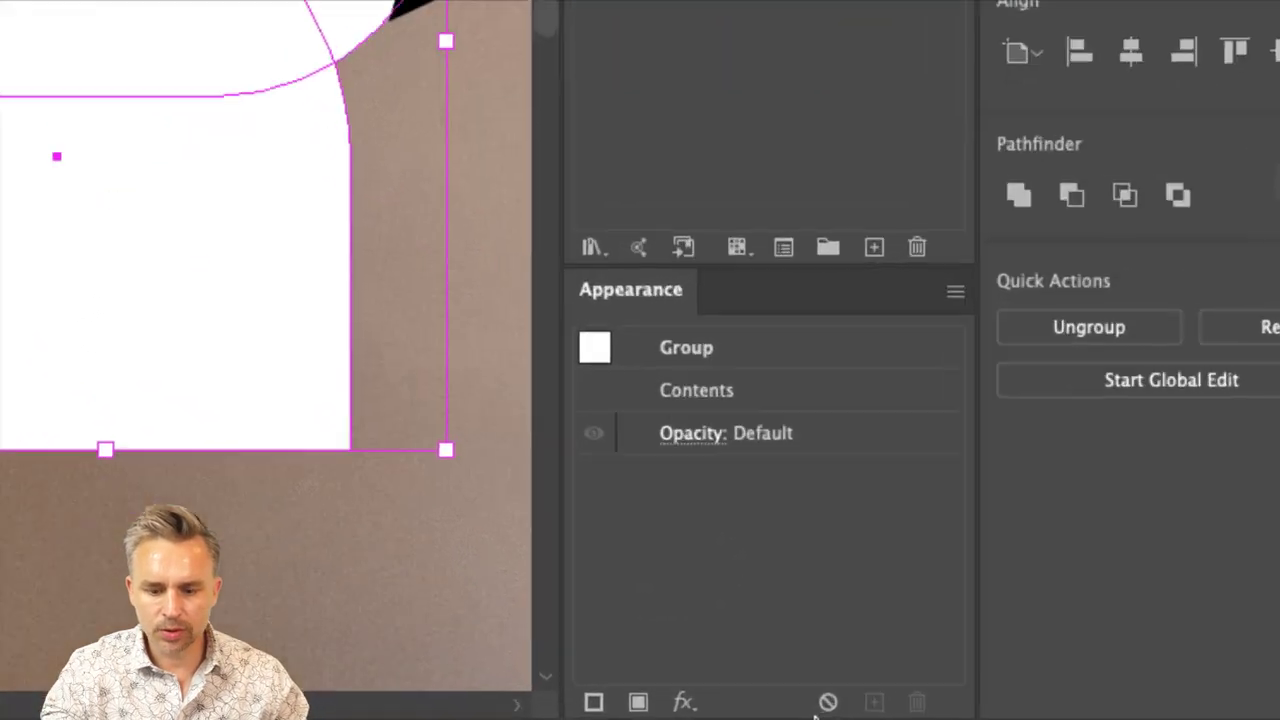
# - Add a dark stroke to the head-and-body group as a whole and set its weight to 8 pt
pyautogui.moveTo(800, 716)
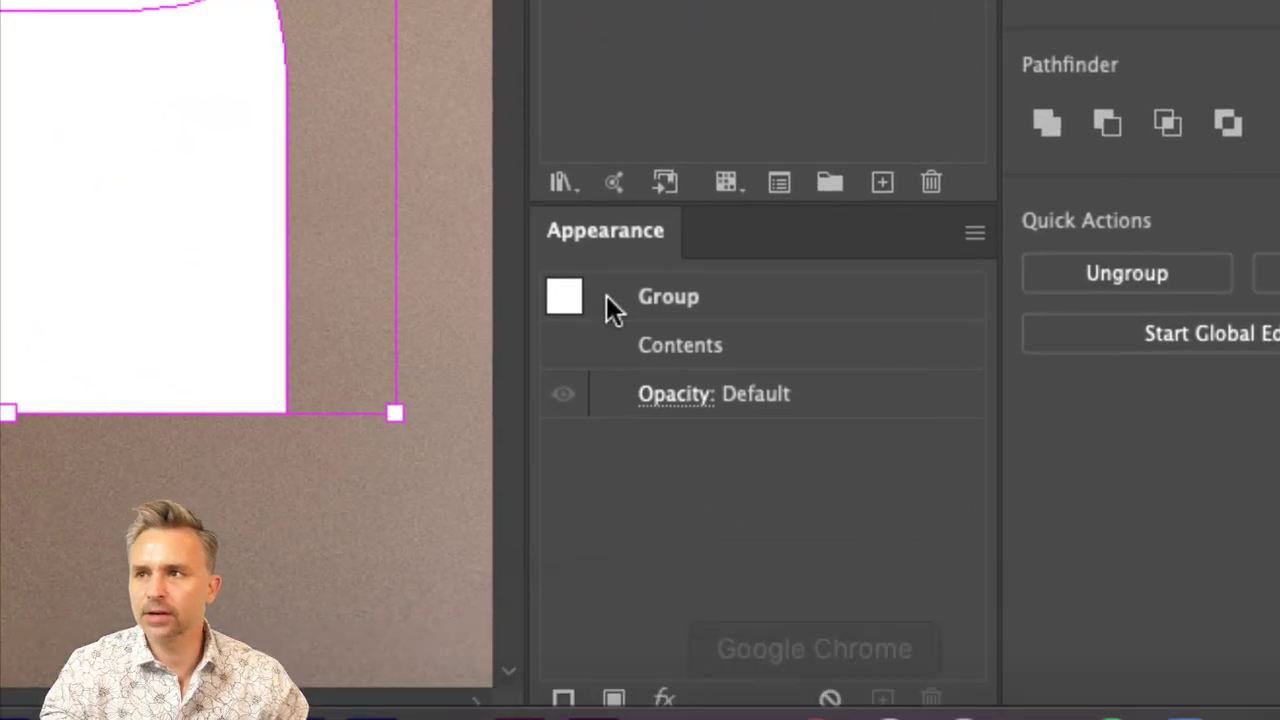
pyautogui.click(565, 702)
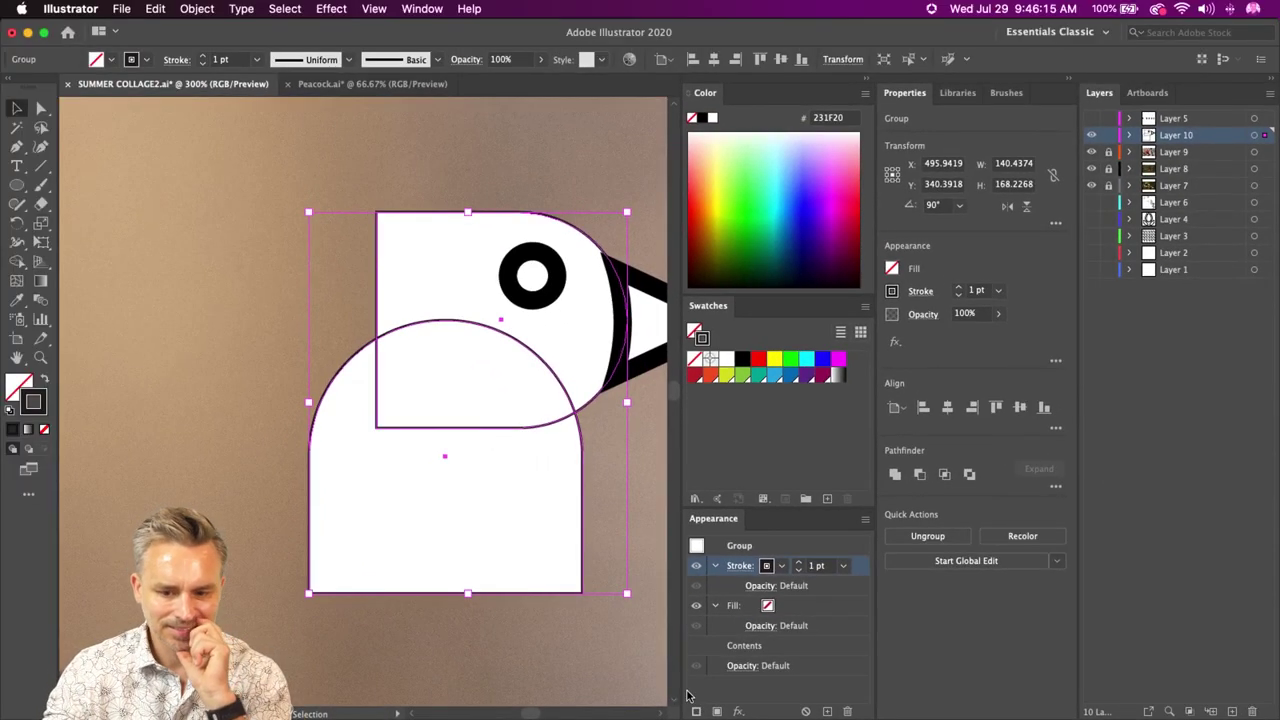
pyautogui.click(798, 562)
pyautogui.click(798, 562)
pyautogui.click(798, 562)
pyautogui.click(798, 562)
pyautogui.click(798, 562)
pyautogui.click(798, 562)
pyautogui.click(798, 562)
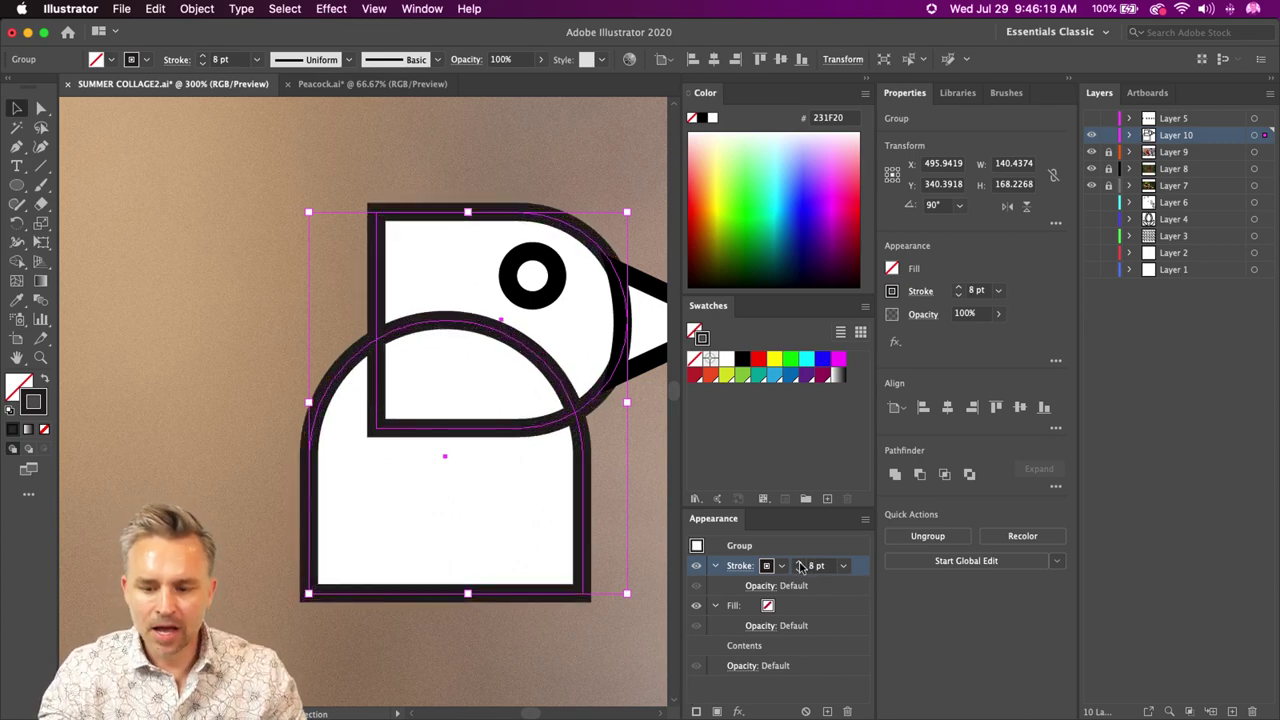
pyautogui.click(800, 562)
pyautogui.click(798, 569)
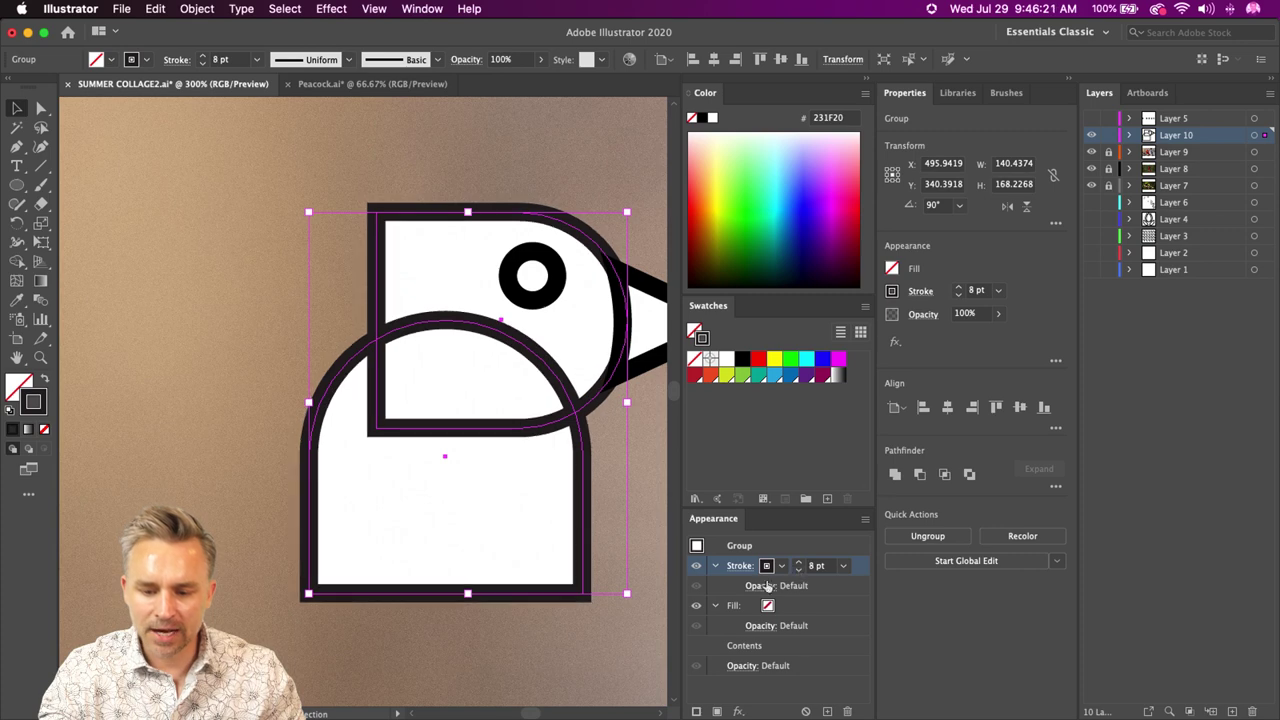
# - Add a fill above the group's stroke in the appearance stack and colour it white
pyautogui.hotkey('shift', 'x')
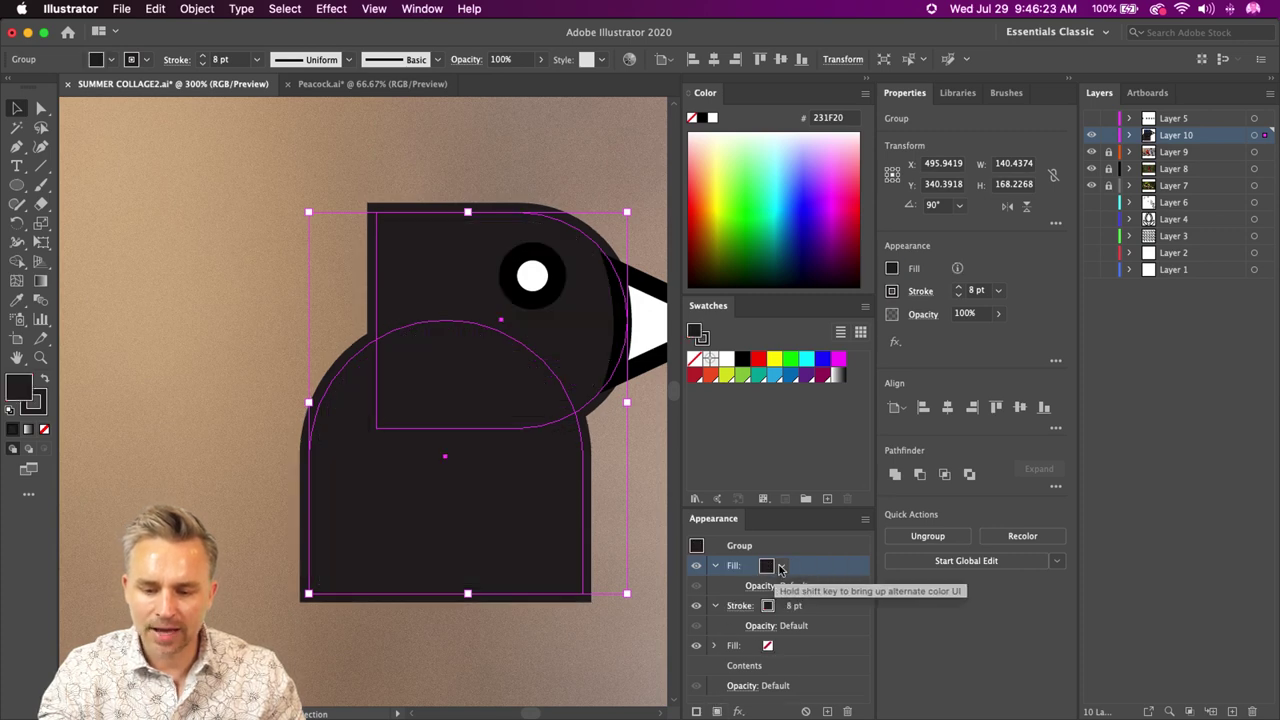
pyautogui.click(767, 566)
pyautogui.click(628, 593)
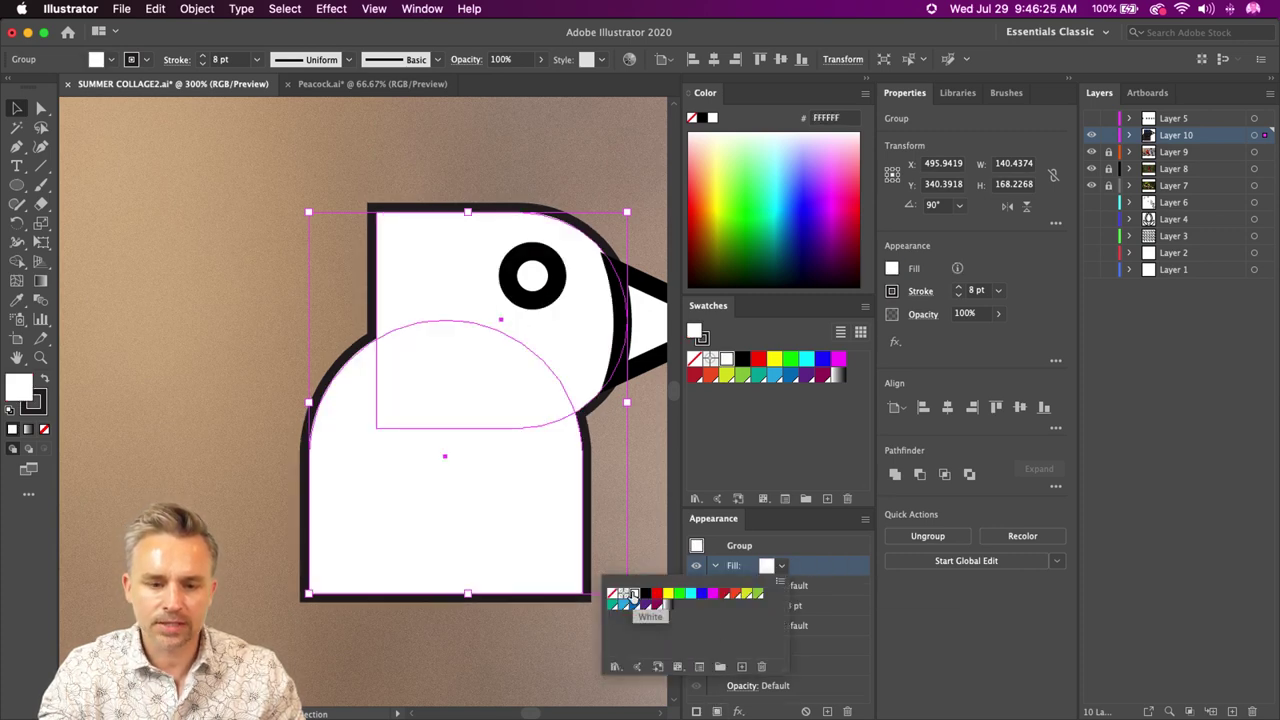
# - Move the beak slightly outward so it sits clear of the head's edge, and deselect it
pyautogui.moveTo(303, 294); pyautogui.dragTo(277, 289)
pyautogui.click(630, 295)
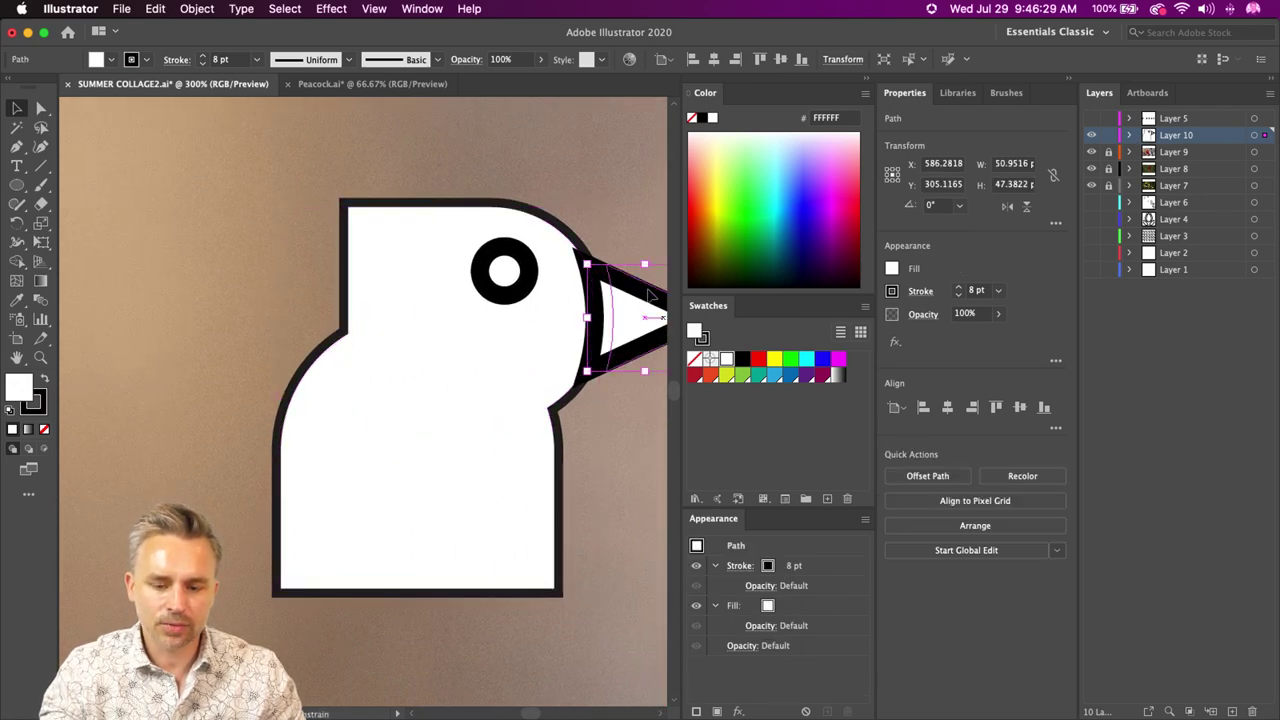
pyautogui.click(316, 232)
# - Increase the head-and-body group's stroke weight to 16 pt
pyautogui.click(350, 284)
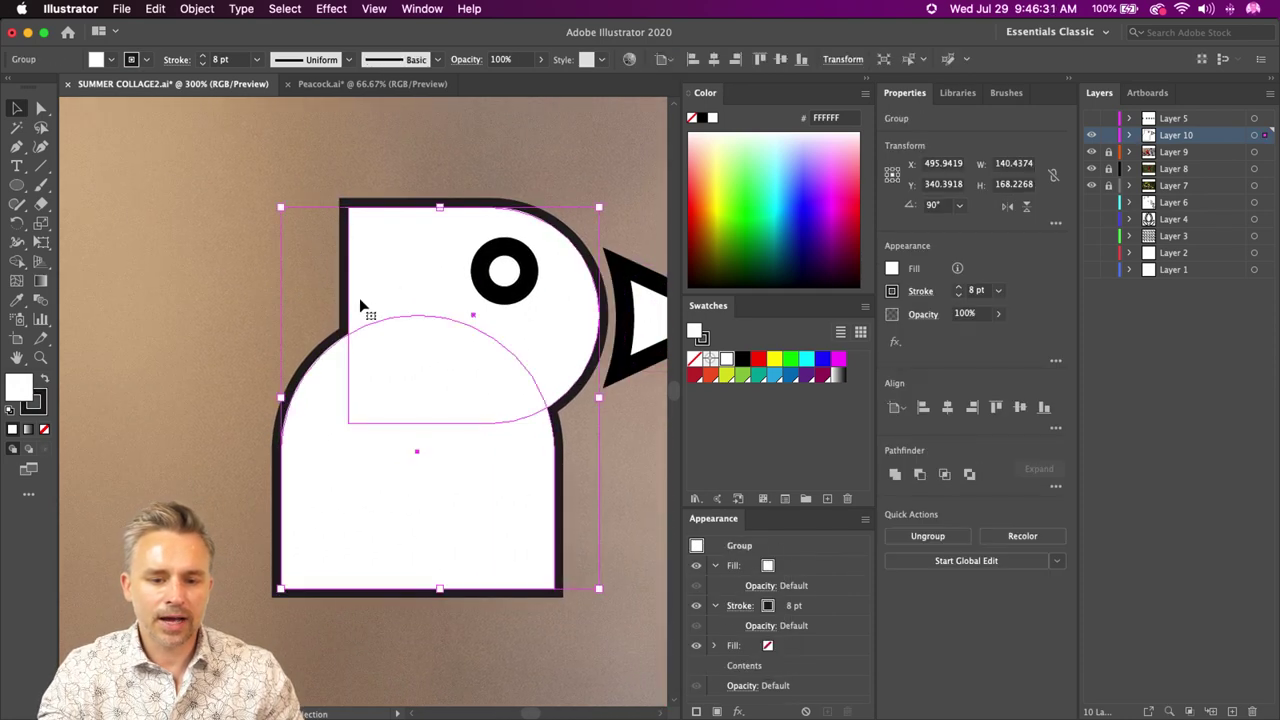
pyautogui.hscroll(-3, 360, 303)
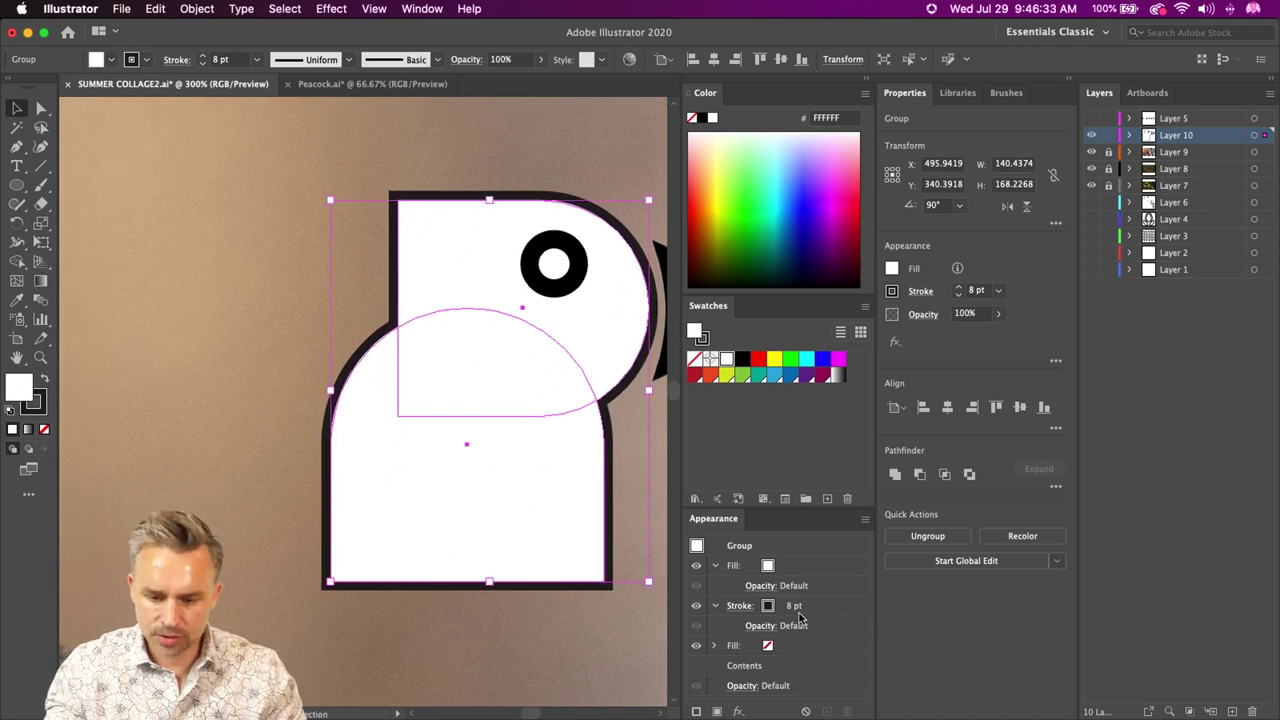
pyautogui.click(740, 606)
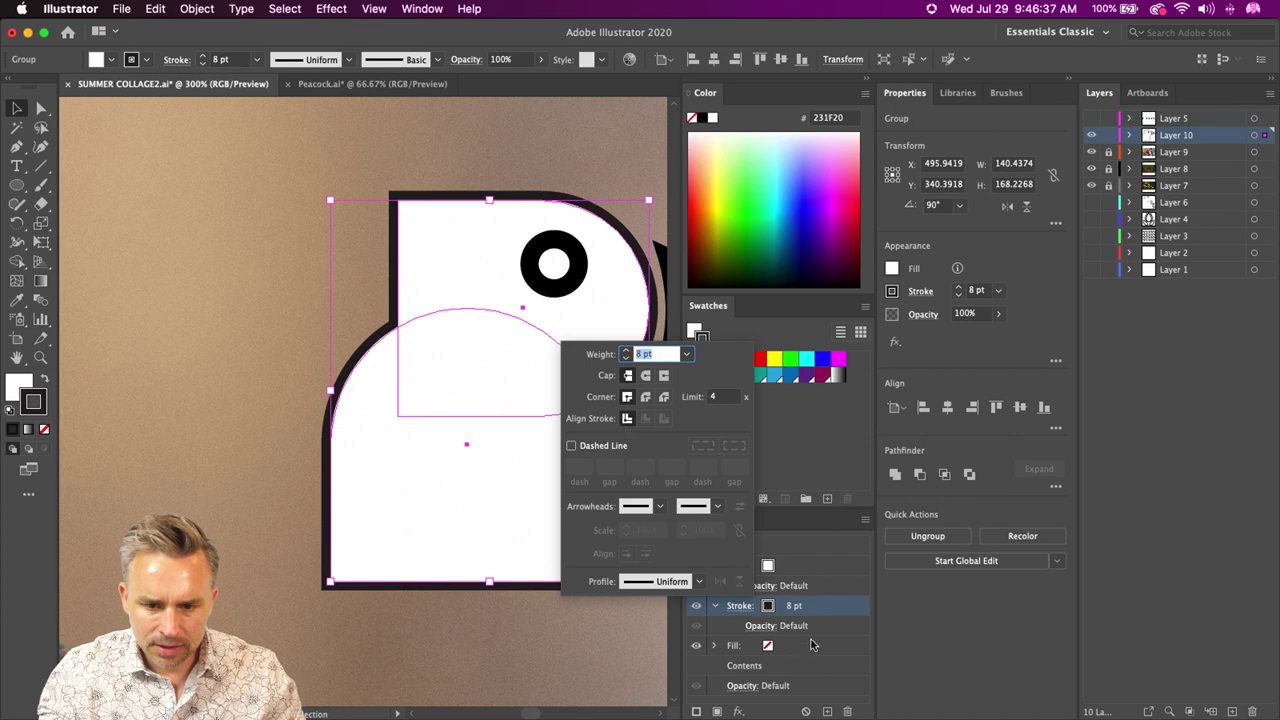
pyautogui.click(815, 642)
pyautogui.click(817, 606)
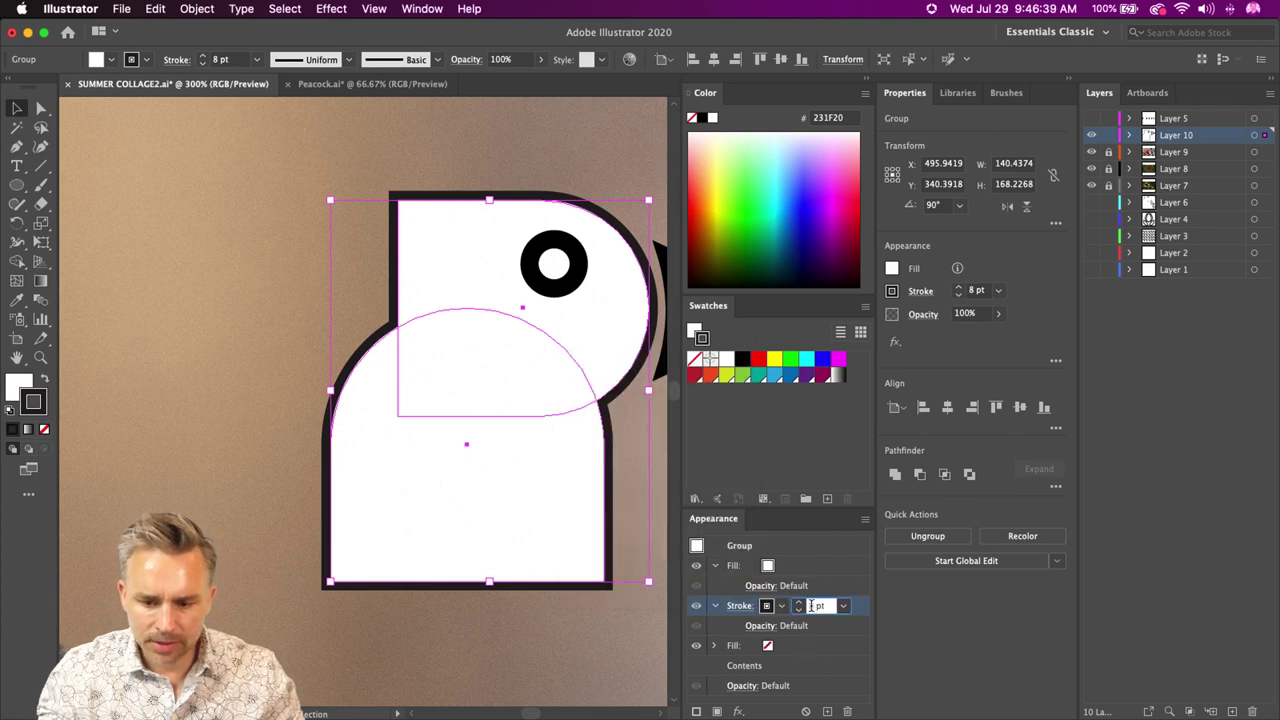
pyautogui.write('16')
pyautogui.press('Return')
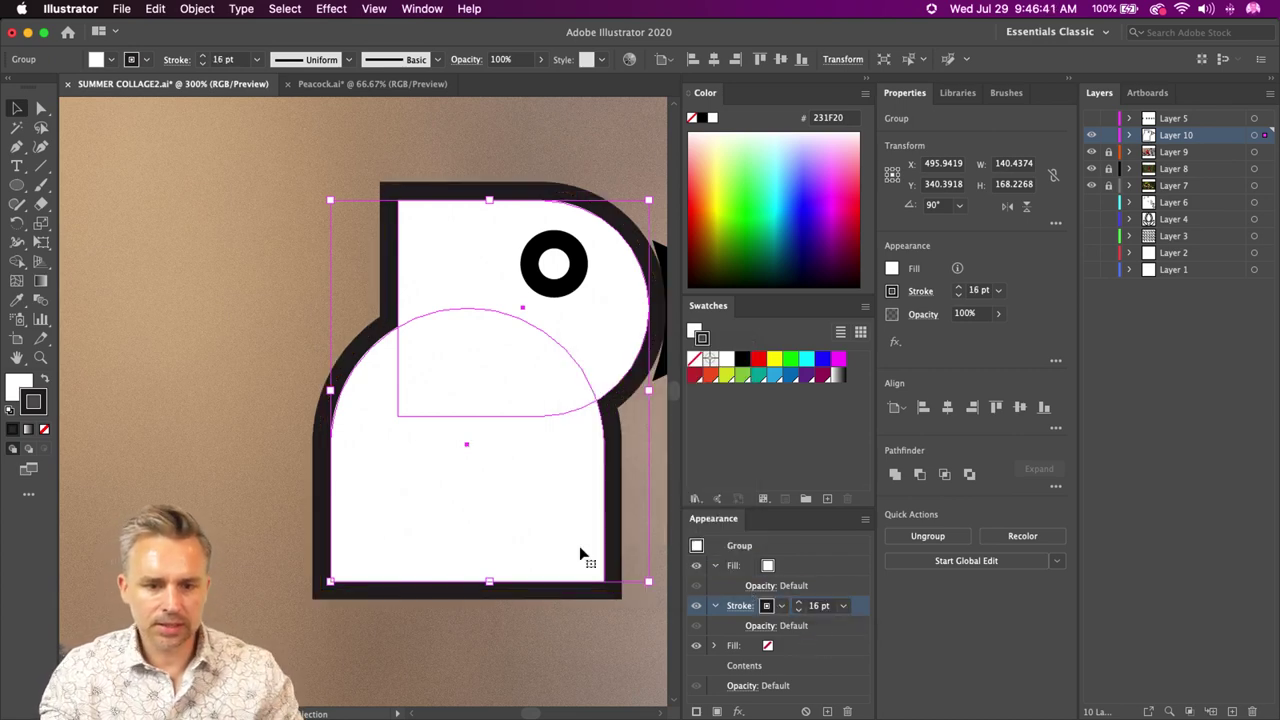
# - Select only the arched body inside the group and try several positions, leaving it about 10 pt higher under the head
pyautogui.hscroll(2, 470, 510)
pyautogui.press('a')
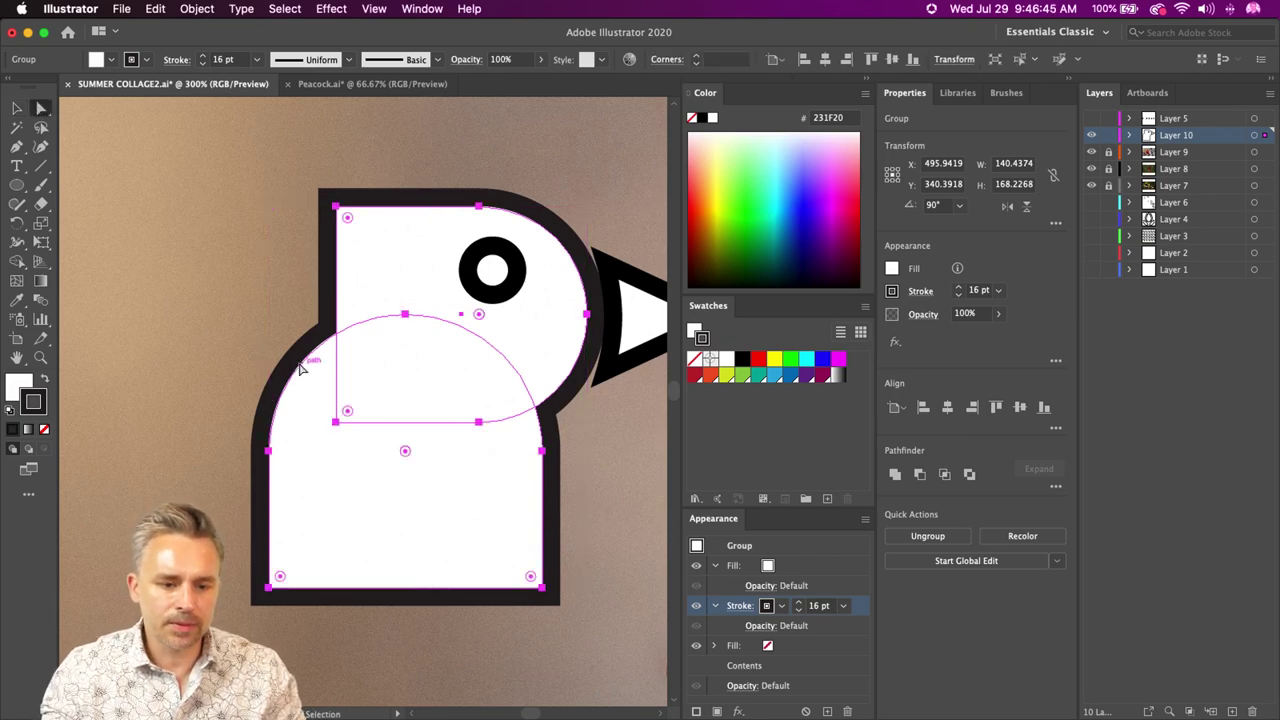
pyautogui.press('super+shift+a')
pyautogui.click(285, 403)
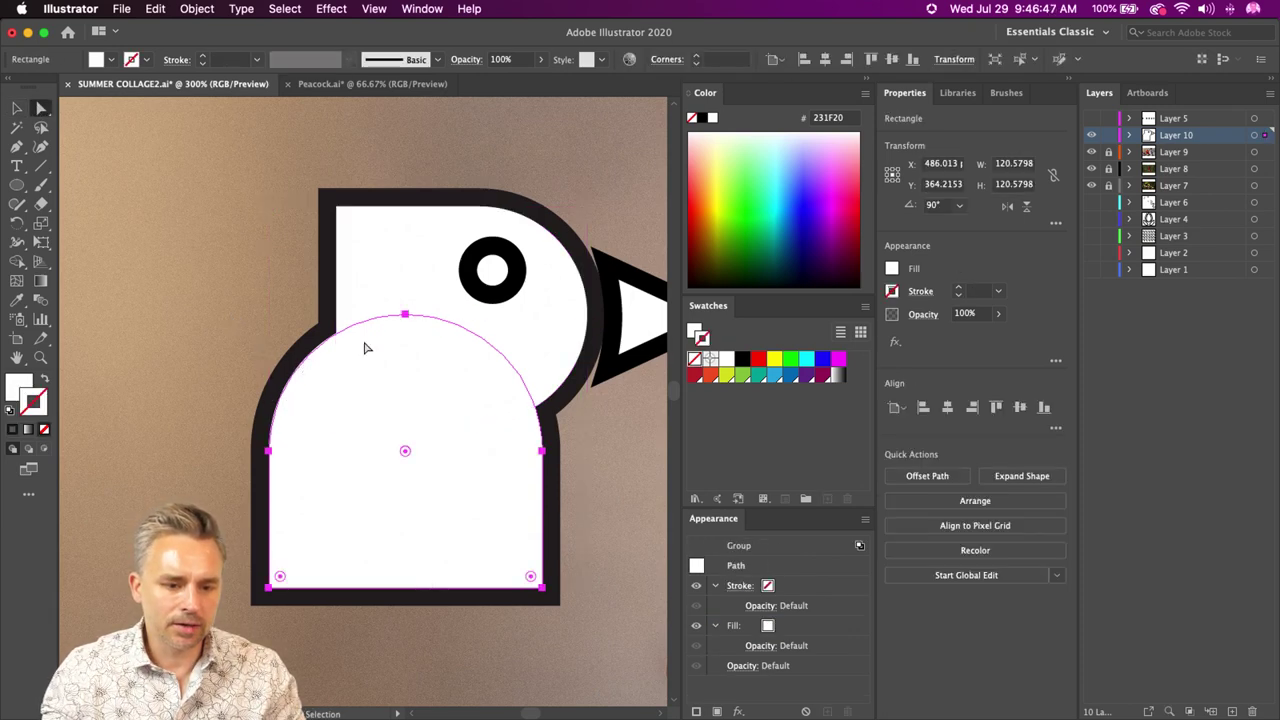
pyautogui.hotkey('shift', 'Down')
pyautogui.hotkey('shift', 'Down')
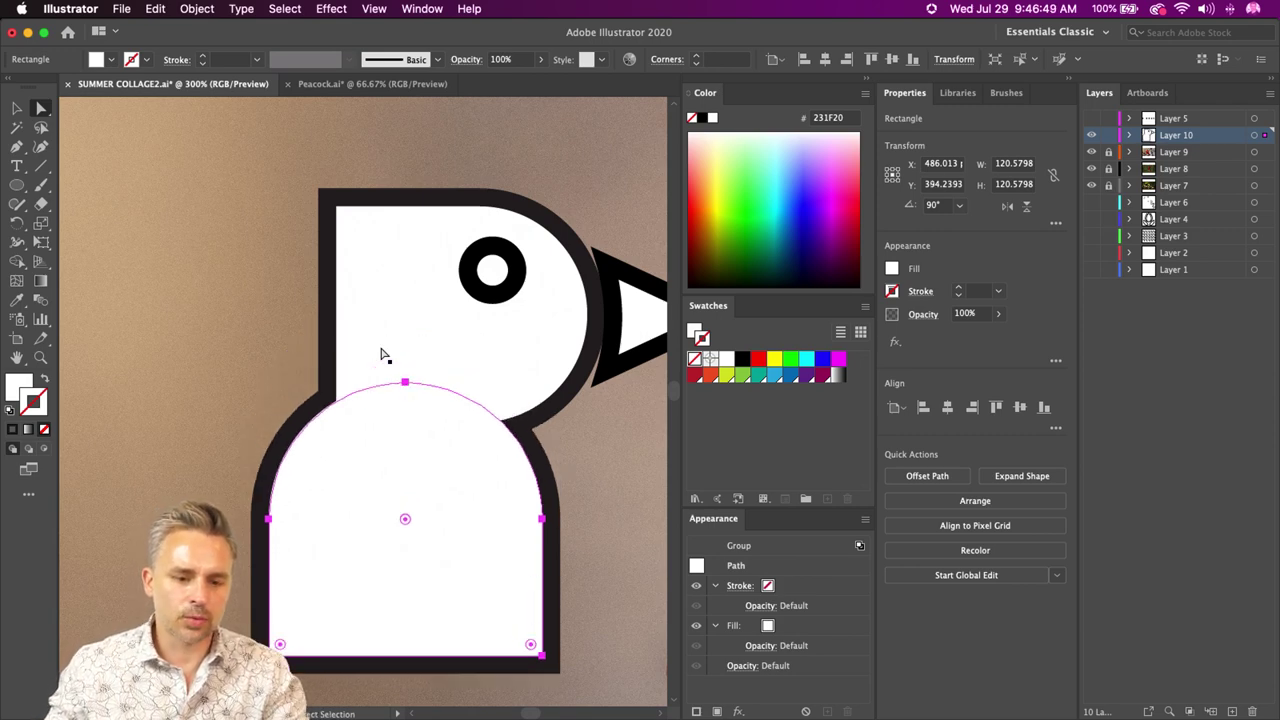
pyautogui.hotkey('shift', 'Left')
pyautogui.hotkey('shift', 'Left')
pyautogui.hotkey('shift', 'Left')
pyautogui.hotkey('shift', 'Up')
pyautogui.hotkey('shift', 'Up')
pyautogui.hotkey('shift', 'Up')
pyautogui.hotkey('shift', 'Up')
pyautogui.hotkey('shift', 'Right')
pyautogui.hotkey('shift', 'Right')
pyautogui.hotkey('shift', 'Right')
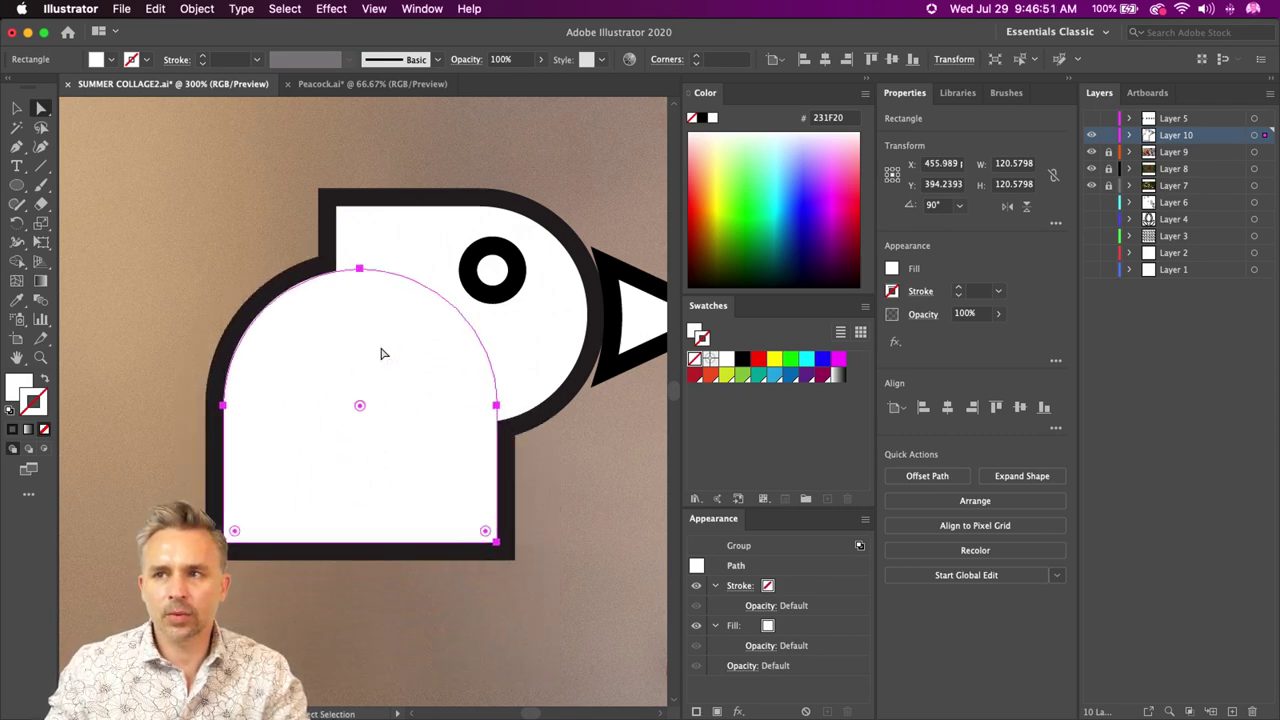
pyautogui.hotkey('shift', 'Down')
pyautogui.hotkey('shift', 'Down')
pyautogui.hotkey('shift', 'Up')
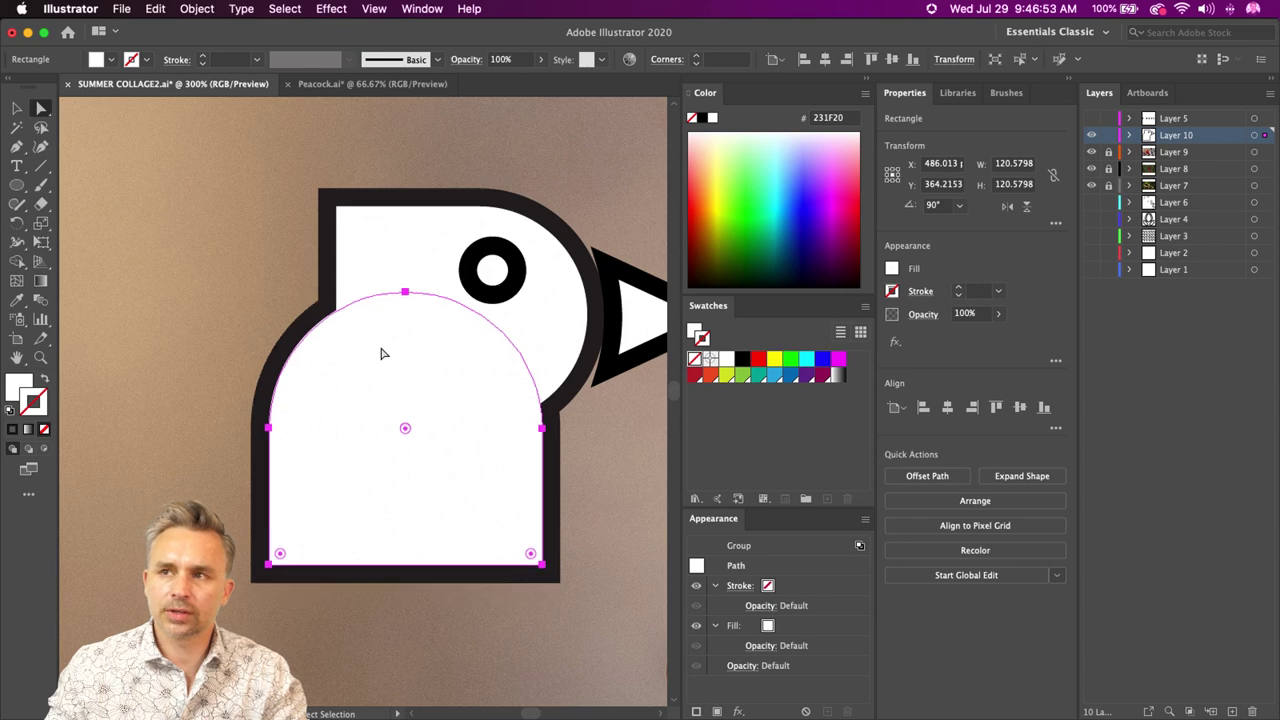
# - Move the head's lower back corner anchor about 40 pt toward the beak to slant the back of the head into a crest
pyautogui.click(341, 248)
pyautogui.click(335, 423)
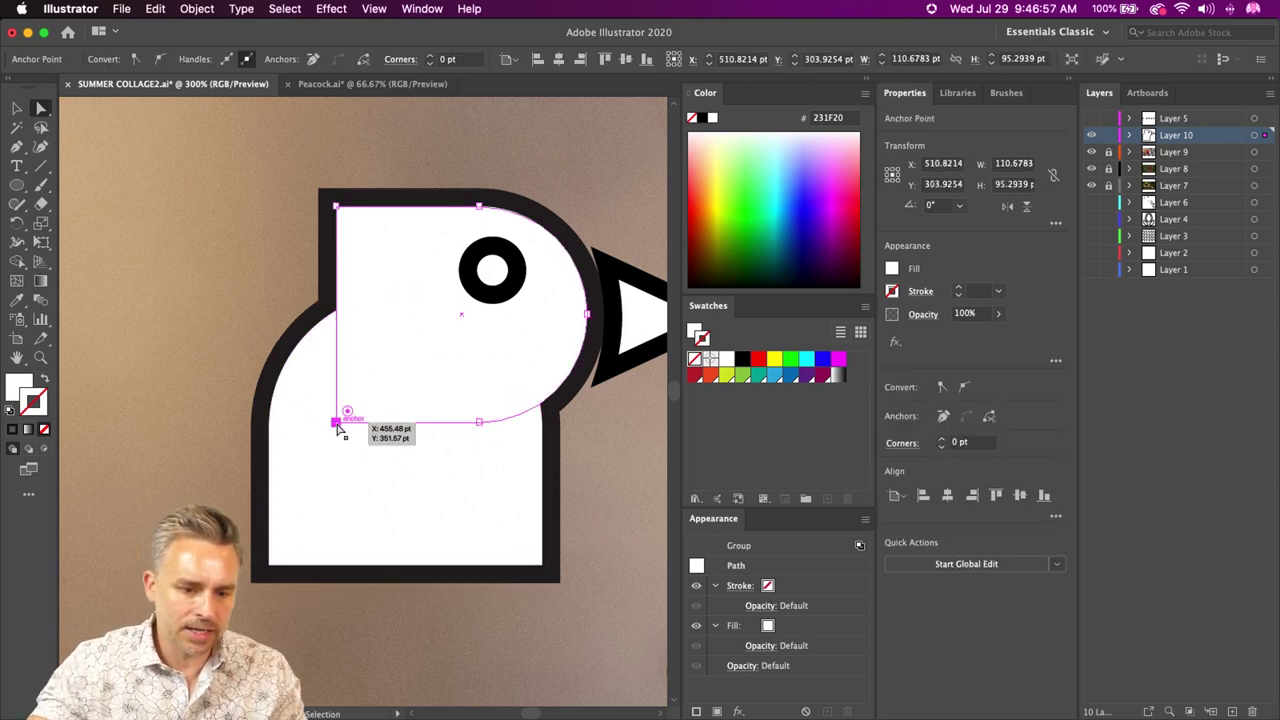
pyautogui.press('shift+super+a')
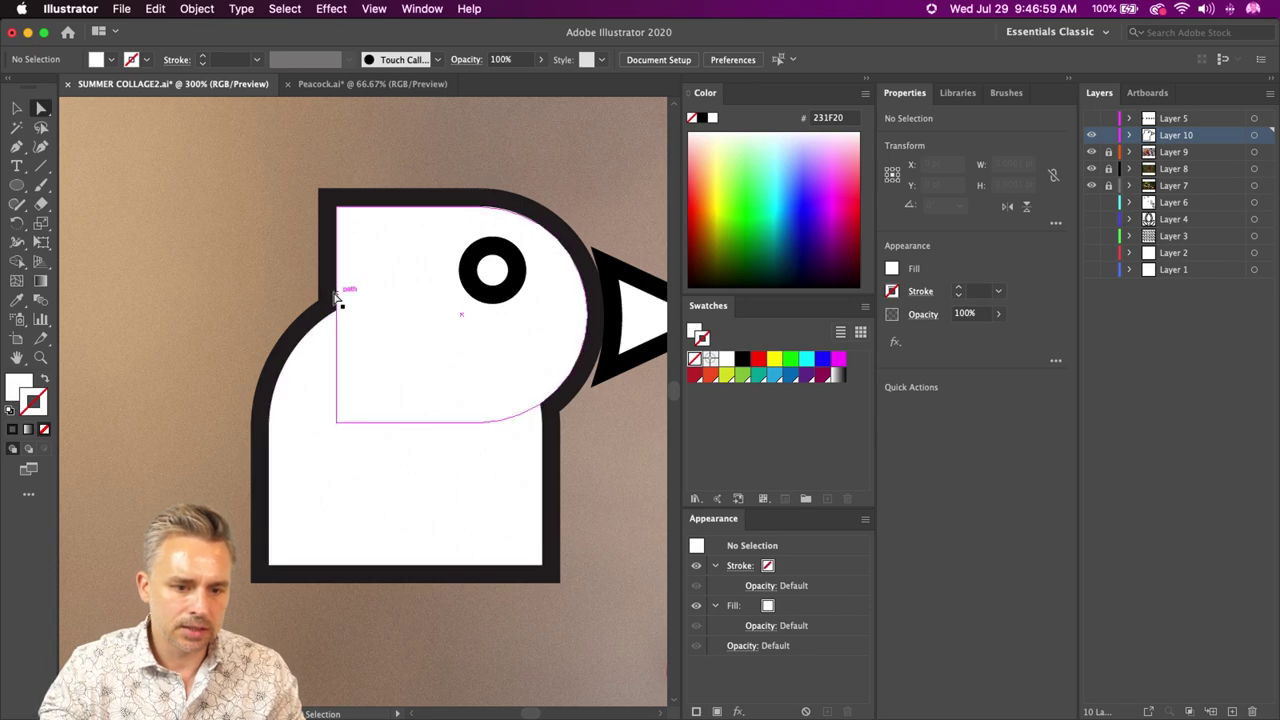
pyautogui.click(338, 300)
pyautogui.click(336, 423)
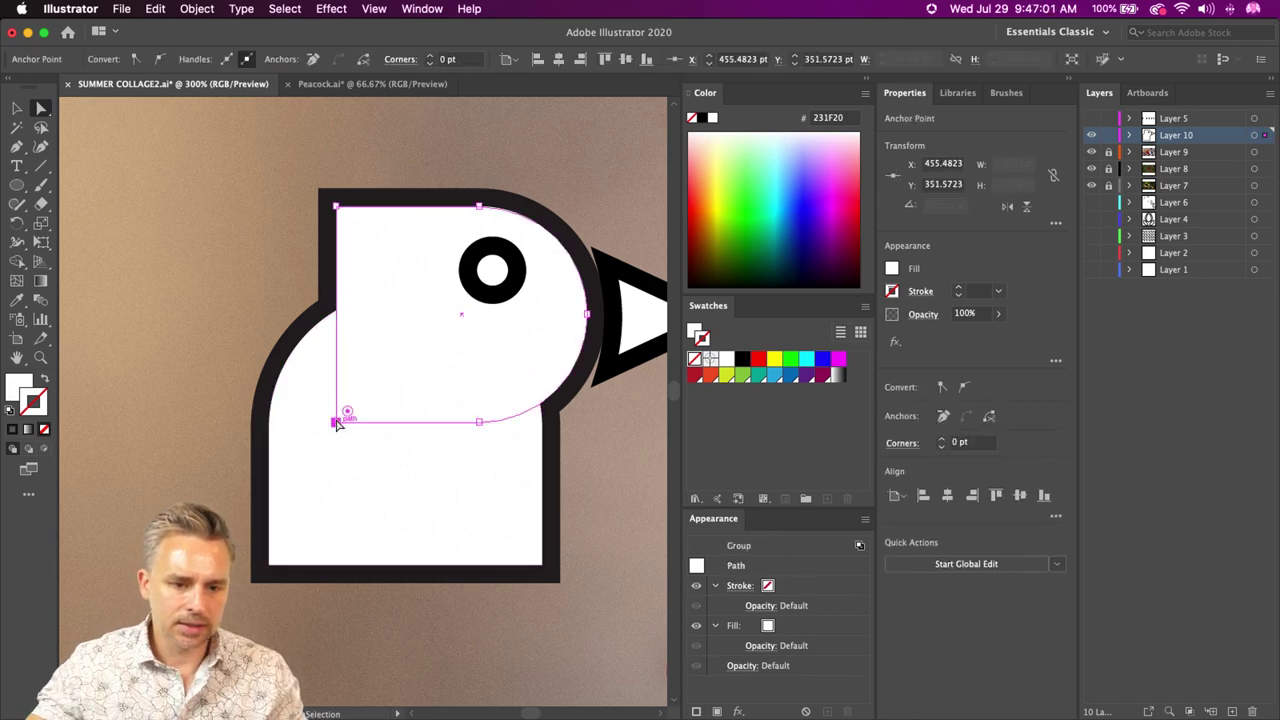
pyautogui.hotkey('shift', 'Right')
pyautogui.hotkey('shift', 'Right')
pyautogui.hotkey('shift', 'Right')
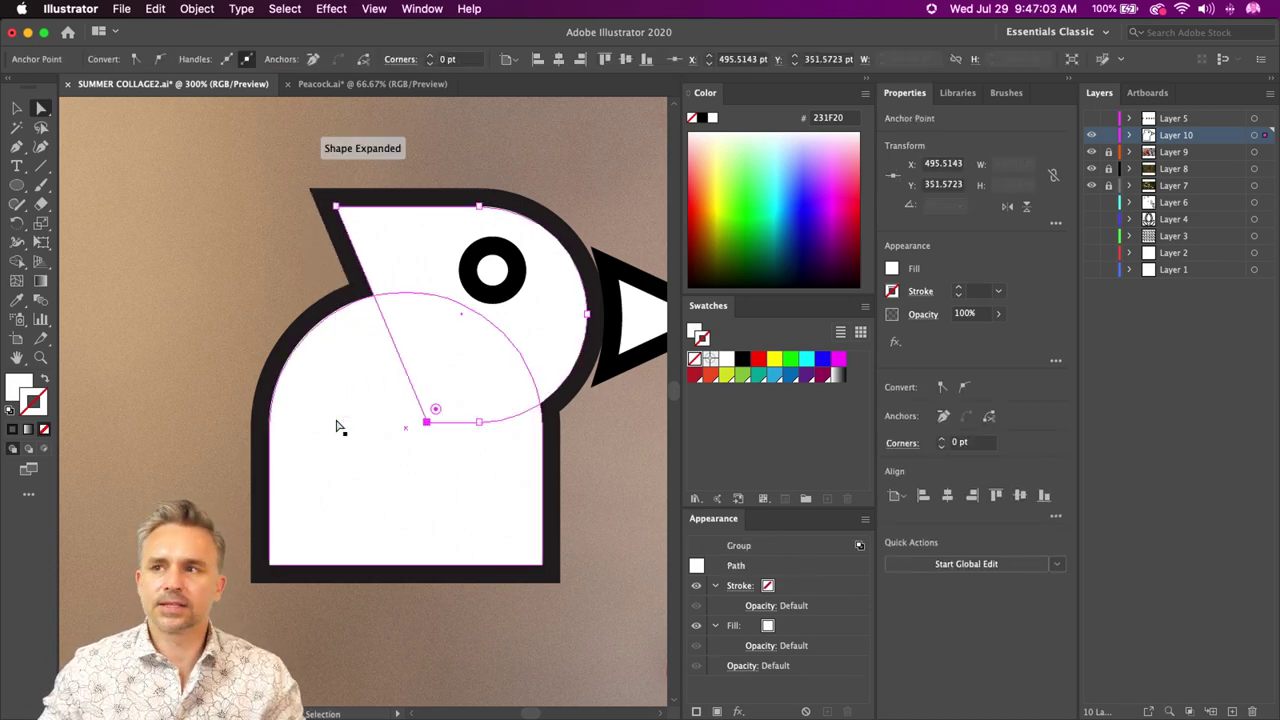
pyautogui.click(18, 108)
pyautogui.click(157, 268)
pyautogui.scroll(2, 203, 297)
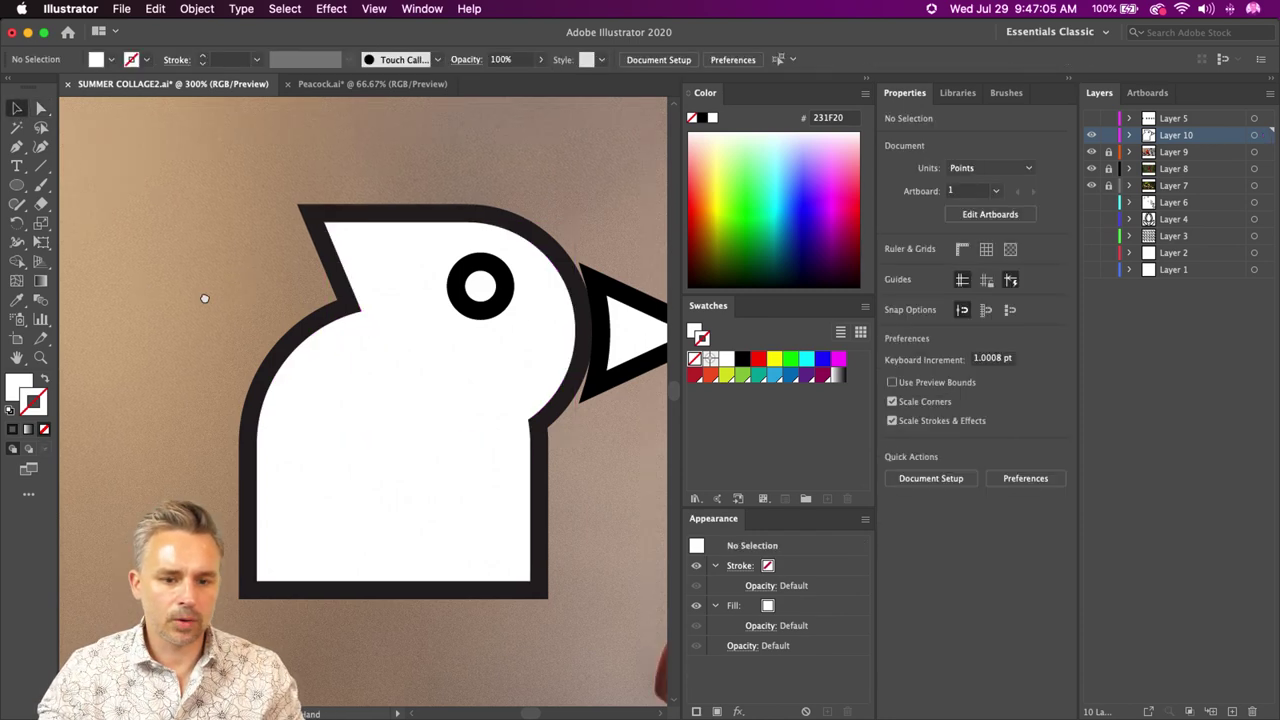
# - Change the head-and-body group's fill to red (FF0000)
pyautogui.hscroll(2, 203, 297)
pyautogui.click(328, 447)
pyautogui.click(769, 567)
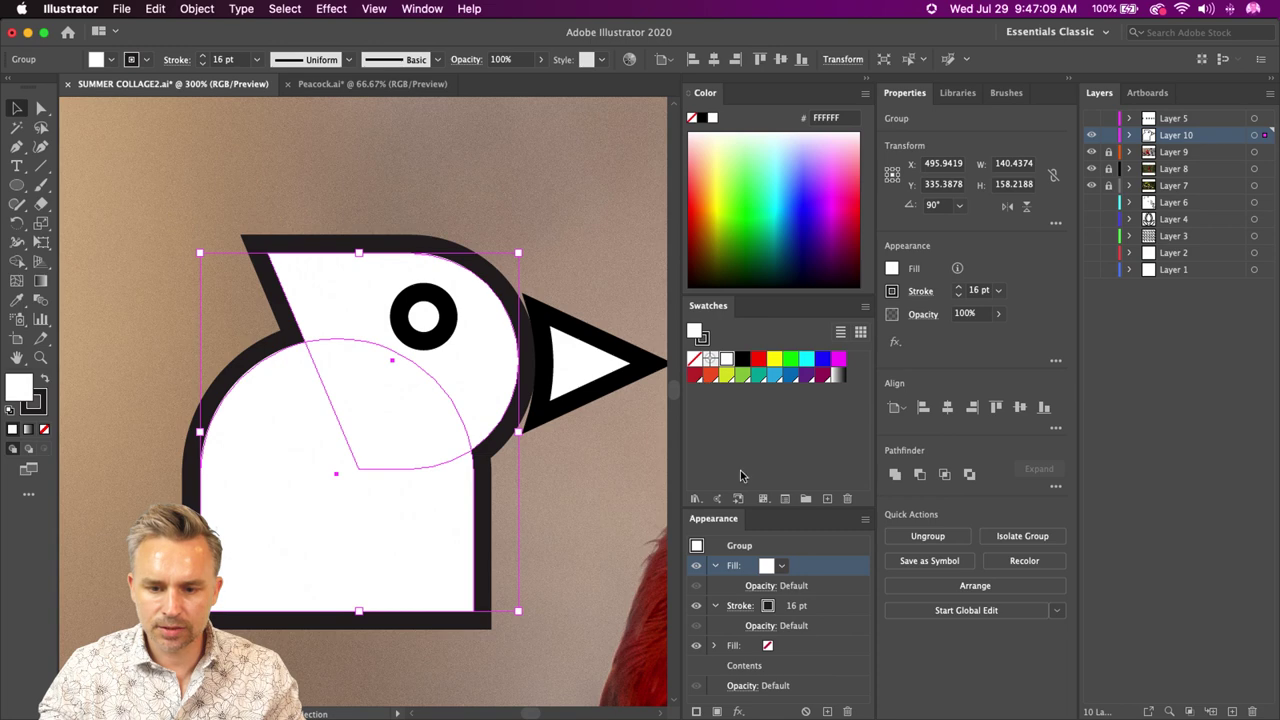
pyautogui.click(783, 567)
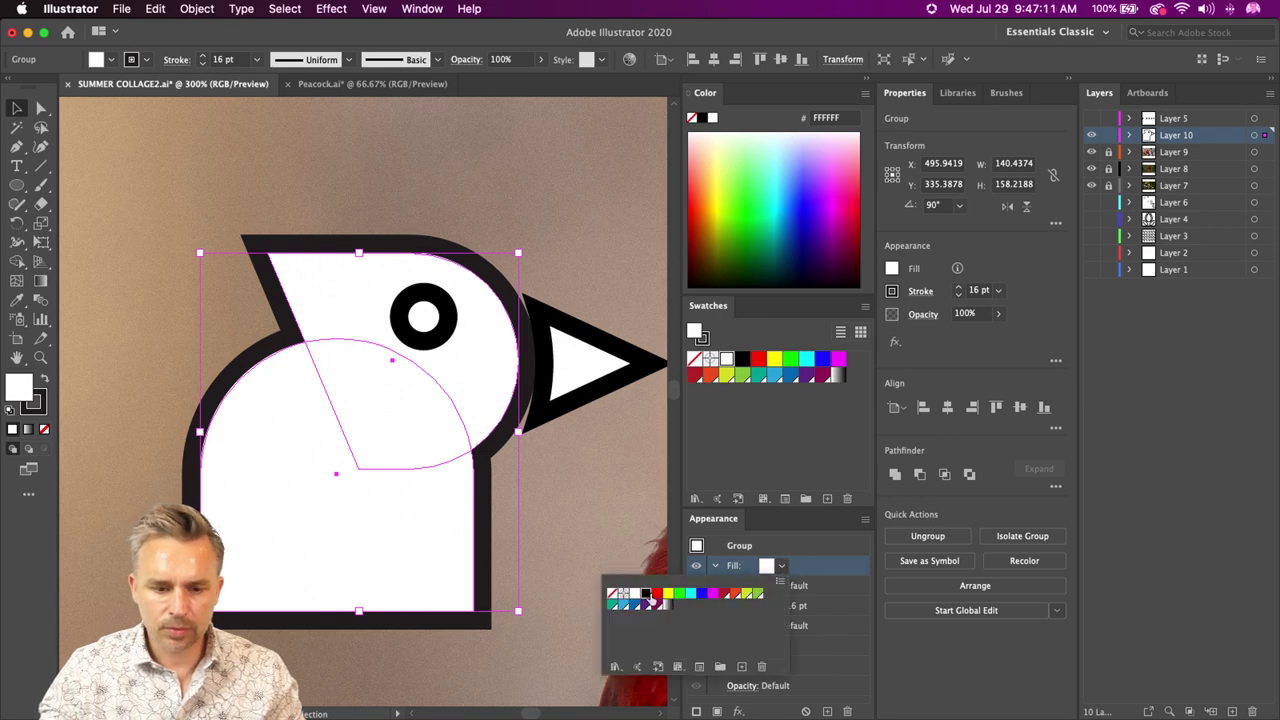
pyautogui.click(647, 595)
pyautogui.click(655, 595)
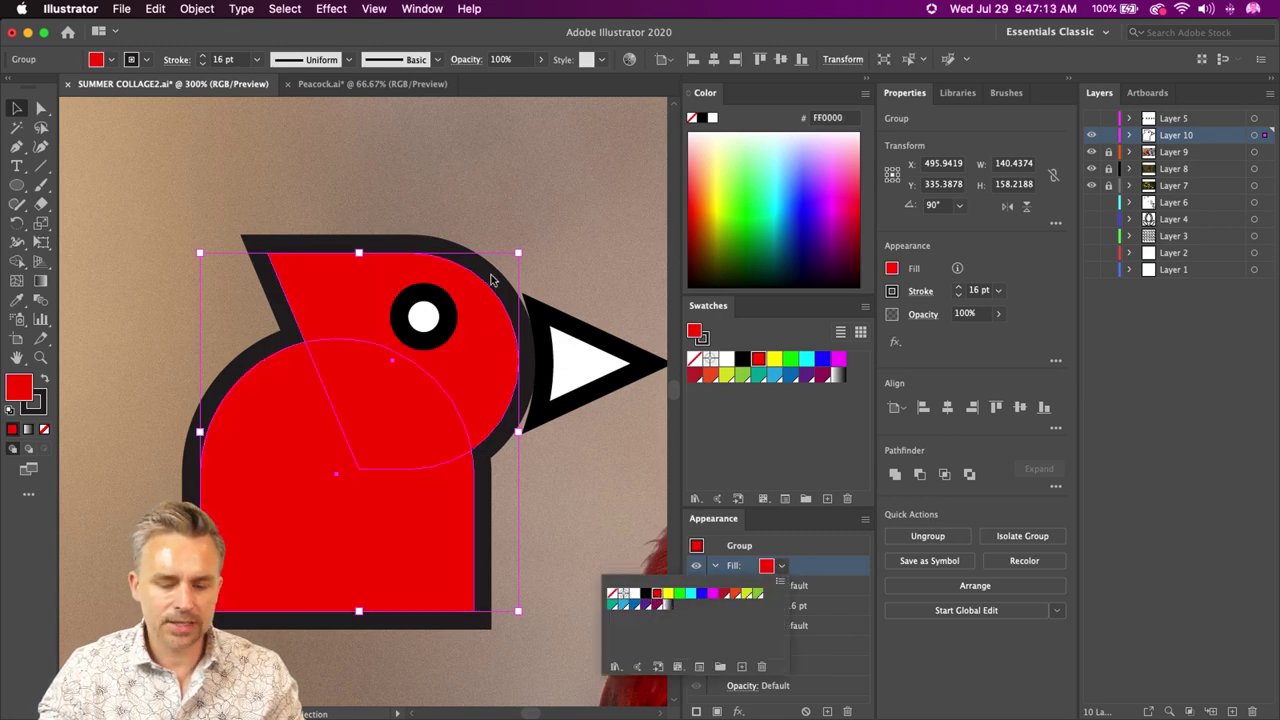
pyautogui.click(491, 281)
# - Change the eye circle's fill to black (000000)
pyautogui.click(426, 317)
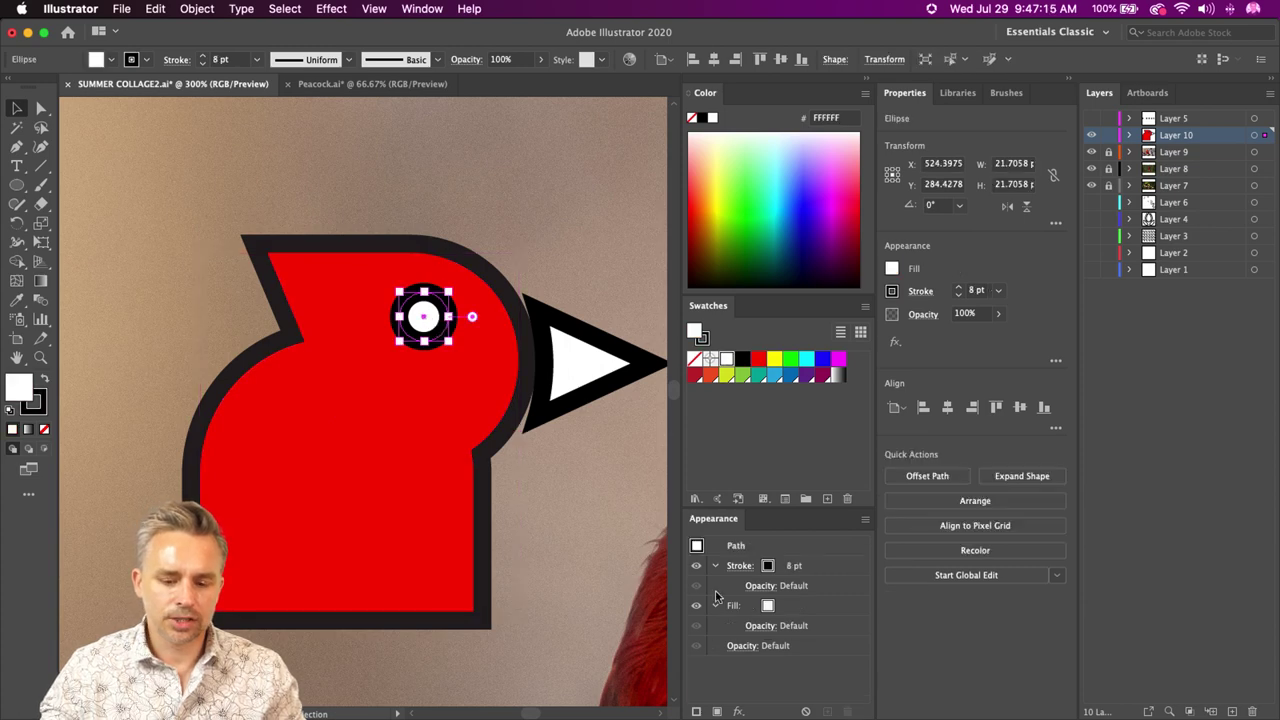
pyautogui.click(770, 569)
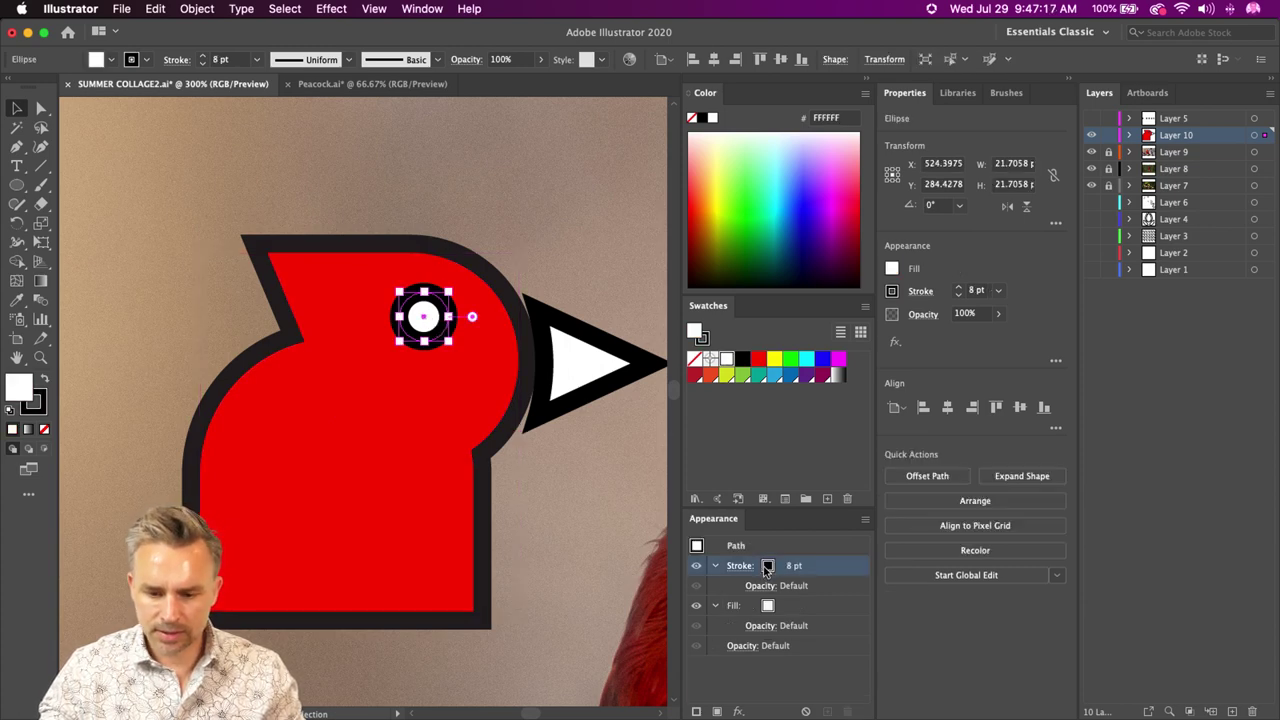
pyautogui.click(767, 606)
pyautogui.click(781, 607)
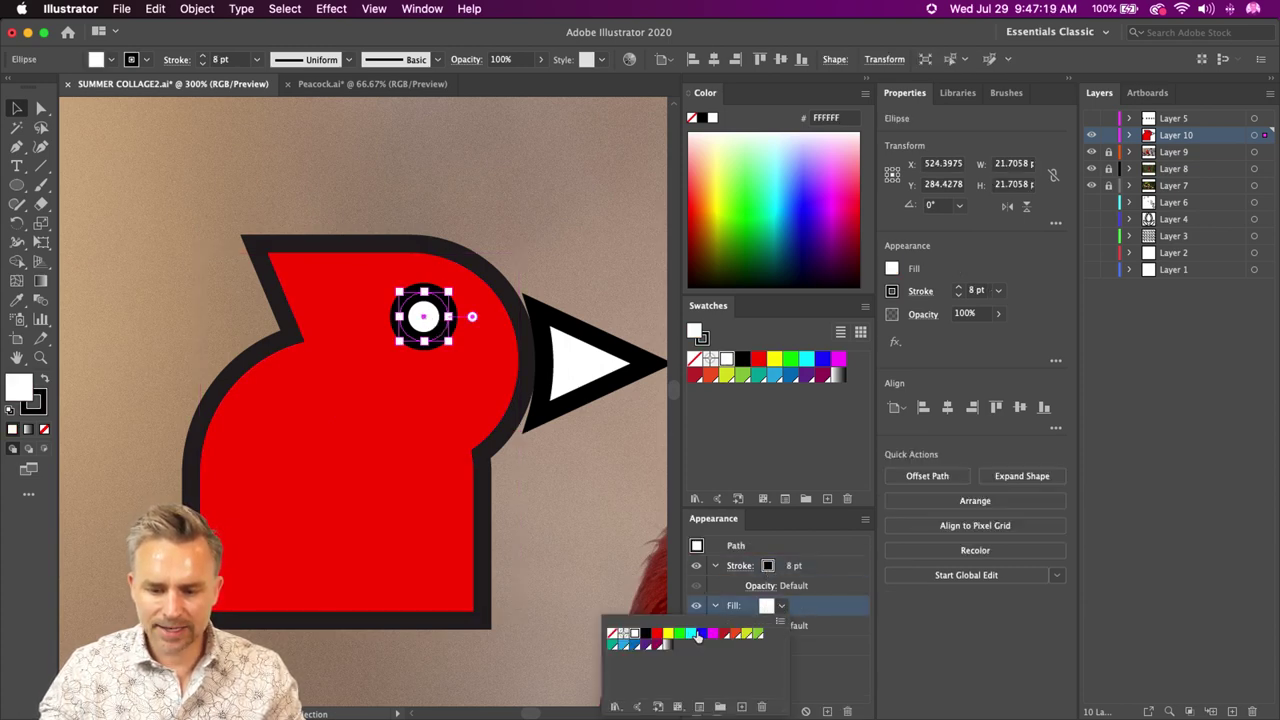
pyautogui.click(644, 633)
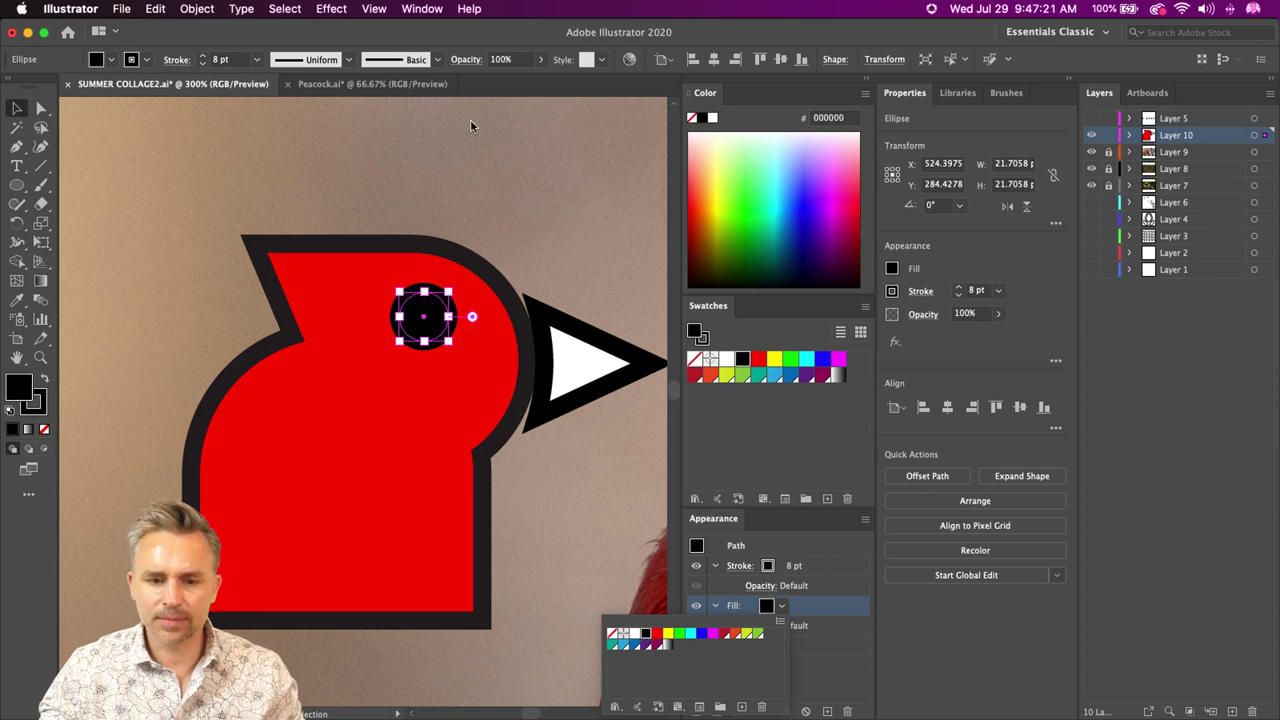
pyautogui.click(464, 160)
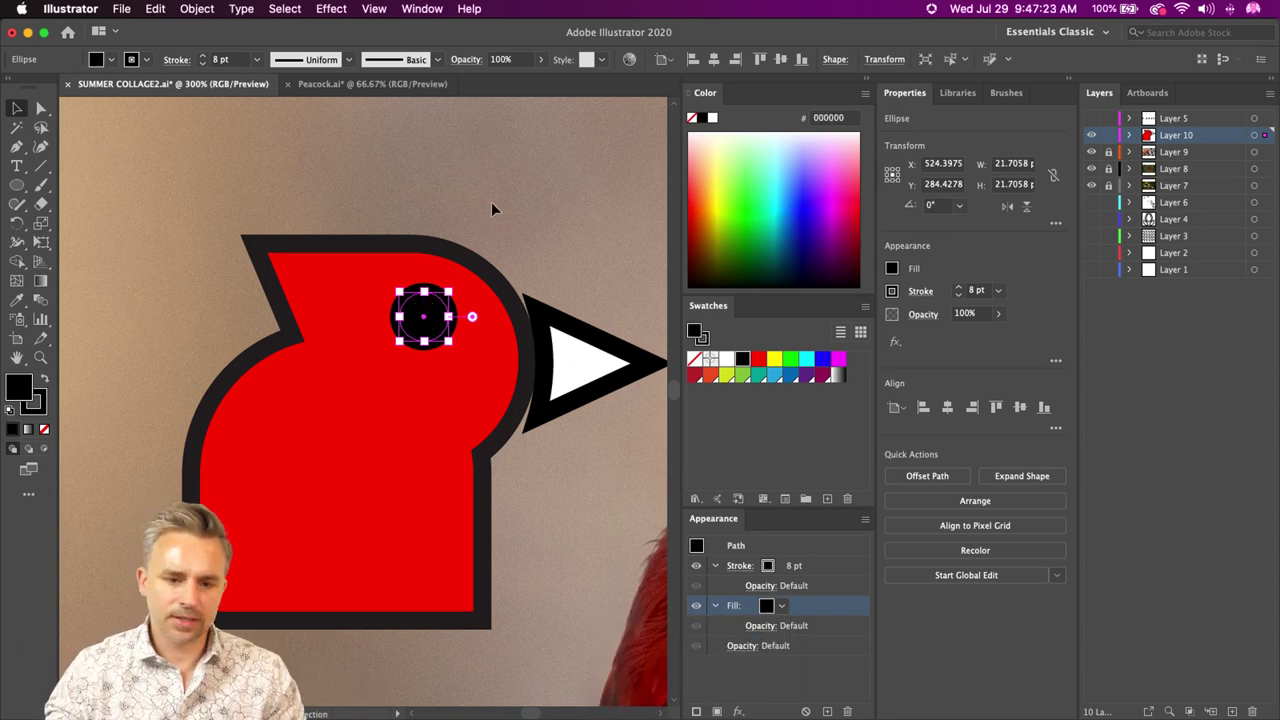
pyautogui.click(485, 202)
# - Draw a circle about 14.5 pt in diameter over the back upper edge of the black eye
pyautogui.press('super+equal')
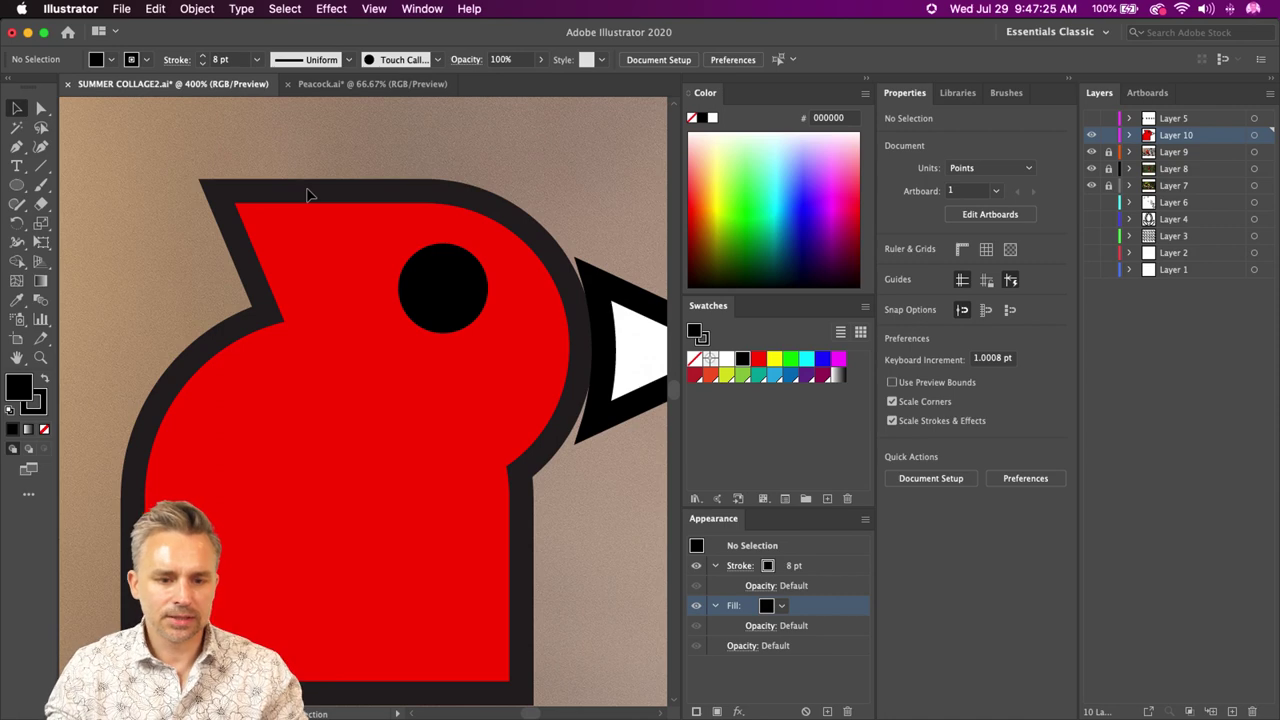
pyautogui.scroll(2, 351, 277)
pyautogui.press('super+equal')
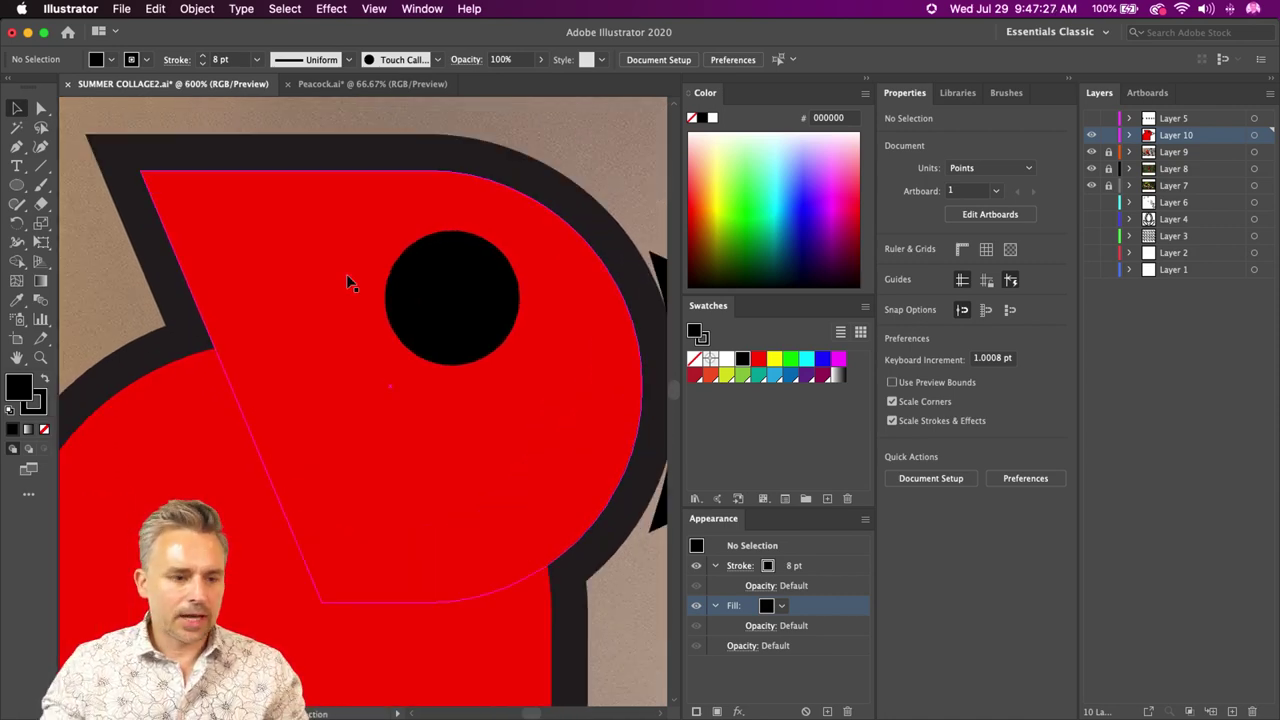
pyautogui.press('l')
pyautogui.moveTo(420, 276); pyautogui.dragTo(449, 304)
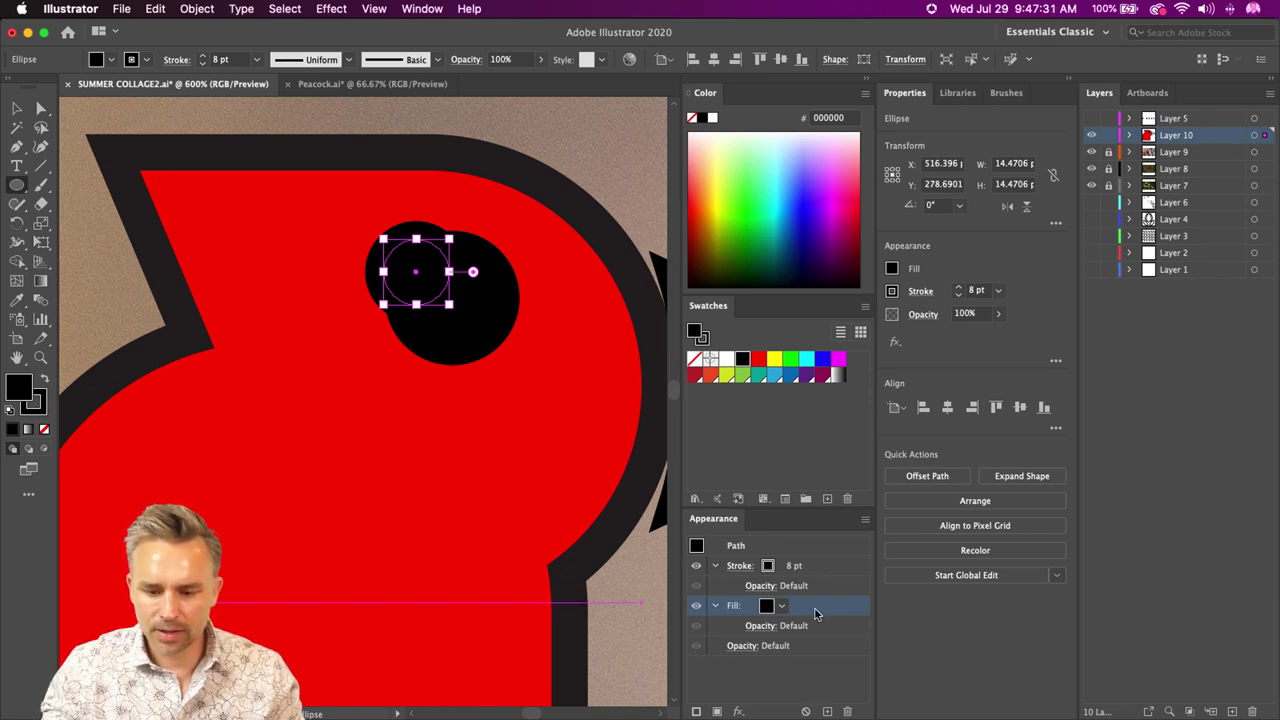
# - Remove the small eye circle's stroke, fill it white, and move it slightly down and forward inside the eye as a highlight
pyautogui.click(893, 291)
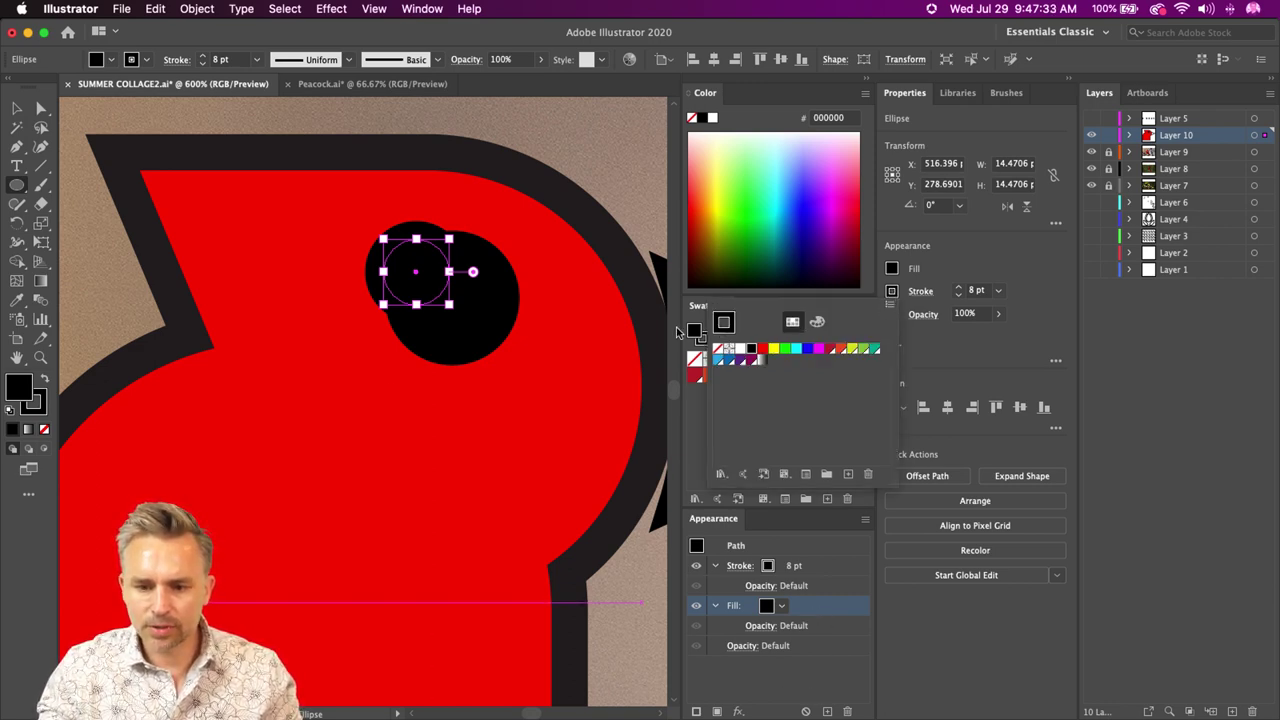
pyautogui.click(718, 352)
pyautogui.click(891, 269)
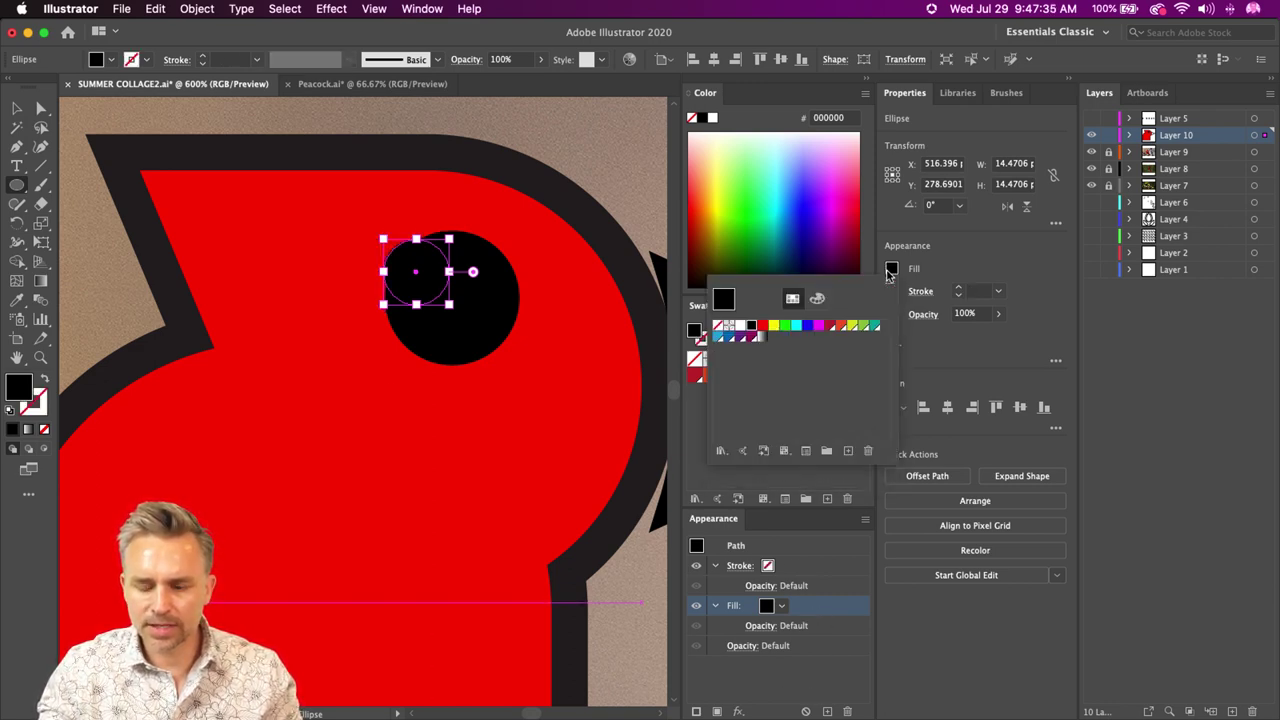
pyautogui.click(740, 326)
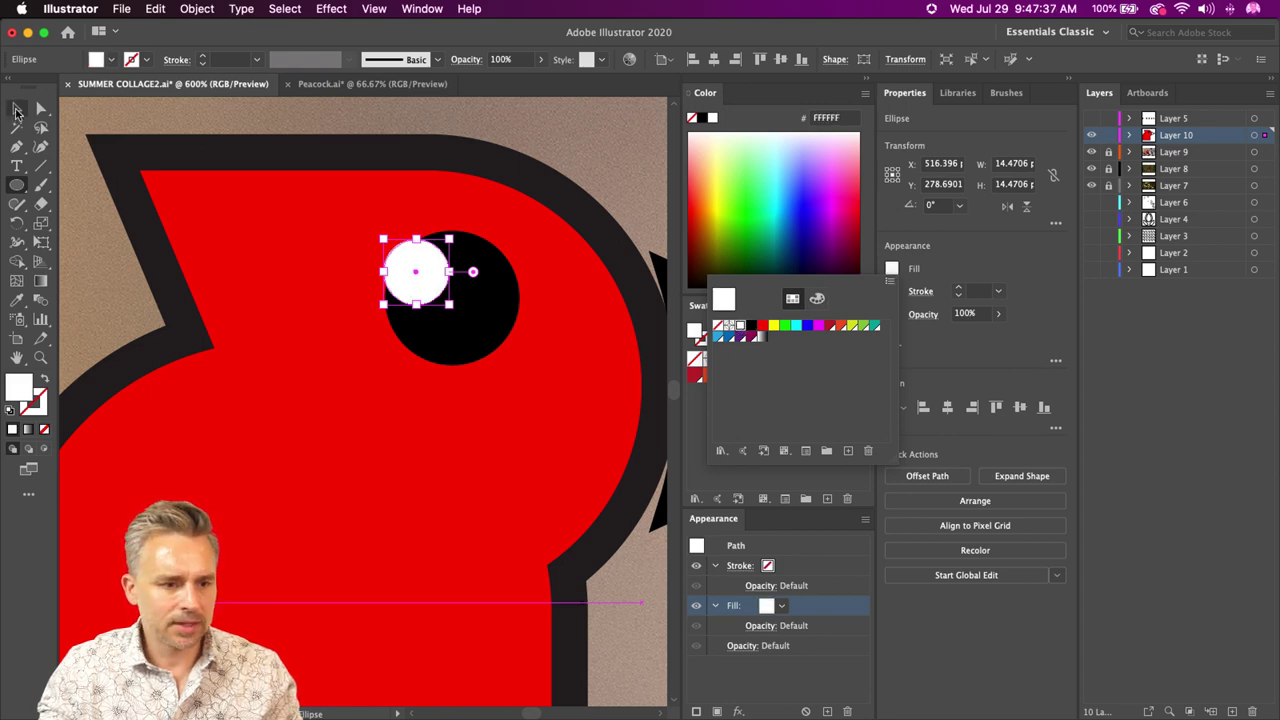
pyautogui.press('v')
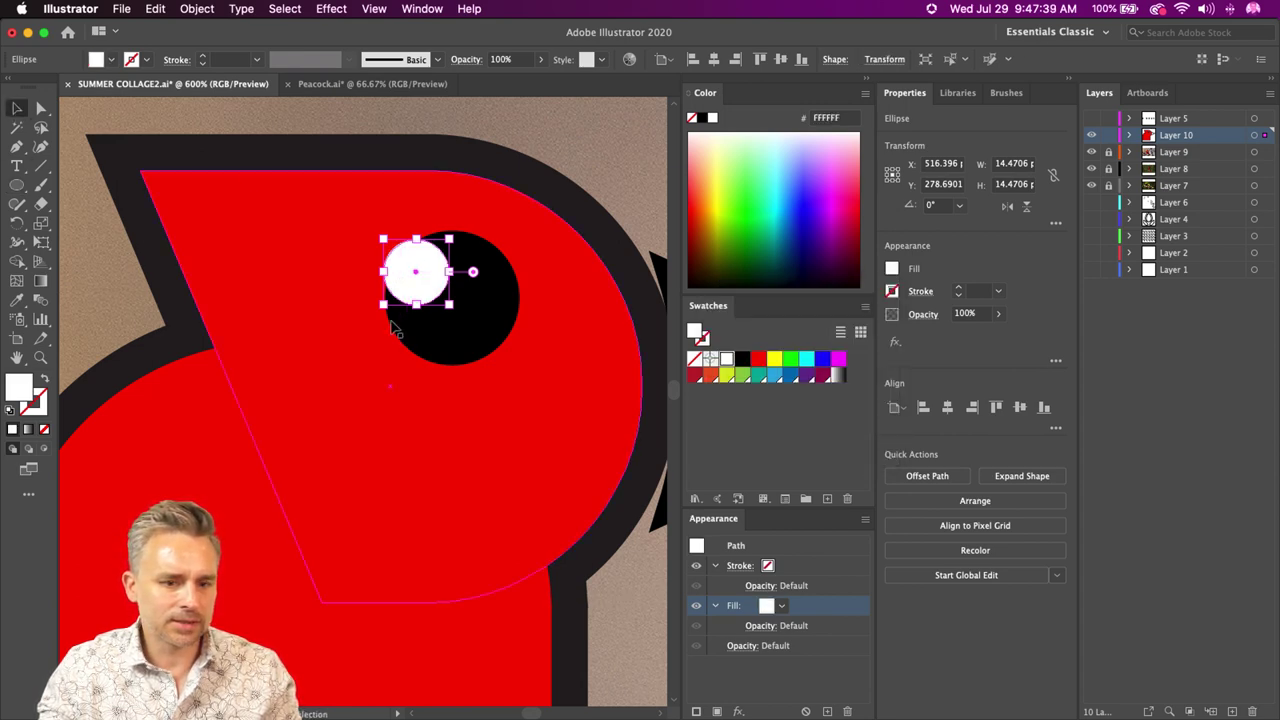
pyautogui.moveTo(403, 292); pyautogui.dragTo(418, 301)
pyautogui.click(384, 110)
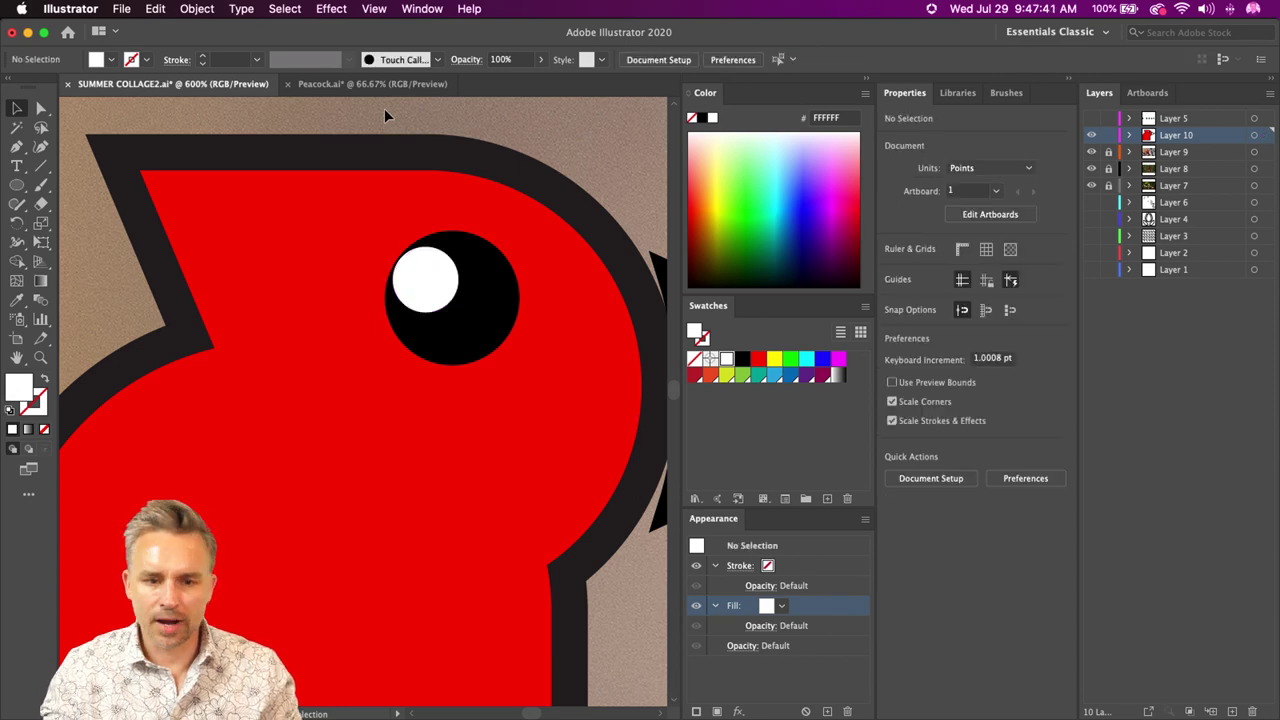
# - Change the beak triangle's fill to black (000000)
pyautogui.press('super+minus')
pyautogui.press('super+minus')
pyautogui.press('super+minus')
pyautogui.press('super+minus')
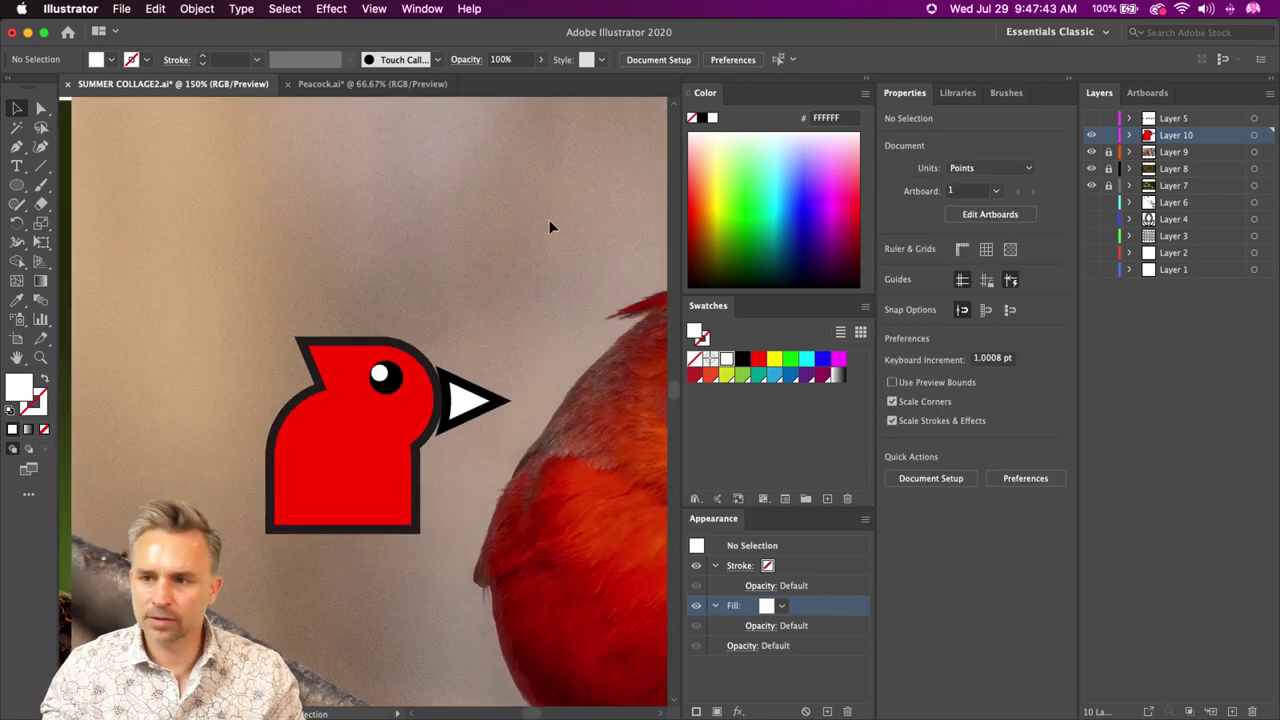
pyautogui.moveTo(526, 274); pyautogui.dragTo(308, 268)
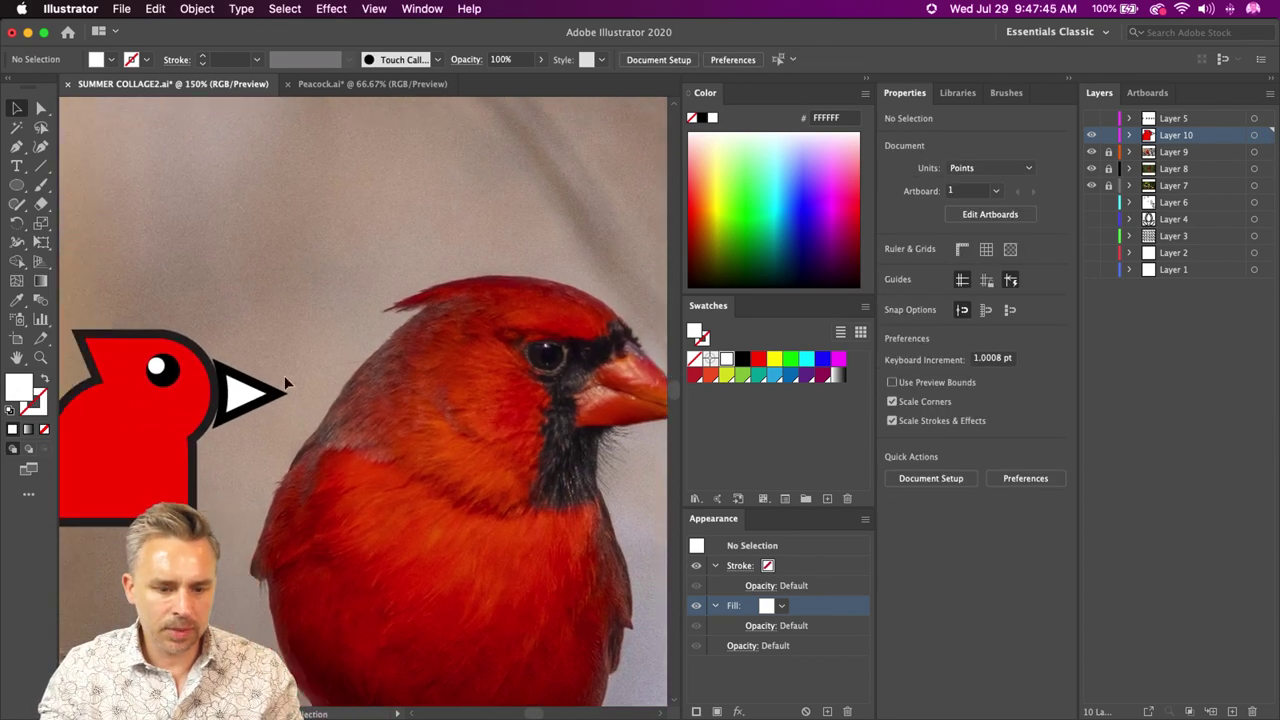
pyautogui.click(245, 390)
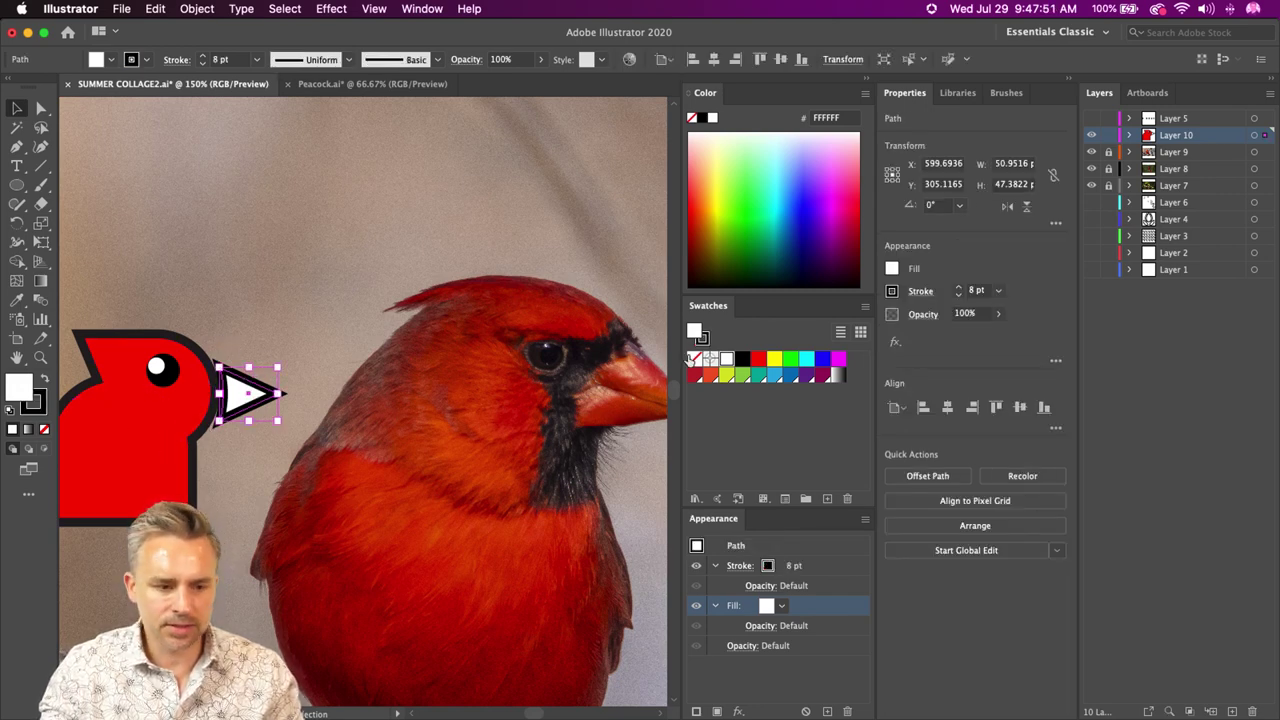
pyautogui.click(742, 358)
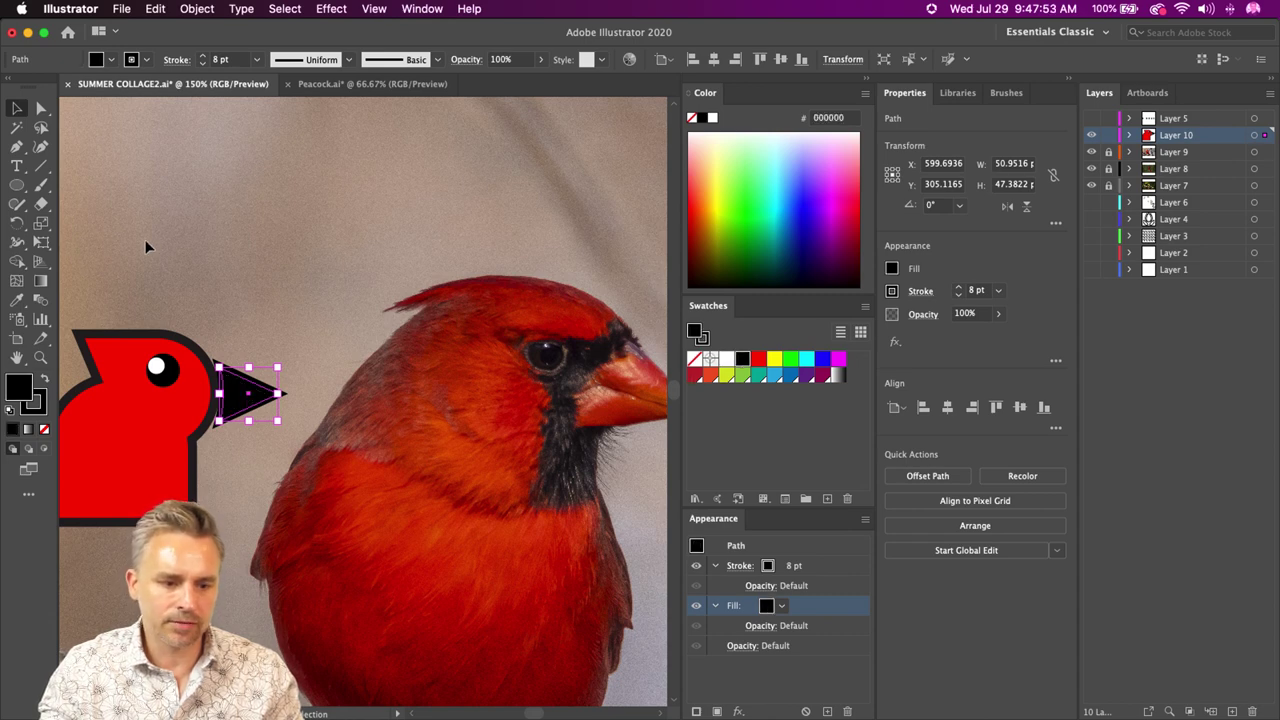
pyautogui.click(193, 278)
pyautogui.moveTo(193, 278); pyautogui.dragTo(257, 271)
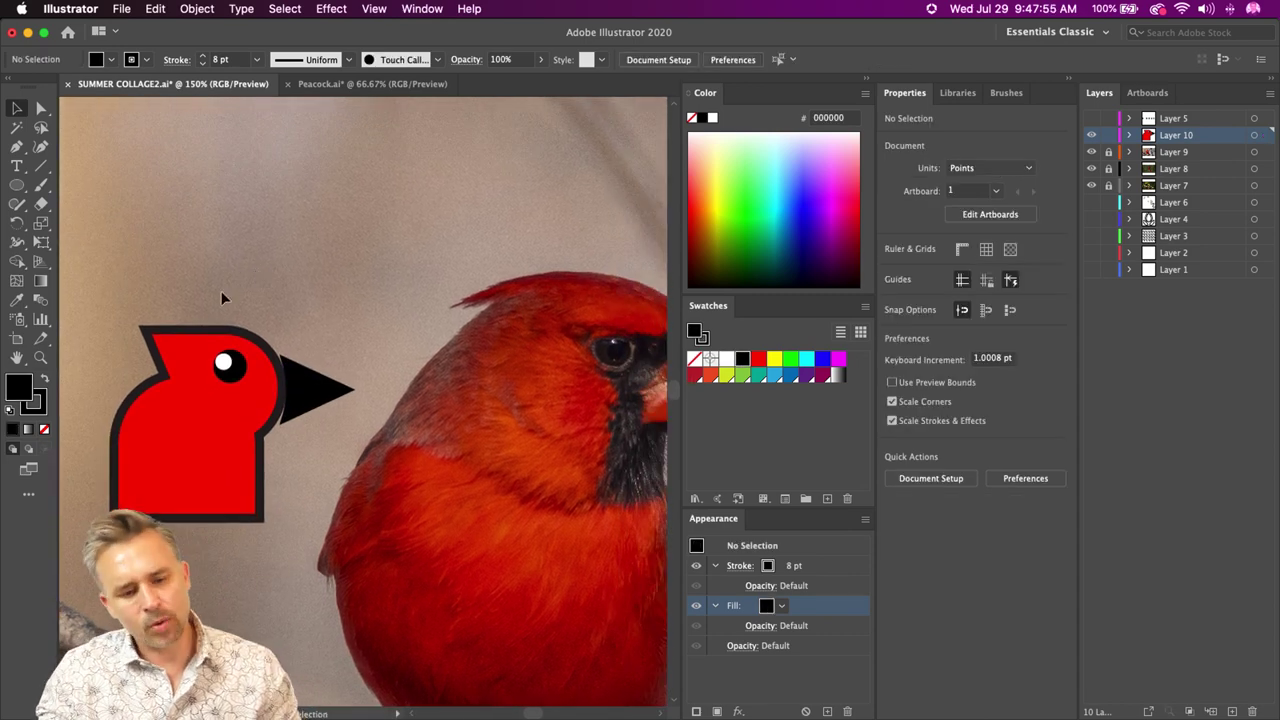
# - Isolate the head-and-body group and move the head's lower back corner anchor about 40 pt back to make the rear edge vertical
pyautogui.click(228, 366)
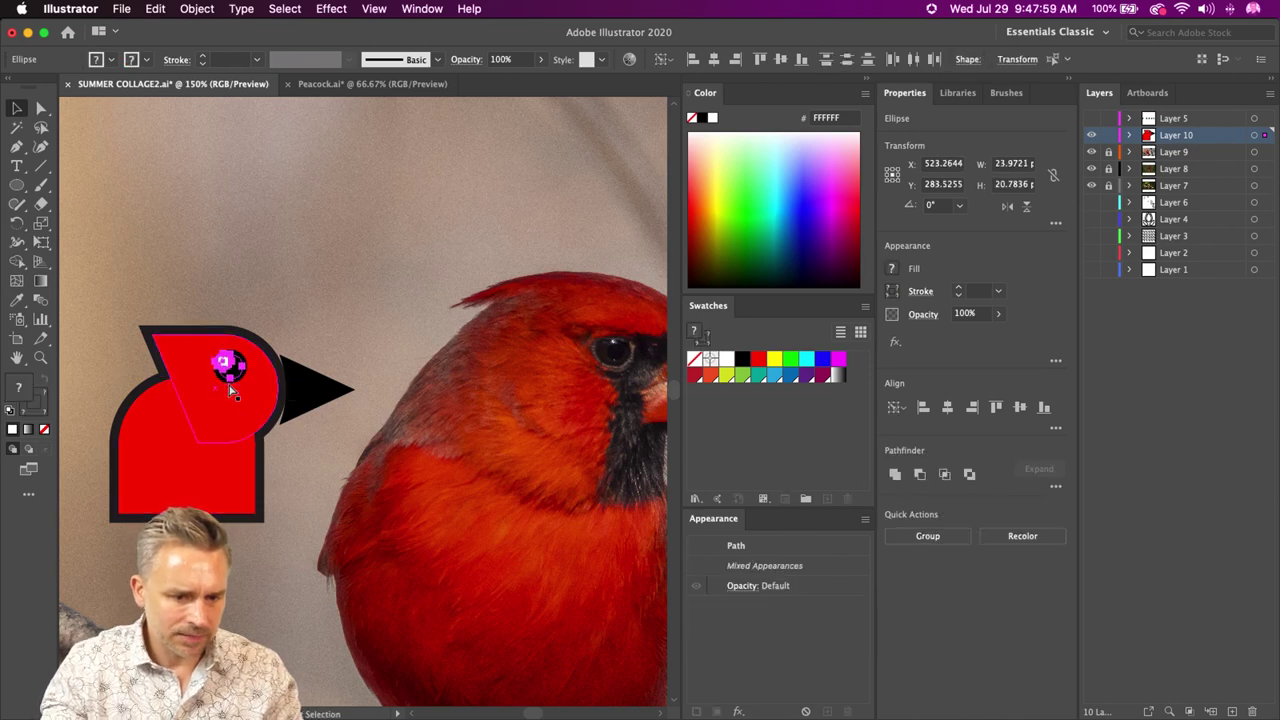
pyautogui.press('super+equal')
pyautogui.press('super+equal')
pyautogui.press('super+equal')
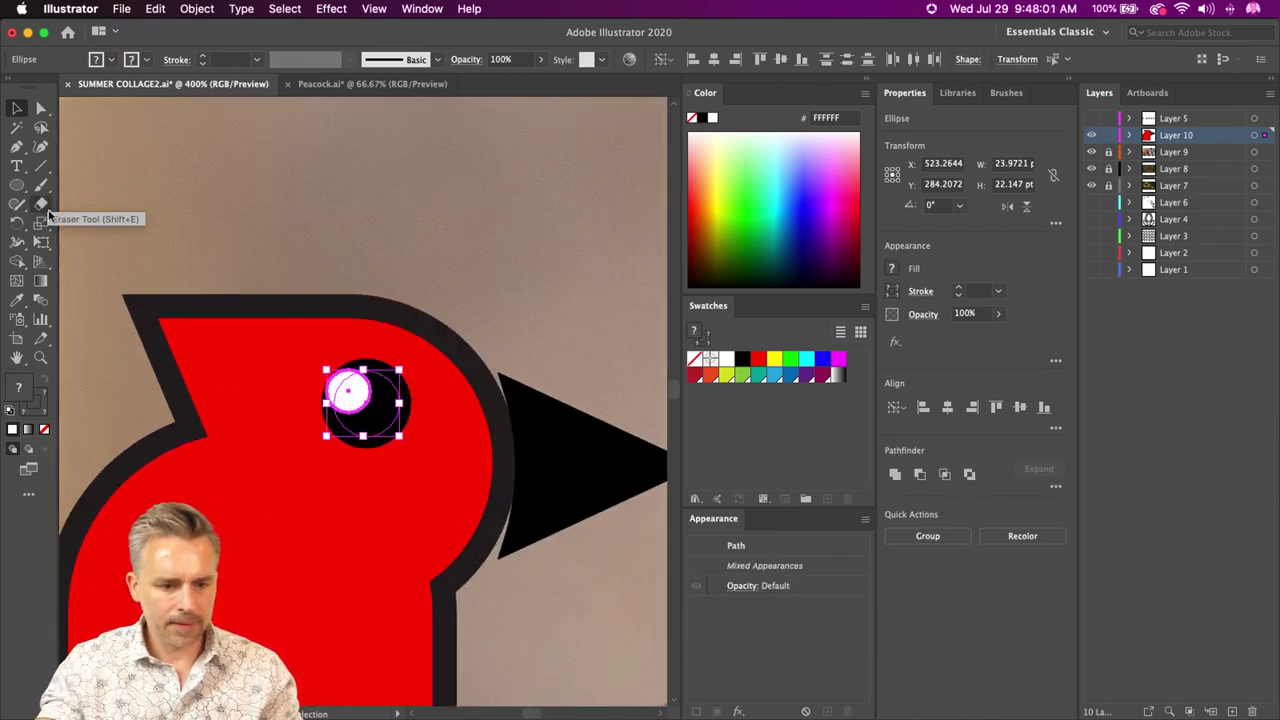
pyautogui.click(190, 370)
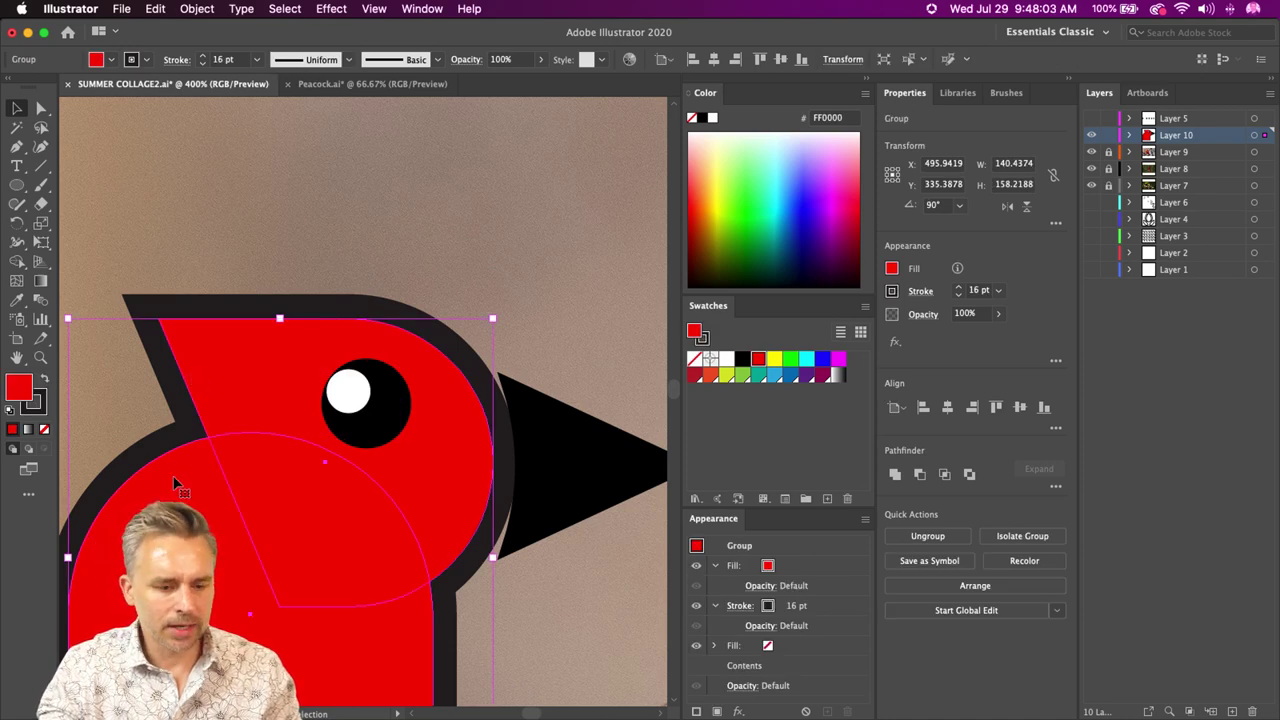
pyautogui.doubleClick(172, 480)
pyautogui.click(163, 460)
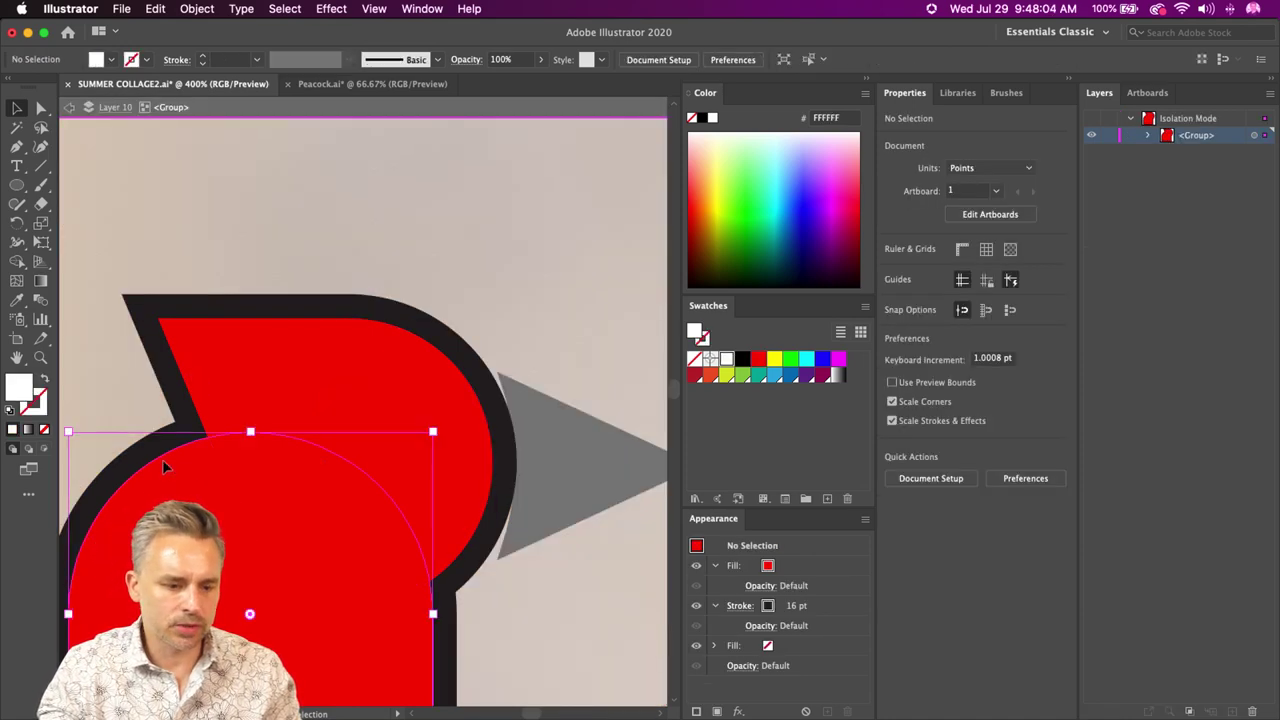
pyautogui.click(193, 393)
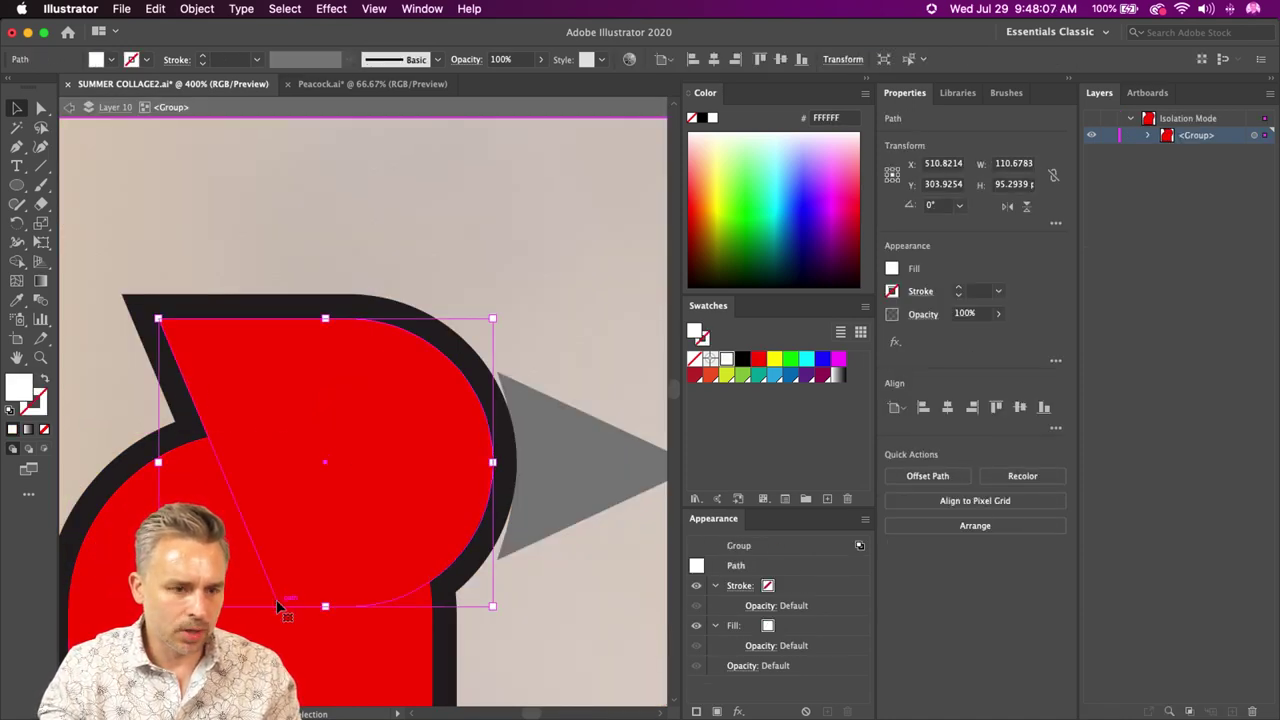
pyautogui.click(41, 107)
pyautogui.moveTo(276, 604); pyautogui.dragTo(158, 606)
# - Add an anchor to the head's back edge, pull it inward as a crest notch, and move the lower corner about 11 pt back and 25 pt up
pyautogui.press('p')
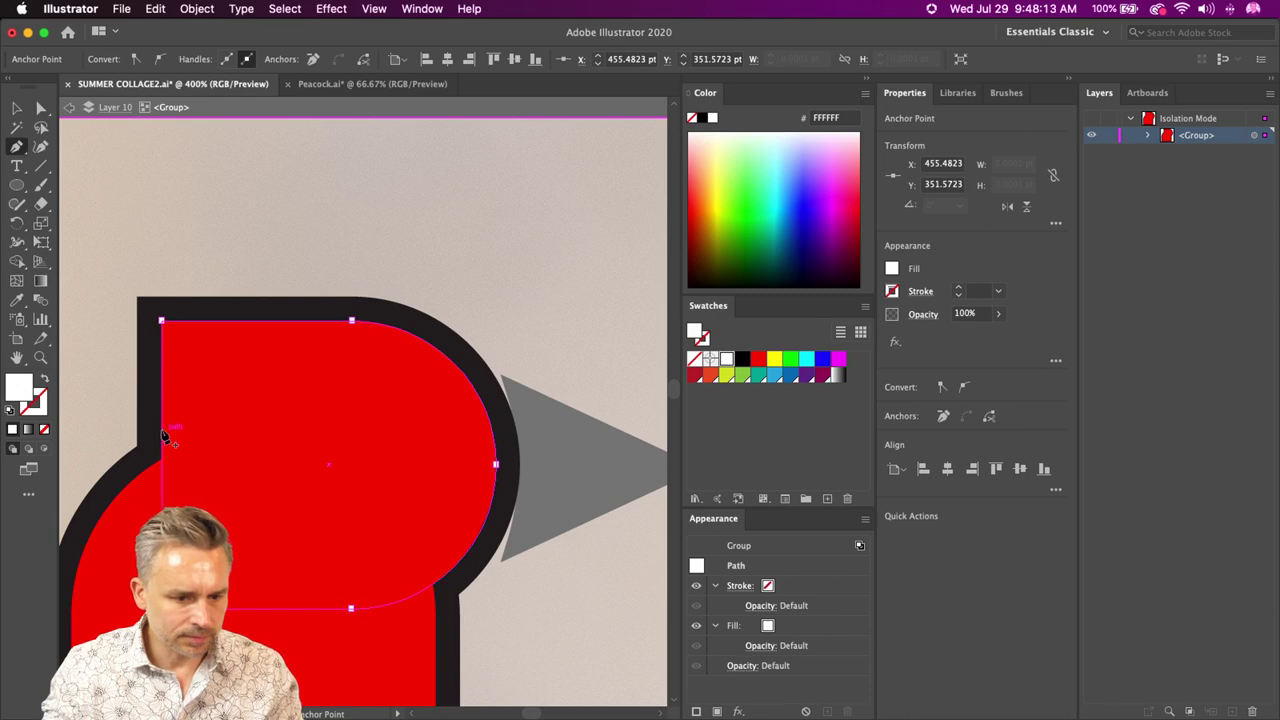
pyautogui.press('a')
pyautogui.moveTo(161, 430); pyautogui.dragTo(128, 532)
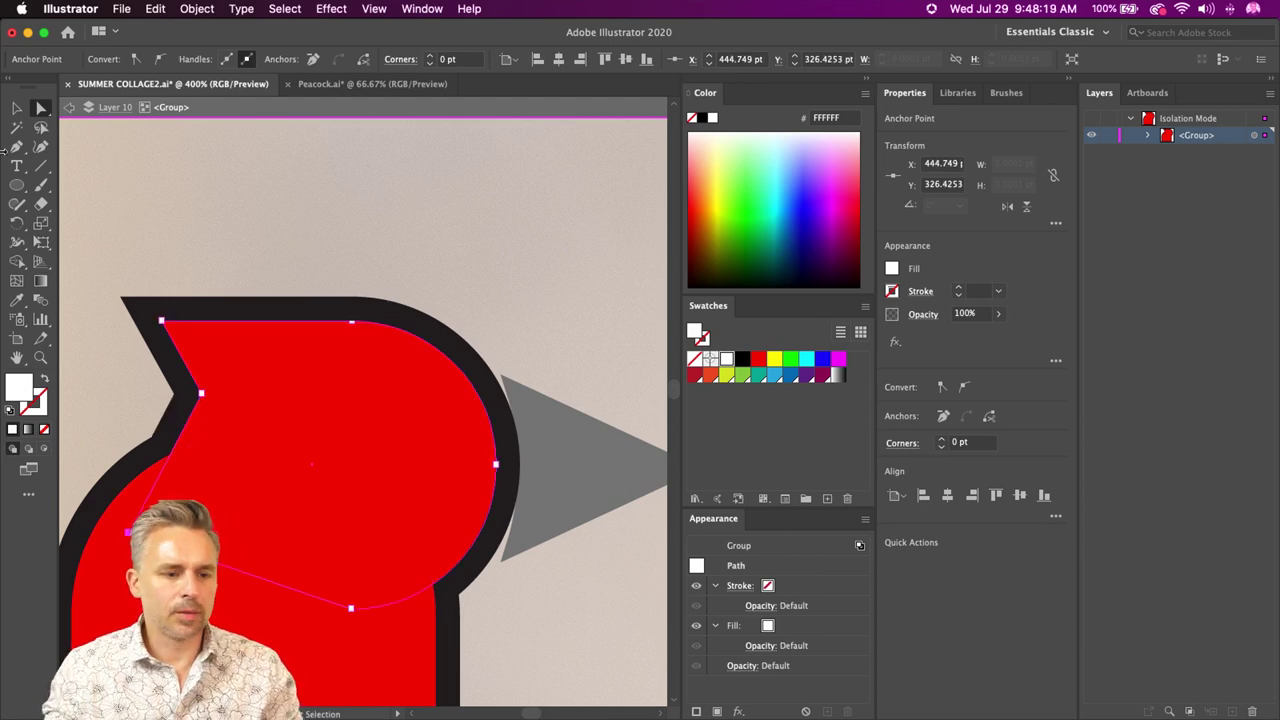
pyautogui.click(14, 108)
pyautogui.doubleClick(316, 230)
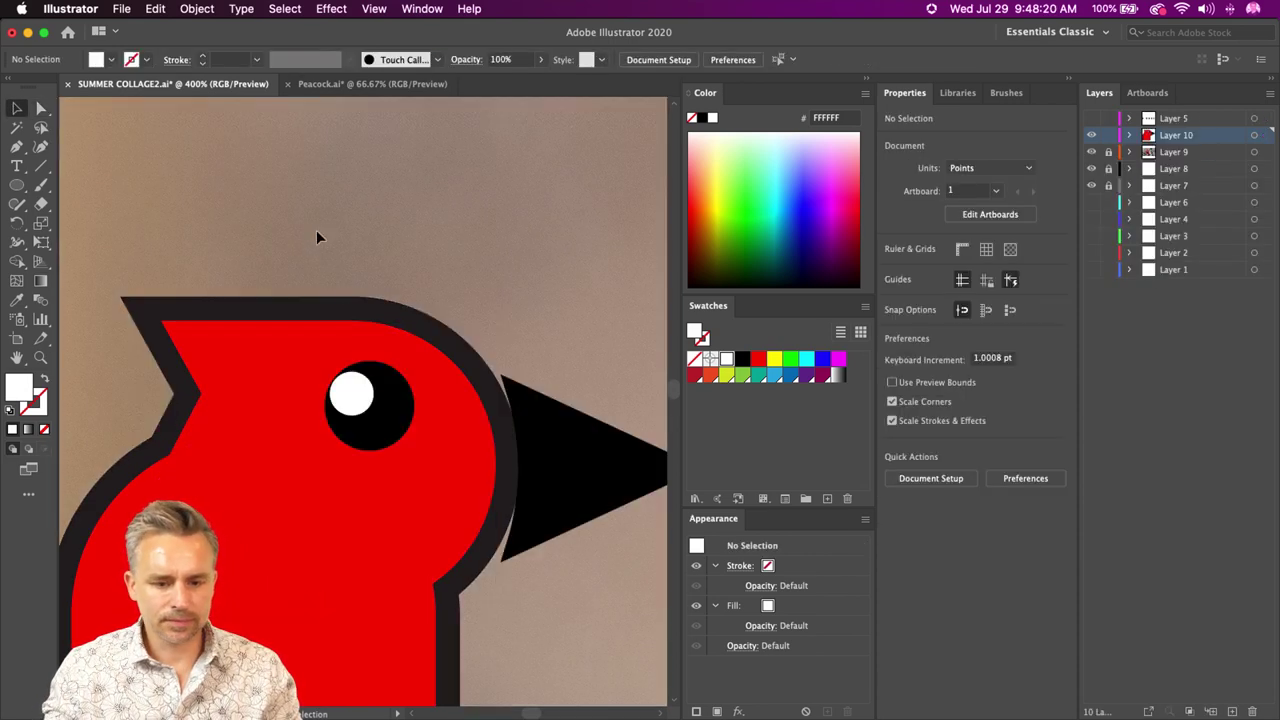
# - Scale the beak down to about 44 × 41 pt and move it back so its base overlaps the head's outline
pyautogui.click(551, 449)
pyautogui.moveTo(519, 397); pyautogui.dragTo(539, 414)
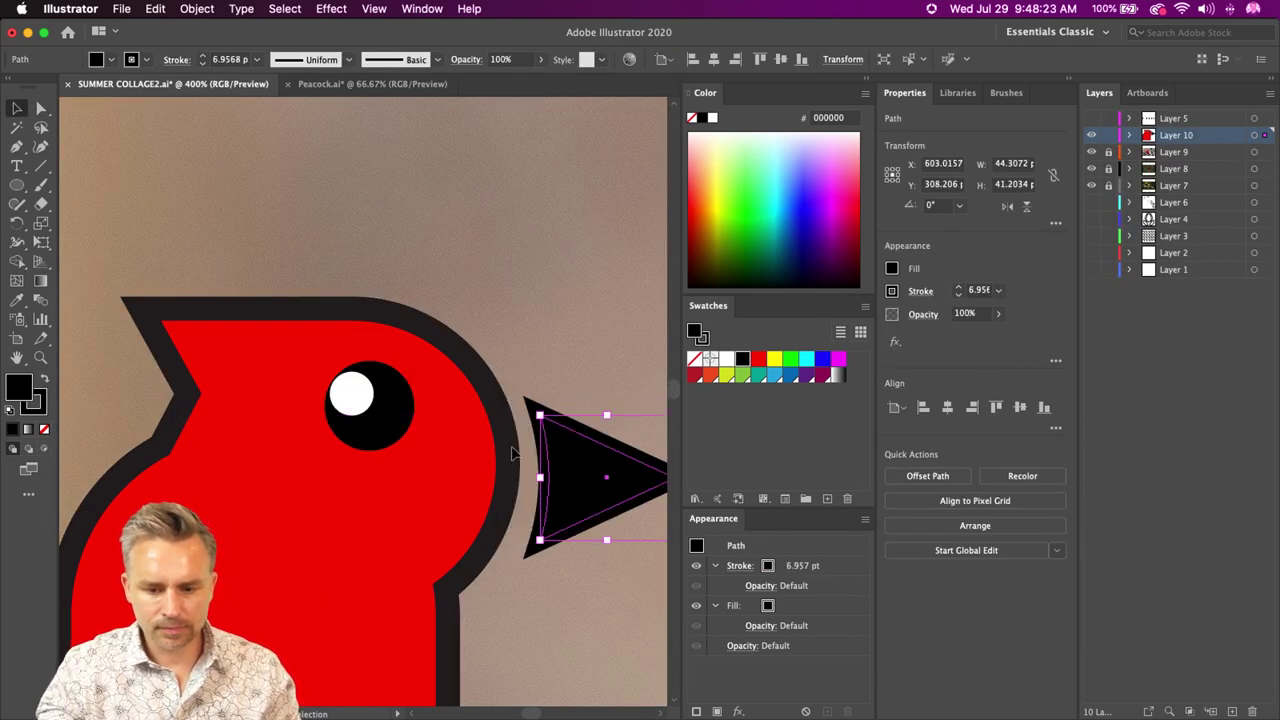
pyautogui.moveTo(589, 470); pyautogui.dragTo(542, 458)
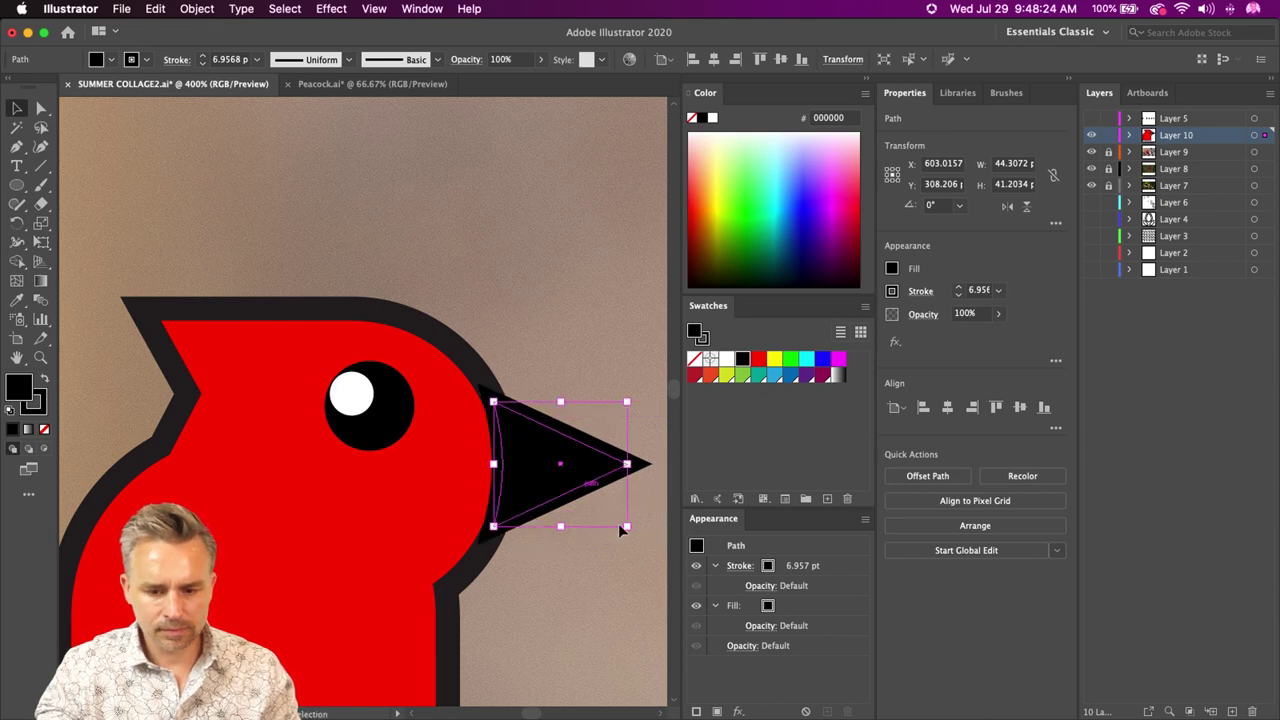
# - Remove the stroke from the beak, keeping only its black fill
pyautogui.click(797, 567)
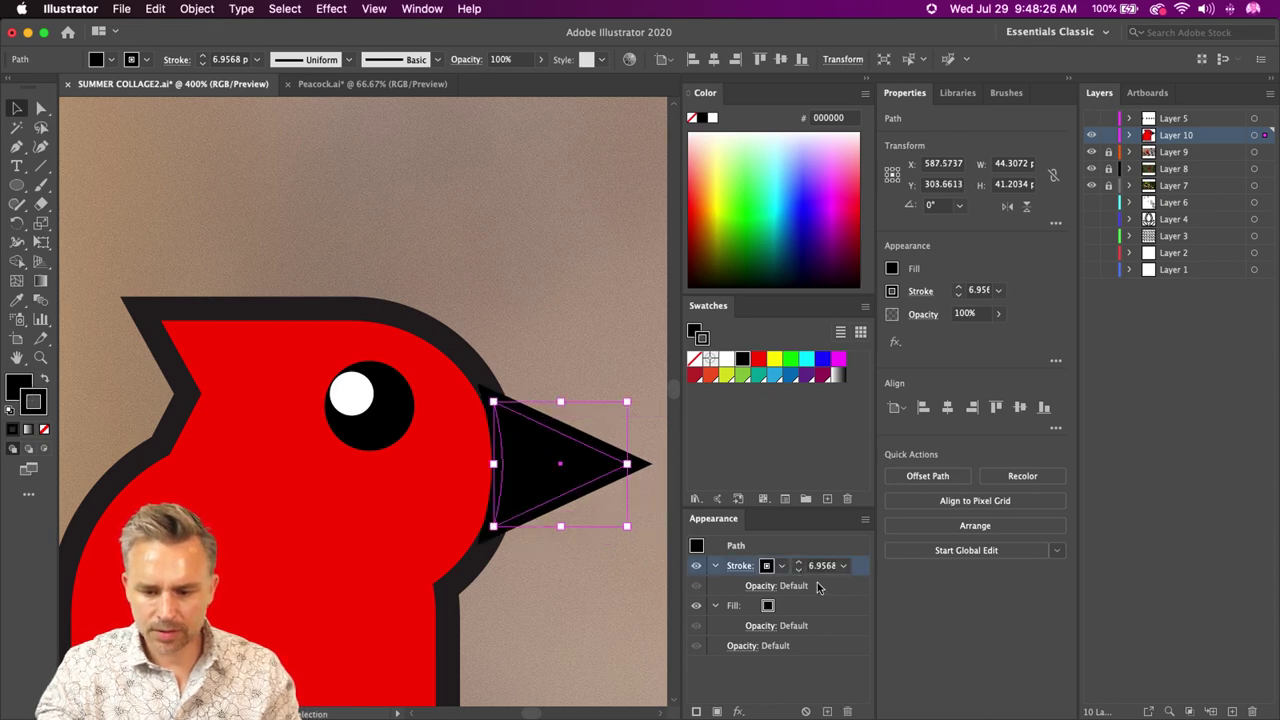
pyautogui.click(918, 291)
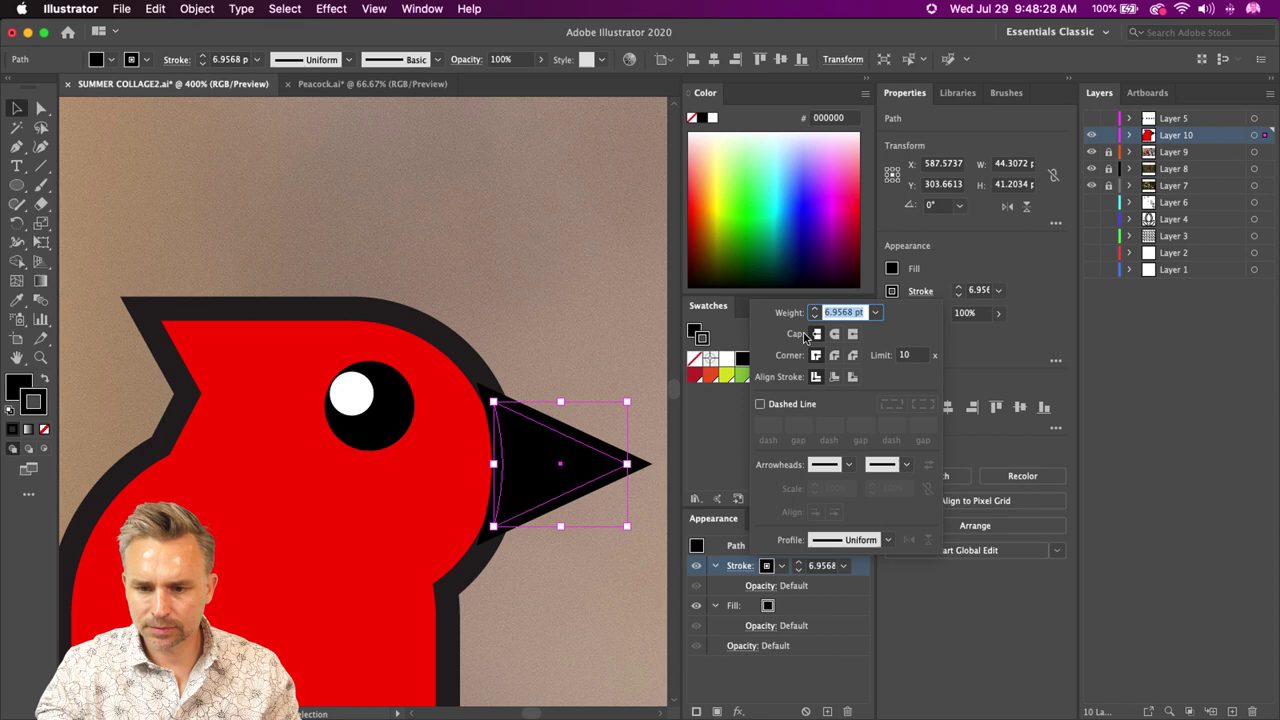
pyautogui.click(892, 291)
pyautogui.click(714, 348)
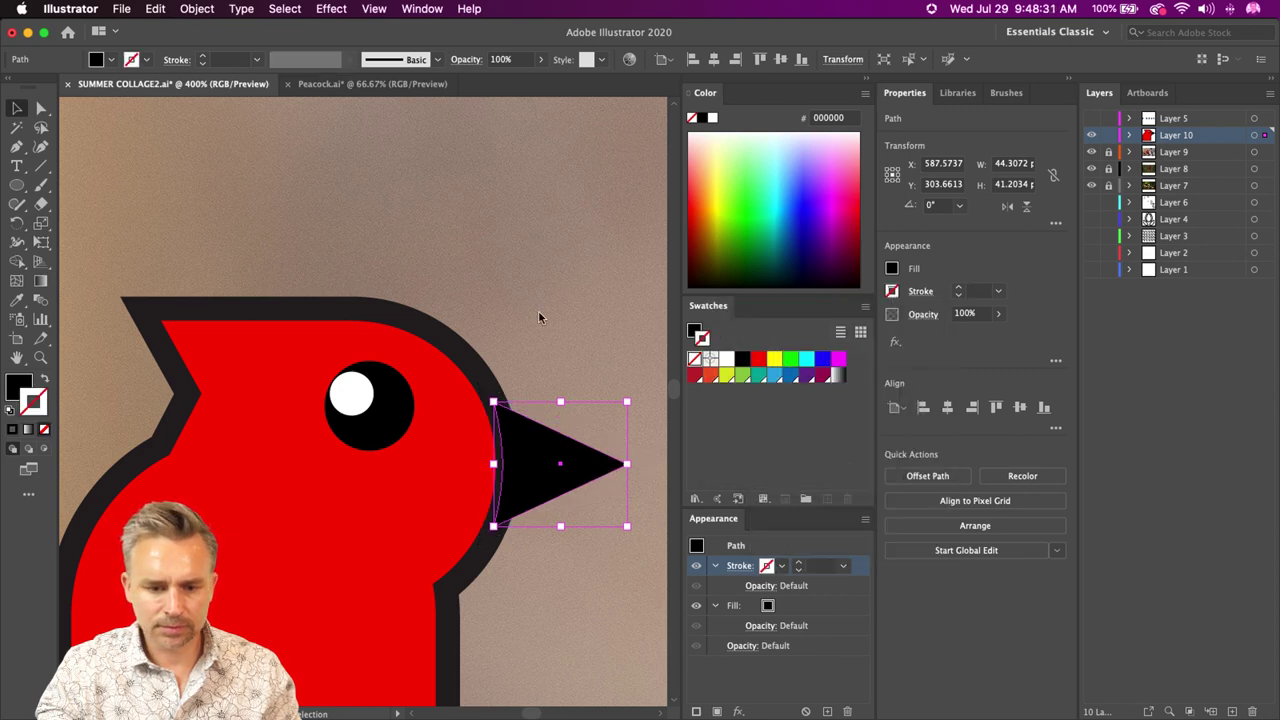
pyautogui.click(548, 382)
# - Move the beak about 3.4 pt forward from the head and stretch its tip into a longer, narrower point
pyautogui.click(572, 455)
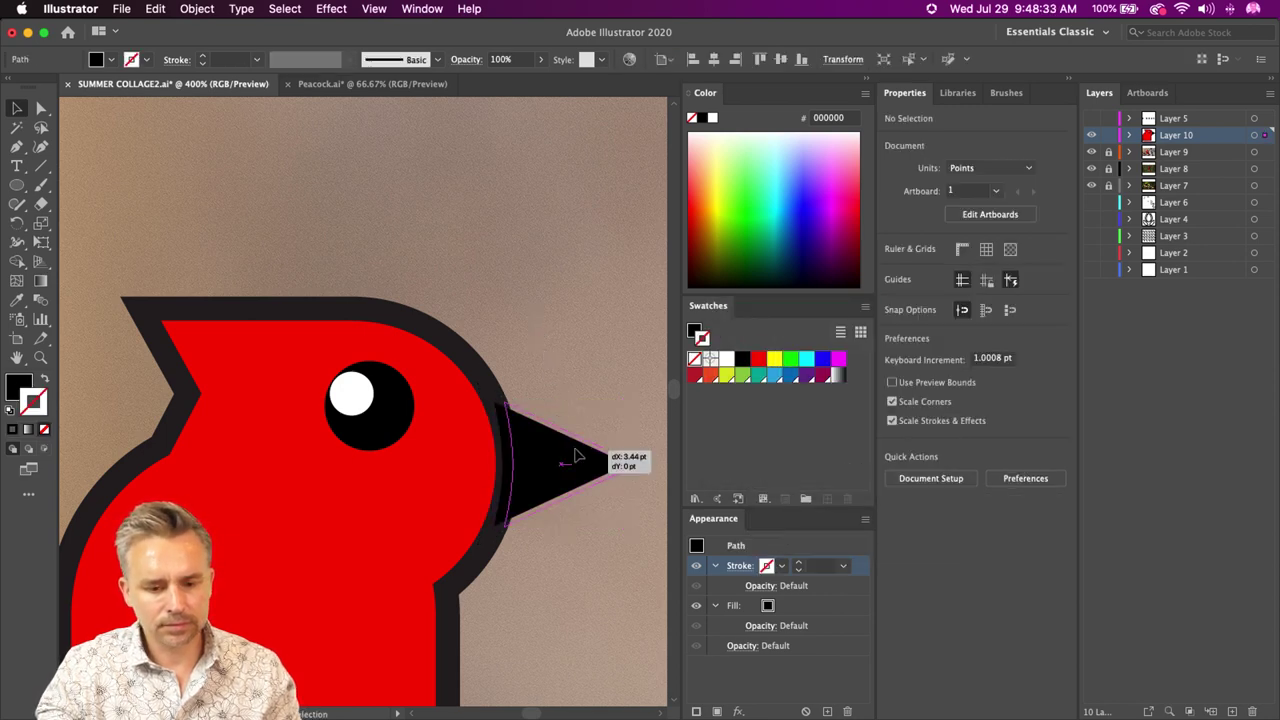
pyautogui.moveTo(627, 463); pyautogui.dragTo(321, 435)
pyautogui.click(332, 294)
# - Collapse the color, swatch and appearance controls into icons to widen the canvas around the bird
pyautogui.moveTo(227, 288); pyautogui.dragTo(566, 194)
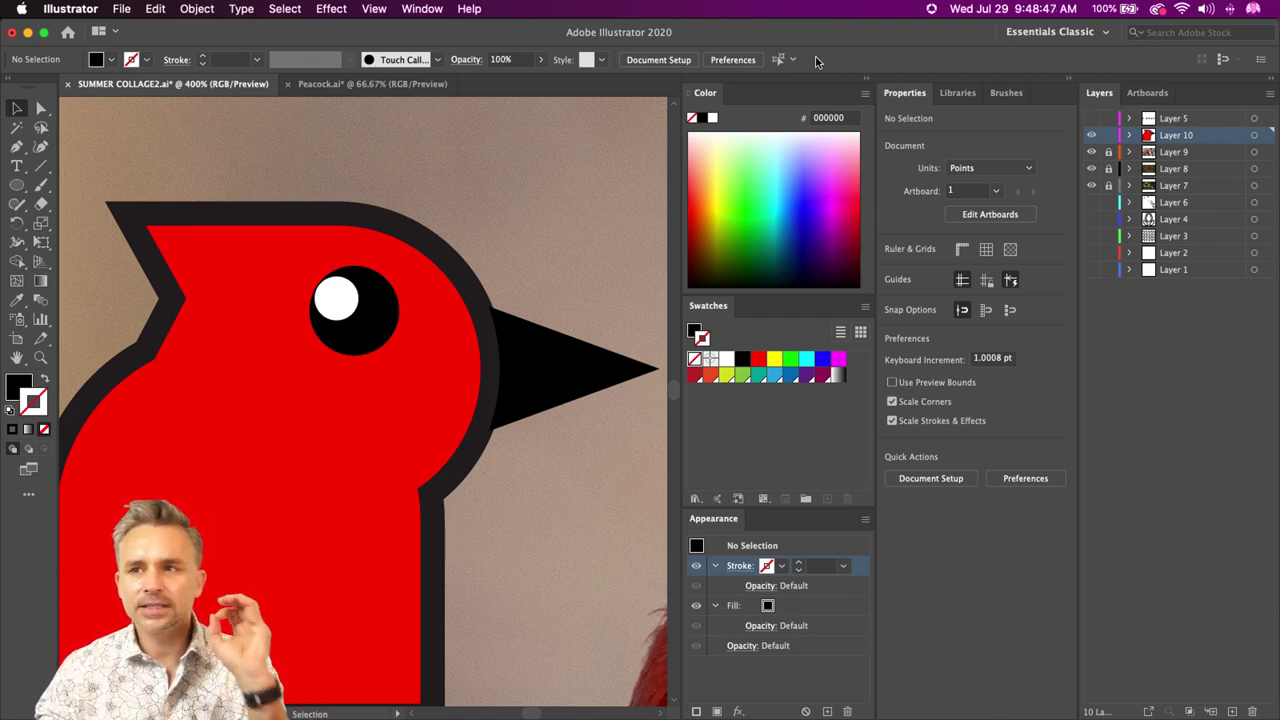
pyautogui.click(867, 80)
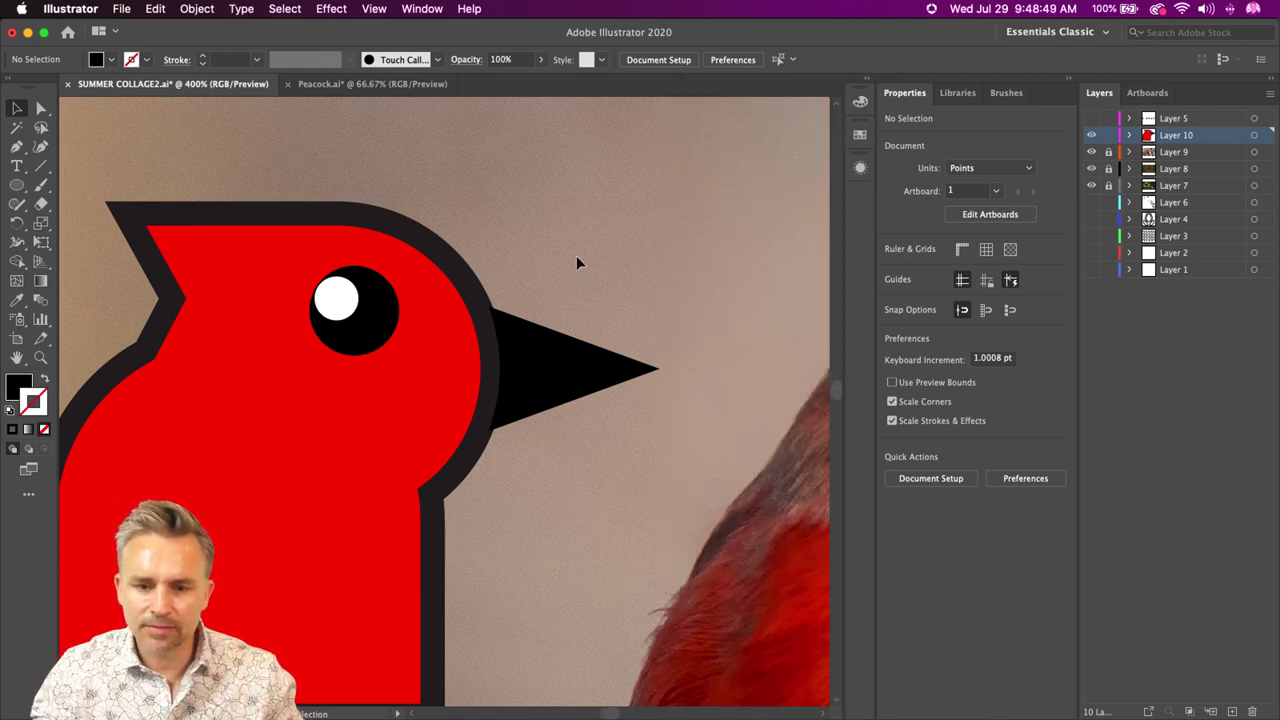
pyautogui.moveTo(652, 218); pyautogui.dragTo(697, 531)
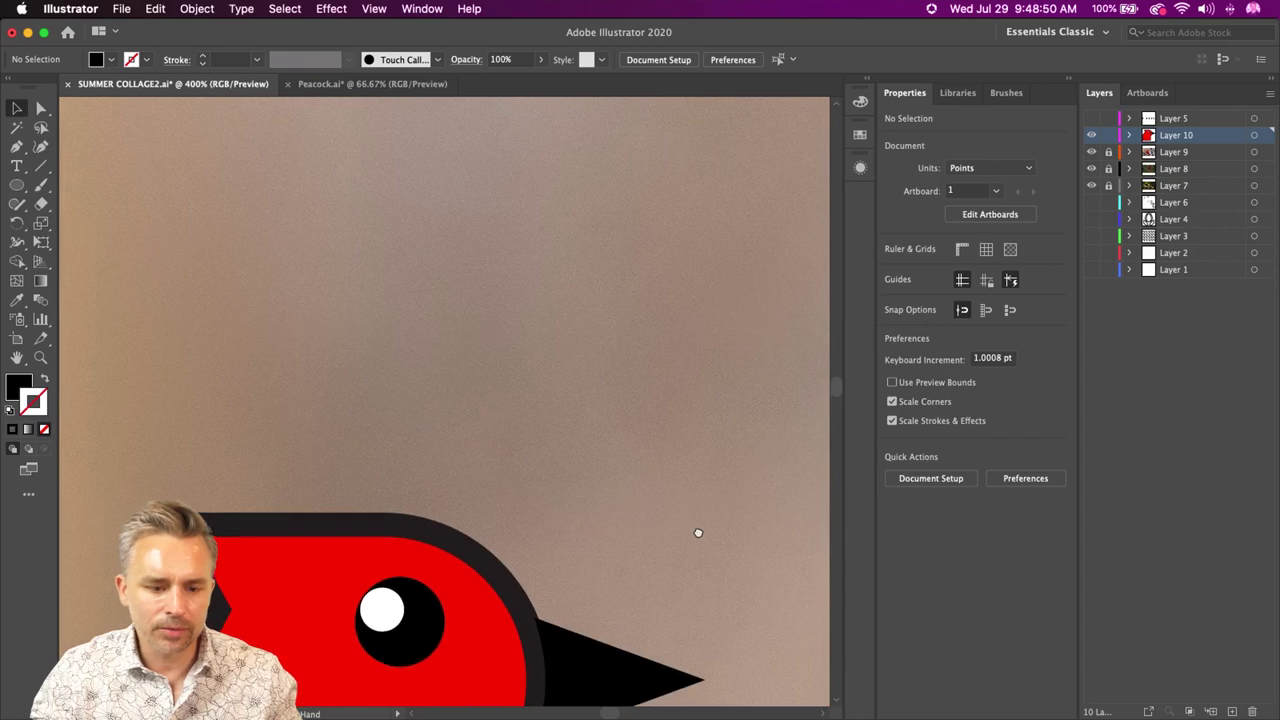
# - Draw three overlapping black ellipses above the bird, about 98 × 65 pt, 97 × 66 pt and 121 × 47 pt
pyautogui.click(16, 184)
pyautogui.moveTo(334, 202)
pyautogui.mouseDown()
pyautogui.moveTo(643, 377)
pyautogui.moveTo(630, 400)
pyautogui.mouseUp()
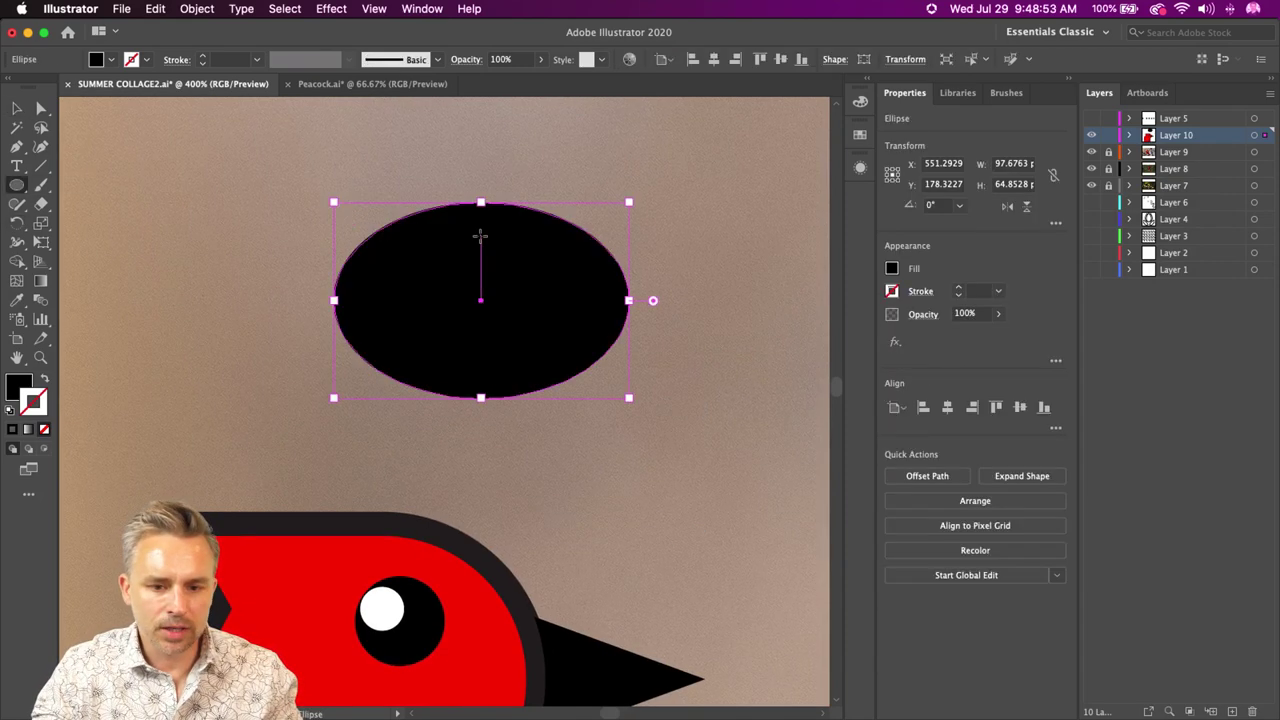
pyautogui.moveTo(486, 239)
pyautogui.mouseDown()
pyautogui.moveTo(772, 398)
pyautogui.moveTo(779, 439)
pyautogui.mouseUp()
pyautogui.moveTo(207, 296)
pyautogui.mouseDown()
pyautogui.moveTo(557, 400)
pyautogui.moveTo(574, 439)
pyautogui.mouseUp()
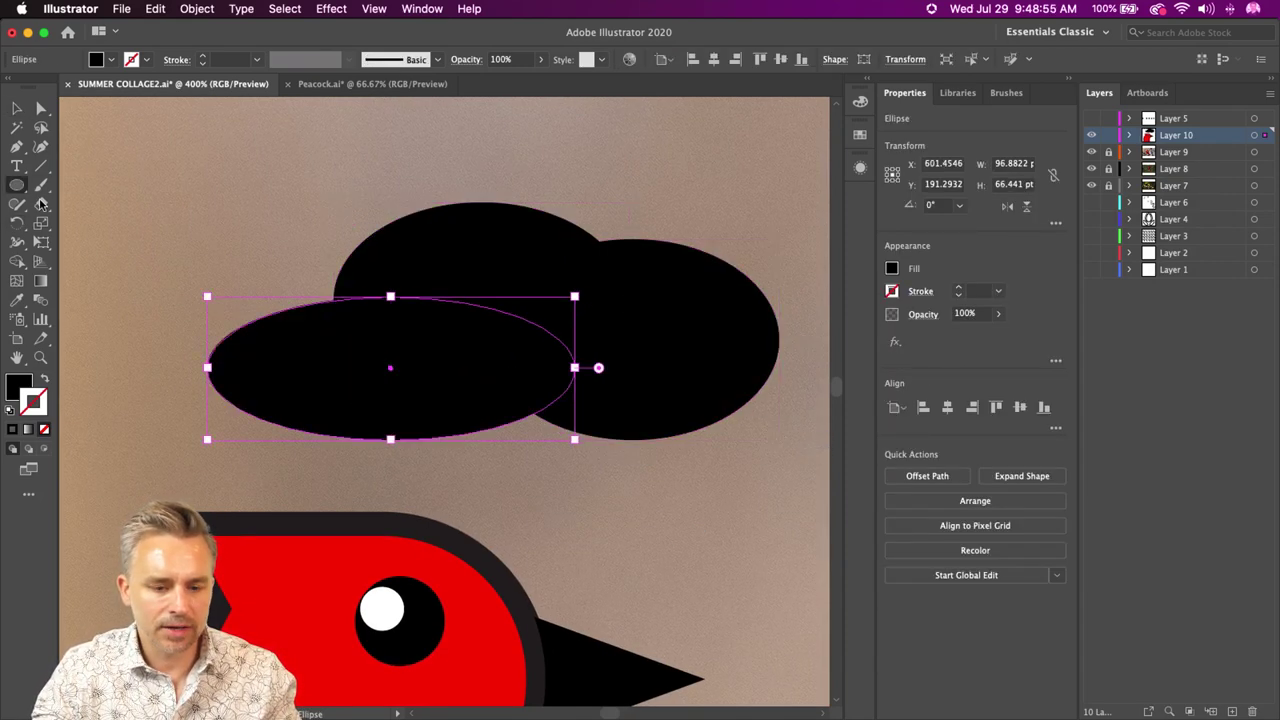
# - Unite the three ellipses into a live compound shape and give it the default white fill and 1 pt black stroke
pyautogui.click(17, 110)
pyautogui.press('super+a')
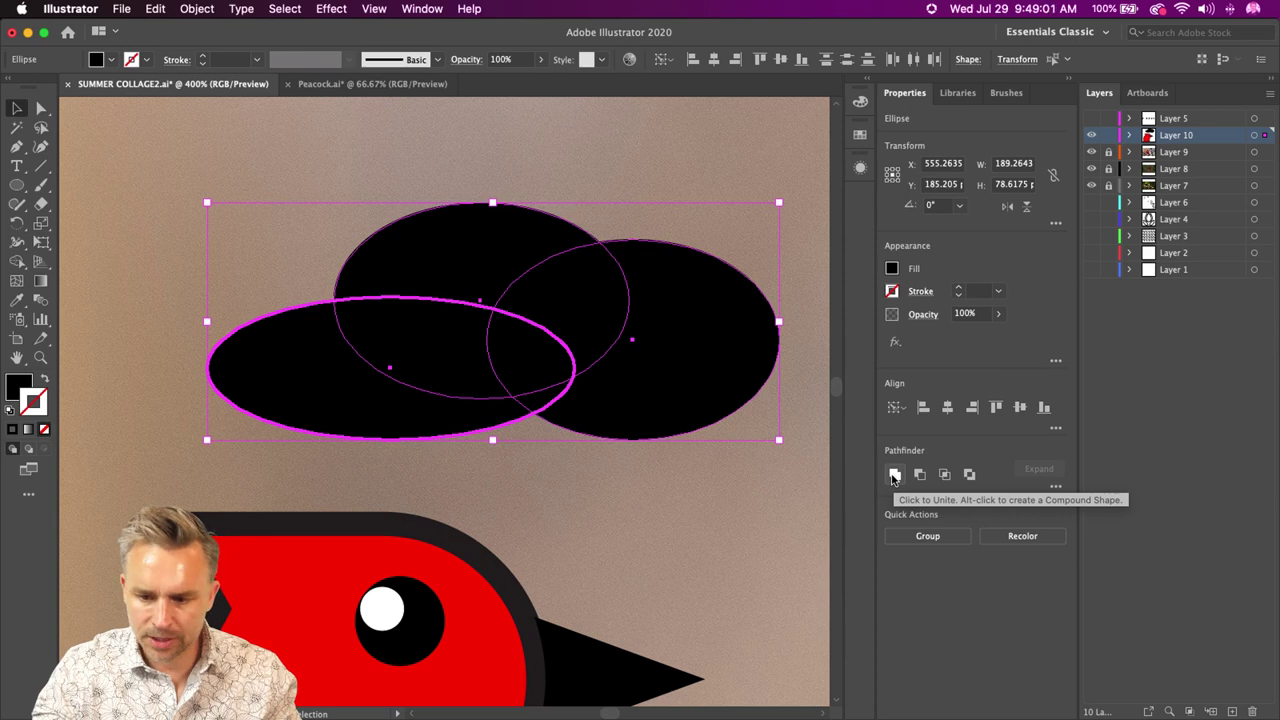
pyautogui.keyDown('alt'); pyautogui.click(894, 476); pyautogui.keyUp('alt')
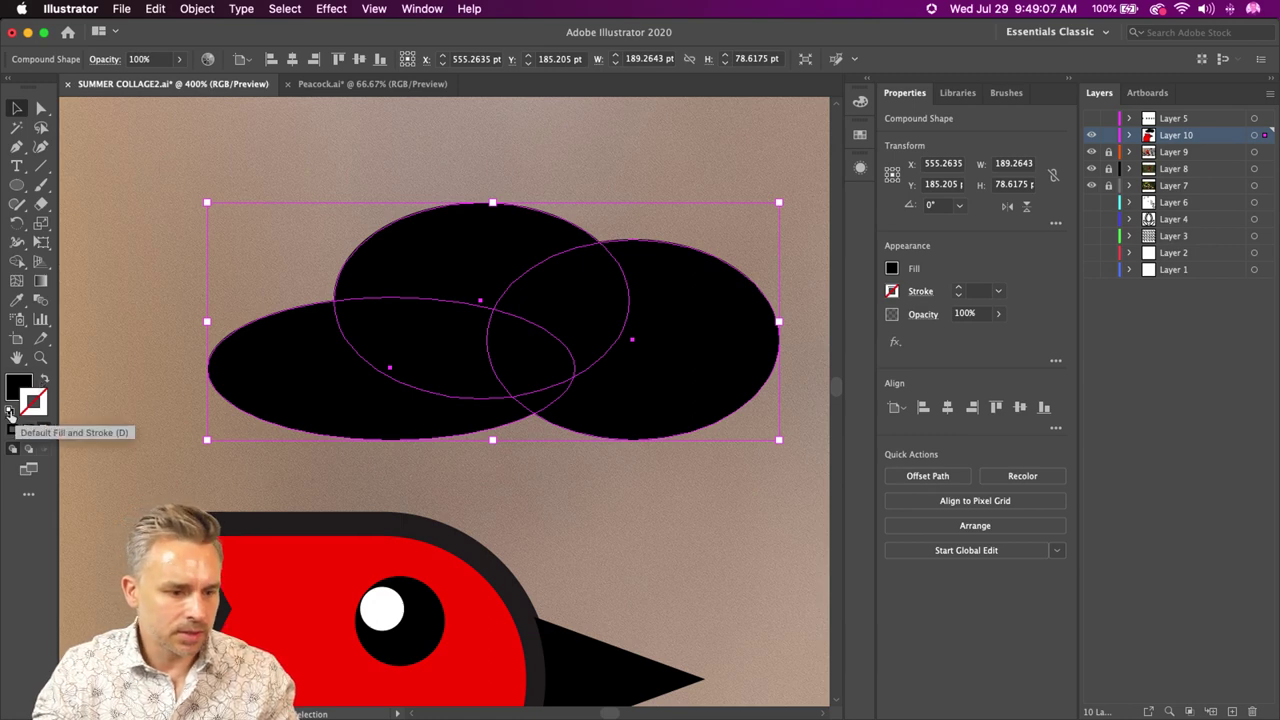
pyautogui.click(11, 410)
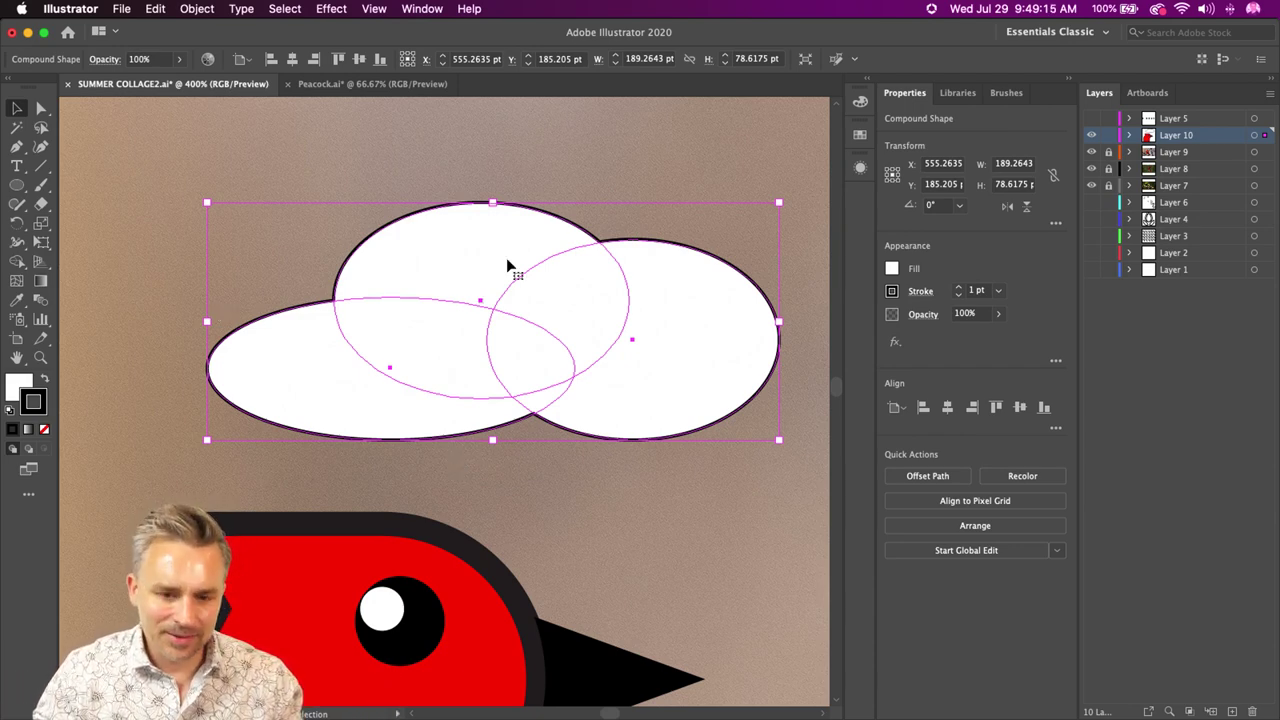
# - Shift the cloud's wide lower ellipse about 4 pt inward within the compound shape and leave isolation mode
pyautogui.click(215, 312)
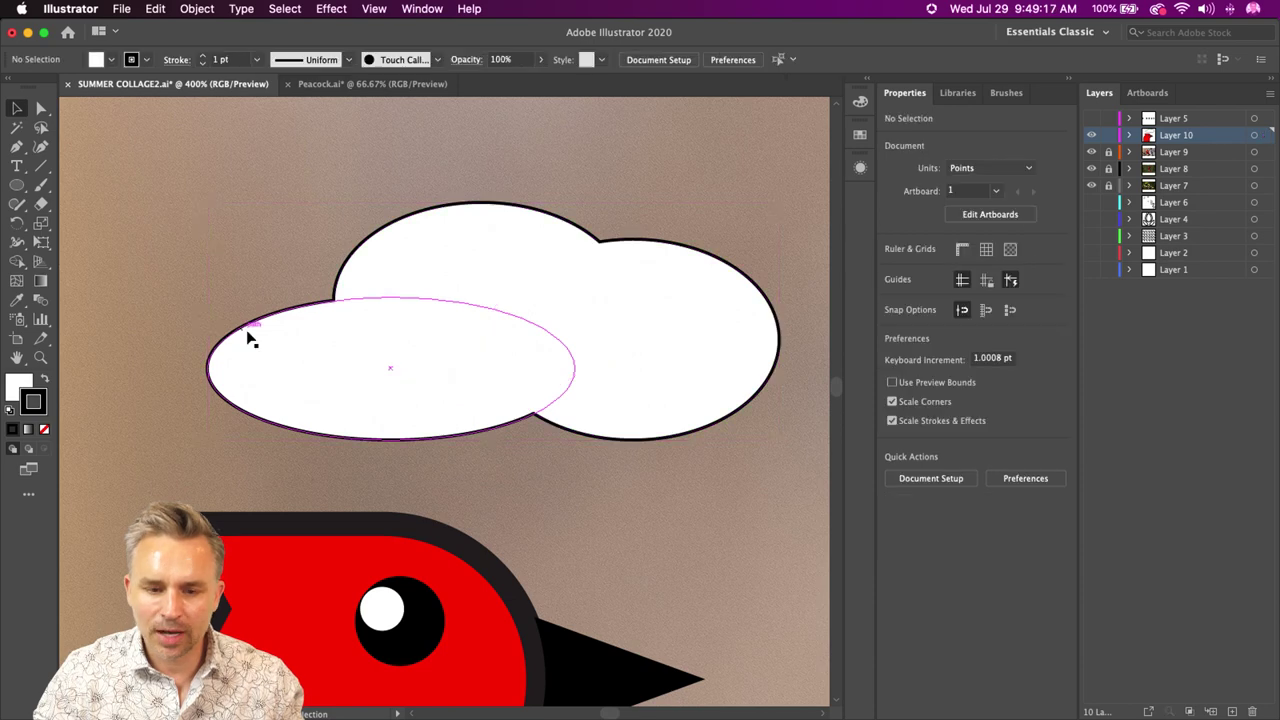
pyautogui.click(309, 343)
pyautogui.doubleClick(315, 348)
pyautogui.moveTo(309, 356)
pyautogui.mouseDown()
pyautogui.moveTo(309, 394)
pyautogui.moveTo(331, 366)
pyautogui.mouseUp()
pyautogui.moveTo(329, 369); pyautogui.dragTo(309, 366)
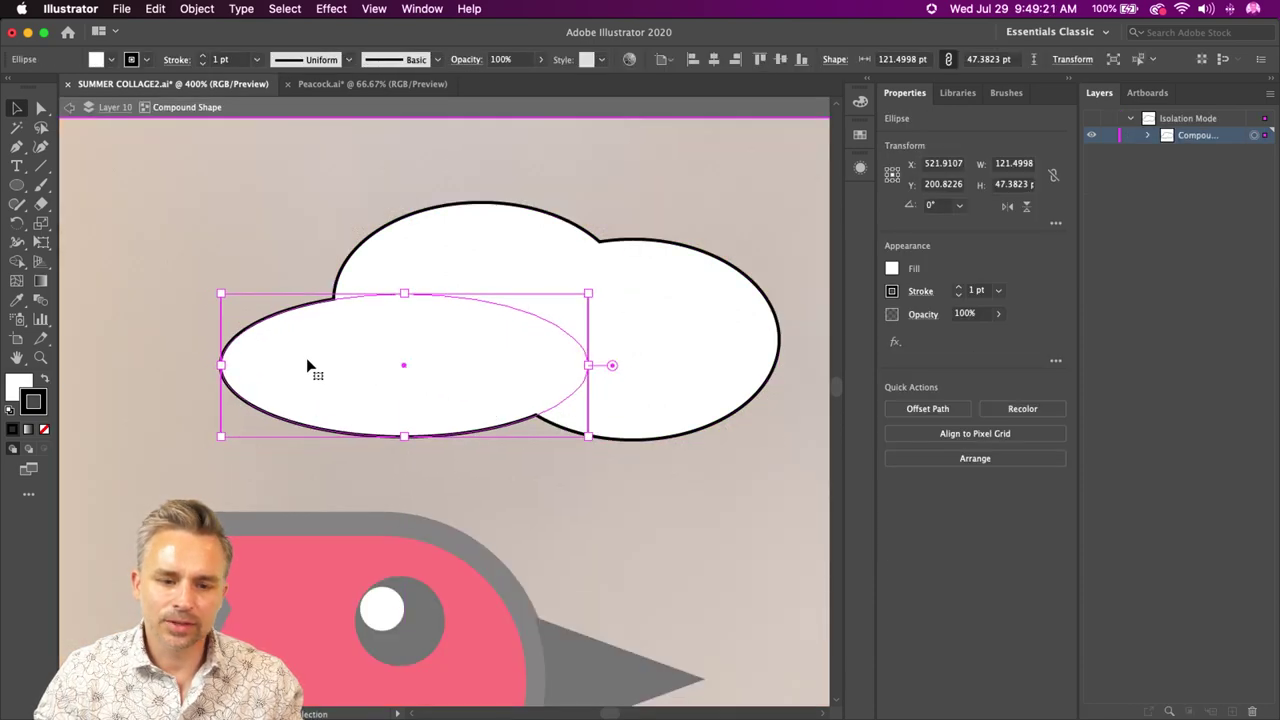
pyautogui.press('super+shift+a')
pyautogui.click(70, 110)
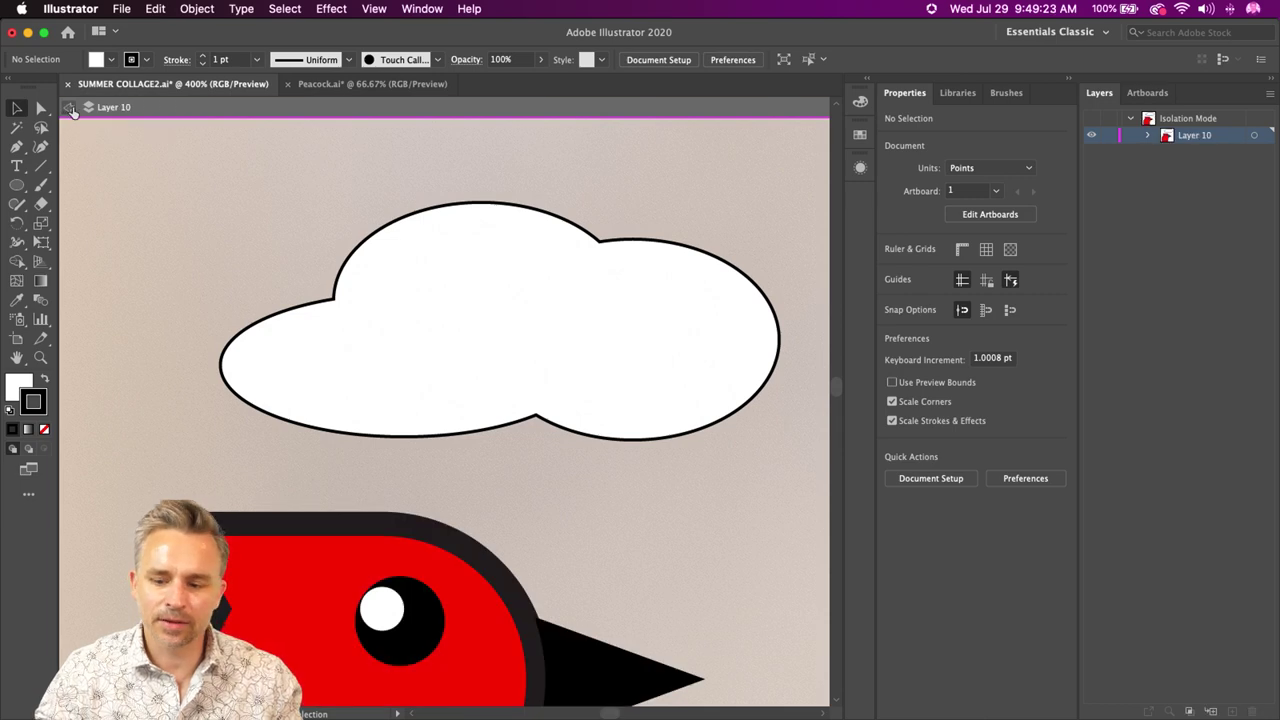
pyautogui.click(70, 110)
# - Move the whole cloud compound shape about 56 pt left and 19 pt up, then deselect it
pyautogui.click(411, 286)
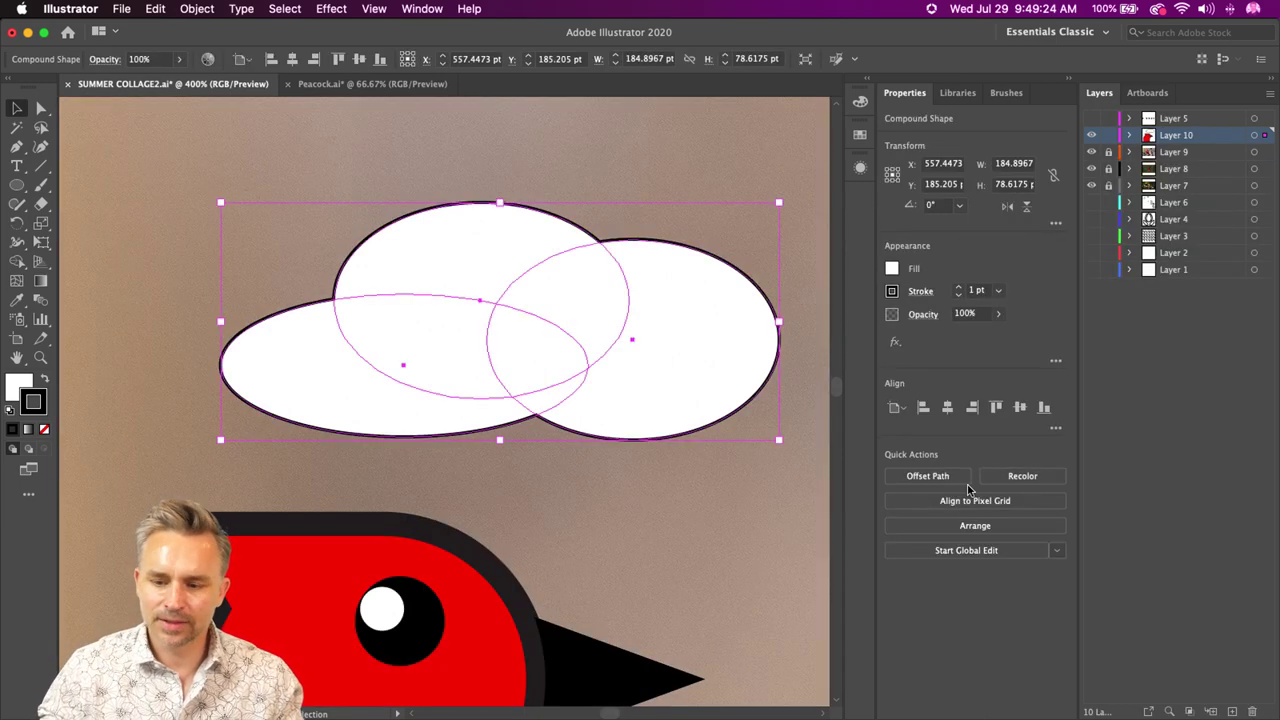
pyautogui.click(709, 489)
pyautogui.moveTo(491, 343); pyautogui.dragTo(380, 312)
pyautogui.moveTo(400, 329); pyautogui.dragTo(351, 304)
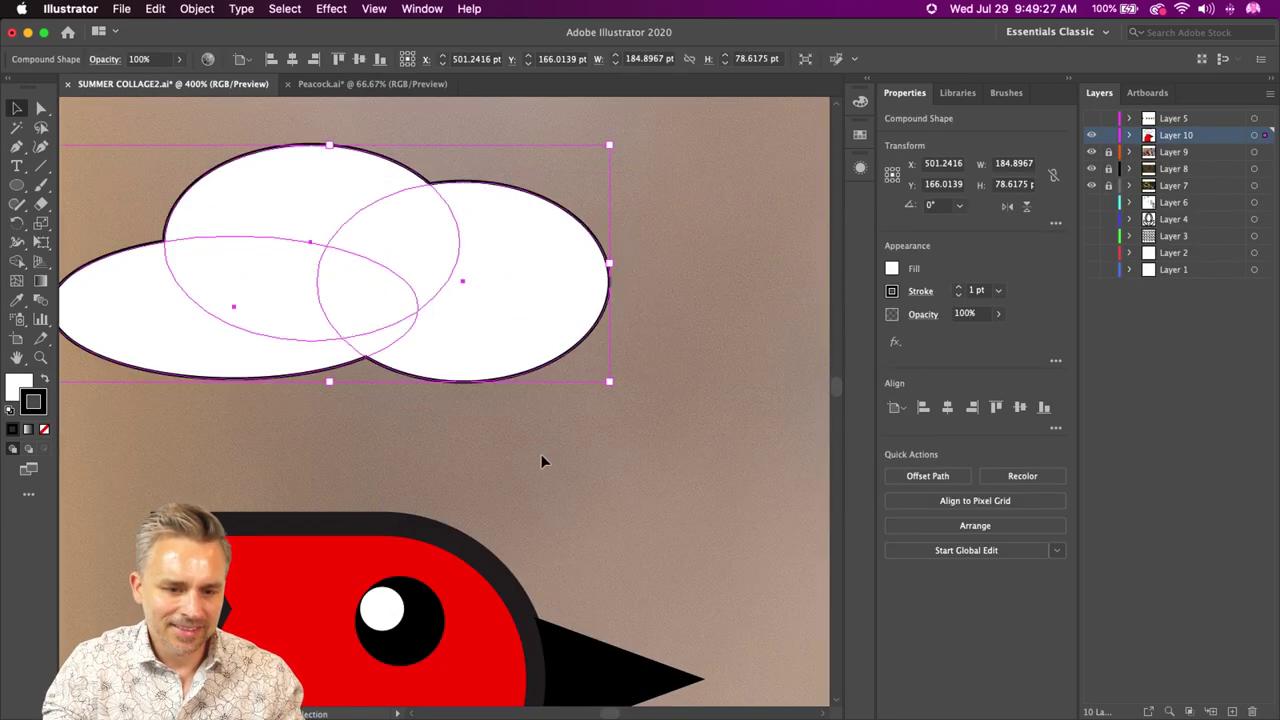
pyautogui.click(541, 462)
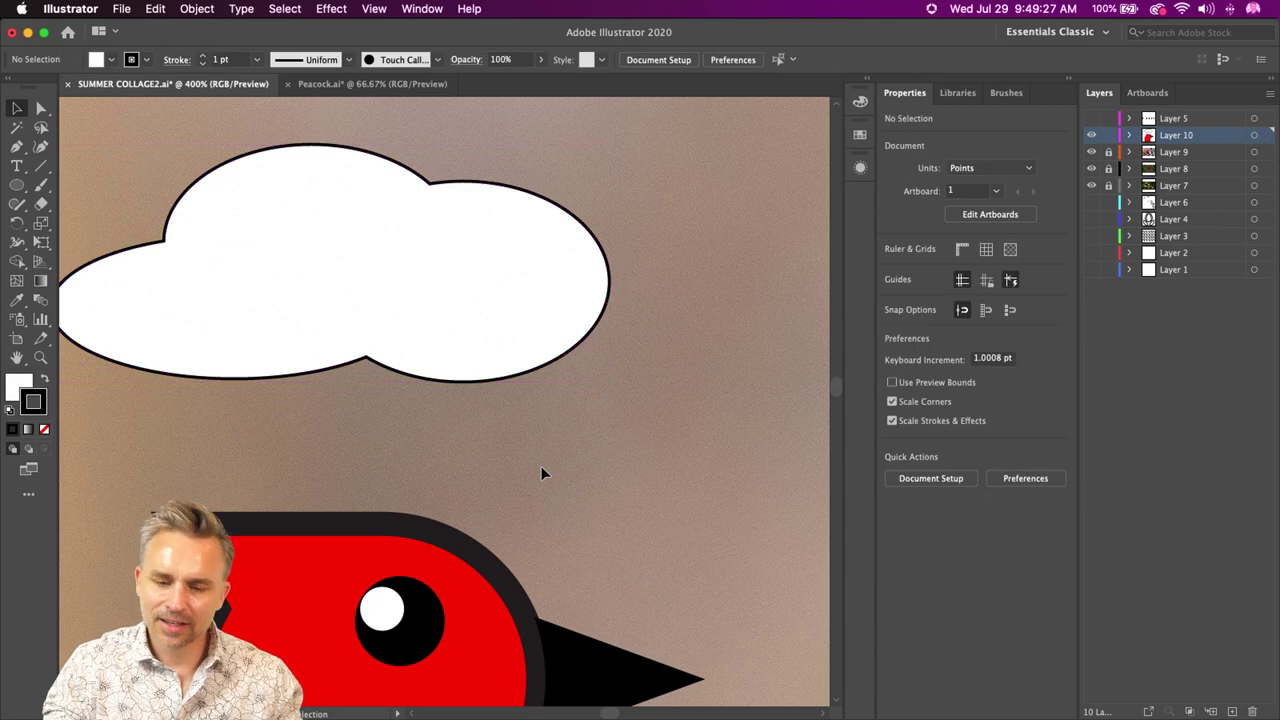
pyautogui.click(16, 185)
pyautogui.moveTo(654, 463)
pyautogui.mouseDown()
pyautogui.moveTo(704, 513)
pyautogui.moveTo(651, 395)
pyautogui.moveTo(727, 379)
pyautogui.mouseUp()
pyautogui.press('v')
pyautogui.keyDown('shift'); pyautogui.click(628, 488); pyautogui.keyUp('shift')
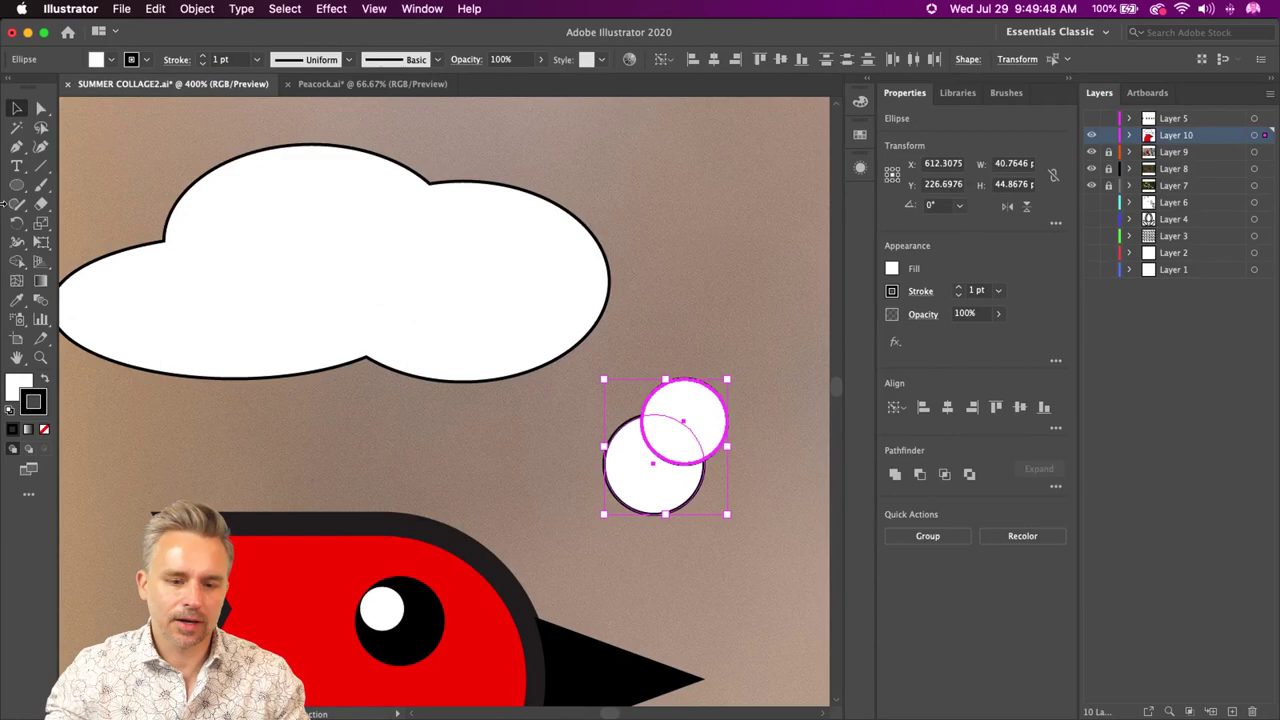
pyautogui.press('Delete')
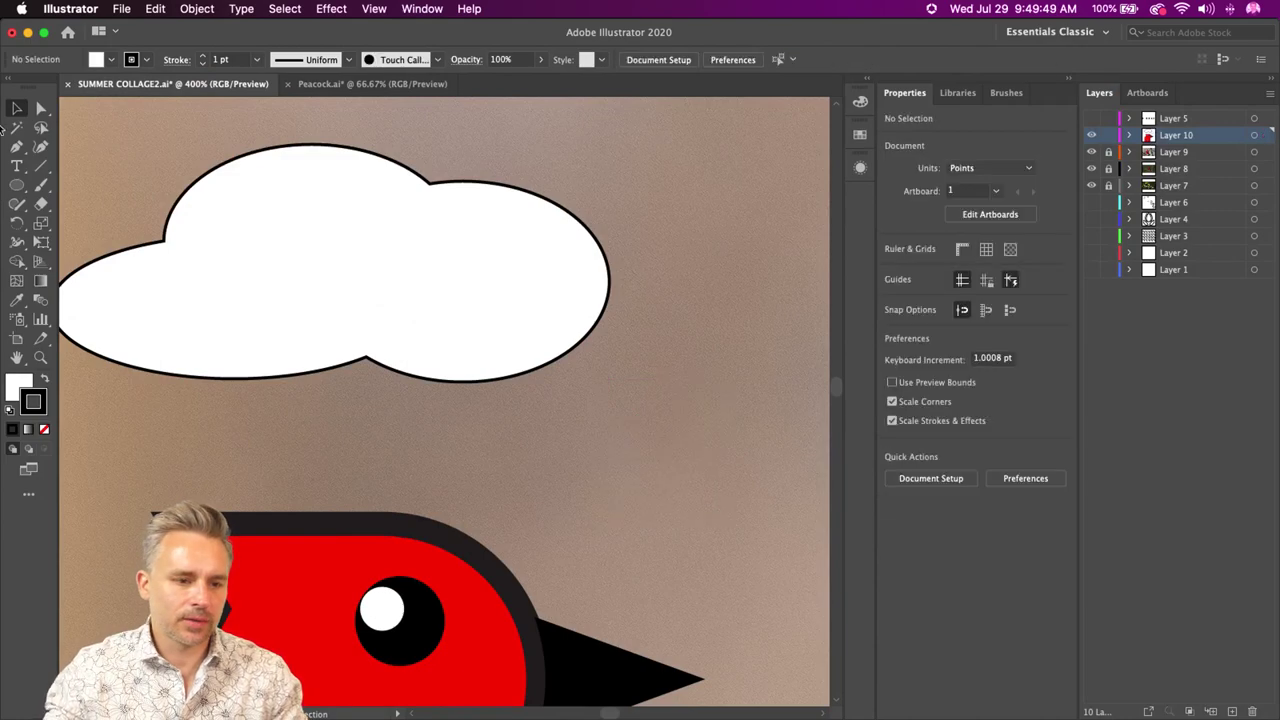
# - Round the lower front corner of the bird's body to a radius of about 60 pt
pyautogui.press('super+minus')
pyautogui.press('super+minus')
pyautogui.press('super+minus')
pyautogui.press('super+minus')
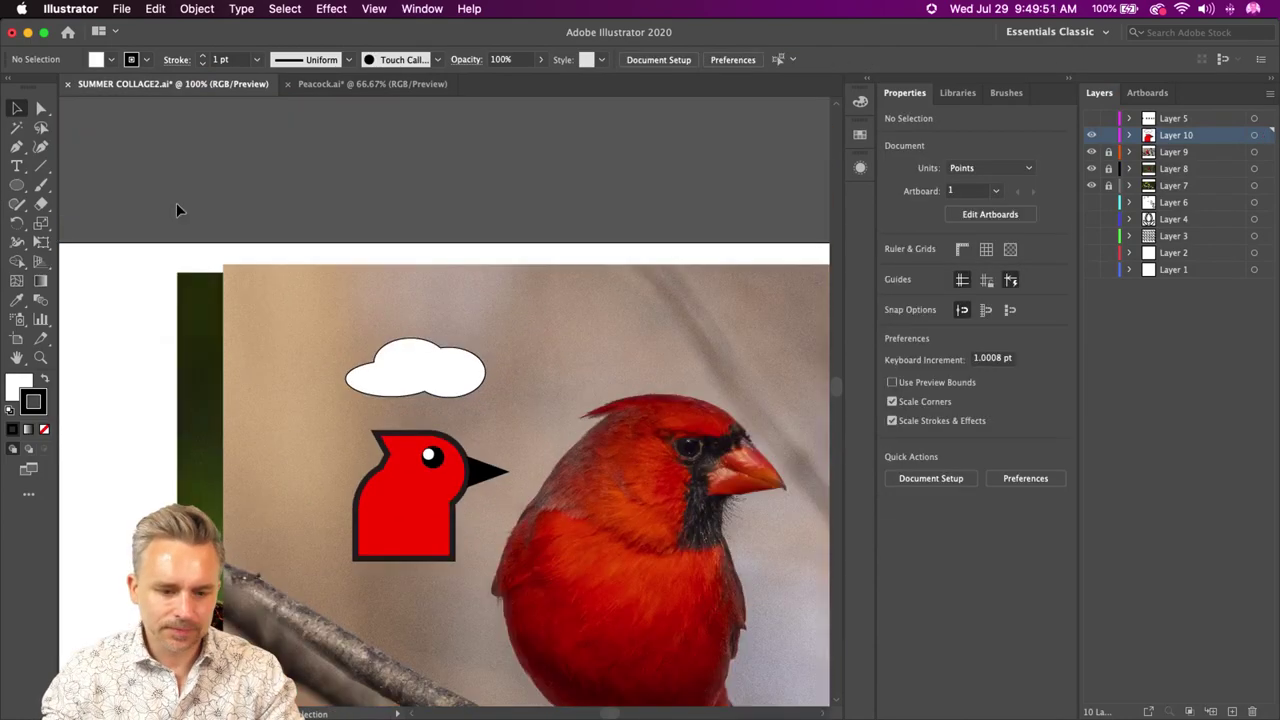
pyautogui.moveTo(457, 349); pyautogui.dragTo(322, 298)
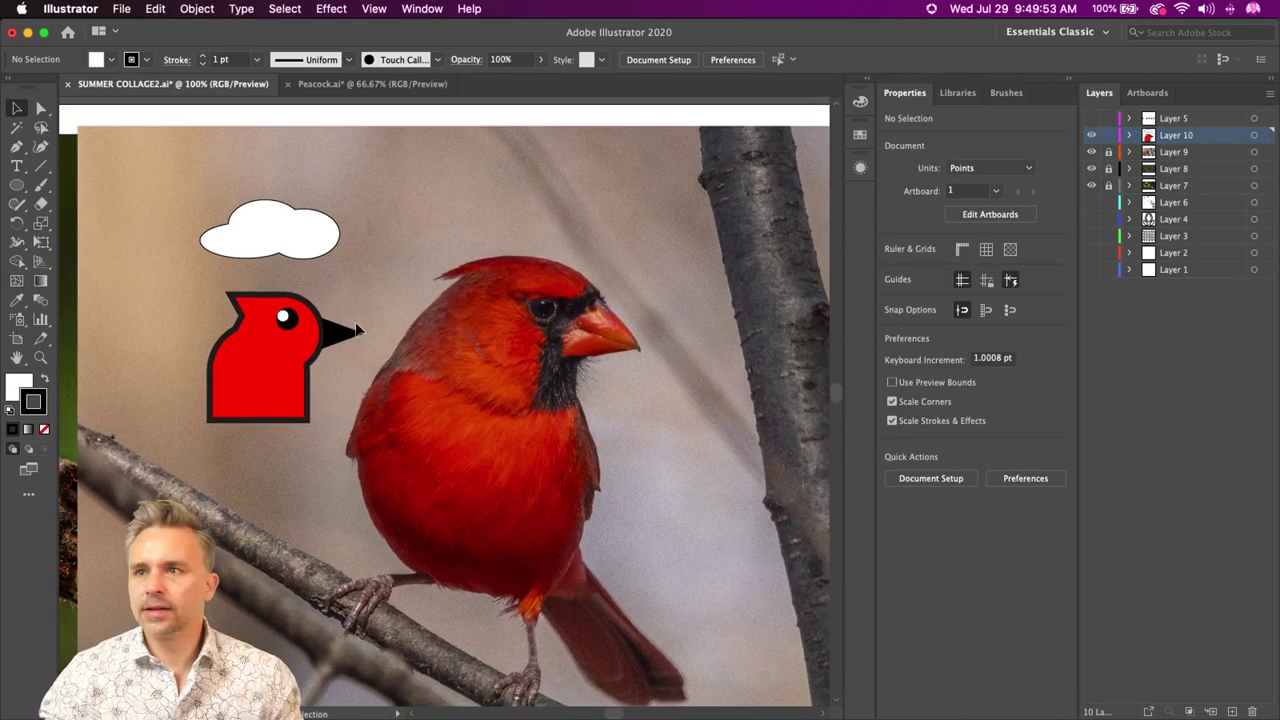
pyautogui.click(340, 336)
pyautogui.hscroll(-5, 338, 342)
pyautogui.scroll(1, 338, 342)
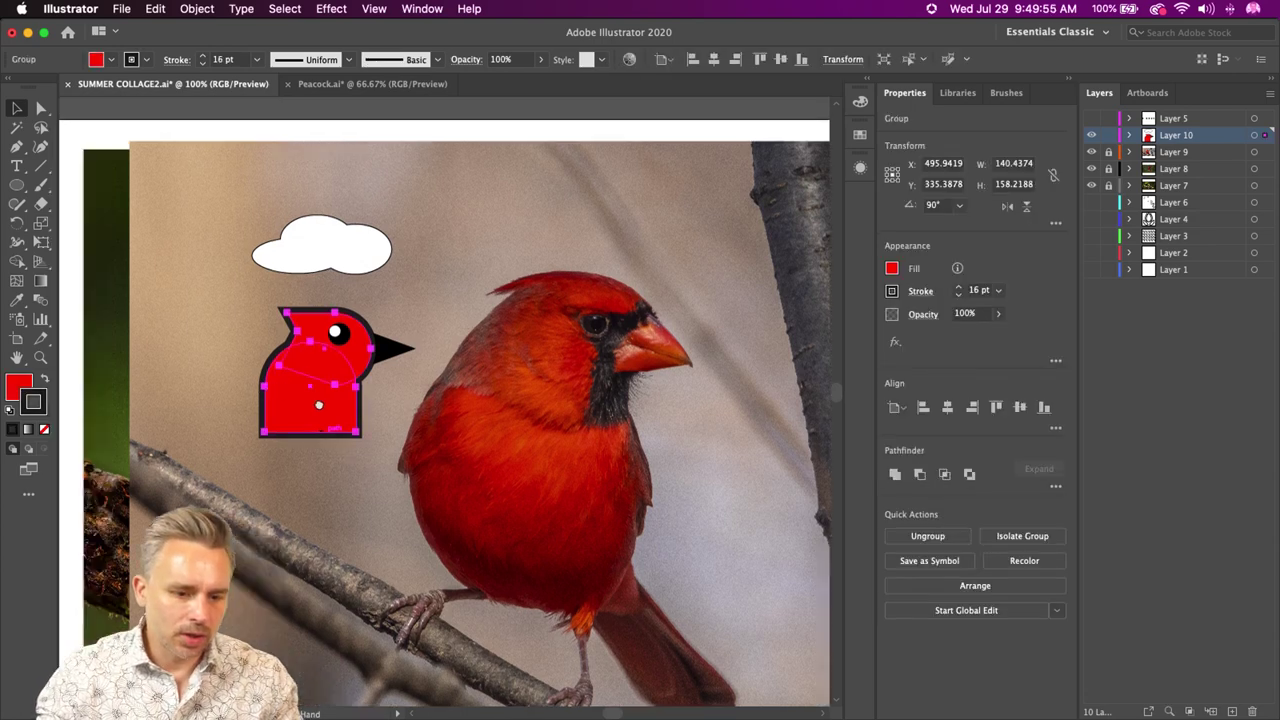
pyautogui.click(40, 109)
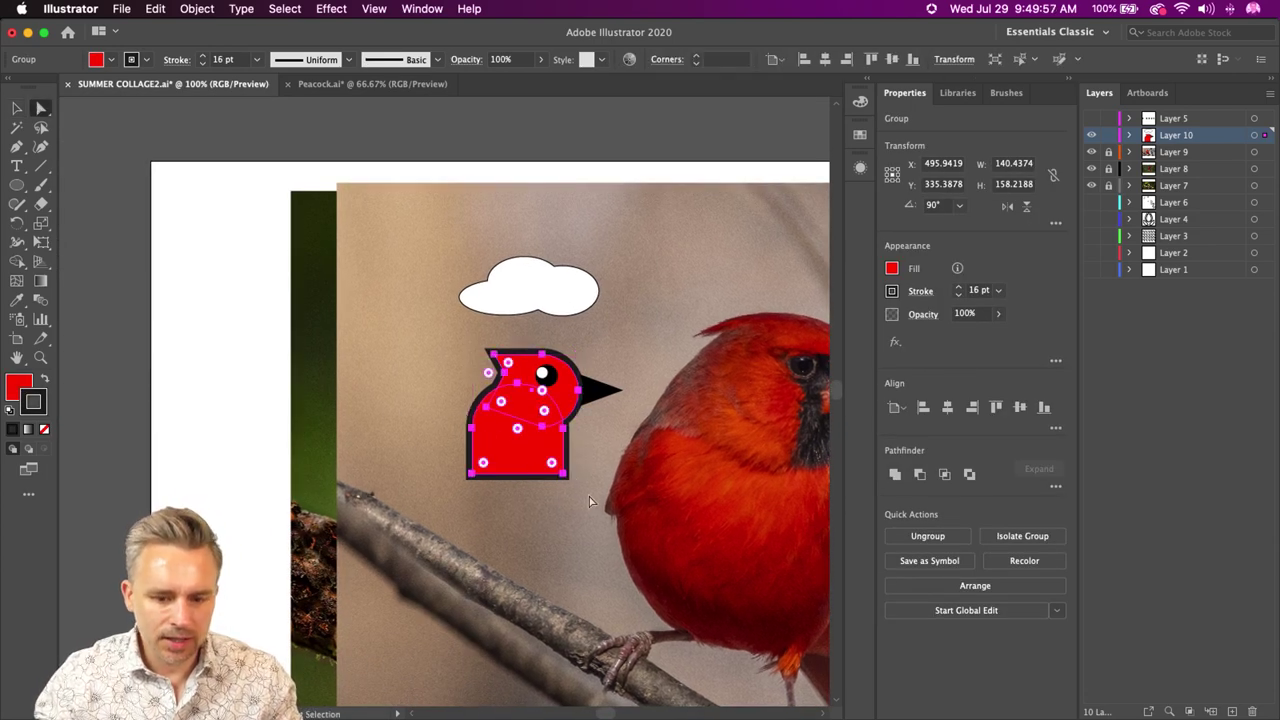
pyautogui.click(552, 463)
pyautogui.moveTo(549, 460); pyautogui.dragTo(528, 428)
pyautogui.moveTo(441, 466); pyautogui.dragTo(228, 438)
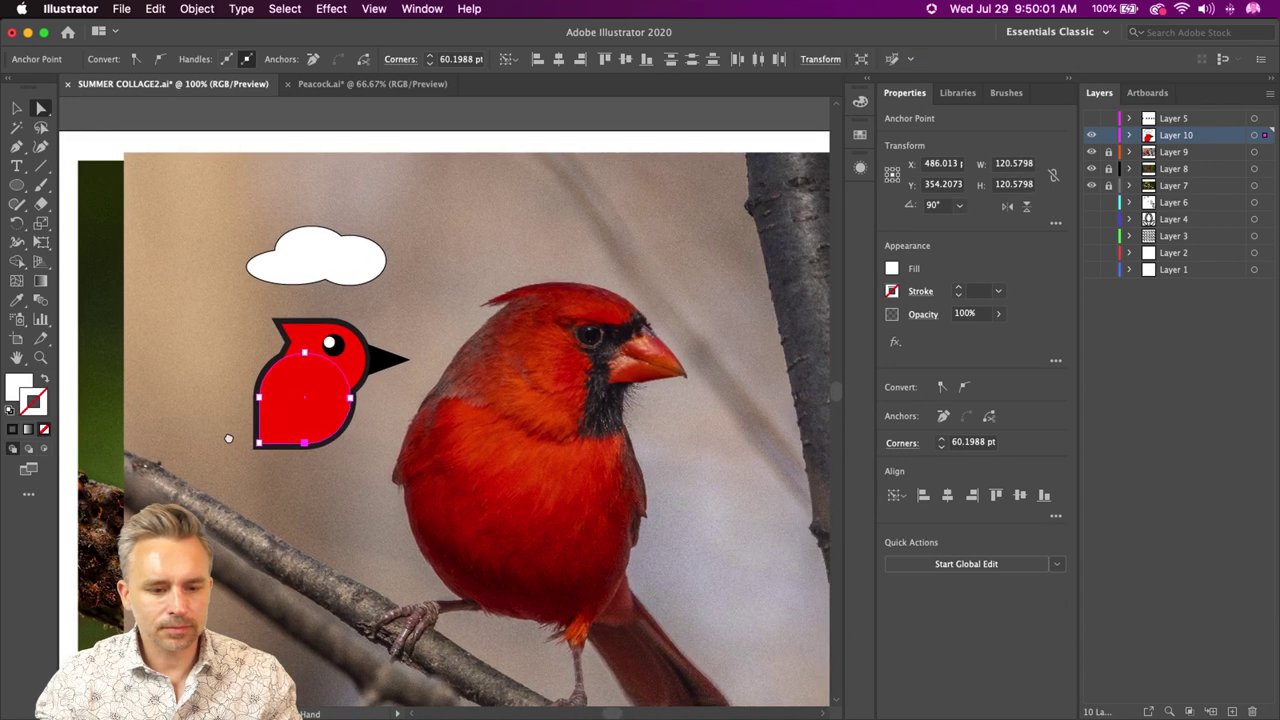
# - Draw a vertical leg line about 61 pt long below the bird's body with a black 9 pt stroke
pyautogui.click(41, 165)
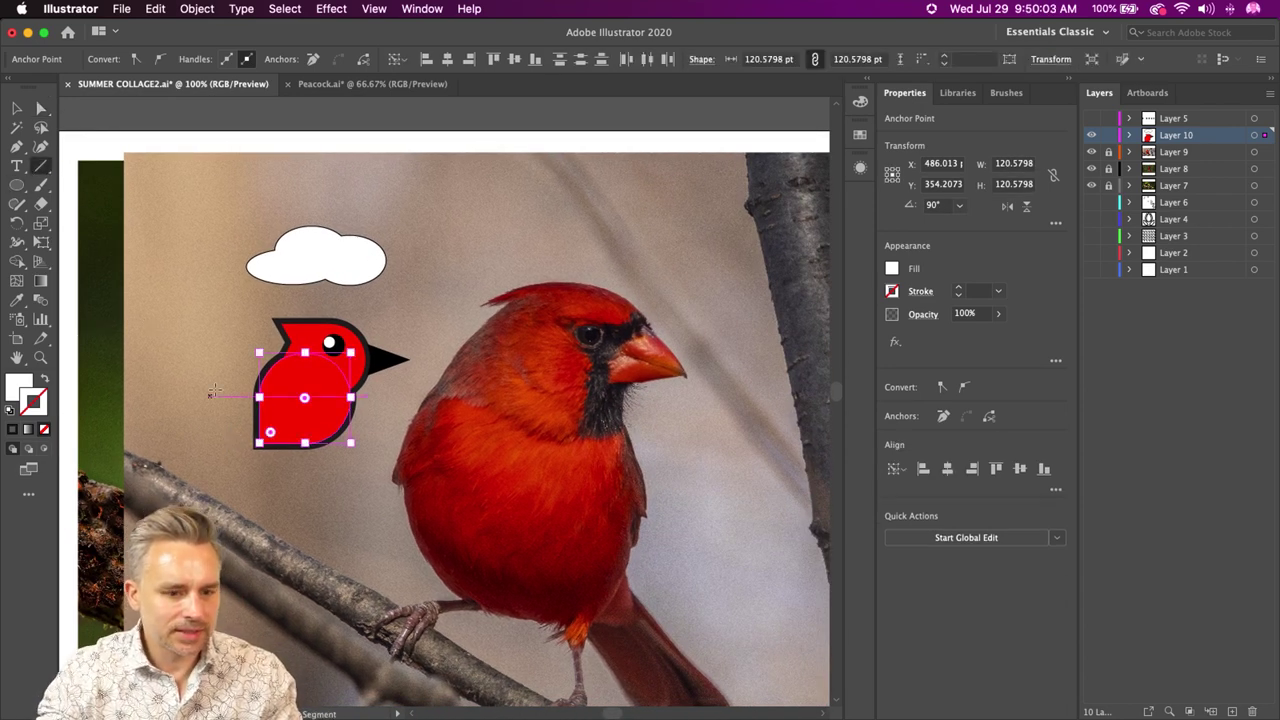
pyautogui.moveTo(298, 426); pyautogui.dragTo(298, 472)
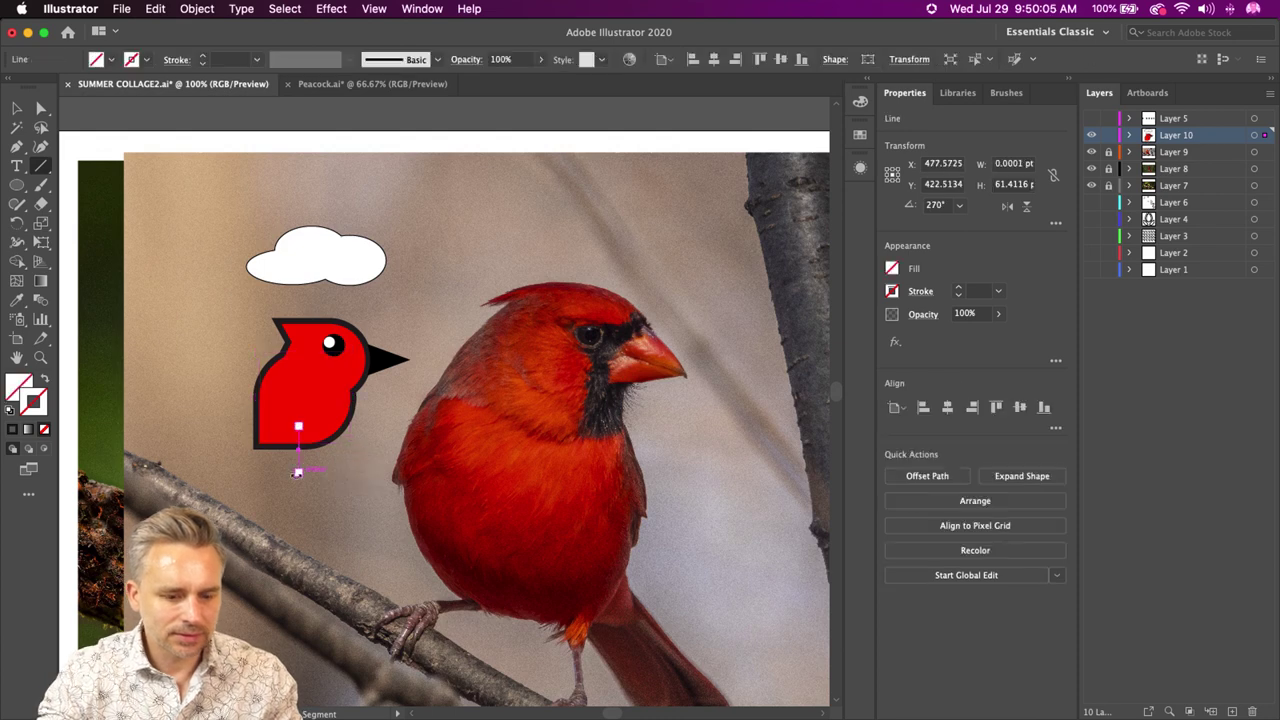
pyautogui.click(892, 291)
pyautogui.click(750, 349)
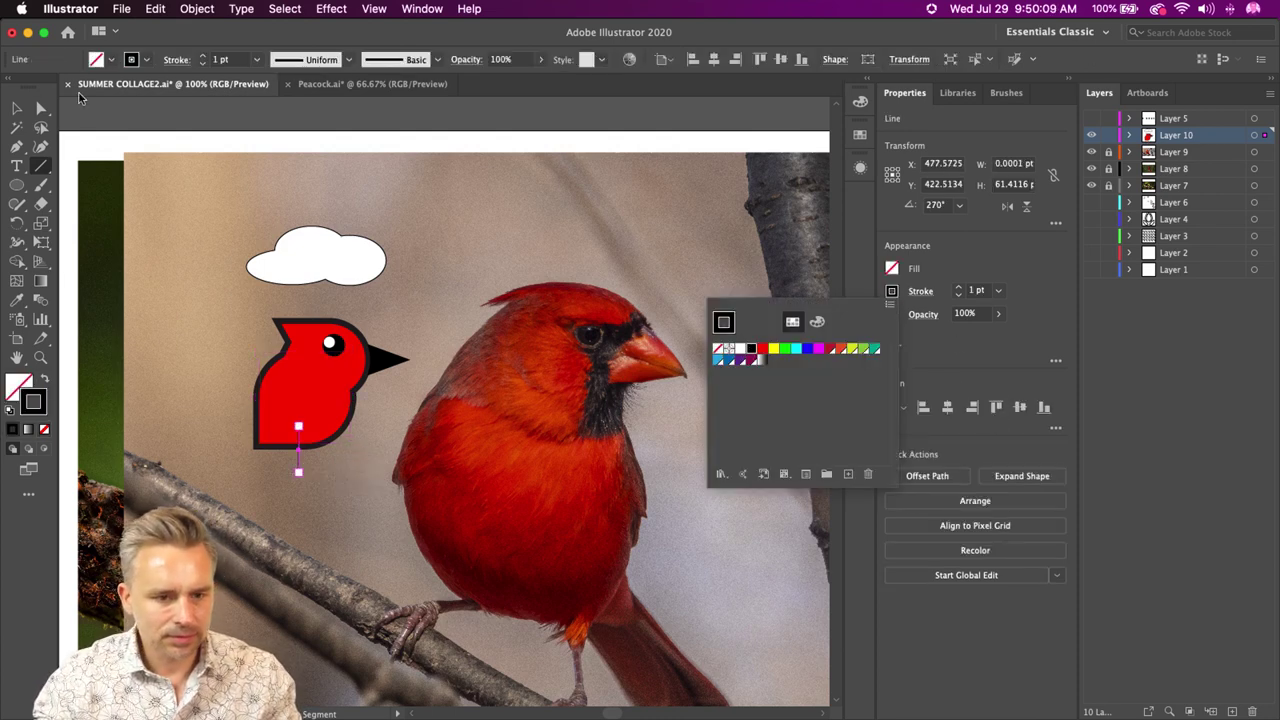
pyautogui.click(202, 56)
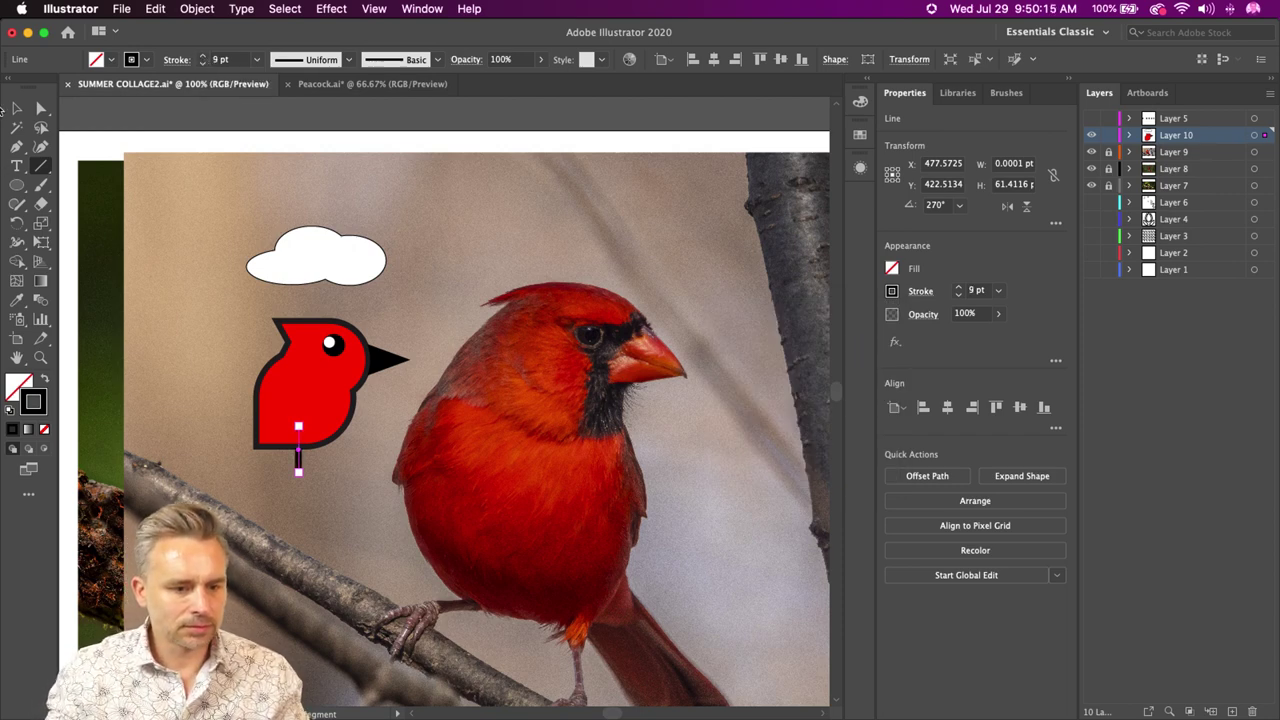
# - Nudge the leg line about 9 pt down and 15 pt back toward the bird's tail side
pyautogui.click(15, 110)
pyautogui.press('Down')
pyautogui.press('Down')
pyautogui.press('Down')
pyautogui.press('Down')
pyautogui.press('Down')
pyautogui.press('Down')
pyautogui.press('Down')
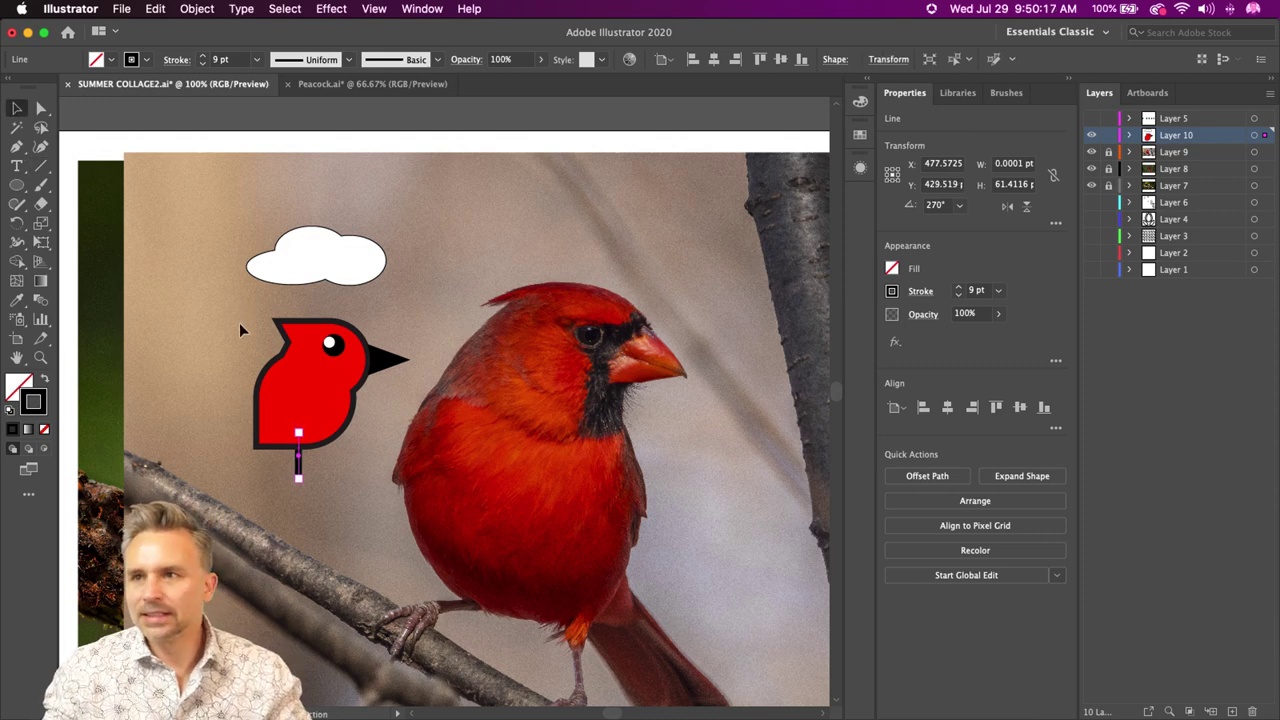
pyautogui.hotkey('shift', 'Left')
pyautogui.hotkey('shift', 'Left')
pyautogui.hotkey('shift', 'Left')
pyautogui.hotkey('shift', 'Left')
pyautogui.press('Right')
pyautogui.press('Right')
pyautogui.press('Right')
pyautogui.press('Right')
pyautogui.press('Right')
pyautogui.press('Right')
pyautogui.press('Right')
pyautogui.press('Right')
pyautogui.press('Right')
pyautogui.press('Right')
pyautogui.press('Right')
pyautogui.press('Right')
pyautogui.press('Right')
pyautogui.press('Right')
pyautogui.press('Right')
pyautogui.press('Right')
pyautogui.press('Right')
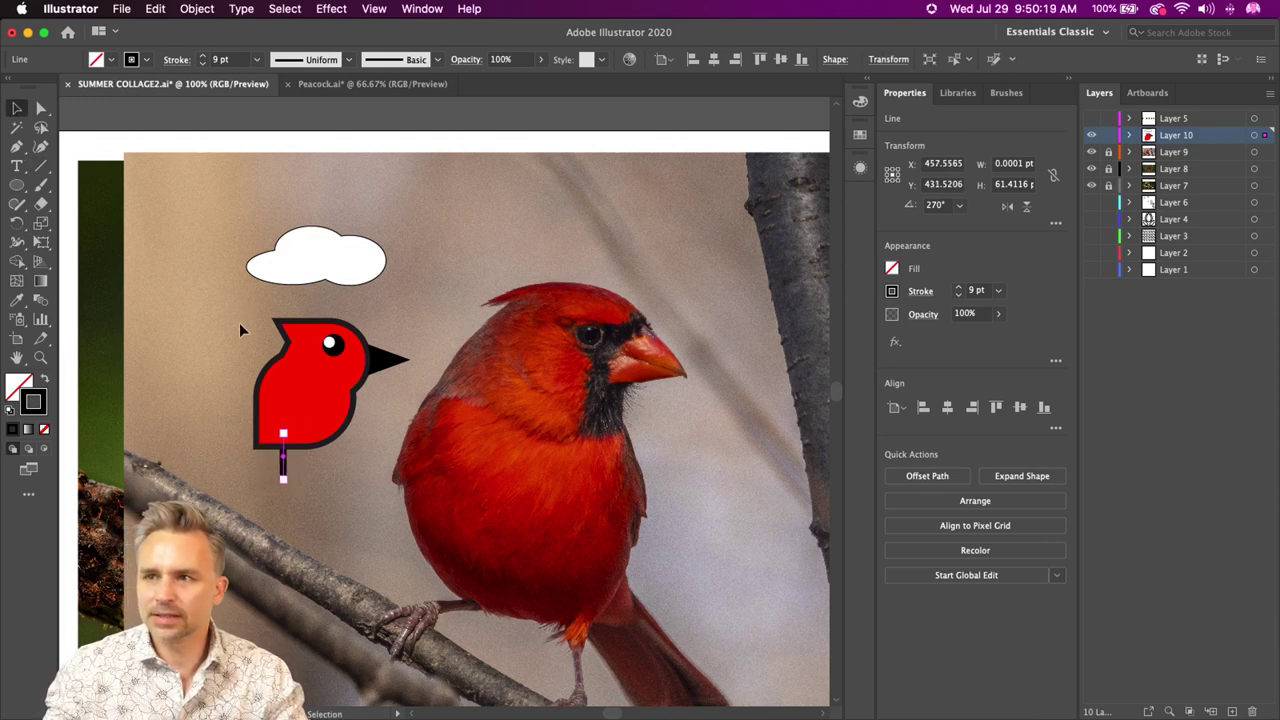
pyautogui.press('Right')
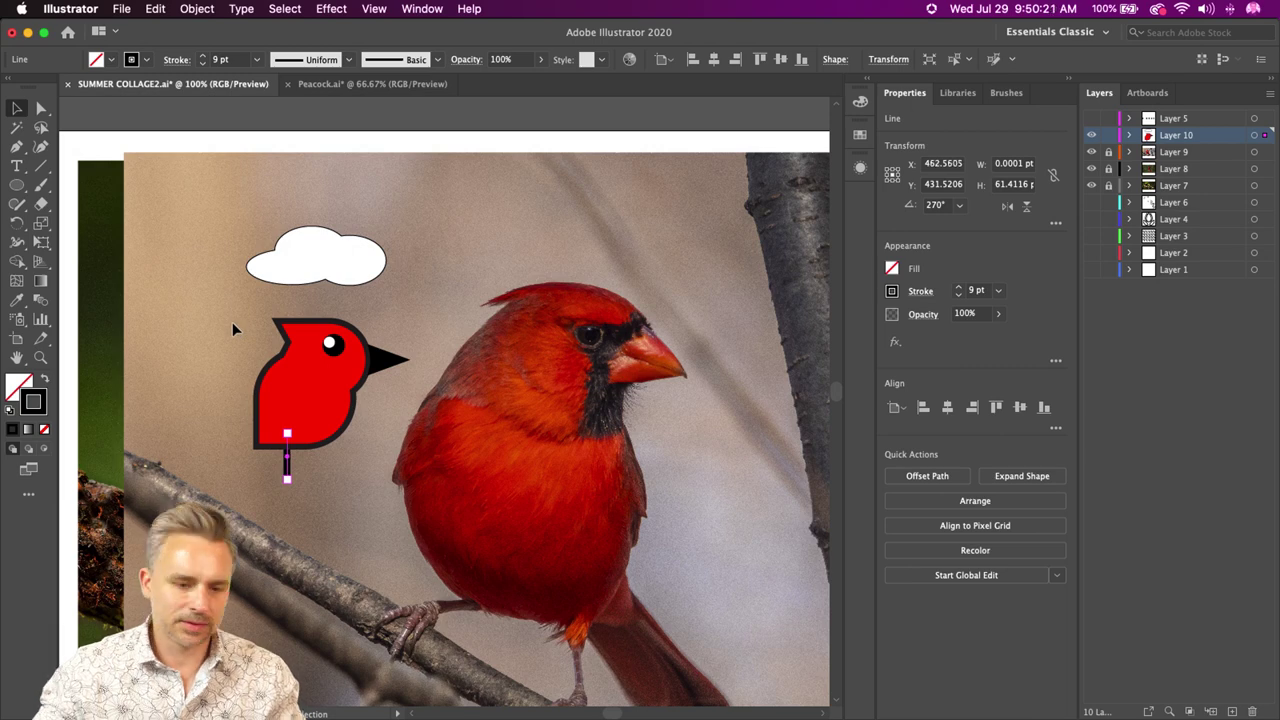
# - Duplicate the body shape inside its group about 32 pt toward the tail side and resize the copy to about 99 × 107 pt
pyautogui.moveTo(229, 342); pyautogui.dragTo(275, 308)
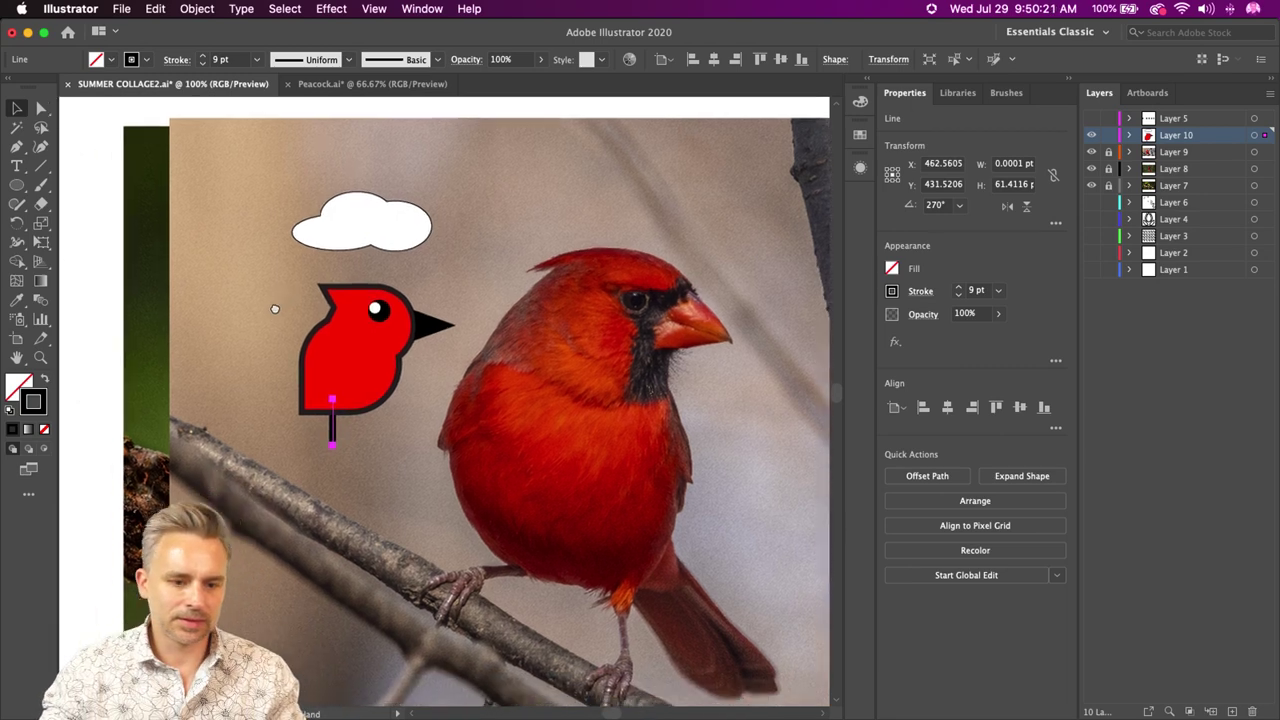
pyautogui.click(316, 382)
pyautogui.doubleClick(318, 380)
pyautogui.moveTo(331, 372); pyautogui.dragTo(305, 391)
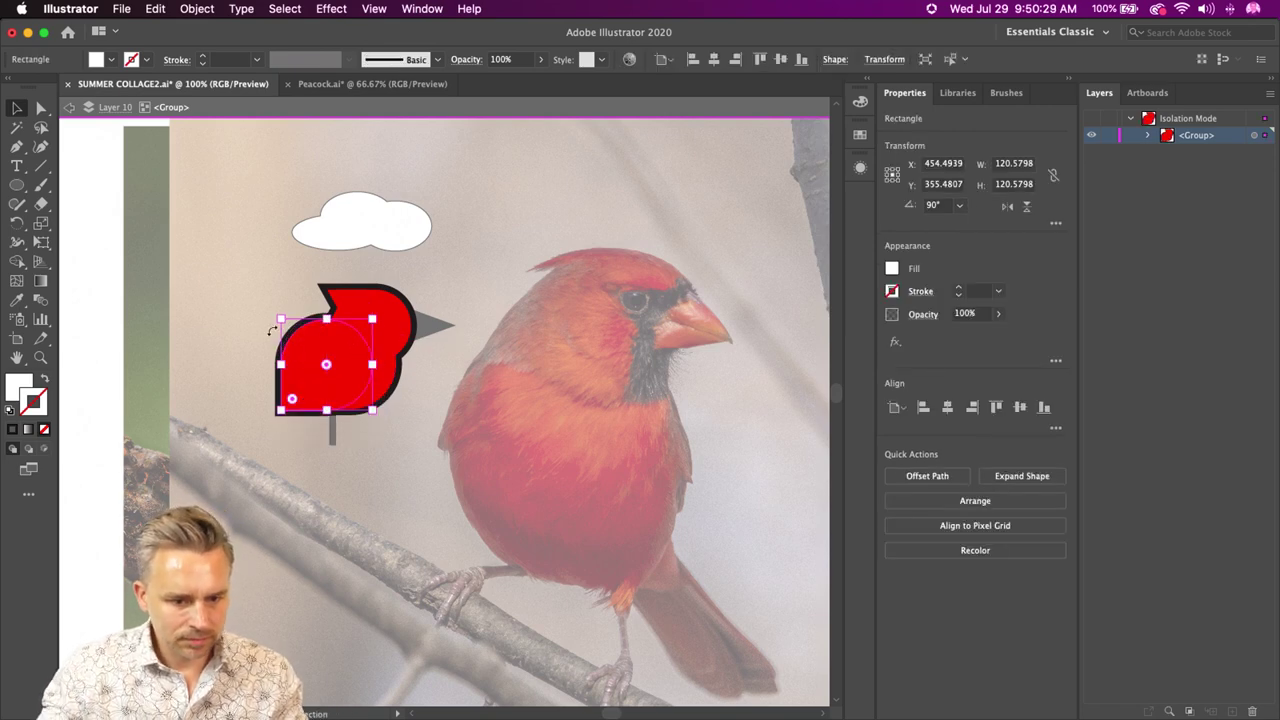
pyautogui.moveTo(273, 314); pyautogui.dragTo(297, 329)
# - Pull the copied shape's lower rear corner out to about X 385 pt, Y 445 pt as a pointed tail, and leave isolation mode
pyautogui.click(41, 108)
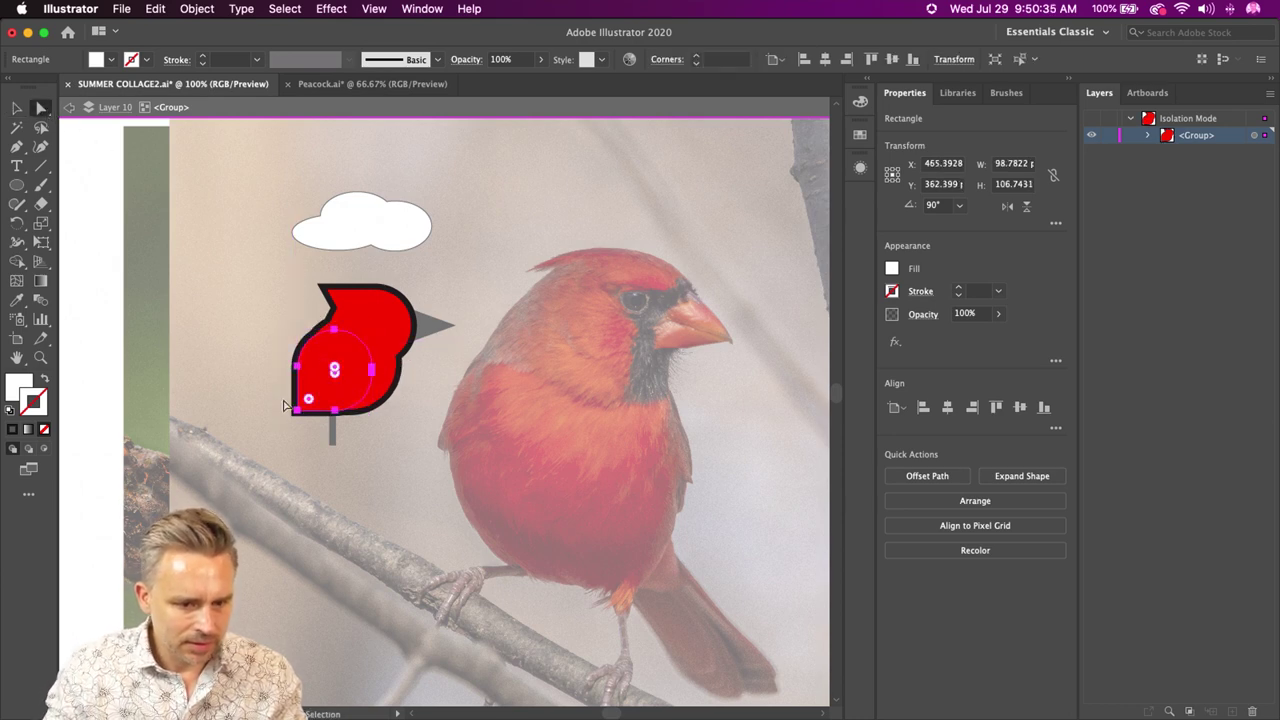
pyautogui.moveTo(302, 405); pyautogui.dragTo(258, 440)
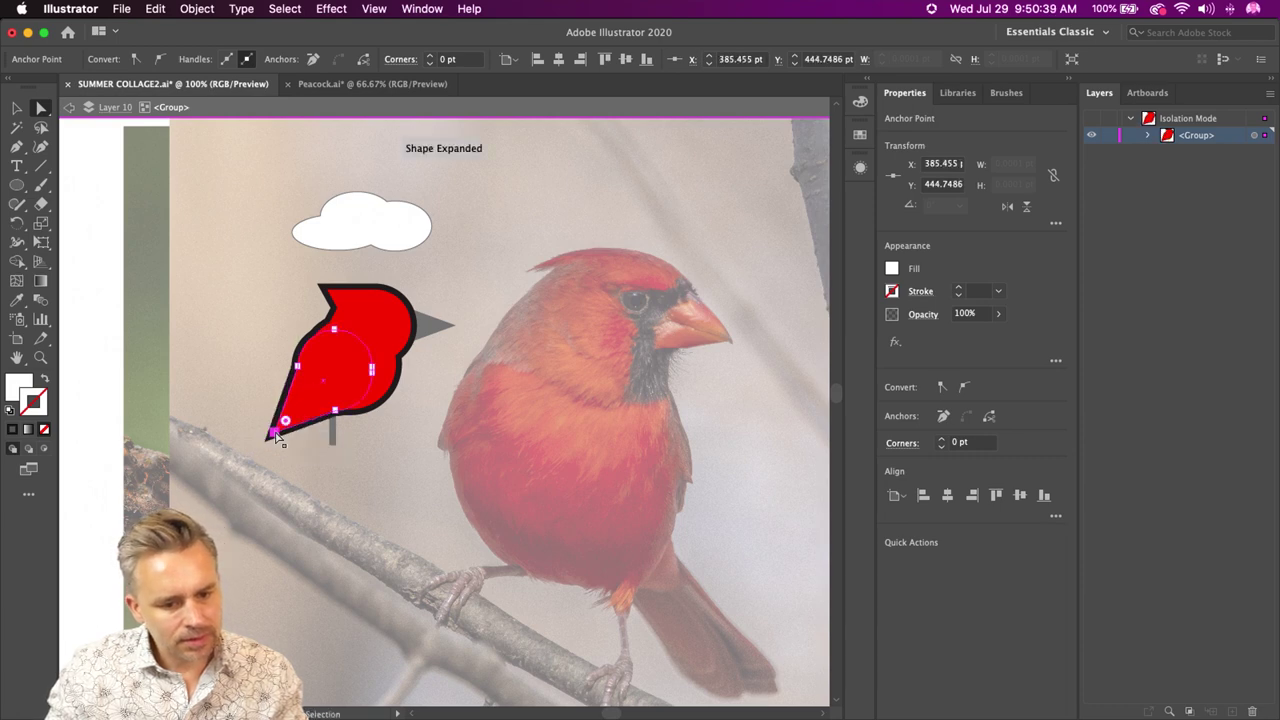
pyautogui.doubleClick(236, 350)
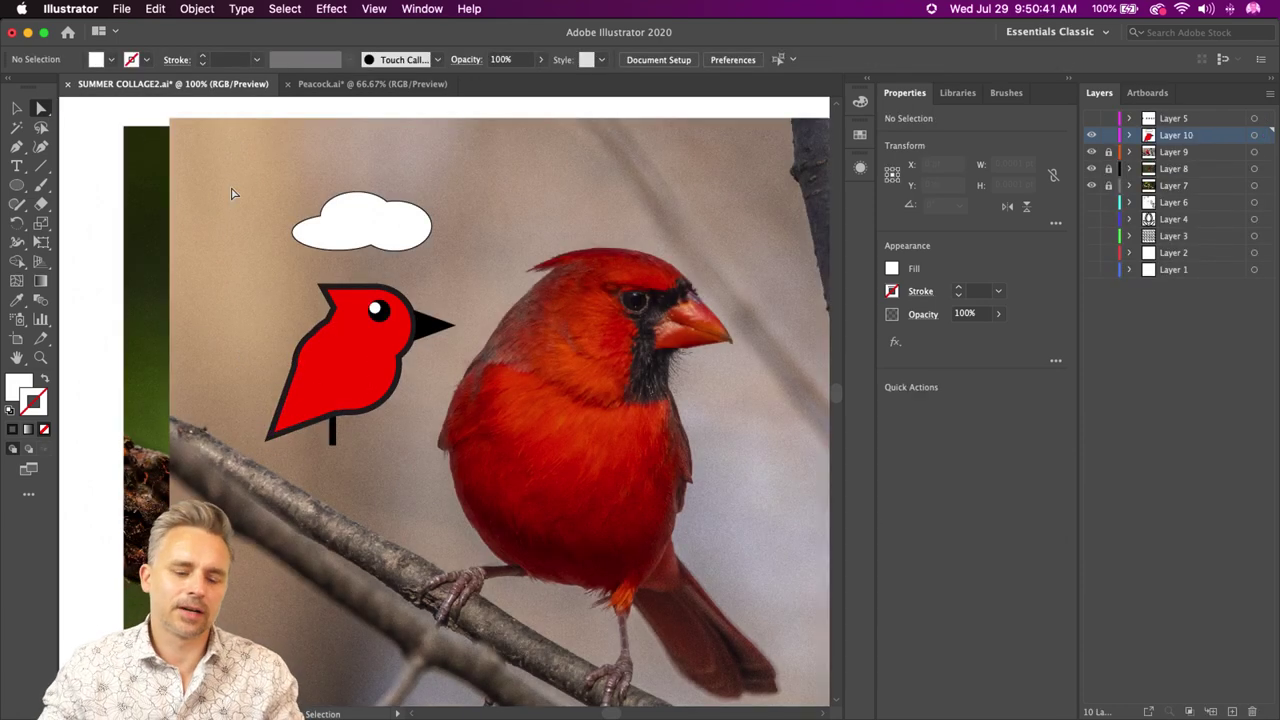
# - Move the leg line about 31 pt forward beneath the bird's body
pyautogui.click(335, 440)
pyautogui.press('Right')
pyautogui.press('Right')
pyautogui.press('Right')
pyautogui.press('Right')
pyautogui.press('Right')
pyautogui.press('Right')
pyautogui.press('Right')
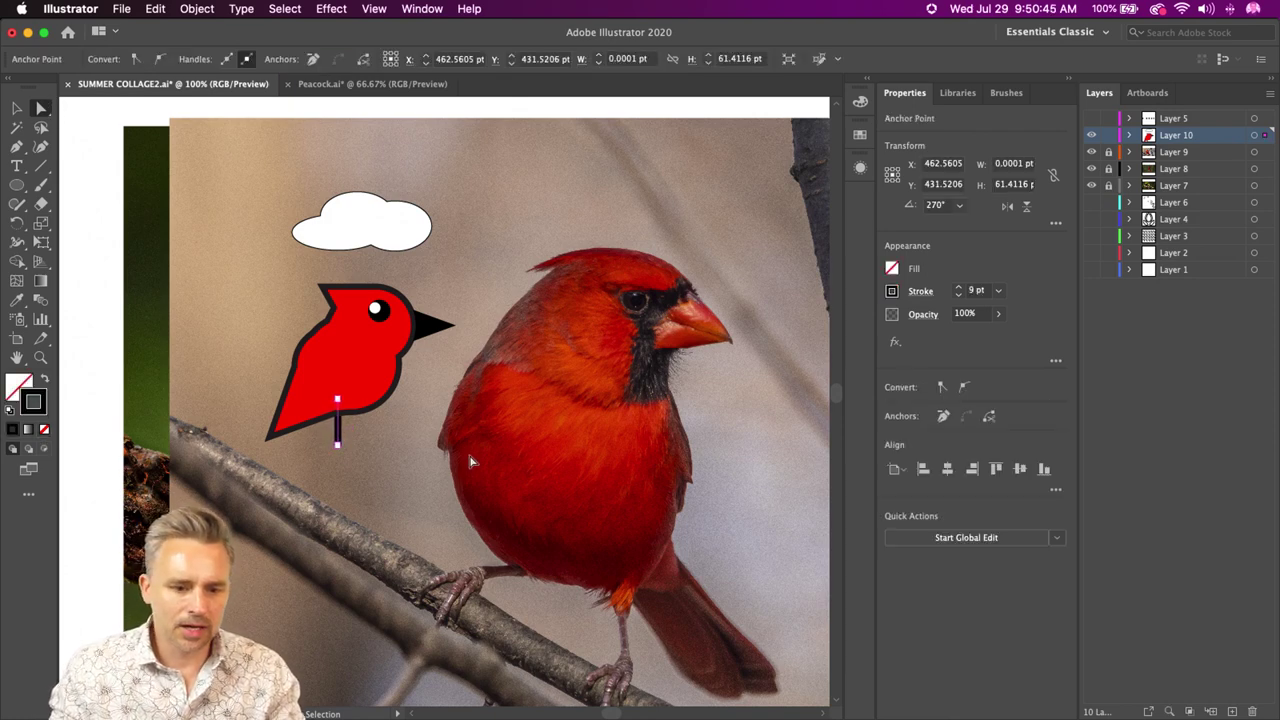
pyautogui.press('Right')
pyautogui.press('Right')
pyautogui.press('Right')
pyautogui.press('Right')
pyautogui.press('Right')
pyautogui.press('Right')
pyautogui.press('Right')
pyautogui.press('Right')
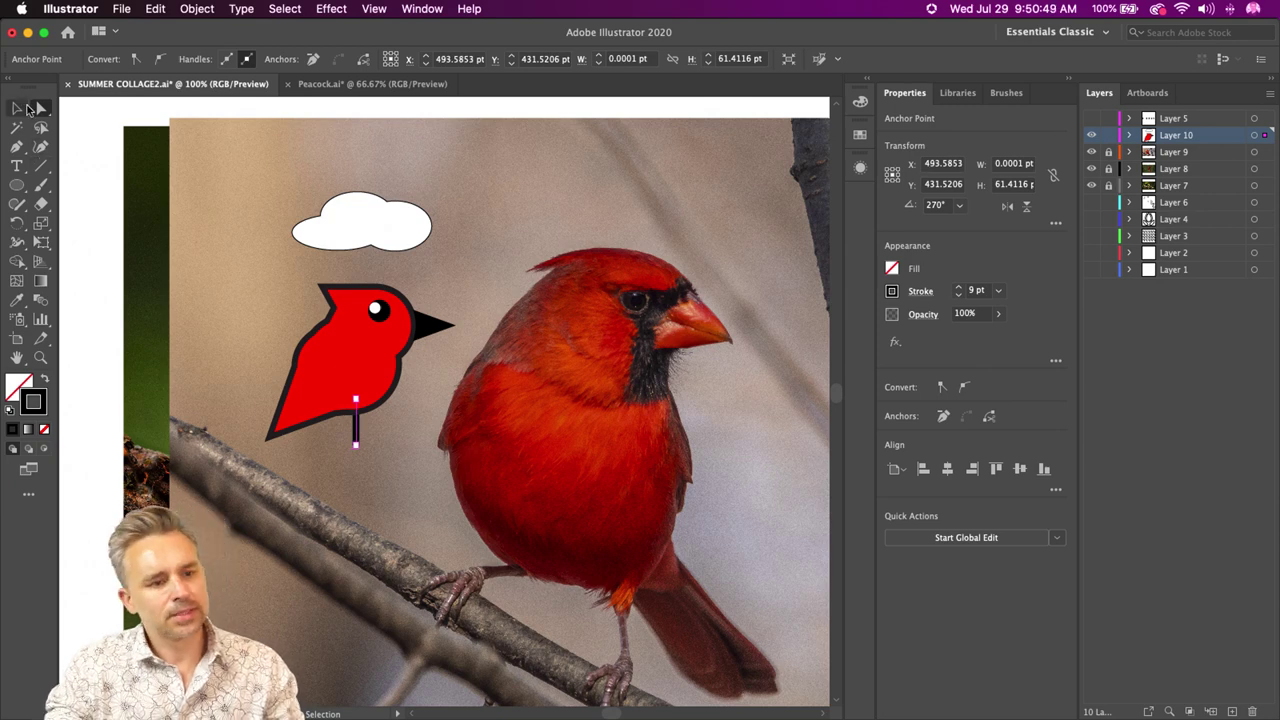
# - Delete the white cloud shape above the bird
pyautogui.click(27, 108)
pyautogui.click(292, 348)
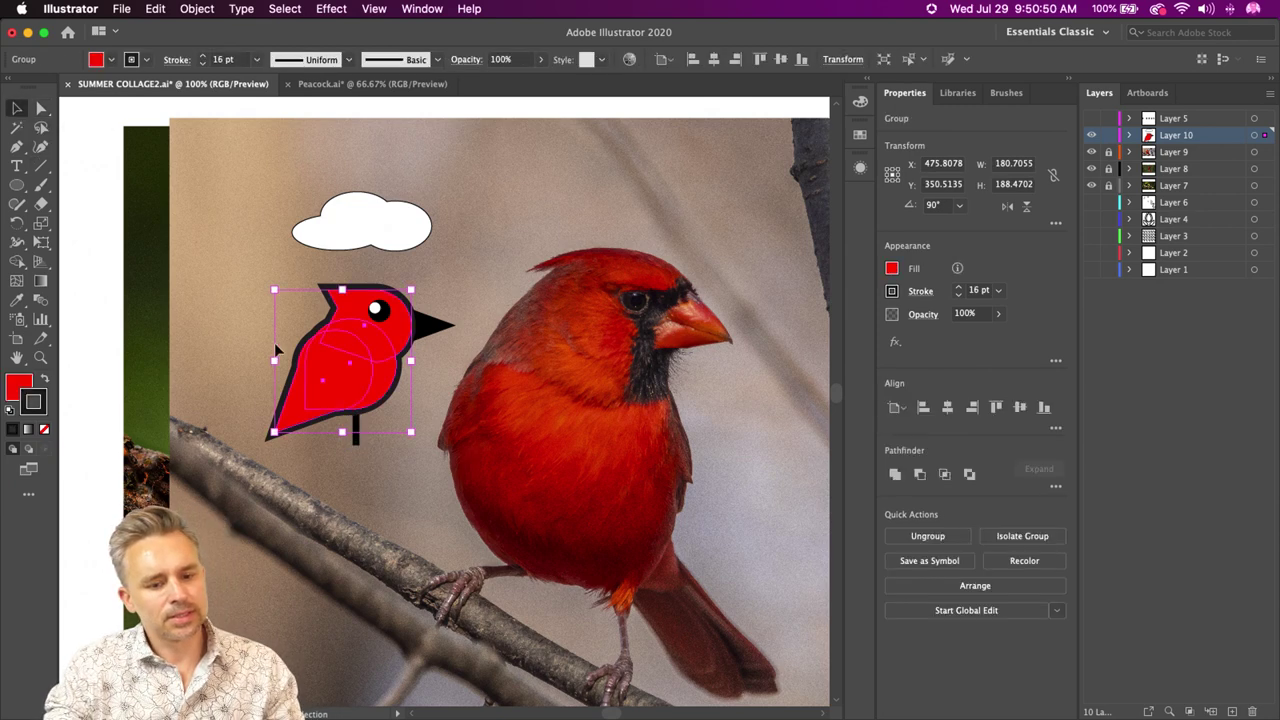
pyautogui.click(351, 215)
pyautogui.click(205, 241)
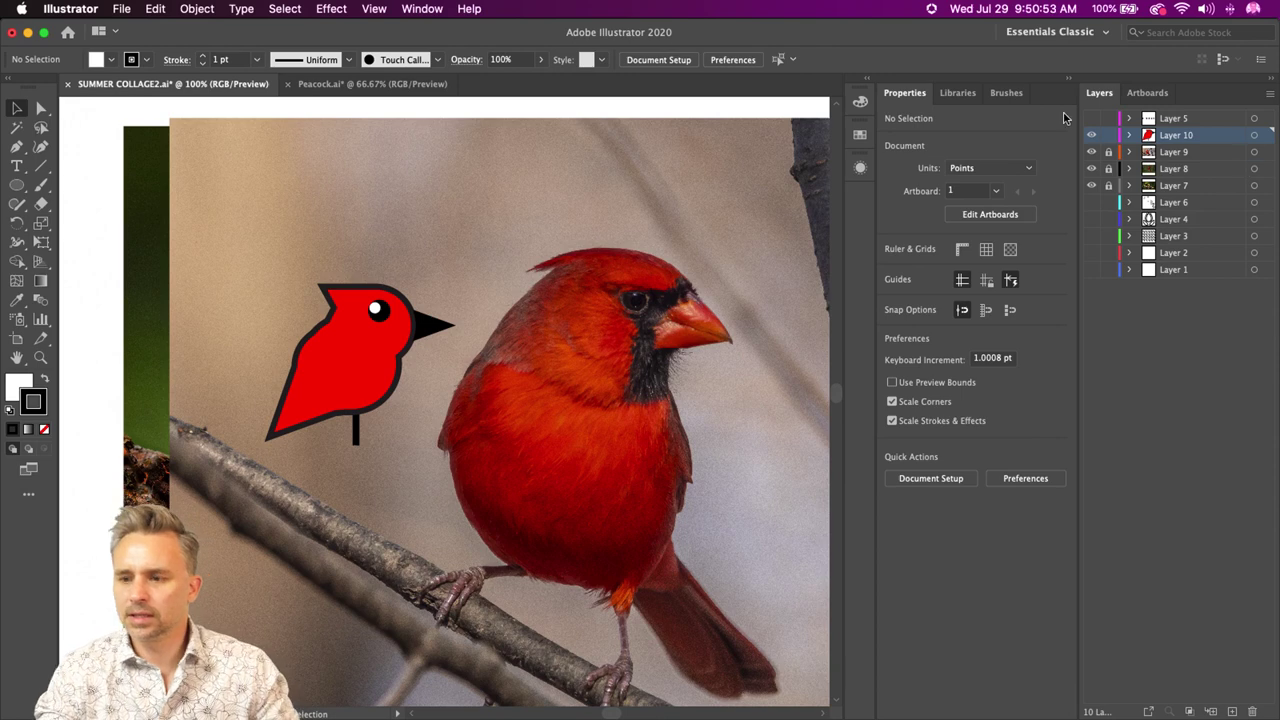
# - Group all the bird's parts and move the group to about X 352 pt, Y 309 pt, away from the photographed cardinal
pyautogui.moveTo(205, 250); pyautogui.dragTo(508, 527)
pyautogui.press('super+g')
pyautogui.moveTo(372, 368); pyautogui.dragTo(255, 331)
pyautogui.press('space')
pyautogui.moveTo(560, 291); pyautogui.dragTo(436, 251)
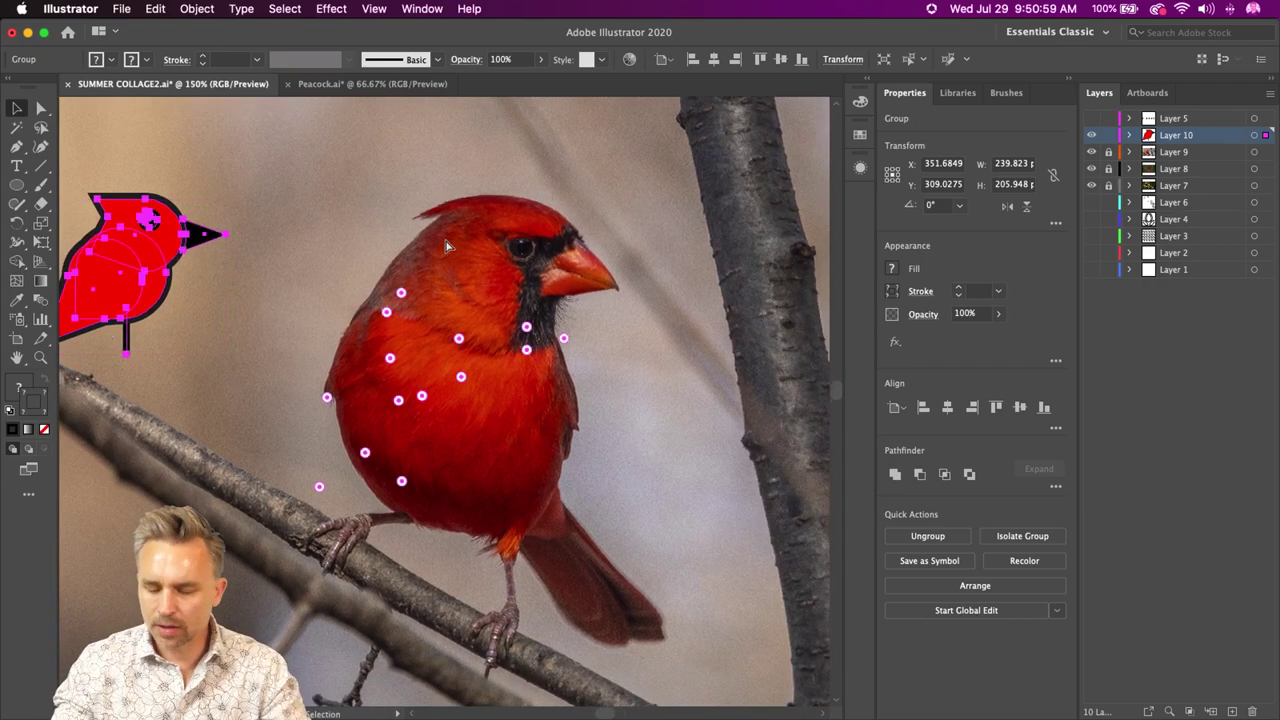
# - Deselect the drawn bird and add a new layer directly above its layer for tracing the photographed cardinal
pyautogui.press('super+=')
pyautogui.press('super+=')
pyautogui.click(750, 204)
pyautogui.press('space')
pyautogui.moveTo(780, 314); pyautogui.dragTo(142, 228)
pyautogui.click(1232, 711)
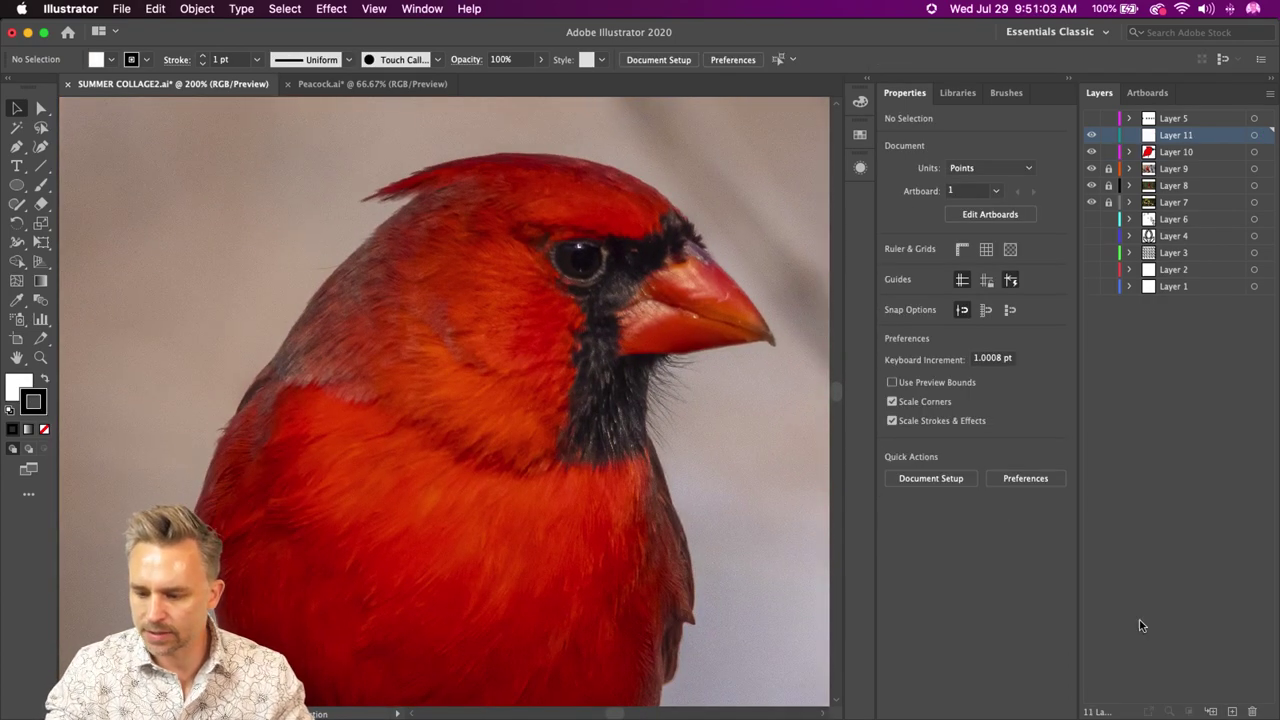
# - Trace the photographed cardinal's beak as a closed curved shape with the Pen tool, including the notch at its upper base
pyautogui.press('p')
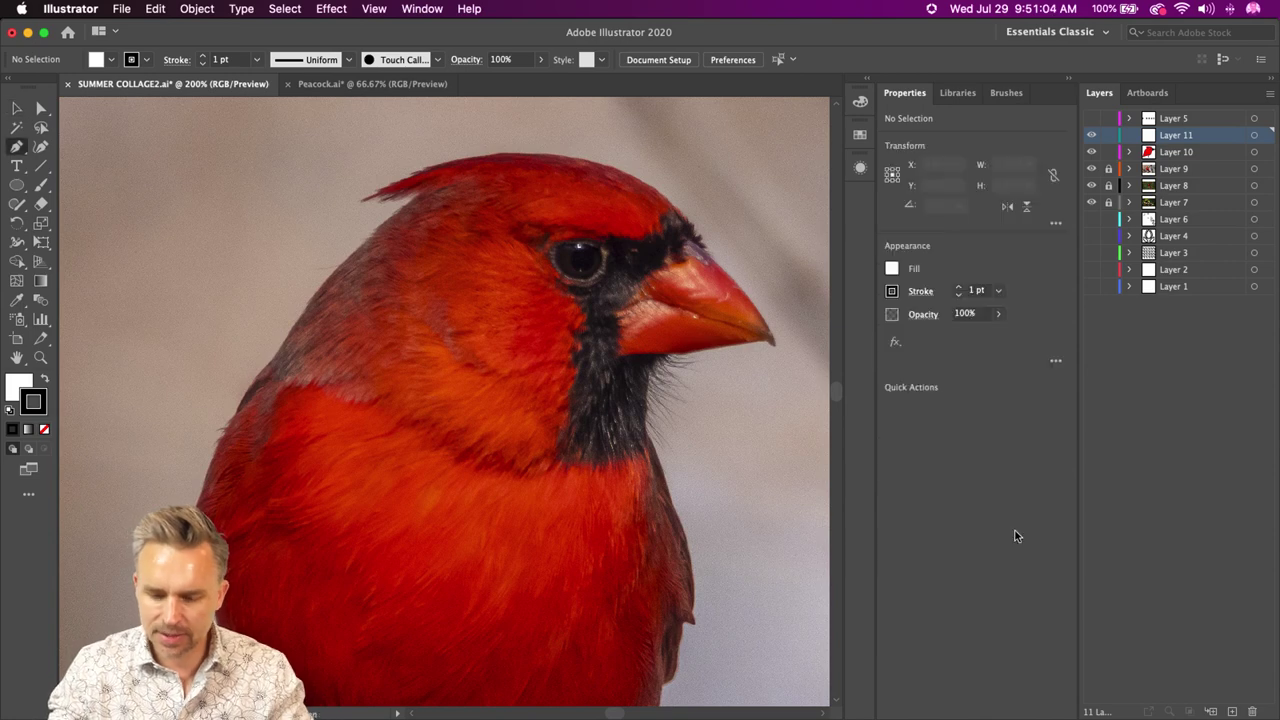
pyautogui.click(770, 340)
pyautogui.moveTo(704, 250); pyautogui.dragTo(677, 234)
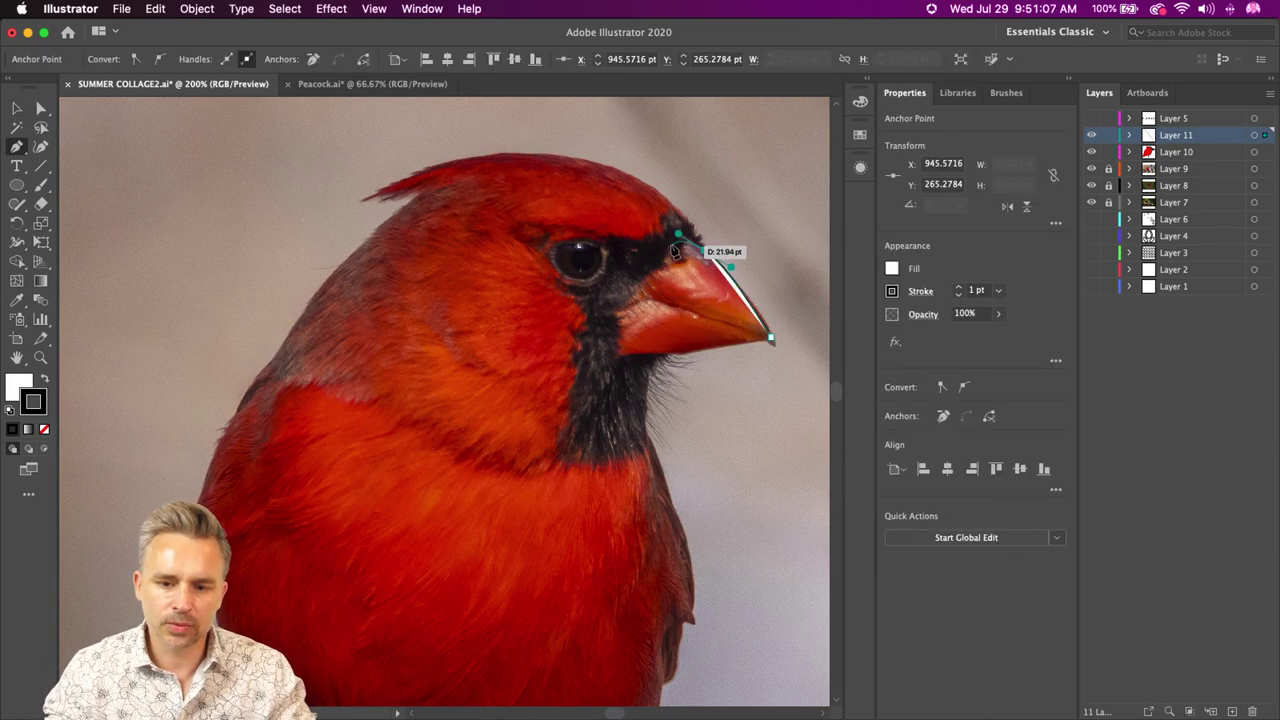
pyautogui.click(672, 245)
pyautogui.click(683, 264)
pyautogui.moveTo(614, 300); pyautogui.dragTo(627, 358)
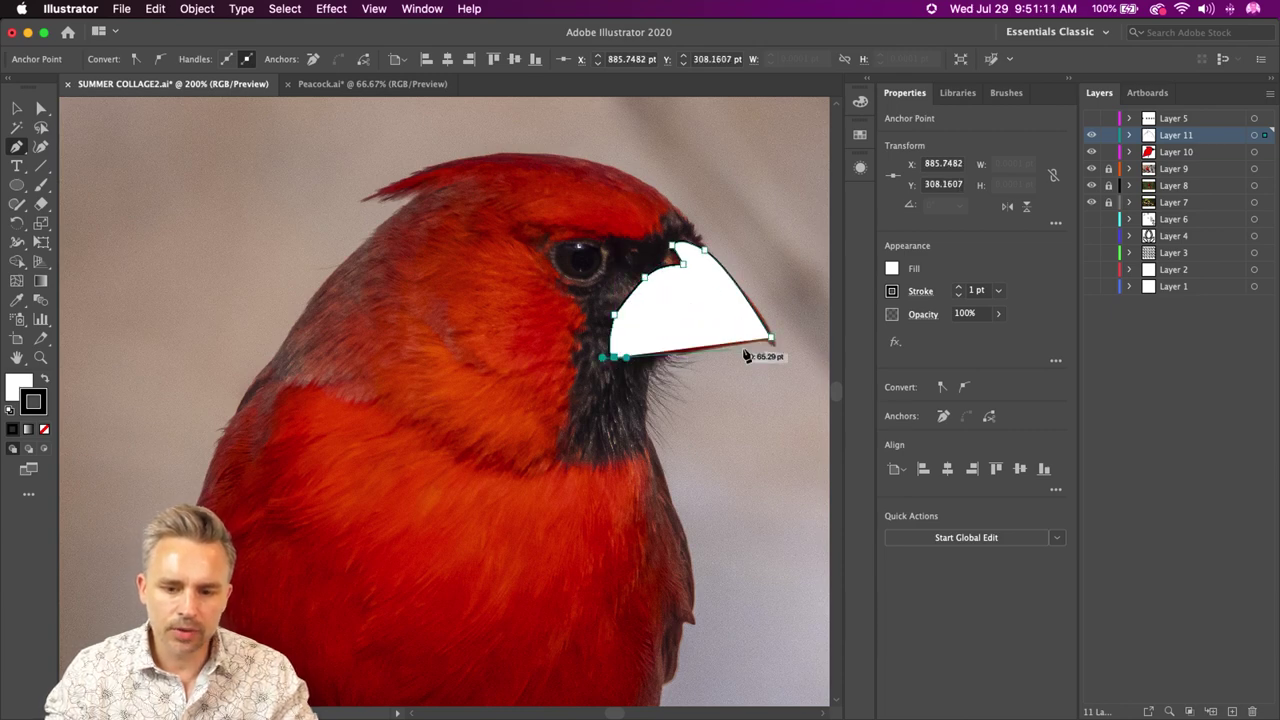
pyautogui.moveTo(770, 338); pyautogui.dragTo(788, 340)
# - Give the beak shape a black fill and no stroke
pyautogui.click(44, 379)
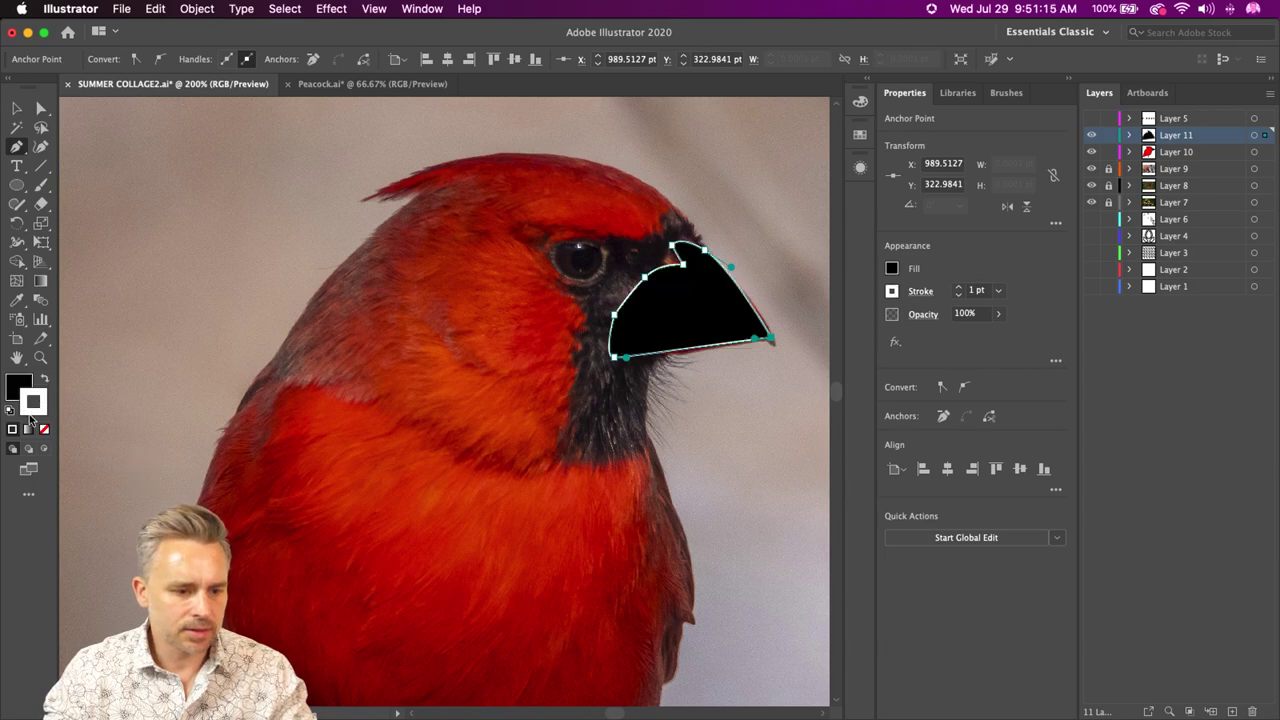
pyautogui.click(45, 430)
pyautogui.scroll(3, 783, 230)
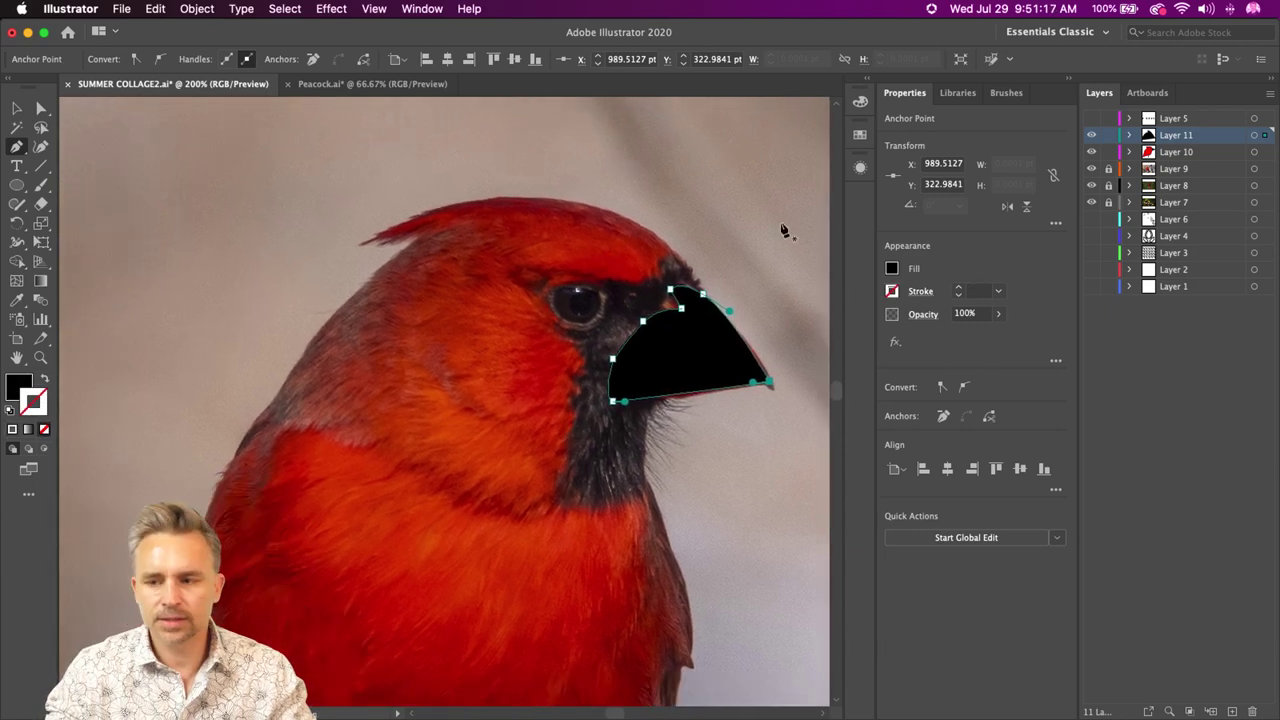
# - Add another layer and, with Pencil tool fidelity at Smooth, trace the cardinal from the beak over the crest down its upper back
pyautogui.click(1232, 712)
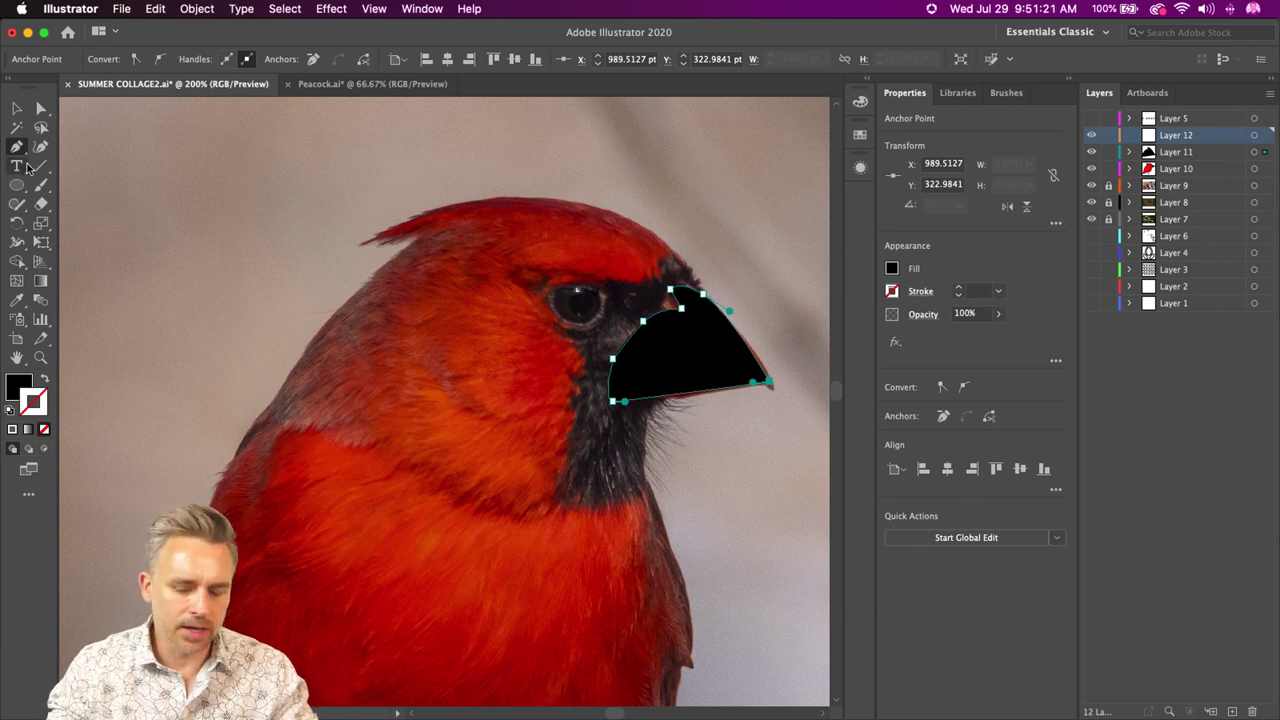
pyautogui.press('n')
pyautogui.doubleClick(16, 204)
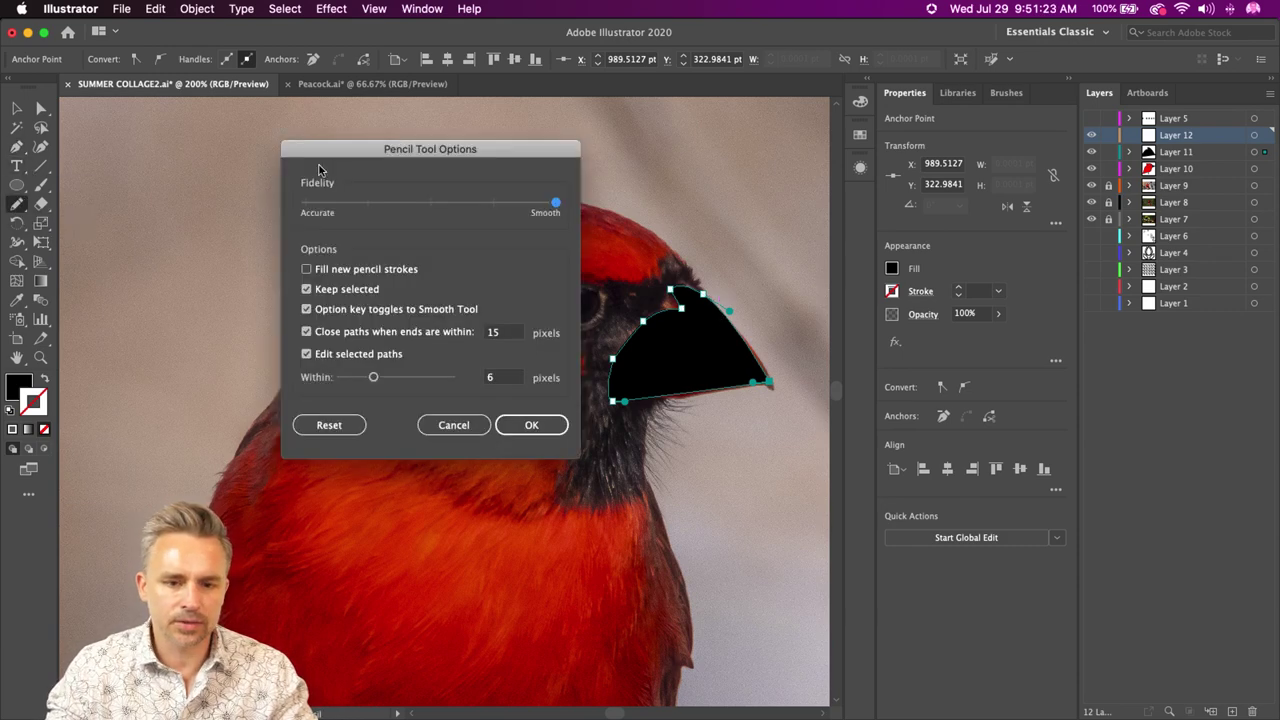
pyautogui.moveTo(336, 158)
pyautogui.mouseDown()
pyautogui.moveTo(469, 218)
pyautogui.moveTo(831, 291)
pyautogui.moveTo(837, 306)
pyautogui.mouseUp()
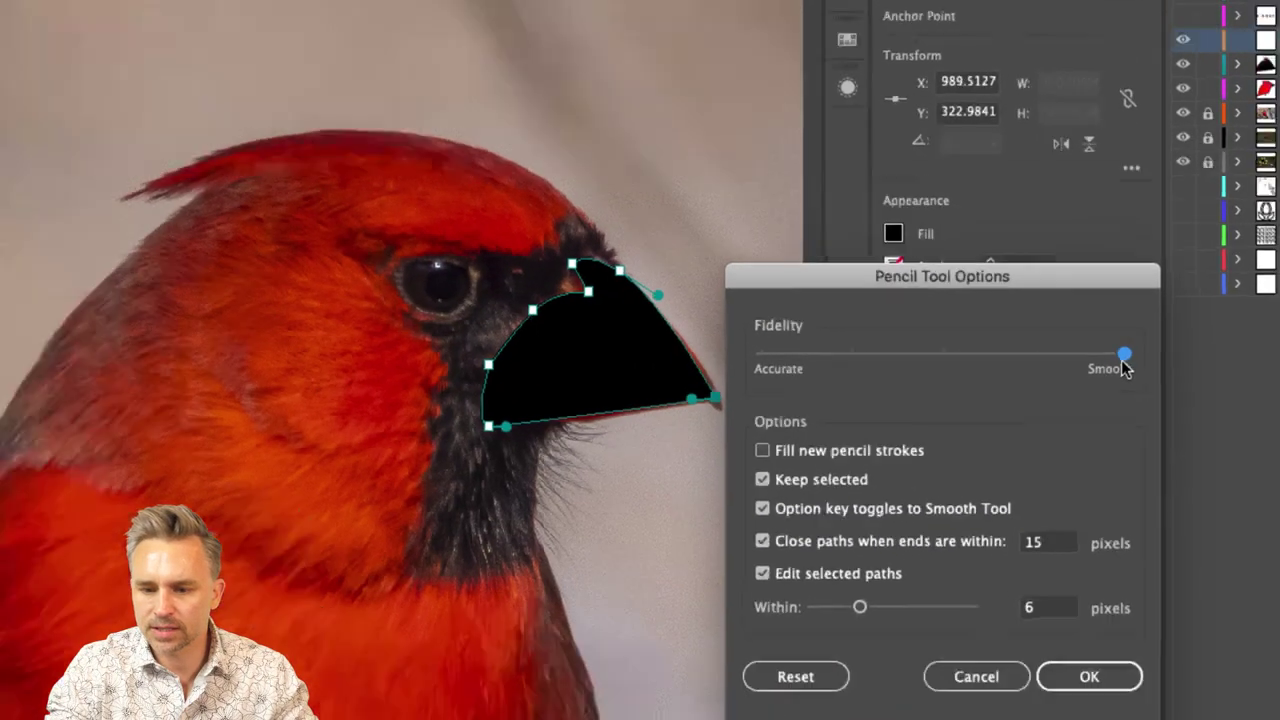
pyautogui.click(1089, 676)
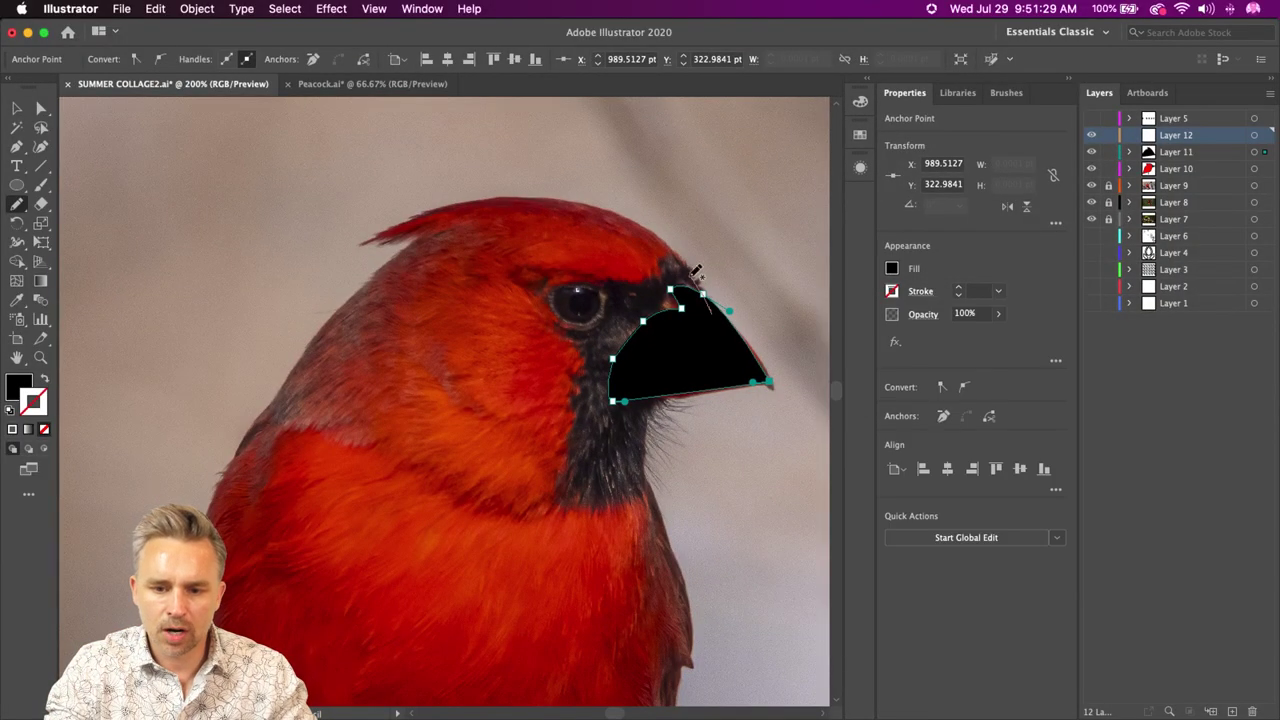
pyautogui.moveTo(697, 271)
pyautogui.mouseDown()
pyautogui.moveTo(632, 228)
pyautogui.moveTo(468, 208)
pyautogui.moveTo(392, 220)
pyautogui.moveTo(358, 243)
pyautogui.moveTo(422, 240)
pyautogui.moveTo(237, 456)
pyautogui.moveTo(360, 403)
pyautogui.moveTo(340, 423)
pyautogui.mouseUp()
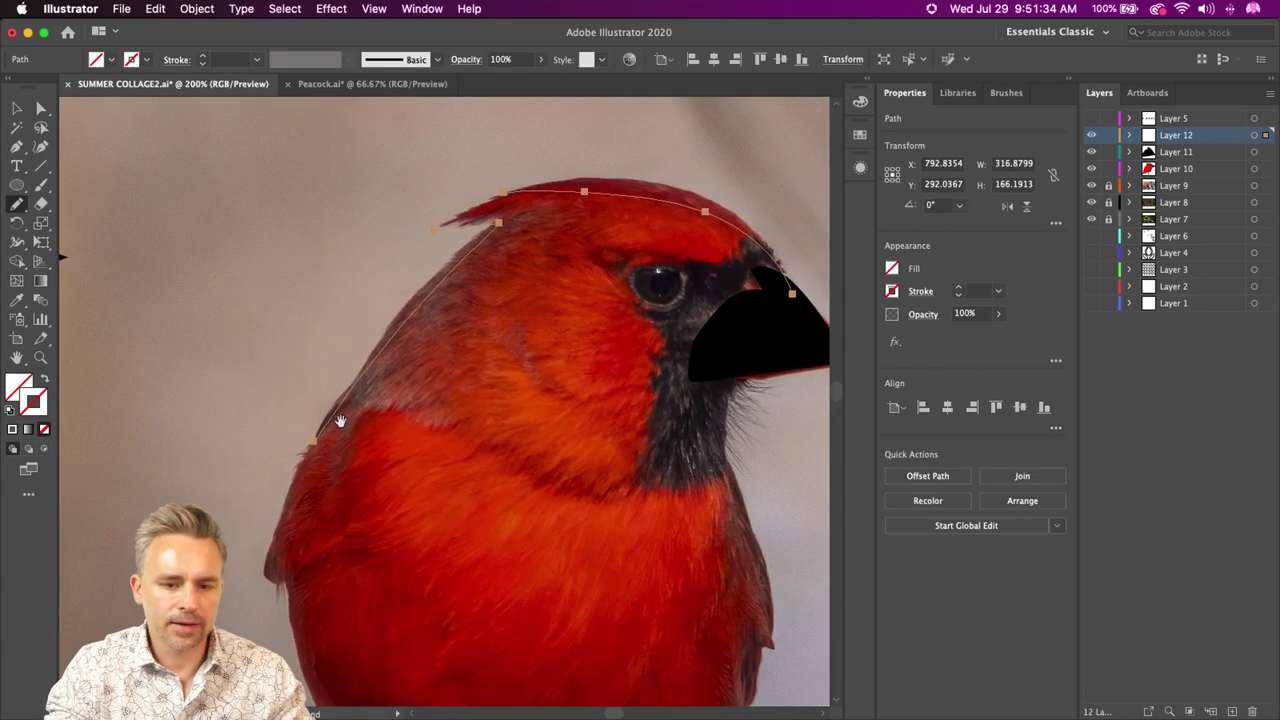
# - Change the selection color of Layer 12 to Magenta
pyautogui.doubleClick(1208, 139)
pyautogui.click(396, 270)
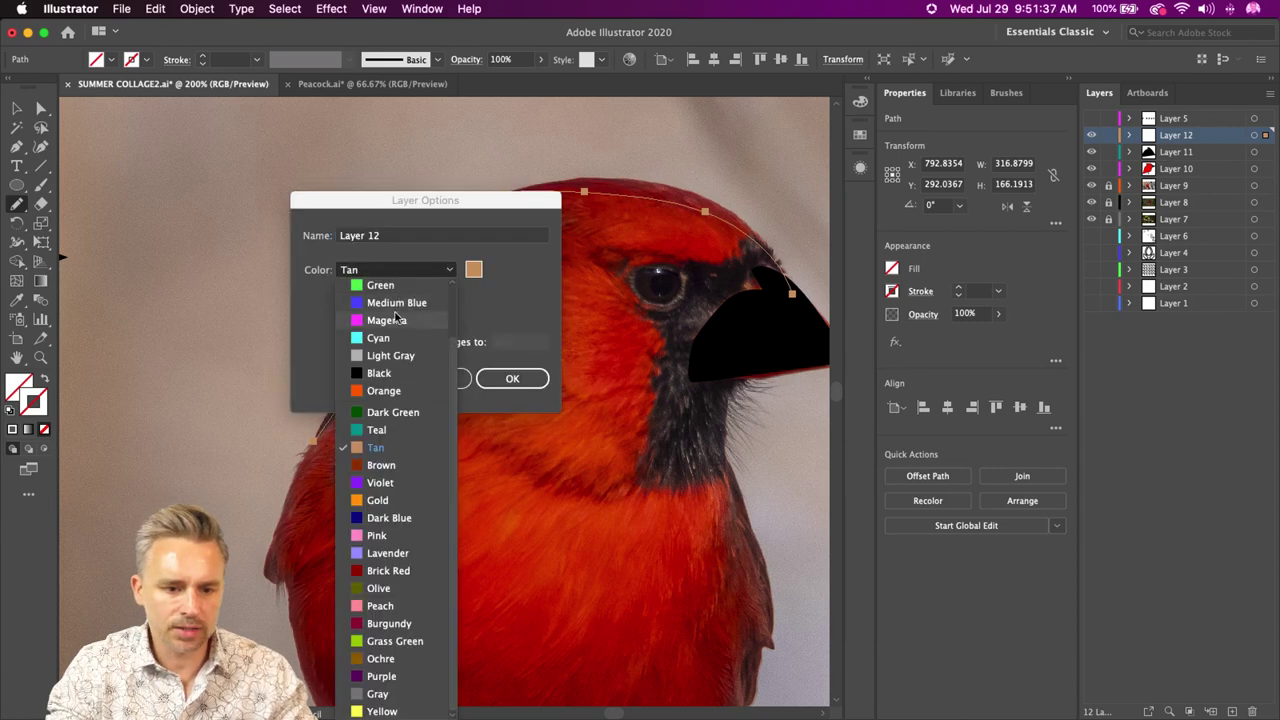
pyautogui.click(402, 318)
pyautogui.click(512, 379)
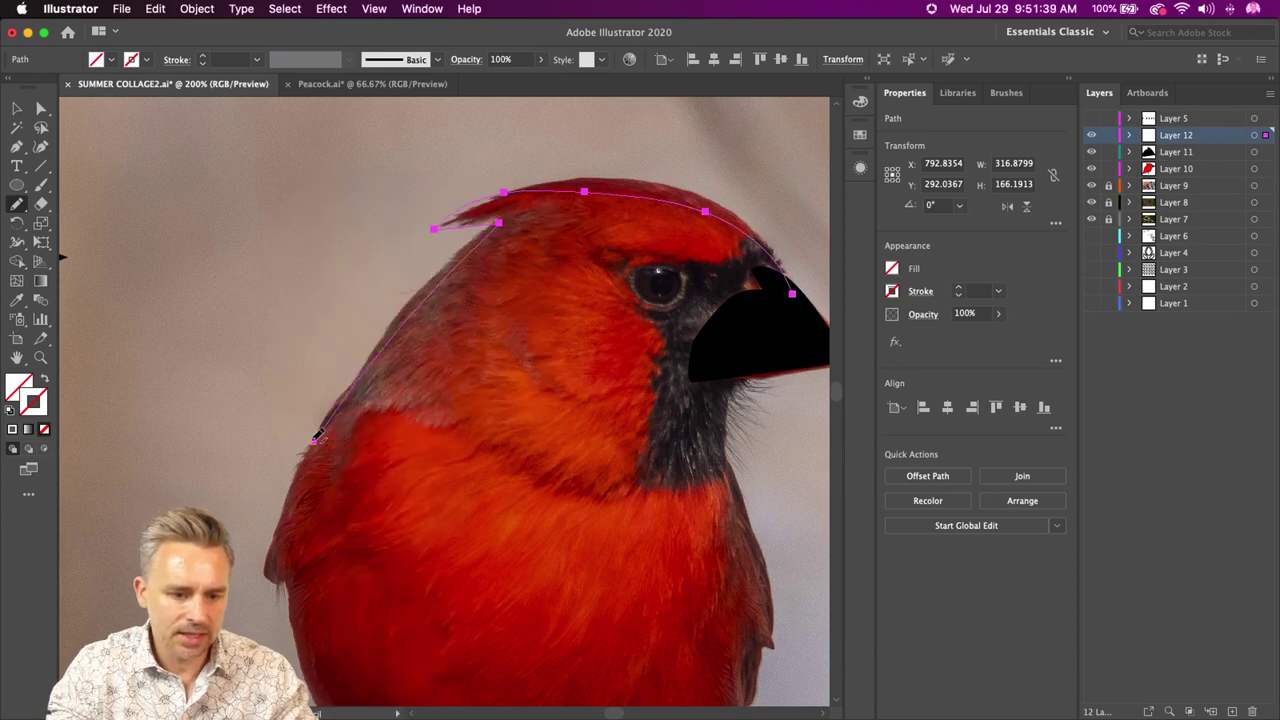
# - Extend the pencil outline down the cardinal's back to the tip of the shoulder feathers
pyautogui.moveTo(318, 436); pyautogui.dragTo(280, 517)
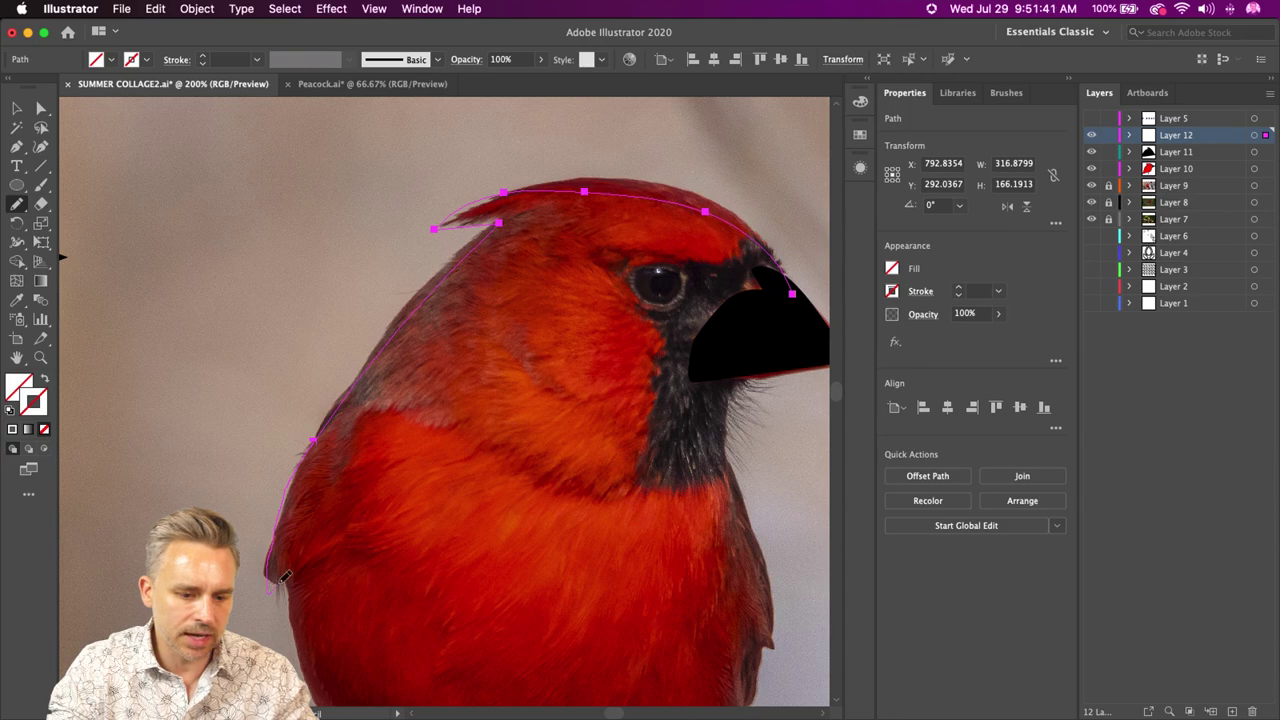
pyautogui.moveTo(296, 563); pyautogui.dragTo(297, 563)
# - Redraw the outline across the top of the head with the Pencil tool so it follows the photographed crown more closely
pyautogui.moveTo(509, 217); pyautogui.dragTo(435, 291)
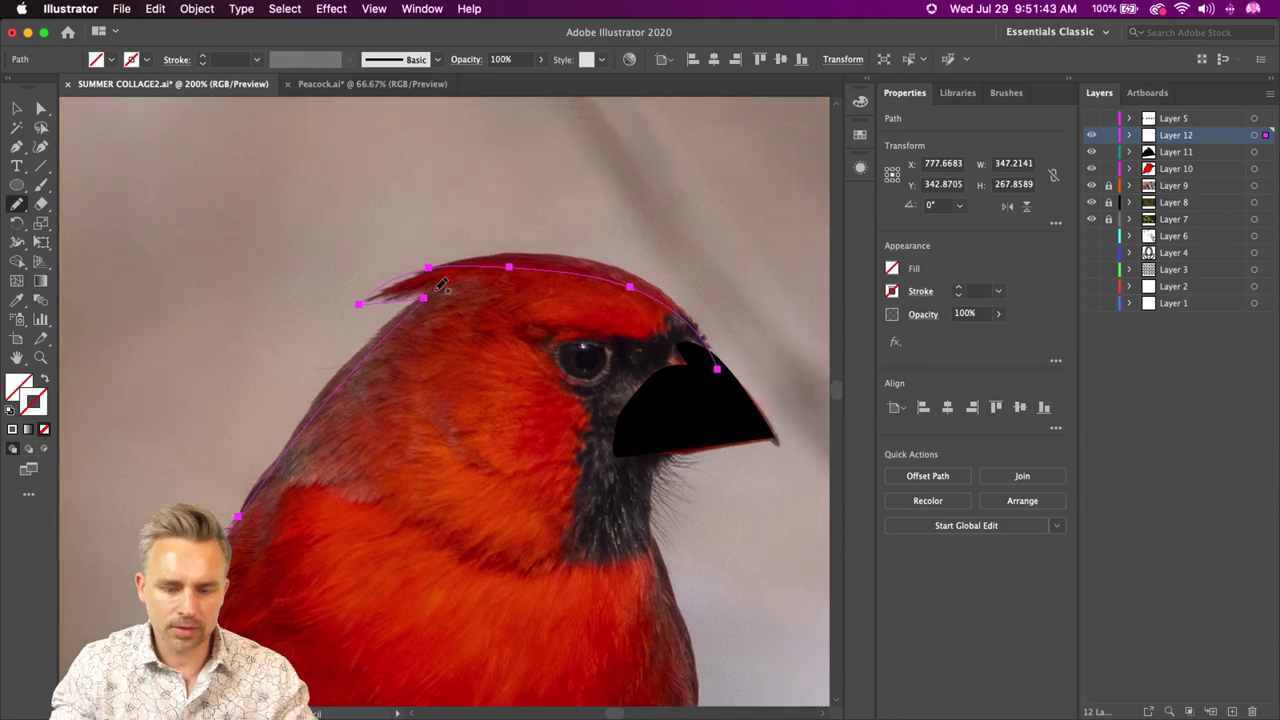
pyautogui.press('super+equal')
pyautogui.press('super+equal')
pyautogui.press('super+equal')
pyautogui.moveTo(449, 243); pyautogui.dragTo(114, 658)
pyautogui.press('super+minus')
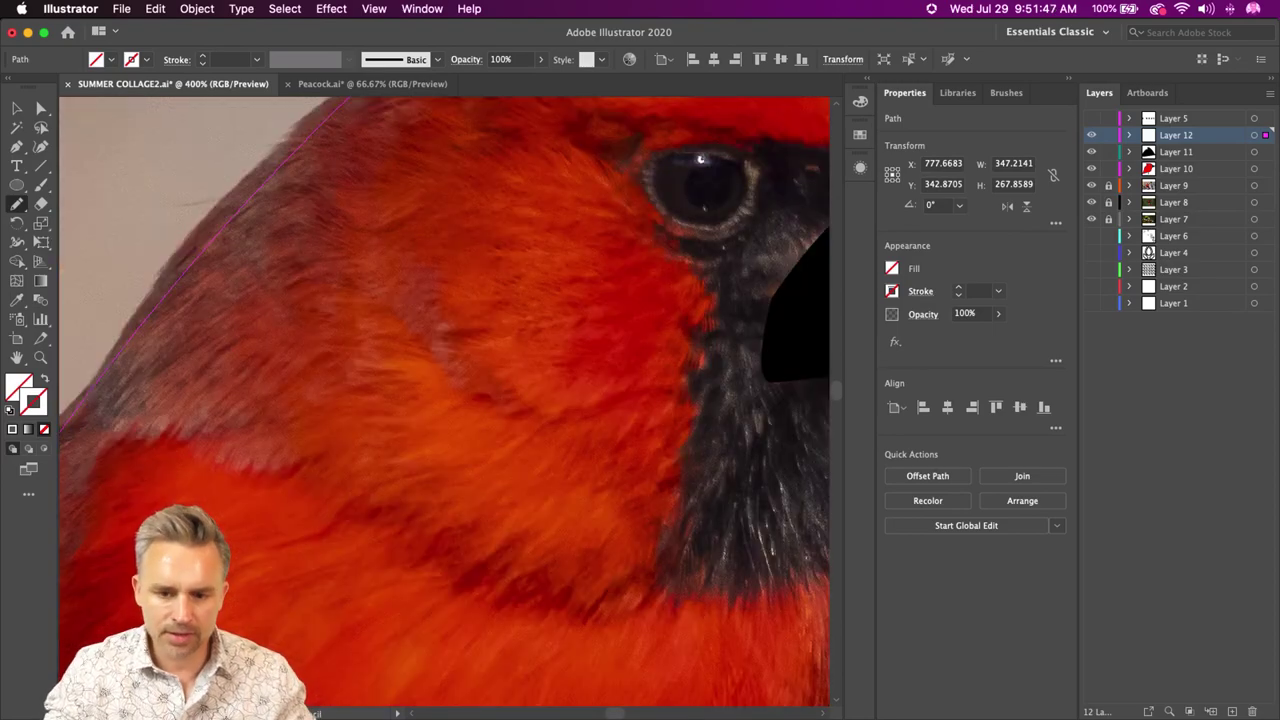
pyautogui.moveTo(614, 334); pyautogui.dragTo(437, 594)
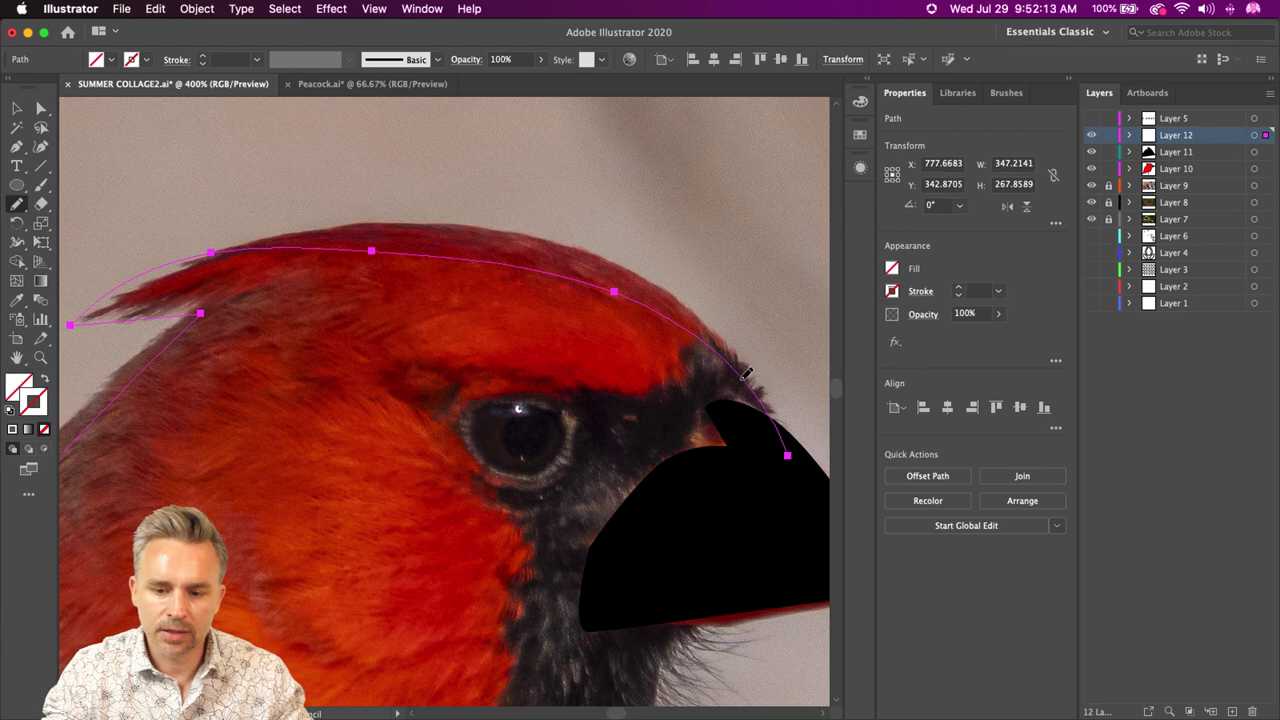
pyautogui.moveTo(737, 355)
pyautogui.mouseDown()
pyautogui.moveTo(683, 311)
pyautogui.moveTo(574, 250)
pyautogui.moveTo(391, 230)
pyautogui.moveTo(213, 248)
pyautogui.mouseUp()
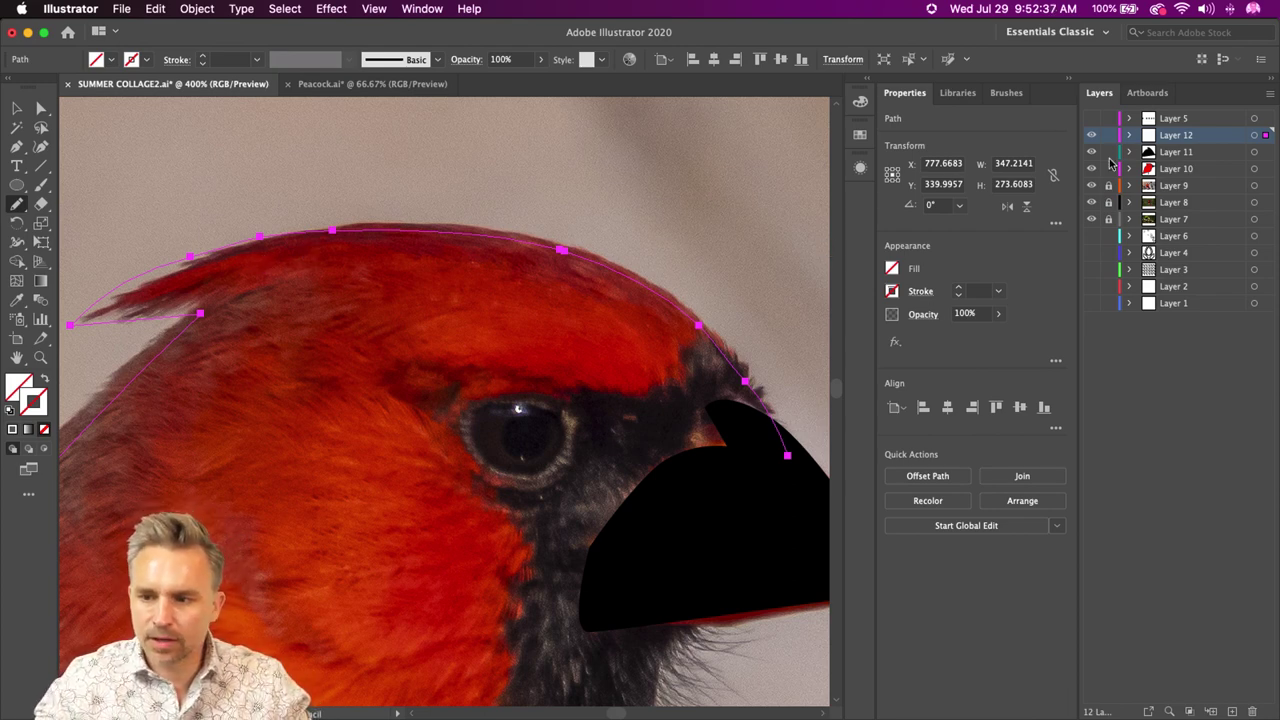
# - Unlock Layers 7, 8 and 9, and hide Layers 7 and 8
pyautogui.click(1172, 187)
pyautogui.moveTo(1109, 203); pyautogui.dragTo(1092, 226)
pyautogui.click(1108, 187)
# - Lower the cardinal photo's opacity to 55%
pyautogui.click(18, 107)
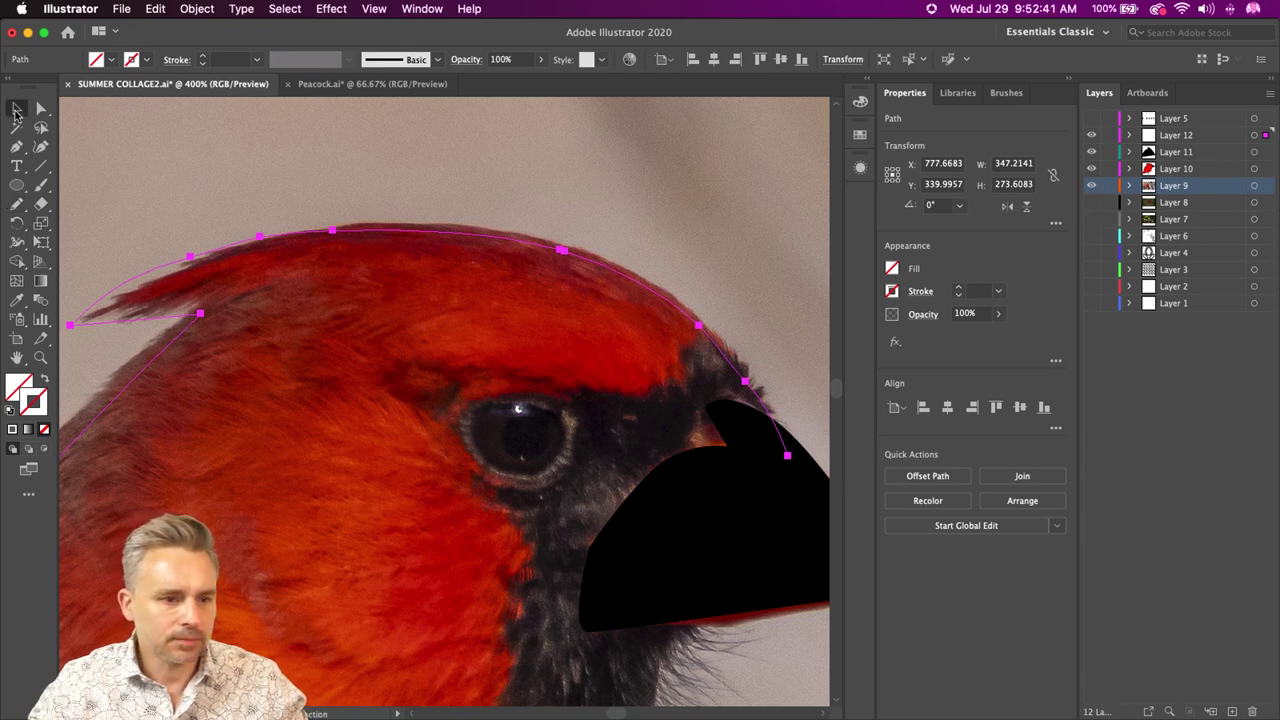
pyautogui.click(372, 386)
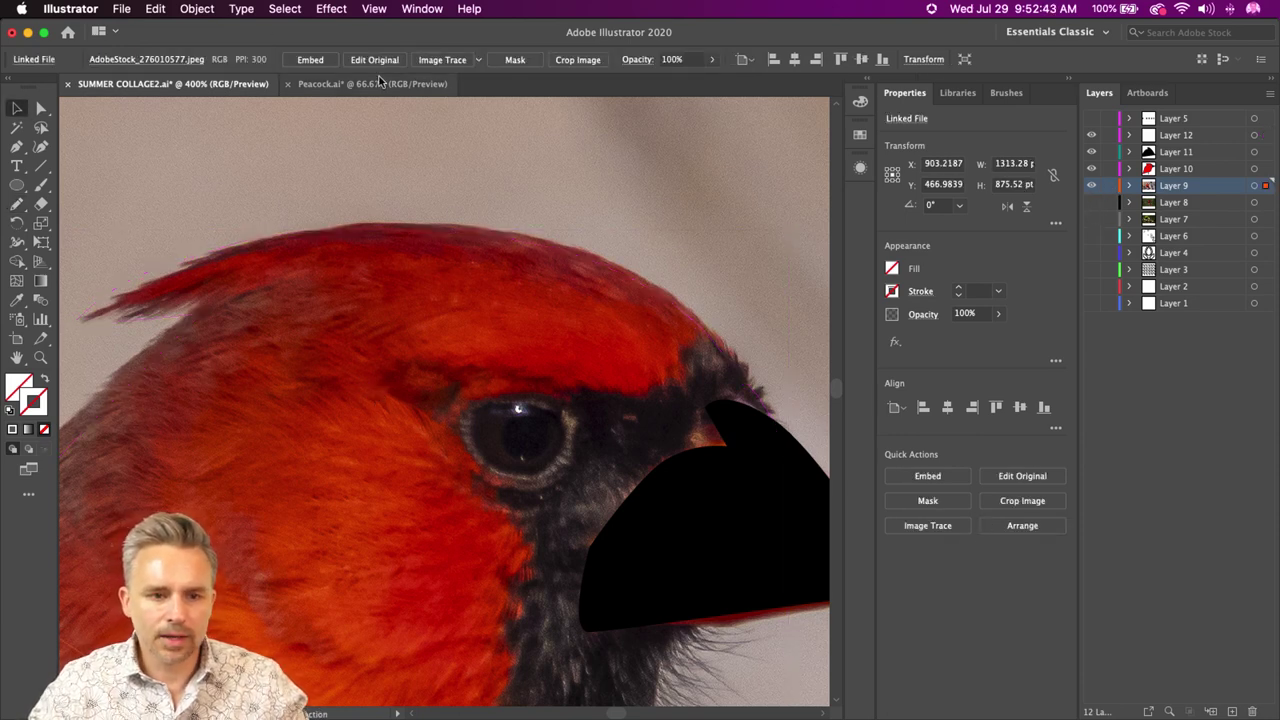
pyautogui.click(711, 59)
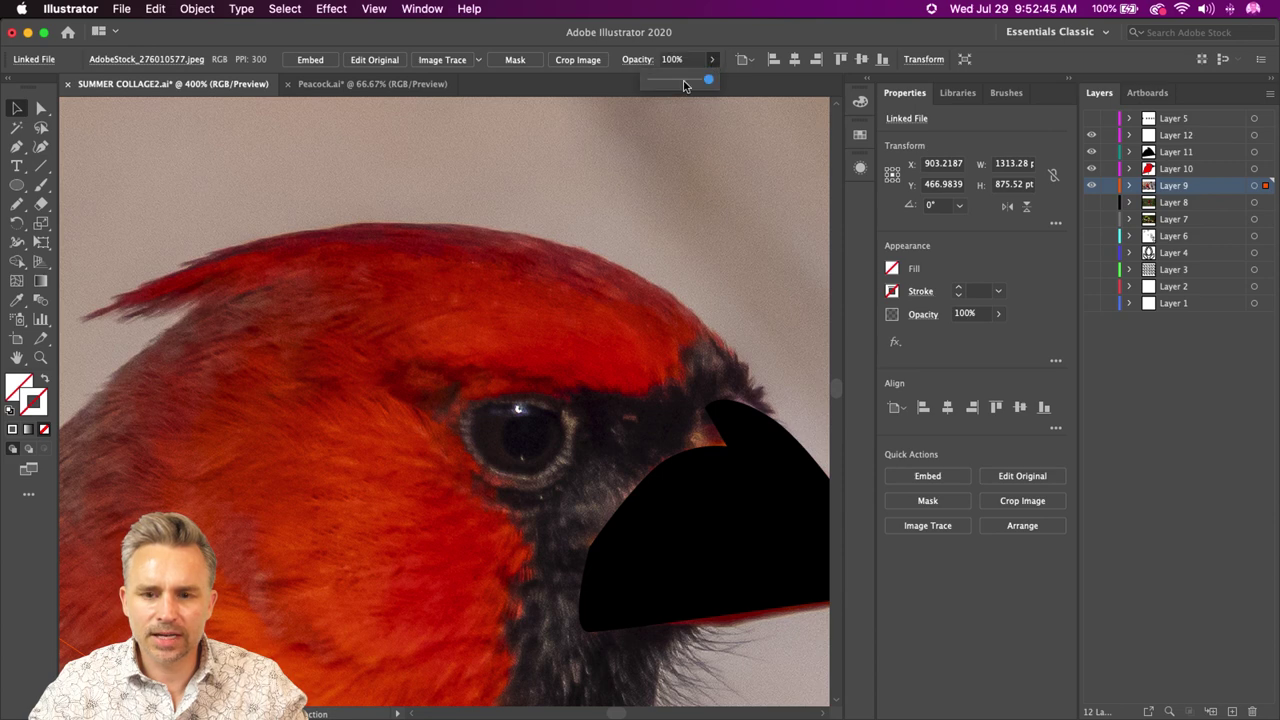
pyautogui.moveTo(706, 80); pyautogui.dragTo(683, 82)
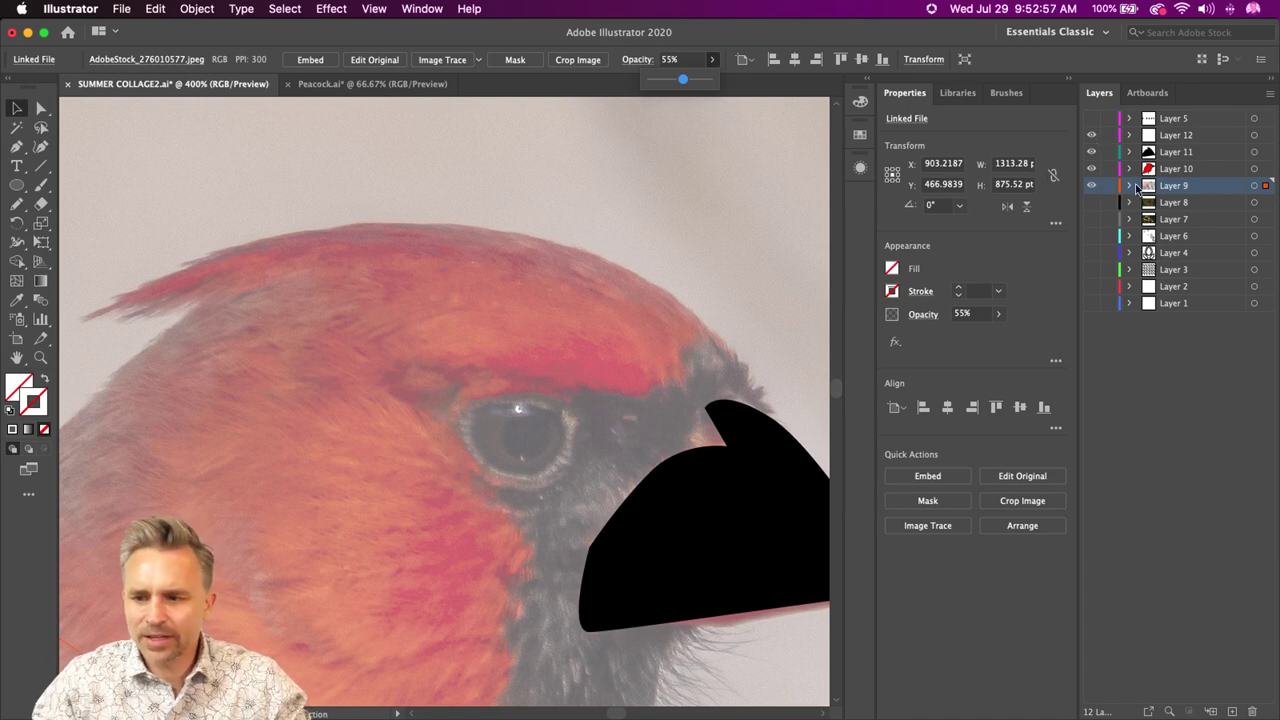
# - Make Layer 12 active again and give the pencil outline of the head a 3 pt white stroke
pyautogui.click(1165, 135)
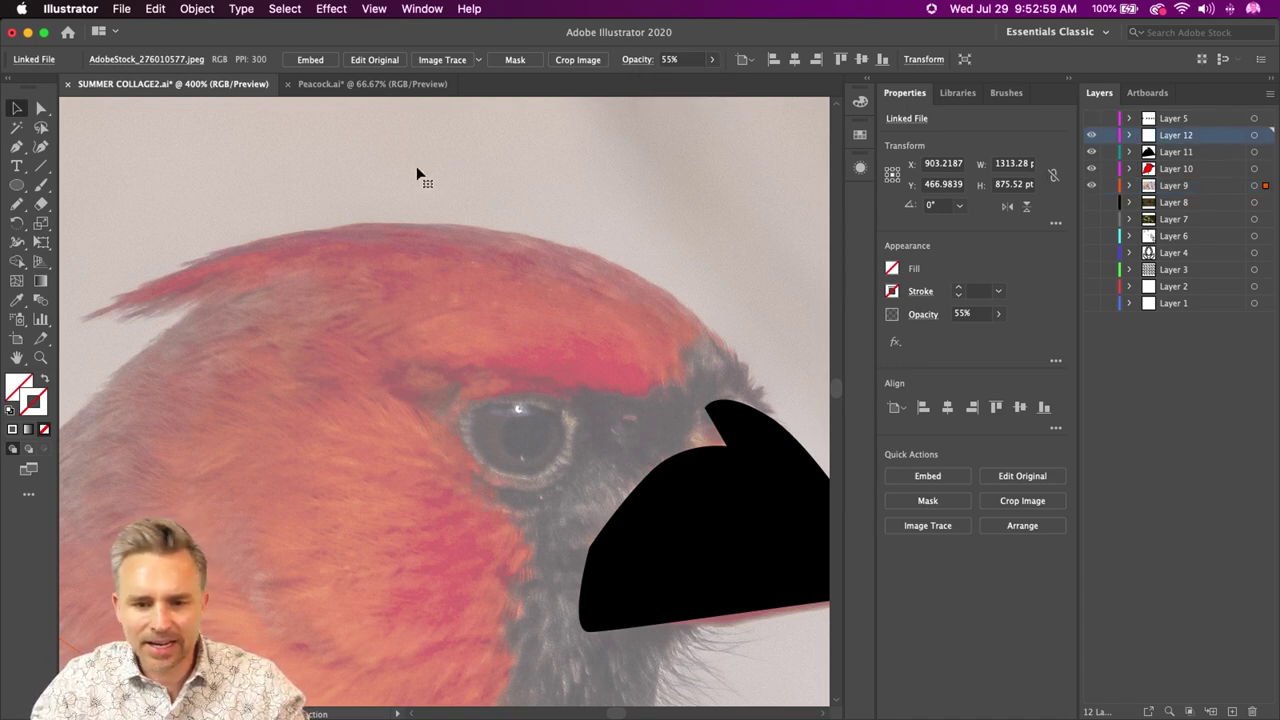
pyautogui.press('a')
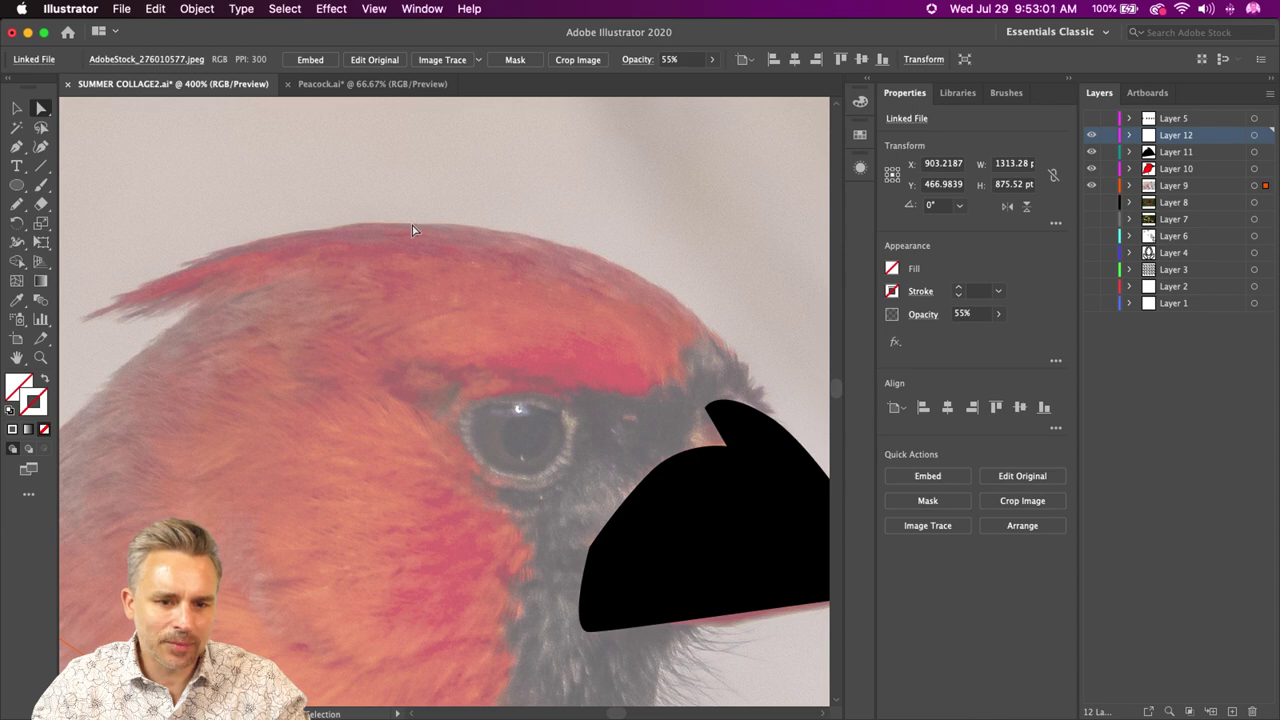
pyautogui.click(363, 235)
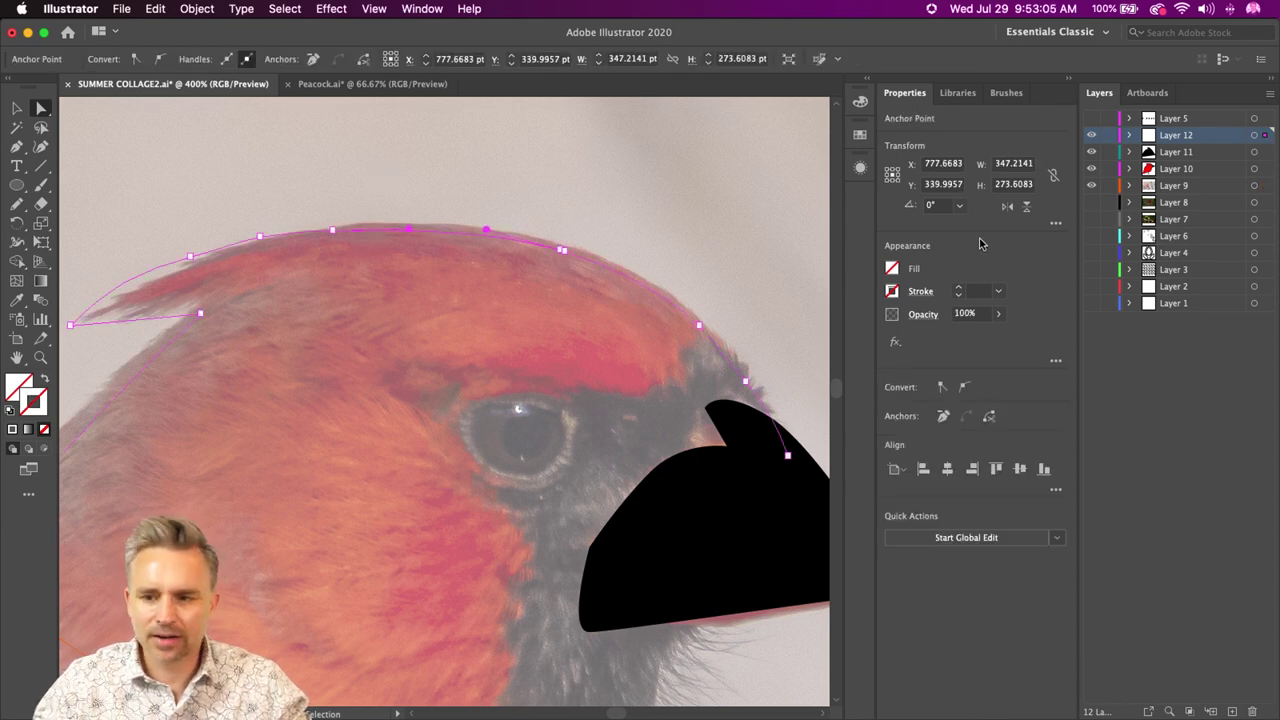
pyautogui.click(960, 291)
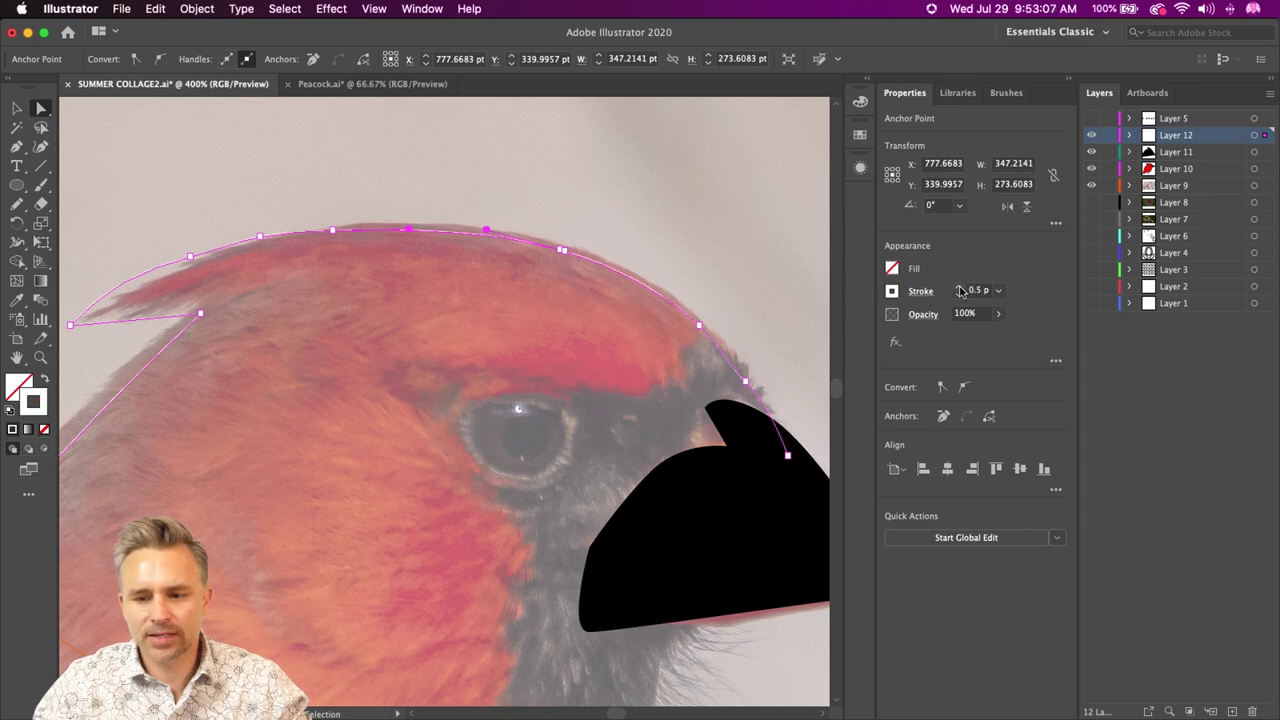
pyautogui.click(960, 291)
pyautogui.click(960, 291)
# - Smooth the outline between the crest and crown by redrawing over it with the Pencil tool, keeping fidelity at Smooth
pyautogui.moveTo(182, 258); pyautogui.dragTo(255, 294)
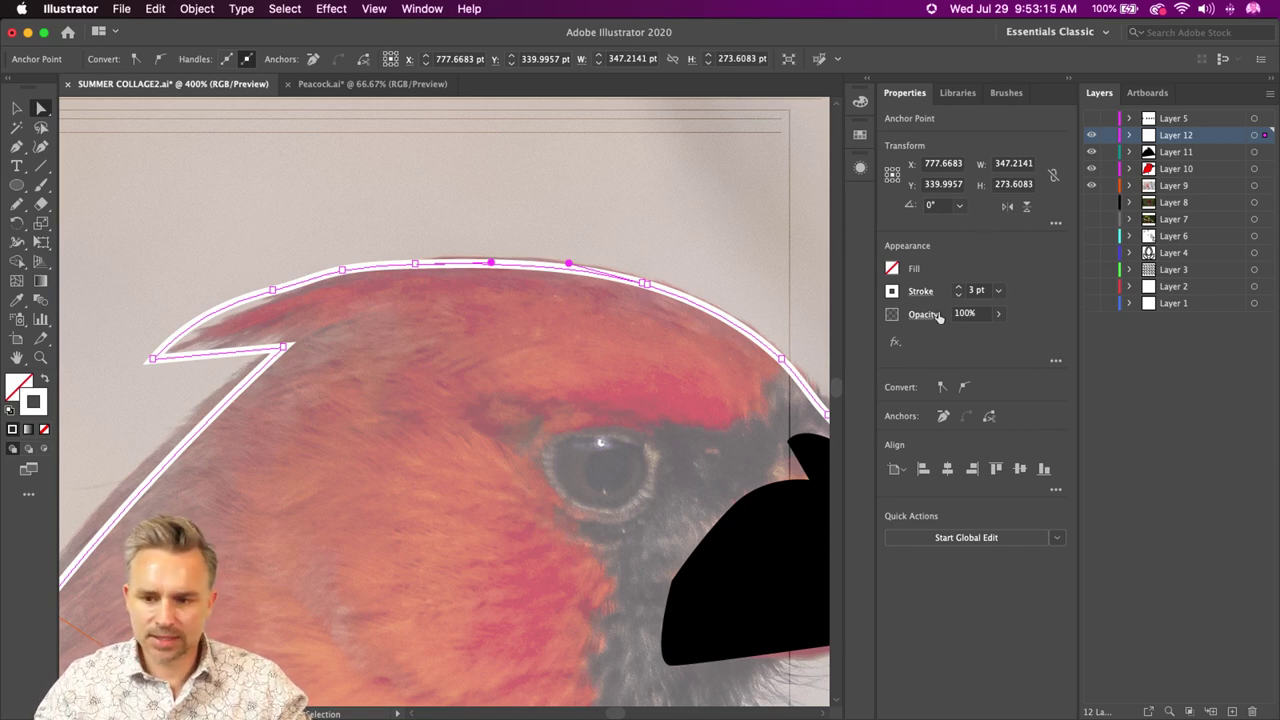
pyautogui.press('super+equal')
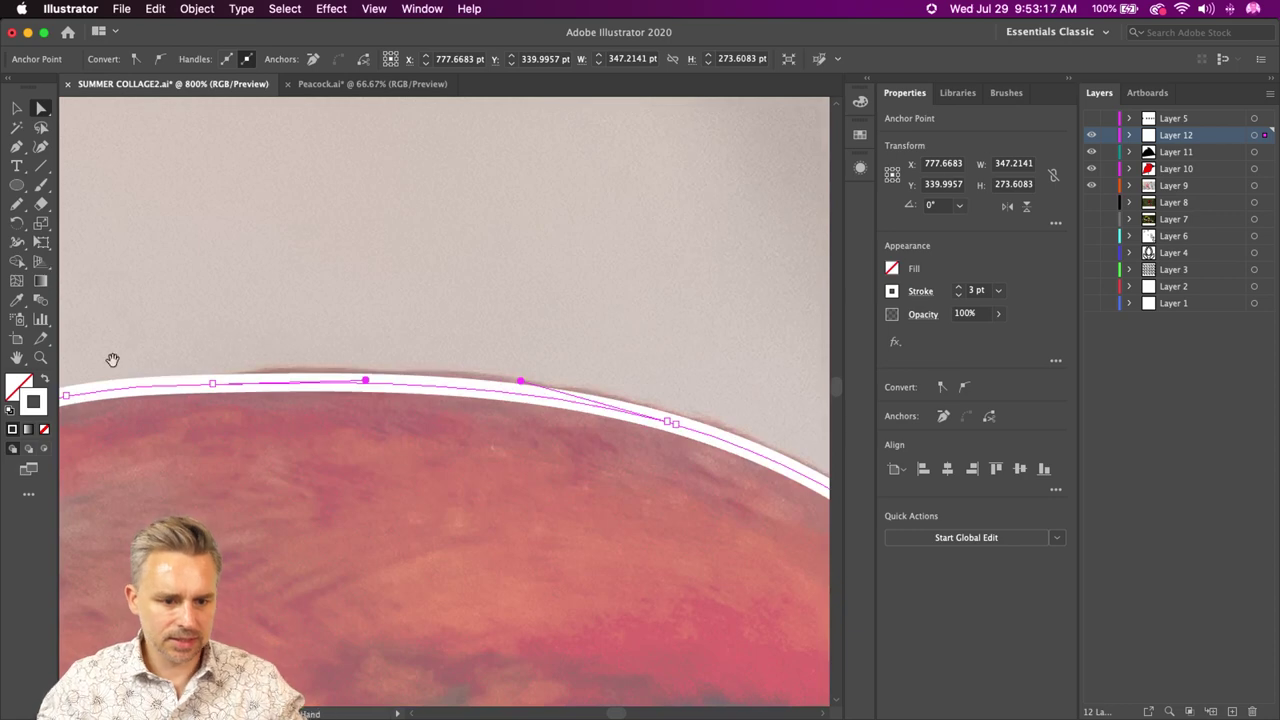
pyautogui.moveTo(112, 360); pyautogui.dragTo(409, 274)
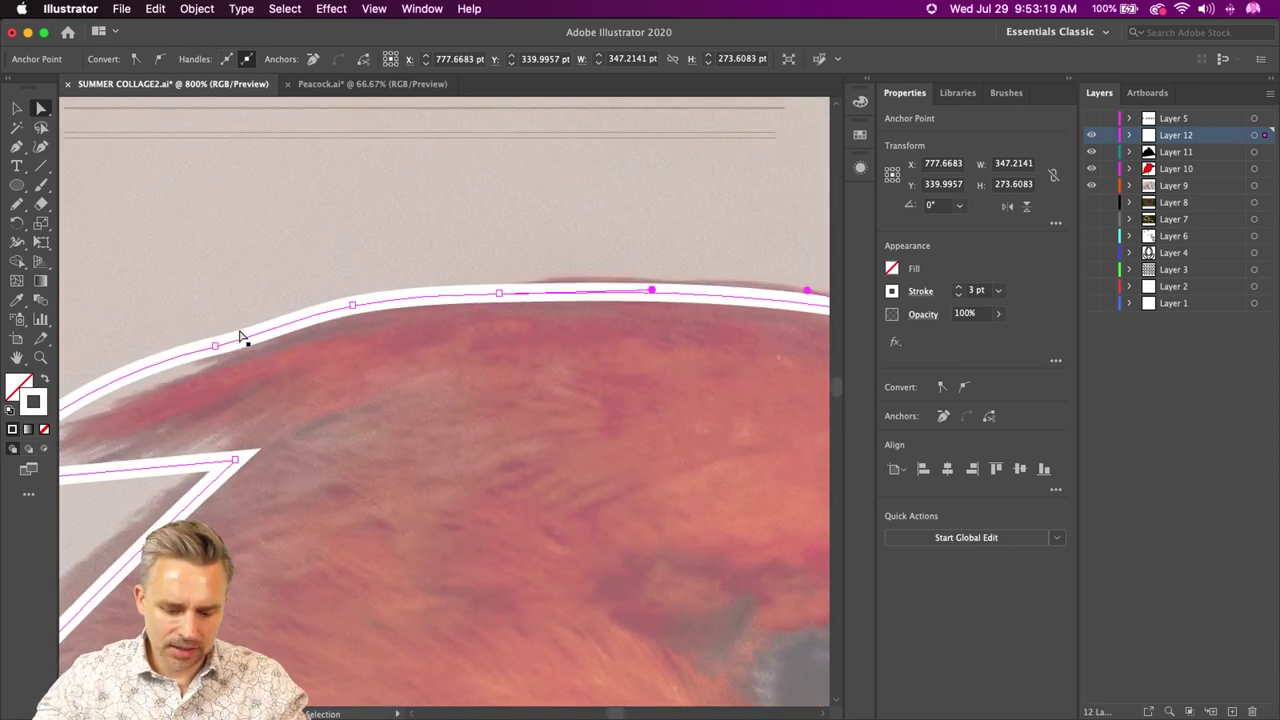
pyautogui.click(18, 205)
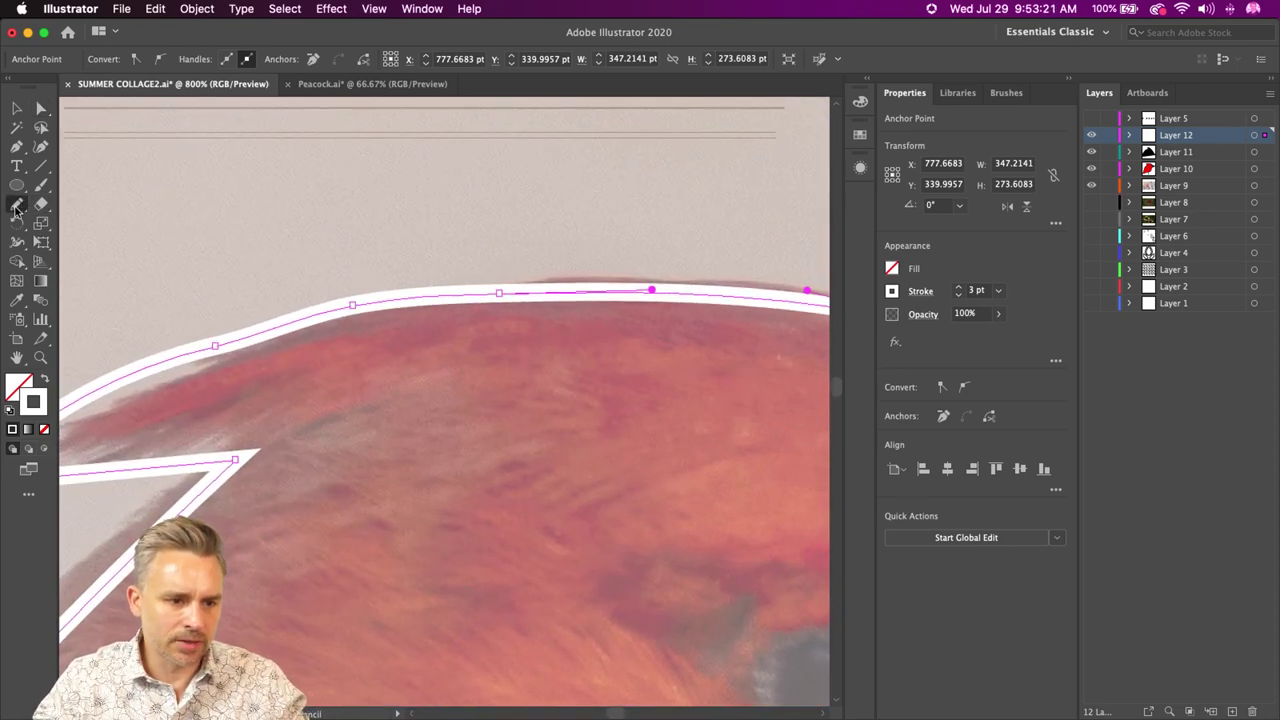
pyautogui.doubleClick(16, 206)
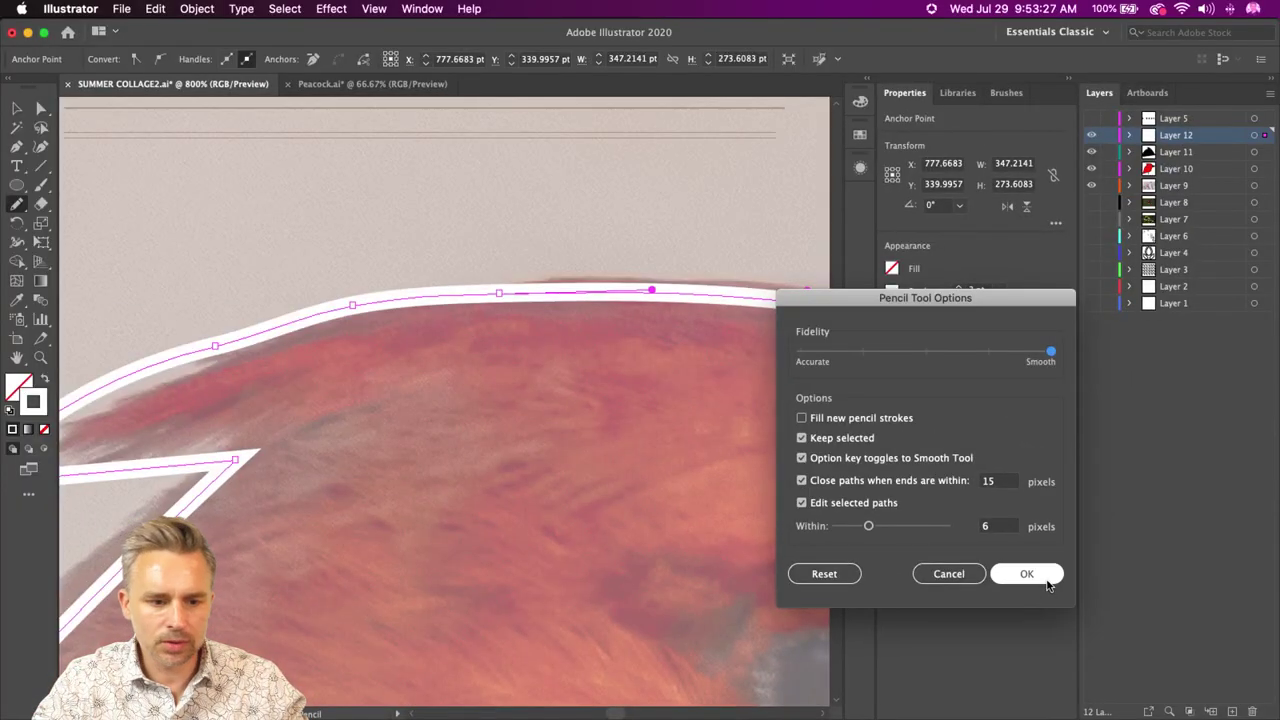
pyautogui.click(1185, 685)
pyautogui.moveTo(424, 368)
pyautogui.mouseDown()
pyautogui.moveTo(500, 366)
pyautogui.moveTo(441, 380)
pyautogui.mouseUp()
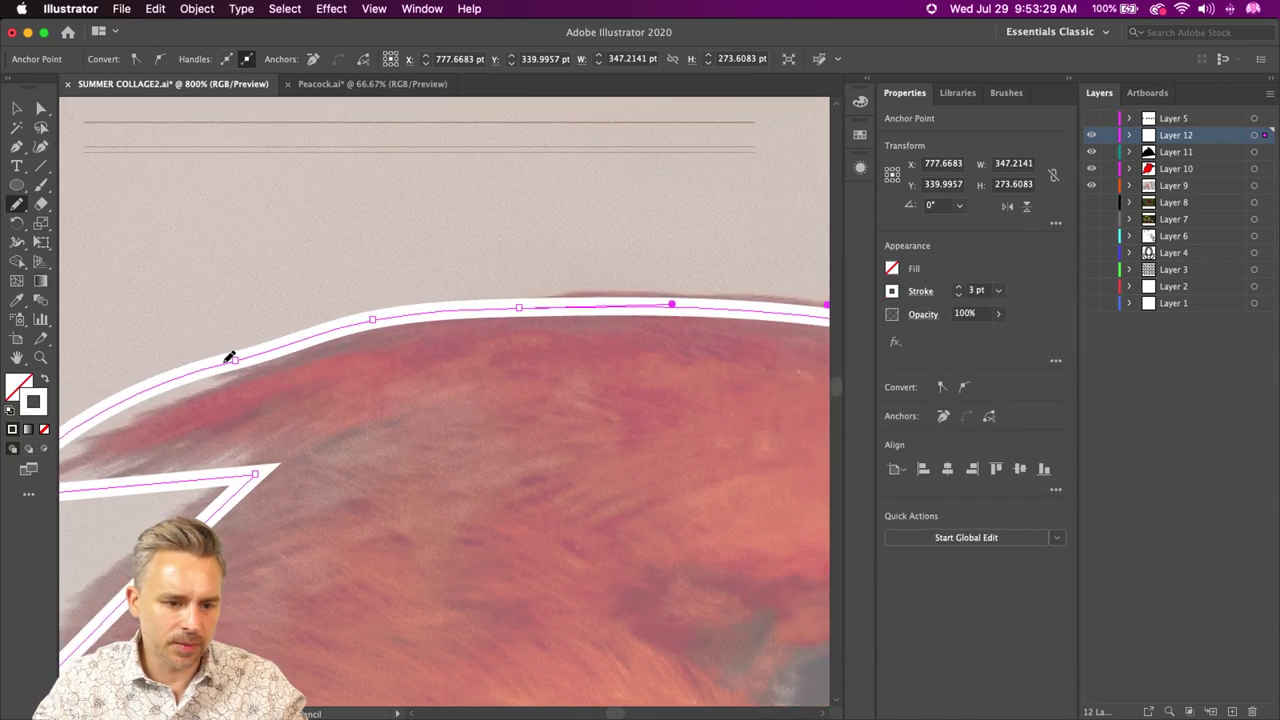
pyautogui.moveTo(241, 356)
pyautogui.mouseDown()
pyautogui.moveTo(355, 326)
pyautogui.moveTo(690, 304)
pyautogui.mouseUp()
pyautogui.moveTo(231, 361); pyautogui.dragTo(603, 289)
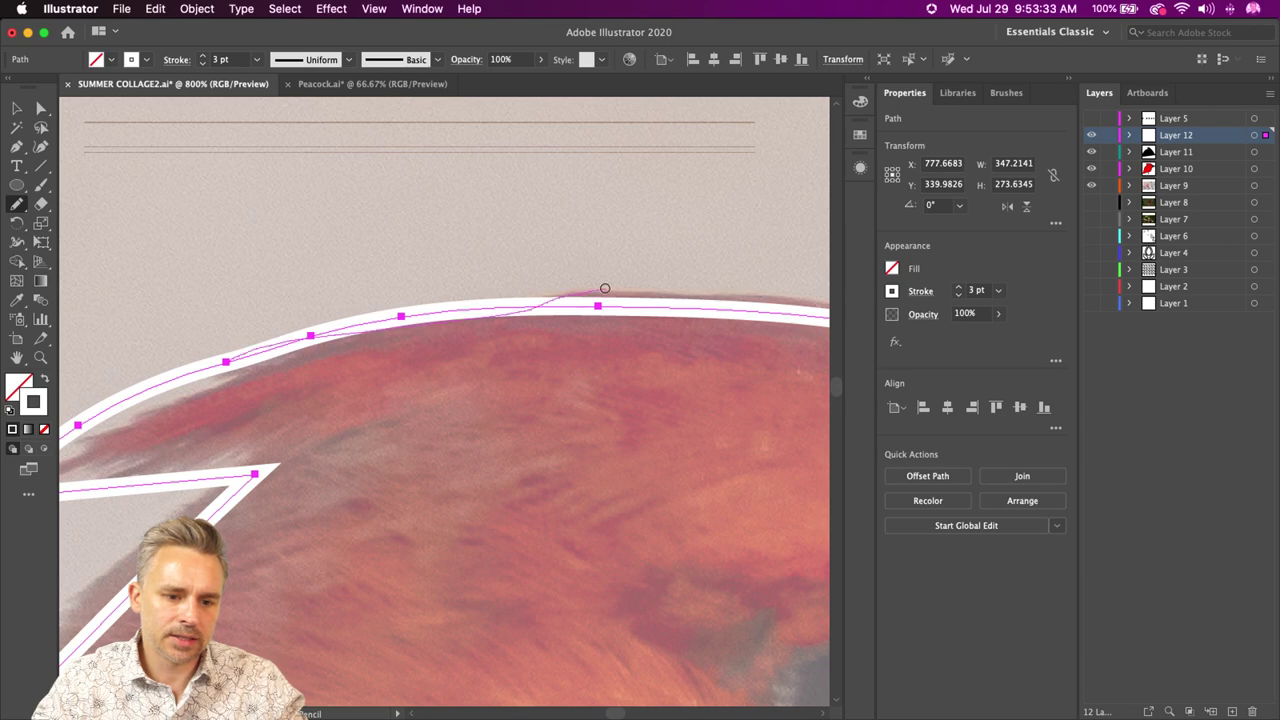
pyautogui.moveTo(271, 346); pyautogui.dragTo(645, 309)
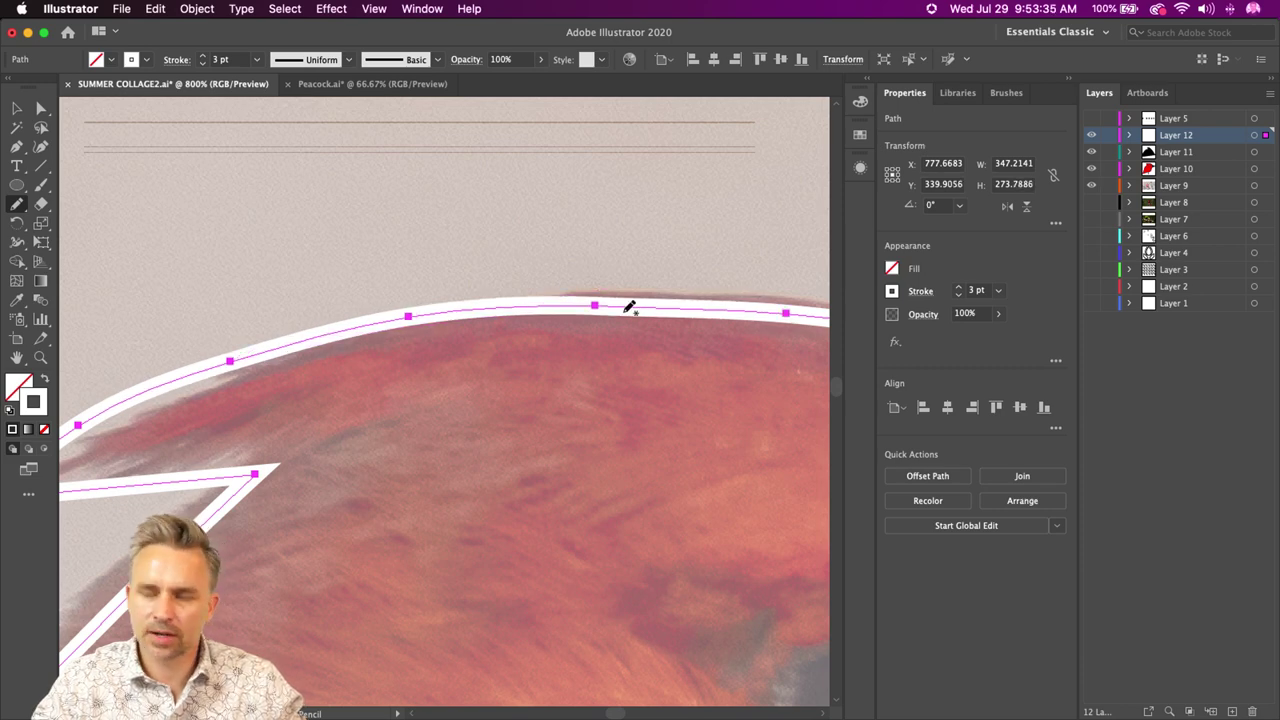
# - Delete the surplus anchor point between the crest and the top of the crown with the Pen tool
pyautogui.press('p')
pyautogui.click(407, 319)
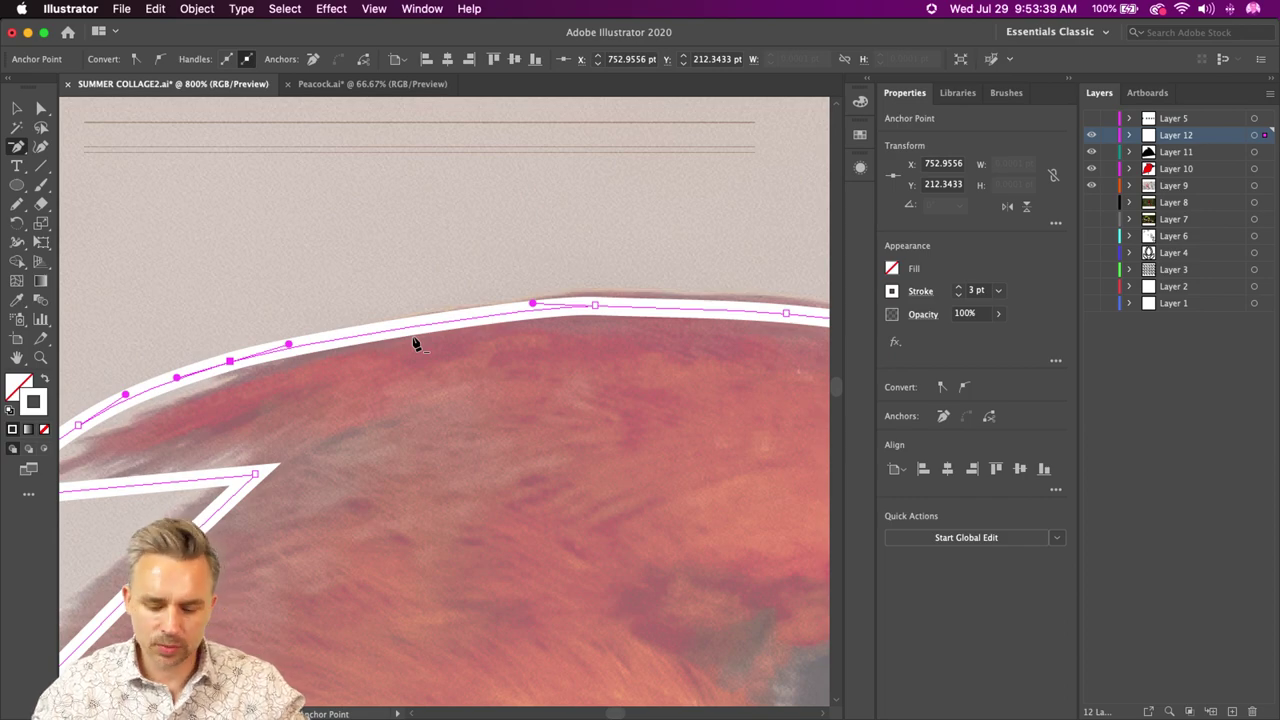
# - Change the colour of the 3 pt stroke on the cardinal's head and back outline to black
pyautogui.press('super+minus')
pyautogui.press('super+minus')
pyautogui.press('super+minus')
pyautogui.moveTo(392, 493); pyautogui.dragTo(432, 135)
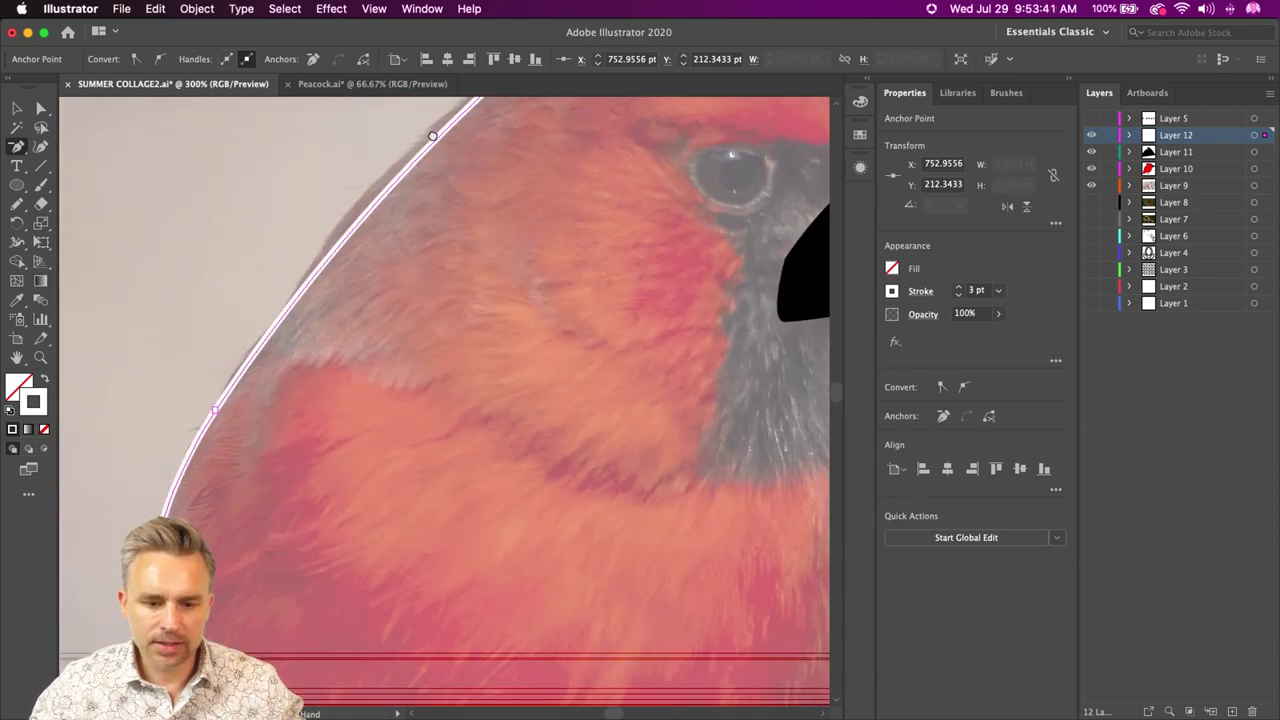
pyautogui.press('super+minus')
pyautogui.press('super+minus')
pyautogui.press('super+minus')
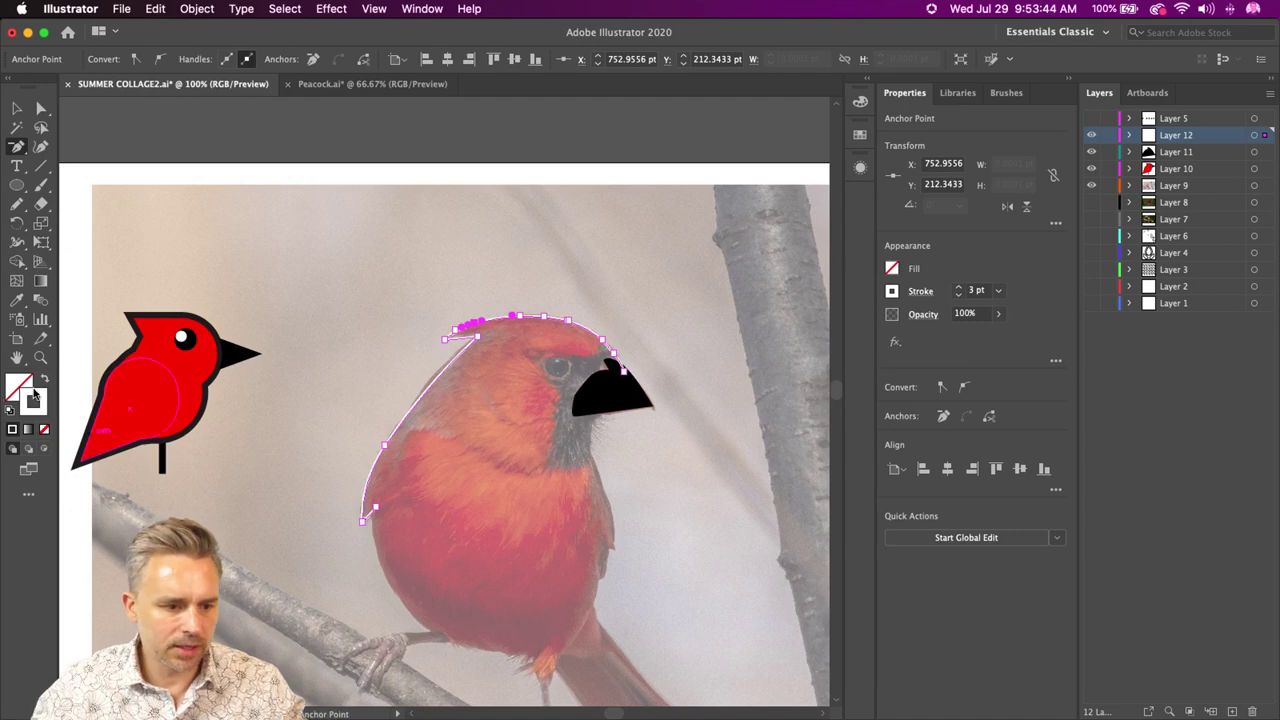
pyautogui.doubleClick(34, 398)
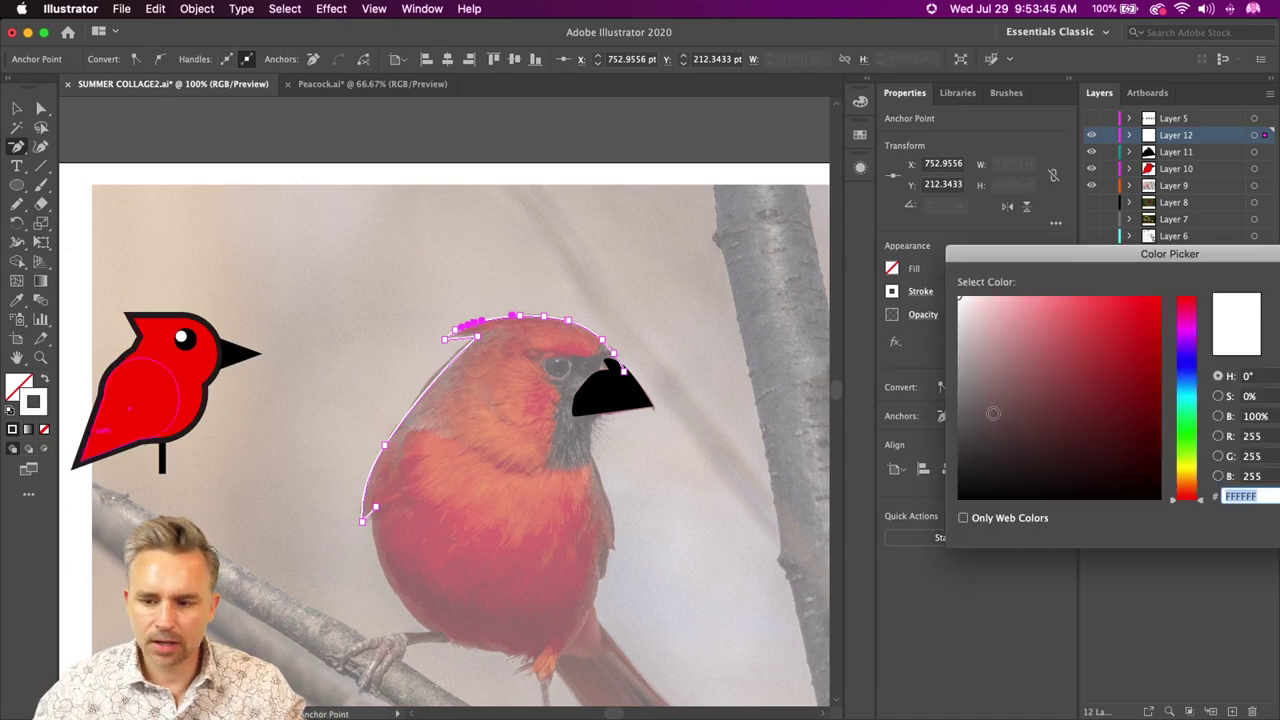
pyautogui.press('Return')
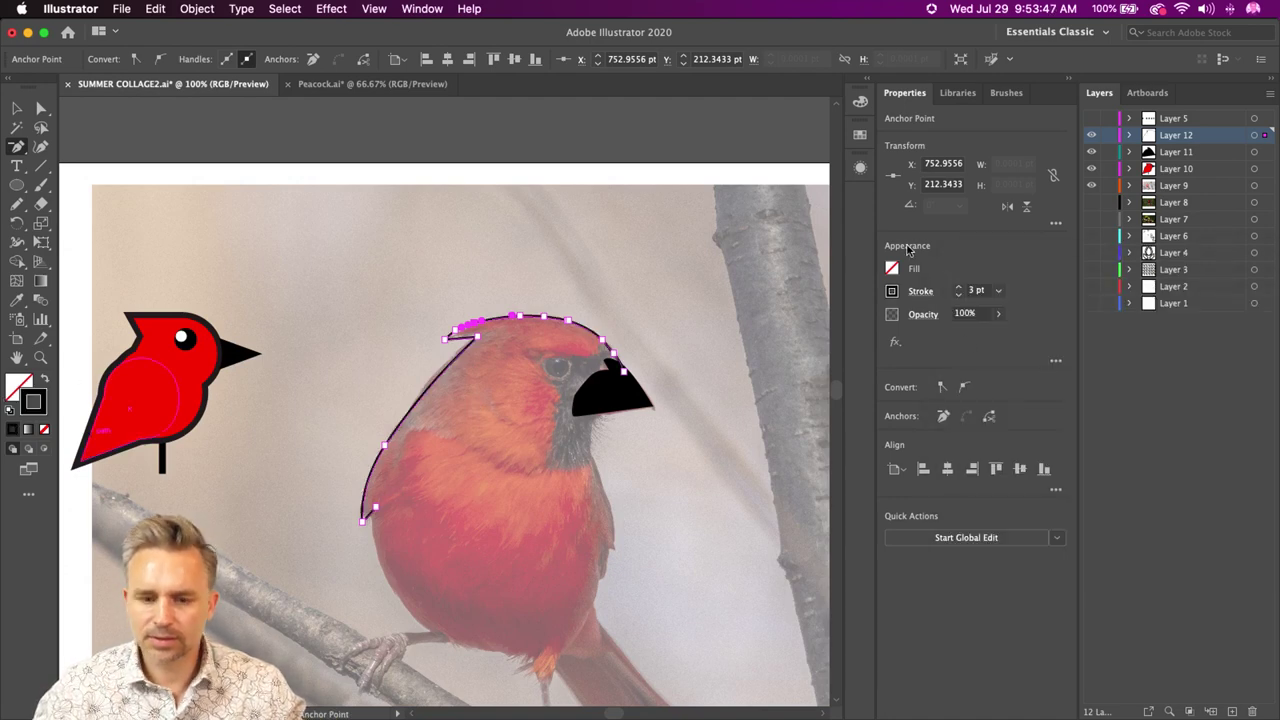
# - Try to trace the belly, breast and throat from below the wing tip to the beak with the Pencil tool
pyautogui.press('super+plus')
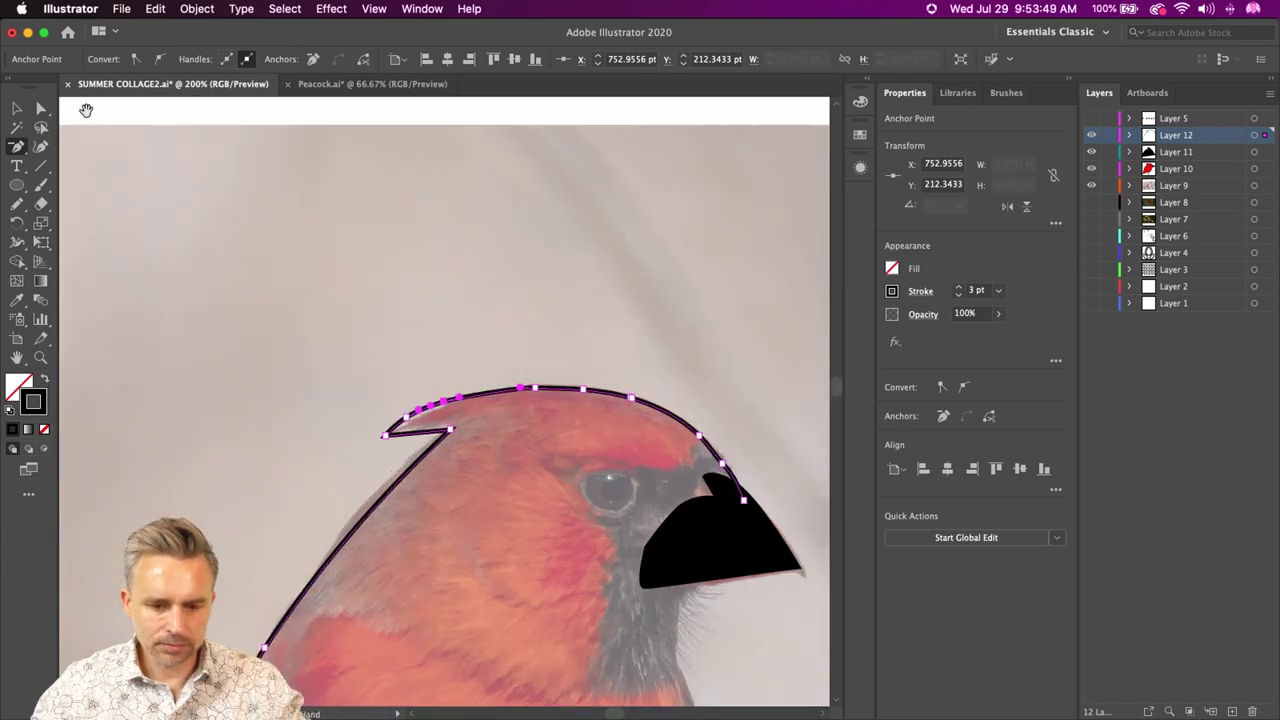
pyautogui.press('super+plus')
pyautogui.scroll(-5, 300, 300)
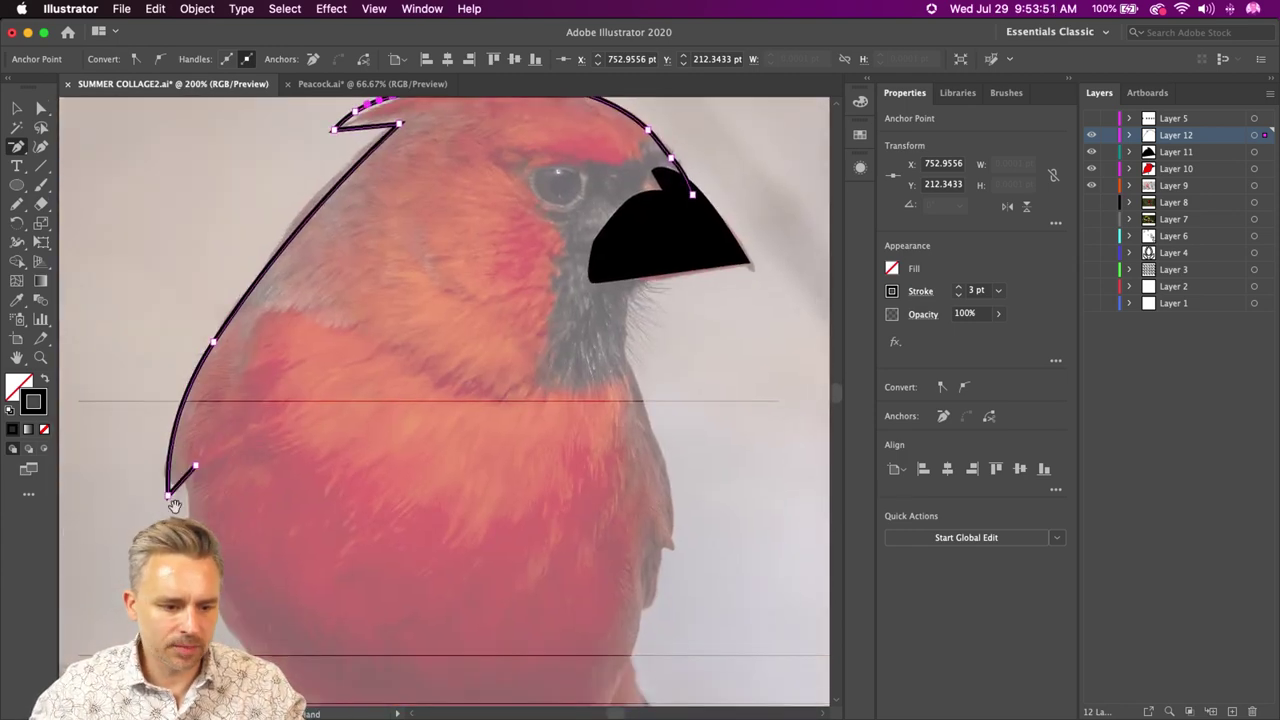
pyautogui.scroll(-2, 300, 380)
pyautogui.hscroll(-1, 300, 380)
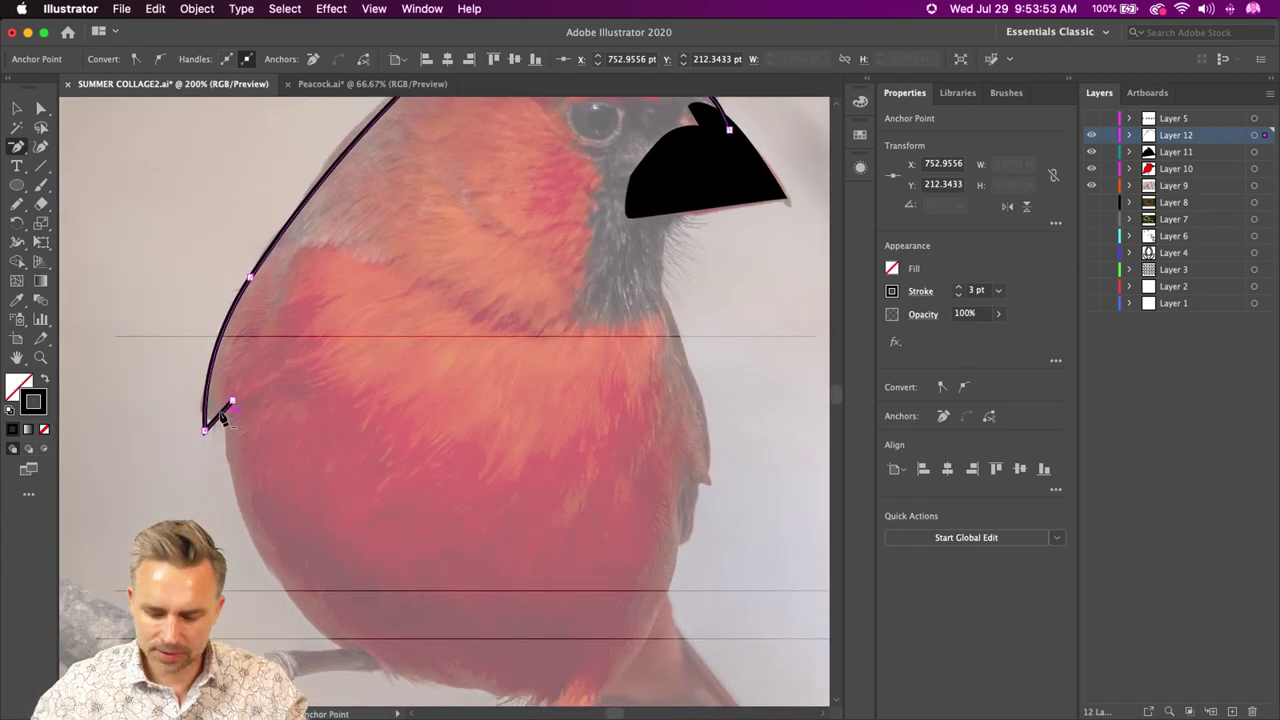
pyautogui.press('n')
pyautogui.moveTo(227, 449)
pyautogui.mouseDown()
pyautogui.moveTo(245, 521)
pyautogui.moveTo(298, 599)
pyautogui.mouseUp()
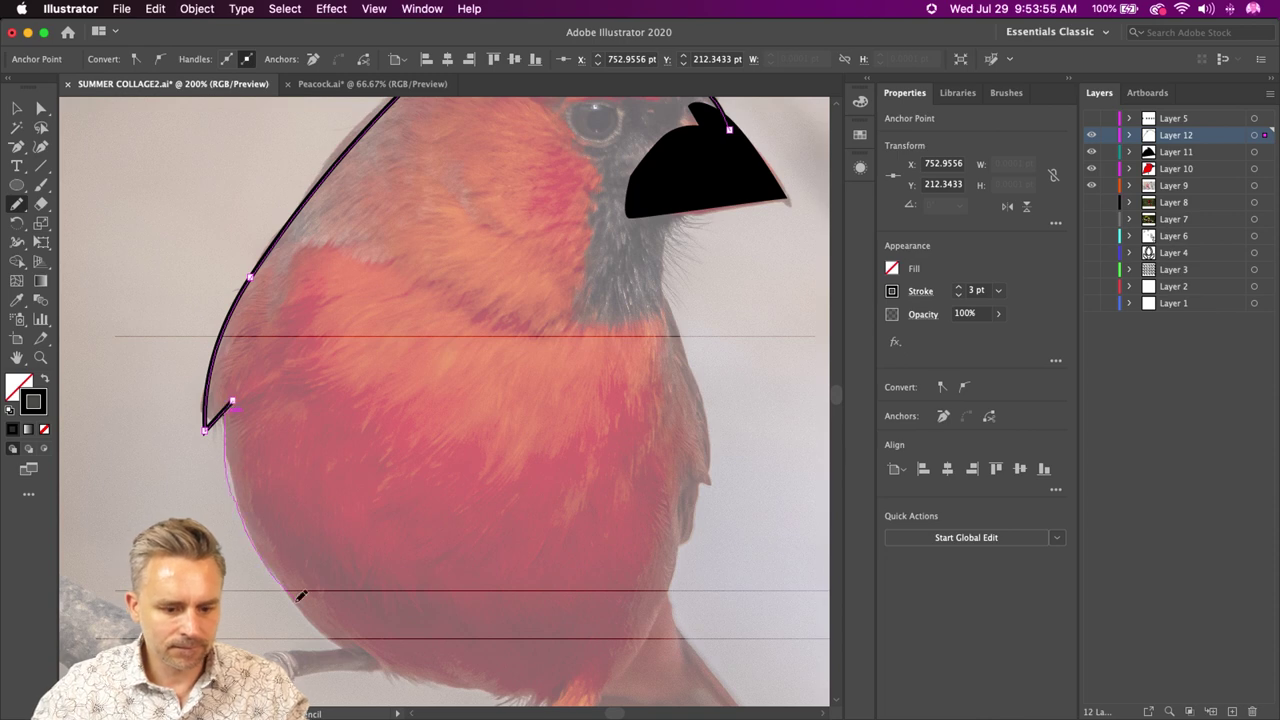
pyautogui.moveTo(414, 679)
pyautogui.mouseDown()
pyautogui.moveTo(534, 700)
pyautogui.moveTo(606, 685)
pyautogui.moveTo(646, 649)
pyautogui.moveTo(696, 490)
pyautogui.moveTo(713, 485)
pyautogui.moveTo(710, 406)
pyautogui.moveTo(655, 260)
pyautogui.moveTo(675, 199)
pyautogui.mouseUp()
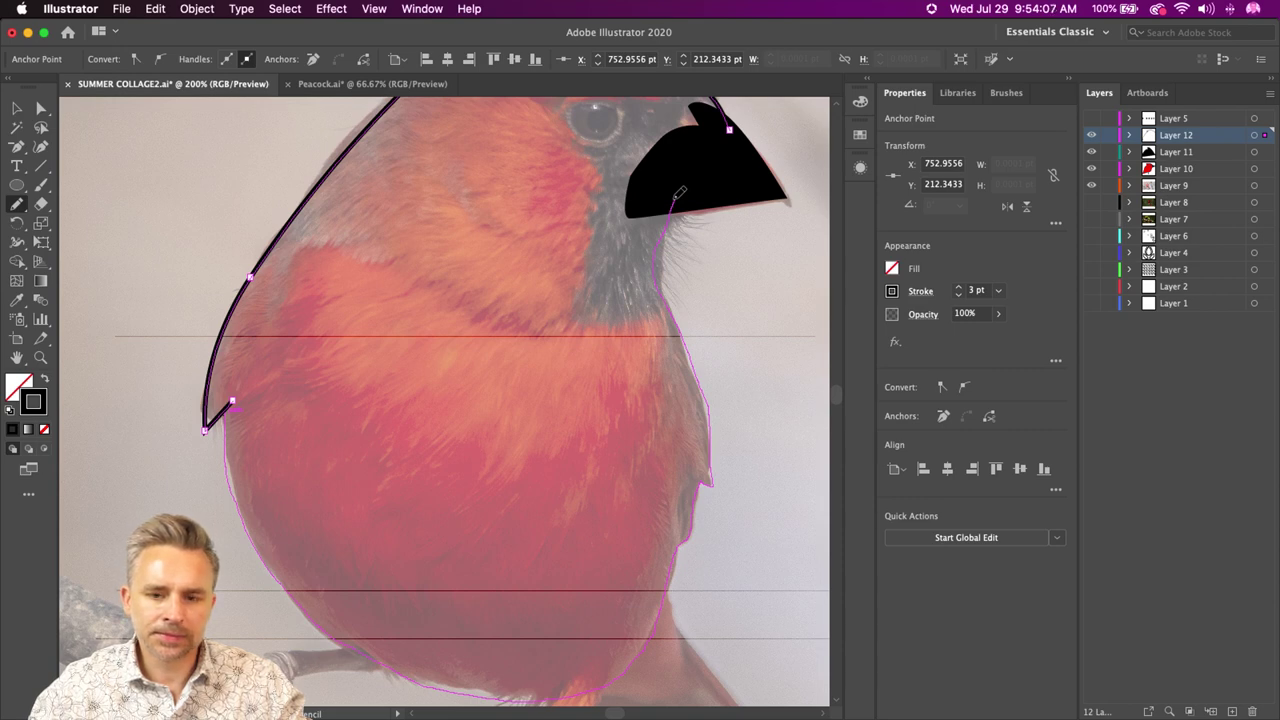
pyautogui.moveTo(677, 194); pyautogui.dragTo(730, 126)
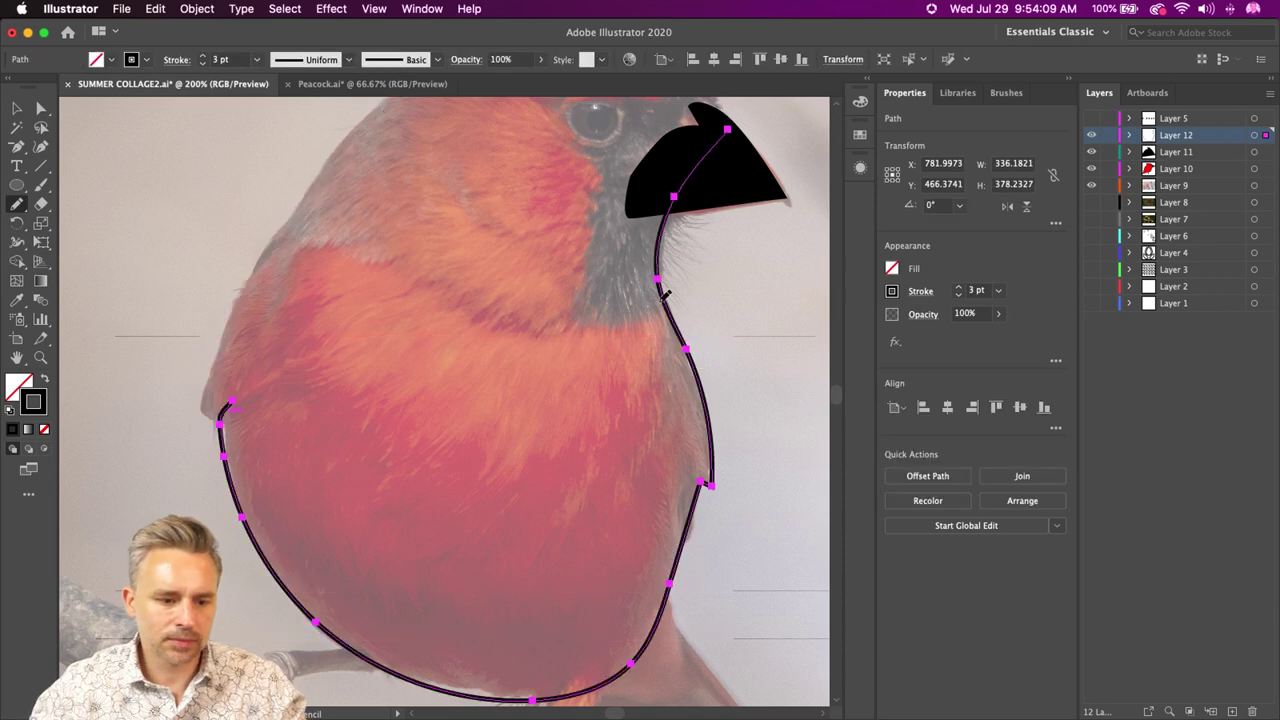
pyautogui.moveTo(491, 364); pyautogui.dragTo(509, 418)
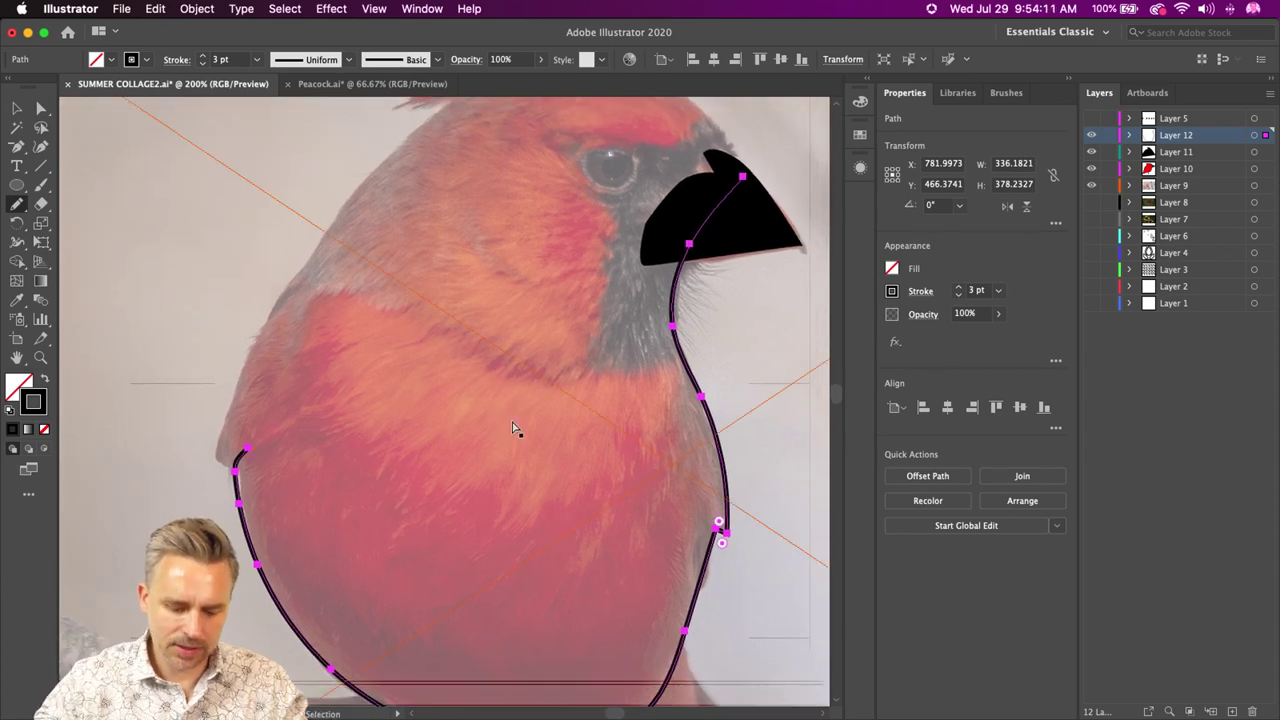
pyautogui.press('super+z')
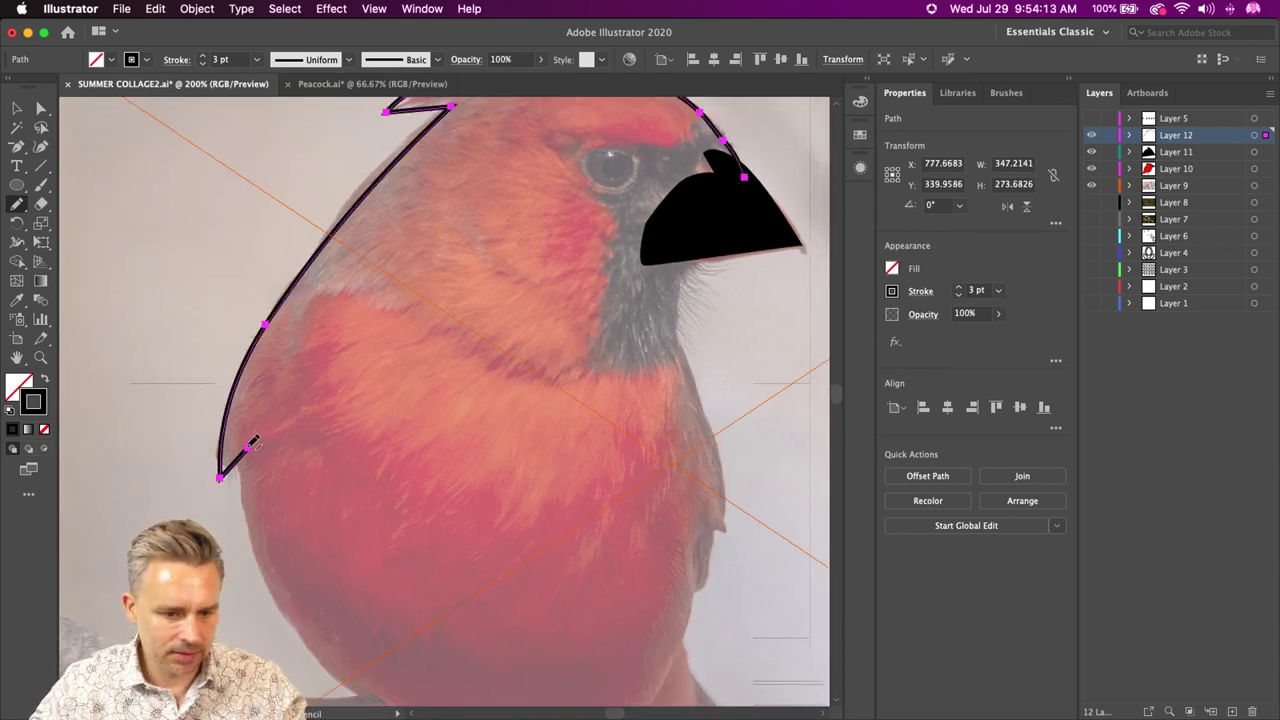
# - Continue the body outline with the Pencil tool from its open end near the wing tip, around the belly to the lower breast
pyautogui.moveTo(250, 447)
pyautogui.mouseDown()
pyautogui.moveTo(264, 581)
pyautogui.moveTo(353, 676)
pyautogui.mouseUp()
pyautogui.scroll(-3, 296, 427)
pyautogui.moveTo(296, 427); pyautogui.dragTo(290, 407)
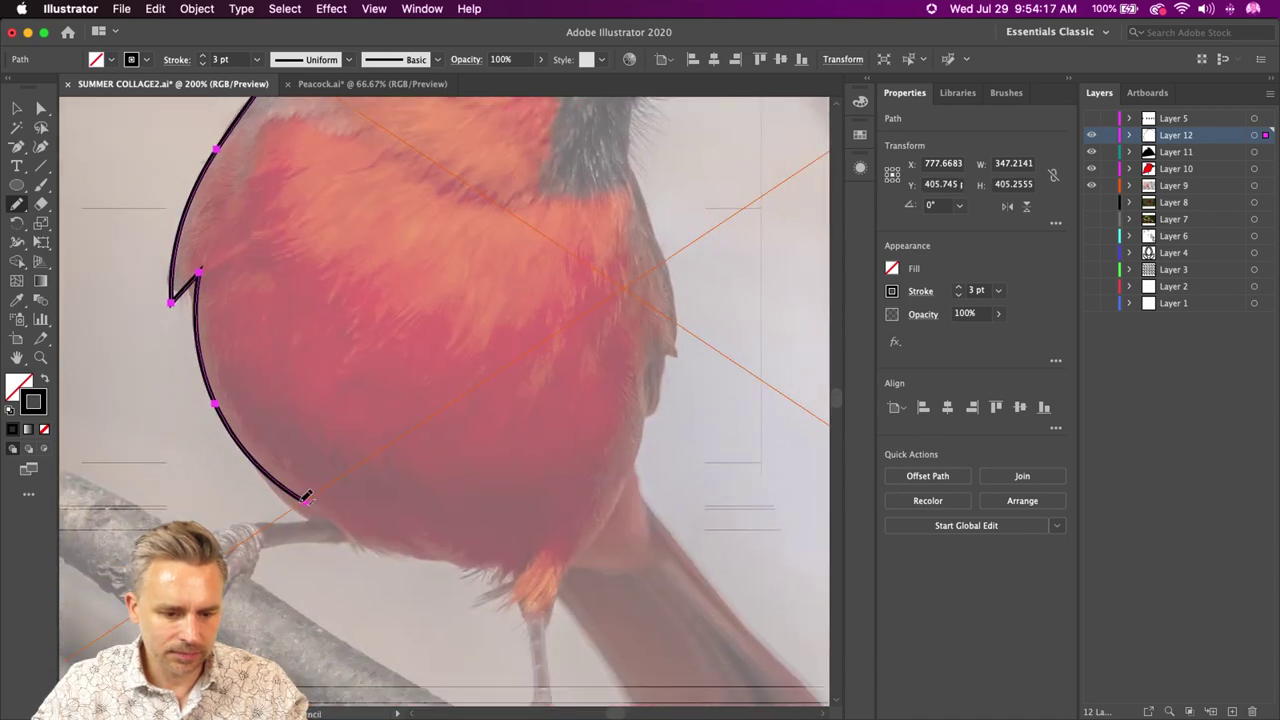
pyautogui.moveTo(441, 540)
pyautogui.mouseDown()
pyautogui.moveTo(530, 565)
pyautogui.moveTo(574, 558)
pyautogui.moveTo(616, 500)
pyautogui.moveTo(648, 414)
pyautogui.mouseUp()
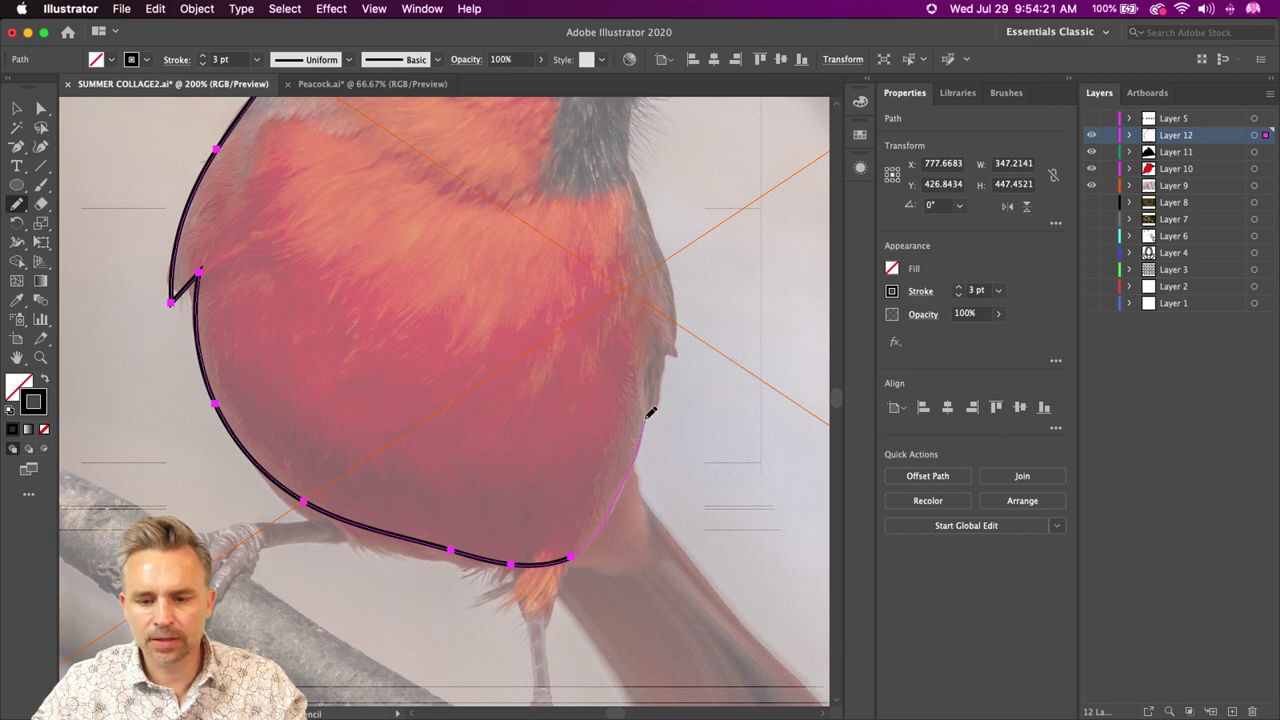
pyautogui.moveTo(669, 360); pyautogui.dragTo(671, 353)
# - Extend the outline up the breast and throat and close it at the path's endpoint on the beak
pyautogui.scroll(5, 663, 329)
pyautogui.hscroll(-2, 663, 329)
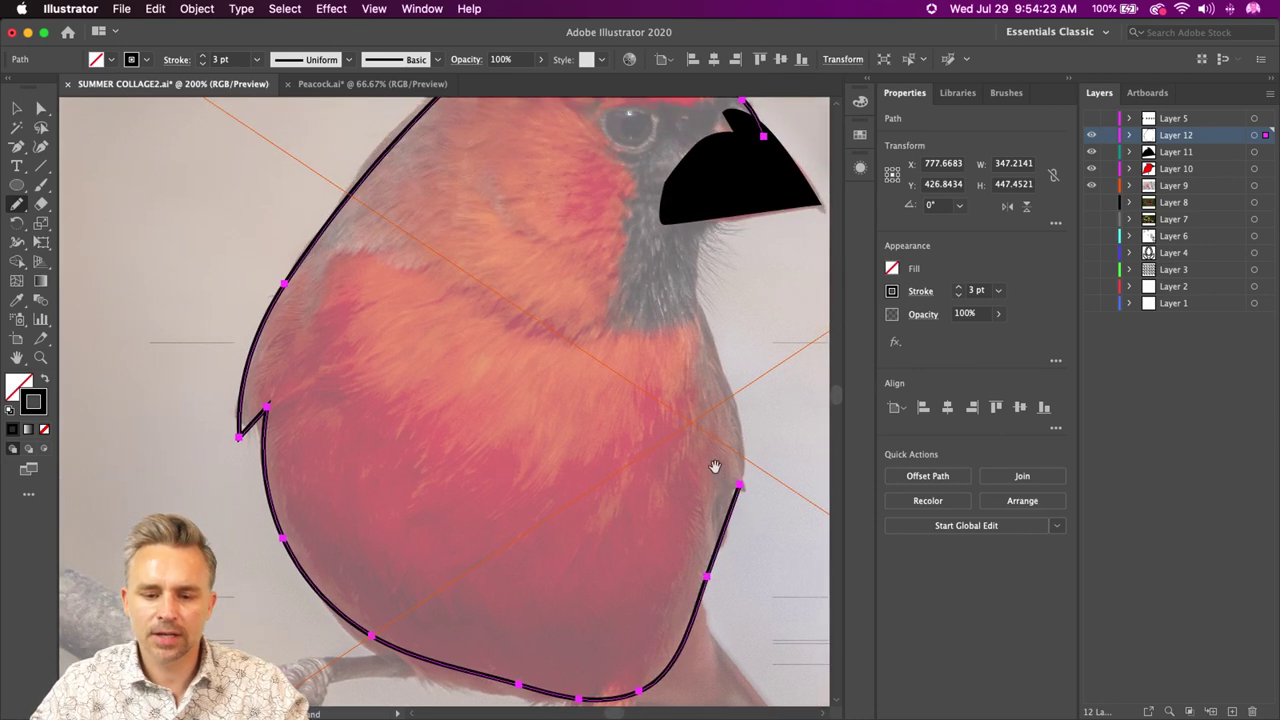
pyautogui.moveTo(741, 482)
pyautogui.mouseDown()
pyautogui.moveTo(739, 406)
pyautogui.moveTo(716, 348)
pyautogui.mouseUp()
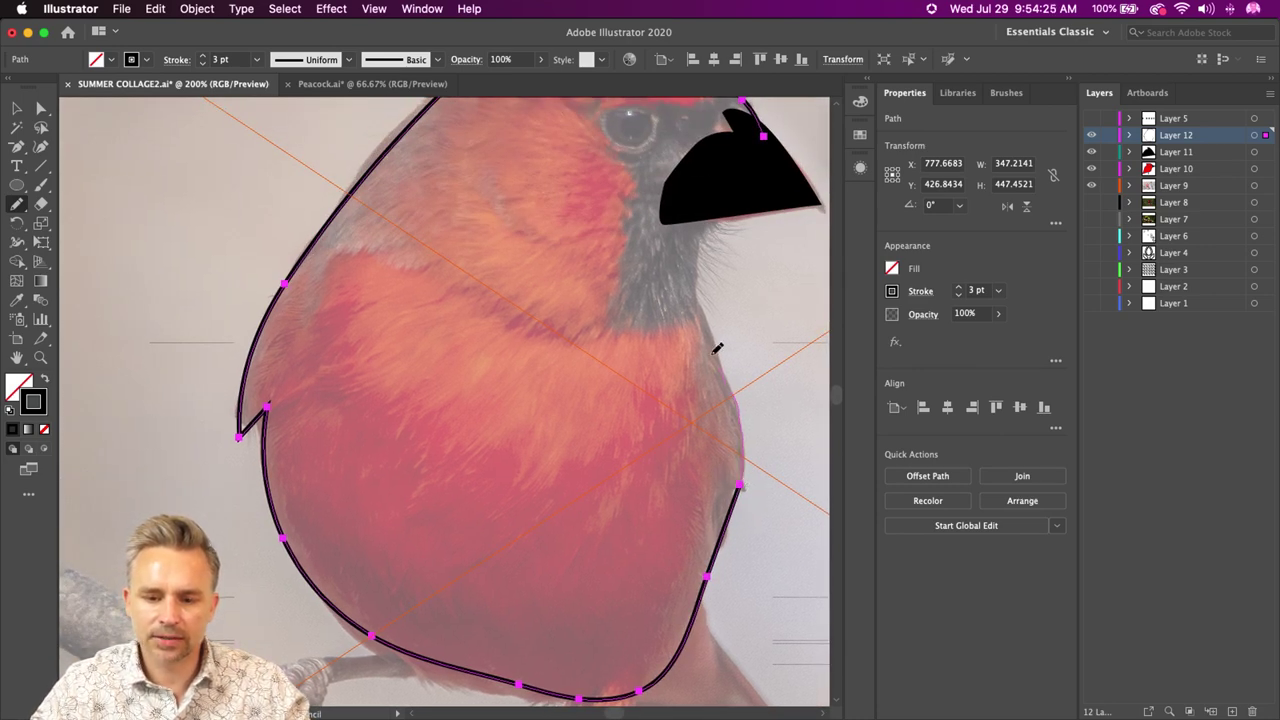
pyautogui.moveTo(700, 253)
pyautogui.mouseDown()
pyautogui.moveTo(712, 198)
pyautogui.moveTo(763, 136)
pyautogui.mouseUp()
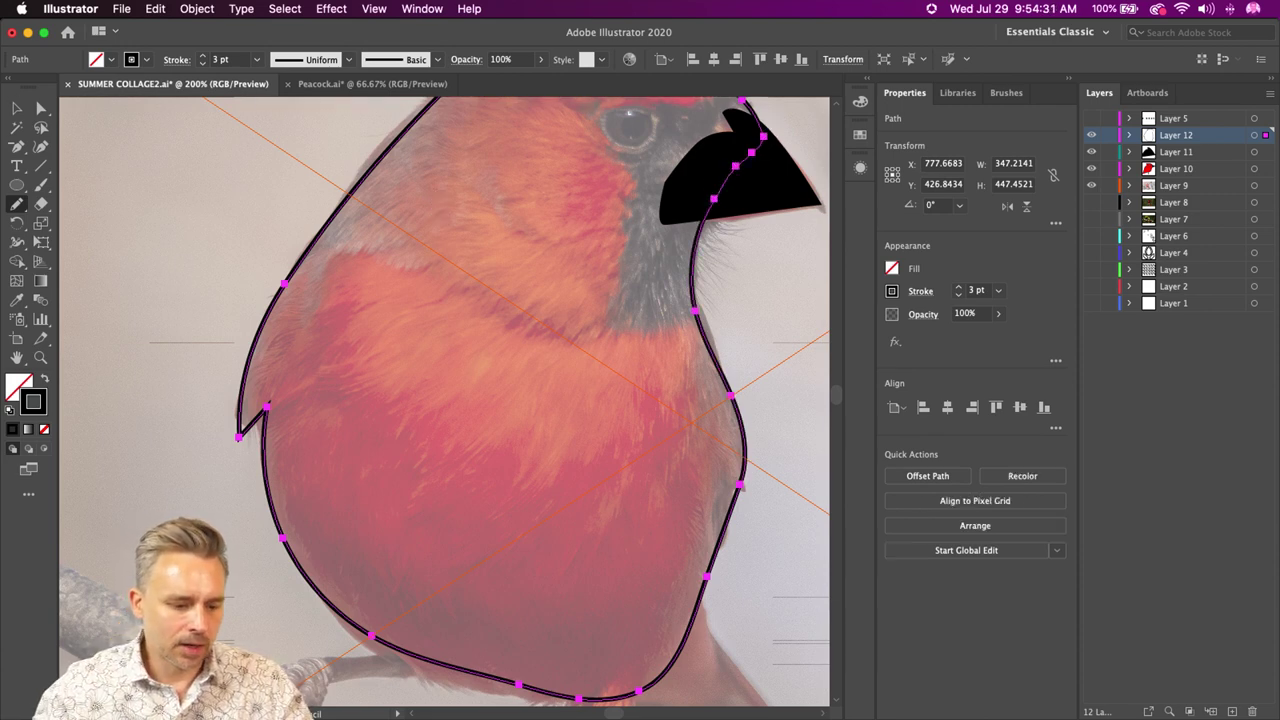
# - Open the cloud document "RINO copy (1) (1)"
pyautogui.click(121, 8)
pyautogui.moveTo(124, 76)
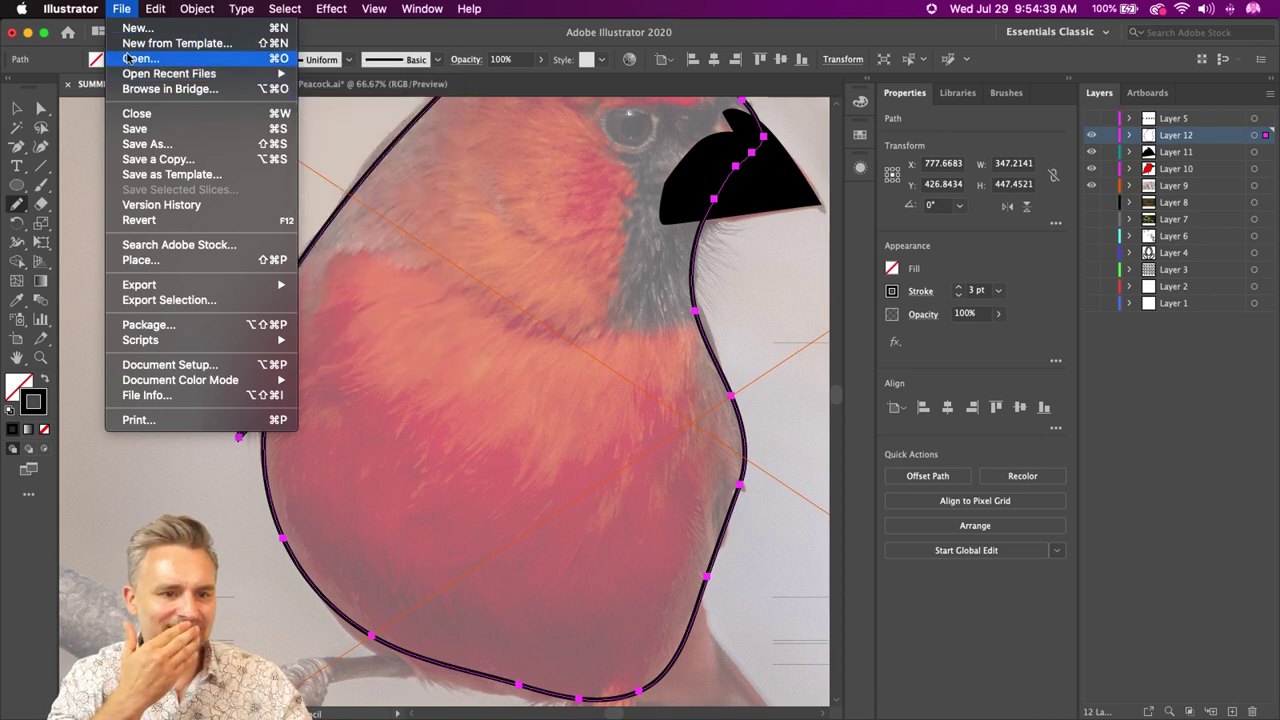
pyautogui.press('Return')
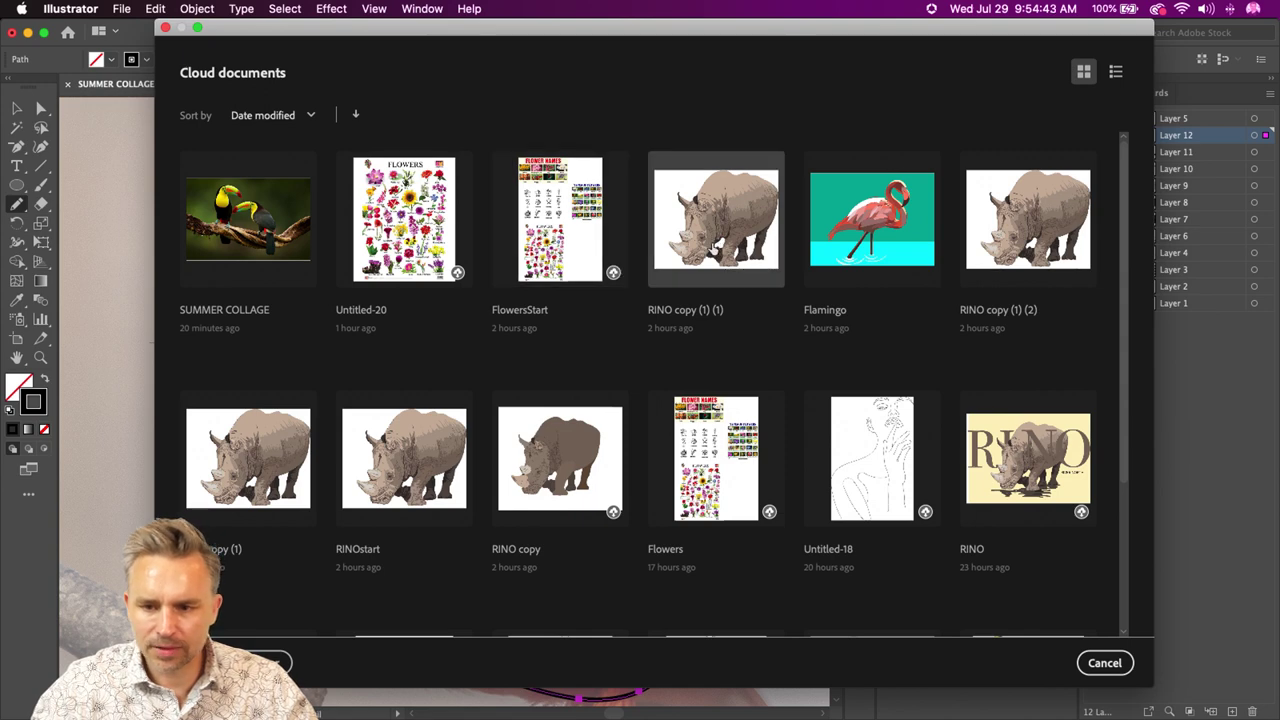
pyautogui.click(712, 248)
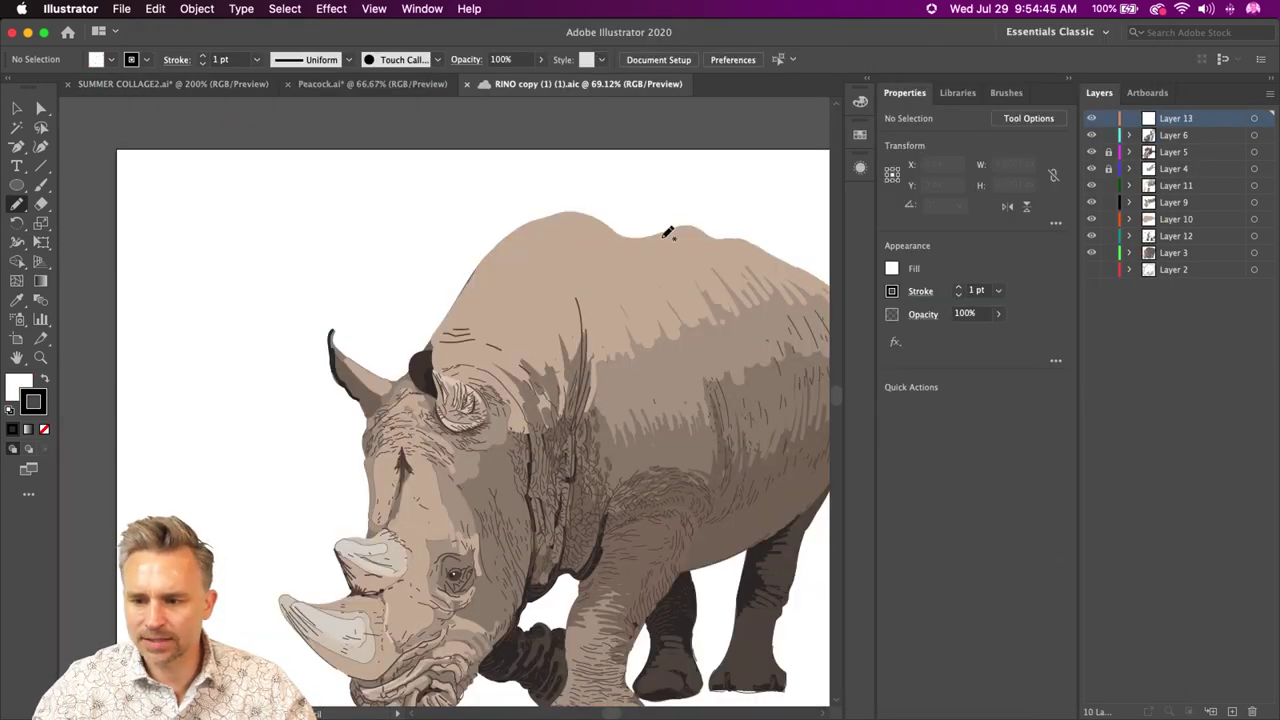
# - Collapse the Properties panel to icons to widen the canvas around the rhino's head
pyautogui.click(17, 108)
pyautogui.scroll(-3, 220, 388)
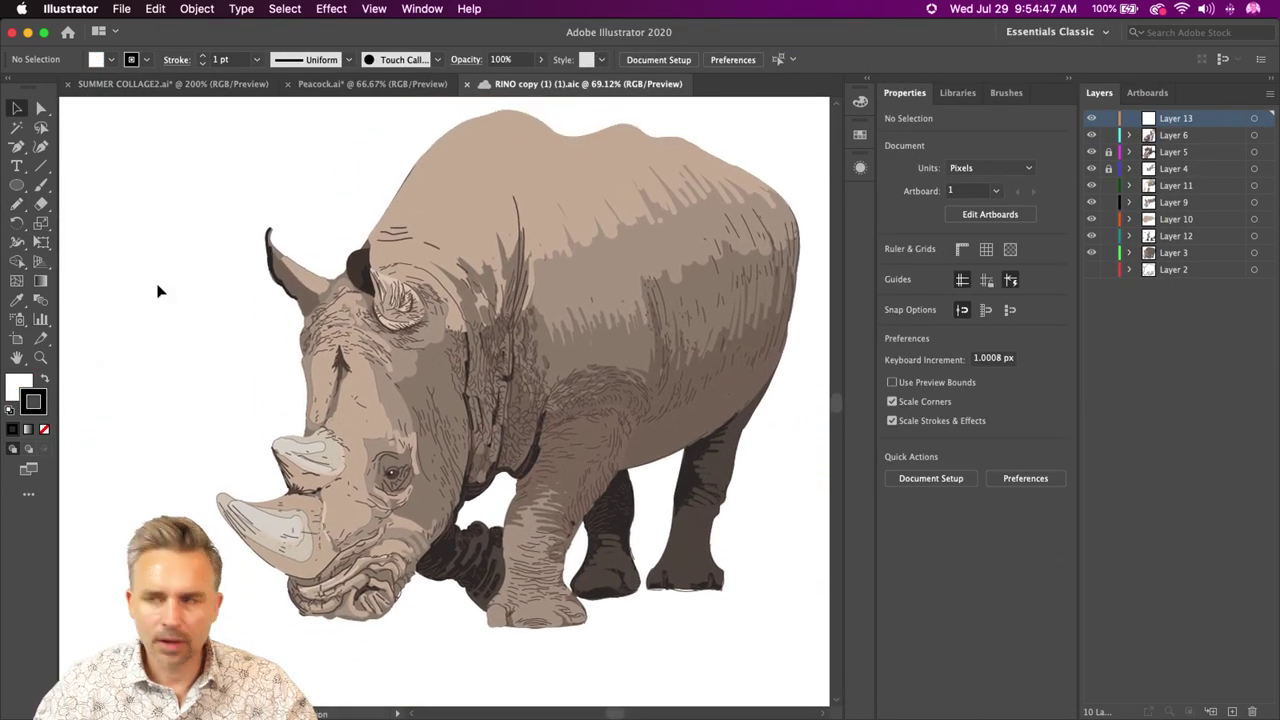
pyautogui.press('super+equal')
pyautogui.press('super+equal')
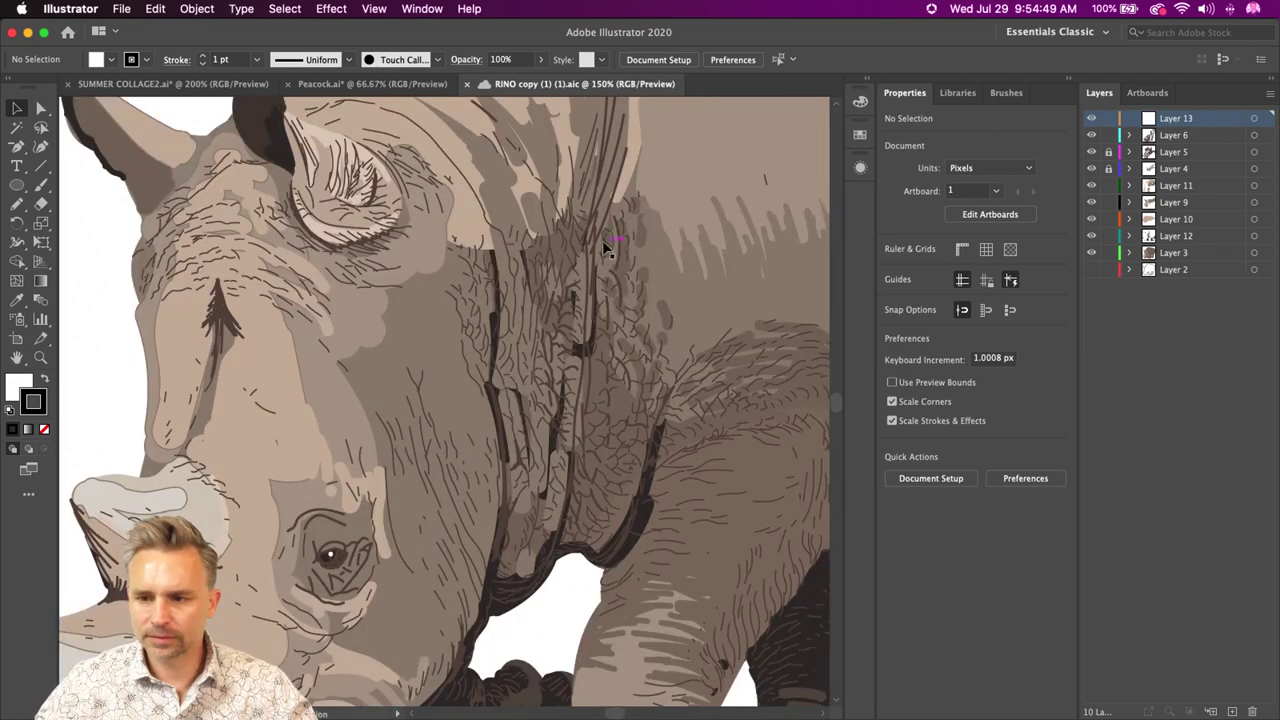
pyautogui.click(1070, 80)
pyautogui.moveTo(312, 555); pyautogui.dragTo(543, 366)
# - Switch the rhino's upper detail and shading layers off and on to examine how the drawing is built up
pyautogui.moveTo(1090, 118); pyautogui.dragTo(1091, 170)
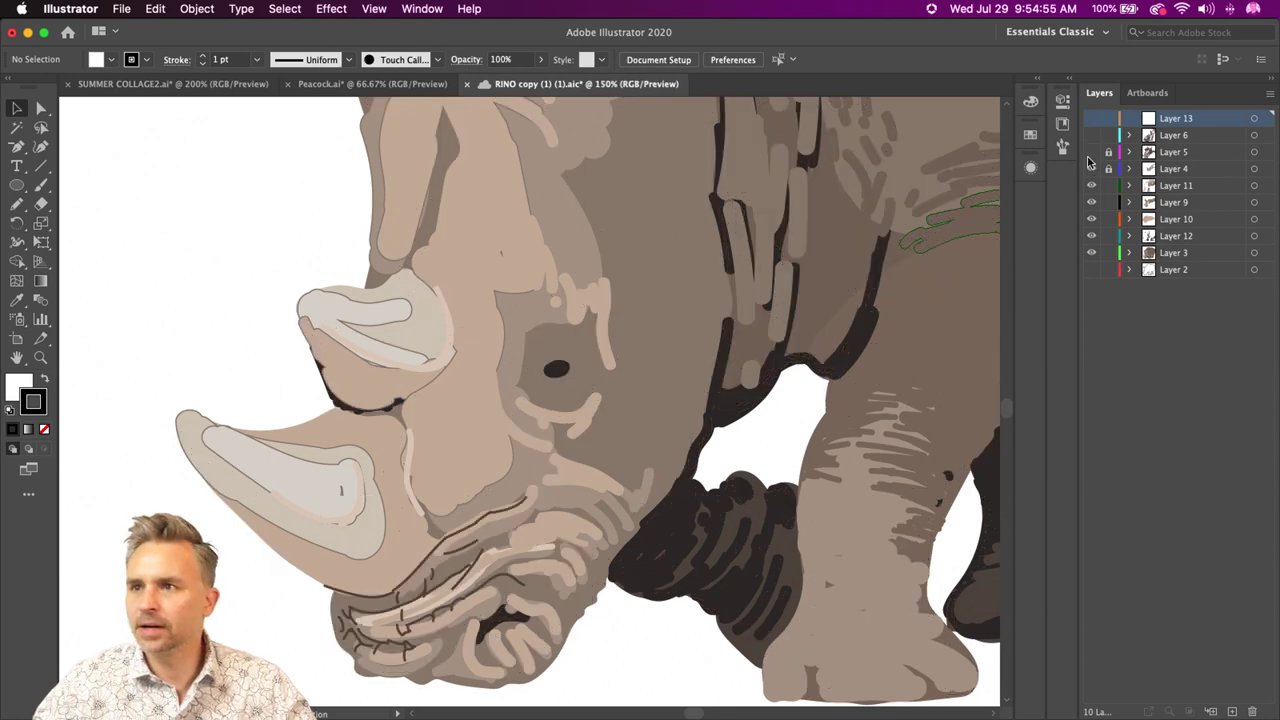
pyautogui.click(1091, 152)
pyautogui.click(1091, 135)
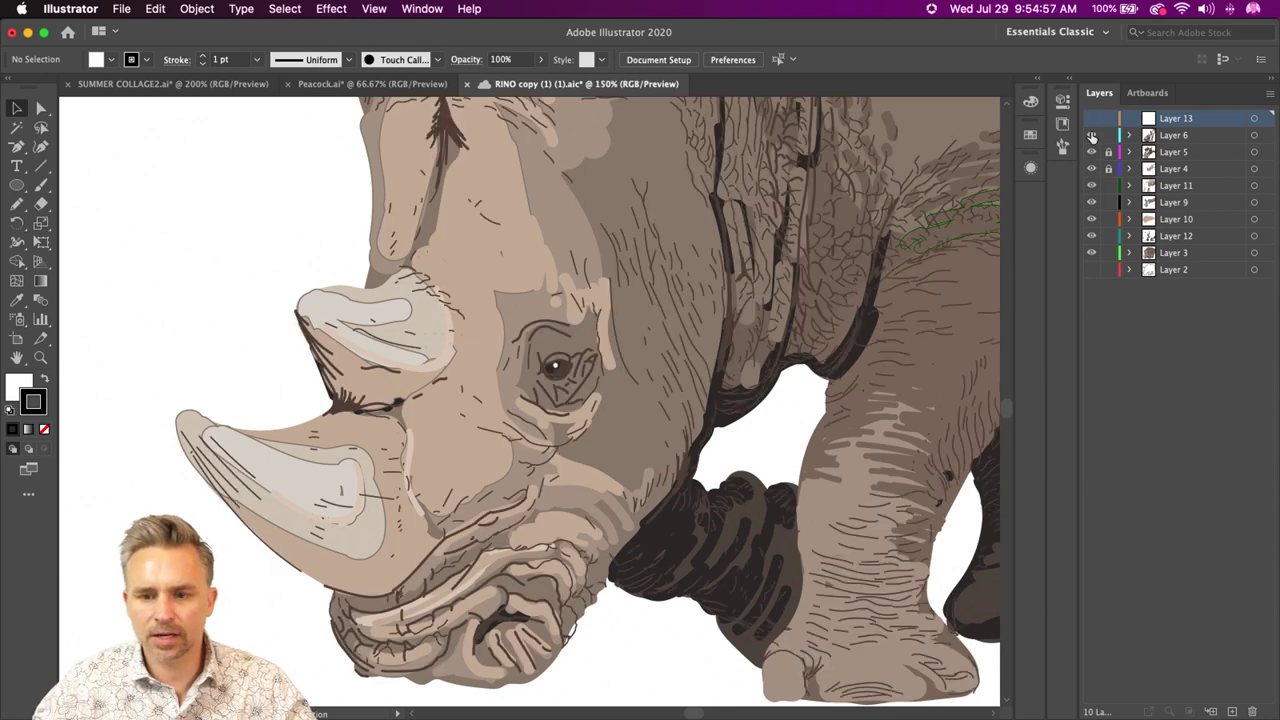
pyautogui.moveTo(1091, 135); pyautogui.dragTo(1091, 202)
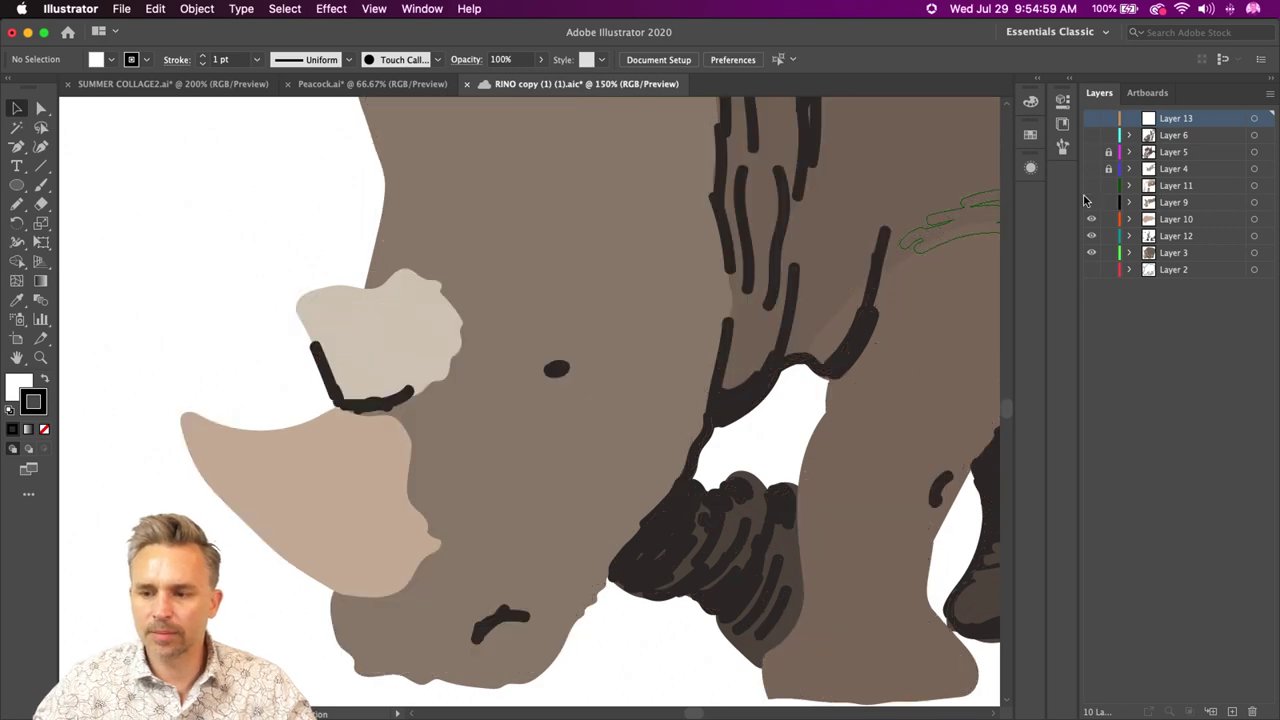
pyautogui.click(1091, 202)
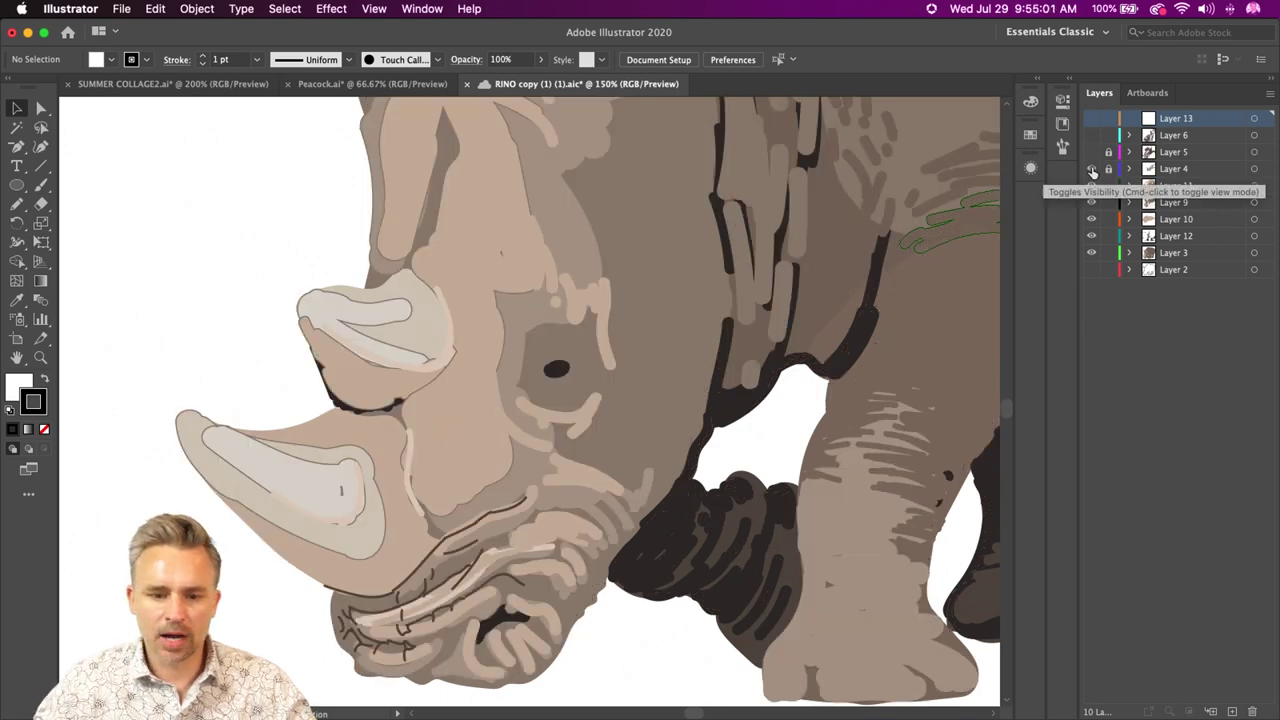
# - Hide all layers except Layer 2 and examine the rhino's contour line drawing
pyautogui.click(1091, 202)
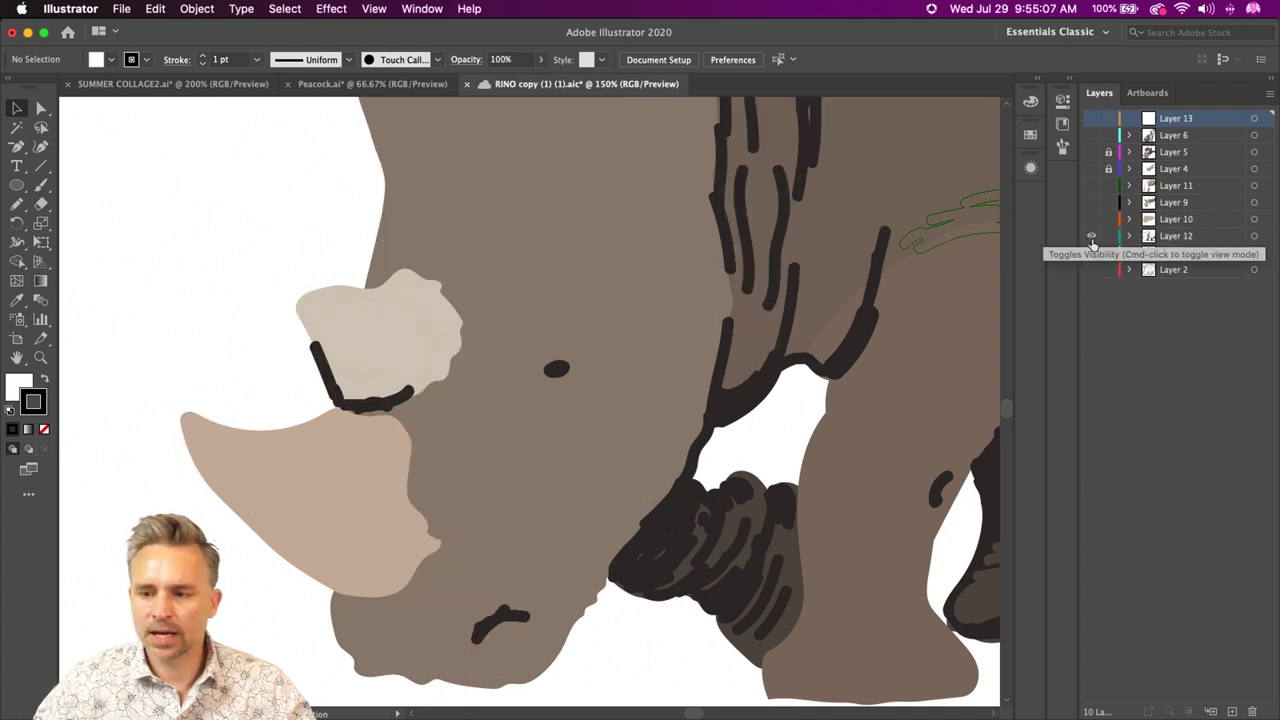
pyautogui.click(1091, 236)
pyautogui.click(1177, 254)
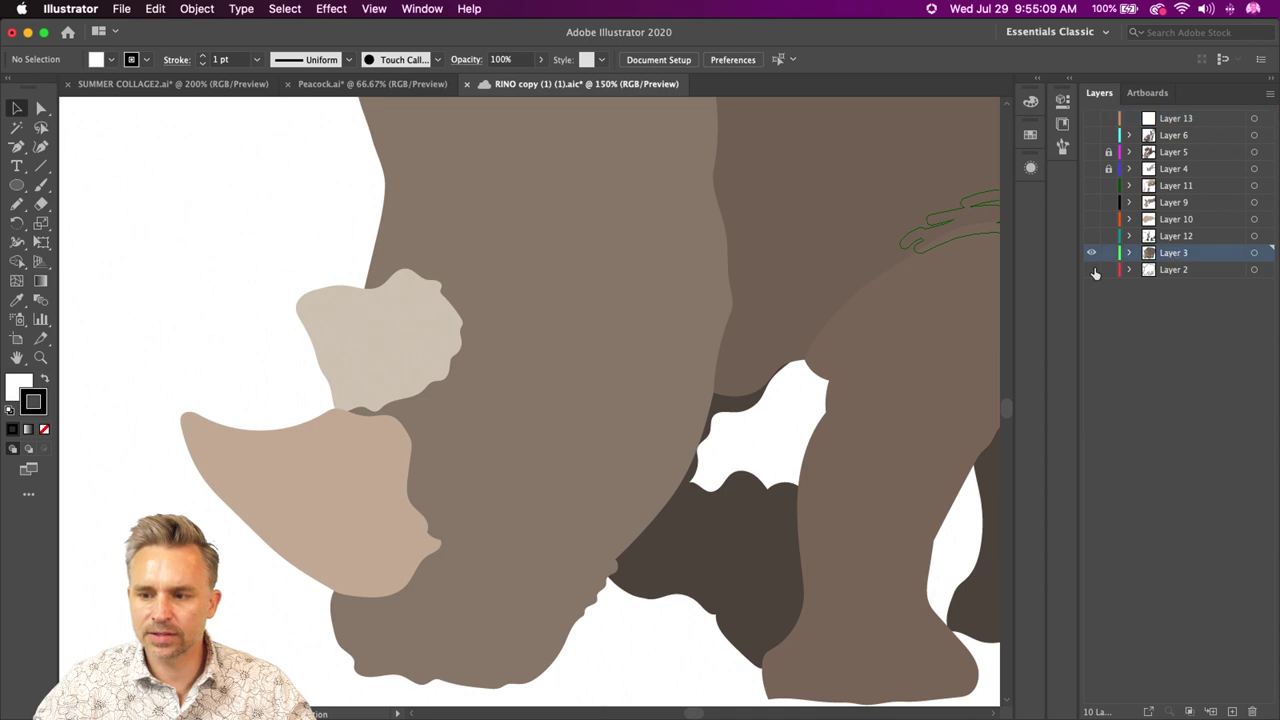
pyautogui.click(1091, 270)
pyautogui.click(1092, 254)
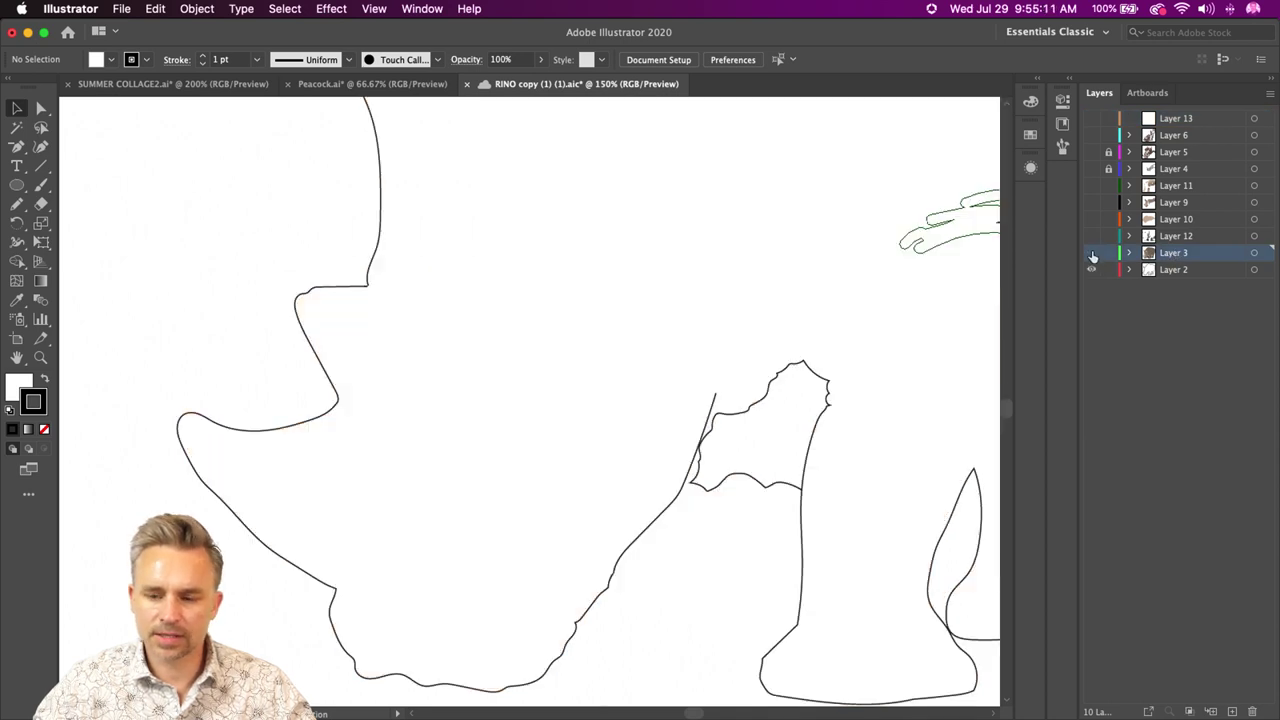
pyautogui.moveTo(743, 240); pyautogui.dragTo(388, 708)
pyautogui.moveTo(371, 606); pyautogui.dragTo(446, 154)
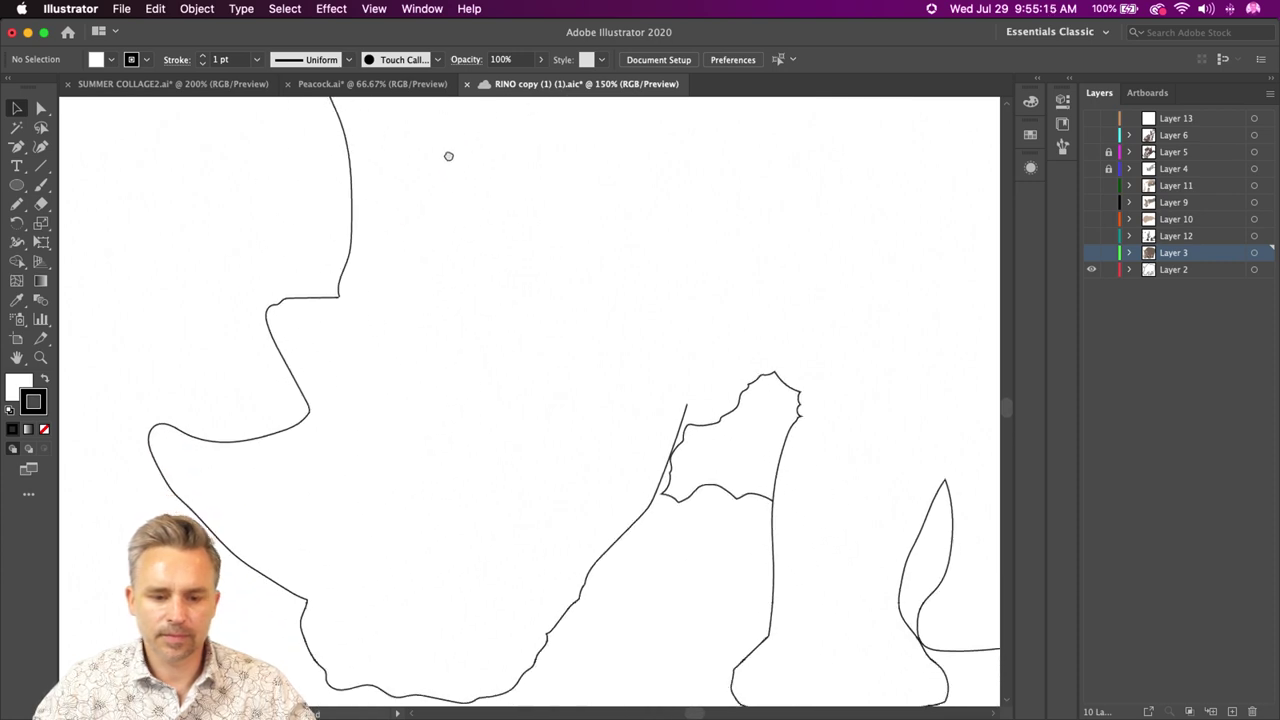
pyautogui.moveTo(340, 566); pyautogui.dragTo(363, 549)
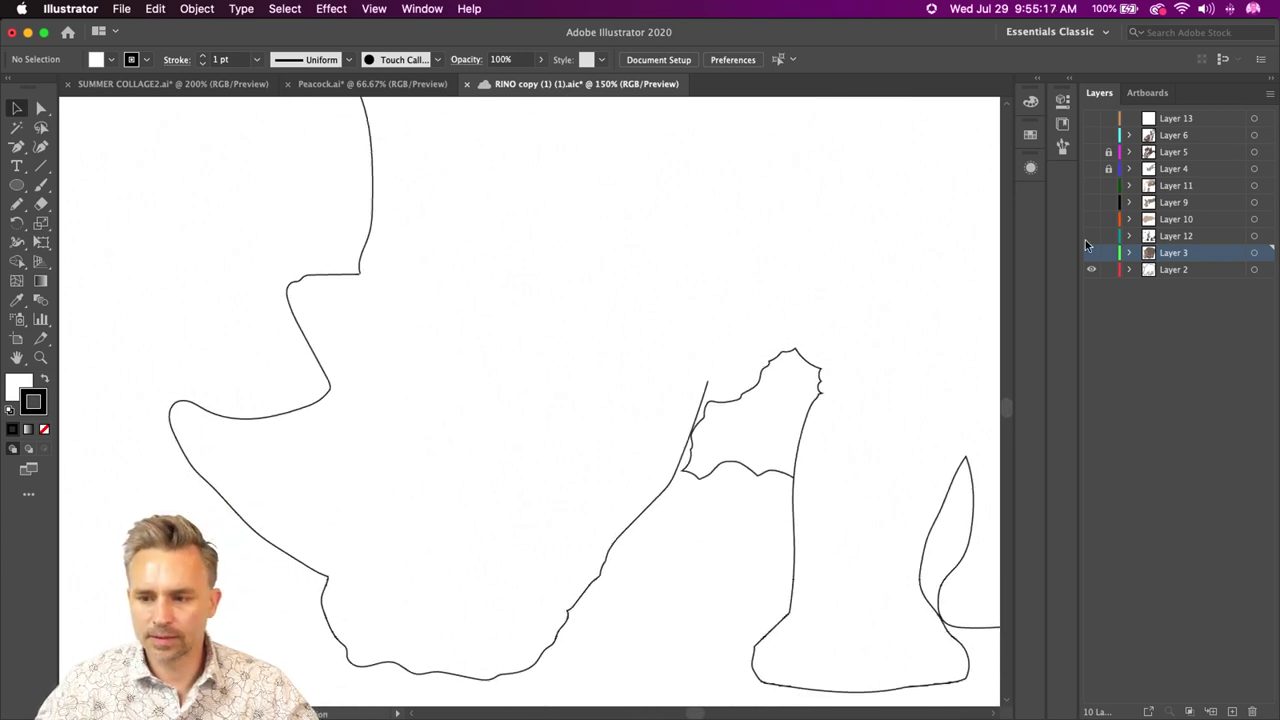
# - Turn Layers 3, 12, 10 and 9 visible again to examine the rhino's base shapes, shadows and highlights
pyautogui.click(1092, 254)
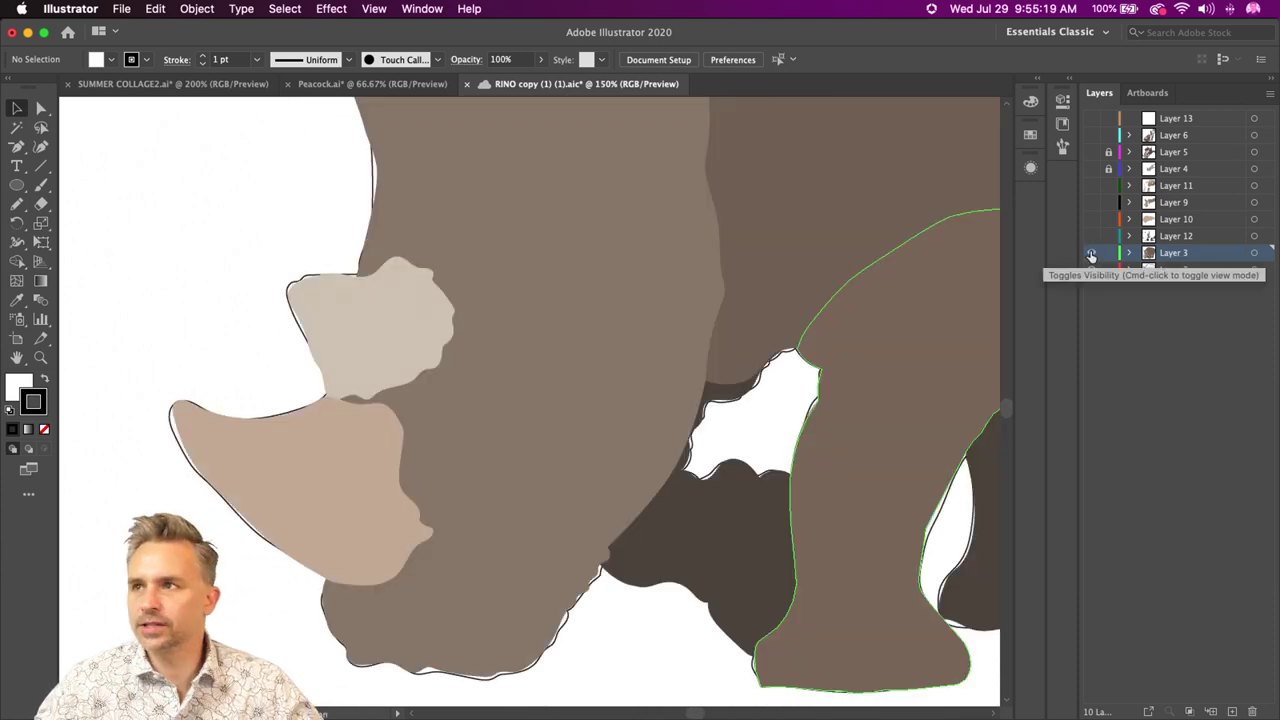
pyautogui.click(1091, 236)
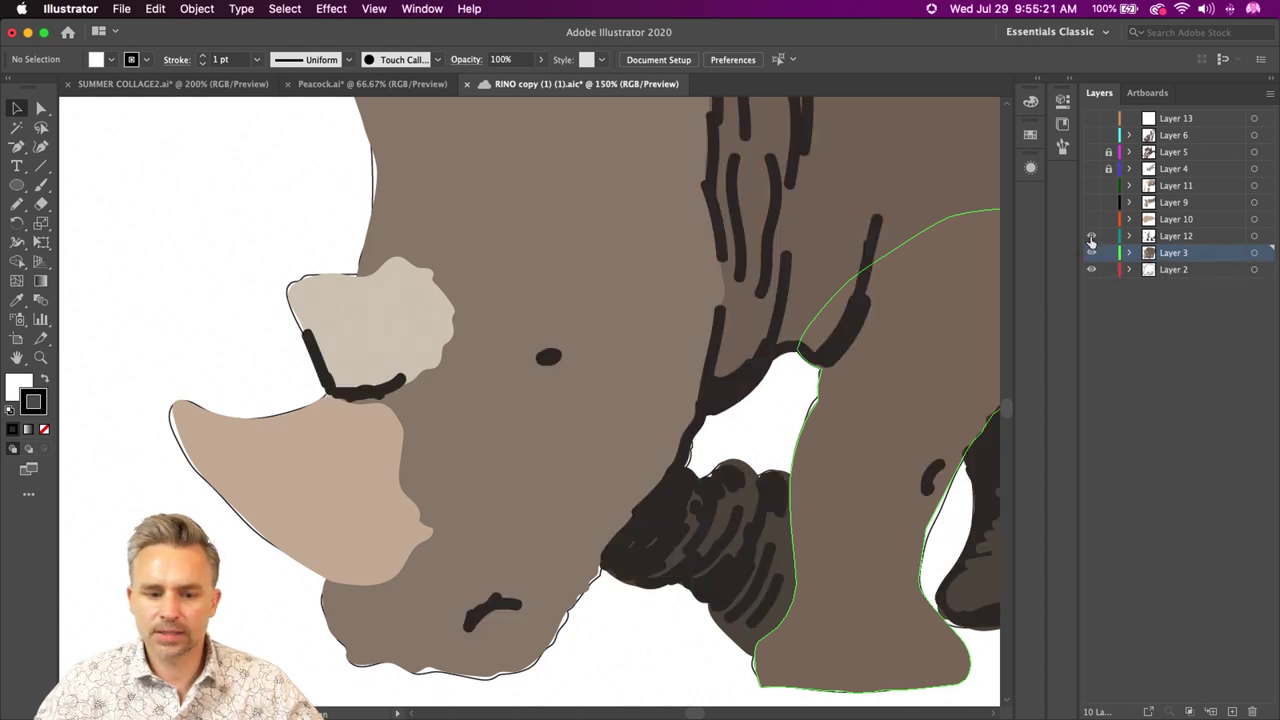
pyautogui.press('f')
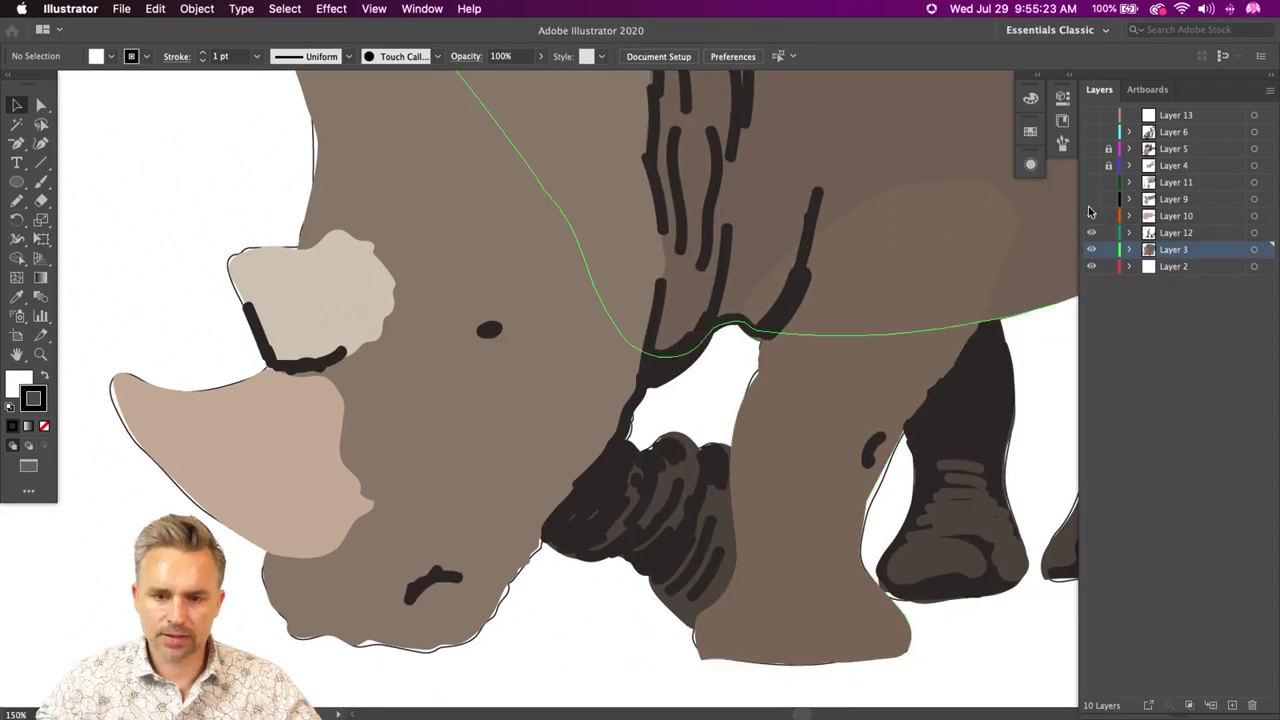
pyautogui.press('f')
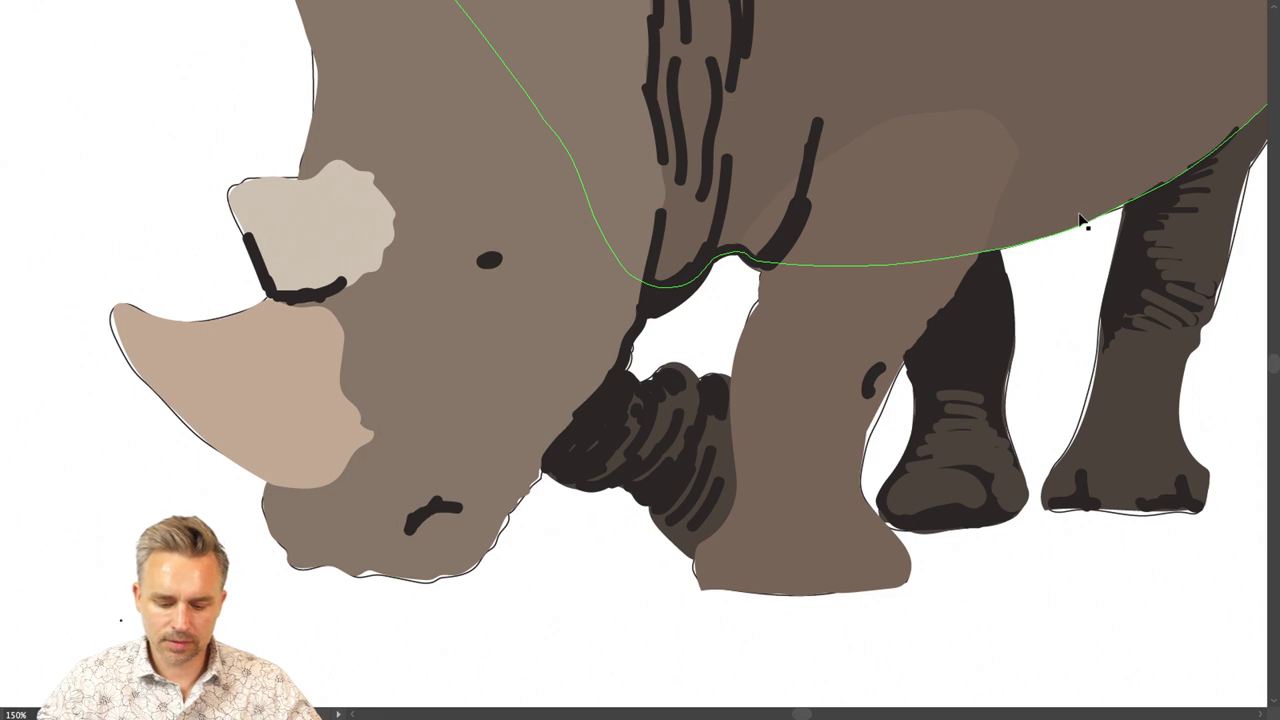
pyautogui.press('f')
pyautogui.click(1092, 203)
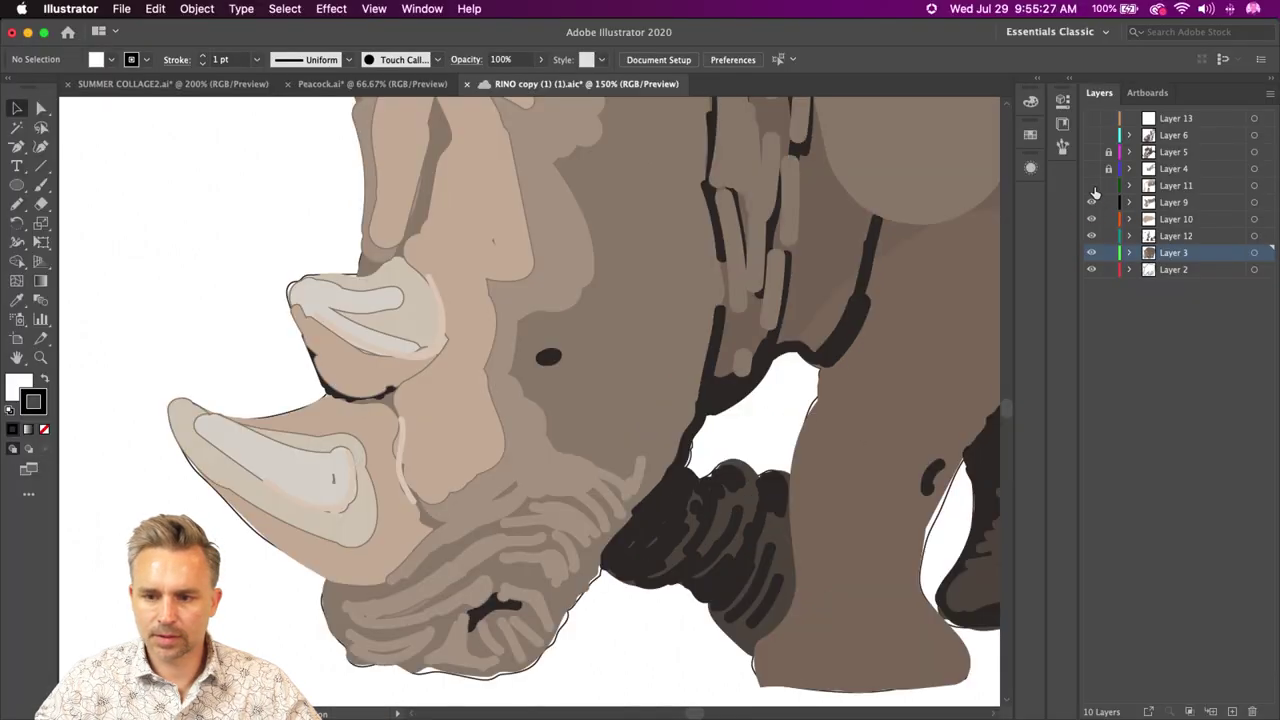
# - Turn Layers 11, 4, 5, 6 and 13 visible again to examine the rhino's added tones and fine lines
pyautogui.click(1091, 186)
pyautogui.click(1091, 169)
pyautogui.click(1091, 152)
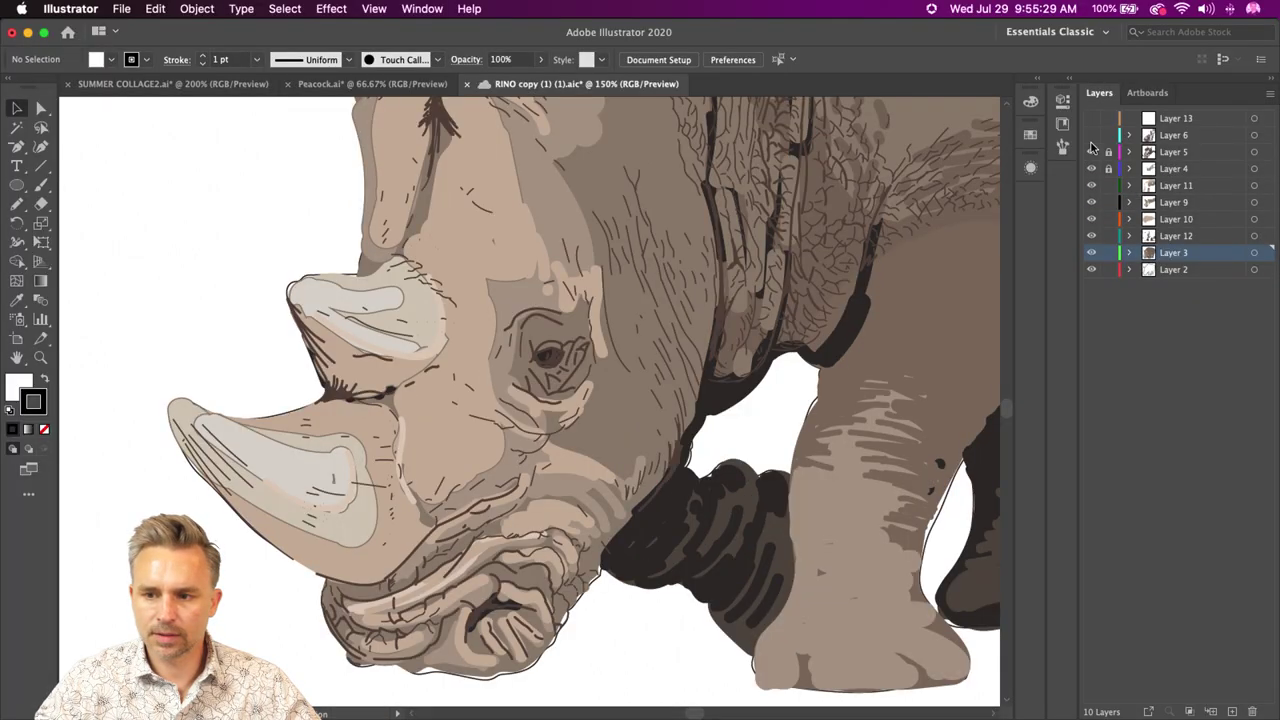
pyautogui.click(1092, 135)
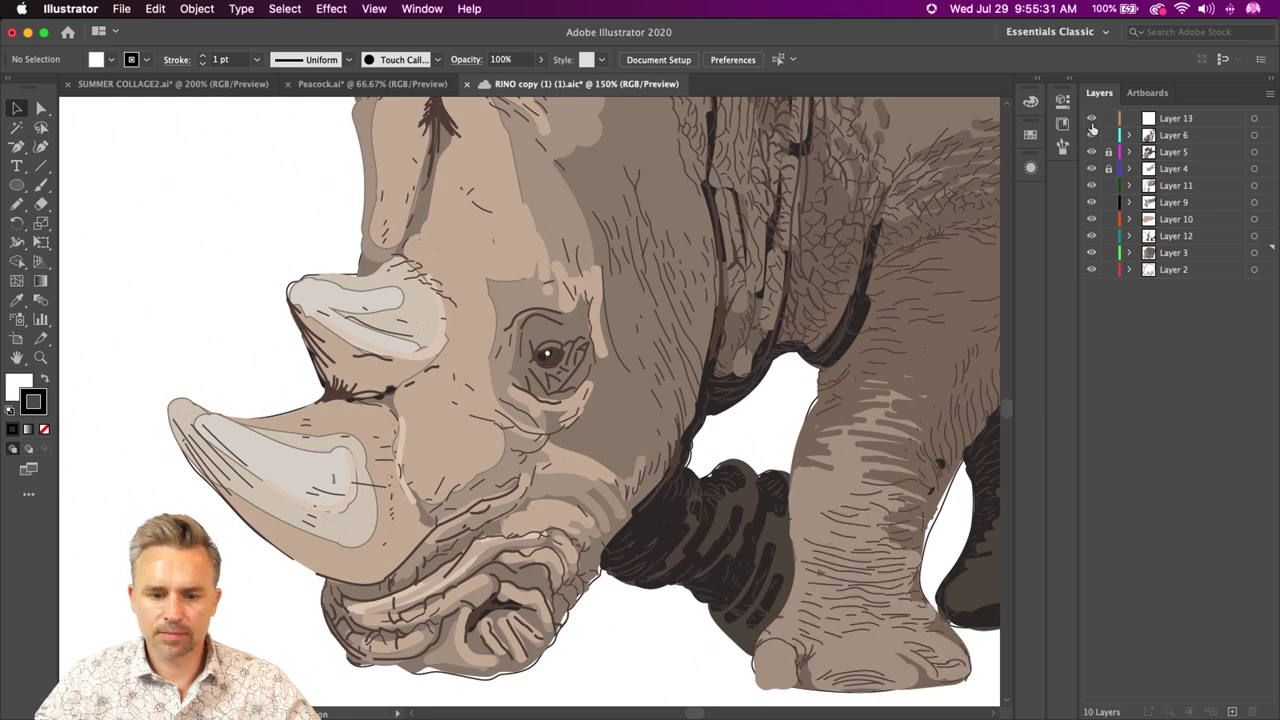
# - Examine the finished rhino's head and body in full screen mode
pyautogui.press('f')
pyautogui.press('f')
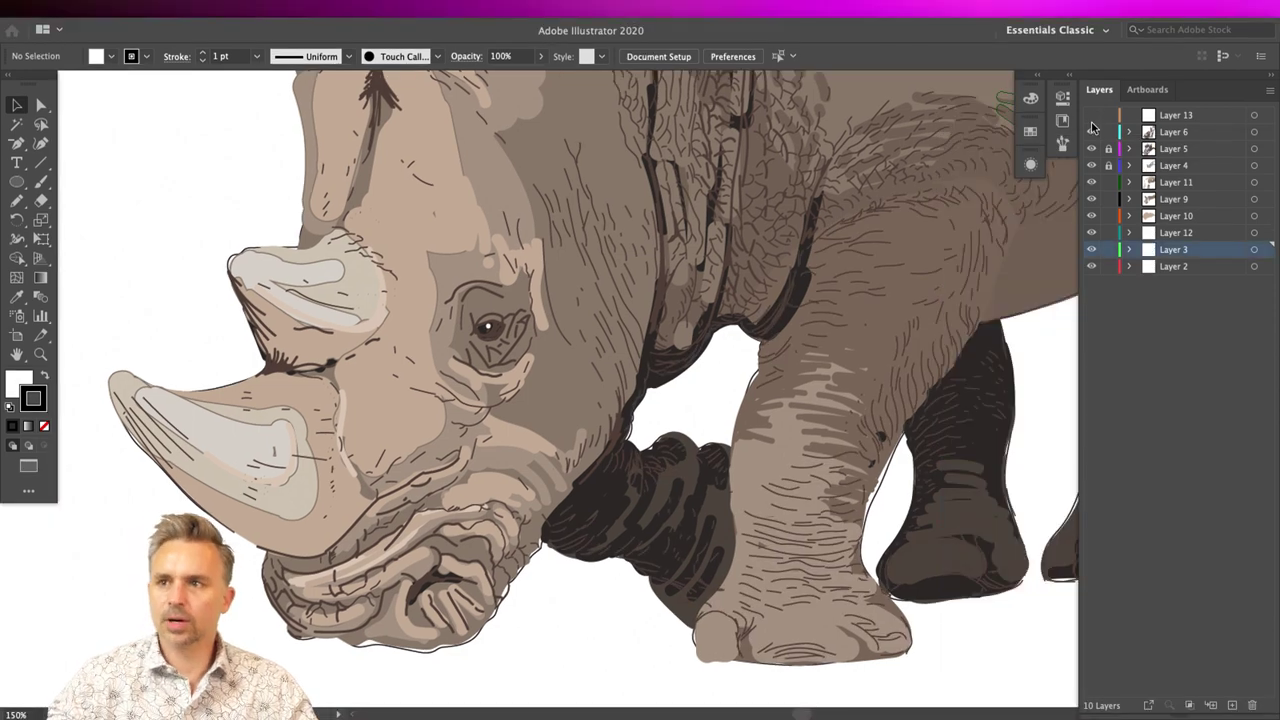
pyautogui.moveTo(116, 396); pyautogui.dragTo(62, 572)
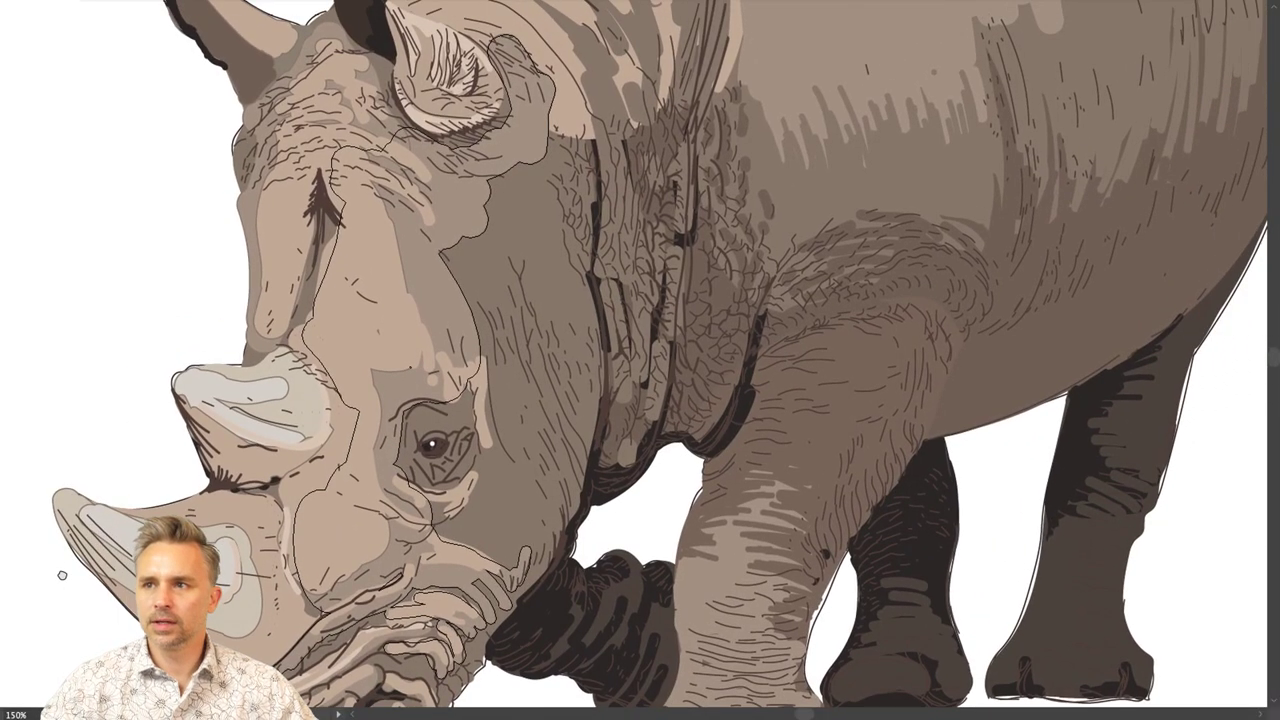